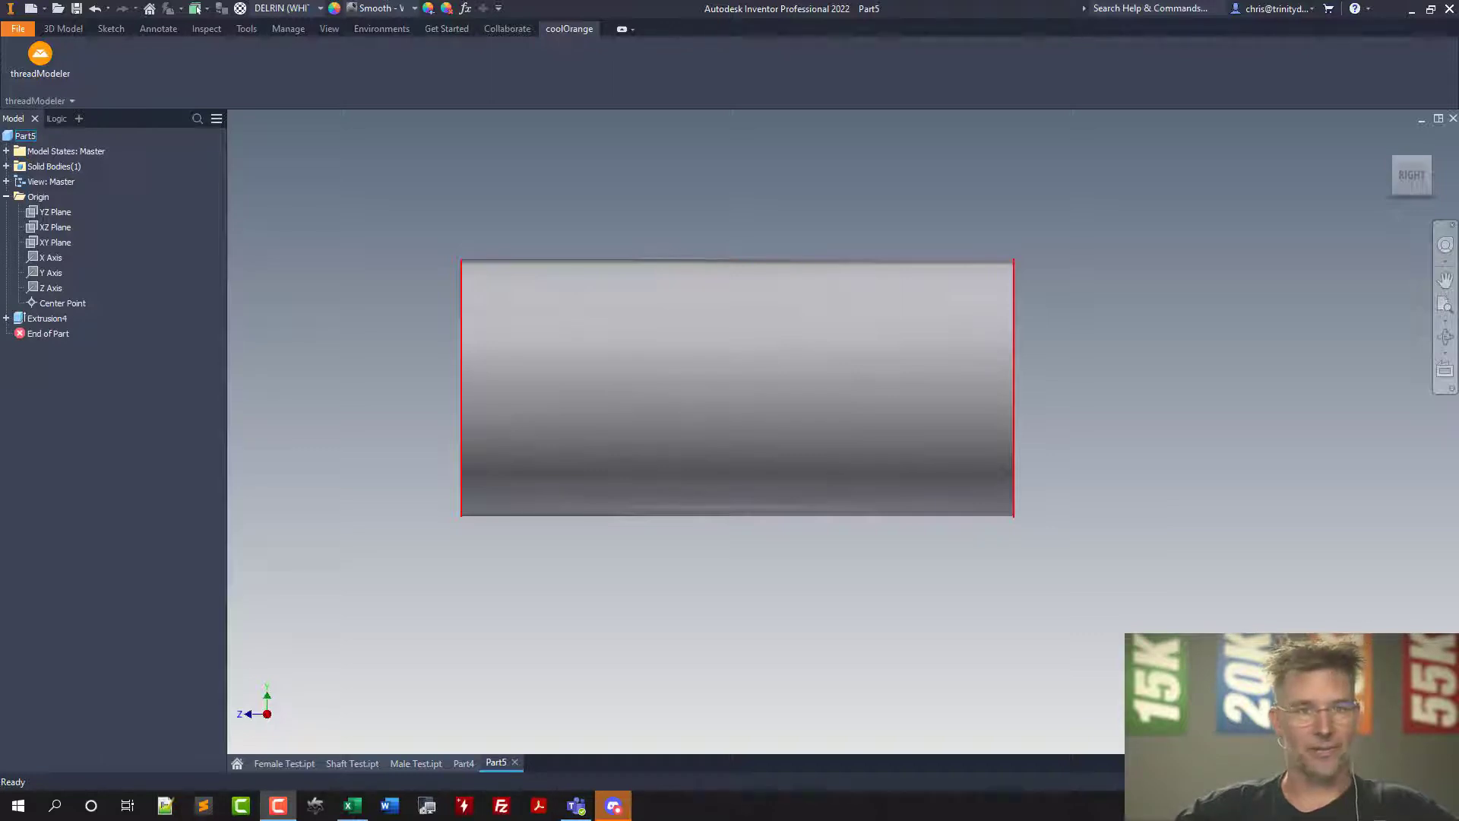
- Switch to Part4 and examine the dimensions and sharp-apex construction geometry of its thread profile sketch
left_click(462, 762)
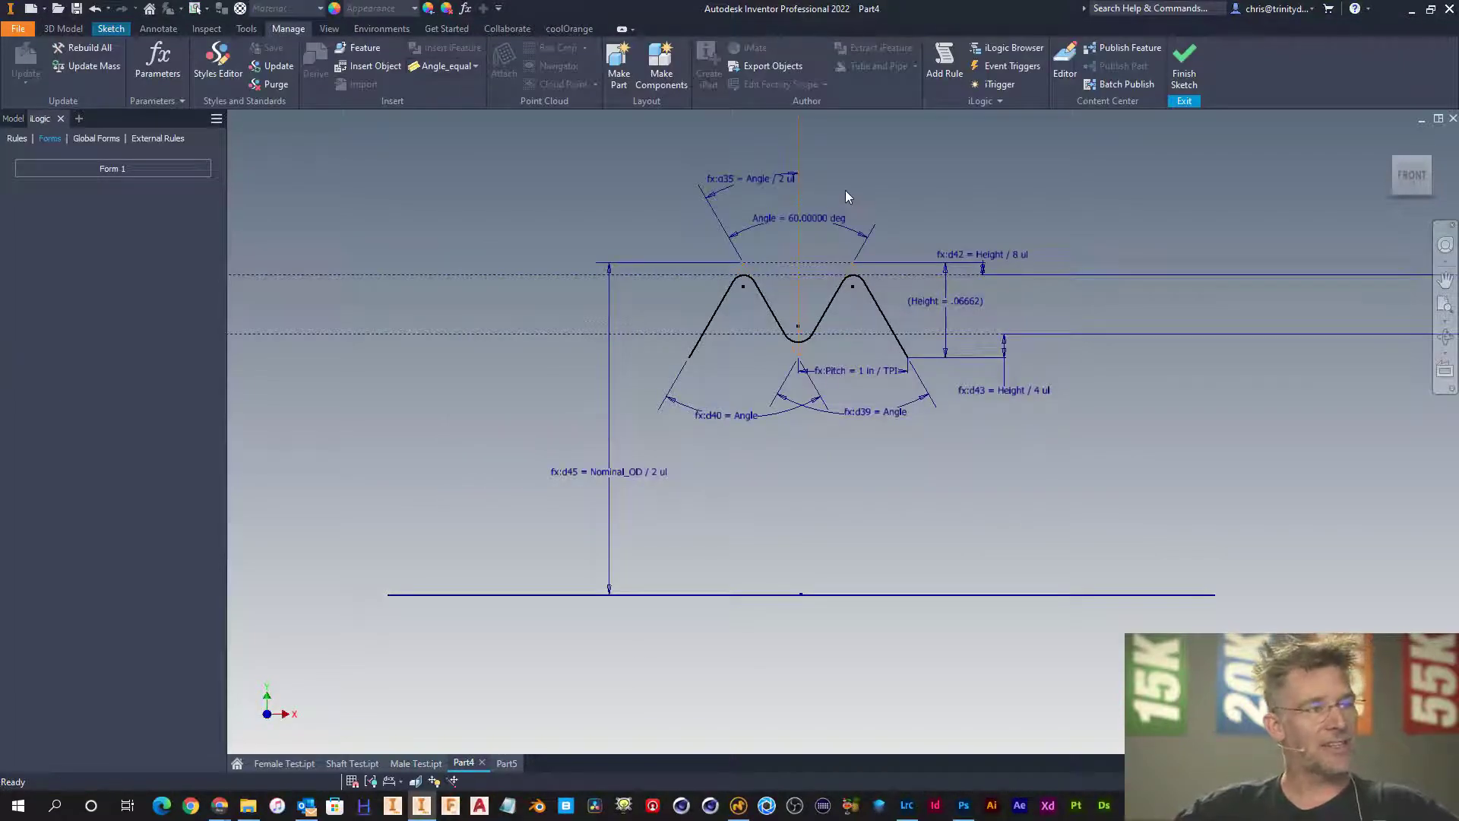
scroll(846, 190, "down", 3)
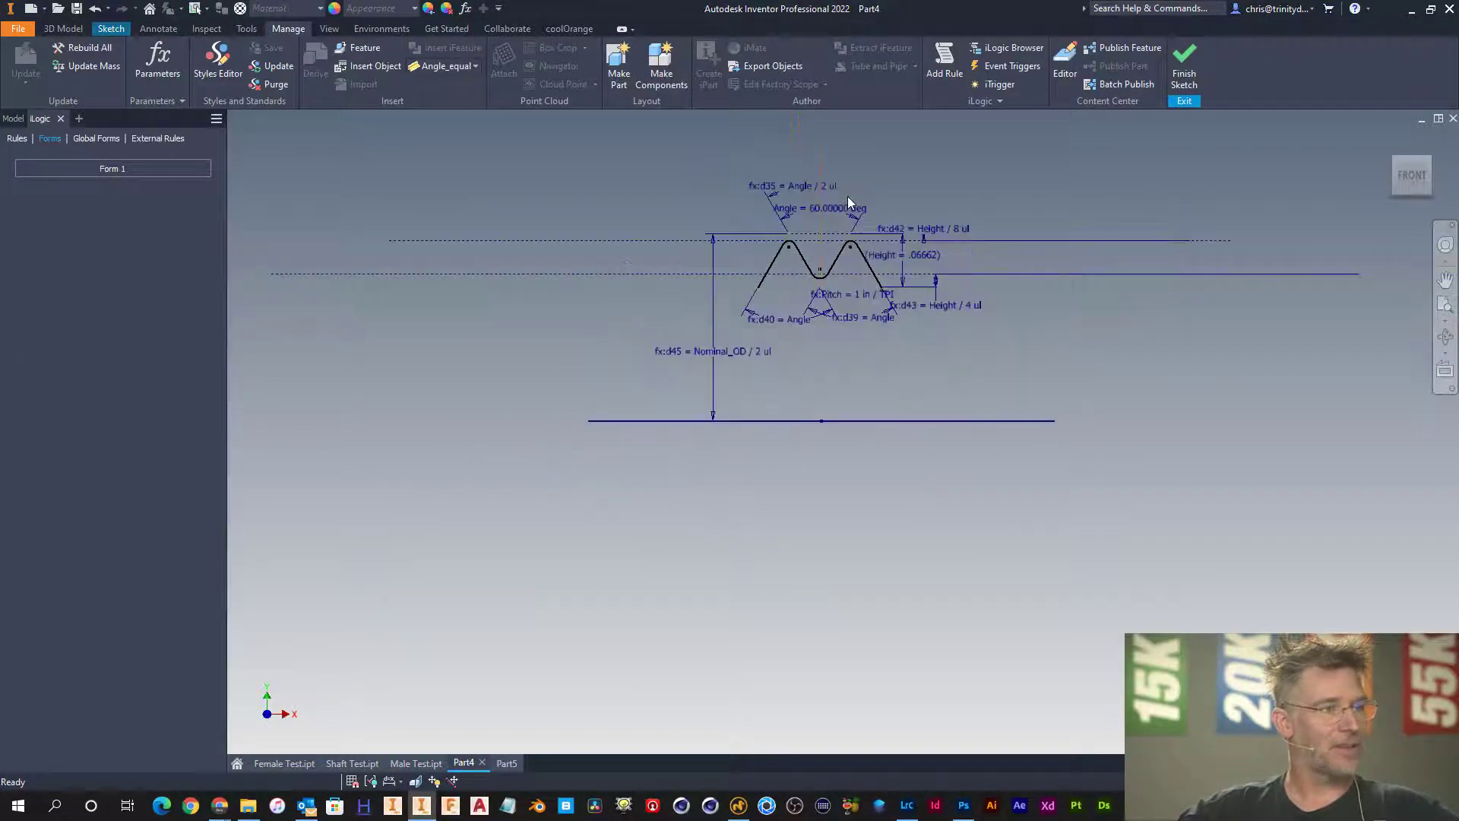
scroll(847, 196, "up", 5)
scroll(849, 198, "down", 2)
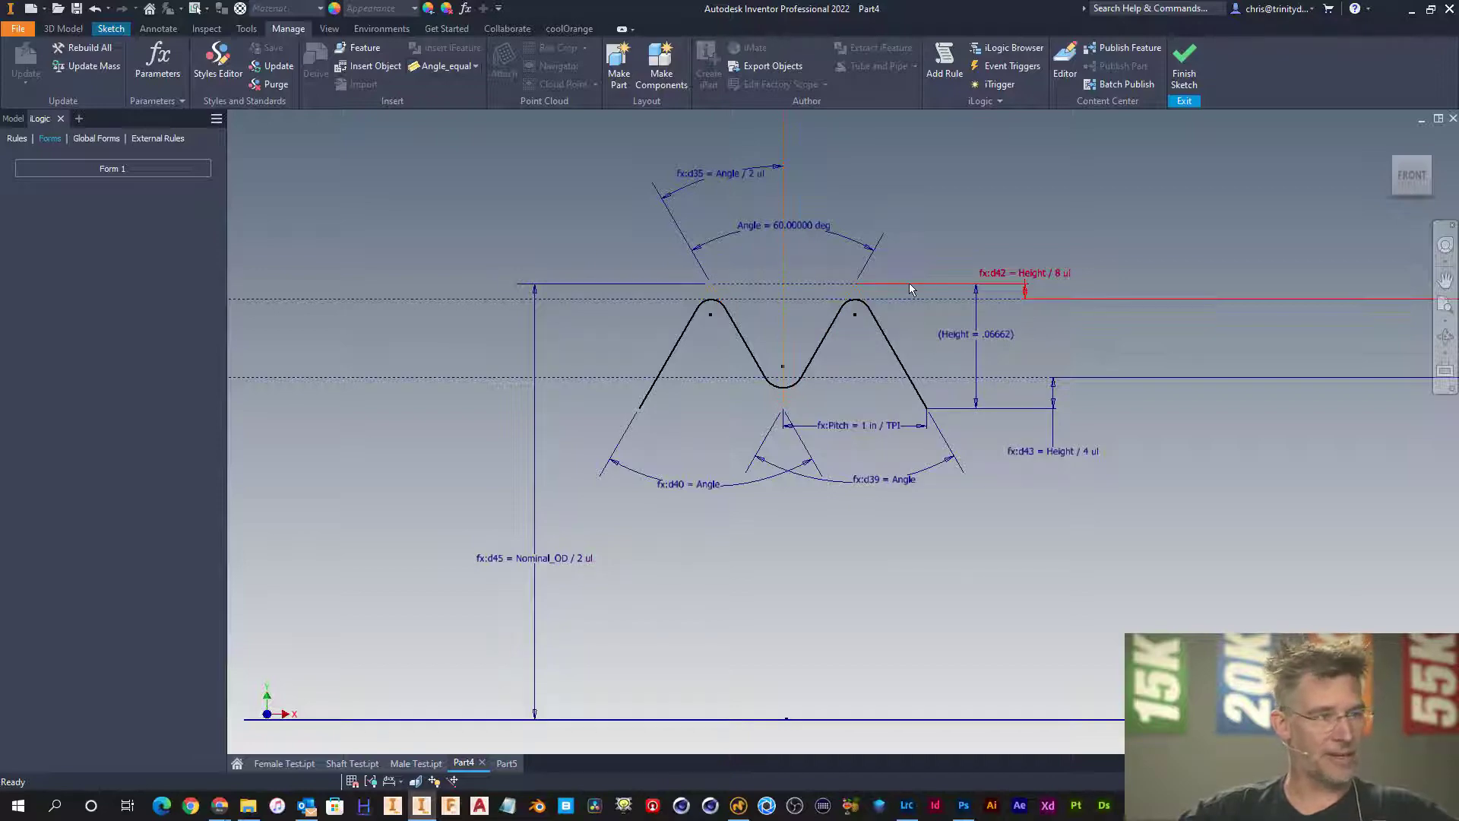
scroll(854, 286, "down", 2)
scroll(851, 285, "up", 6)
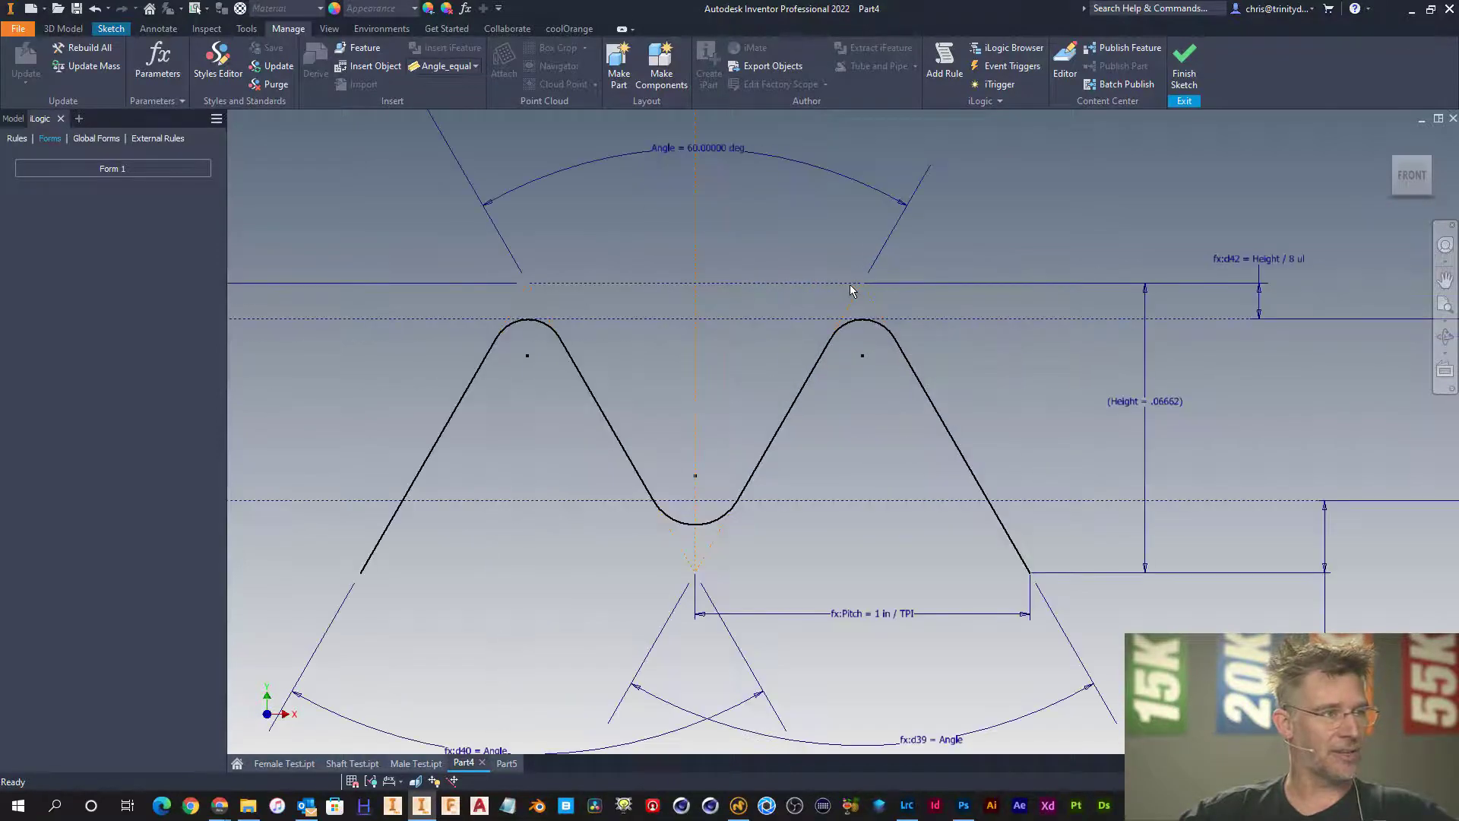
scroll(850, 284, "down", 1)
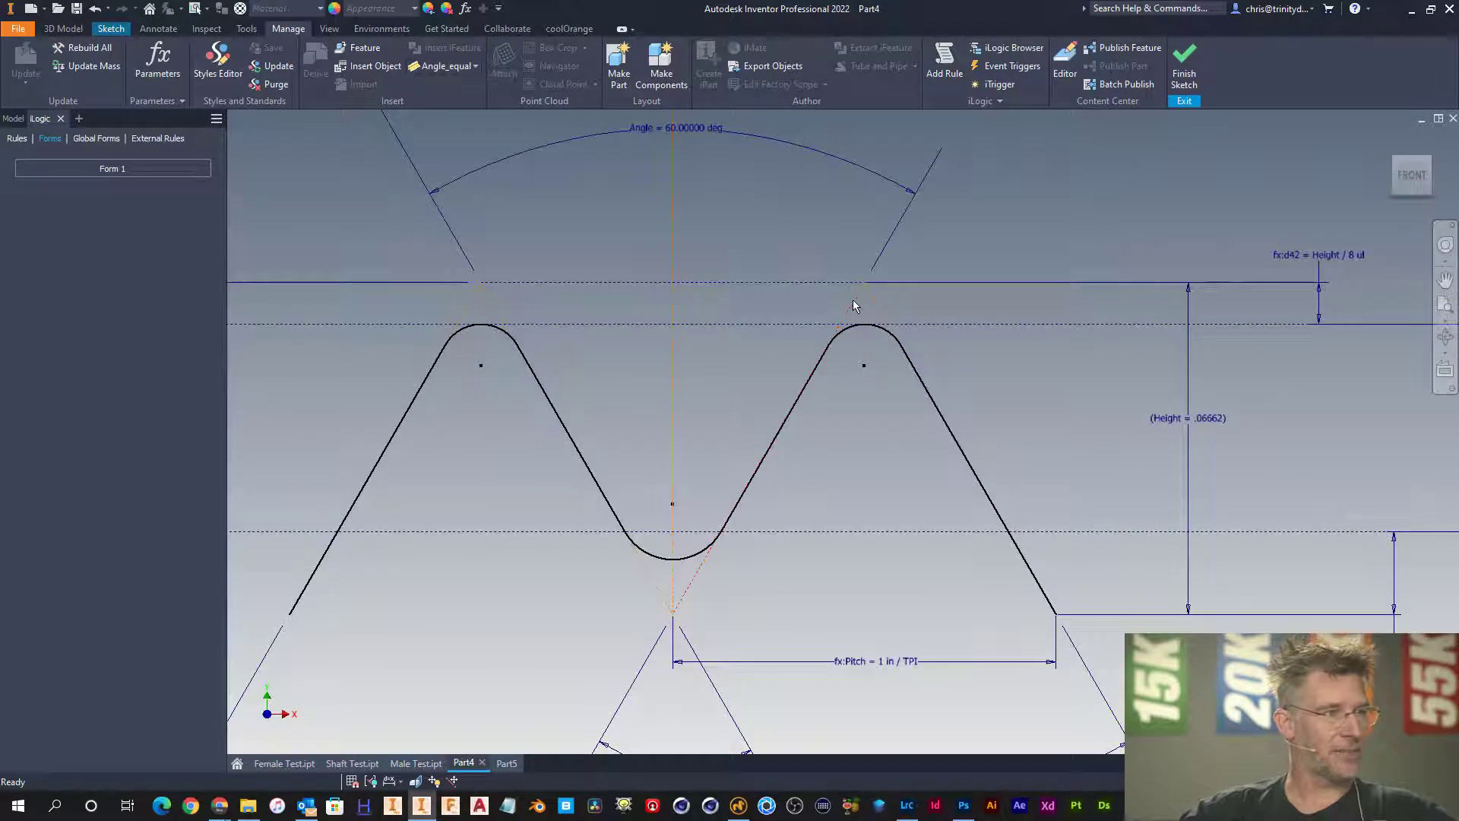
left_click_drag(854, 297, 873, 301)
left_click(874, 301)
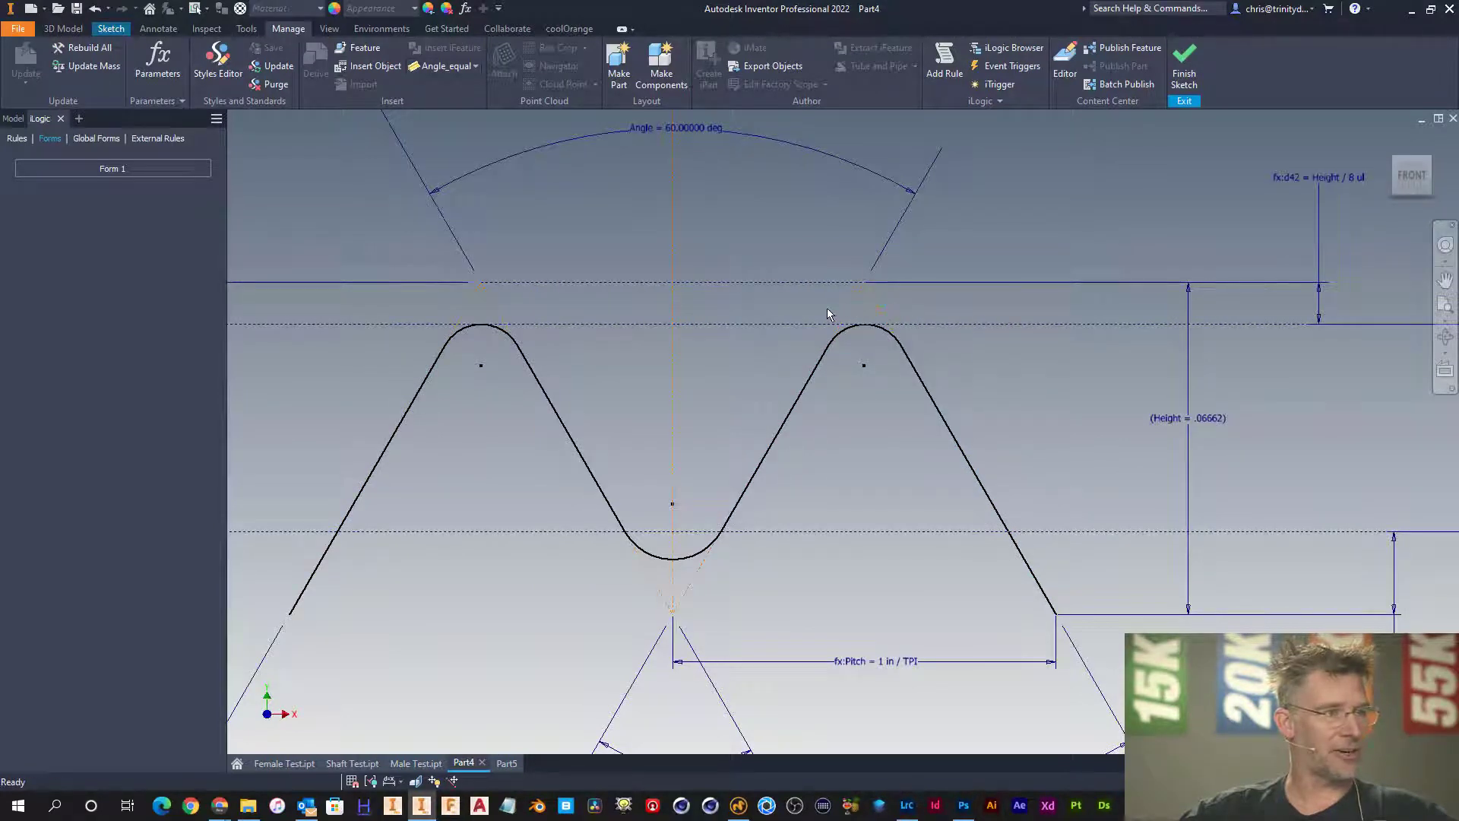
- Convert the two construction lines forming the sharp triangle around one rounded crest into regular sketch lines
left_click(109, 29)
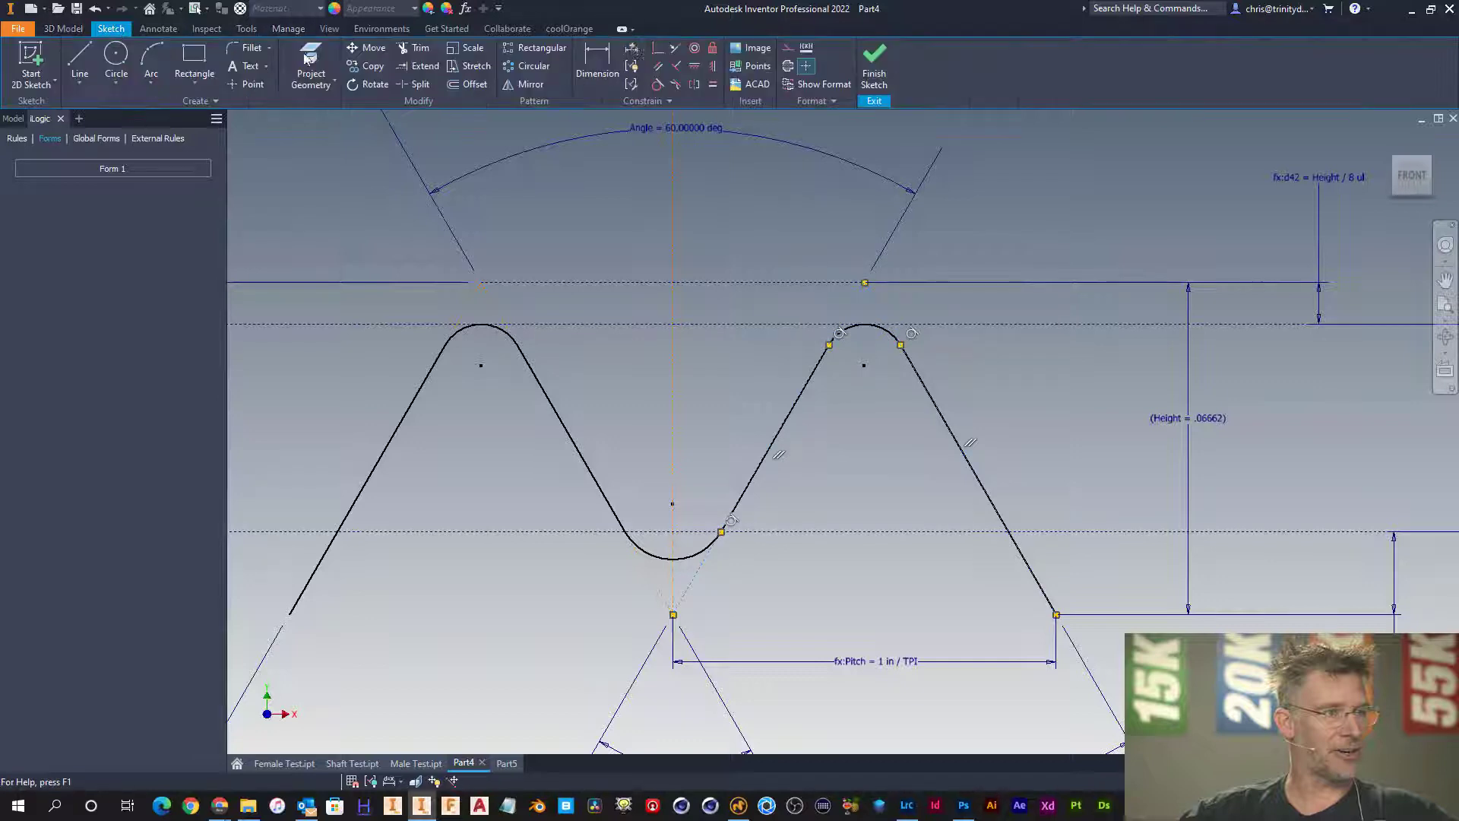
left_click(787, 49)
left_click(1003, 244)
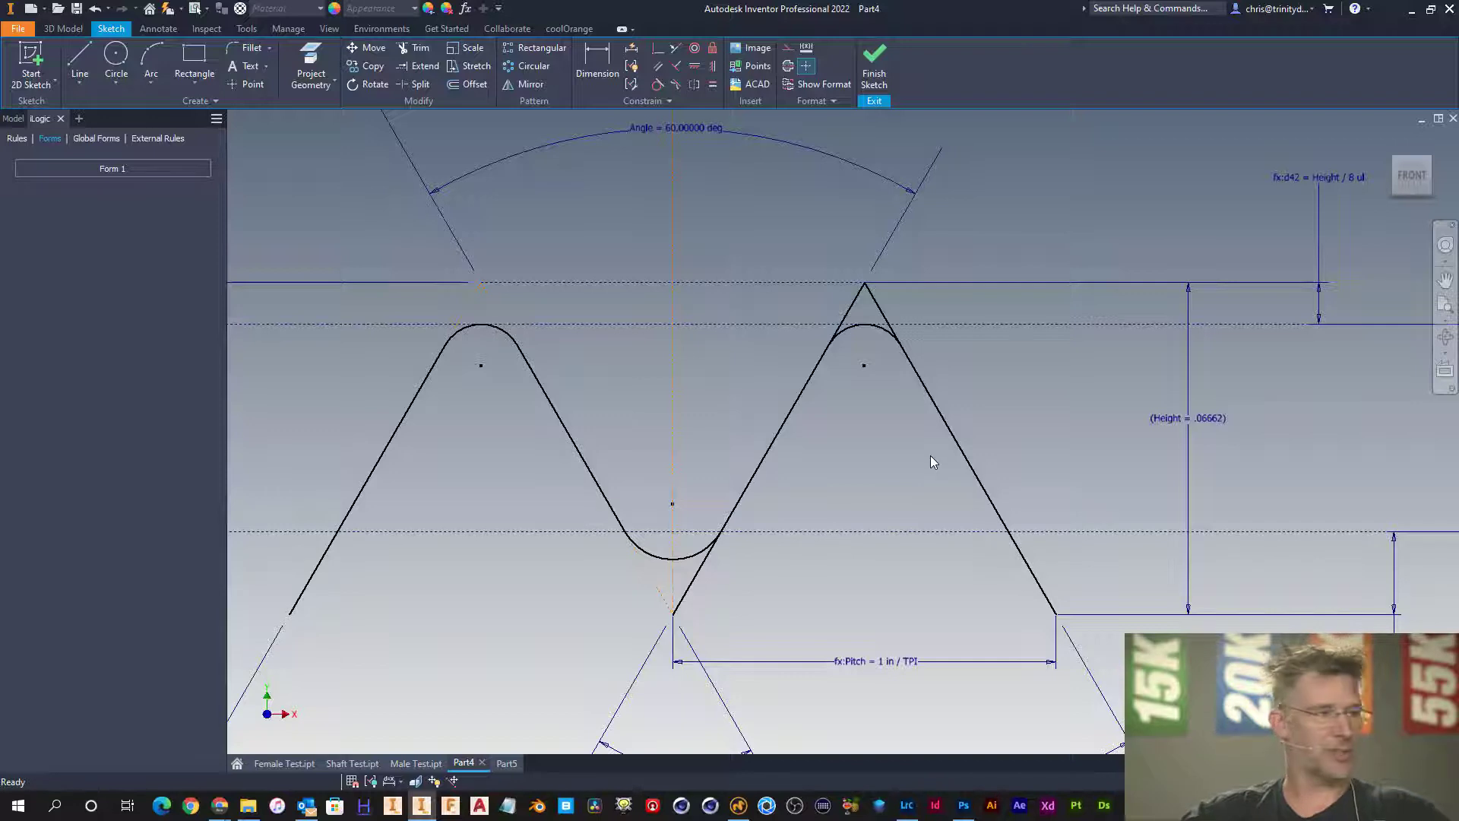
- Turn the two lines of the sharp thread triangle back into construction lines
left_click(880, 307)
left_click(850, 312, "ctrl")
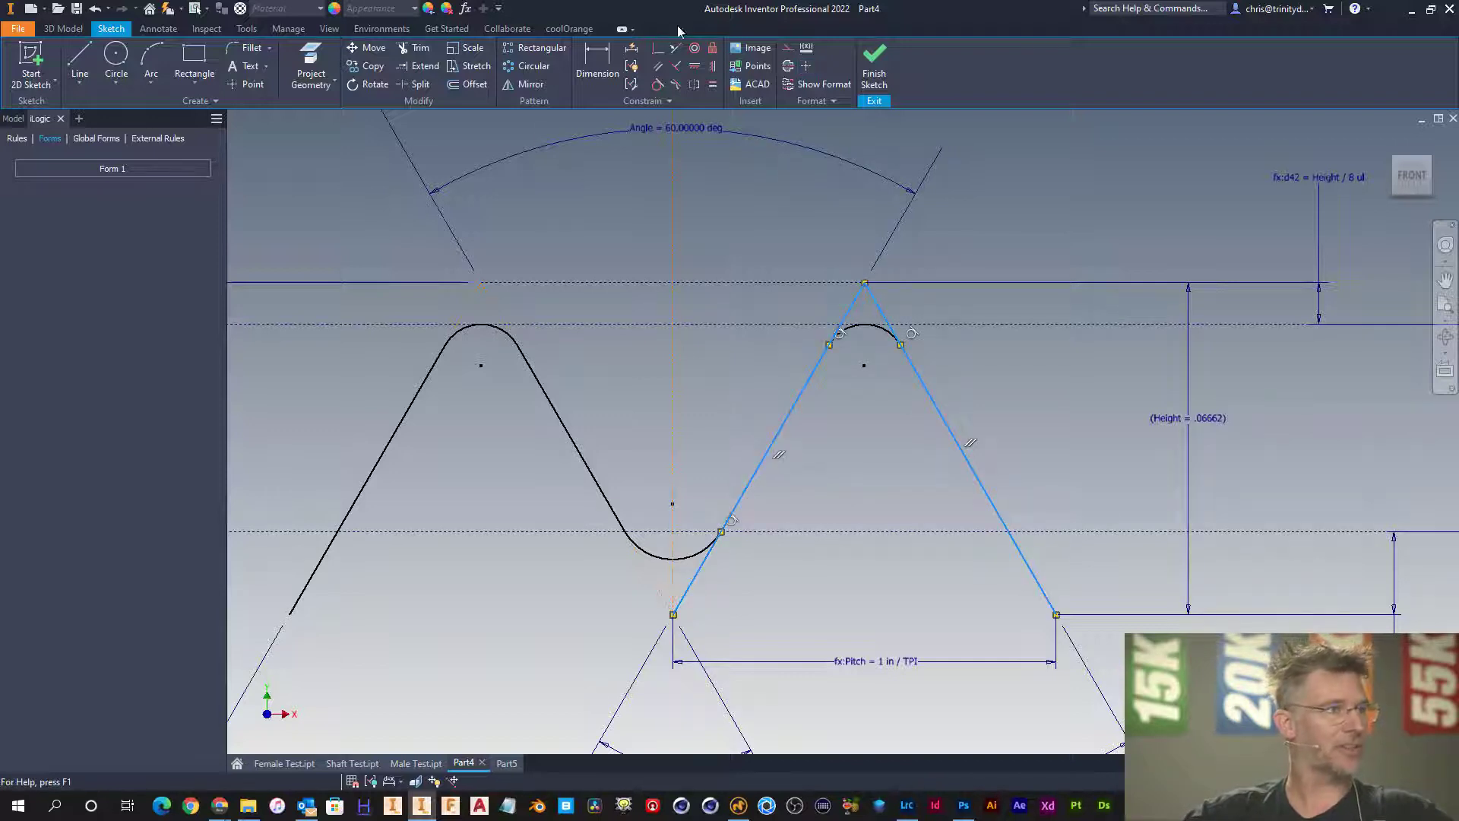
left_click(788, 49)
left_click(919, 299)
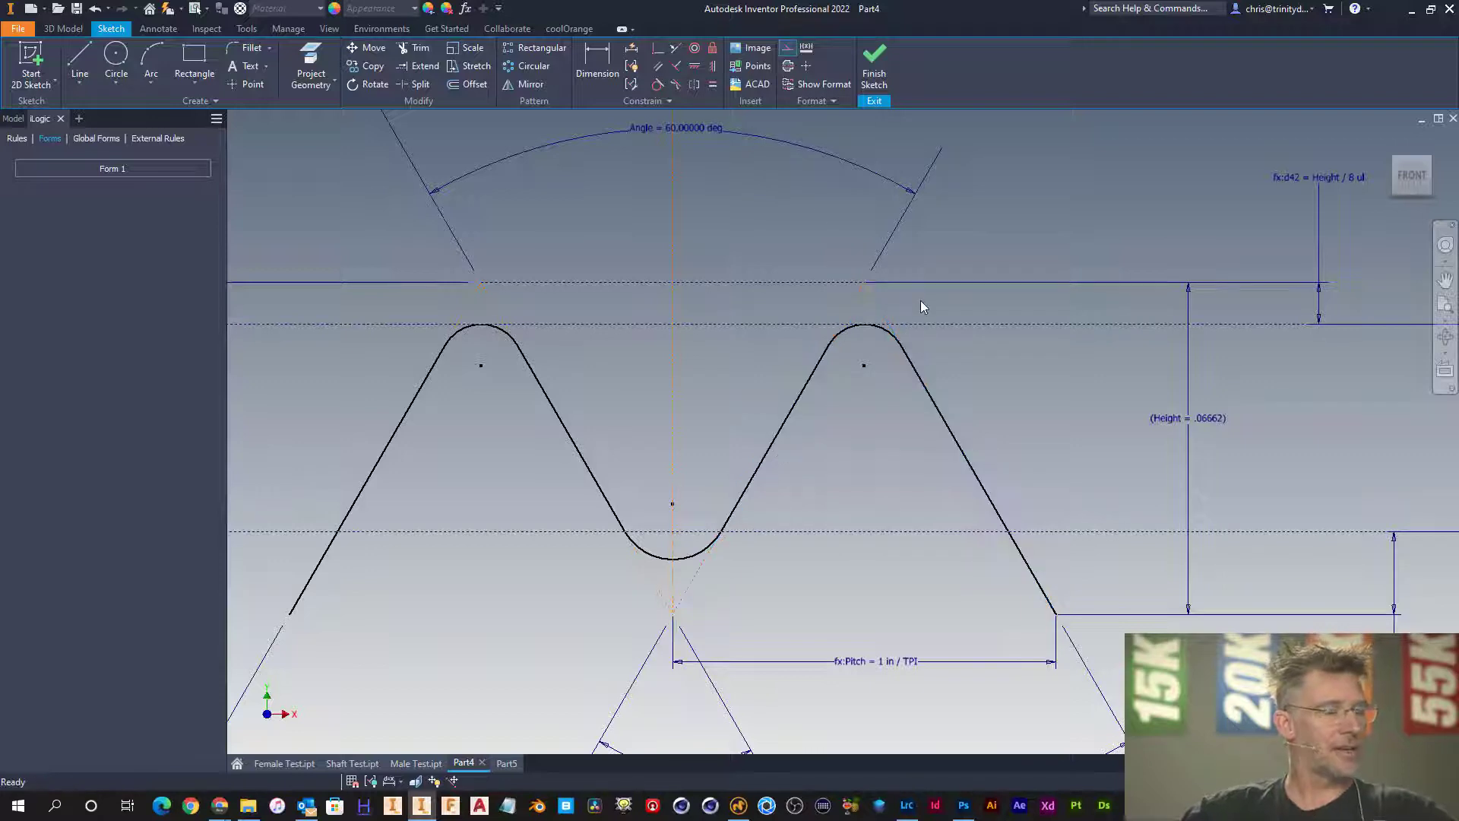
right_click(850, 305)
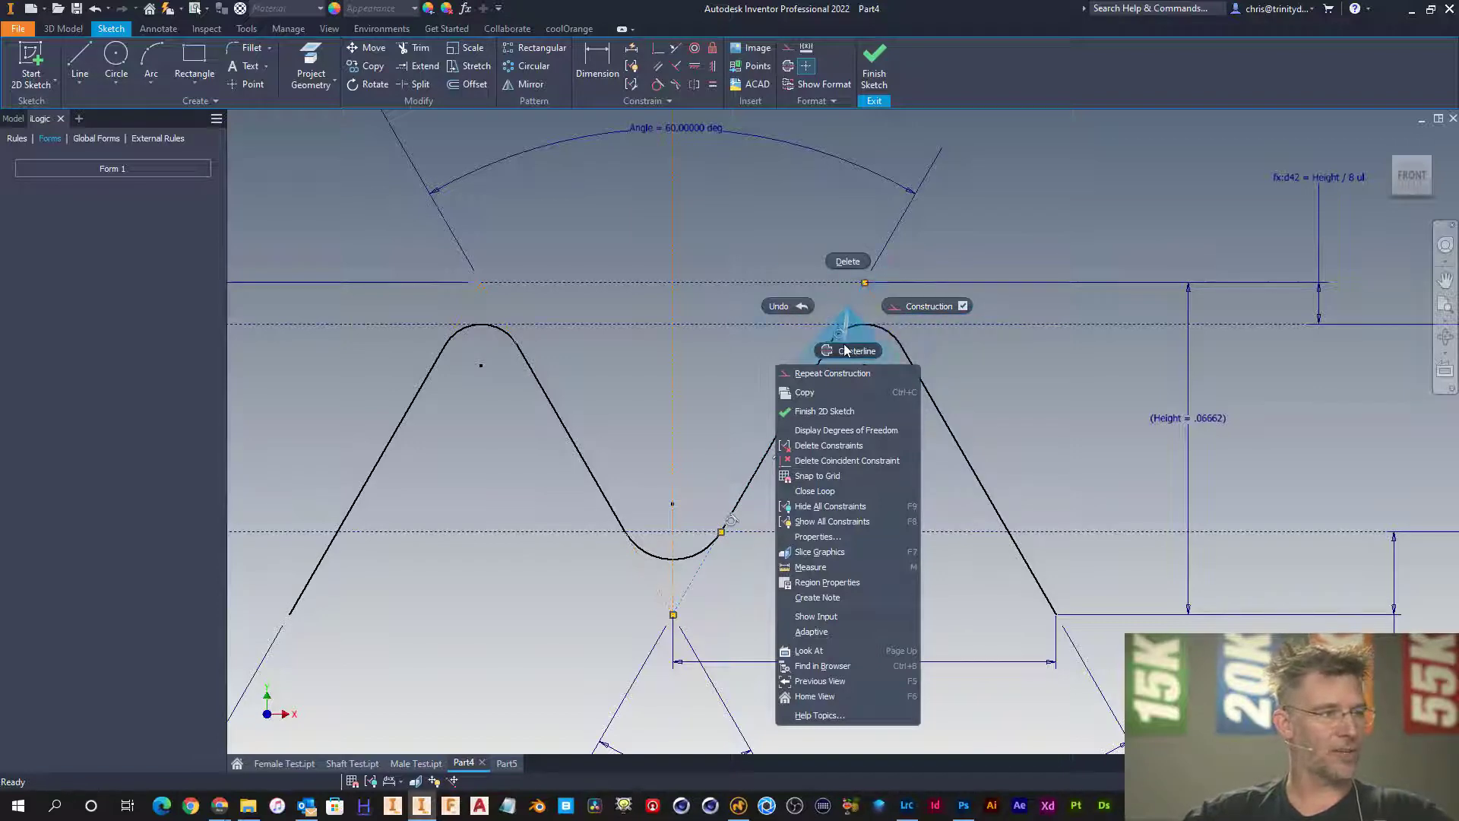
left_click(791, 330)
- Convert the horizontal axis line below the thread profile into a centerline
scroll(791, 331, "down", 3)
scroll(790, 331, "up", 8)
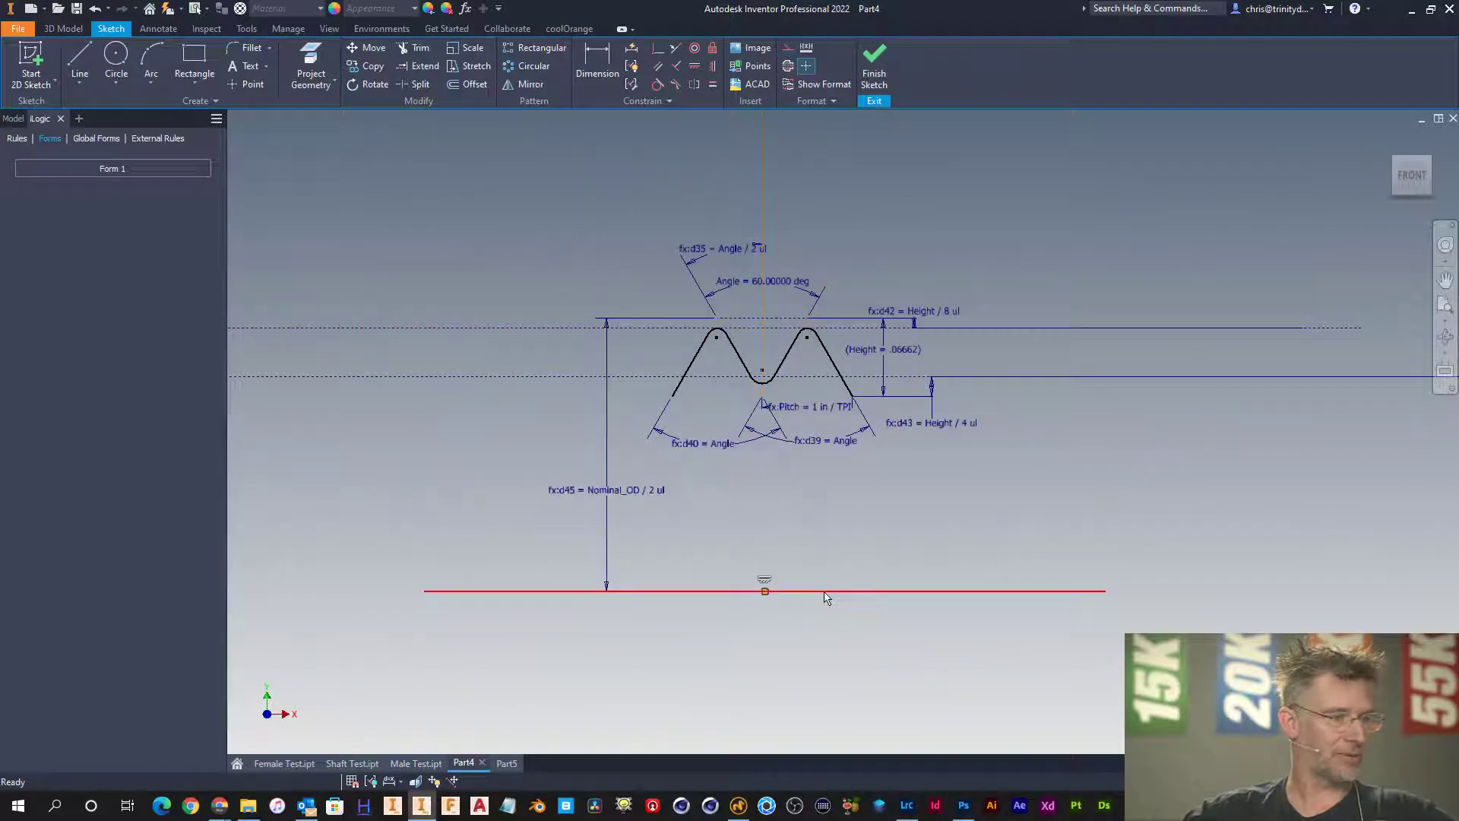
right_click(825, 594)
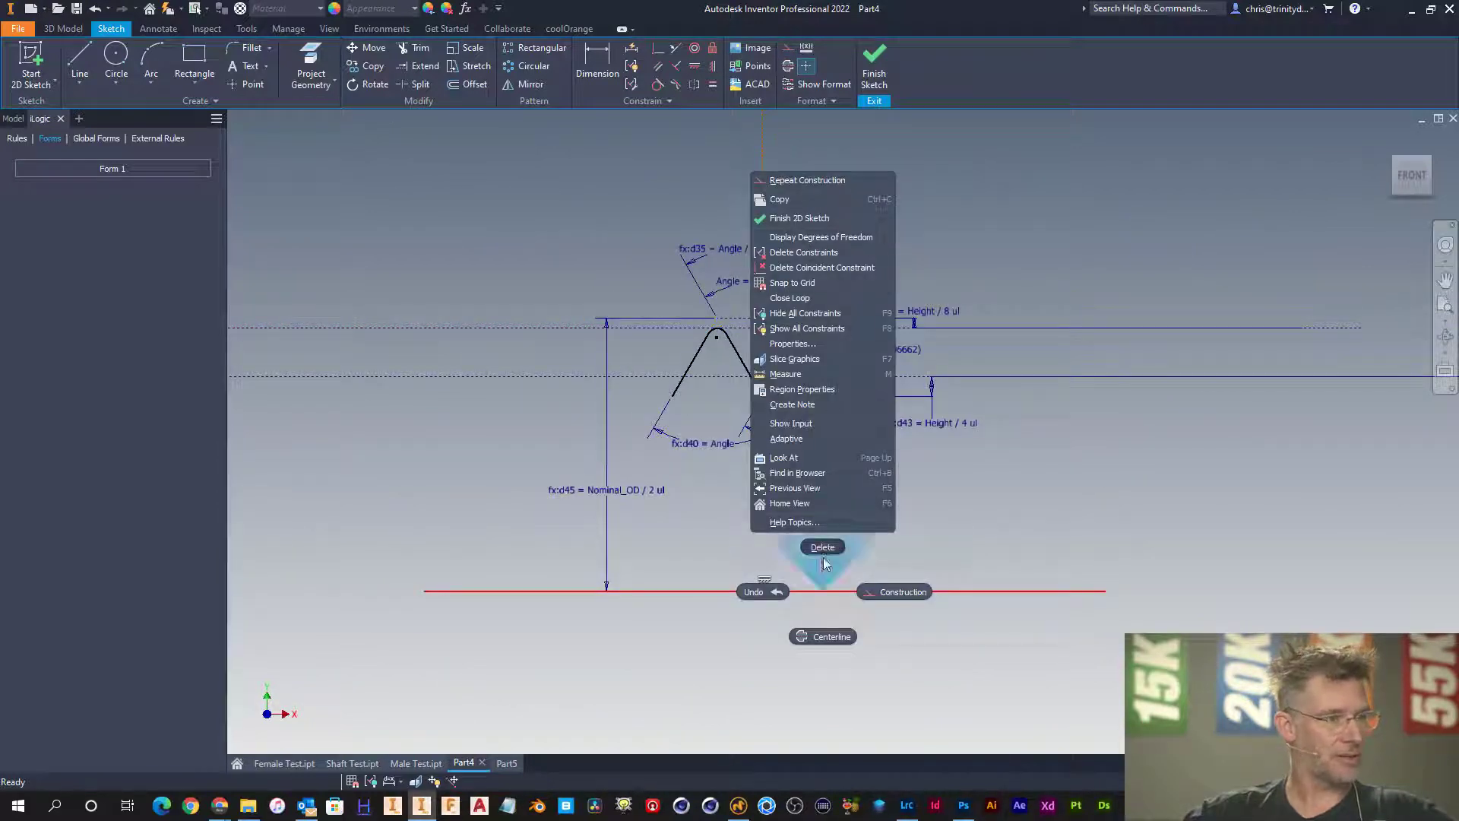
left_click(829, 636)
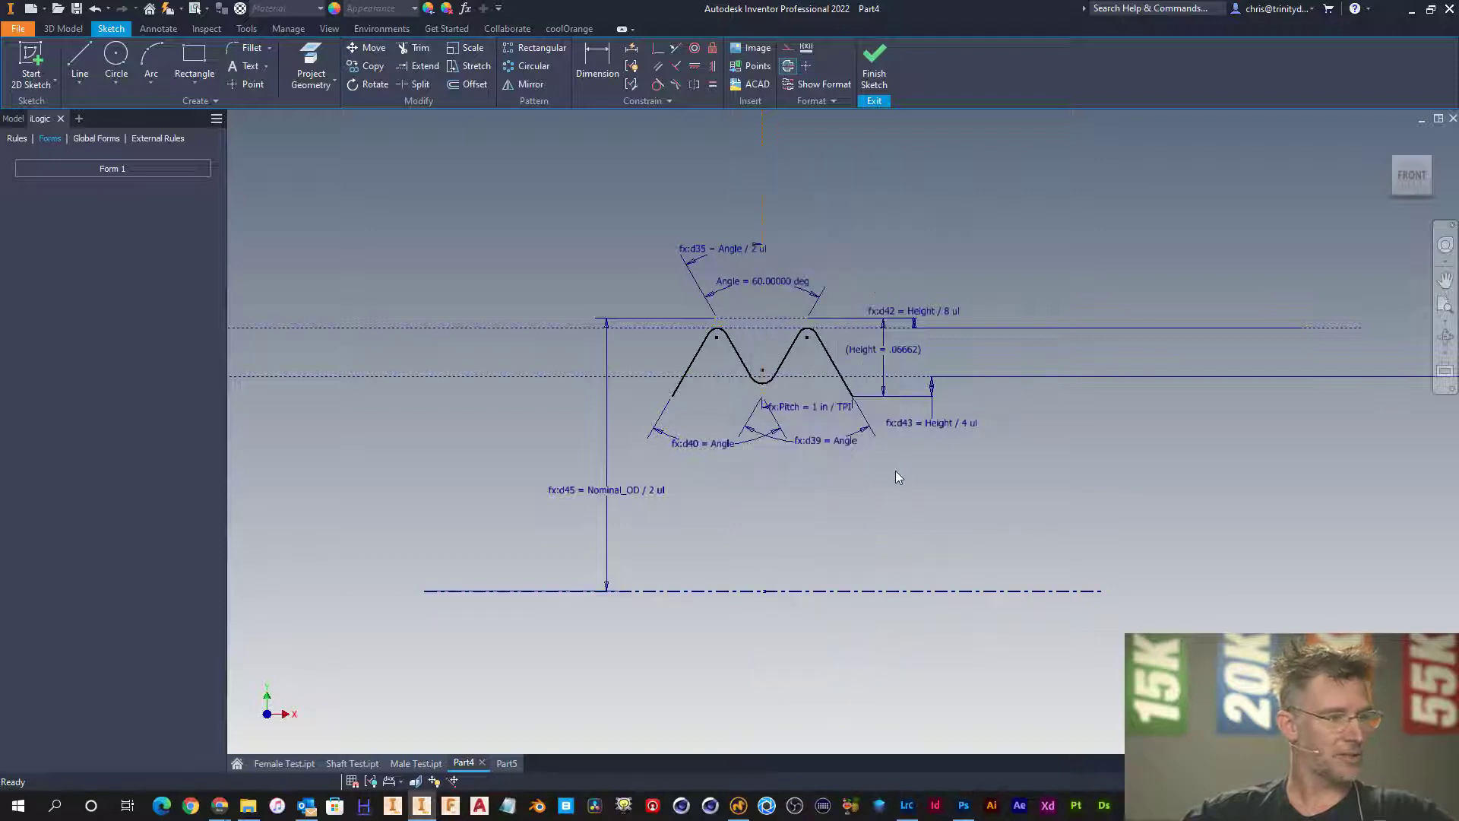
- Switch to the Thread_Data workbook in Excel and examine the pitch and triangle height table and the thread design profile diagrams
scroll(868, 408, "up", 3)
scroll(790, 345, "down", 5)
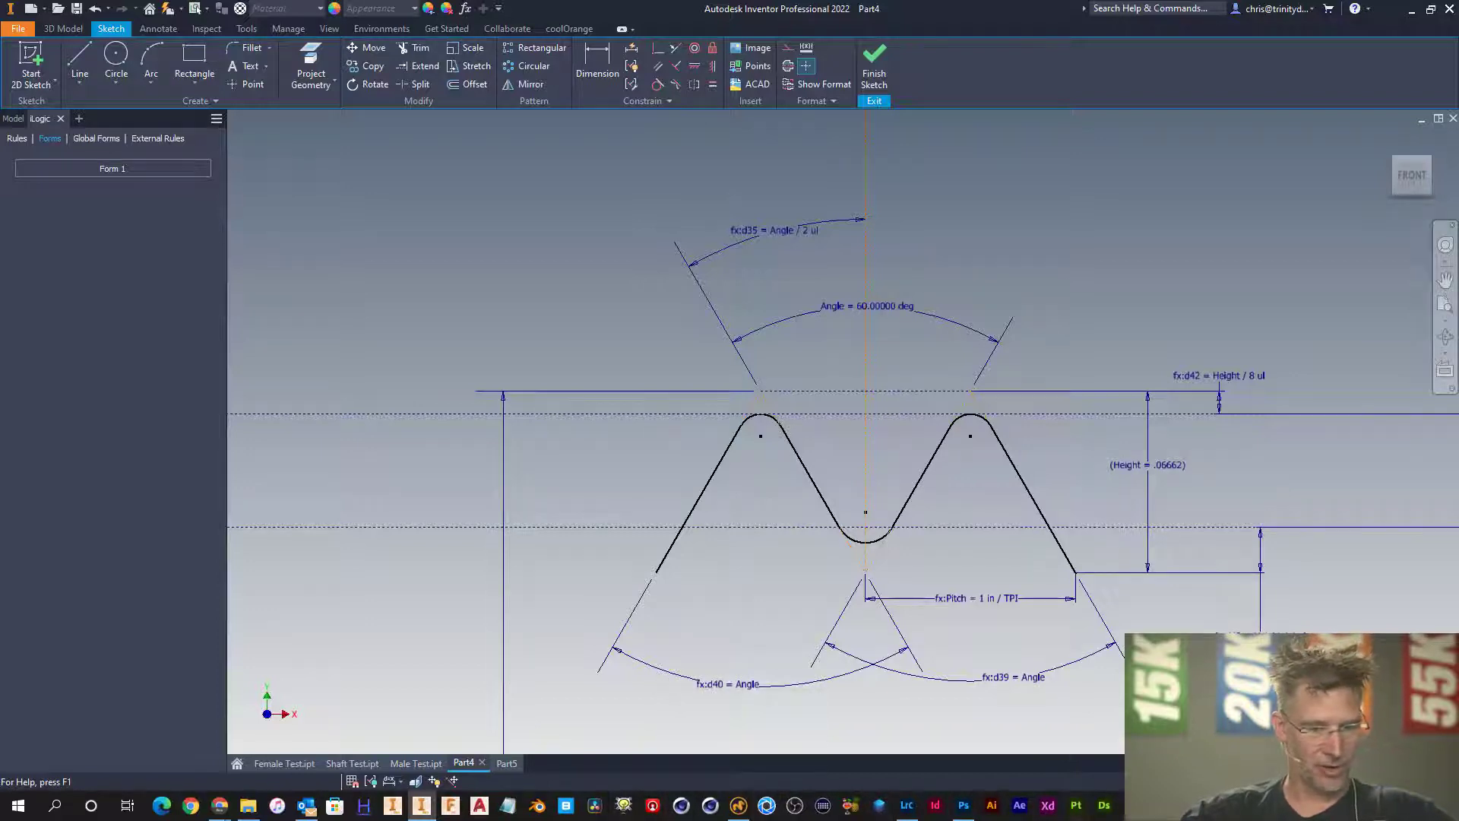
left_click(1216, 813)
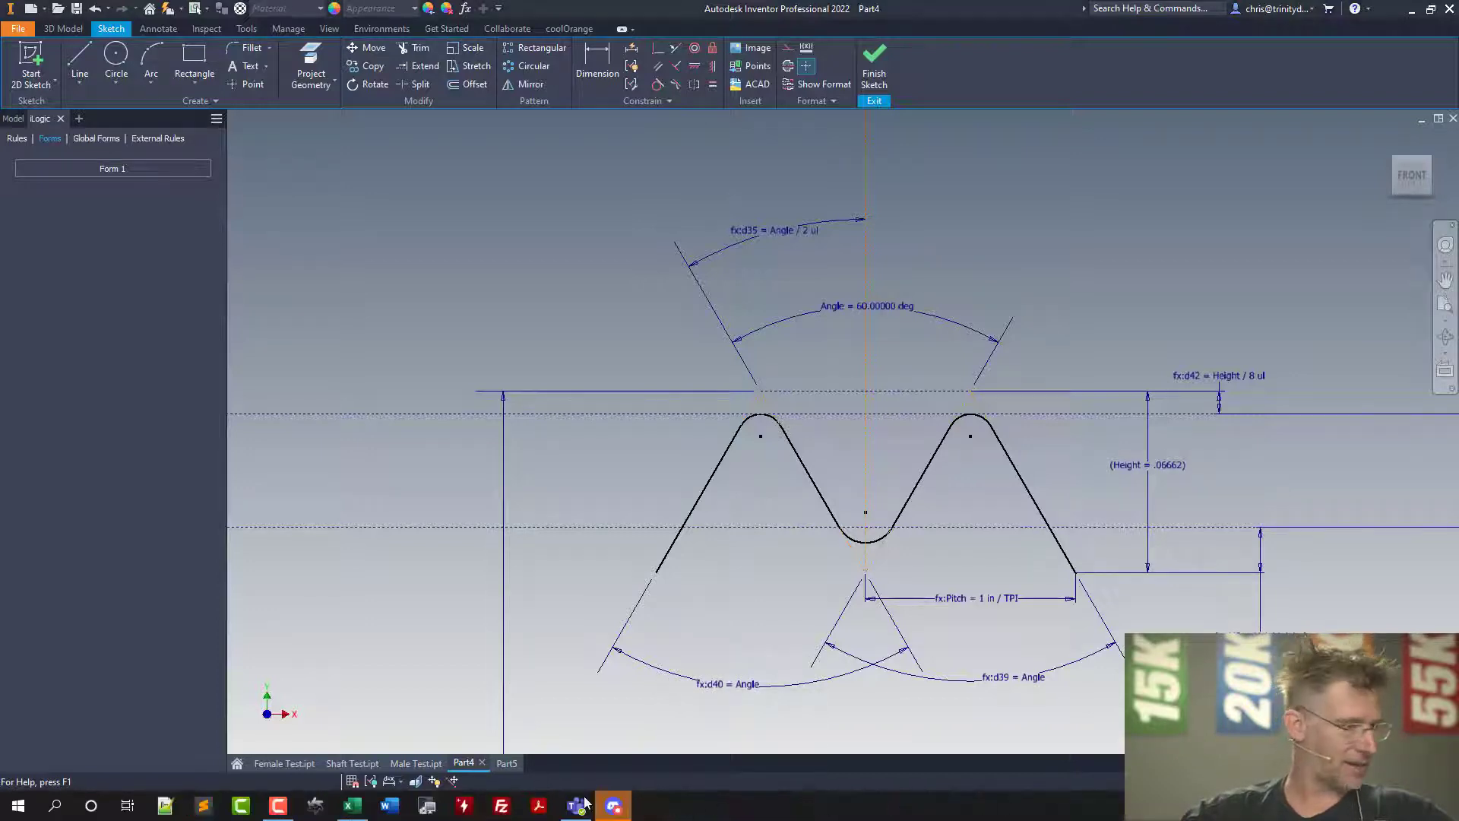
left_click(352, 806)
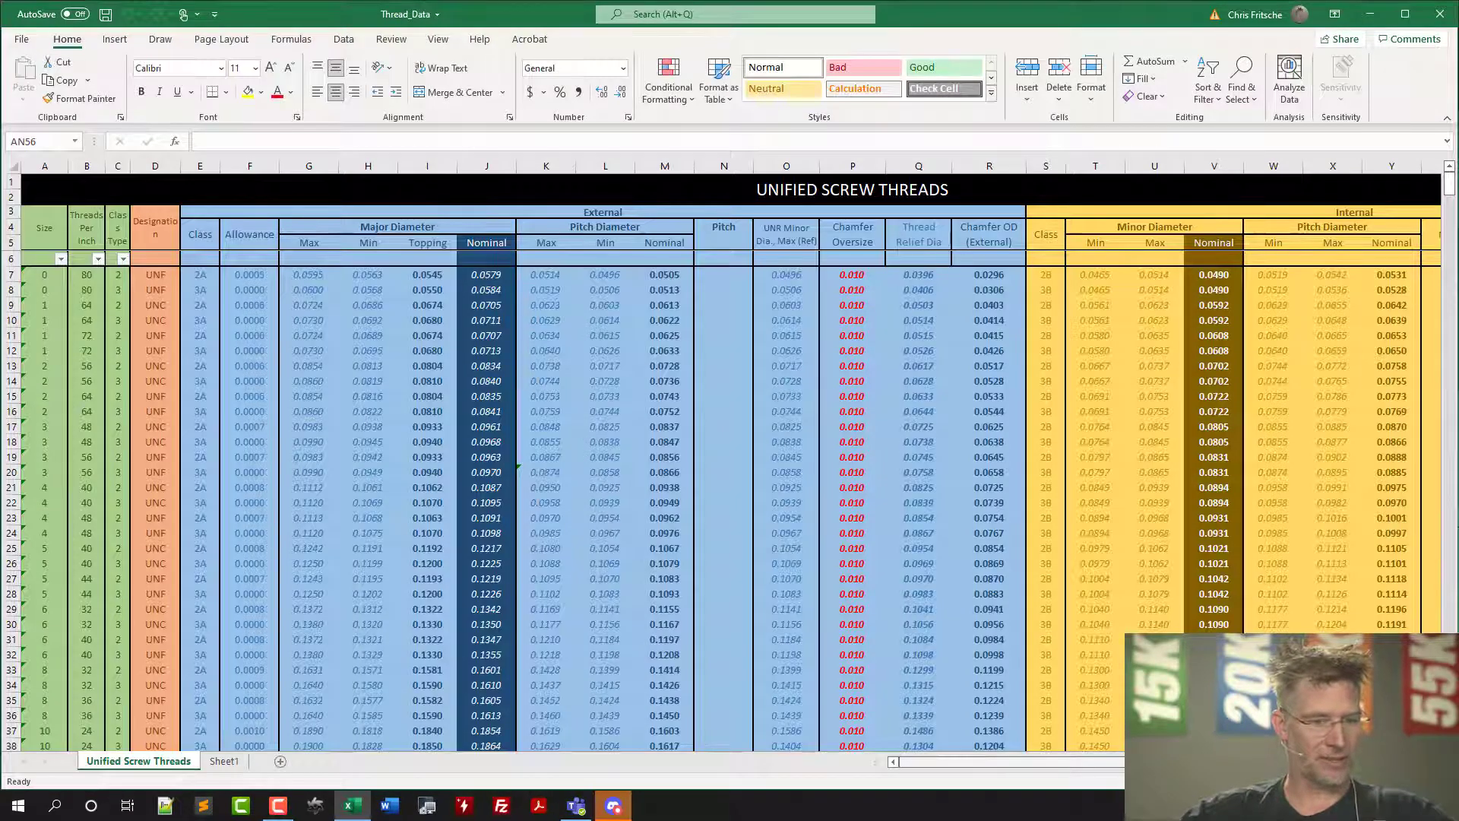
left_click_drag(1163, 762, 1386, 761)
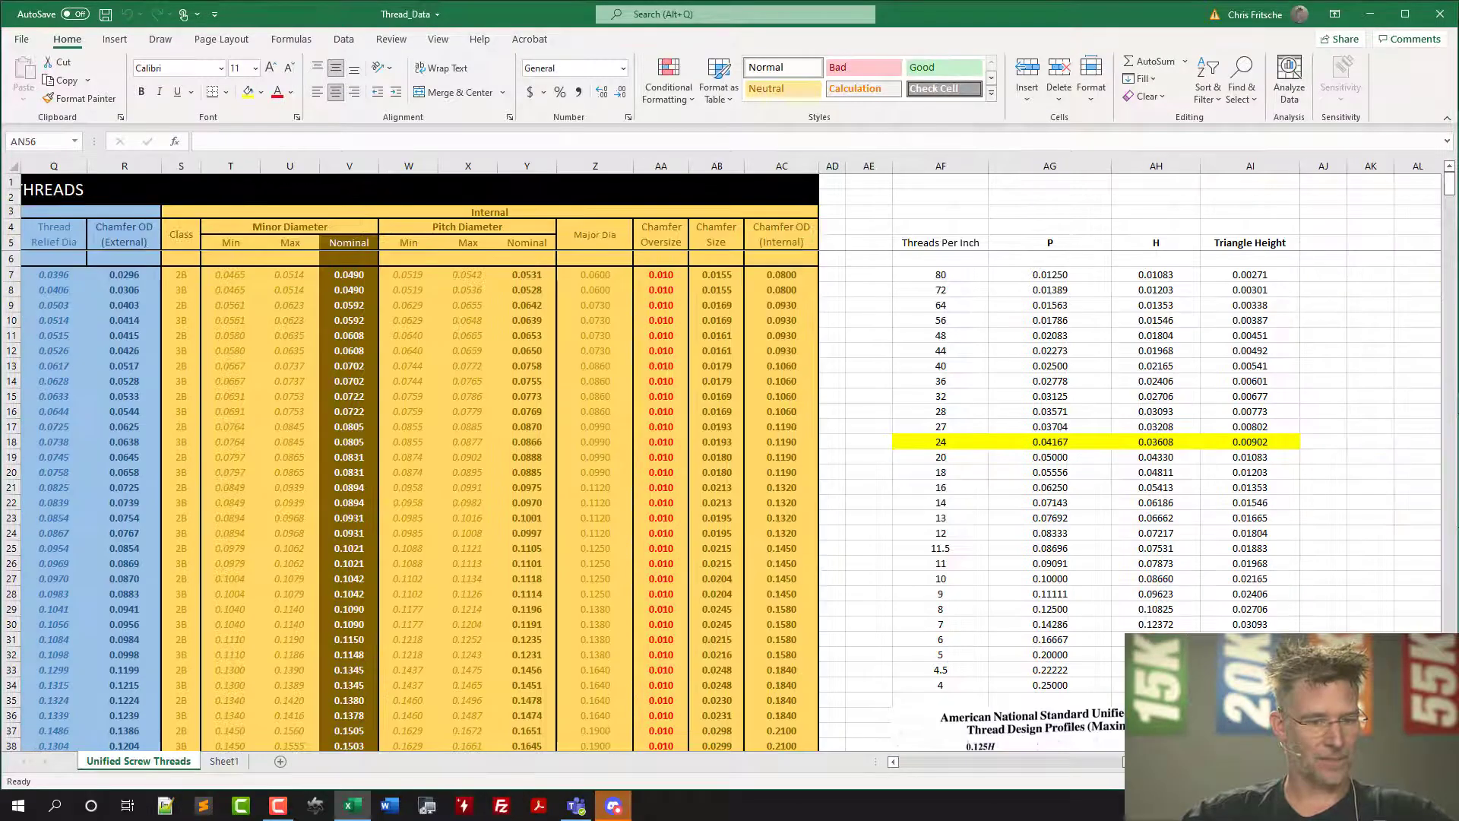
scroll(1255, 571, "down", 1)
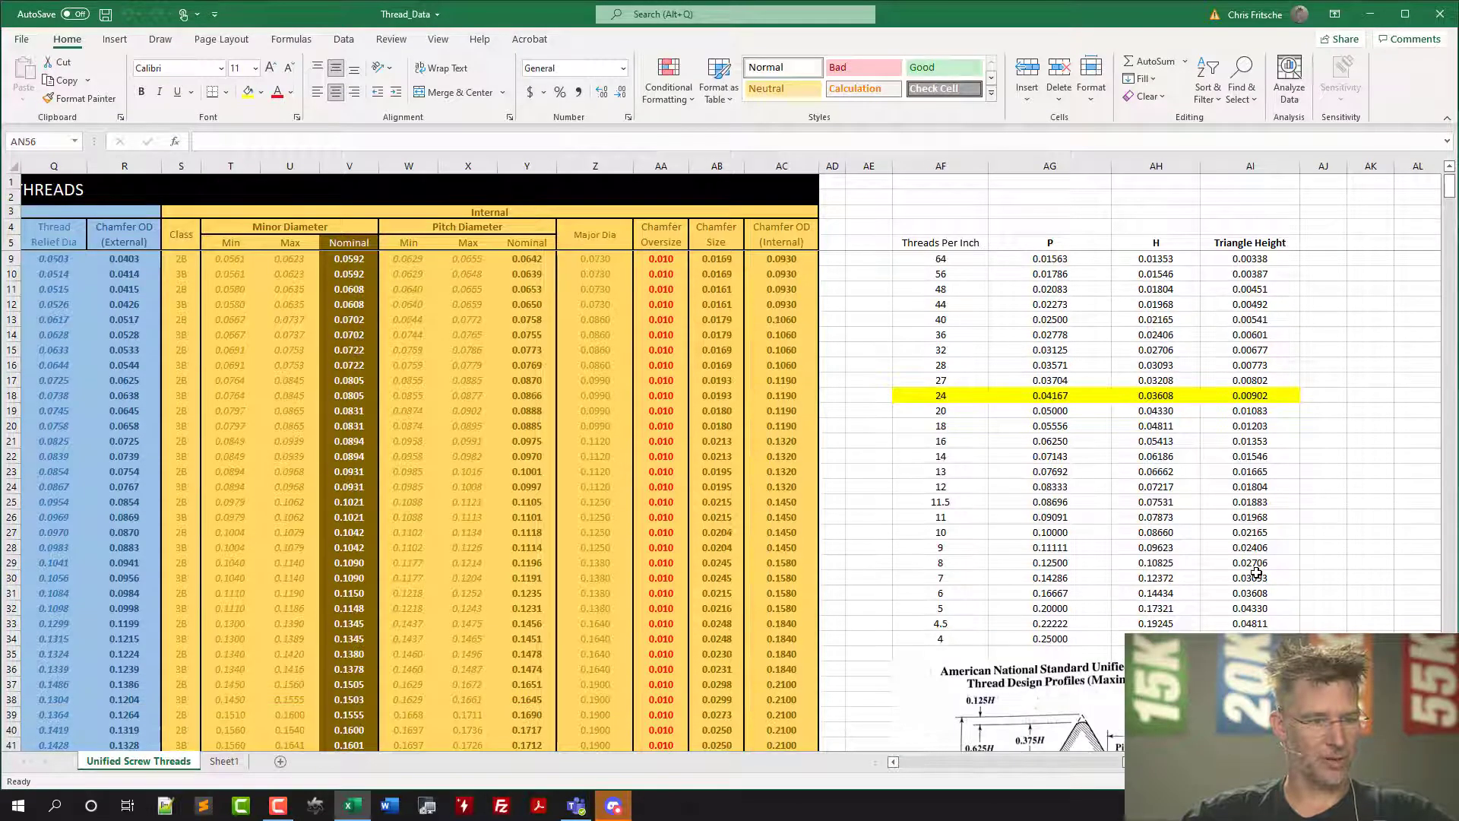
scroll(1256, 572, "down", 6)
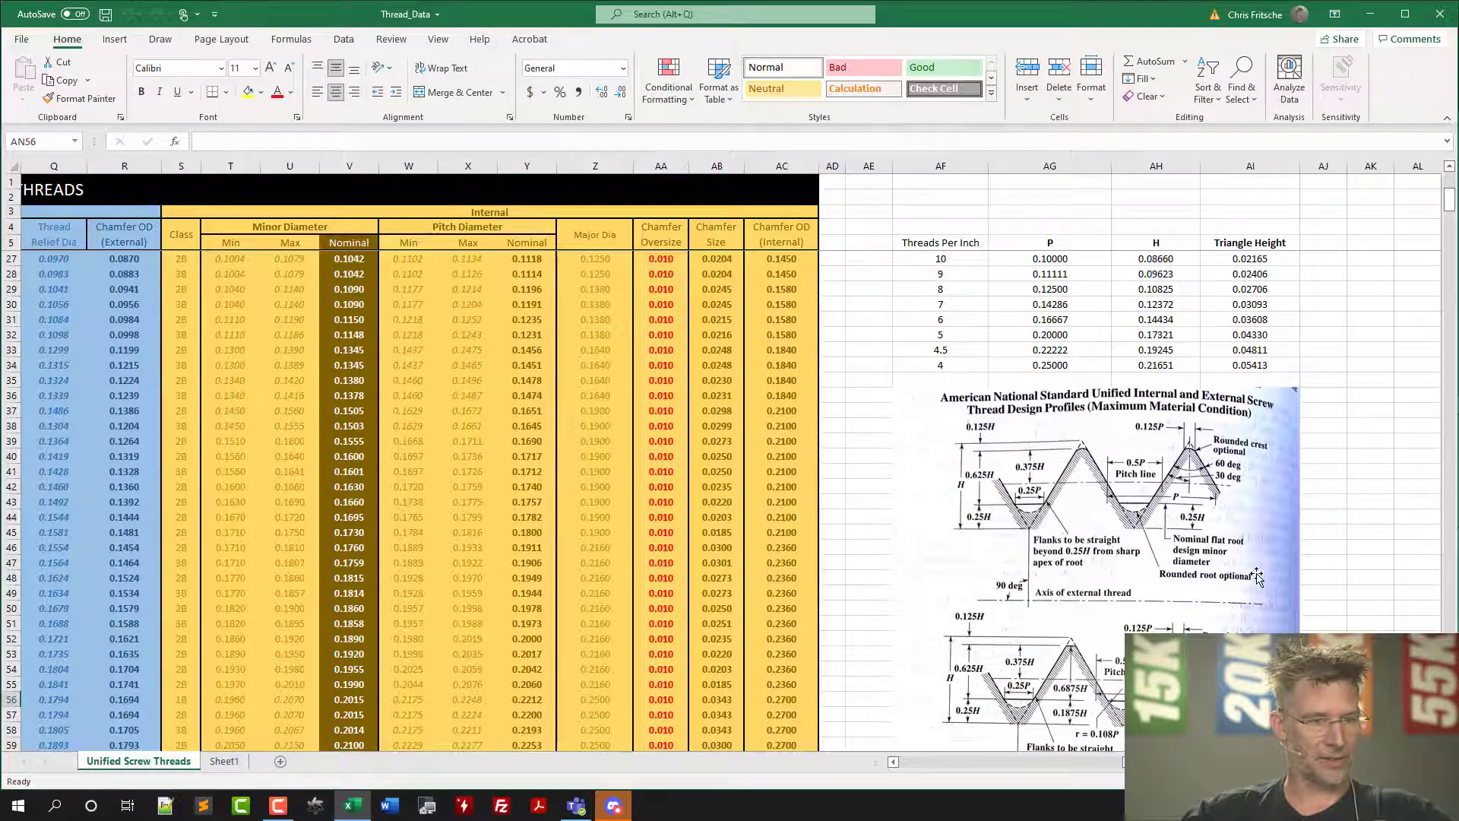
scroll(1255, 575, "down", 5)
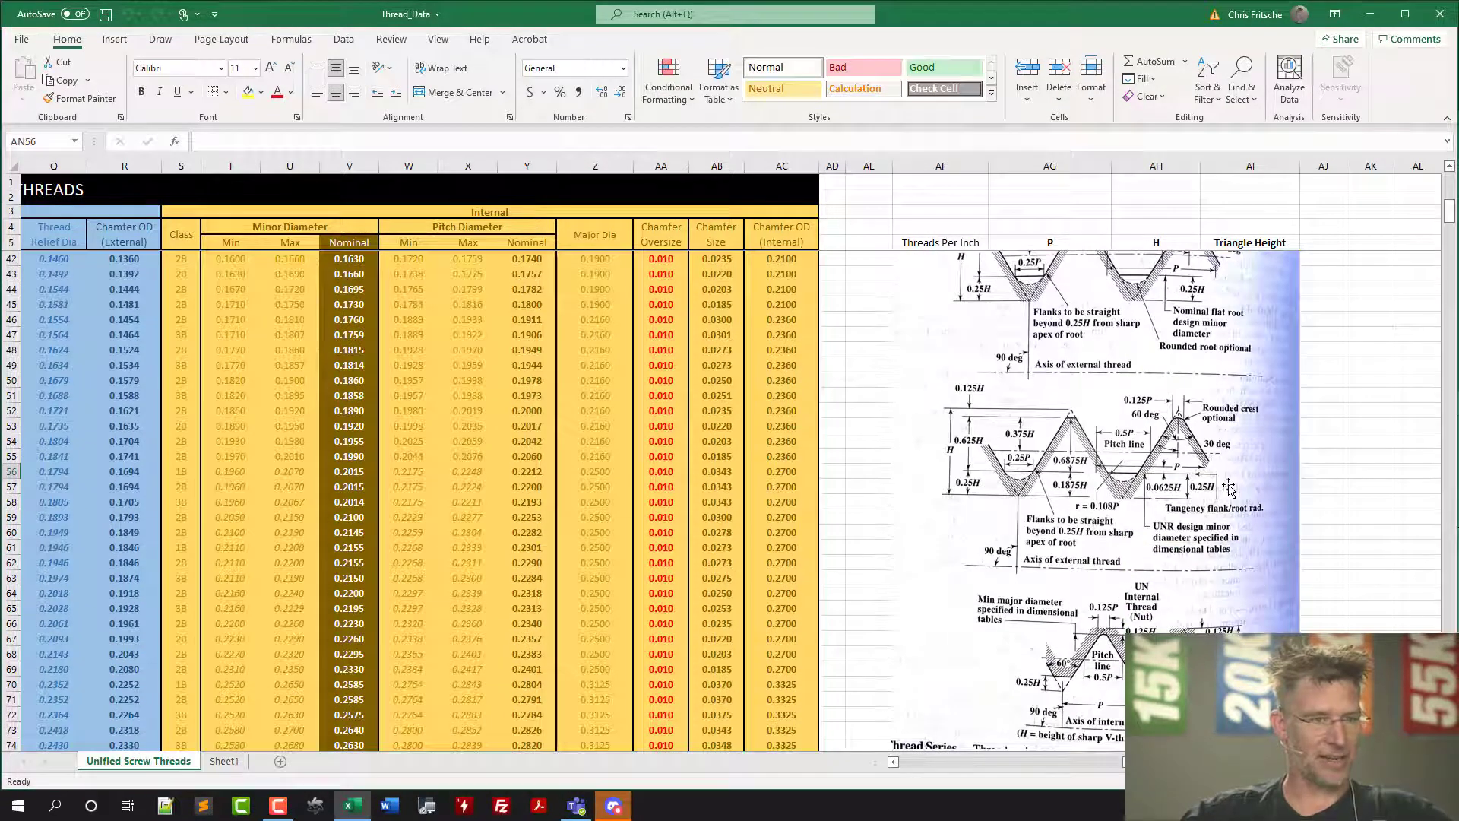
scroll(1171, 600, "down", 2)
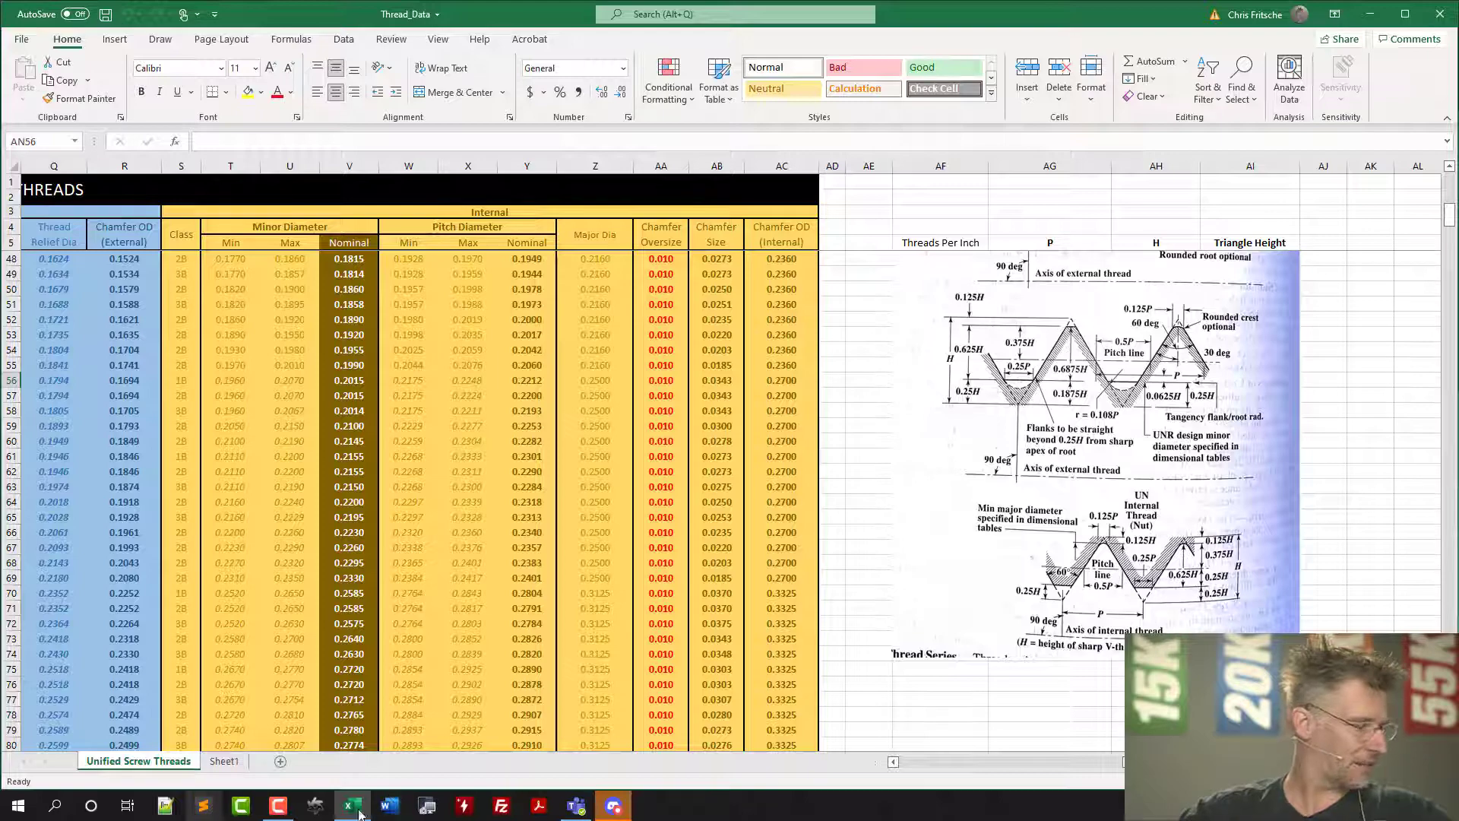
- Return to Inventor and examine how the Part4 thread profile is positioned from the centerline by Nominal_OD / 2
left_click(1225, 798)
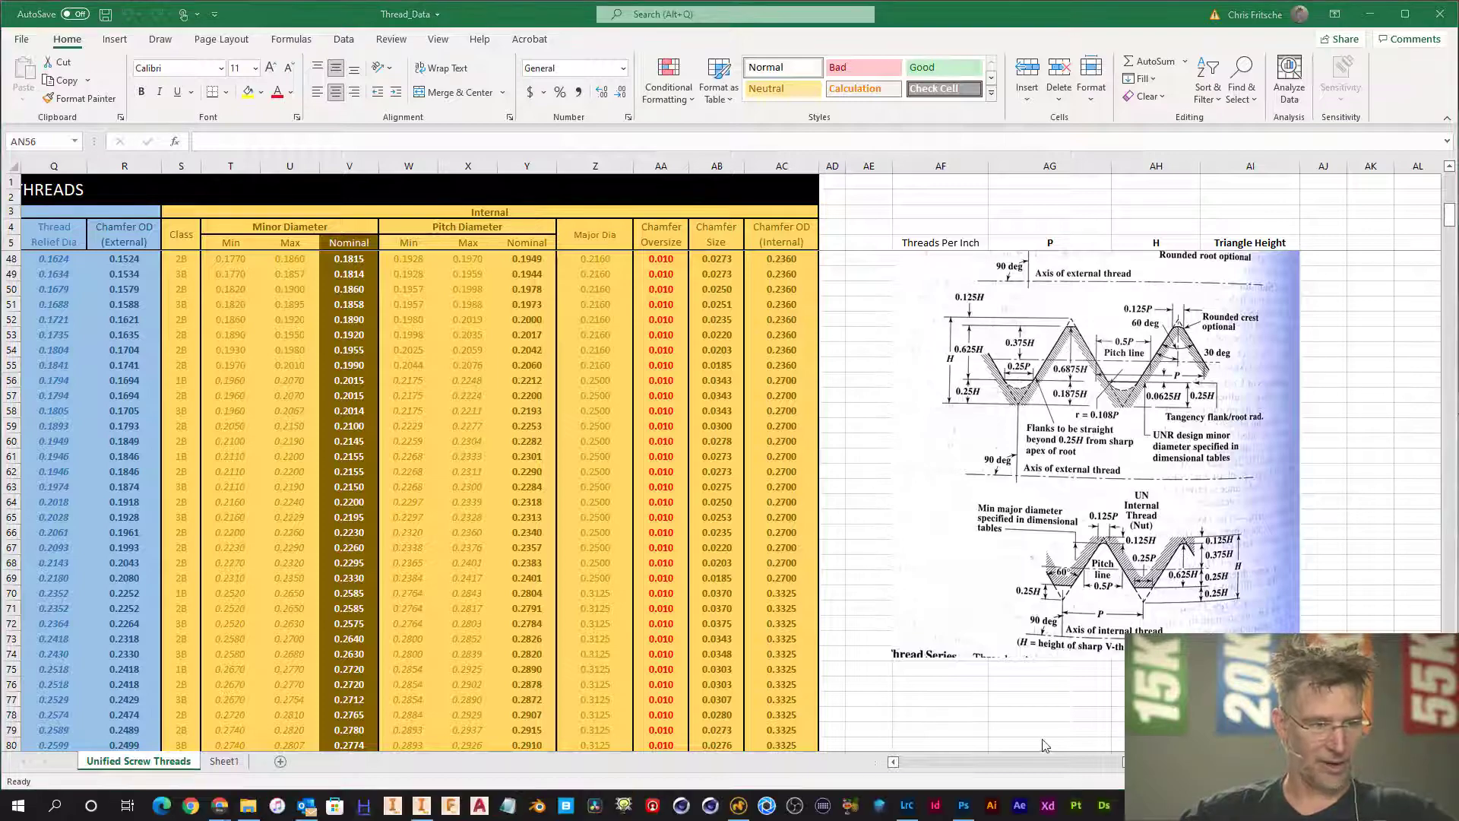
left_click(421, 805)
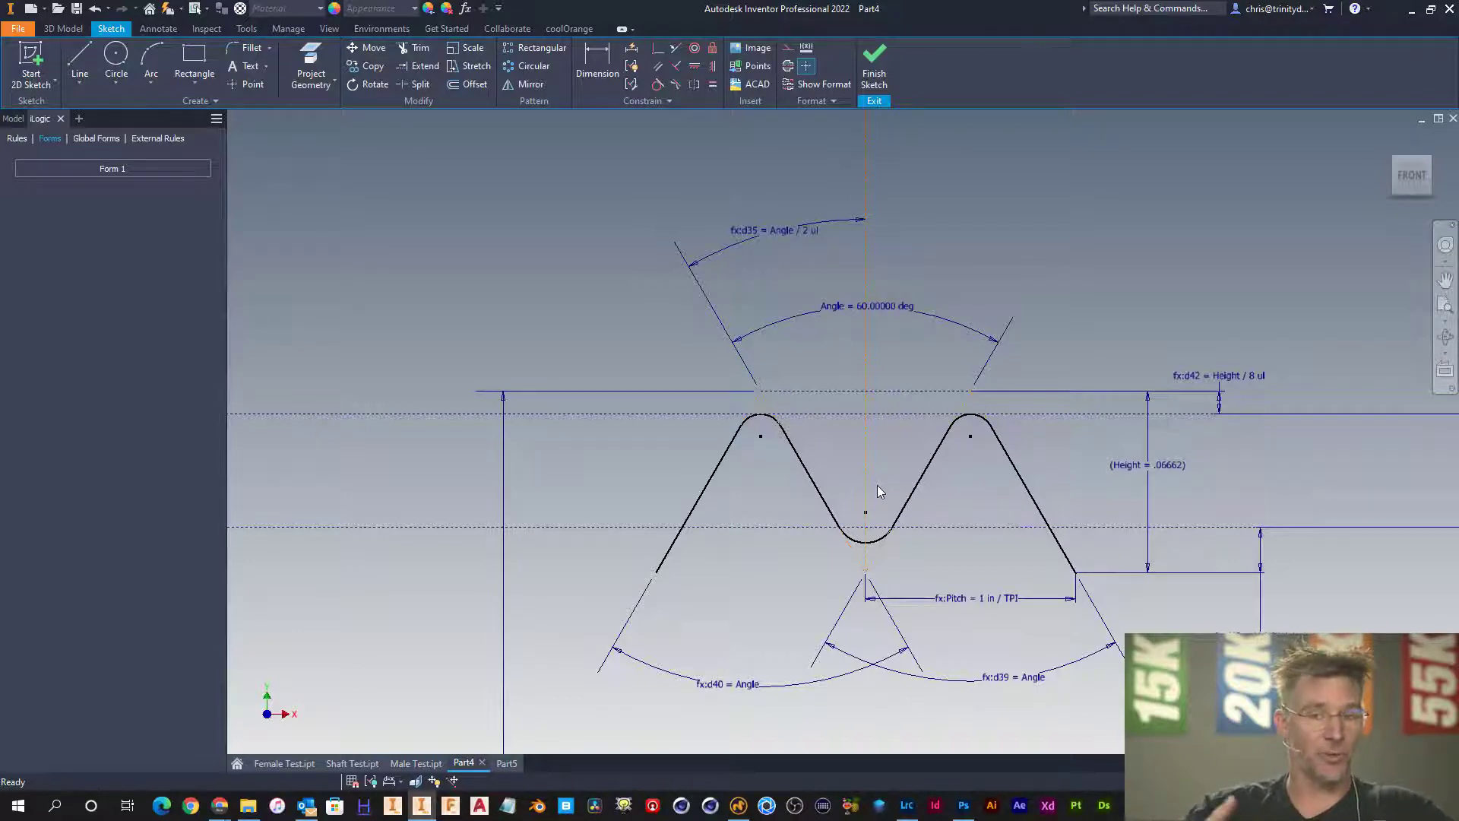
scroll(870, 472, "up", 2)
scroll(845, 432, "down", 8)
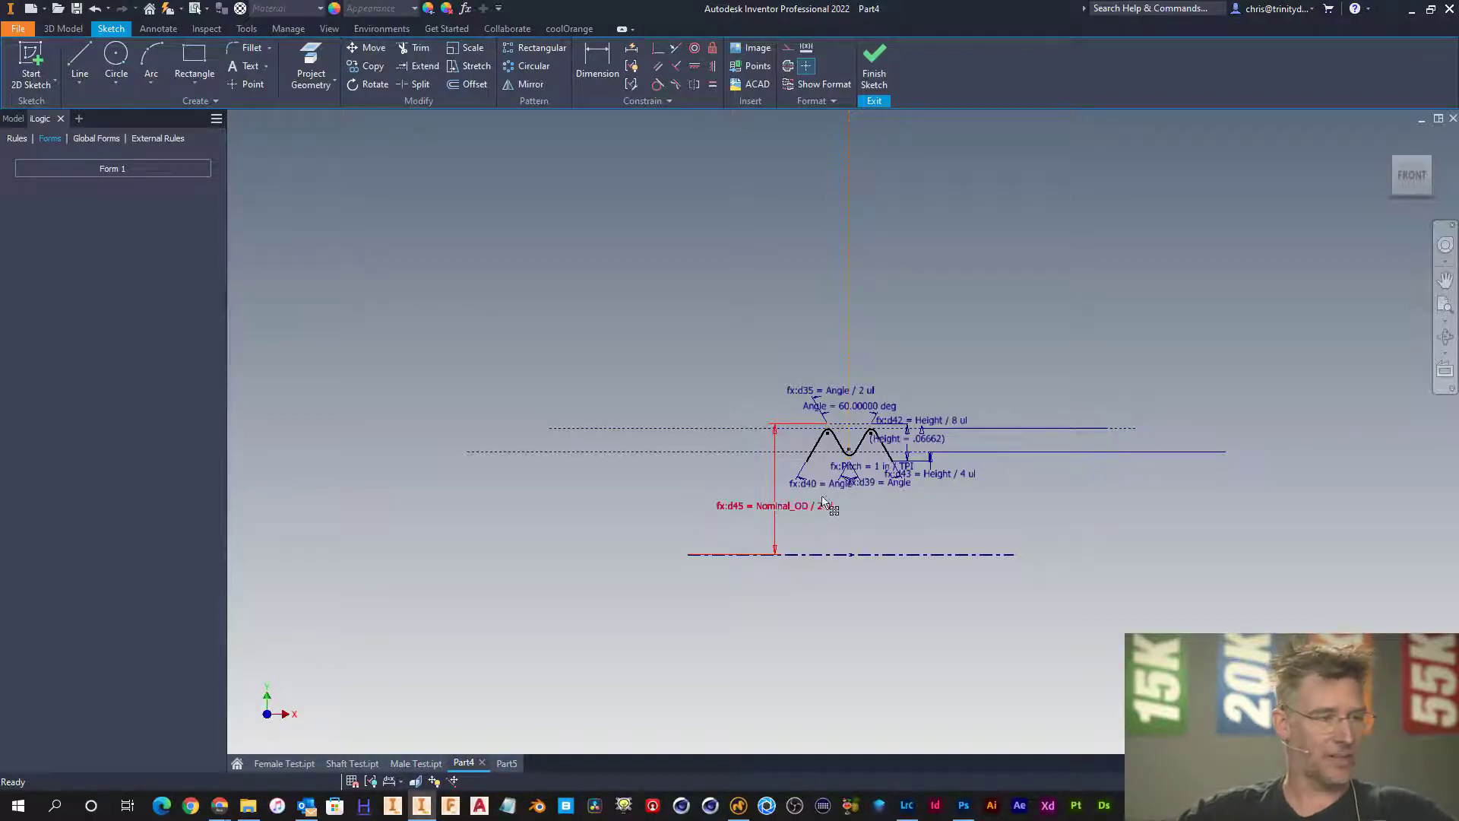
scroll(867, 481, "up", 3)
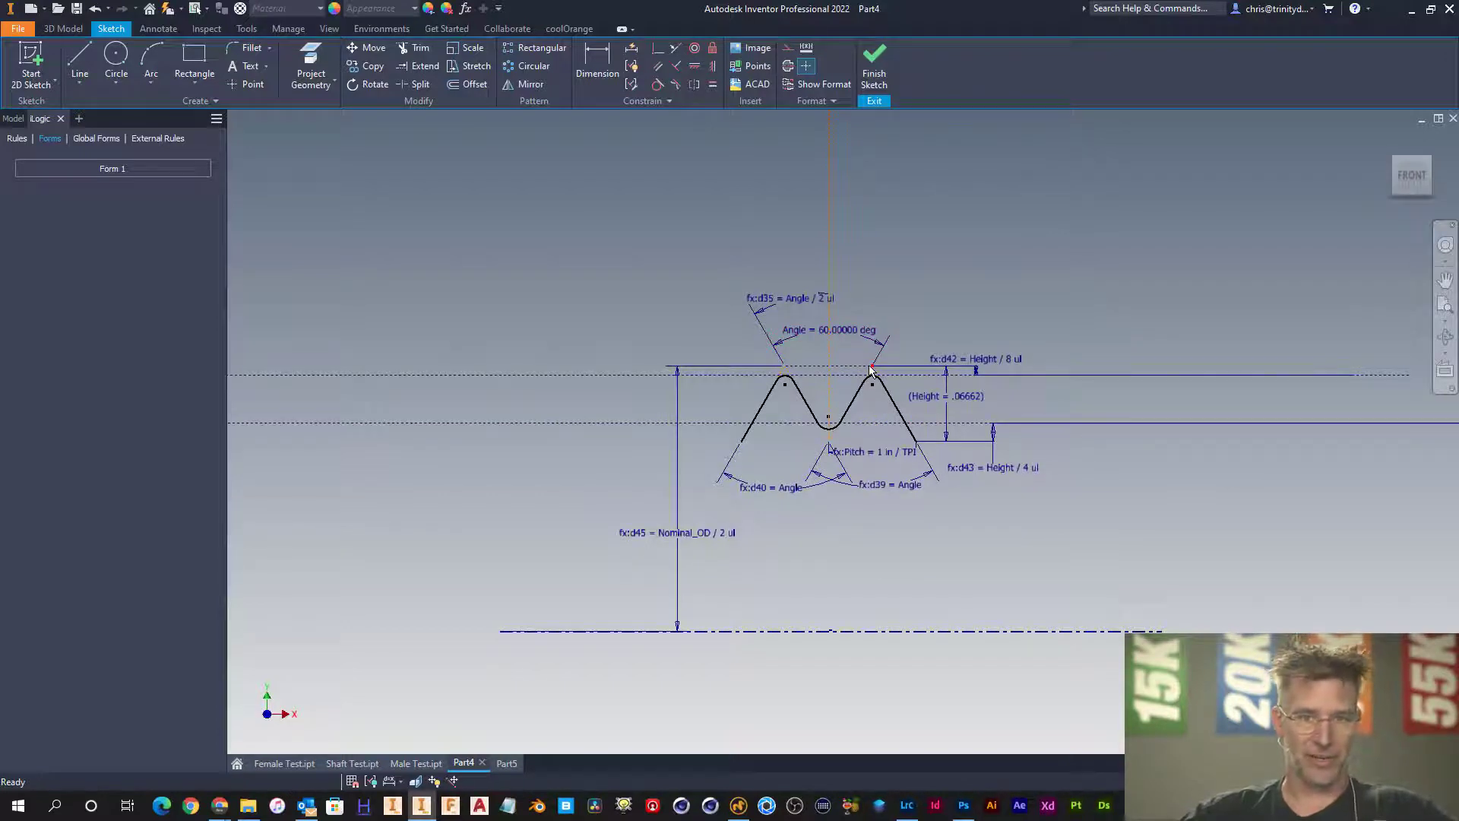
mouse_move(870, 370)
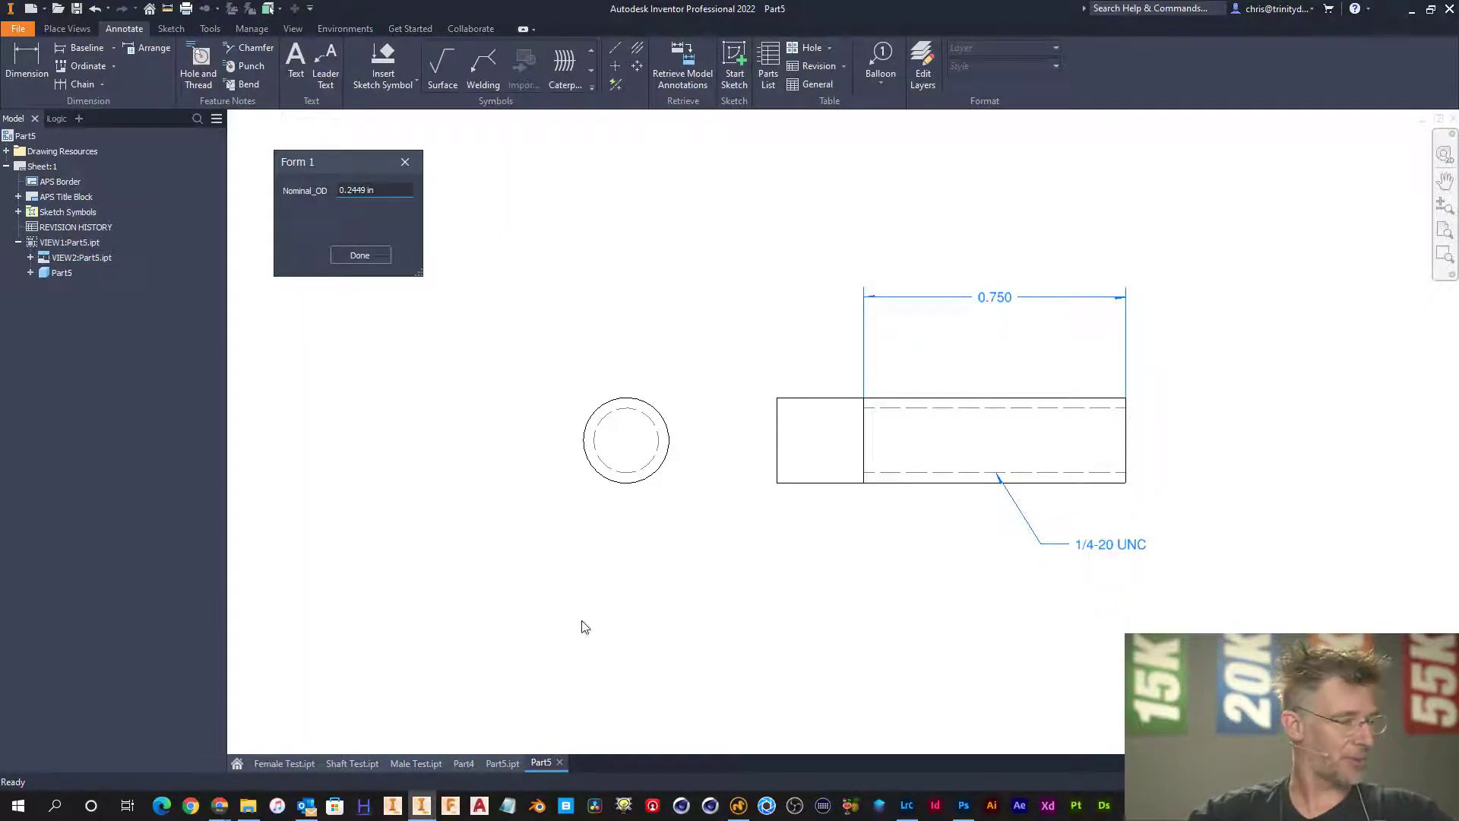
- In Part5.ipt, generate modelled threads from the Thread2 feature with threadModeler, using a 0.10% pitch offset
left_click(503, 762)
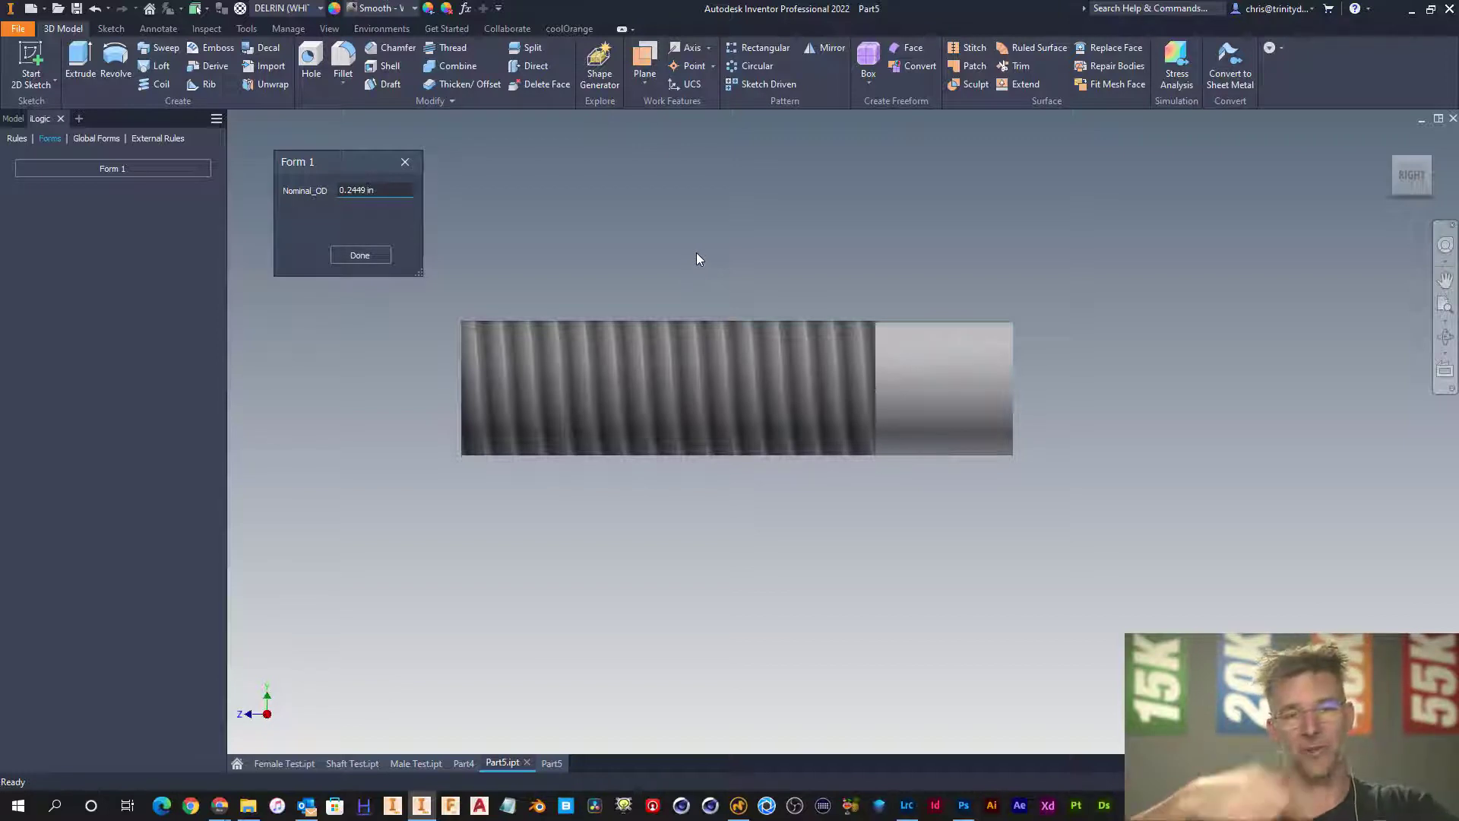
left_click(566, 28)
left_click(34, 54)
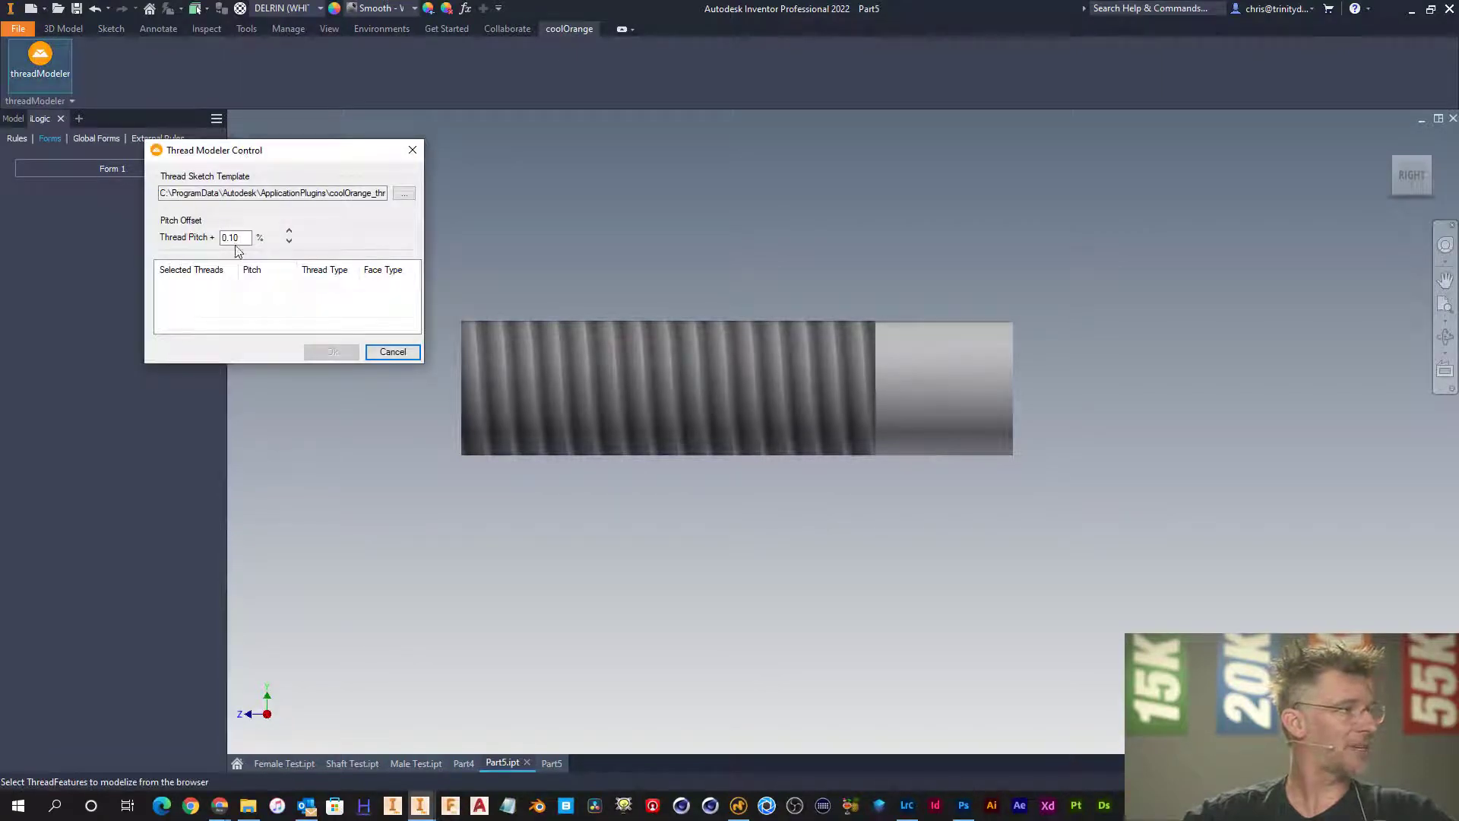
left_click(392, 352)
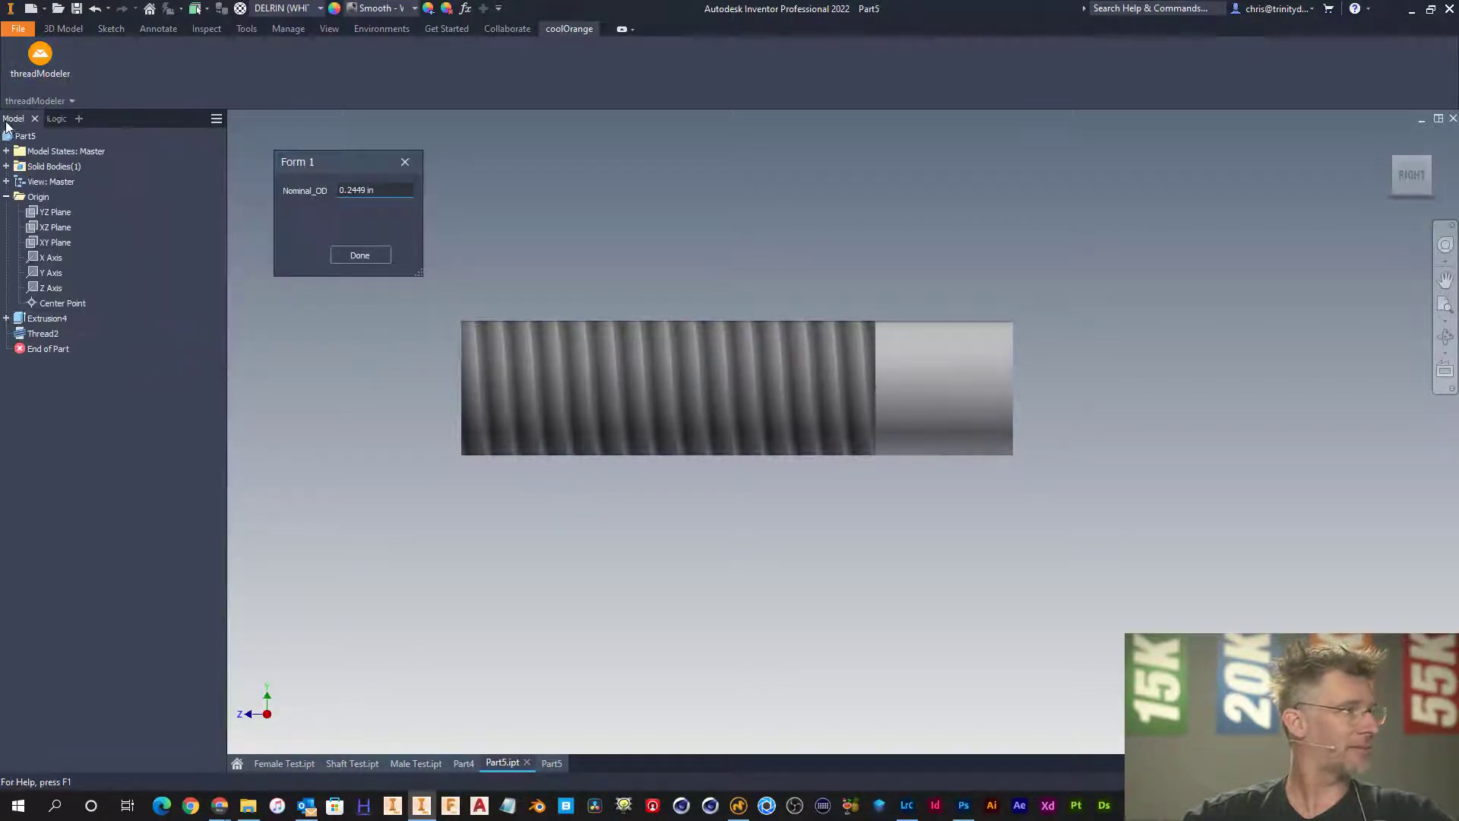
left_click(41, 56)
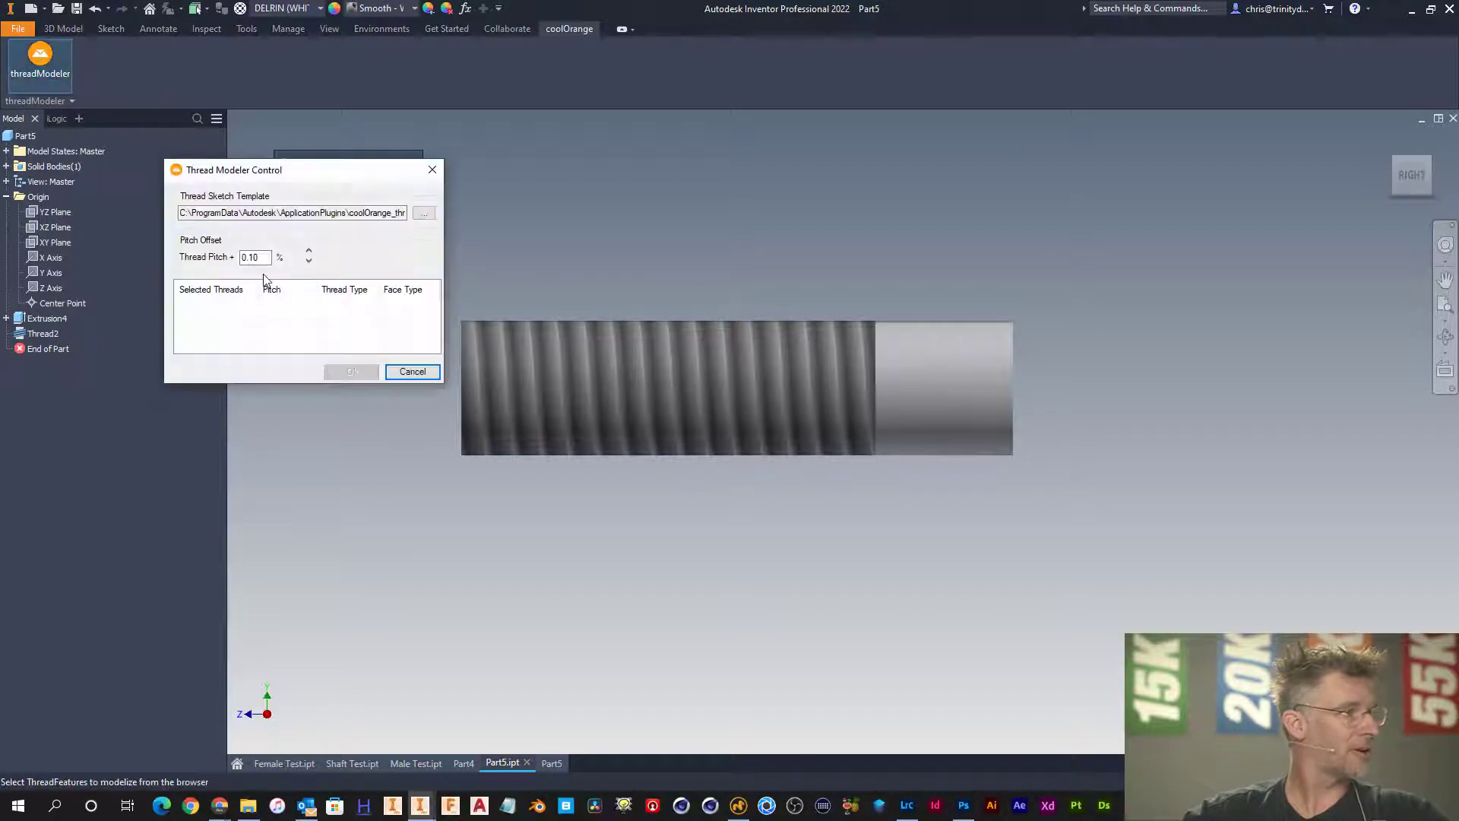
left_click(43, 333)
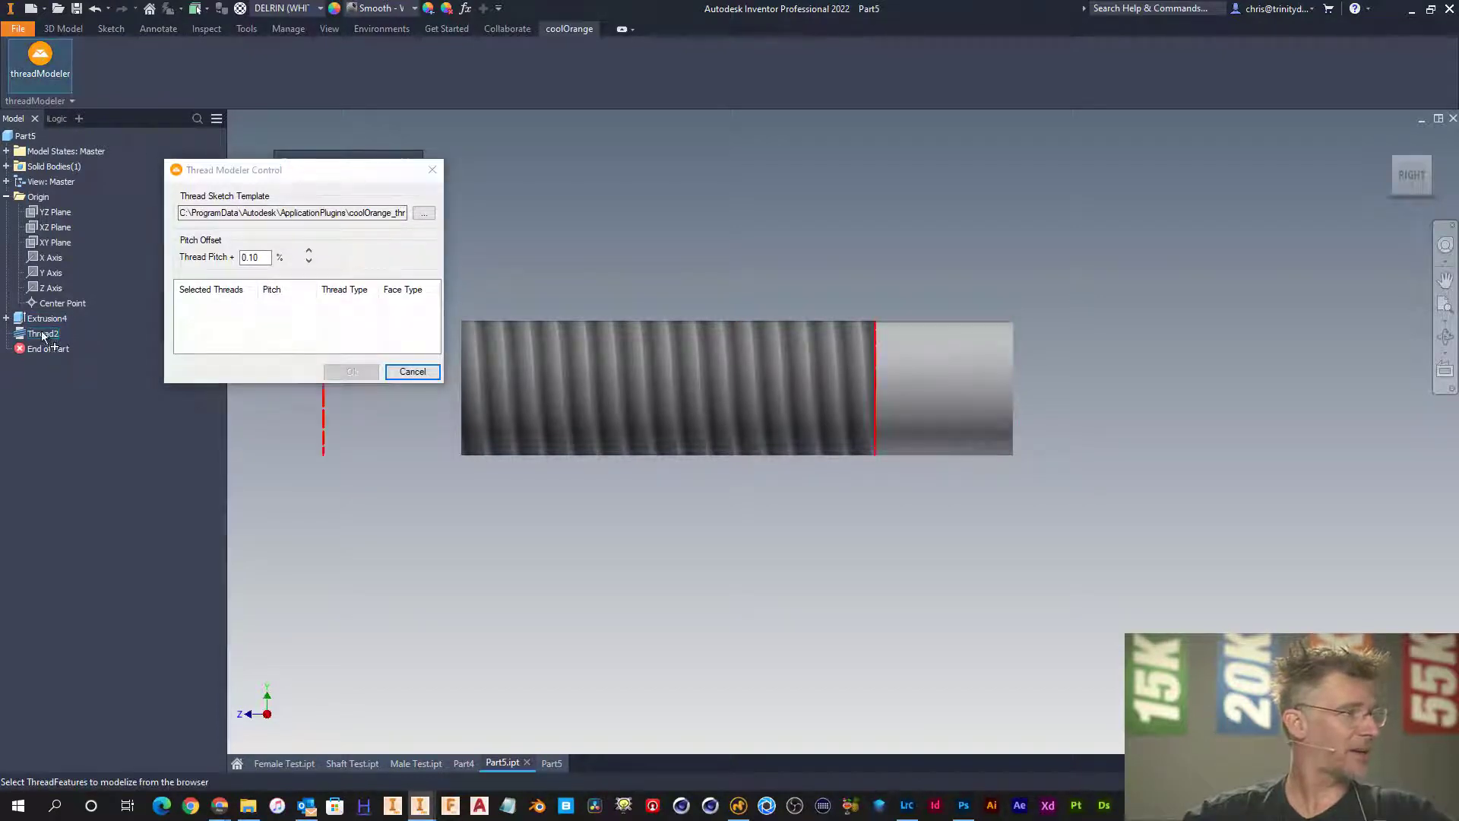
left_click(340, 372)
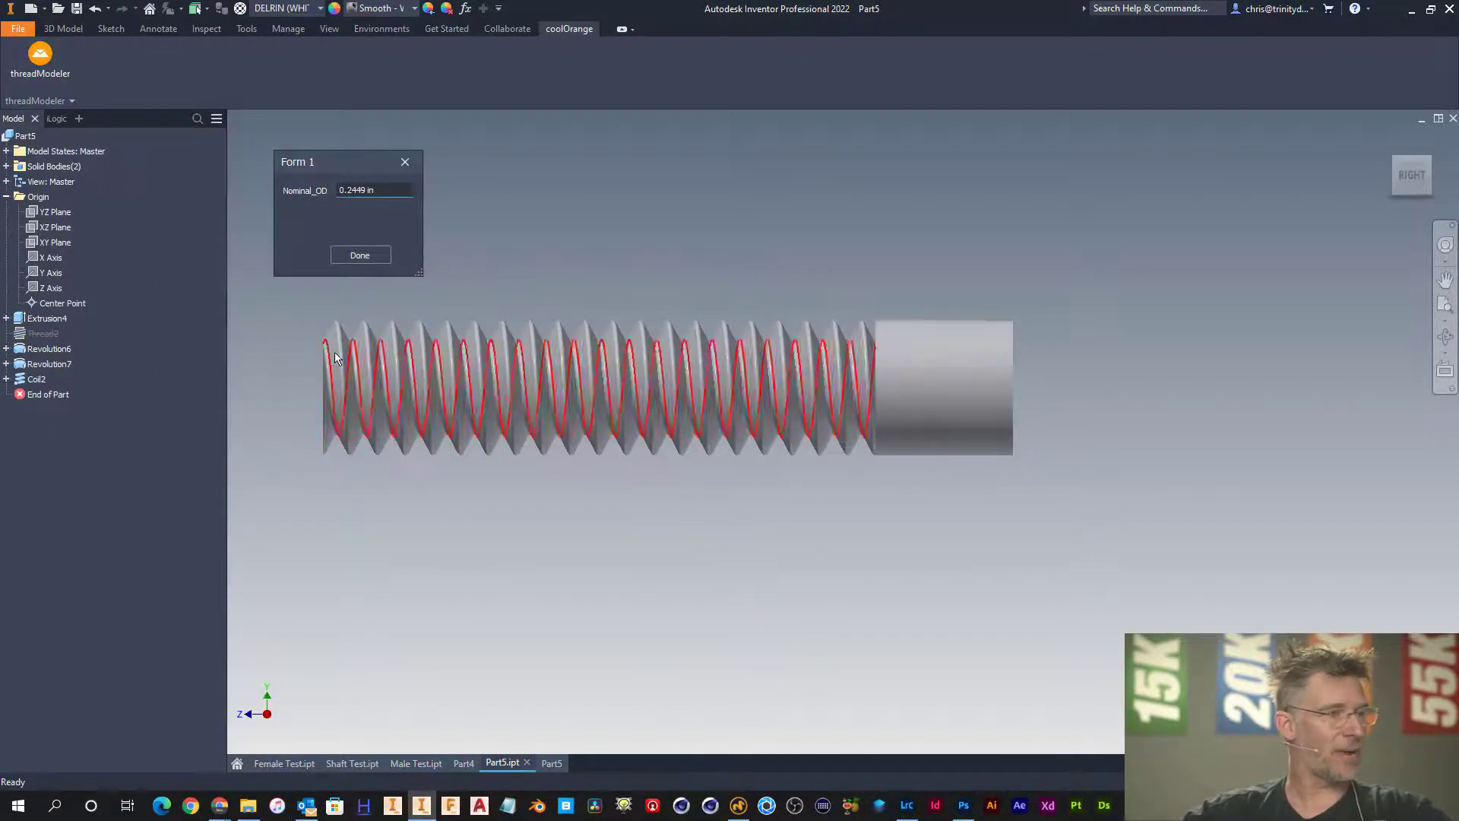
- Close Form 1 and delete the Revolution6, Revolution7 and Coil2 features together with their consumed sketches
left_click(359, 256)
left_click(46, 349)
left_click(46, 364, "ctrl")
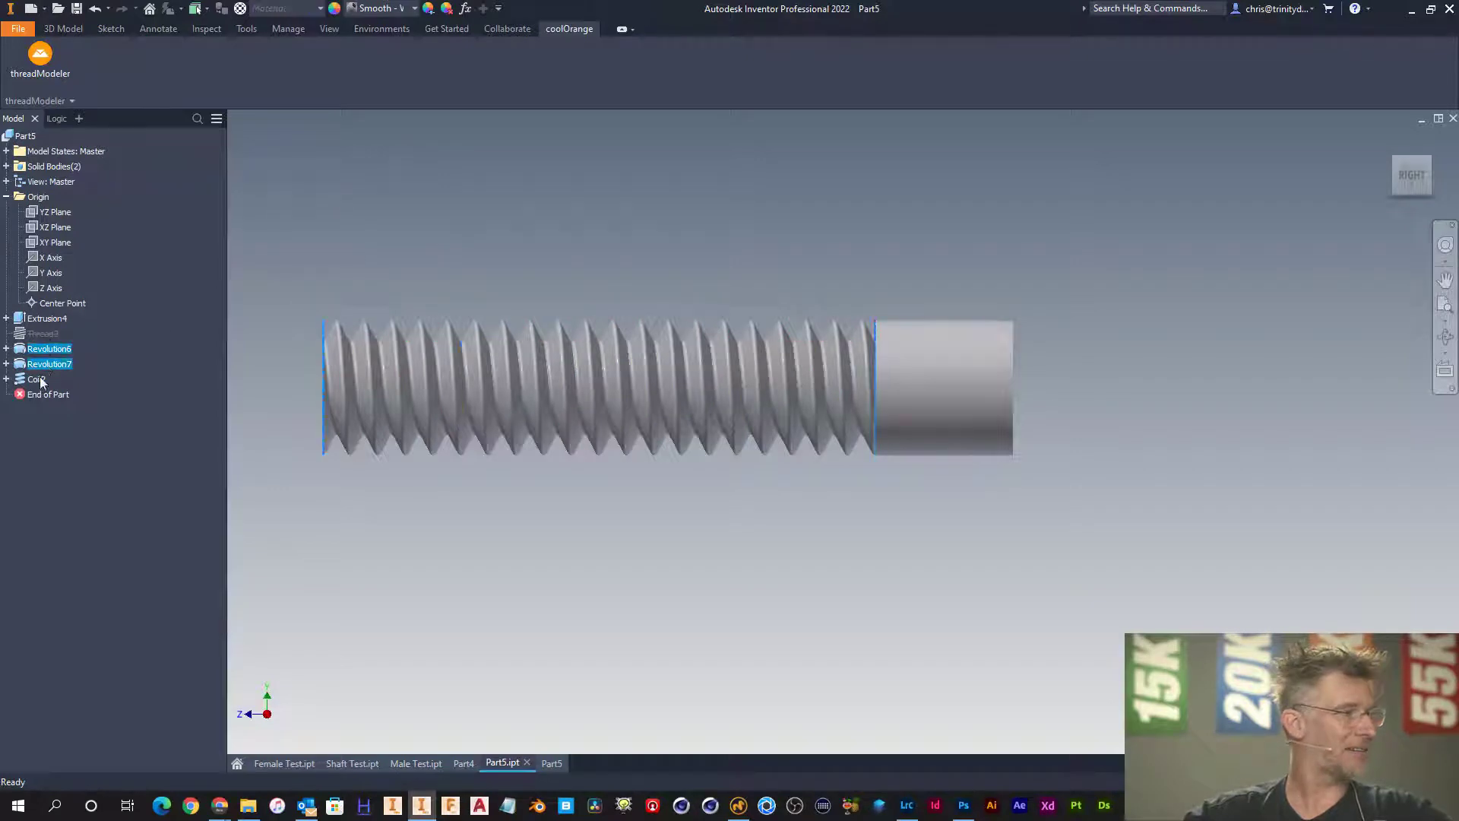
left_click(36, 378, "ctrl")
right_click(41, 379)
left_click(66, 404)
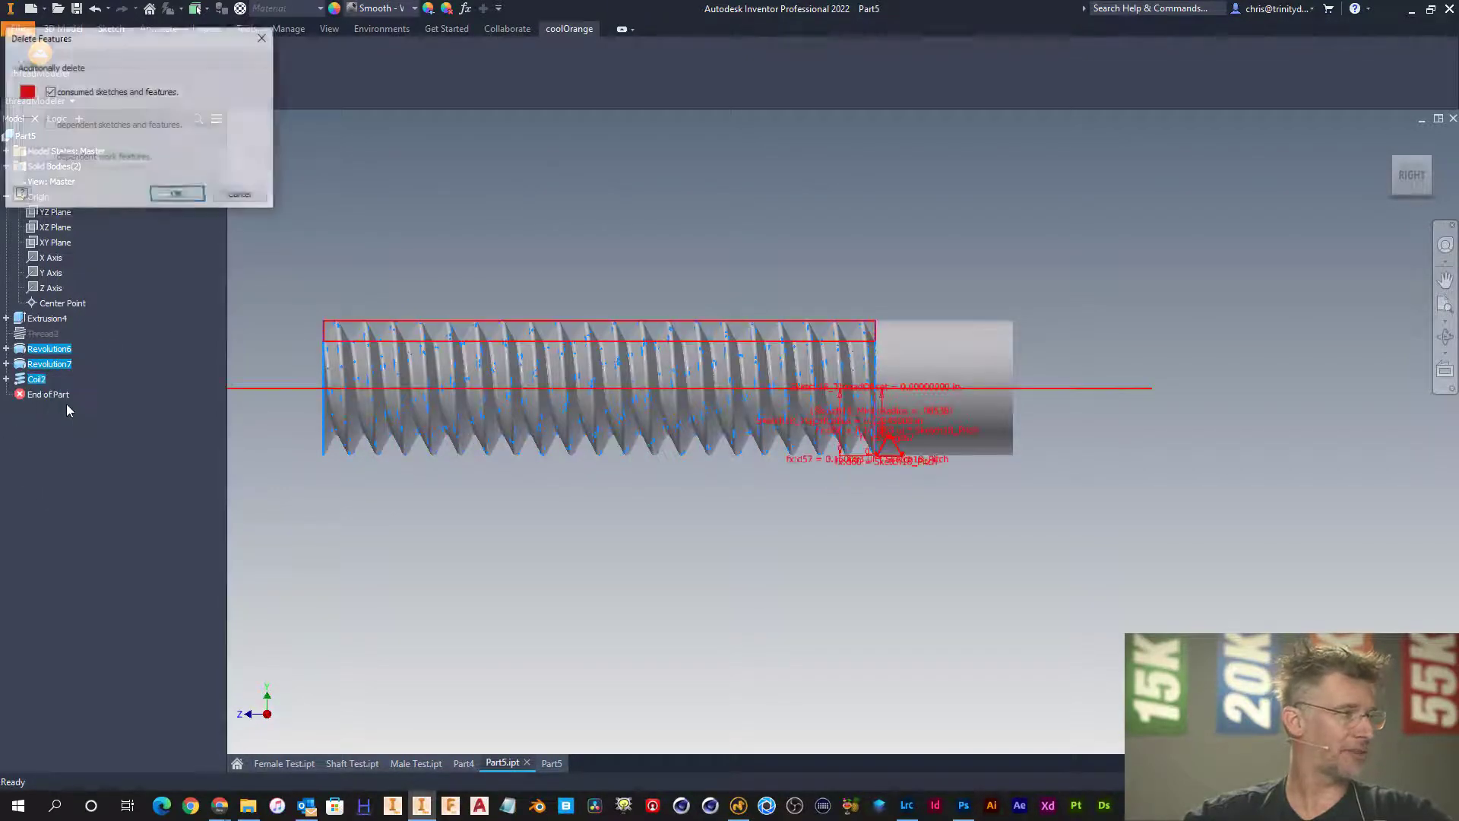
left_click(166, 194)
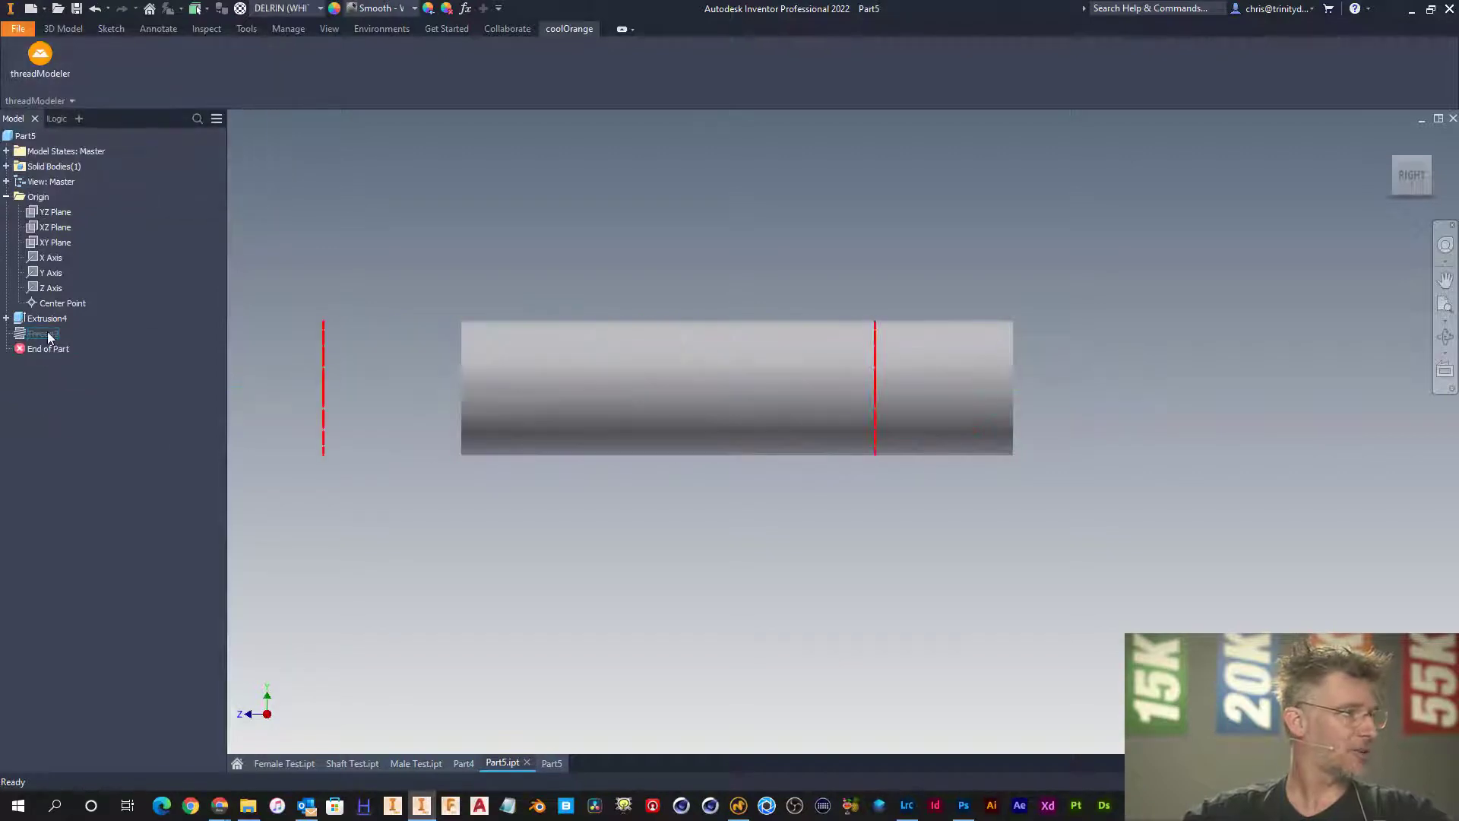
- Unsuppress the Thread2 feature and set its depth to 0.75 in
right_click(38, 334)
left_click(88, 425)
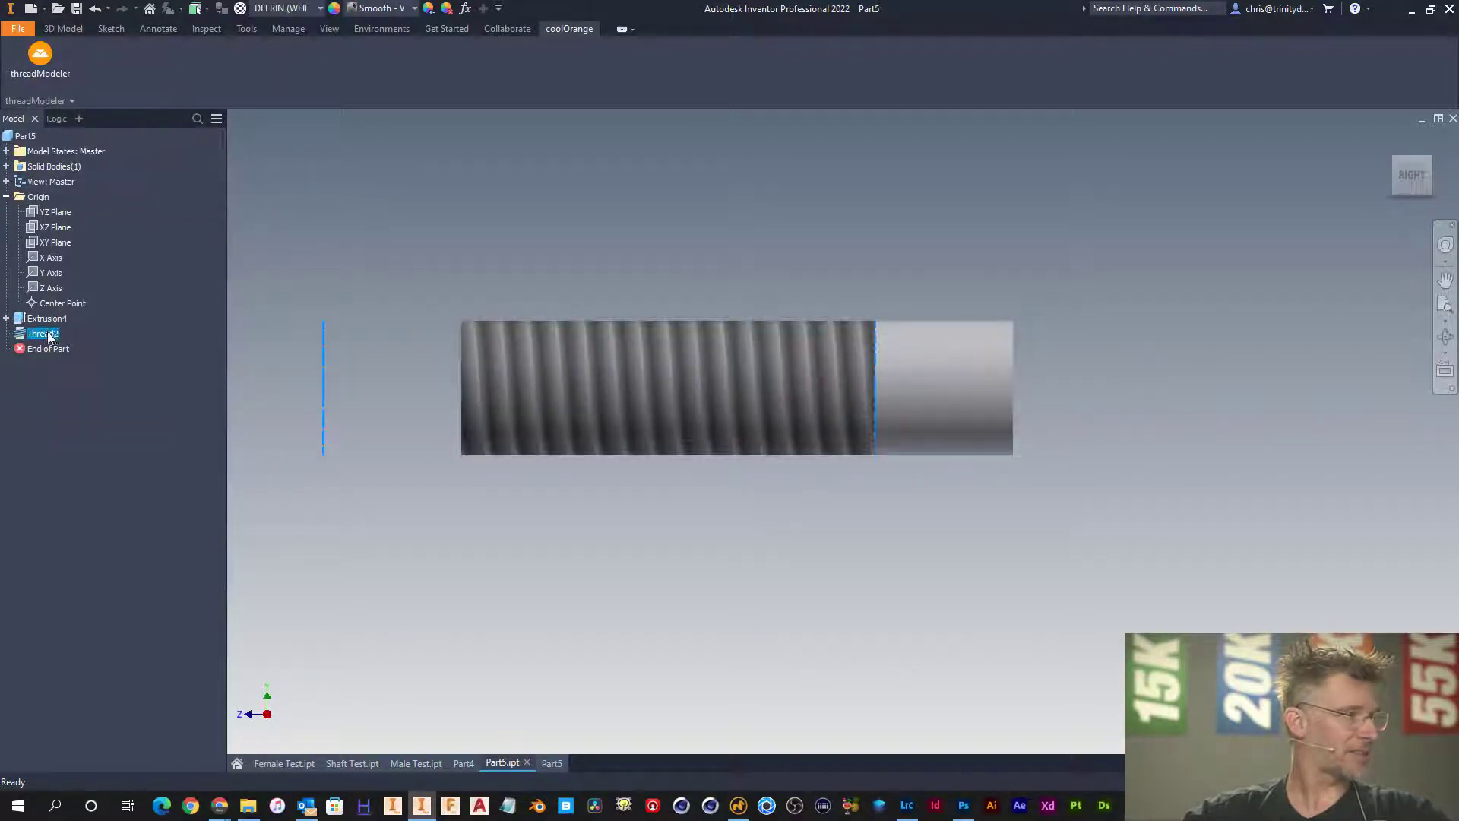
right_click(39, 334)
left_click(105, 391)
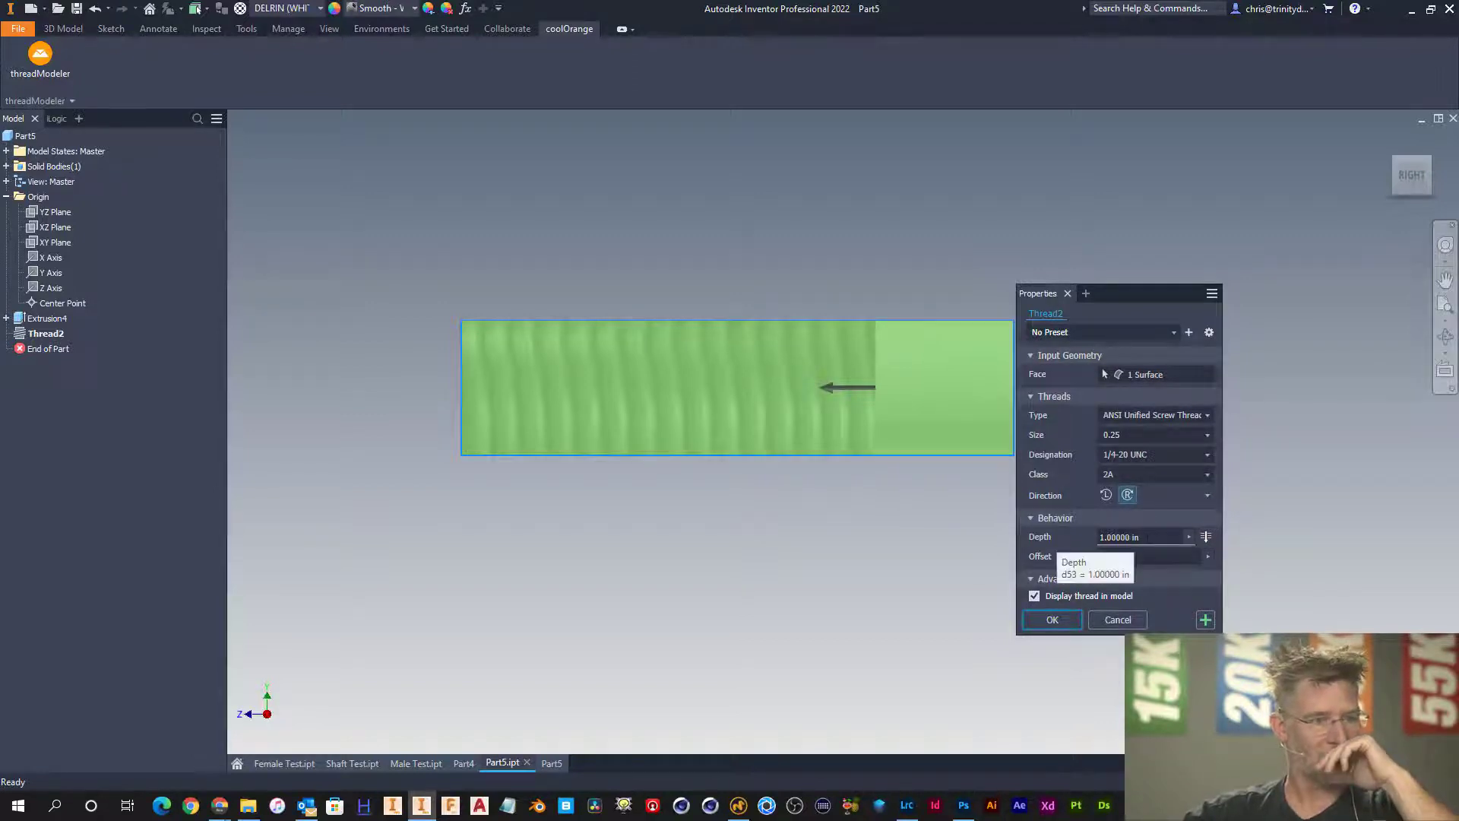
left_click(1117, 537)
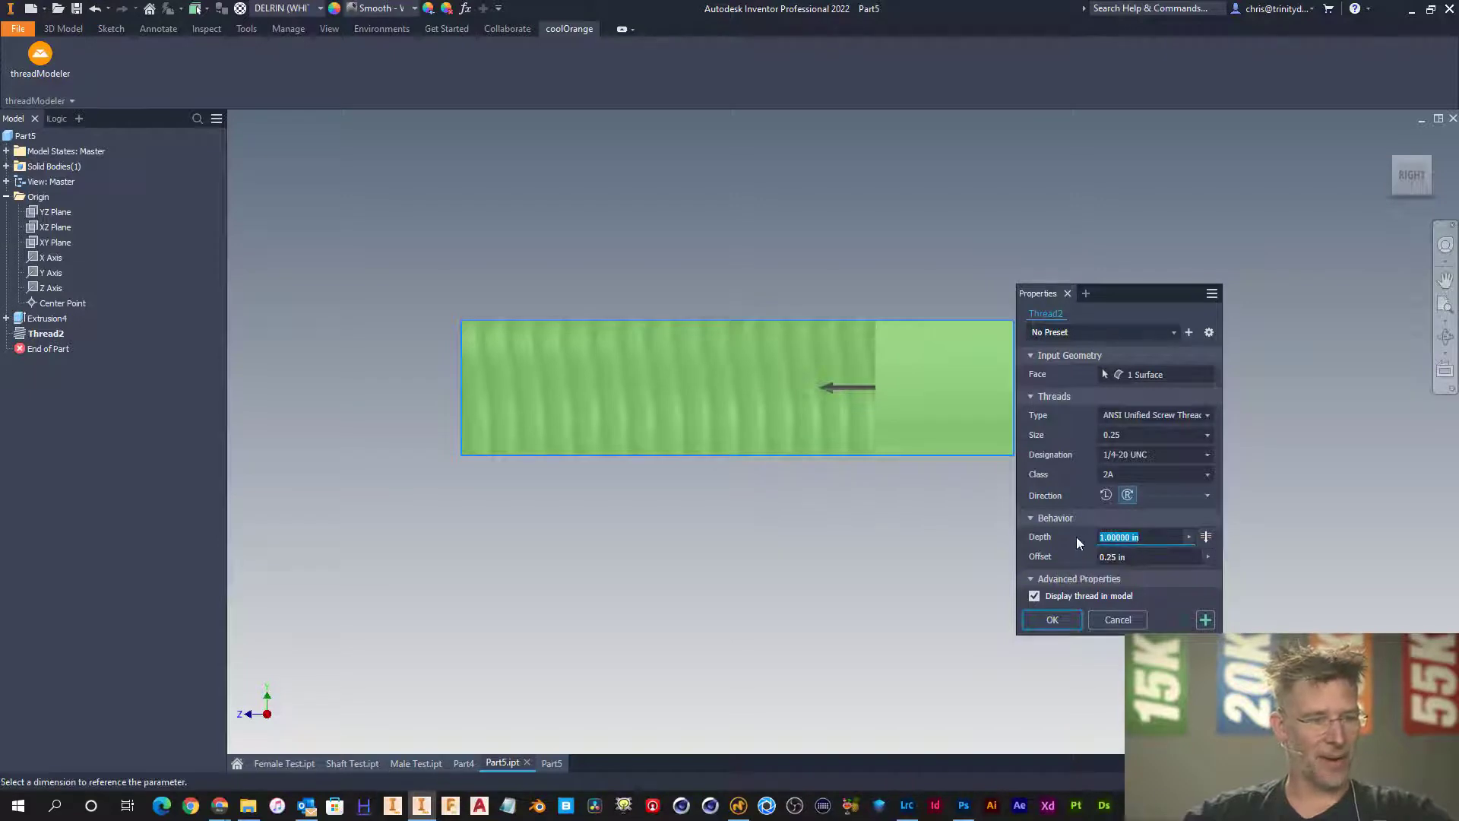
type(".75")
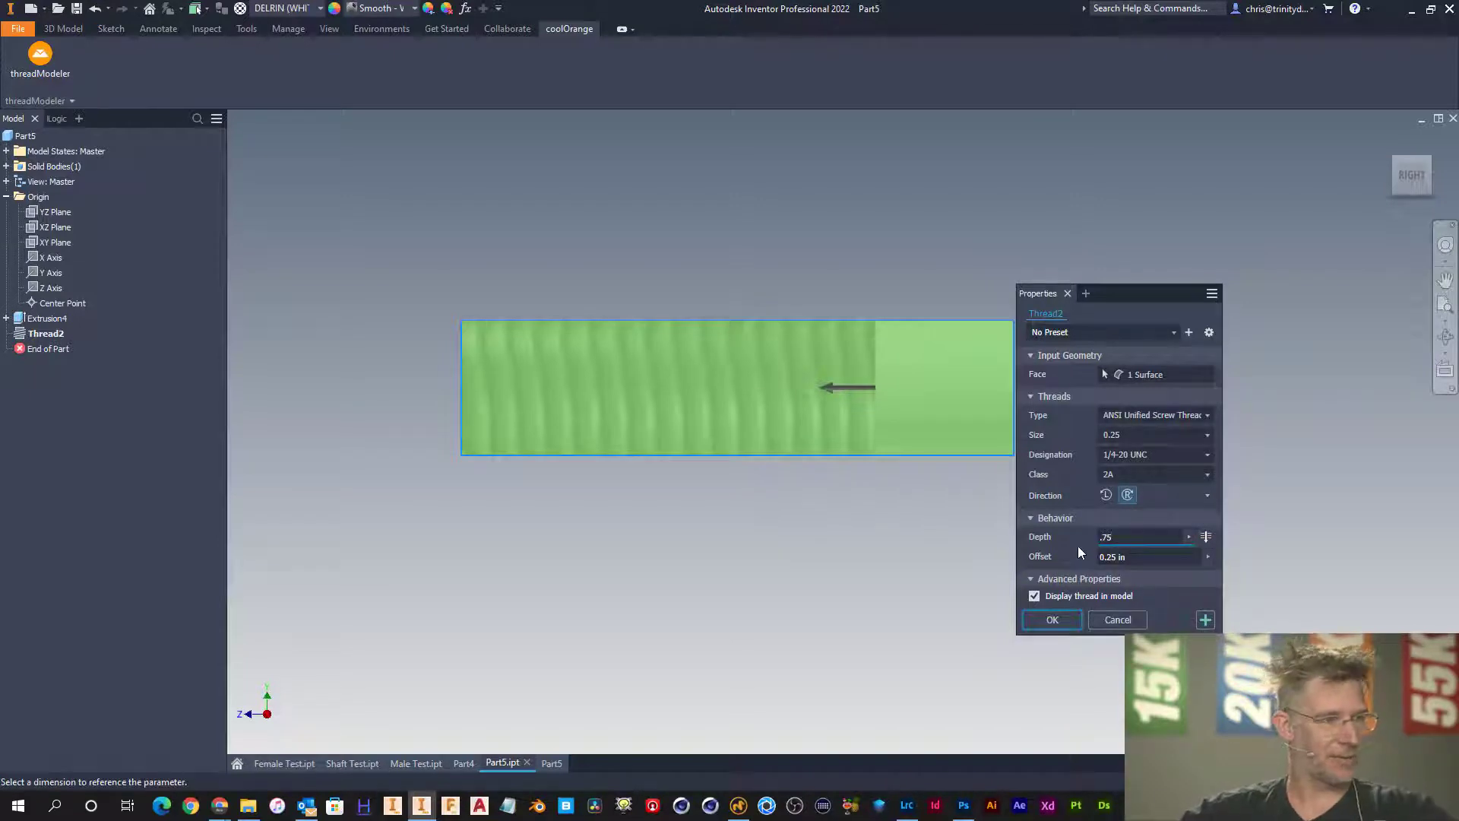
left_click(1051, 620)
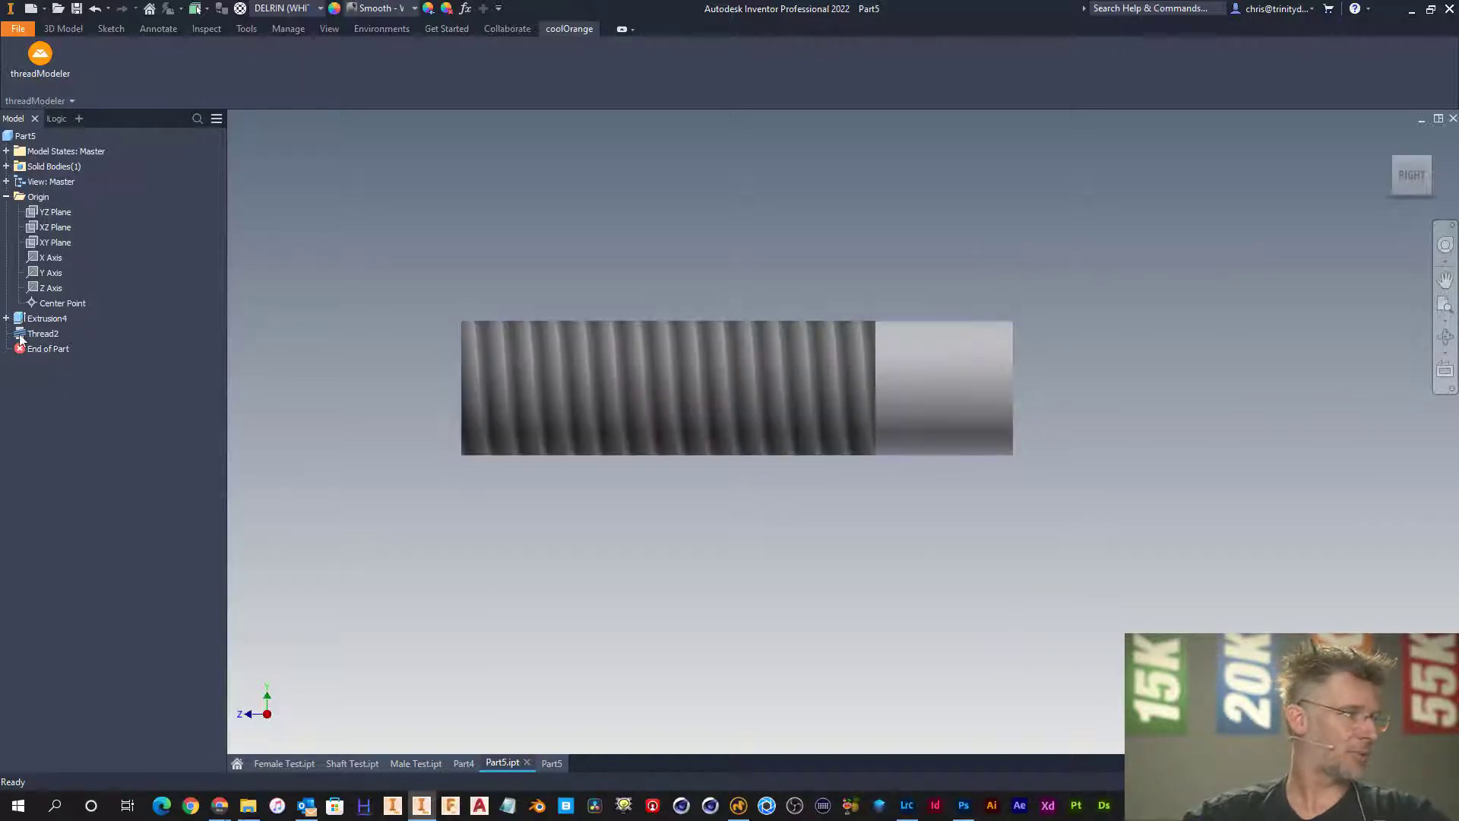
- Regenerate the modelled threads from the shortened Thread2 feature with threadModeler, using a 0.10% pitch offset
left_click(40, 57)
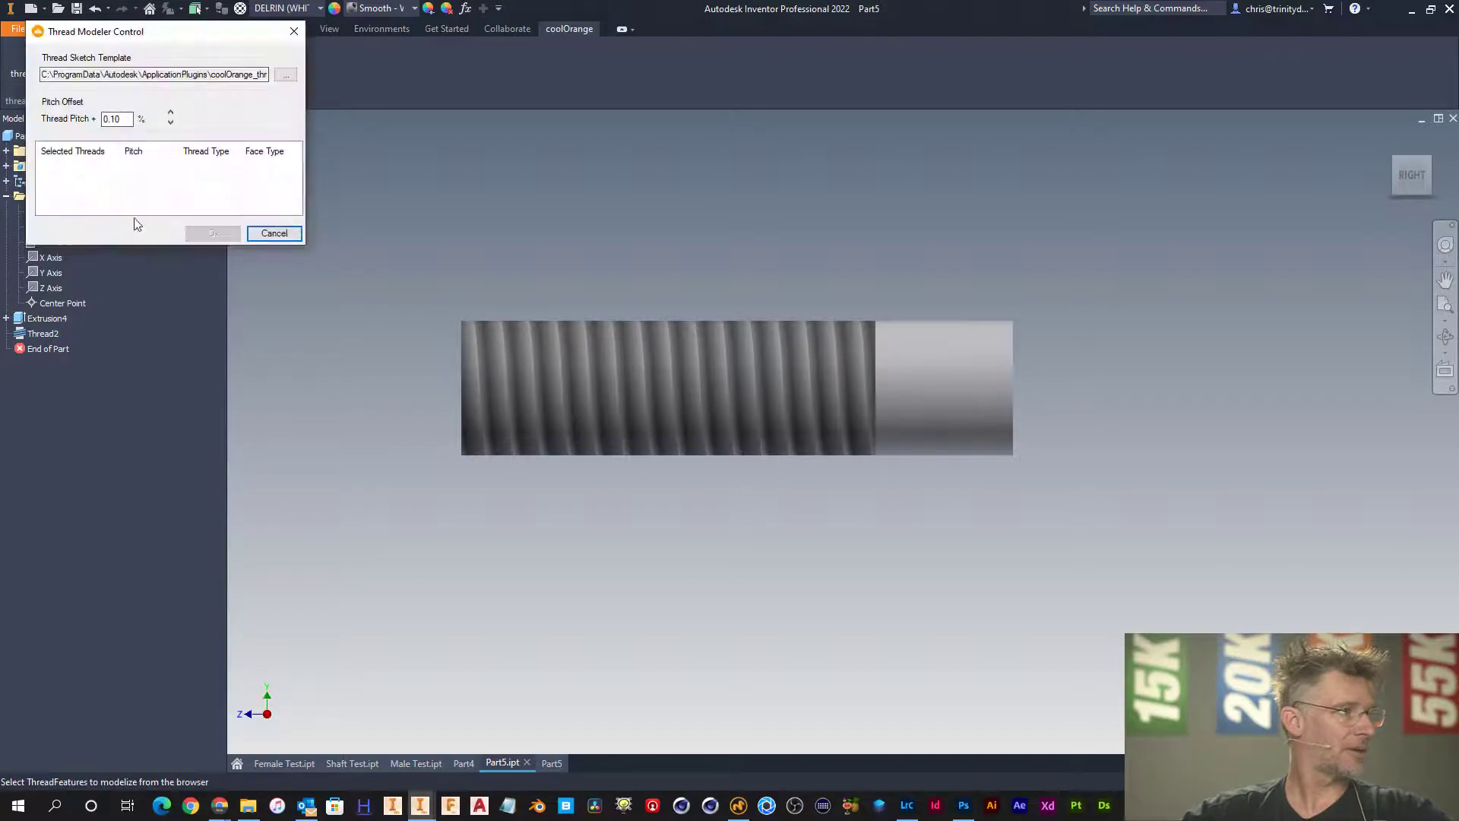
left_click(43, 333)
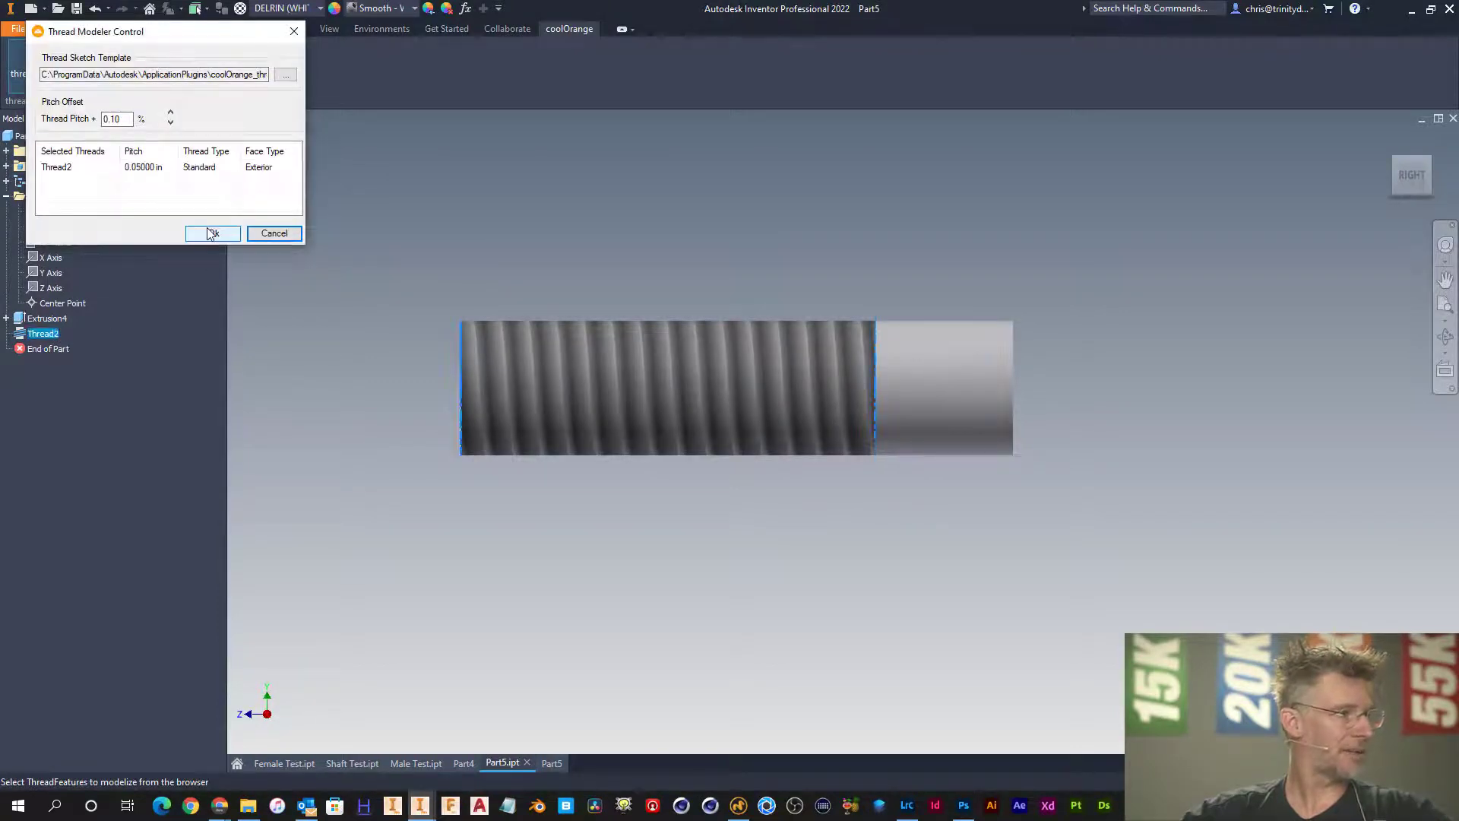
left_click(211, 233)
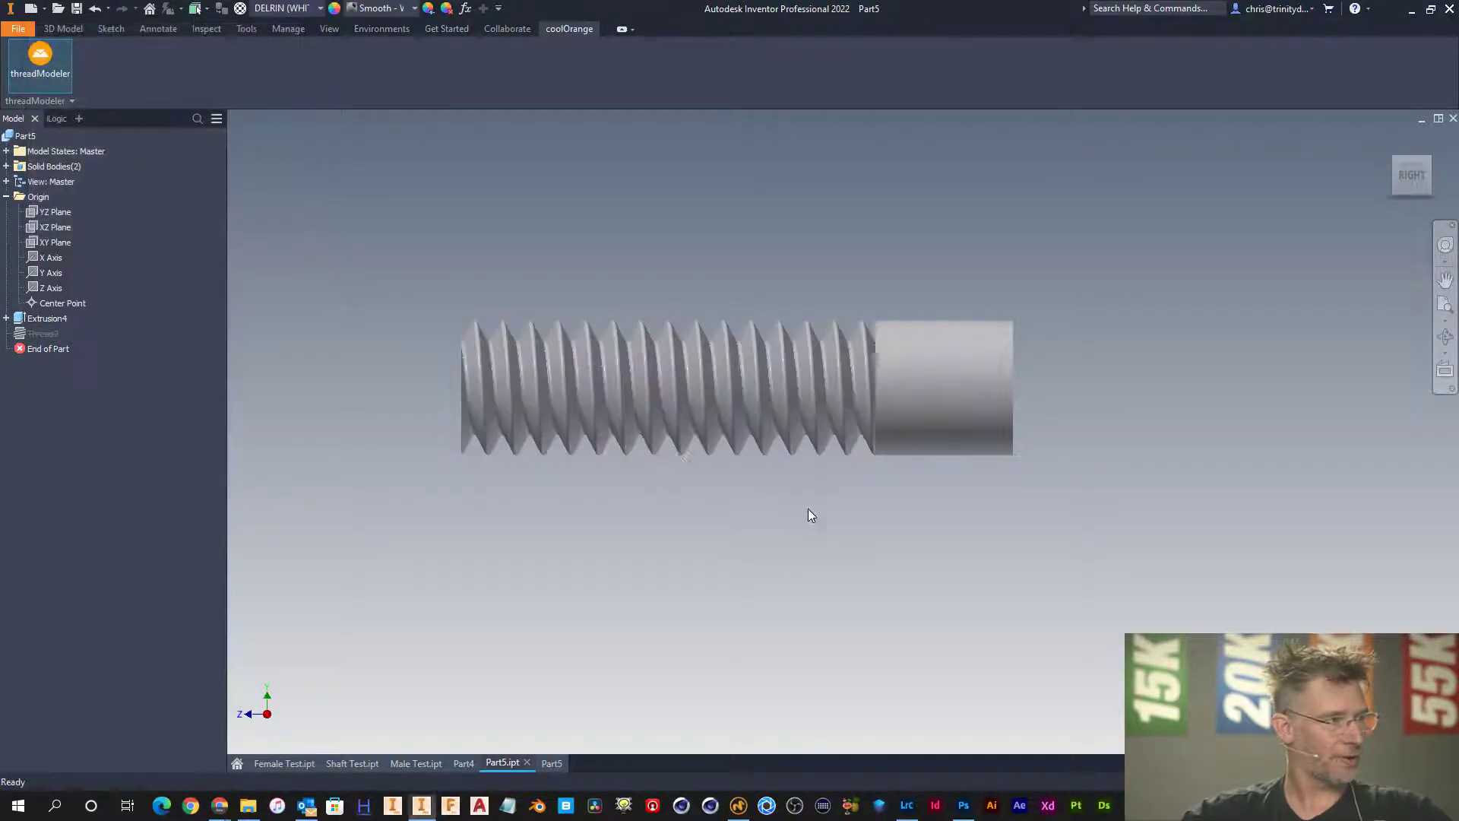
middle_click_drag(622, 304, 718, 326)
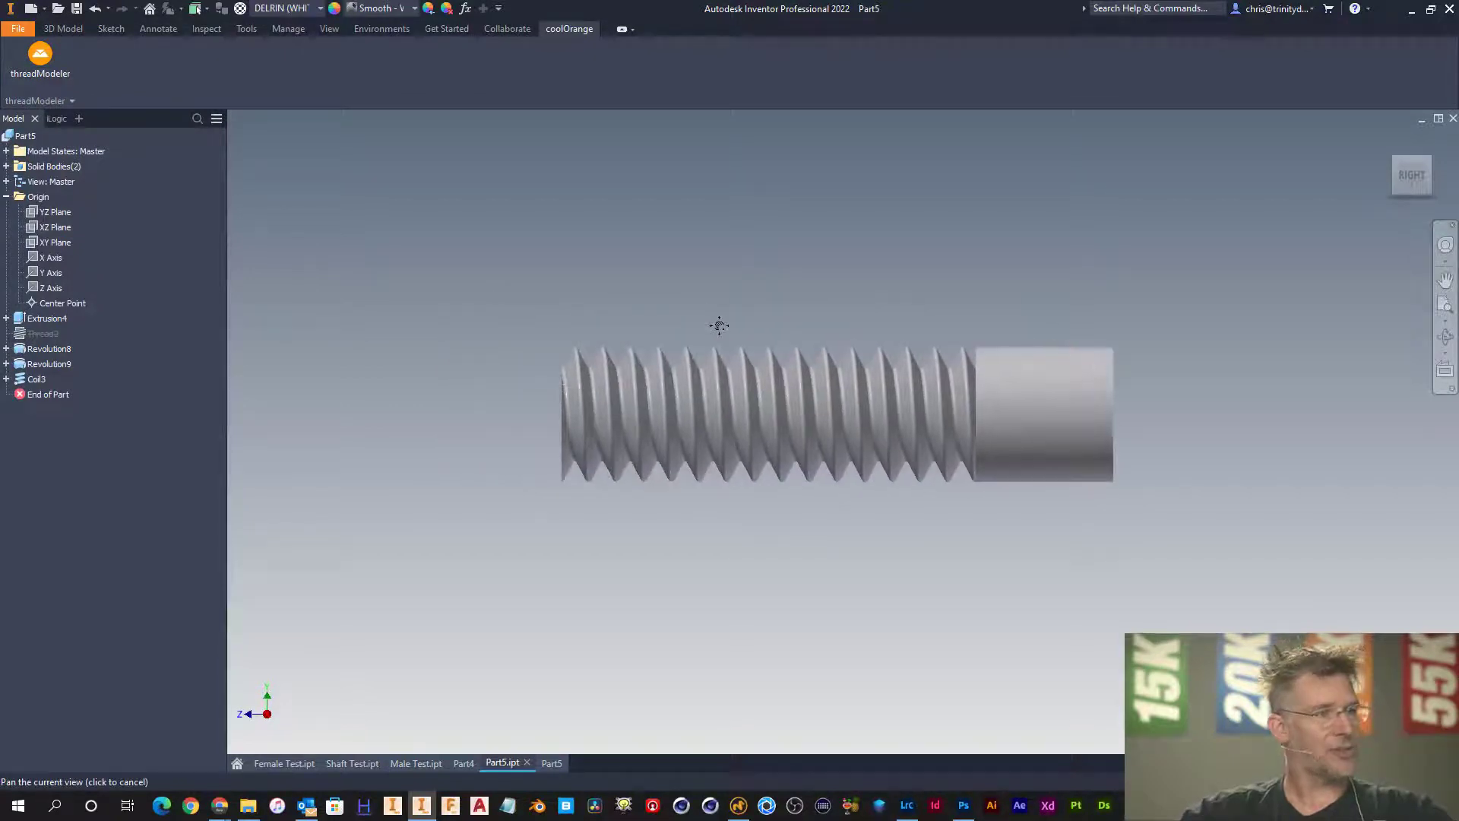
- Combine the Solid3 base body with the Solid6 thread body using the Join operation
left_click(7, 168)
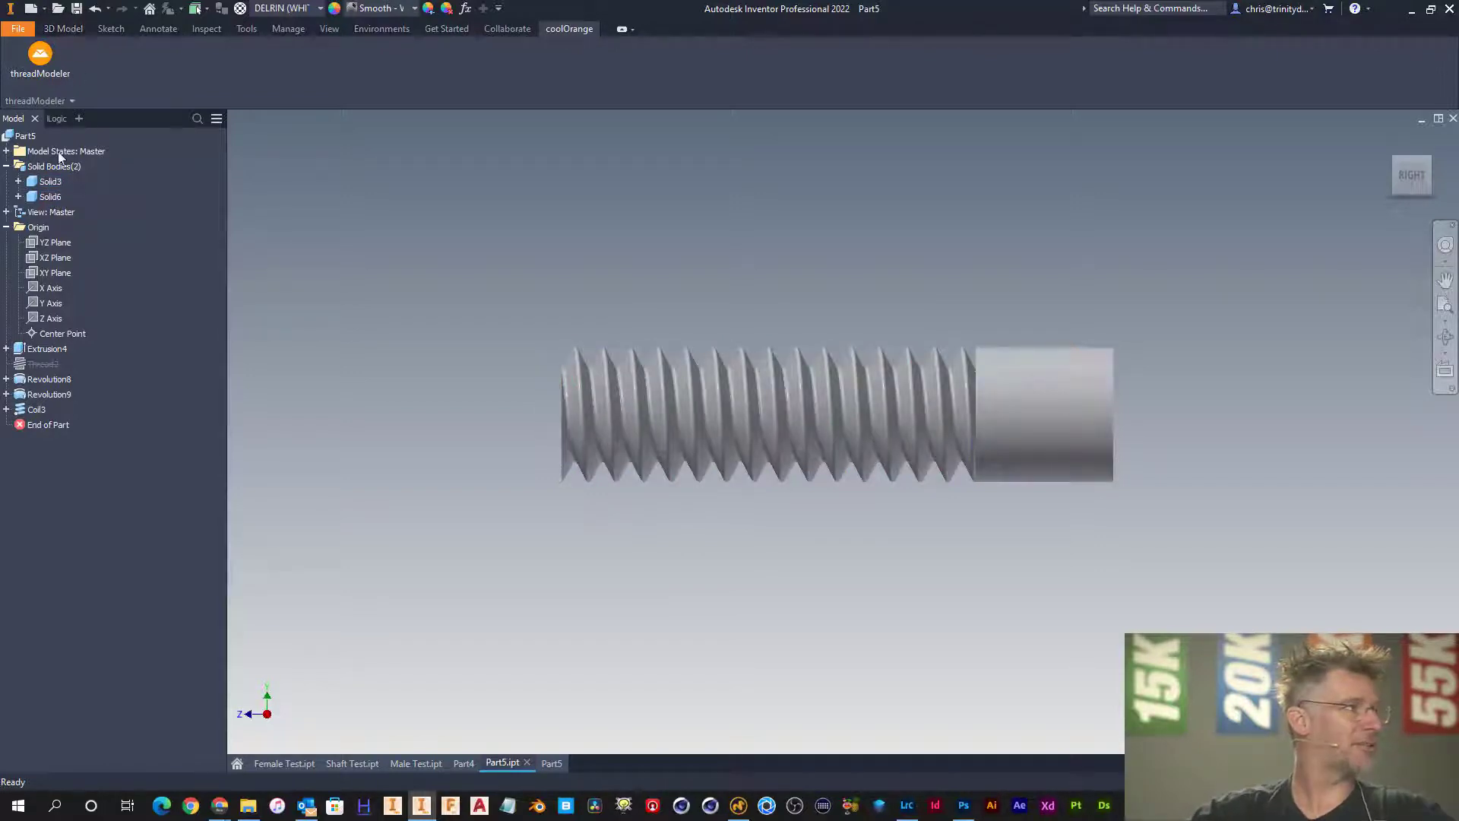
left_click(67, 29)
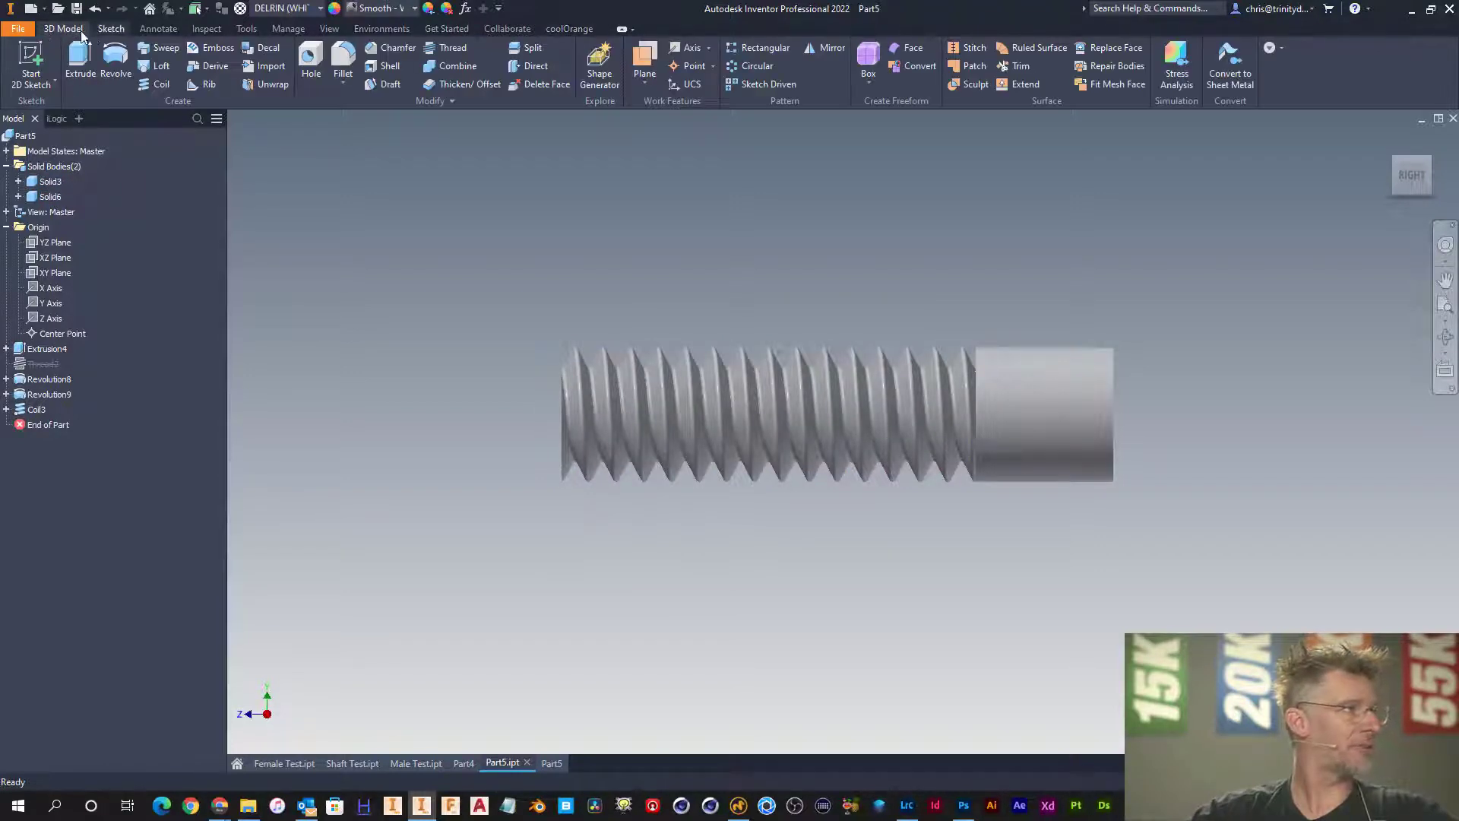
left_click(456, 66)
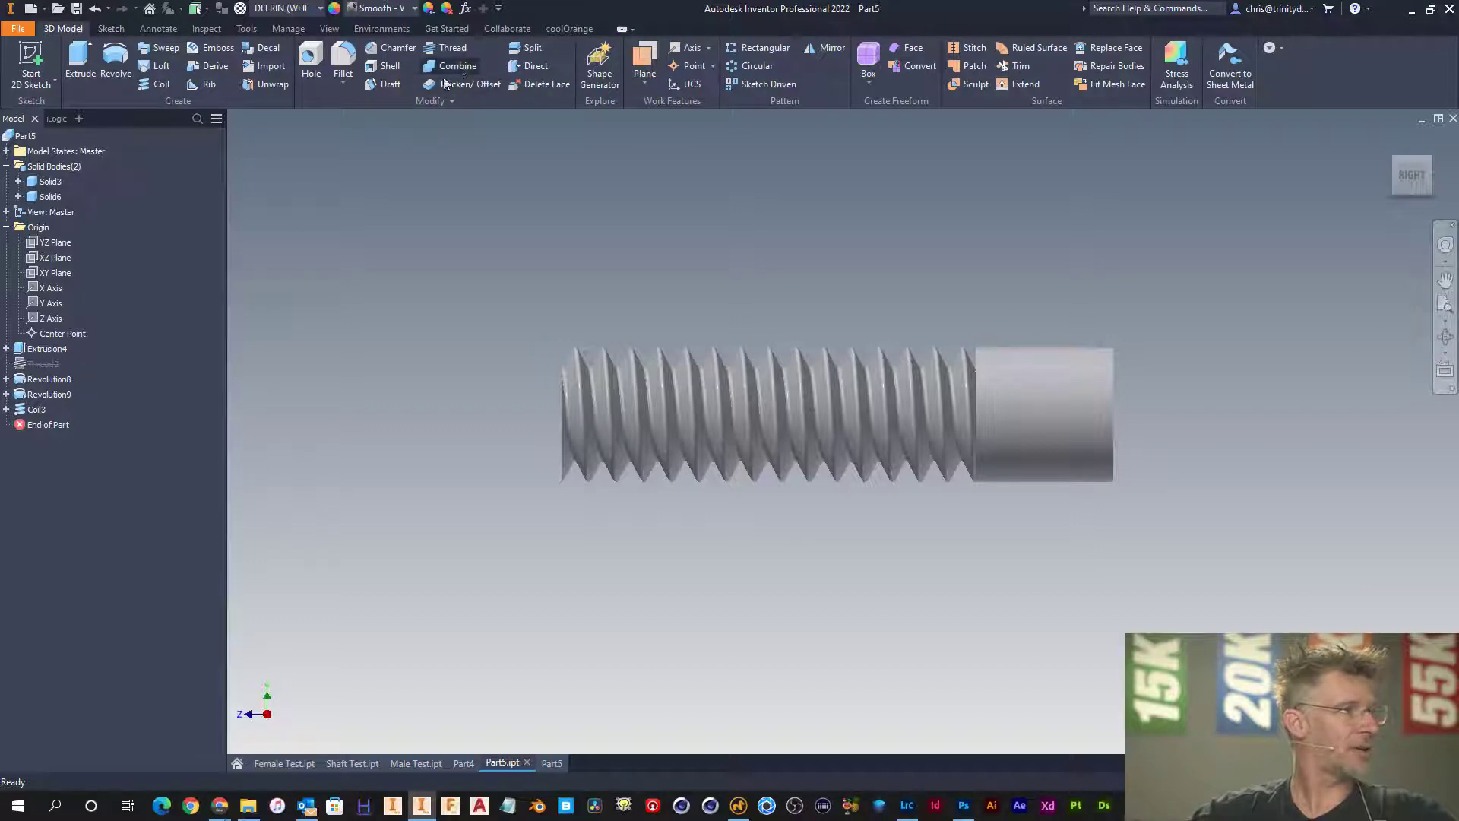
left_click(51, 182)
left_click(50, 196)
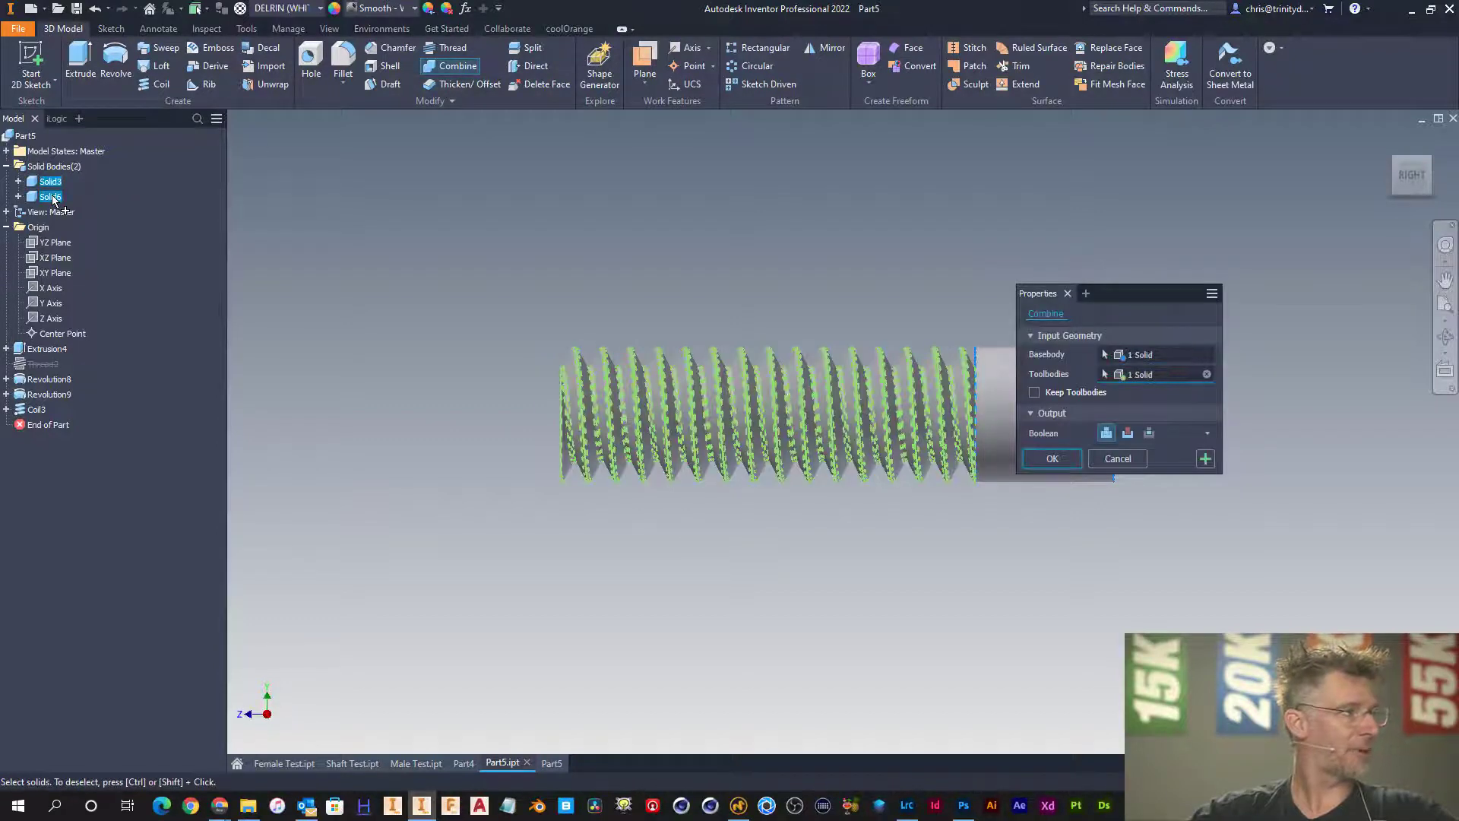
left_click(1052, 459)
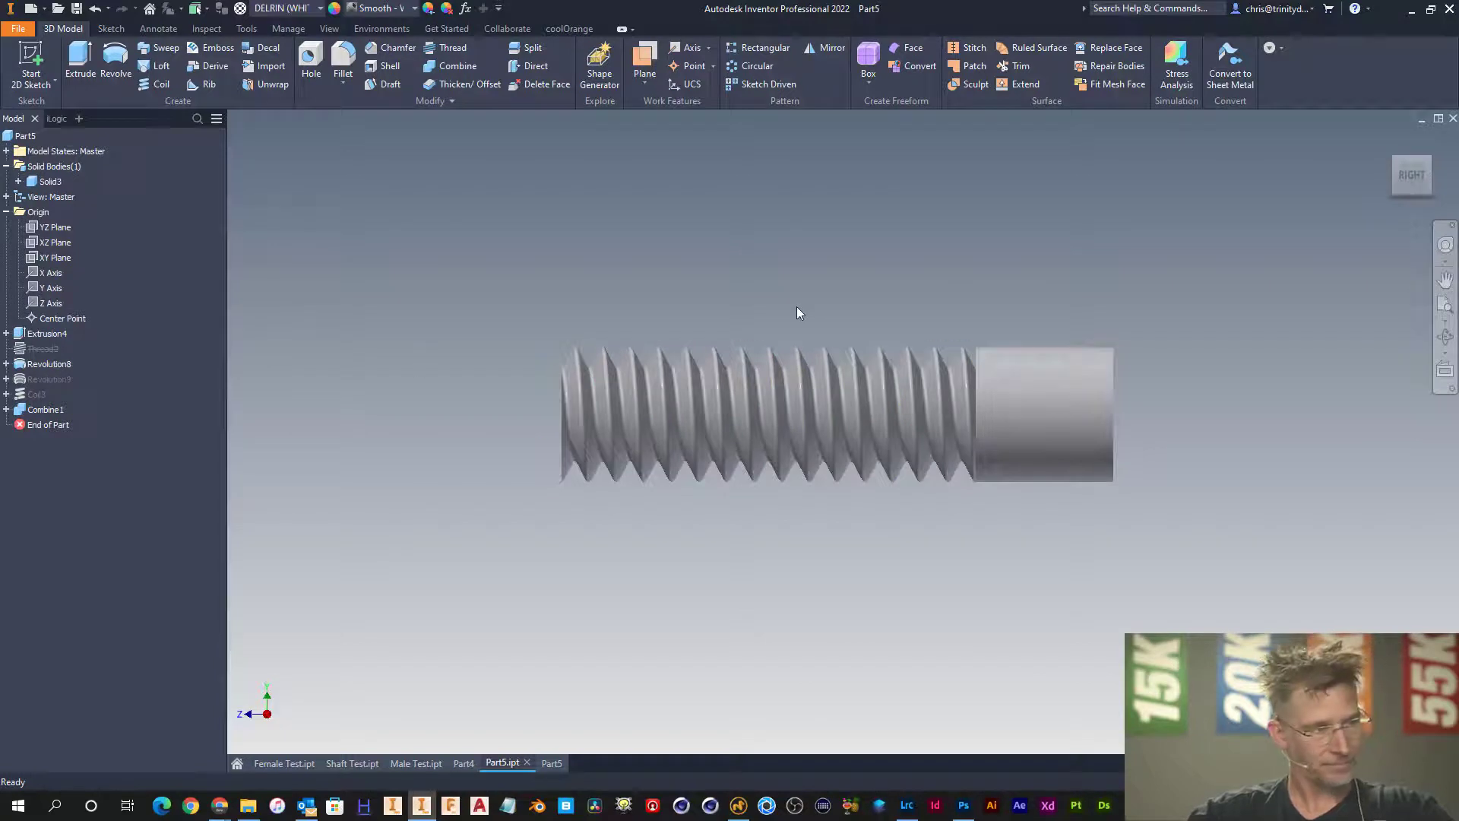
- Examine the crests and roots of the combined shaft's threads up close from the right side
middle_click_drag(796, 307, 919, 387, "shift")
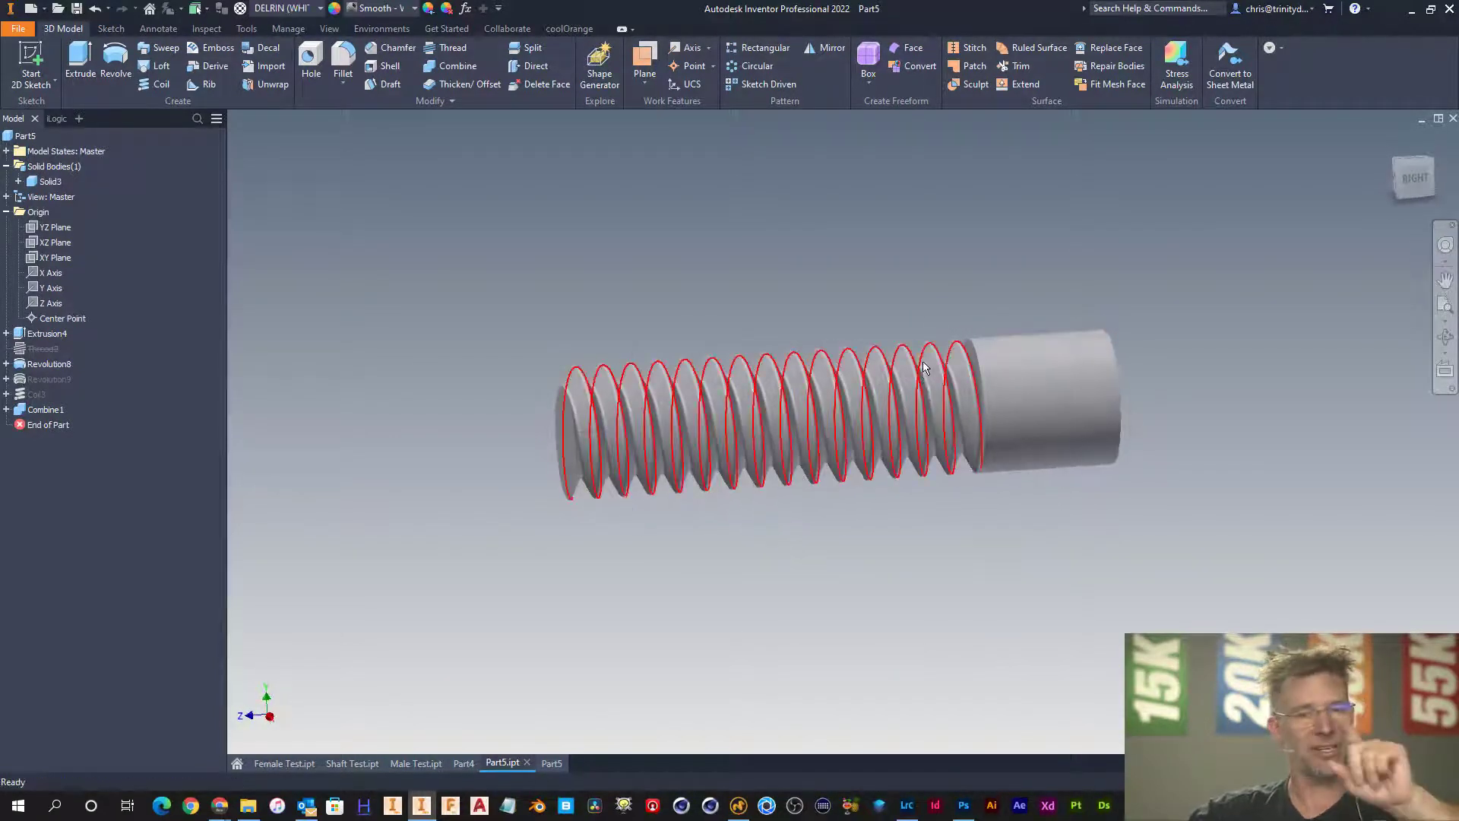
left_click(1421, 175)
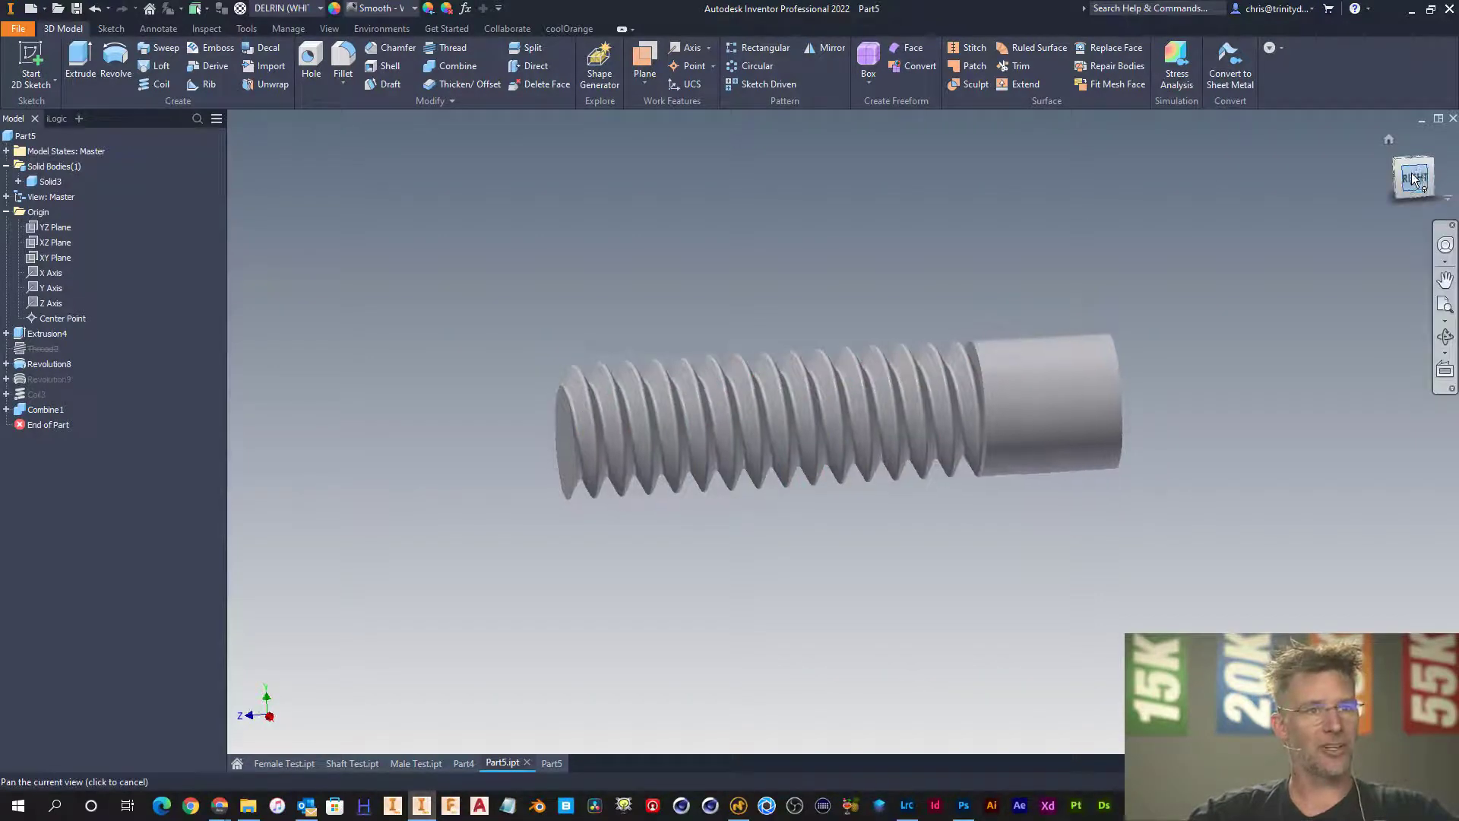
scroll(973, 342, "down", 5)
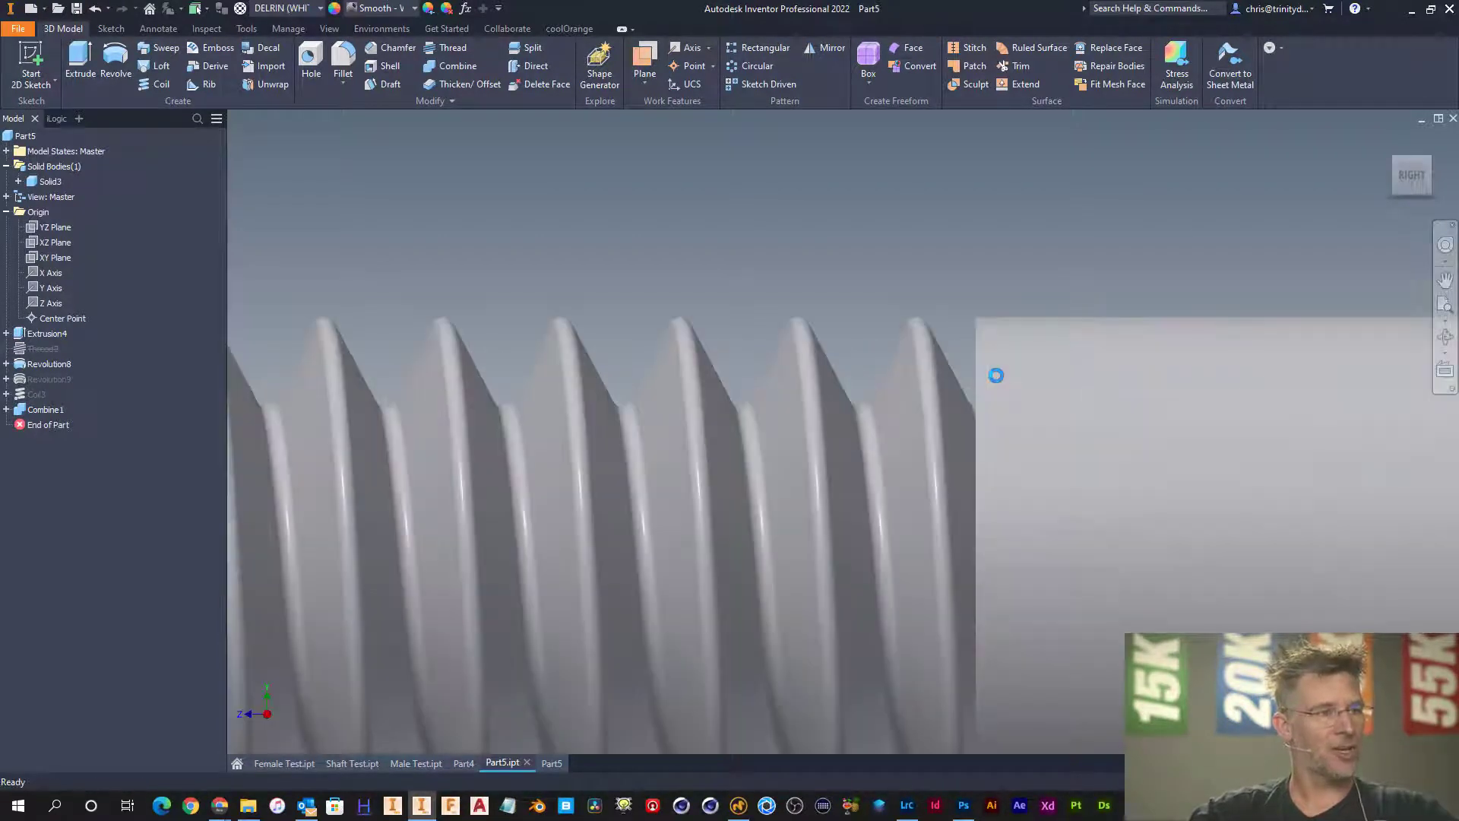
scroll(812, 245, "down", 3)
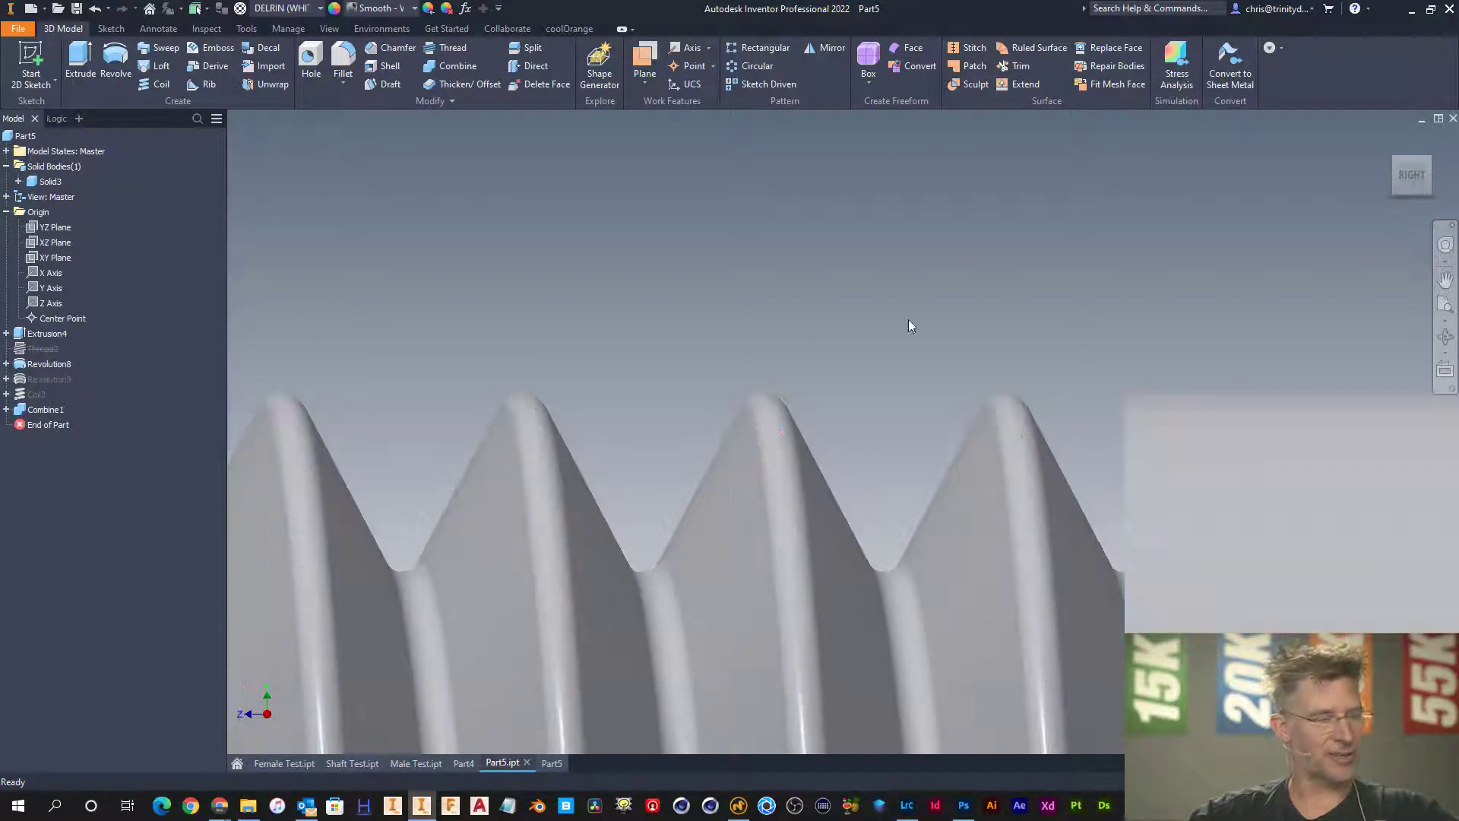
scroll(880, 315, "up", 5)
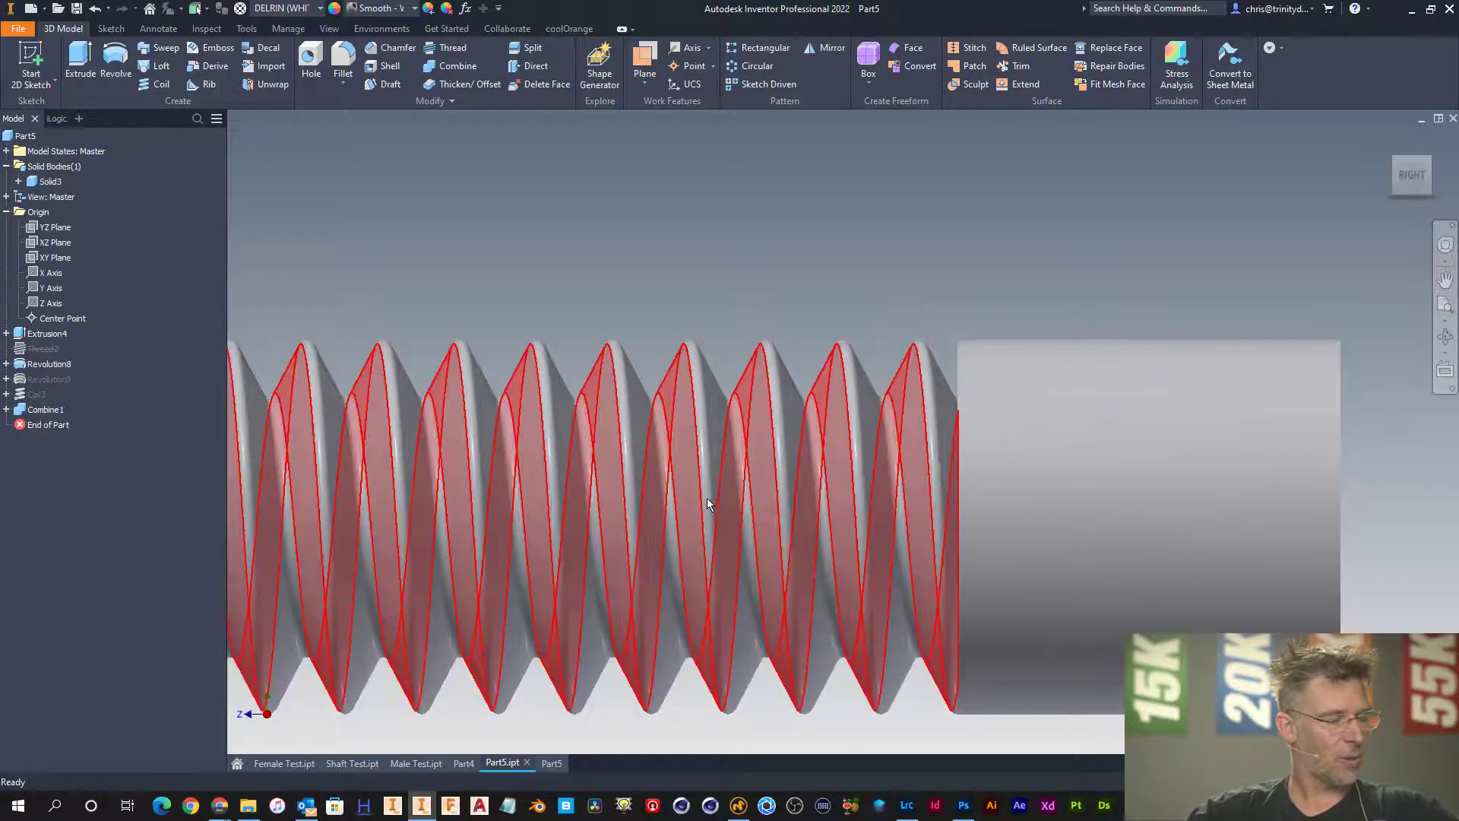
- Switch to Part4 and examine the thread profile's crest and root arcs and its Nominal_OD / 2 dimension from the centerline
left_click(463, 762)
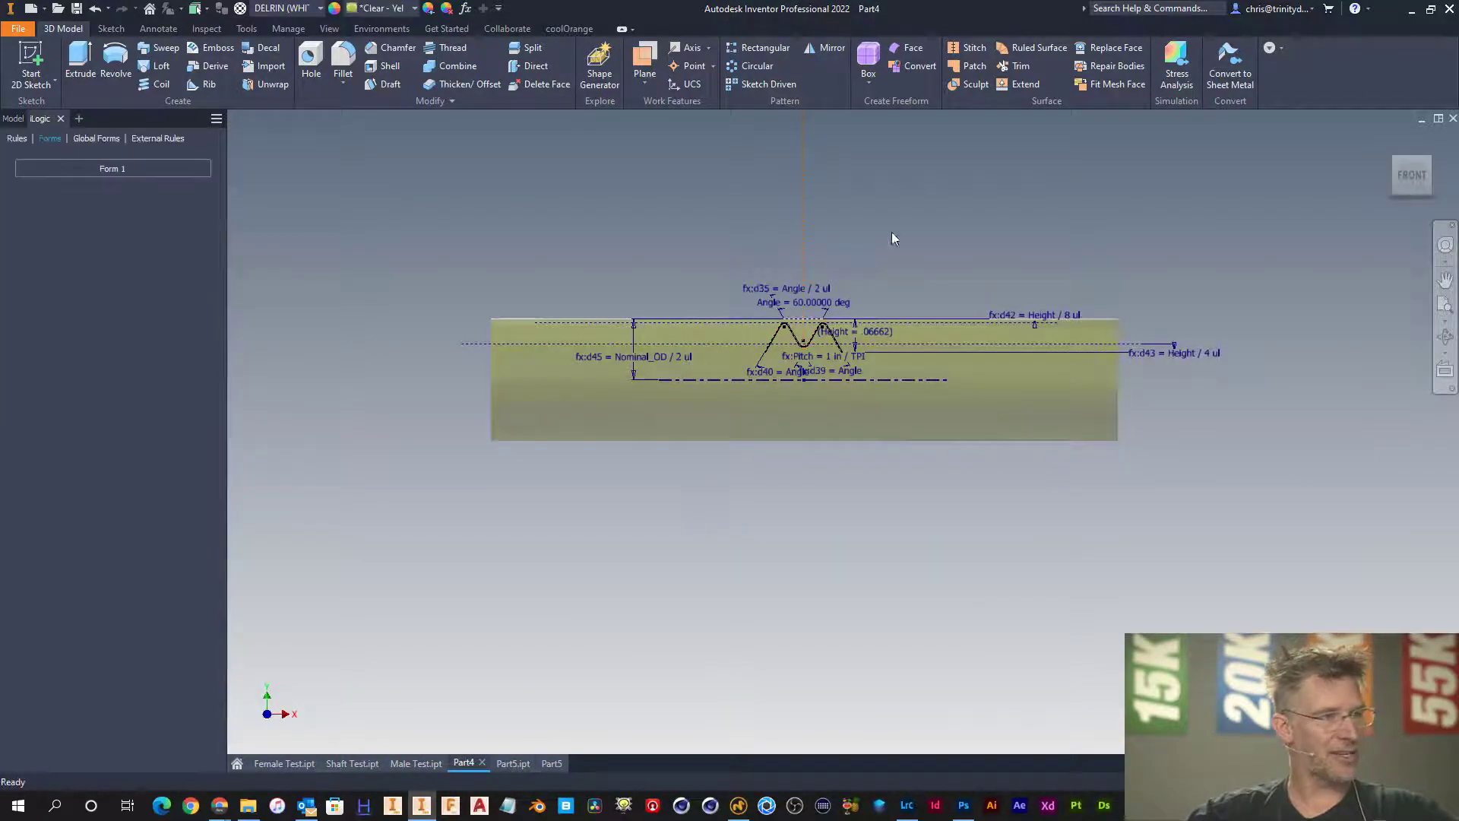
scroll(824, 328, "down", 10)
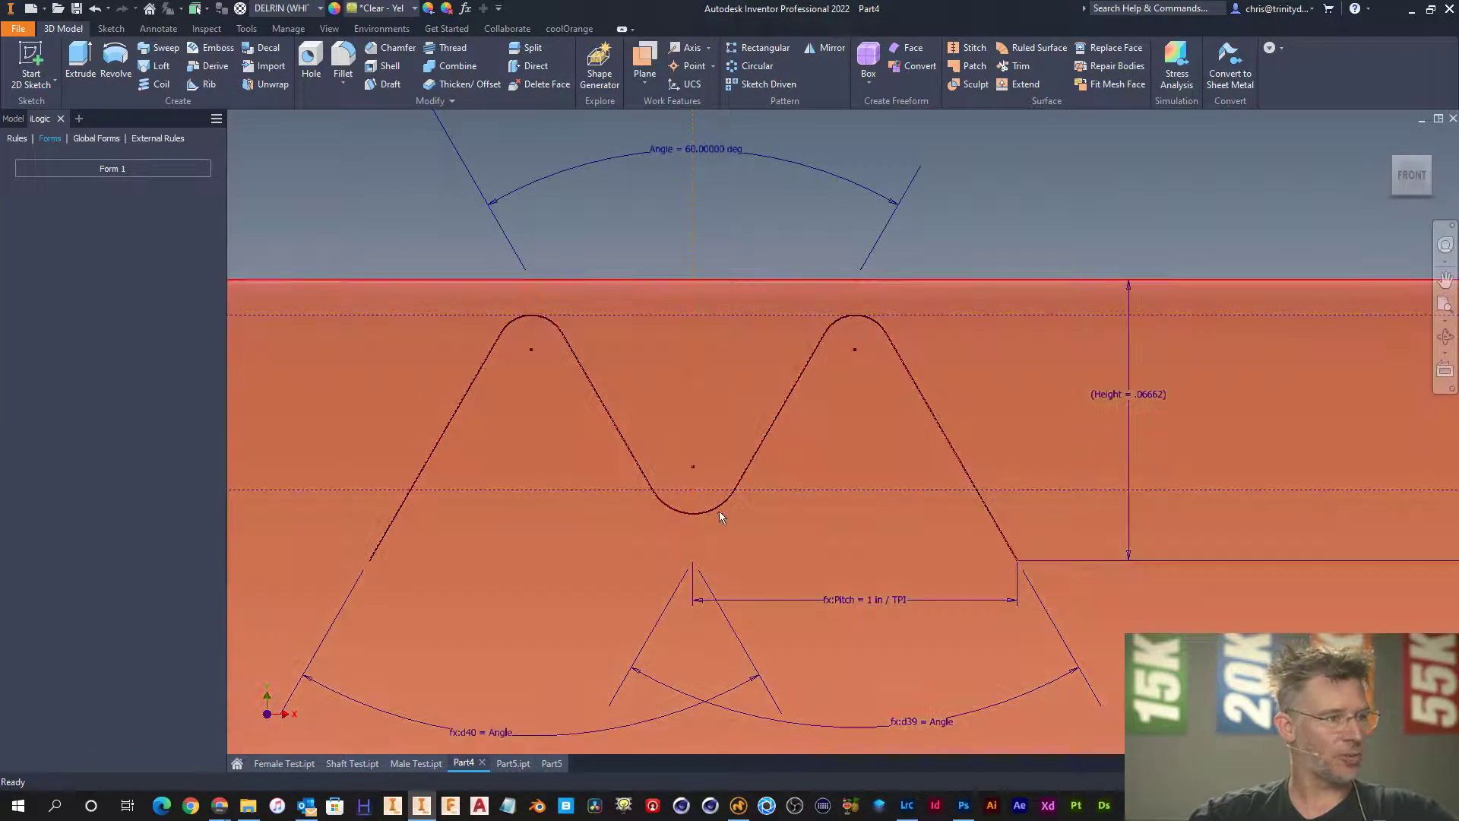
scroll(724, 323, "up", 3)
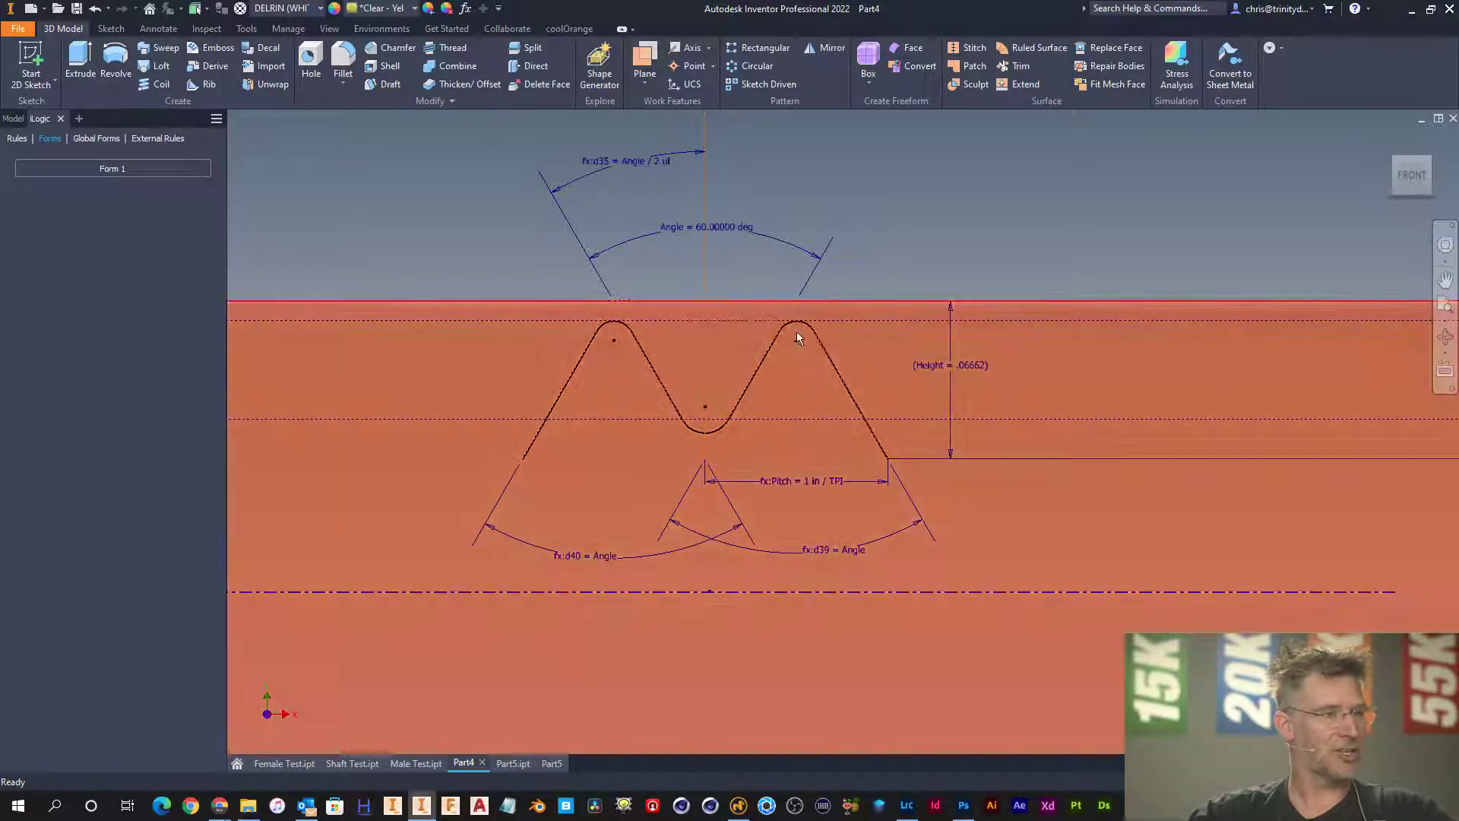
scroll(791, 318, "up", 3)
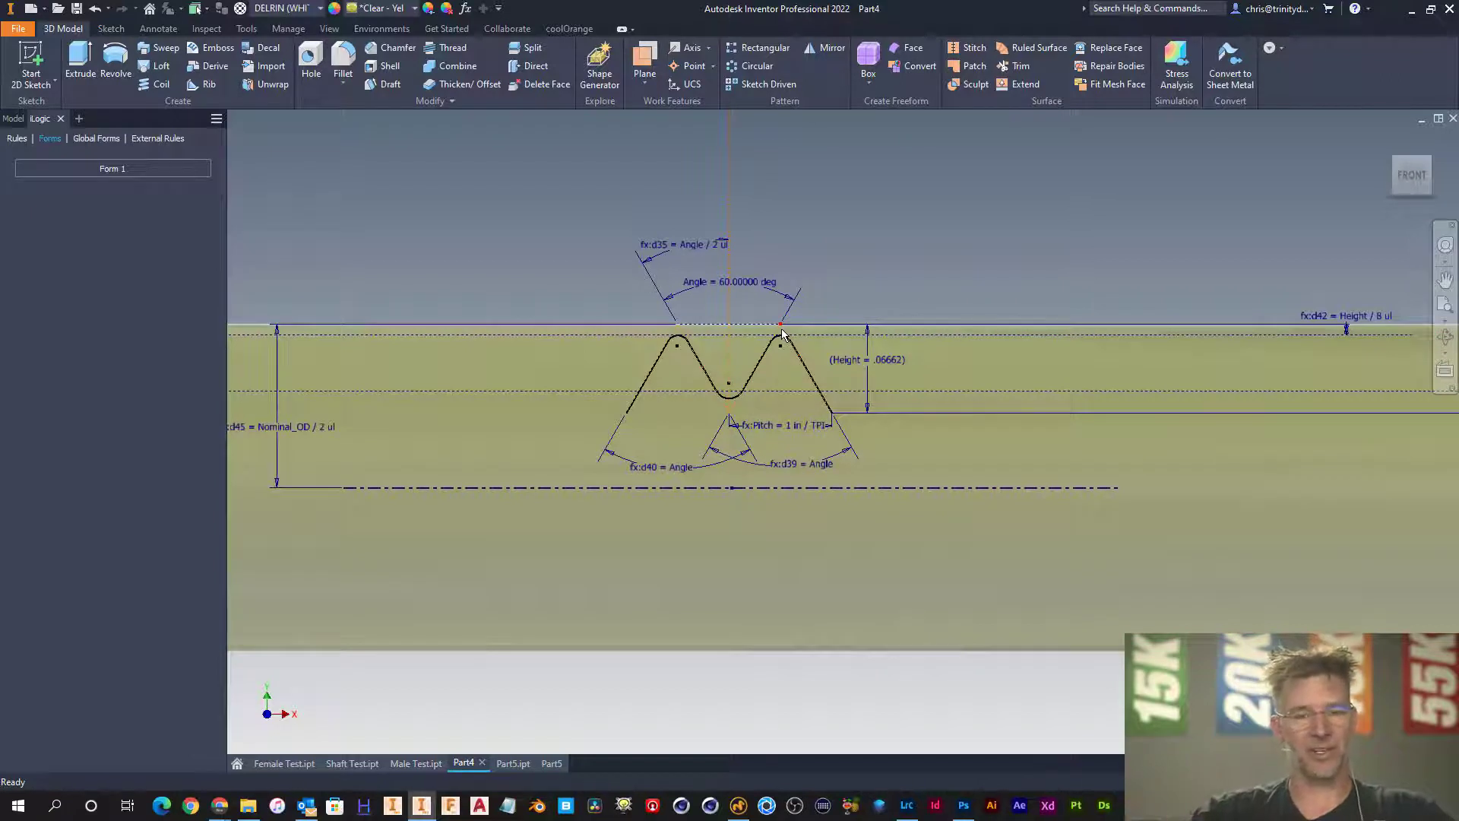
mouse_move(783, 334)
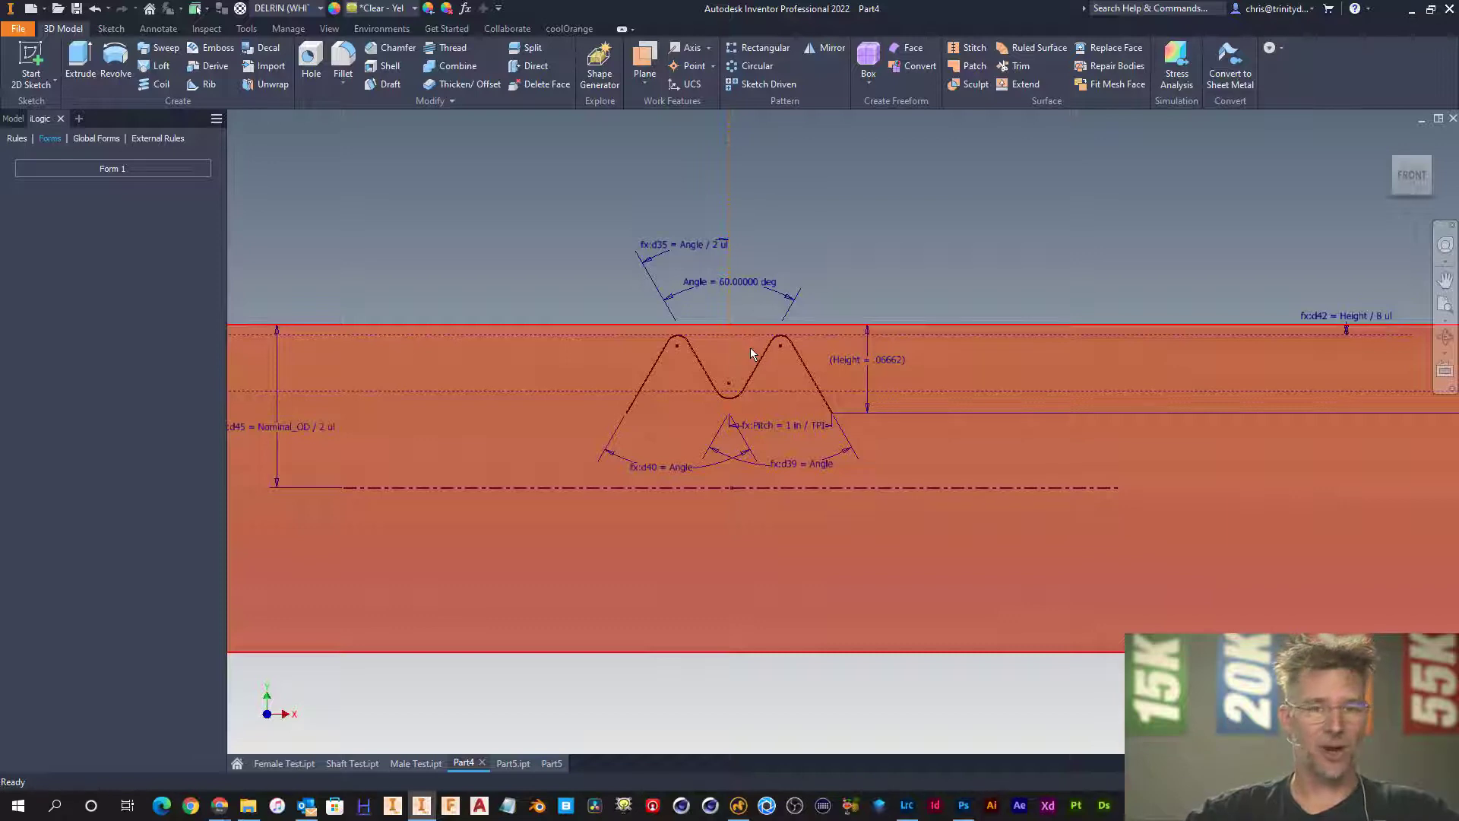
mouse_move(751, 352)
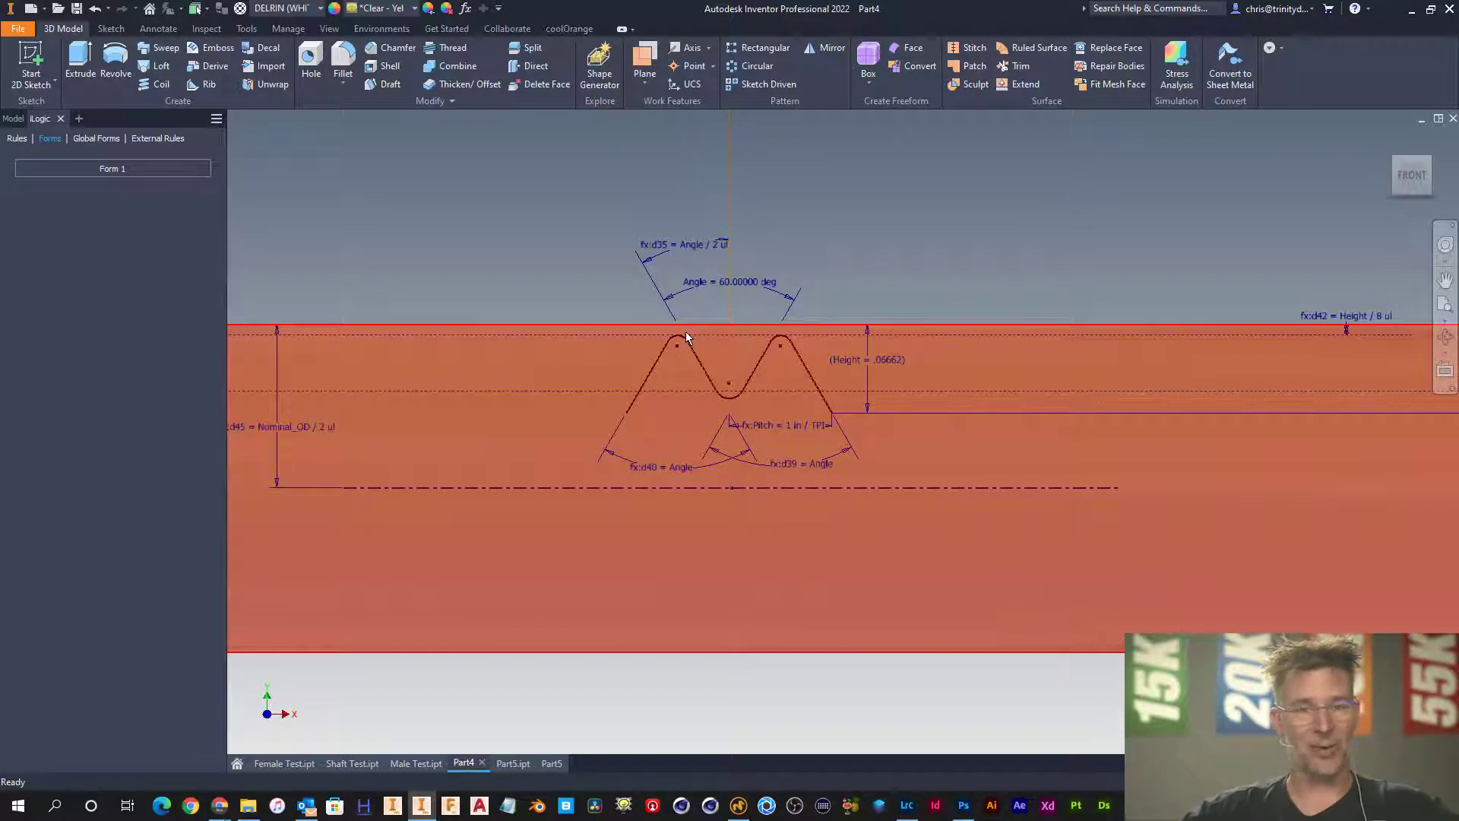
mouse_move(686, 332)
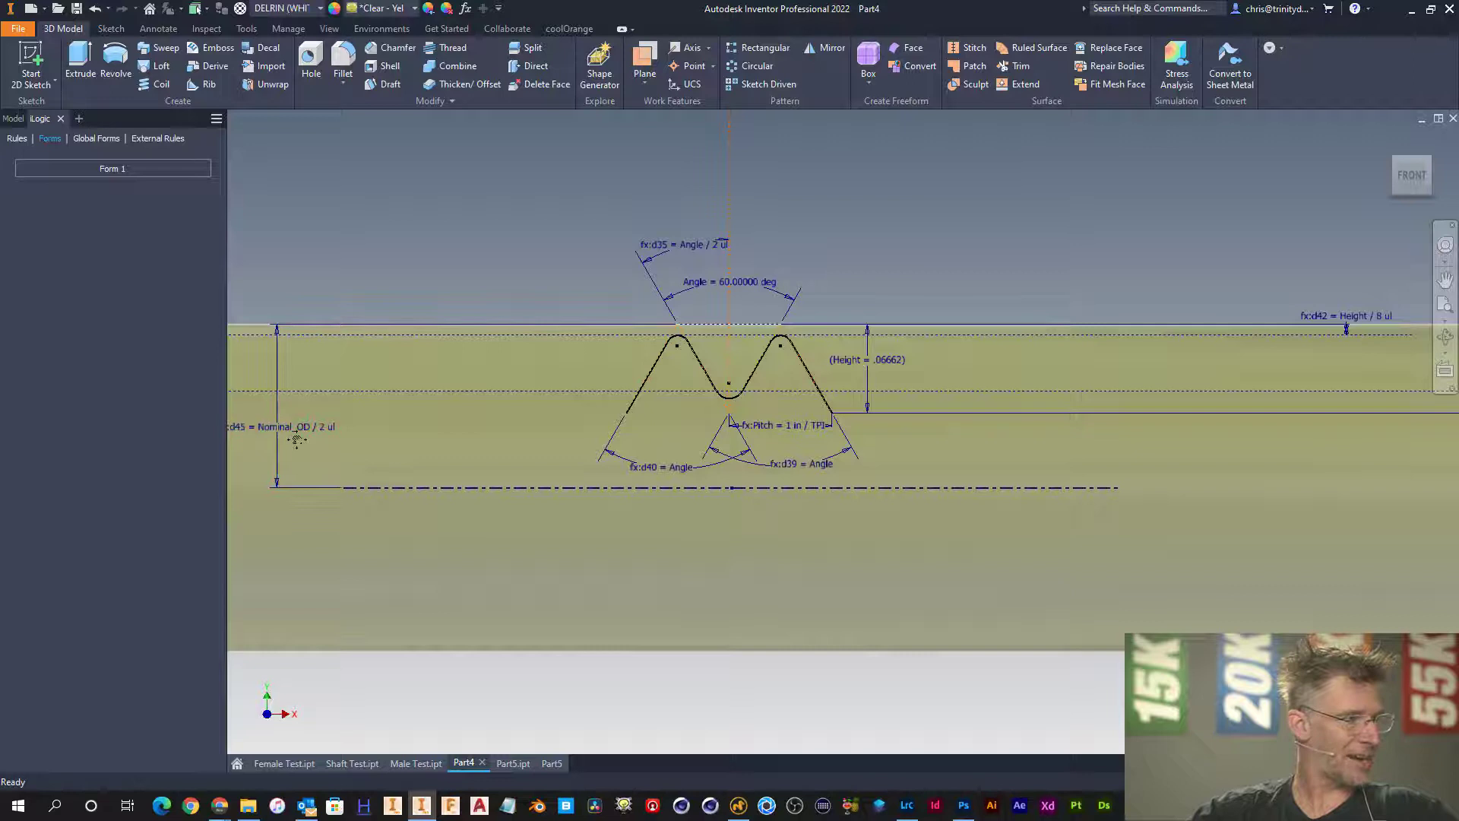
middle_click_drag(289, 433, 488, 451)
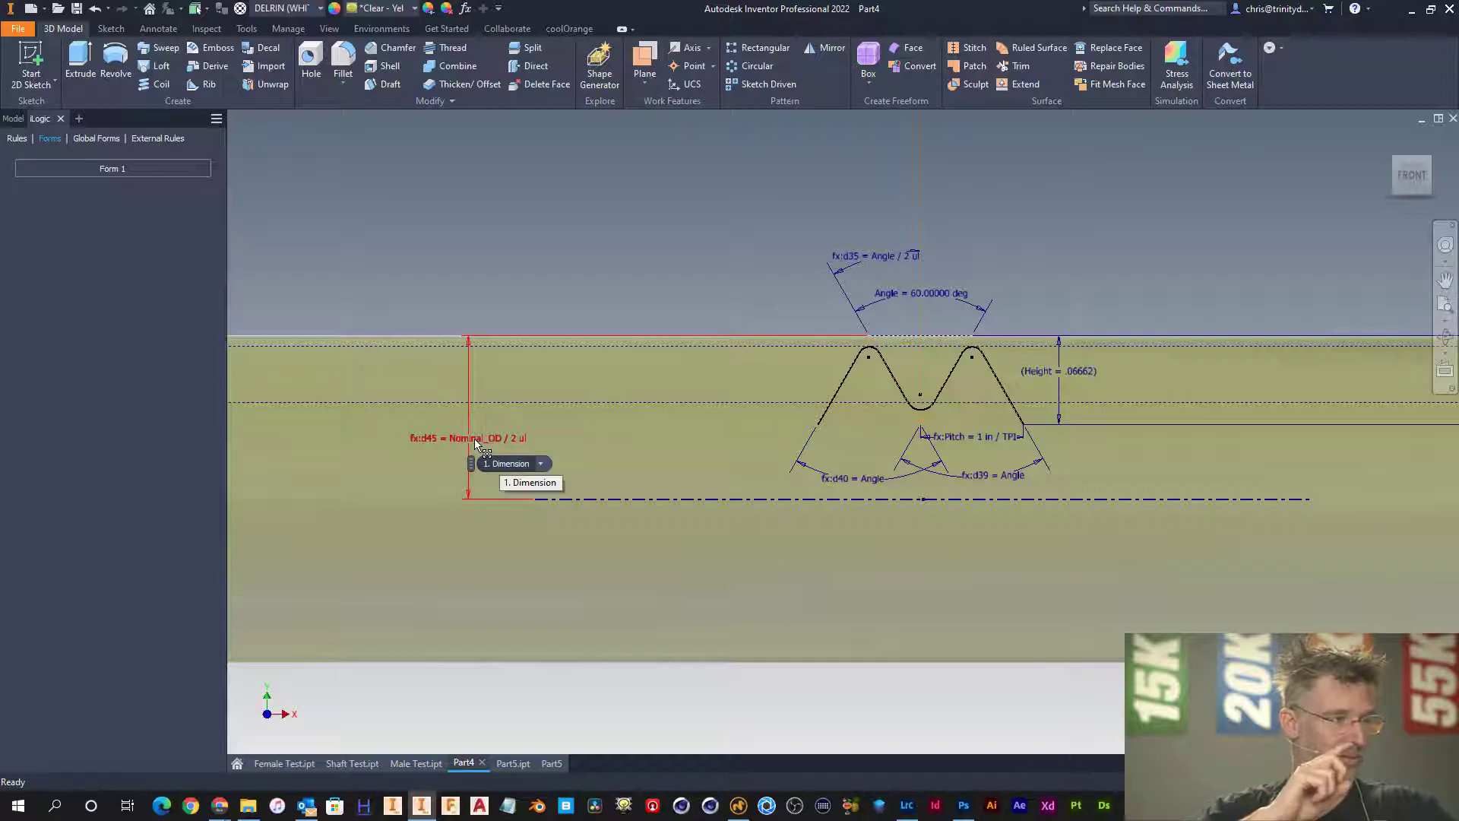
scroll(678, 418, "up", 2)
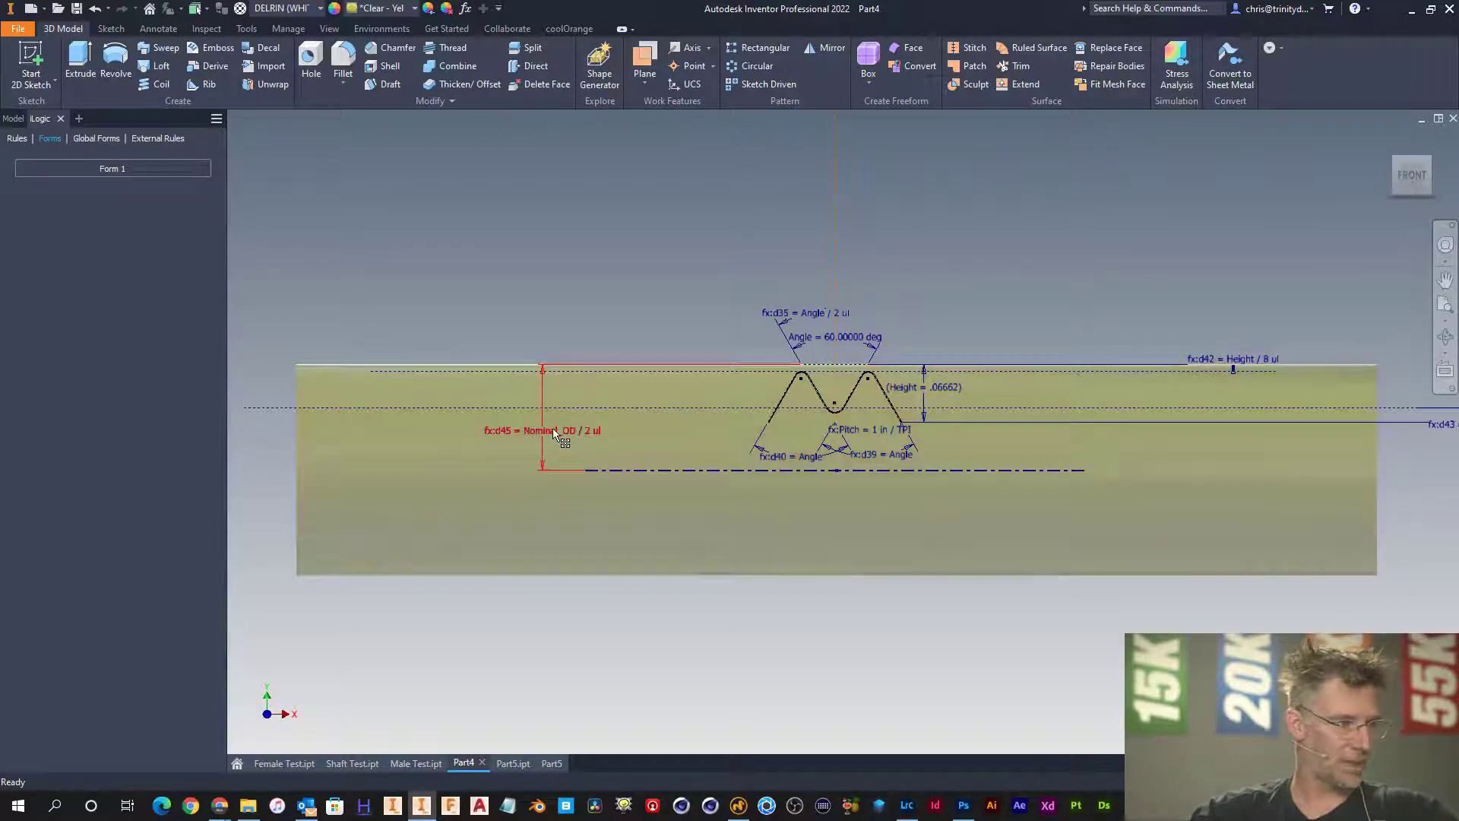
key("d")
key("Escape")
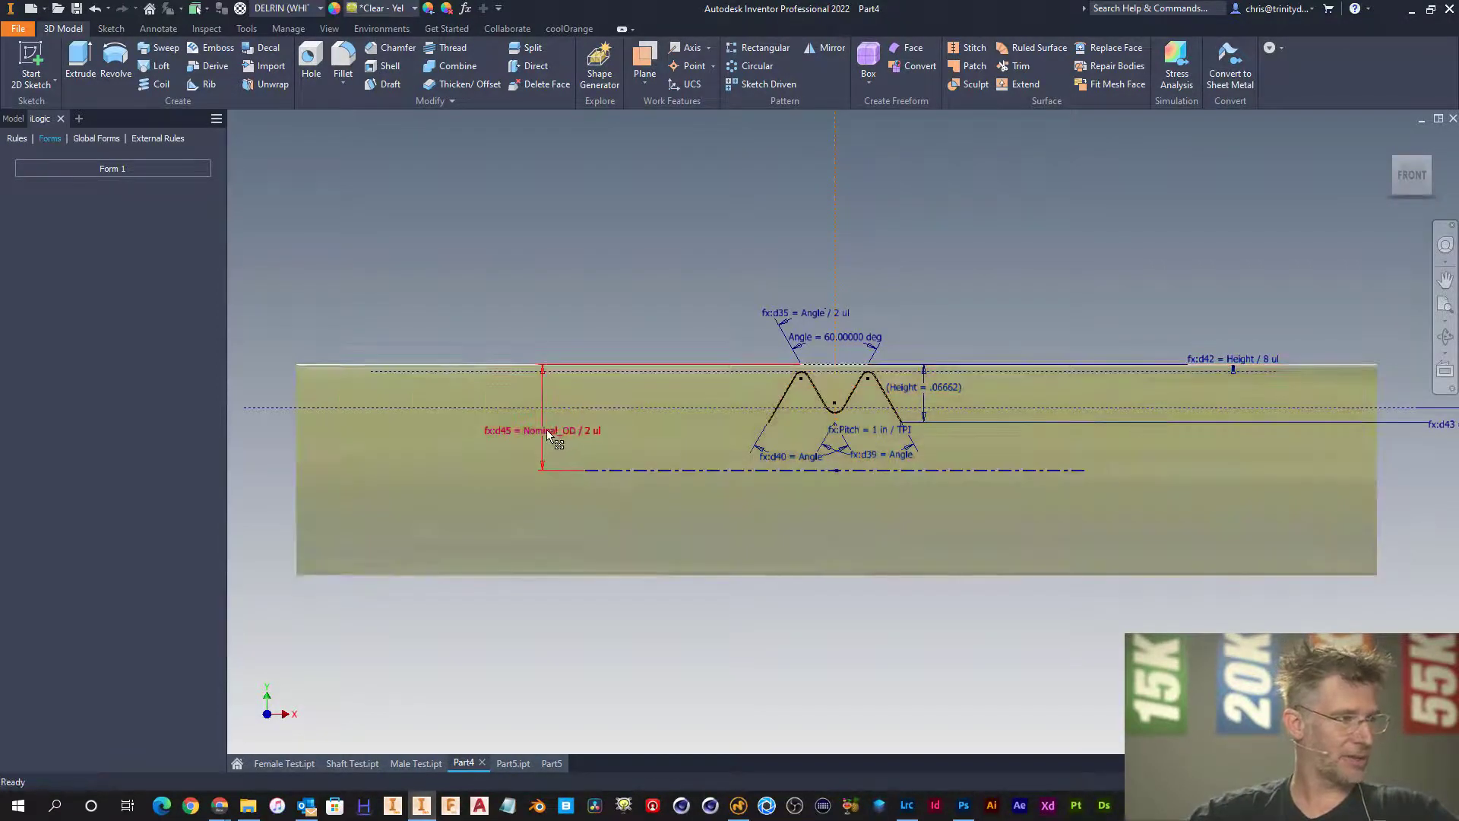
key("d")
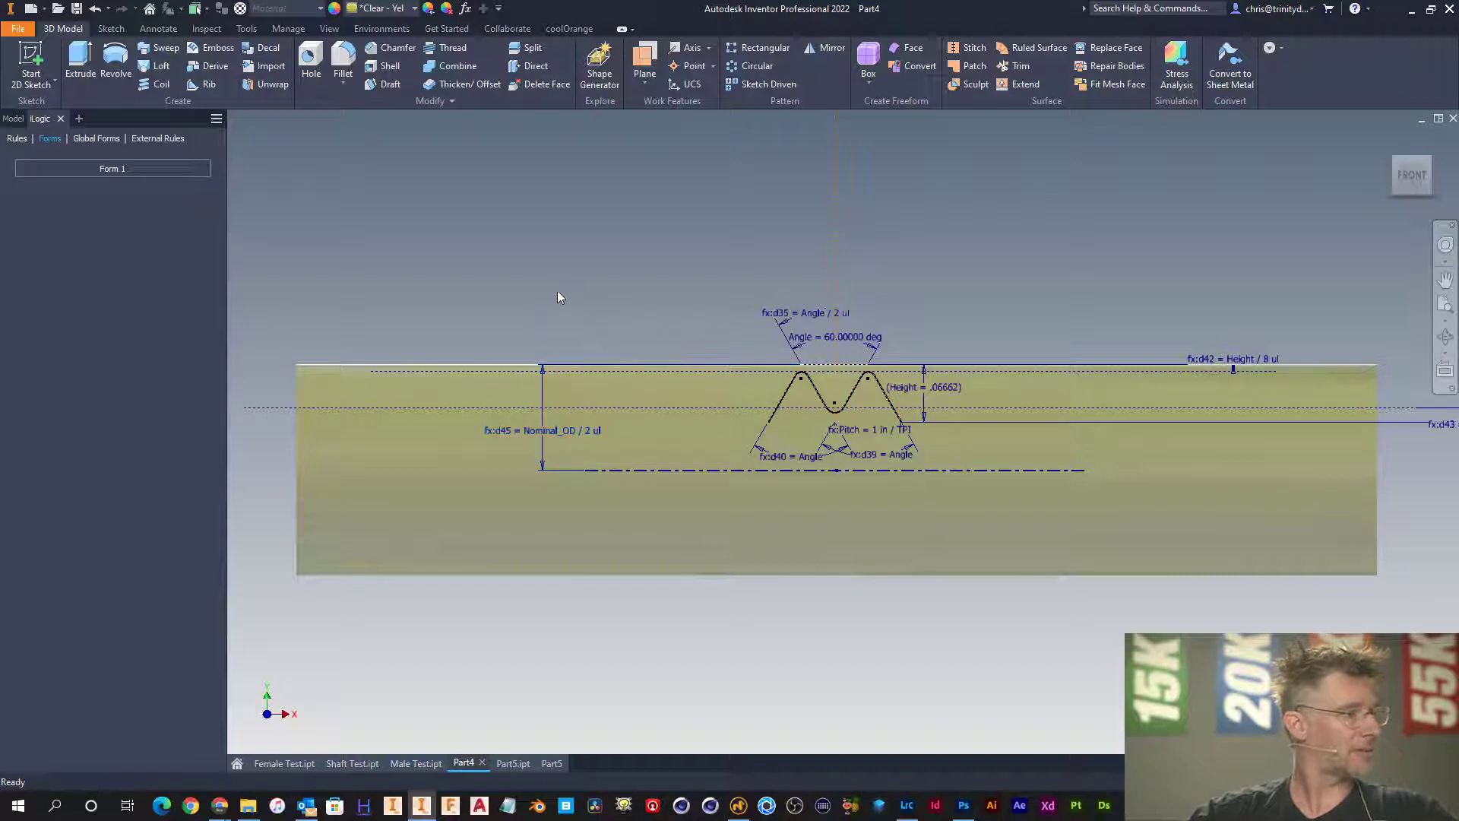
left_click(13, 117)
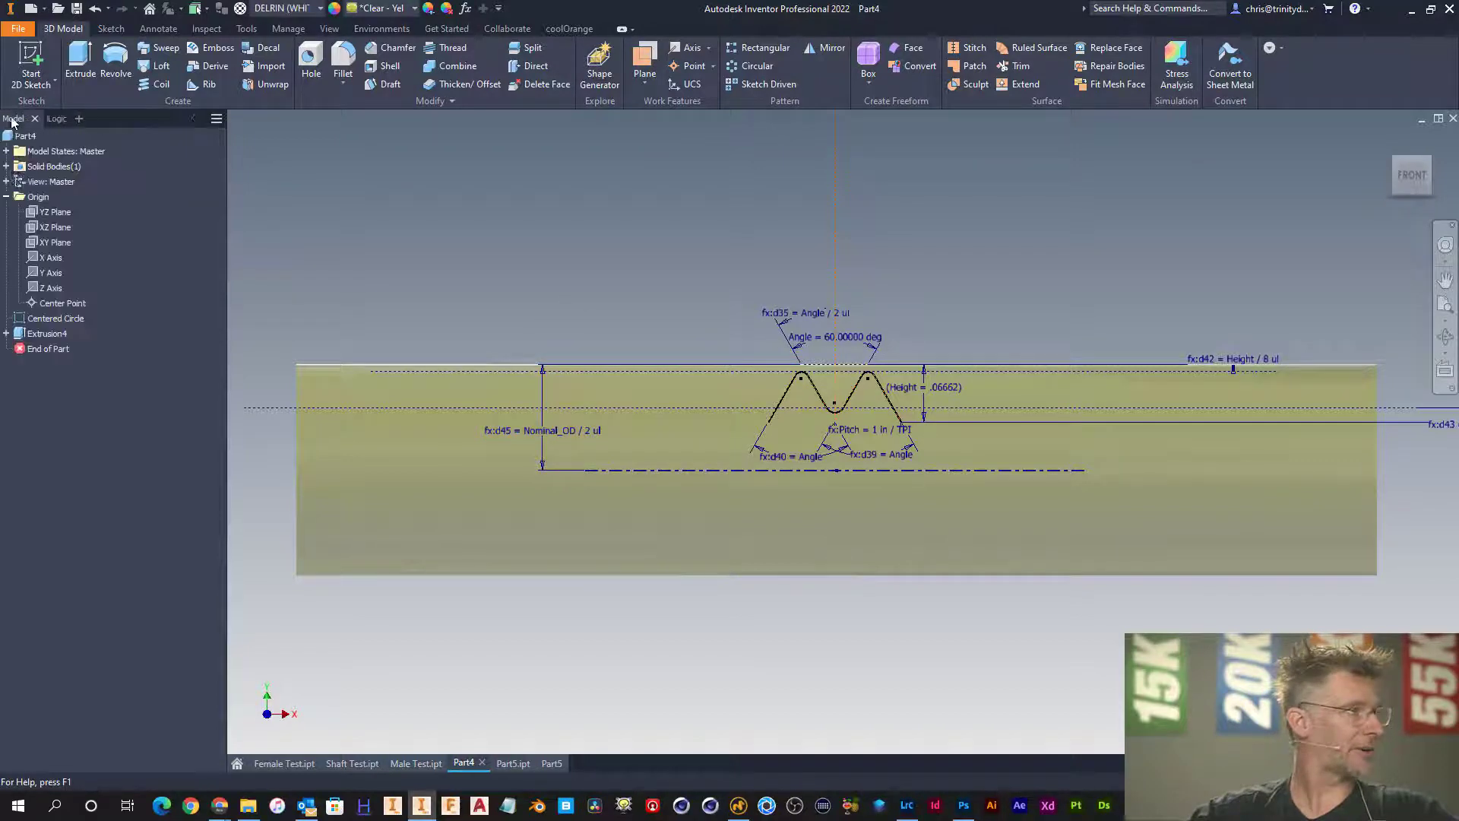
right_click(51, 319)
left_click(98, 384)
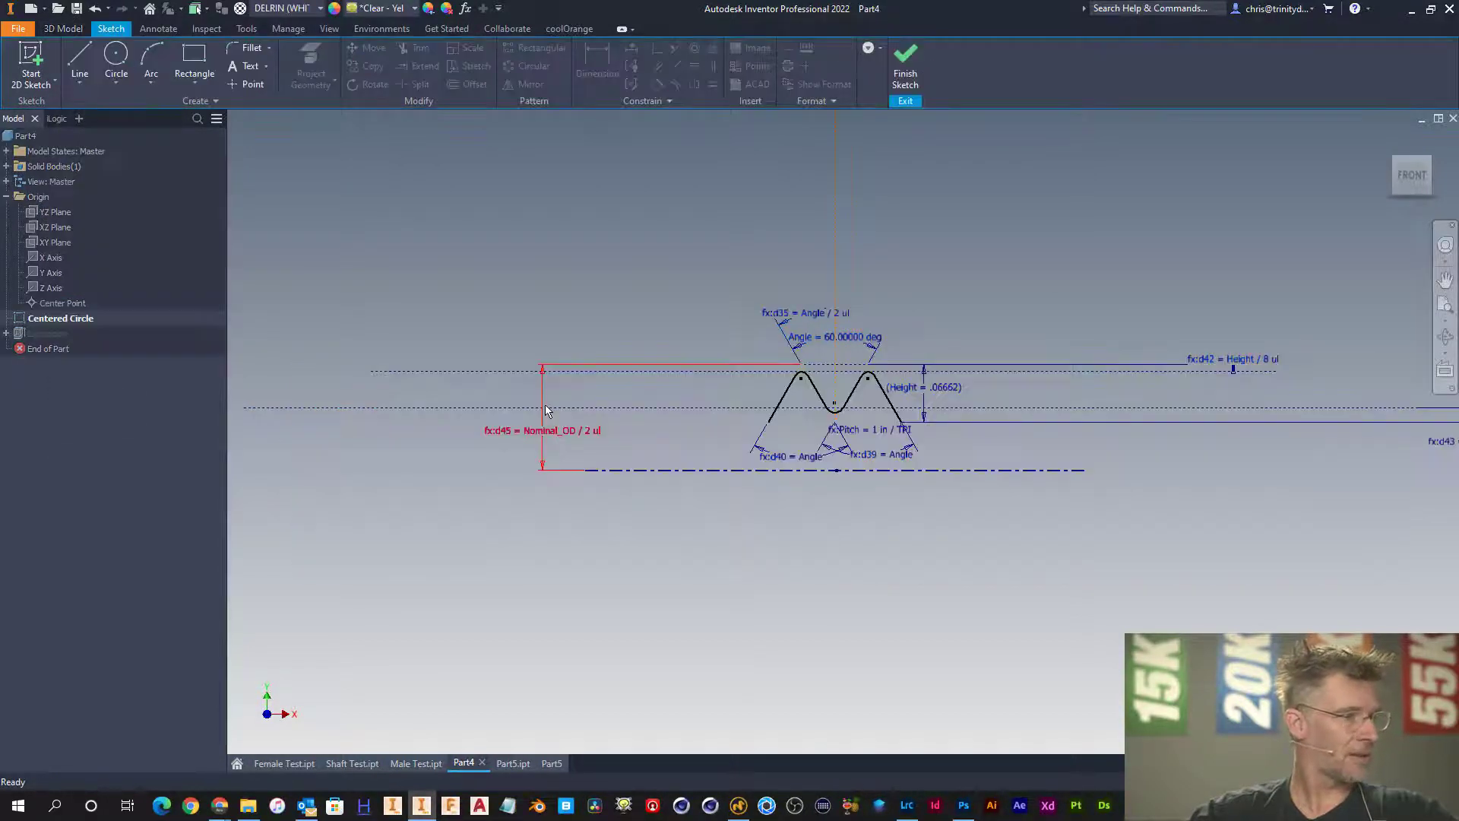
key("d")
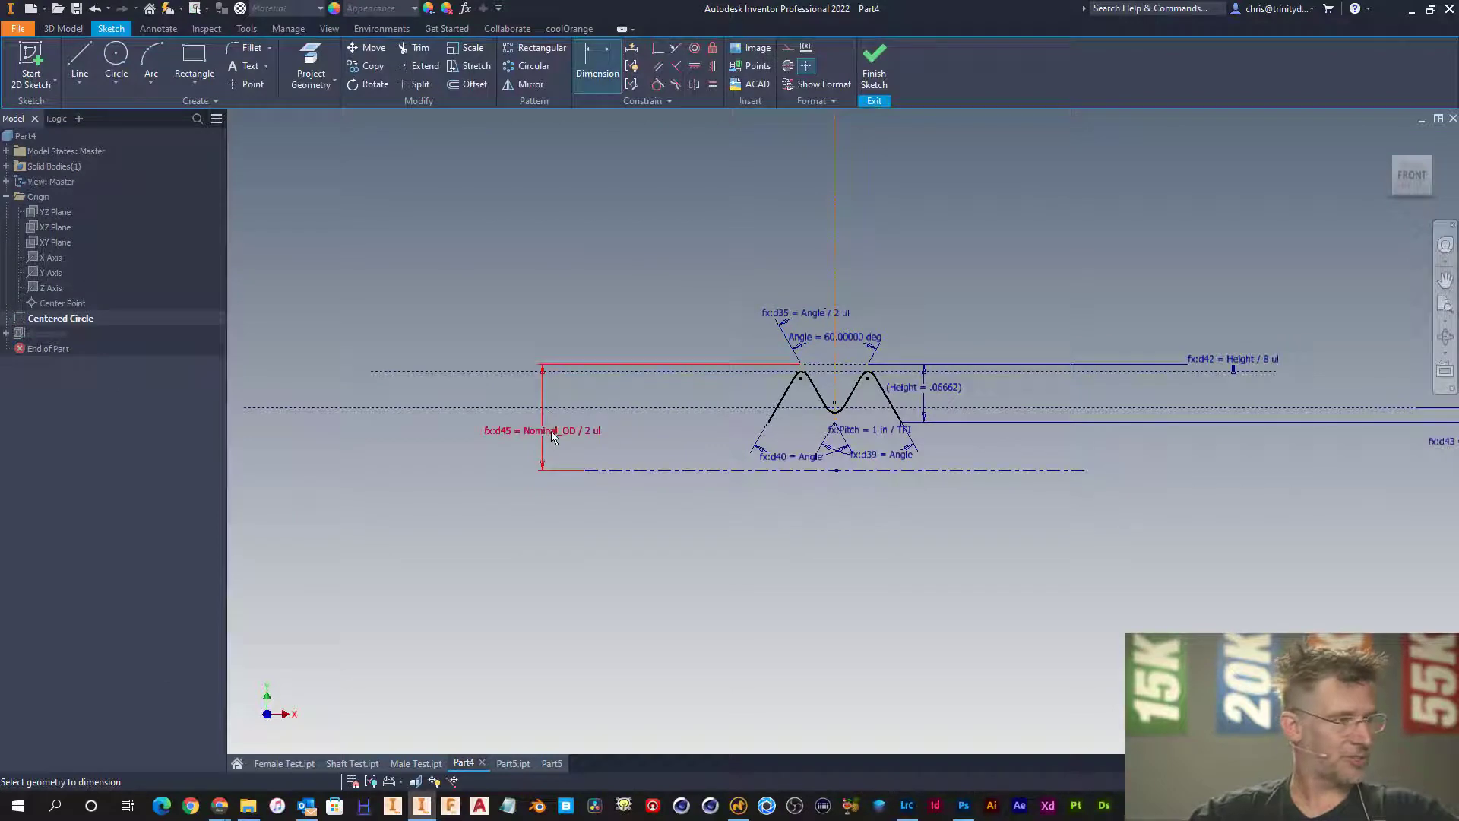
key("Escape")
right_click(439, 264)
left_click(445, 308)
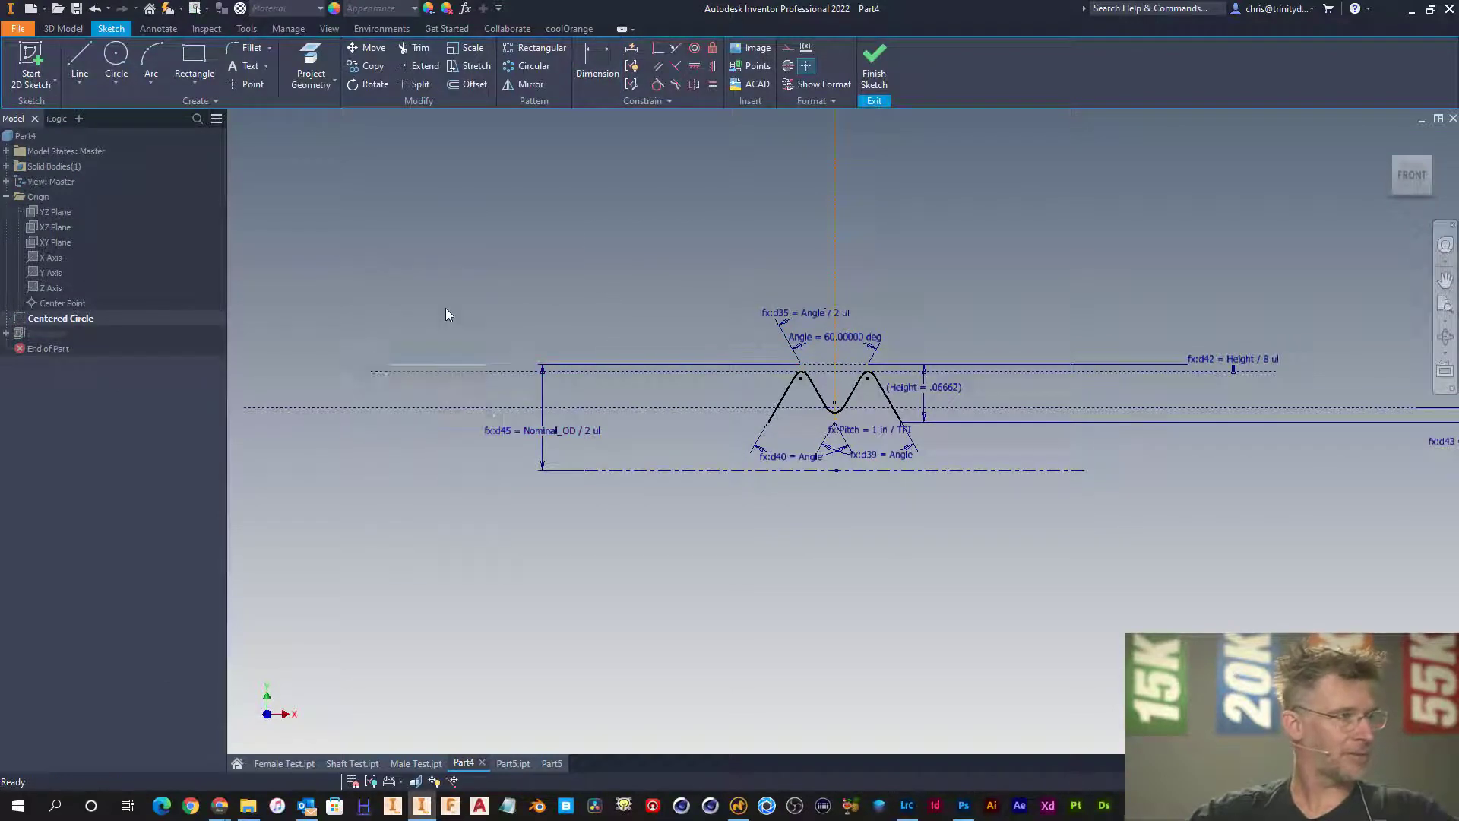
- Set the equation of parameter d45 to (Nominal_OD / 2 ul) + d42 and inspect the thread crest against the shaft surface
left_click(288, 28)
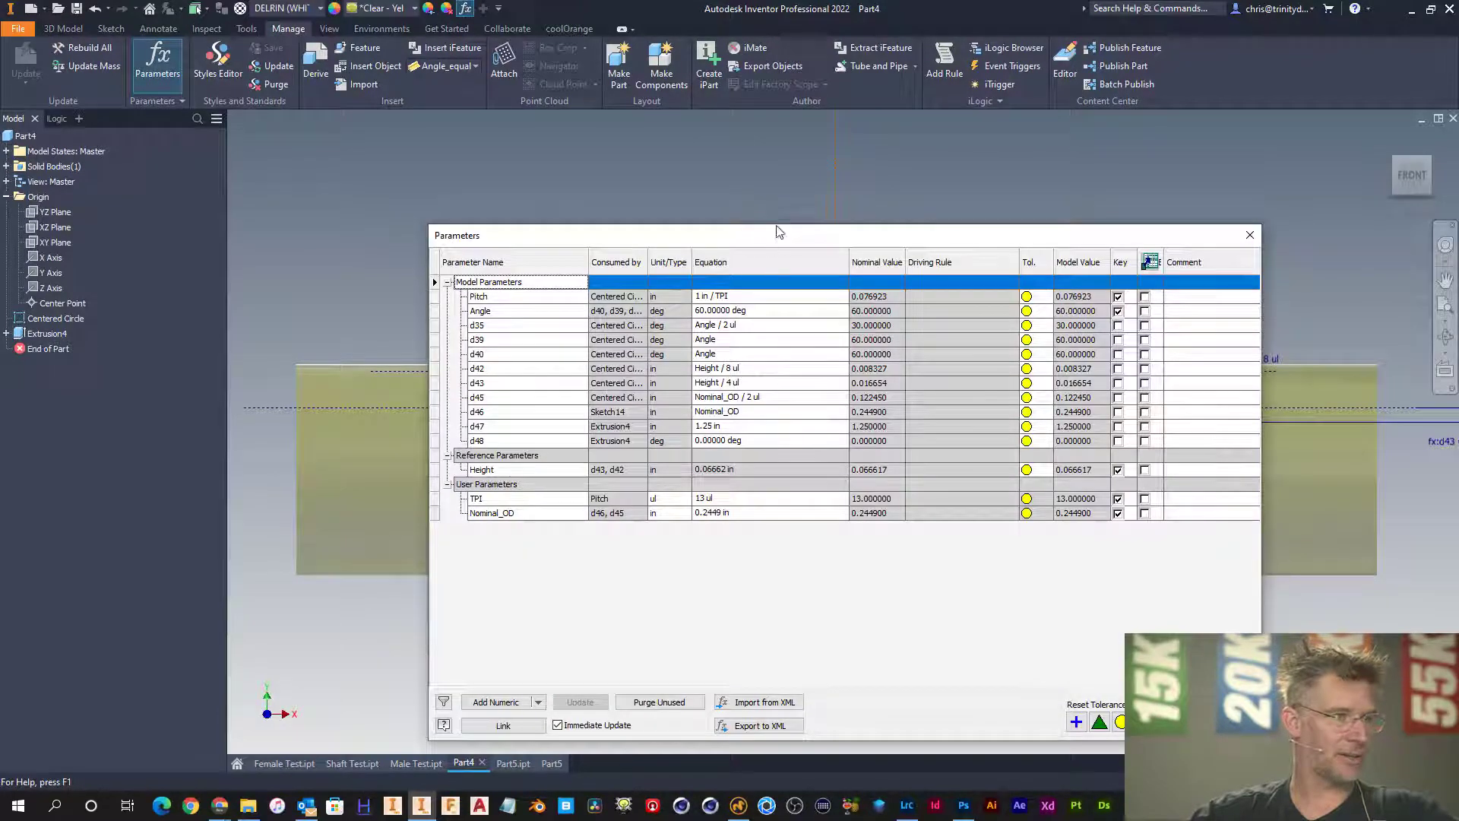
left_click_drag(776, 236, 773, 184)
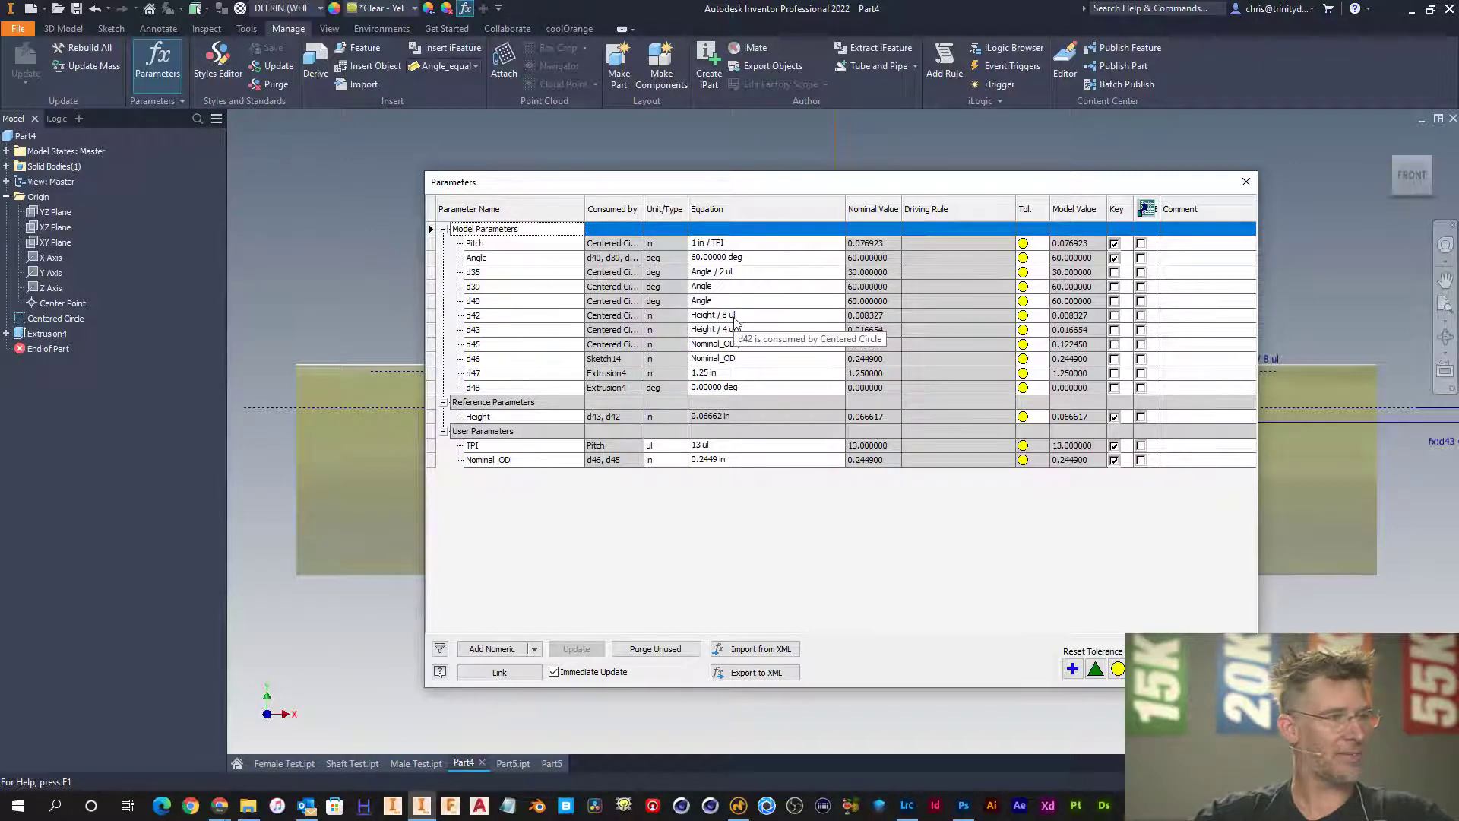
left_click(763, 344)
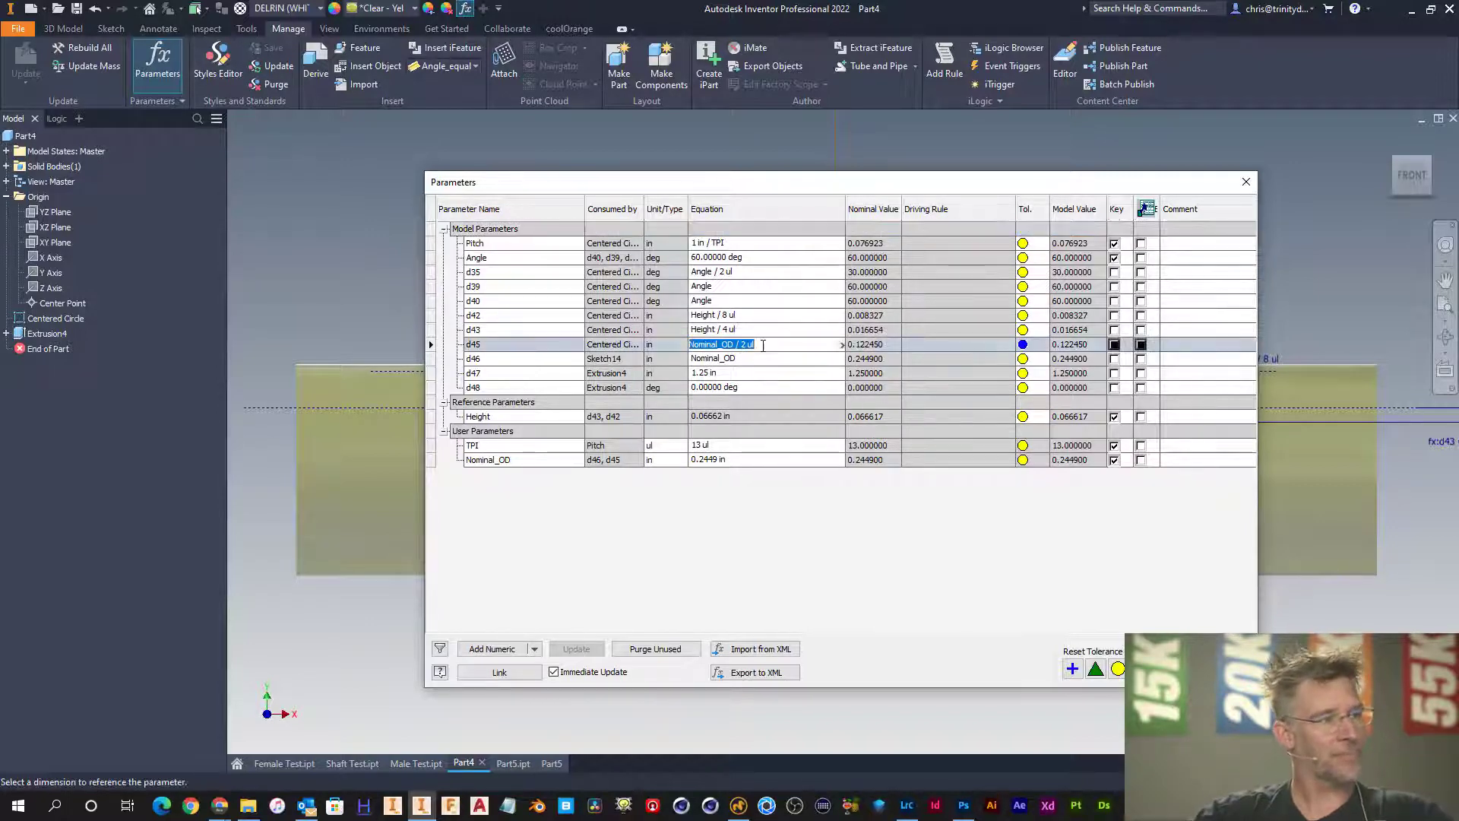
left_click(763, 344)
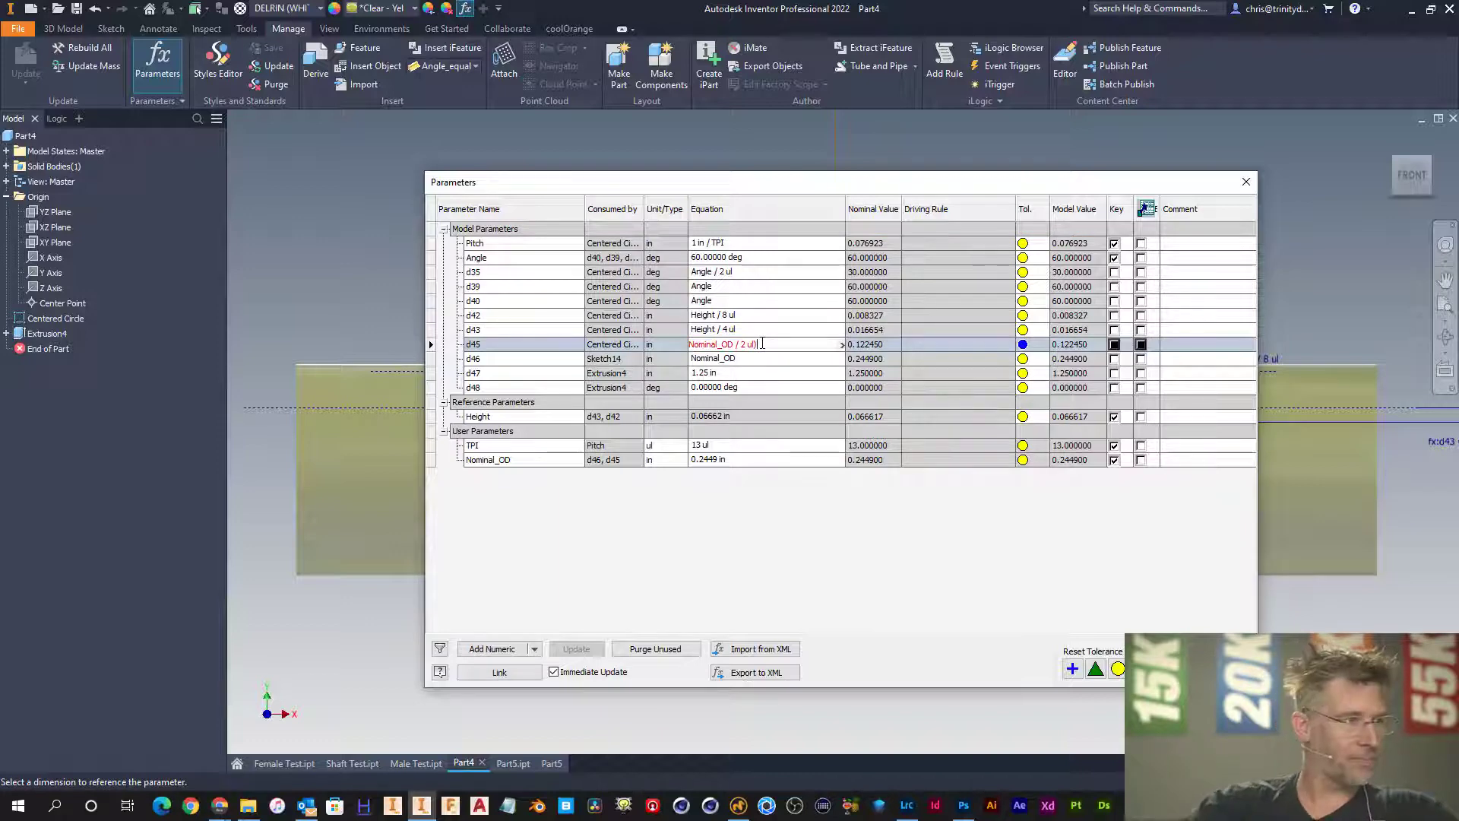
left_click(690, 344)
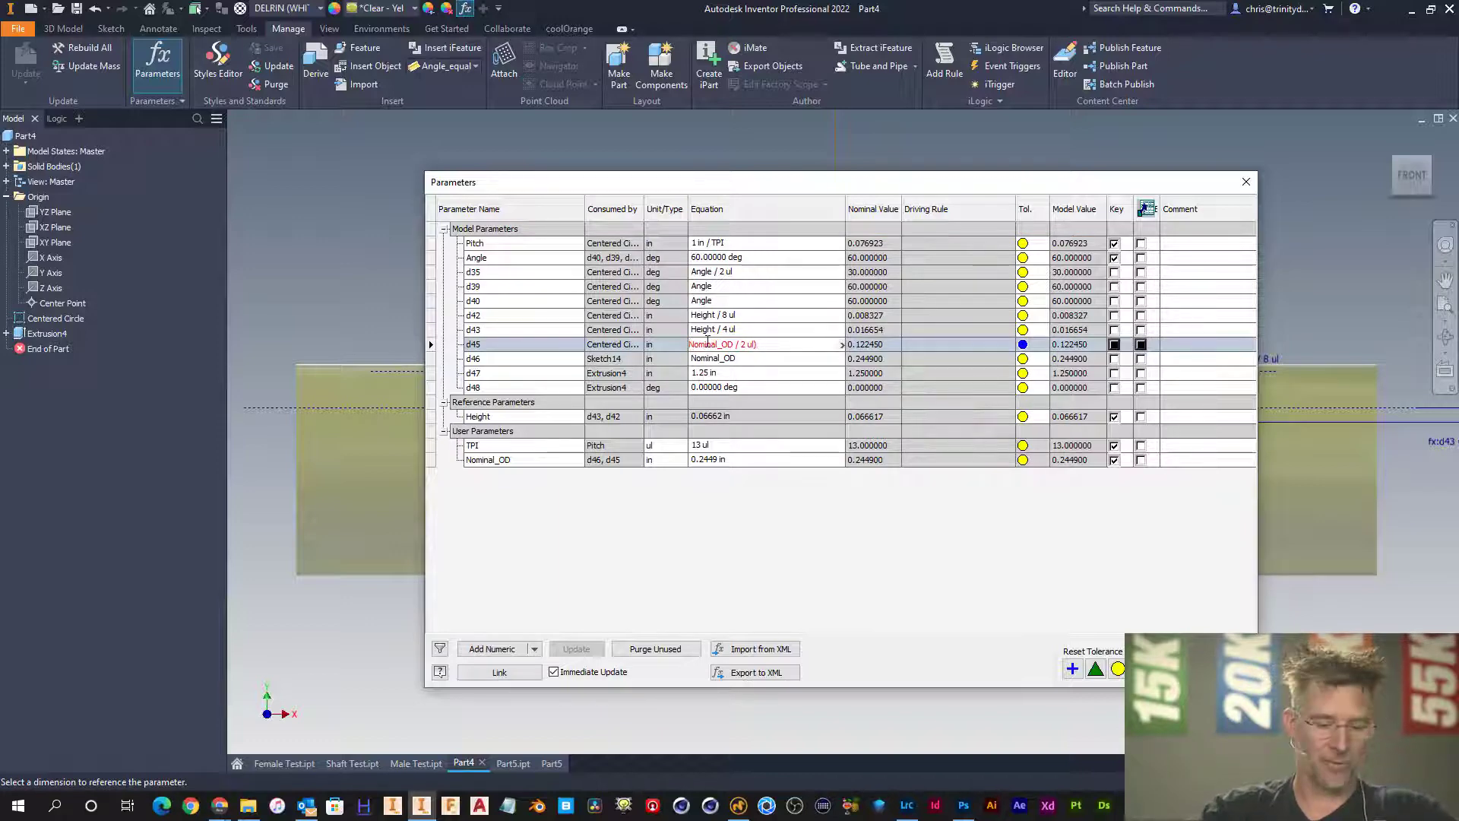
type("(")
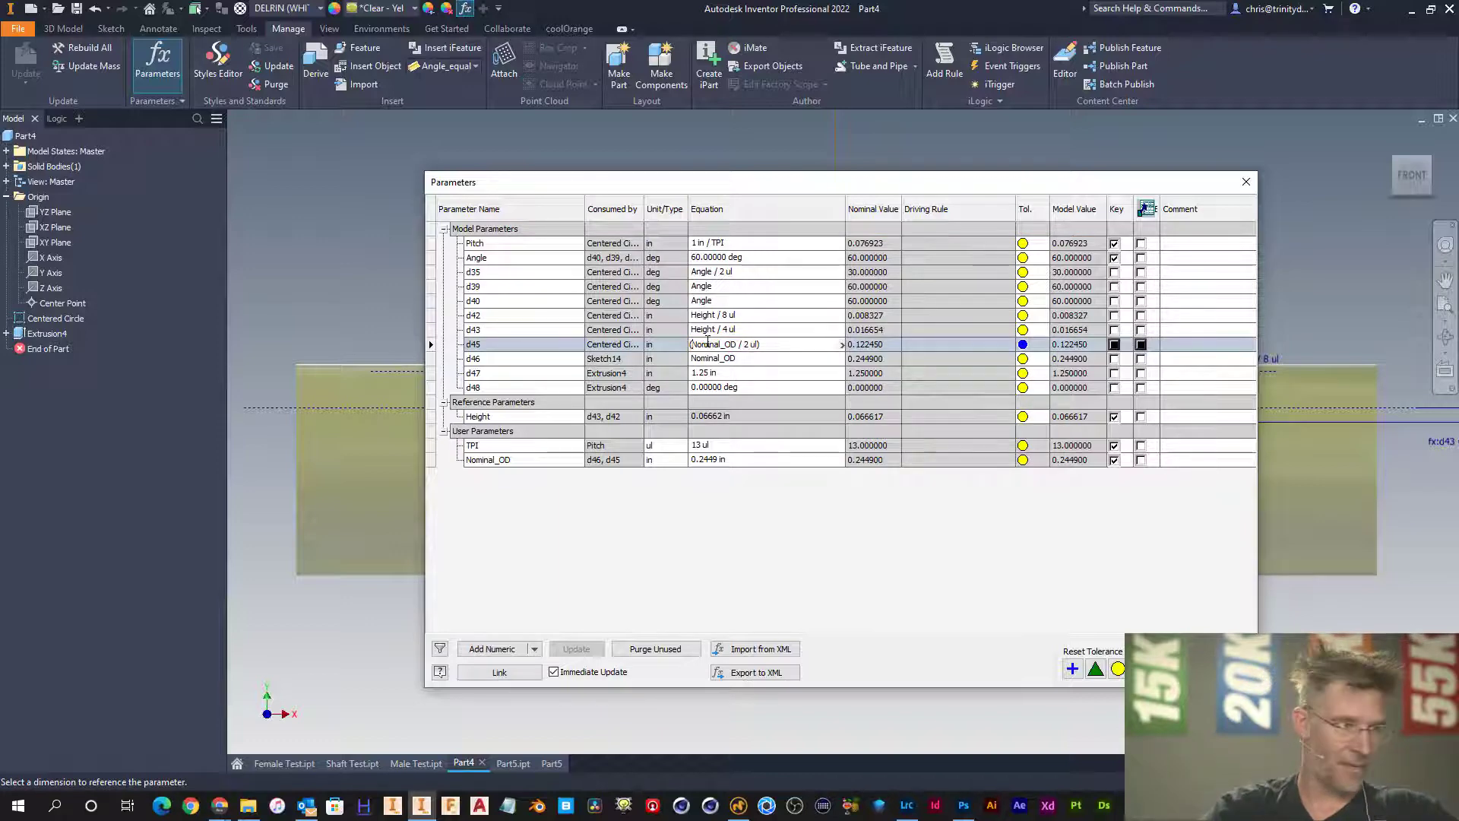
left_click(766, 344)
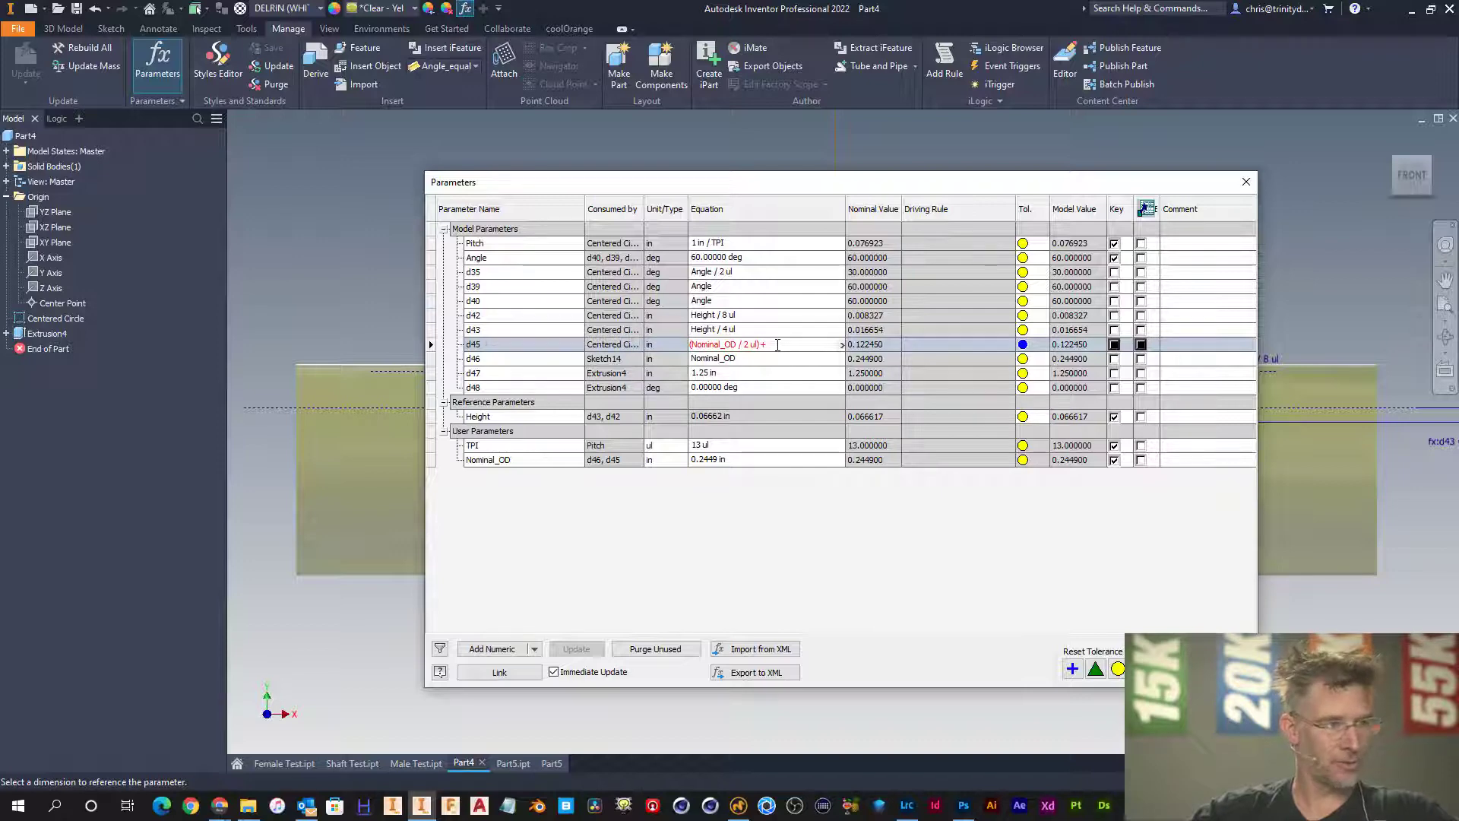
type("43")
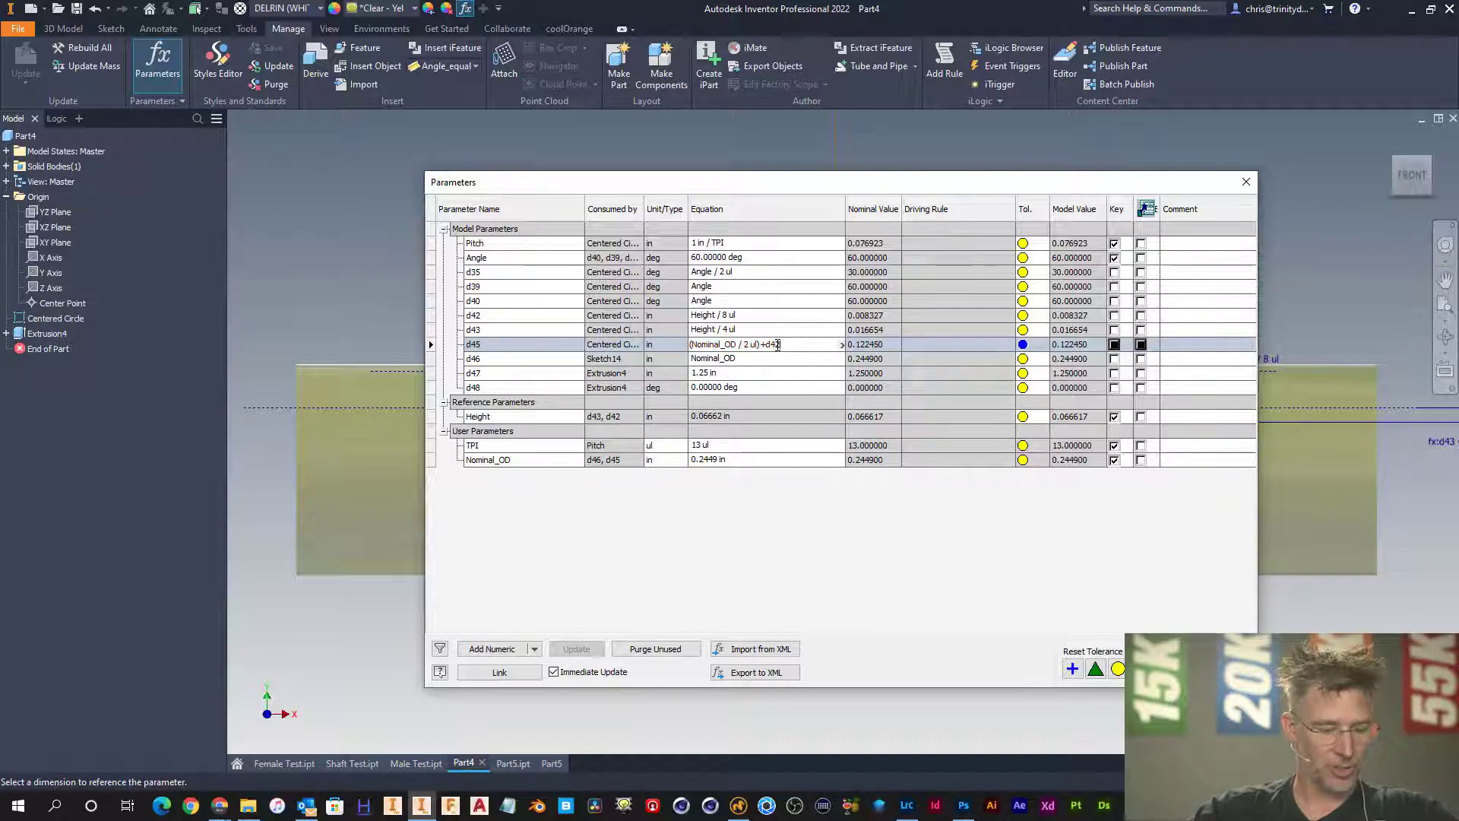
key("BackSpace")
type("2")
key("Return")
key("Return")
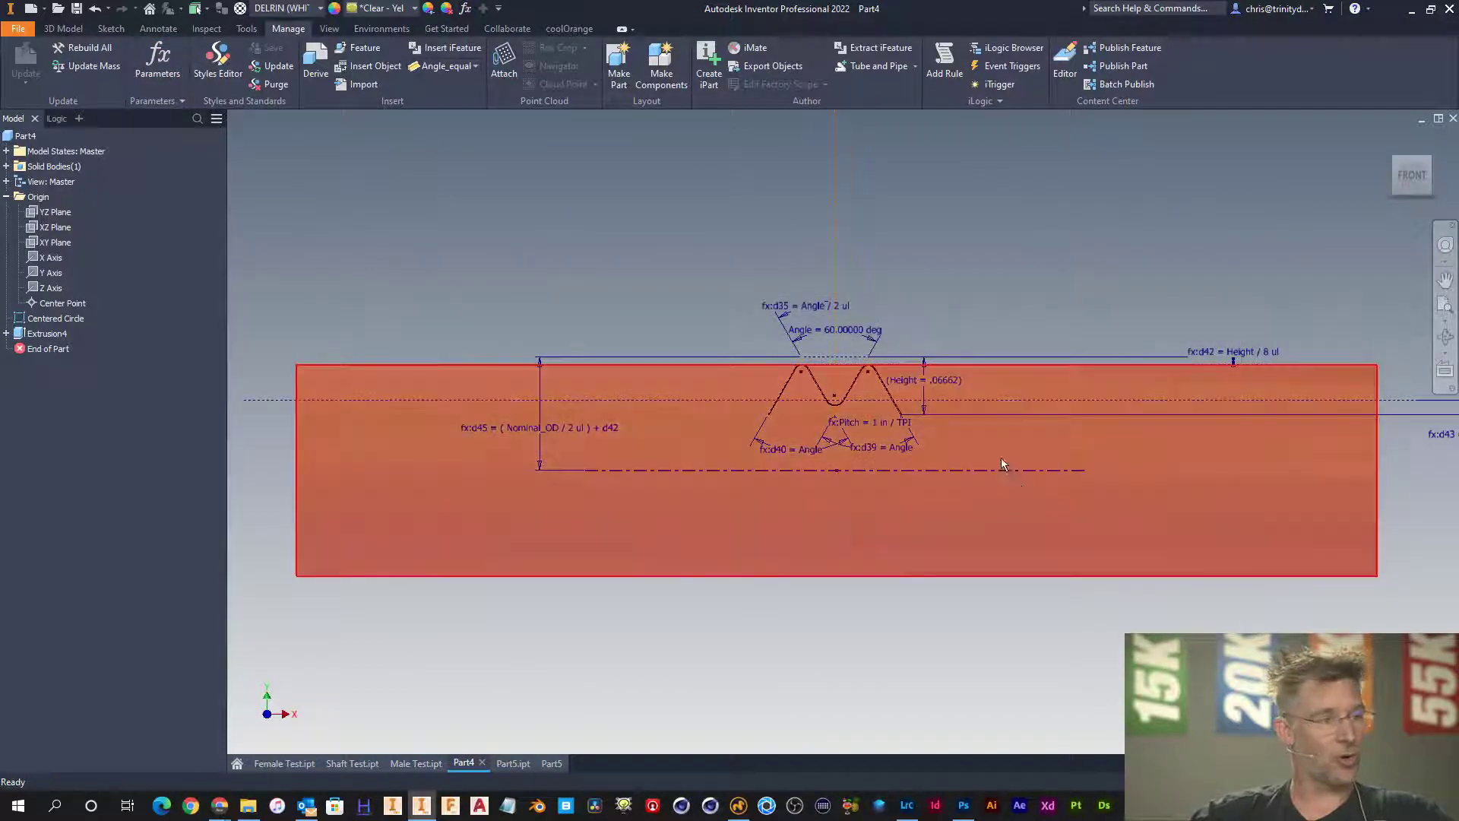
scroll(810, 377, "up", 3)
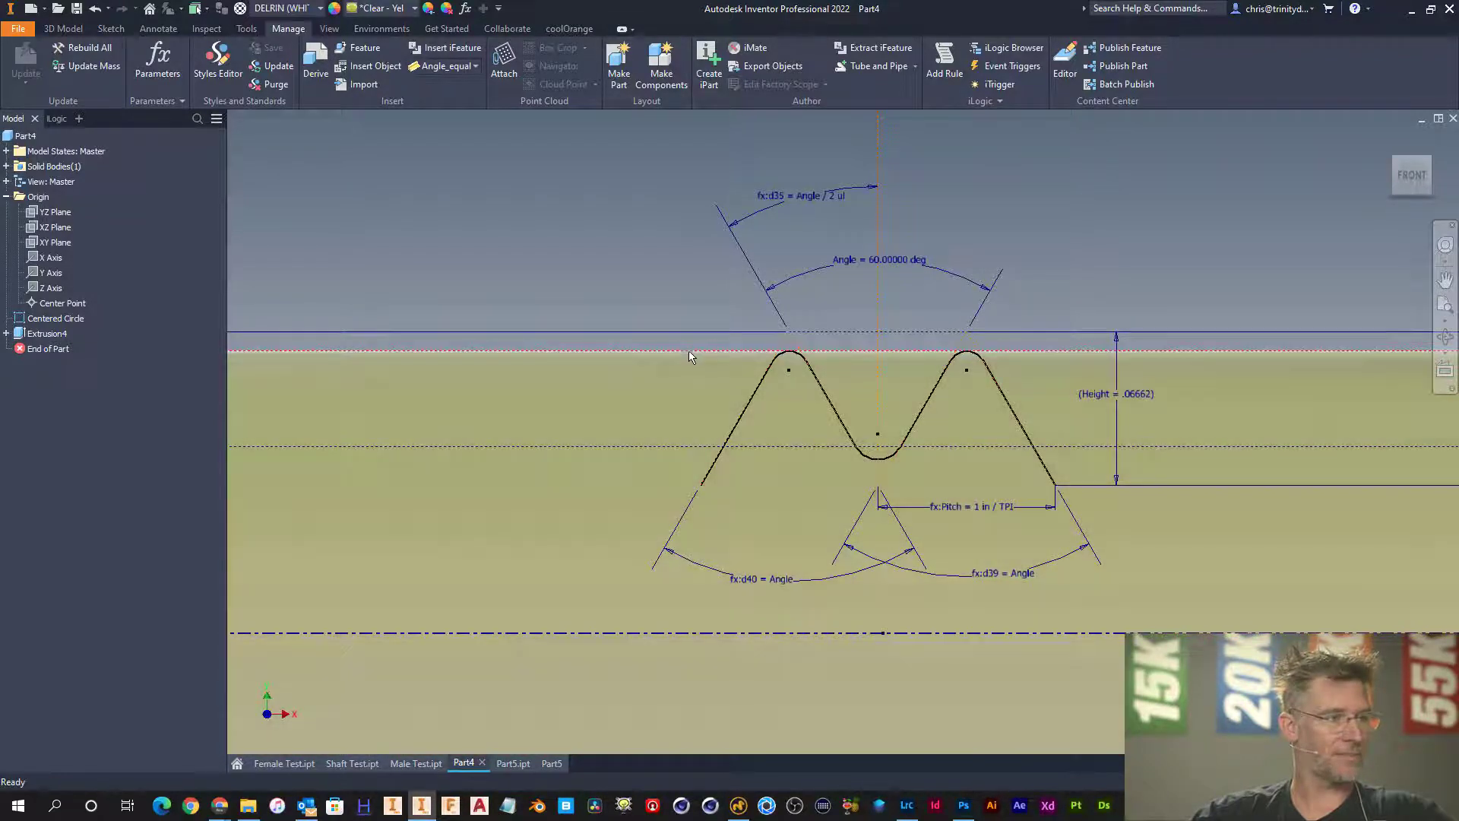
scroll(691, 354, "up", 3)
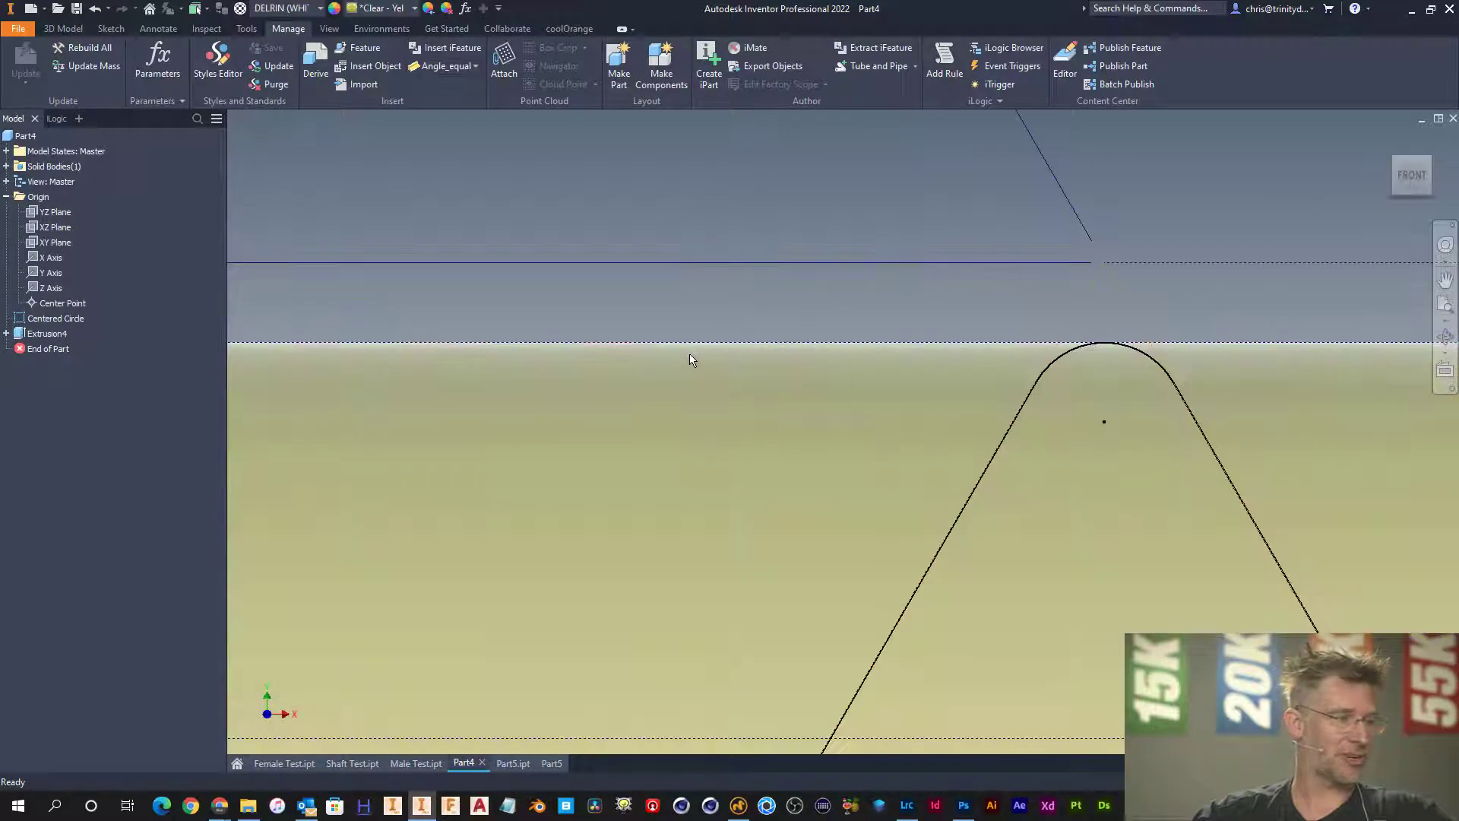
scroll(690, 354, "down", 5)
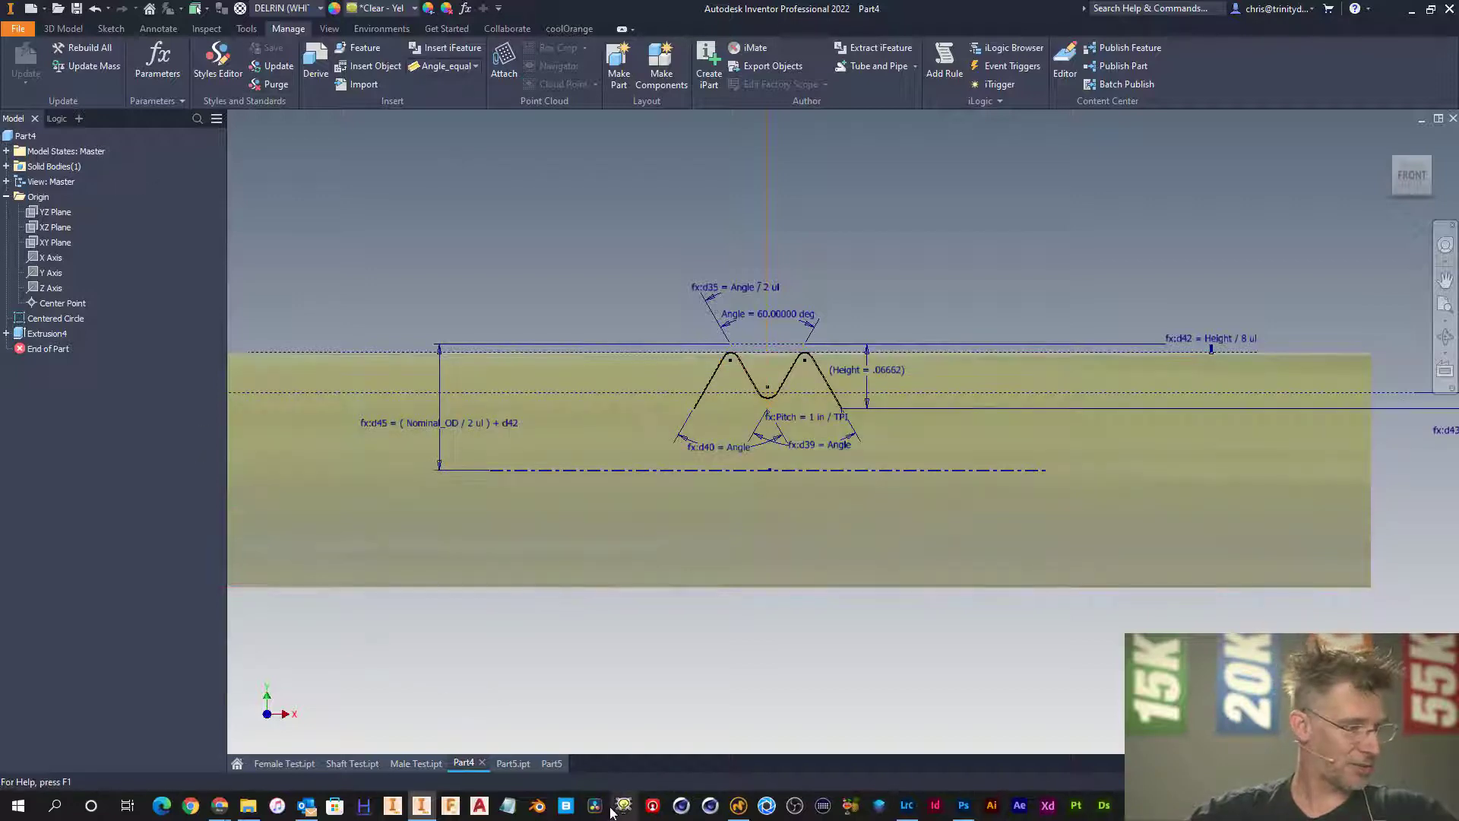
- In the Part5 drawing, dimension the diameter of the plain shank in the side view
left_click(550, 763)
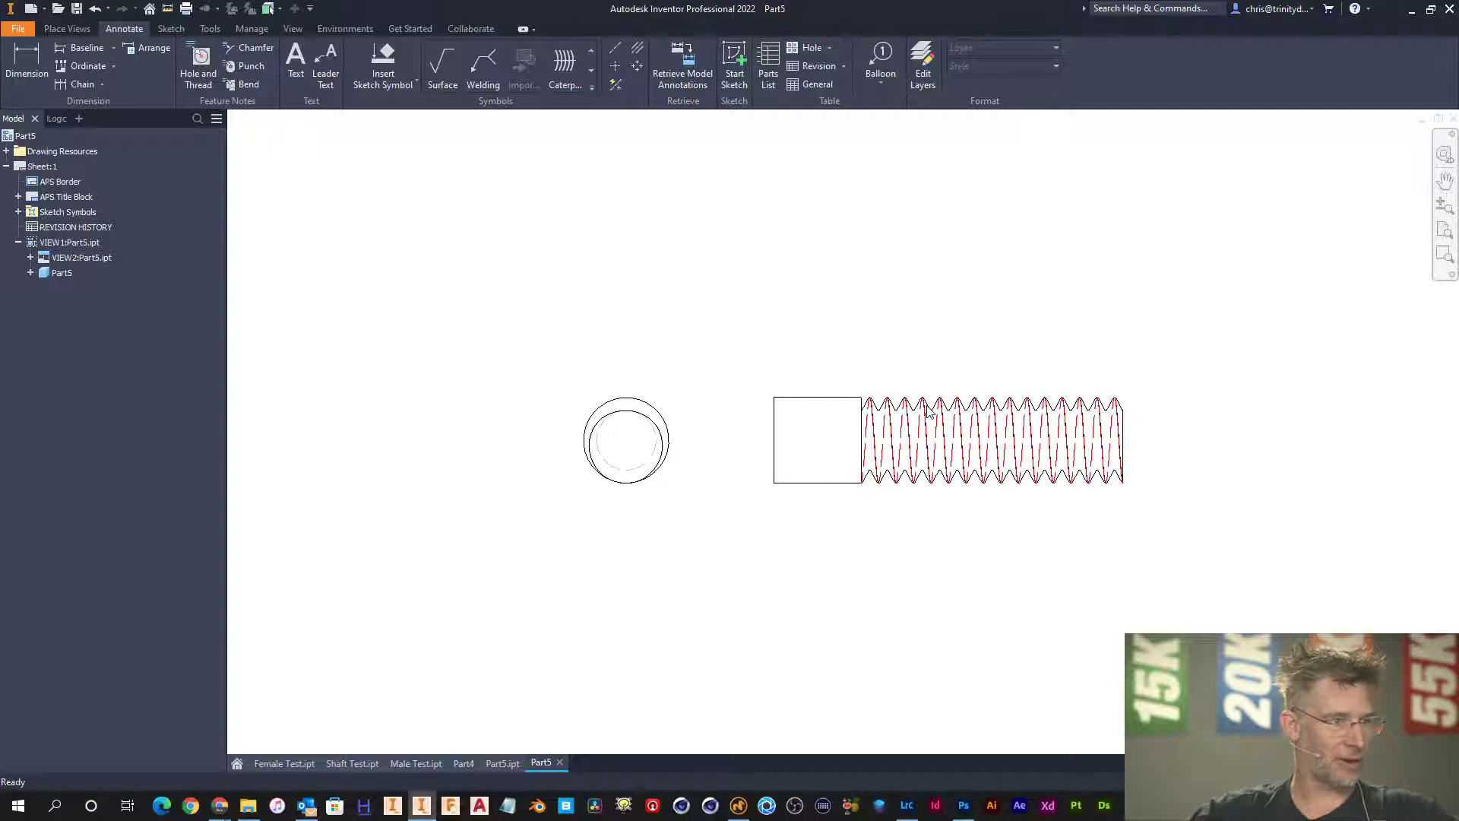
scroll(723, 365, "up", 5)
scroll(859, 417, "down", 5)
scroll(1053, 456, "up", 3)
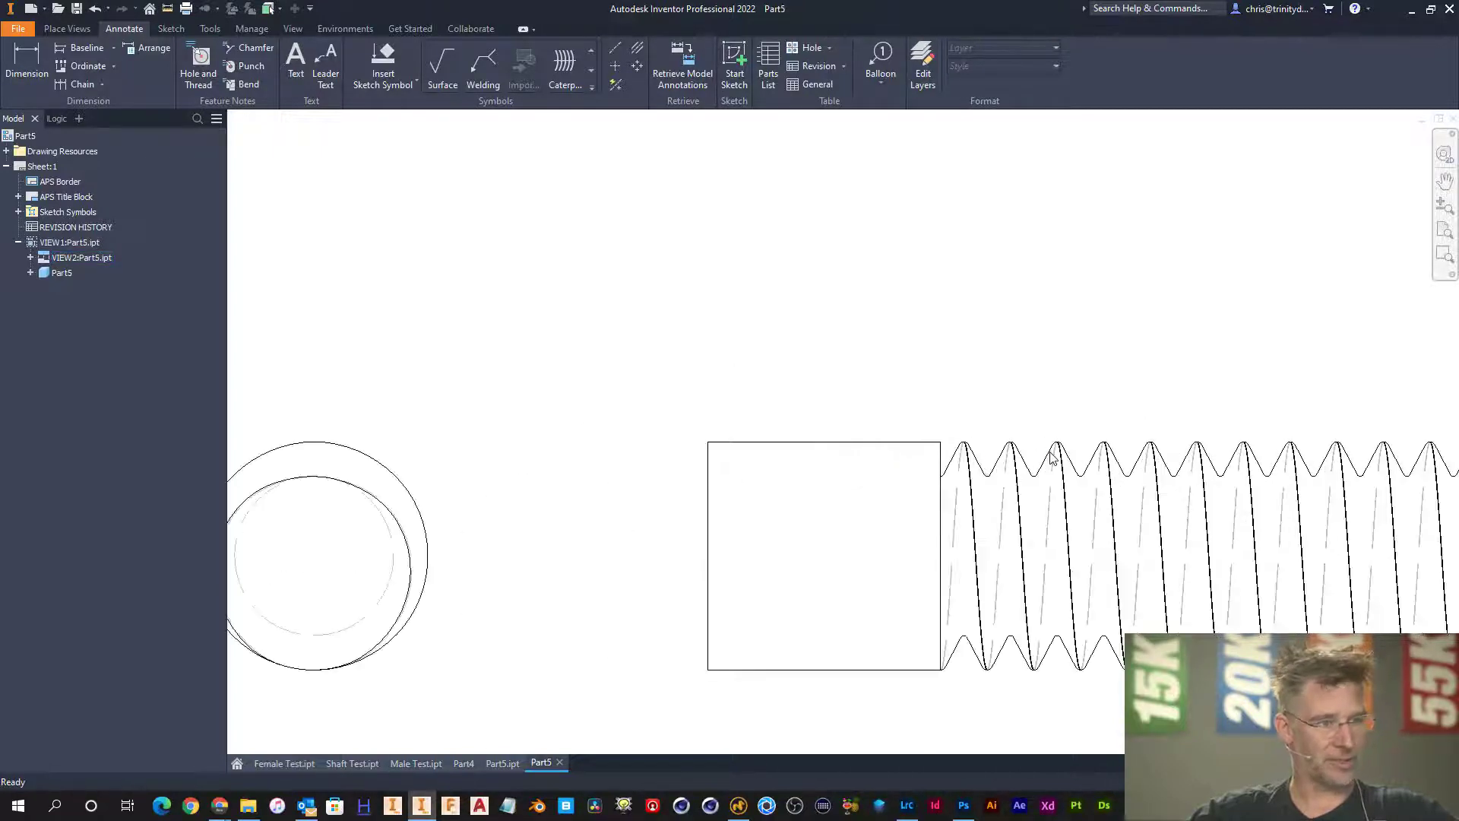
key("d")
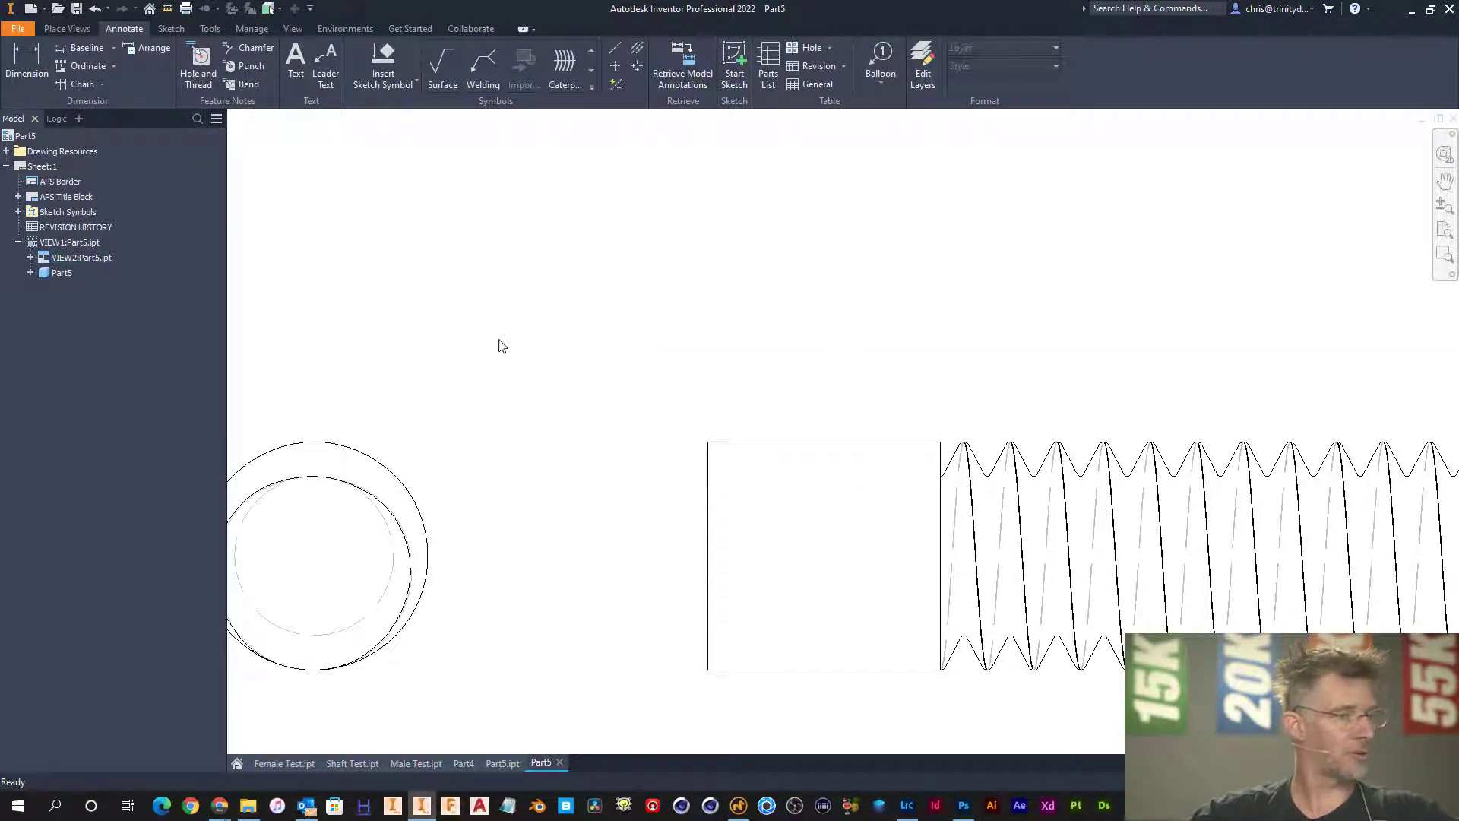
left_click(908, 444)
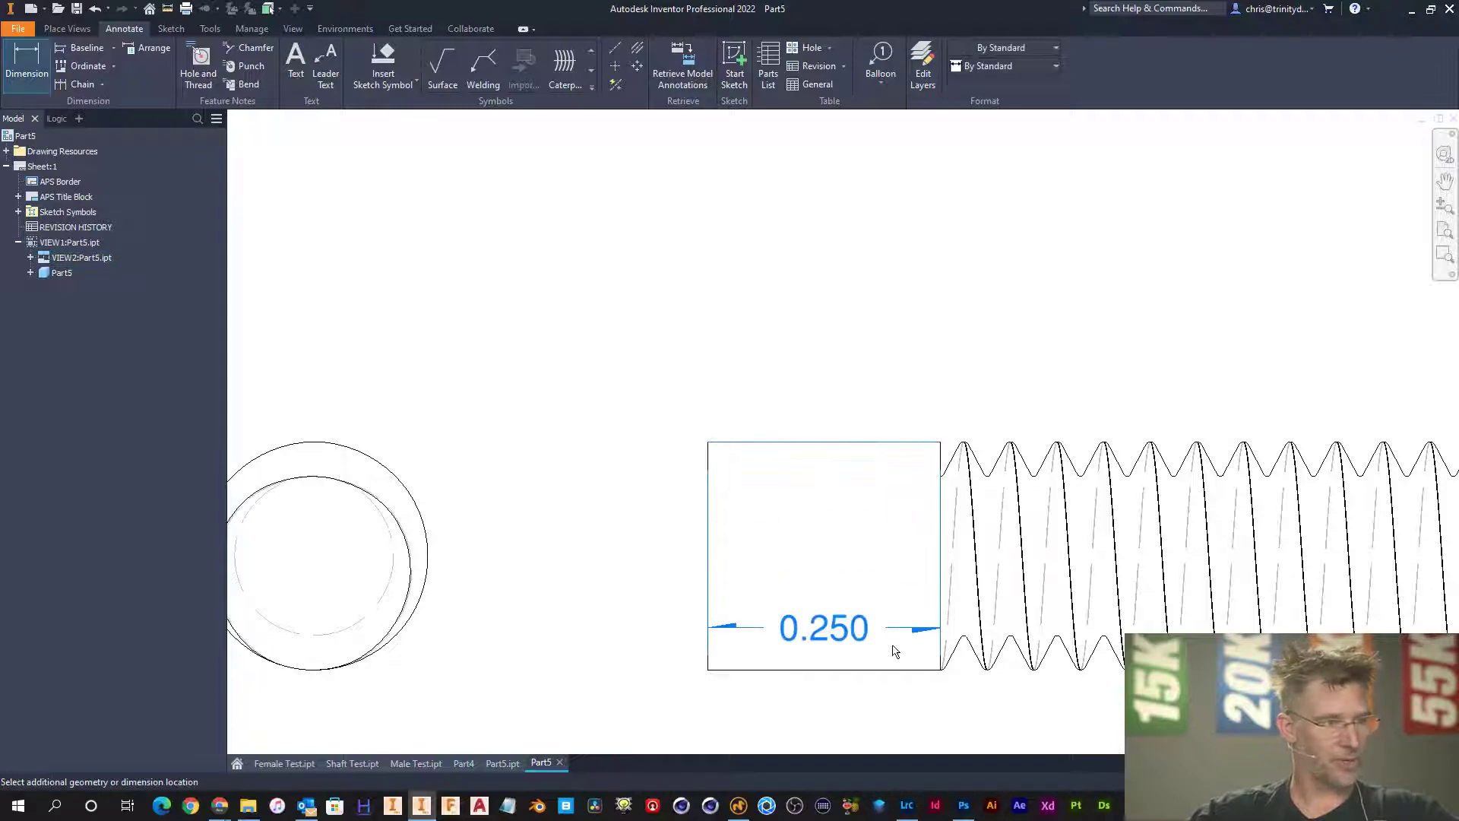
left_click(897, 670)
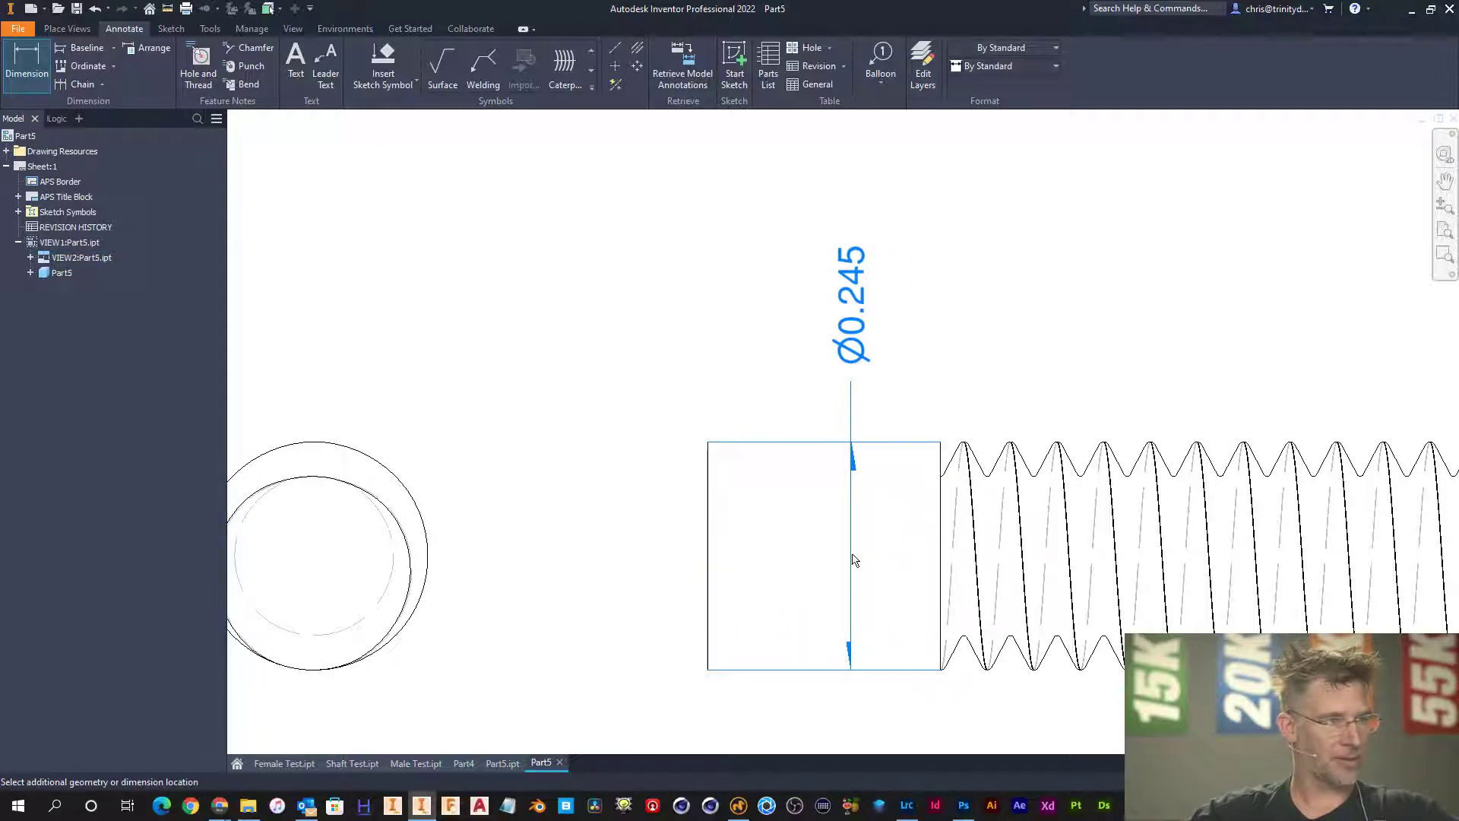
left_click(850, 557)
key("Escape")
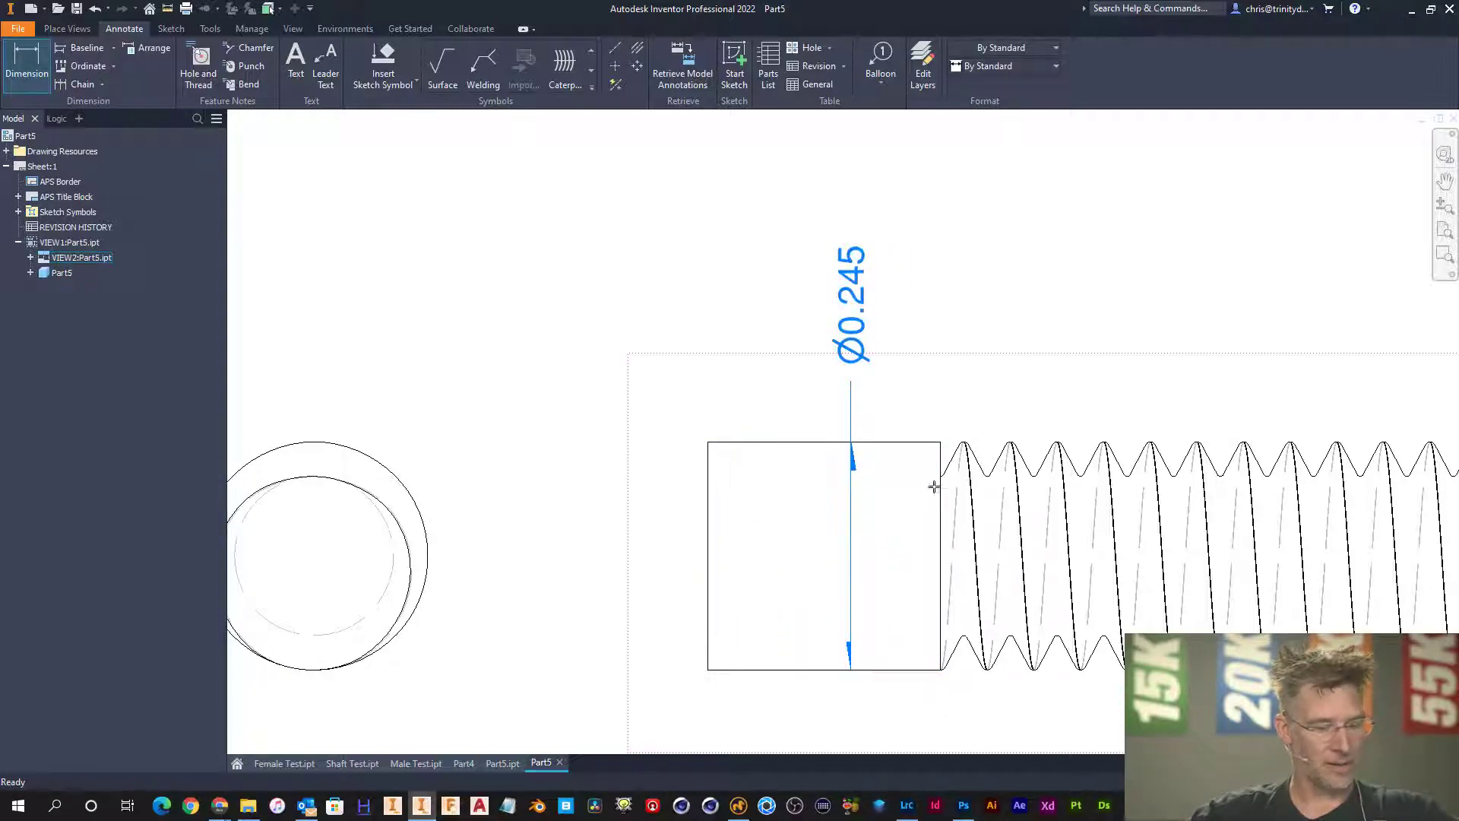
- Dimension the thread's outside diameter from crest to crest and place the value above the threaded section
key("d")
left_click(1105, 443)
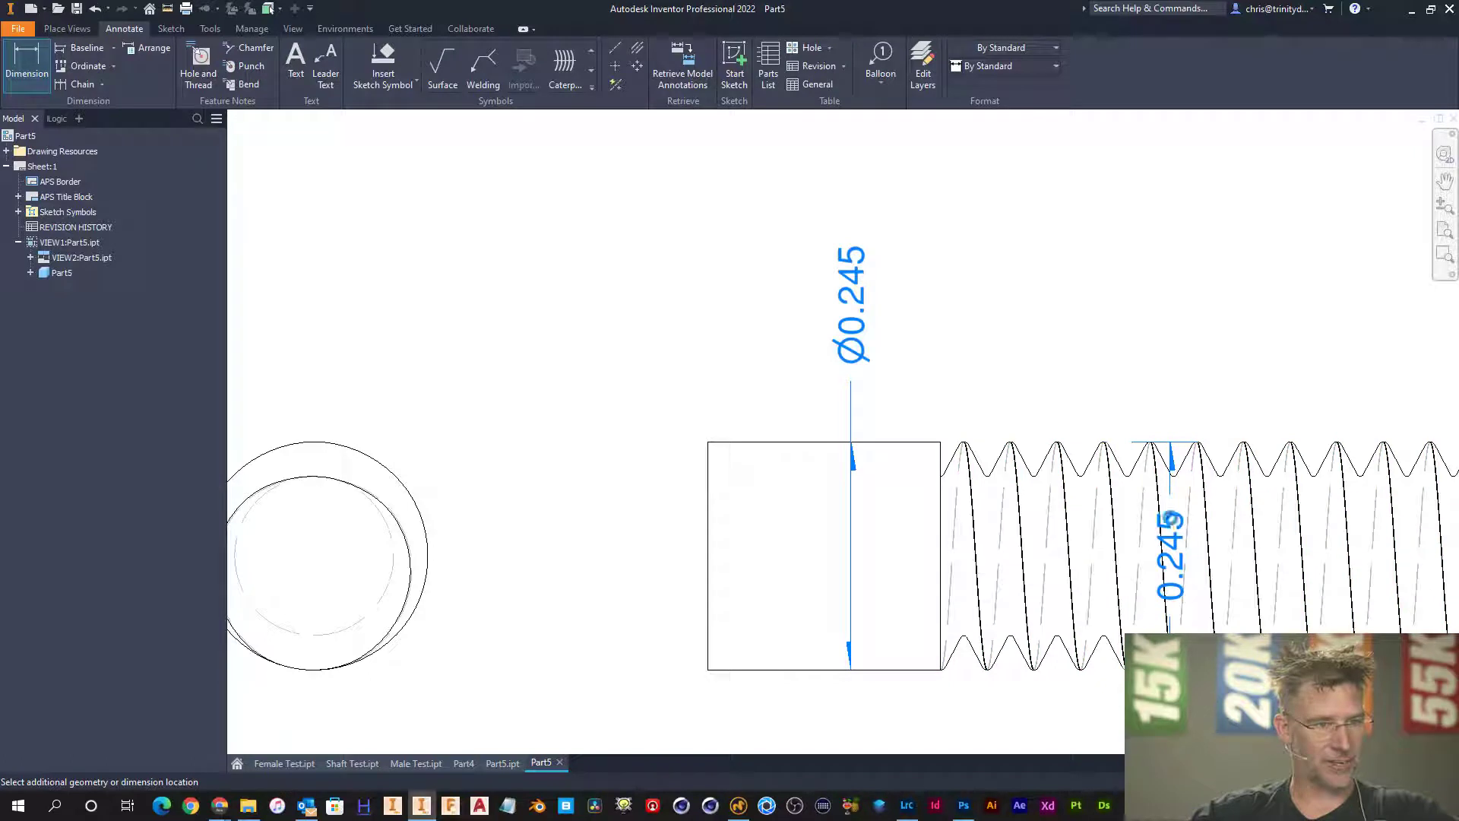
left_click(1173, 525)
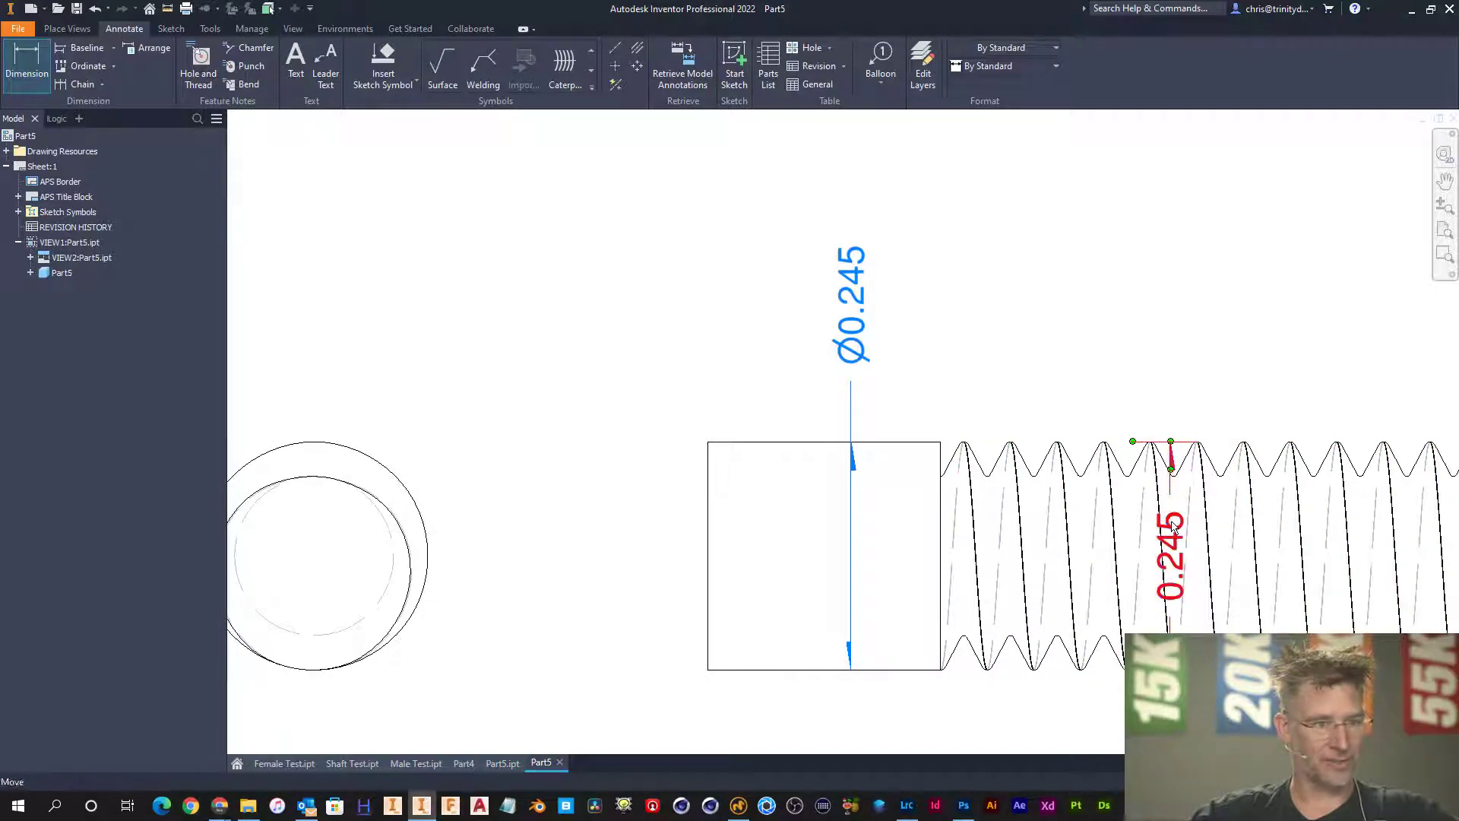
key("Escape")
left_click_drag(1172, 525, 1176, 279)
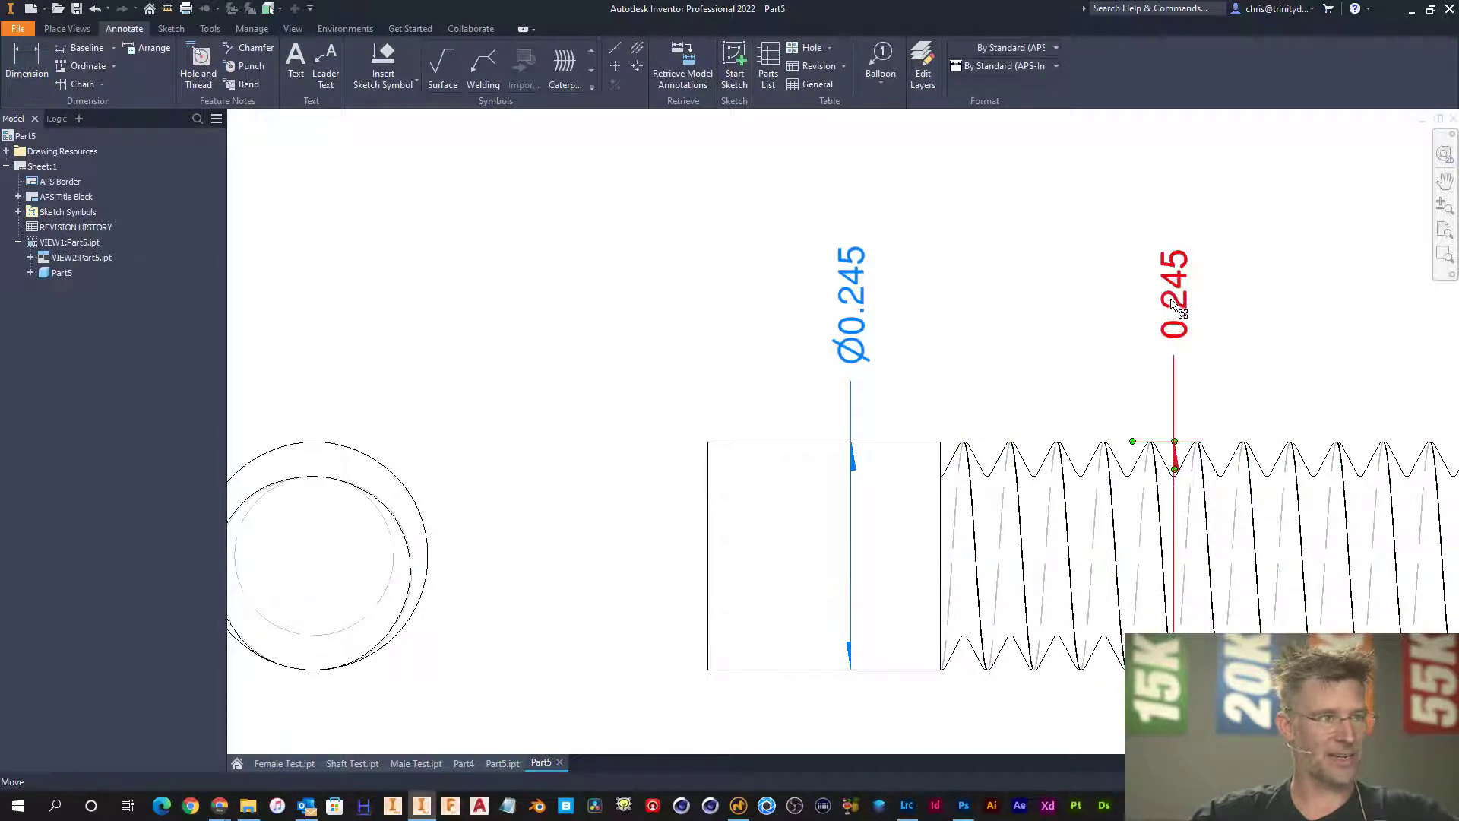
- Set the precision of the thread and shank diameter dimensions to four decimal places
right_click(1175, 363)
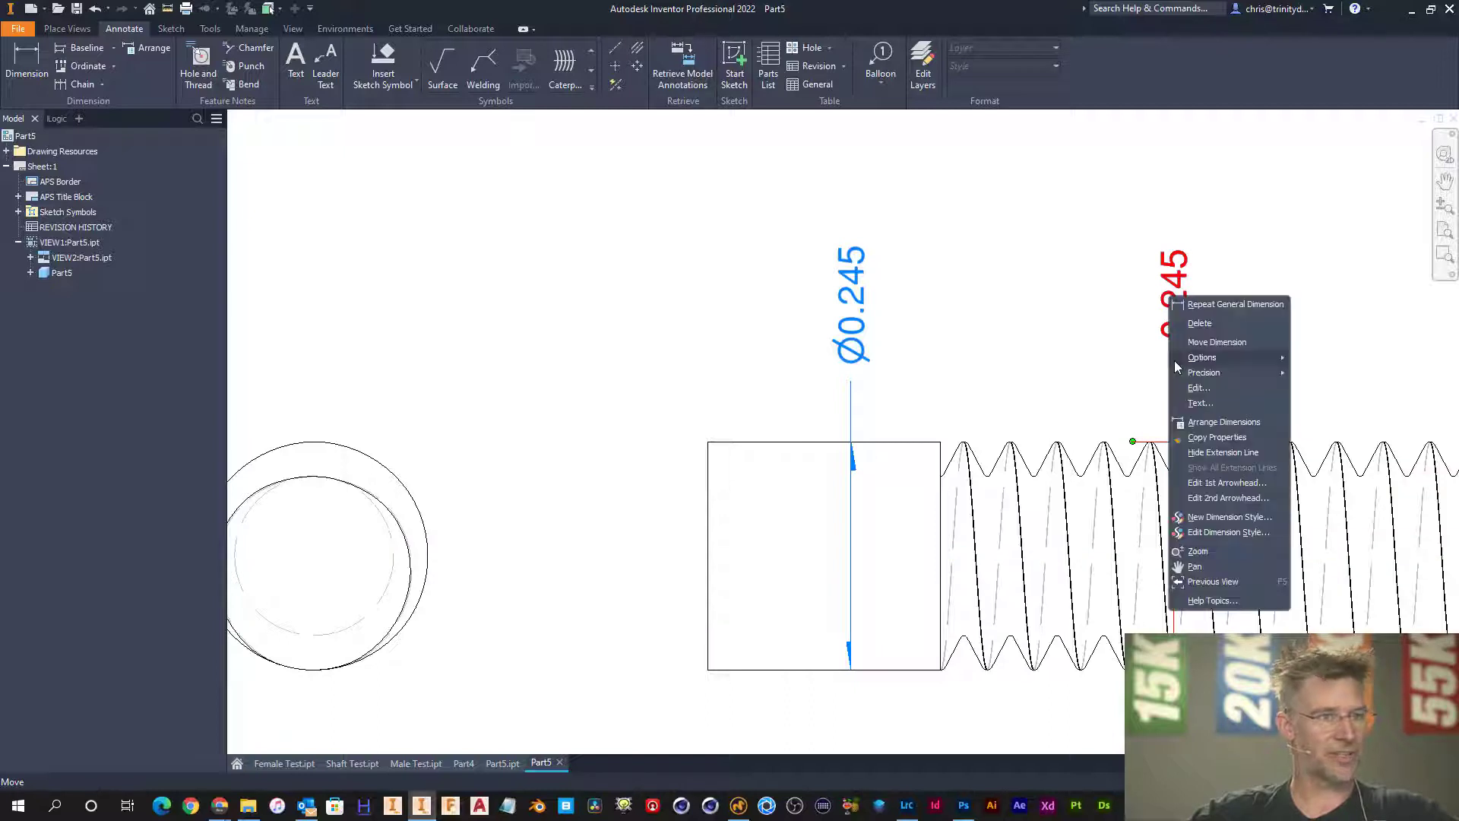
mouse_move(1212, 375)
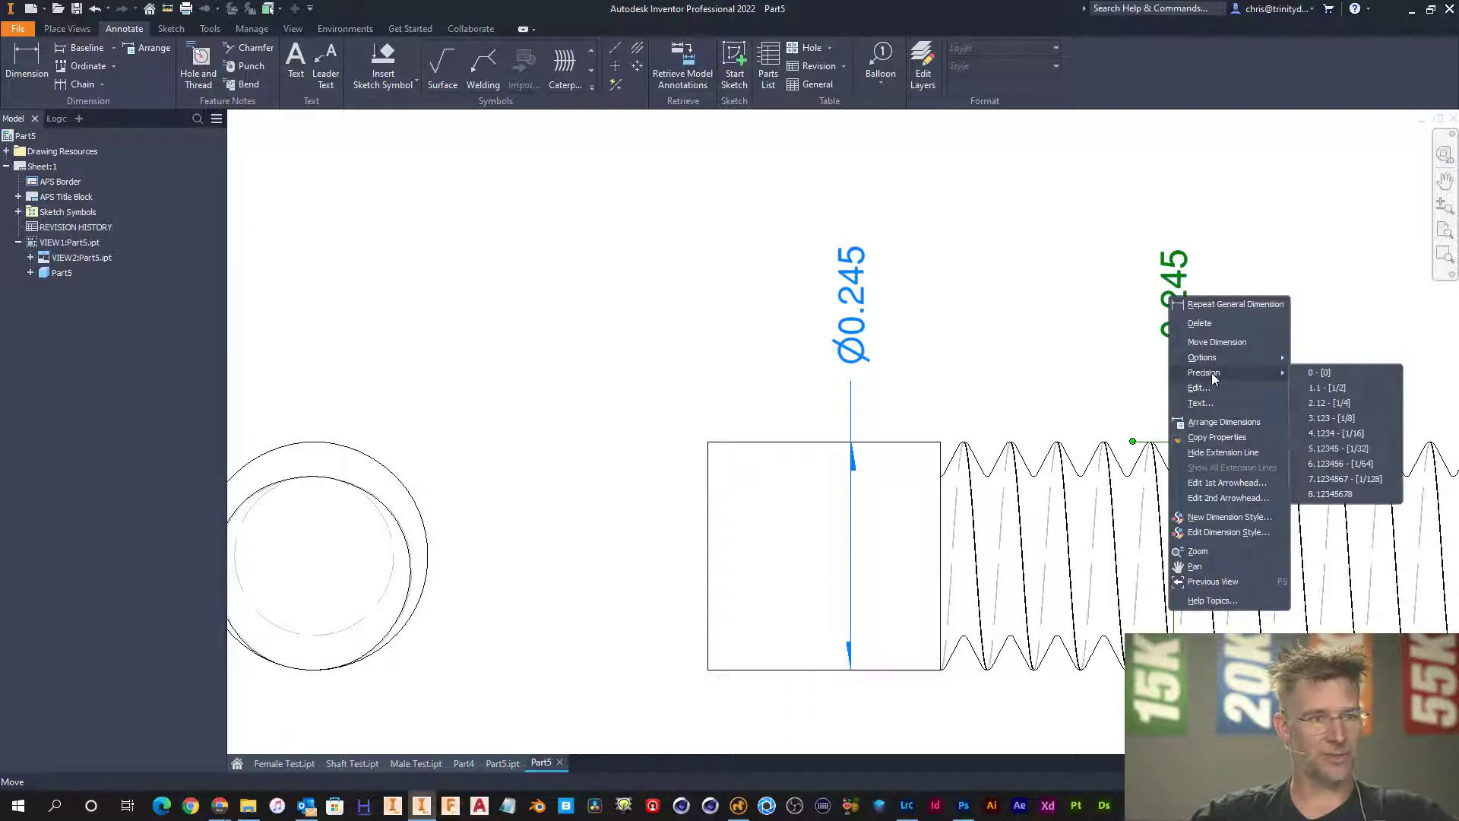
left_click(1322, 435)
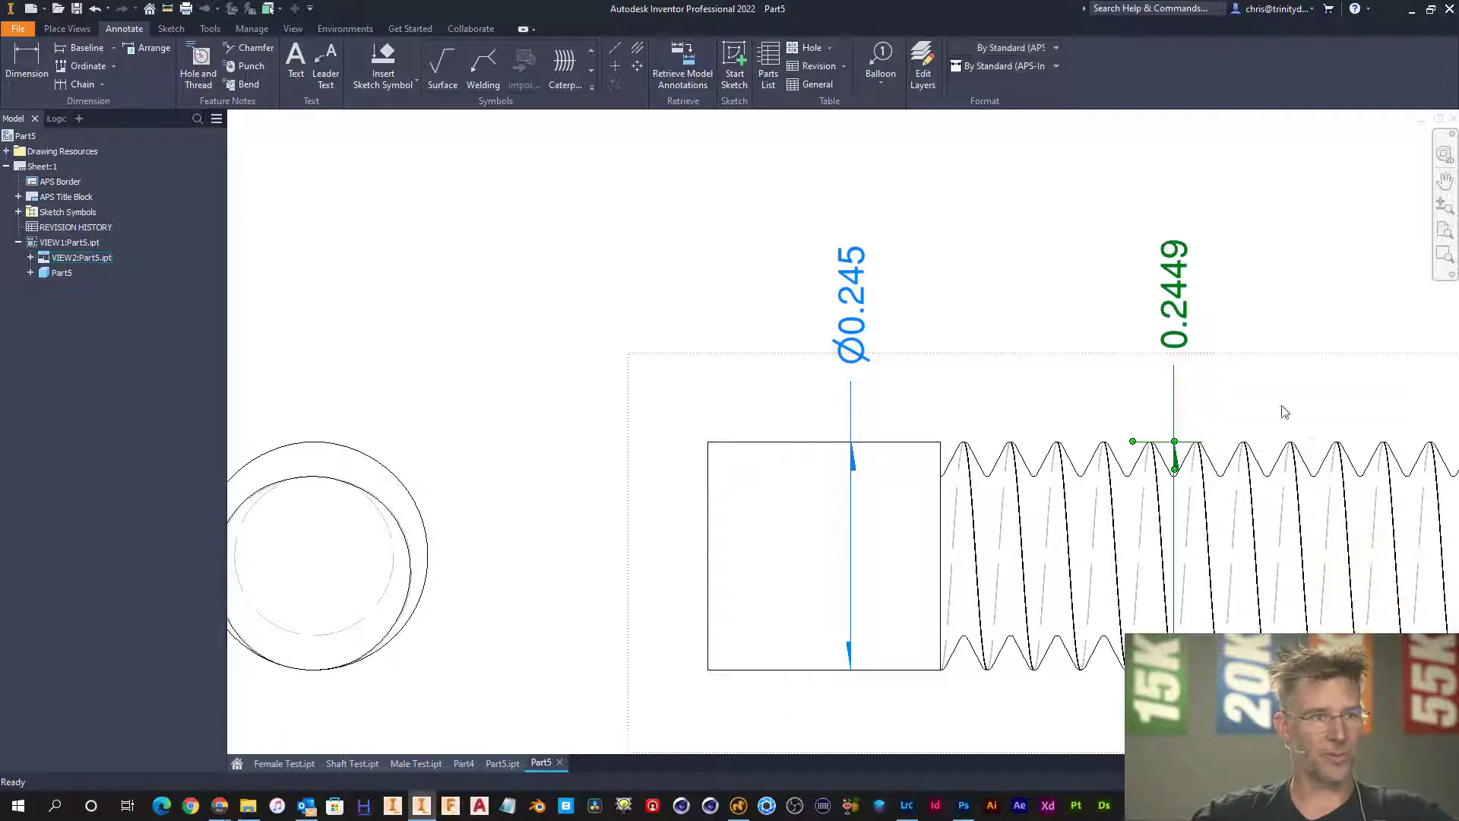
right_click(854, 274)
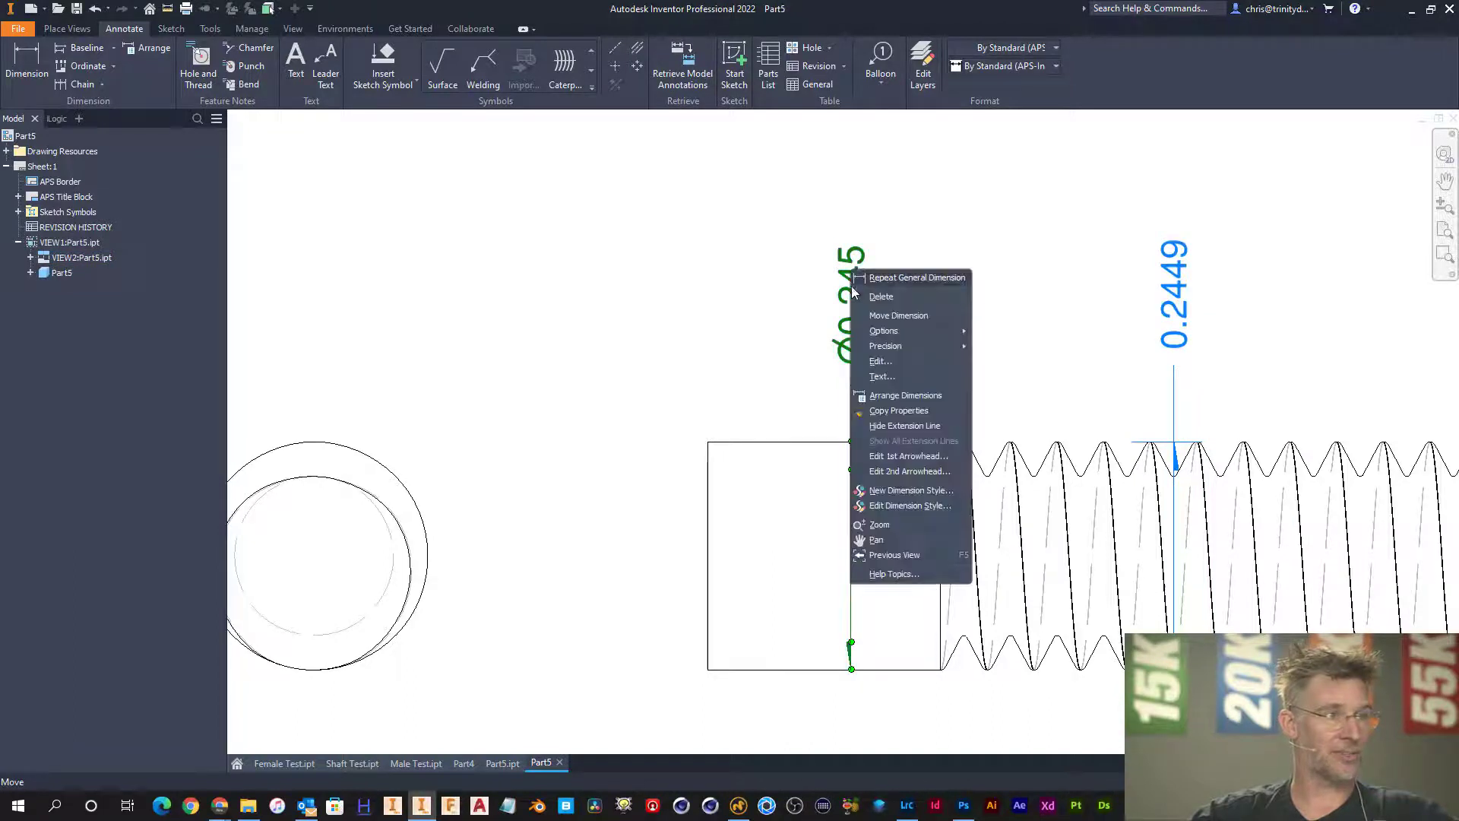
mouse_move(886, 345)
left_click(1001, 408)
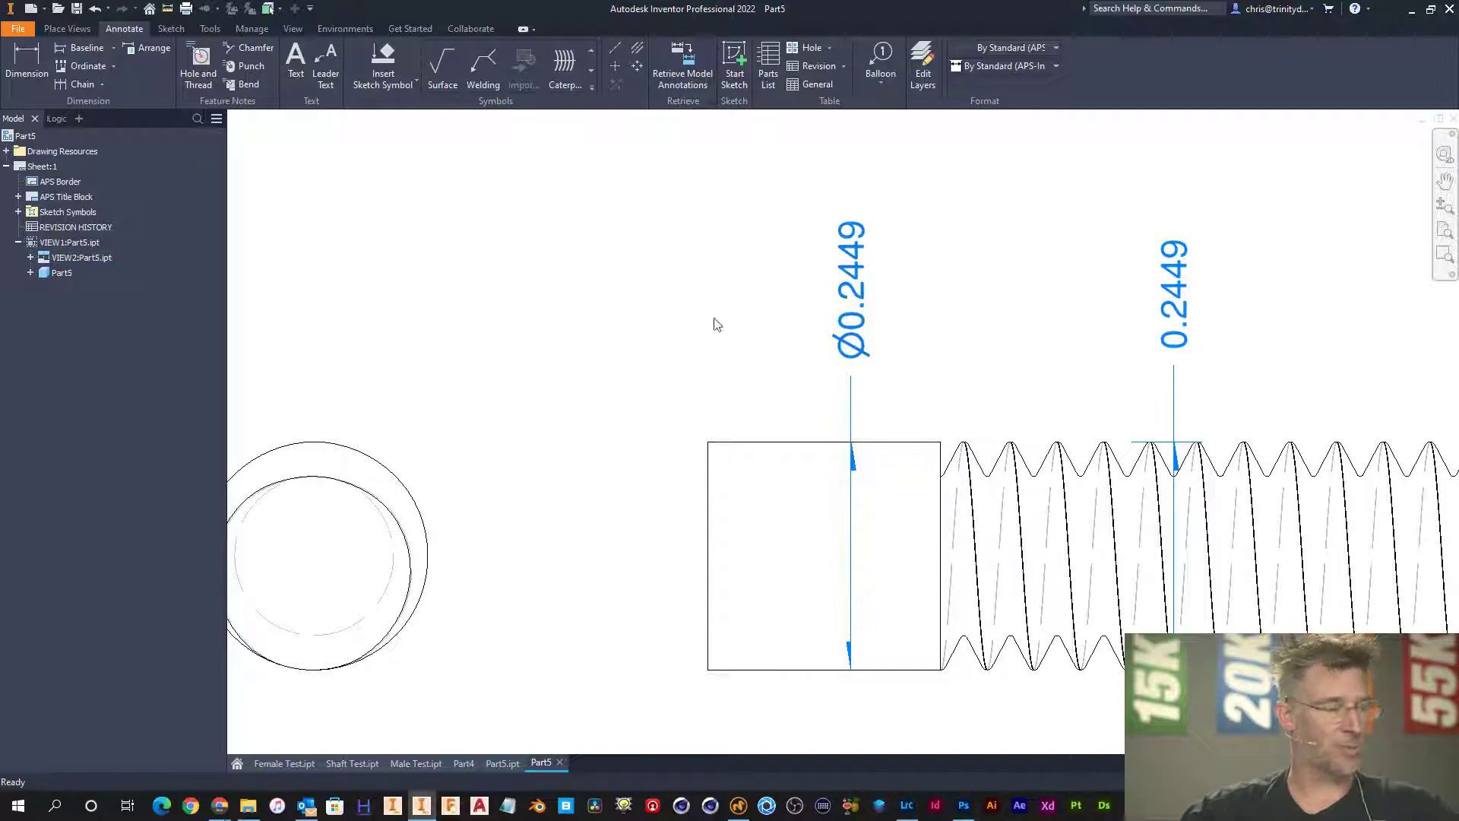
- Switch to the Part5.ipt model and start a 2D sketch on the flat end face of the threaded section
left_click(507, 762)
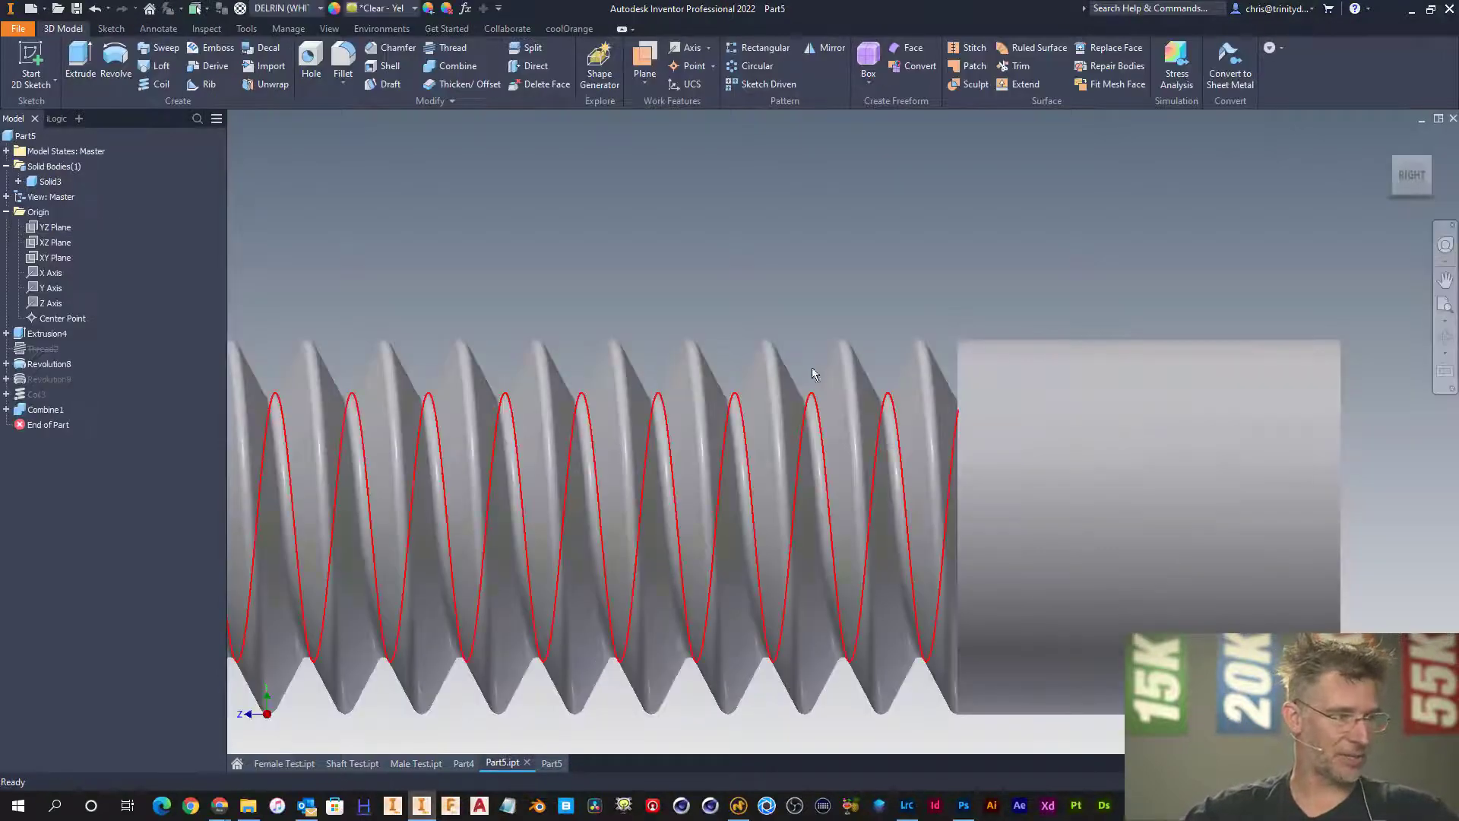
scroll(899, 280, "down", 3)
scroll(899, 278, "down", 2)
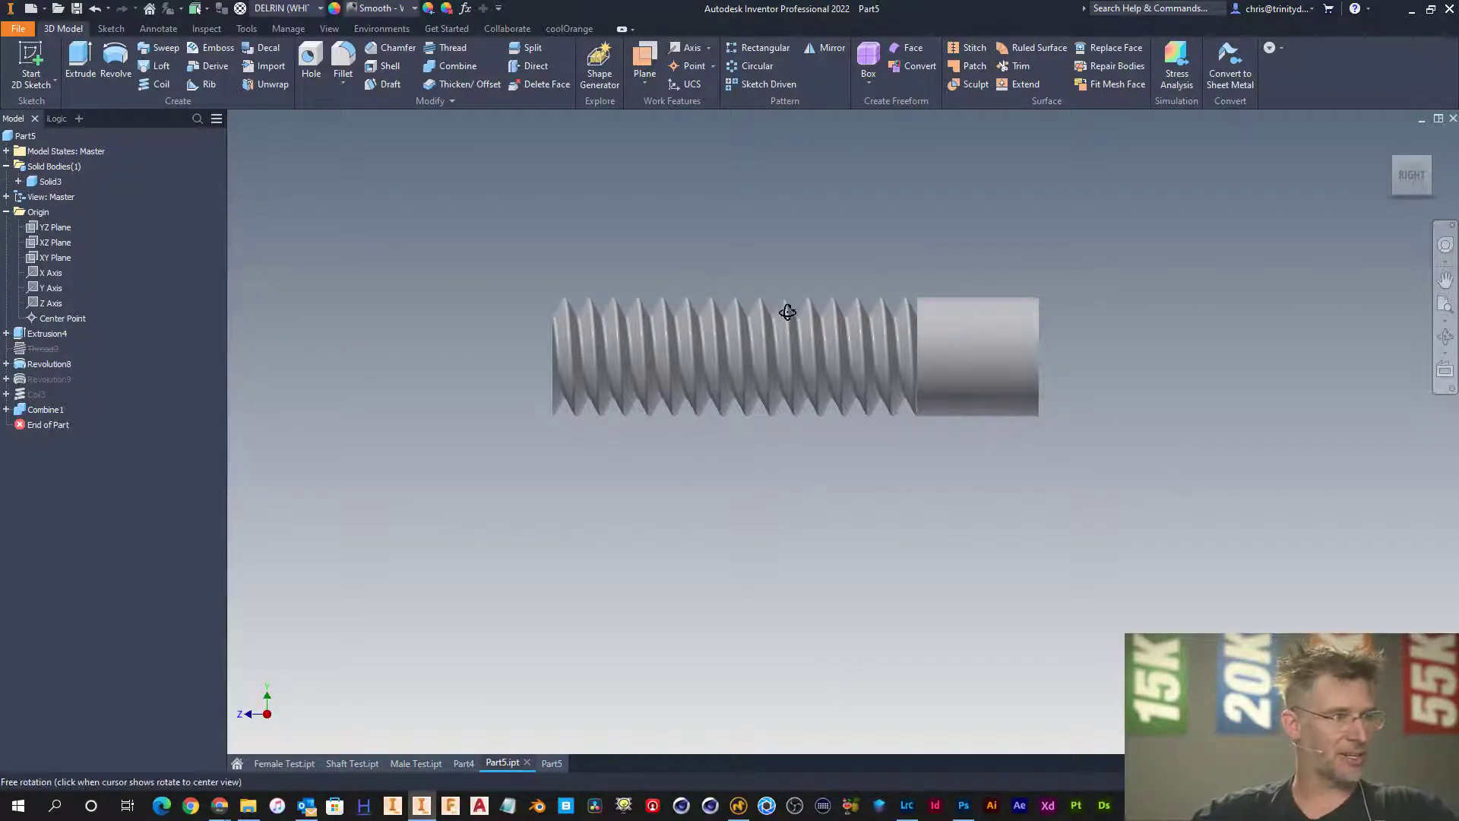
middle_click_drag(785, 310, 834, 297, "shift")
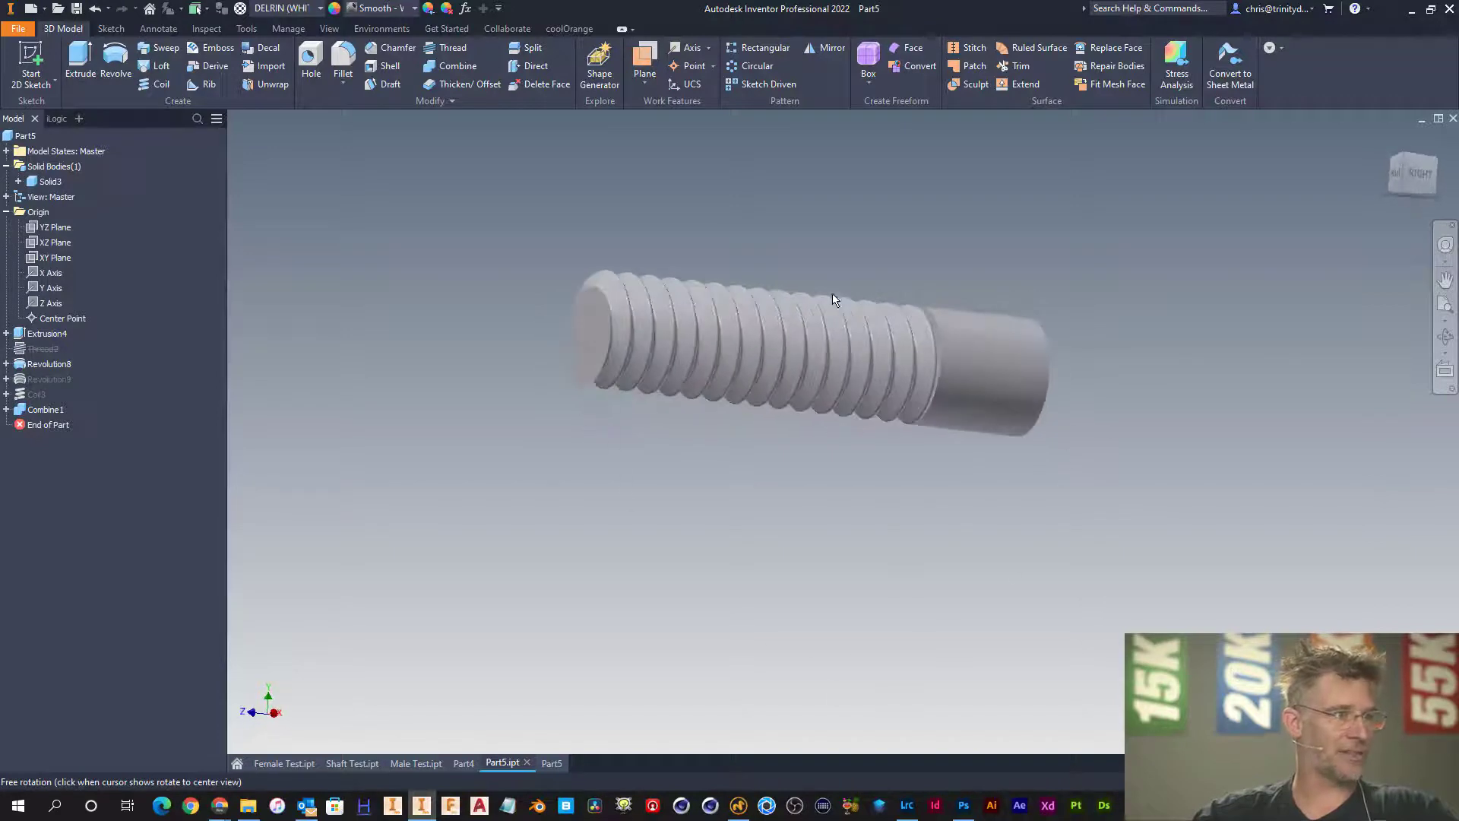
right_click(652, 230)
left_click(661, 275)
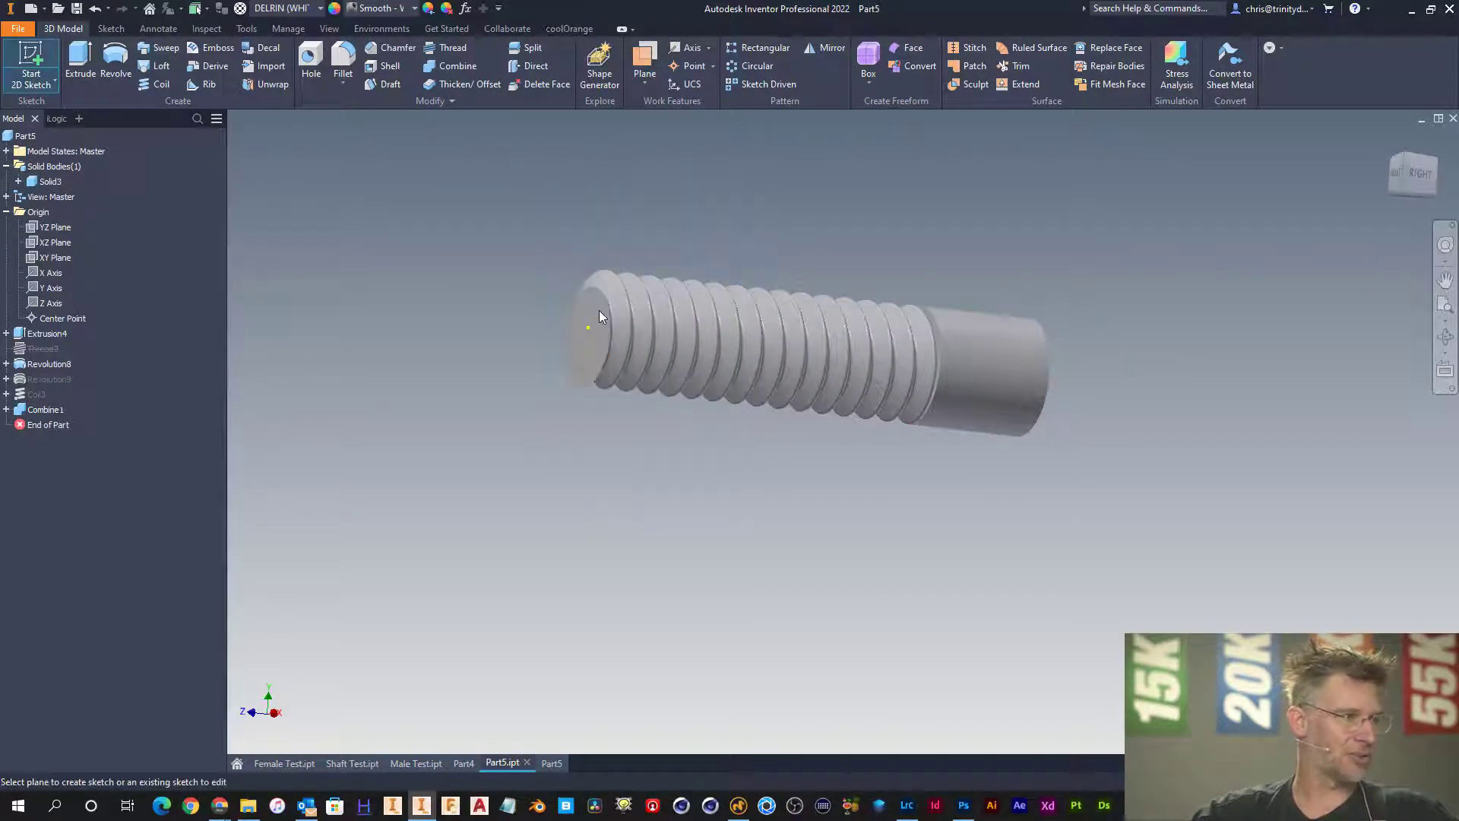
left_click(599, 310)
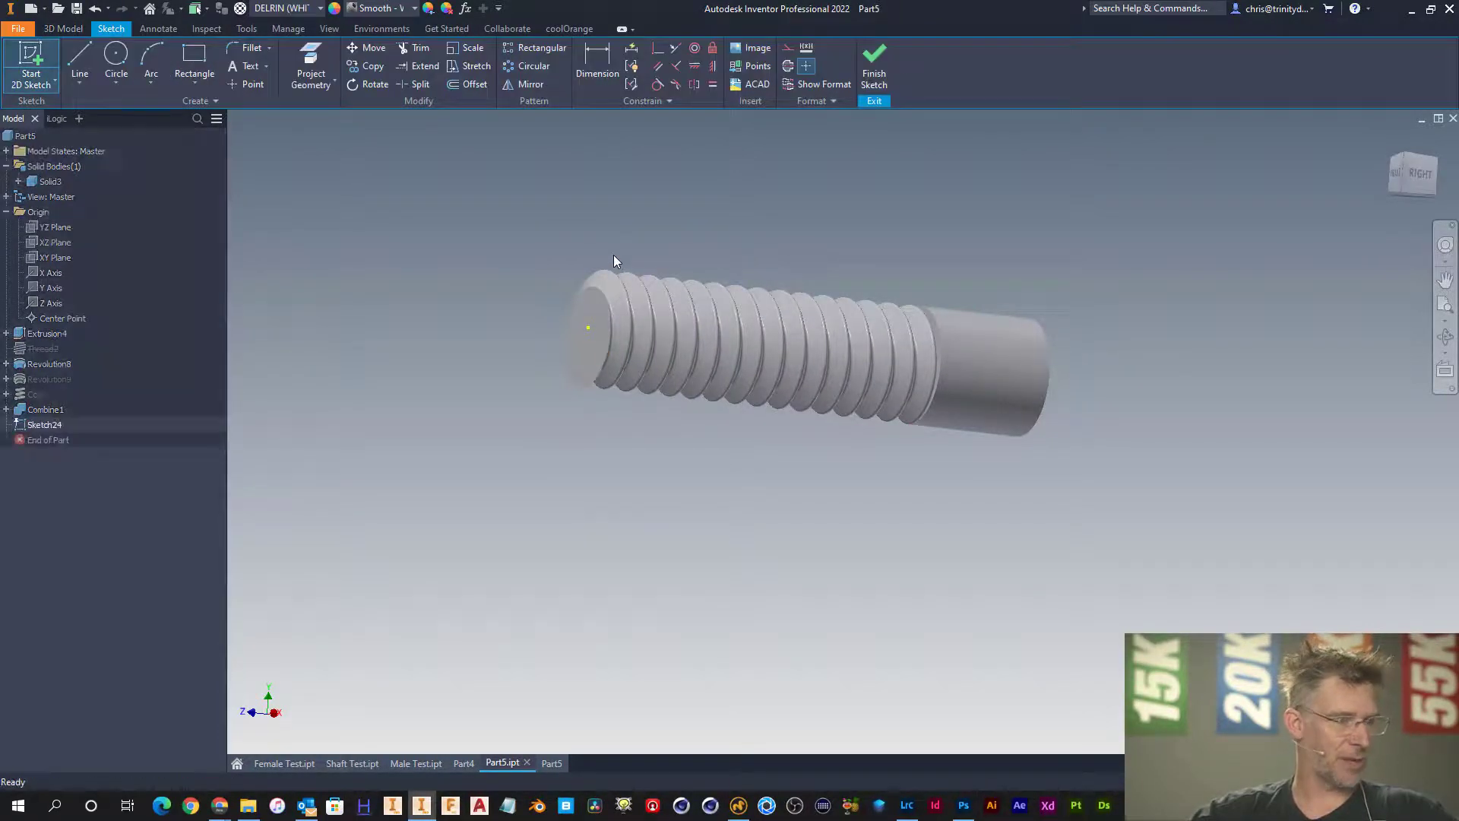
- Sketch two concentric circles at the end face's center, an inner one about 0.158 in across and an outer one well beyond the threads
key("c")
left_click(589, 327)
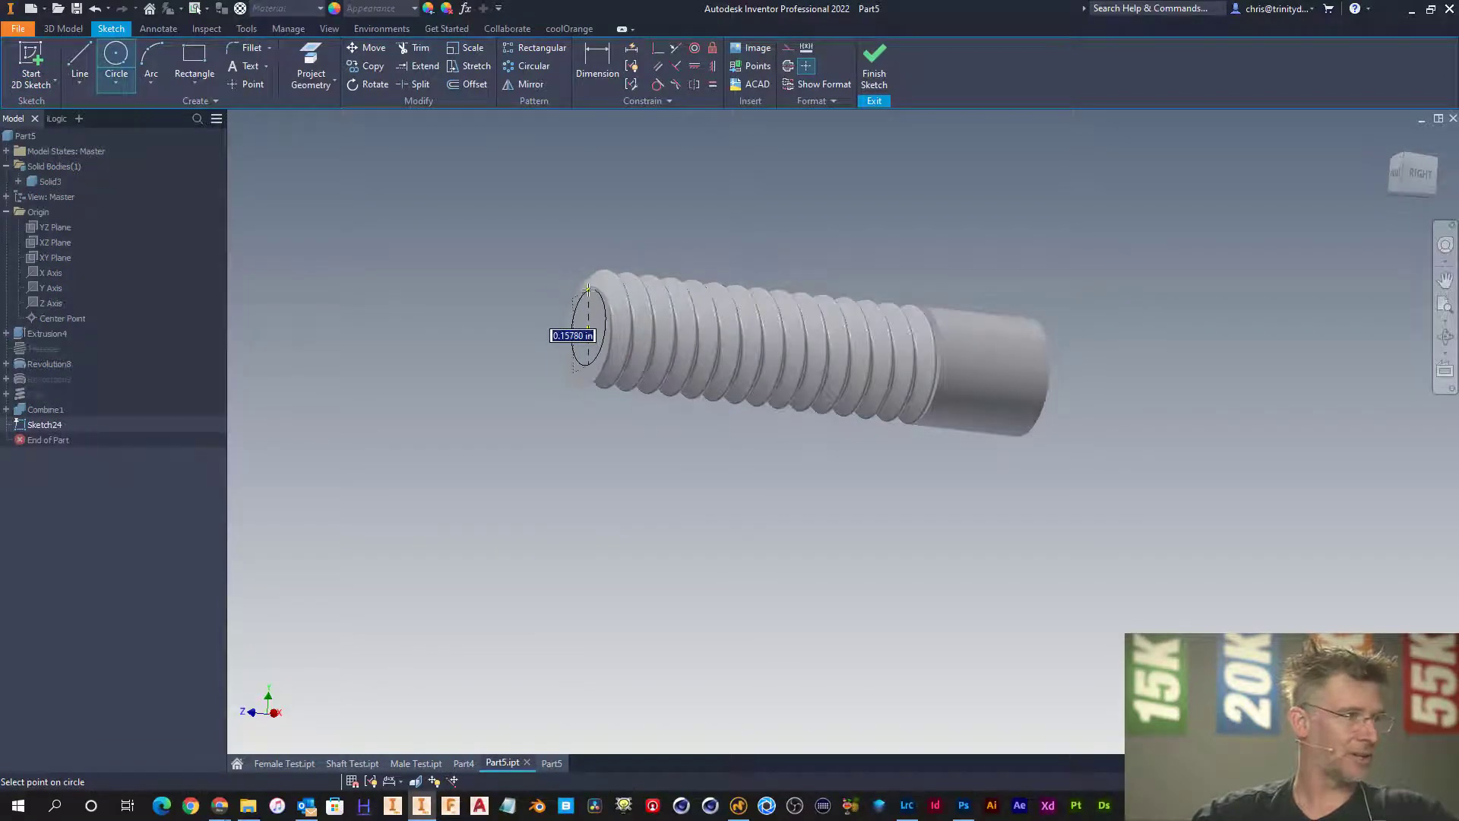
left_click(589, 289)
key("Escape")
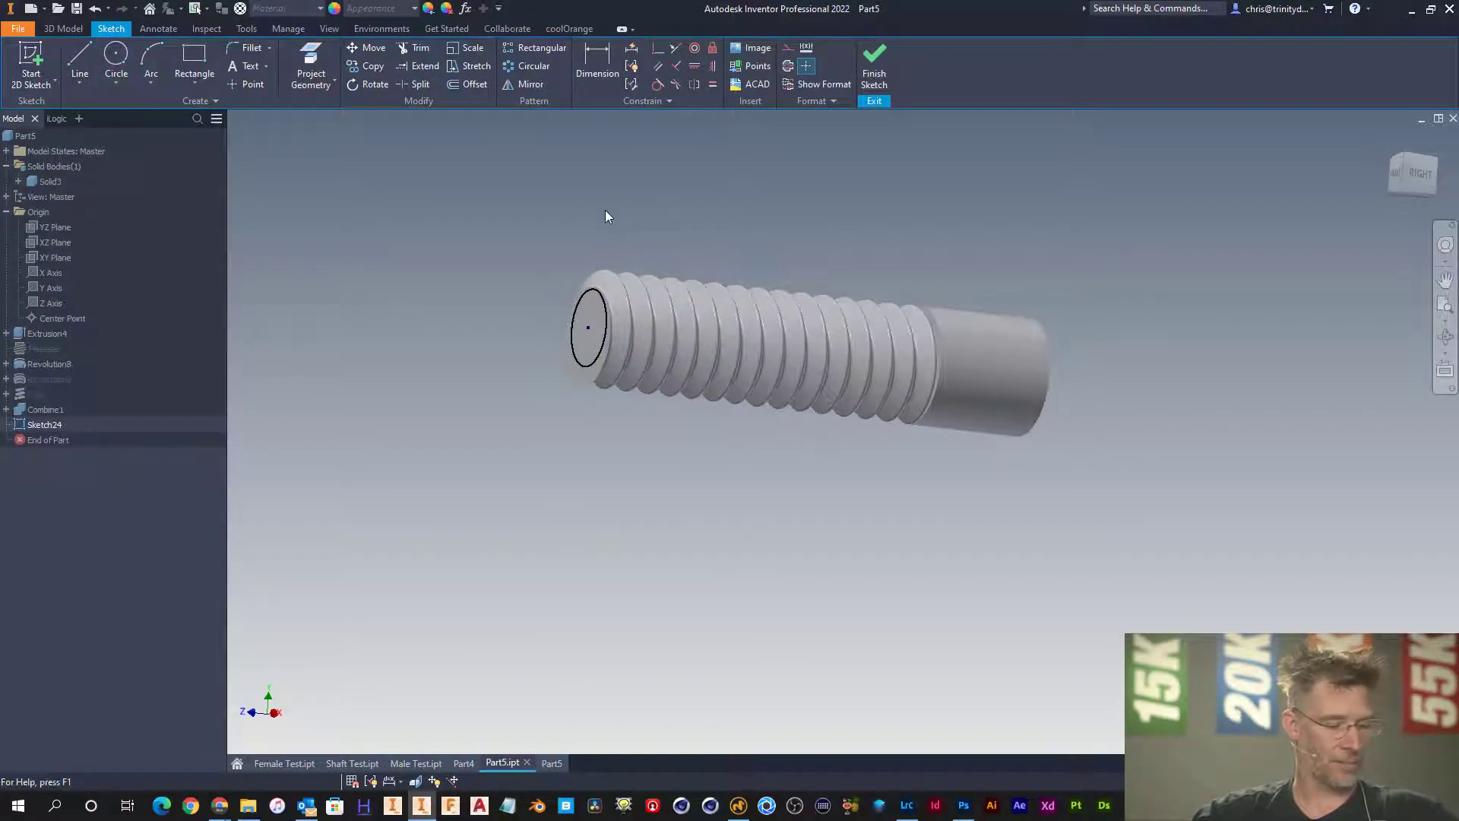
key("c")
left_click(587, 328)
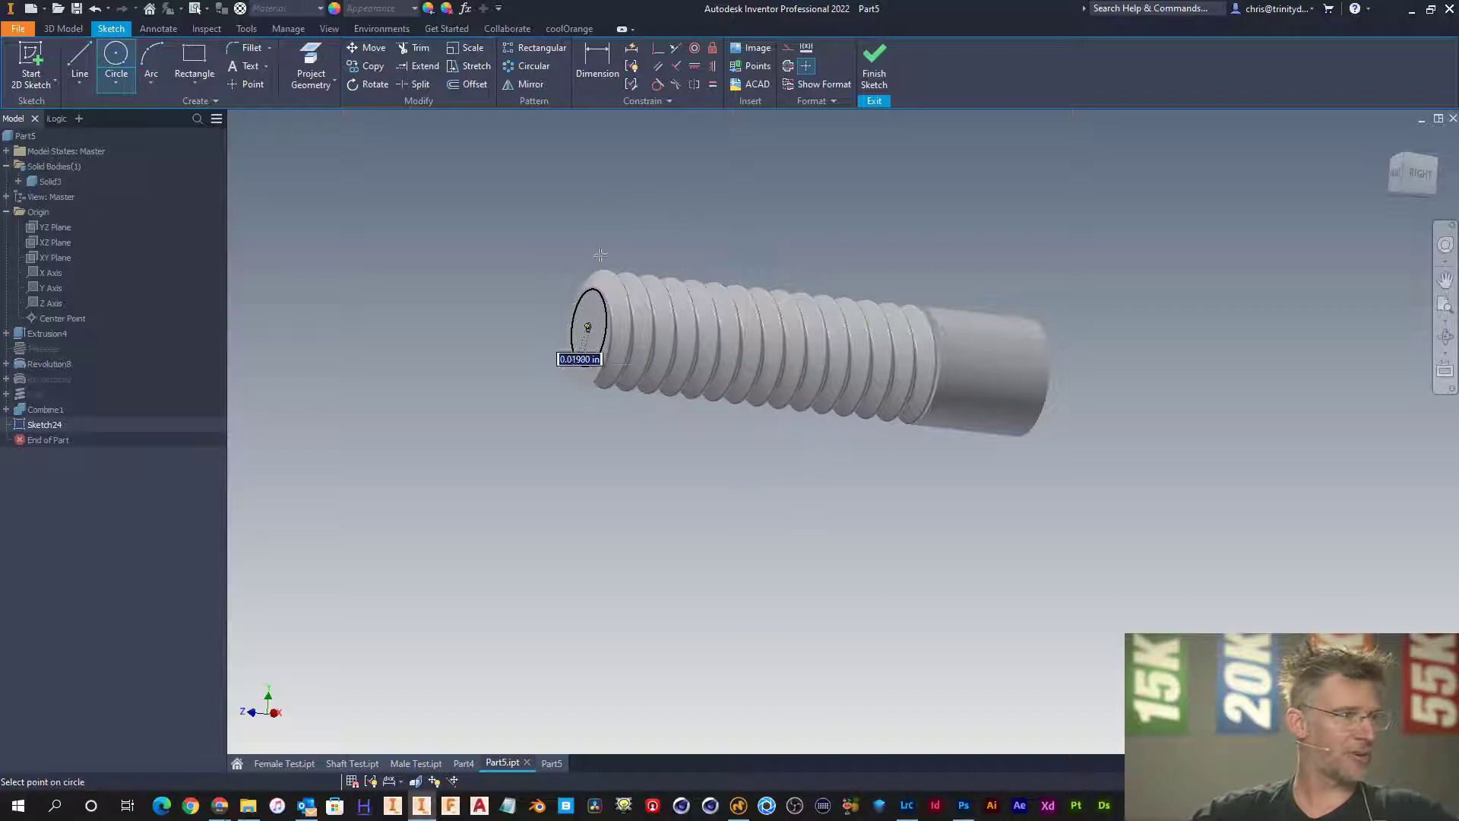
left_click(608, 172)
key("Escape")
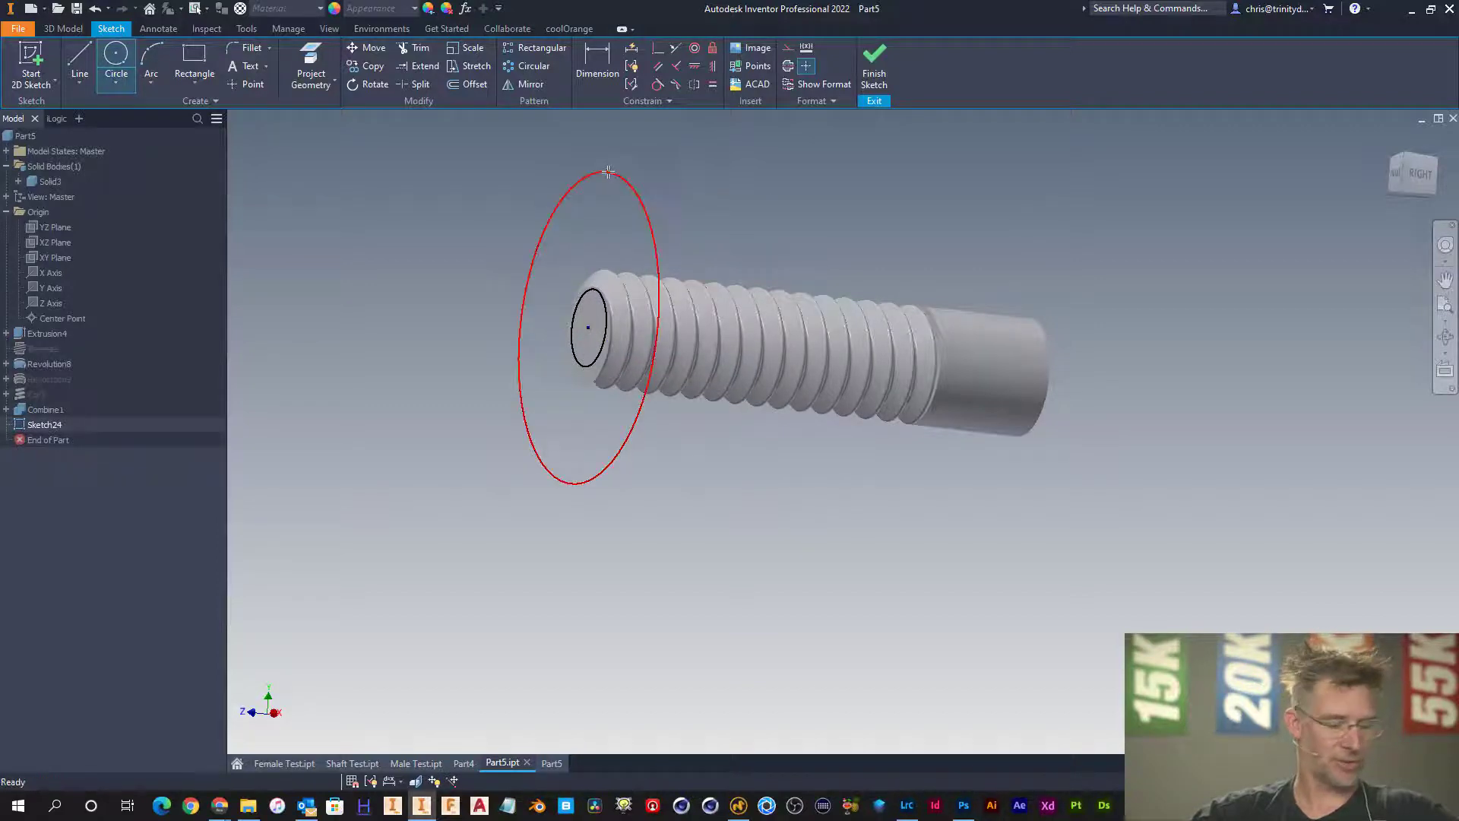
- Extrude the ring between the two circles as a cut toward the shaft, 1 in with a -45 deg taper, to chamfer the thread end
key("e")
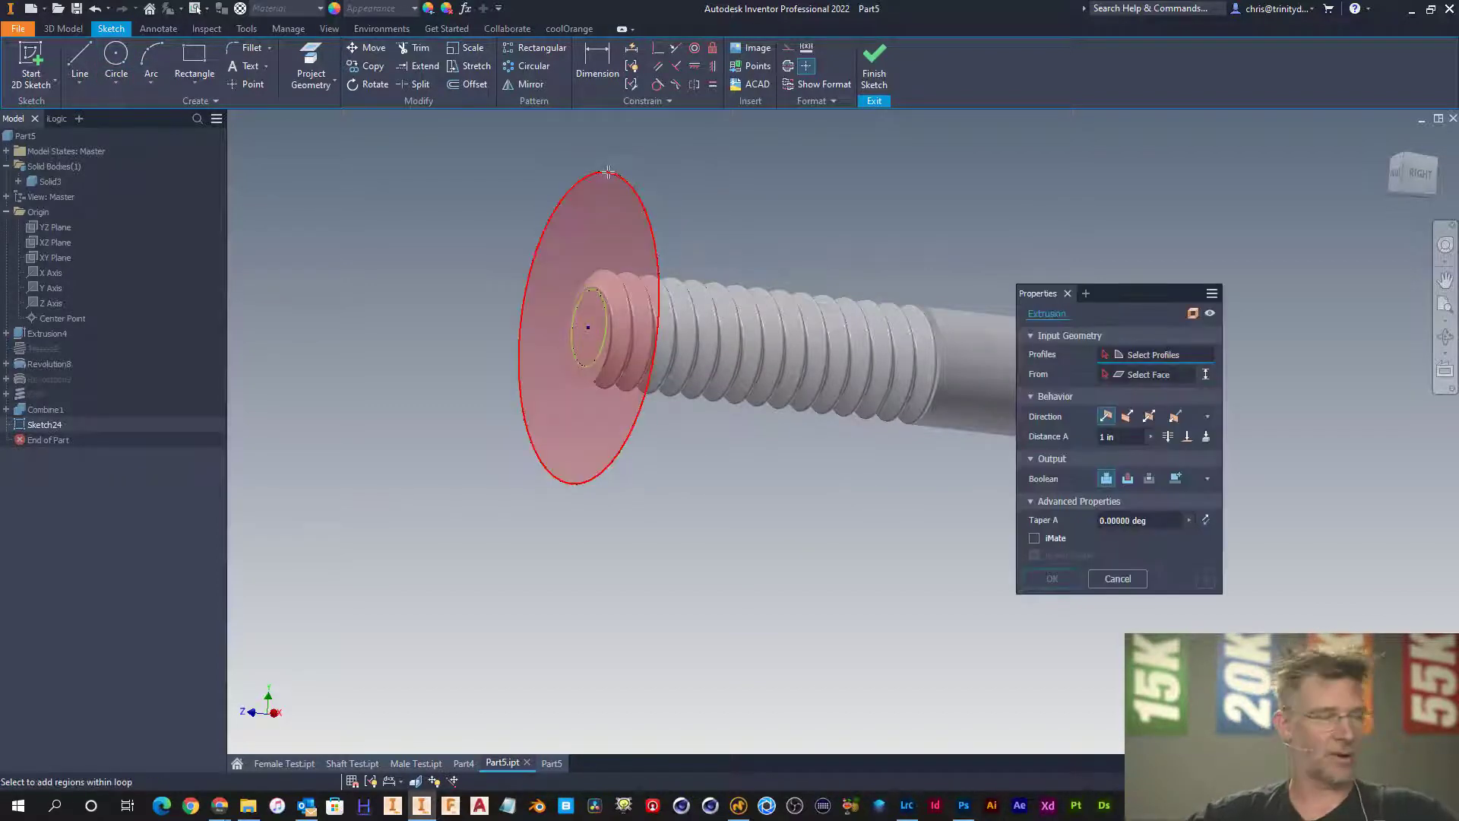
left_click(617, 230)
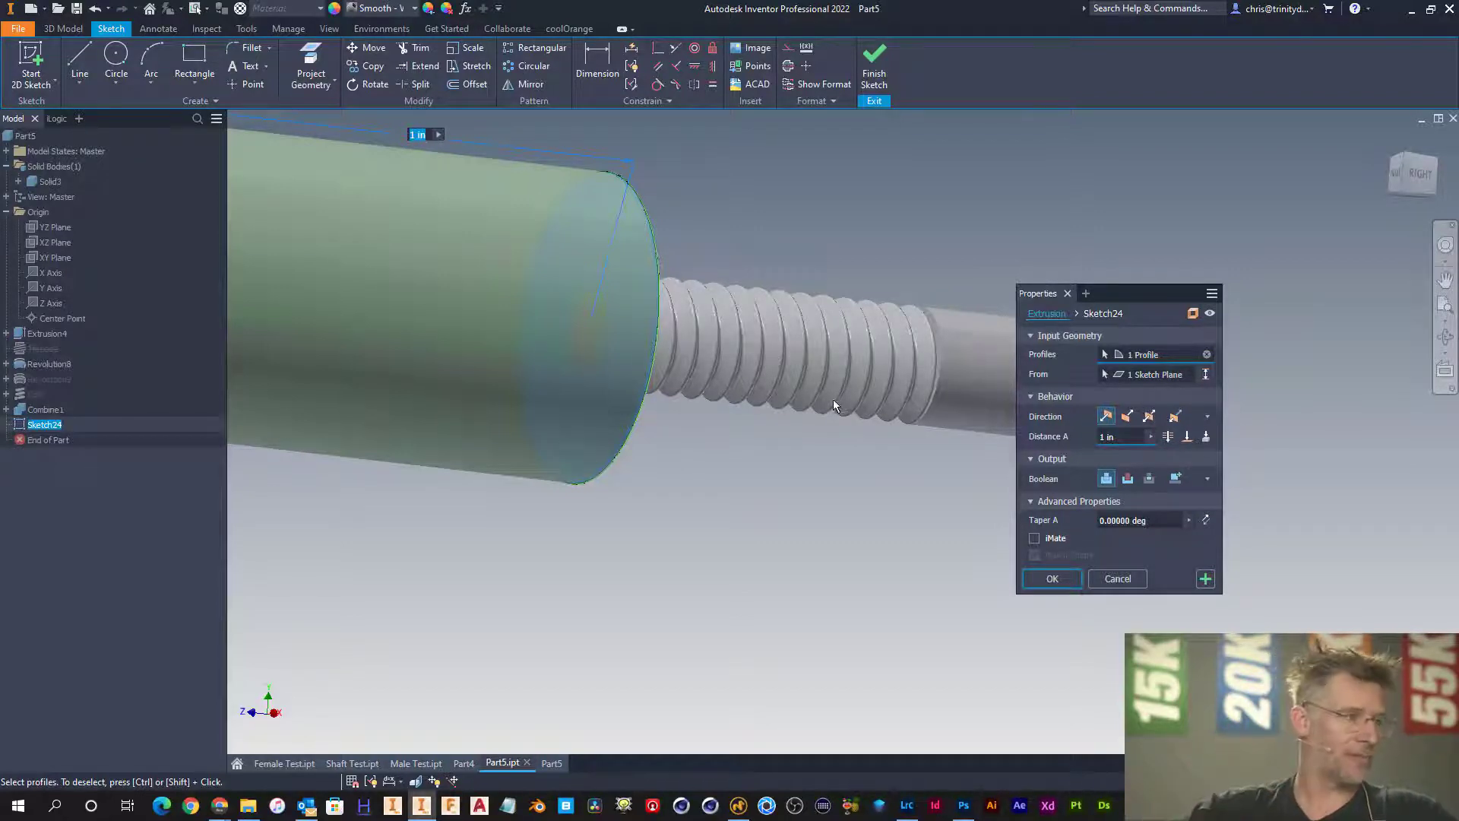
left_click(1130, 477)
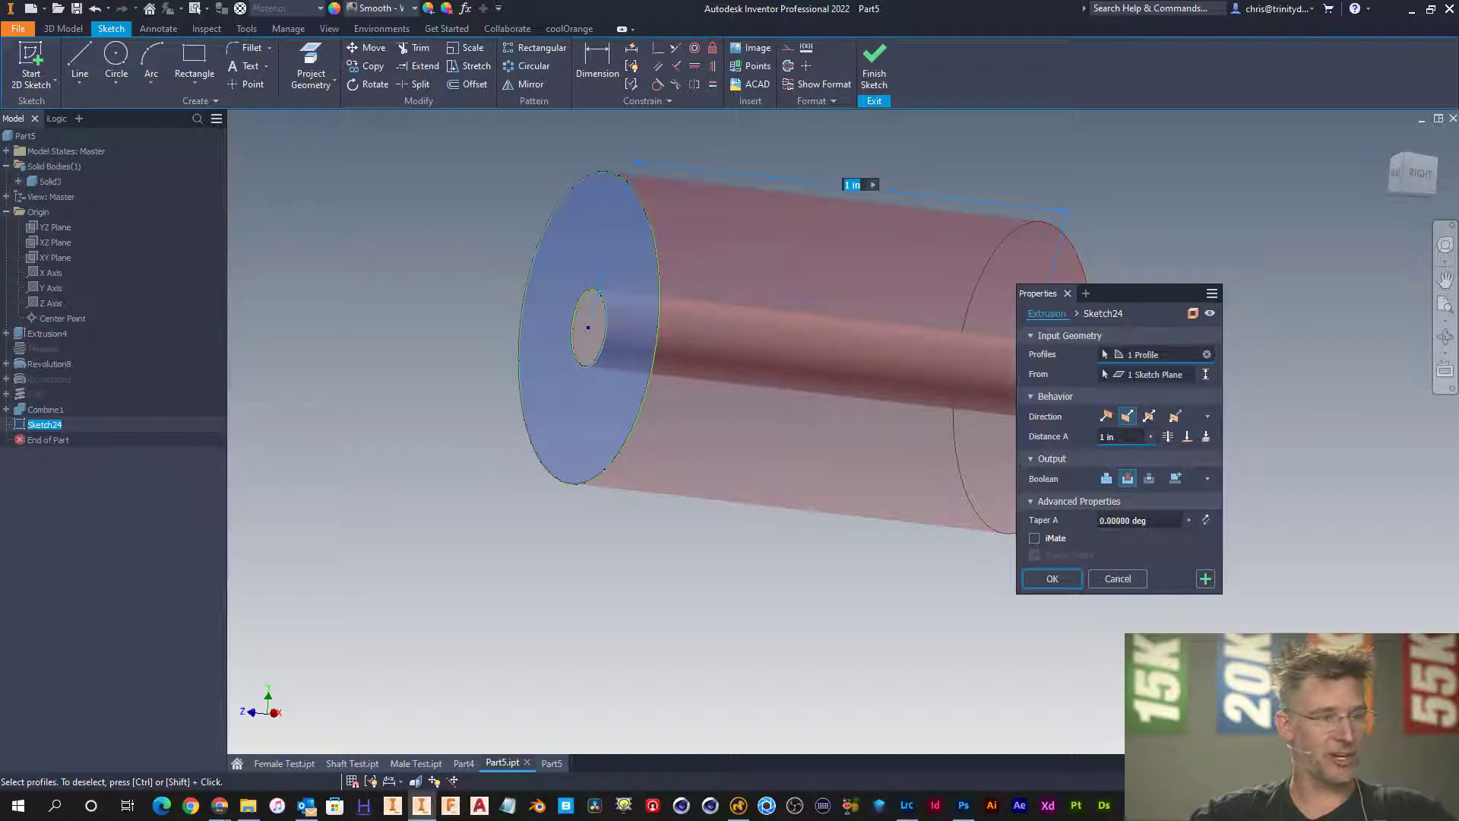
left_click(1125, 520)
key("BackSpace")
type("-45")
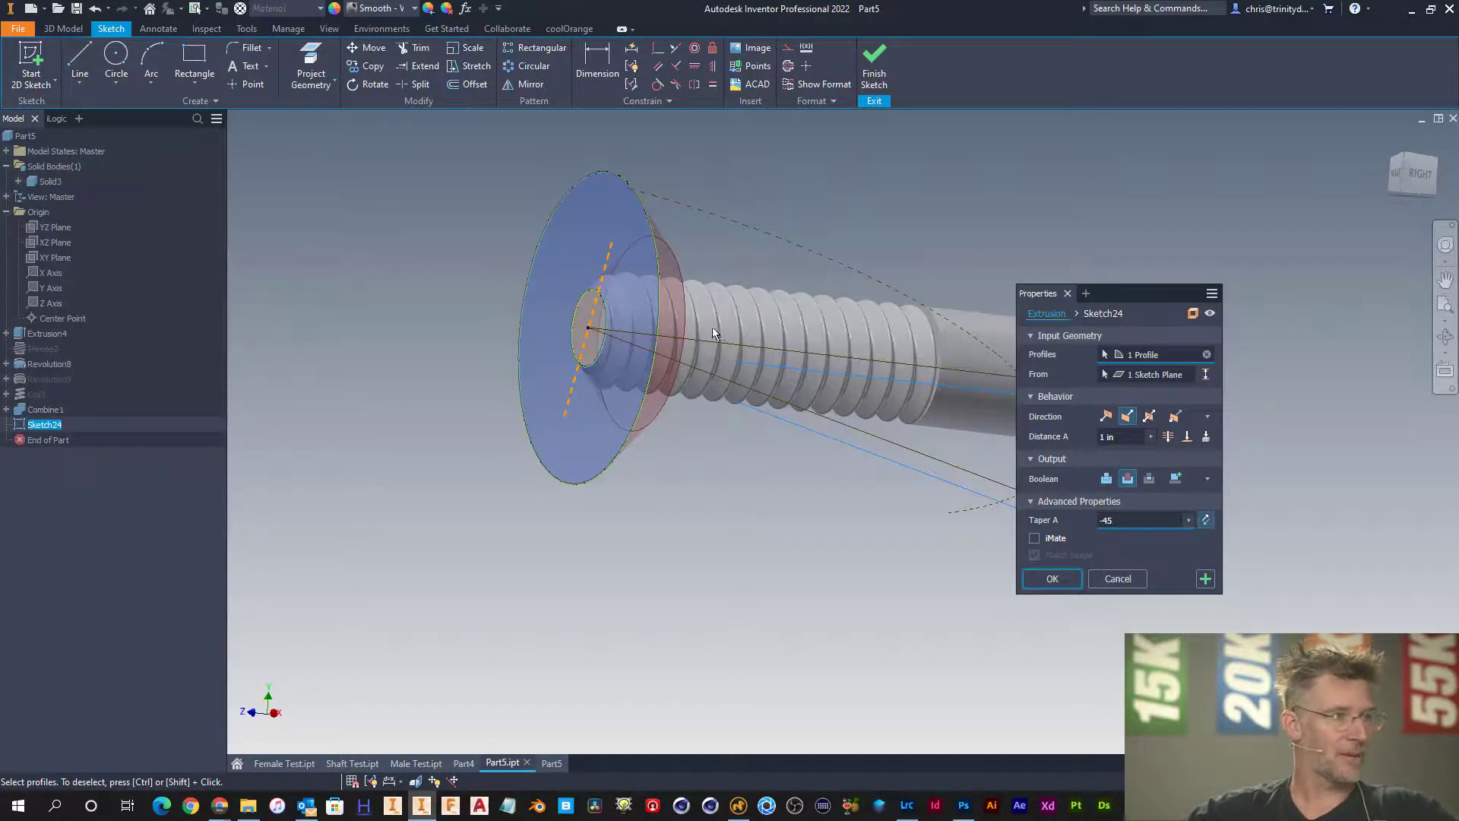
mouse_move(752, 293)
middle_mouse_down("shift")
mouse_move(710, 287)
mouse_move(726, 285)
middle_mouse_up("shift")
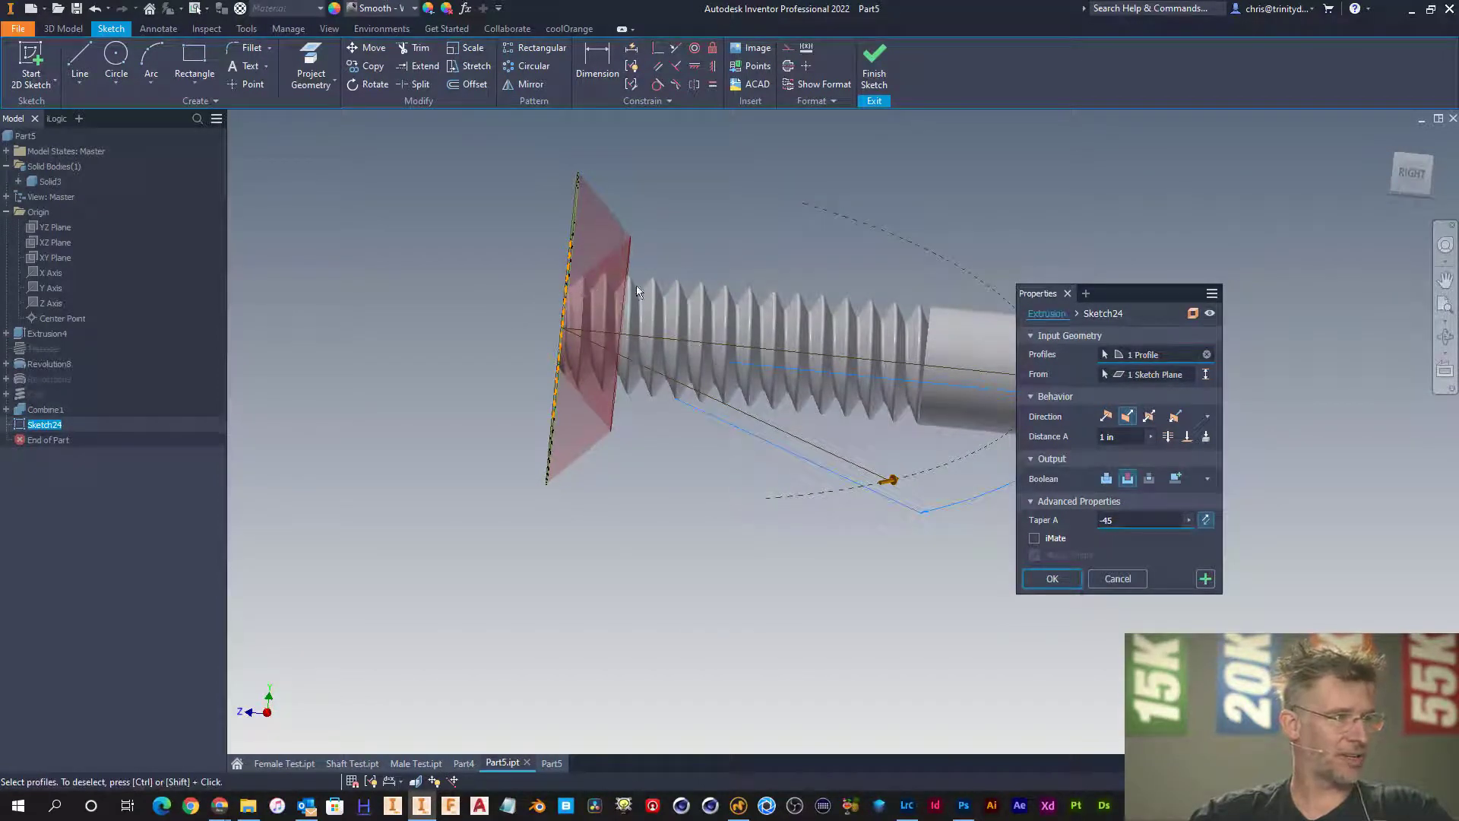
middle_click_drag(706, 262, 826, 315, "shift")
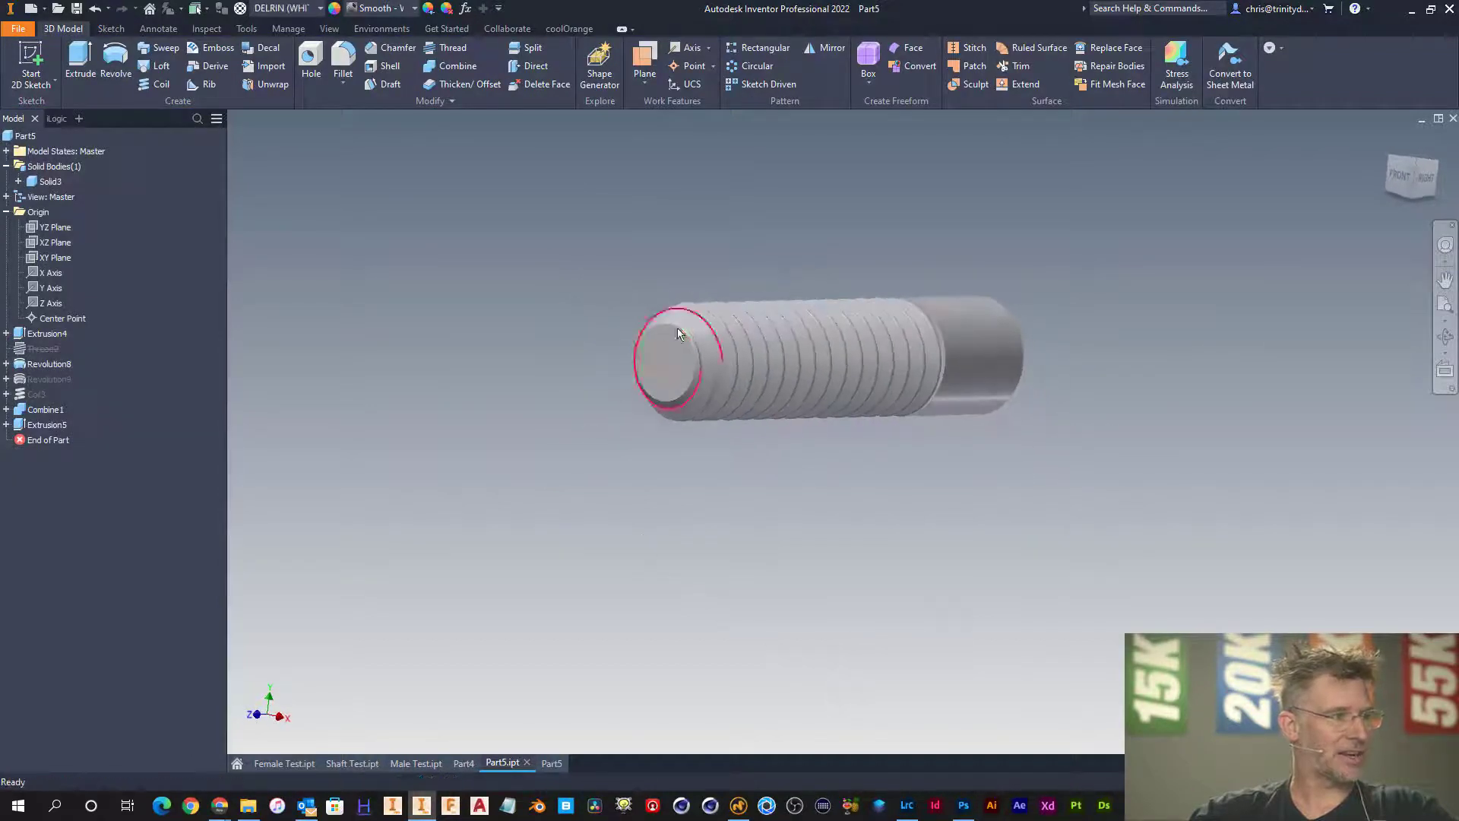
scroll(663, 332, "down", 3)
scroll(662, 331, "up", 6)
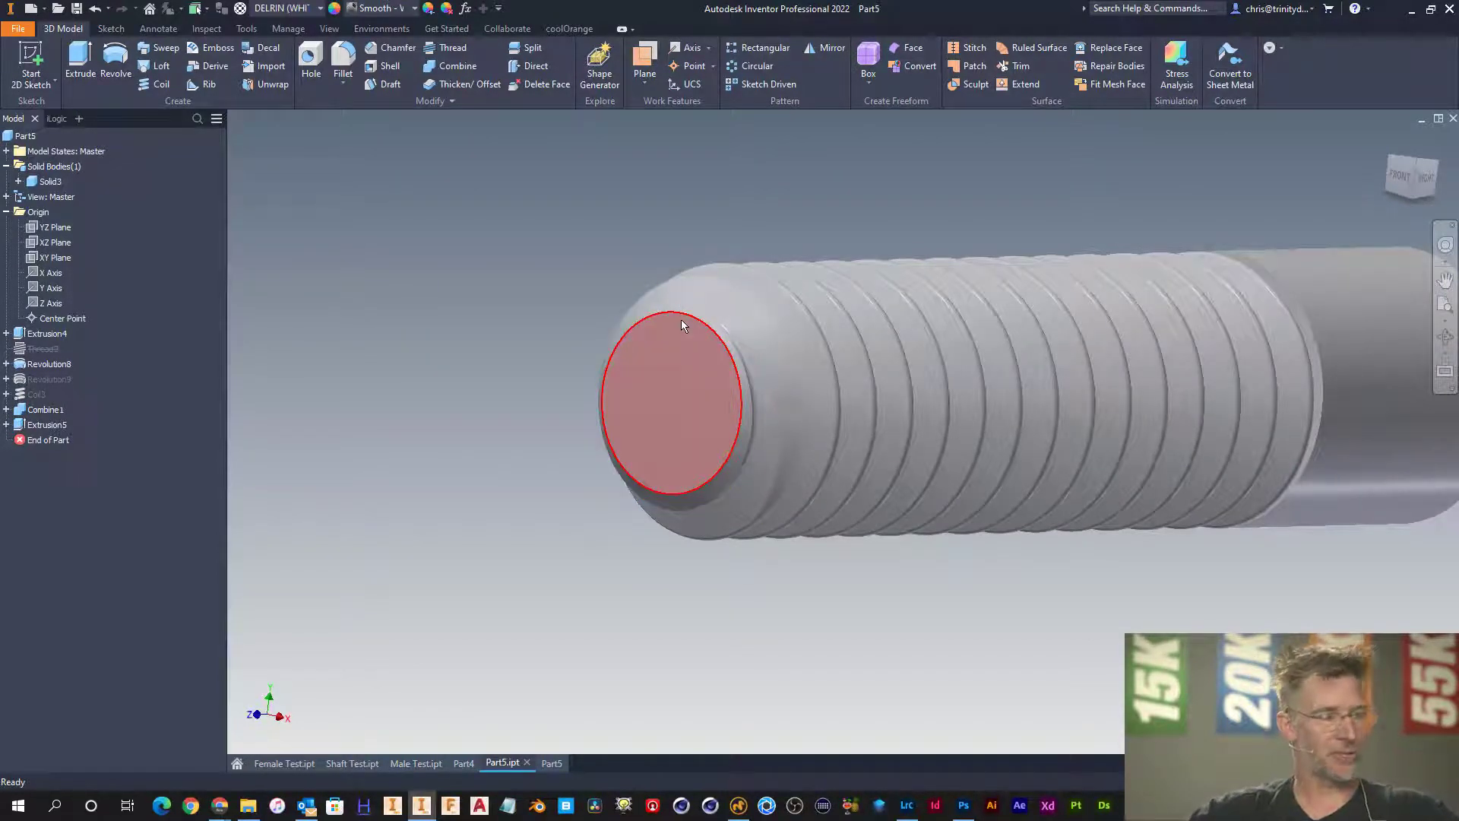
mouse_move(682, 320)
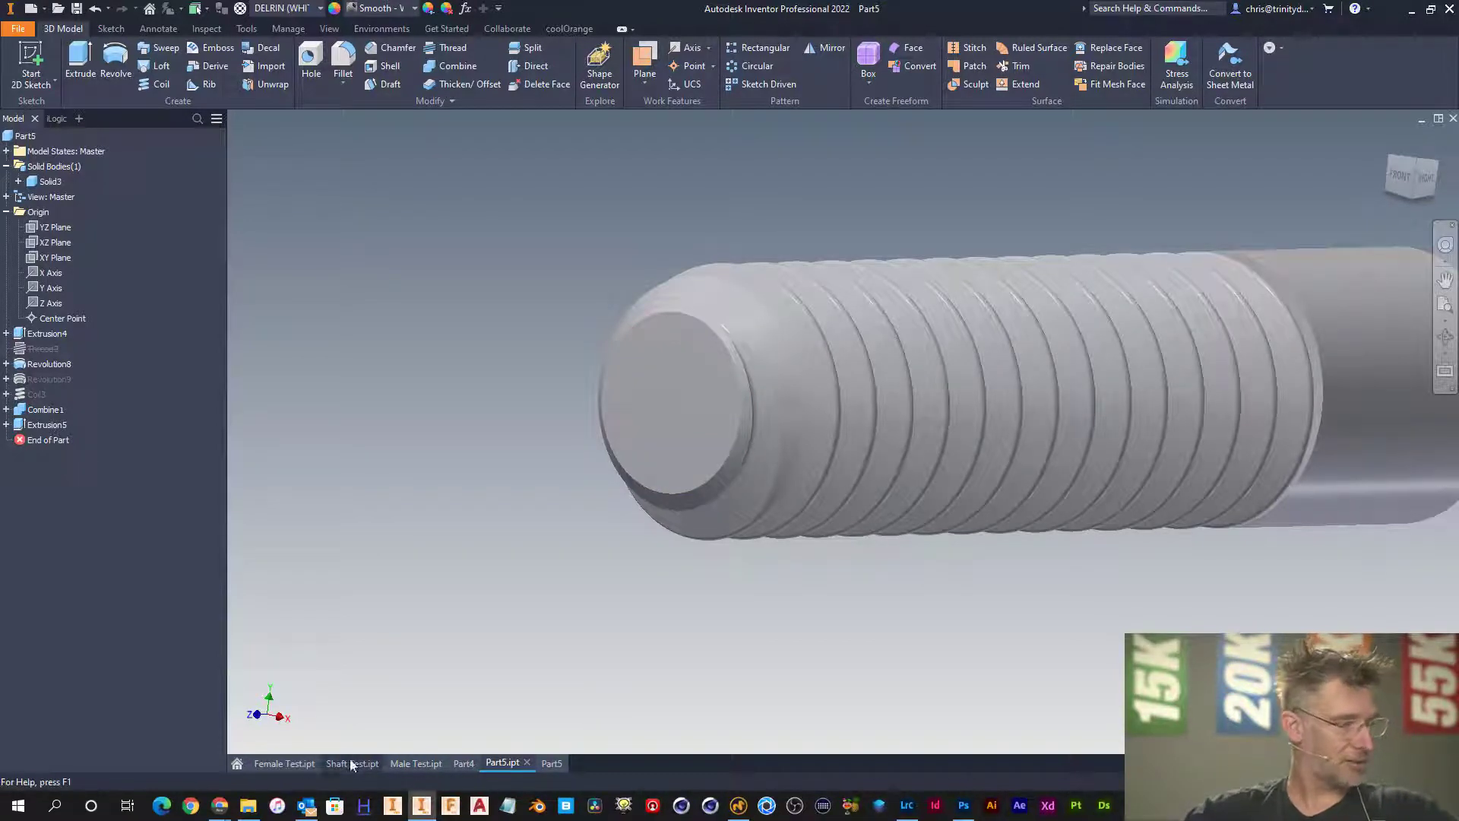
- Look through the Female Test and Shaft Test parts, and examine the stepped cylinder in the Male Test part
left_click(293, 763)
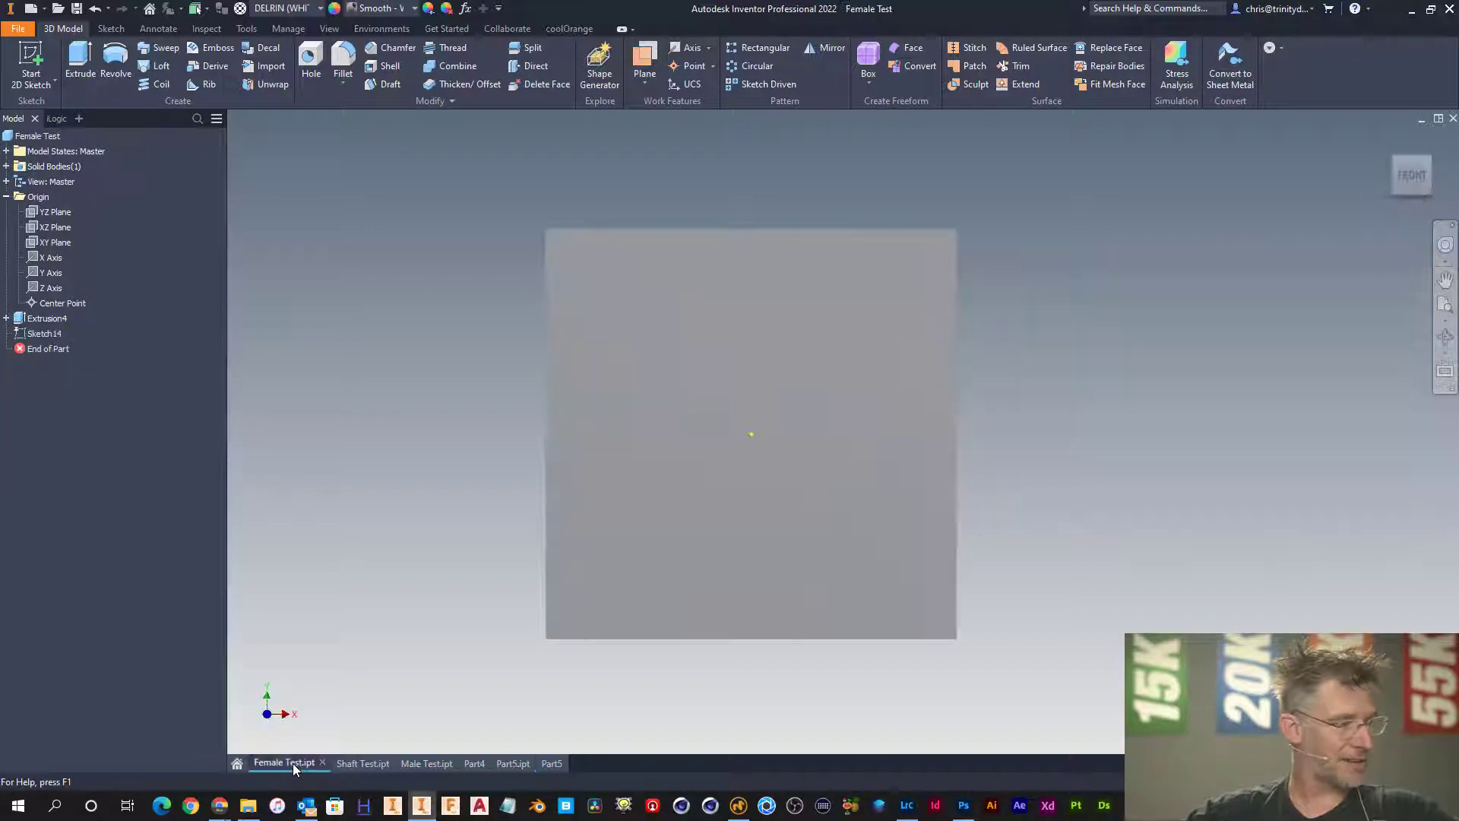
left_click(362, 763)
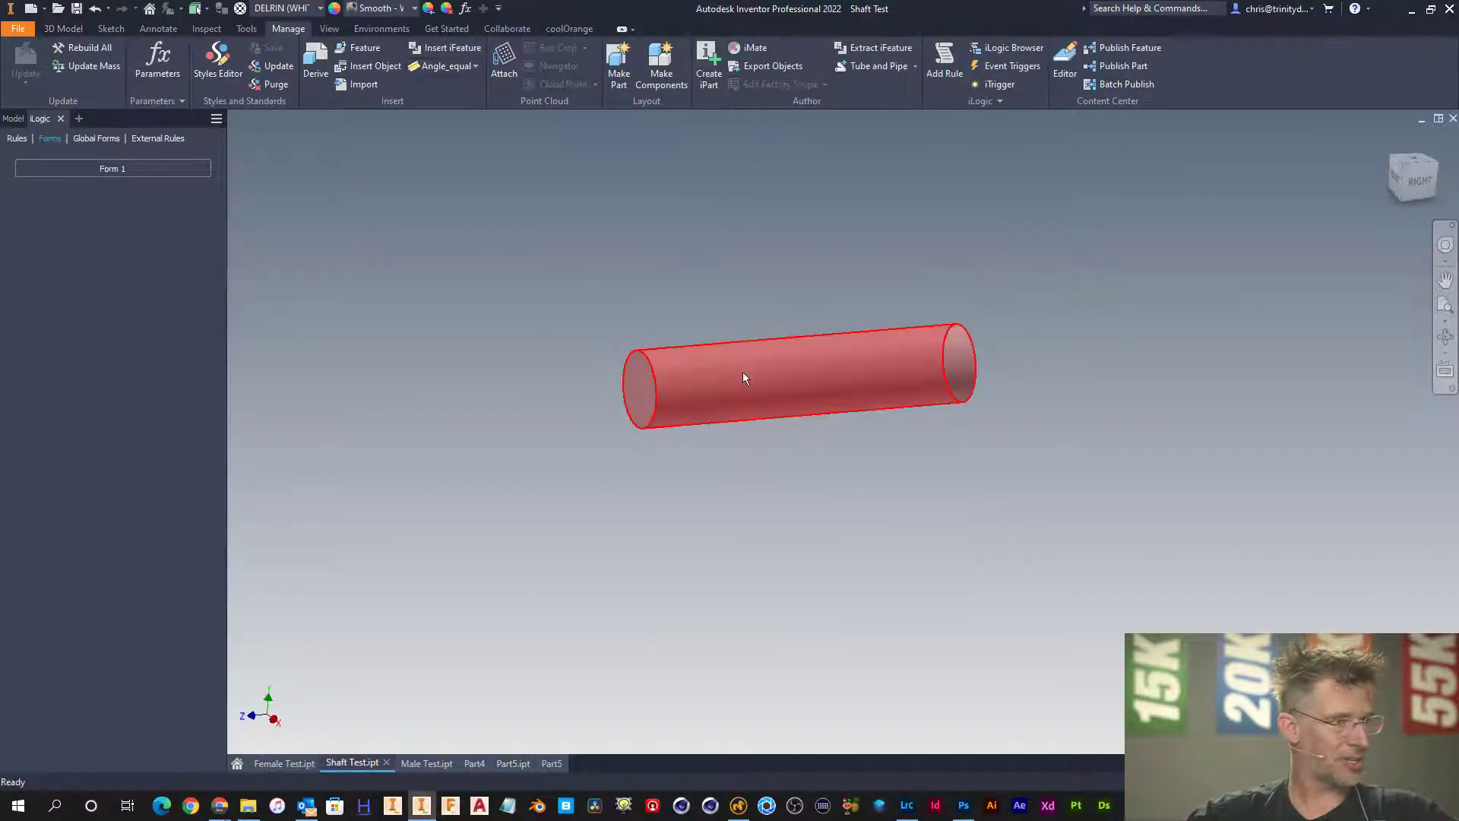
left_click(436, 764)
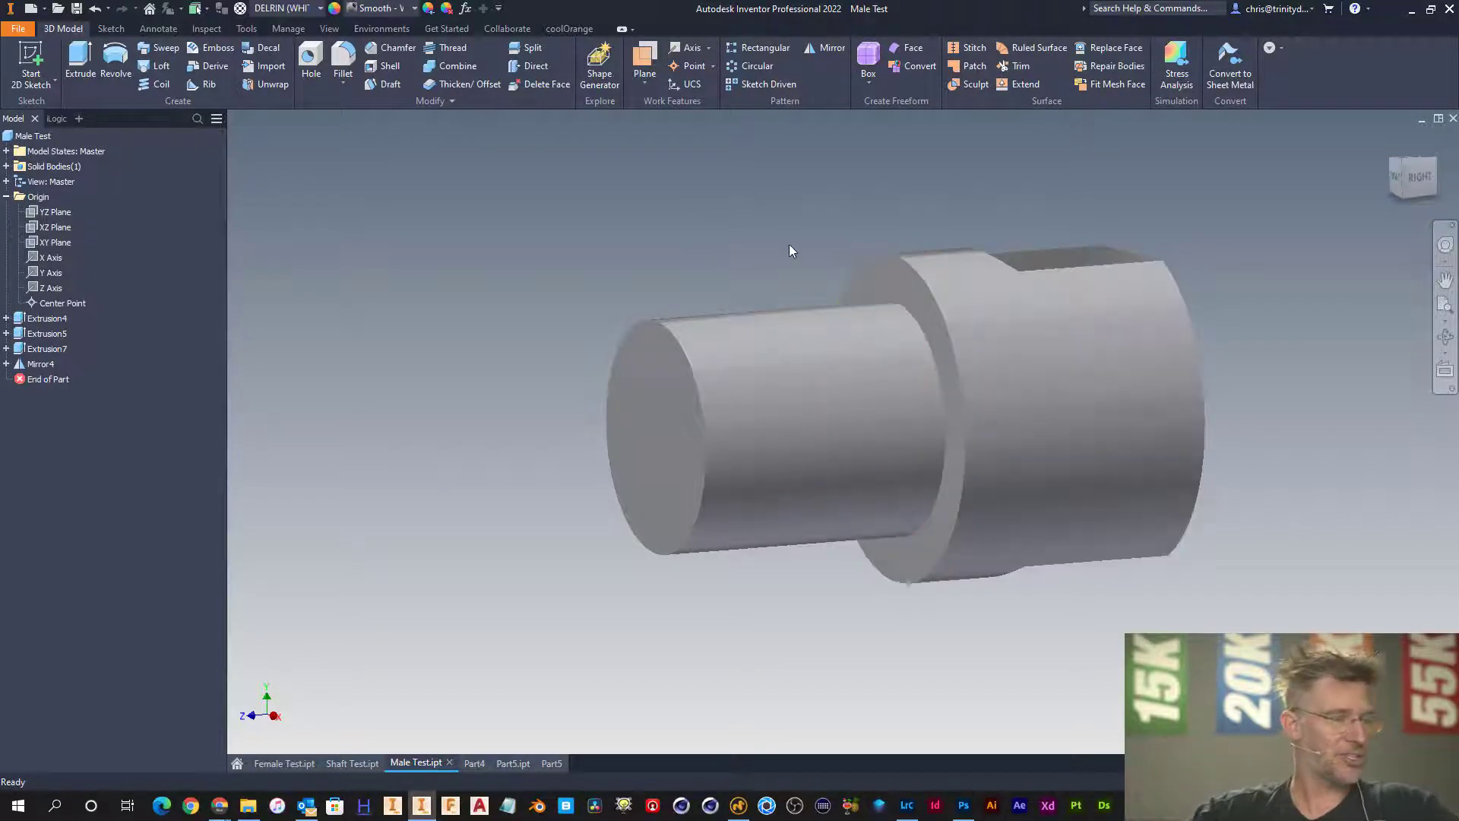
scroll(789, 244, "down", 3)
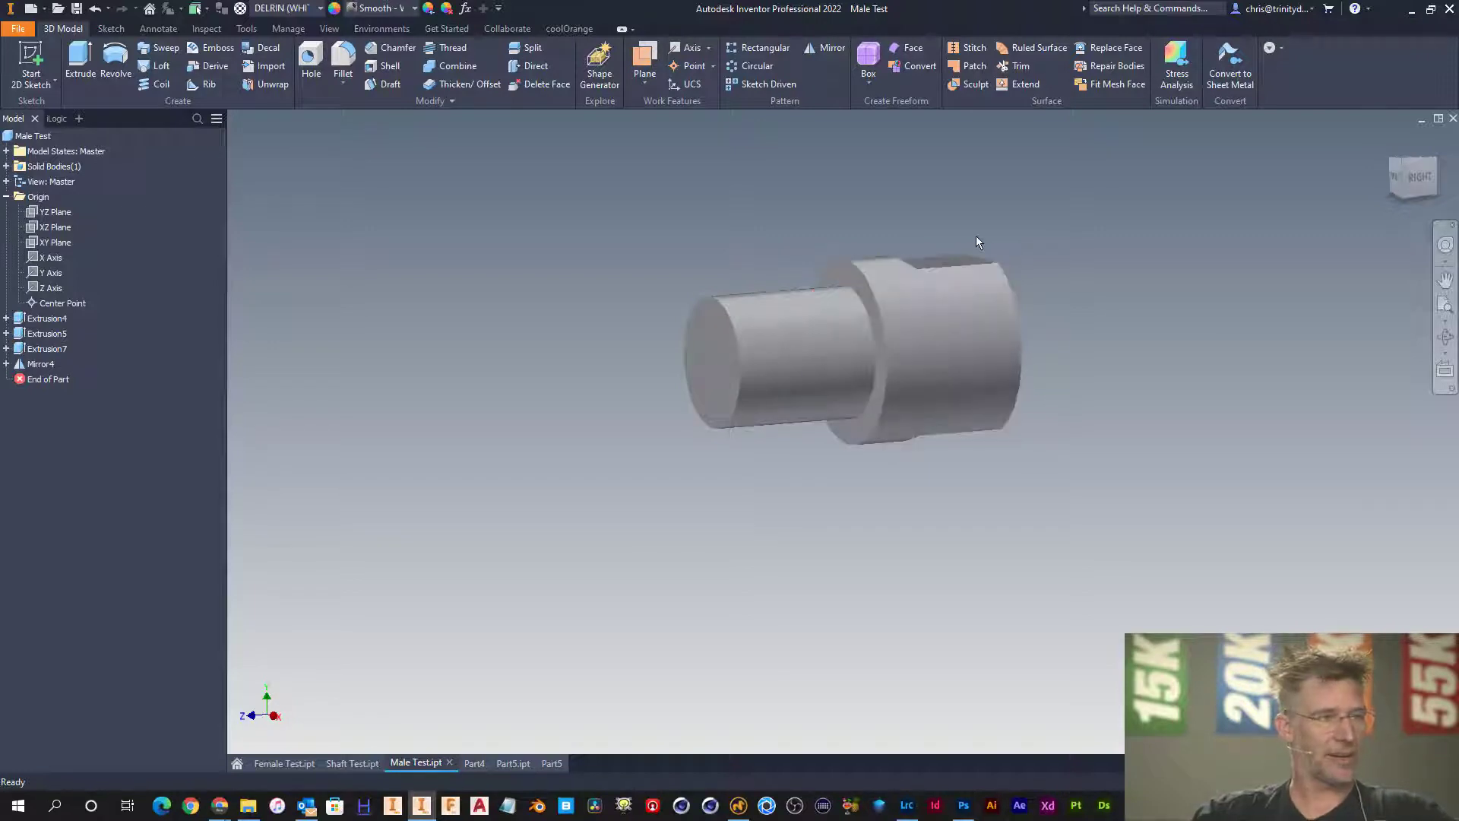
key("F4")
left_click_drag(972, 327, 997, 424)
key("Escape")
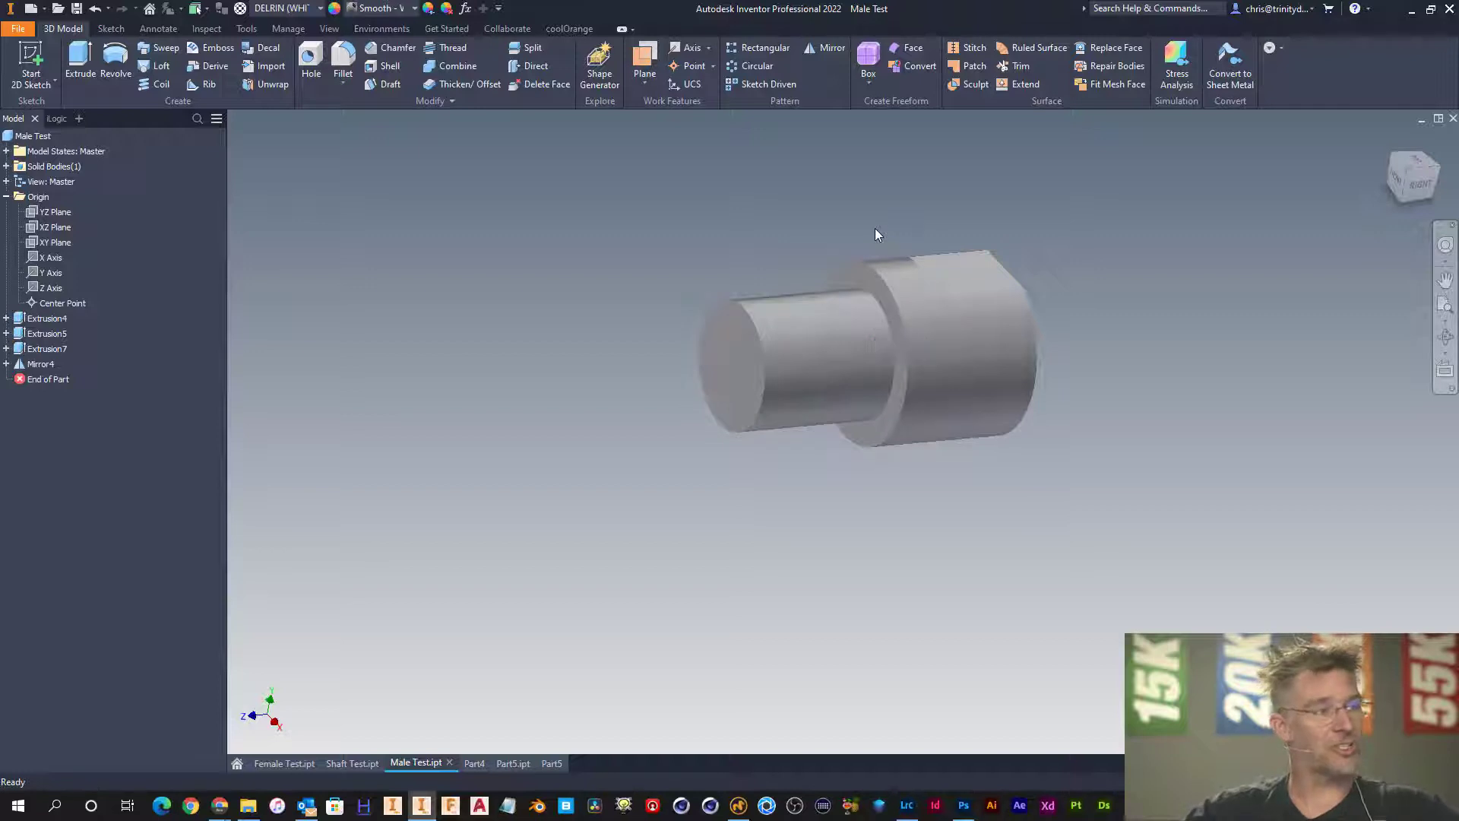
- Measure the diameter of the smaller cylinder's end edge in the Male Test part
right_click(772, 242)
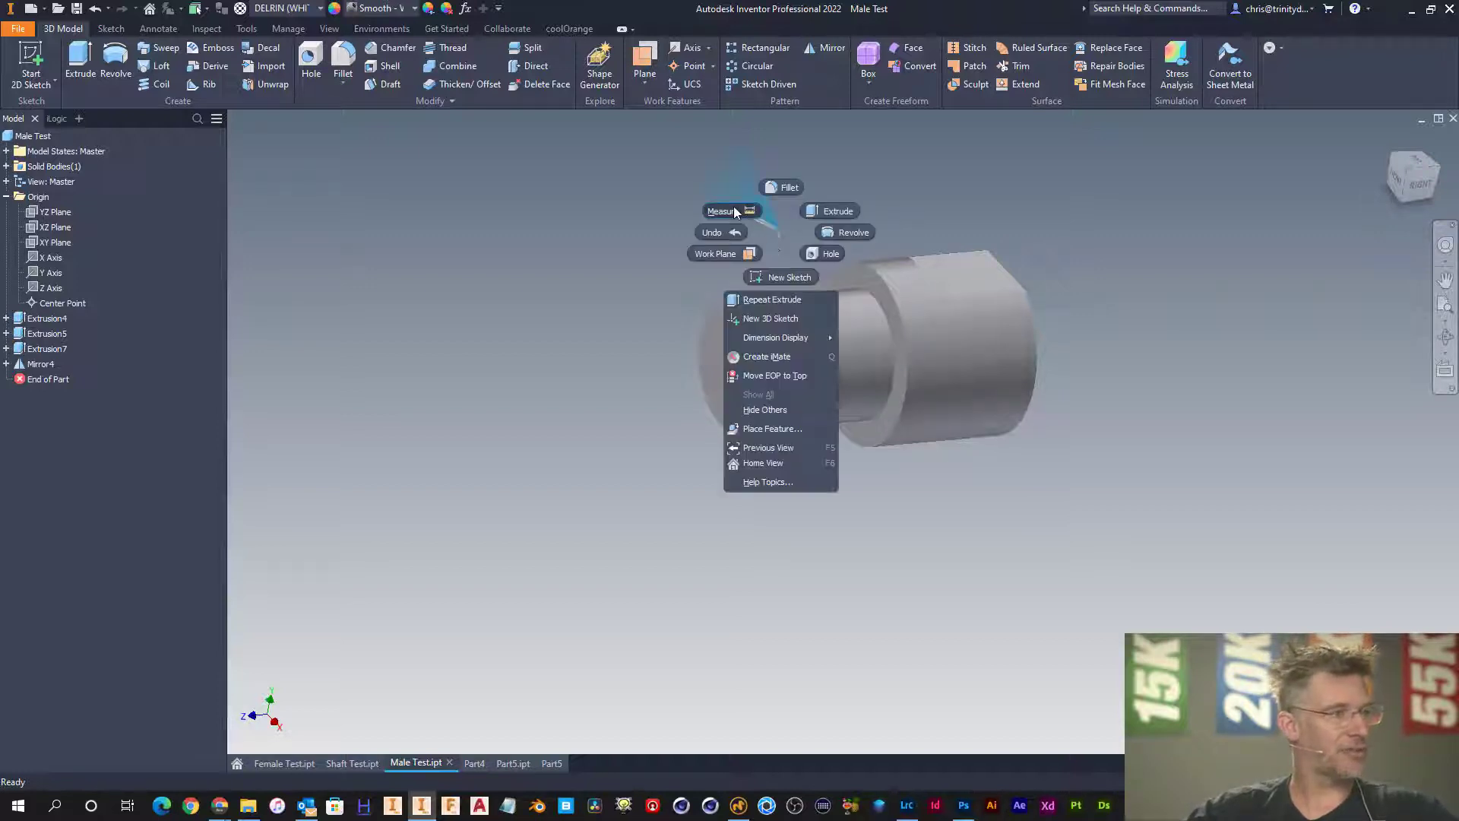
left_click(732, 295)
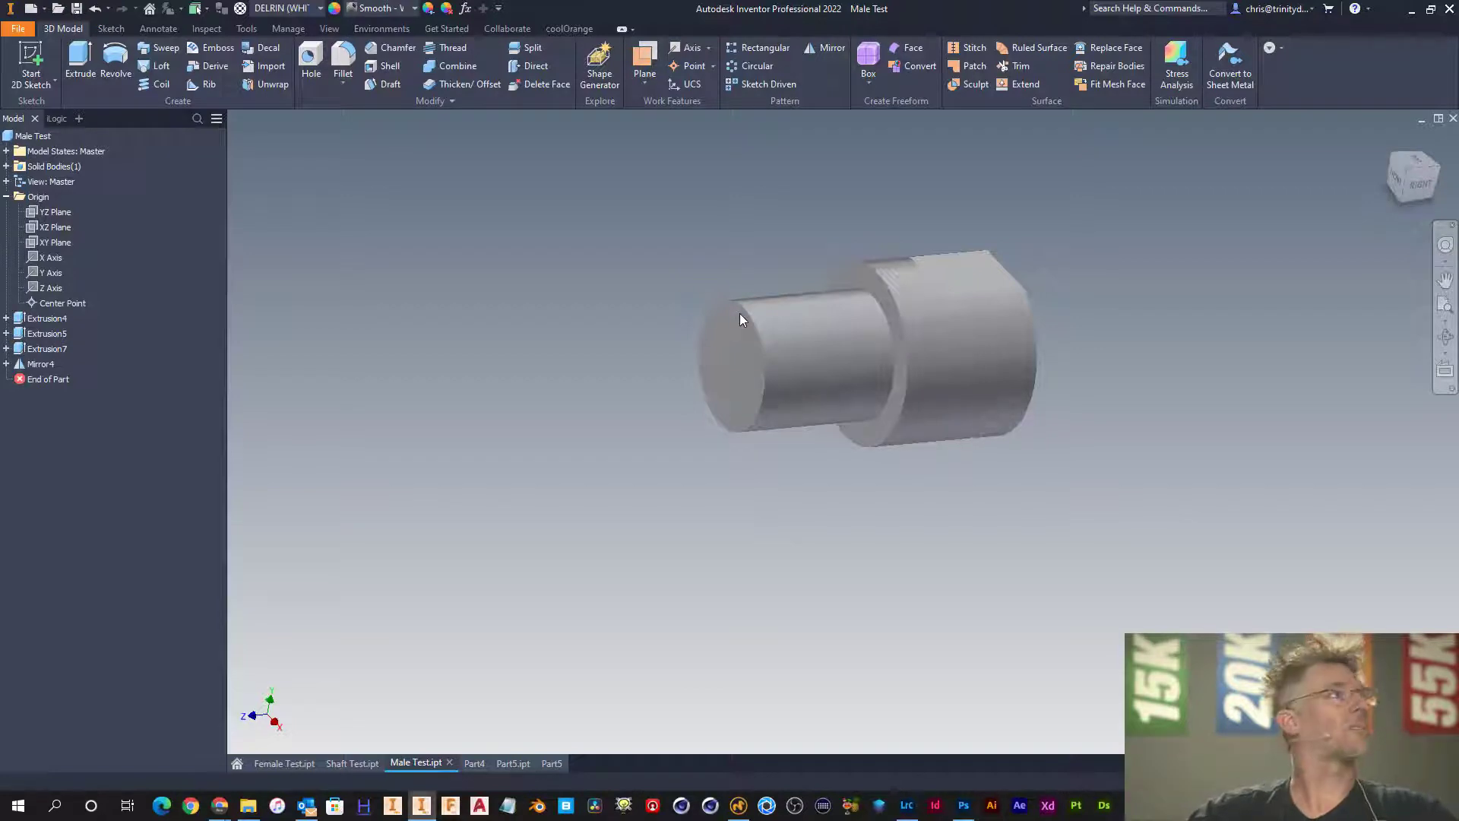
key("m")
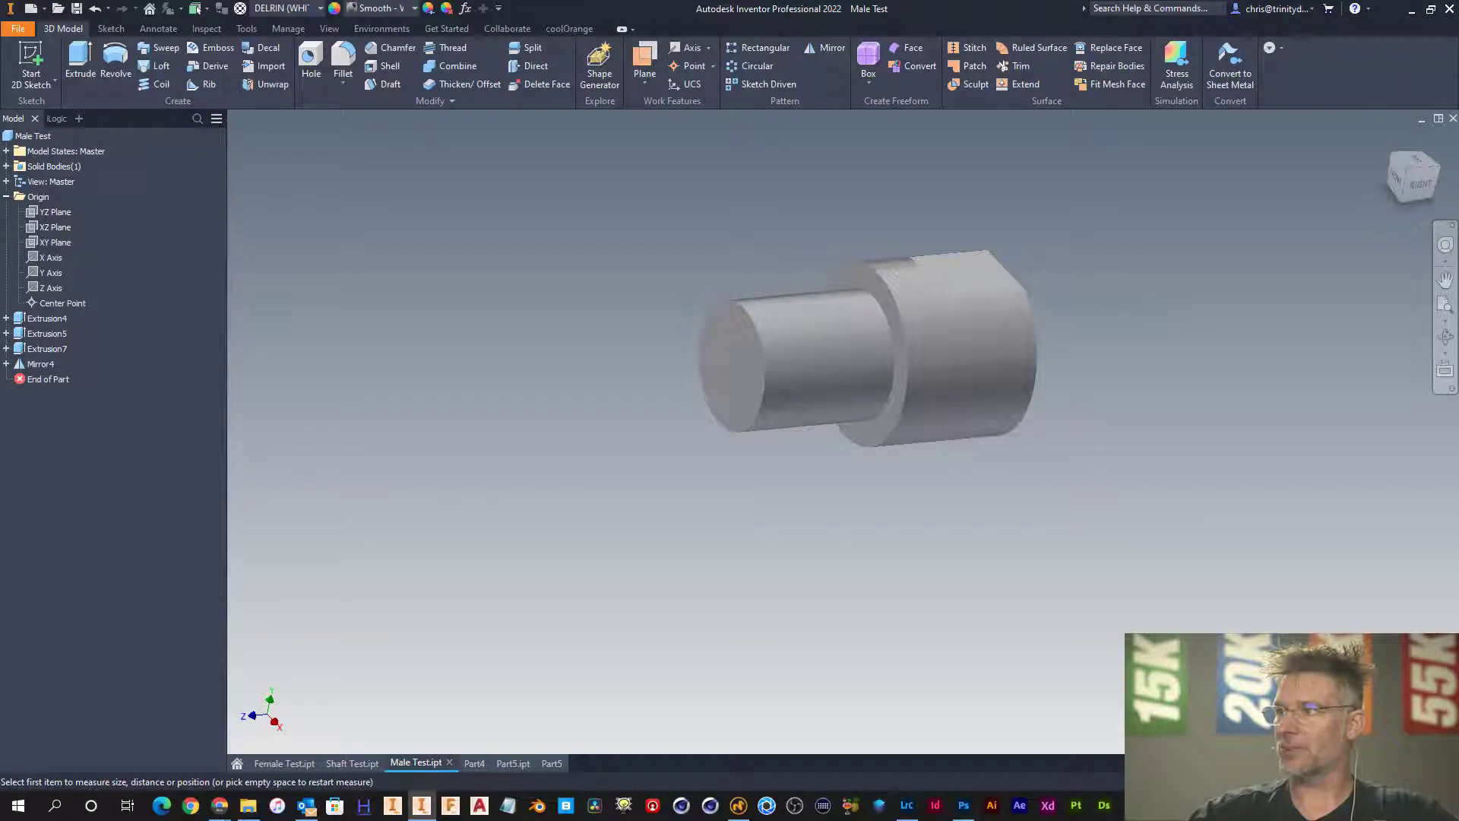
key("Escape")
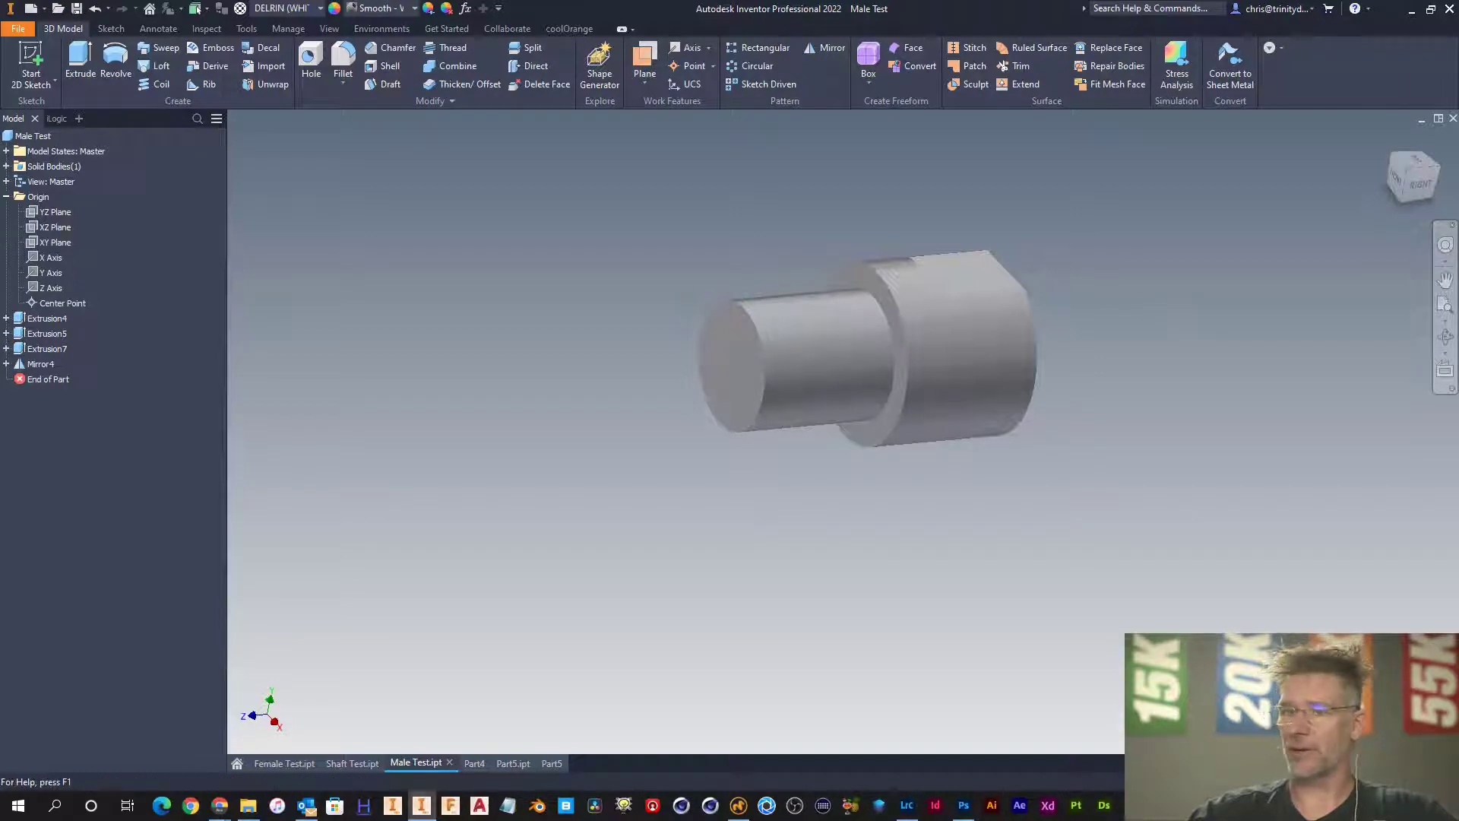
key("m")
left_click_drag(1399, 431, 872, 483)
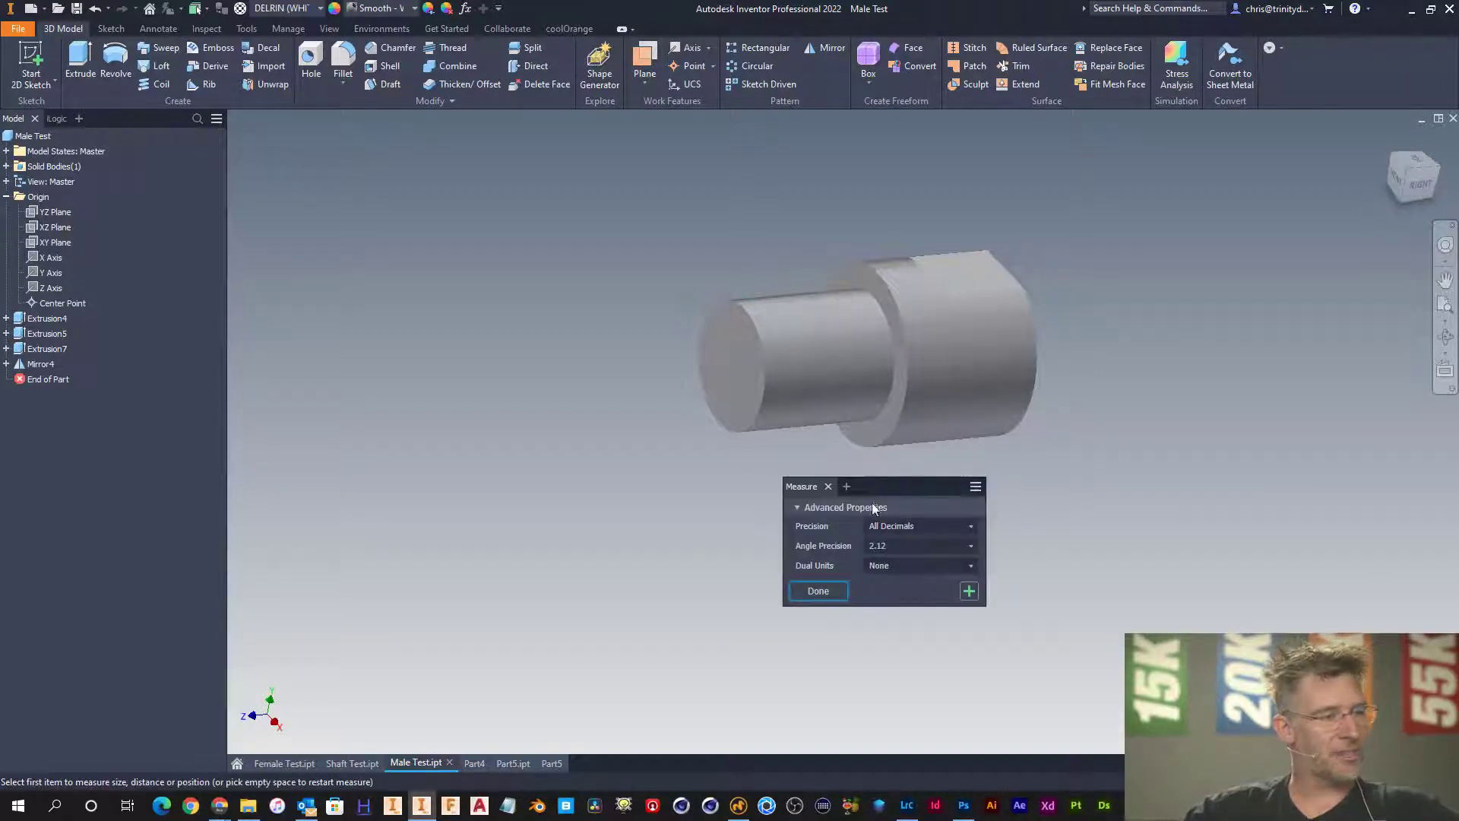
left_click(753, 422)
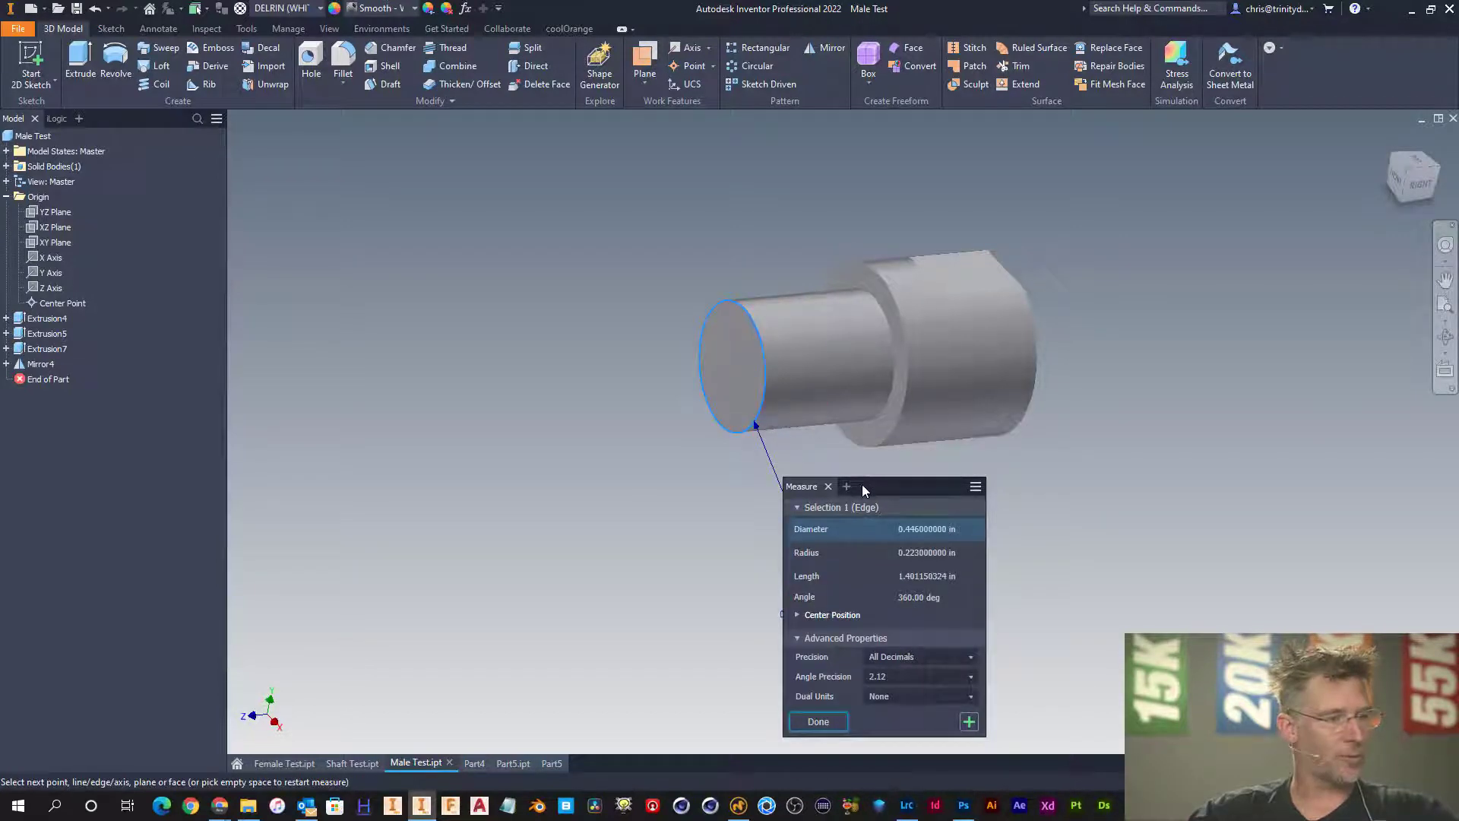
left_click_drag(862, 485, 1119, 455)
key("Escape")
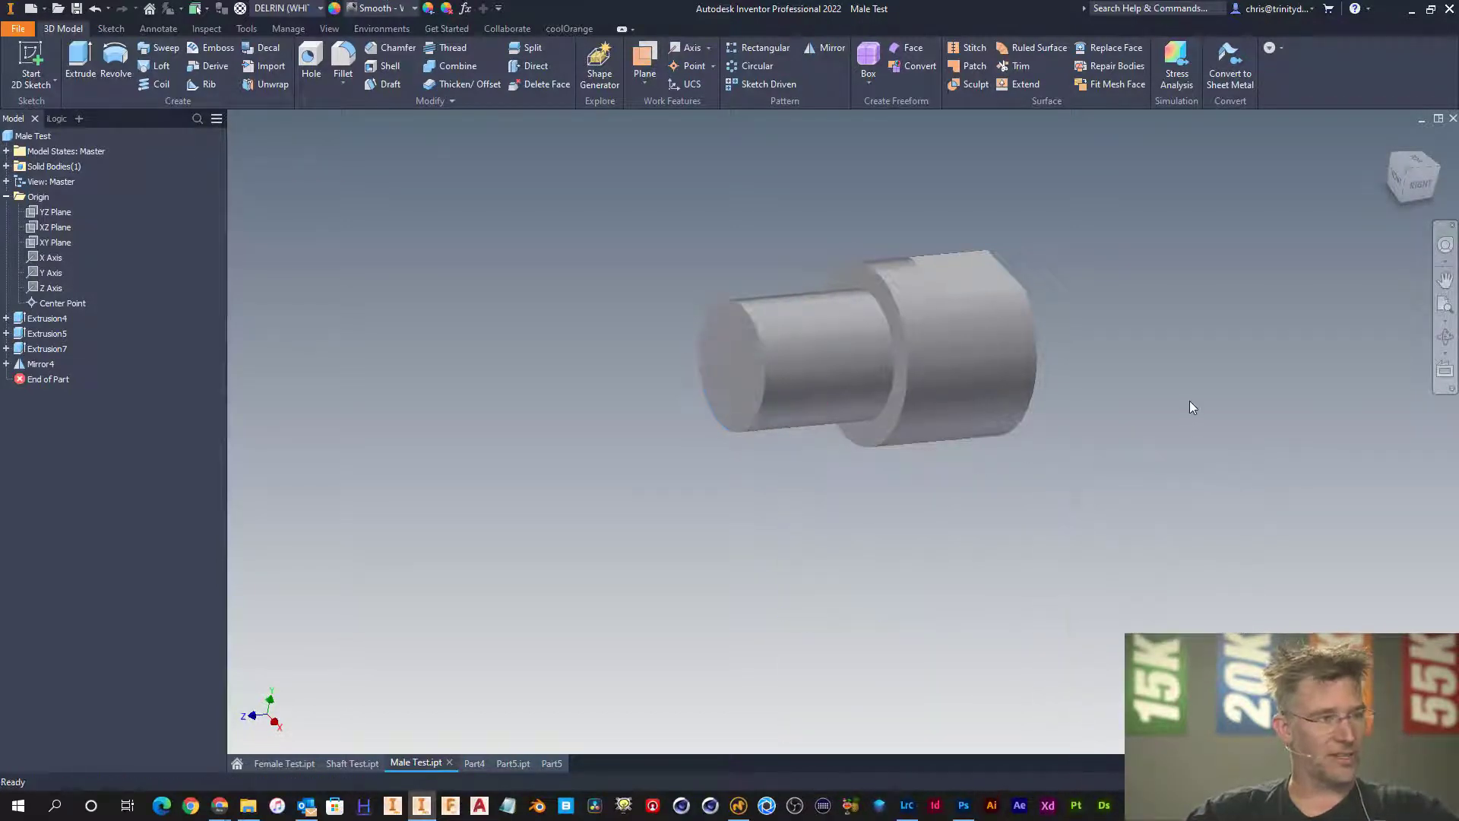
- Measure the diameter of the larger cylinder's shoulder edge next to the small cylinder
right_click(1110, 329)
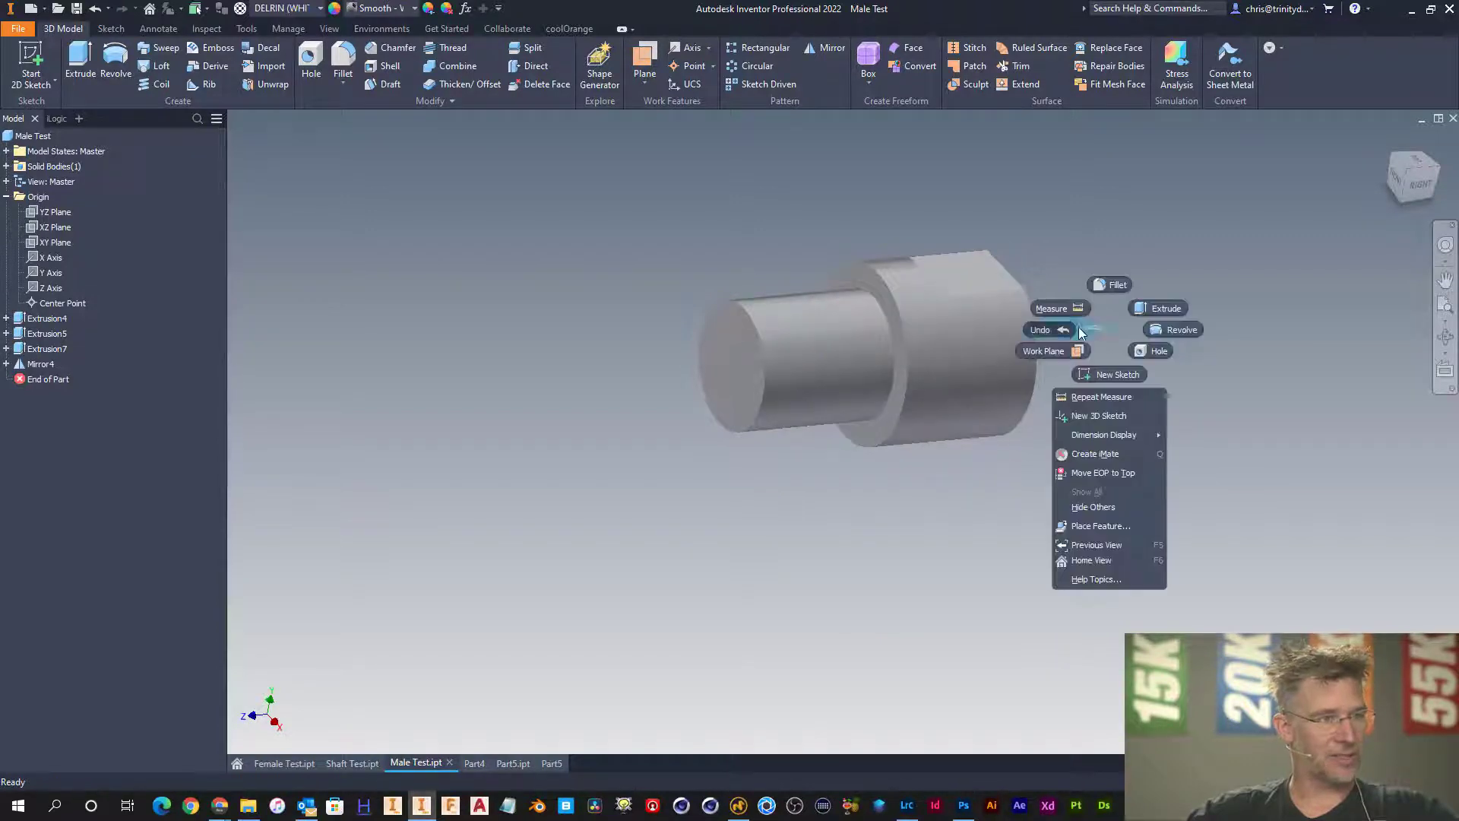
left_click(1056, 311)
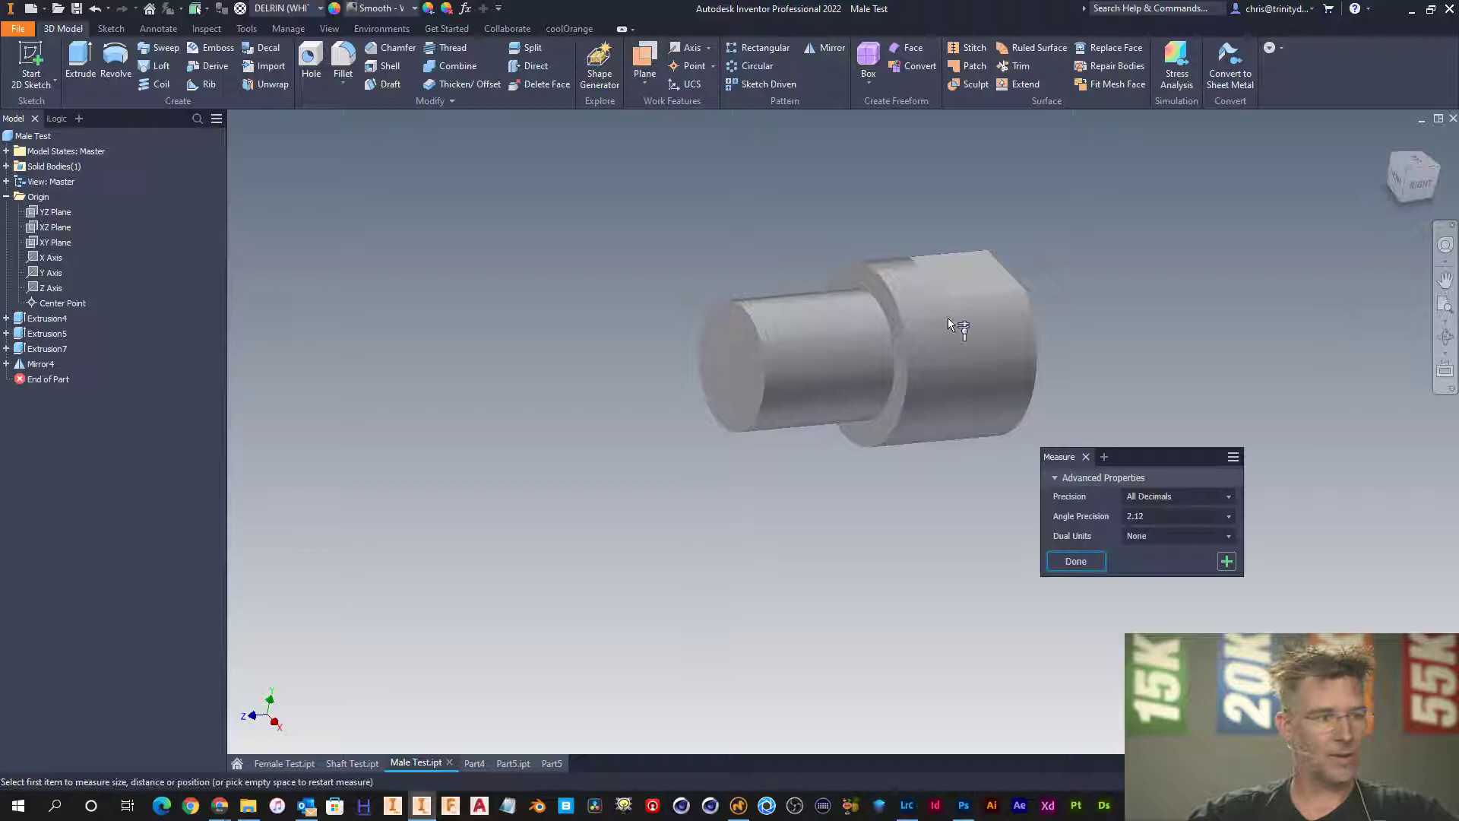
left_click(891, 290)
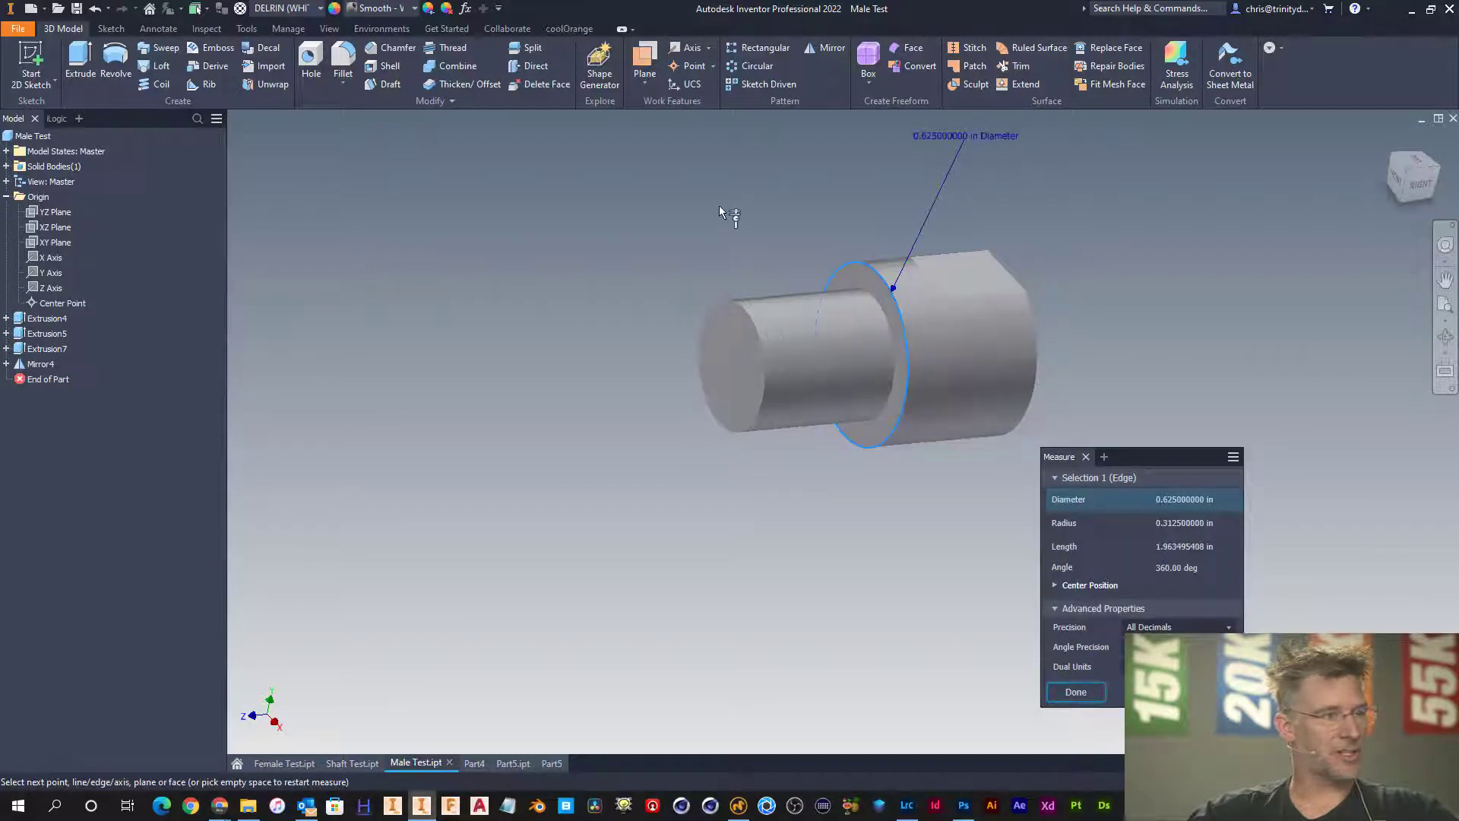
key("Escape")
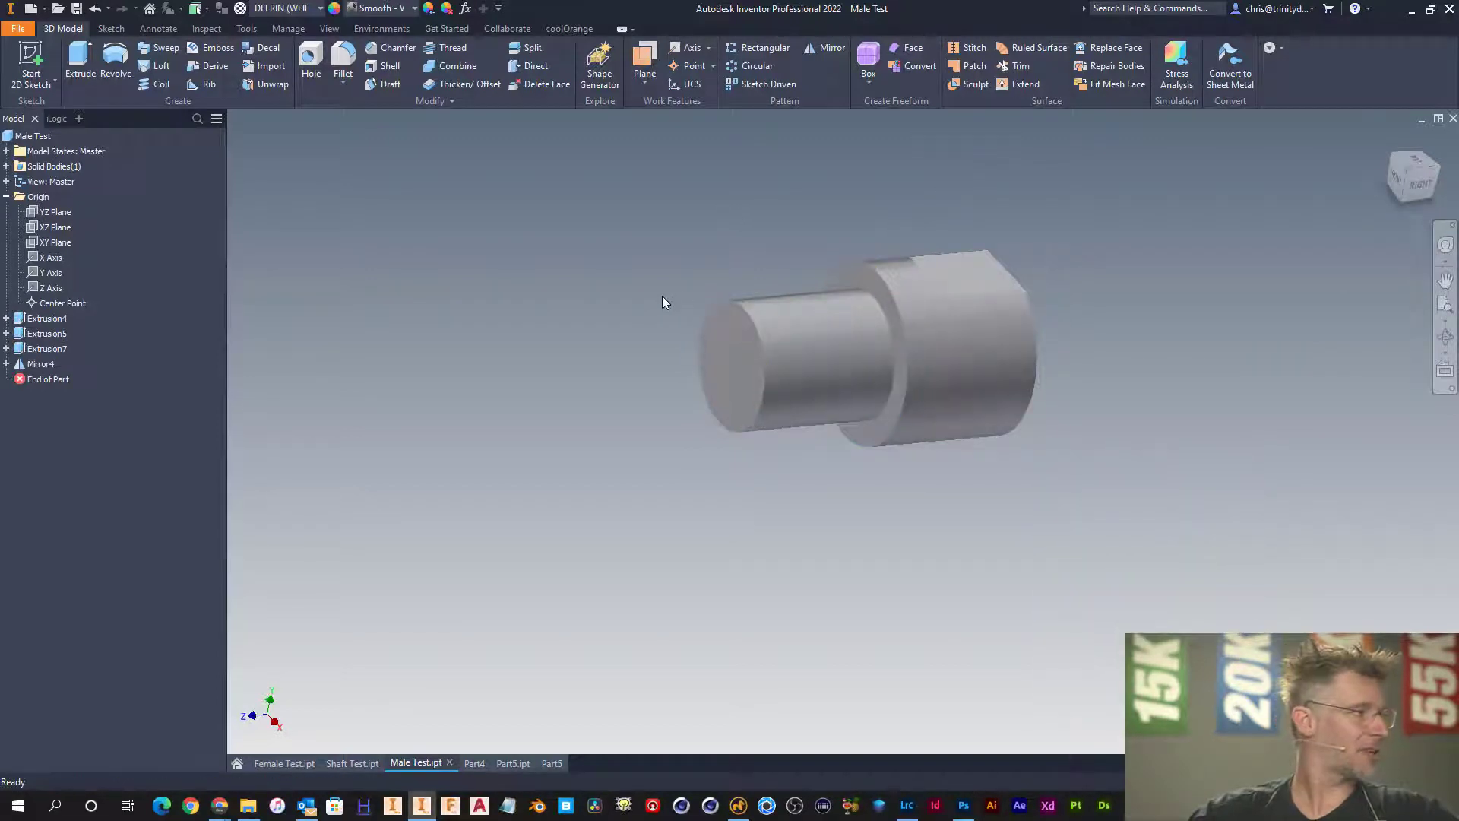
- Open the part's parameters and rename the Centered Circle's diameter parameter as OD
left_click(288, 28)
left_click(158, 61)
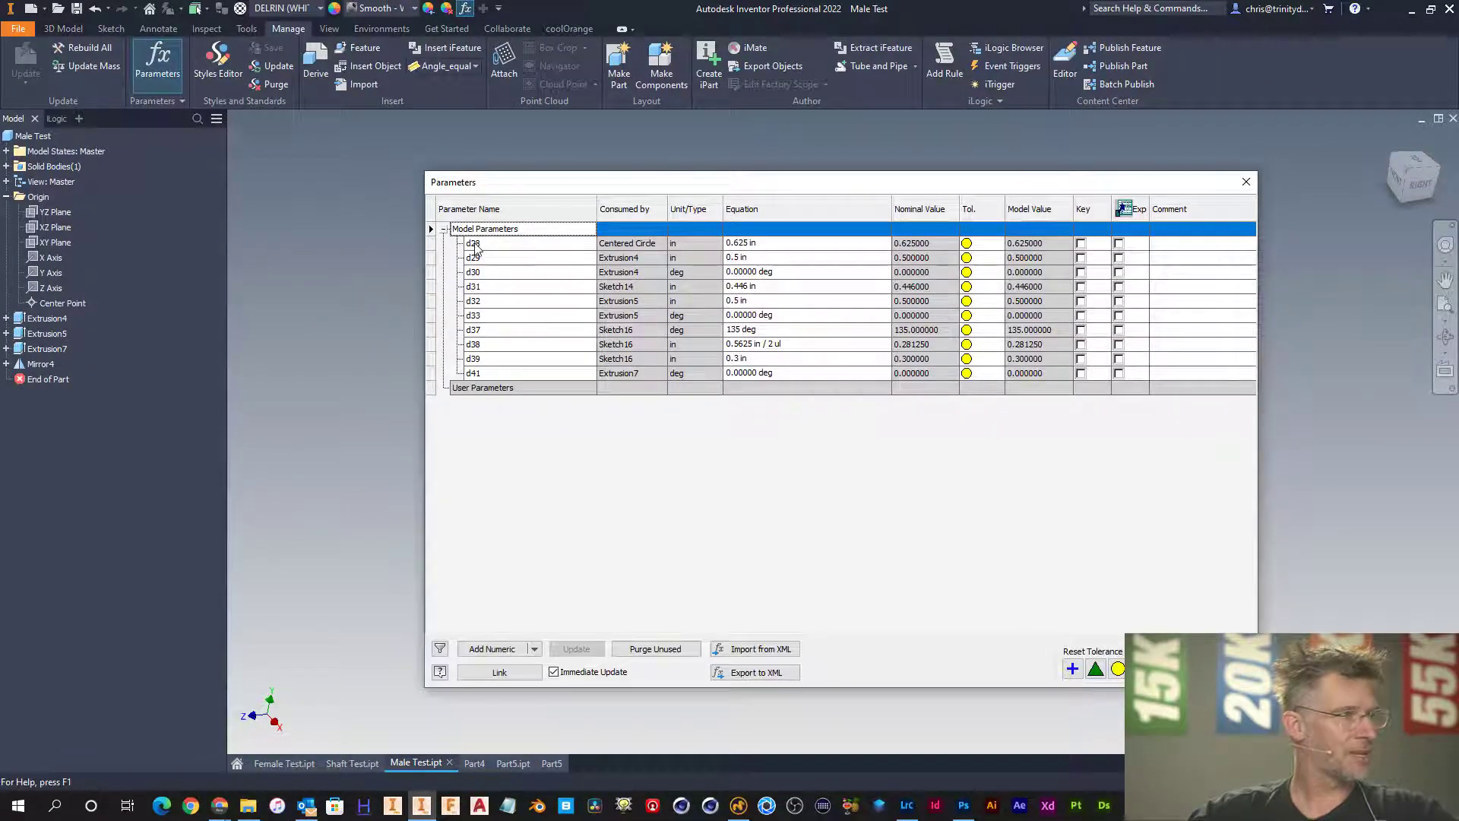
left_click(475, 245)
type("O")
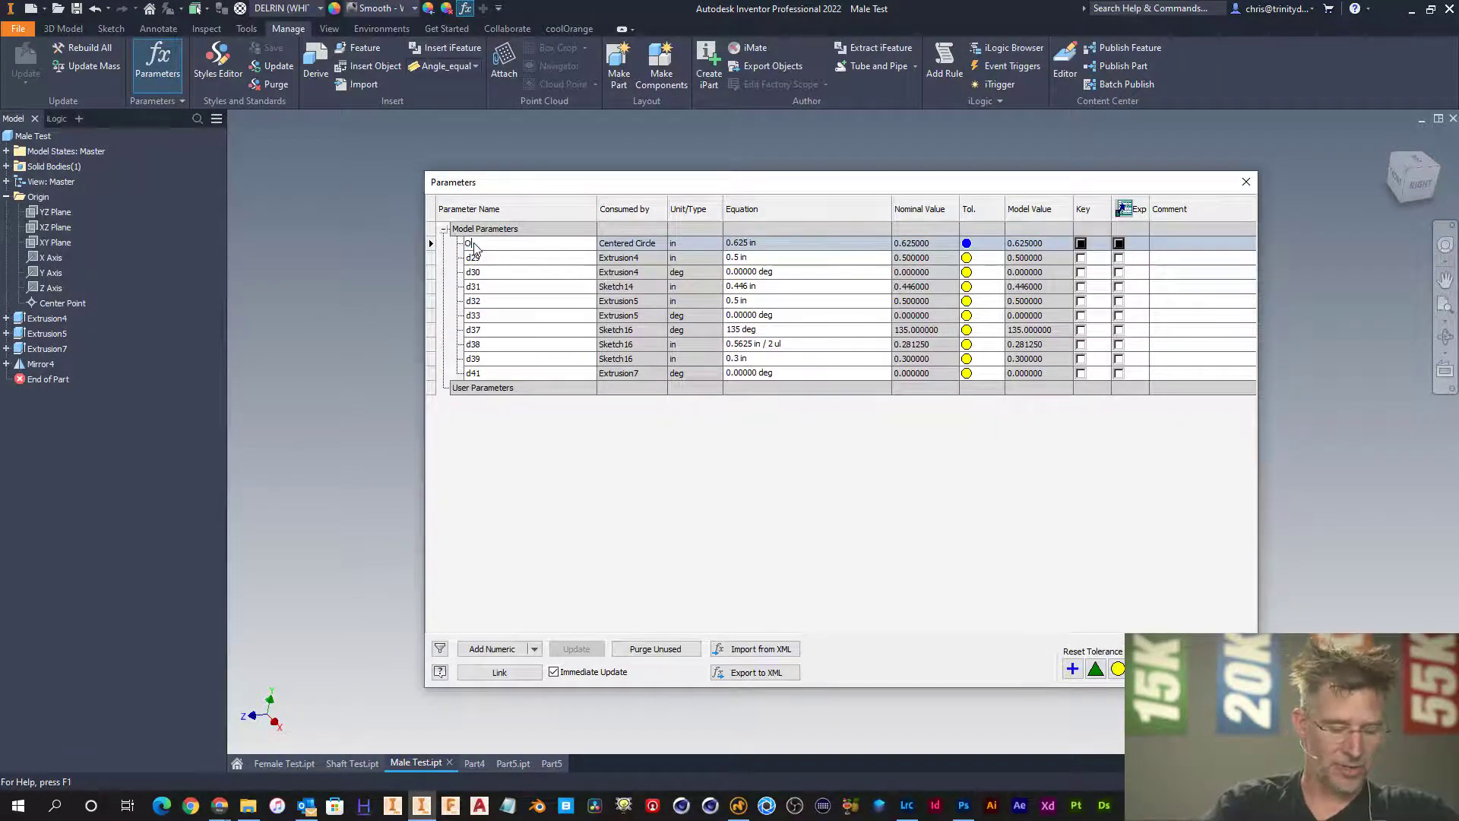
type("D")
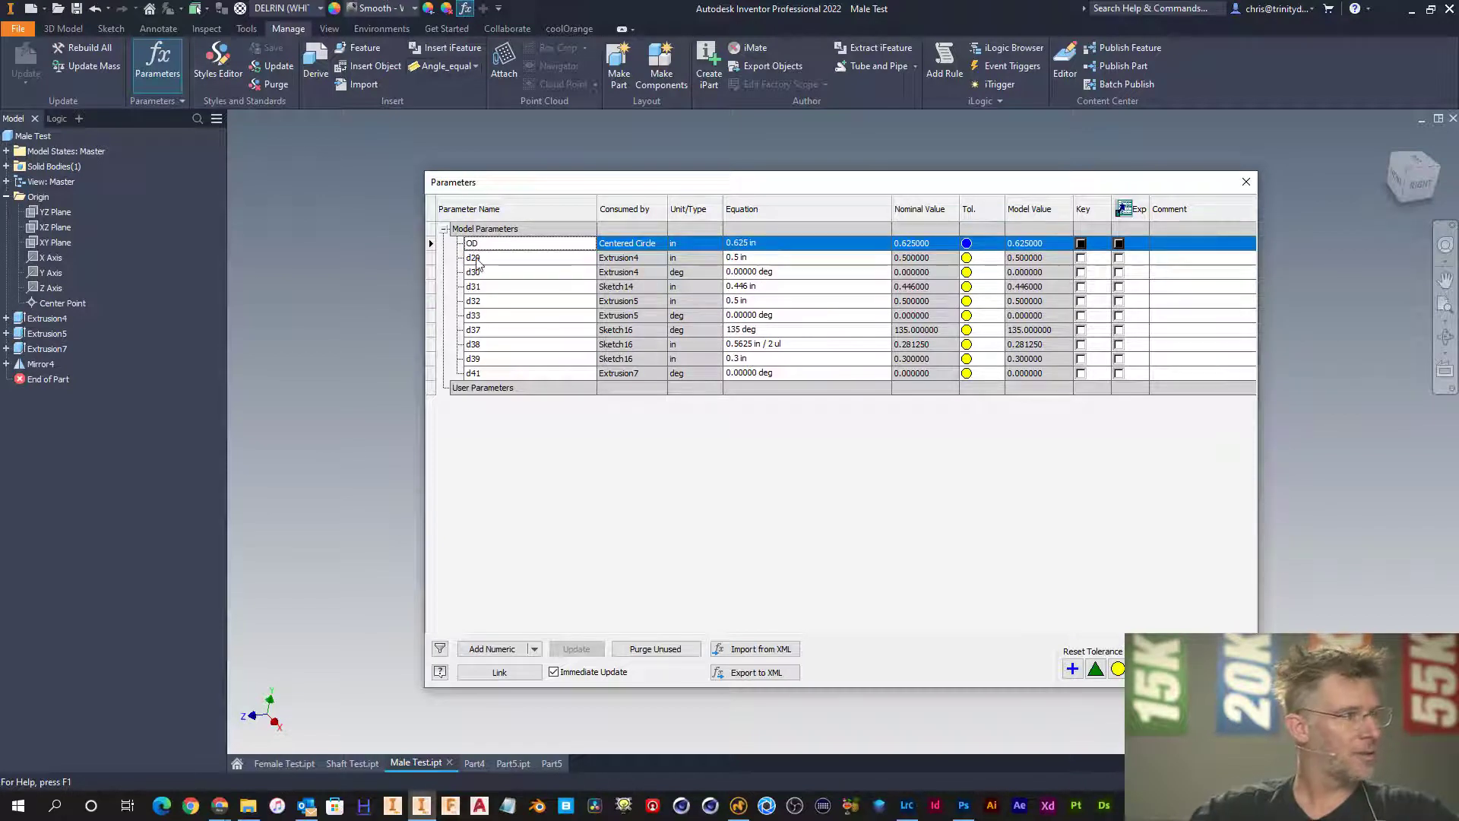
- Rename the Extrusion4 distance parameter d29 as Nominal_OD
left_click(476, 260)
type("Thre")
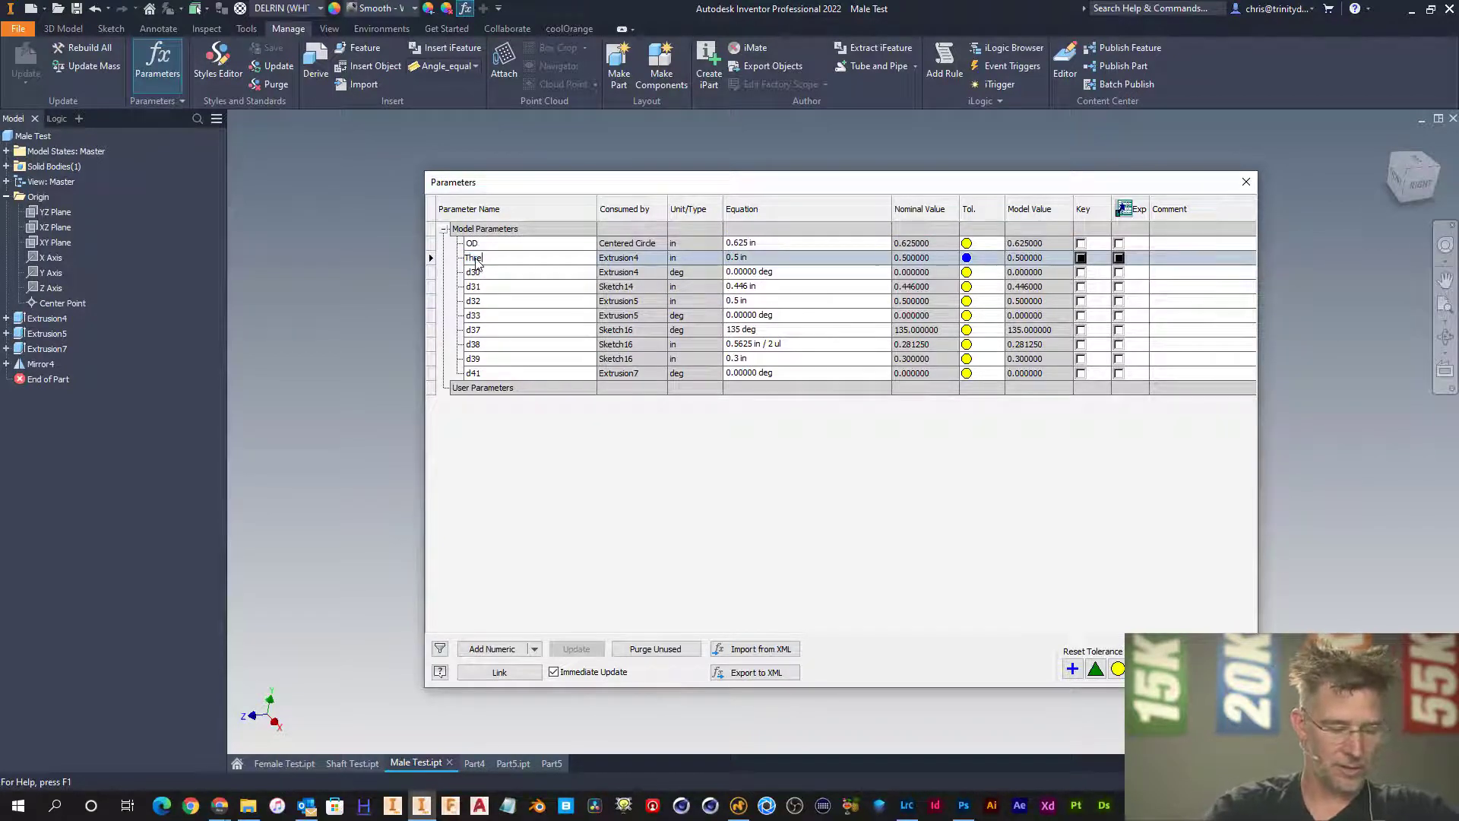
type("ad_O")
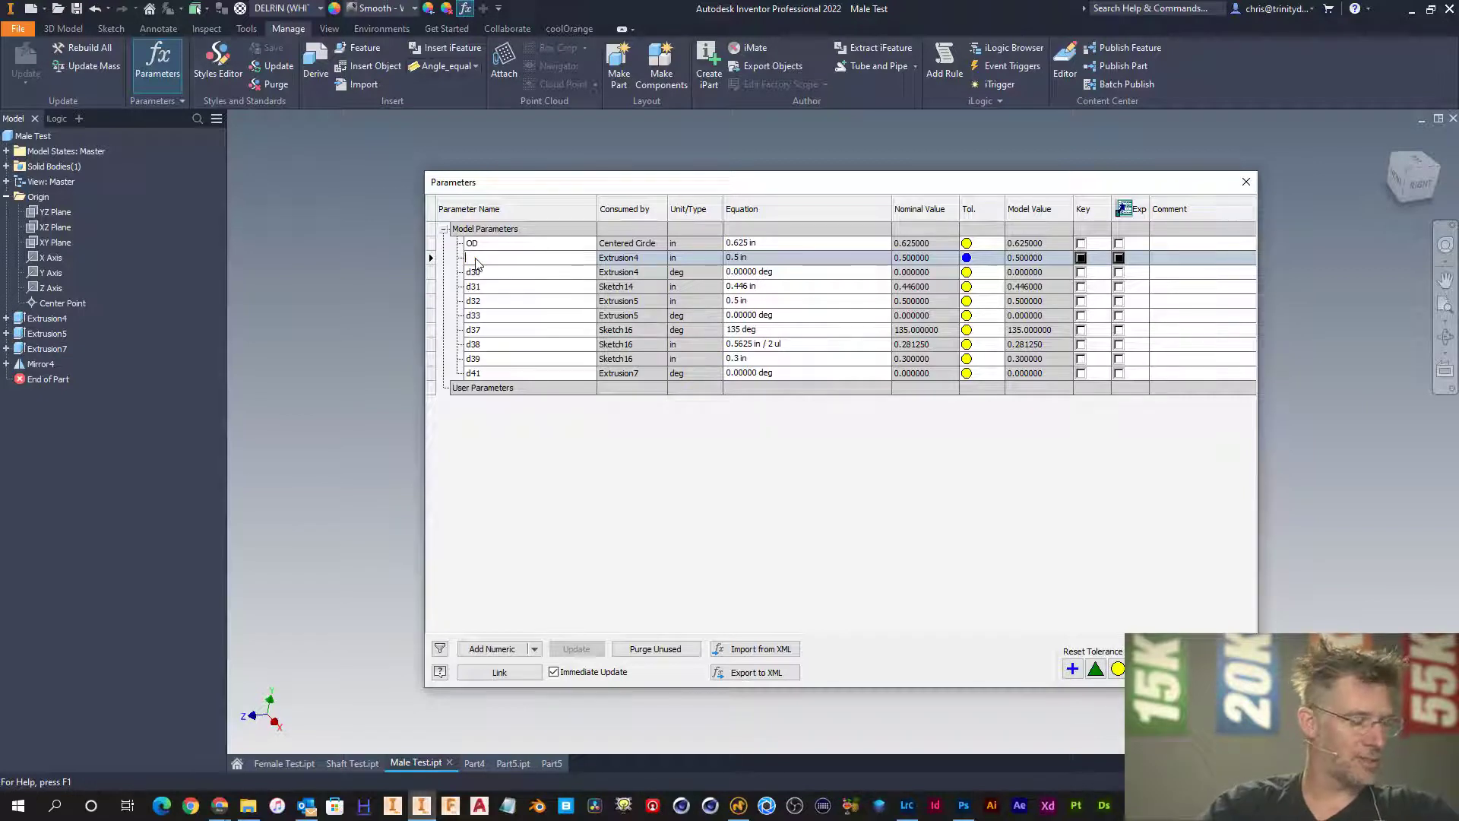
type("Nominal")
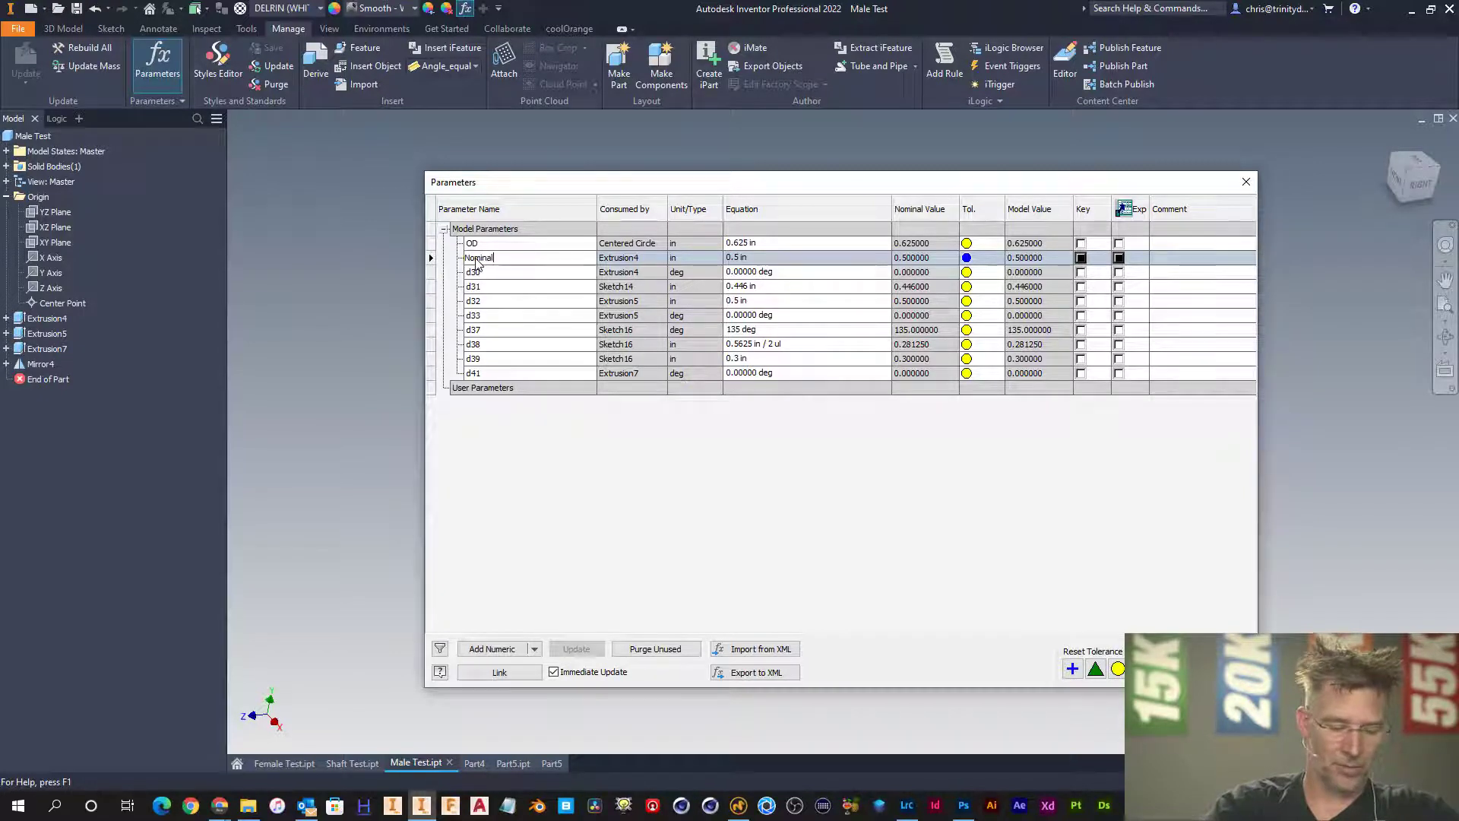
type("_O")
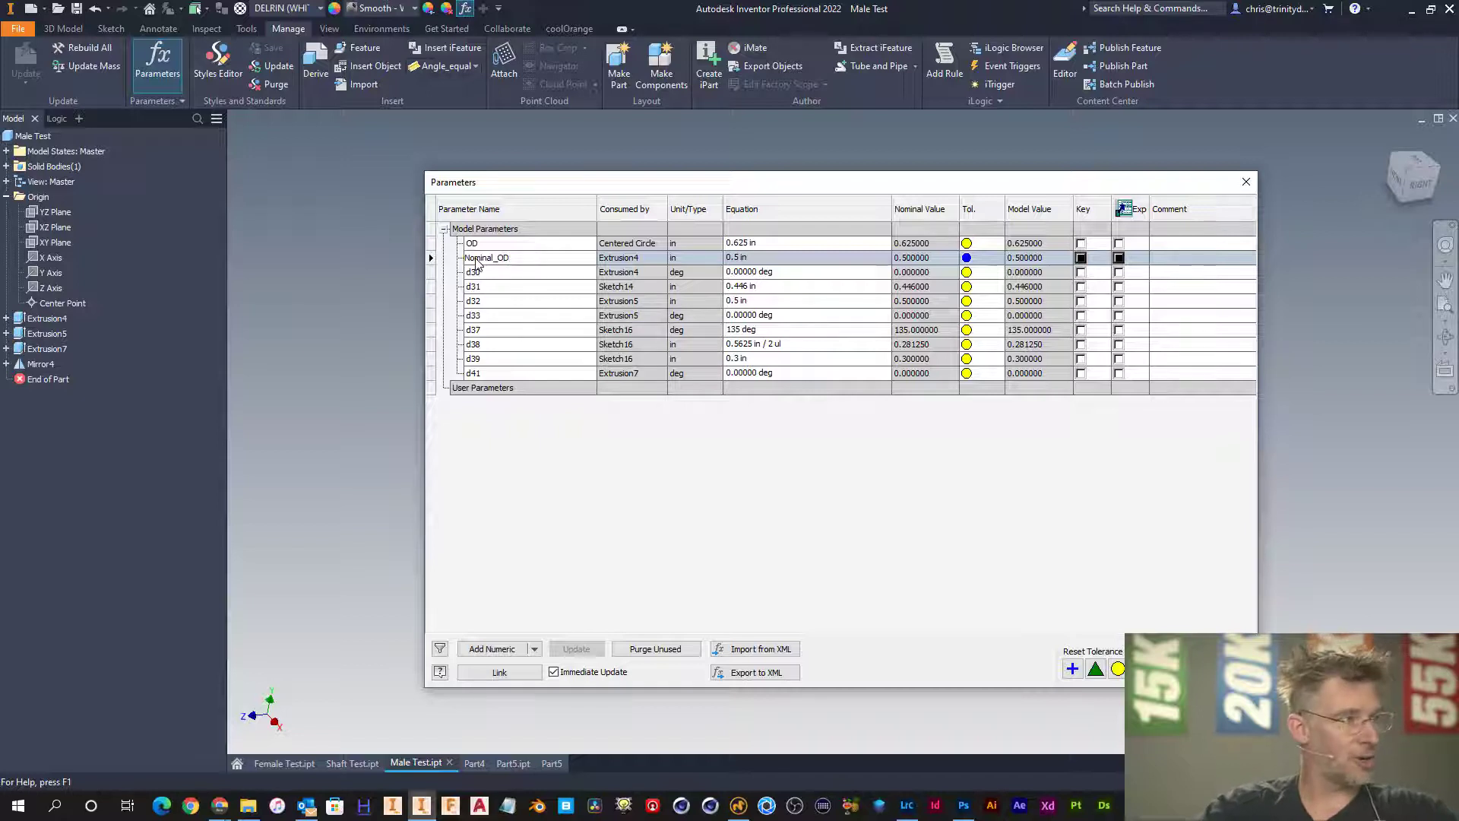
type("D")
key("Return")
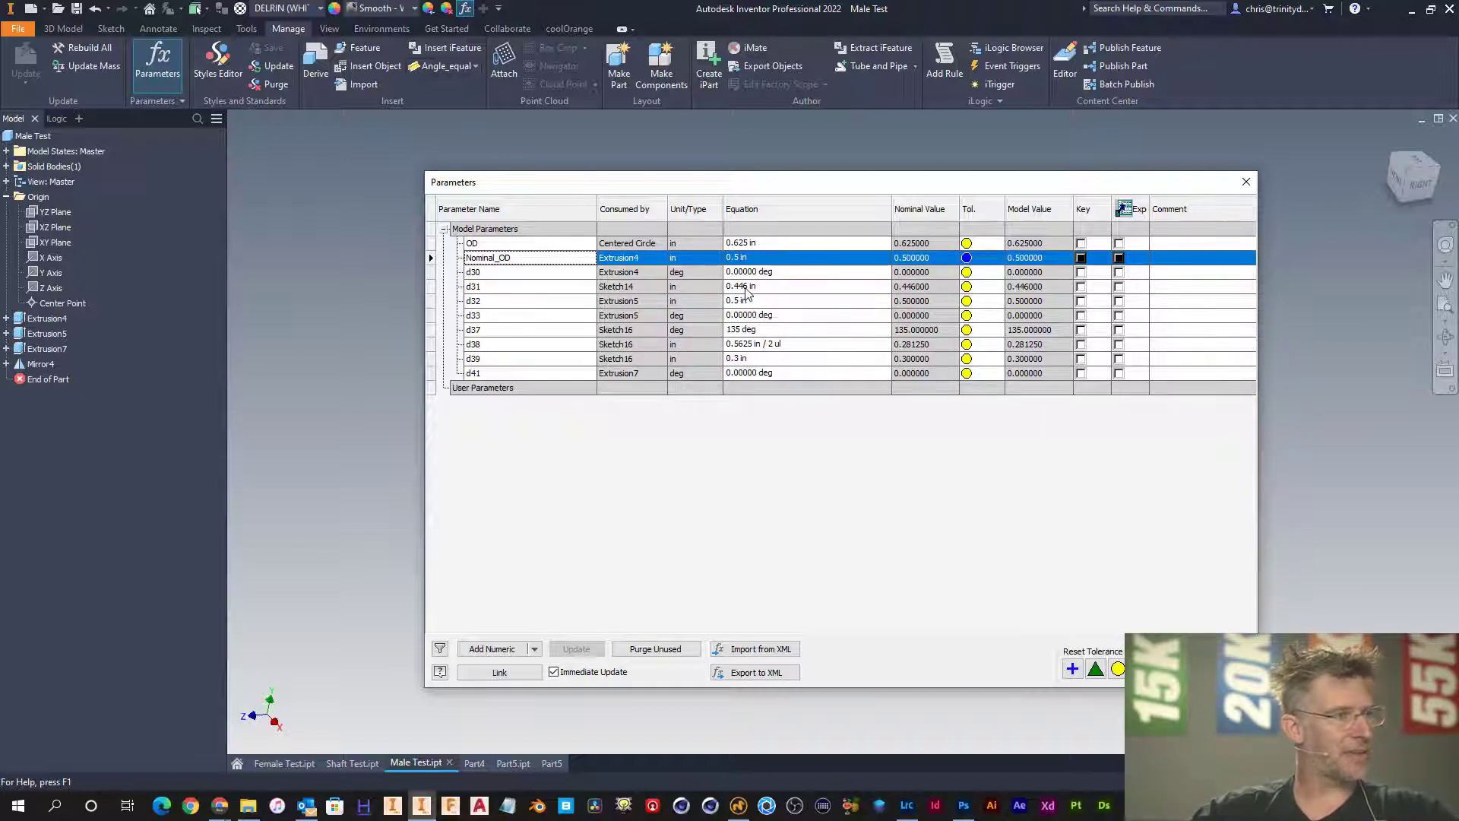
- Rename the Sketch14 diameter parameter d31 as Thread_Depth and close the parameters
double_click(473, 288)
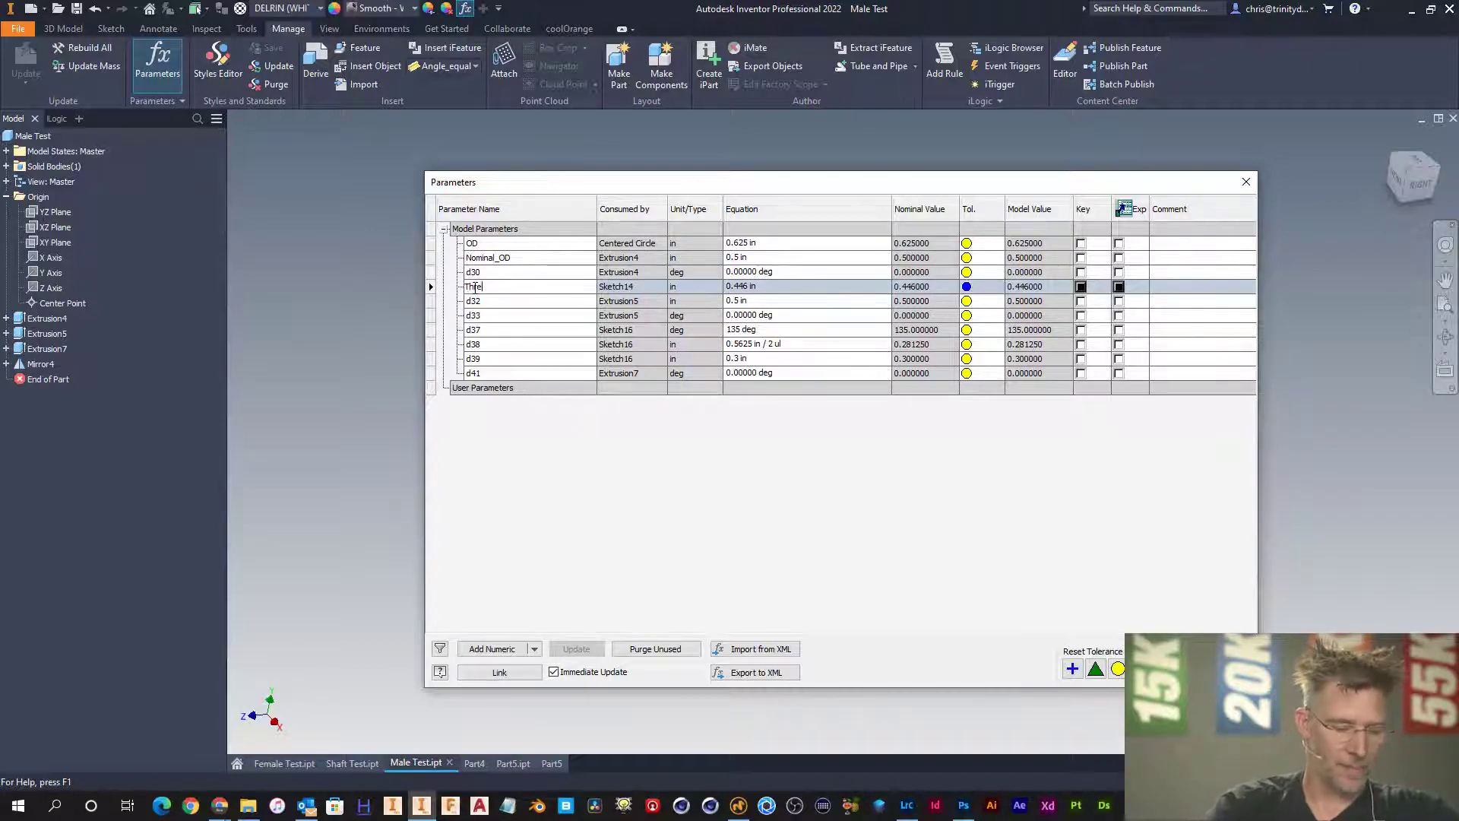
type("Thread_Depth")
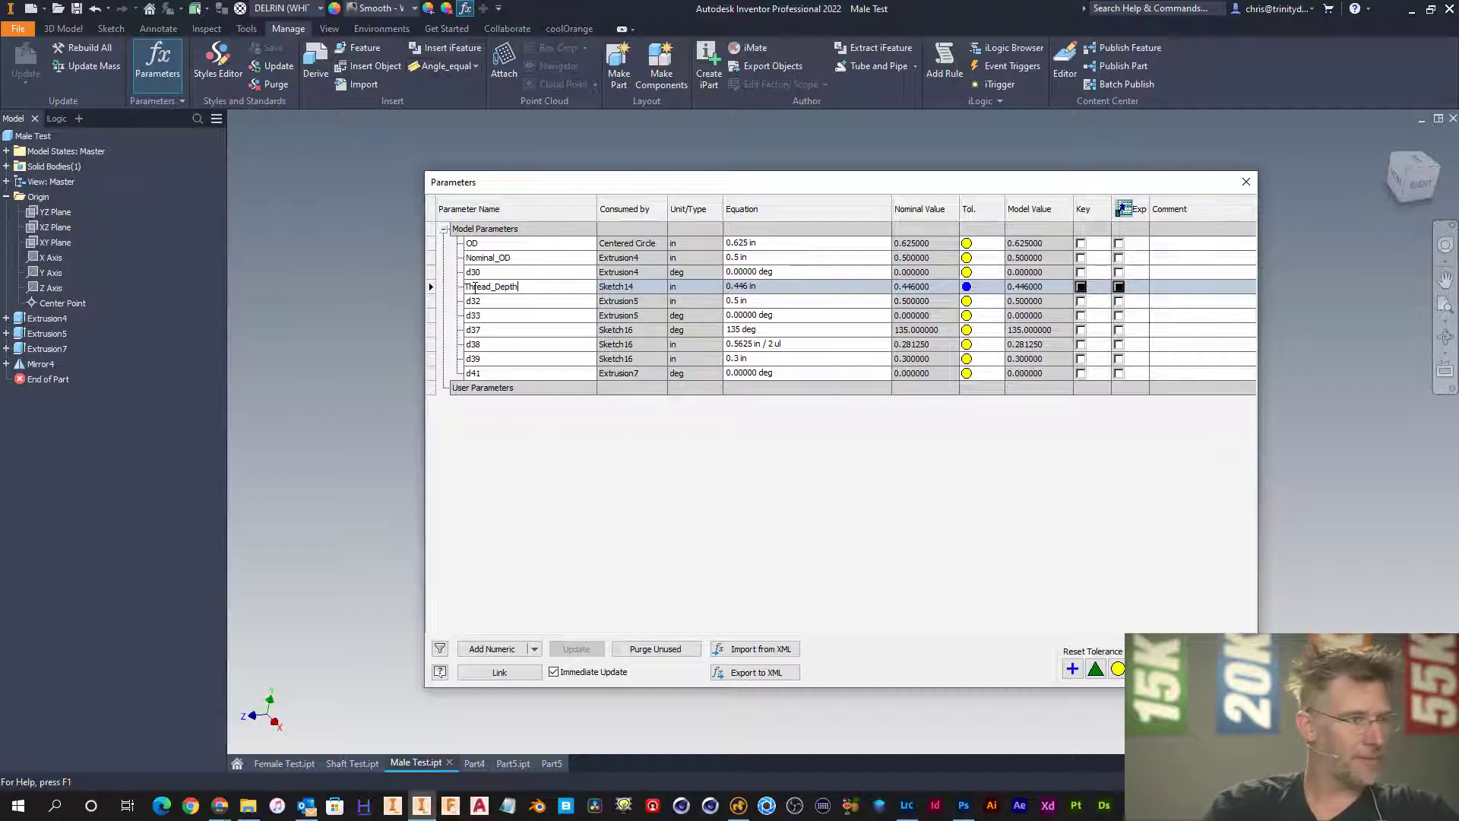
key("Return")
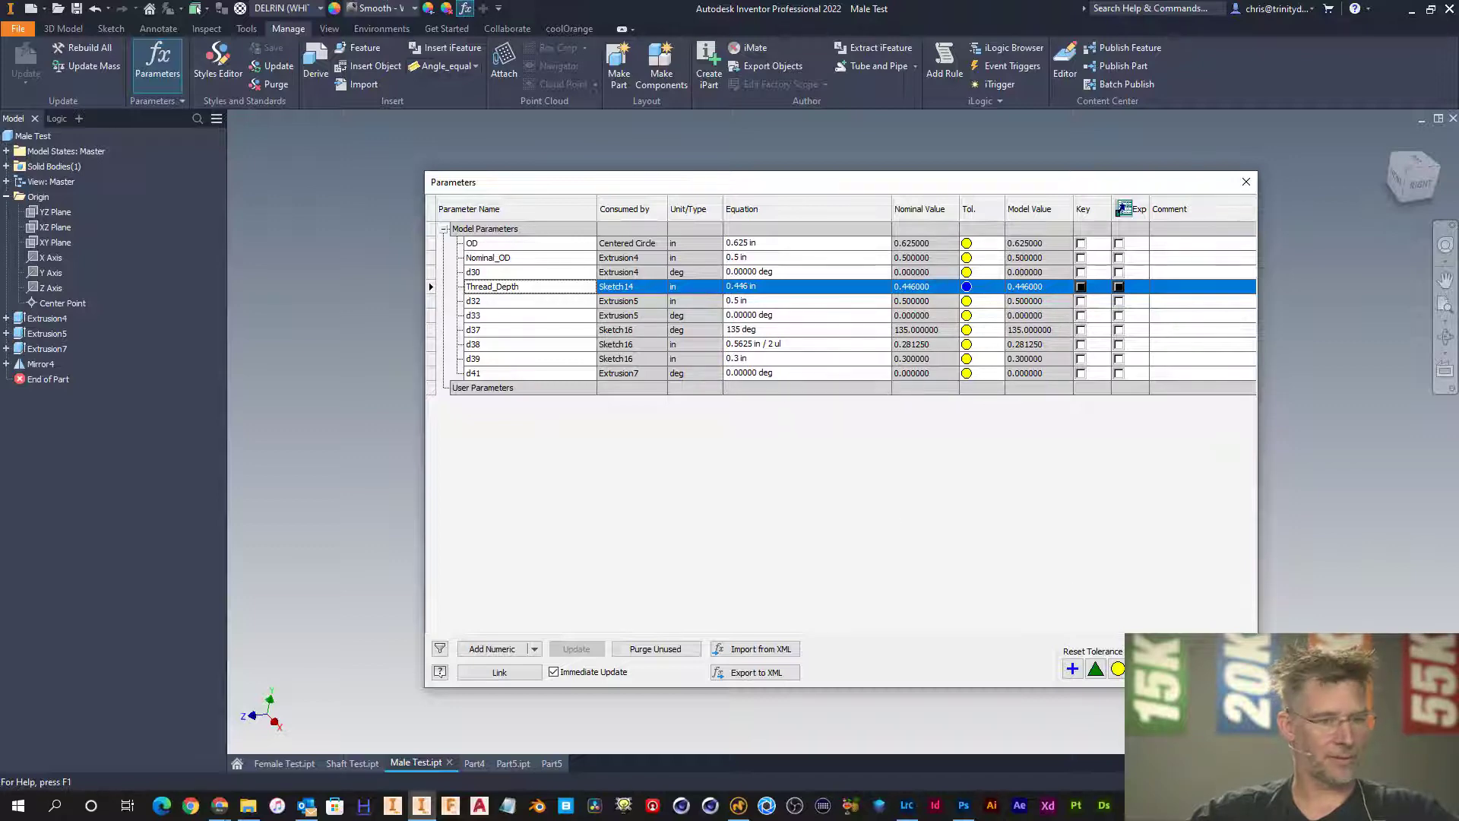
key("Escape")
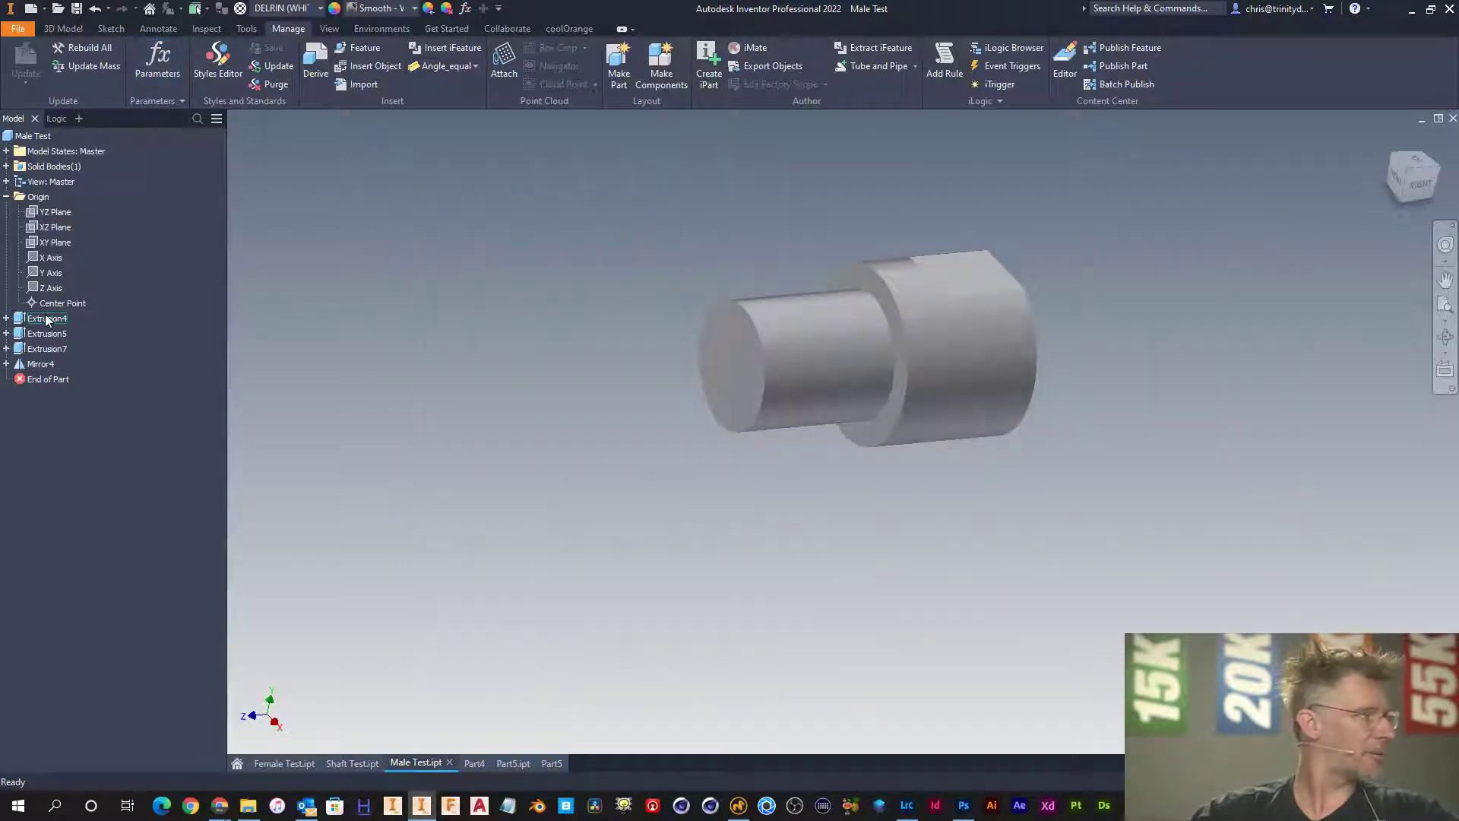
- Edit Extrusion4, the larger cylinder, and set its extrusion distance to 0.625 in
left_click(6, 318)
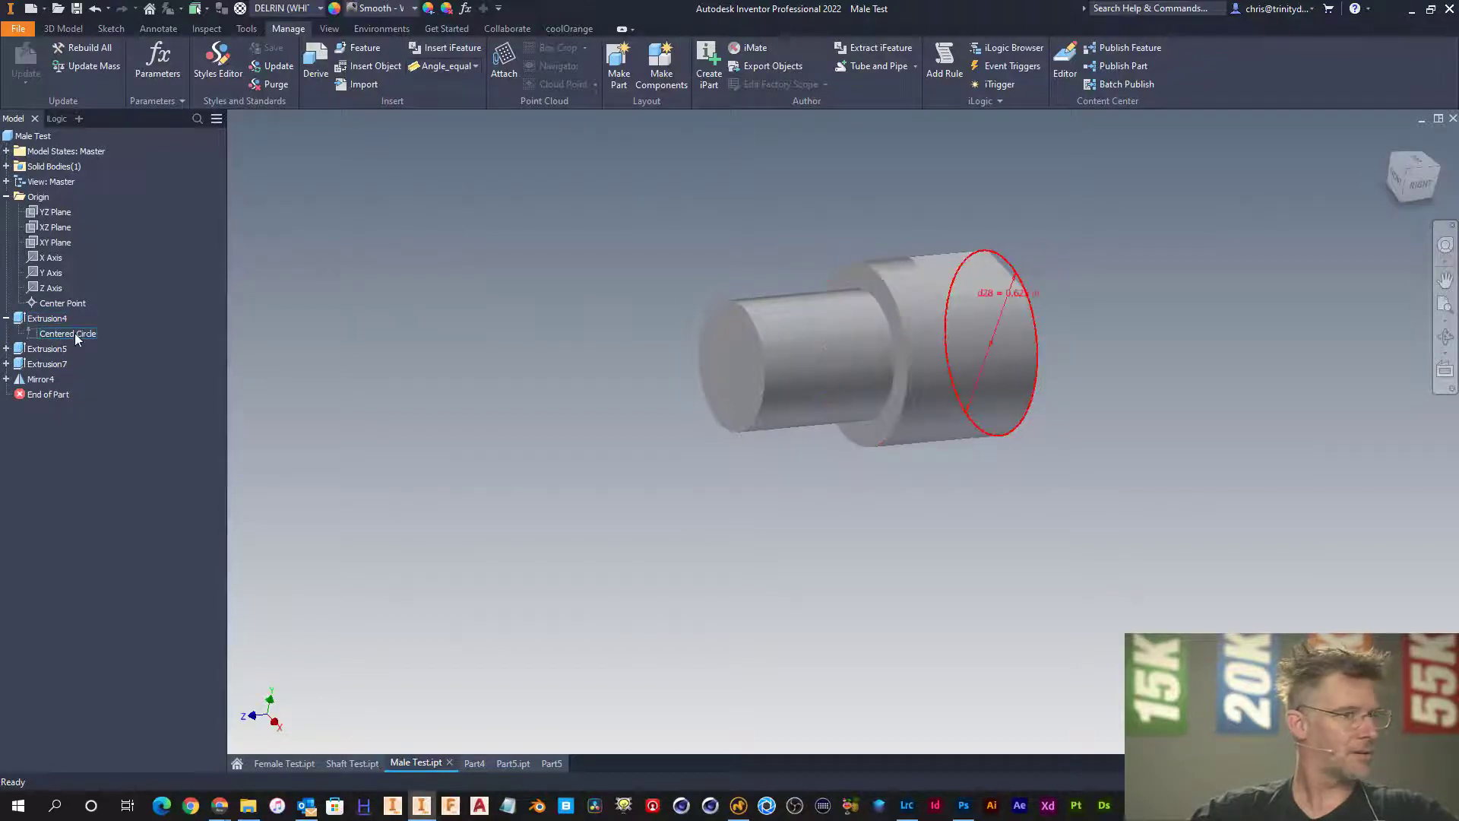
right_click(44, 318)
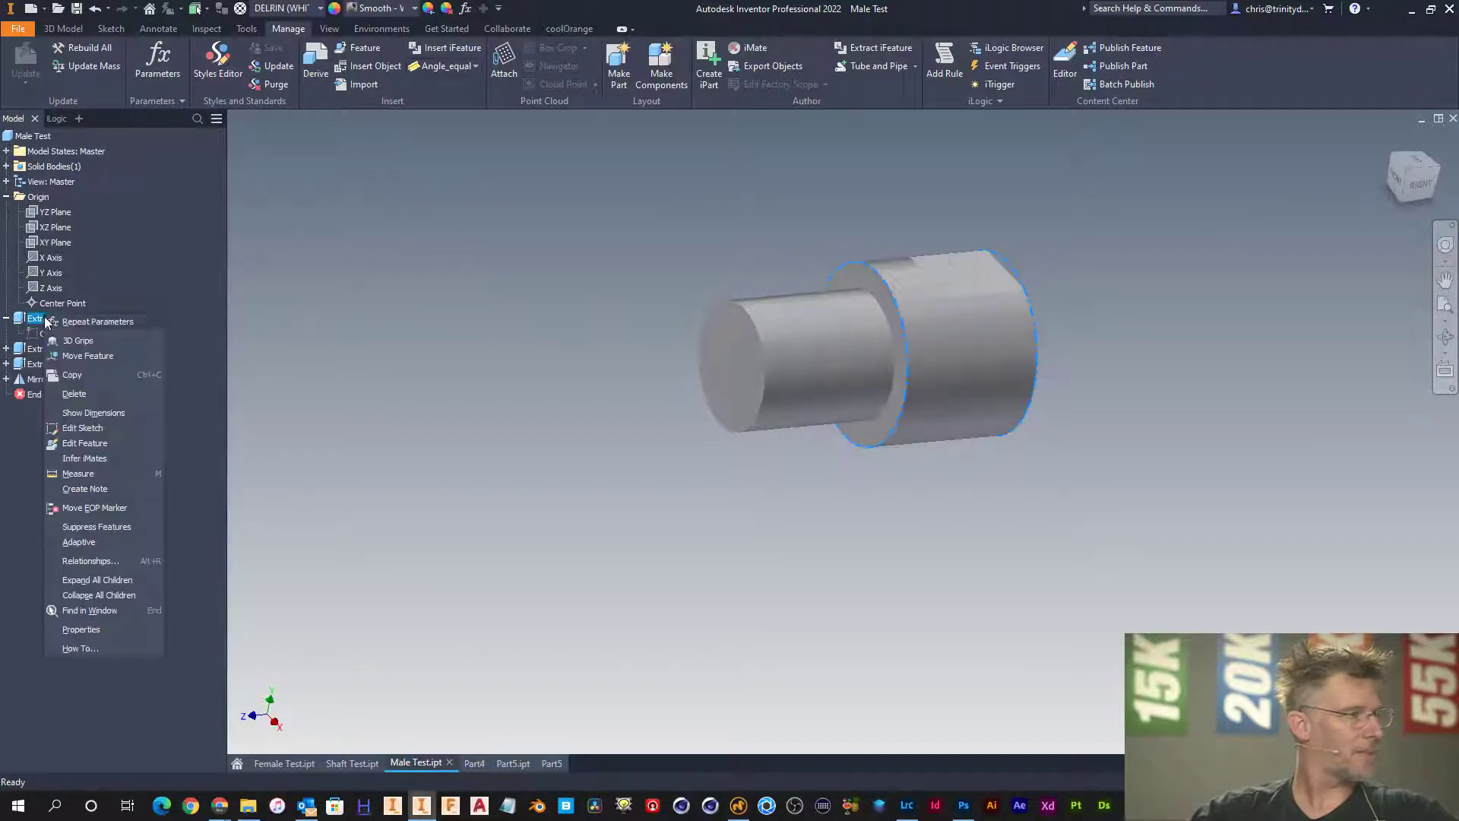
left_click(85, 443)
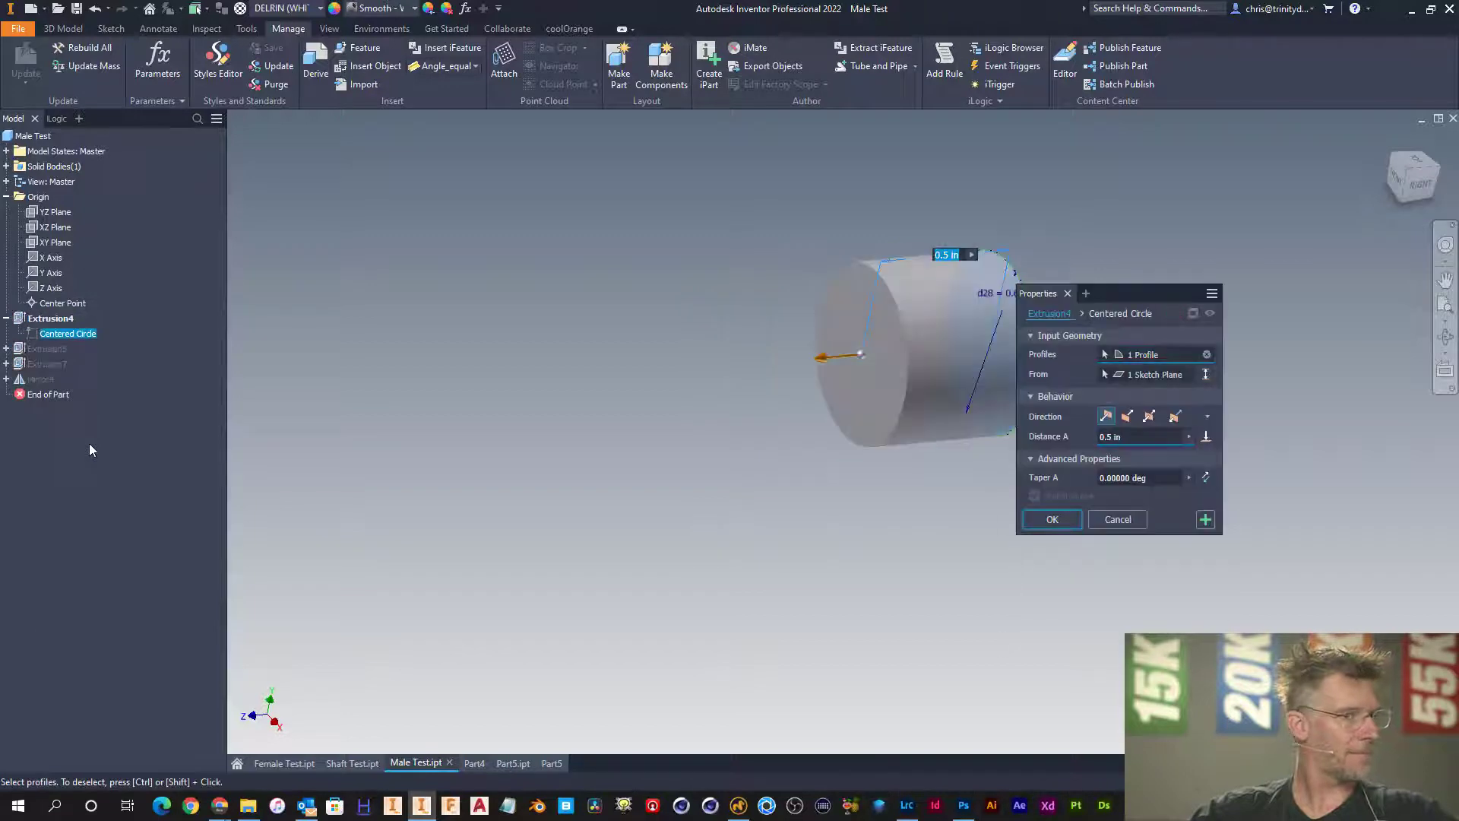
double_click(1124, 438)
type(".625")
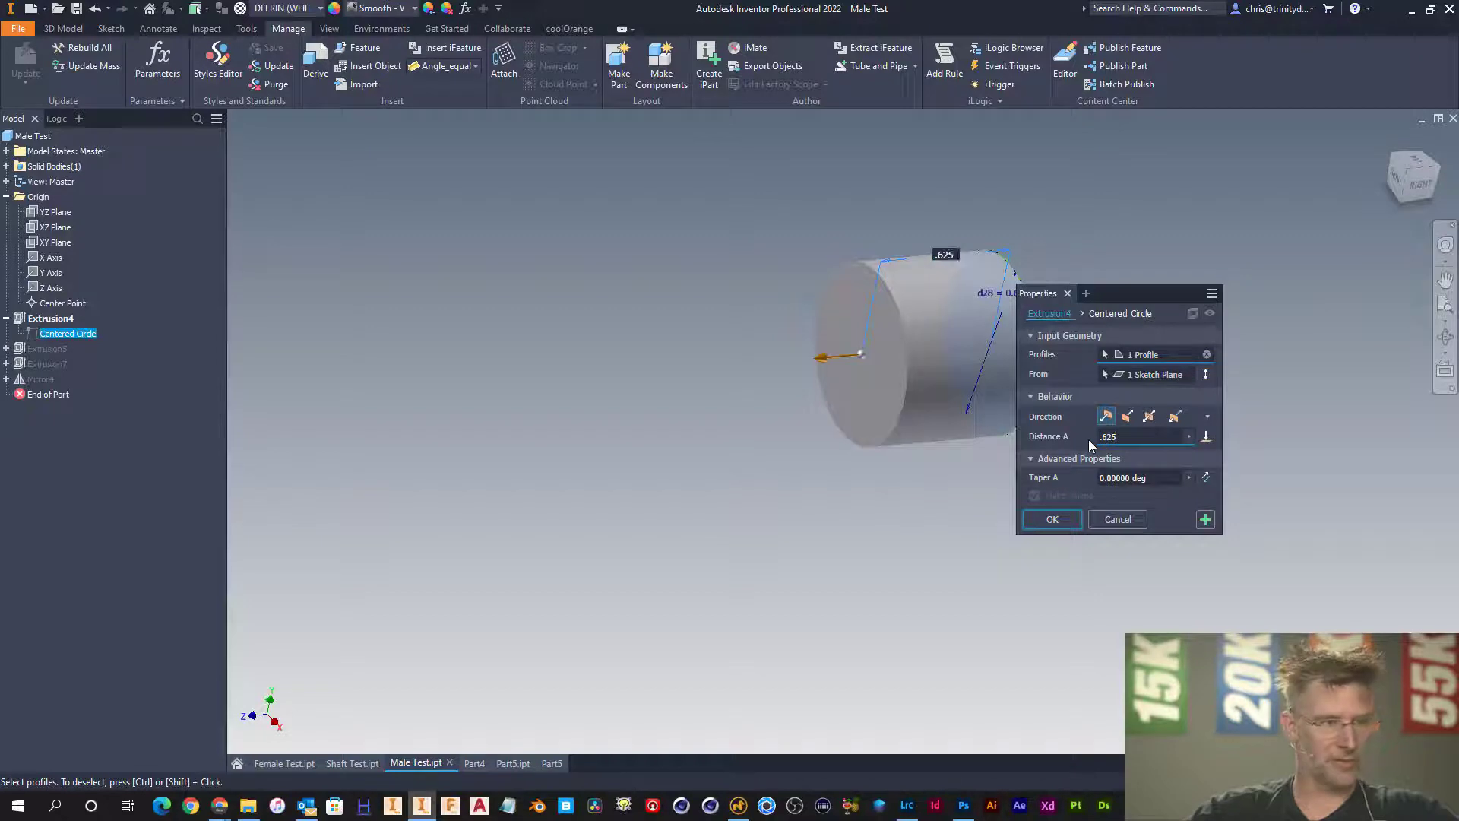
key("Return")
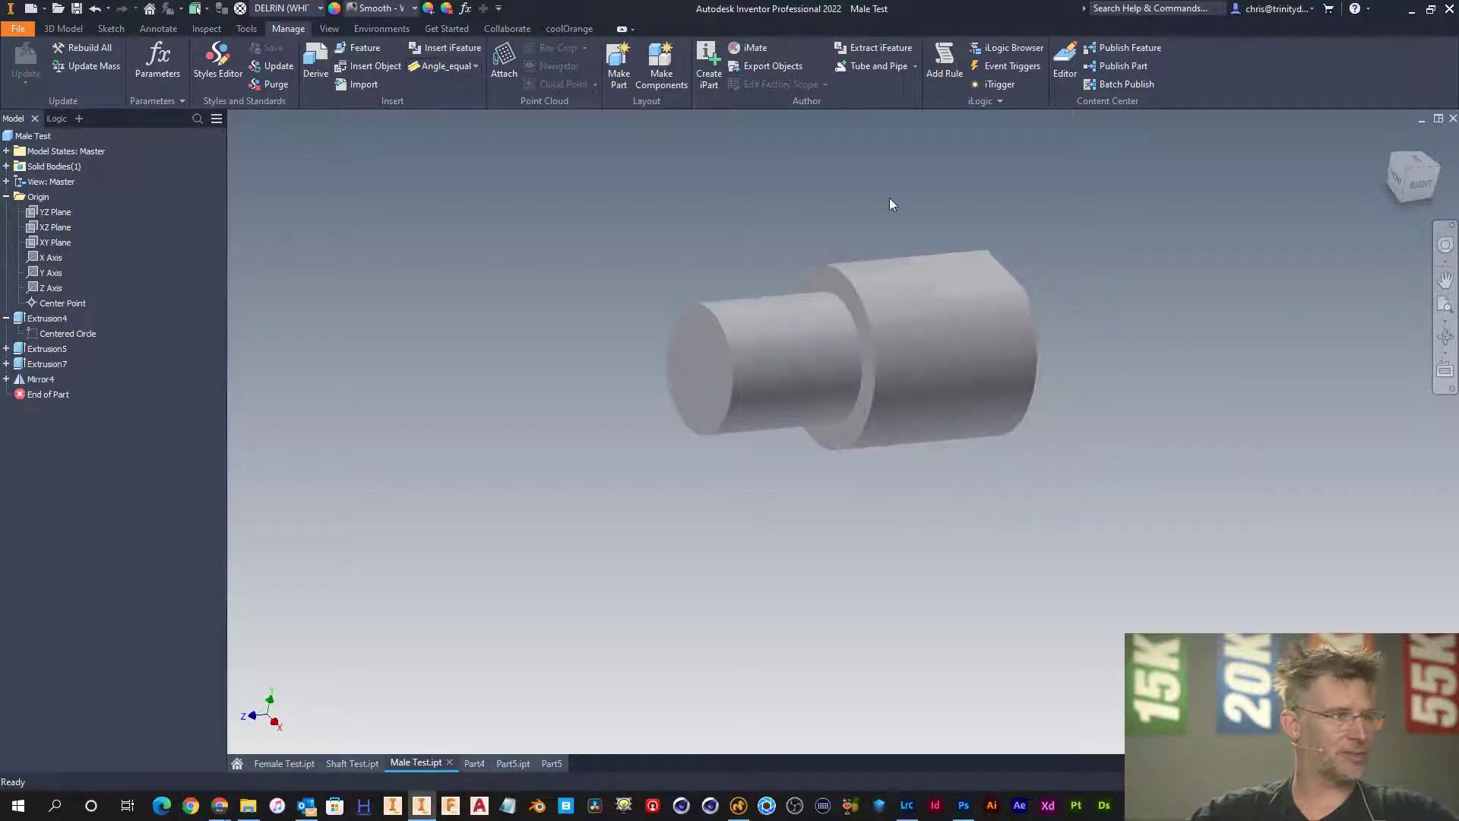
- Edit Extrusion5, the smaller cylinder, and set its extrusion distance to 0.52 in
right_click(52, 348)
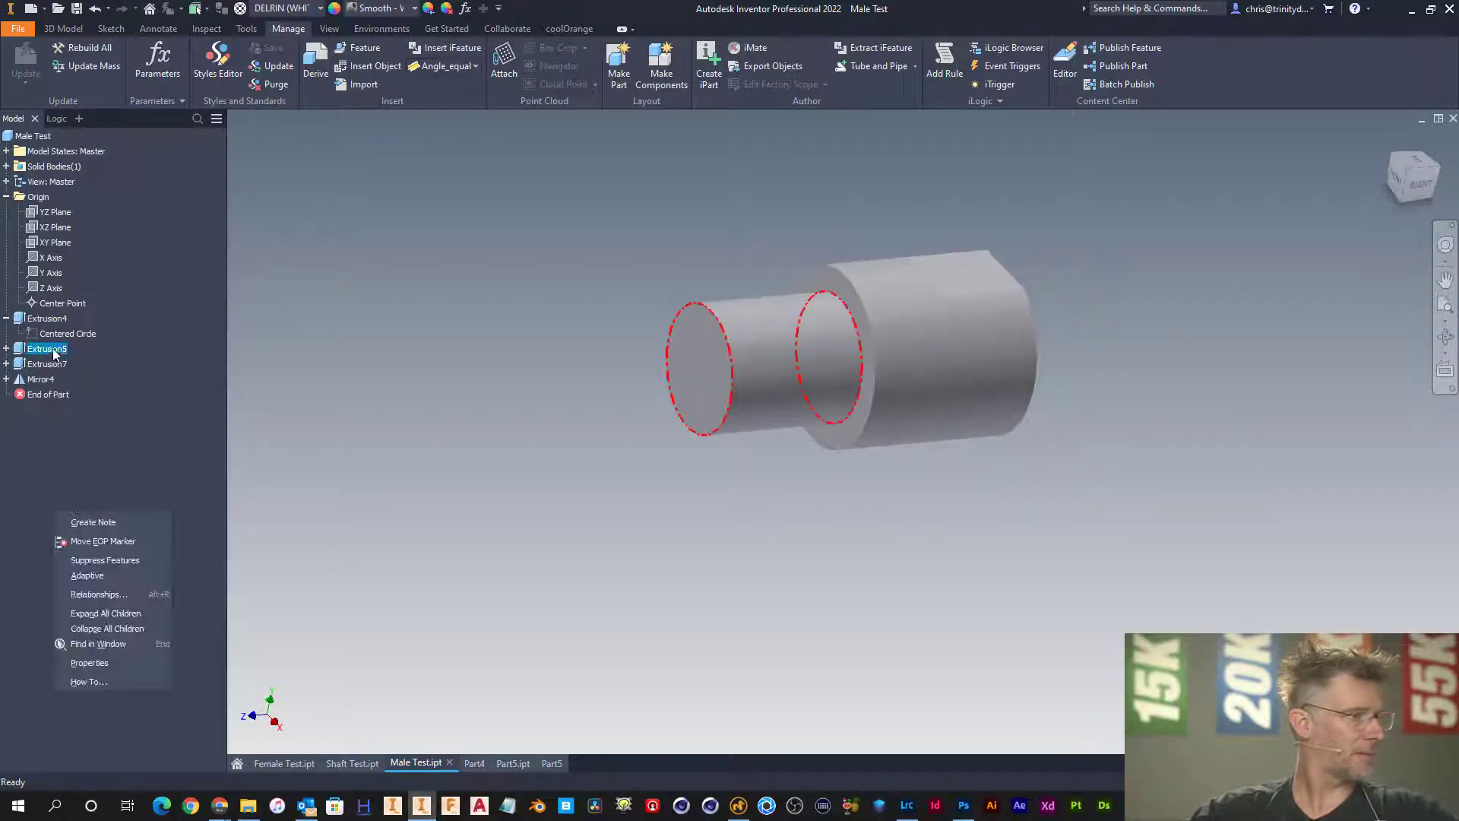
left_click(72, 493)
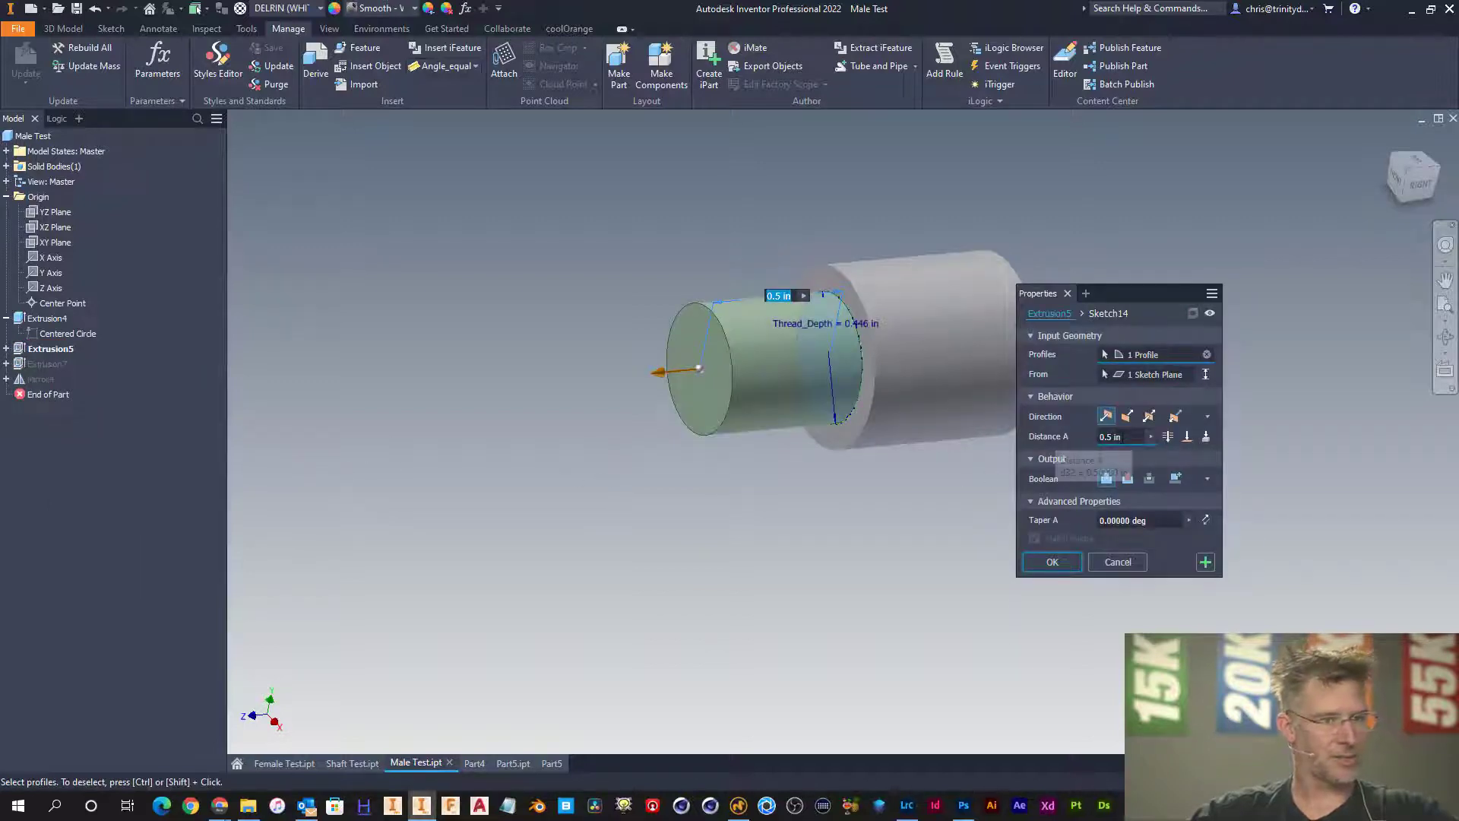
type(".52")
key("Return")
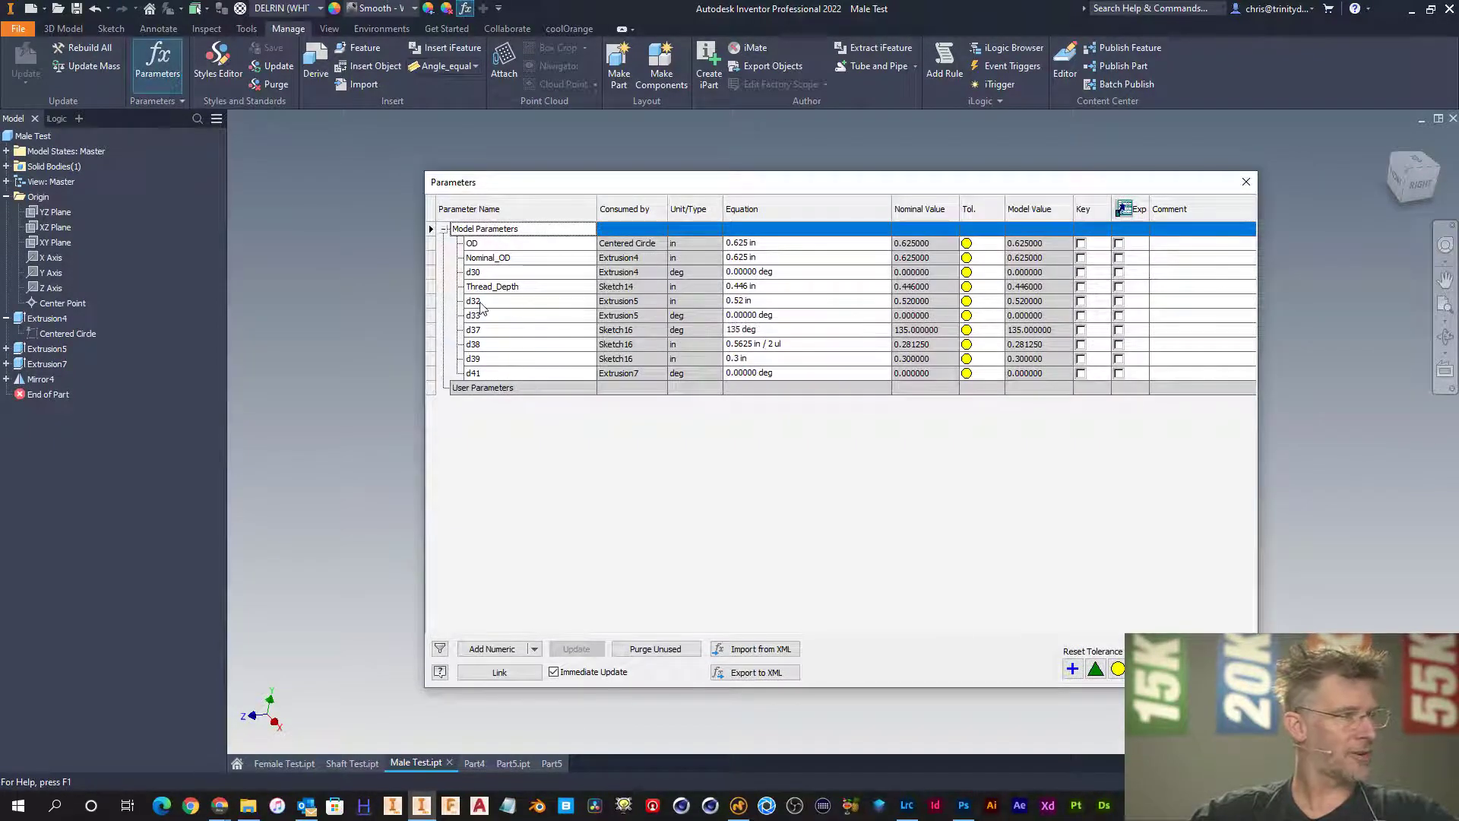
- Rename the Sketch14 diameter parameter back to d31 and the Extrusion4 distance parameter back to d29
left_click(479, 303)
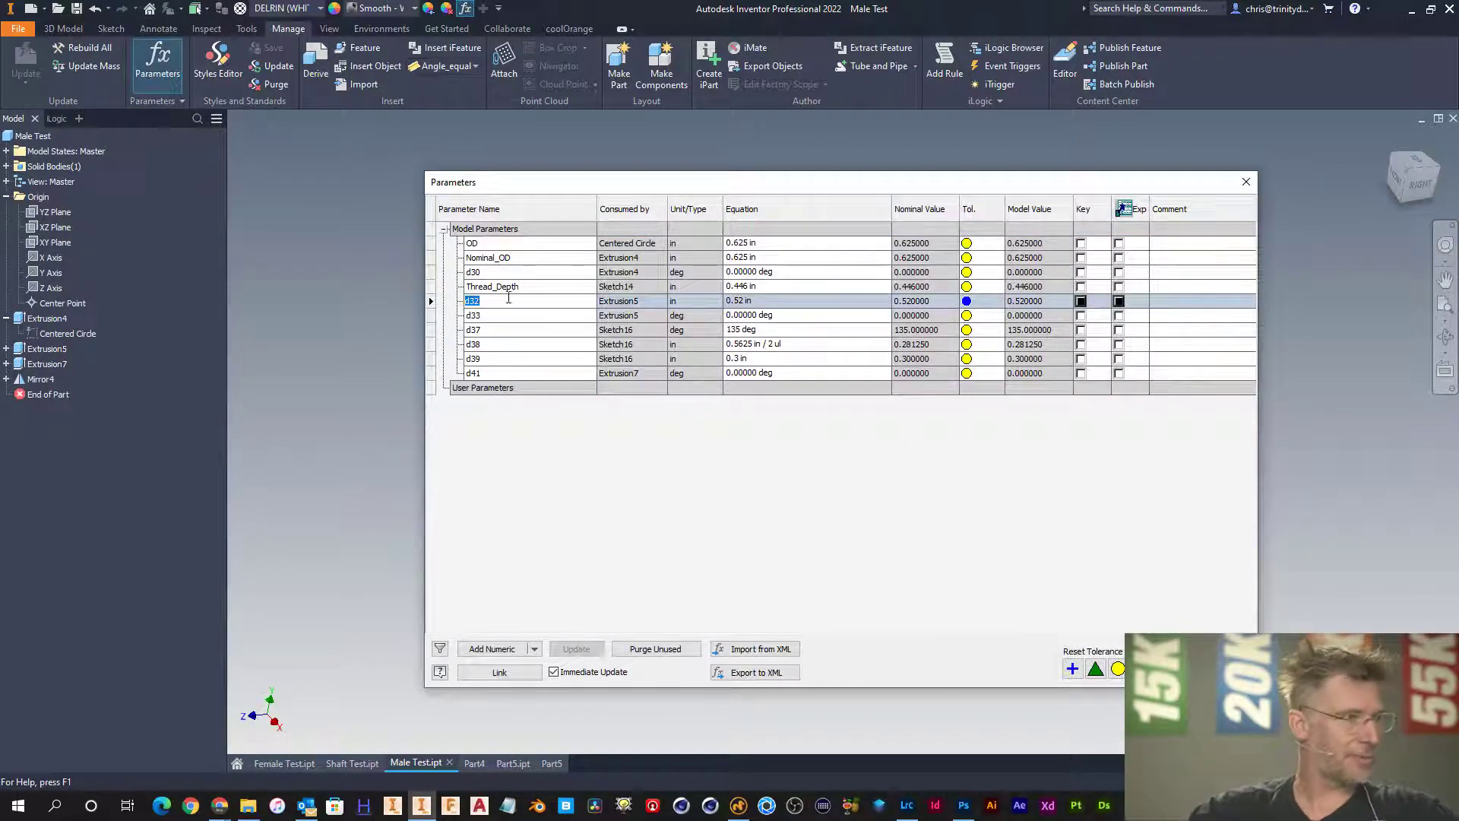
left_click(494, 289)
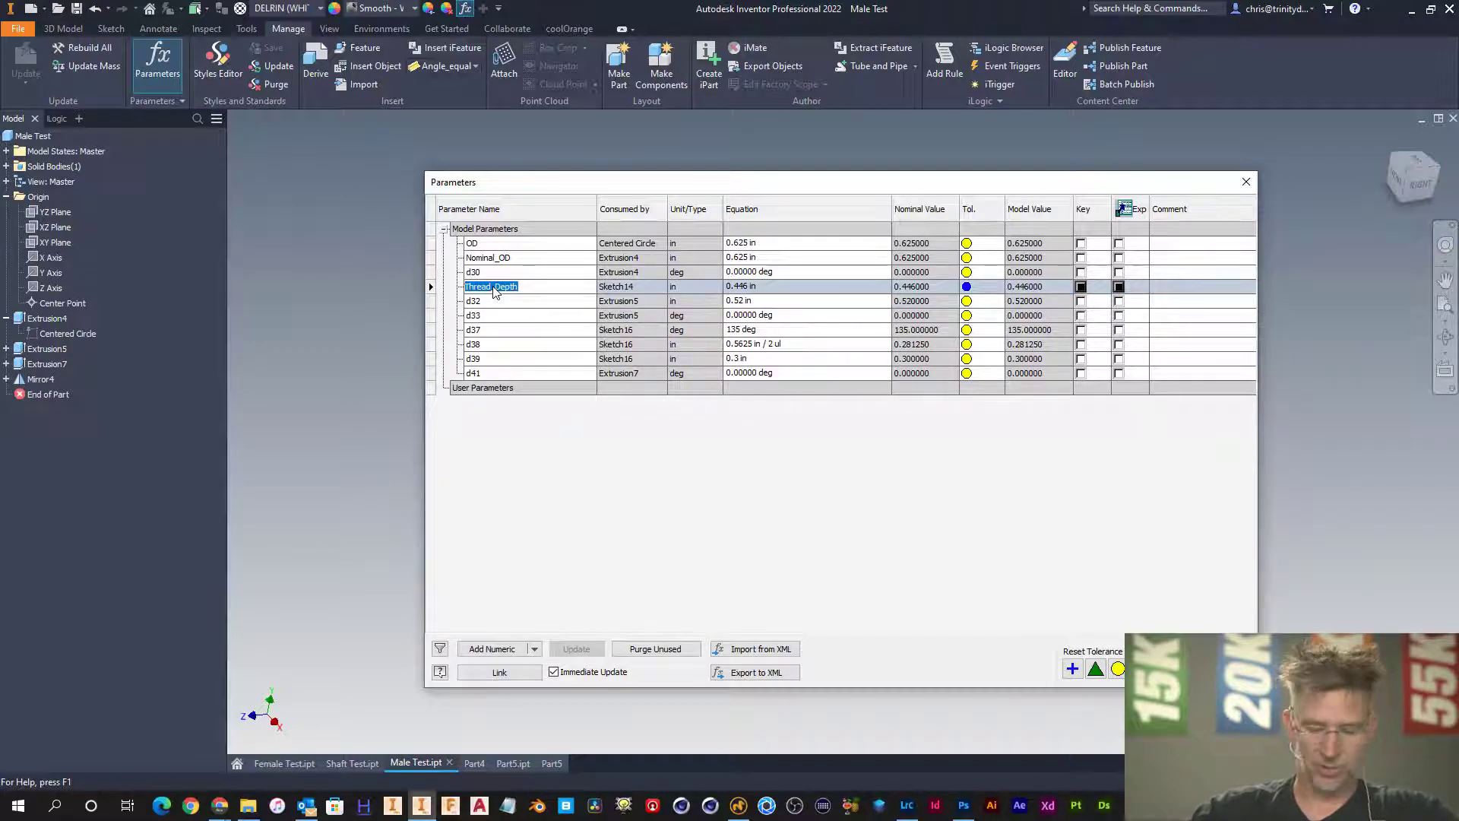
type("d31")
left_click(474, 304)
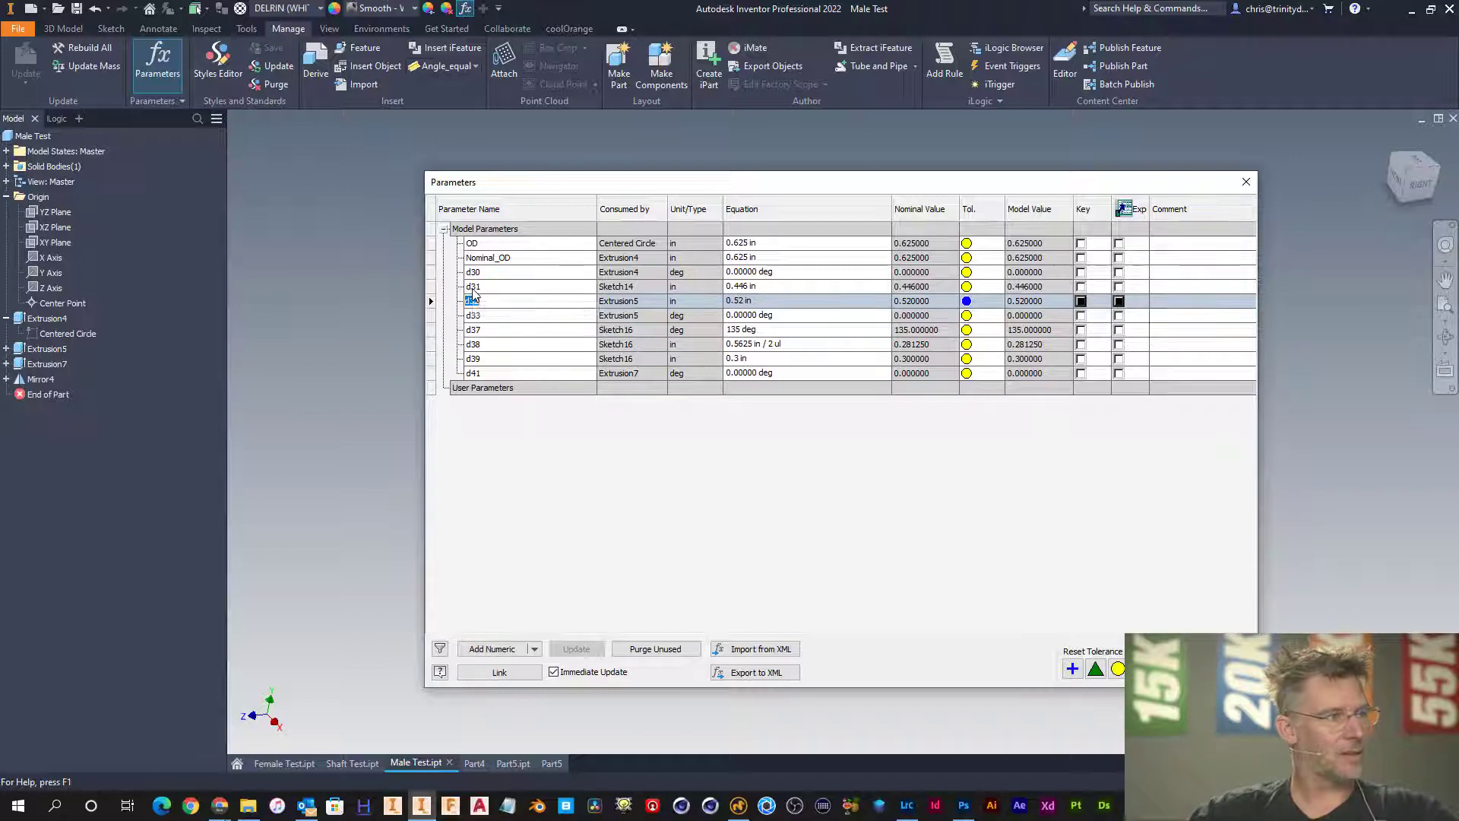
left_click(489, 260)
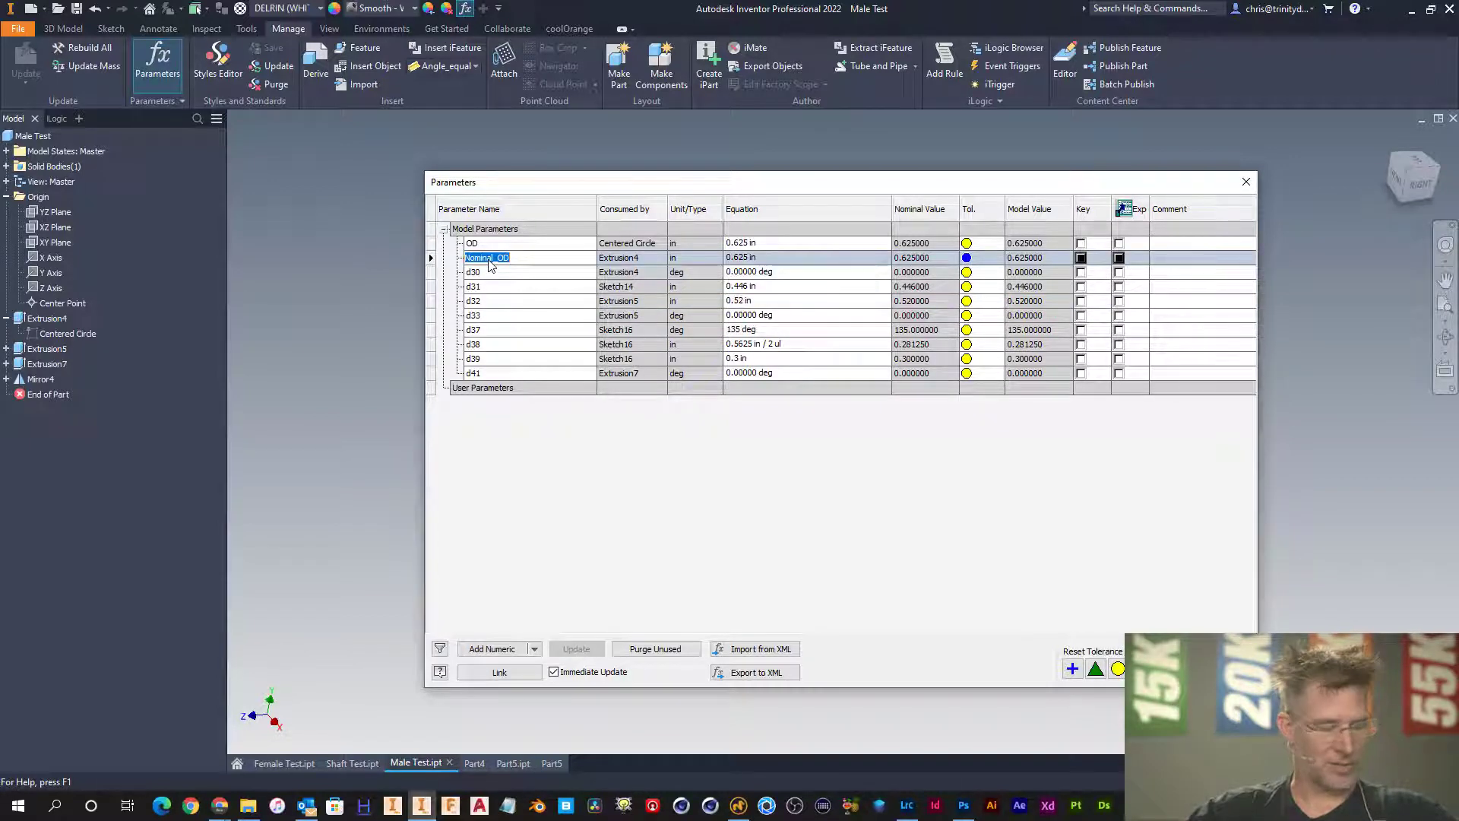
key("Escape")
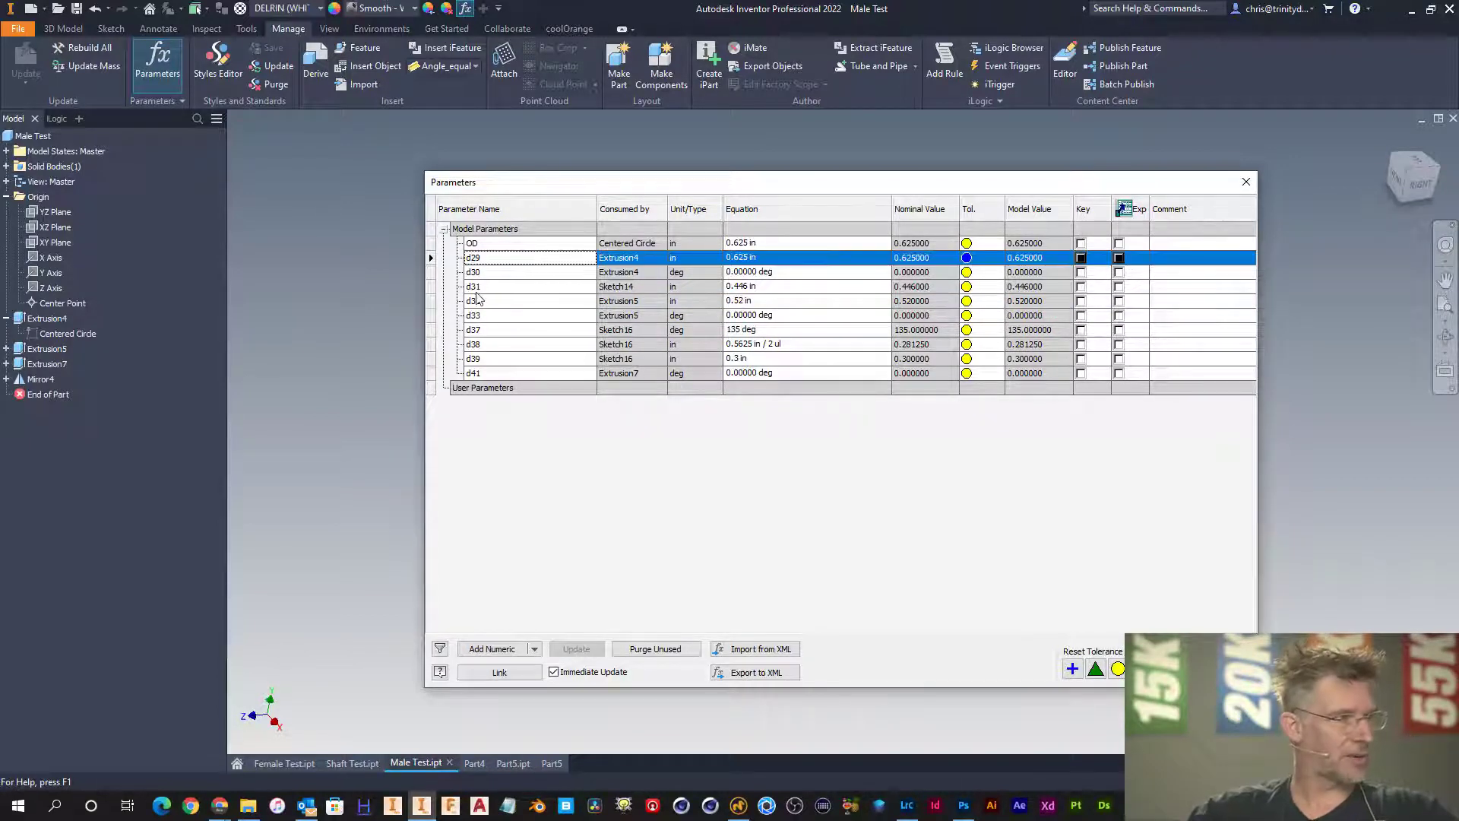
- Rename the Sketch14 diameter parameter d31 as Nominal_OD
left_click(473, 288)
type("Nomi")
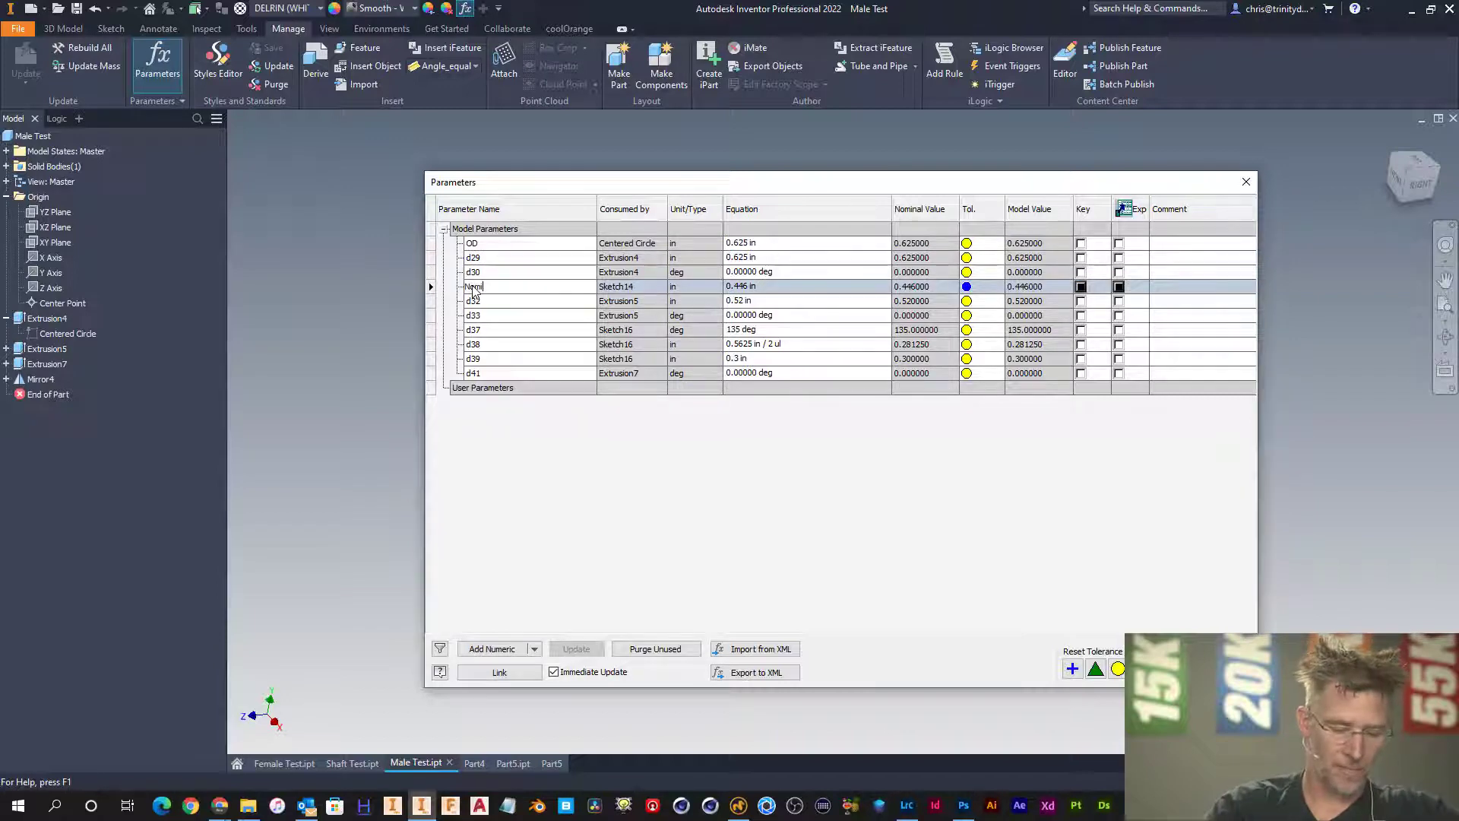
type("nal_OD")
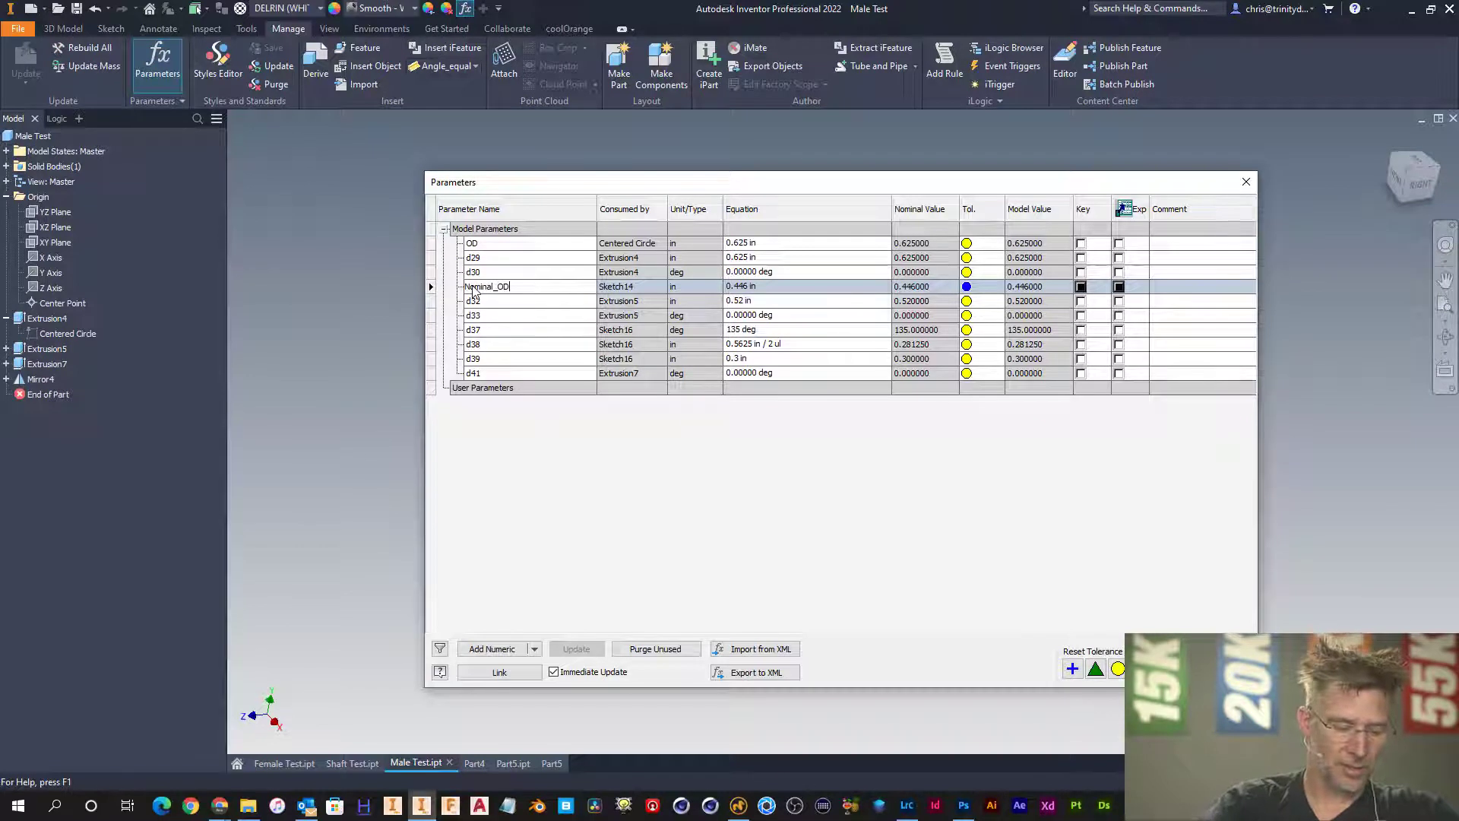
key("Return")
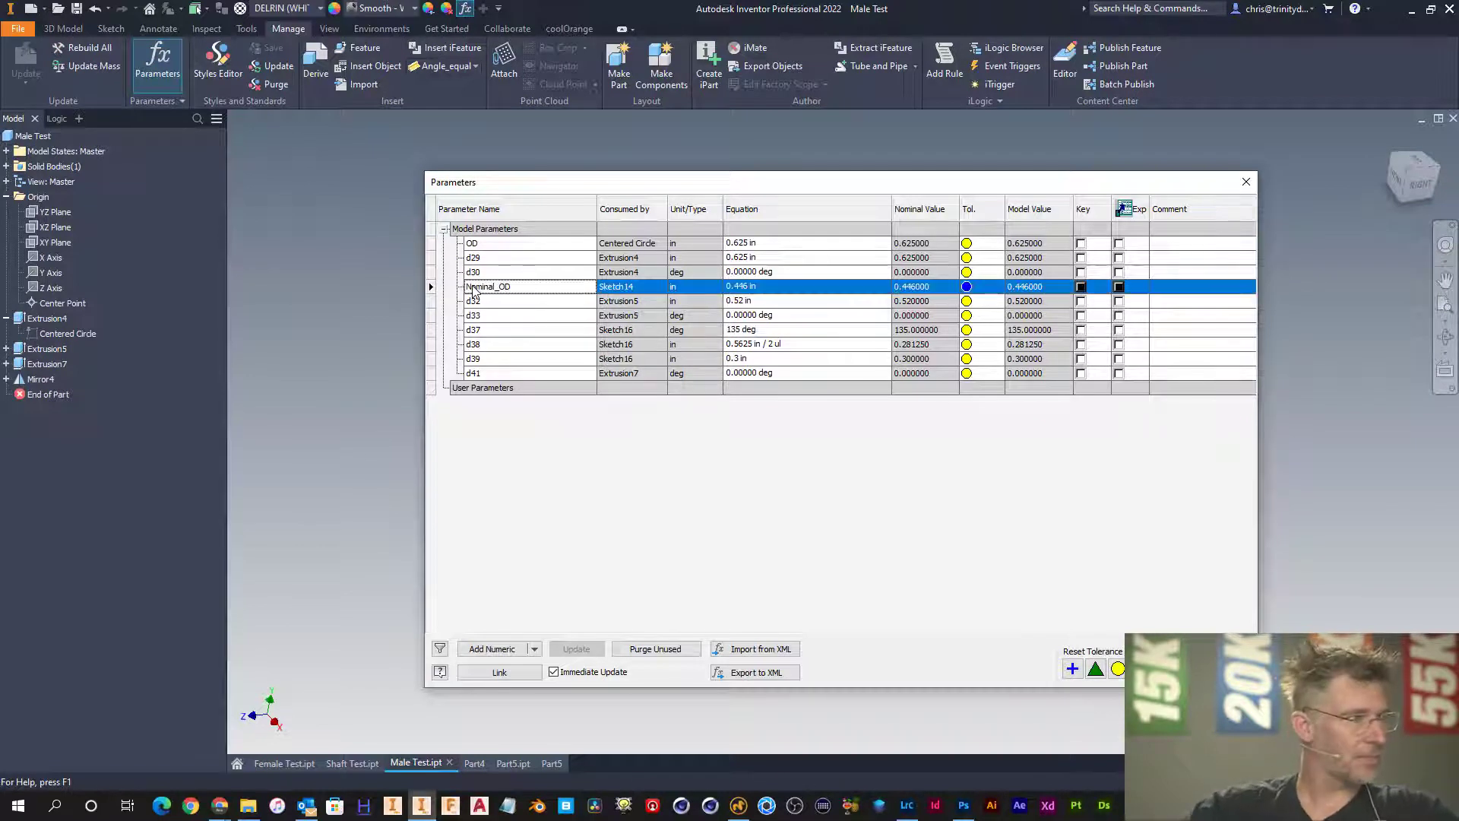
- Try to rename the Extrusion5 distance parameter d32 as "Thread Length", with a space
left_click(473, 301)
type("Thread Length")
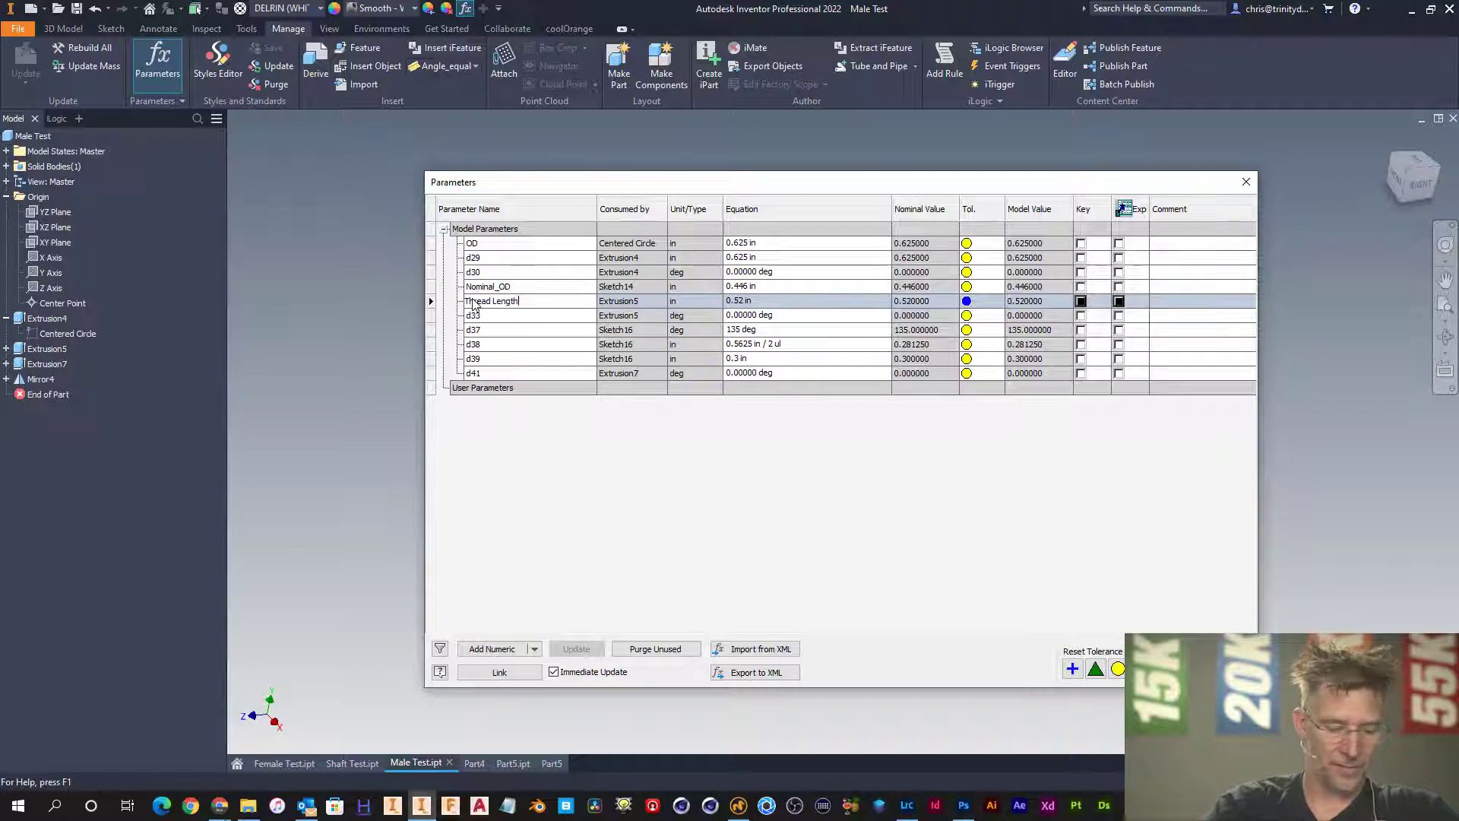
key("Return")
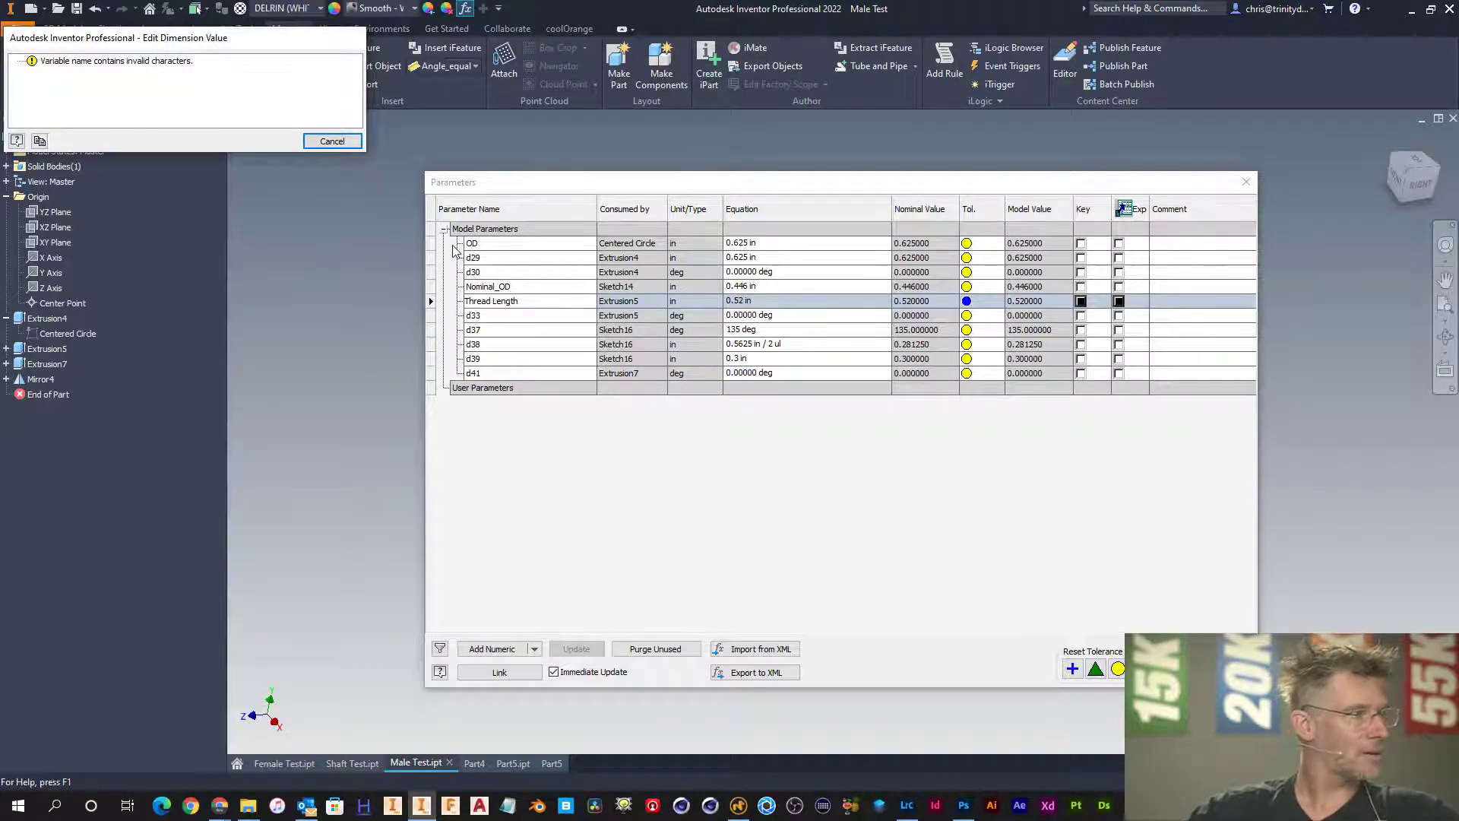
left_click(348, 144)
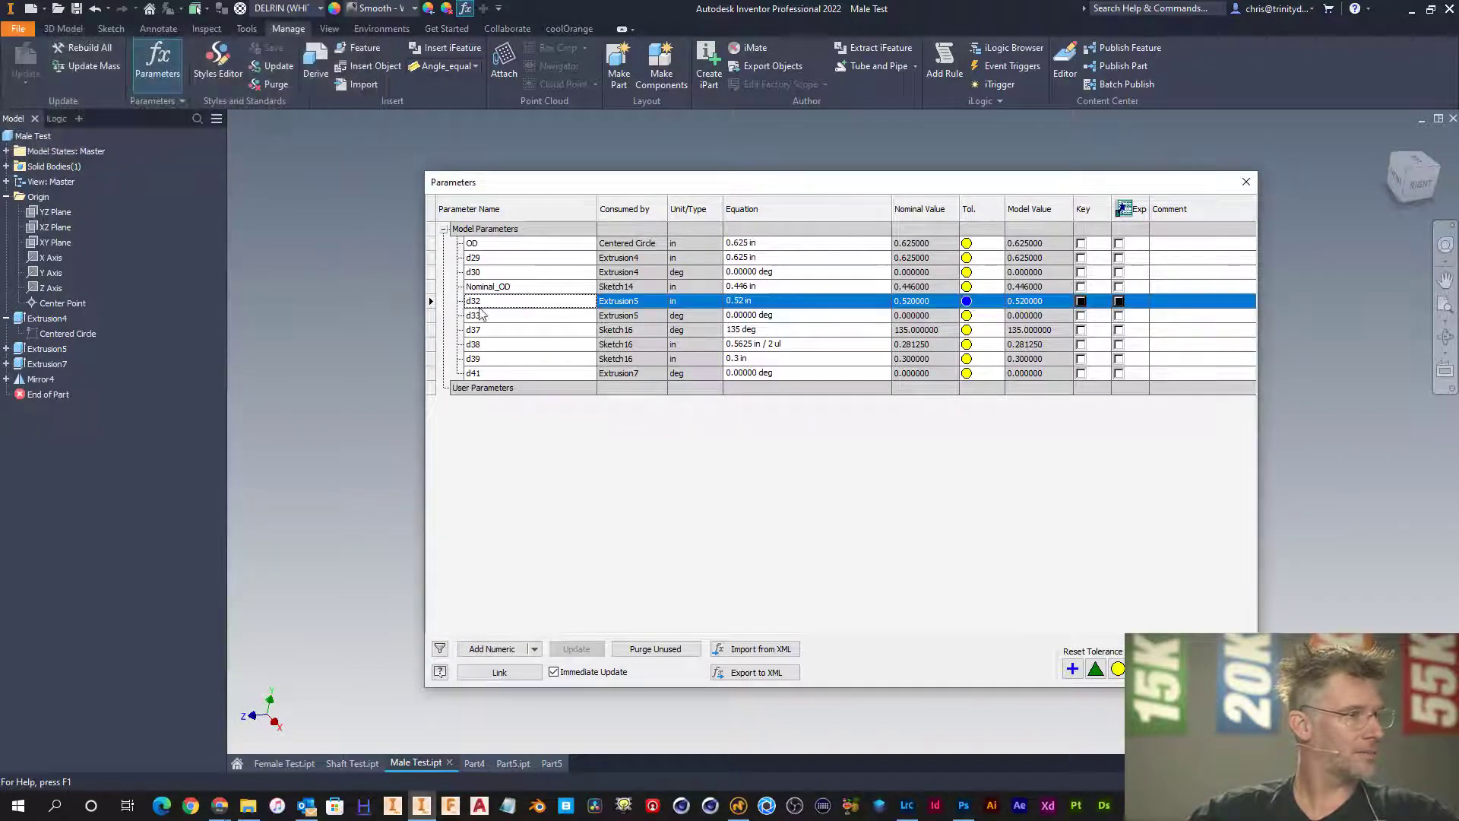
- Rename the Extrusion5 distance parameter d32 as Thread_Length
left_click(475, 303)
type("Thread")
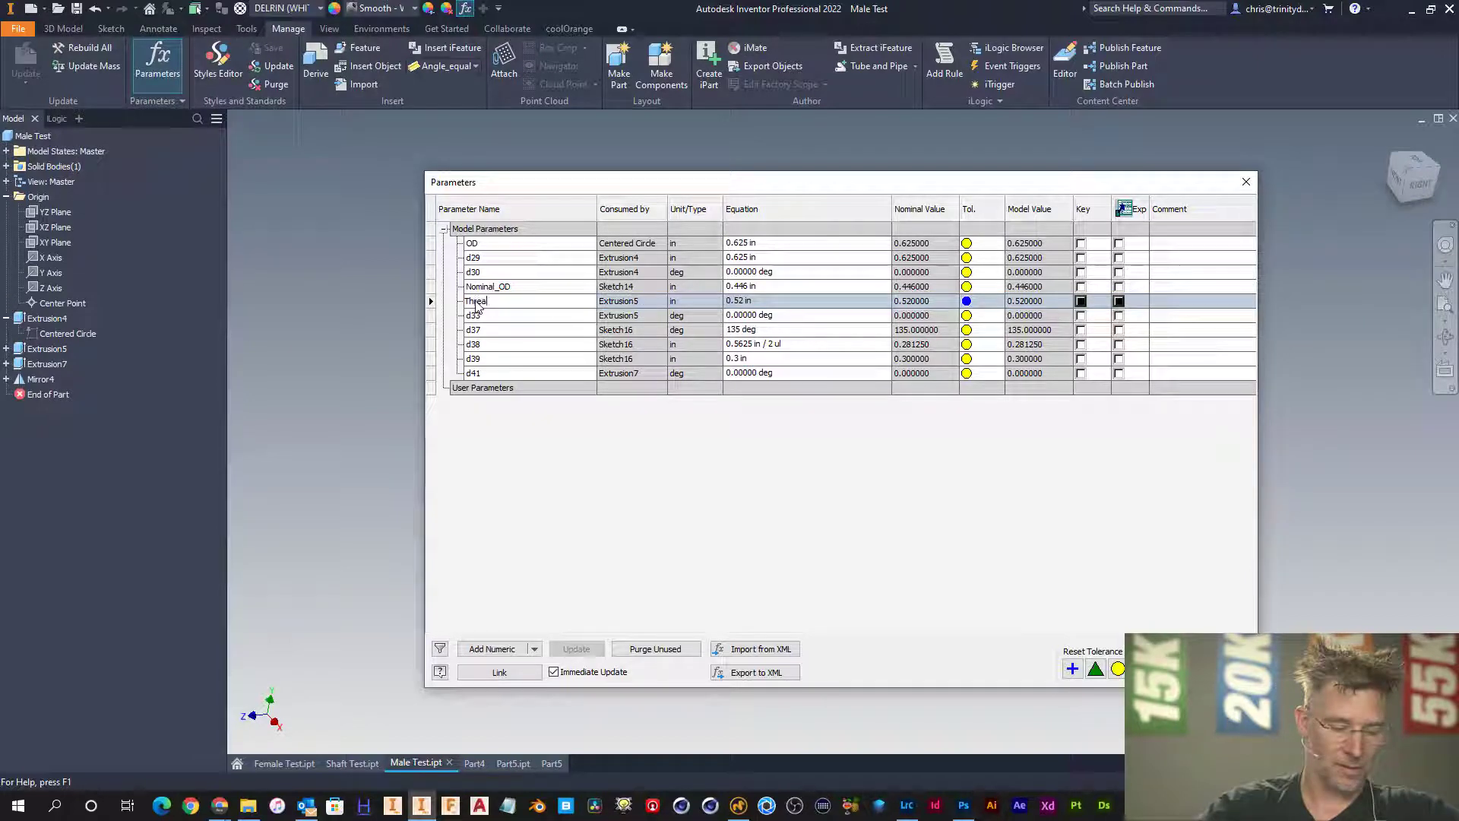
type("_Length")
key("Return")
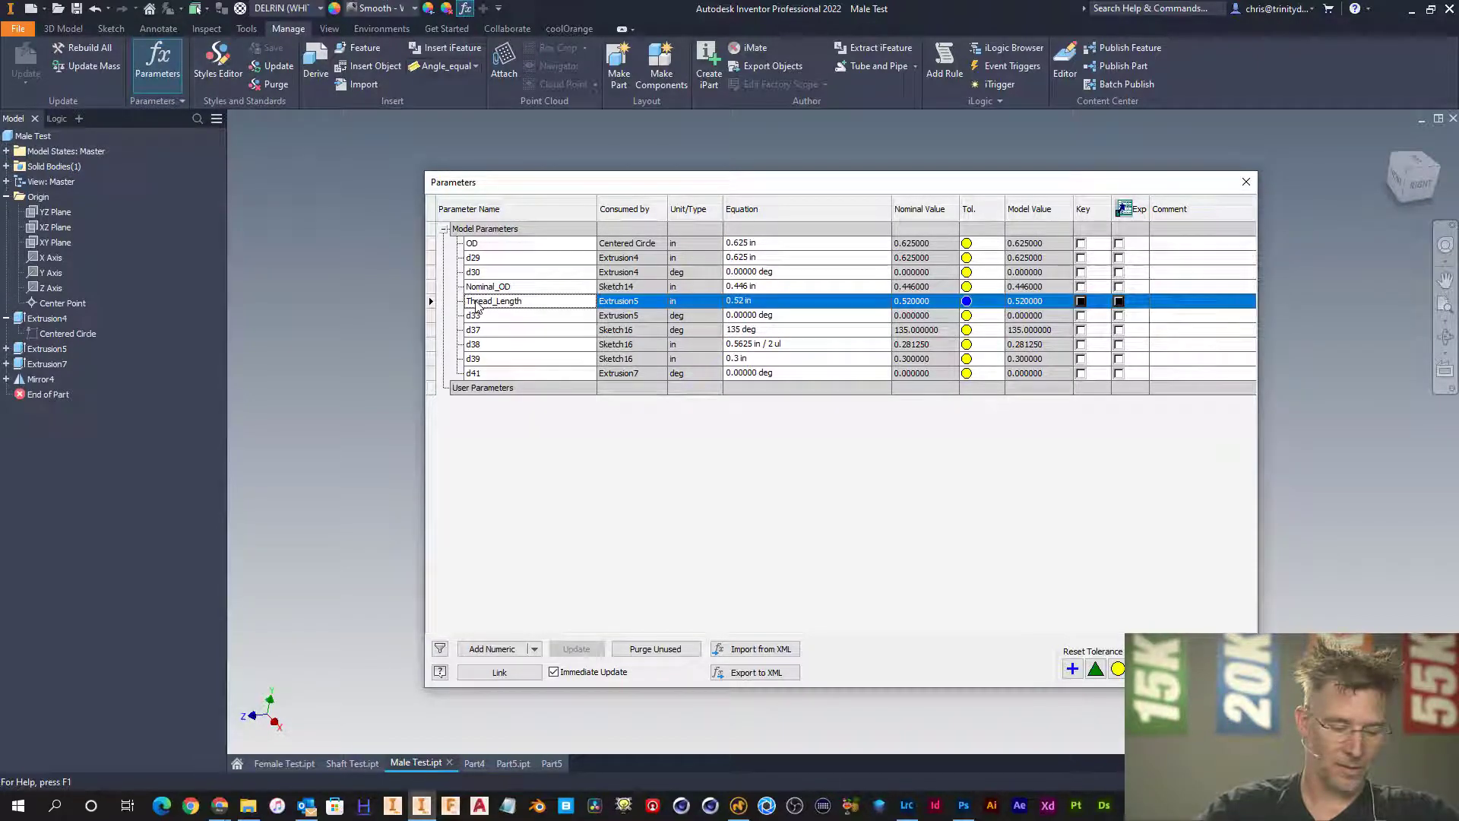
- Rename the Extrusion4 distance parameter d29 as Body_Length
double_click(480, 258)
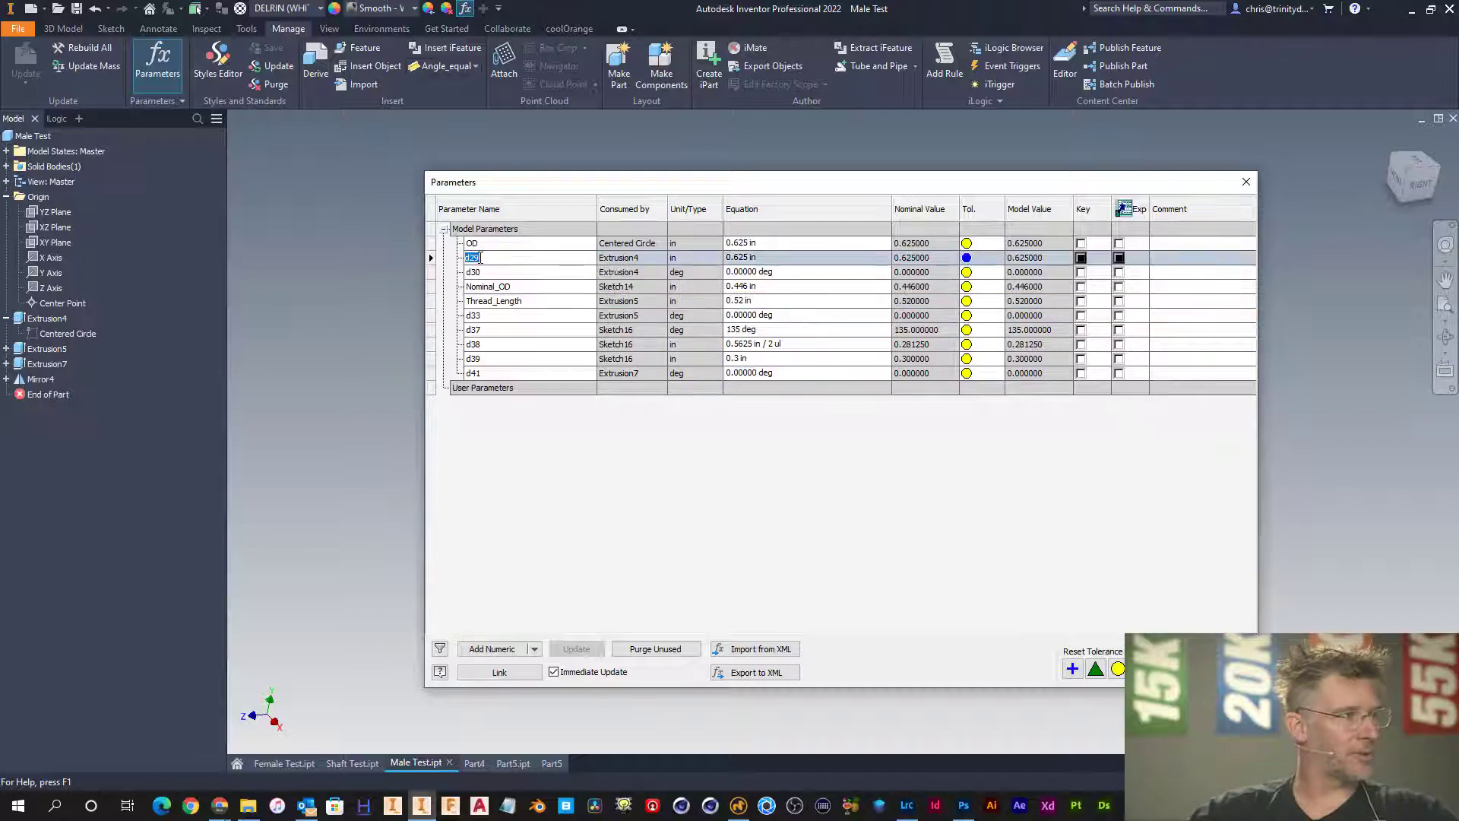
type("B")
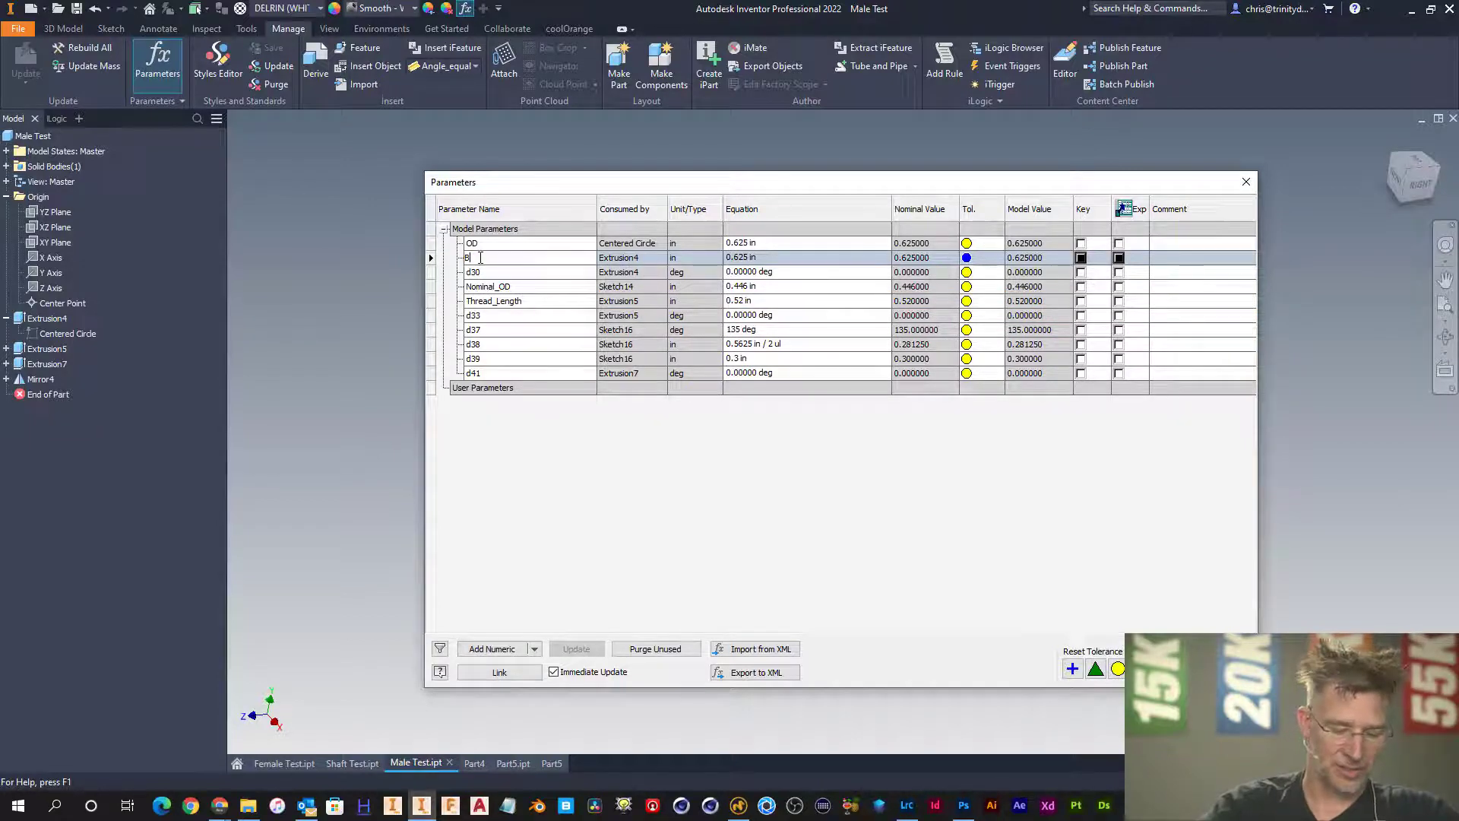
type("ody_Len")
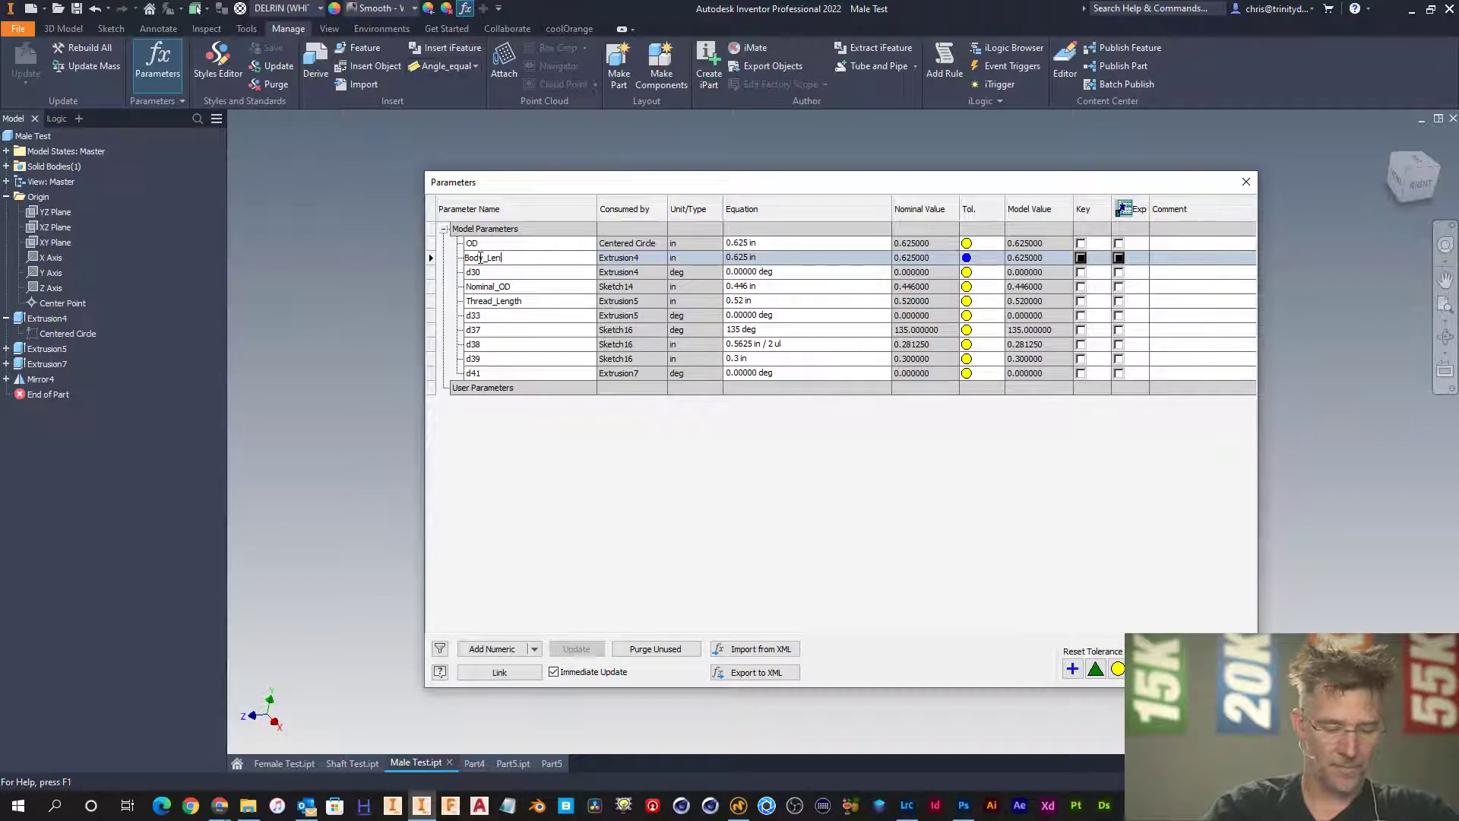
type("gth")
key("Return")
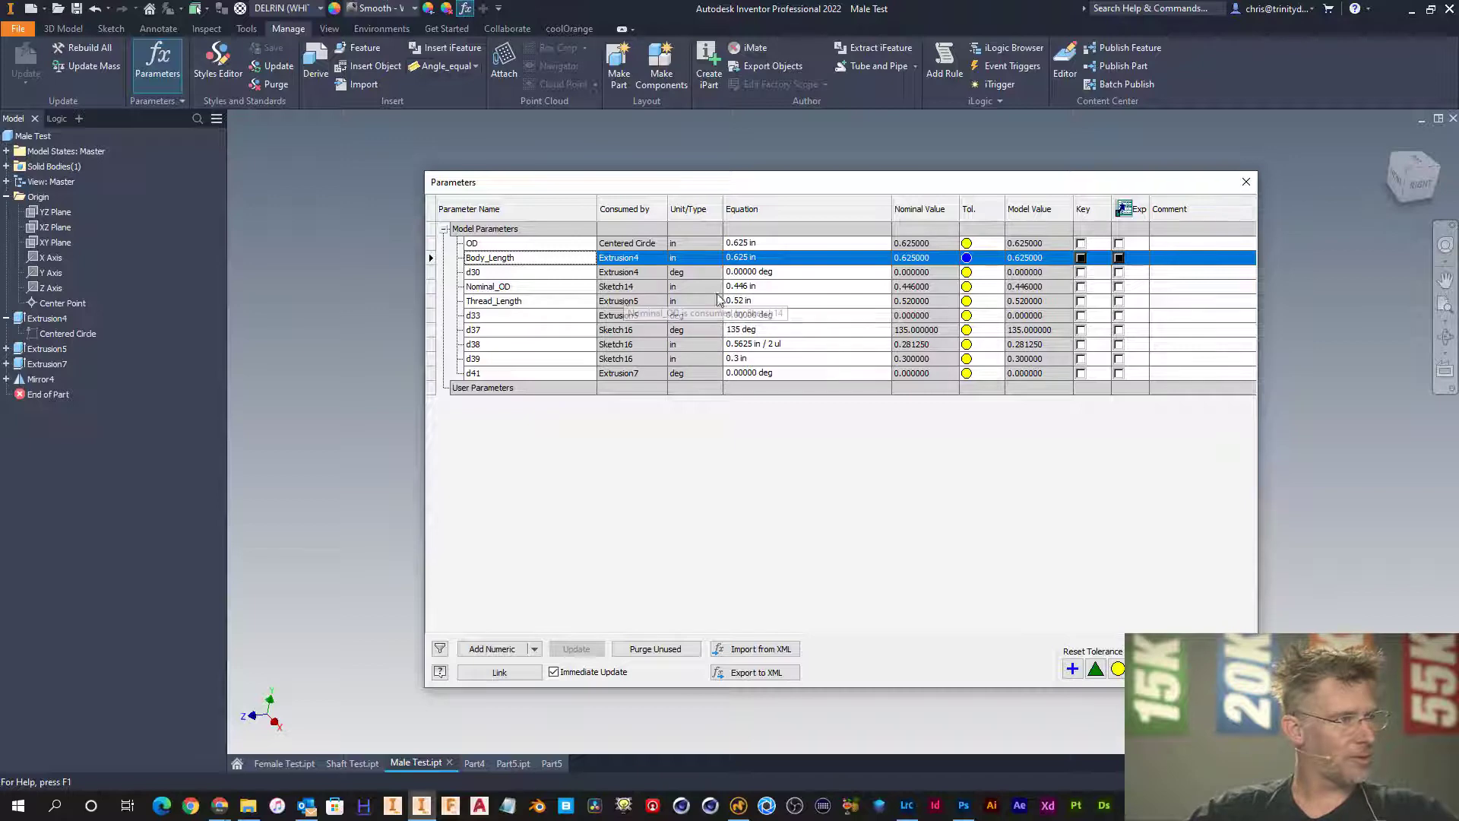
- Mark OD, Body_Length, Nominal_OD and Thread_Length as key parameters and close the parameter table
left_click(1080, 288)
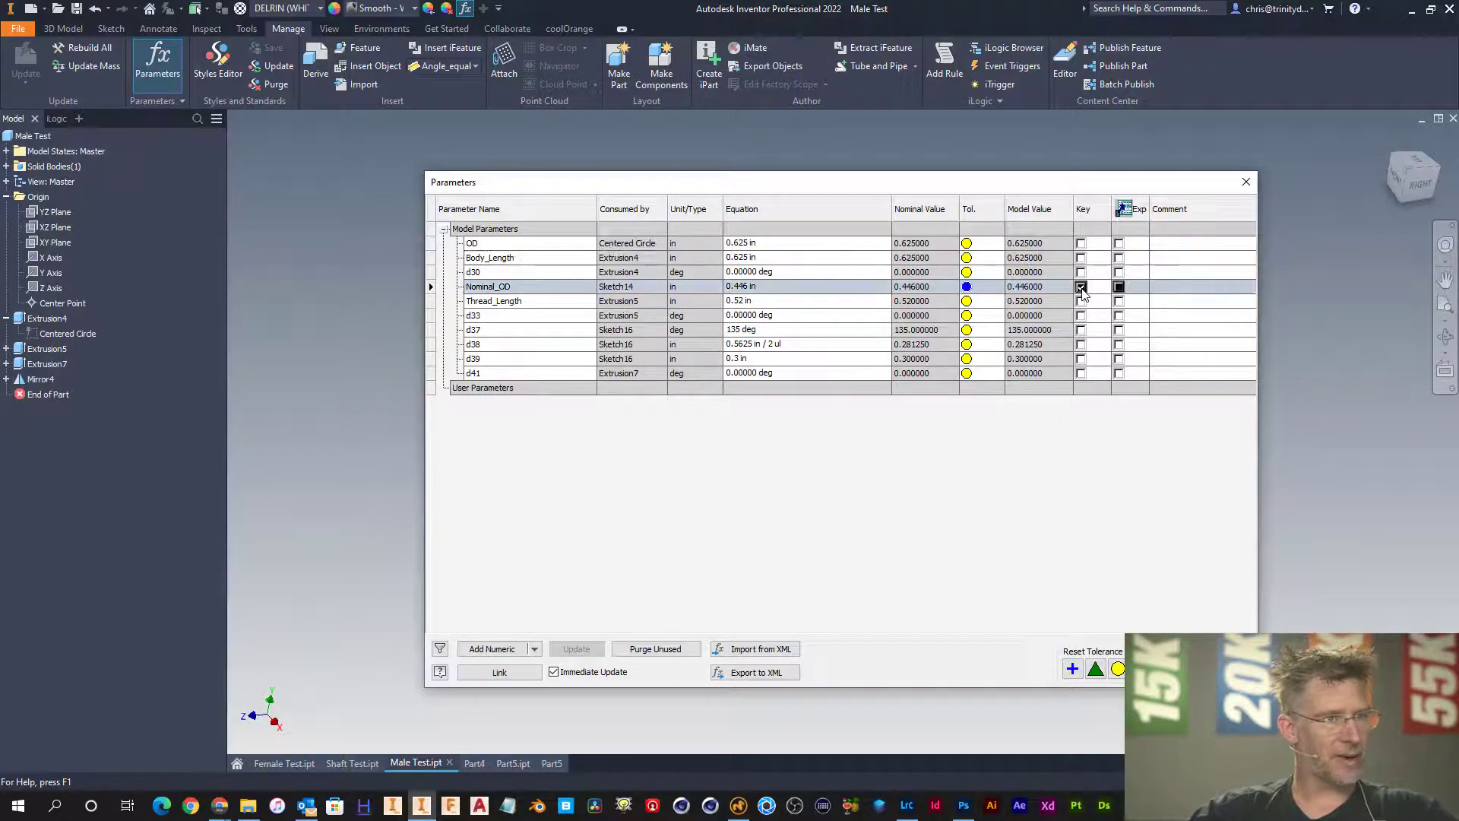
left_click(1080, 301)
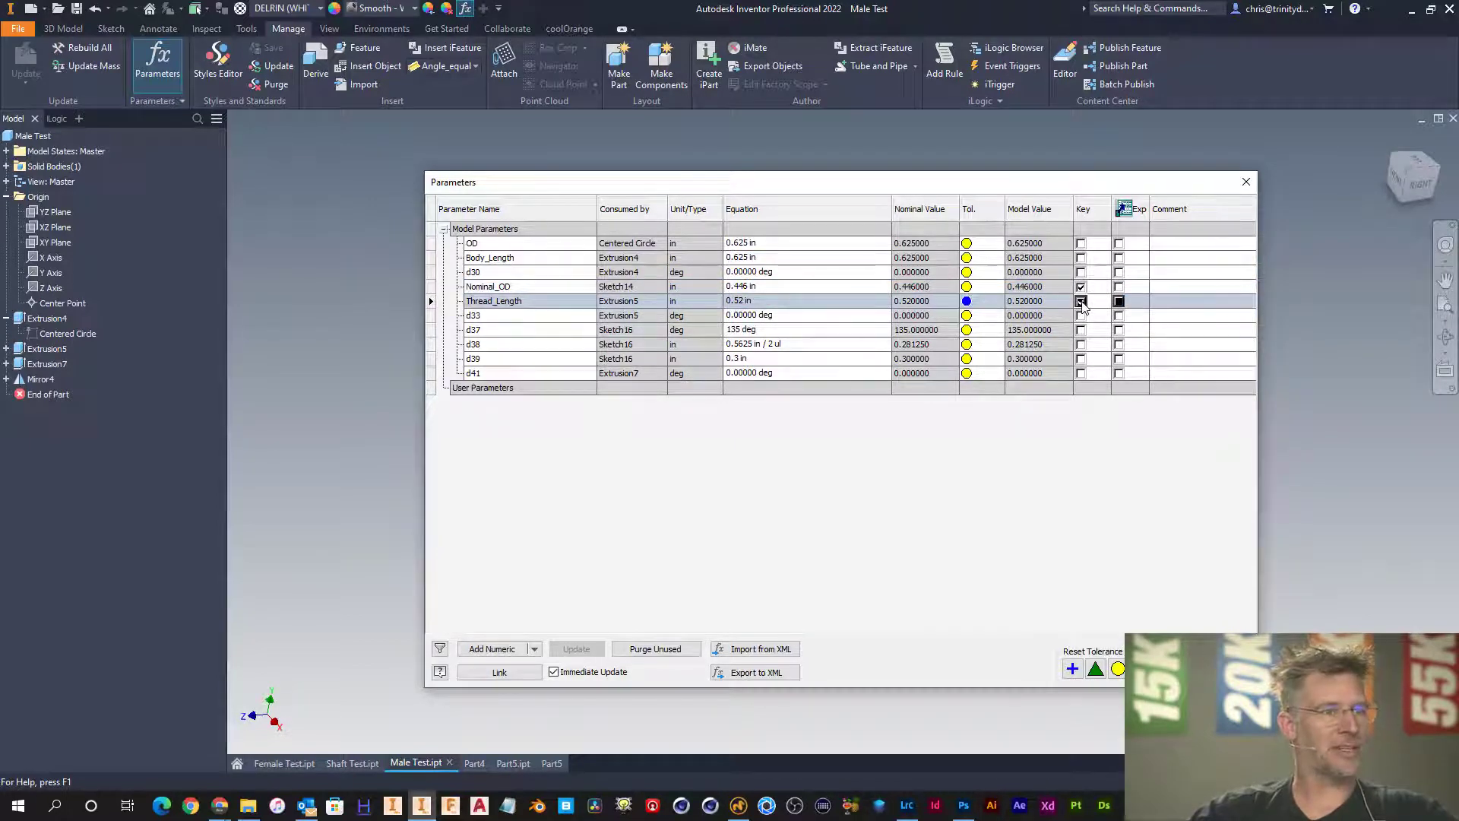
left_click(1080, 244)
left_click(1082, 258)
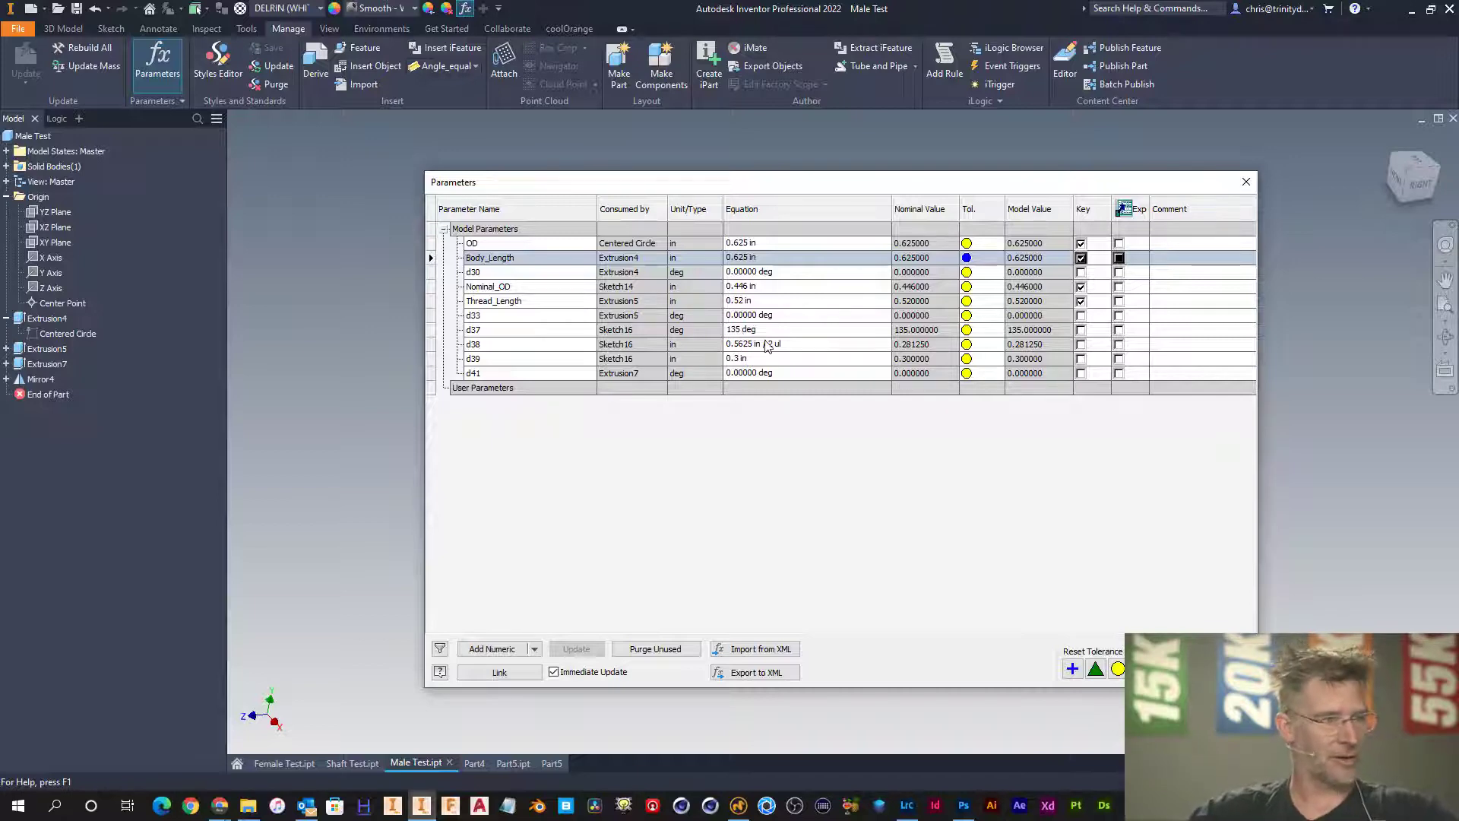
left_click(1214, 672)
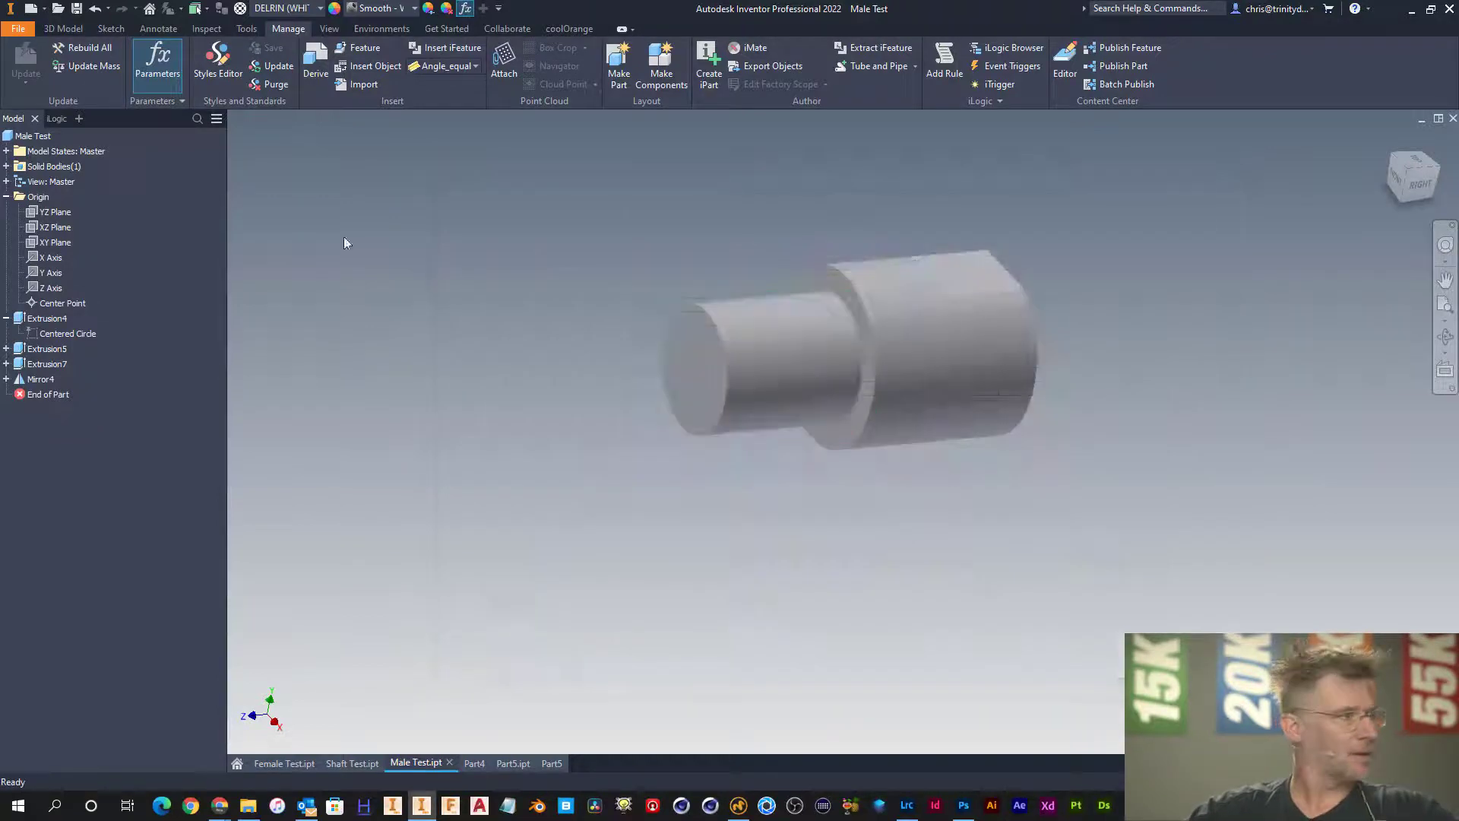
- Create a new iLogic form containing the key parameters OD, Body_Length, Nominal_OD and Thread_Length, in that order
left_click(65, 118)
right_click(63, 177)
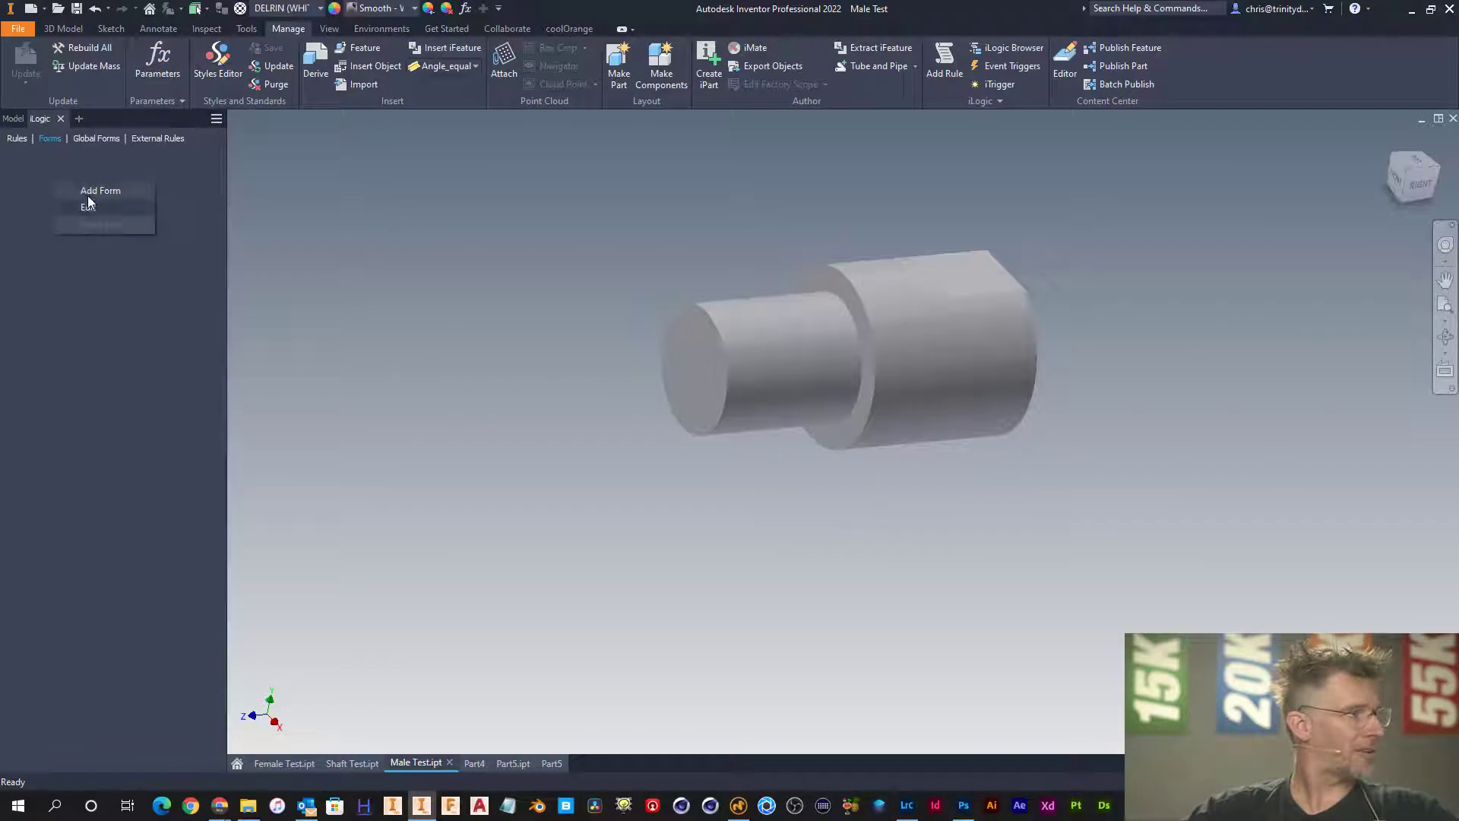
left_click(88, 188)
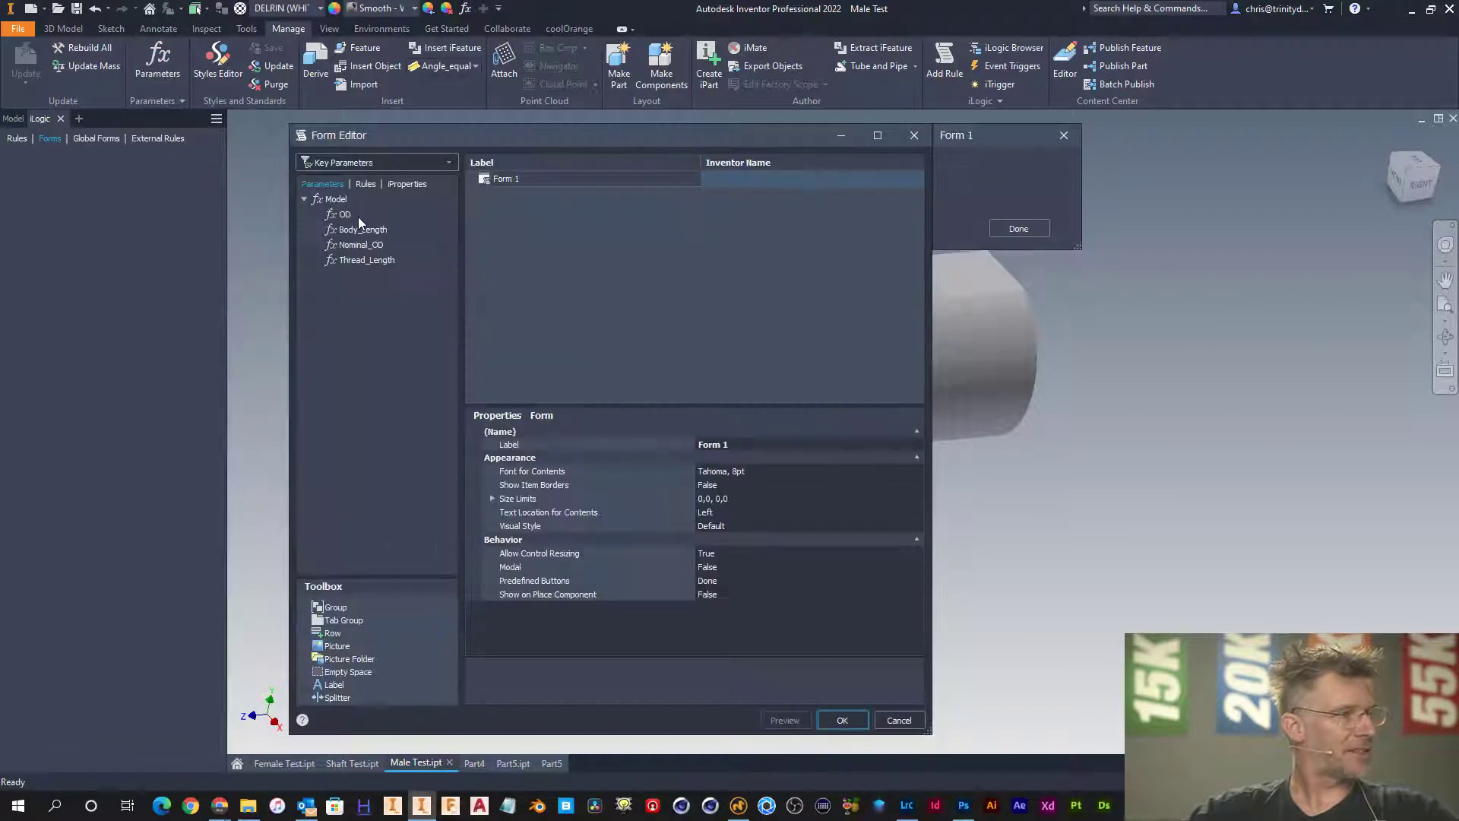
left_click_drag(344, 216, 688, 199)
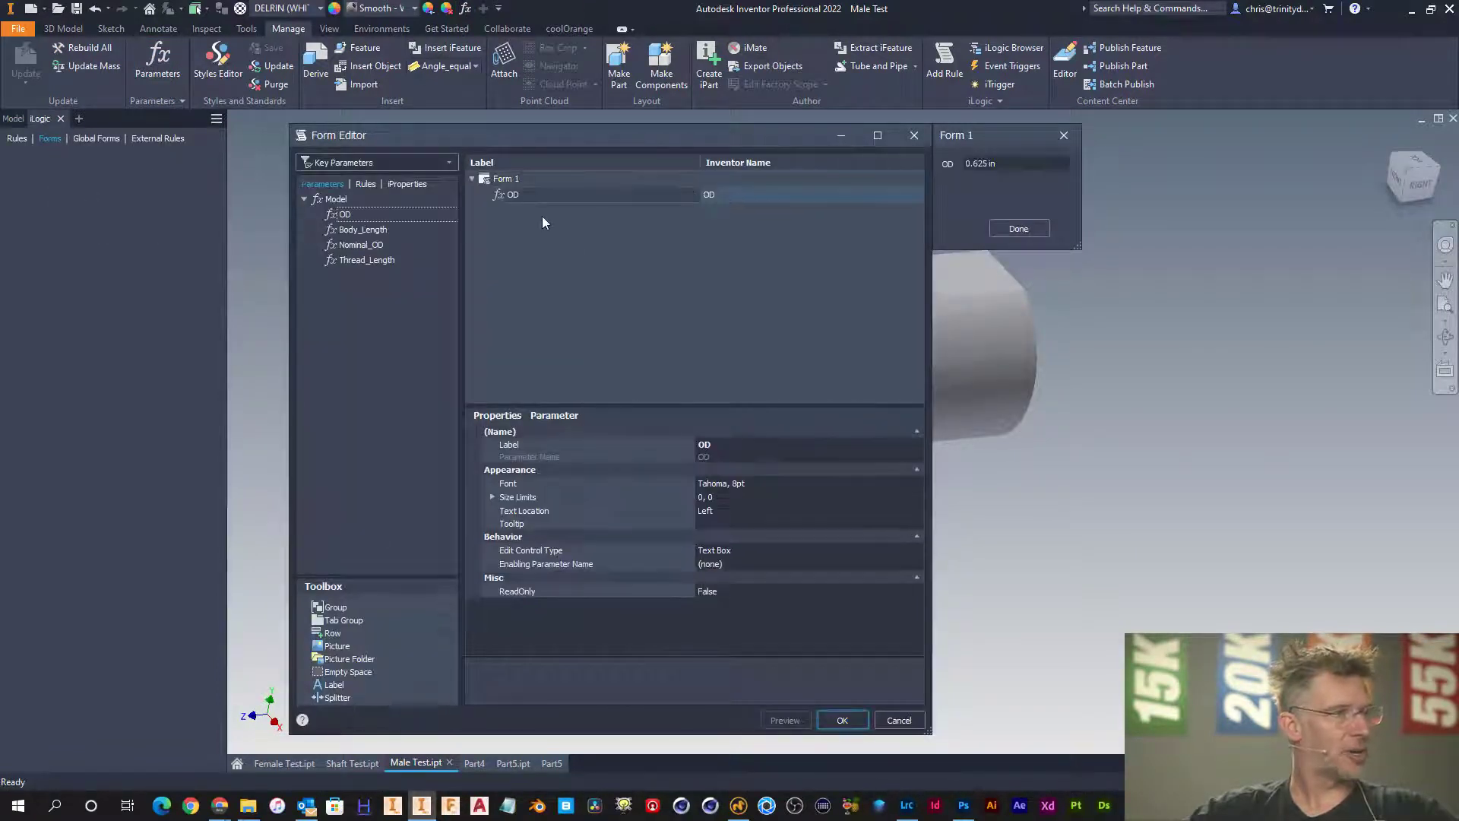
left_click_drag(361, 230, 657, 212)
left_click_drag(366, 243, 612, 226)
left_click_drag(351, 260, 566, 253)
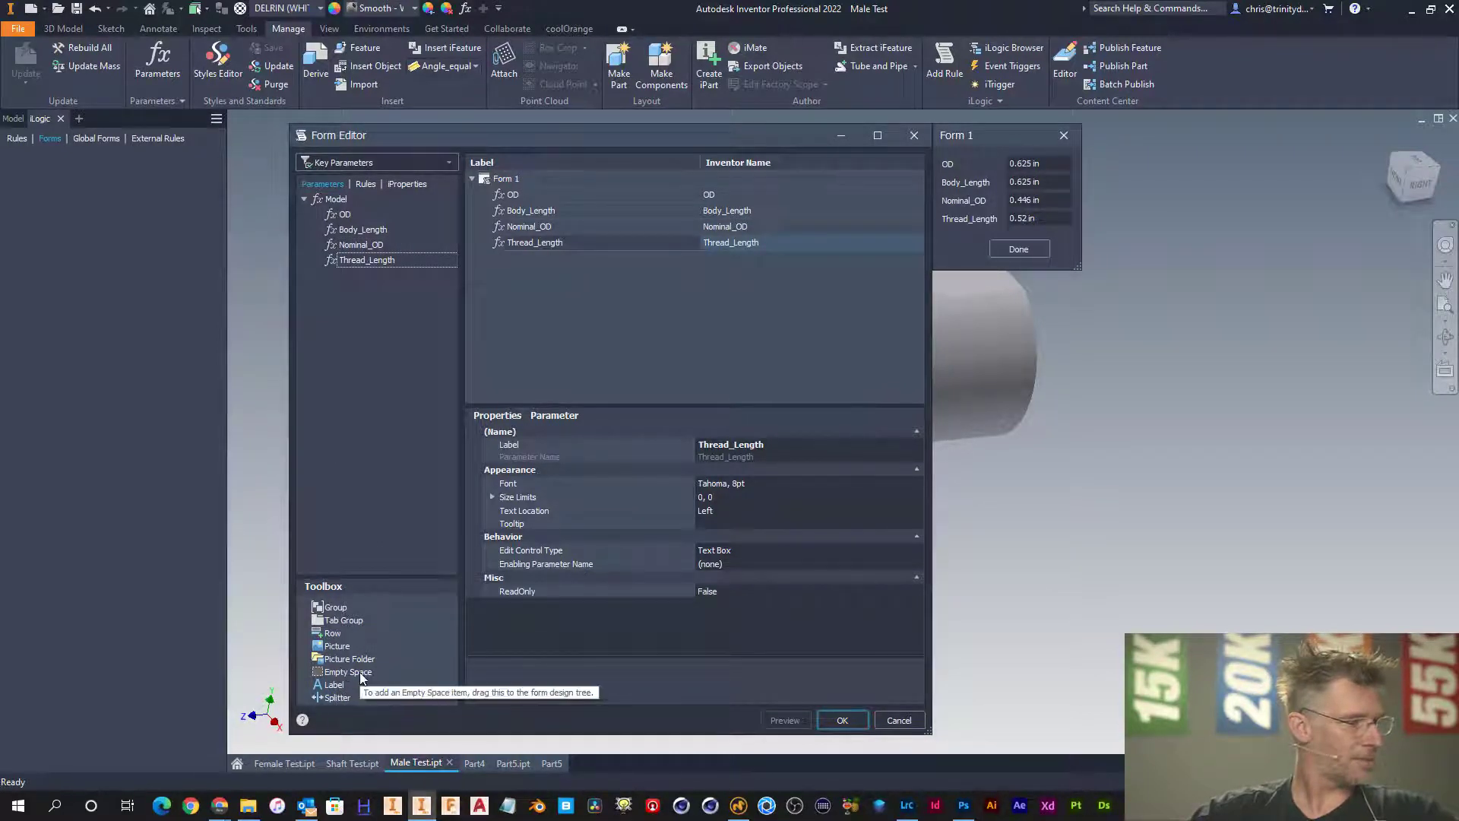
- Insert two splitters between Body_Length and Nominal_OD in the form and save it
mouse_move(337, 697)
left_mouse_down()
mouse_move(569, 500)
mouse_move(598, 309)
mouse_move(576, 216)
left_mouse_up()
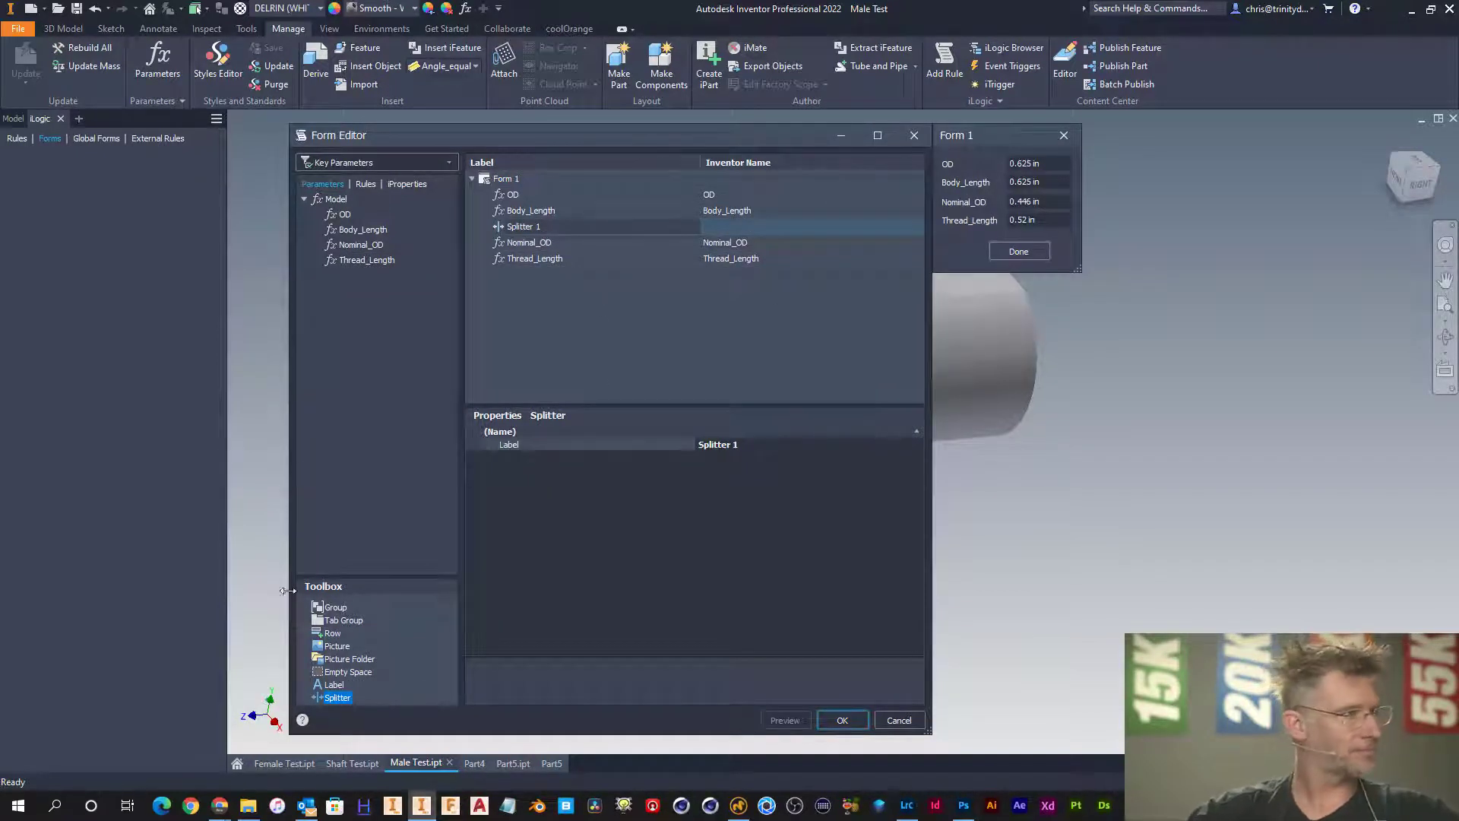
left_click_drag(336, 697, 523, 230)
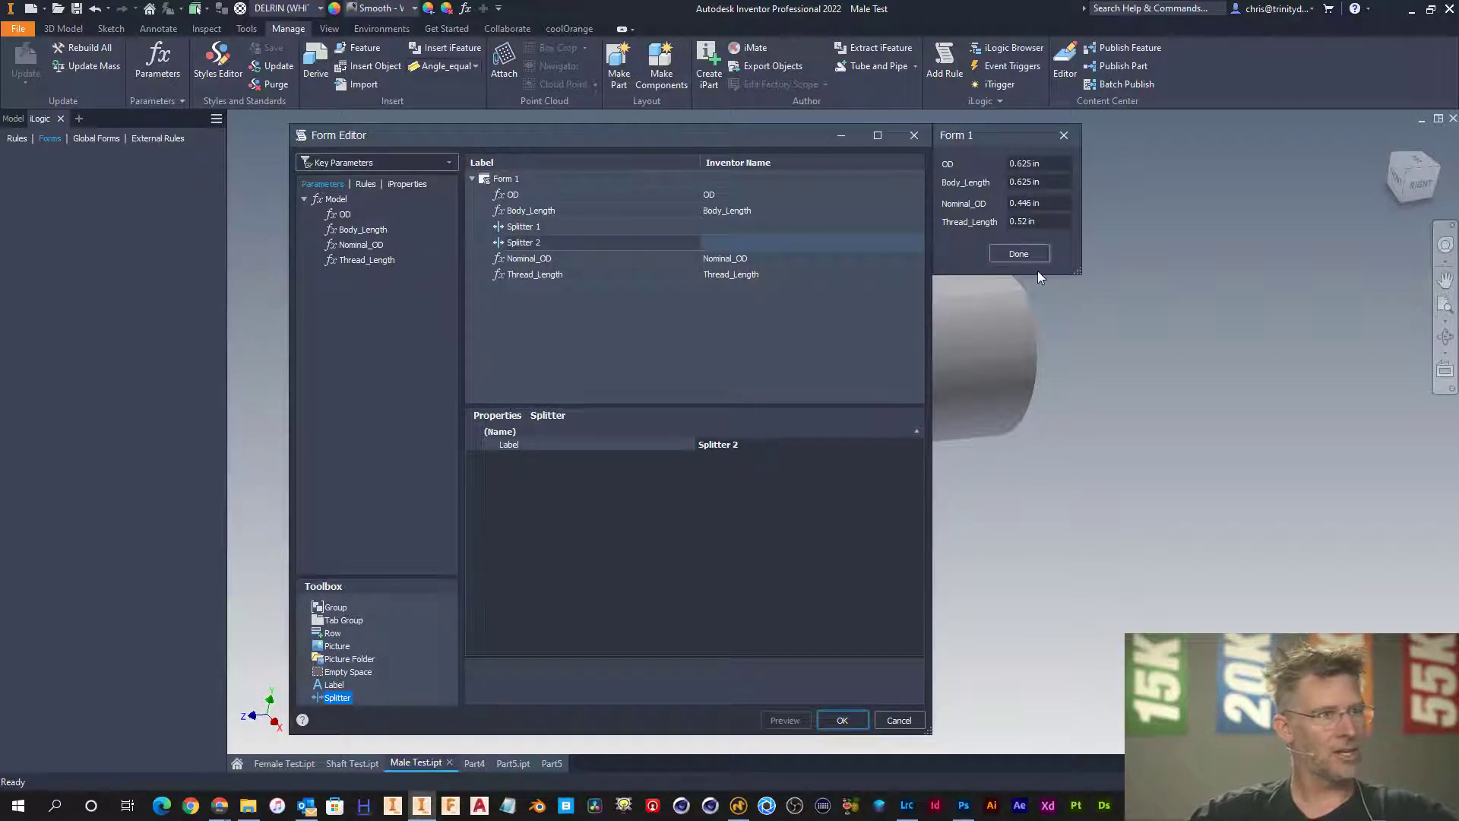
left_click(842, 721)
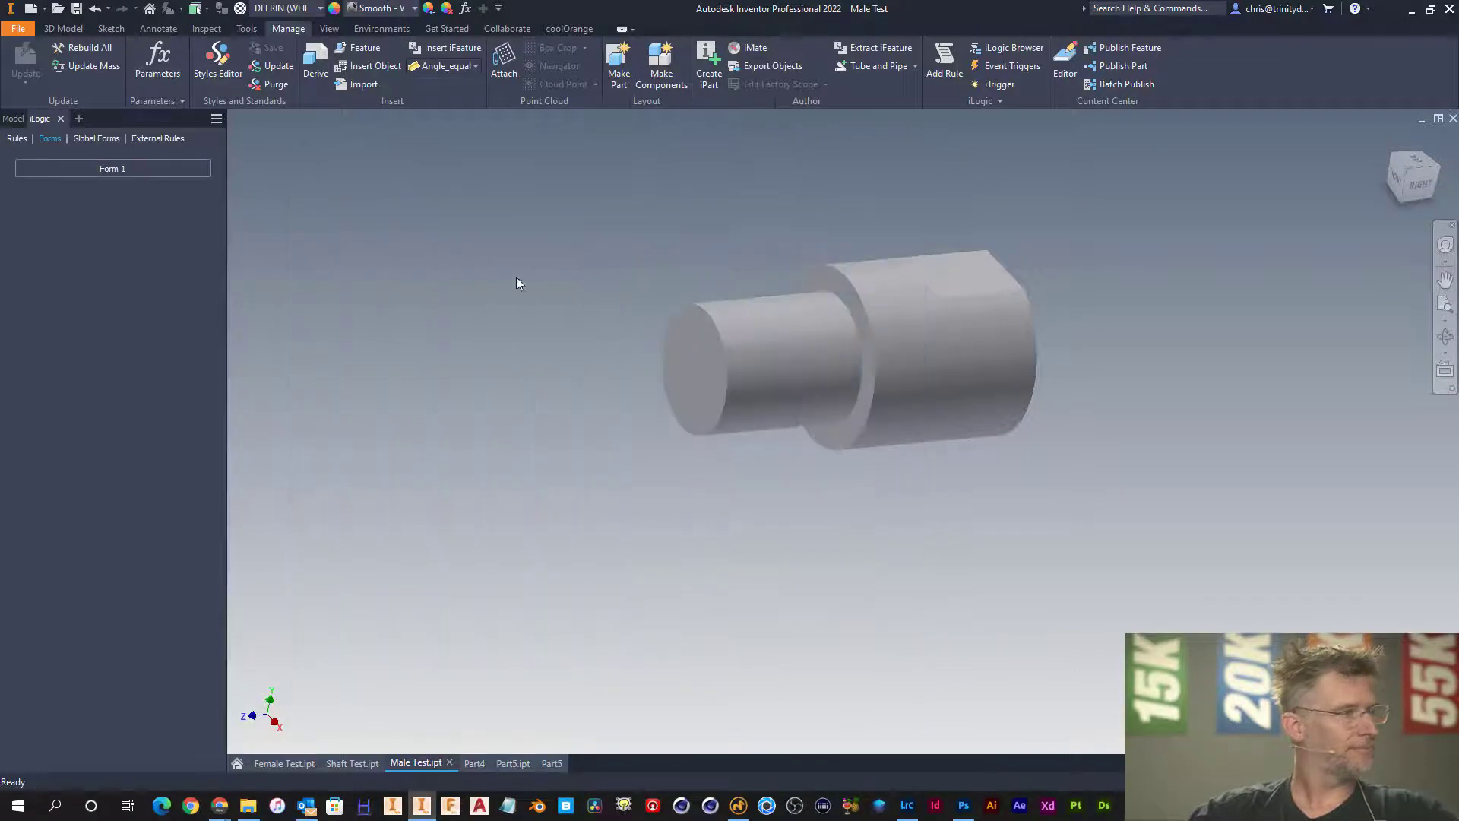
- Open Form 1 and place it clear of the model
left_click(80, 170)
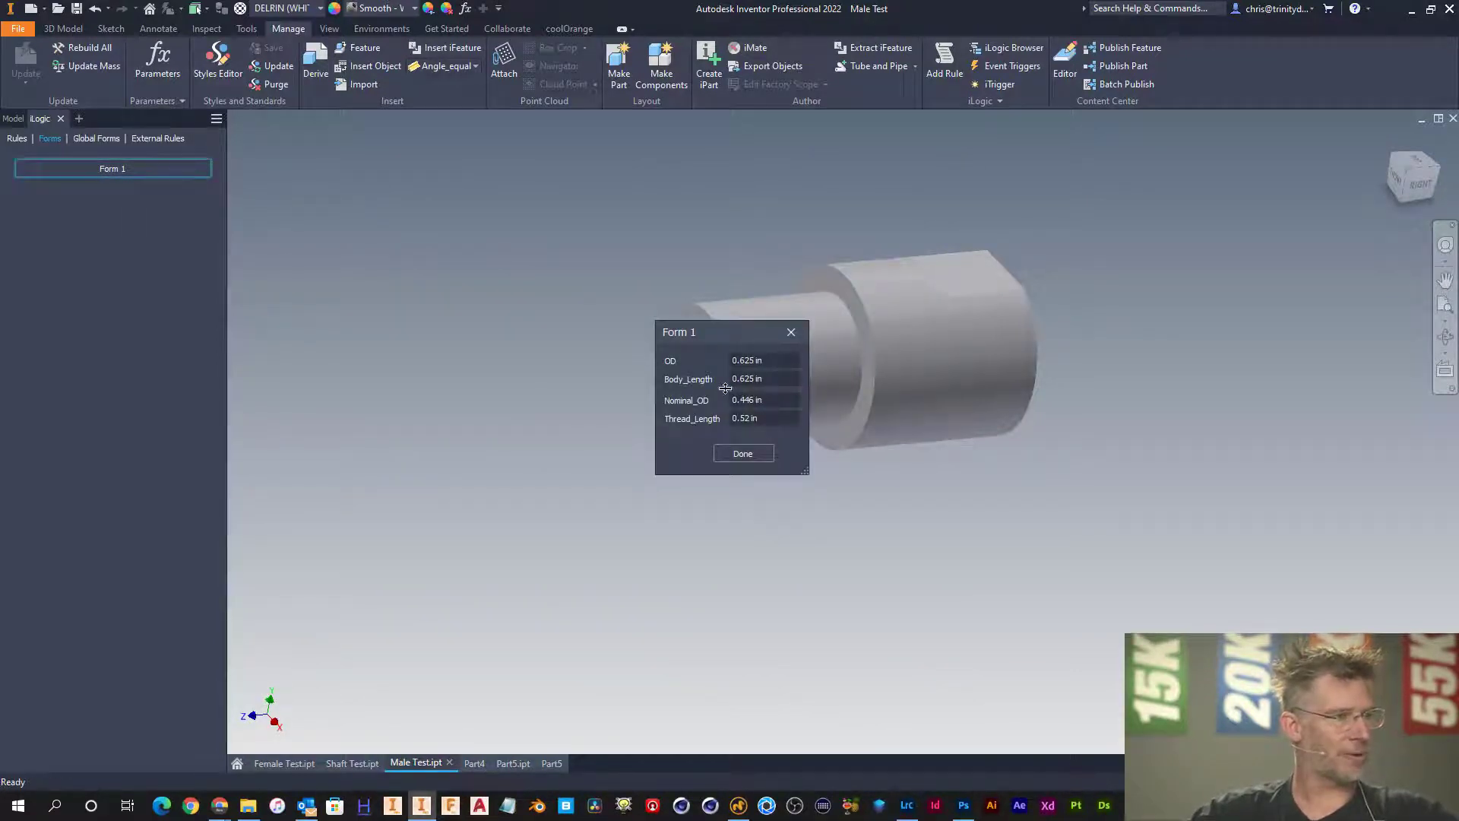
left_click_drag(726, 328, 374, 158)
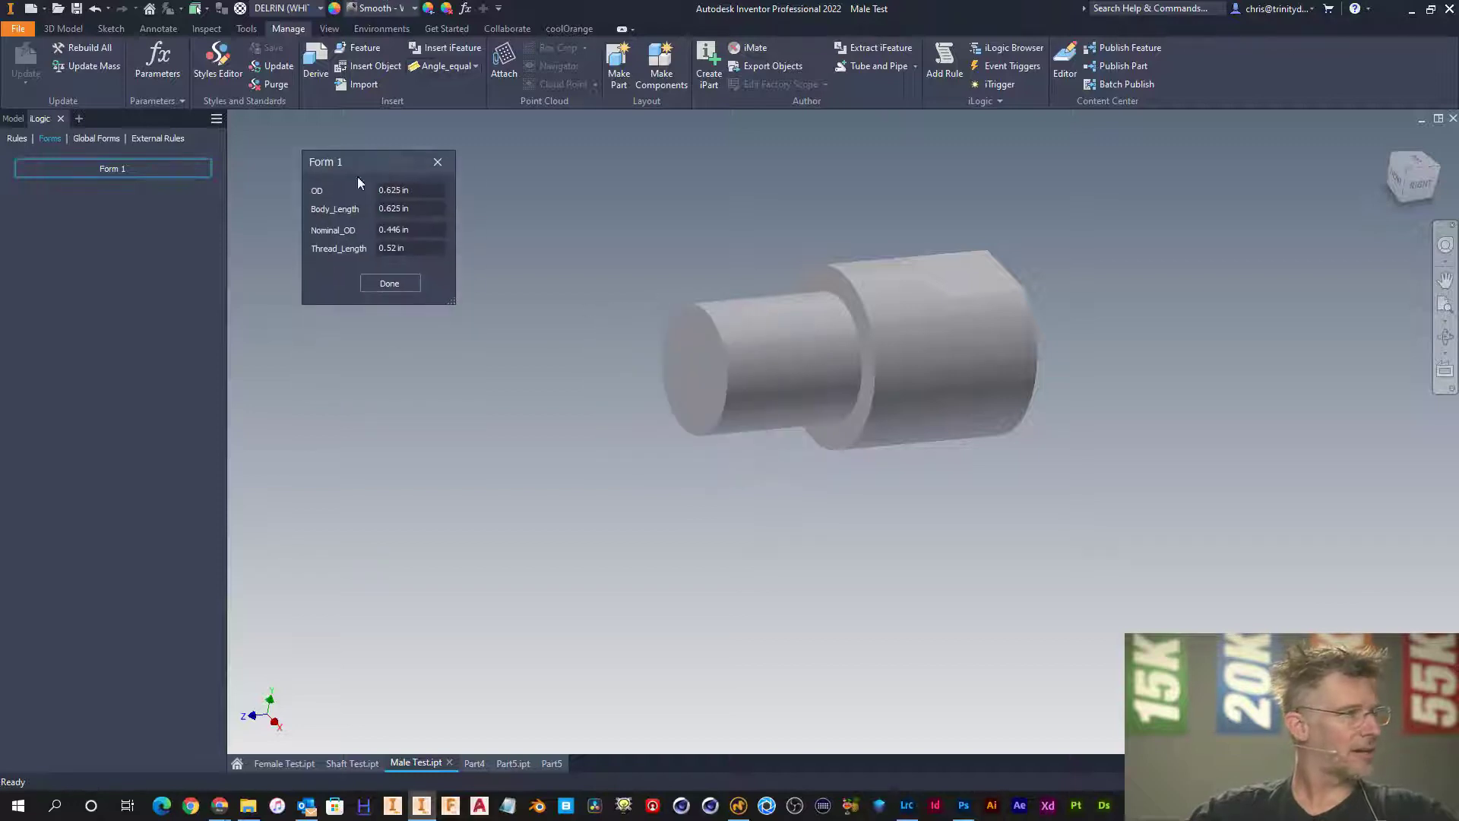
- Test the form by setting OD to 0.75 in and Body_Length to 2 in
left_click(420, 190)
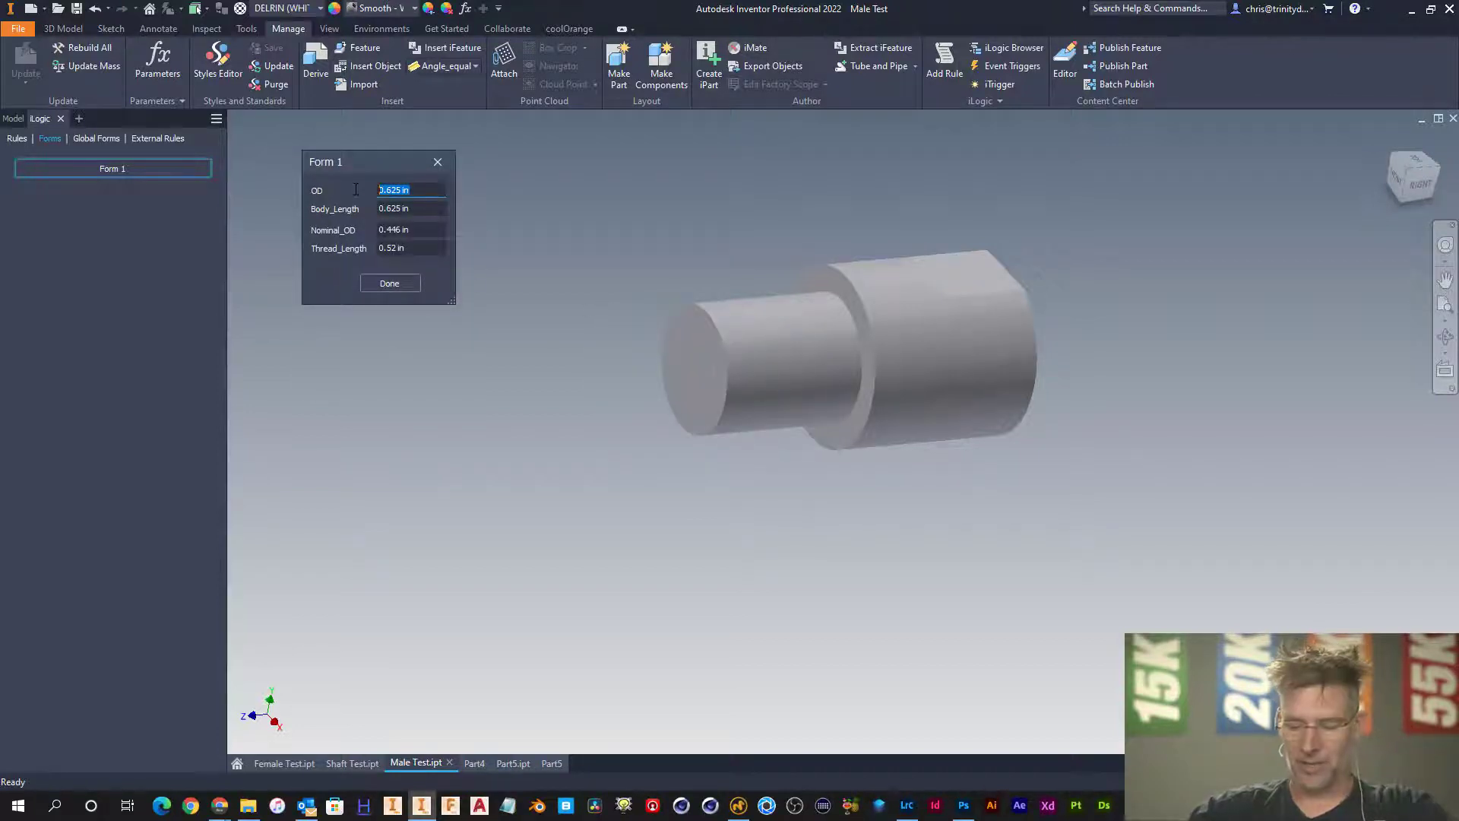
type(".75")
key("Return")
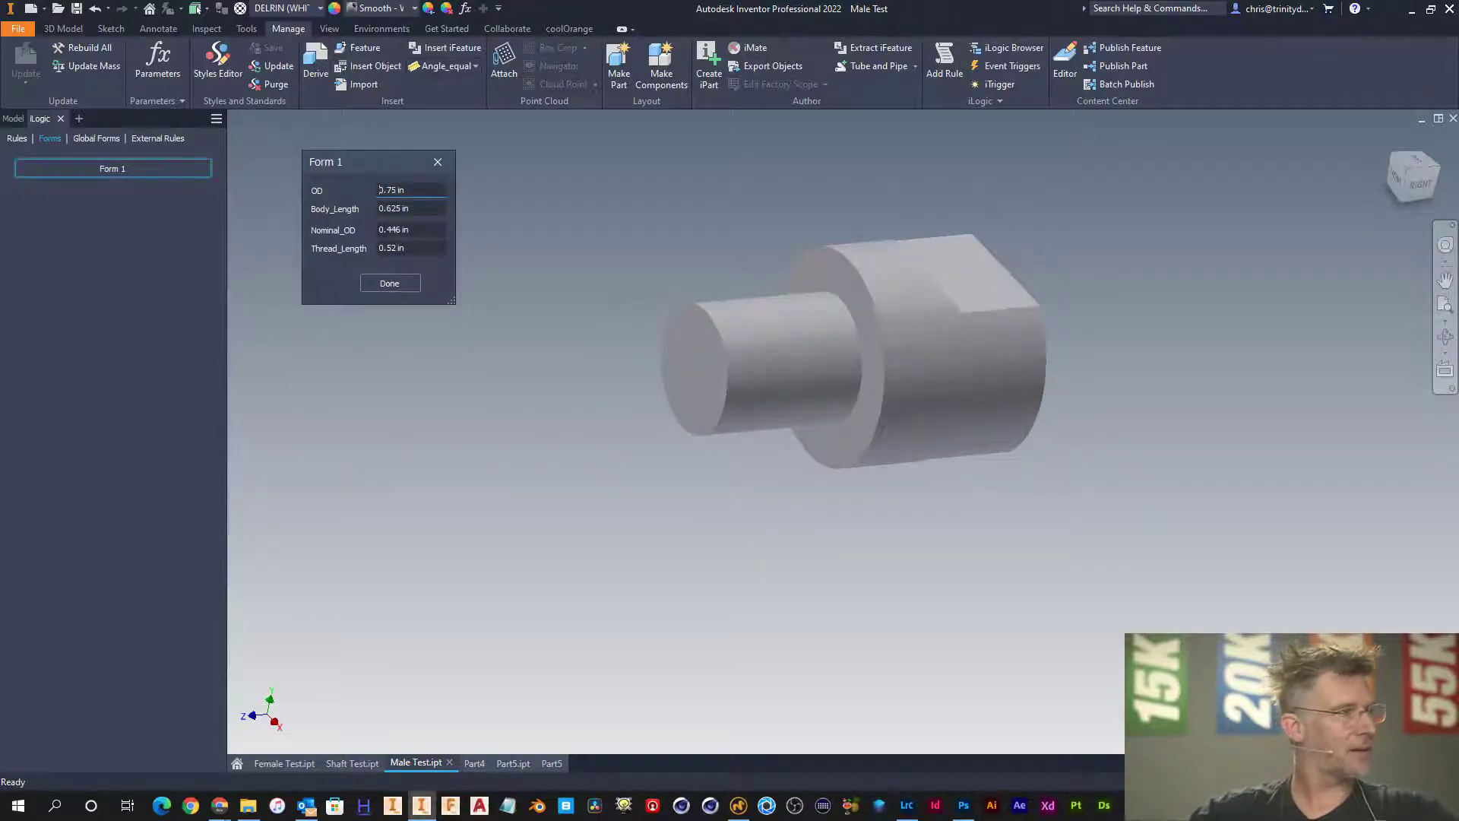
key("Tab")
type("2")
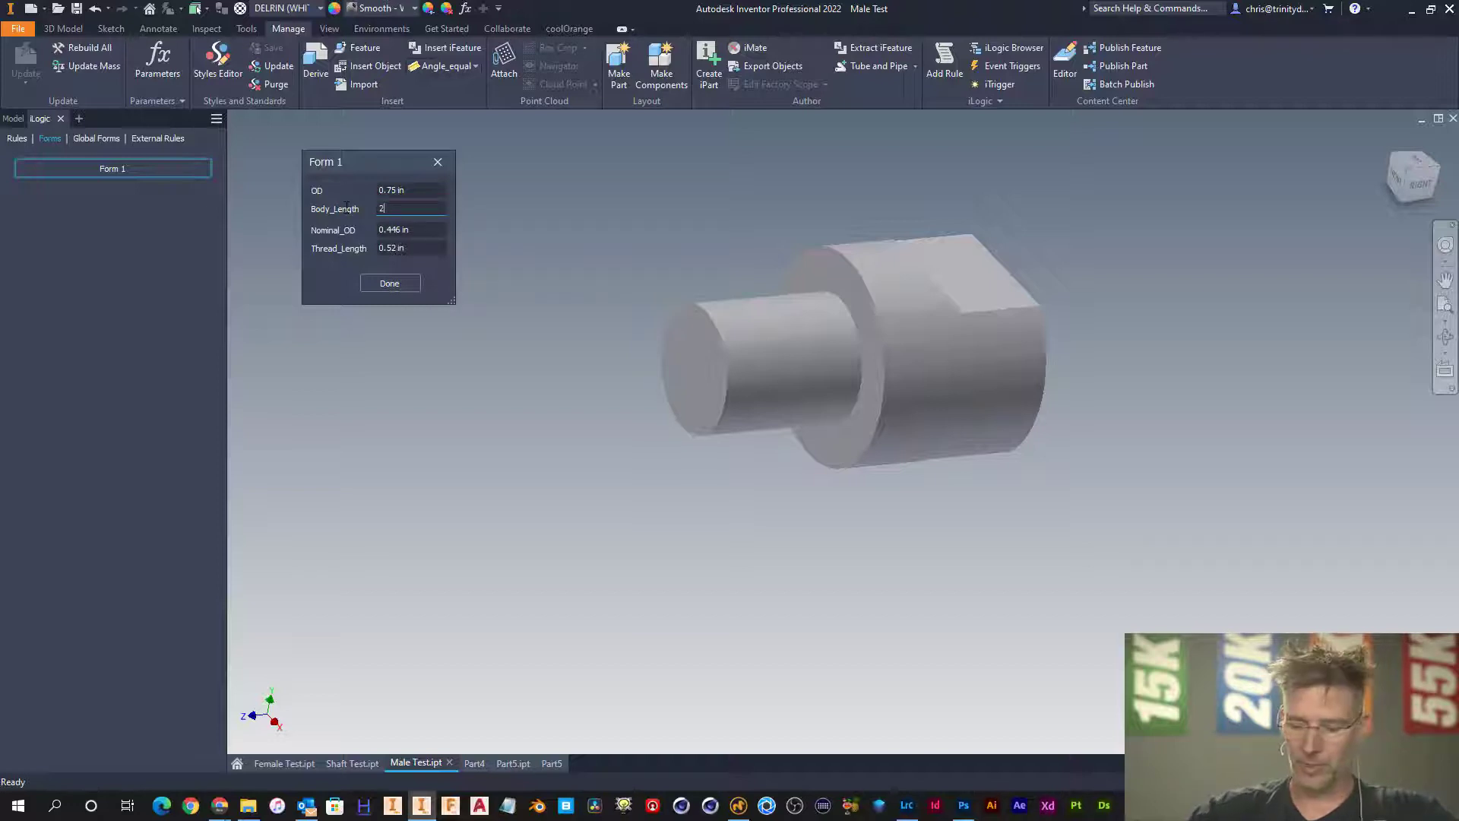
key("Return")
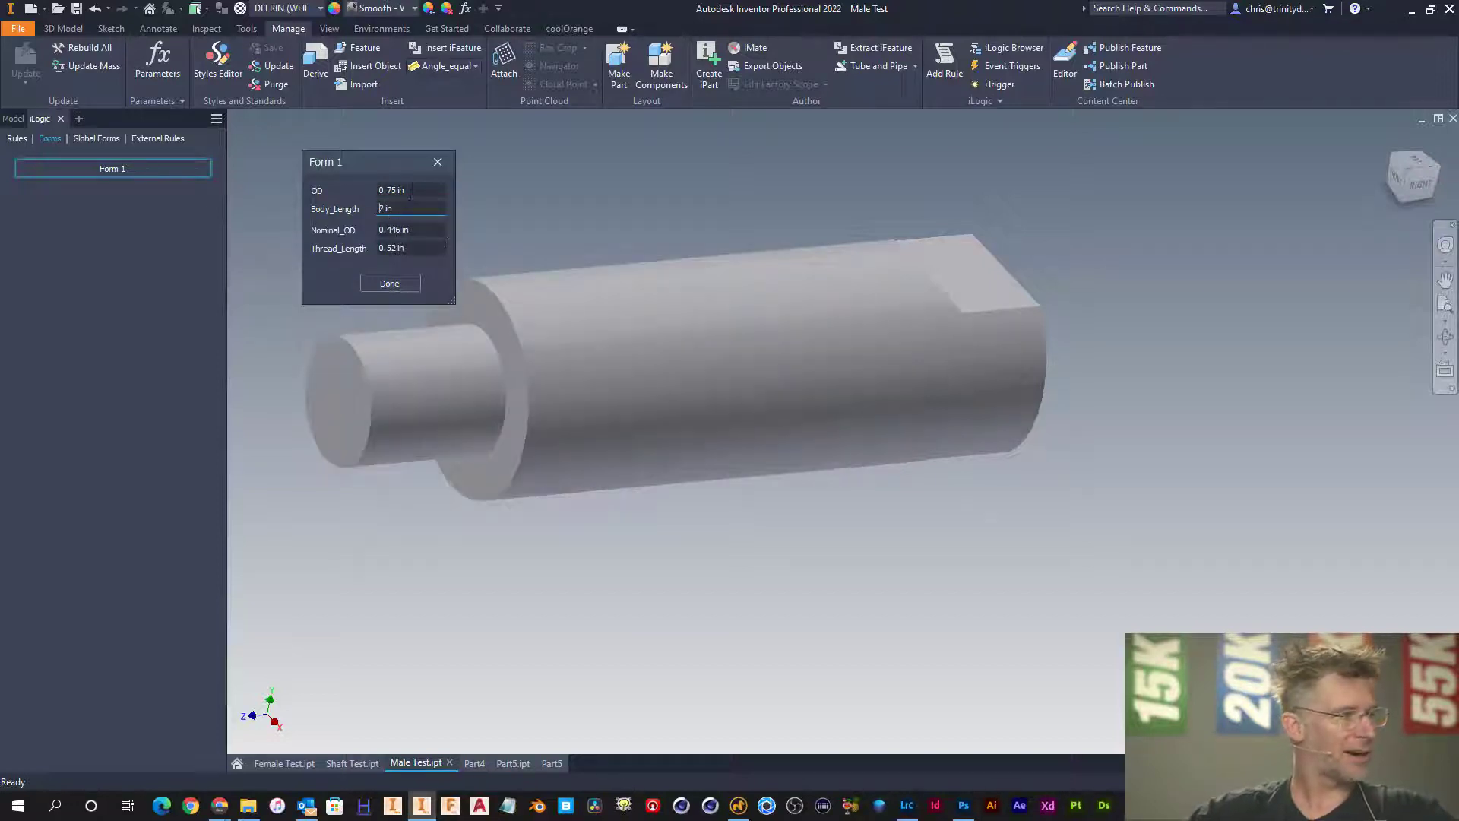
- Set OD to 0.625 in and Body_Length to 0.5 in through the form
key("shift+Tab")
type(".")
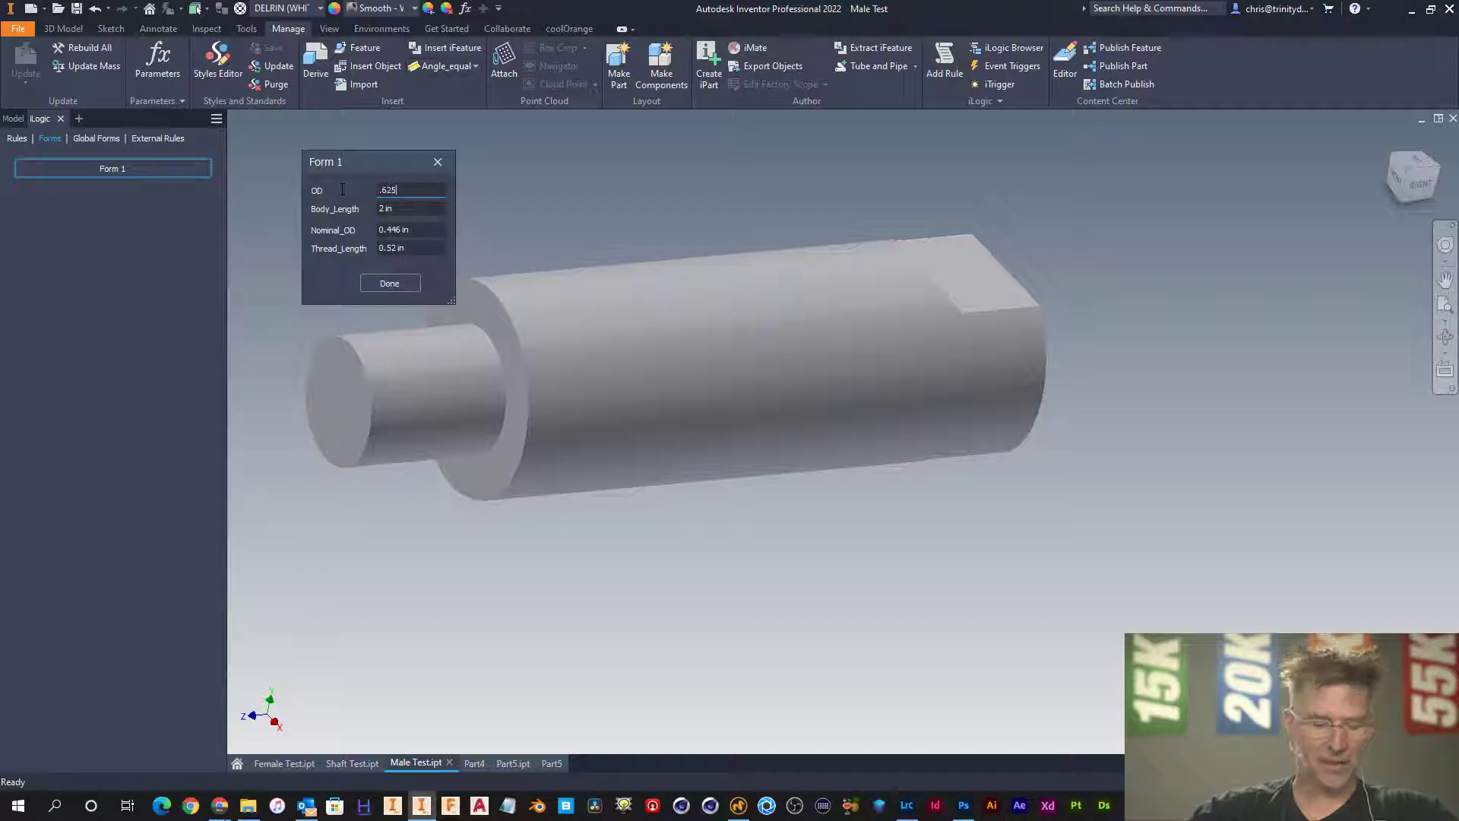
type("625")
key("Return")
key("Tab")
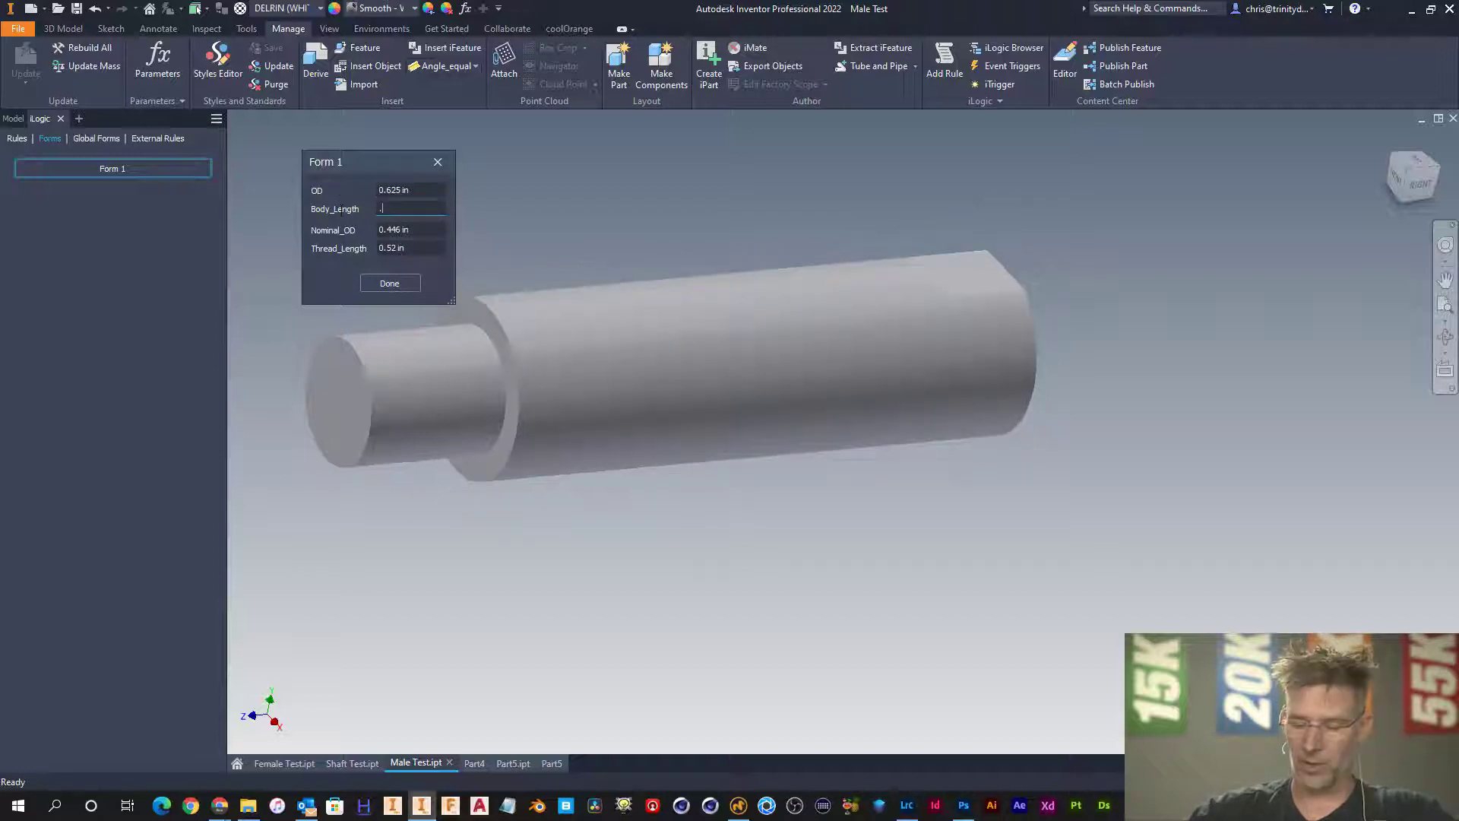
type(".5")
key("Return")
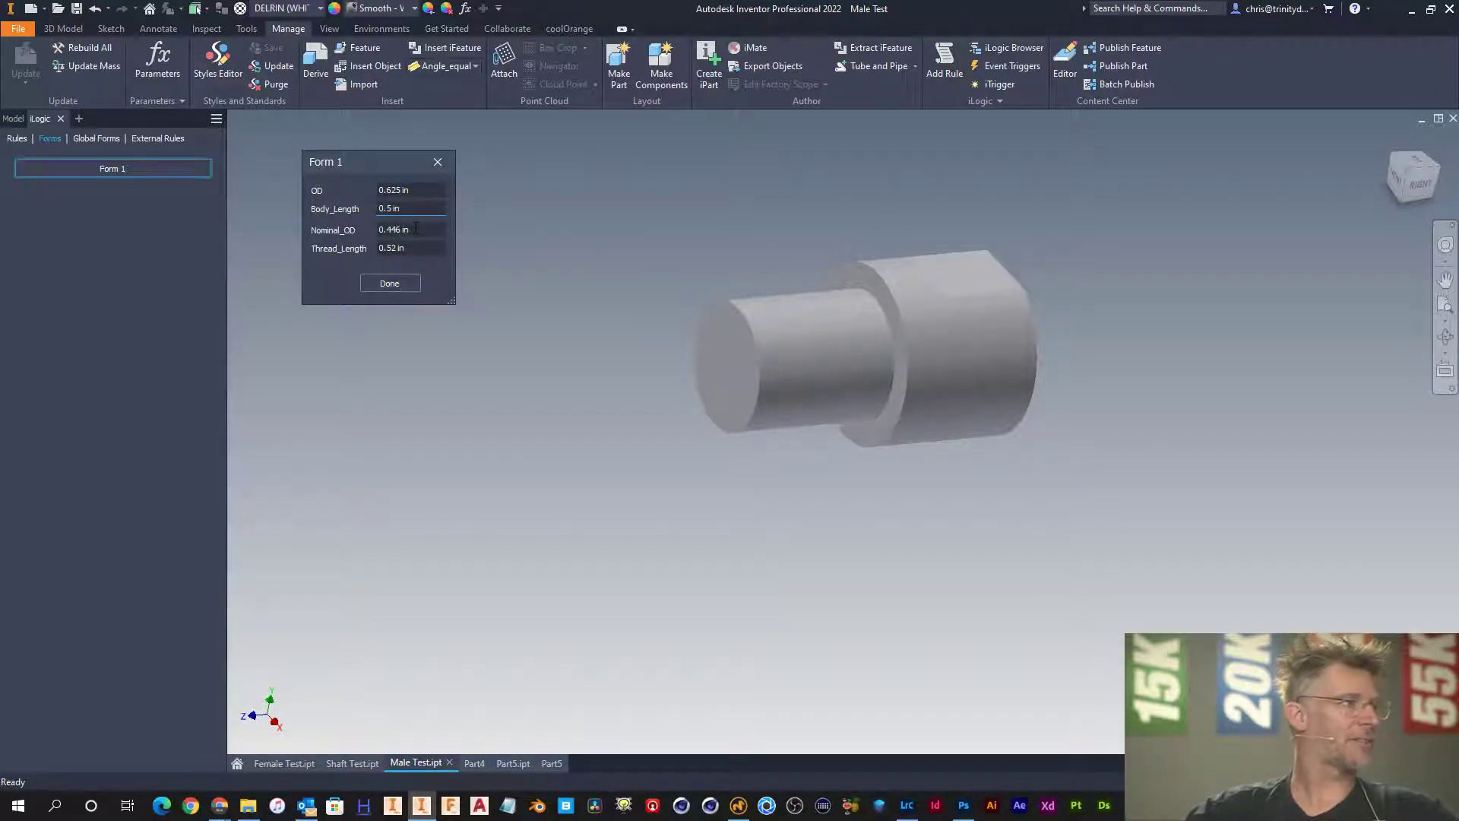
- Switch to the Thread_Data workbook in Excel and look up the nominal external major diameter for the 3/8-16 UNC class 2A thread
left_click_drag(416, 228, 361, 230)
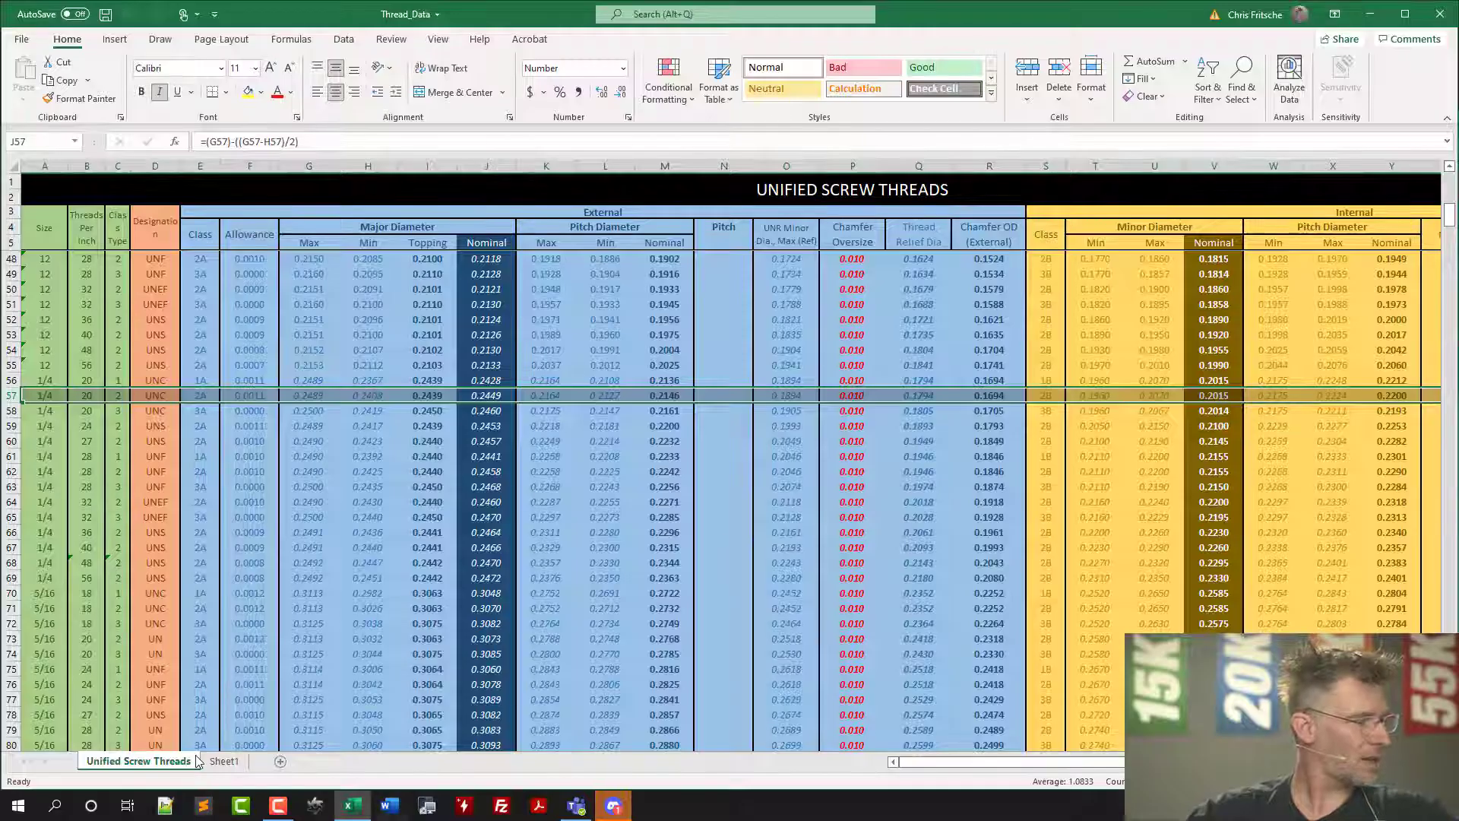
scroll(212, 623, "down", 8)
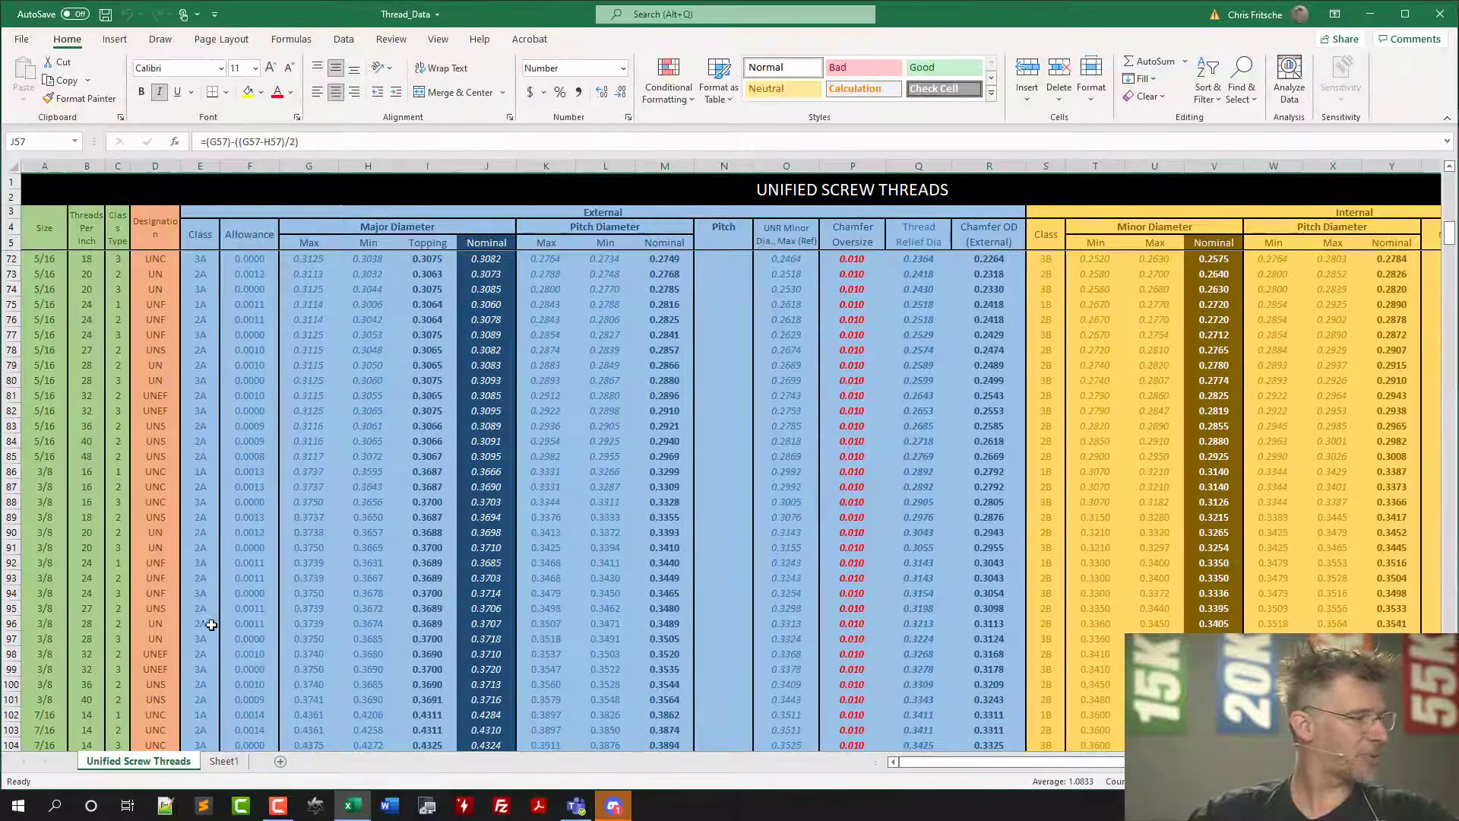
left_click(11, 486)
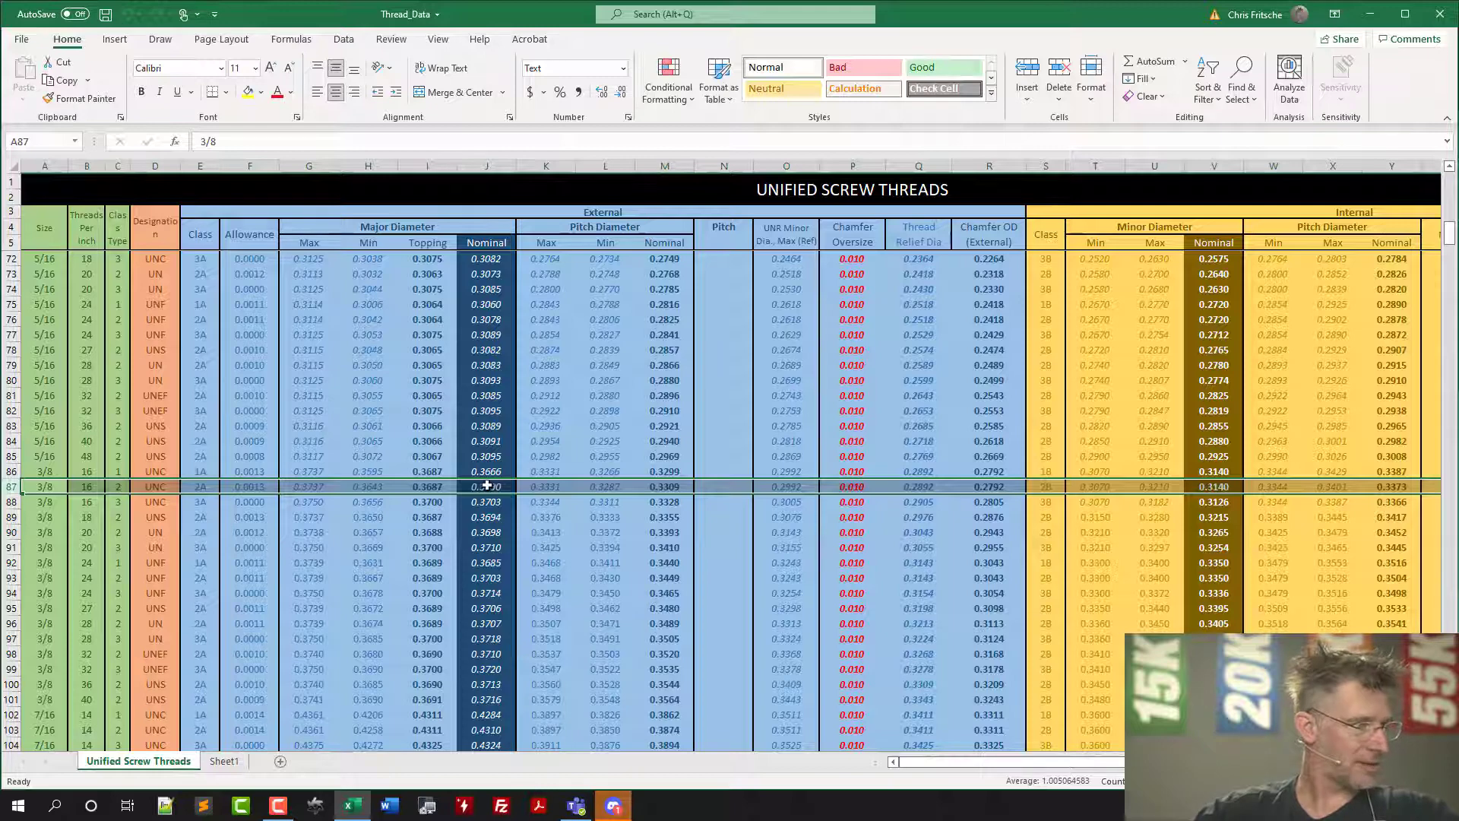
left_click(485, 487)
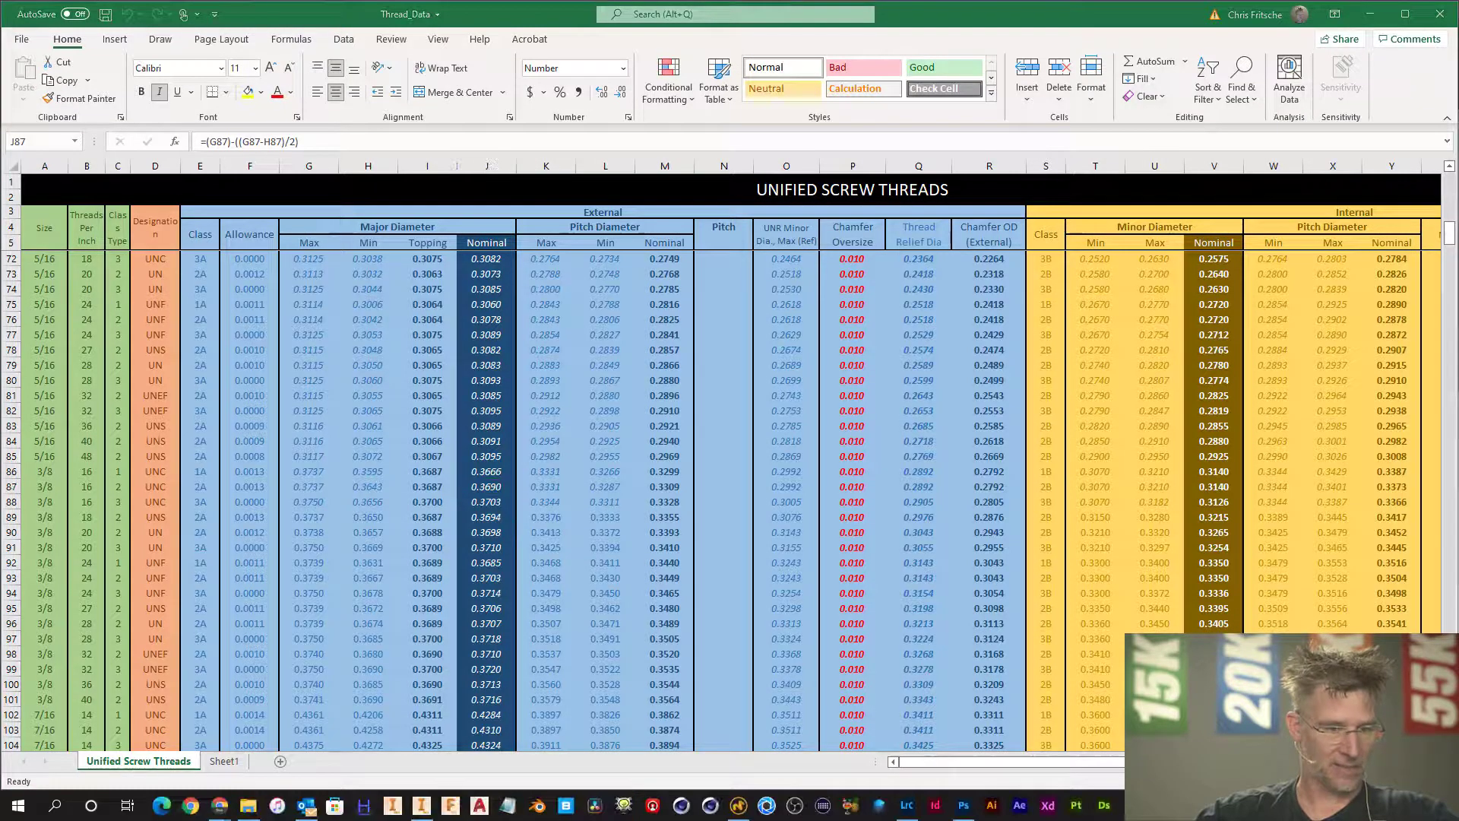
- Return to Inventor and set Nominal_OD to 0.3690 in through the form
left_click(421, 805)
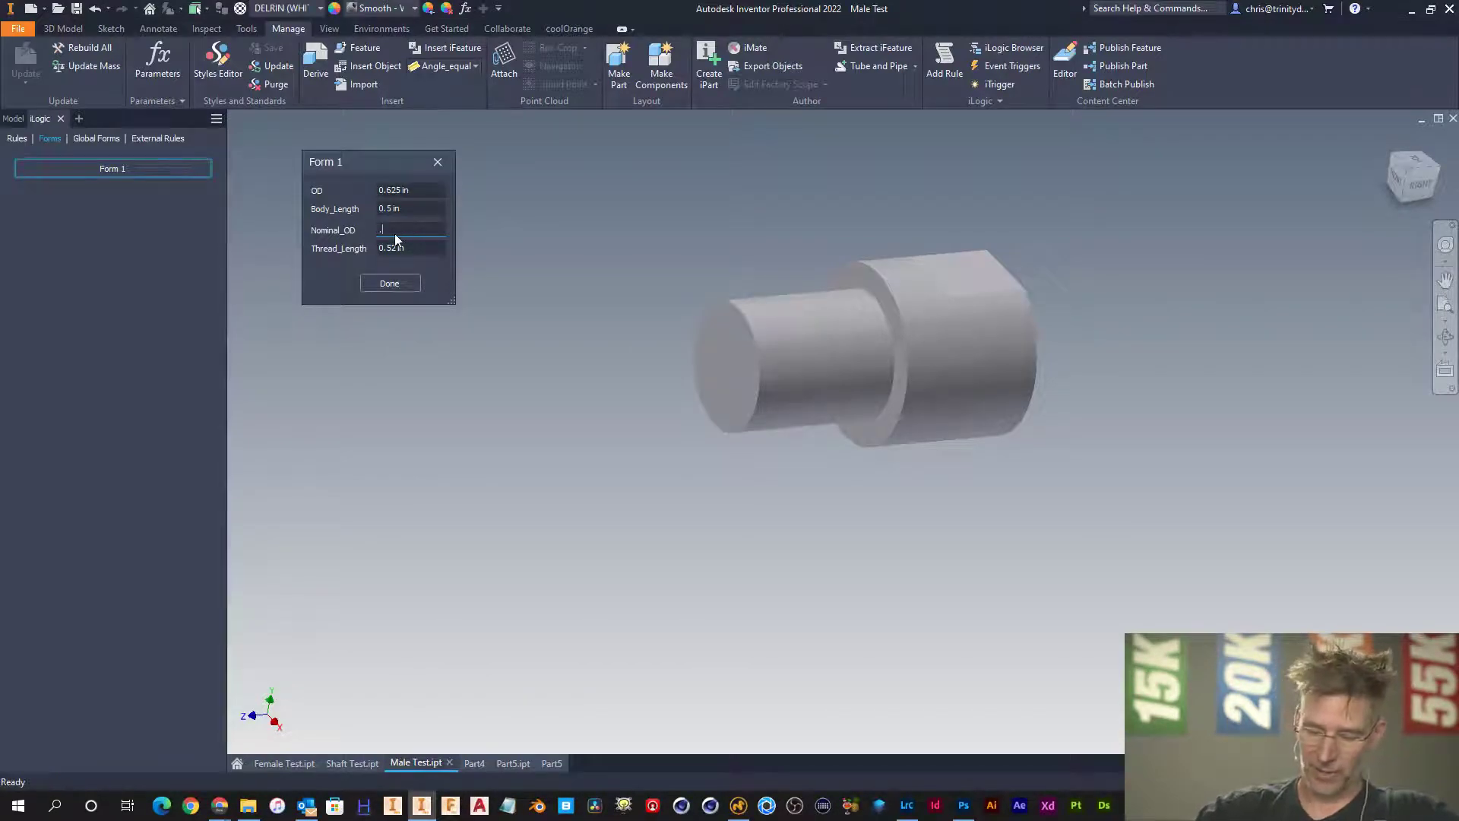
type(".3690")
key("Return")
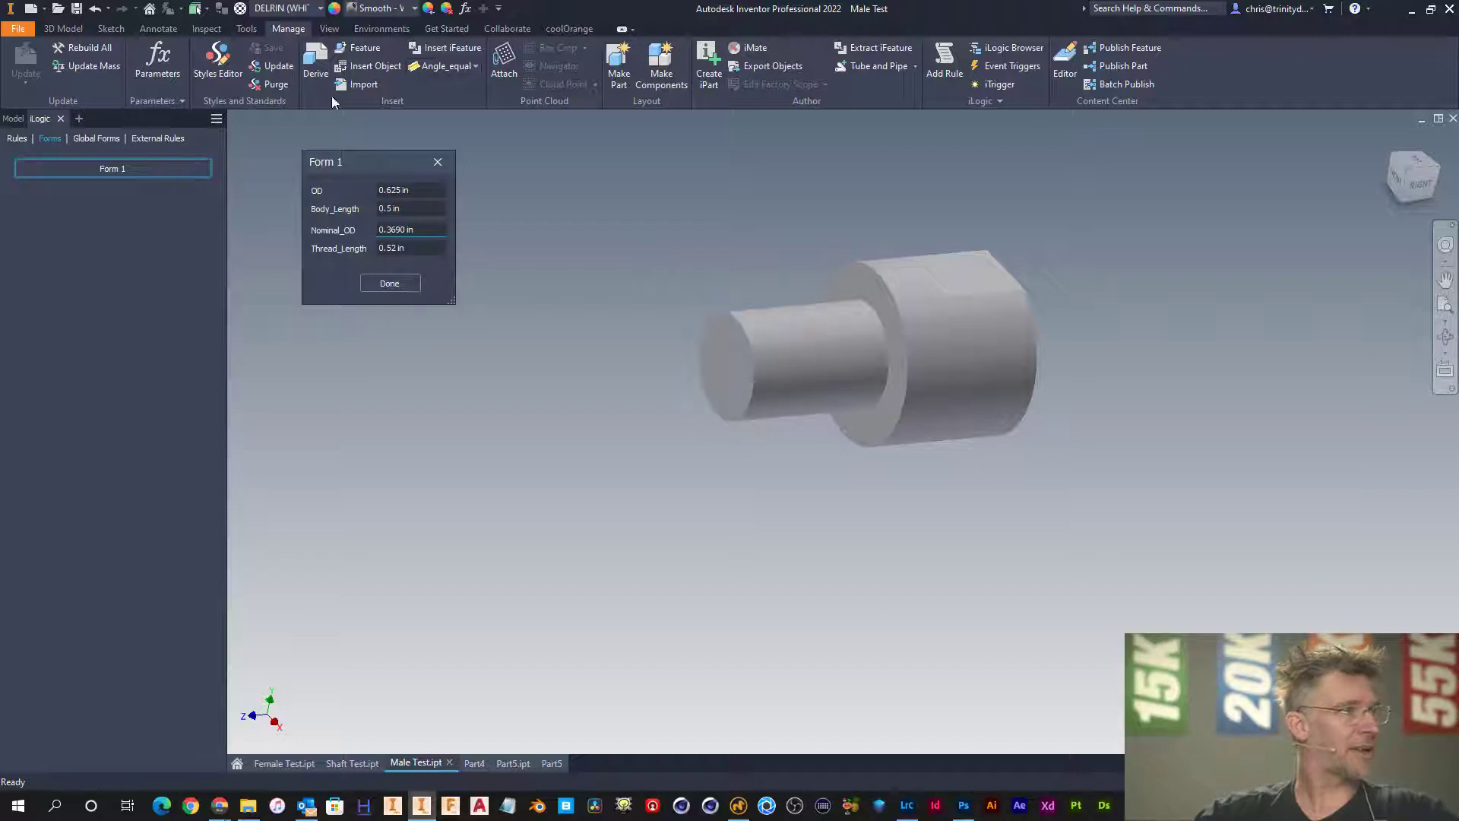
- Check the designations available for a 0.375 ANSI Unified thread by starting the Thread command on the stud's cylindrical face
left_click(64, 29)
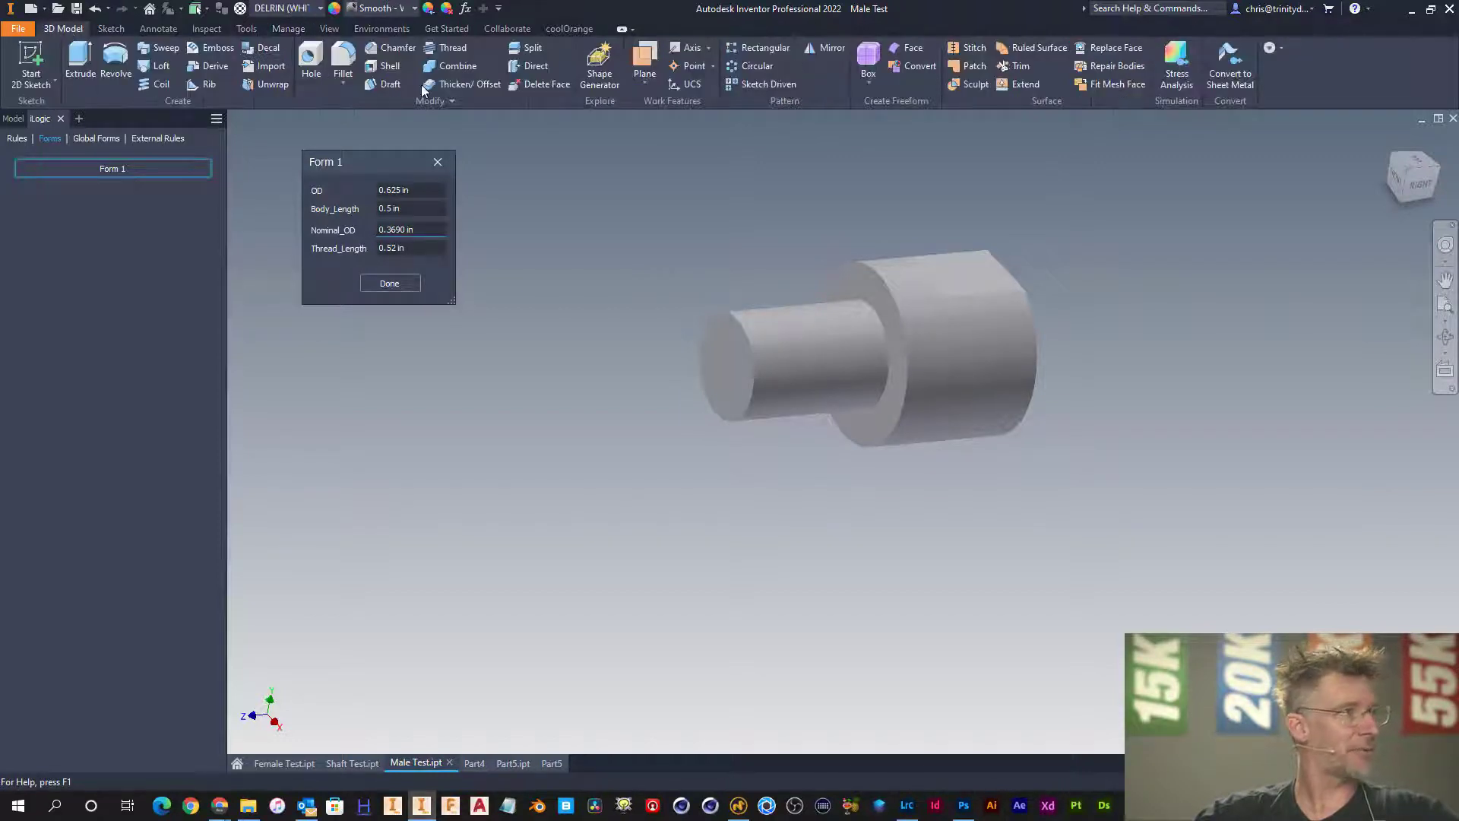
left_click(448, 48)
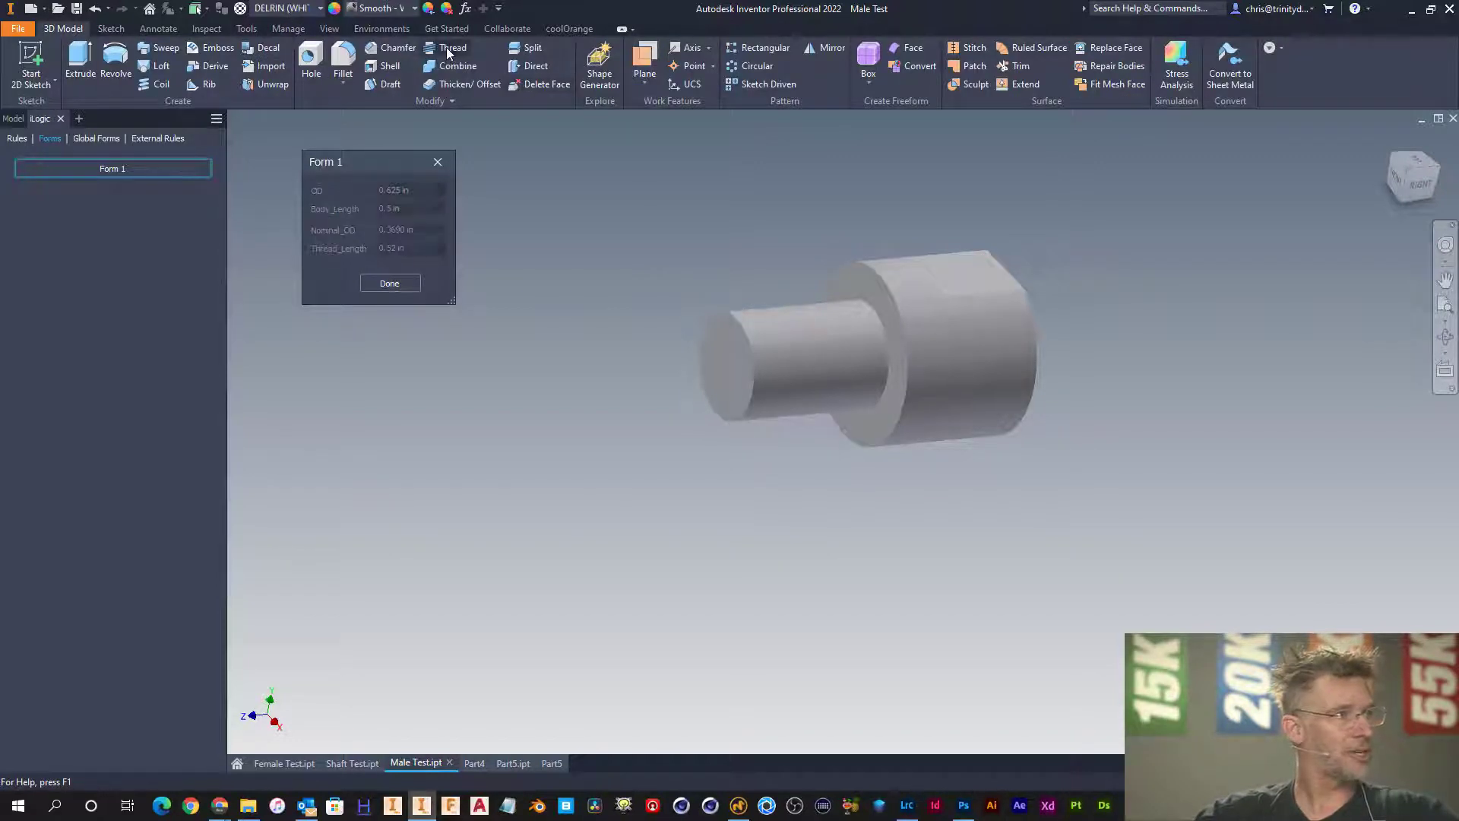
left_click(777, 321)
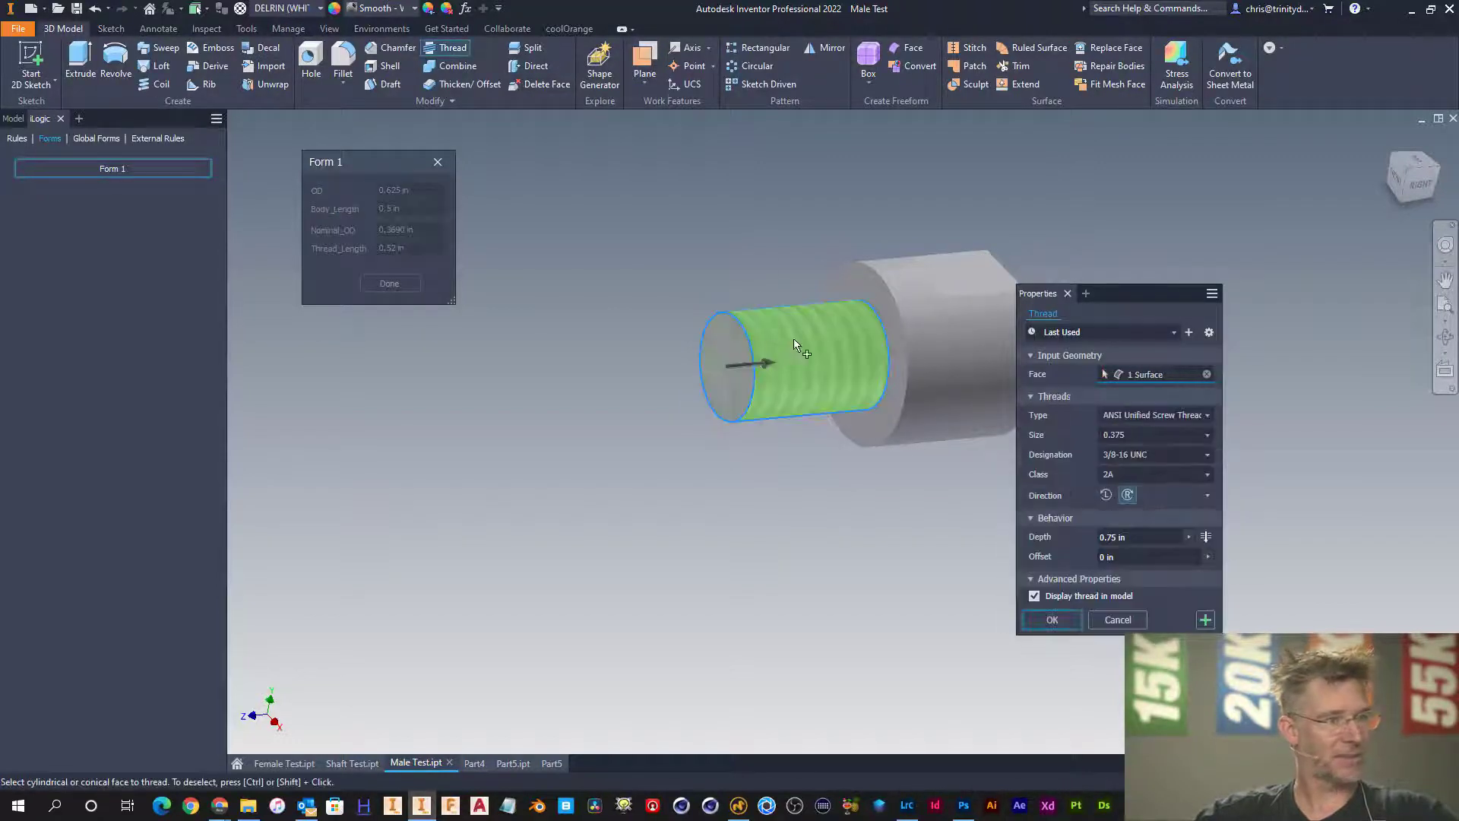
left_click(1146, 455)
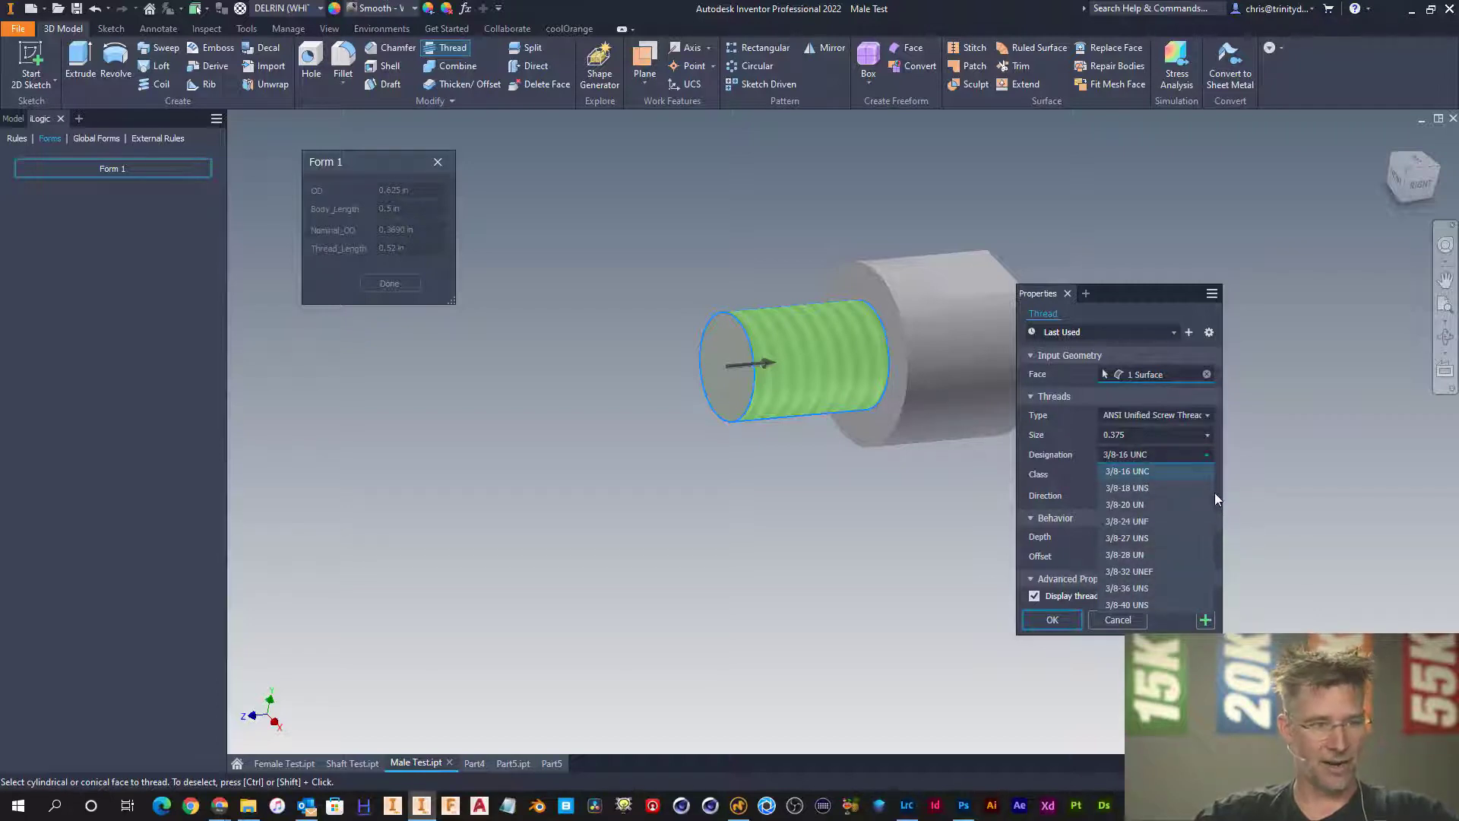
left_click(1219, 517)
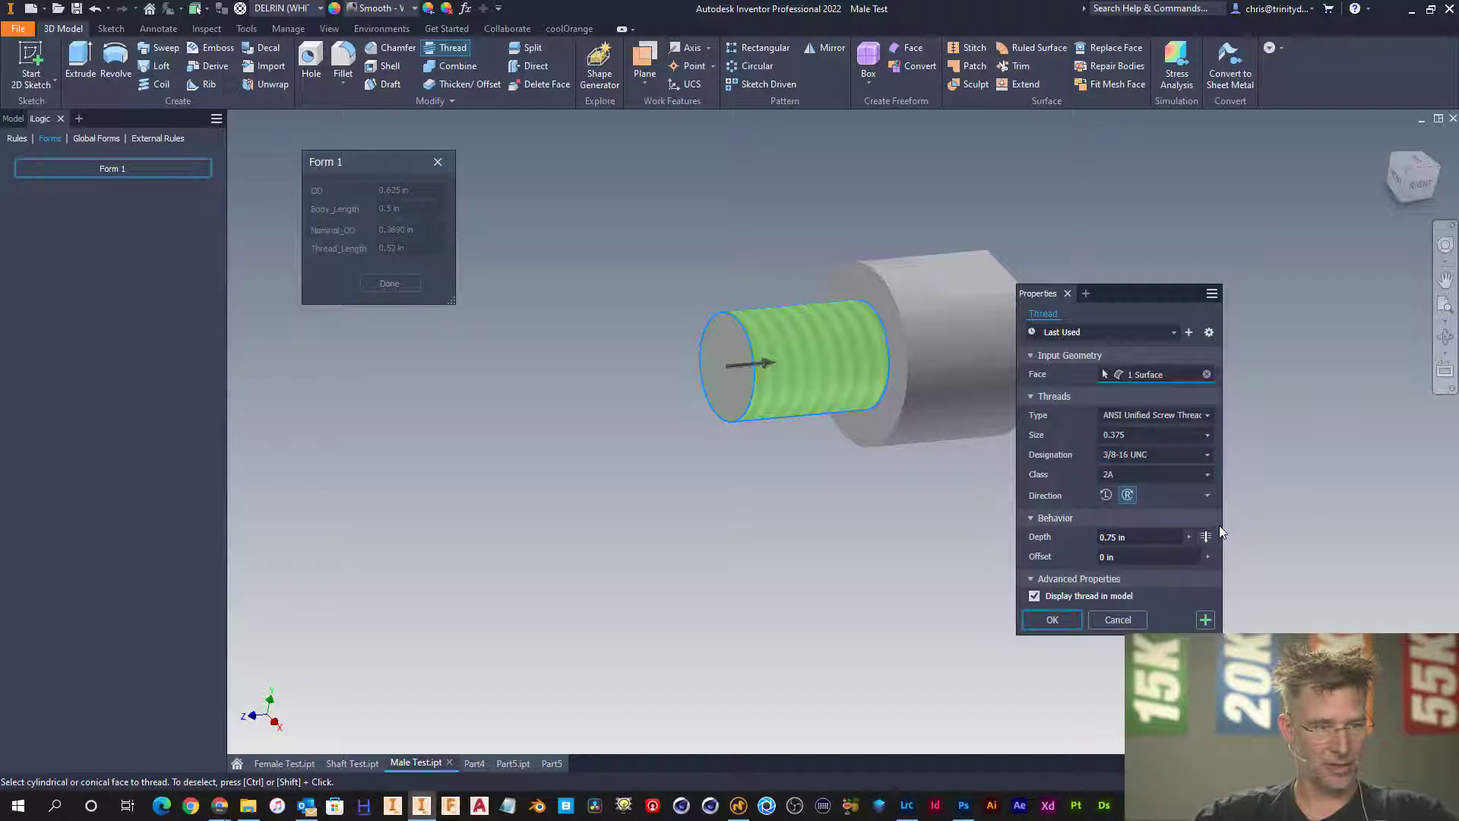
left_click(1209, 455)
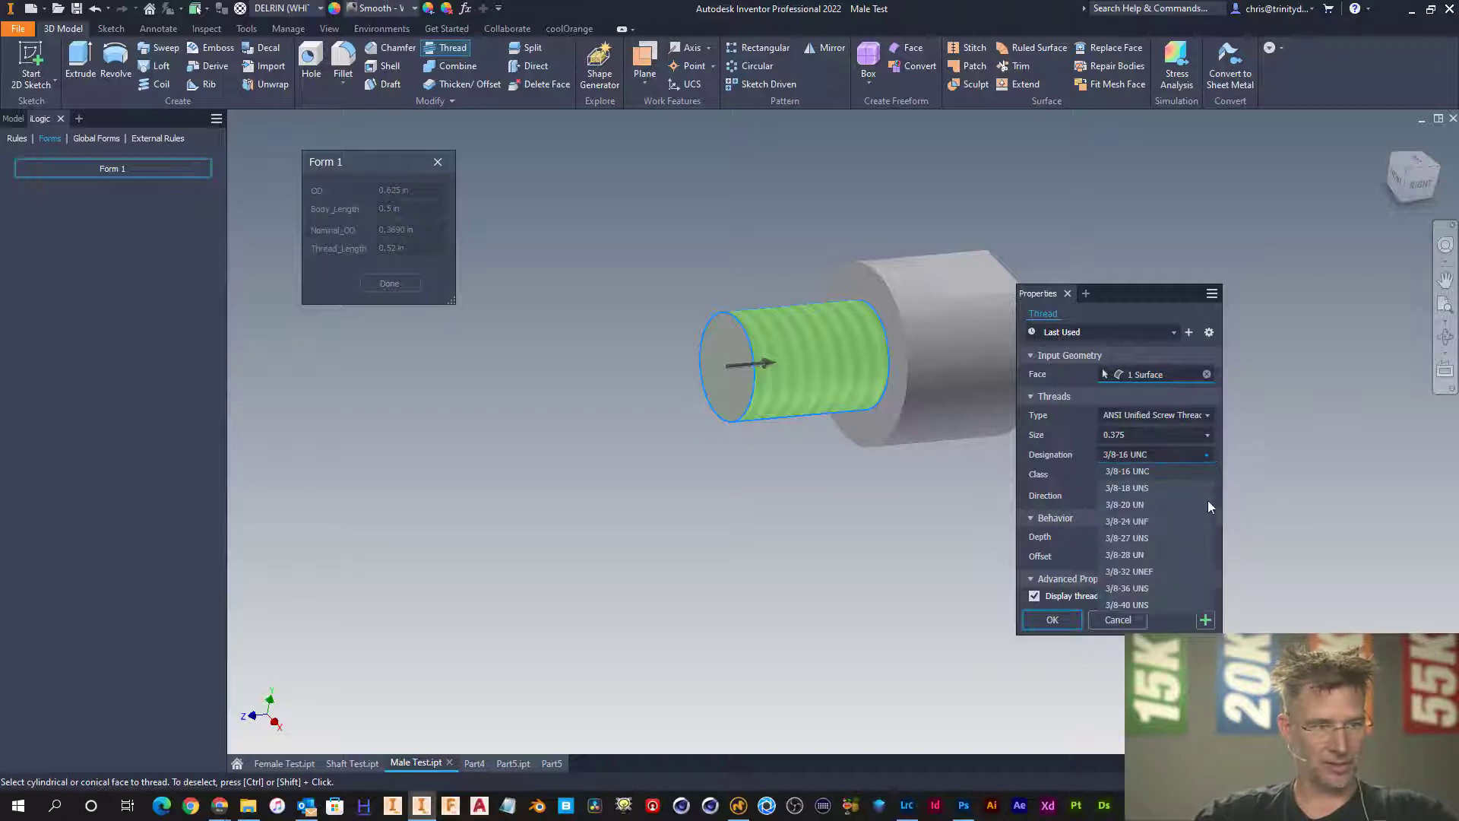
left_click(1225, 554)
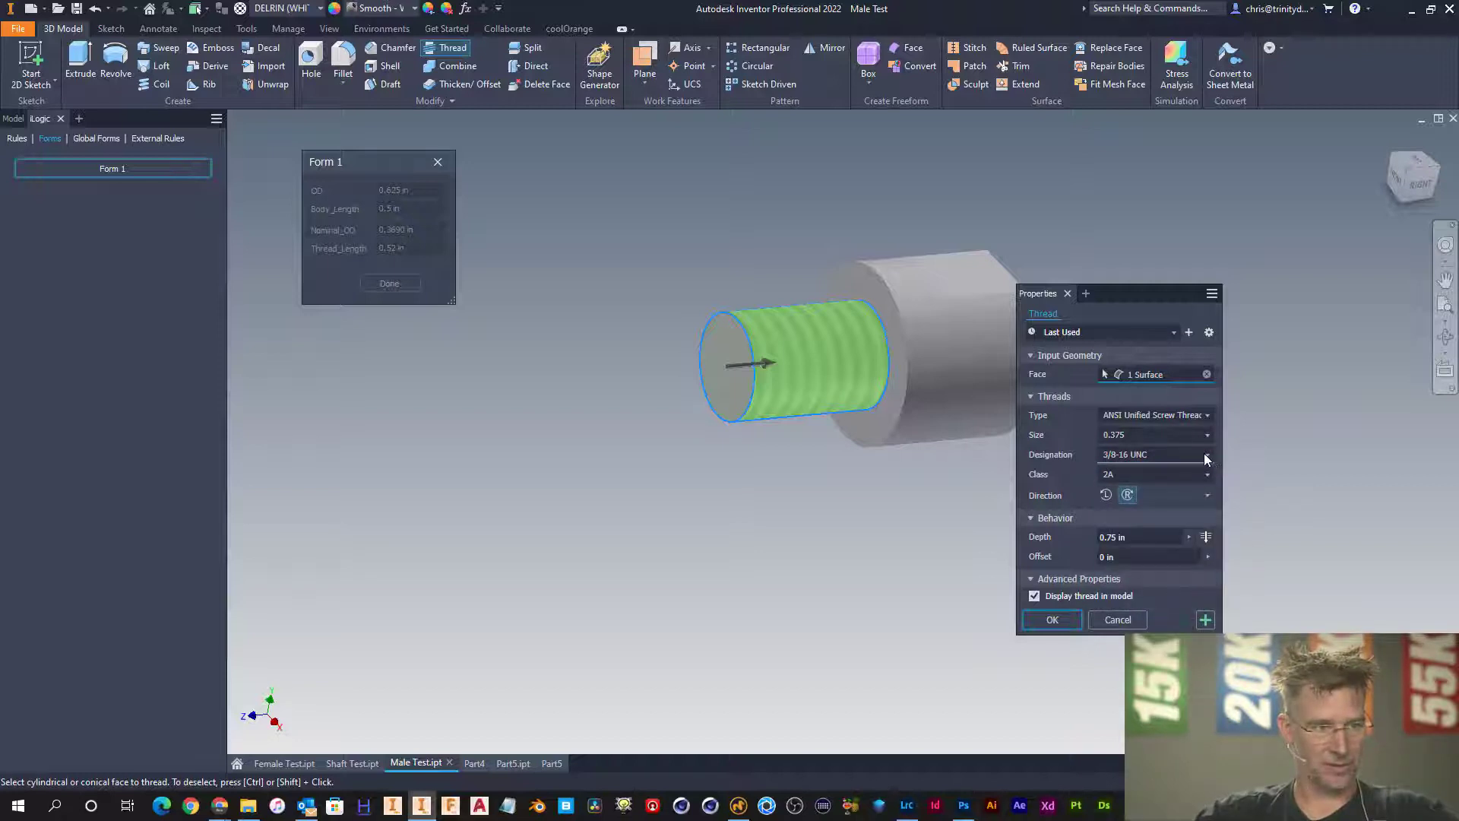
left_click(1208, 454)
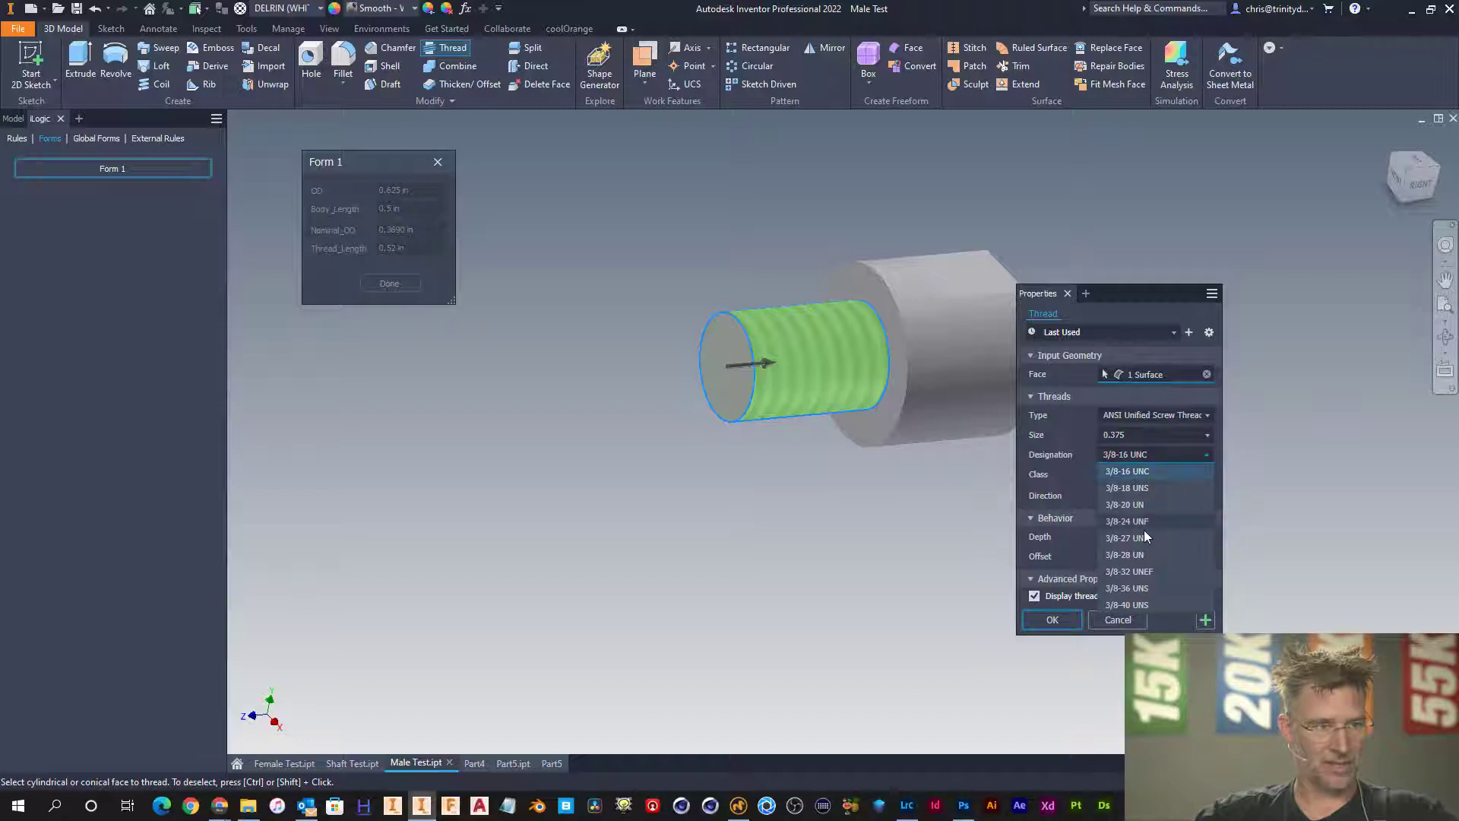
left_click(1166, 453)
key("Escape")
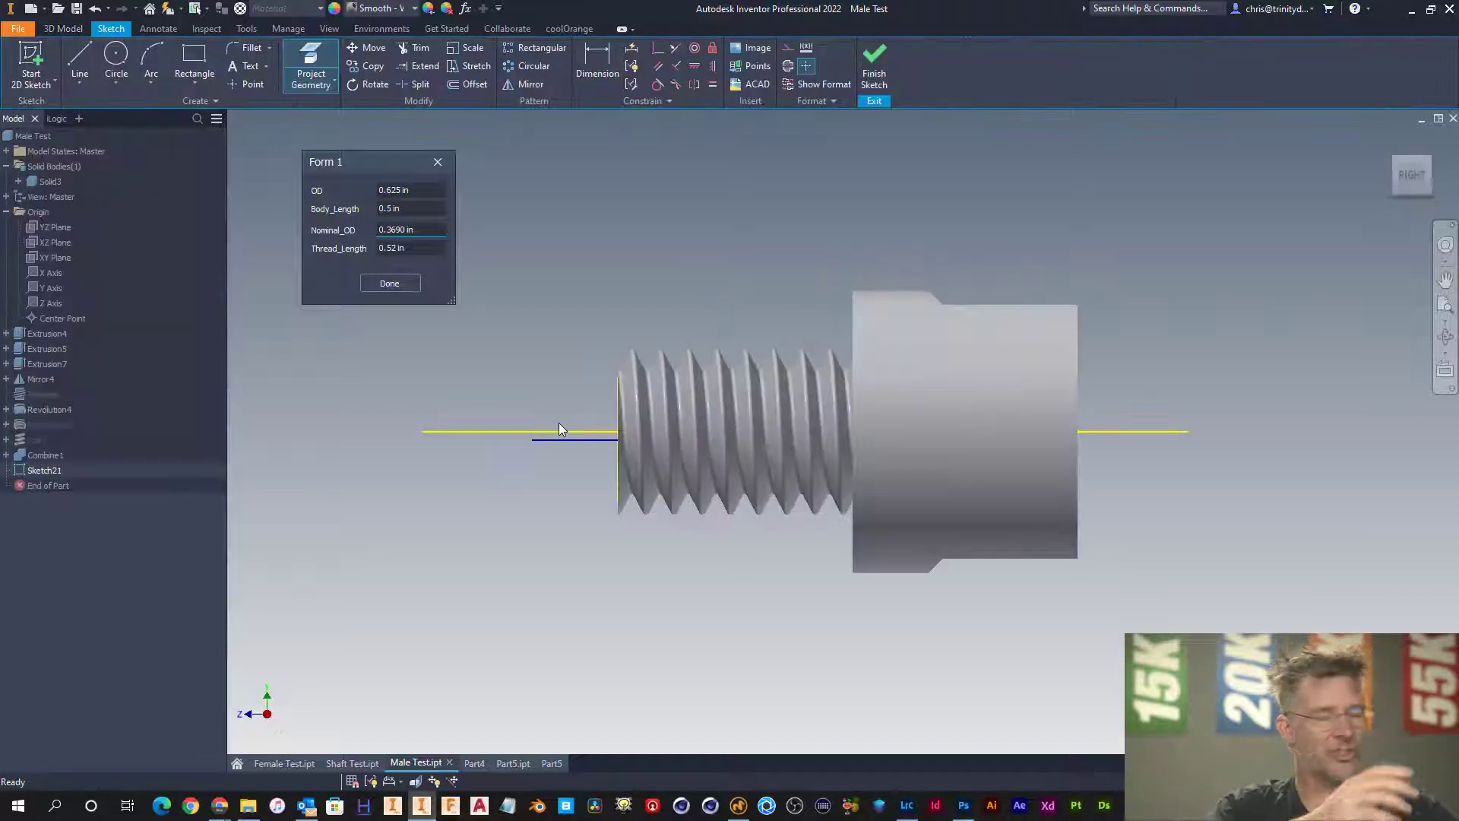
- Sketch a 0.3 in vertical line upward from the centre axis along the thread's free end face
key("Escape")
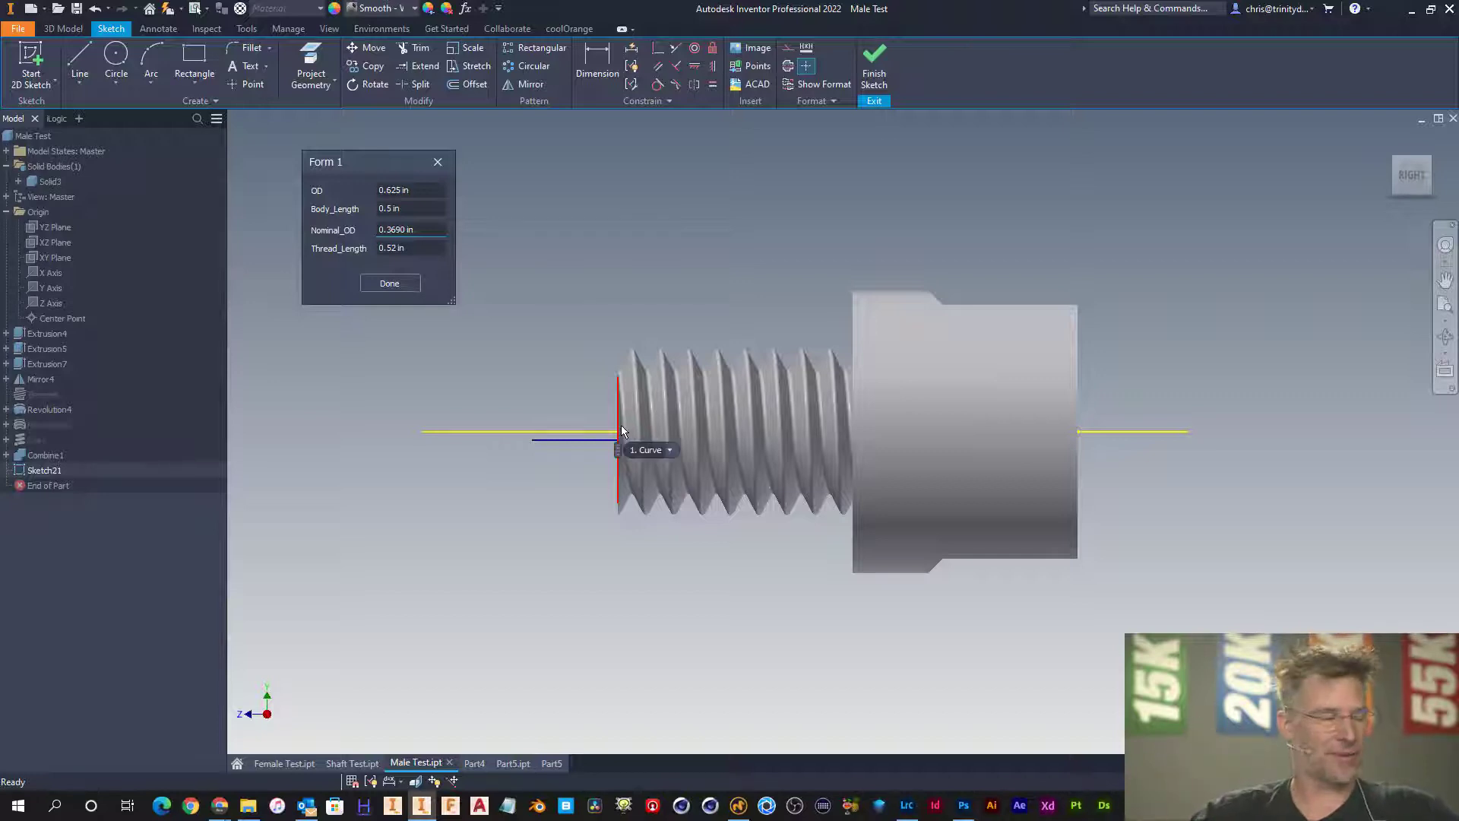
key("l")
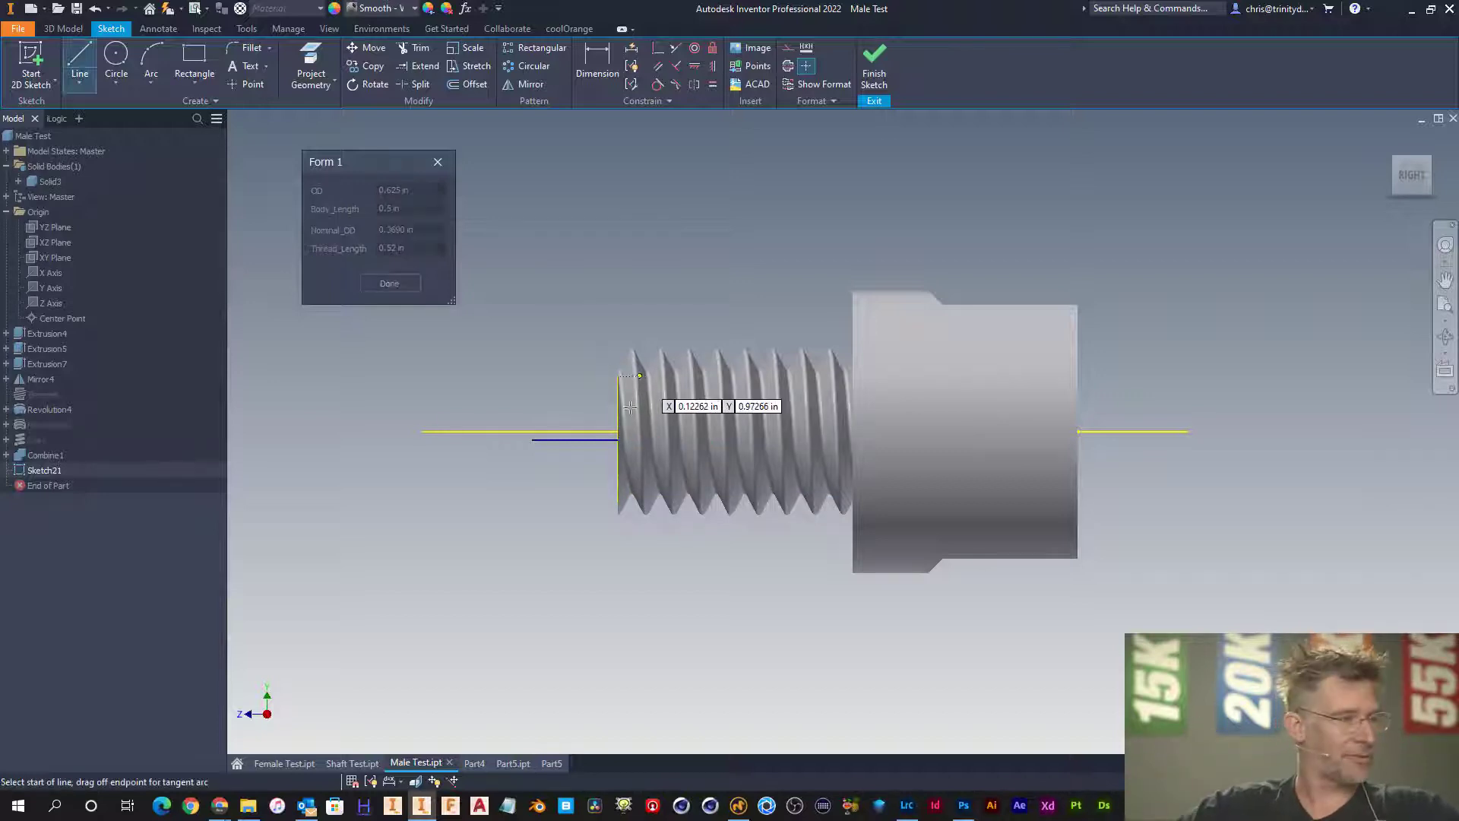
left_click(617, 431)
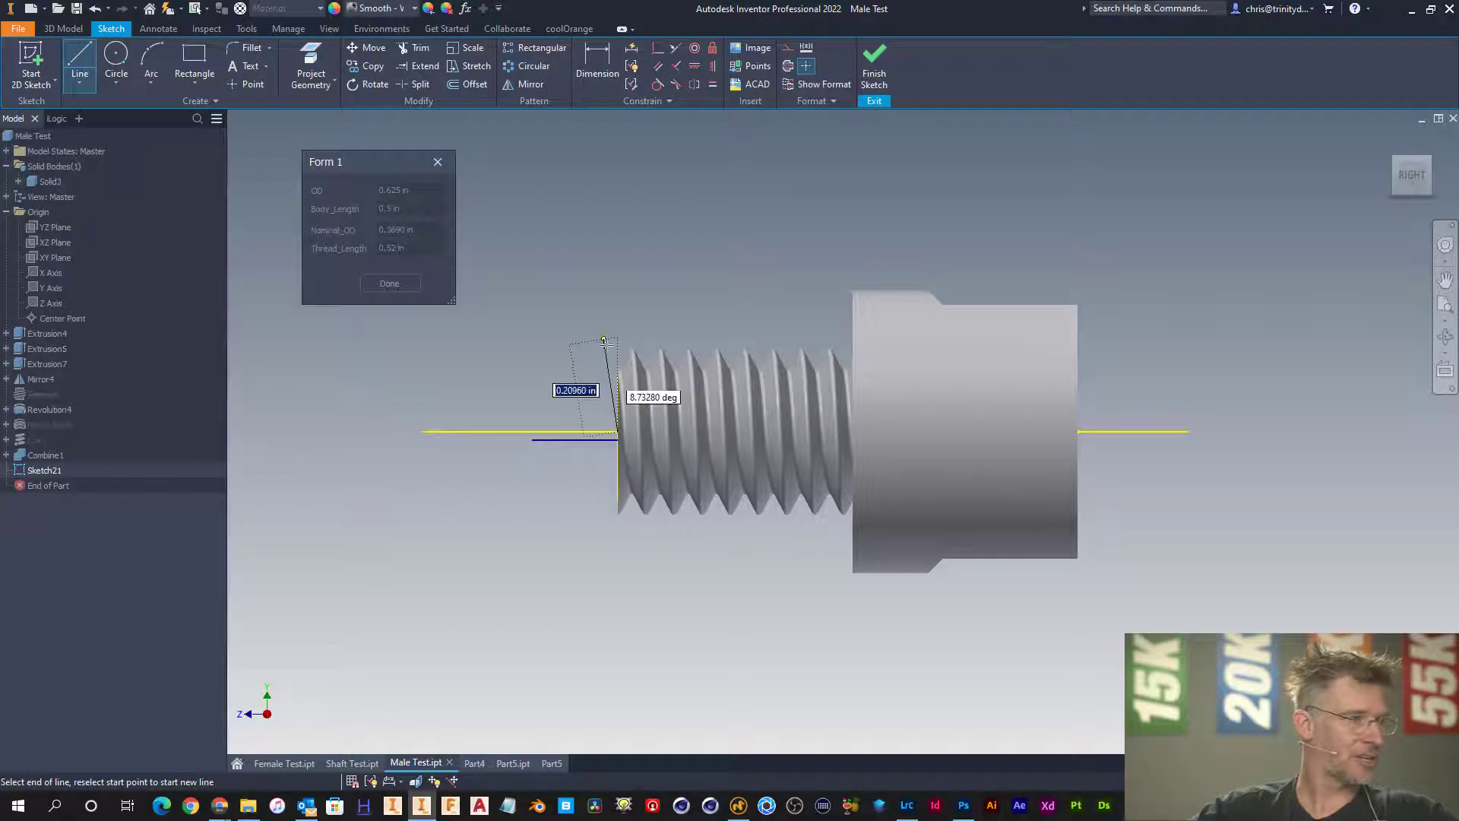
scroll(617, 356, "up", 4)
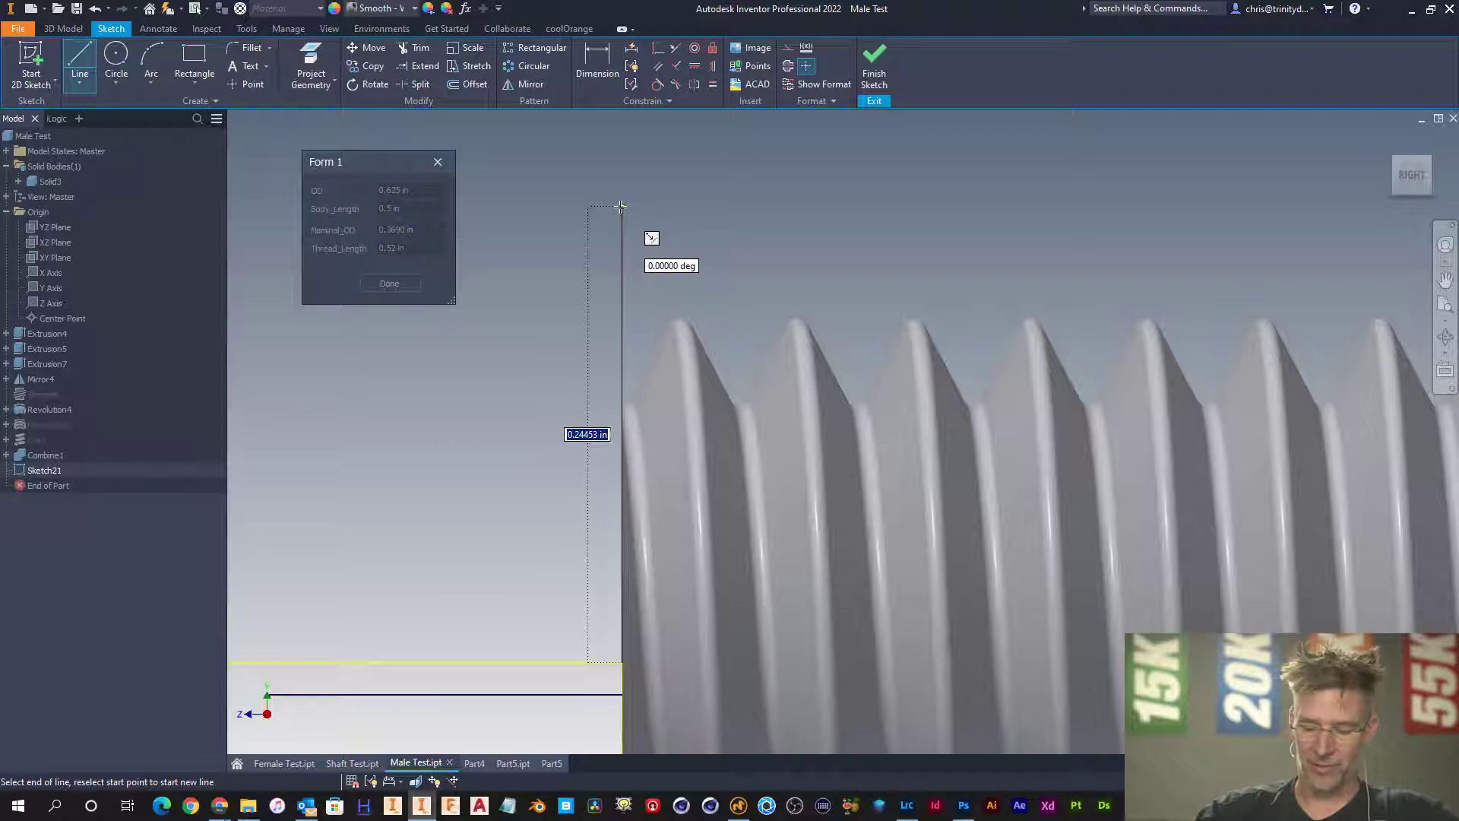
type(".3")
key("Return")
scroll(641, 289, "down", 3)
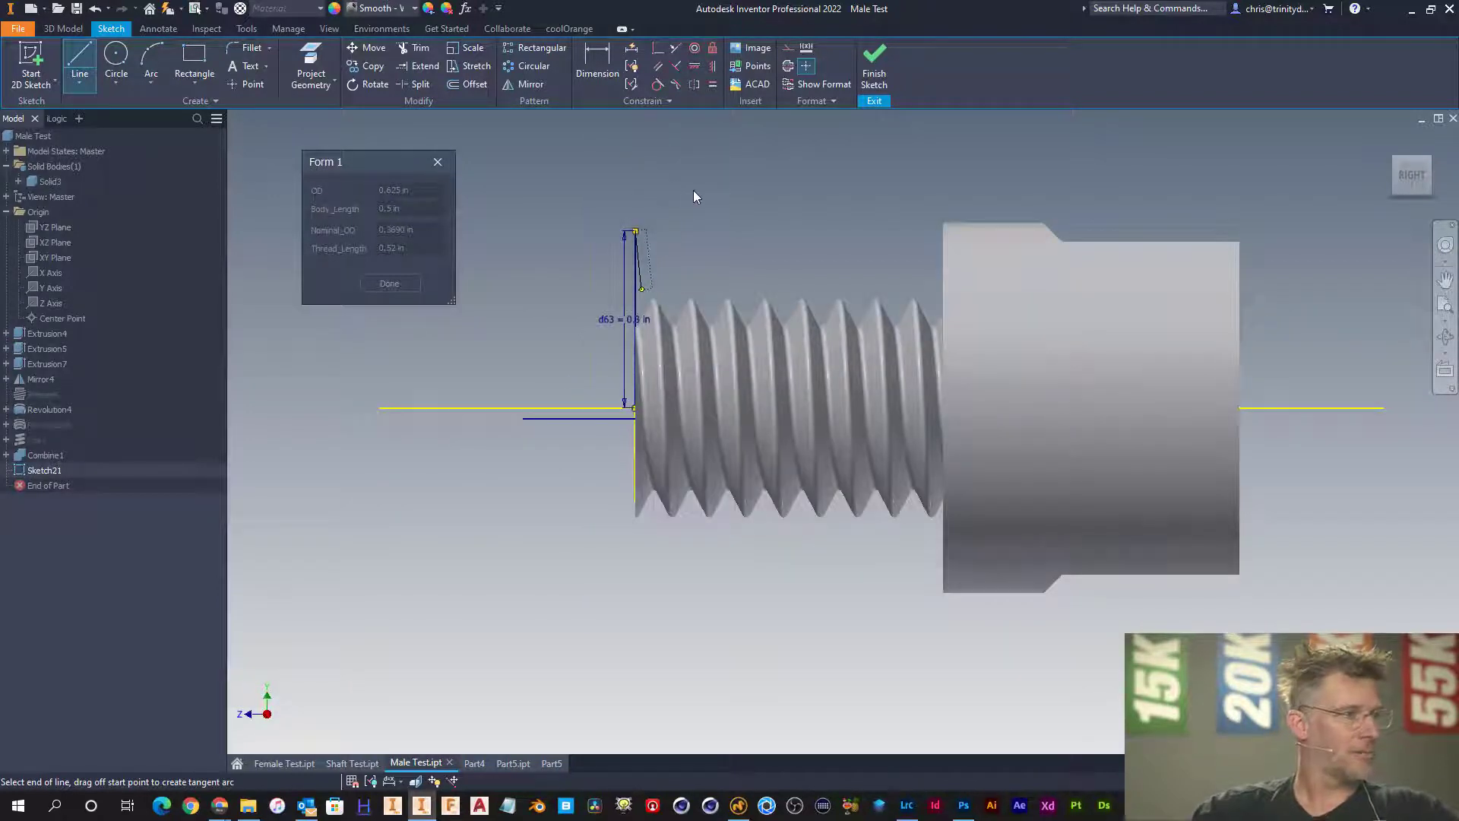
key("Escape")
- Sketch a horizontal line about 0.176 in long from the vertical line across the thread crests
scroll(635, 363, "up", 3)
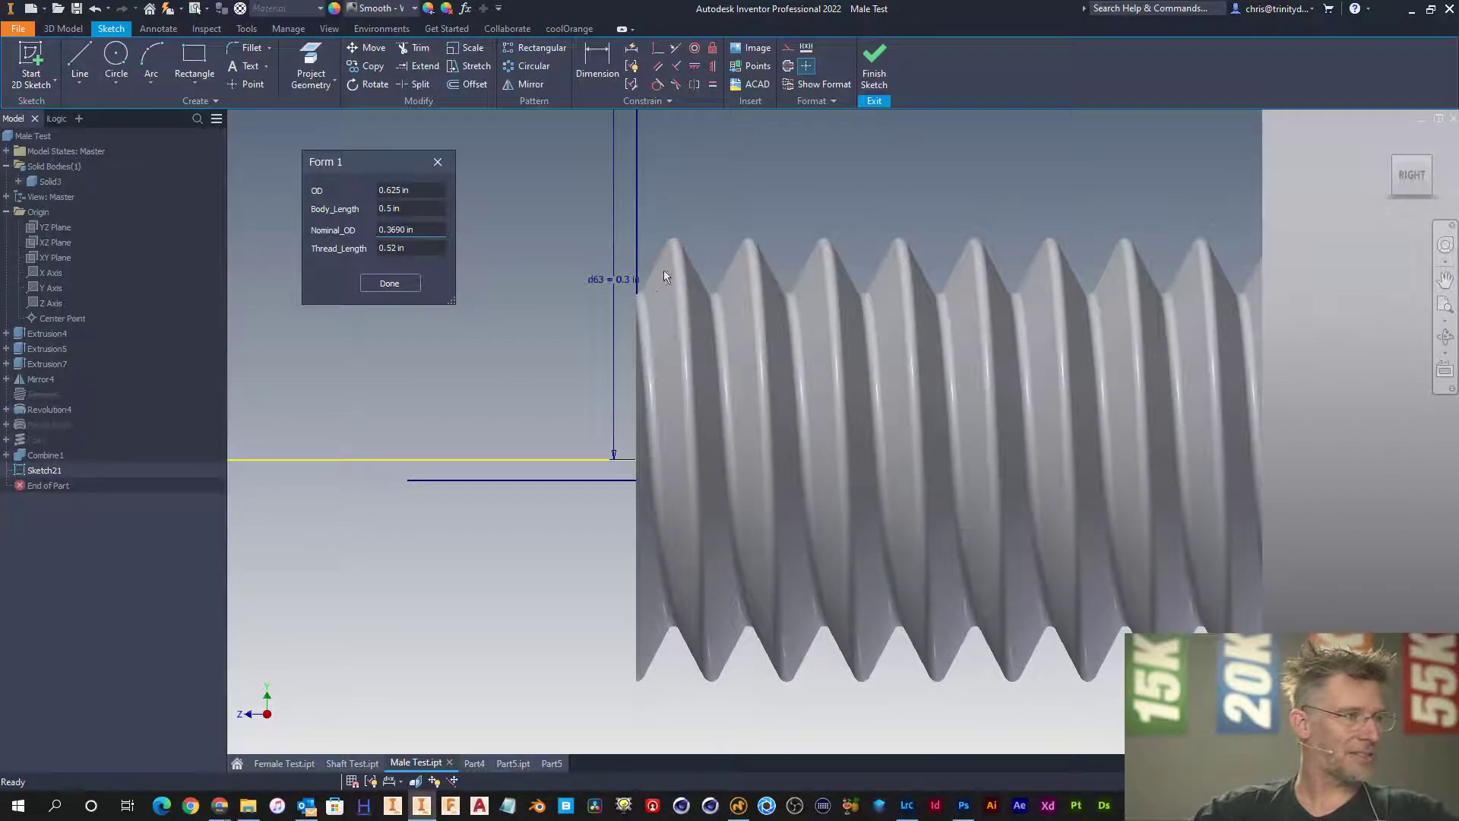
key("l")
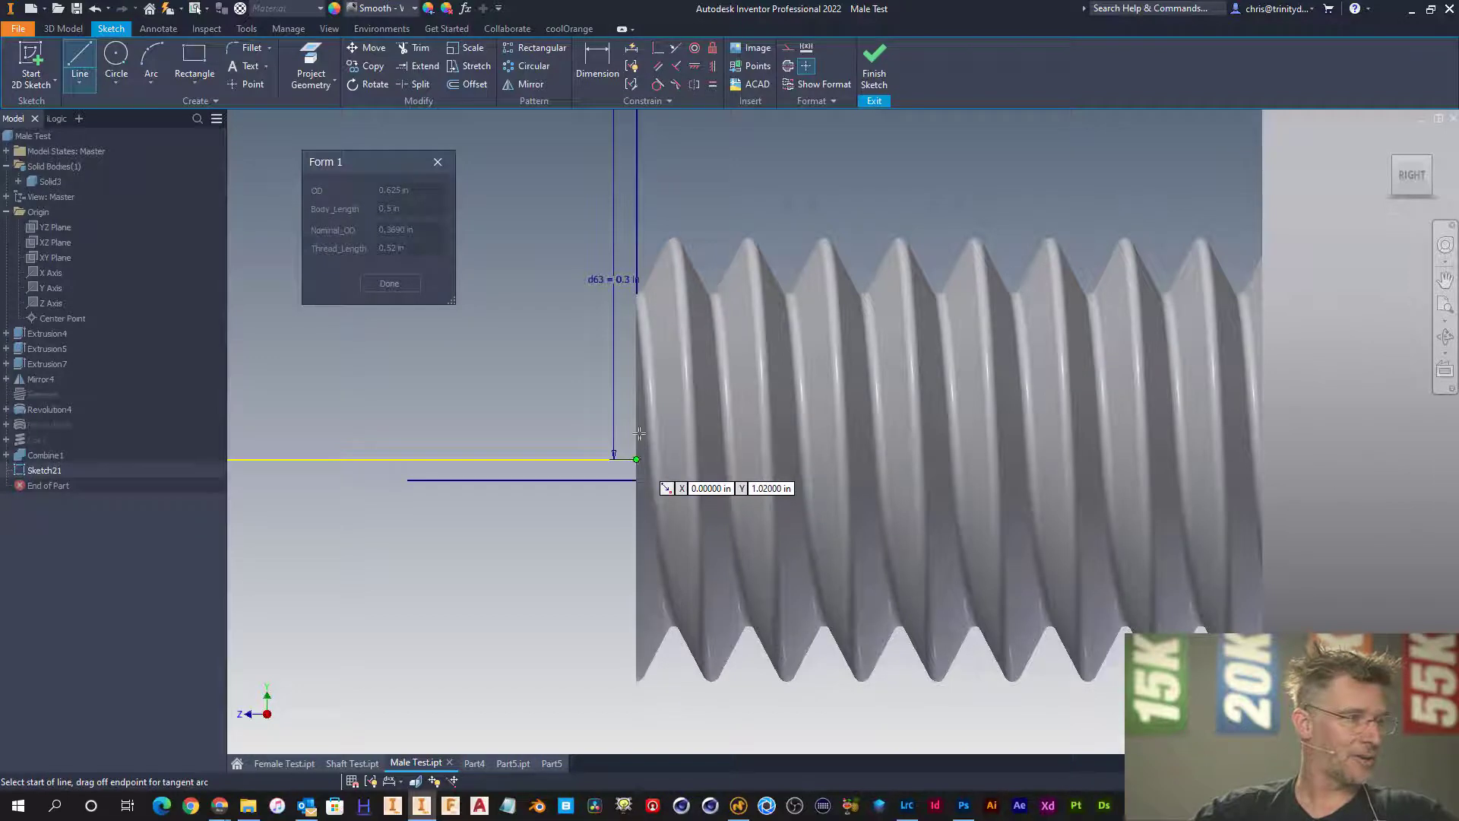
left_click(636, 238)
left_click(848, 238)
key("Escape")
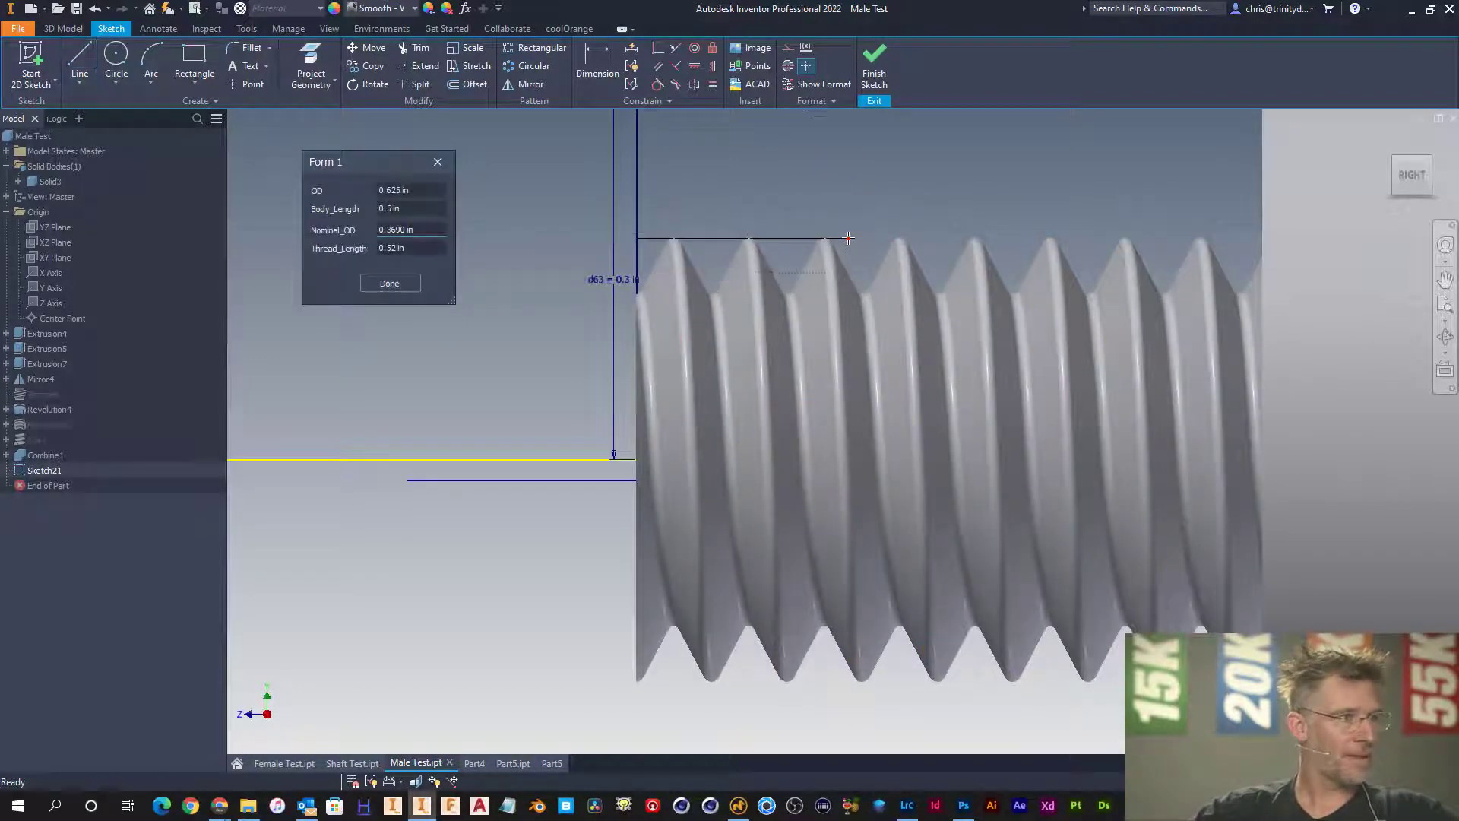
- Dimension the horizontal line's distance from the centre axis as Nominal_OD/2
key("d")
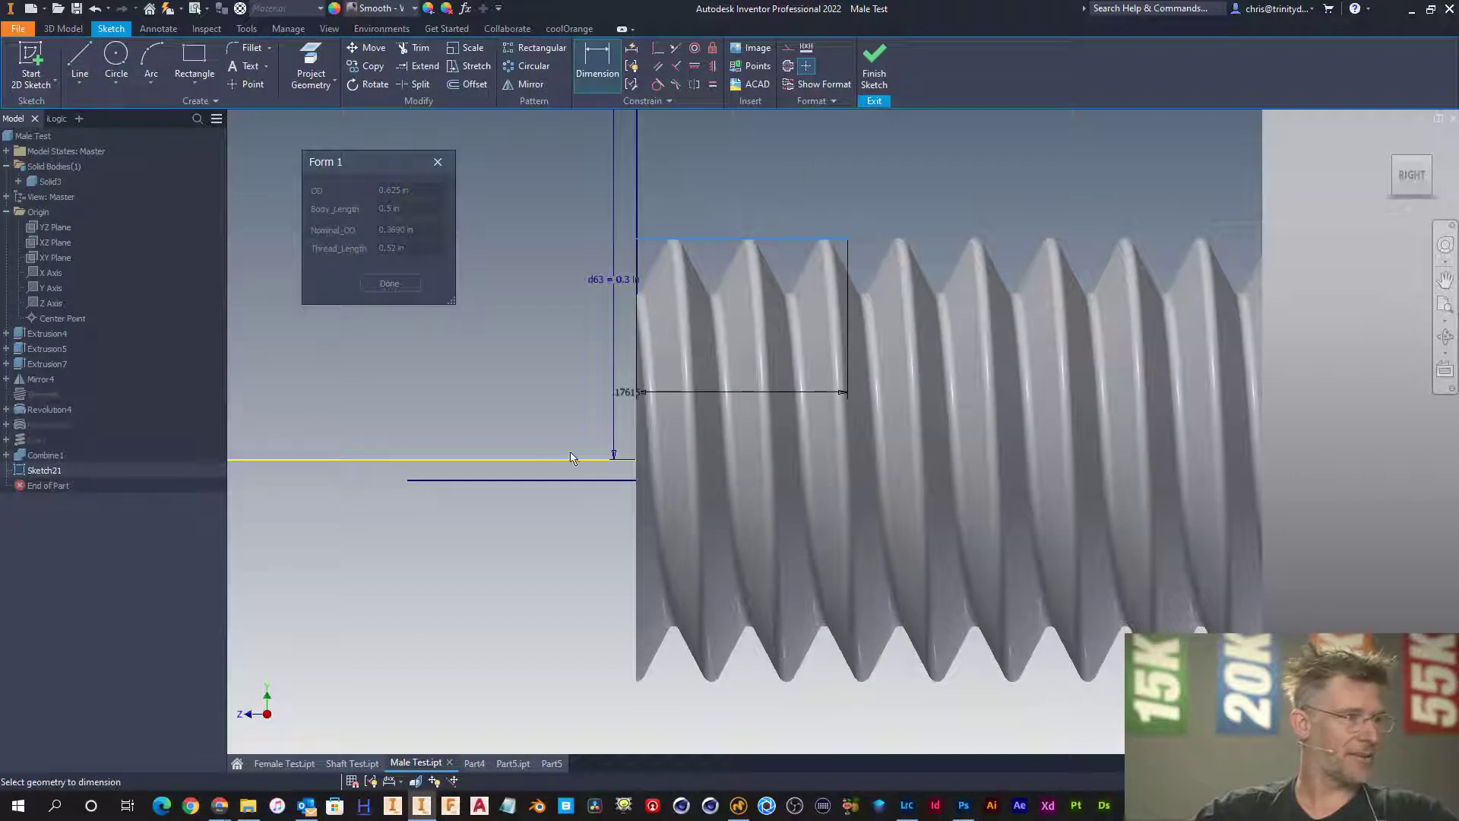
left_click(573, 459)
left_click(728, 364)
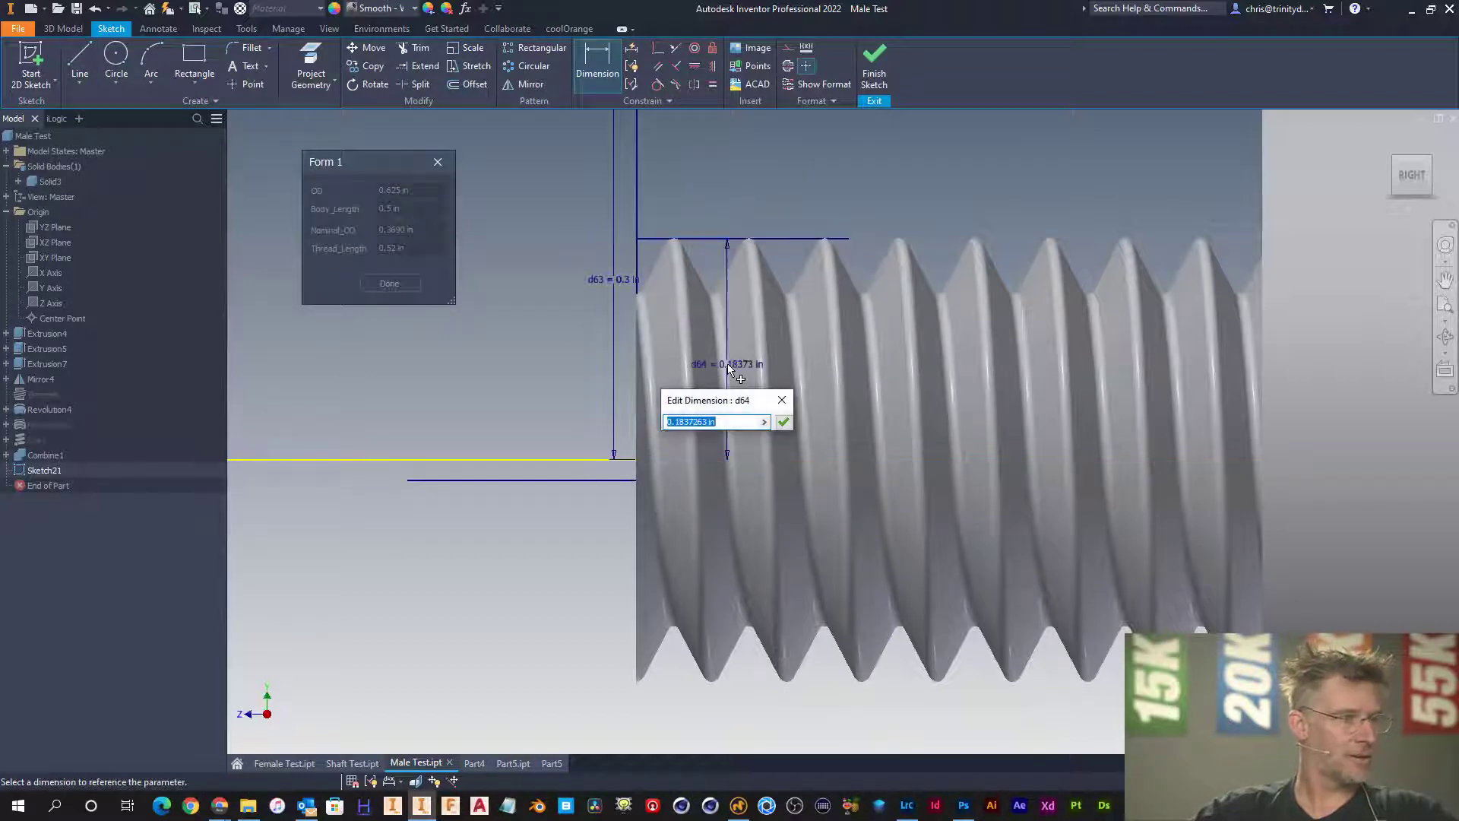
type("Nomina")
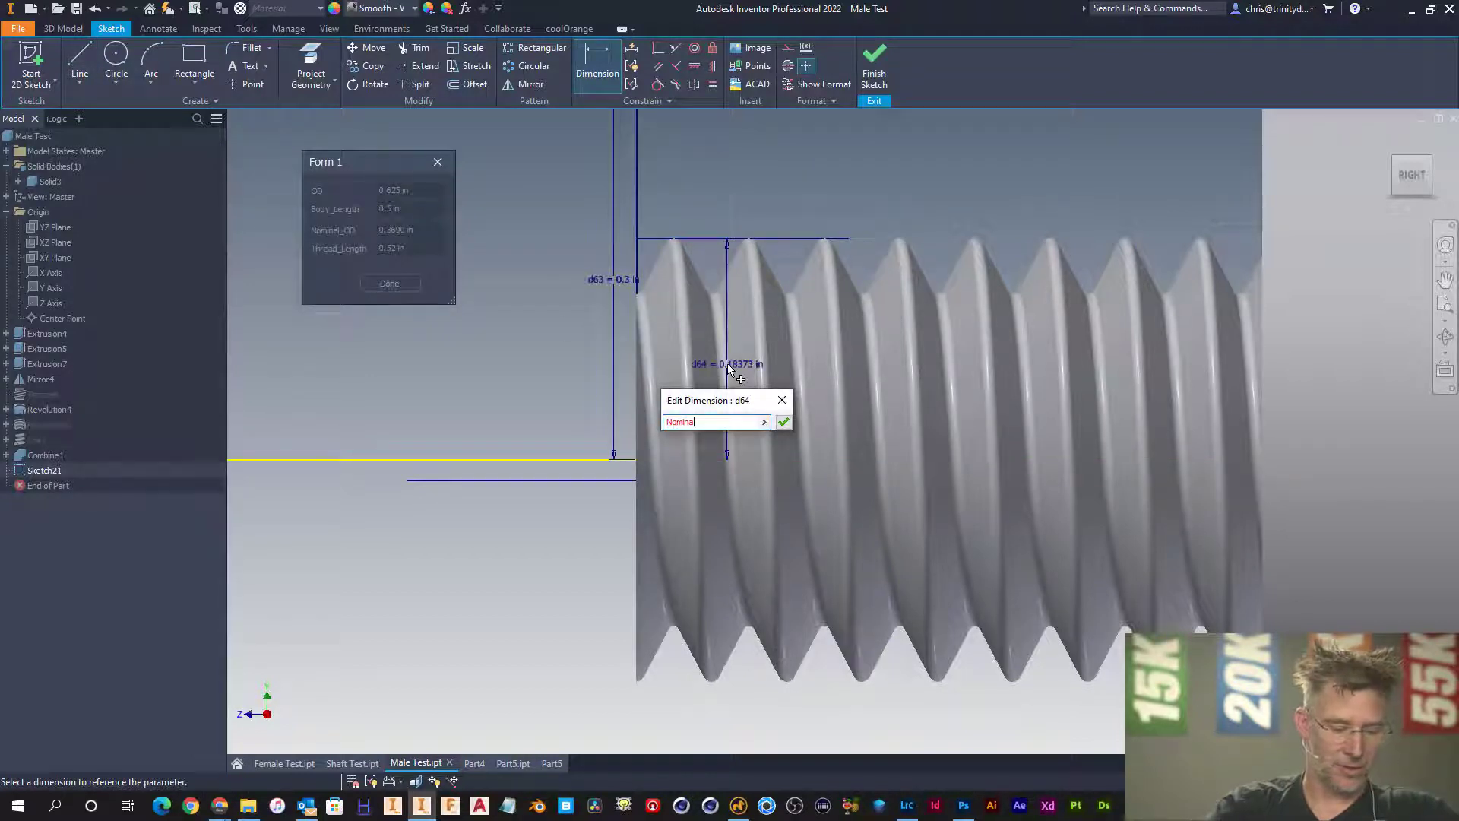
type("l_OD ")
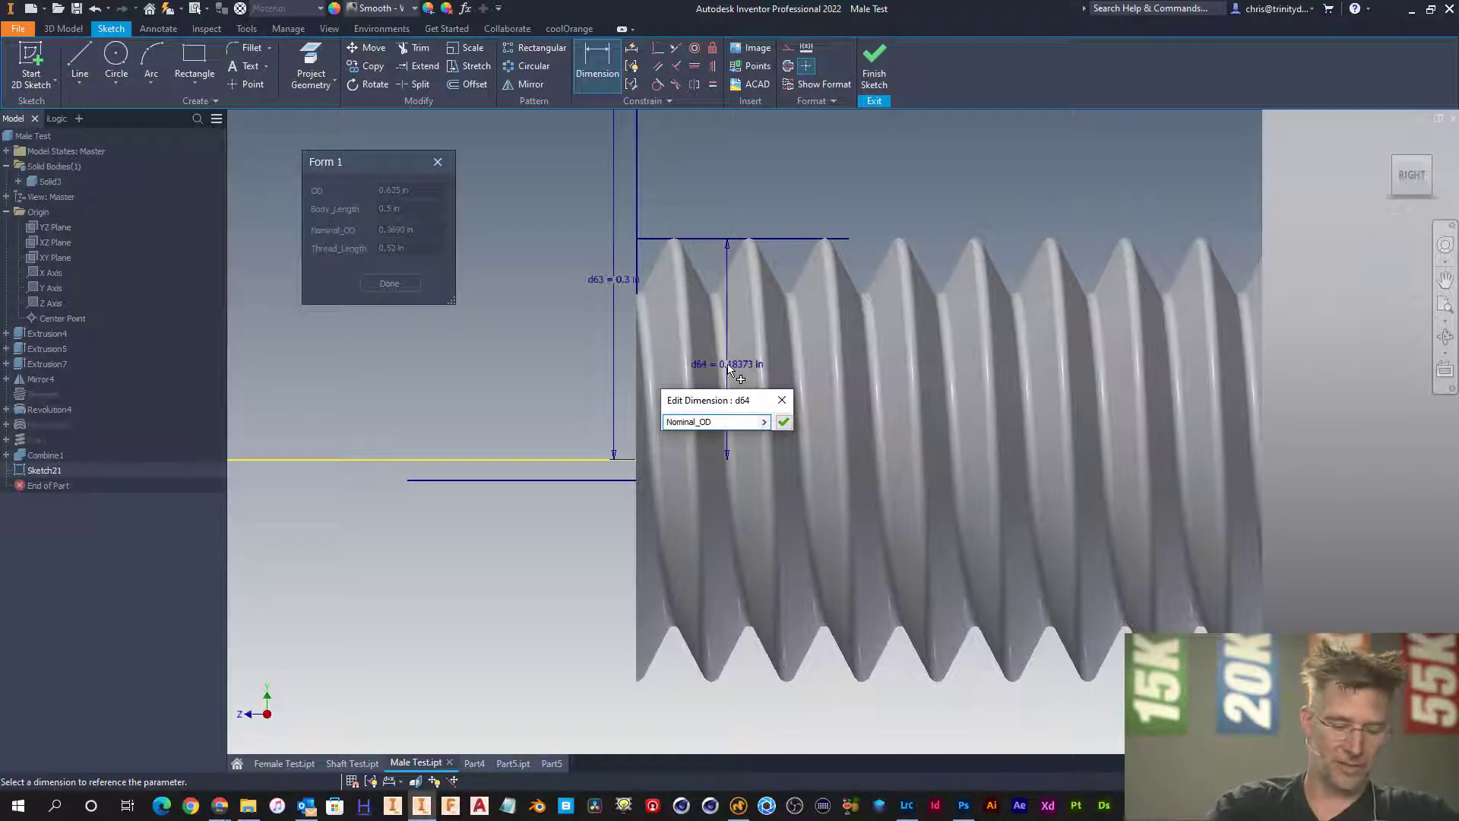
type("/ 2")
key("Return")
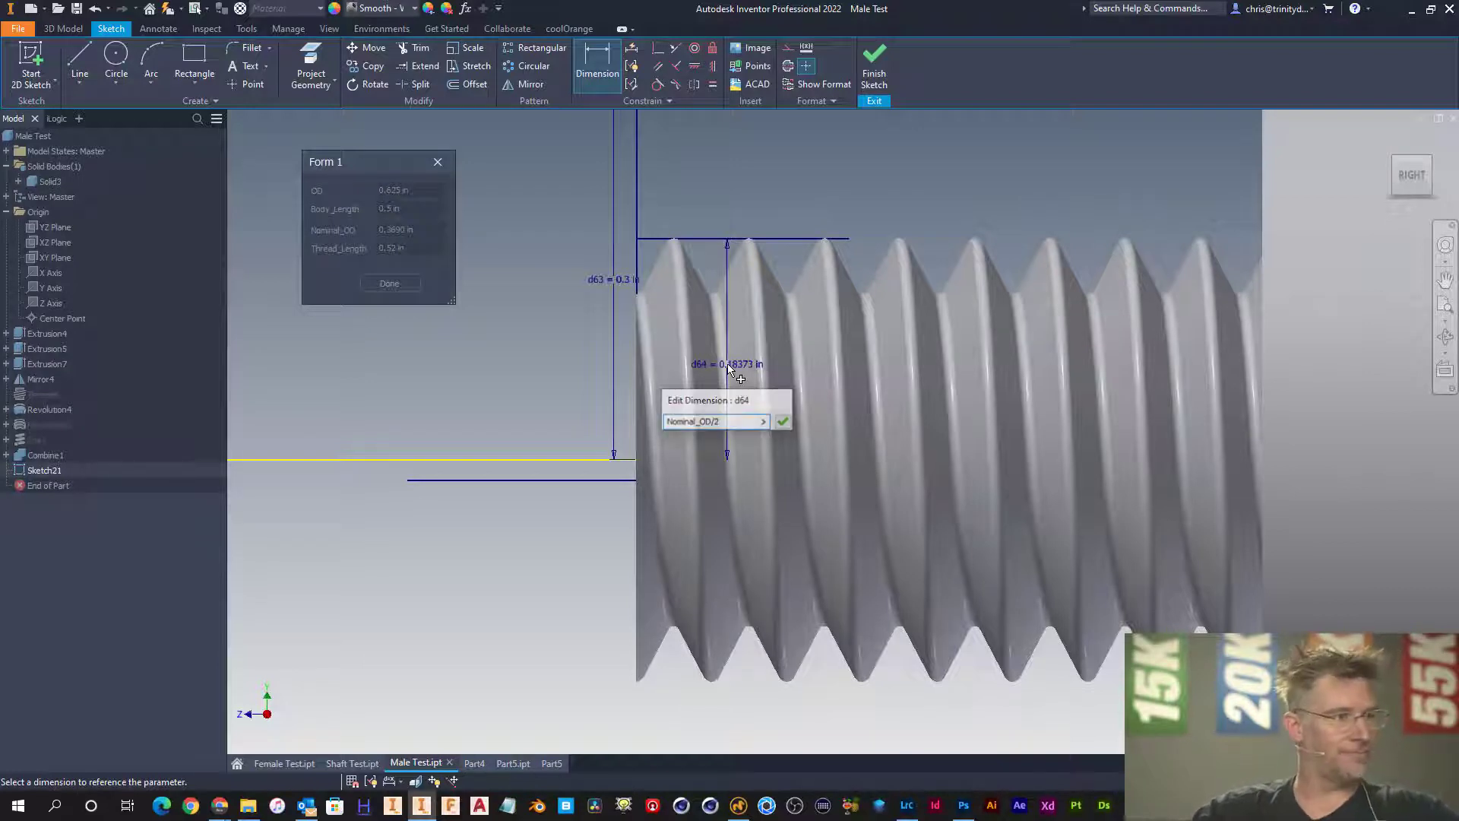
key("Escape")
scroll(823, 237, "up", 8)
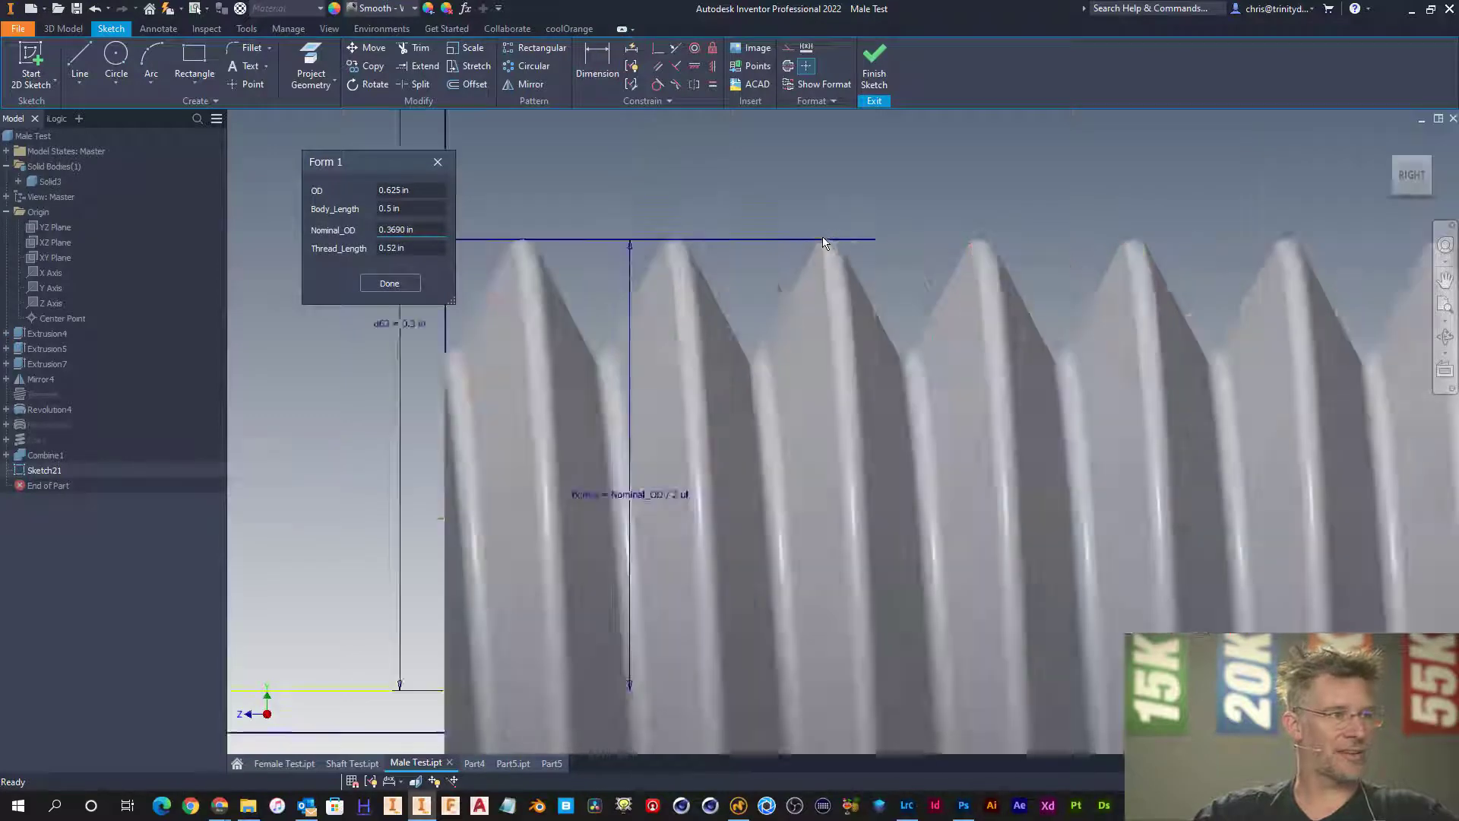
scroll(819, 239, "down", 8)
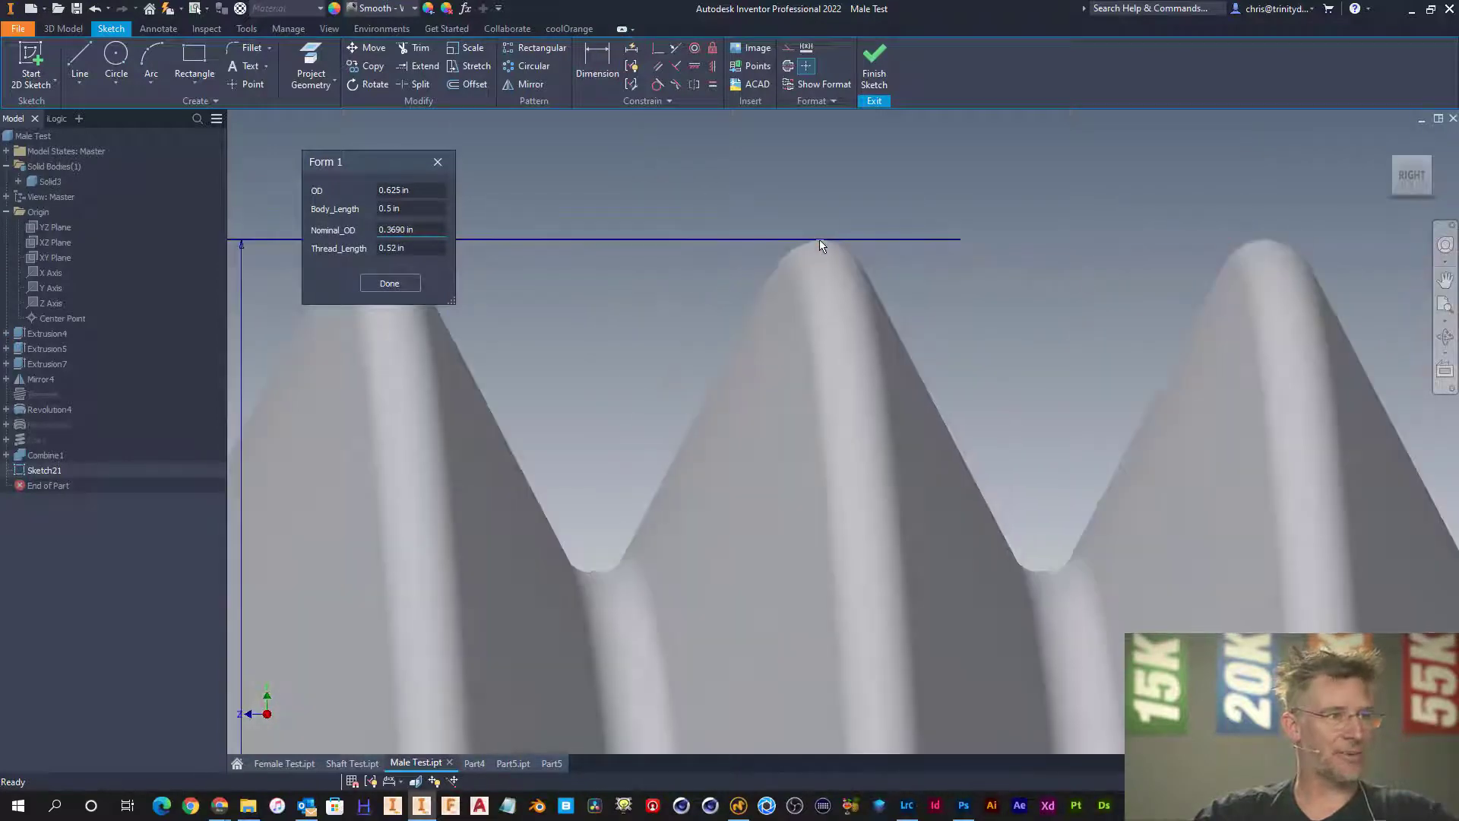
scroll(819, 240, "up", 2)
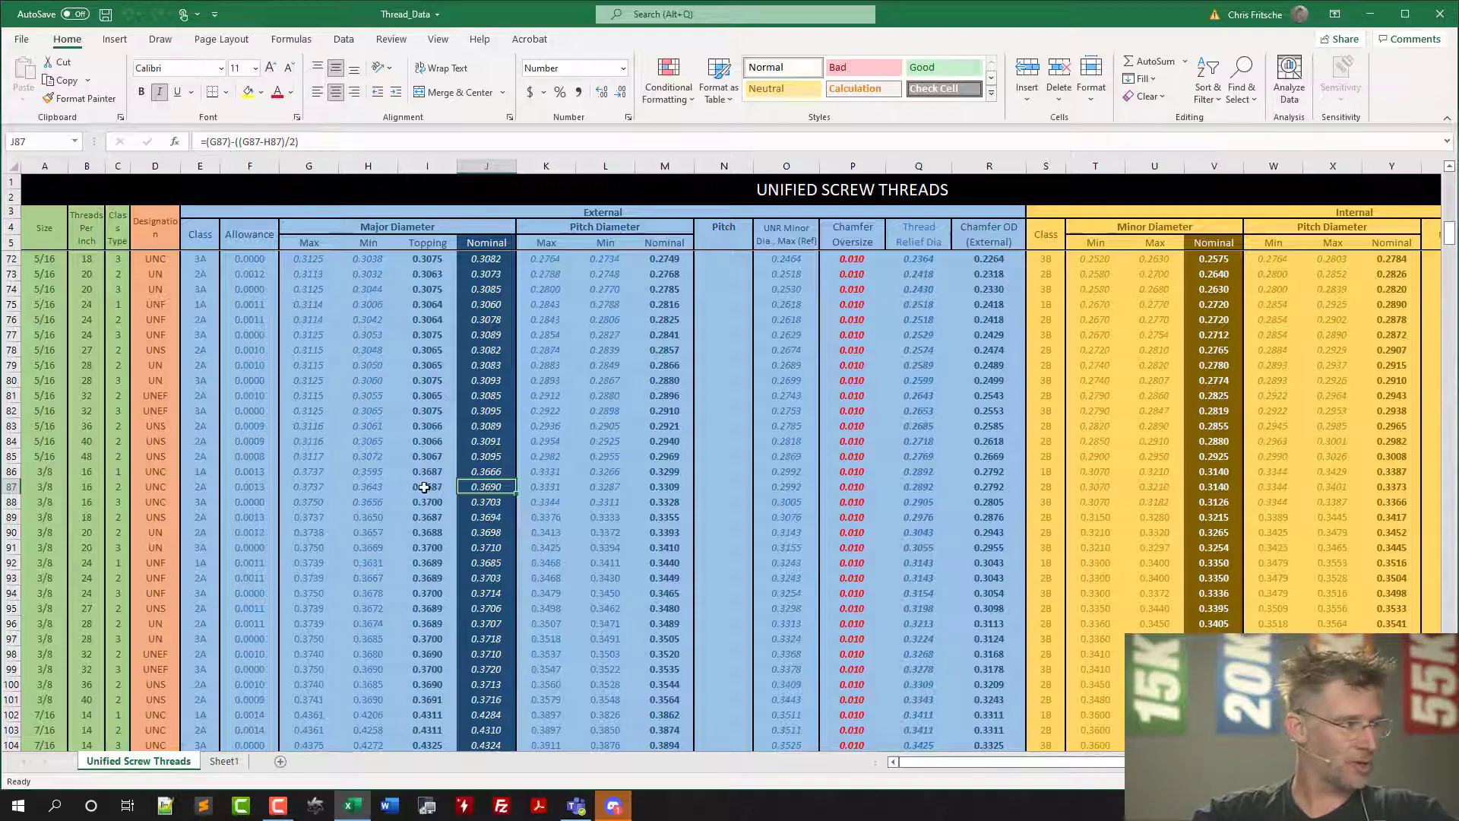
- Highlight the 3/8-16 UNC class 2A row in the Thread_Data workbook in Excel and return to Inventor
left_click(9, 486)
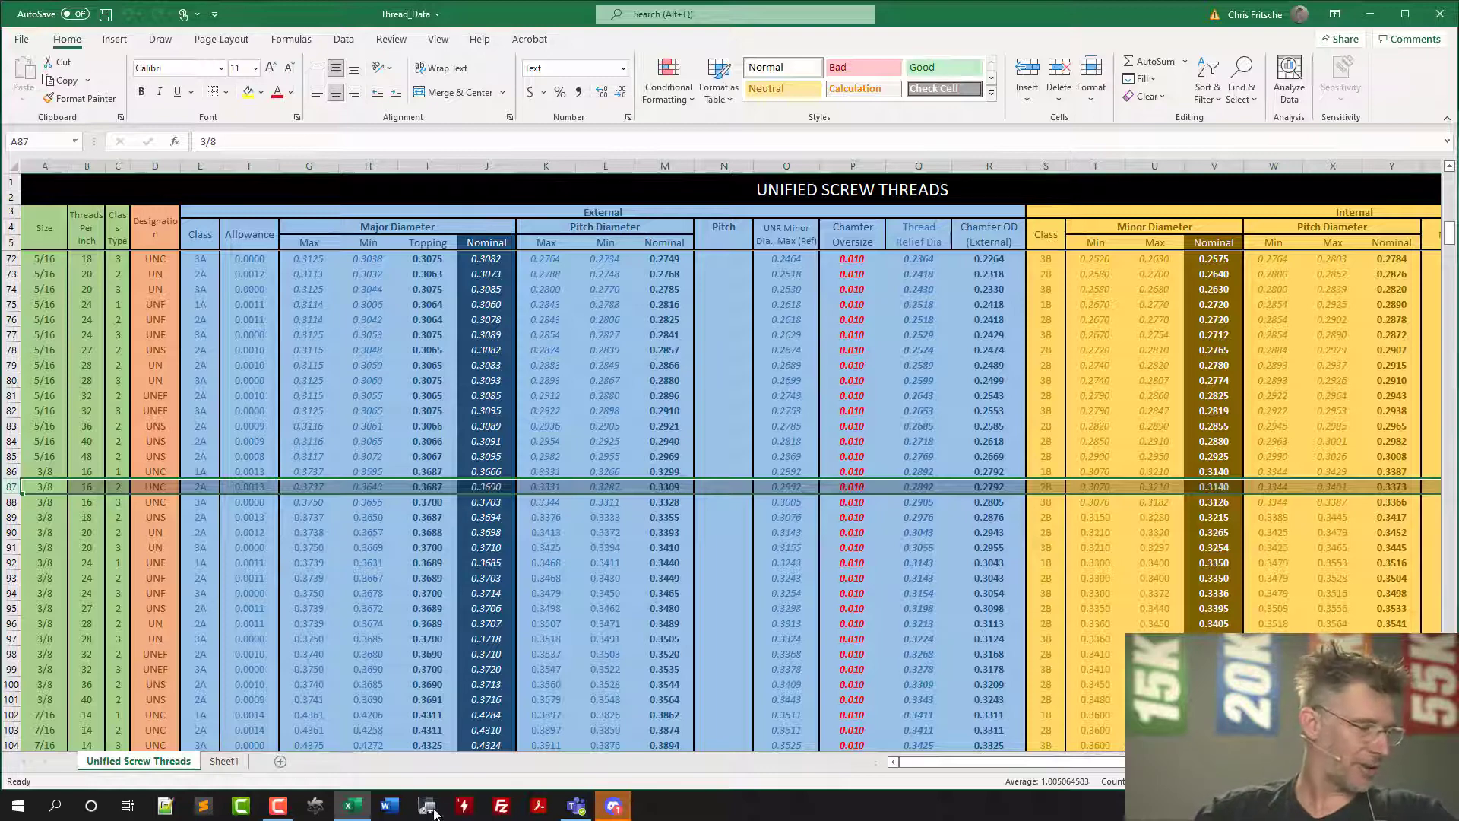
left_click(1141, 800)
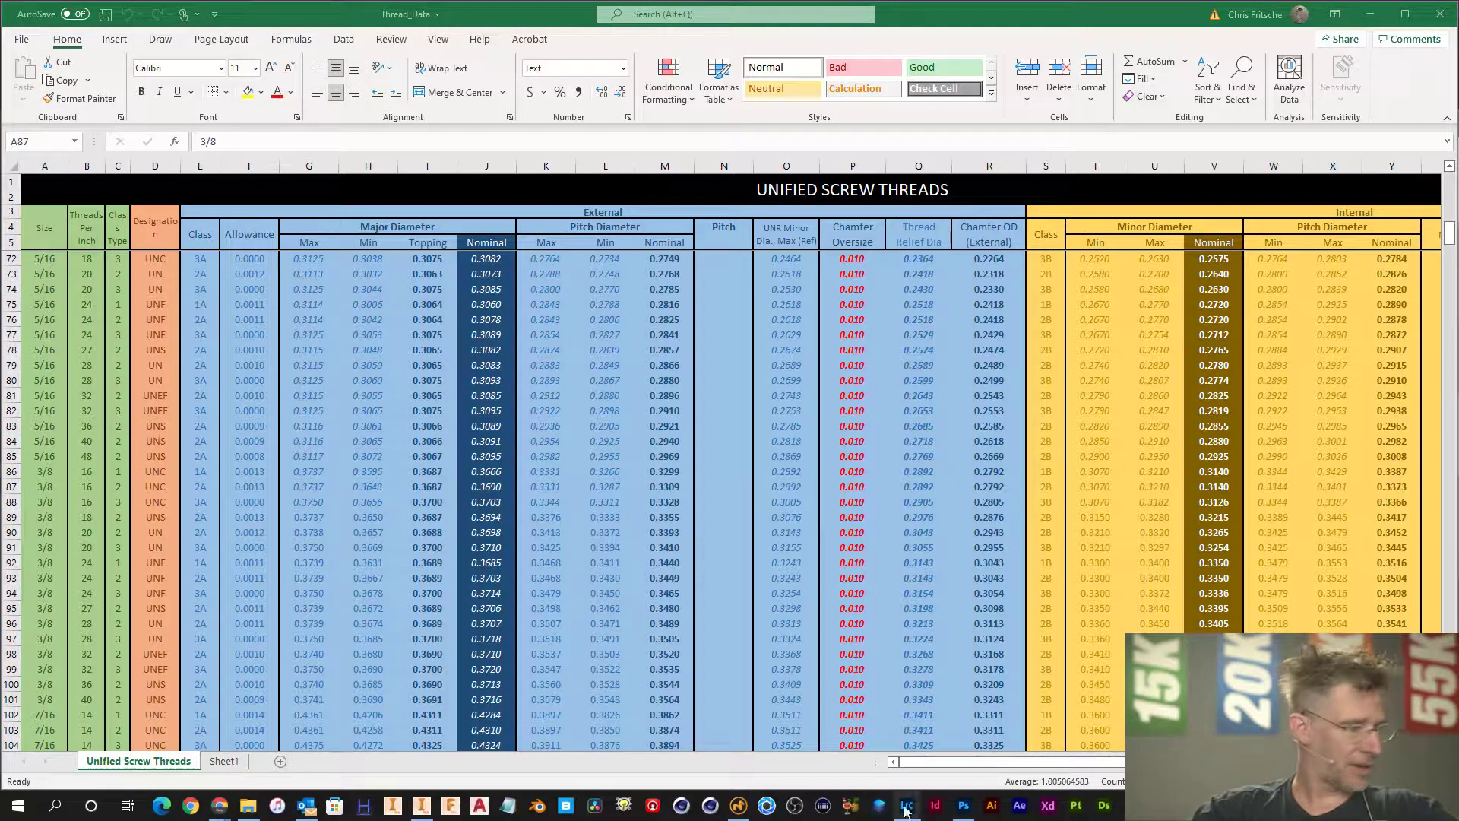
left_click(419, 807)
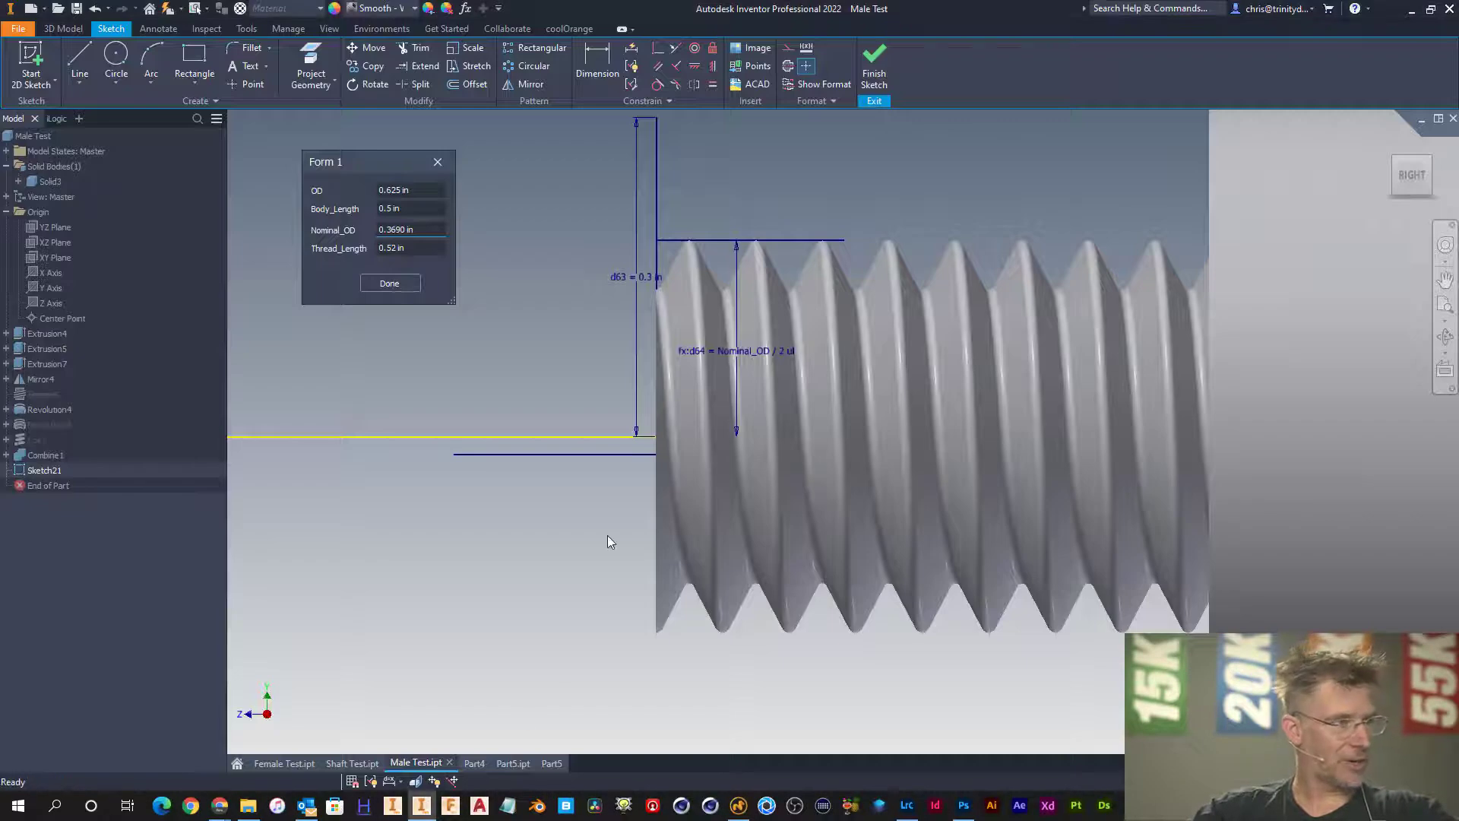
- Sketch a slanted line from the vertical line to the horizontal line's far end, at about 17° to the horizontal line
key("l")
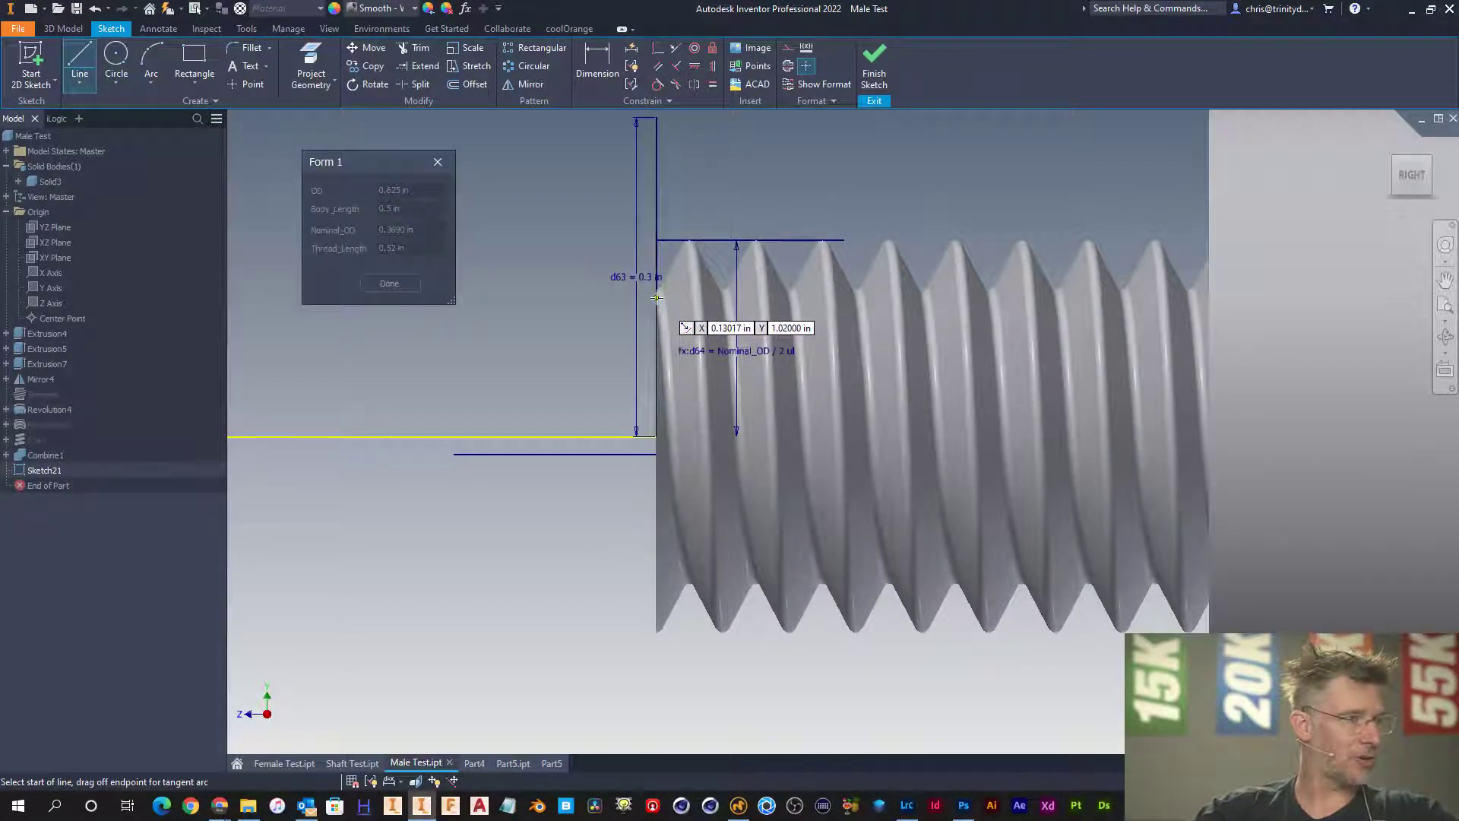
left_click(656, 298)
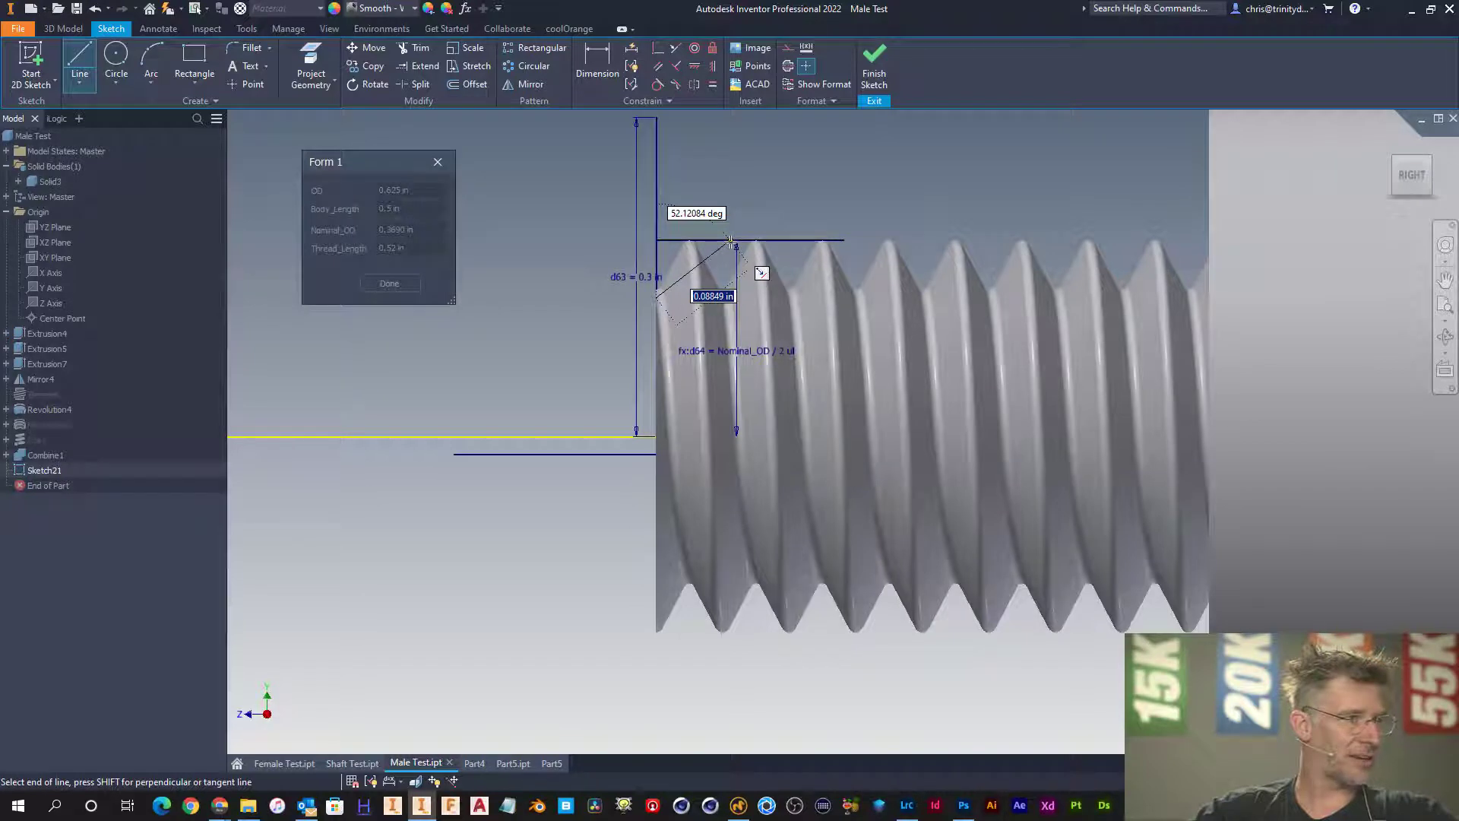
left_click(844, 241)
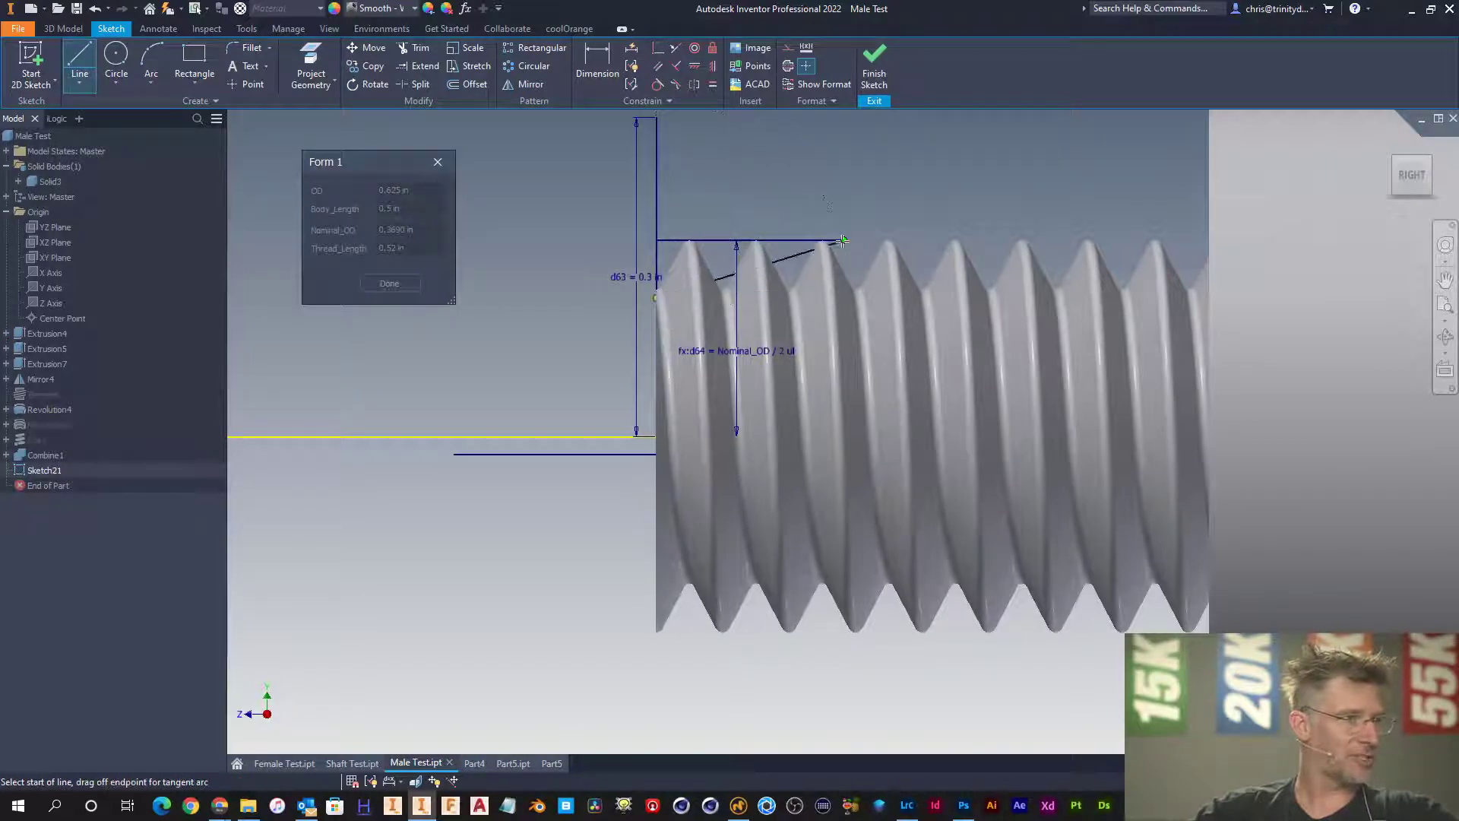
- Set the angle between the horizontal line and the slanted line to 45°
key("d")
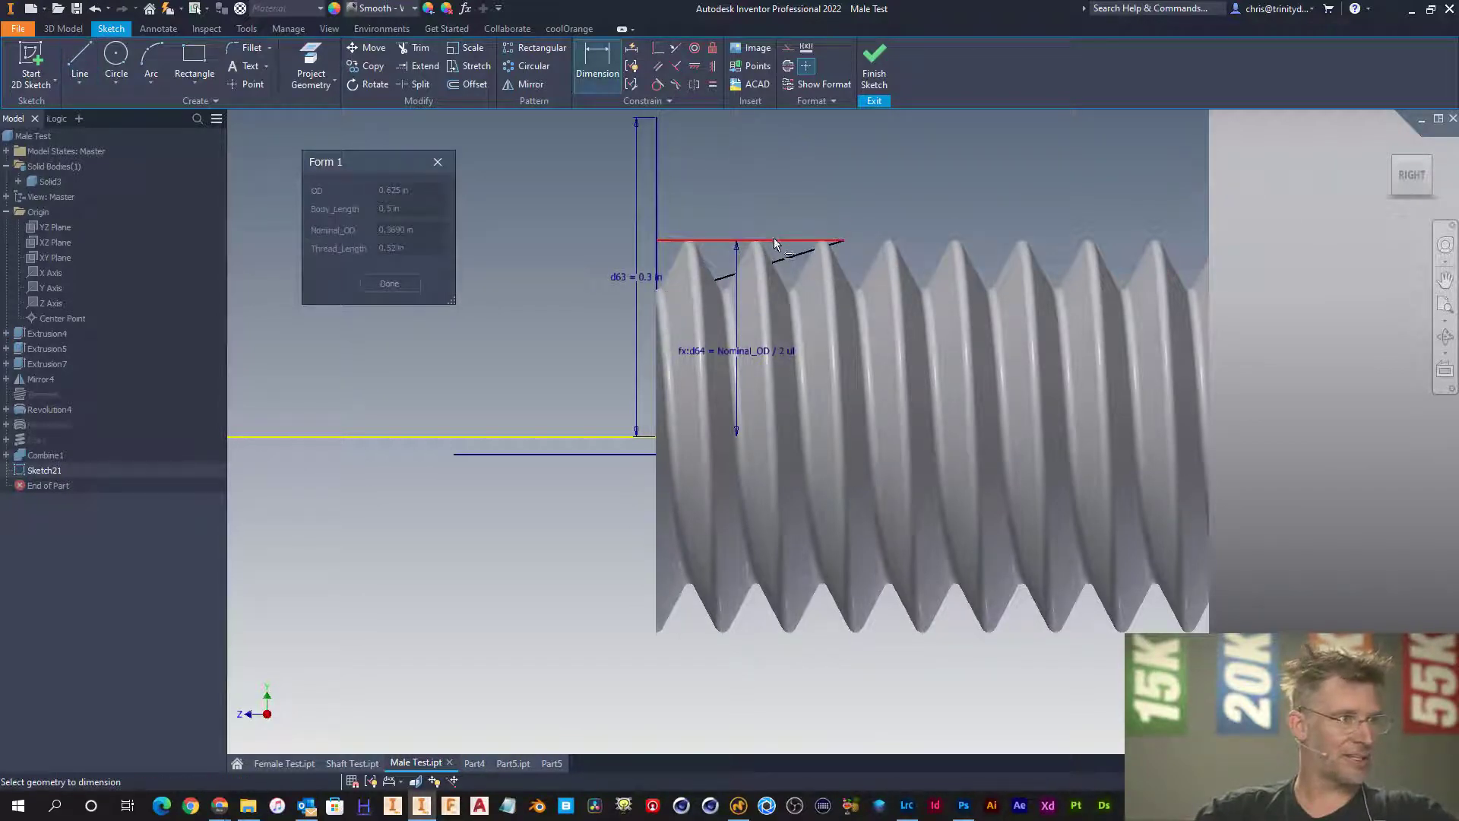
left_click(773, 240)
left_click(783, 259)
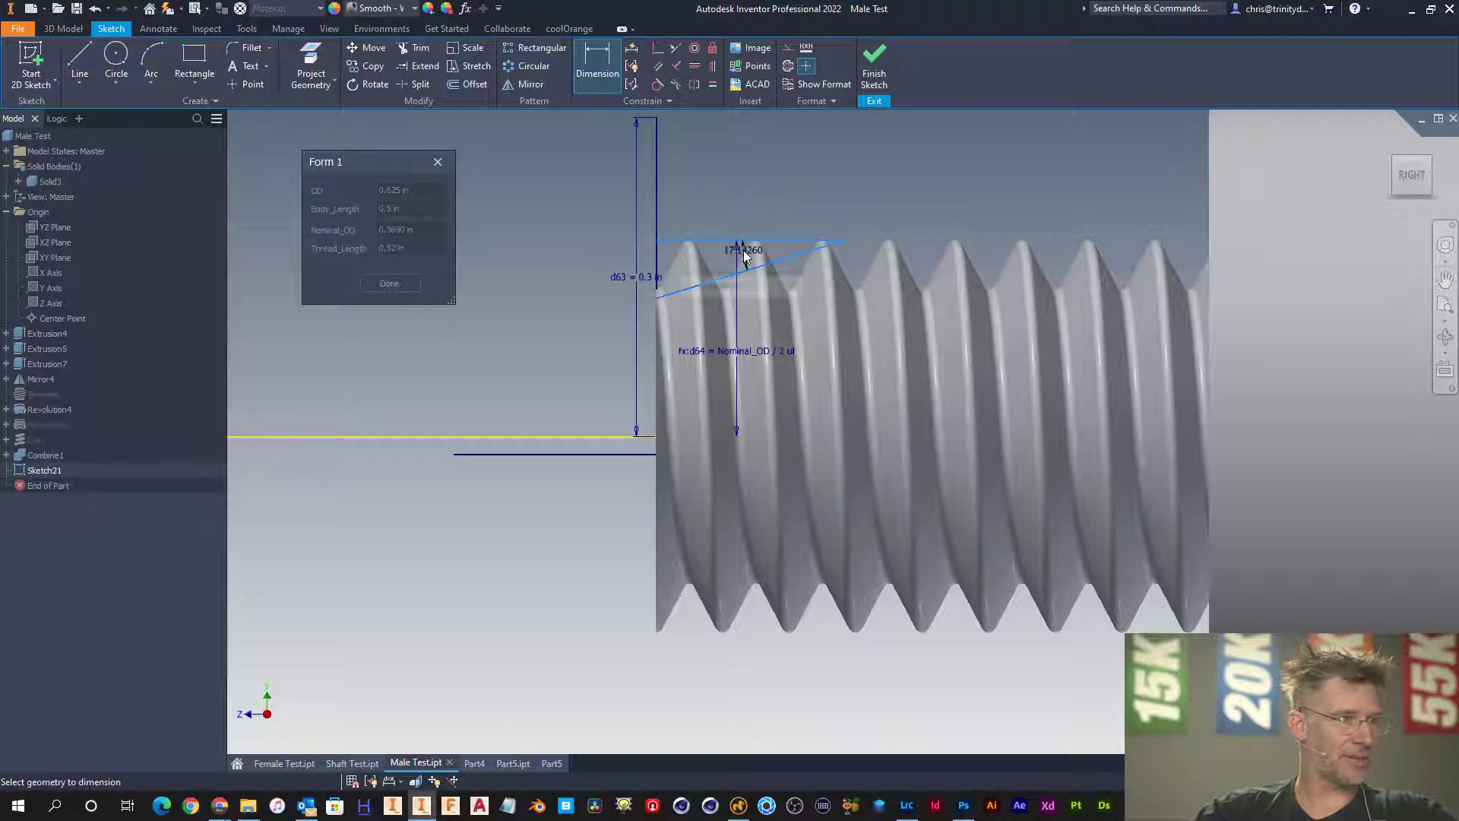
left_click(745, 255)
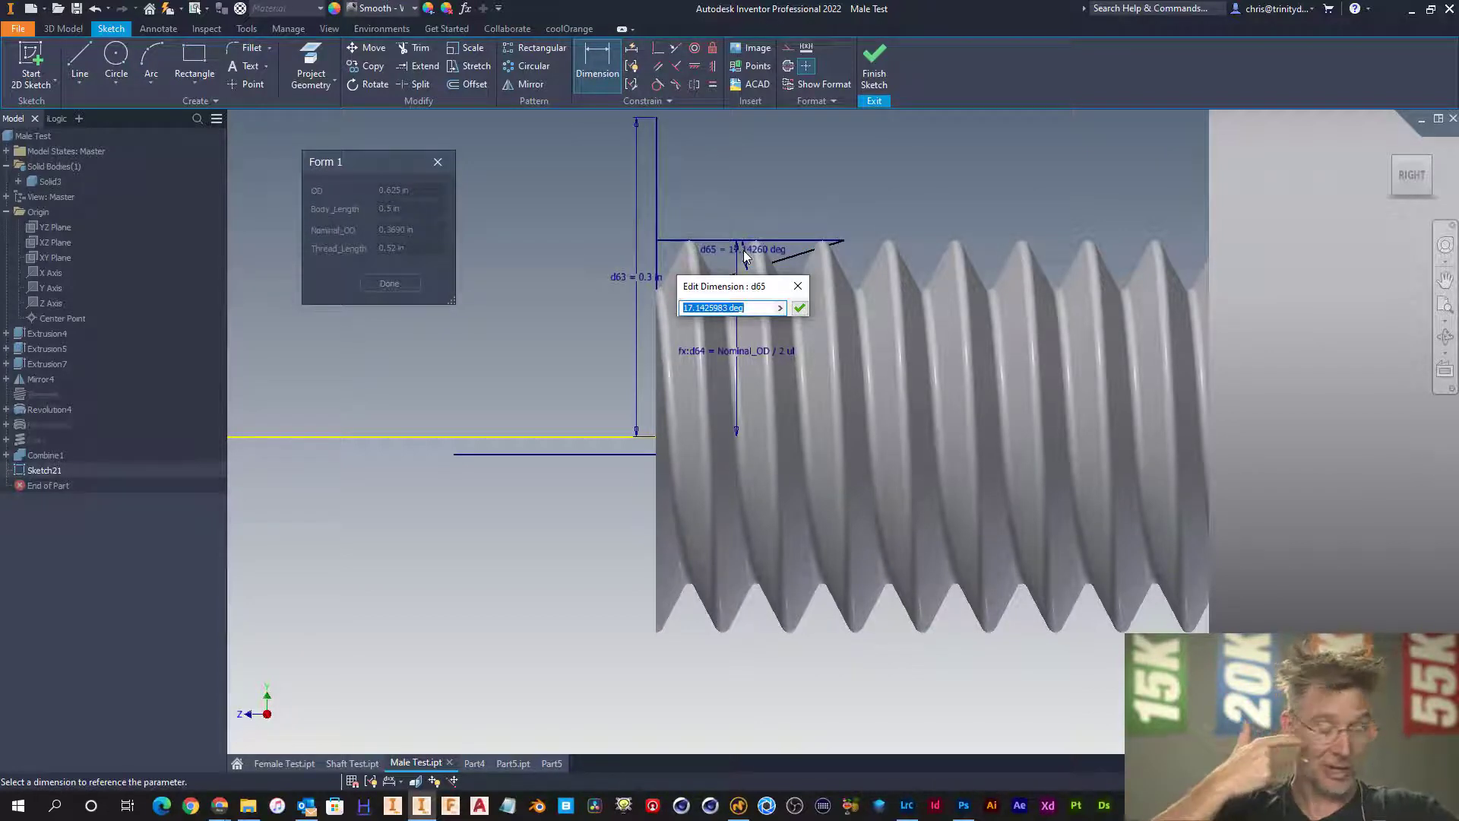
type("45")
key("Return")
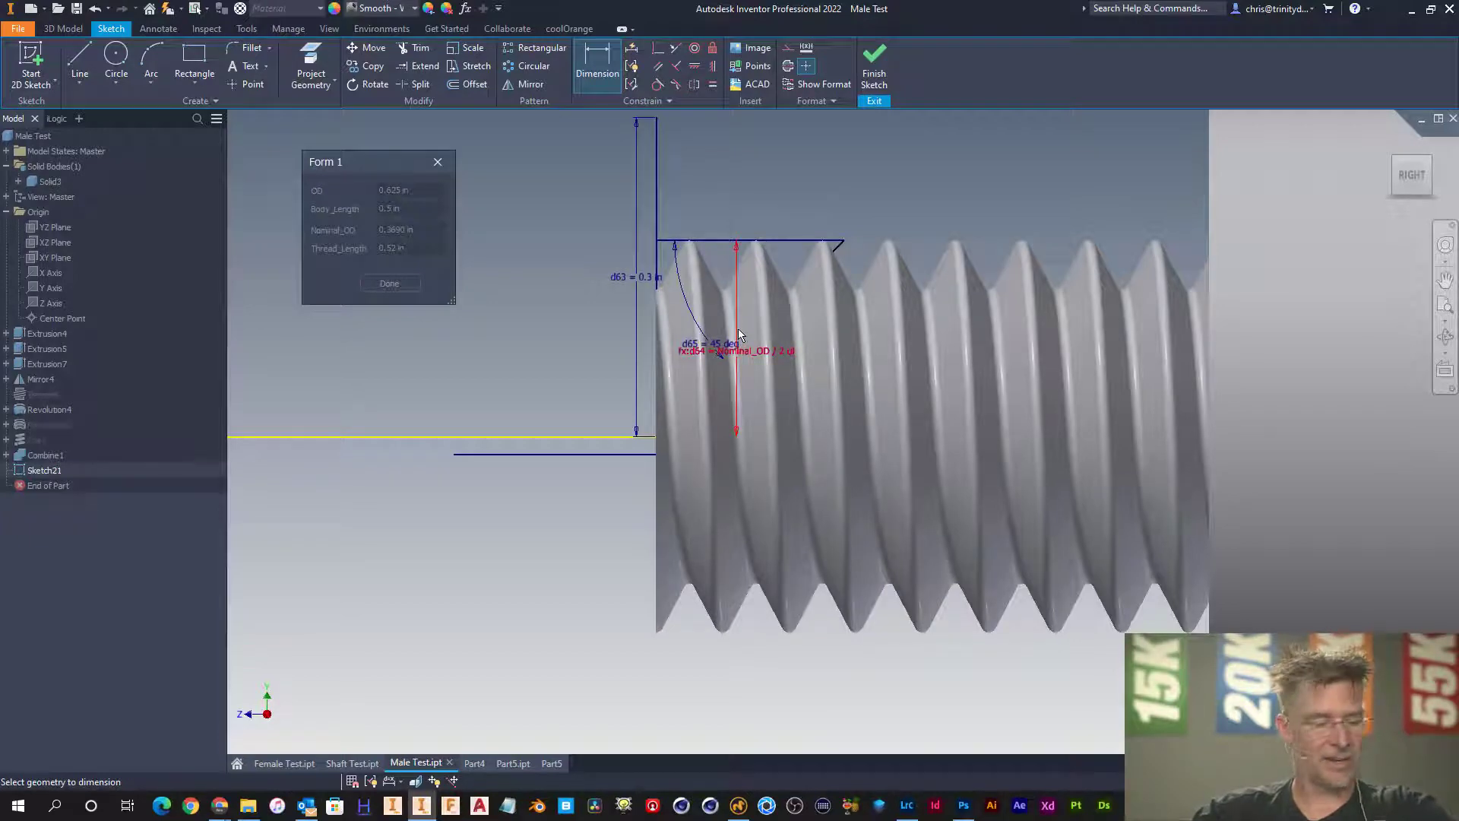
- Shrink the 45° triangle by raising its lower corner, and dimension that corner's distance from the centre axis as .2792/2
key("F7")
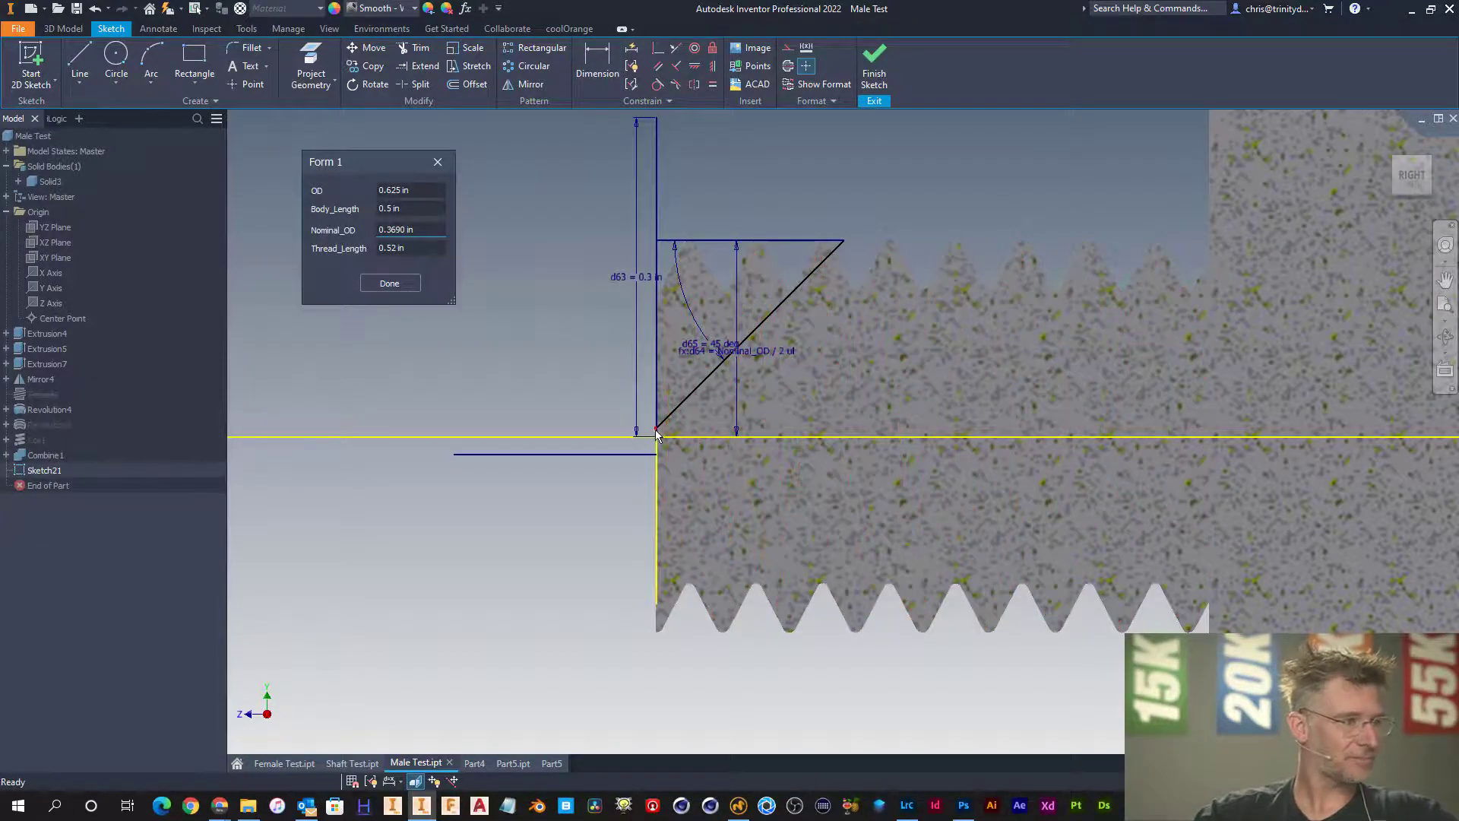
left_click_drag(659, 427, 659, 298)
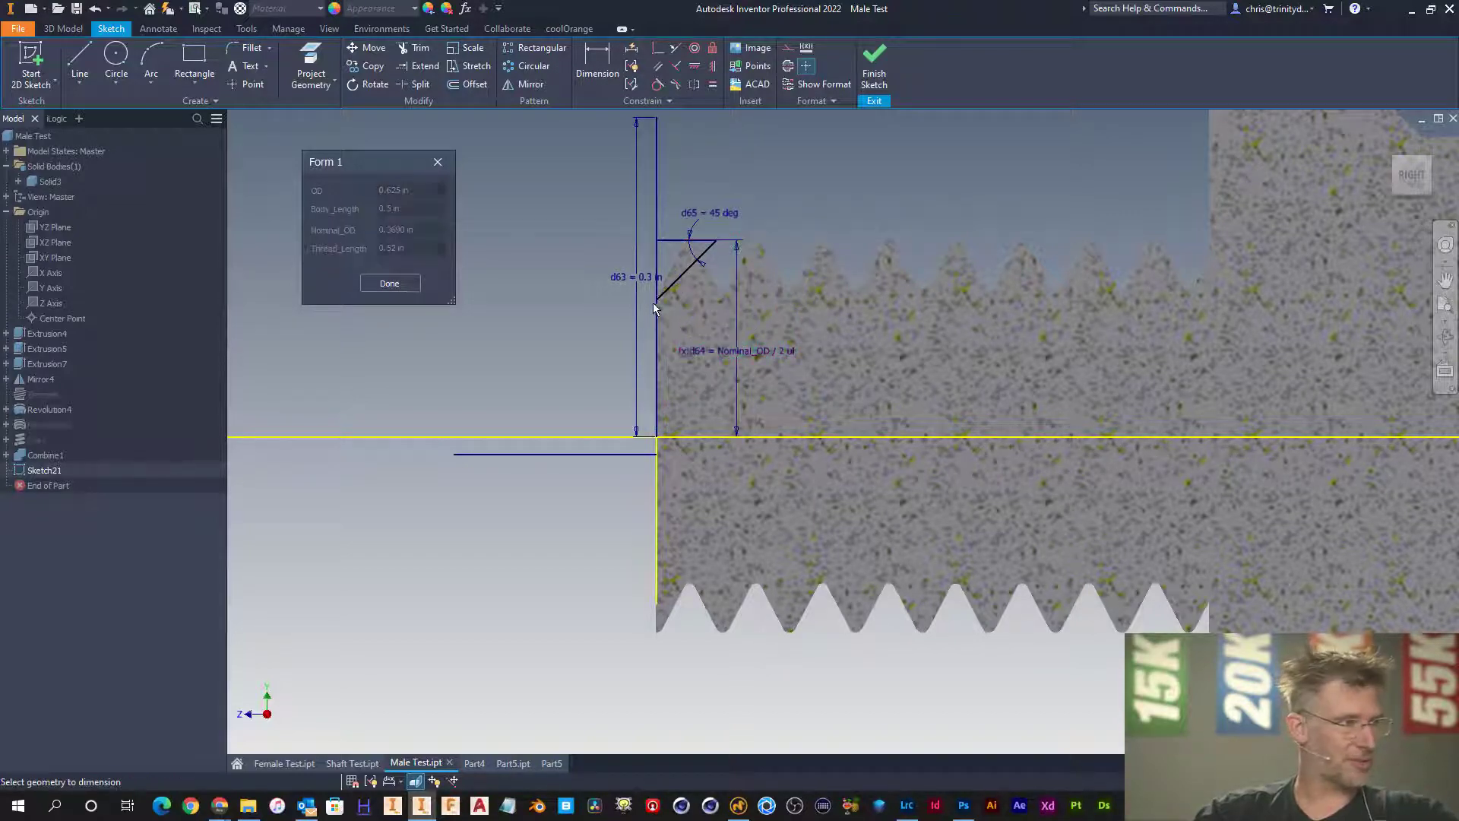
key("d")
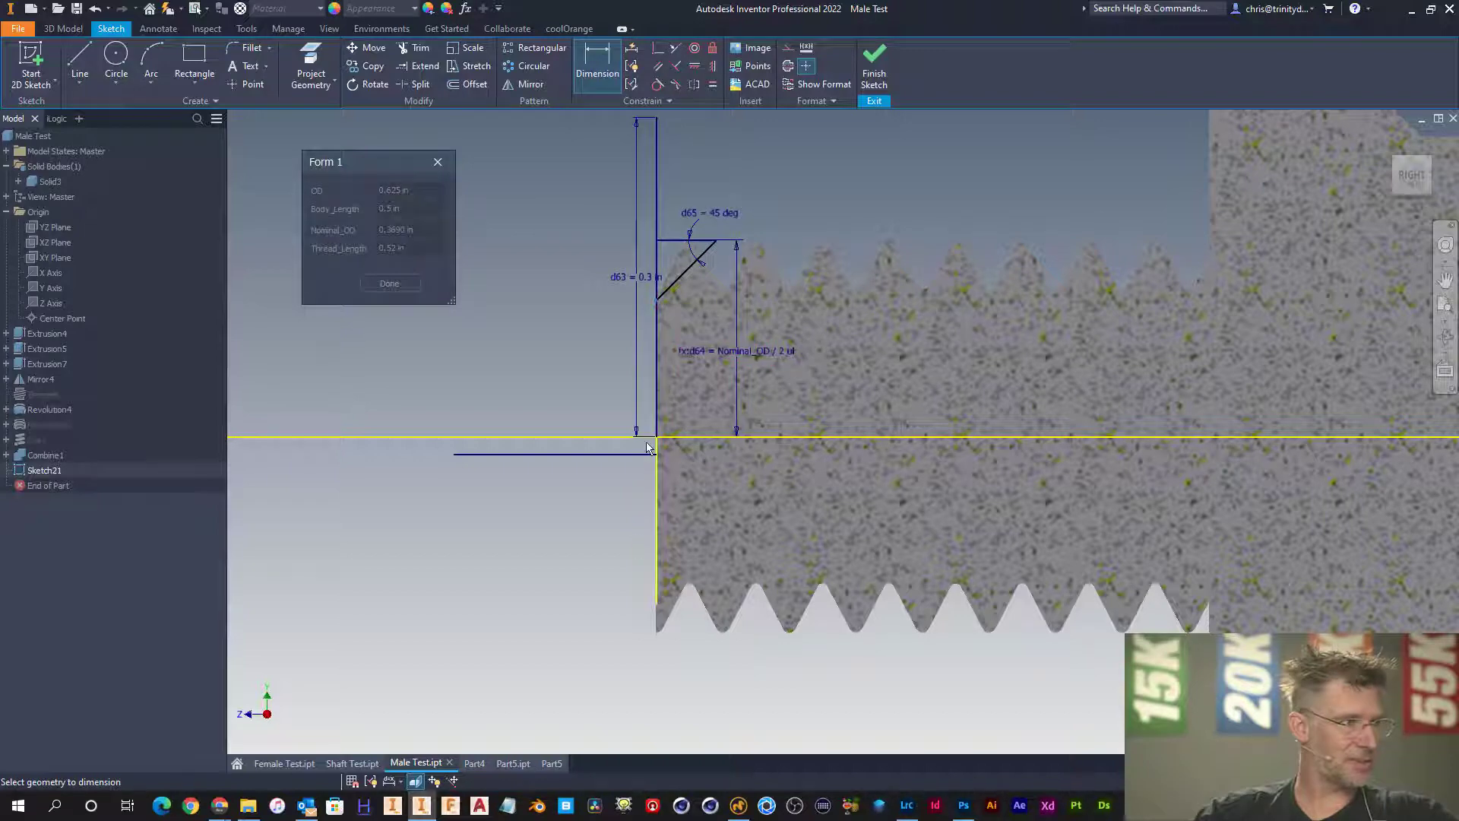
left_click(597, 438)
left_click(584, 375)
type(".")
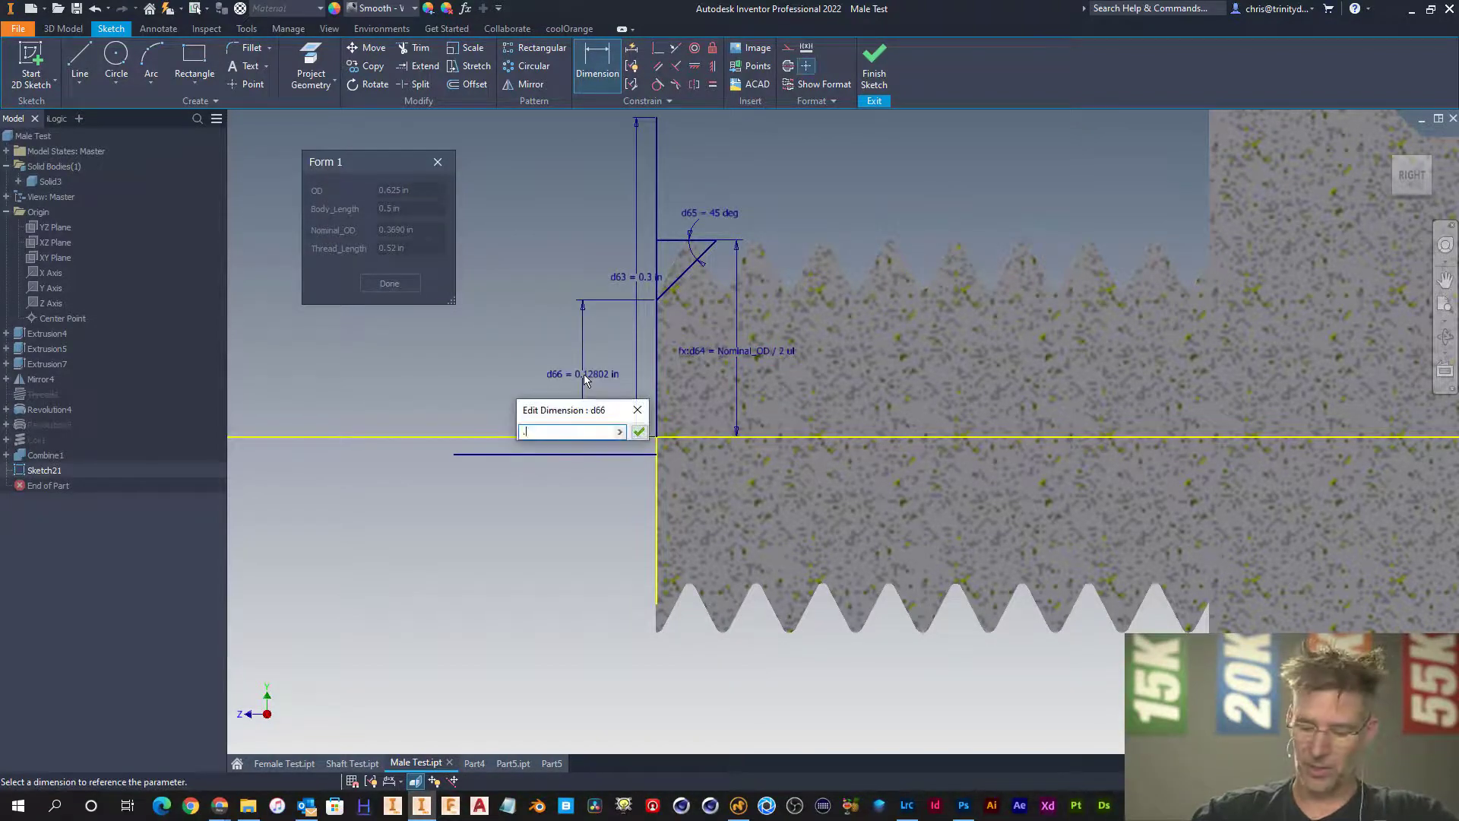
type("2792/2")
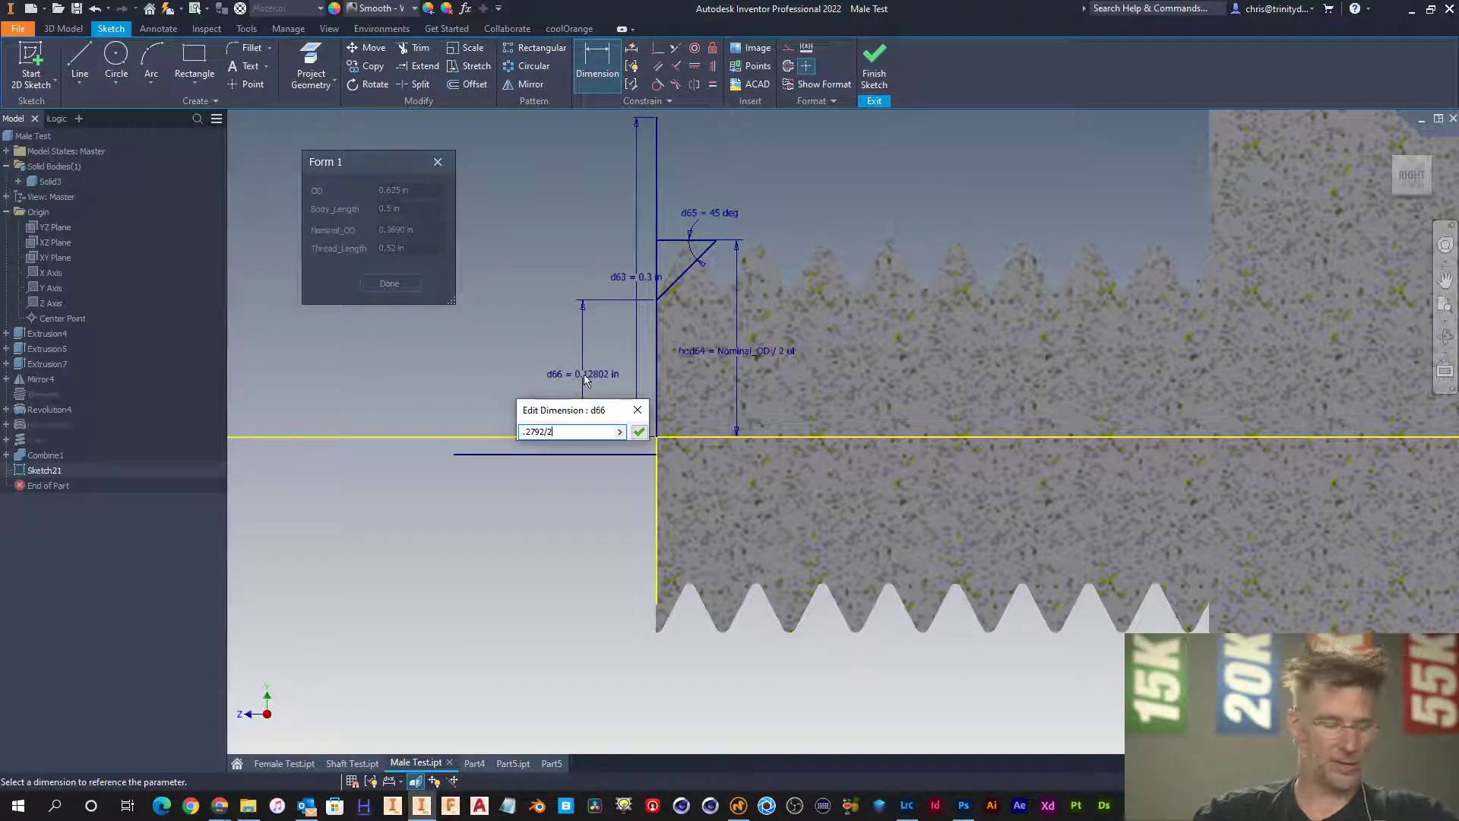
key("Return")
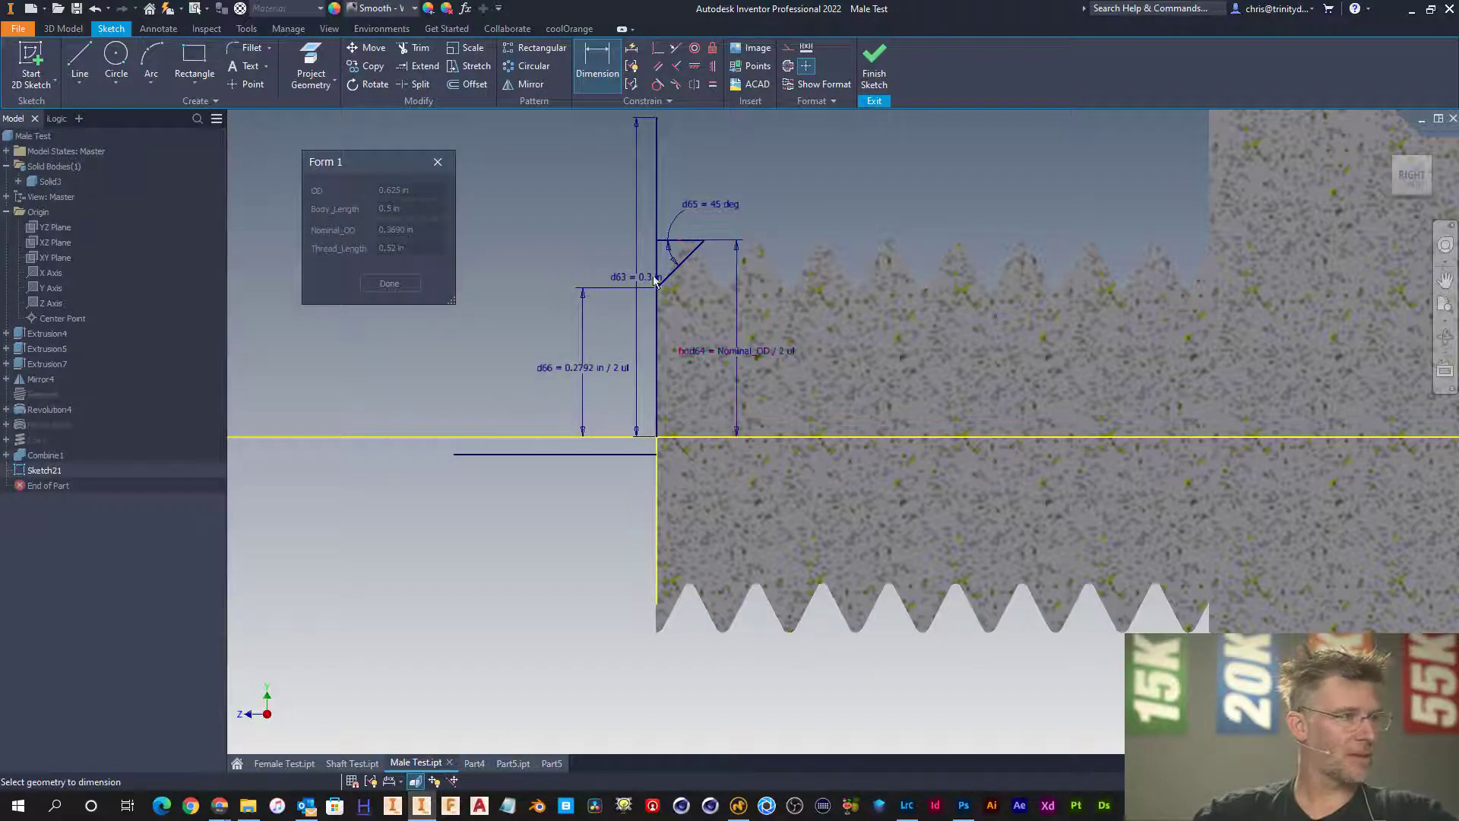
- Examine how the slanted line's lower end lies relative to the first thread root at the part's end face
scroll(661, 291, "up", 4)
scroll(640, 292, "down", 2)
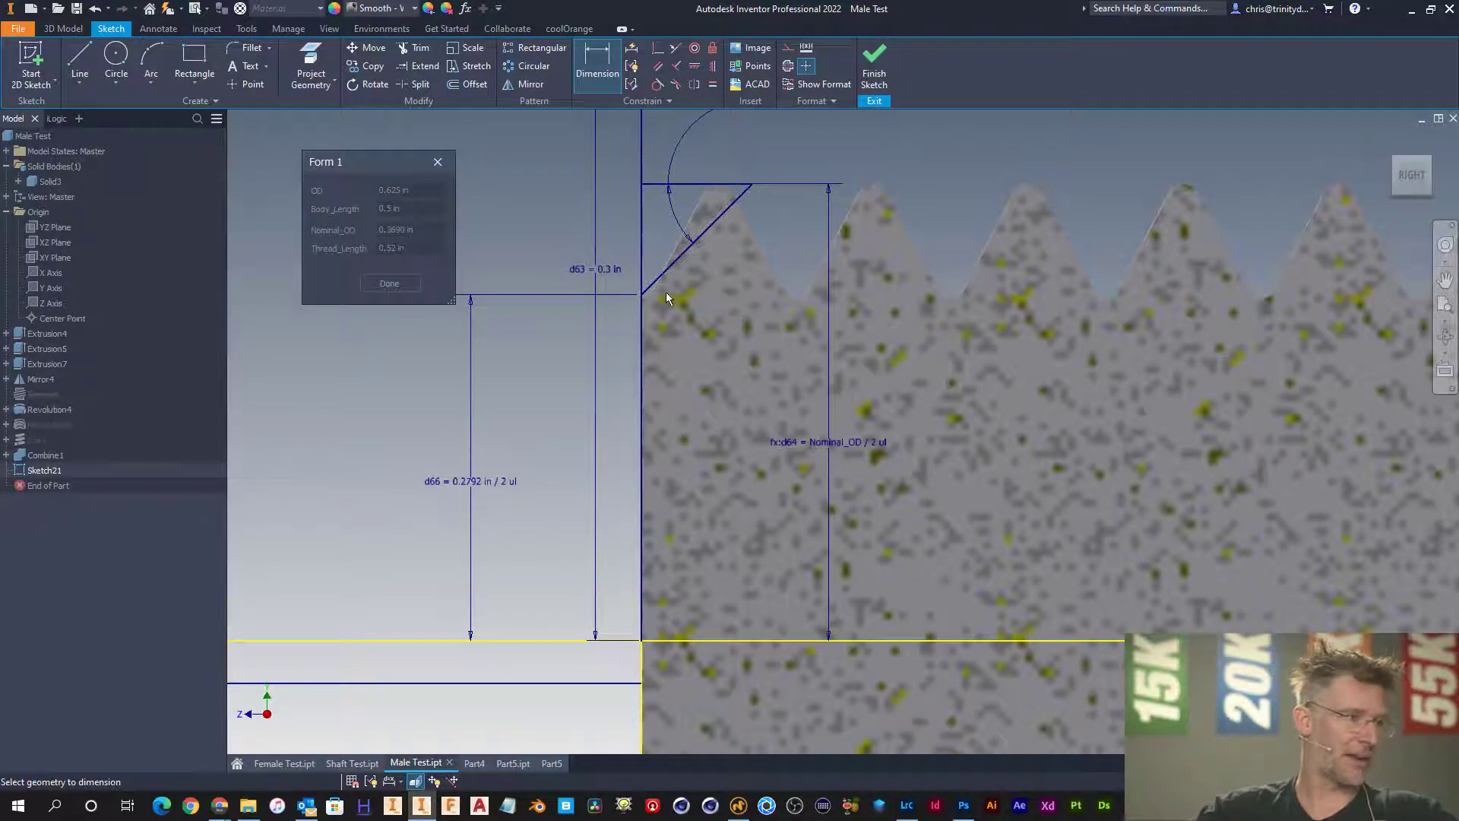
scroll(645, 299, "down", 5)
scroll(639, 298, "up", 10)
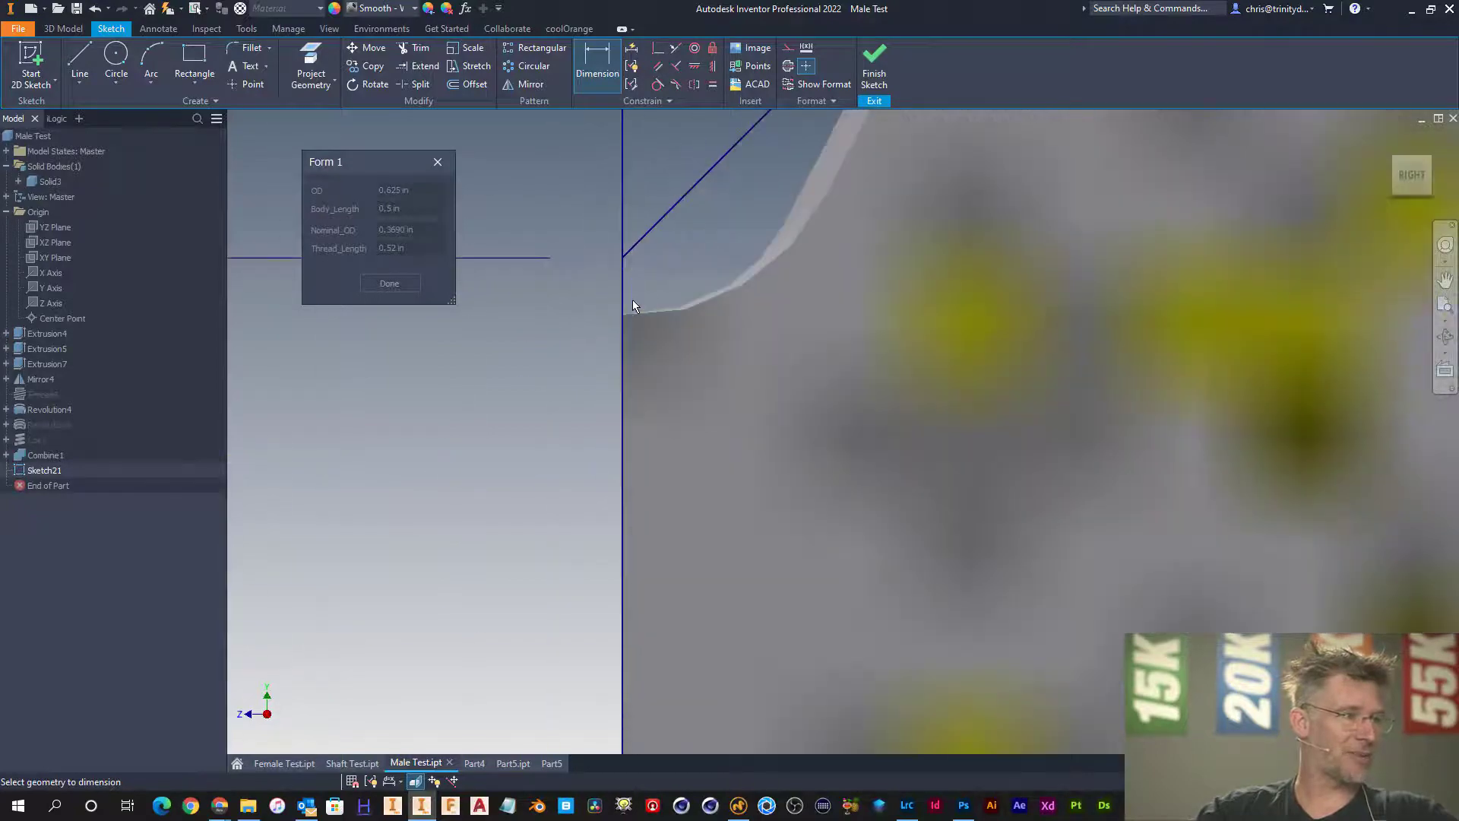
scroll(652, 272, "up", 5)
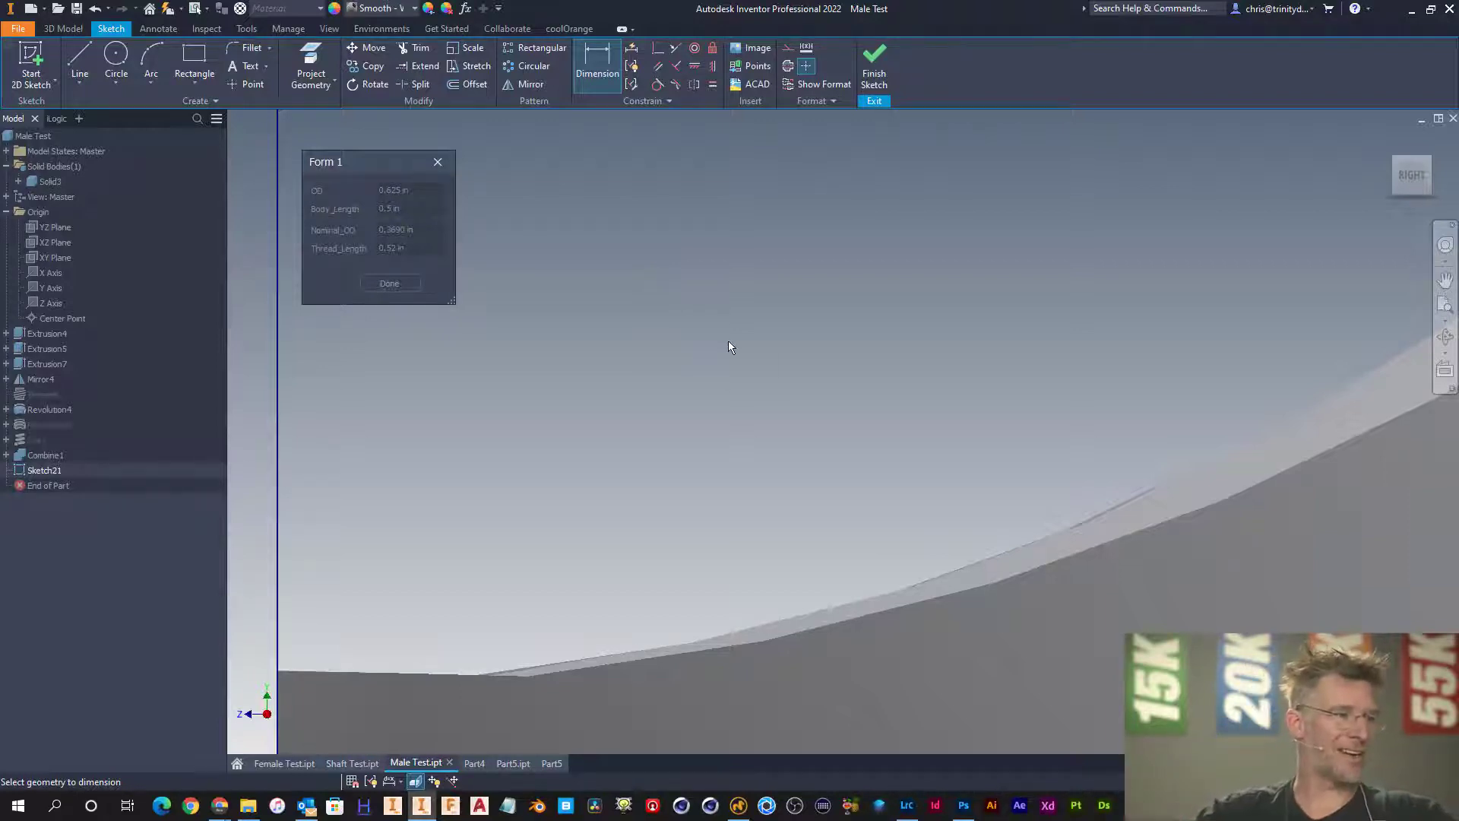
scroll(728, 347, "down", 3)
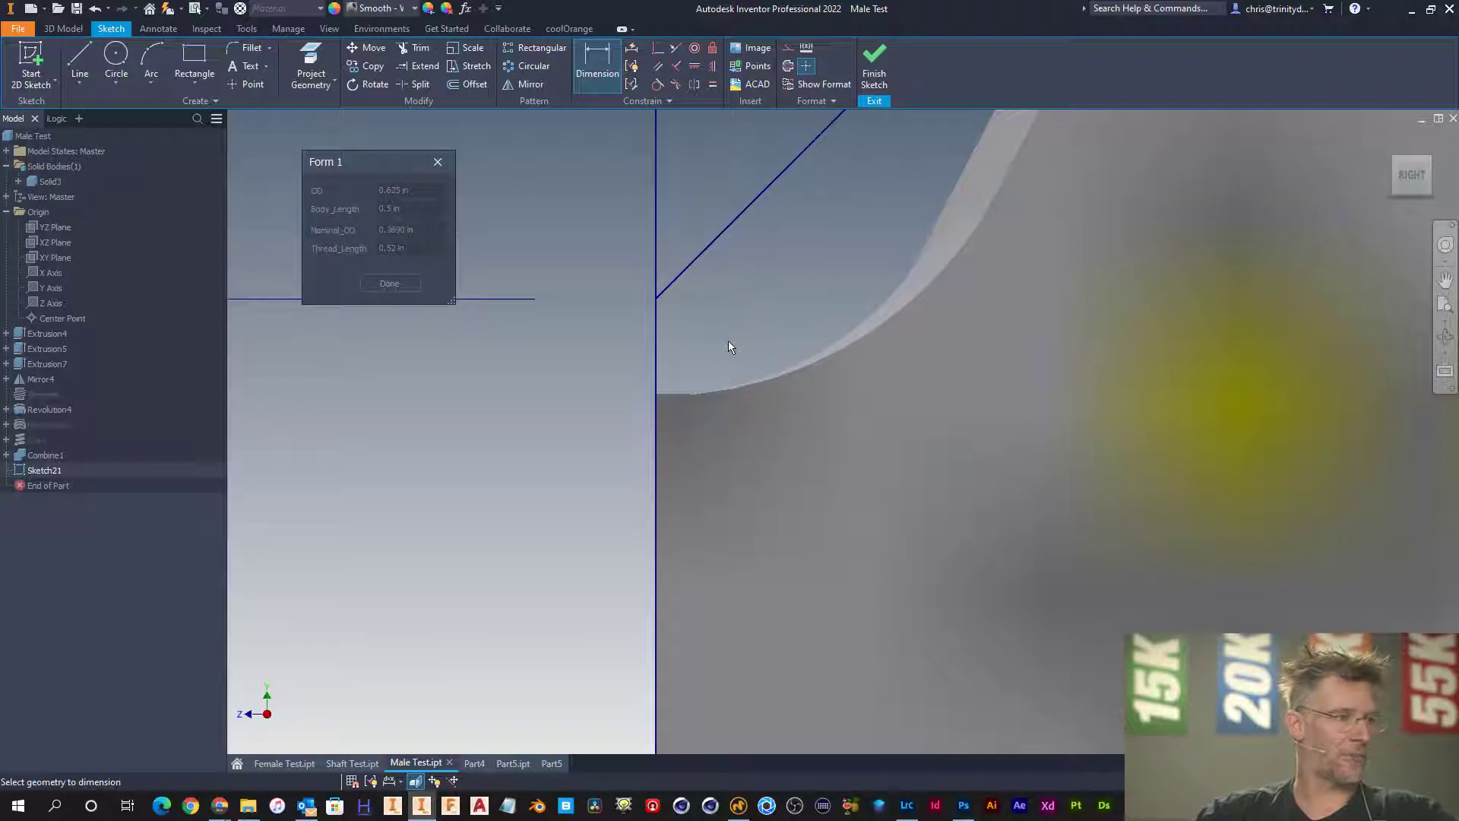
scroll(729, 348, "down", 3)
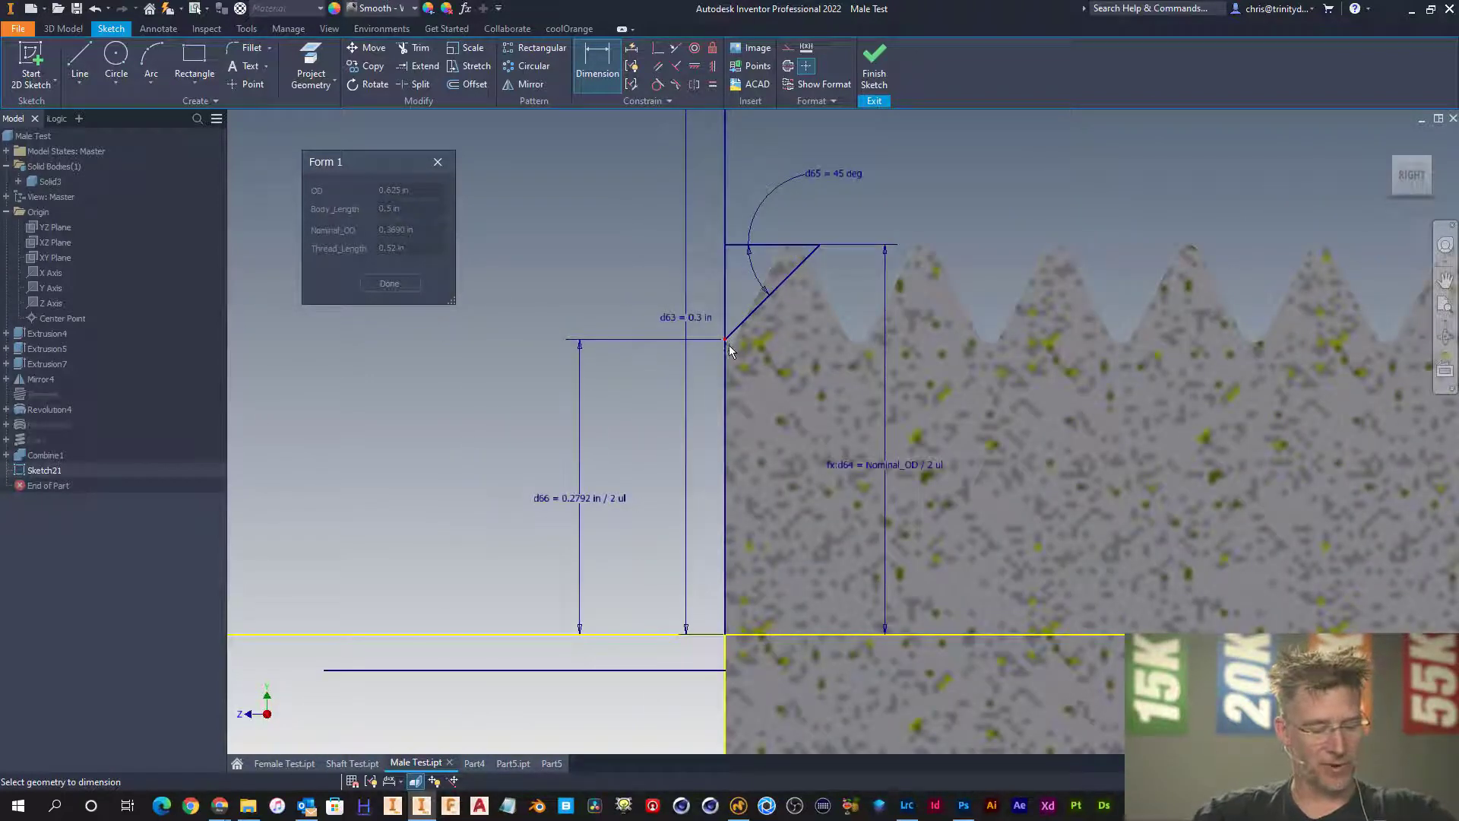
key("Escape")
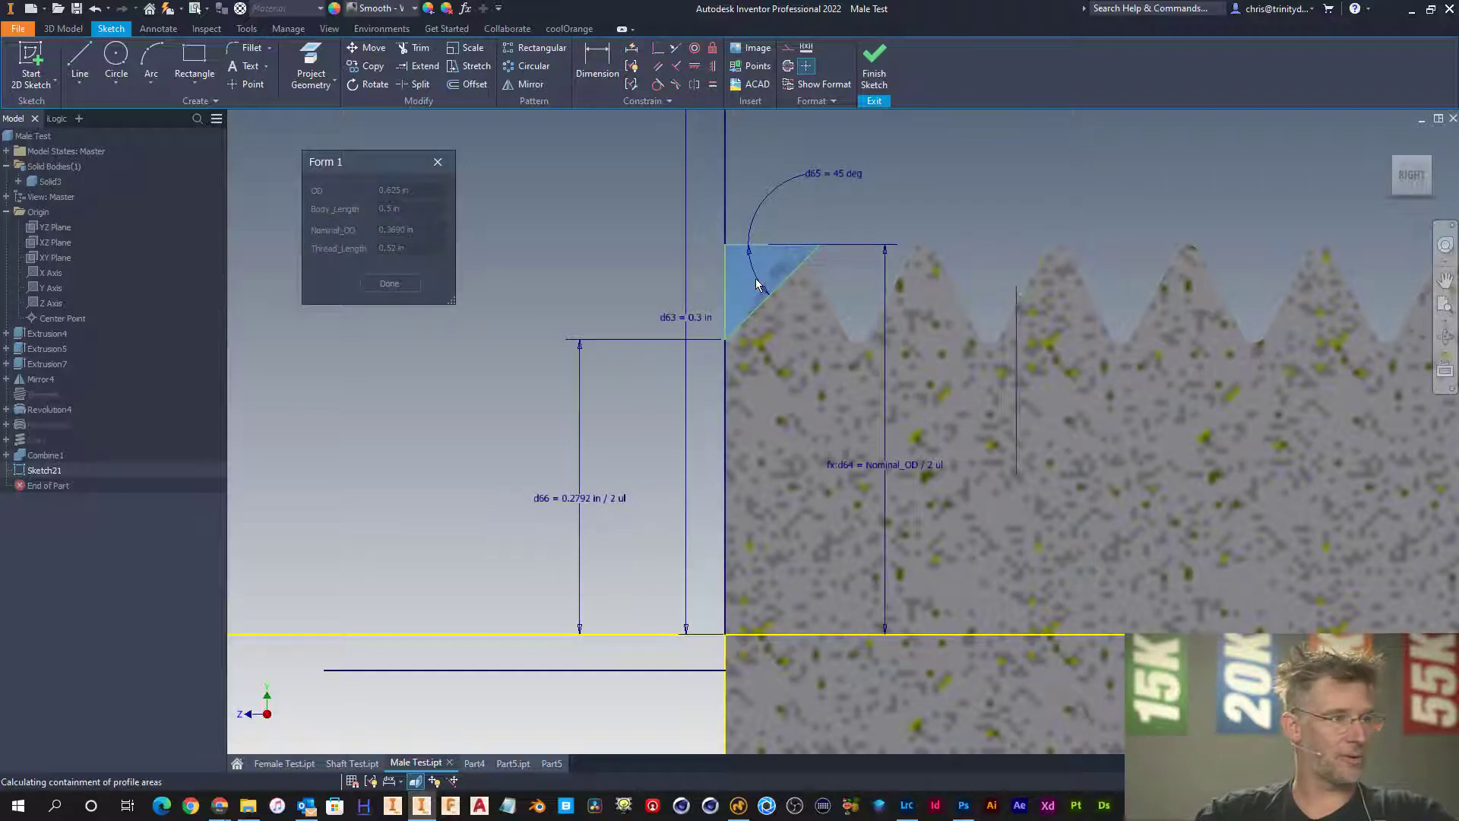
- Revolve the triangular profile 360° about the centre axis as a cut to chamfer the thread's end
key("r")
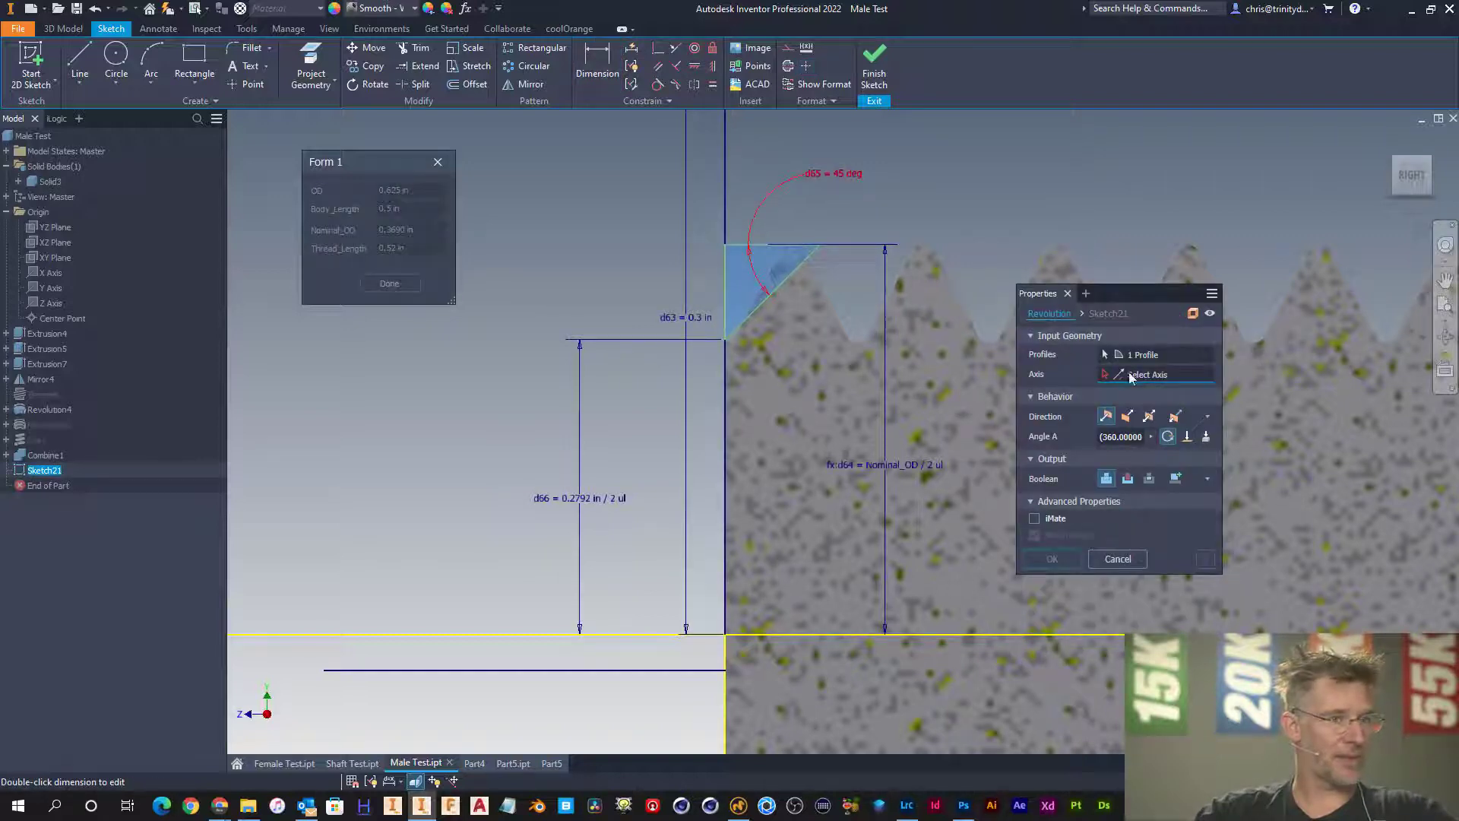
left_click(846, 634)
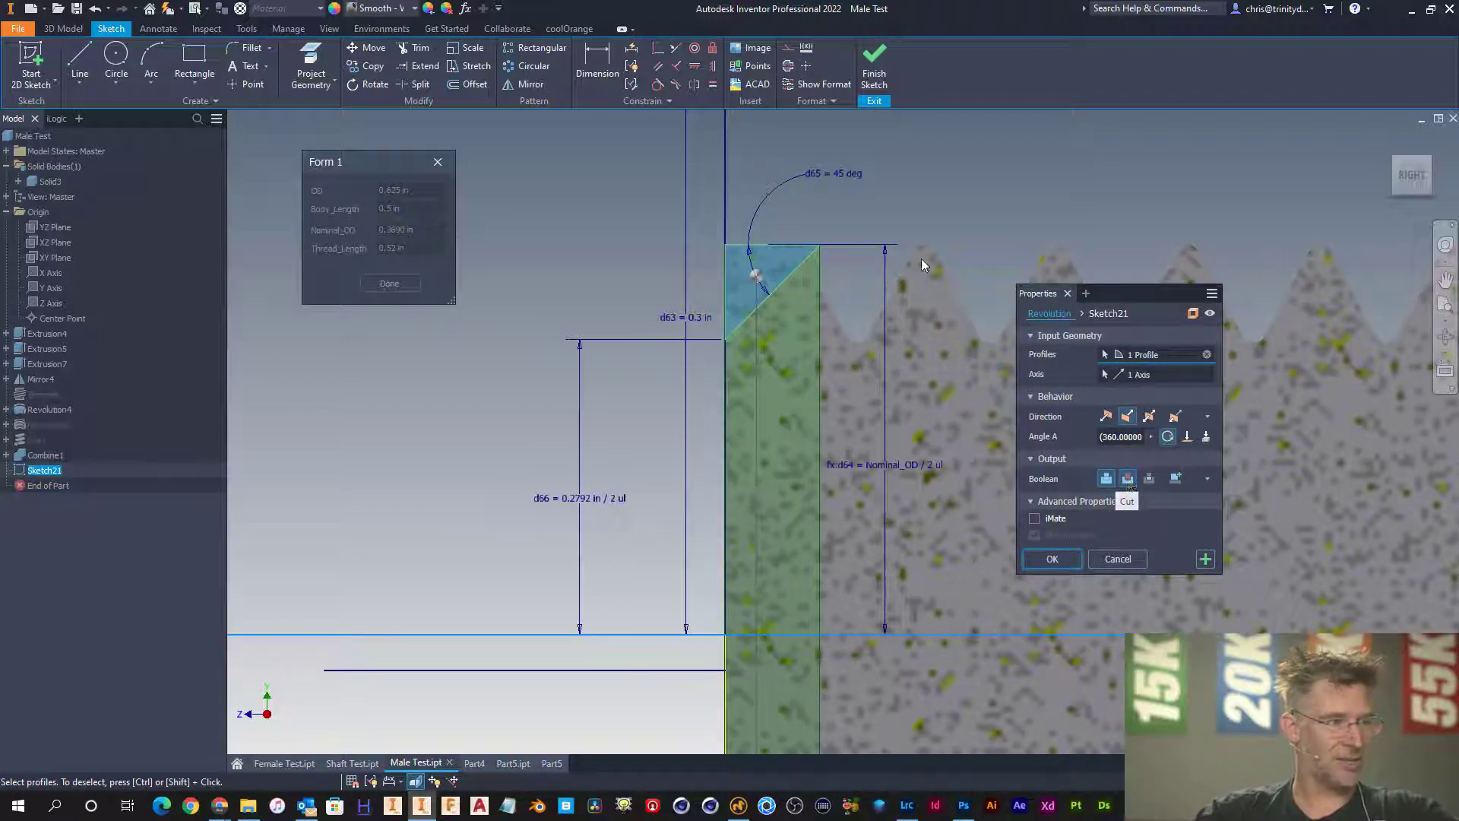
scroll(879, 171, "up", 3)
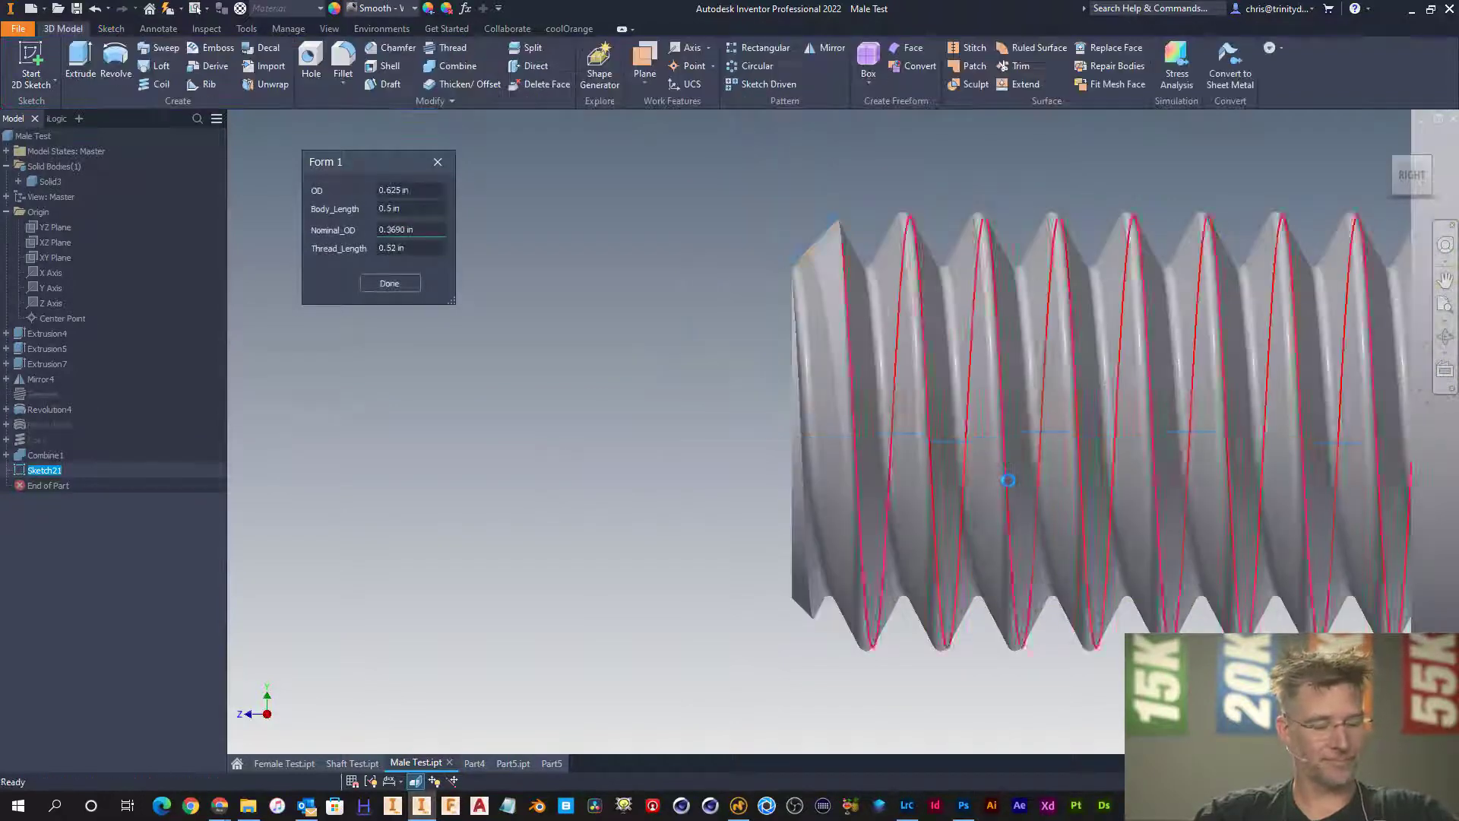
middle_click_drag(828, 267, 968, 304, "shift")
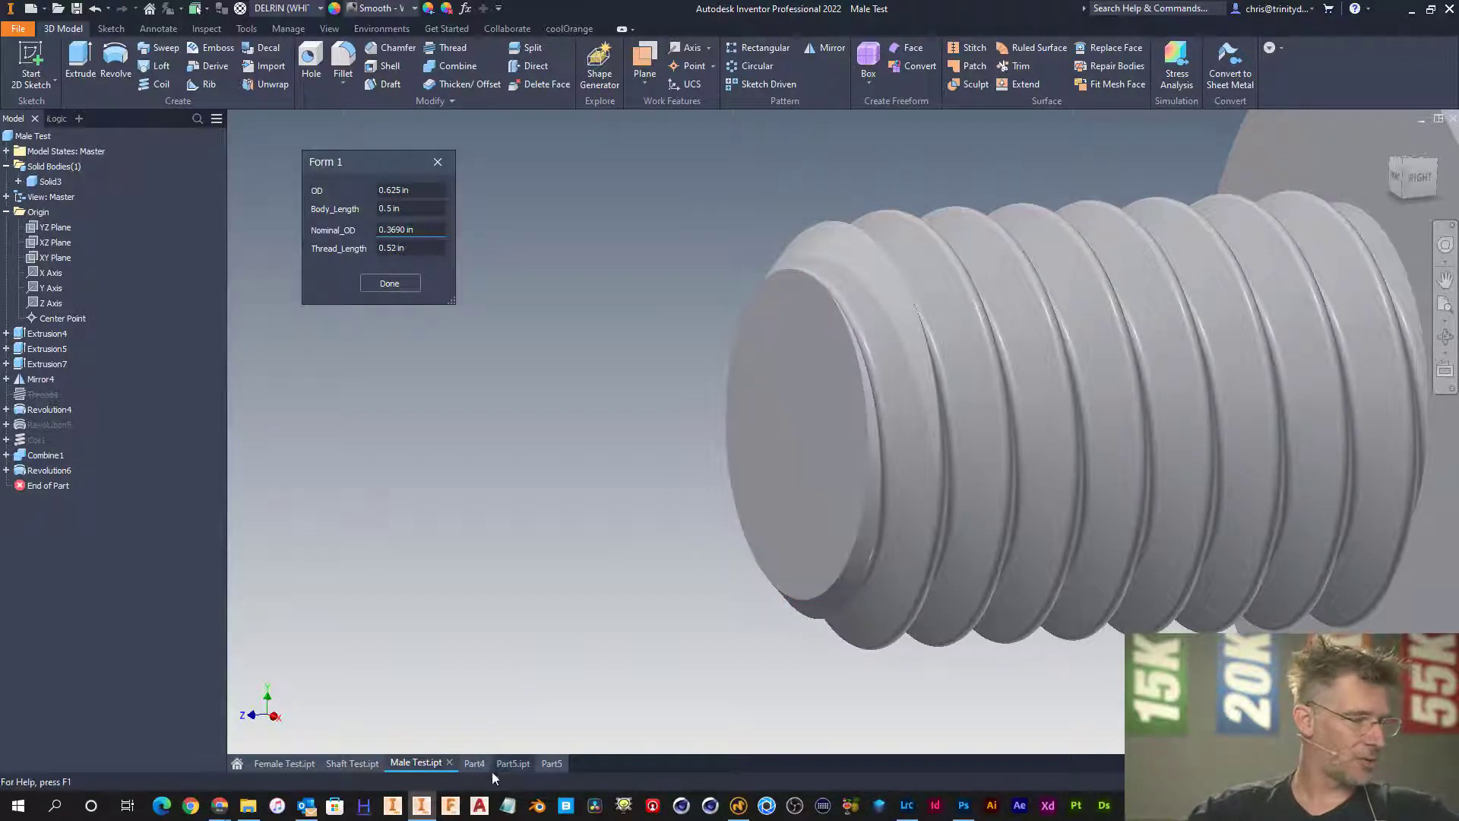
- Reopen the chamfer revolution's sketch and delete the 0.2792 in / 2 dimension between the triangle's lower corner and the axis
right_click(68, 468)
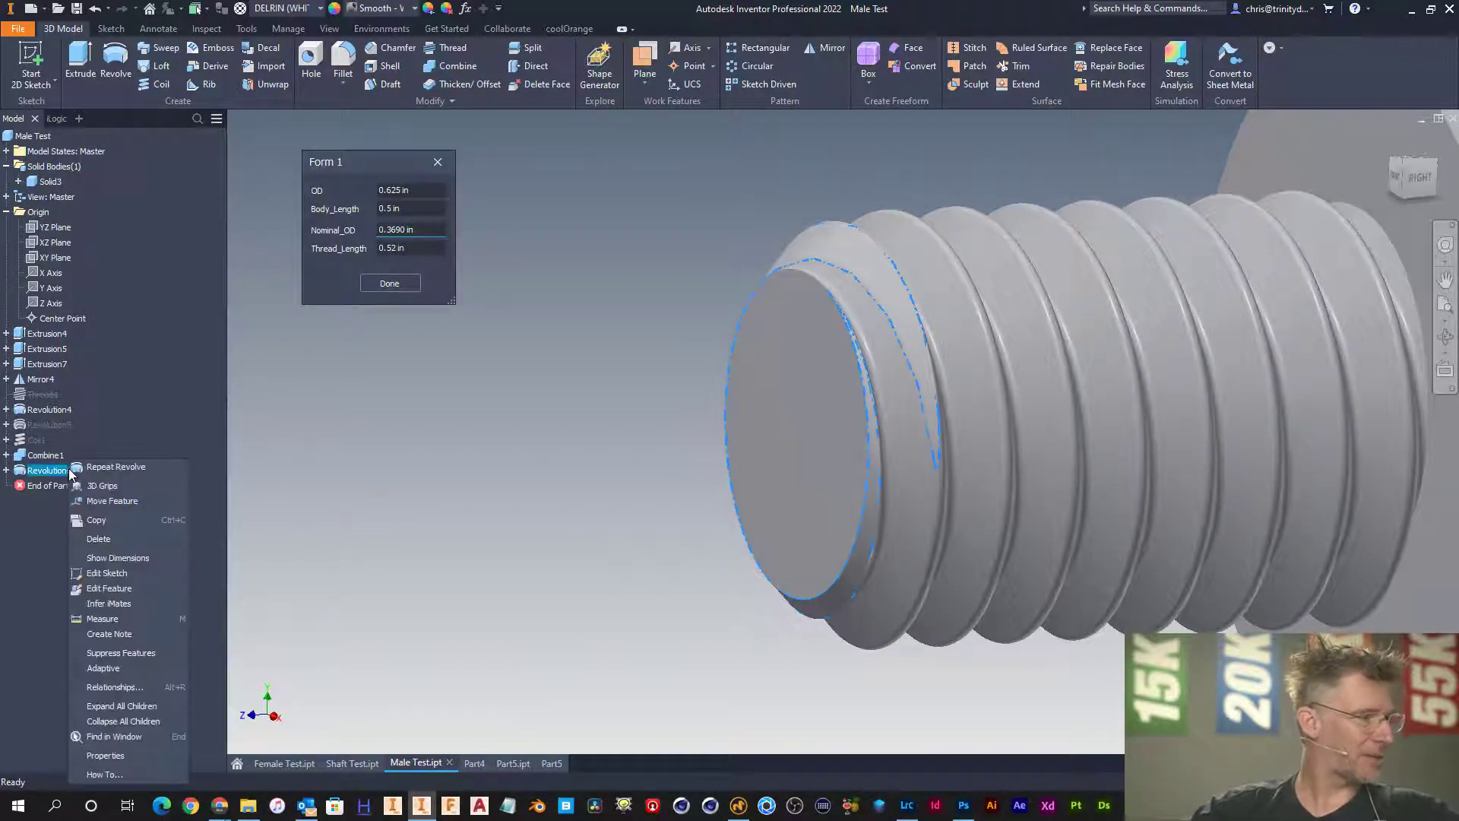
left_click(138, 746)
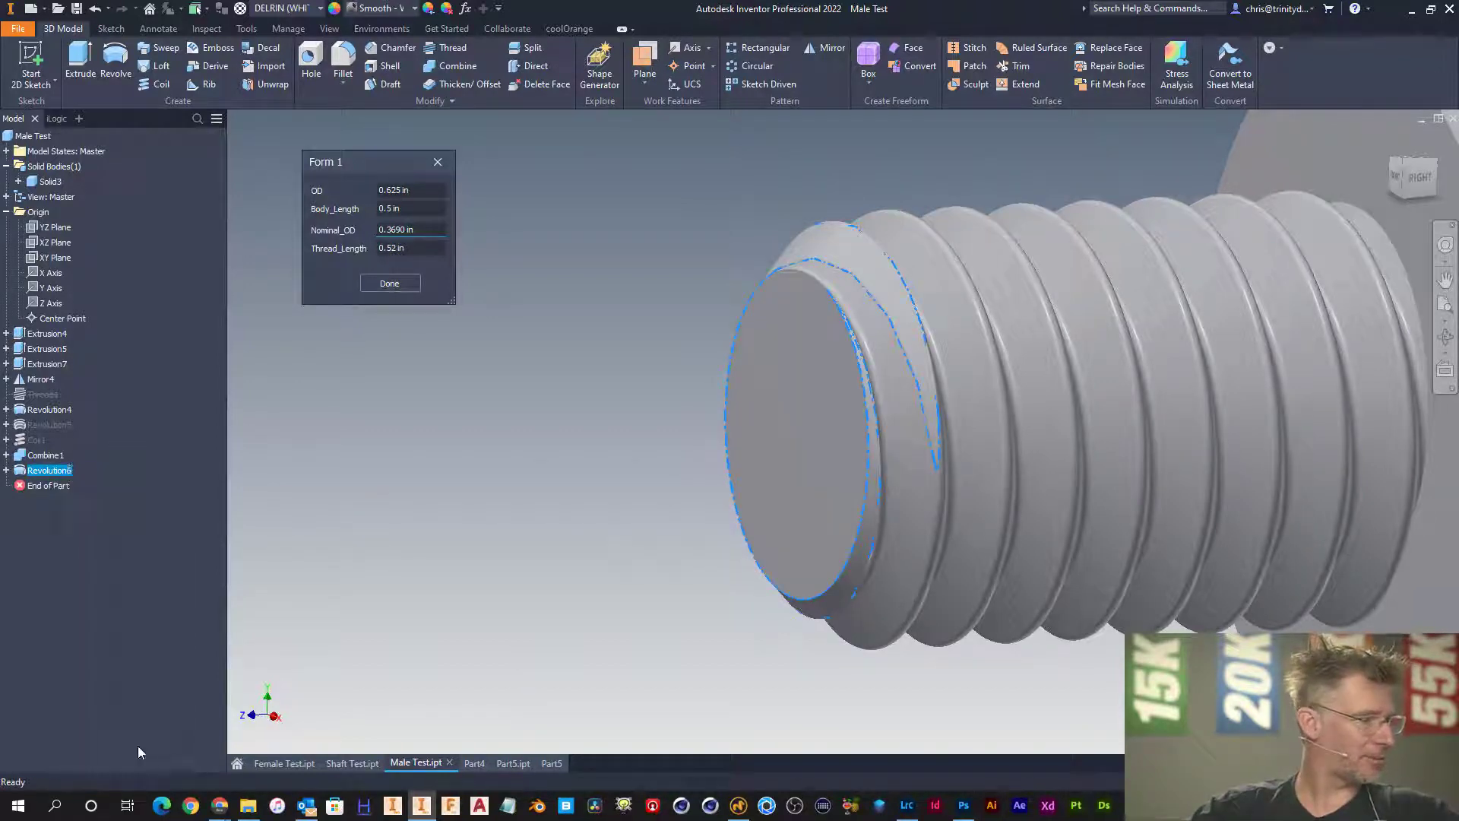
right_click(64, 470)
left_click(94, 573)
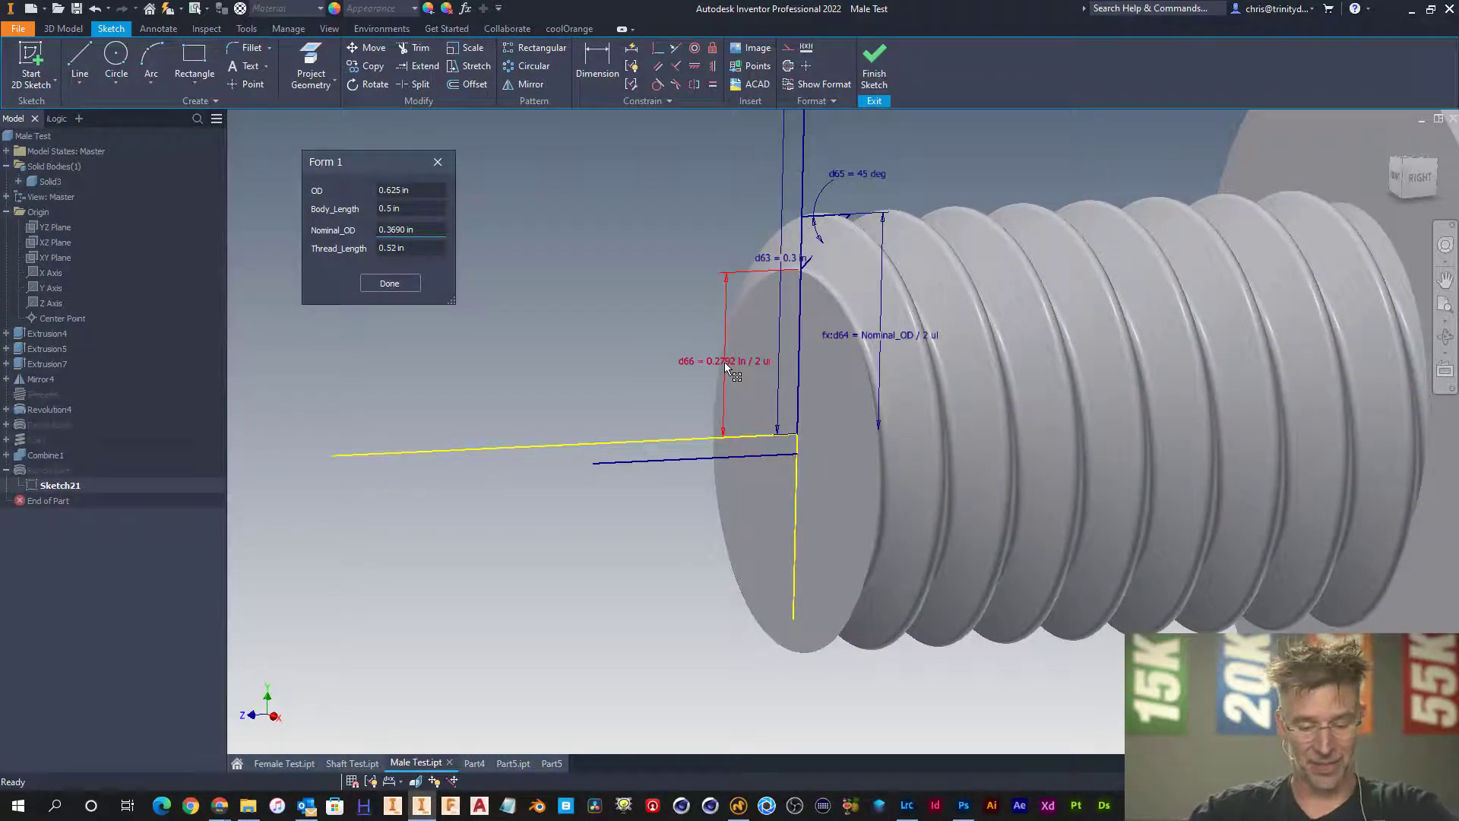
key("Delete")
scroll(804, 263, "up", 3)
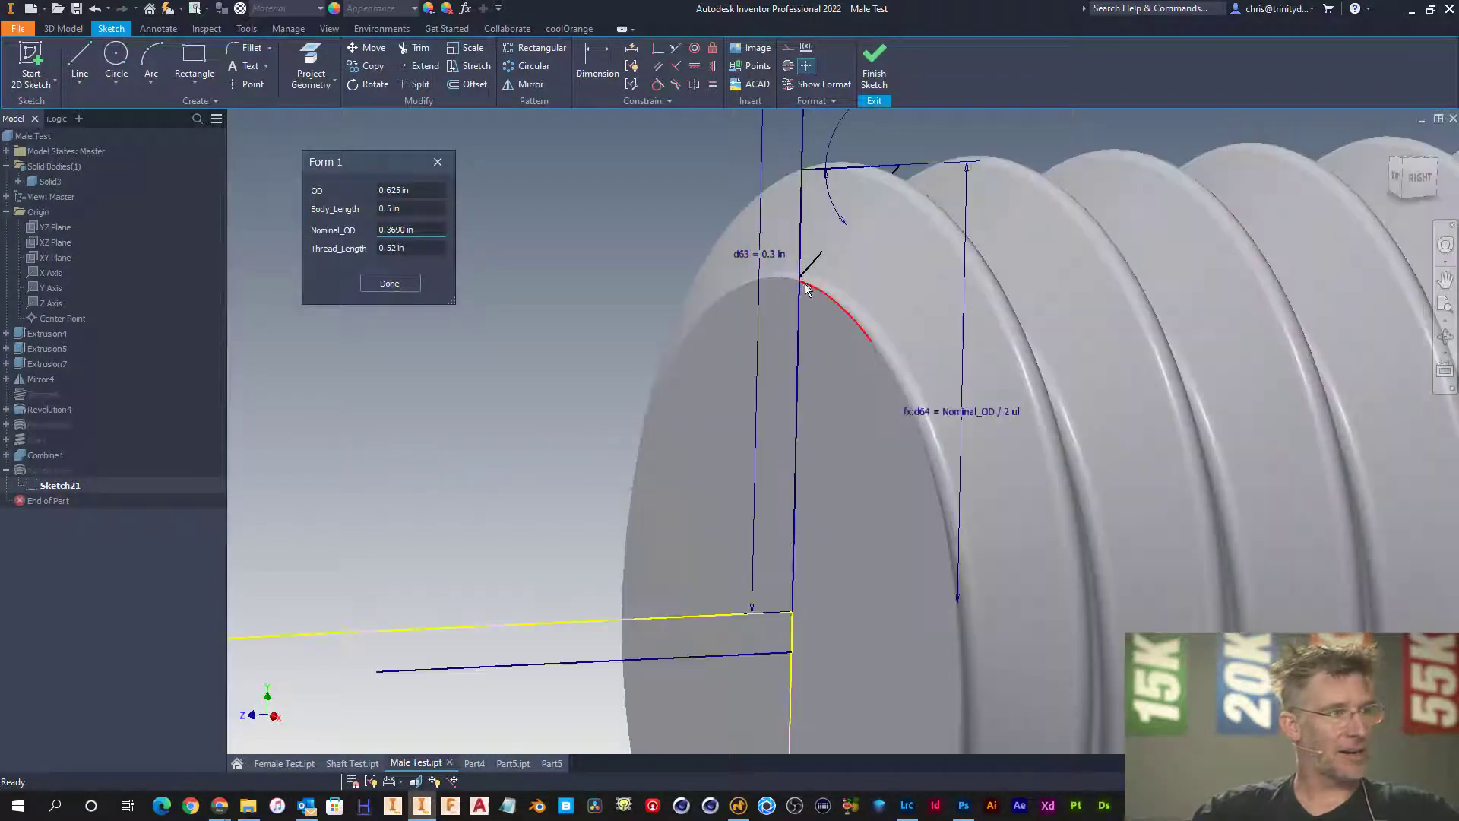
- Enlarge the 45° triangle by moving its lower corner slightly toward the axis, finish the sketch and inspect the chamfer face
left_click_drag(800, 284, 799, 289)
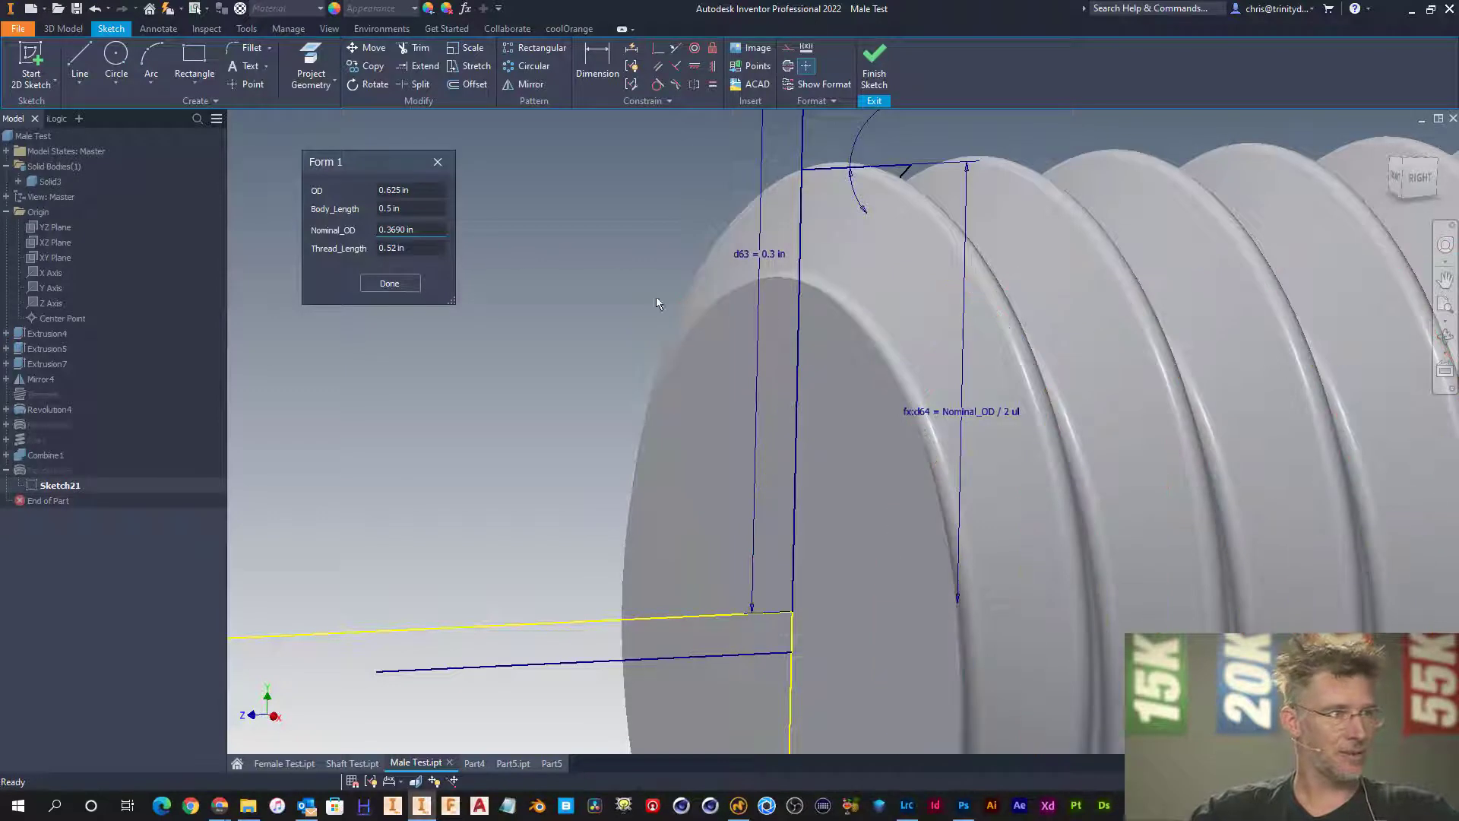
key("d")
right_click(591, 261)
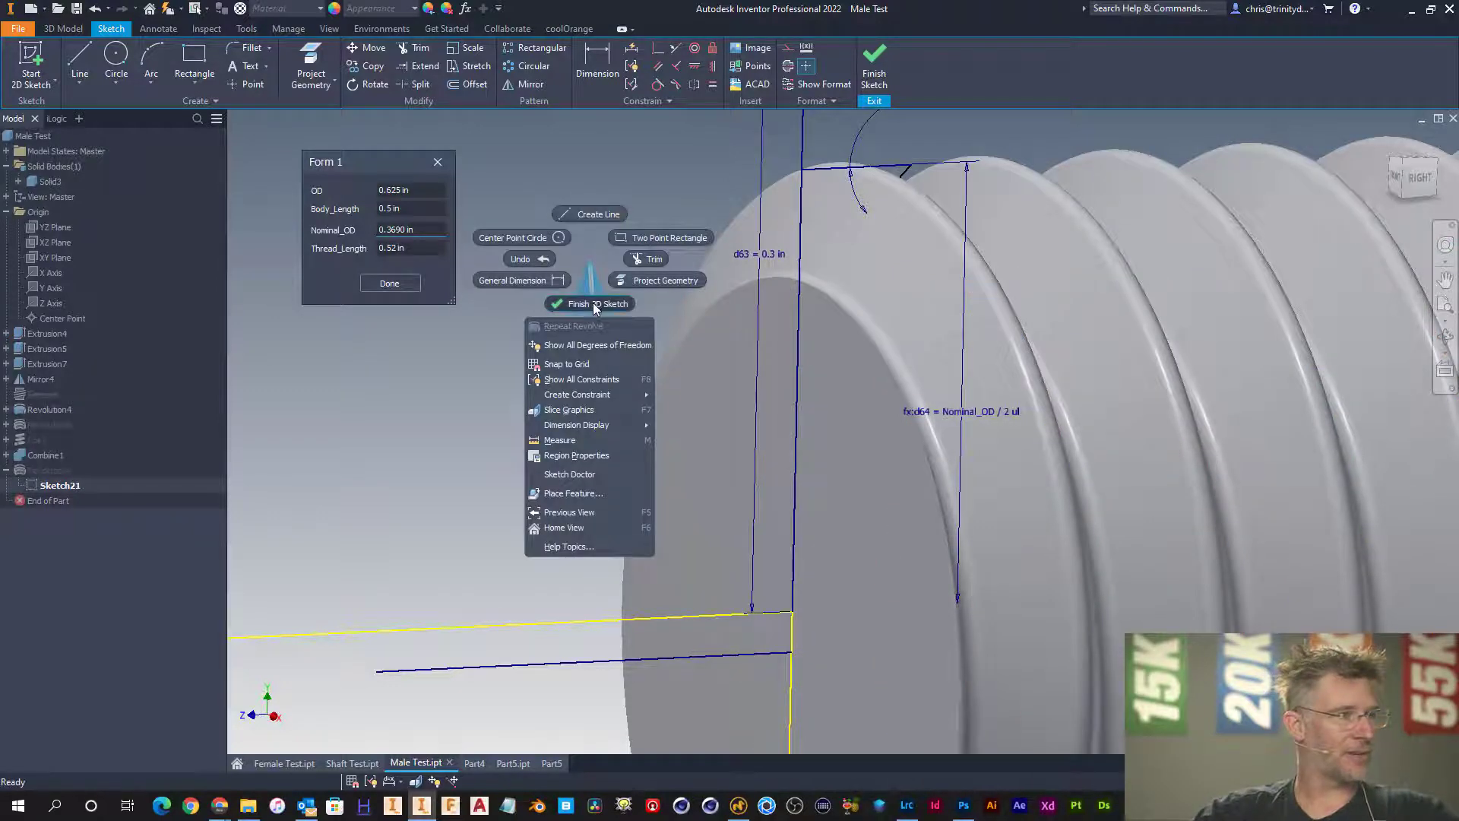
left_click(593, 302)
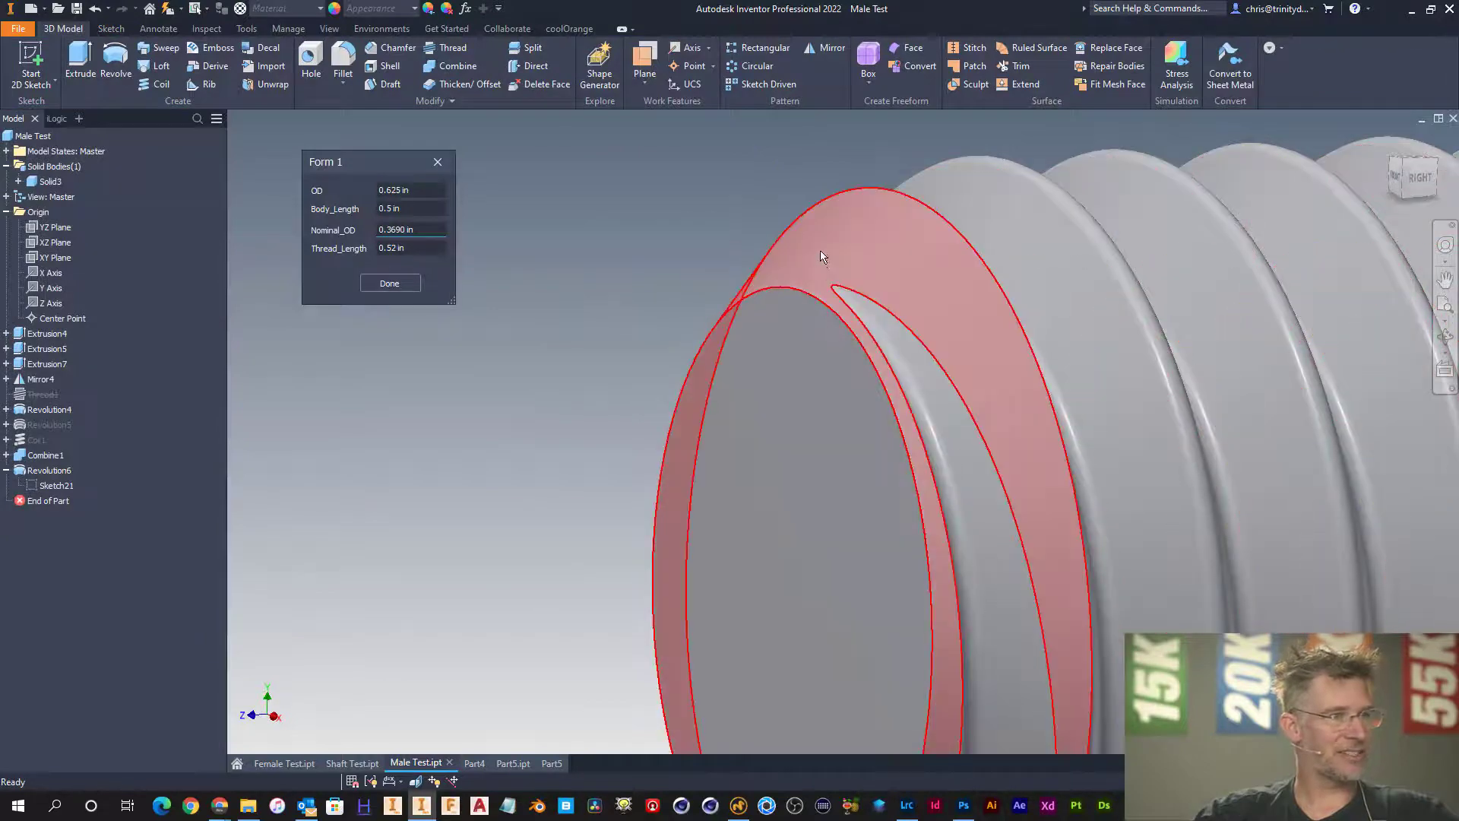
left_click(820, 247)
scroll(845, 251, "down", 3)
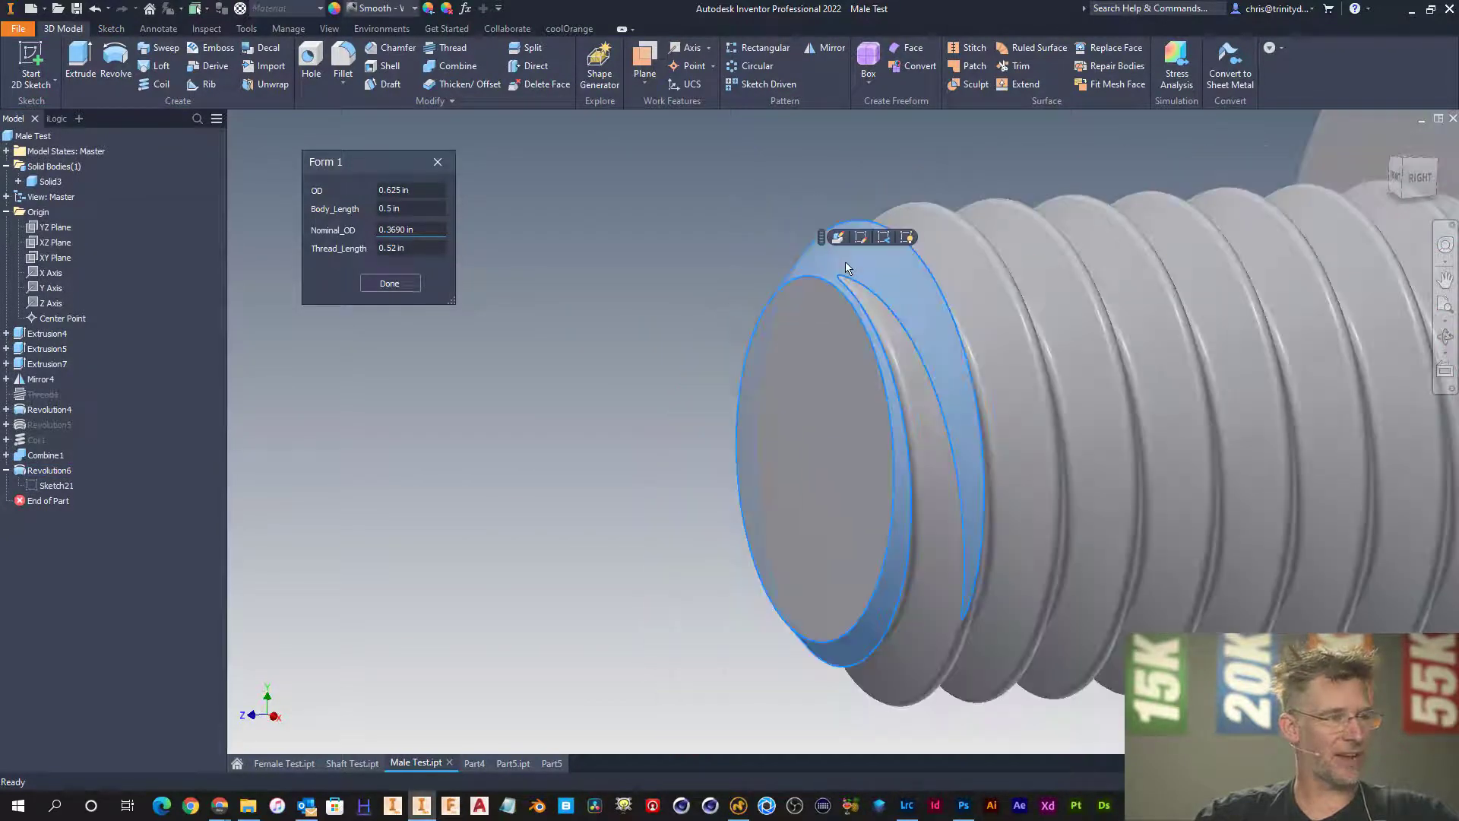
middle_click_drag(894, 326, 1264, 413, "shift")
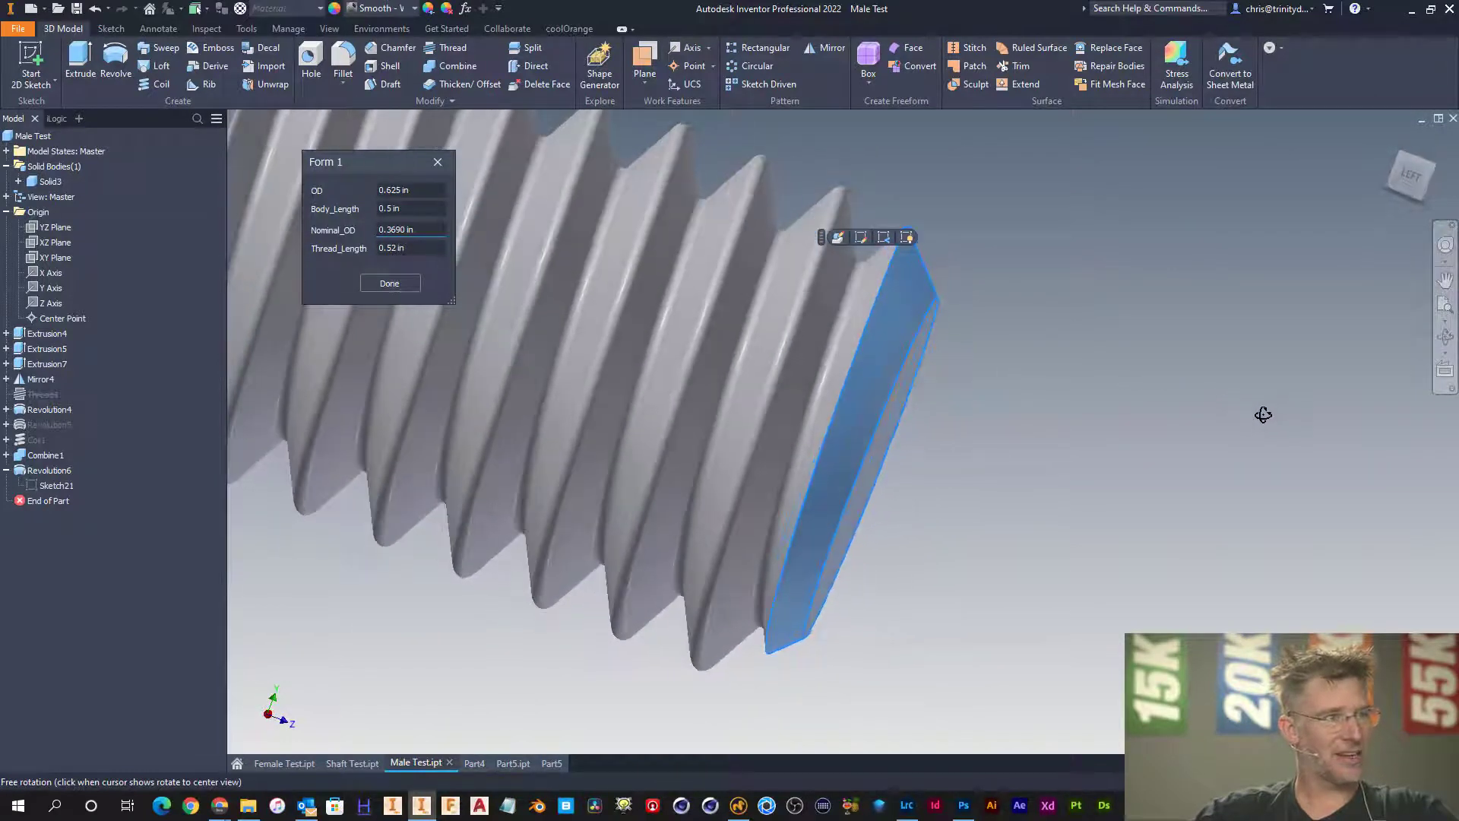
middle_click_drag(1160, 426, 977, 391, "shift")
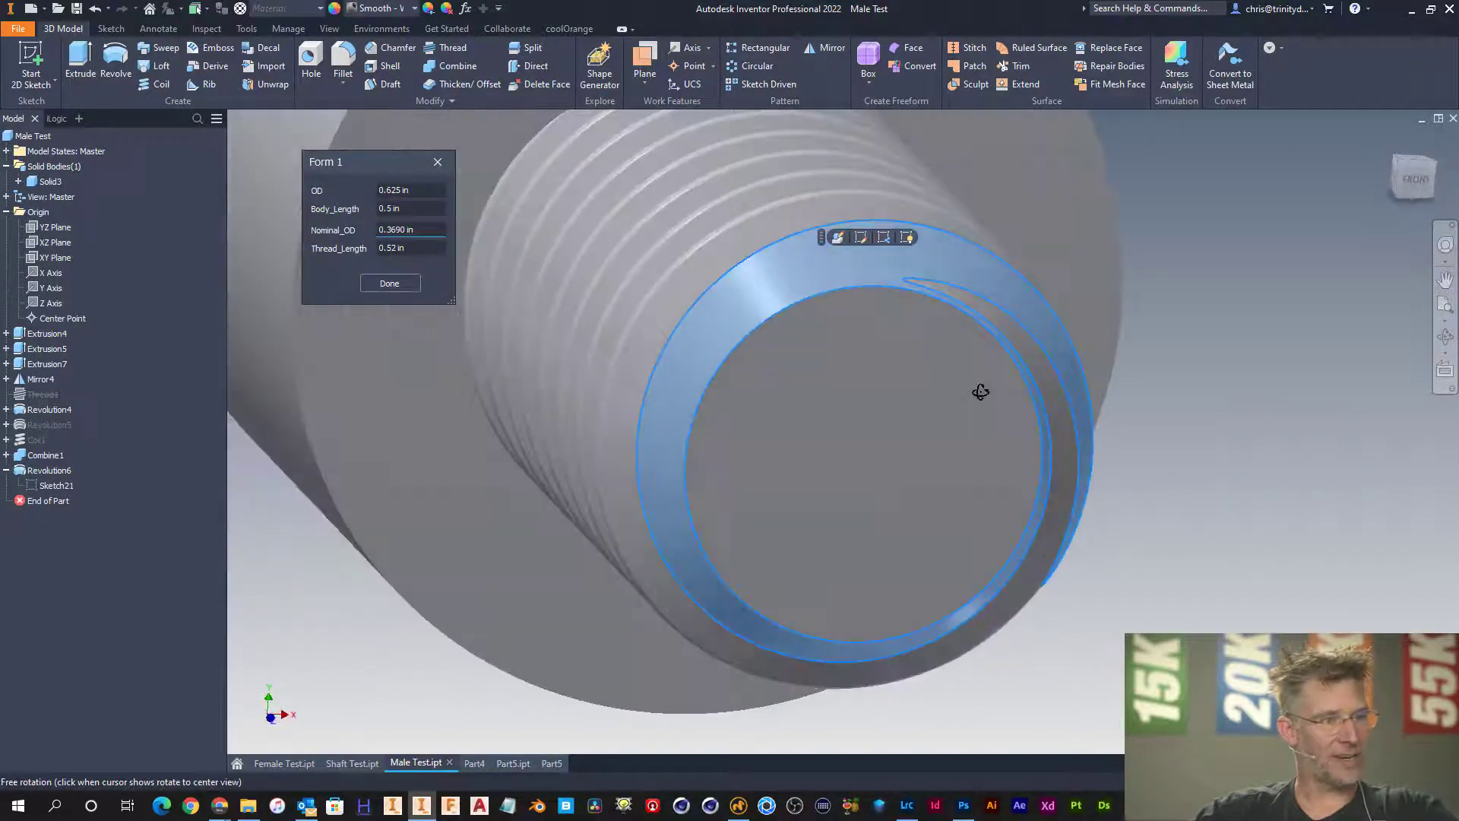
key("Escape")
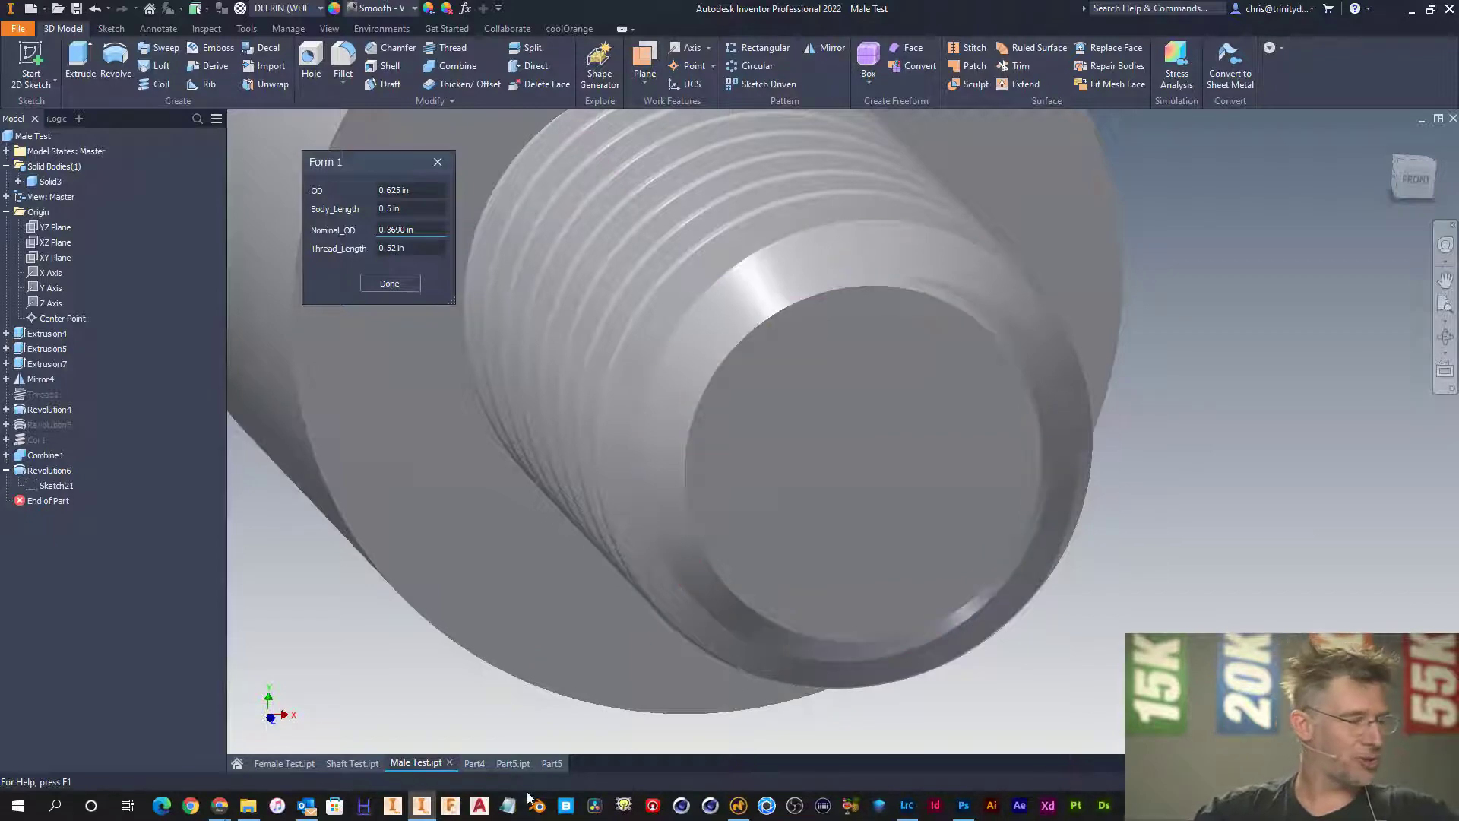
- Try to dimension the angle between two facing thread flanks in the Part5 drawing
left_click(552, 763)
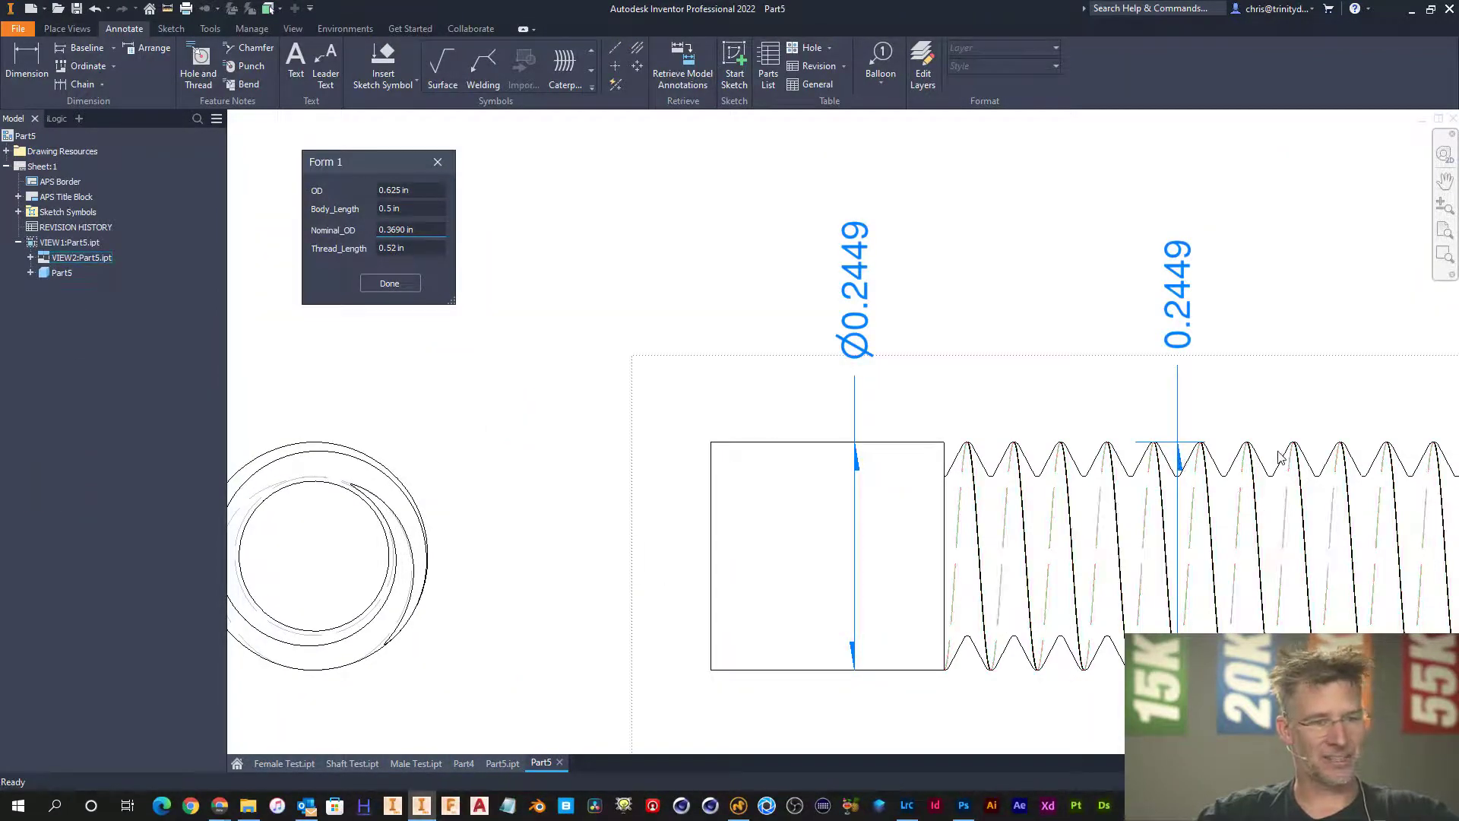
key("d")
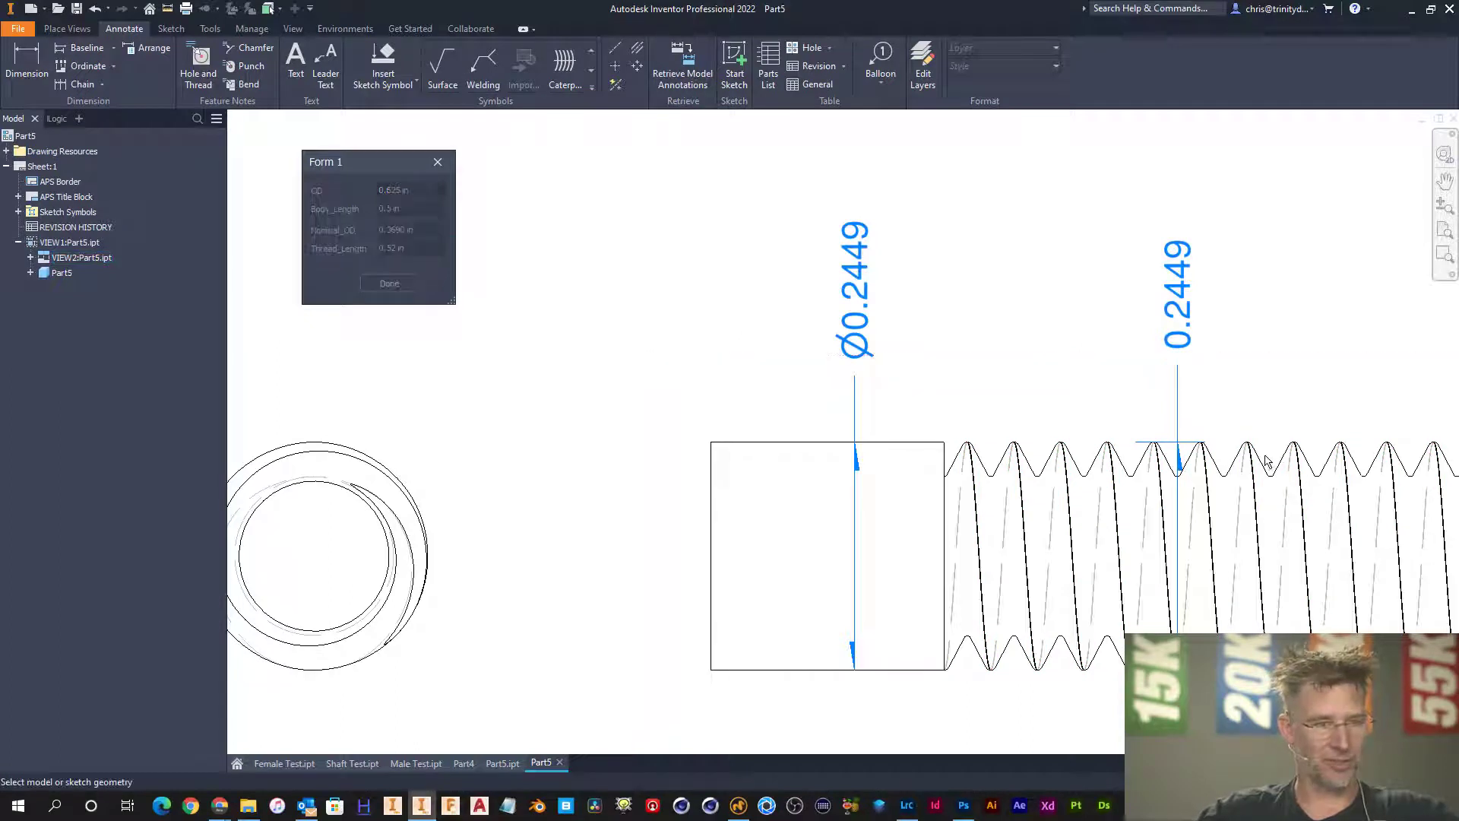
left_click(1256, 457)
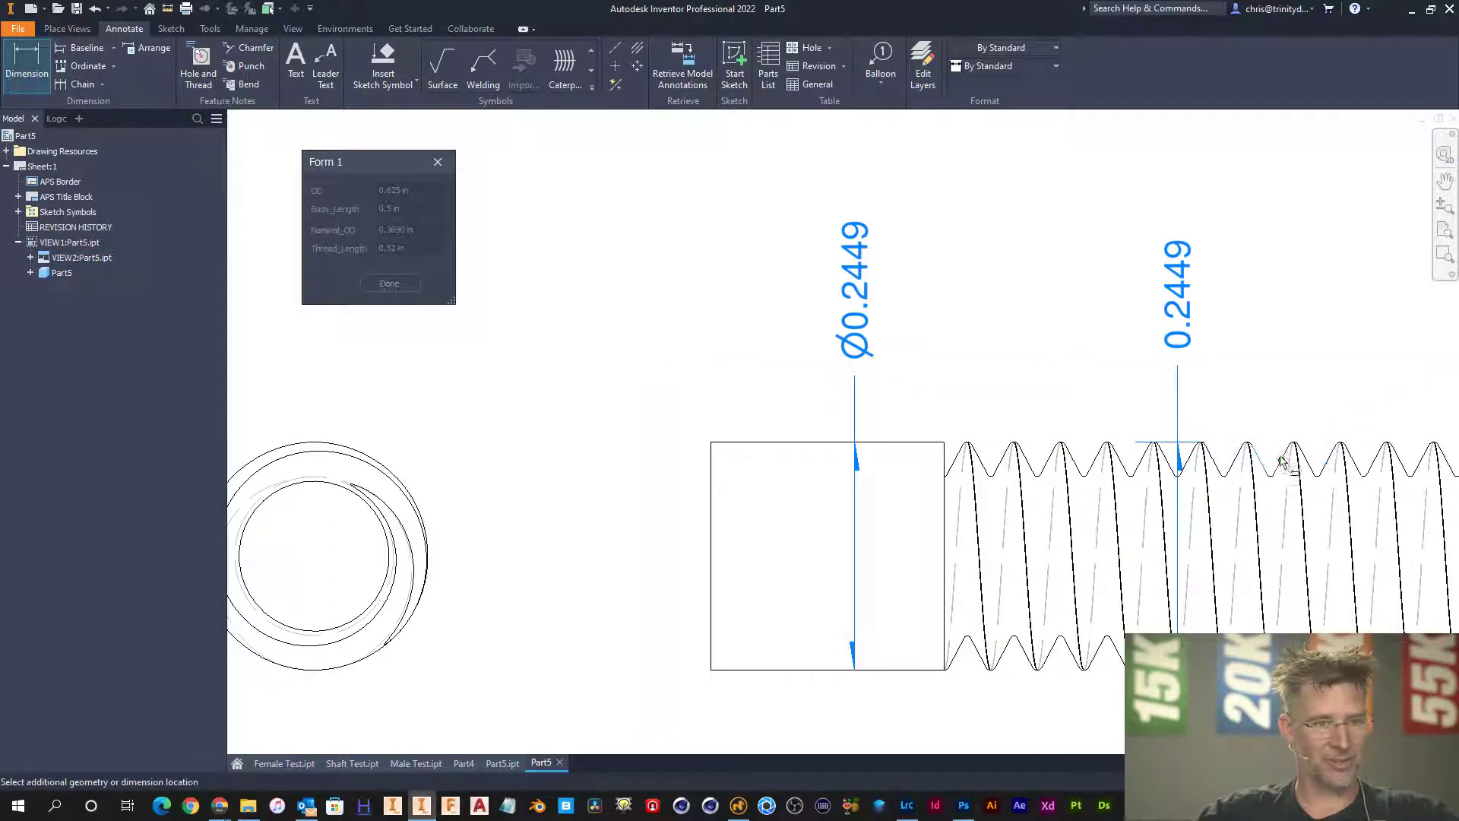
left_click(1286, 459)
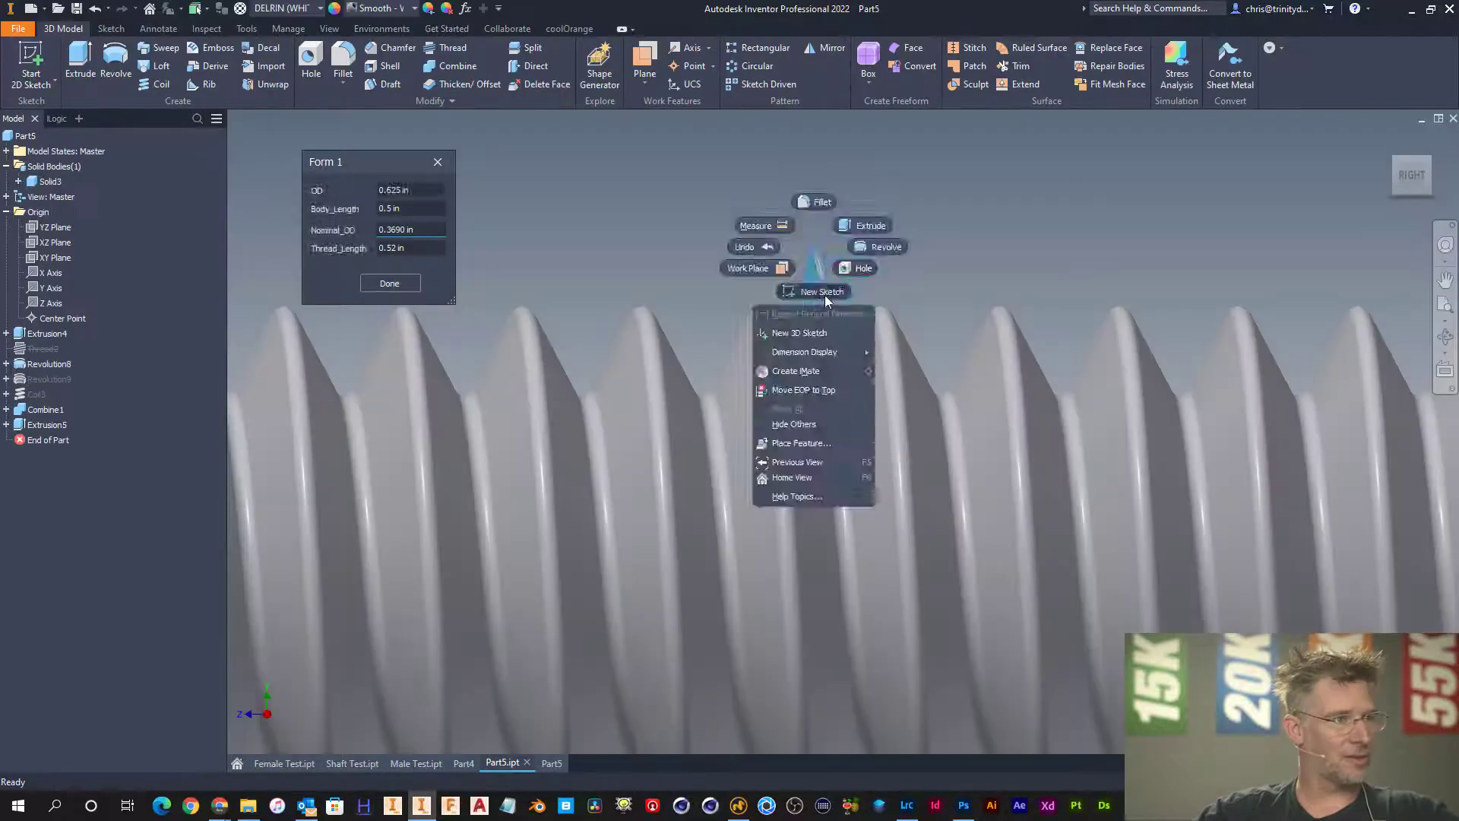
- In Part5.ipt, start a sketch on the YZ Plane, project the thread's cut edges and slice the model at the sketch plane
left_click(827, 298)
left_click(55, 227)
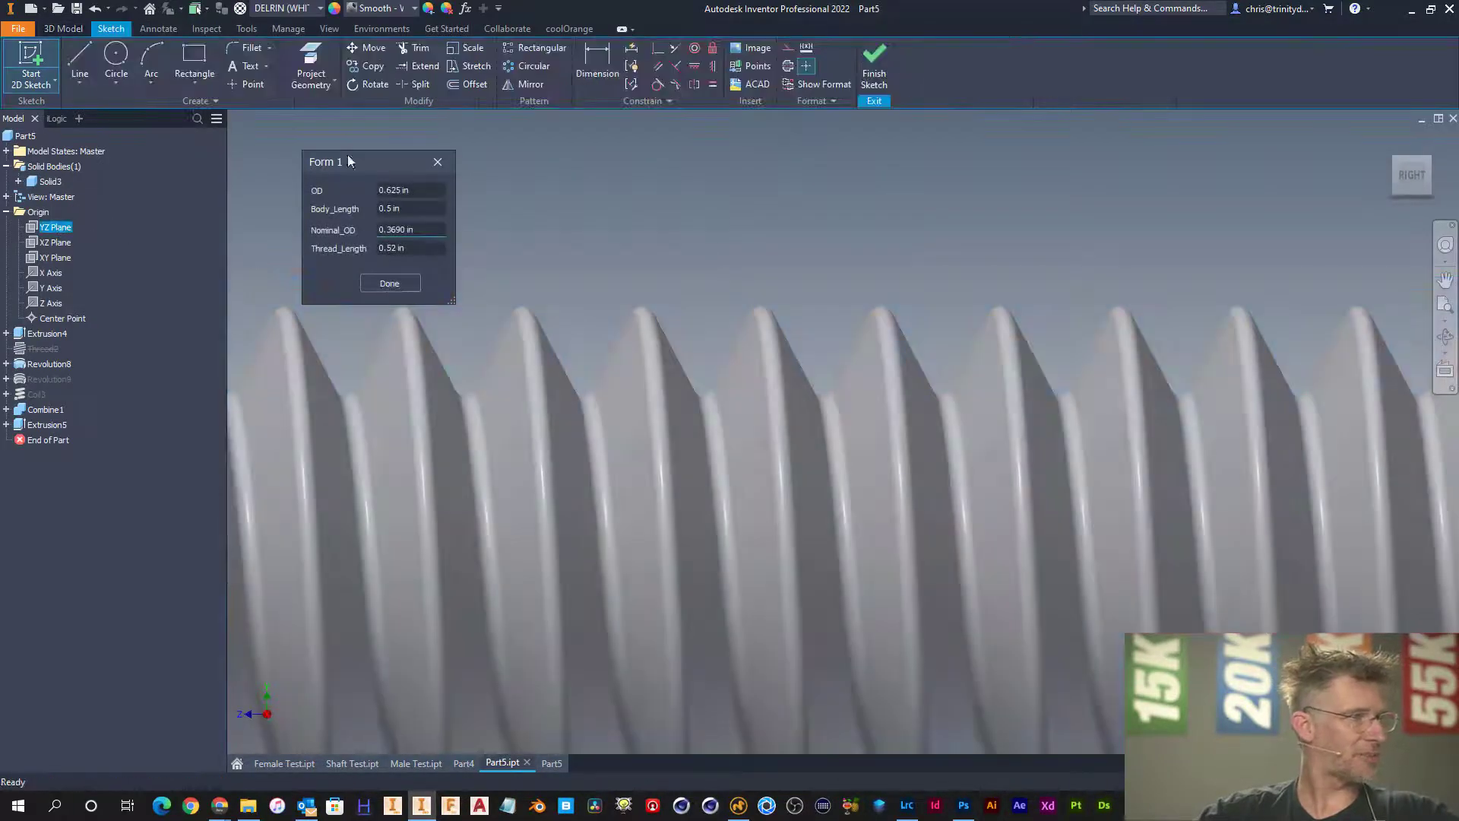
left_click(335, 86)
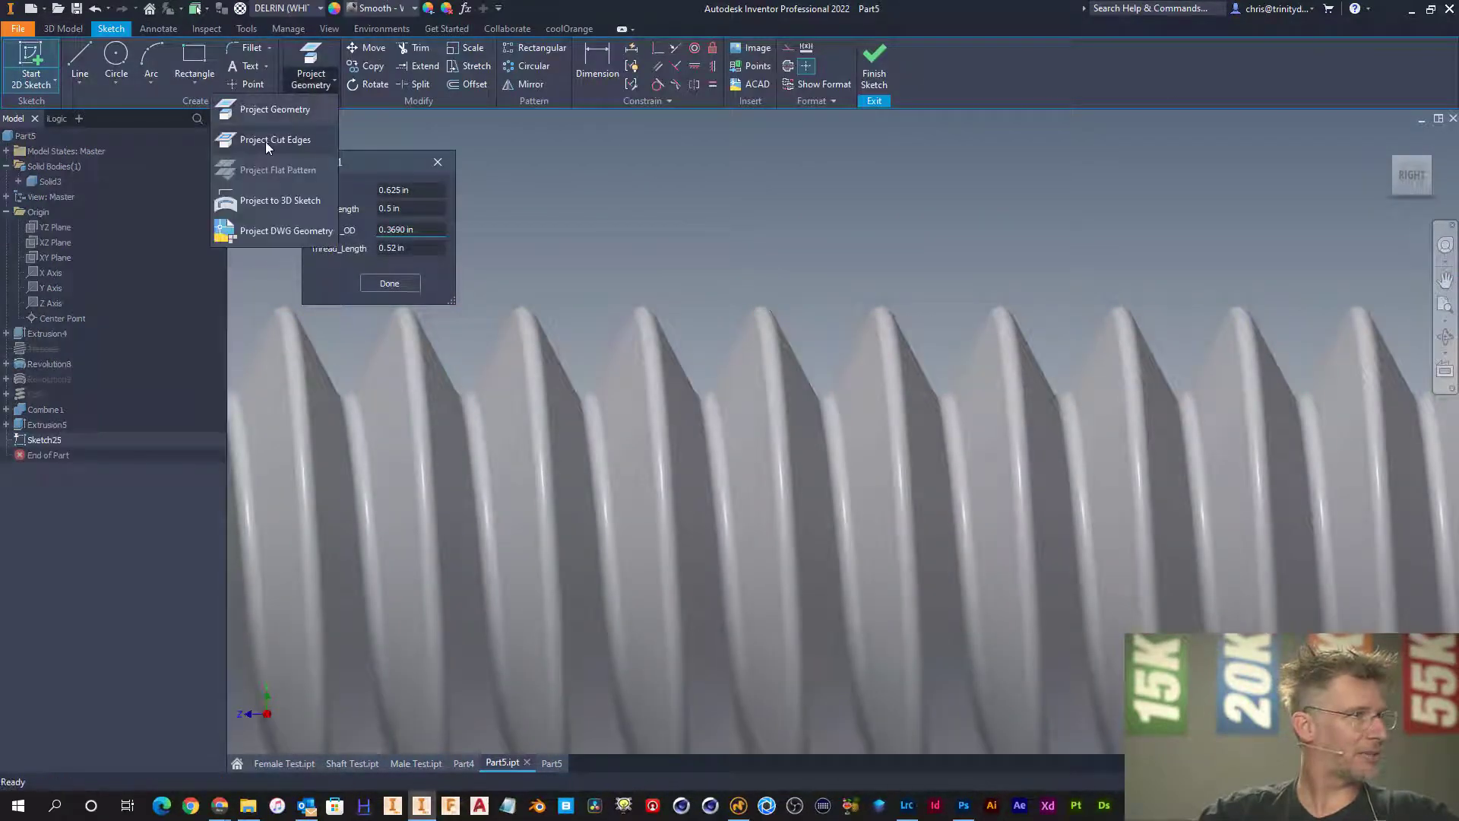
left_click(267, 147)
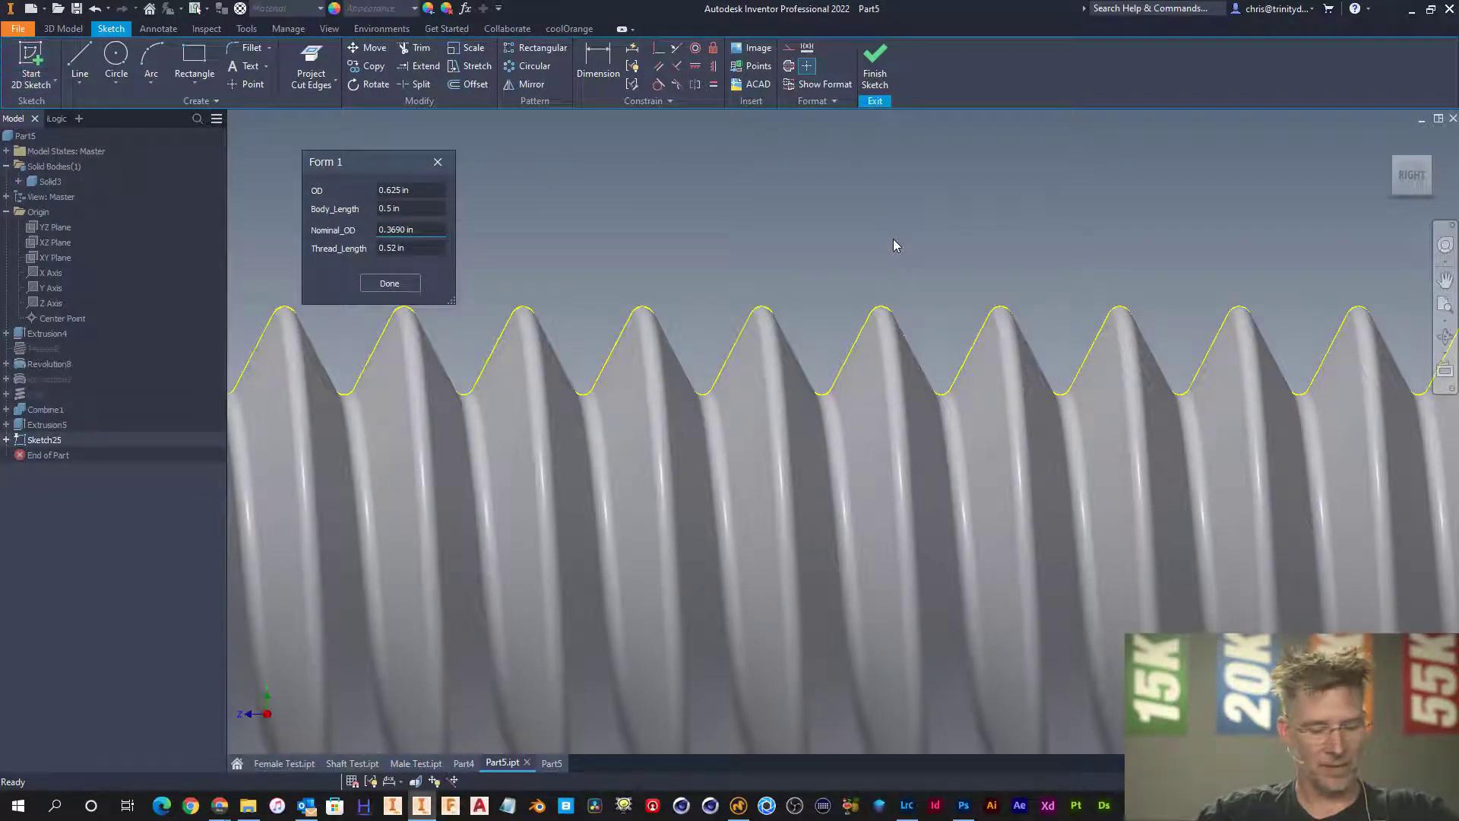
key("F7")
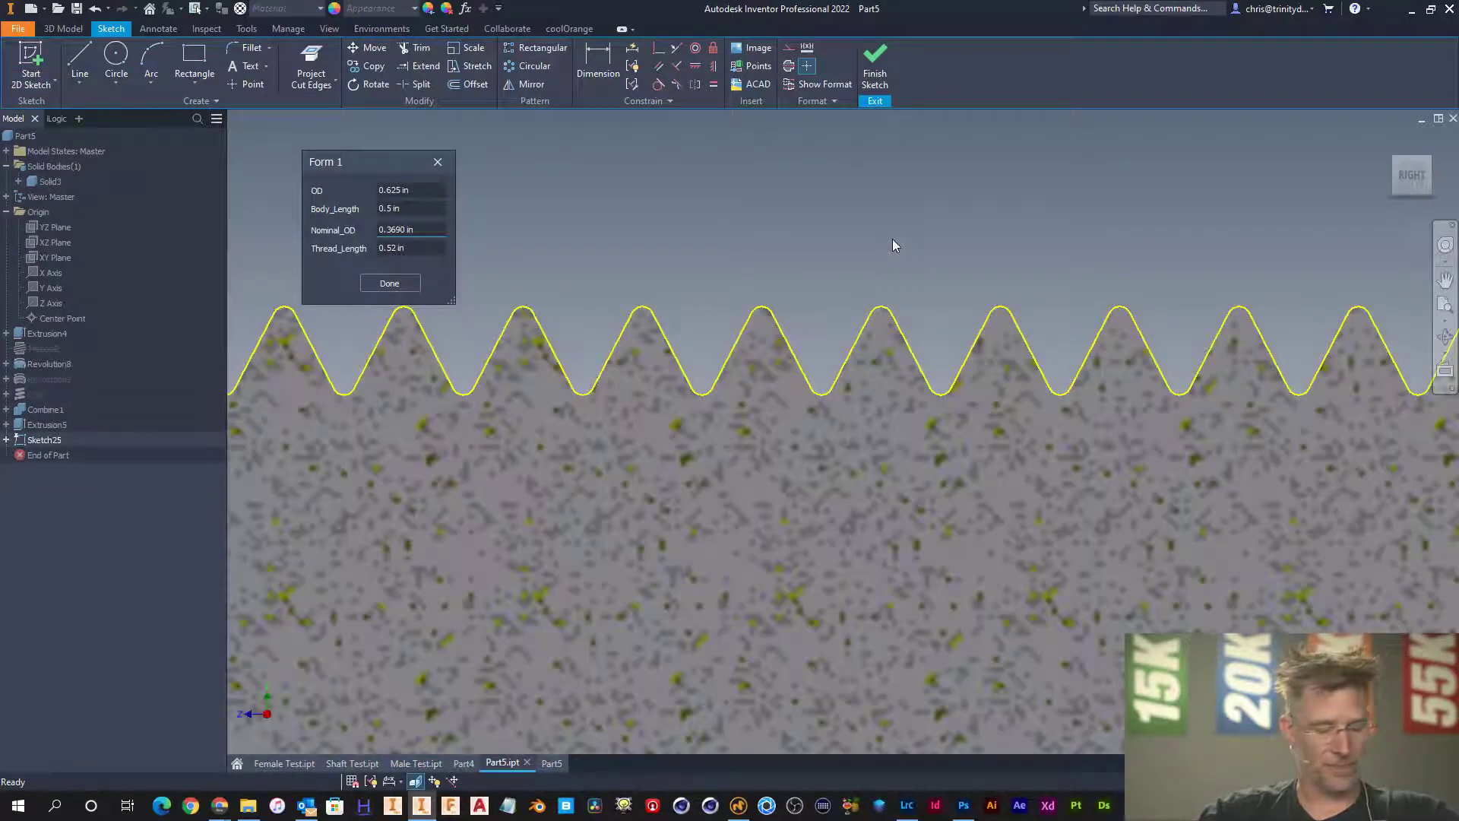
- Draw two lines along the facing flanks of one thread groove, about 0.063 in and 0.048 in long, starting near the root and passing the crests
key("l")
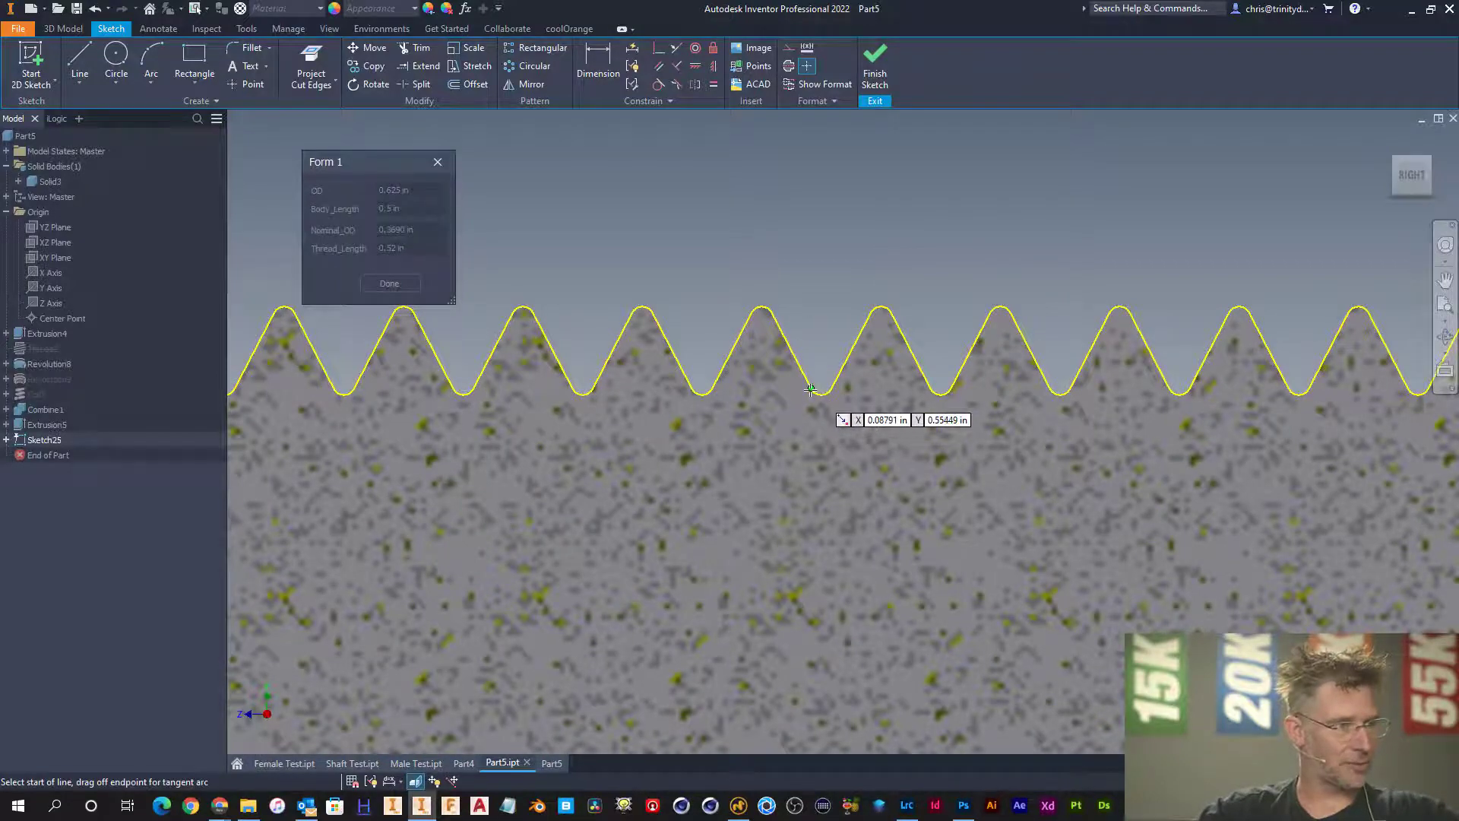
left_click(810, 392)
scroll(757, 228, "down", 2)
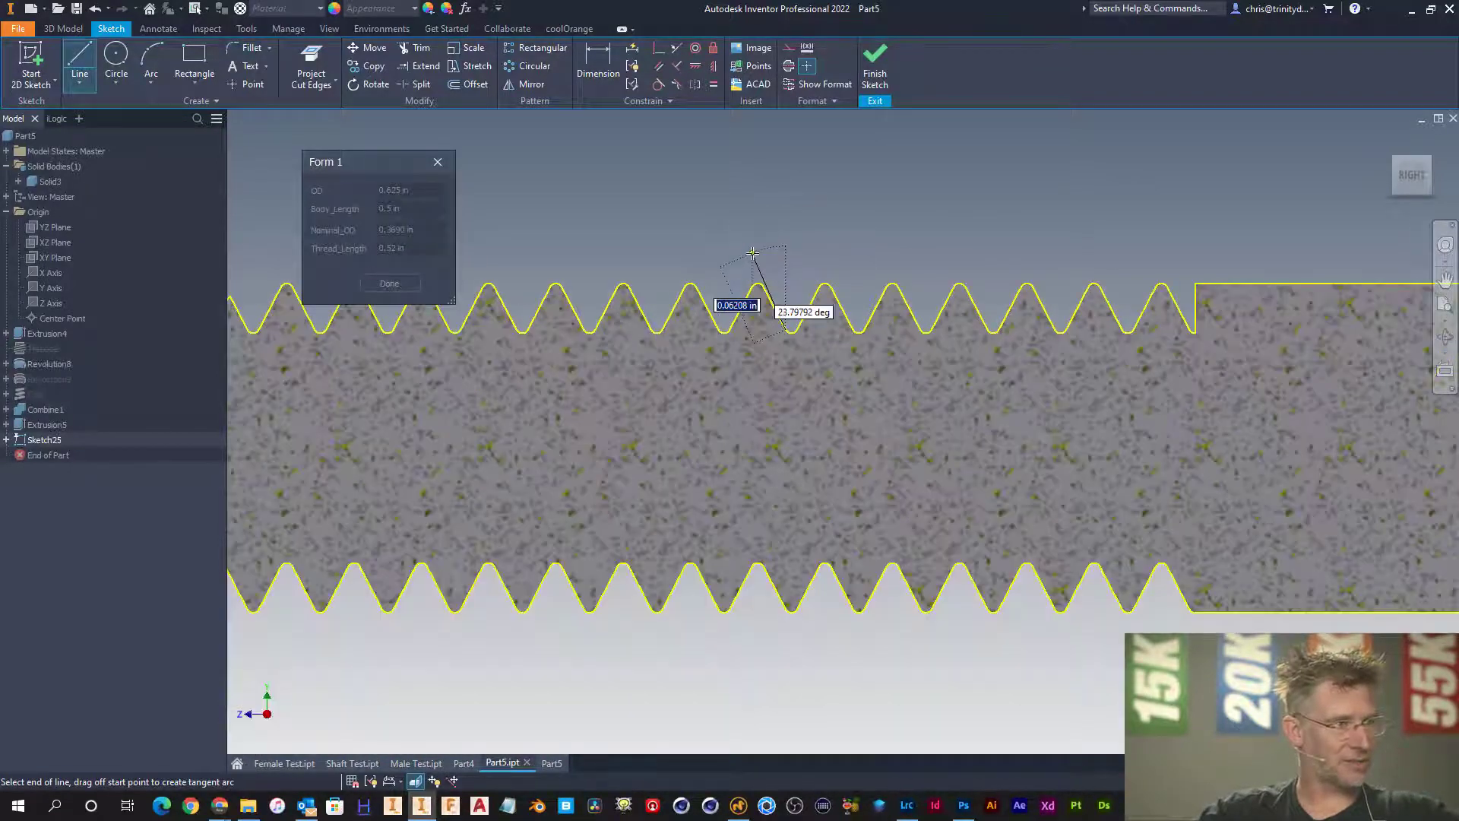
scroll(752, 252, "up", 4)
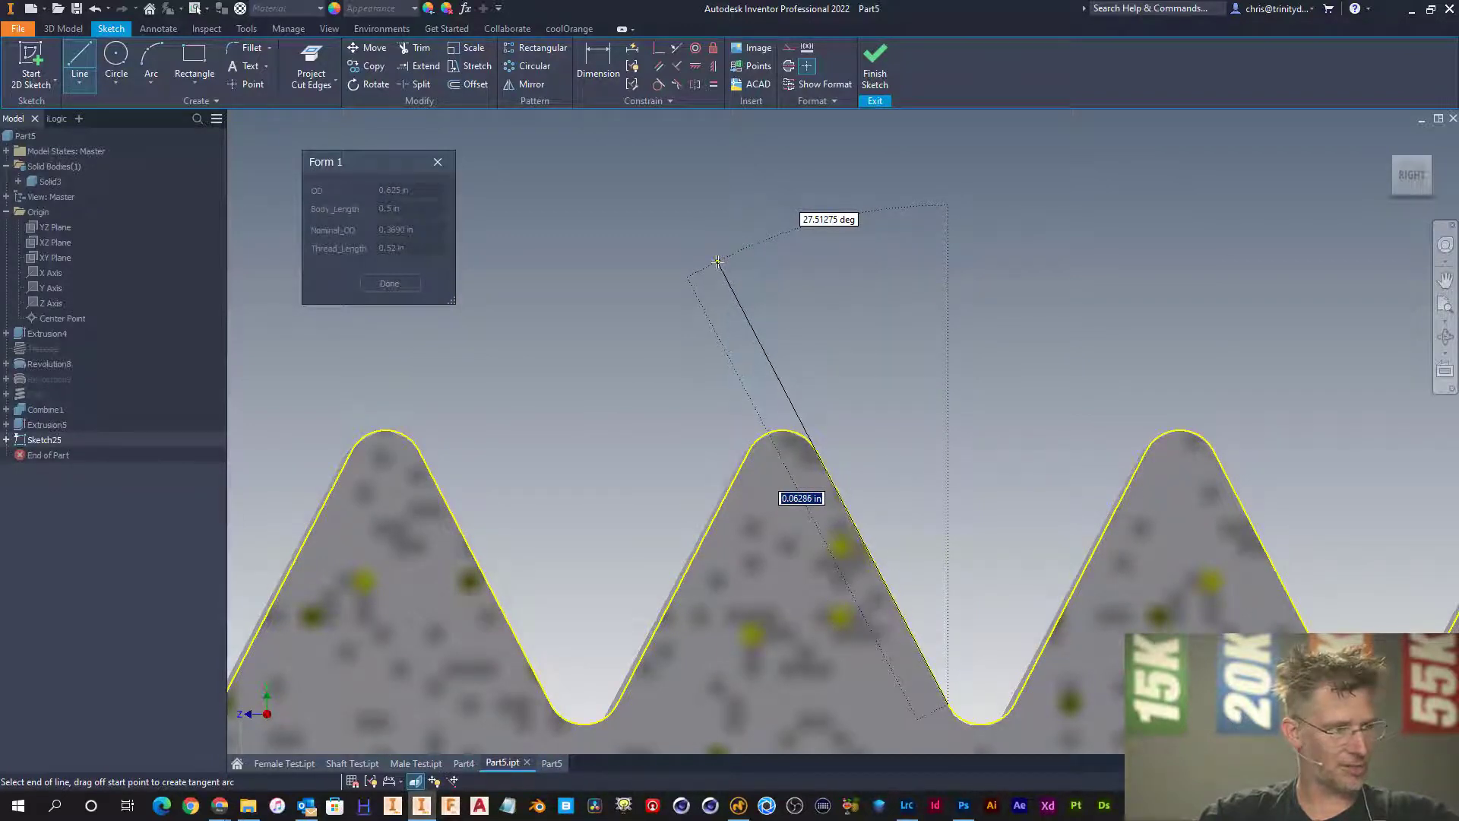
left_click(718, 262)
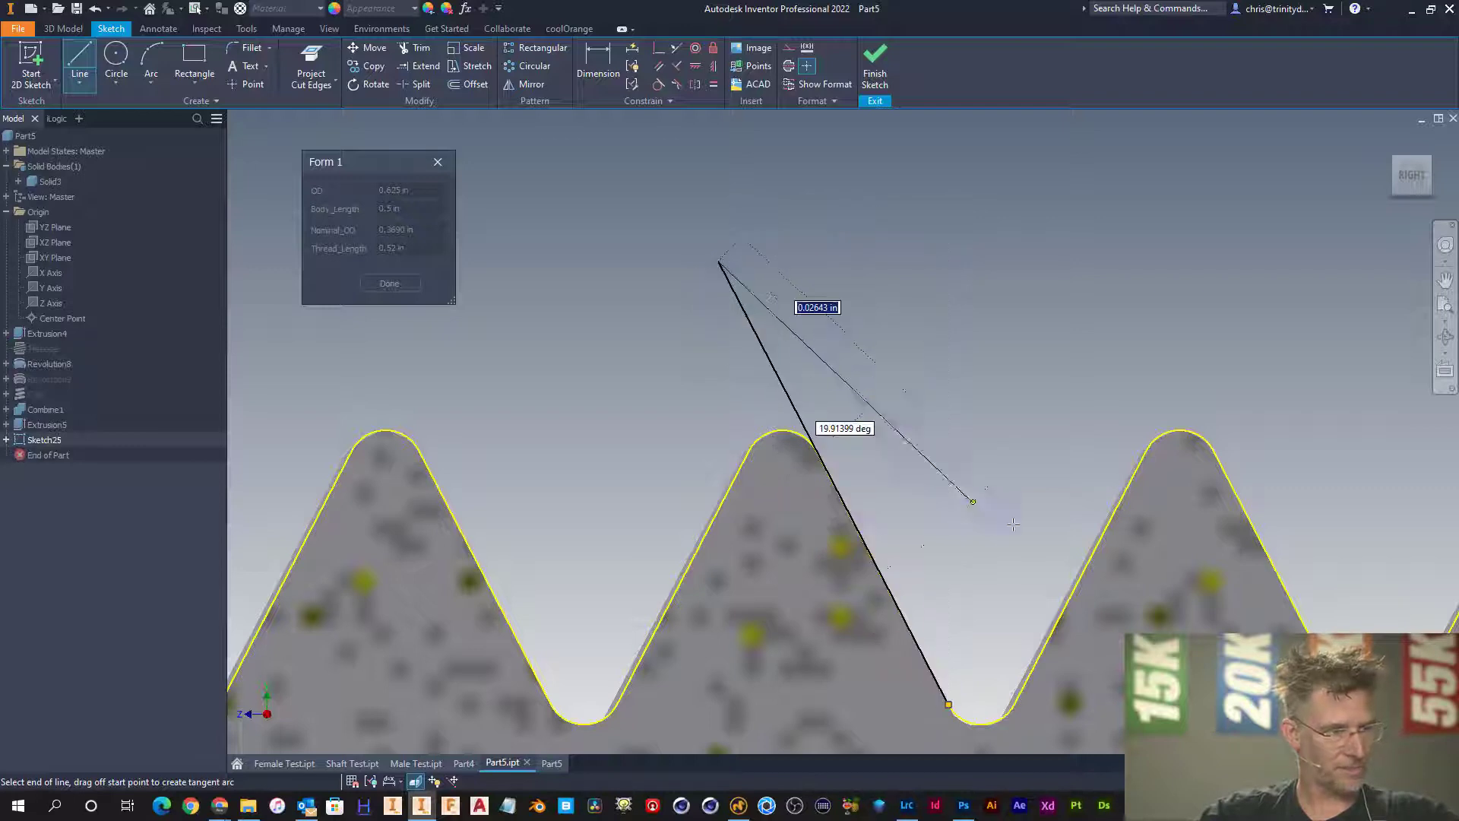
key("Escape")
key("l")
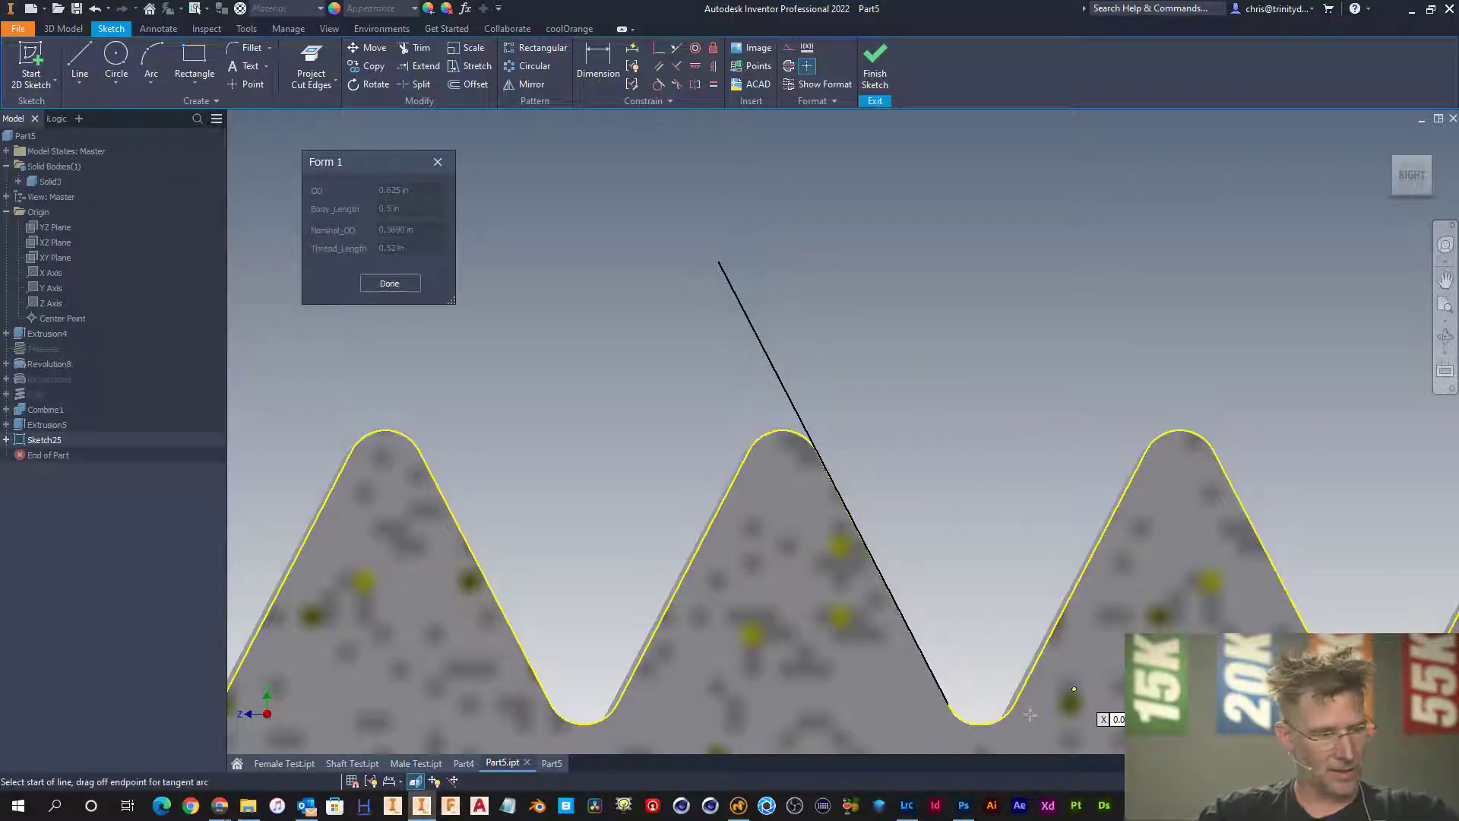
left_click(1014, 705)
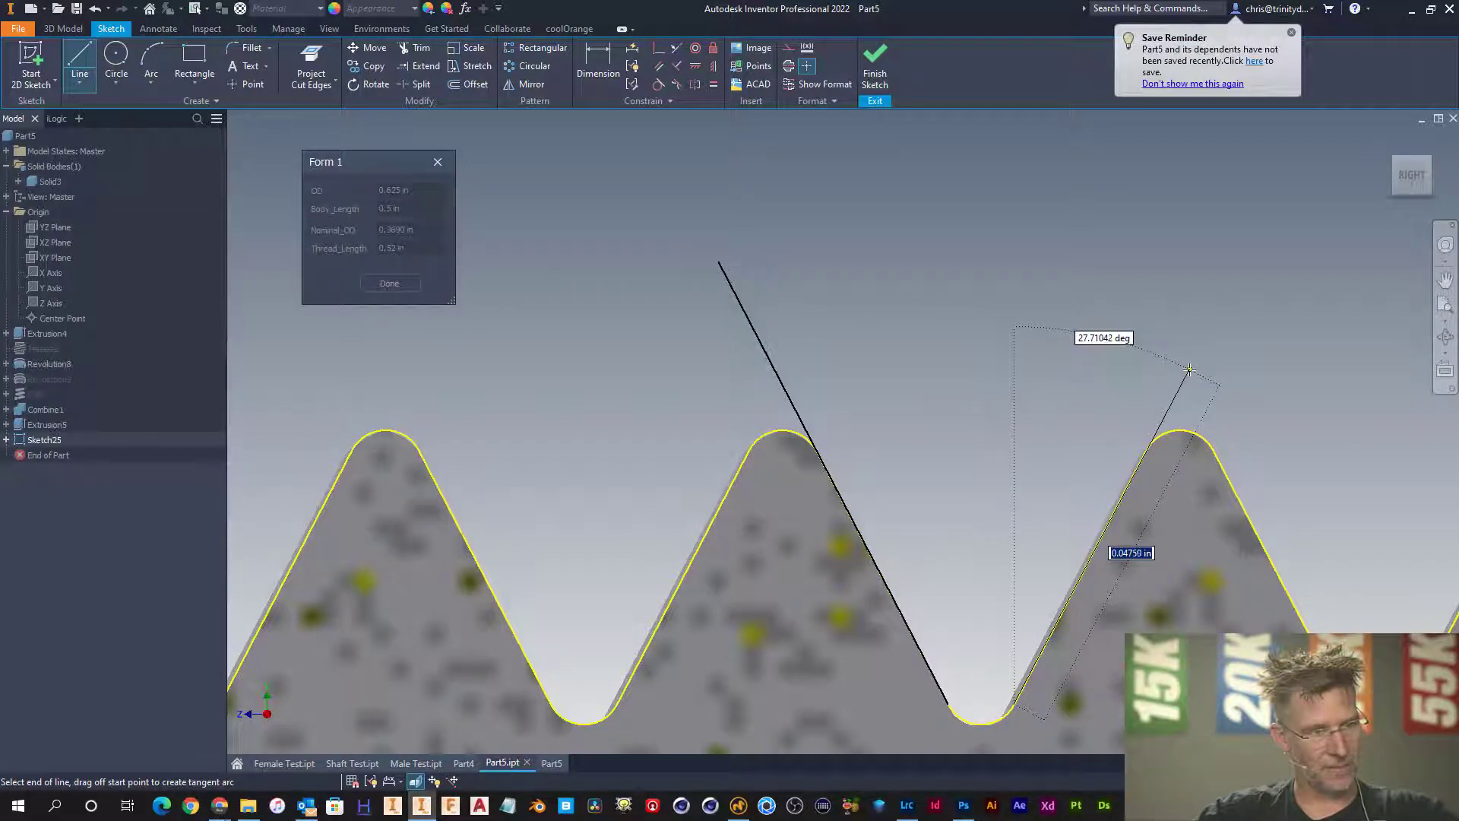
left_click(1189, 370)
- Dimension the angle between the two flank lines
key("d")
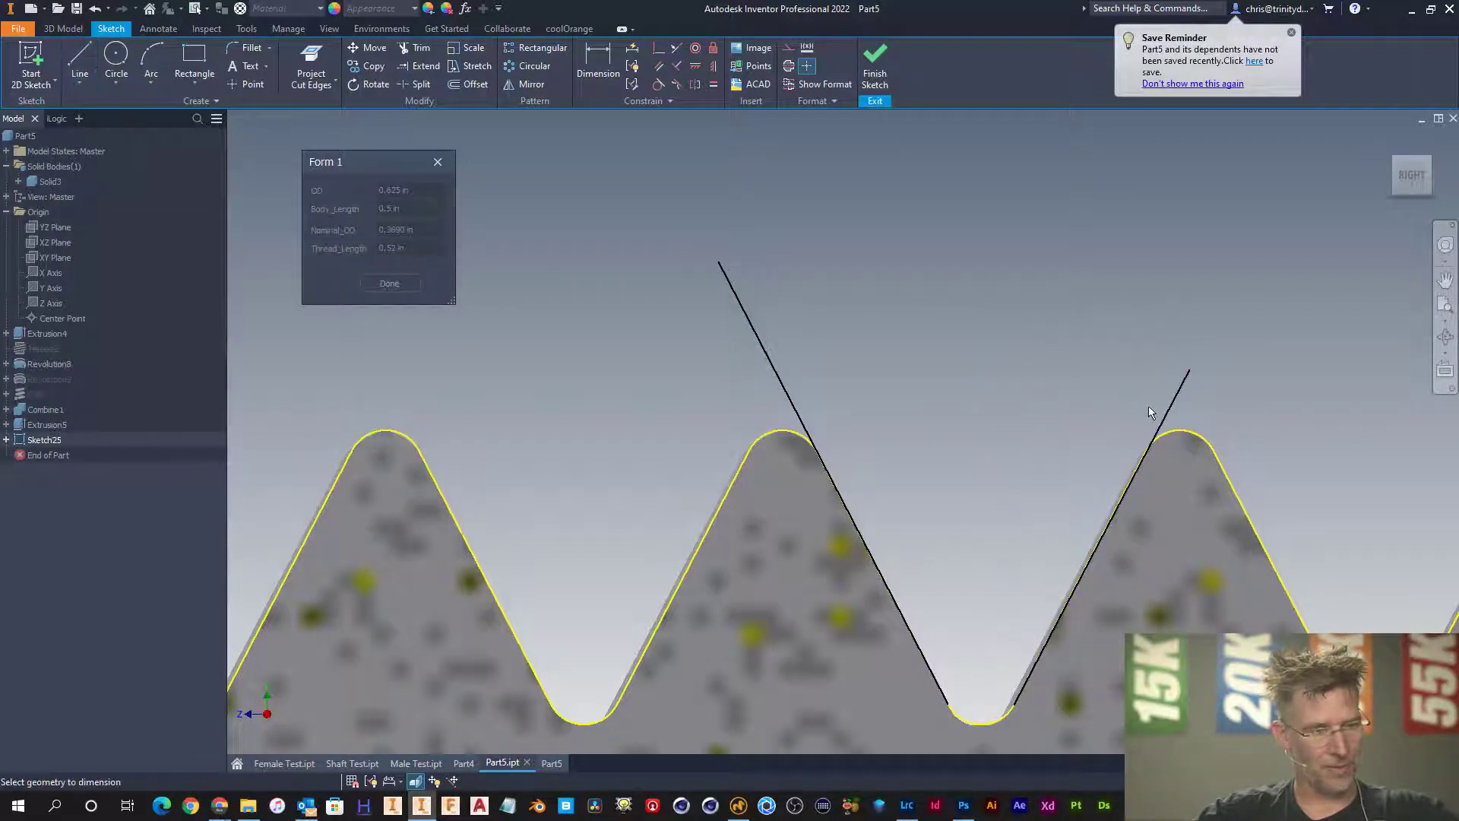
left_click(1169, 412)
left_click(799, 416)
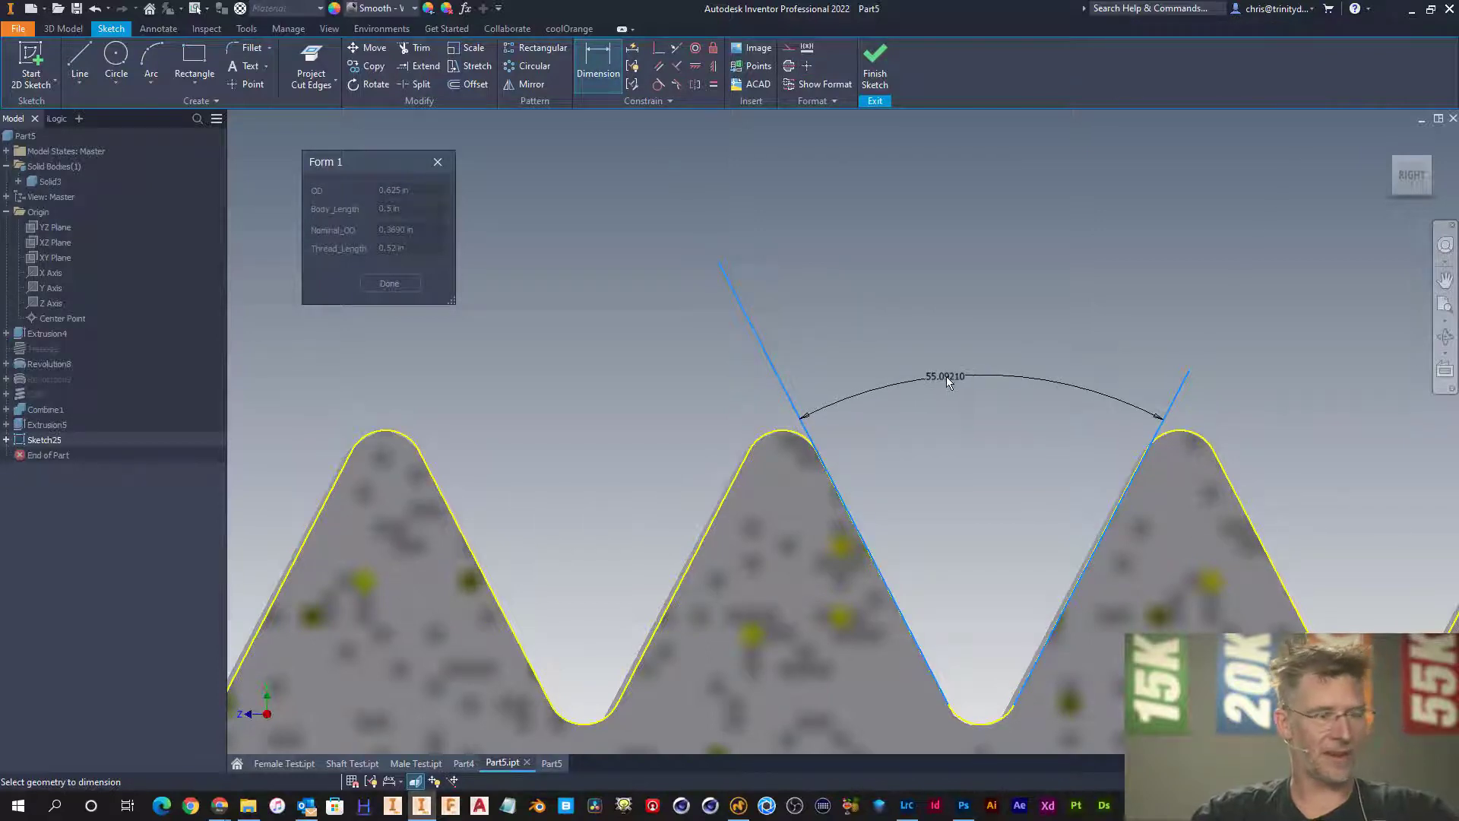
left_click(945, 375)
key("Return")
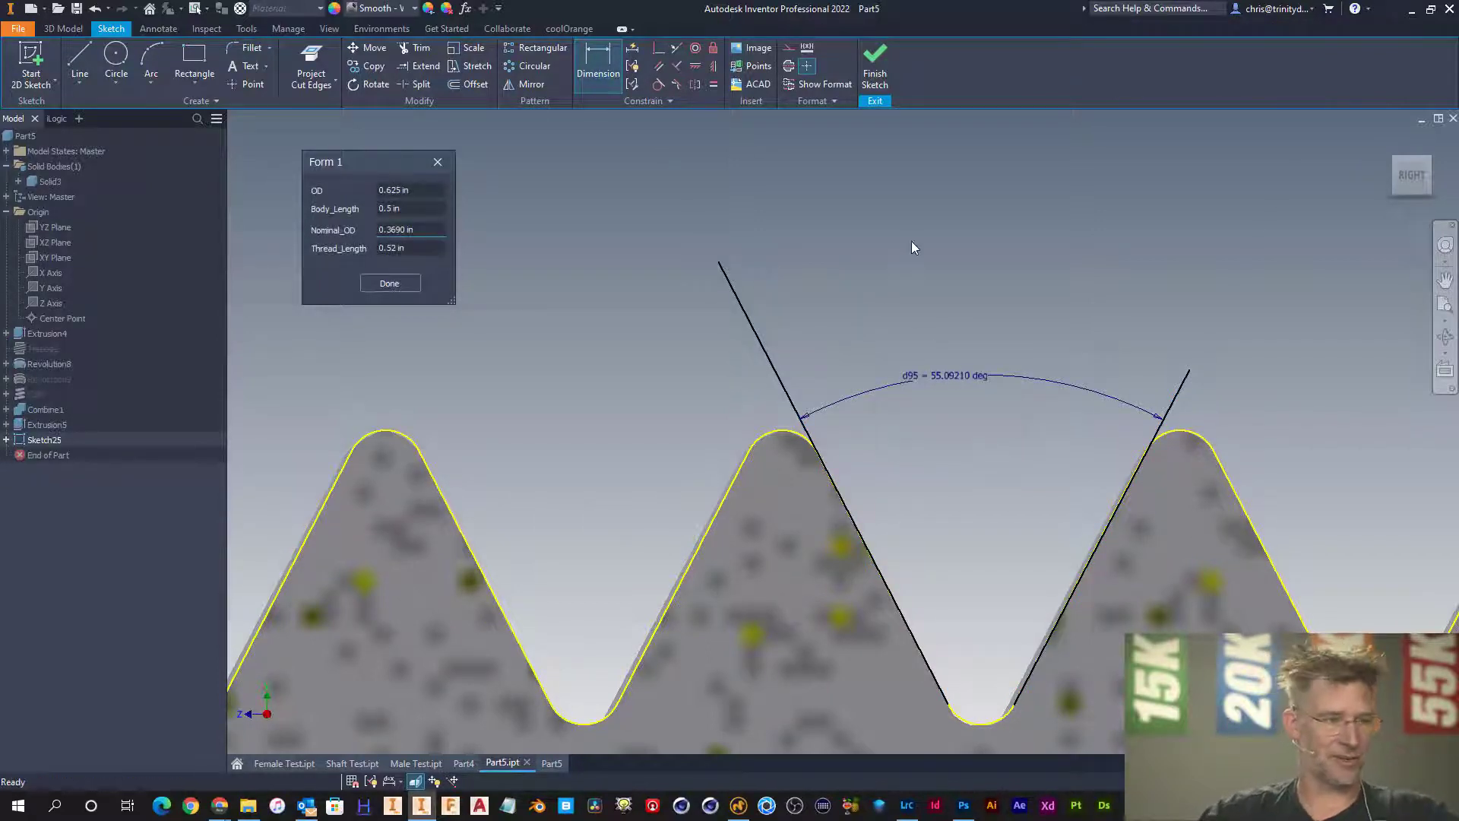
- Draw a vertical line from the middle of the groove's root arc up past the angle dimension
scroll(910, 250, "down", 2)
key("l")
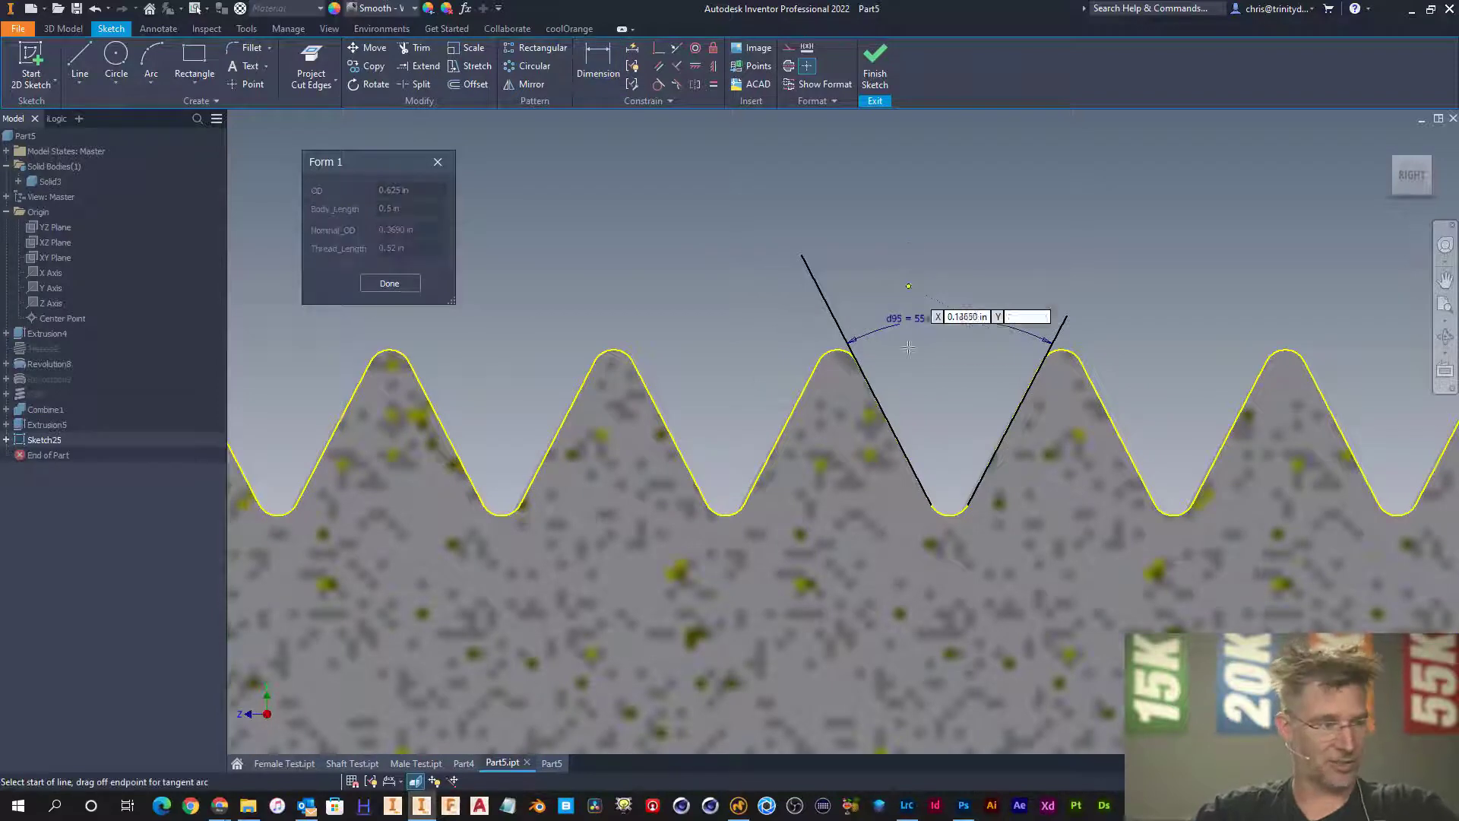
left_click(949, 515)
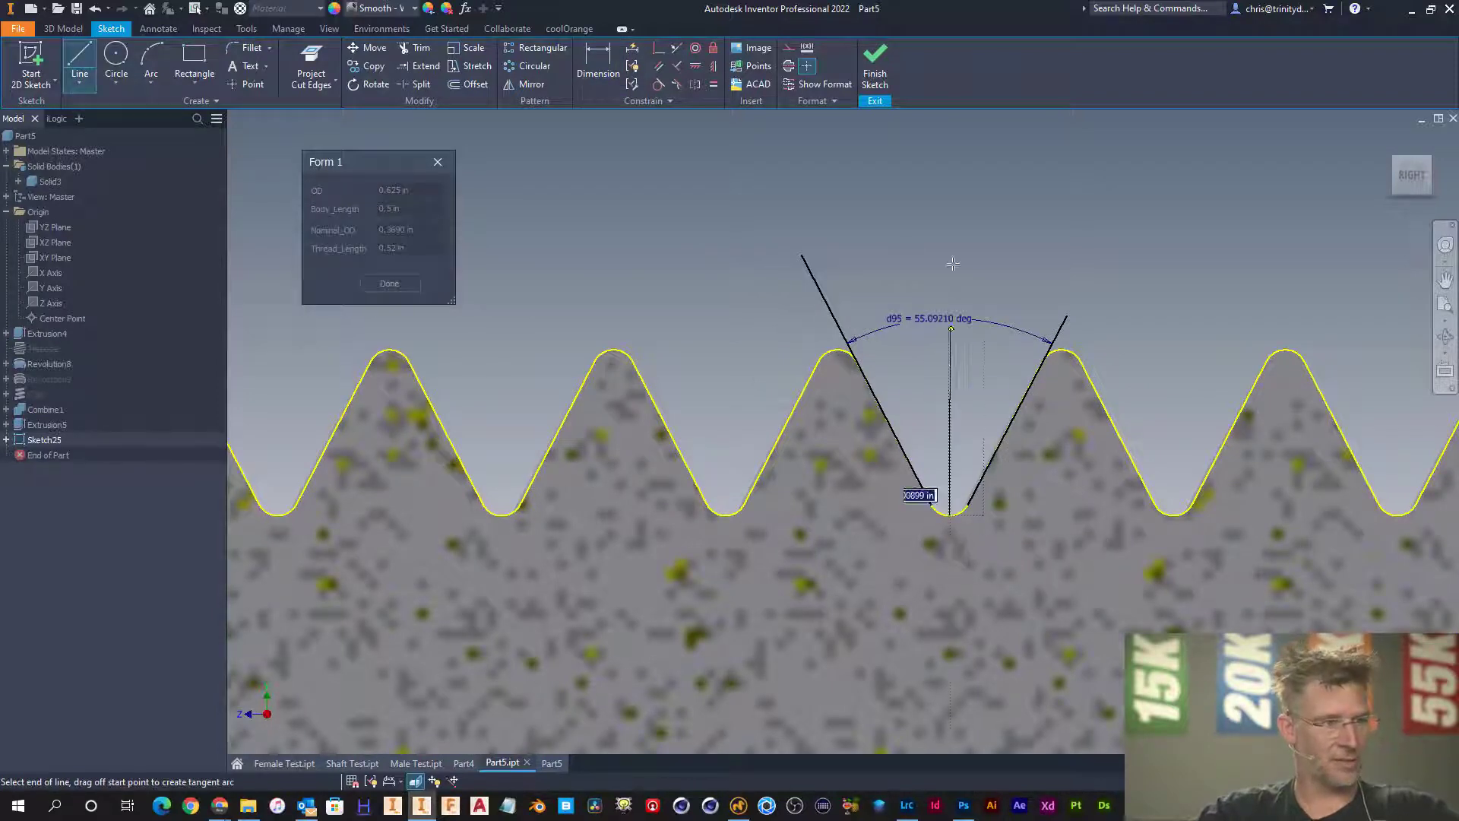
left_click(950, 194)
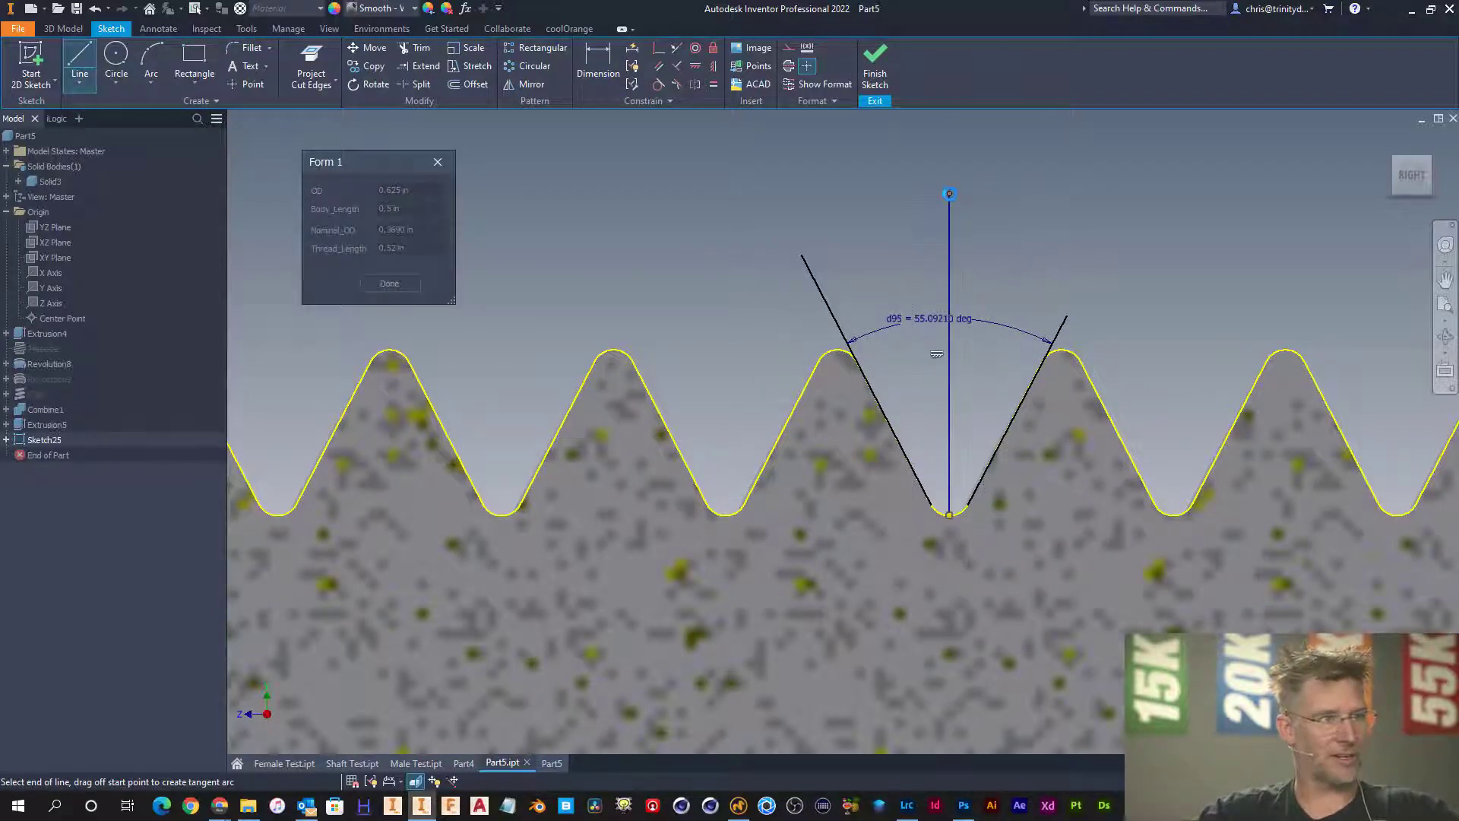
key("Escape")
key("l")
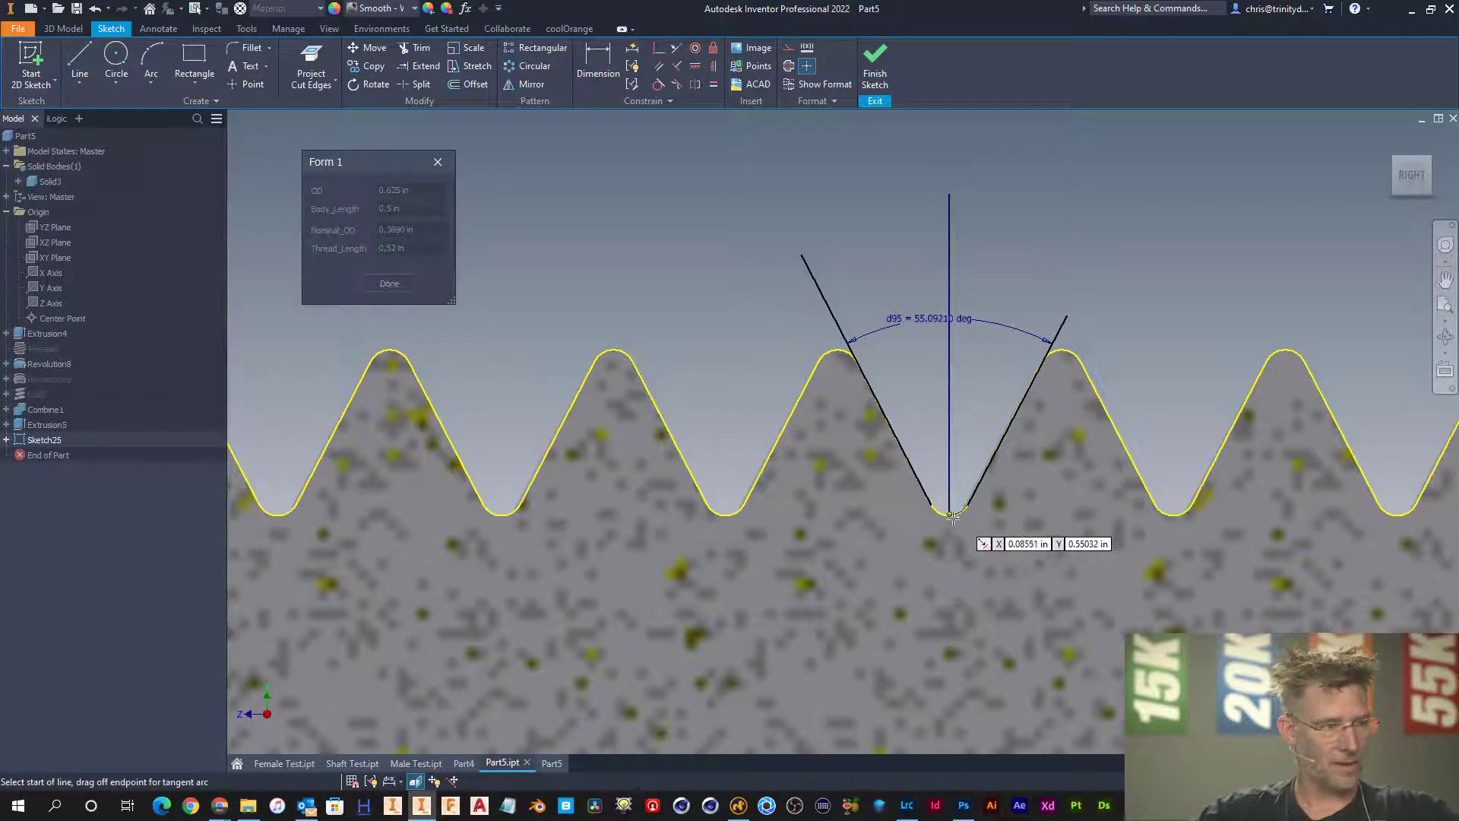
left_click(950, 516)
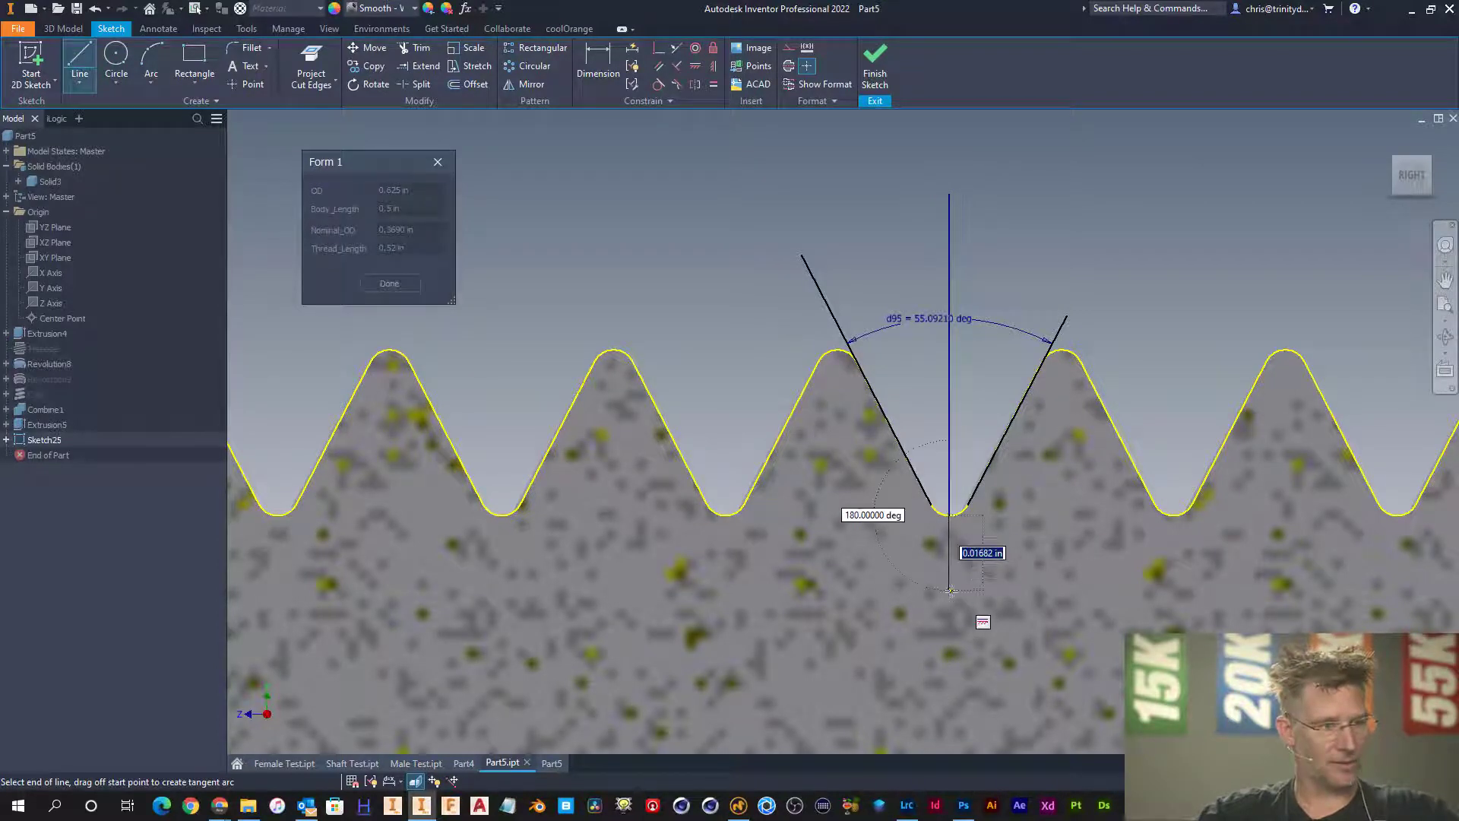
key("Escape")
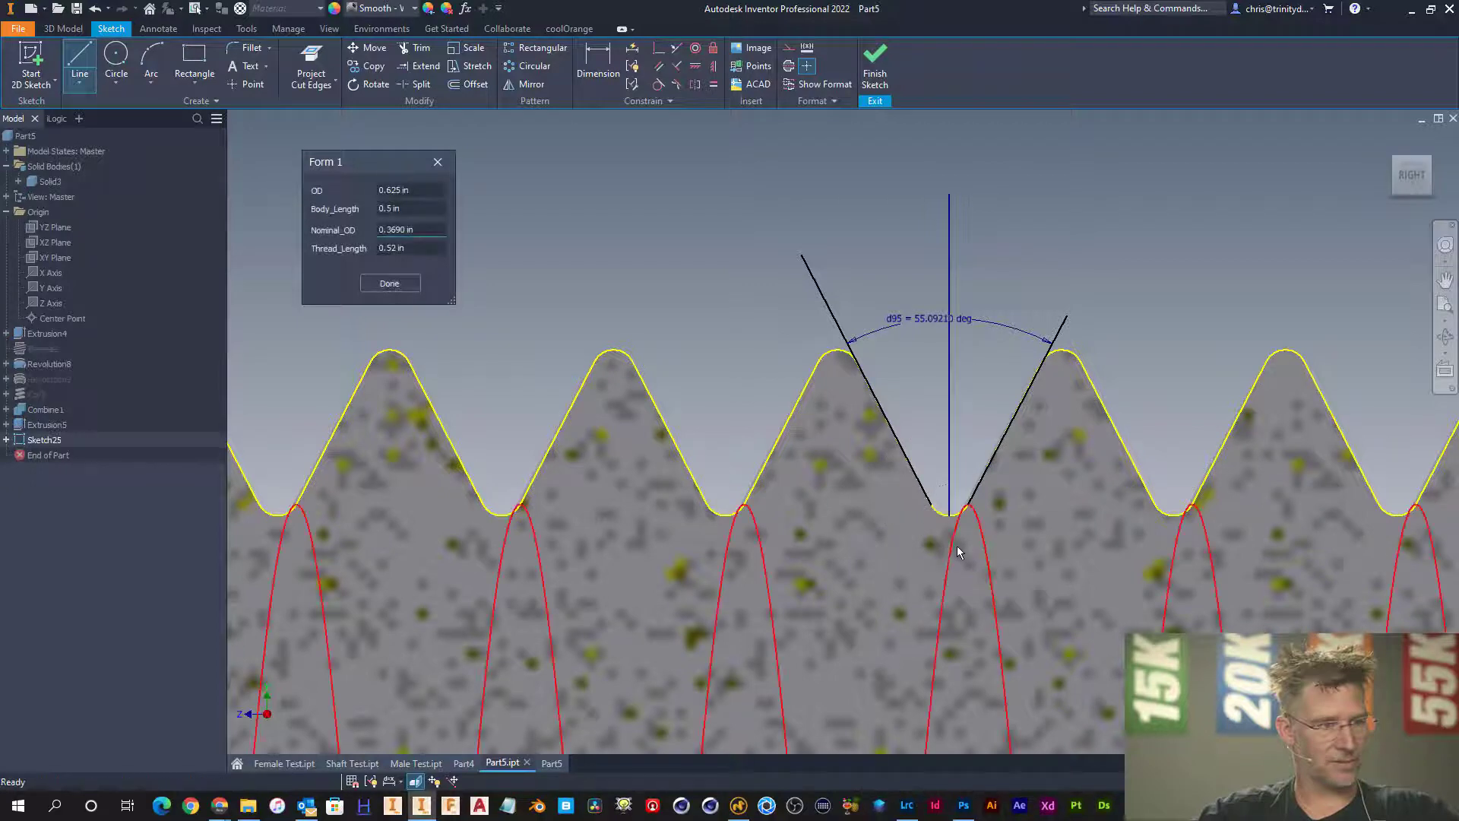
- Extend both flank lines and the vertical centreline below the root arc with new line segments so that they cross
key("l")
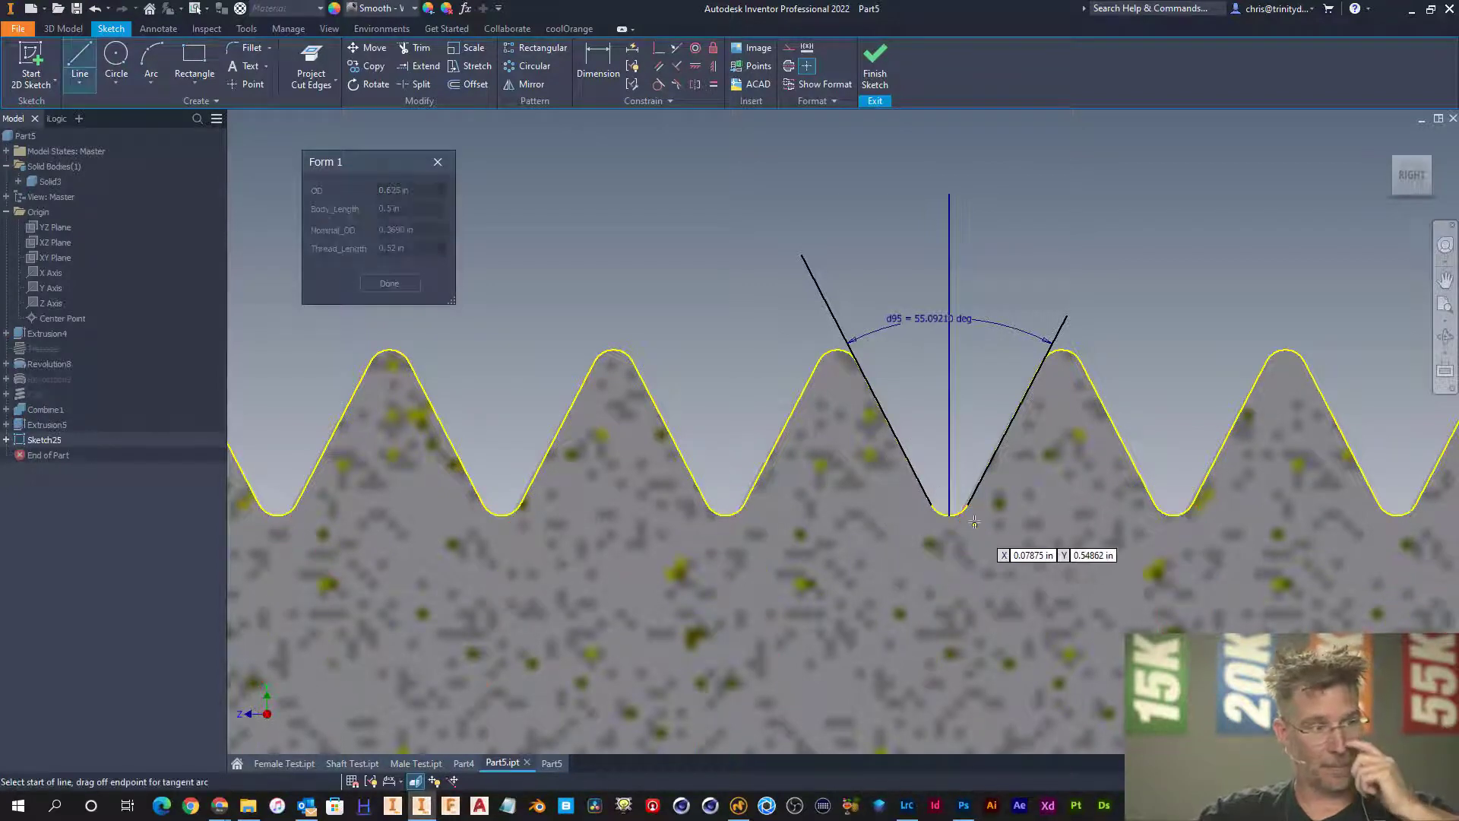
scroll(971, 511, "down", 3)
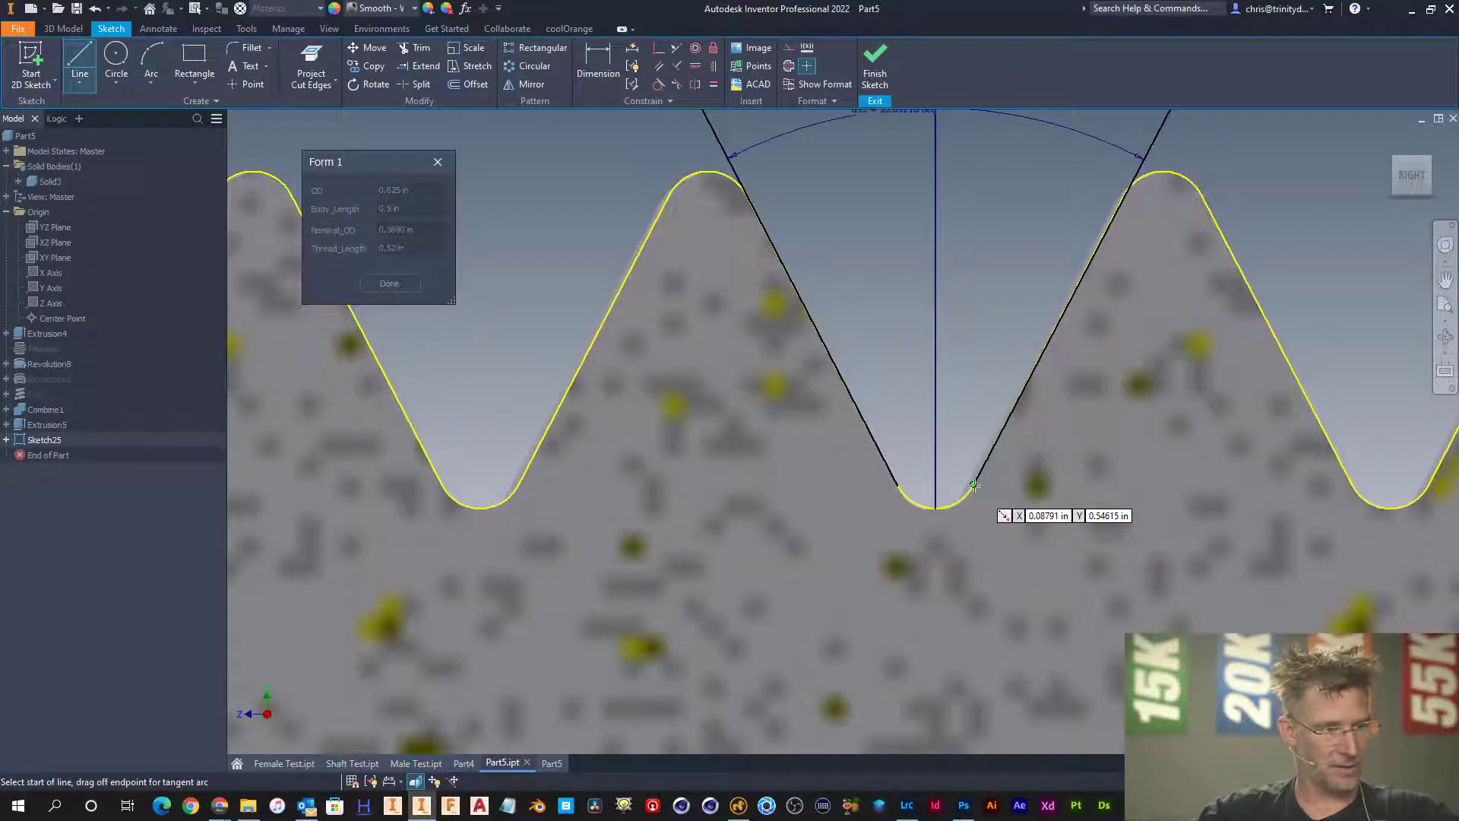
left_click(972, 487)
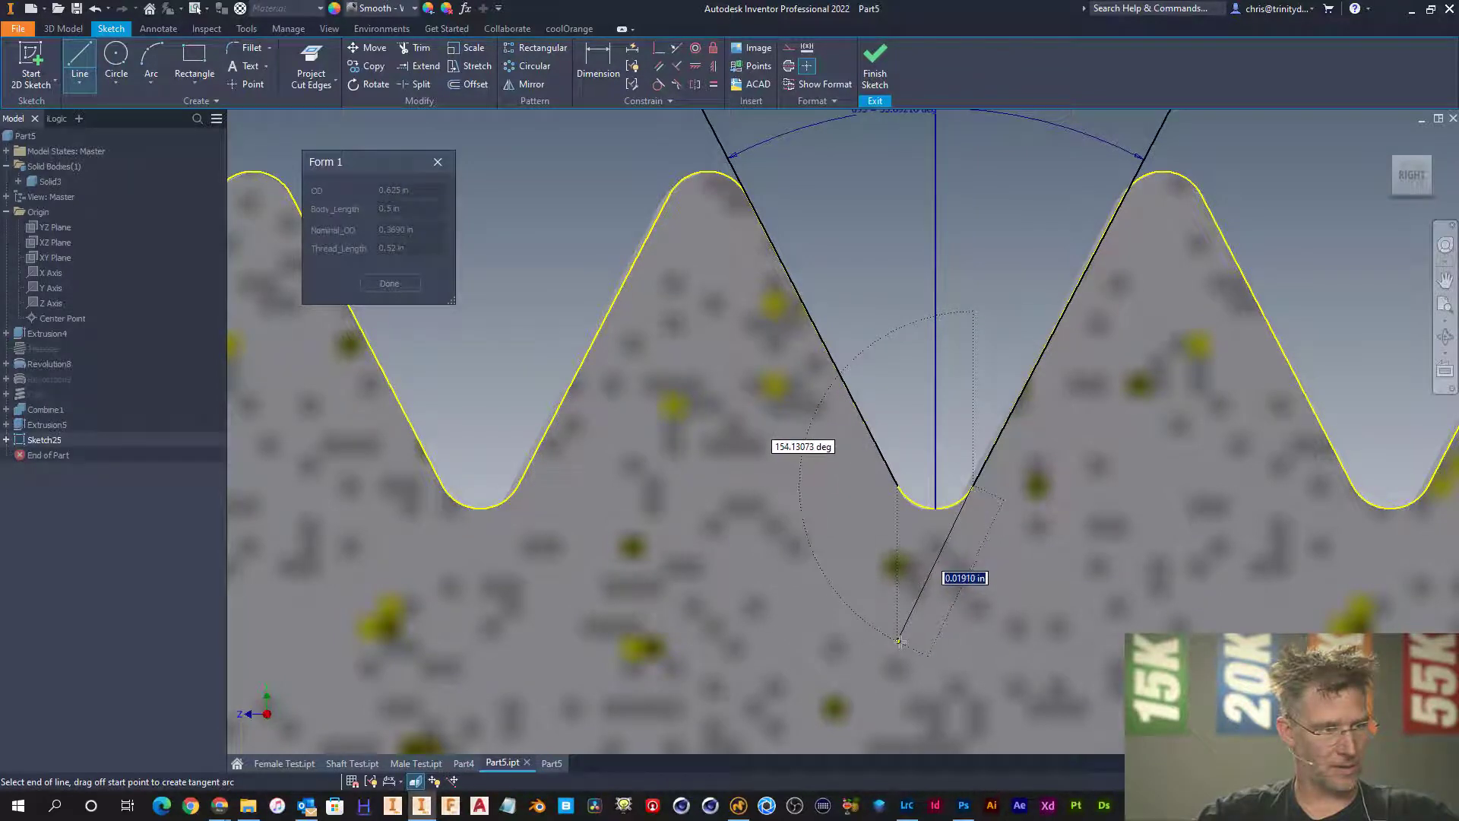
double_click(893, 639)
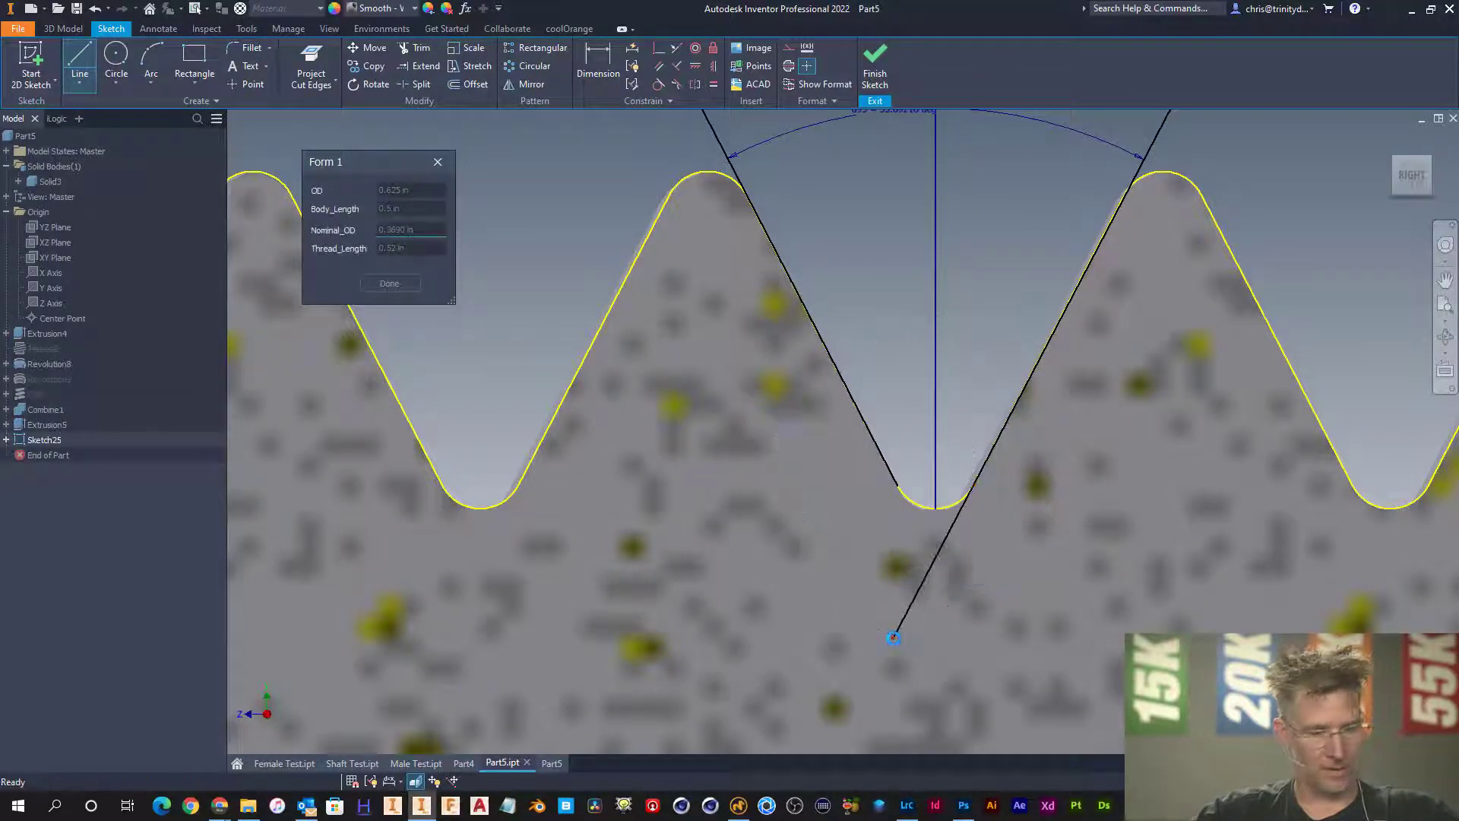
left_click(899, 488)
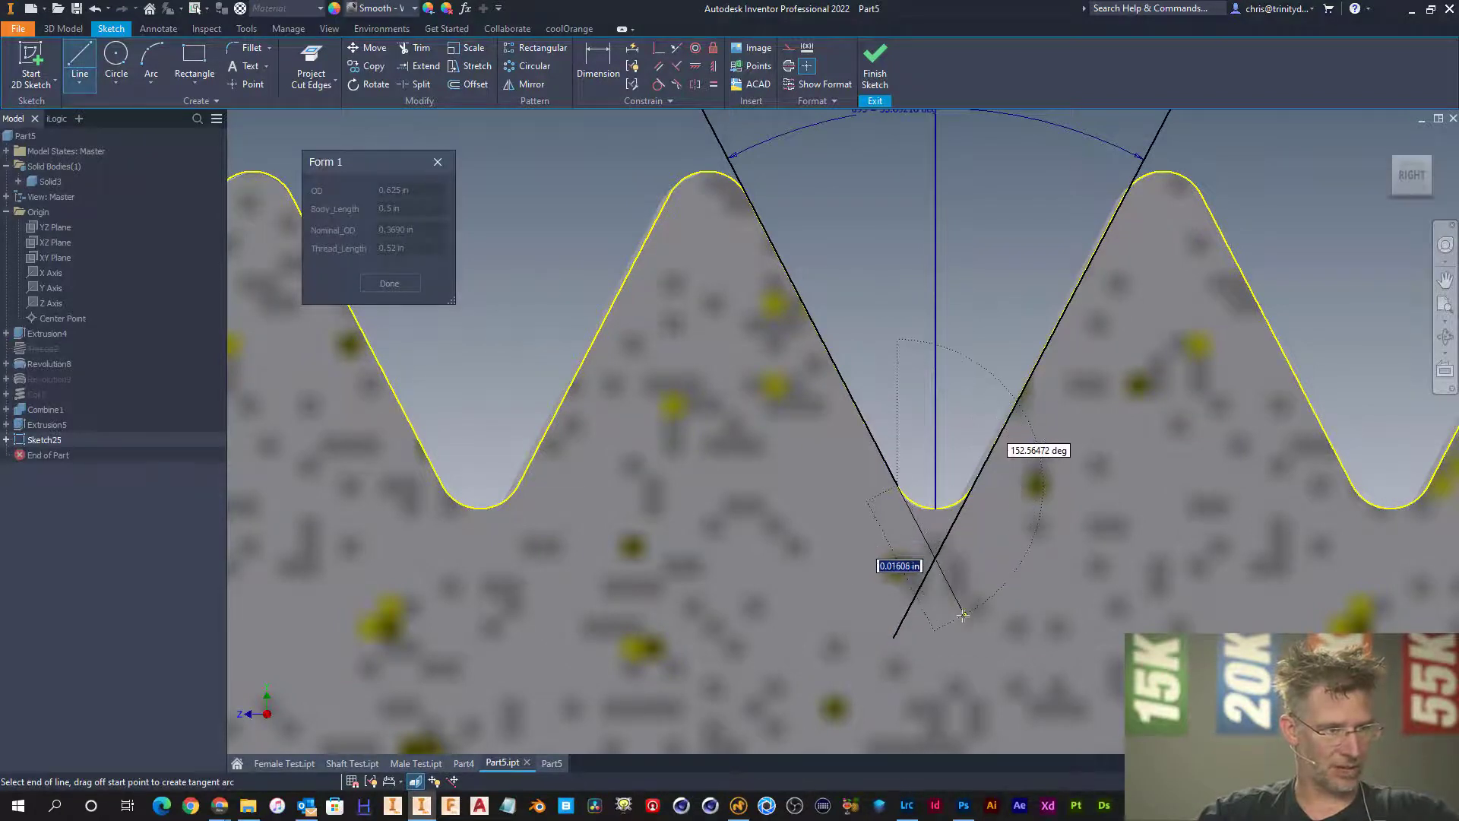
double_click(963, 615)
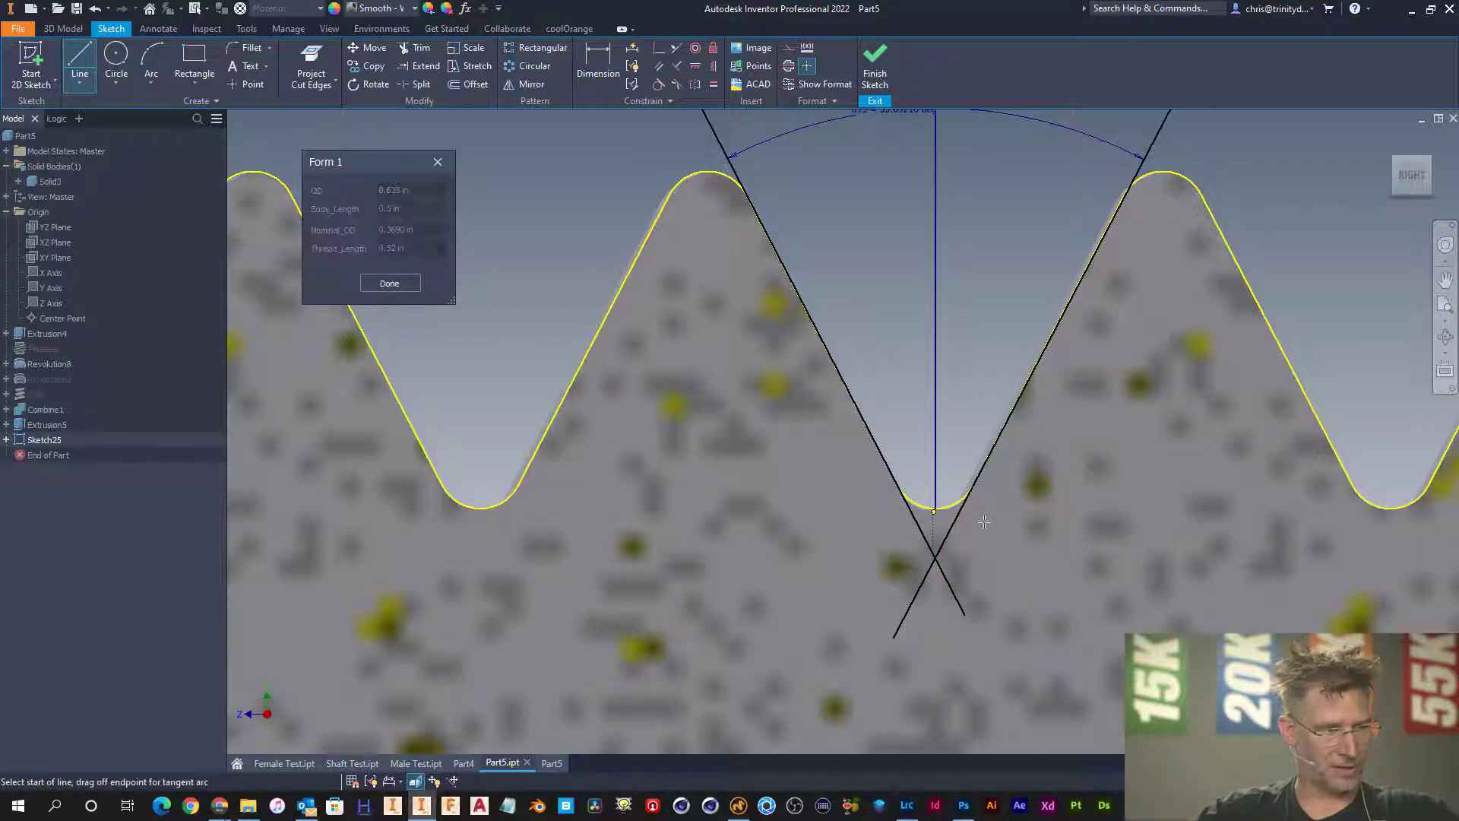
left_click(936, 509)
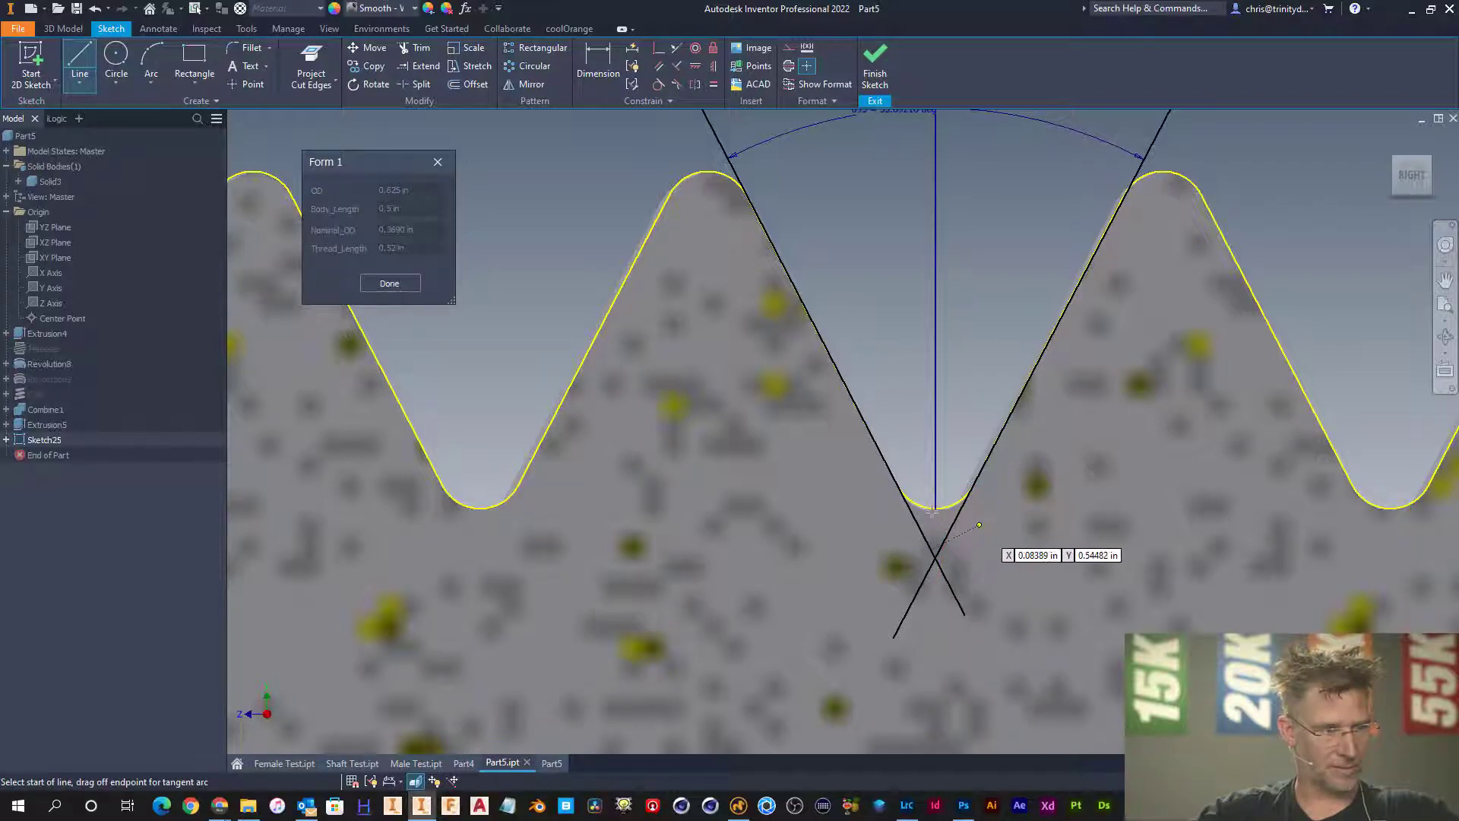
double_click(936, 617)
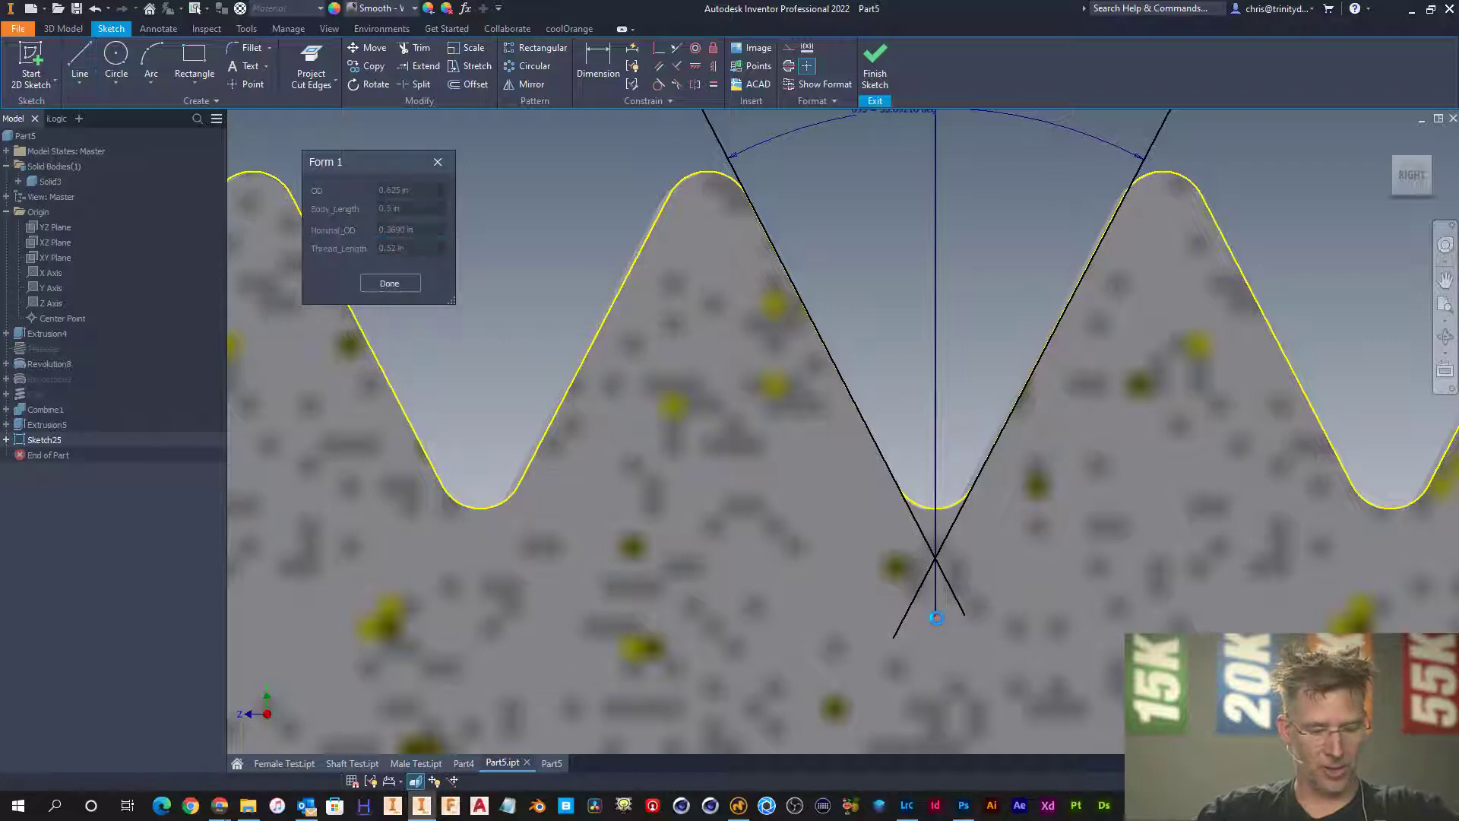
- Draw a comparison line from the crossing point up past the adjacent crest, about 31° from the vertical centreline
left_click(936, 560)
scroll(936, 560, "up", 5)
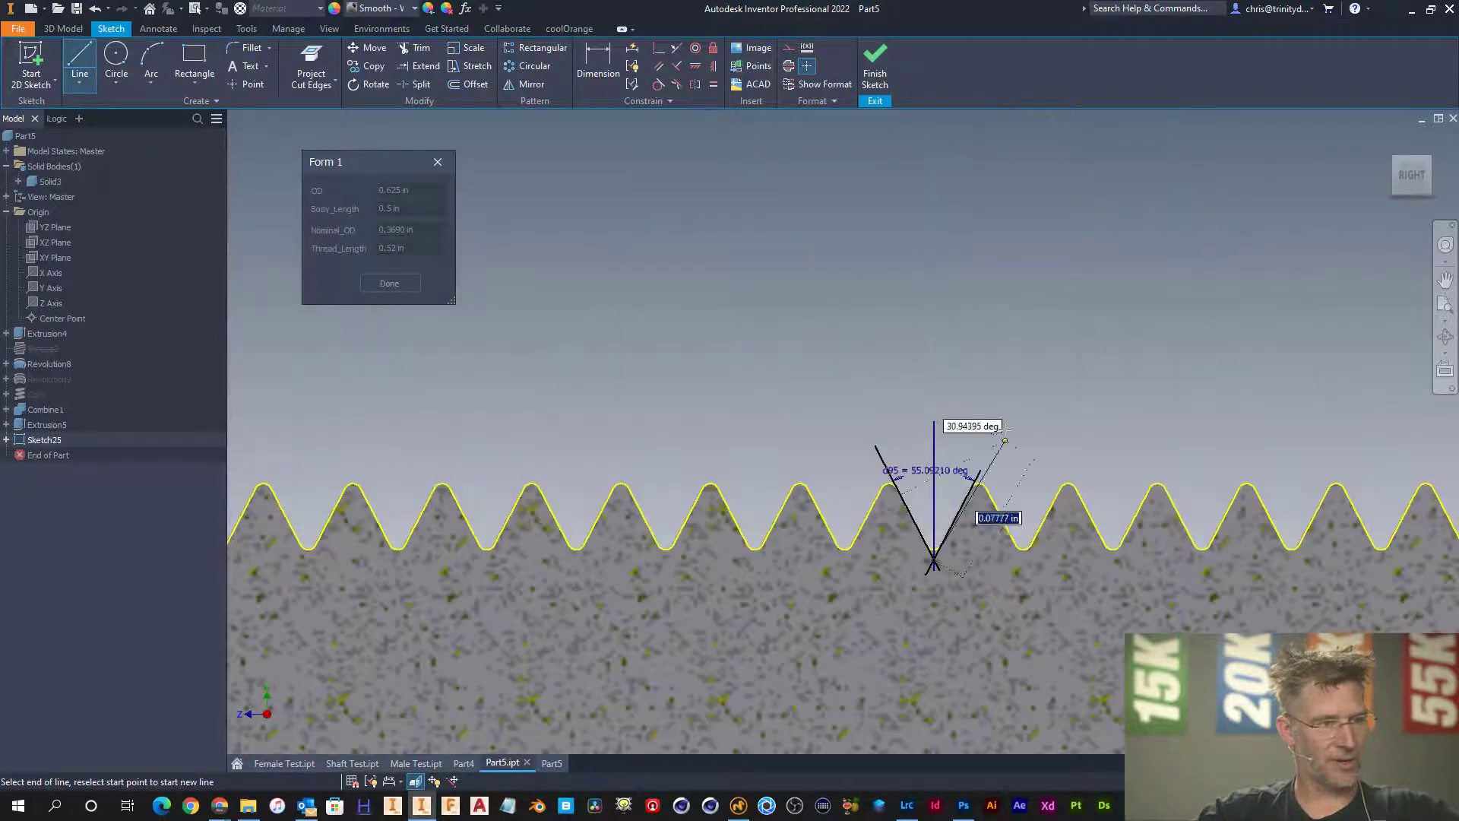
left_click(1009, 434)
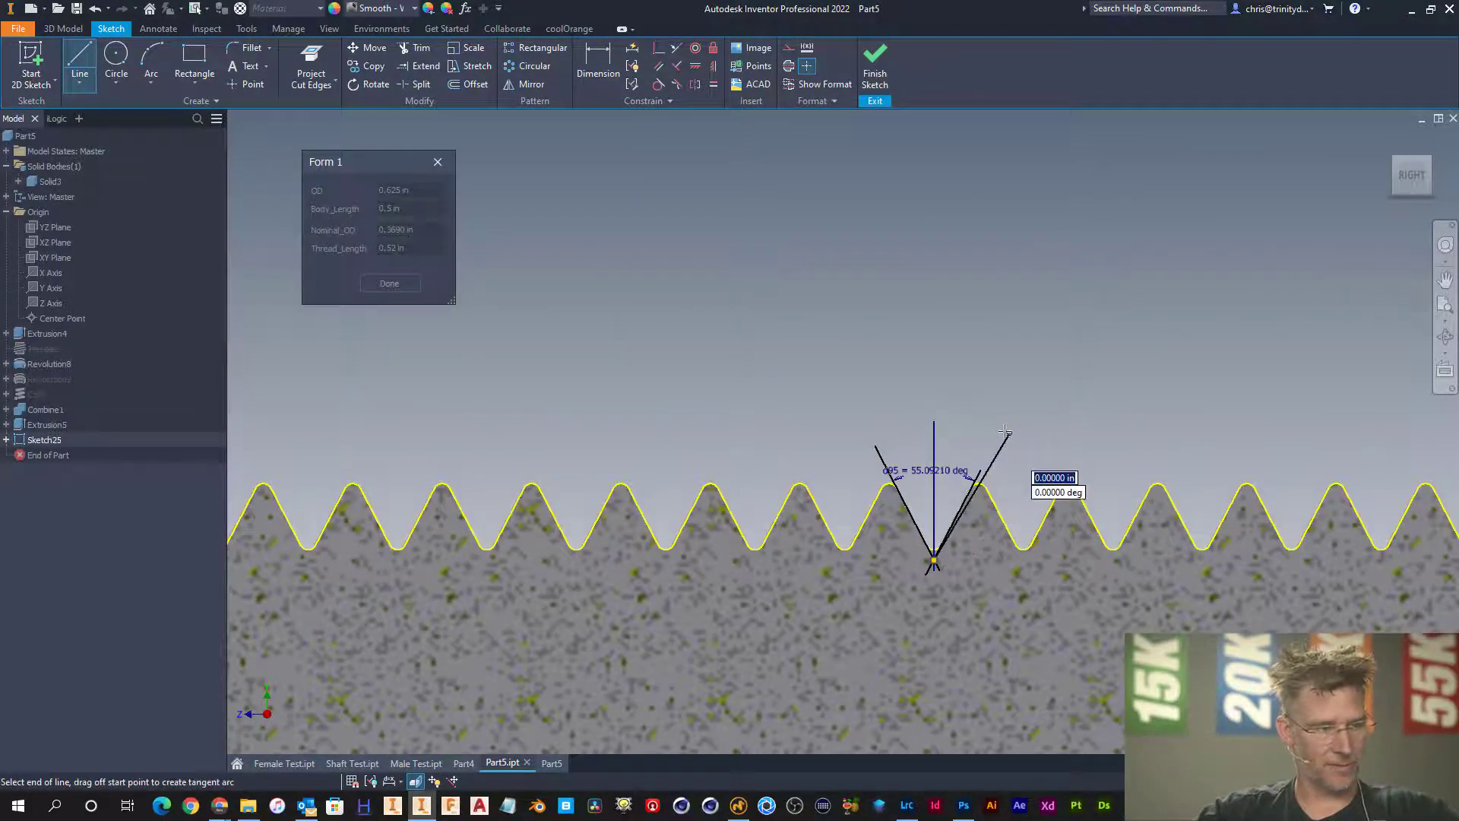
type("d")
key("Escape")
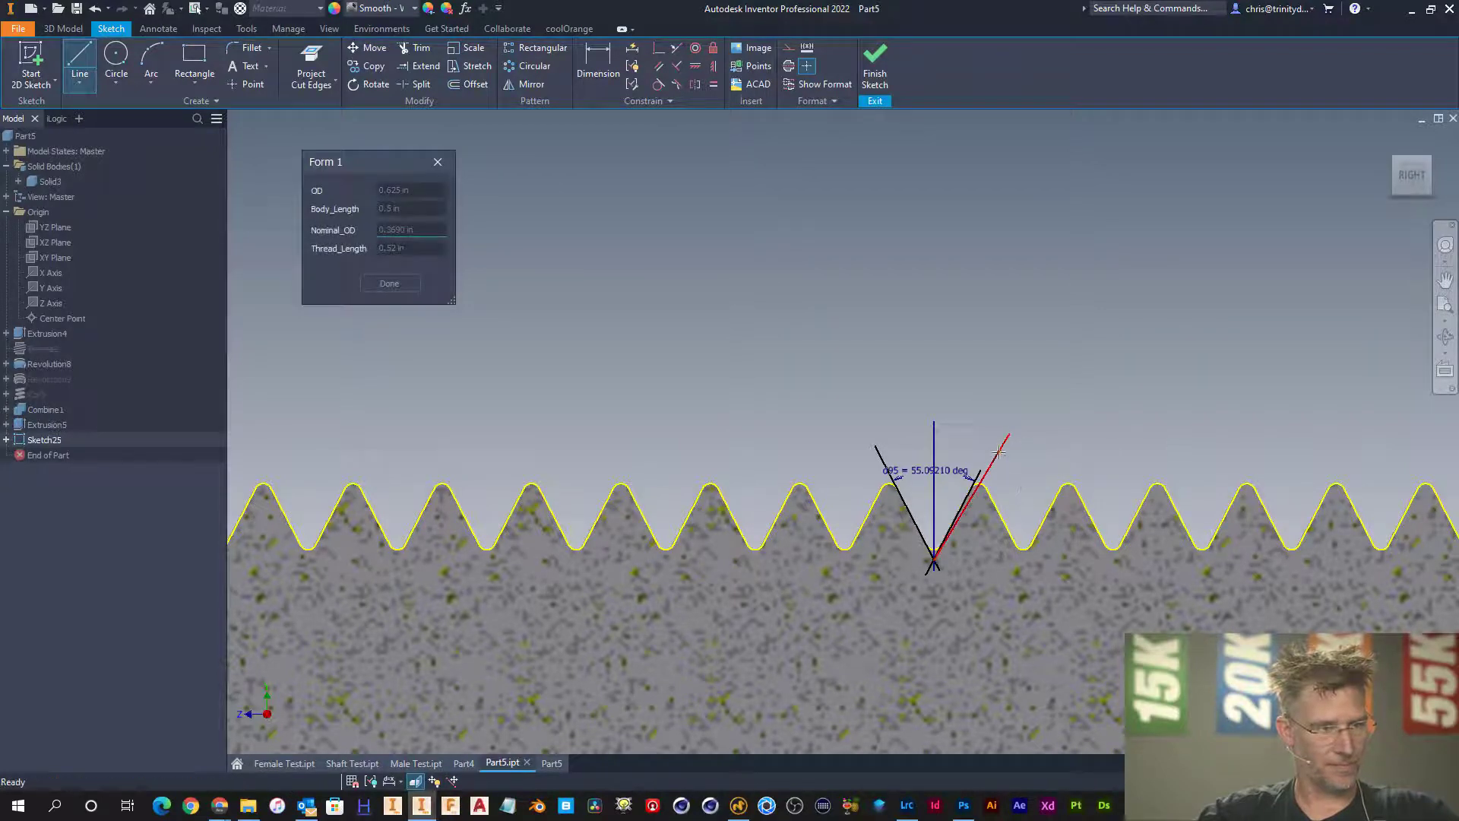
- Dimension the angle between the comparison line and the vertical centreline as 30° and compare it with the thread flank
scroll(999, 456, "down", 4)
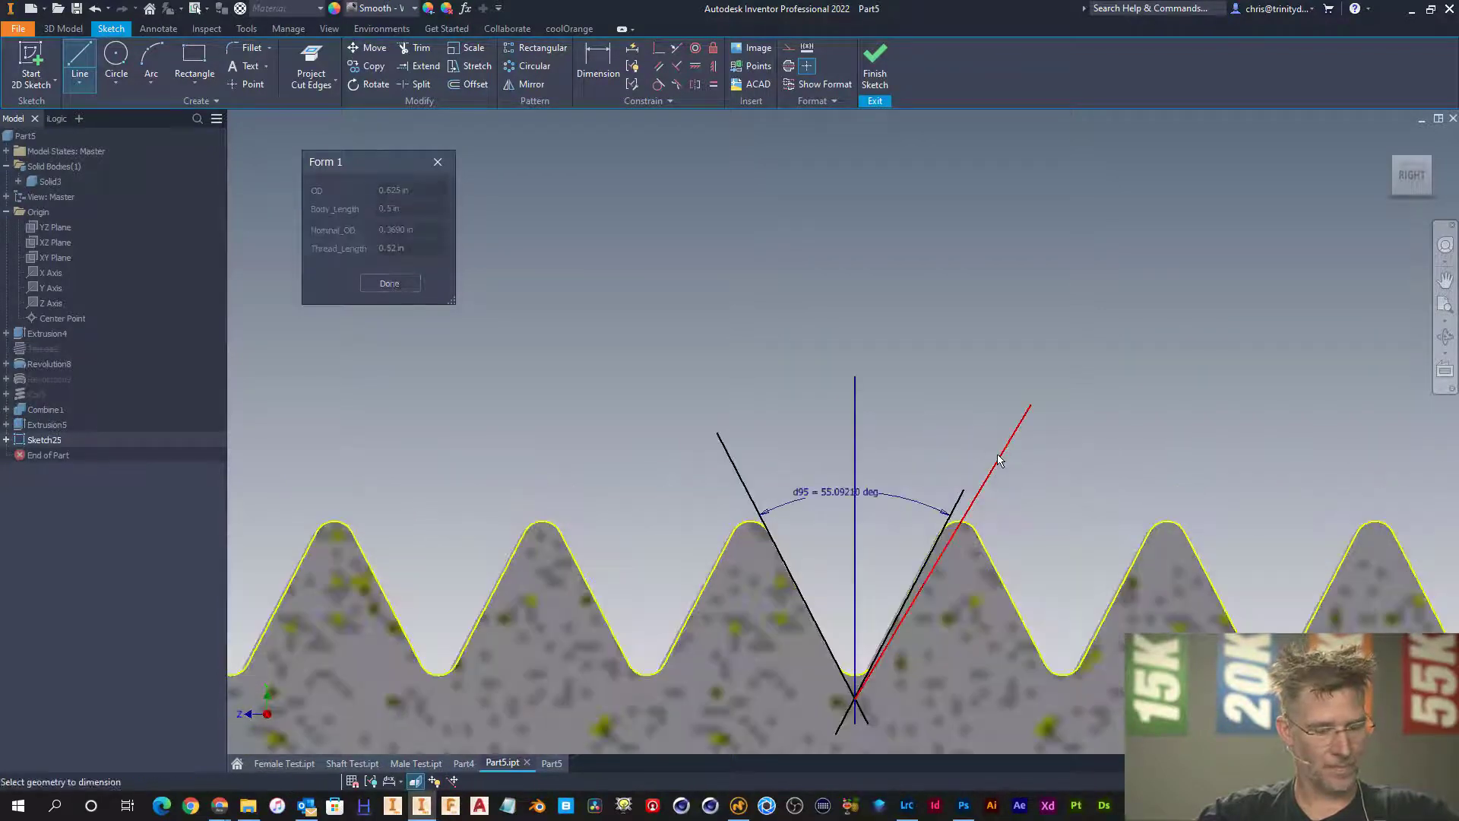
key("d")
left_click(999, 459)
left_click(856, 417)
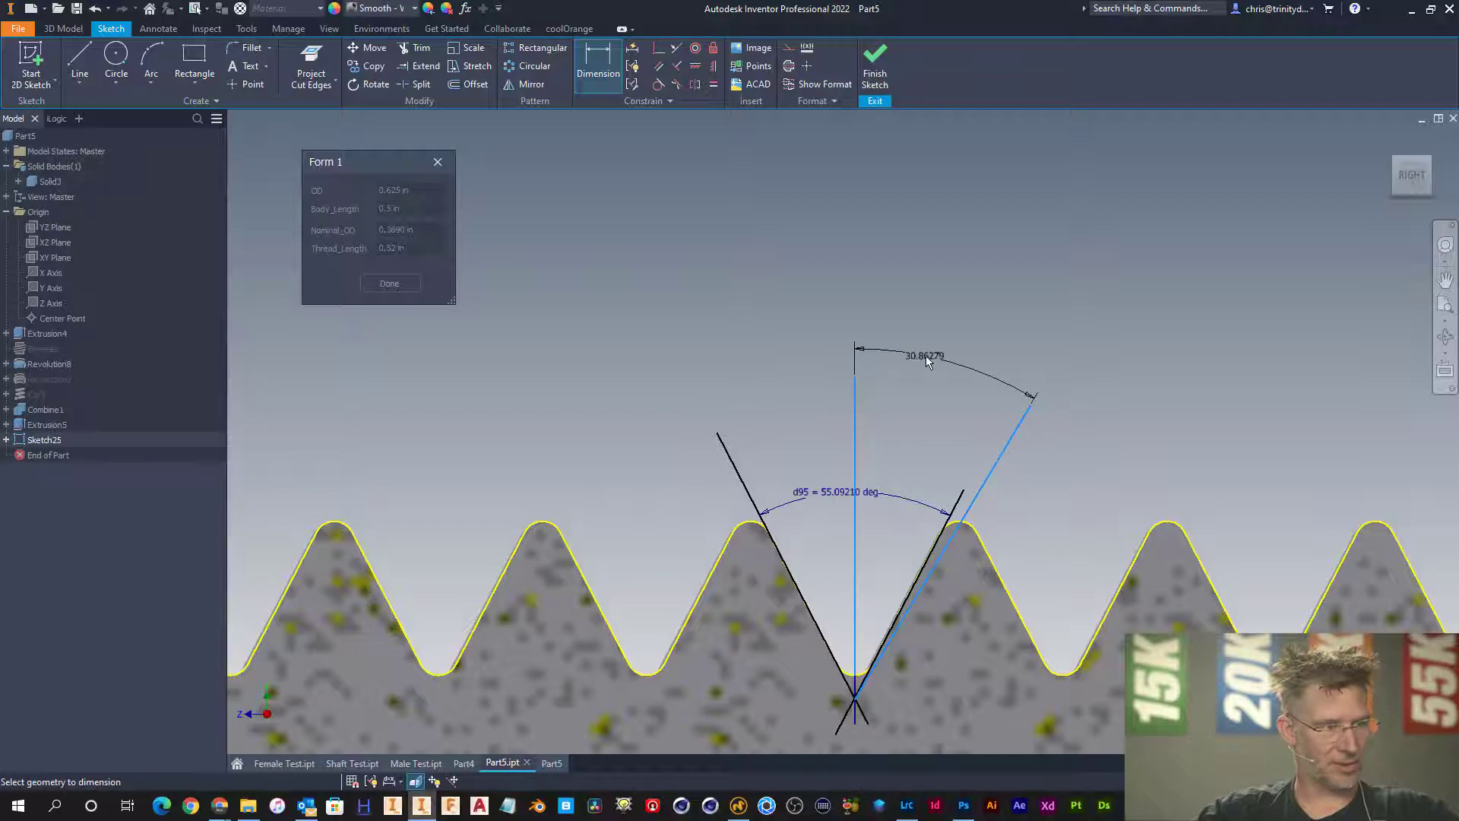
left_click(926, 358)
type("30")
key("Return")
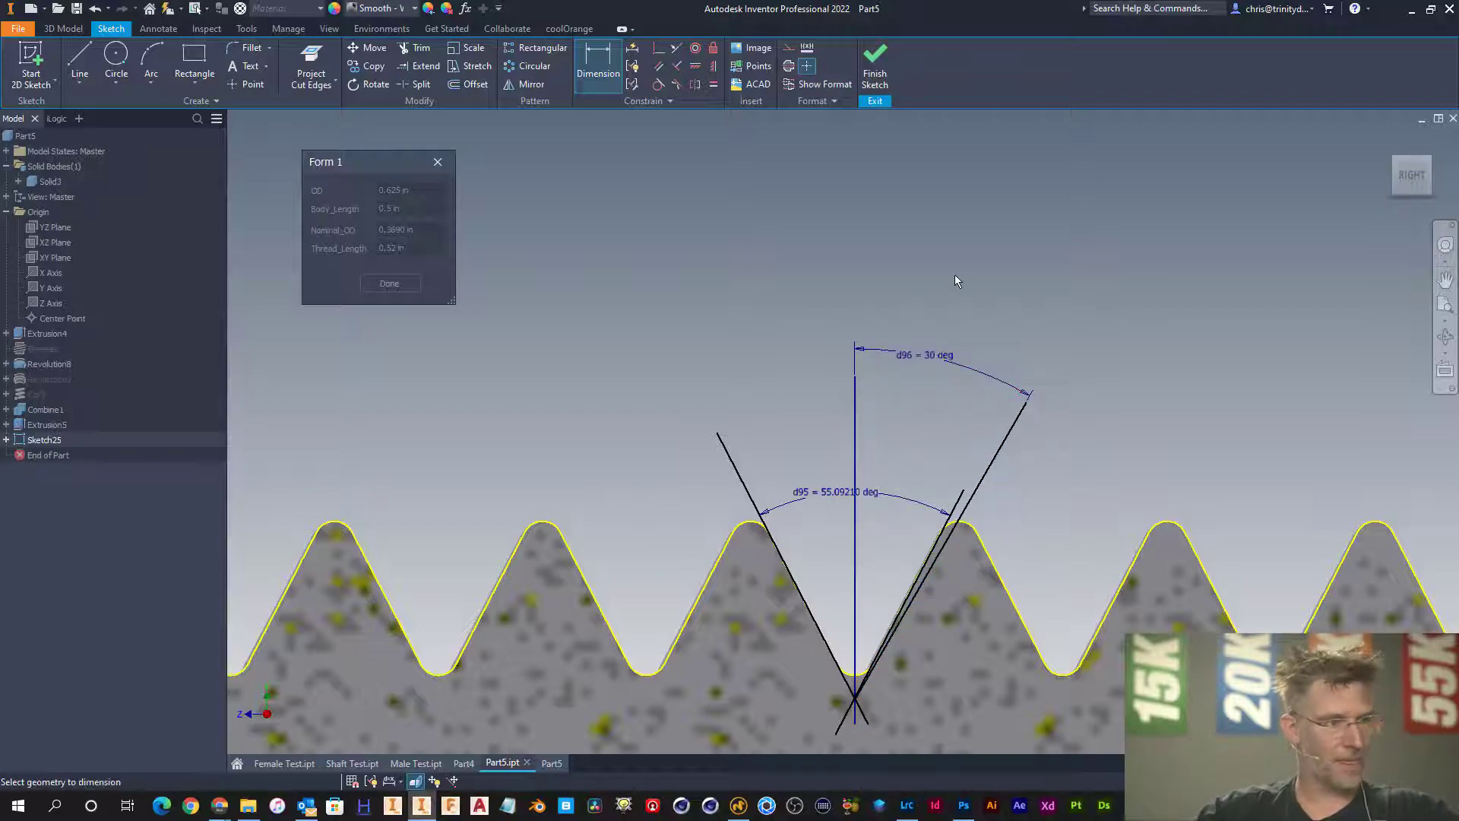
key("Escape")
scroll(952, 267, "down", 2)
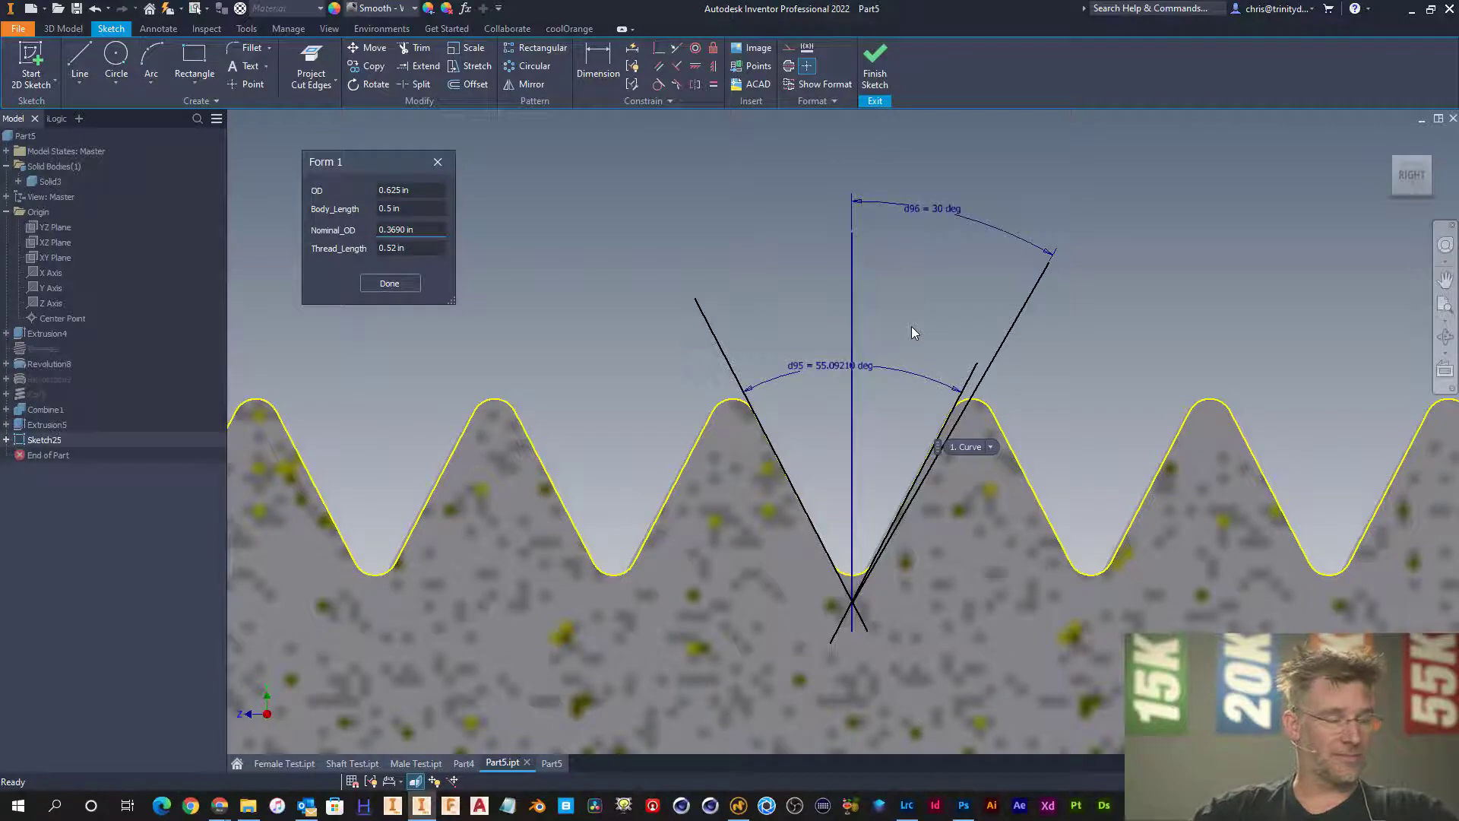
scroll(913, 332, "up", 3)
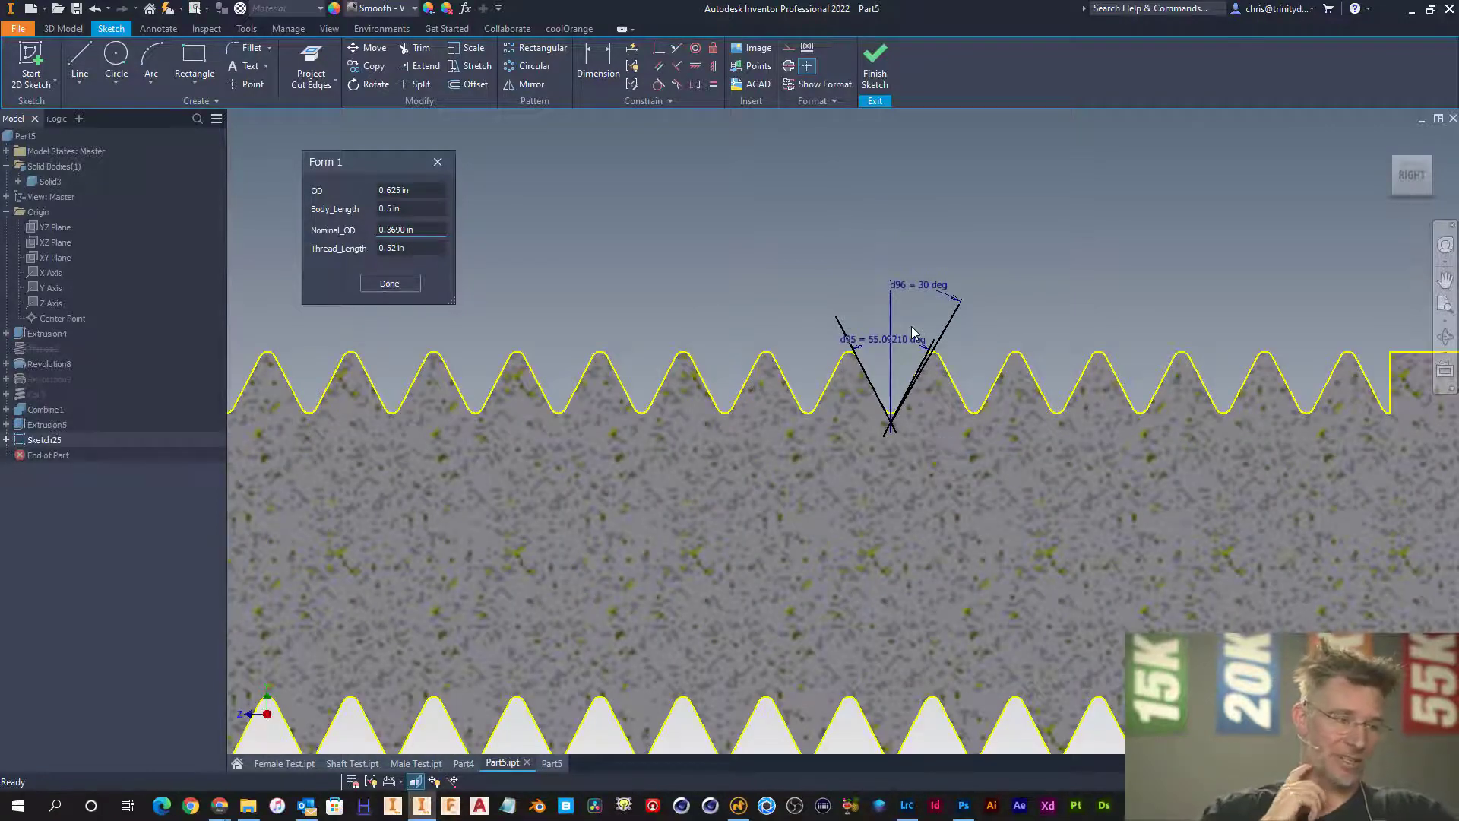
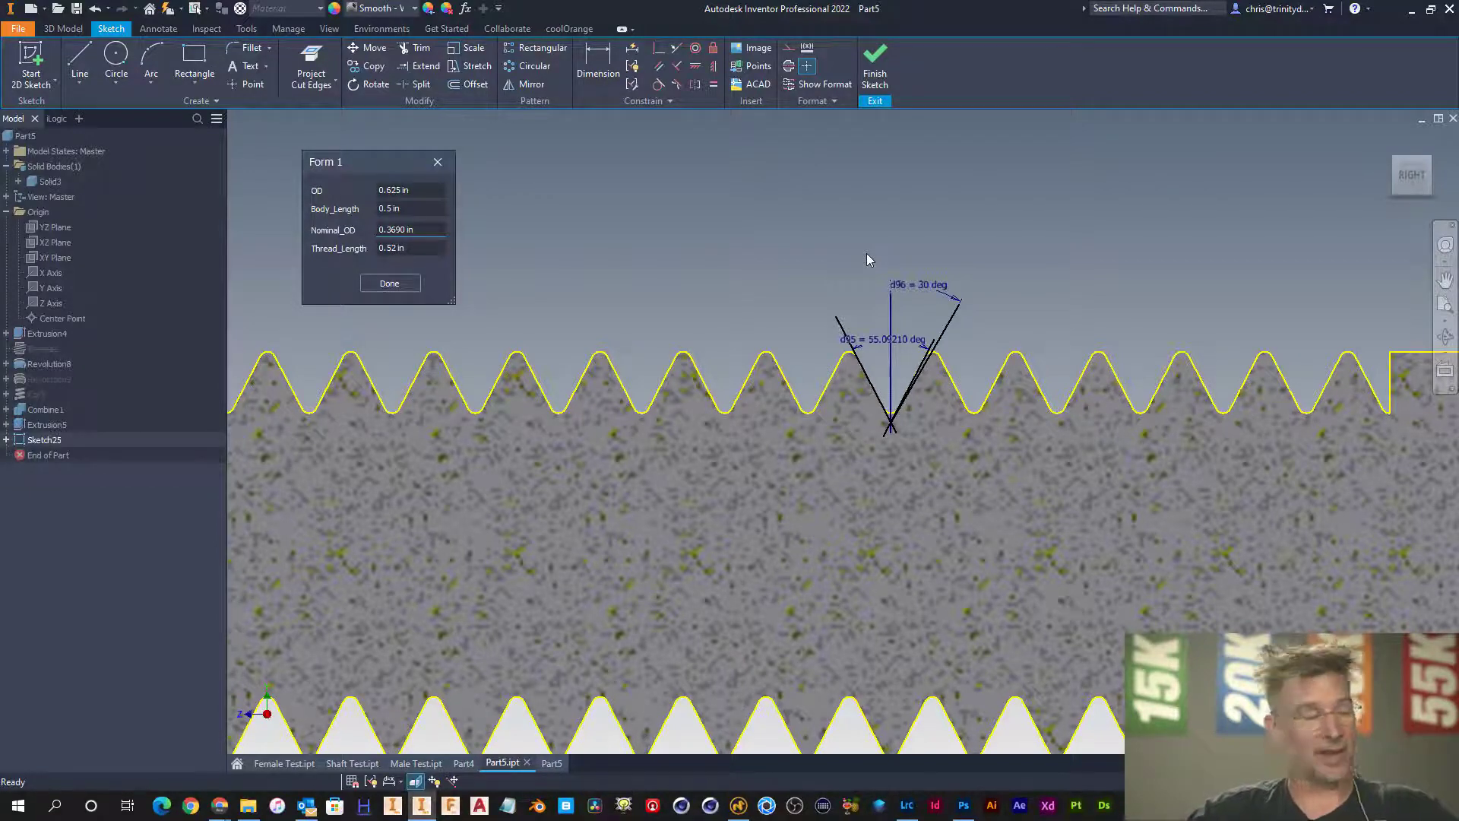
- Switch to Male Test.ipt and roll the model back by moving End of Part above the Revolution6 chamfer
left_click(426, 764)
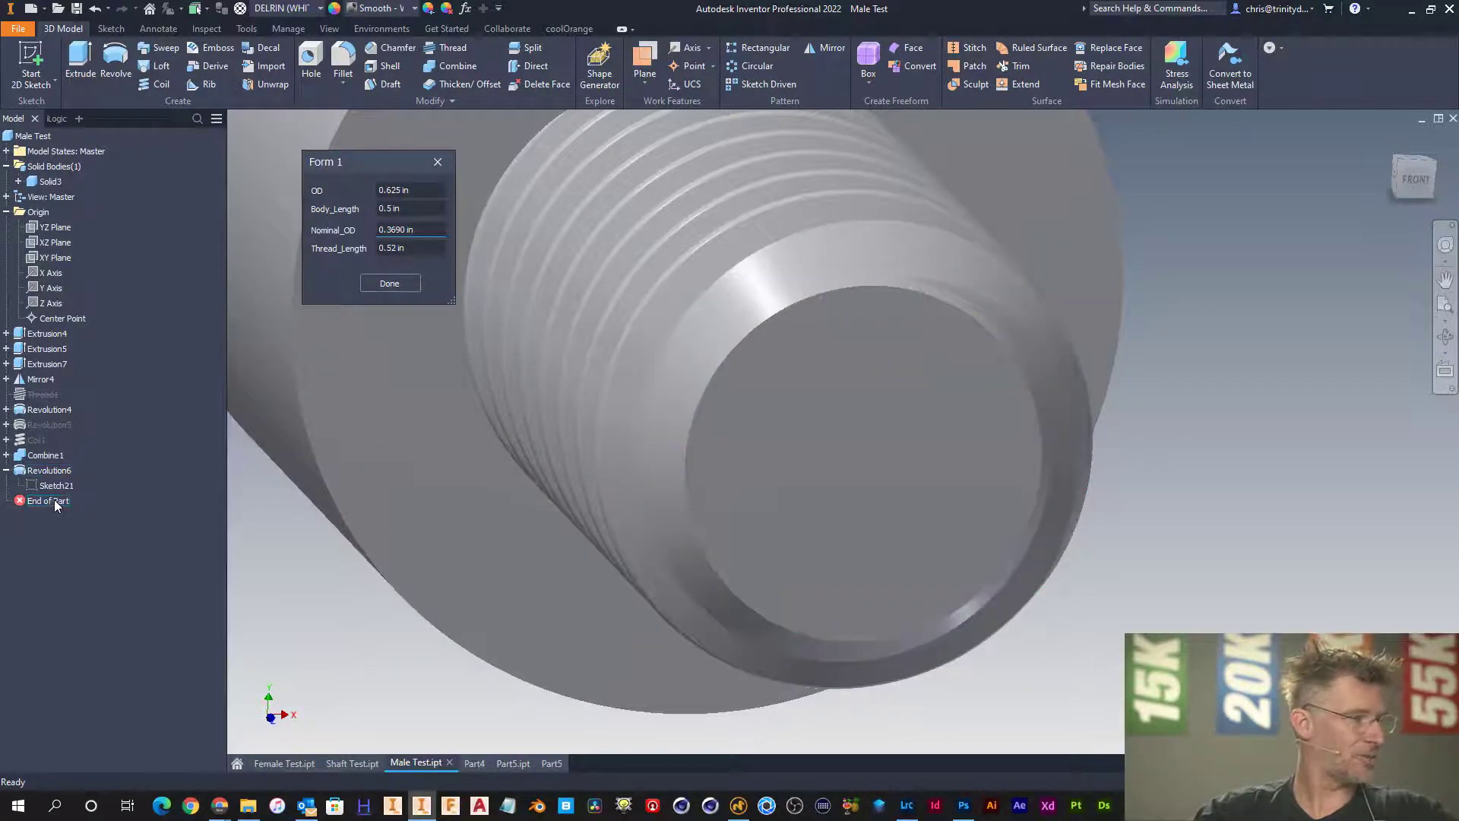
left_click_drag(53, 500, 51, 473)
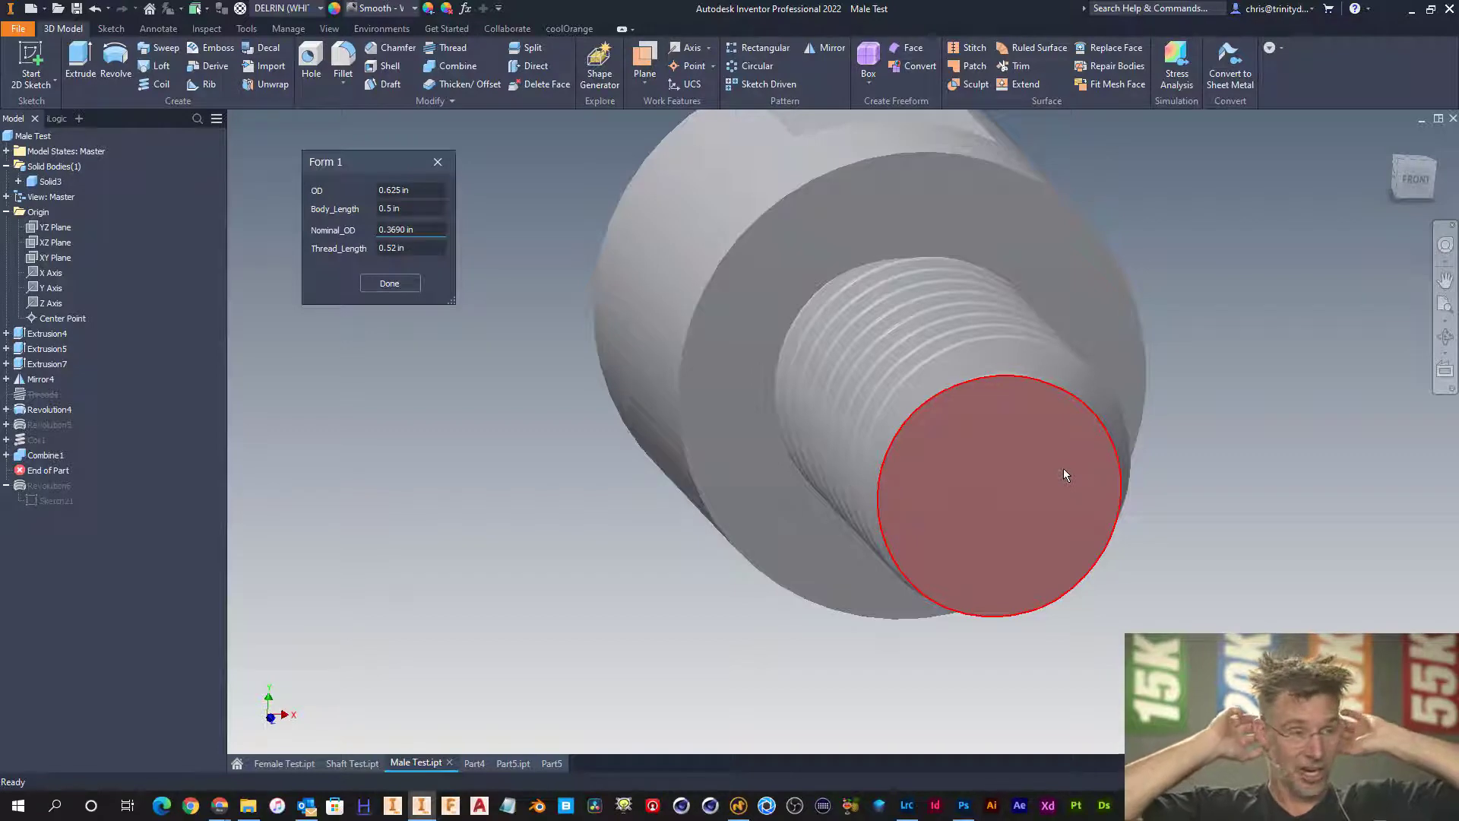
mouse_move(1064, 469)
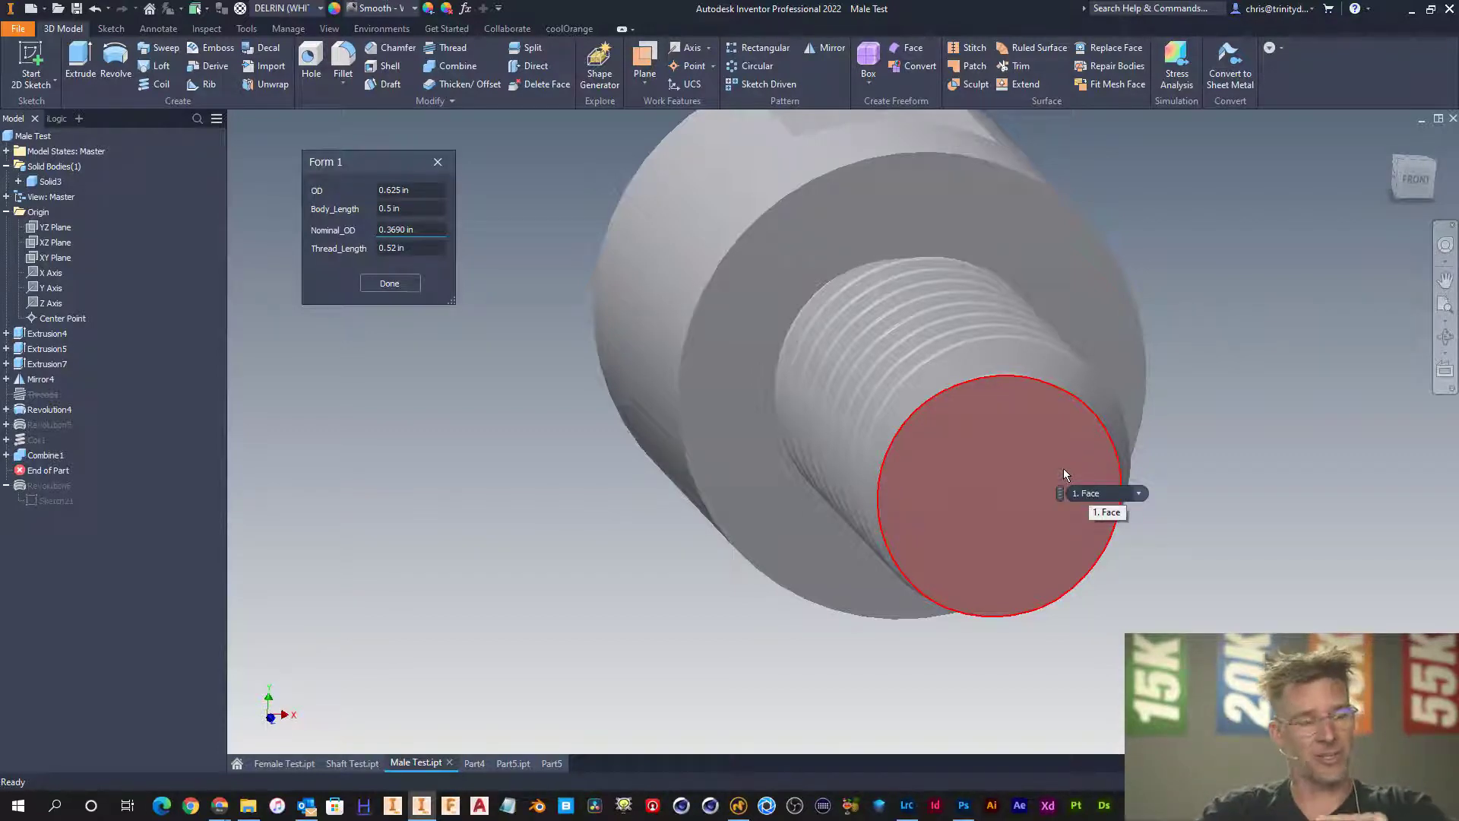
- Return to the Part5.ipt model, finish its angle comparison sketch and close Form 1
left_click(562, 762)
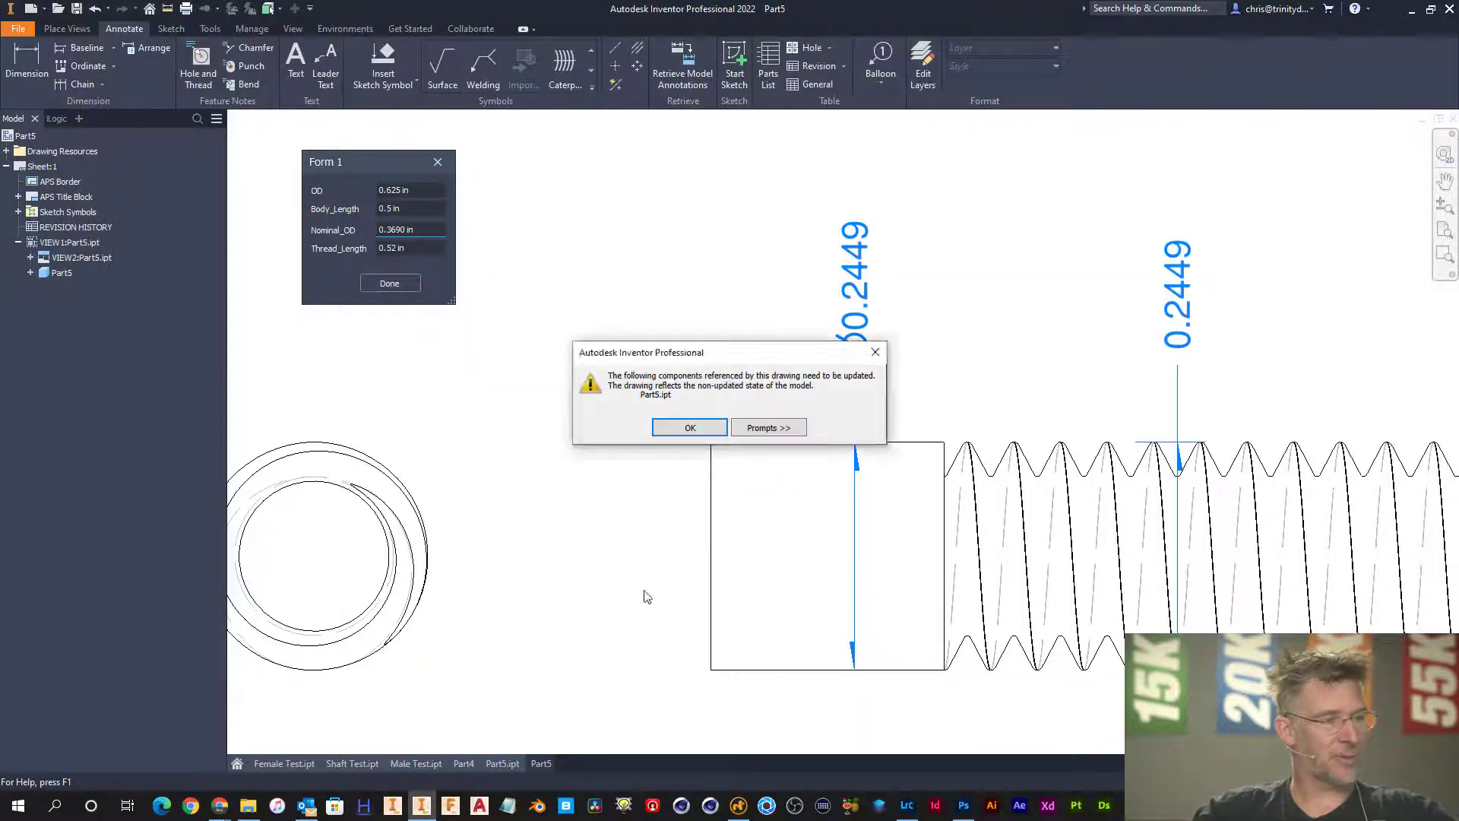
left_click(689, 427)
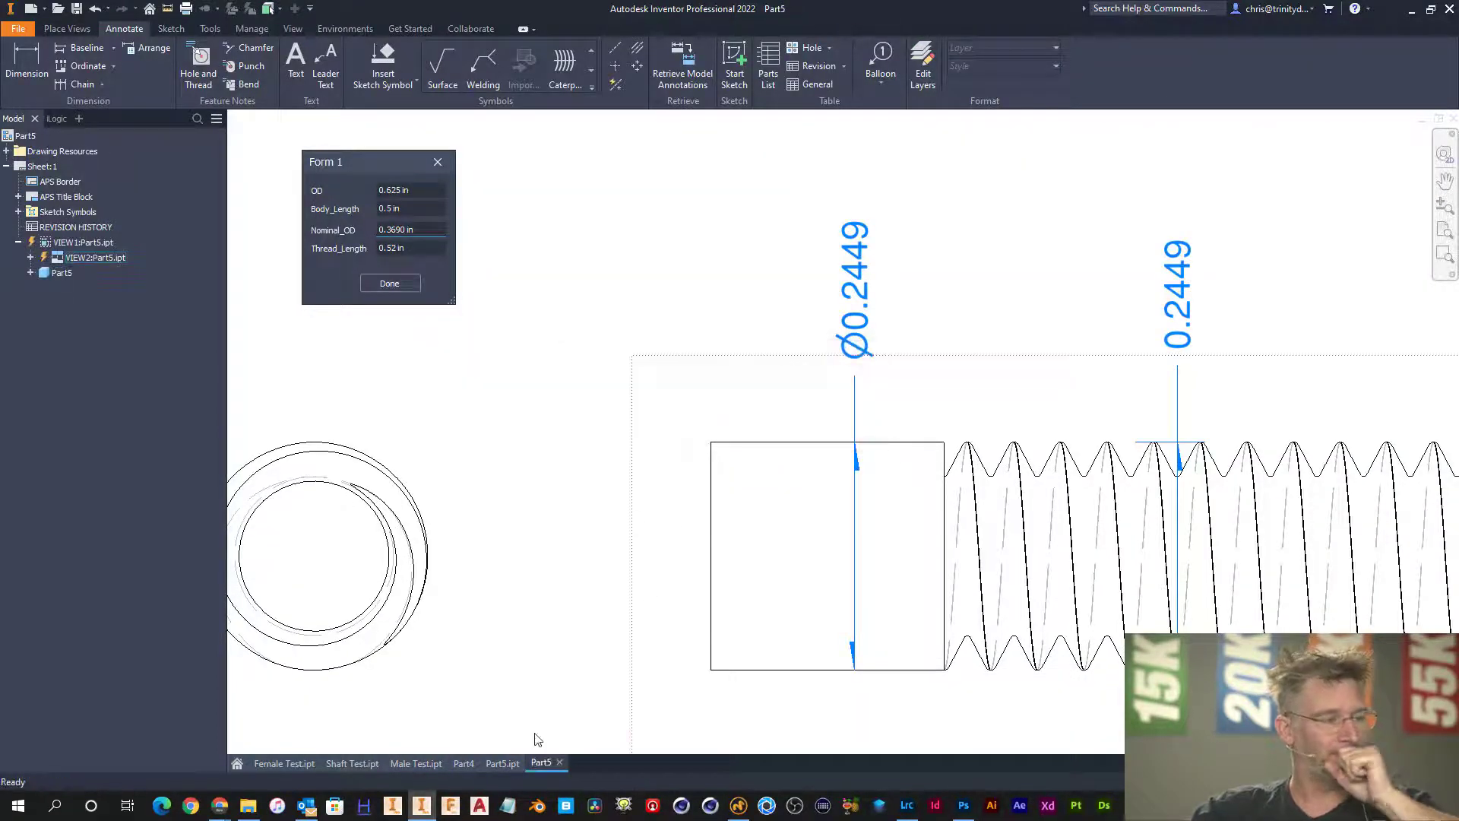
left_click(501, 763)
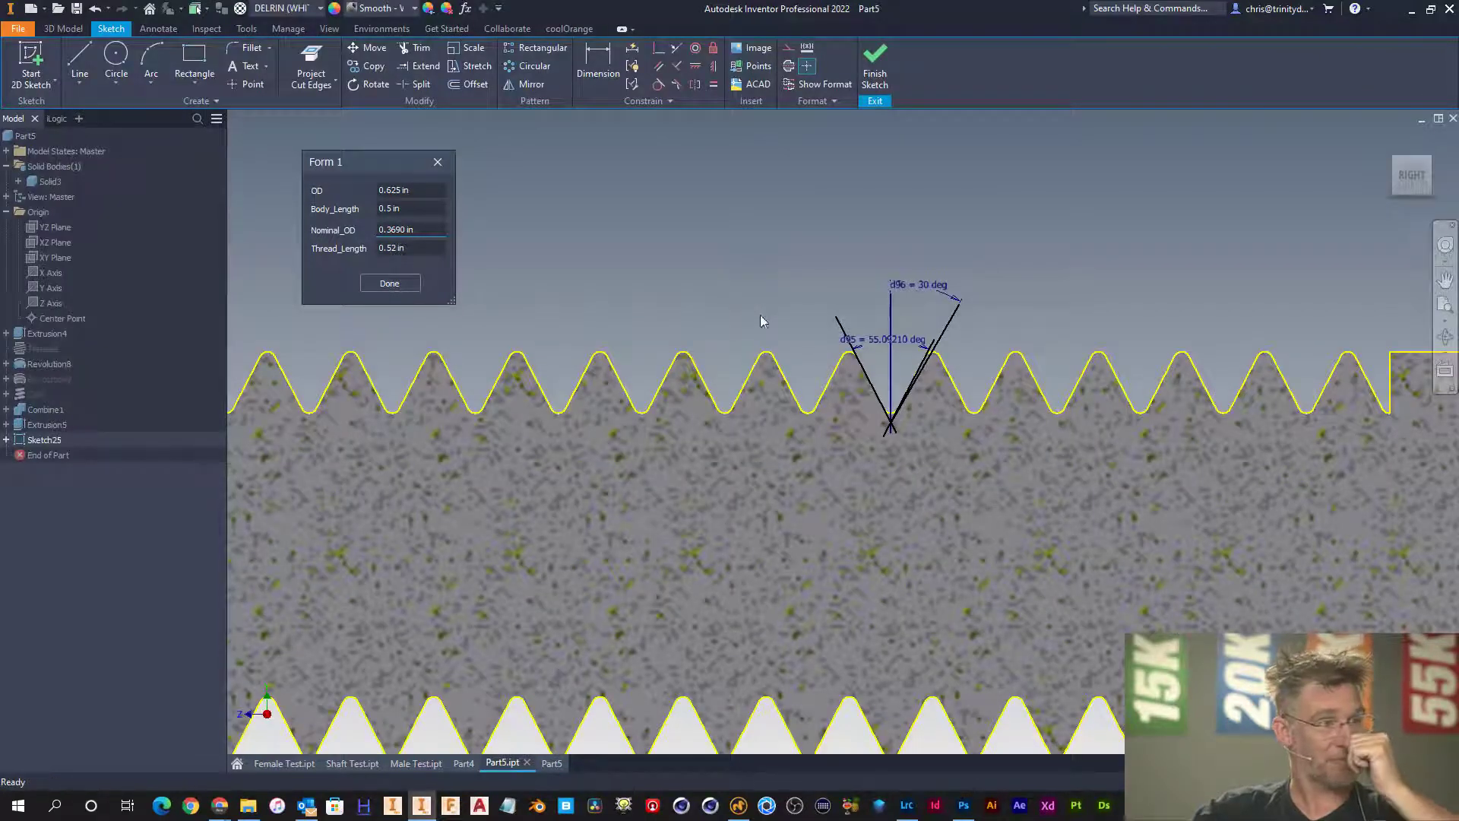
right_click(764, 321)
left_click(764, 336)
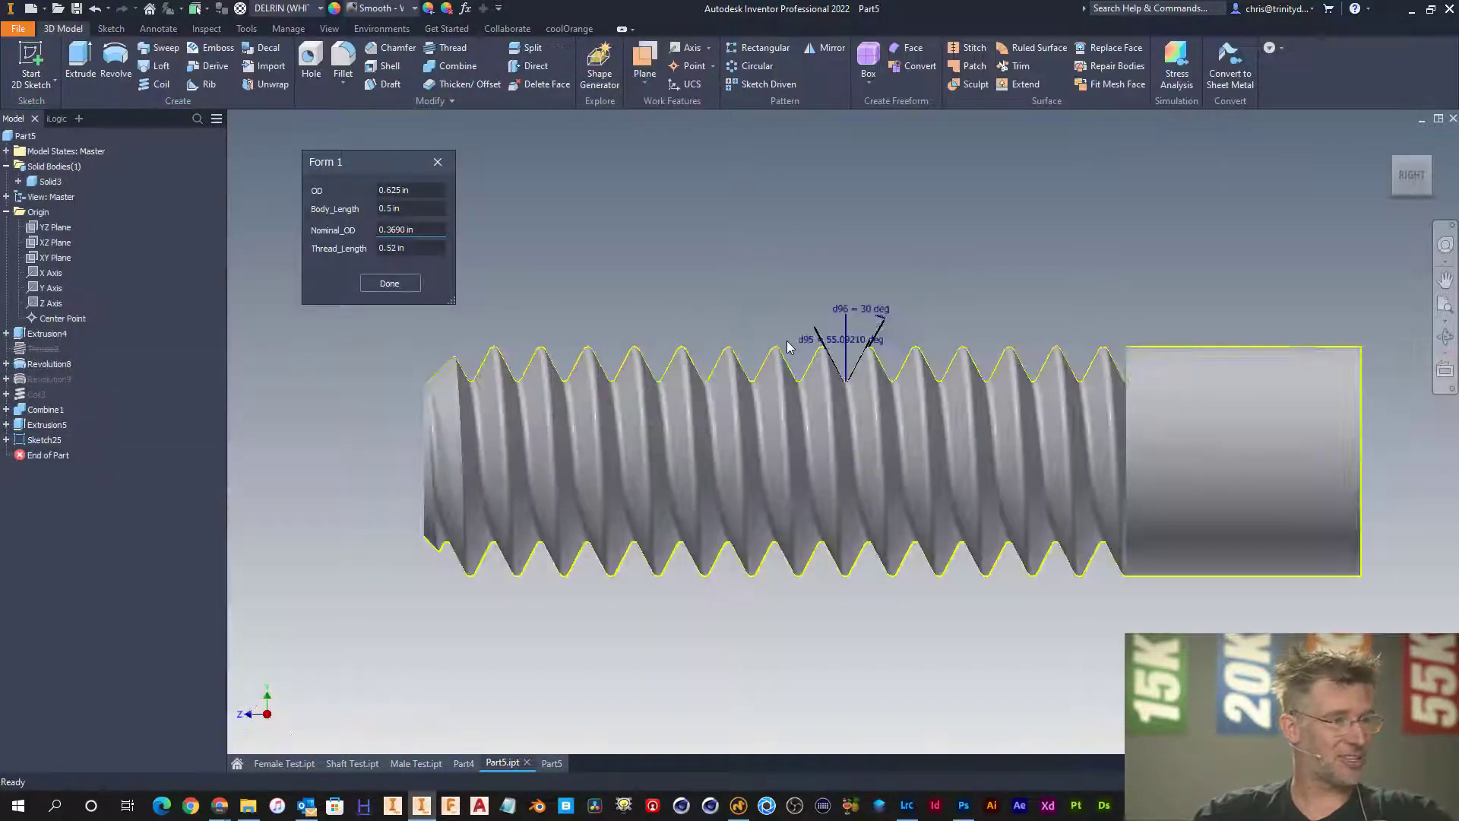
scroll(788, 346, "down", 3)
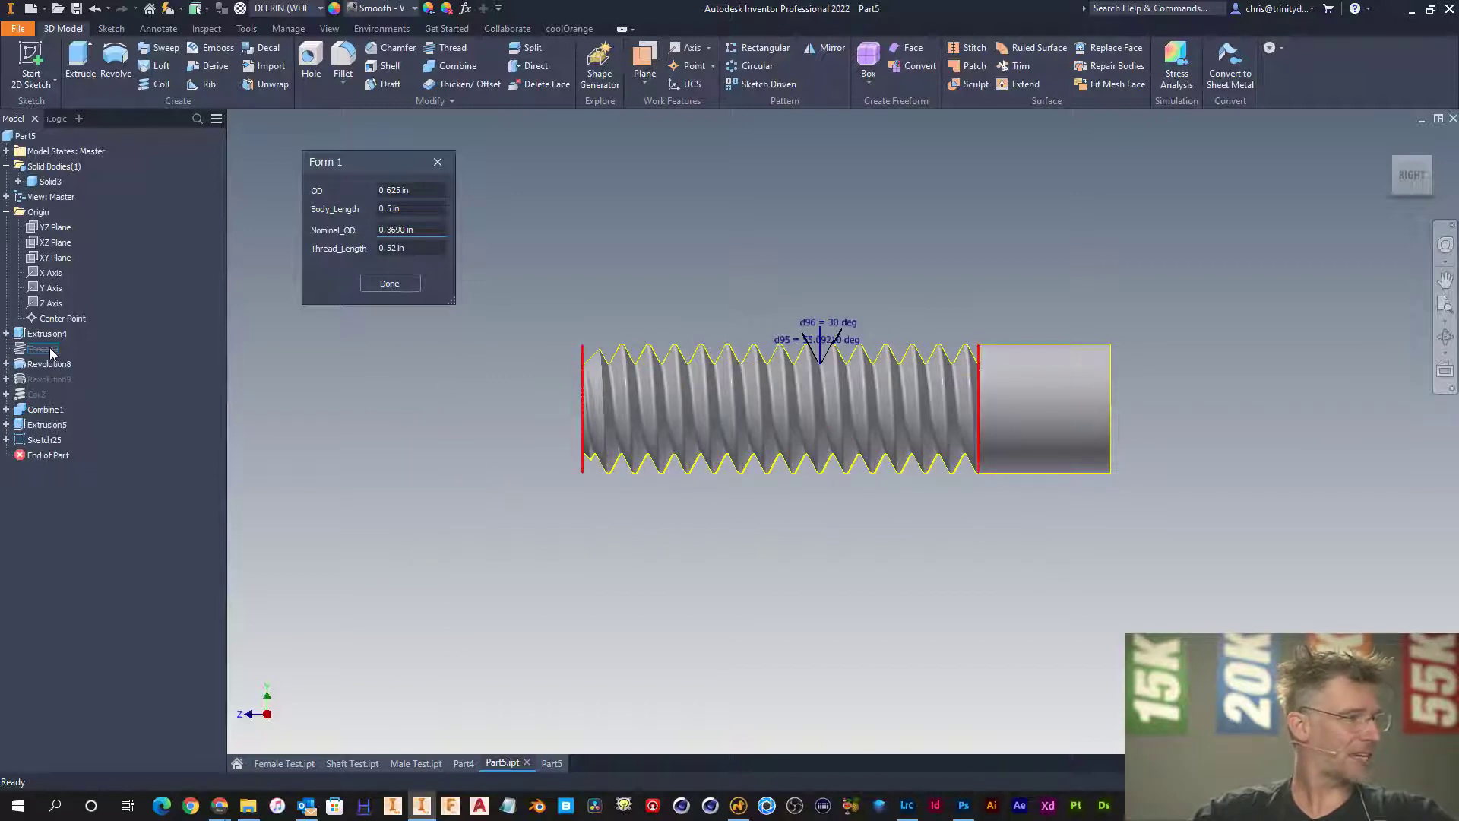
left_click(439, 163)
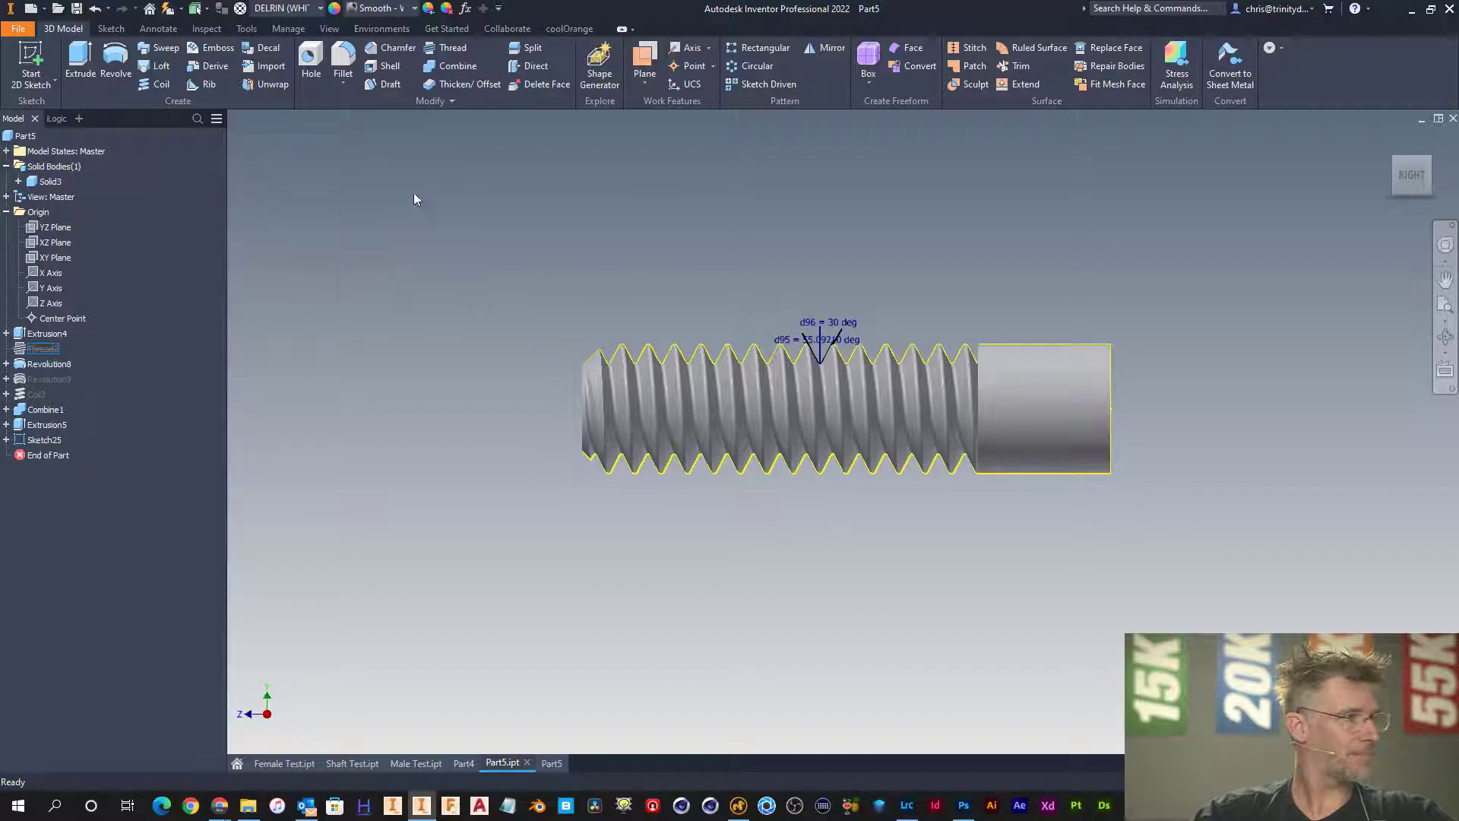
right_click(52, 352)
left_click(91, 409)
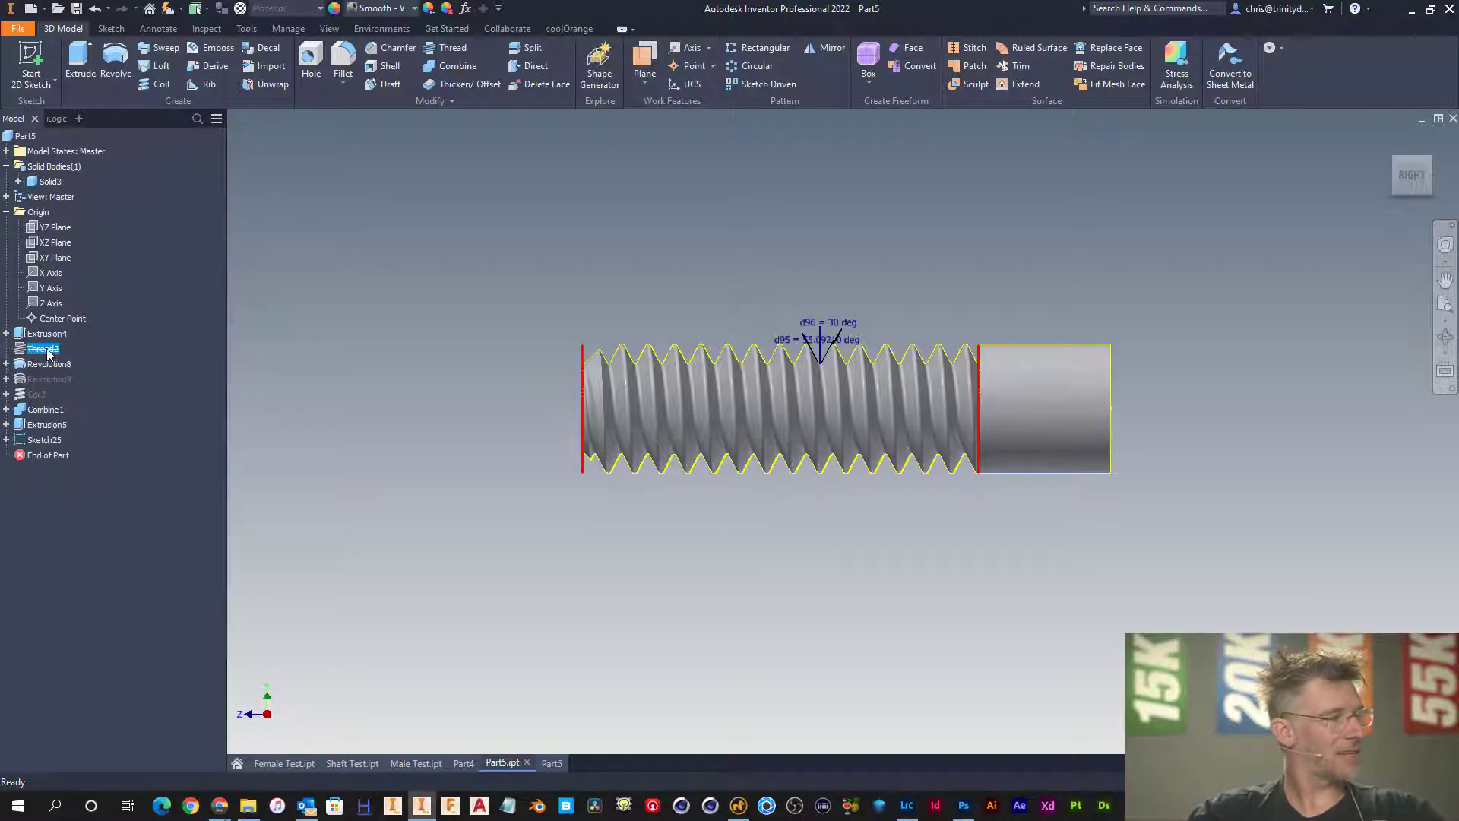
right_click(46, 354)
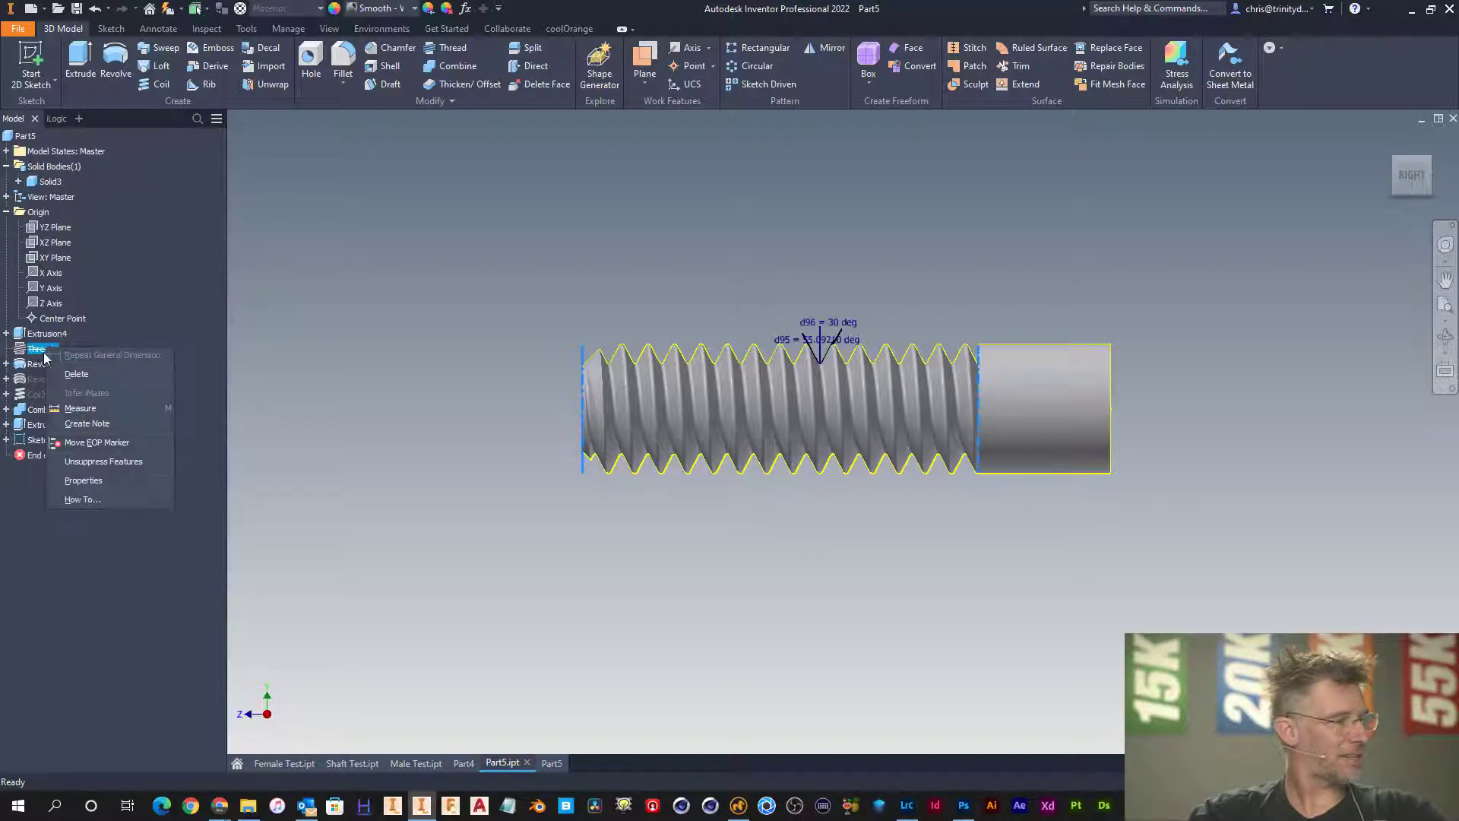
left_click(32, 369)
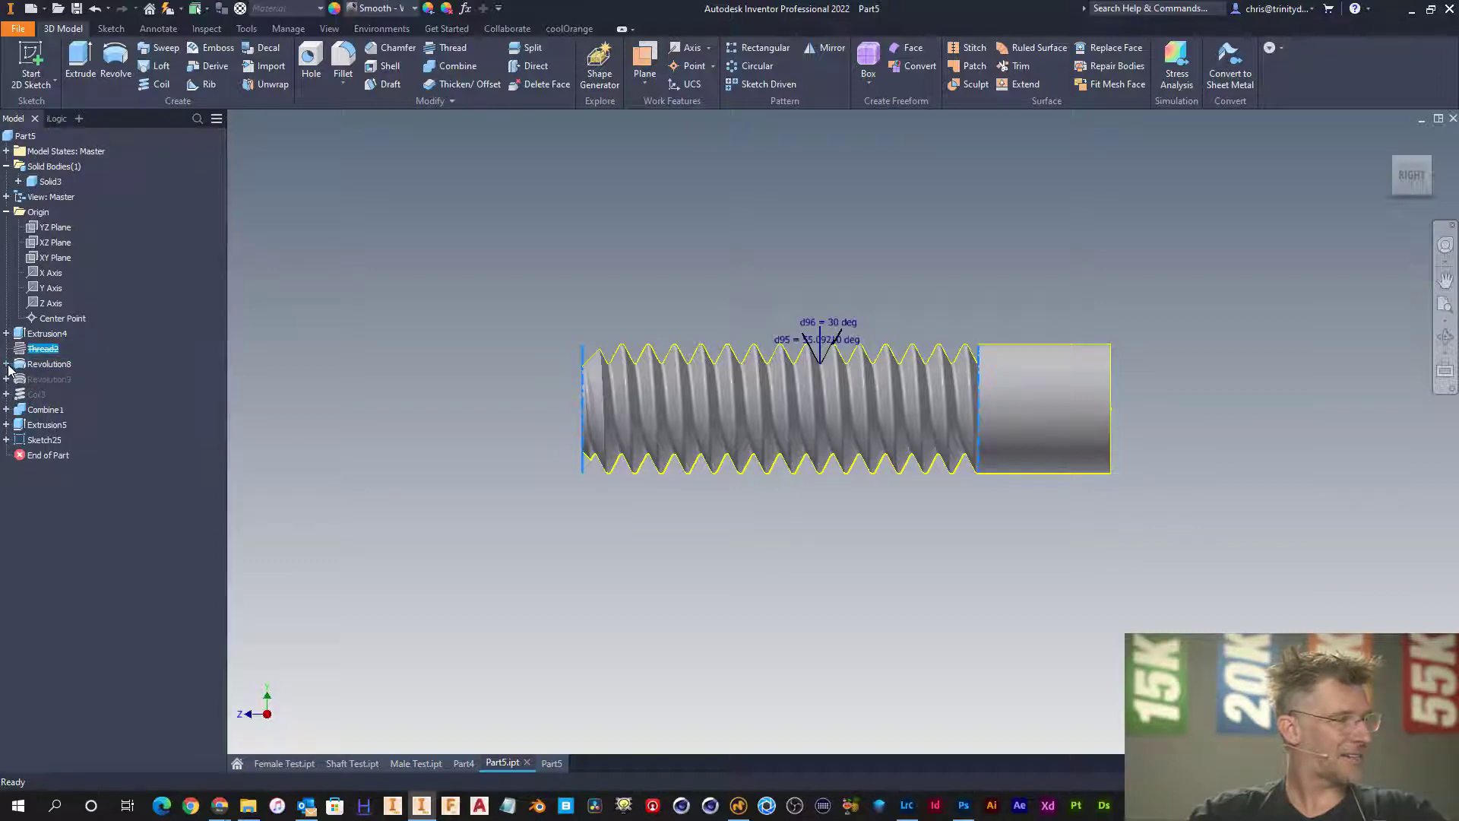
- Reveal the sketches under Revolution8, Revolution9 and Coil3 and examine the thread profile in Sketch21 at the thread's end
left_click(7, 364)
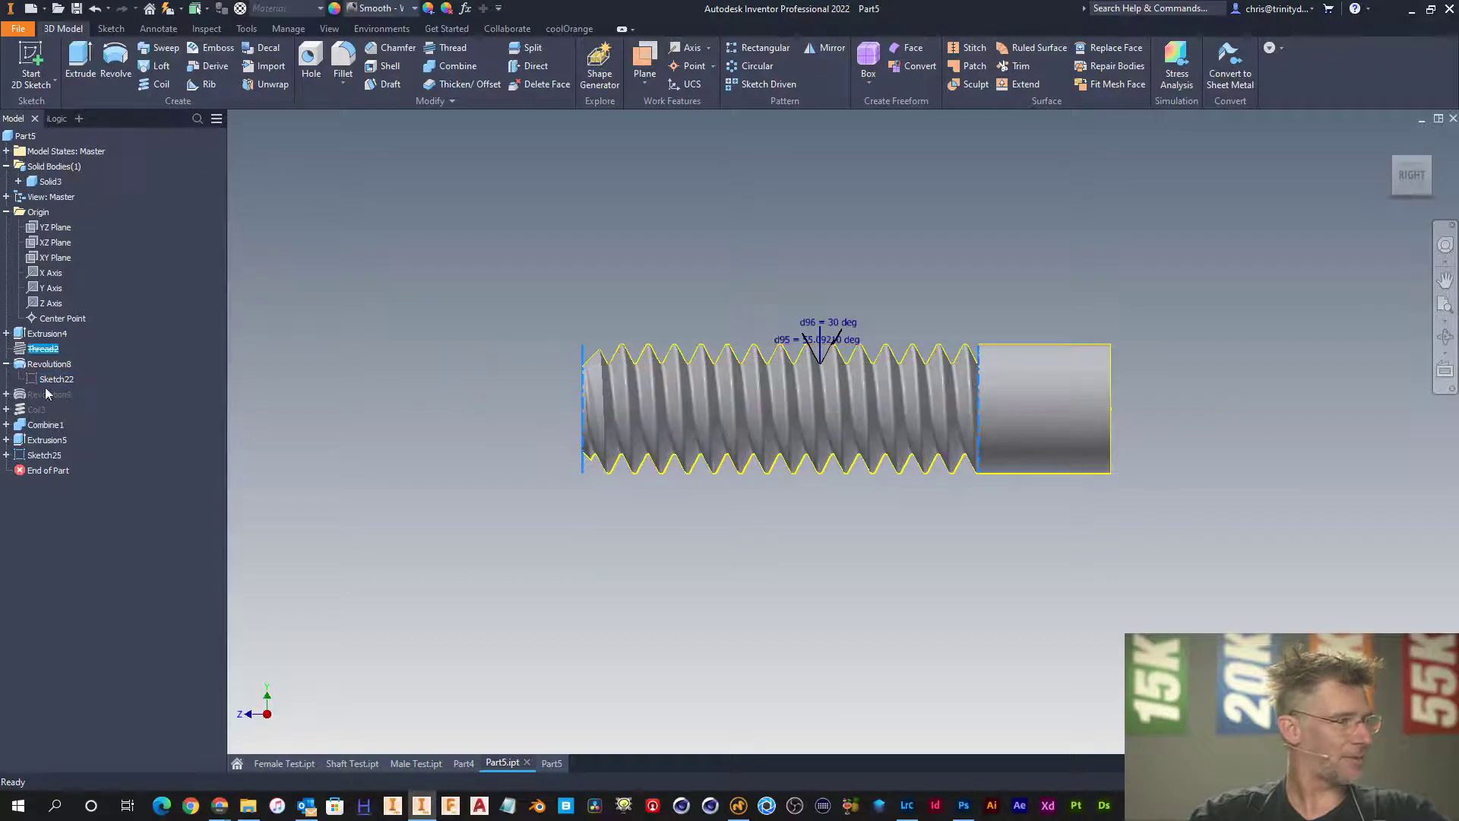
left_click(7, 394)
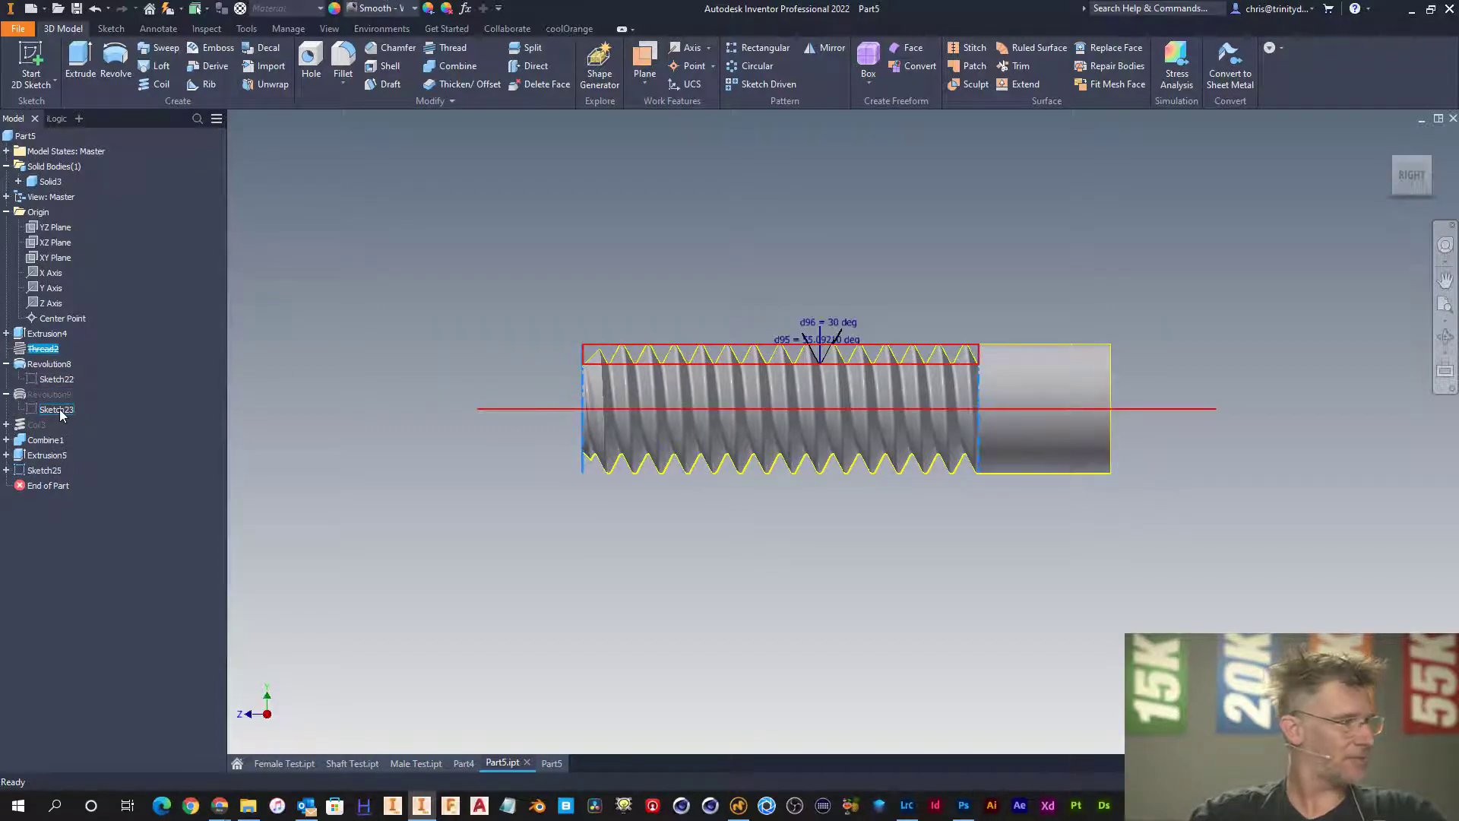
left_click(7, 425)
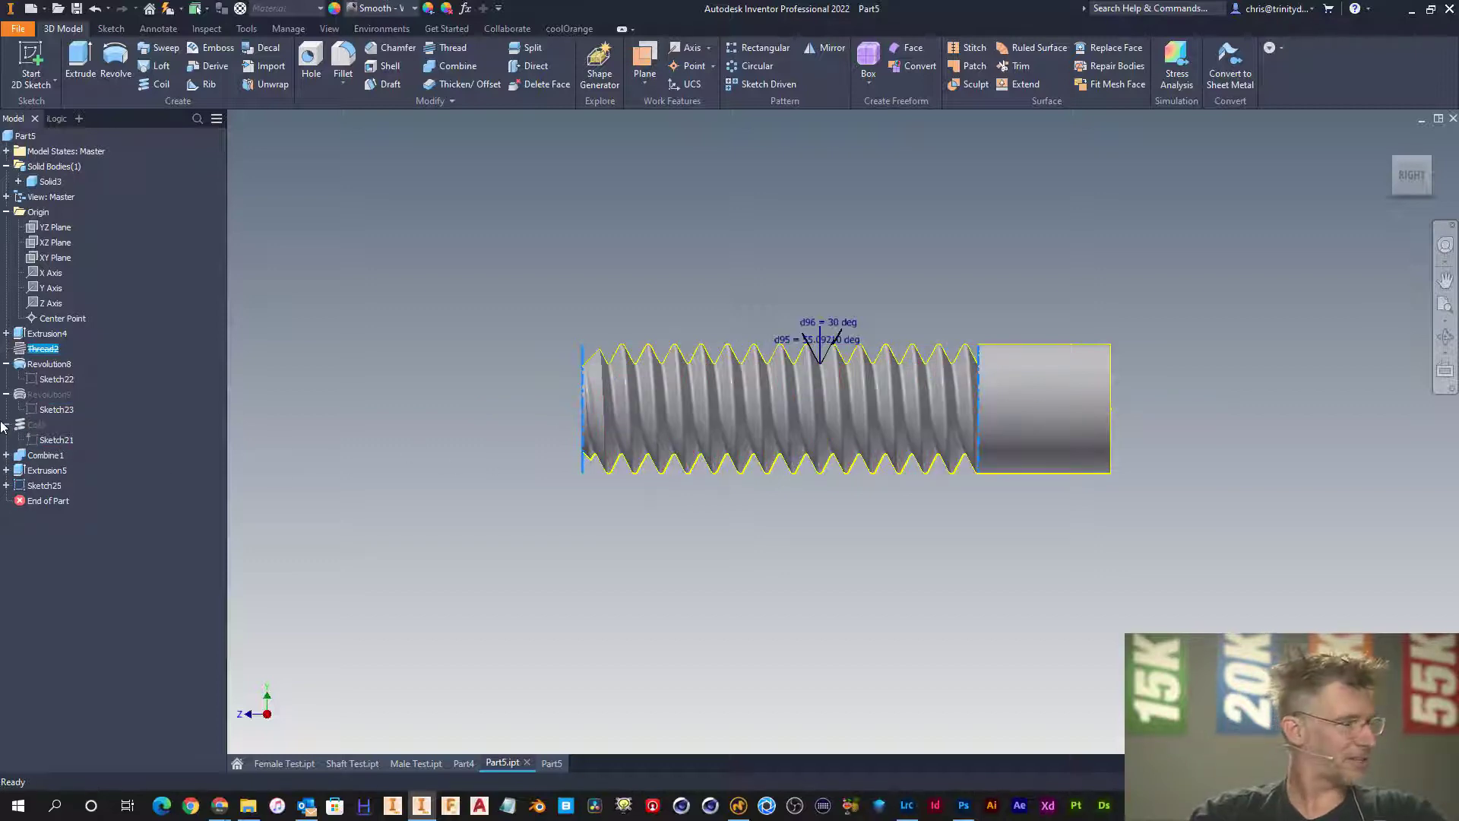
left_click(74, 441)
scroll(1007, 483, "up", 3)
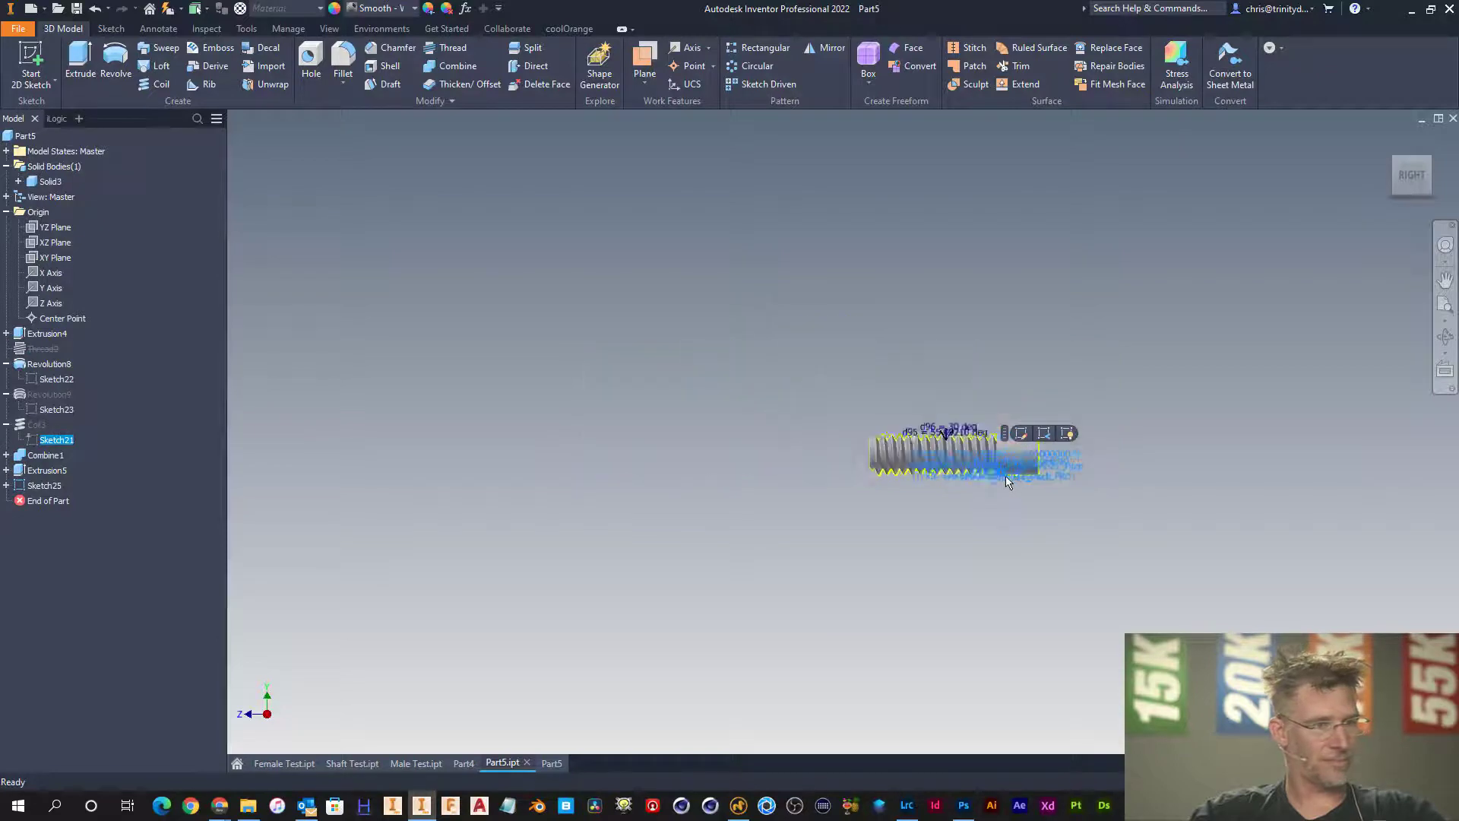
scroll(1007, 482, "down", 8)
scroll(1007, 482, "down", 5)
scroll(1007, 483, "down", 3)
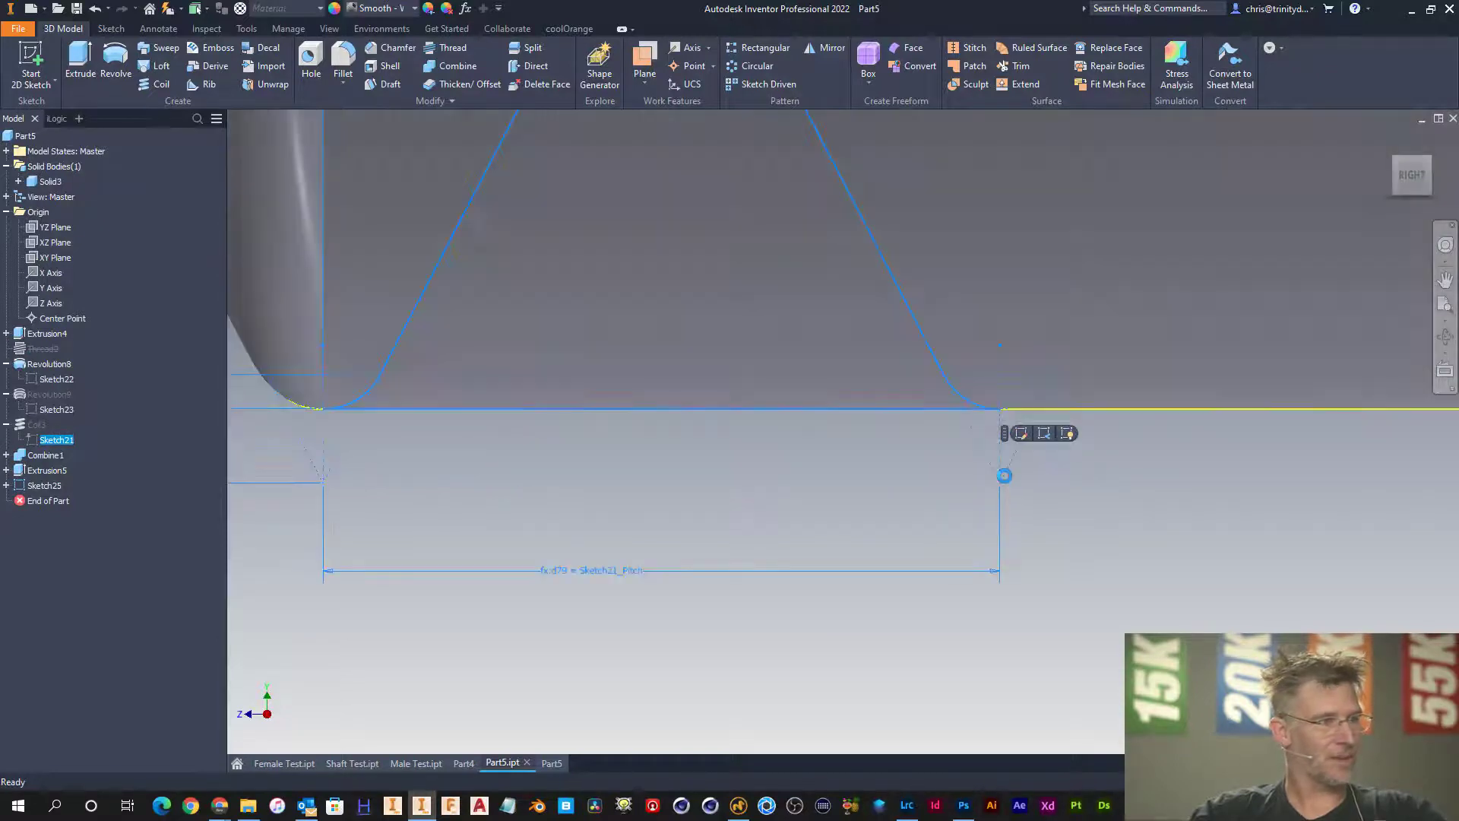
scroll(1004, 476, "up", 8)
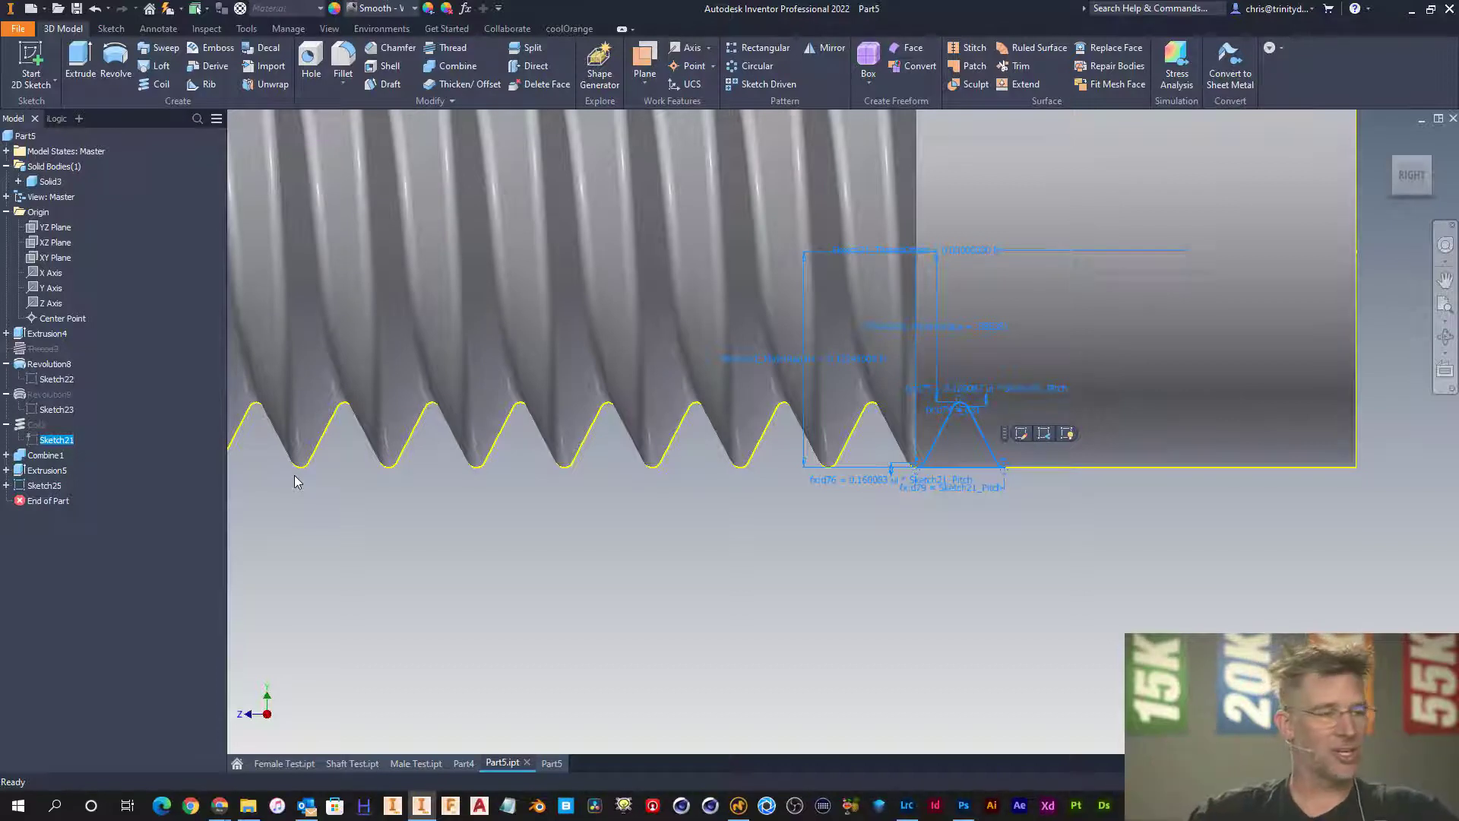
left_click(883, 574)
scroll(889, 578, "up", 3)
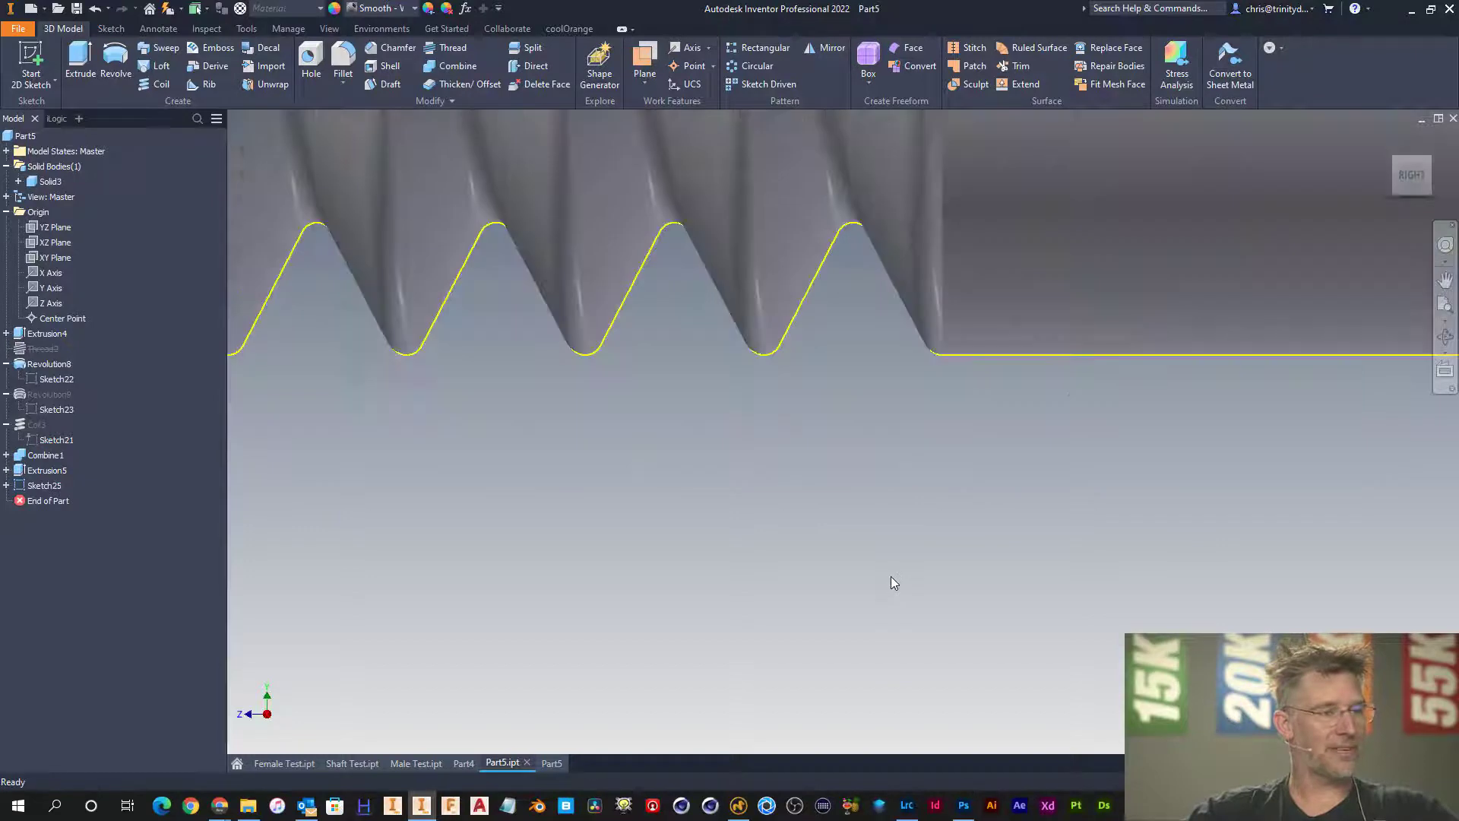
scroll(891, 582, "down", 5)
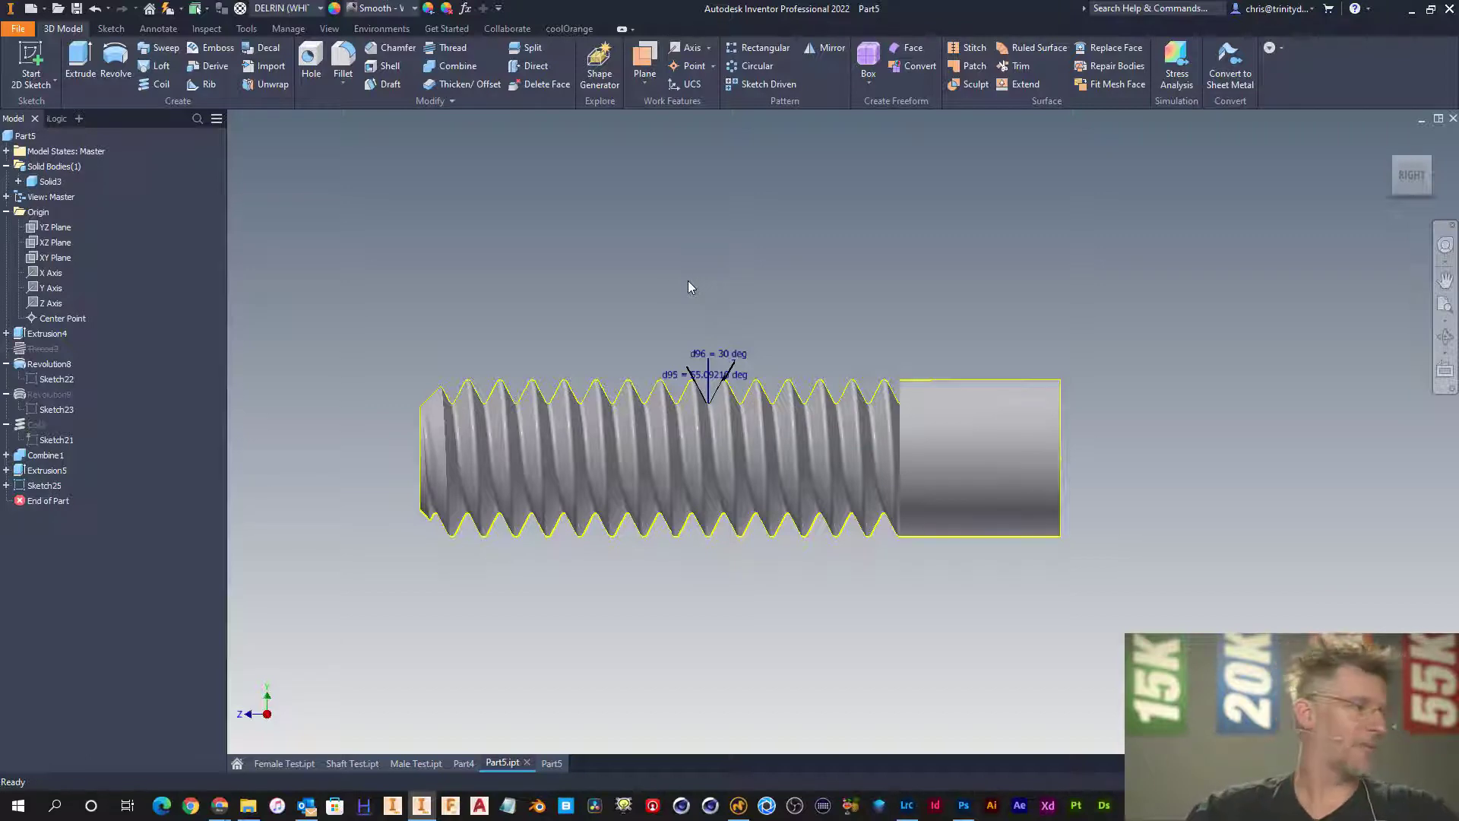
left_click(50, 485)
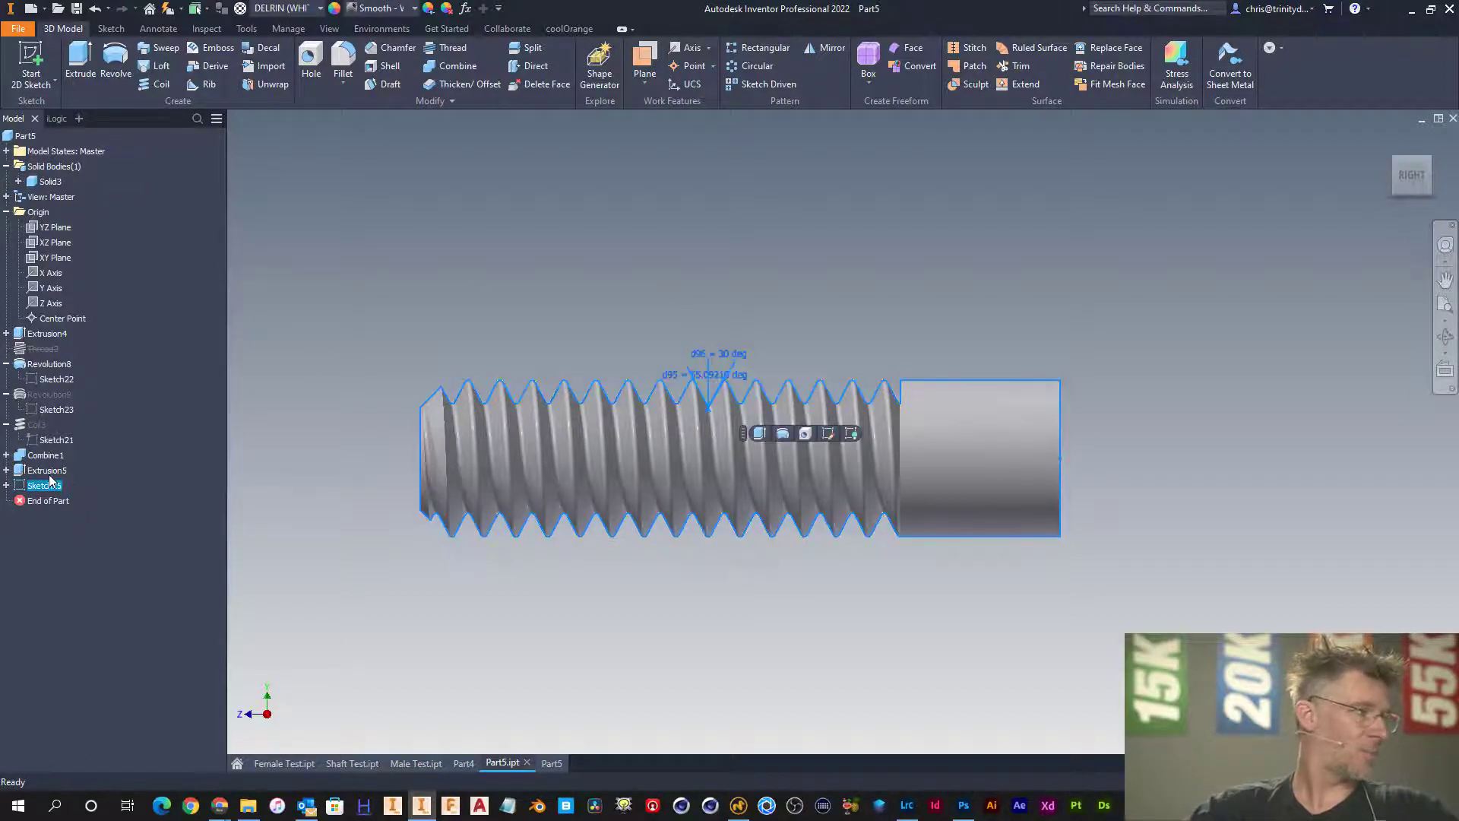
left_click(40, 365, "shift")
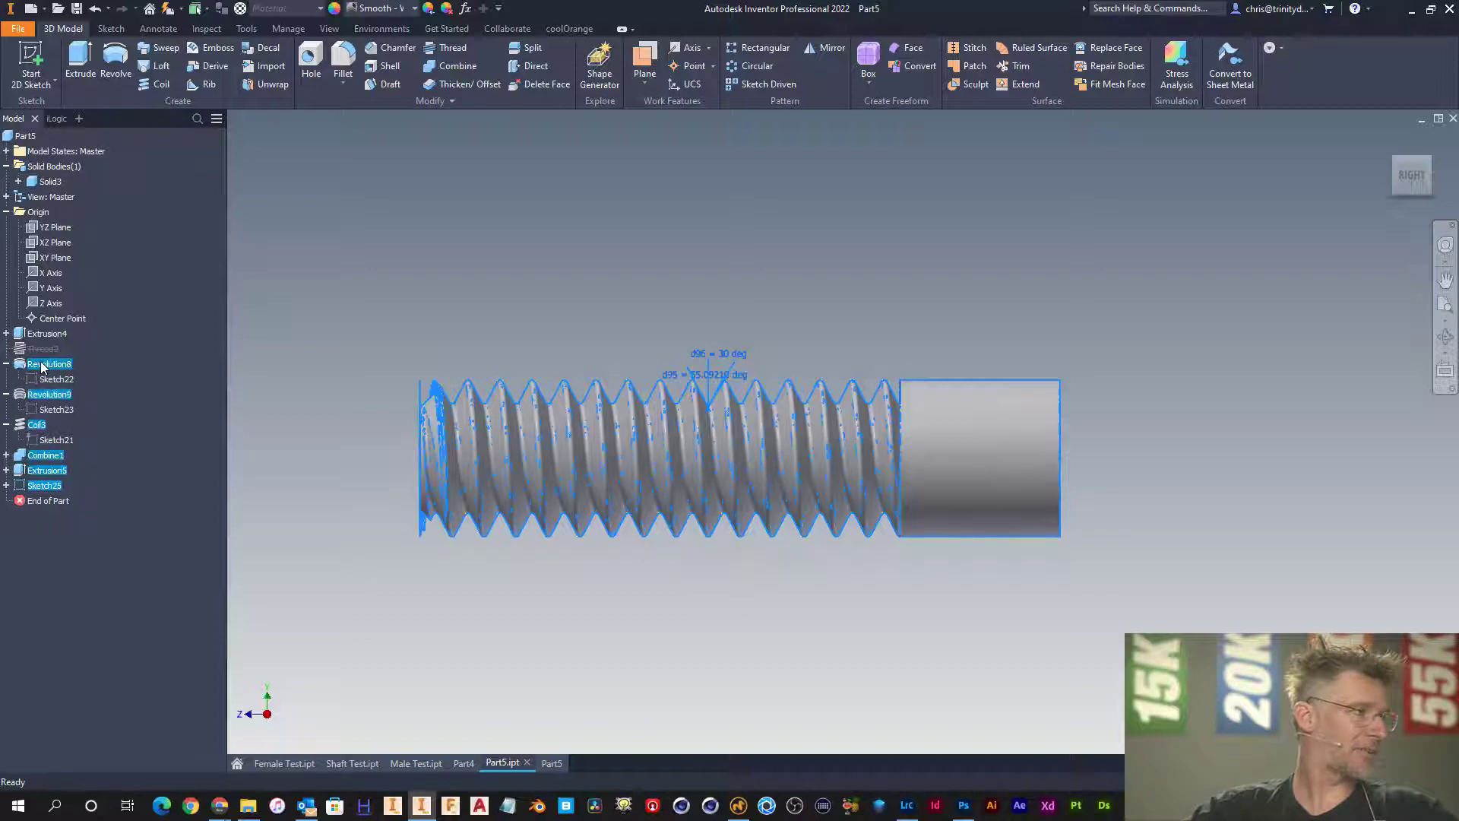
right_click(40, 363)
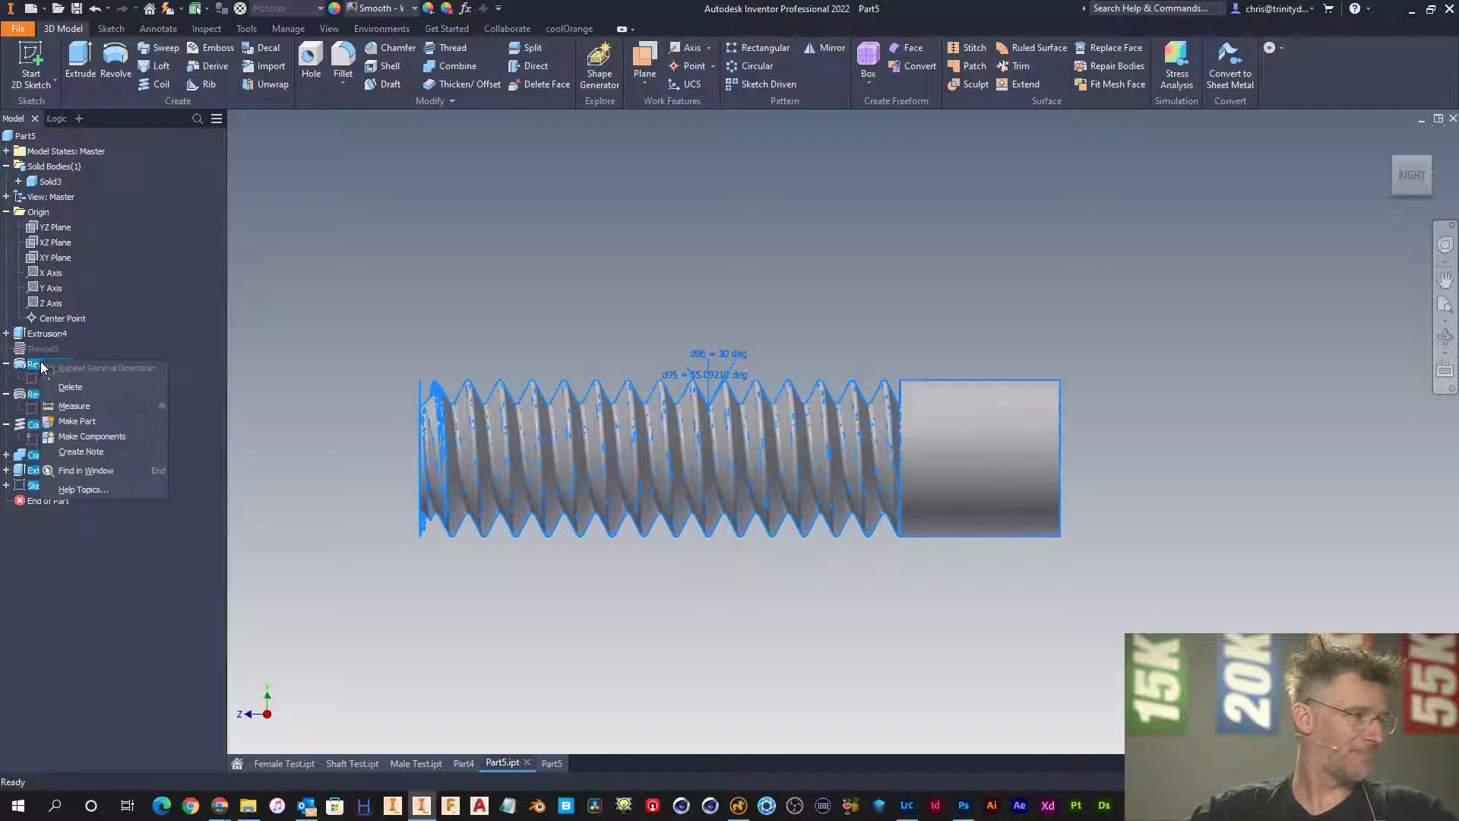
left_click(68, 389)
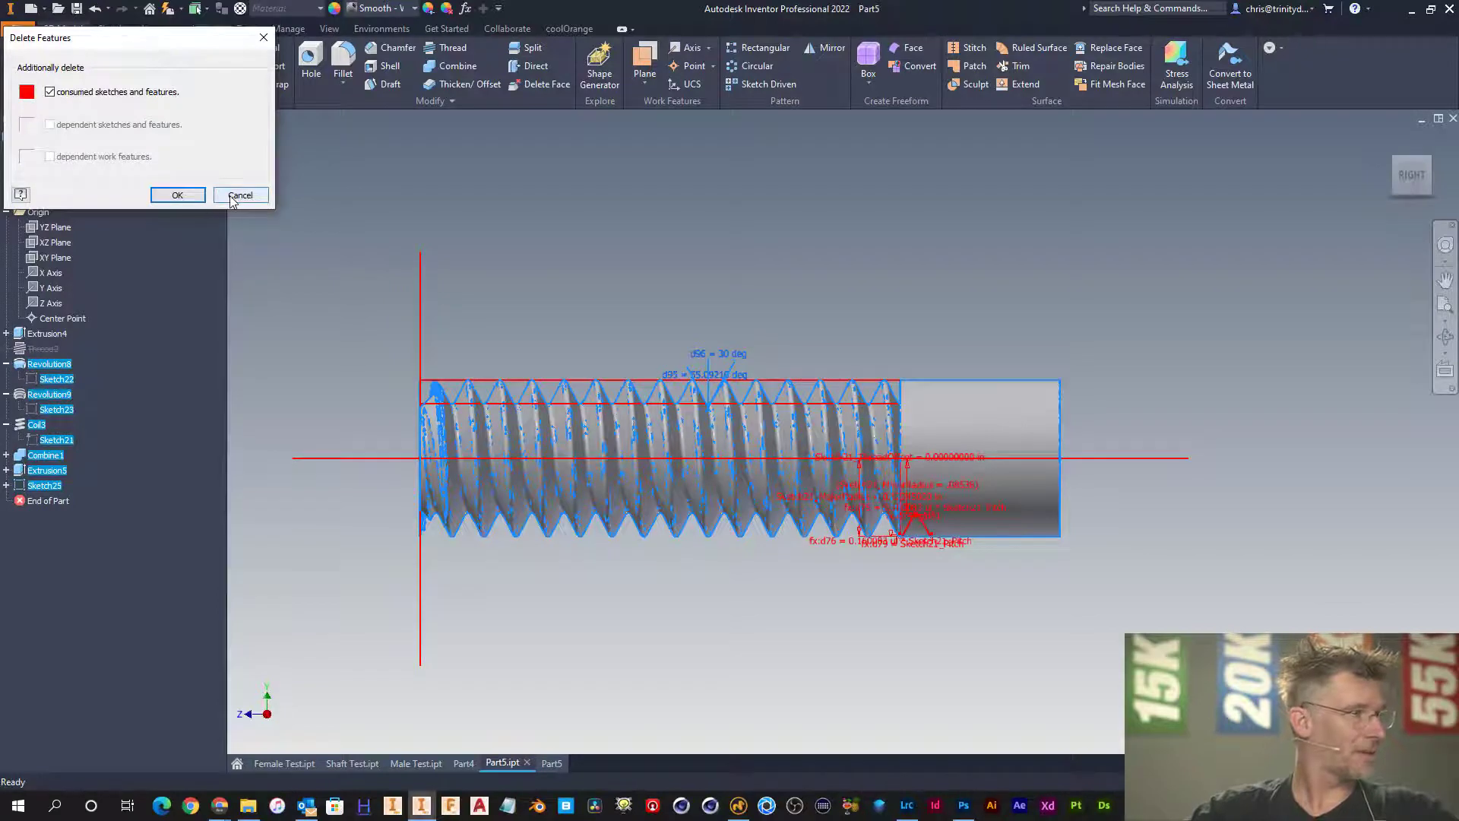
left_click(238, 195)
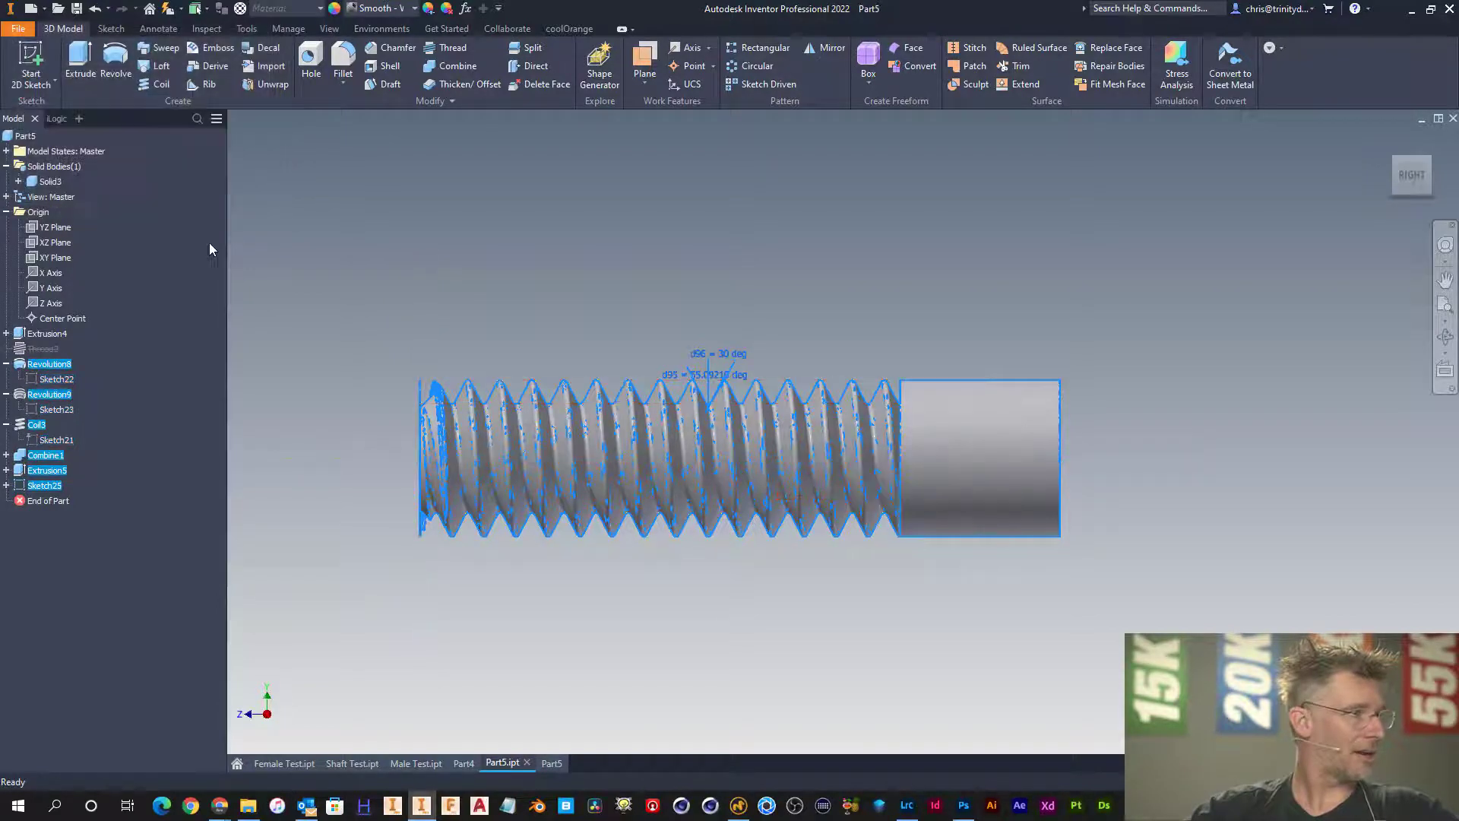
- Delete Sketch25 and take the Extrusion5 cut out of the model by suppressing it and moving End of Part above it
right_click(42, 486)
left_click(77, 461)
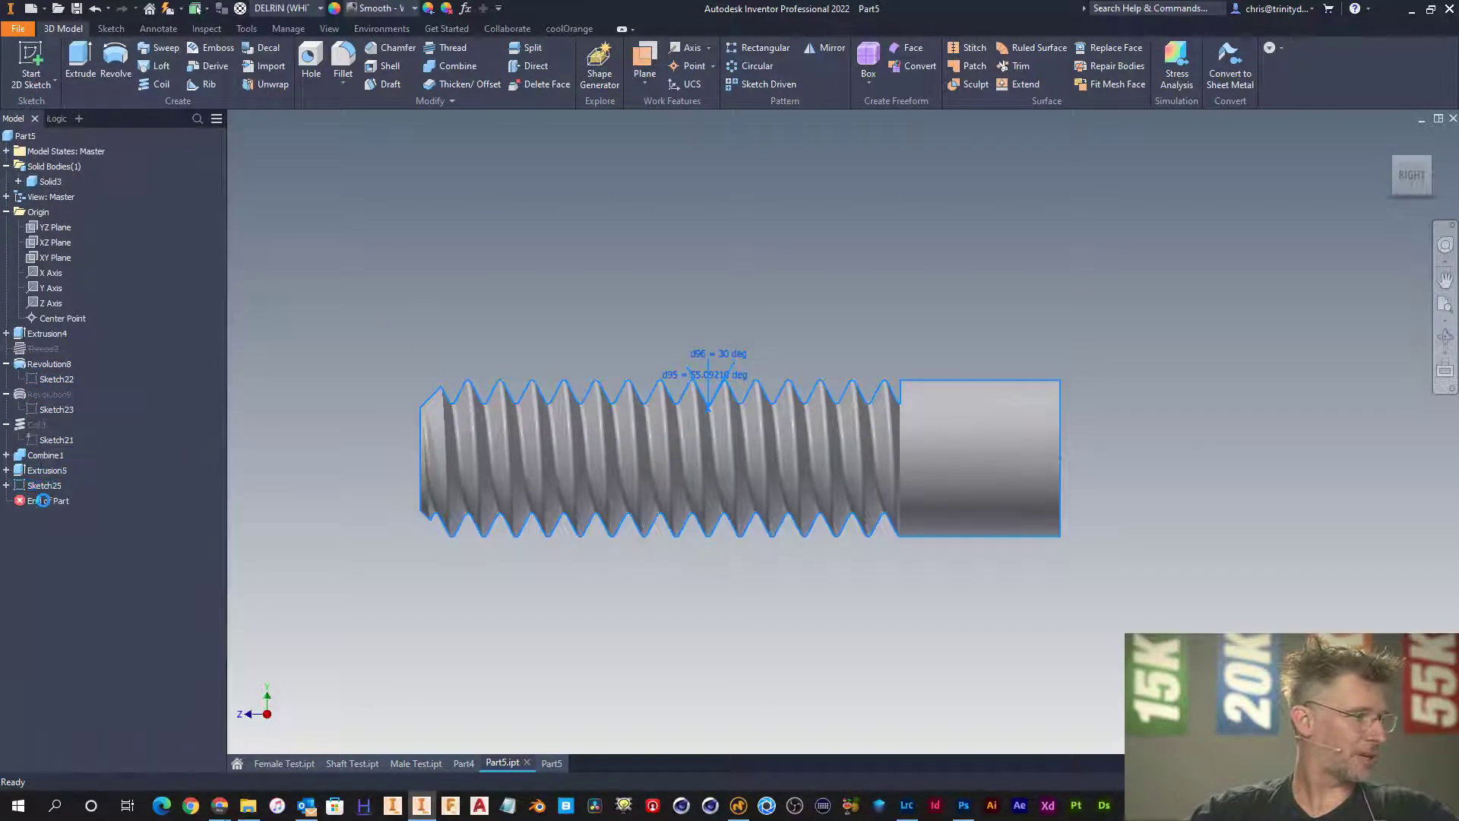
left_click_drag(43, 485, 76, 465)
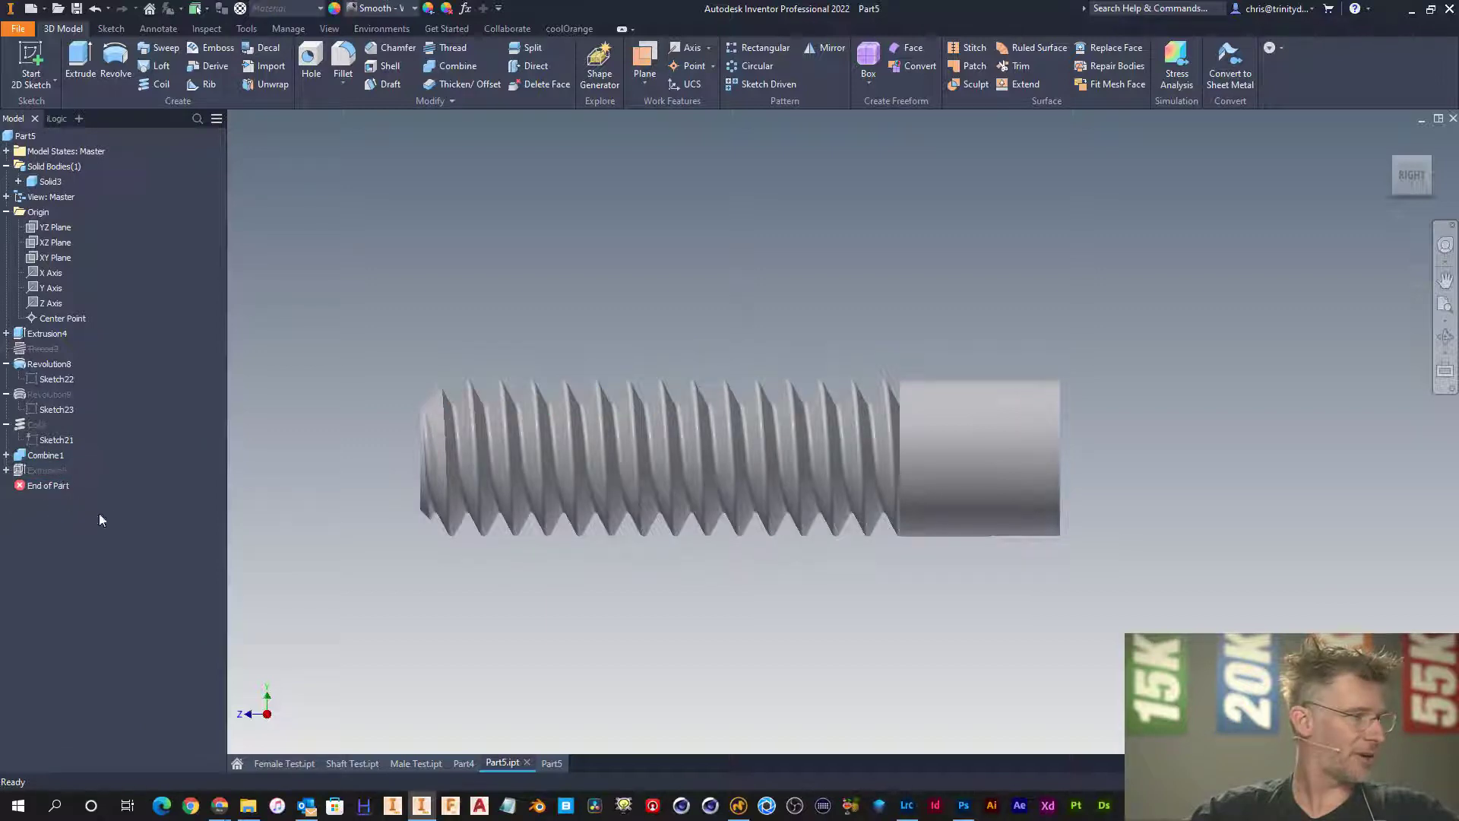
- Delete Revolution8, Revolution9, Coil3 and Combine1 together with their consumed sketches
left_click(59, 456)
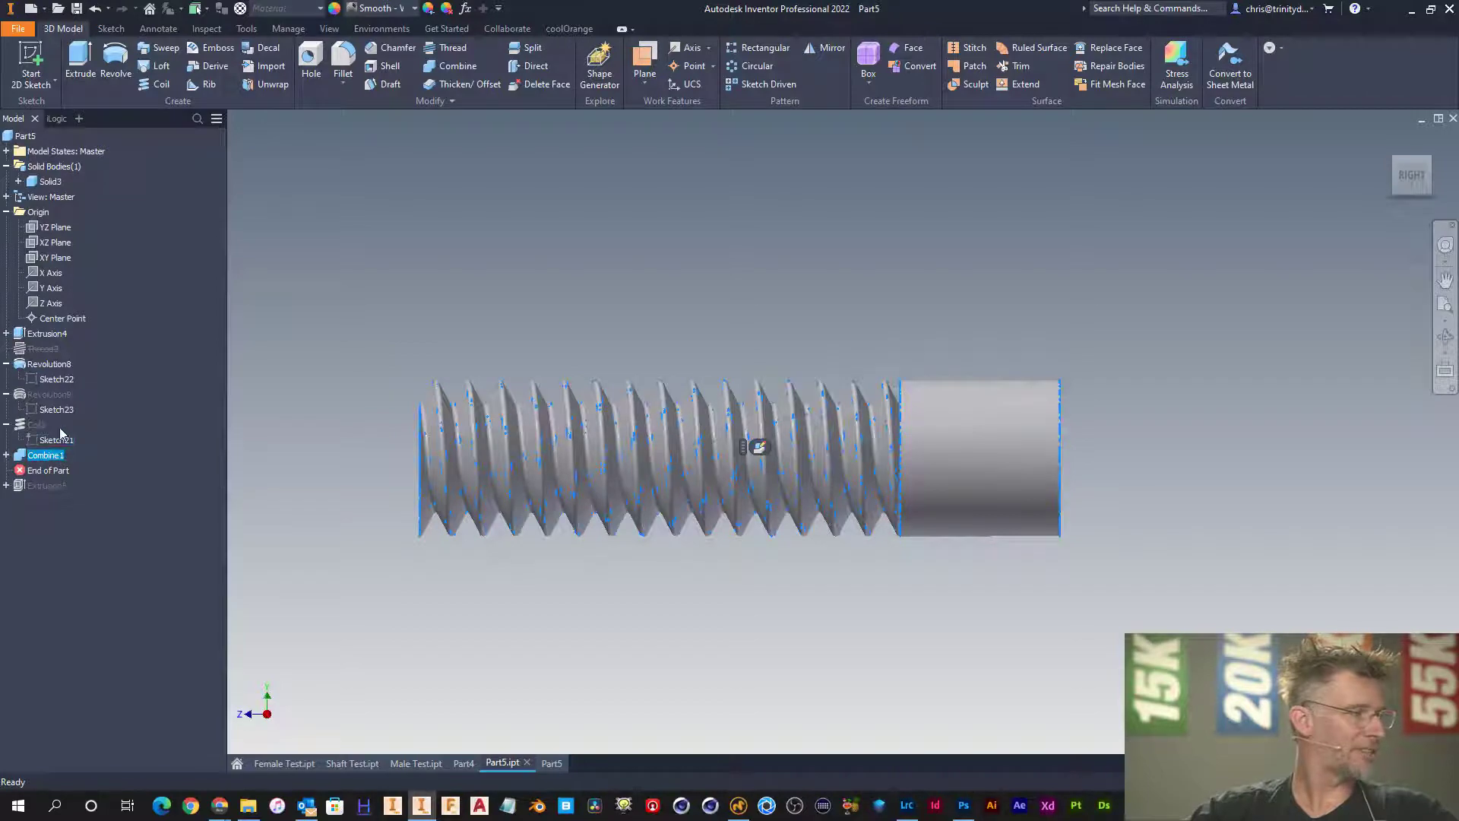
left_click(46, 366, "shift")
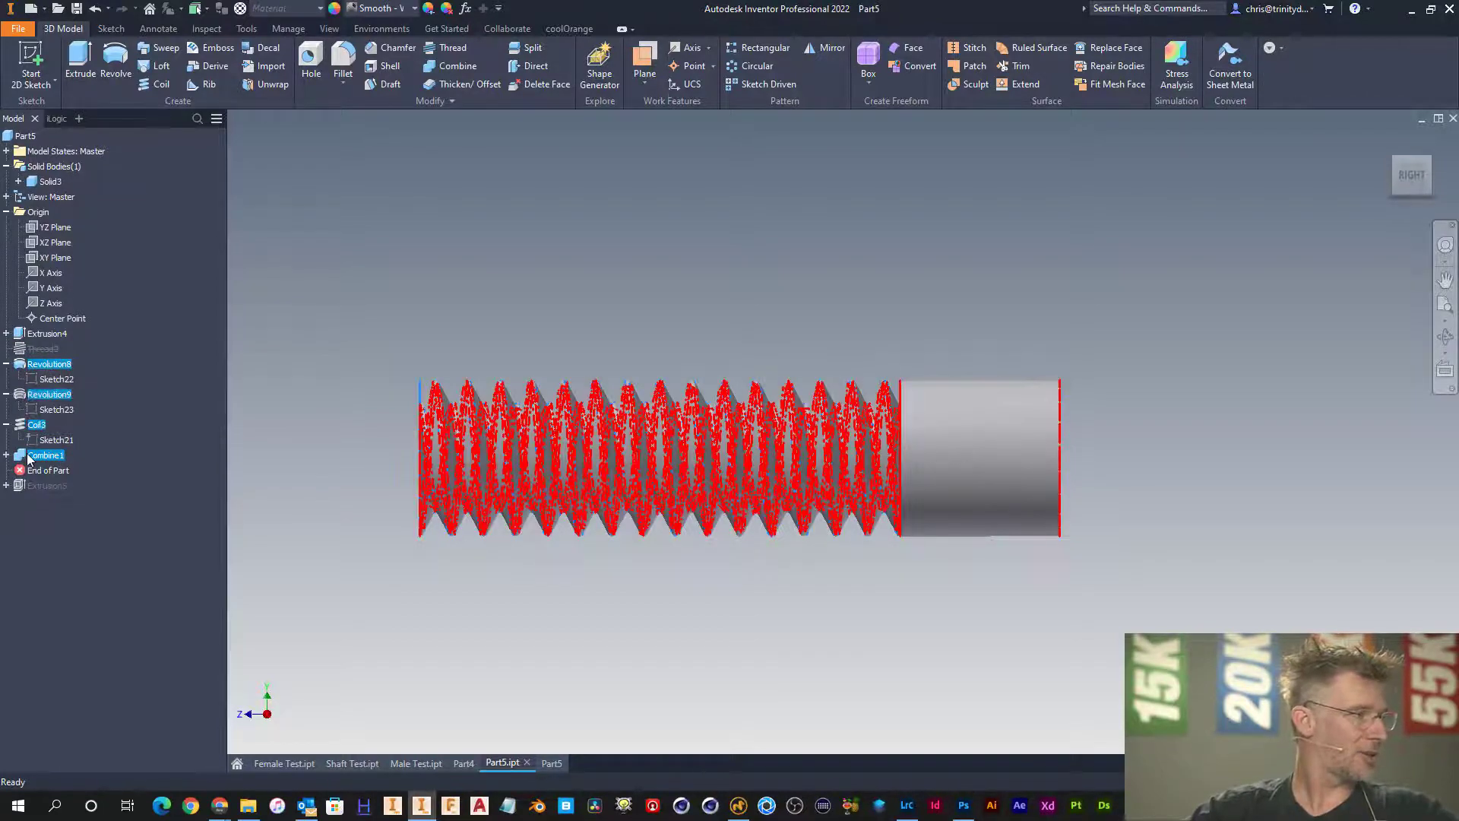
key("Delete")
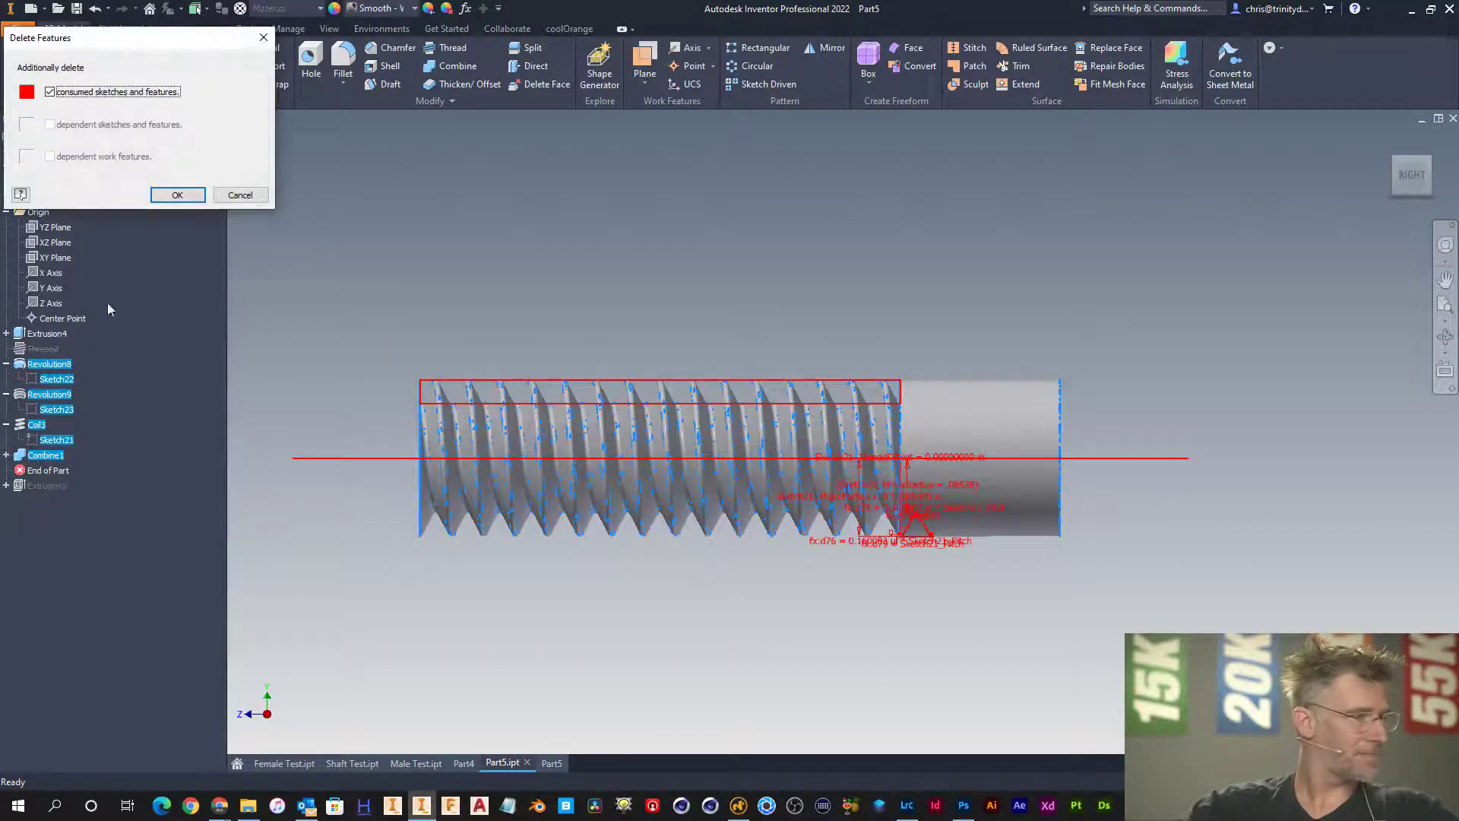
left_click(167, 197)
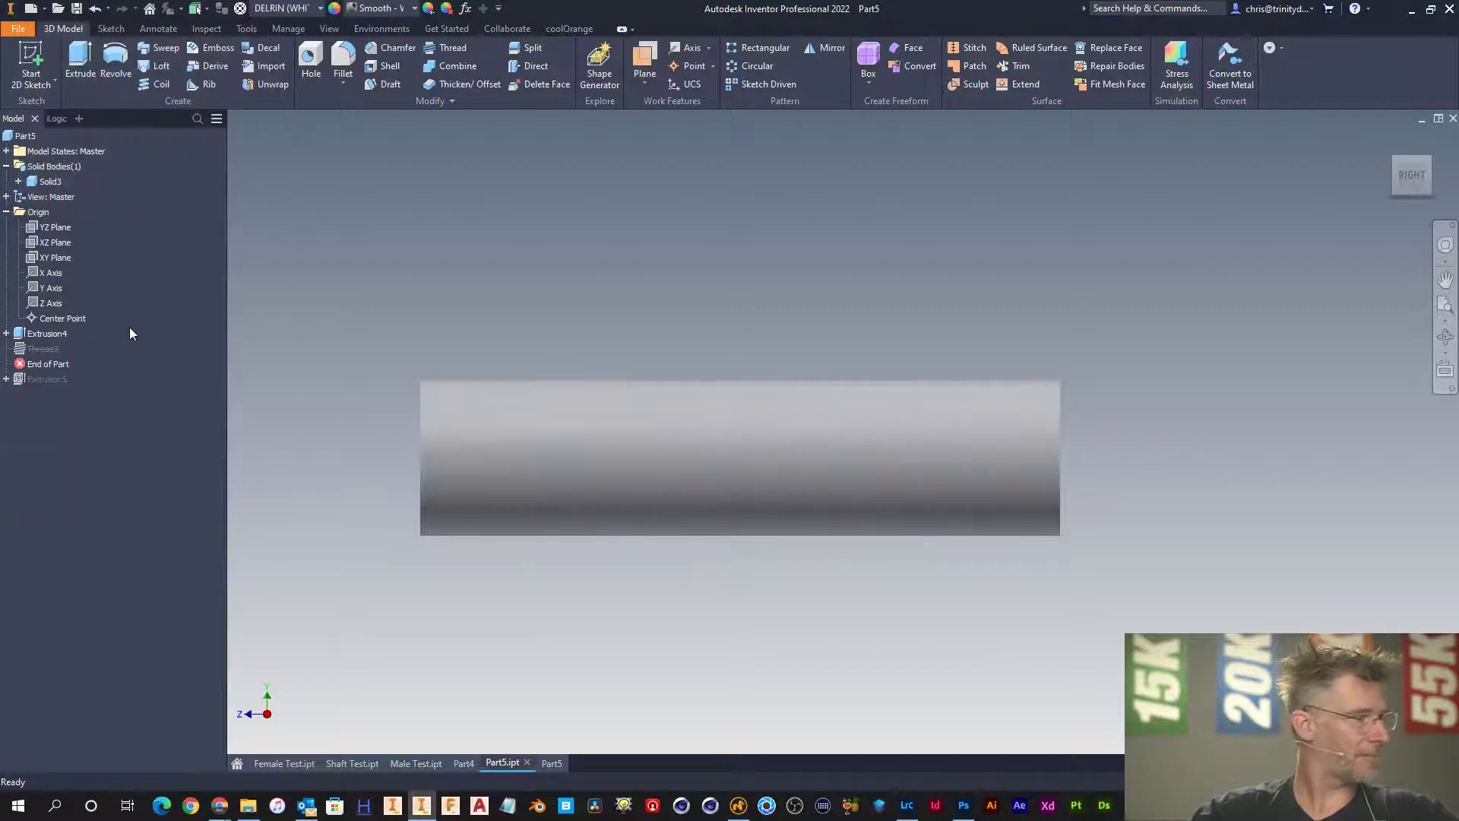
- Unsuppress Thread2 and set its designation to 1/4-24 UNS
right_click(42, 350)
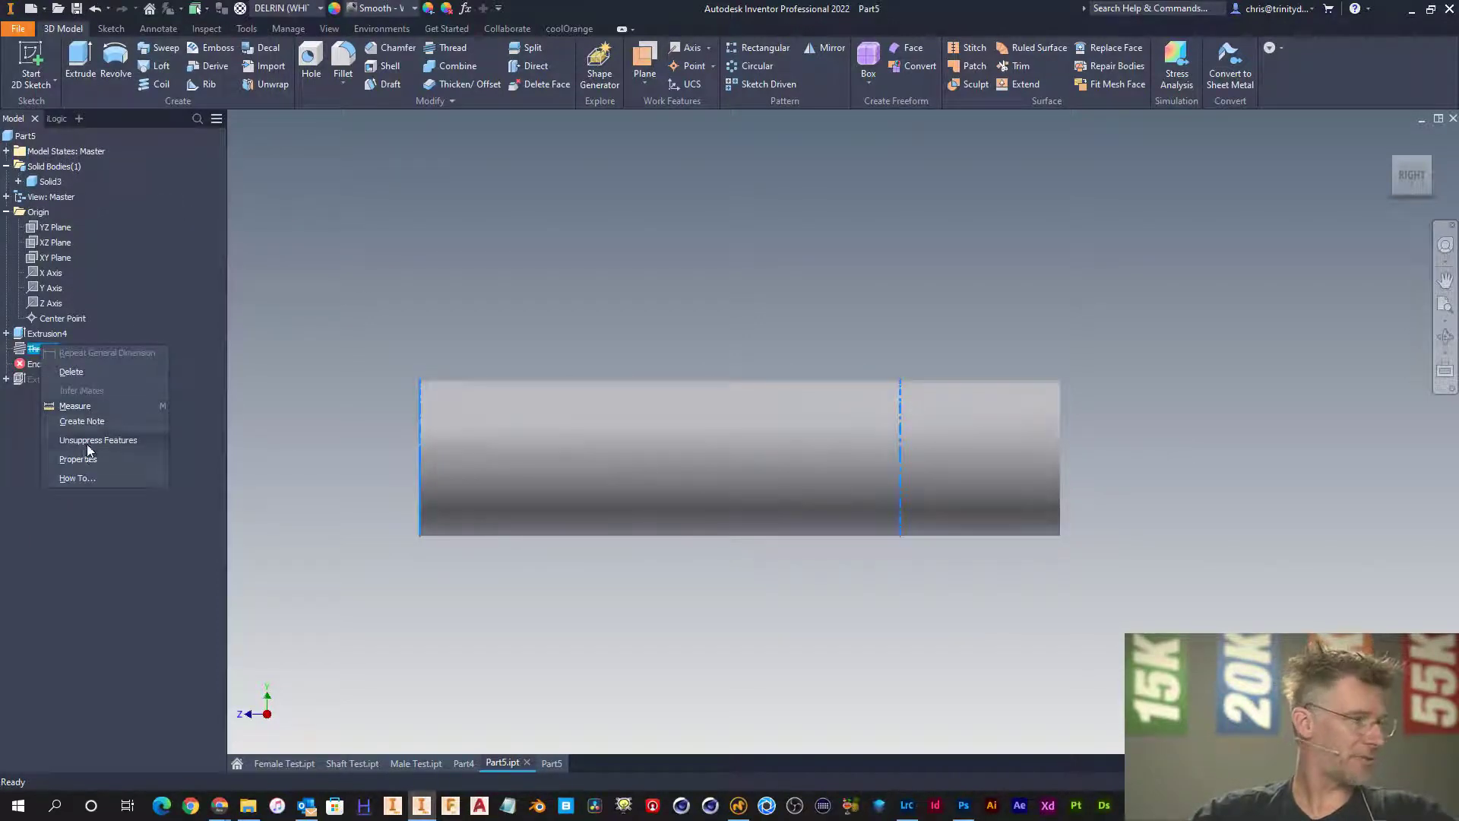
left_click(87, 439)
right_click(46, 349)
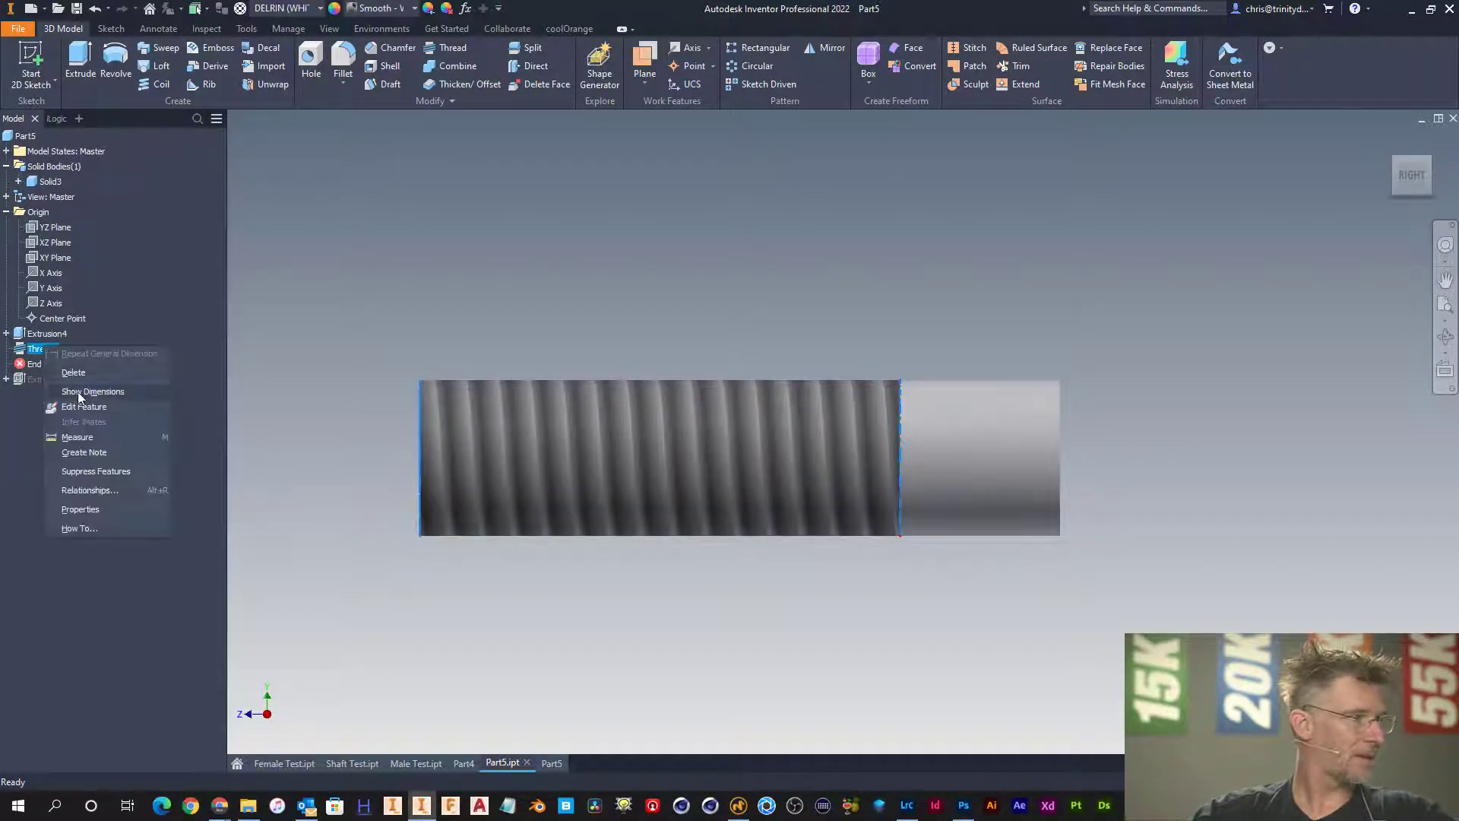
left_click(84, 405)
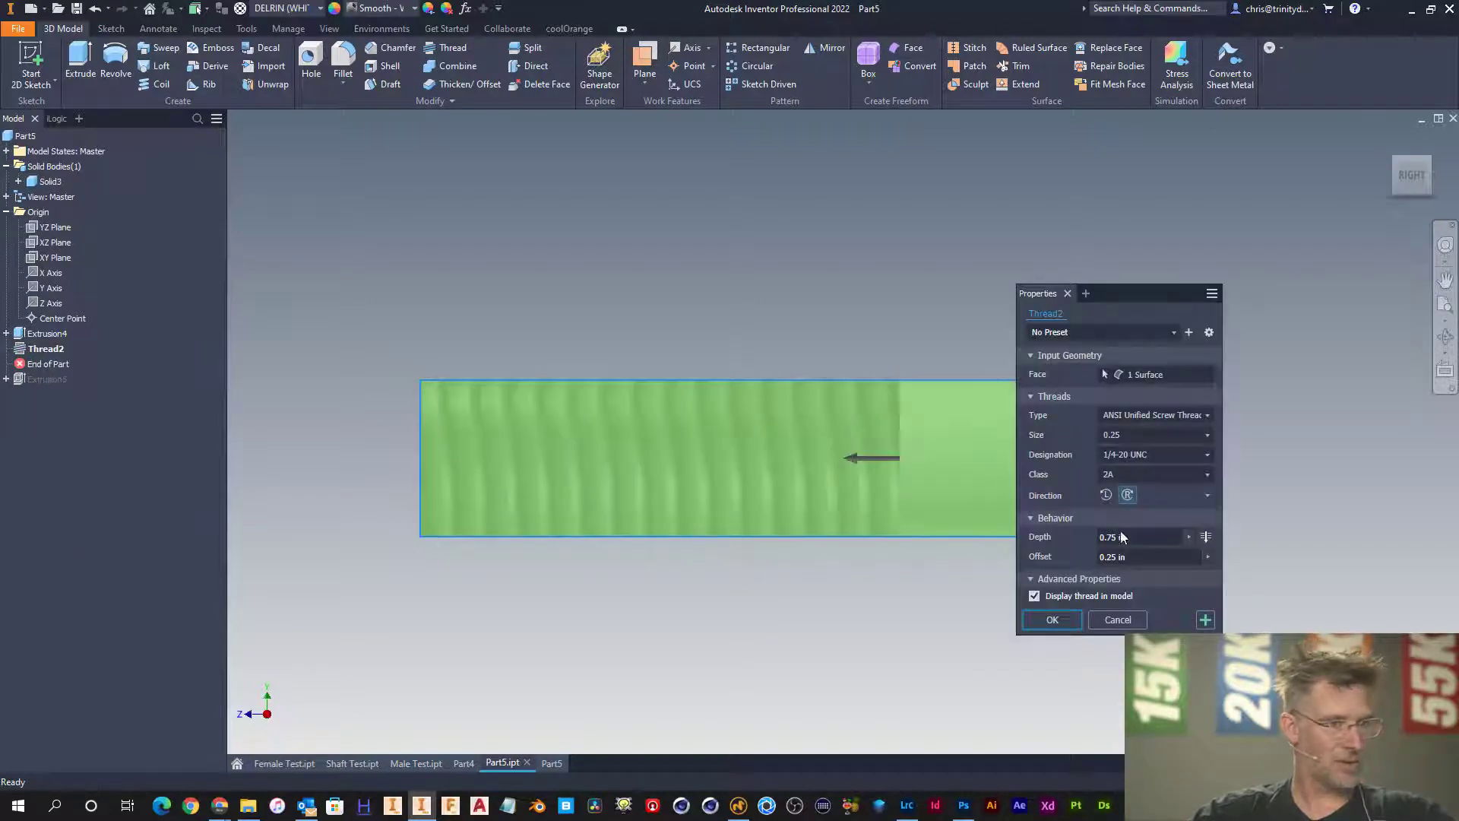
left_click(1121, 453)
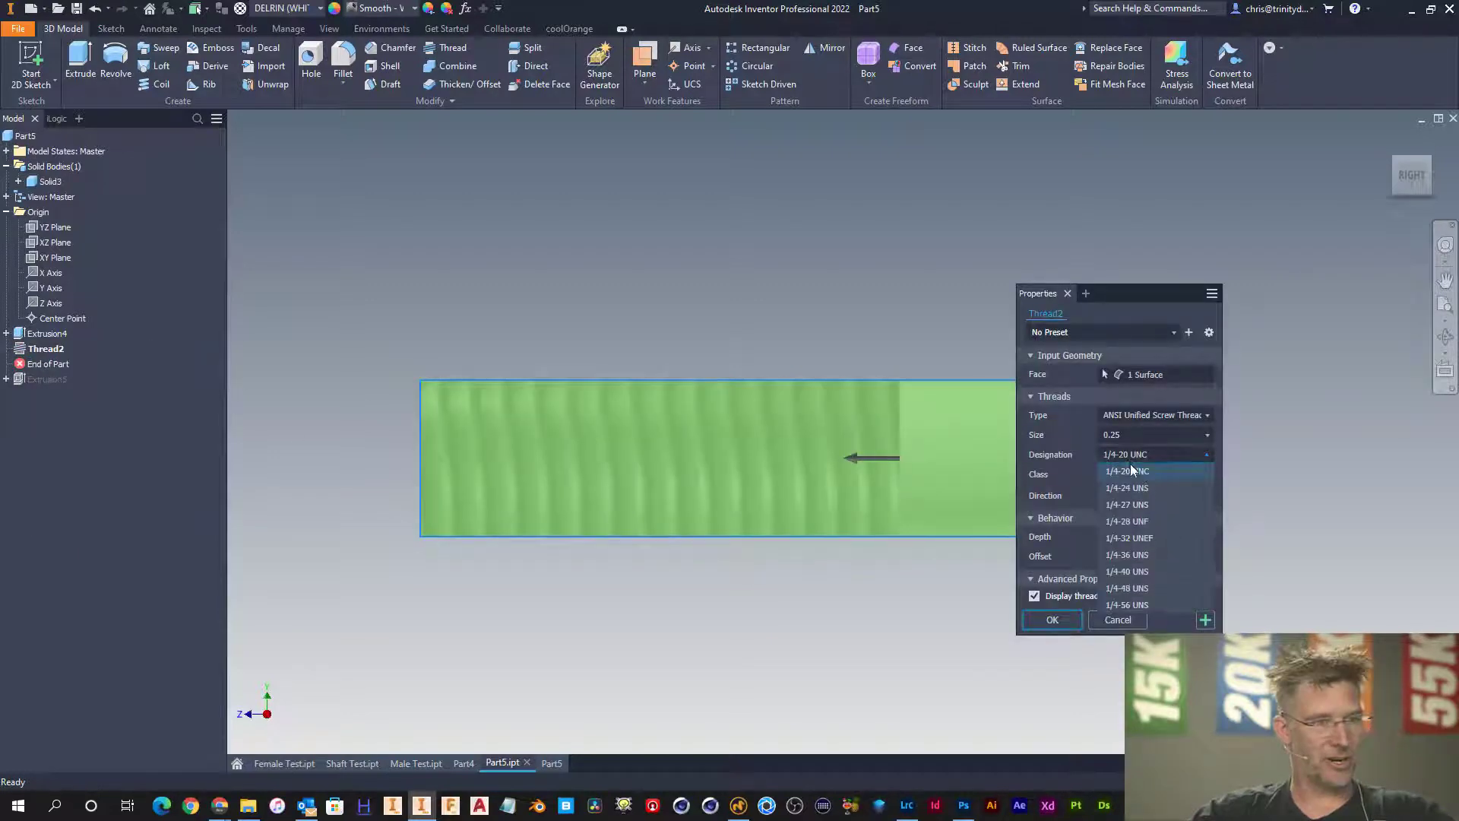
left_click(1129, 489)
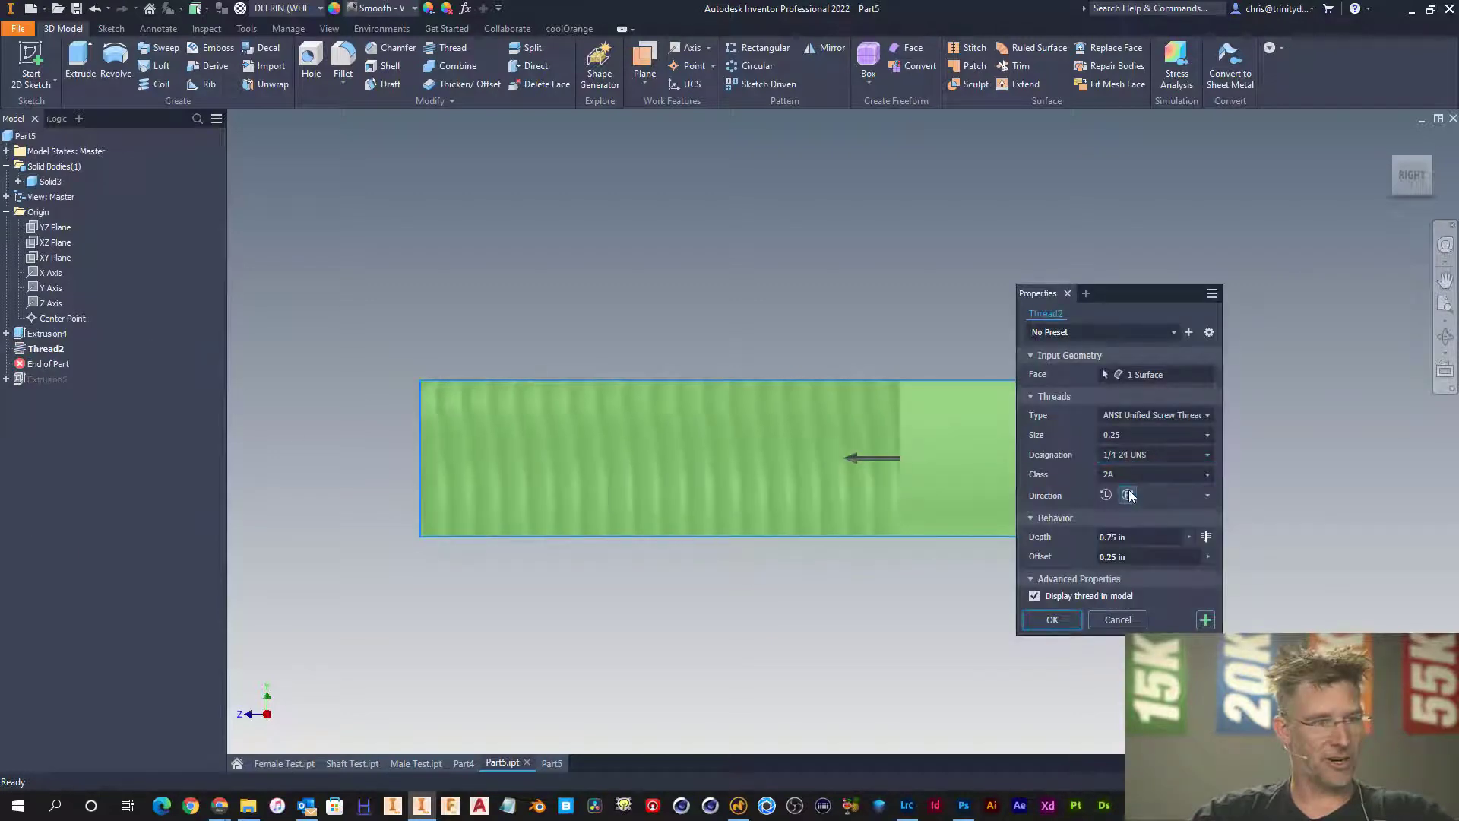
left_click(1060, 620)
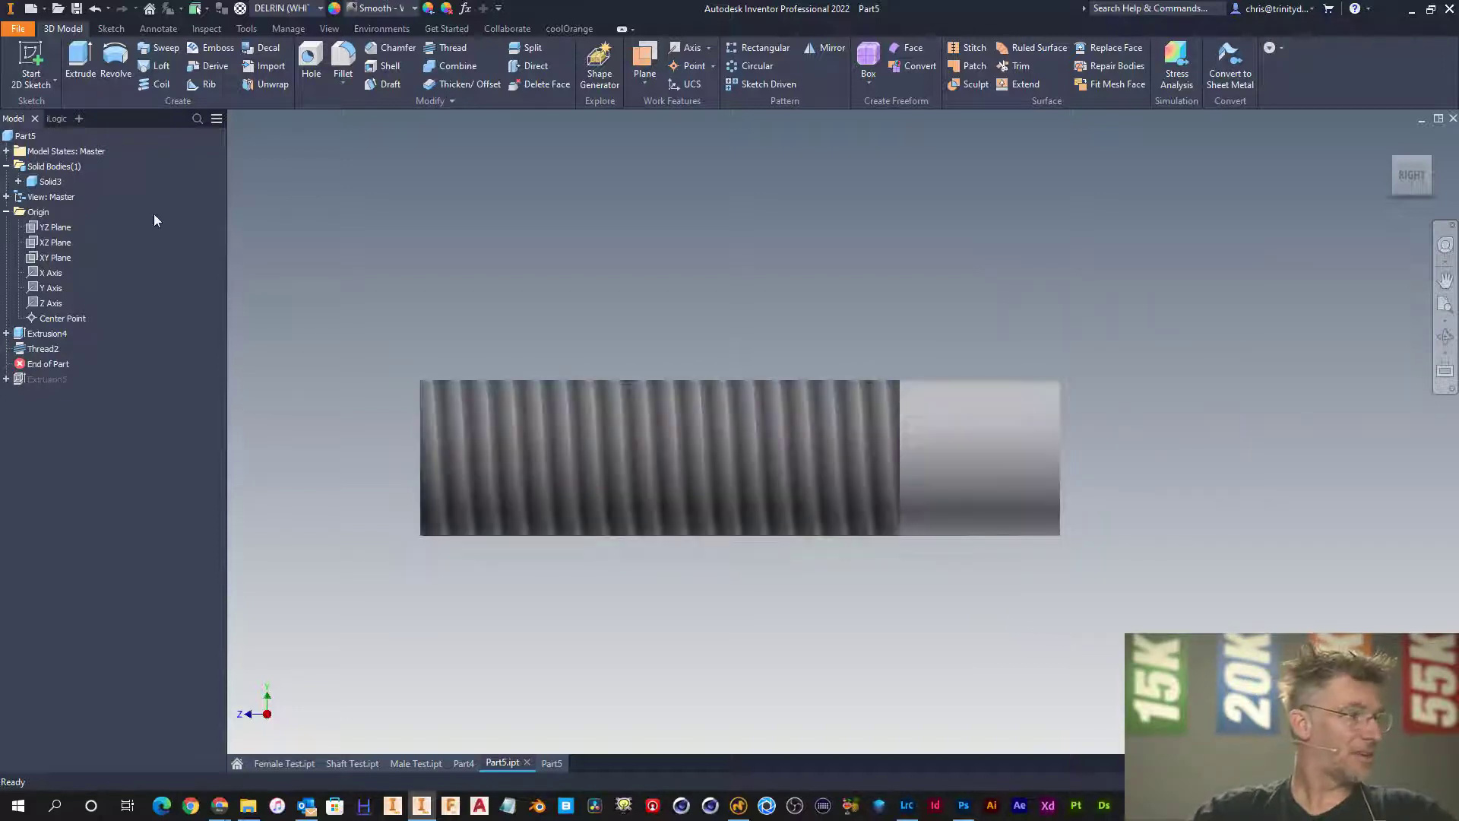
- Convert Thread2 into physically modelled thread geometry with threadModeler
left_click(564, 29)
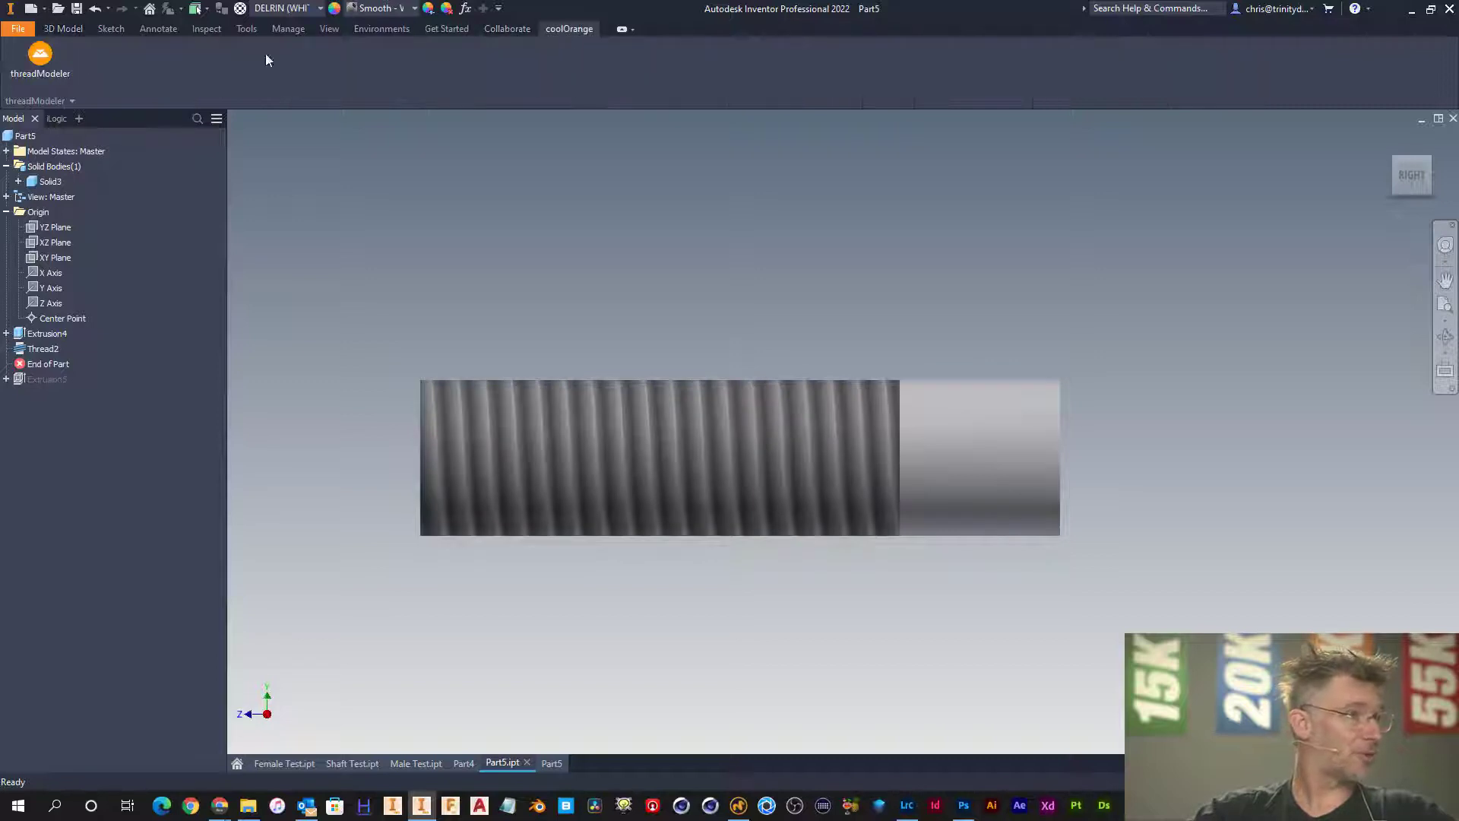
left_click(40, 60)
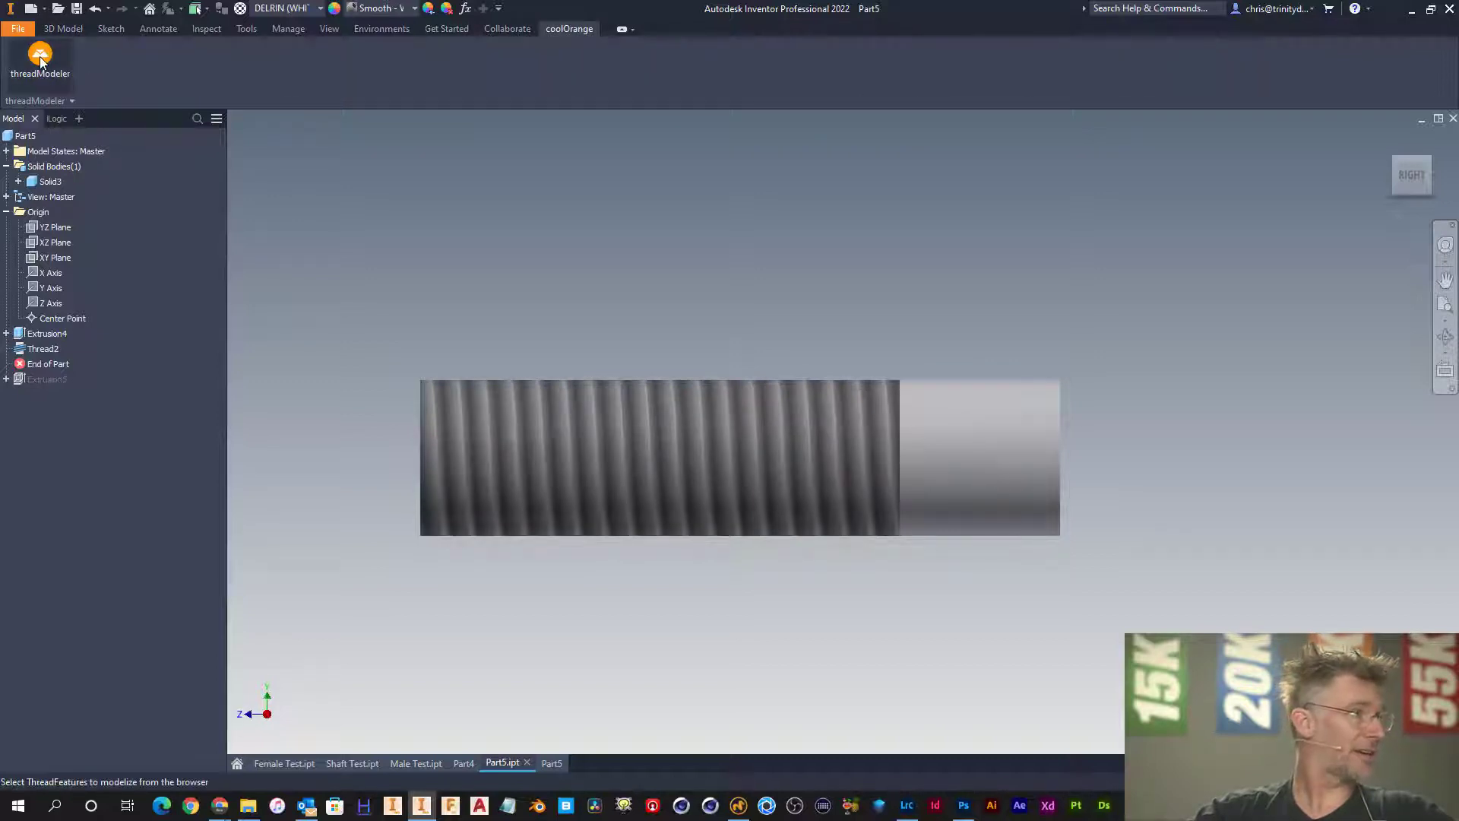
left_click(44, 348)
left_click(332, 351)
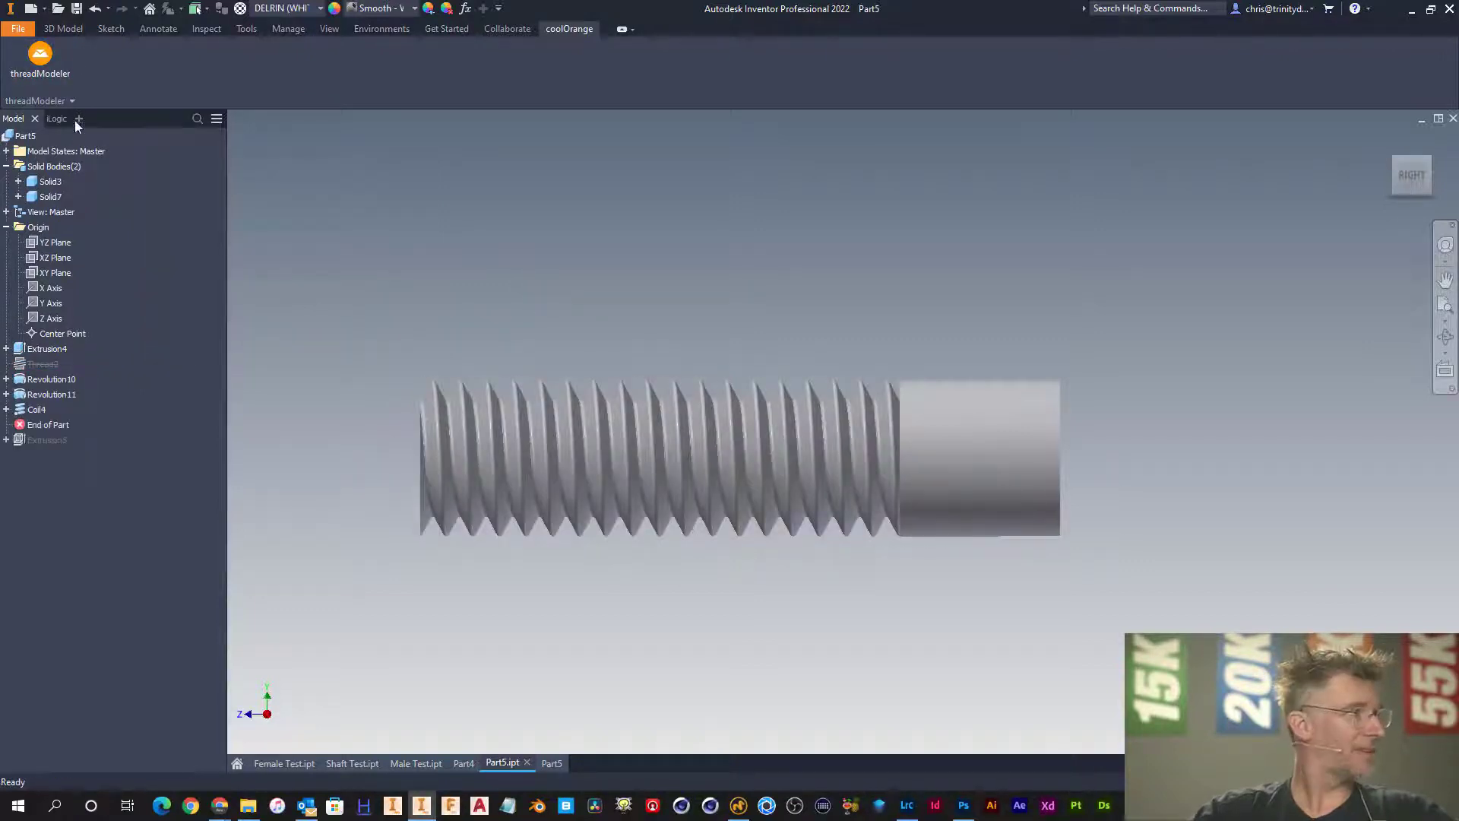
- Combine the thread body Solid7 with the base body Solid3 using the Join operation
left_click(68, 29)
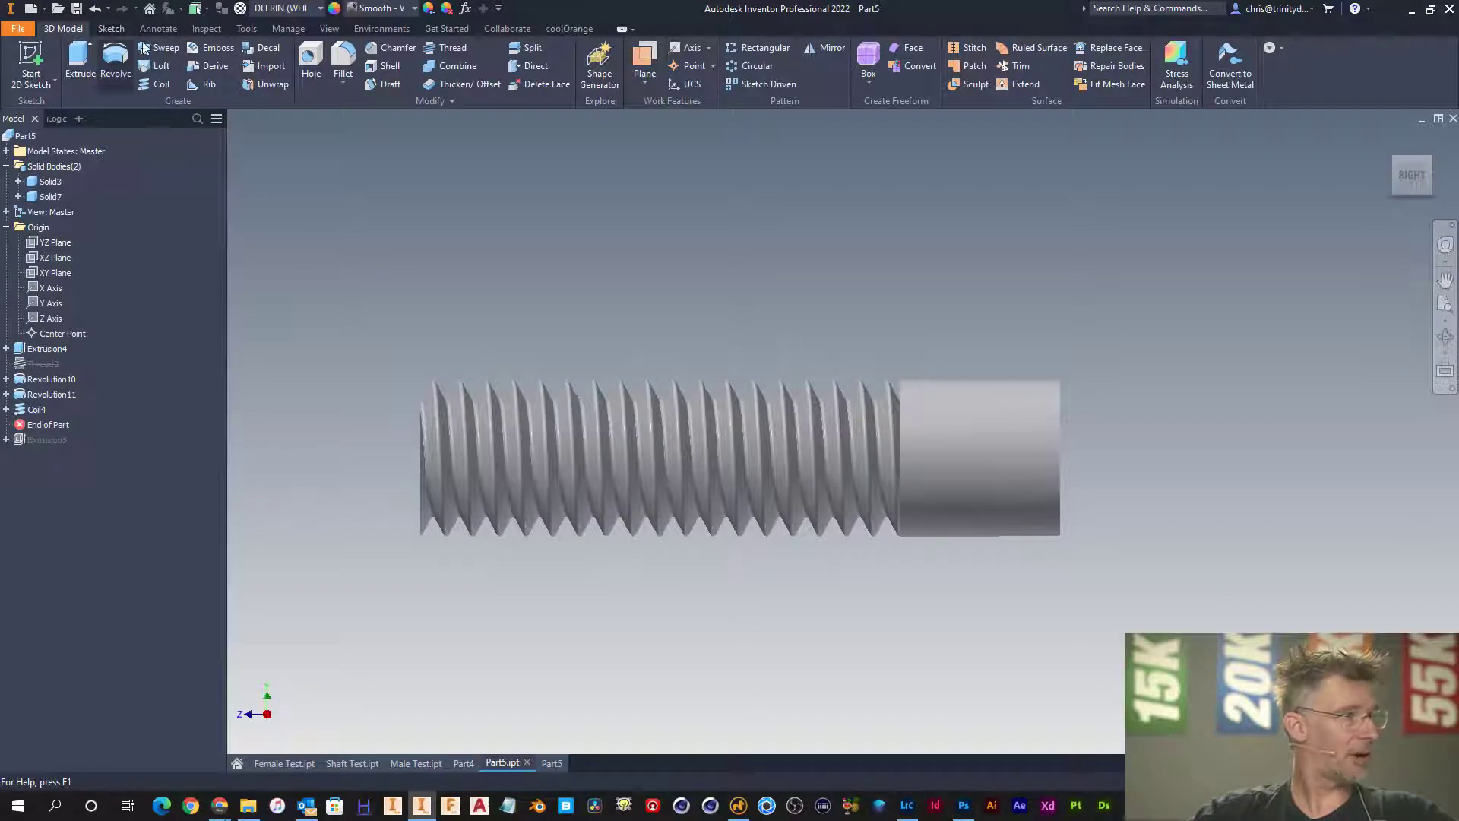
left_click(471, 67)
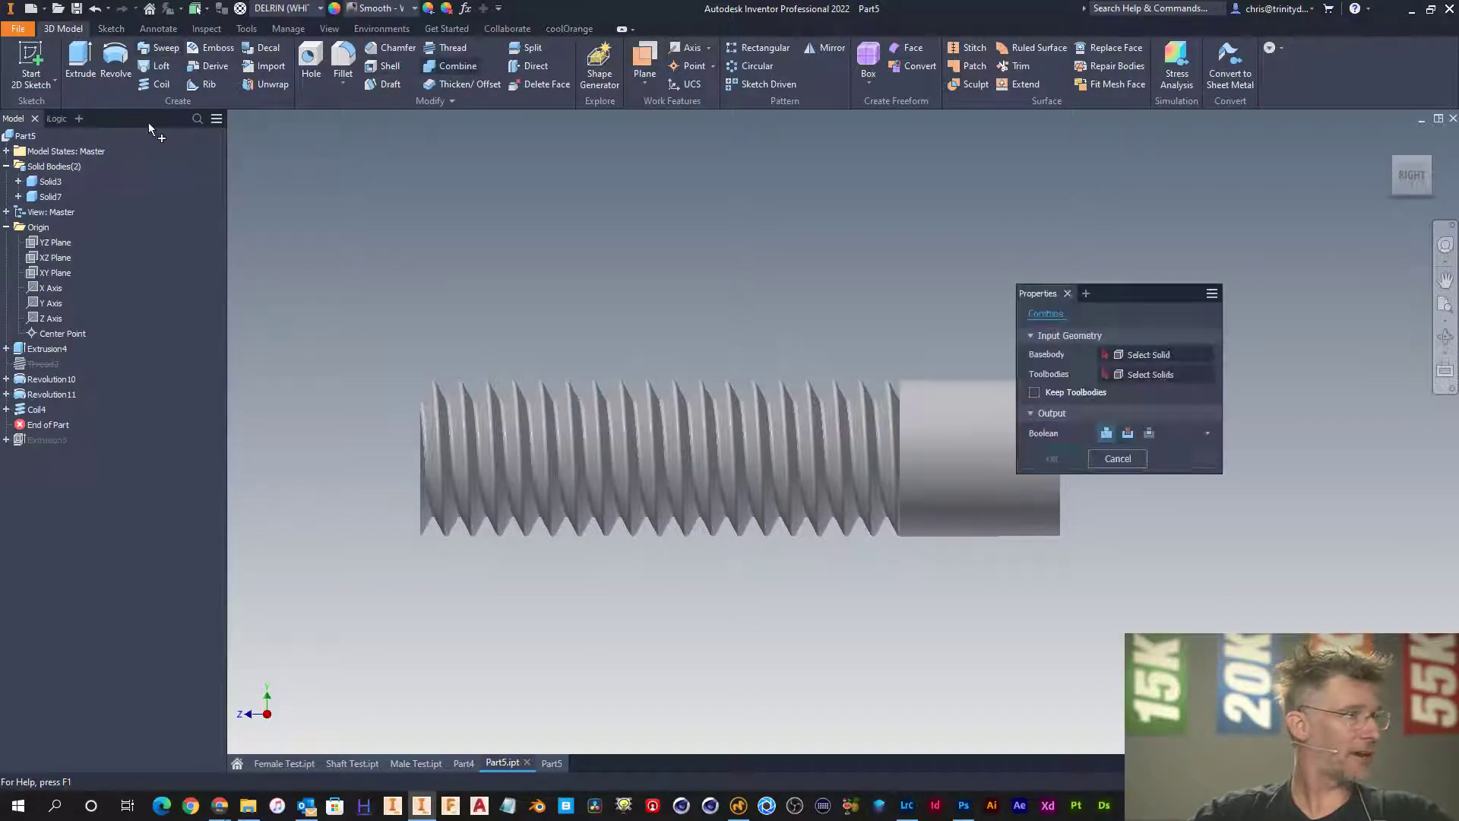
left_click(50, 180)
left_click(55, 197)
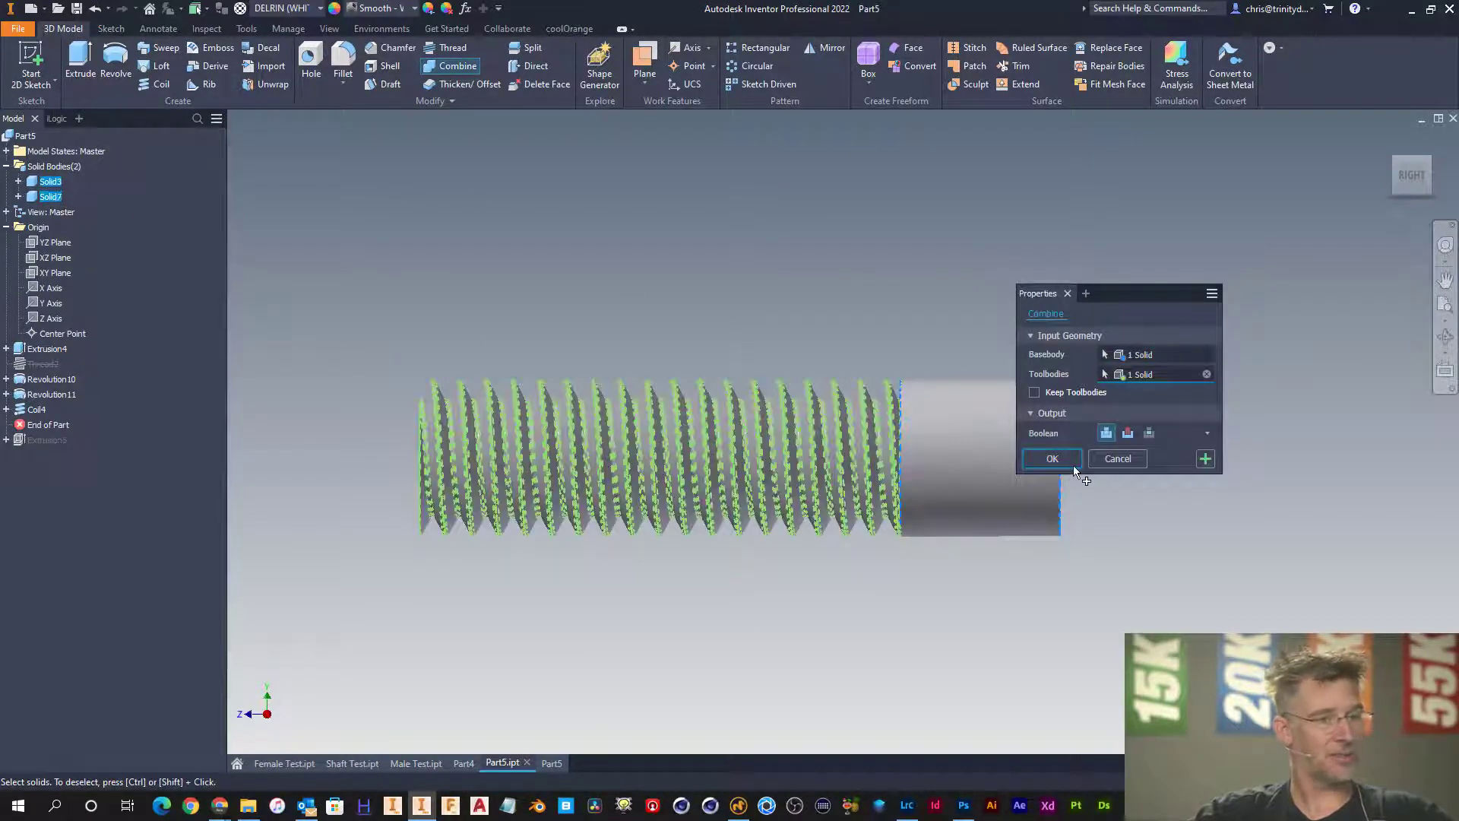
left_click(1052, 458)
- Bring the Extrusion5 cut back into the model by moving End of Part below it
left_click(64, 424)
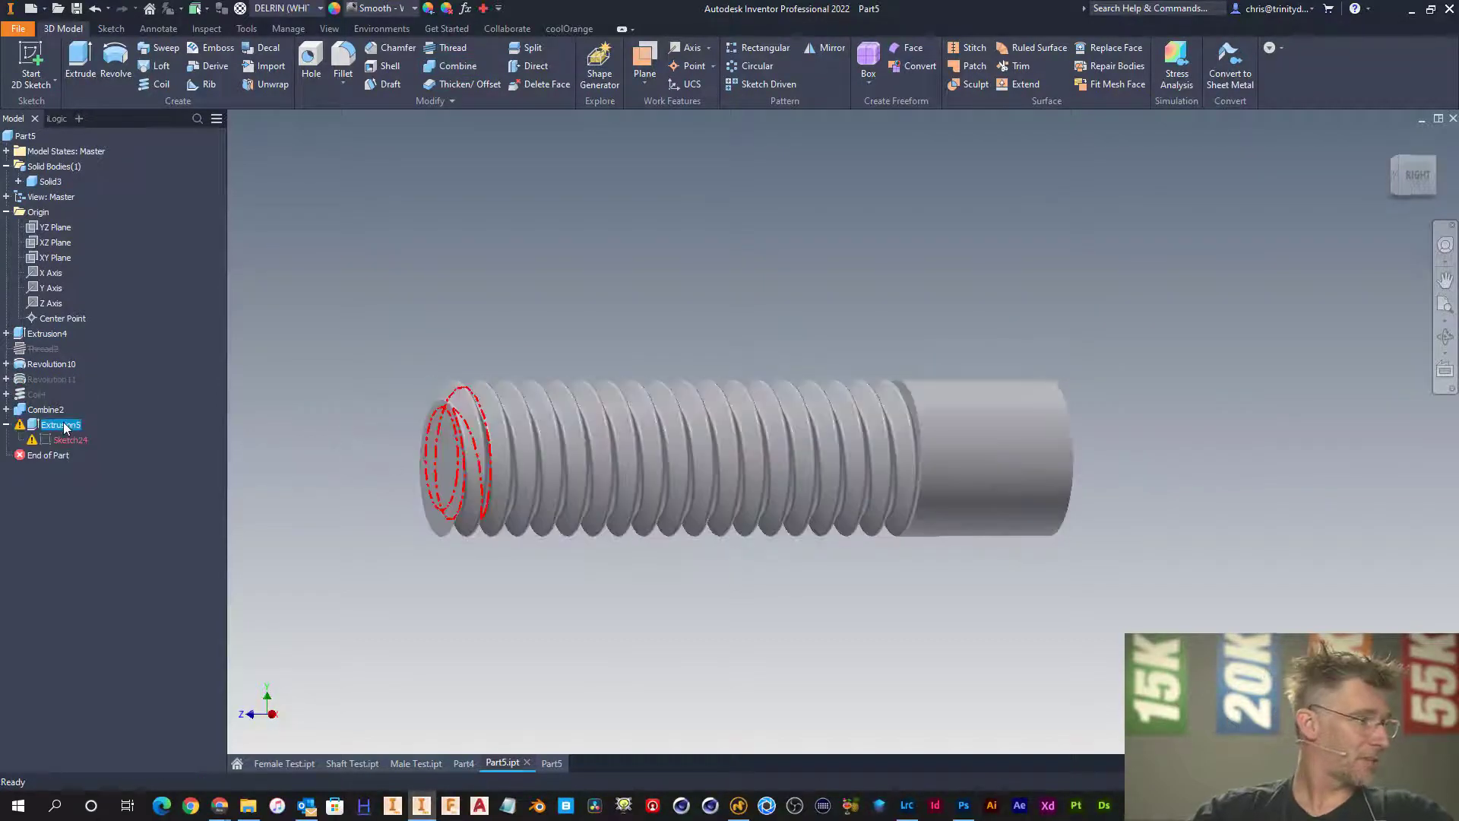
right_click(64, 428)
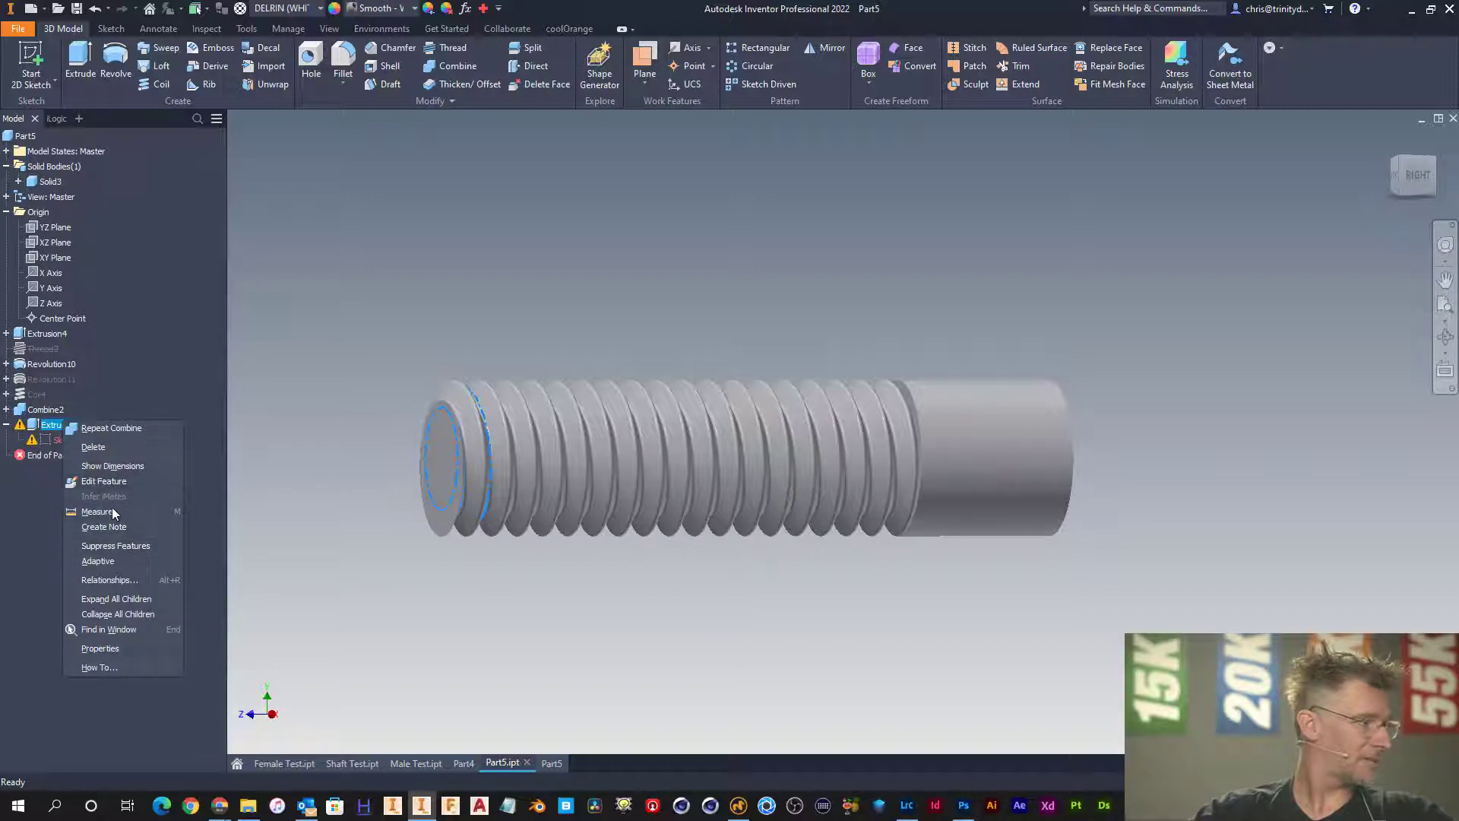
left_click(61, 464)
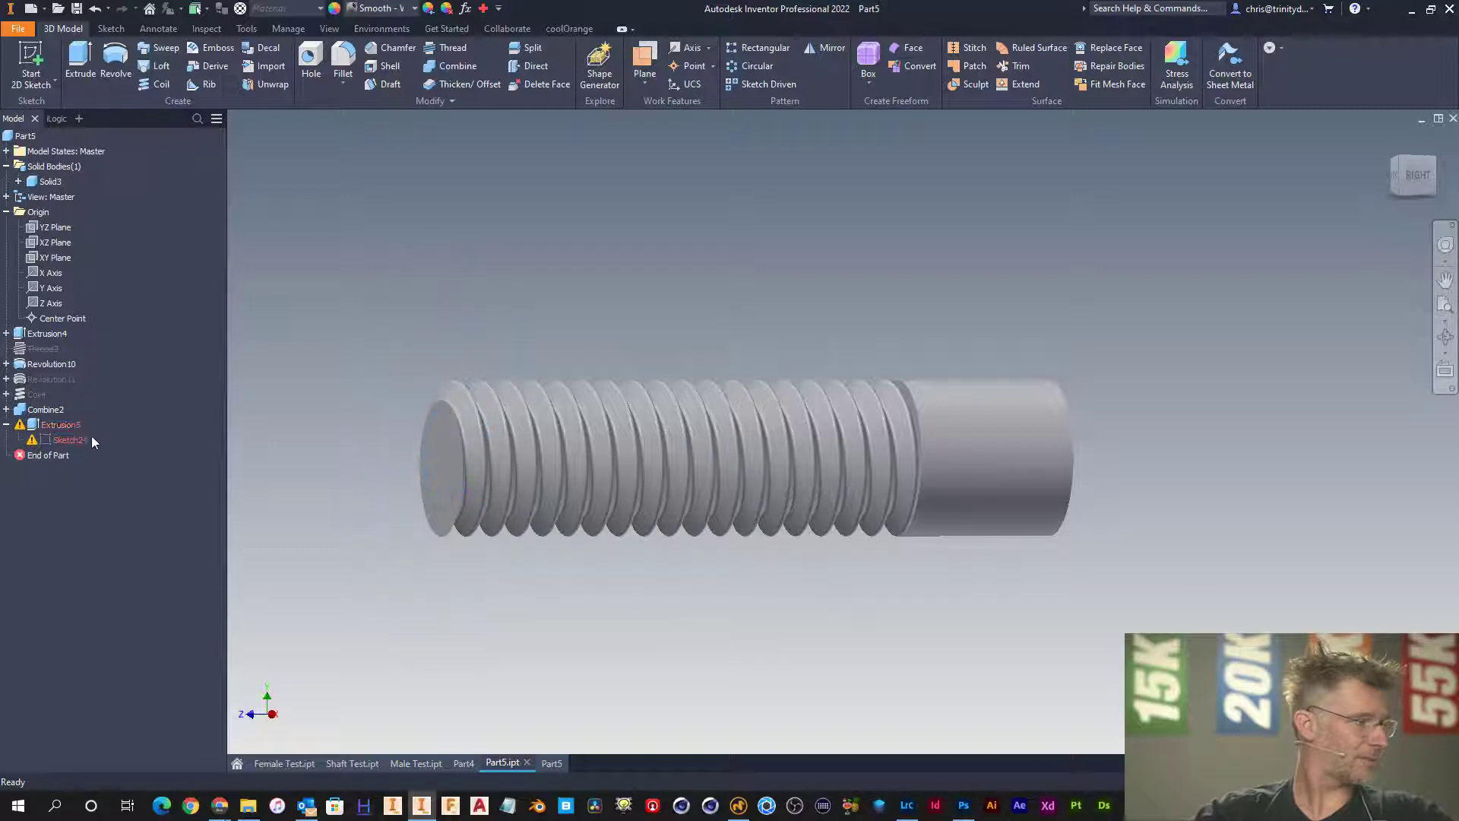
- Redefine Sketch24 of the end cut onto the flat end face of the threaded rod
right_click(80, 440)
left_click(112, 482)
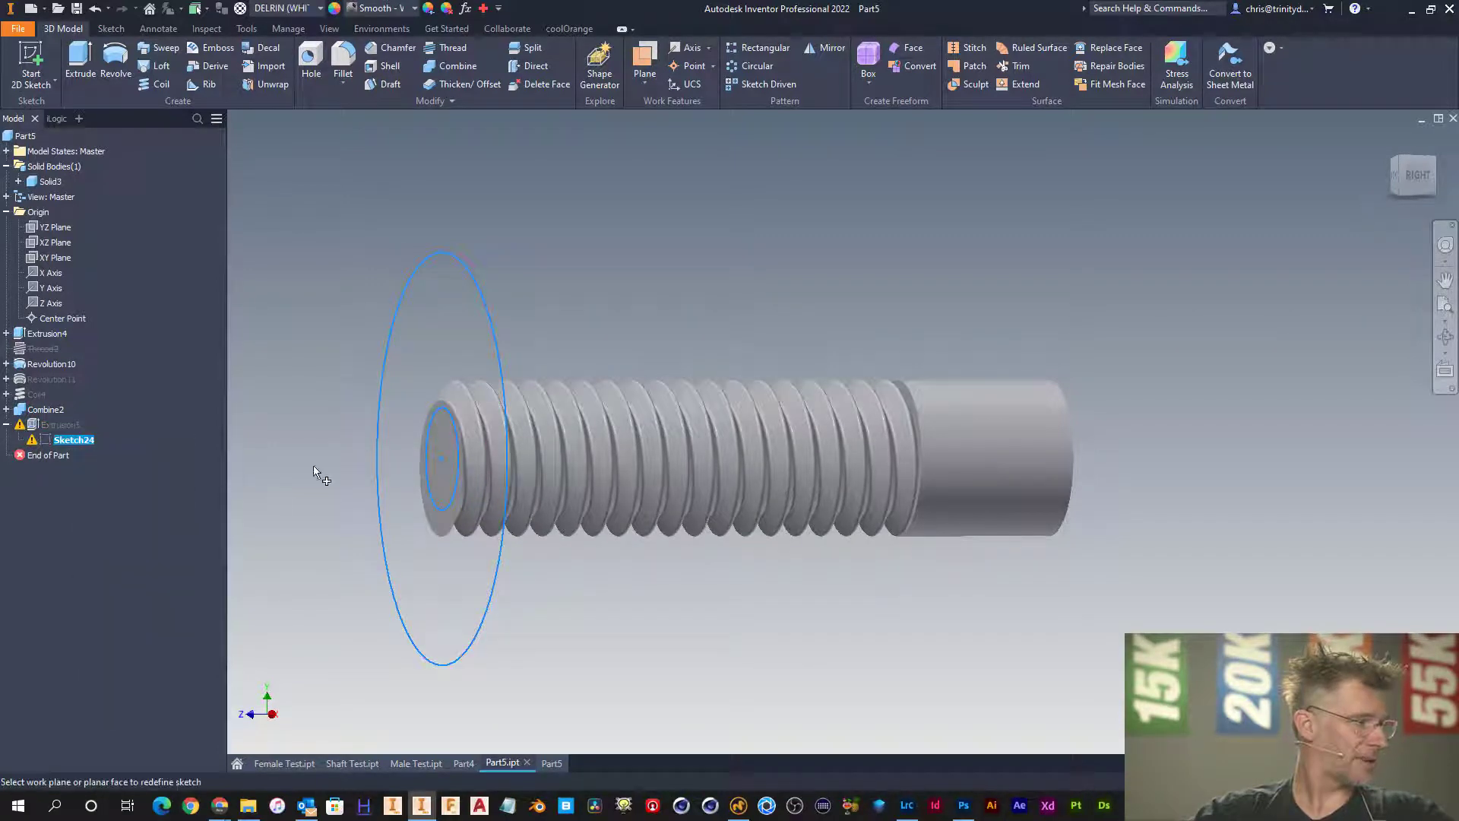
left_click(439, 436)
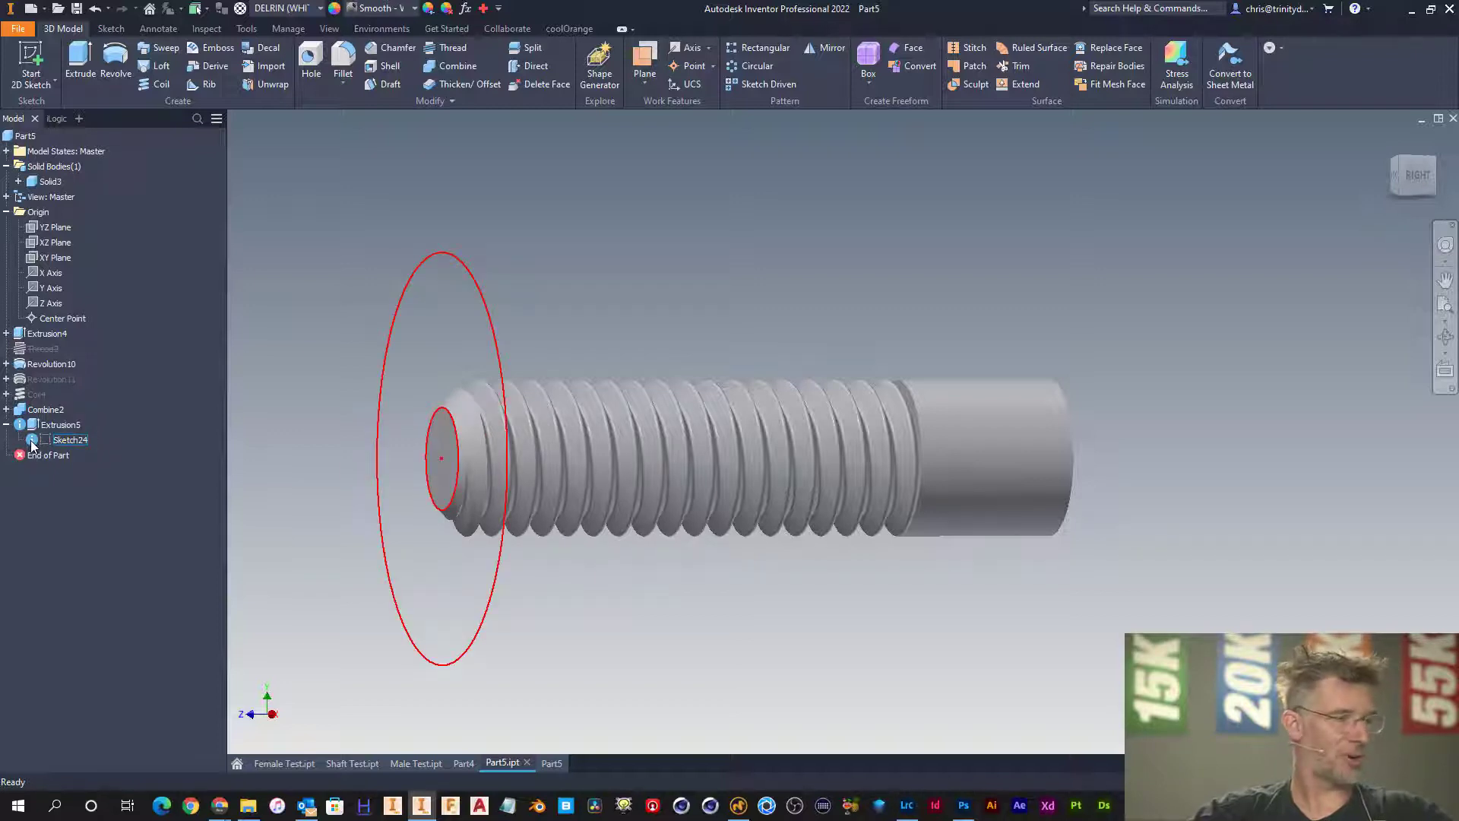
- Edit Sketch24 and resize its inner circle freehand to sit just inside the flat tip of the threaded rod
right_click(73, 439)
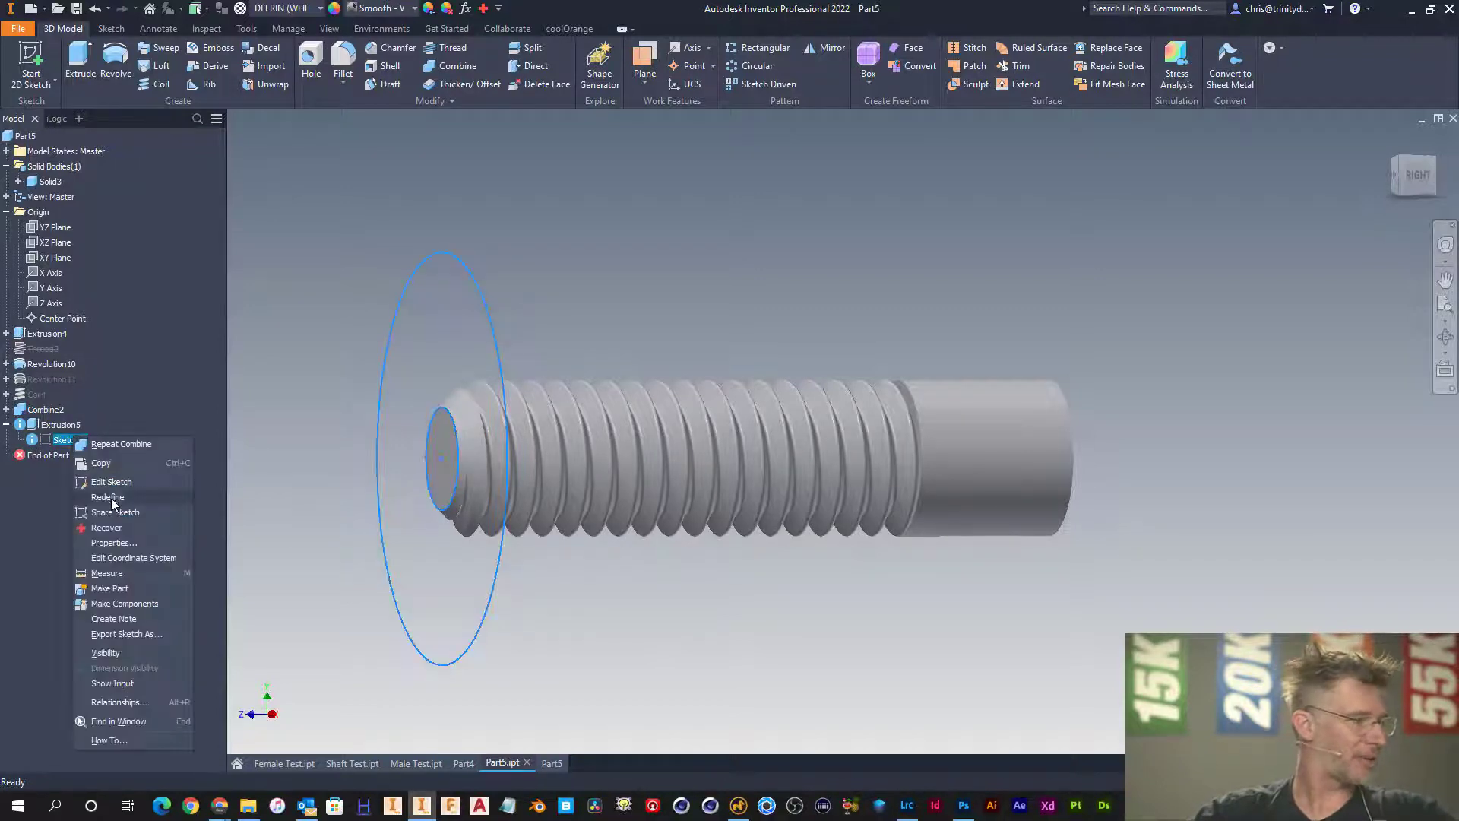
left_click(112, 483)
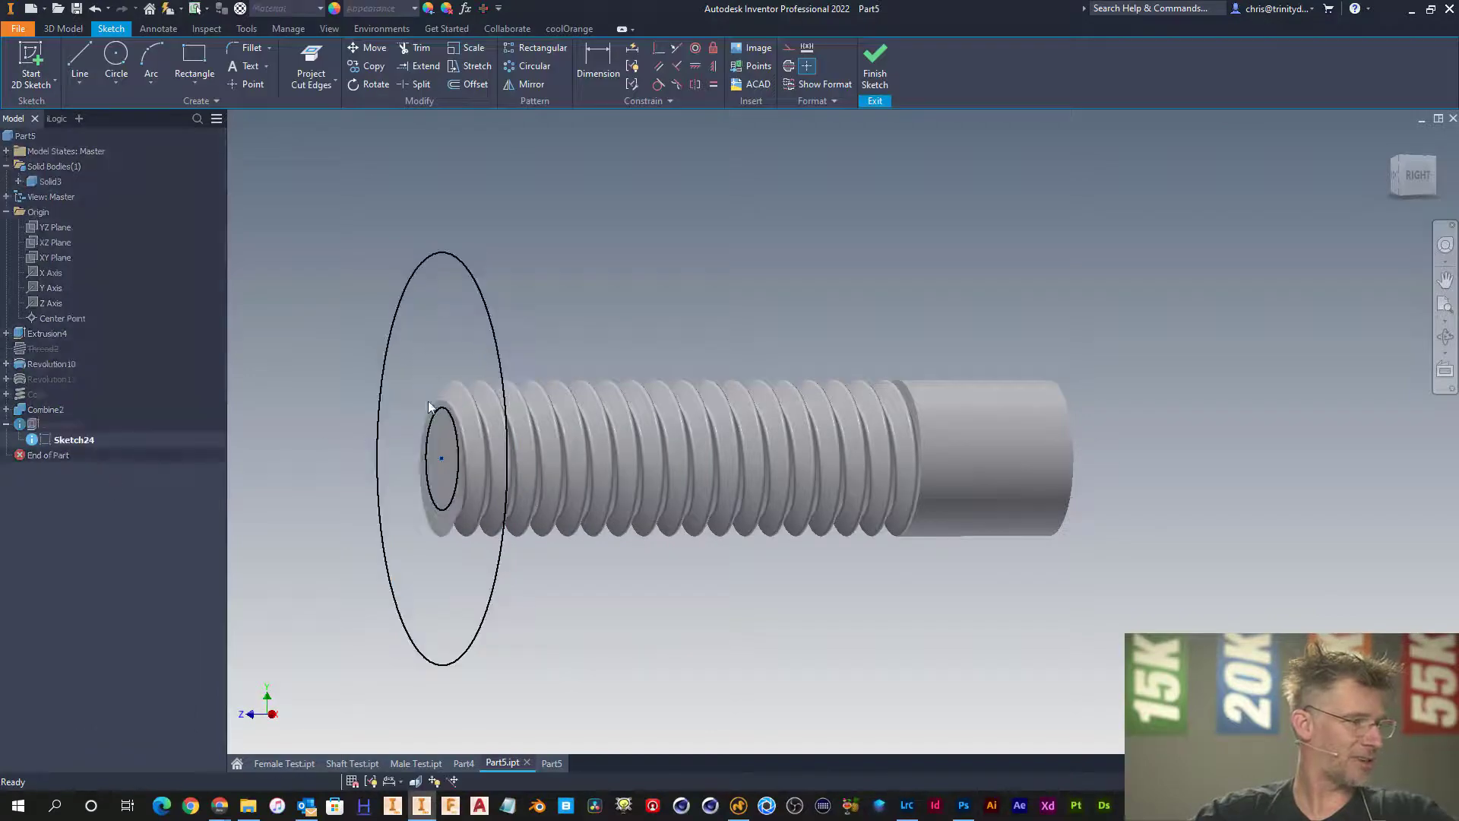
scroll(421, 418, "down", 3)
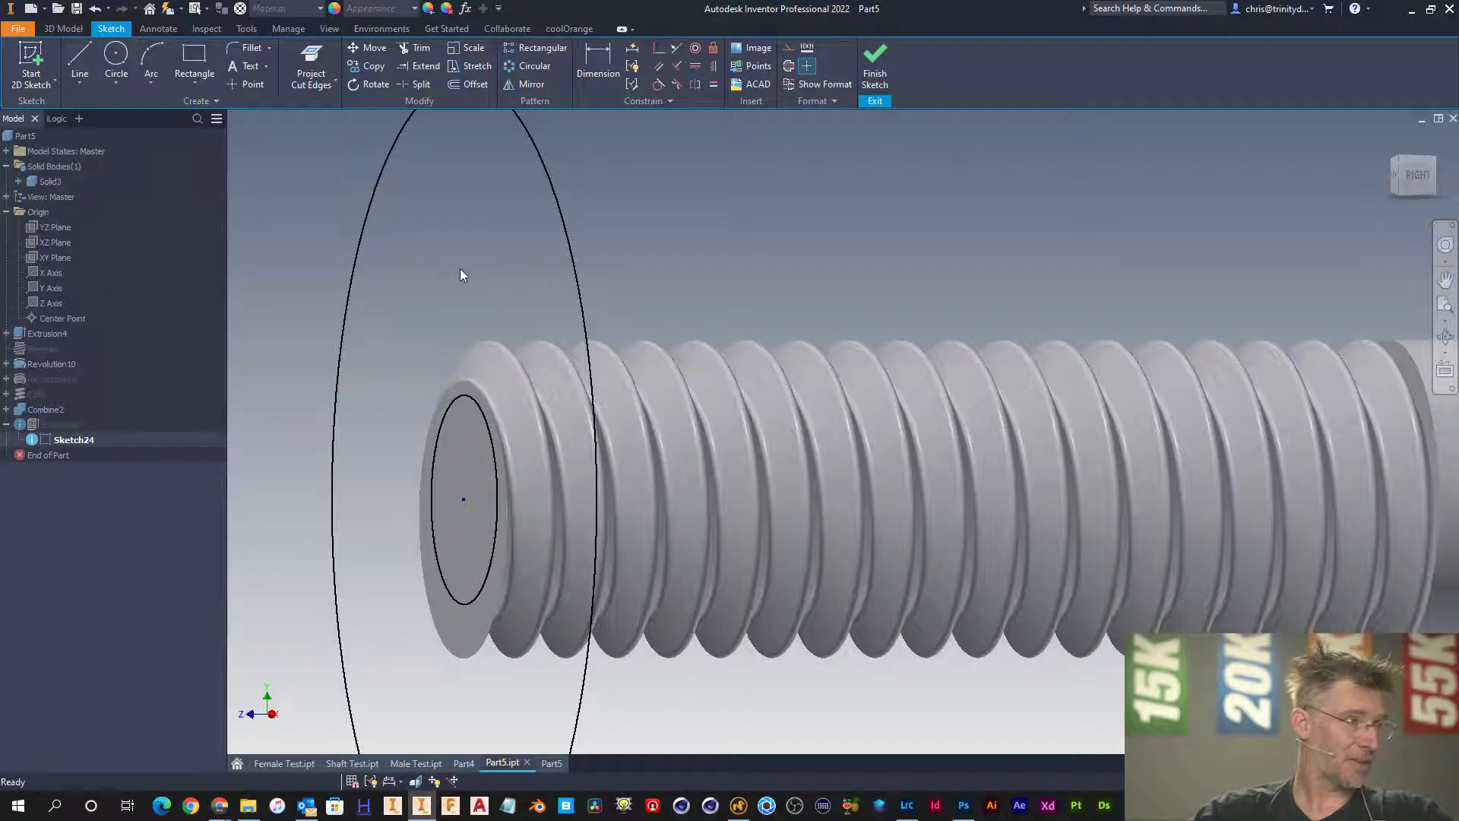
scroll(460, 276, "up", 2)
left_click(495, 351)
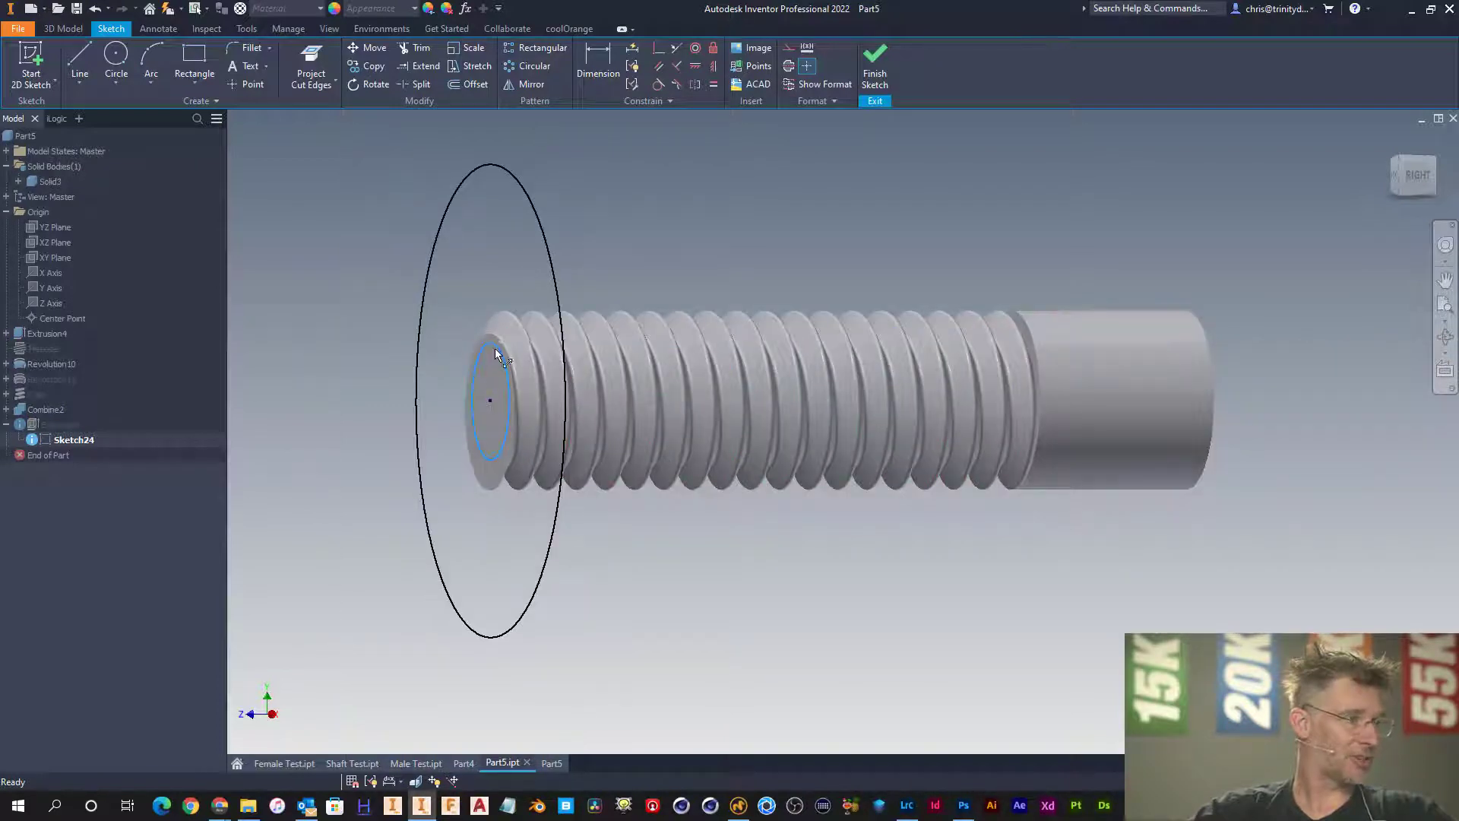
left_click_drag(495, 350, 494, 338)
scroll(492, 342, "down", 5)
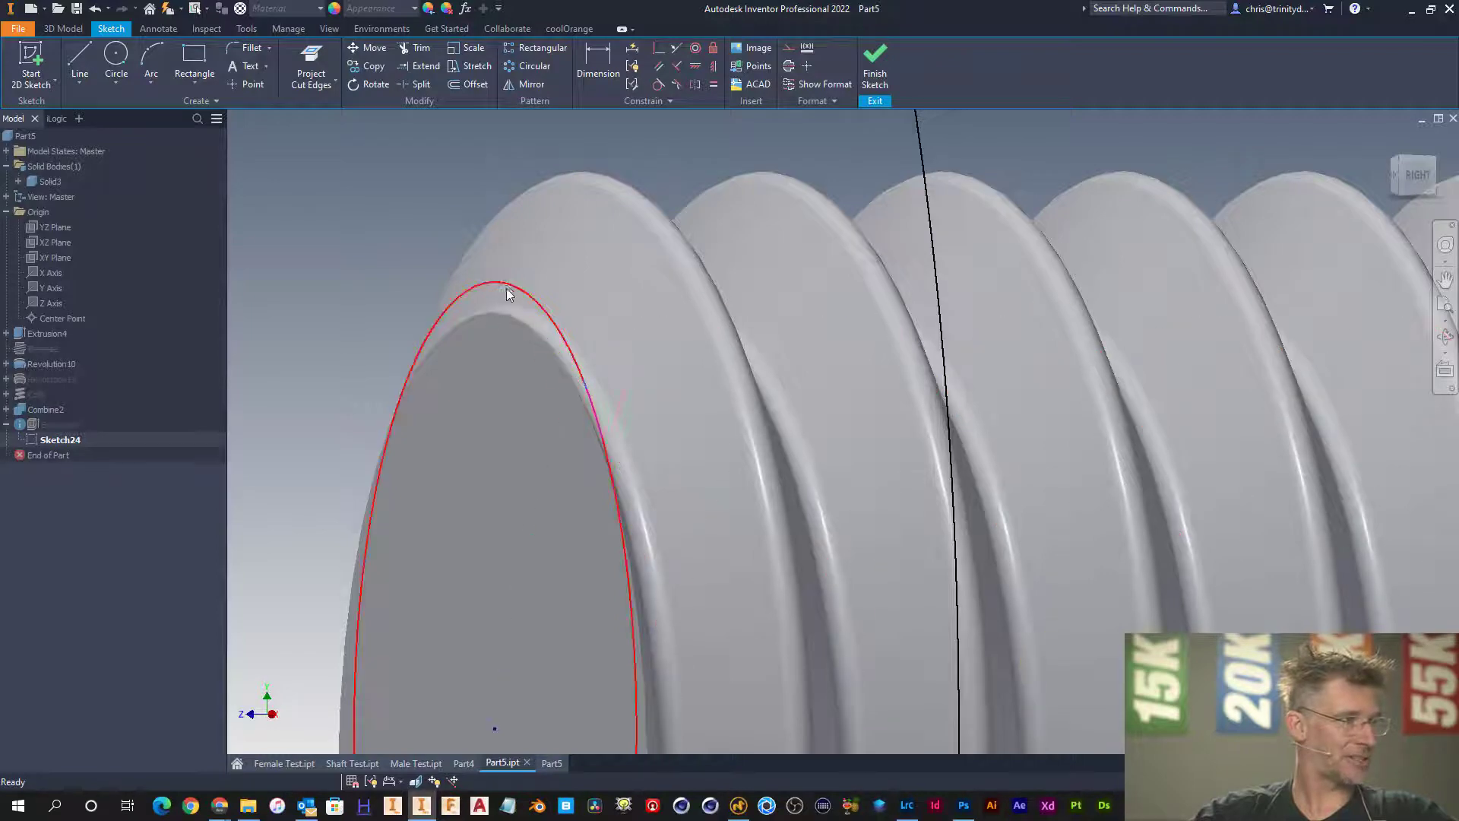
scroll(507, 288, "down", 2)
scroll(509, 283, "up", 5)
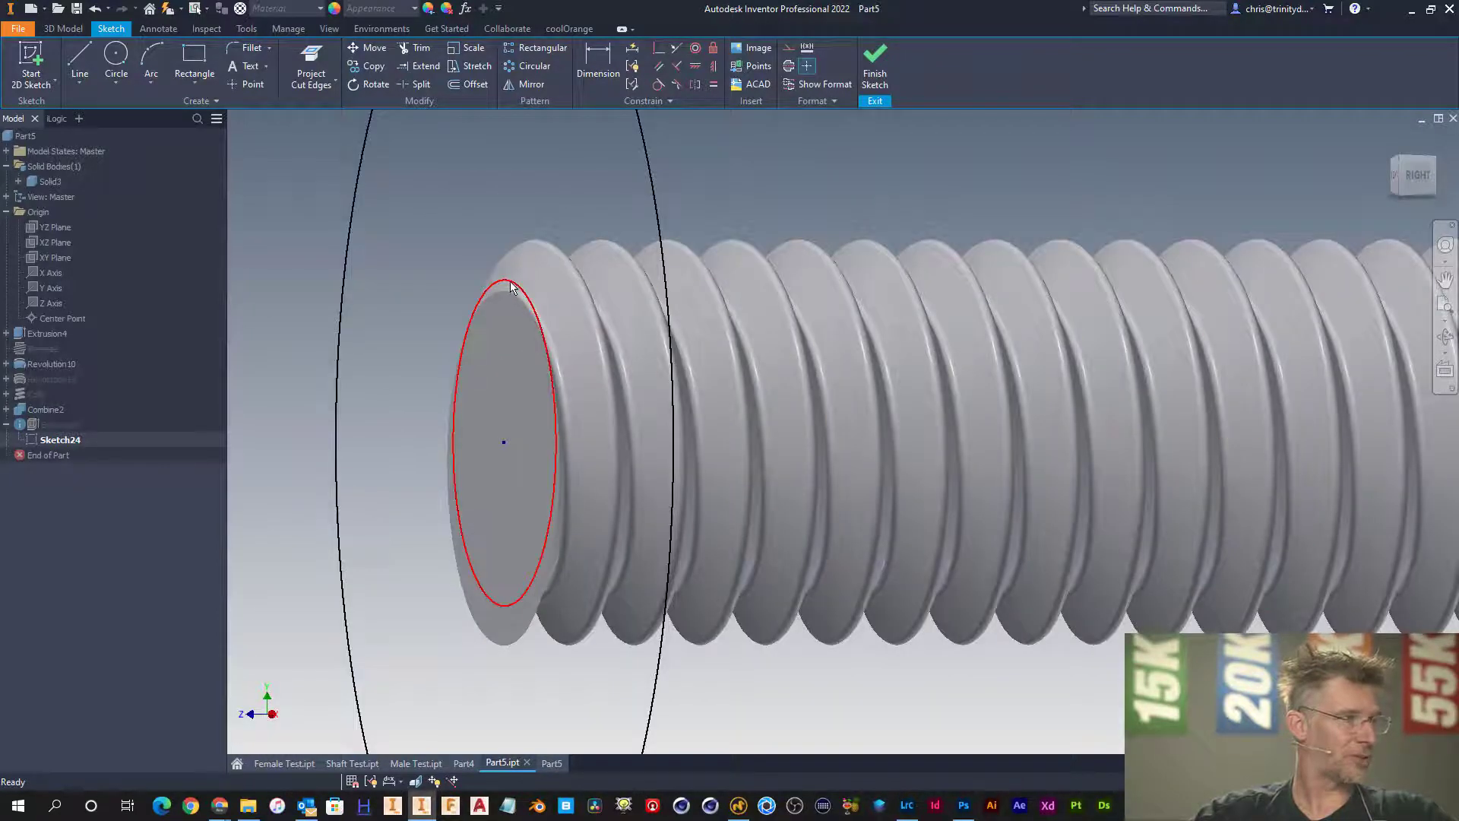
left_click_drag(509, 290, 514, 305)
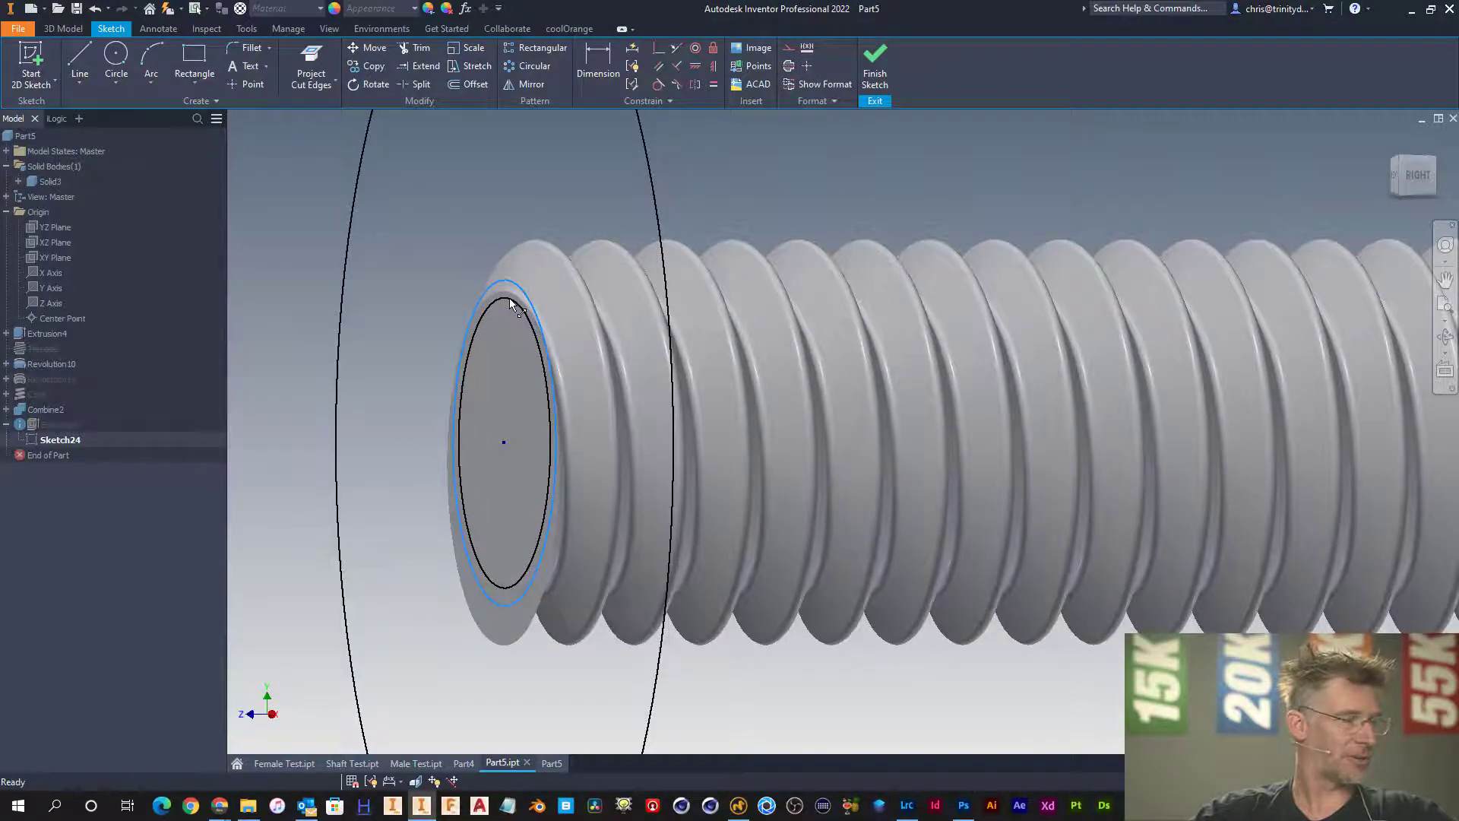
scroll(516, 308, "up", 3)
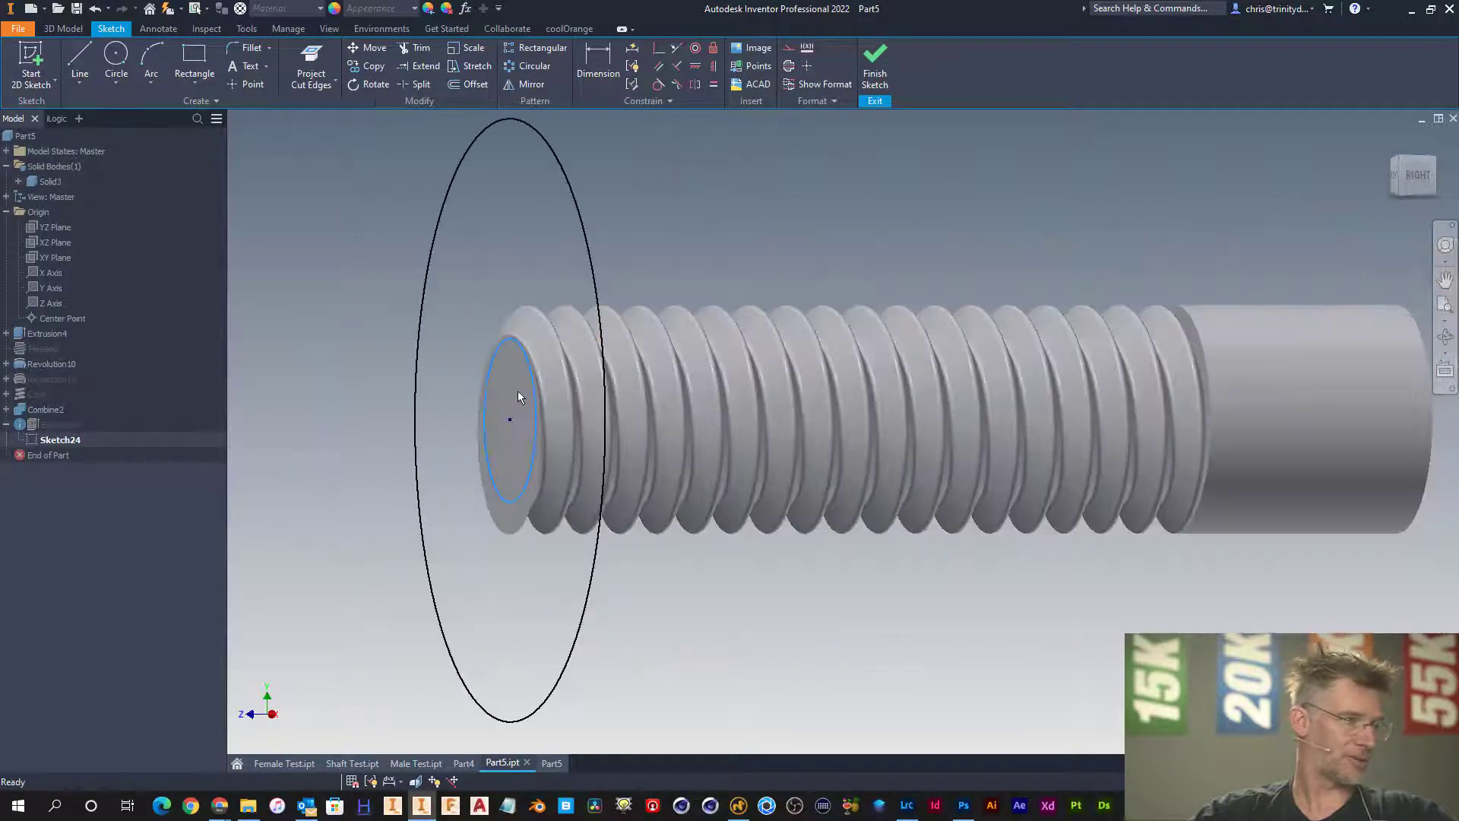
- Finish the sketch, accept the reported problem, and inspect the beveled rod end
right_click(660, 222)
left_click(668, 266)
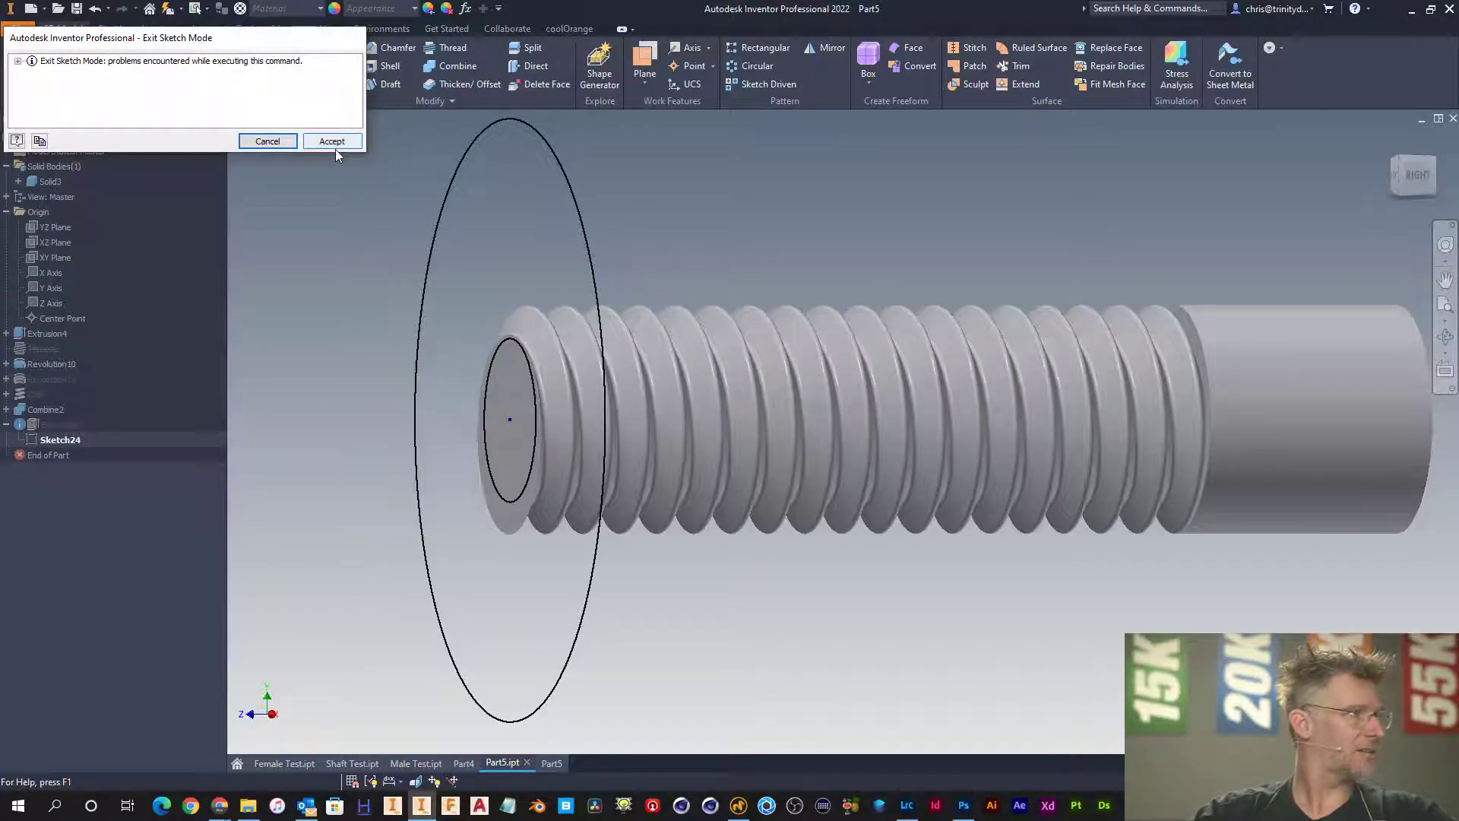
left_click(335, 147)
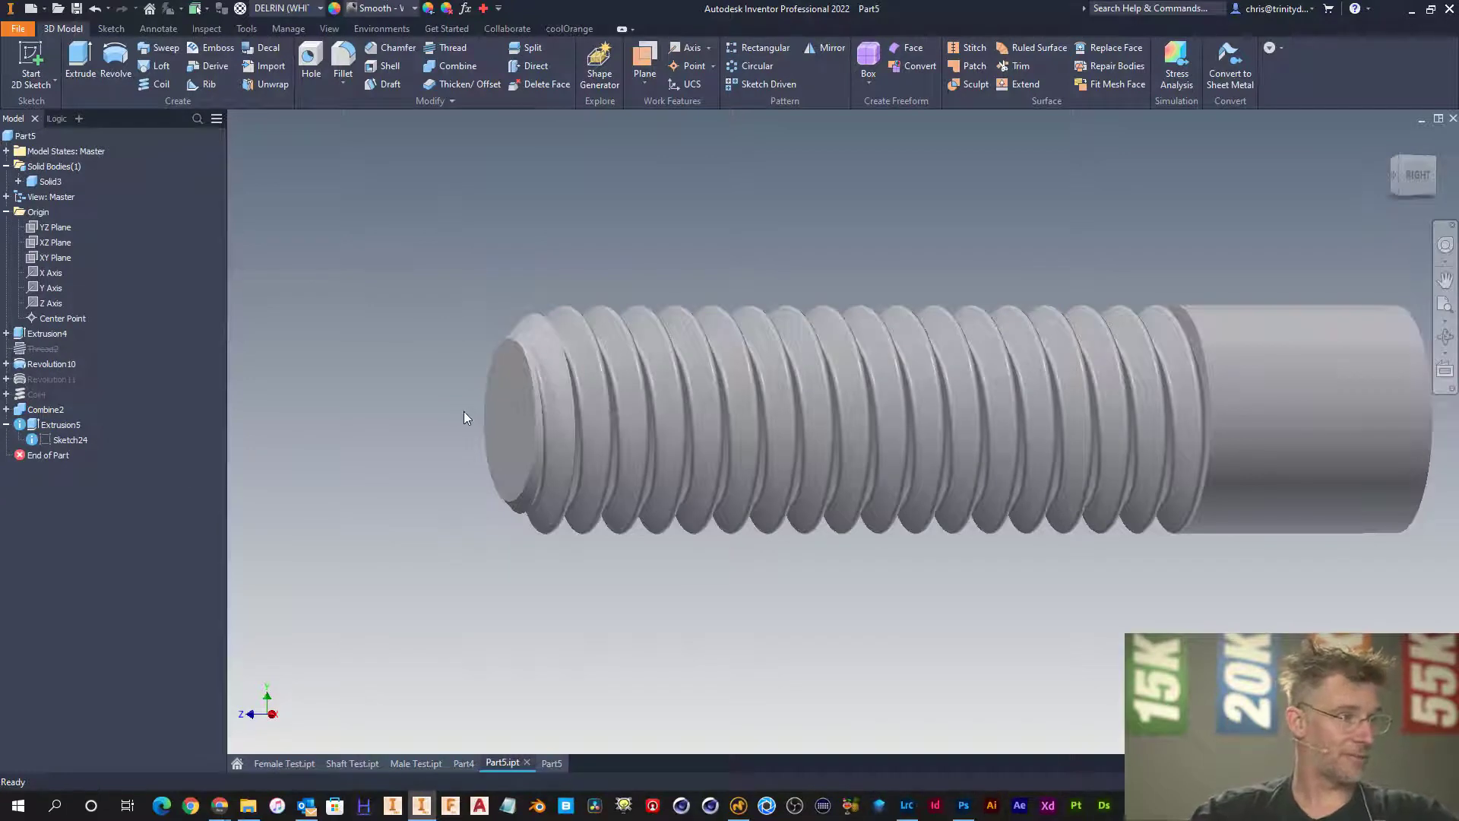
scroll(459, 418, "down", 3)
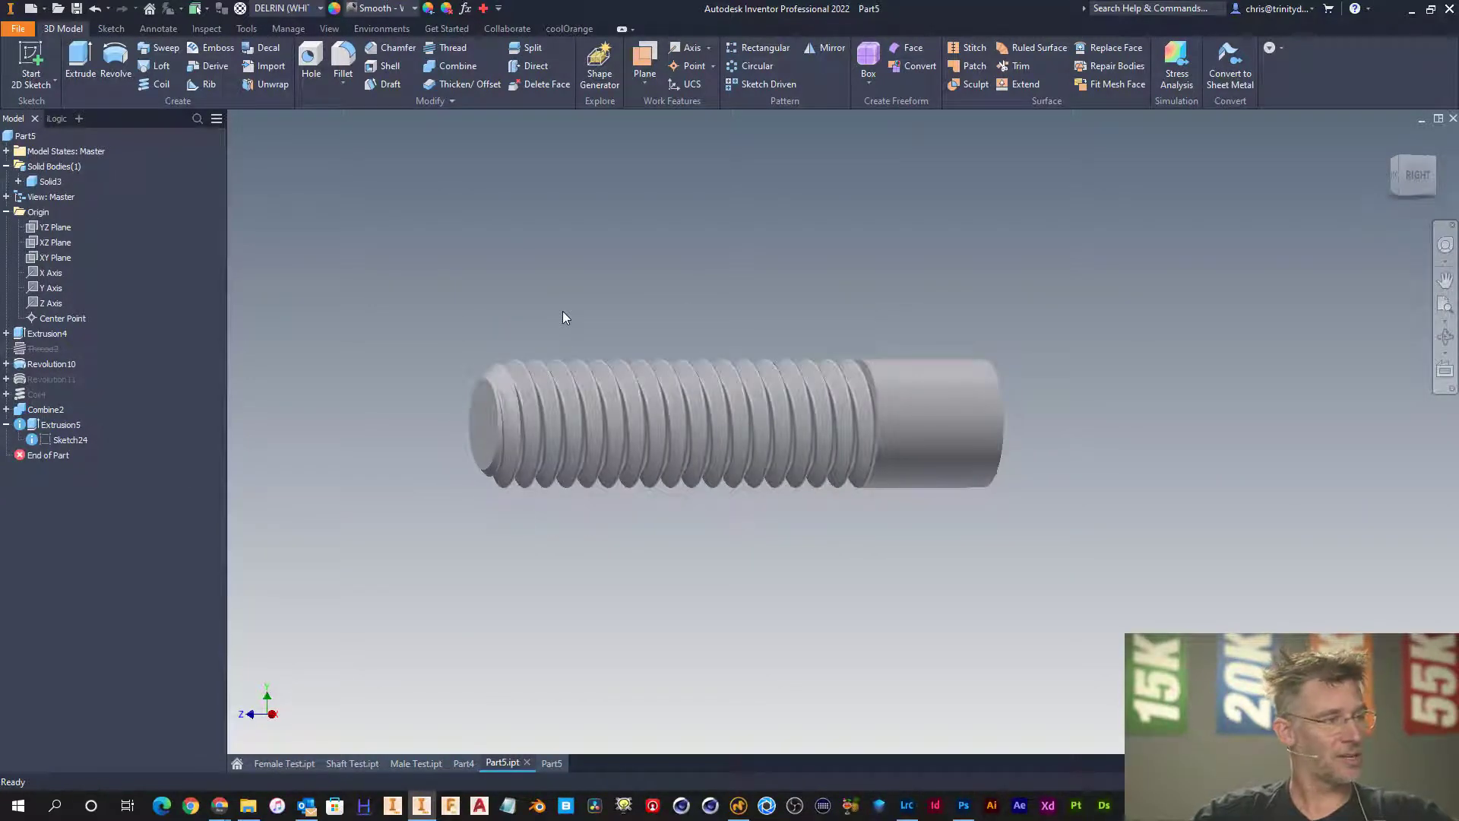
middle_click_drag(758, 371, 854, 429, "shift")
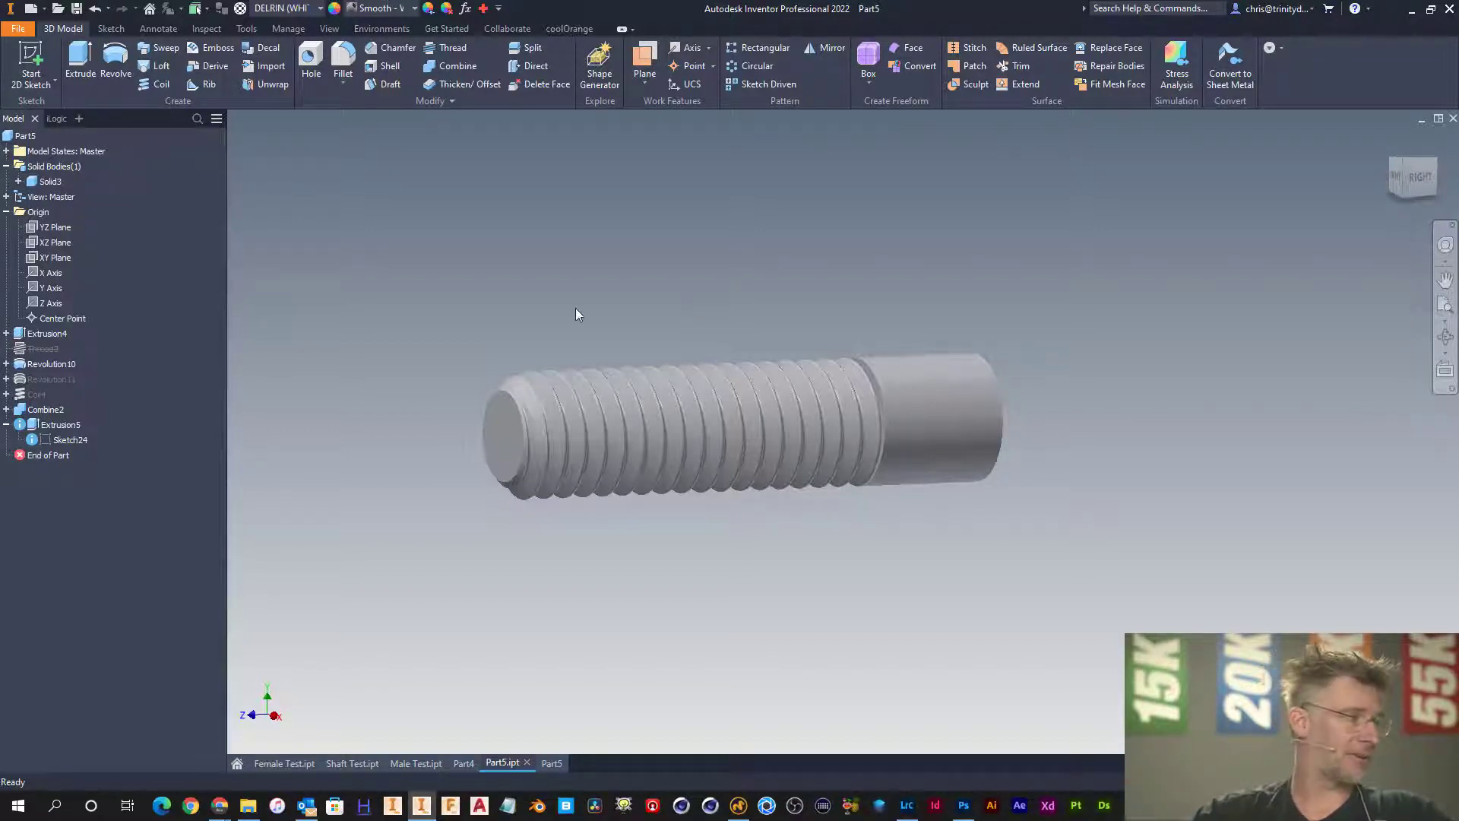
- Switch to the Male Test.ipt part and start a new sketch on the flat end face of its thread
left_click(416, 764)
middle_click_drag(827, 495, 859, 359, "shift")
scroll(636, 391, "down", 5)
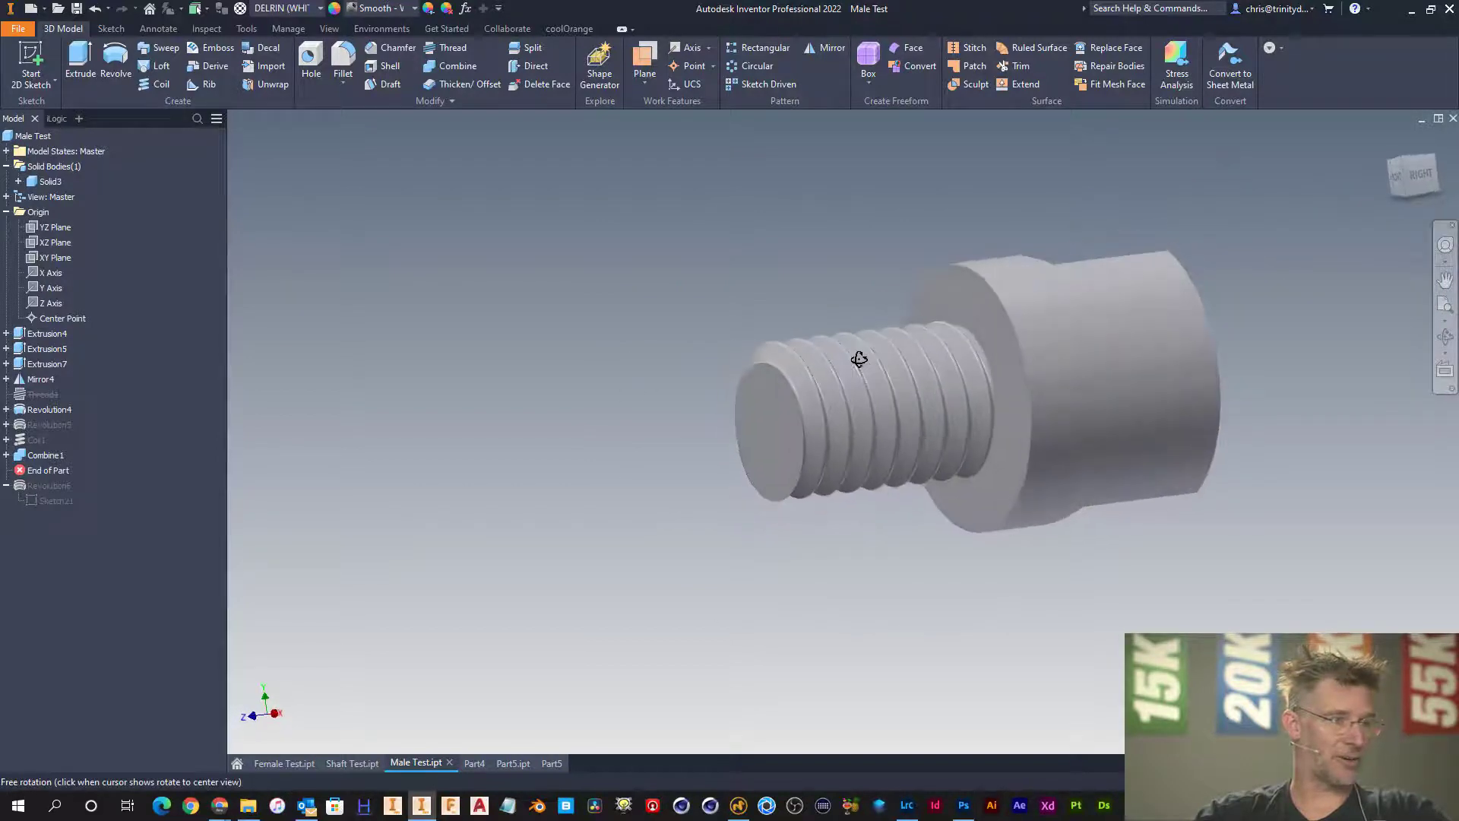
right_click(710, 298)
left_click(709, 342)
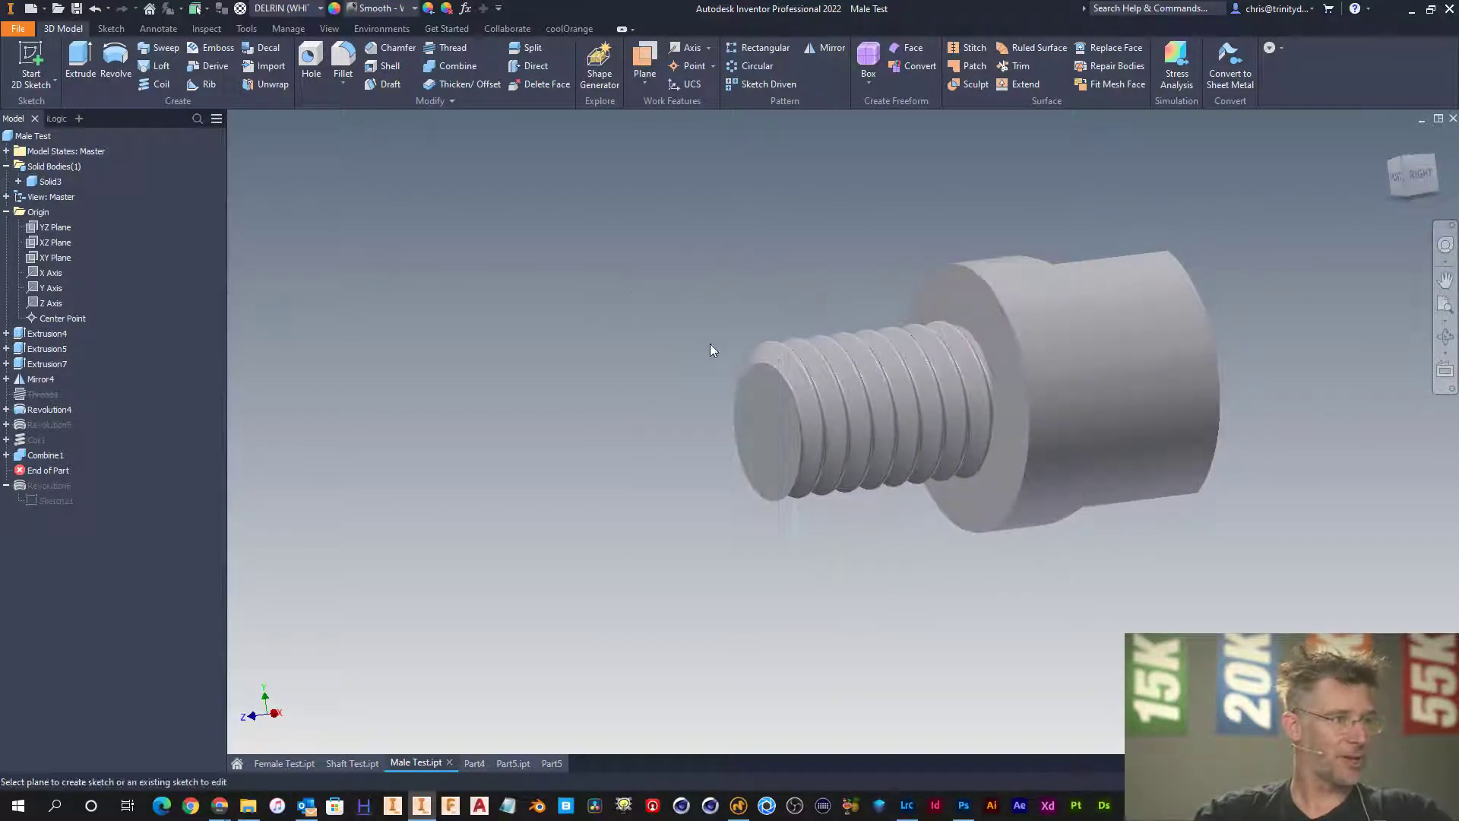
left_click(768, 408)
- Sketch two concentric circles centered on the thread's end face, about 0.27 in and 0.8 in in diameter
key("c")
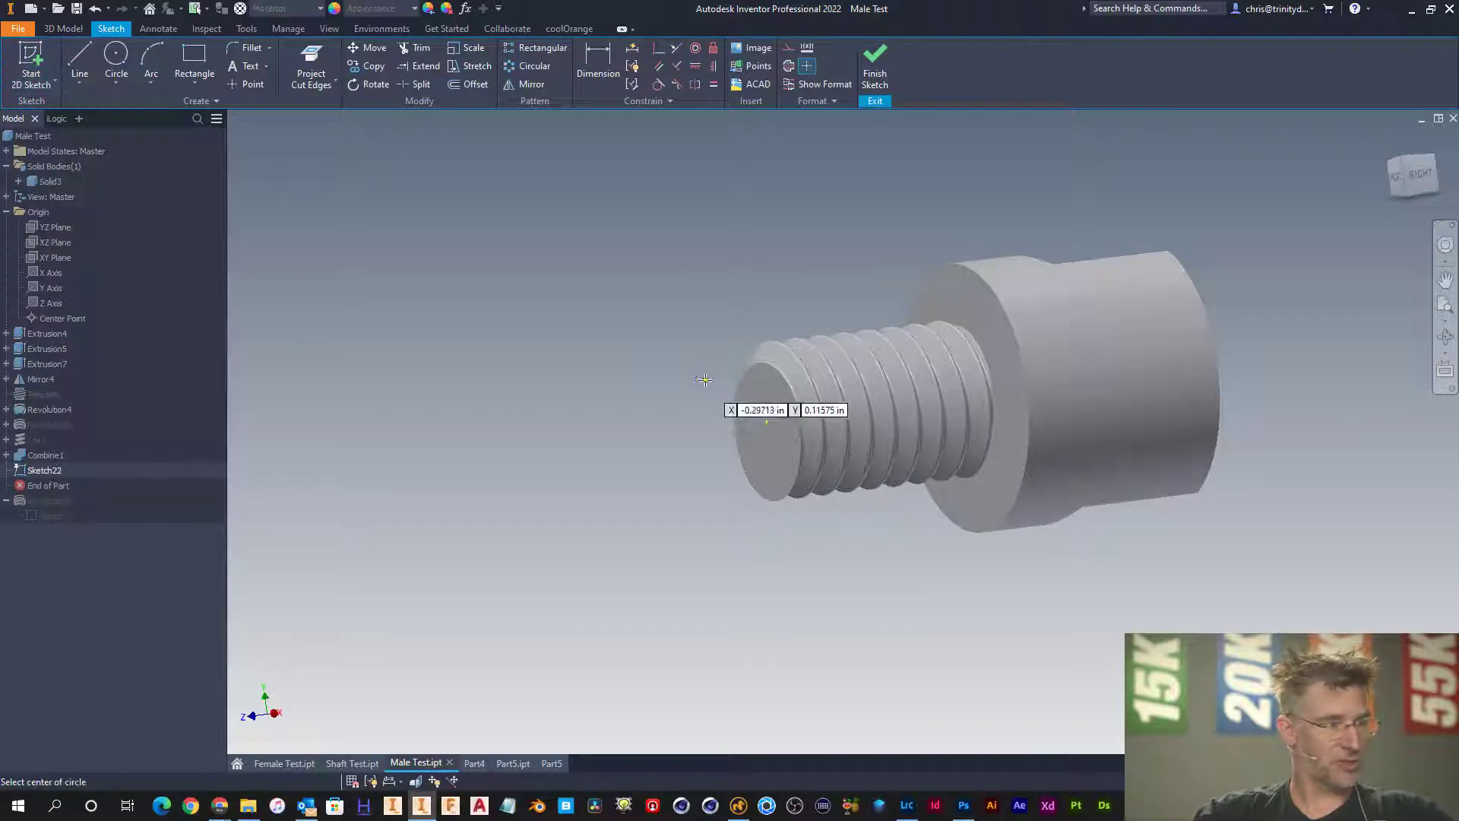
scroll(741, 407, "up", 3)
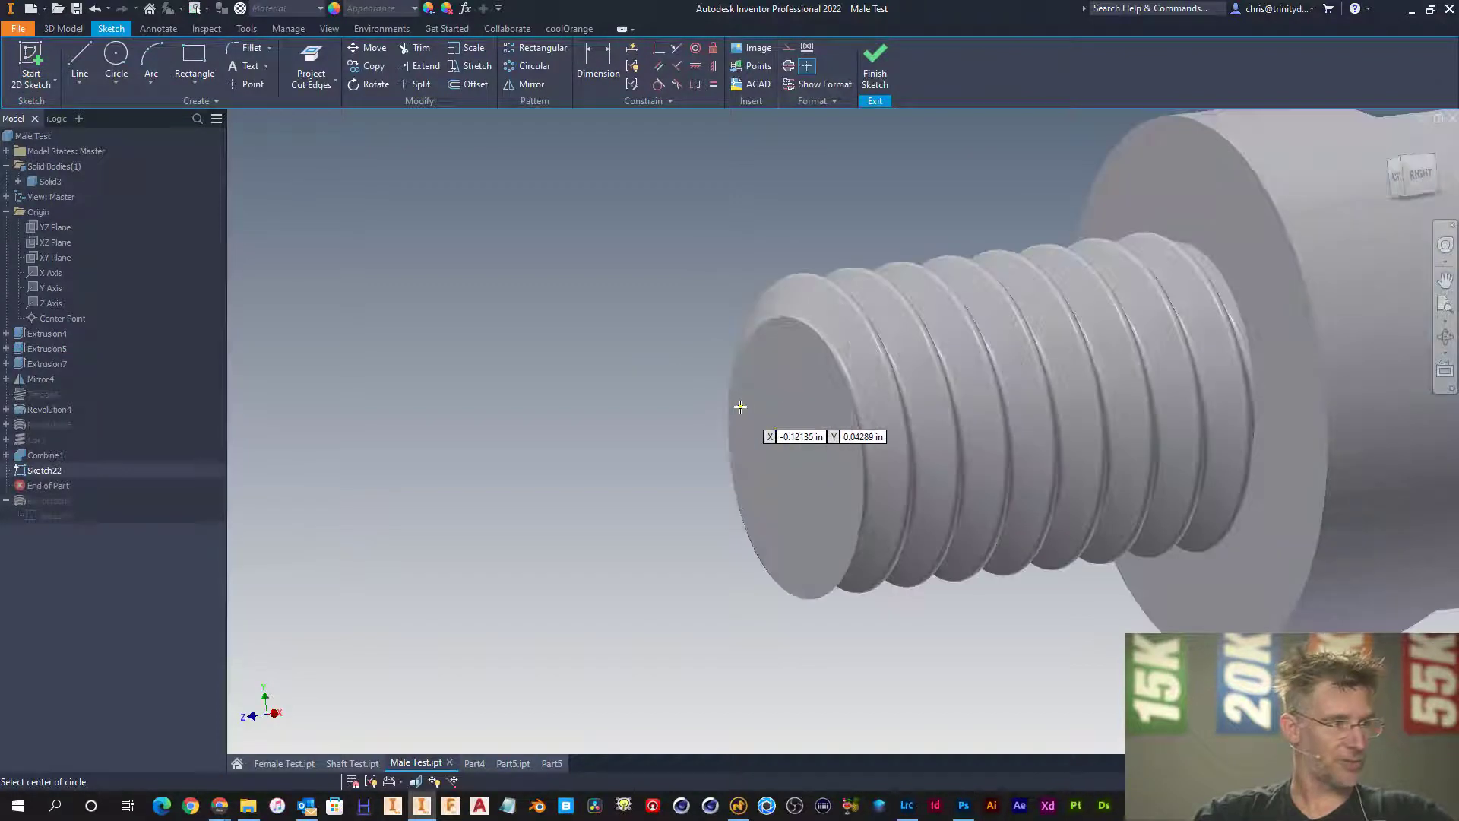
left_click(793, 438)
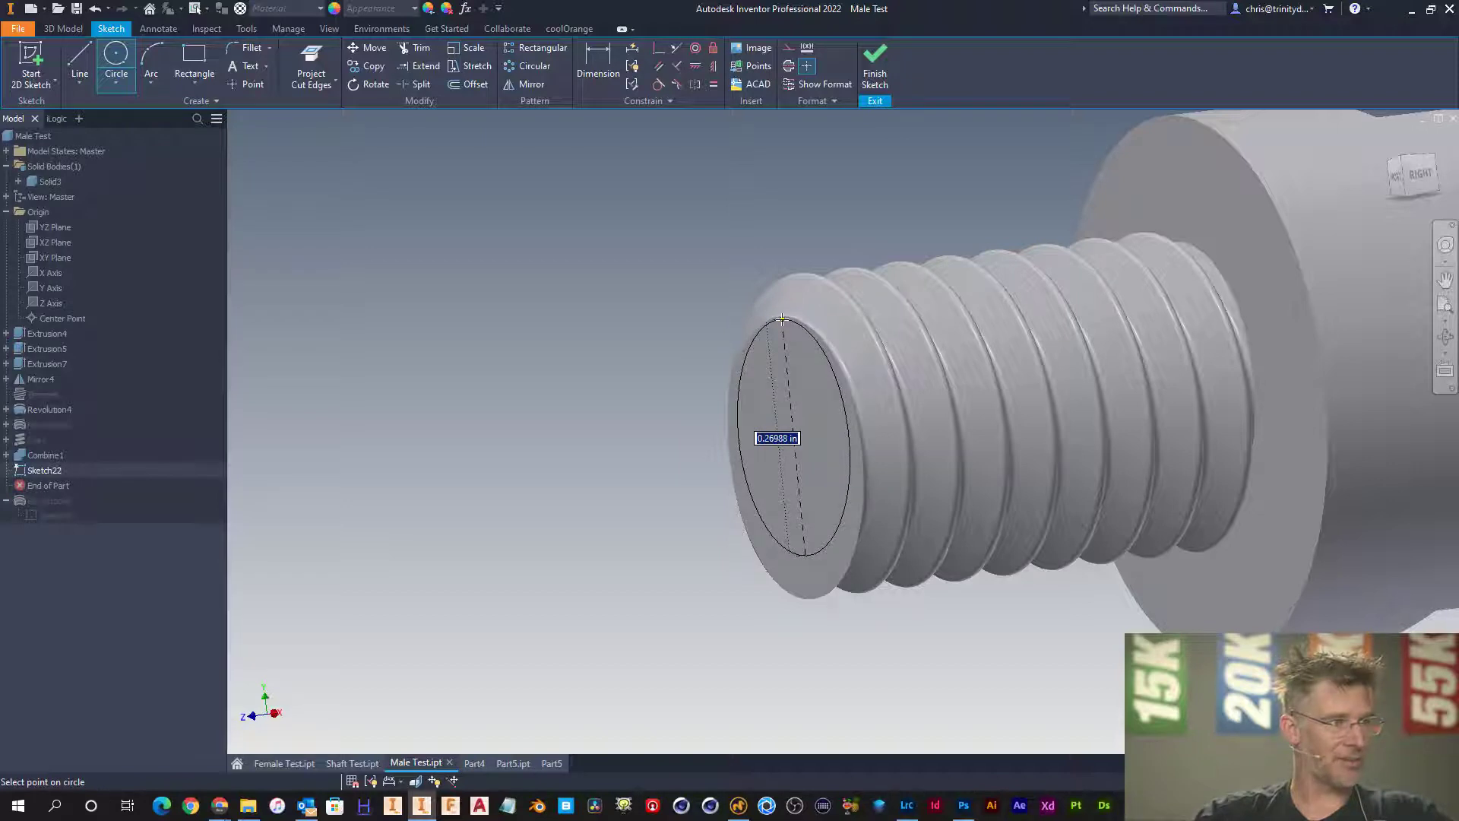
left_click(782, 320)
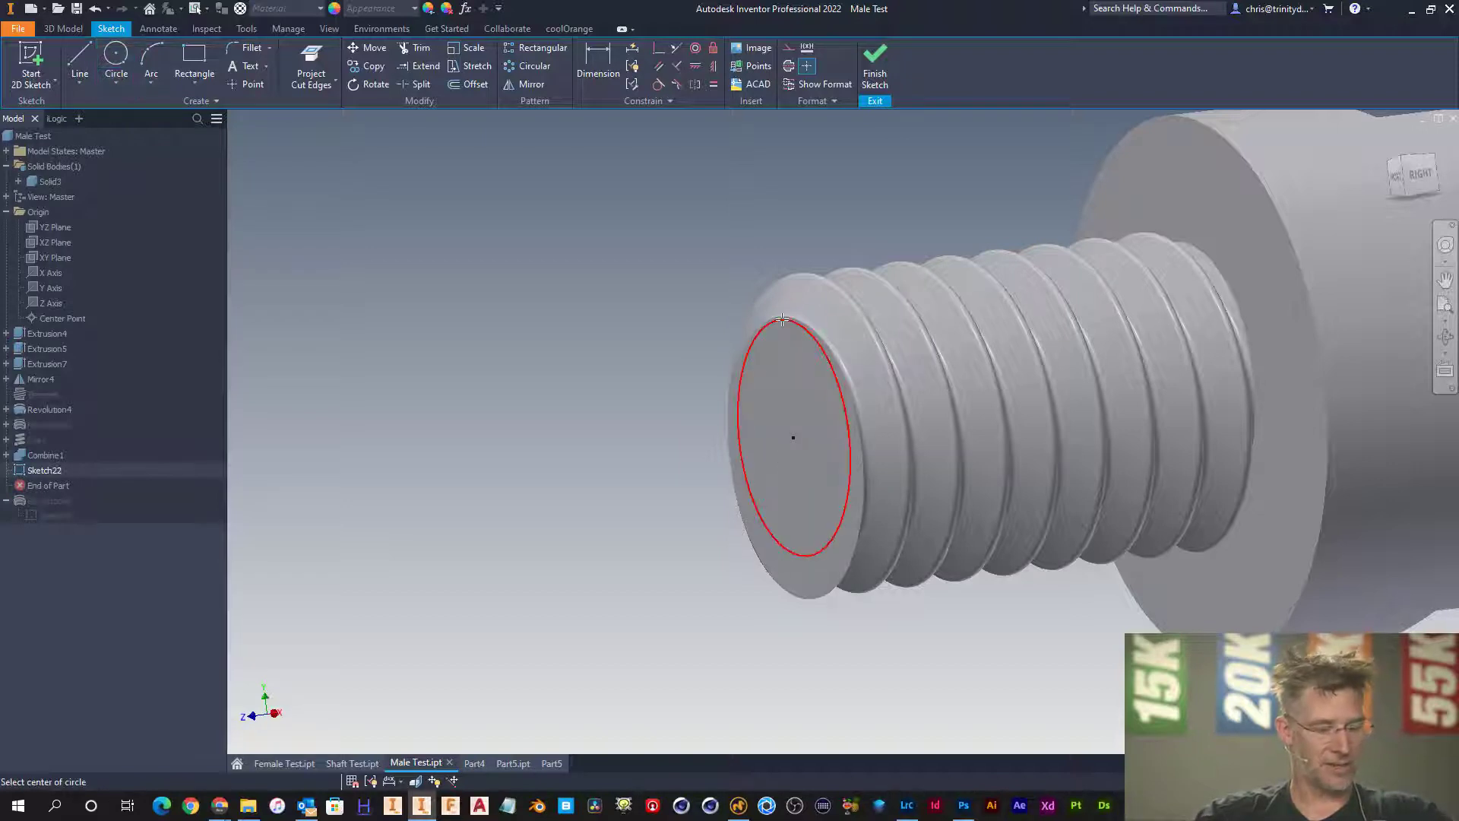
left_click(793, 438)
scroll(793, 438, "up", 2)
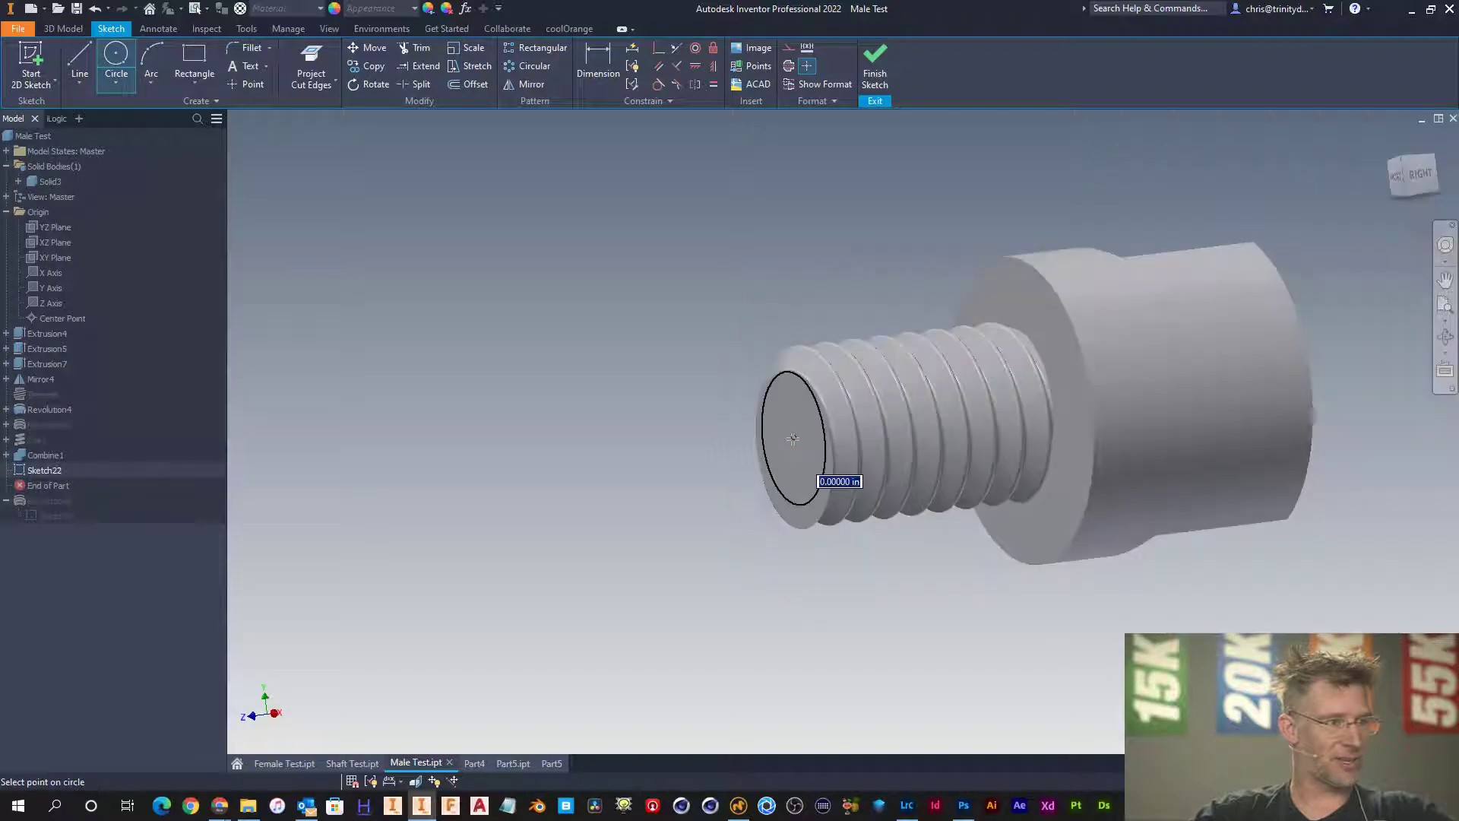
left_click(765, 241)
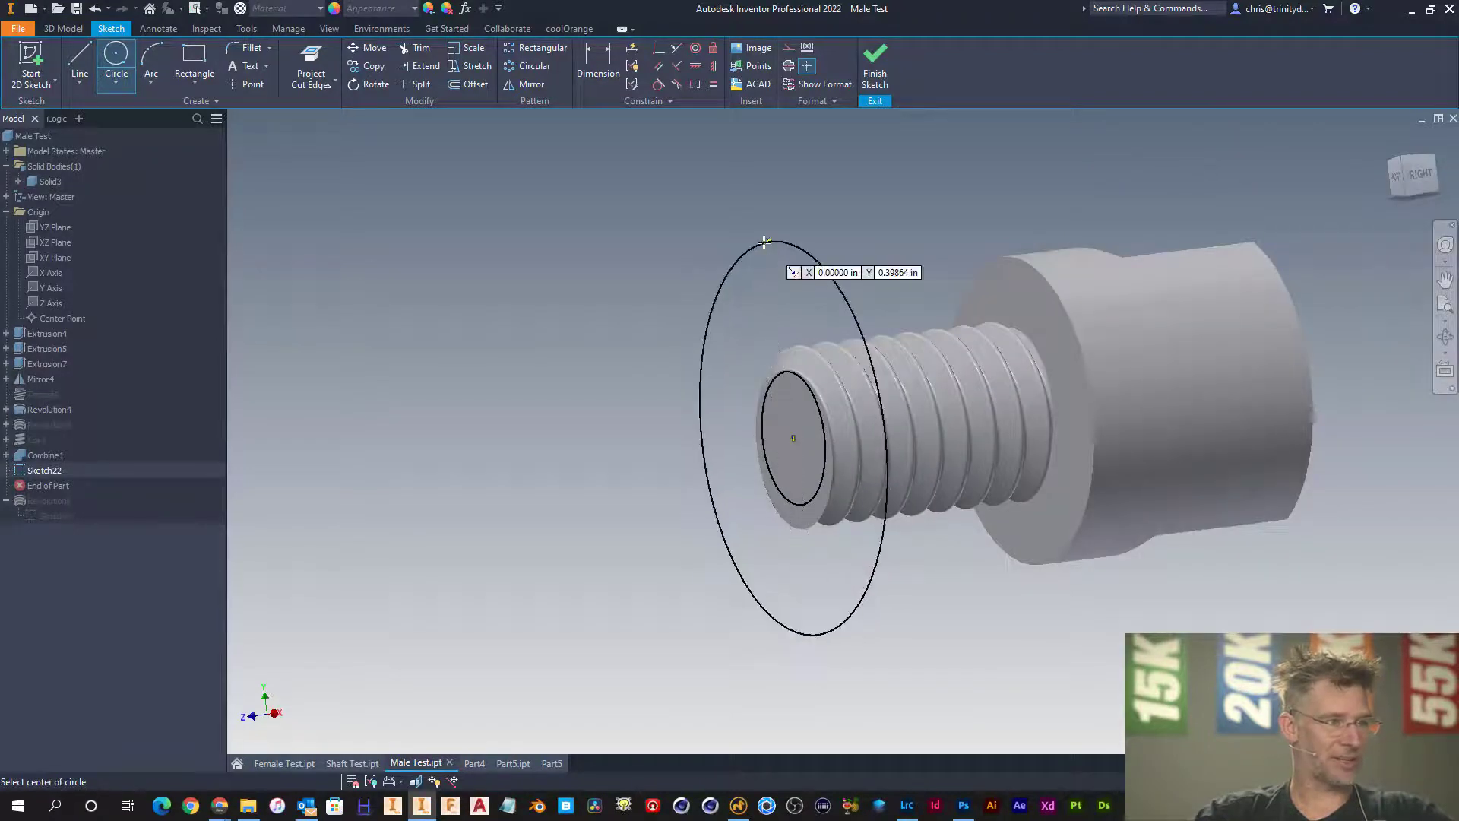
key("Escape")
- Dimension the inner circle's diameter at 0.2792 in and check it against the edge of the end face
key("d")
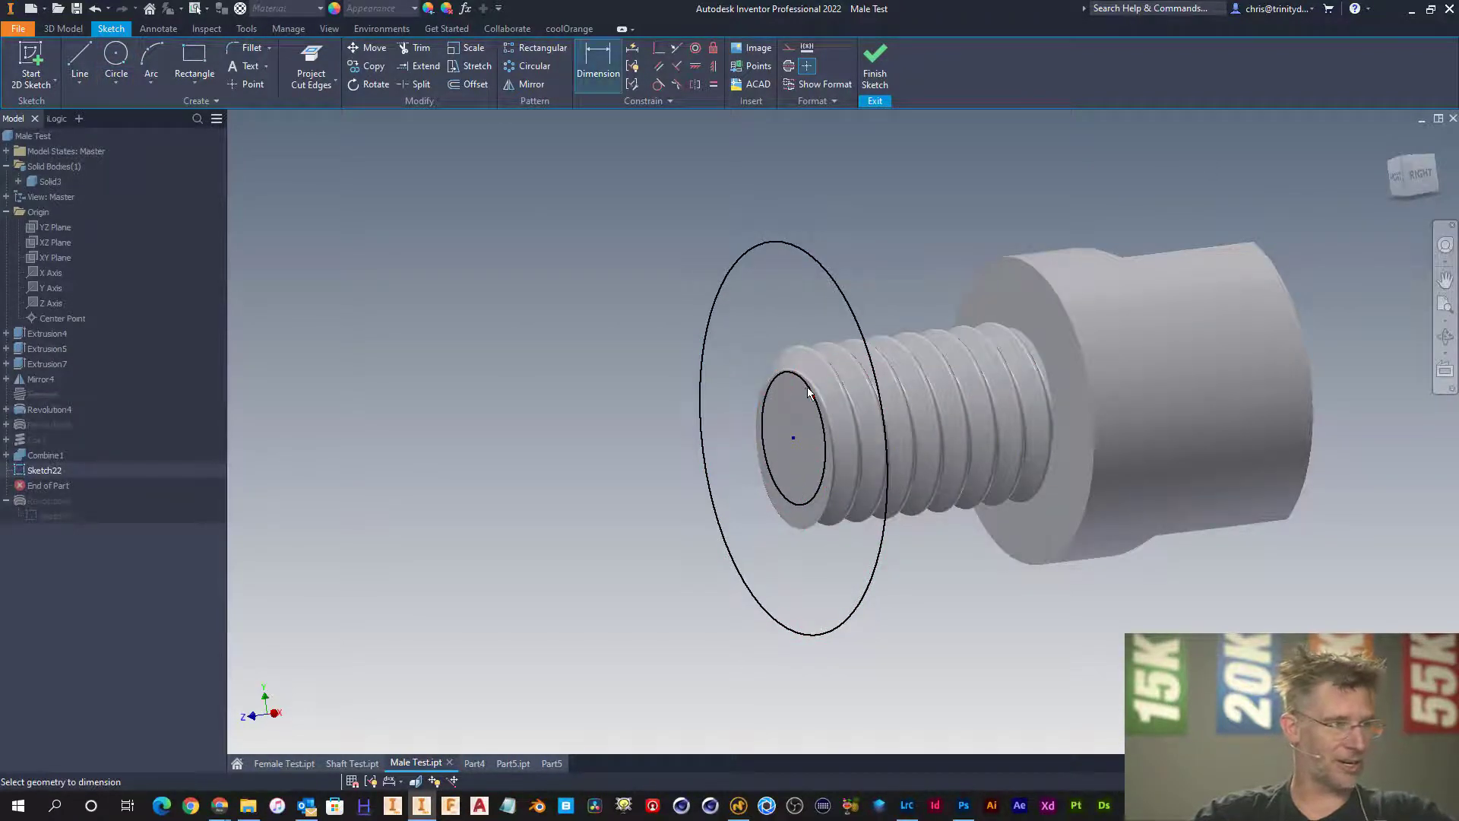
left_click(808, 392)
left_click(797, 413)
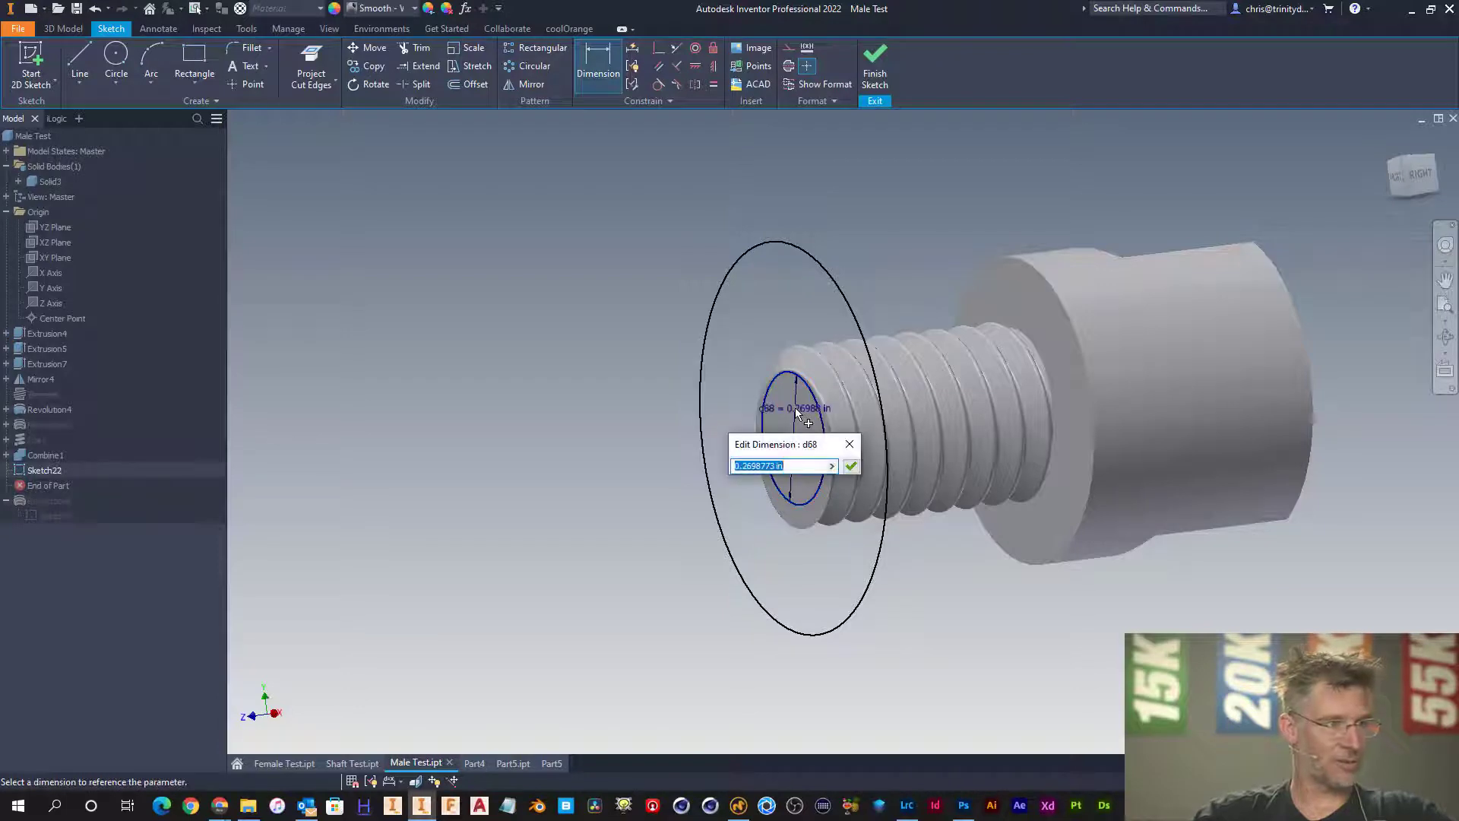
type(".2792")
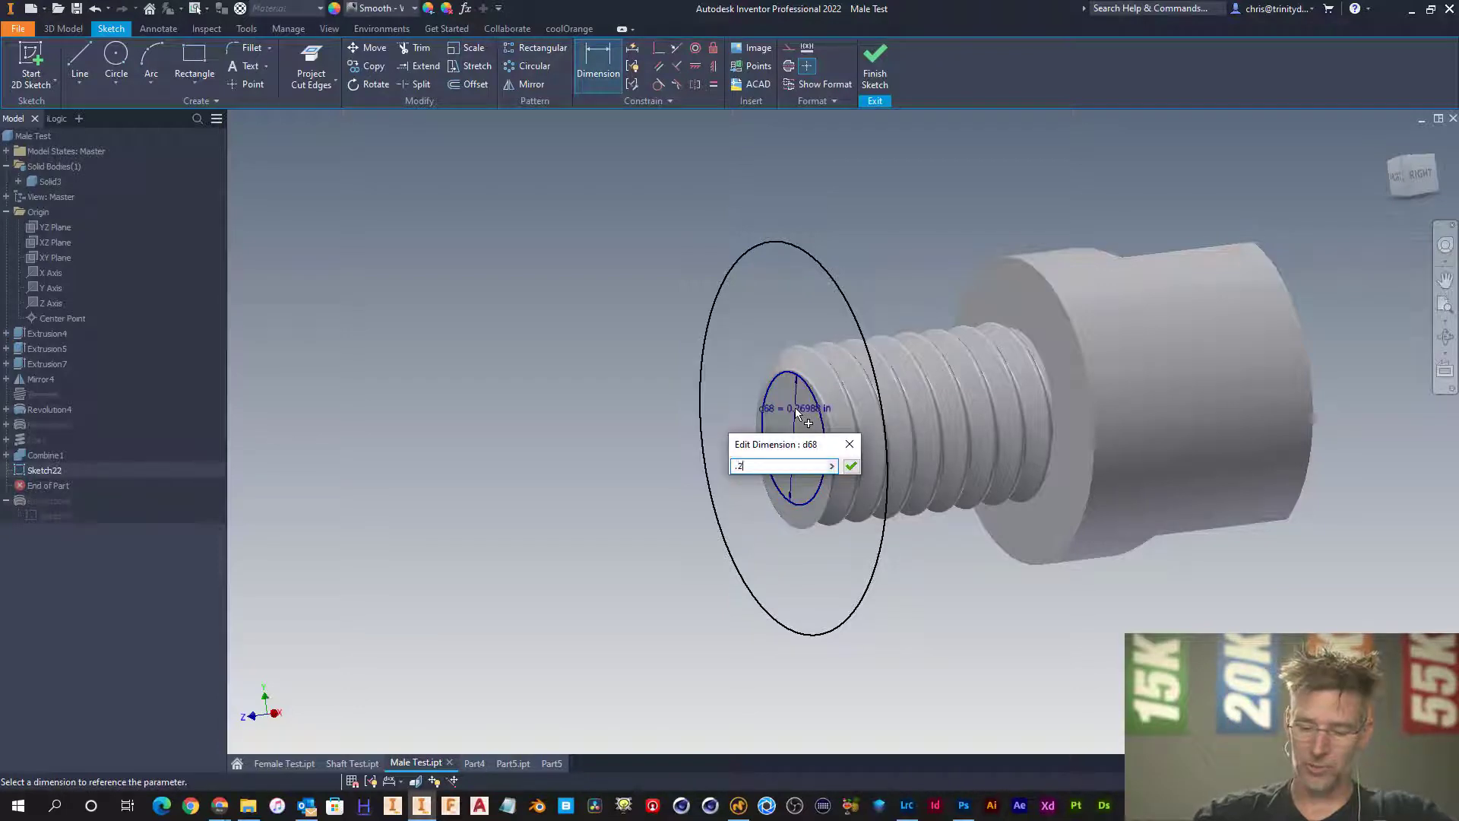
key("Return")
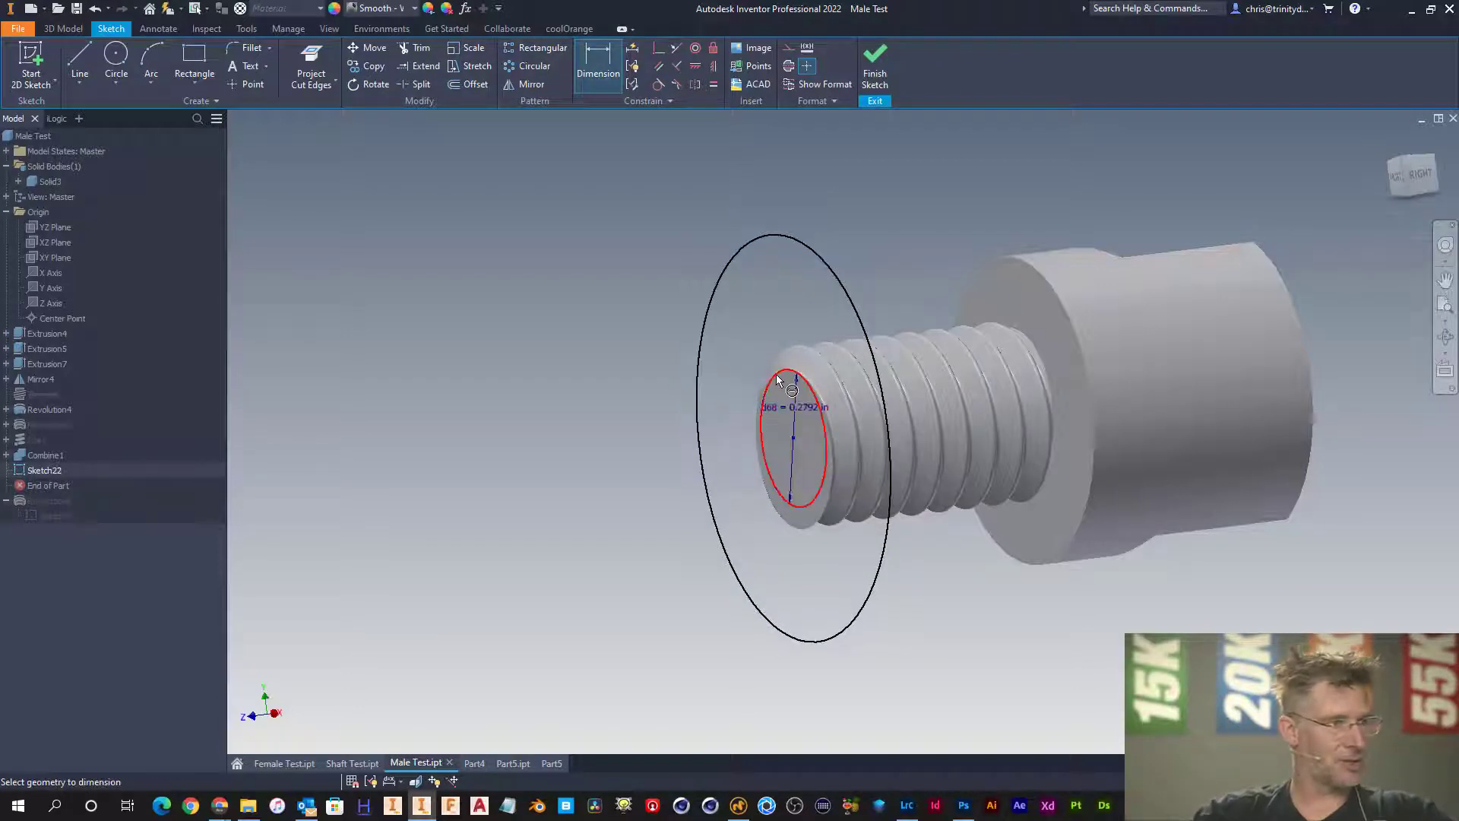
scroll(795, 408, "down", 3)
scroll(783, 380, "up", 8)
scroll(737, 332, "up", 3)
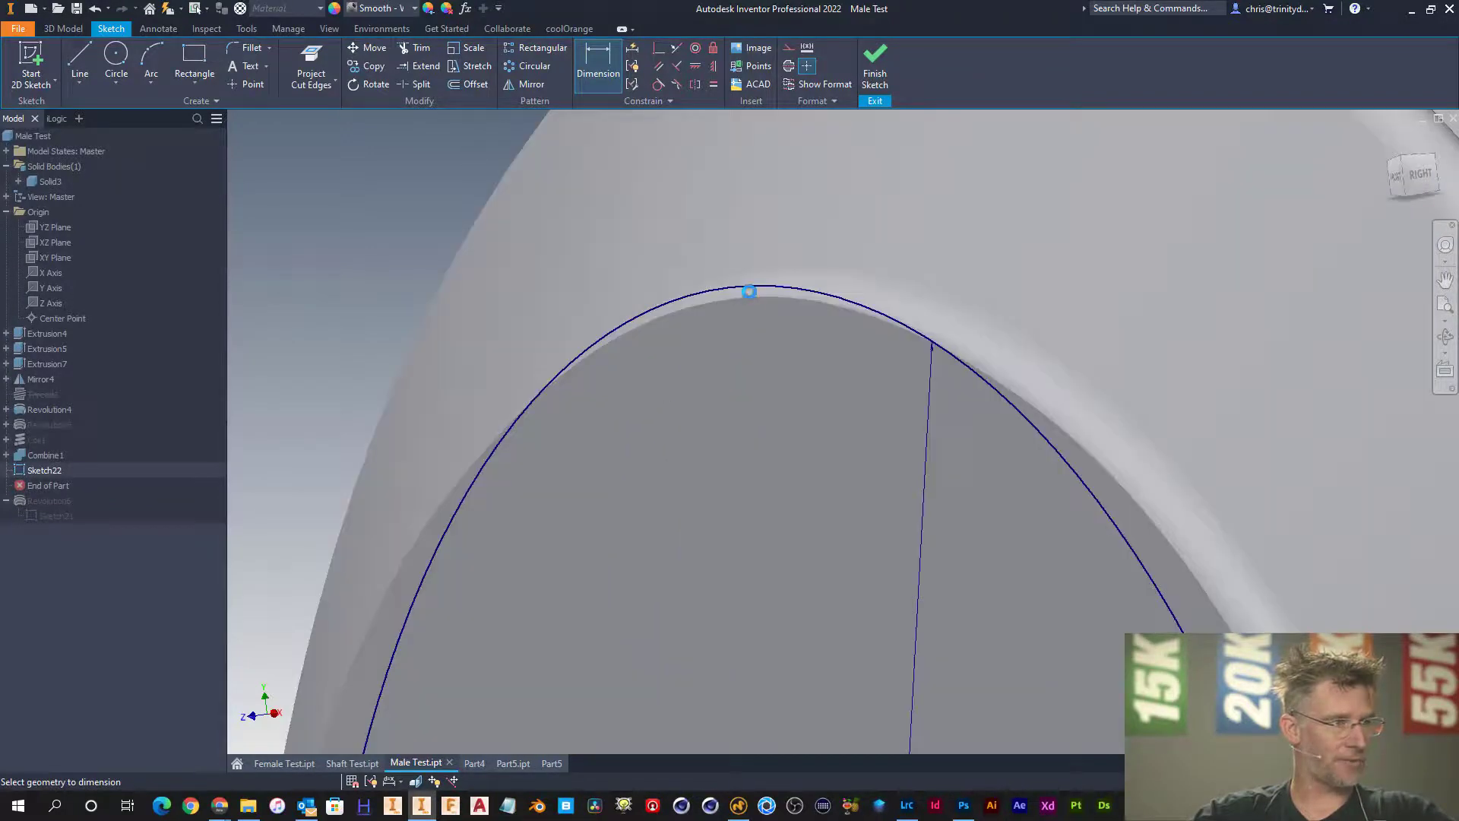
scroll(774, 308, "down", 4)
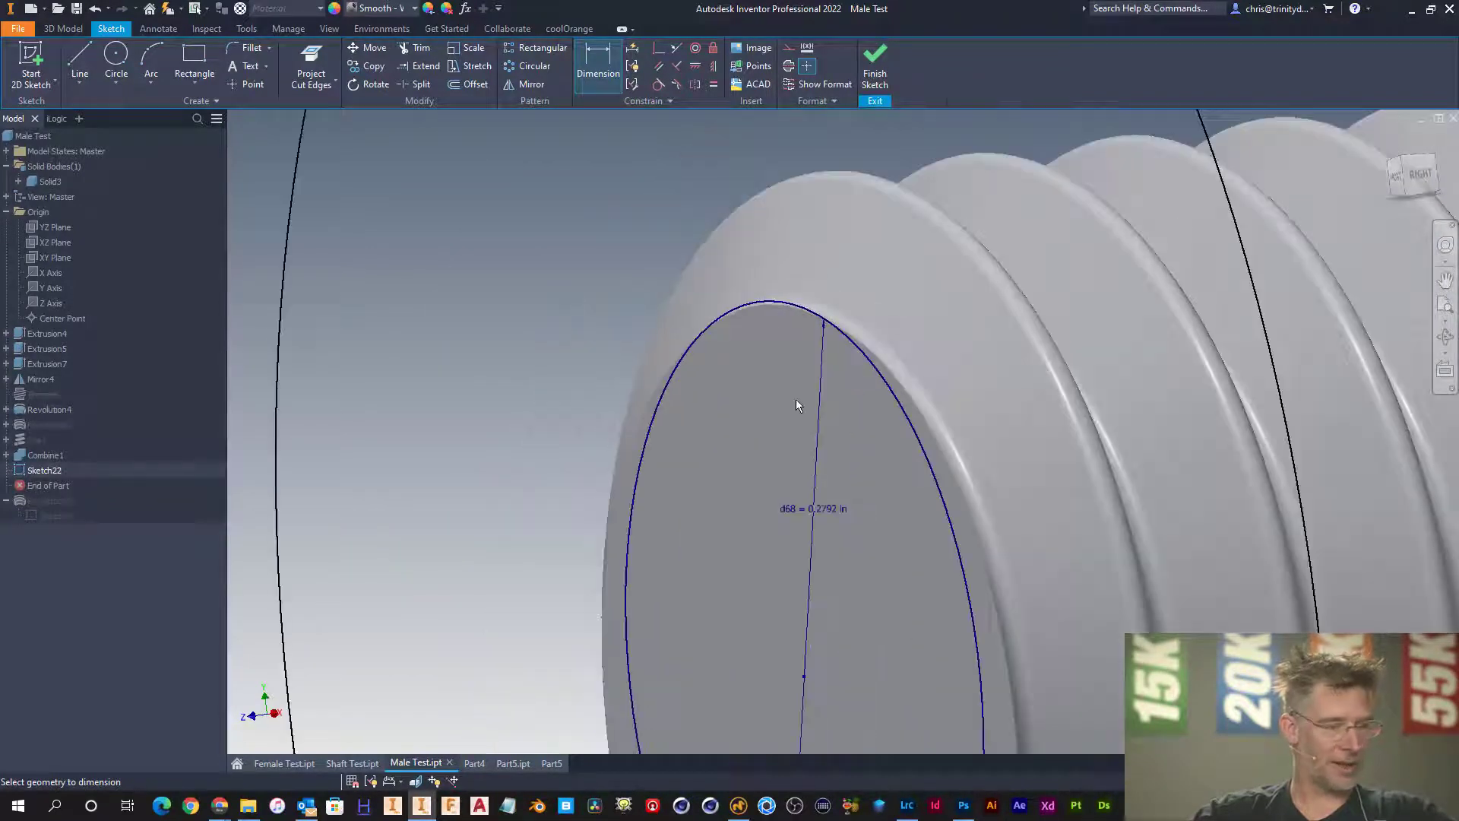
- Set the inner circle's diameter to 0.2792 in - 0.01 in and check its fit inside the end face
double_click(818, 513)
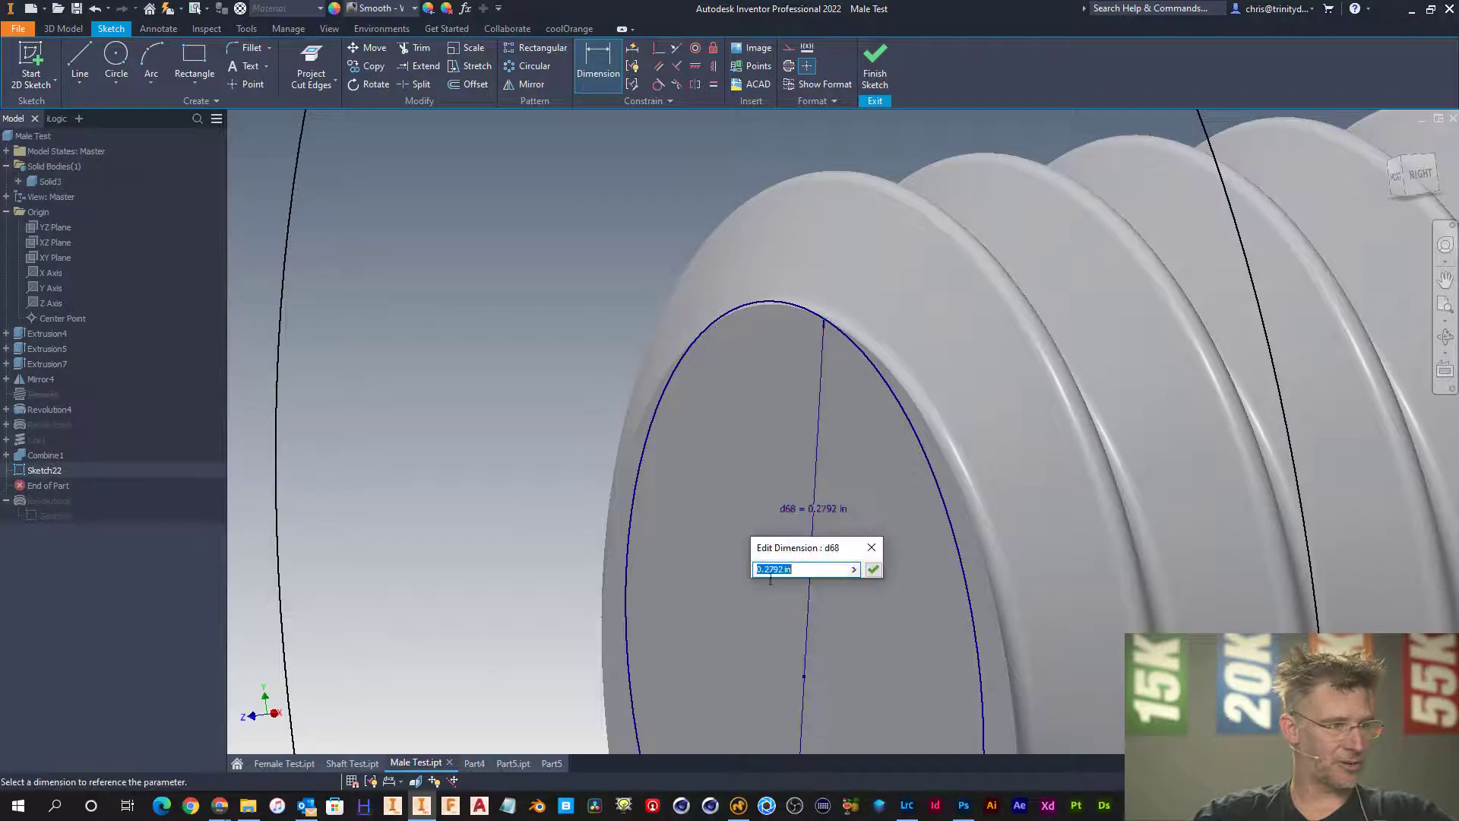
left_click(799, 570)
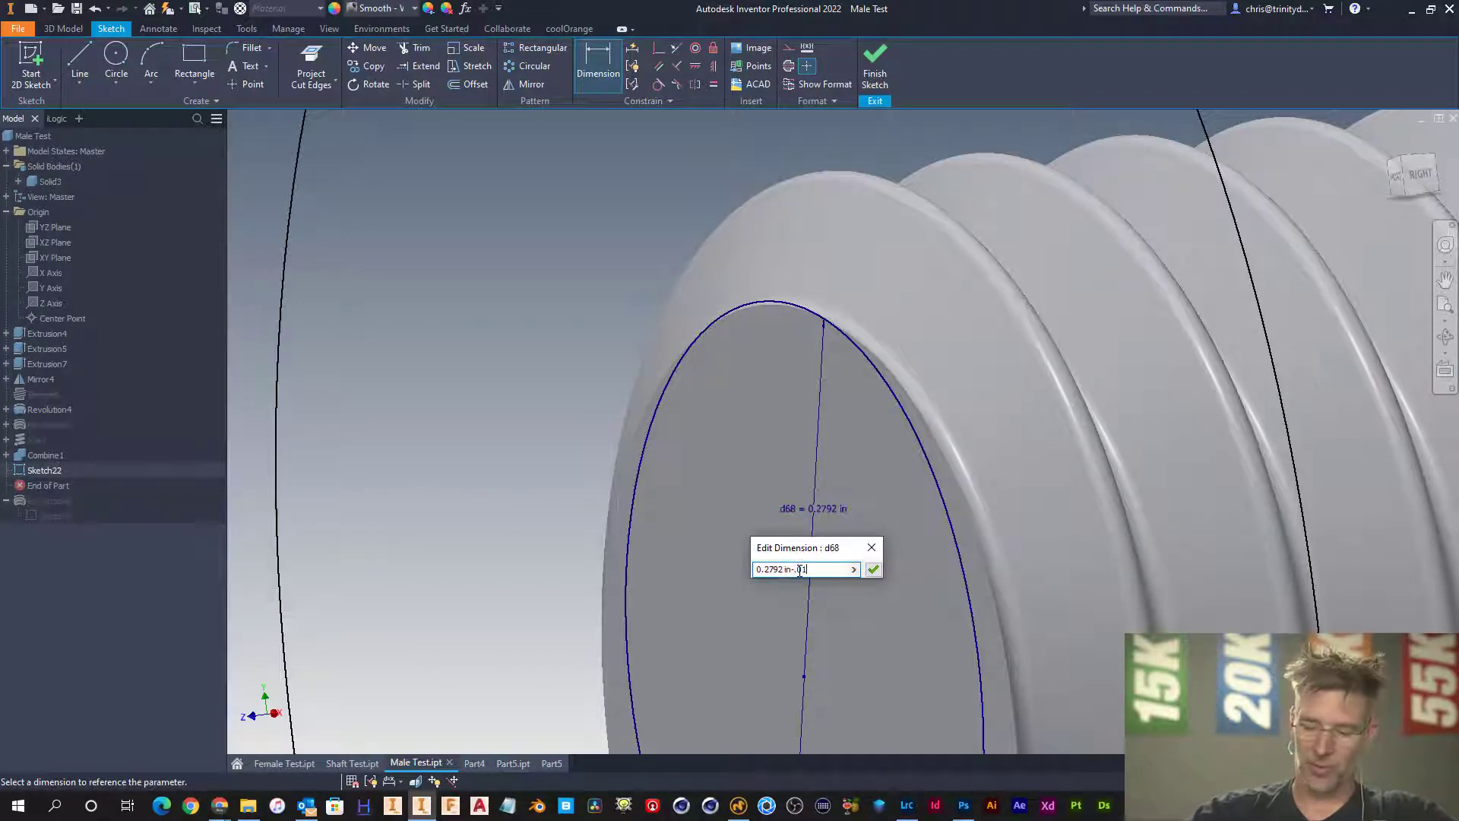
key("Return")
scroll(815, 496, "up", 5)
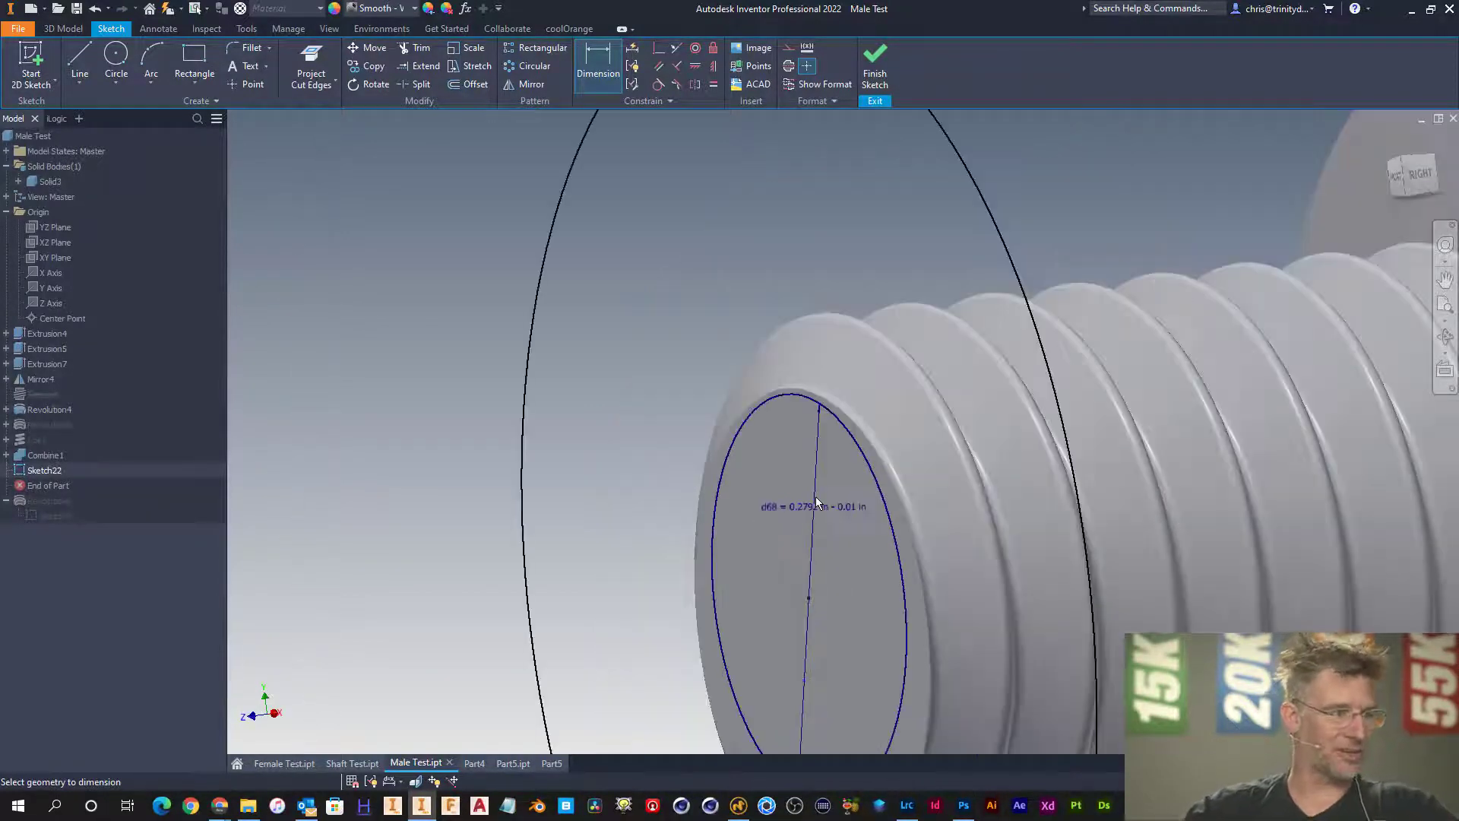
scroll(817, 501, "down", 5)
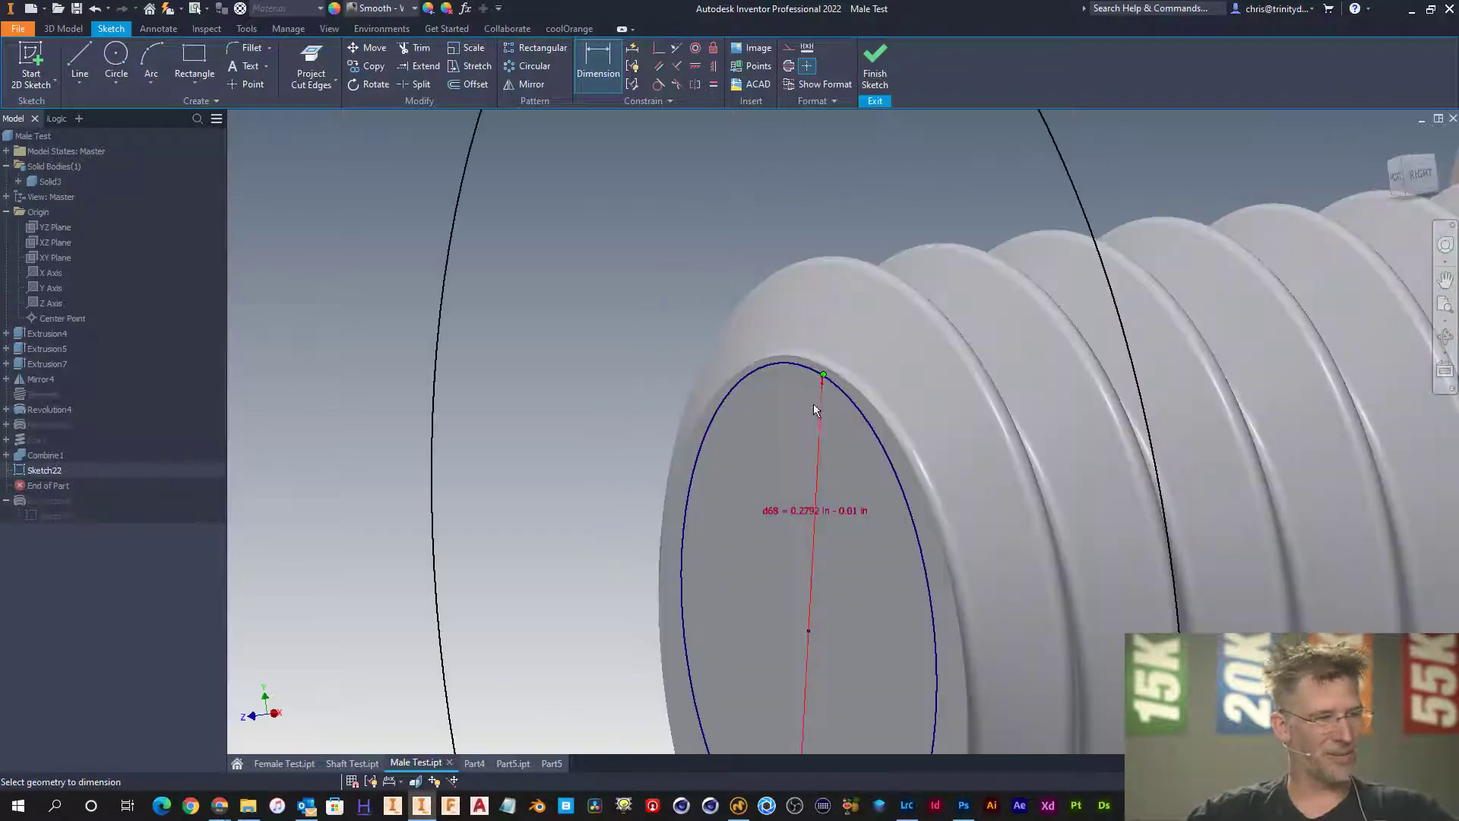
scroll(814, 394, "down", 2)
scroll(814, 394, "up", 5)
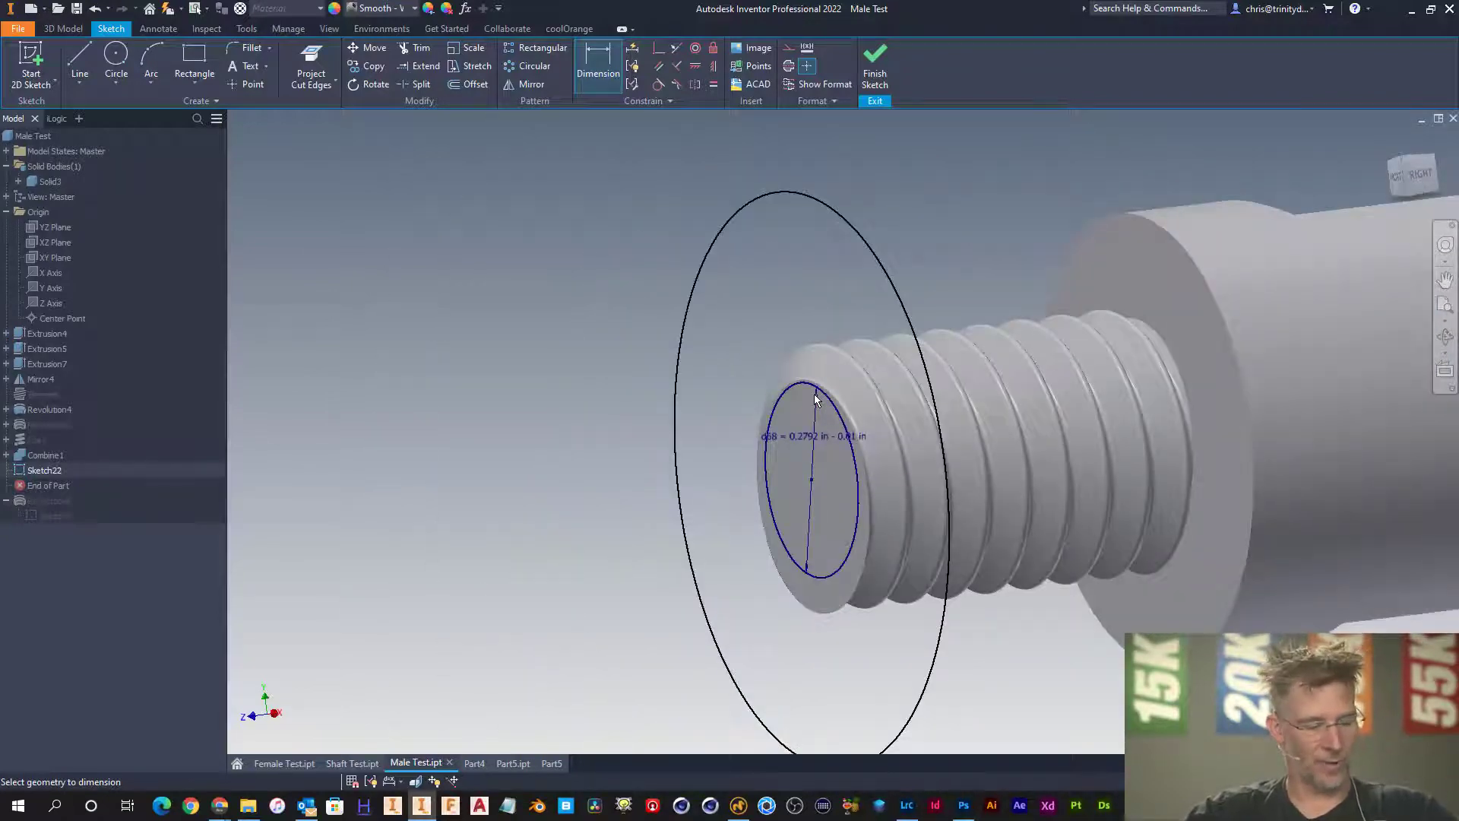
- Extrude the ring between the two circles as a 0.52 in cut into the thread with a -45 degree taper, and inspect the beveled end
key("e")
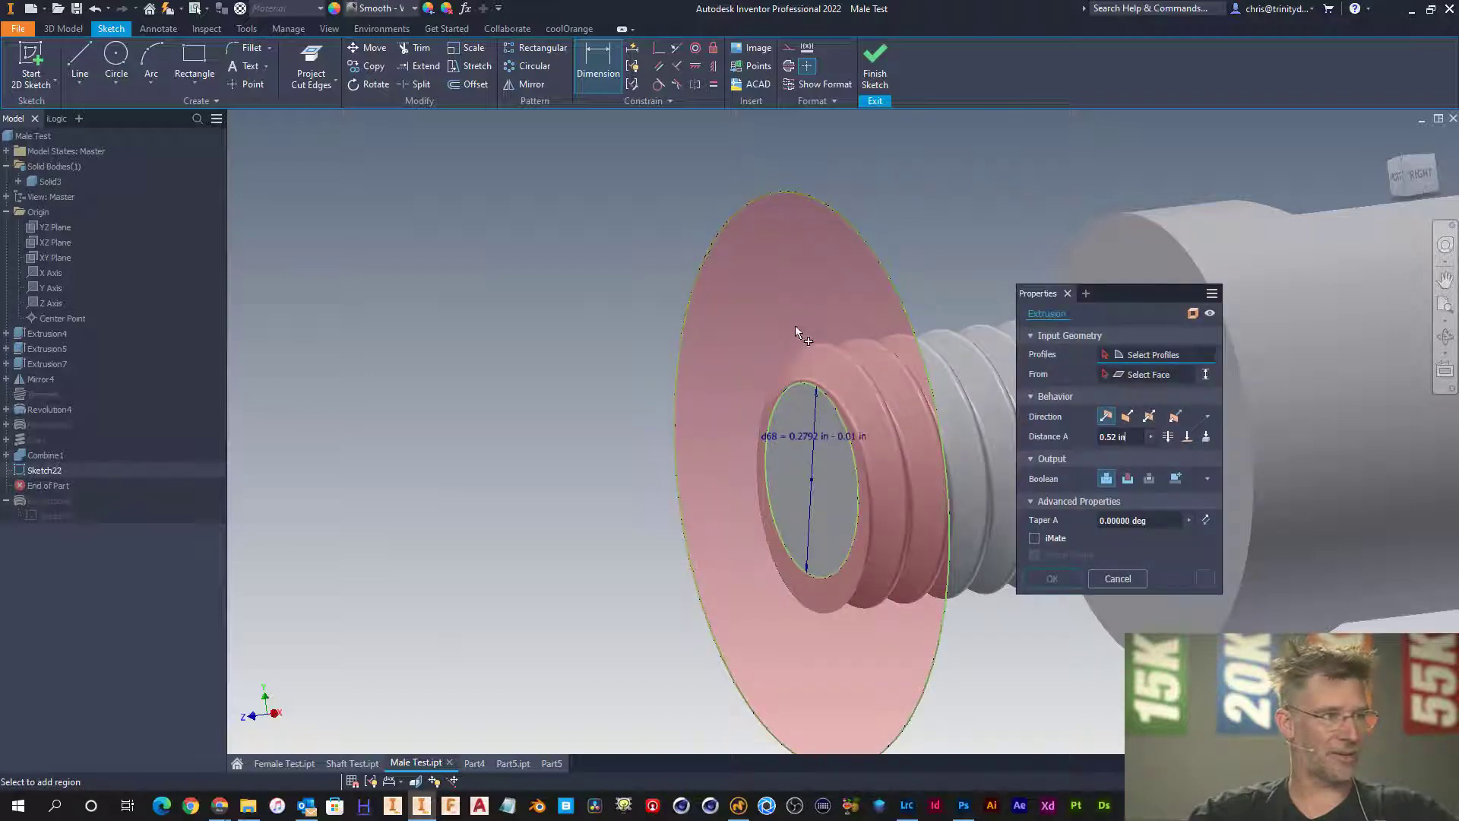
left_click(802, 318)
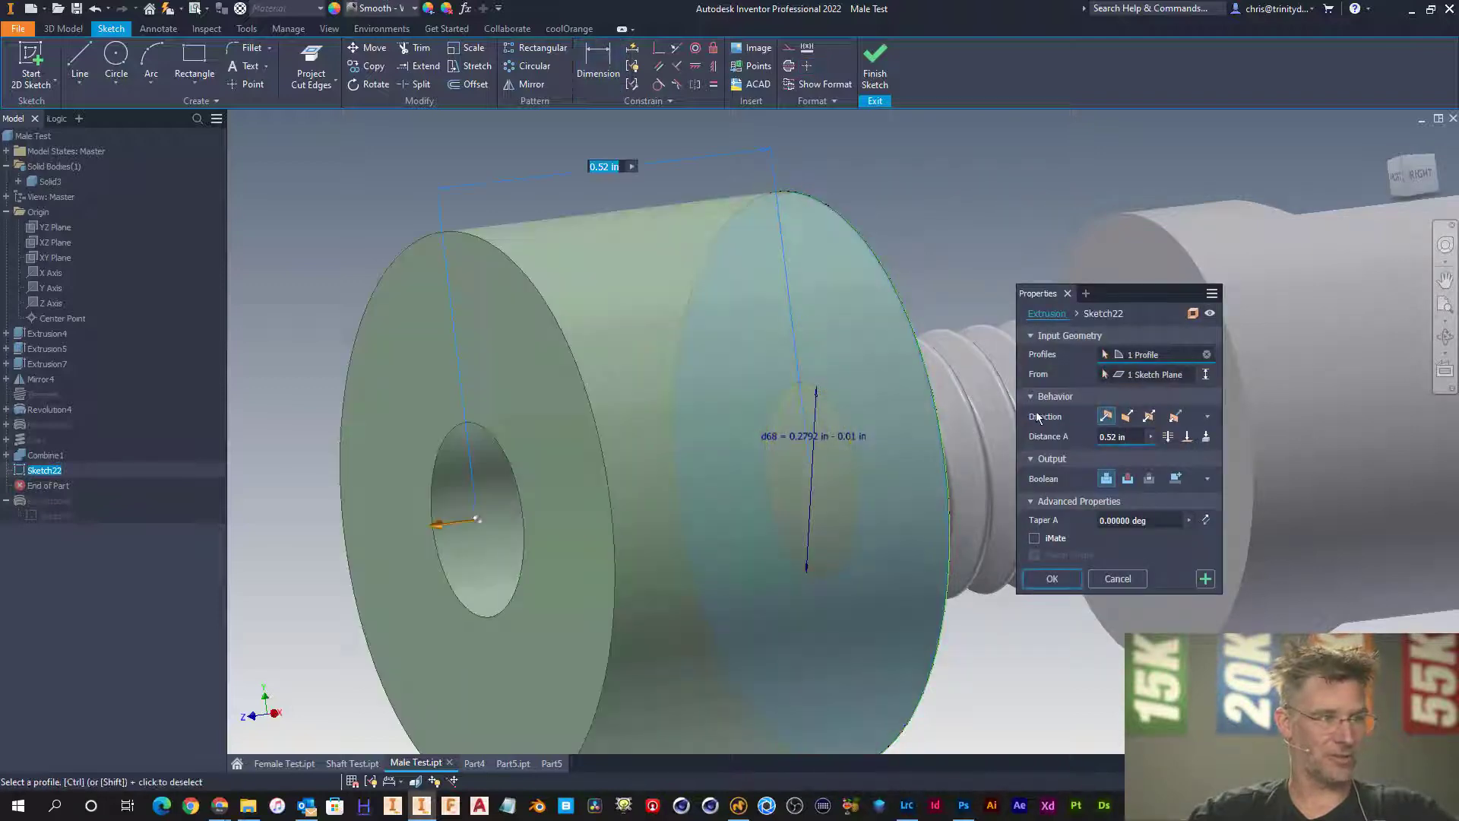
left_click(1127, 479)
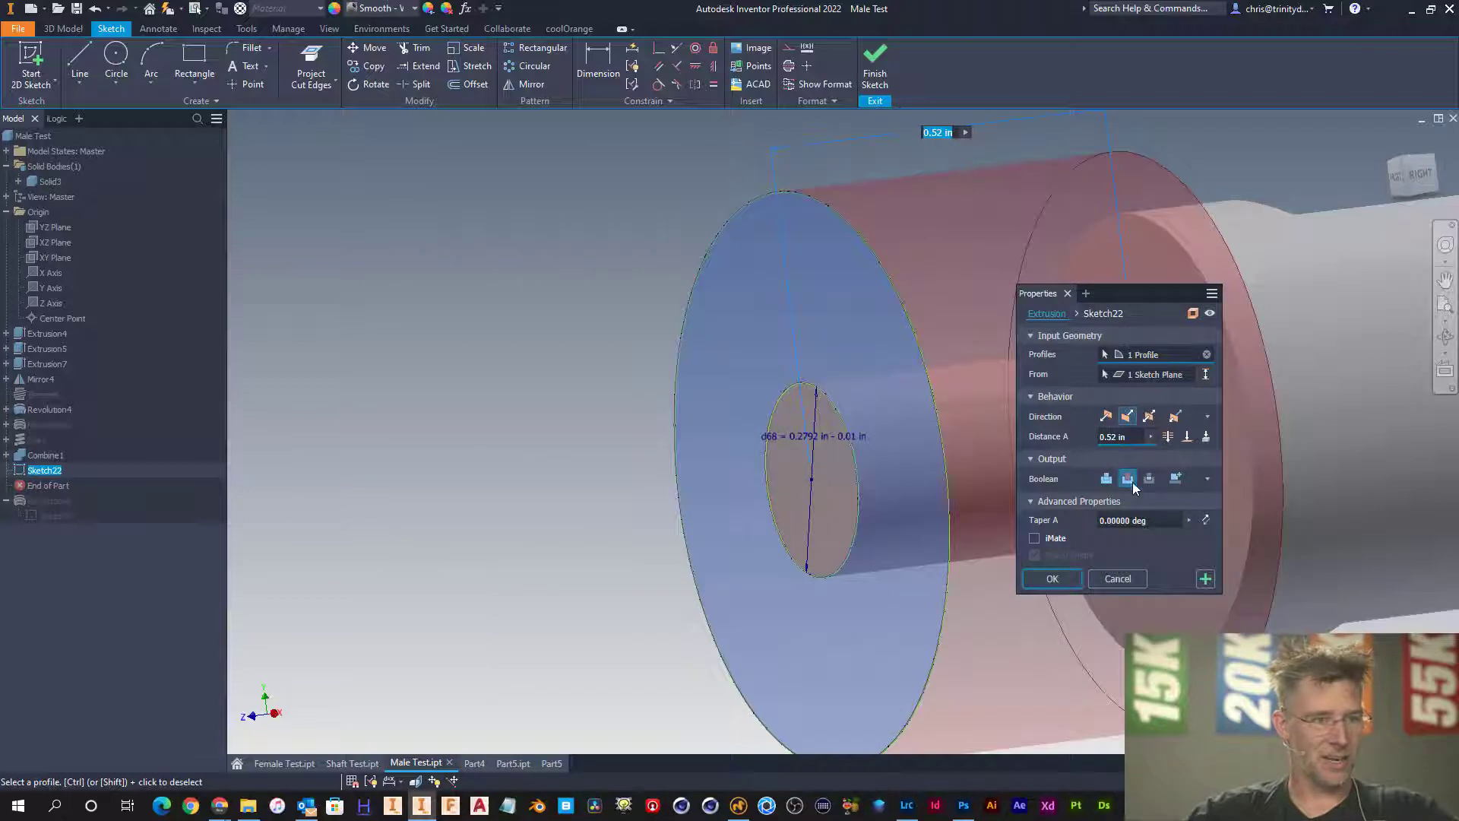
left_click(1154, 520)
type("-45")
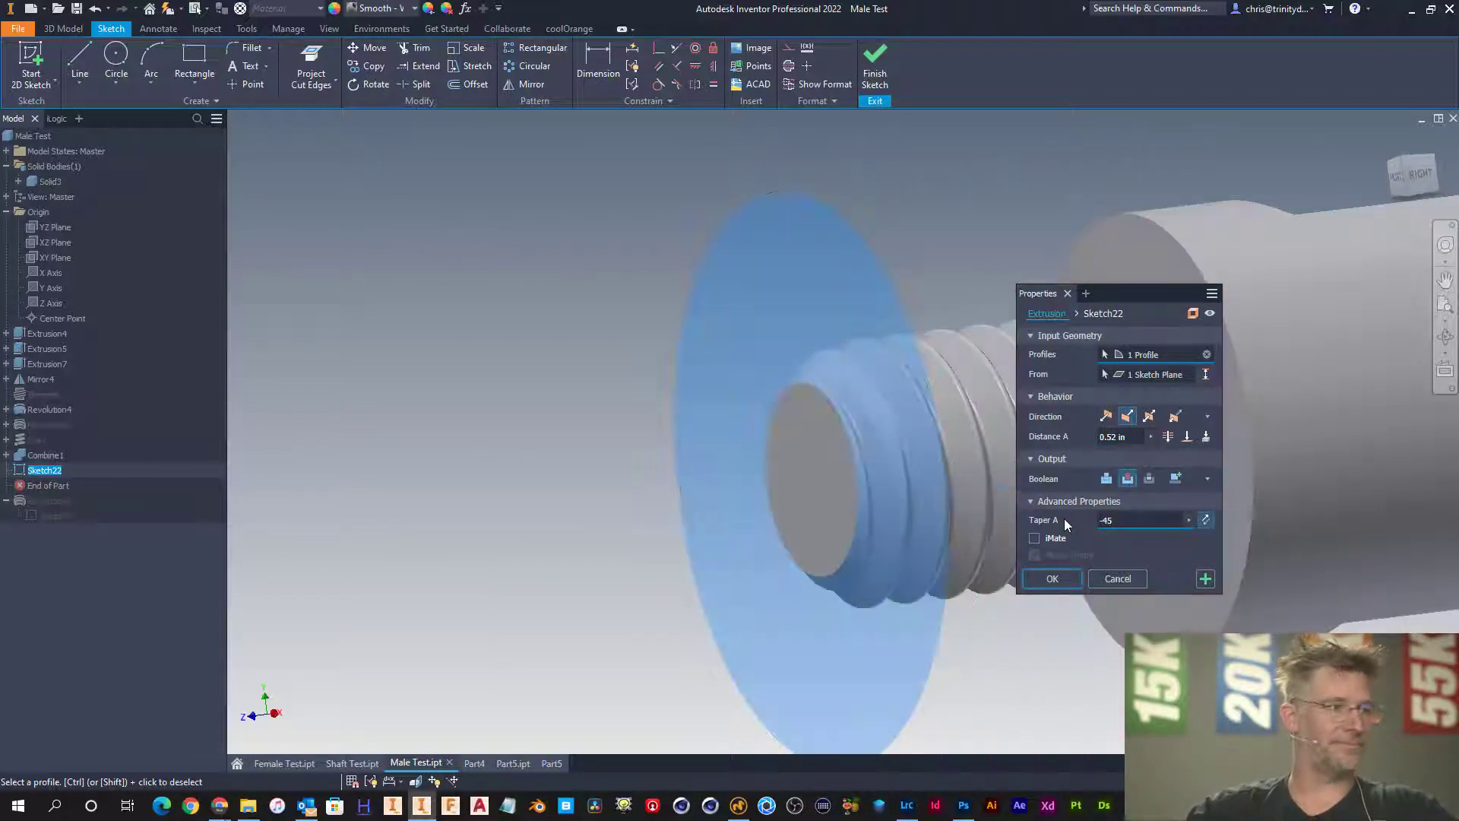
key("Return")
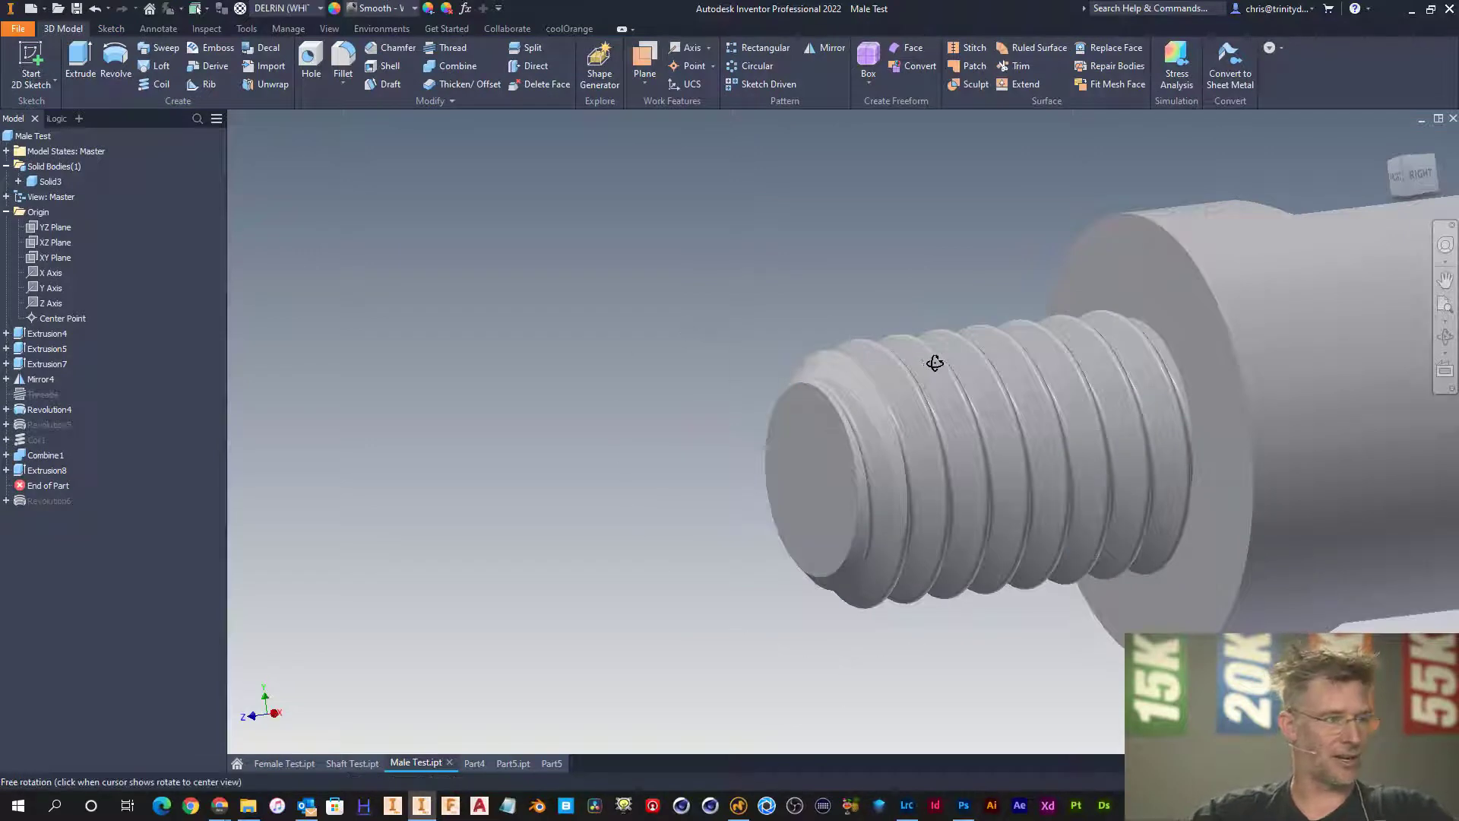
middle_click_drag(935, 361, 952, 355, "shift")
left_click(842, 380)
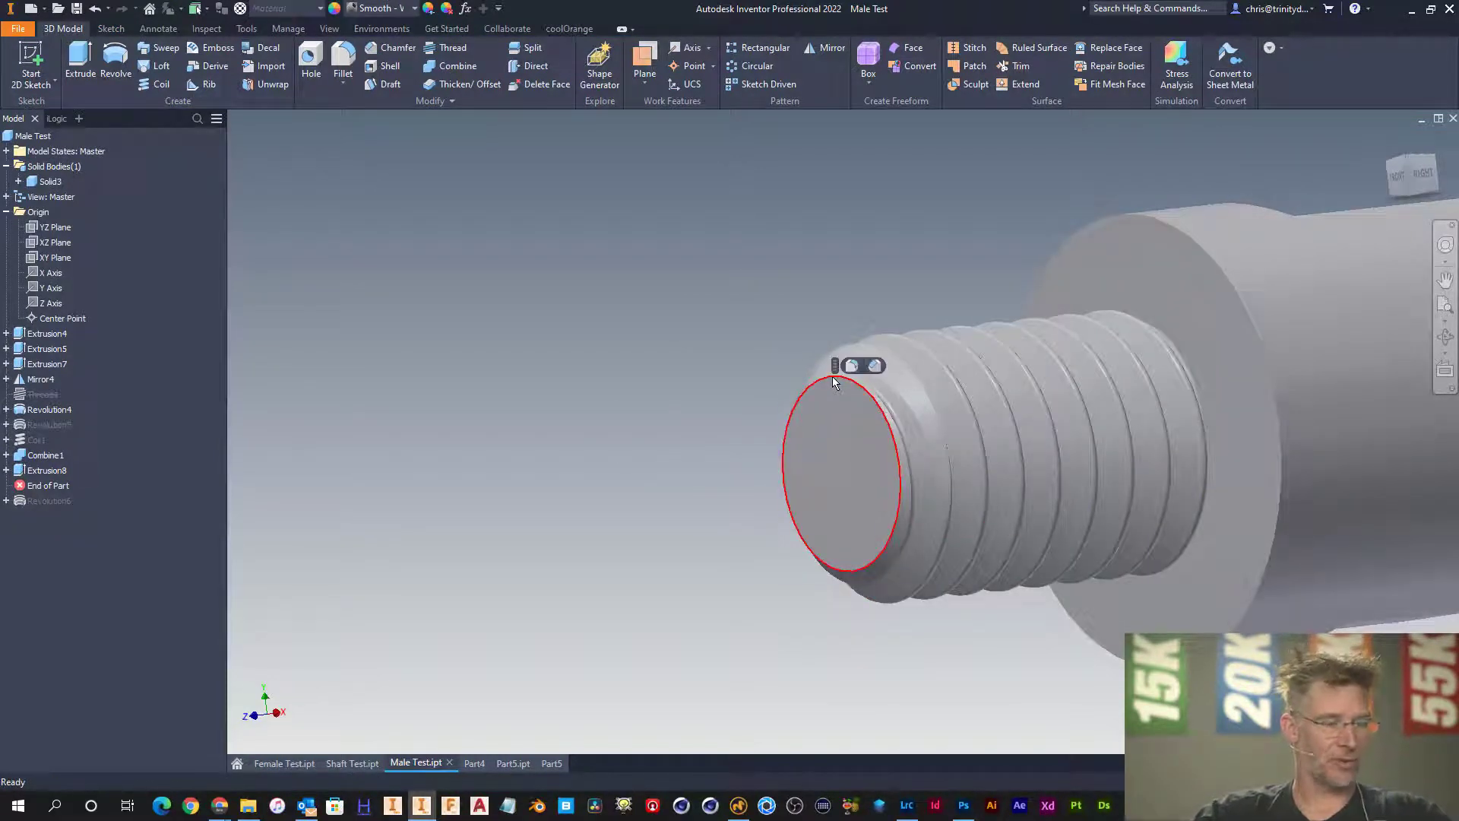
left_click(631, 351)
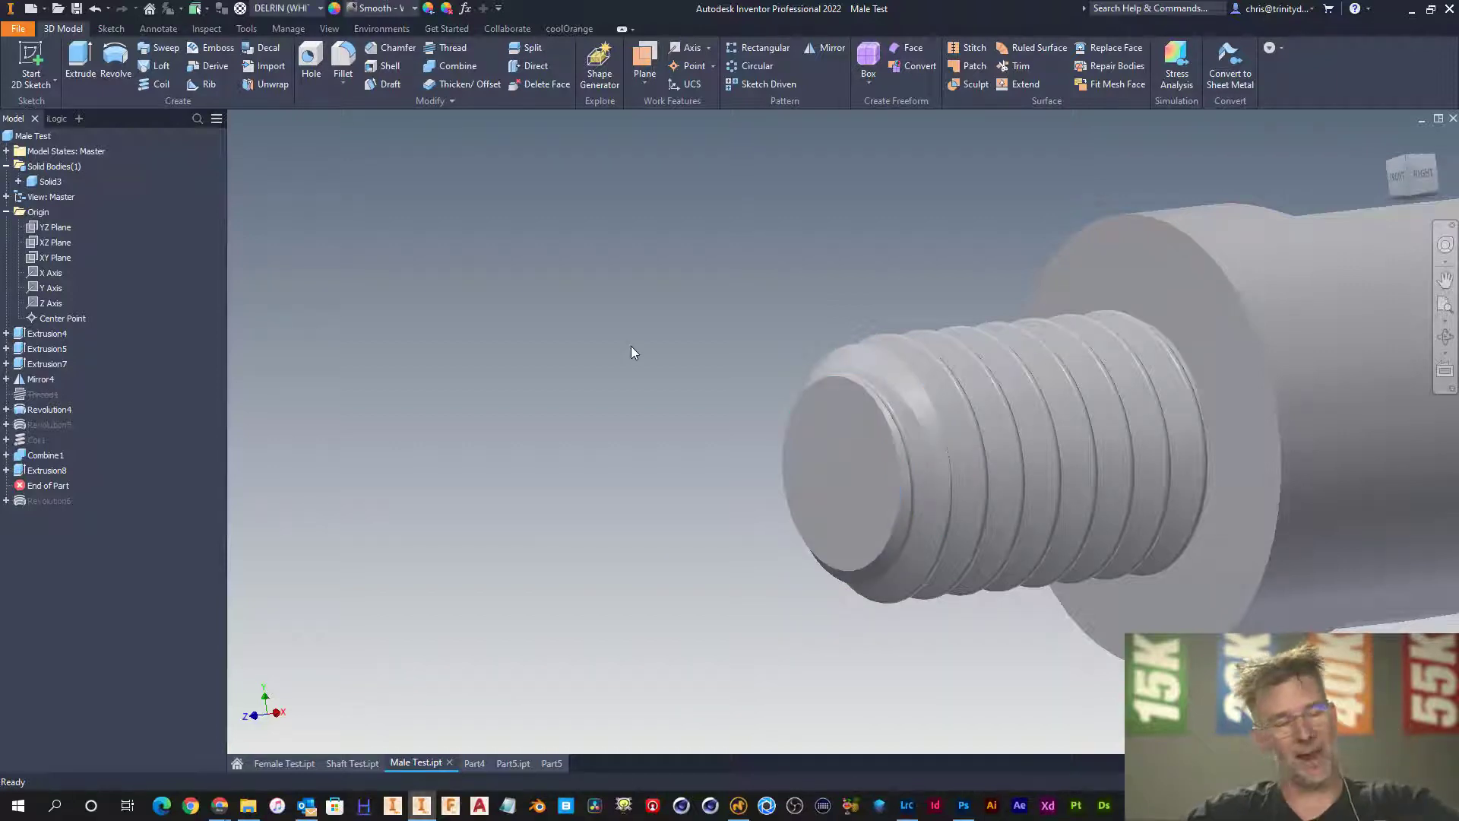
- Start a new sketch on the YZ Plane, face it from the right, and slice the part at the sketch plane
right_click(631, 348)
left_click(628, 389)
scroll(631, 396, "down", 2)
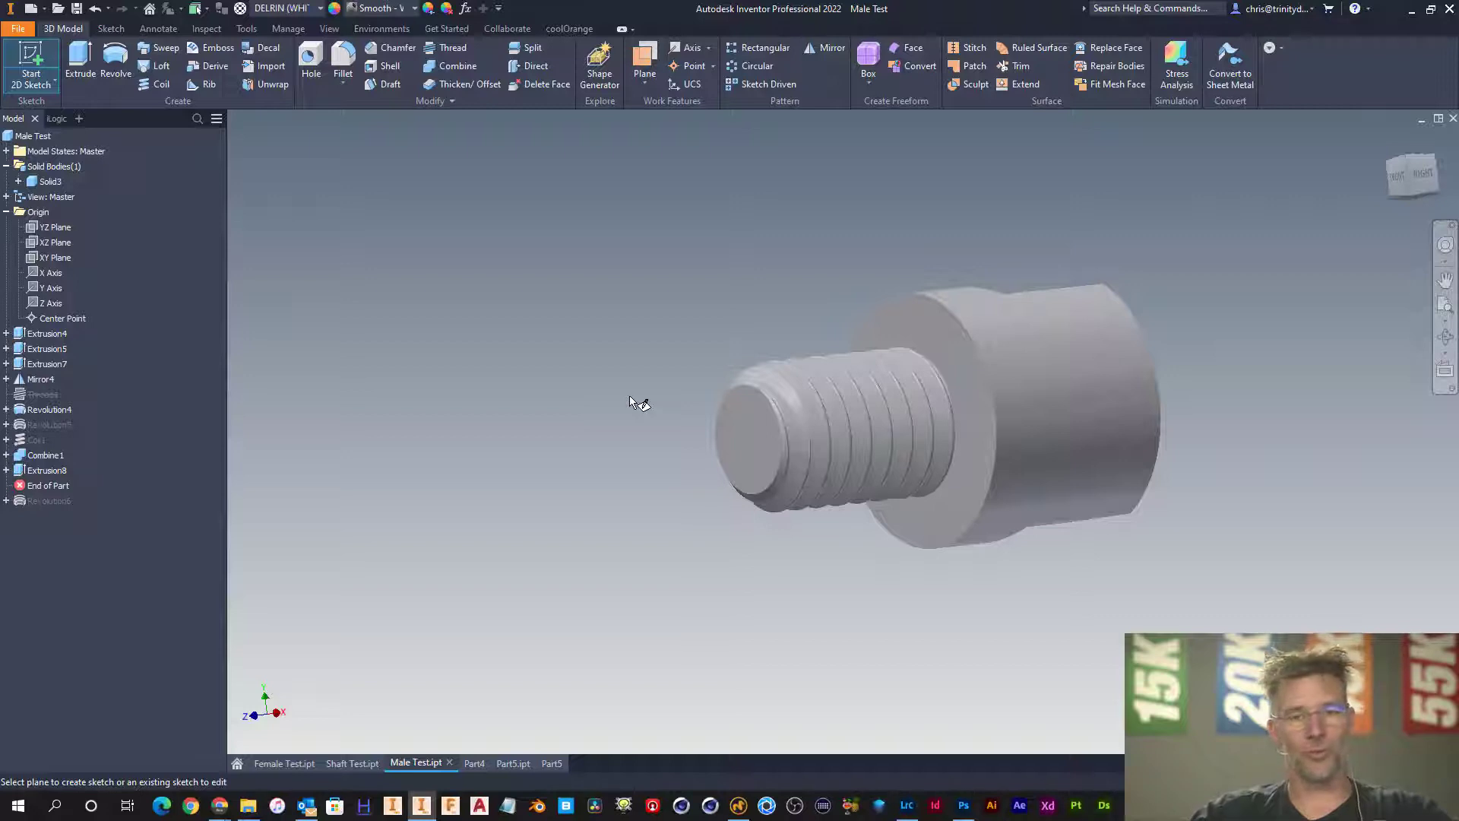
left_click(61, 231)
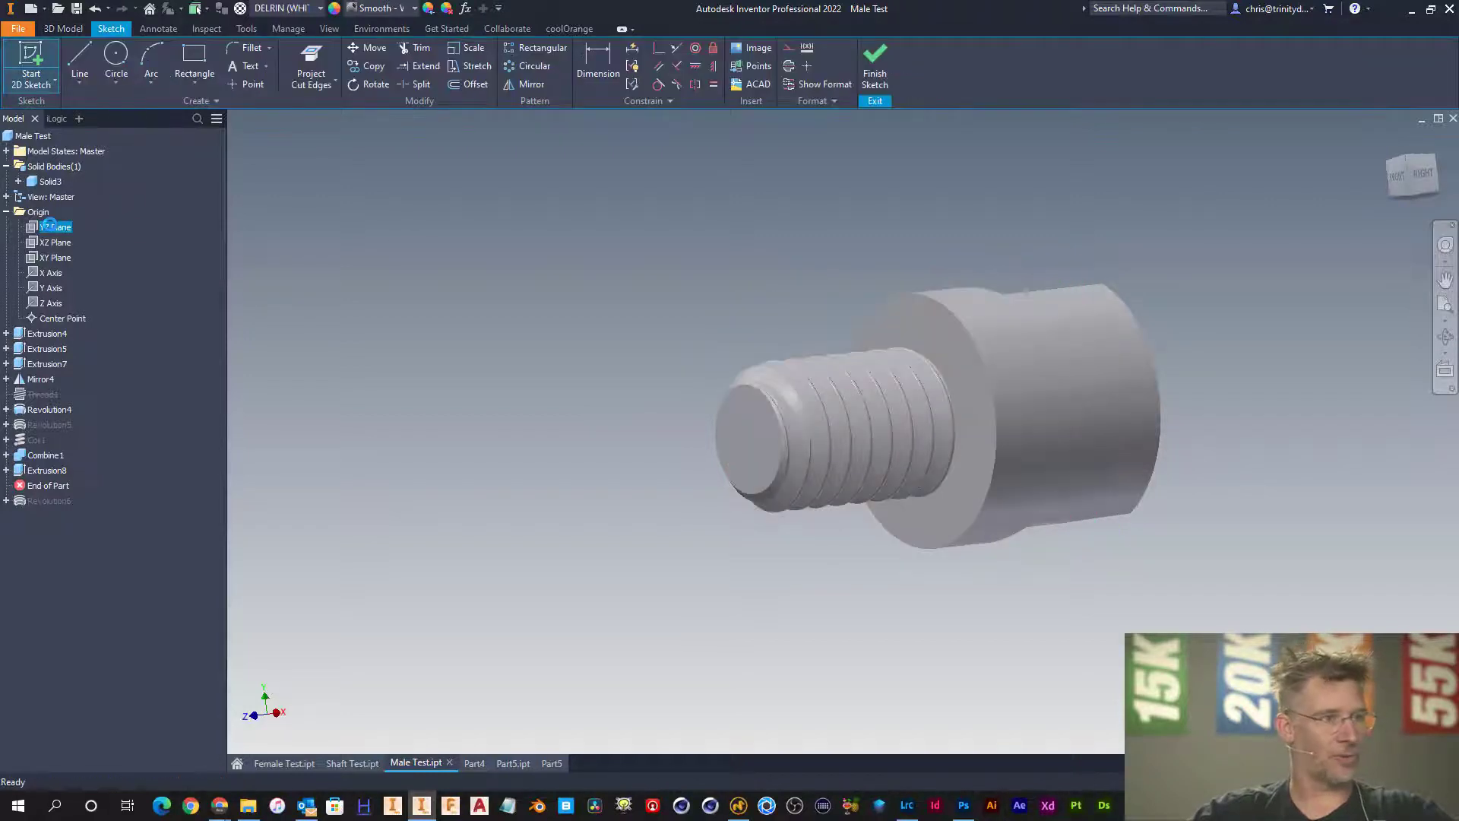
left_click(1424, 180)
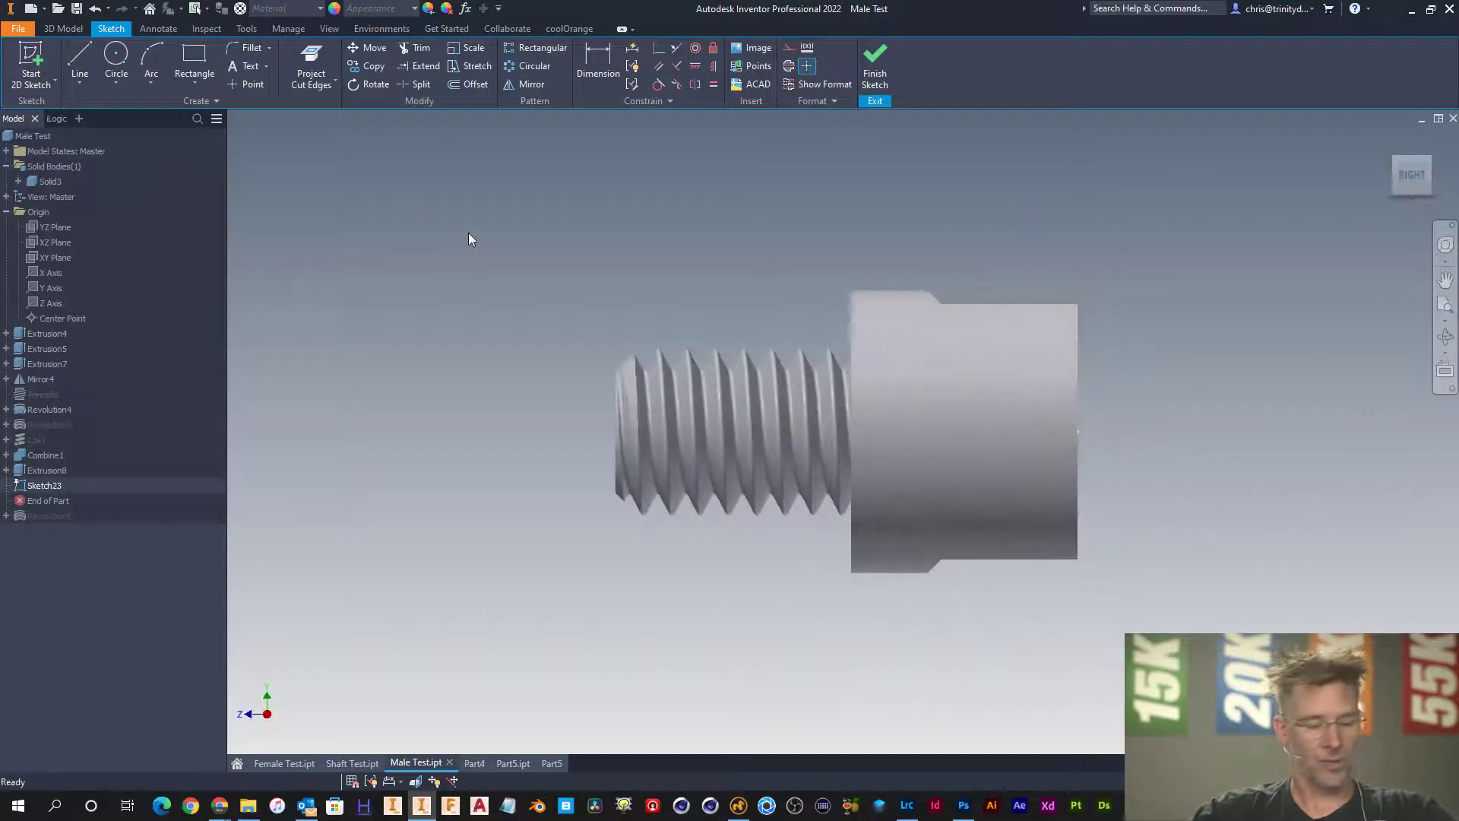
key("F7")
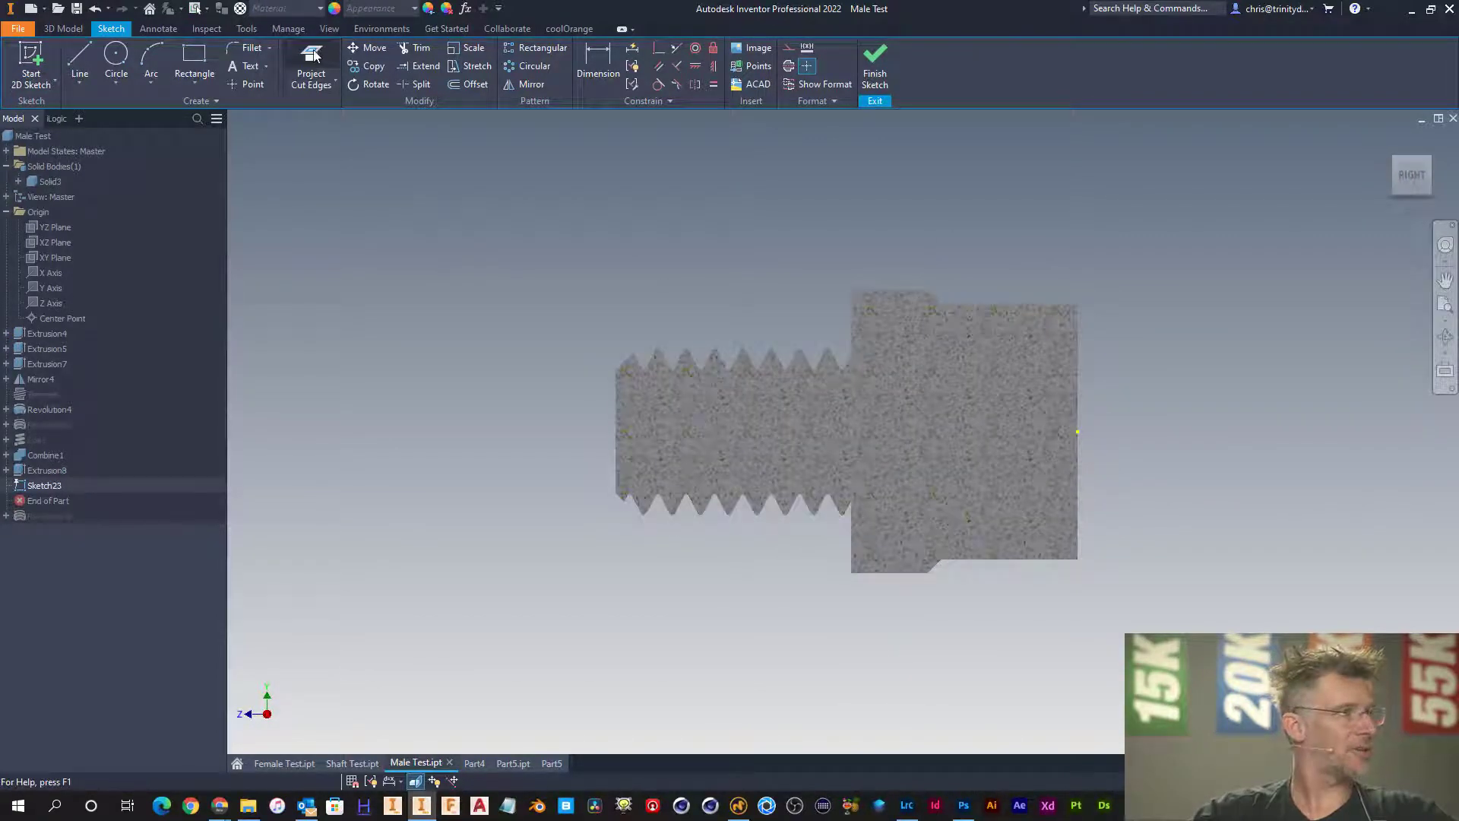
- Project the Z Axis and the shoulder face's edge beside the thread into the sketch
left_click(331, 84)
left_click(258, 112)
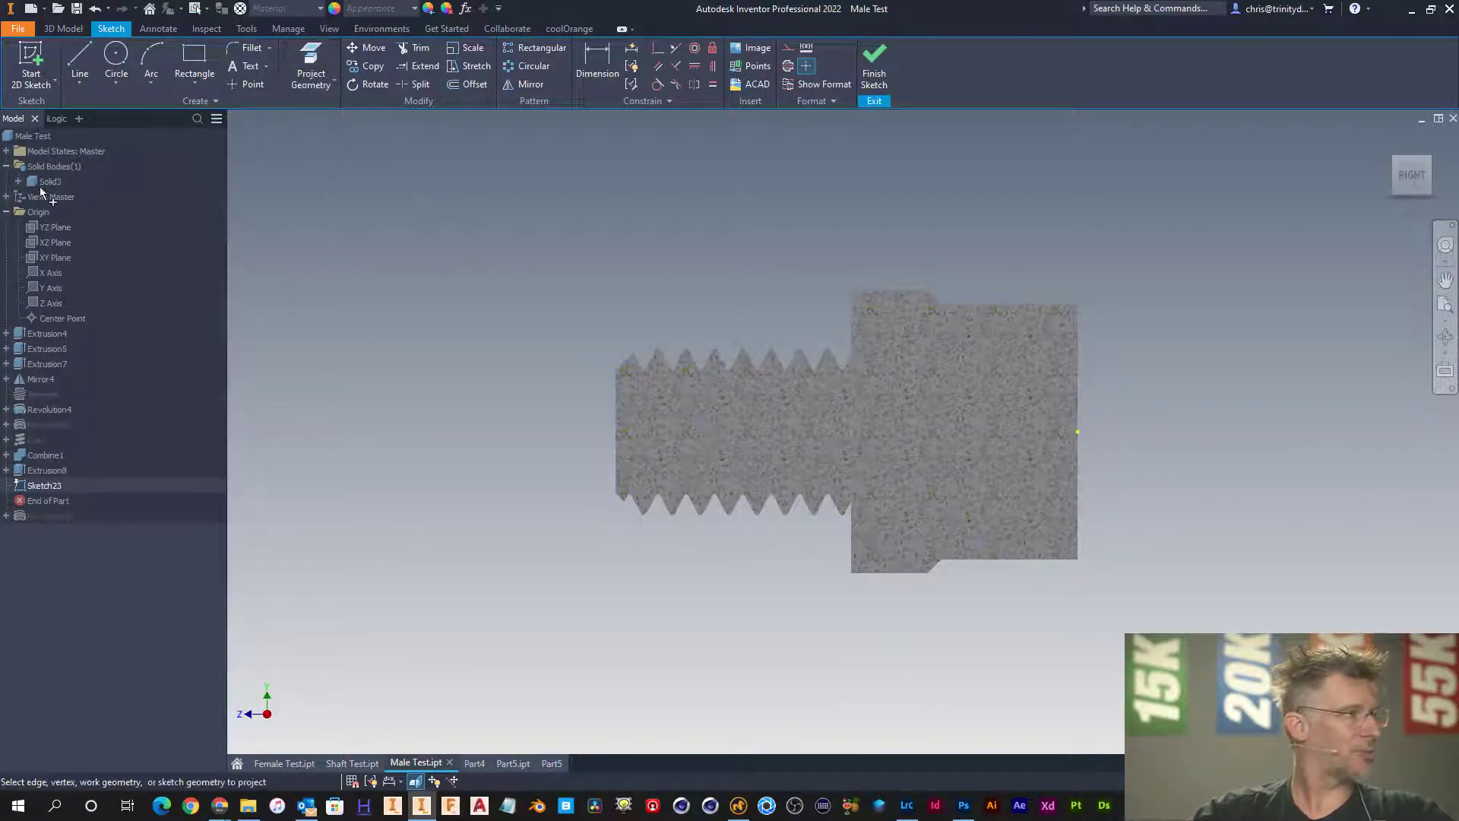
left_click(58, 302)
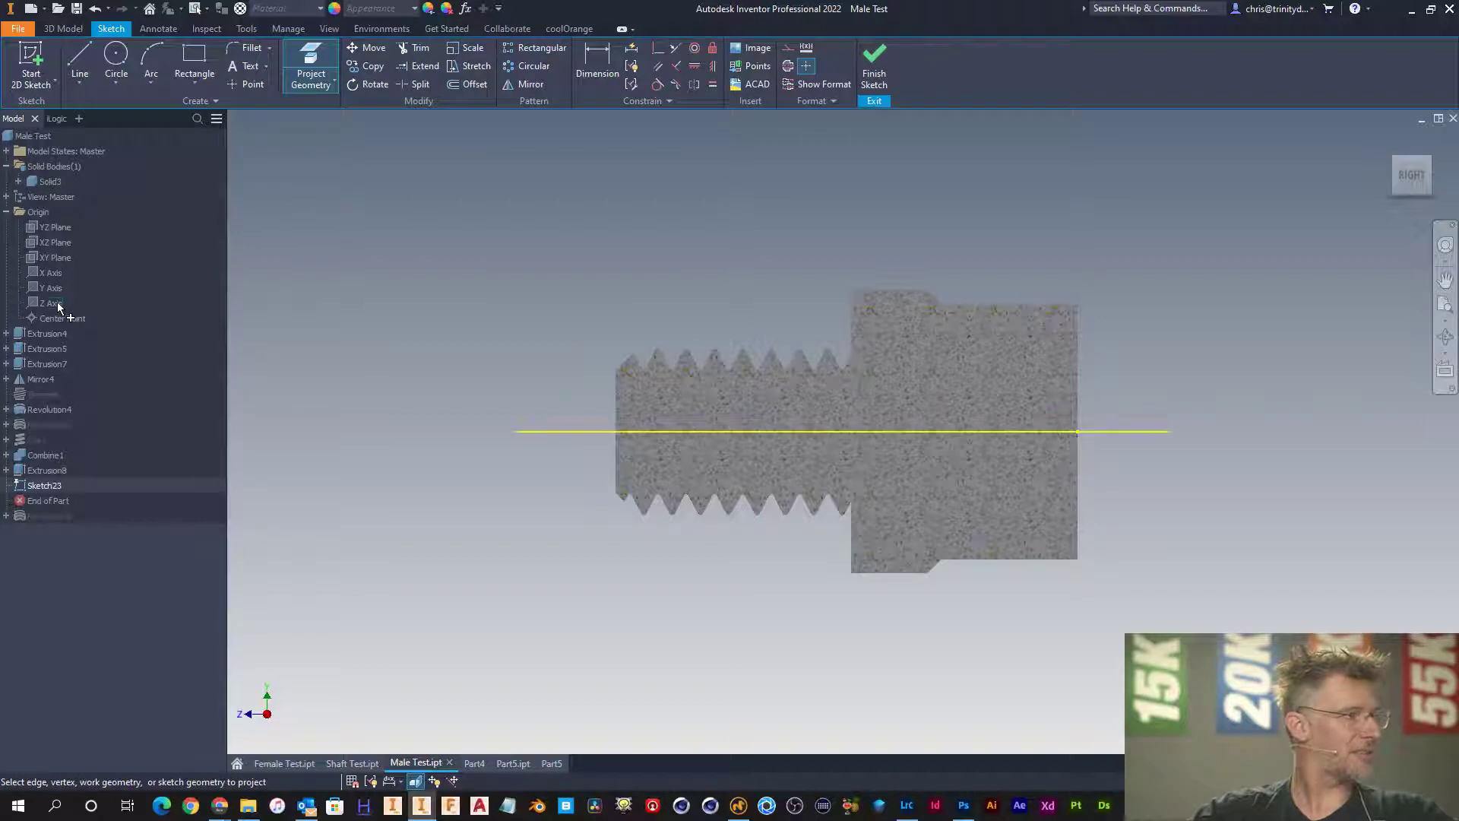
left_click(851, 299)
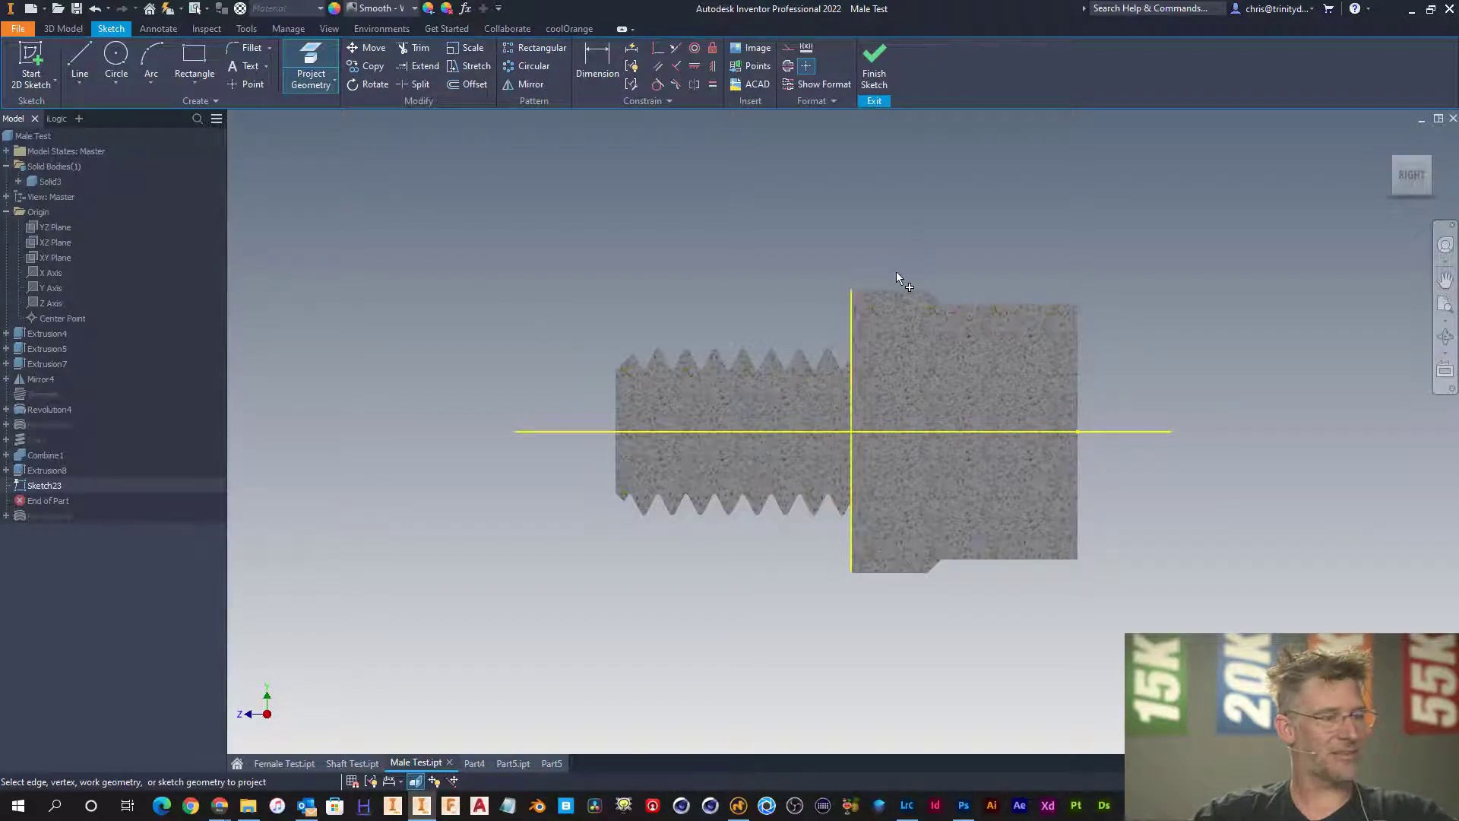
key("Escape")
- Draw a horizontal reference line from the bottom of a thread root, one full tooth from the shoulder, to the projected shoulder edge
scroll(846, 376, "up", 5)
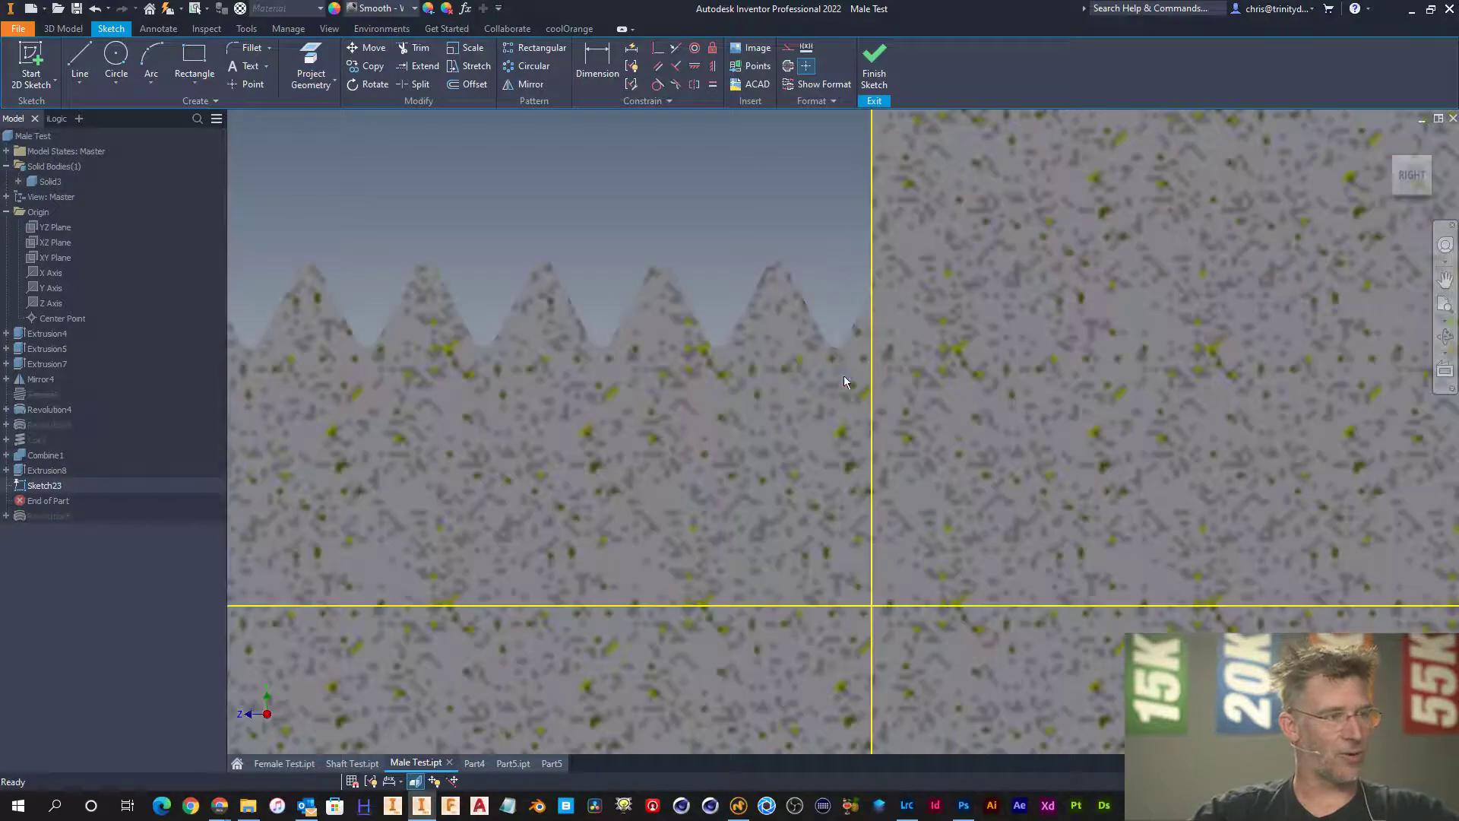
scroll(850, 354, "down", 2)
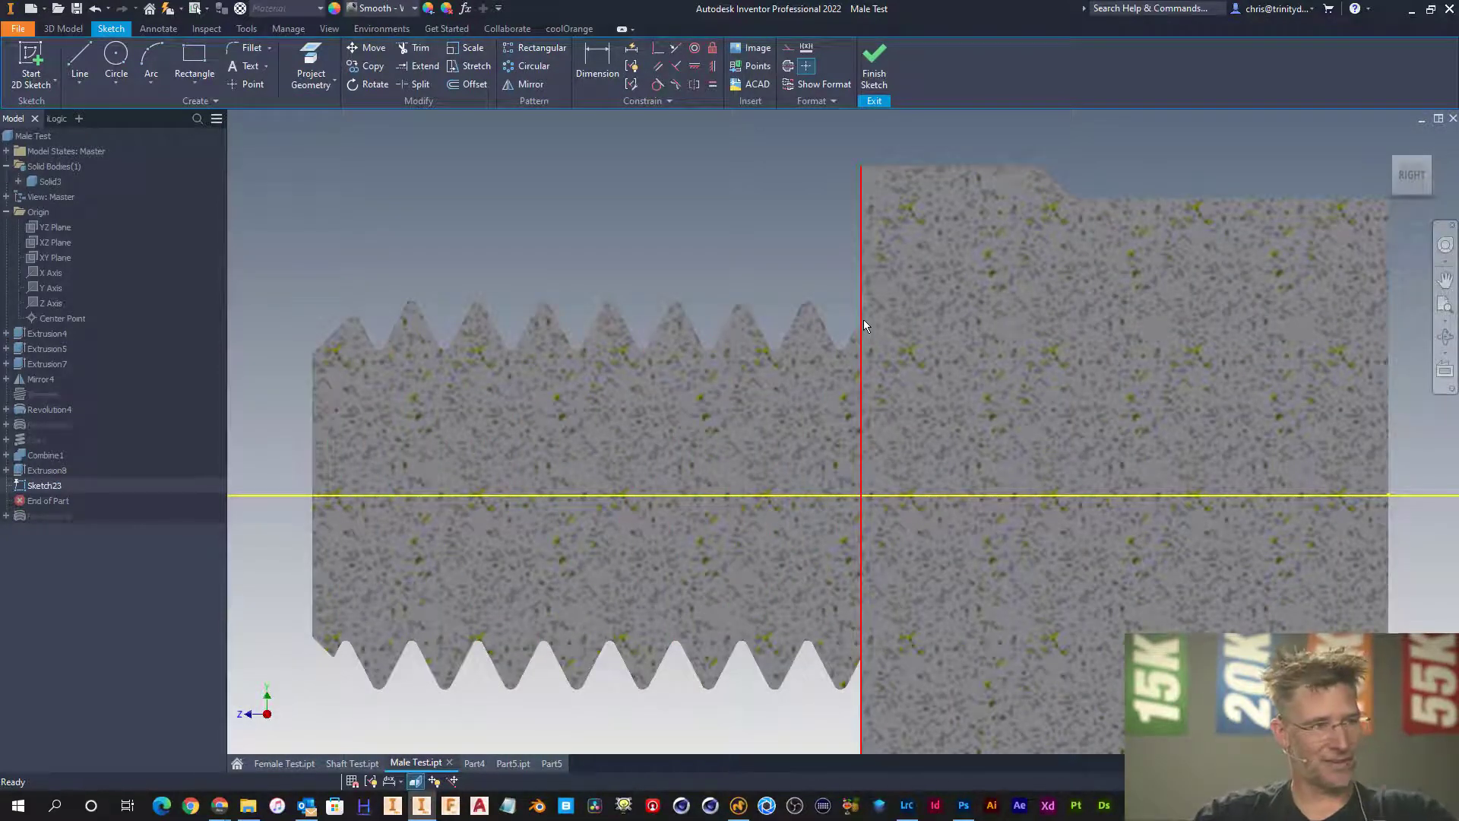
key("l")
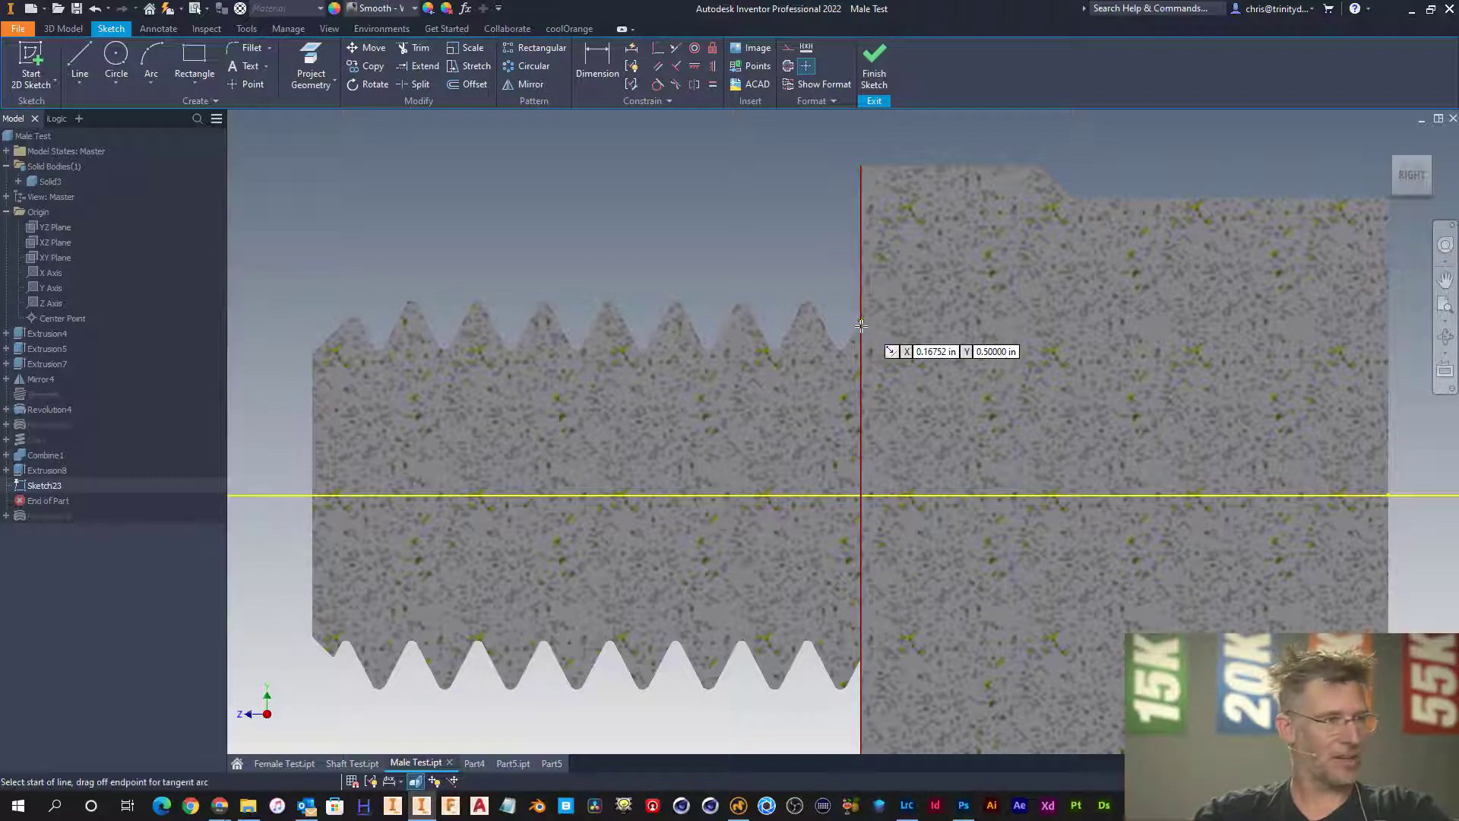
scroll(851, 353, "down", 4)
scroll(846, 350, "up", 5)
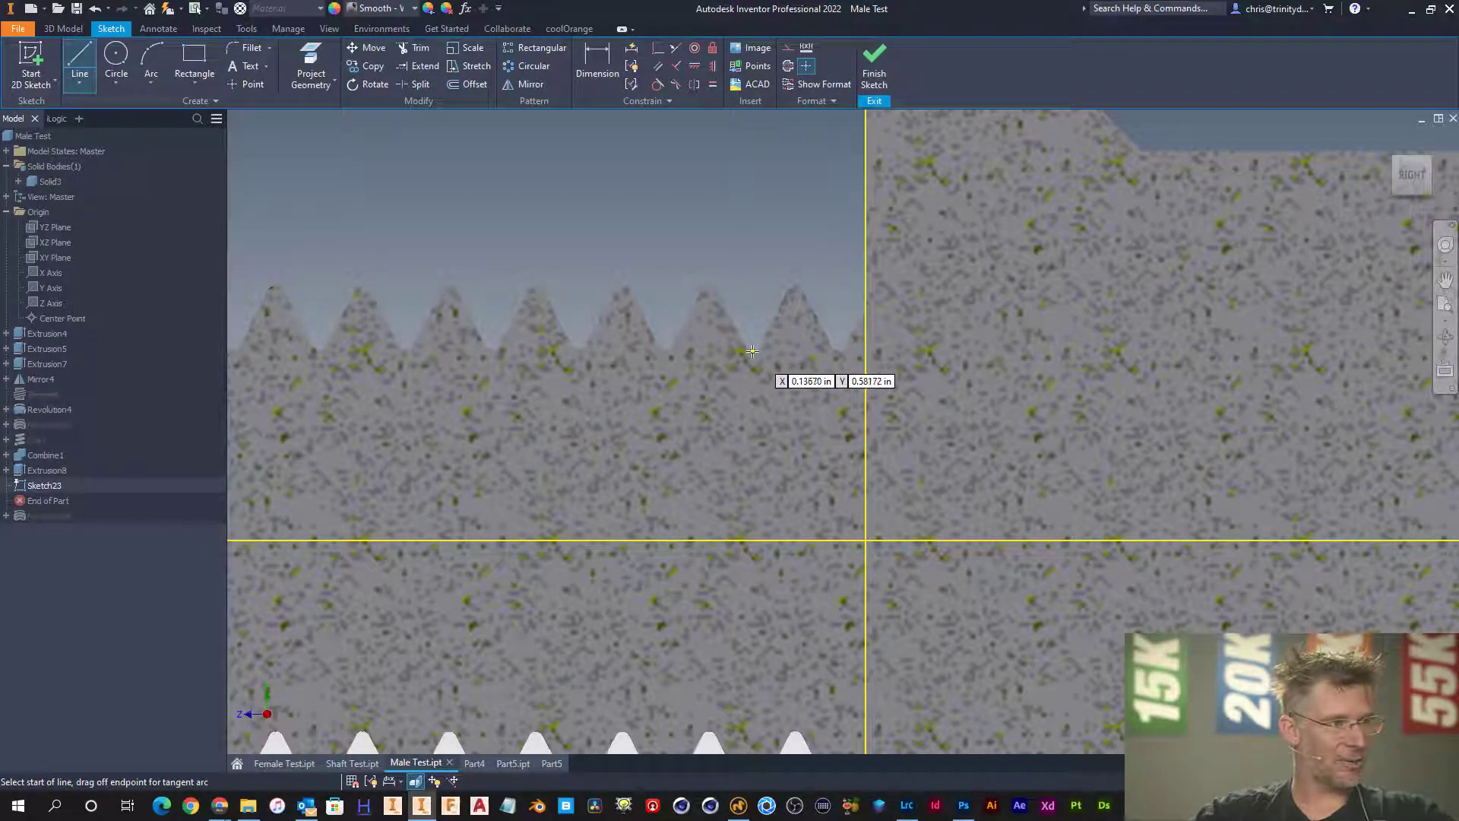
scroll(753, 351, "up", 8)
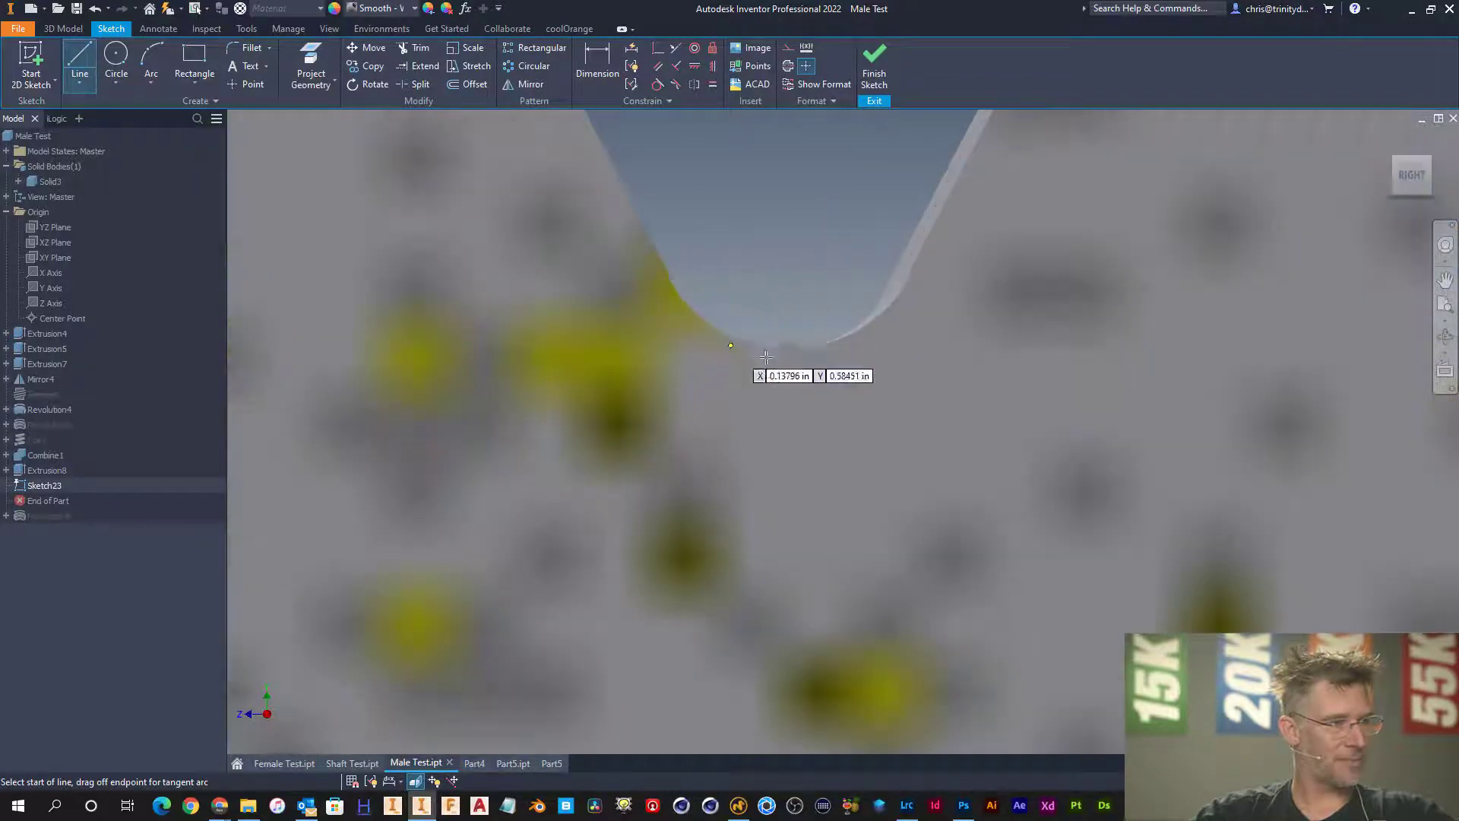
scroll(680, 346, "down", 2)
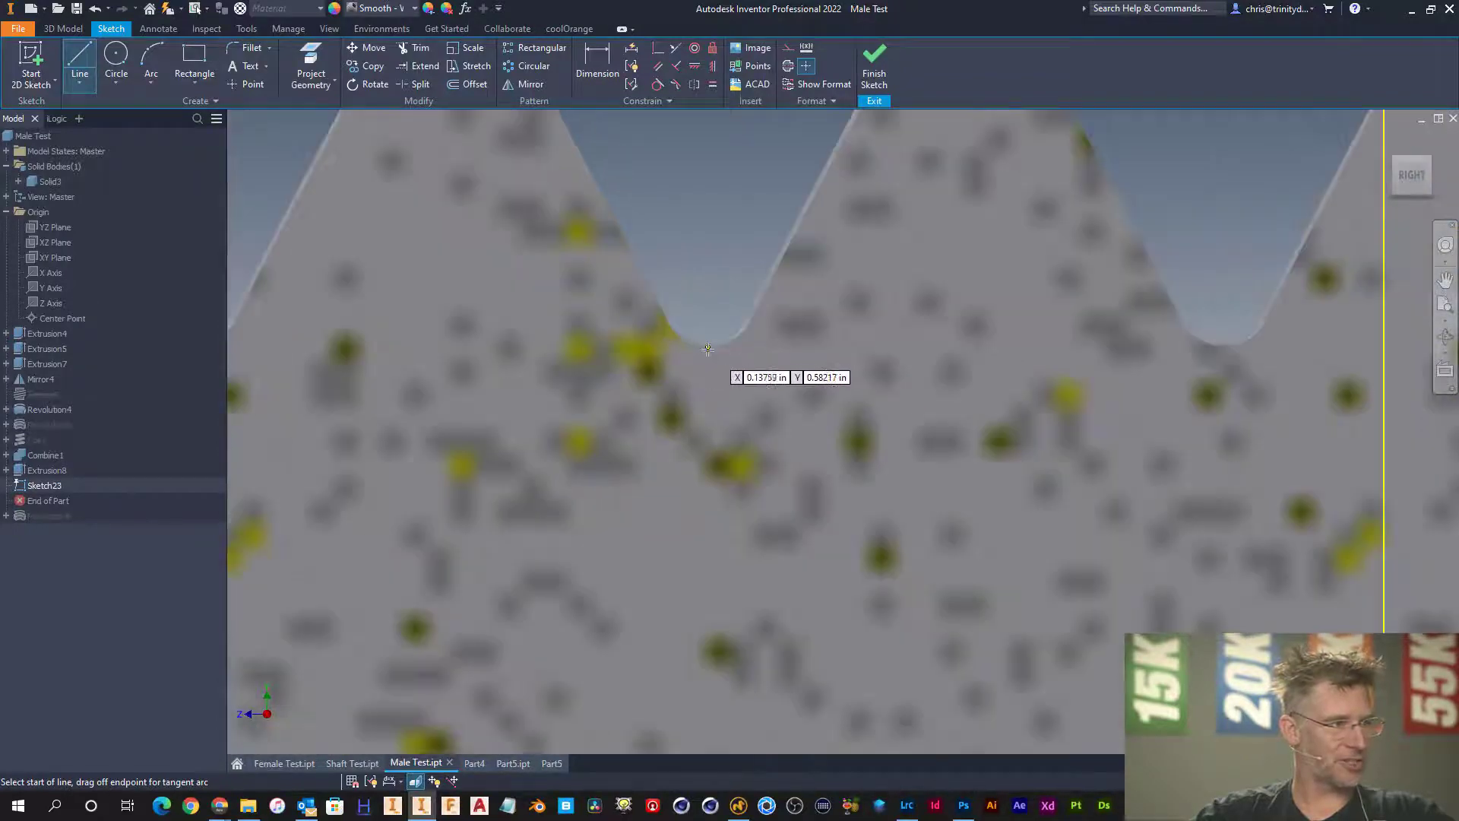
left_click(707, 349)
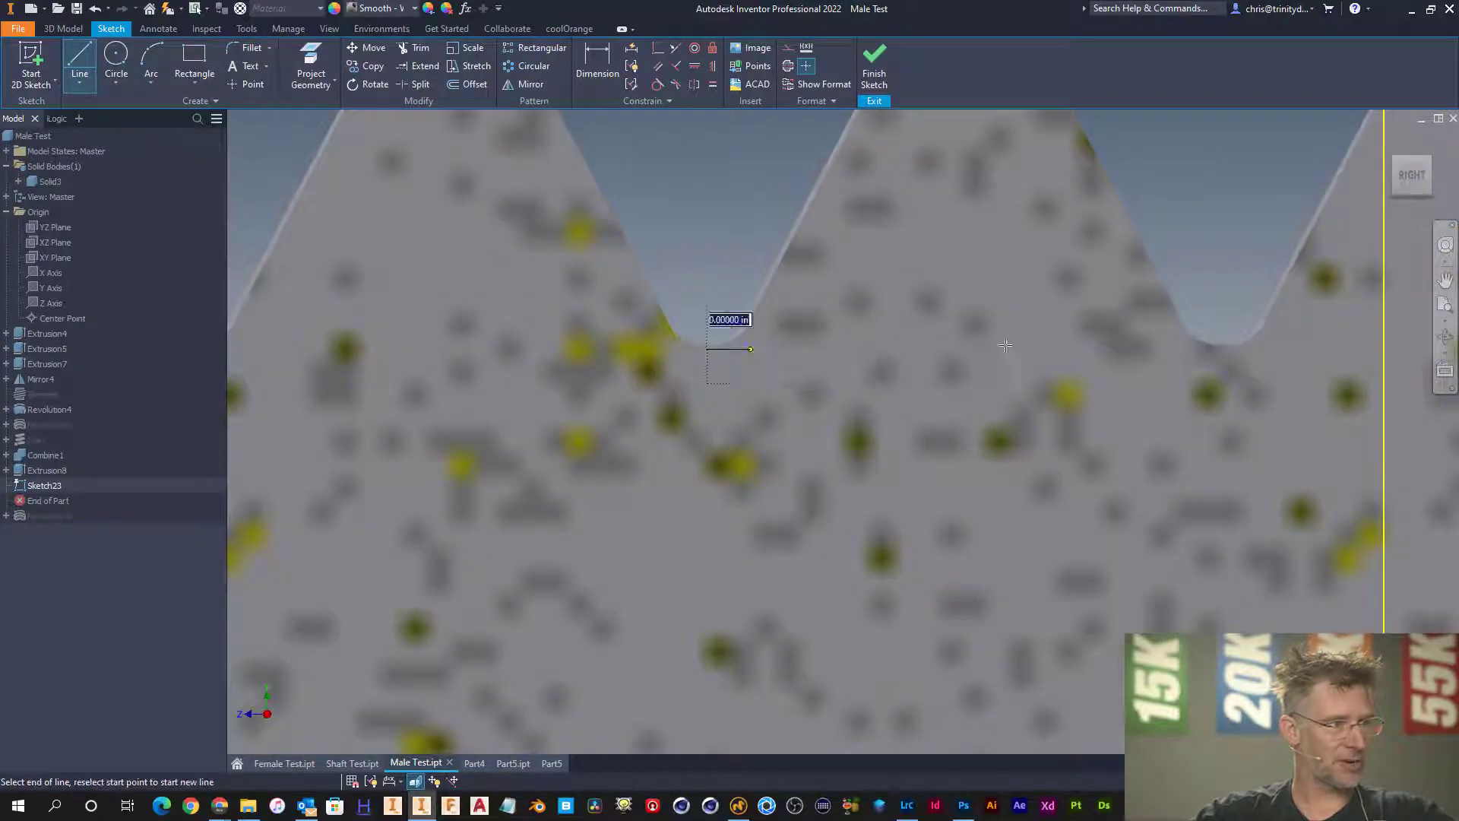
left_click(1383, 349)
key("Escape")
scroll(677, 345, "down", 5)
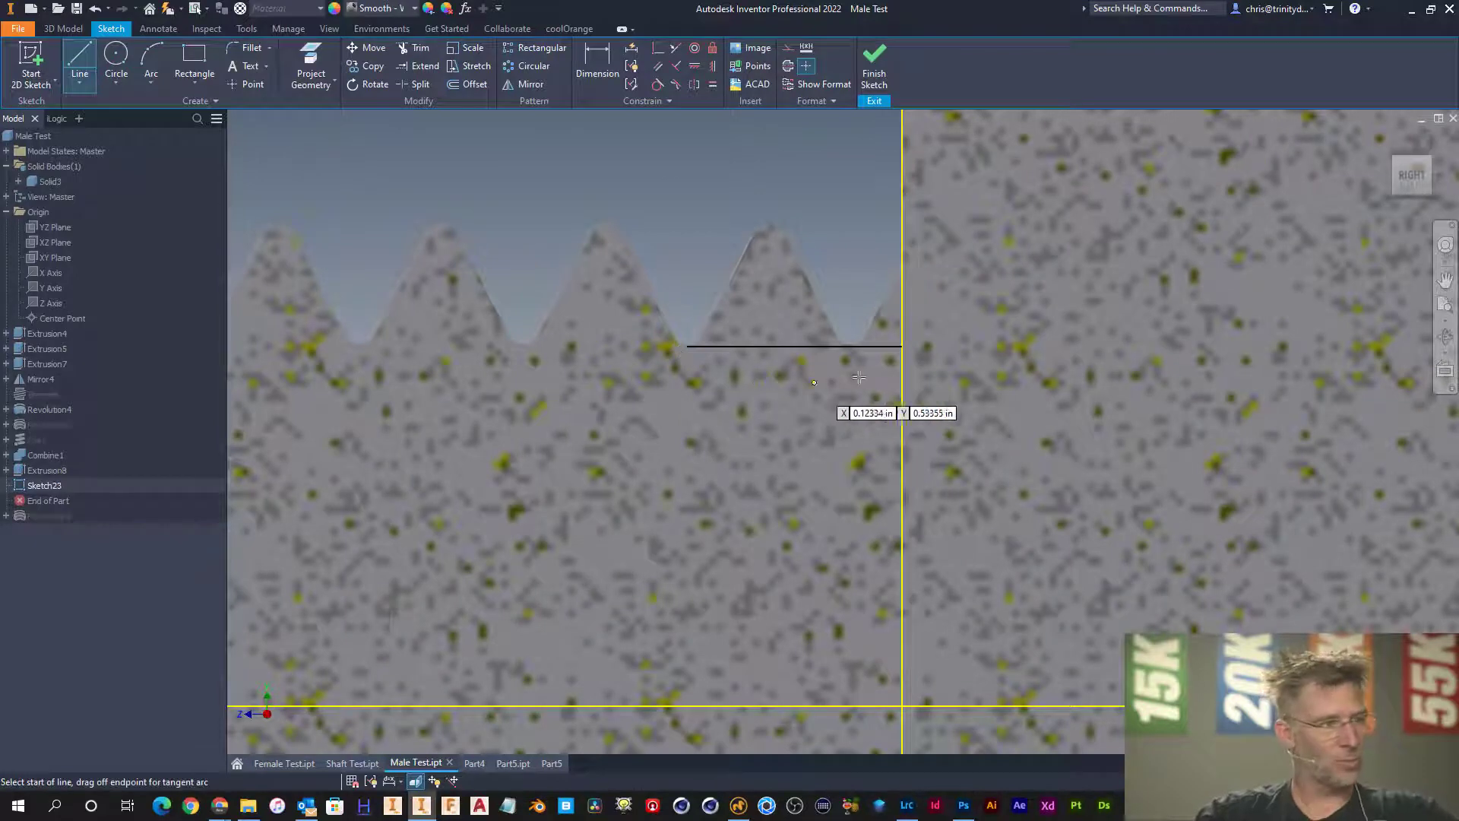
- Draw an undercut profile from the shoulder edge just below the root line, slanting outward past the thread, and back to the shoulder's upper corner
left_click(902, 382)
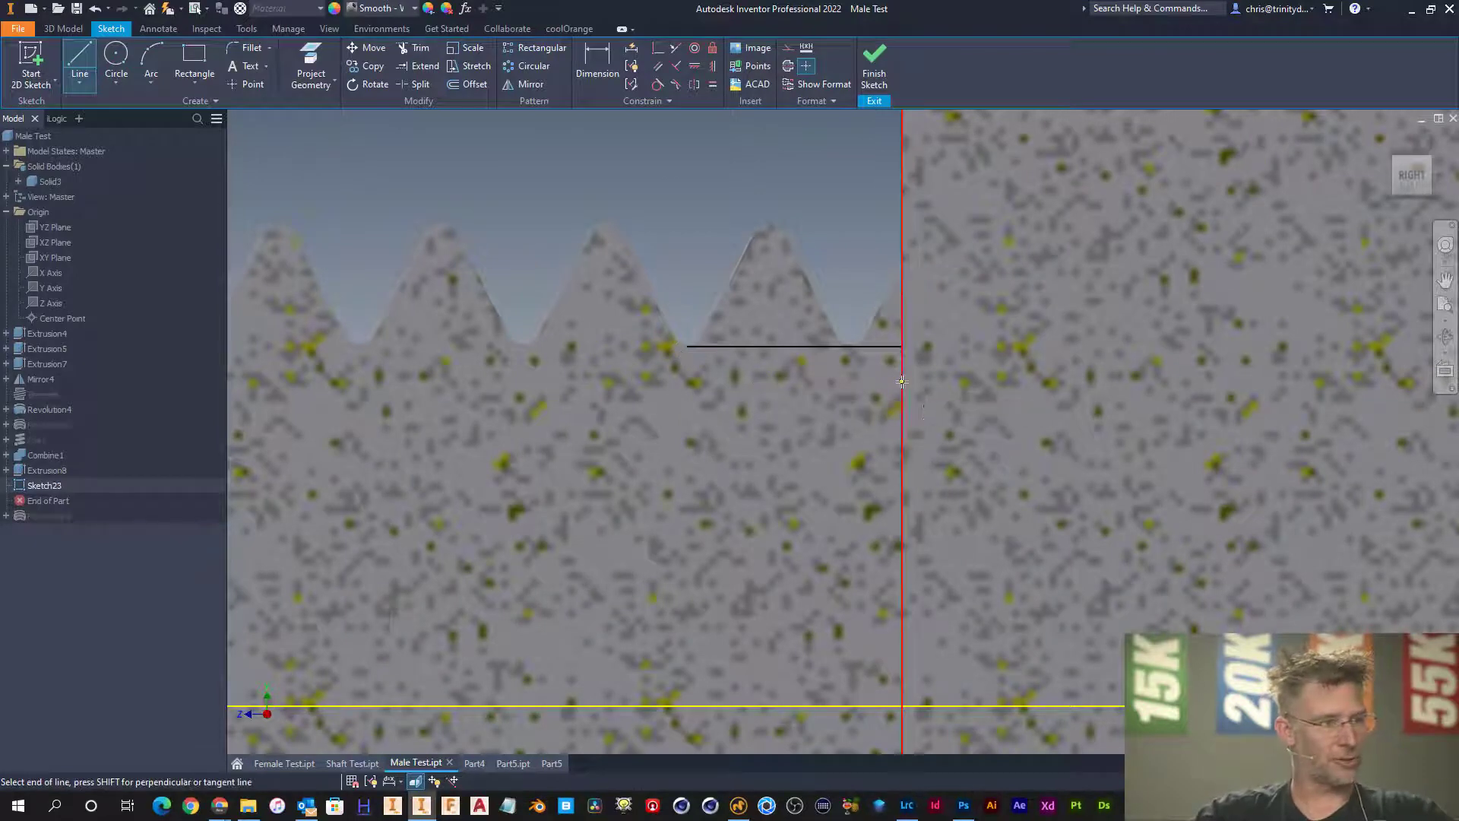
left_click(766, 381)
scroll(710, 247, "down", 3)
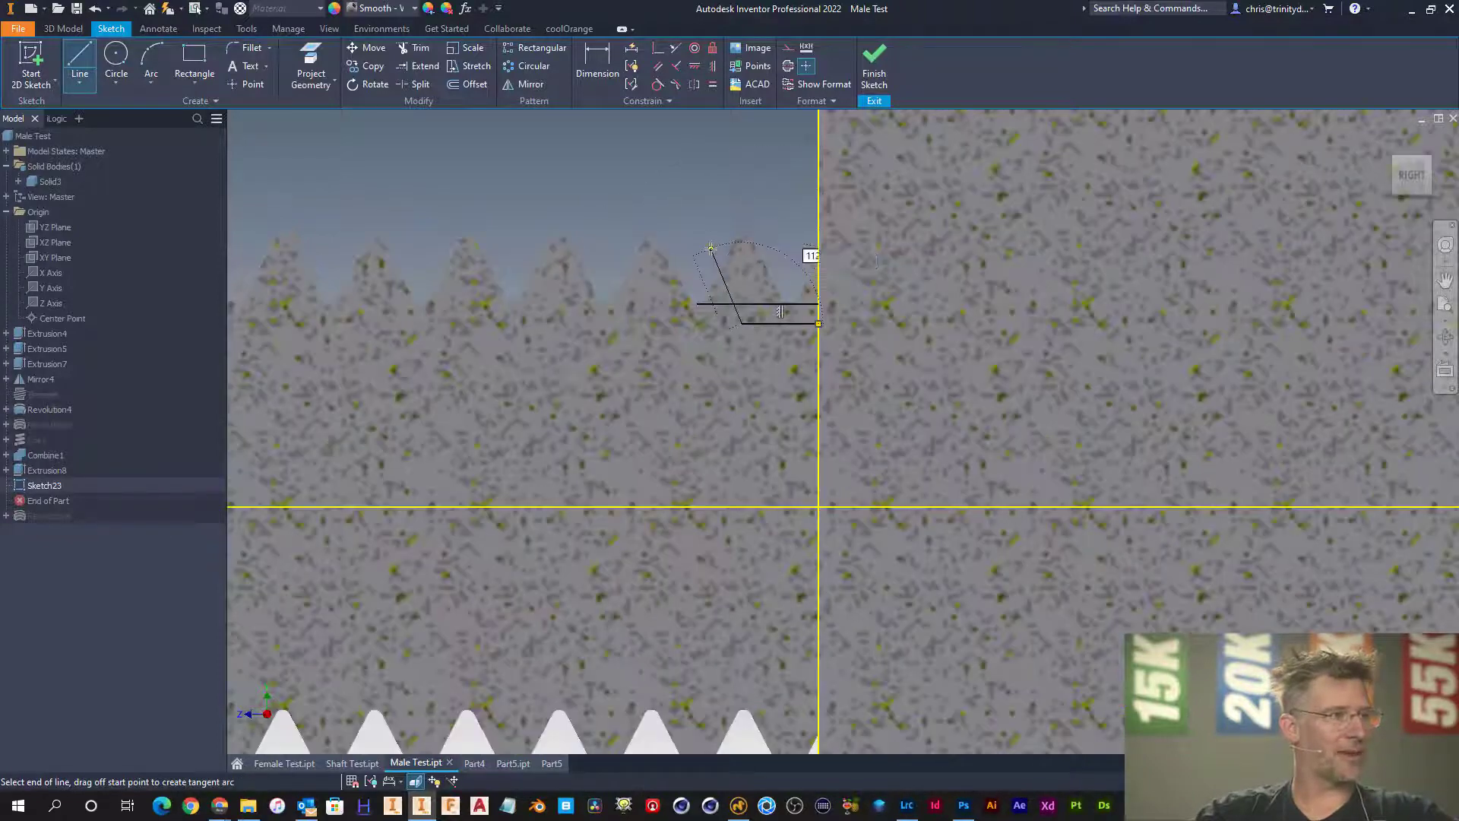
scroll(711, 248, "down", 2)
scroll(718, 255, "down", 2)
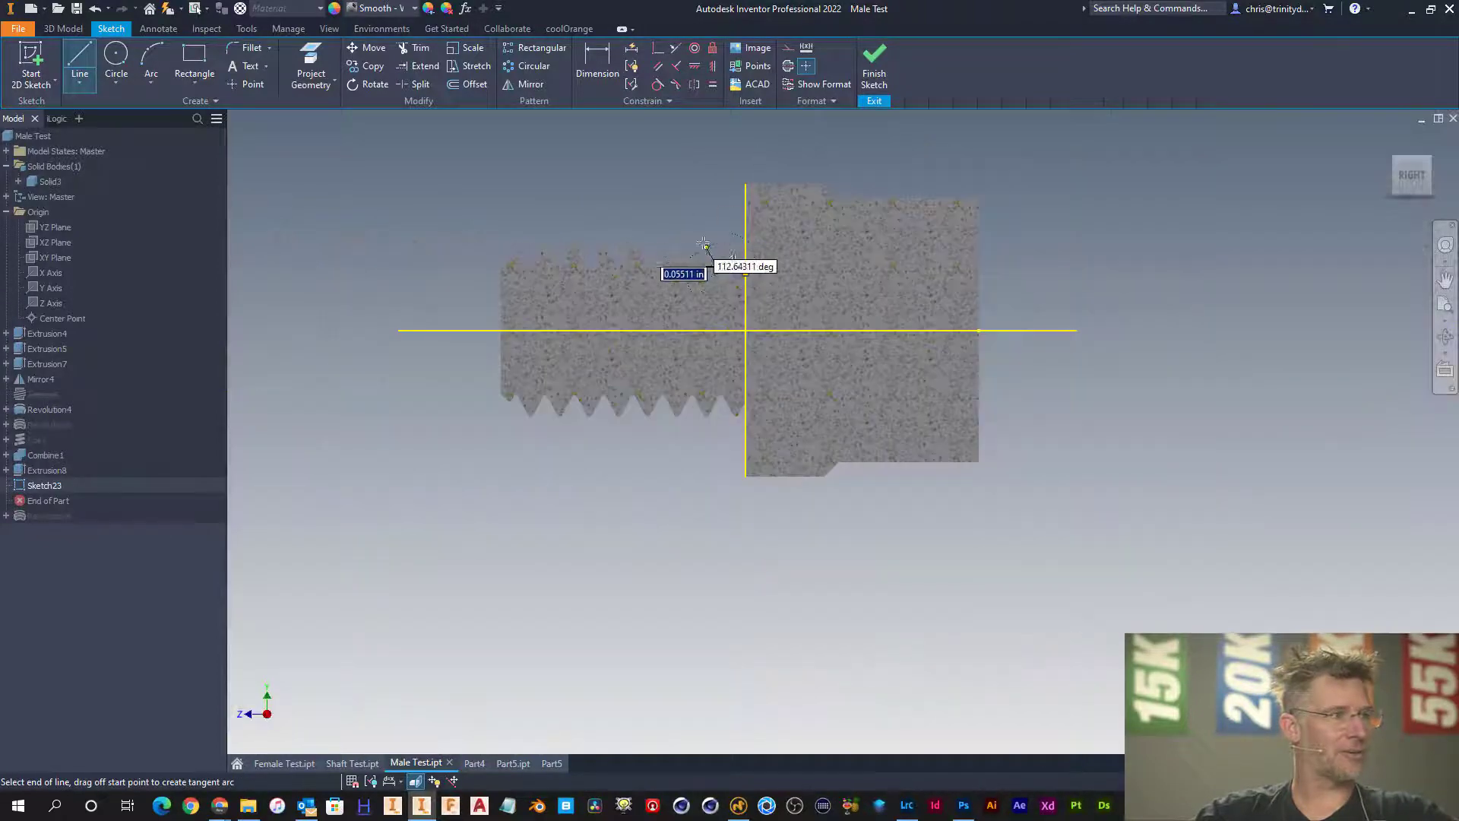
left_click(655, 184)
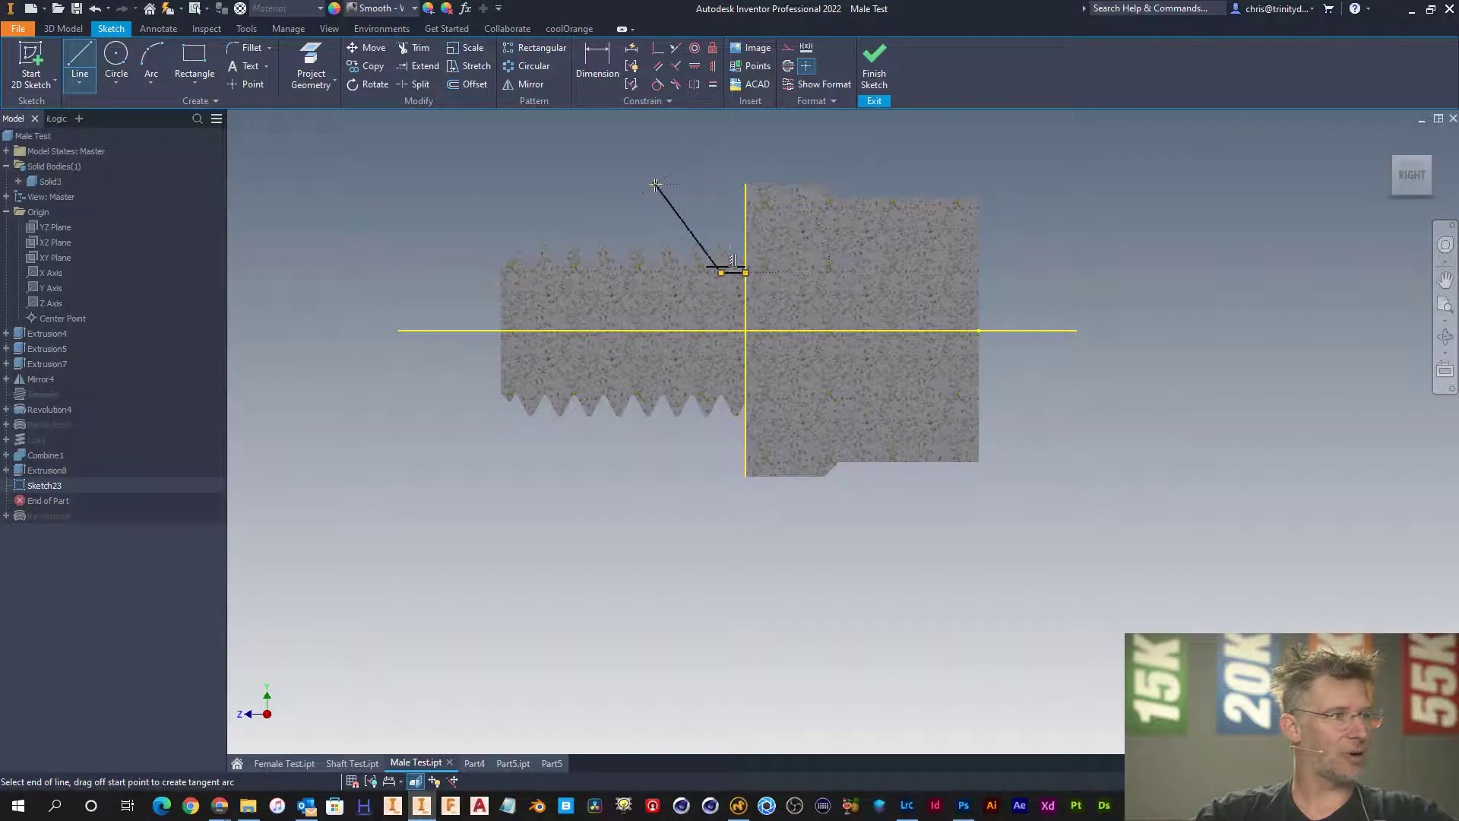
double_click(745, 184)
- Dimension the angle between the profile's slanted line and its upper horizontal line at 45 degrees
key("d")
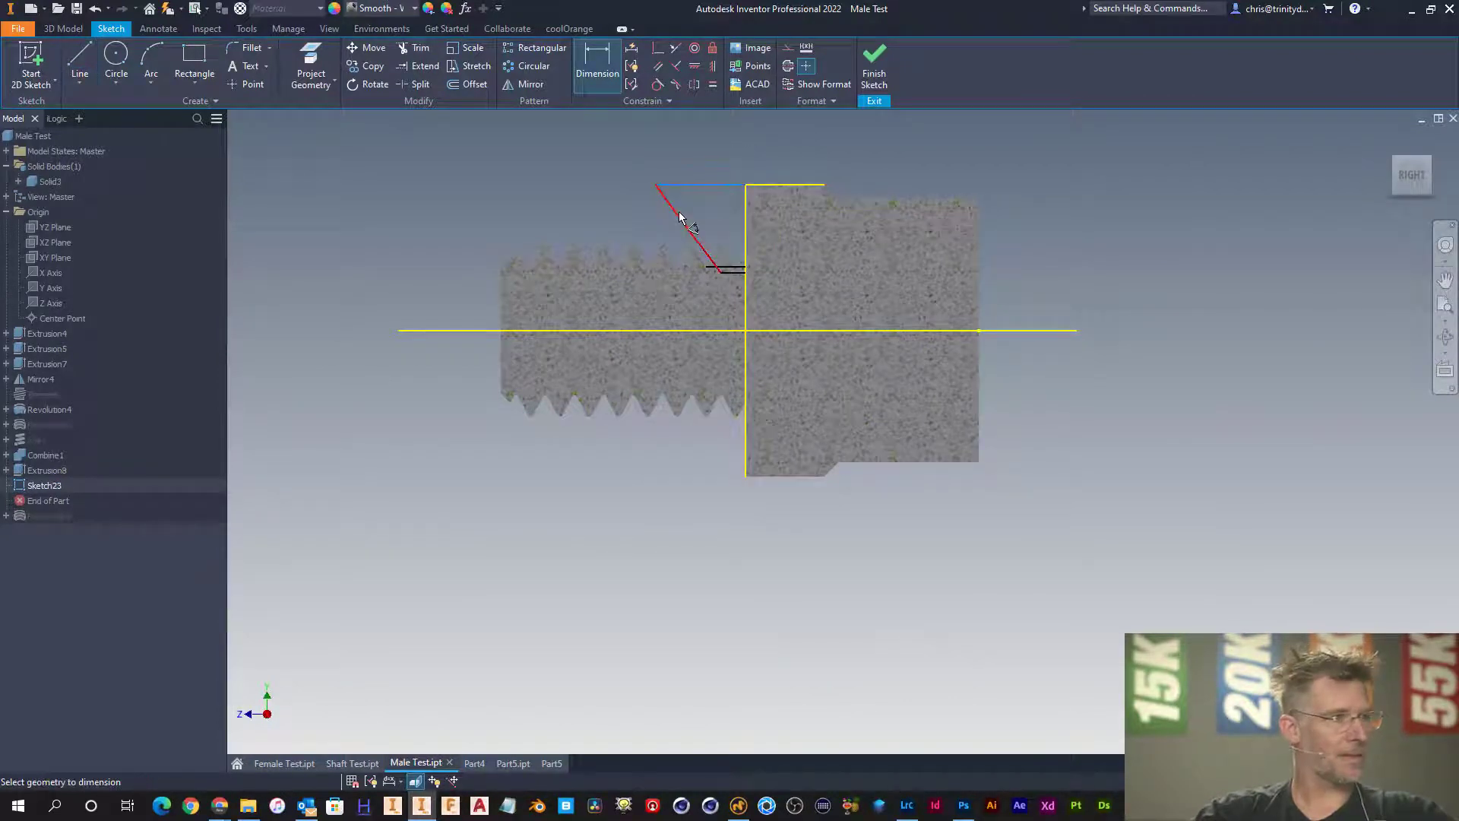
left_click(680, 217)
left_click(692, 203)
type("45")
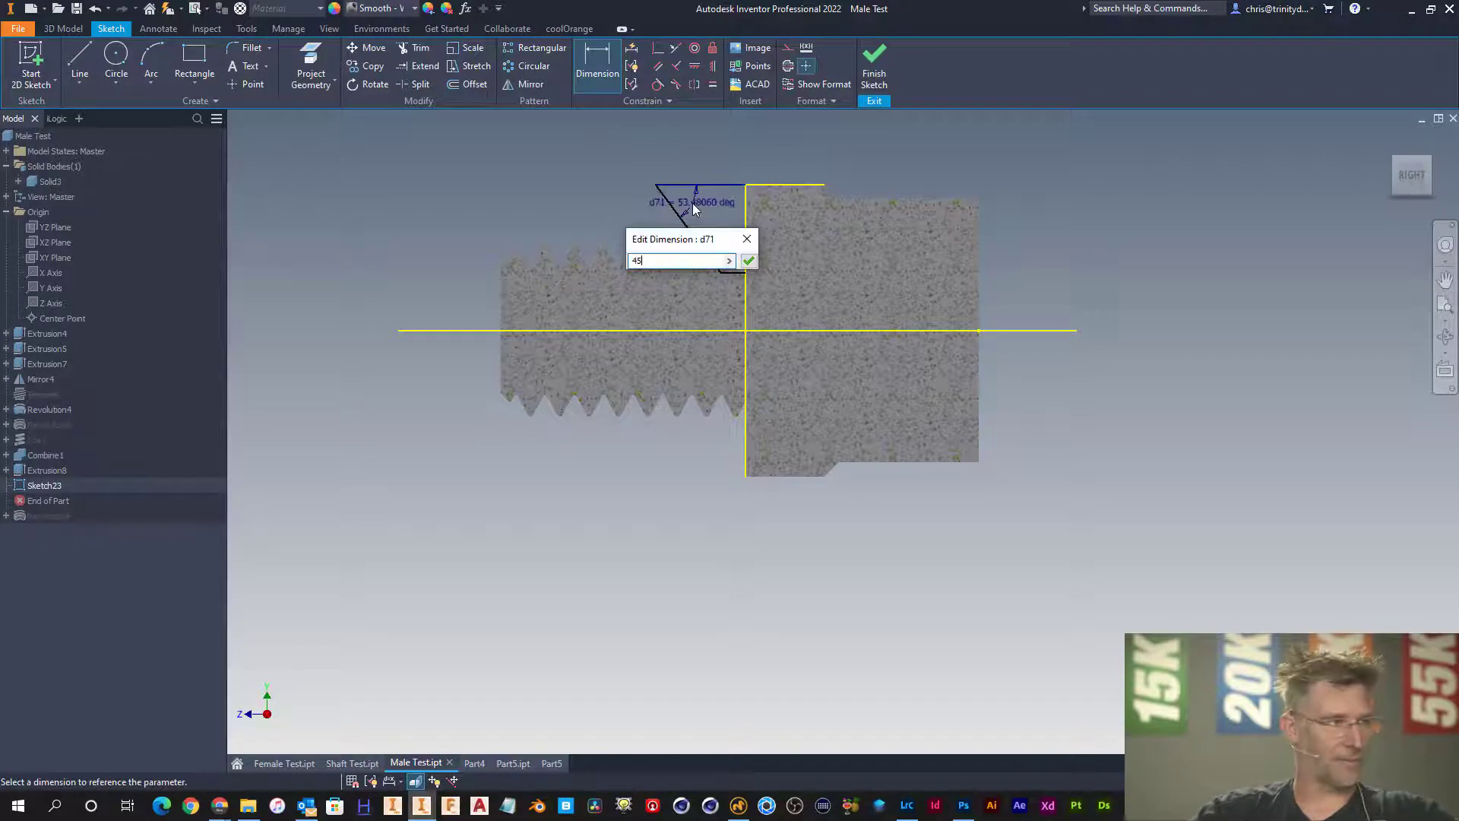
key("Return")
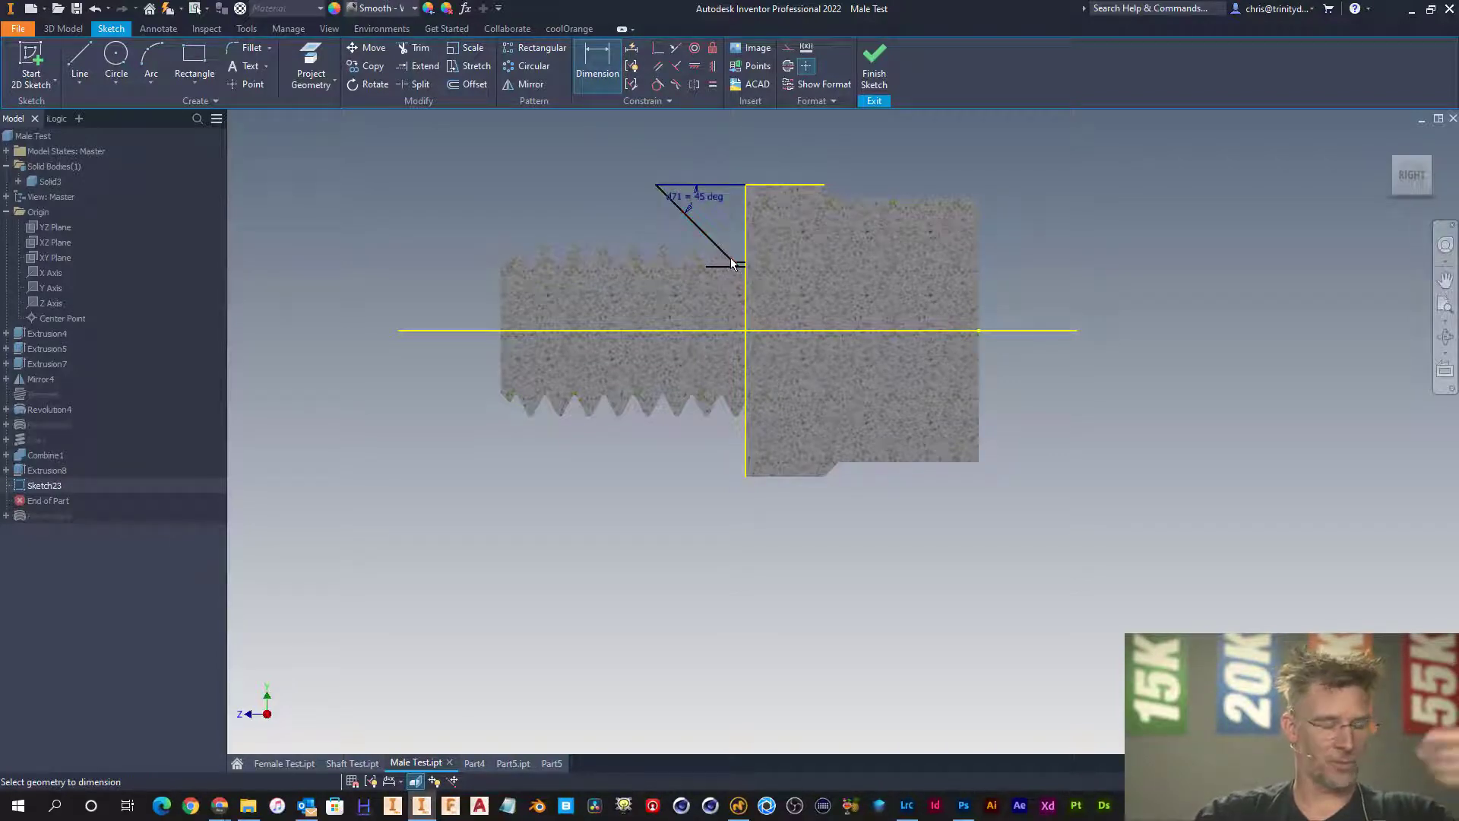
- Move the profile's lower corner below the thread-root reference line and away from the shoulder
scroll(731, 262, "down", 2)
scroll(731, 263, "up", 5)
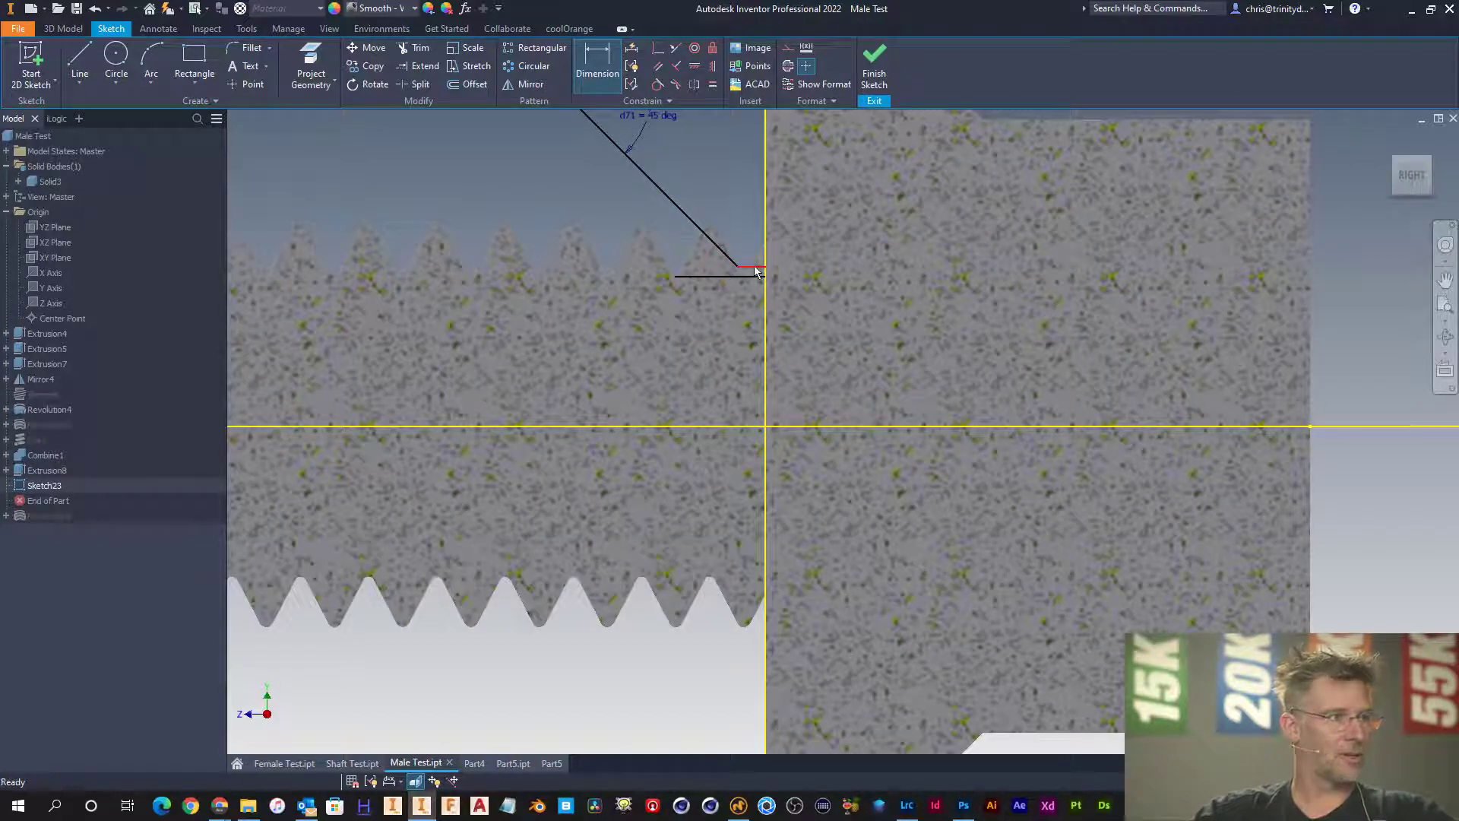
key("Escape")
left_click_drag(734, 266, 711, 295)
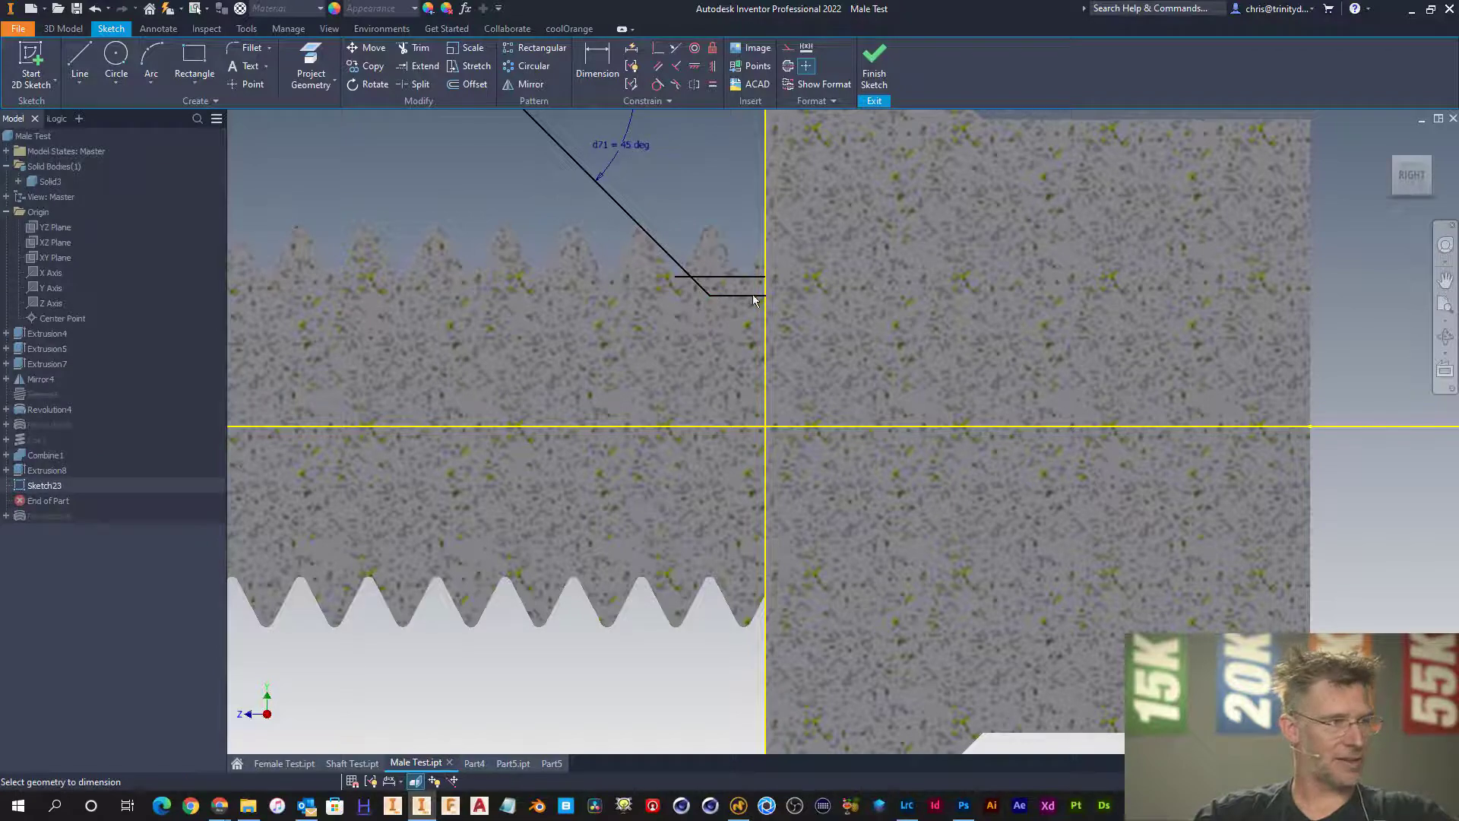
- Dimension the vertical distance from the thread-root reference line to the part's horizontal centre axis
left_click(751, 426)
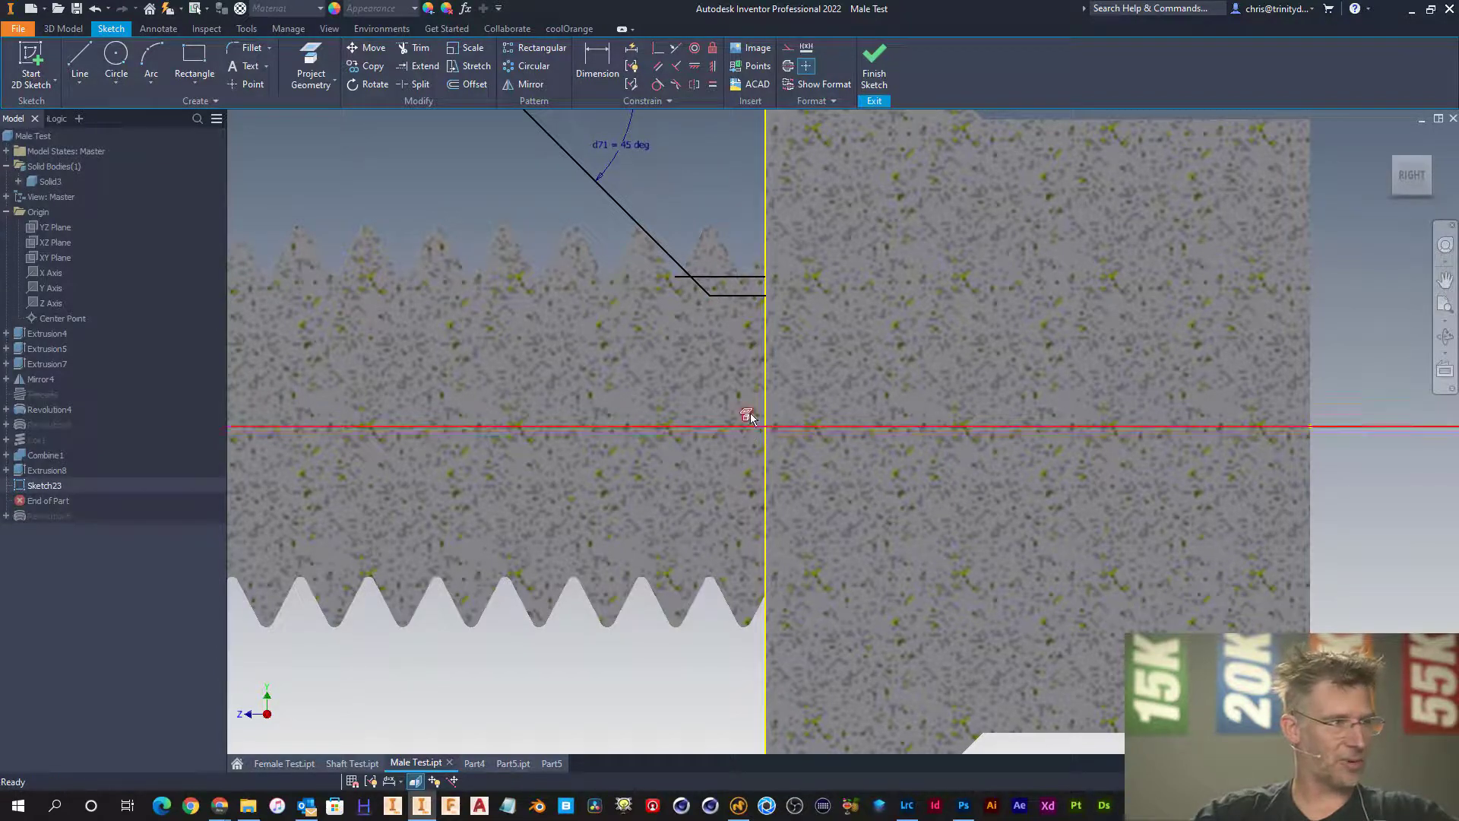
left_click(752, 278)
left_click(815, 304)
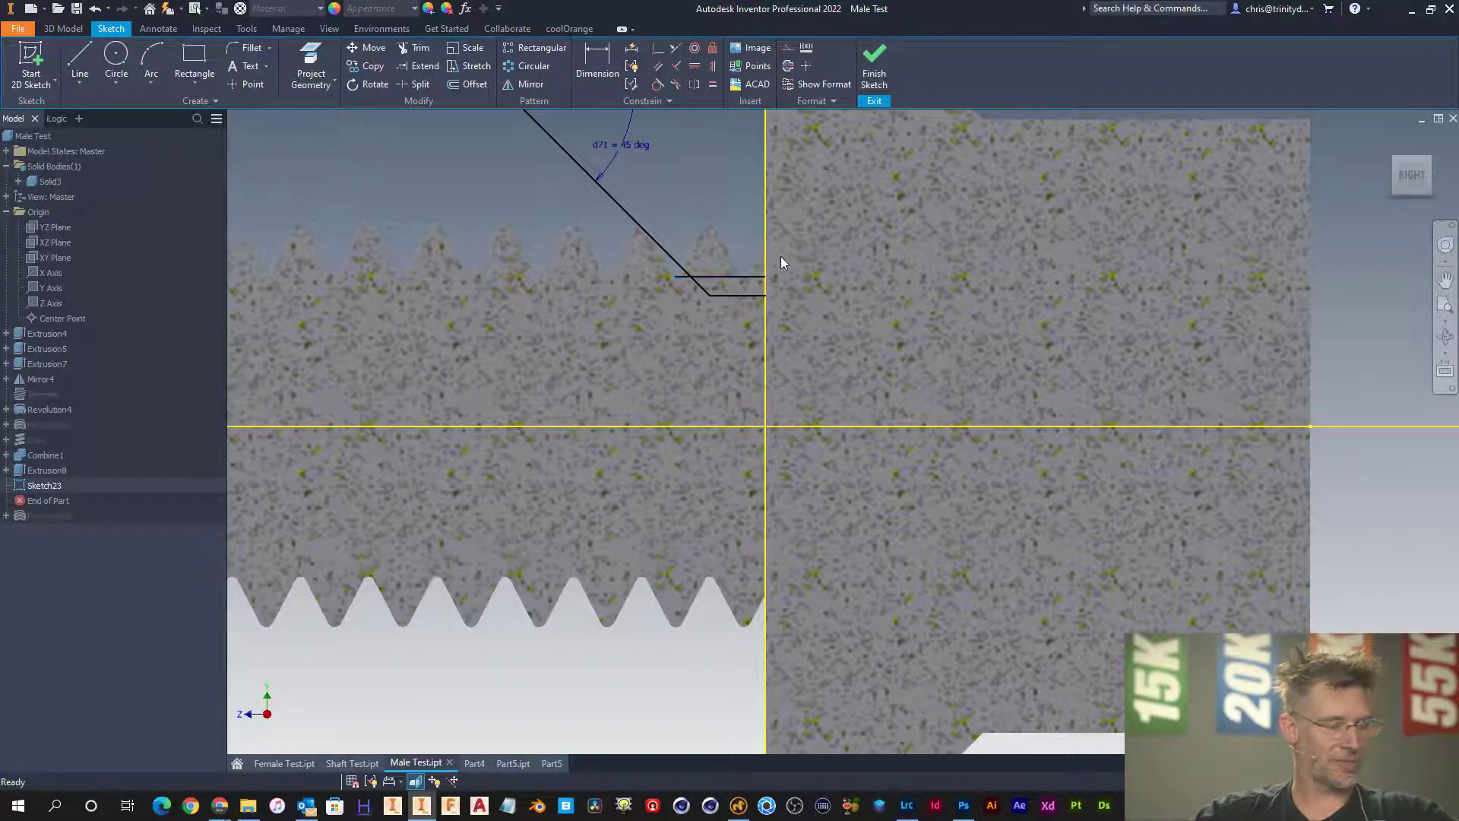
key("d")
left_click(755, 276)
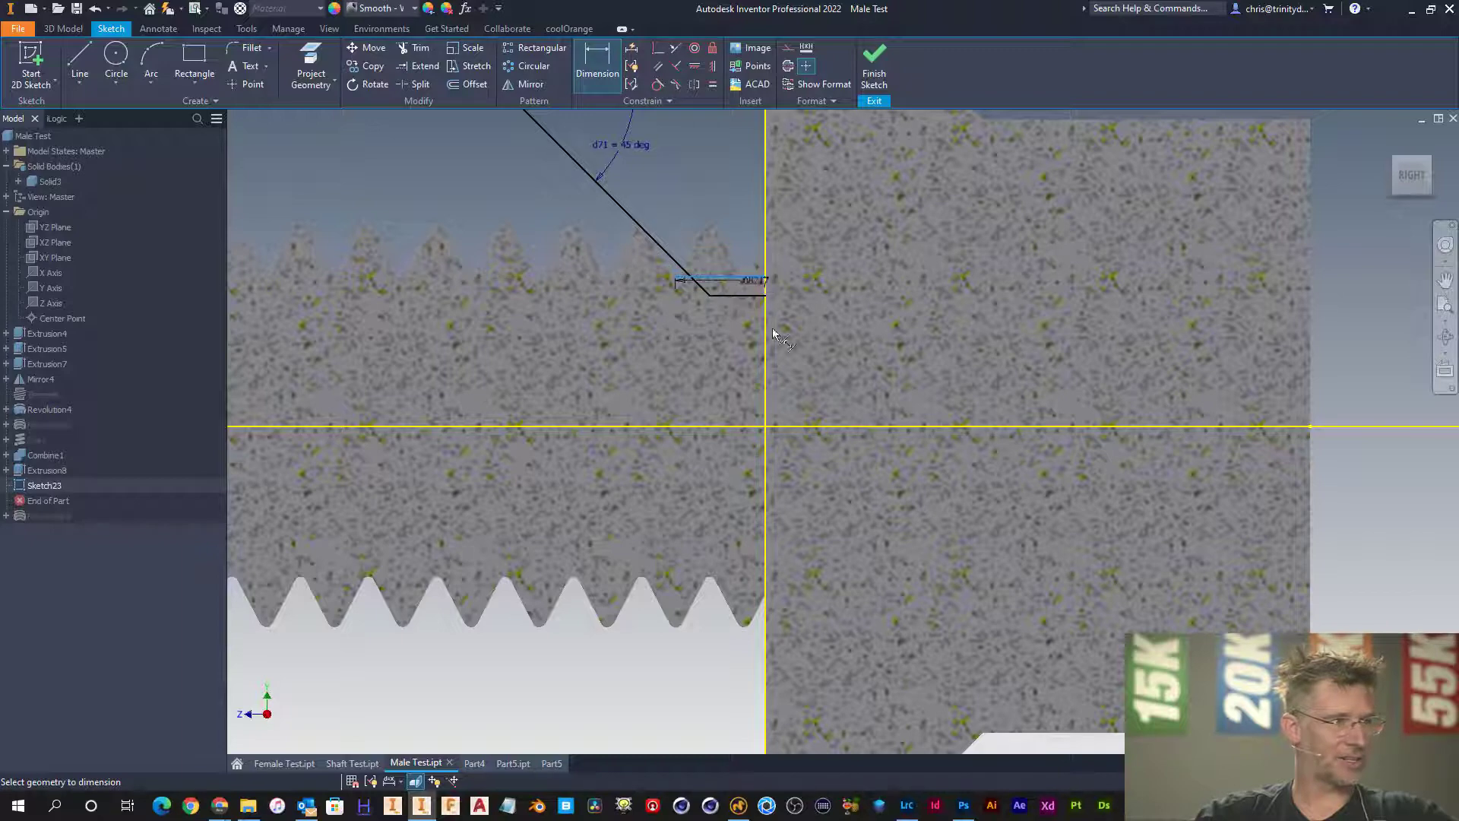
left_click(814, 427)
left_click(839, 351)
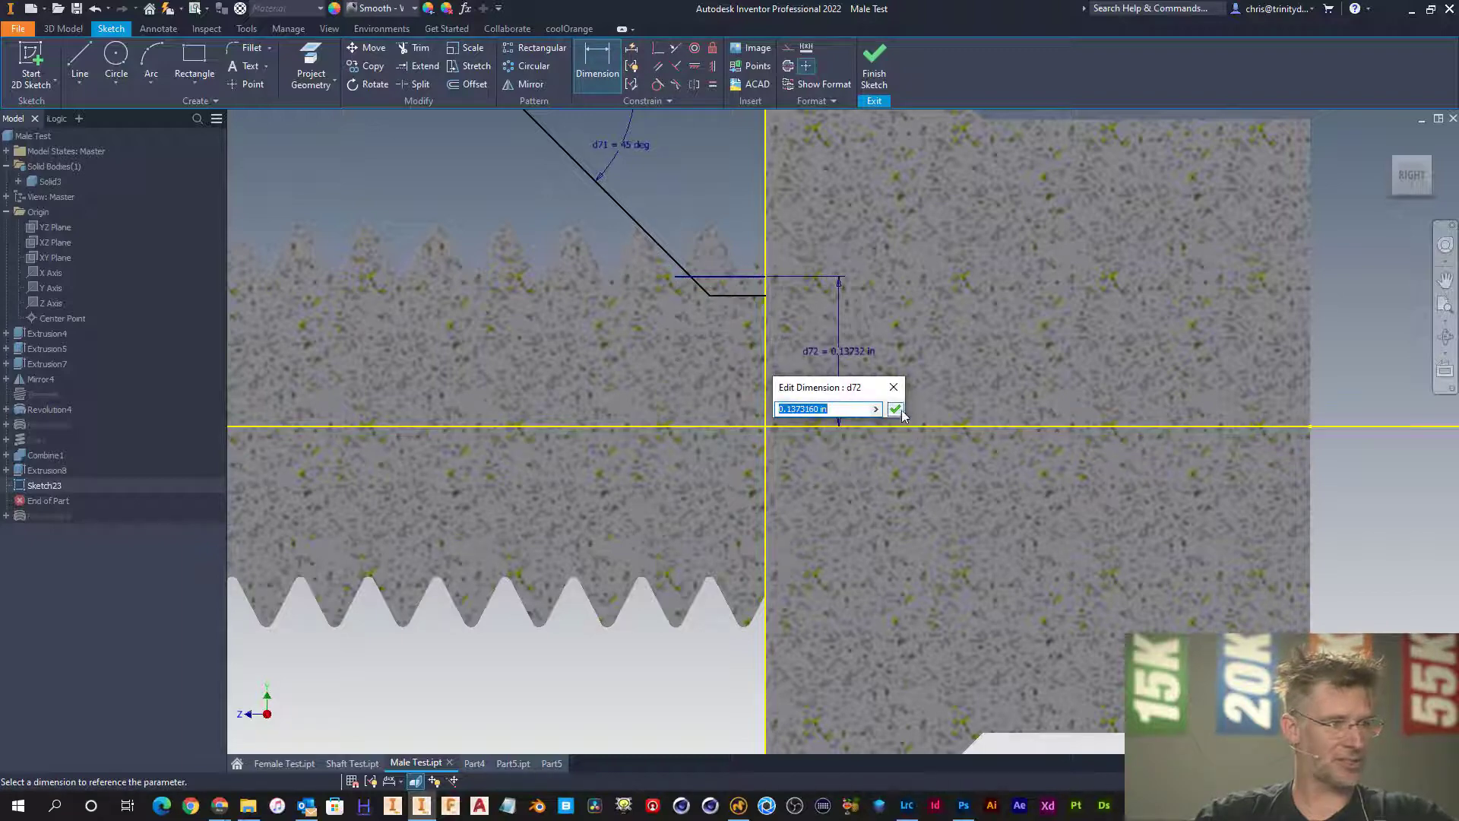
left_click(900, 410)
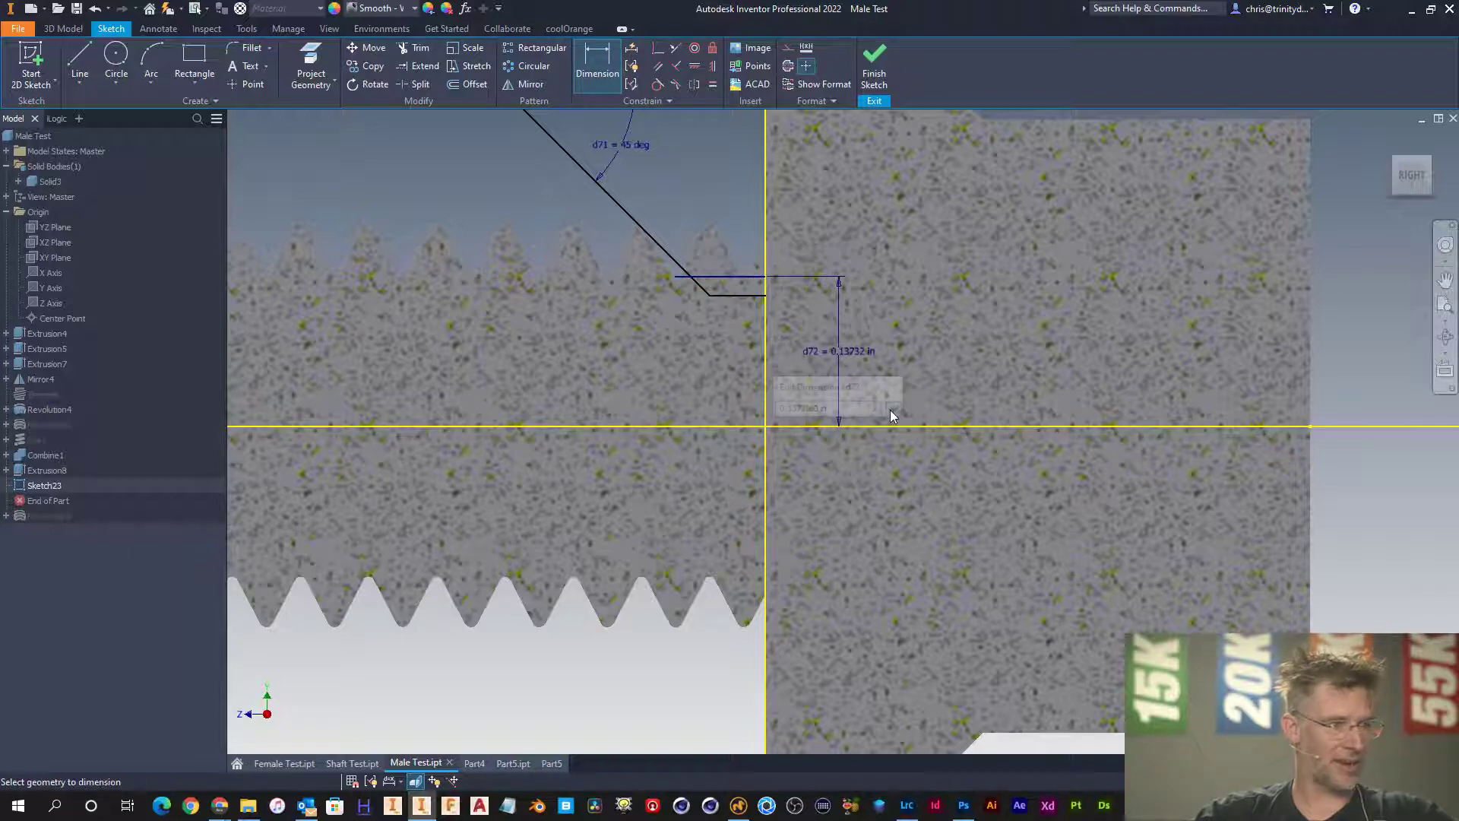
- Dimension the gap between the thread-root reference line and the undercut profile's lower horizontal line at 0.01 in
left_click(746, 277)
left_click(734, 295)
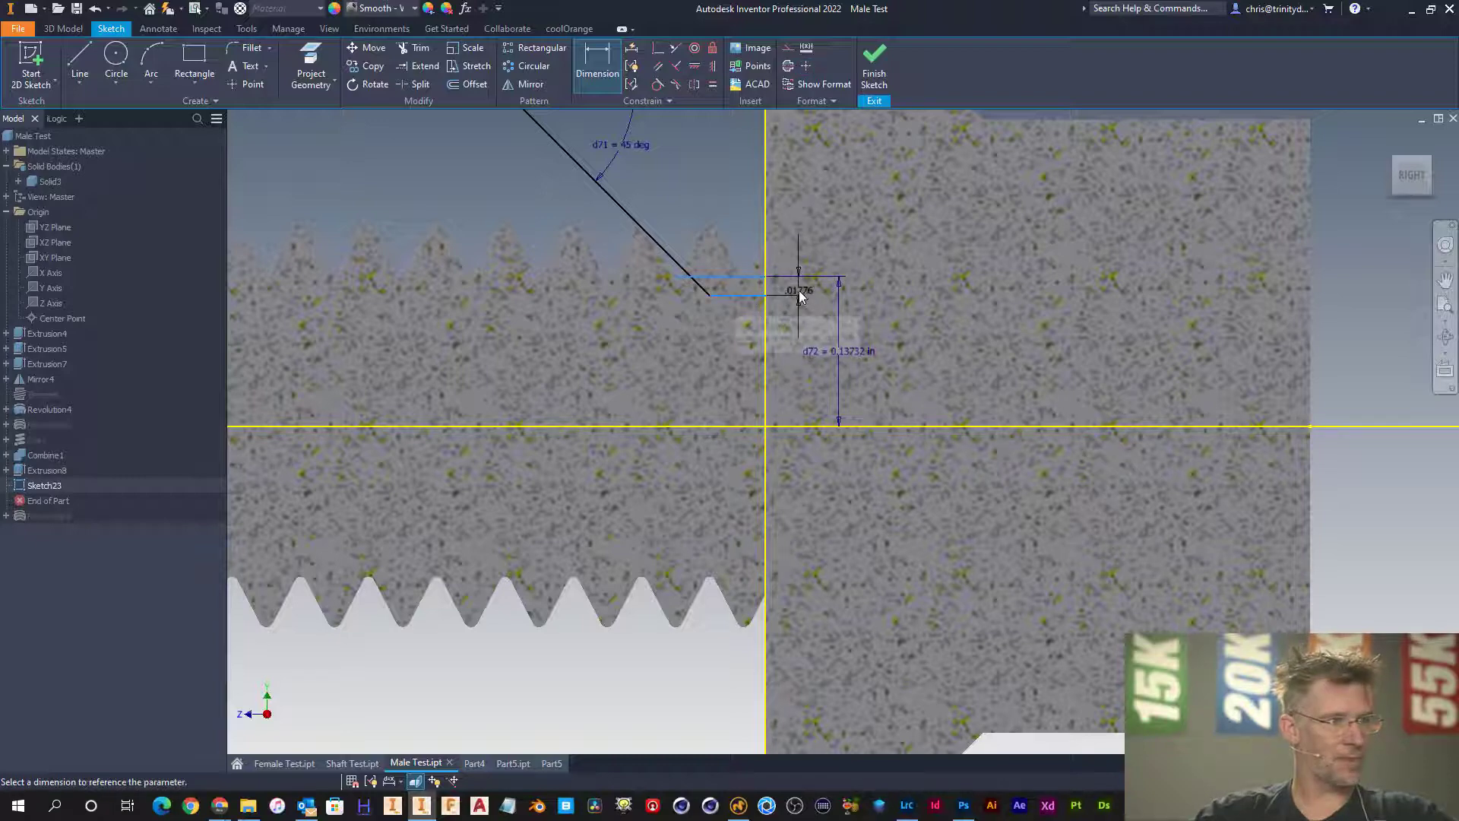
left_click(801, 296)
type(".01")
key("Return")
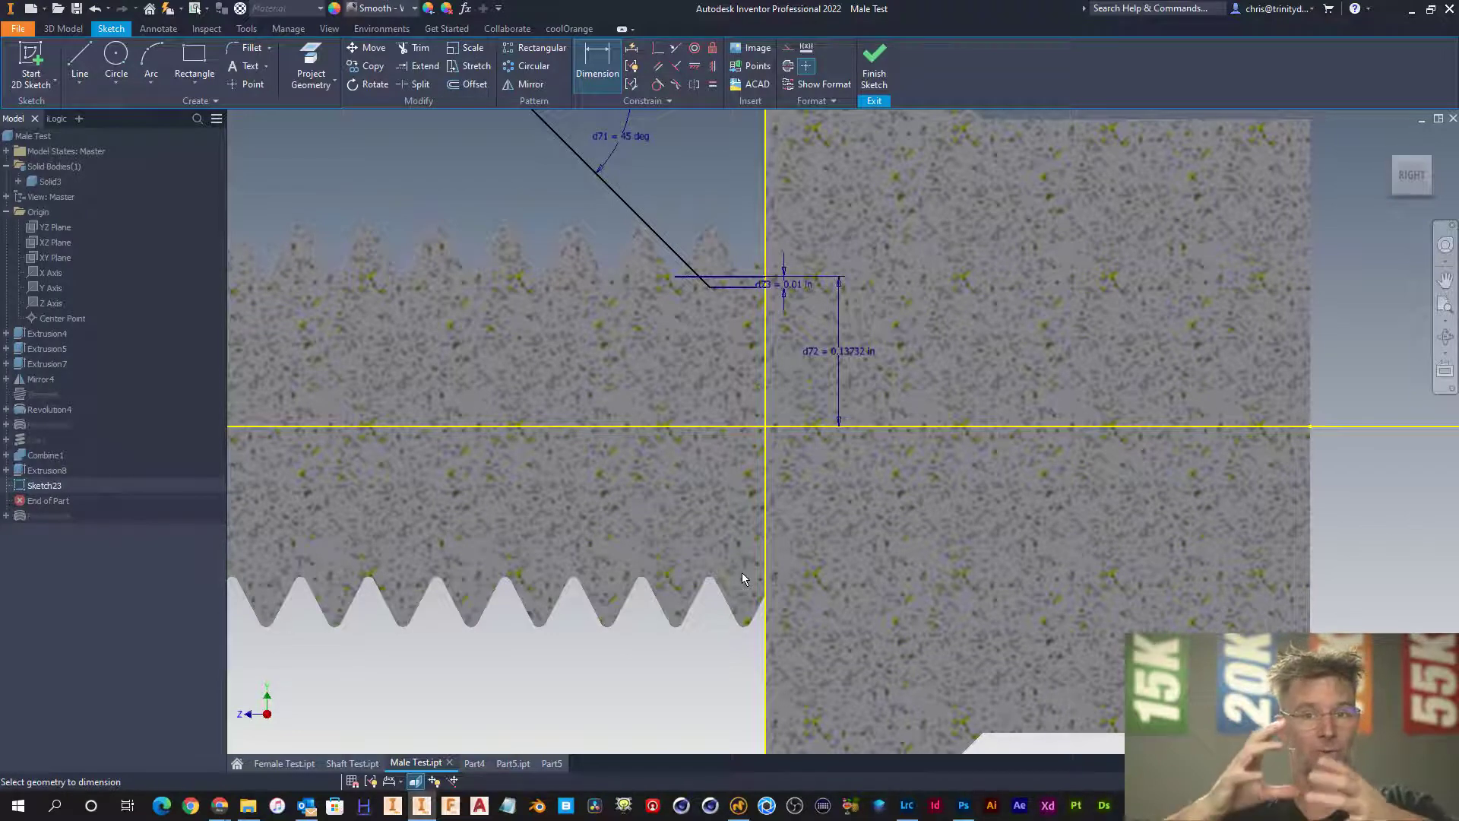
- Dimension the undercut profile's lower horizontal line at 0.05 in long
left_click(733, 288)
left_click(738, 316)
type(".")
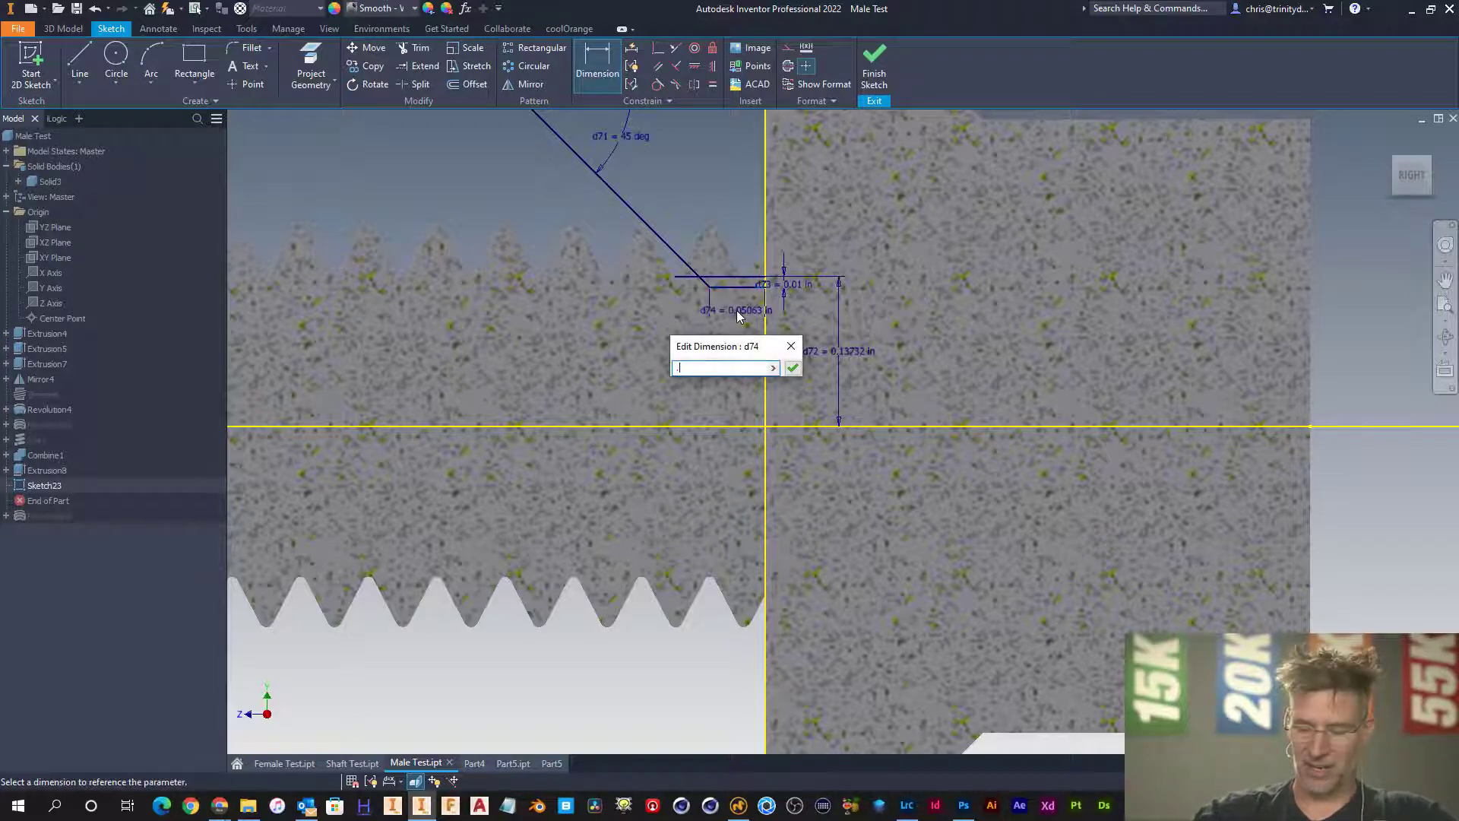
type("05")
key("Return")
scroll(737, 365, "down", 3)
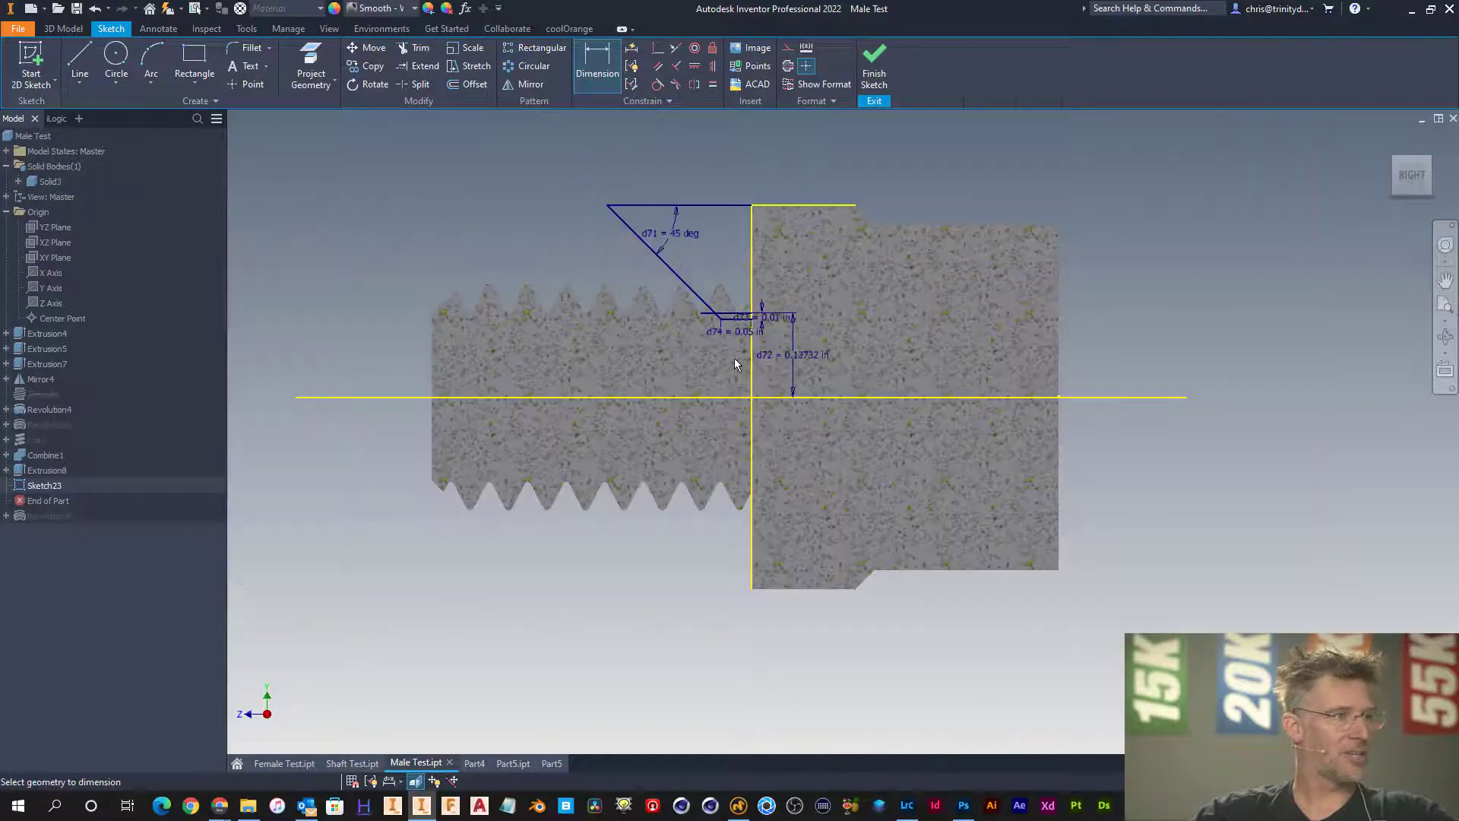
key("Escape")
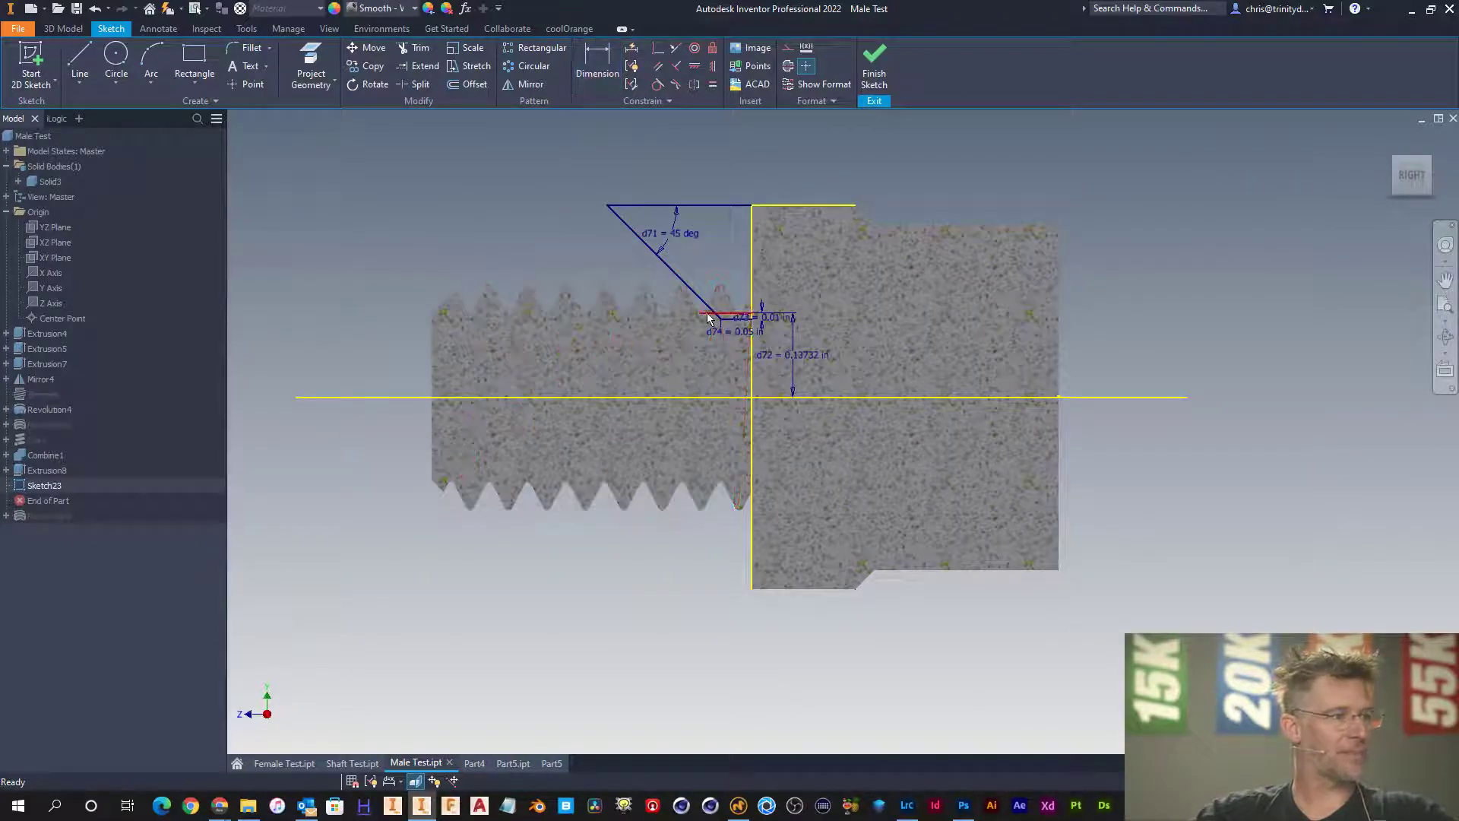
- Convert the thread-root reference line to construction geometry
scroll(708, 318, "up", 4)
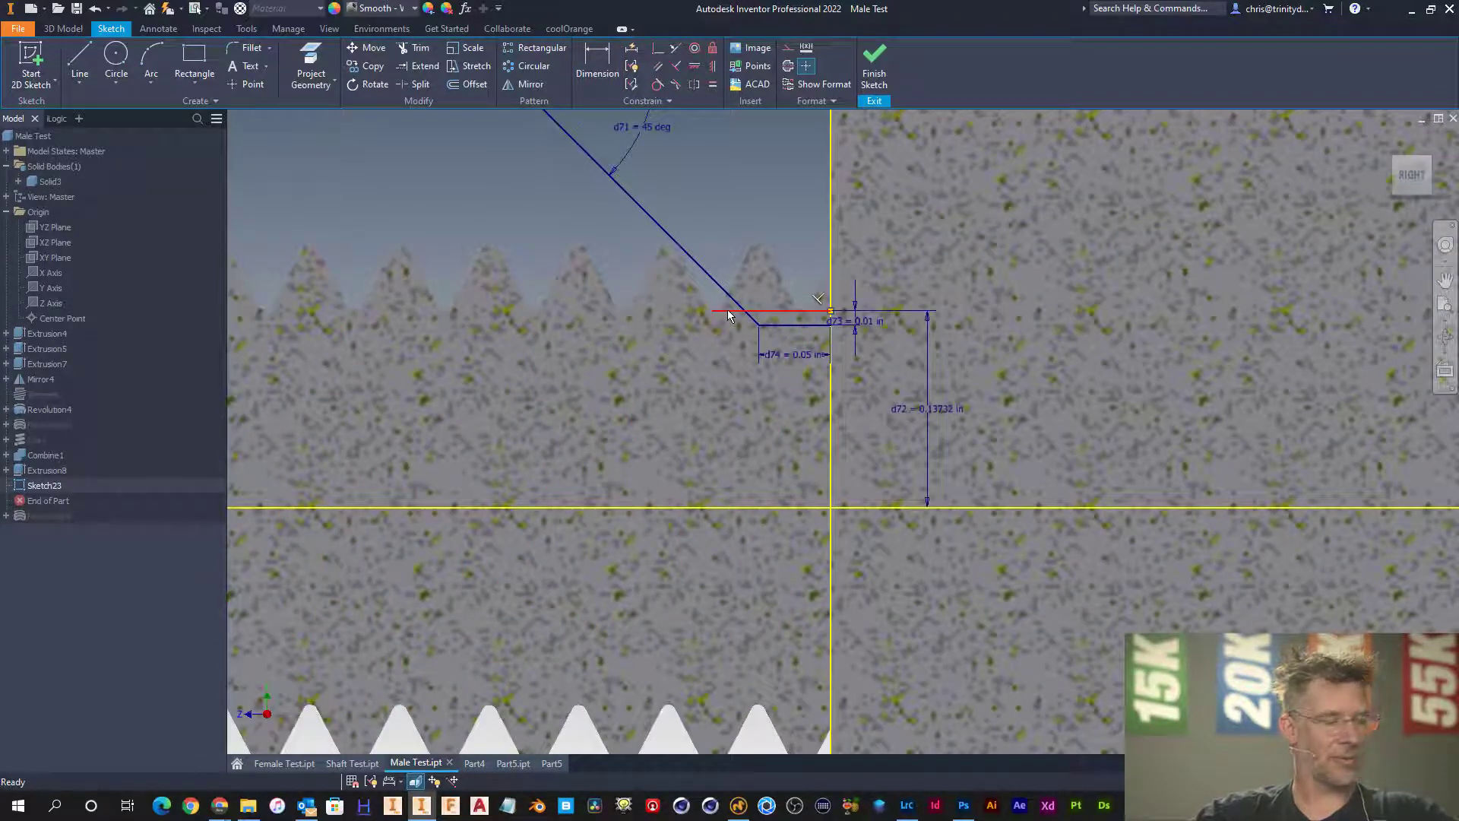
right_click(788, 317)
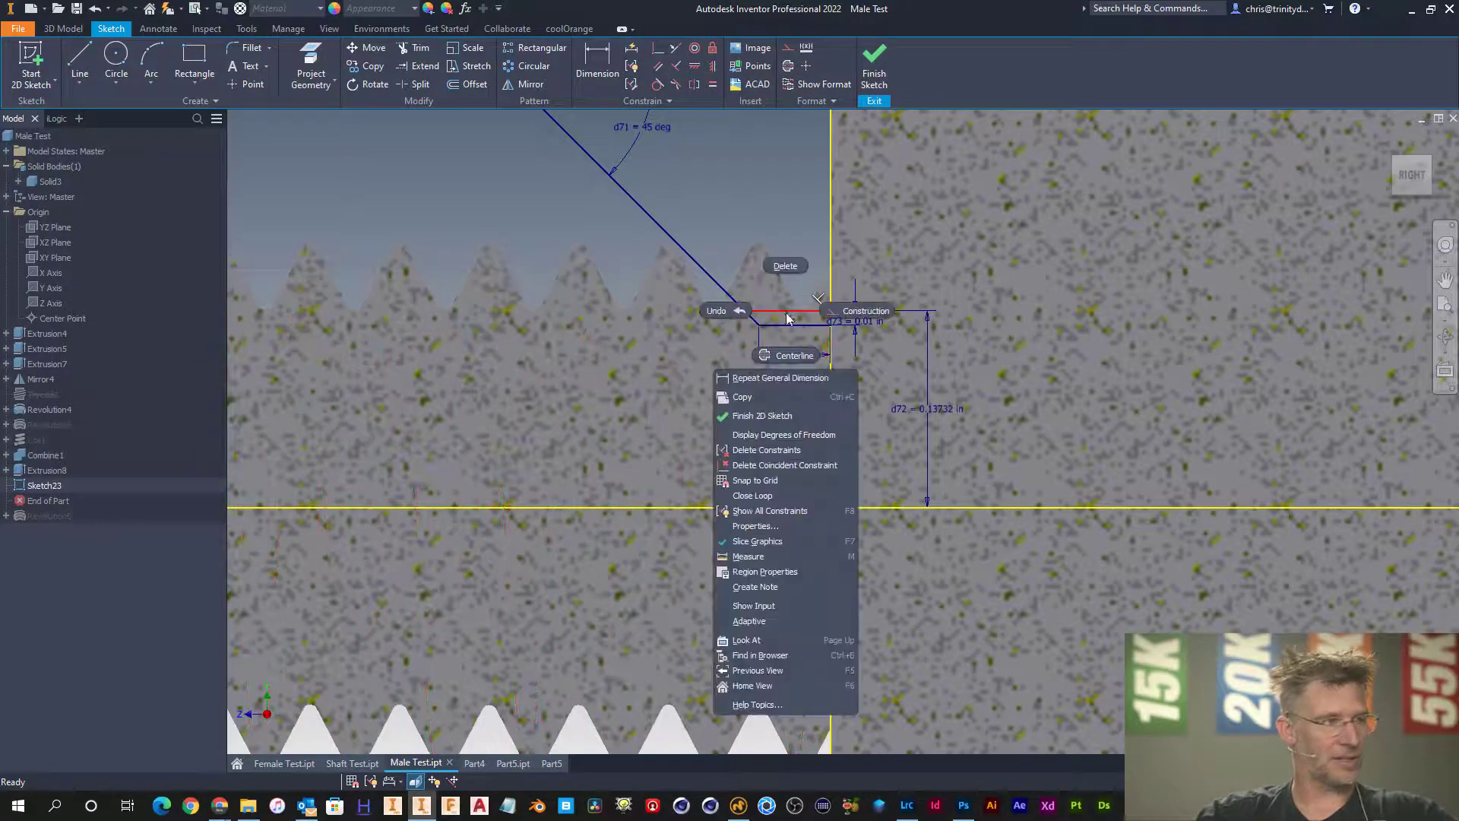
left_click(834, 310)
- Revolve the undercut profile a full 360 degrees around the horizontal centre axis as a cut
scroll(753, 358, "down", 3)
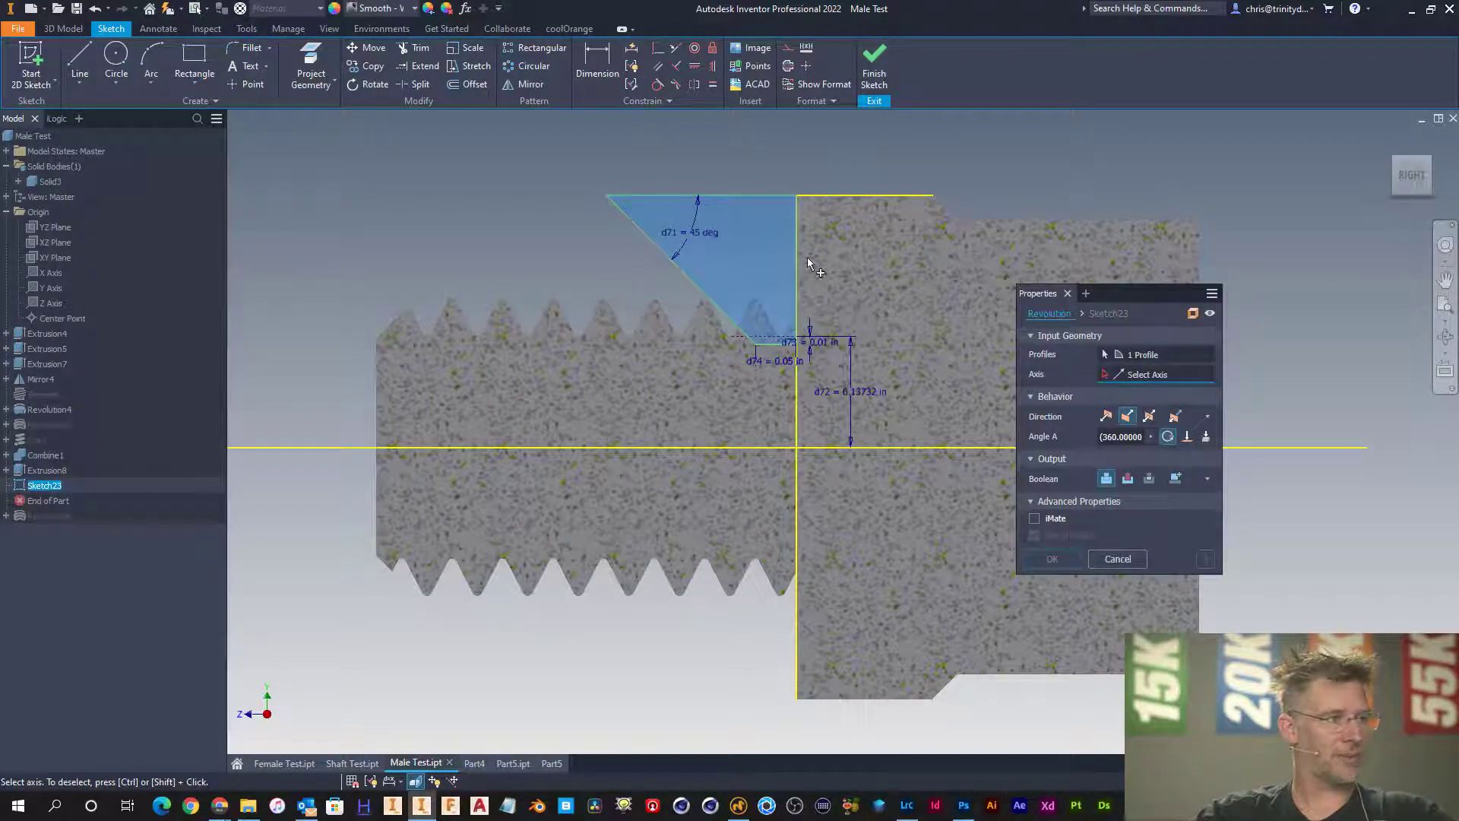
left_click(828, 447)
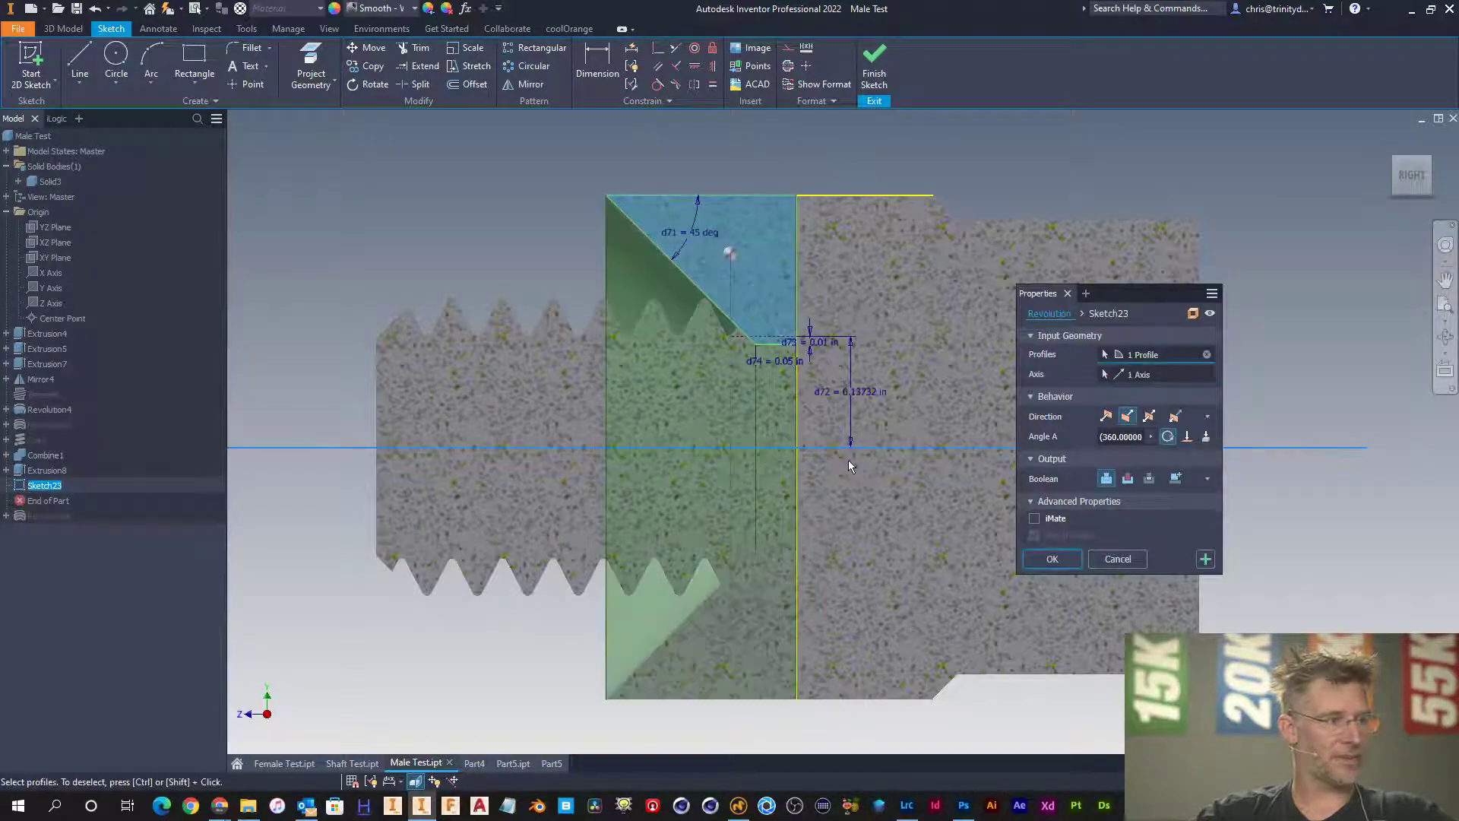
left_click(1129, 479)
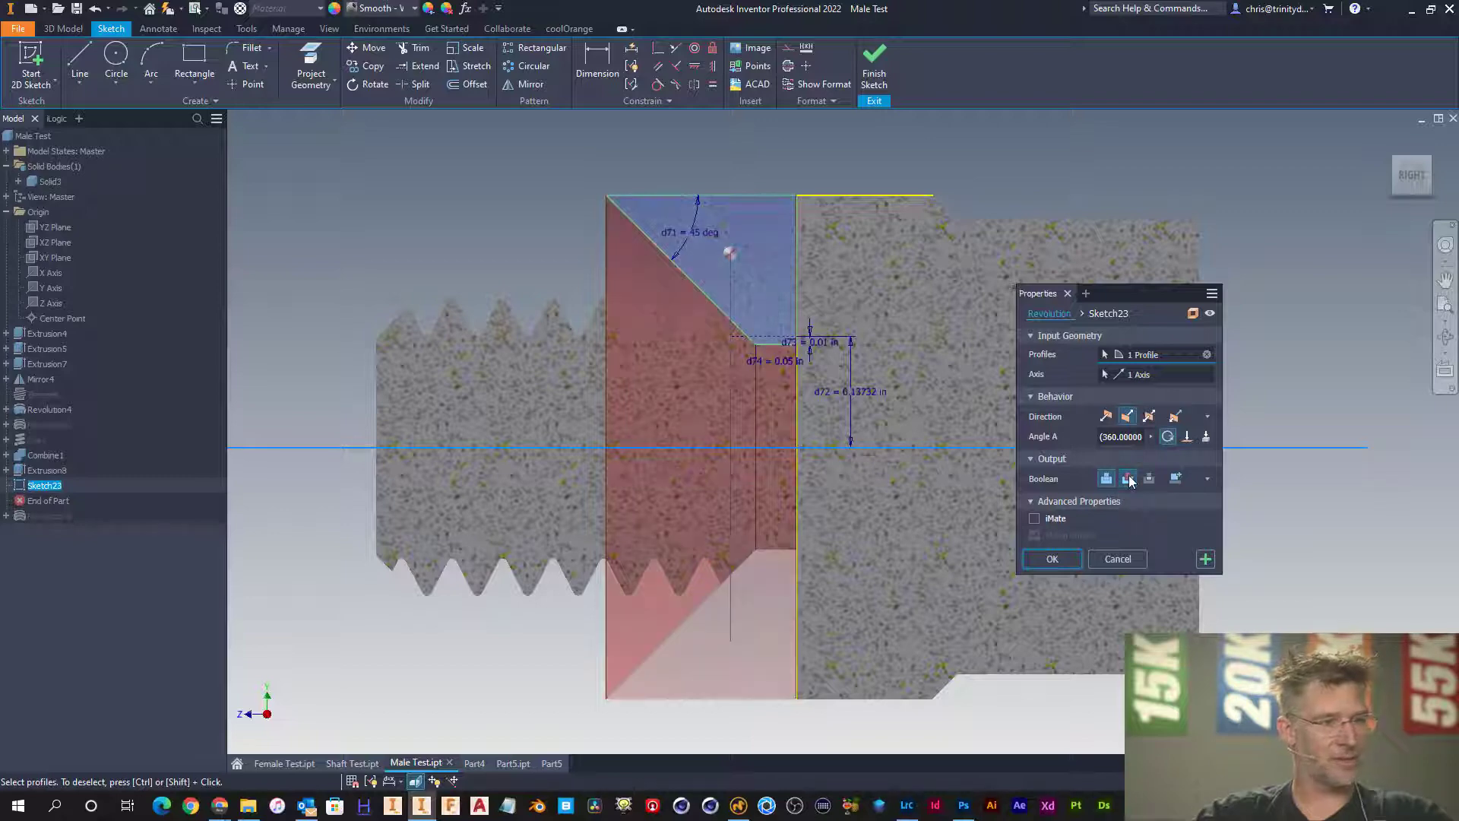
left_click(1064, 560)
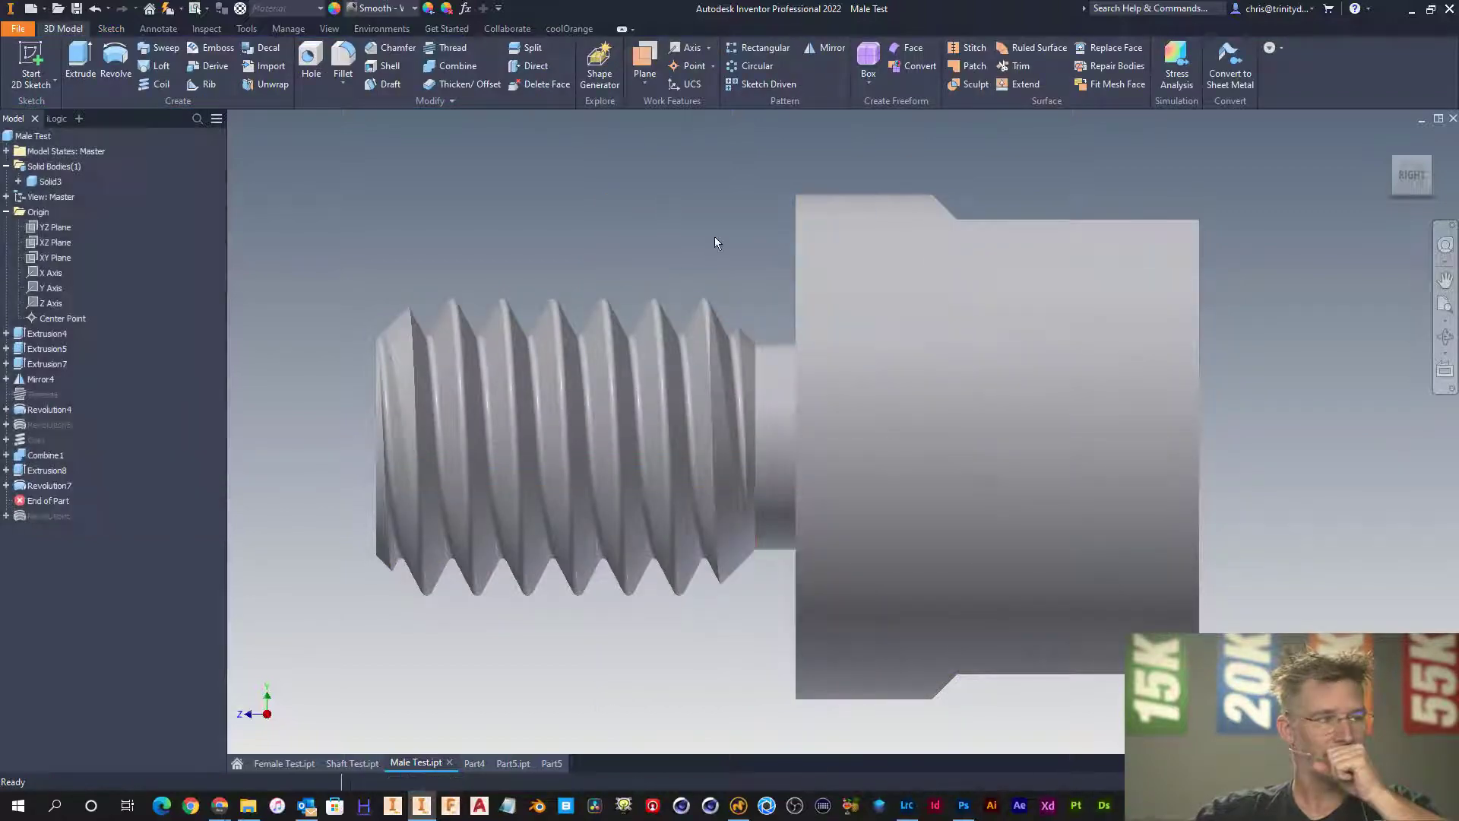
- Fillet the edge where the undercut neck meets the shoulder face with a 0.03 in radius
mouse_move(775, 284)
middle_mouse_down("shift")
mouse_move(813, 308)
mouse_move(762, 313)
mouse_move(778, 293)
middle_mouse_up("shift")
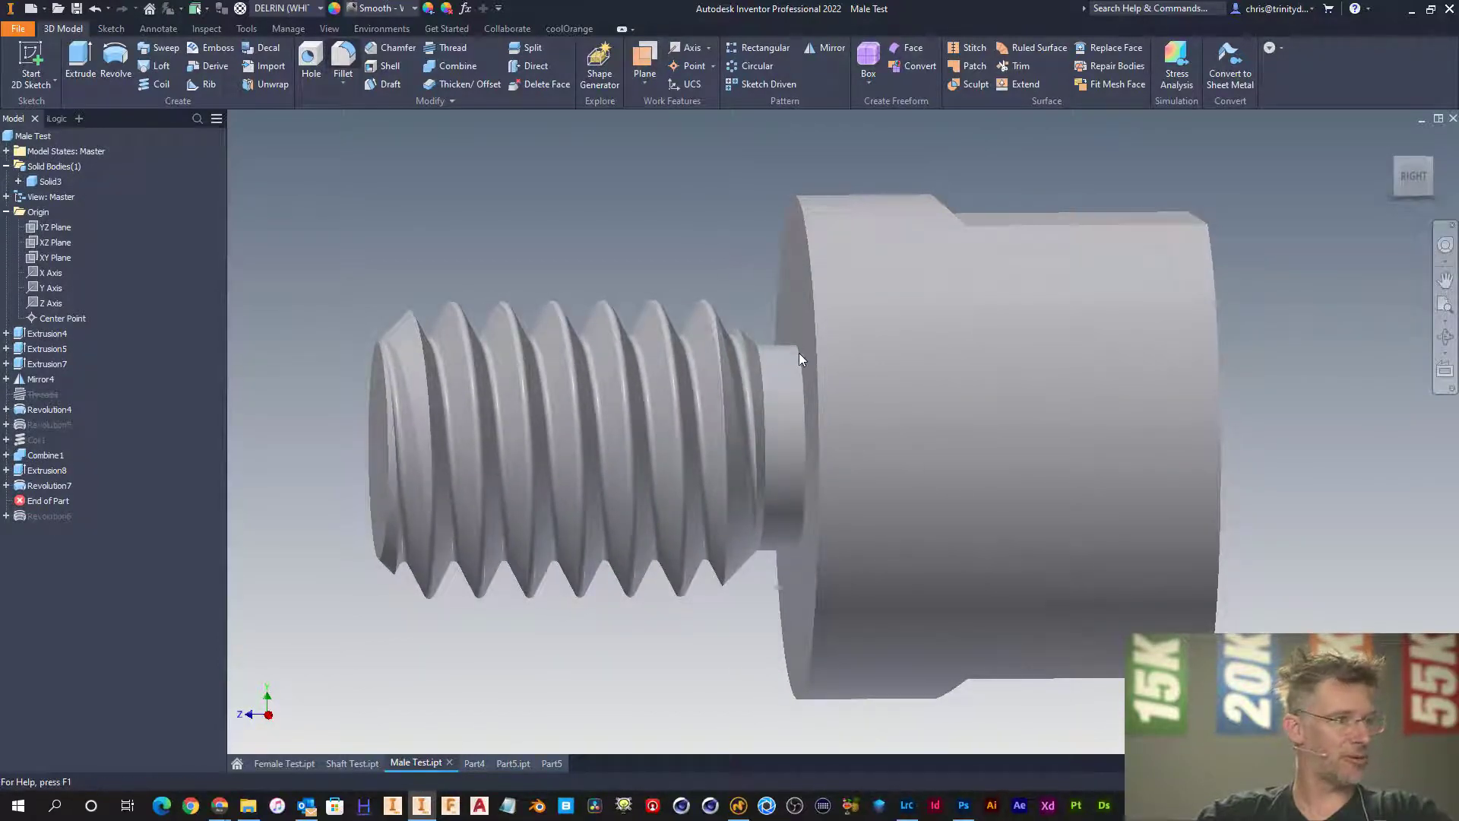
key("f")
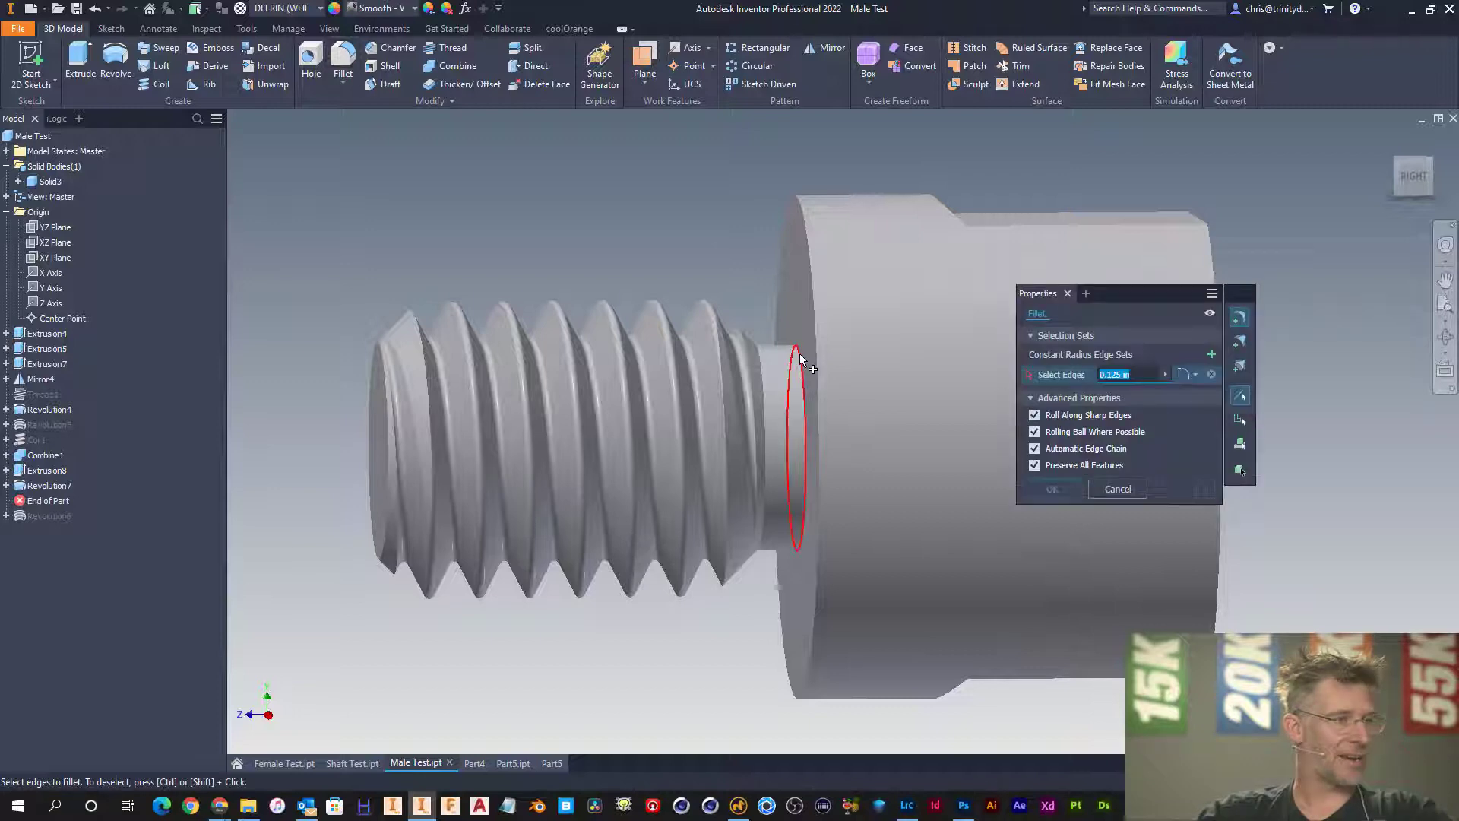
left_click(800, 354)
type(".03")
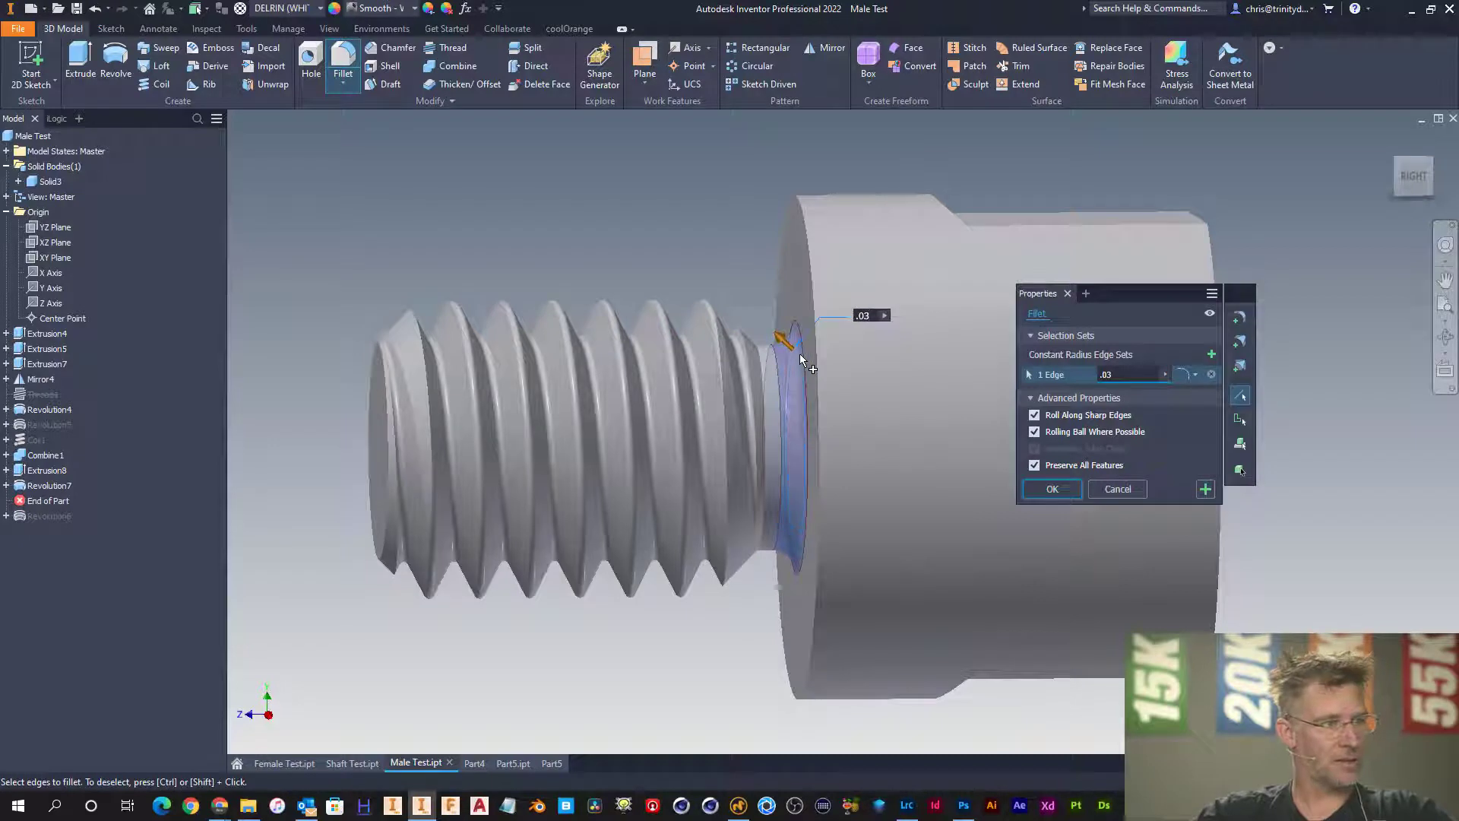
left_click(1059, 488)
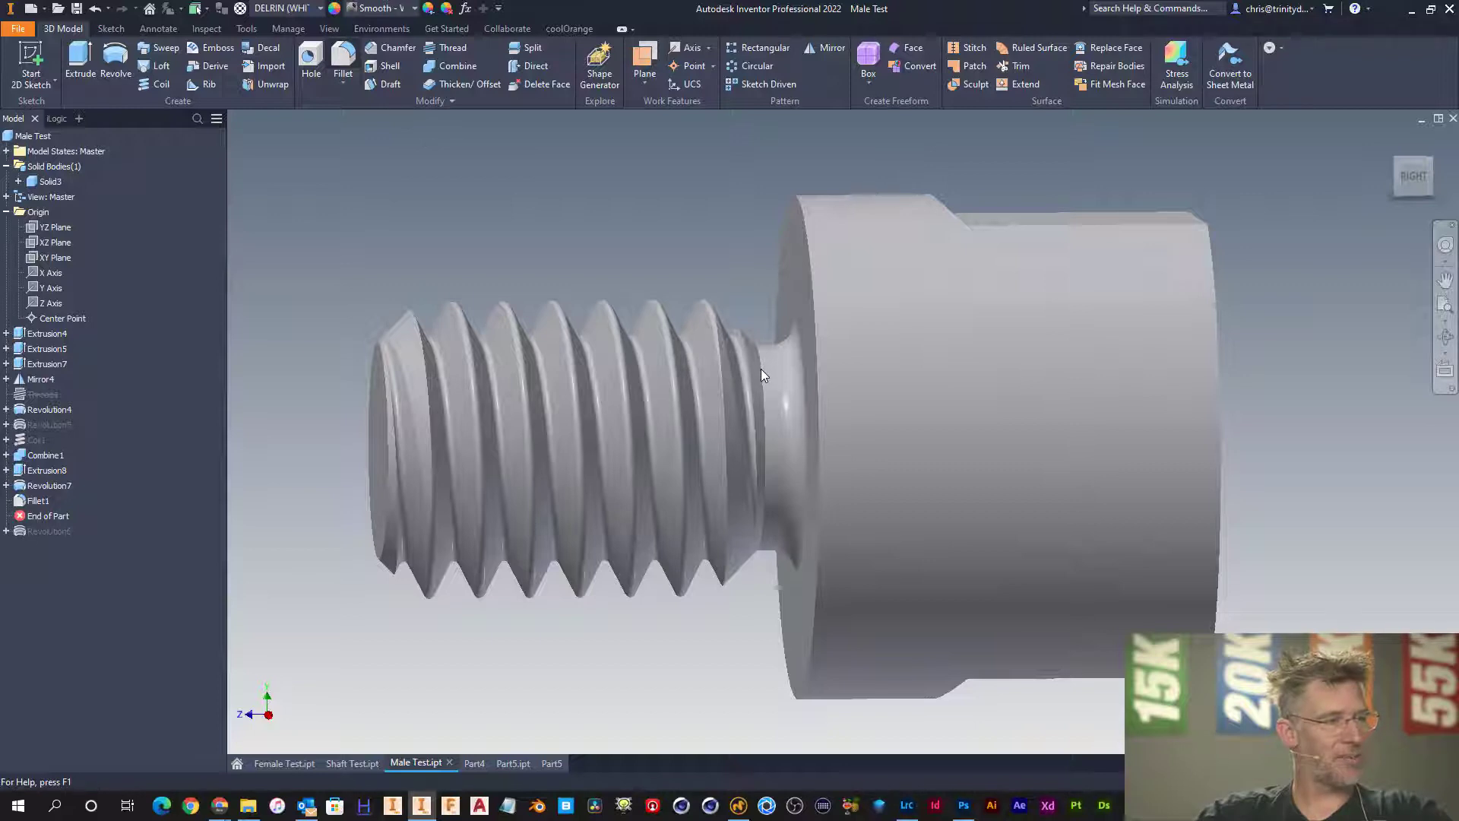
- Fillet the edge where the undercut neck meets the slanted end of the thread with a 0.01 in radius
key("f")
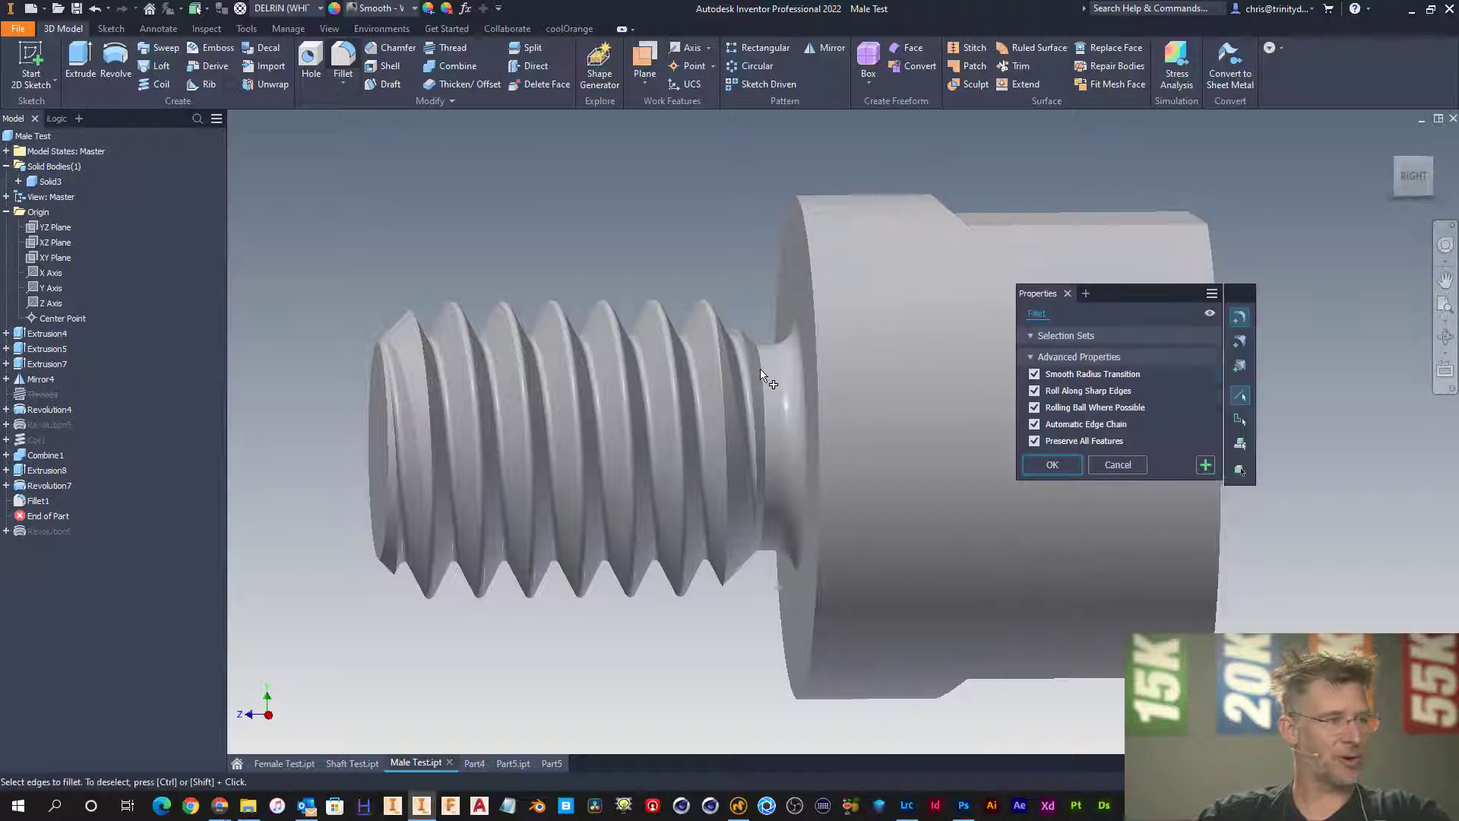
left_click(760, 369)
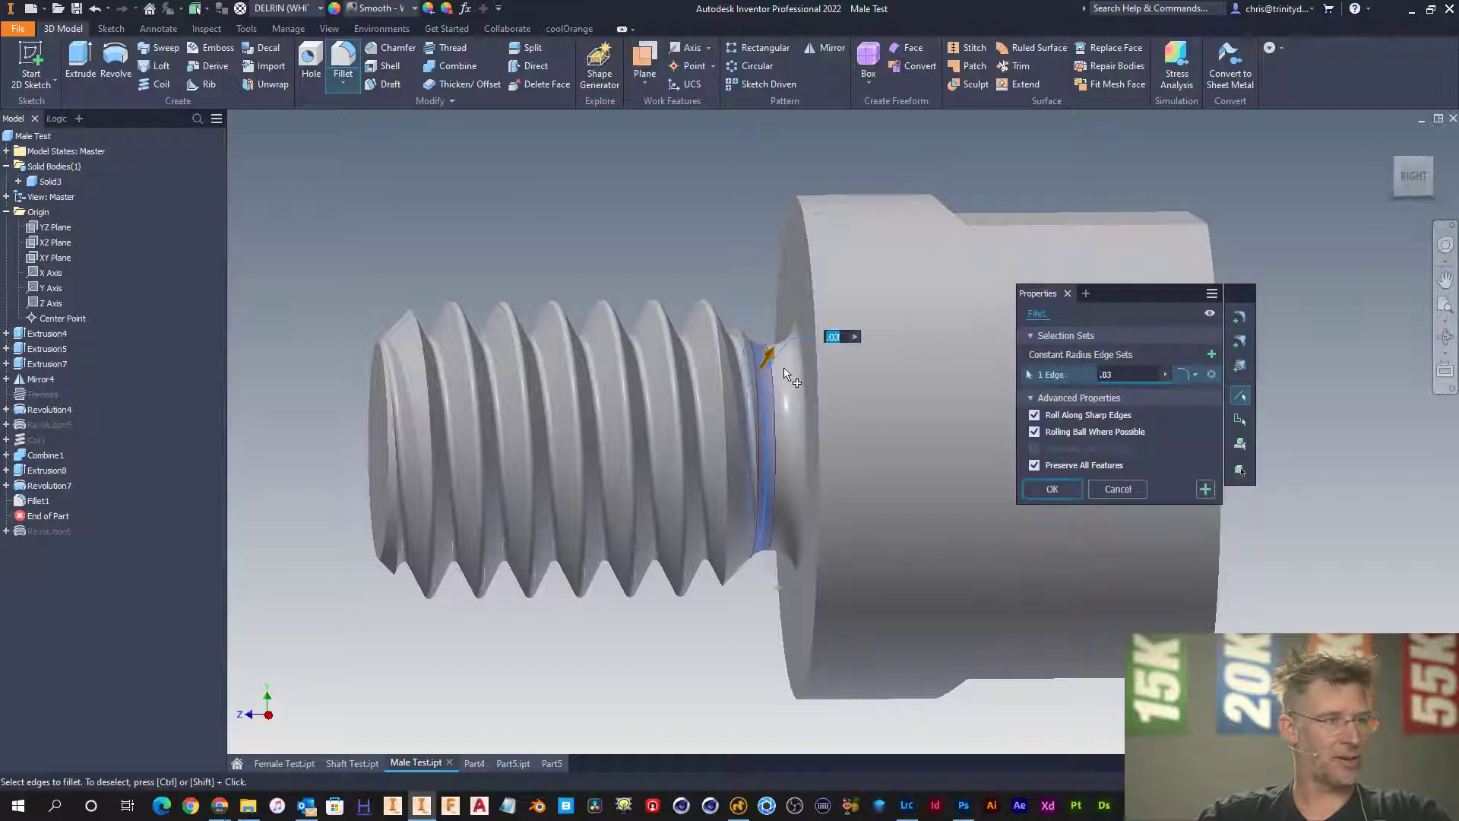
type(".01")
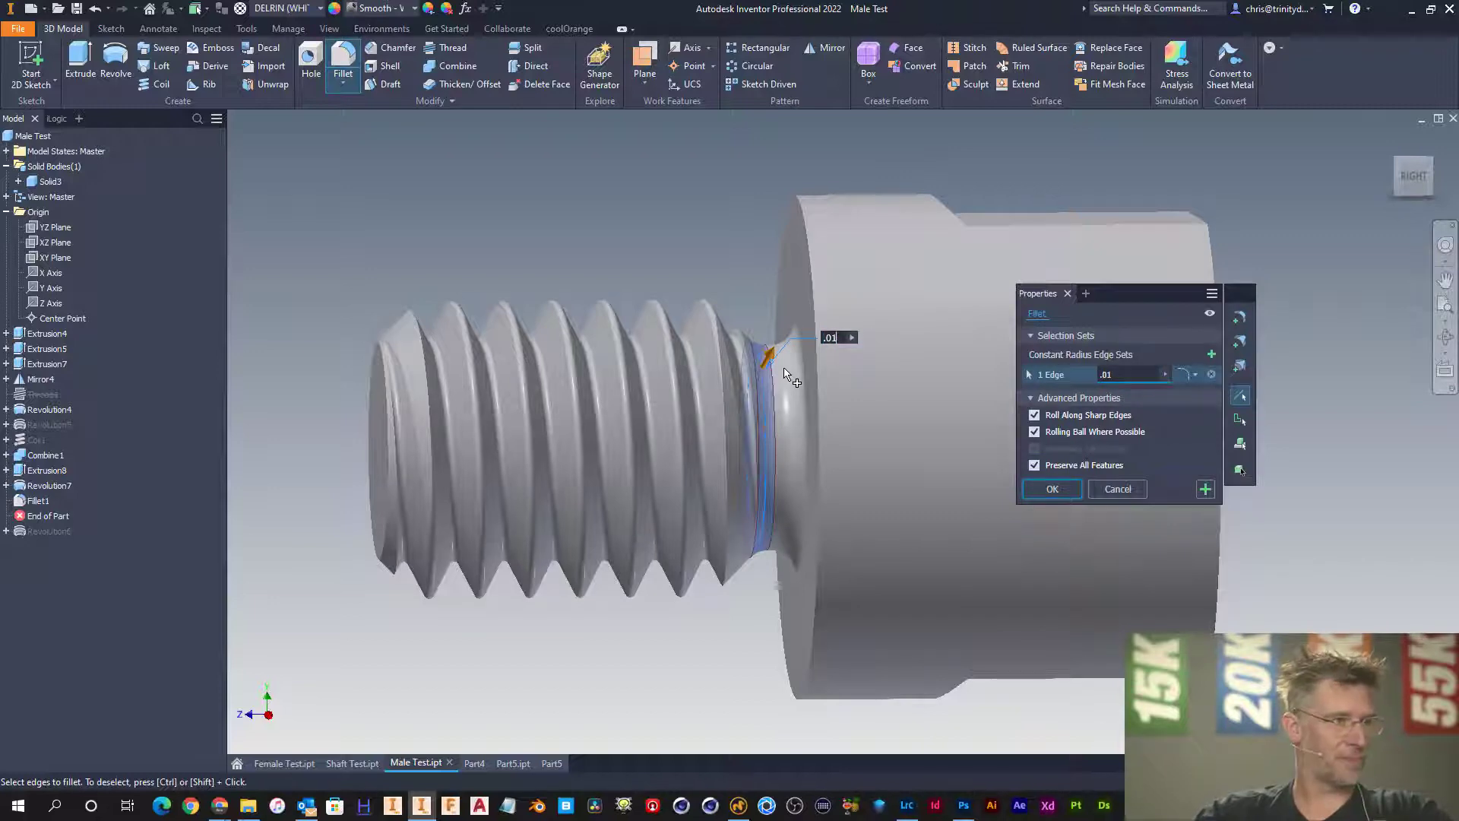
key("Return")
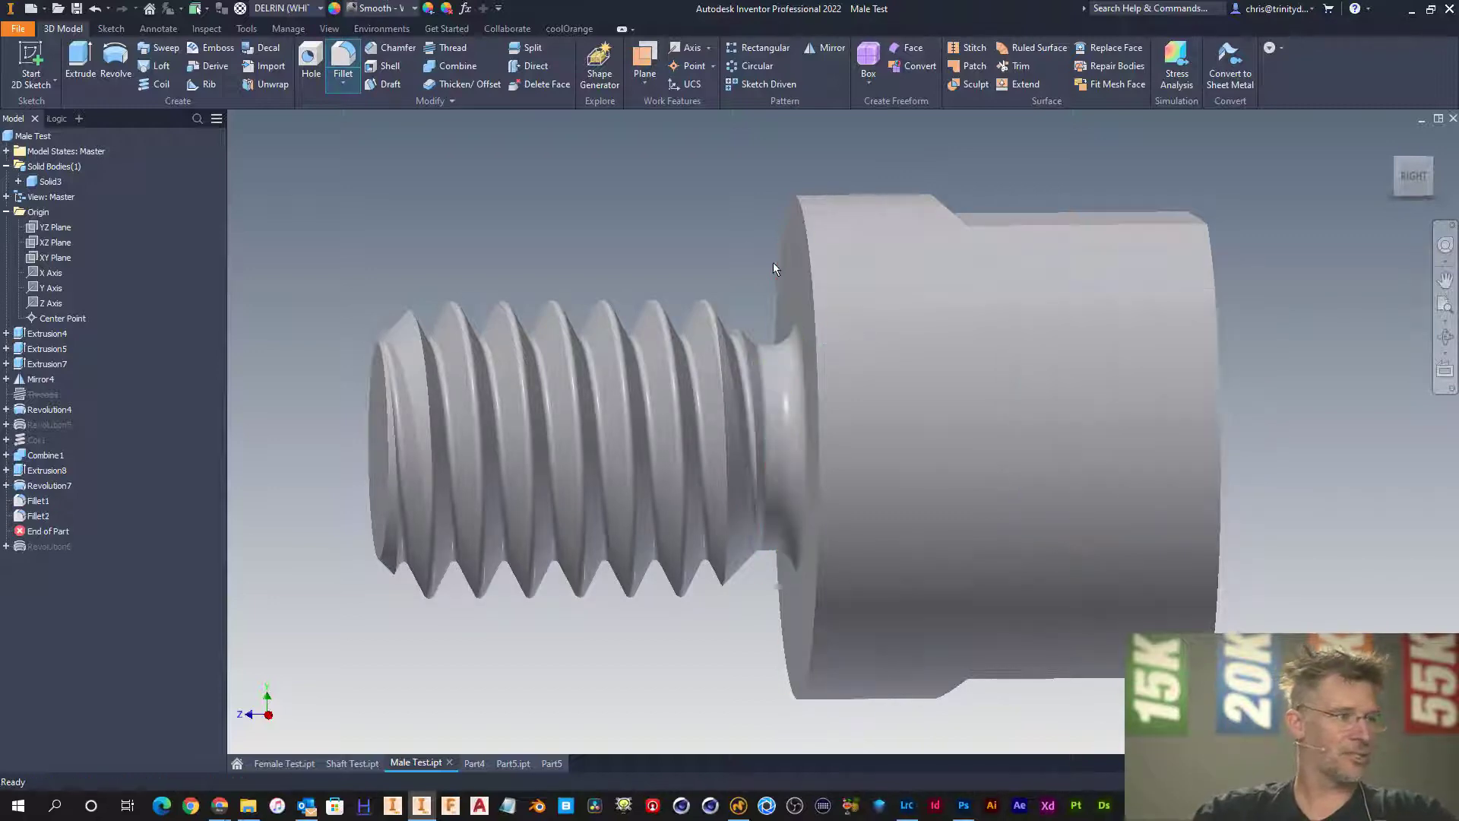
- Chamfer the shoulder's outer circular edge on the thread side with a distance of 0.015 in
scroll(733, 244, "down", 3)
middle_click_drag(732, 244, 851, 196, "shift")
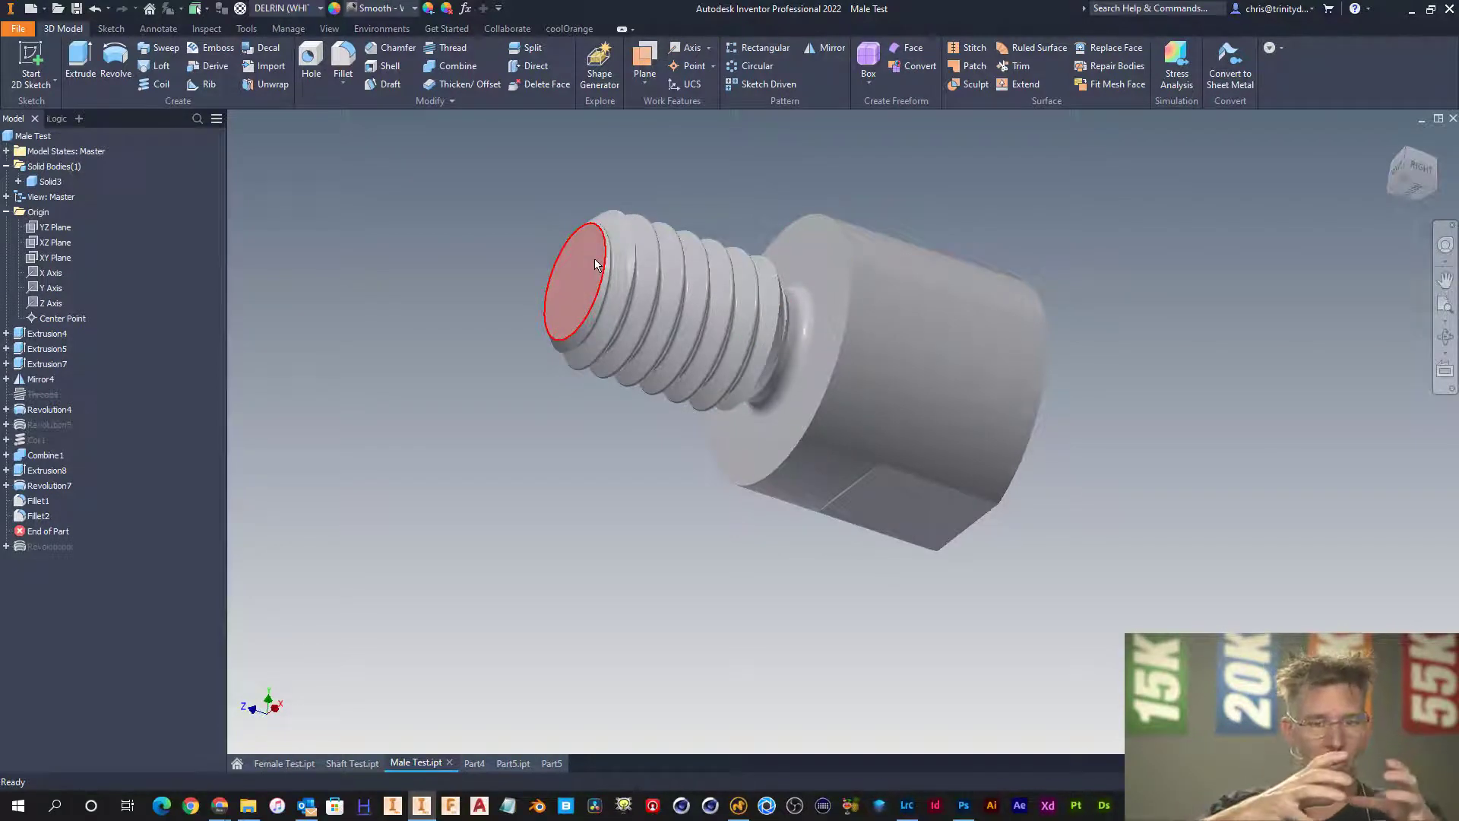
mouse_move(595, 265)
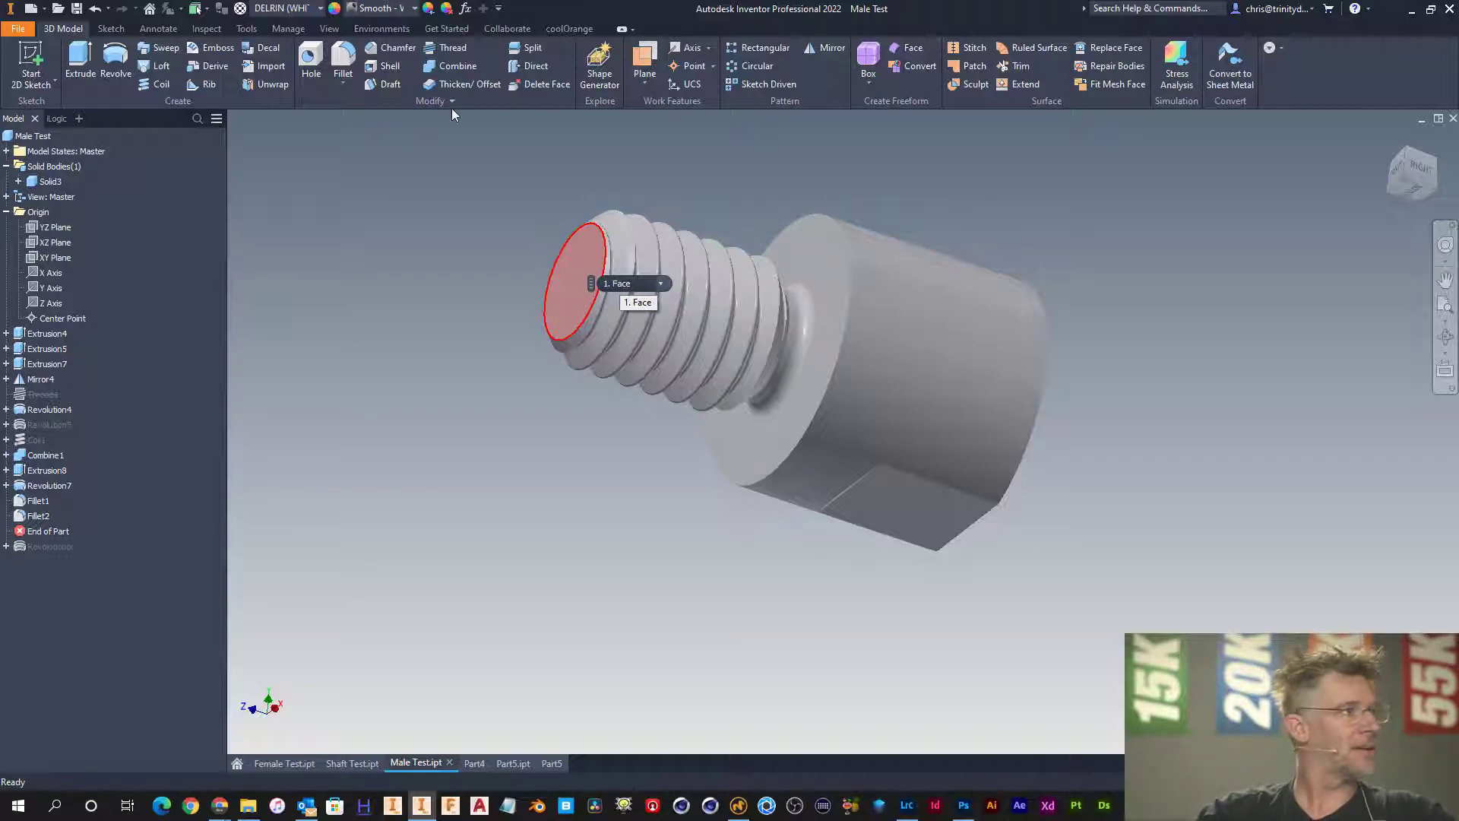
left_click(836, 221)
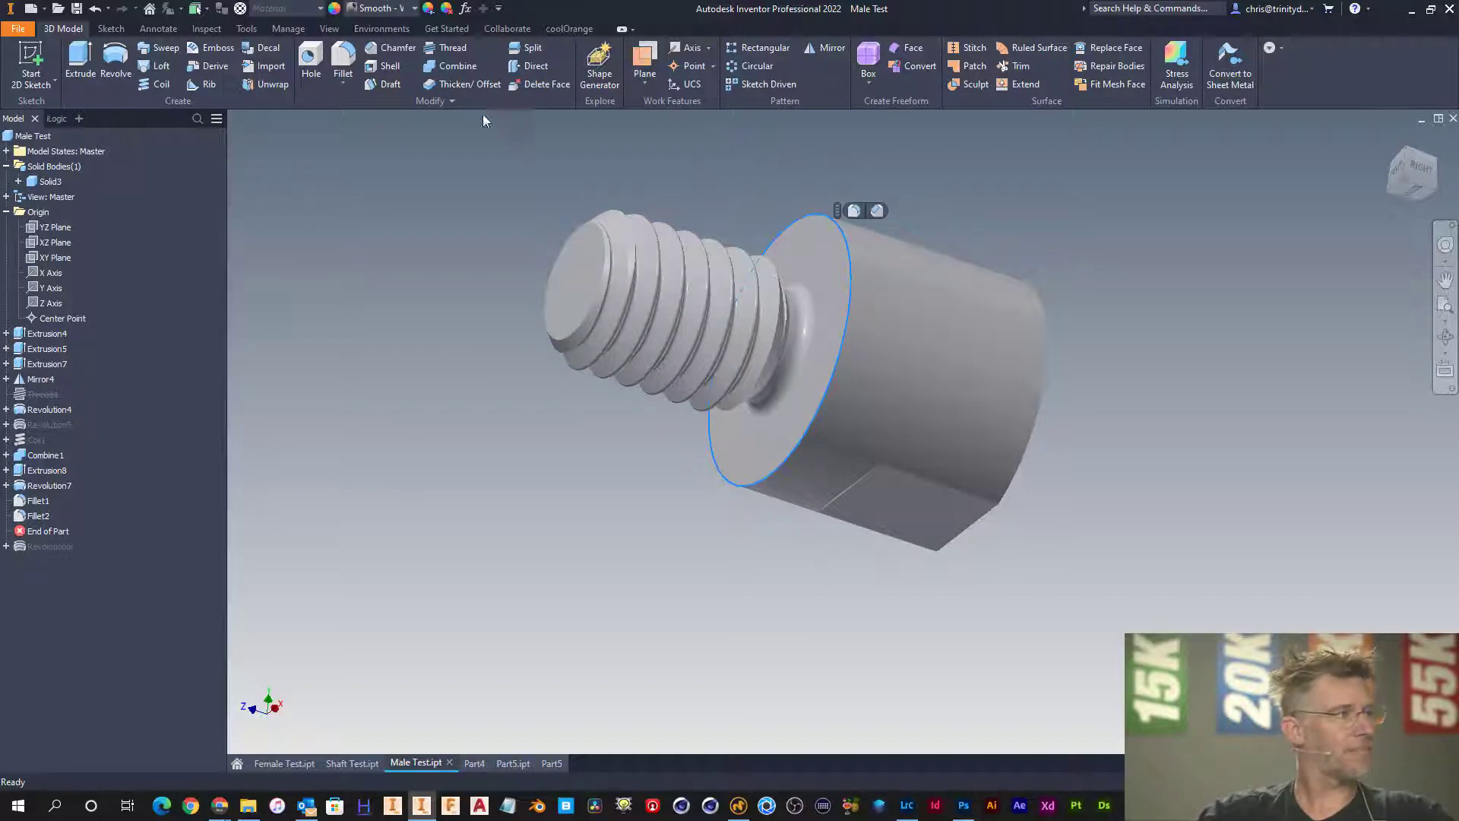
left_click(842, 235)
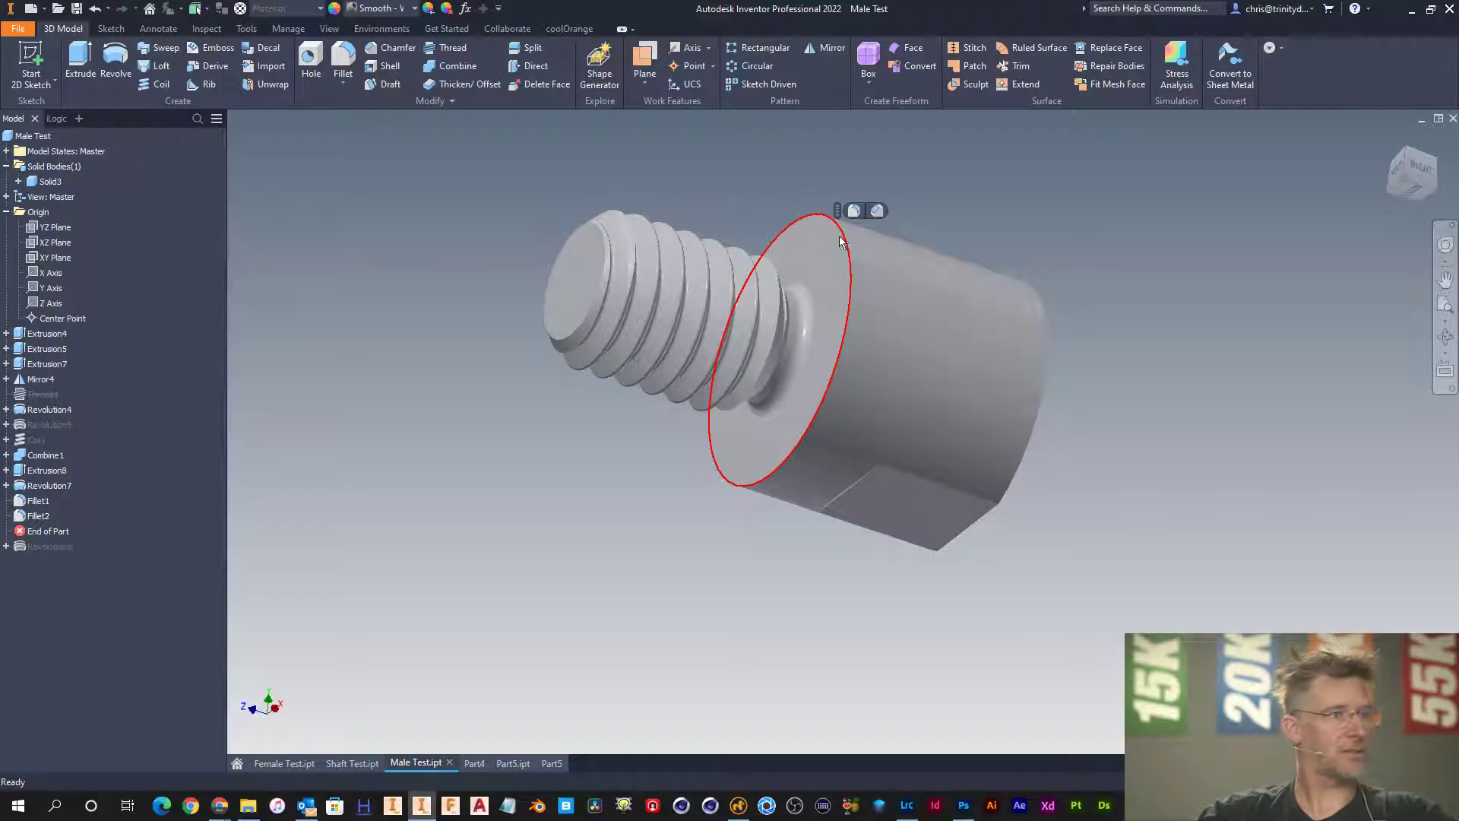
left_click(1020, 189)
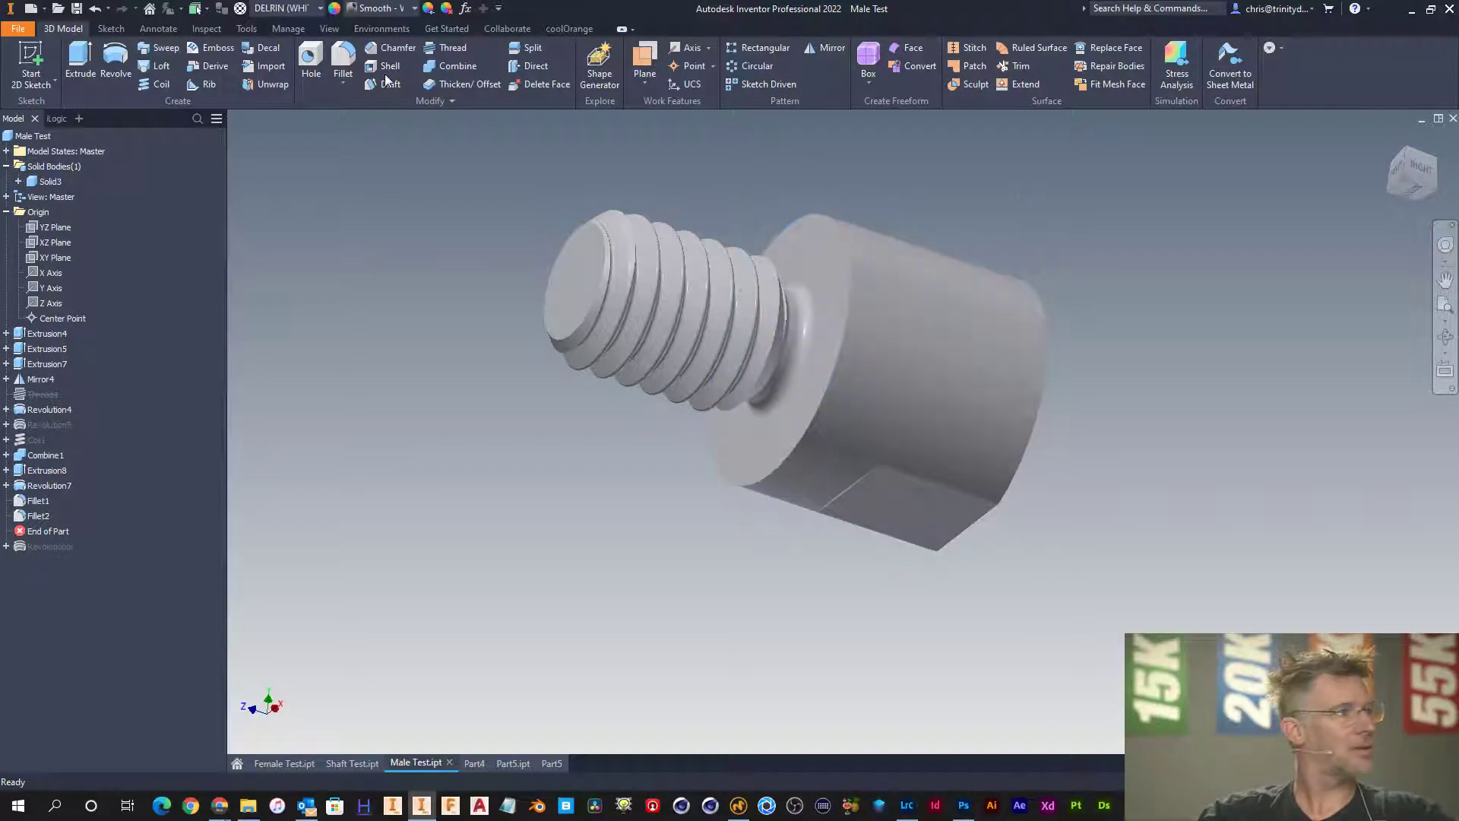
left_click(385, 48)
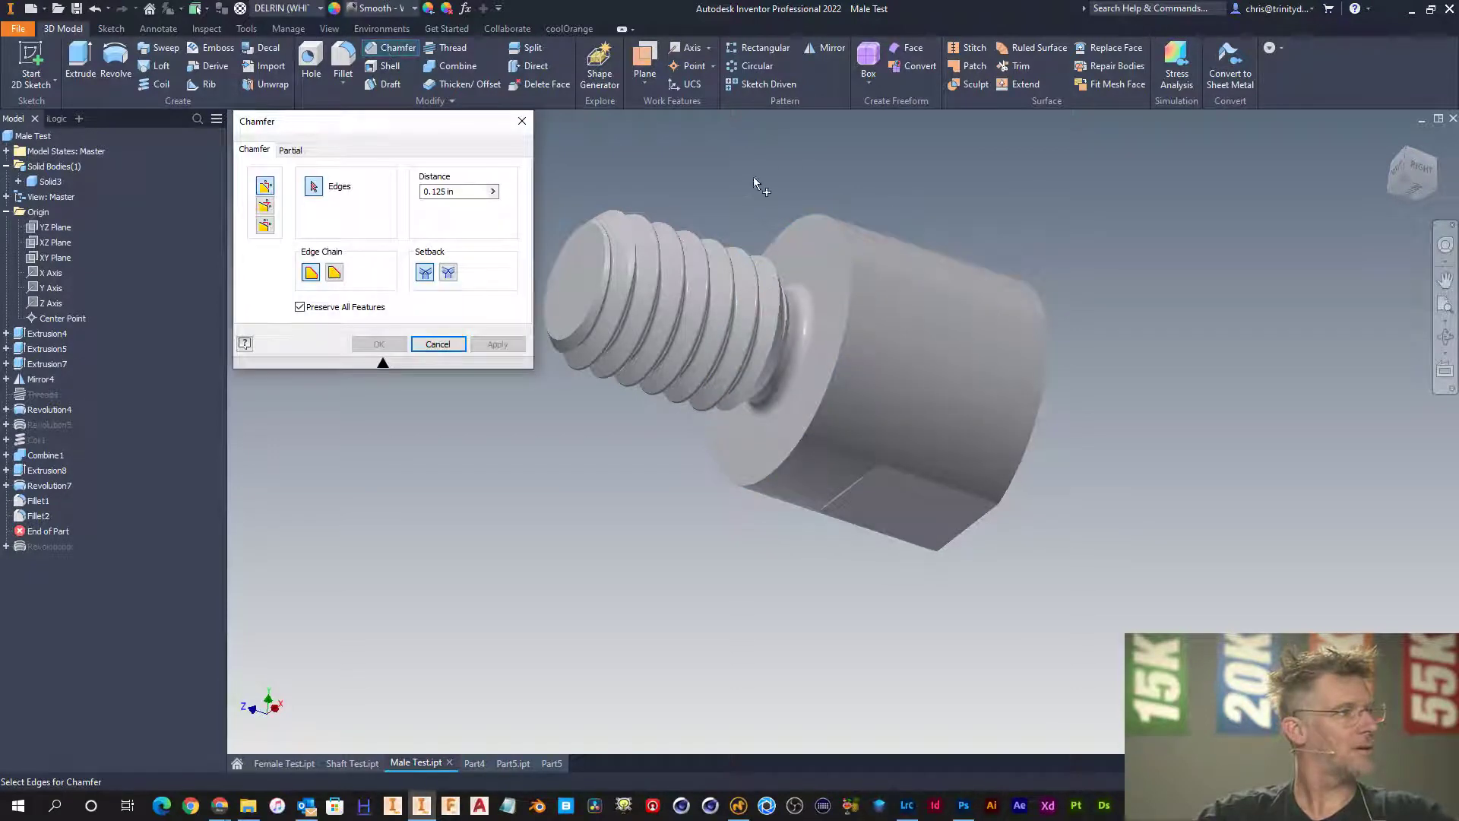
left_click(833, 222)
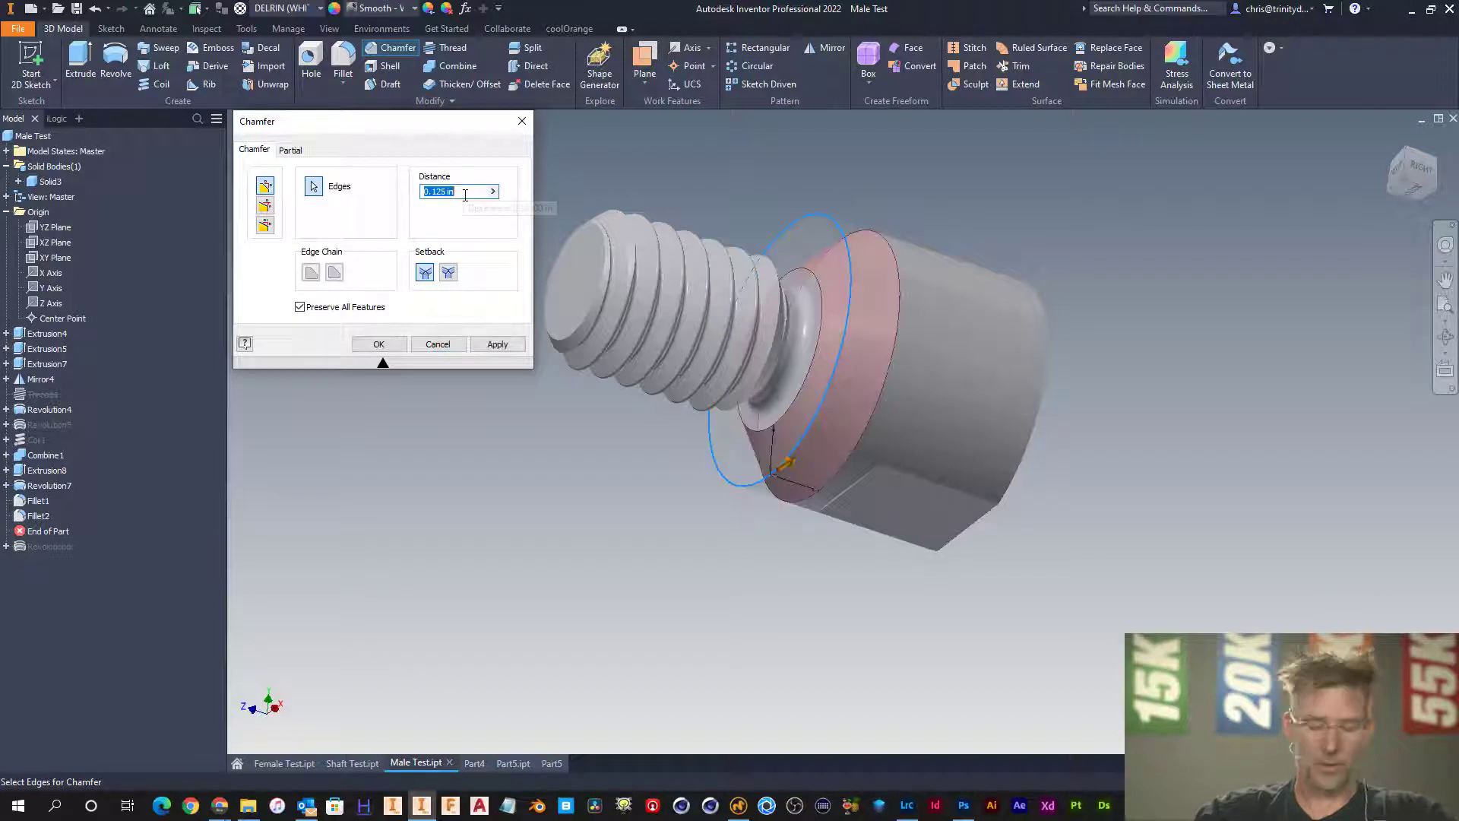
type(".0")
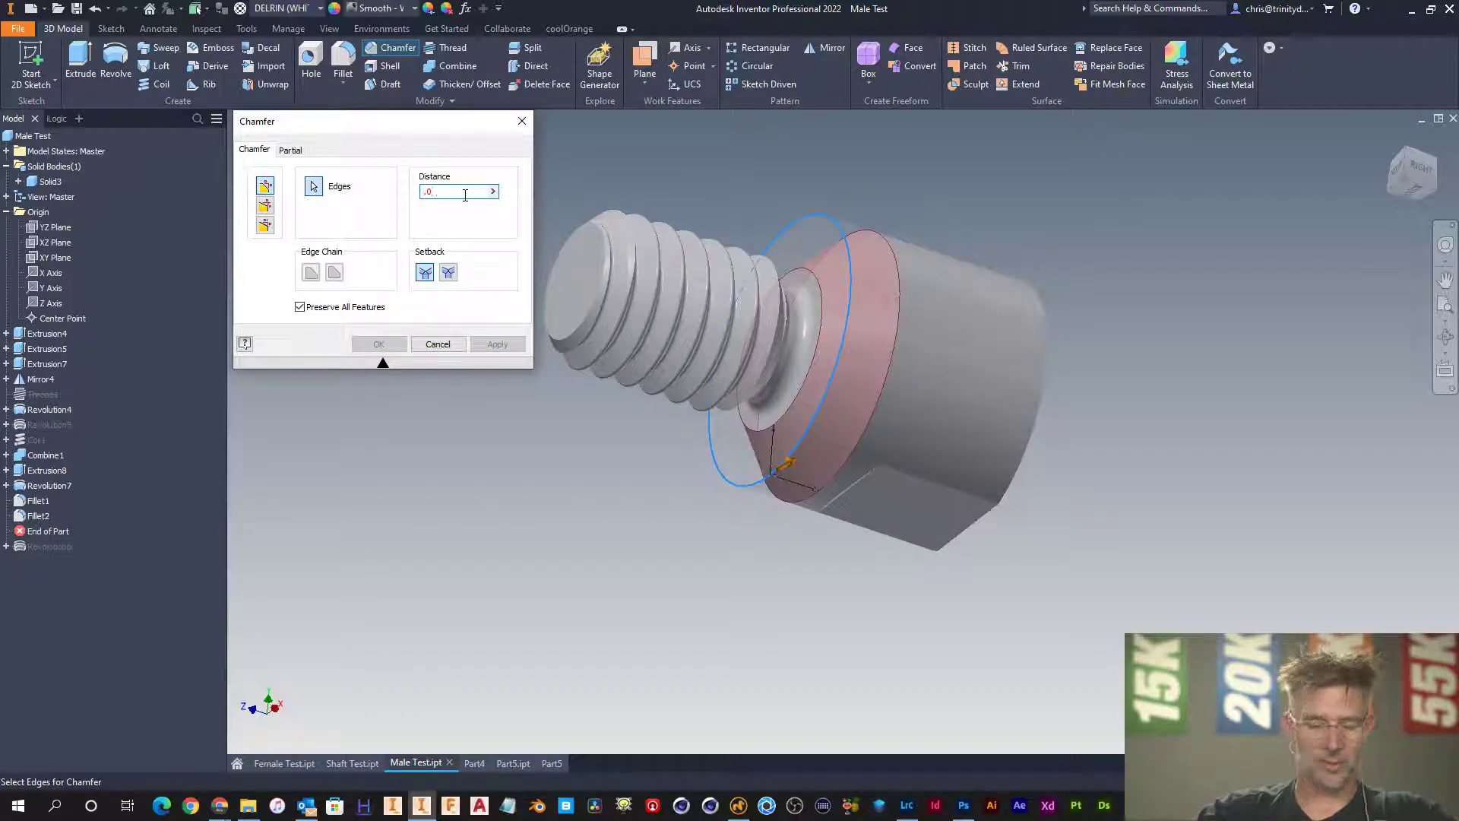
type("15")
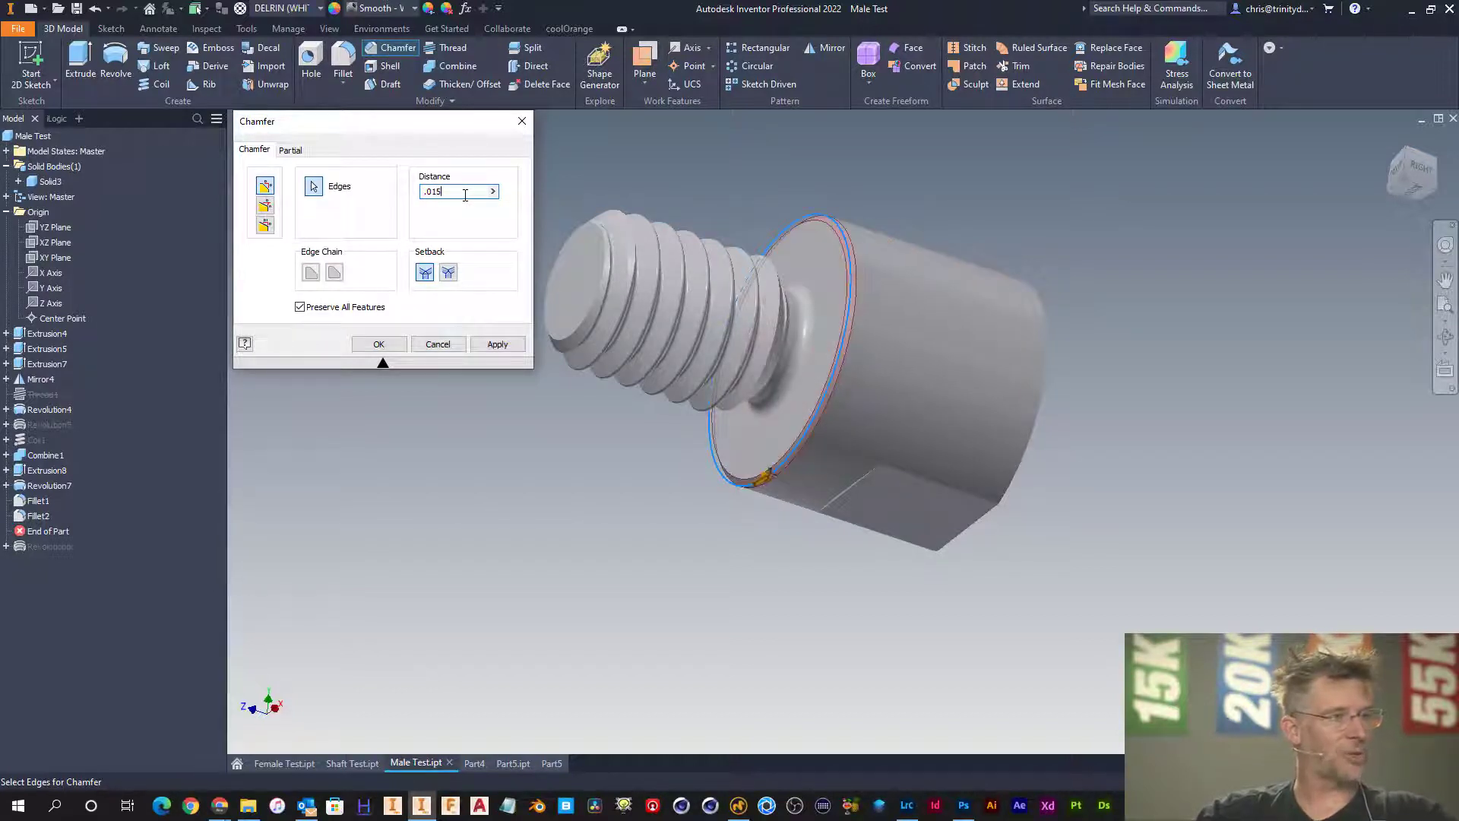
key("Return")
key("F4")
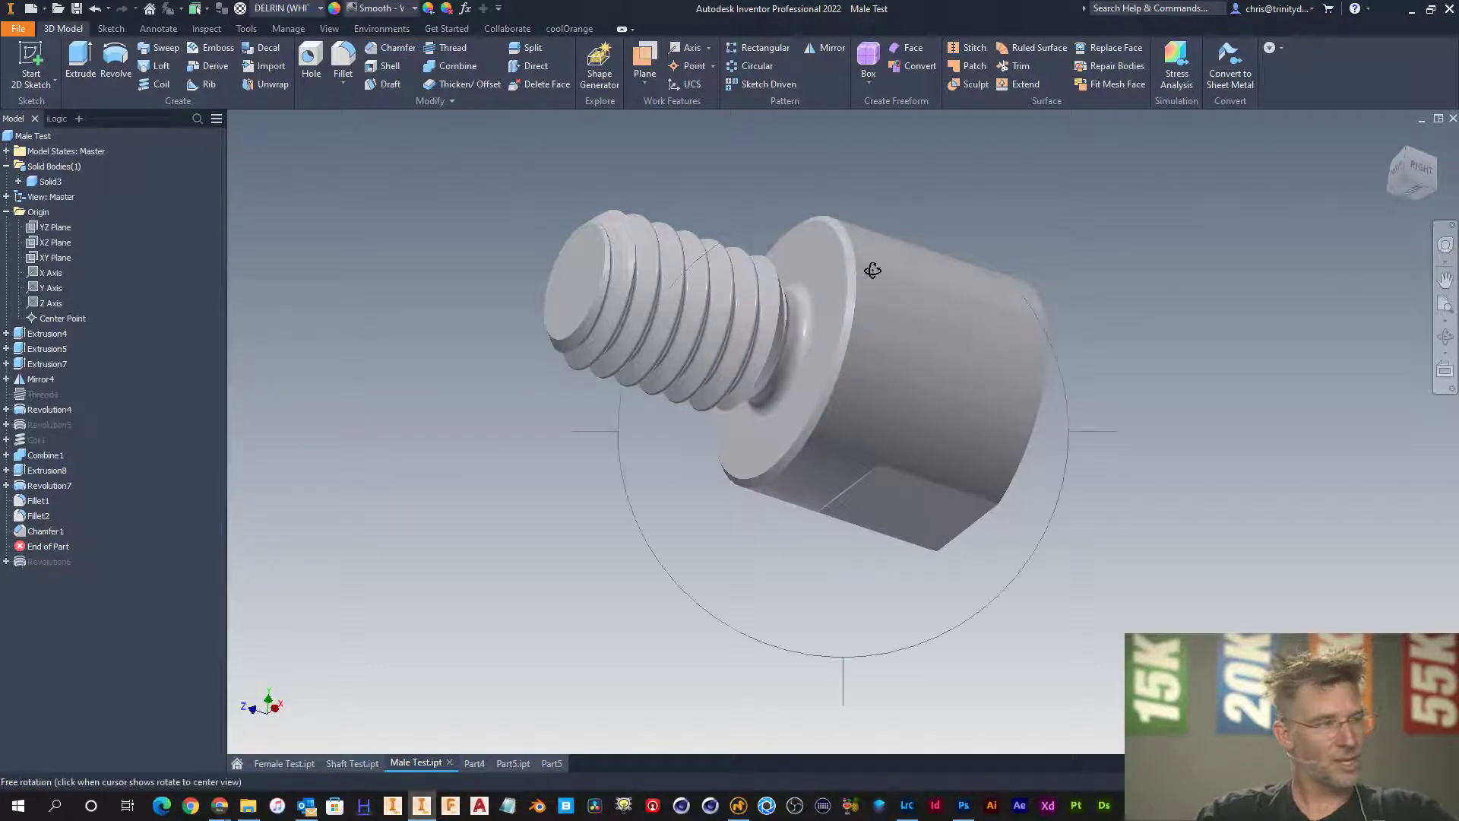
left_click_drag(873, 271, 841, 355)
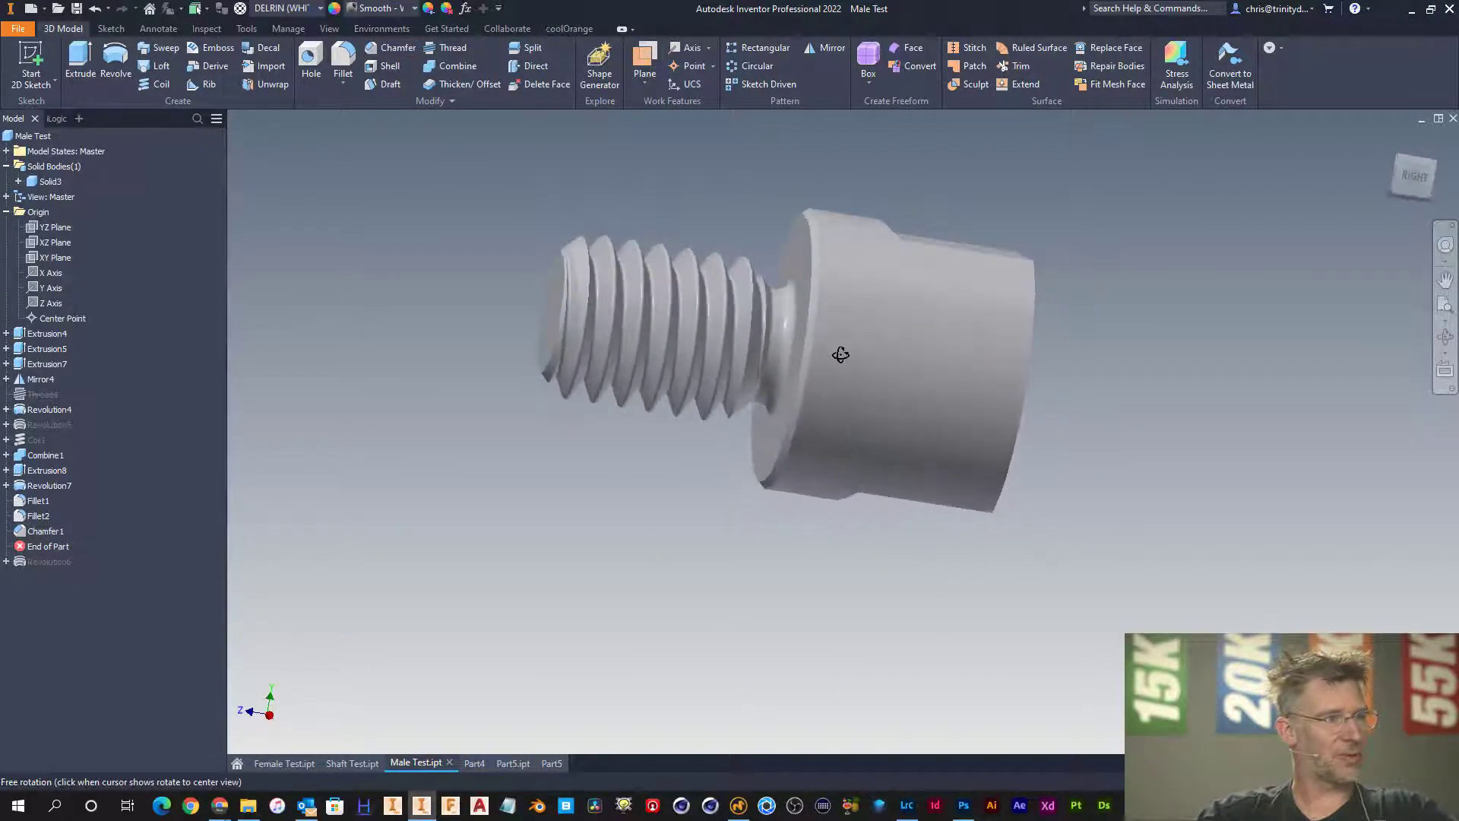
- Start a new sketch on the YZ plane of the Male Test part, viewed from the right side
right_click(748, 227)
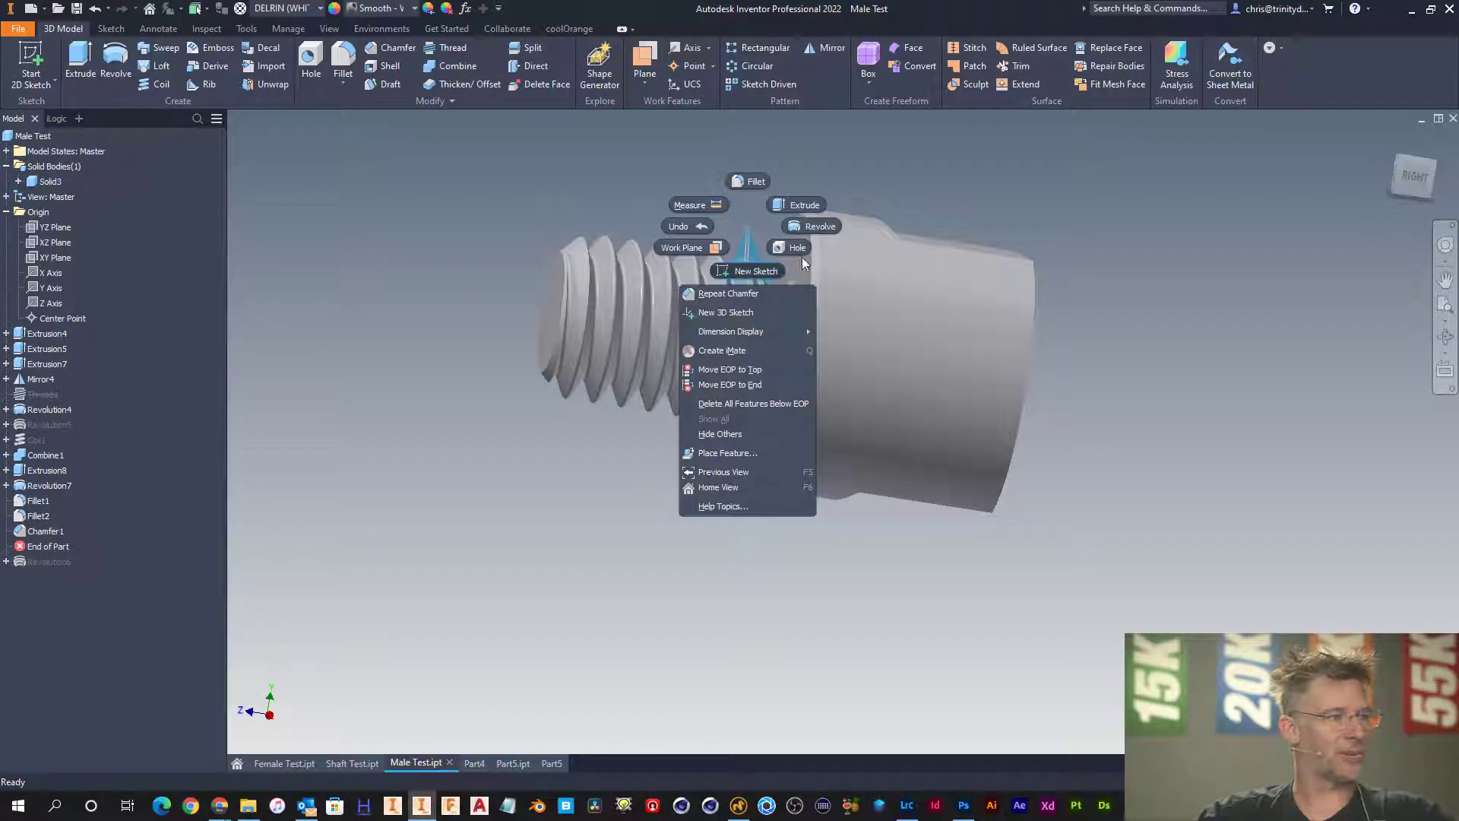
left_click(1416, 173)
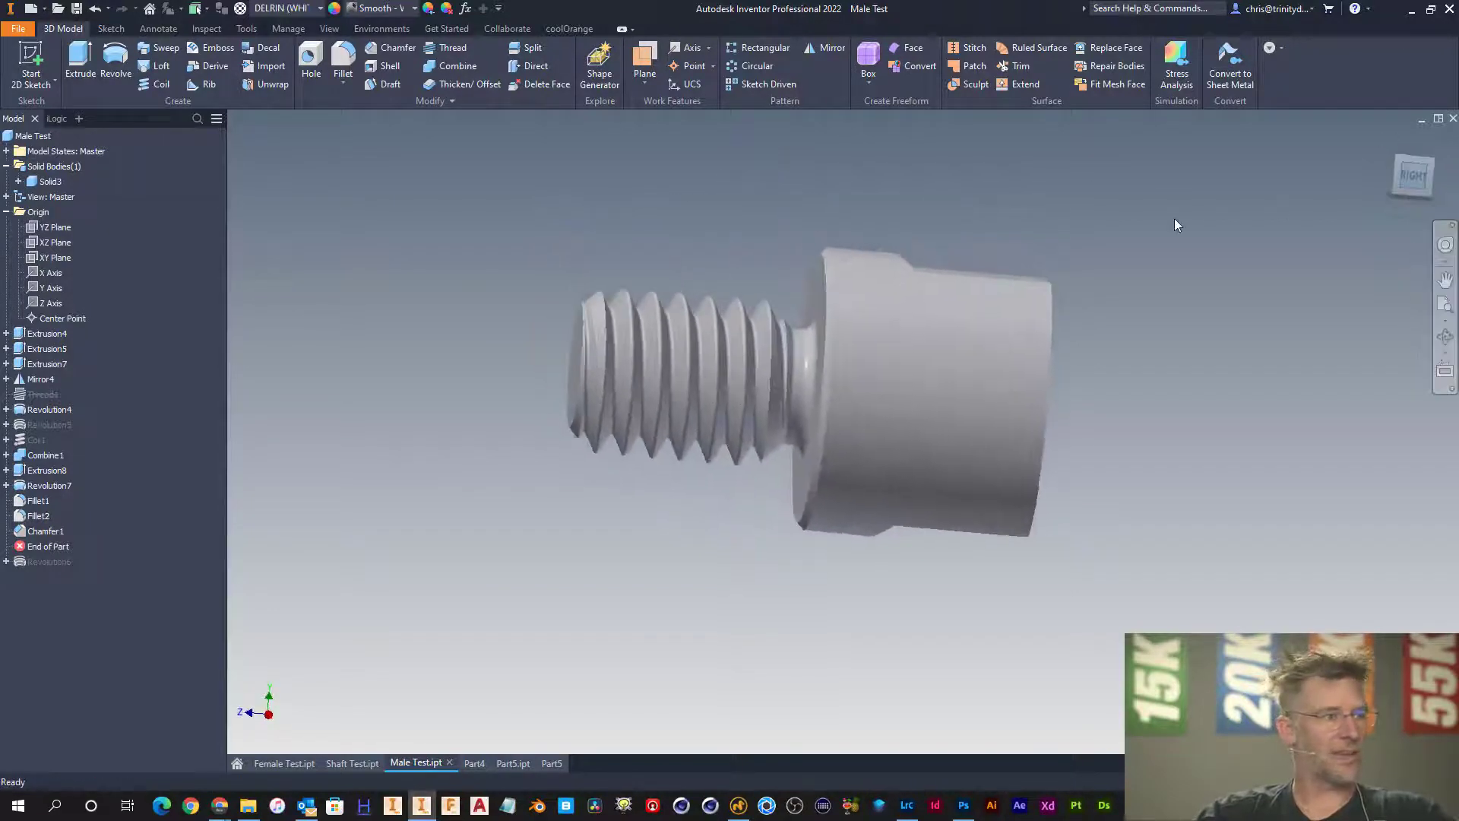
right_click(807, 340)
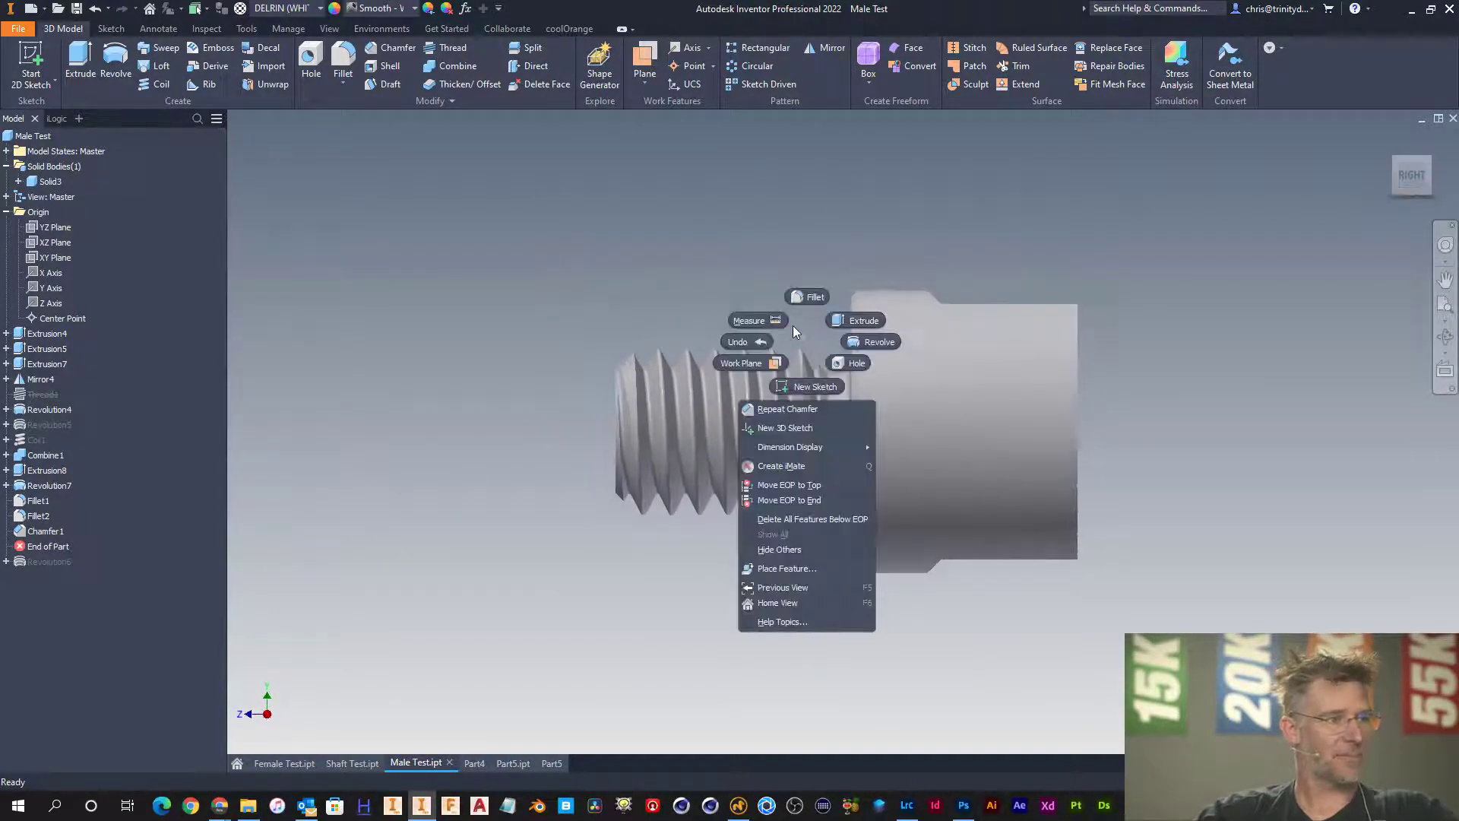
left_click(792, 371)
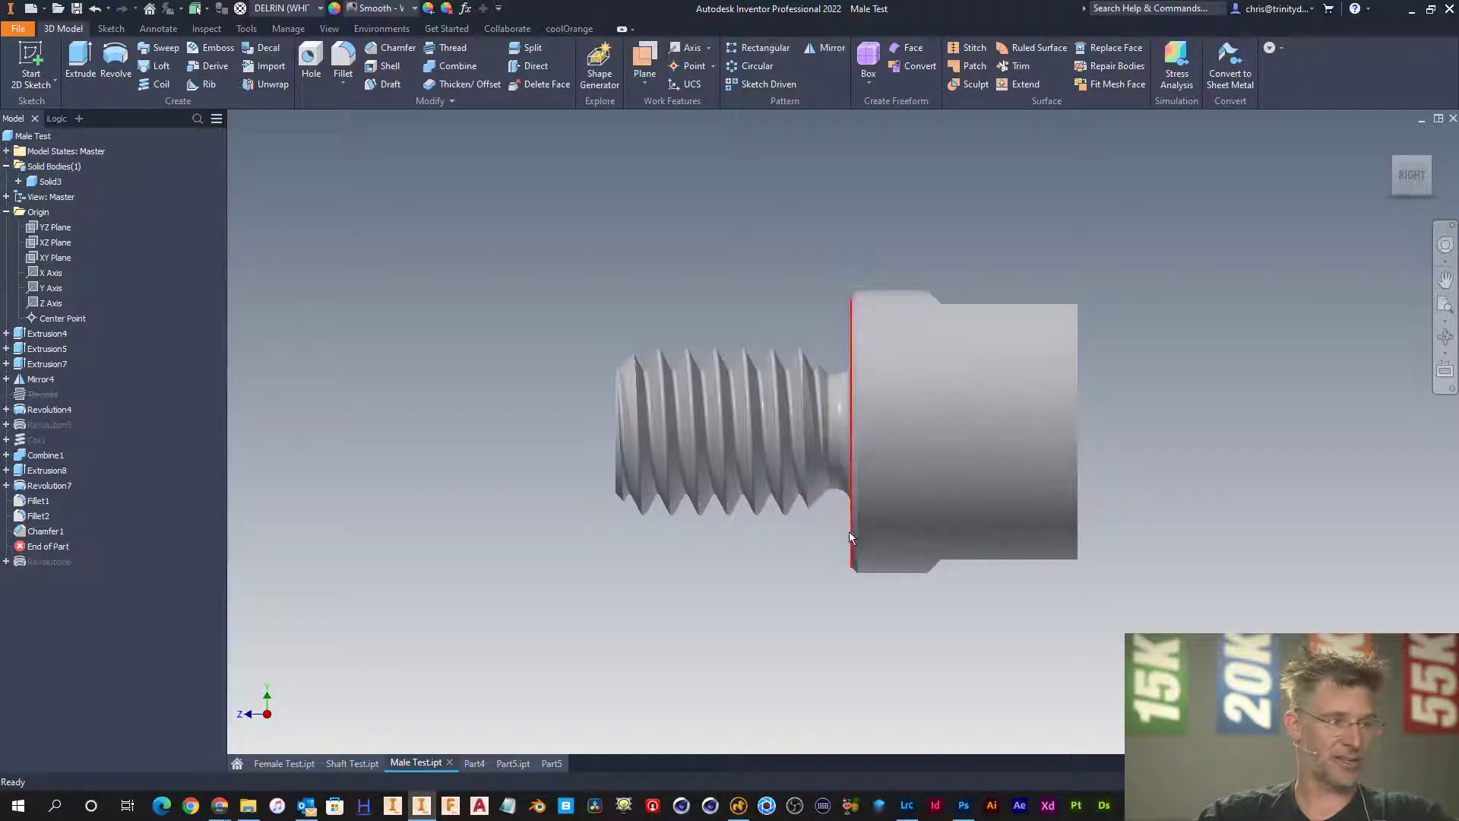
right_click(824, 336)
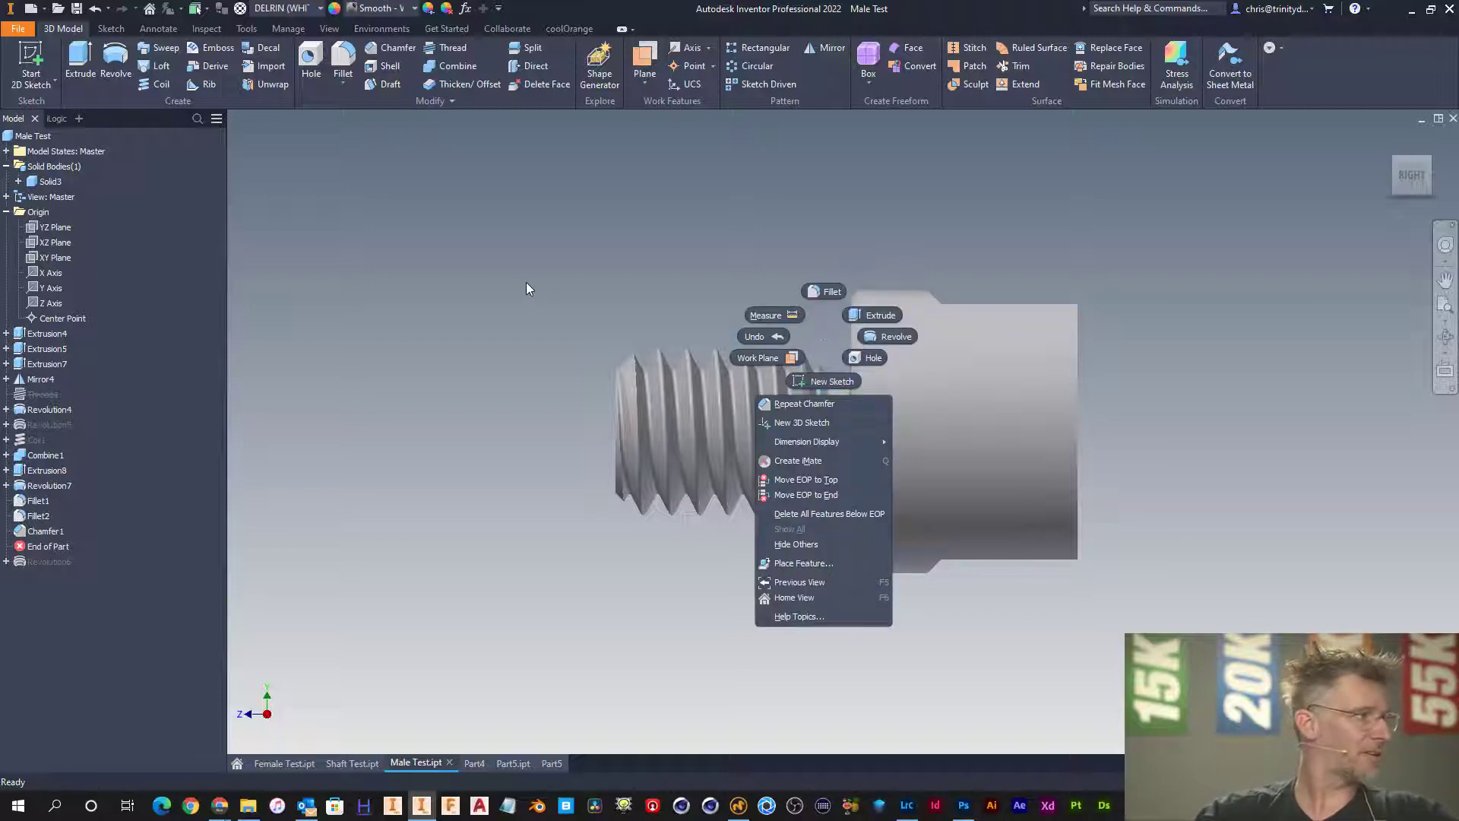
left_click(429, 279)
right_click(428, 282)
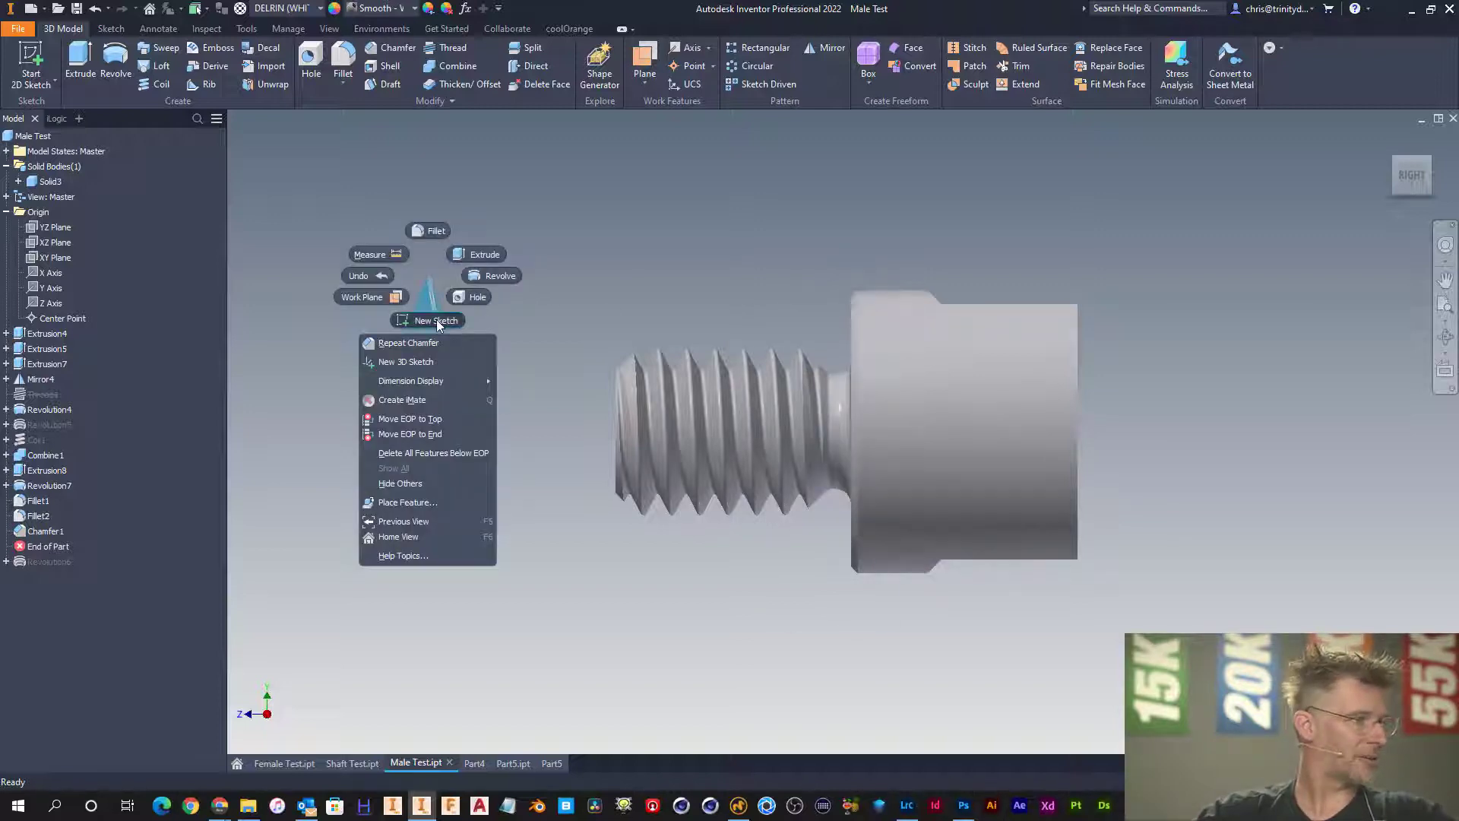
left_click(436, 319)
left_click(55, 229)
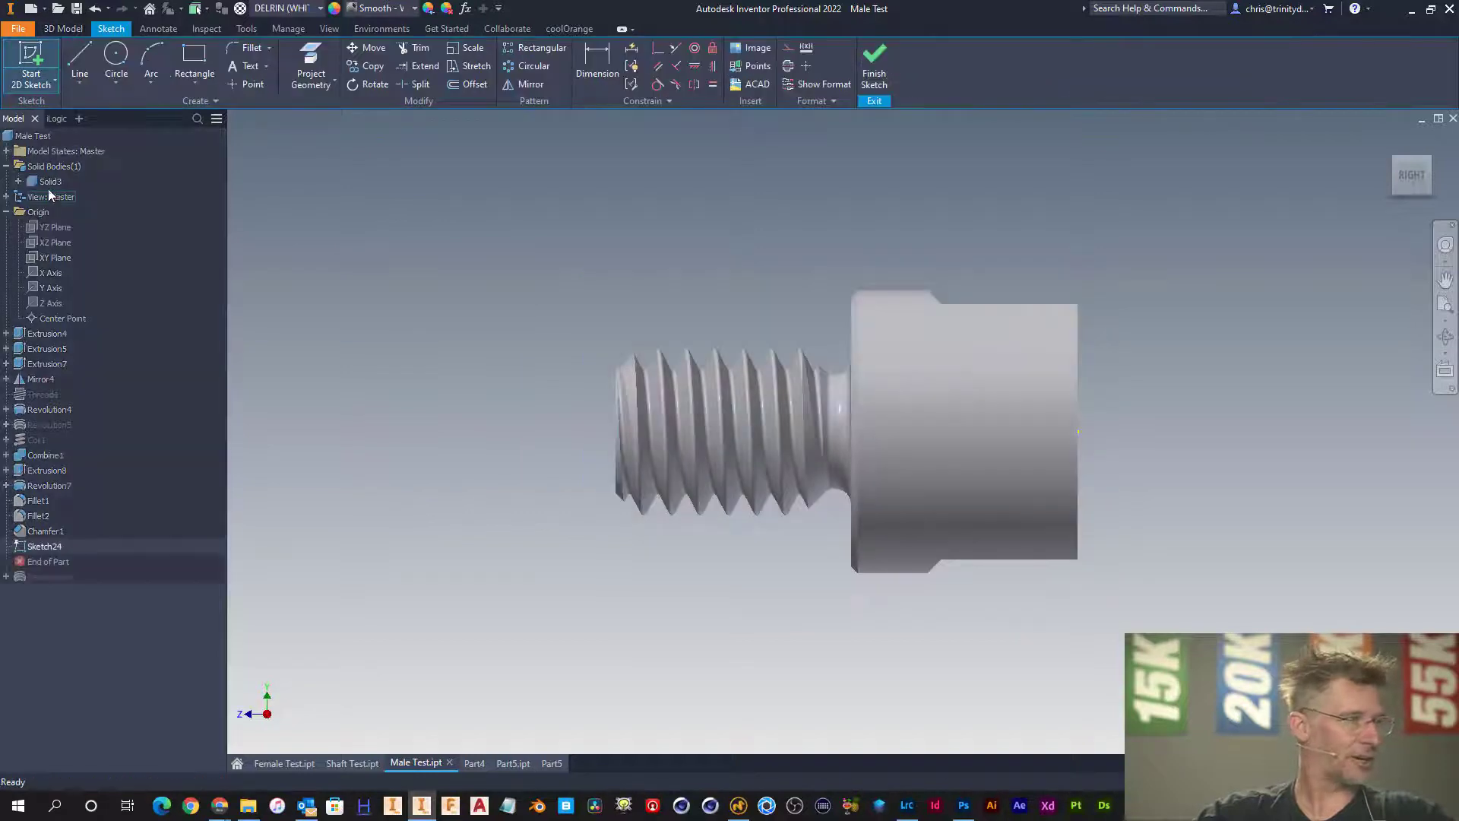
- Sketch a 0.07 in diameter circle in the undercut gap between the last thread and the shoulder face
left_click(116, 62)
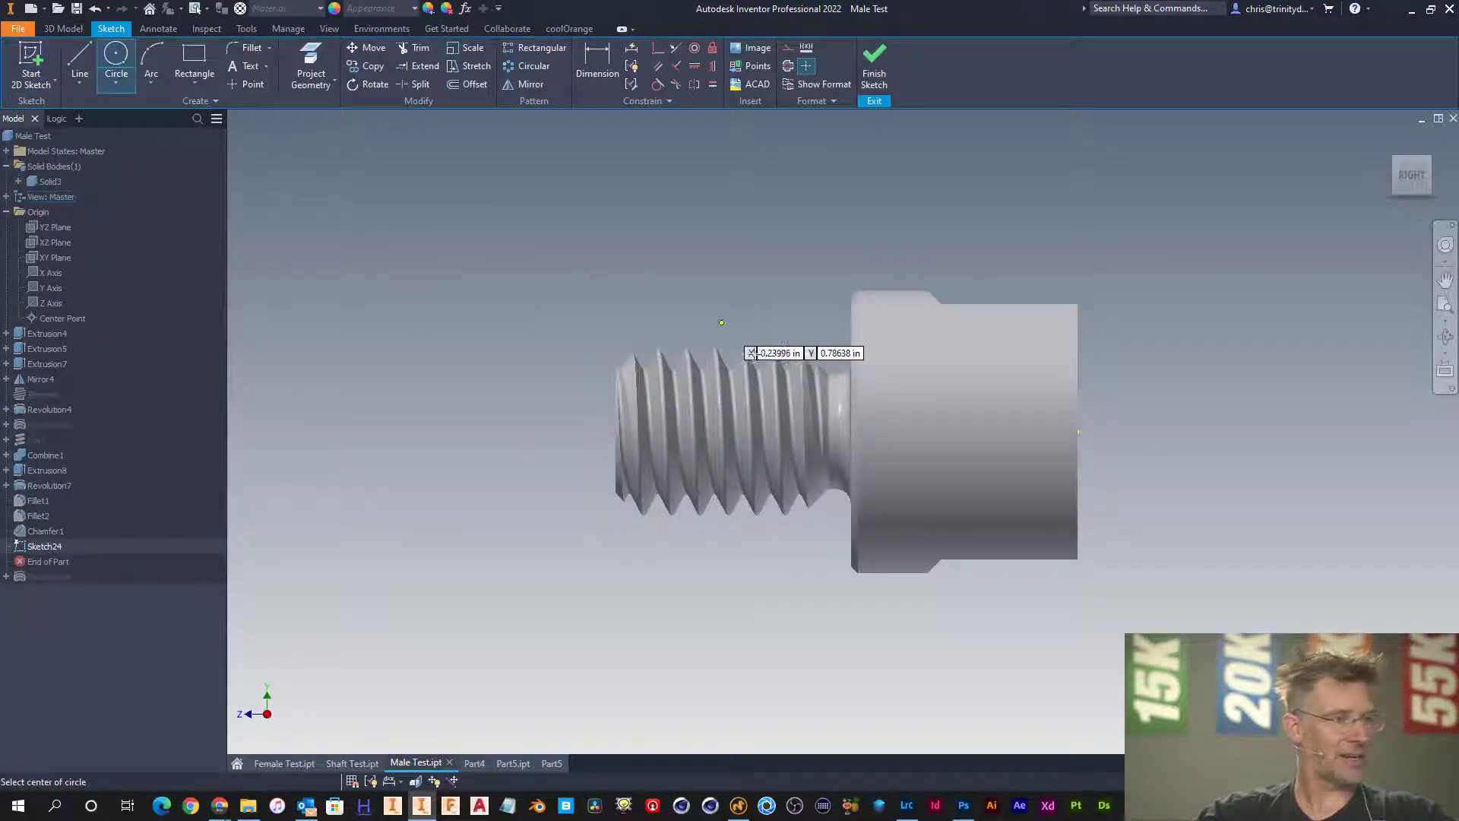
scroll(863, 367, "up", 2)
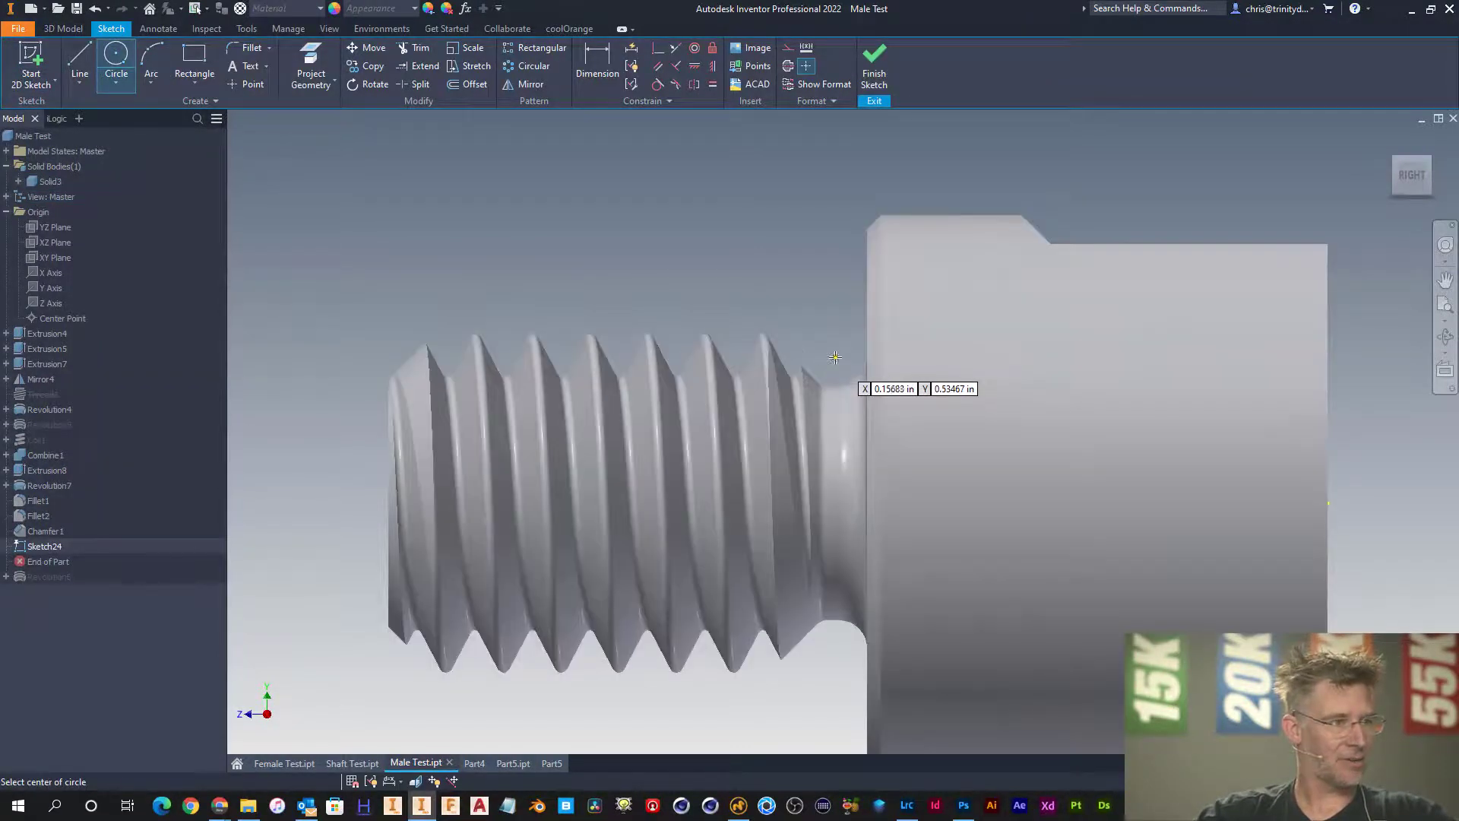
left_click(836, 348)
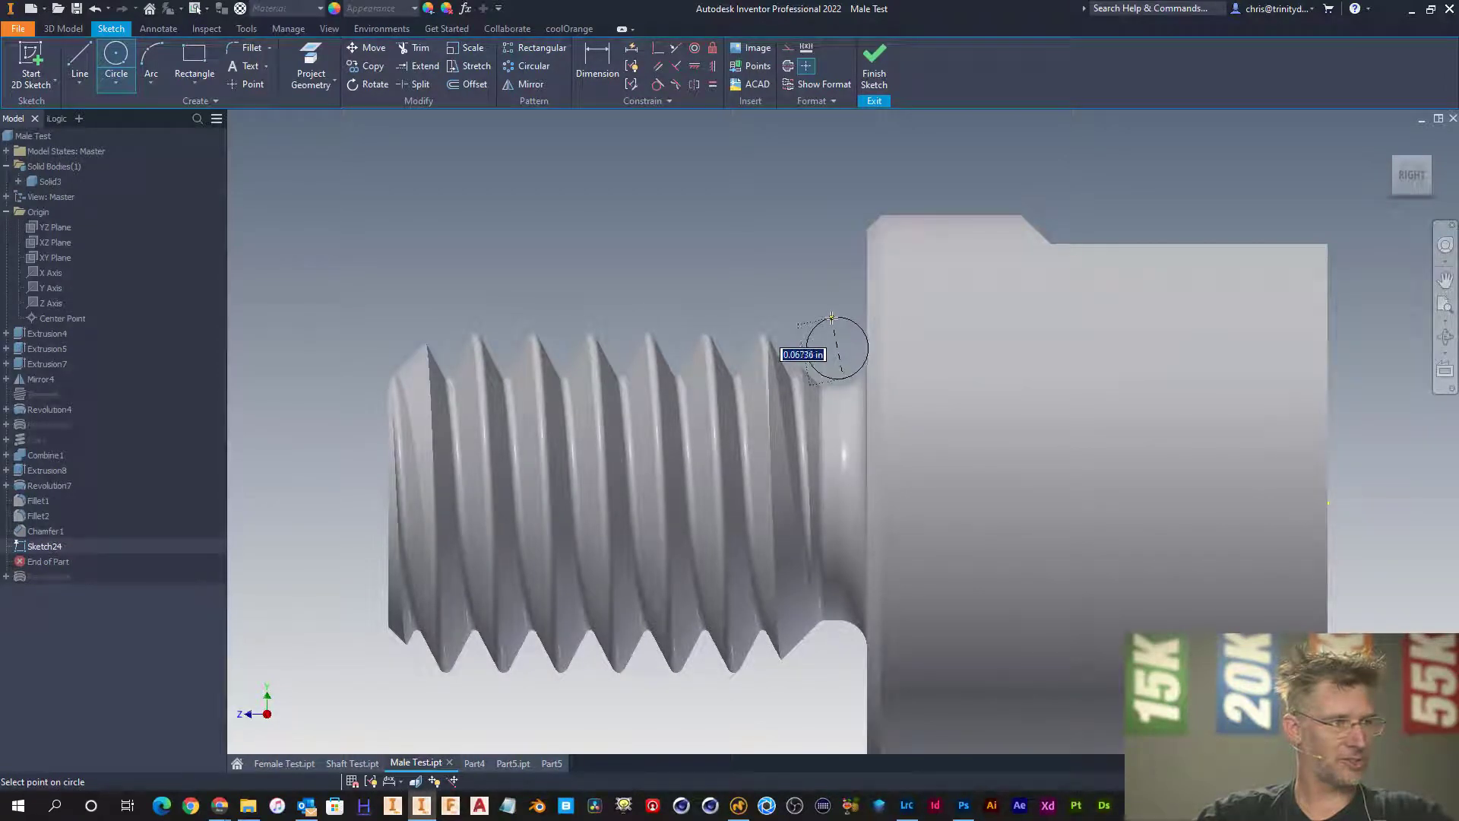
left_click(834, 317)
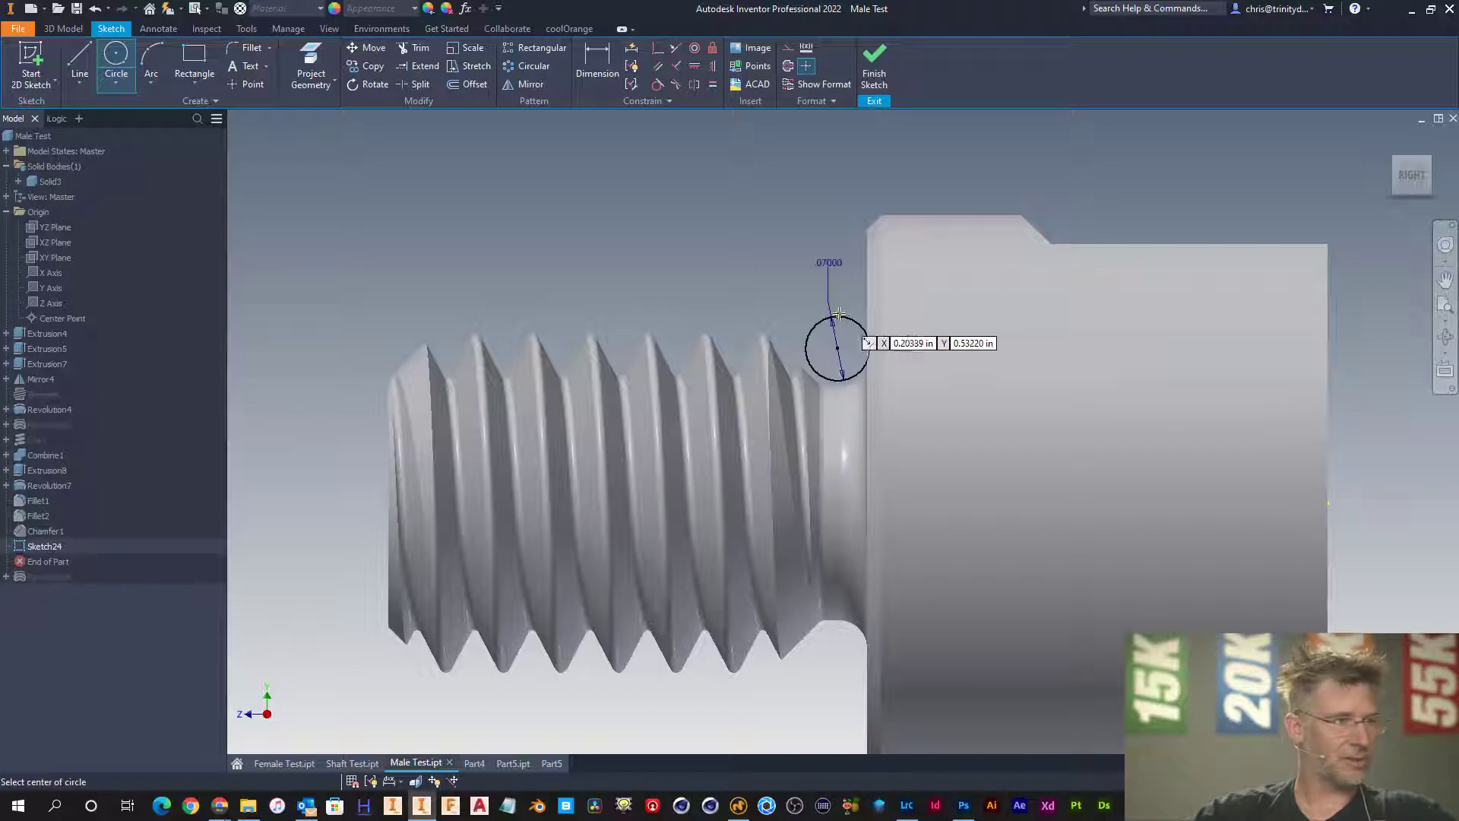
key("Escape")
scroll(842, 342, "down", 3)
left_click_drag(847, 343, 839, 348)
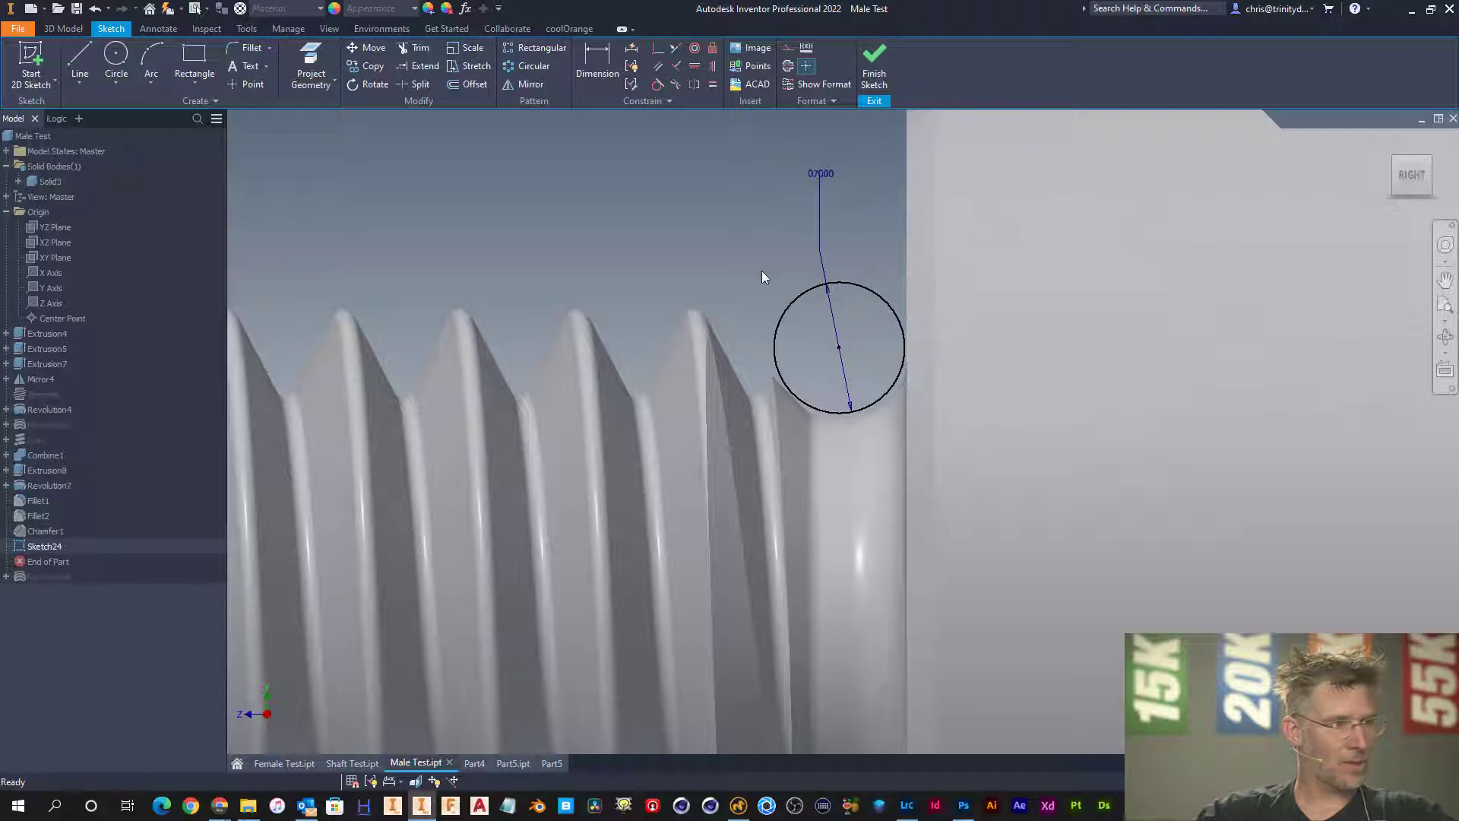
- Revolve the circle a full 360 degrees around the Z axis as a new solid body
scroll(762, 270, "up", 5)
key("r")
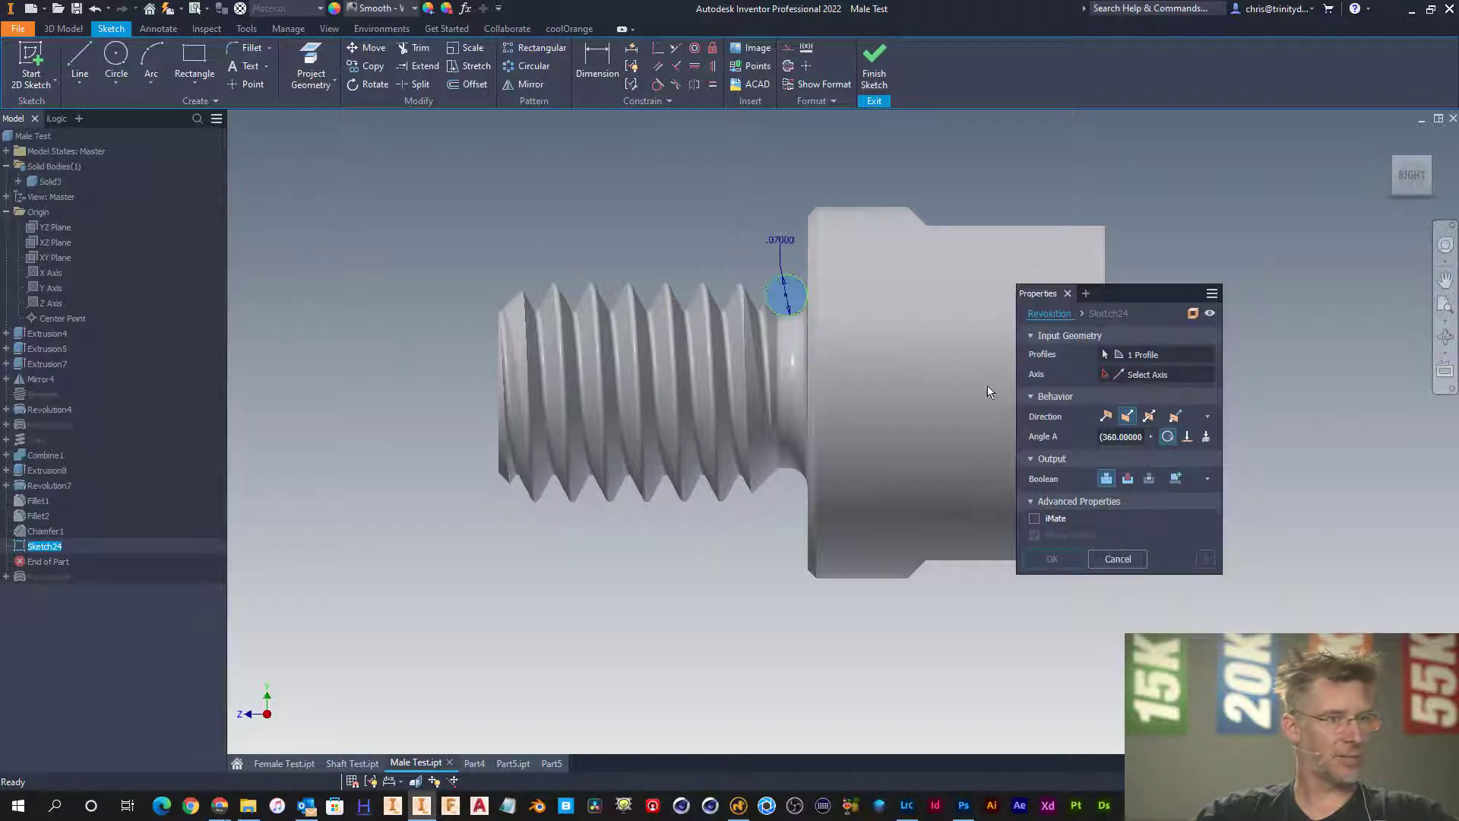
left_click(52, 303)
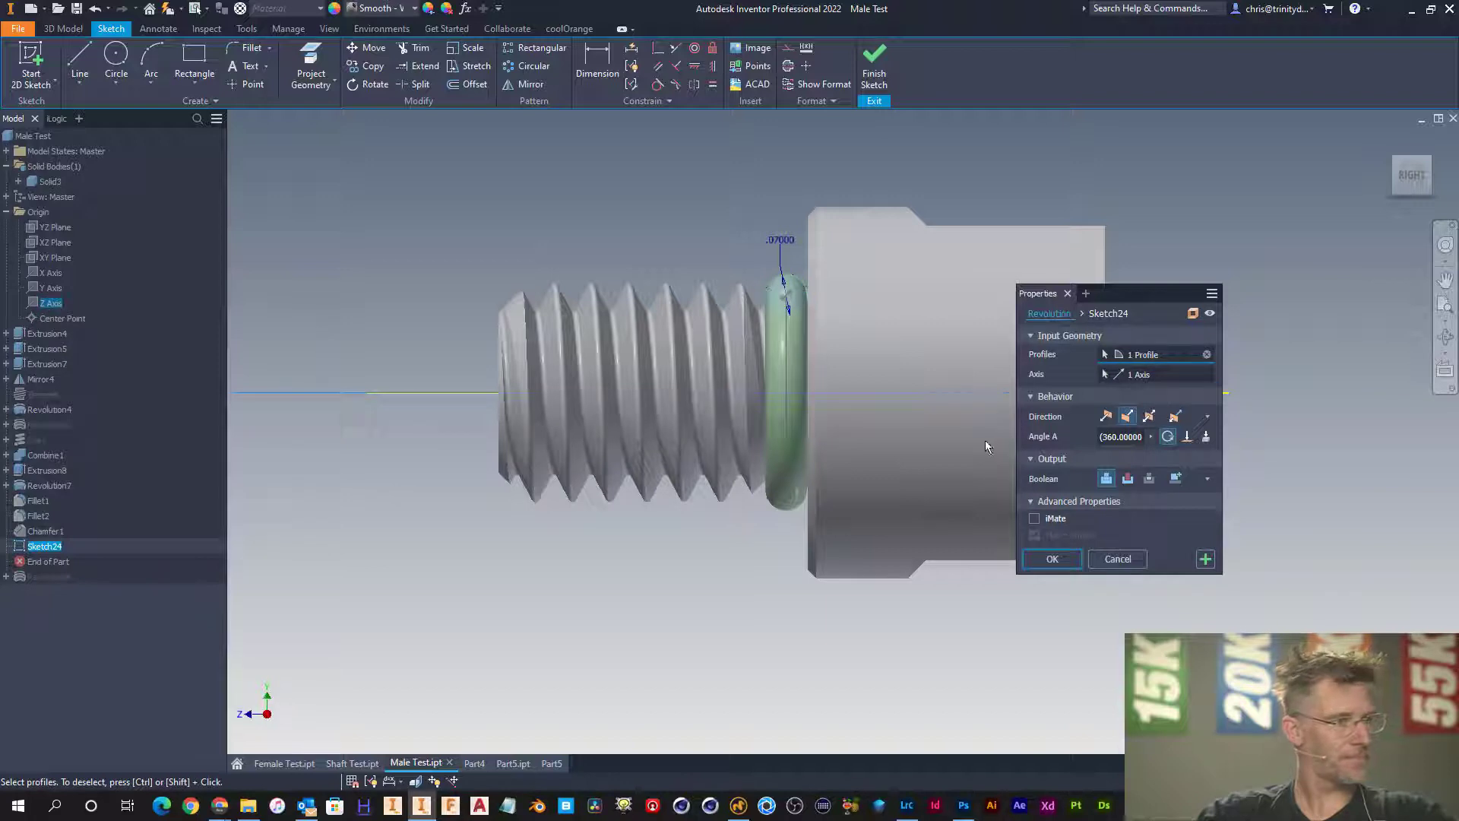
left_click(1176, 479)
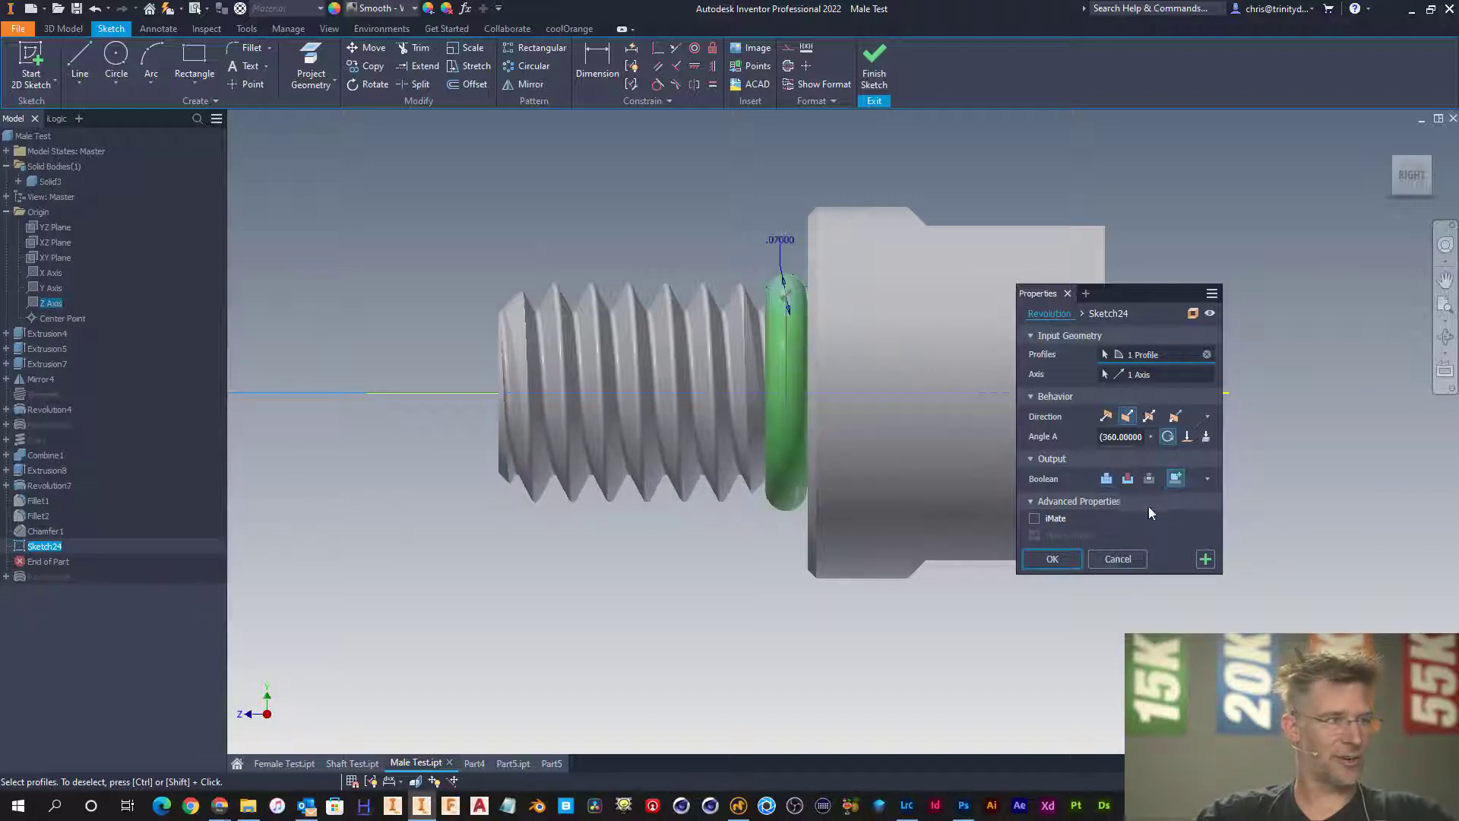
left_click(1051, 559)
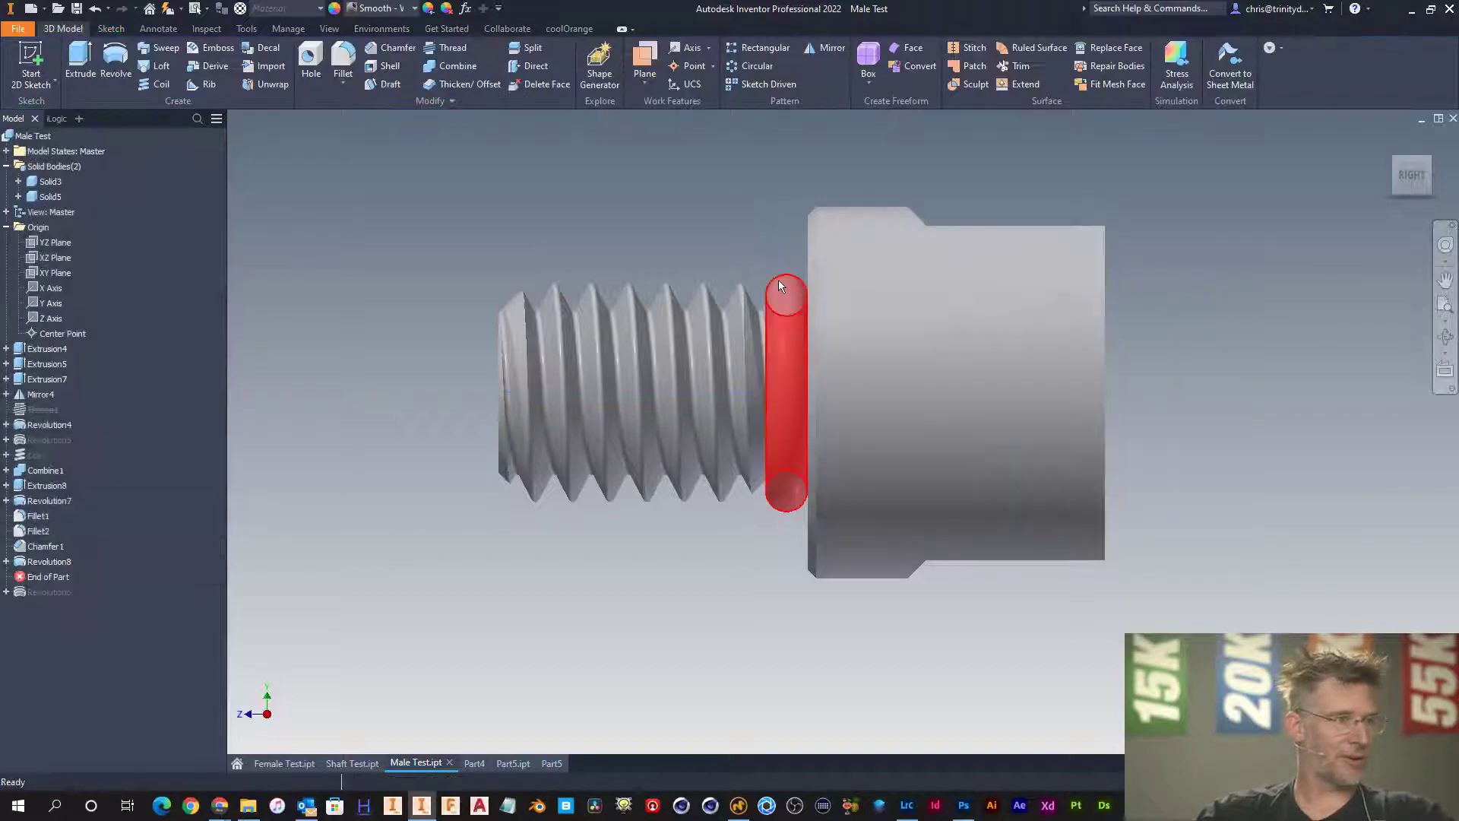
- Hide the ring-shaped solid body sitting in the undercut
key("F4")
left_click_drag(807, 278, 884, 298)
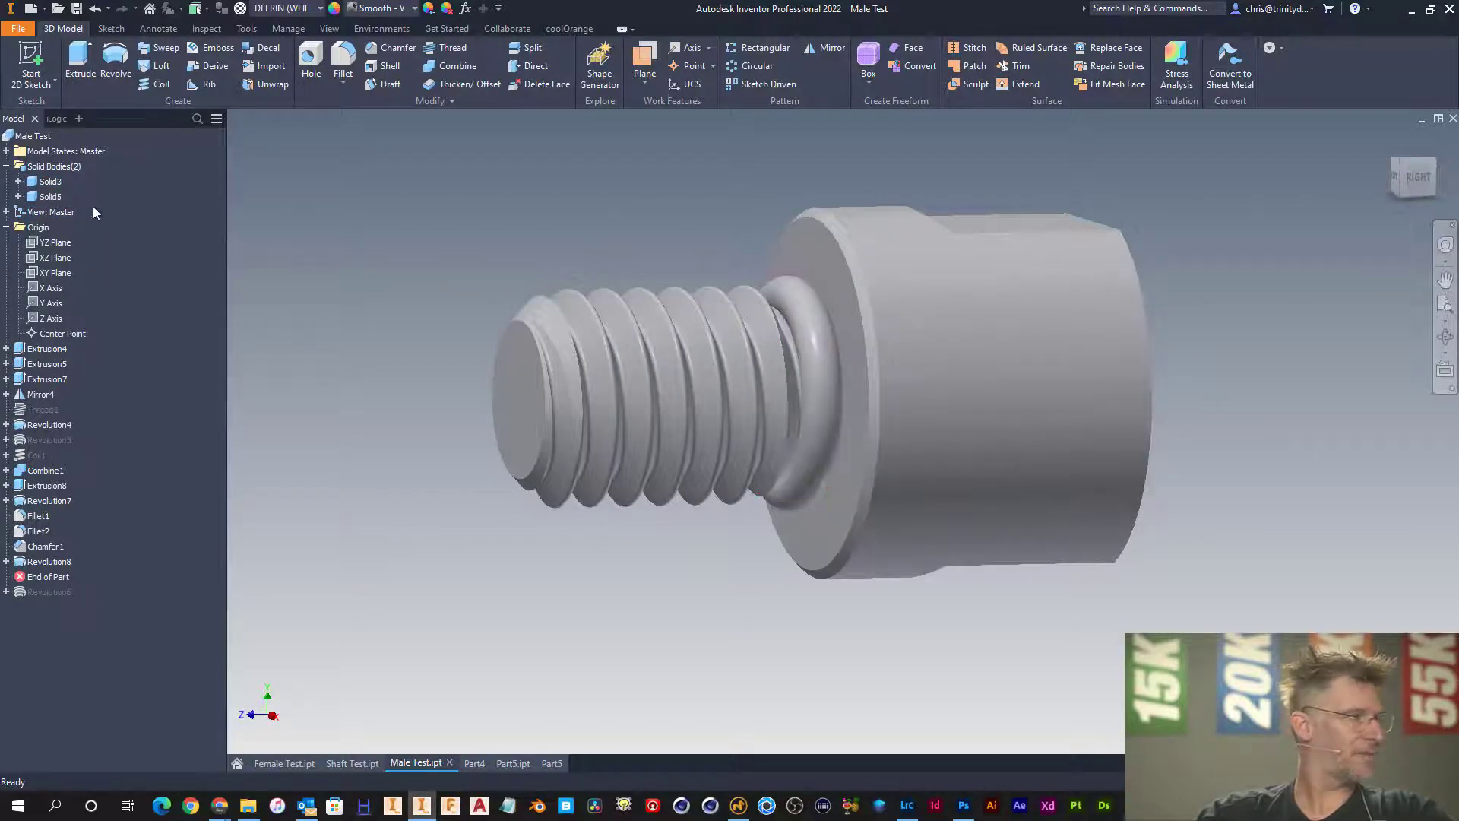
right_click(49, 199)
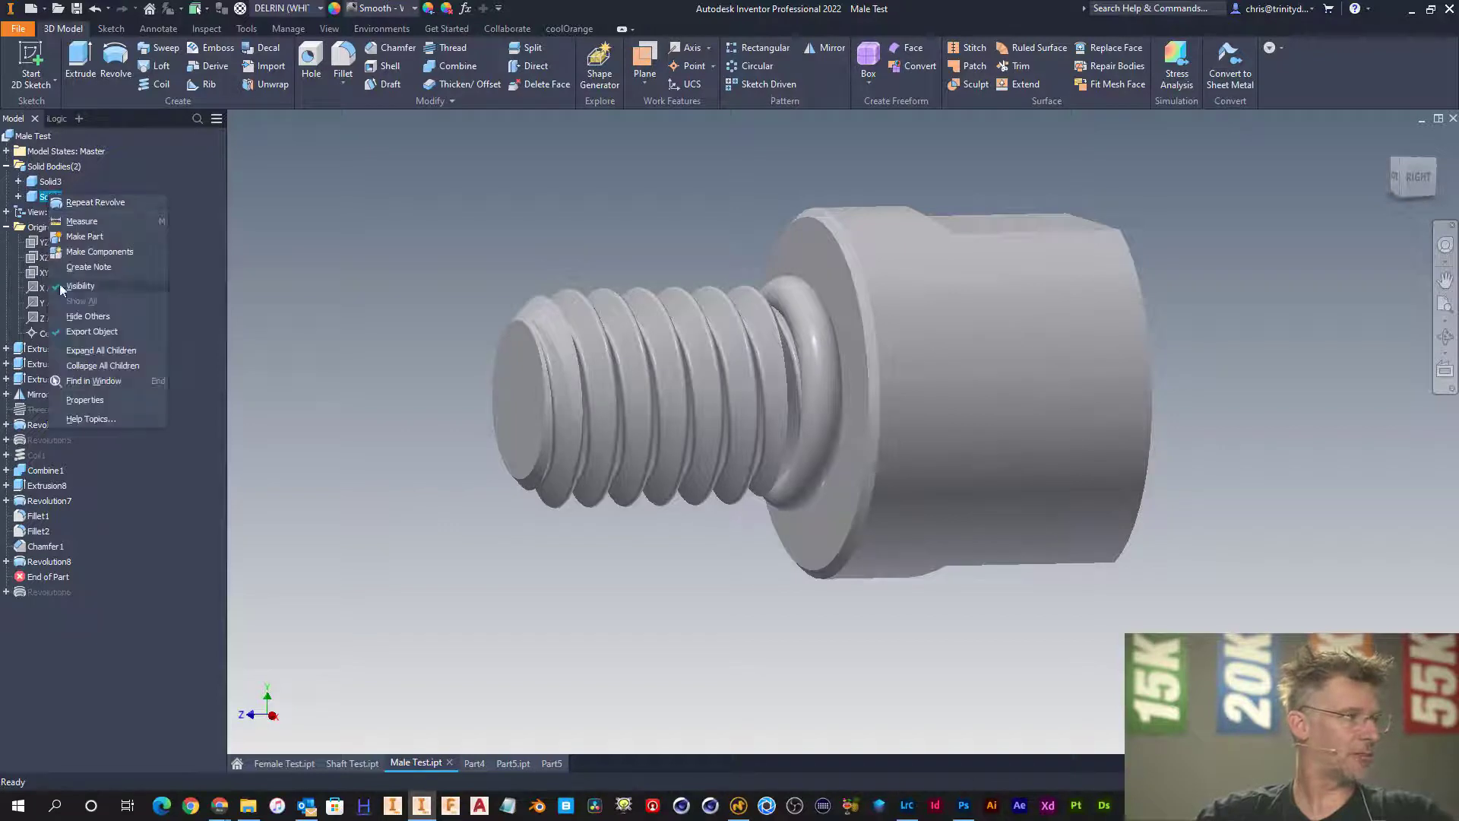
left_click(79, 285)
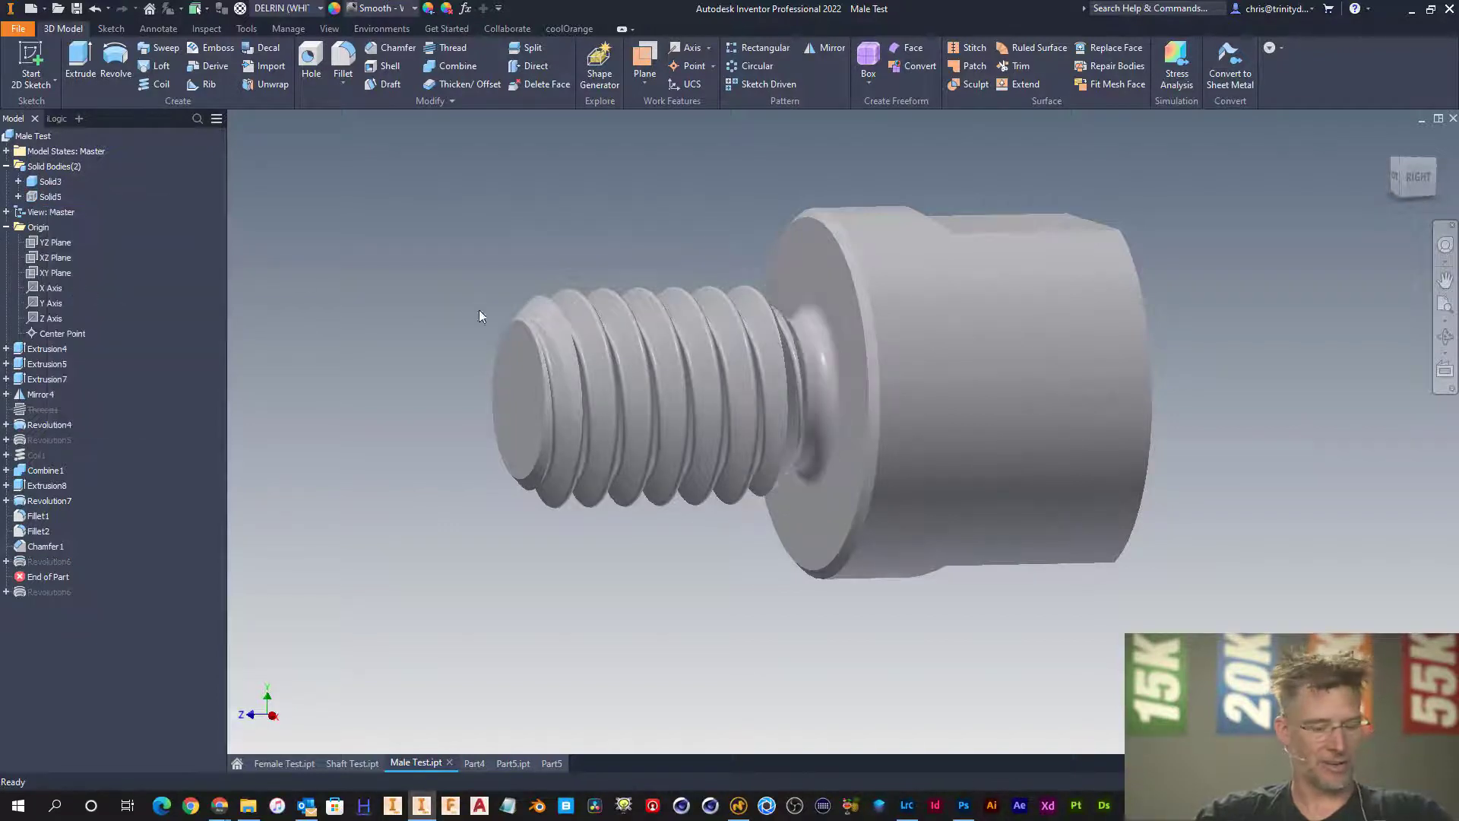
middle_click_drag(866, 378, 837, 368, "shift")
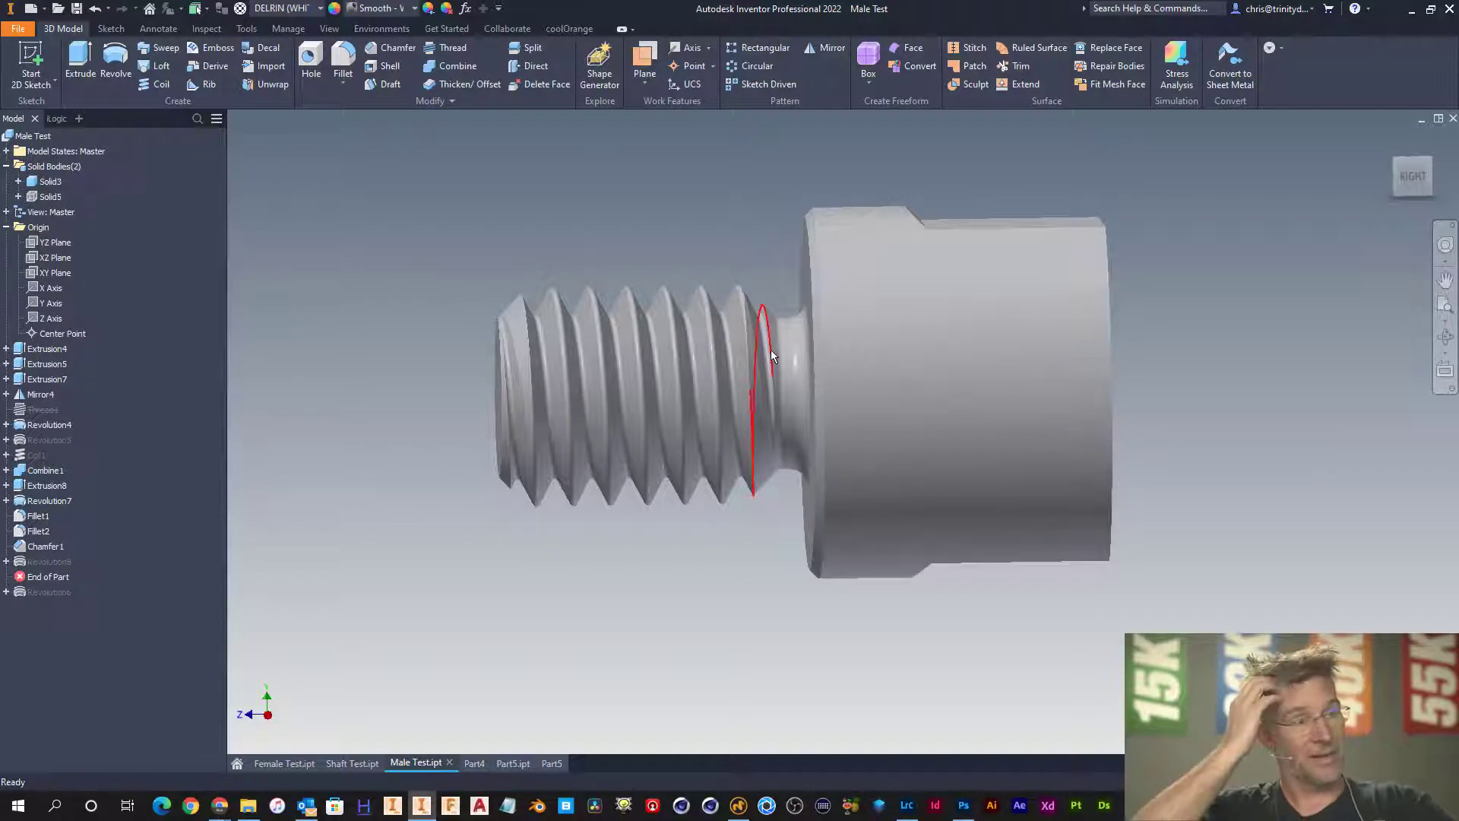
- Switch to the Shaft Test part and start a new sketch on its YZ plane, viewed from the right side
left_click(475, 763)
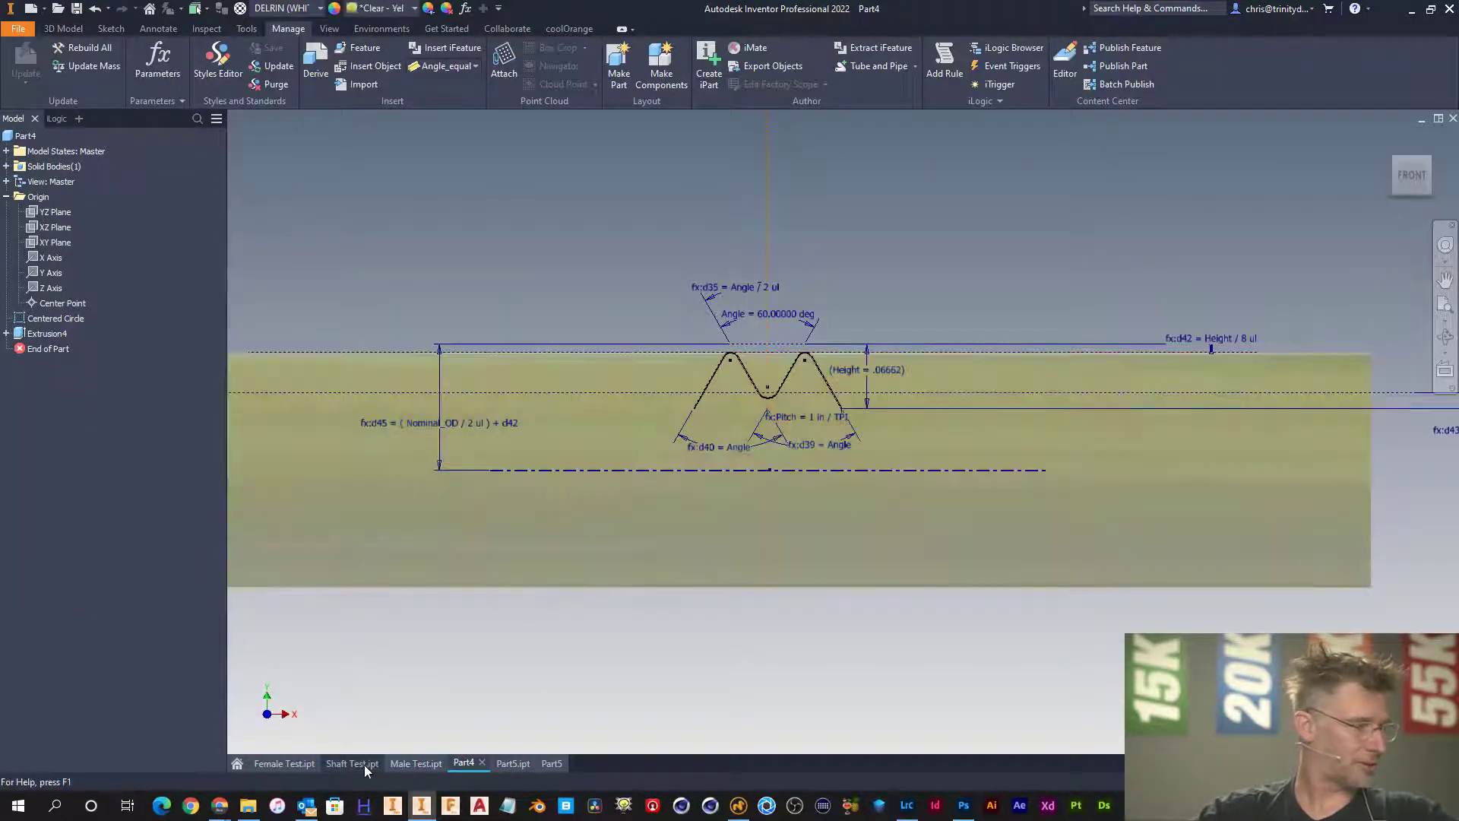
left_click(359, 763)
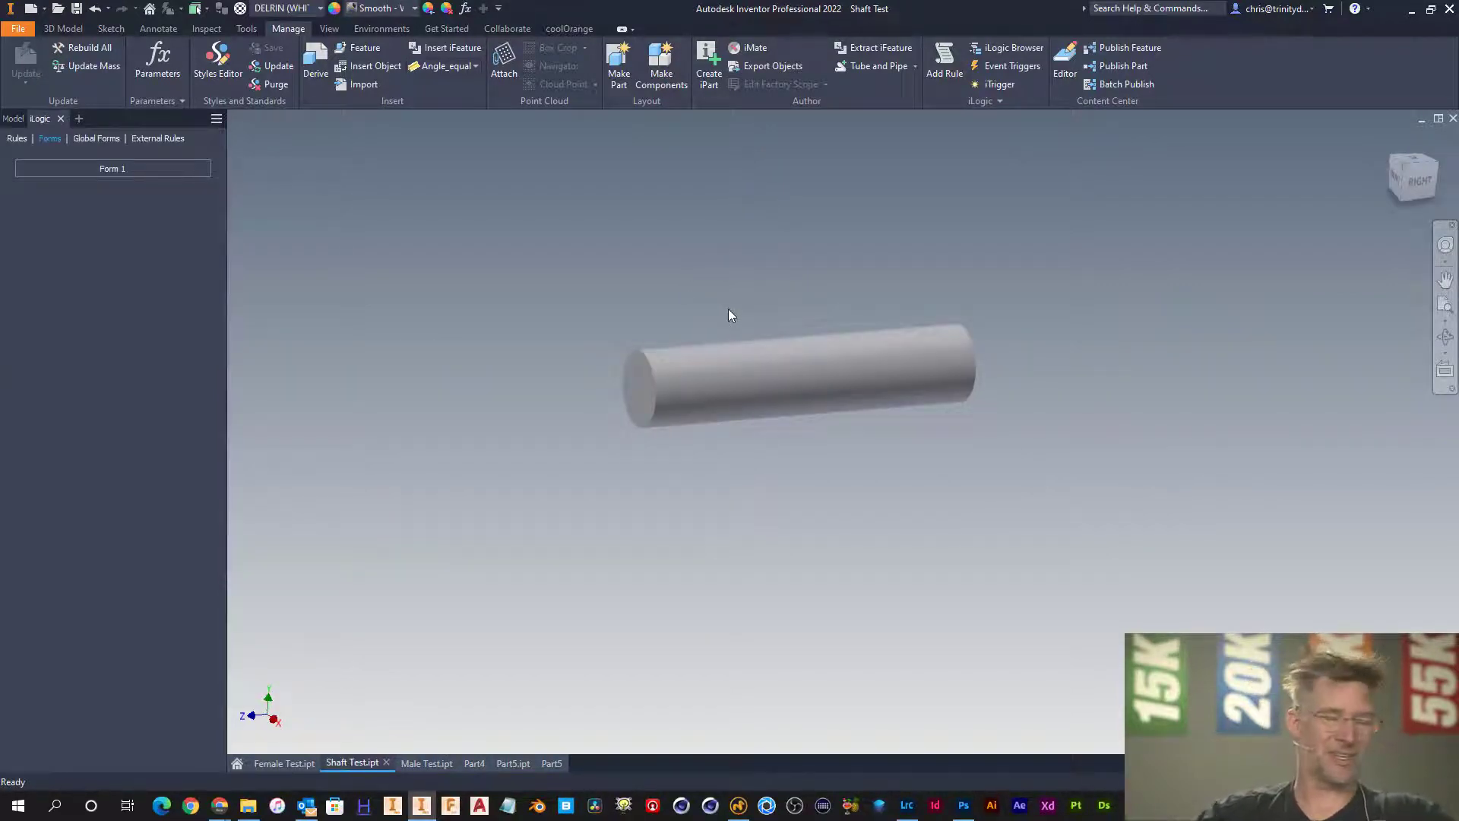
right_click(705, 307)
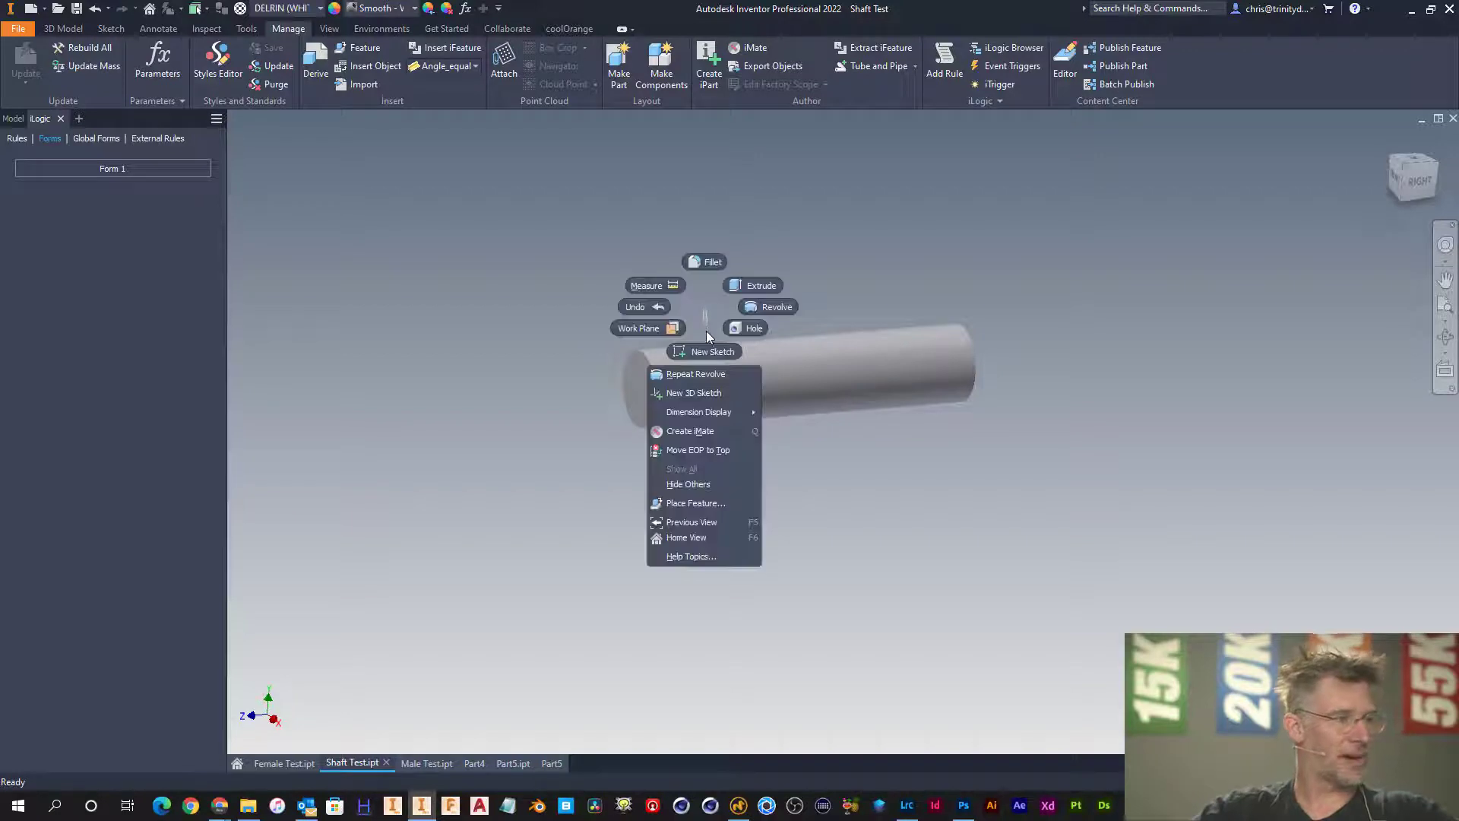
left_click(705, 353)
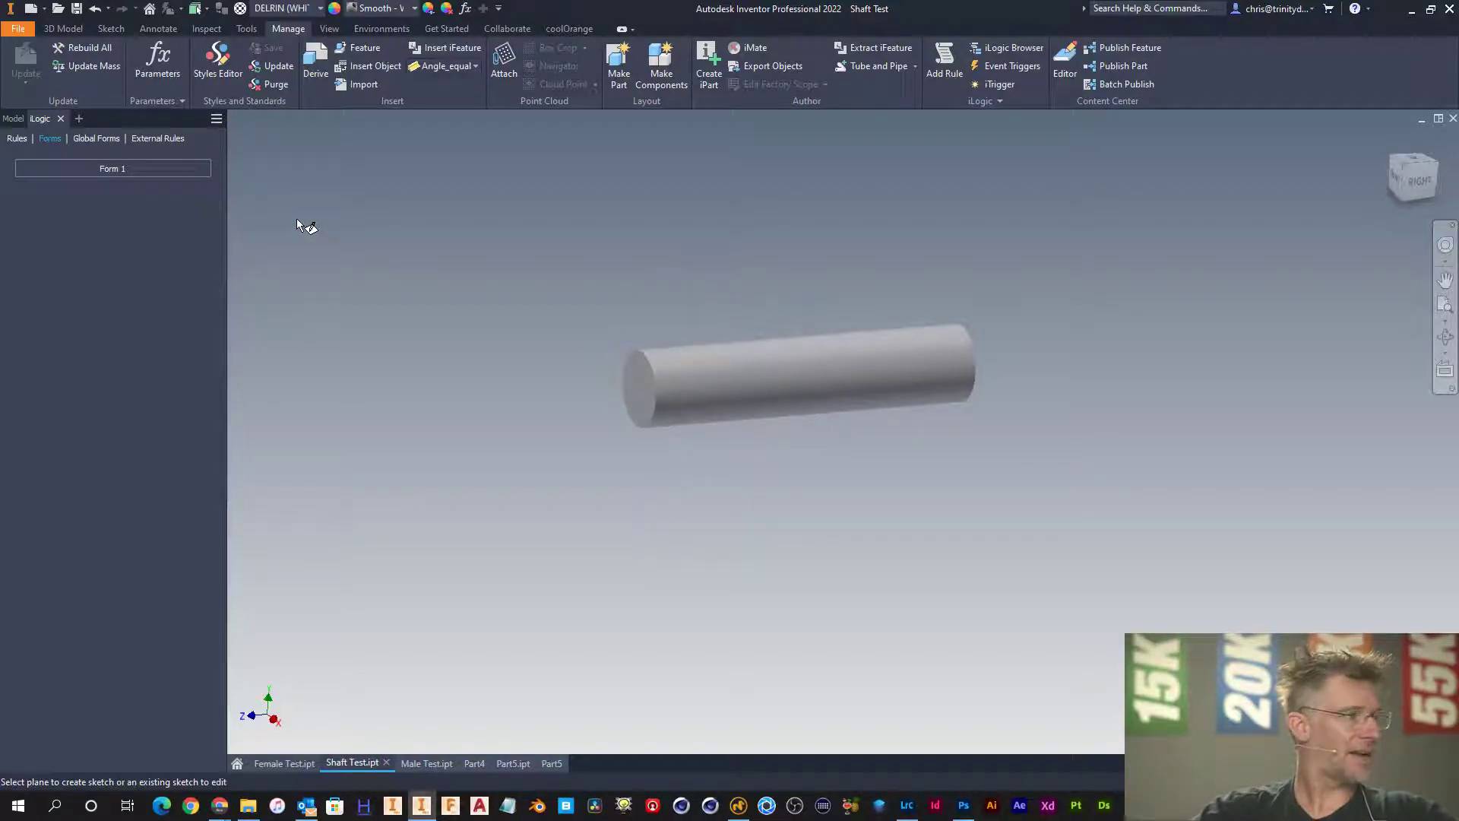
left_click(1419, 180)
left_click(13, 118)
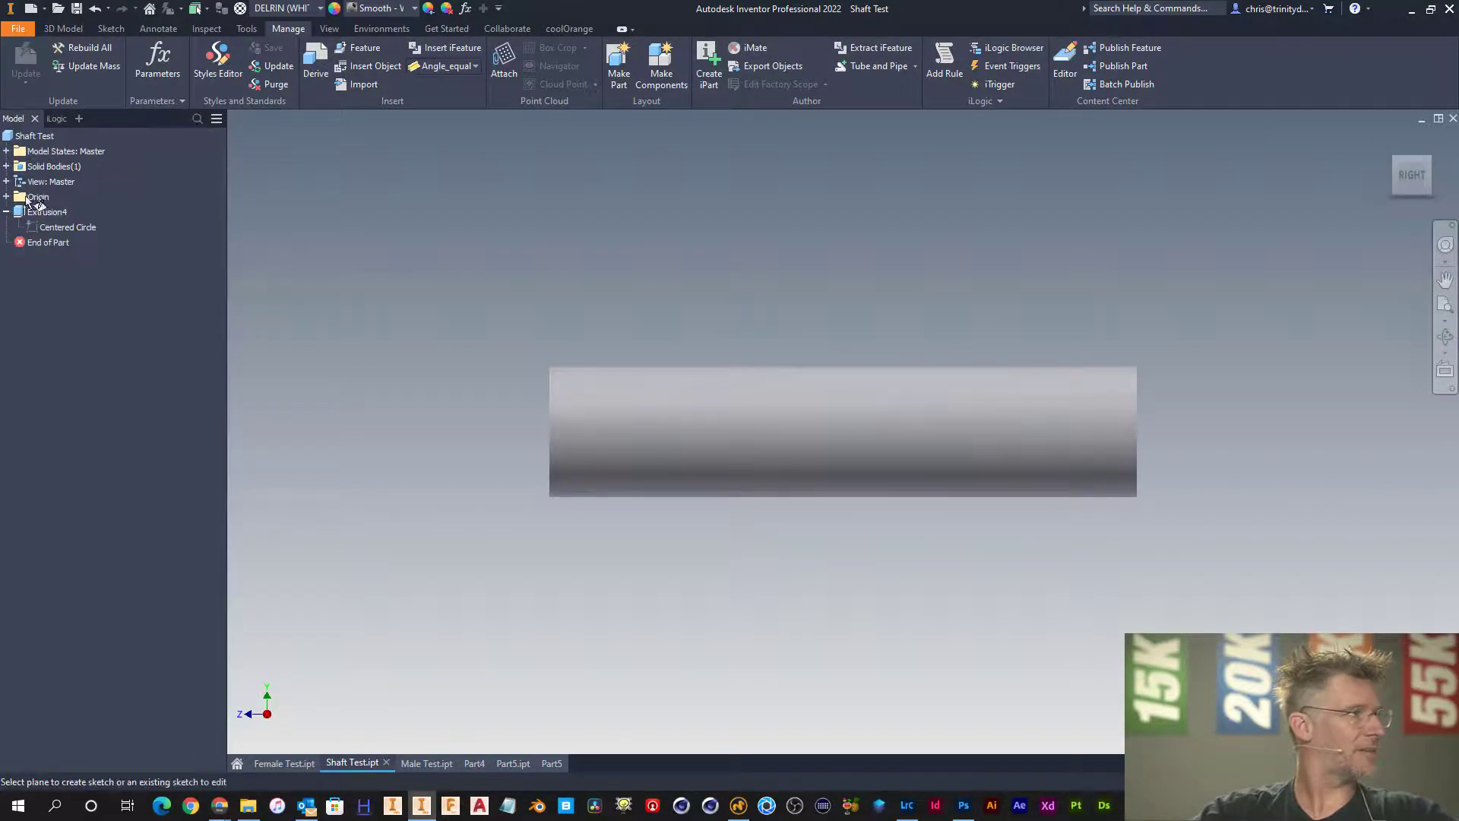
left_click(6, 196)
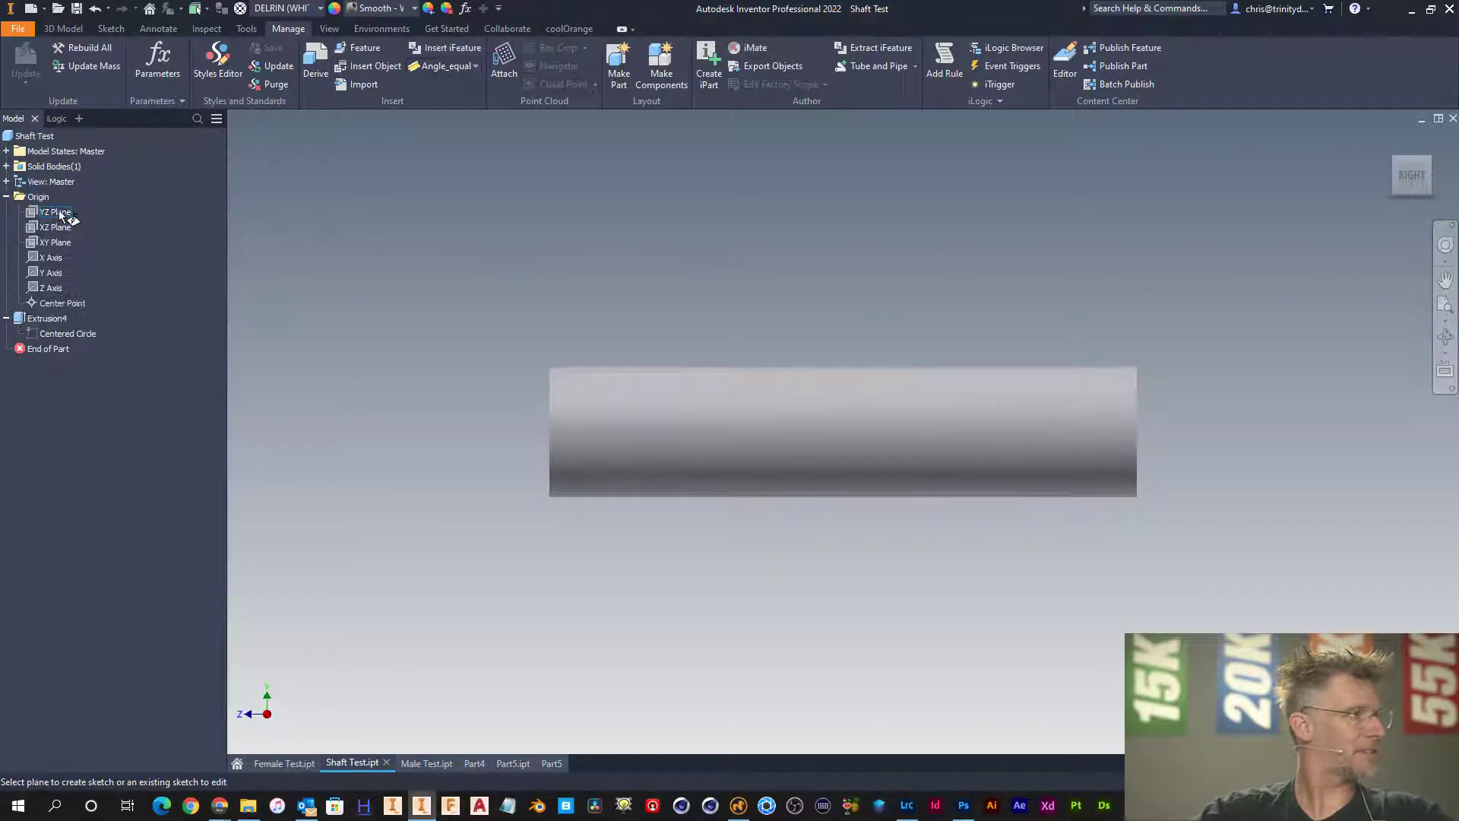
left_click(60, 215)
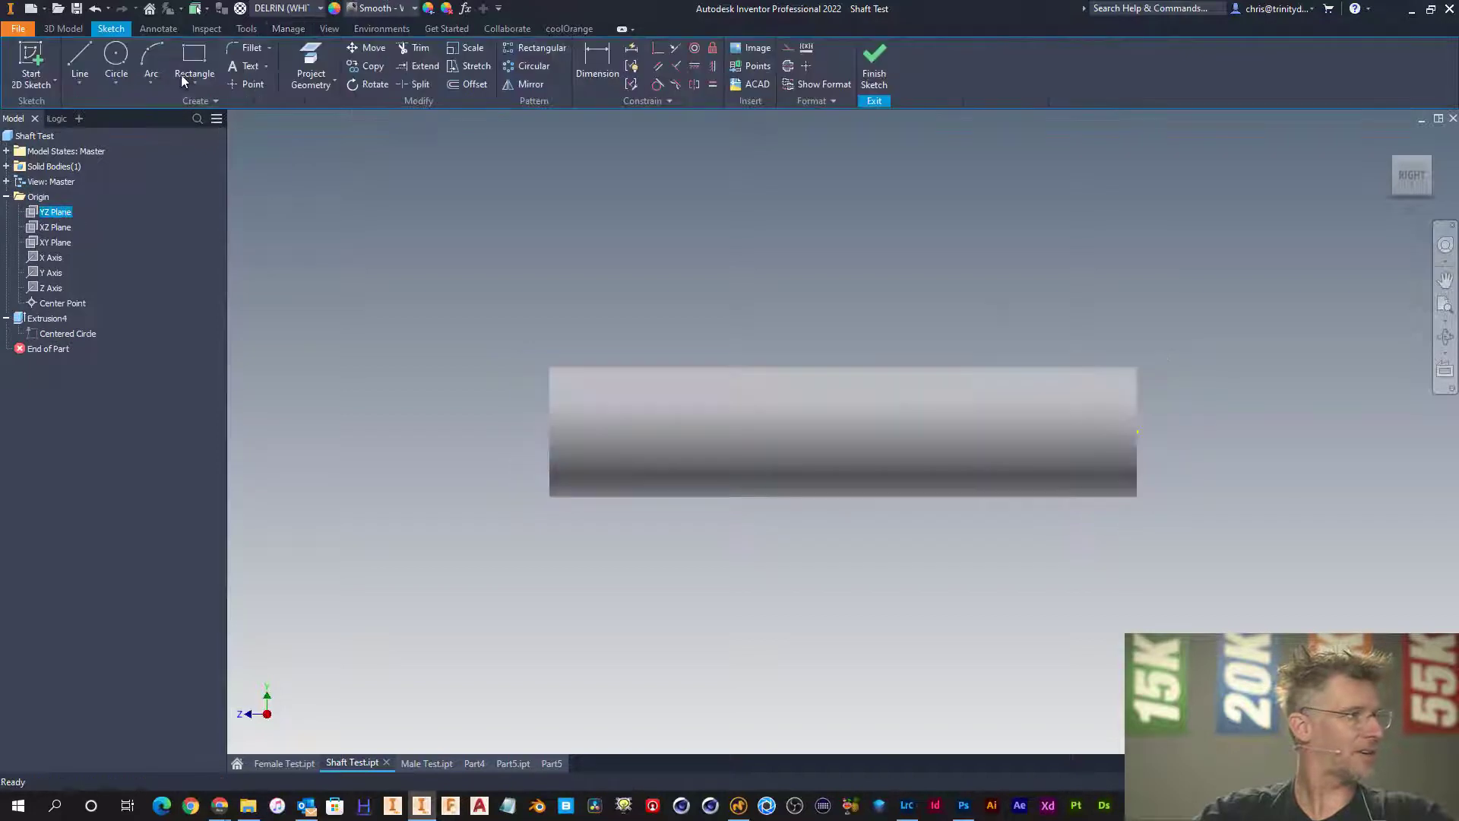
- Project the shaft's upper and left end edges, and sketch a shallow line sloping from the upper edge down to the left end
left_click(313, 55)
left_click(566, 367)
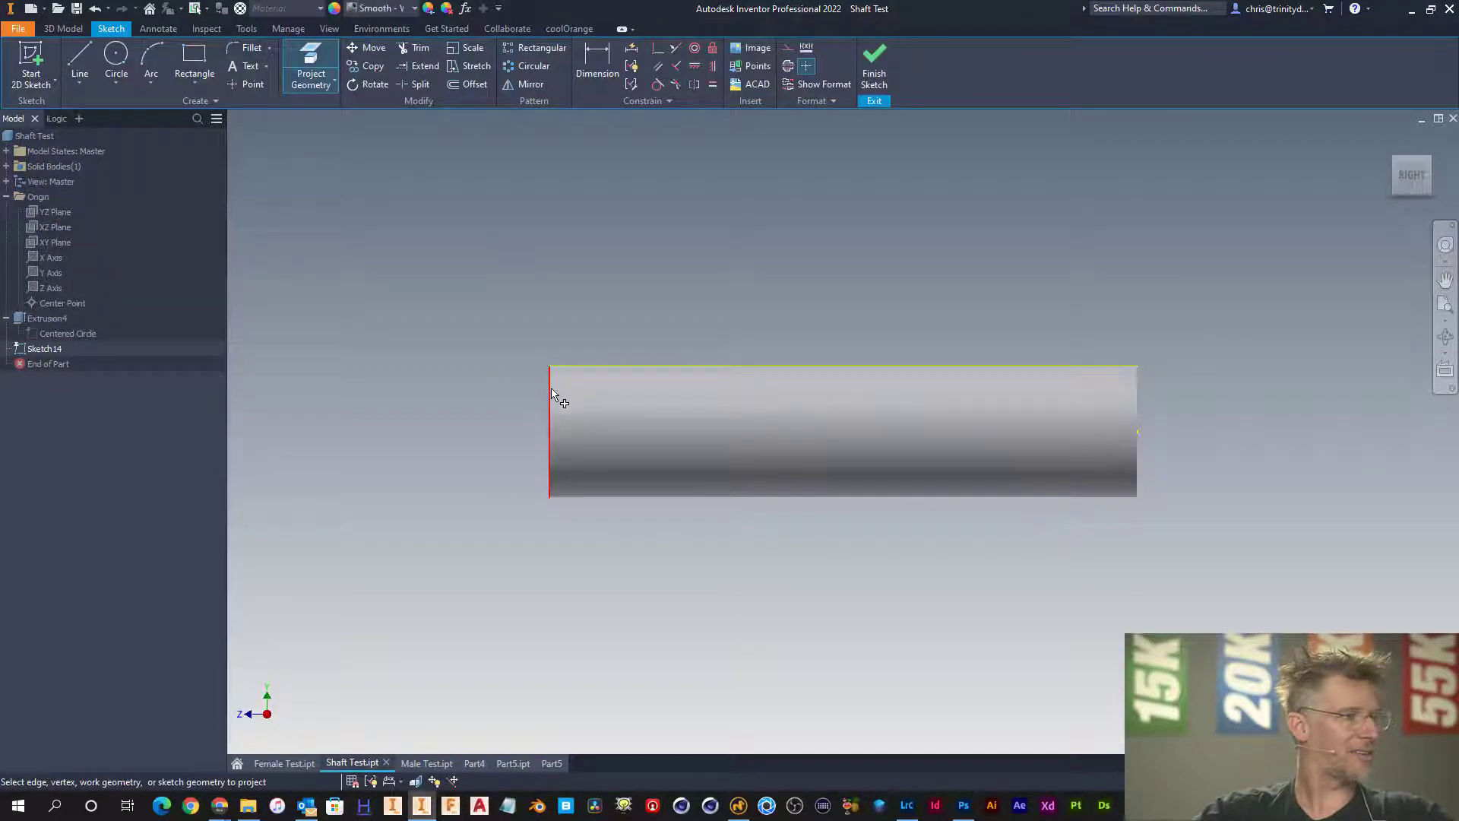
key("l")
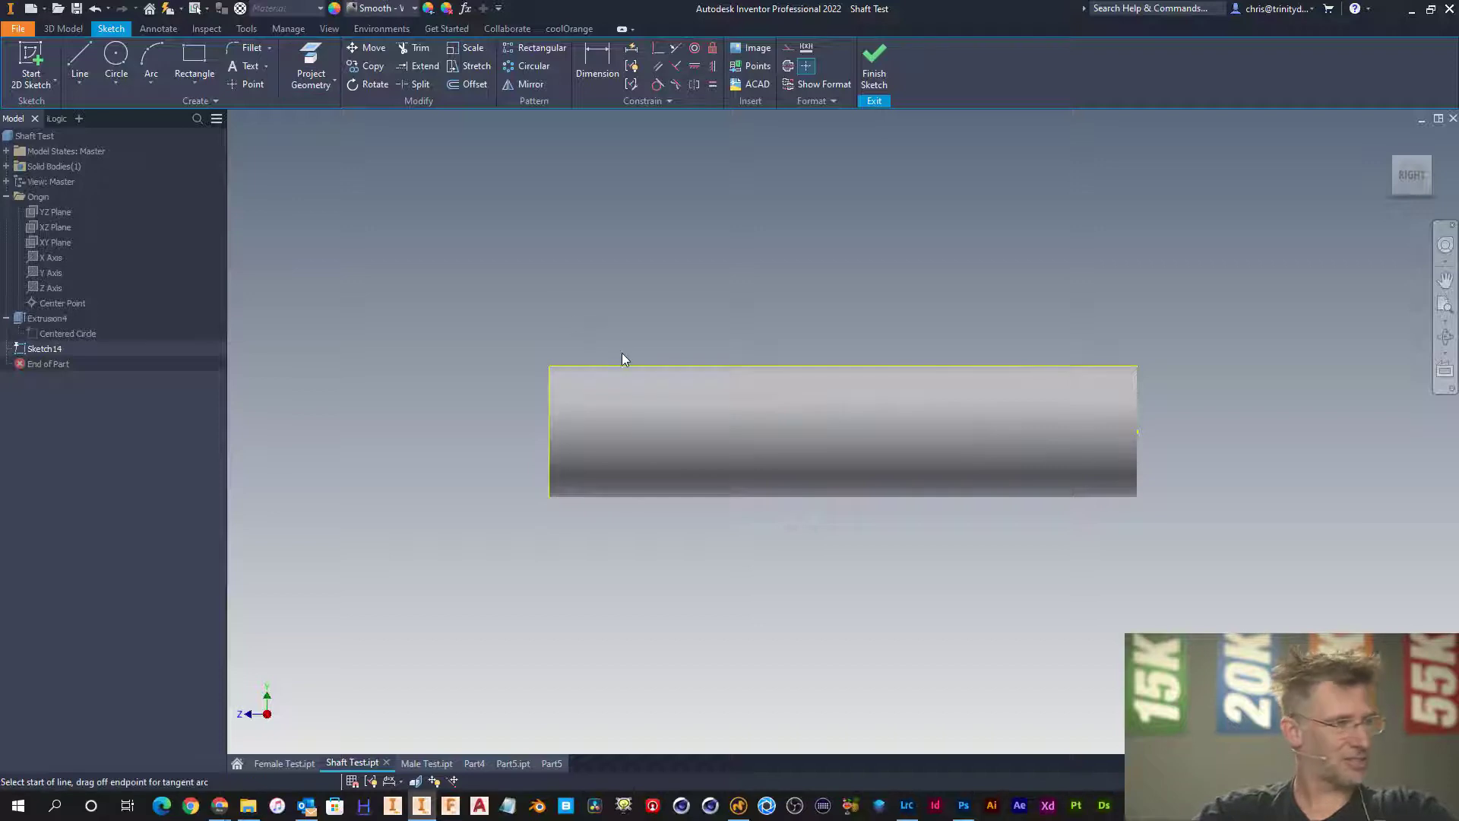
left_click(707, 366)
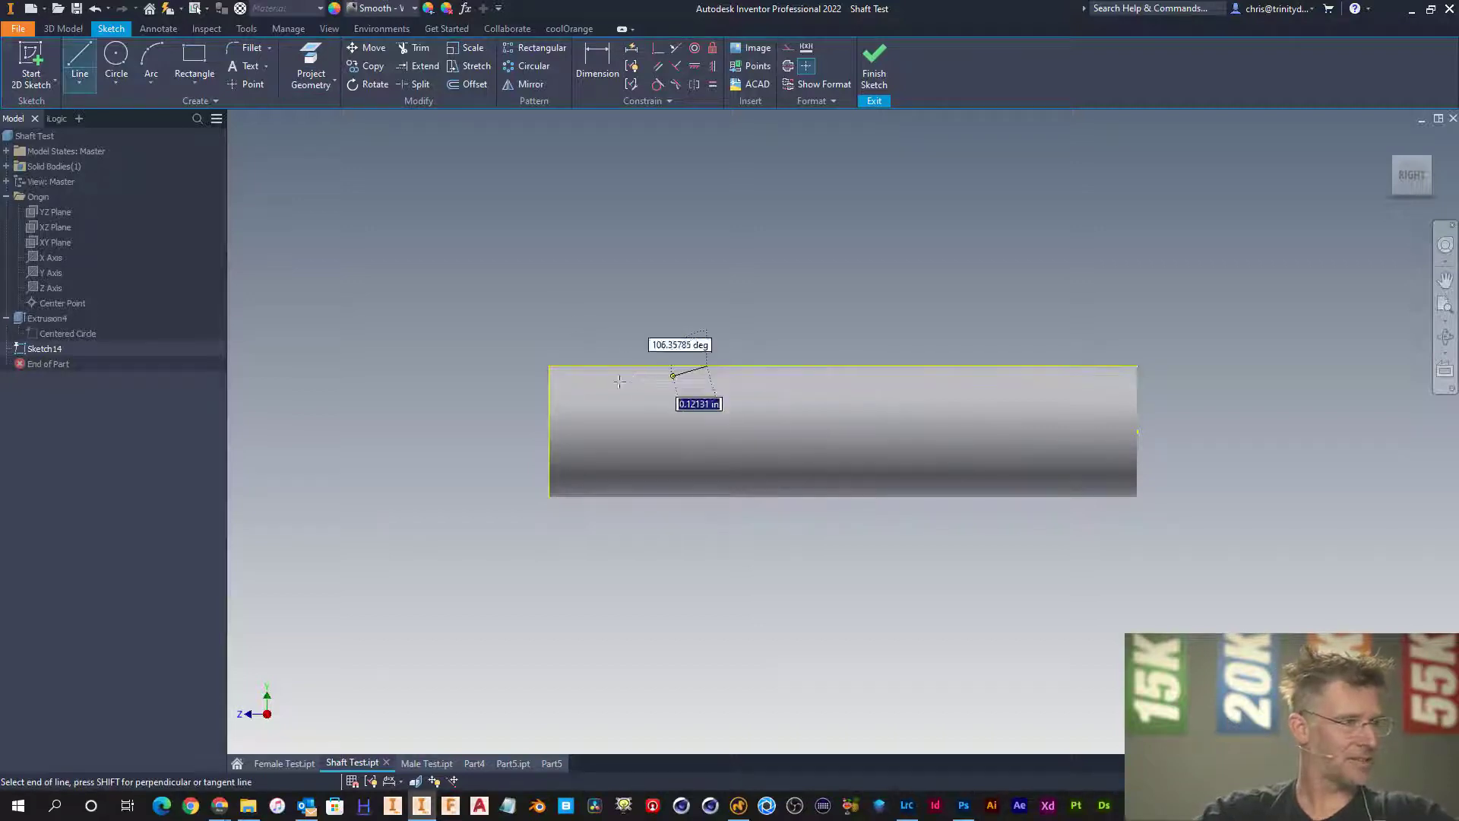
key("Escape")
key("Escape")
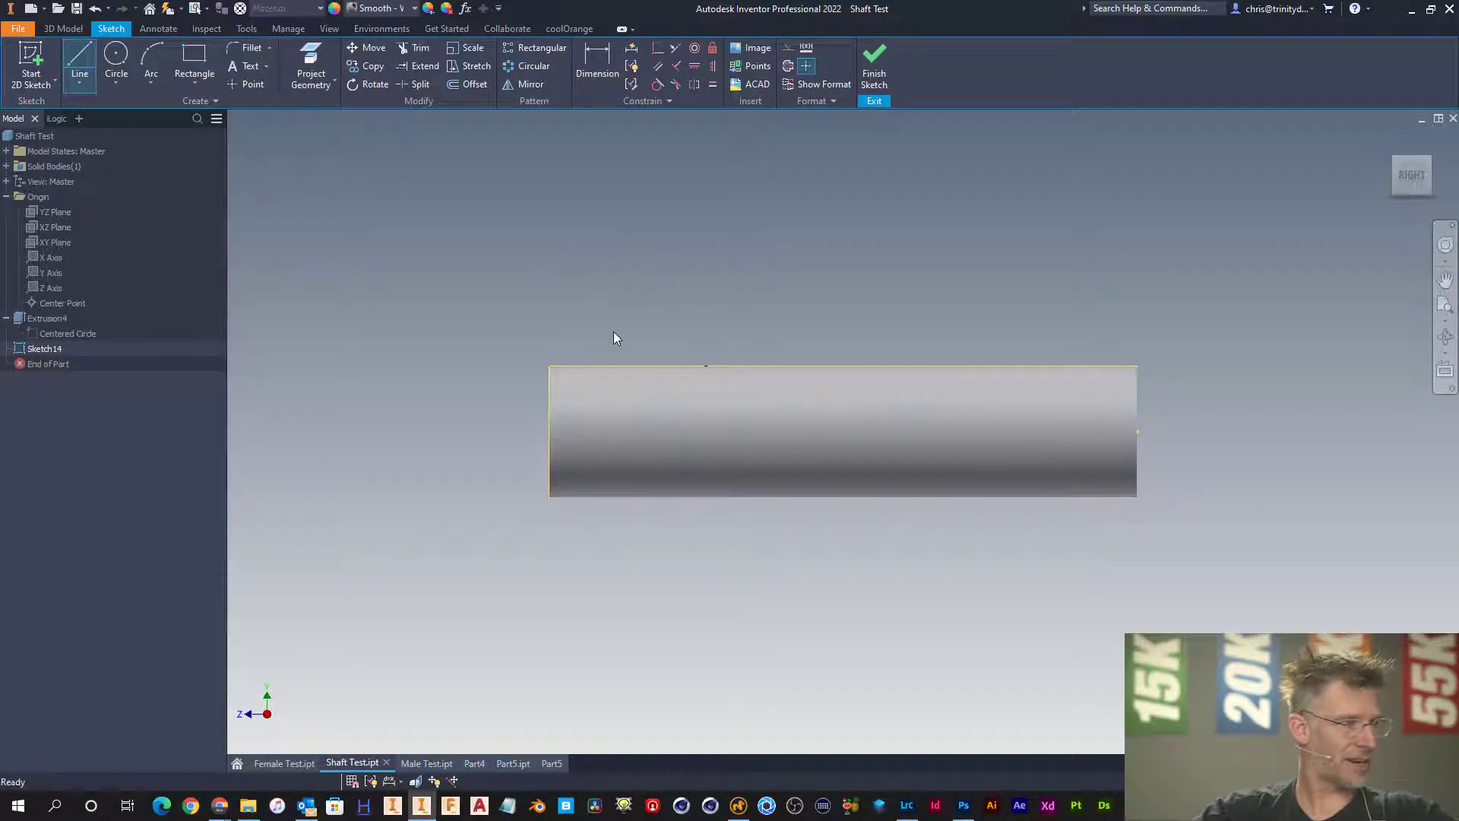
- Dimension the angle between the sloped line and the shaft's upper edge as 3.57/2 degrees
key("d")
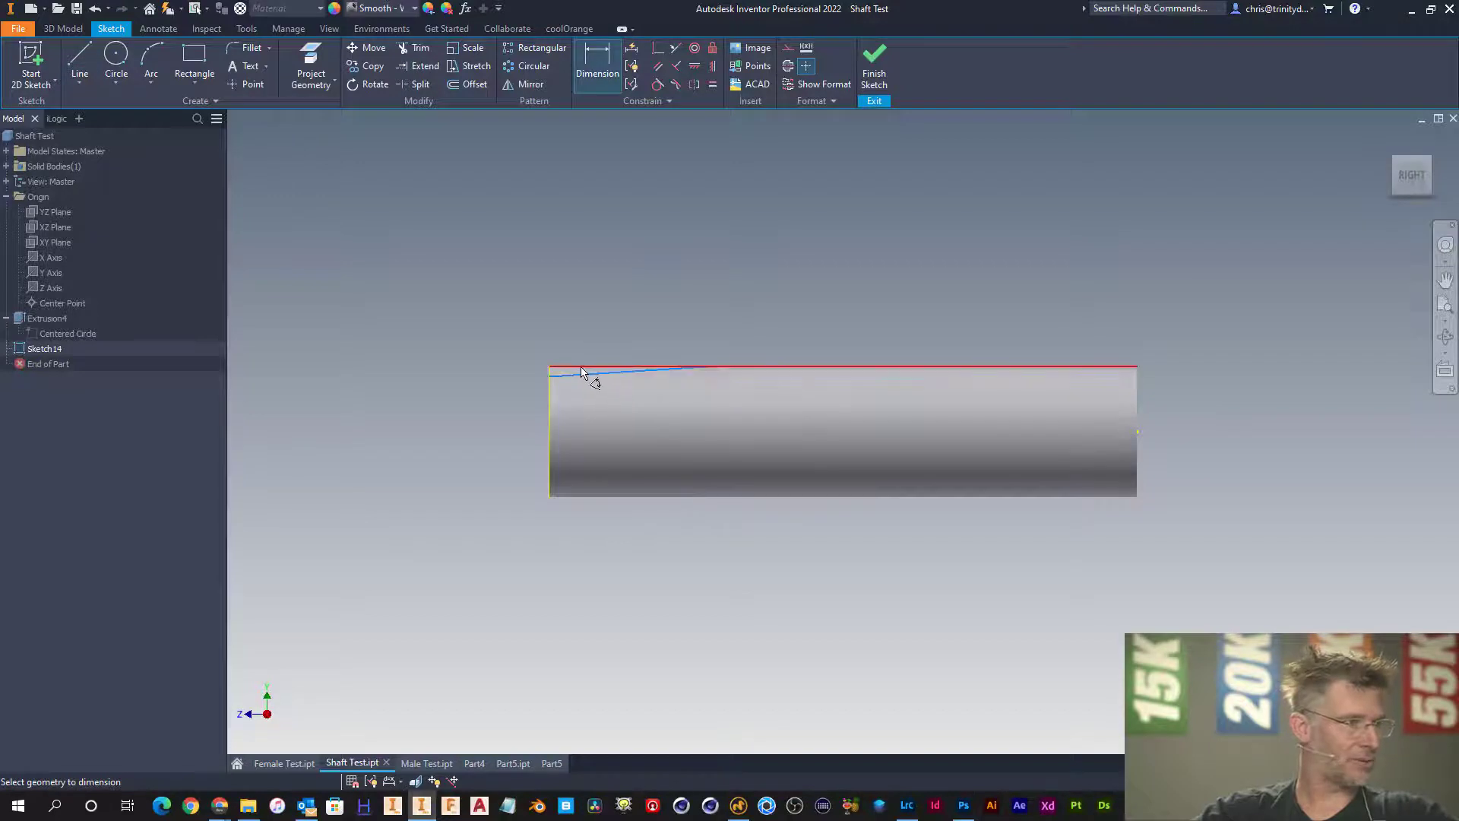
left_click(582, 372)
left_click(516, 378)
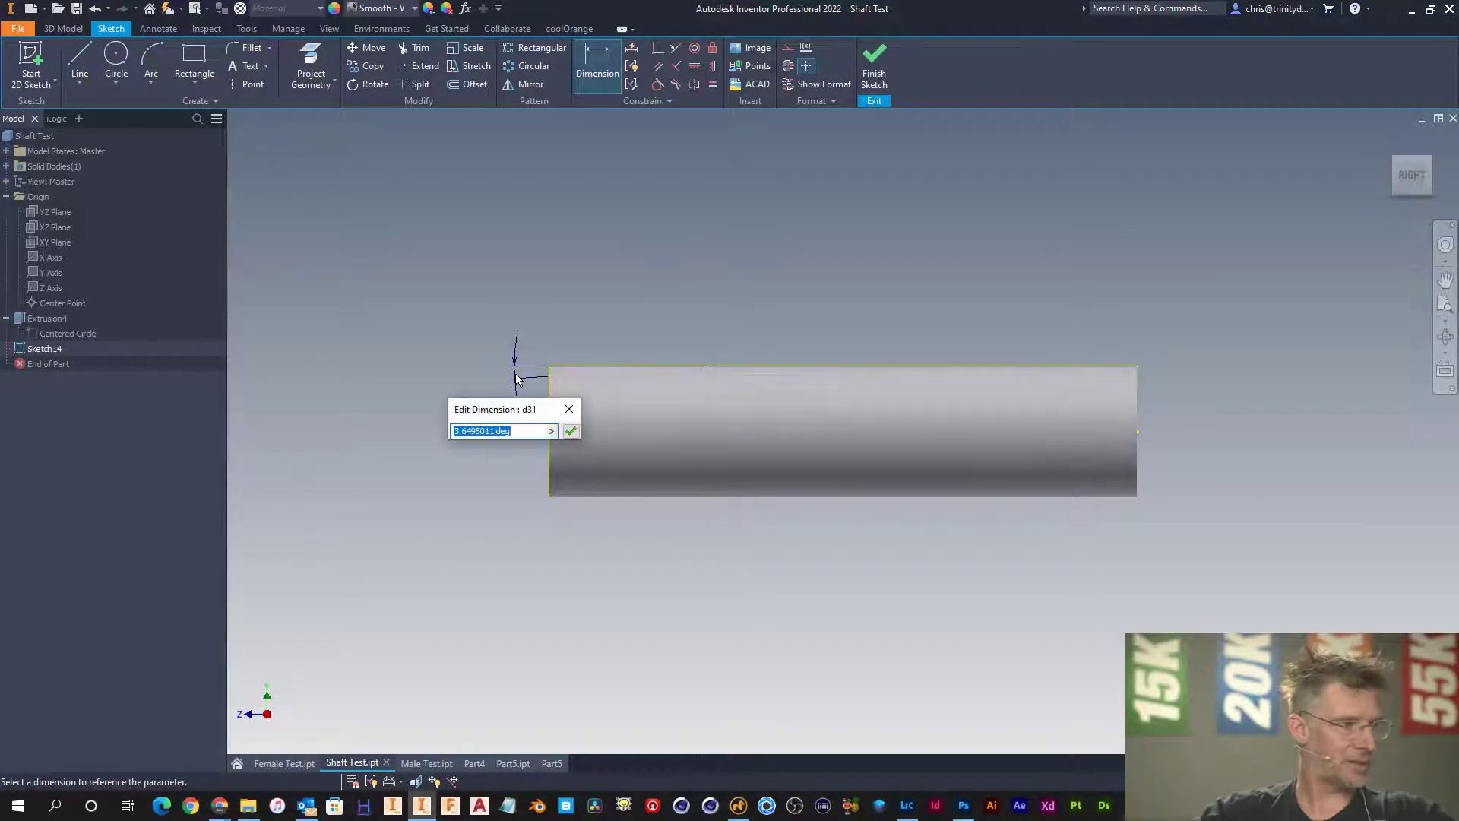
type("3.57")
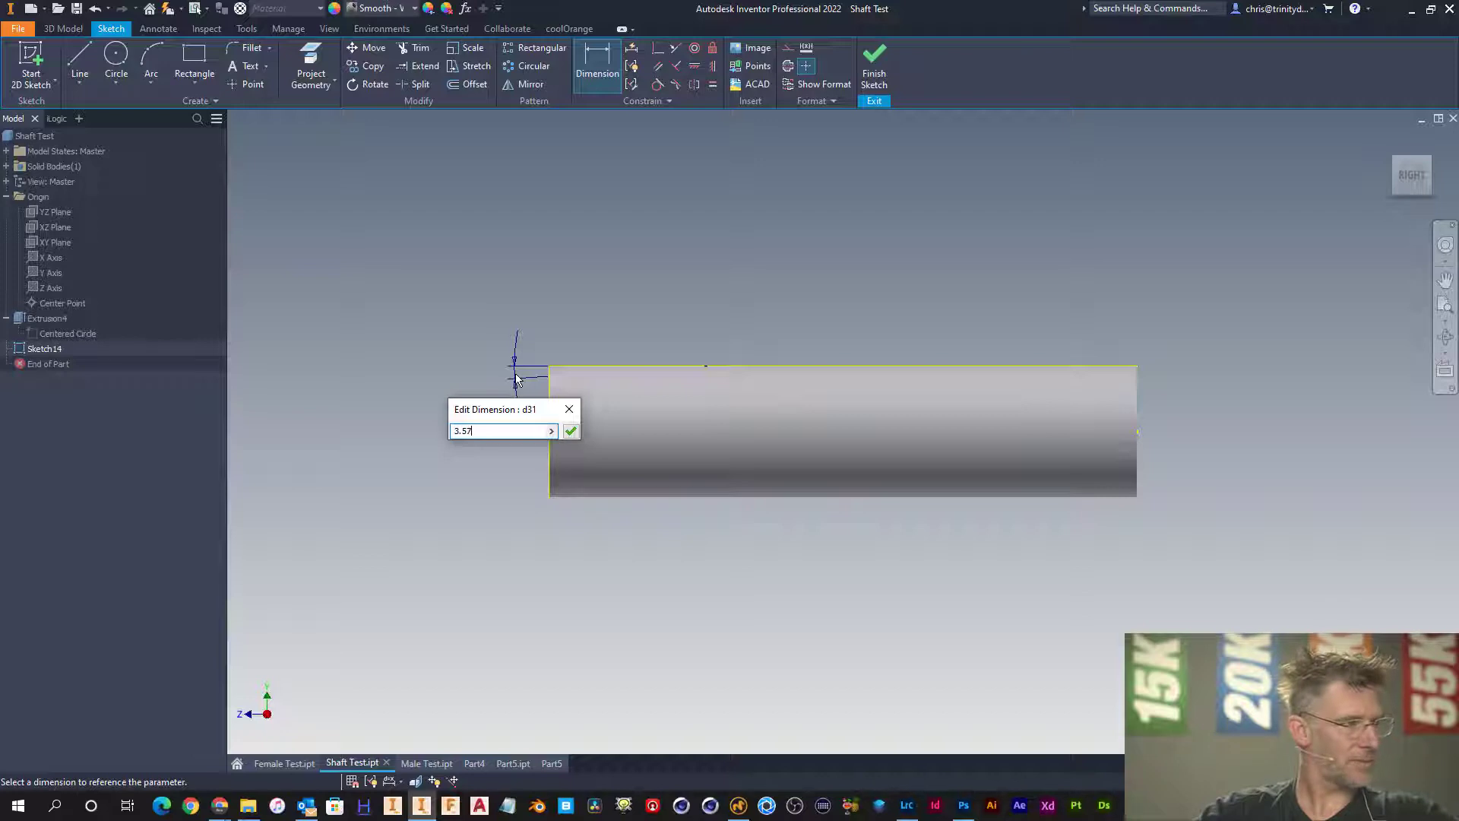
type("/2")
key("Return")
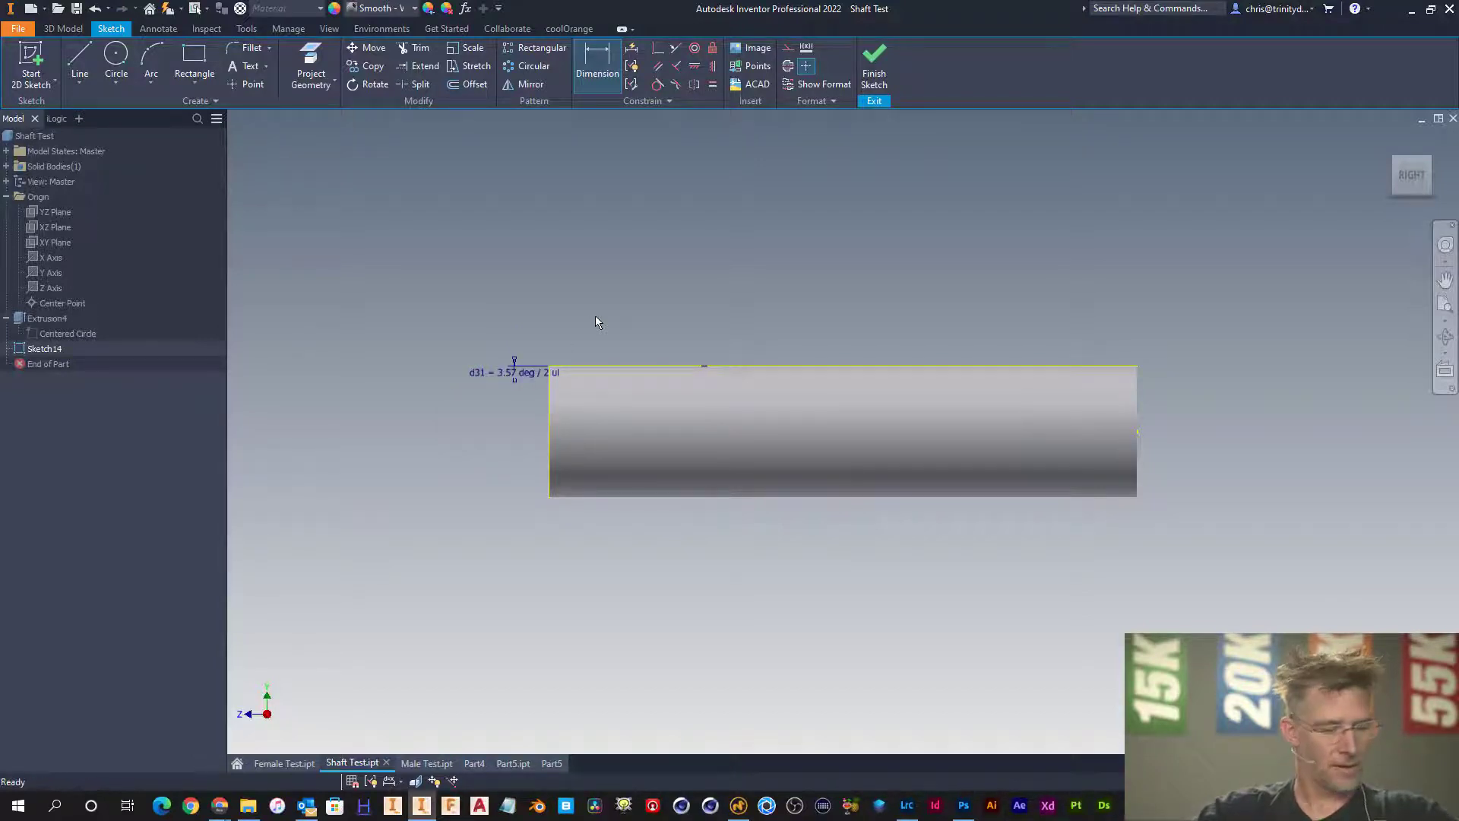
- Revolve the thin taper profile a full 360 degrees about the Z axis as a cut on the shaft's end
key("r")
scroll(570, 369, "down", 3)
scroll(570, 370, "up", 4)
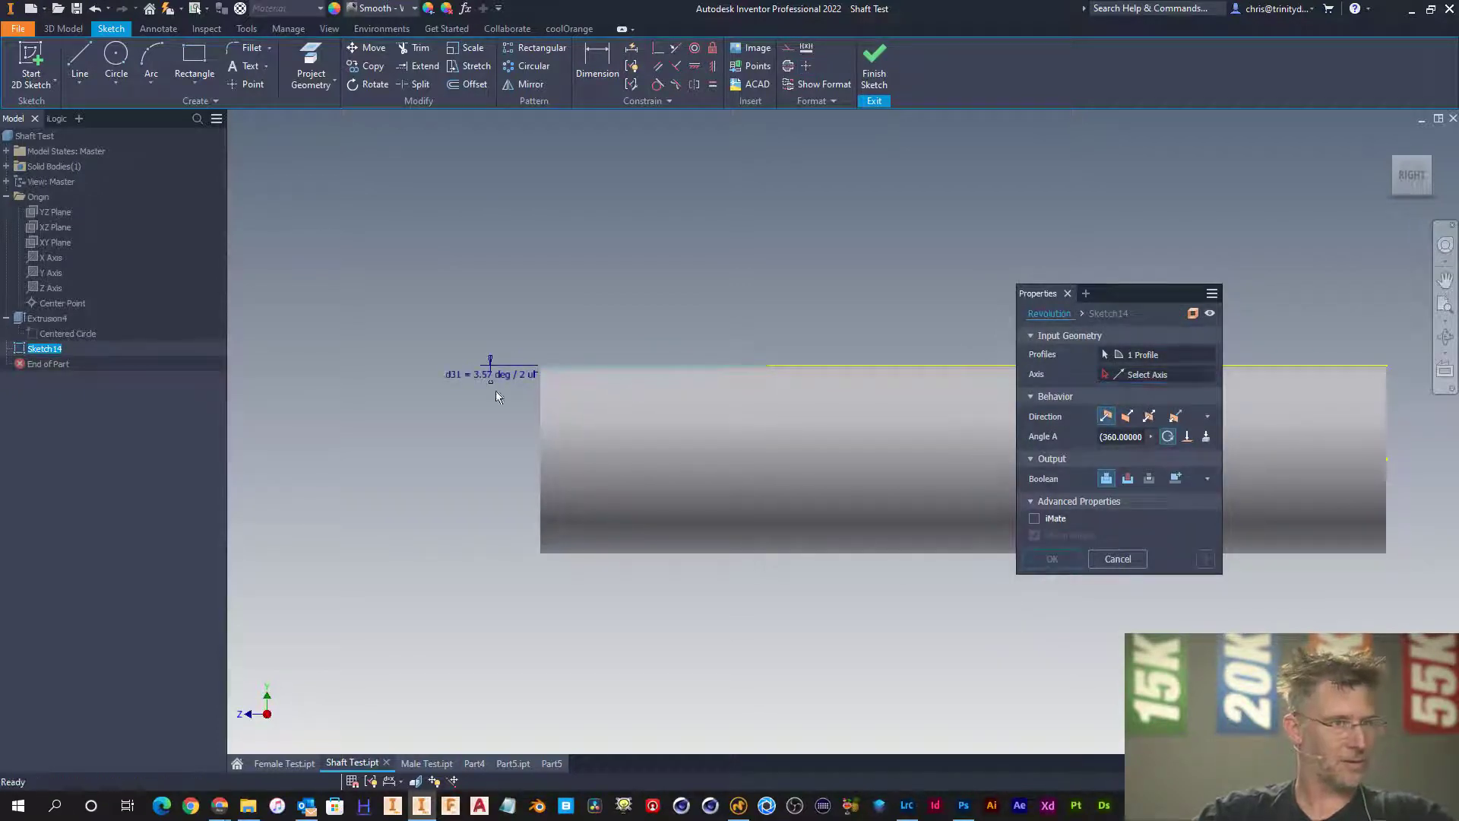
left_click(1147, 374)
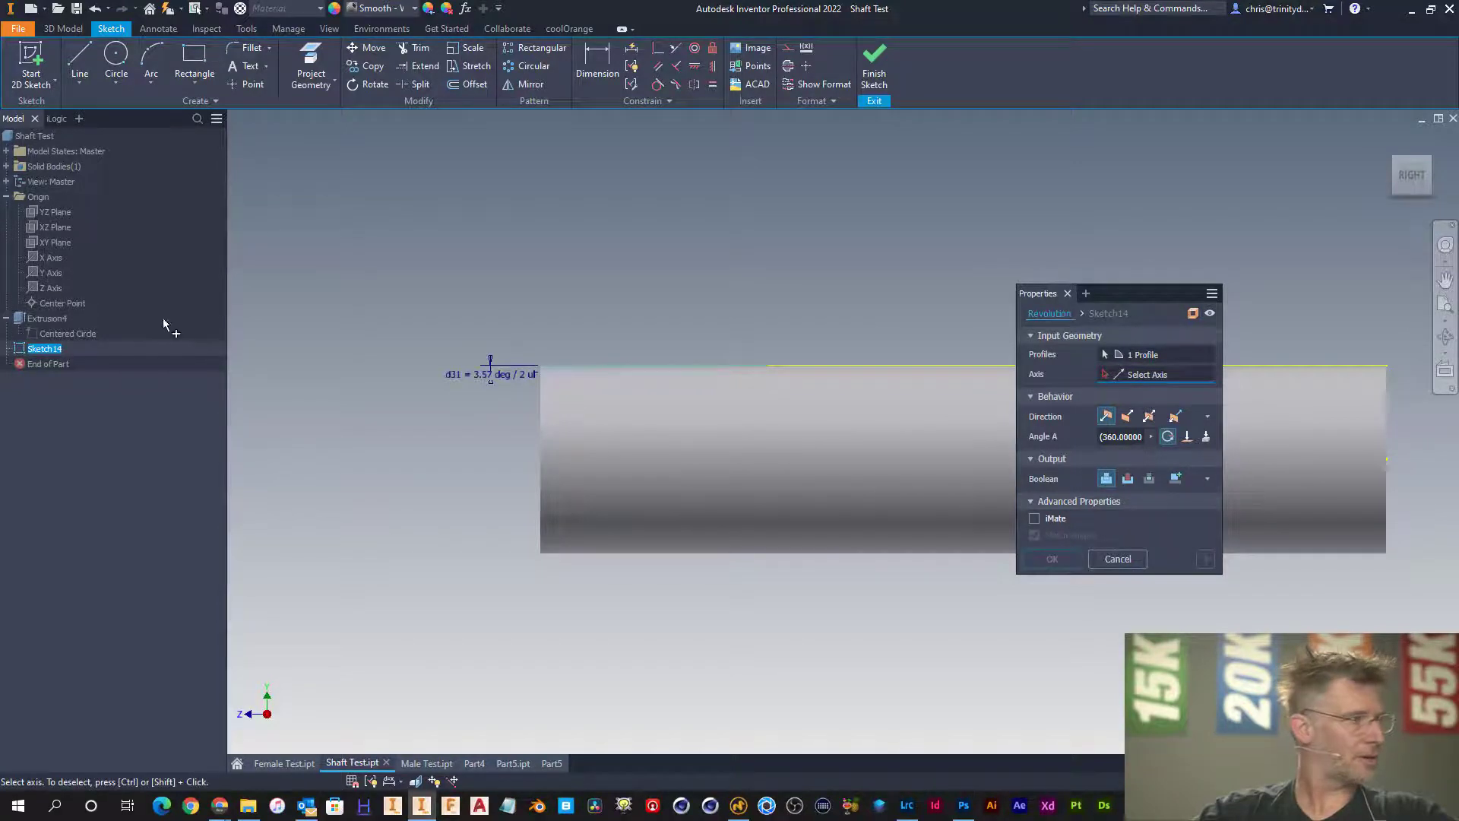
left_click(53, 288)
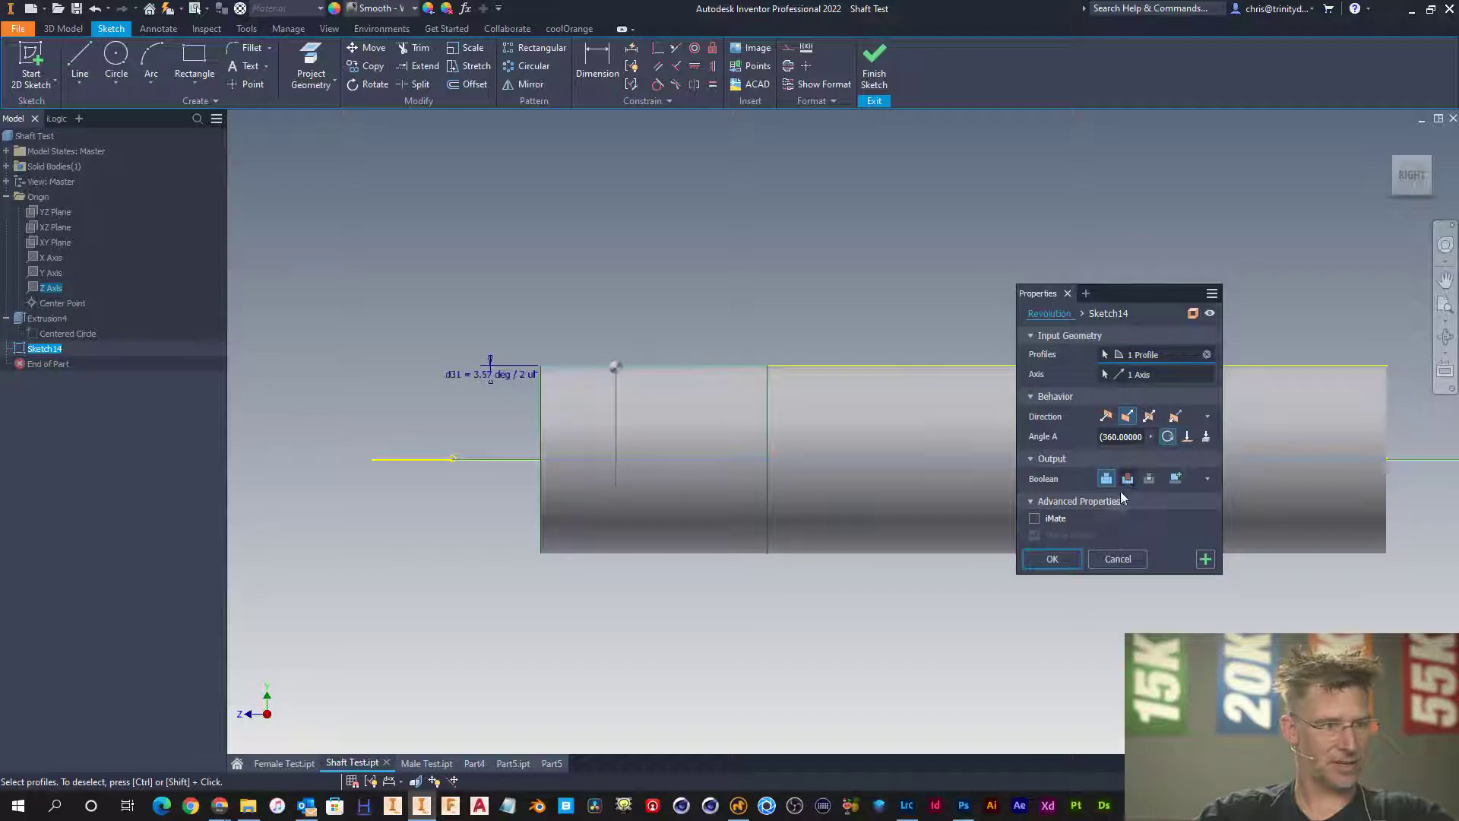
left_click(1062, 559)
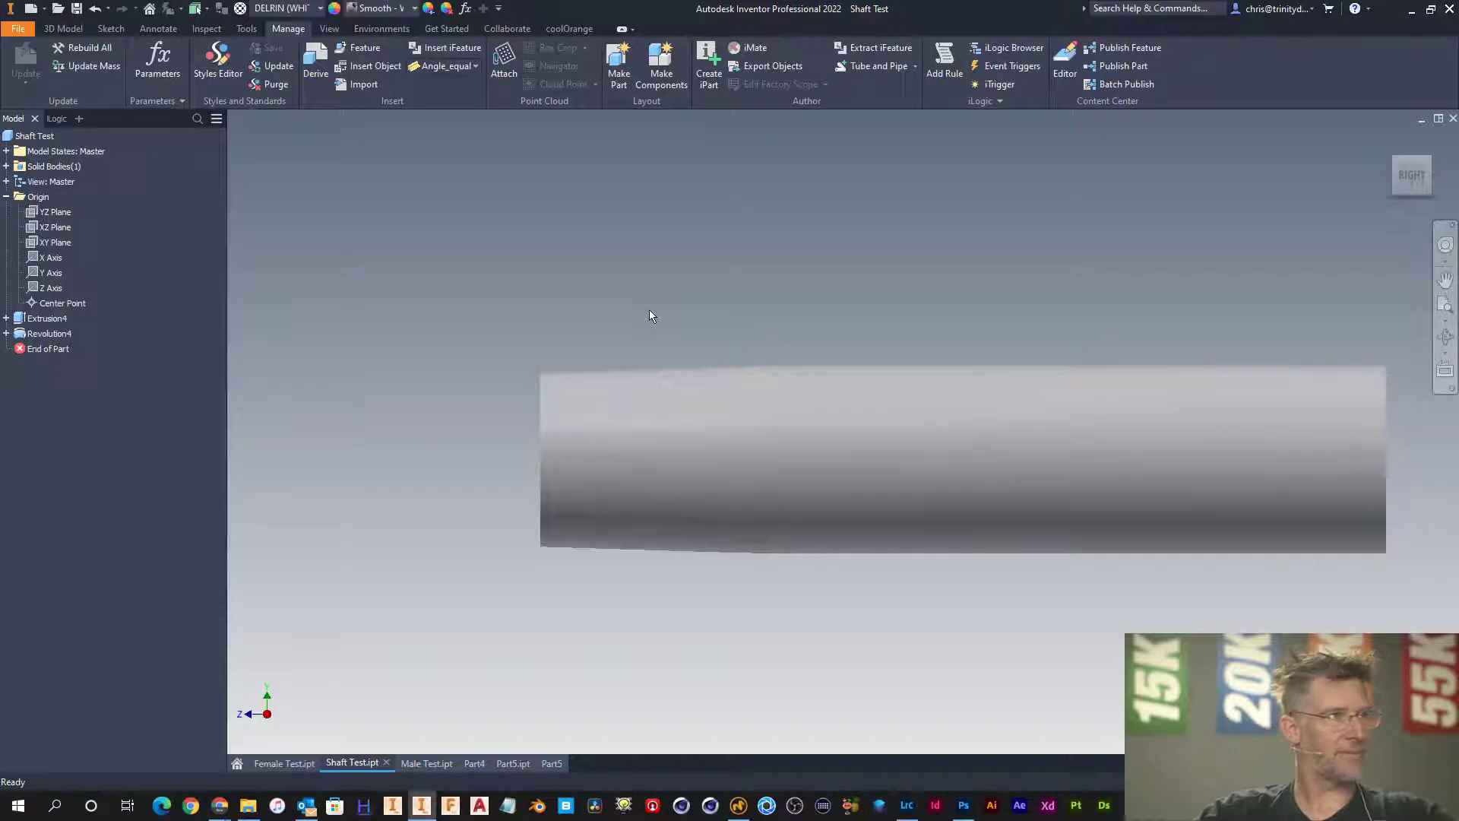
- Edit the sketch of the taper revolution and set the angle of the sloped line to 1.5497 degrees
left_click(6, 334)
right_click(55, 347)
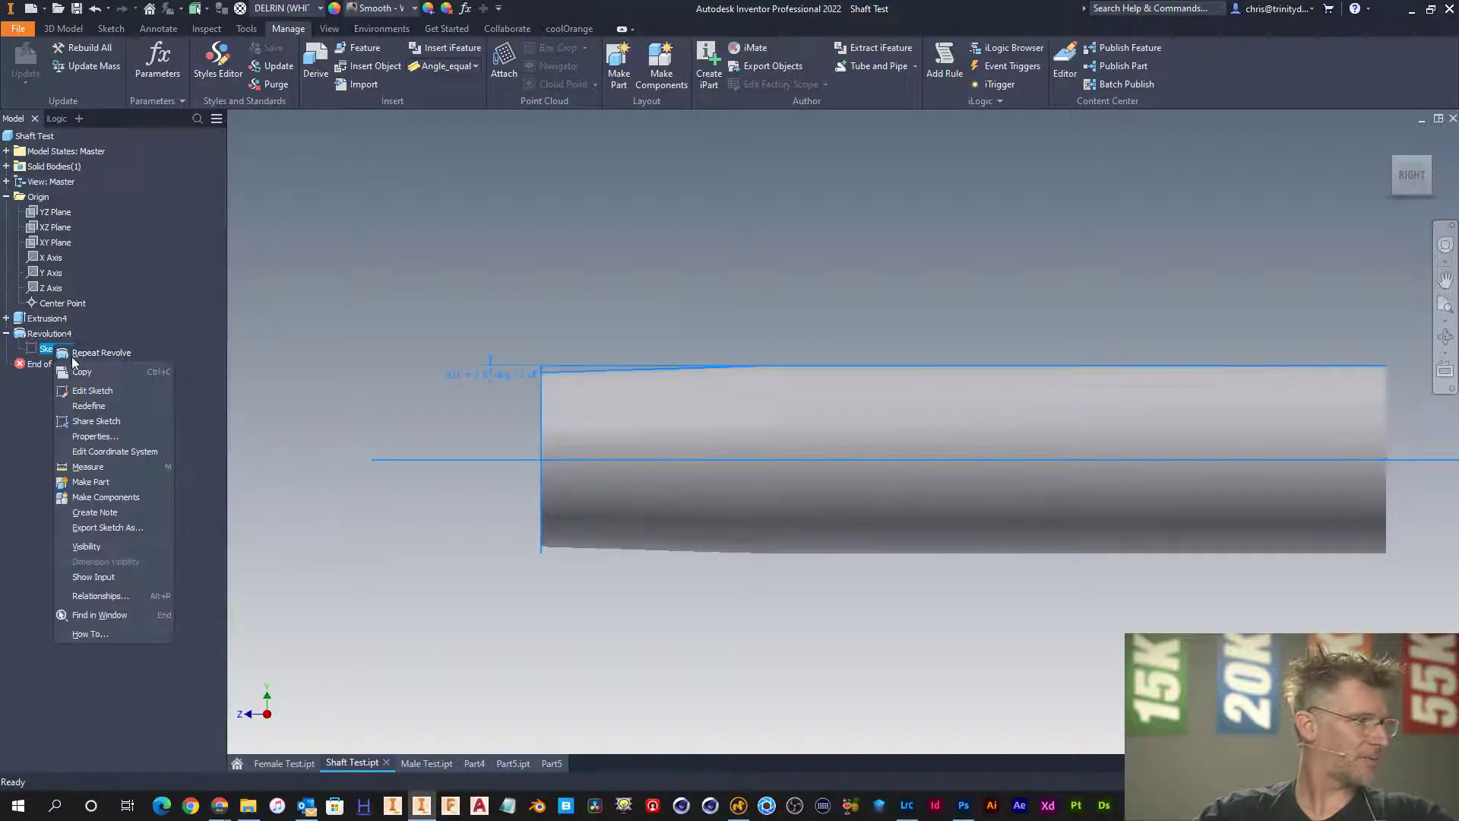
left_click(87, 390)
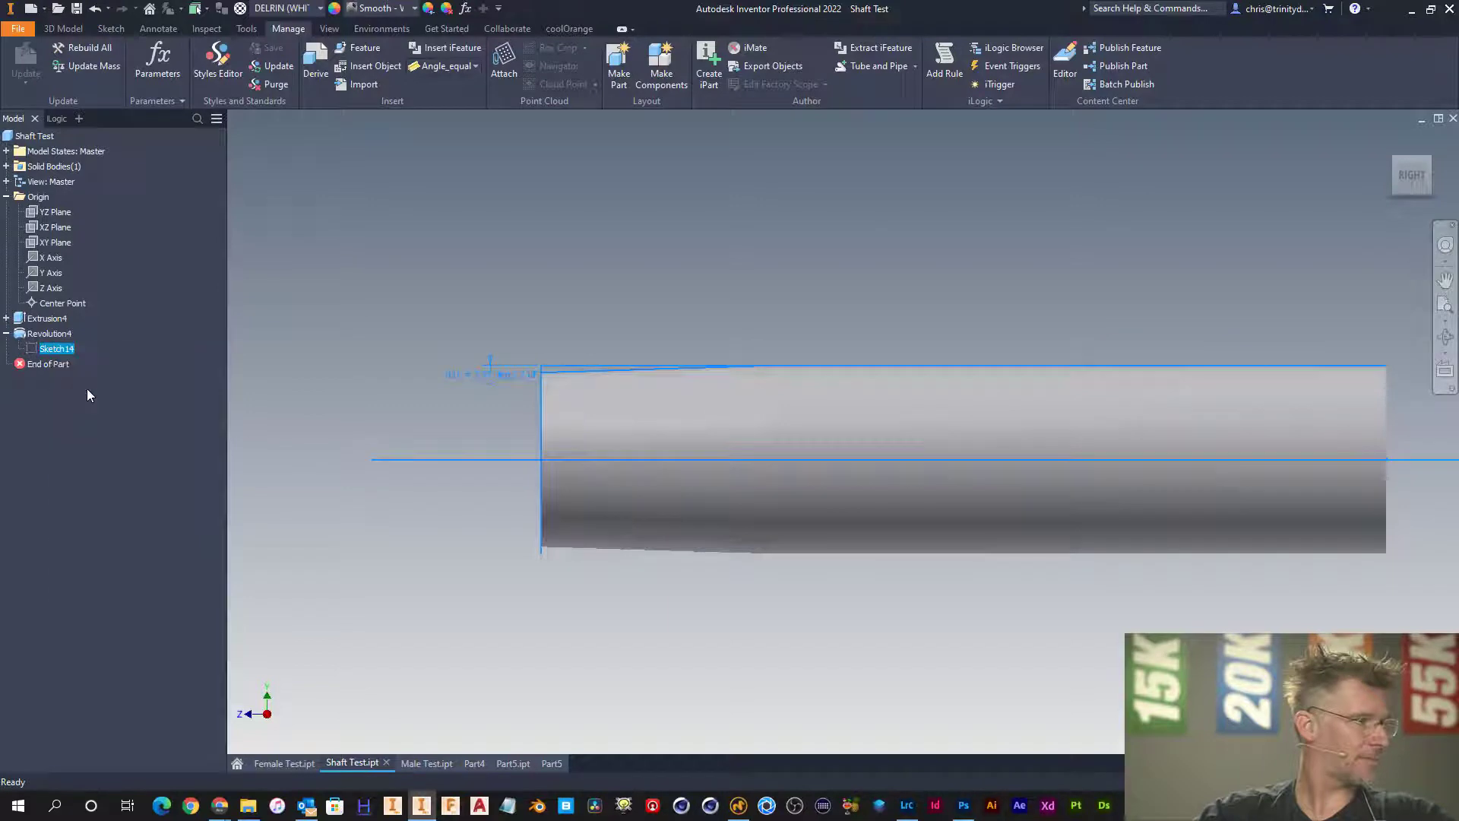
double_click(493, 379)
type("1.5")
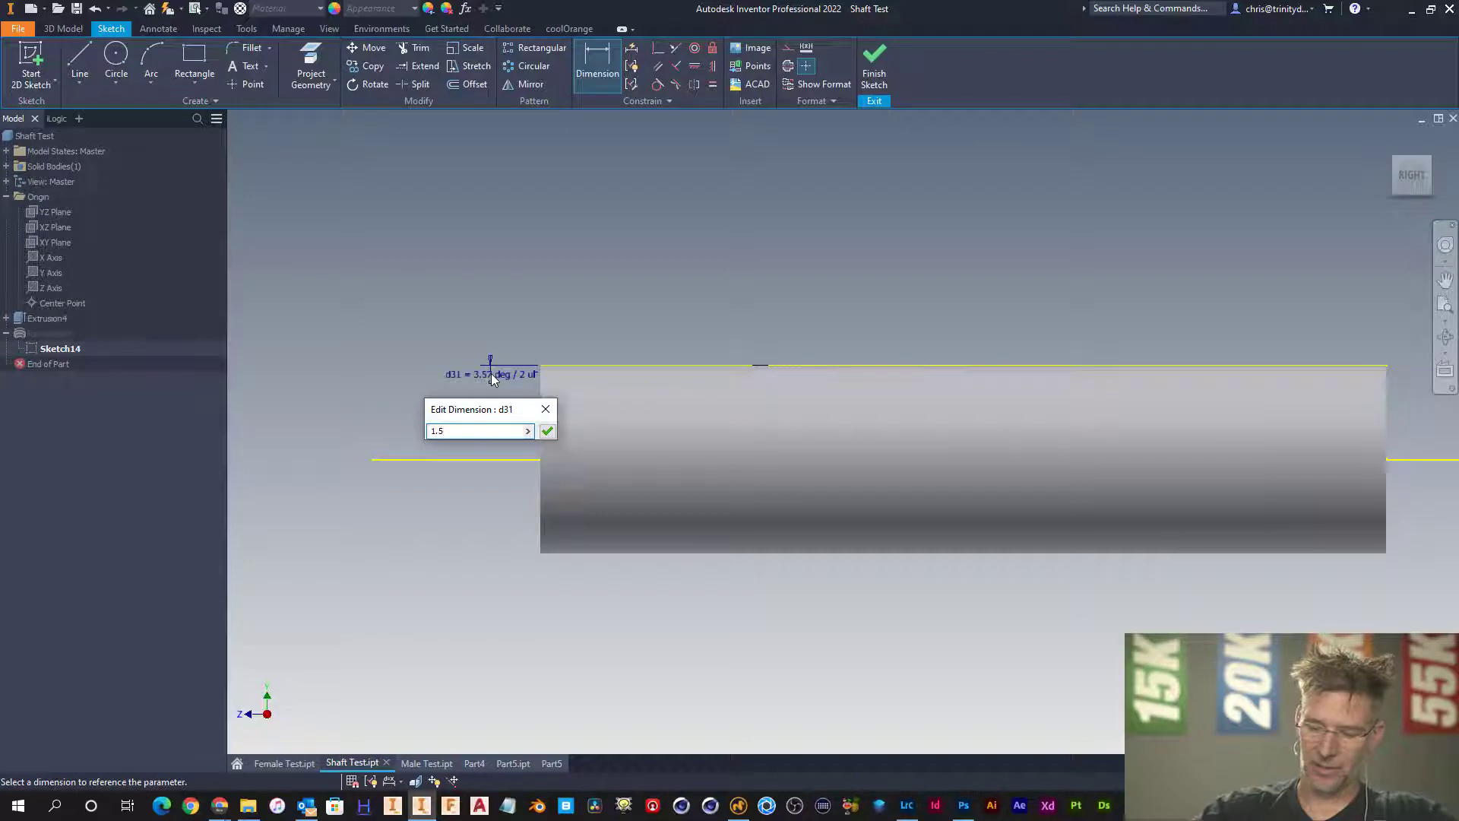
key("BackSpace")
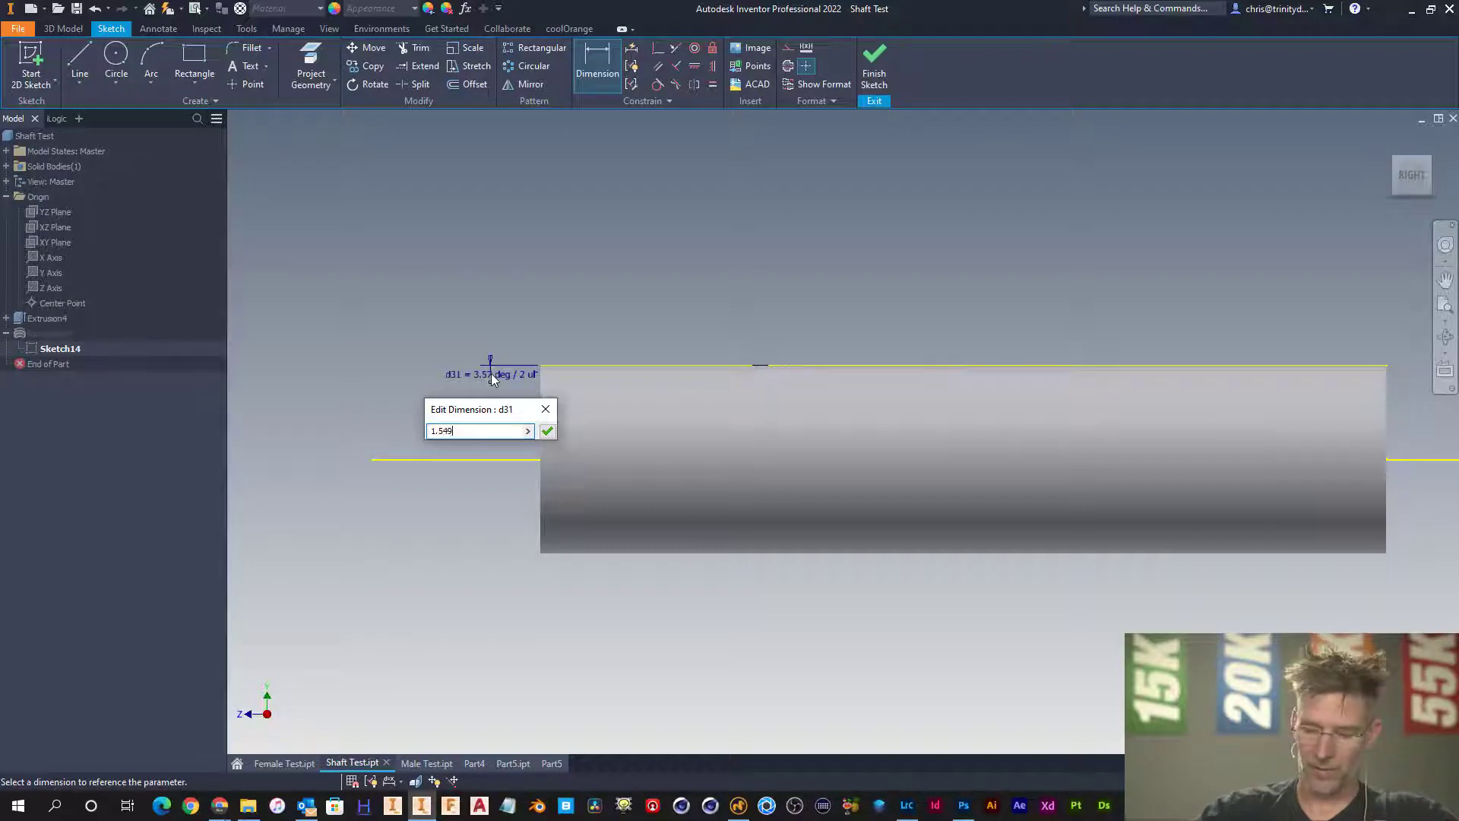
type("5497")
key("Return")
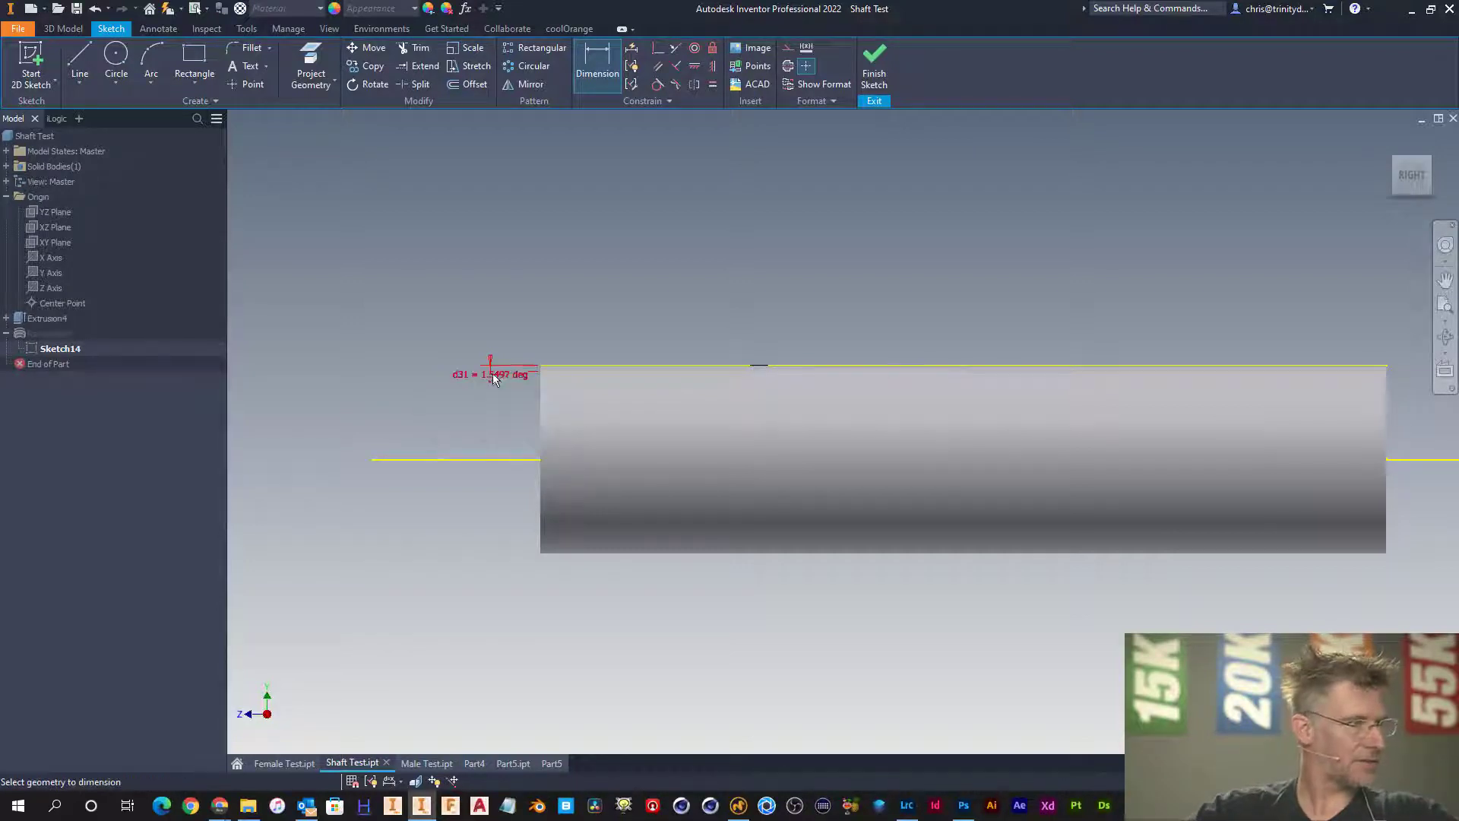
right_click(536, 321)
left_click(540, 364)
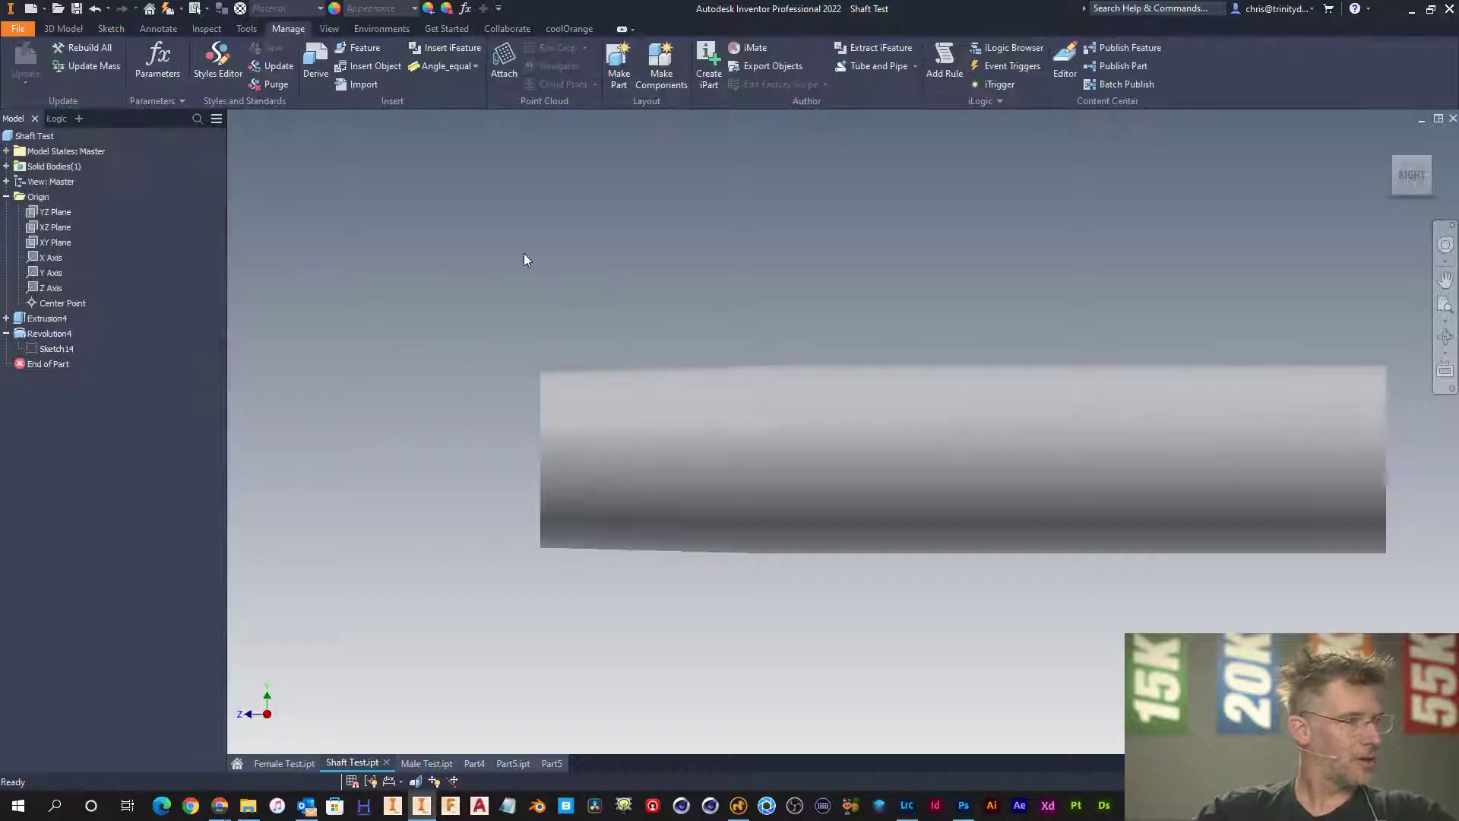
- Add an NPT thread of size 1/4 to the tapered face at the shaft's end
left_click(248, 30)
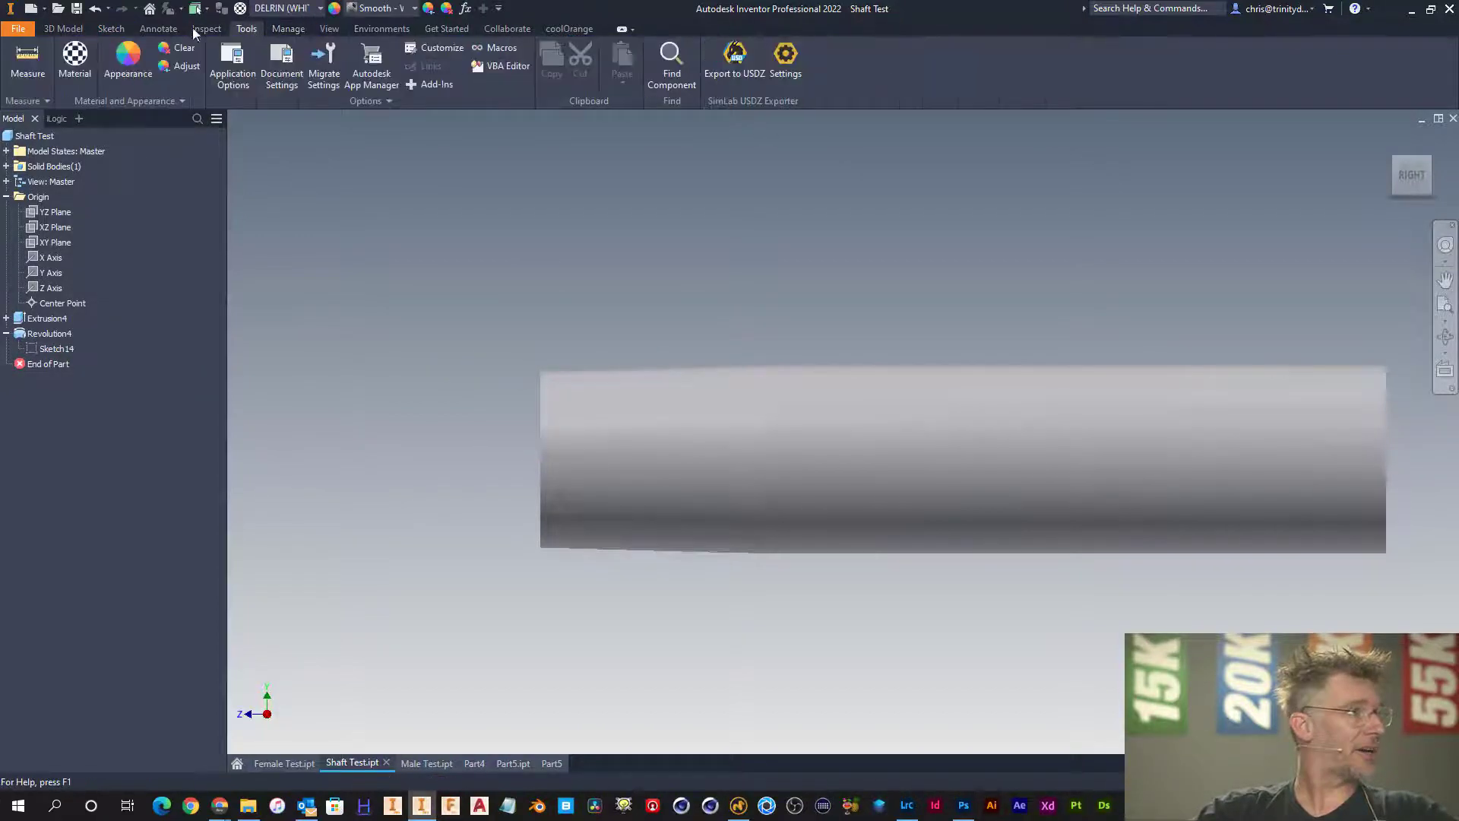
left_click(62, 29)
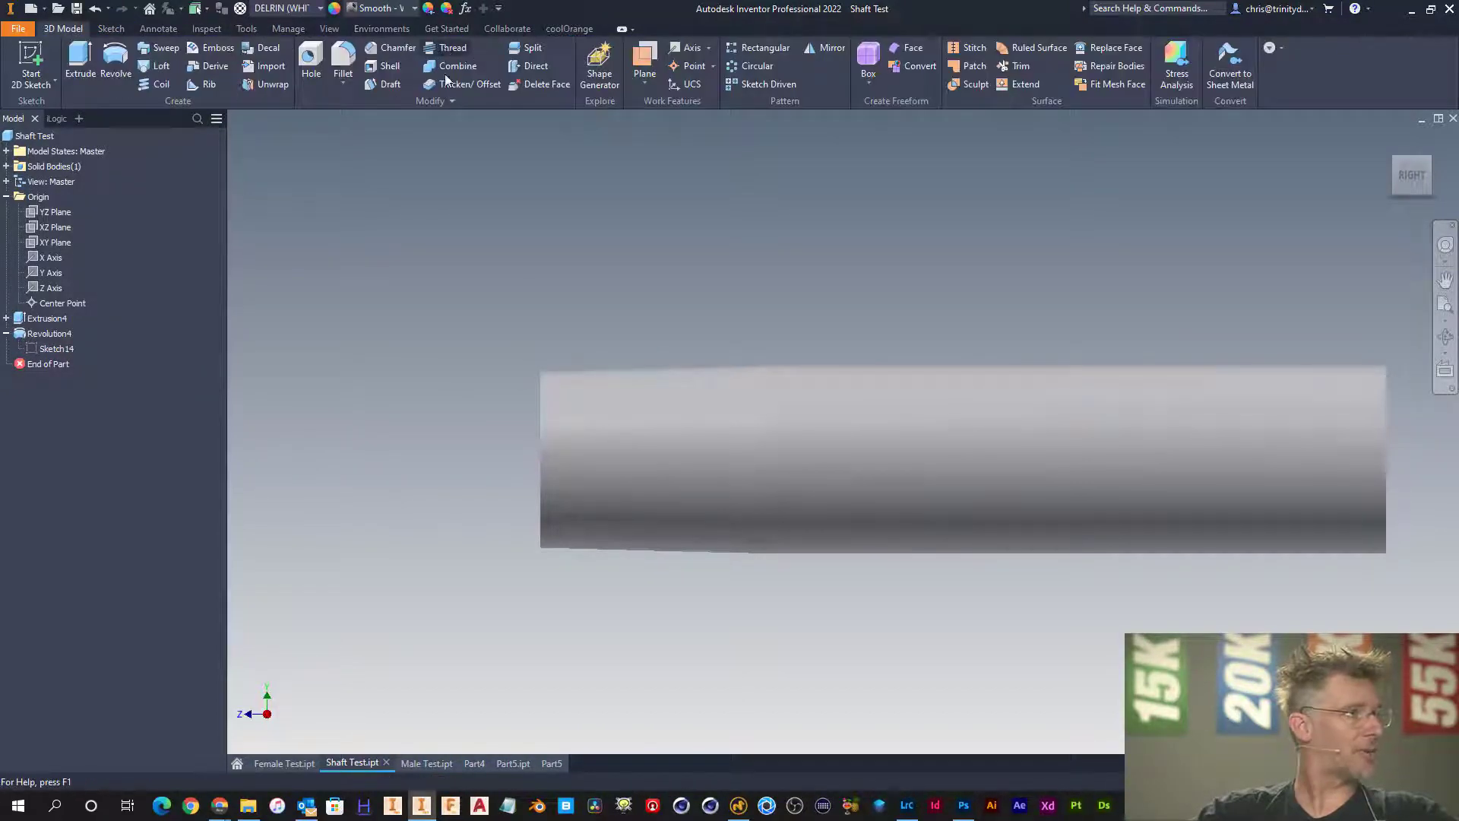
left_click(648, 398)
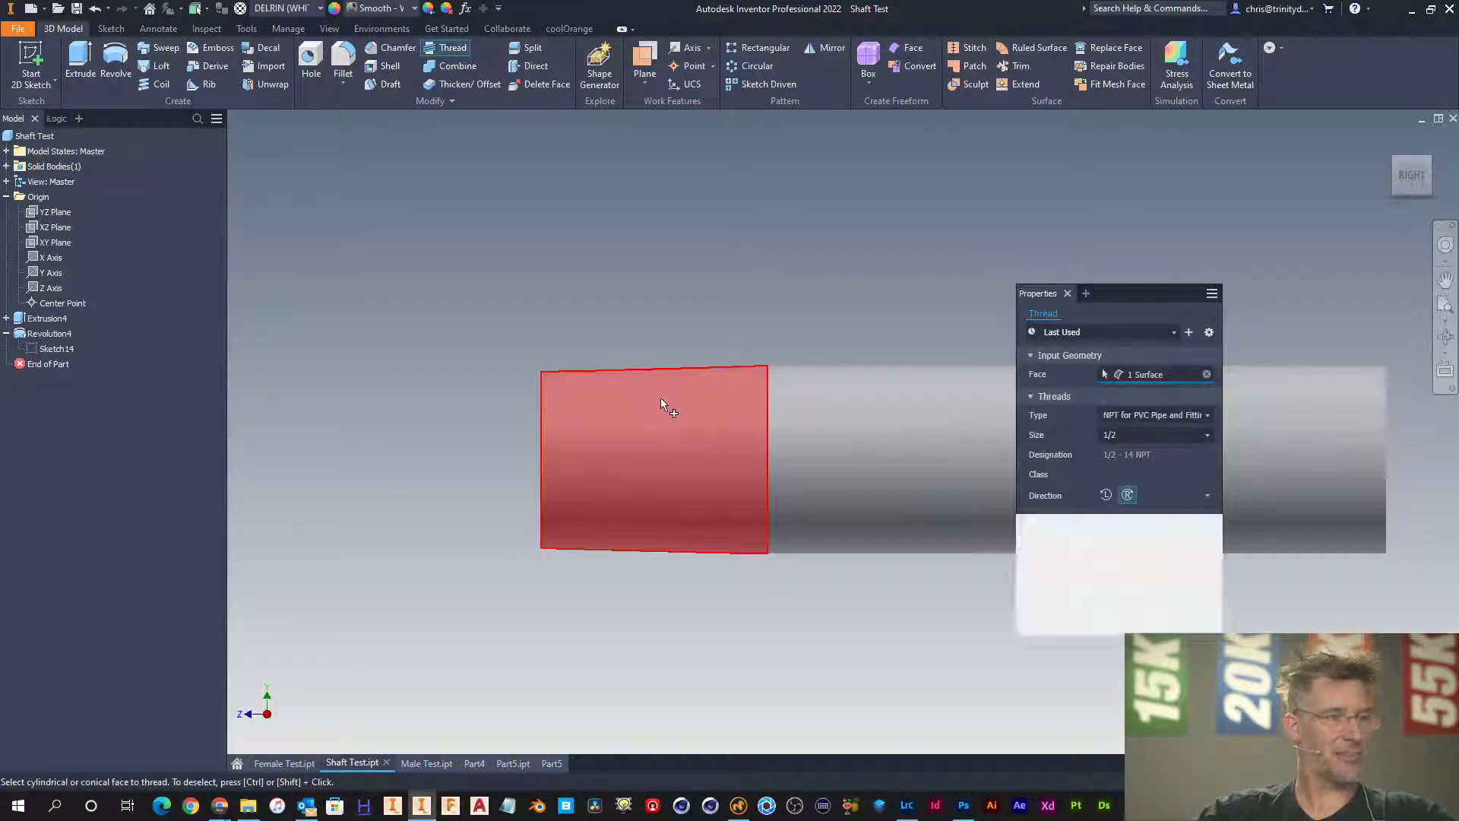
left_click(1156, 414)
left_click(1093, 447)
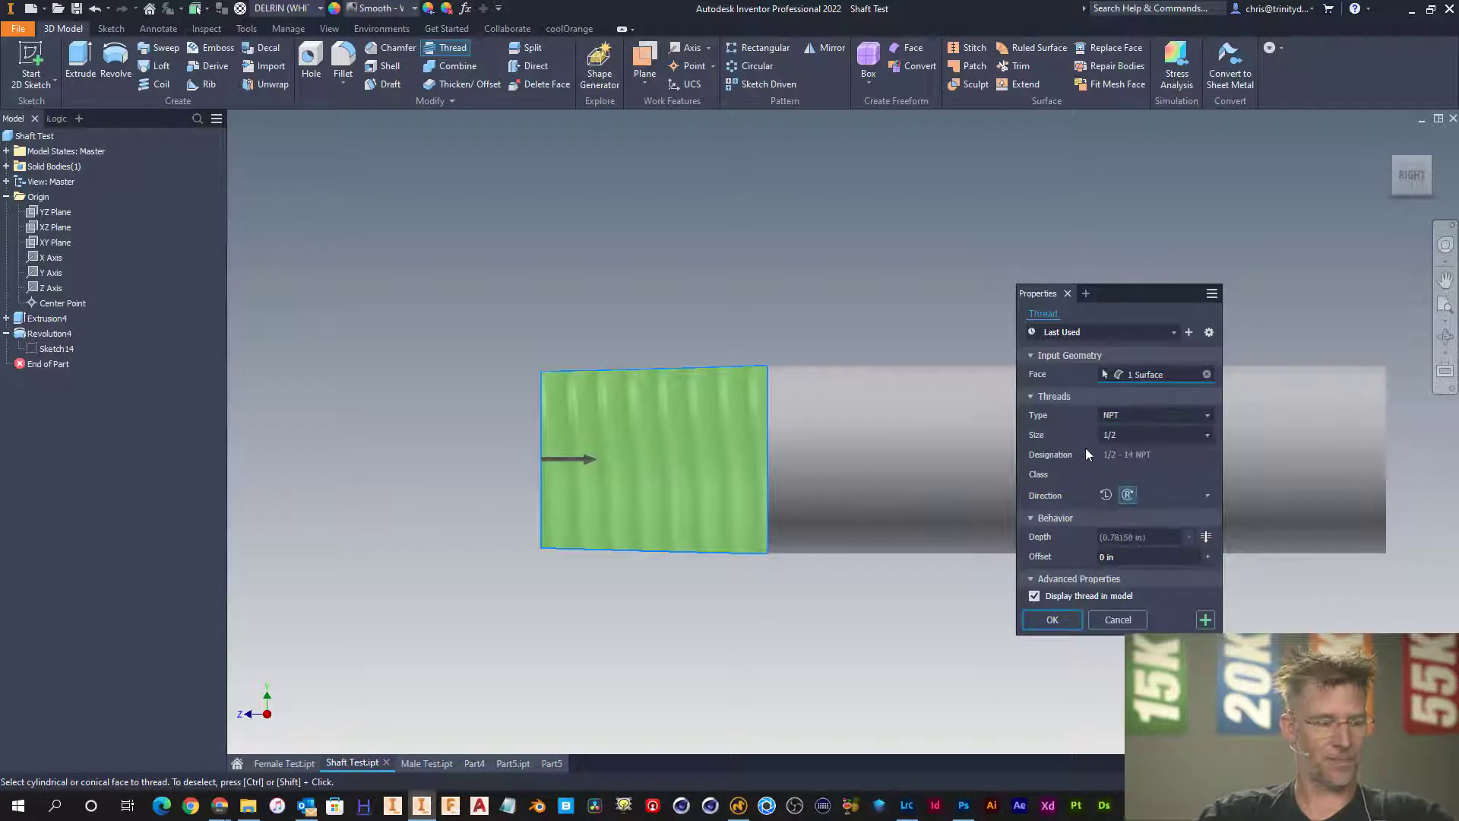
left_click(1119, 435)
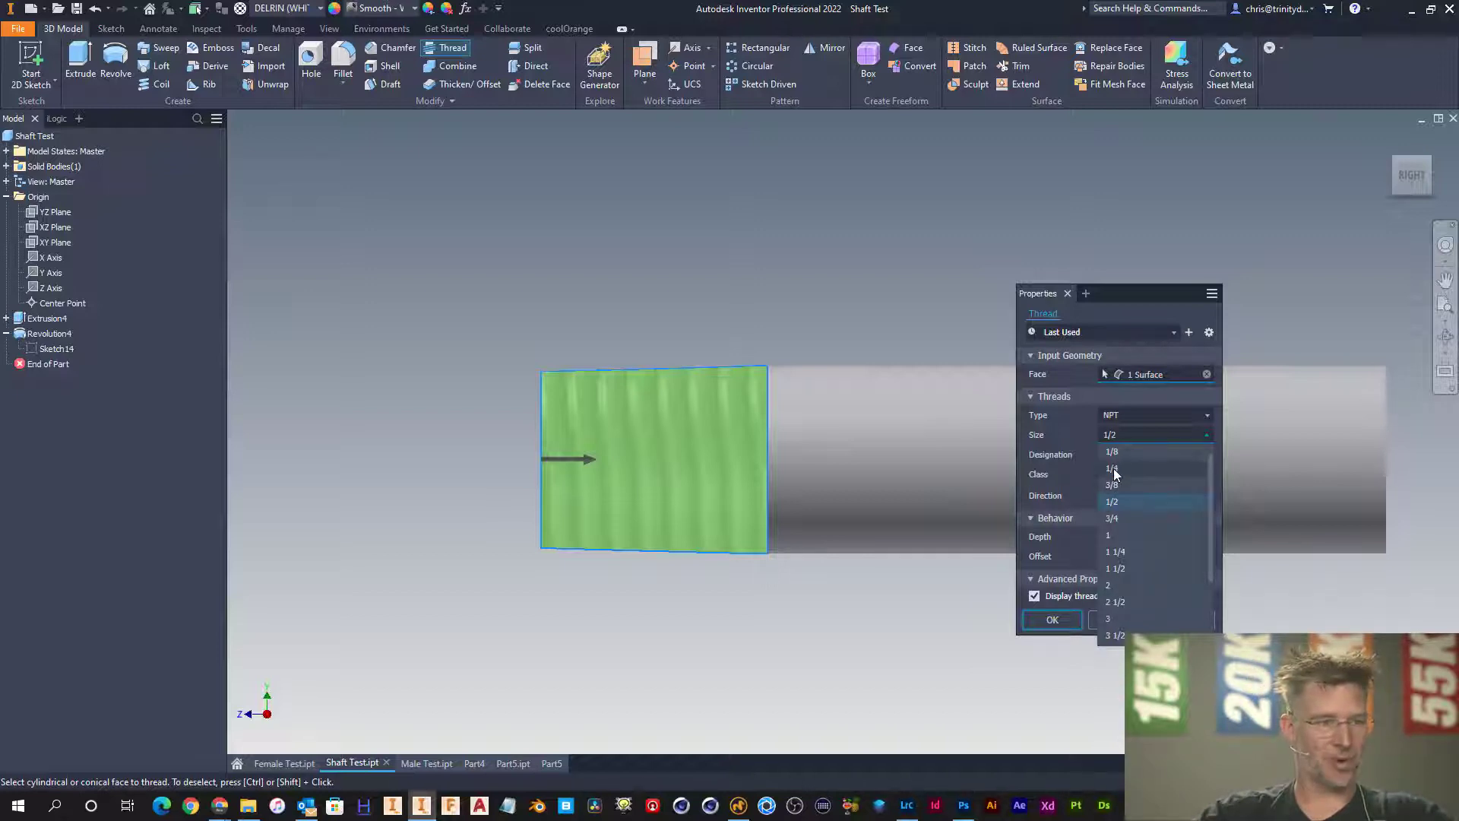
left_click(1114, 470)
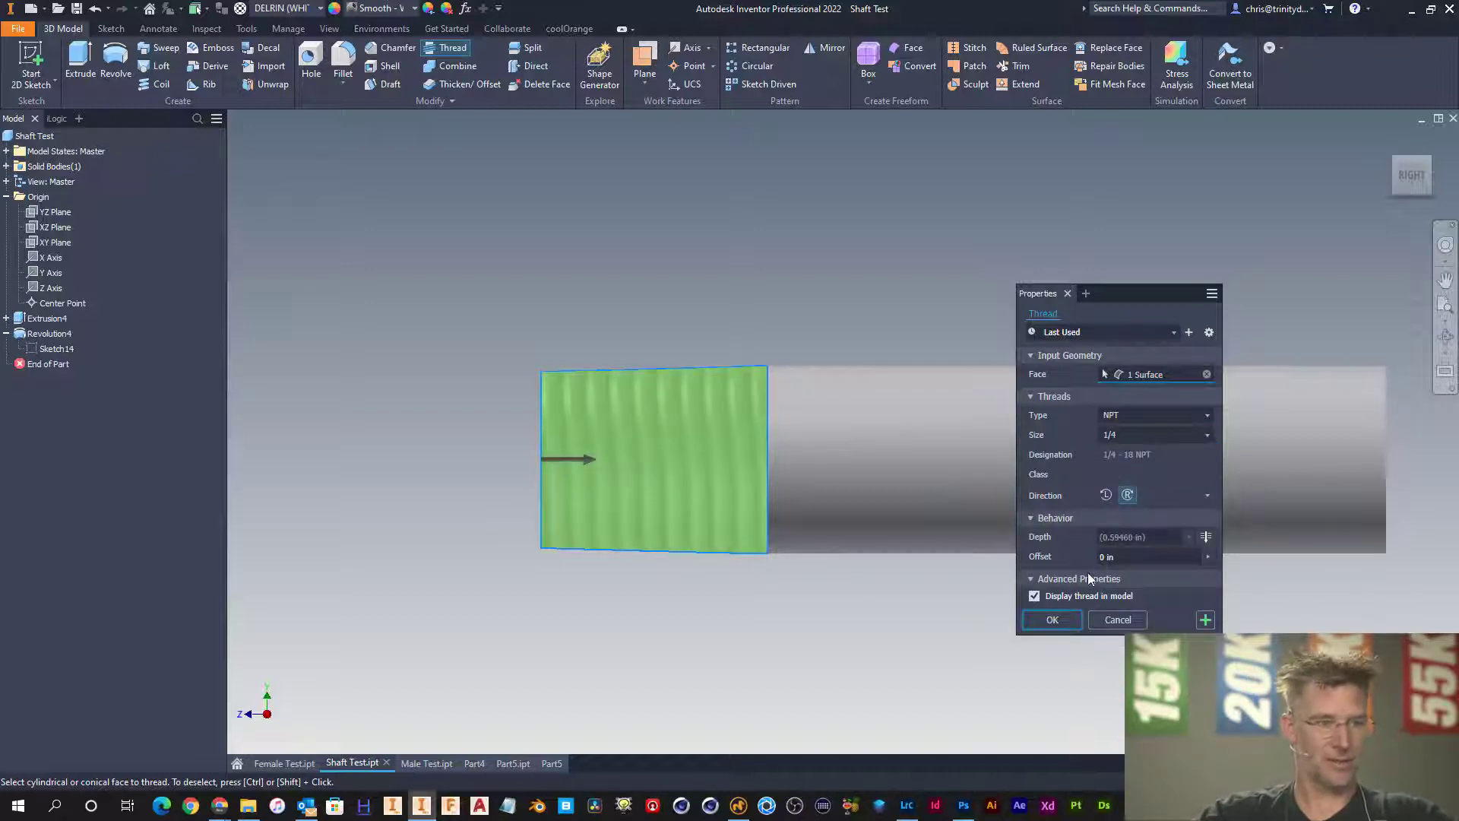
left_click(1050, 621)
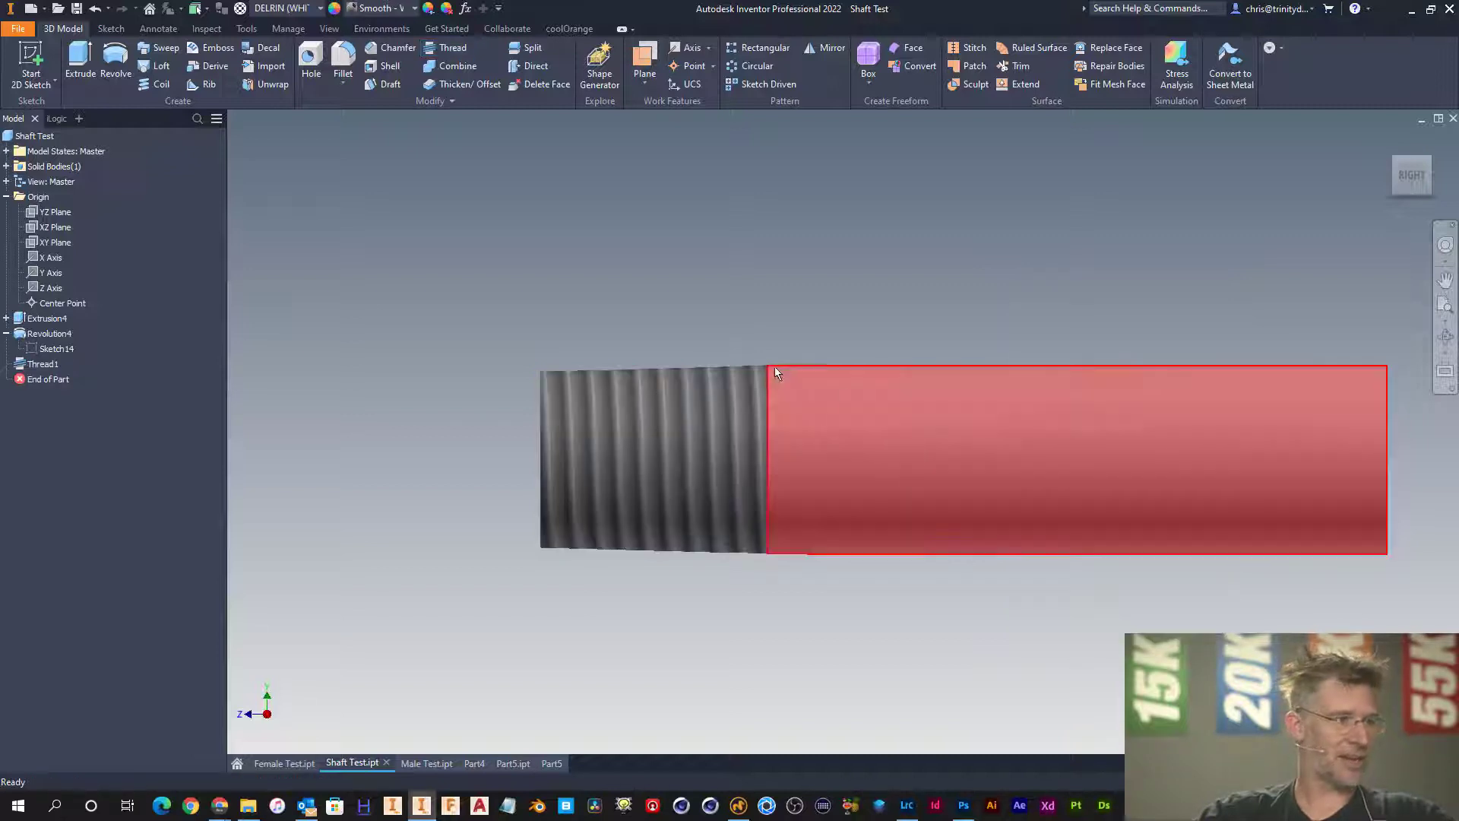
- Edit the NPT thread on the tapered end so it runs the full depth of the face
right_click(53, 363)
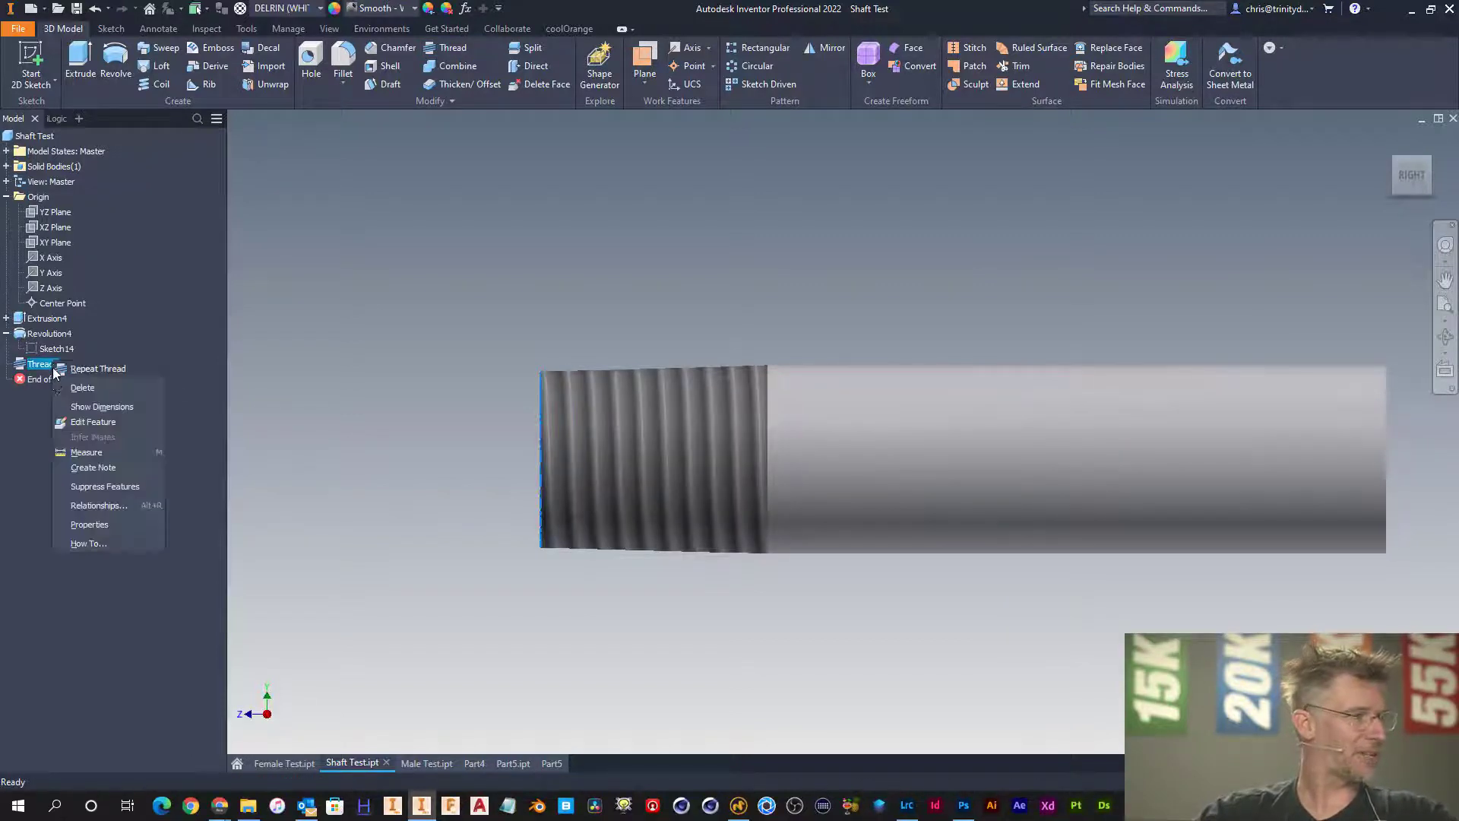
left_click(97, 423)
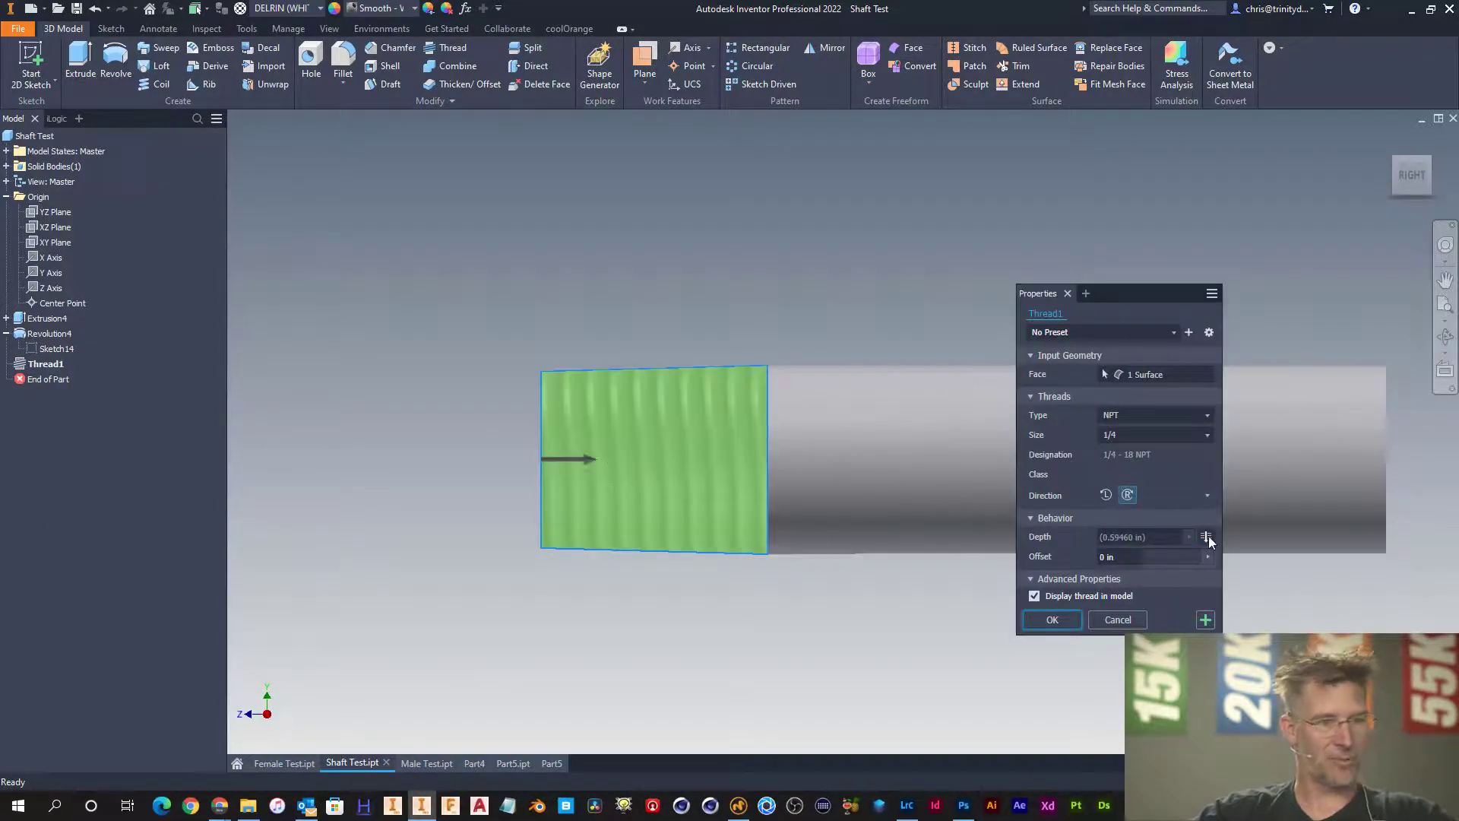
left_click(1206, 537)
left_click(1054, 600)
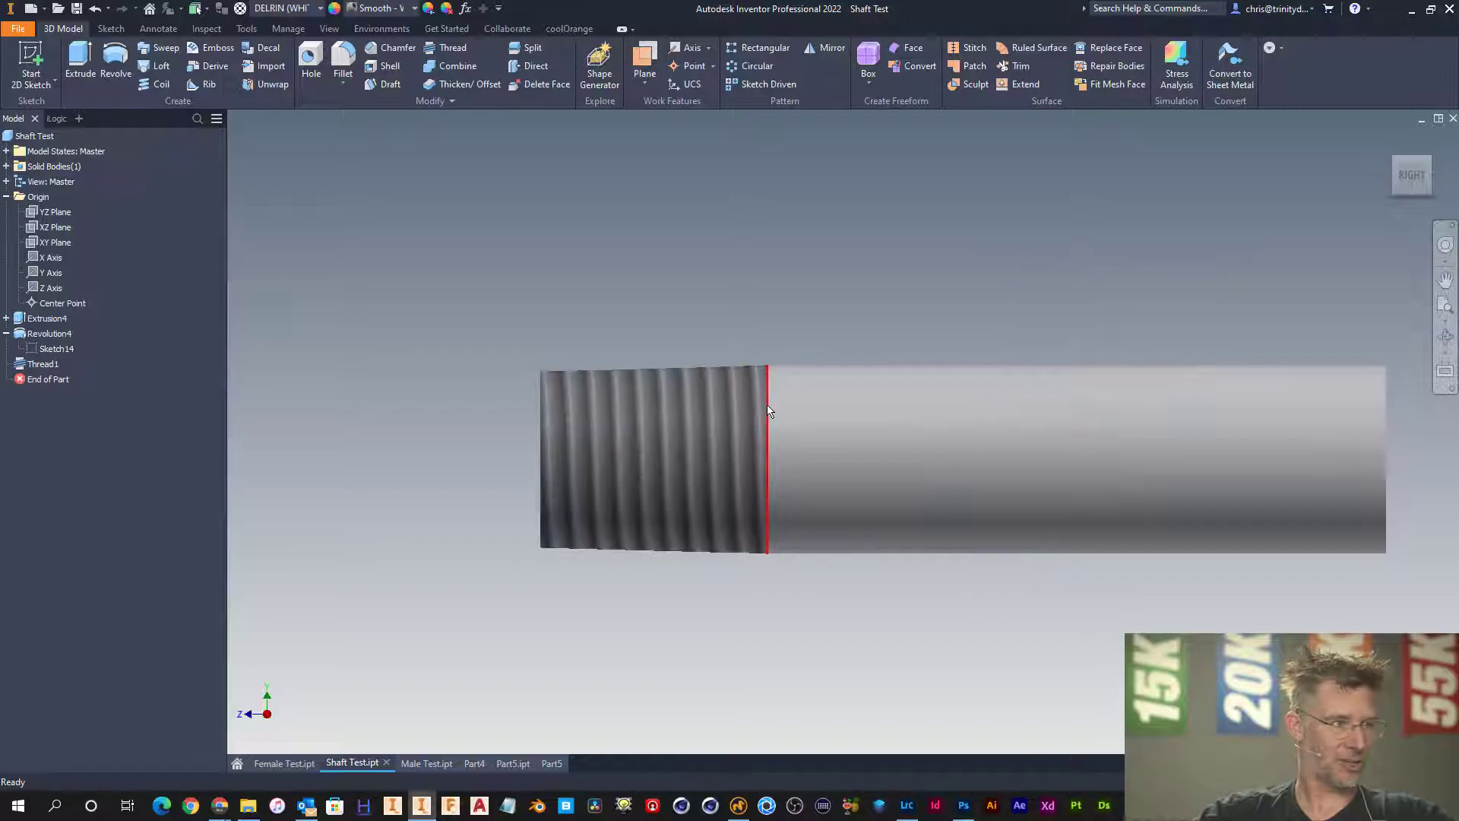
- Convert the NPT thread on the tapered end into real thread geometry with threadModeler, keeping the 0.10 % pitch offset
left_click(562, 29)
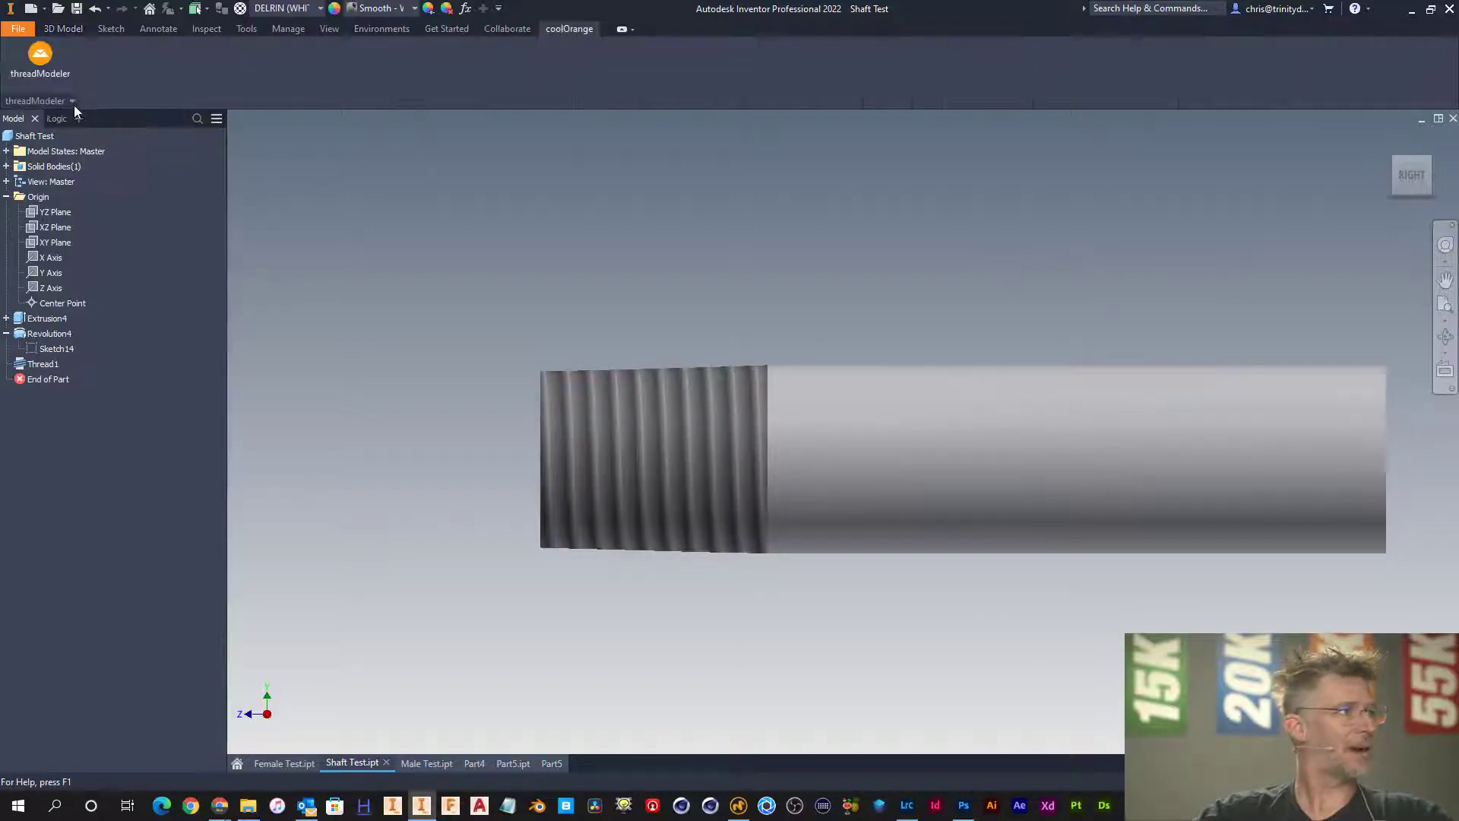
left_click(41, 59)
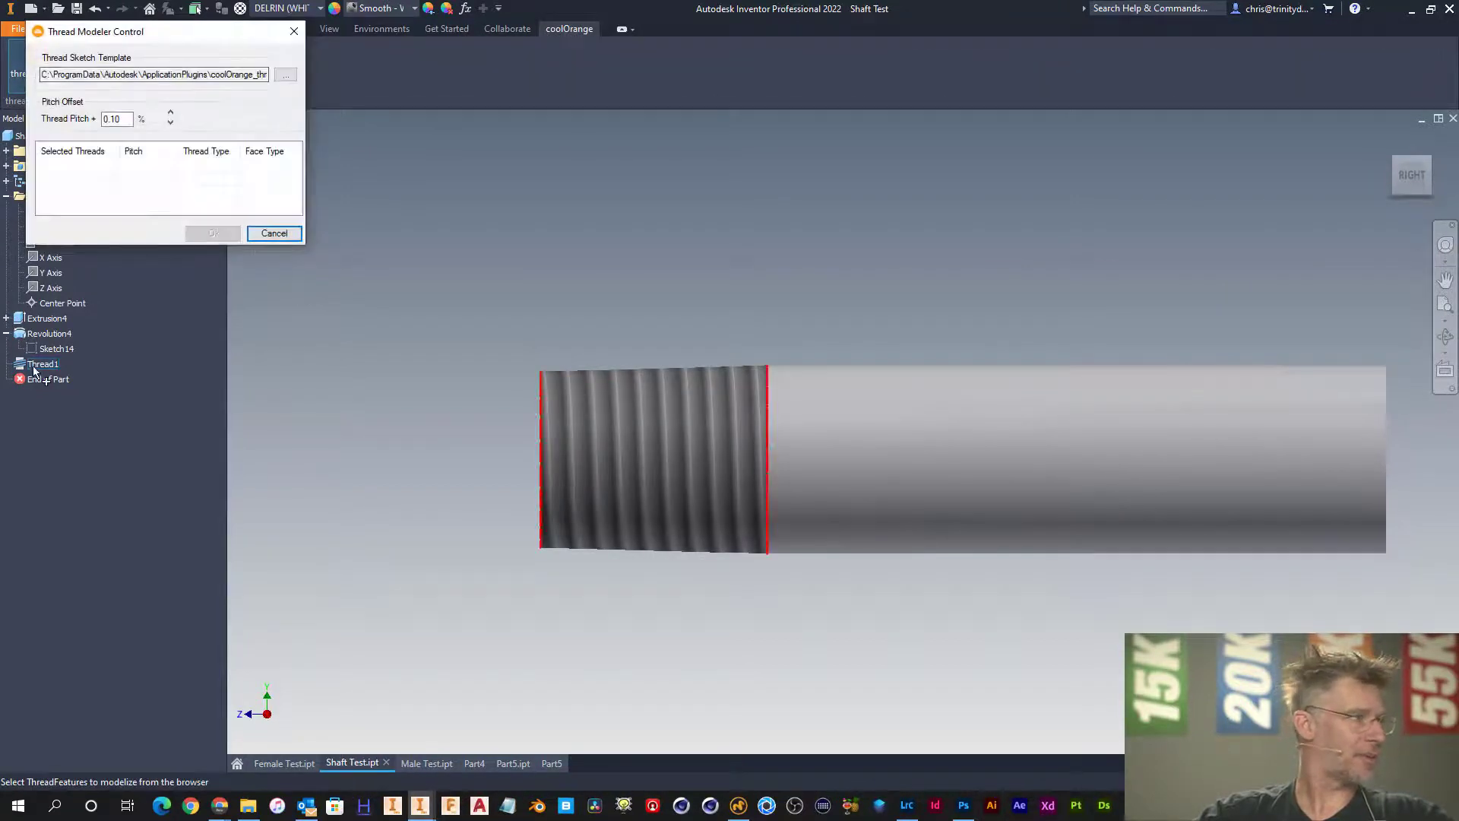
left_click(613, 376)
left_click(214, 233)
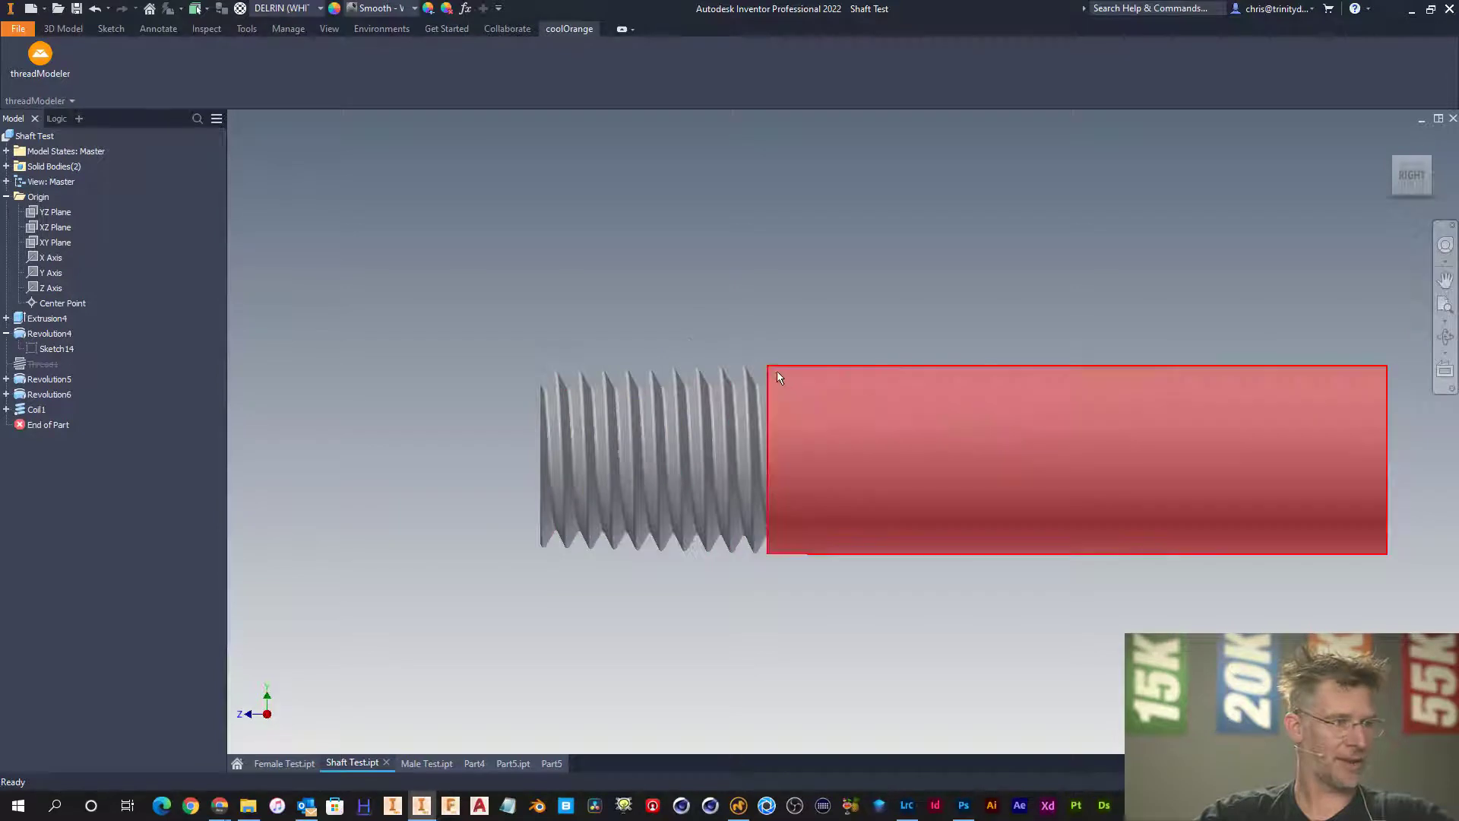
- Combine the two solid bodies with Join, using the shaft as the base body and the modeled thread as the tool body
middle_click_drag(763, 376, 891, 402, "shift")
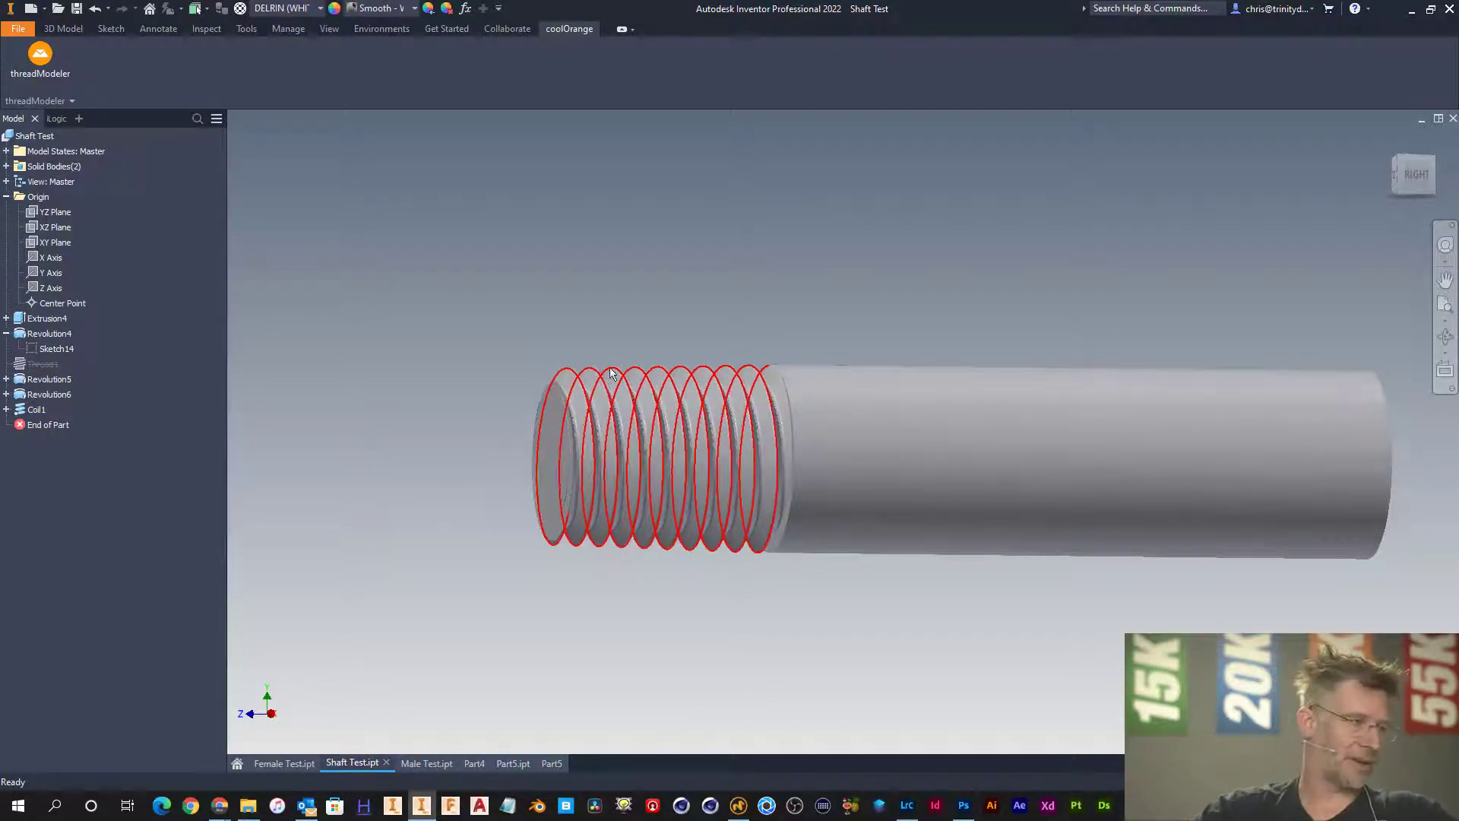
left_click(63, 28)
left_click(456, 67)
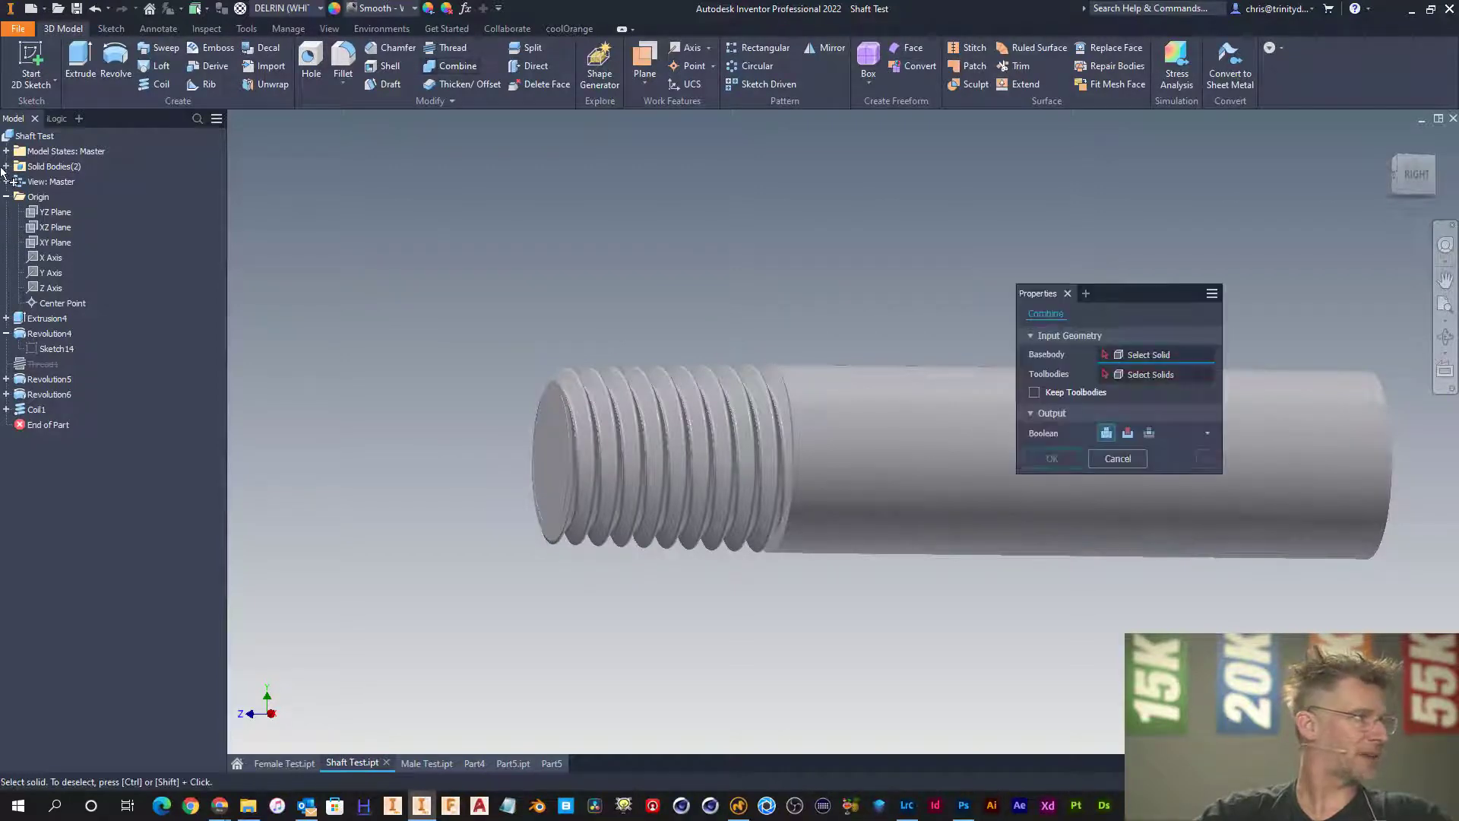
left_click(6, 166)
left_click(50, 181)
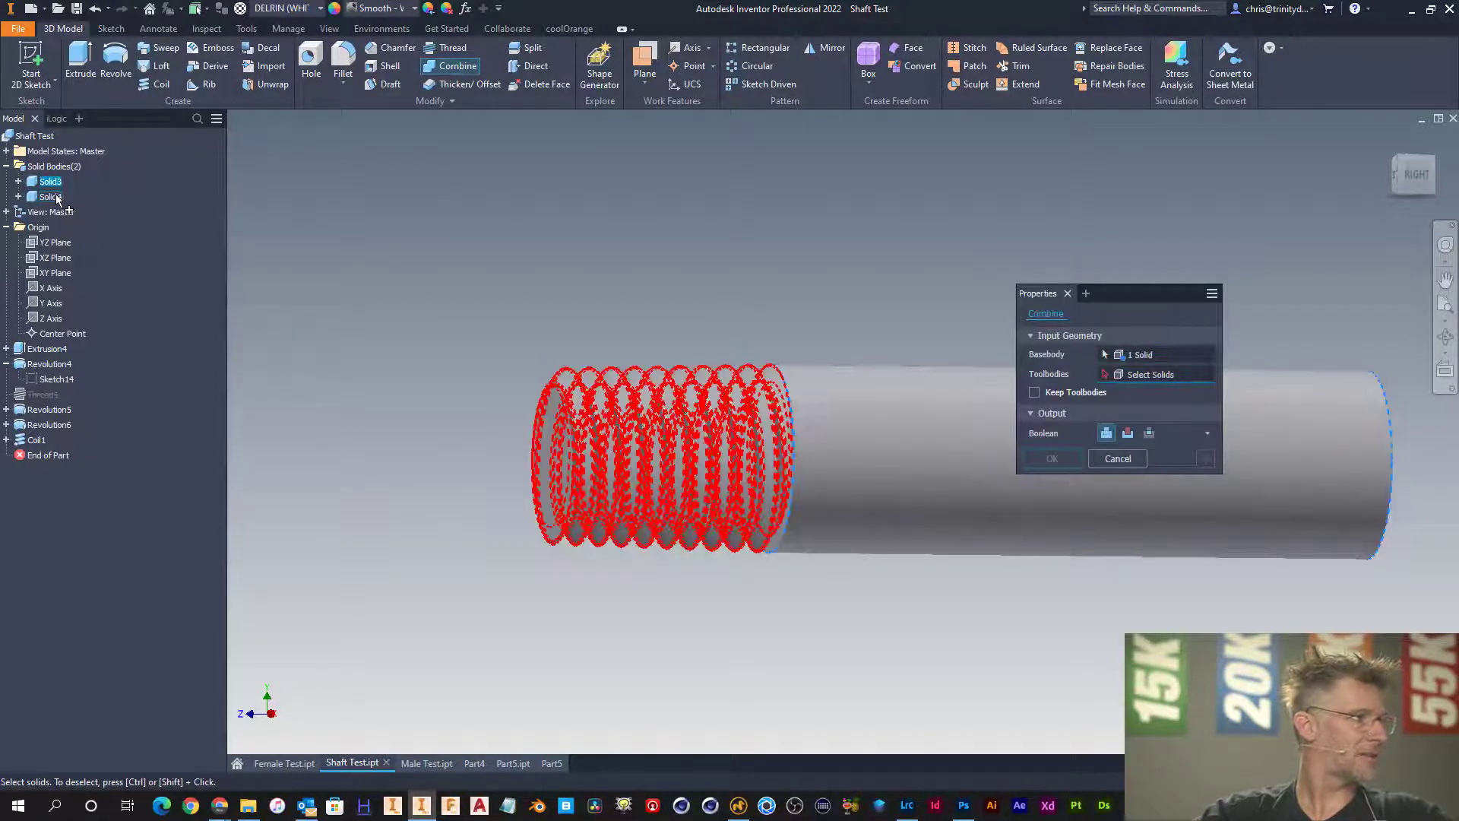
left_click(51, 196)
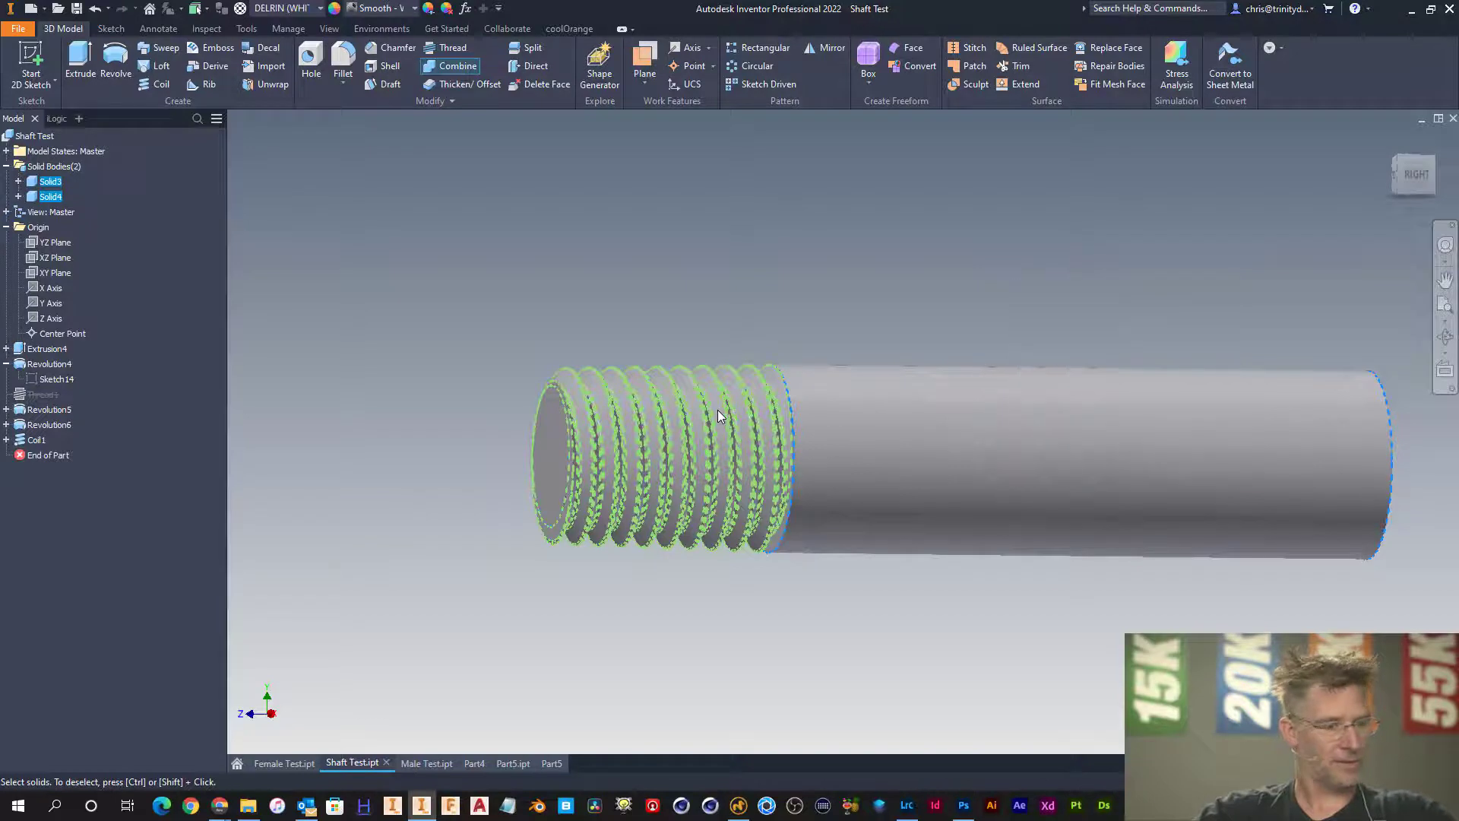
middle_click_drag(679, 407, 718, 405, "shift")
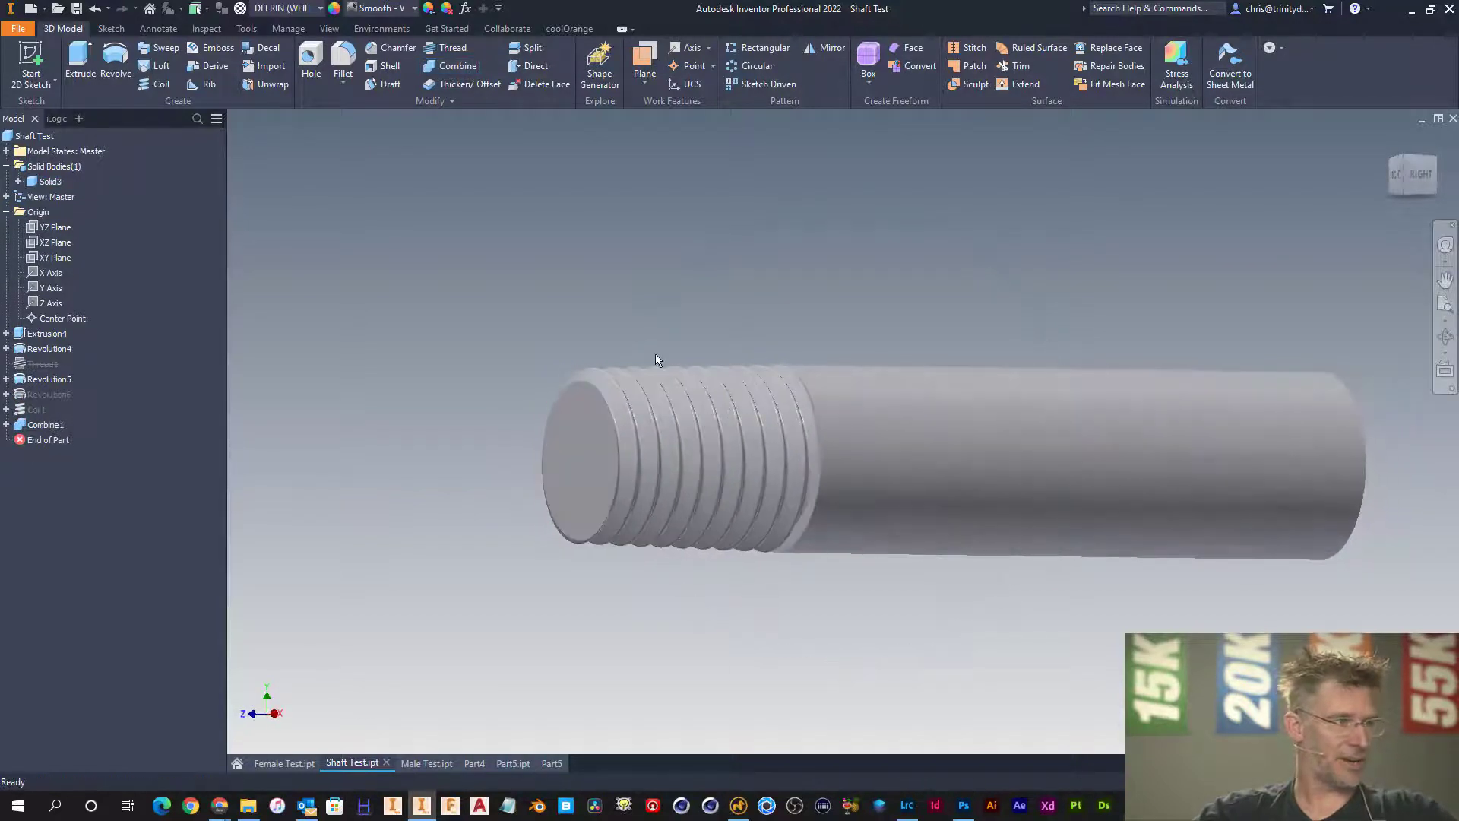
- Sketch two concentric circles on the threaded end face, one about 0.32 in across inside it and one well outside the shaft
right_click(649, 374)
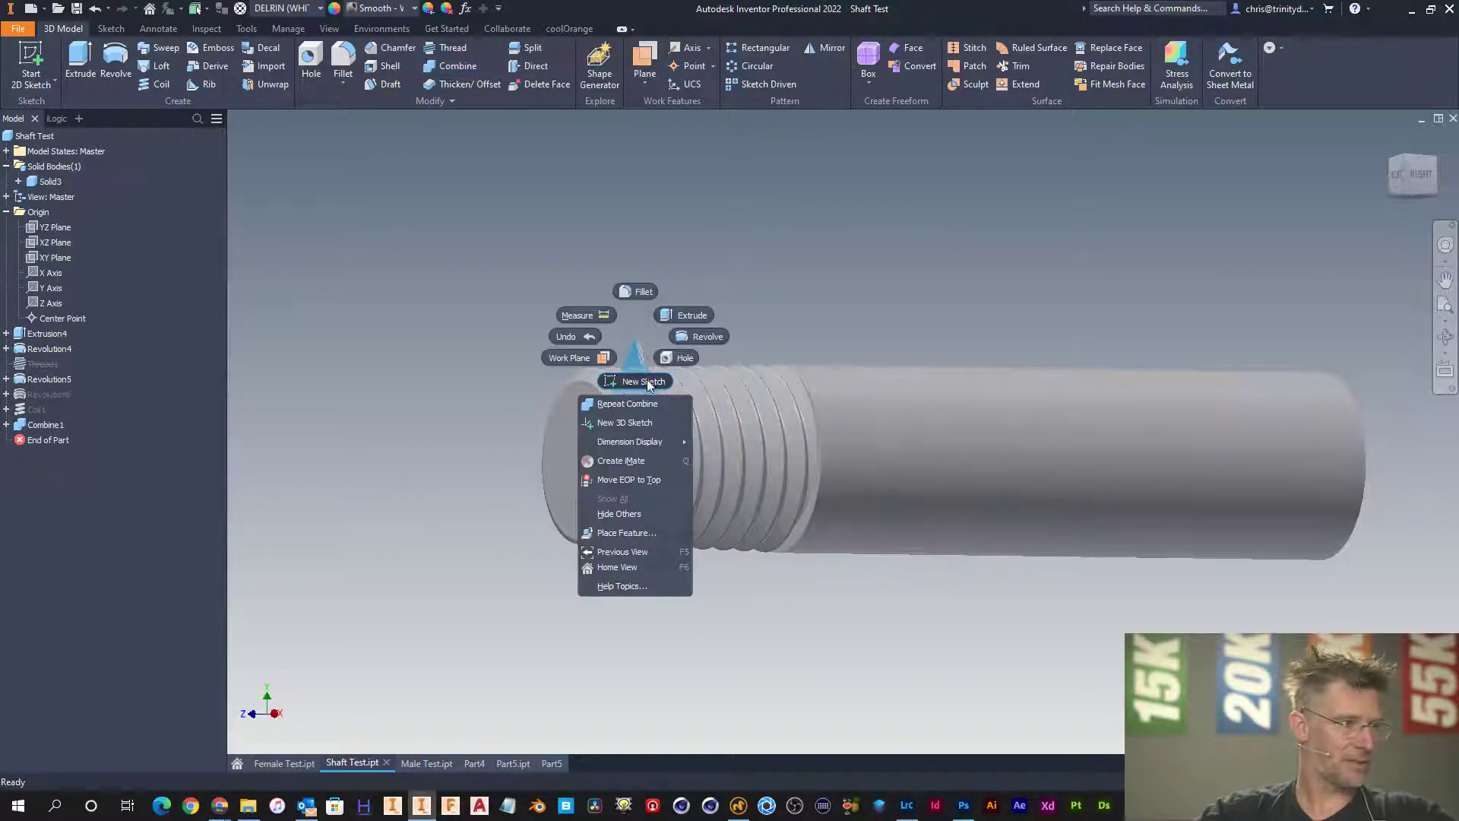
left_click(646, 379)
left_click(588, 439)
key("c")
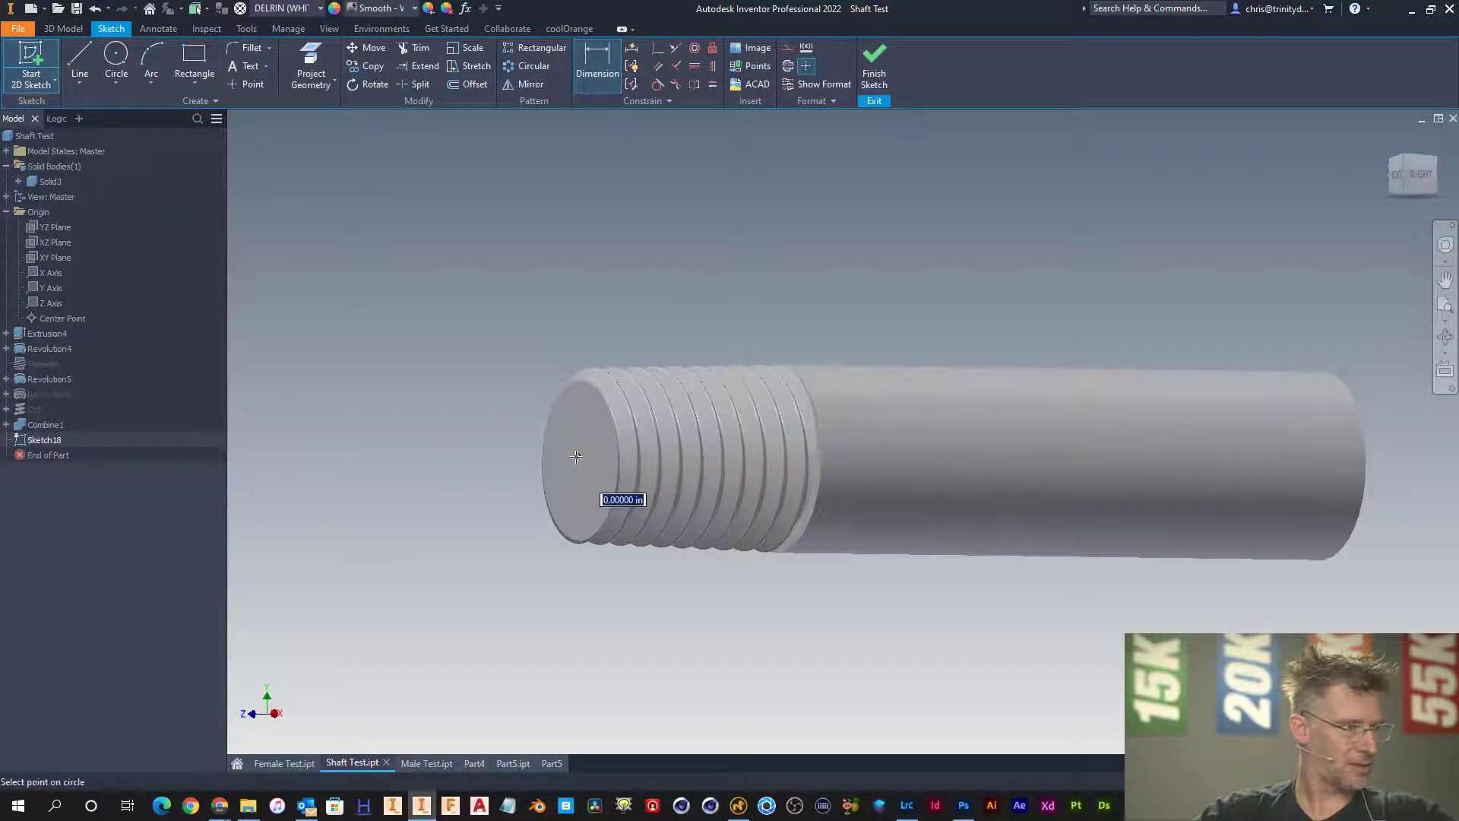
left_click(576, 455)
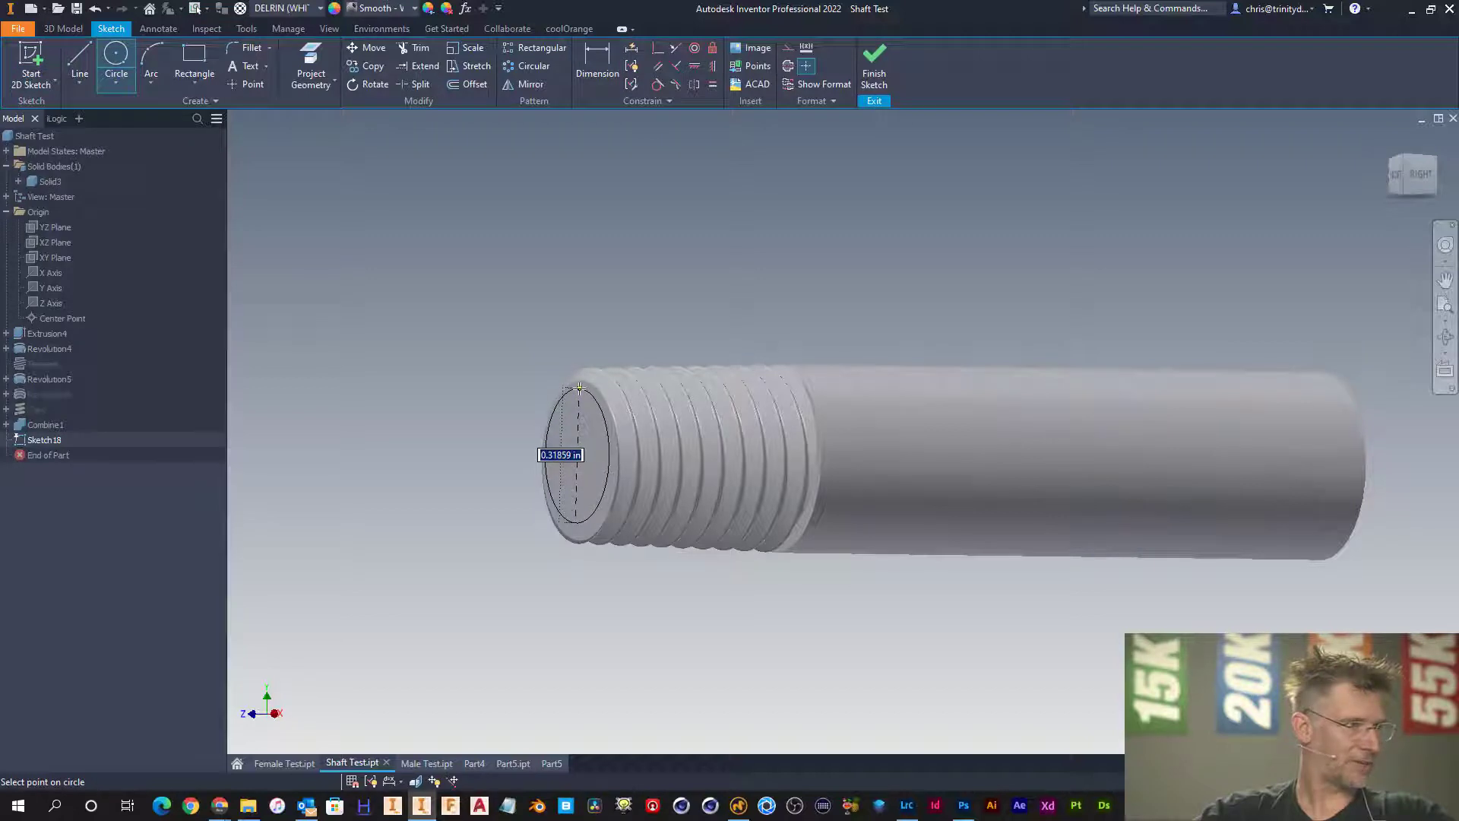
left_click(579, 389)
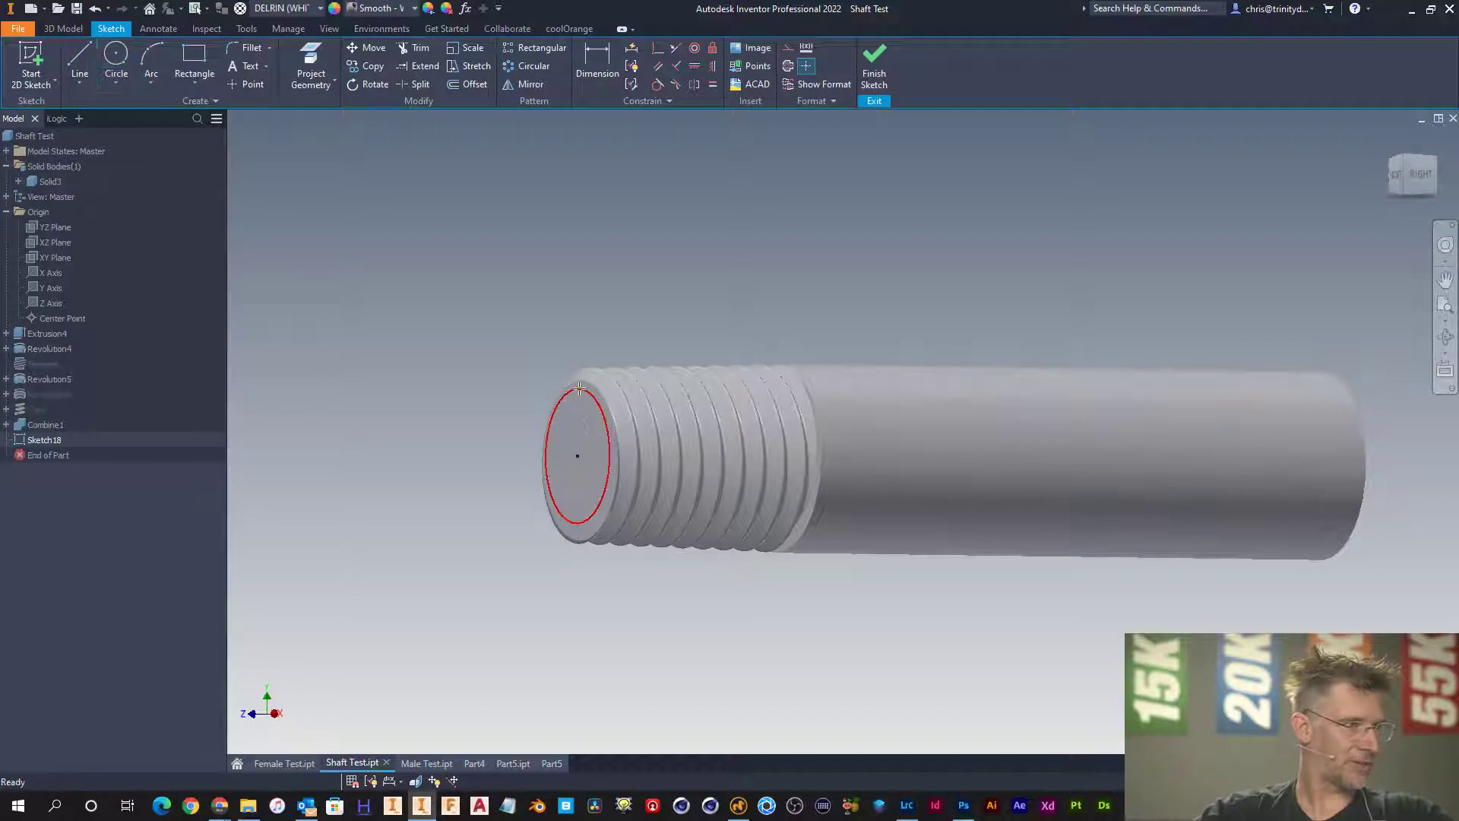
left_click(579, 454)
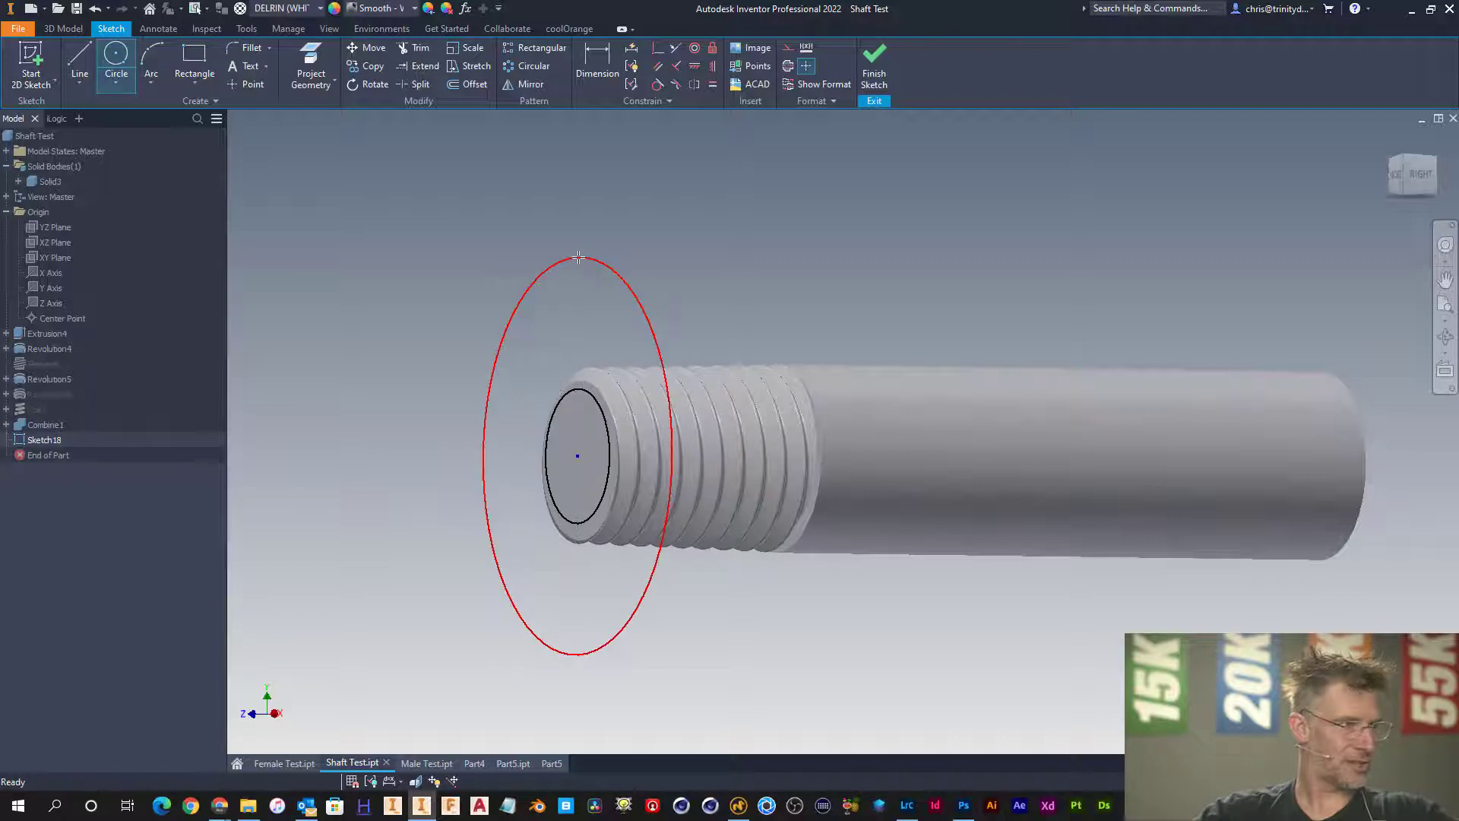
left_click(579, 267)
- Extrude the ring profile as a 2 in cut into the shaft with a -45 deg taper to chamfer the threaded end
key("e")
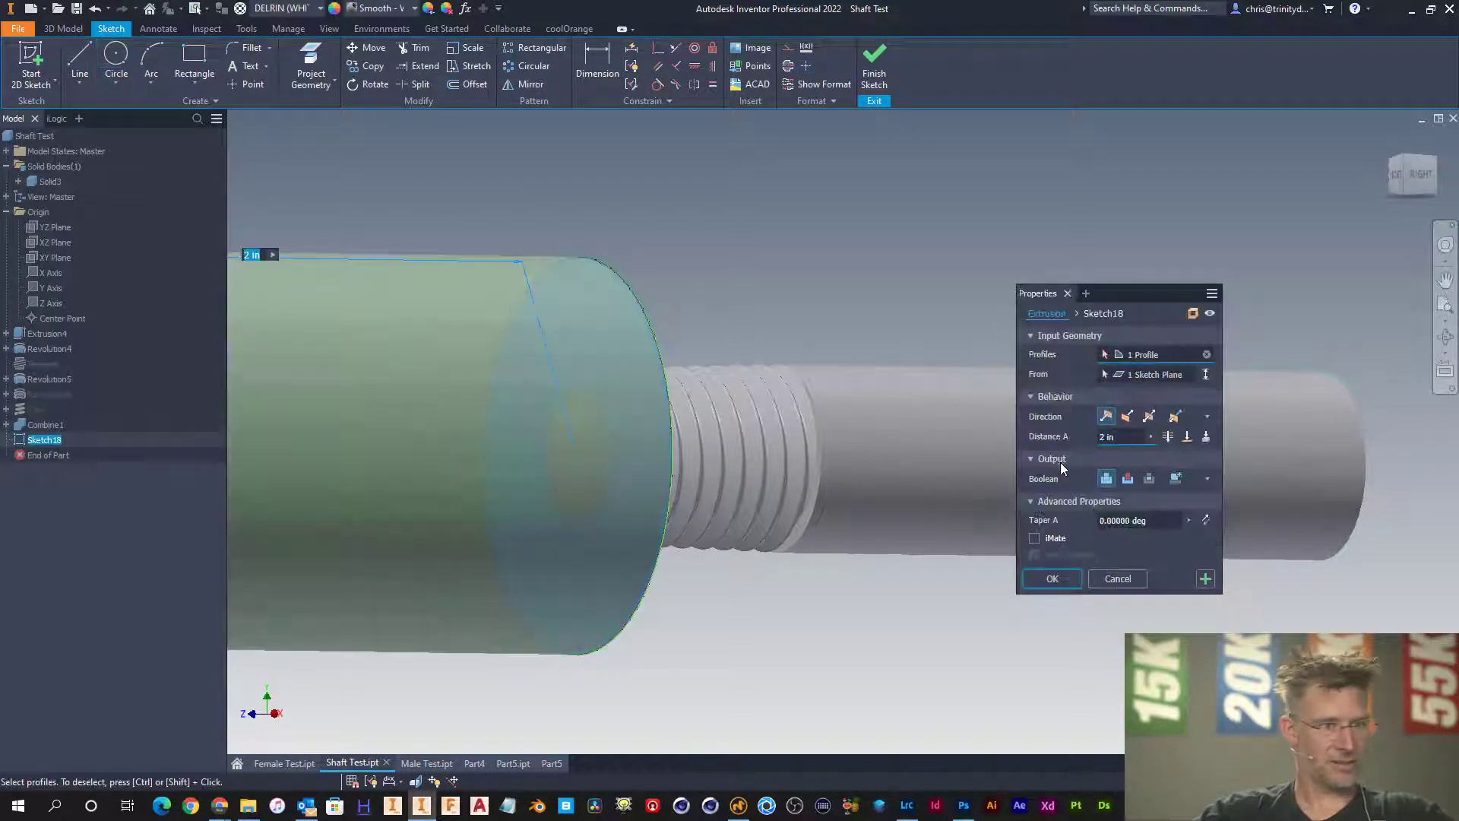
left_click(1128, 479)
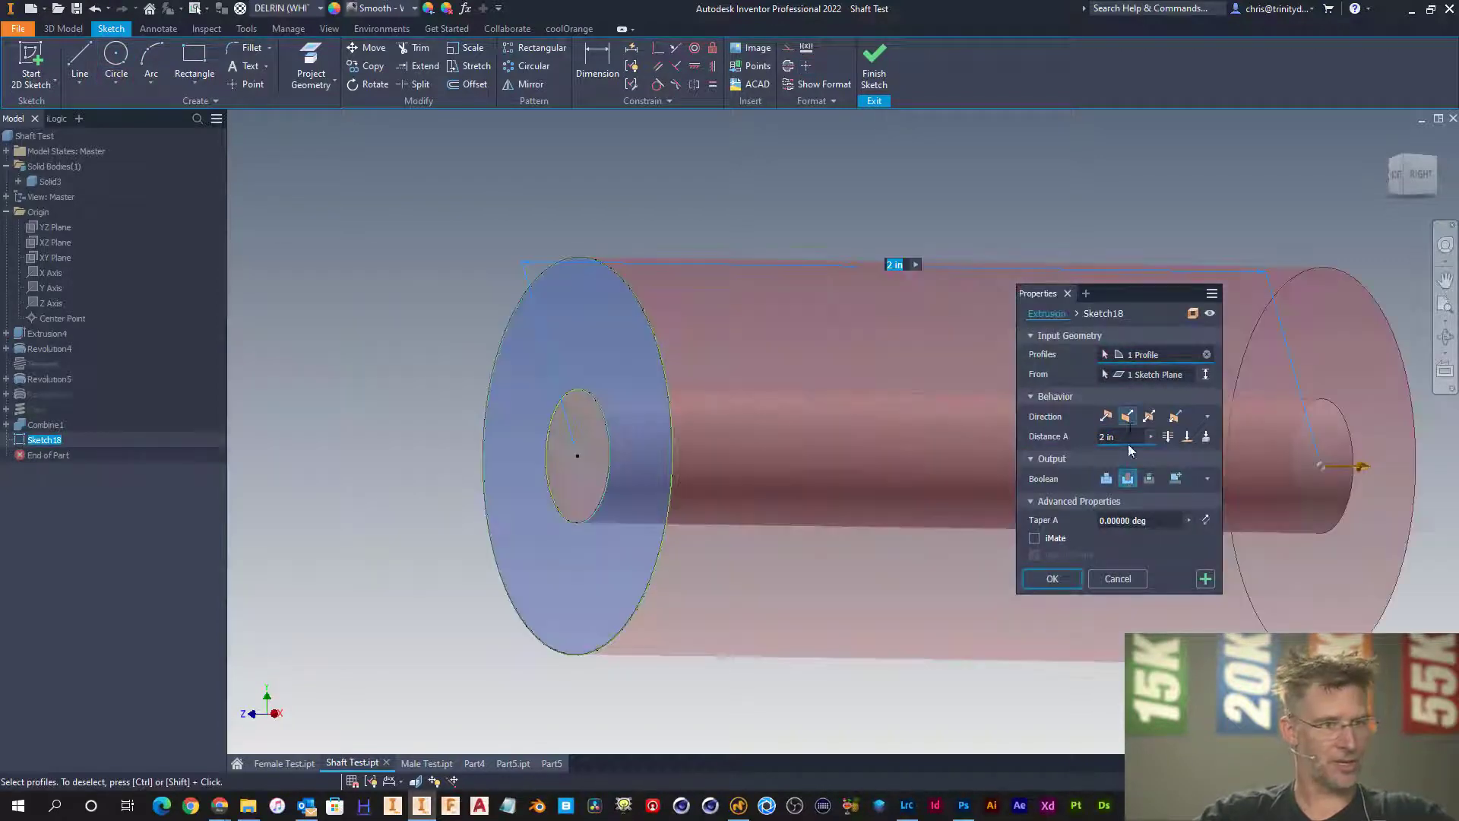
left_click(1136, 521)
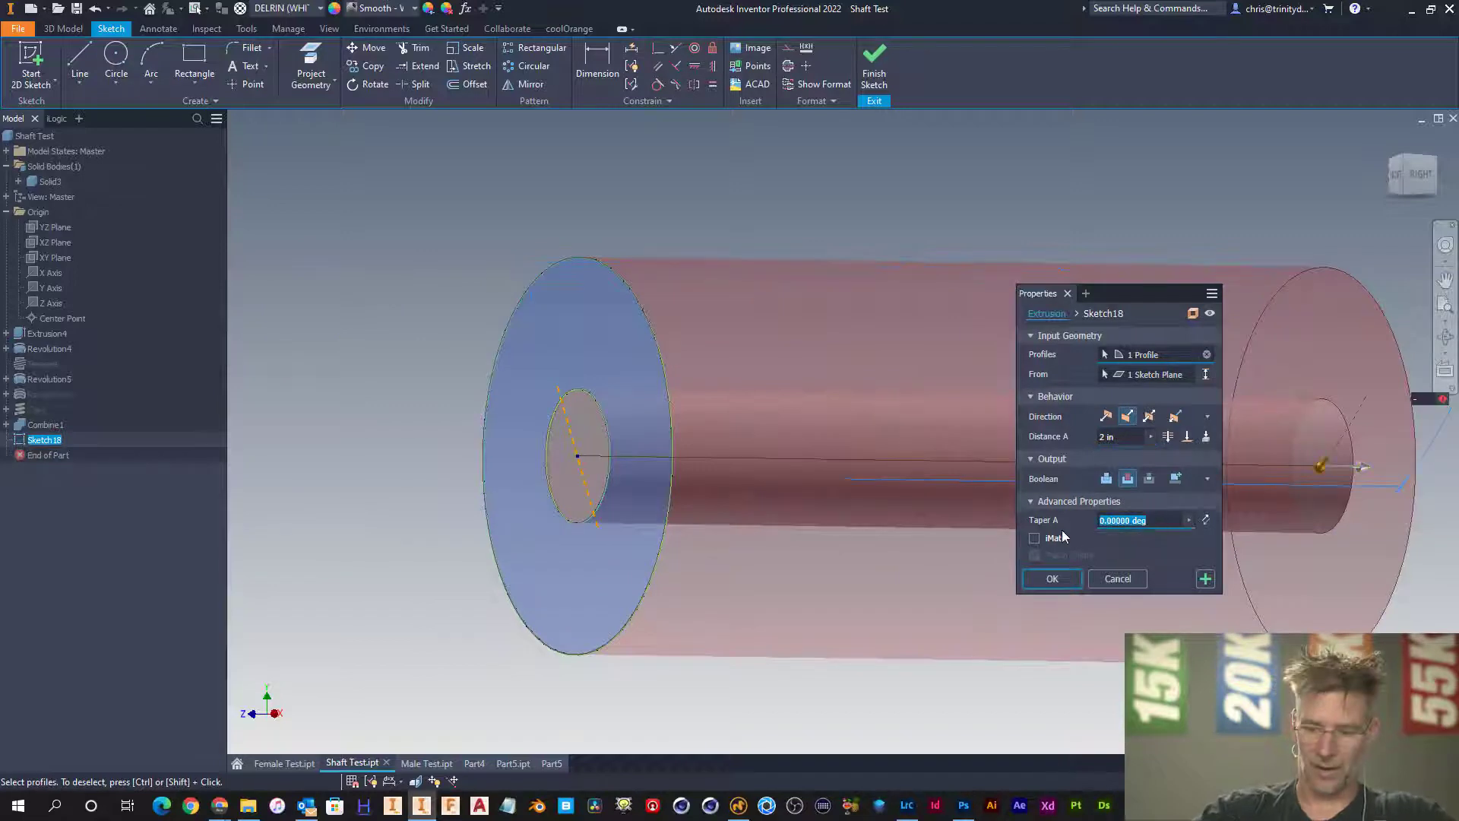
type("-45")
key("Return")
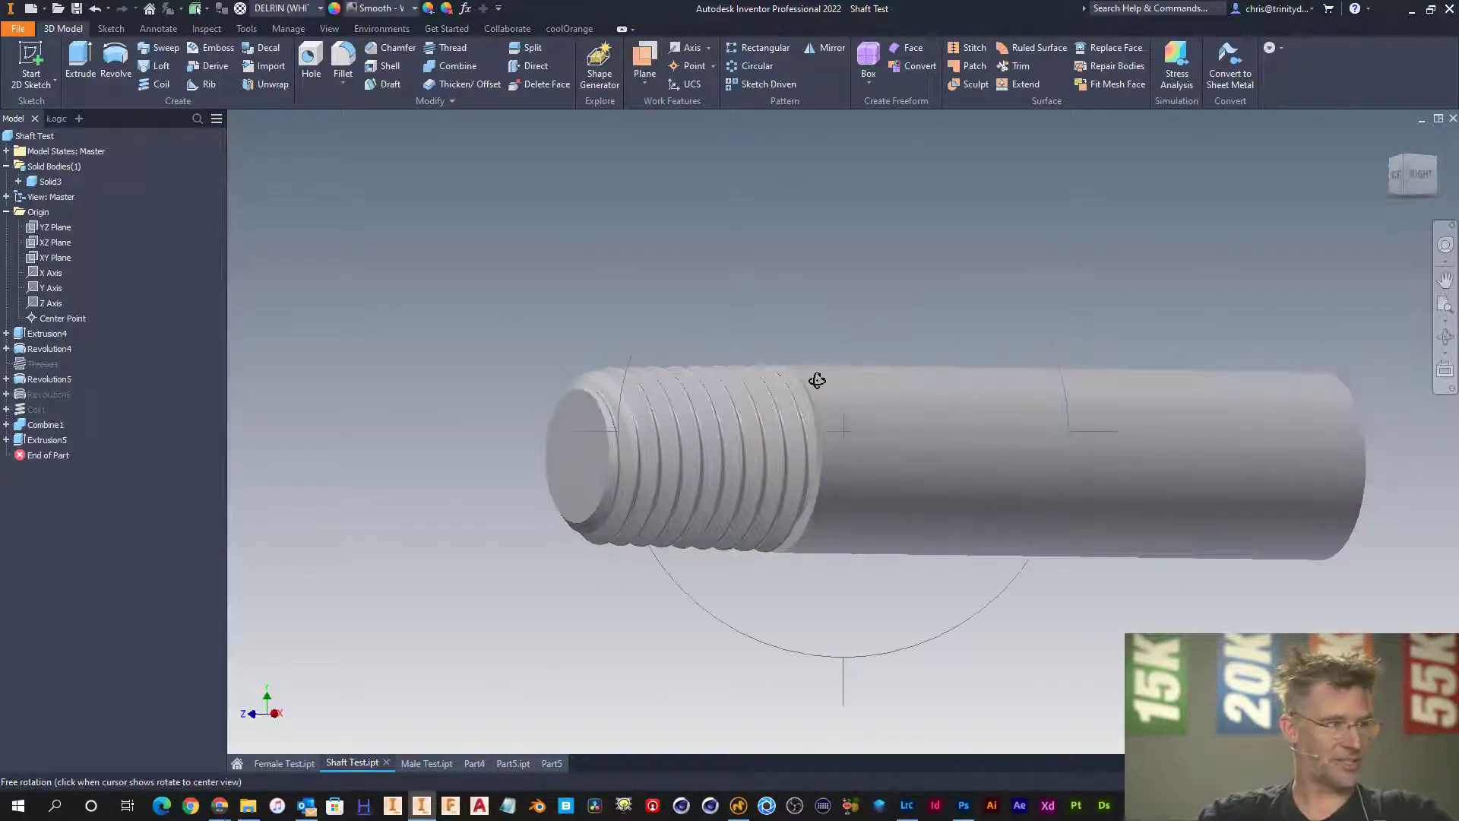
- Inspect the modeled thread and its chamfered end on the shaft from the side, from overview to close-up
middle_click_drag(814, 381, 1111, 365, "shift")
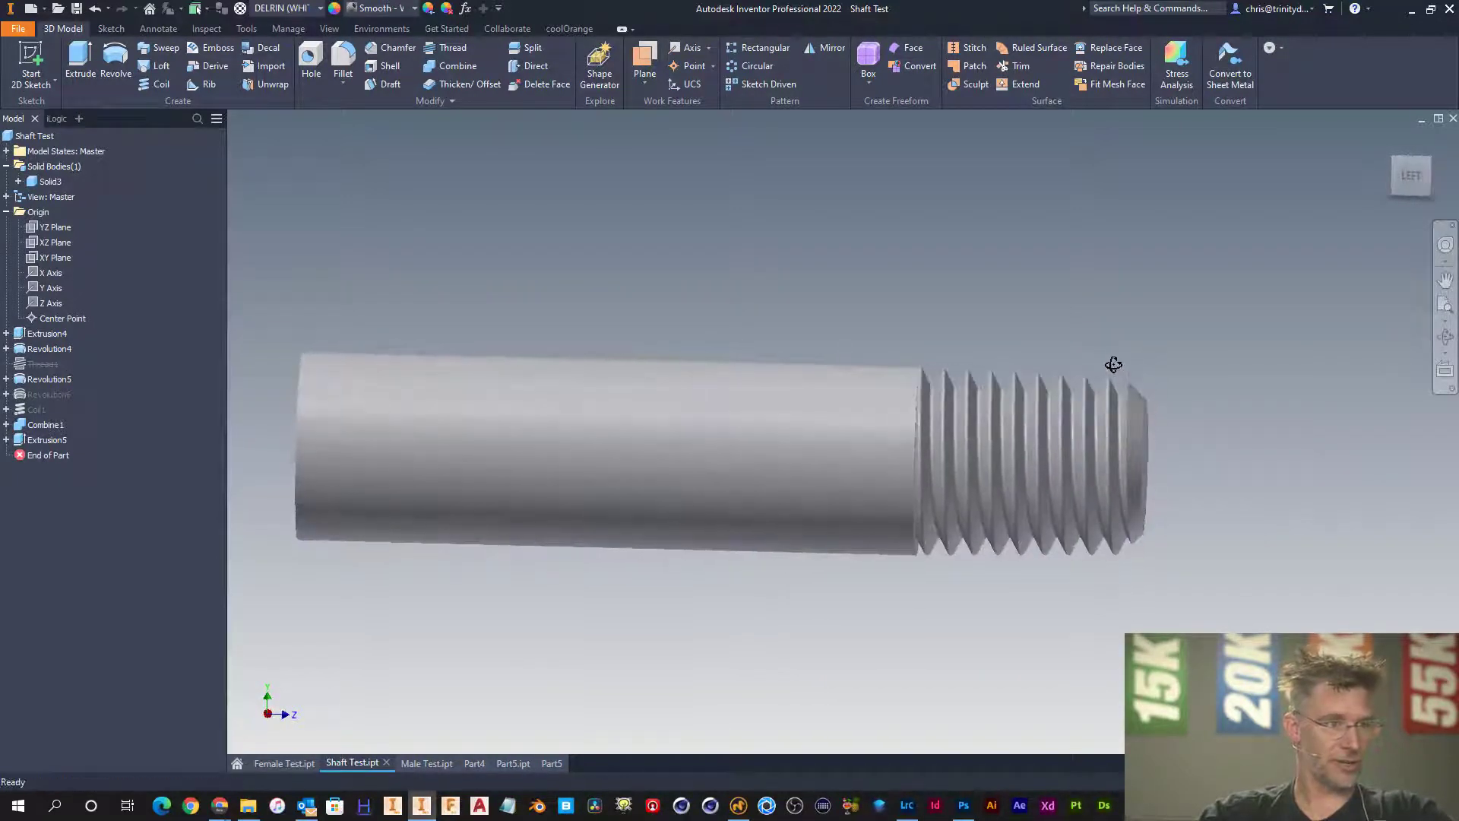
scroll(999, 371, "down", 3)
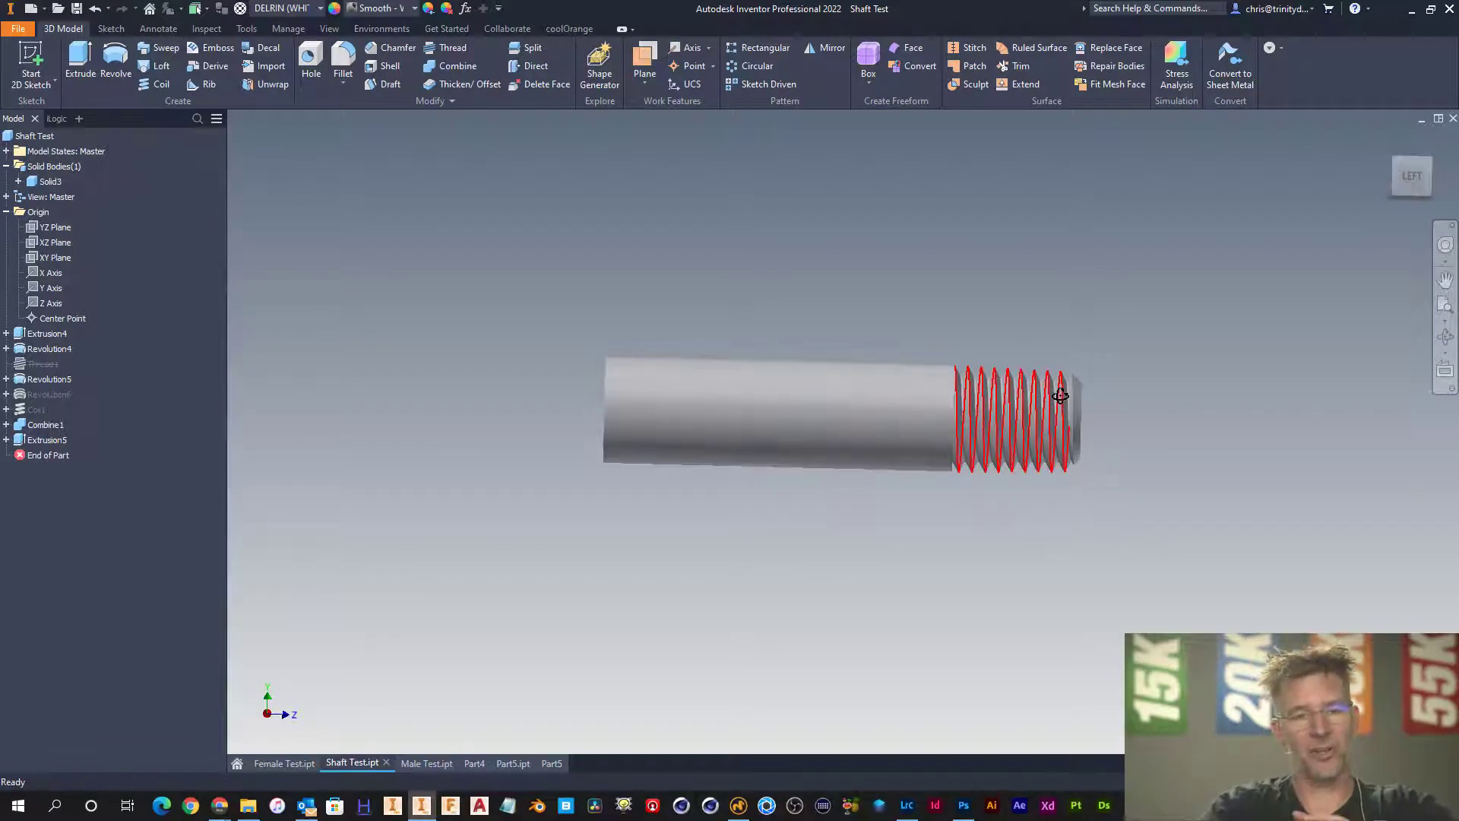
mouse_move(1060, 395)
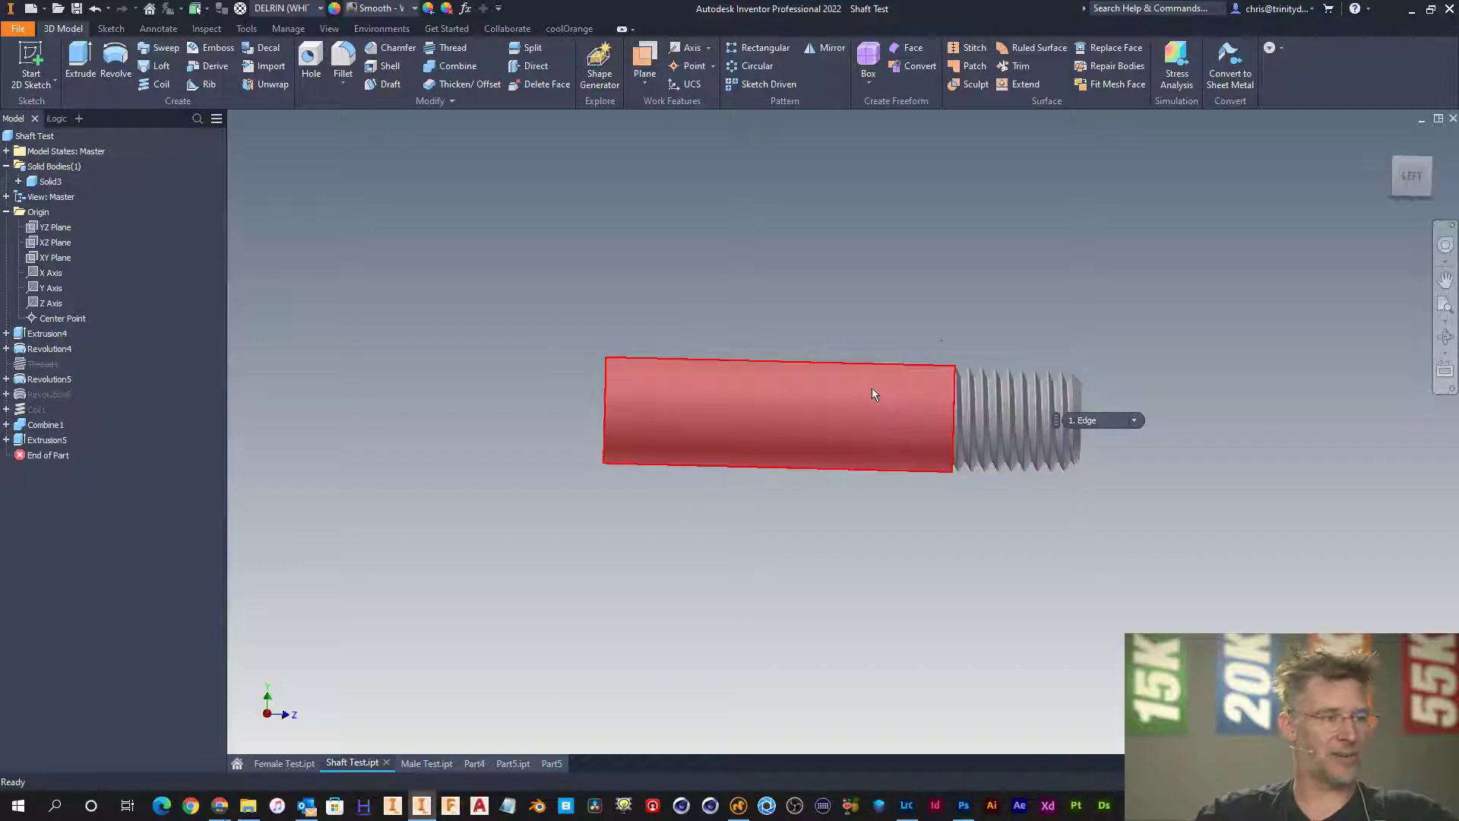
scroll(941, 339, "down", 3)
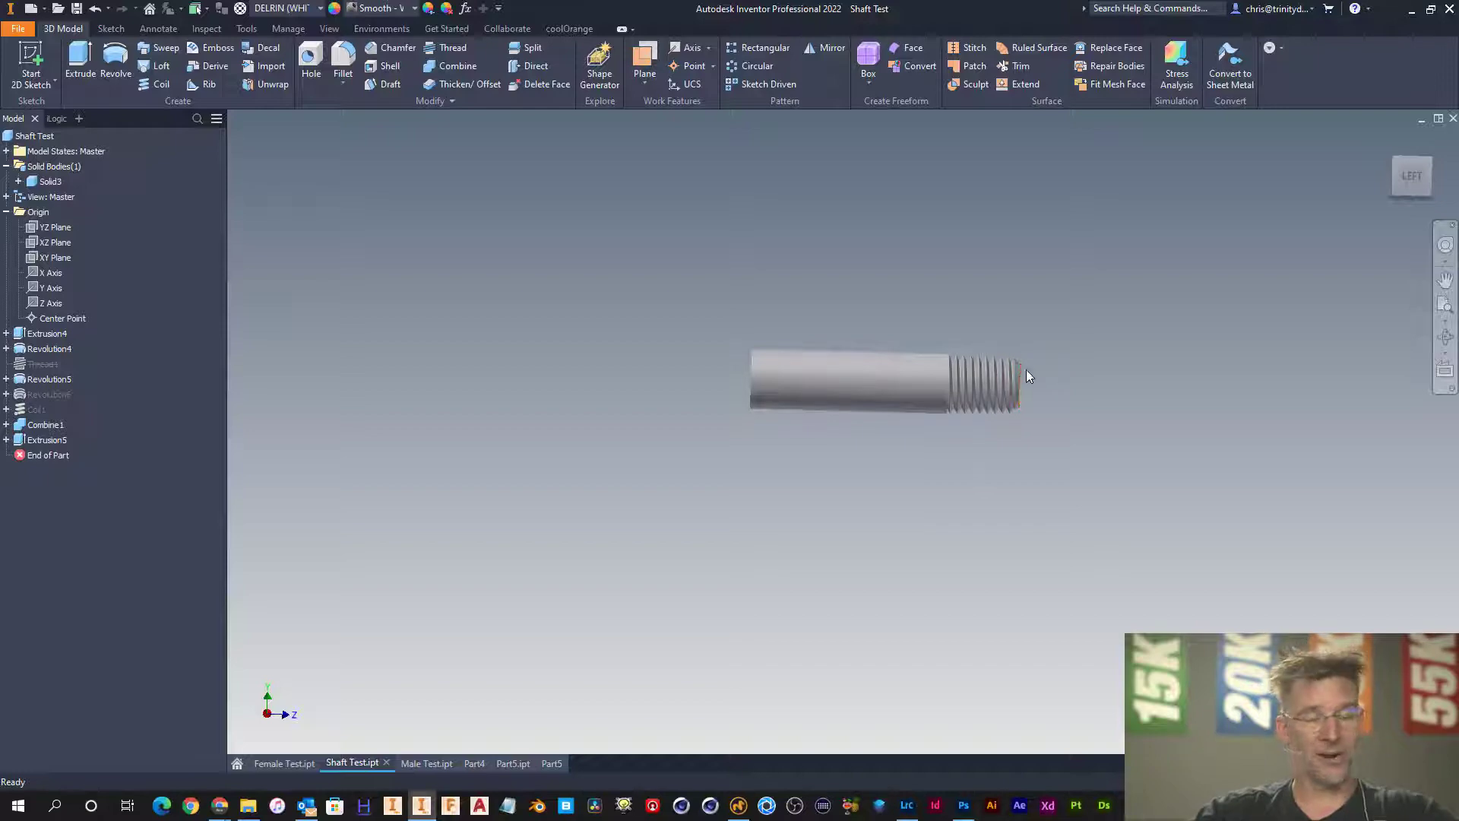
scroll(1024, 372, "down", 5)
scroll(1024, 371, "up", 10)
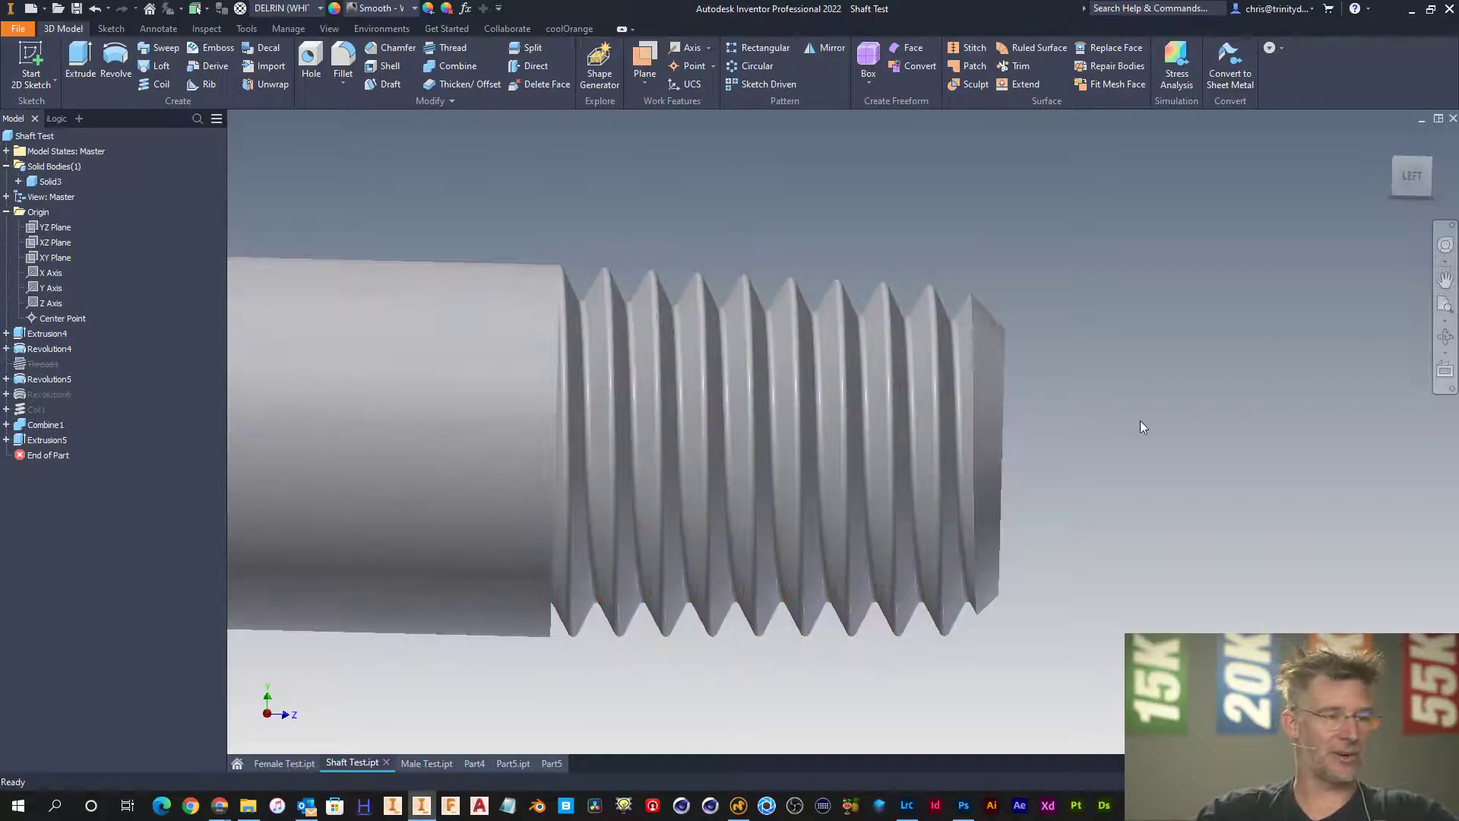
scroll(1140, 423, "up", 4)
scroll(1060, 435, "down", 2)
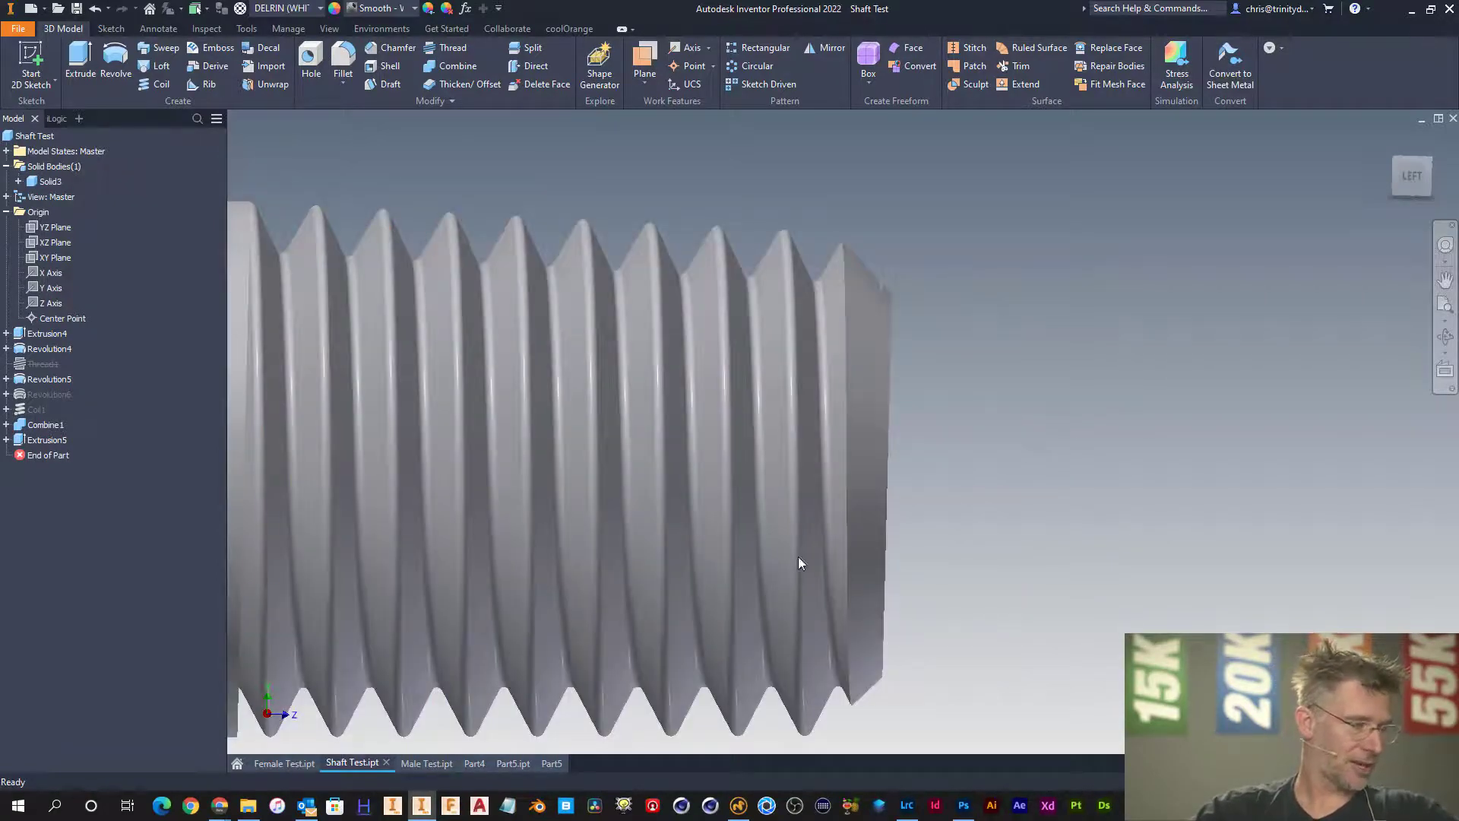
- In the Female Test part, edit the existing sketch on the block and draw a 0.5 in diameter circle at its center point
left_click(295, 763)
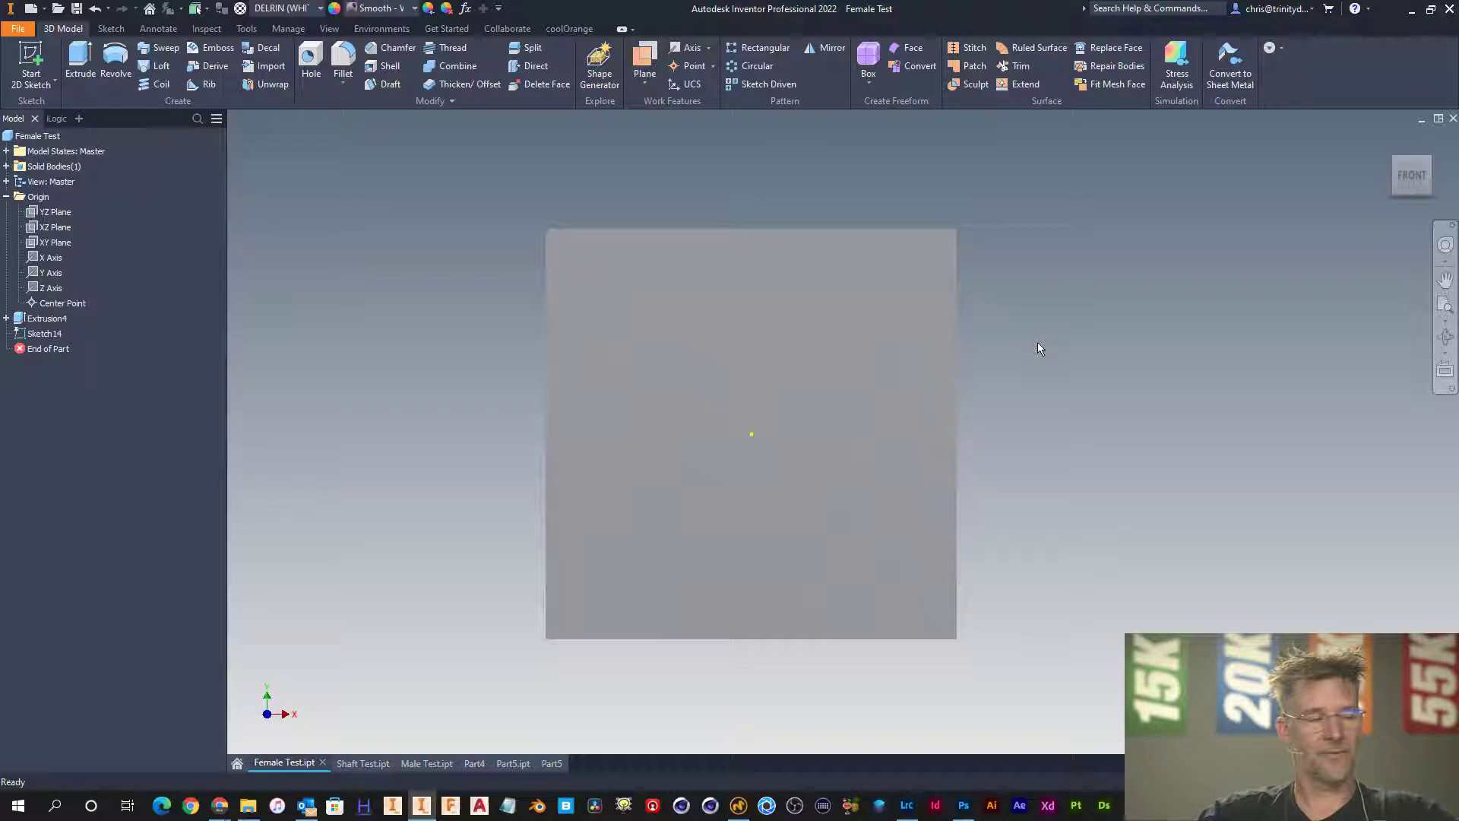
key("s")
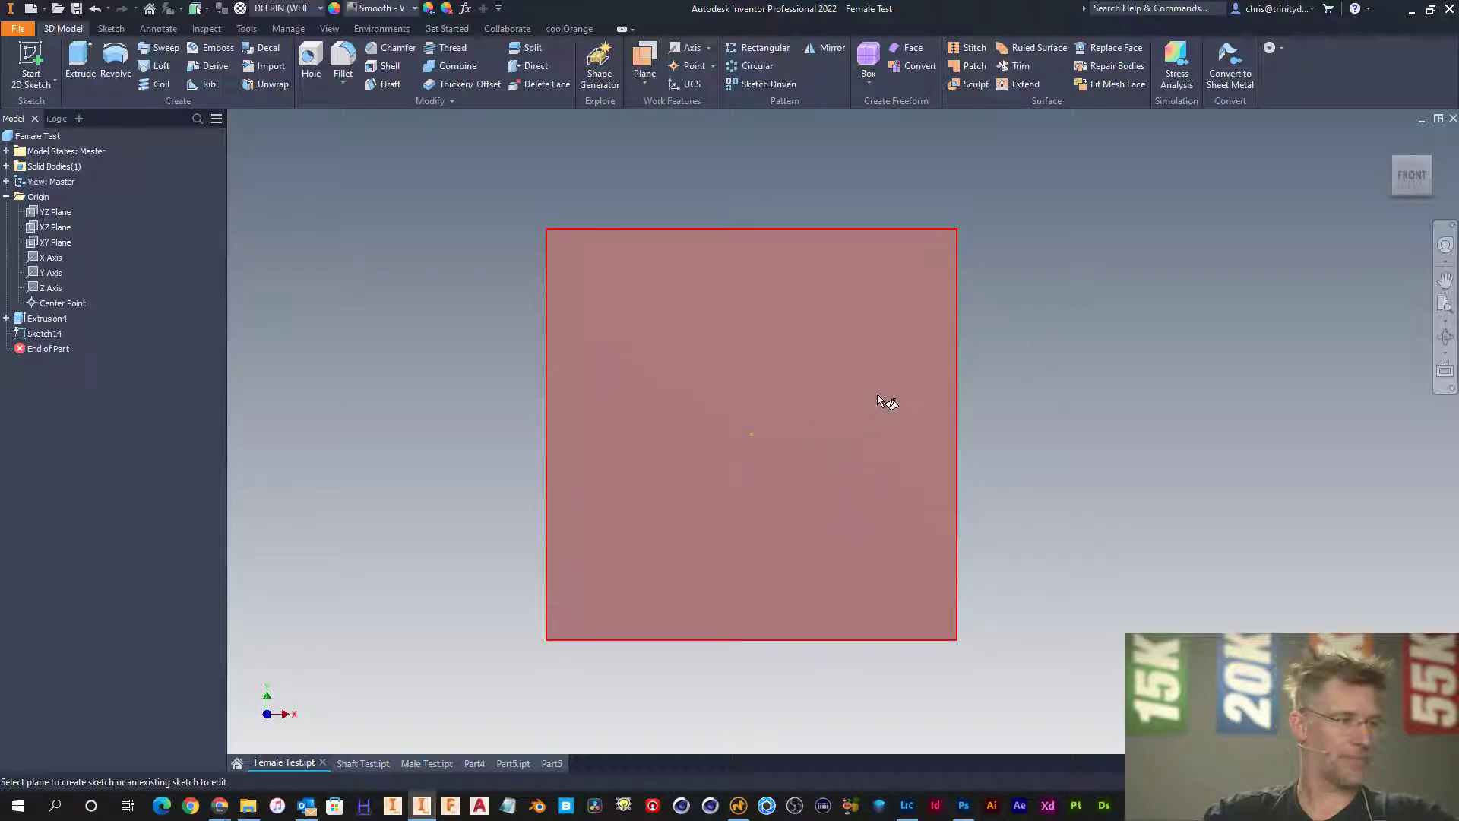
key("Escape")
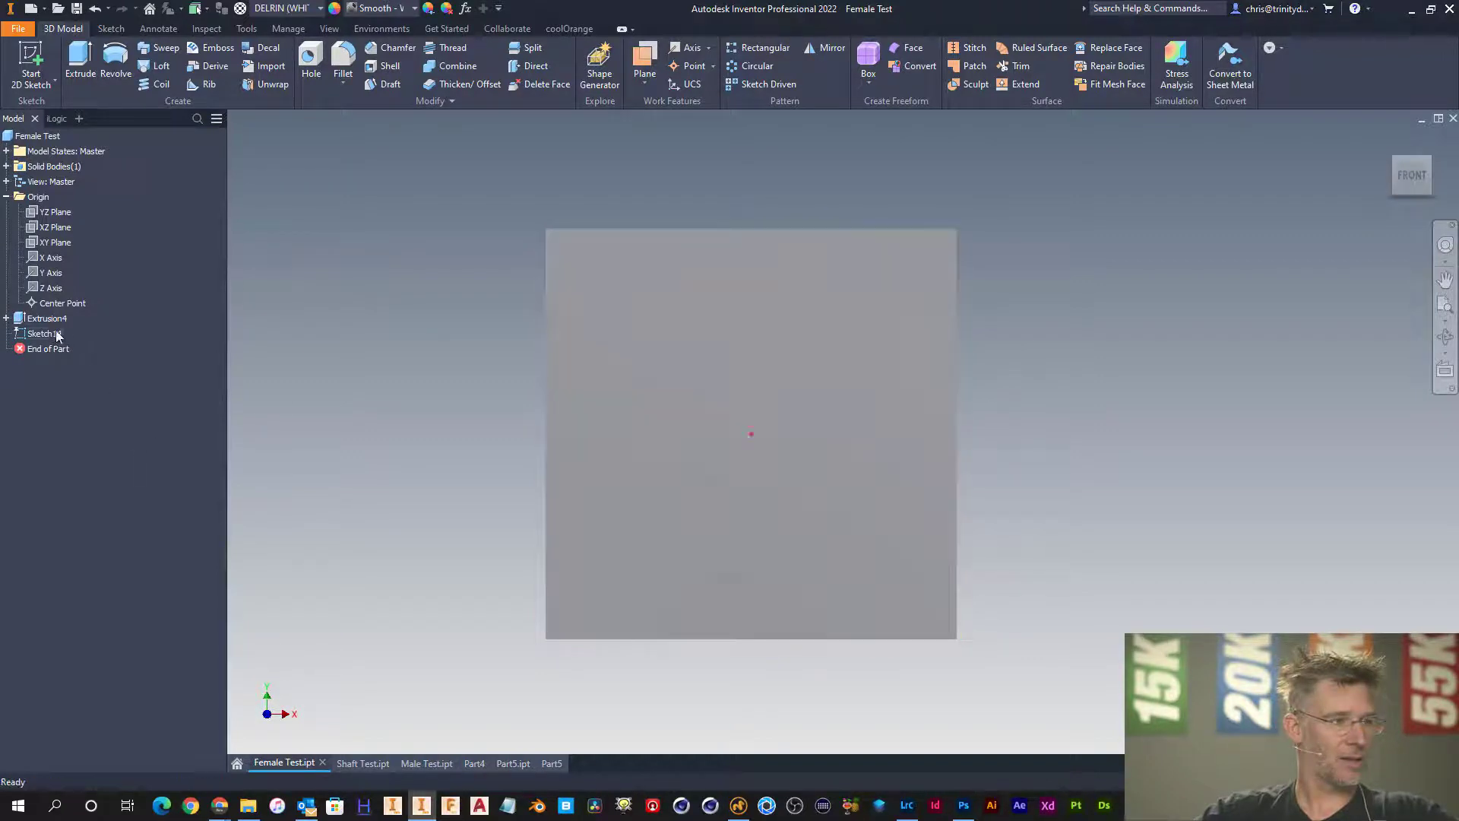
right_click(59, 336)
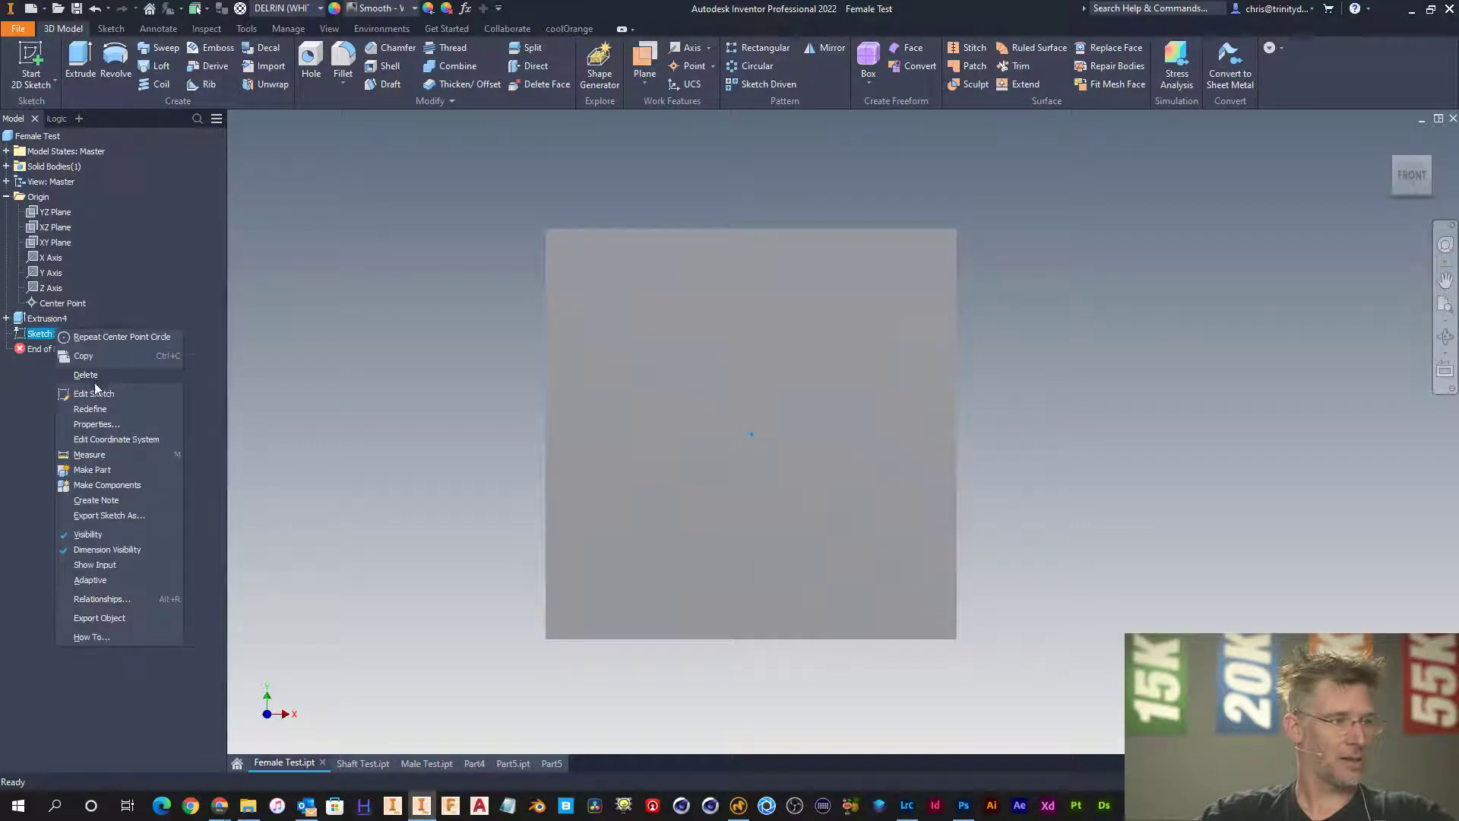
left_click(94, 391)
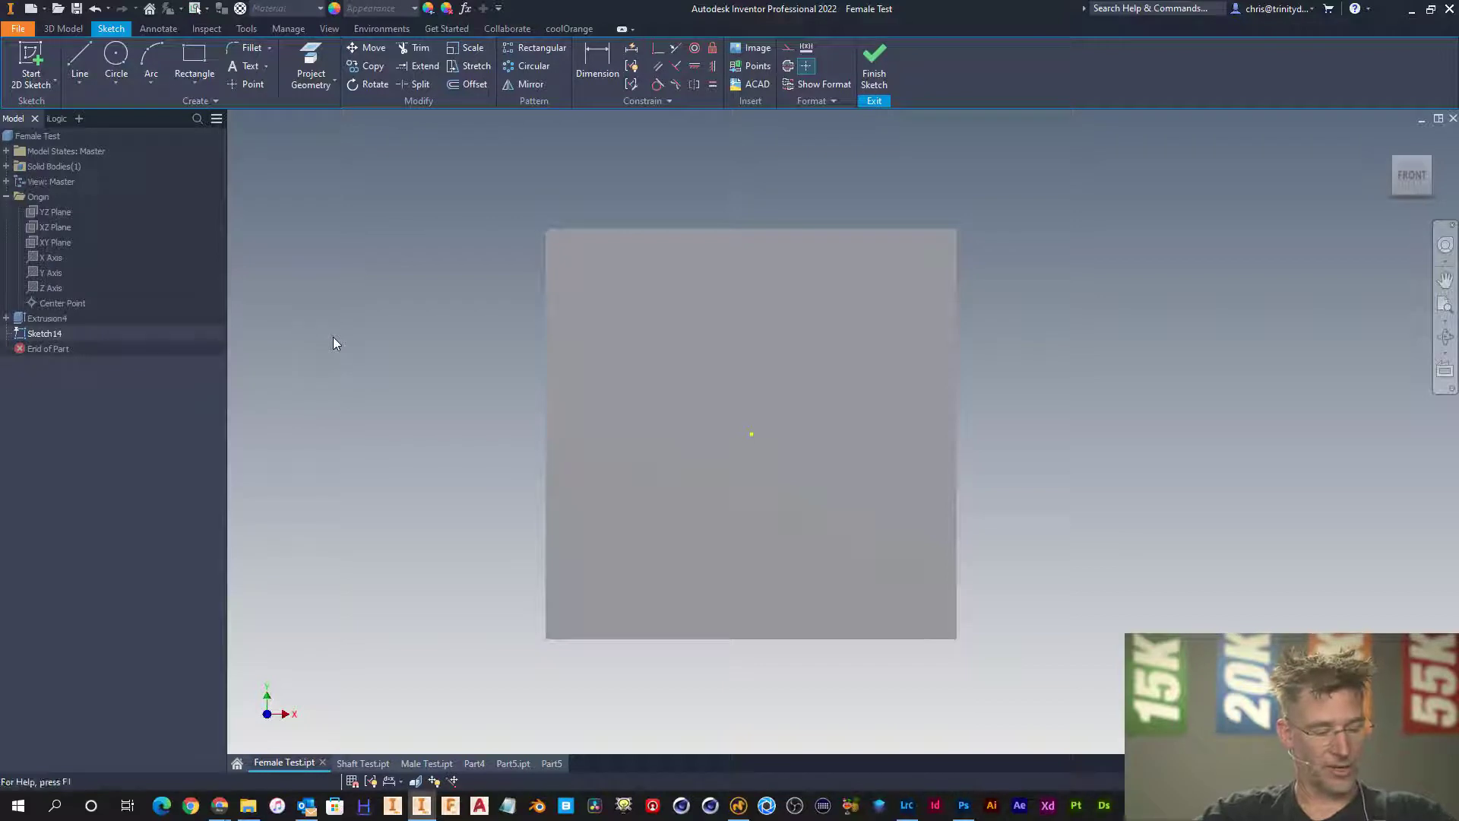
key("c")
left_click(751, 435)
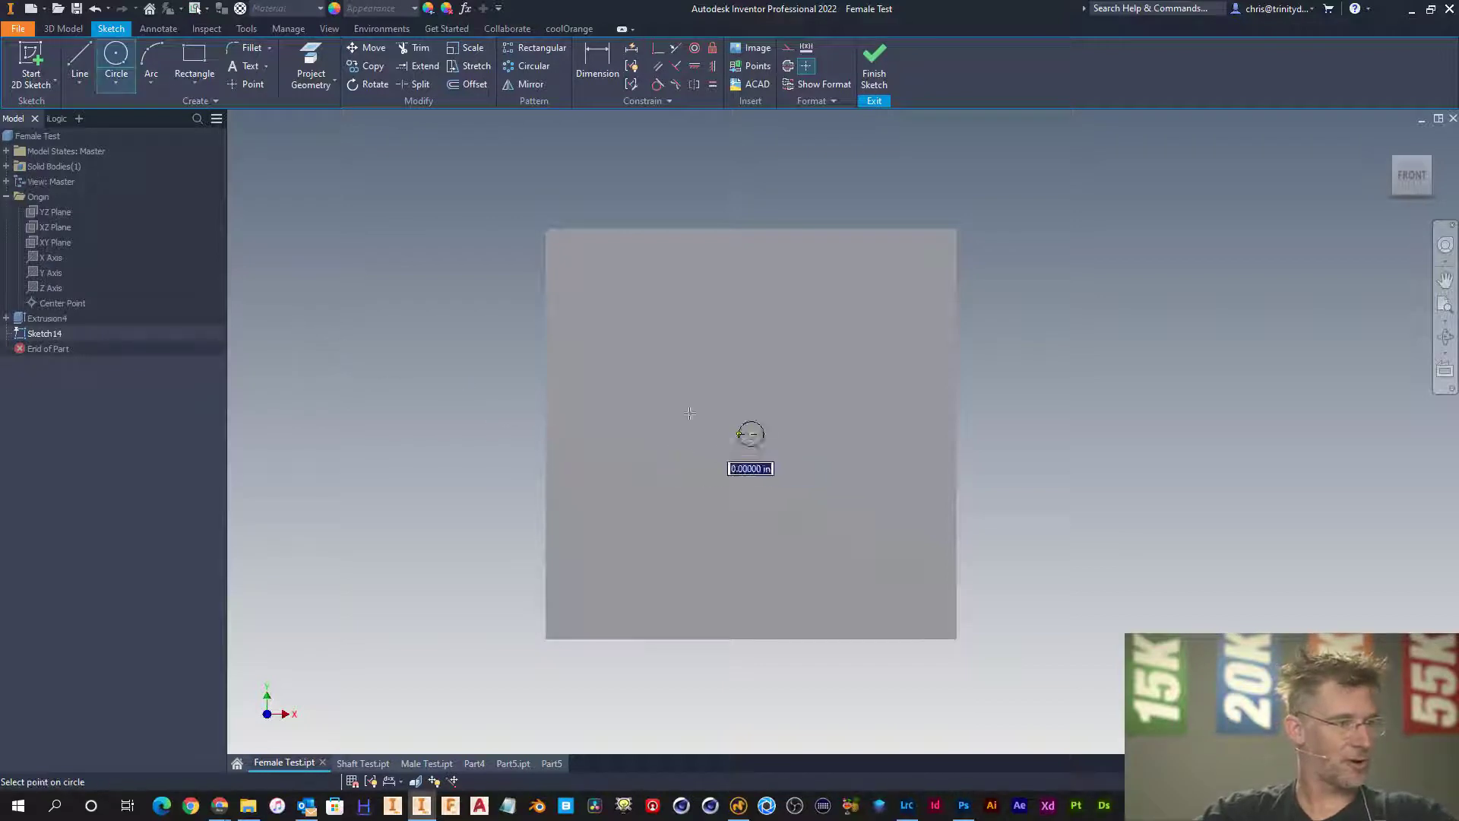
type(".5")
key("Return")
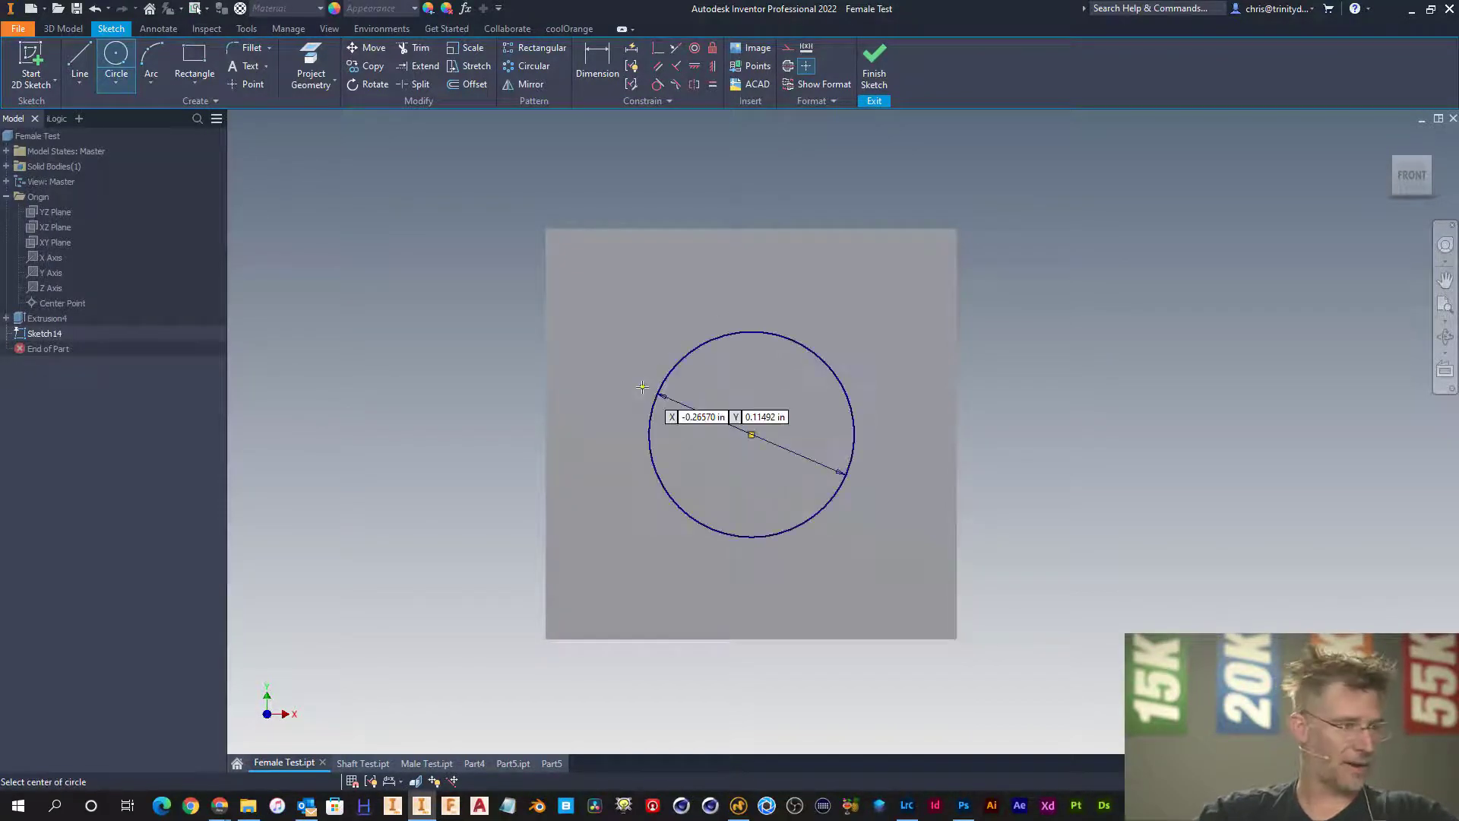
- Extrude the 0.5 in circle as a symmetric 1 in cut through the block
key("e")
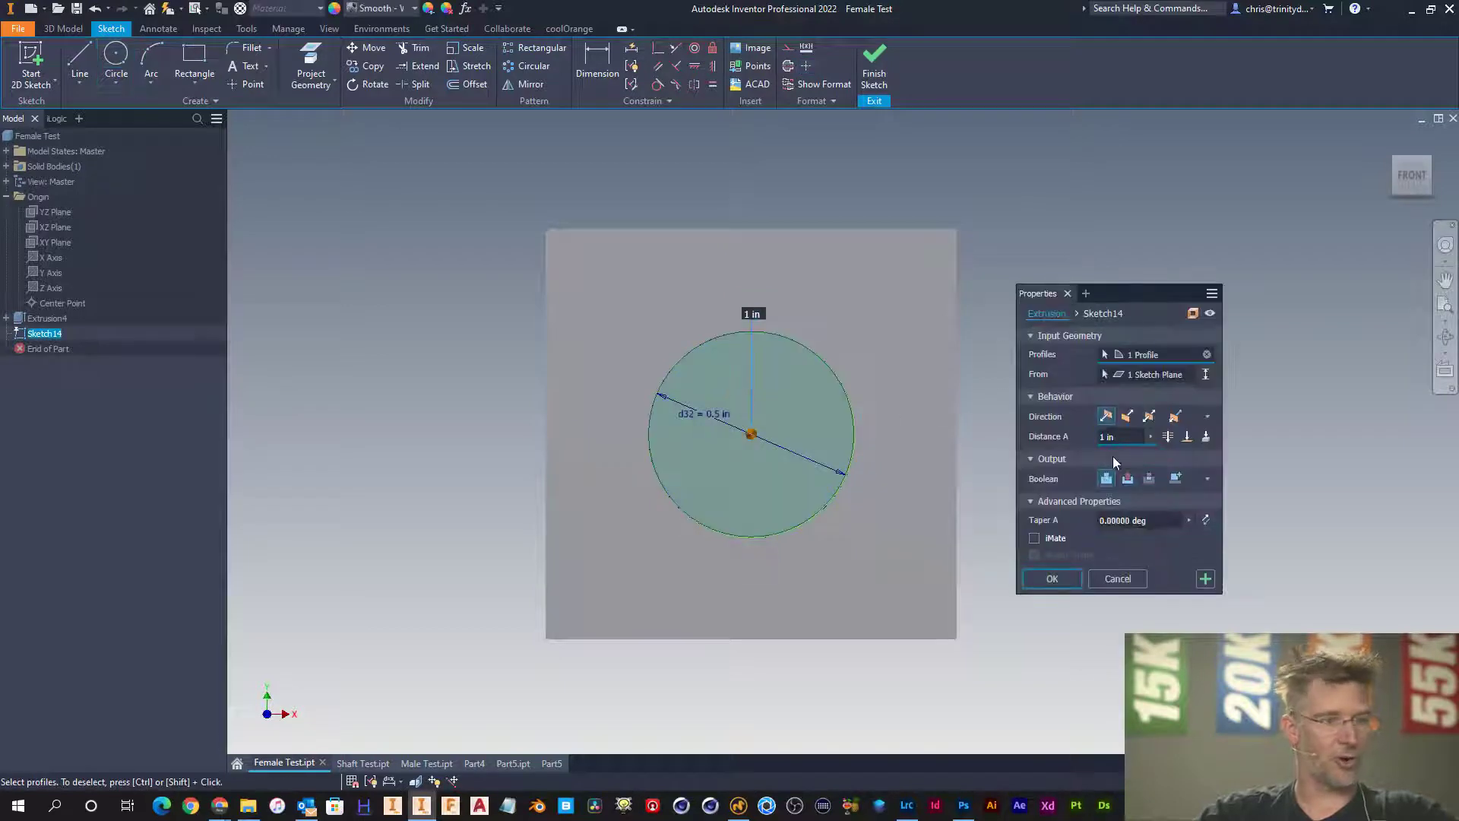
left_click(1130, 480)
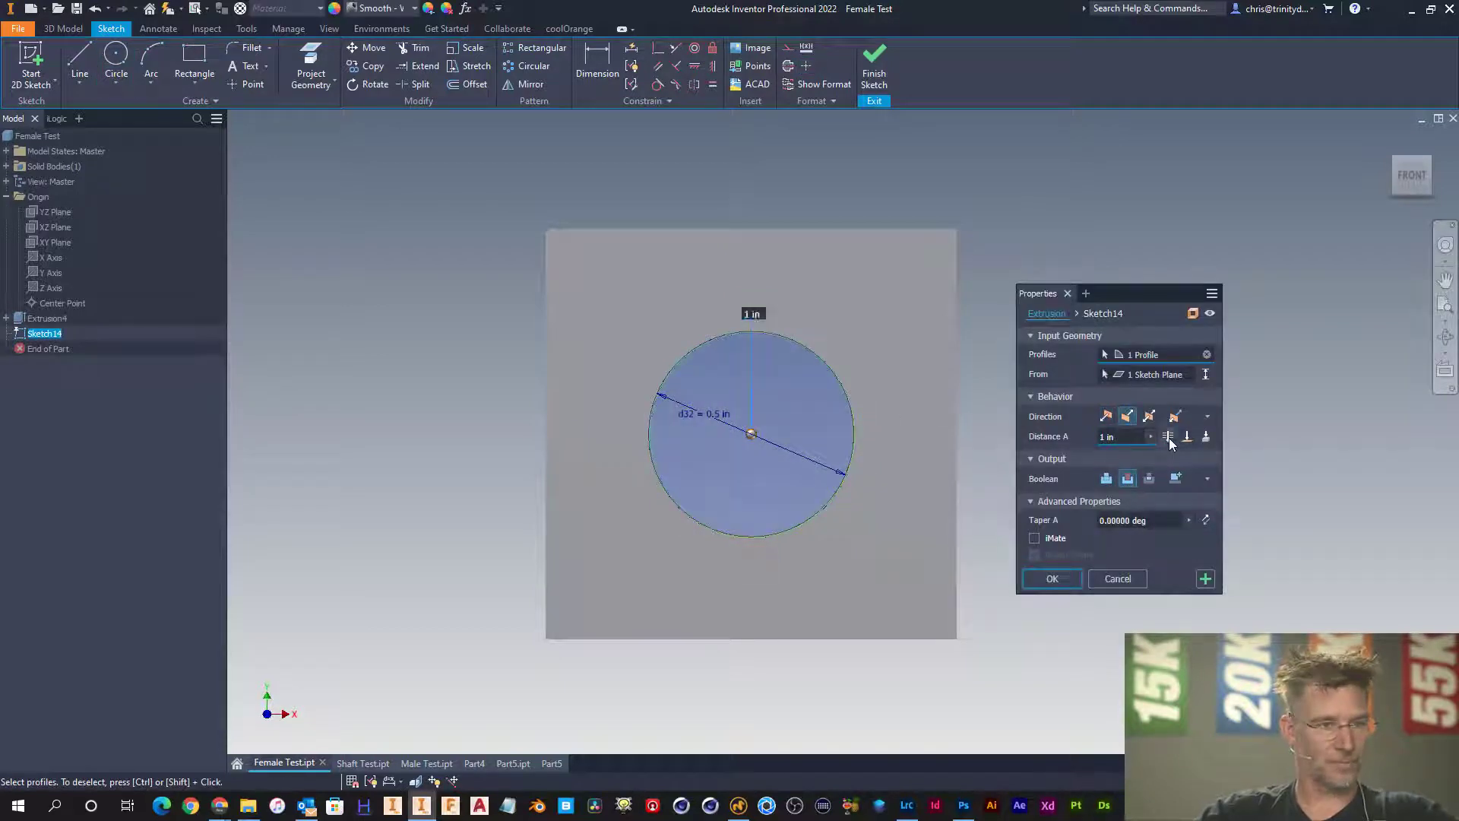
left_click(1149, 417)
left_click(1052, 578)
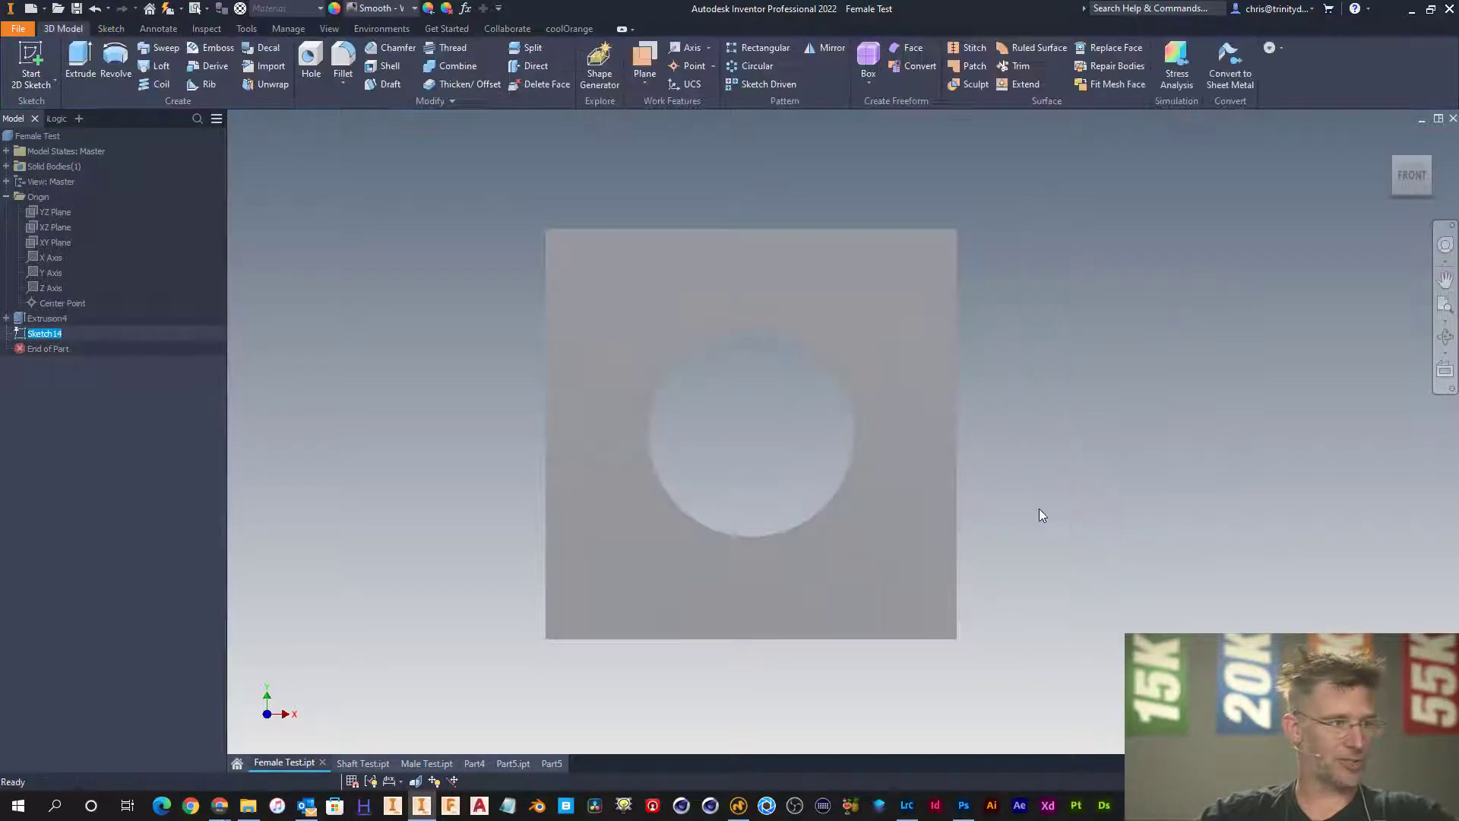
- Add a full-depth 1/2-13 UNC class 2B thread to the hole's cylindrical face
key("F4")
left_click_drag(915, 449, 874, 421)
left_click(453, 47)
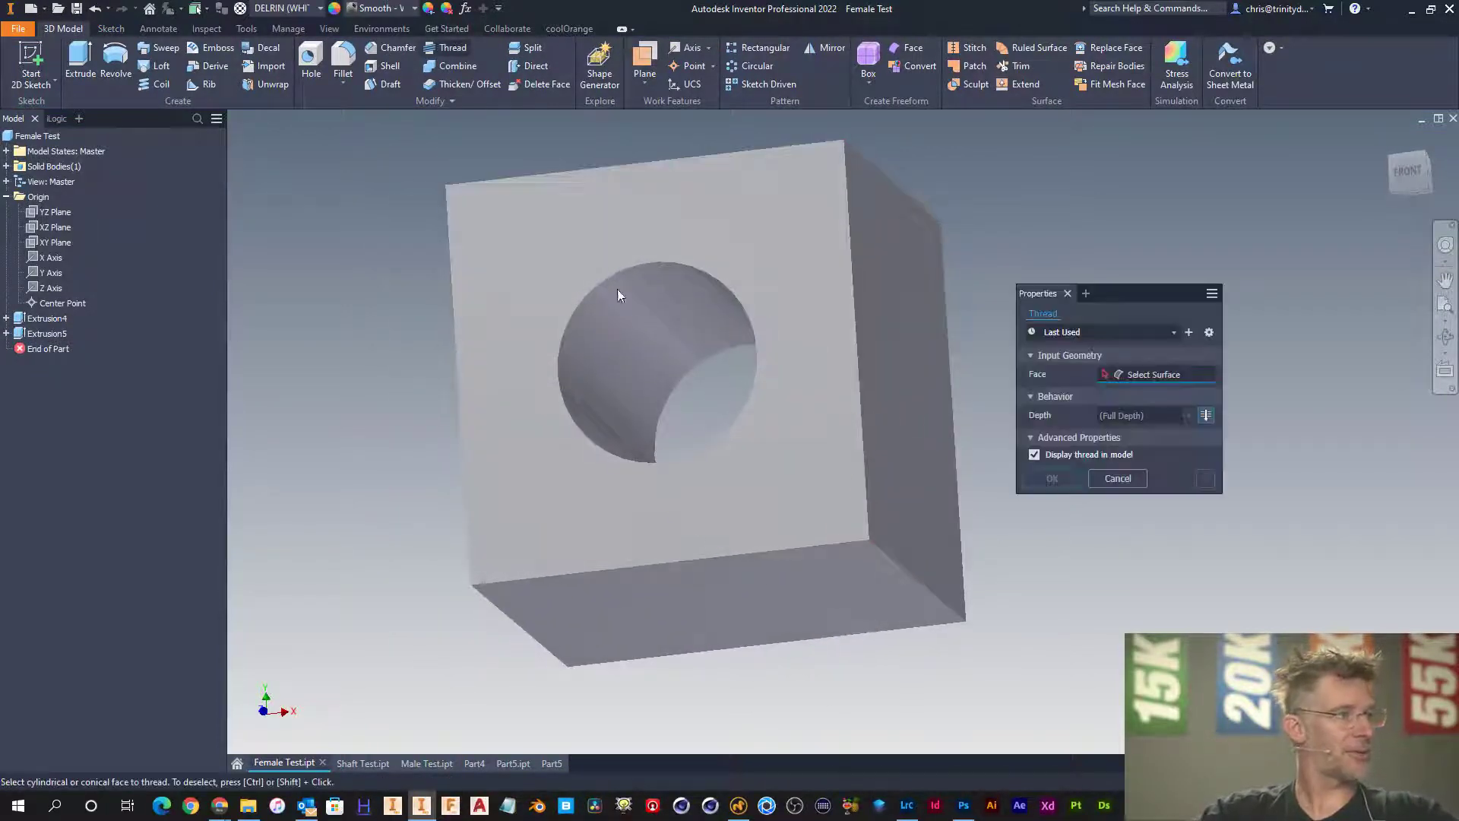
left_click(665, 321)
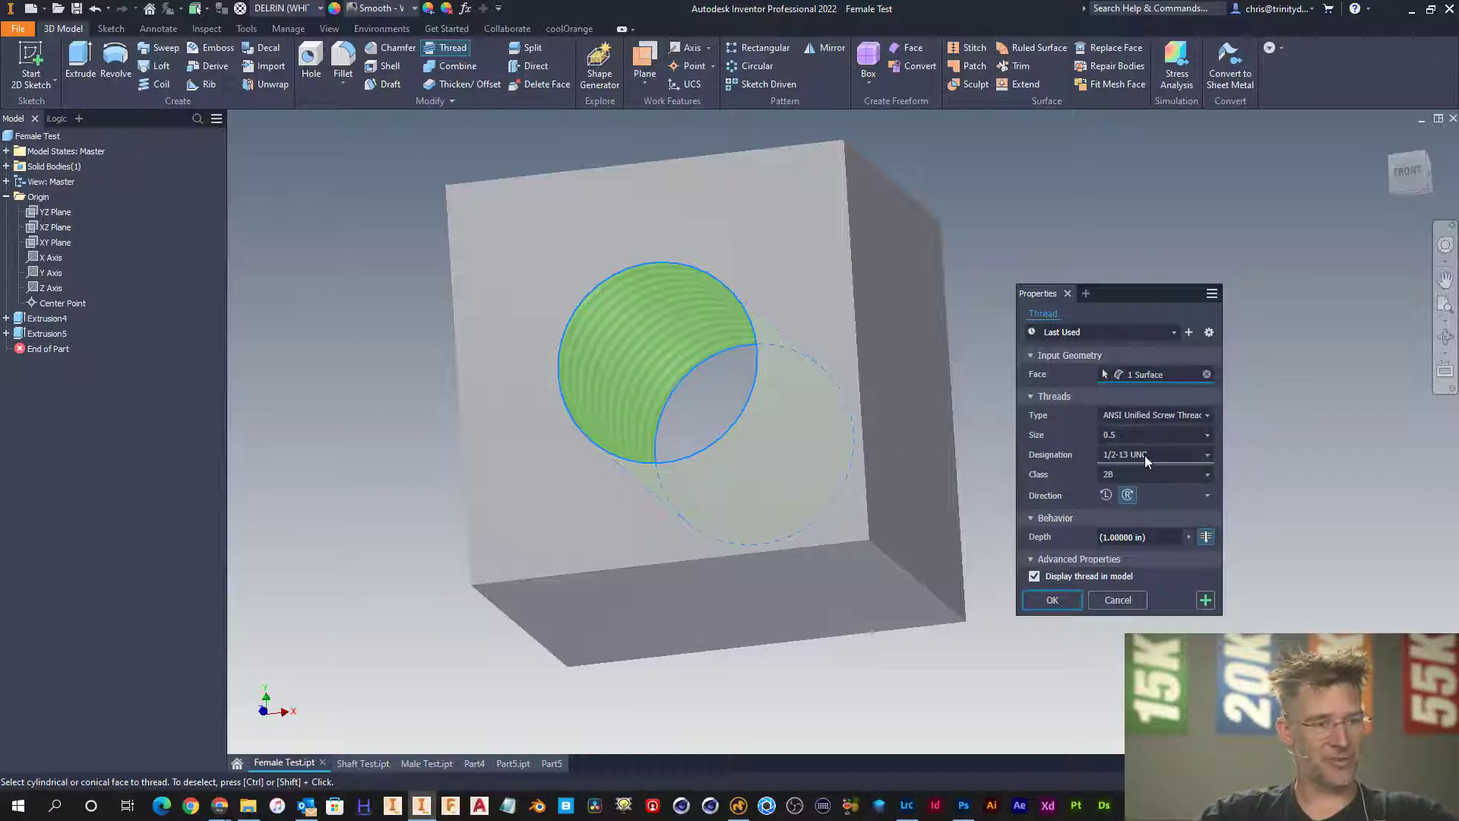
left_click(1052, 600)
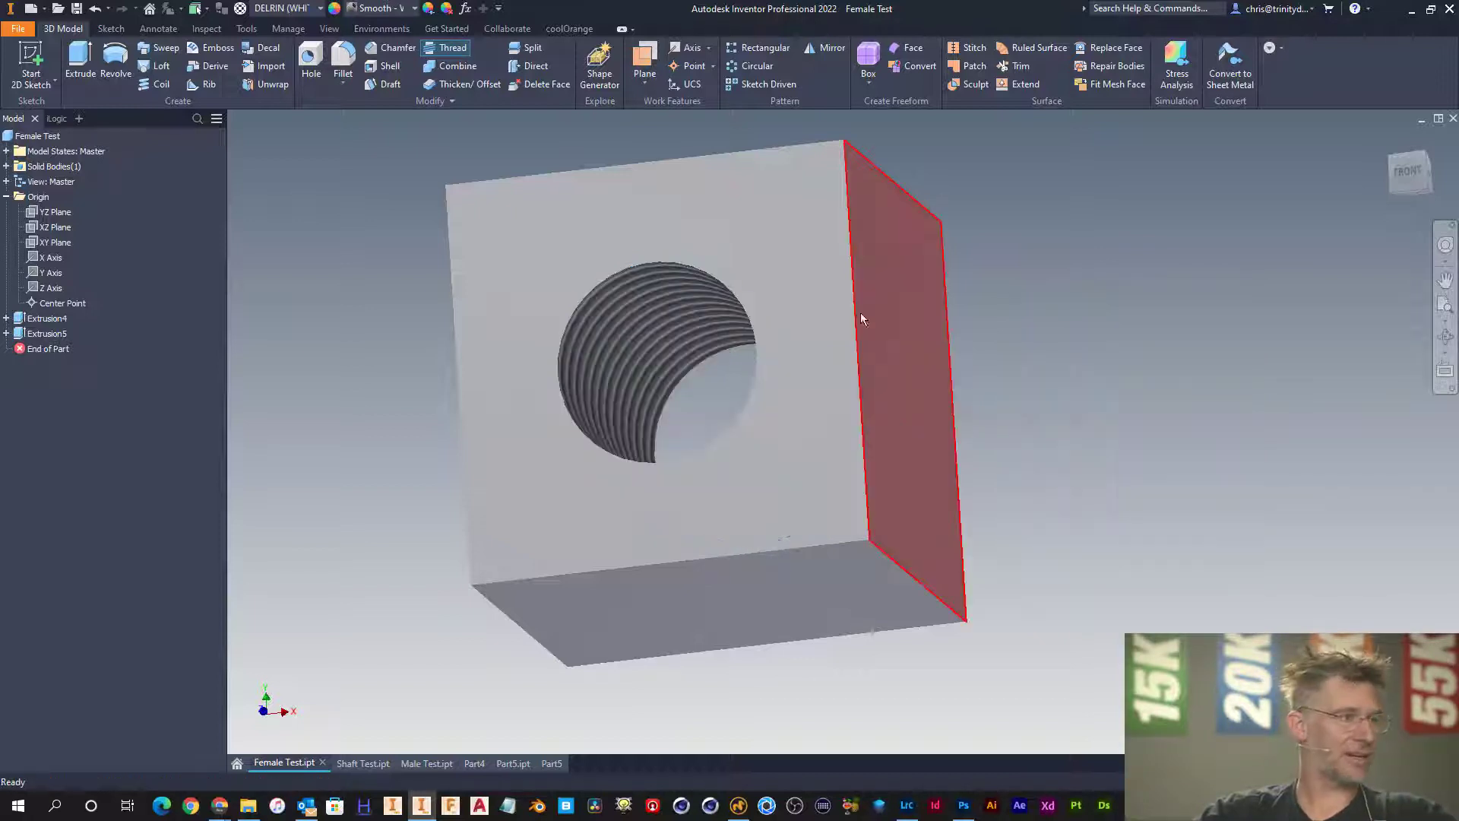
- Convert the hole's thread into real thread geometry with threadModeler and inspect the modeled internal thread
left_click(566, 29)
left_click(40, 57)
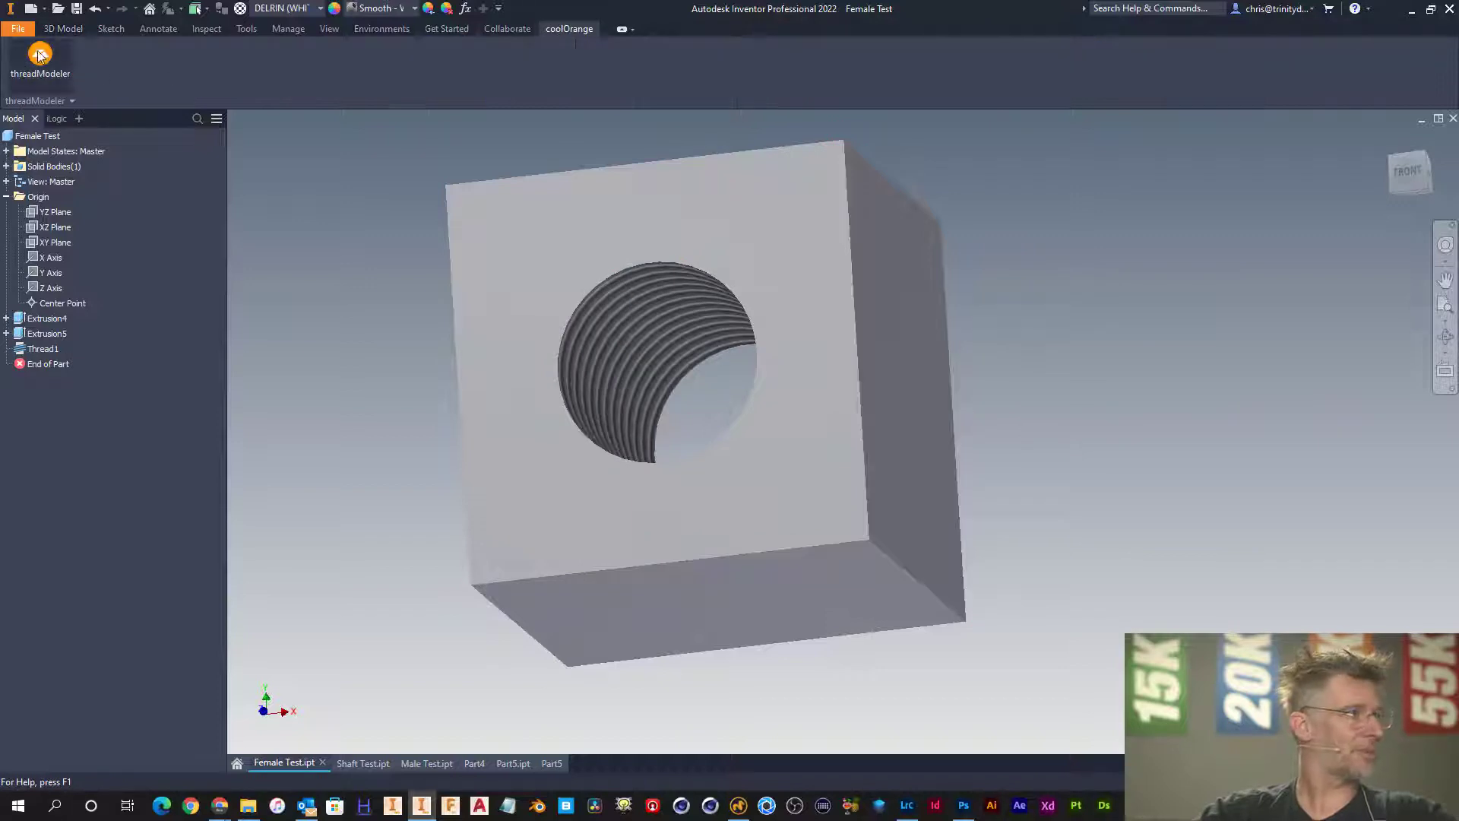
left_click(48, 349)
left_click(214, 233)
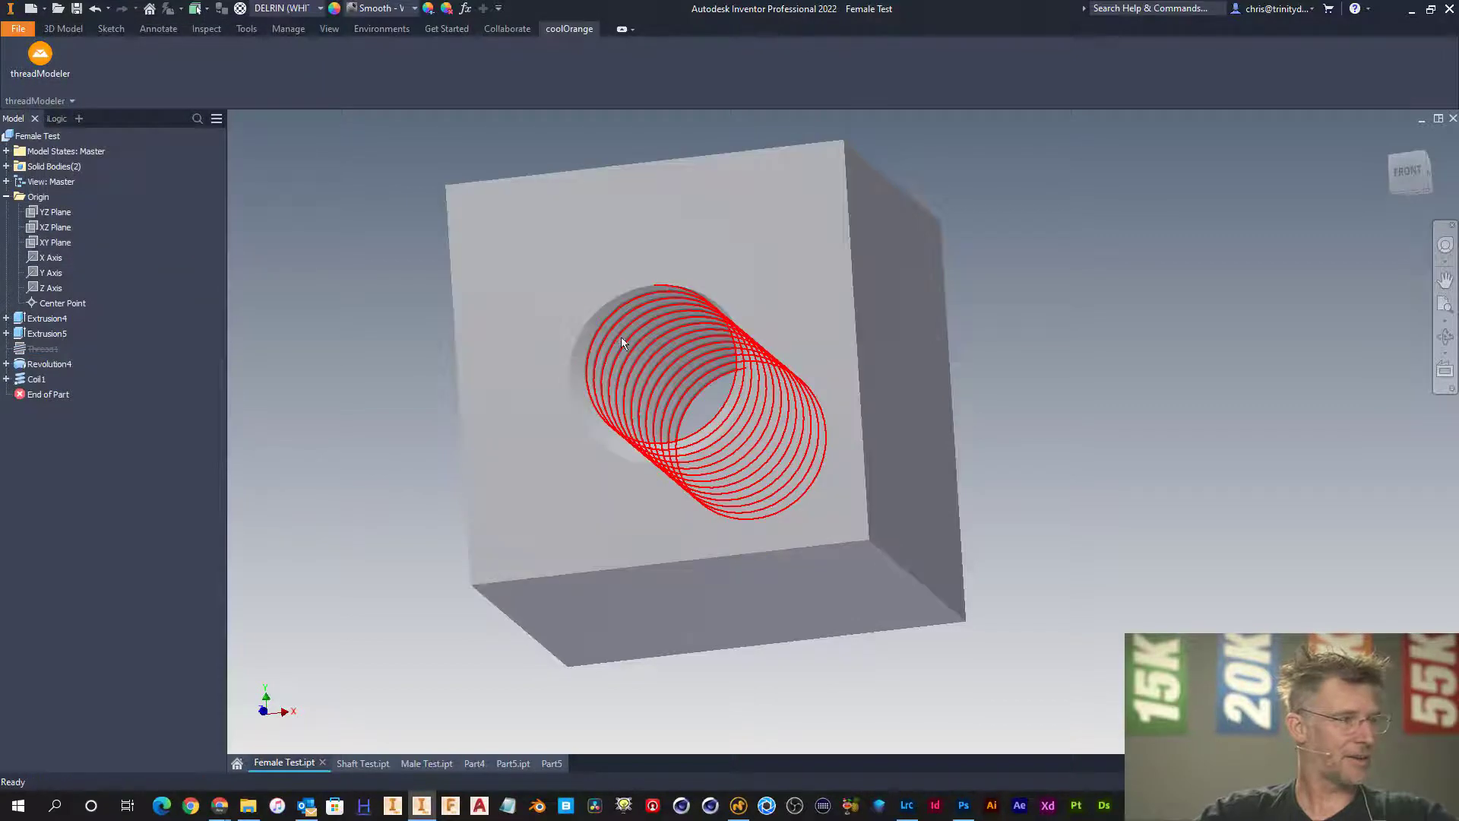
key("F4")
left_click(694, 312)
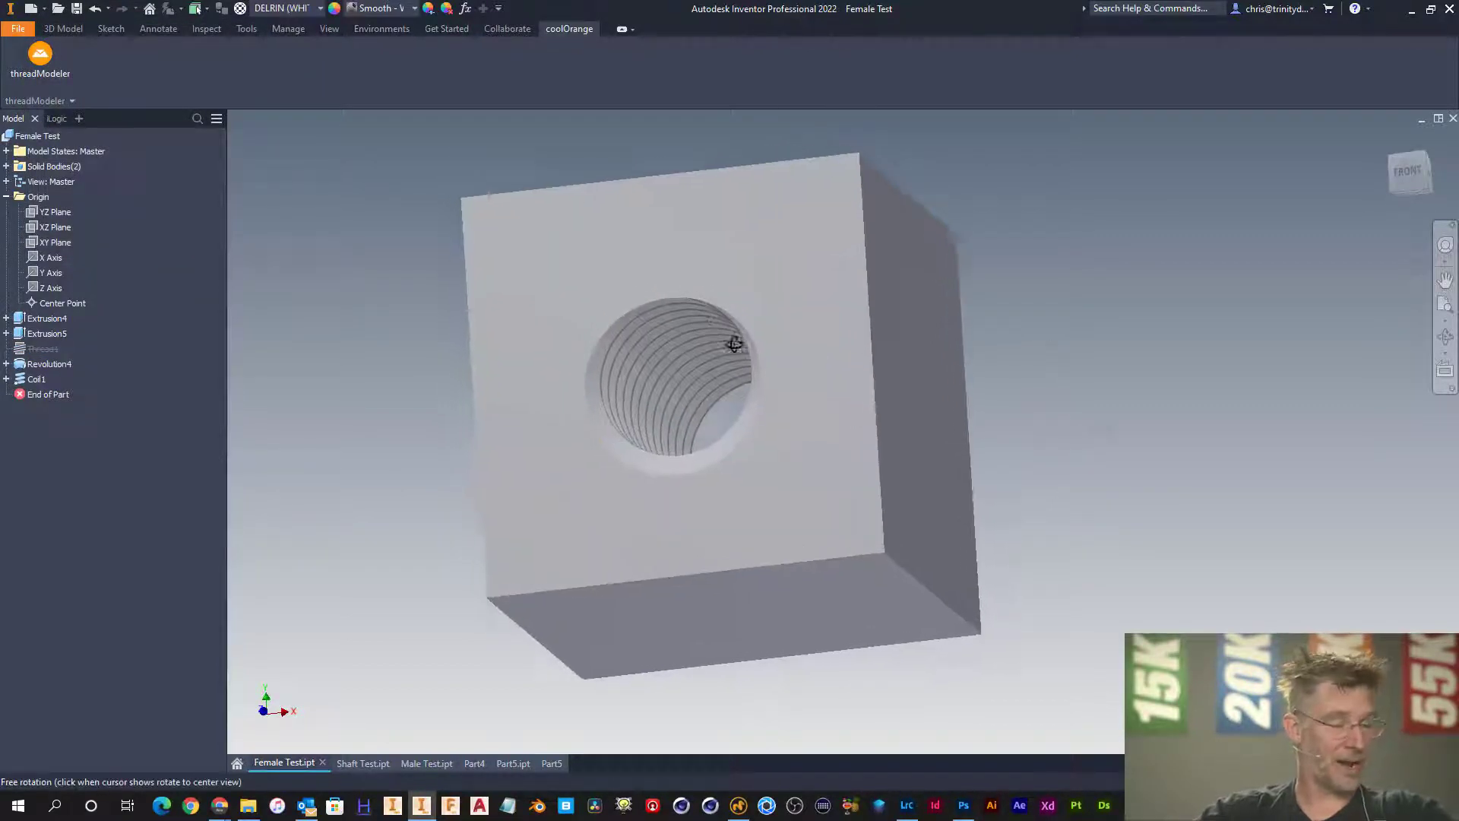
left_click_drag(1046, 453, 1274, 479)
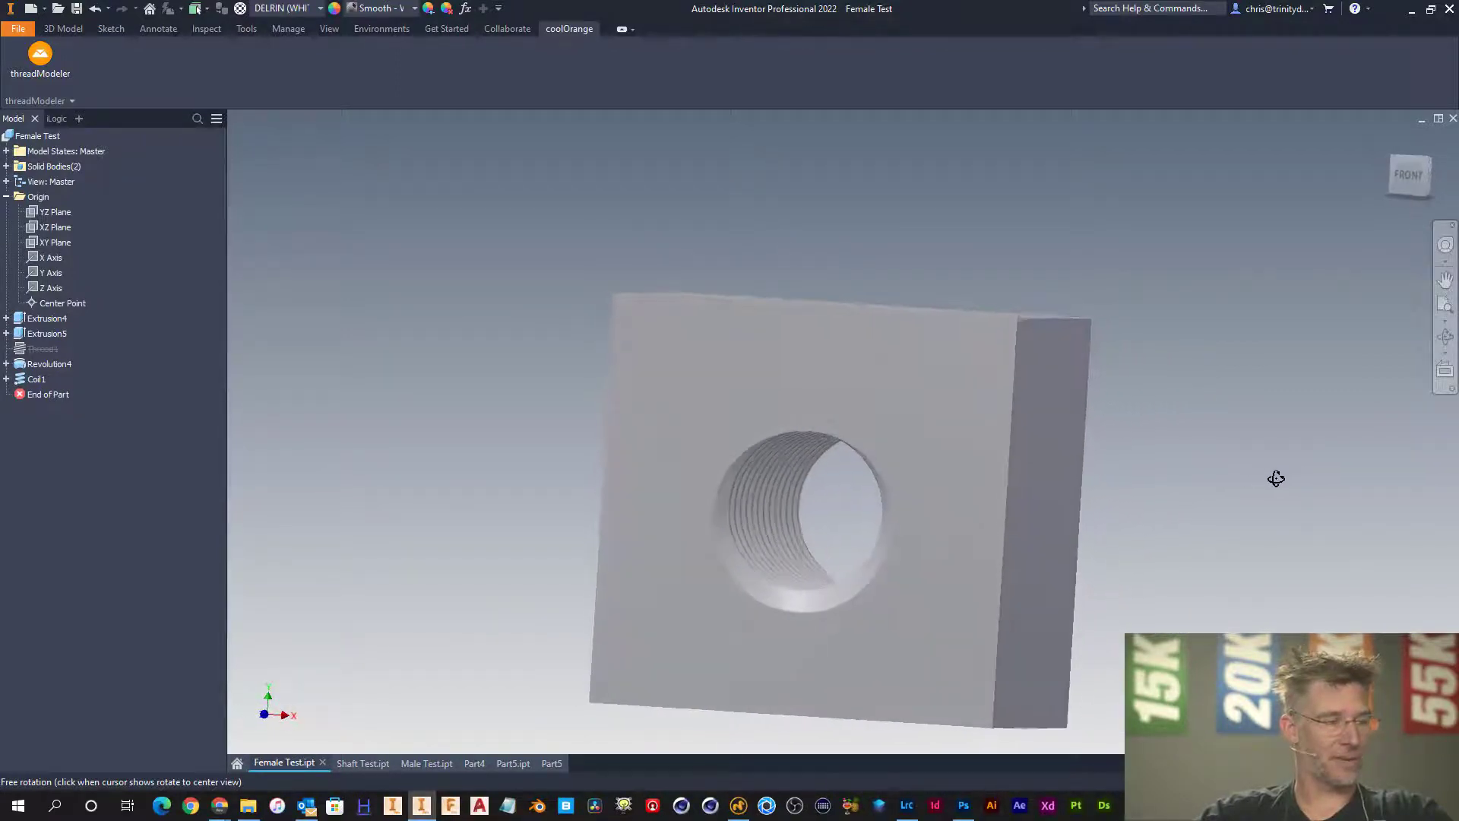
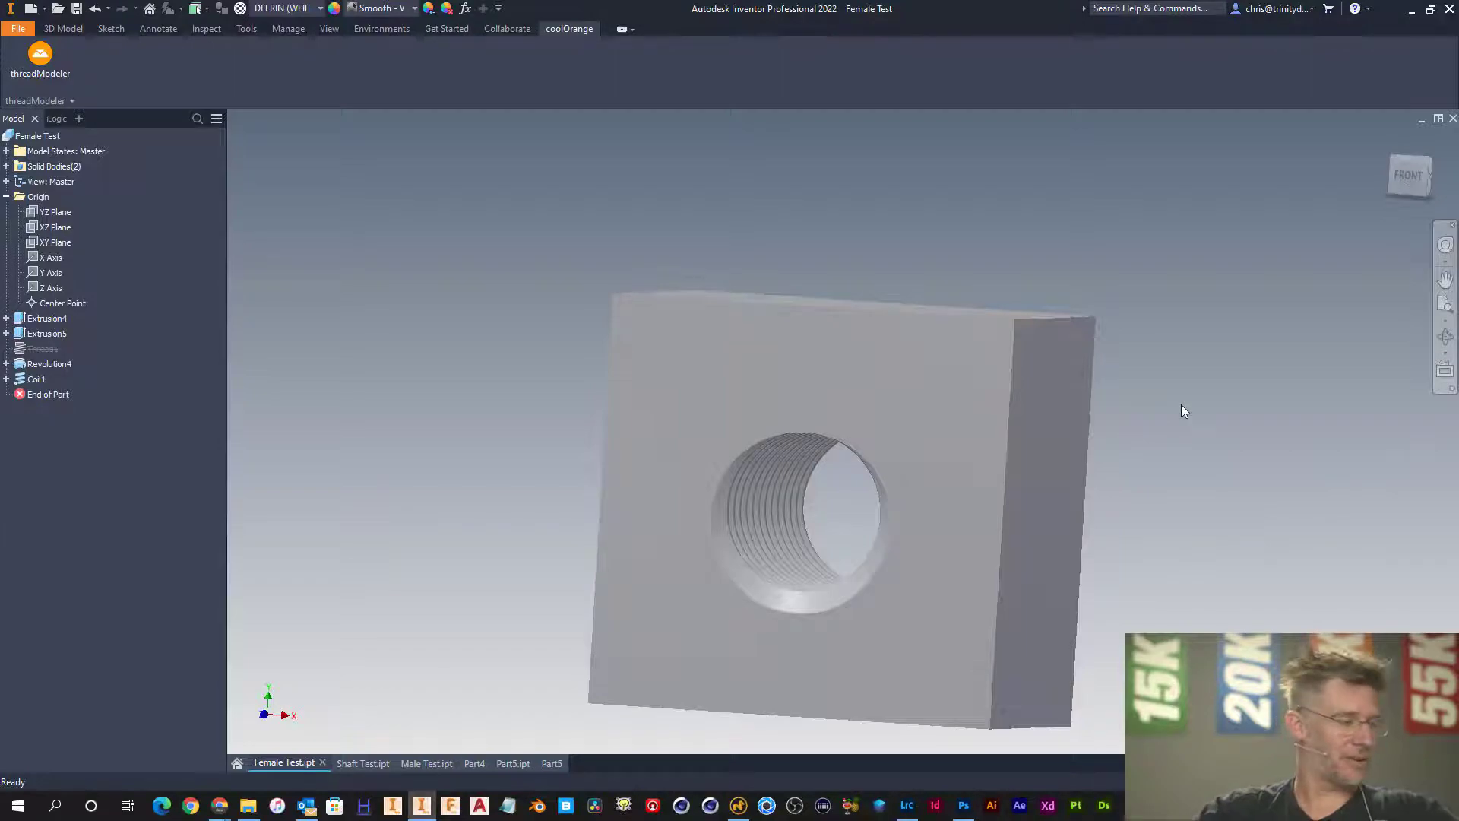
- In the Male Test part, roll the End of Part marker back to directly after Mirror4
left_click(351, 762)
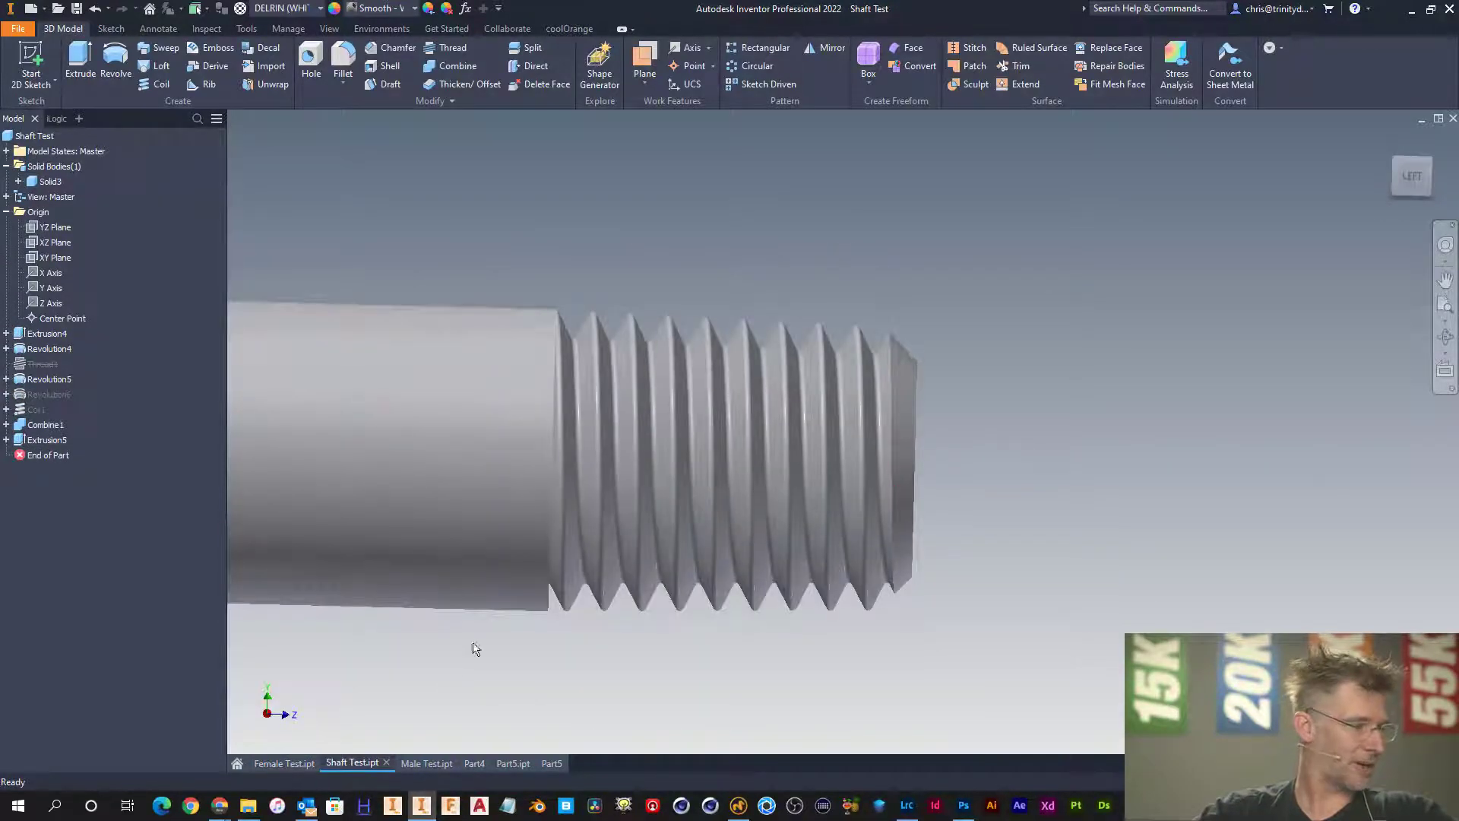
left_click(419, 765)
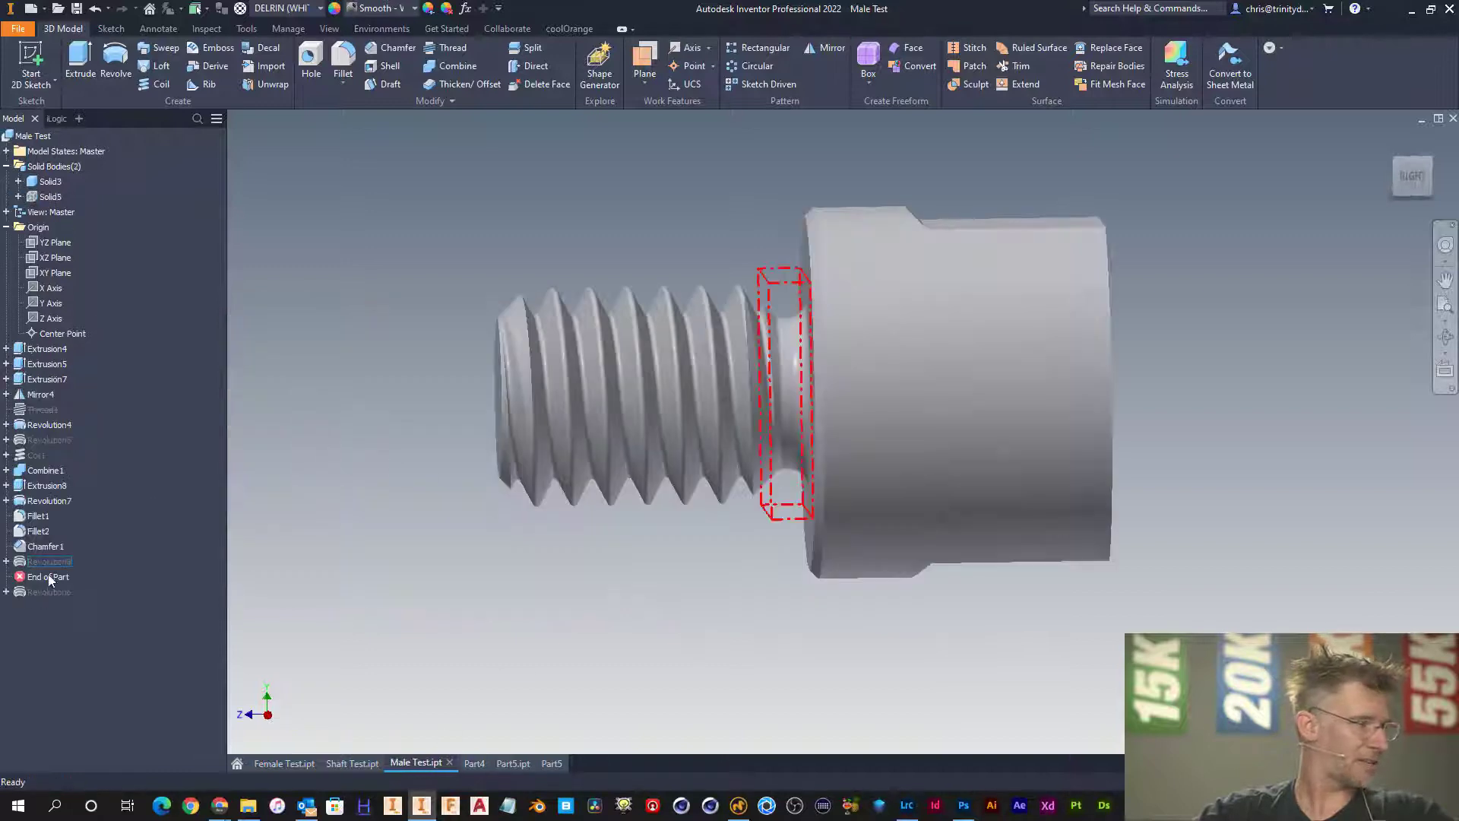
left_click_drag(47, 459, 43, 408)
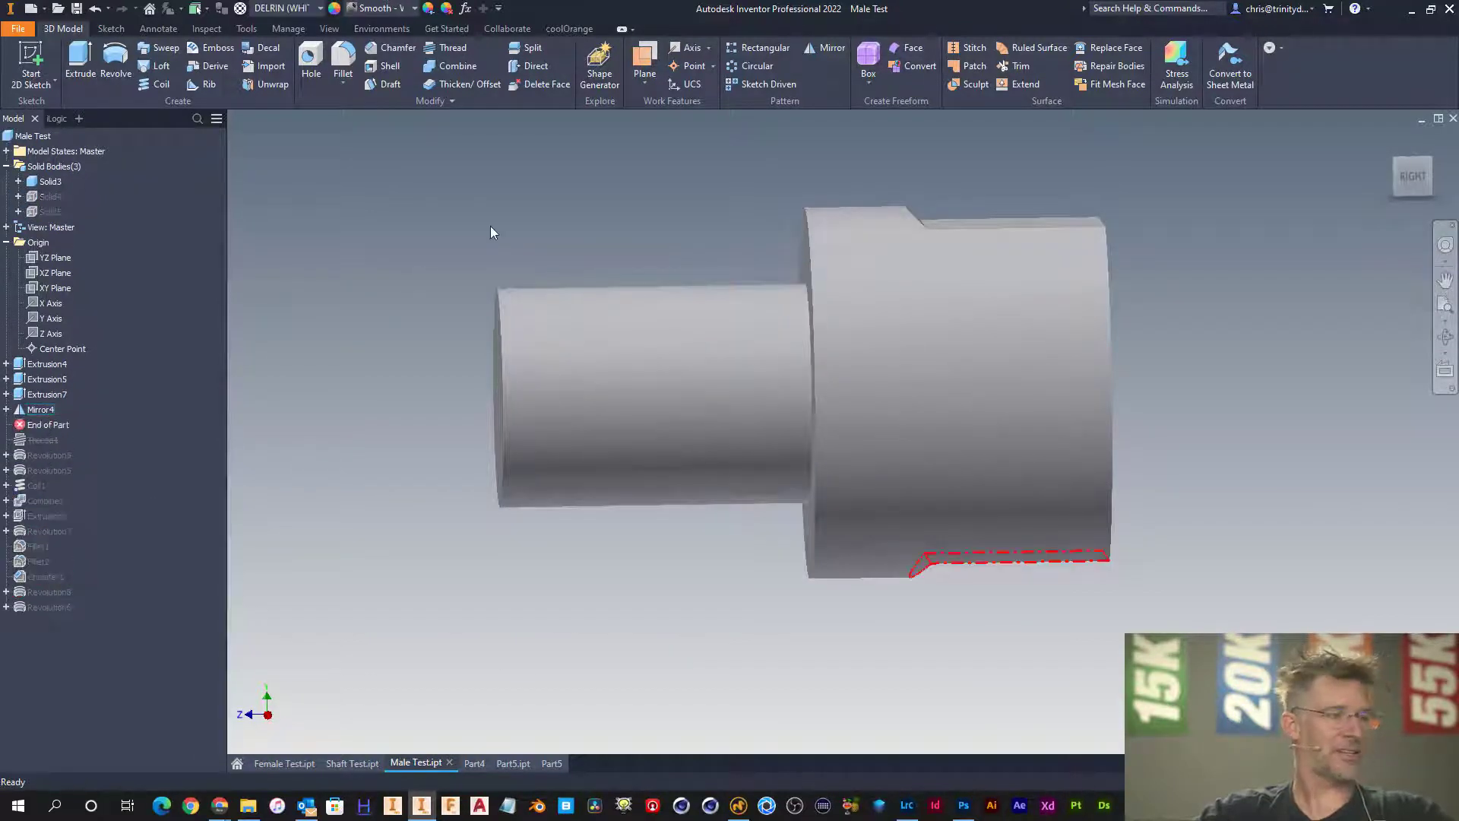
- In a new sketch, draw a four-segment zigzag thread profile beside the part's narrow end, with segments about 0.18 in long
left_click(80, 58)
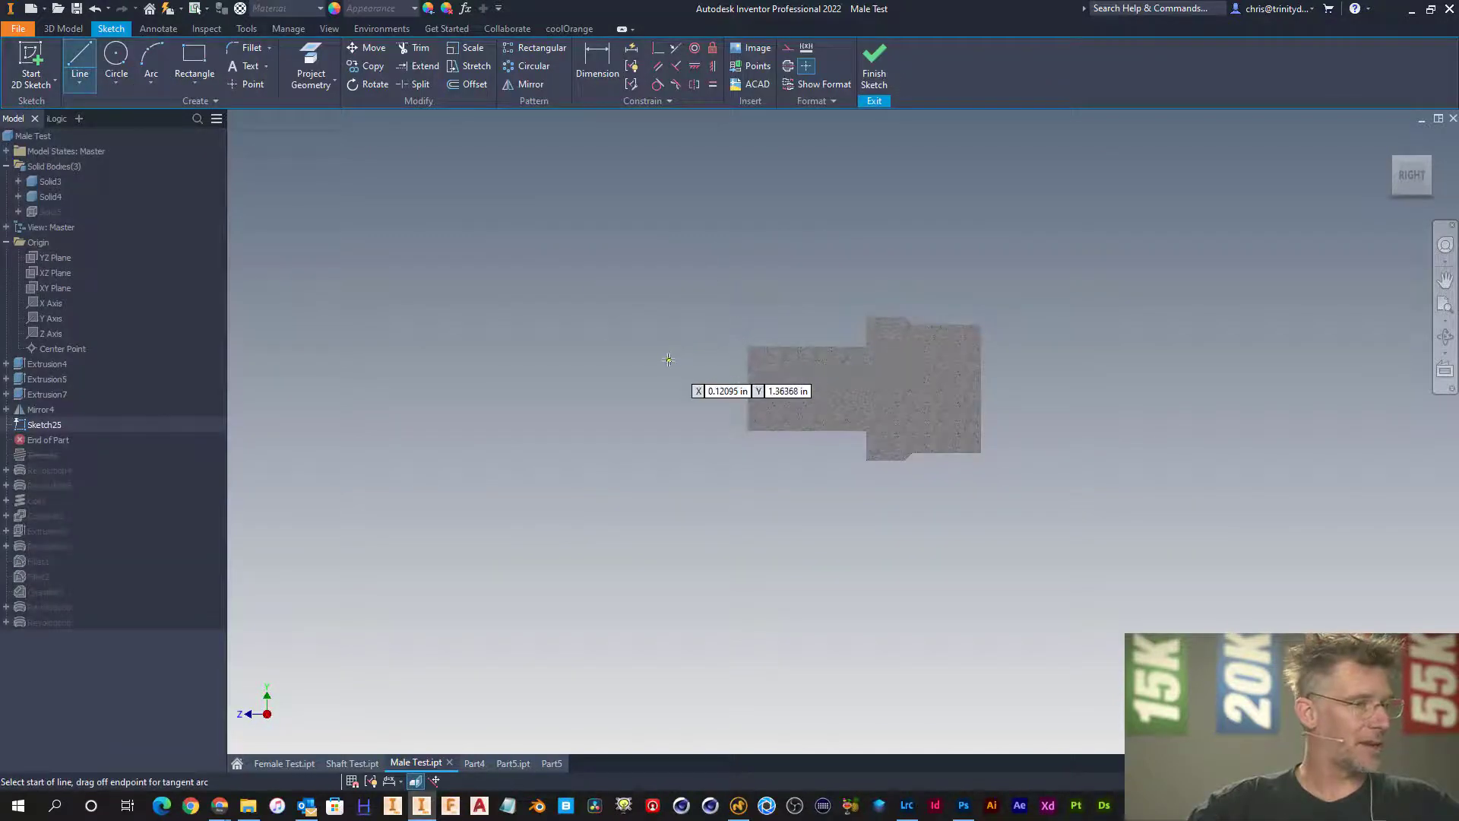
left_click(630, 353)
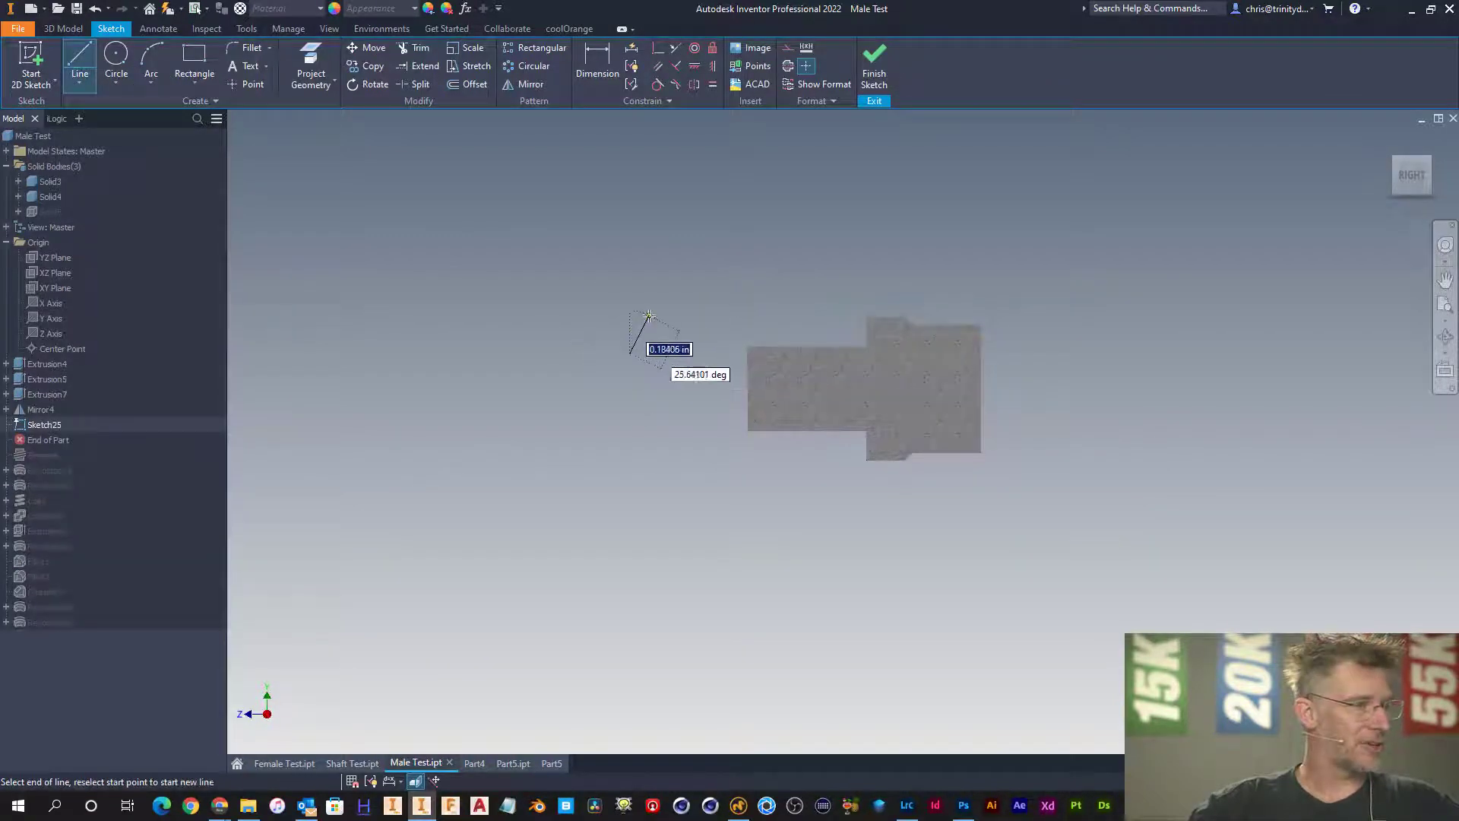
left_click(649, 317)
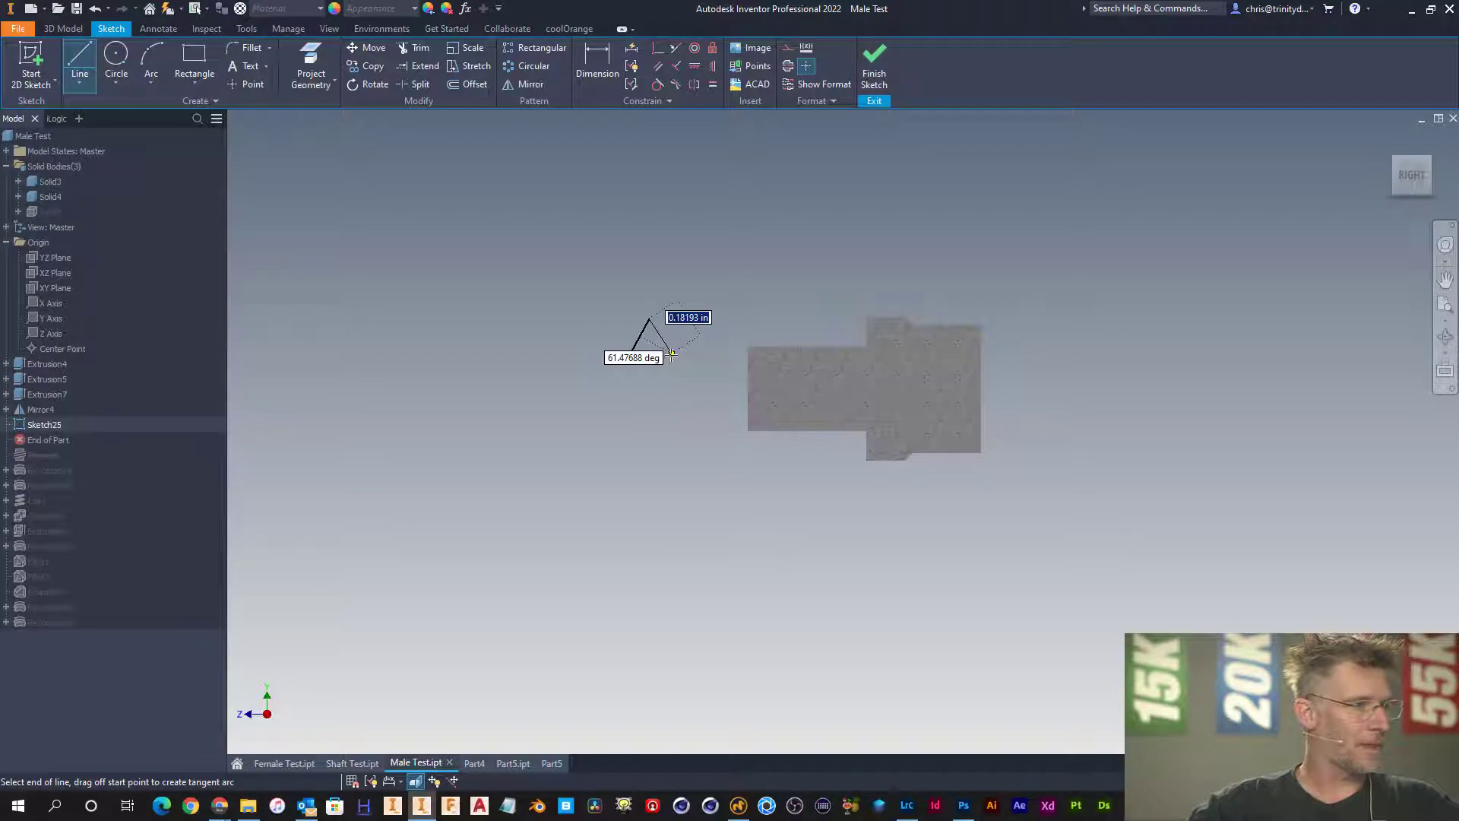
left_click(672, 351)
left_click(691, 318)
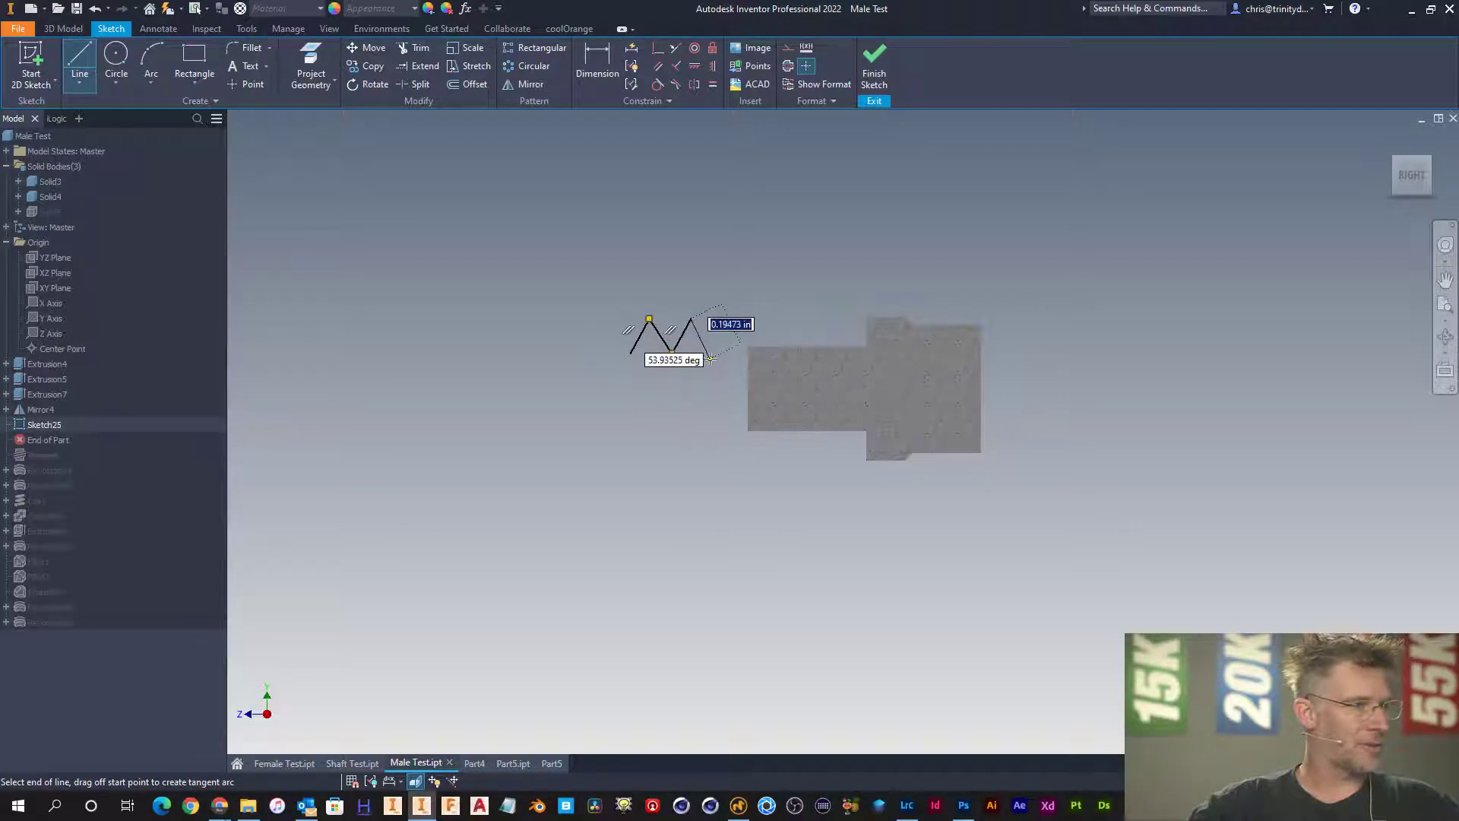
left_click(709, 351)
key("Escape")
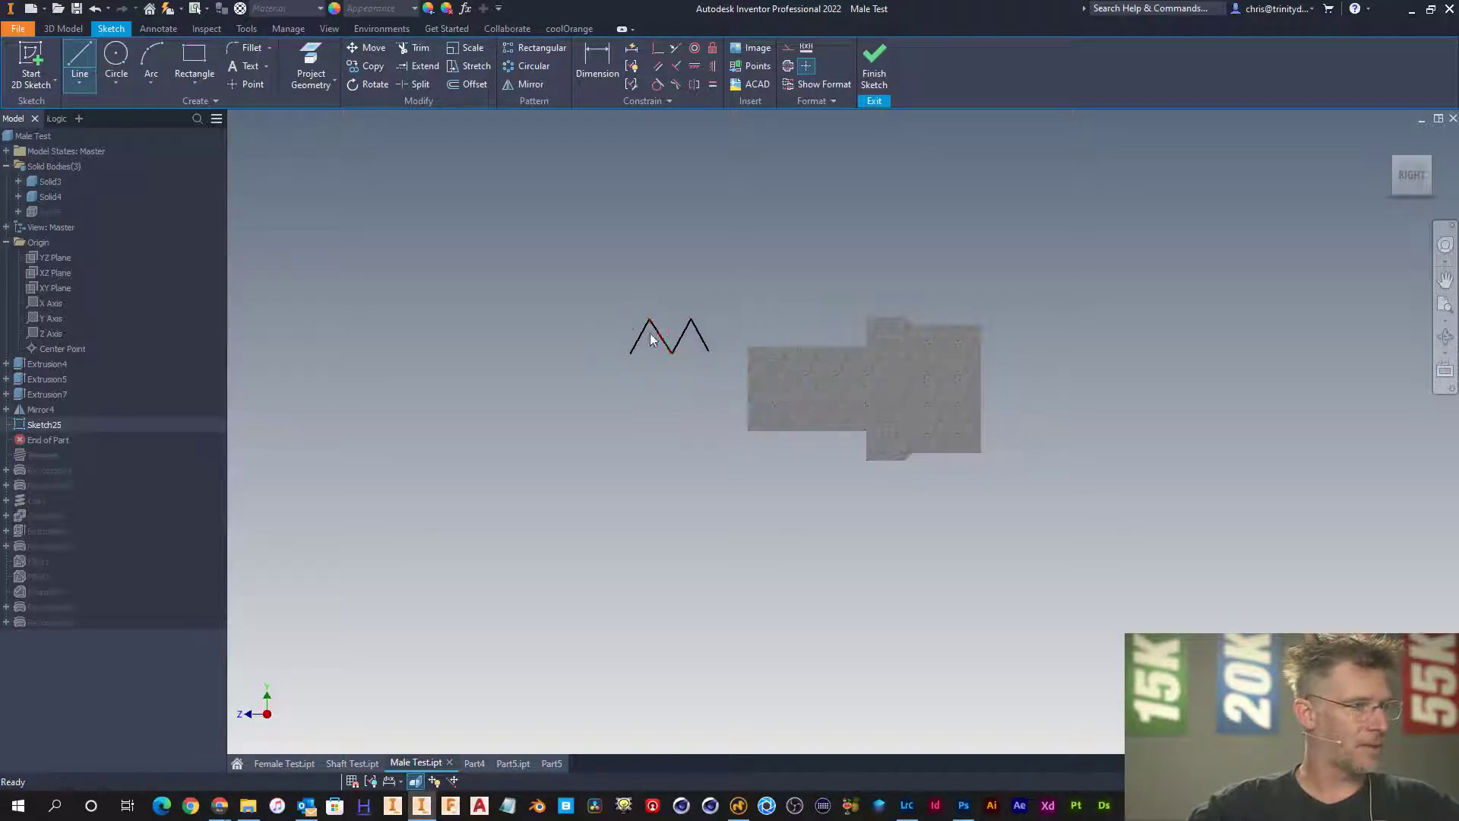
- Draw a straight center line upward from the zigzag's central valley point to above the two peaks
scroll(653, 328, "down", 2)
scroll(659, 326, "up", 8)
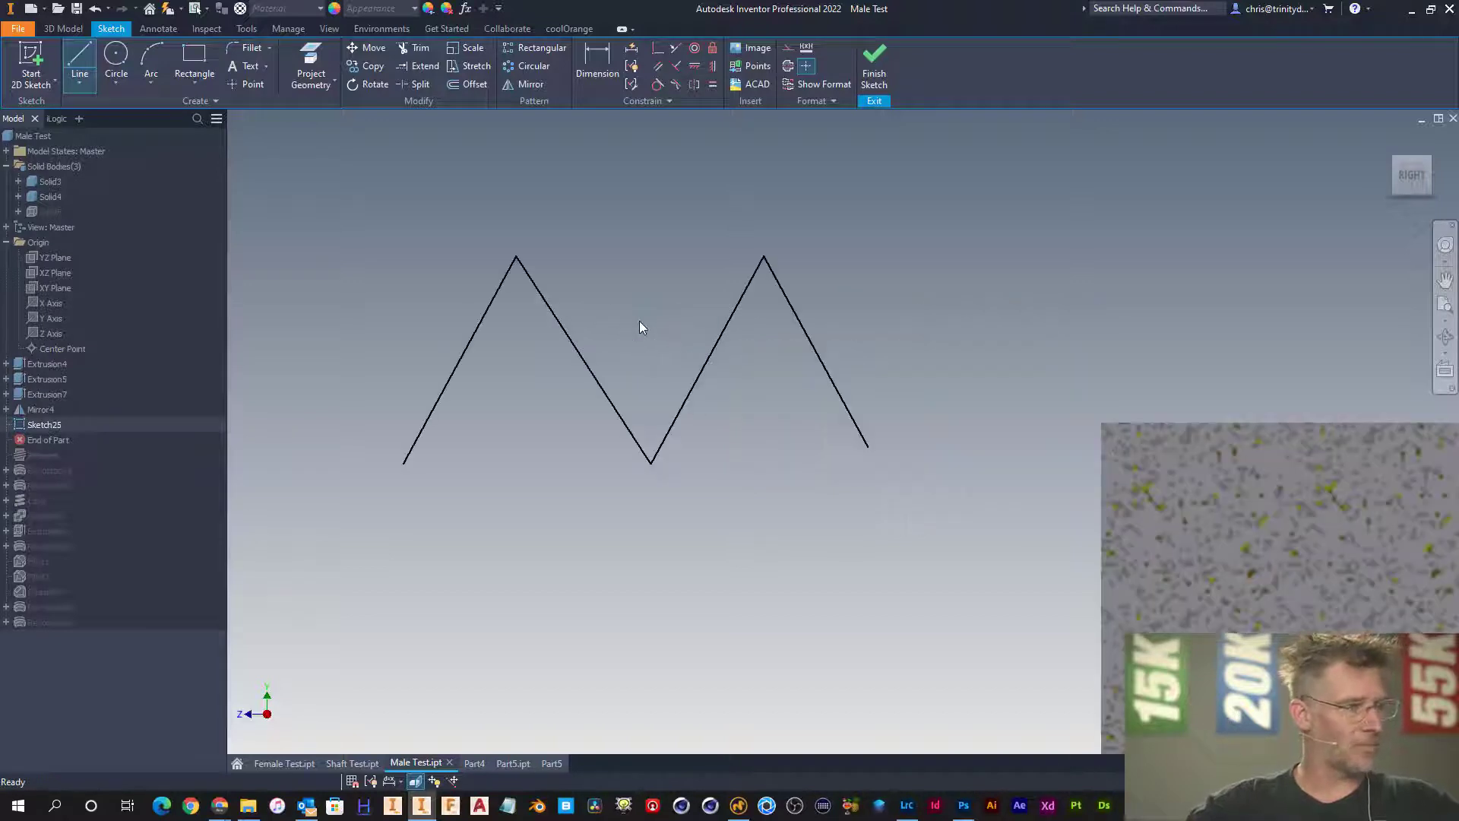
key("l")
left_click(652, 463)
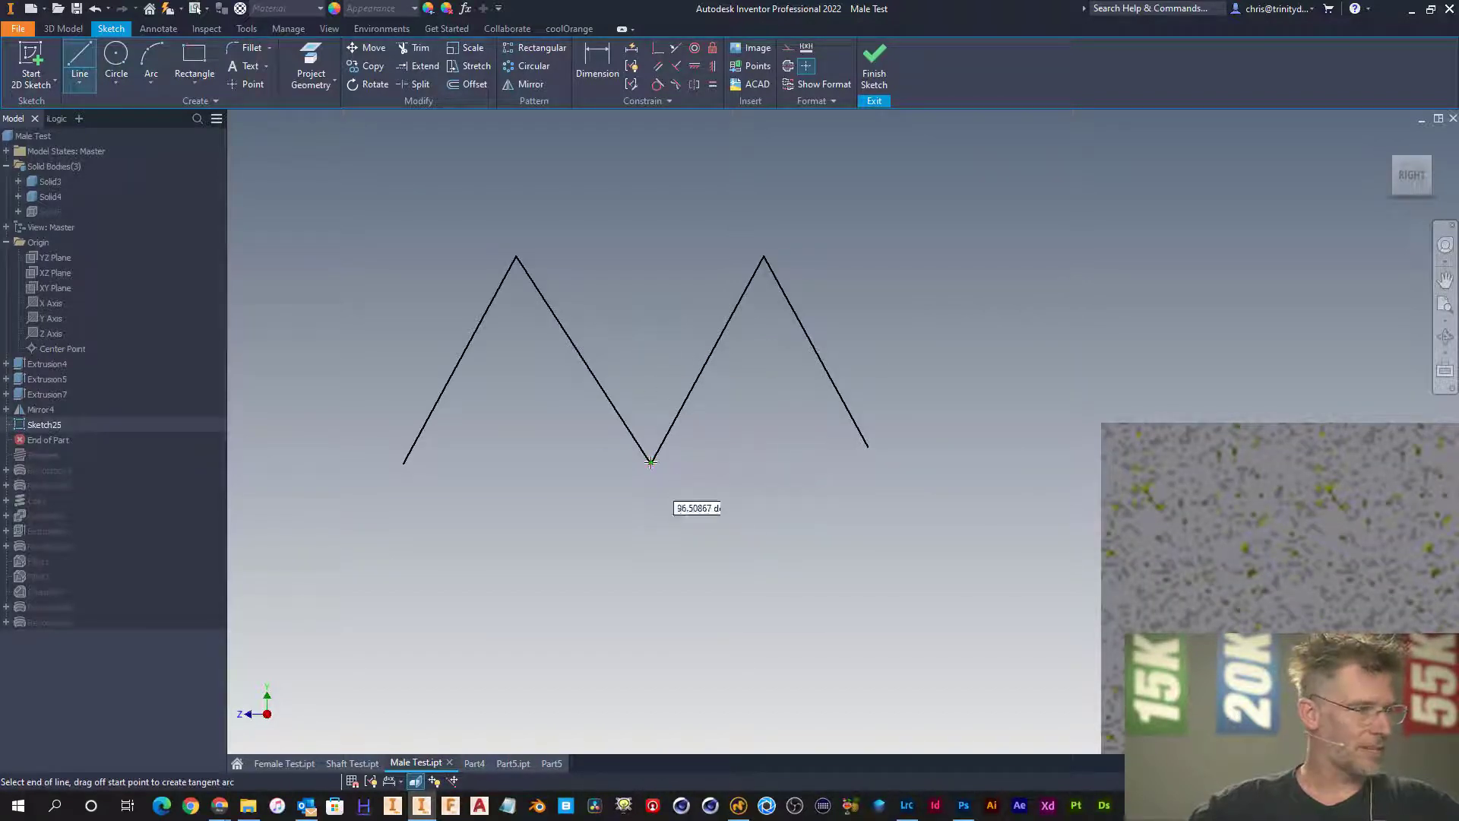
left_click(651, 169)
key("Escape")
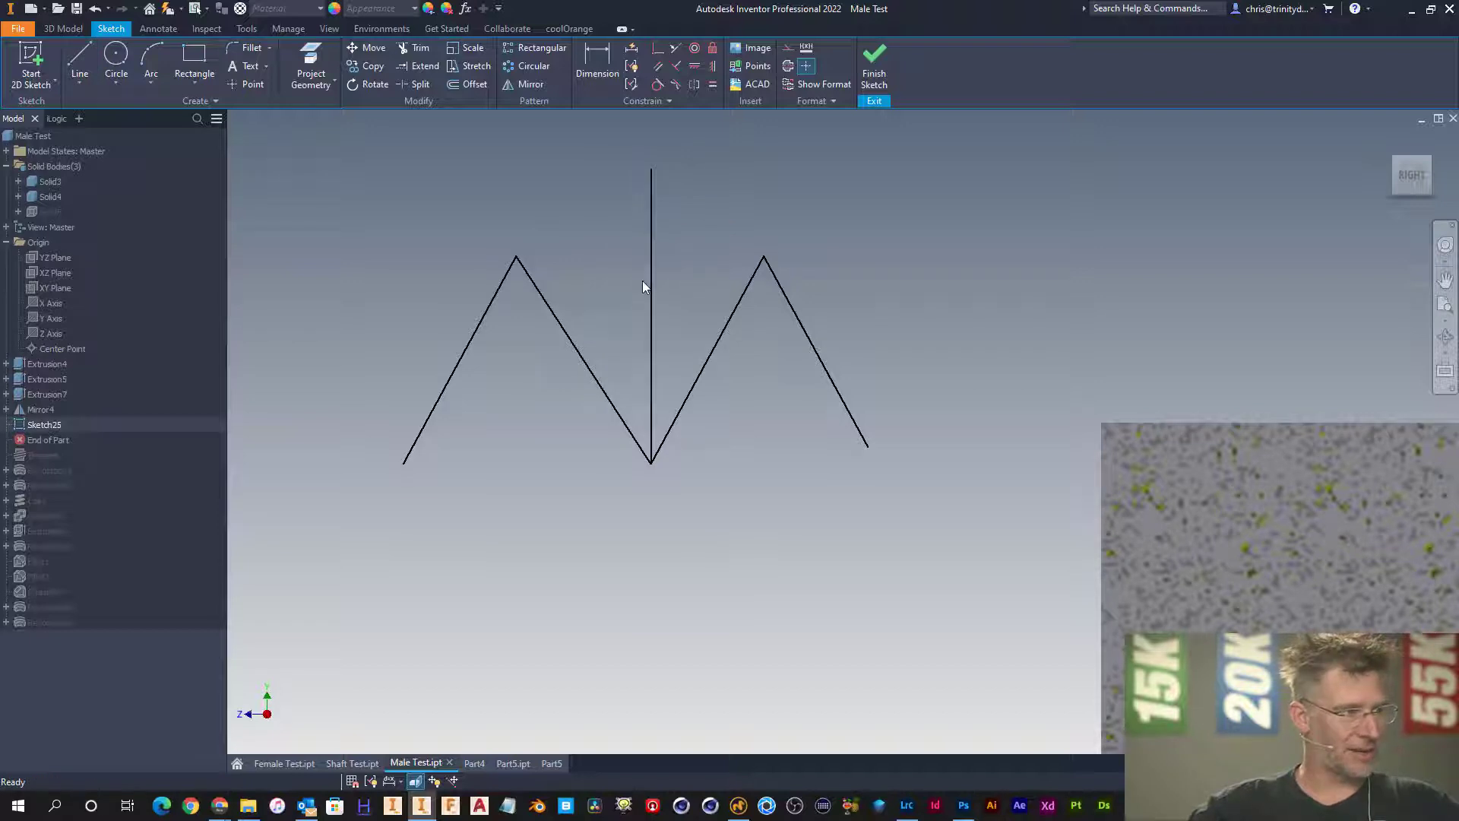
- Try to align the zigzag's two peaks with a Horizontal constraint
right_click(740, 225)
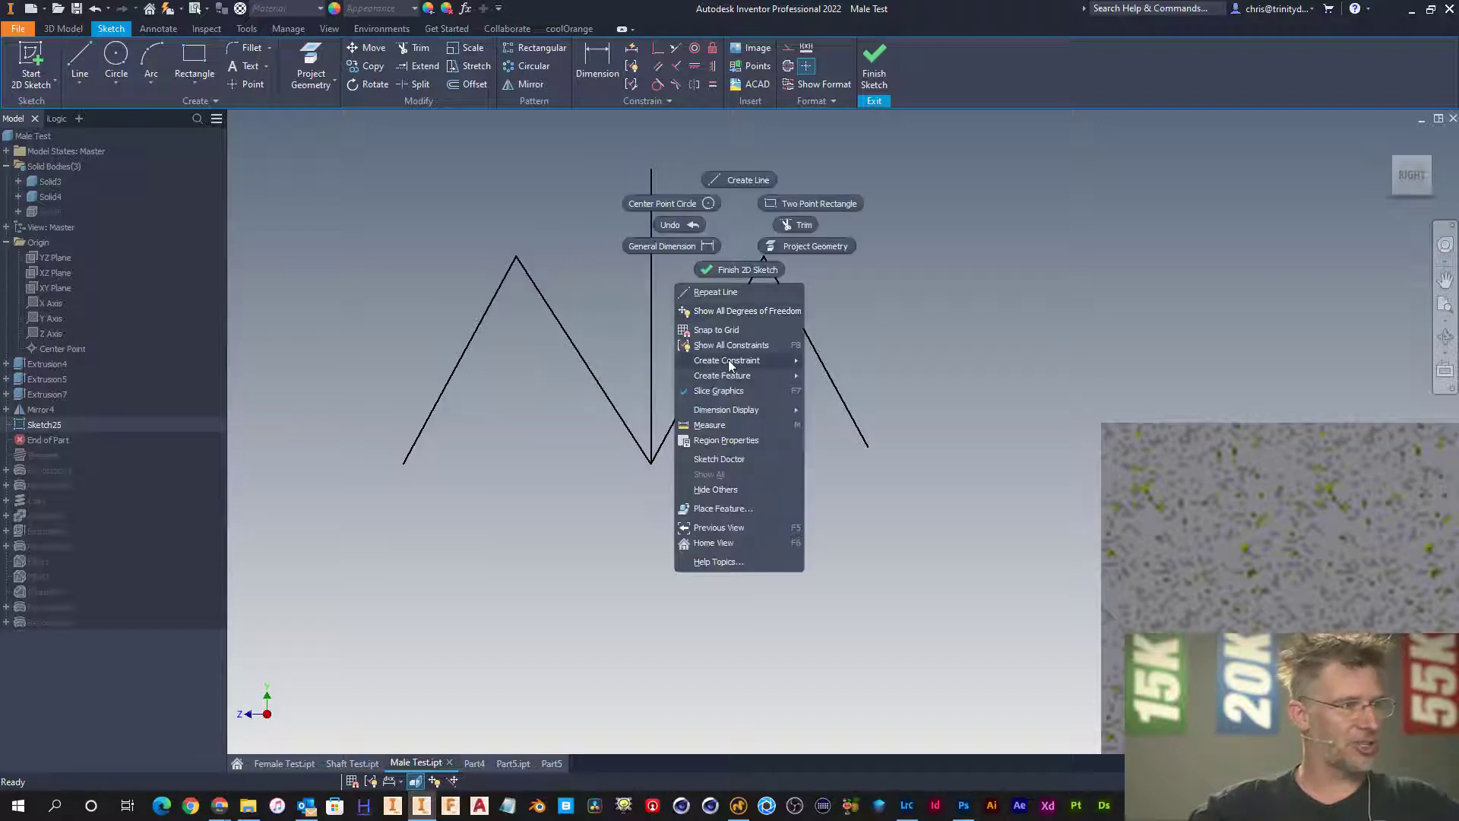
mouse_move(729, 360)
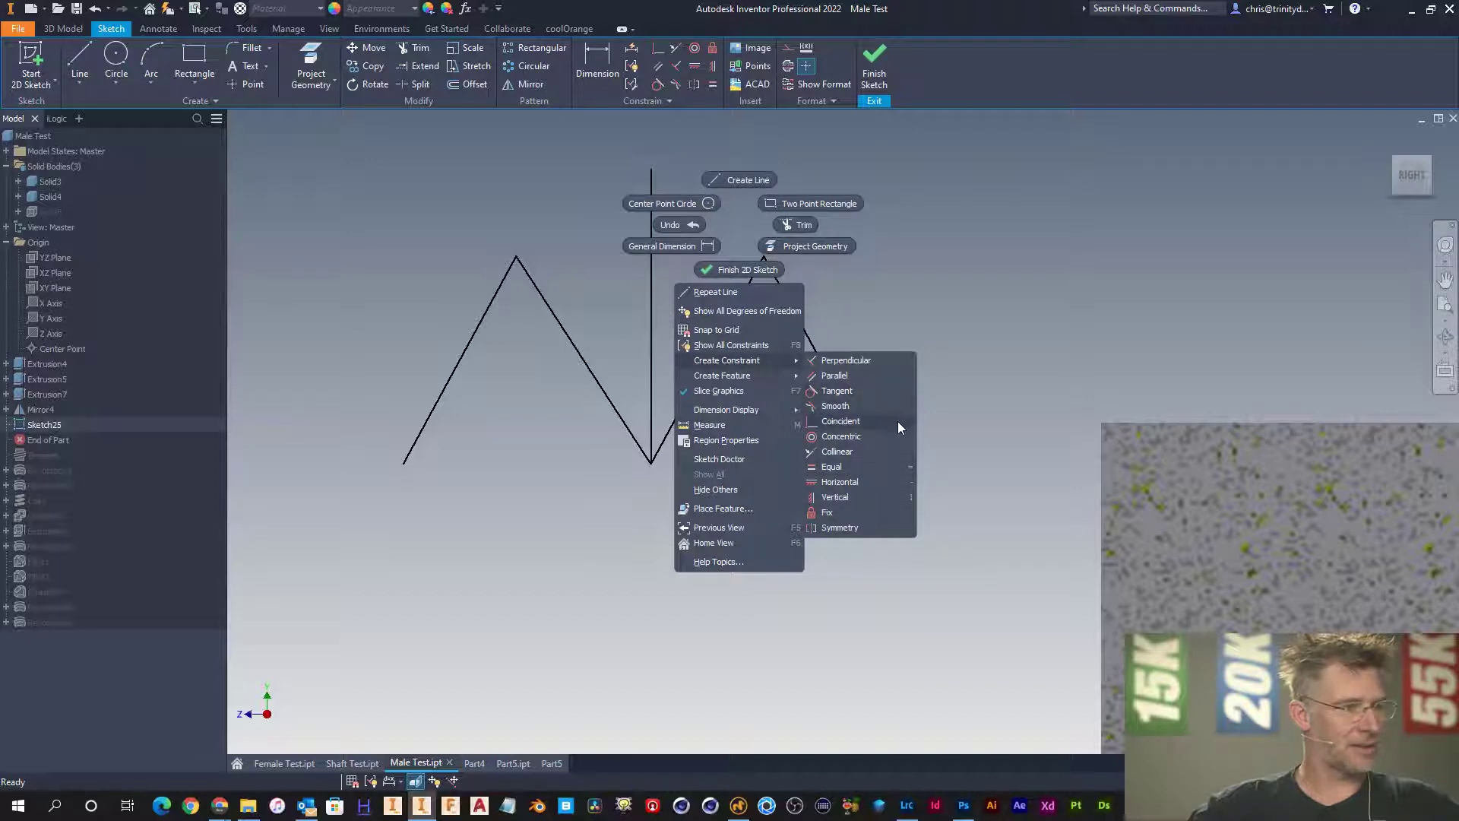
left_click(830, 482)
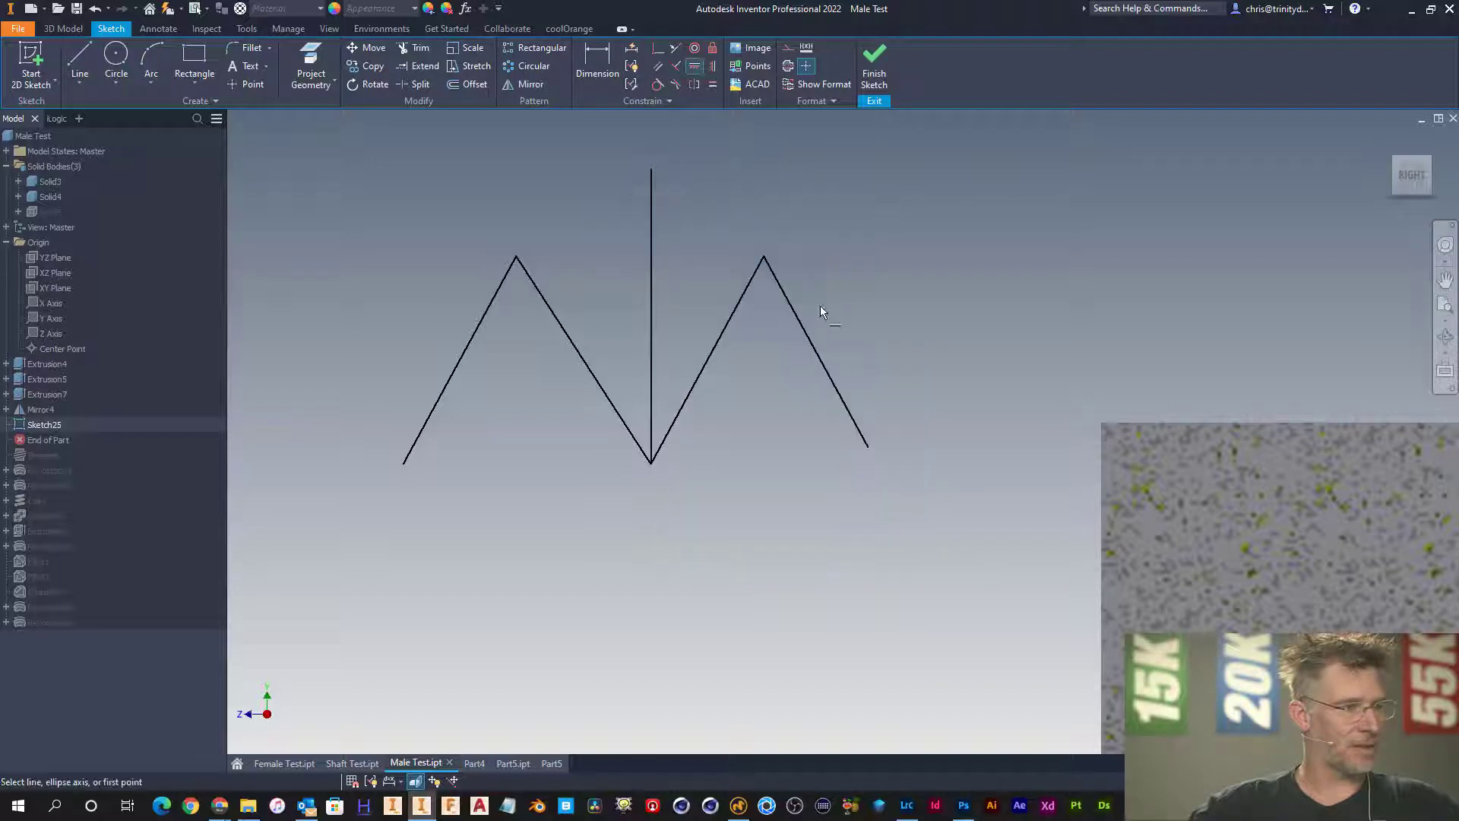
left_click(764, 256)
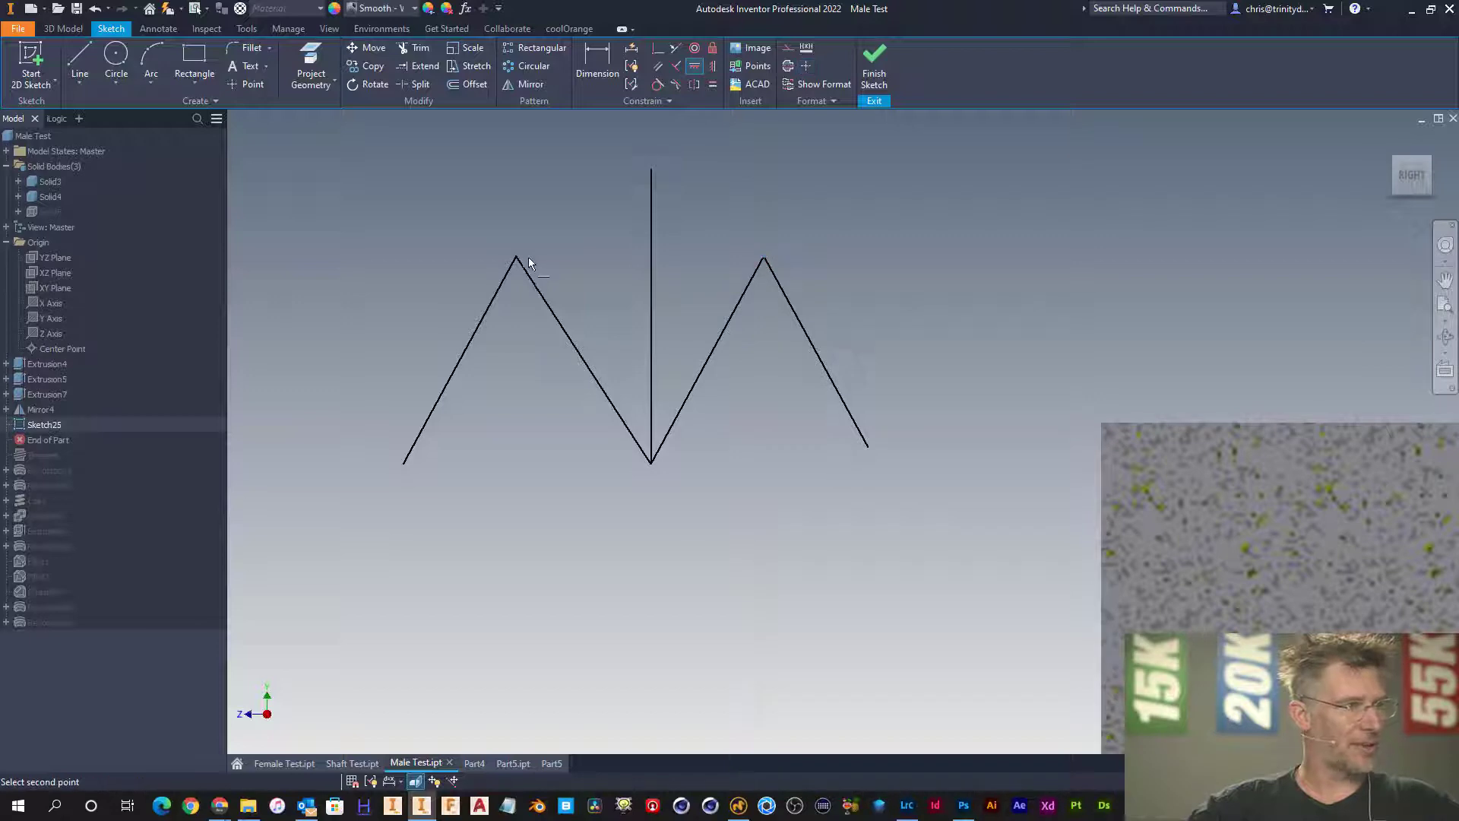
left_click(516, 257)
key("Escape")
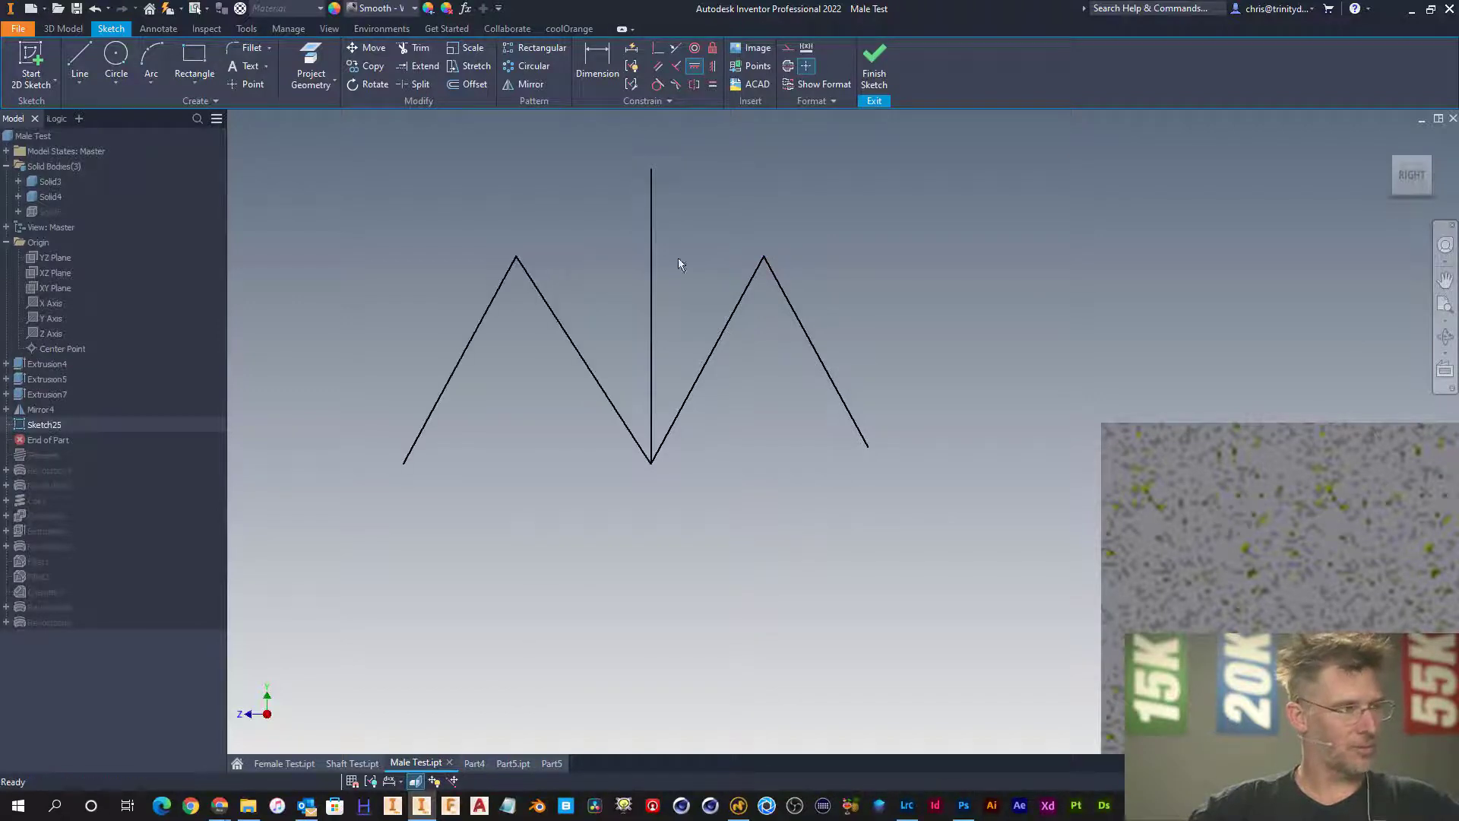
- Use Vertical constraints to align the two peaks with each other and both outer end points with the central valley point
right_click(786, 238)
mouse_move(817, 368)
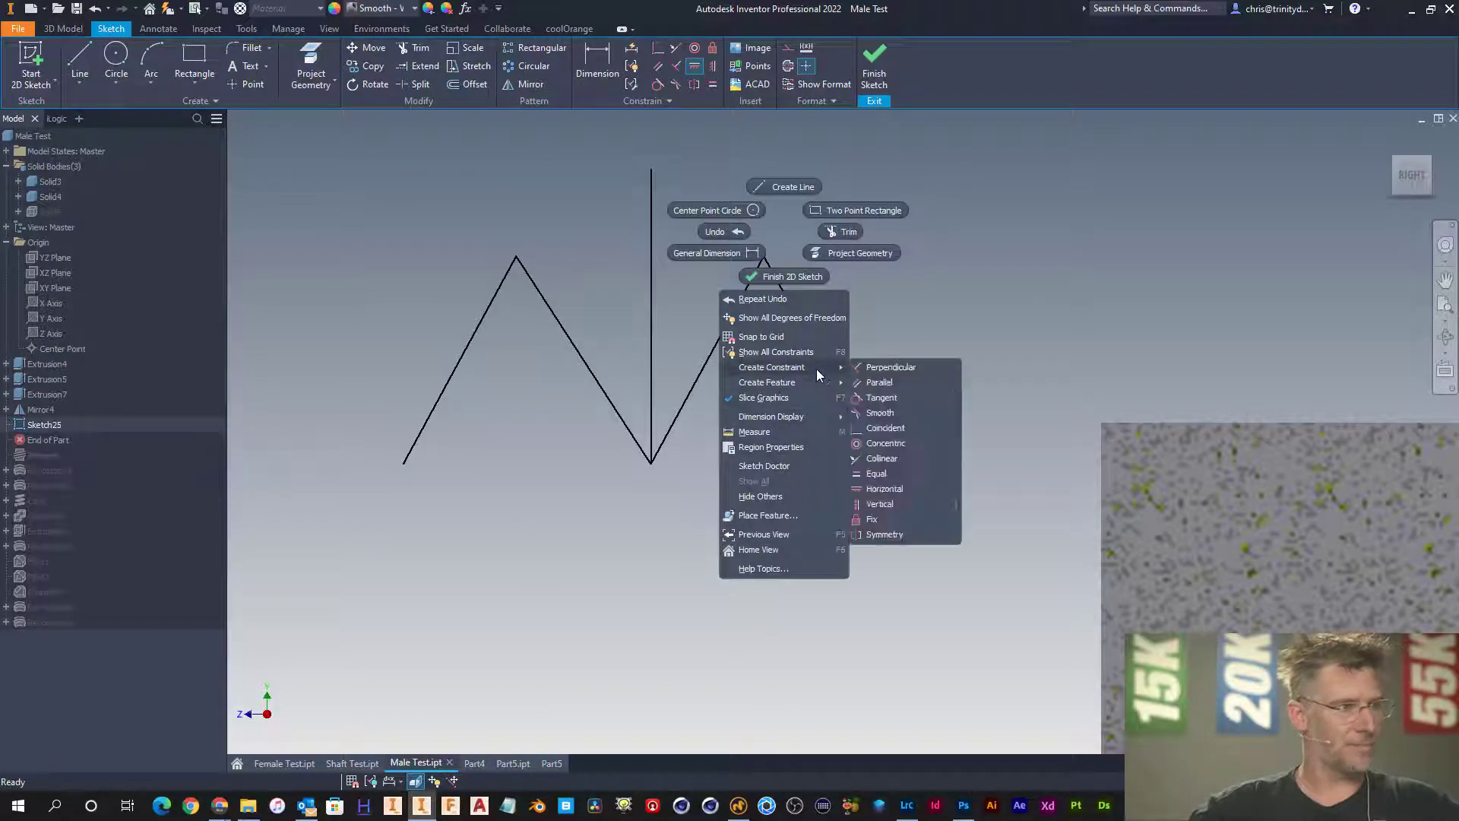
left_click(889, 504)
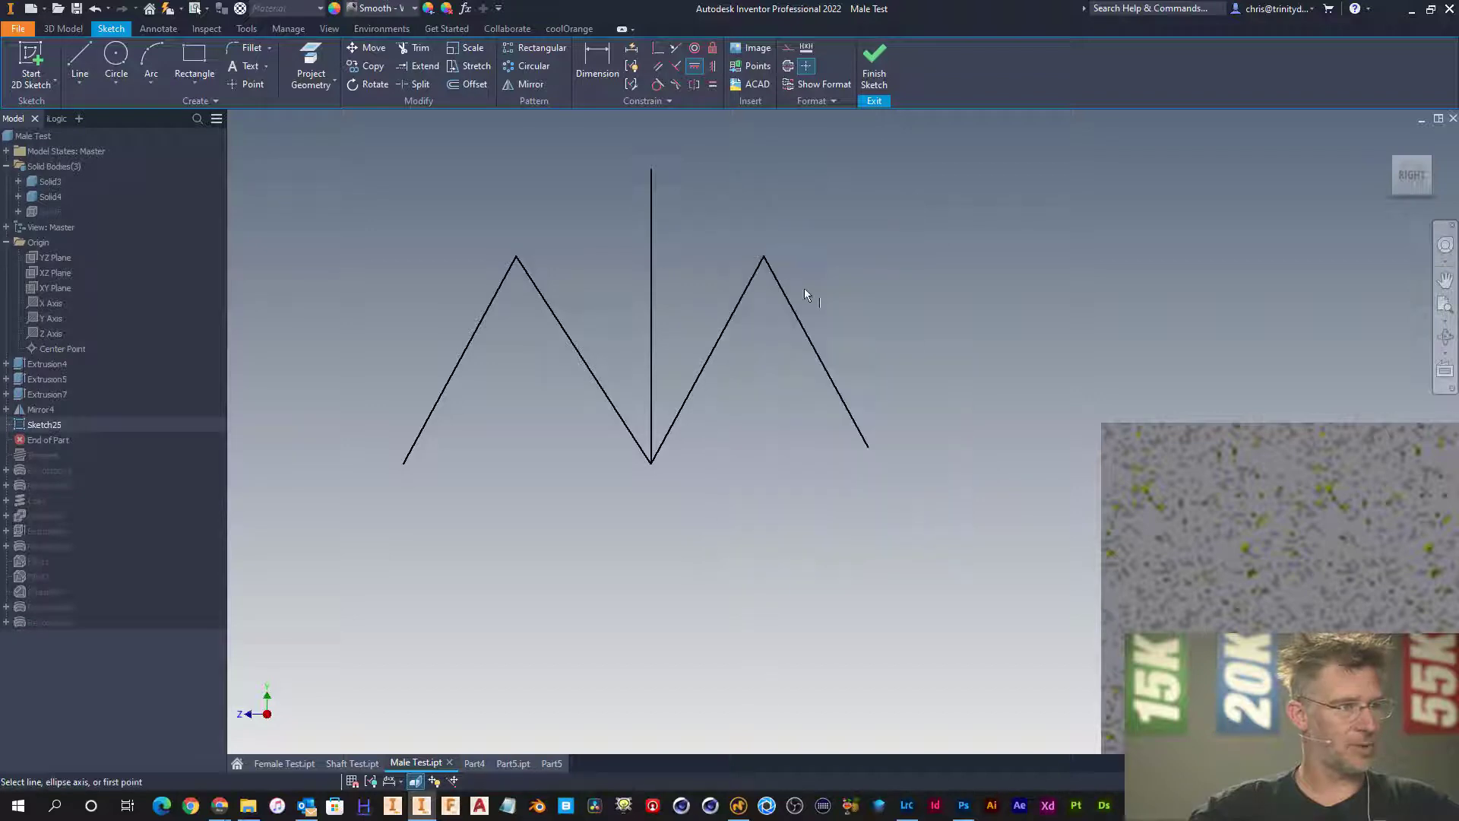
left_click(764, 257)
left_click(516, 258)
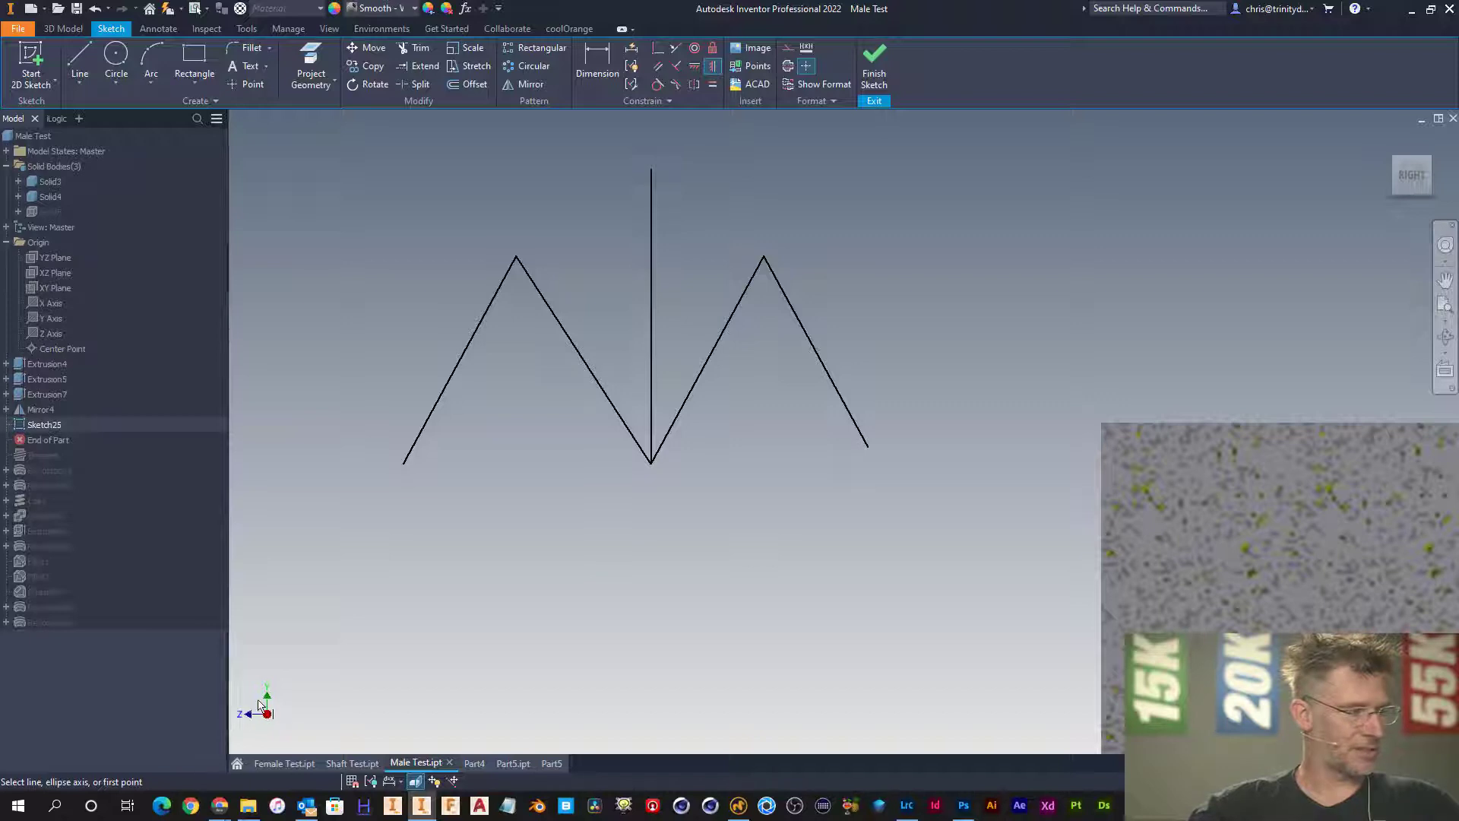
left_click(868, 448)
left_click(652, 463)
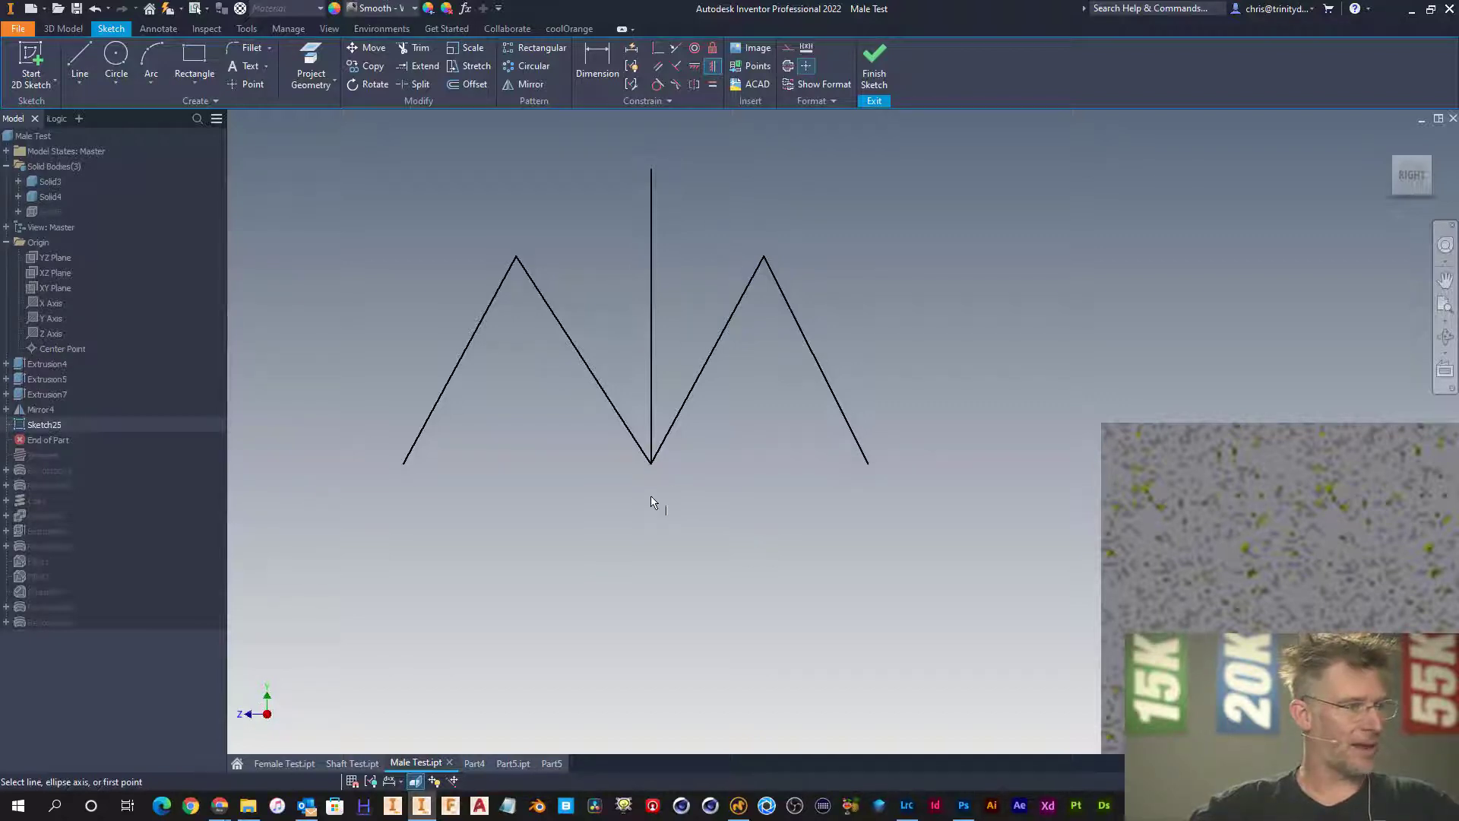
left_click(651, 464)
left_click(405, 469)
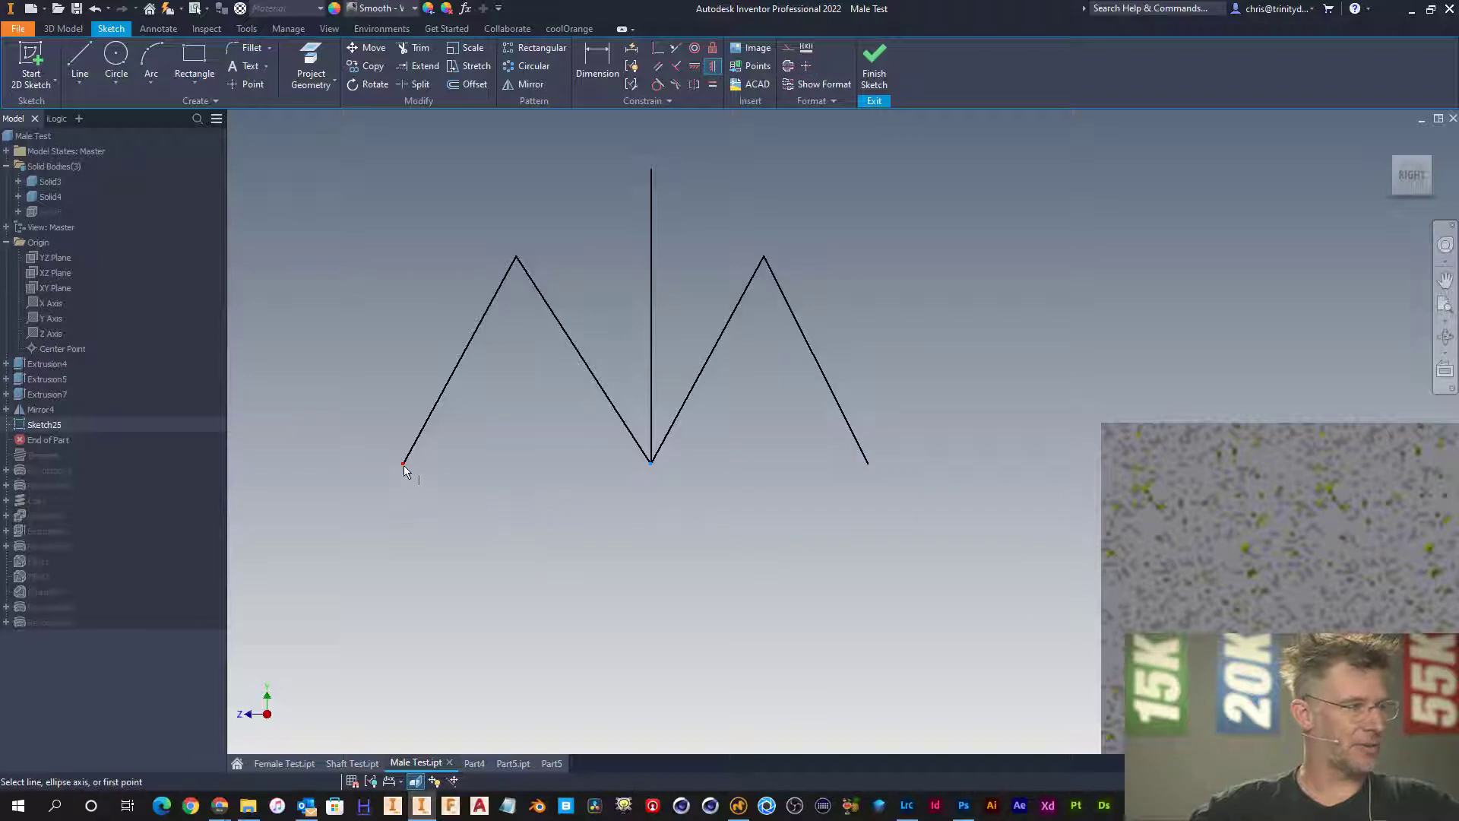
key("Escape")
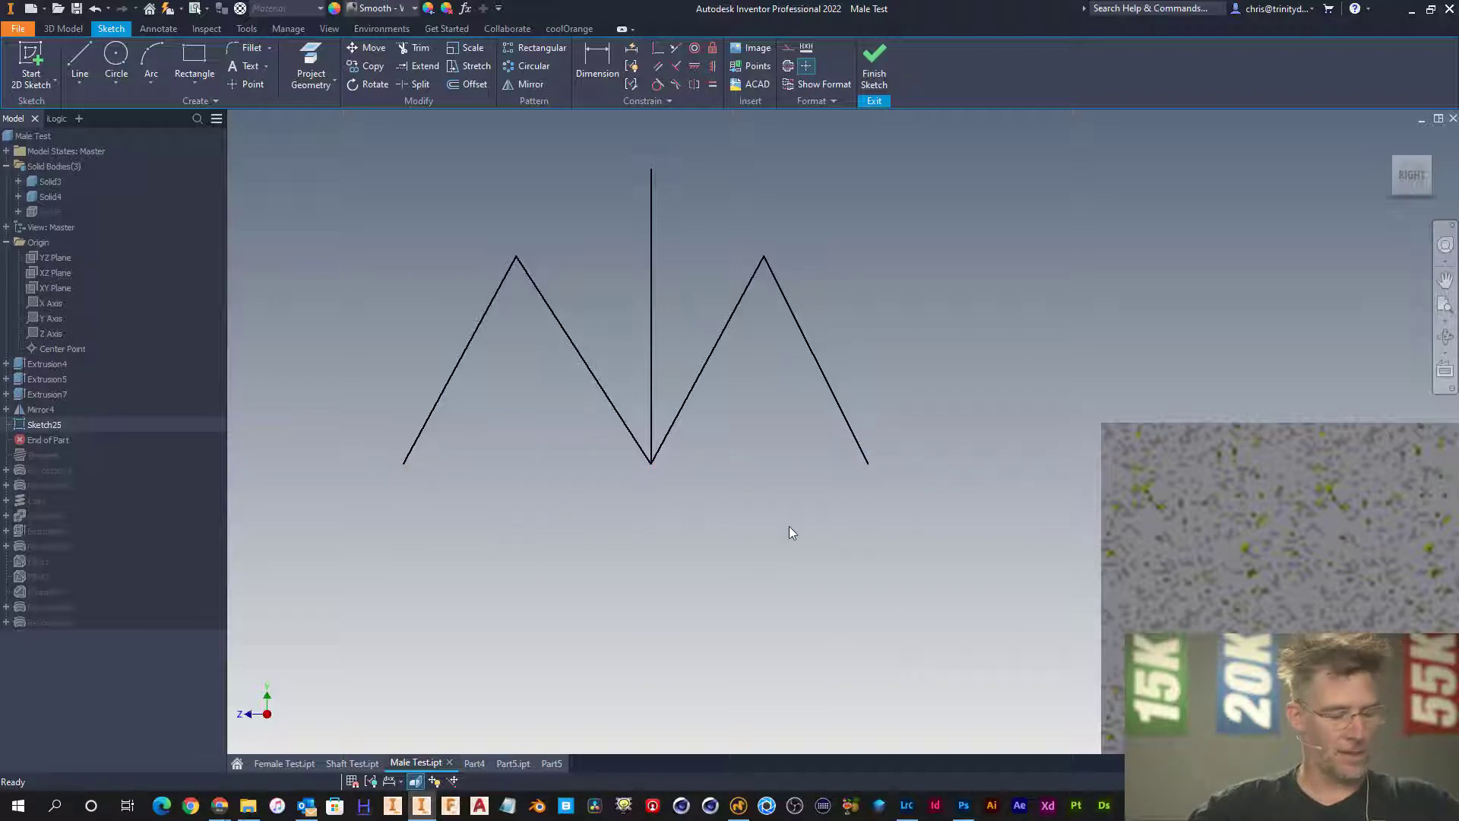
- Dimension the angle between the two flanks meeting at the central valley as 60 degrees
key("d")
left_click(712, 358)
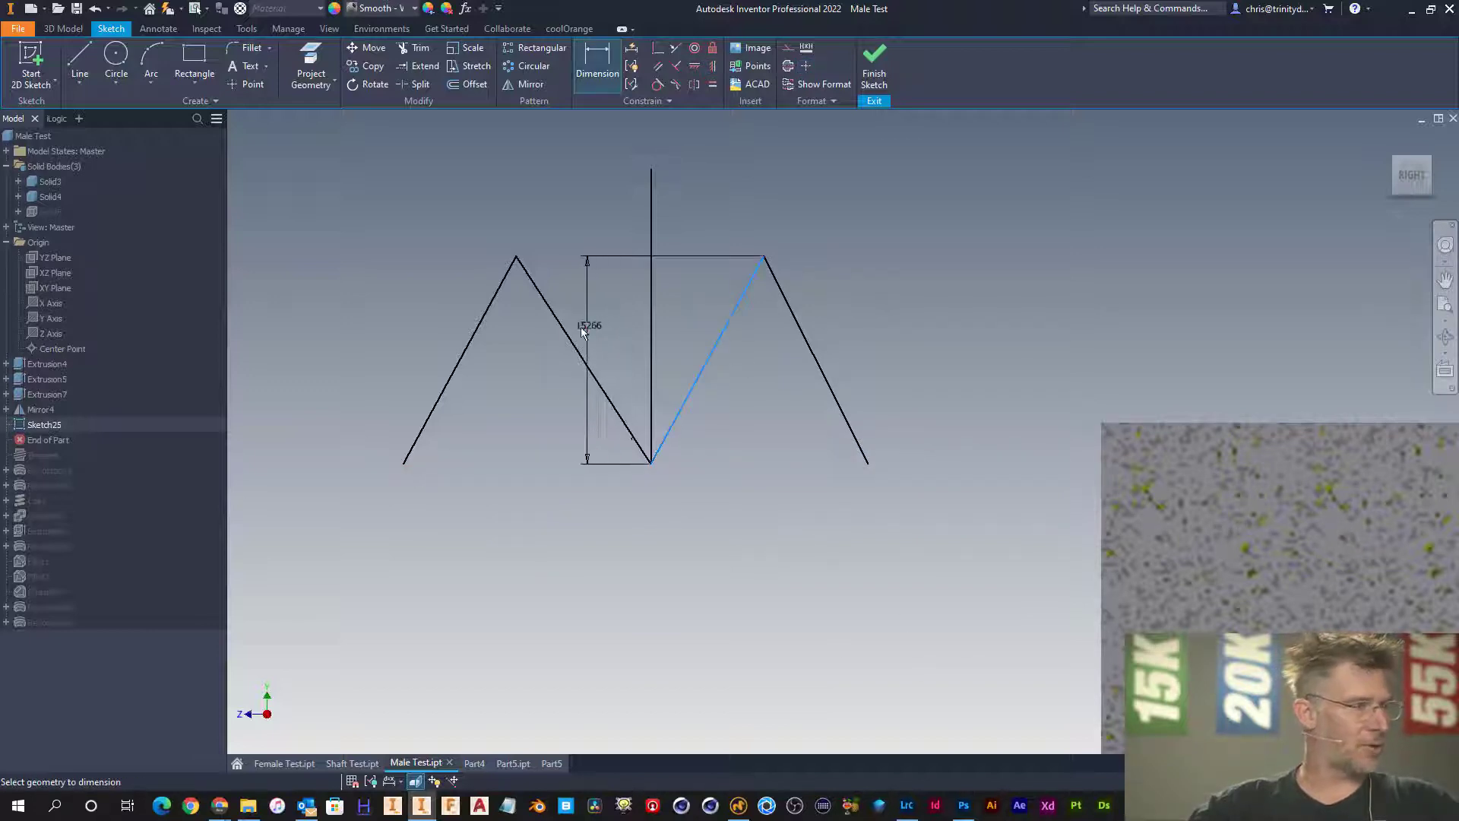
left_click(567, 334)
left_click(664, 141)
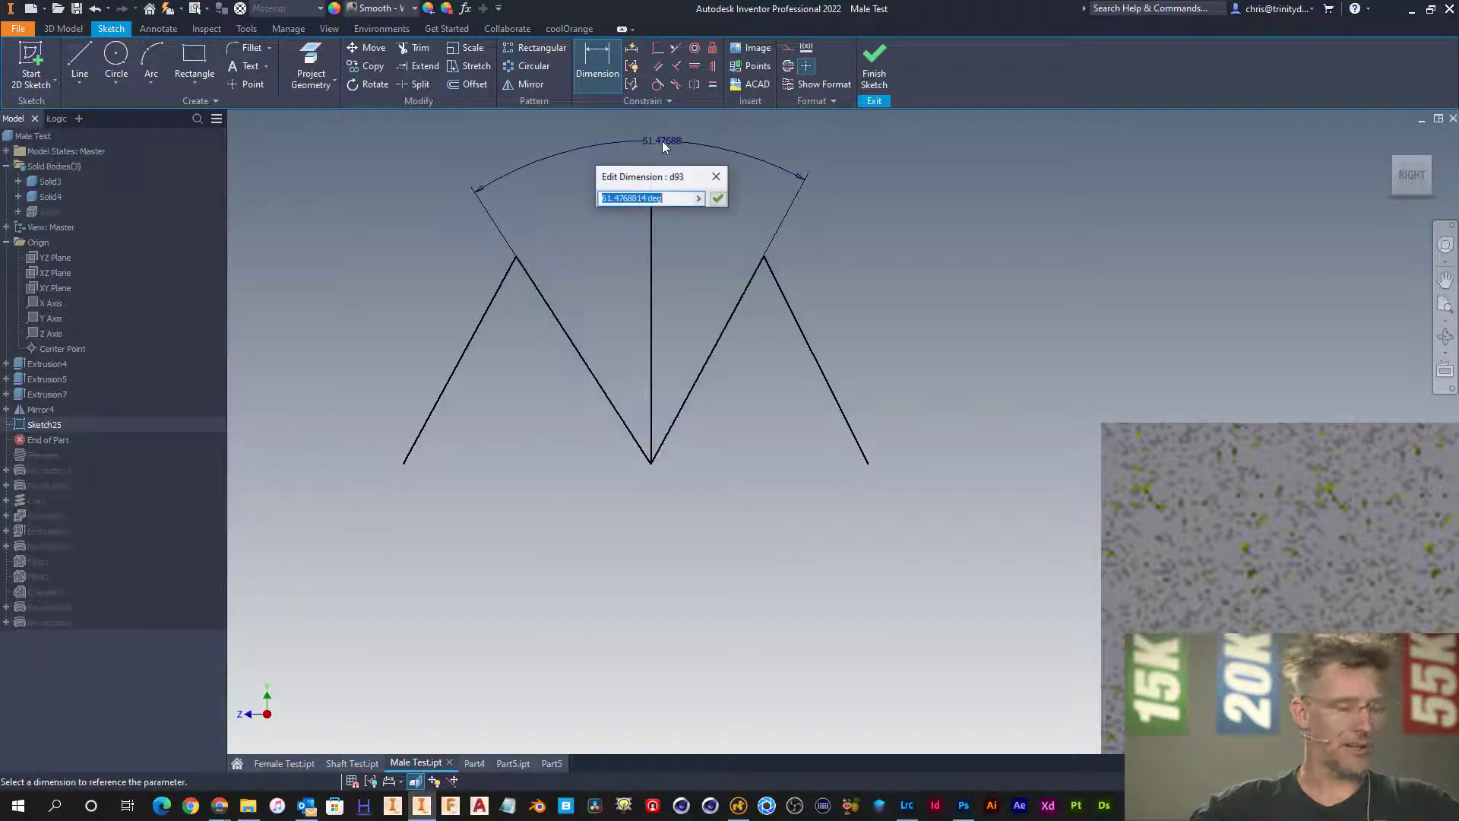
type("60")
key("Return")
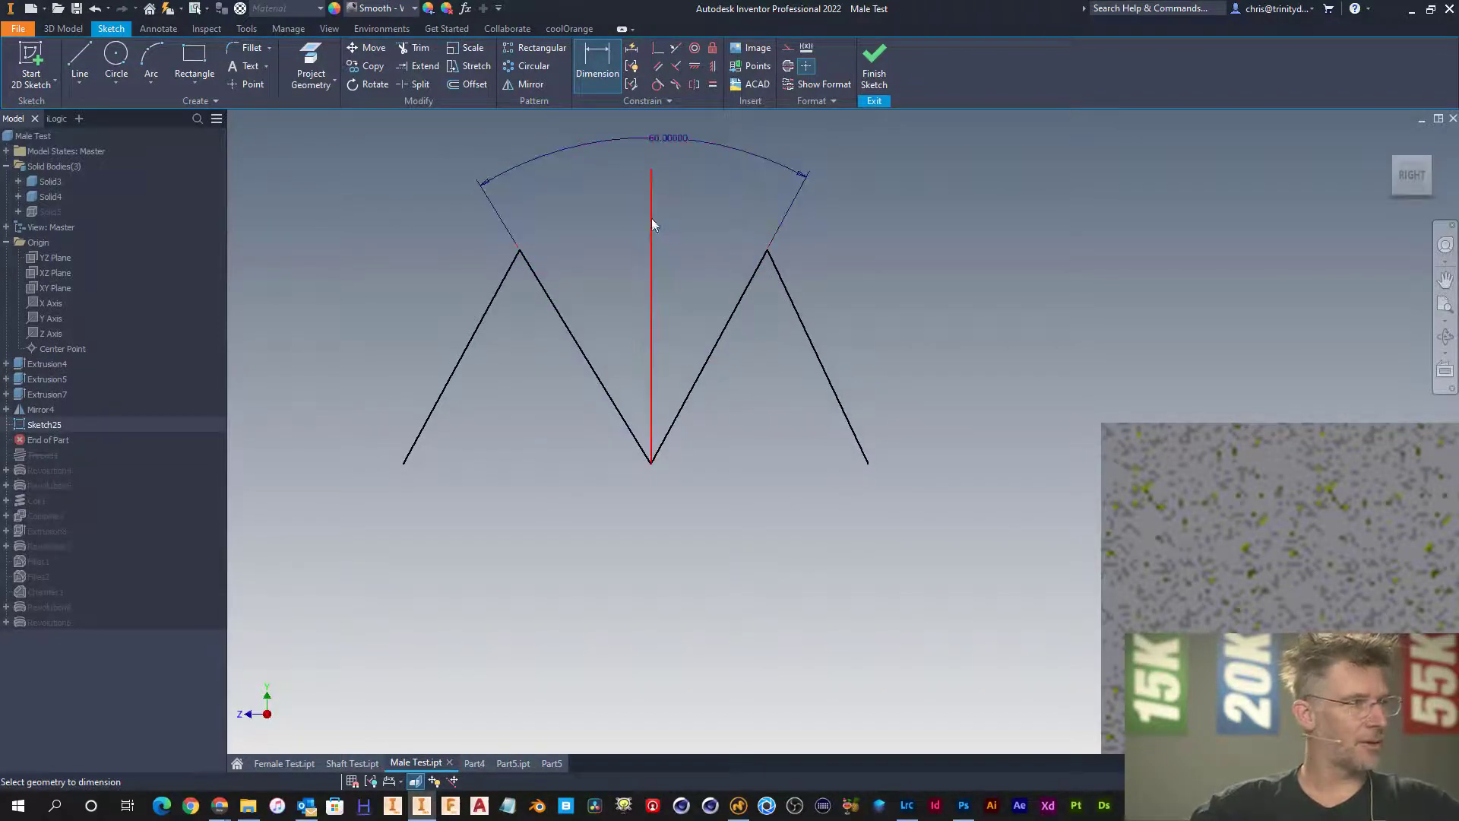
- Dimension the angle between the center line and the right inner flank as half of the 60 degree dimension
left_click(651, 217)
left_click(750, 298)
left_click(736, 176)
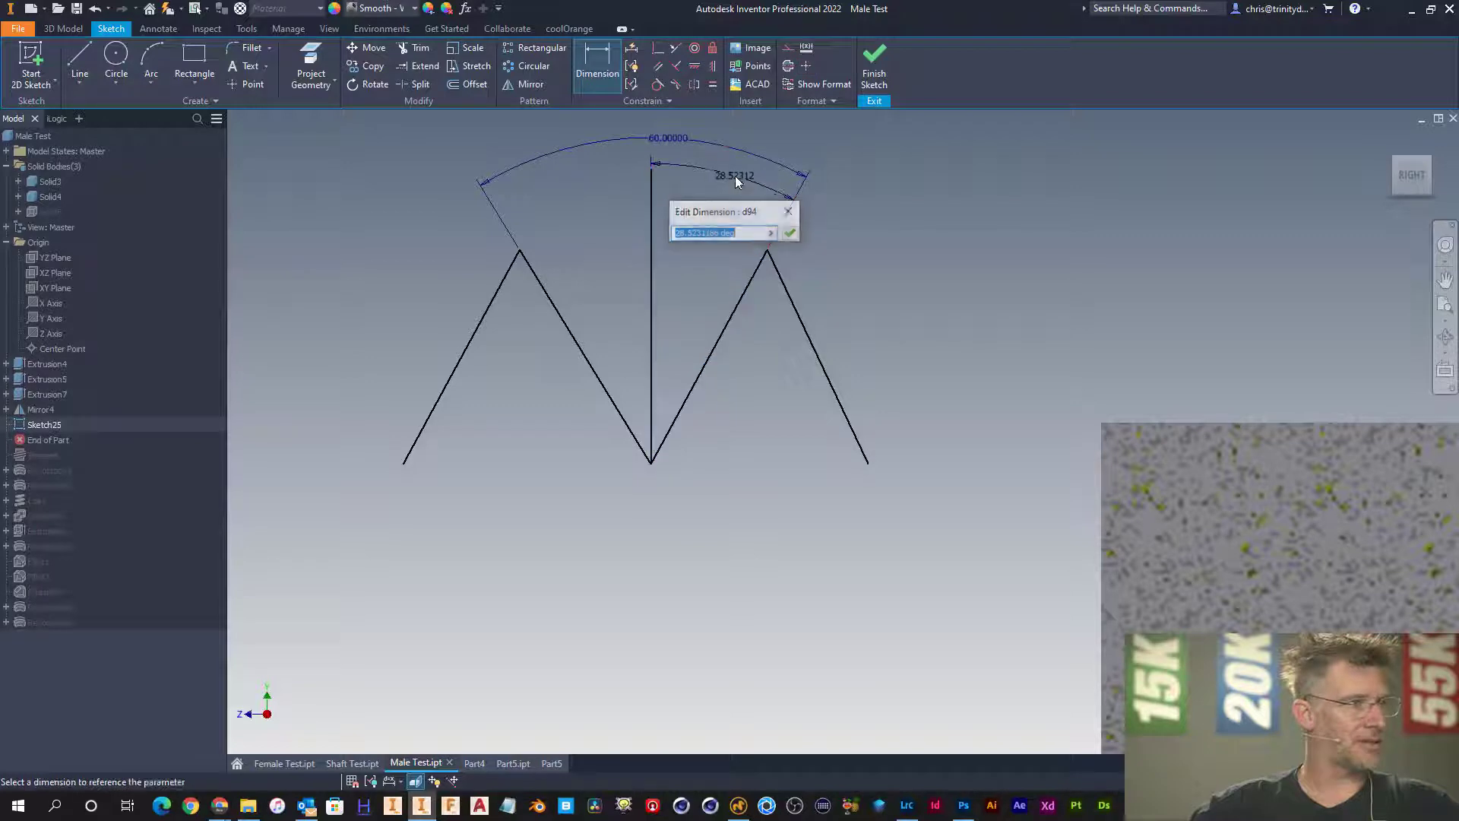
left_click(681, 139)
type("/2")
key("Return")
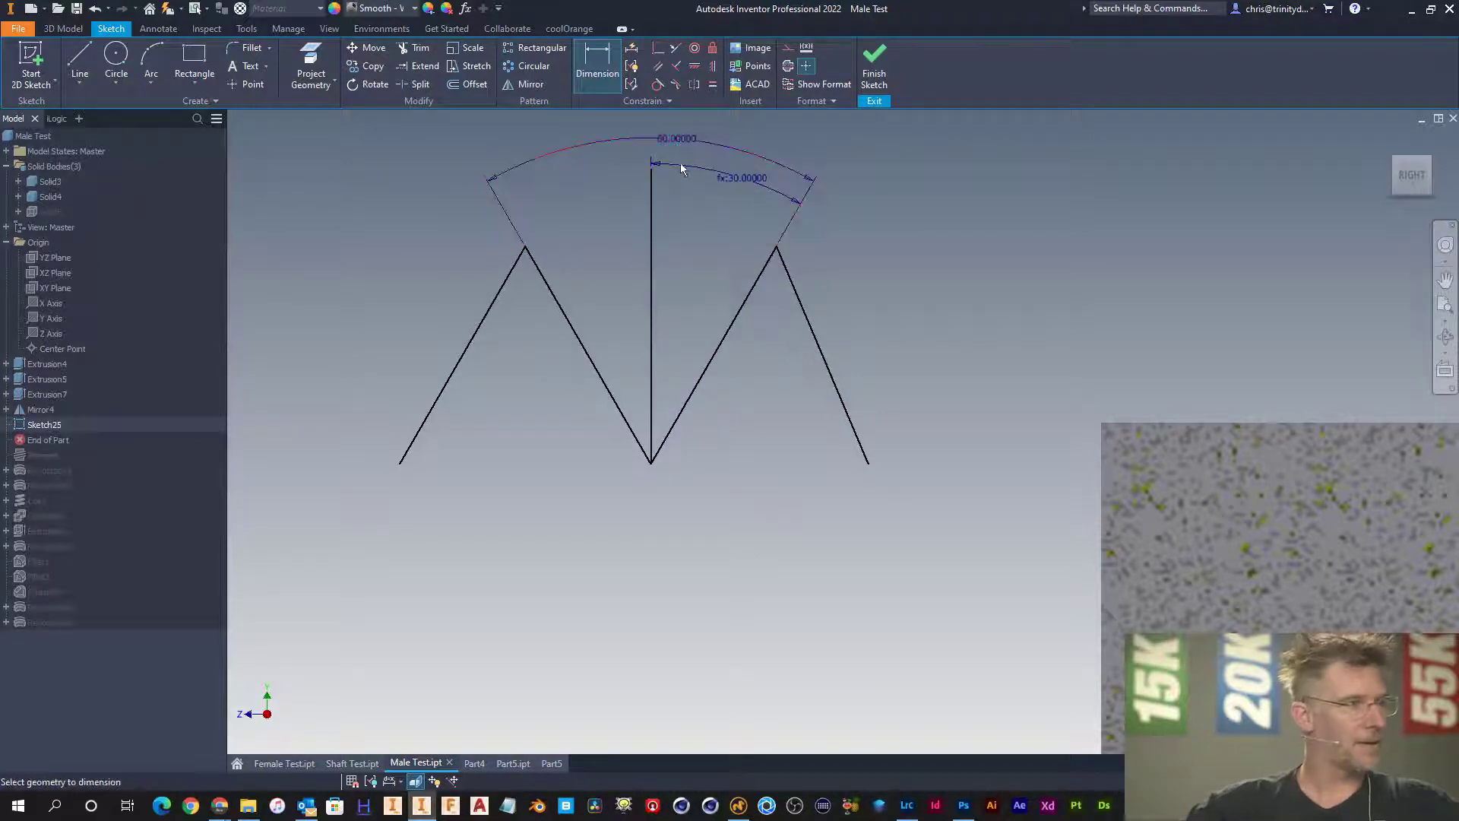
- Apply an Equal constraint between the right outer flank and the right inner flank of the profile
right_click(859, 252)
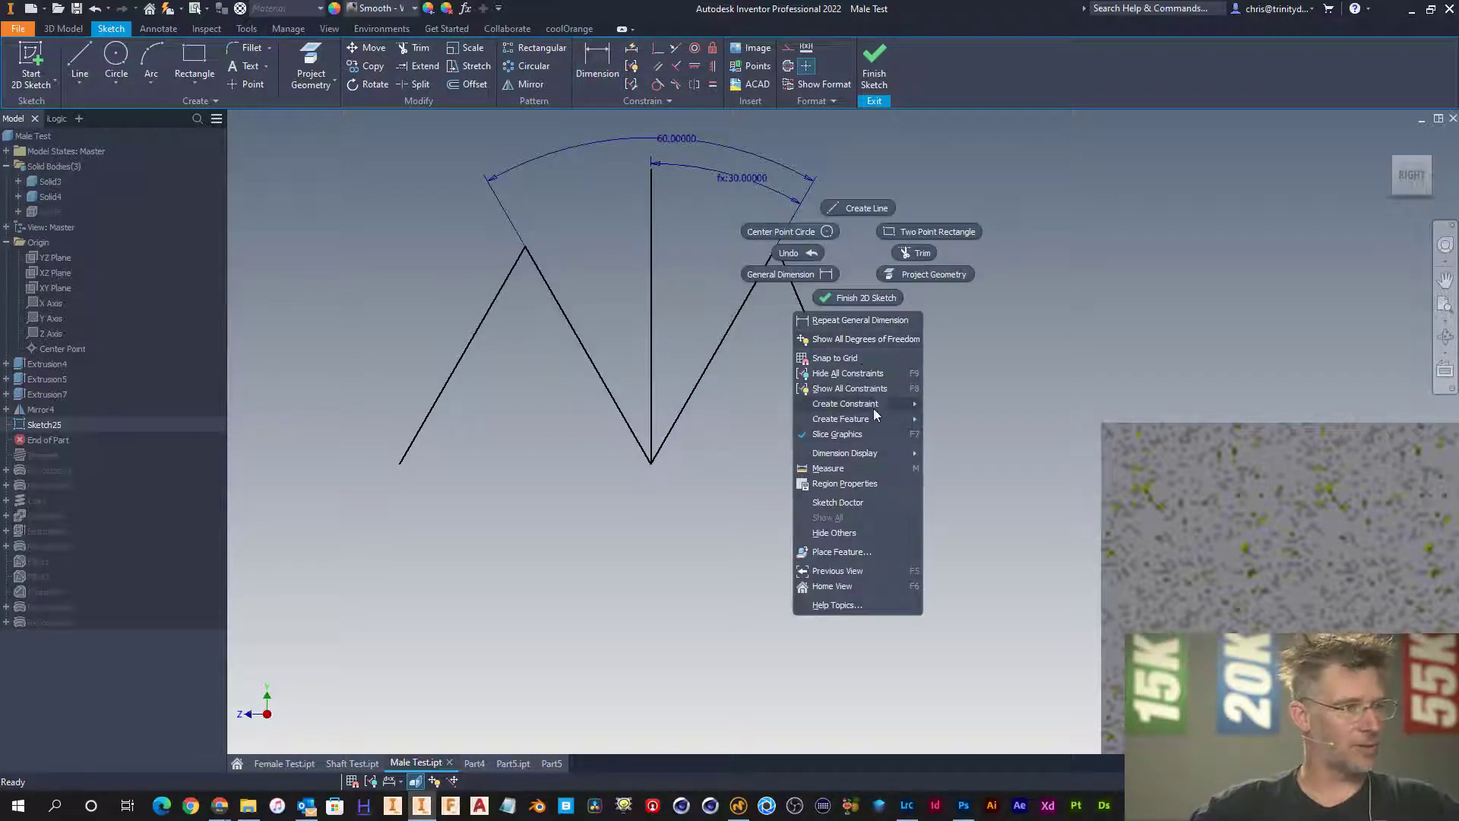
mouse_move(875, 404)
left_click(950, 511)
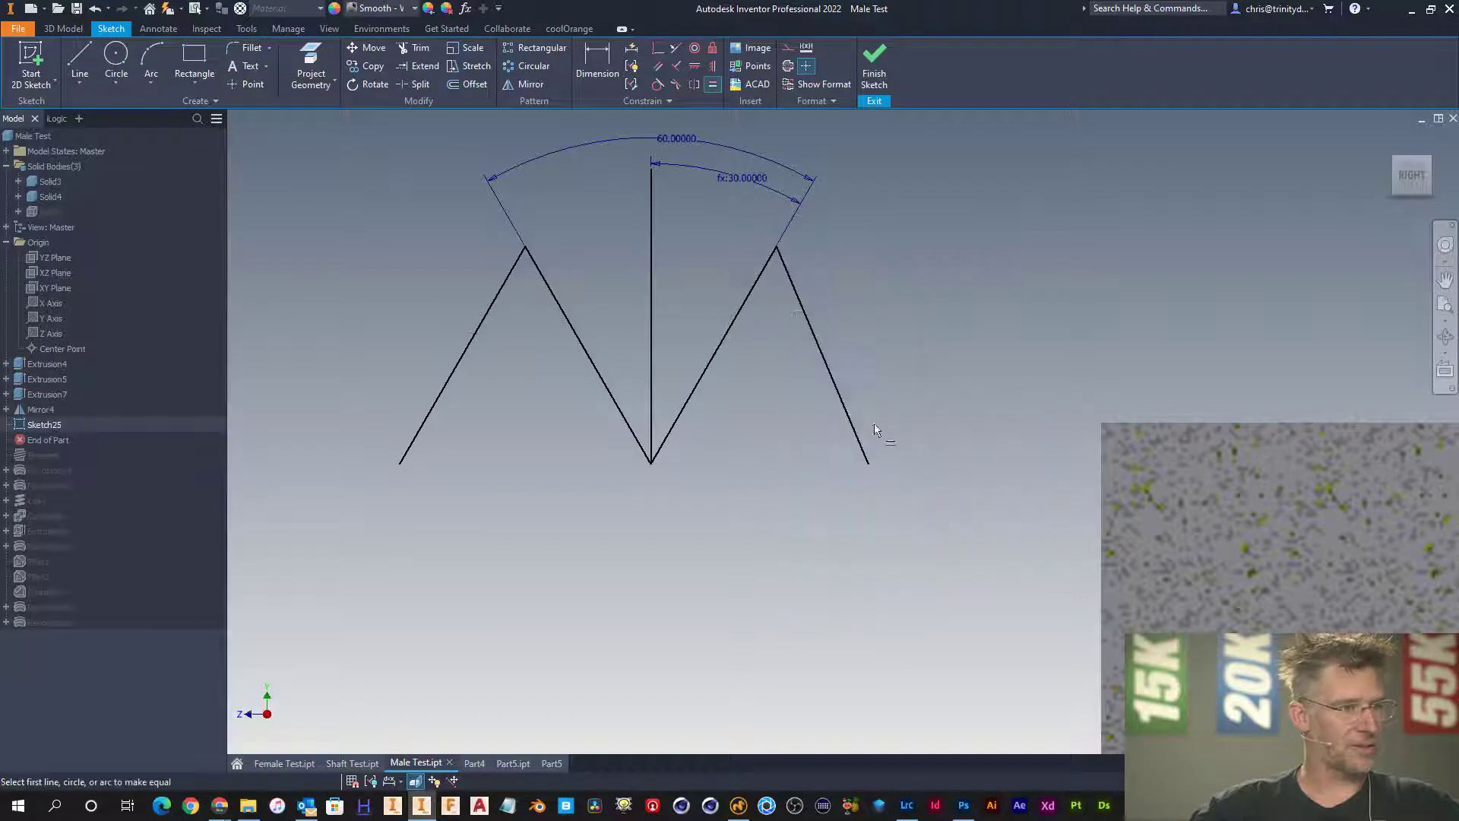
left_click(849, 424)
left_click(694, 397)
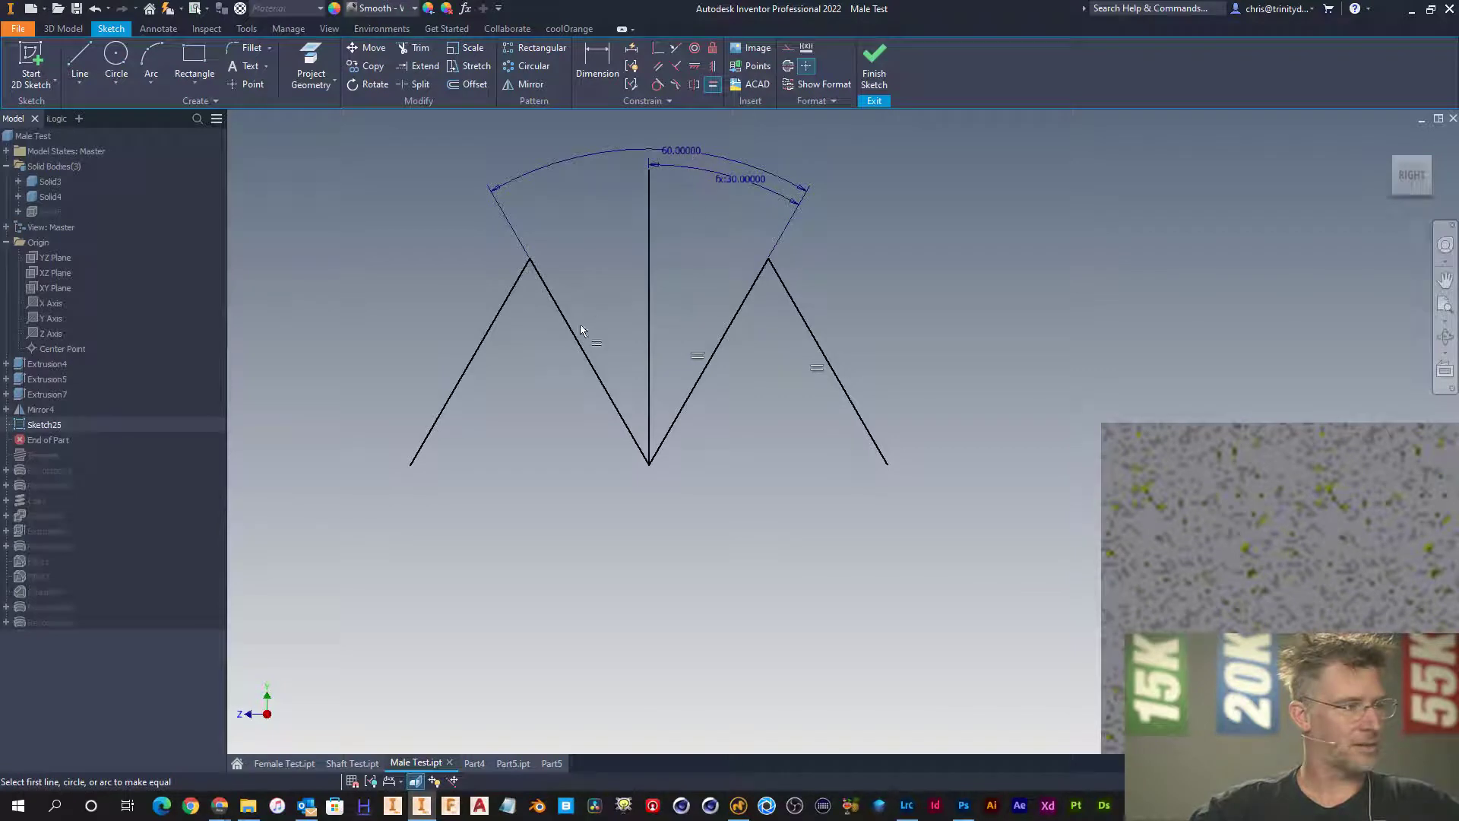
- Try to make the two left flanks equal in length with the Equal constraint
left_click(582, 348)
left_click(490, 337)
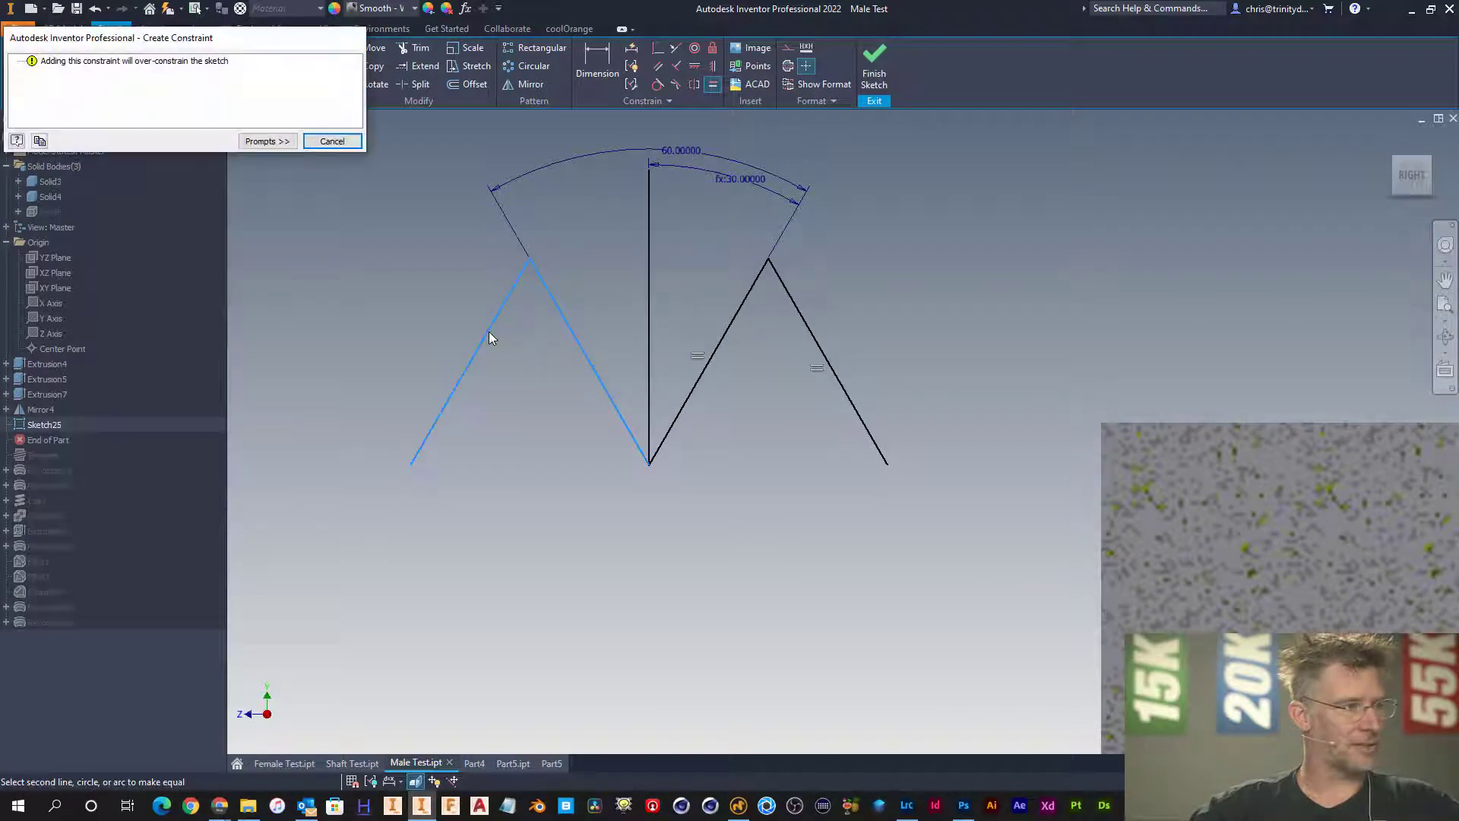
left_click(332, 140)
- Check the angles between the flanks at the left and right peaks with the Dimension tool, without placing dimensions
key("d")
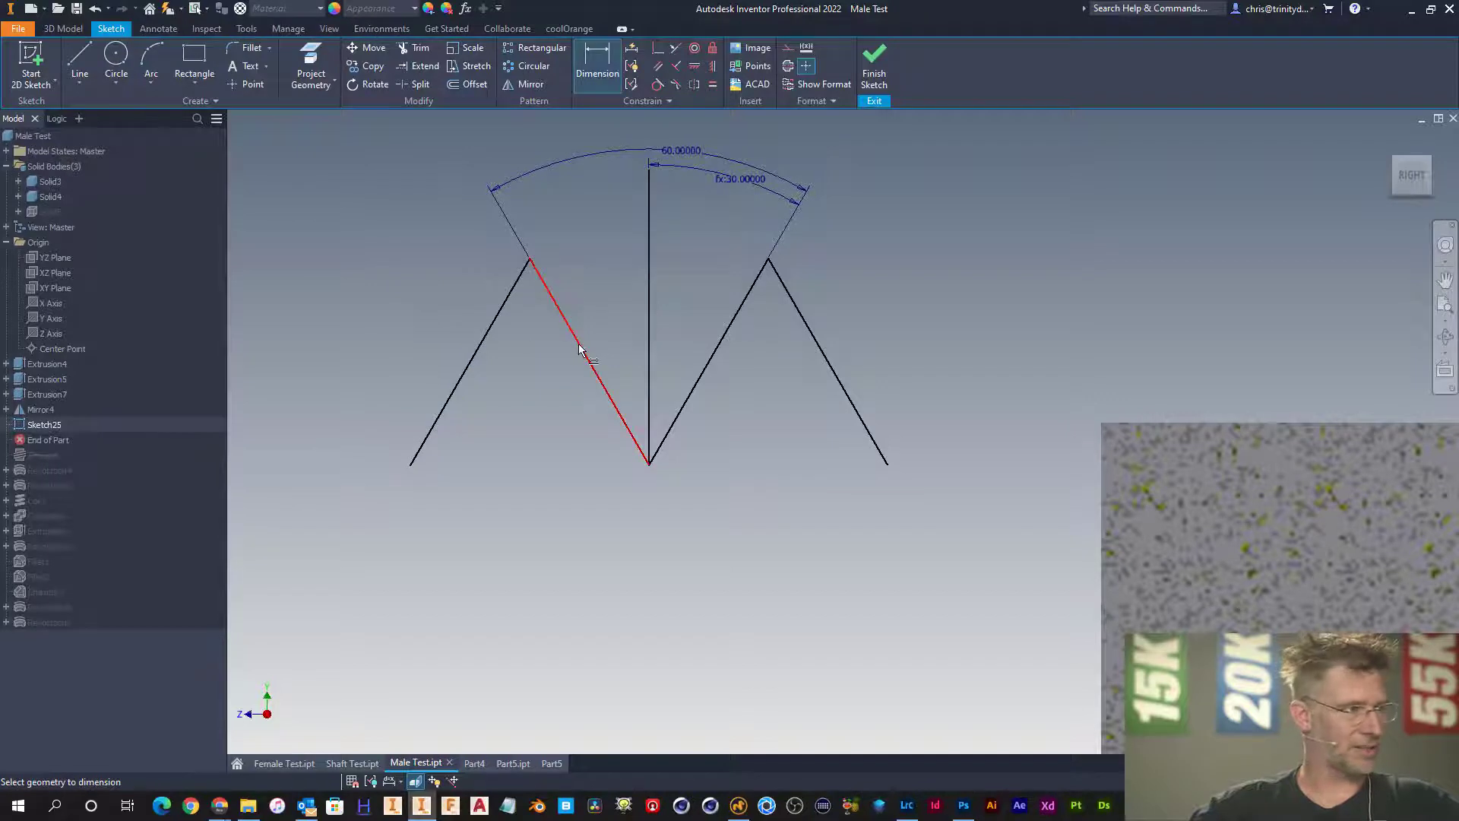
left_click(579, 349)
left_click(496, 336)
key("Escape")
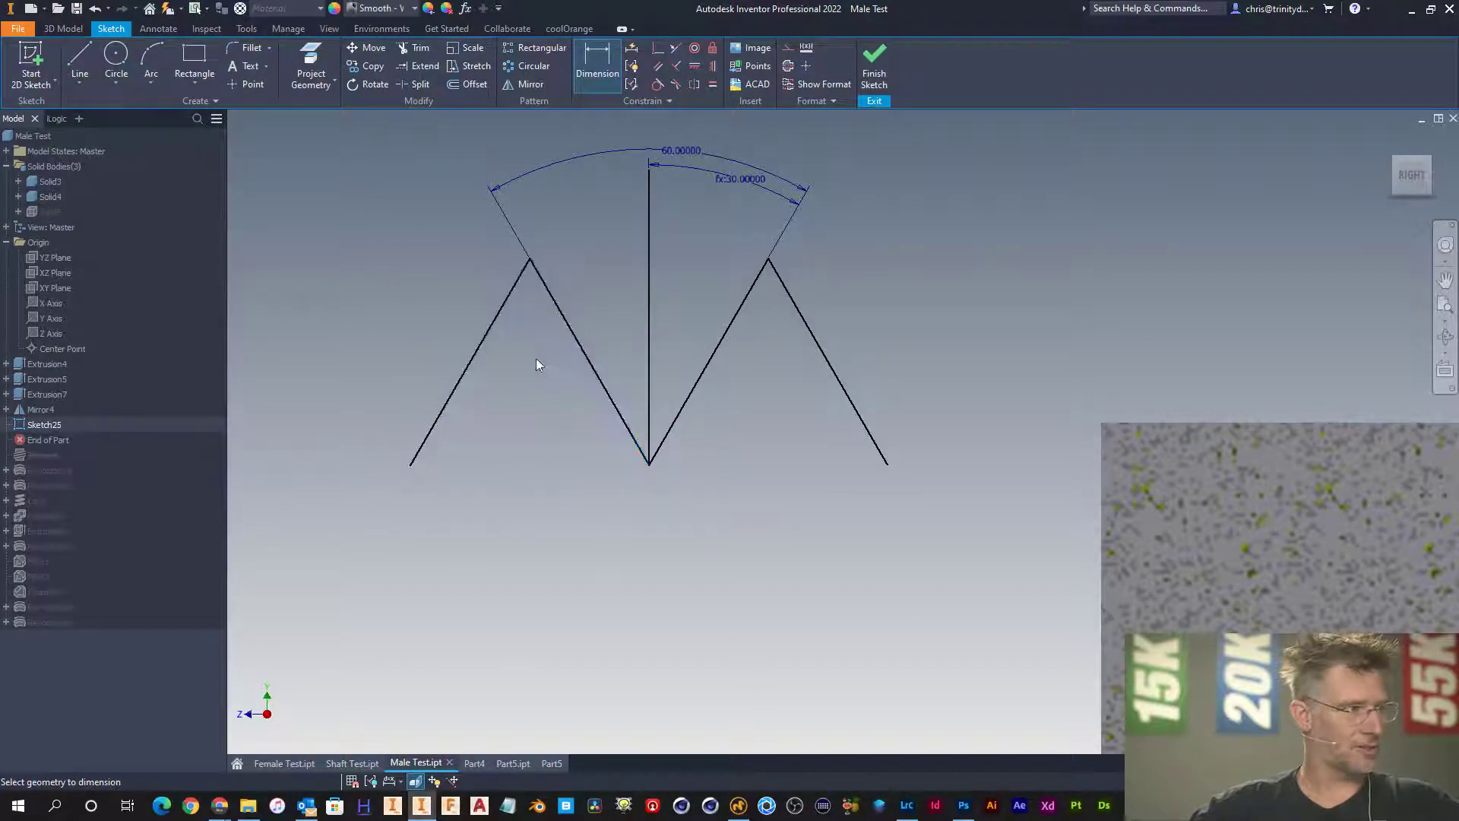
left_click(728, 335)
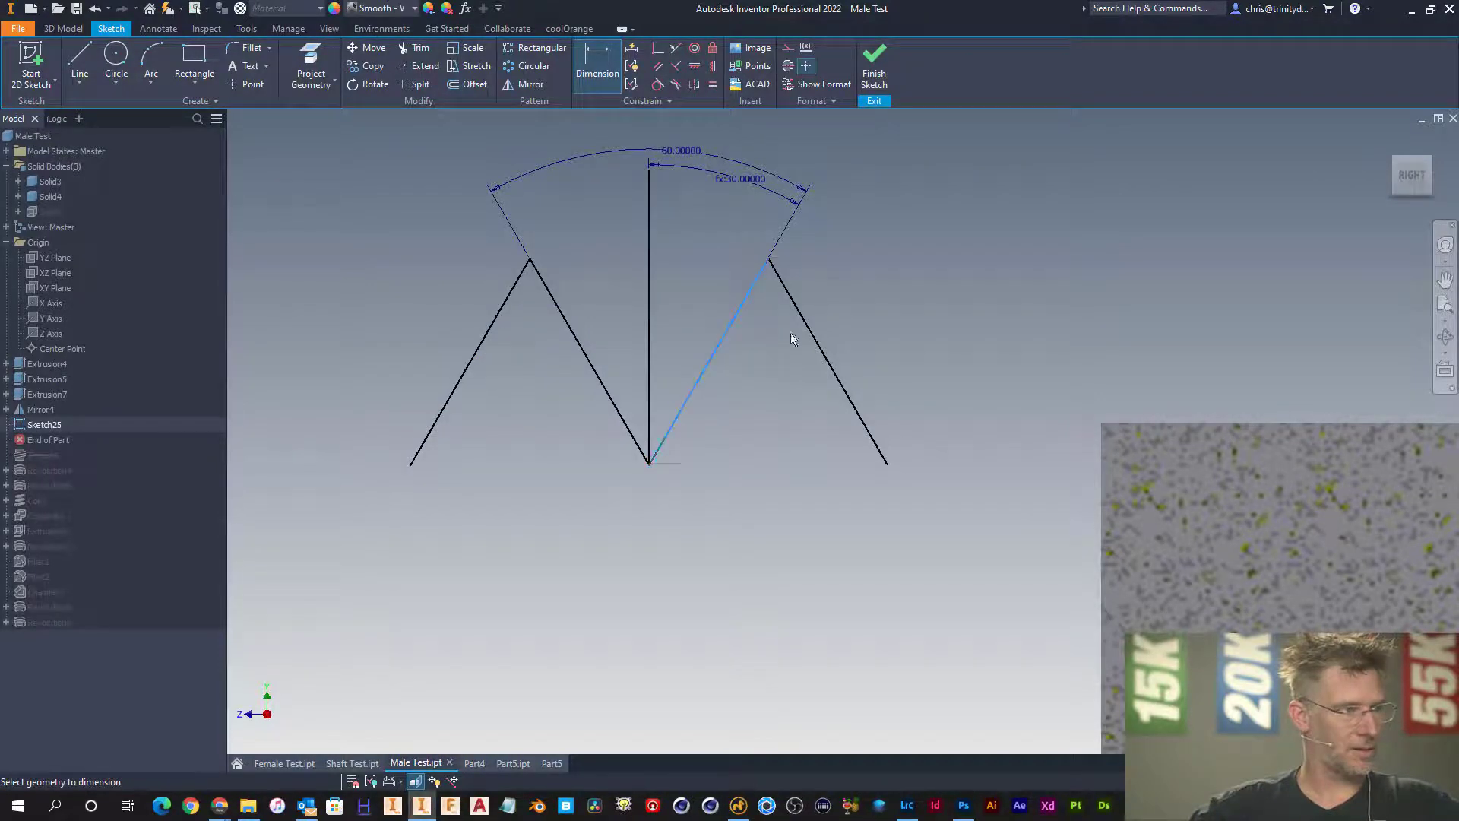
left_click(819, 343)
key("Escape")
key("Escape")
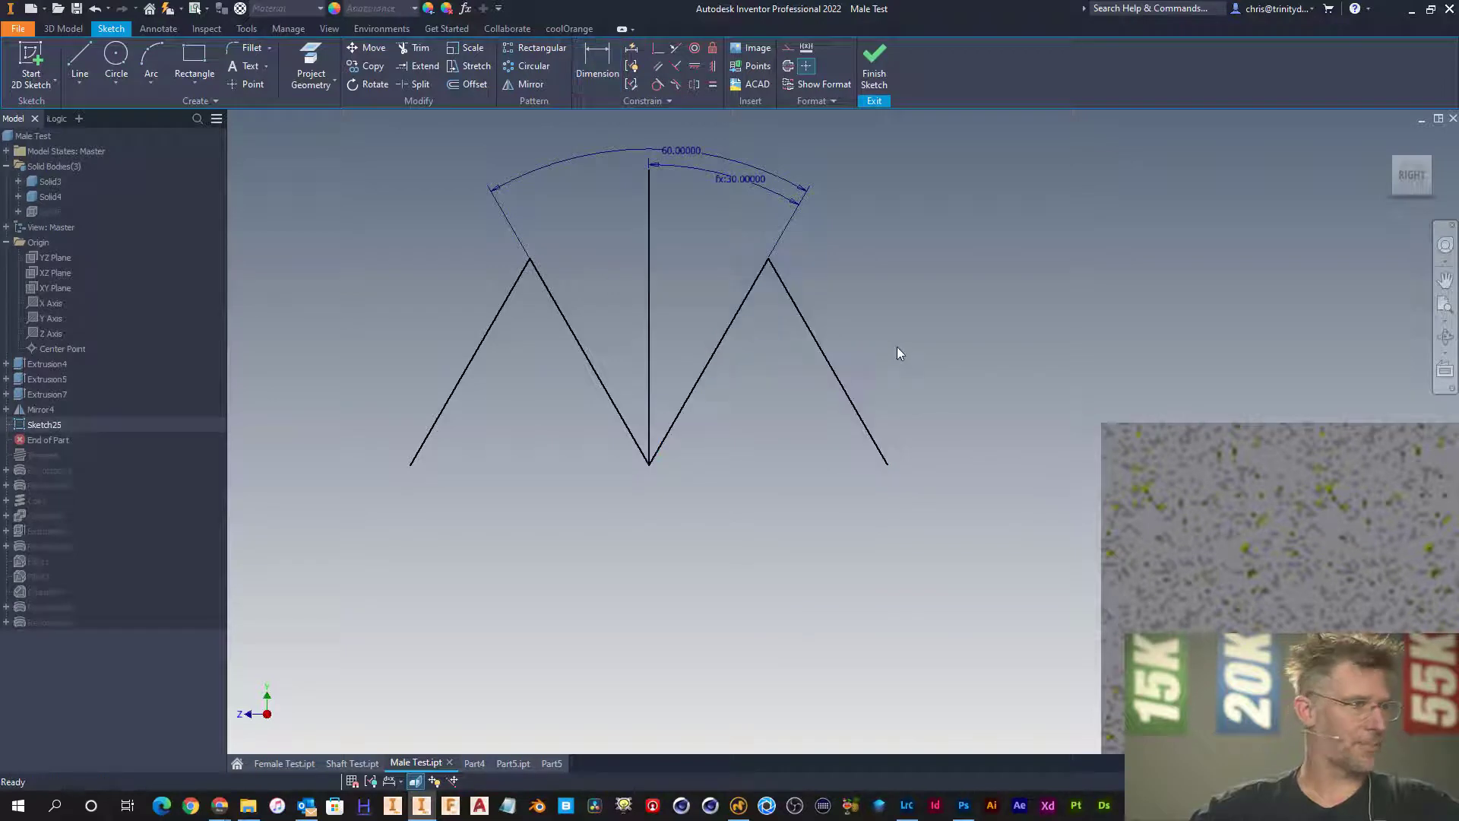
- Convert the center line rising from the valley into construction geometry
left_click(648, 275)
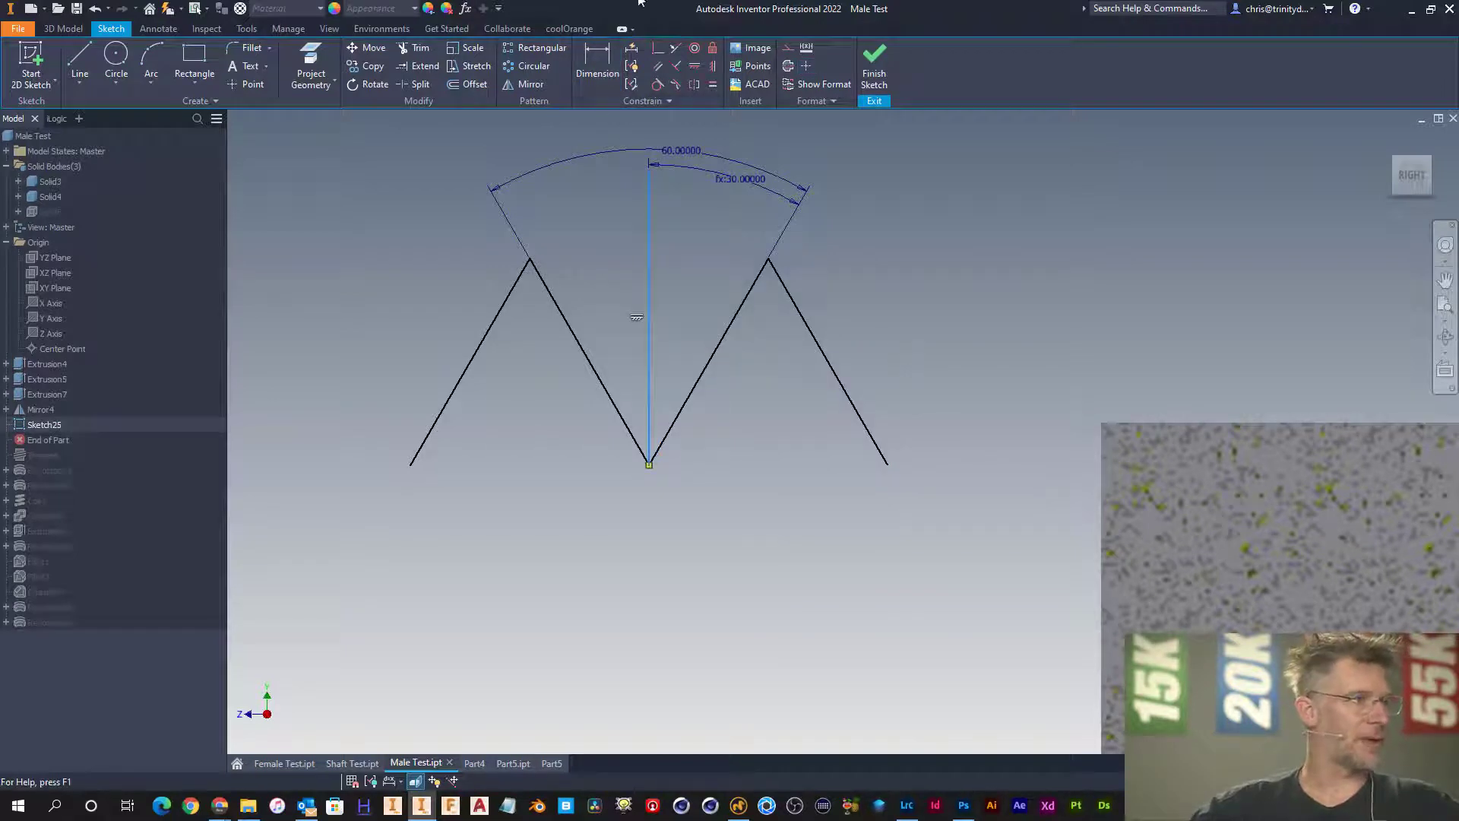
left_click(788, 48)
left_click(929, 342)
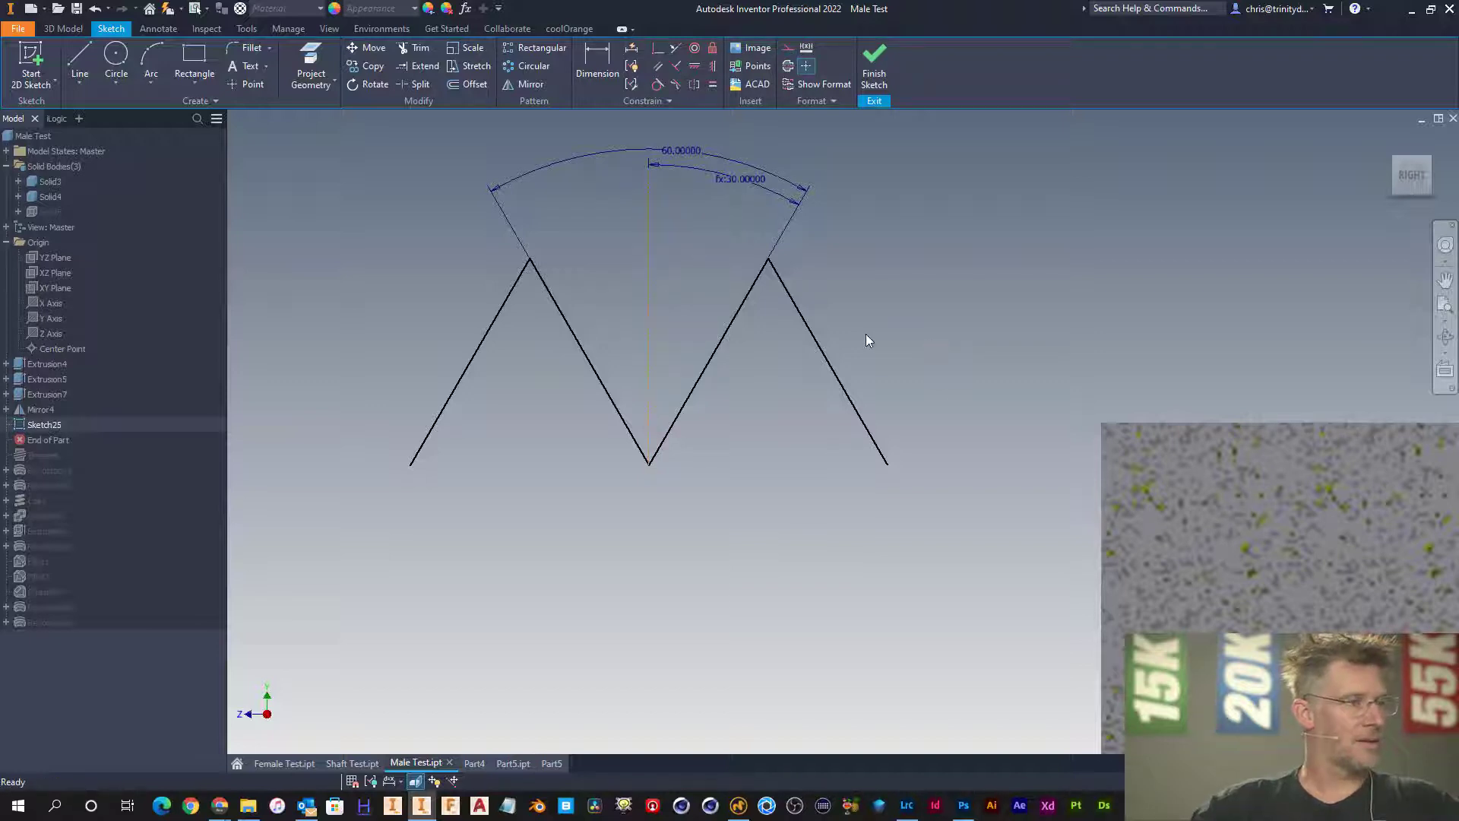
- Draw one horizontal line joining the two peaks and another between the outer flanks, about 0.024 in above the valley
key("l")
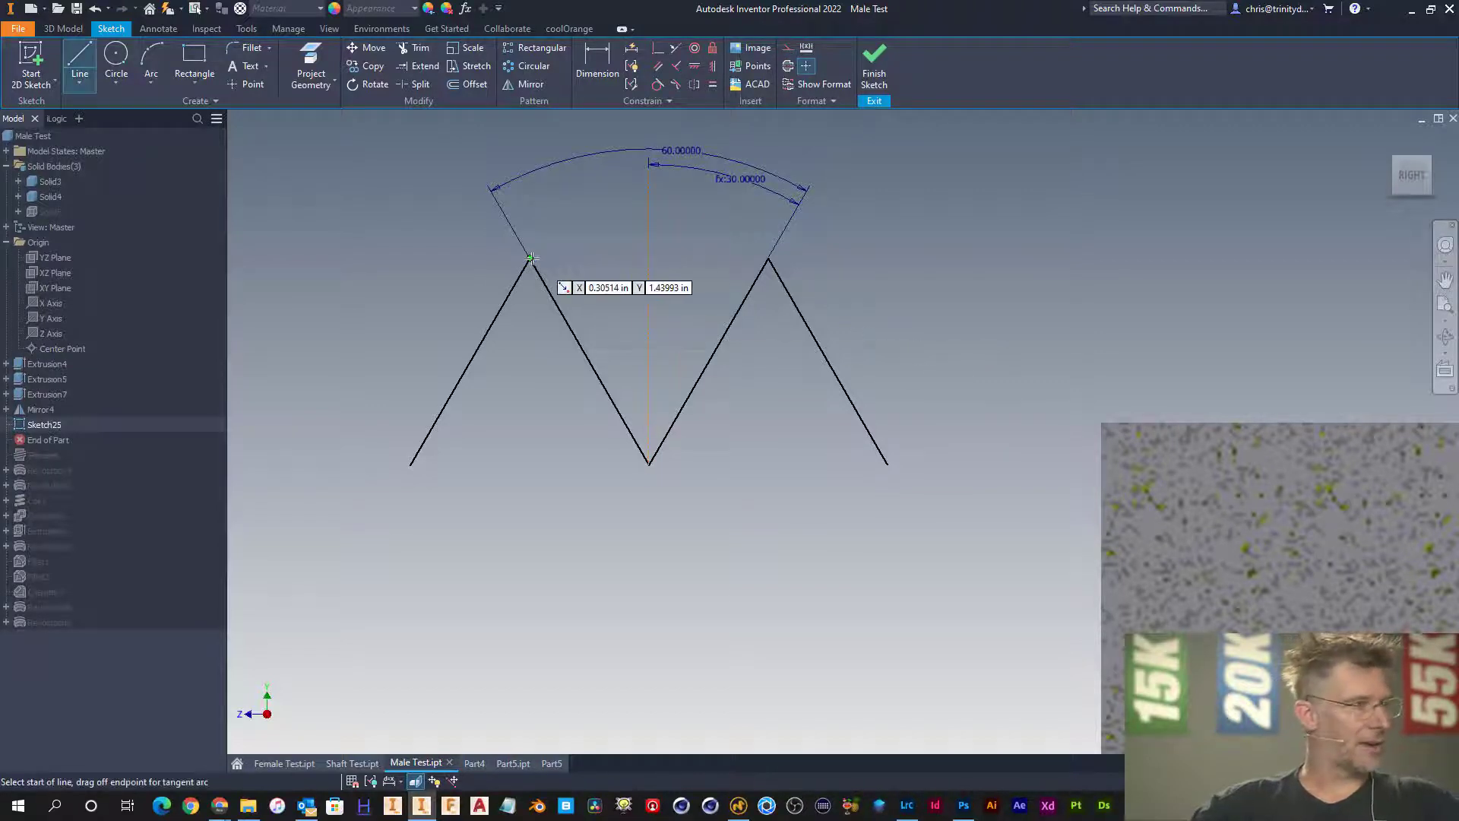
left_click(529, 259)
left_click(768, 259)
key("Escape")
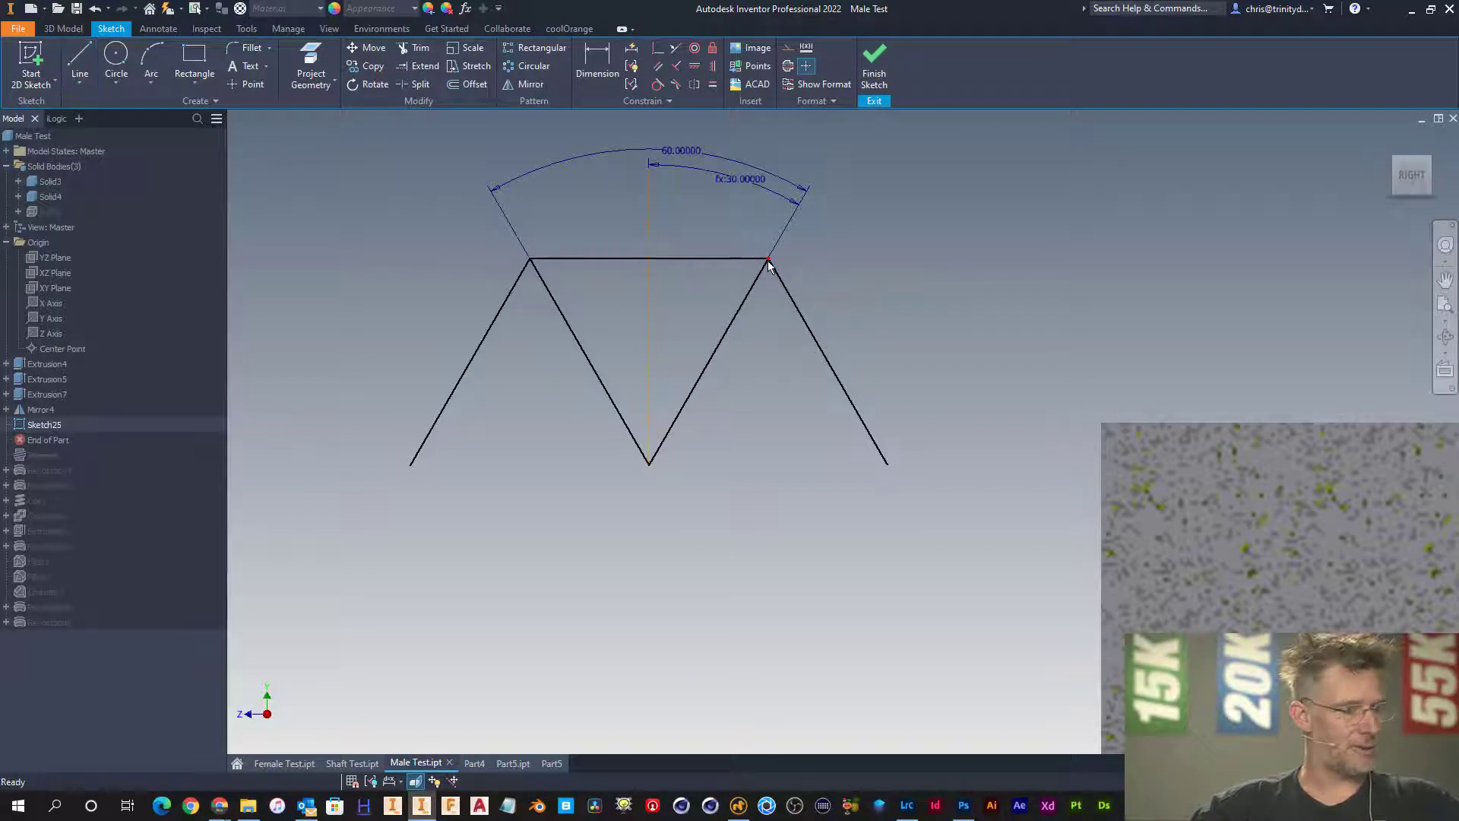
left_click(867, 431)
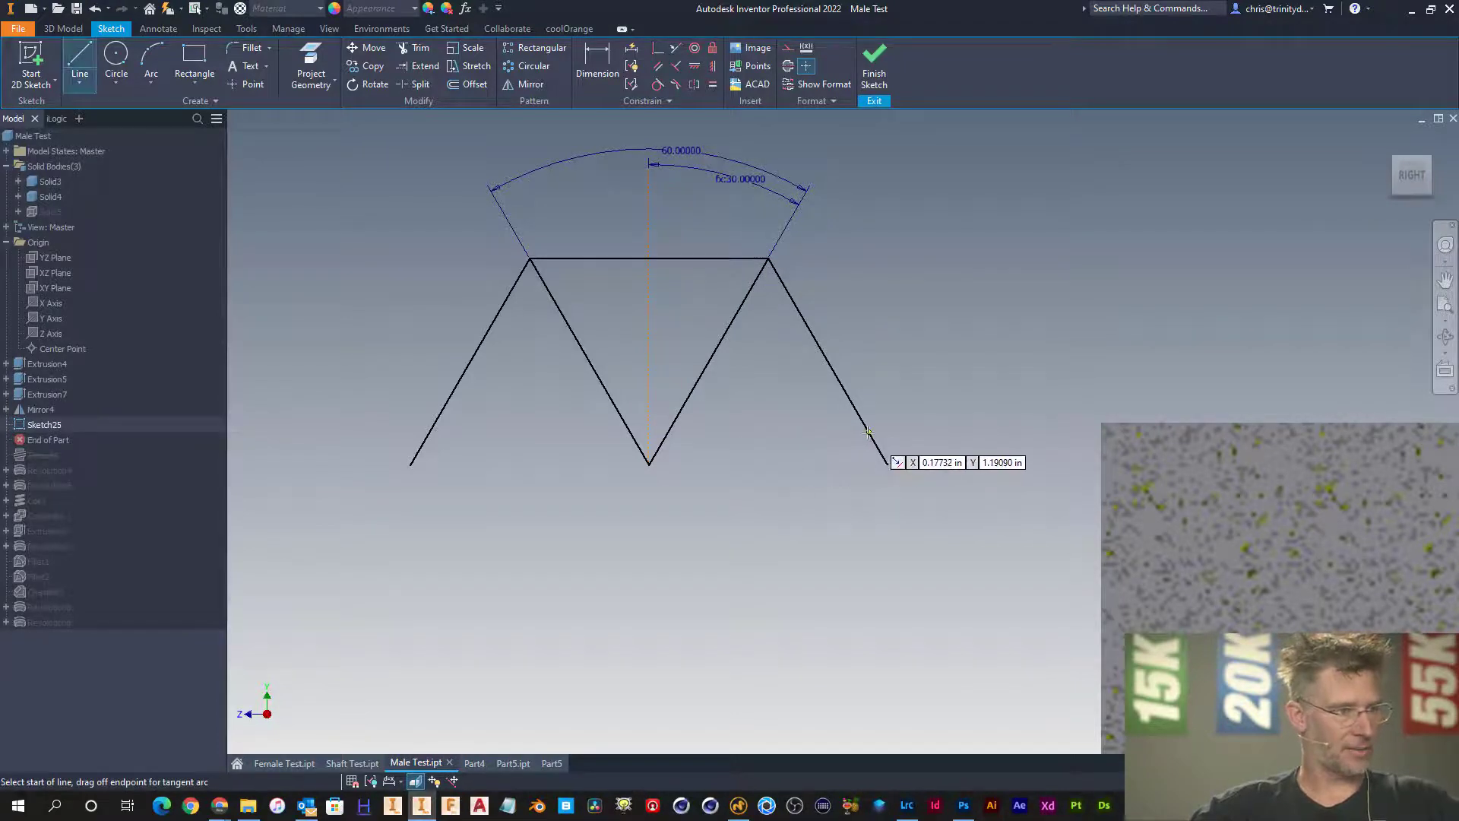
left_click(430, 431)
key("Escape")
- Dimension the horizontal distance from the valley point to the lower end of the right outer flank, accepting its current value
key("d")
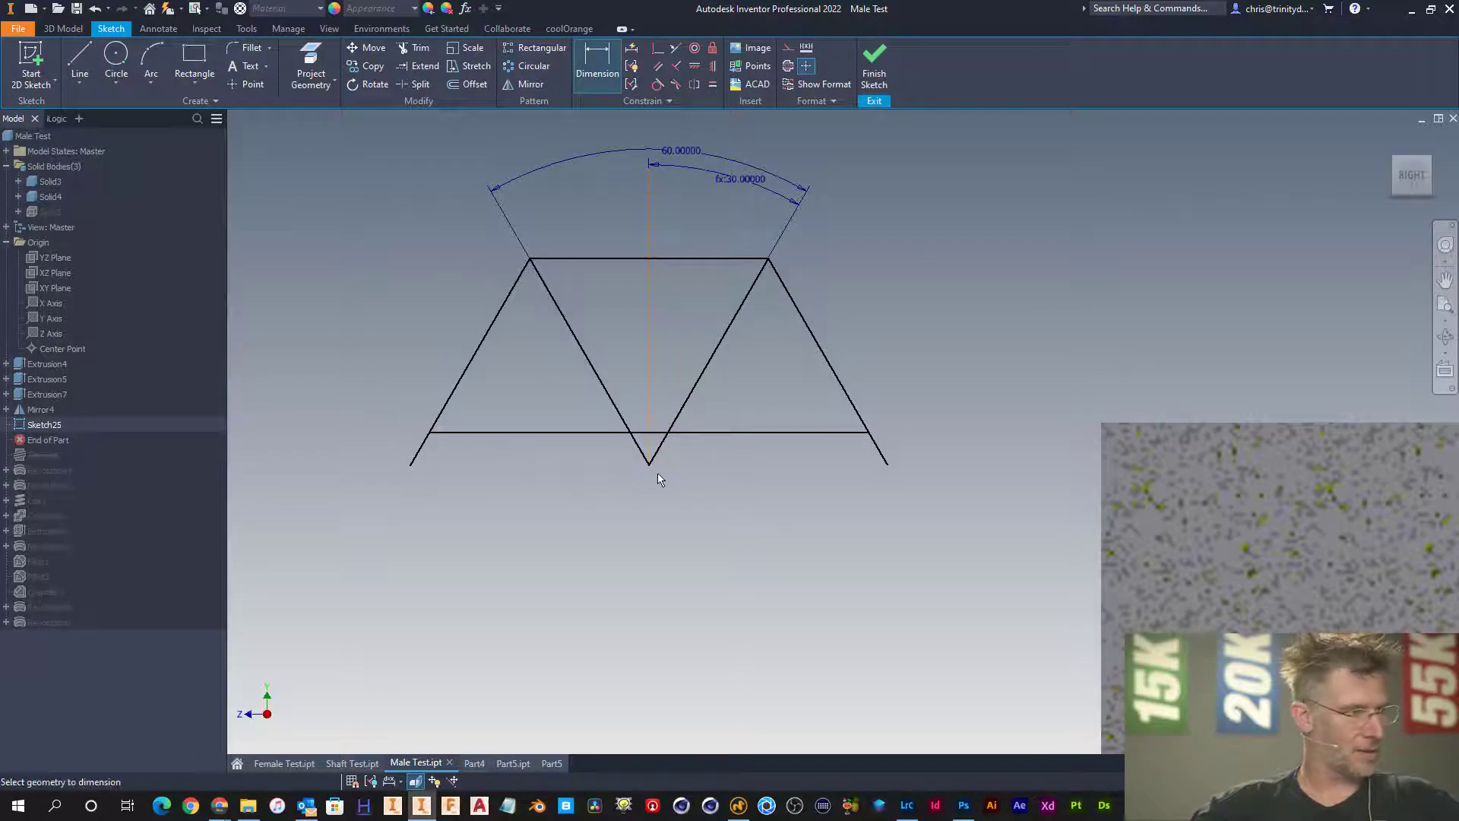
left_click(650, 464)
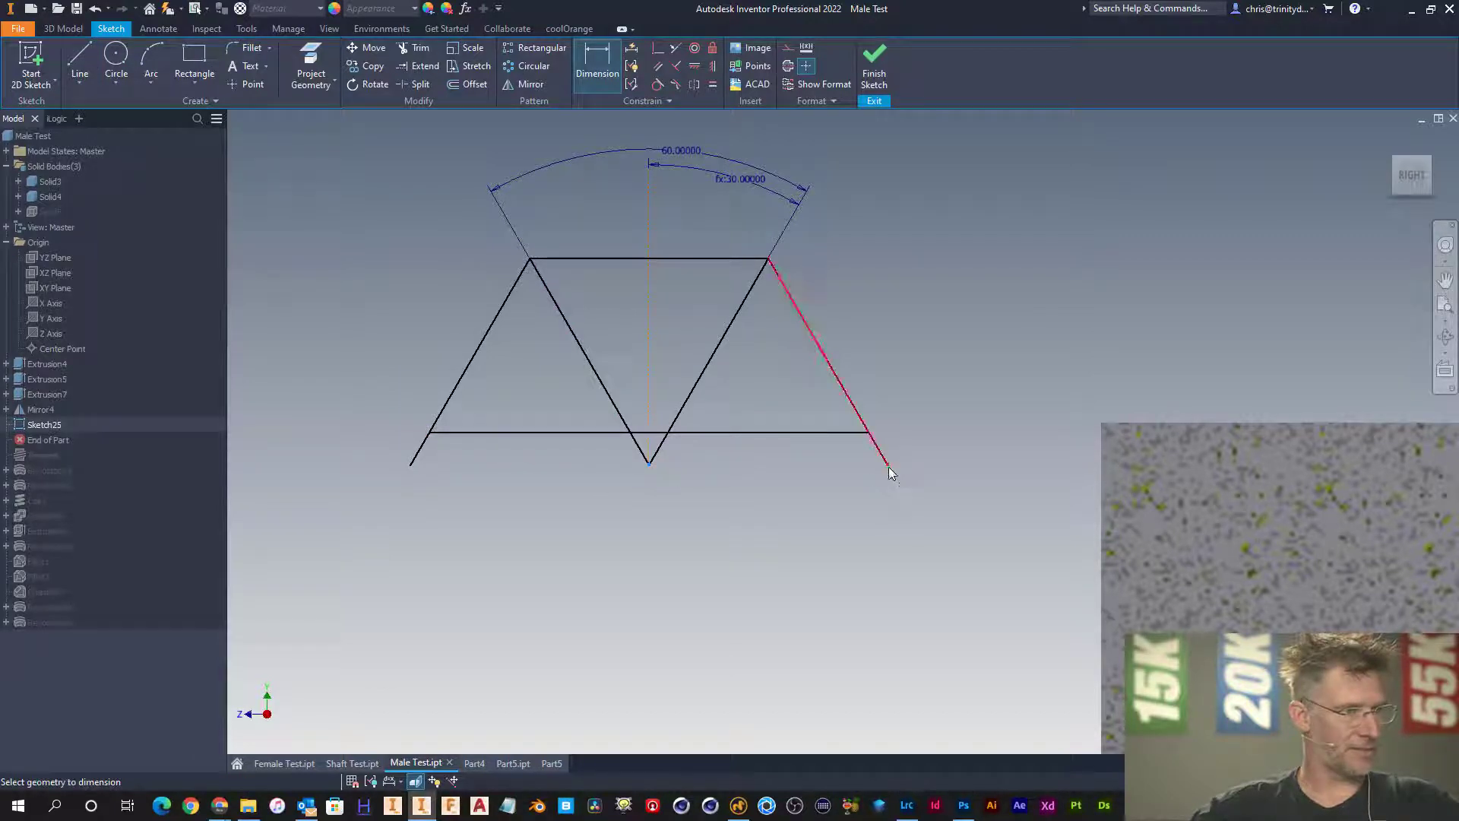
left_click(887, 465)
left_click(773, 498)
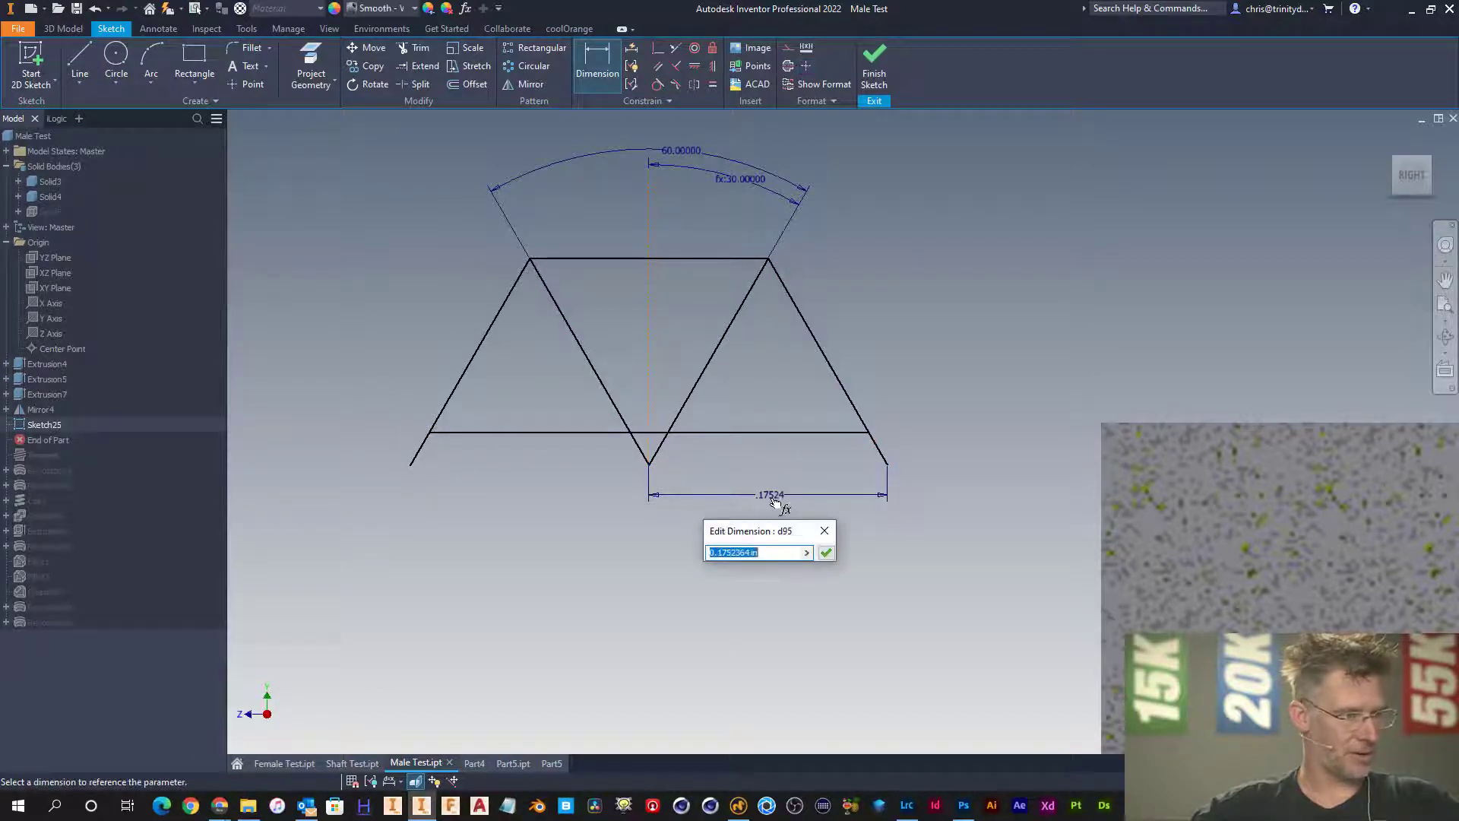
key("Return")
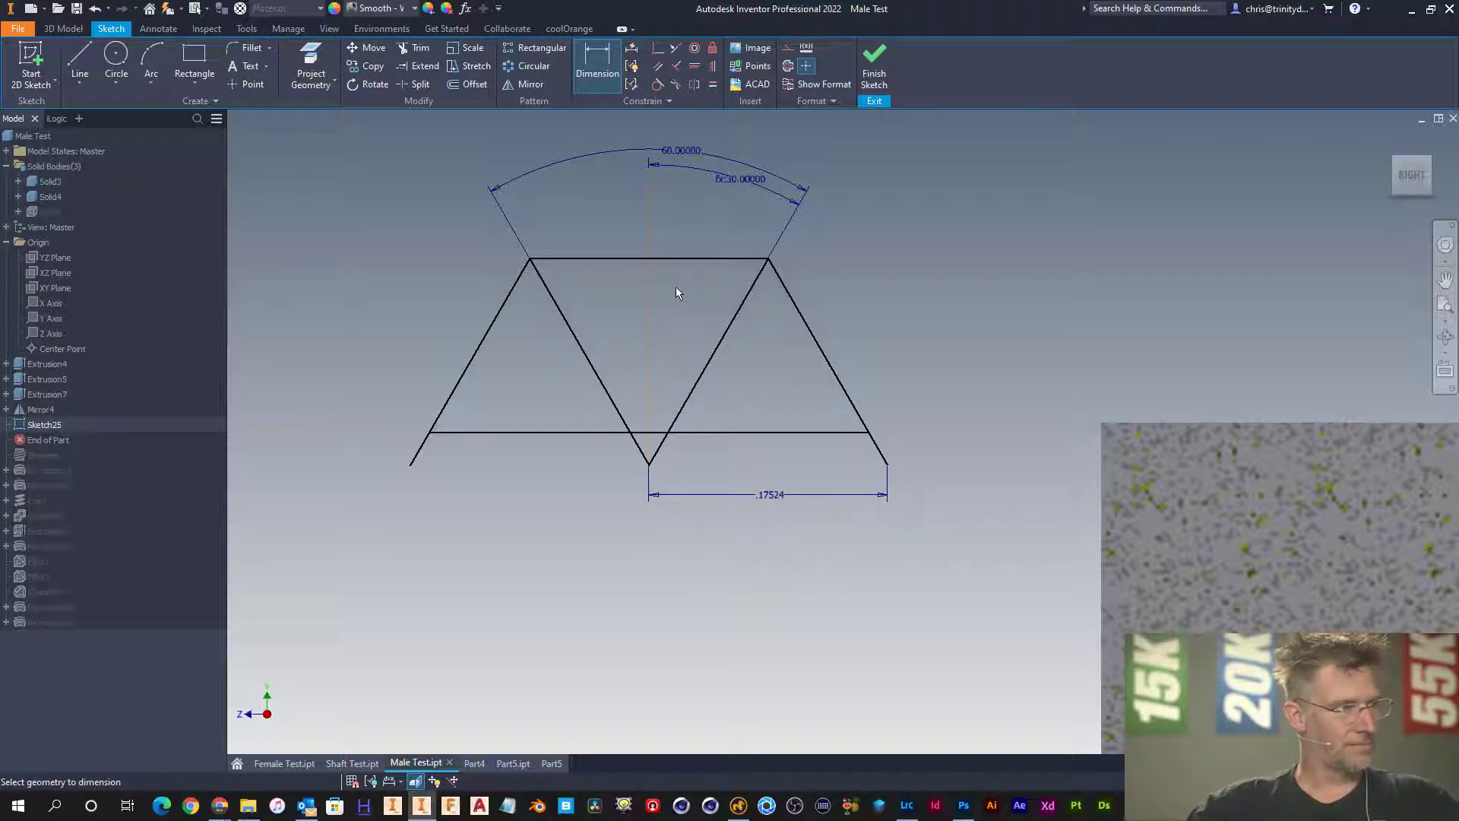
key("Escape")
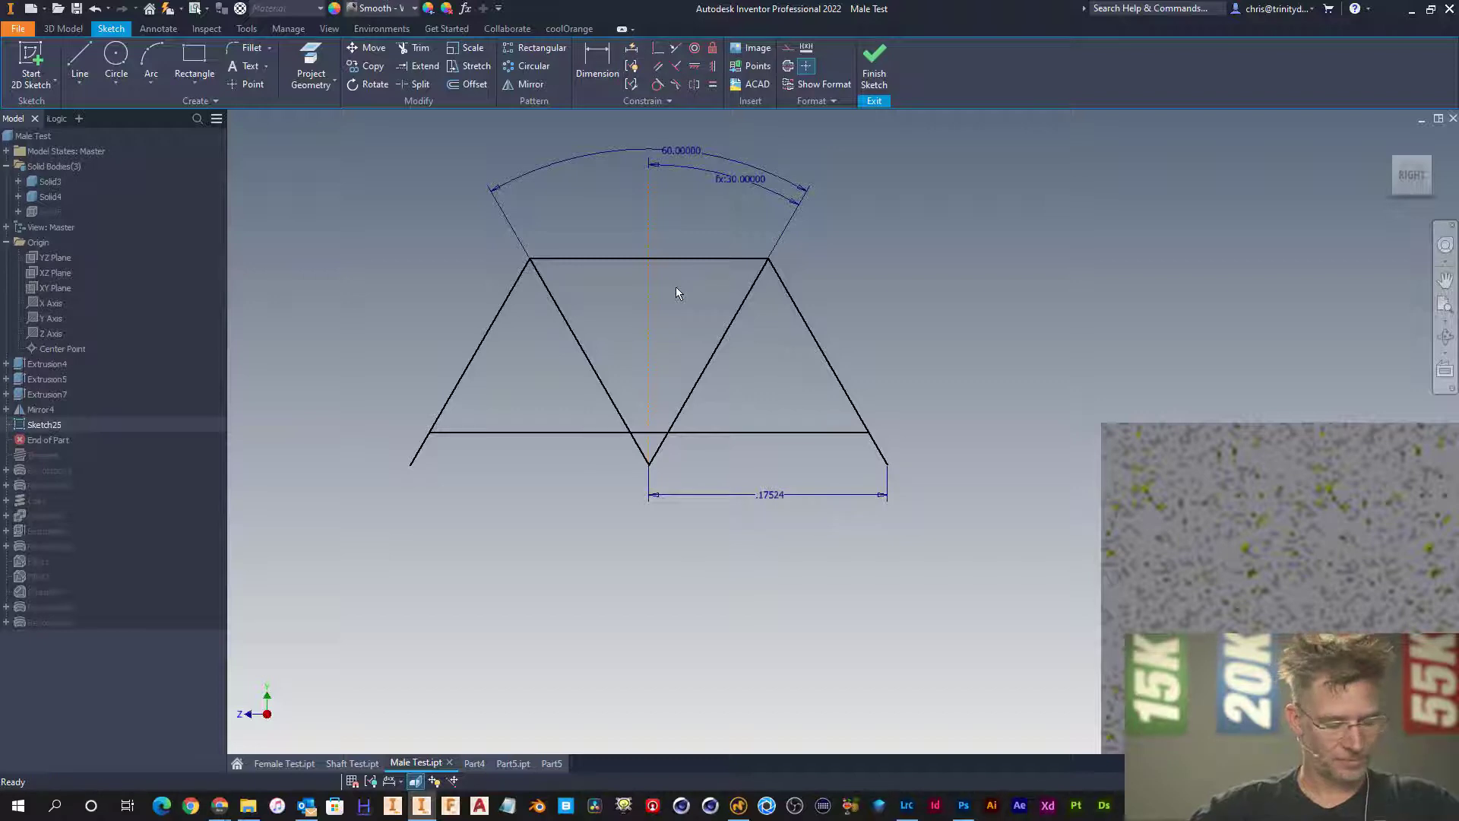
- Add a driven vertical dimension from the right peak to the lower end of the right outer flank
key("d")
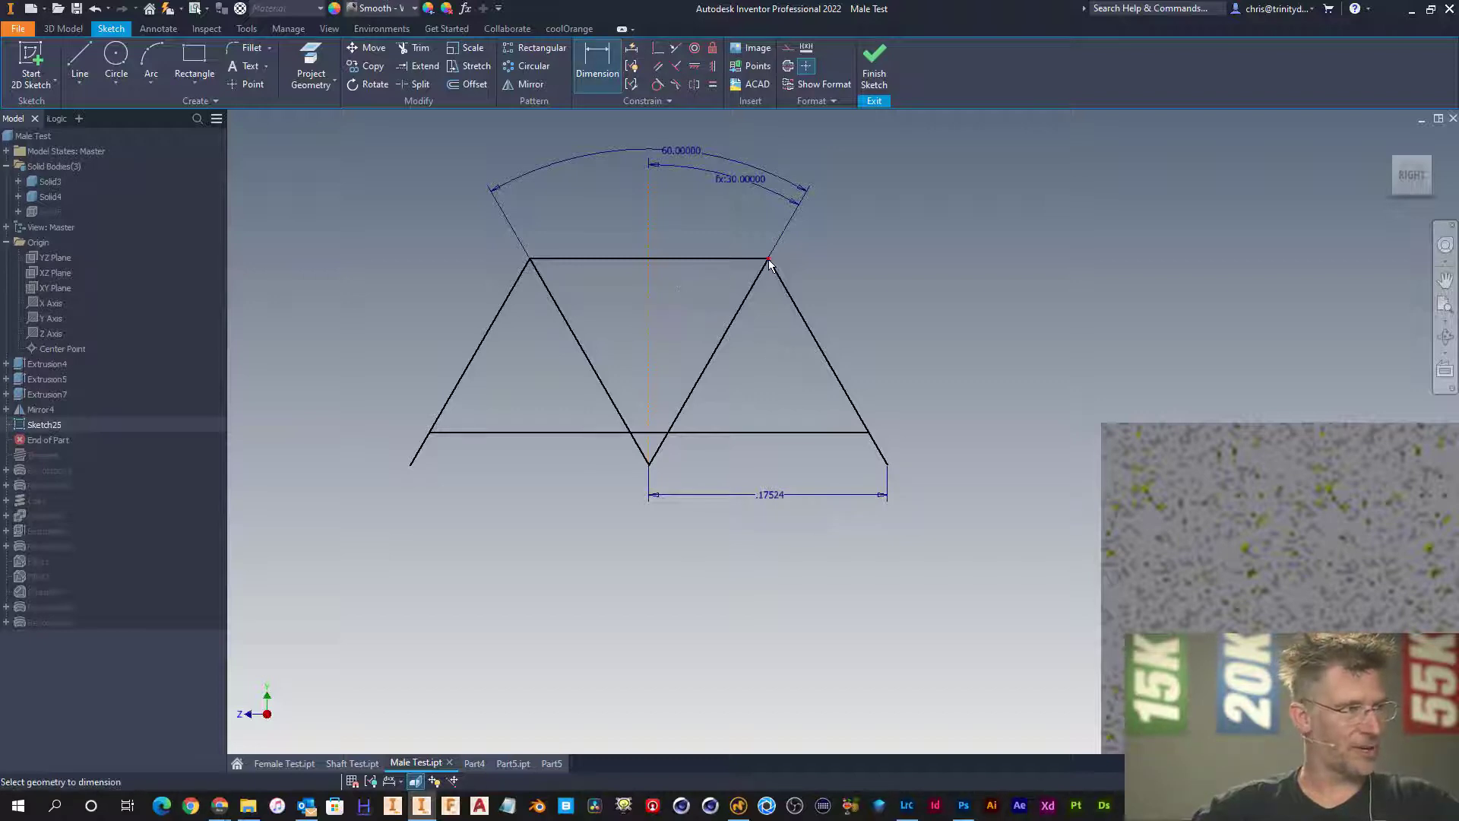
left_click(883, 458)
left_click(929, 360)
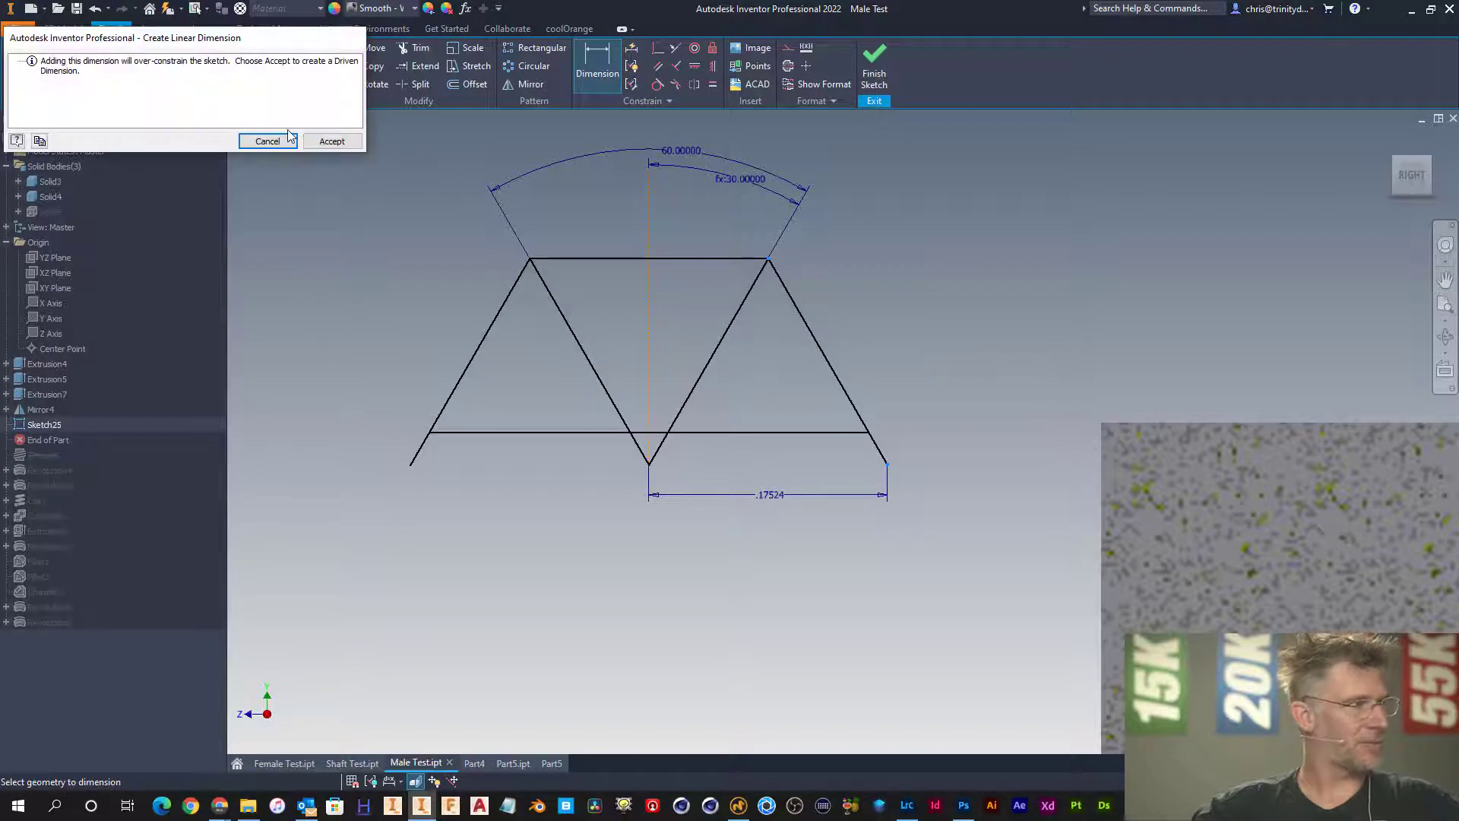
left_click(331, 141)
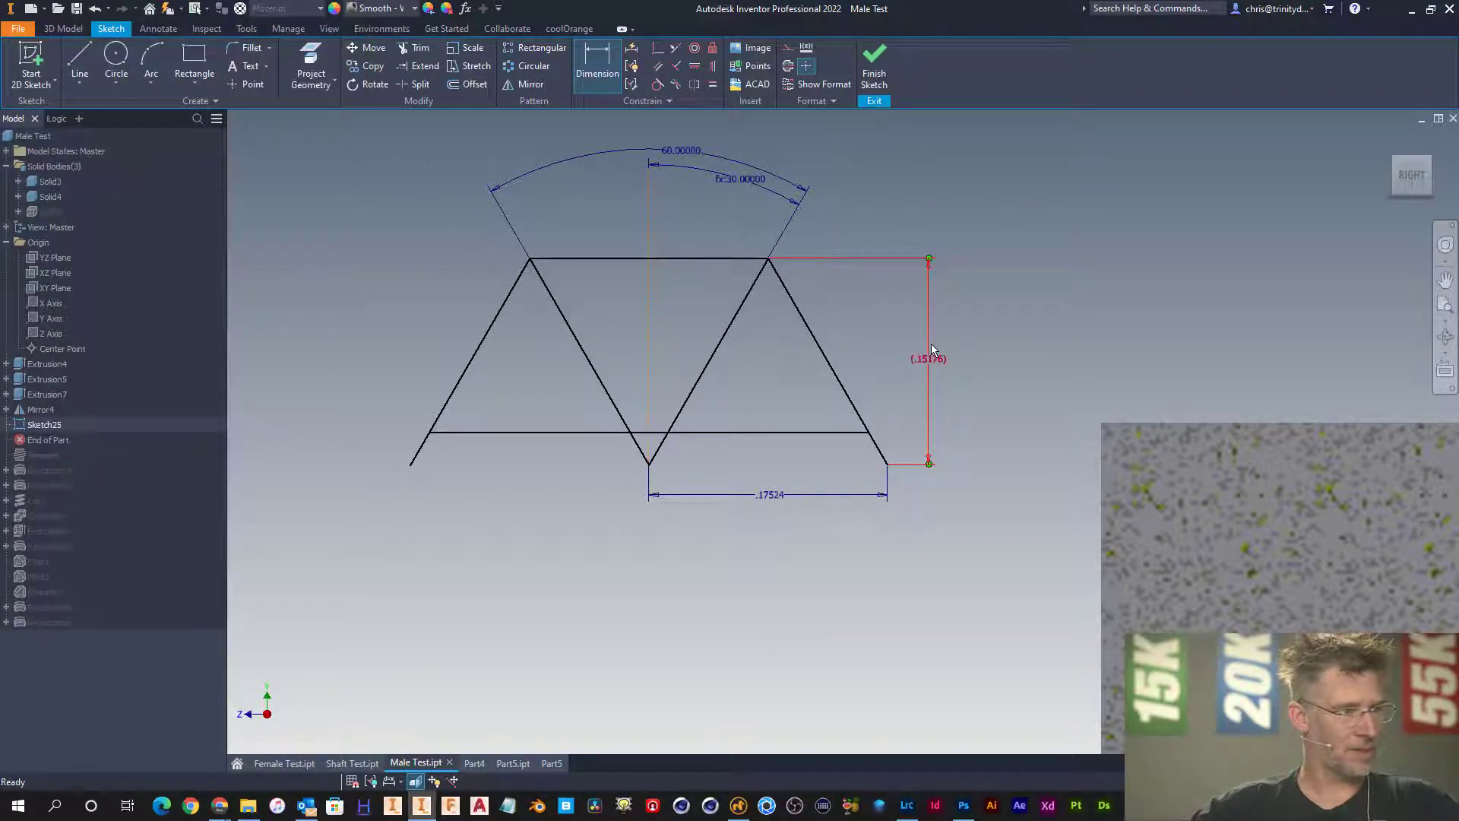
key("Escape")
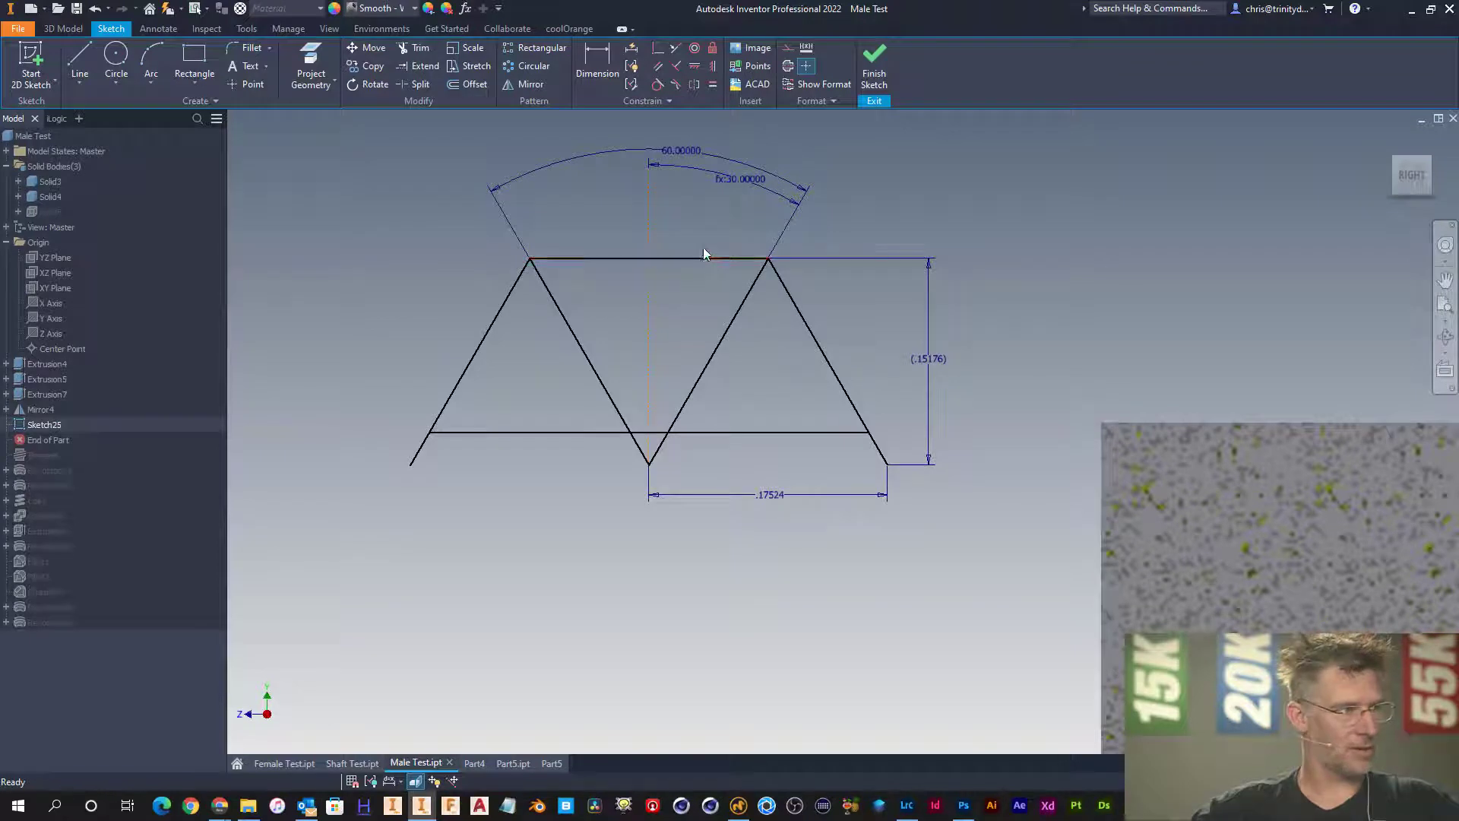
- Convert the line joining the peaks to construction and draw a horizontal line across the profile about 0.023 in below the peaks
left_click(696, 266)
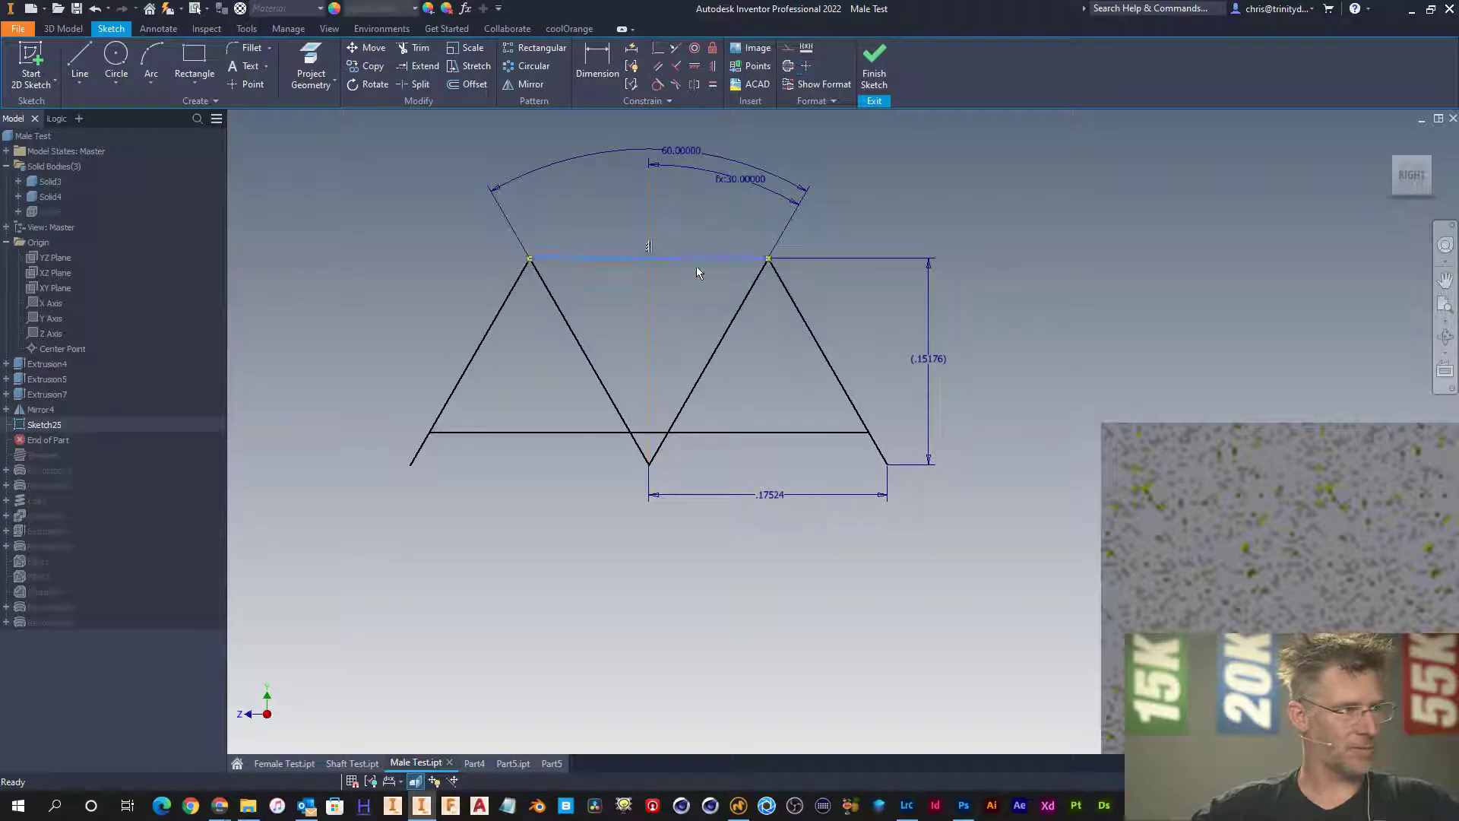
left_click(789, 50)
key("l")
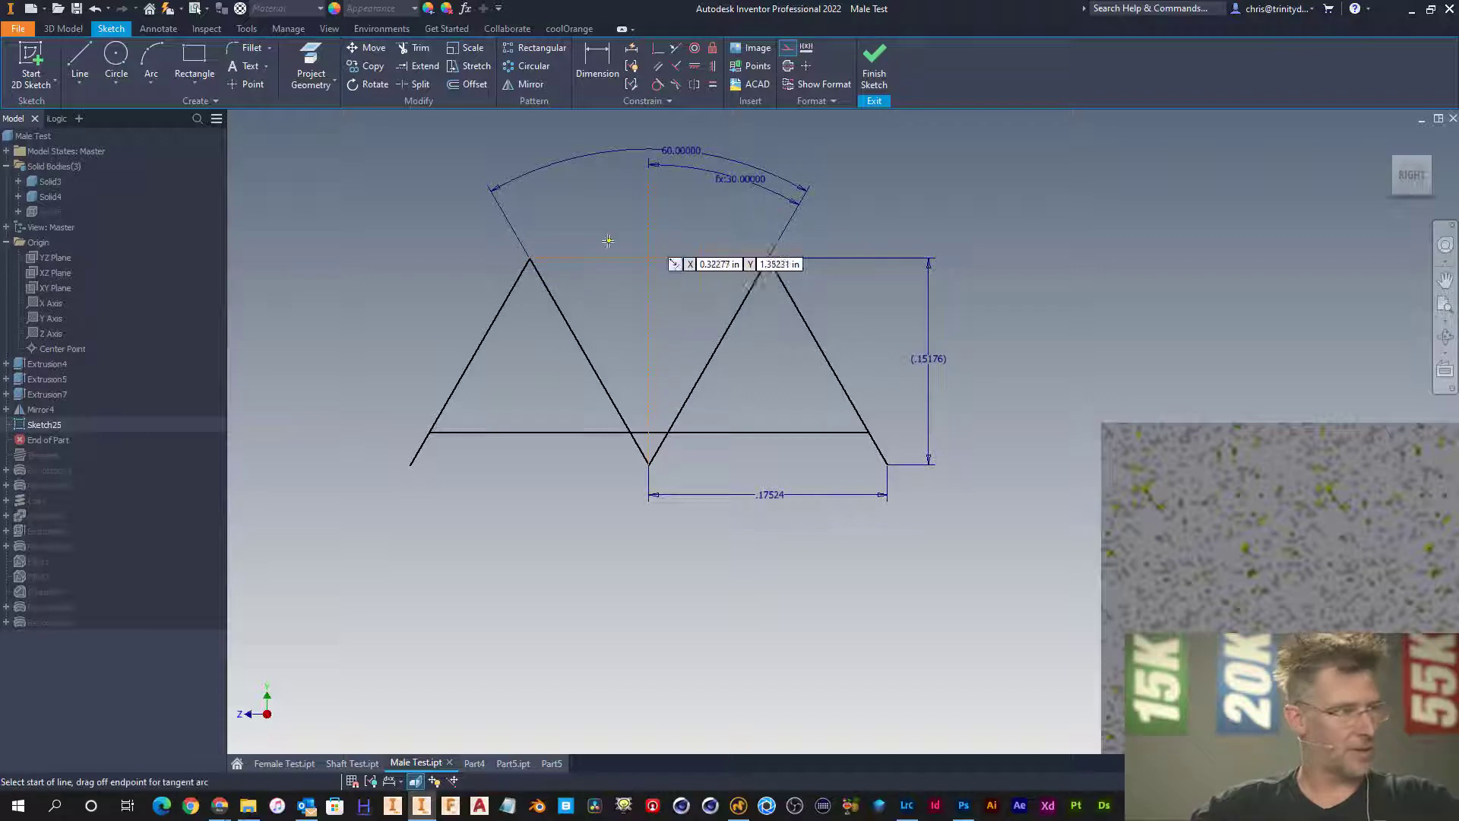
left_click(475, 289)
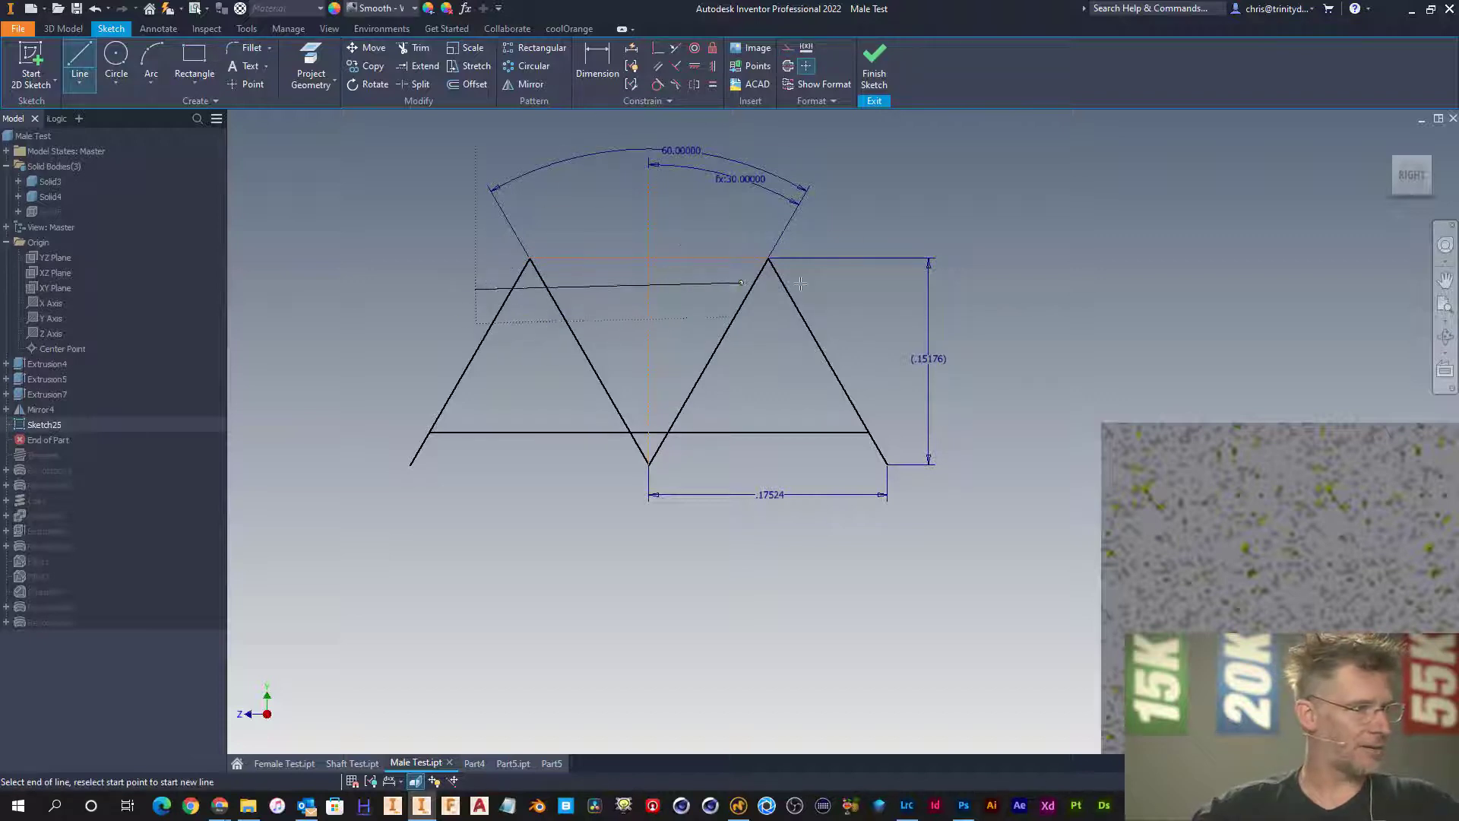
left_click(837, 288)
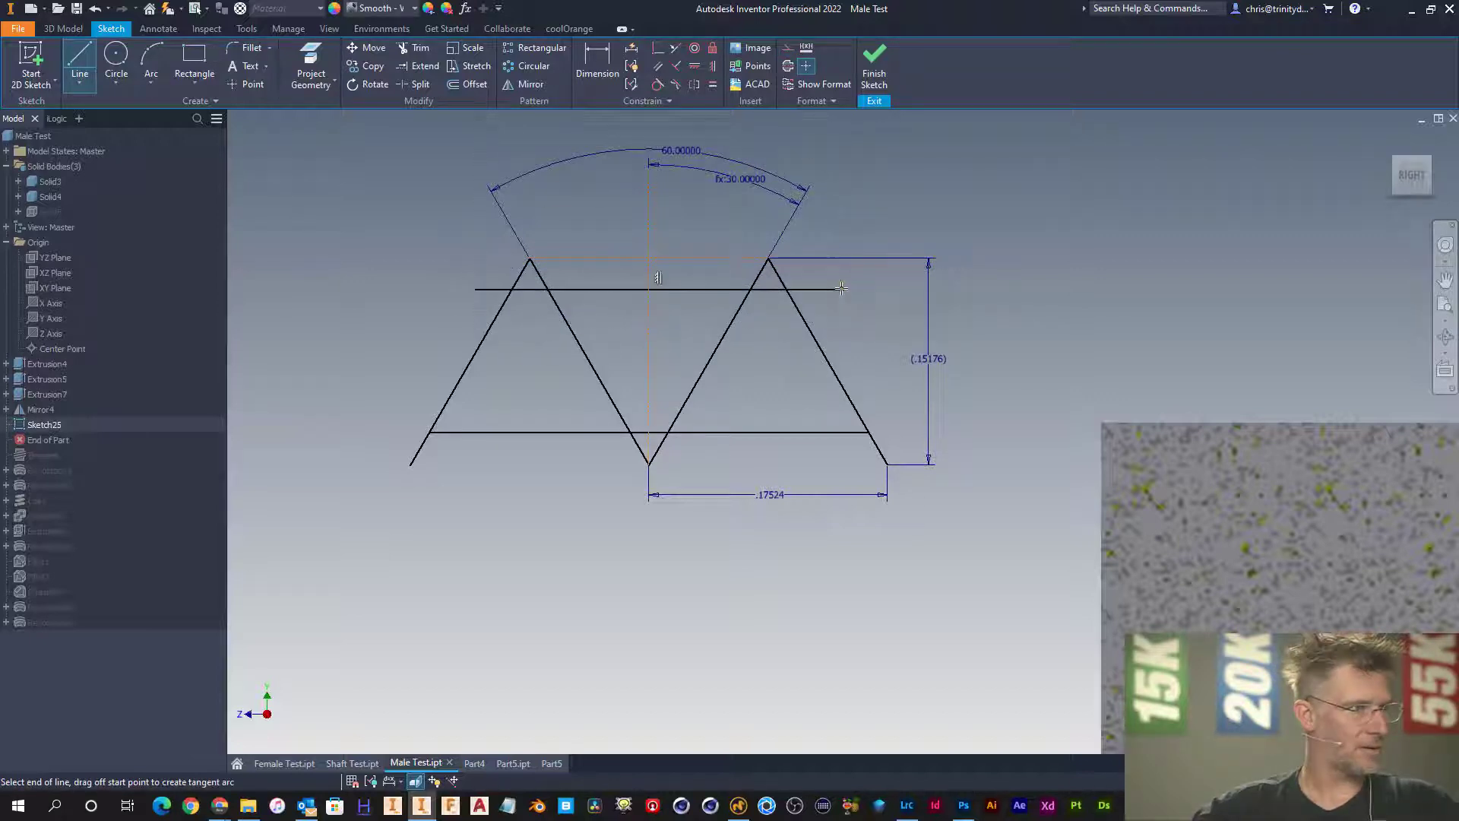
key("Escape")
- Convert the horizontal line below the peaks and the one above the valley into construction geometry
left_click(687, 289)
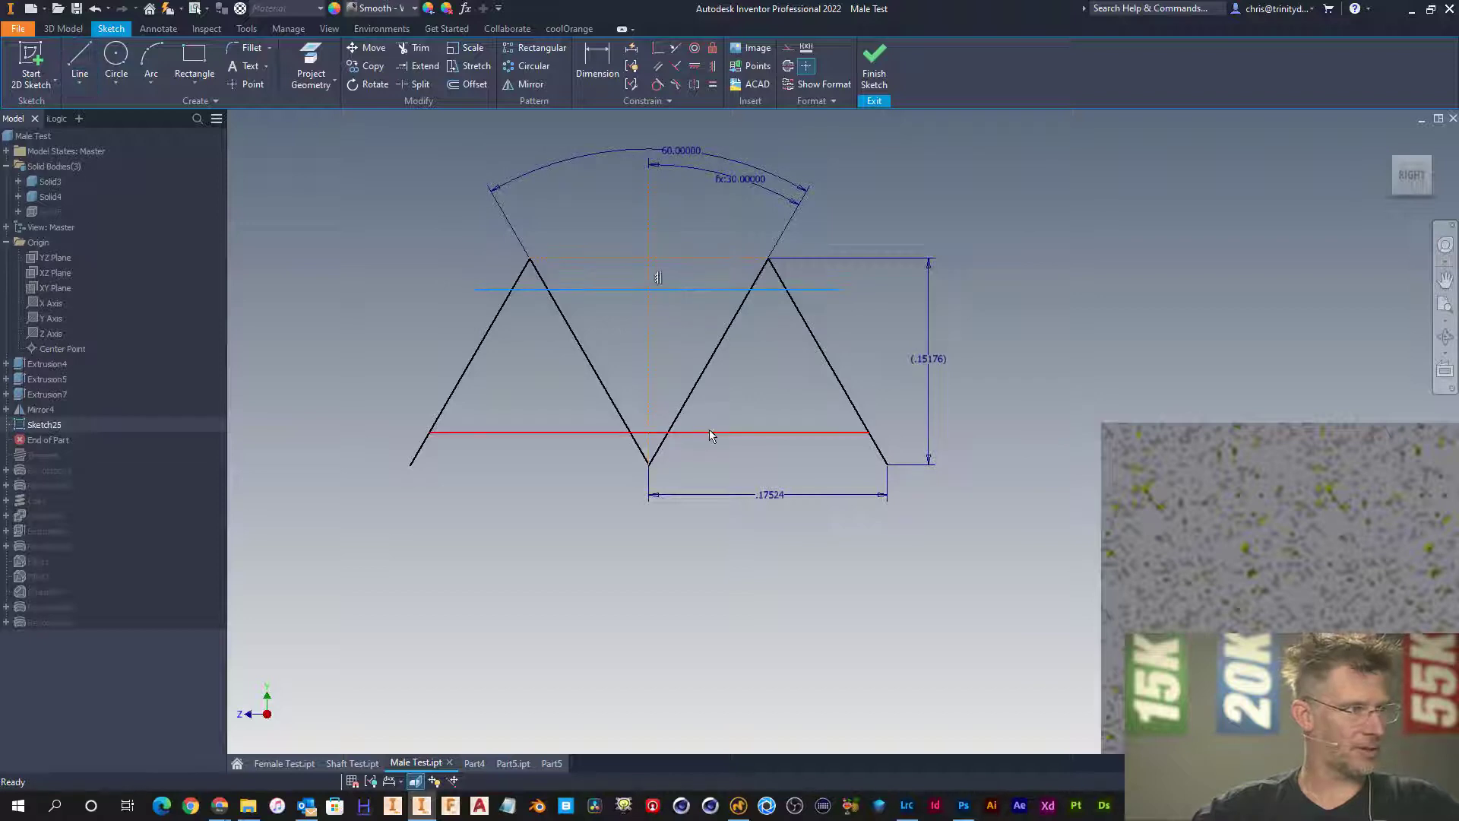
left_click(709, 434, "ctrl")
left_click(788, 47)
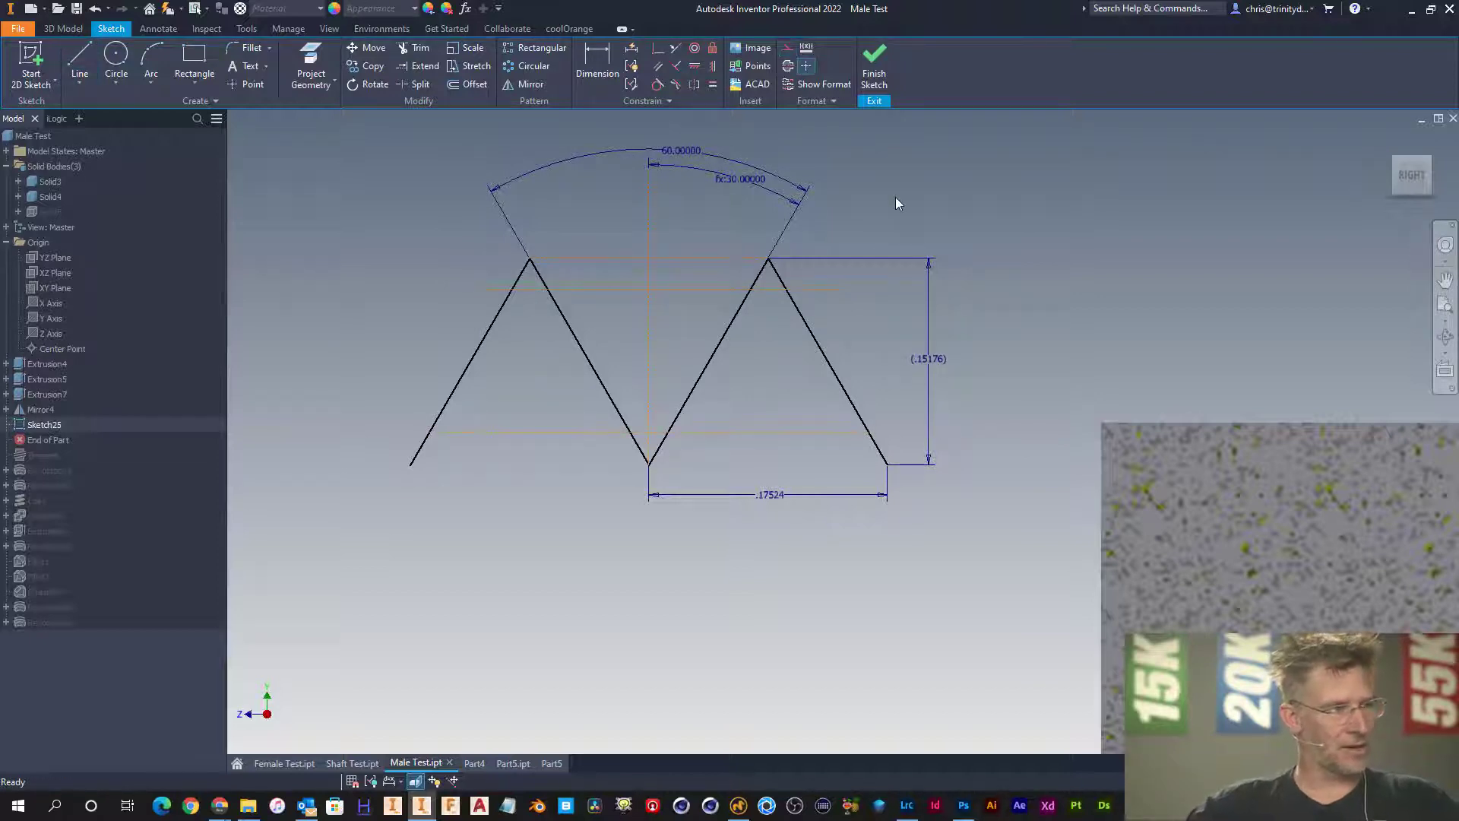
- Dimension the offset from the right peak down to the upper construction line as the overall profile height divided by 8 (d96/8)
key("d")
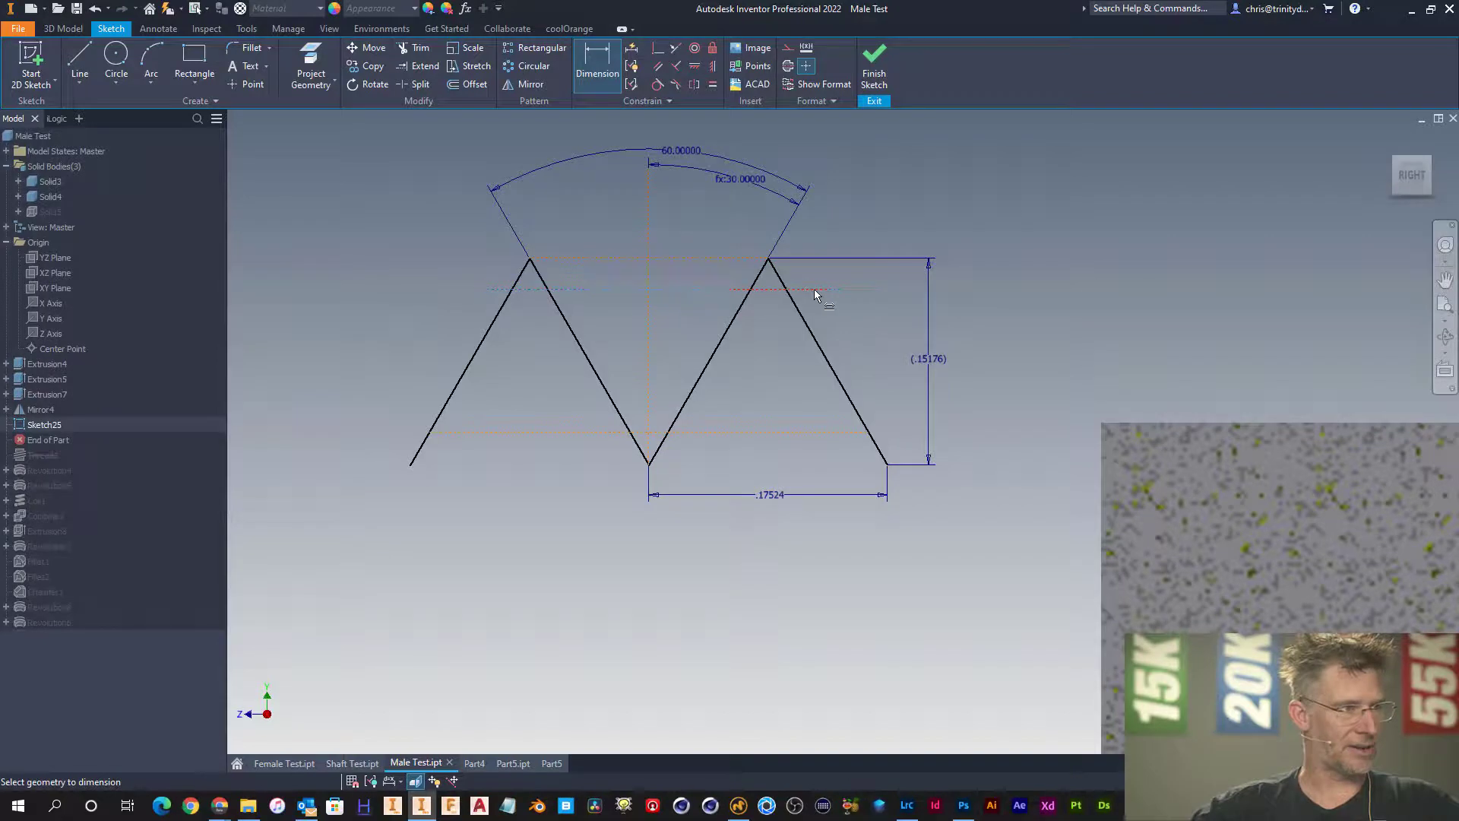
left_click(771, 263)
left_click(891, 274)
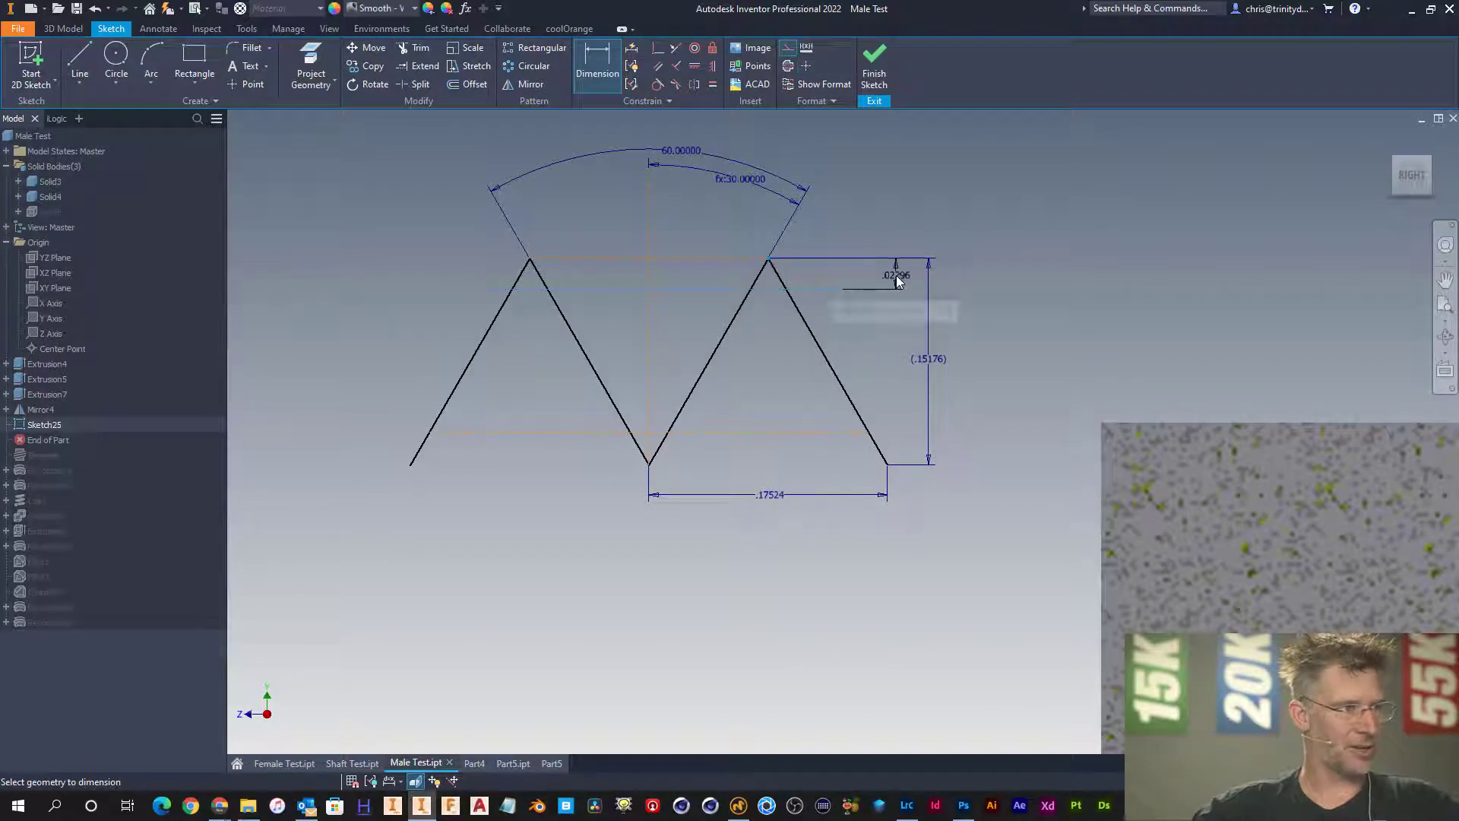
left_click(929, 360)
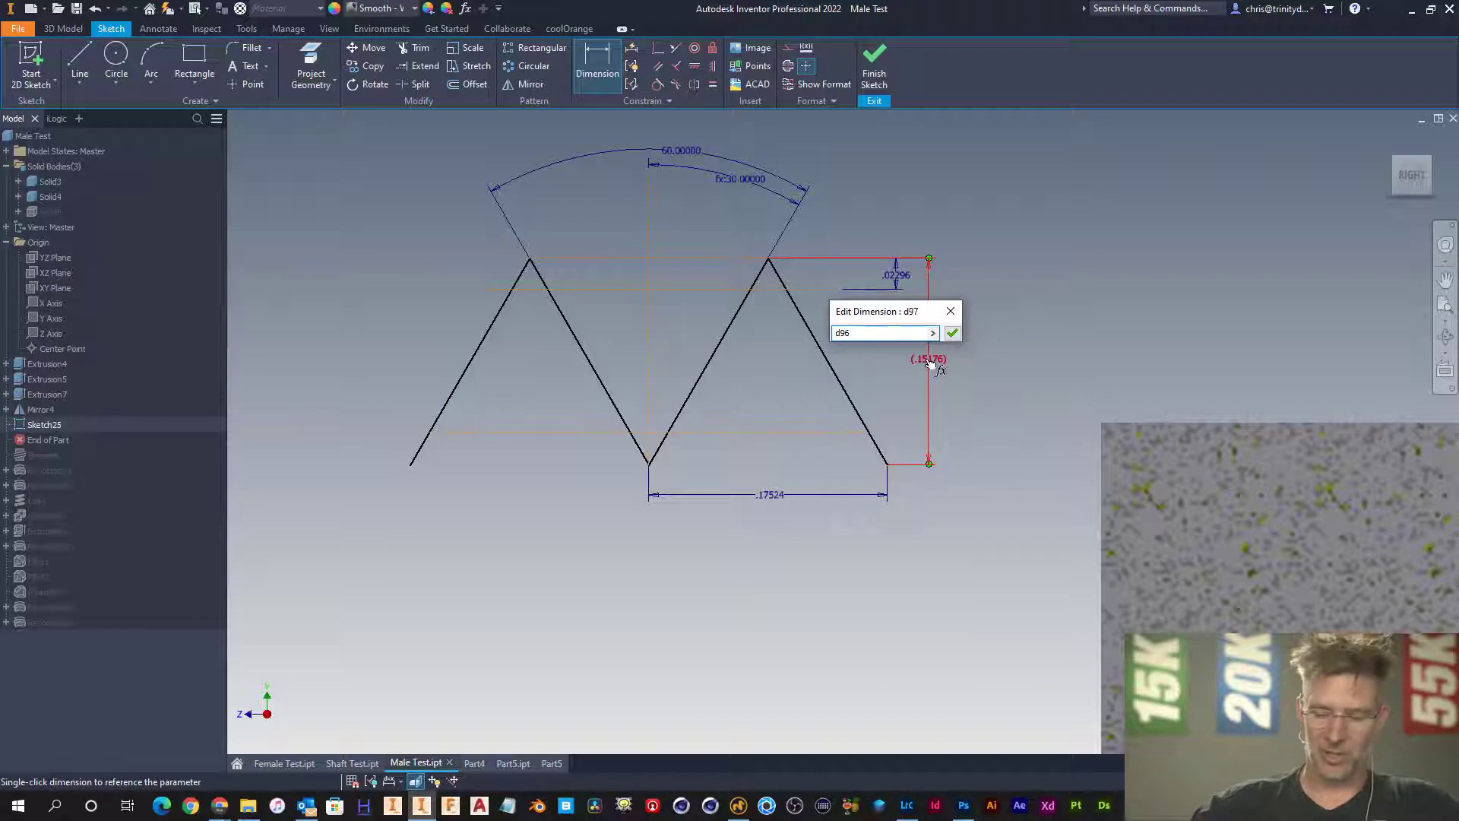
type("/8")
key("Return")
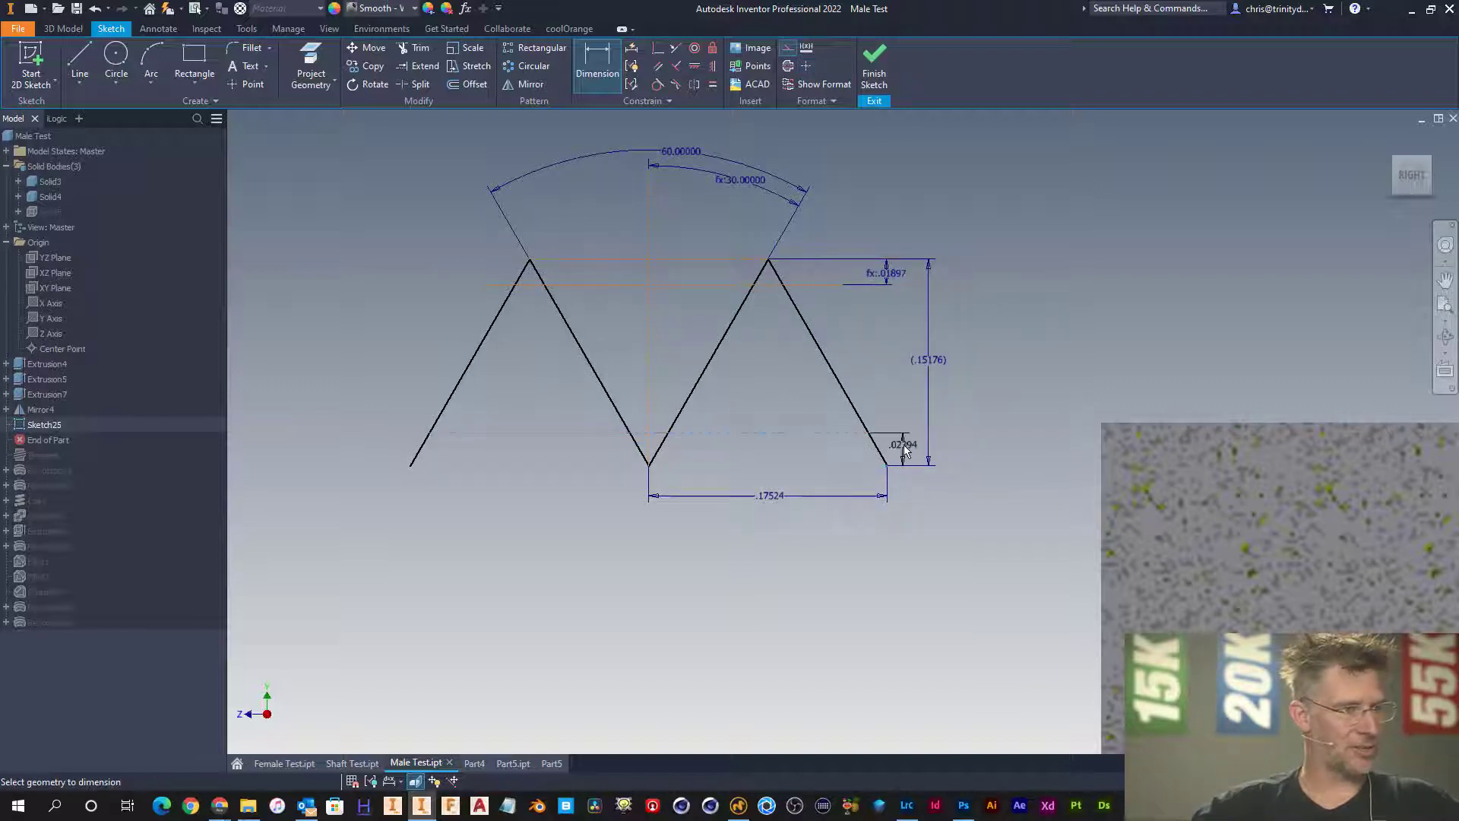
- Dimension the lower construction line's height above the flank end as the overall profile height divided by 4 (d96/4)
double_click(908, 448)
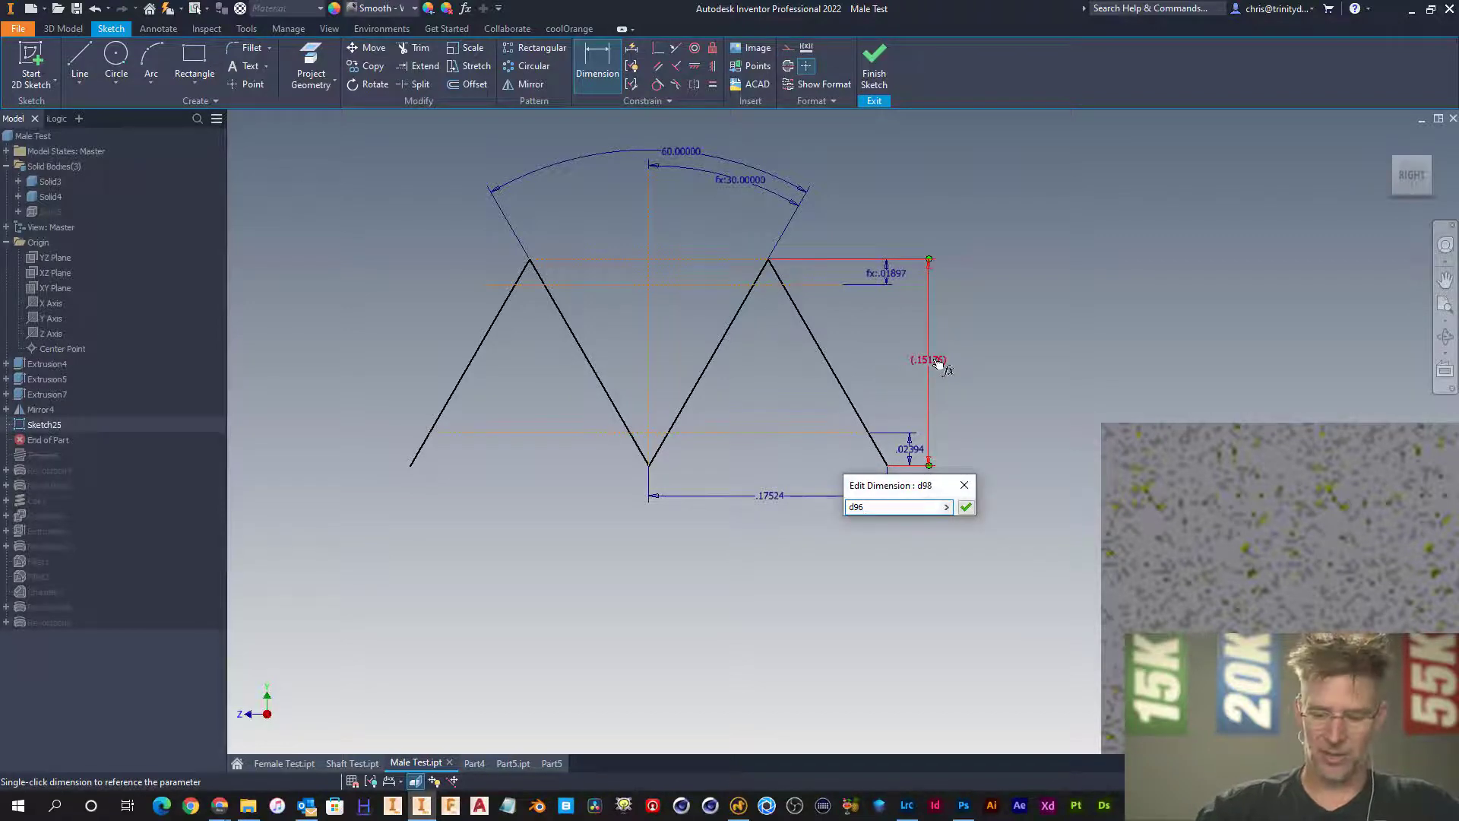
type("/4")
key("Return")
key("Escape")
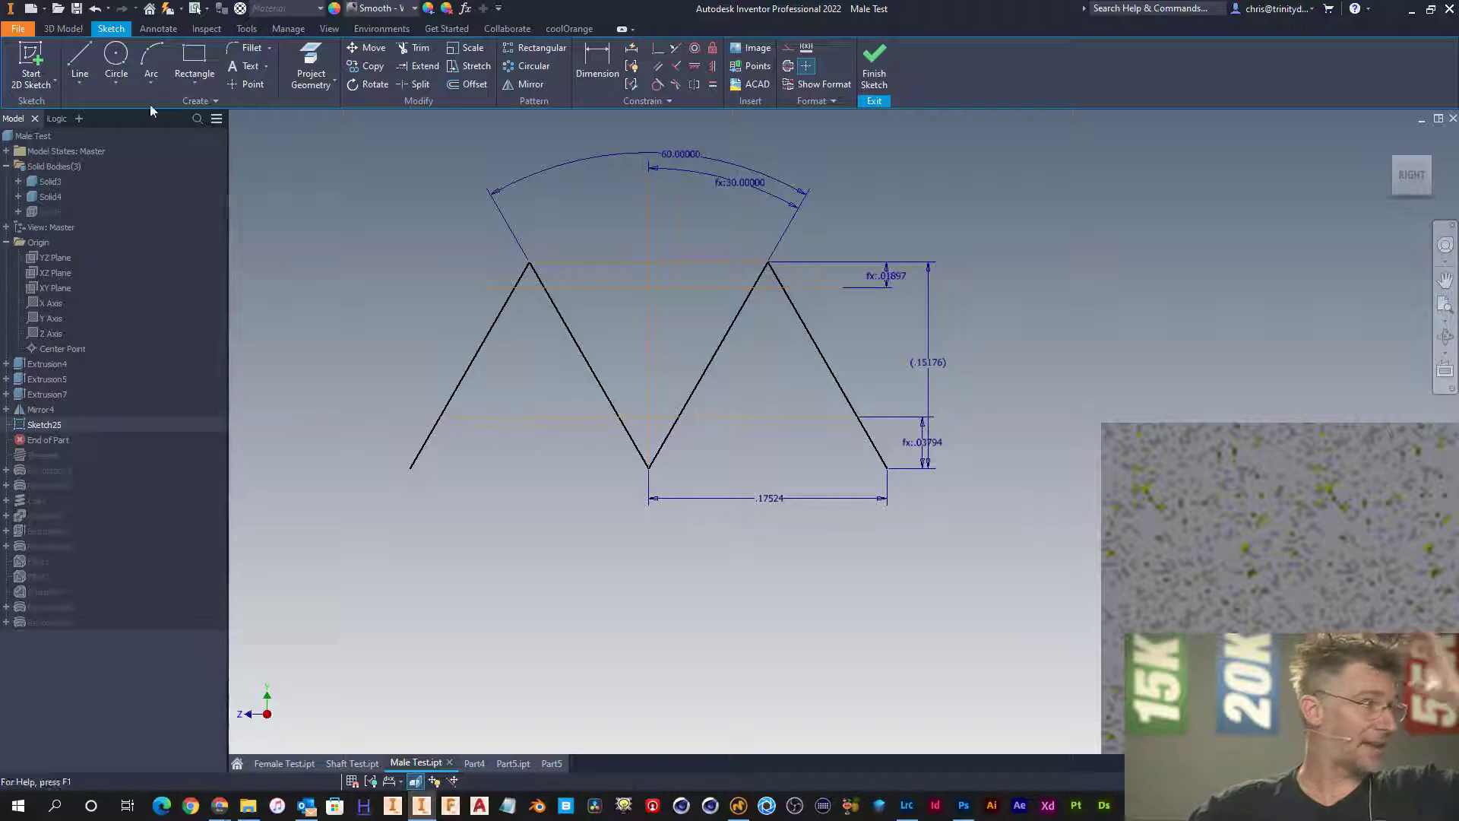
- Convert all four flank lines of the thread profile into construction geometry
left_click(472, 357)
left_click(579, 346, "ctrl")
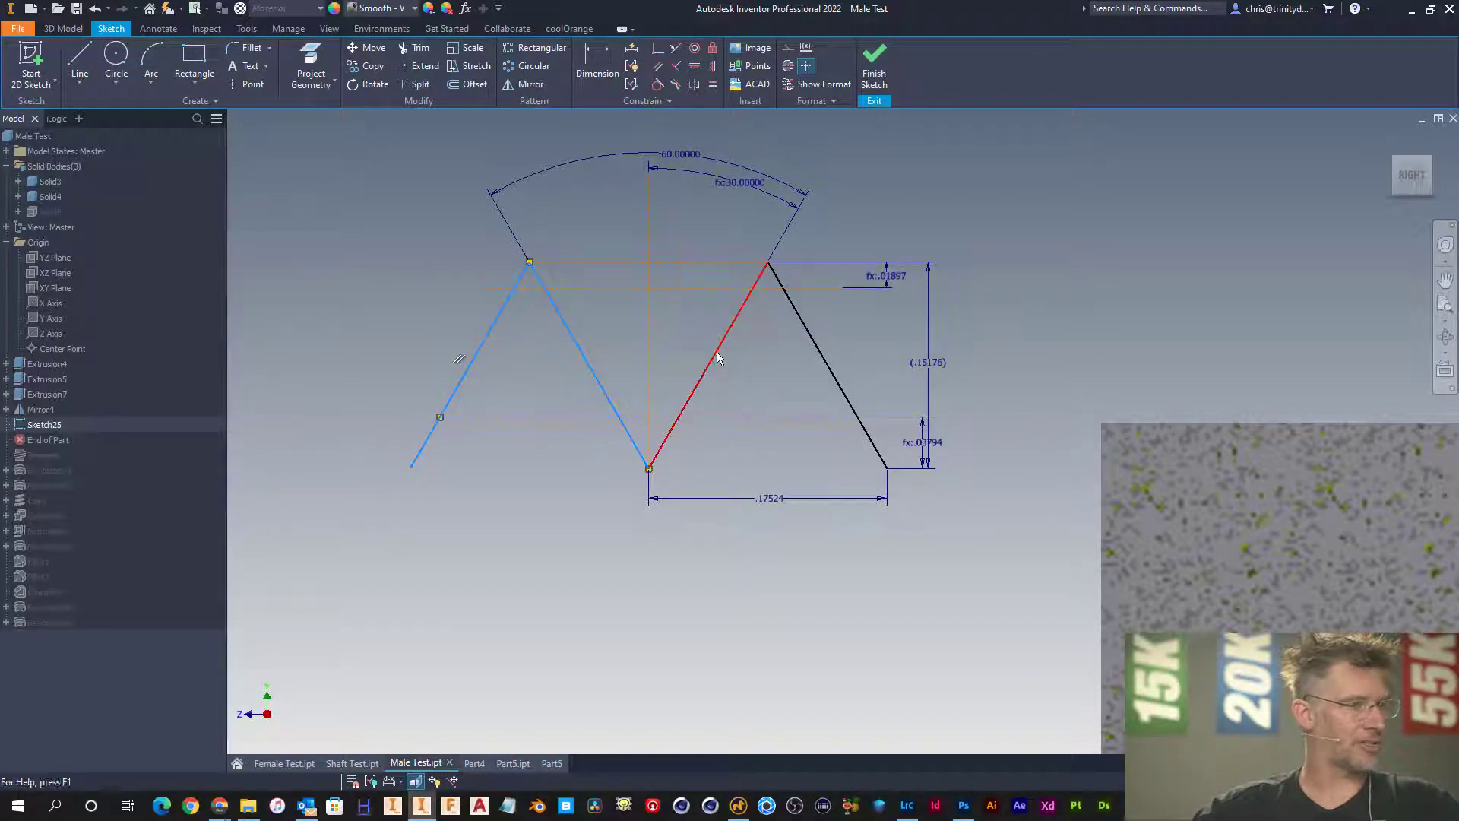
left_click(719, 359, "ctrl")
left_click(811, 335, "ctrl")
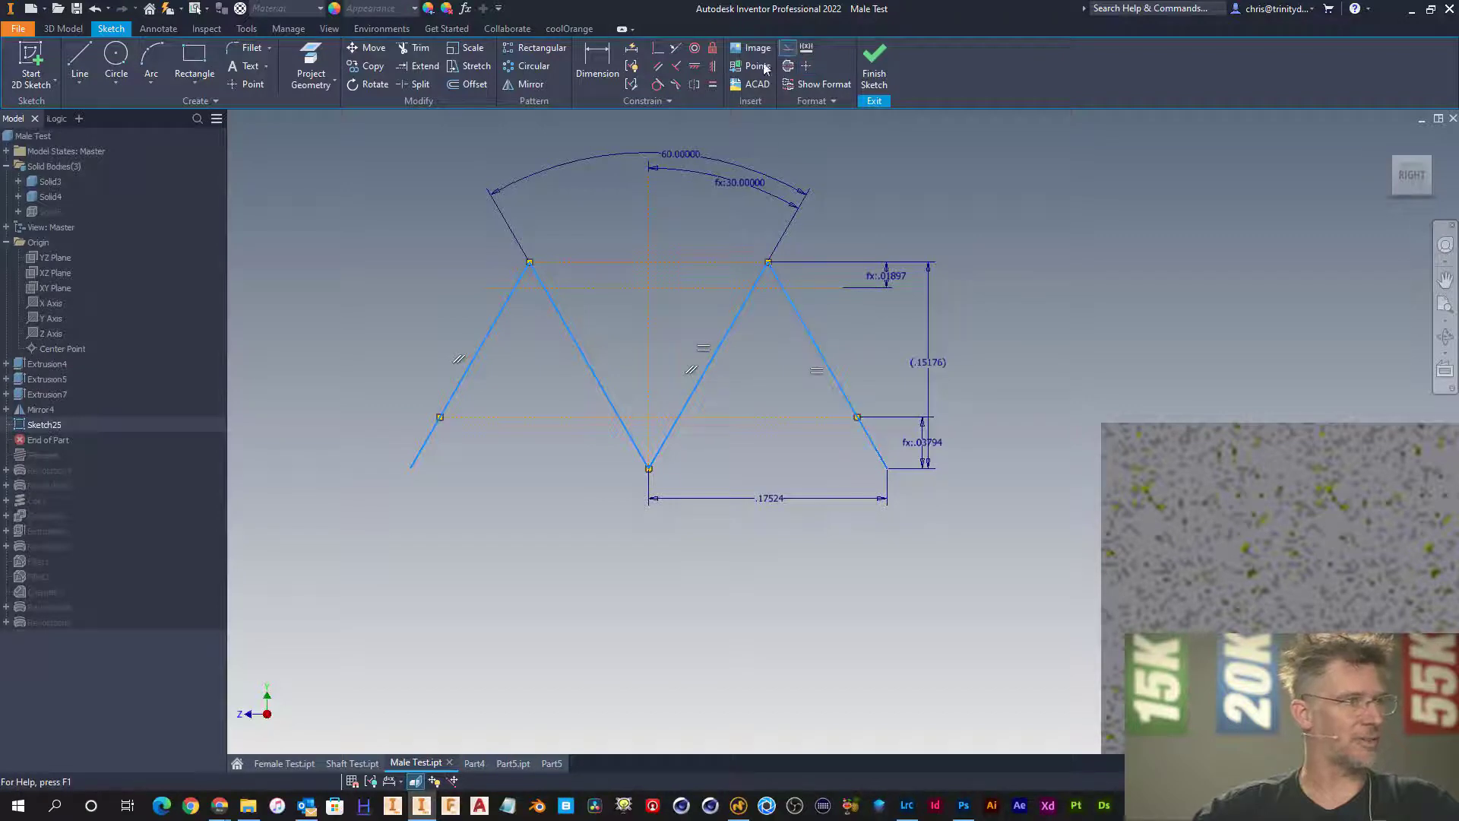
key("Delete")
- Draw a three-point arc bulging toward the valley, with its ends where the inner flanks meet the lower construction line
key("a")
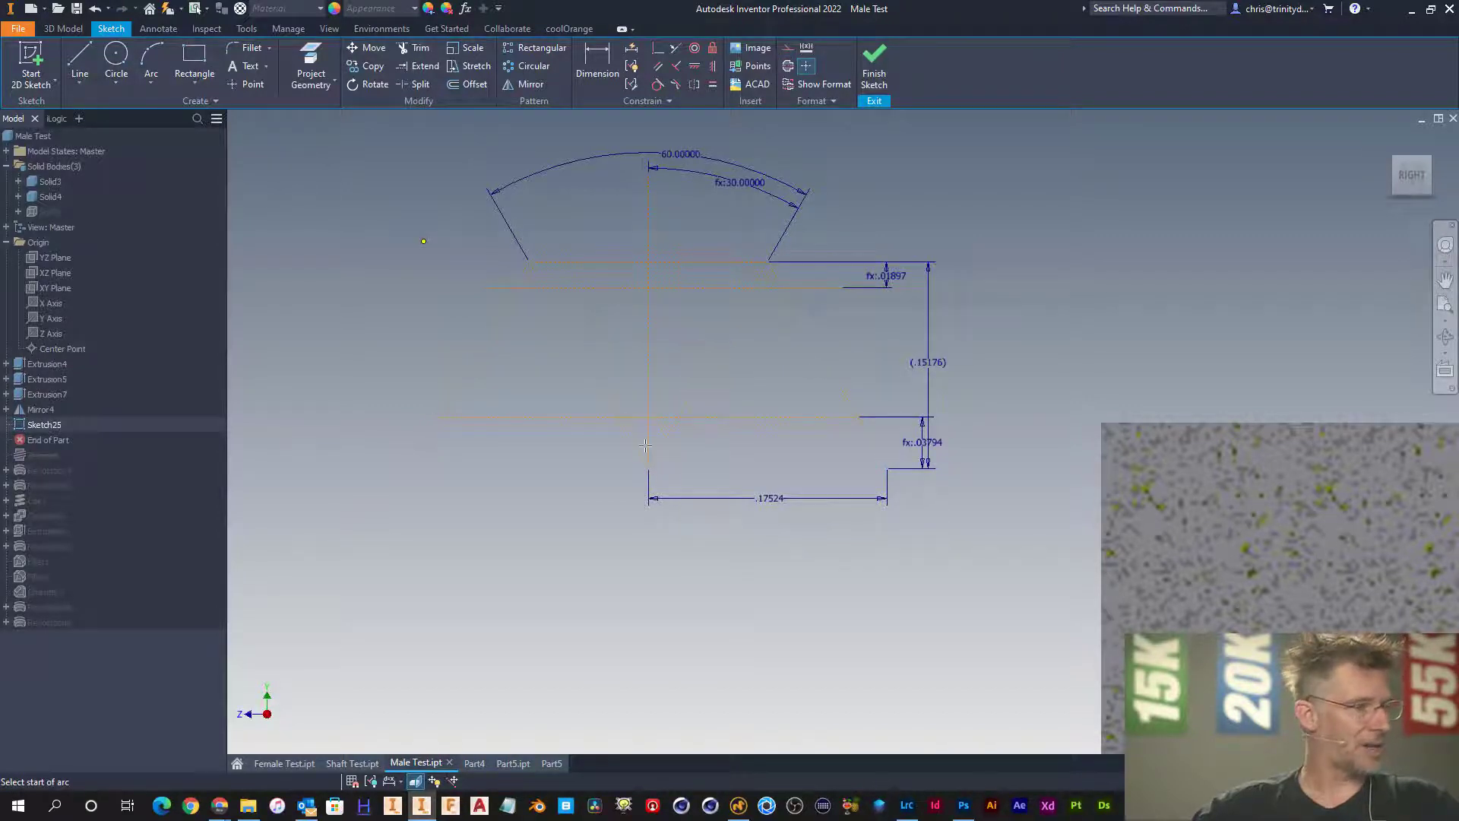
scroll(641, 430, "up", 5)
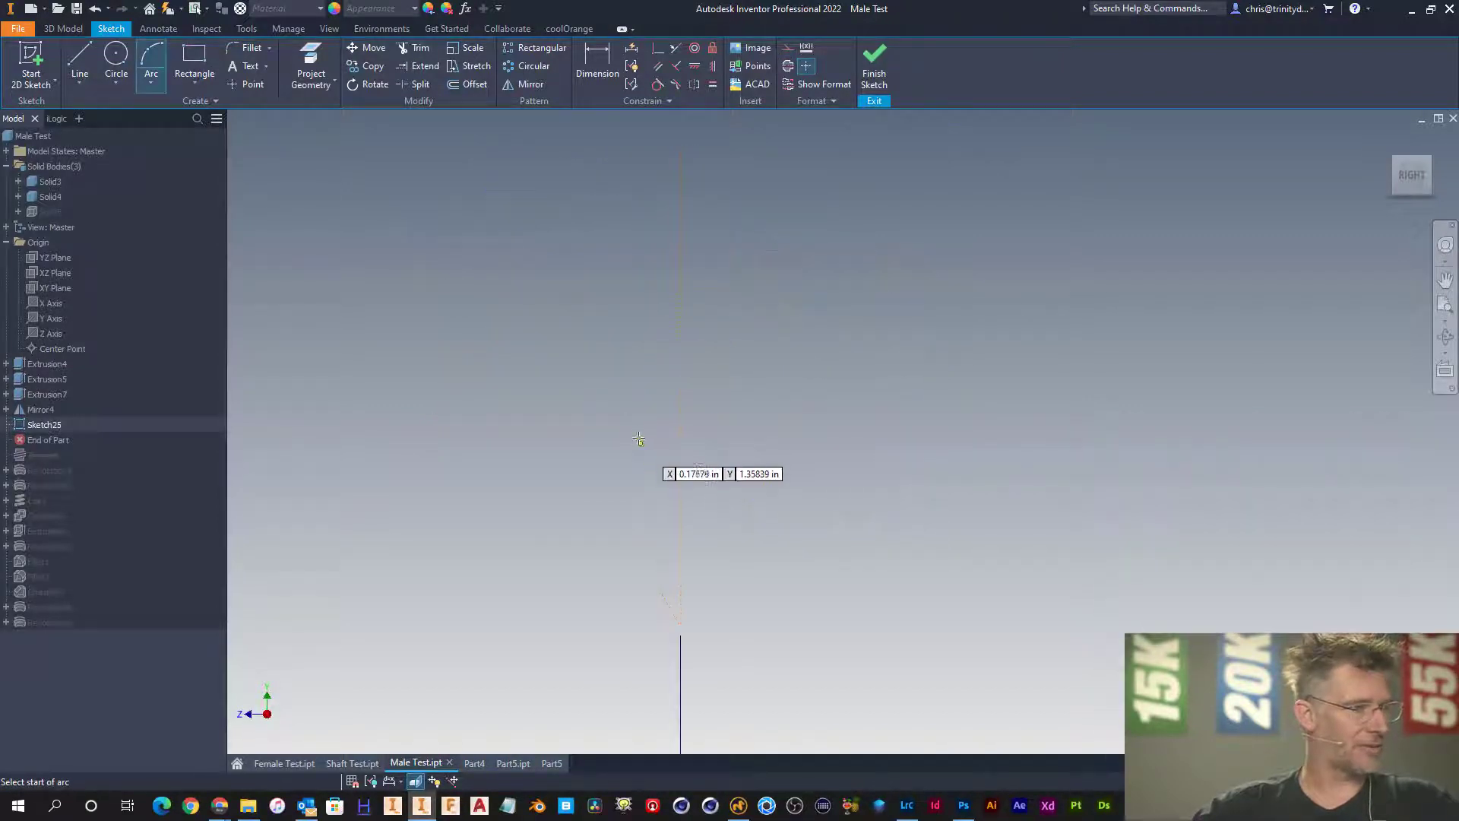
scroll(638, 437, "up", 4)
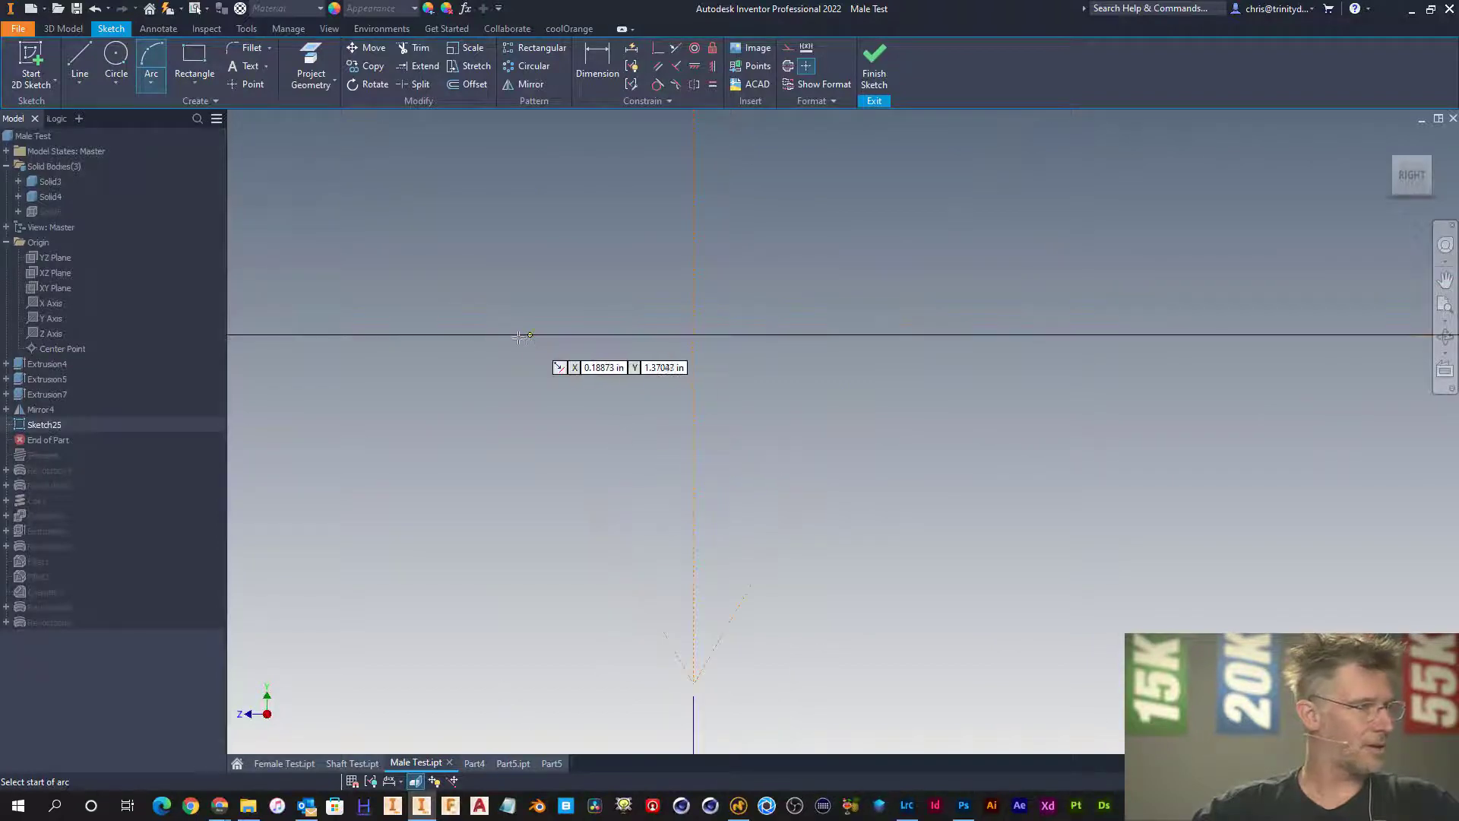
left_click(492, 335)
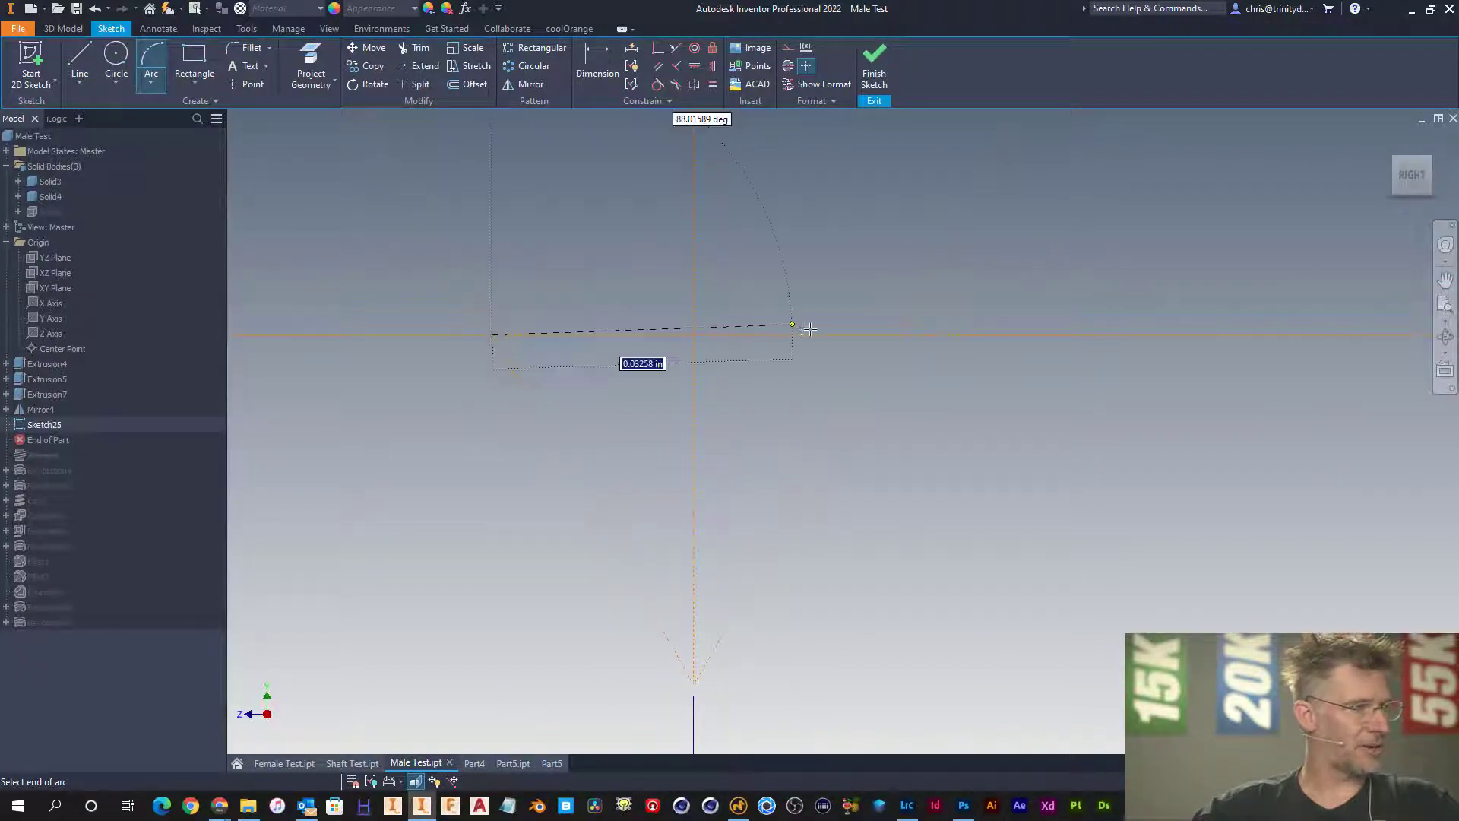
left_click(896, 335)
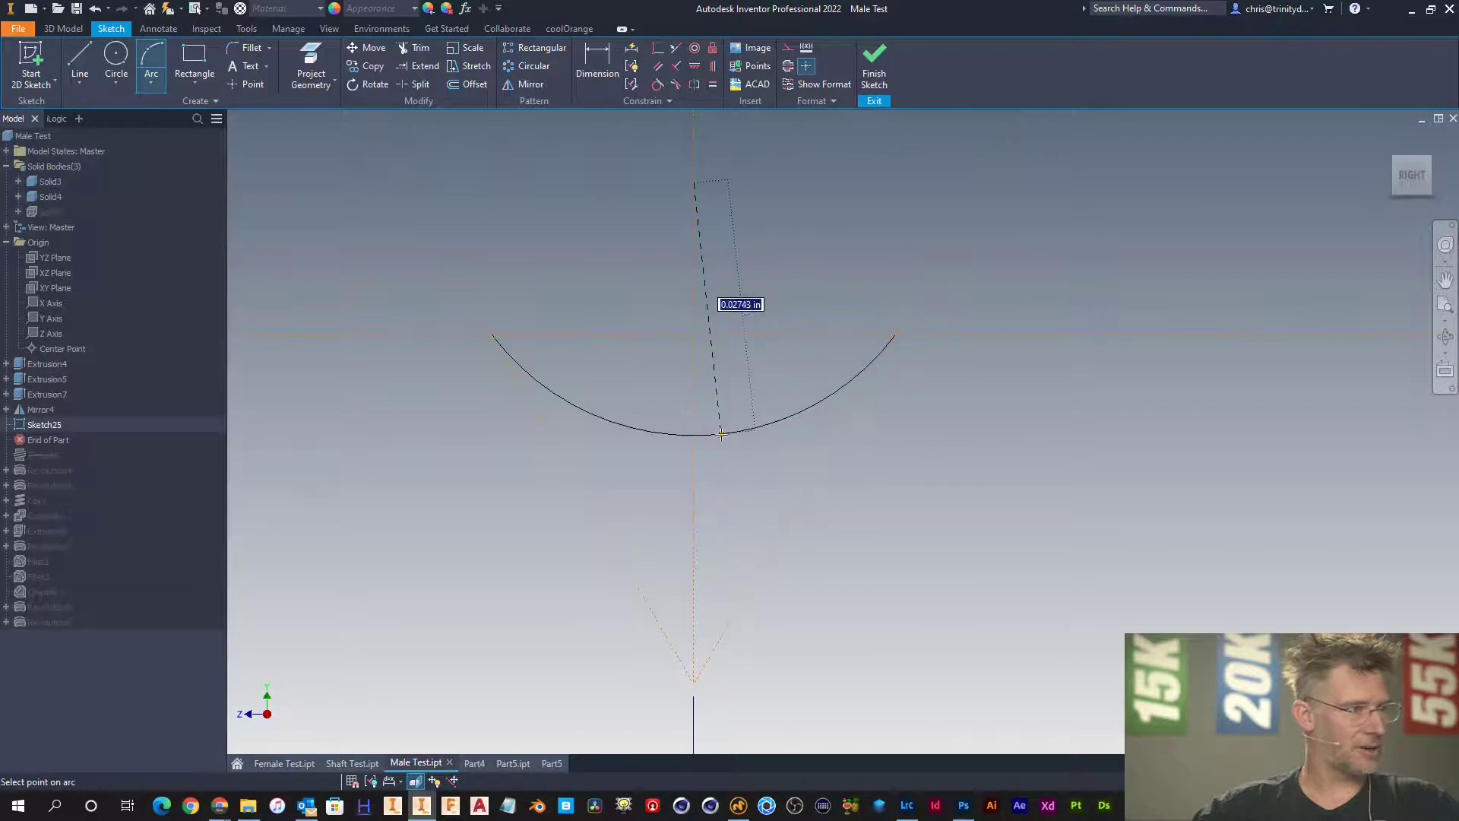
left_click(719, 462)
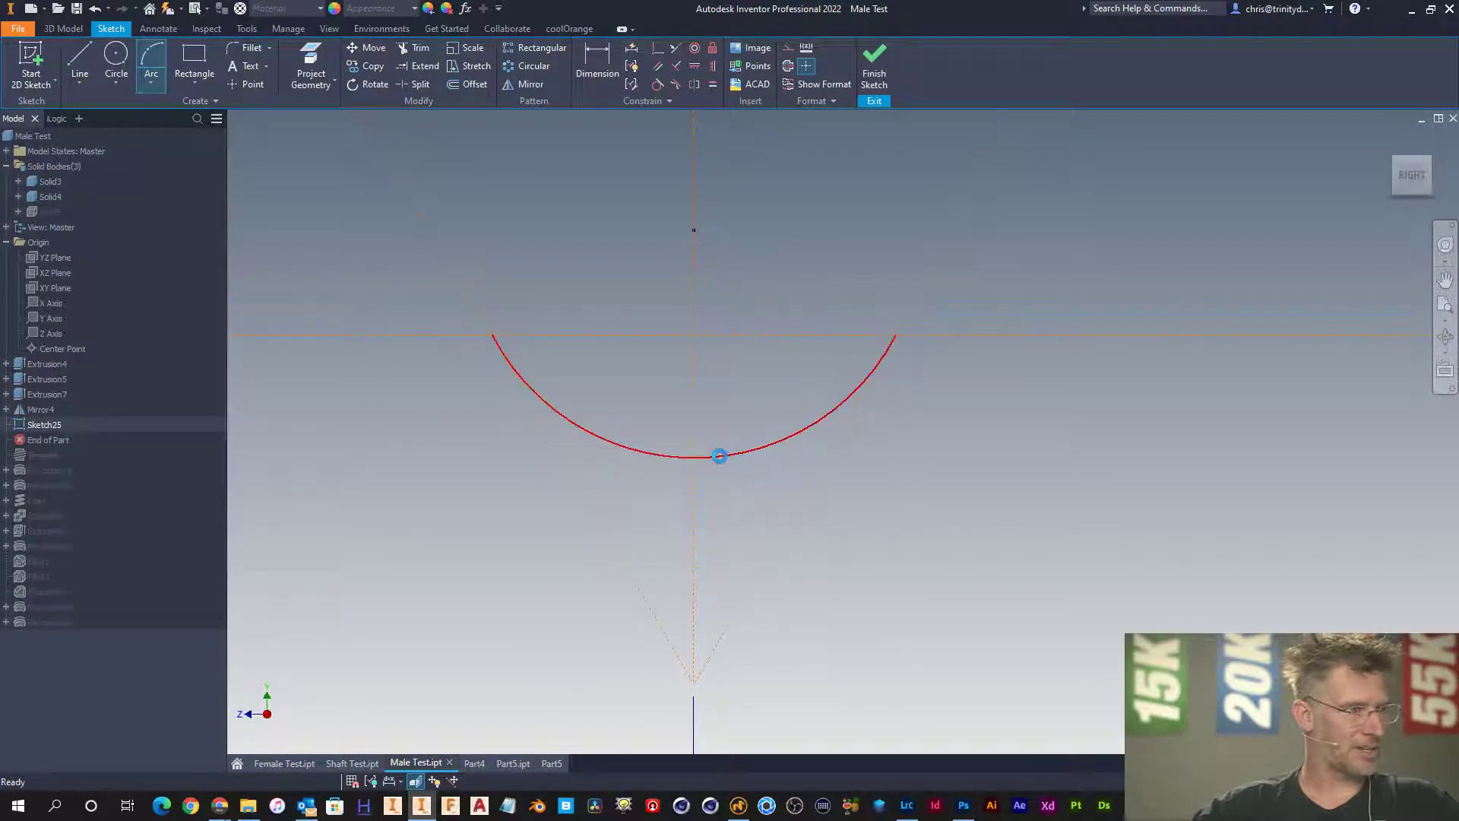
key("Escape")
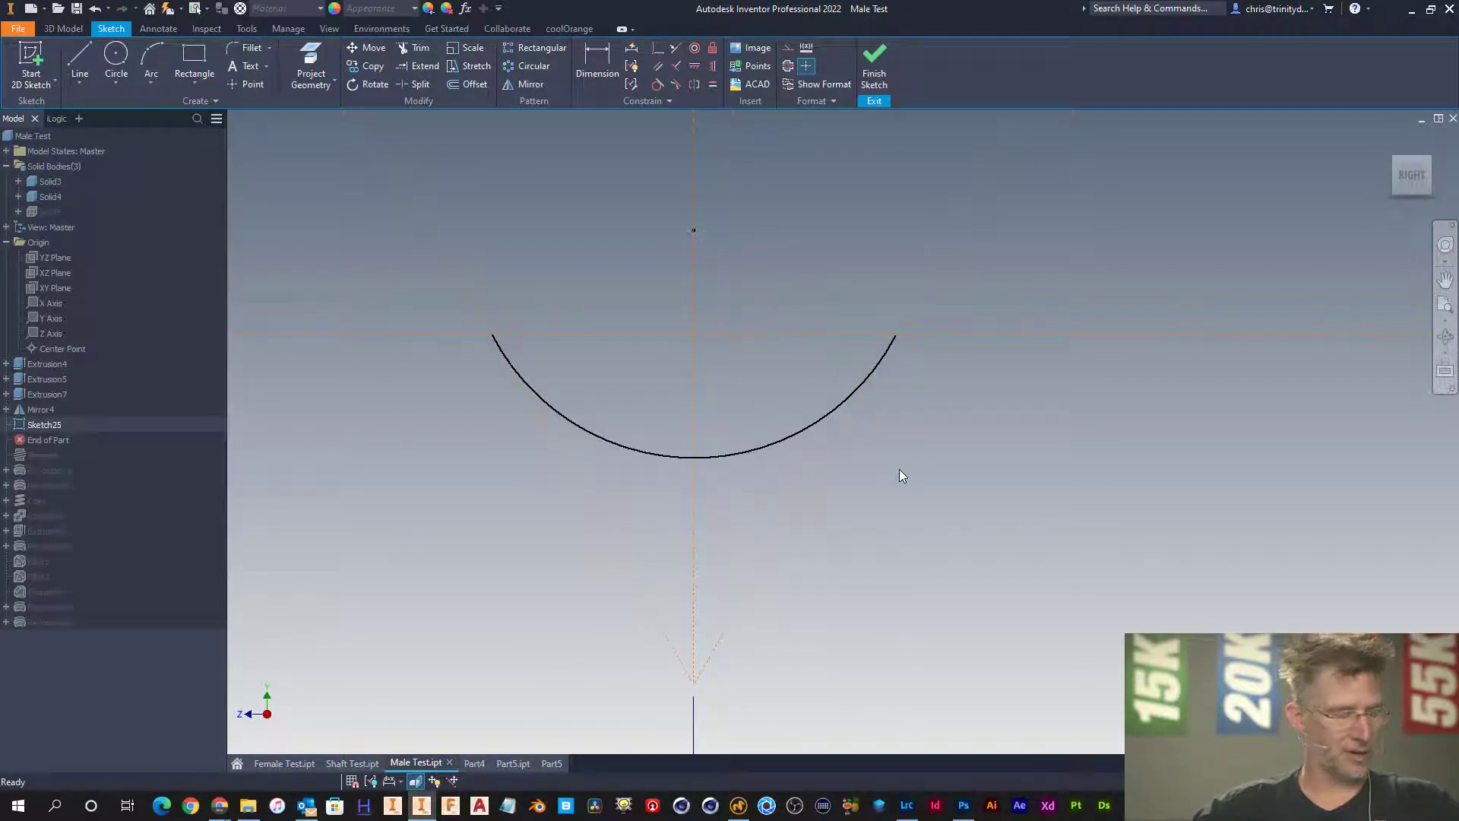
- Constrain the root arc tangent to both inner flank lines of the valley
right_click(940, 437)
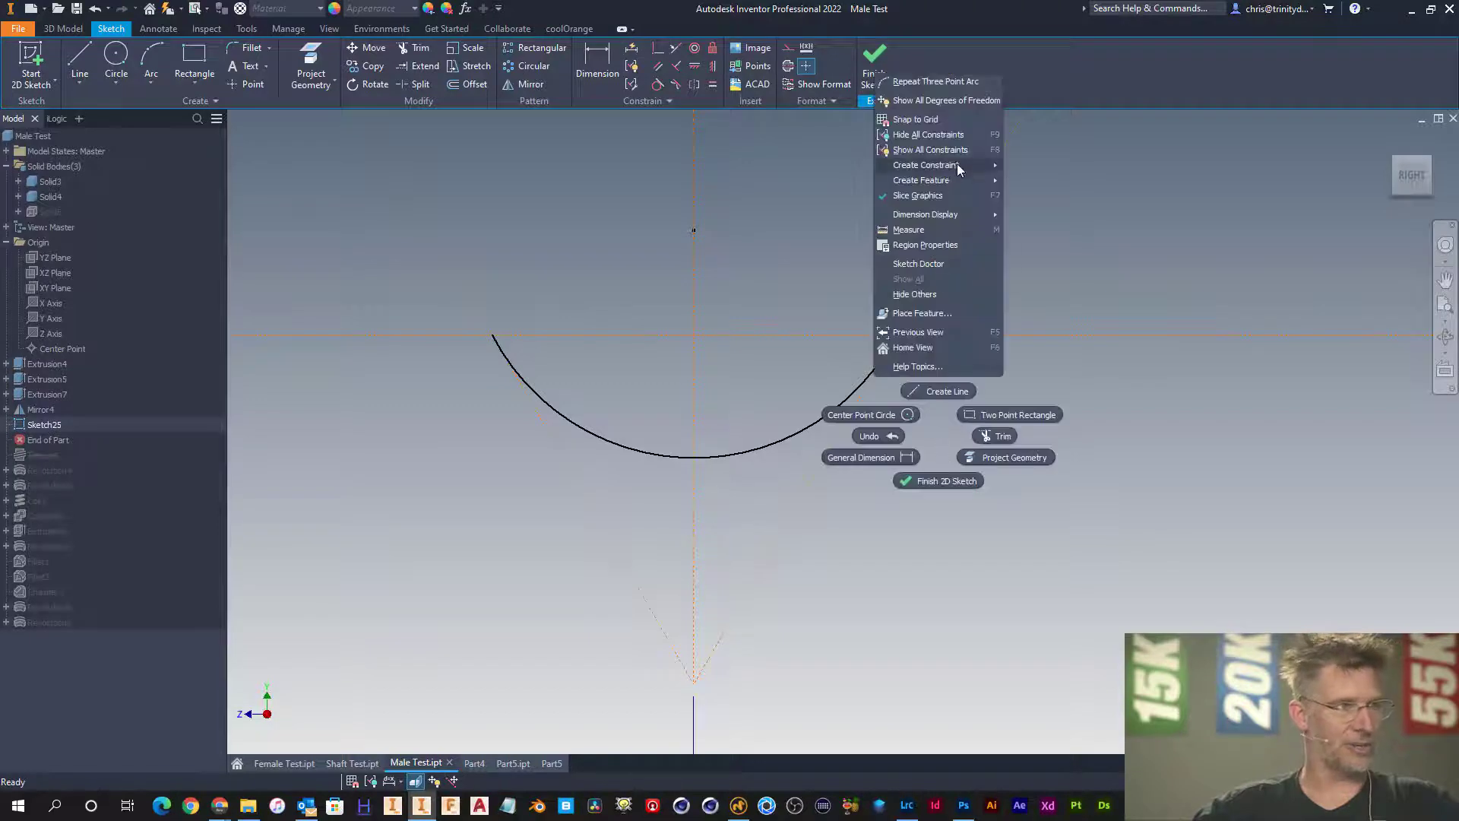
mouse_move(957, 166)
left_click(1033, 196)
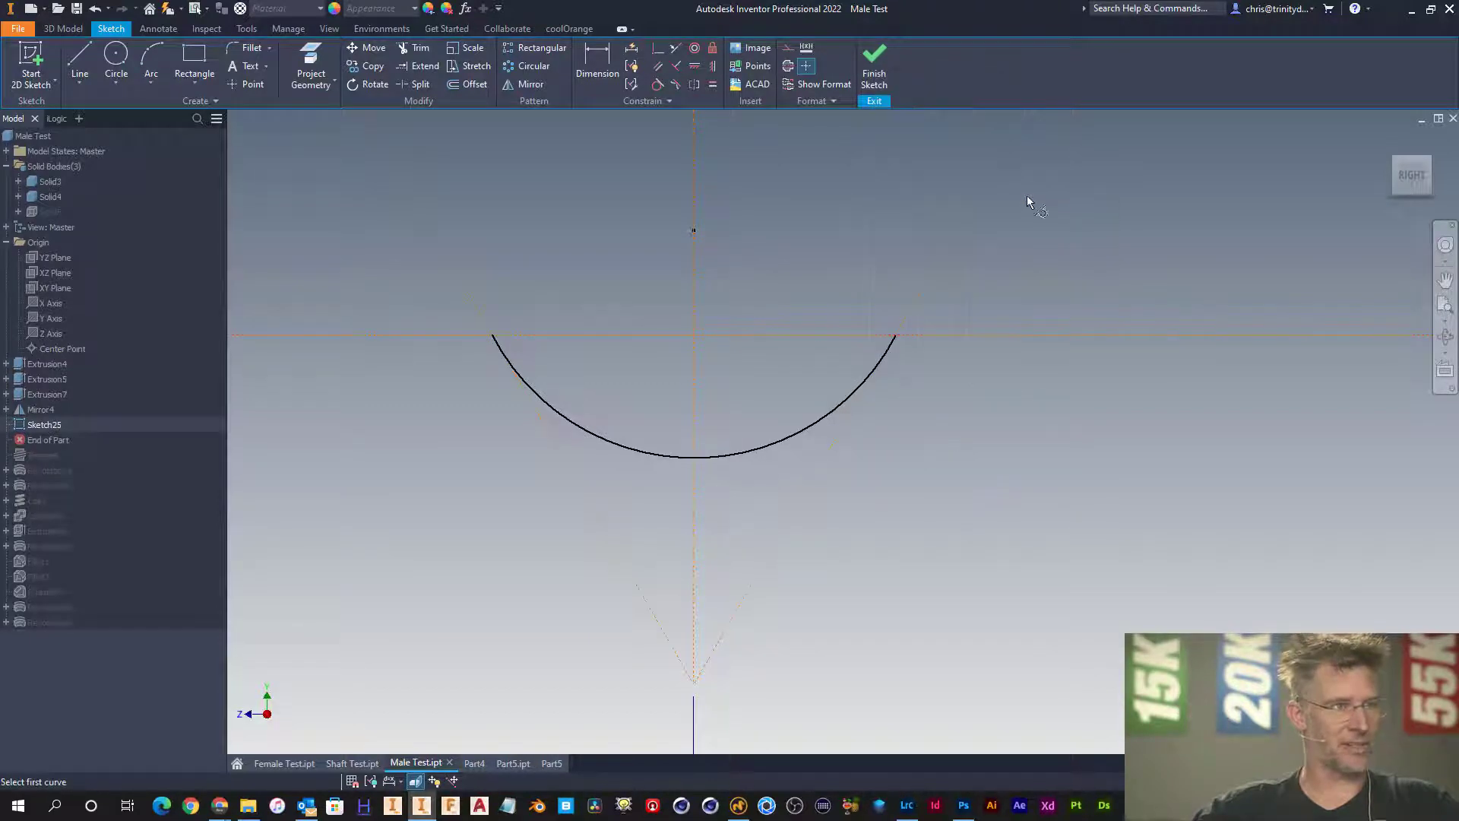
left_click(858, 394)
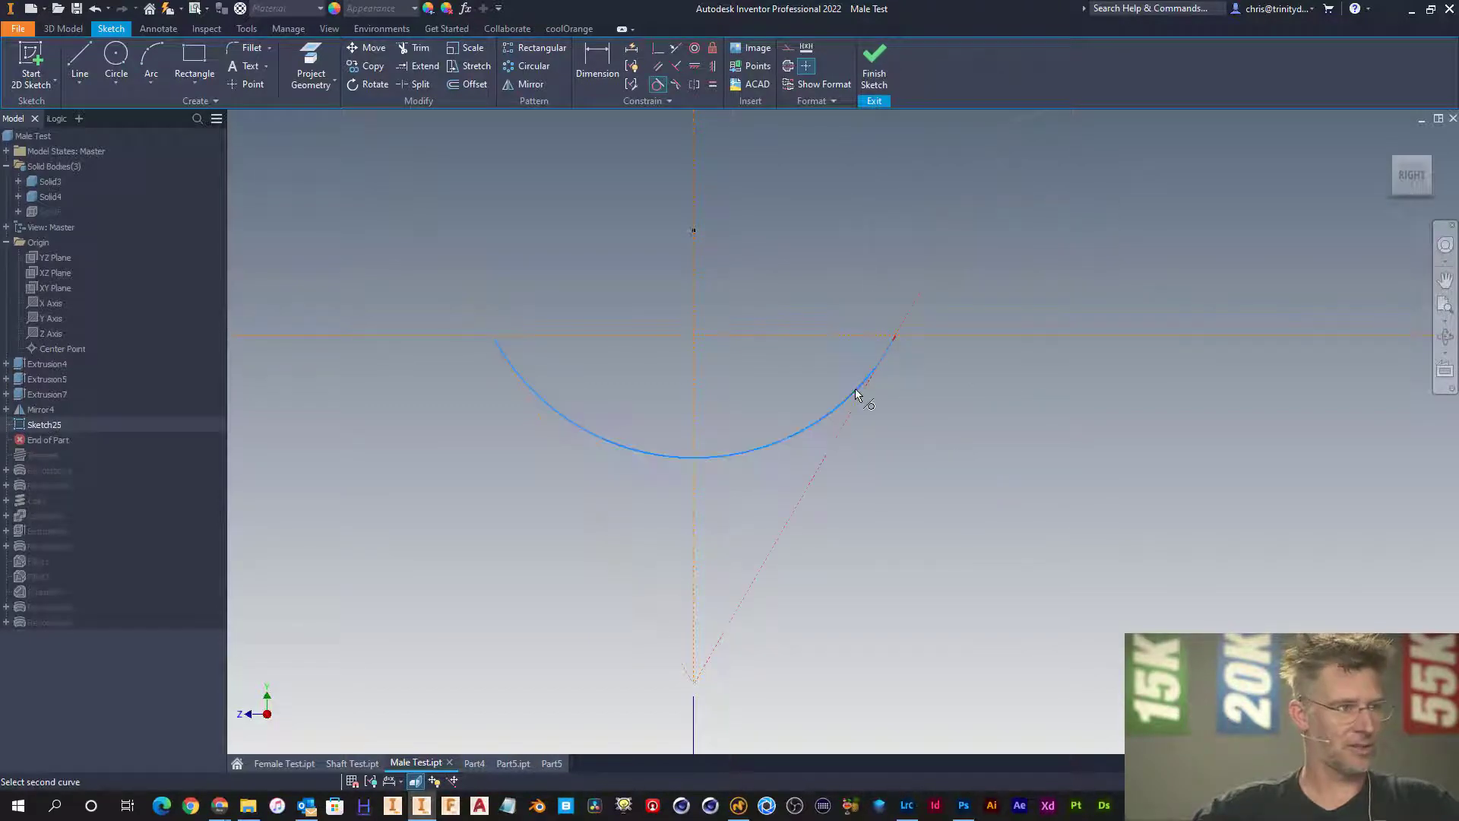
left_click(606, 438)
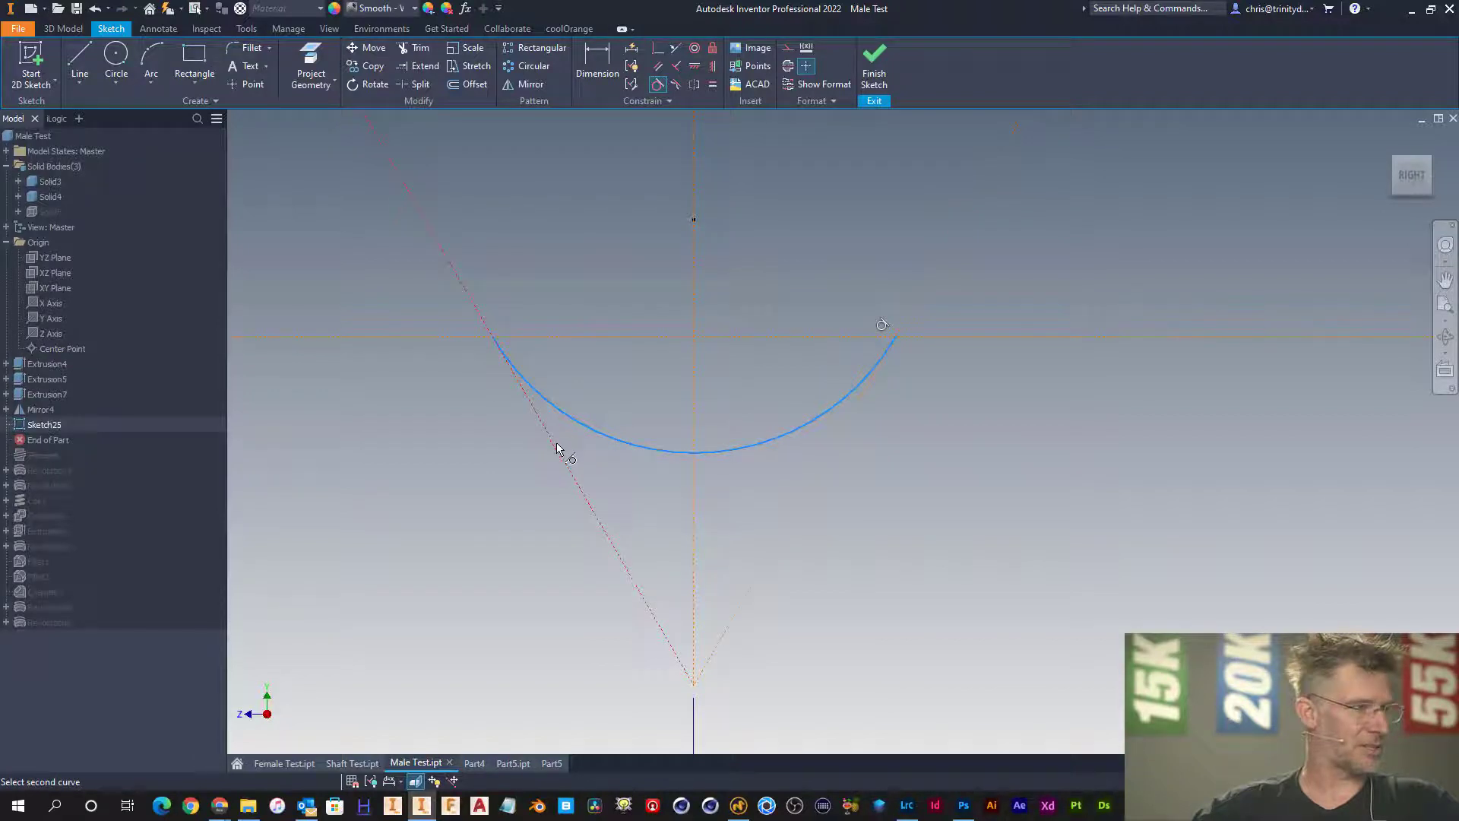
left_click(557, 449)
left_click(329, 142)
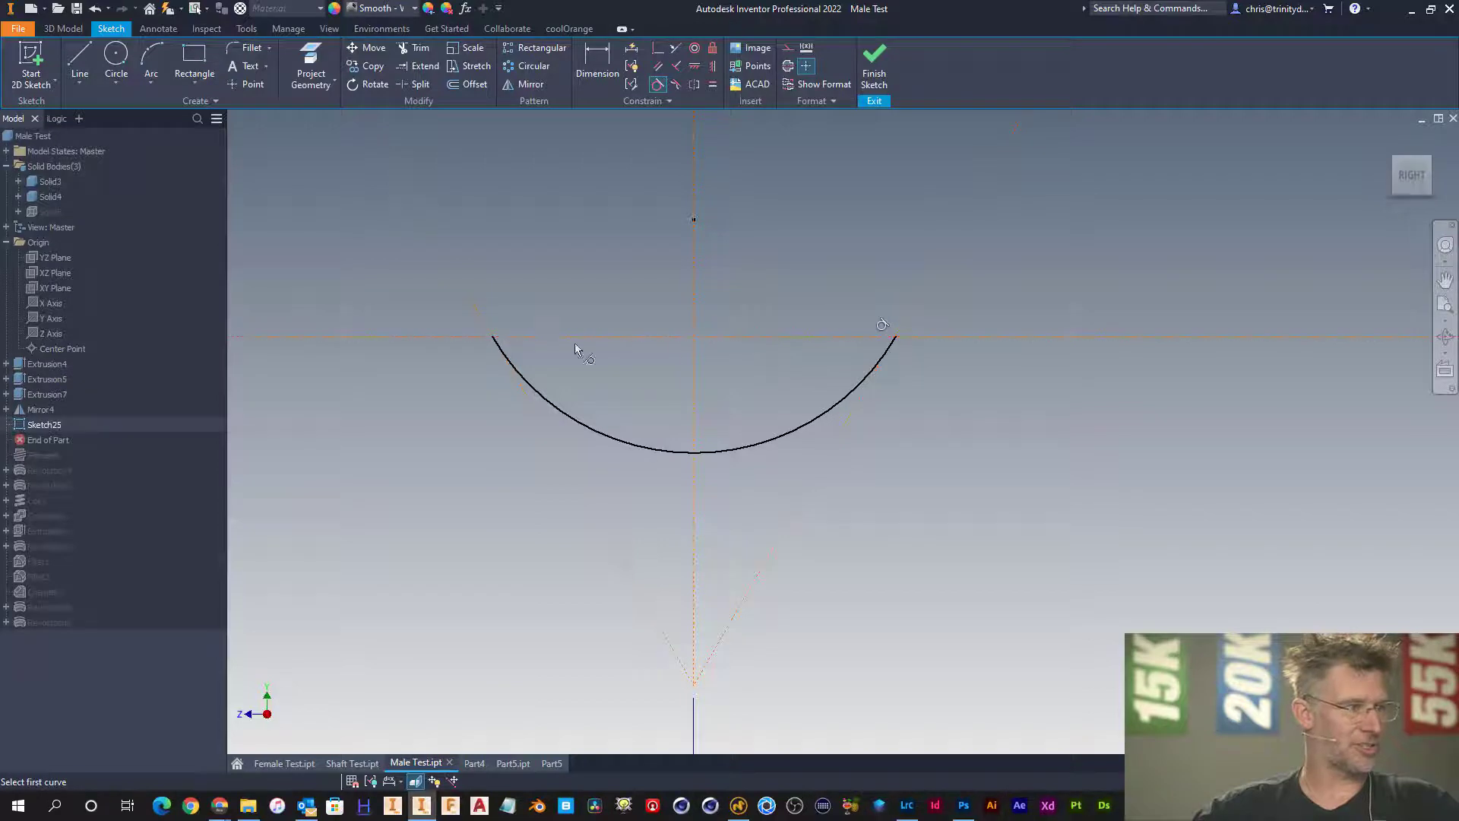
scroll(719, 448, "up", 2)
scroll(718, 448, "down", 8)
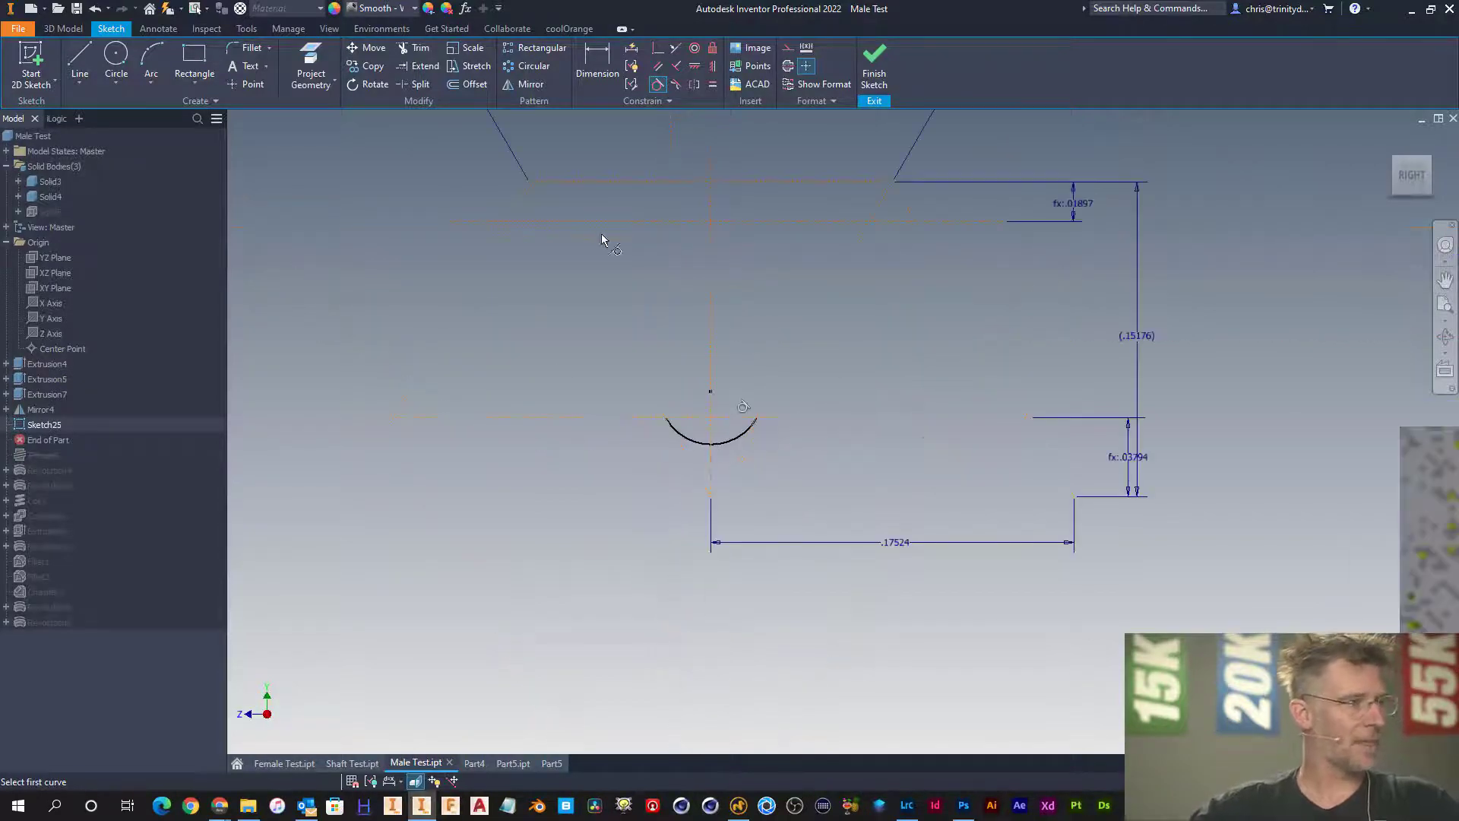
left_click(152, 59)
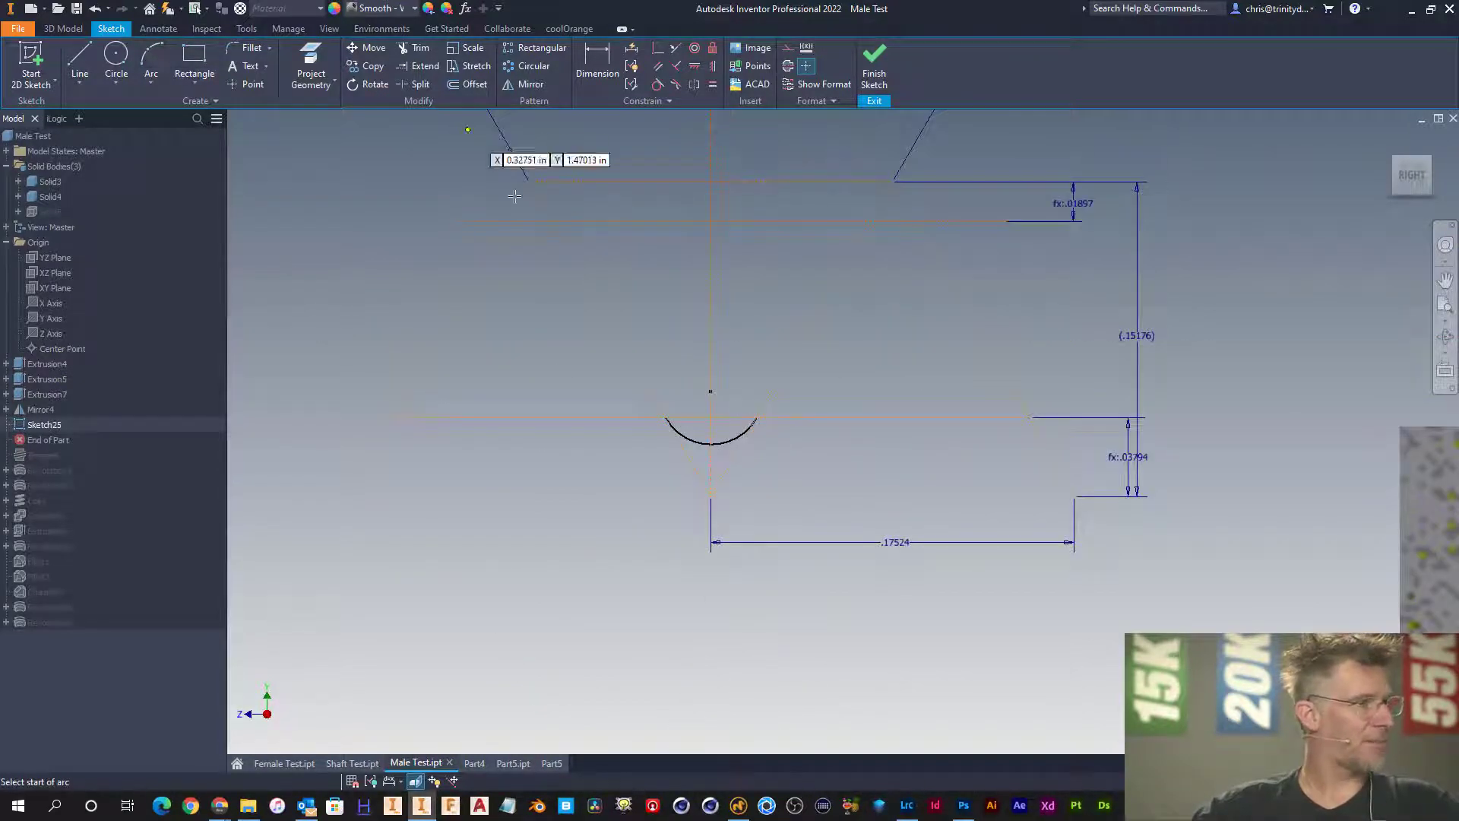
scroll(512, 203, "up", 6)
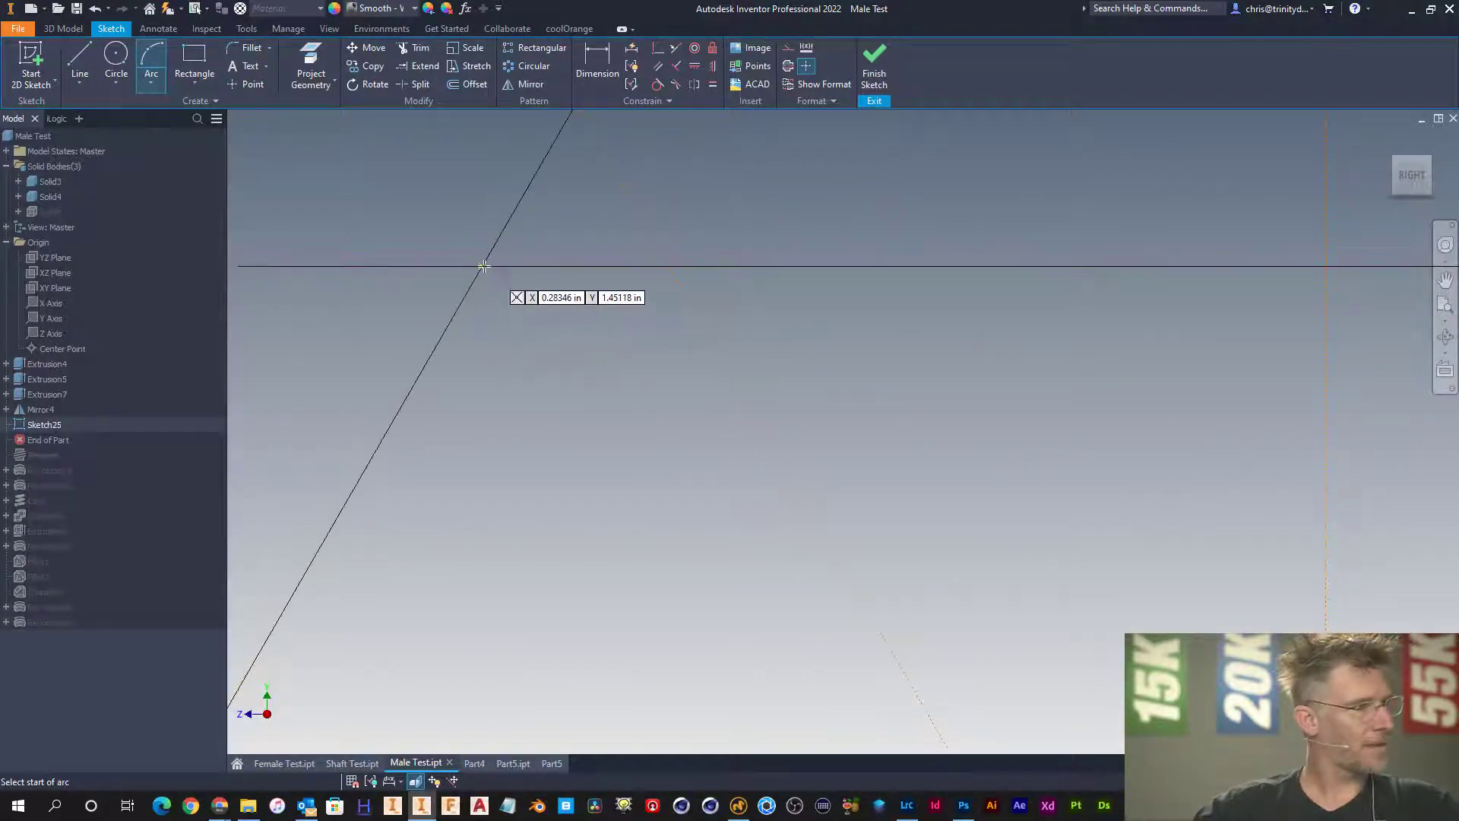
left_click(484, 266)
left_click(669, 266)
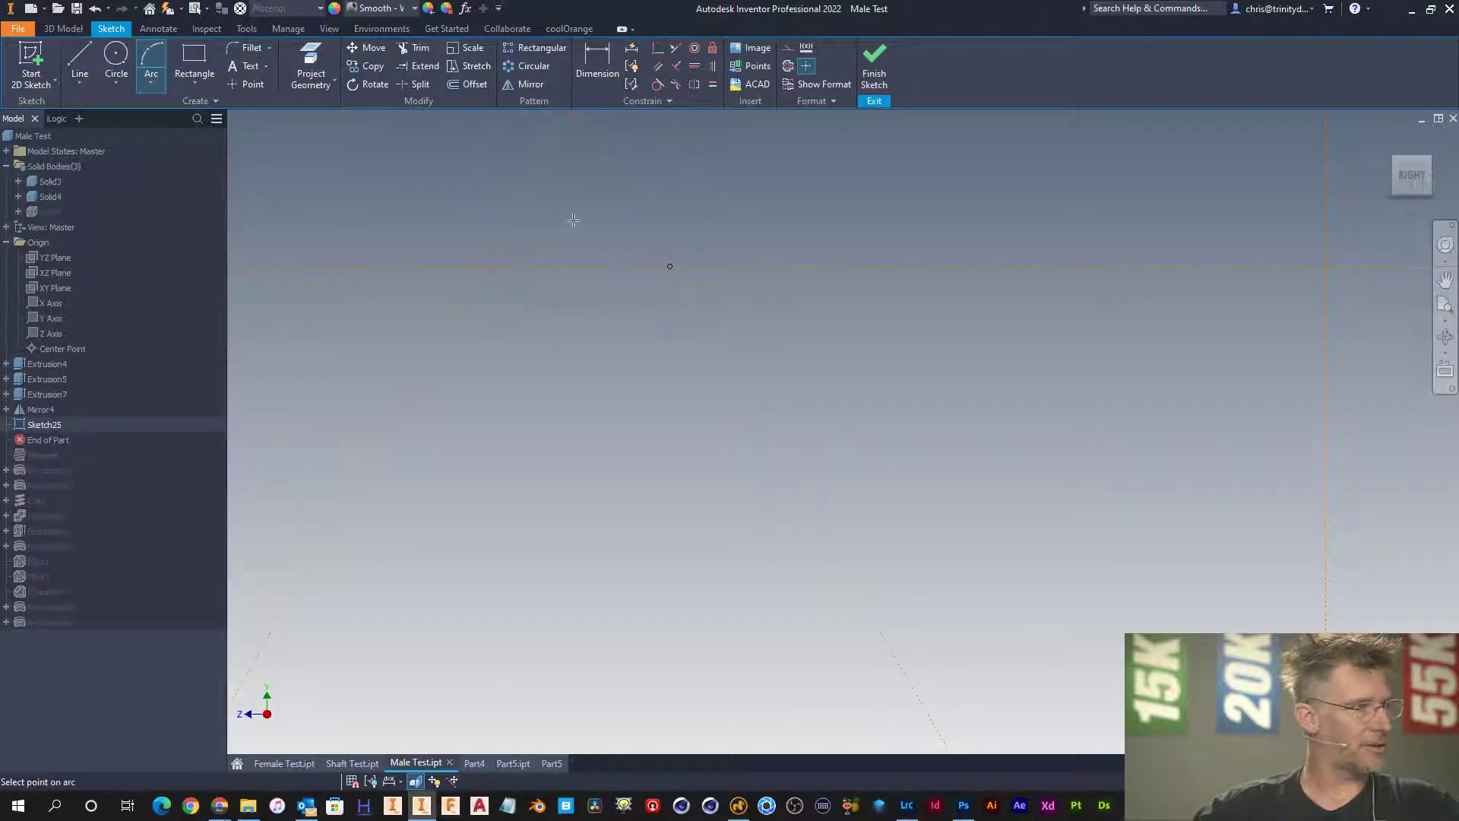
key("Escape")
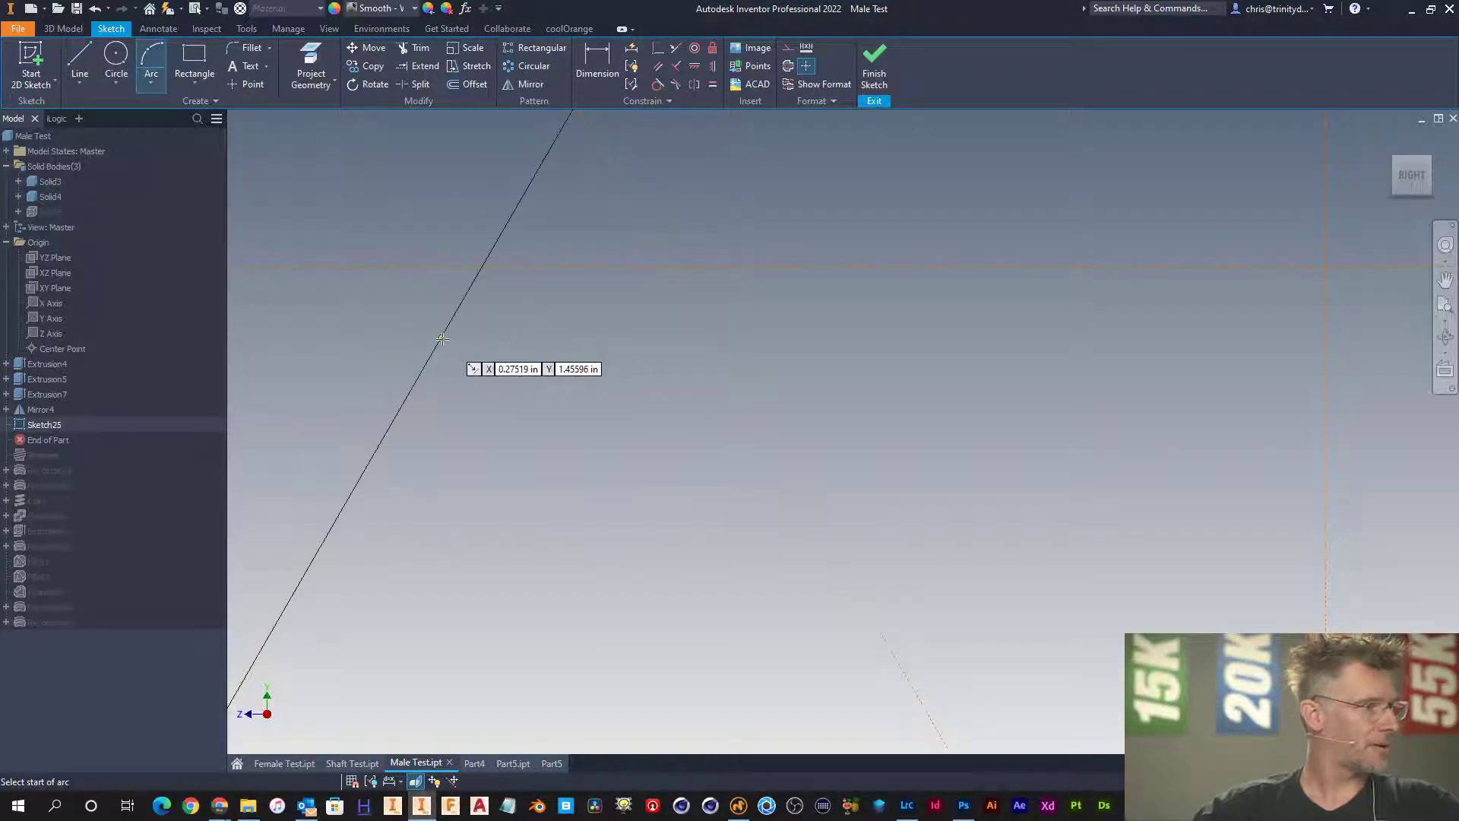
- Draw a three-point arc under the left peak, with its ends on the two flanks and its crown tangent to the upper construction line
left_click(441, 339)
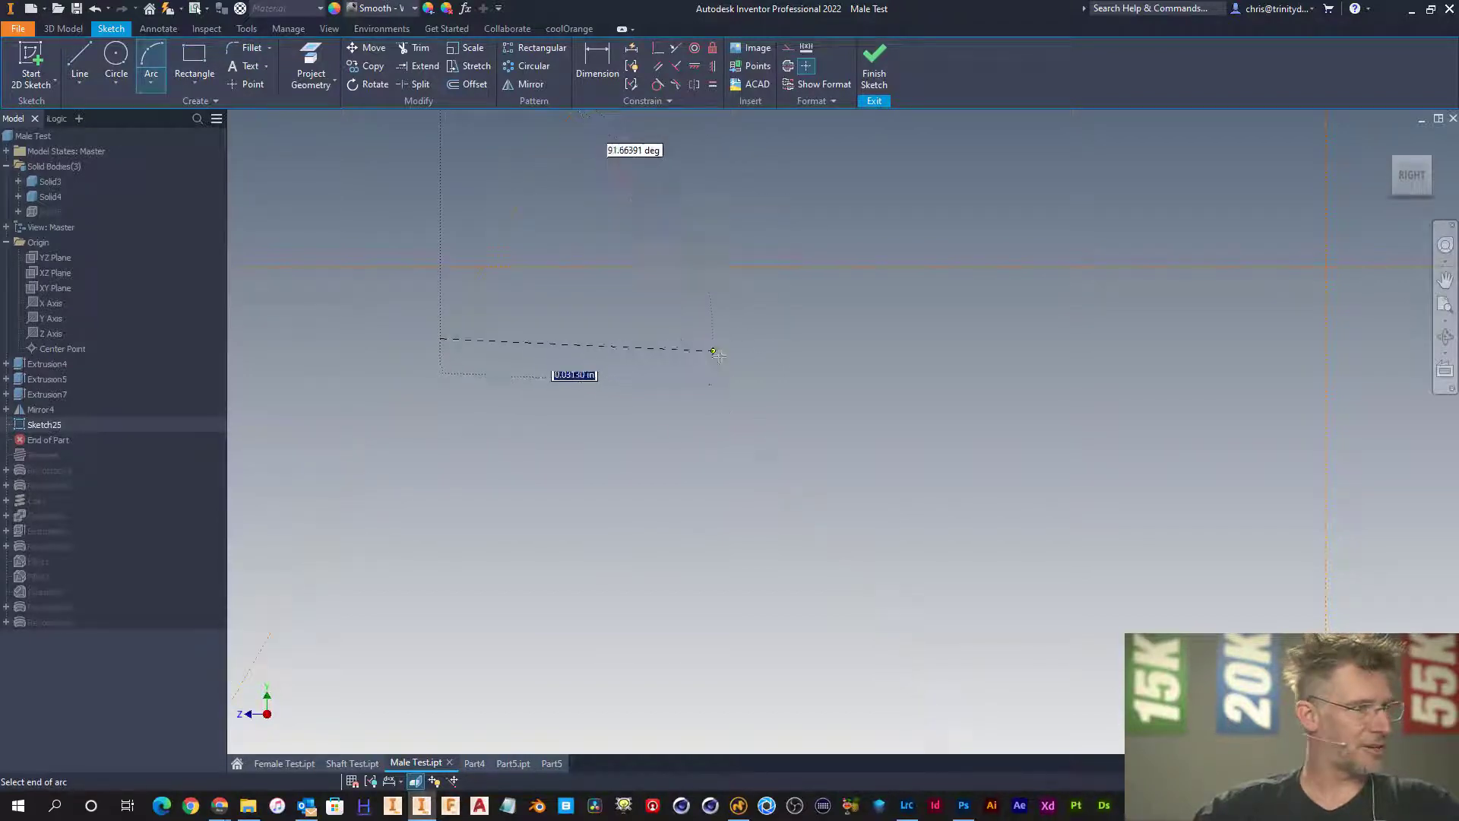
left_click(753, 410)
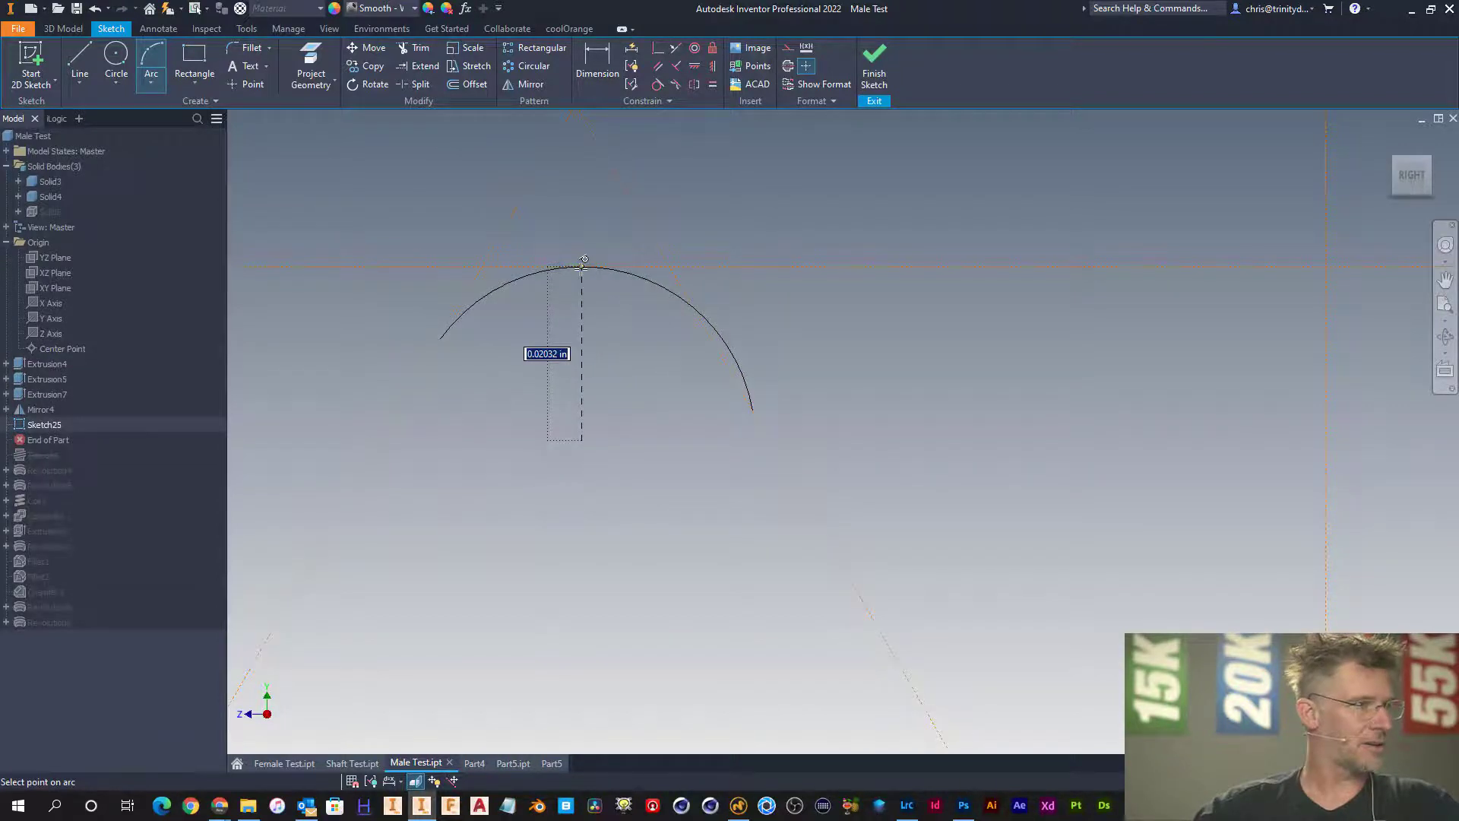
left_click(581, 267)
key("Escape")
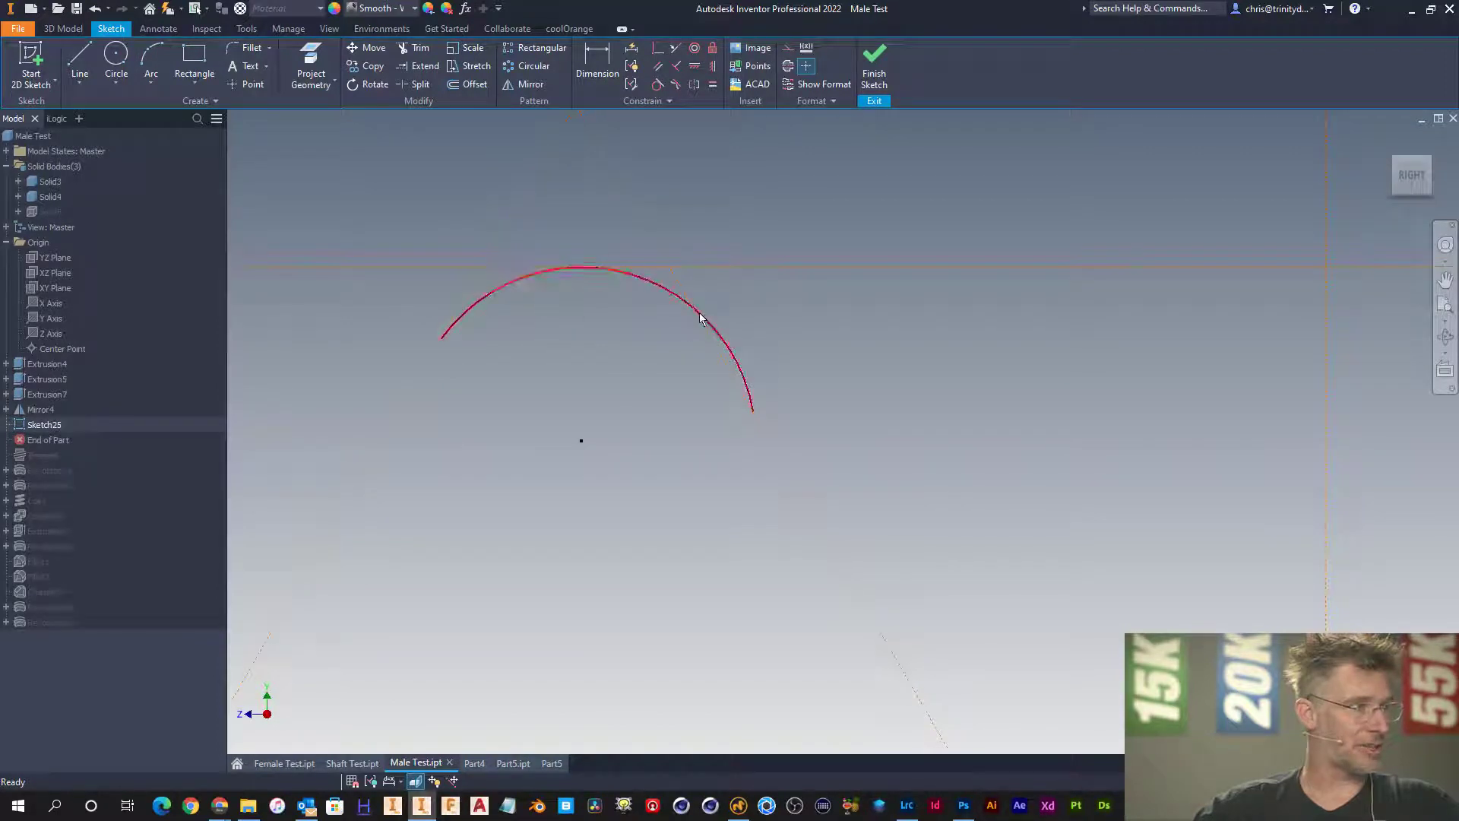
- Constrain the left crest arc tangent to the flank lines on both of its sides
right_click(635, 376)
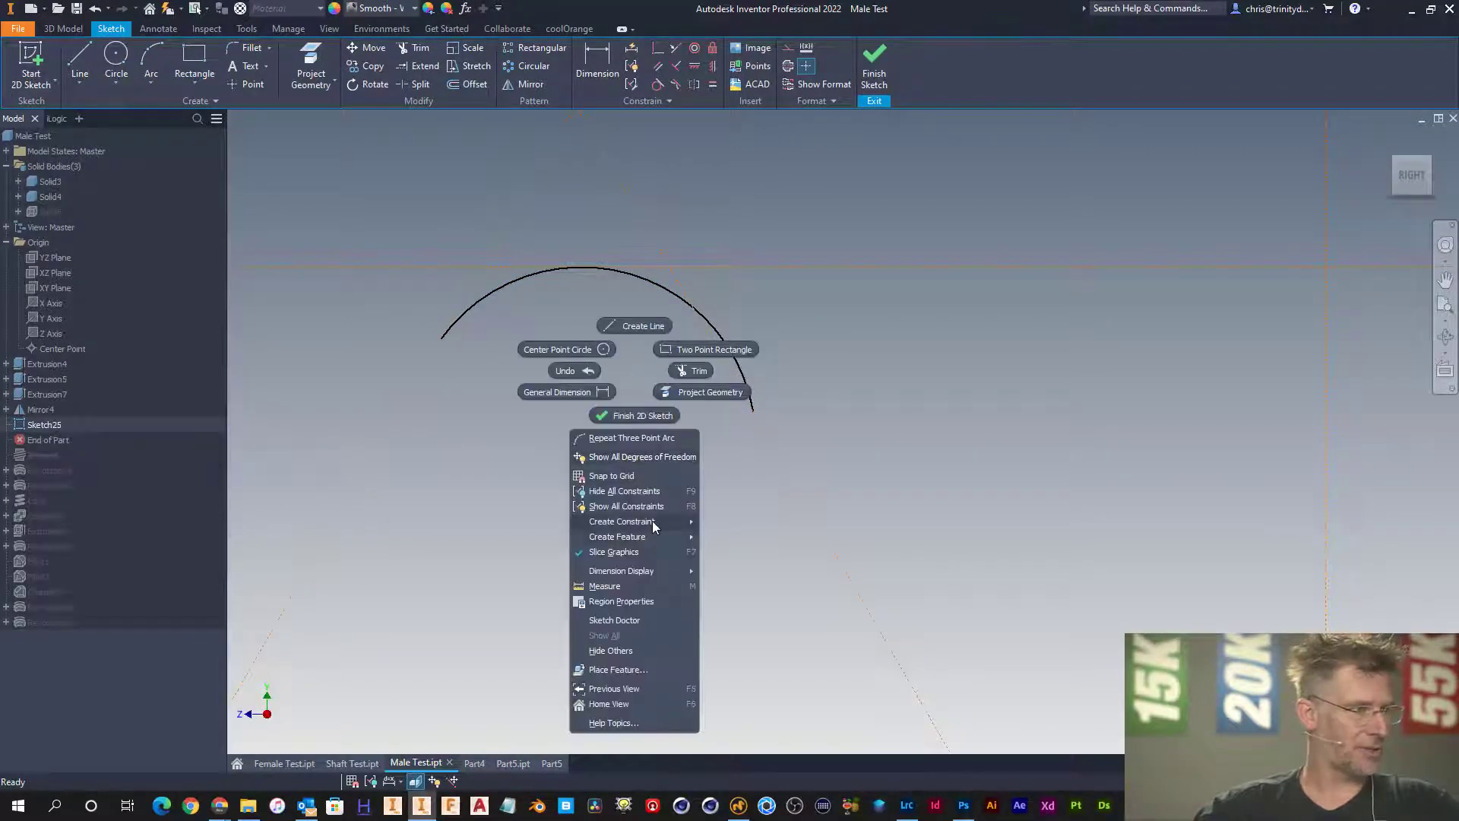
mouse_move(652, 522)
left_click(726, 553)
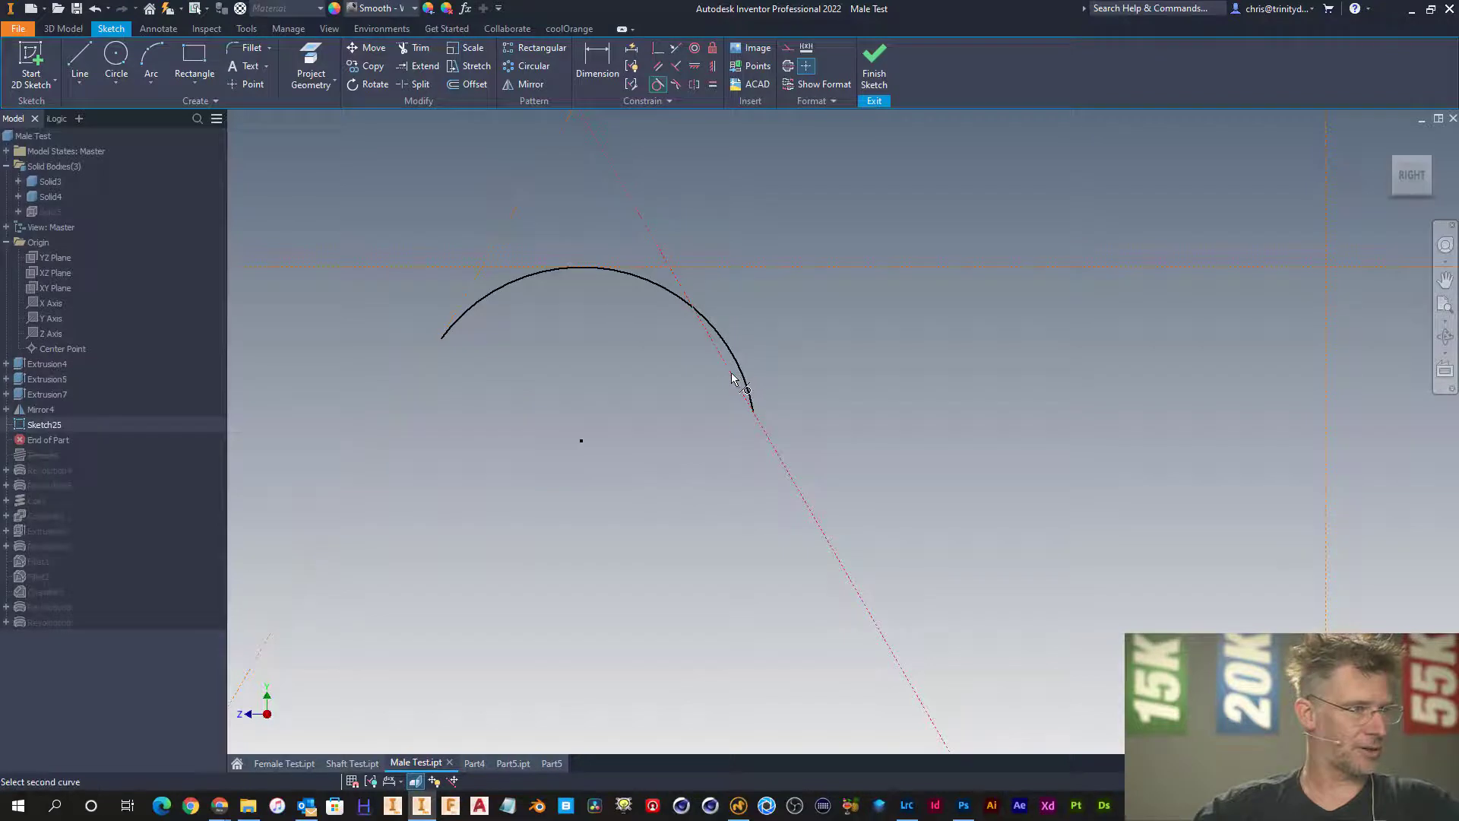
left_click(488, 303)
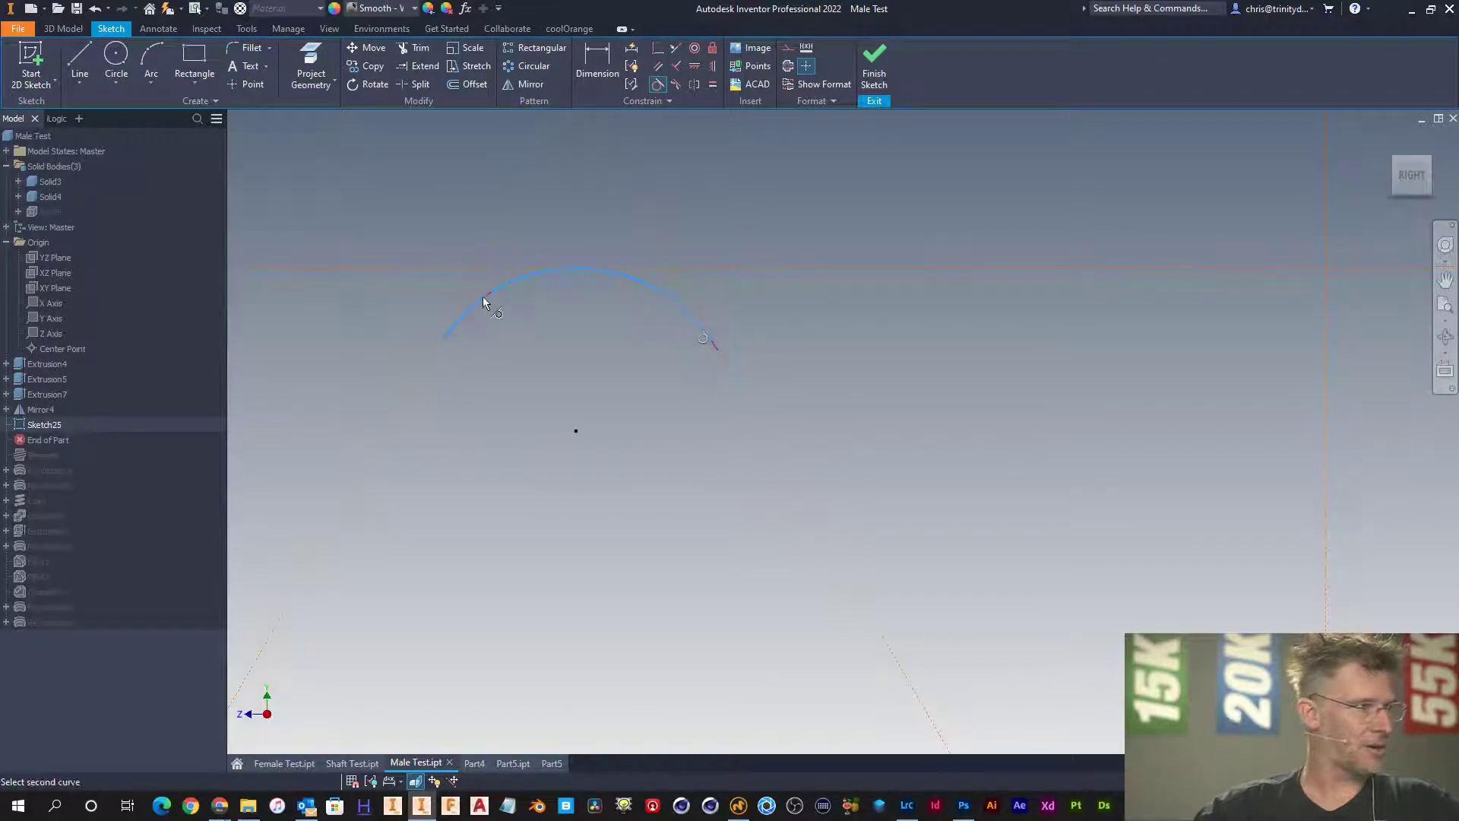
left_click(471, 298)
scroll(481, 365, "down", 3)
key("Escape")
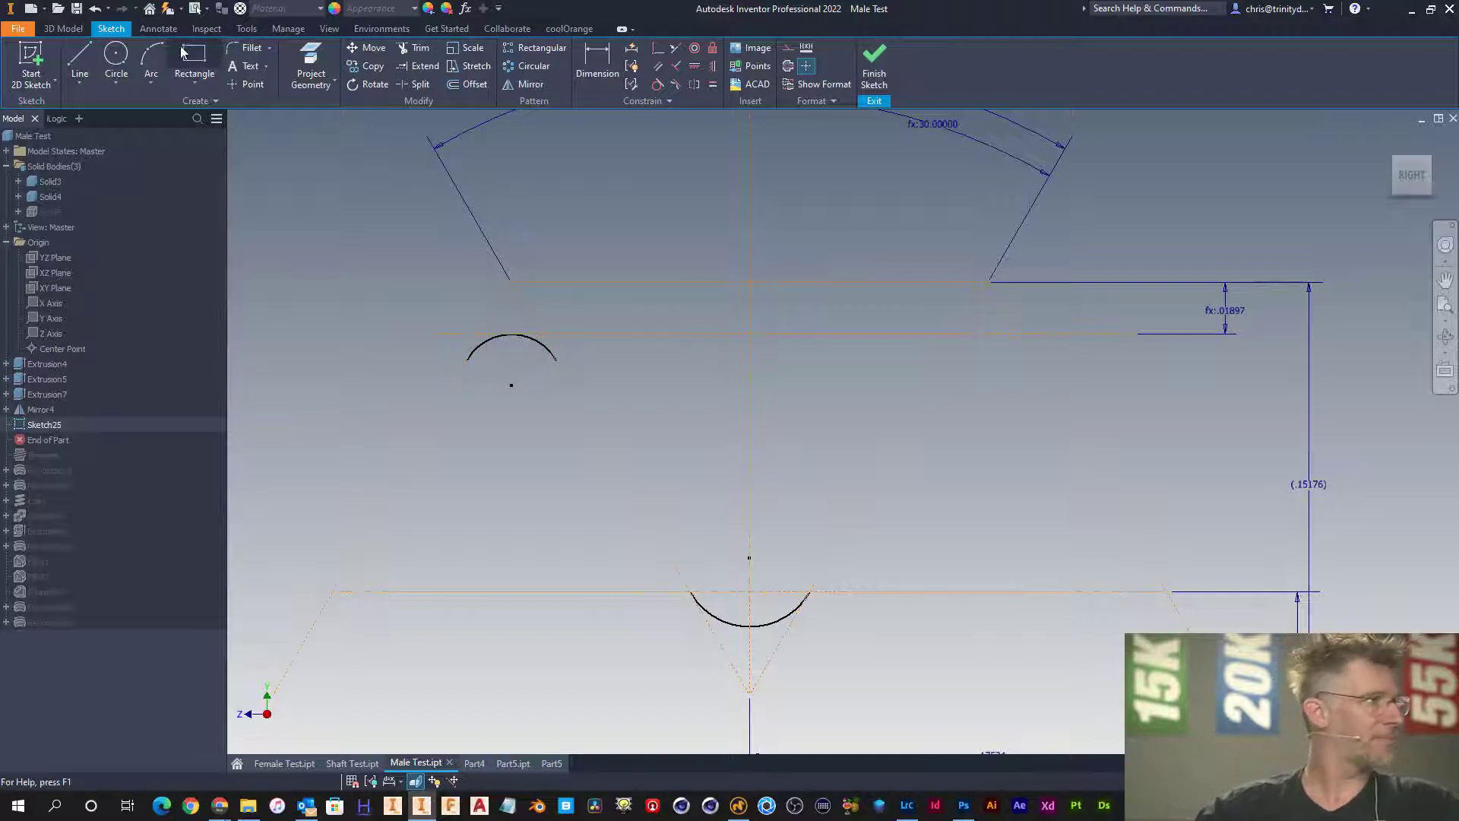
- Draw a three-point arc under the right peak, with its ends on the two flanks and its crown touching the upper construction line
left_click(151, 60)
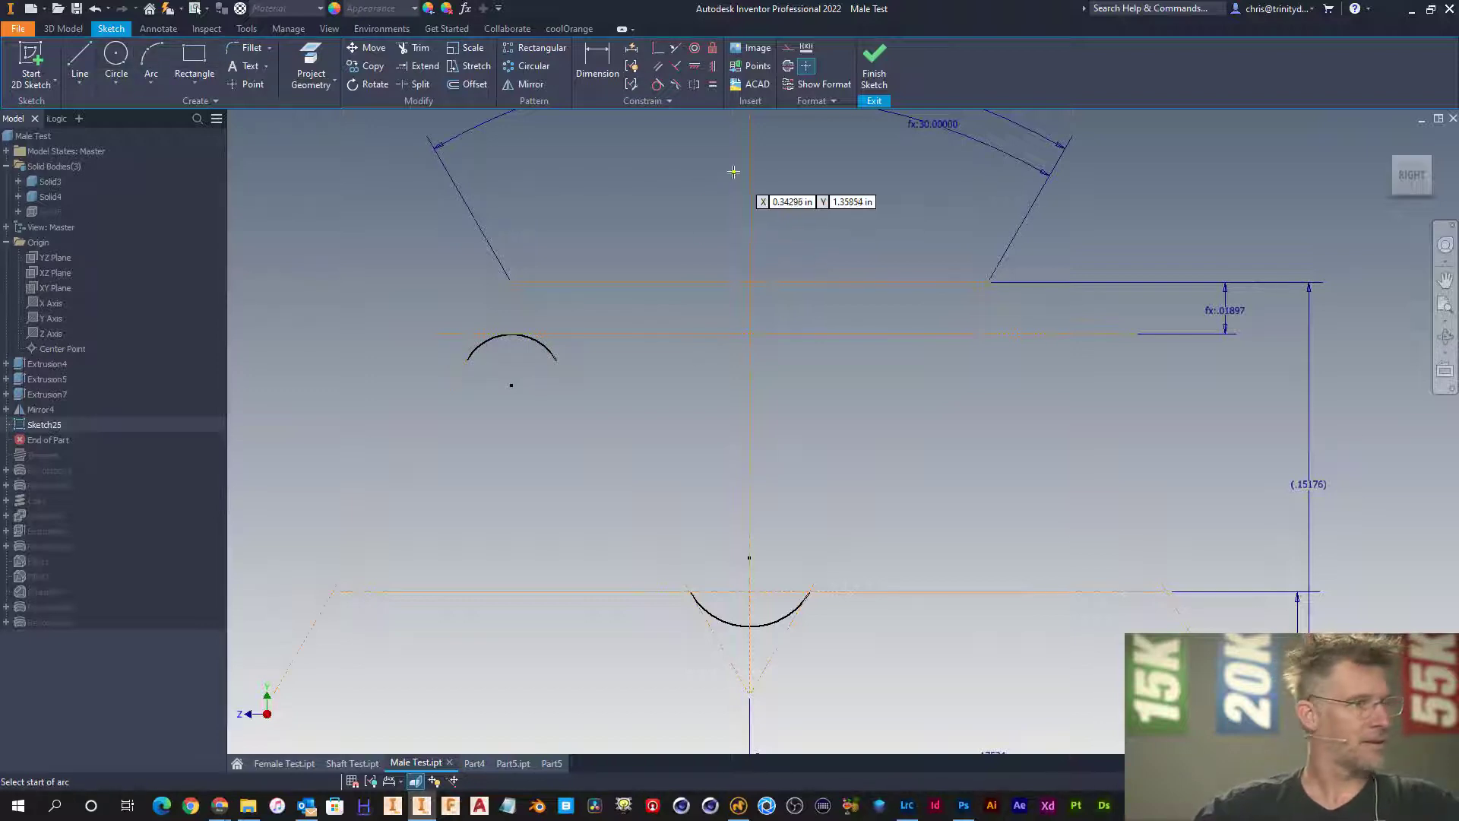
left_click(929, 385)
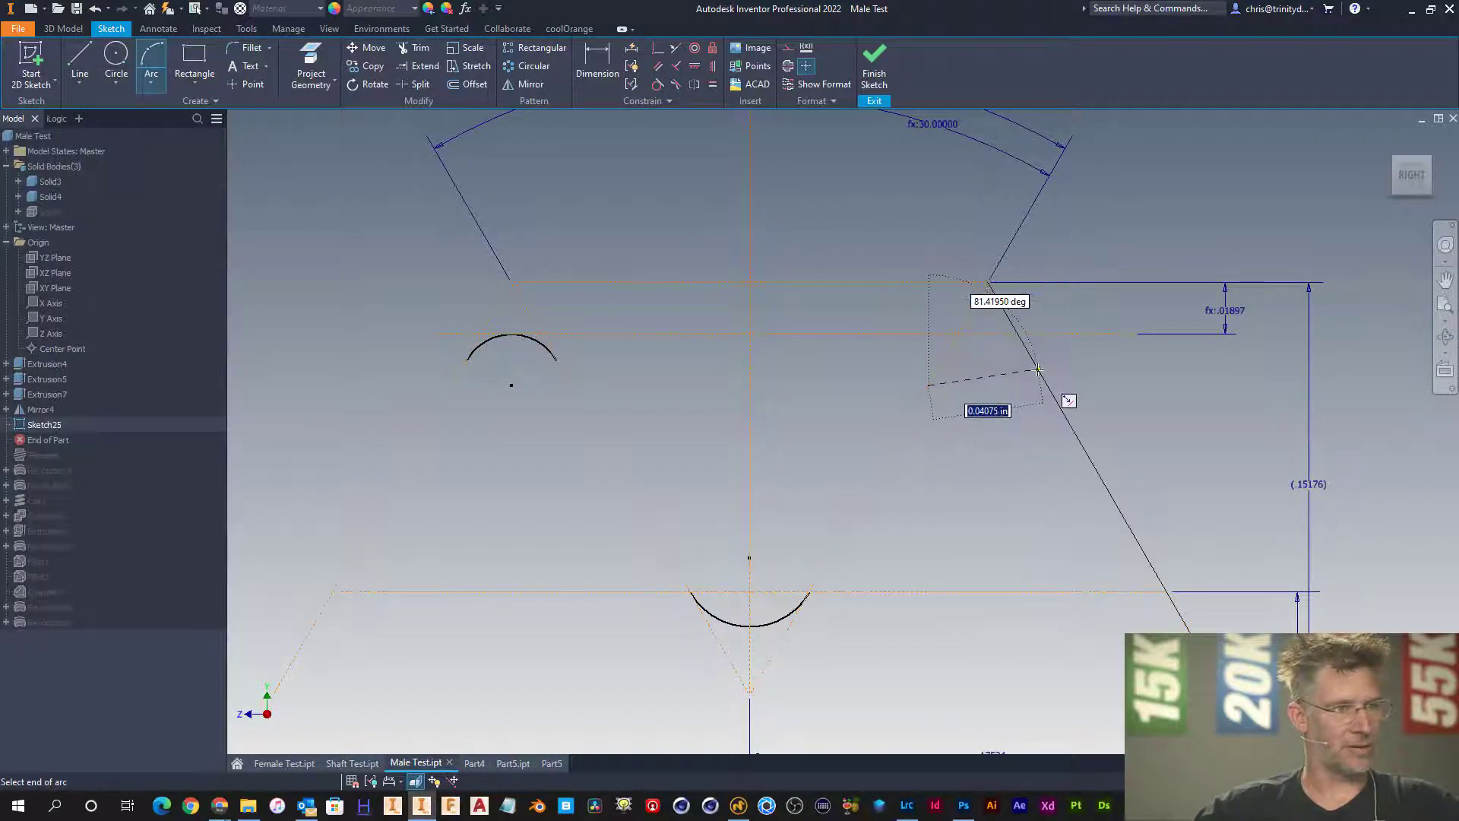
left_click(1038, 370)
left_click(986, 336)
key("Escape")
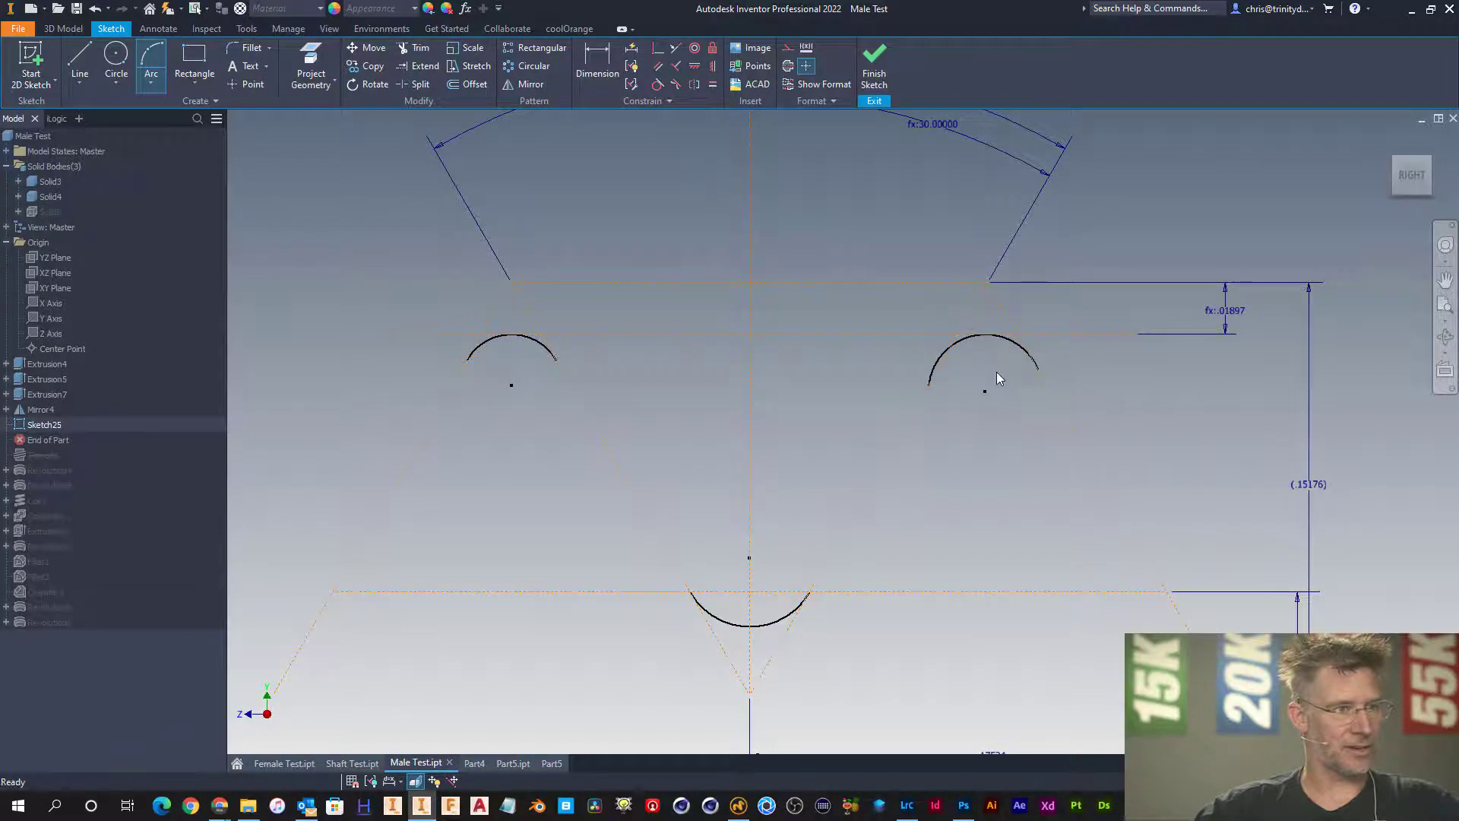
- Constrain the right crest arc tangent to the flank lines on both of its sides
right_click(995, 371)
mouse_move(1019, 526)
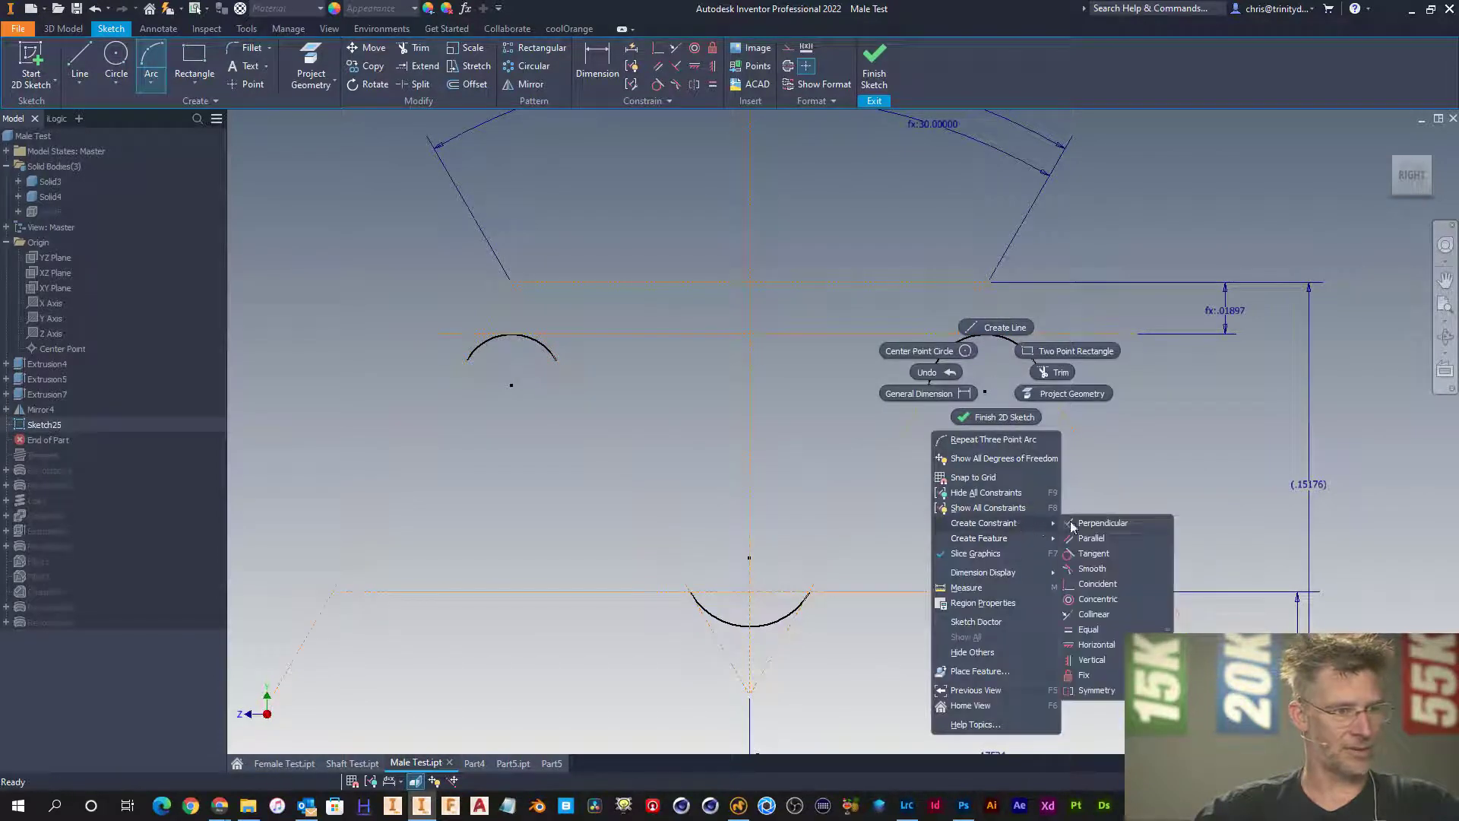
left_click(1083, 556)
left_click(1021, 351)
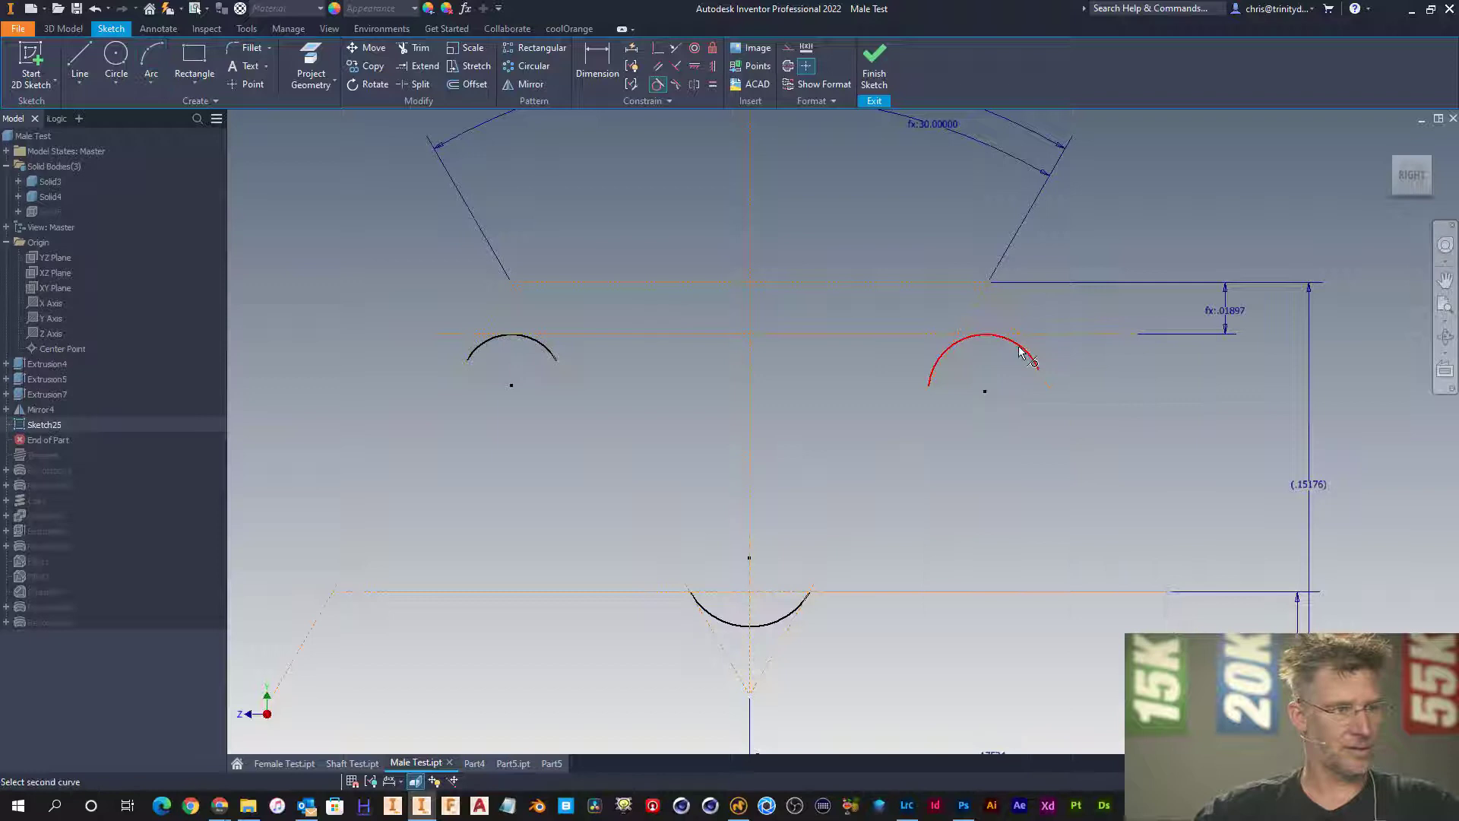
left_click(1048, 387)
left_click(964, 341)
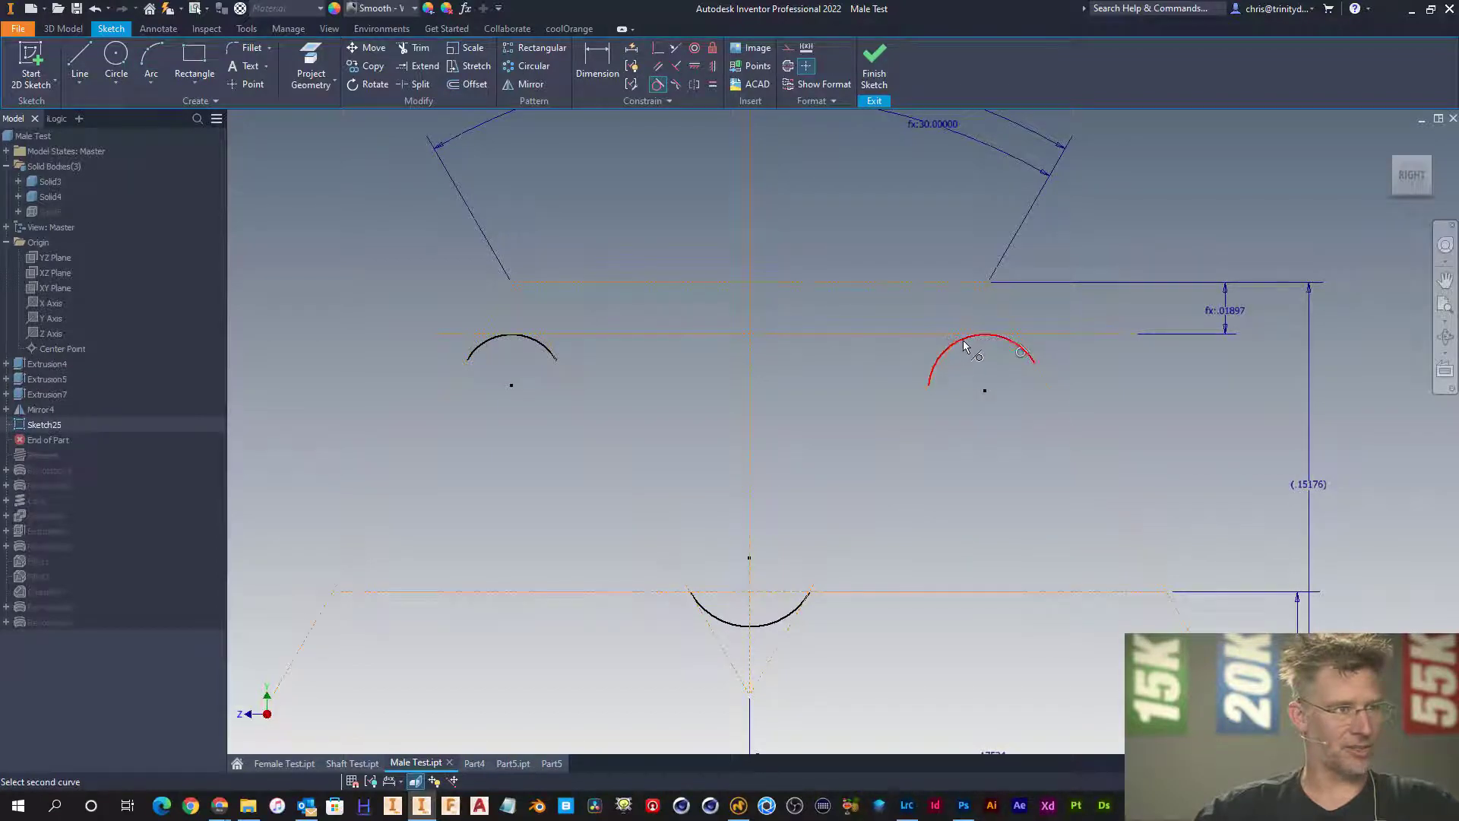
left_click(924, 401)
key("Escape")
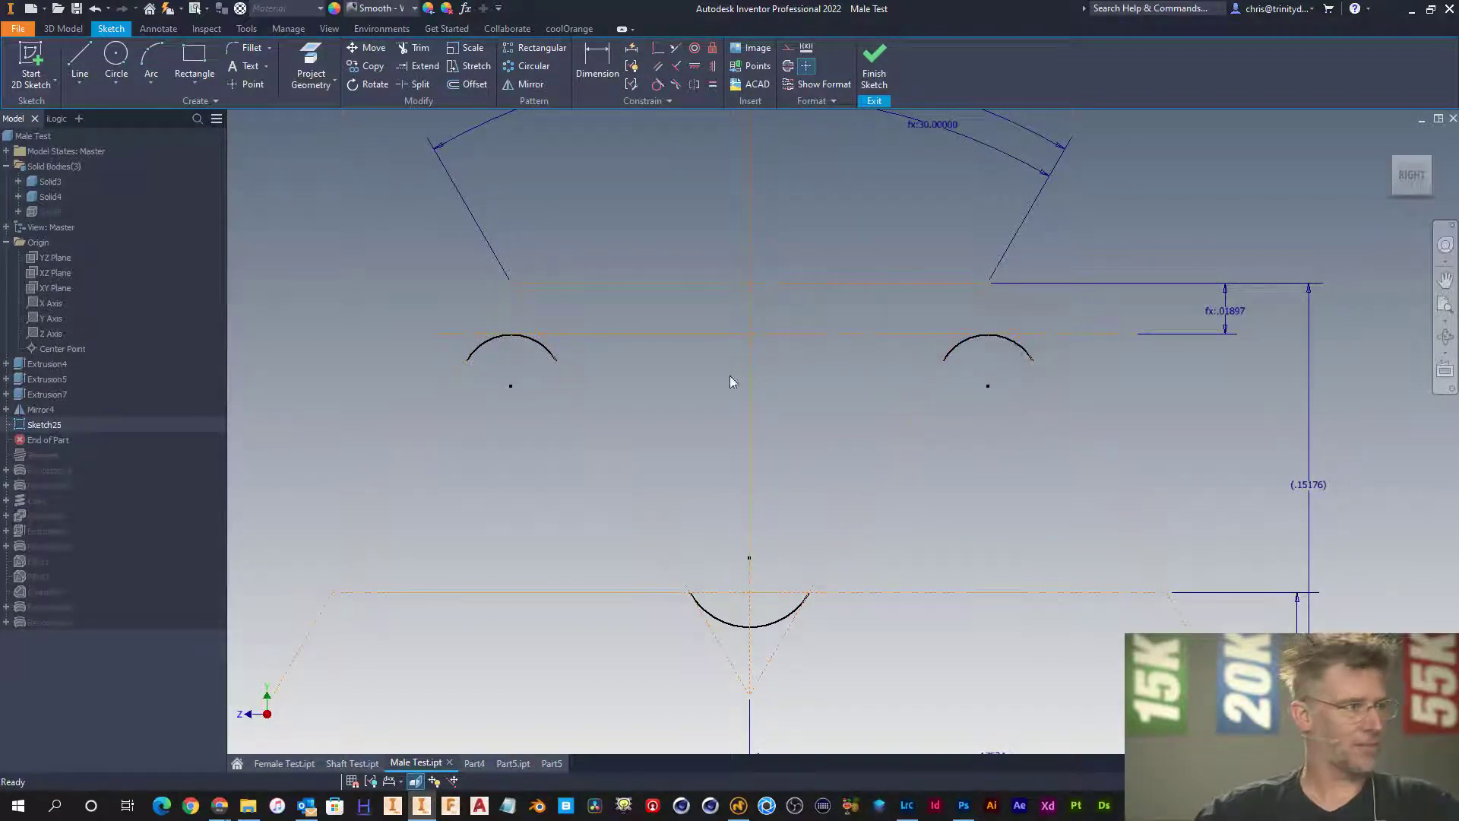
- Draw two solid flank lines connecting the inner ends of the left and right crest arcs to the ends of the root arc
key("l")
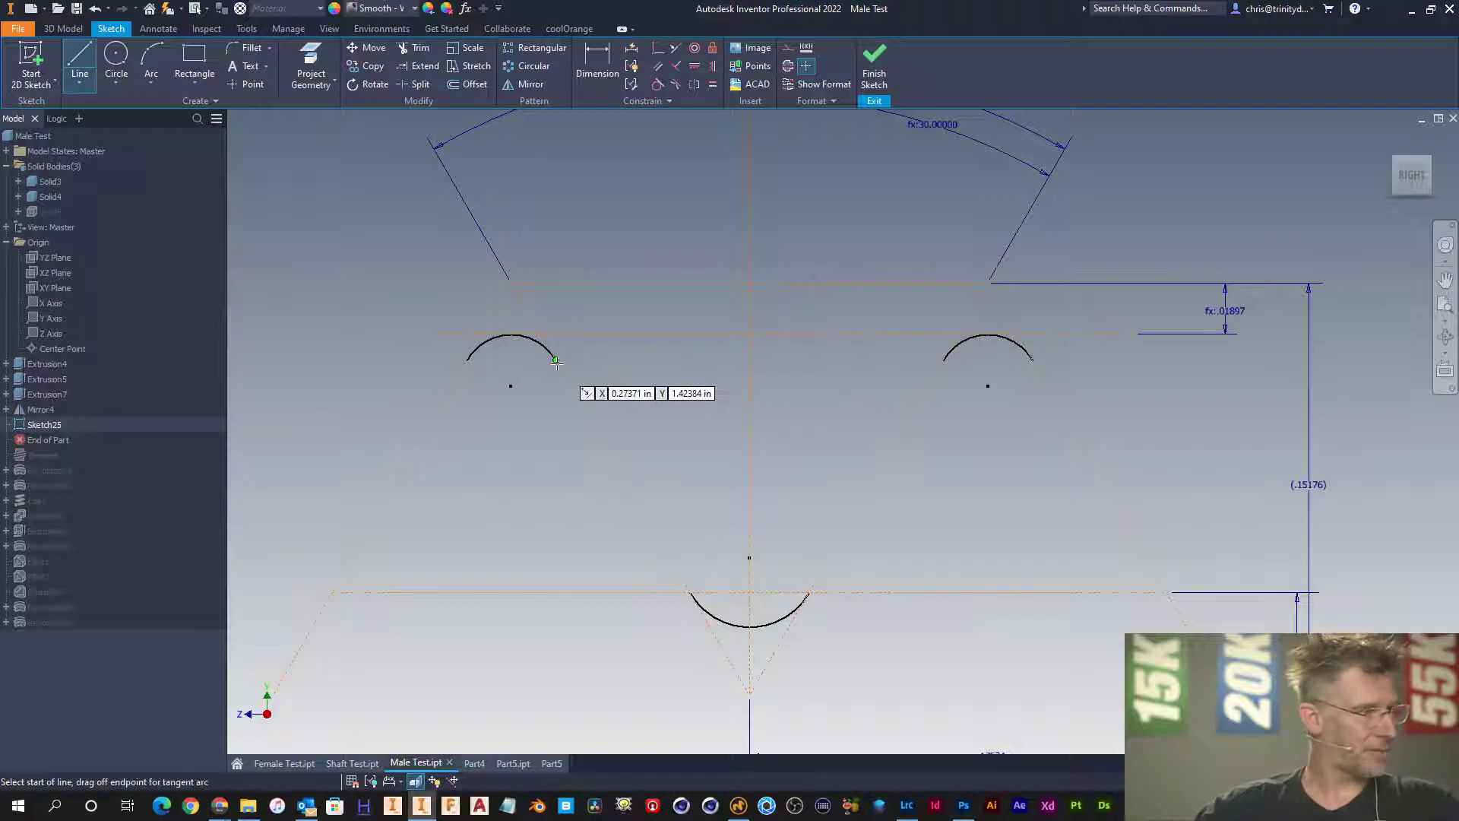
left_click(556, 360)
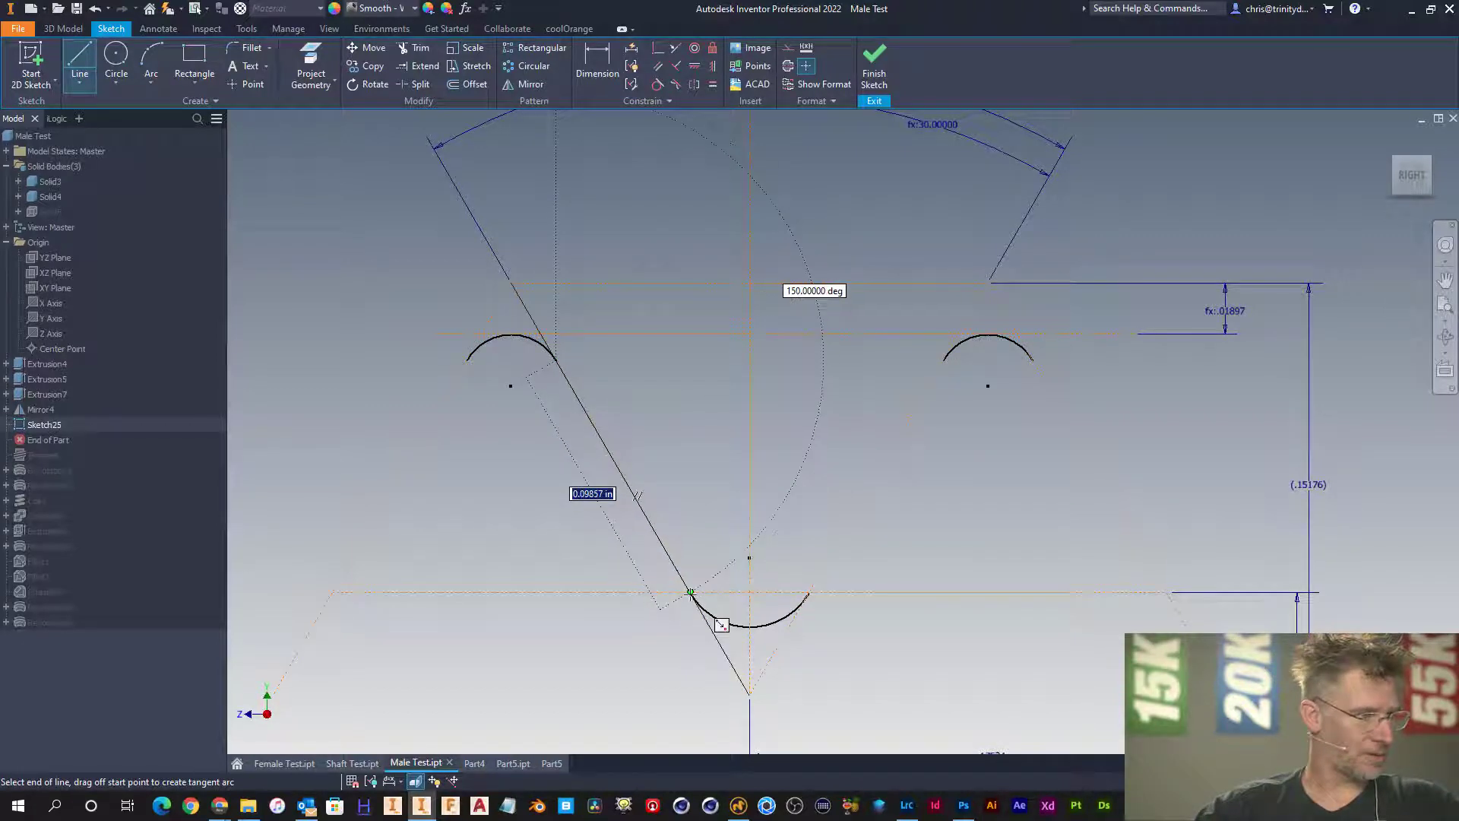
left_click(689, 592)
key("Escape")
key("l")
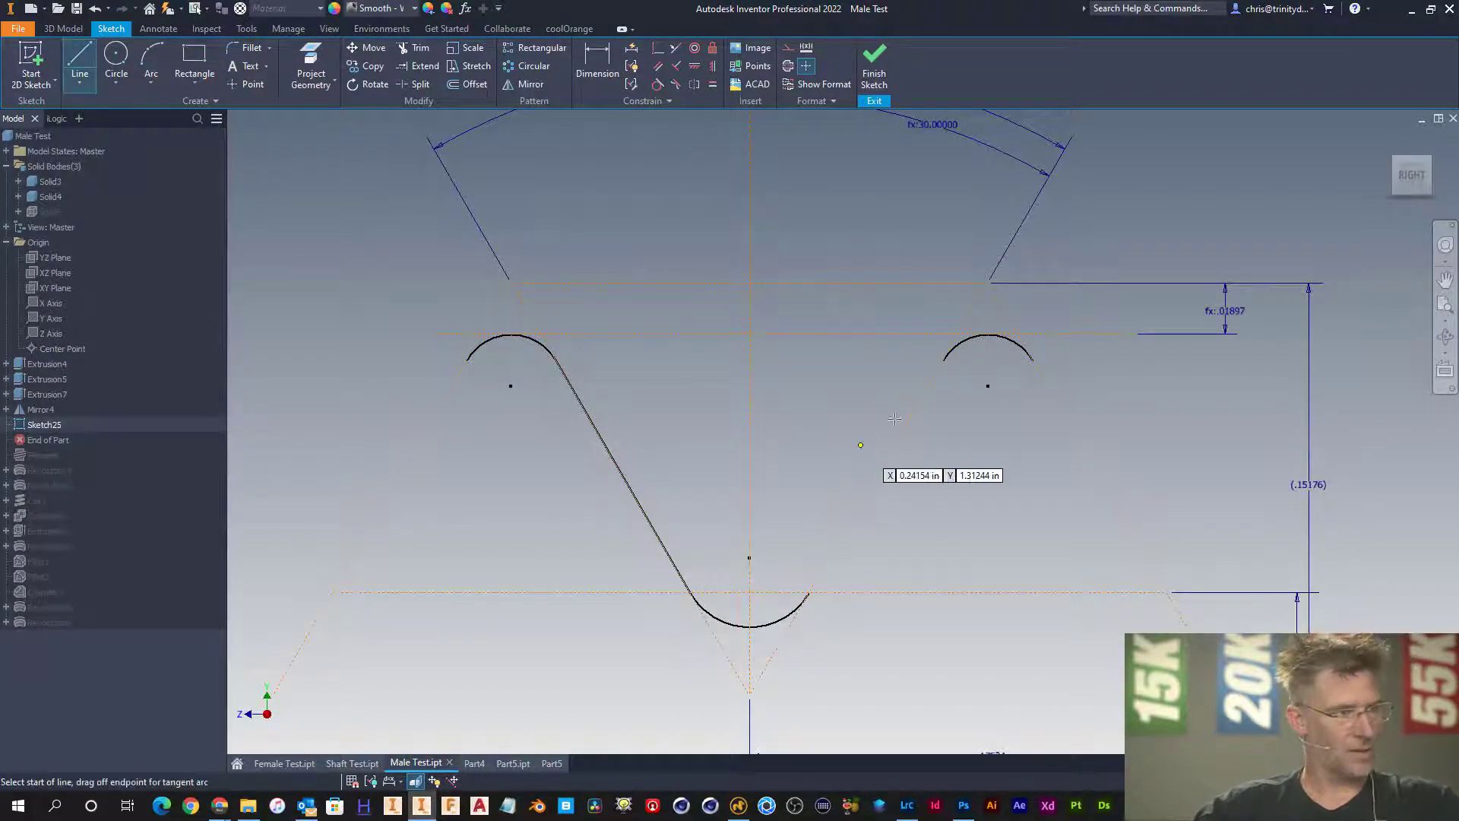
left_click(943, 364)
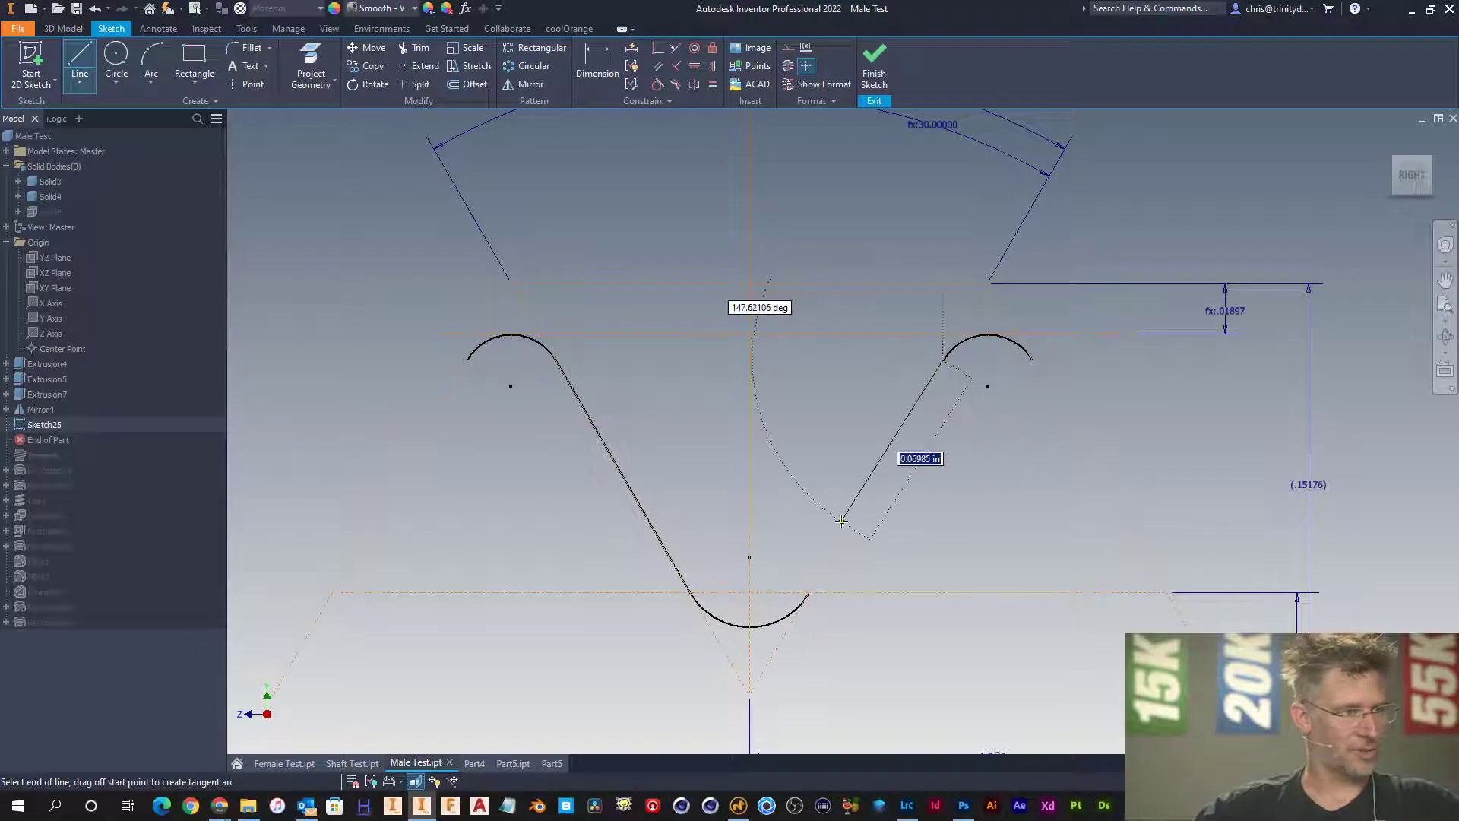
left_click(809, 592)
key("Escape")
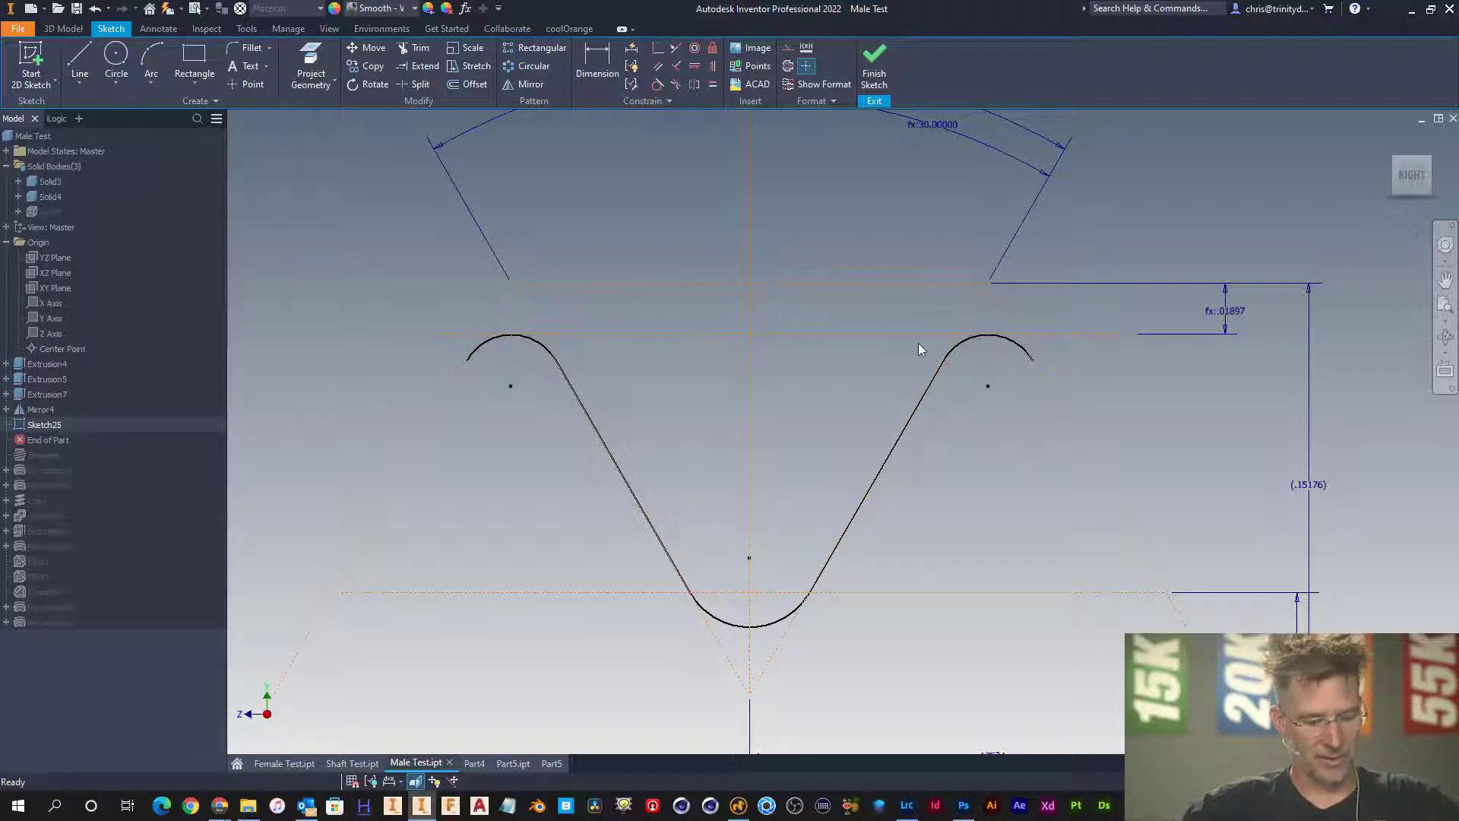
- Try a horizontal line joining the tops of the two crest arcs, and undo it
key("l")
left_click(513, 333)
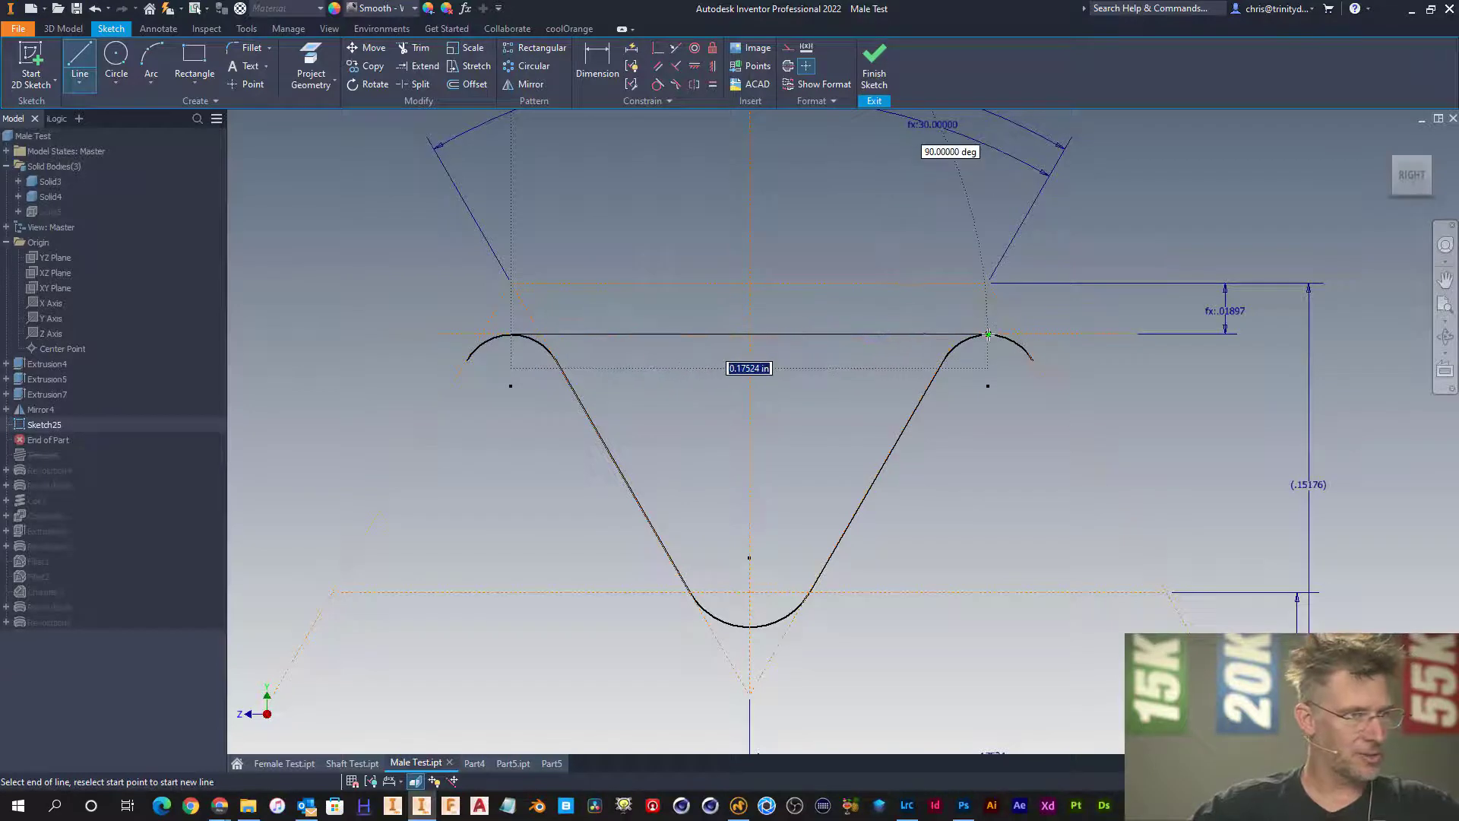
left_click(988, 334)
key("Escape")
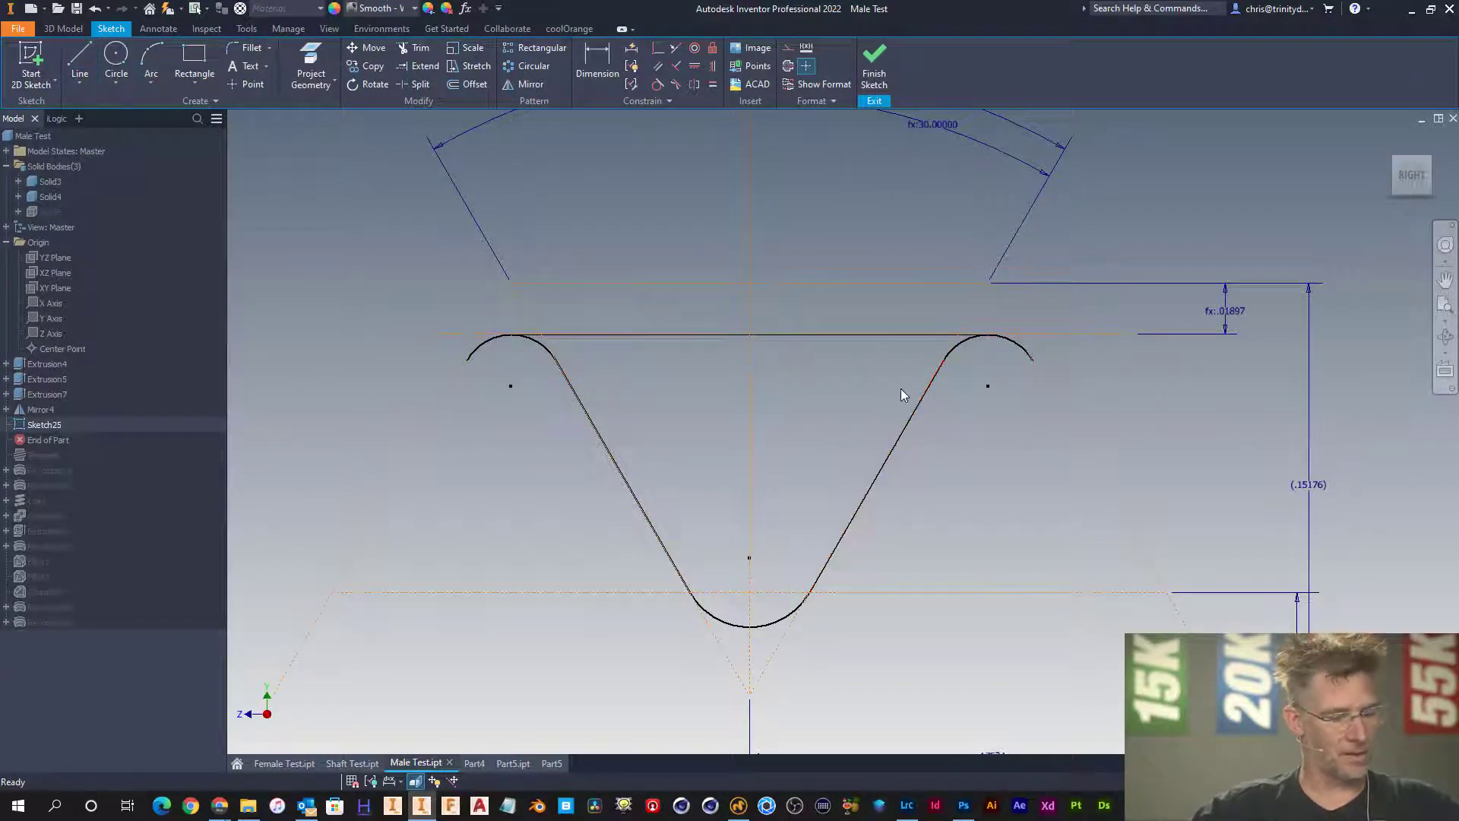
key("ctrl+z")
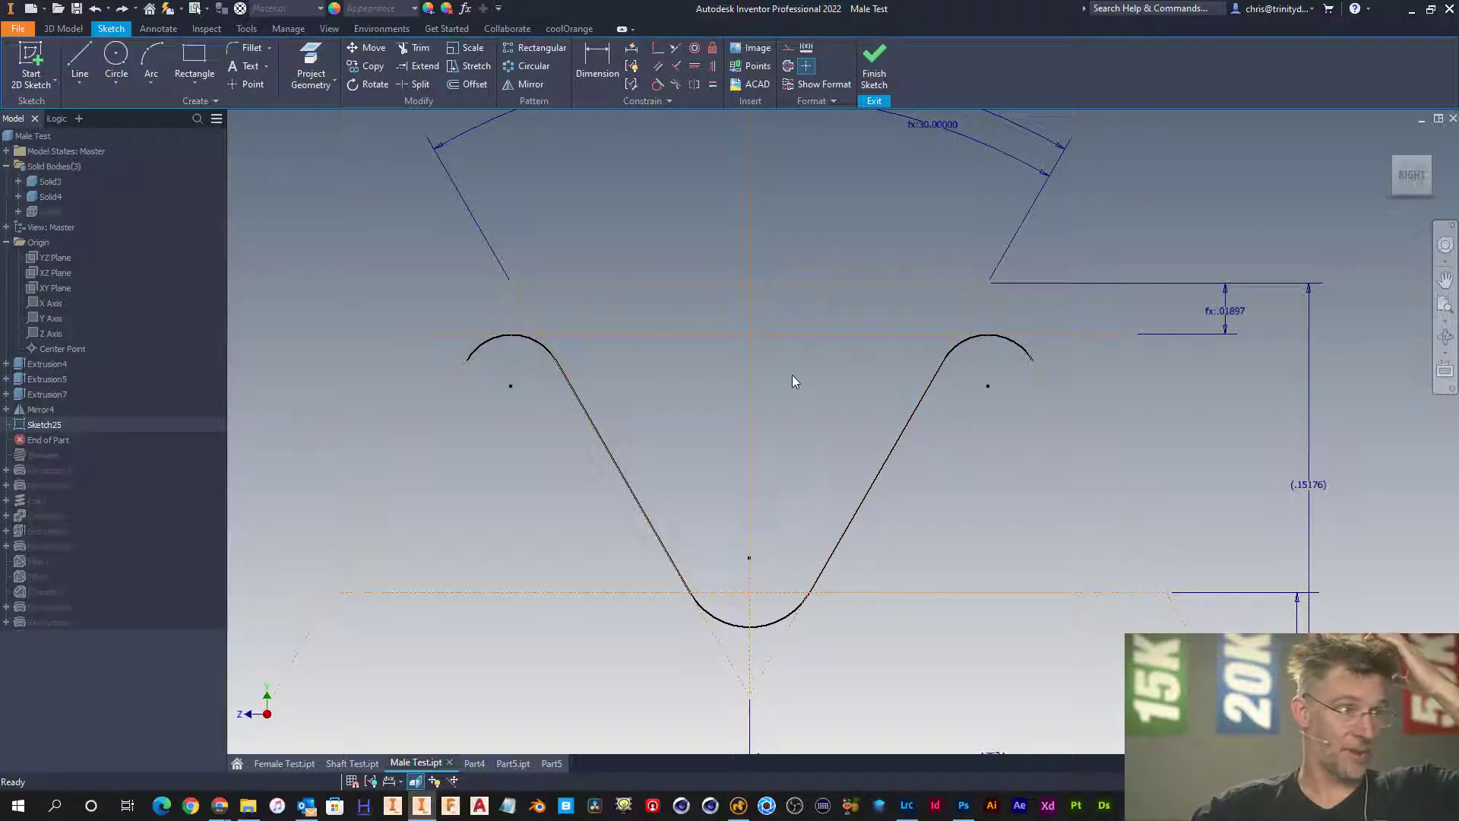
- Rename the thread sketch's horizontal dimension parameter d95 to Pitch
scroll(790, 375, "down", 3)
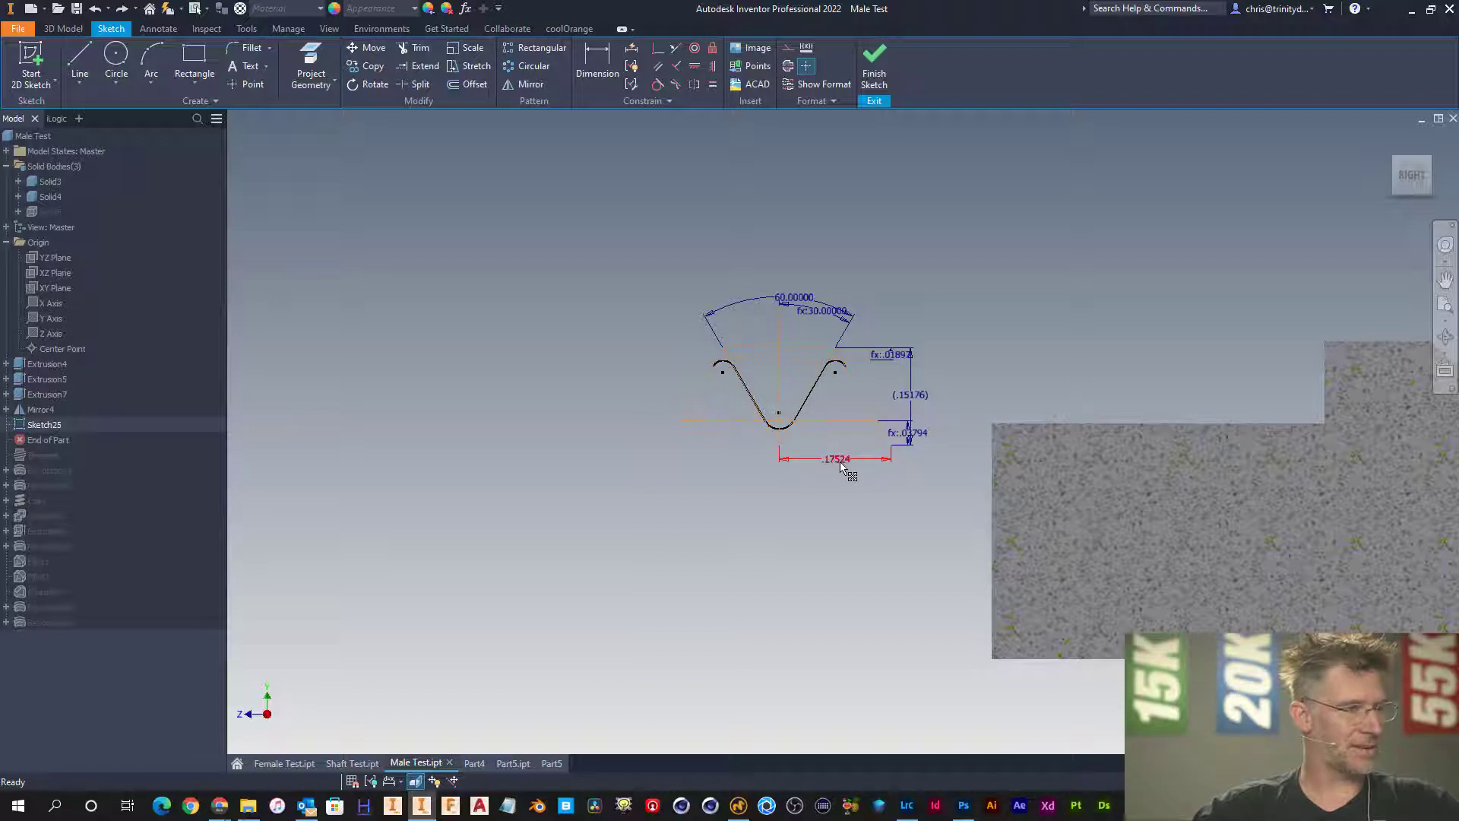
left_click(288, 29)
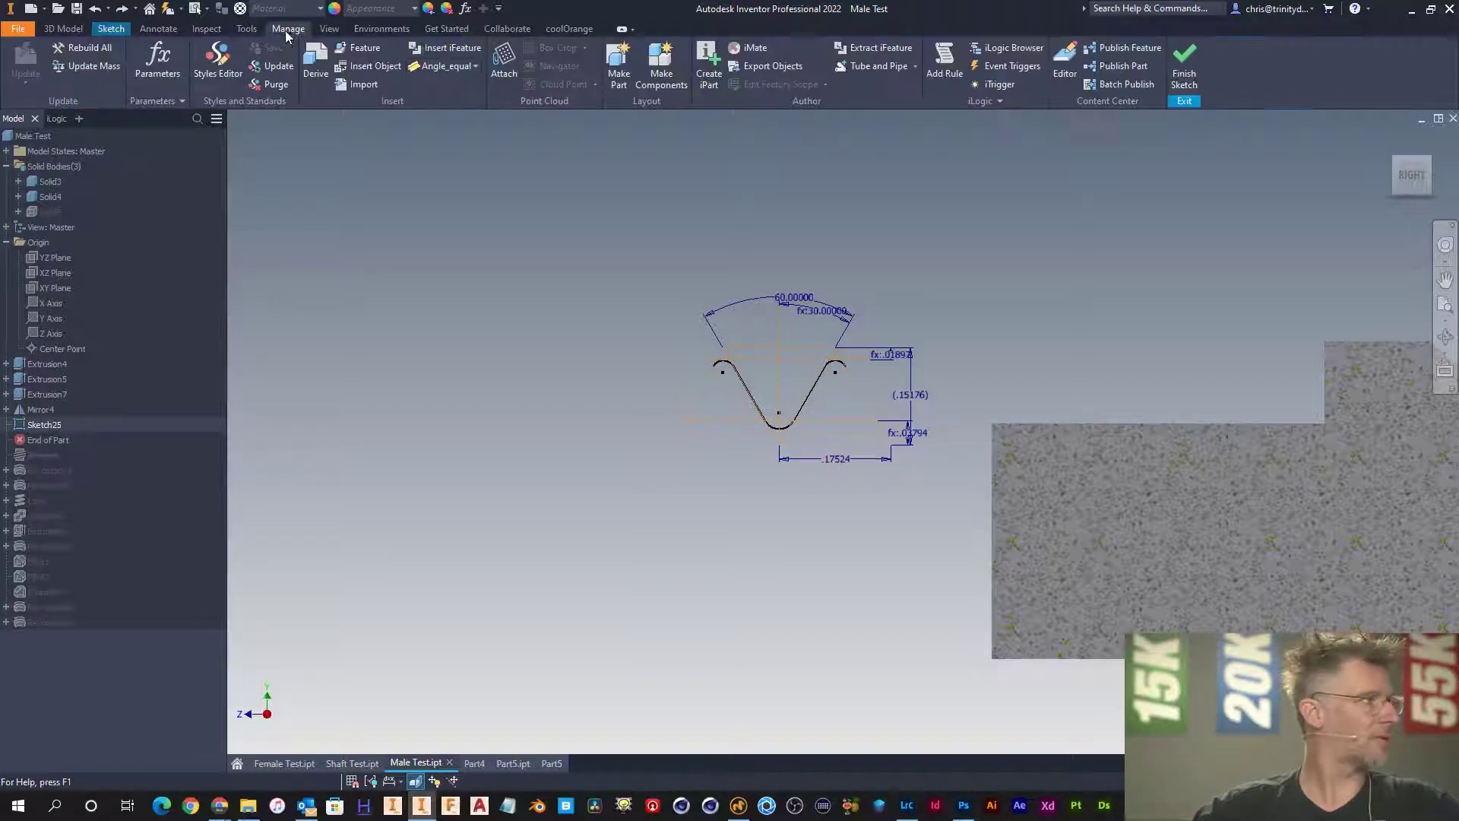
left_click(159, 61)
scroll(732, 477, "down", 6)
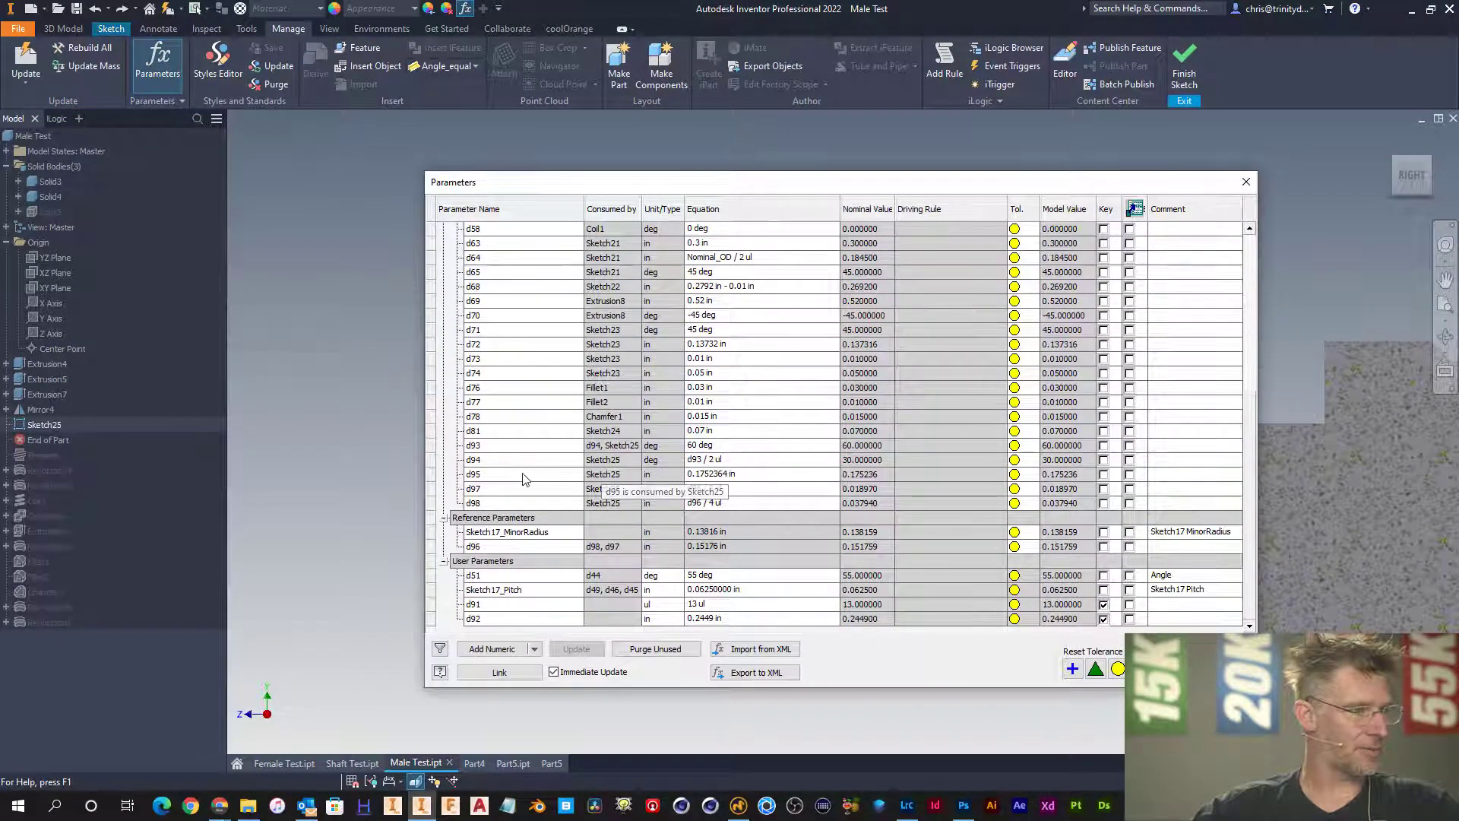
left_click(485, 476)
type("Pi")
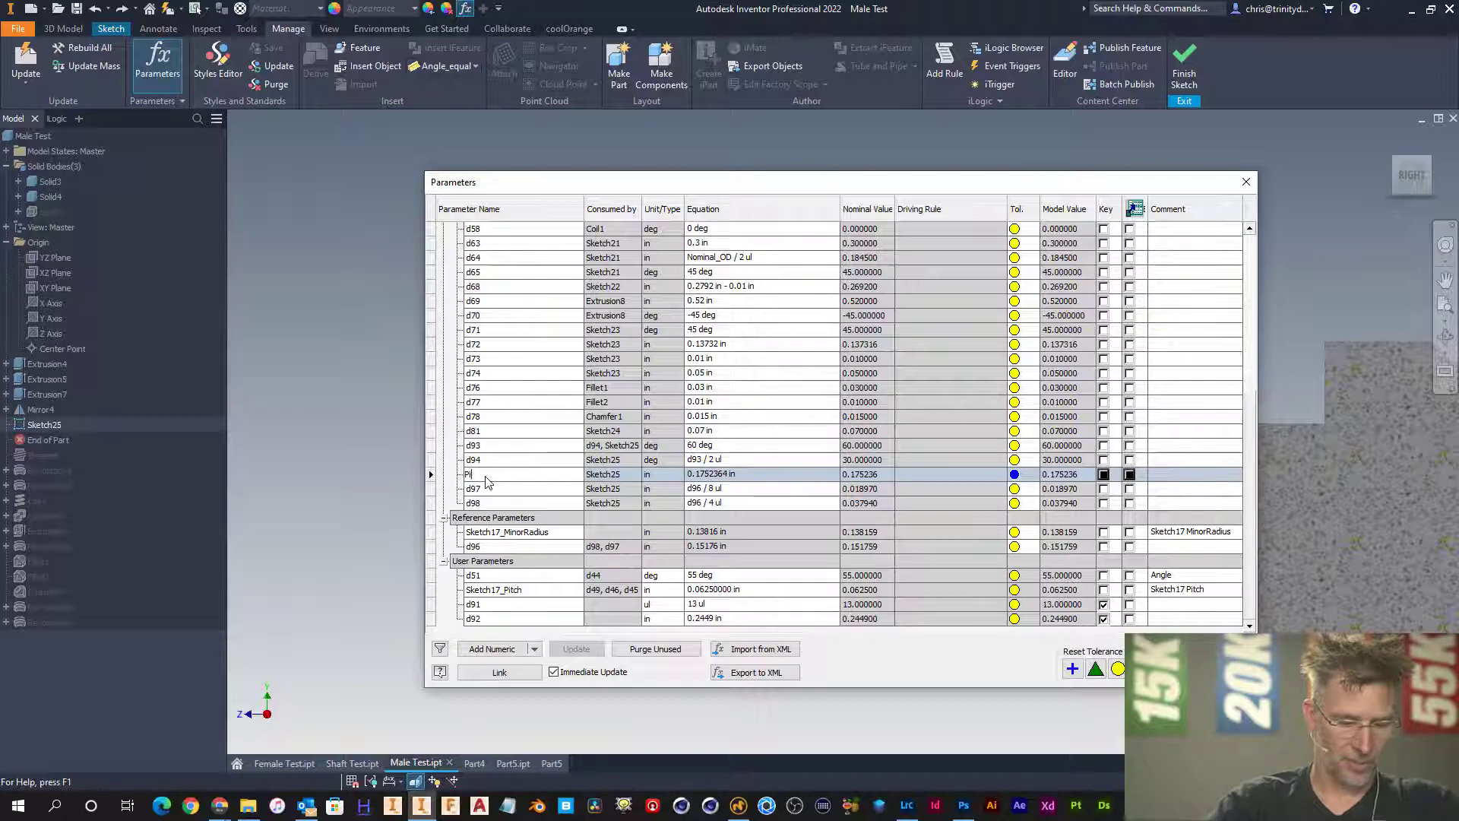
type("tch")
key("Return")
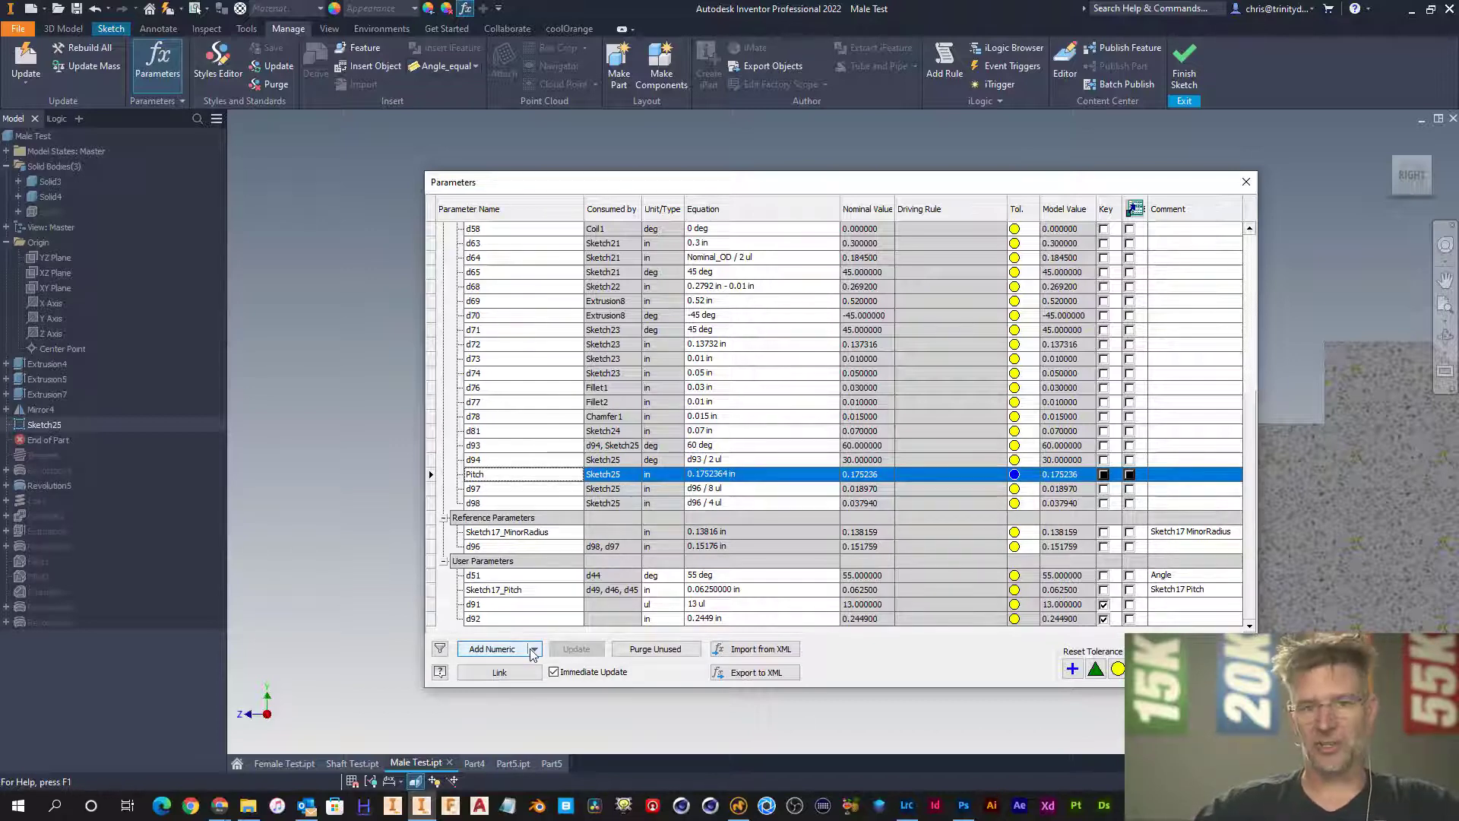
- Add a numeric user parameter named TPI and make its unit type unitless (ul)
left_click(496, 652)
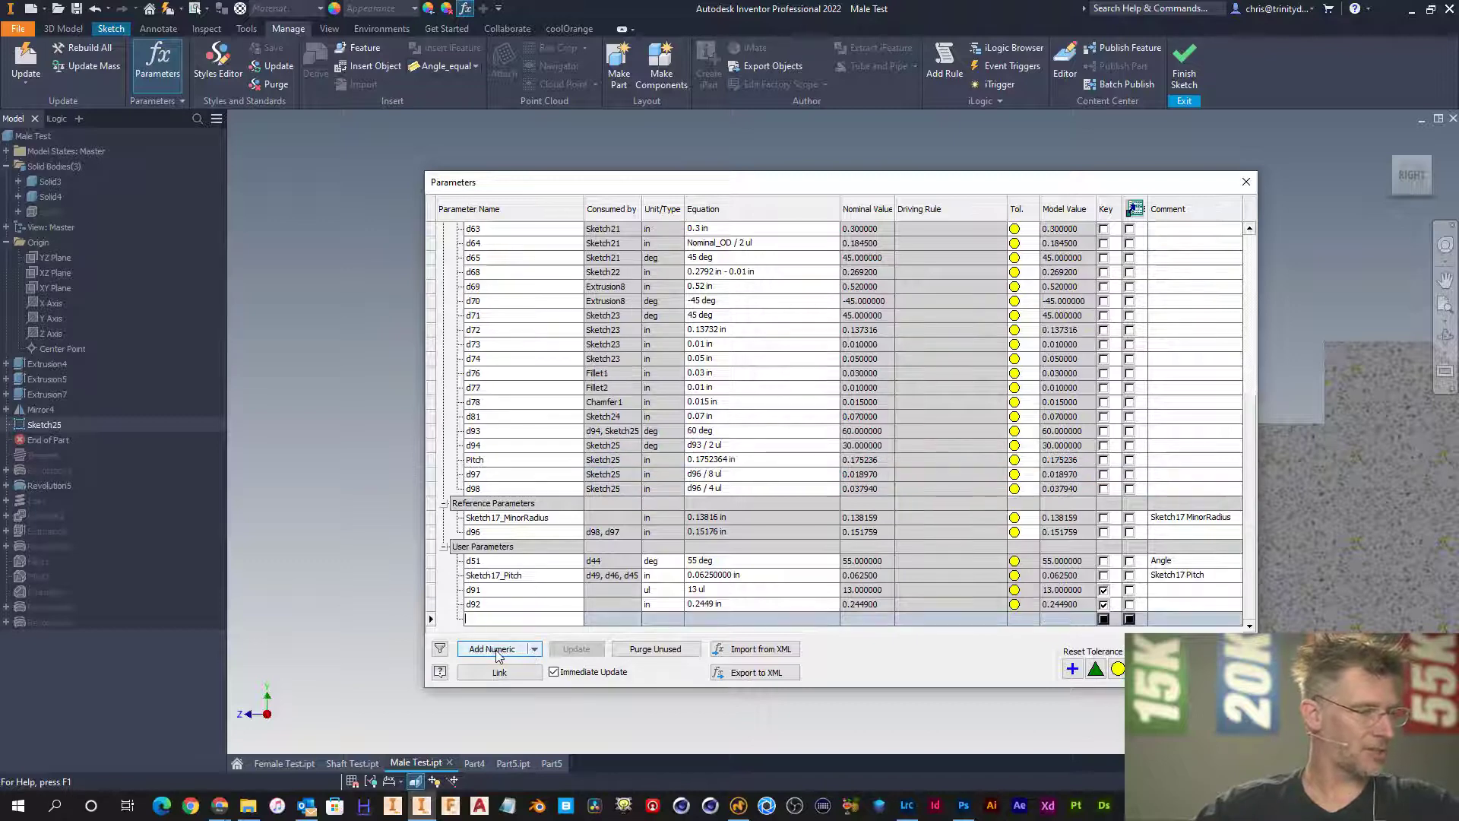
type("T")
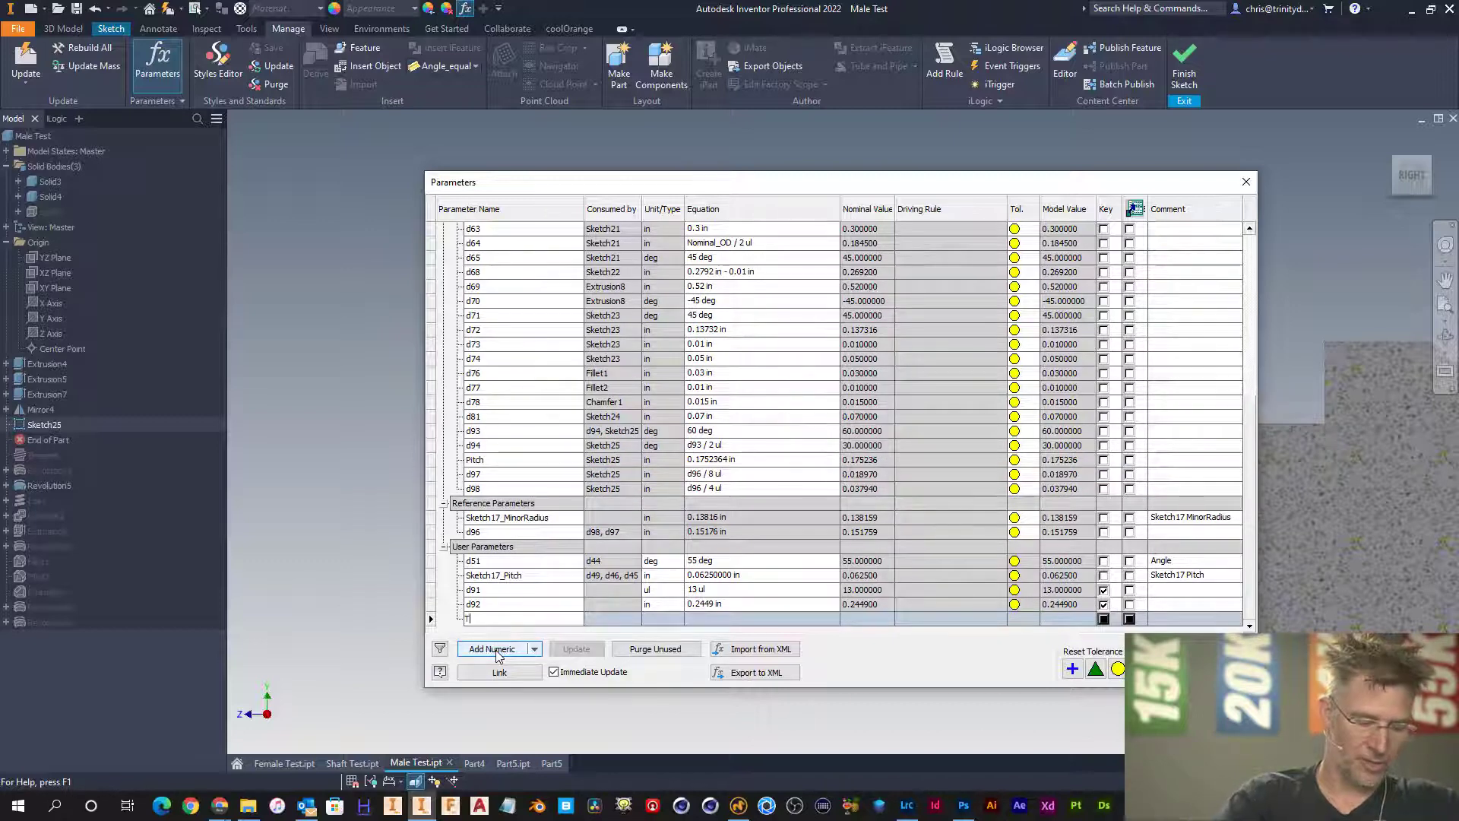
type("PI")
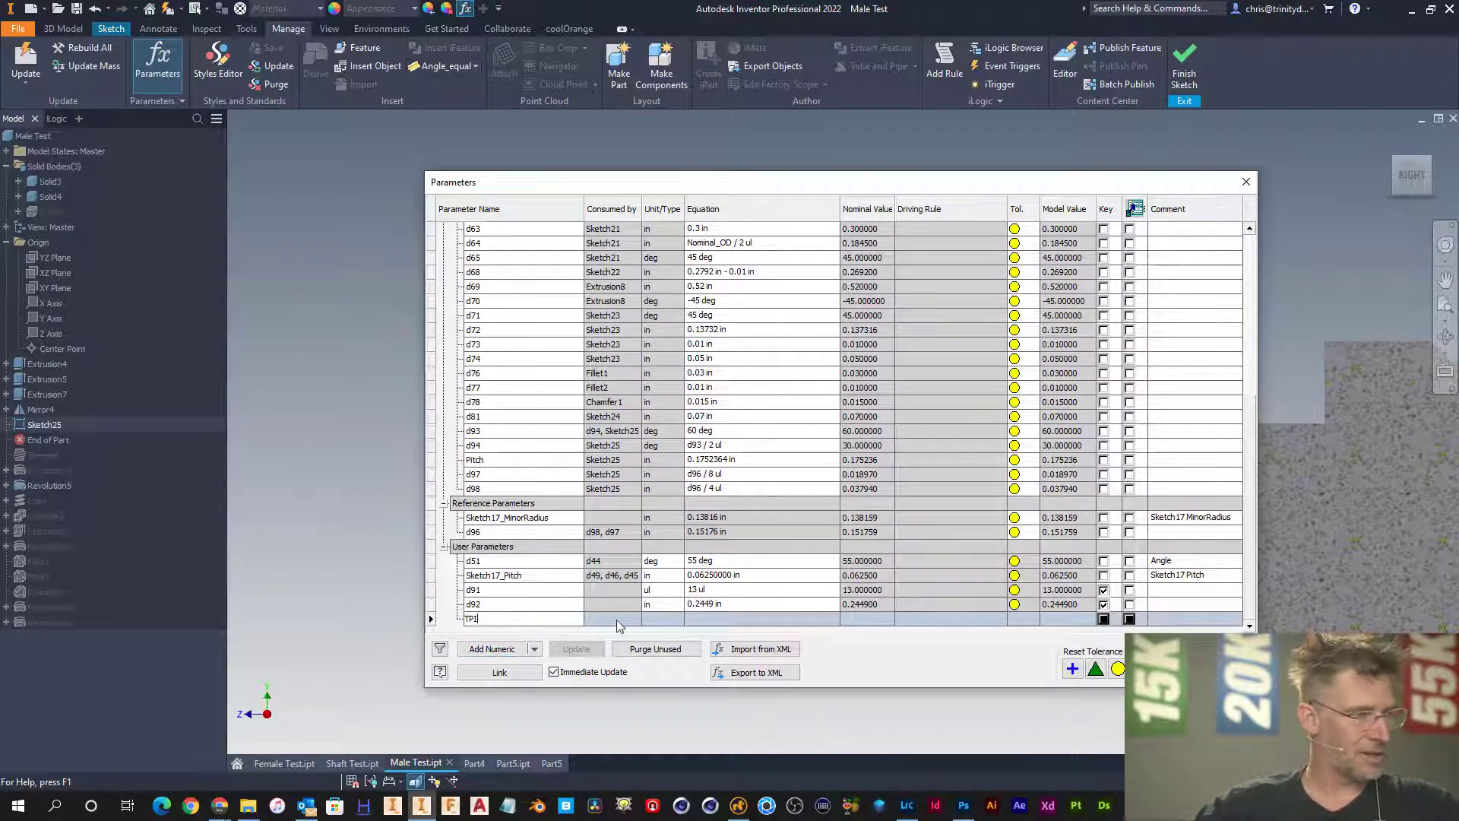
key("Return")
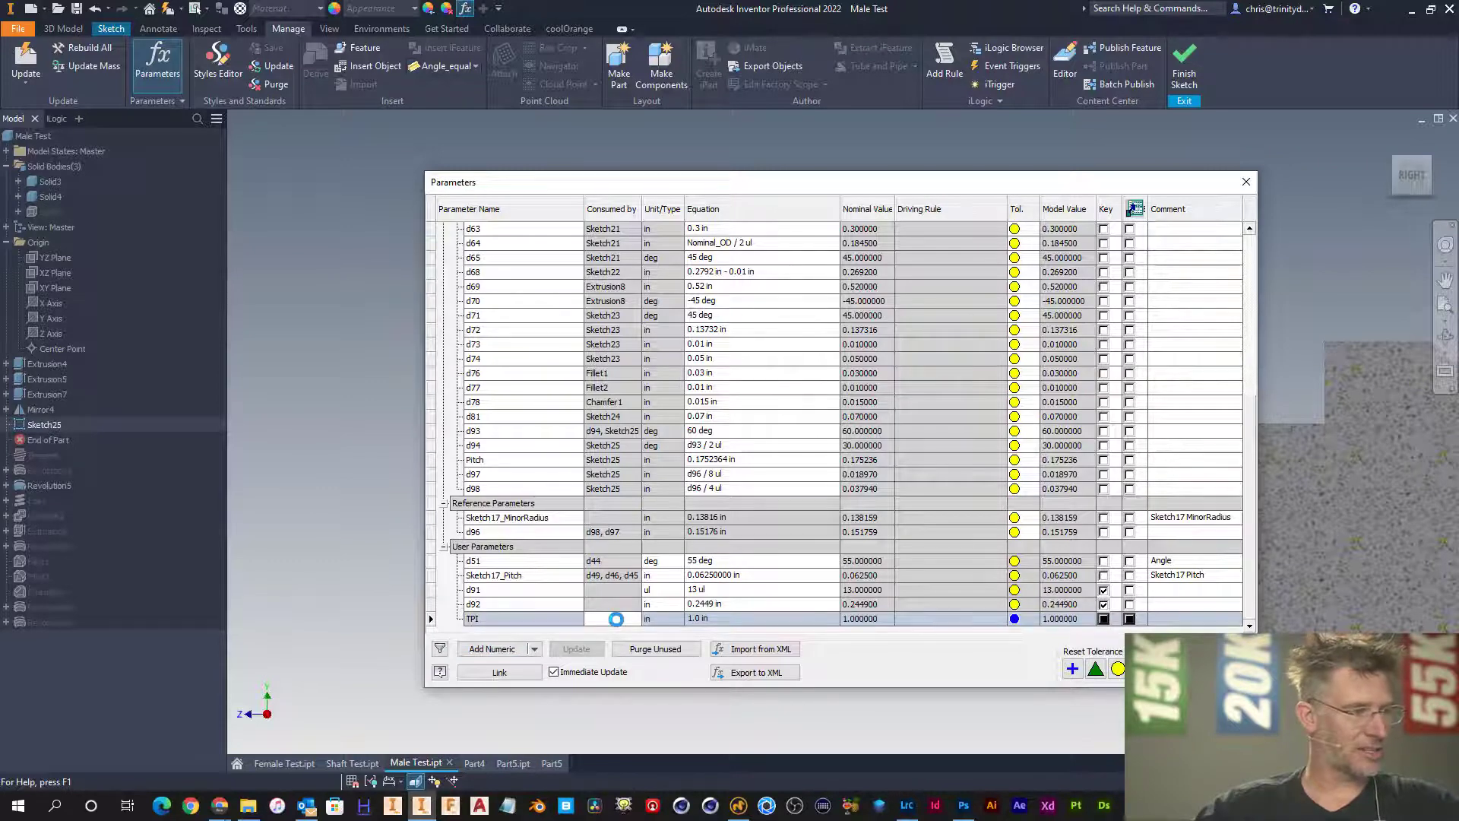
left_click(655, 619)
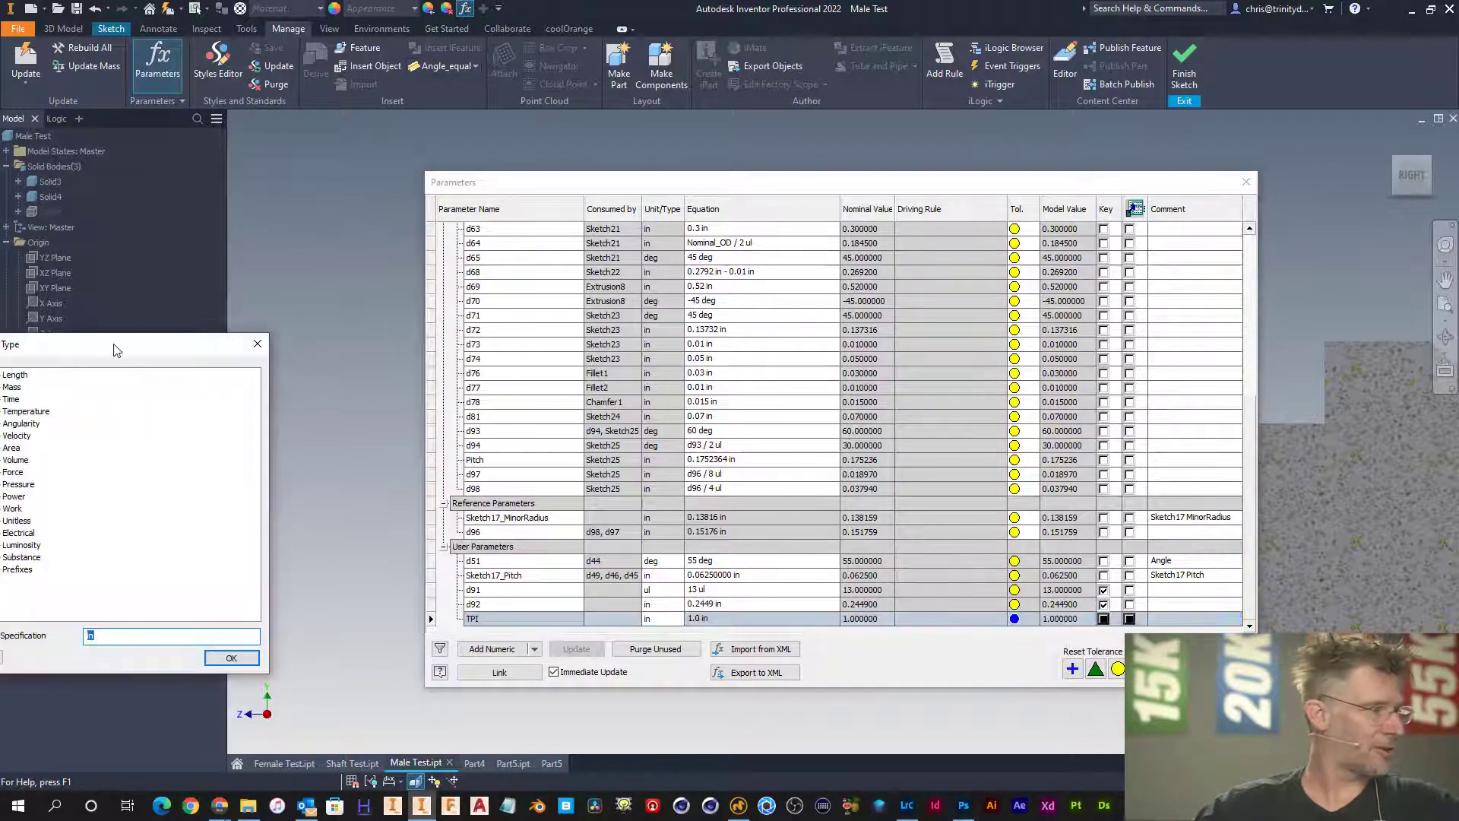
left_click_drag(116, 349, 241, 219)
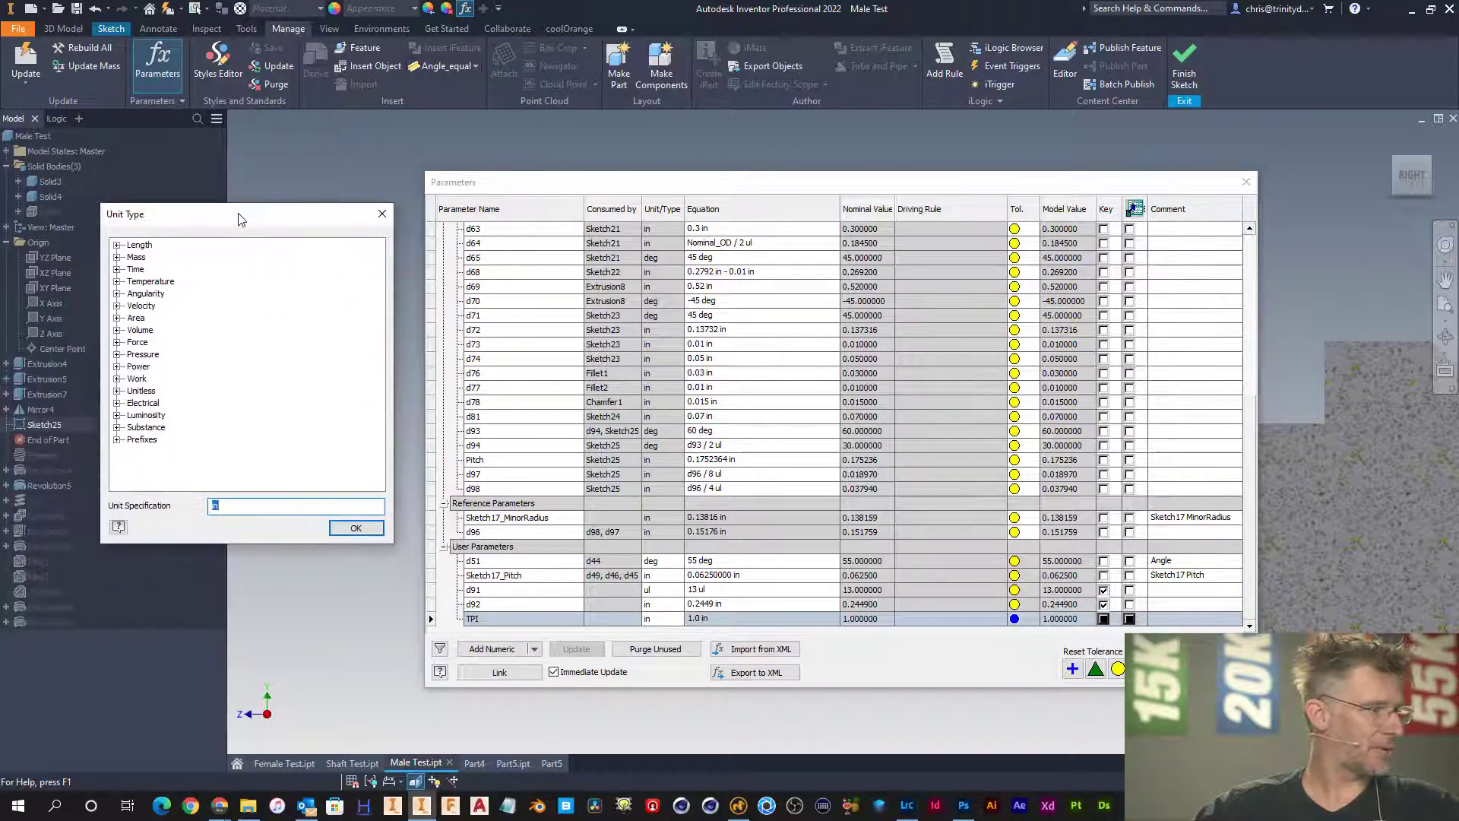
left_click(117, 391)
left_click(157, 404)
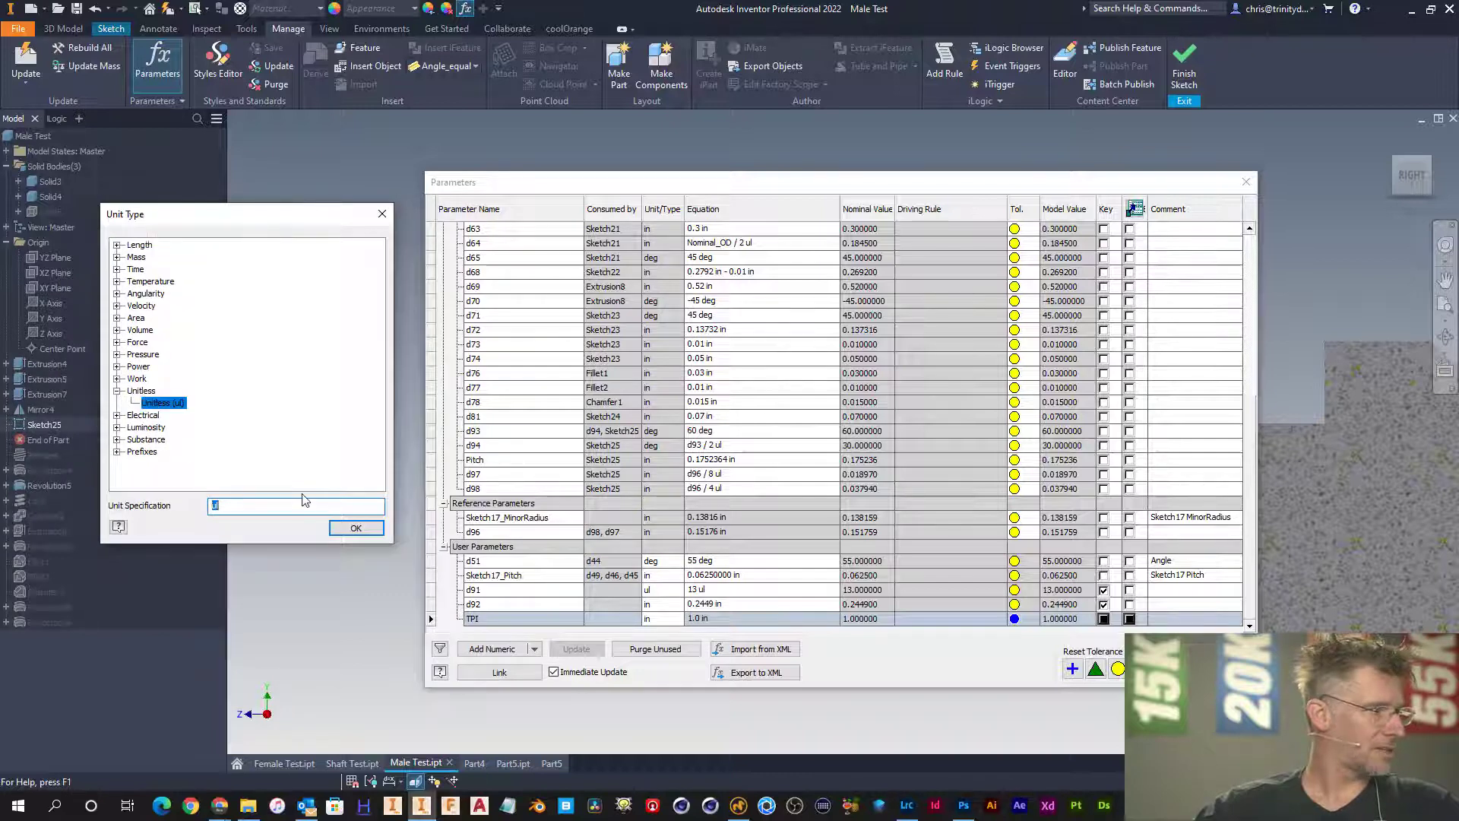
left_click(356, 527)
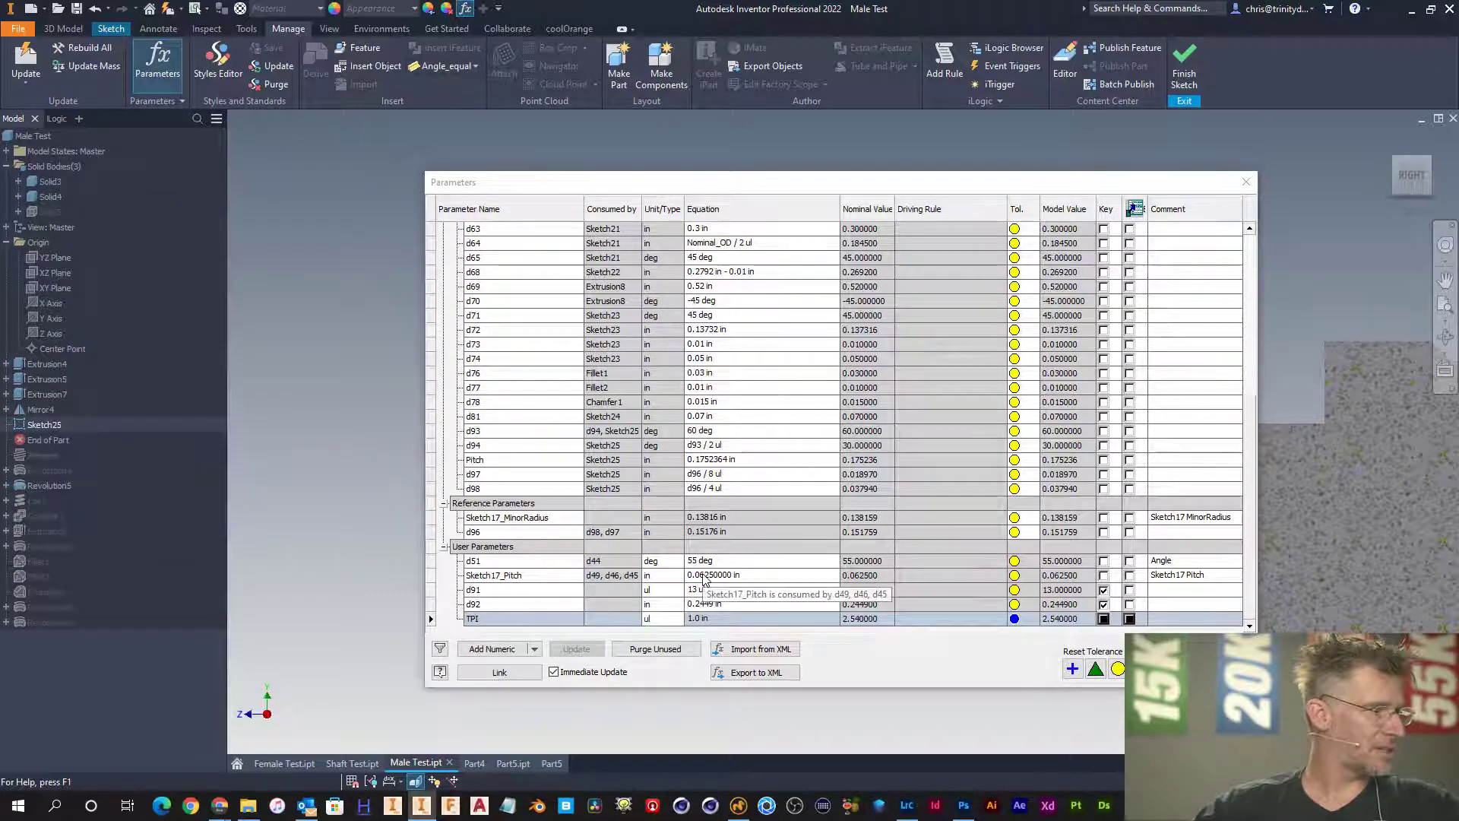
- Set the TPI parameter to 20 ul, mark it as a key parameter, and close the parameters dialog
left_click(740, 620)
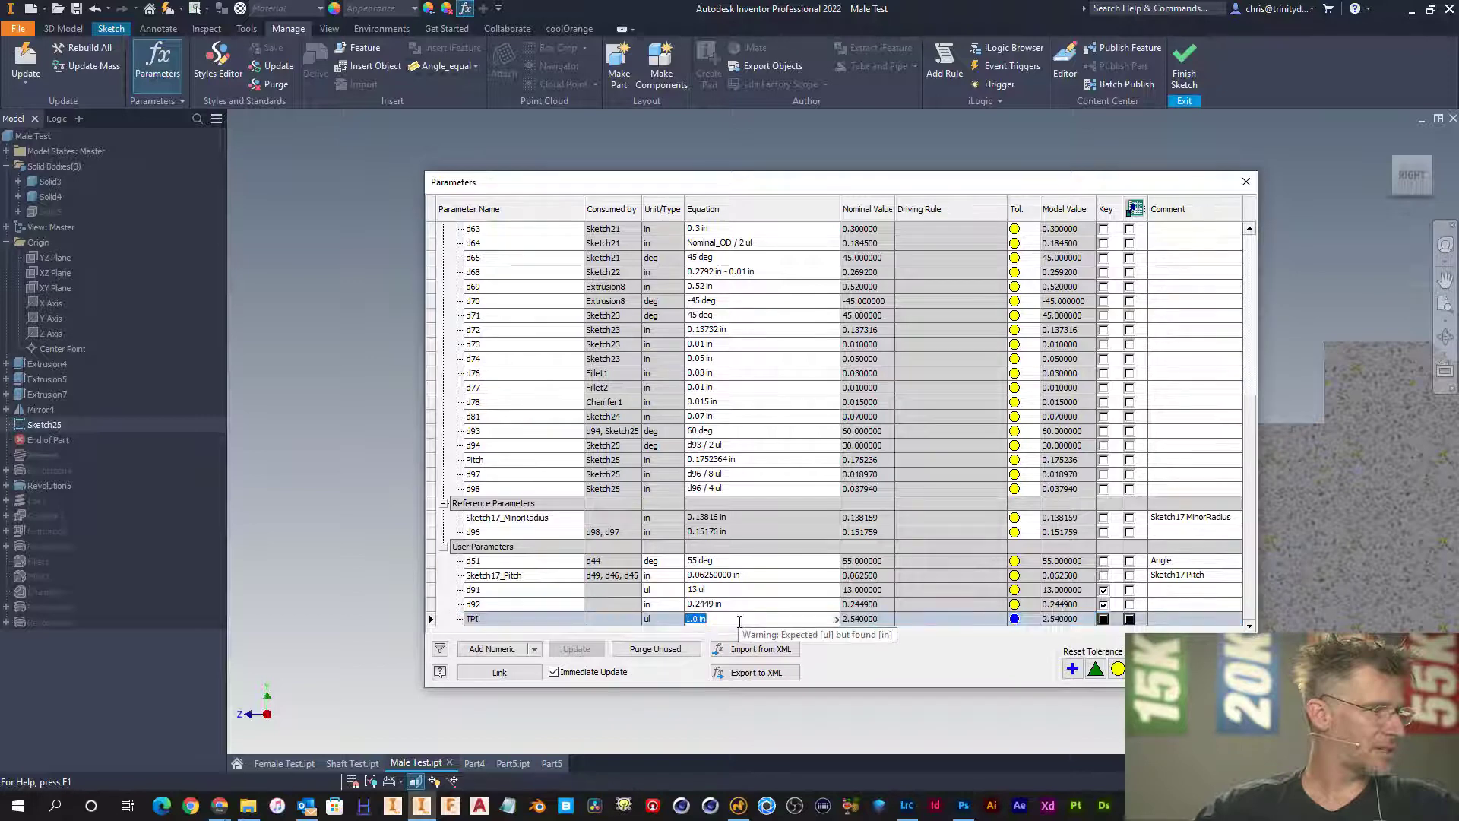
type("20 ul")
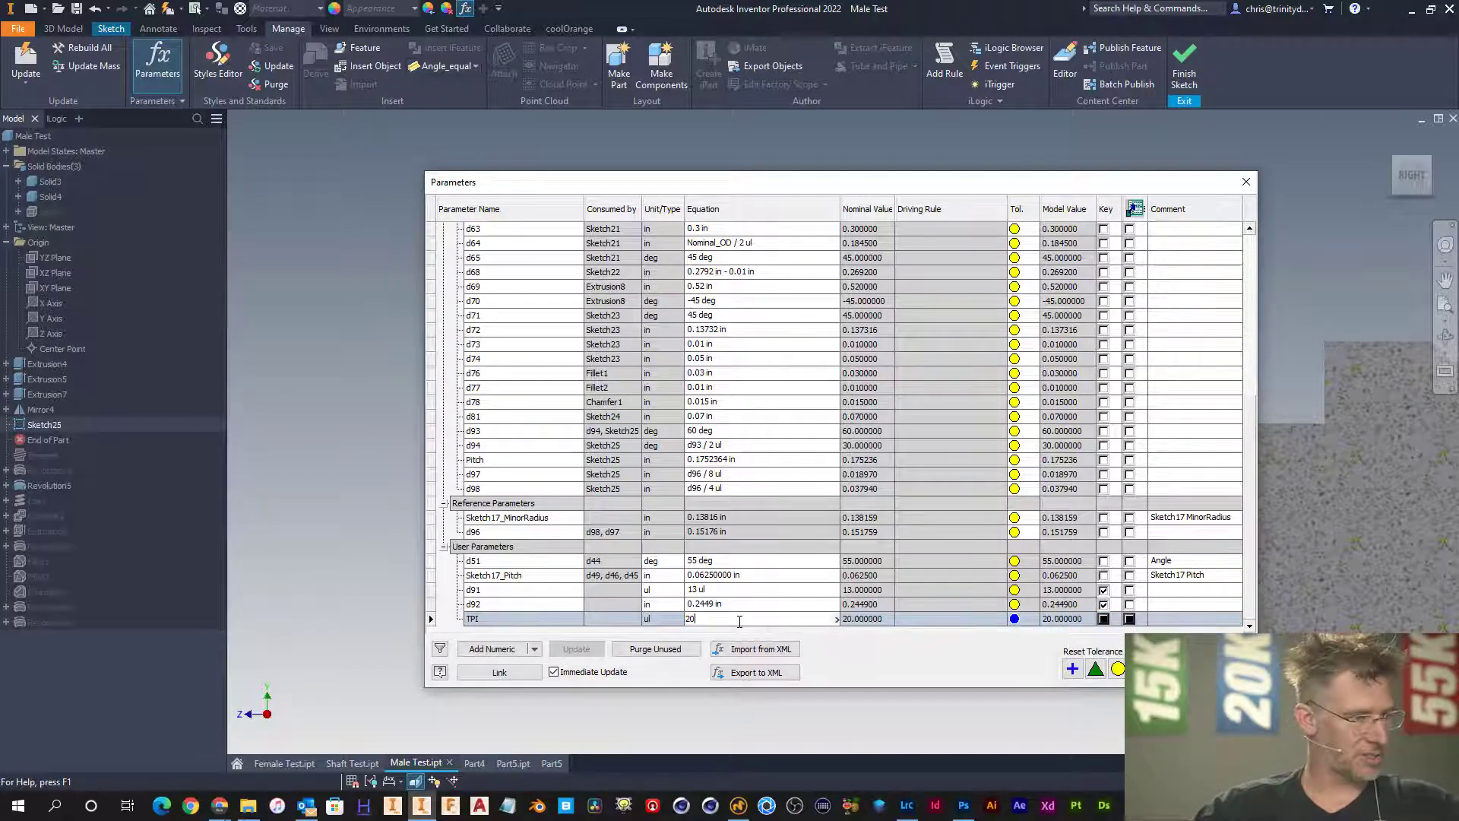
key("Return")
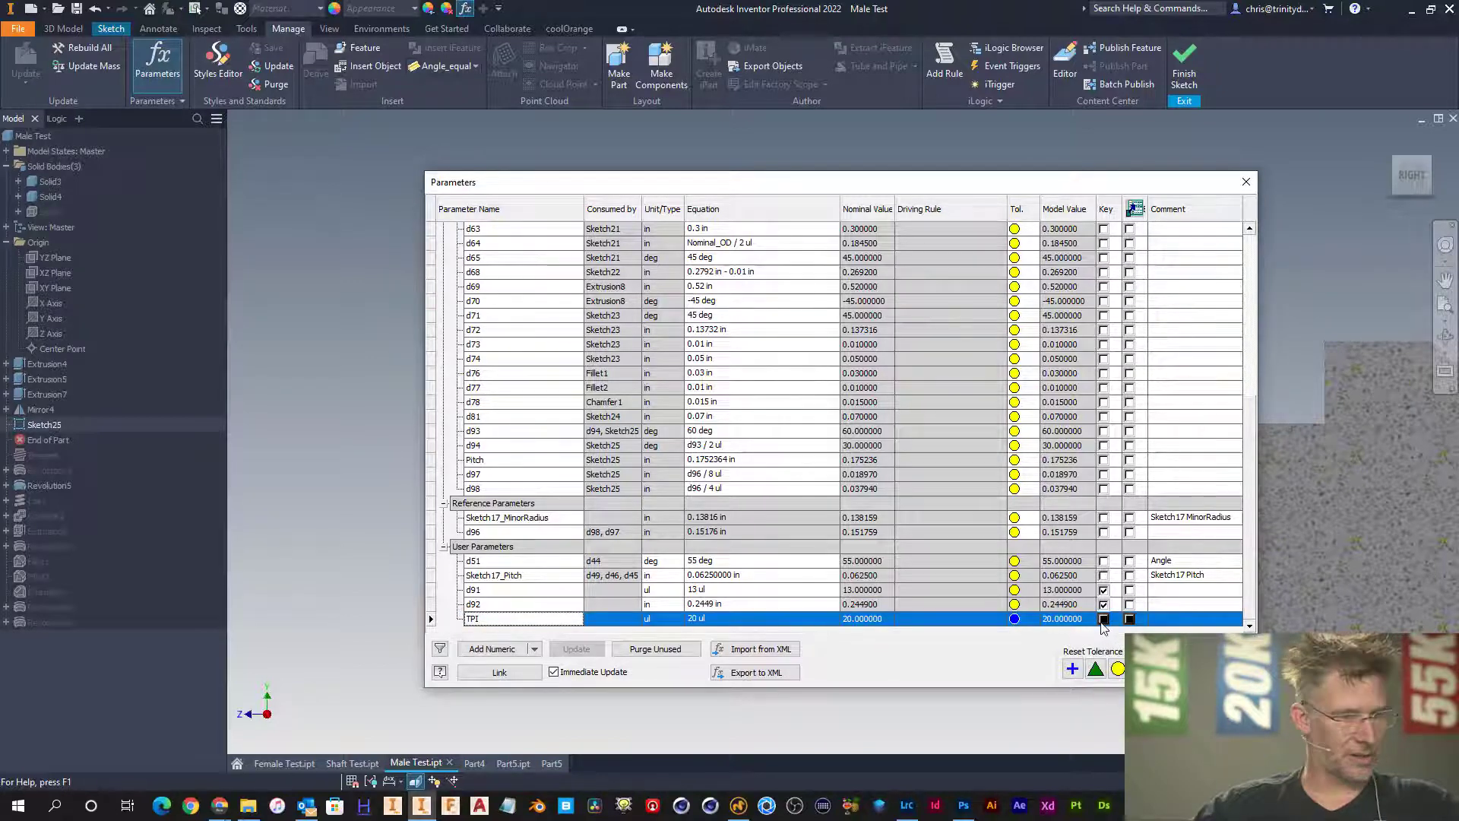
left_click(1103, 620)
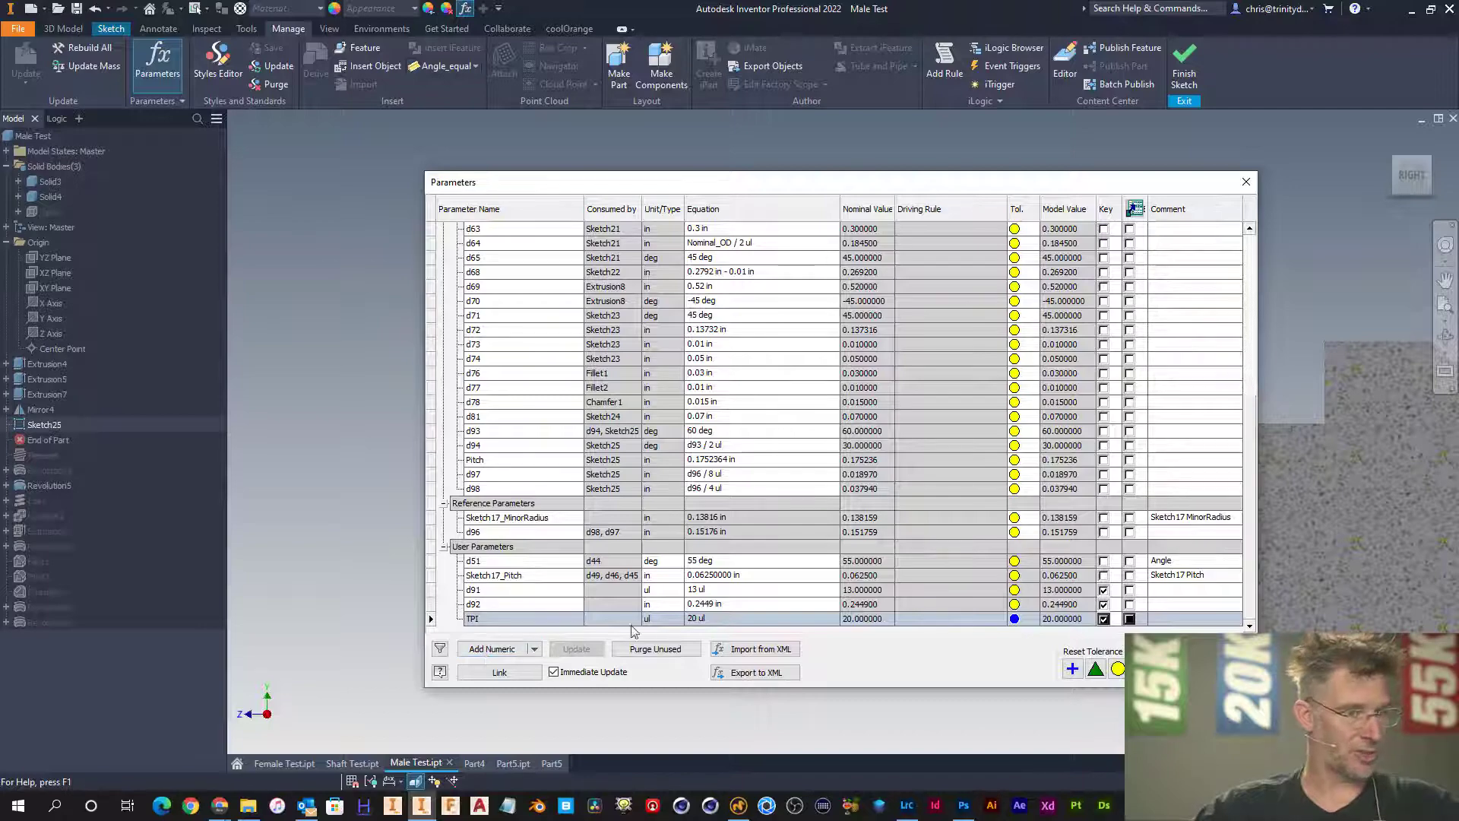
scroll(513, 439, "up", 5)
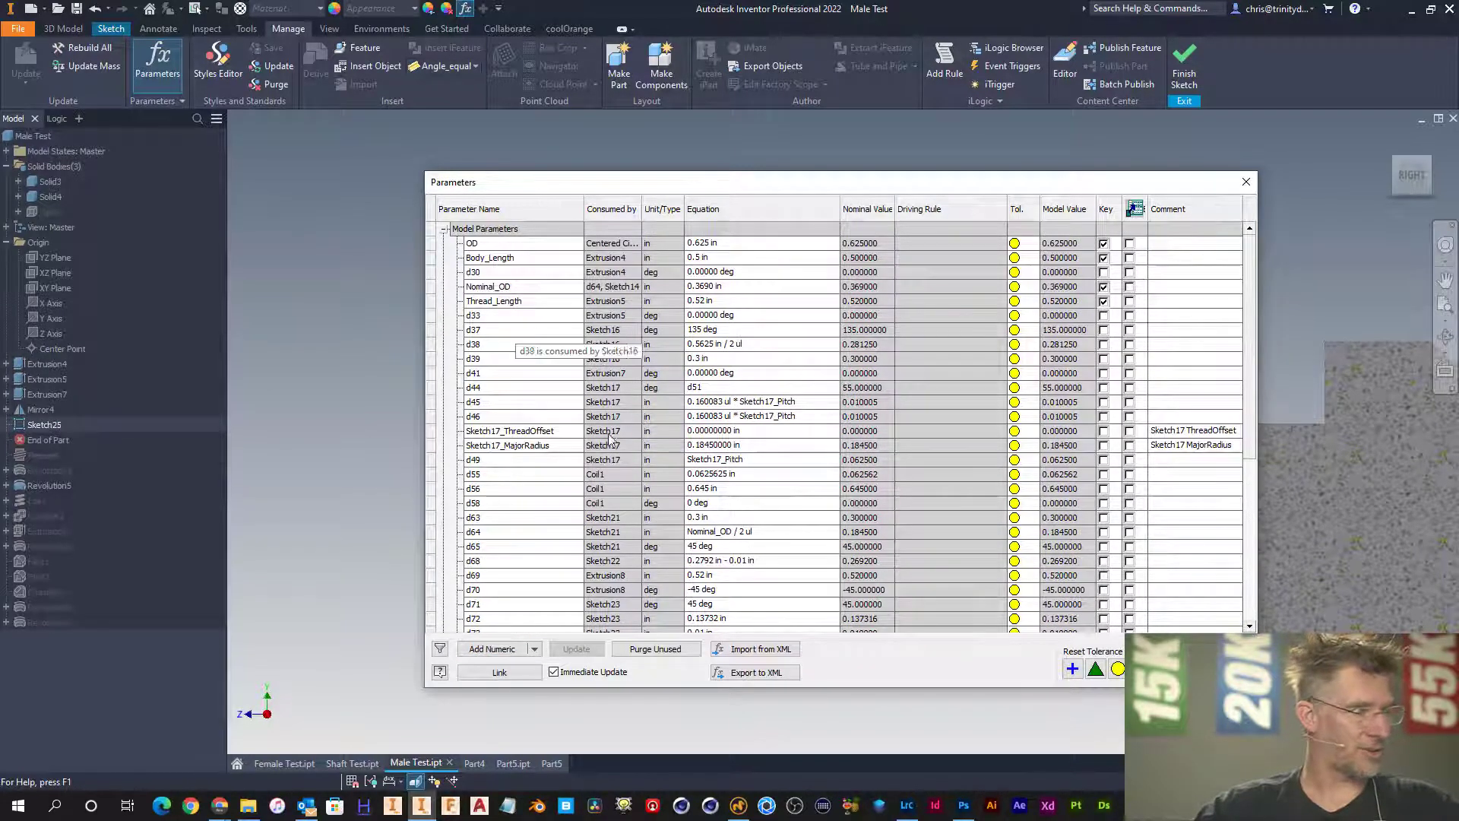
scroll(644, 467, "down", 2)
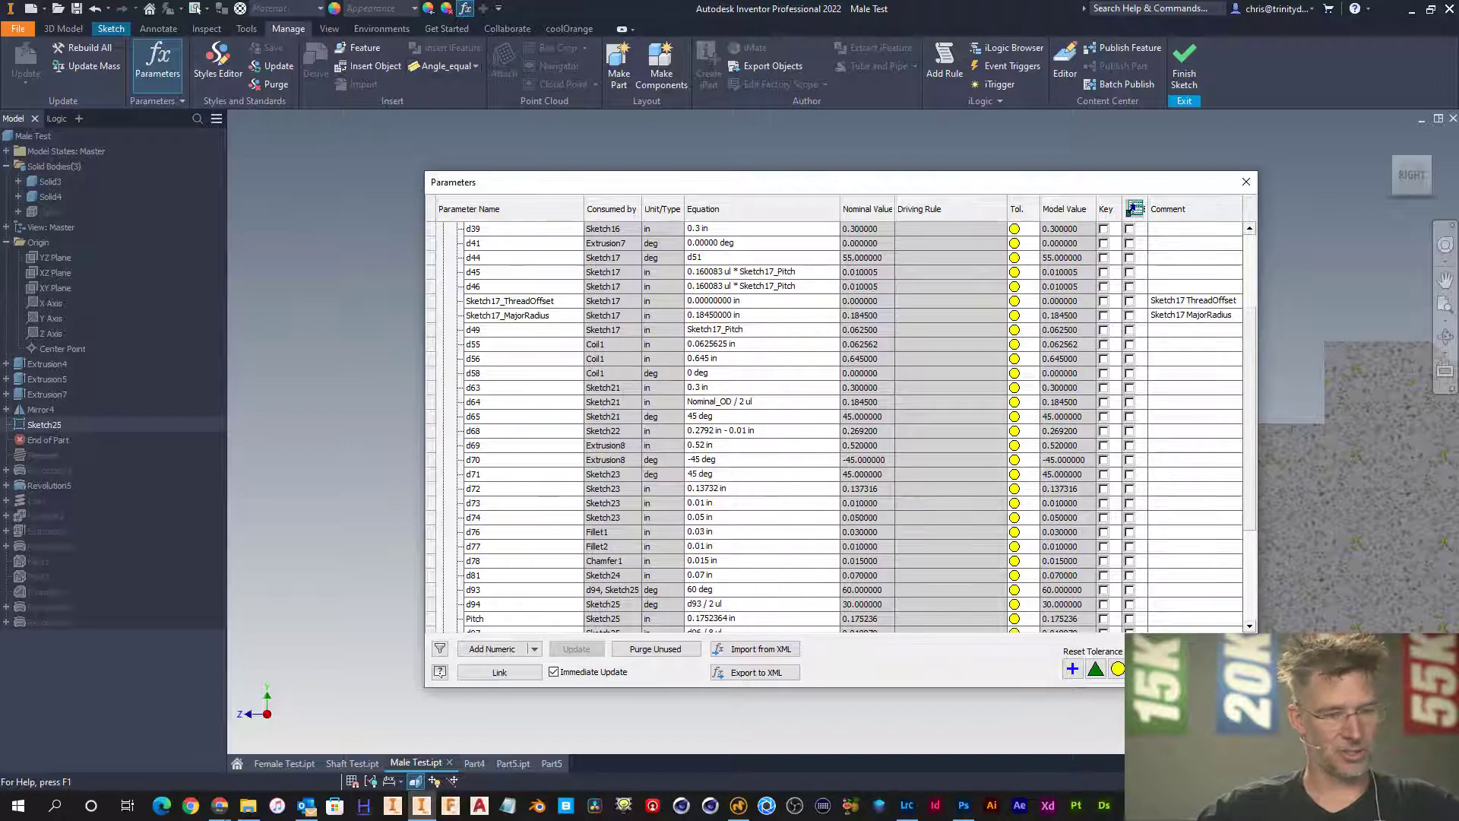
left_click(1210, 672)
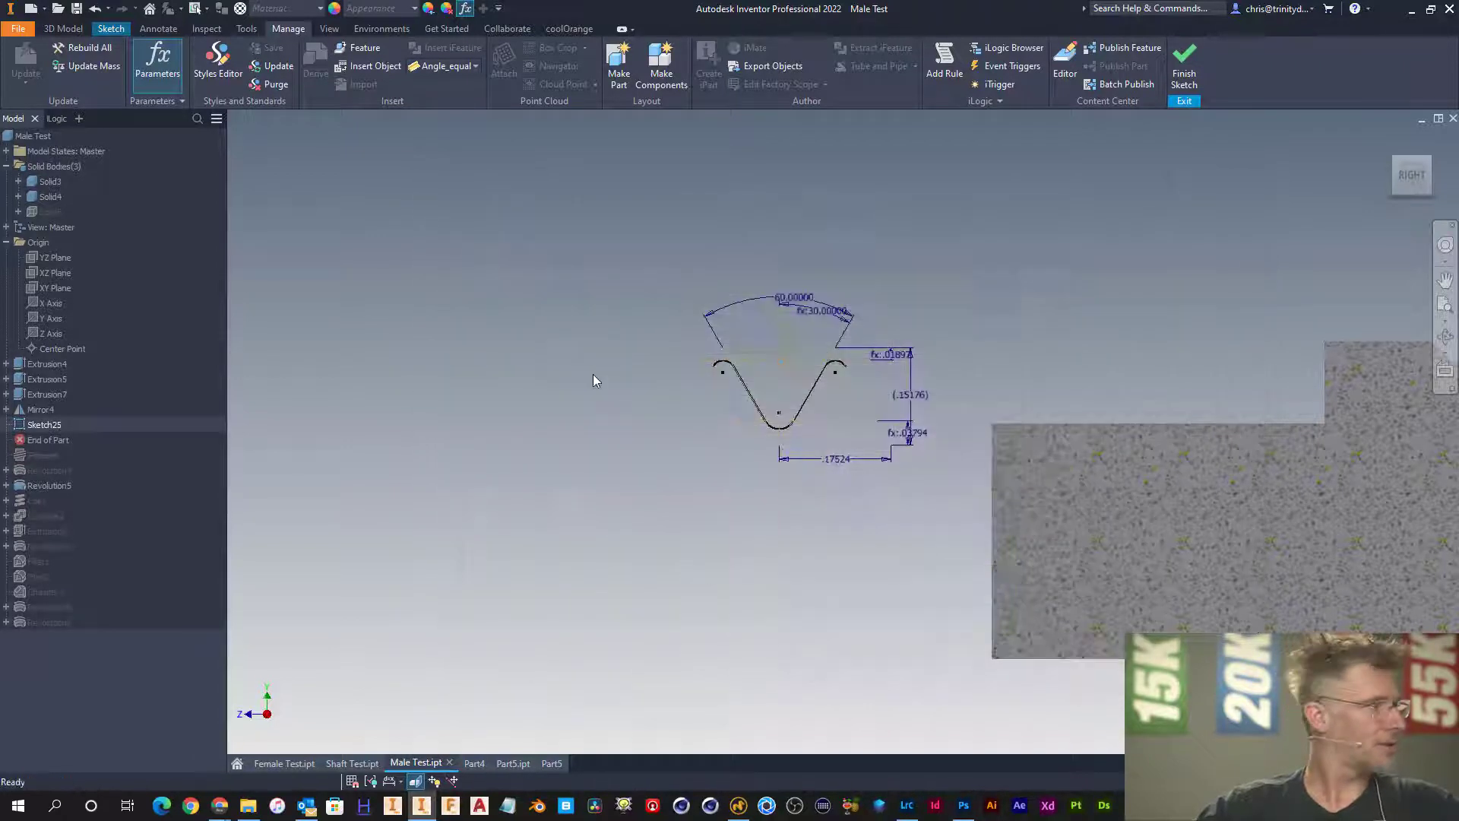
- Try to add the TPI parameter and an empty space to iLogic Form 1
left_click(57, 119)
right_click(98, 169)
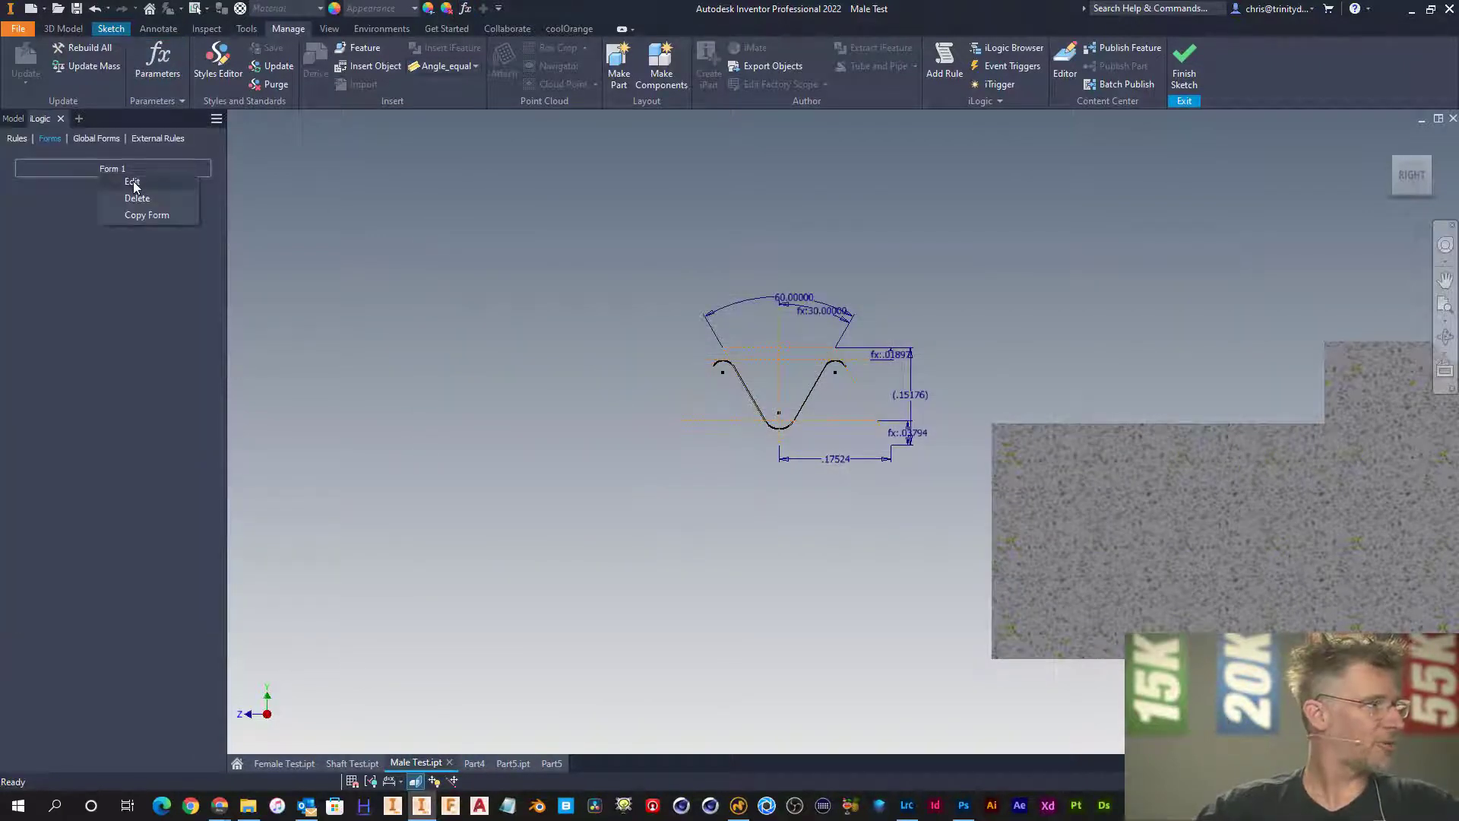
left_click(129, 191)
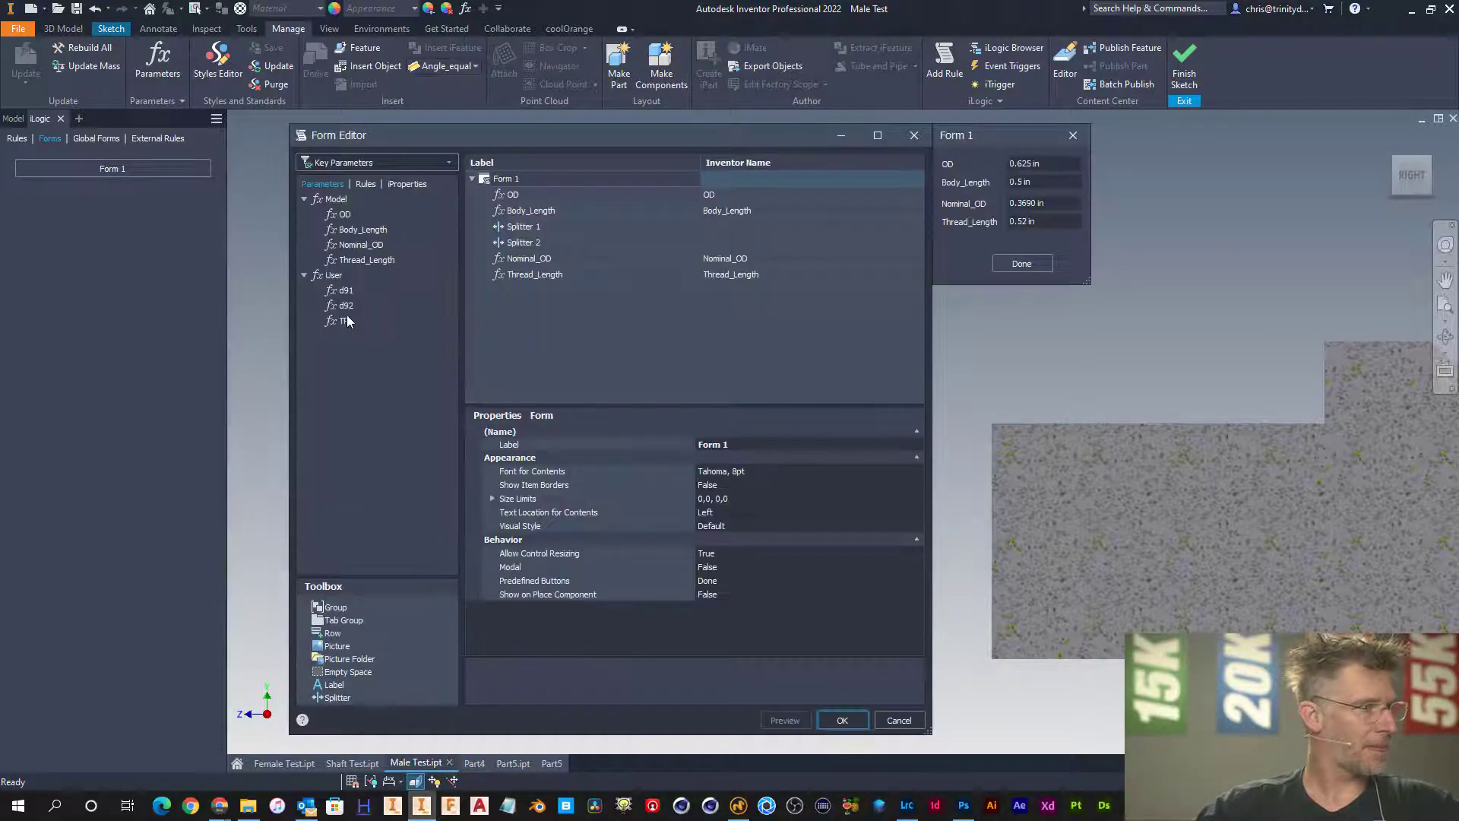
left_click_drag(346, 320, 582, 303)
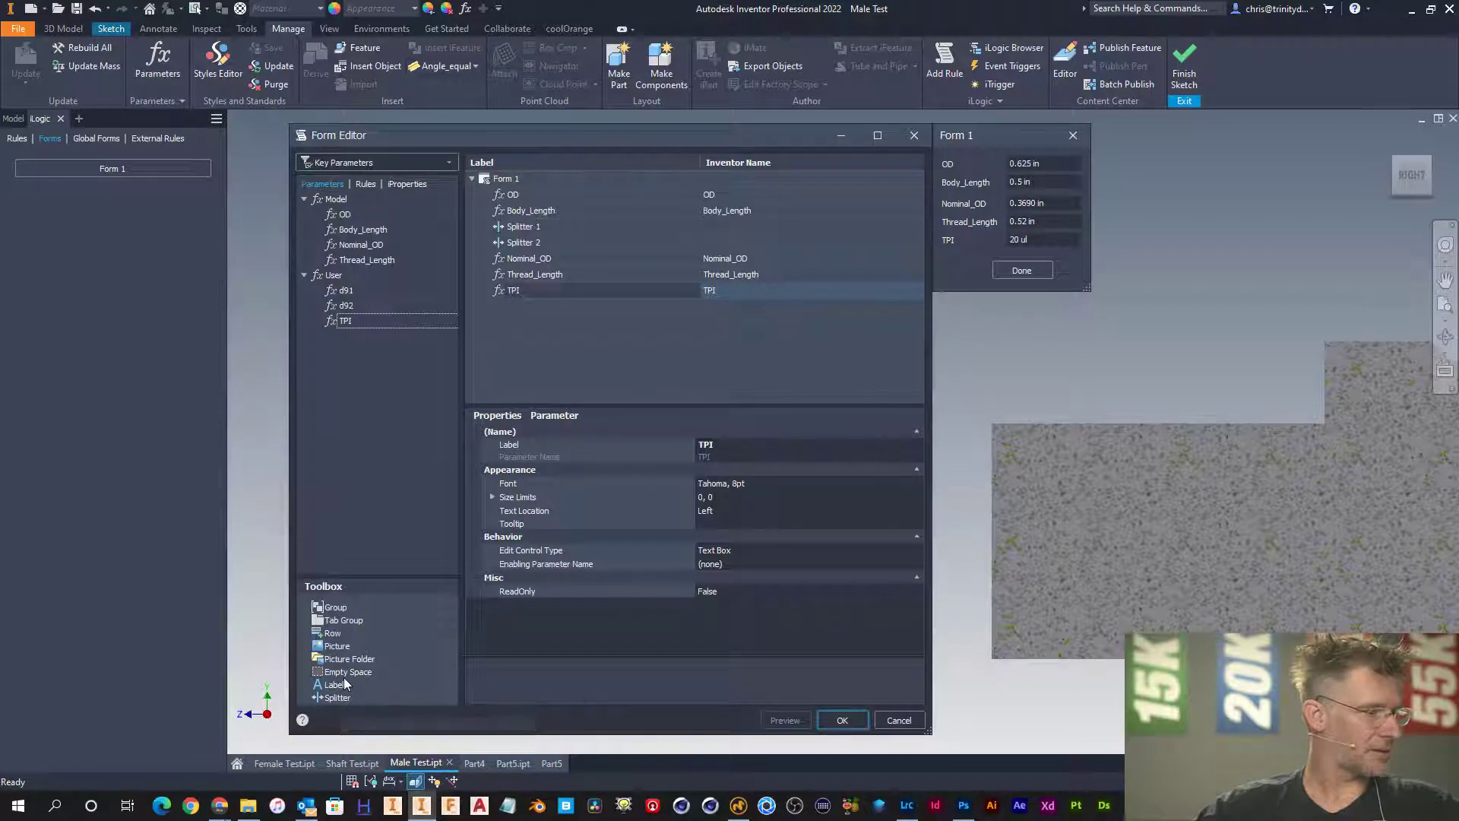
left_click_drag(348, 672, 542, 278)
key("Return")
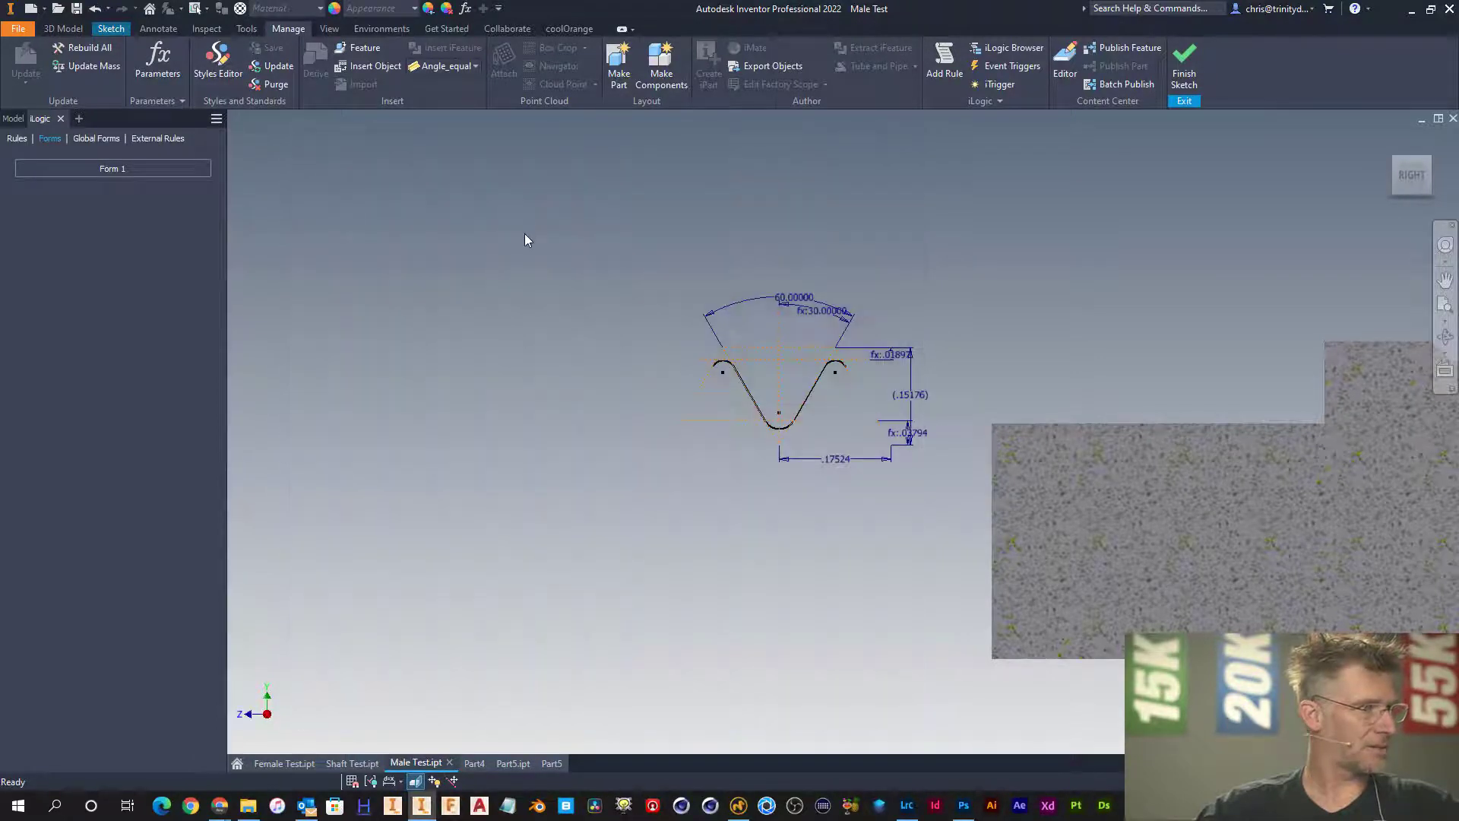
- Edit Form 1 to add the TPI parameter below Thread_Length, with an empty space between them
right_click(121, 163)
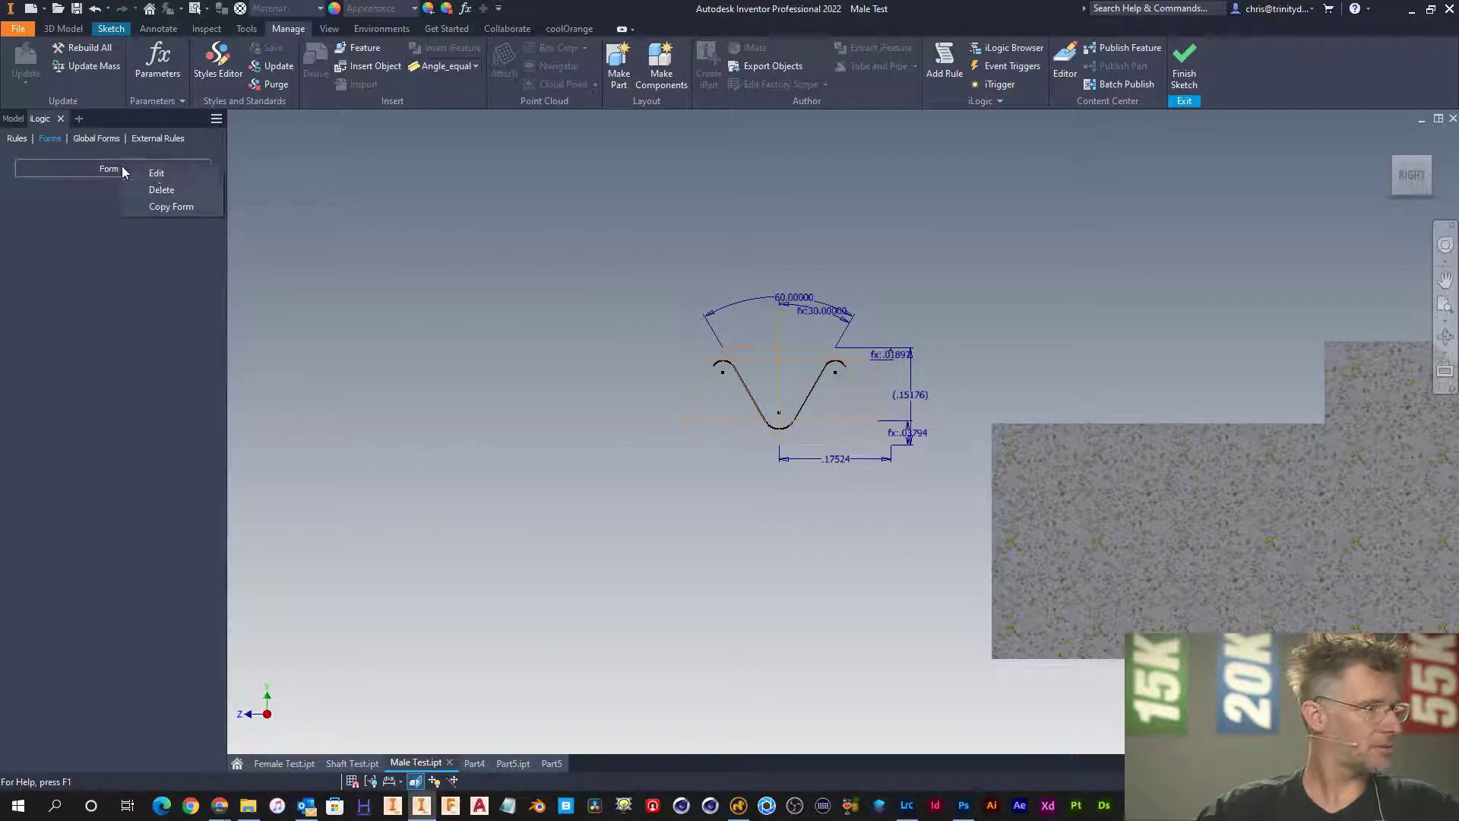
left_click(161, 168)
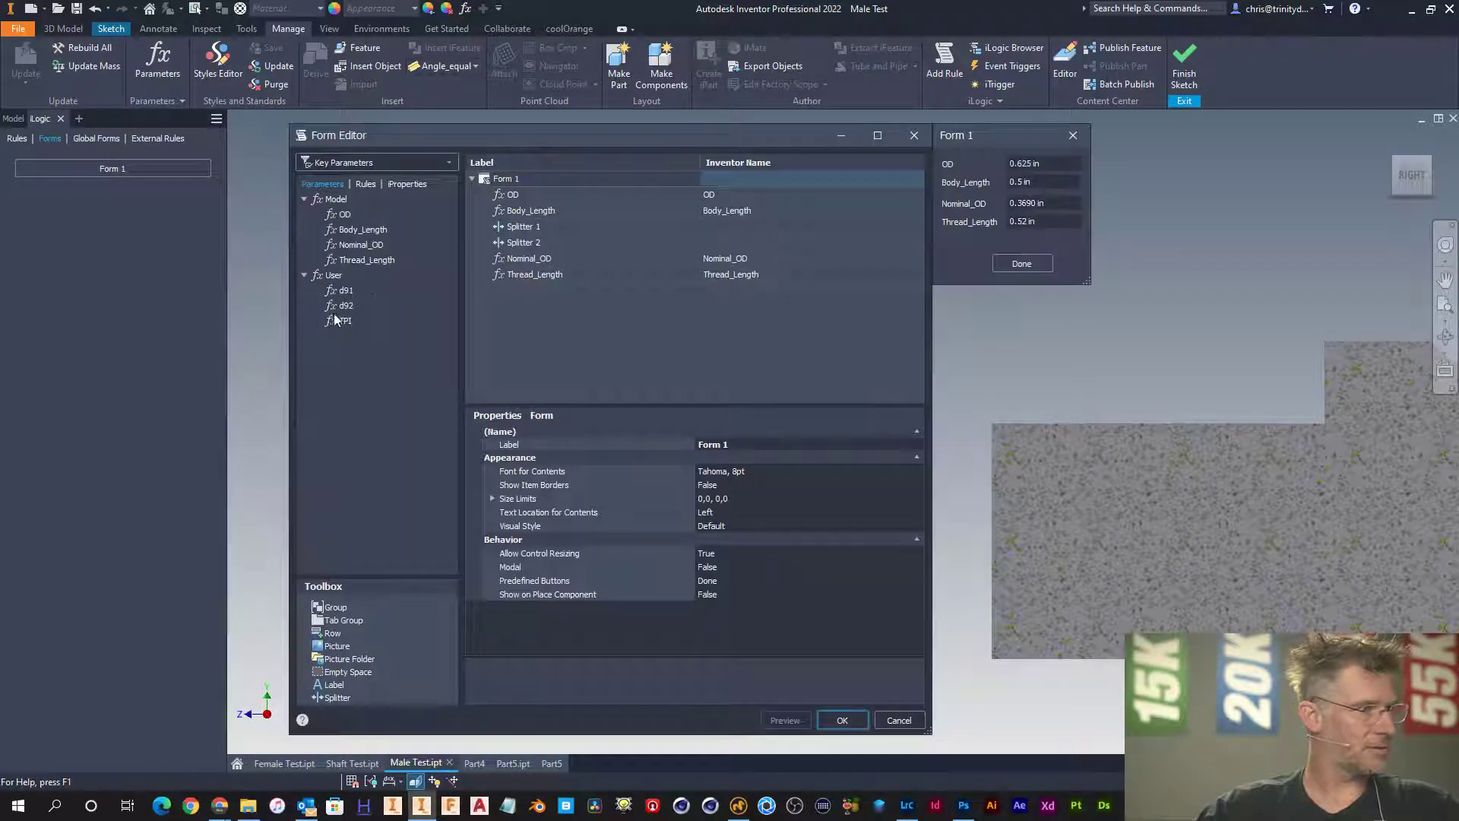
left_click_drag(341, 326, 517, 290)
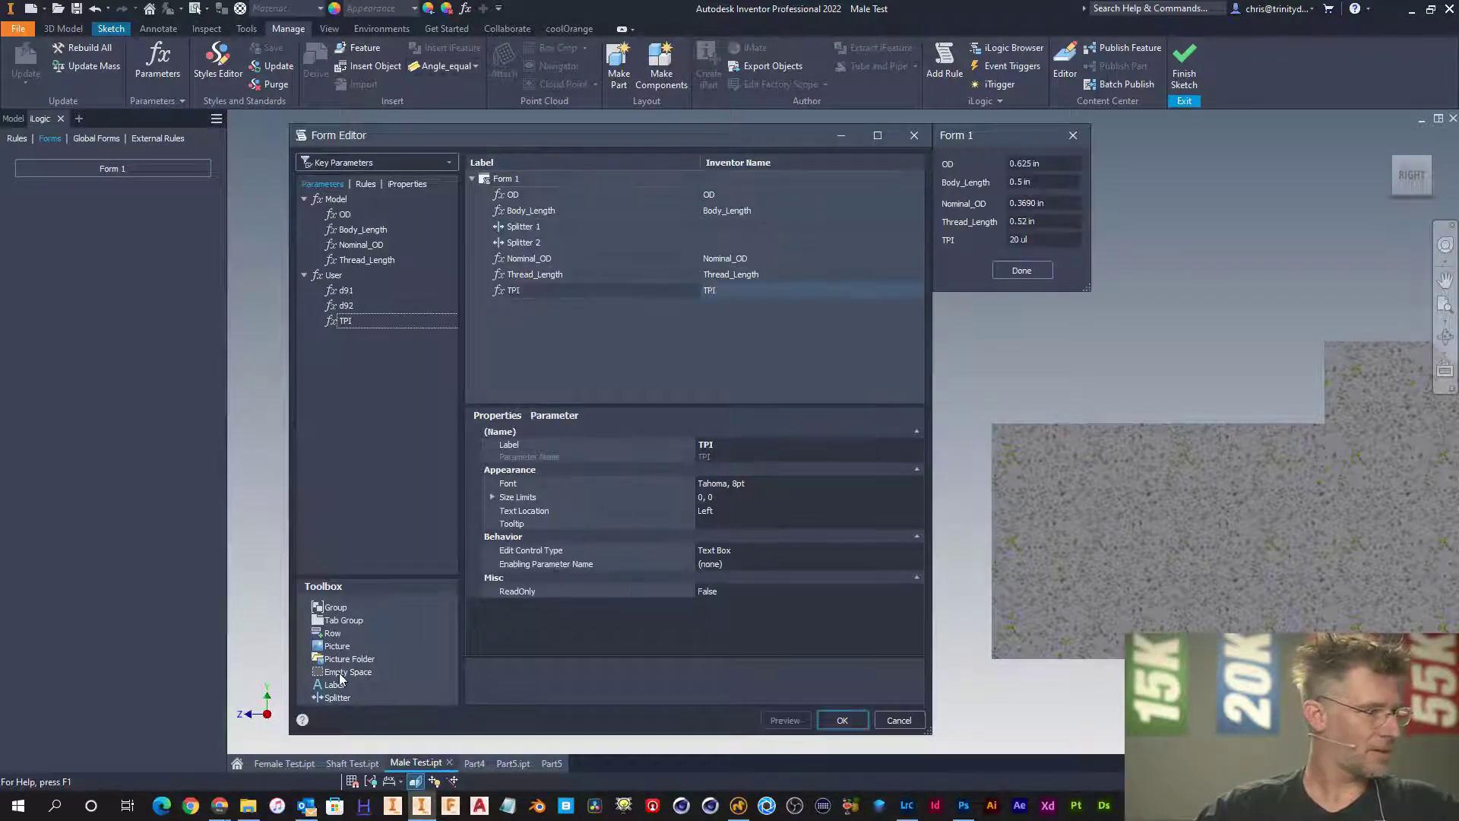
left_click_drag(342, 672, 548, 287)
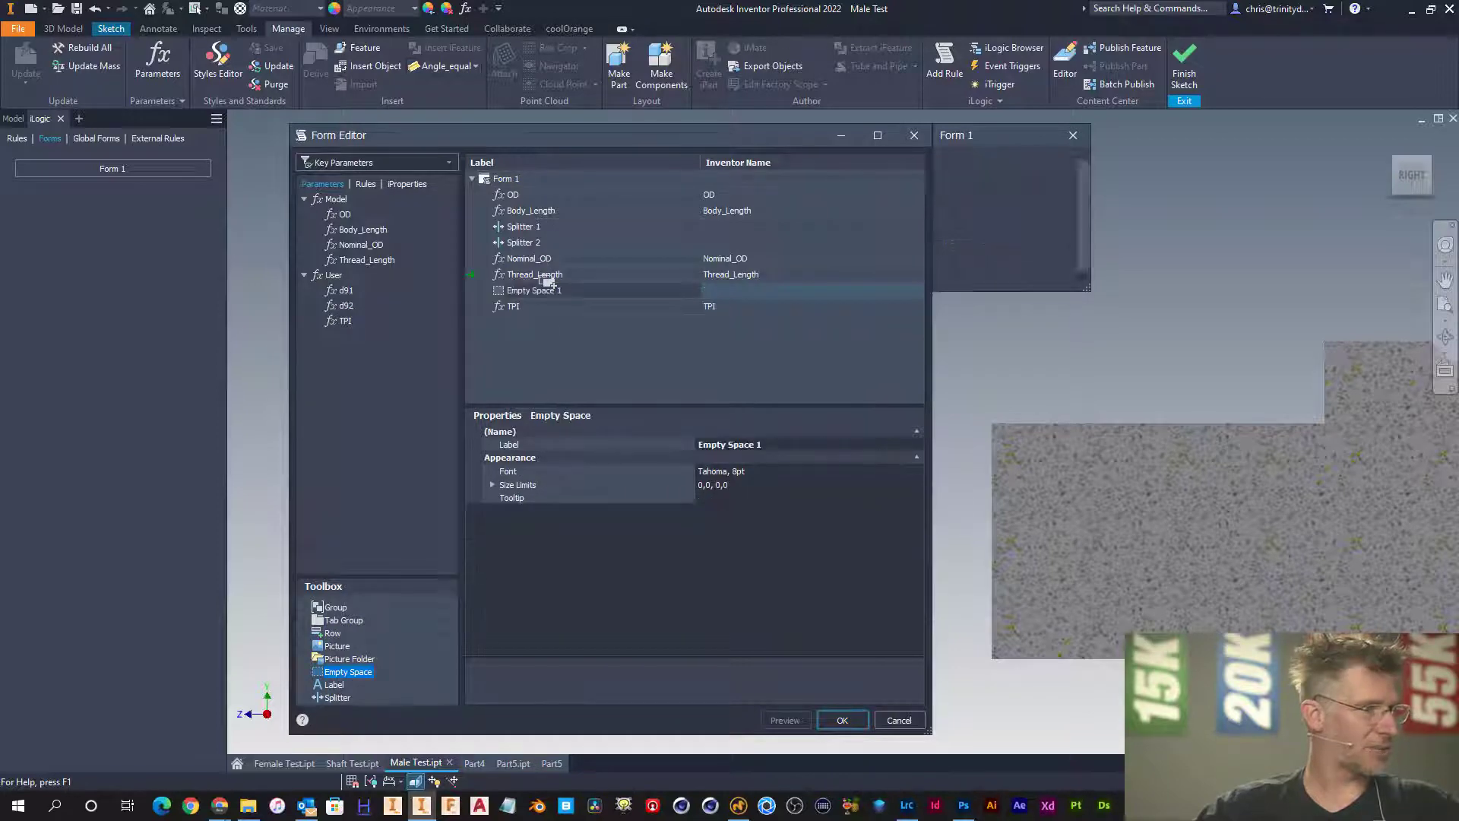
- Replace both splitters in Form 1 with an empty space between Body_Length and Nominal_OD, and save the form
right_click(523, 227)
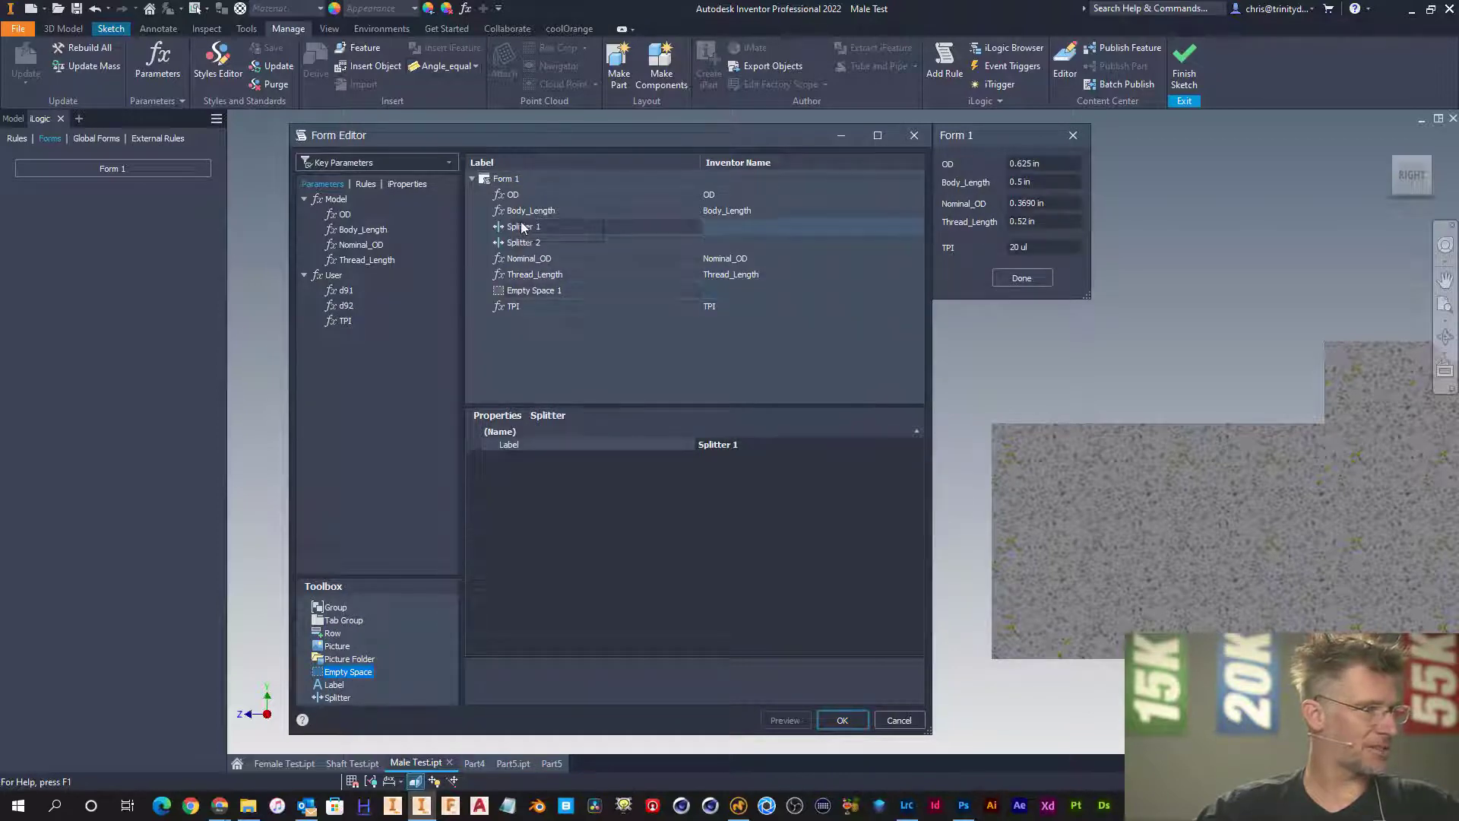
left_click(561, 237)
left_click(551, 236)
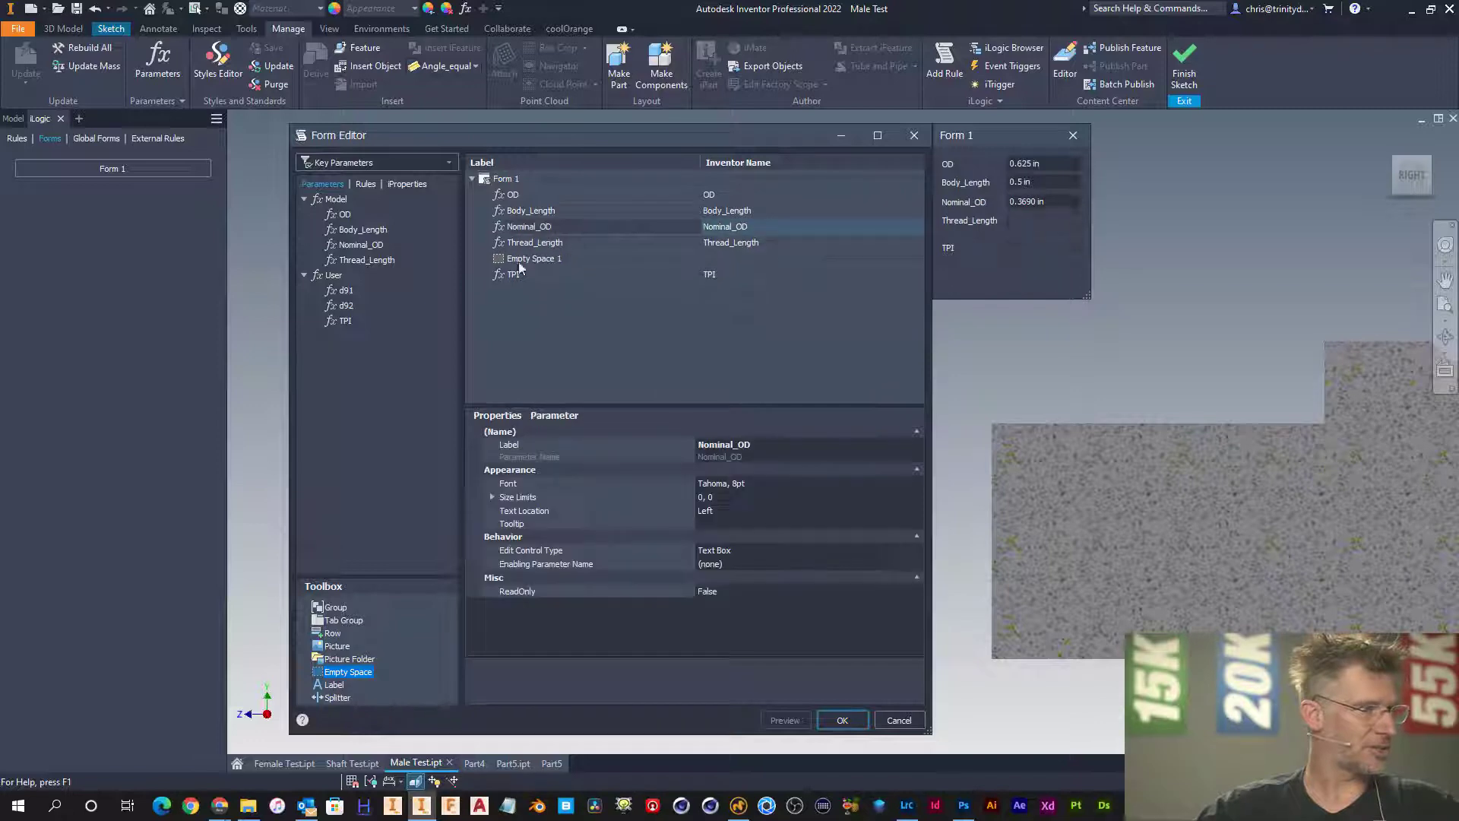
mouse_move(334, 679)
left_mouse_down()
mouse_move(507, 329)
mouse_move(529, 155)
mouse_move(526, 216)
left_mouse_up()
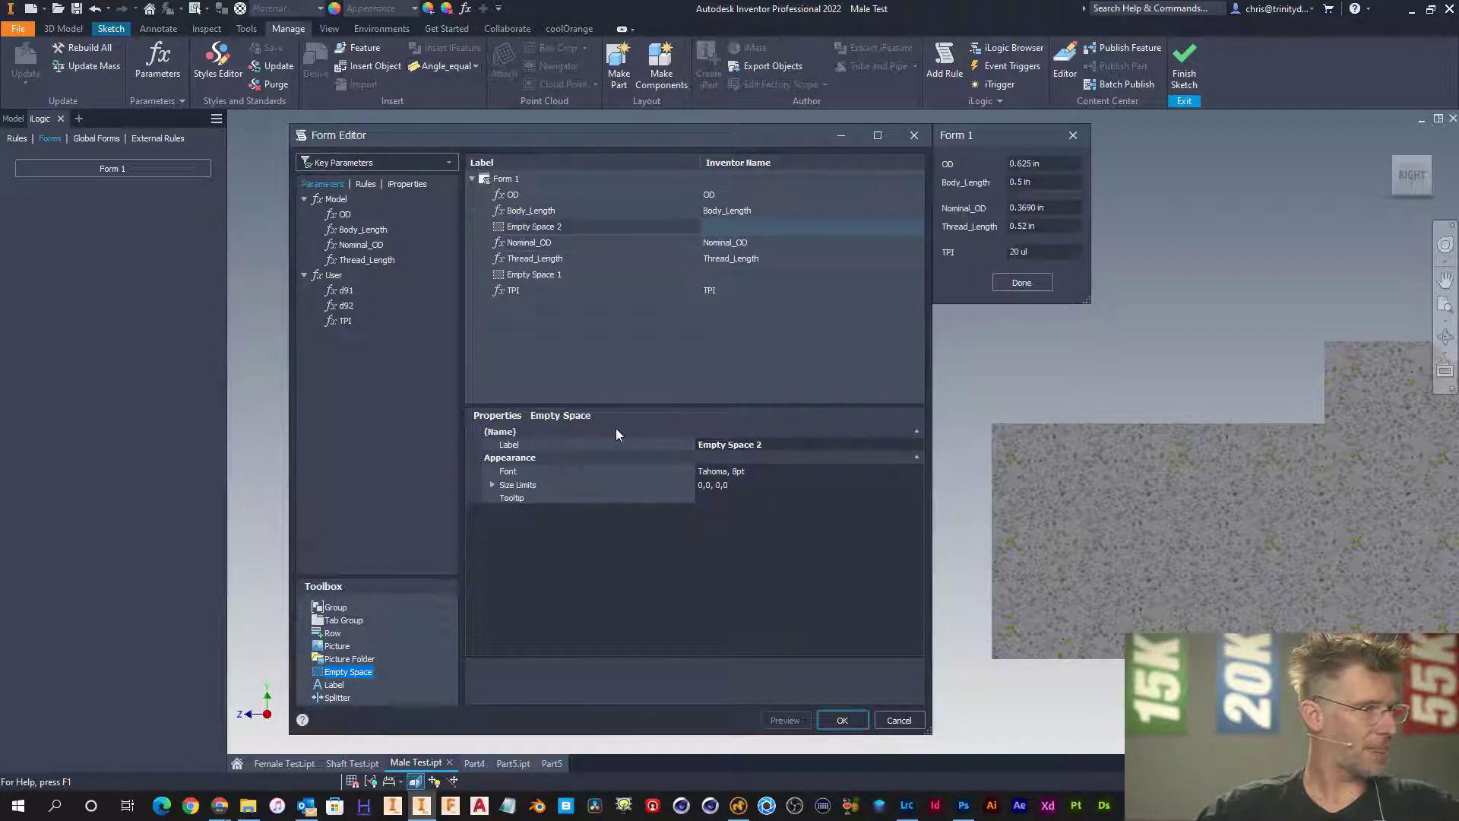
left_click(842, 719)
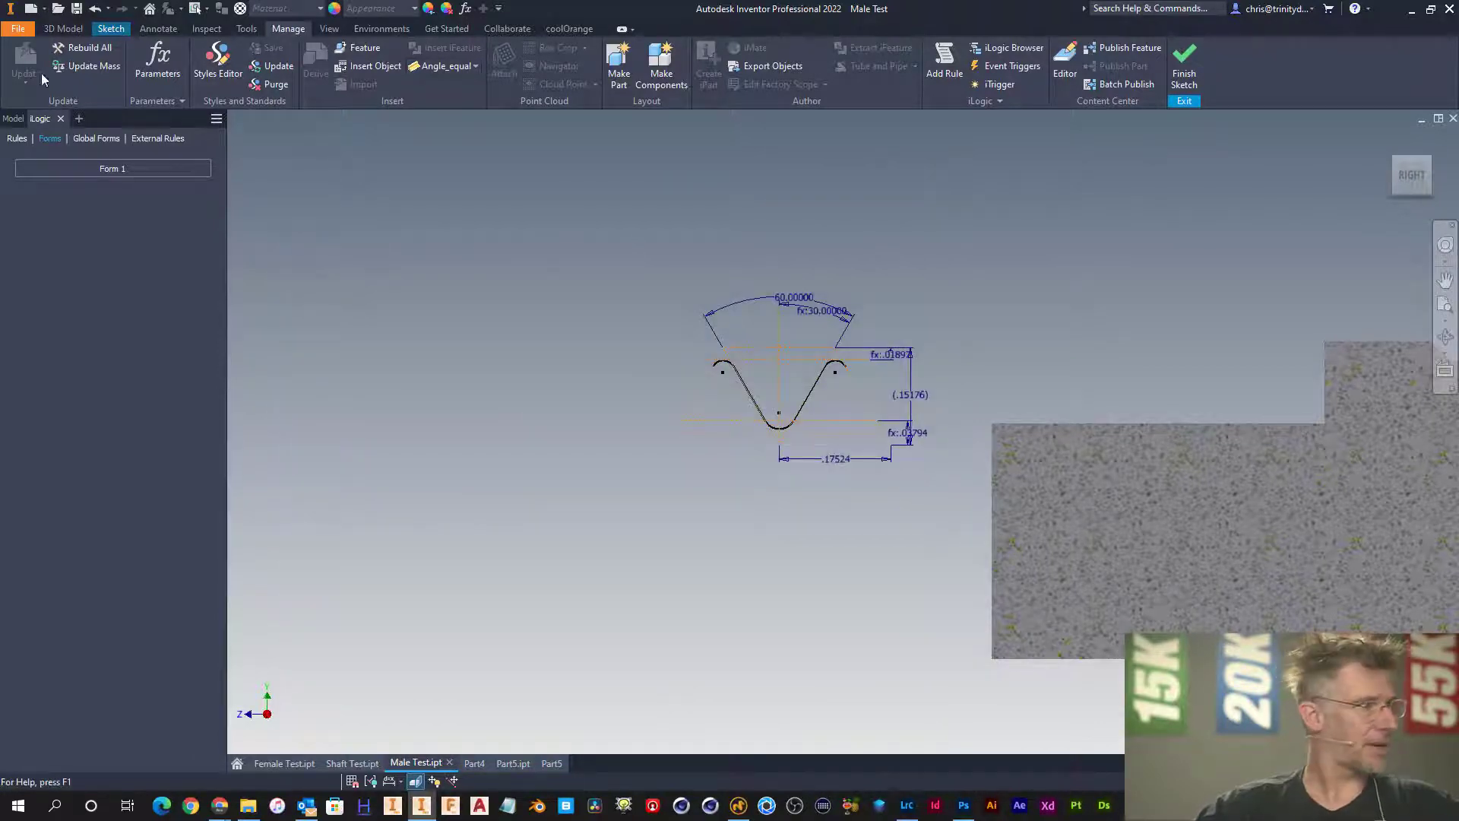
- Set TPI to 16 through the iLogic form Form 1 and close the form
left_click(104, 168)
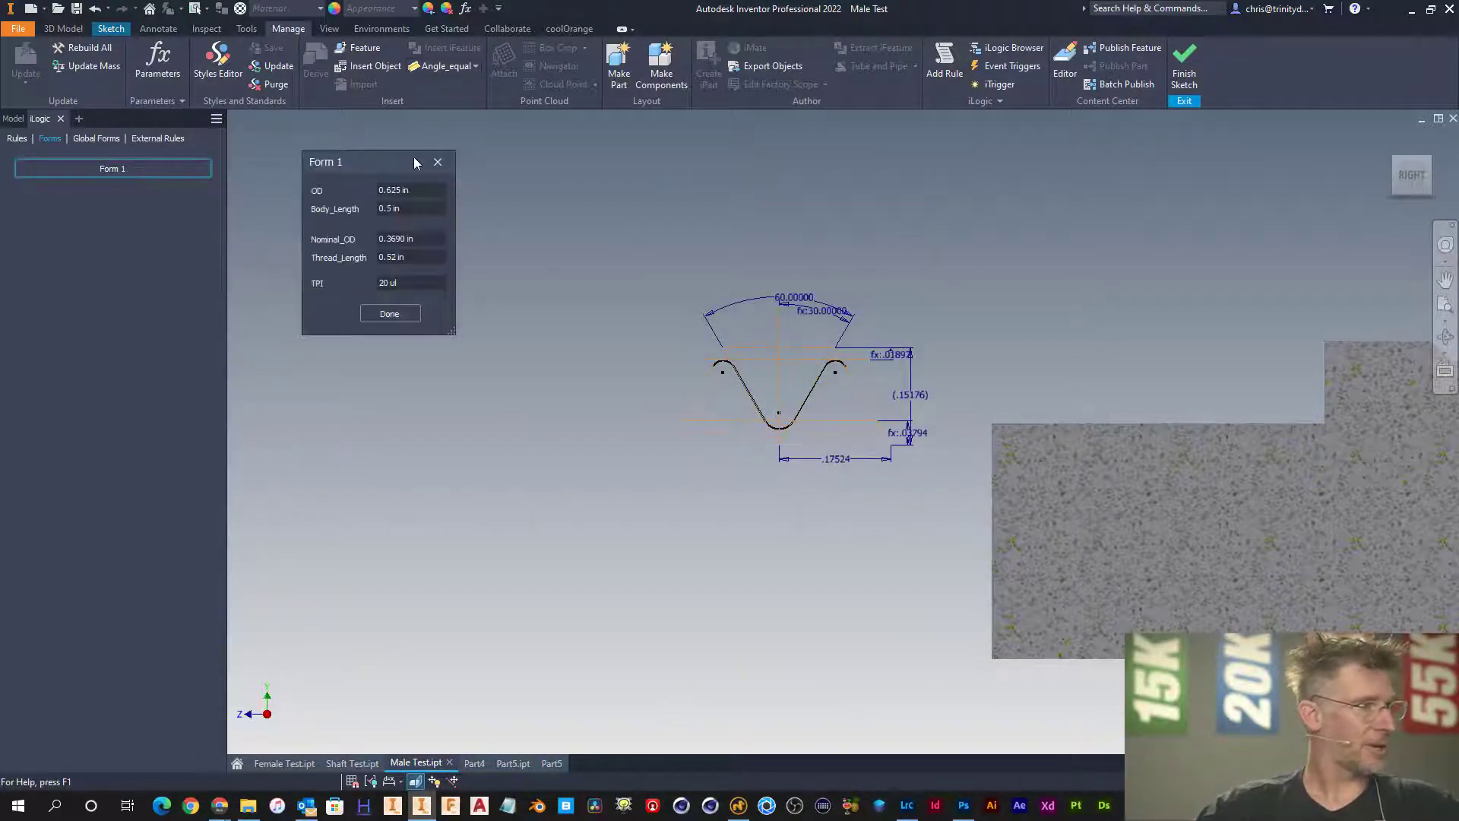
left_click_drag(414, 162, 462, 158)
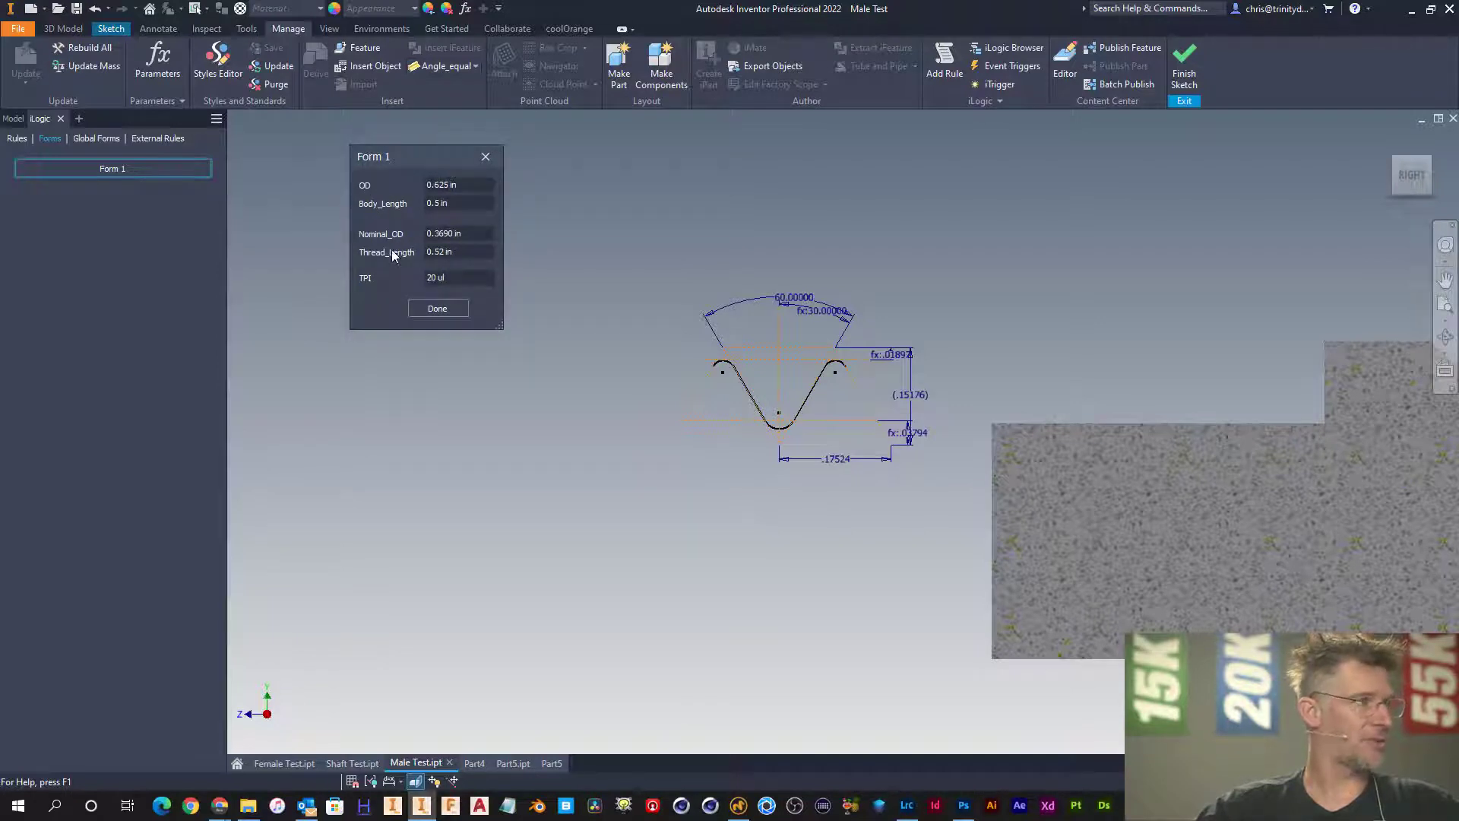
left_click(439, 280)
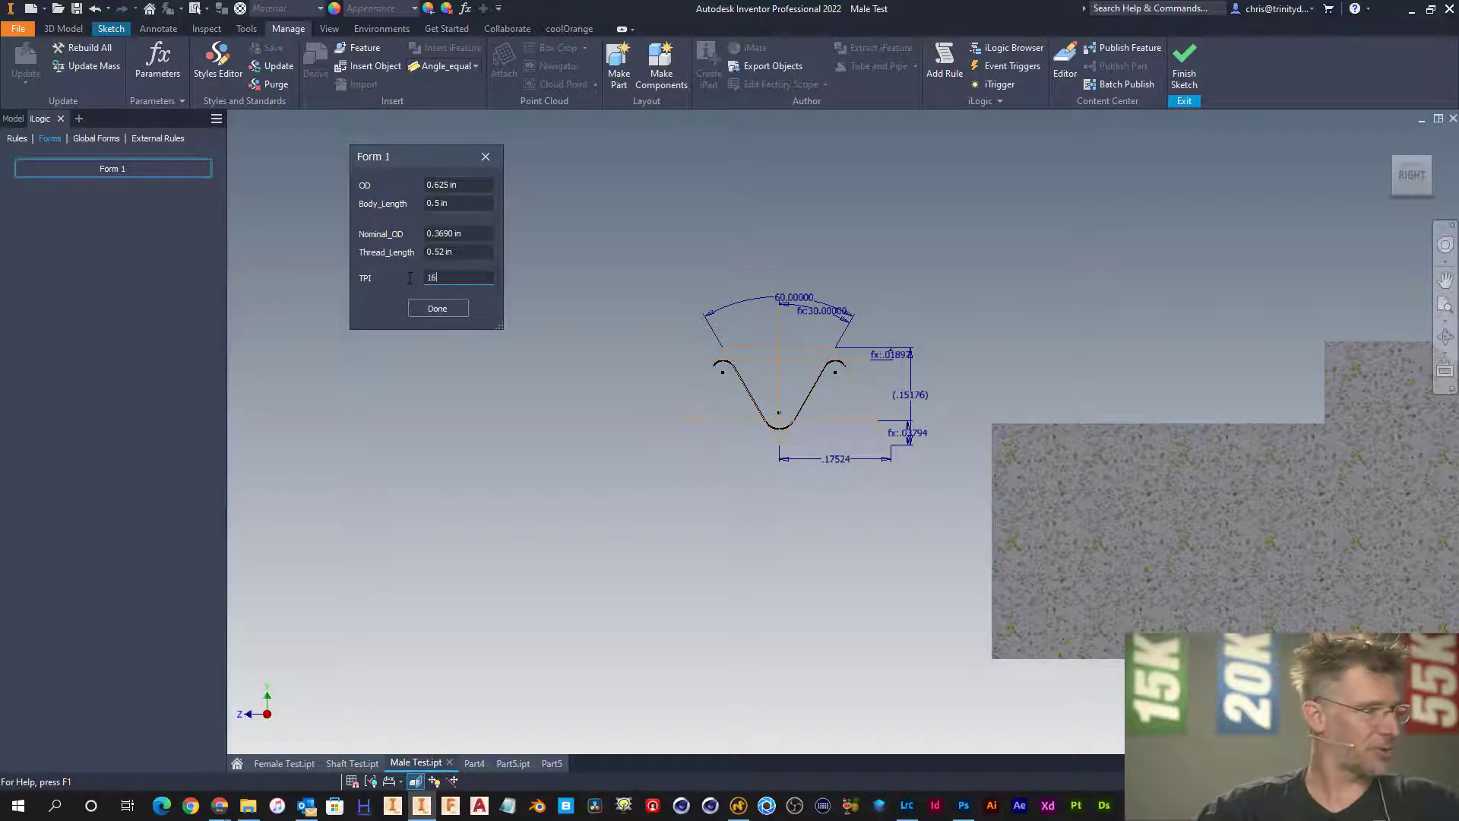
left_click(445, 310)
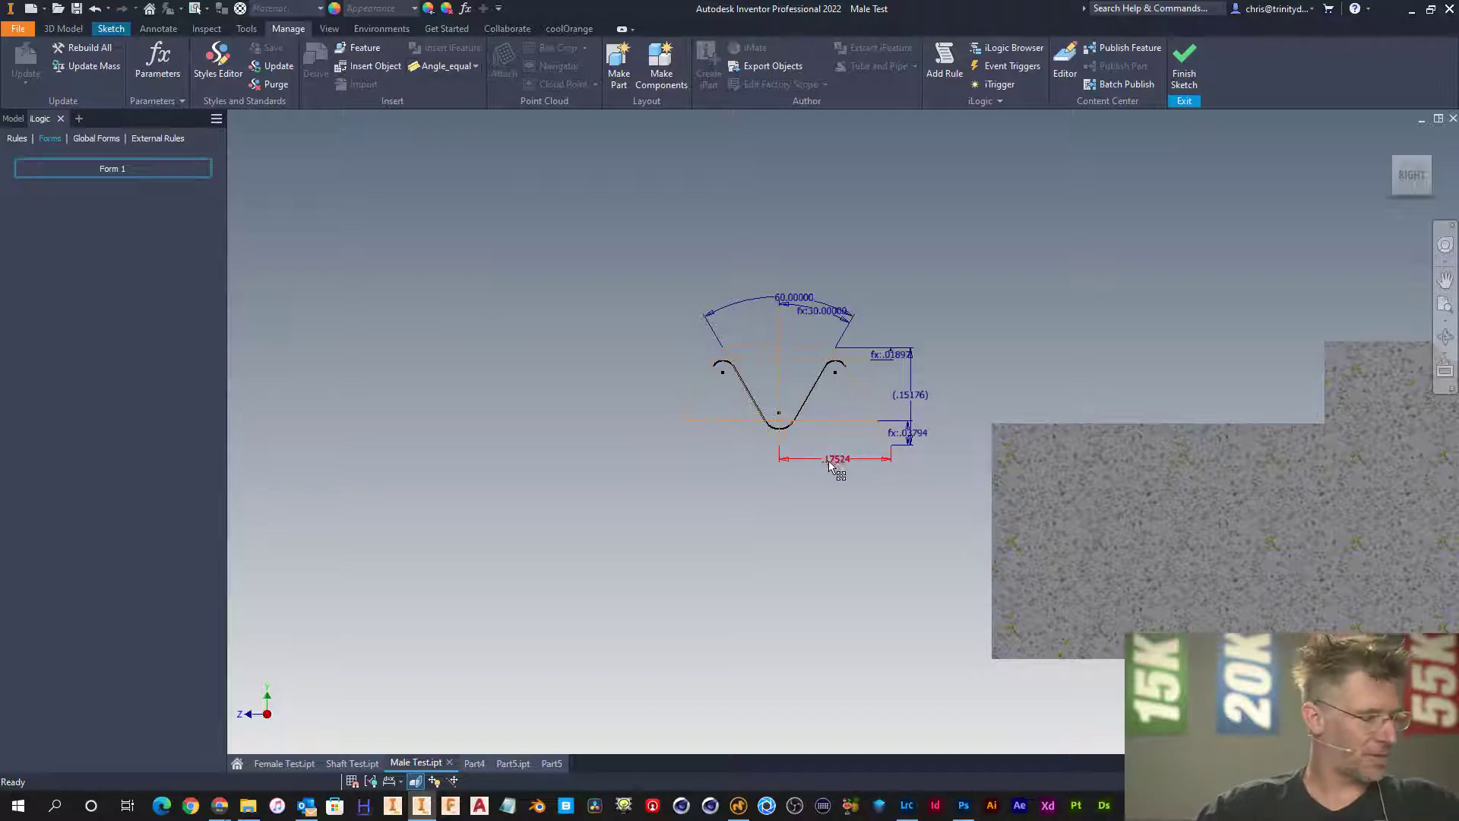
- Set the Pitch parameter's equation to 1 in / TPI and close the parameters dialog
left_click(157, 62)
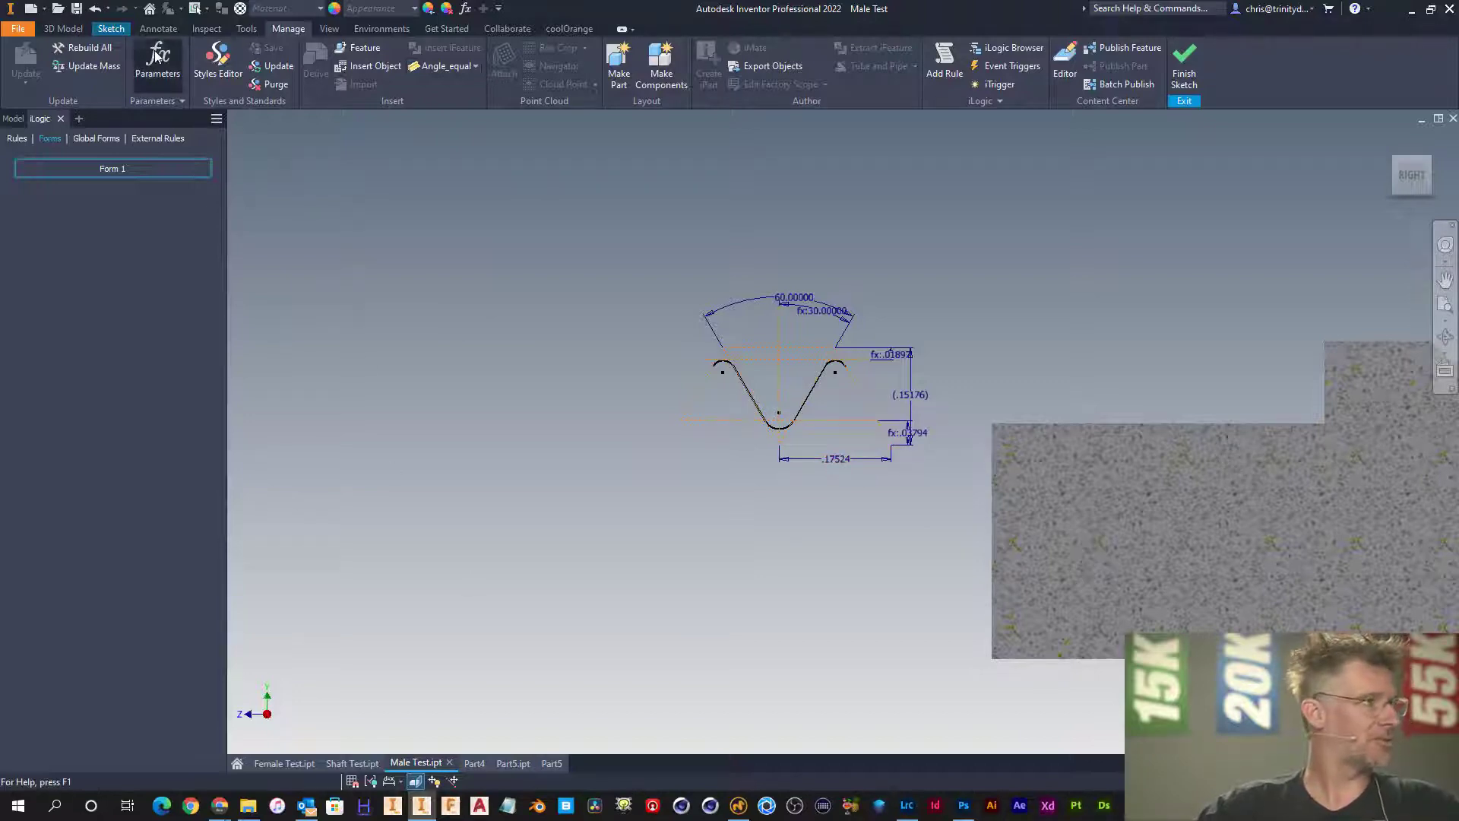
scroll(731, 560, "down", 7)
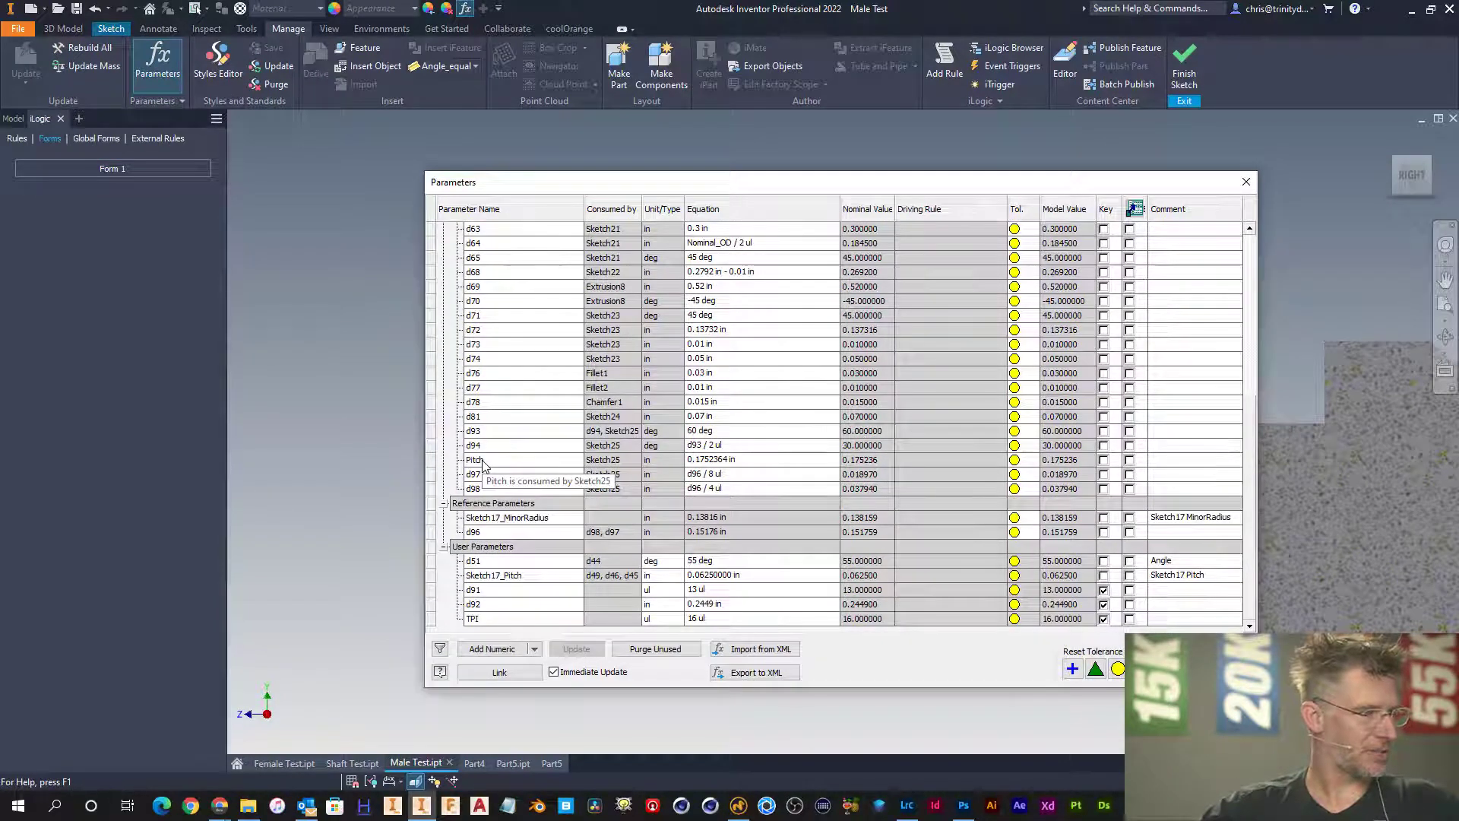
left_click(715, 460)
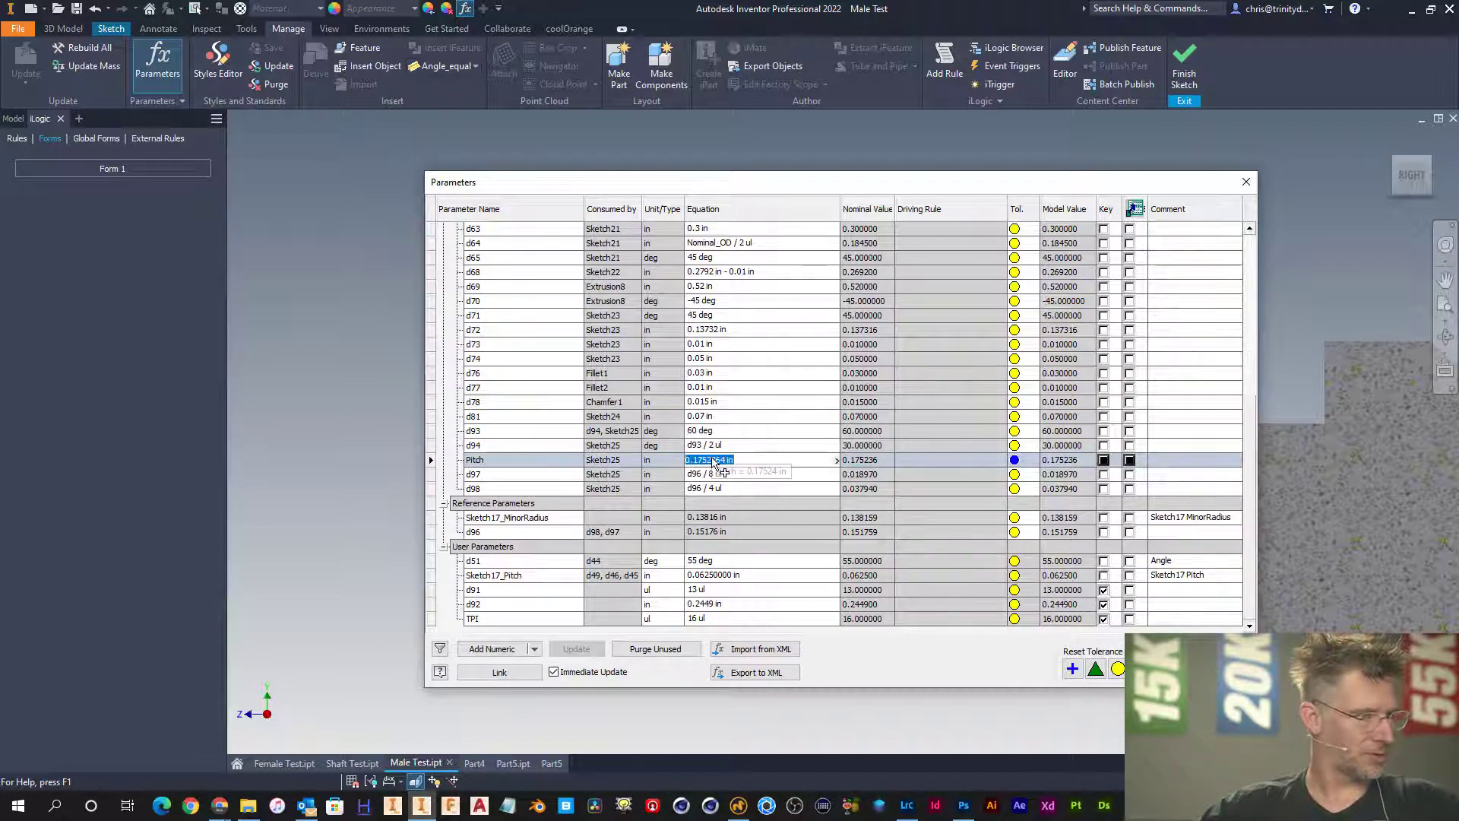
type("1/")
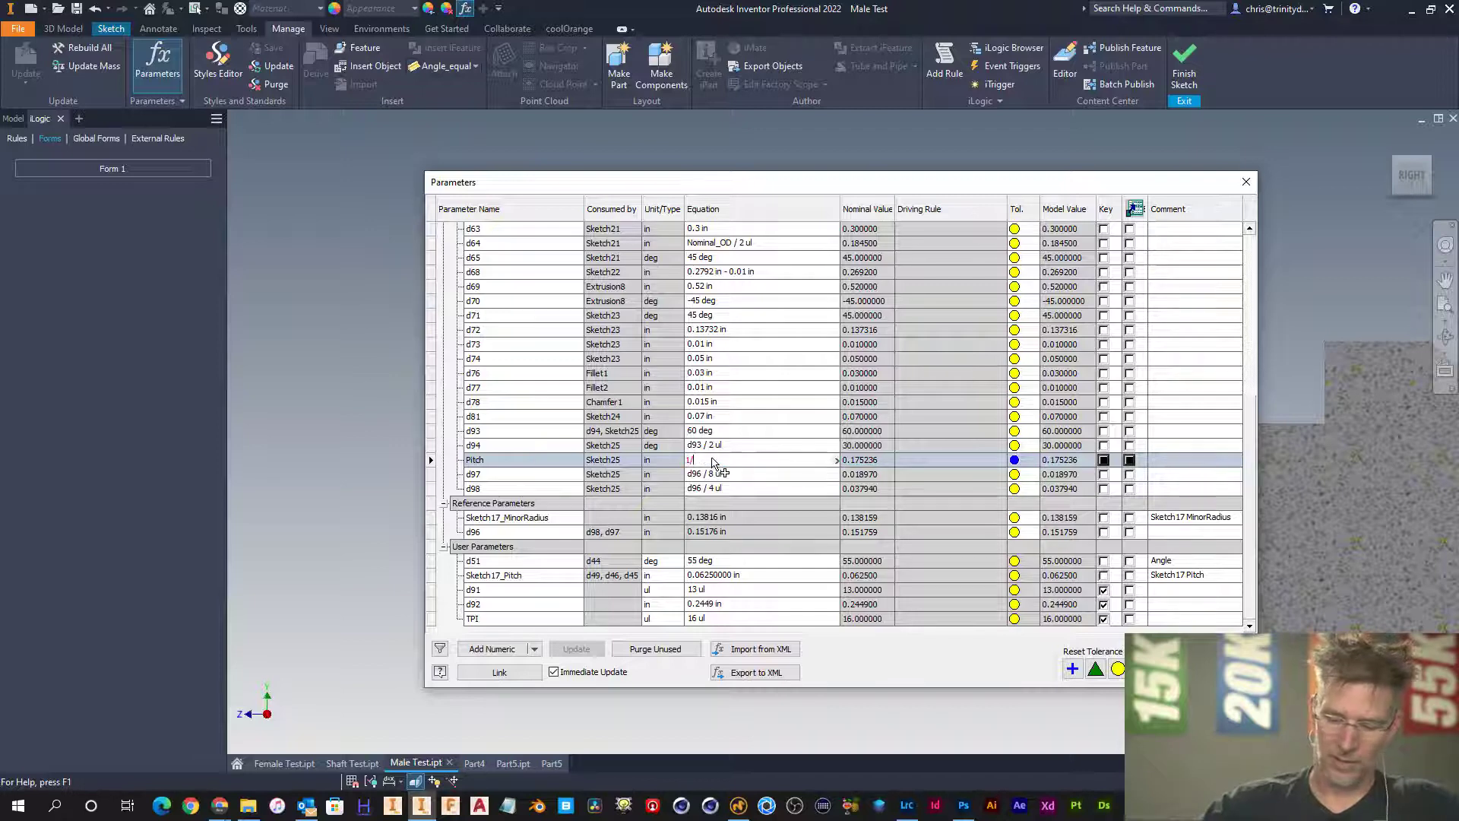
type("TPI")
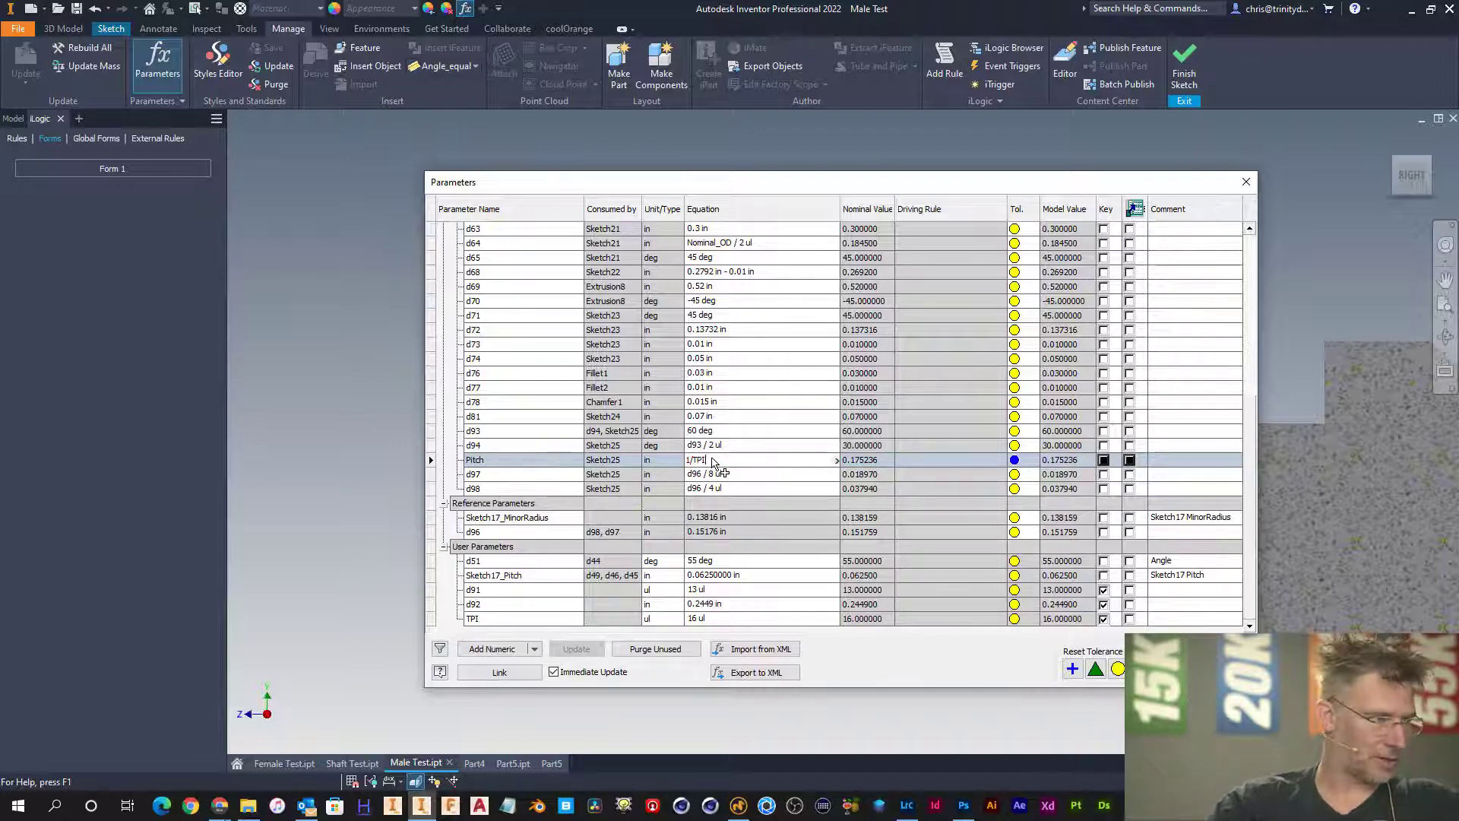
key("Return")
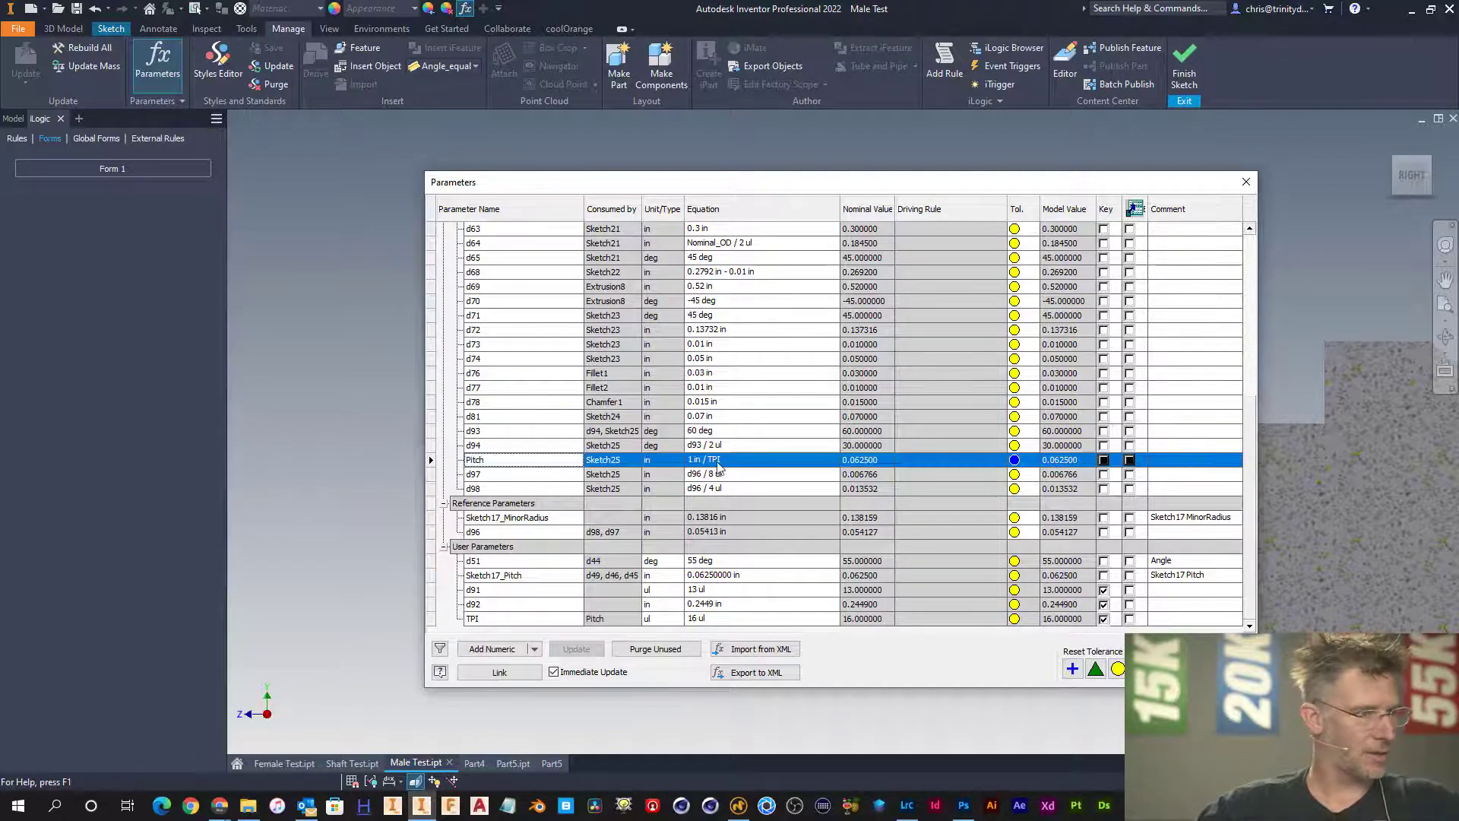
left_click(1216, 671)
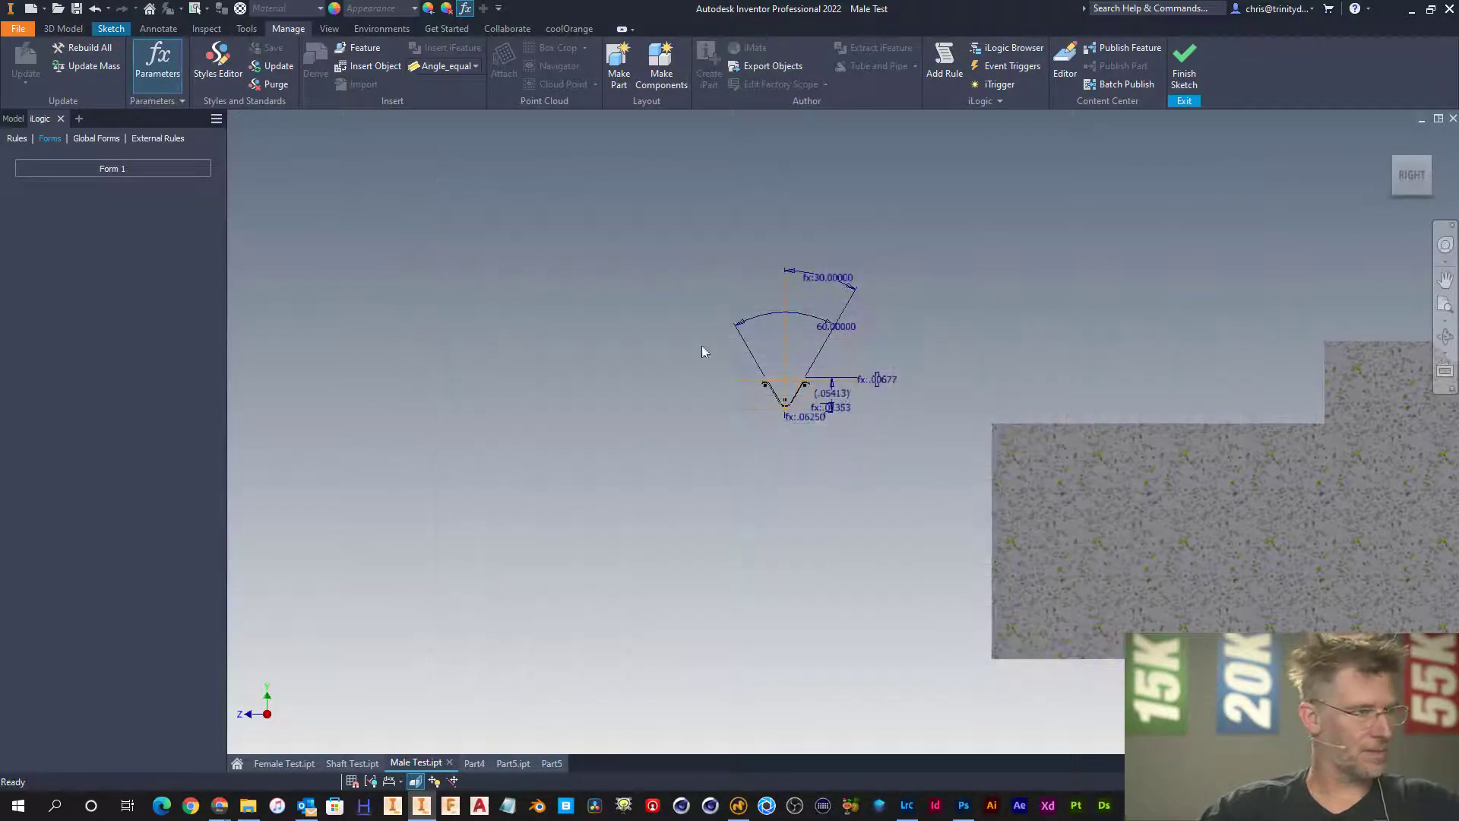
scroll(819, 397, "down", 5)
scroll(813, 402, "up", 4)
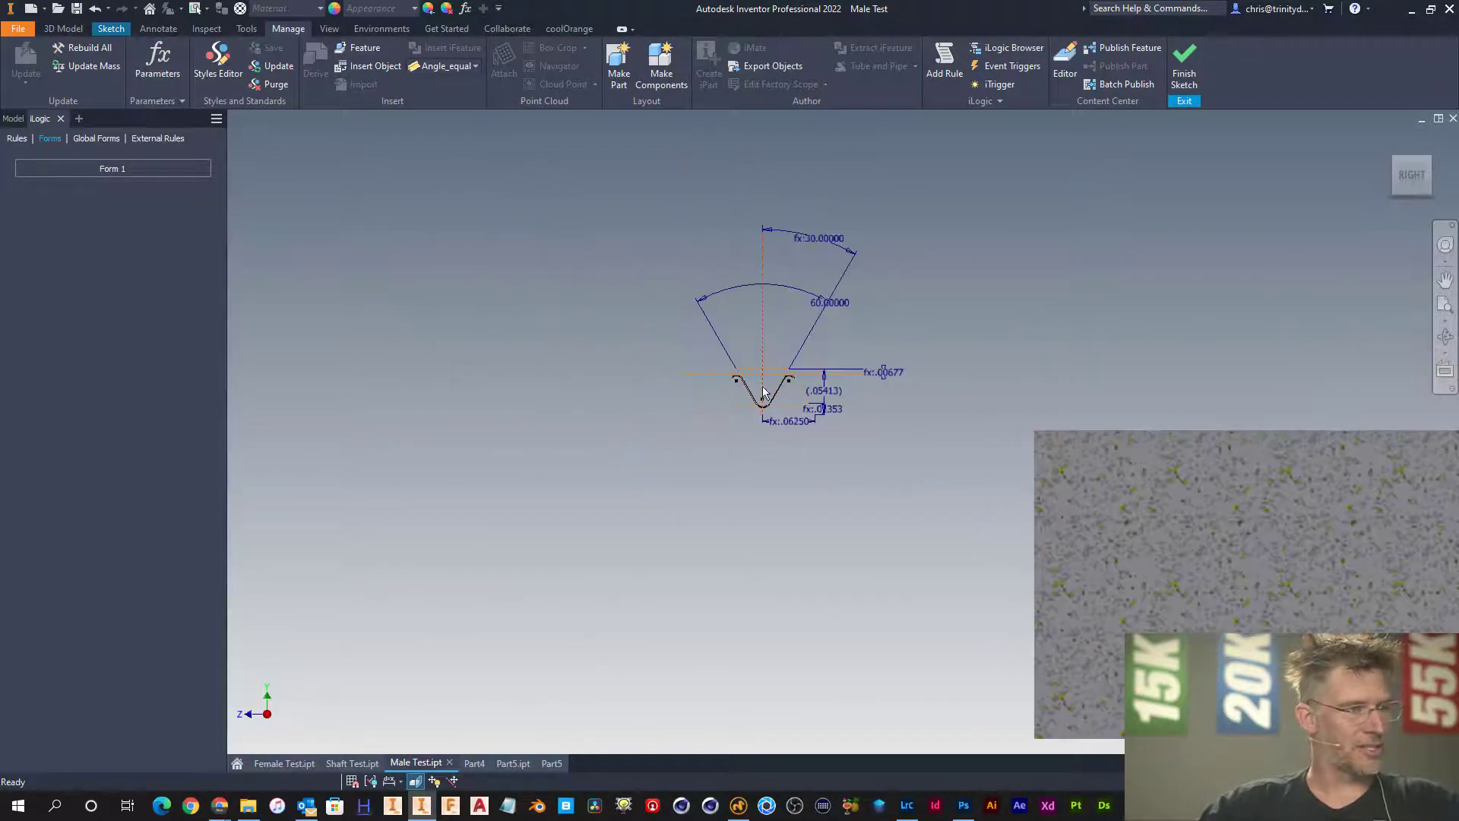
- Project the stepped shaft's upper edge and its free end edge into the thread profile sketch
scroll(793, 422, "up", 2)
scroll(793, 422, "down", 4)
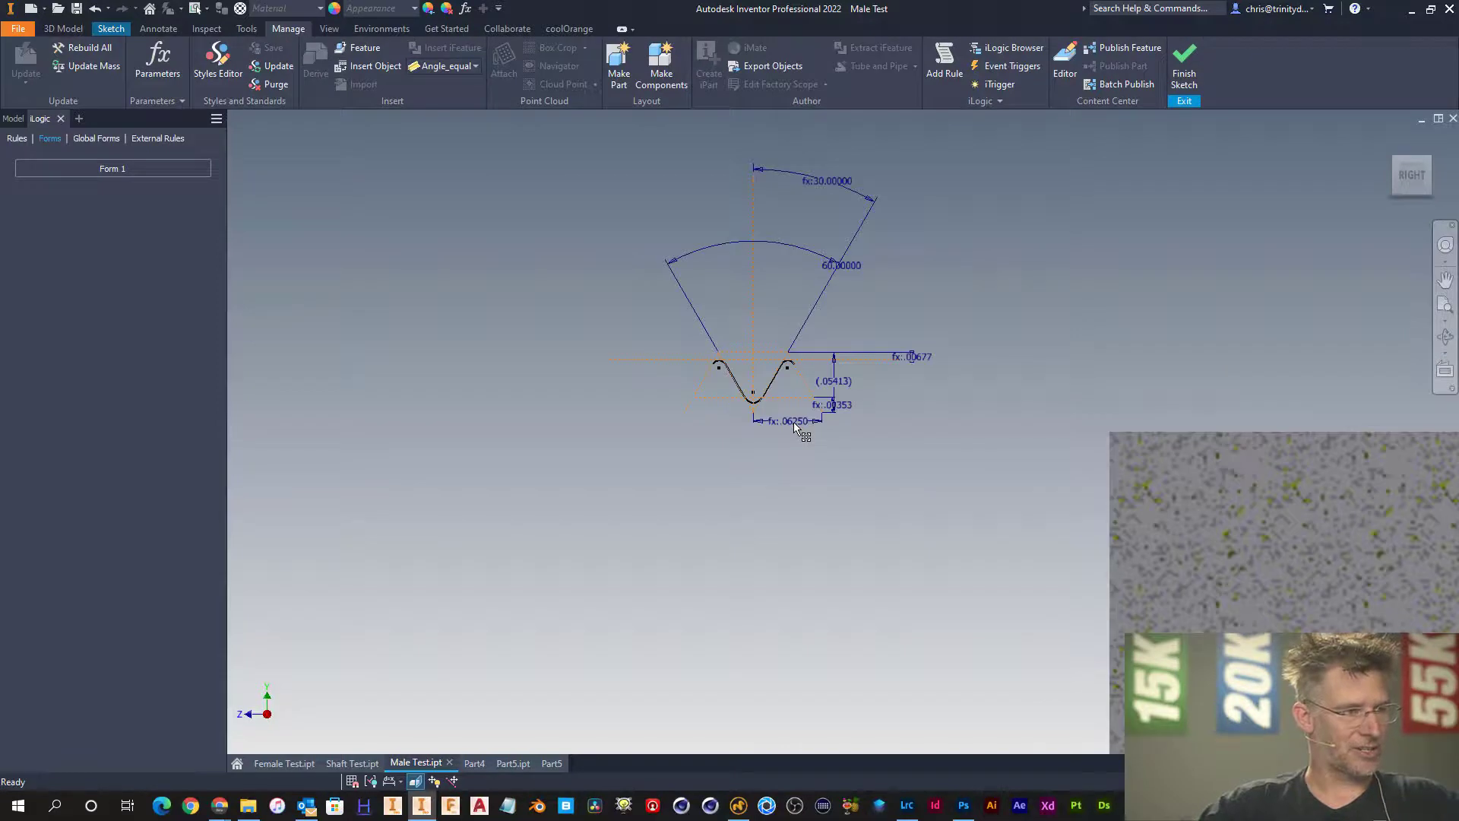
scroll(572, 344, "up", 3)
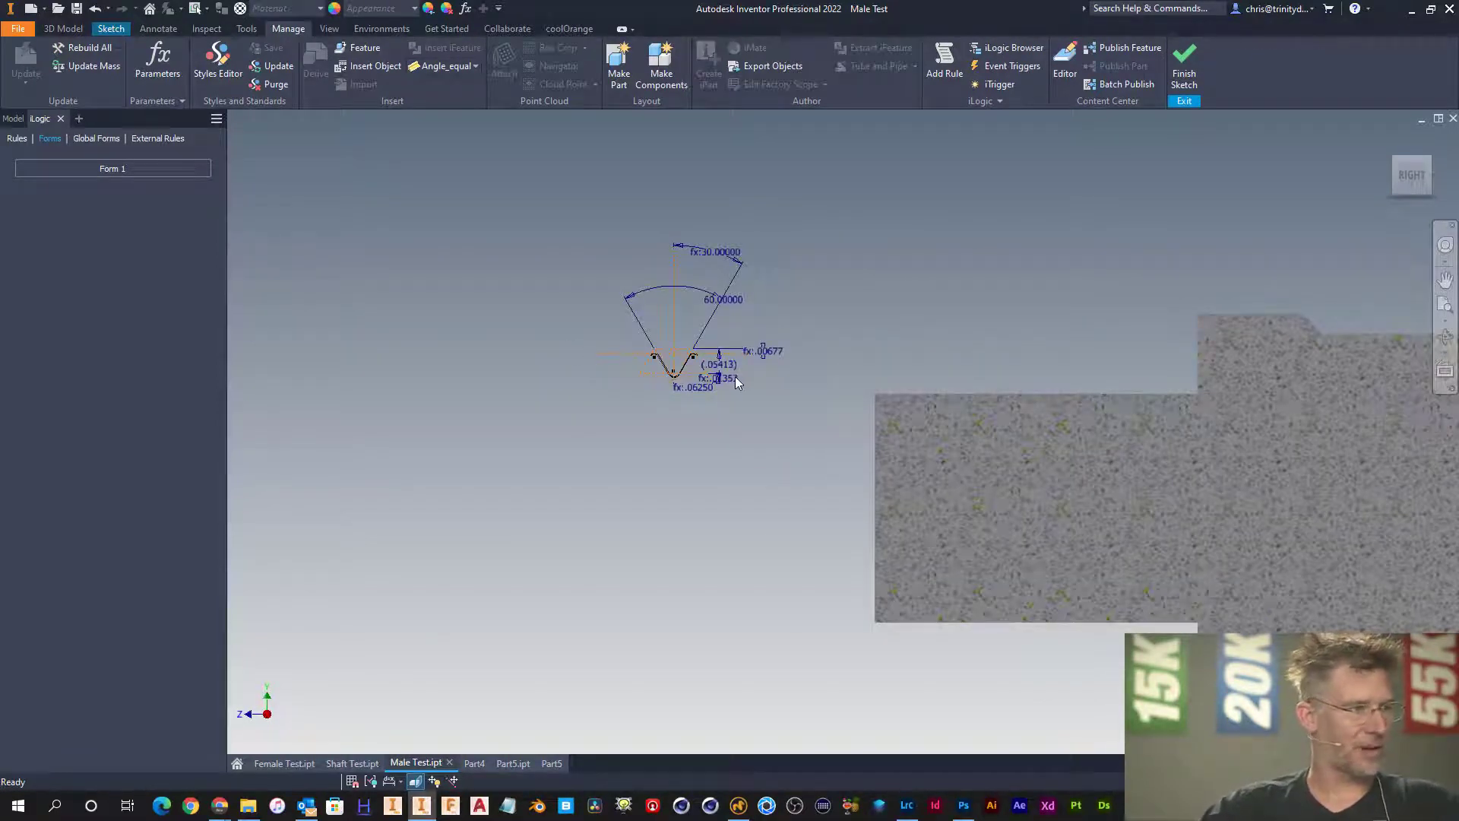
scroll(700, 358, "down", 4)
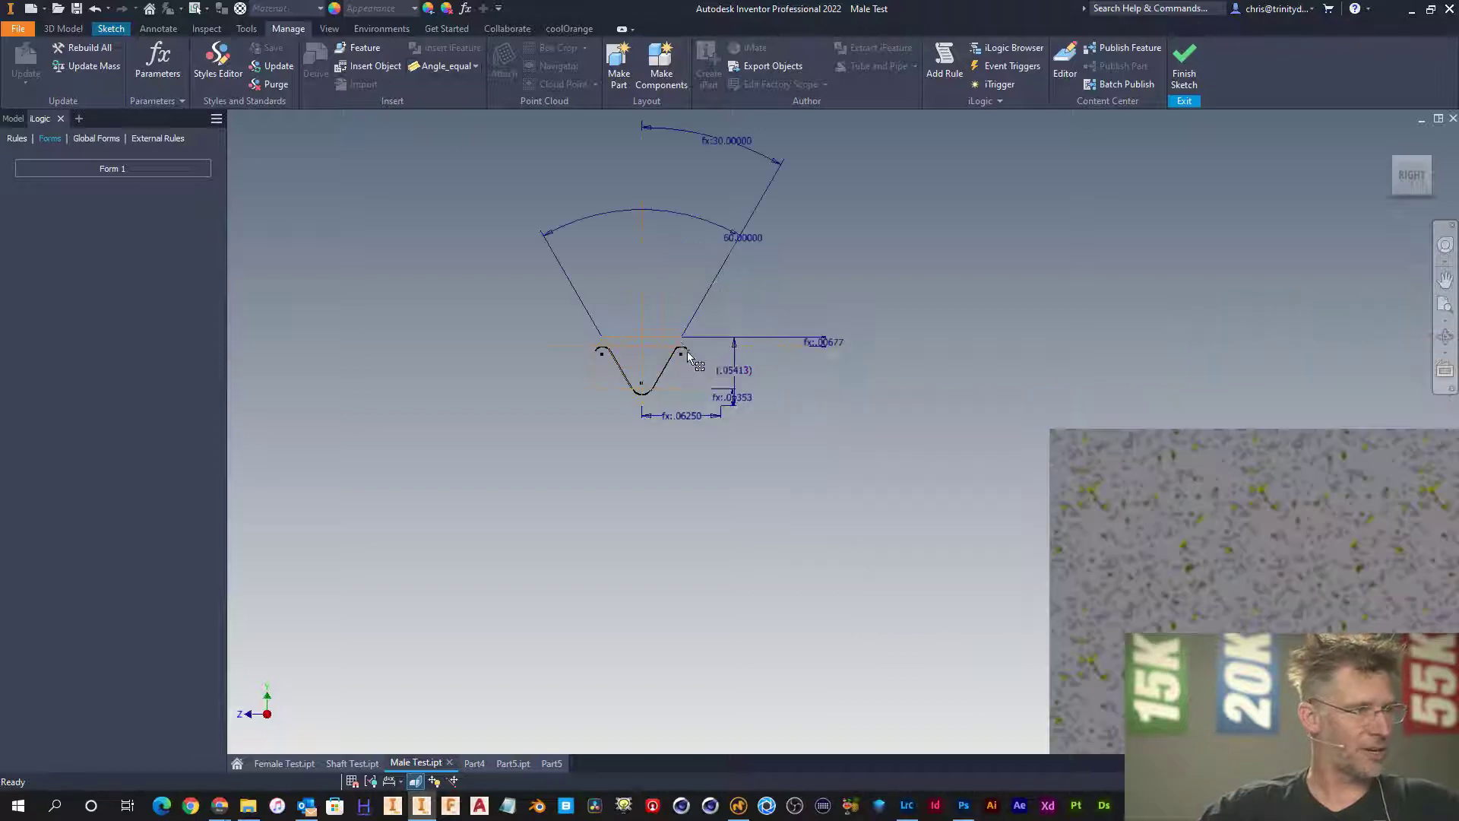
scroll(676, 348, "up", 3)
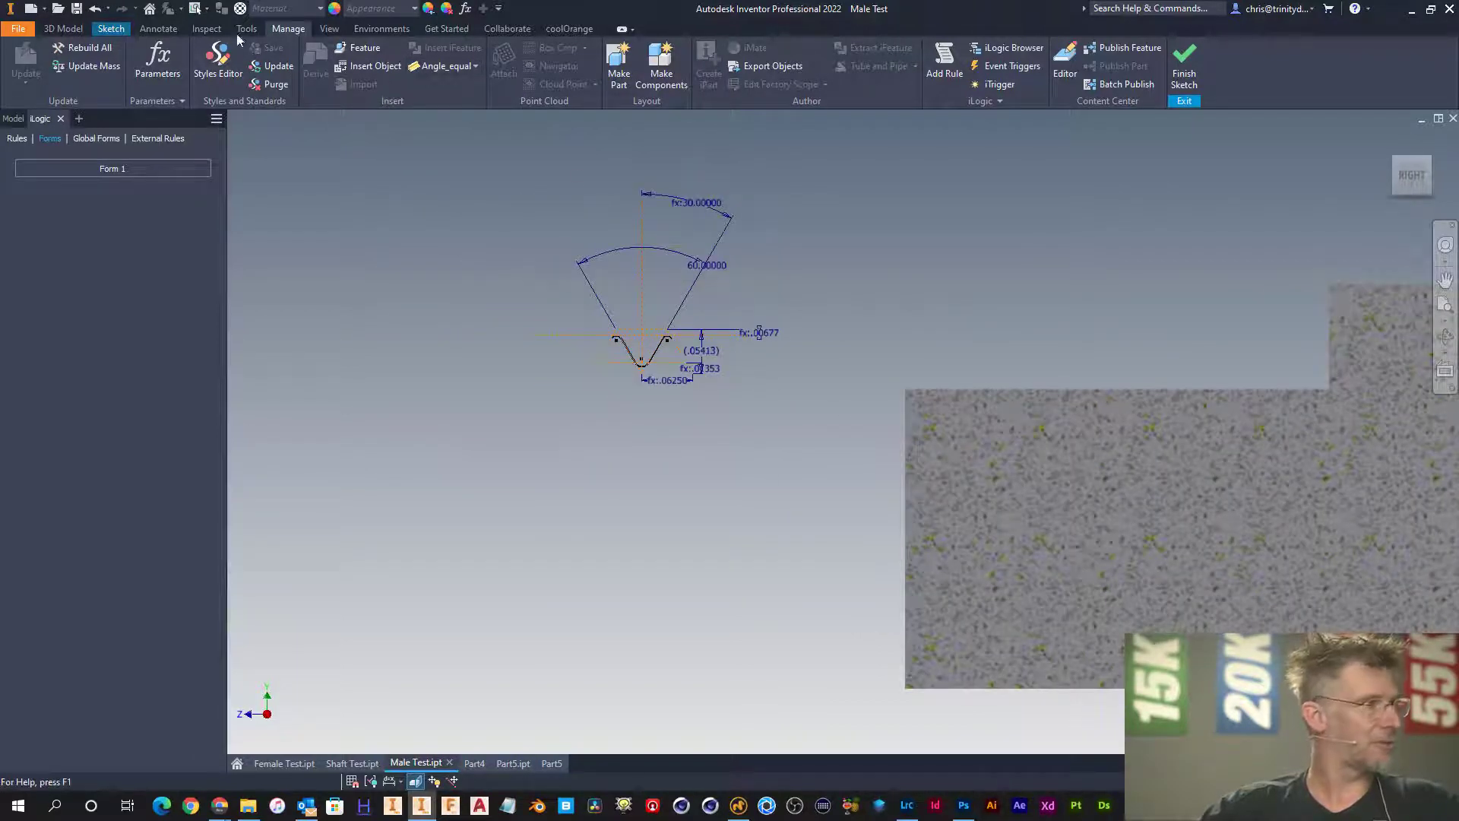
left_click(108, 29)
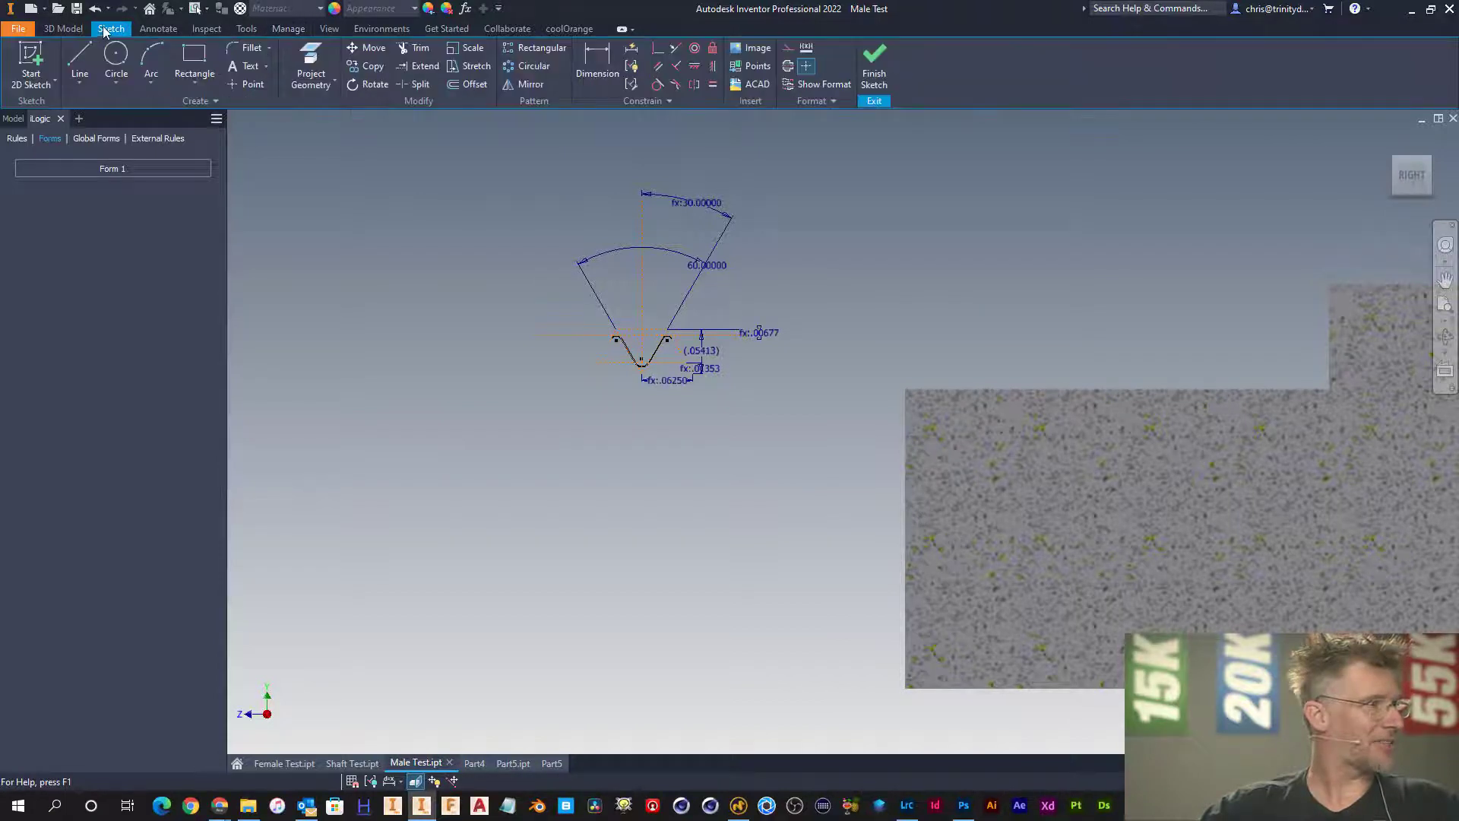
left_click(310, 55)
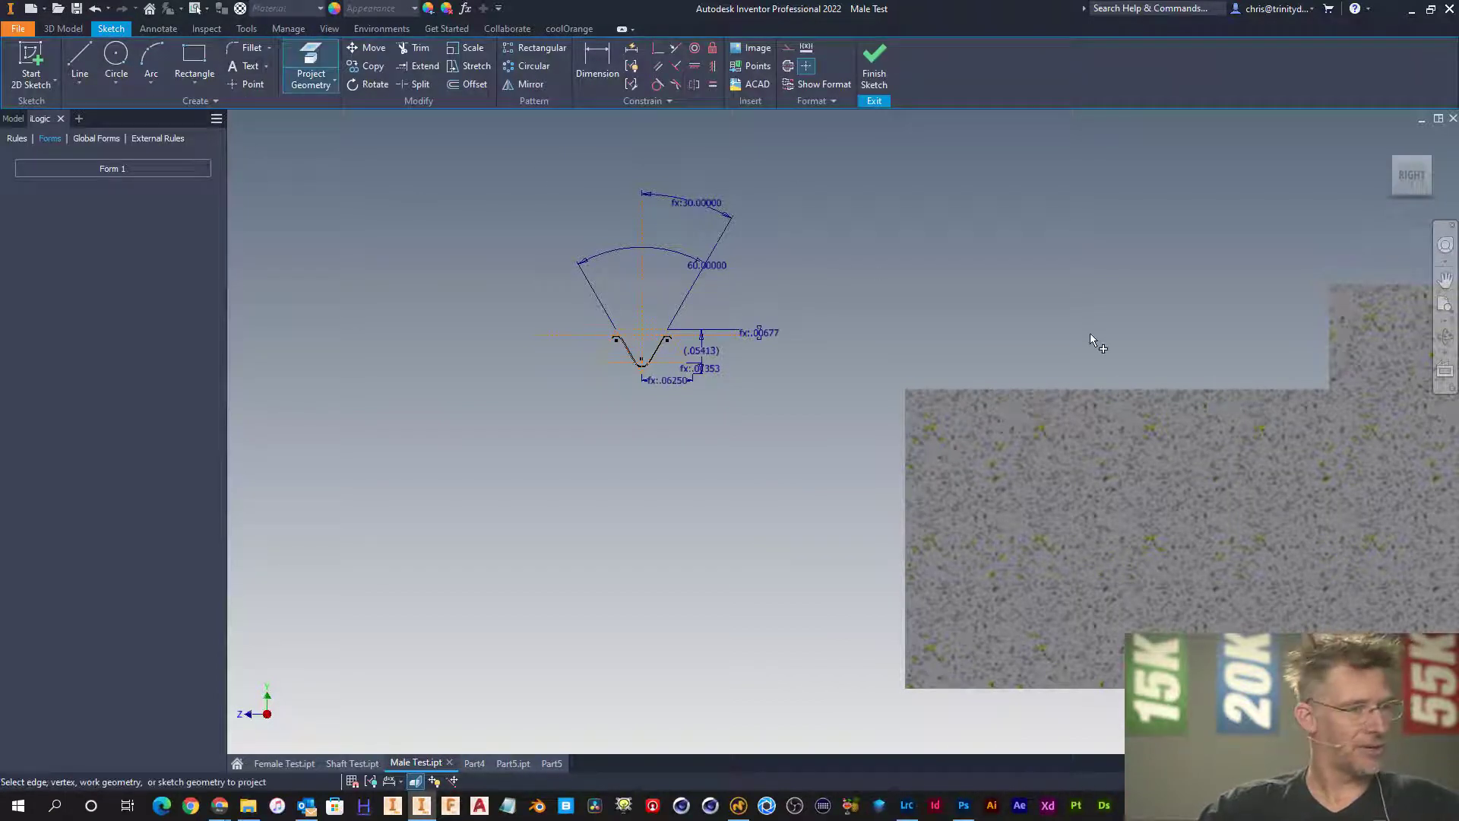
left_click(1009, 388)
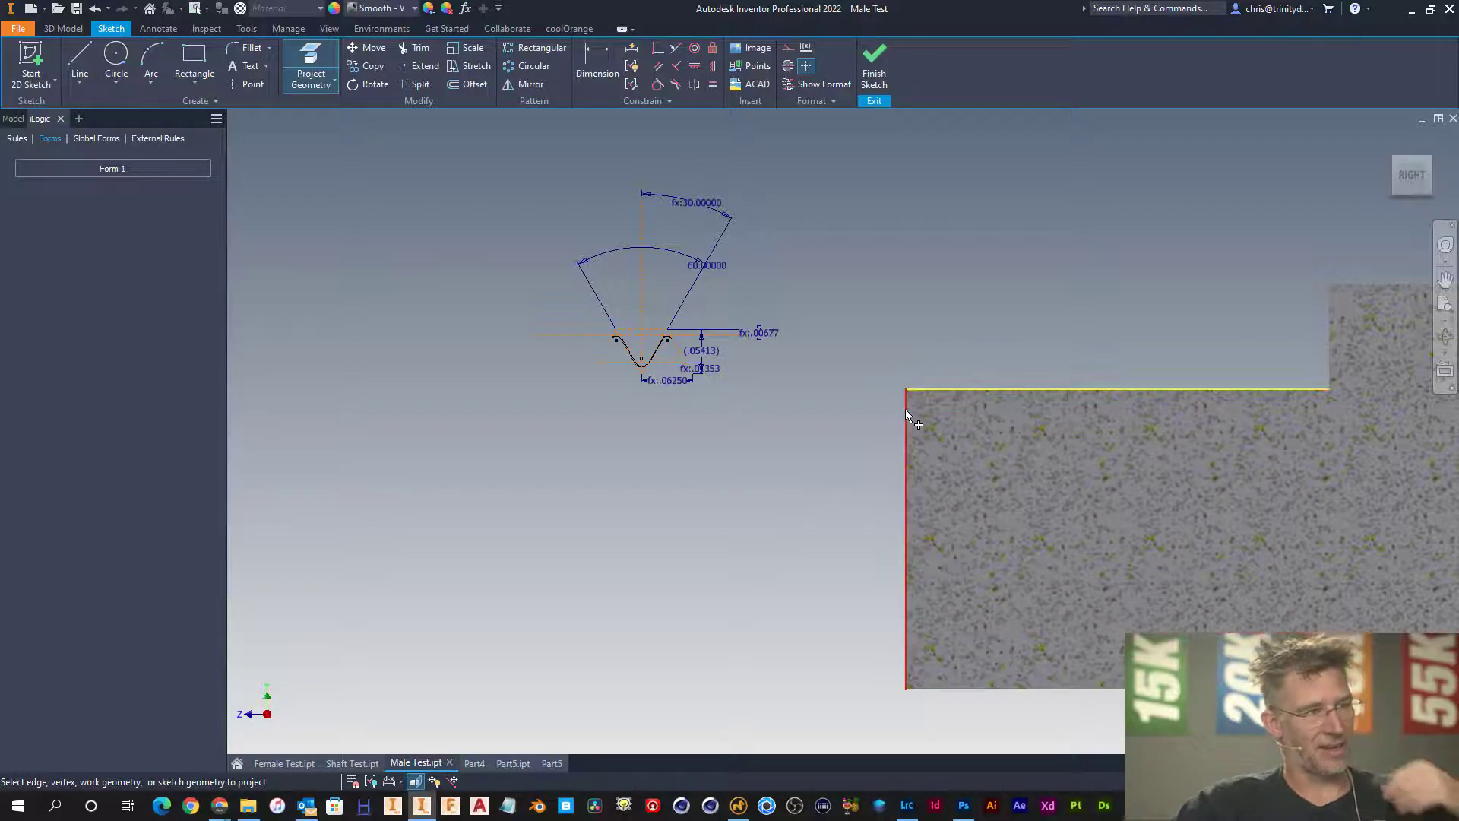
key("Escape")
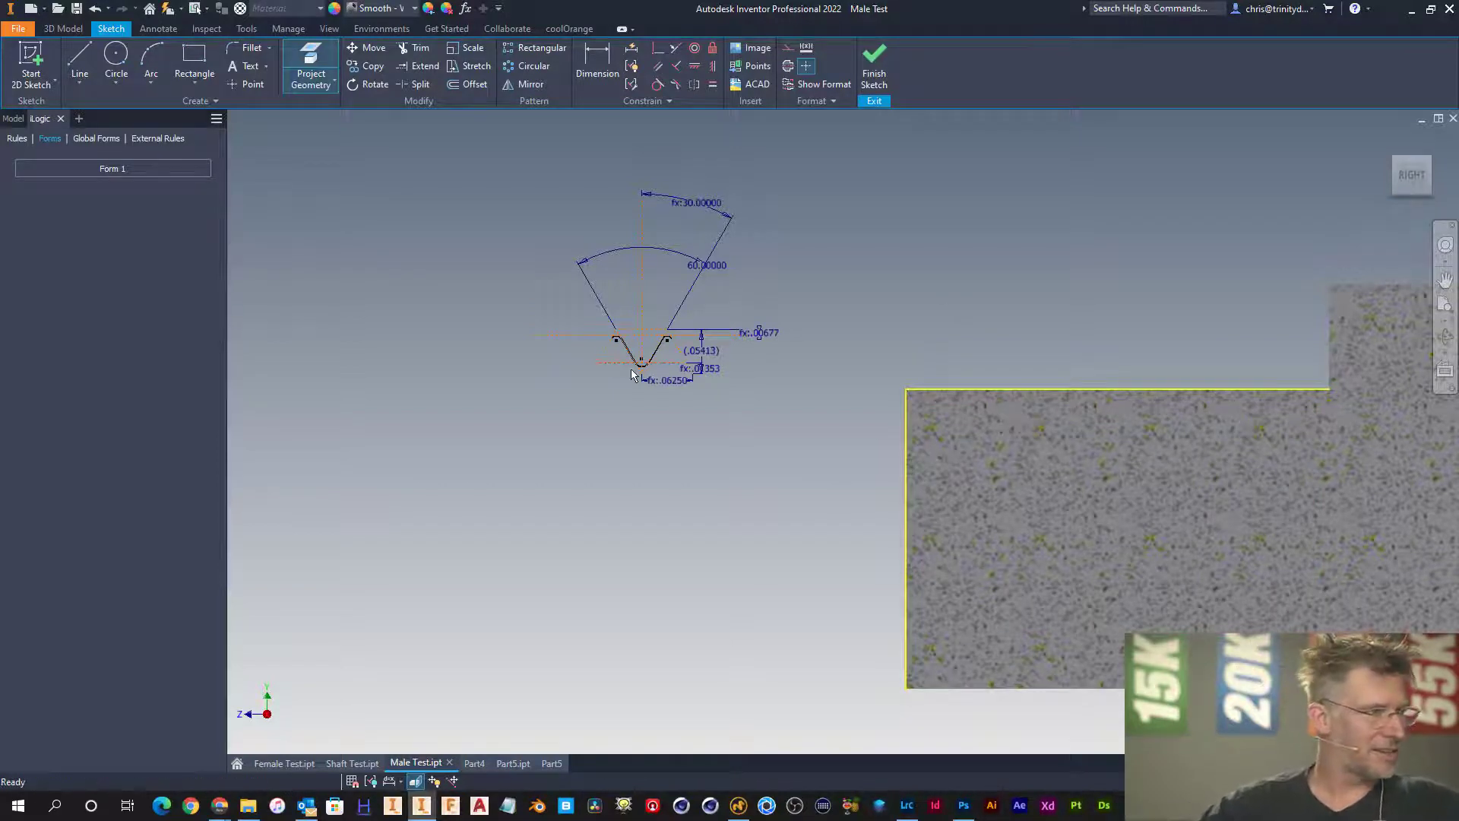
- Reposition the loose thread profile and apply a Horizontal constraint between the crest construction line's midpoint and the V's lower vertex
mouse_move(640, 380)
left_mouse_down()
mouse_move(688, 411)
mouse_move(646, 411)
mouse_move(637, 439)
left_mouse_up()
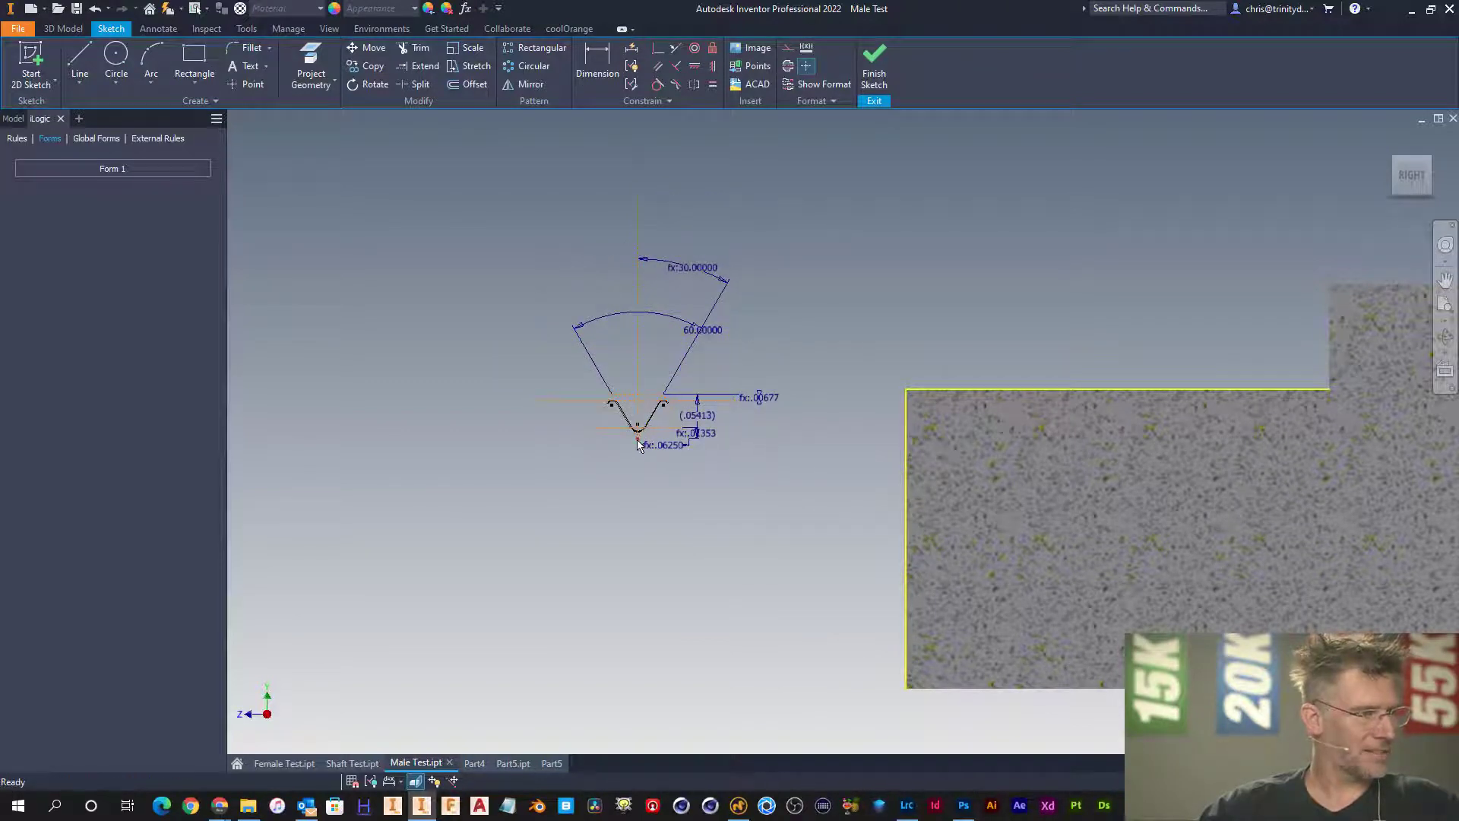
left_click_drag(639, 431, 641, 424)
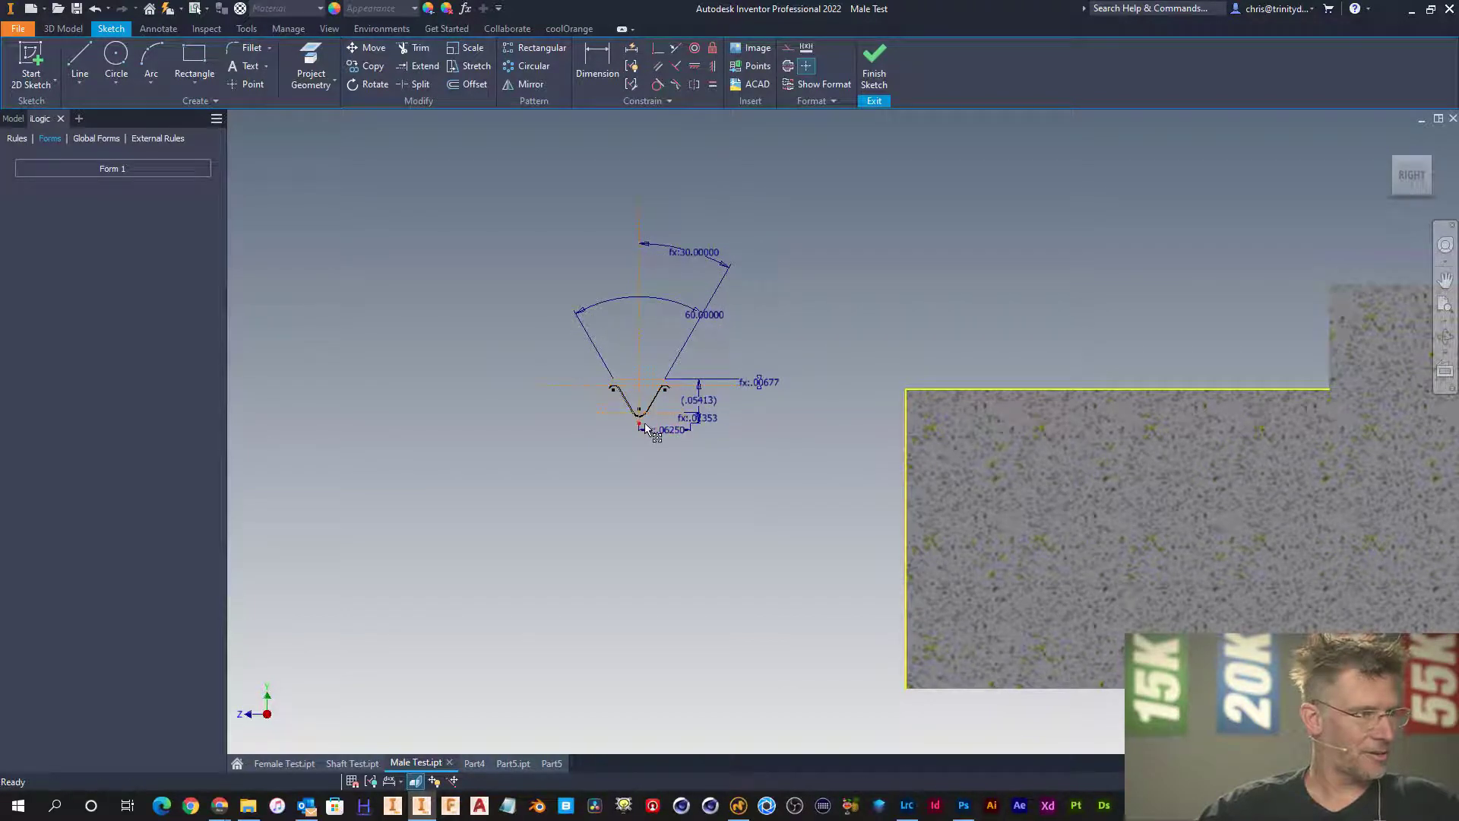
left_click_drag(577, 384, 502, 380)
right_click(475, 336)
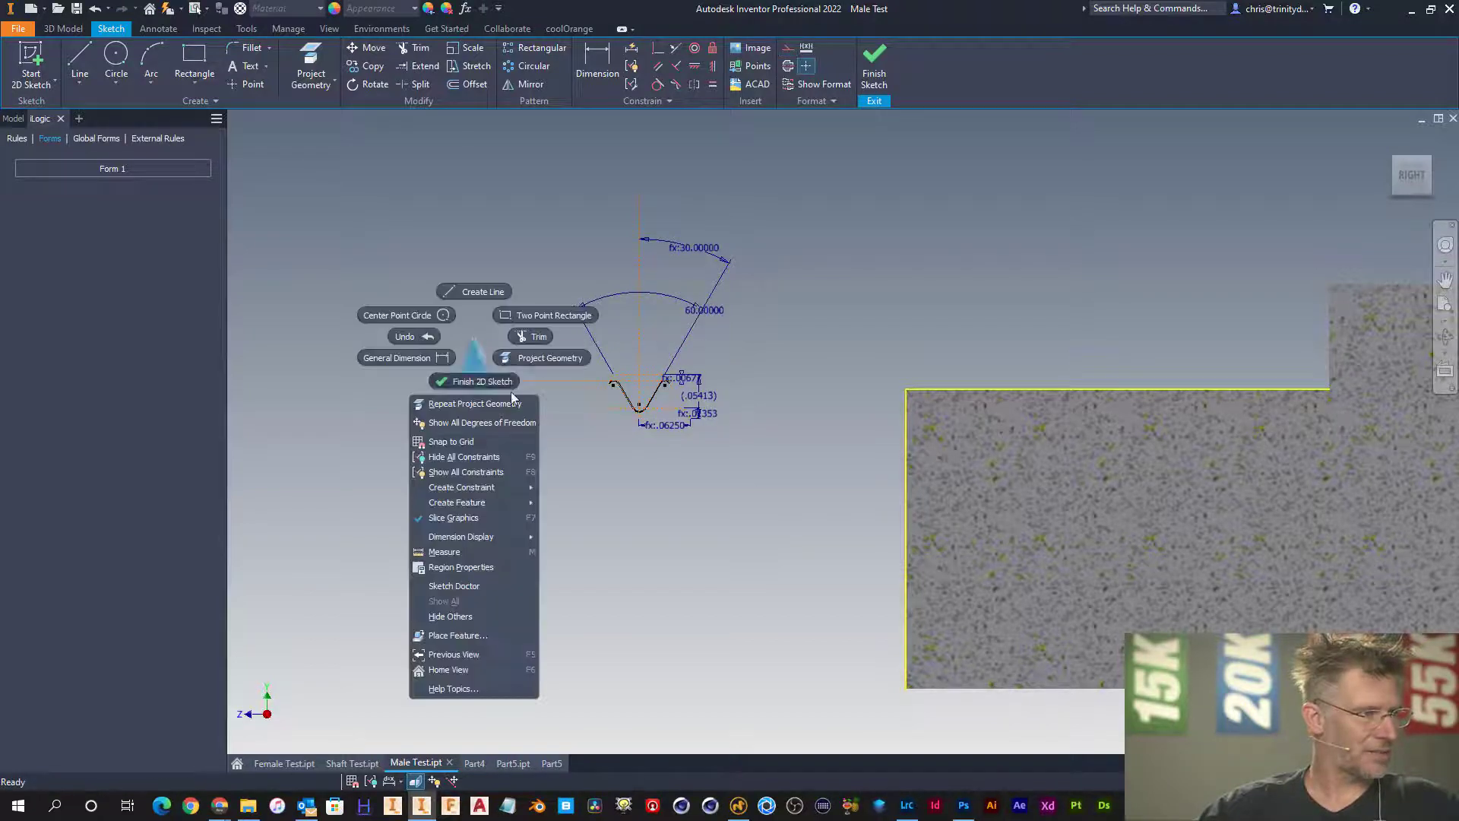
mouse_move(486, 487)
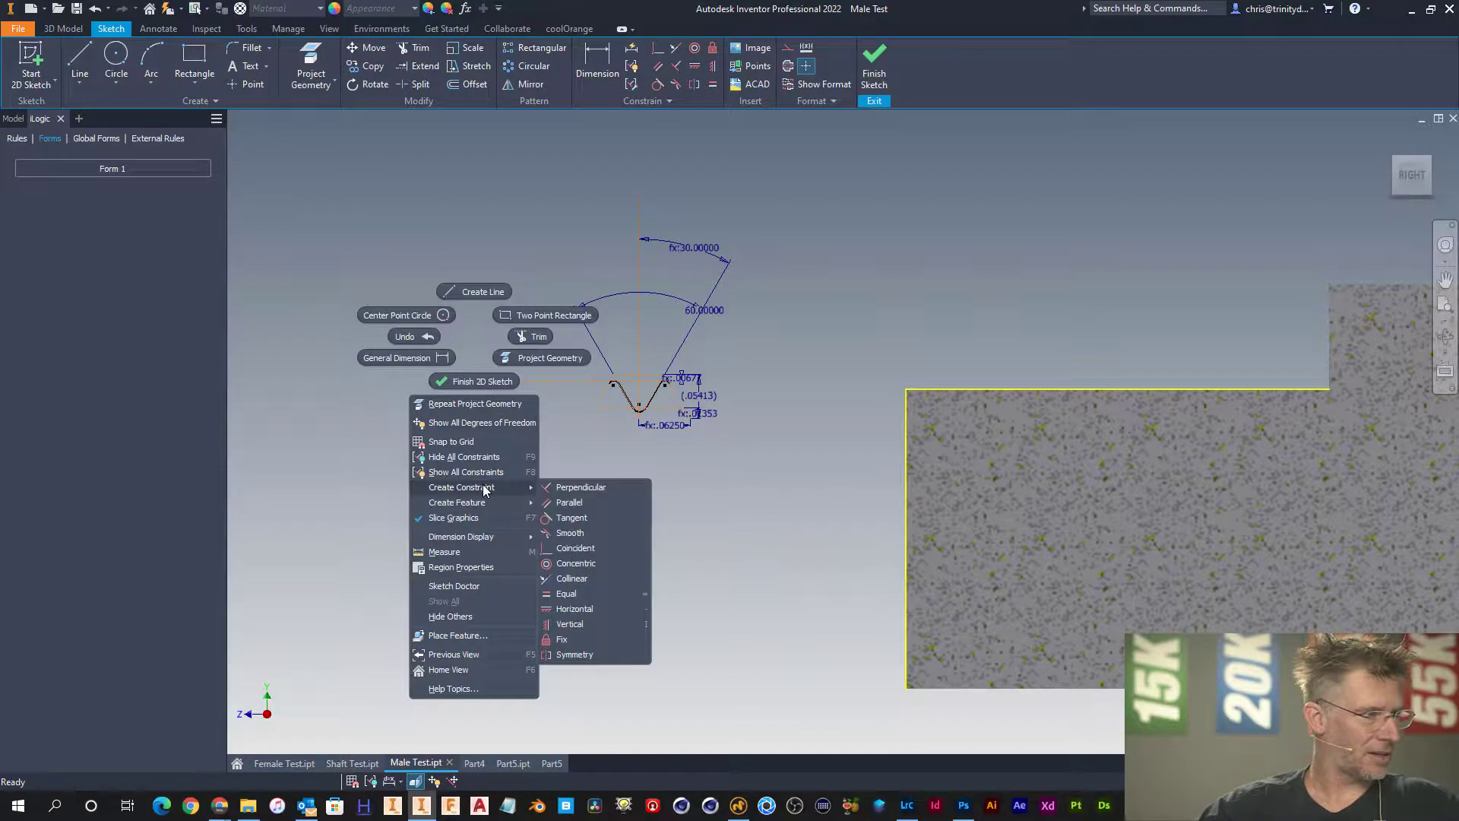
left_click(572, 608)
left_click(563, 380)
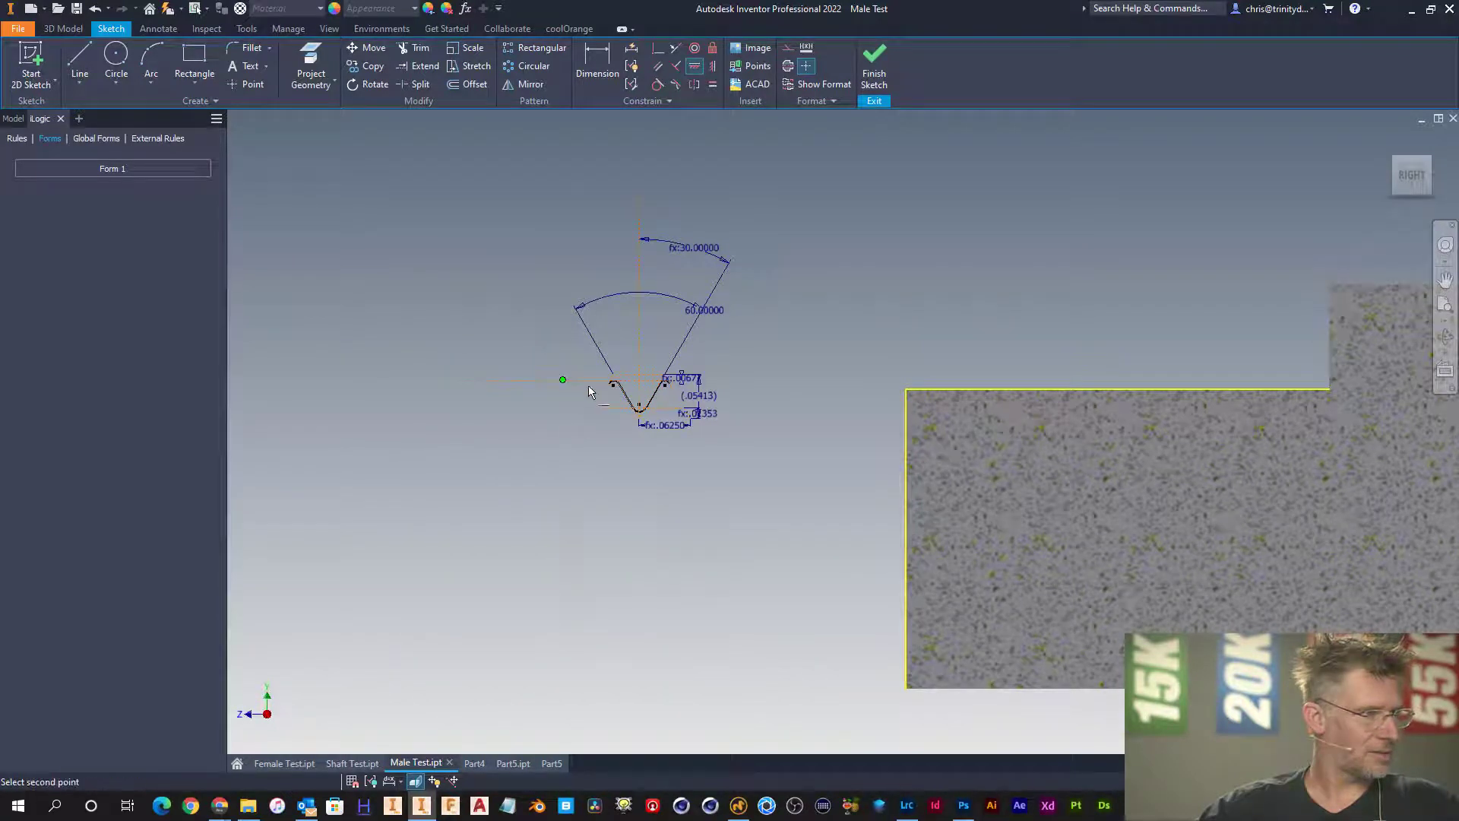
left_click(640, 418)
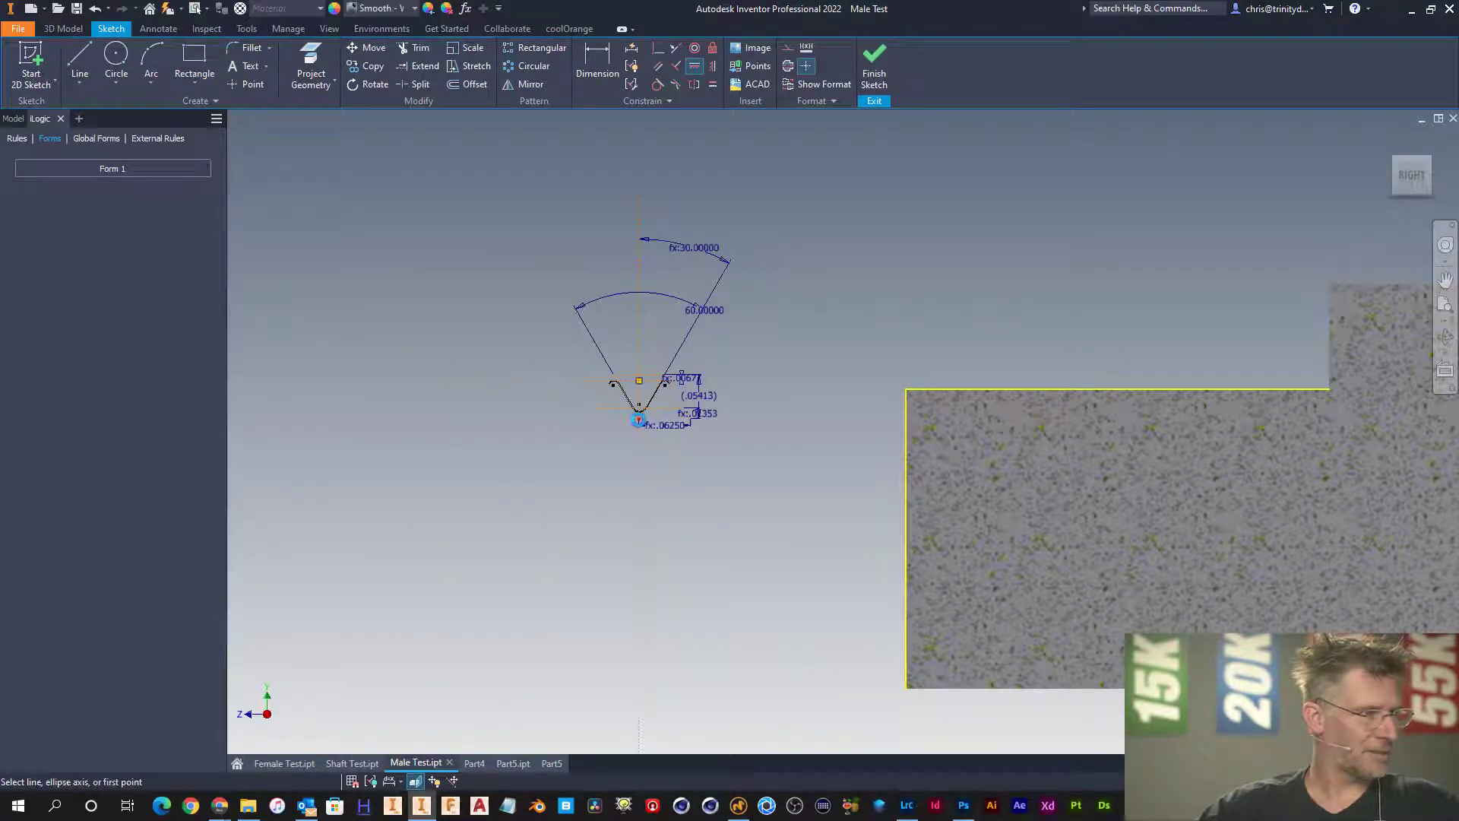
key("Escape")
- Adjust the crest construction line's length by its free end and dimension the line to 1 in
scroll(618, 380, "down", 3)
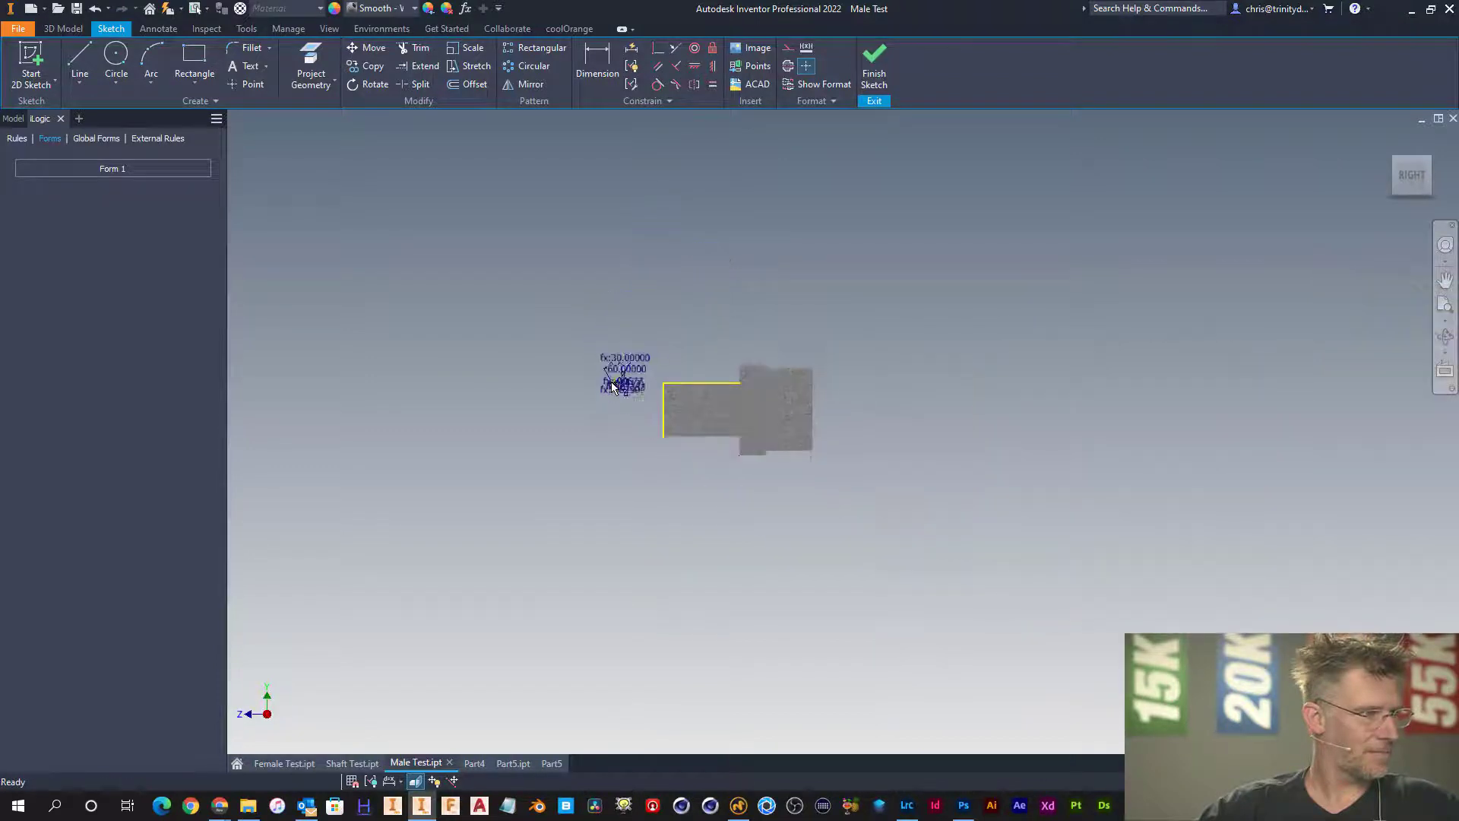
scroll(608, 384, "up", 6)
mouse_move(597, 380)
left_mouse_down()
mouse_move(362, 384)
mouse_move(394, 382)
mouse_move(382, 405)
left_mouse_up()
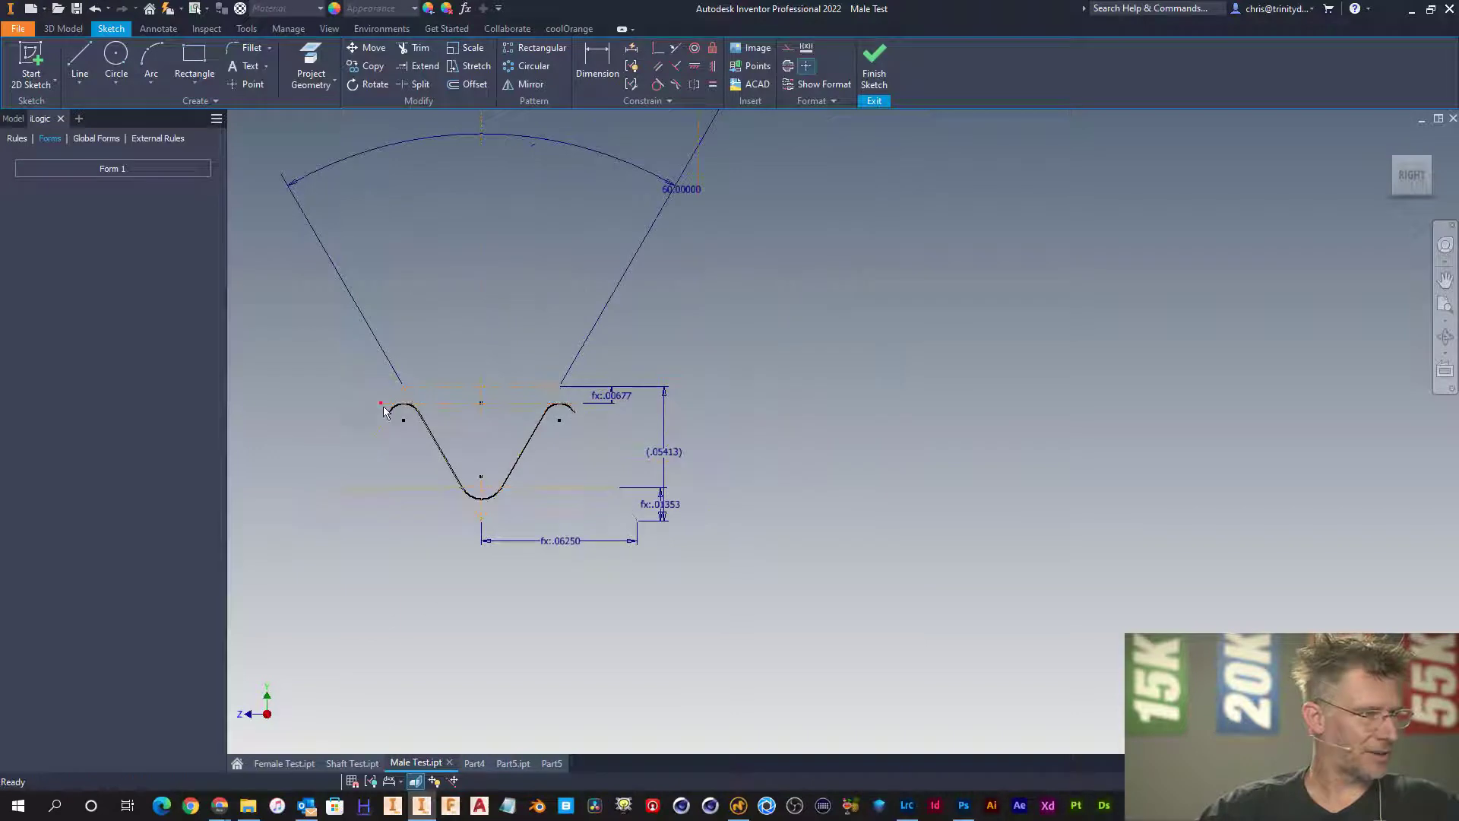
key("d")
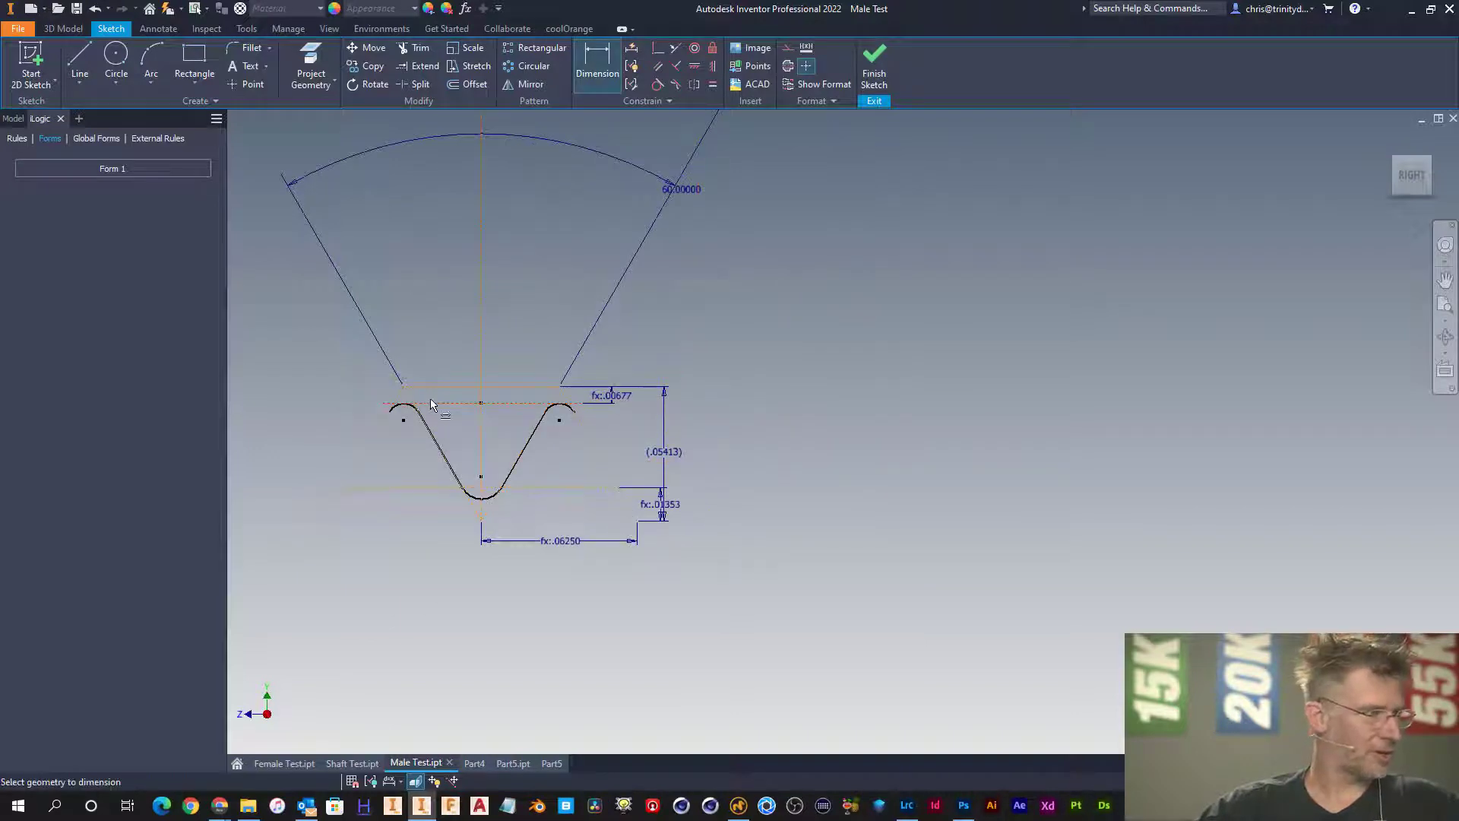
left_click(435, 403)
left_click(514, 338)
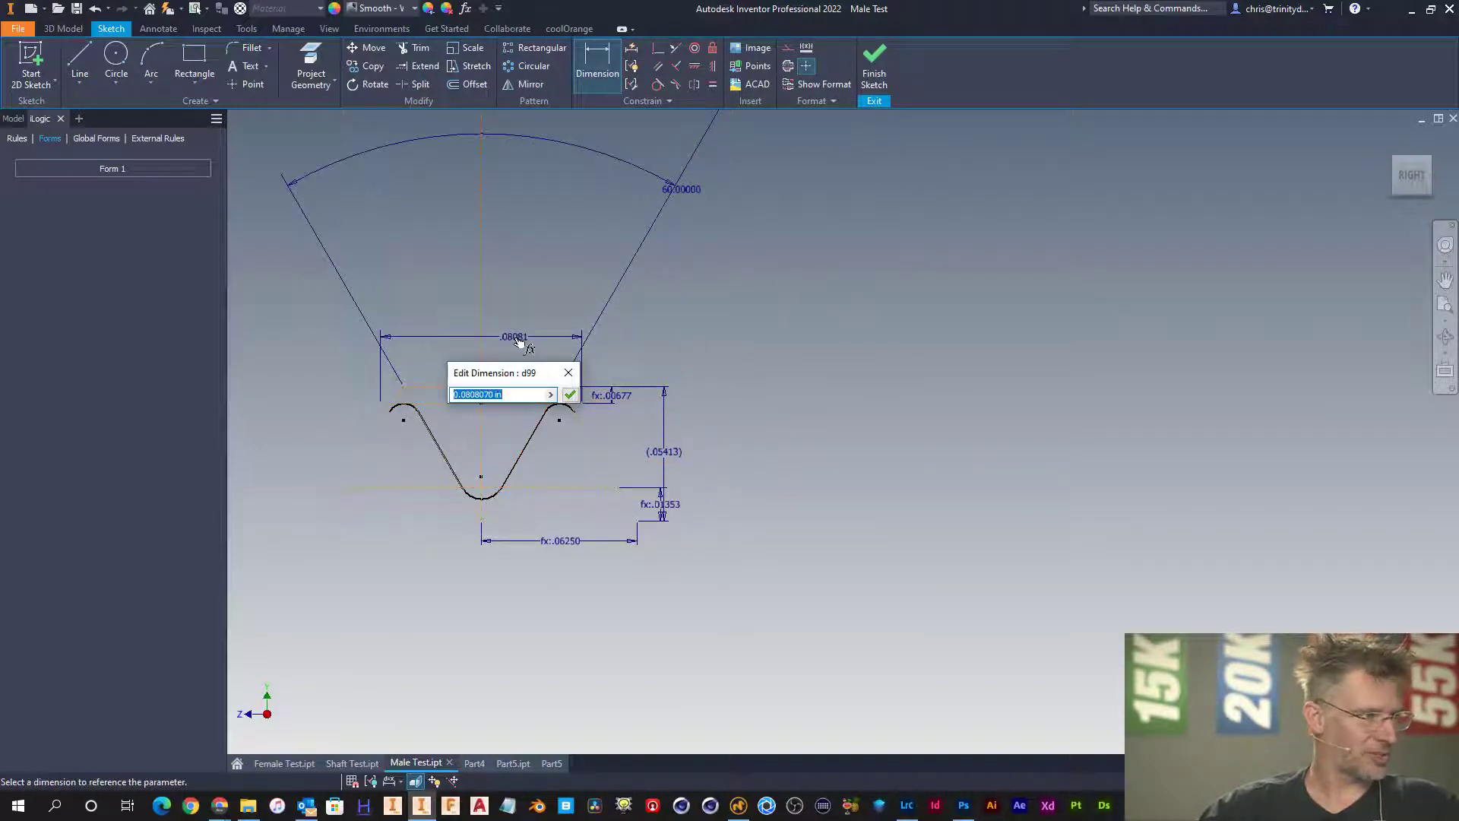
type("1")
key("Return")
scroll(599, 390, "down", 5)
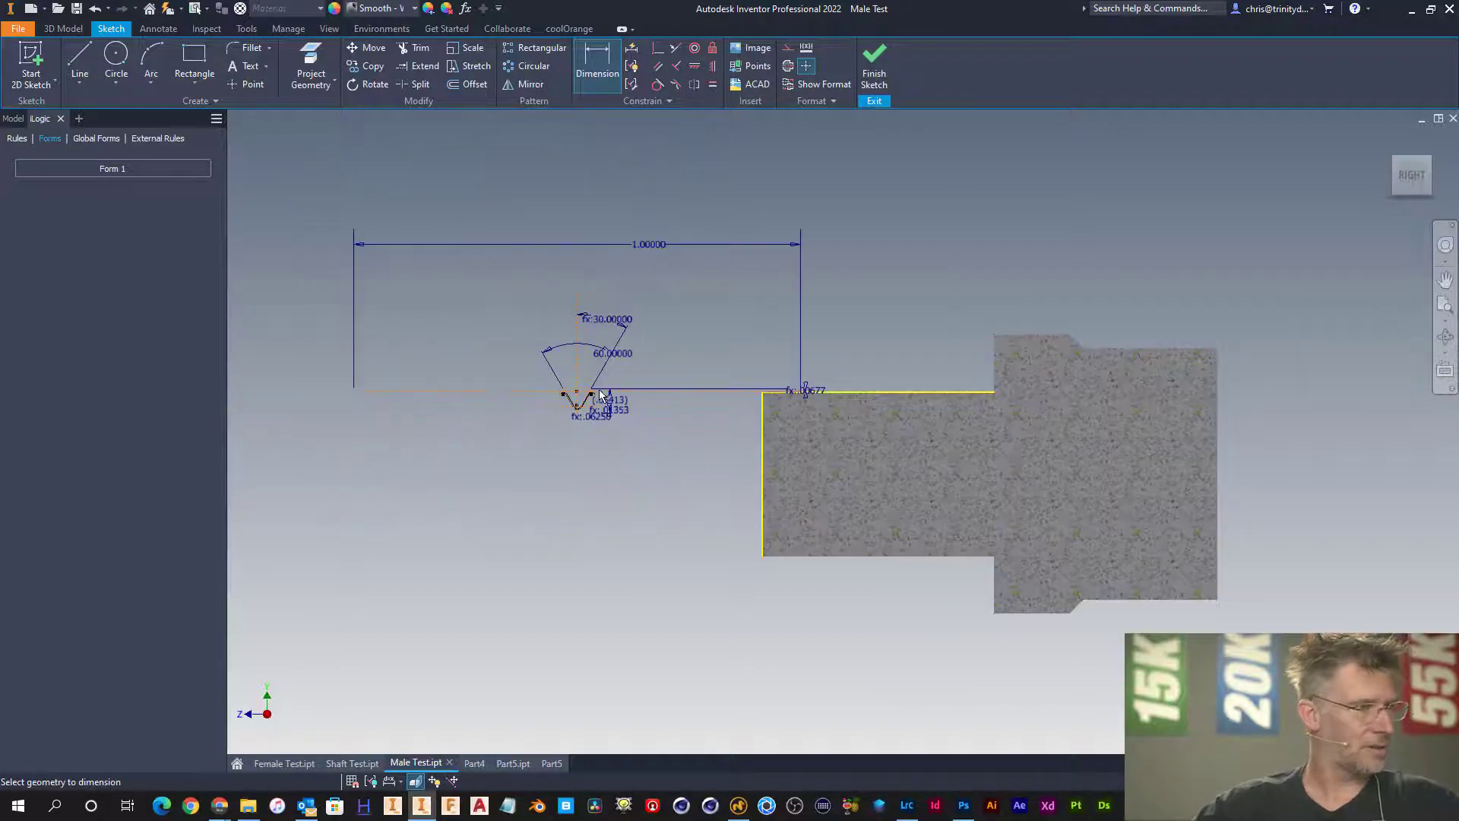
key("Escape")
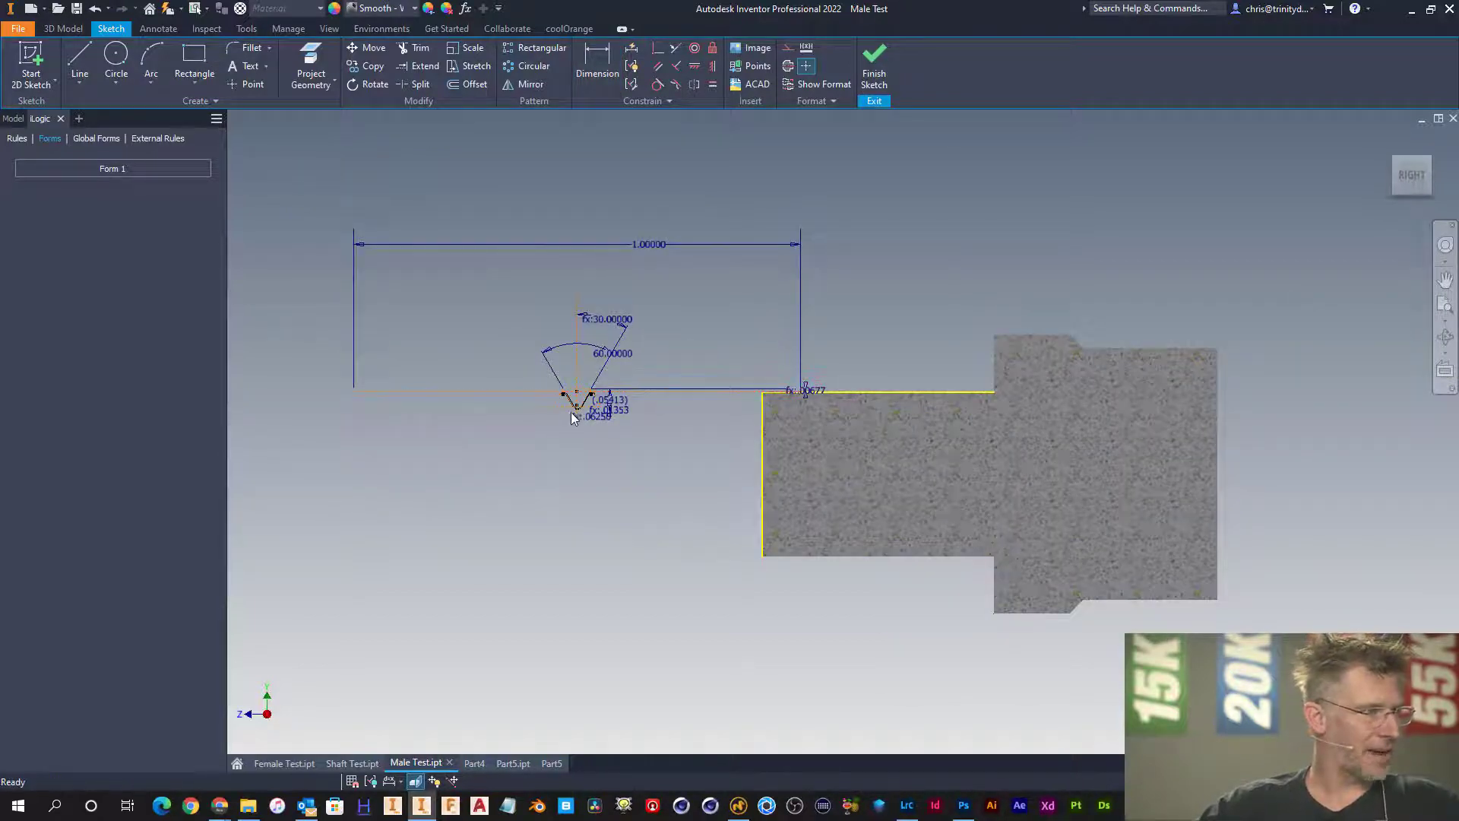
- Move the thread profile closer to the shaft and make its crest construction line collinear with the shaft's projected upper edge
left_click_drag(577, 409, 622, 398)
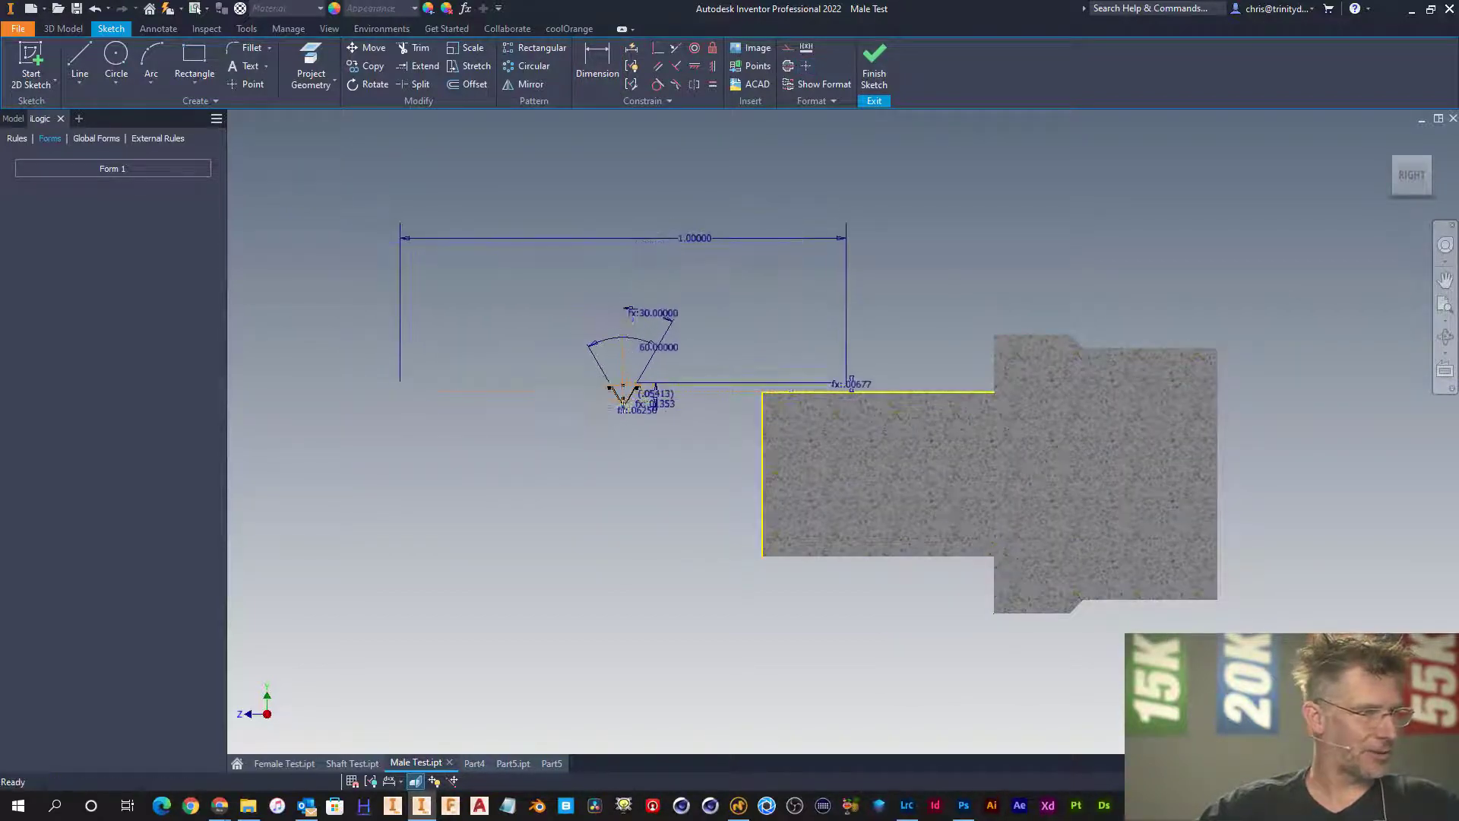
right_click(764, 340)
mouse_move(775, 493)
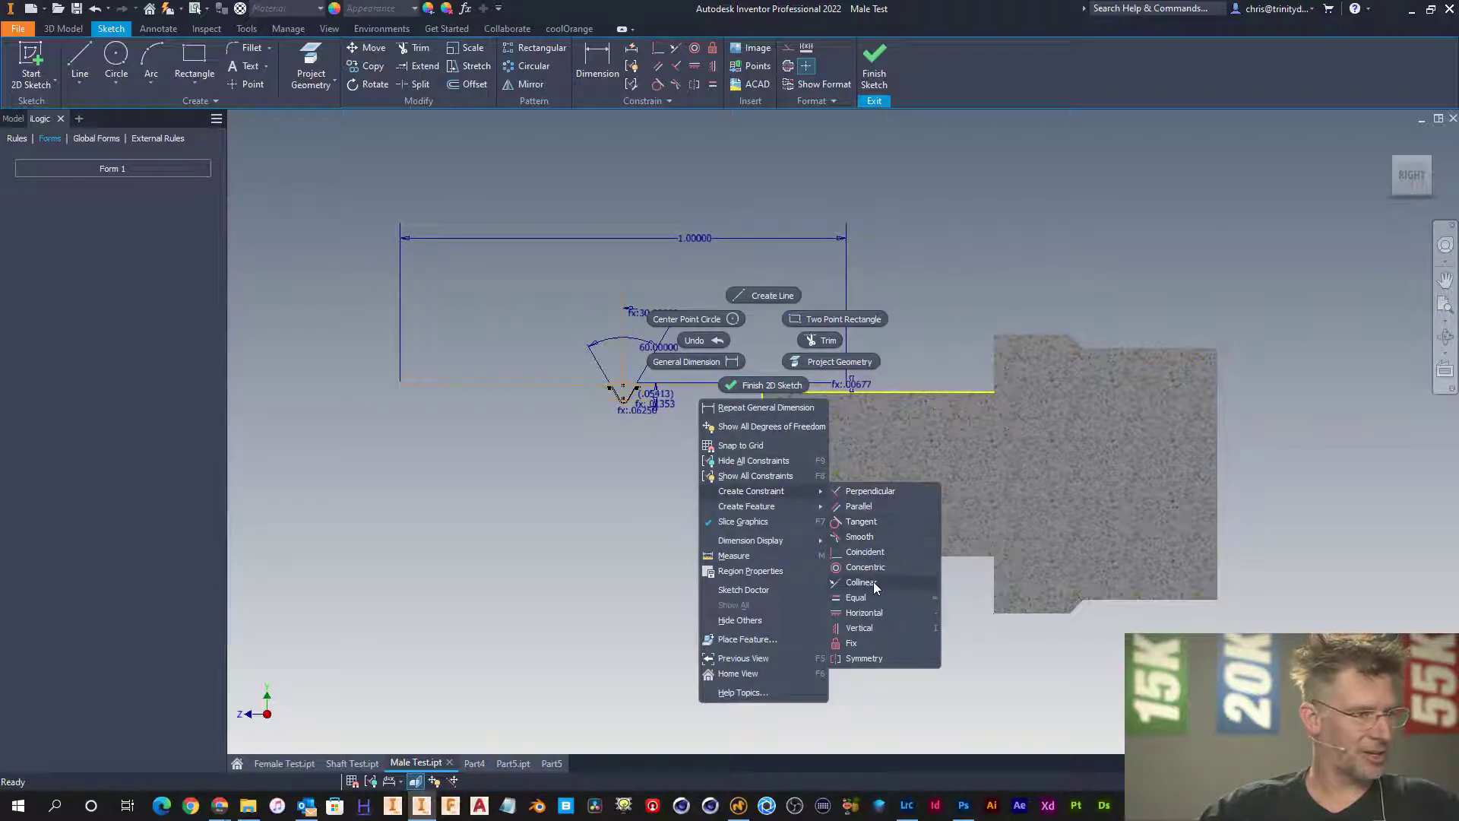
left_click(861, 583)
left_click(816, 391)
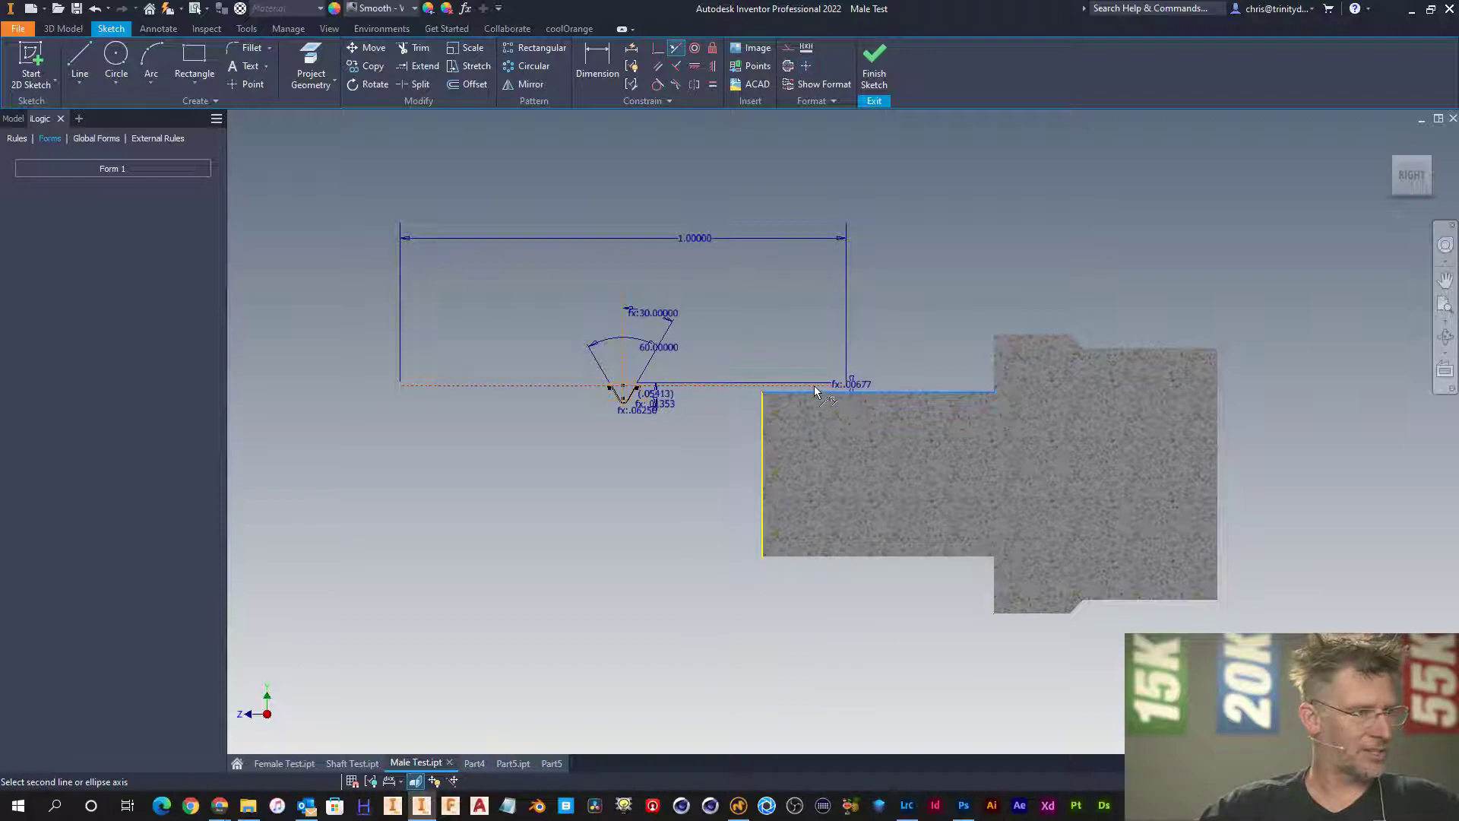
left_click(813, 385)
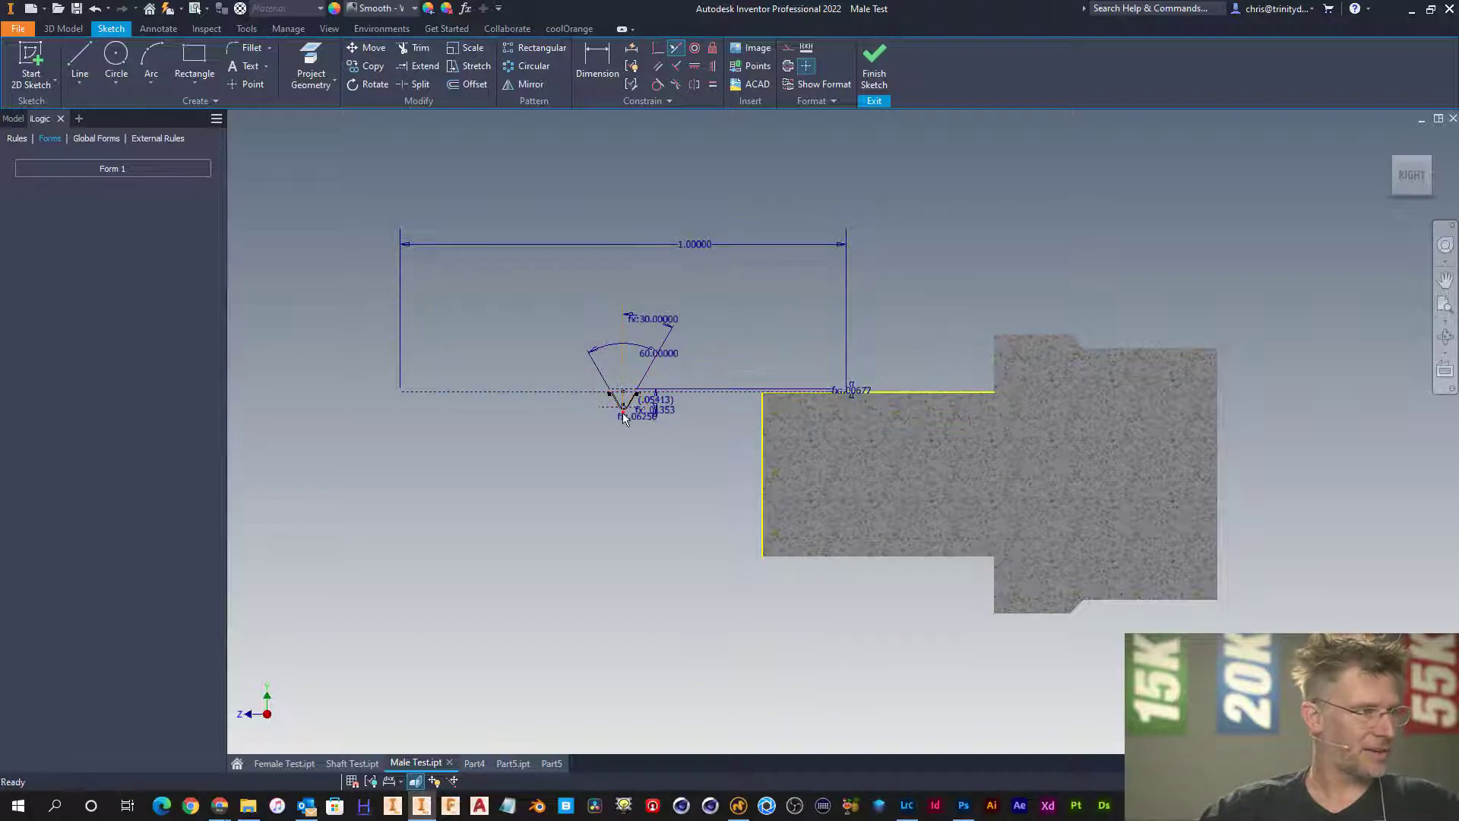
- Bring the profile near the shaft end and apply a Horizontal constraint between its nearest upper vertex and the shaft's projected corner
left_click_drag(634, 417, 744, 416)
scroll(756, 411, "down", 4)
scroll(756, 412, "up", 8)
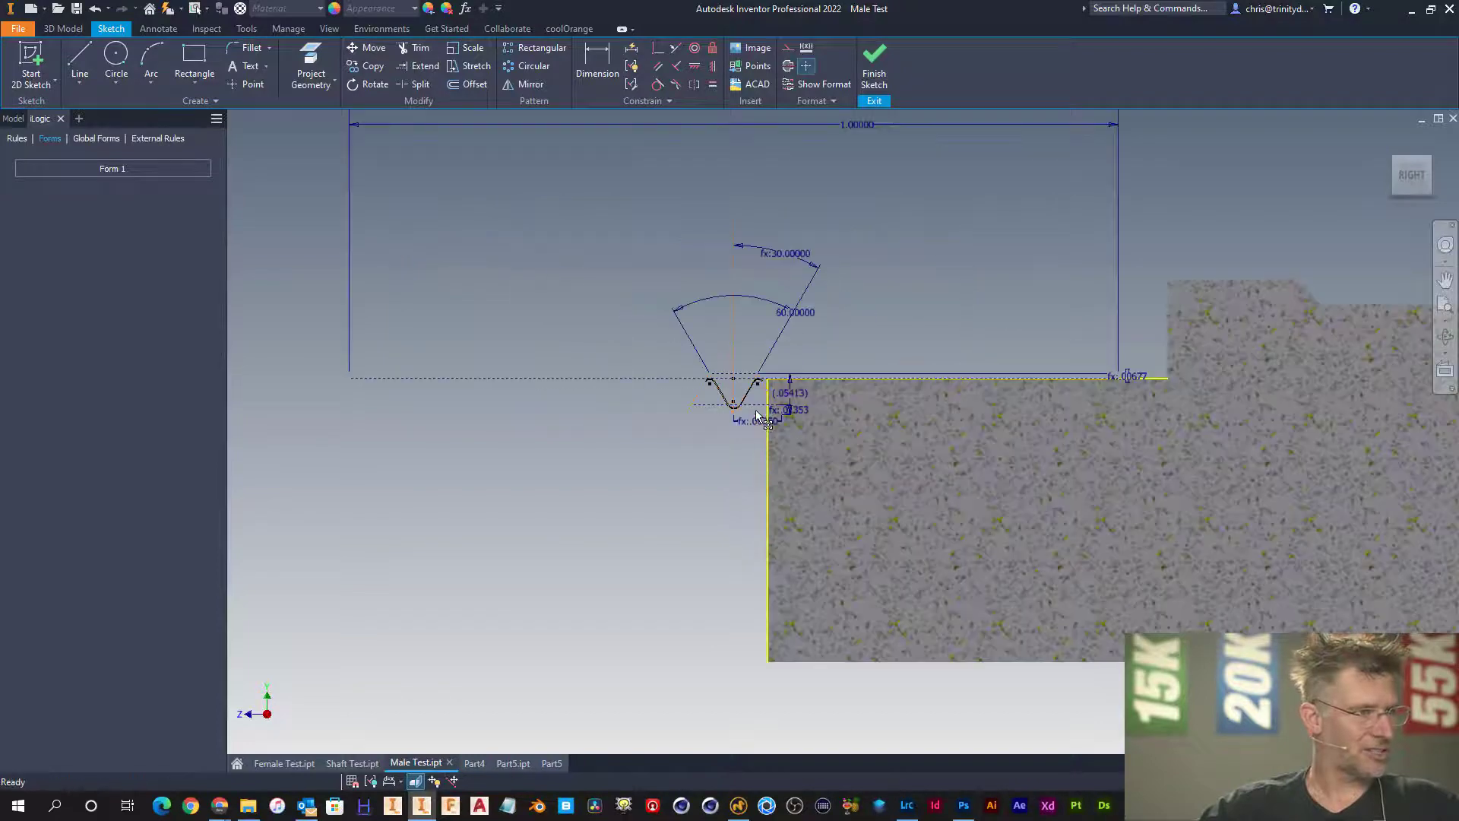
scroll(750, 373, "up", 5)
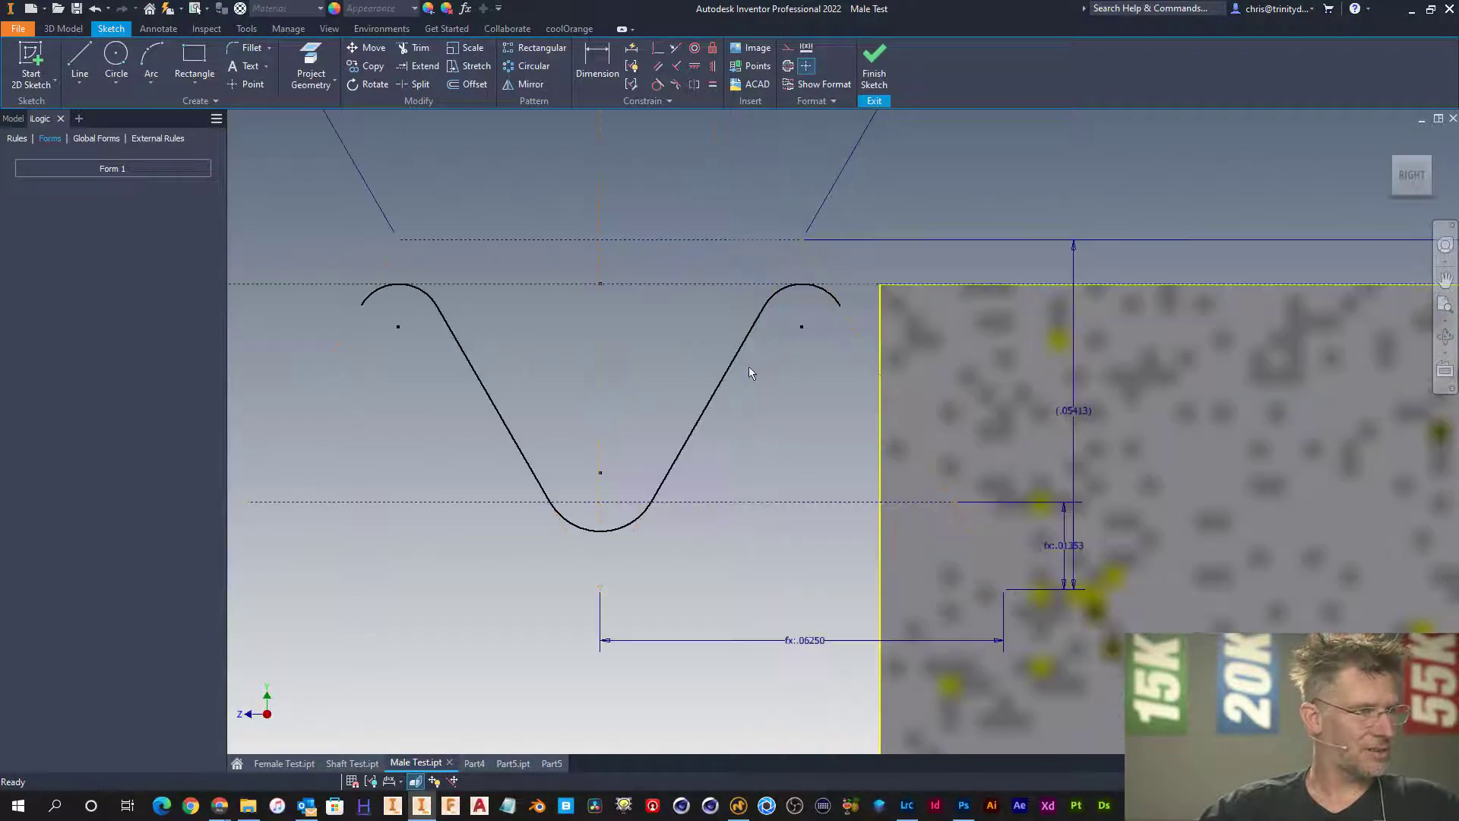
right_click(861, 263)
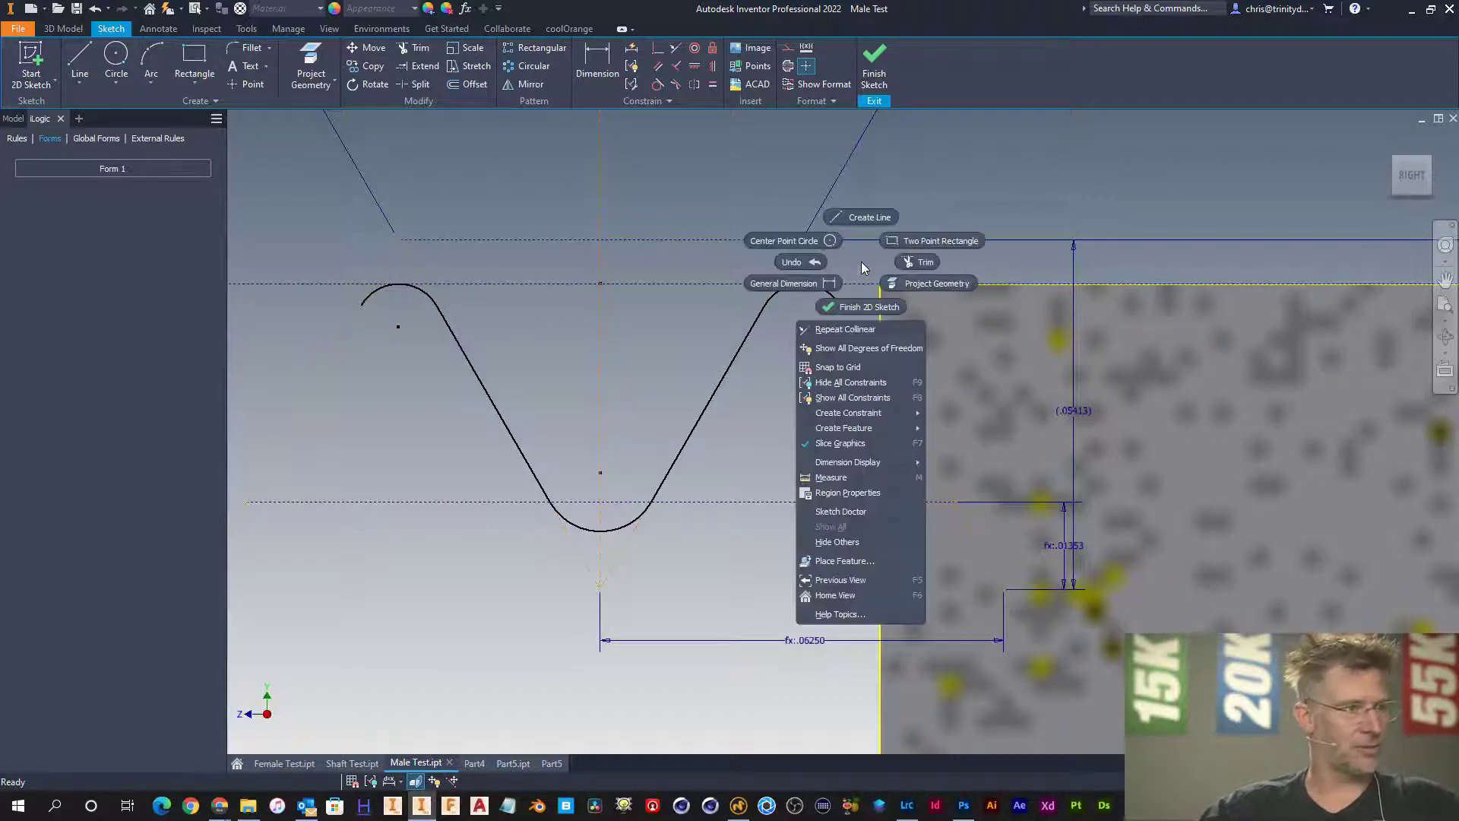
mouse_move(879, 415)
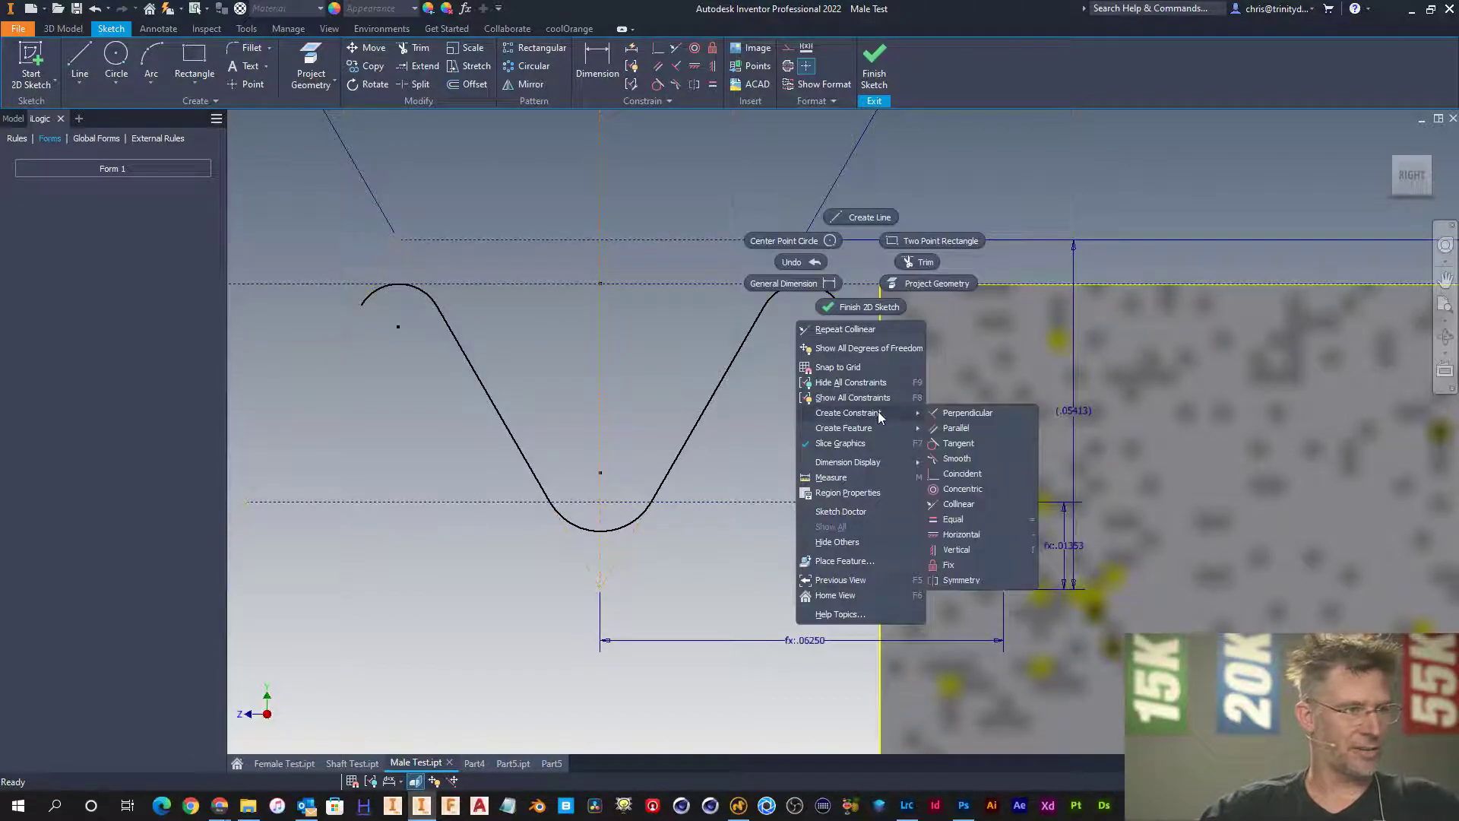
left_click(962, 534)
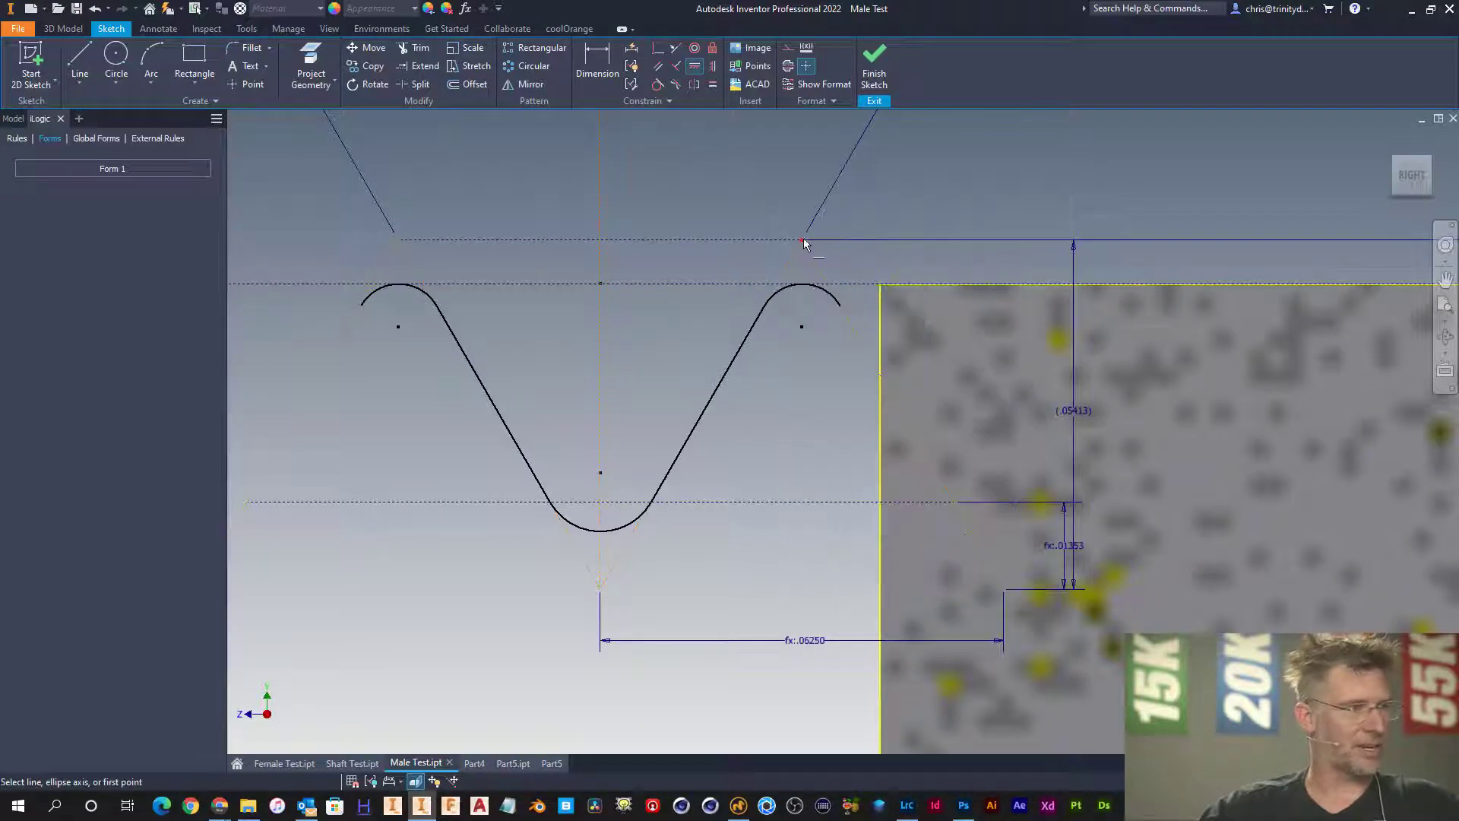
left_click(883, 288)
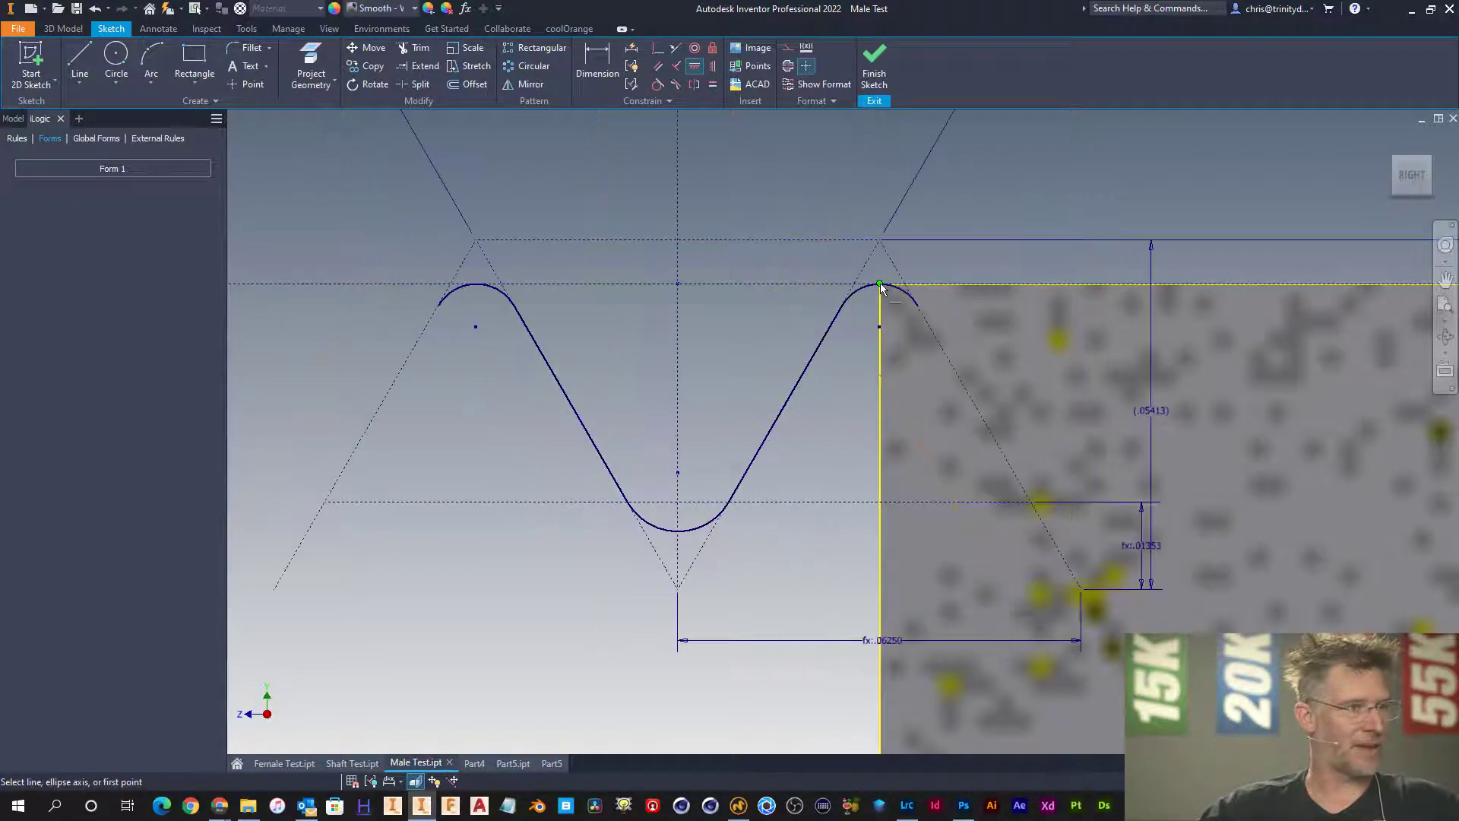
scroll(810, 271, "down", 6)
key("Escape")
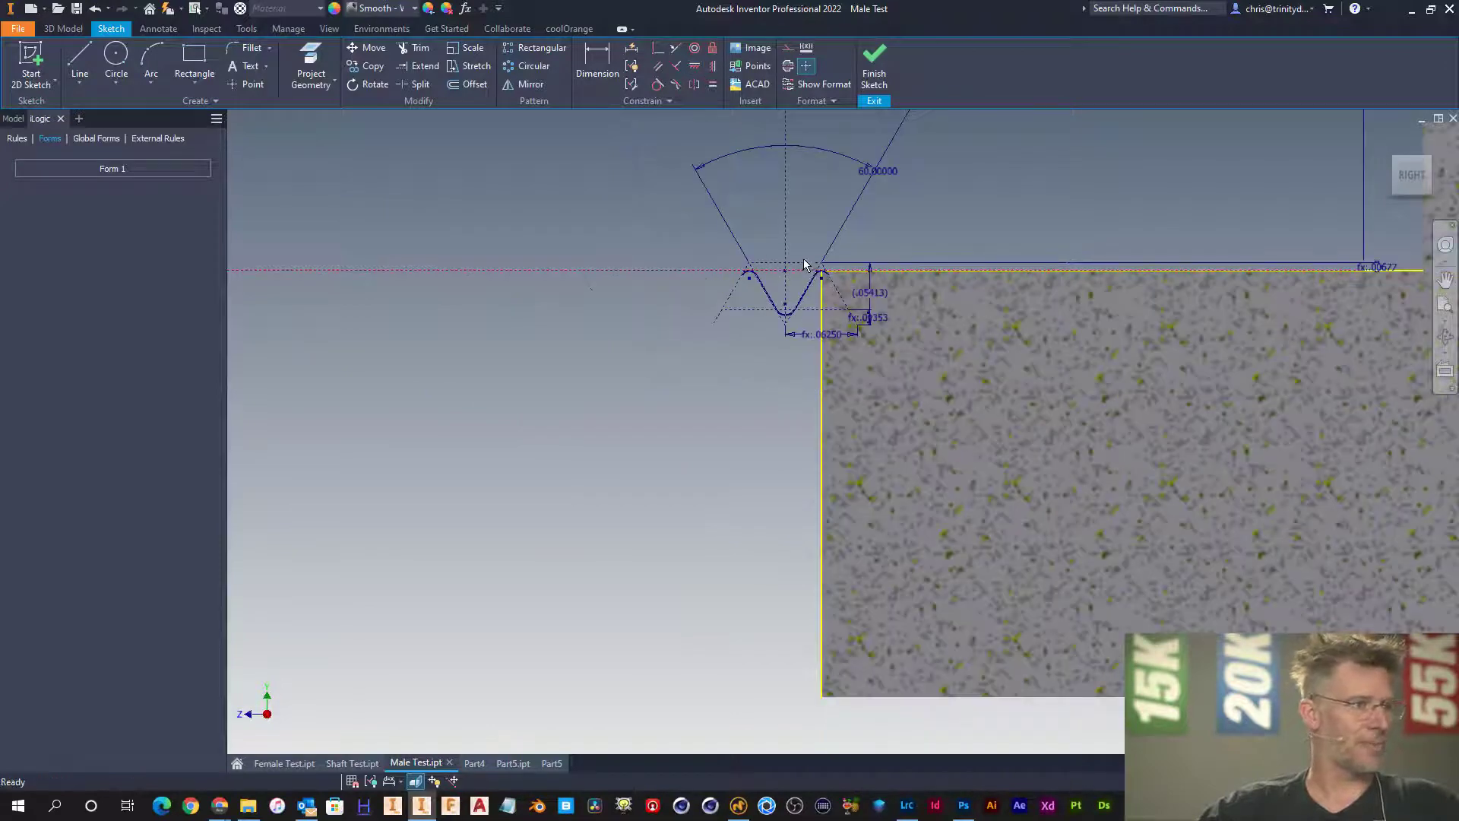
- Draw a straight line between the tops of the two crest arcs to close the thread profile
scroll(804, 259, "up", 5)
key("l")
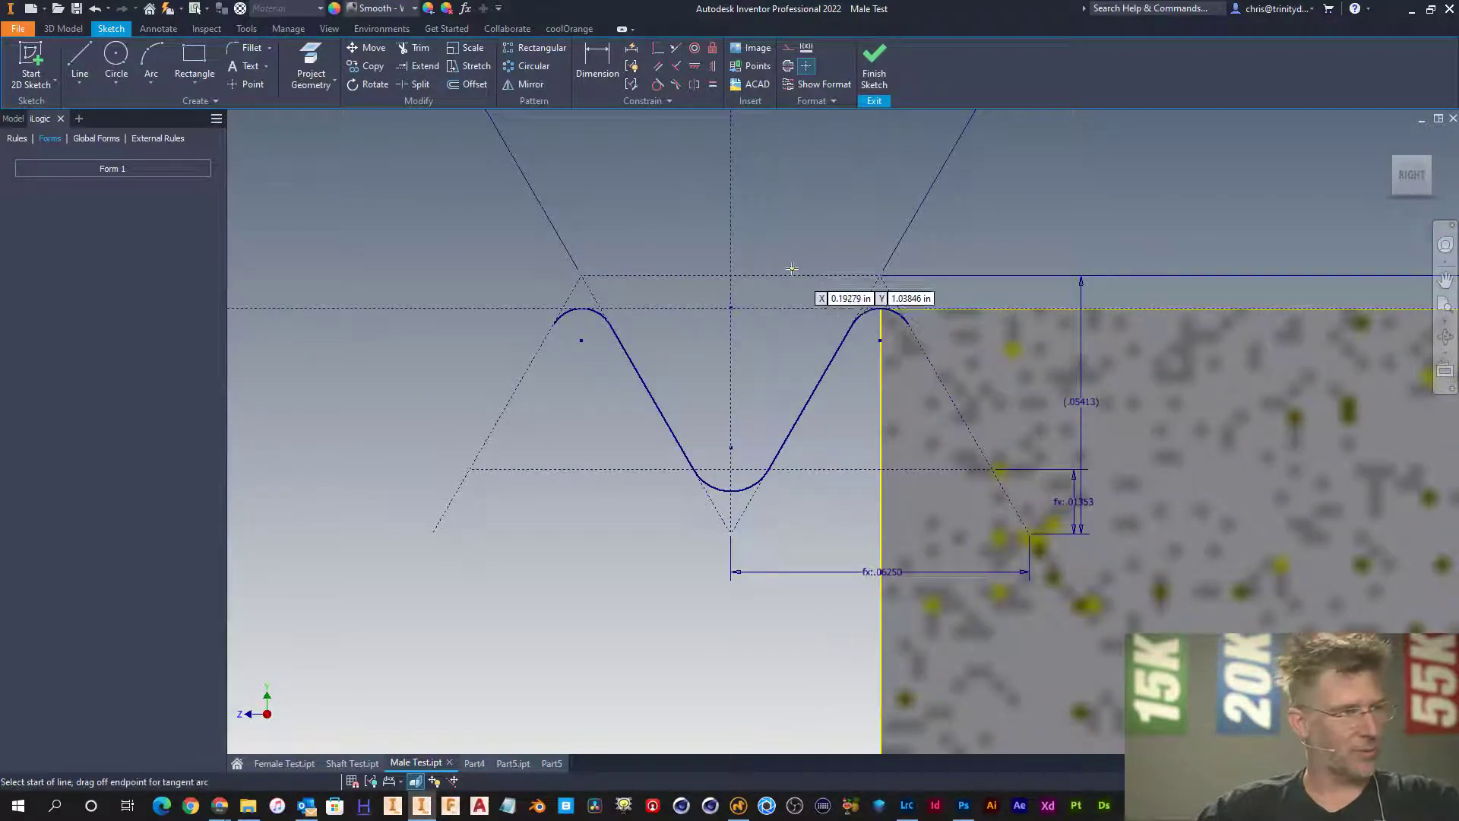
left_click(580, 308)
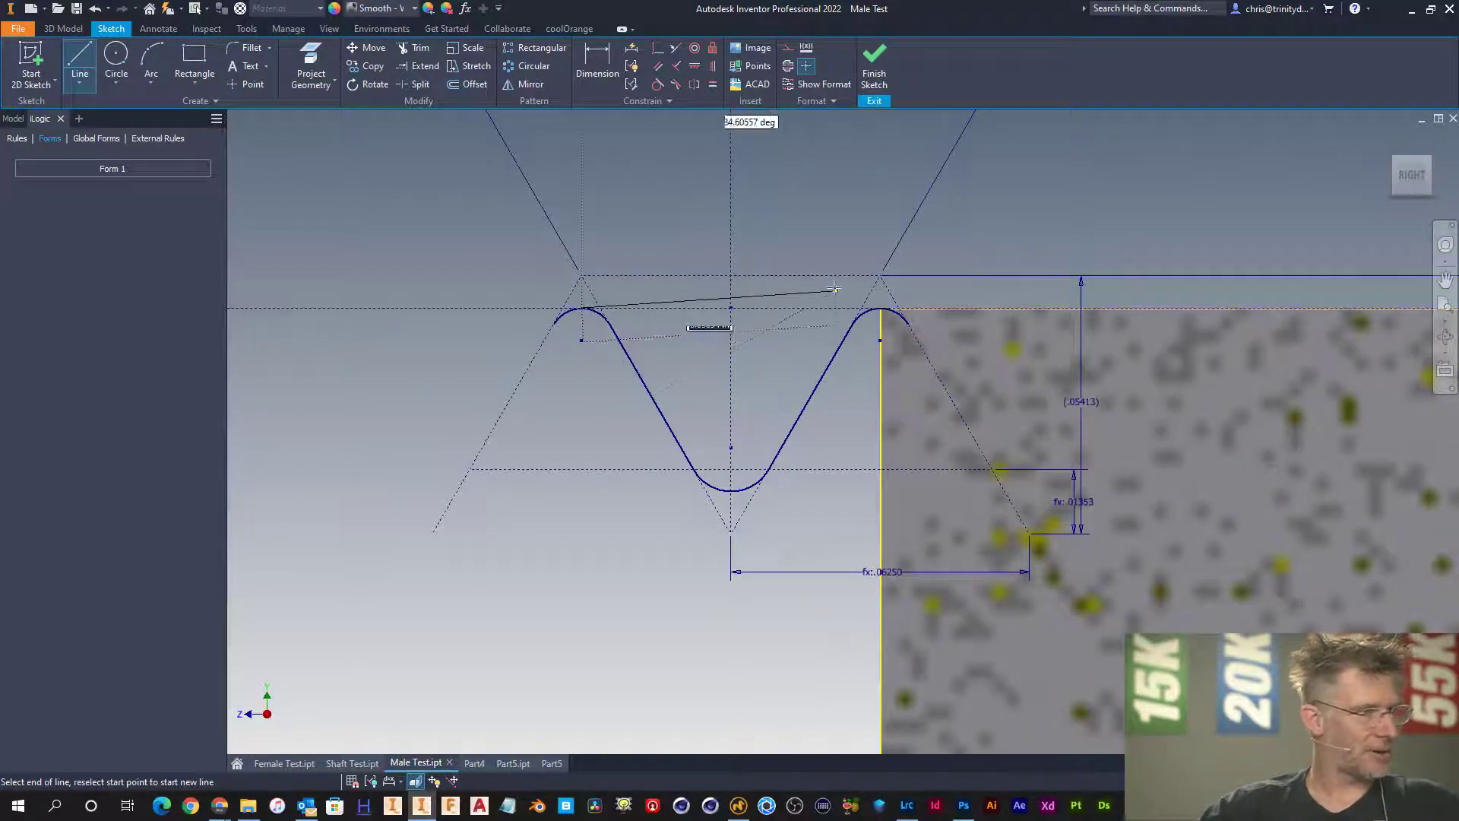
left_click(880, 308)
key("Escape")
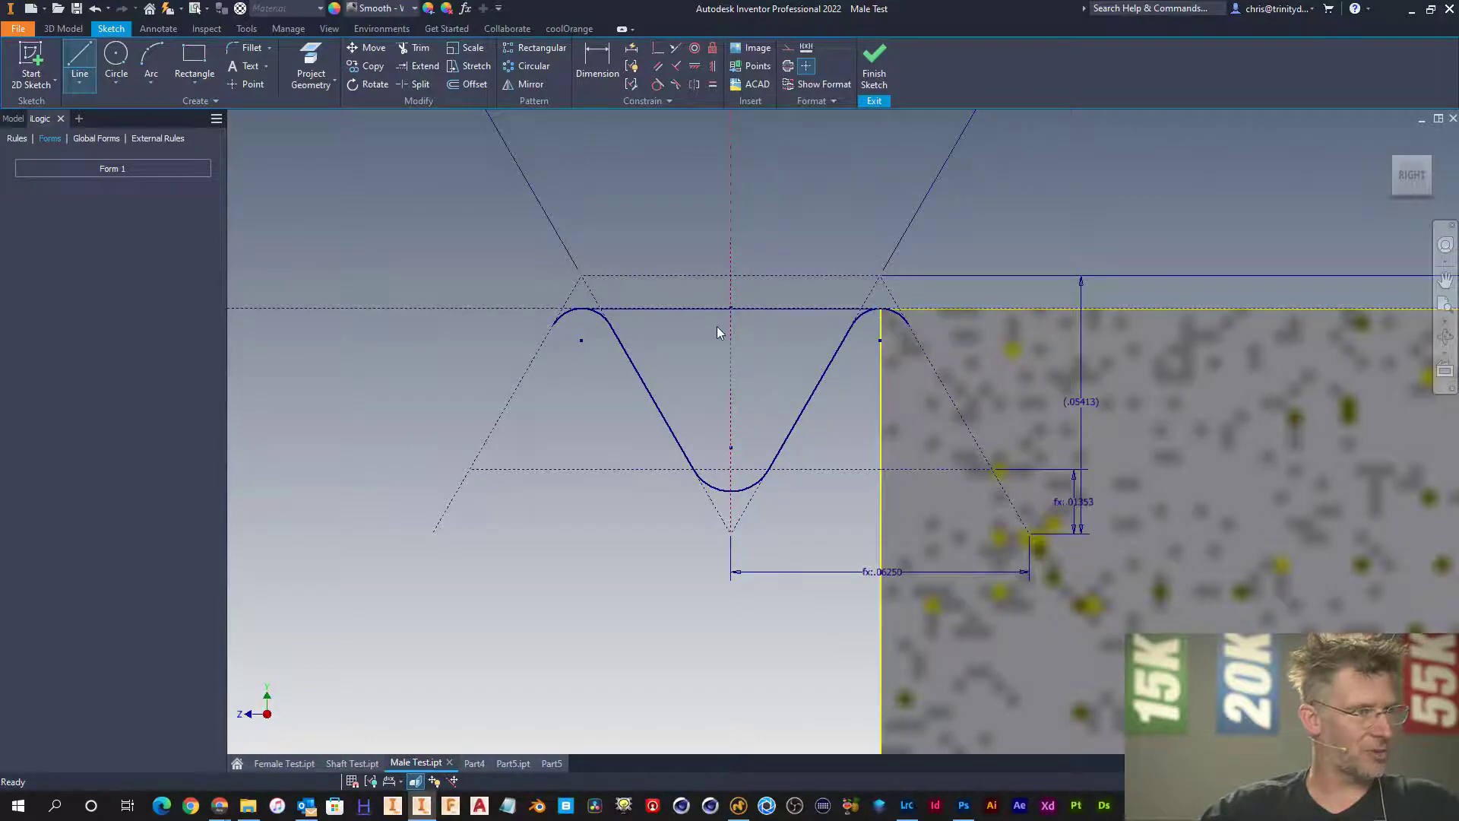
scroll(714, 326, "up", 4)
scroll(714, 325, "down", 8)
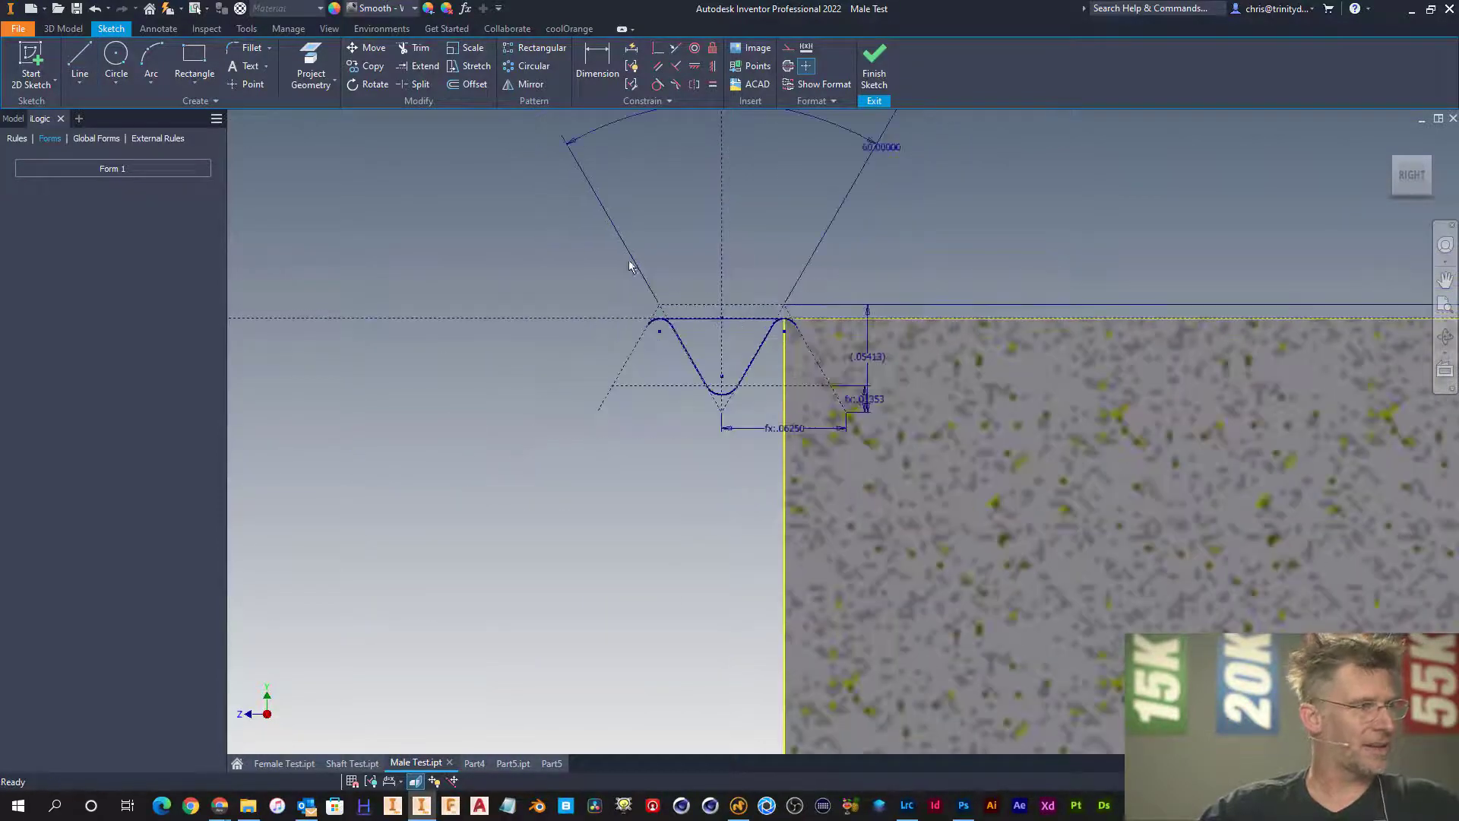
right_click(564, 249)
mouse_move(540, 420)
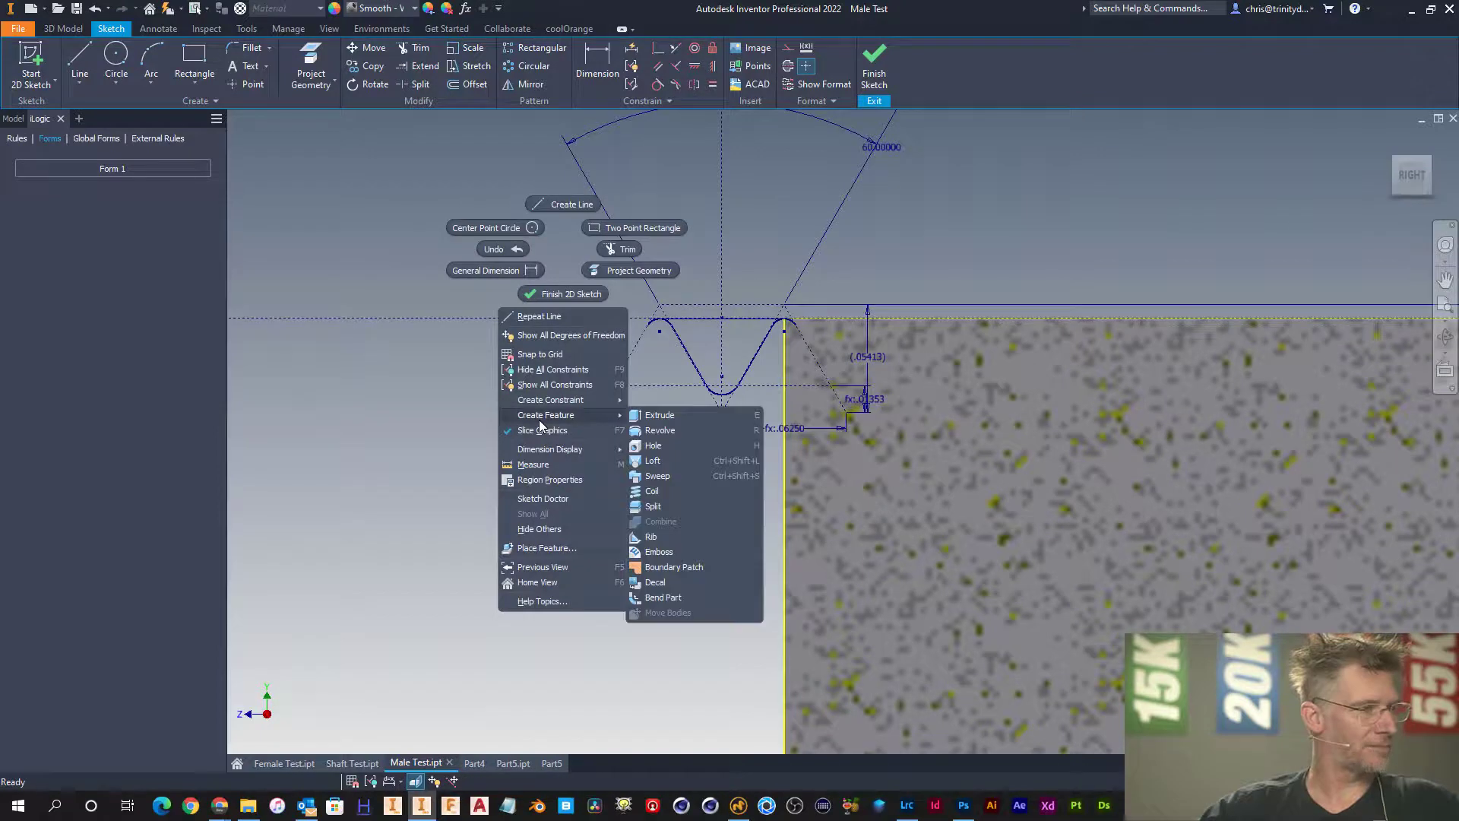
left_click(653, 491)
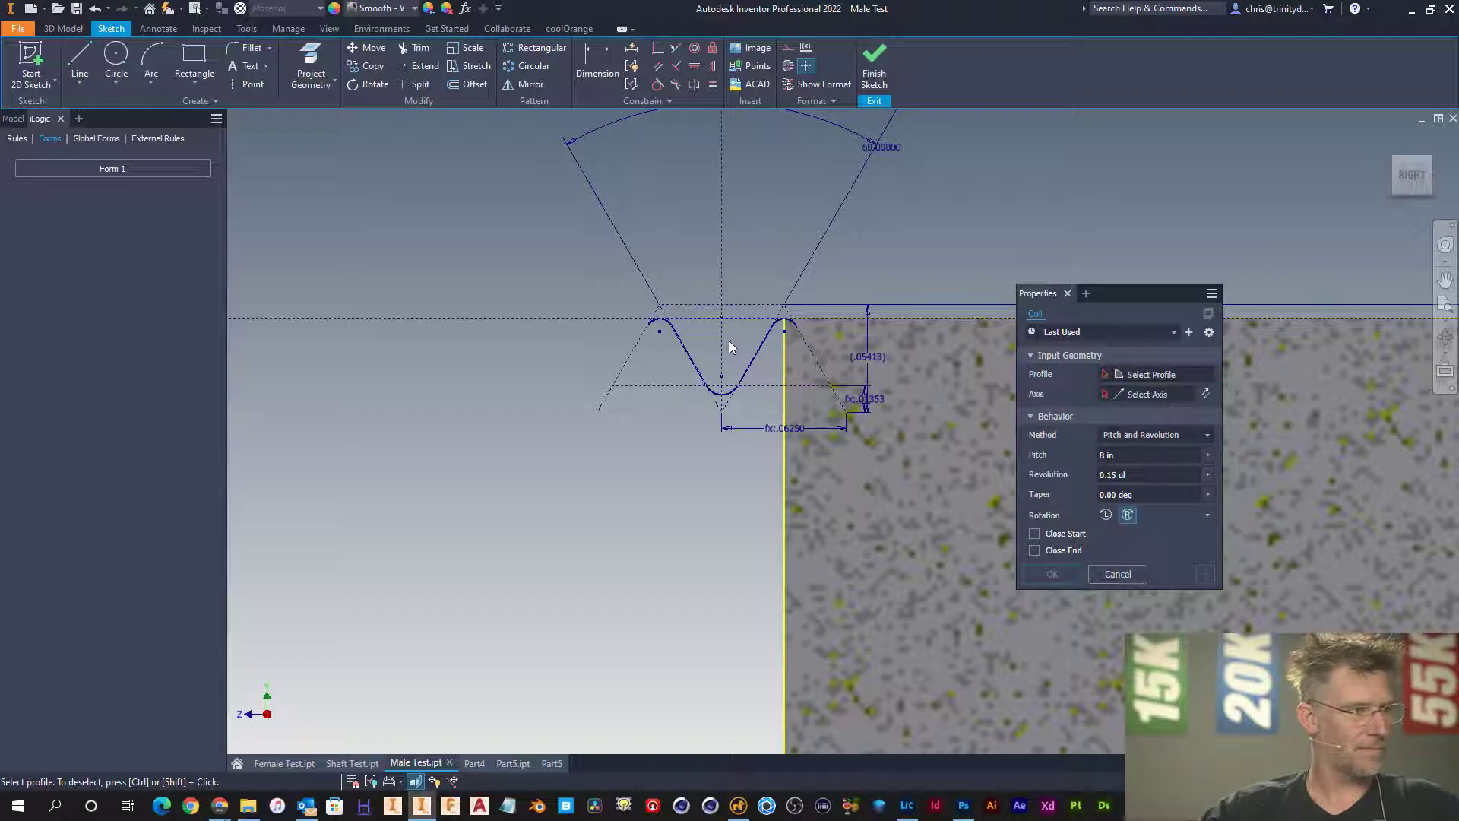
key("Escape")
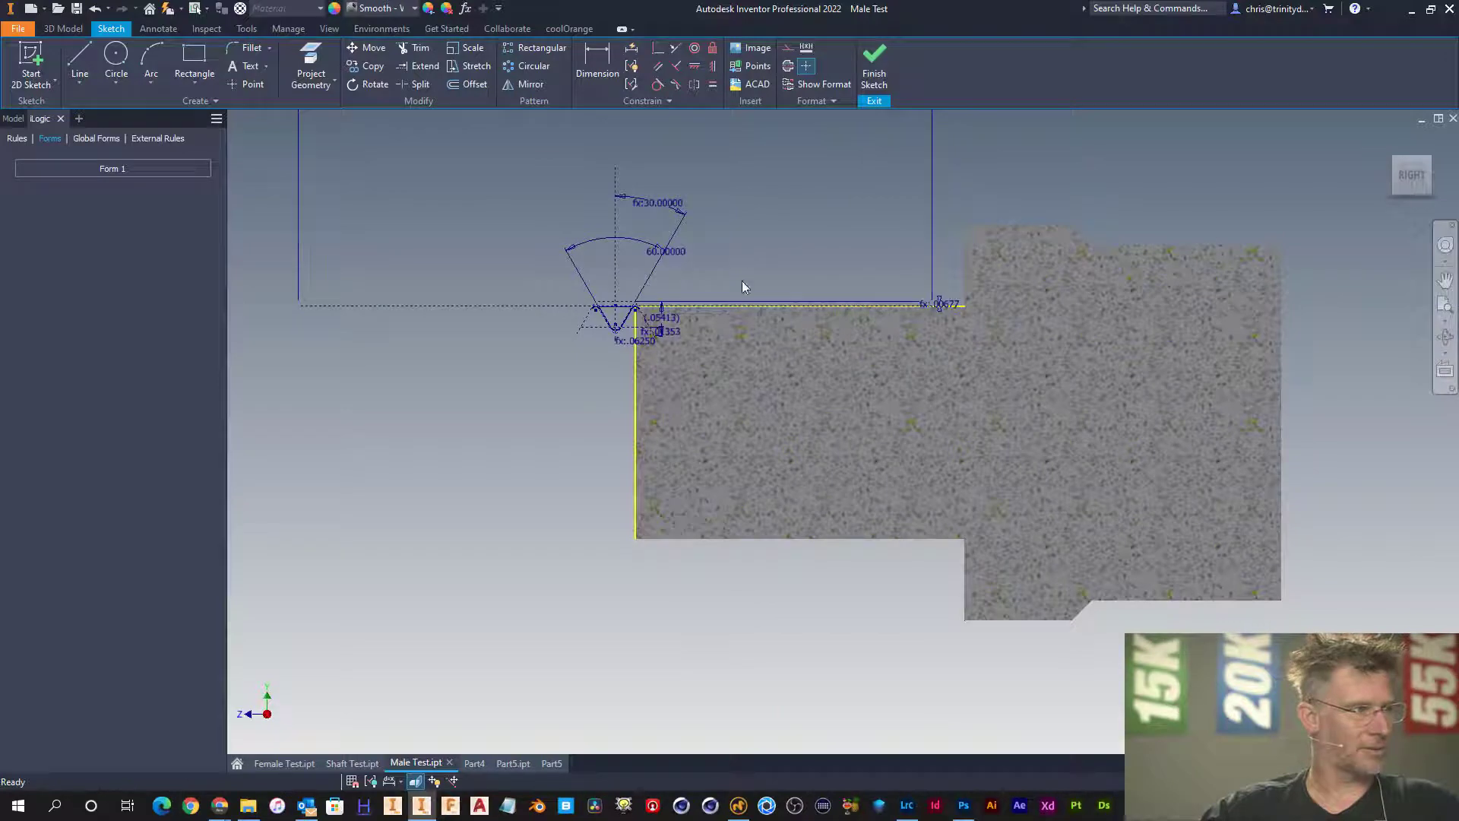
- Change both crest arcs of the thread profile to construction geometry
scroll(614, 327, "down", 8)
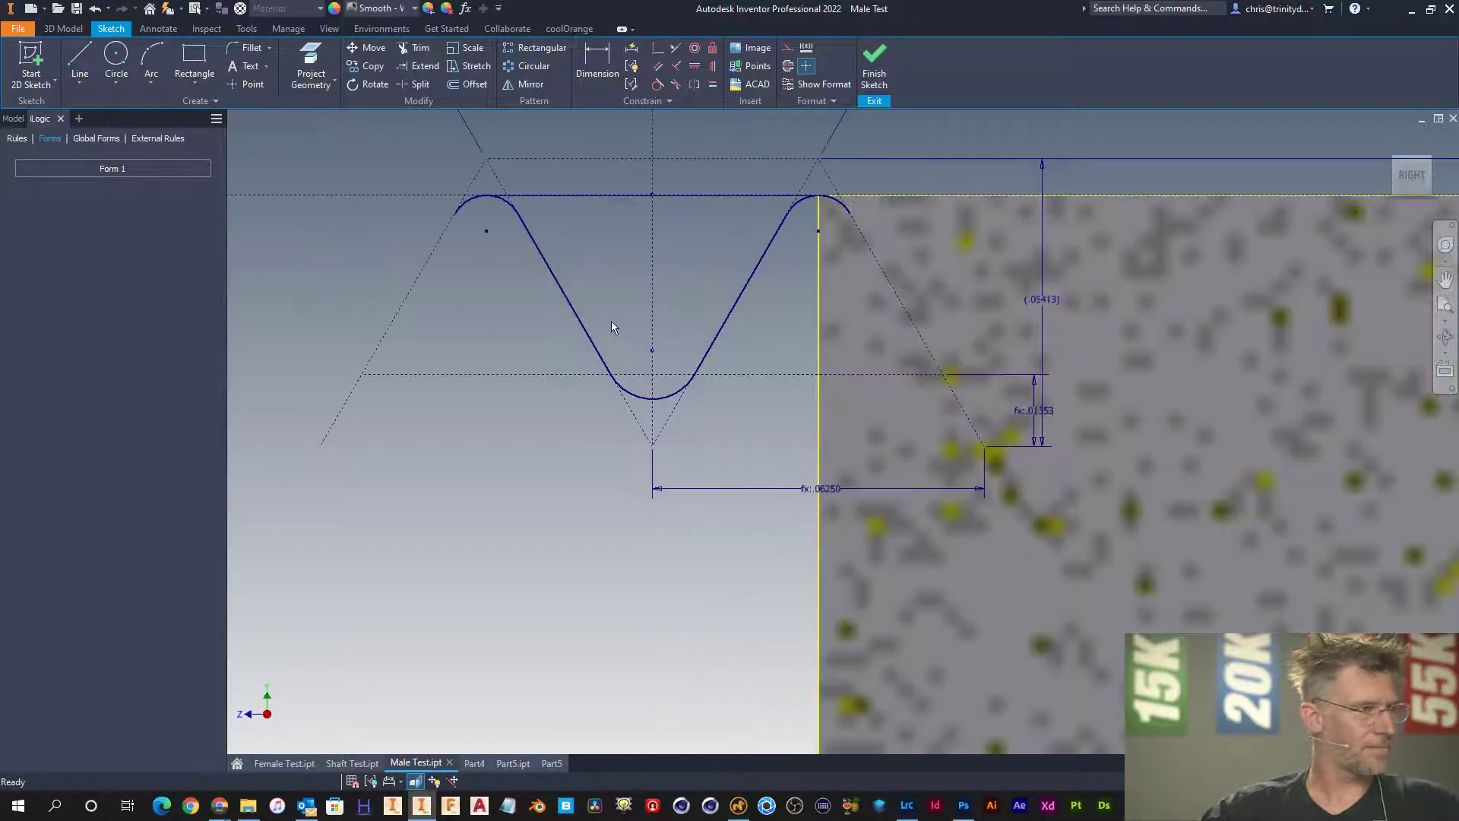
left_click(483, 207)
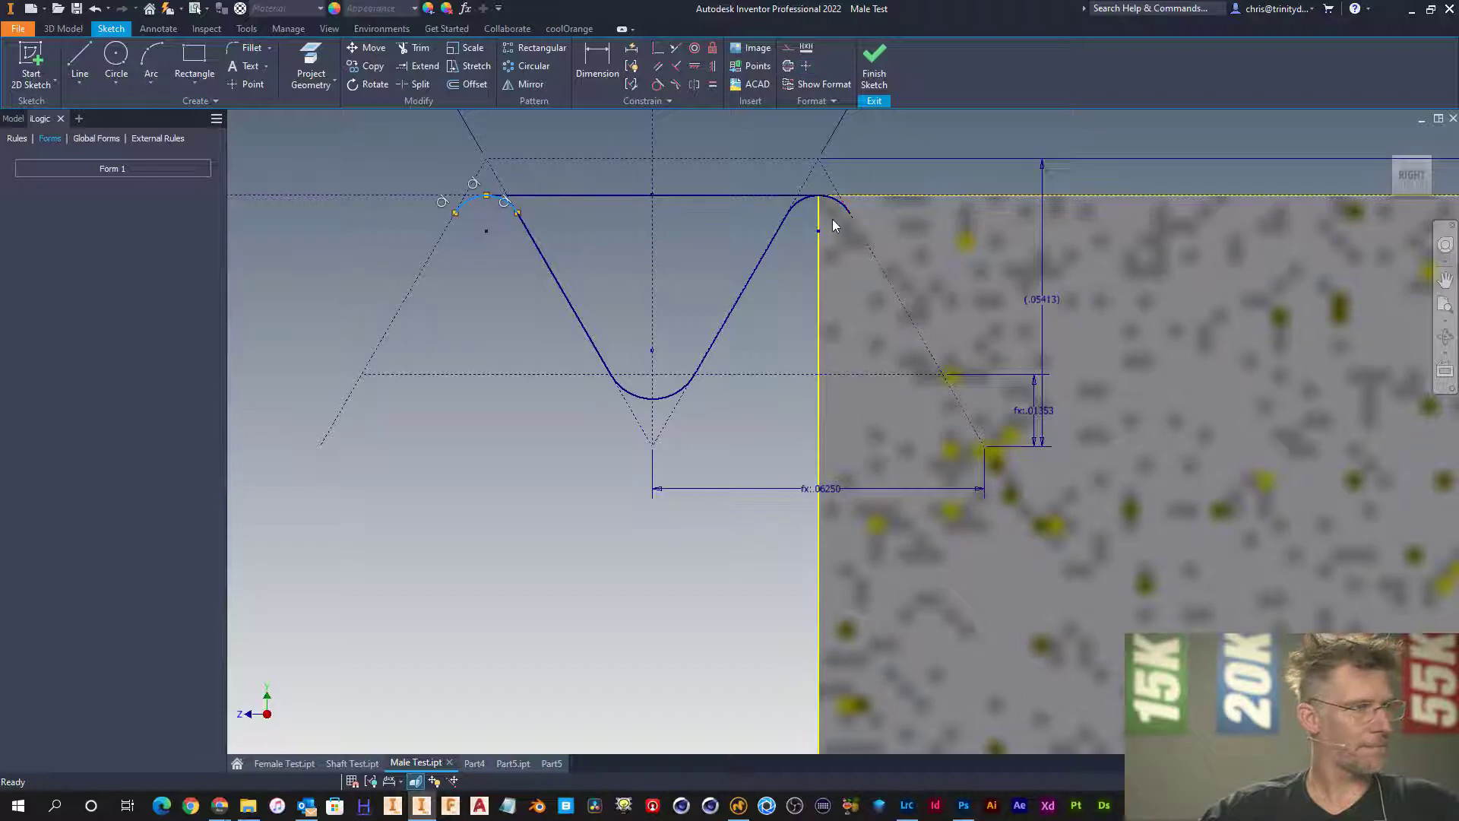
left_click(803, 208, "ctrl")
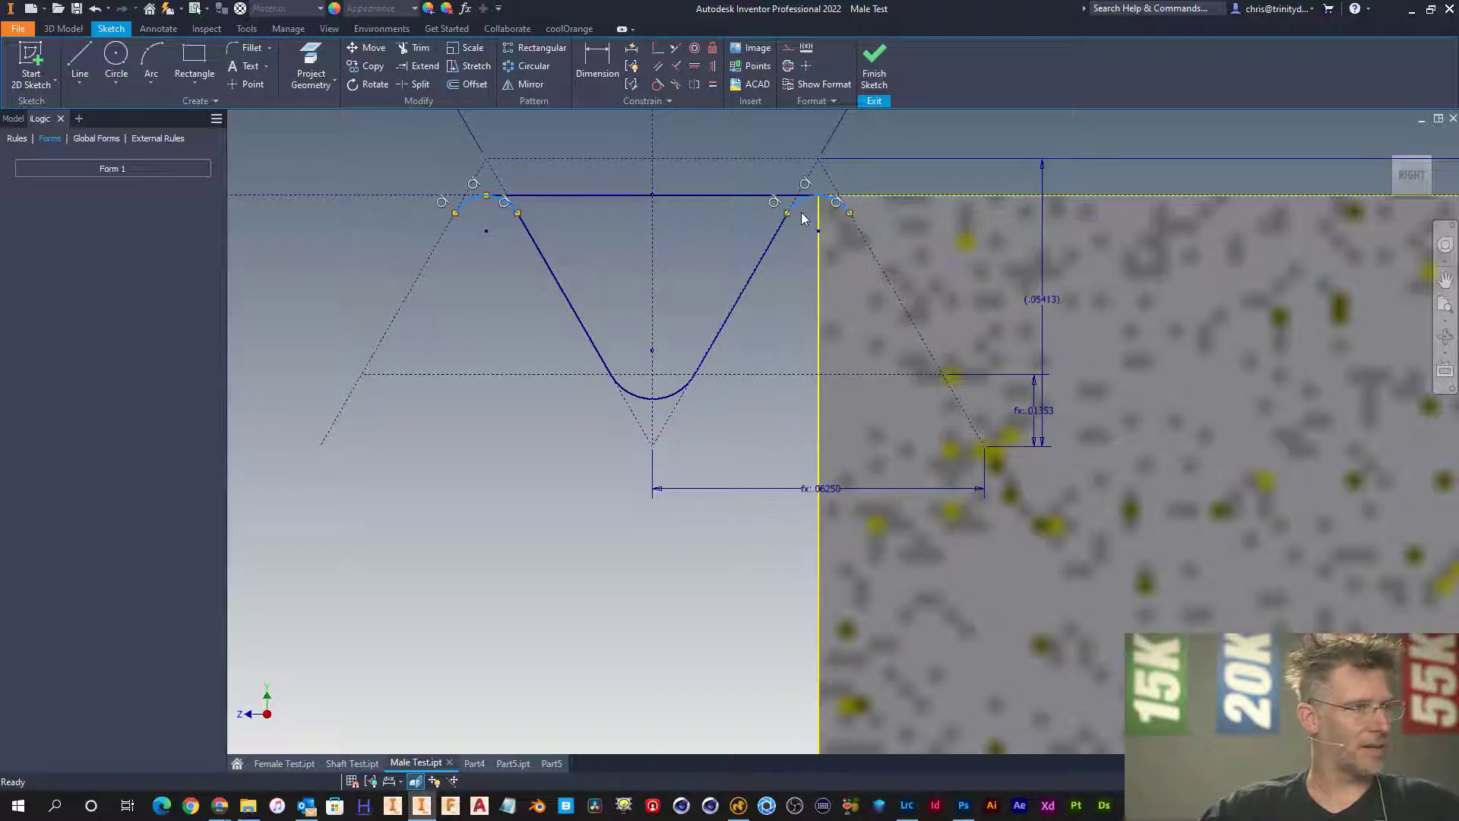
left_click(788, 47)
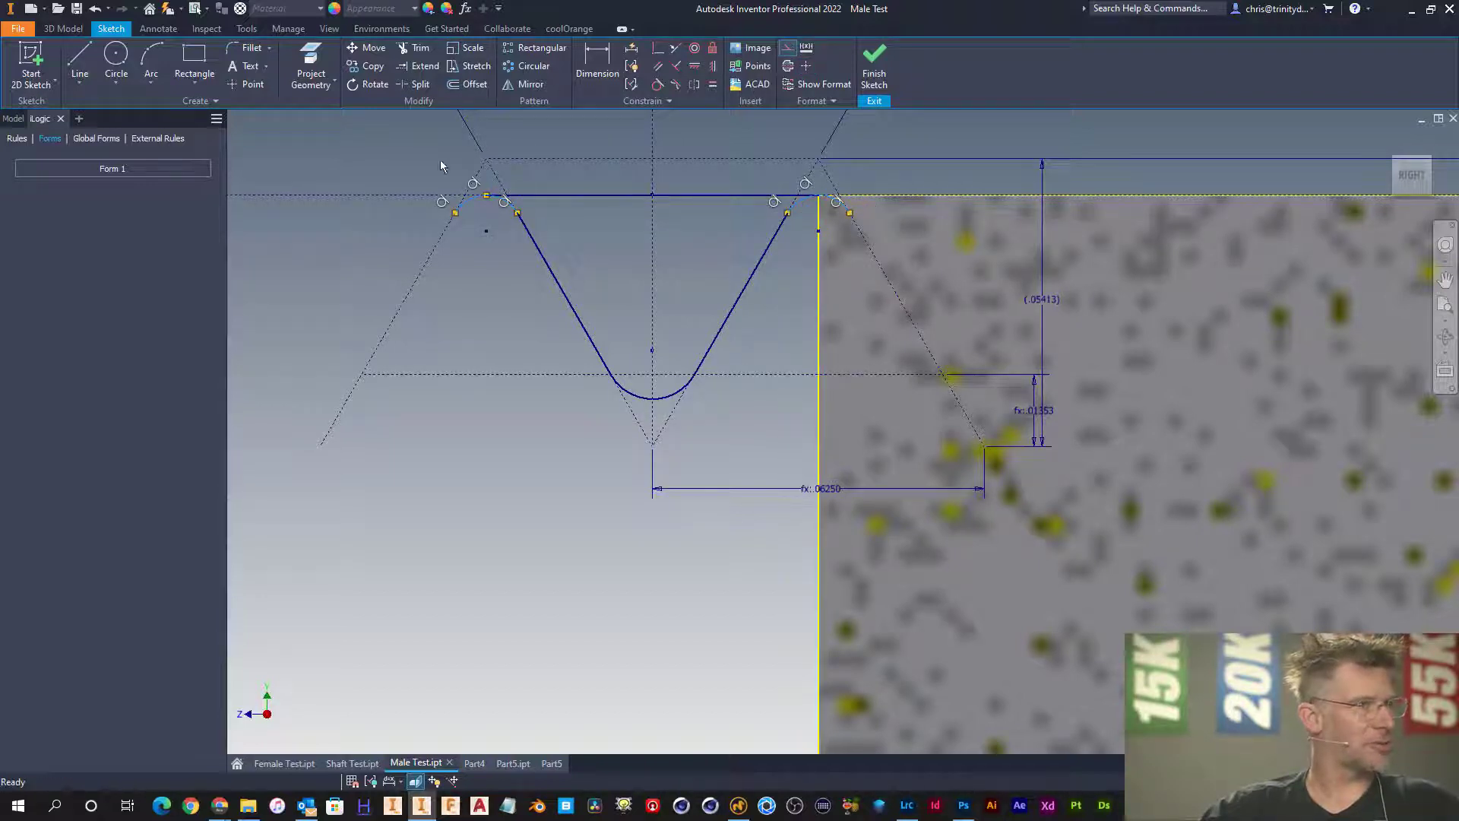
- Draw a three-point arc over the outer crest's construction arc, from the closing line's end to the top of the adjacent flank
scroll(479, 181, "up", 5)
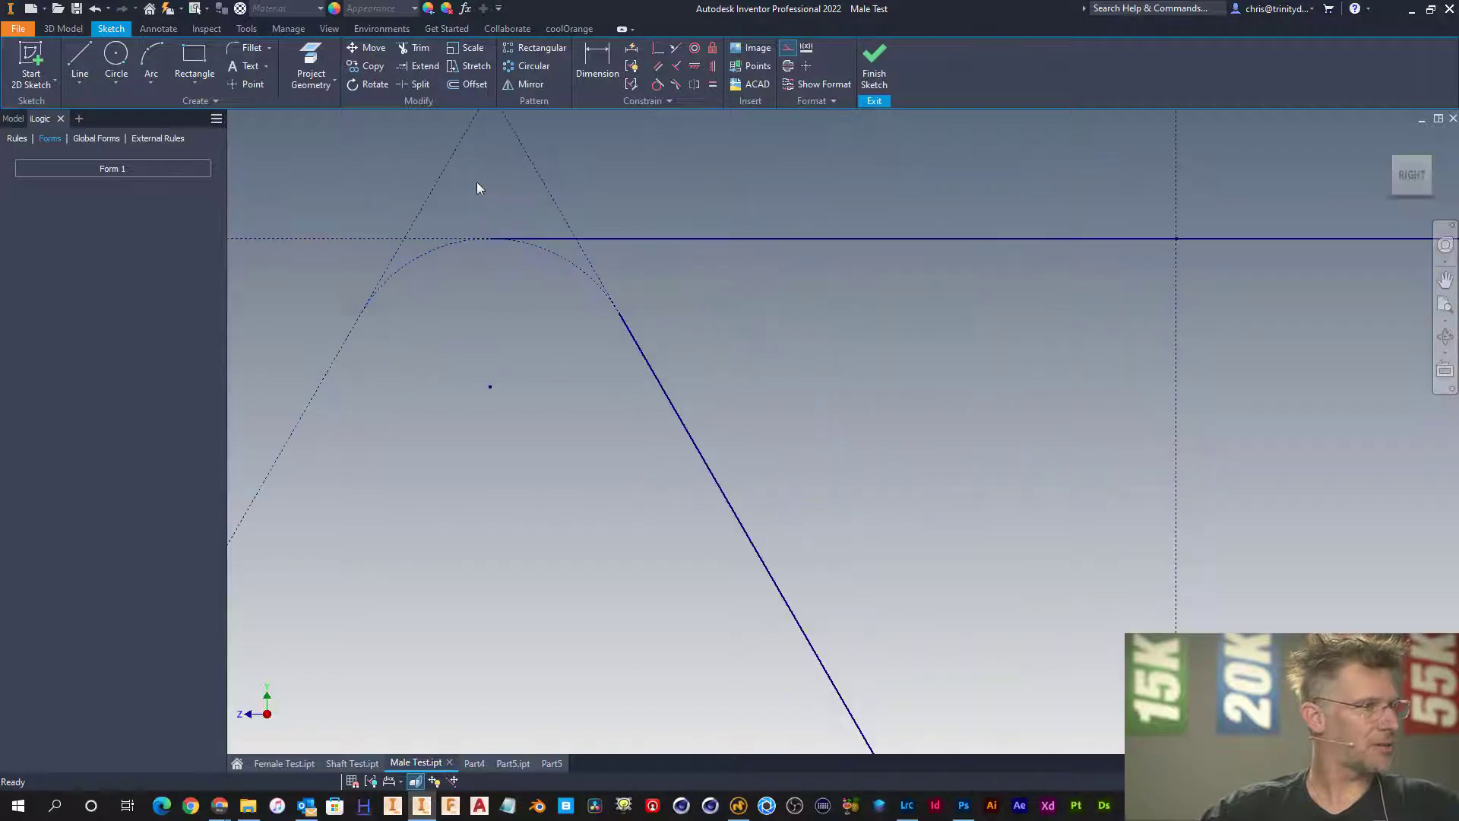
left_click(151, 61)
left_click(491, 238)
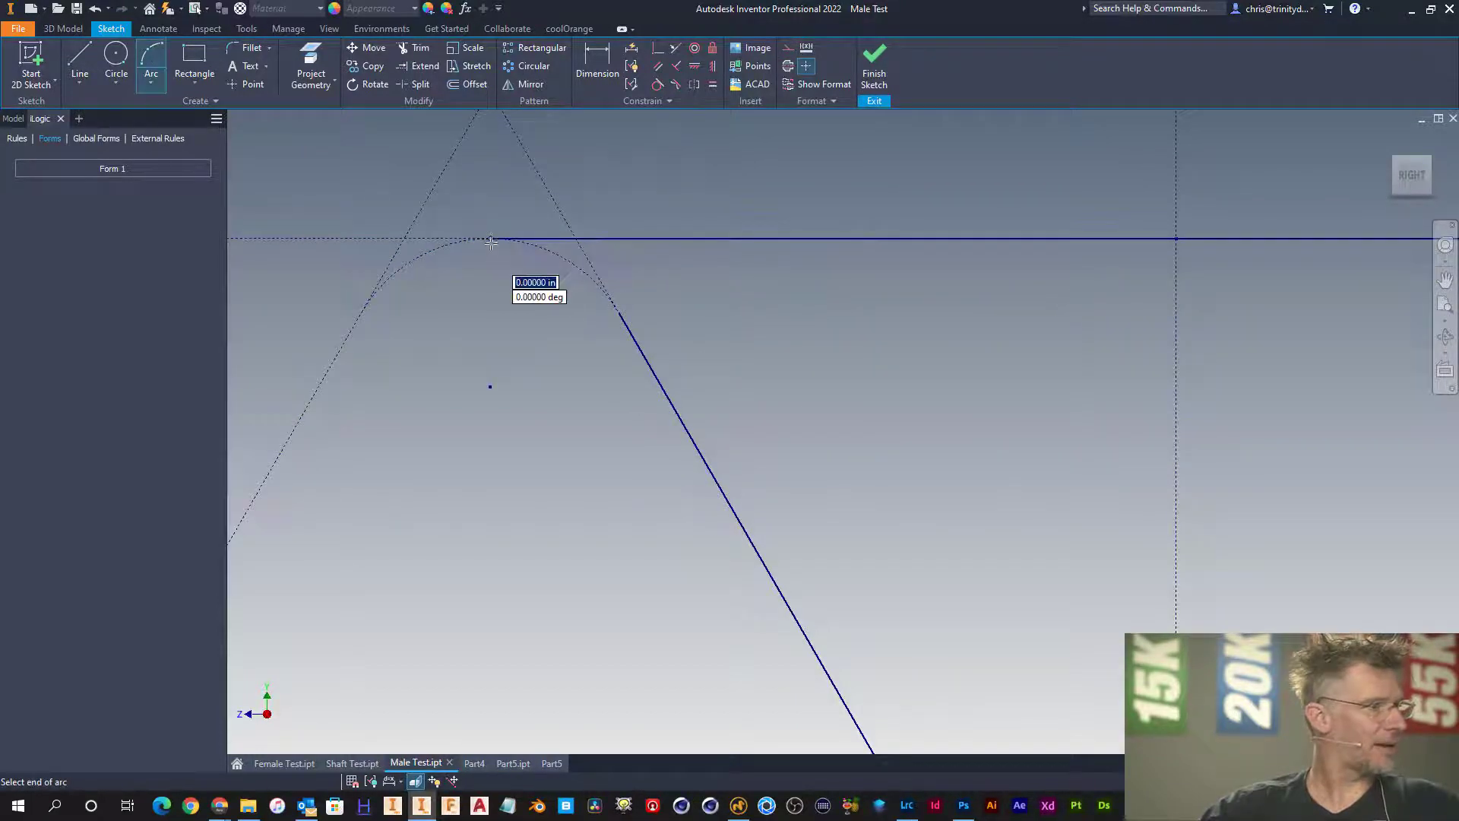
left_click(617, 307)
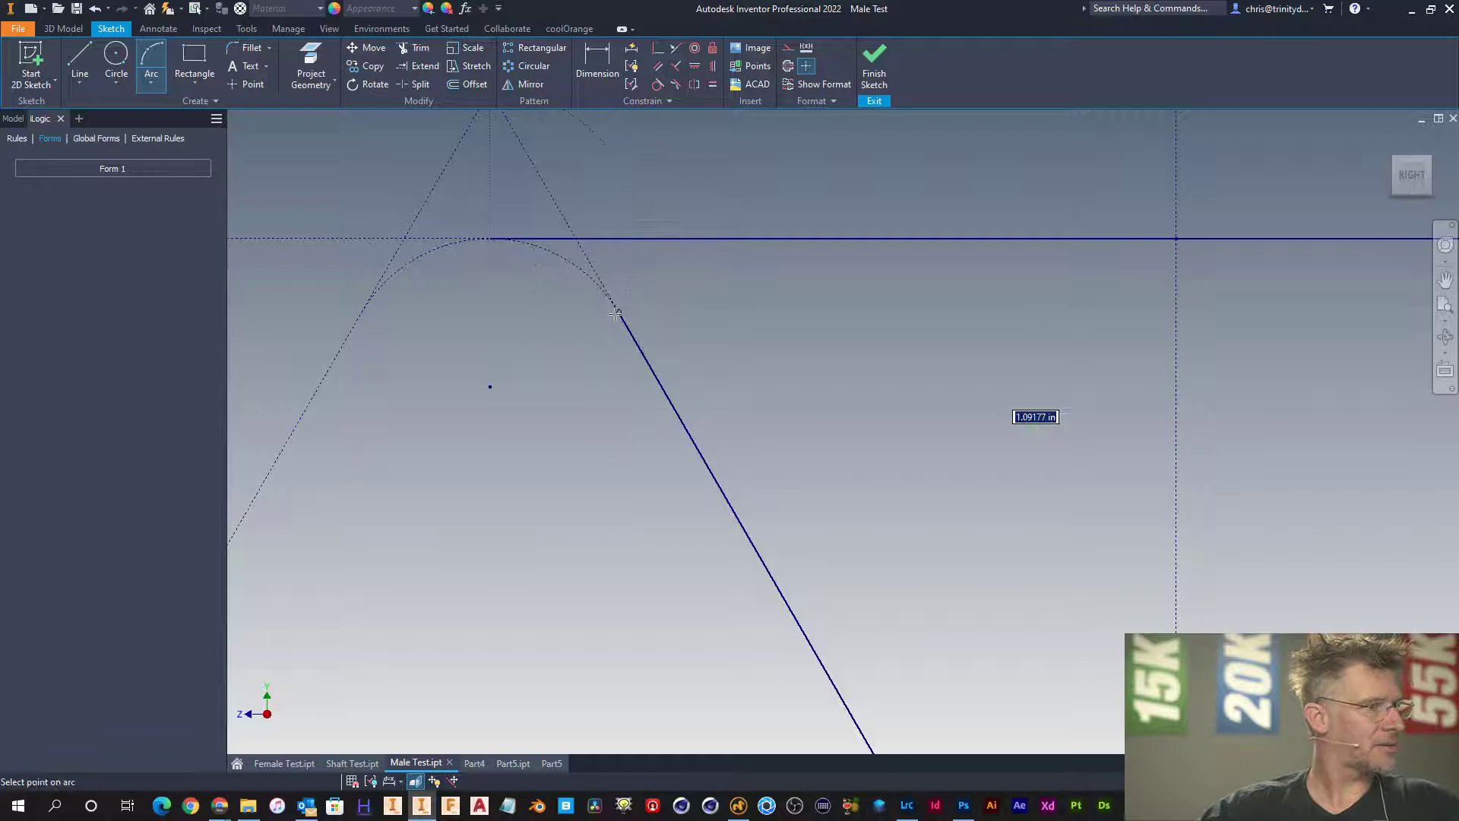
left_click(555, 254)
scroll(471, 273, "up", 4)
- Draw a matching three-point arc over the crest at the shaft corner, from the flank's upper end to the closing line's end
scroll(470, 272, "down", 8)
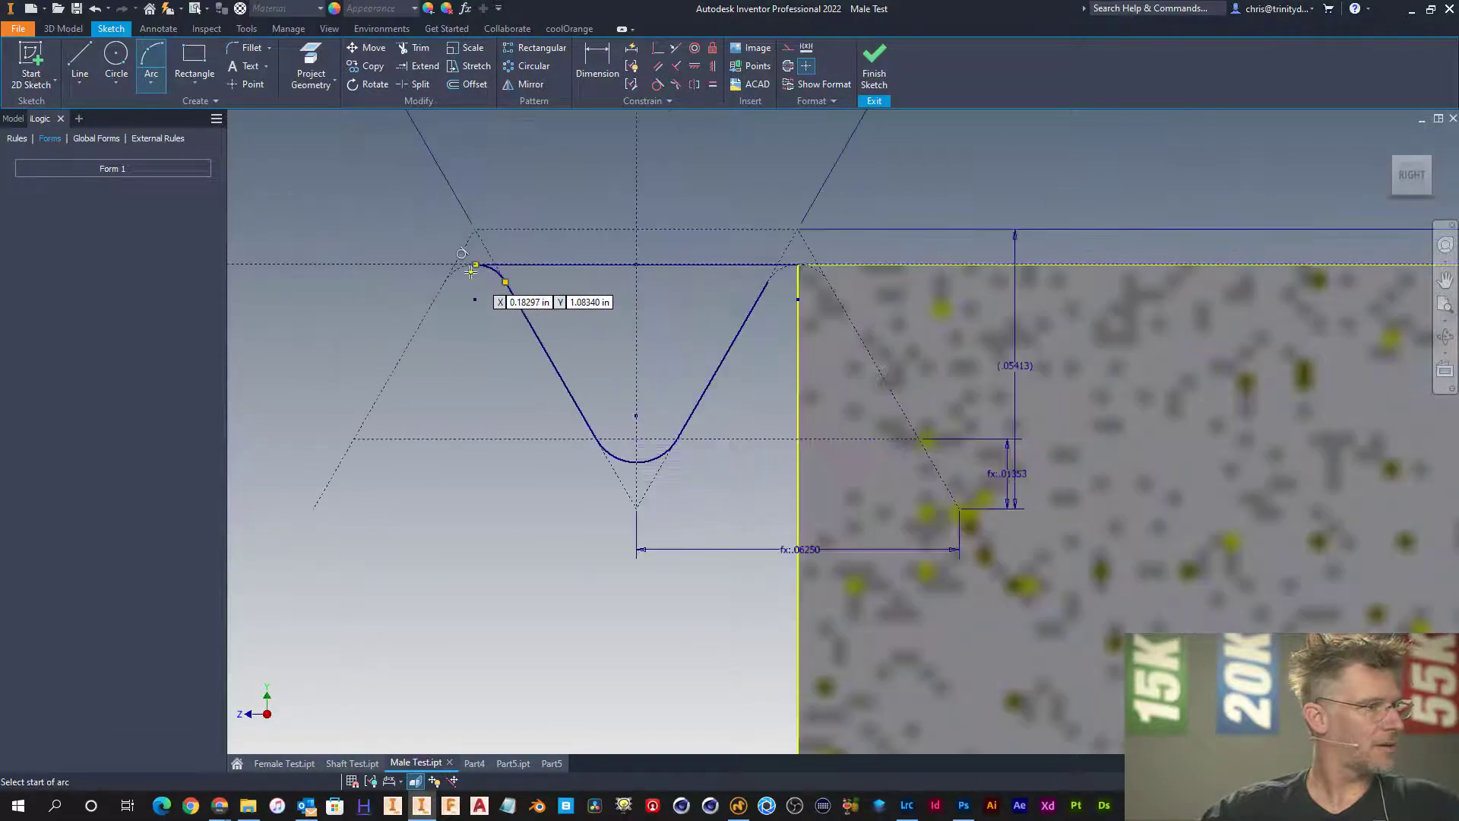
scroll(780, 274, "up", 5)
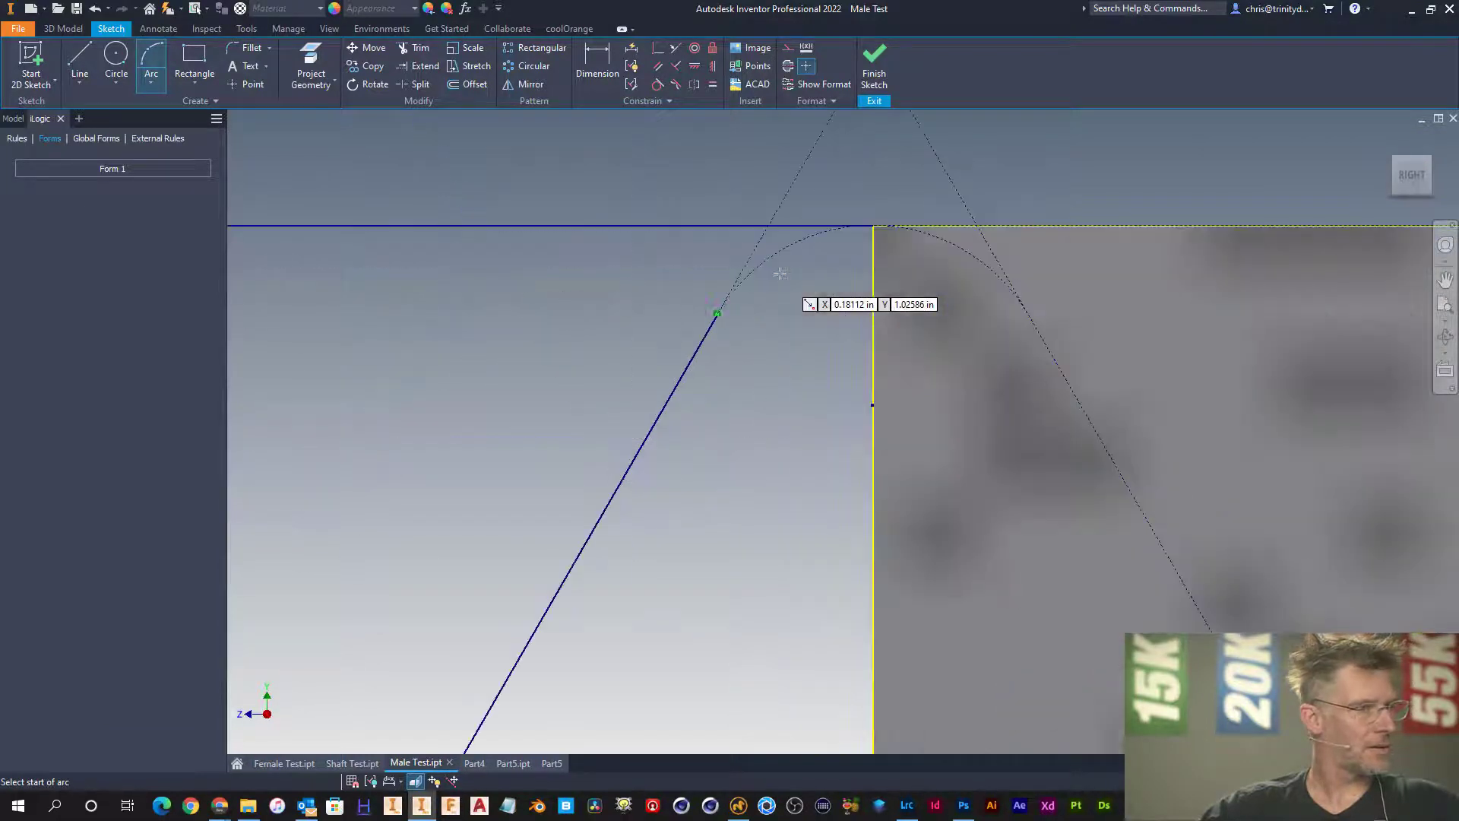
left_click(728, 306)
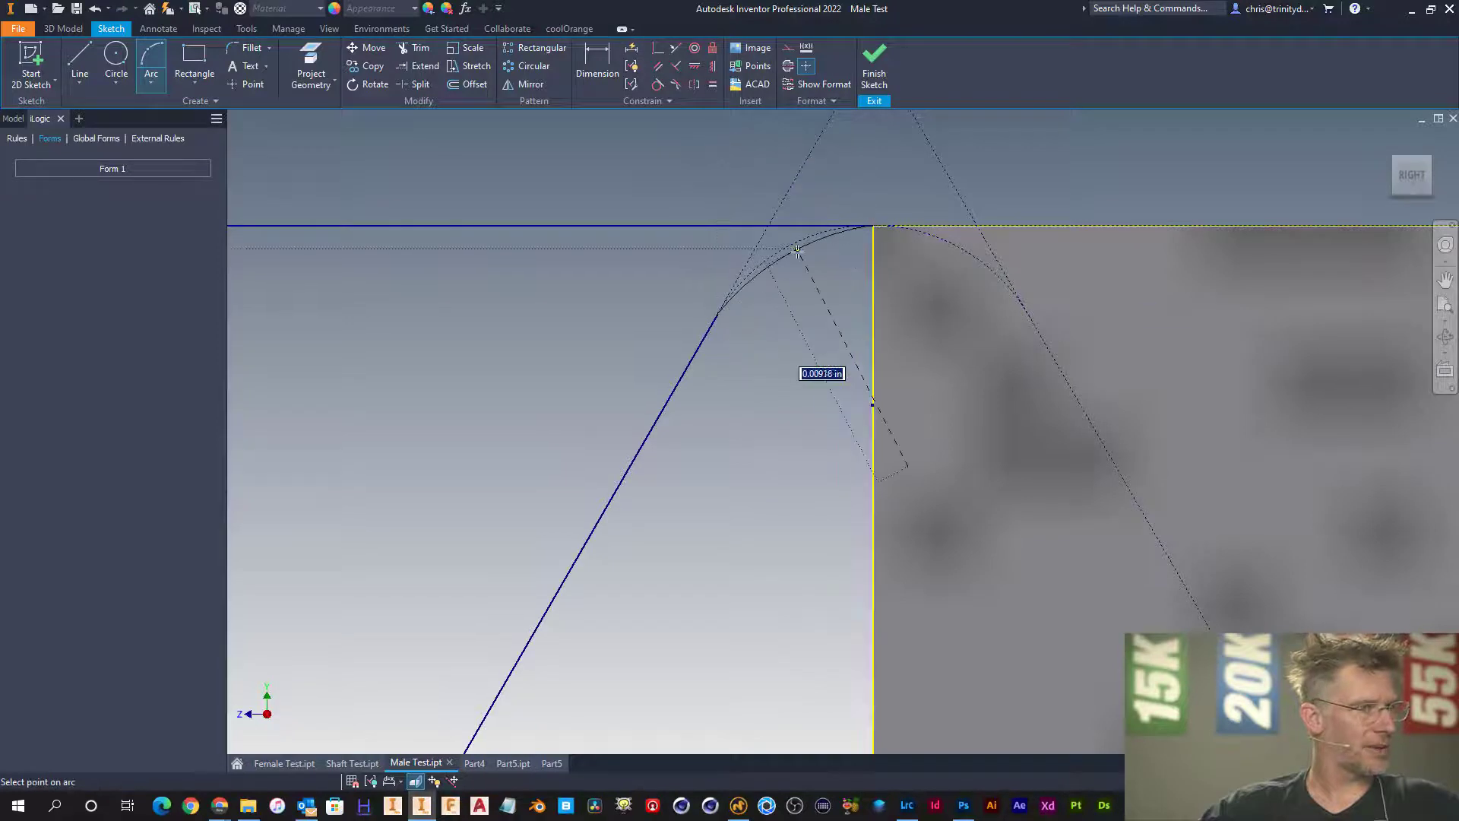
left_click(873, 404)
left_click(793, 245)
scroll(811, 339, "down", 8)
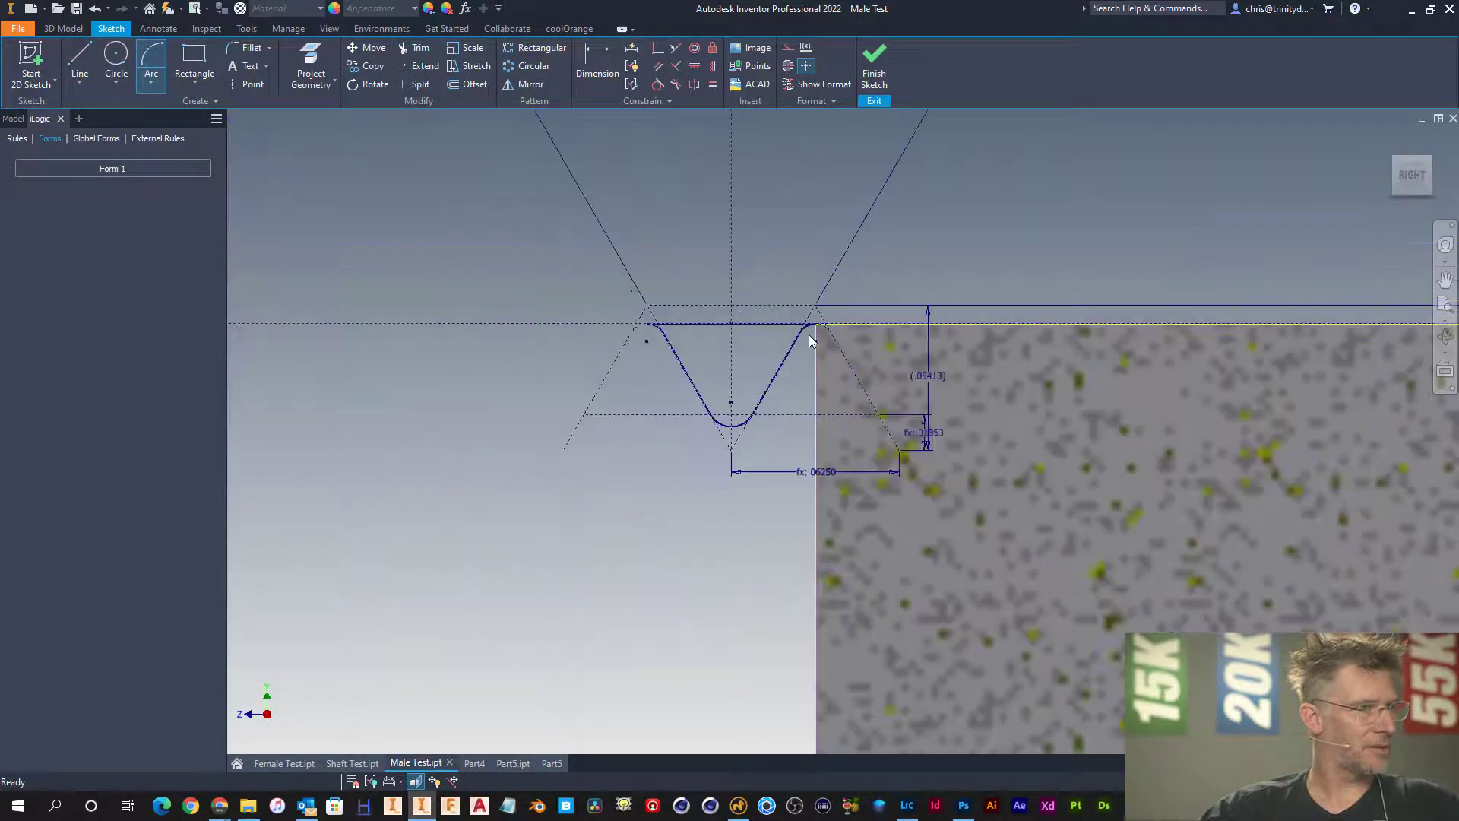
key("Escape")
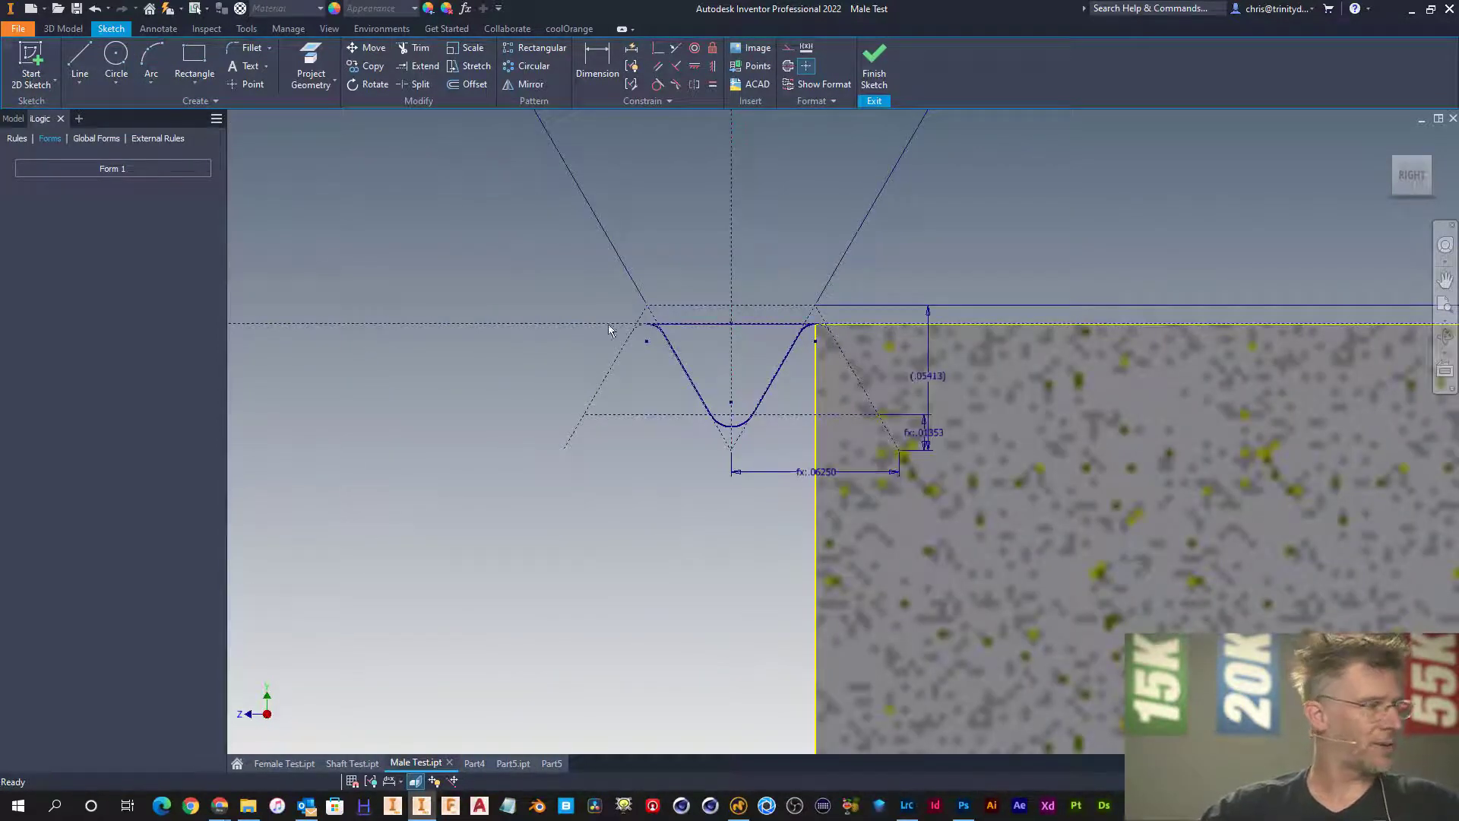
- Set up a Coil cut of the closed thread profile around the part's origin Z axis
right_click(434, 208)
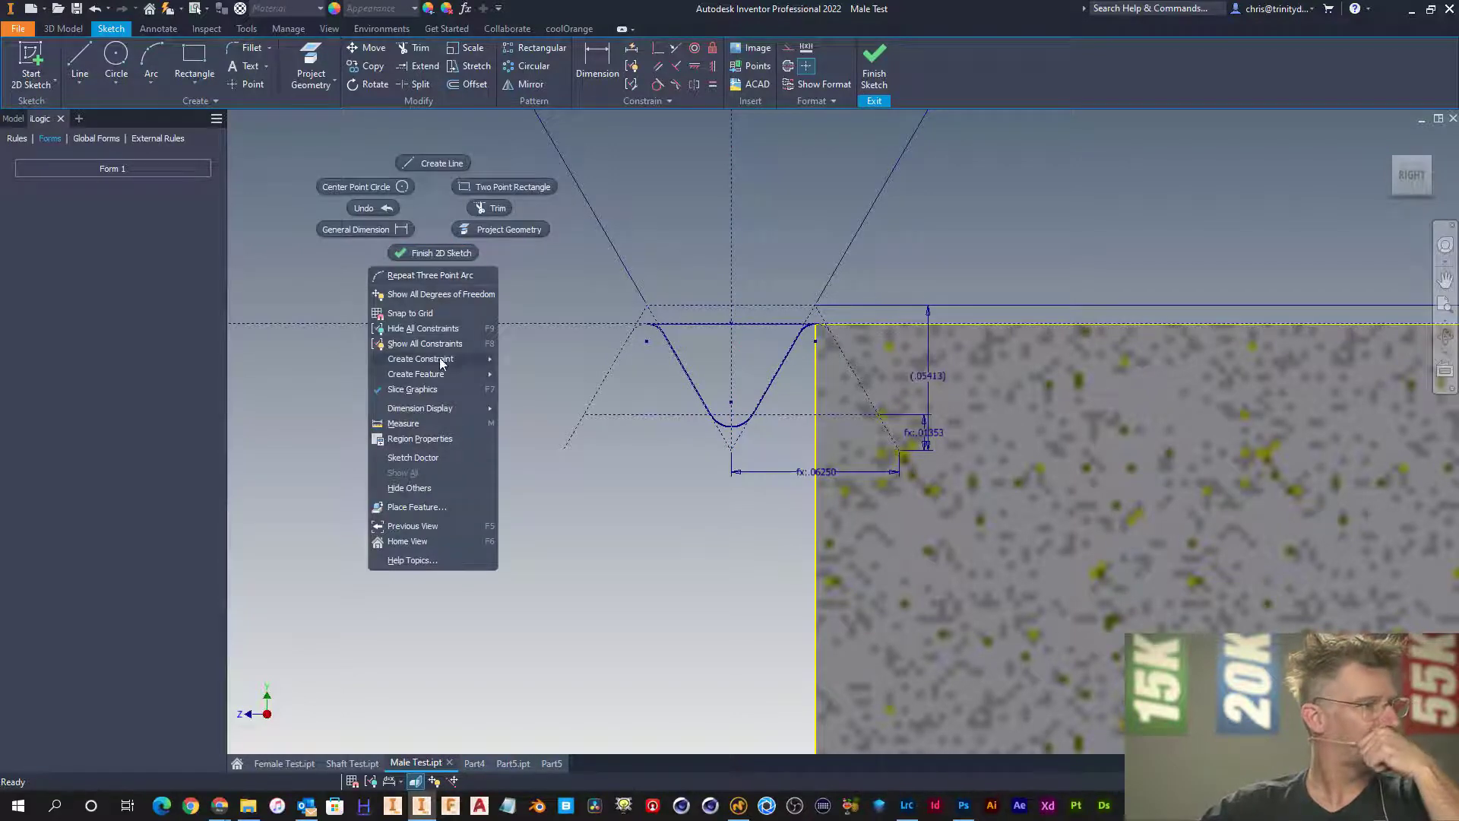
mouse_move(446, 375)
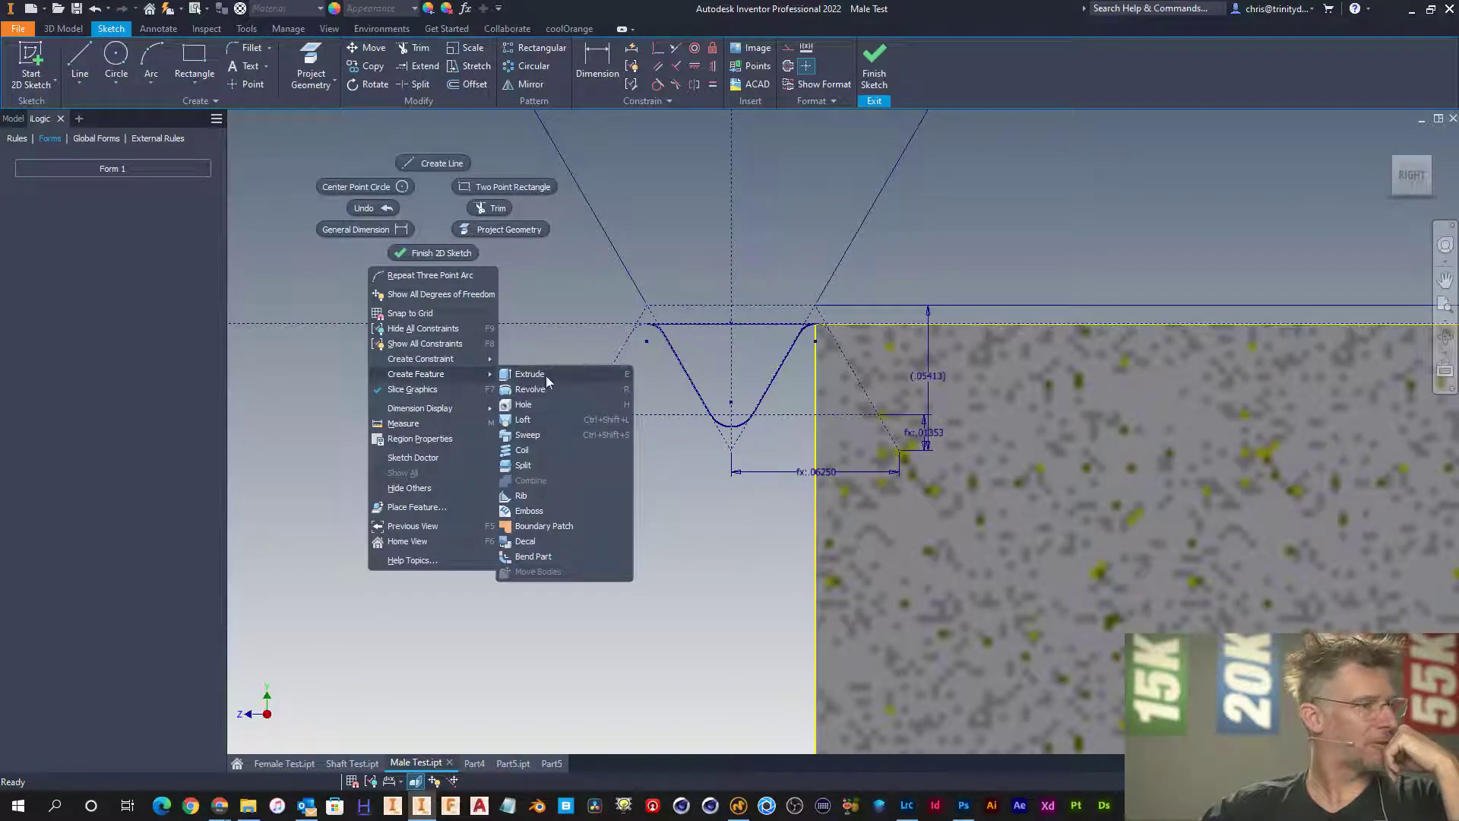
left_click(519, 452)
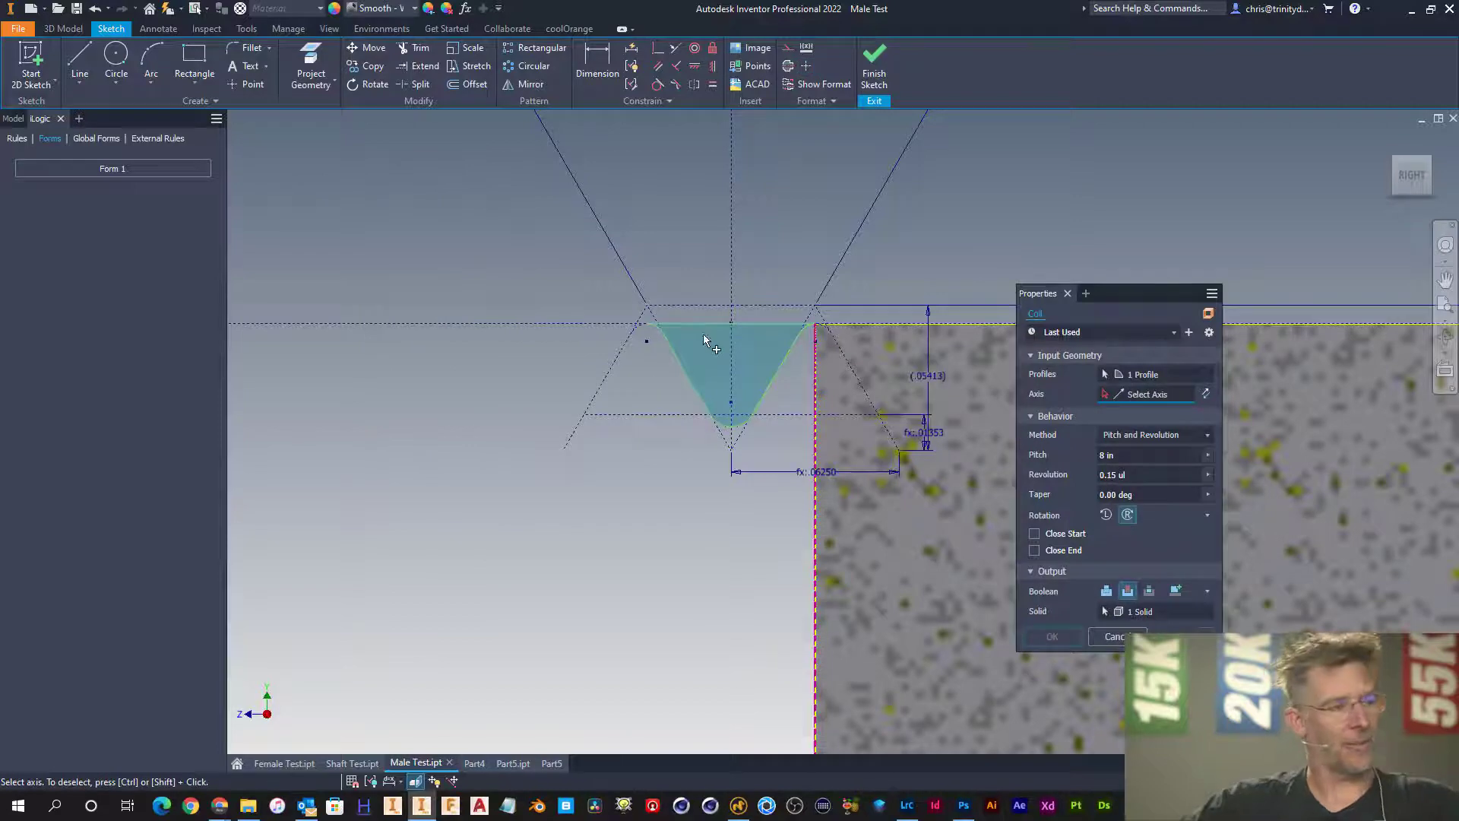
scroll(605, 284, "up", 5)
scroll(605, 284, "down", 10)
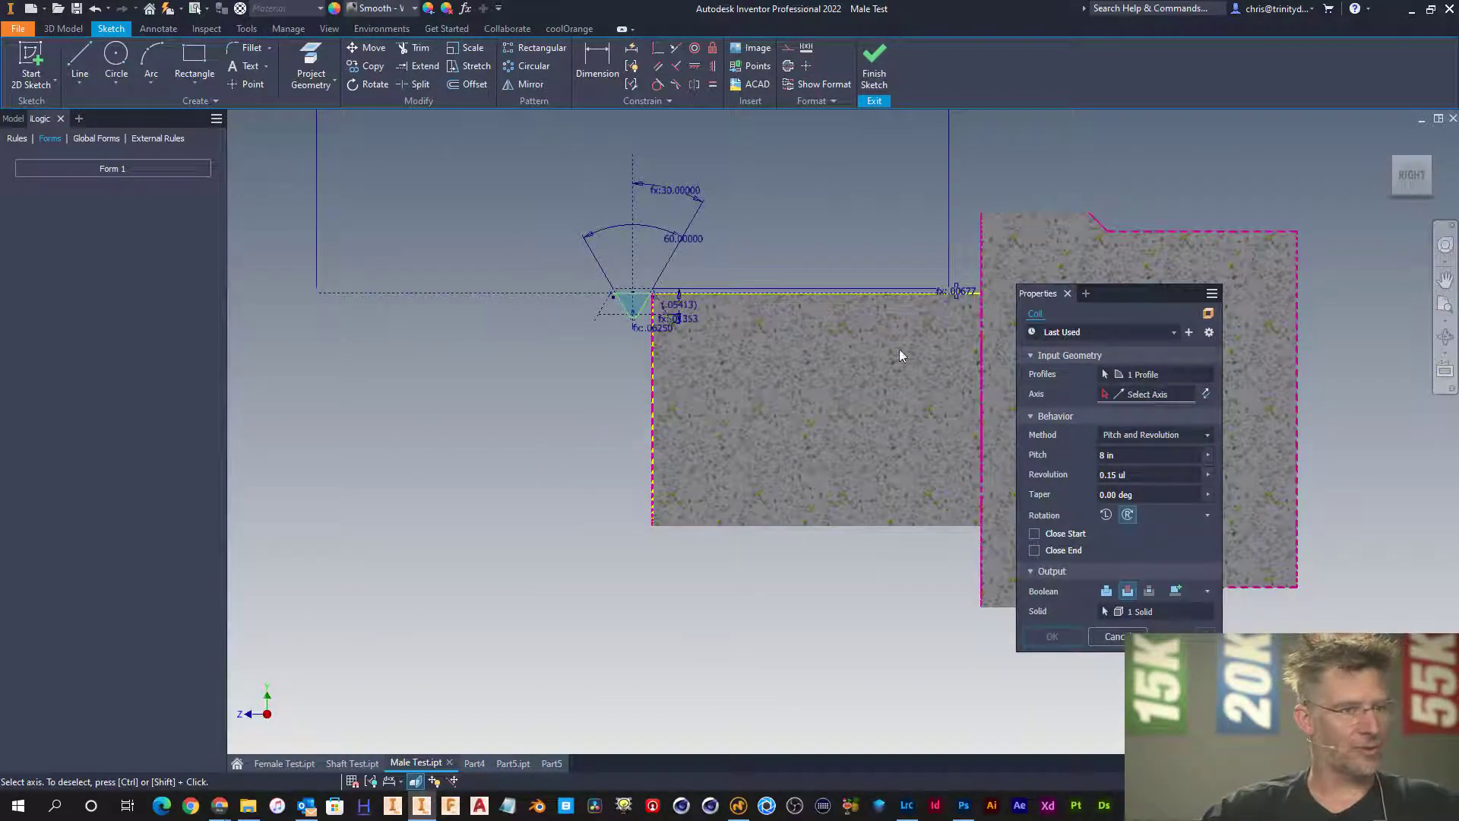
left_click(14, 118)
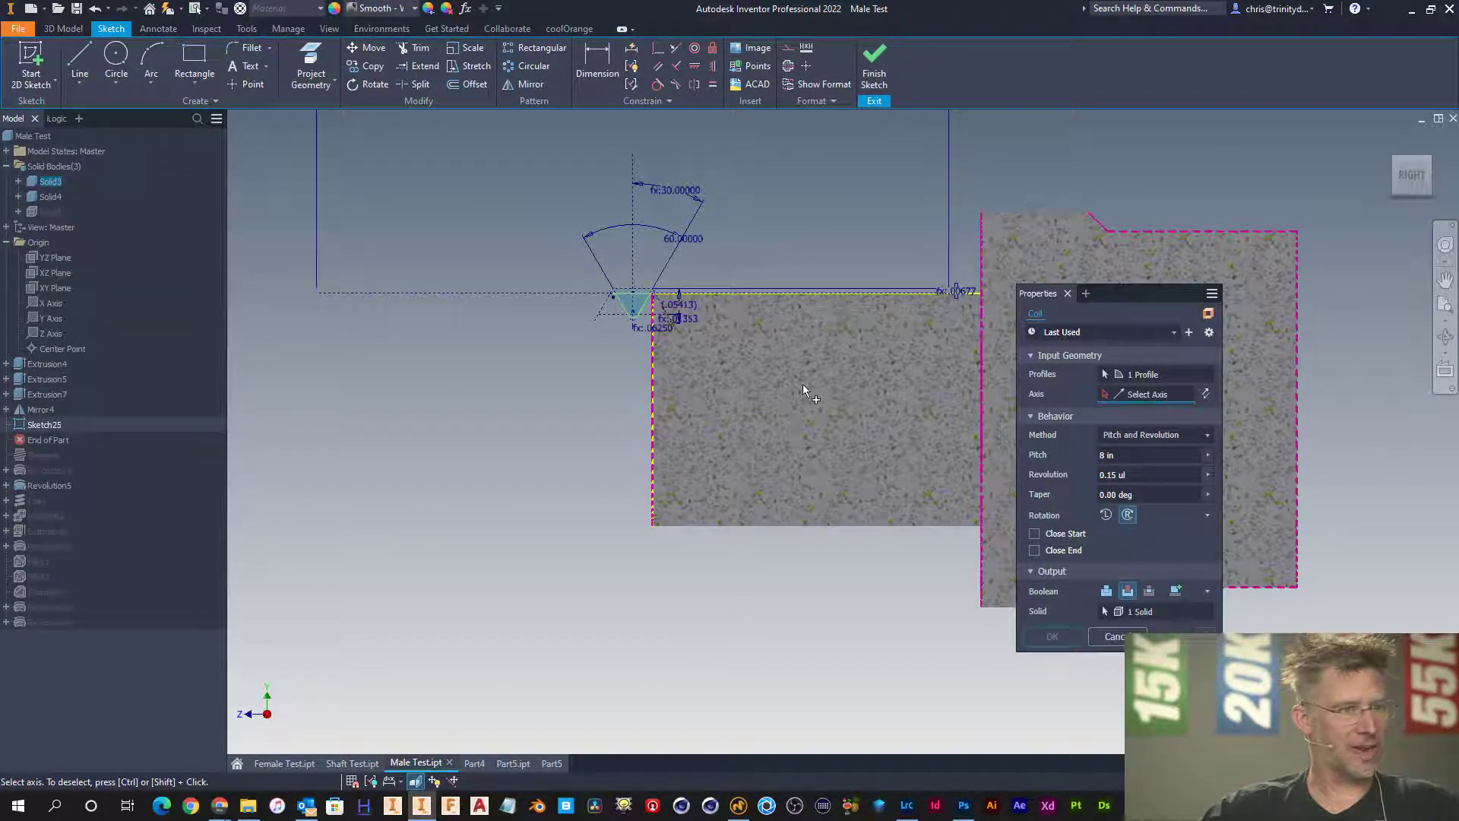
left_click(59, 333)
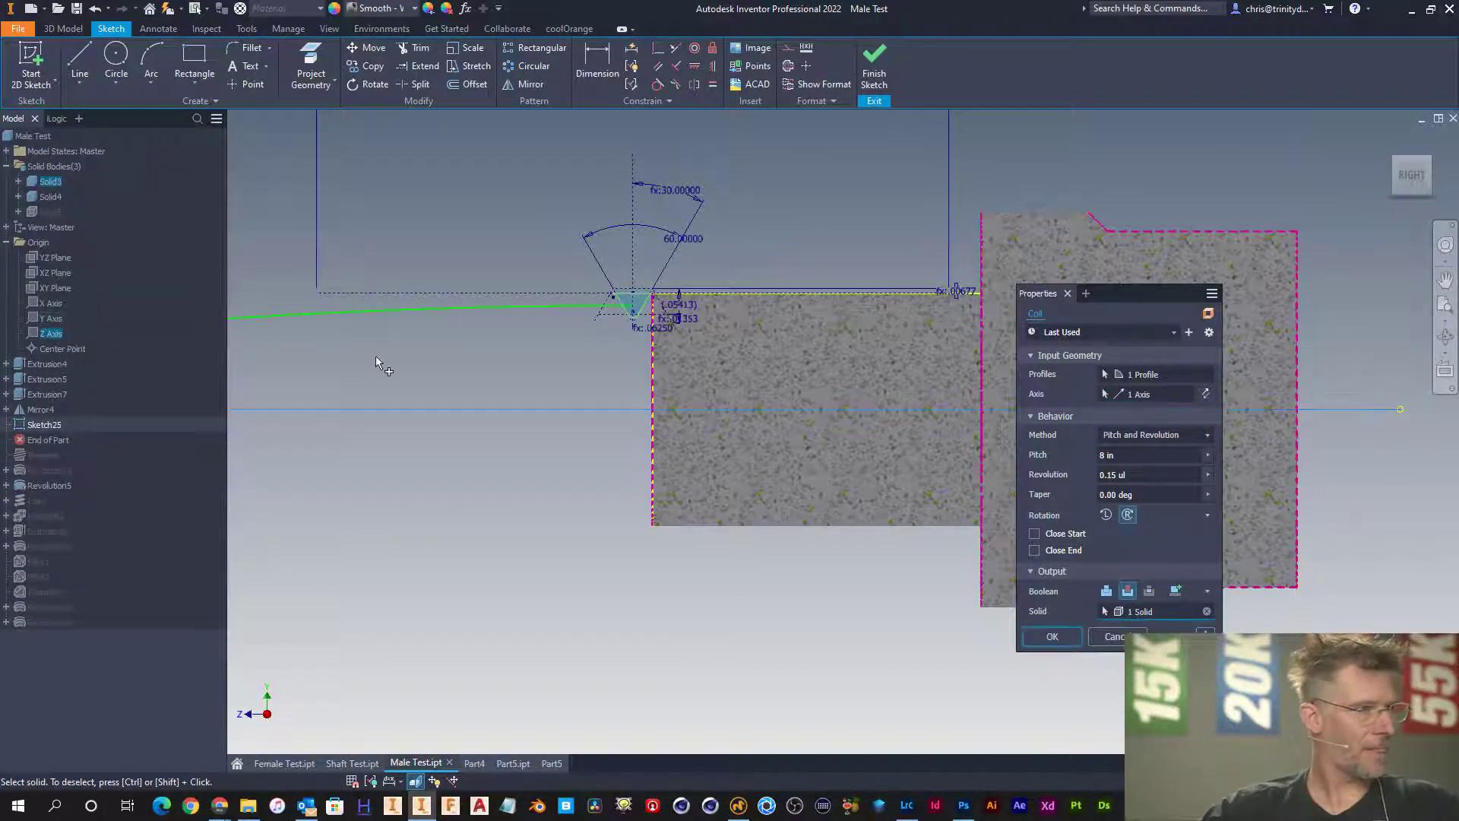
scroll(857, 397, "up", 2)
scroll(857, 397, "down", 3)
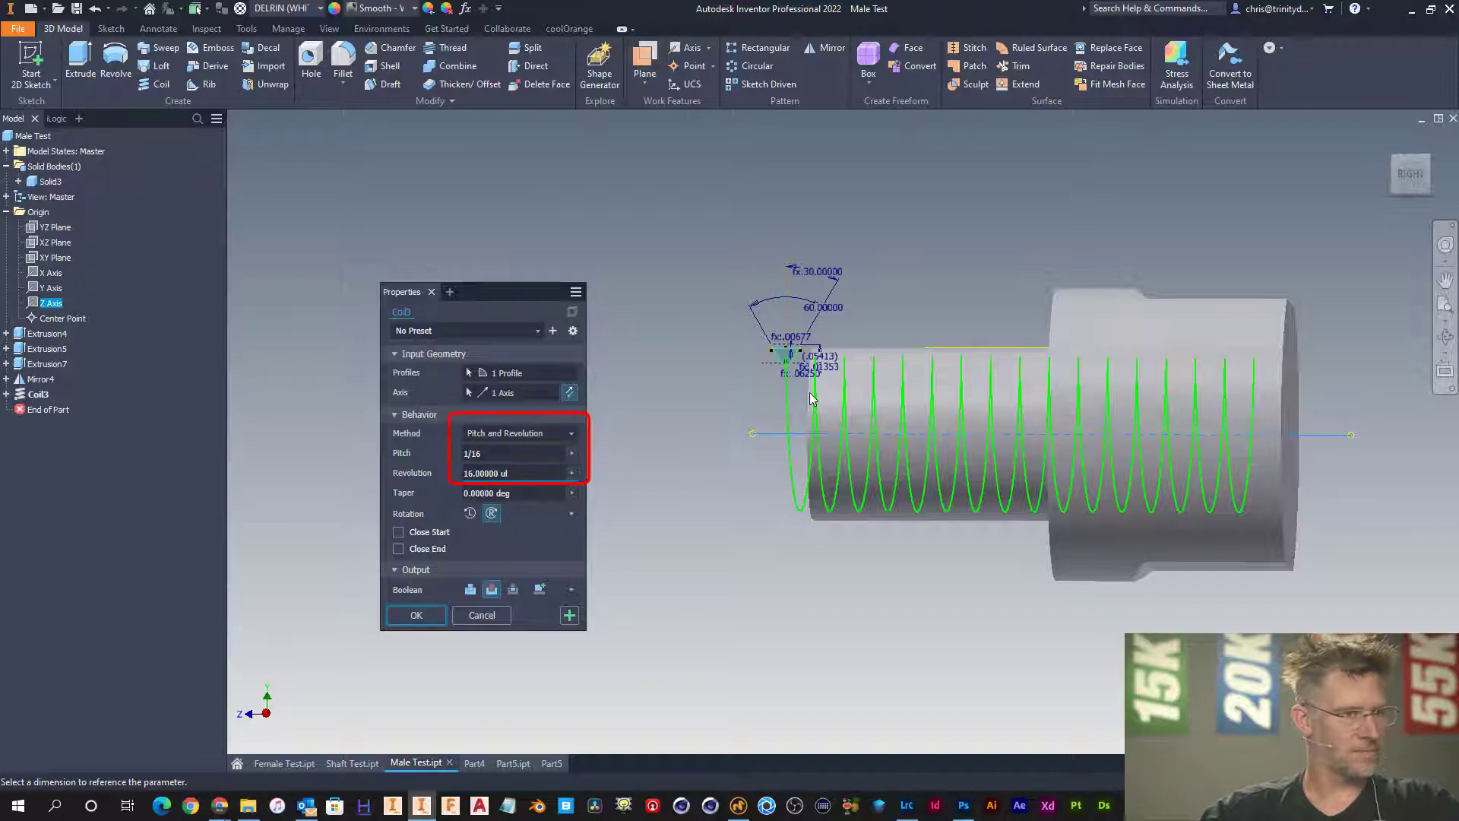
- Set the coil to 10 revolutions, apply the cut and examine the thread on the shaft
left_click_drag(524, 472, 449, 481)
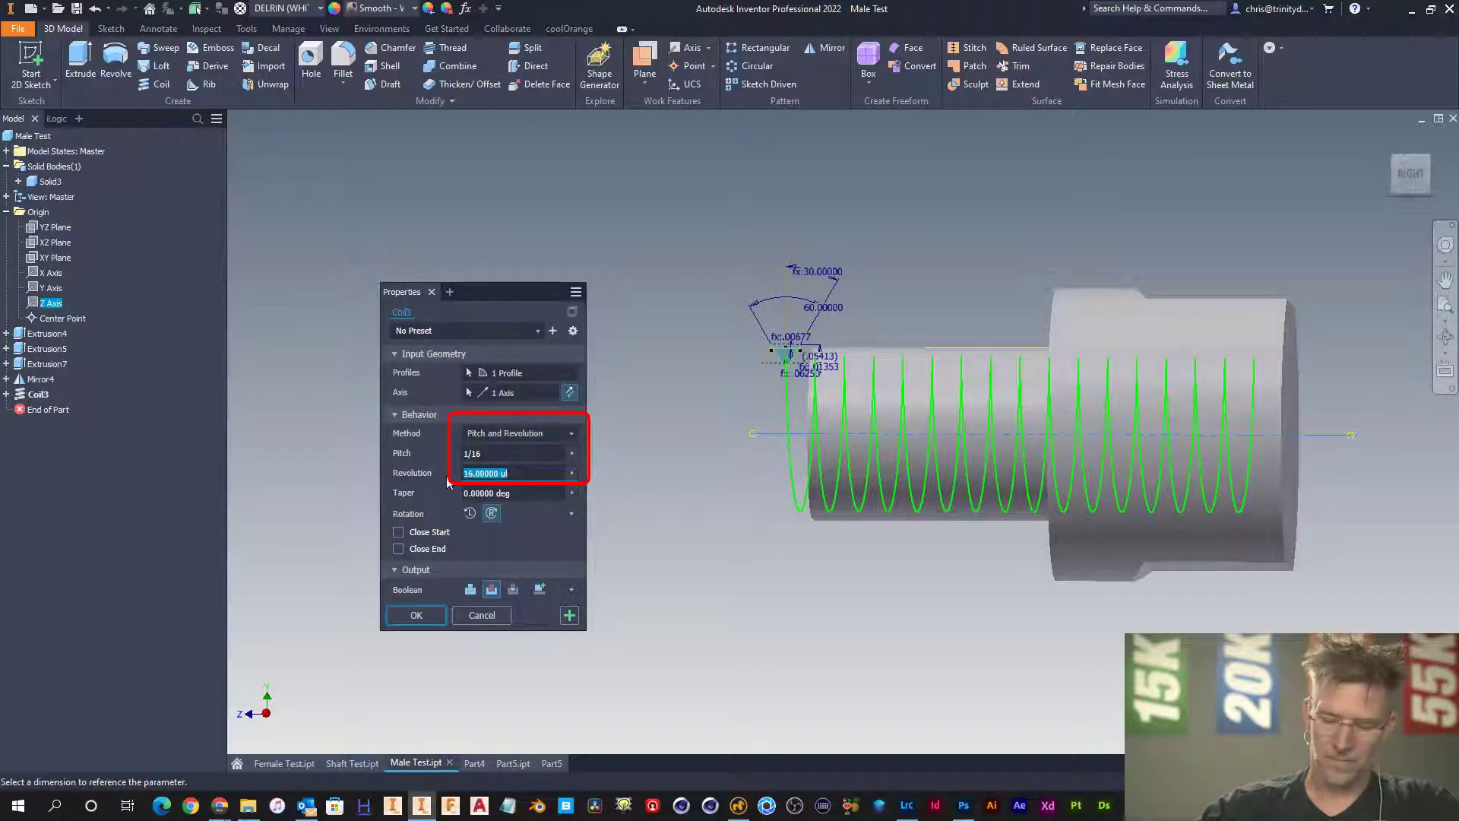
type("10")
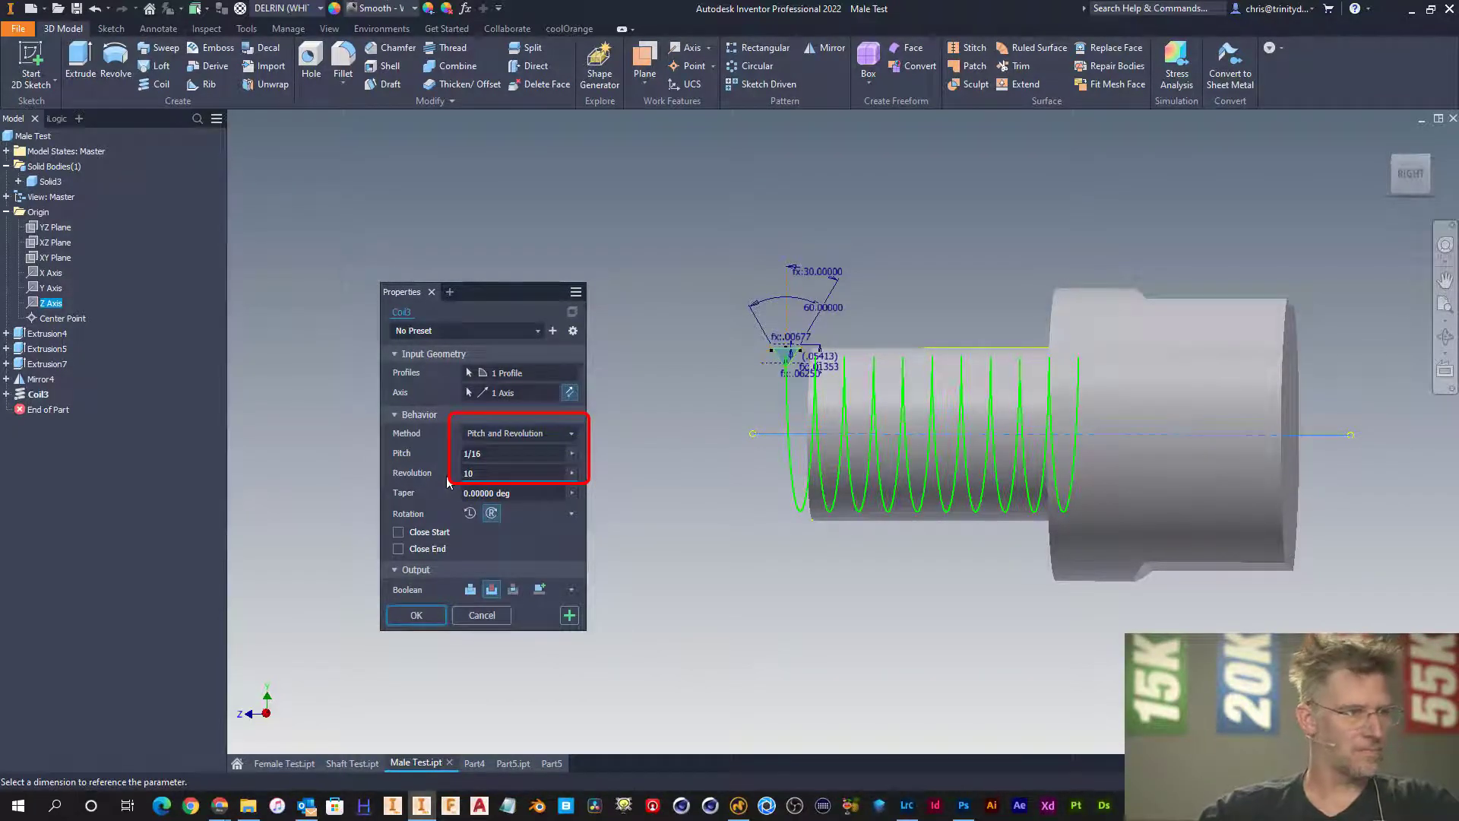
key("Return")
scroll(950, 369, "up", 5)
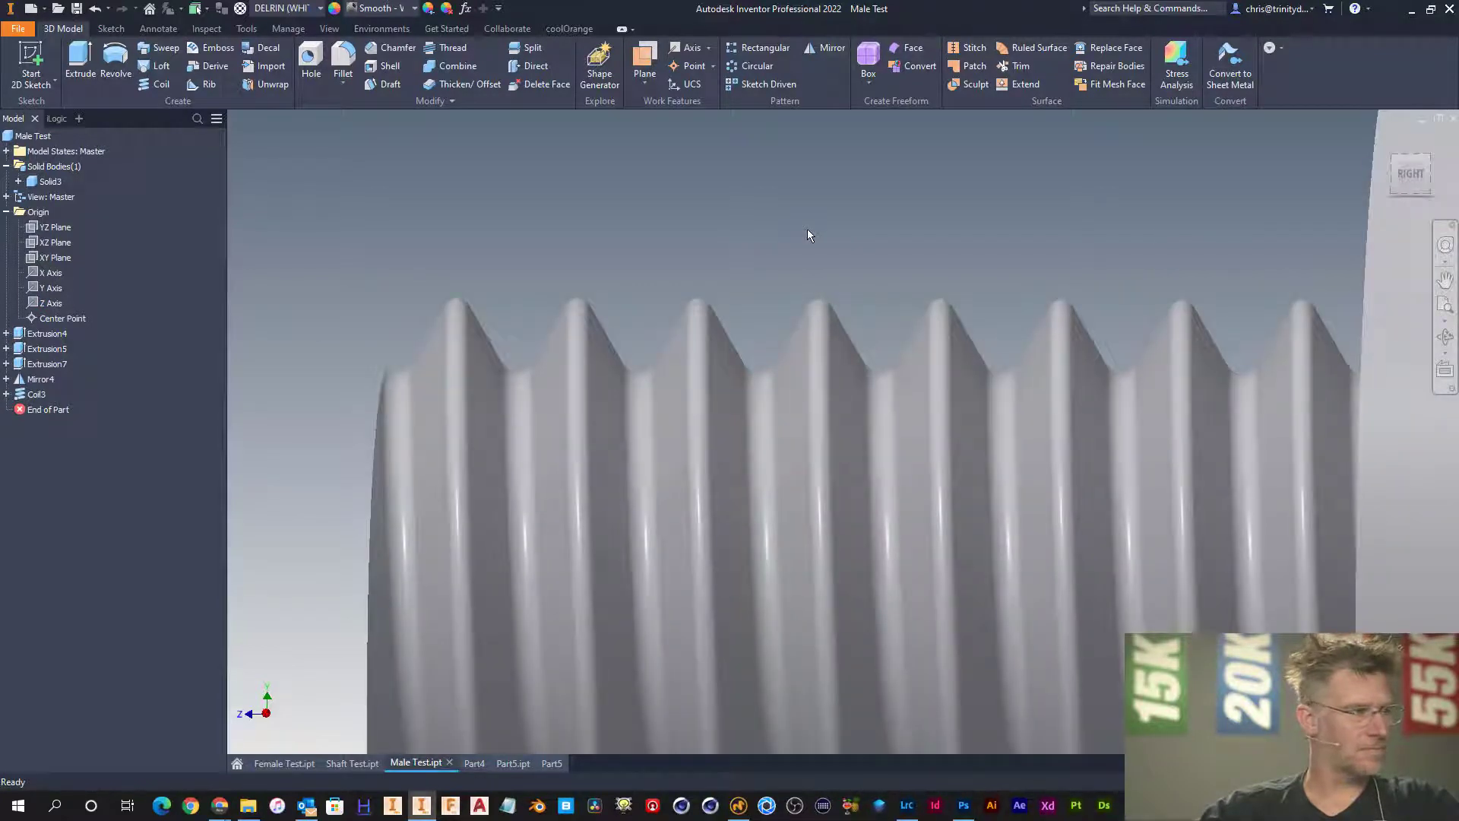
scroll(807, 230, "down", 5)
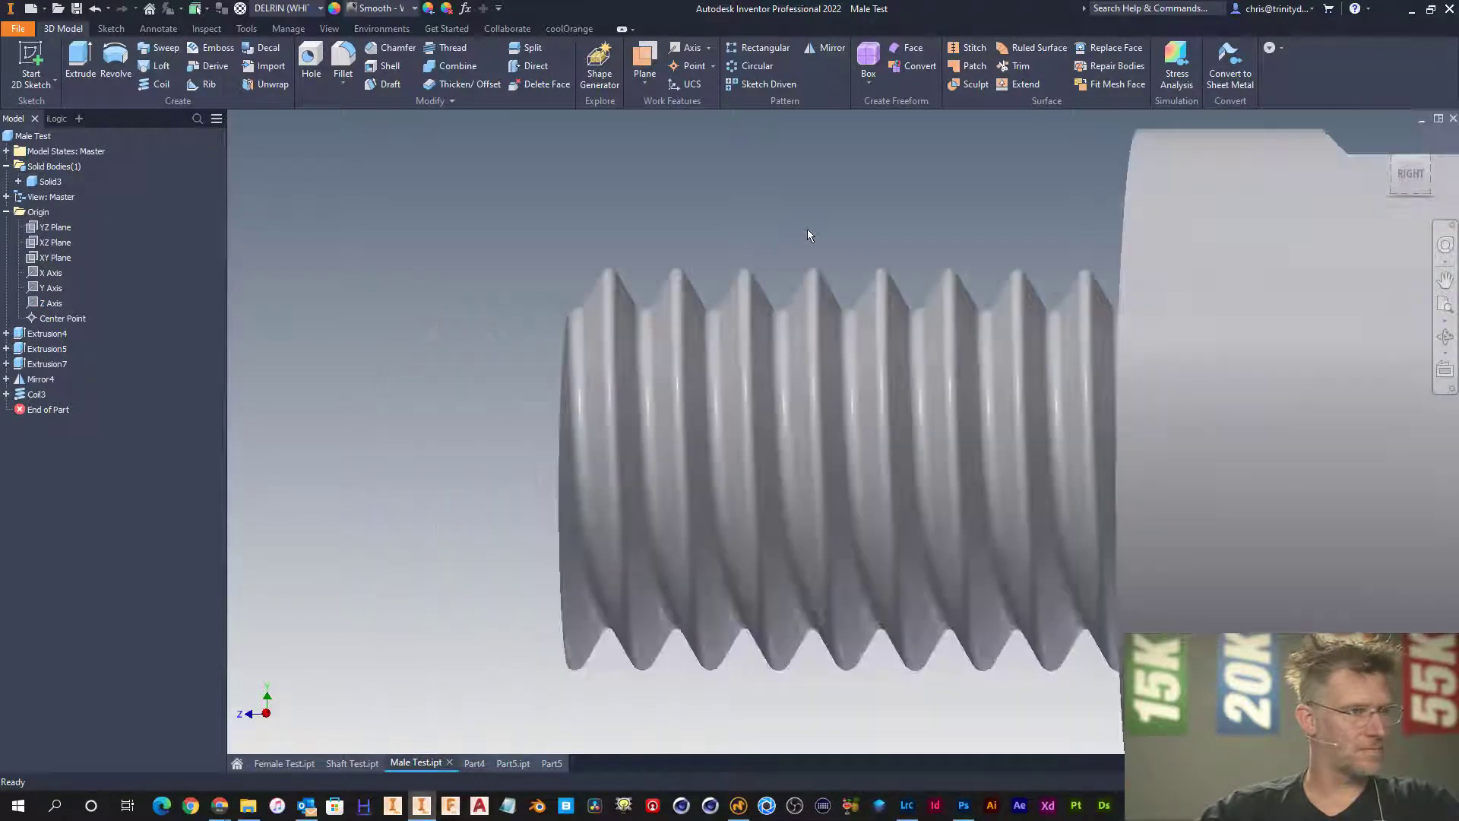
key("F4")
left_click_drag(871, 260, 922, 270)
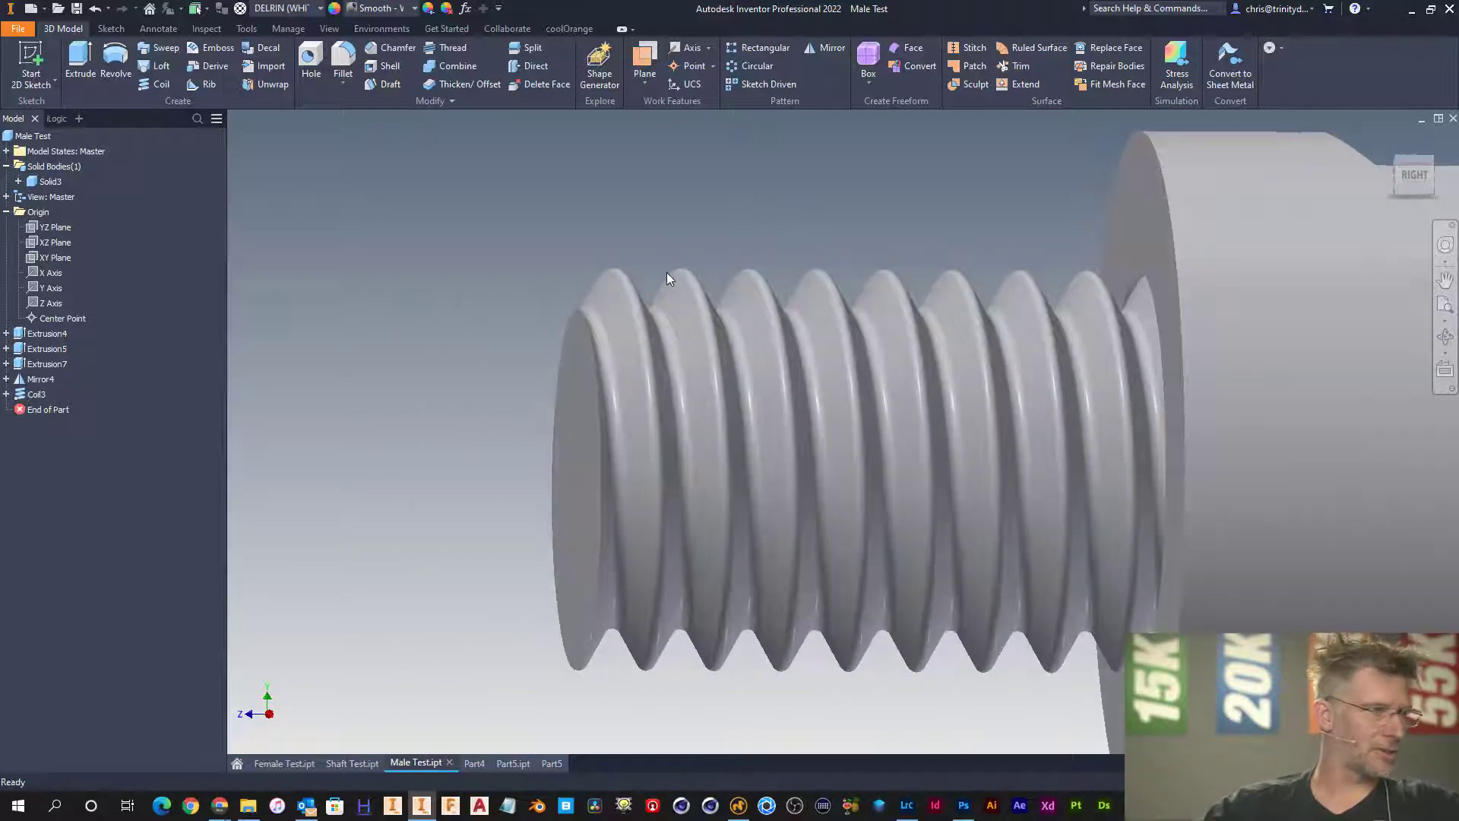
scroll(620, 252, "down", 3)
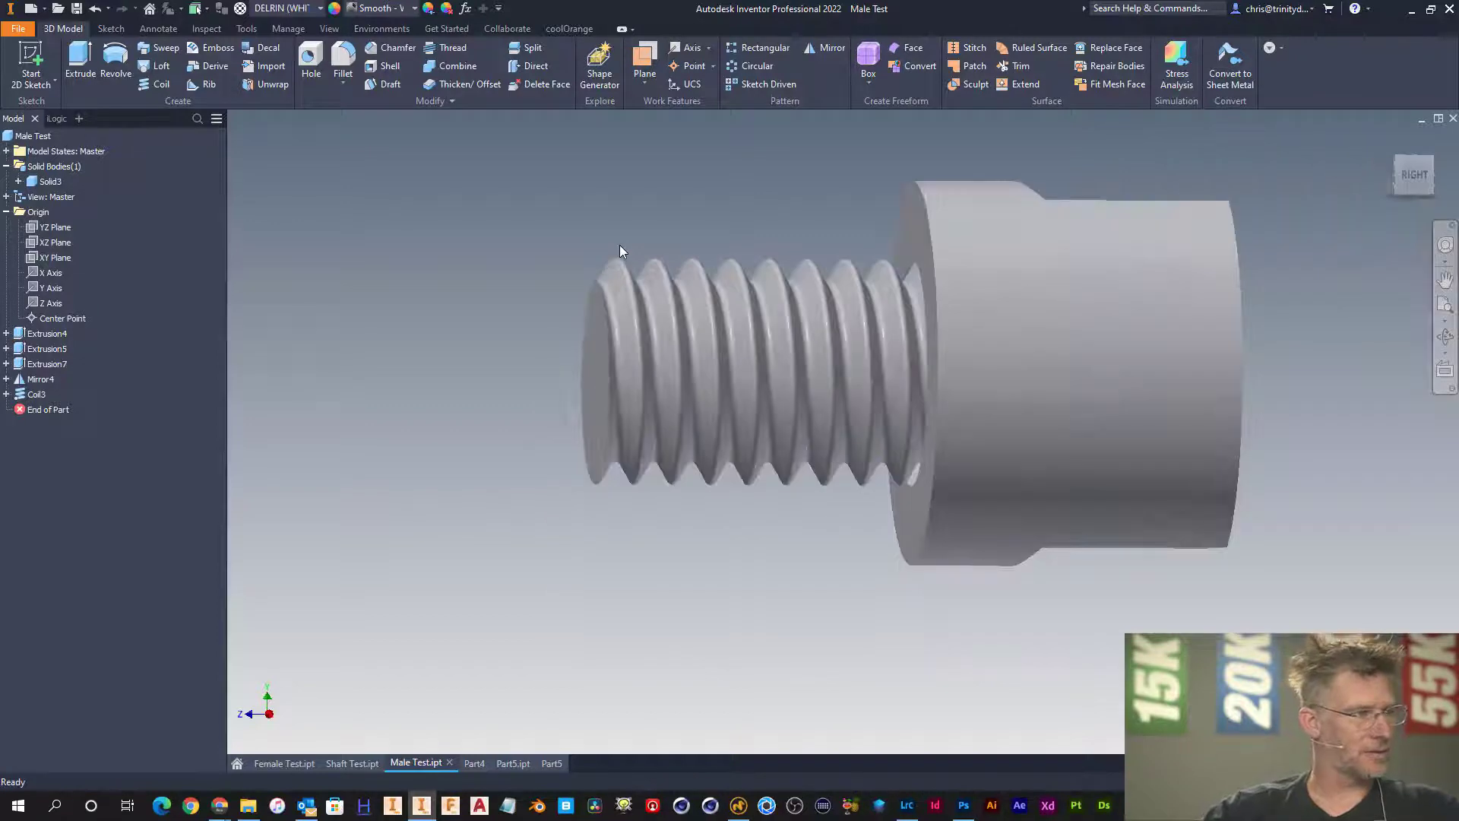
right_click(750, 231)
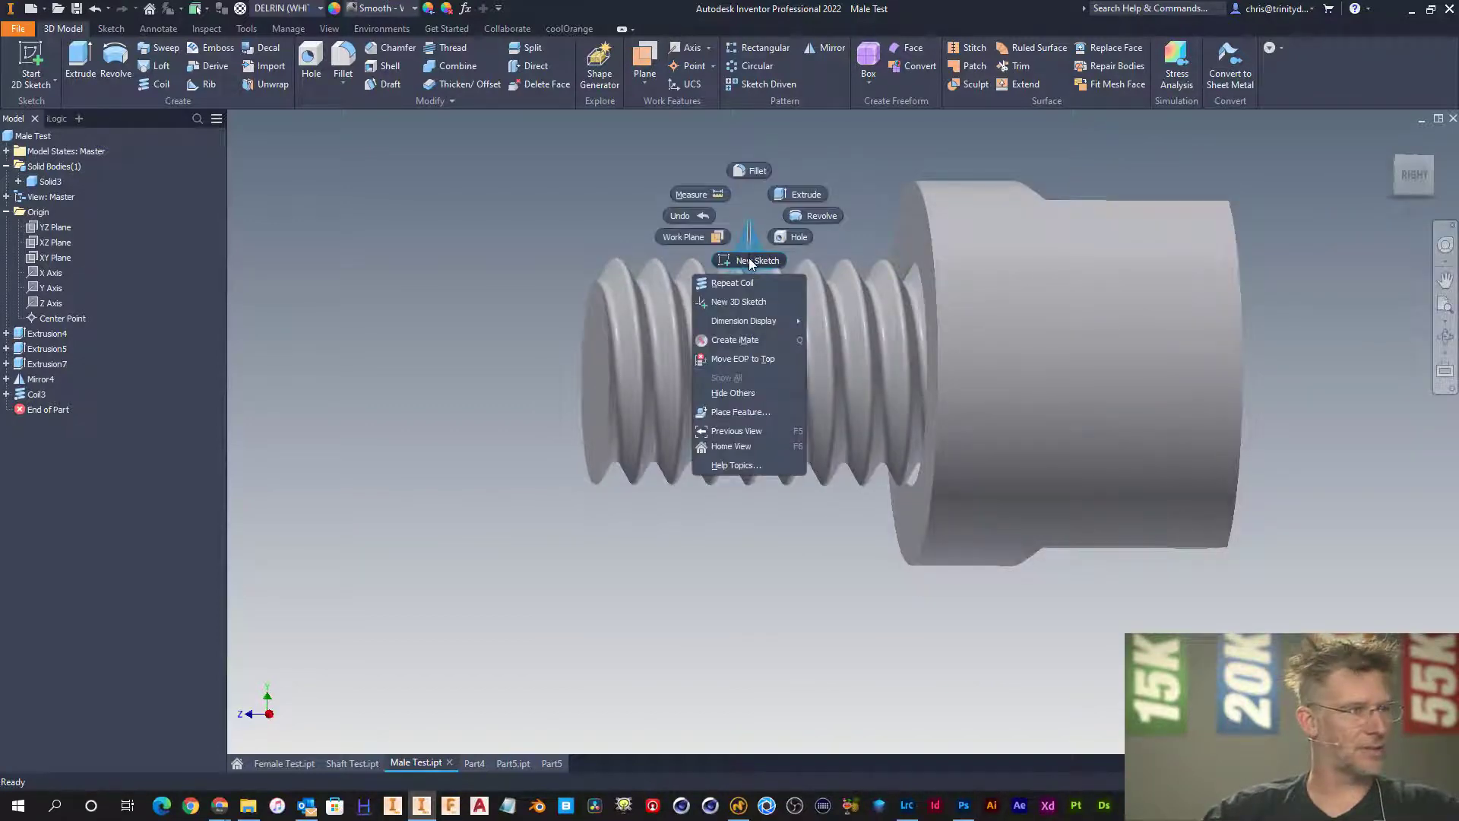
left_click(749, 259)
left_click(911, 220)
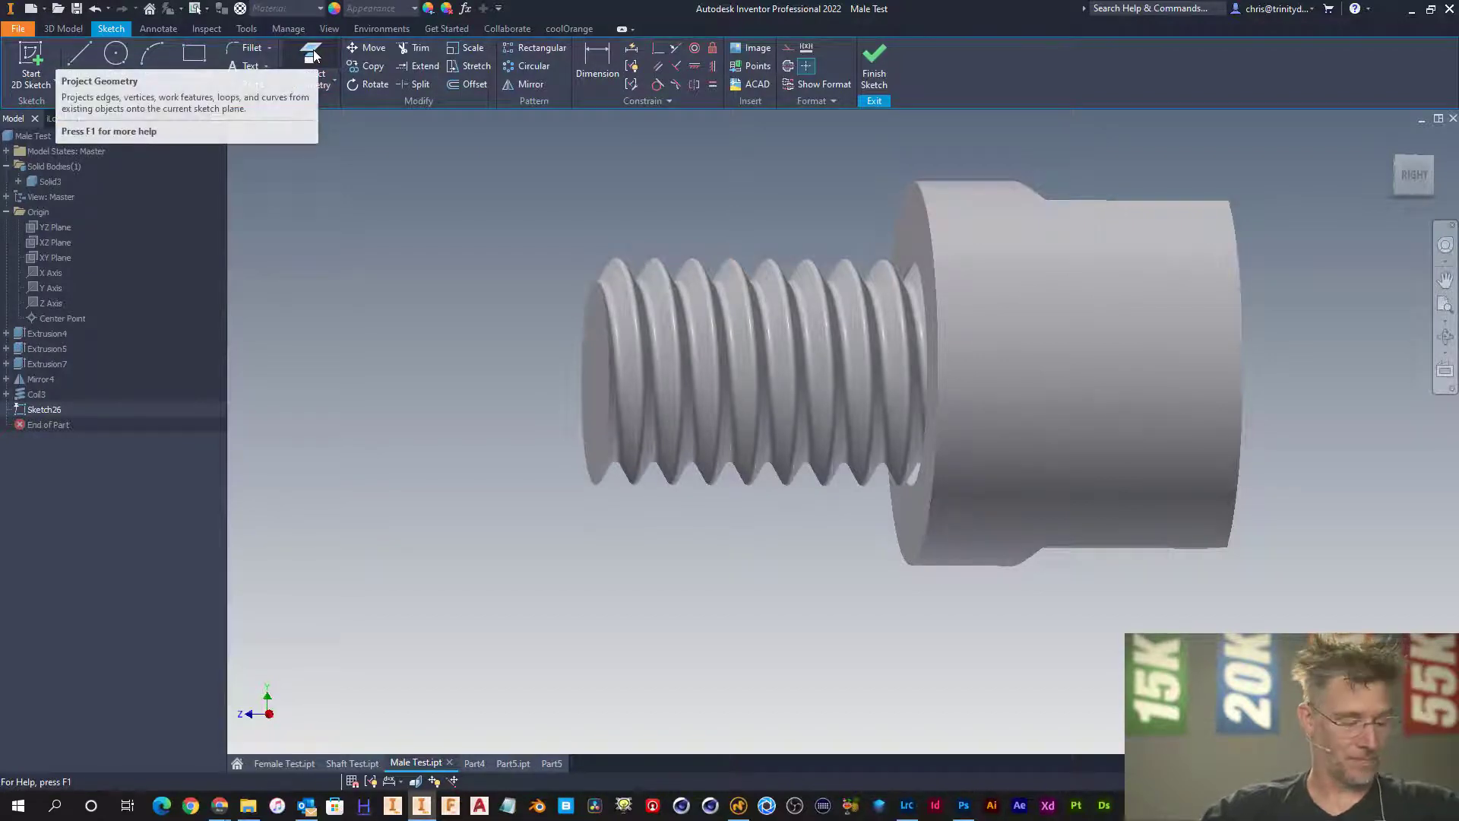
key("ctrl+z")
key("ctrl+z")
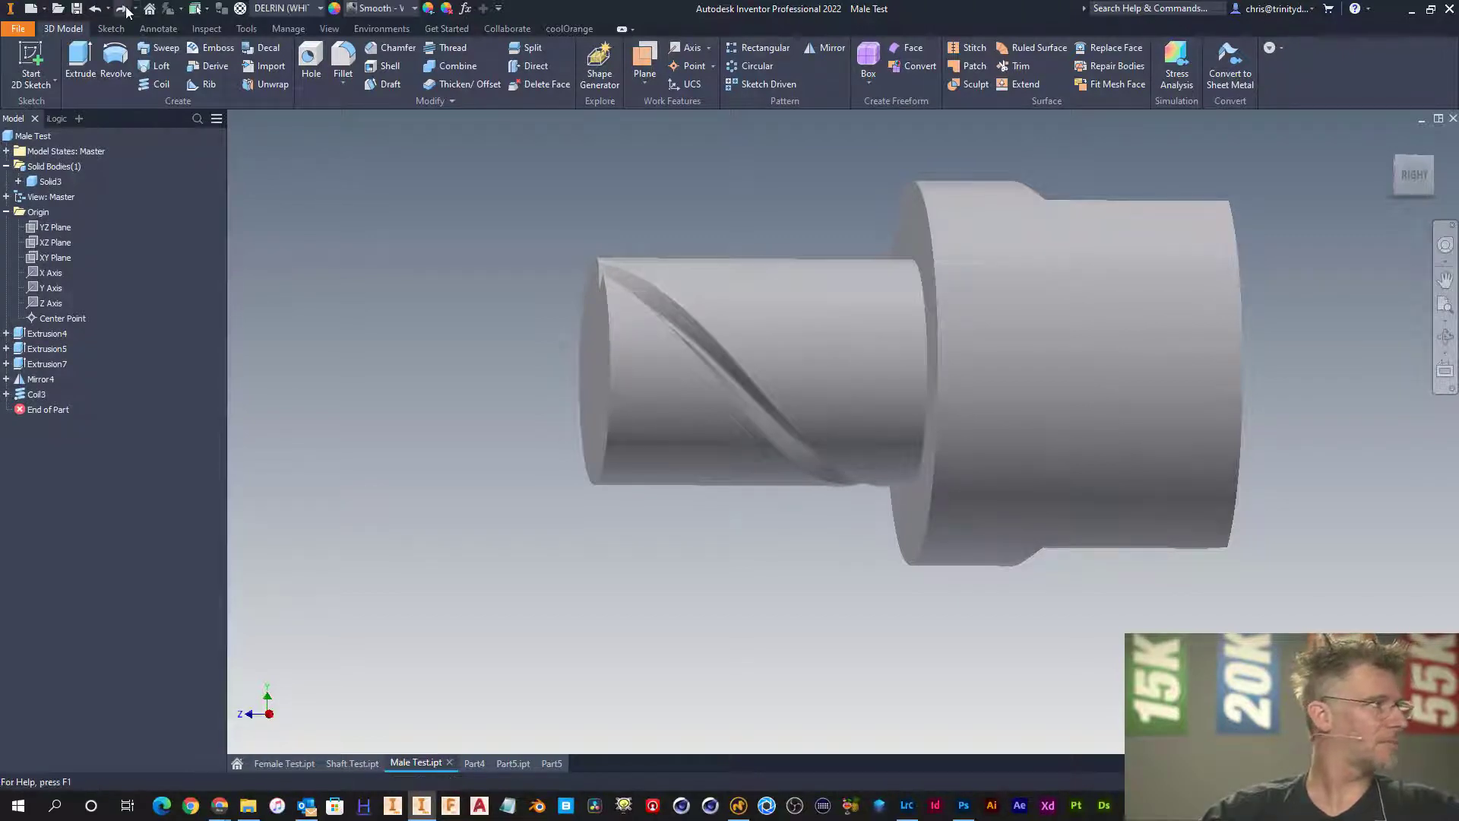
left_click(122, 9)
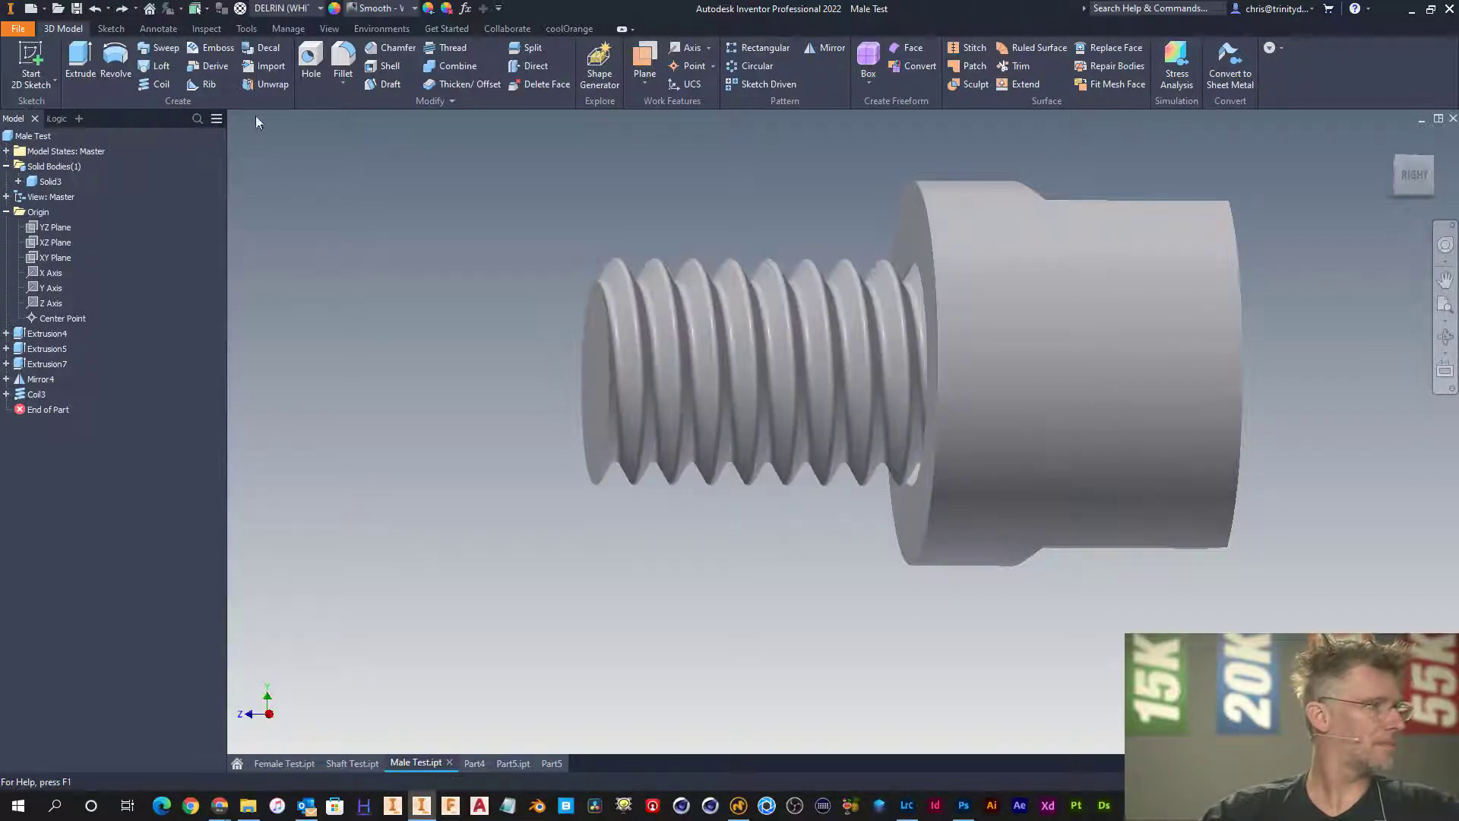
- Create a new sketch on the origin YZ plane and slice the graphics to show the thread section near the shoulder
right_click(349, 167)
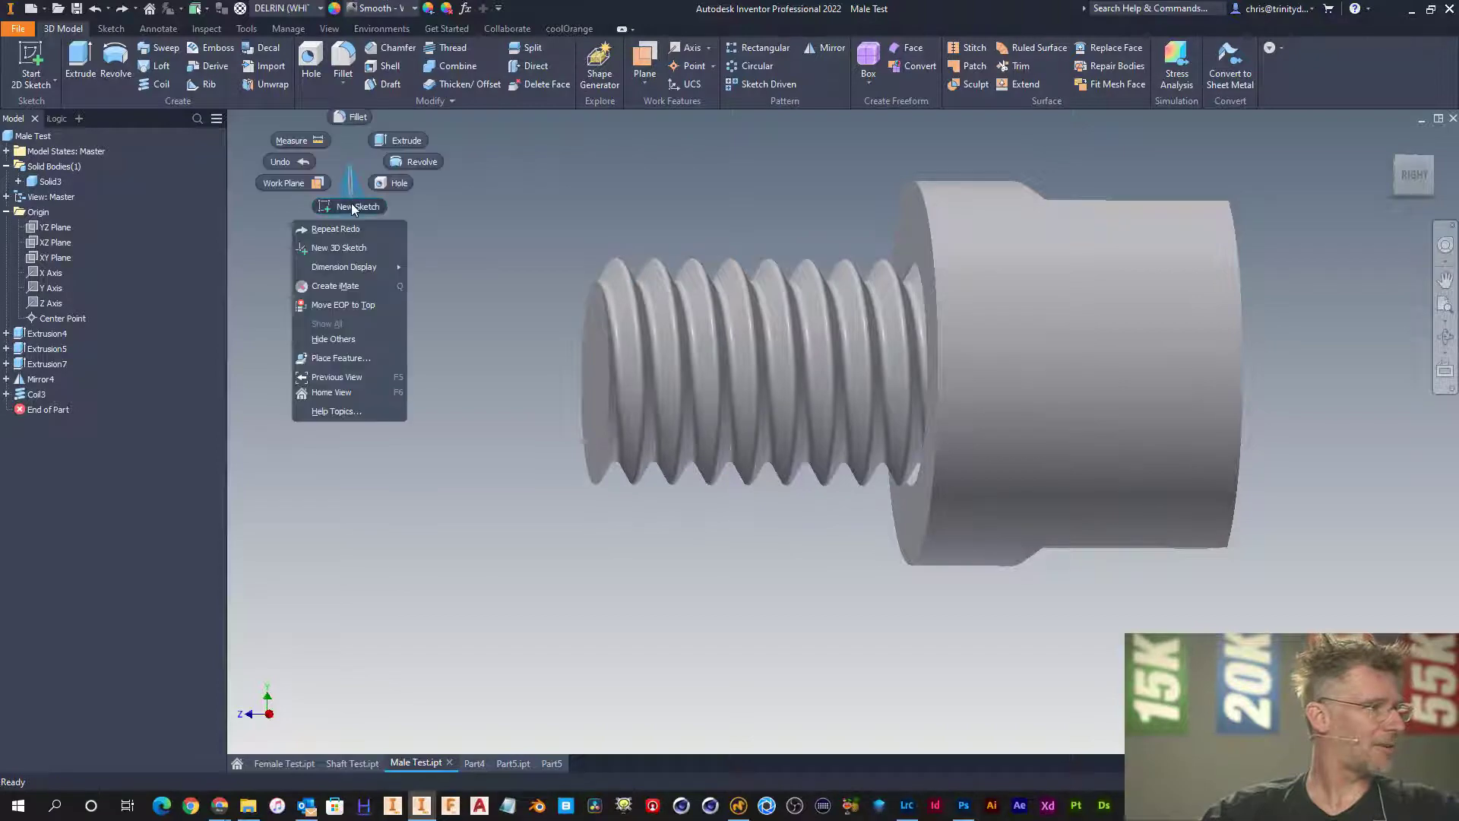
left_click(351, 202)
left_click(61, 228)
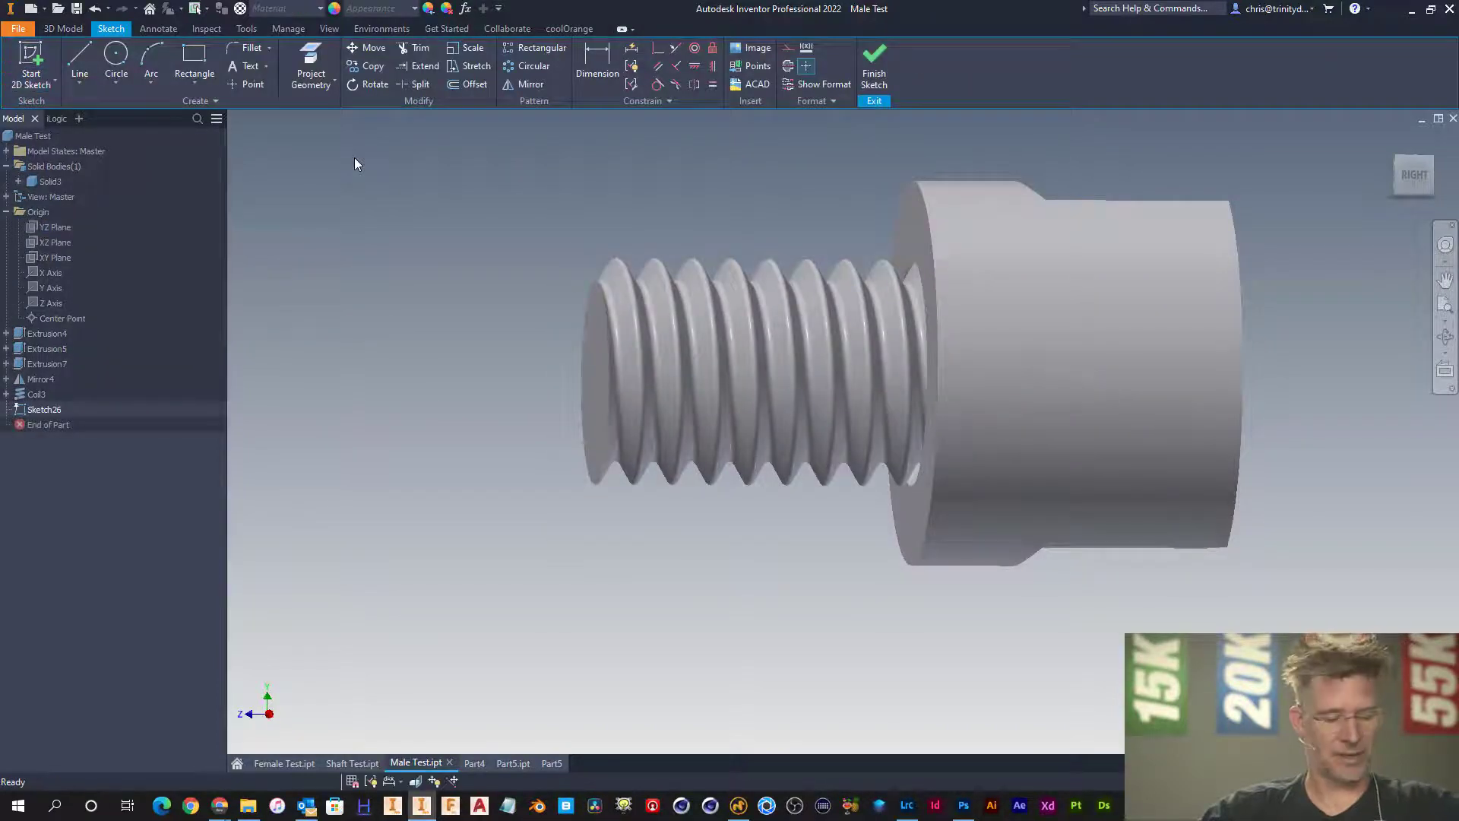
key("F7")
scroll(928, 260, "up", 5)
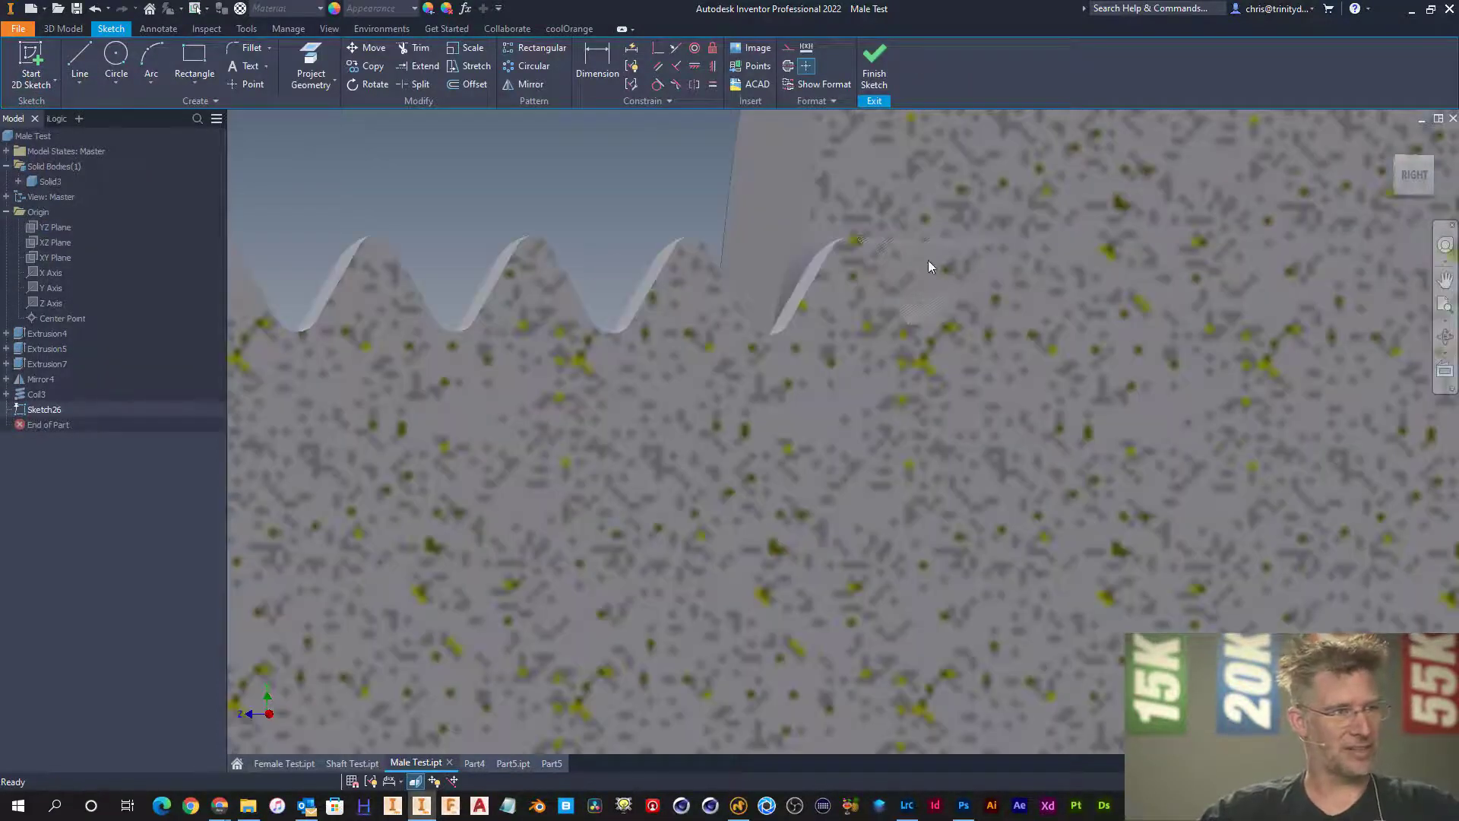
- Project the shoulder face into the sketch and draw a rectangle from its line to the center point at the body's far end
scroll(900, 304, "down", 5)
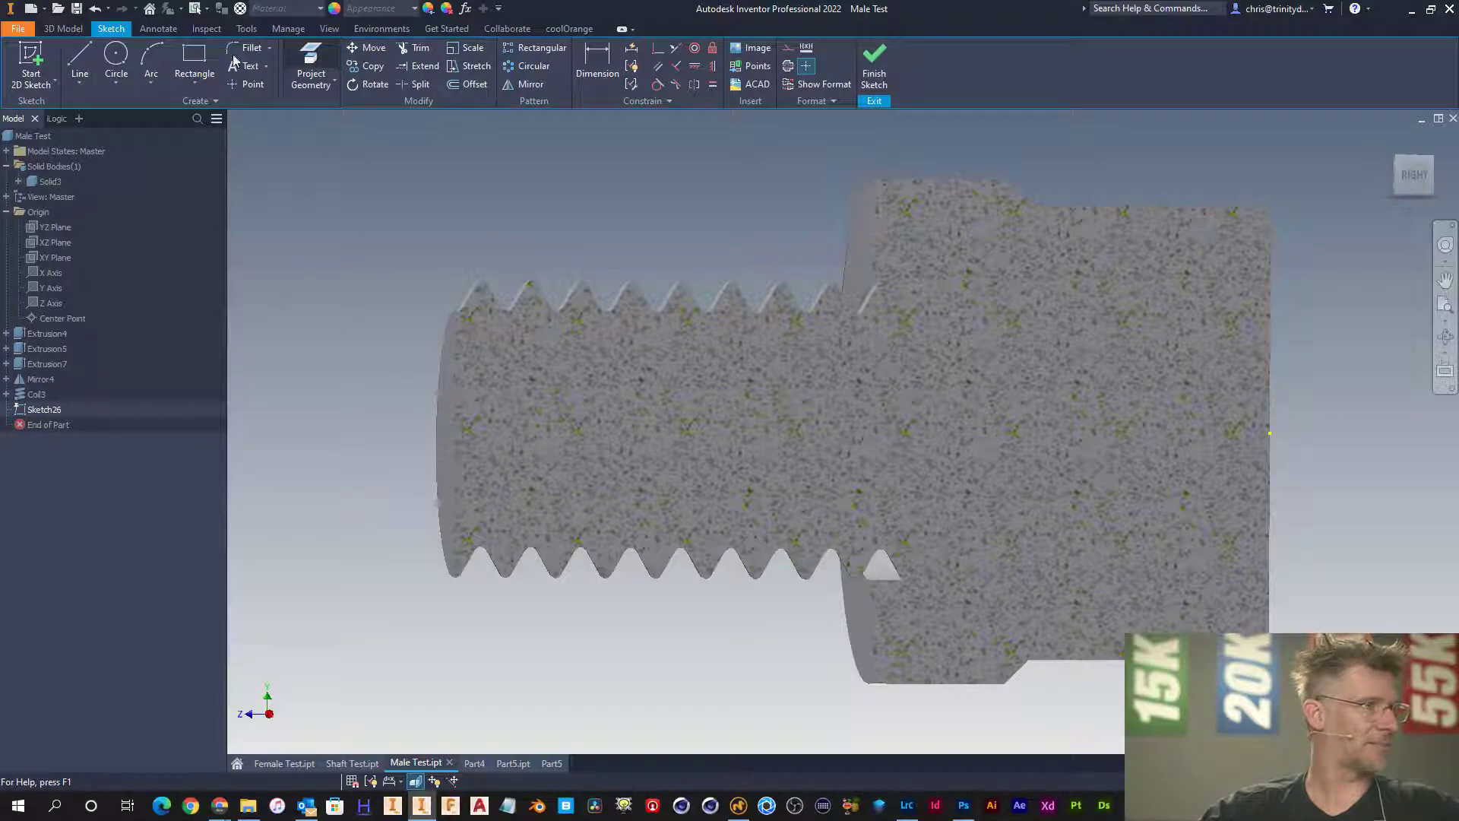
left_click(311, 65)
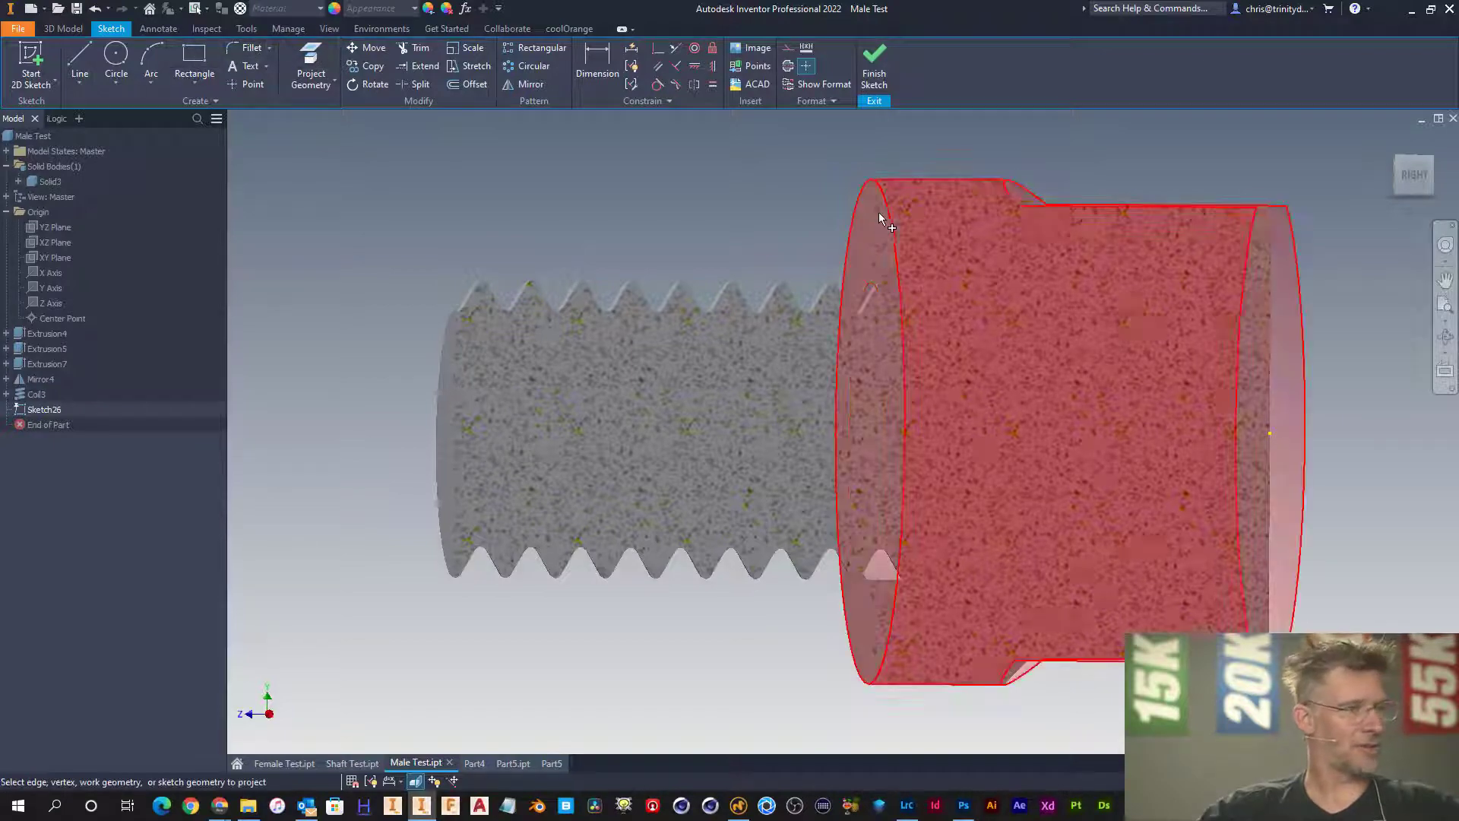
left_click(855, 222)
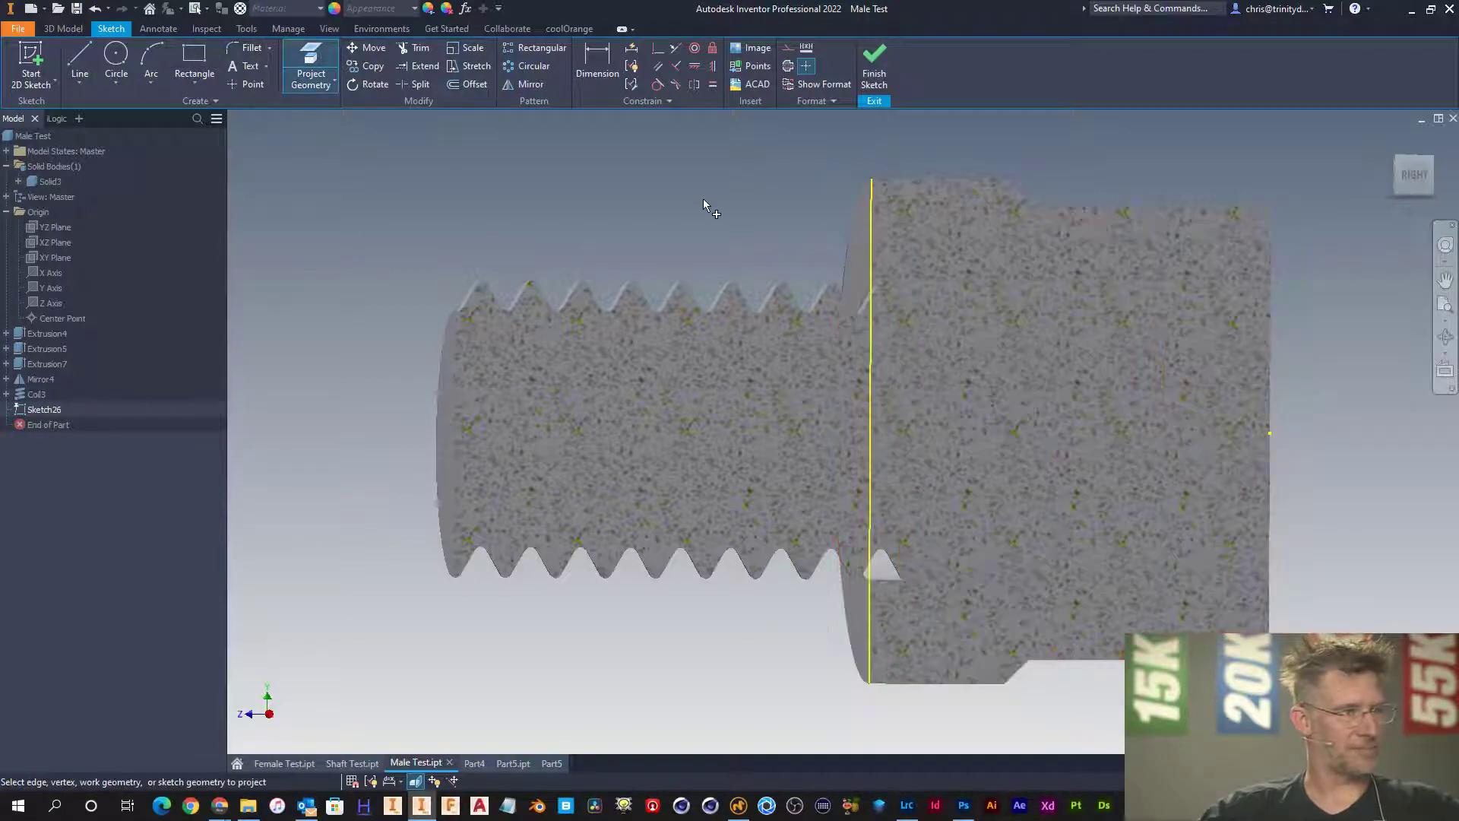
left_click(190, 64)
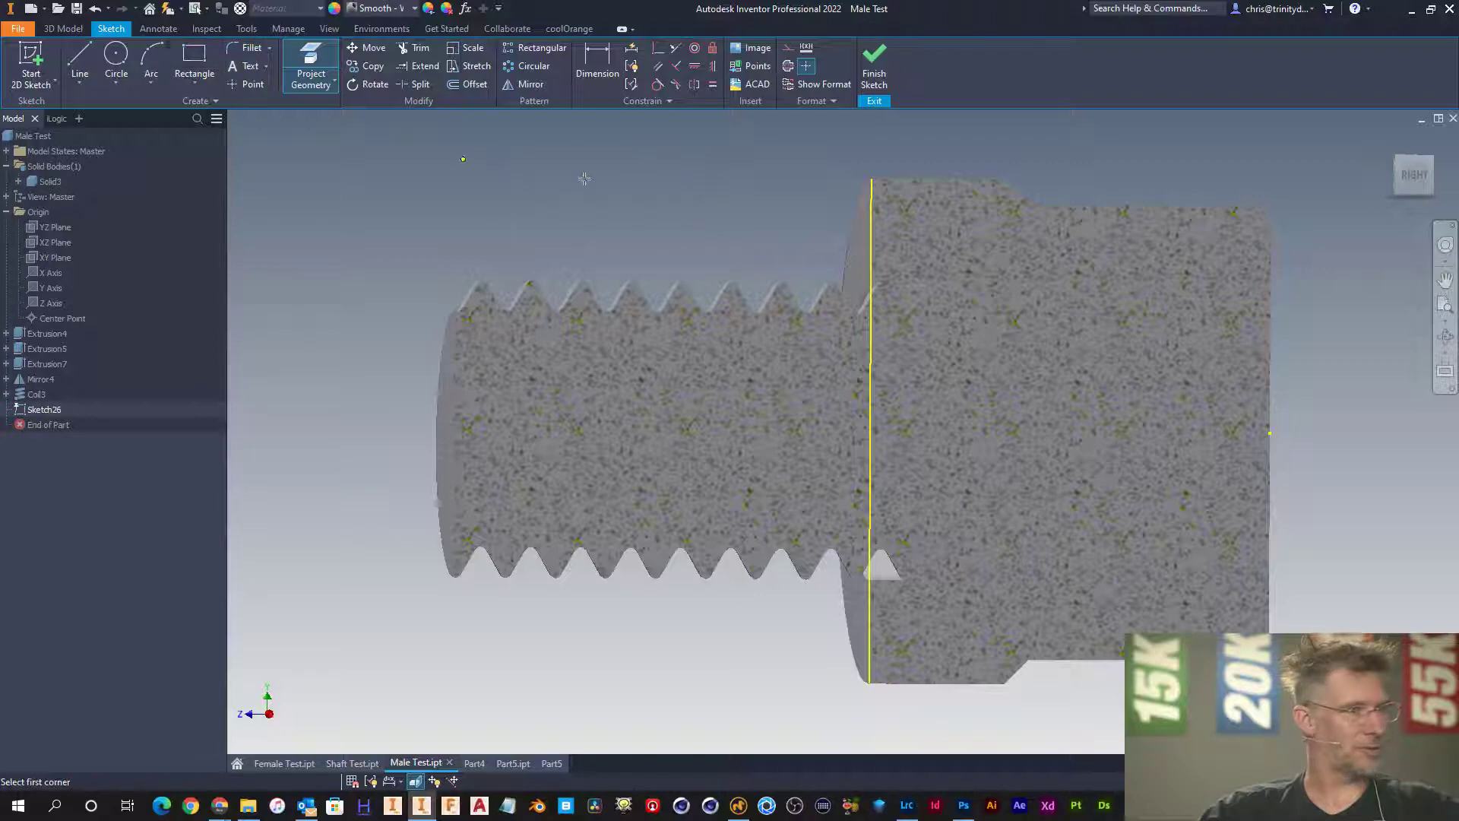
left_click(871, 262)
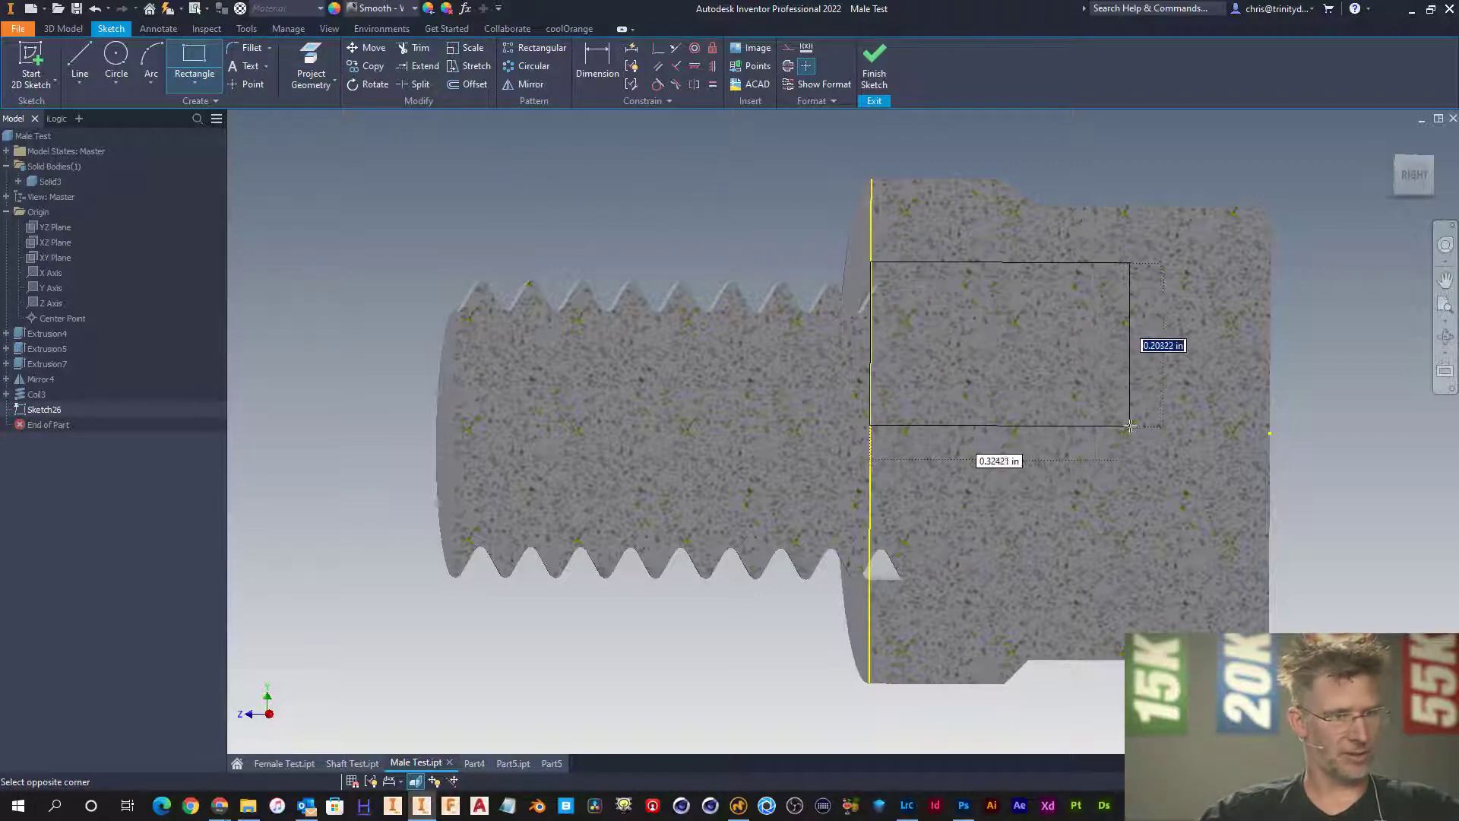
left_click(1270, 432)
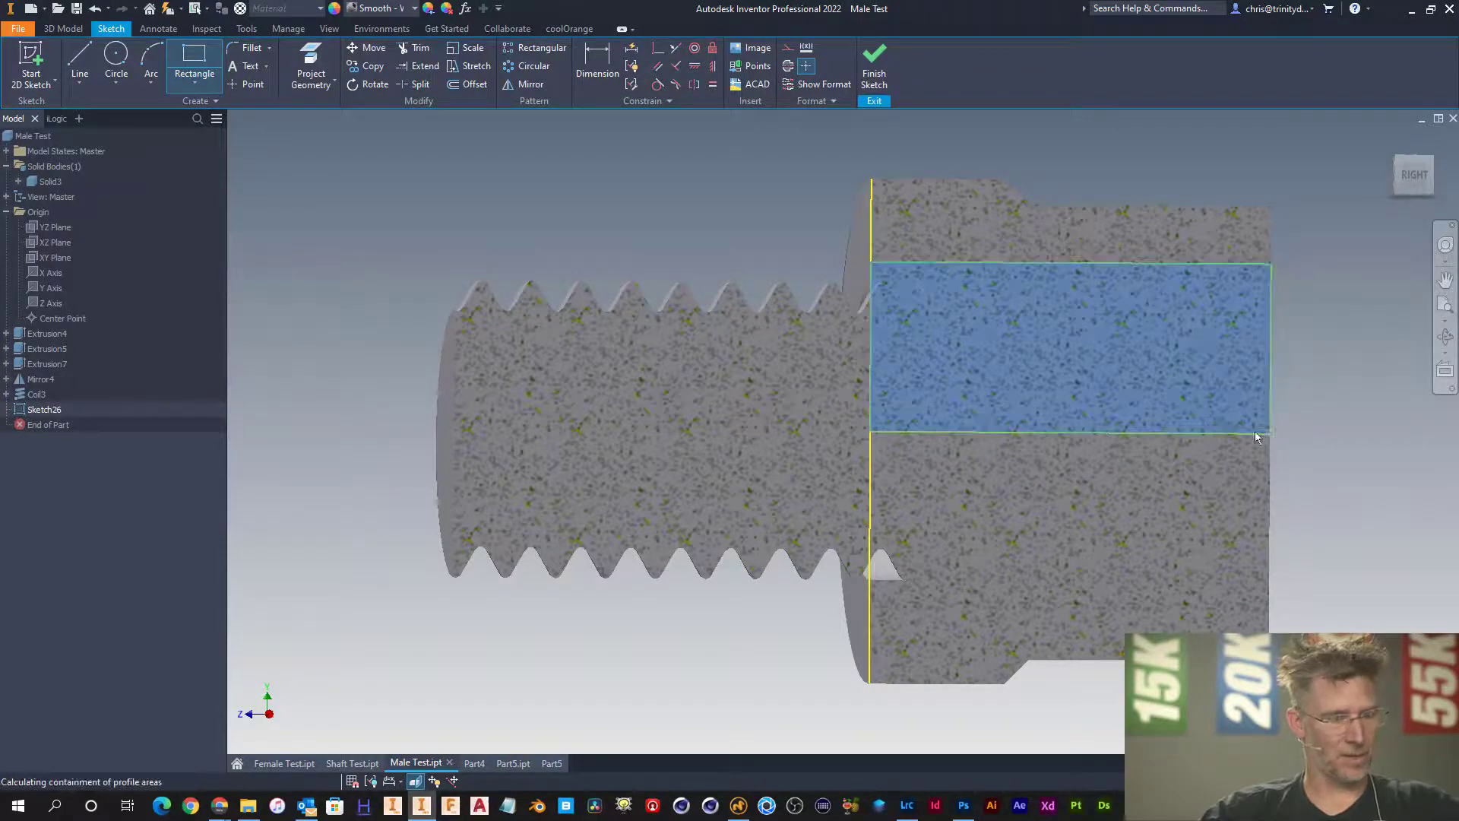
- Revolve the rectangle 360 degrees about its lower edge as a new solid and examine the thread run-out at the shoulder
key("r")
left_click(1020, 431)
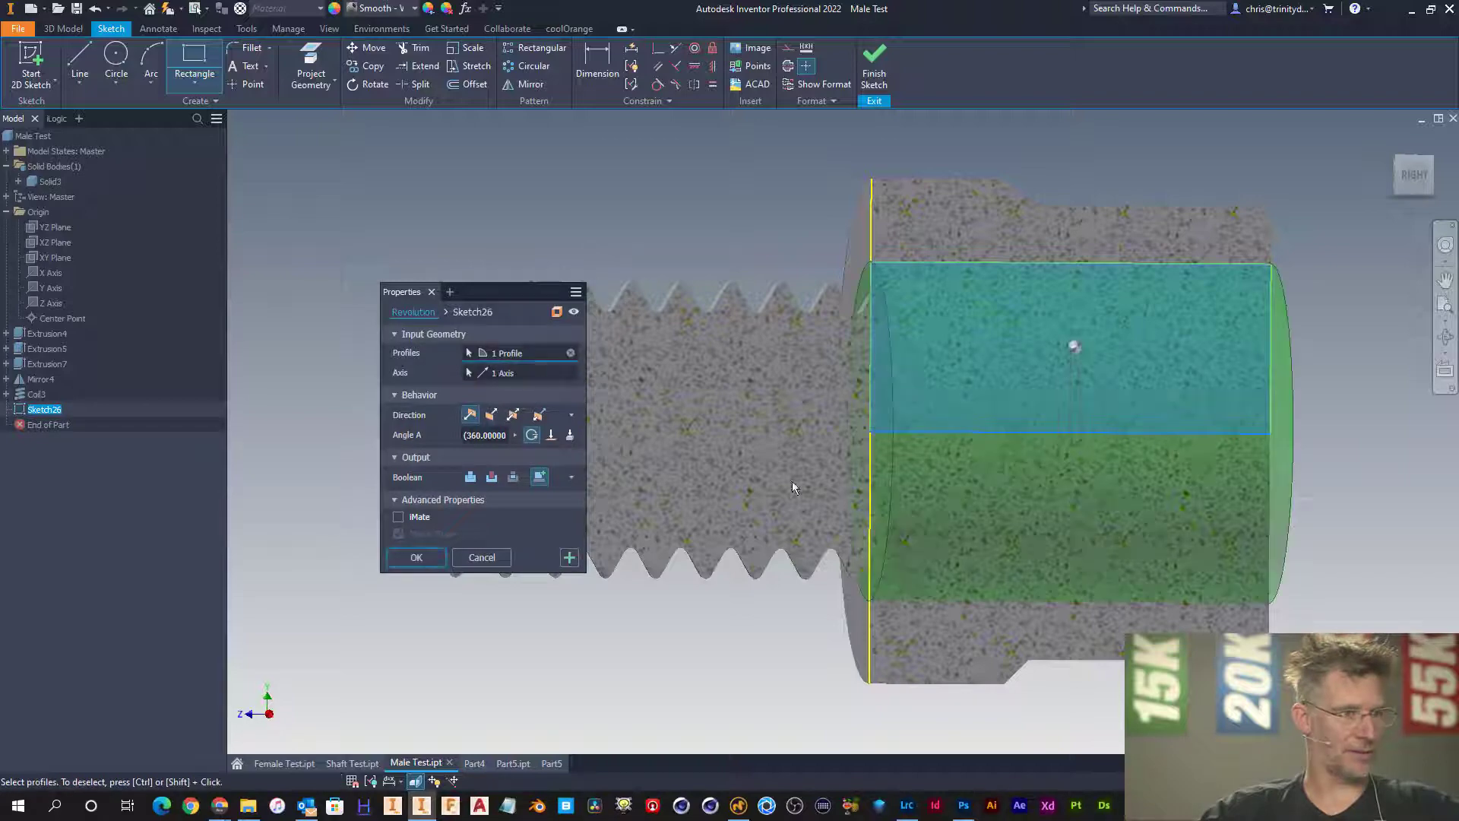
left_click(416, 557)
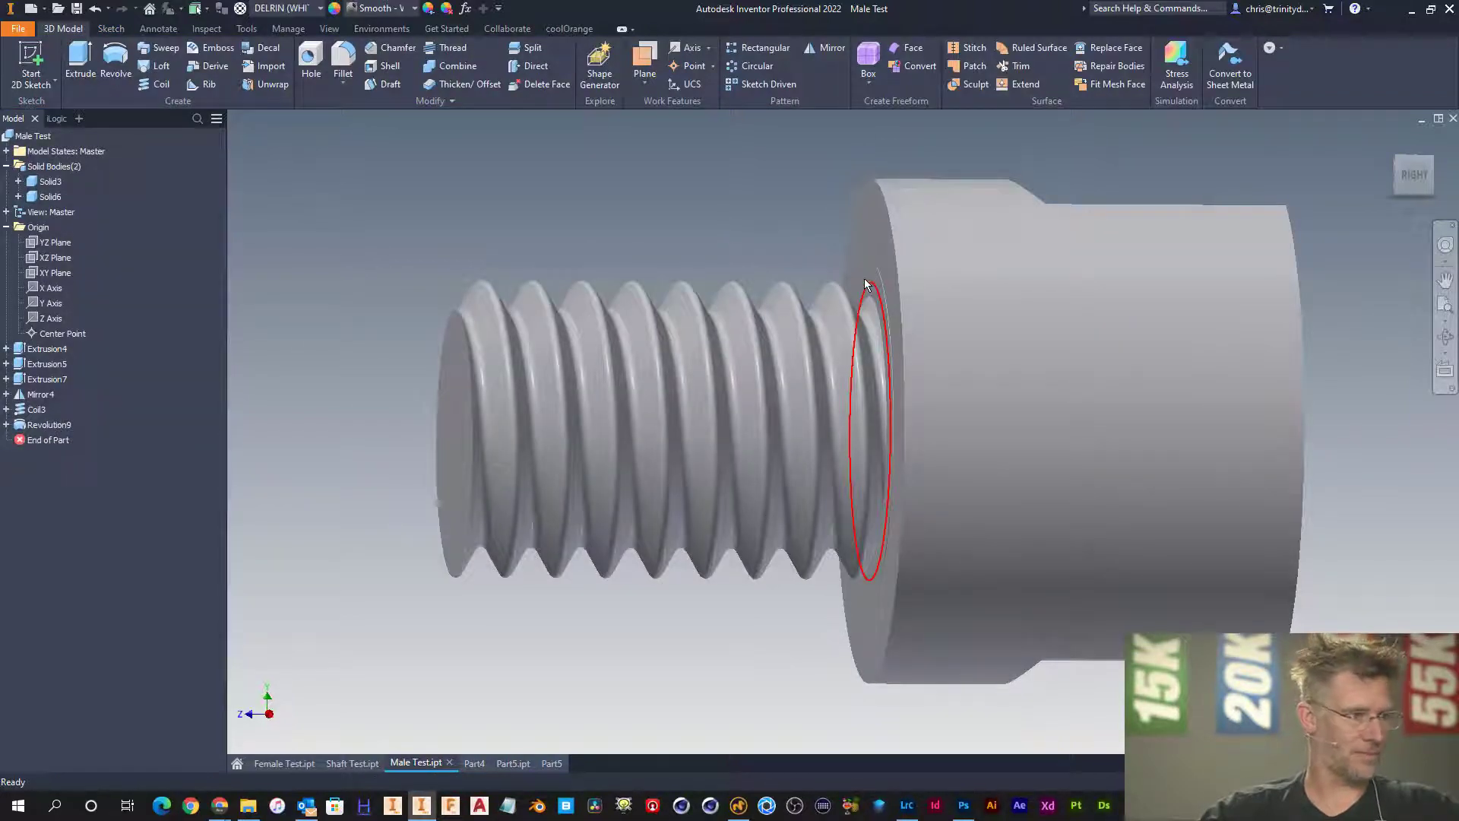
scroll(874, 270, "down", 5)
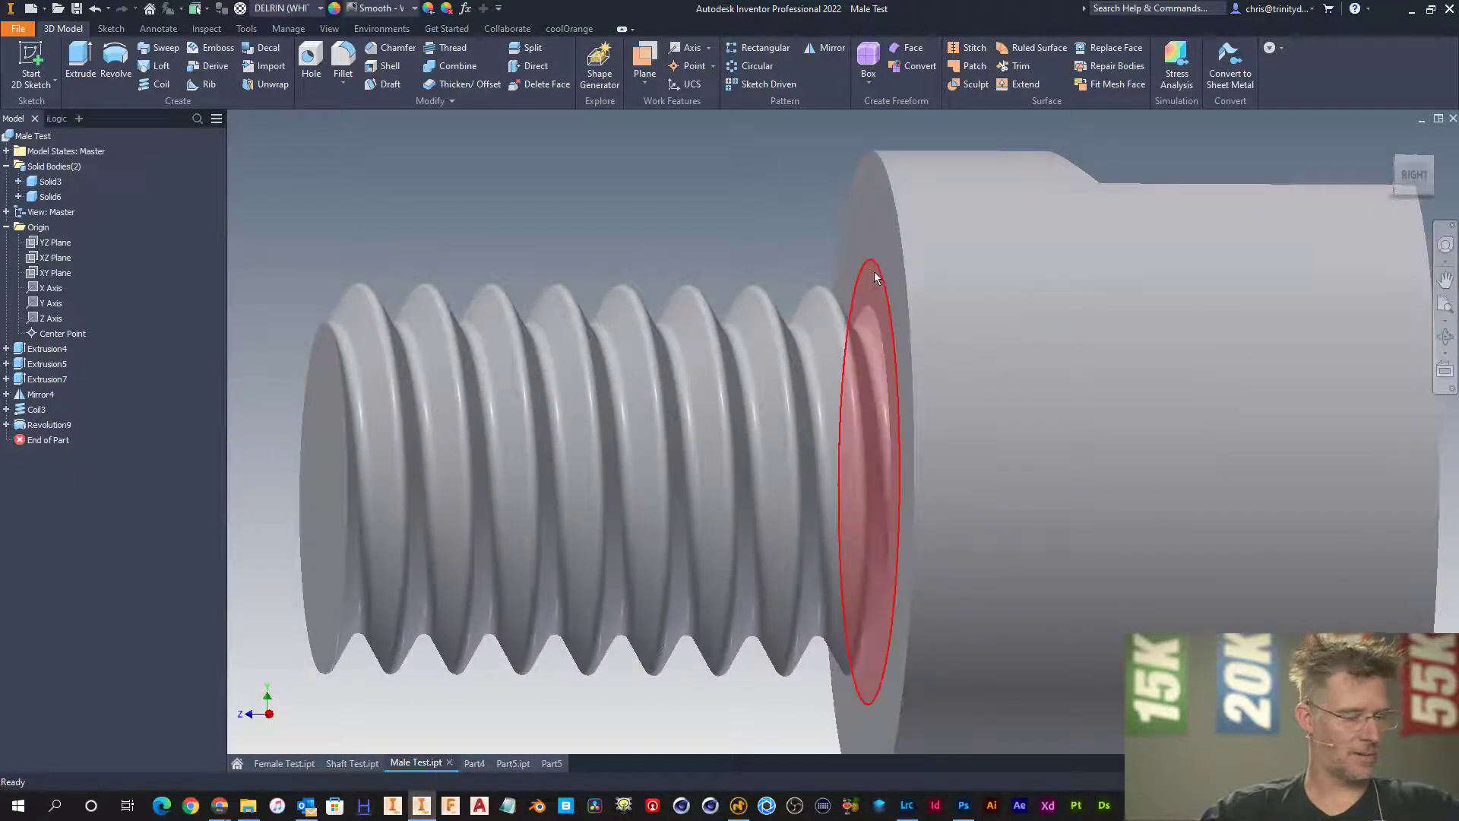
middle_click_drag(956, 284, 1156, 173, "shift")
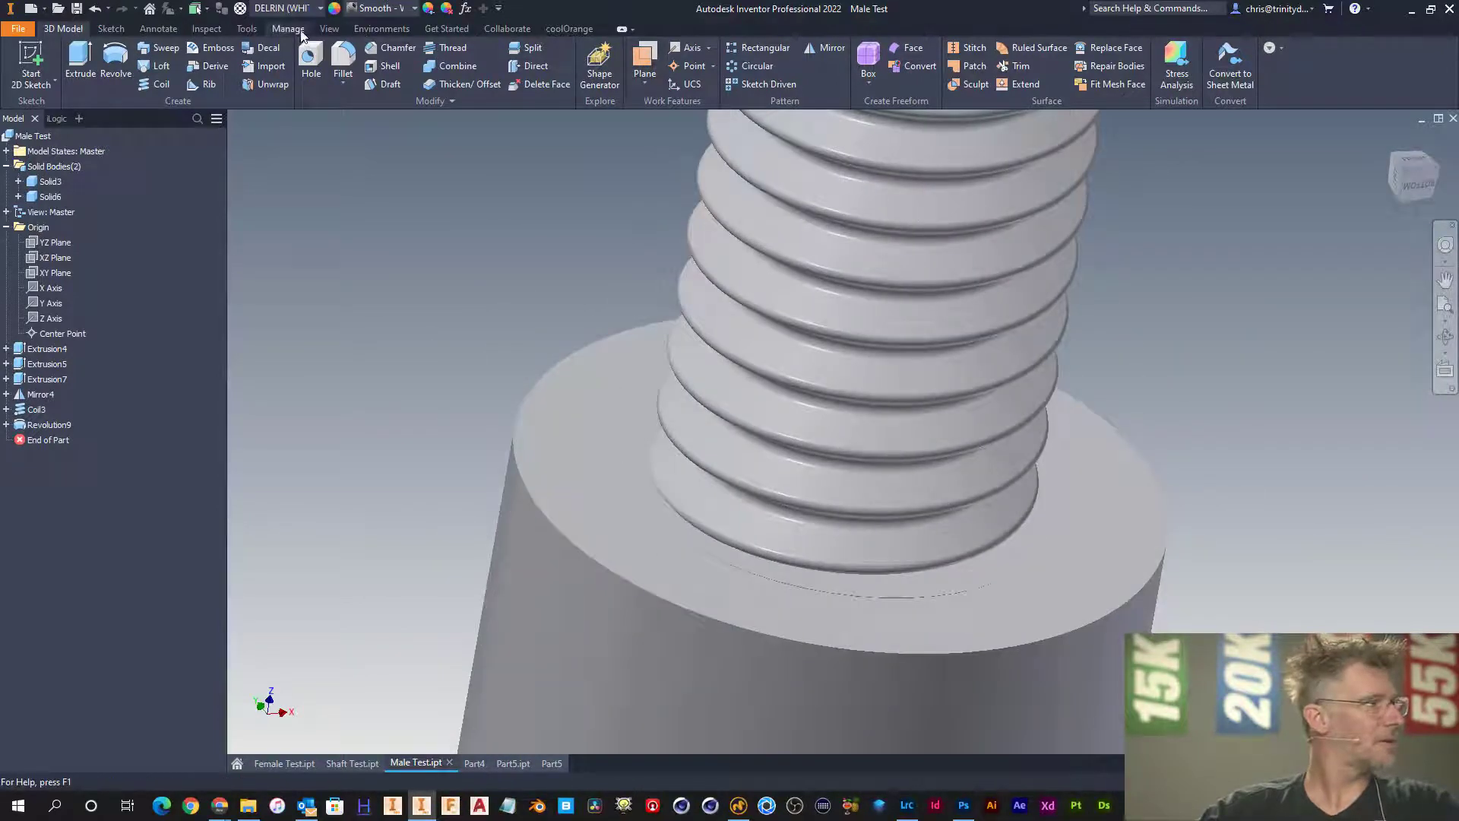
- Switch the visual style to Shaded with Edges and examine the edges around the thread's end on the shoulder face
left_click(329, 29)
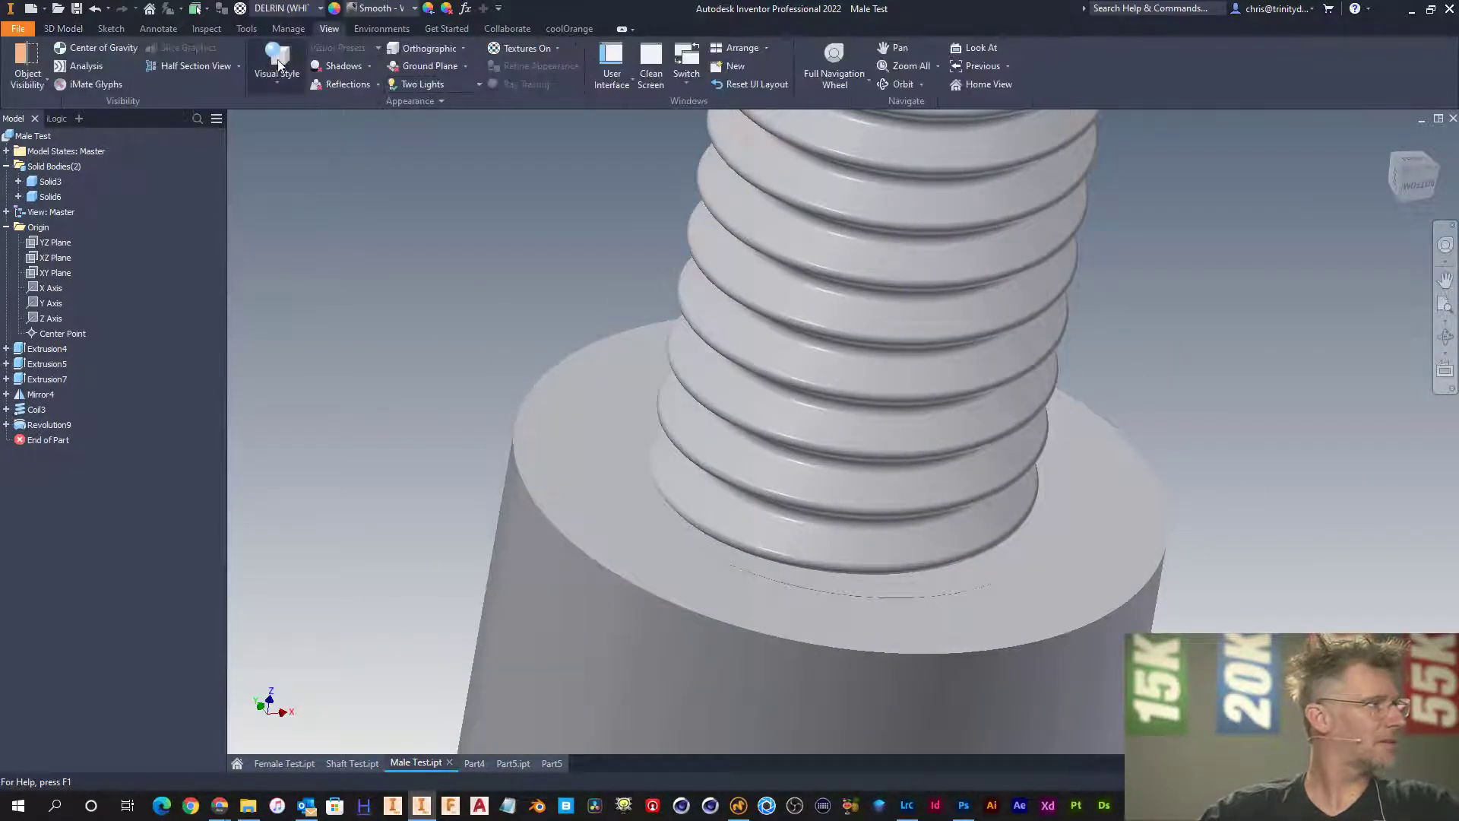
left_click(275, 76)
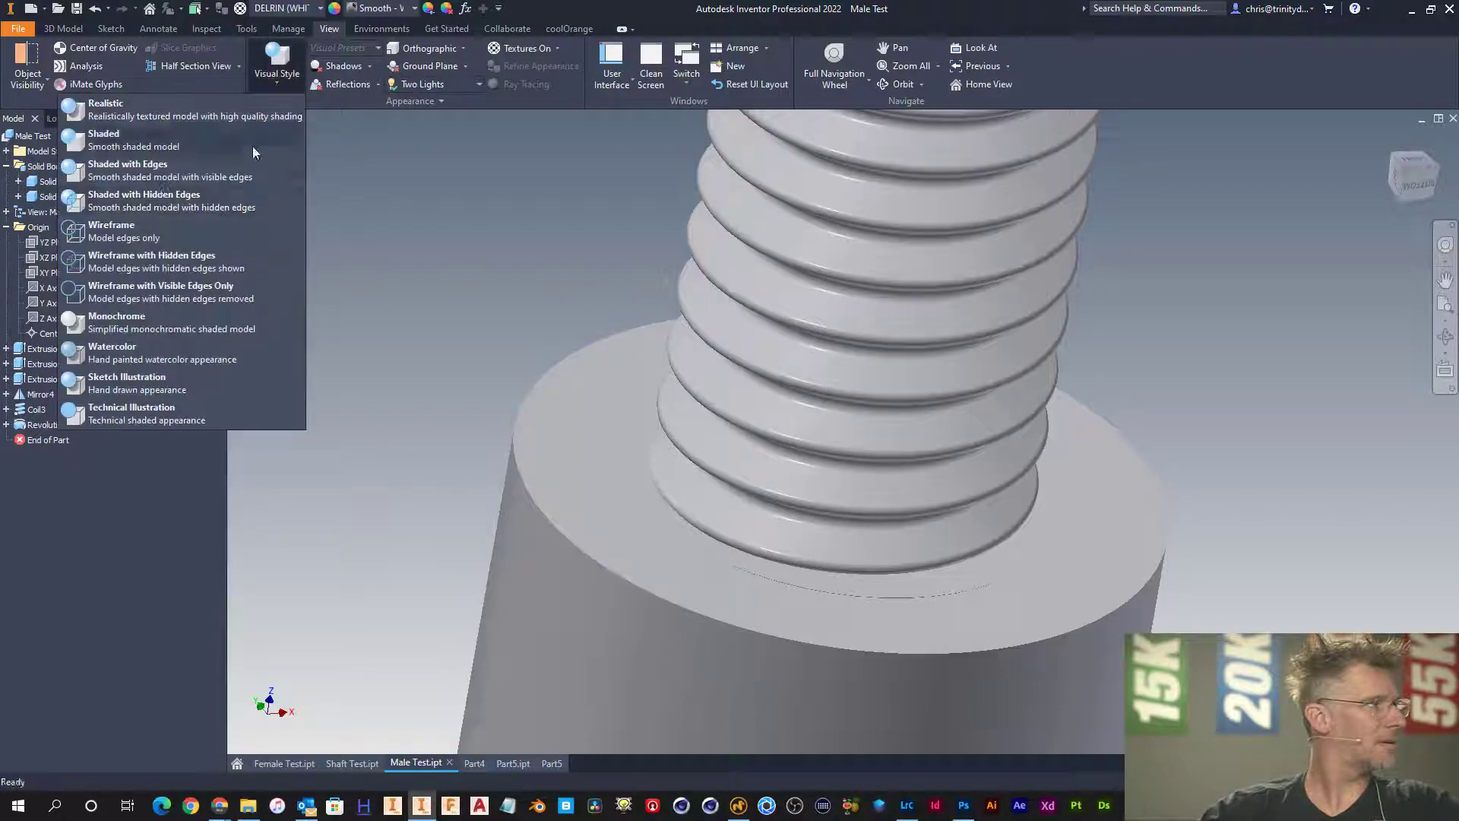
left_click(146, 179)
key("F4")
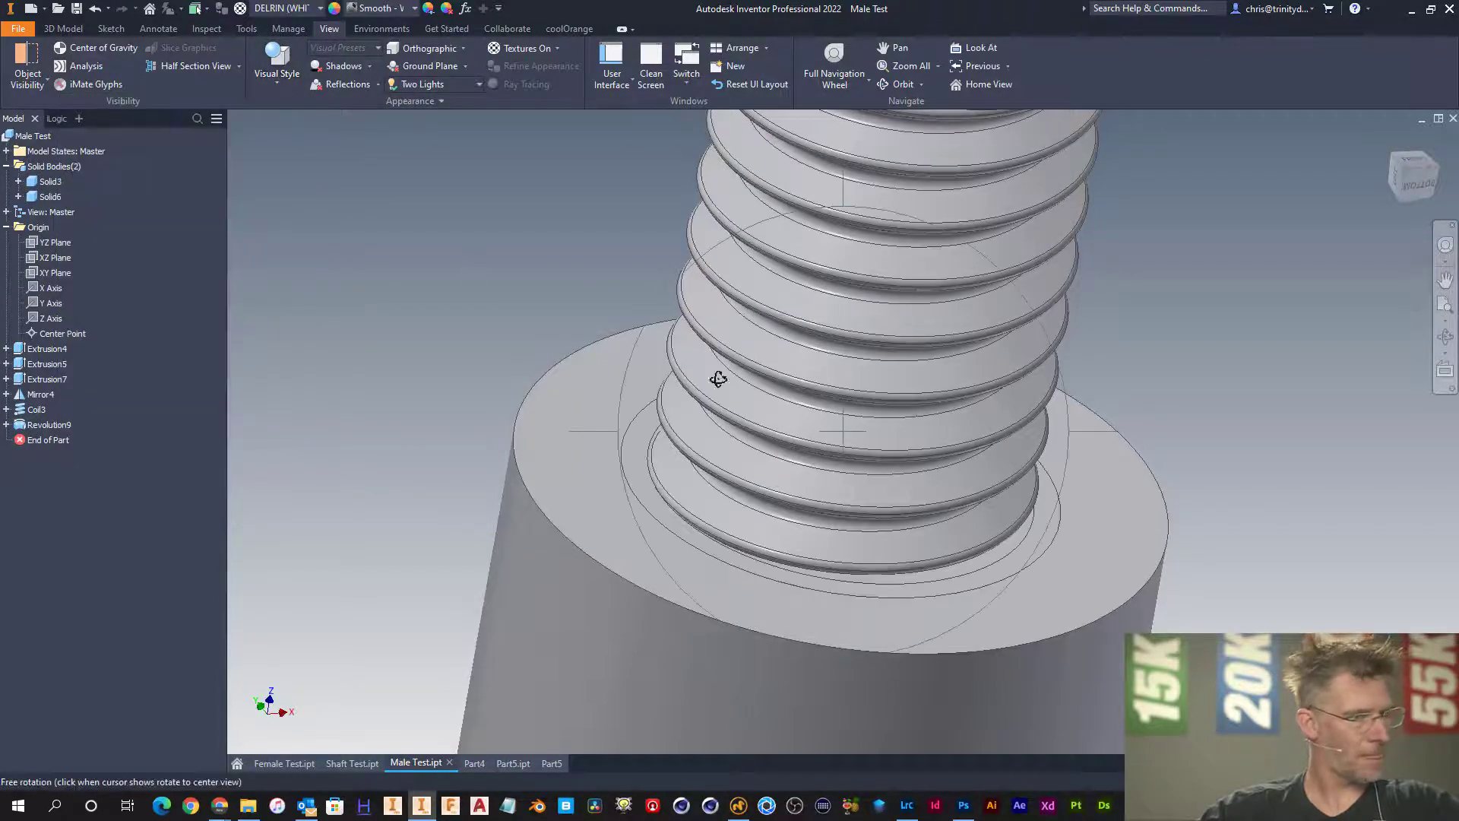
left_click_drag(928, 459, 295, 546)
- Delete the revolved fill feature together with its consumed sketch
right_click(50, 427)
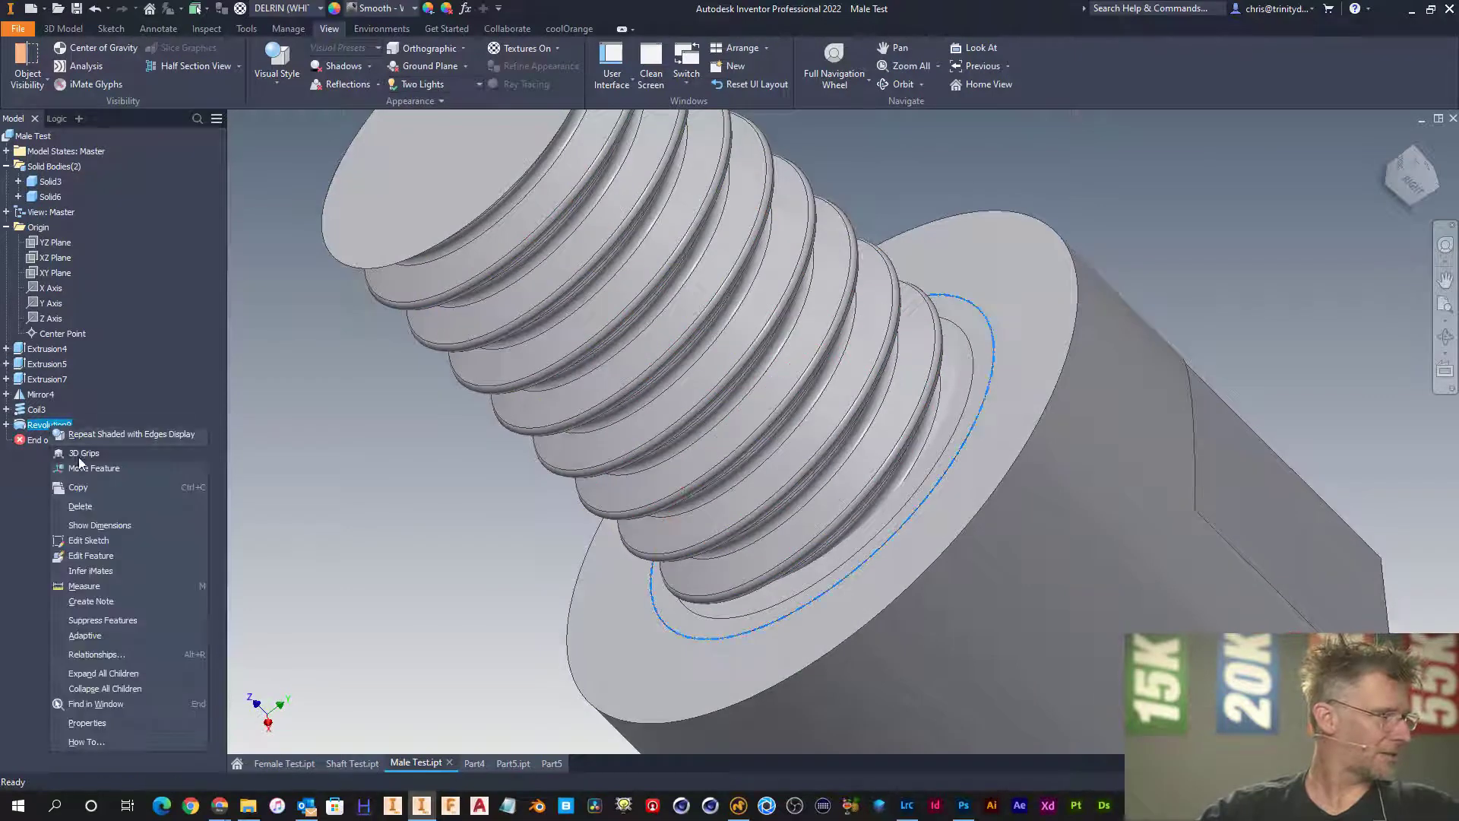
left_click(212, 499)
key("Delete")
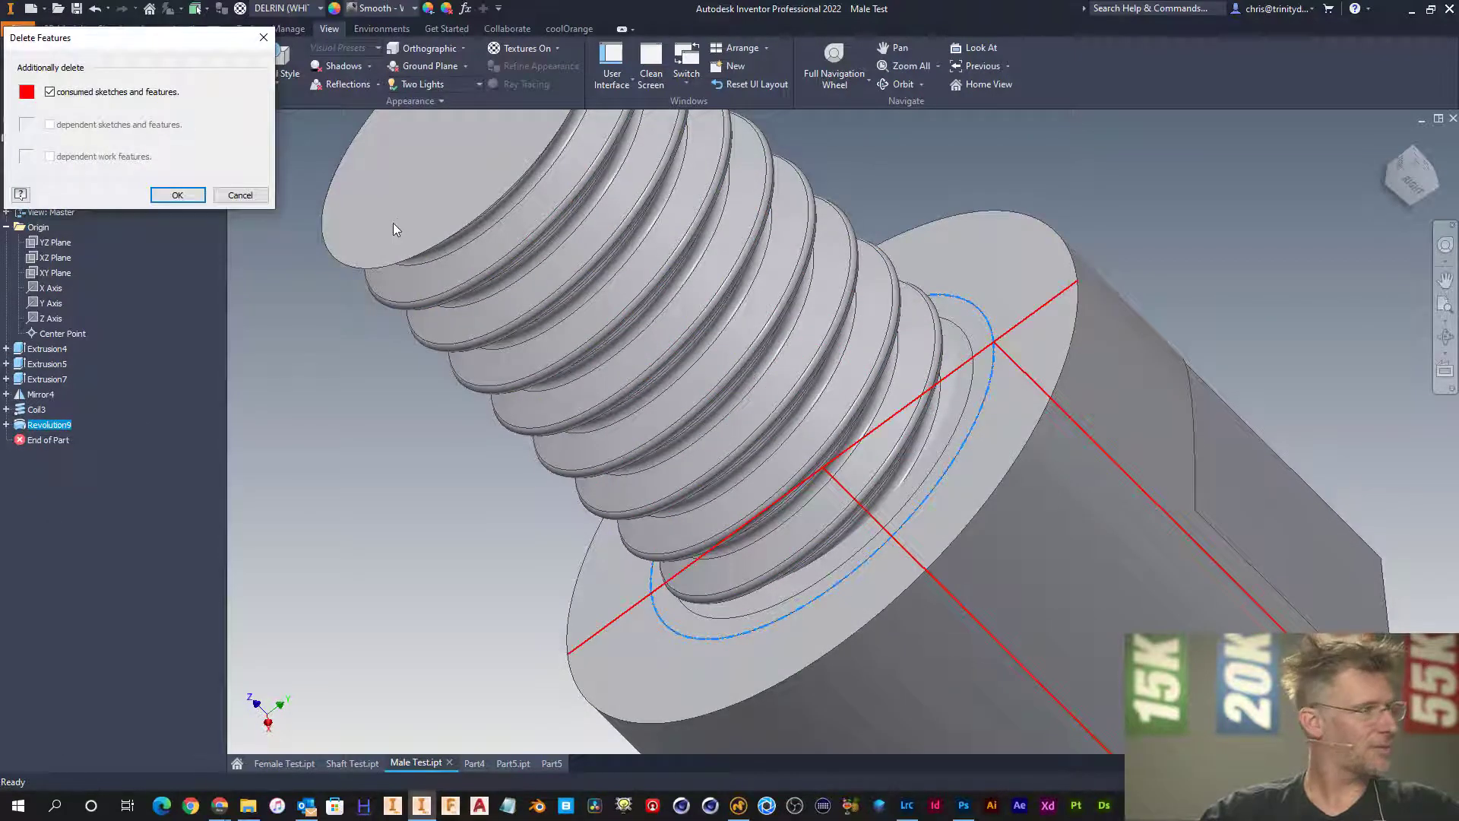
left_click(189, 195)
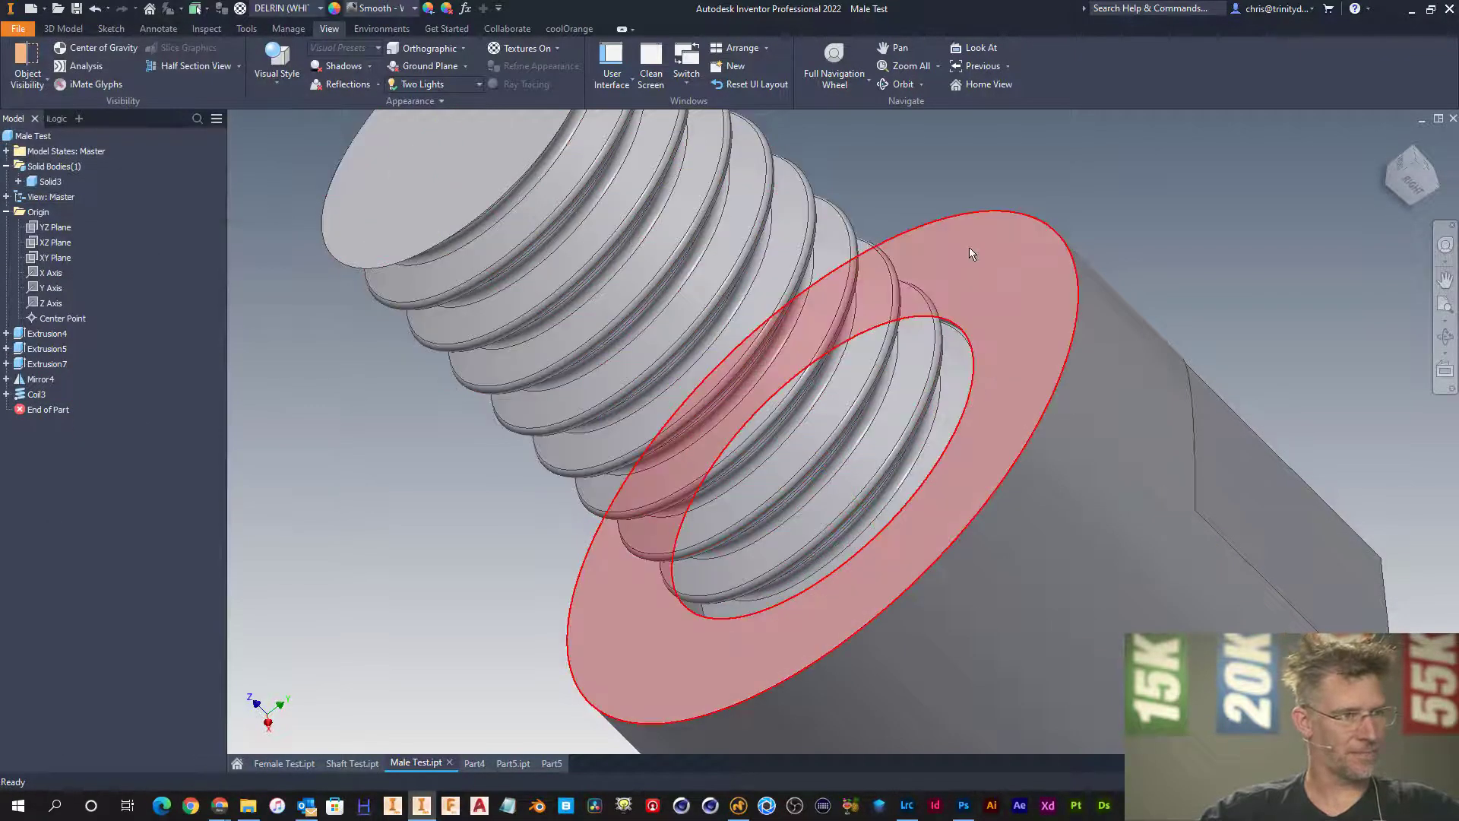
- Start a new sketch on the shoulder face and project the circular edge around the base of the threaded shaft
right_click(1105, 177)
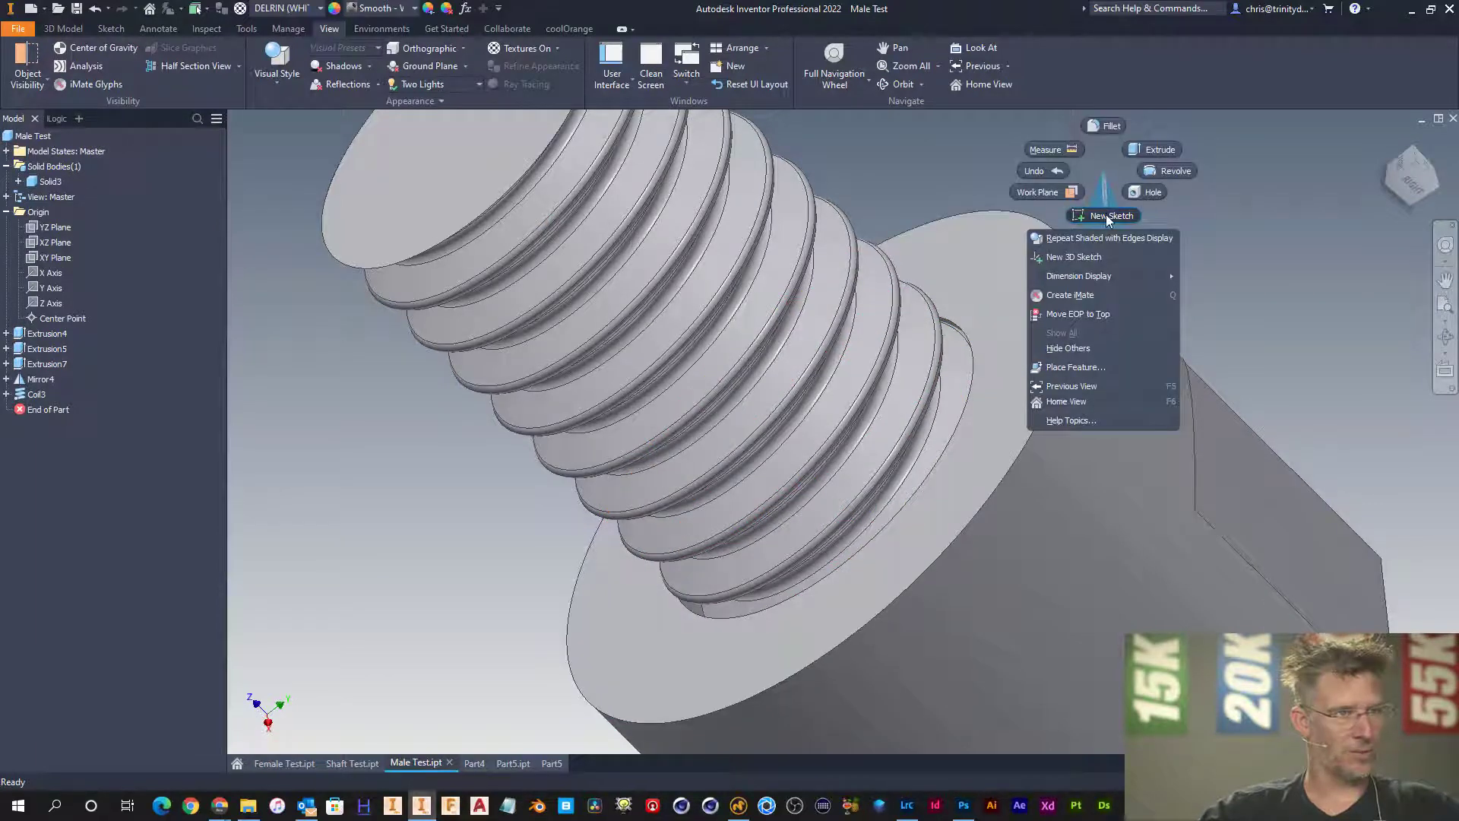
left_click(1106, 214)
left_click(1002, 293)
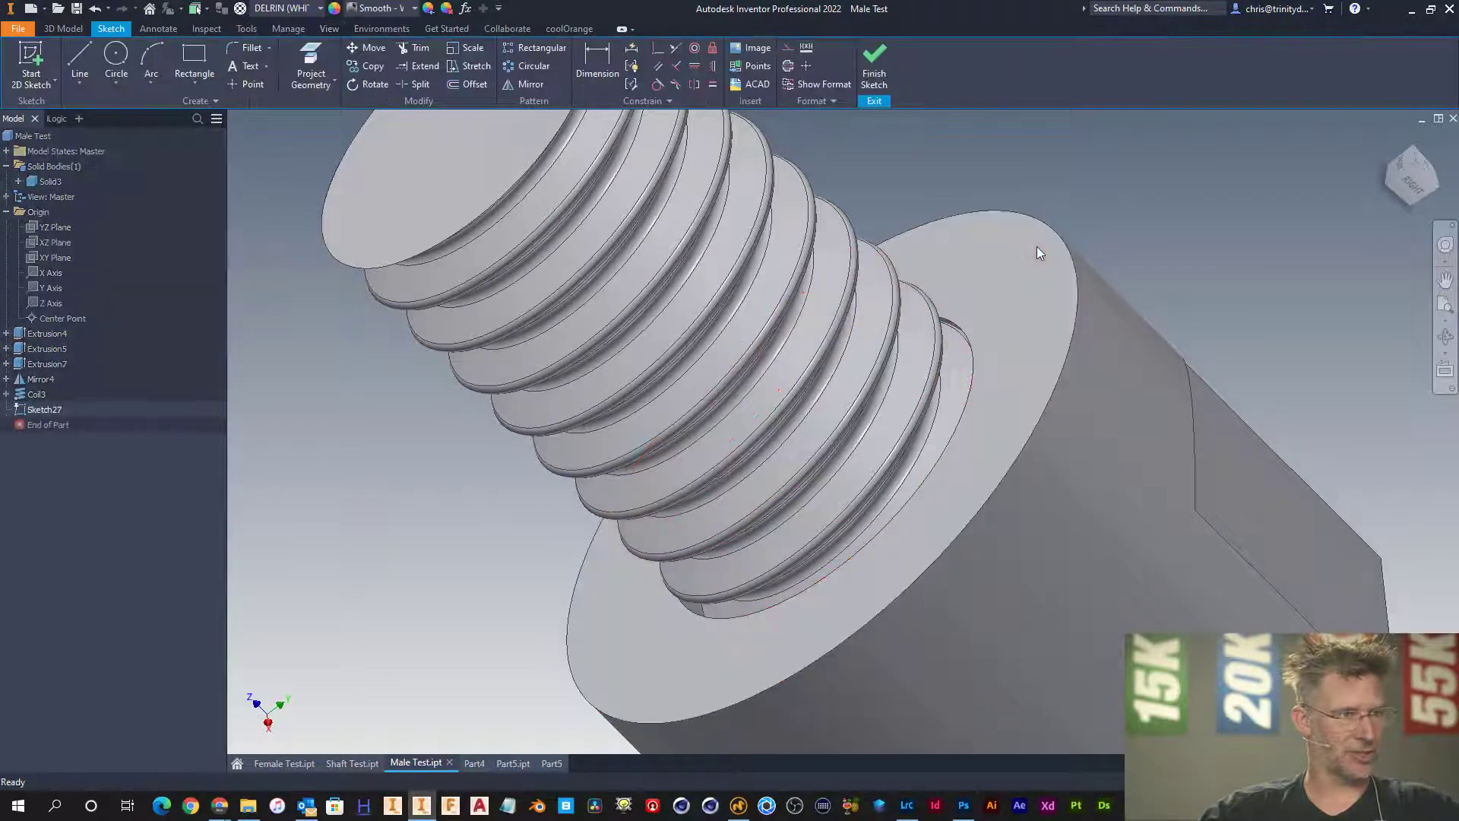
left_click(311, 53)
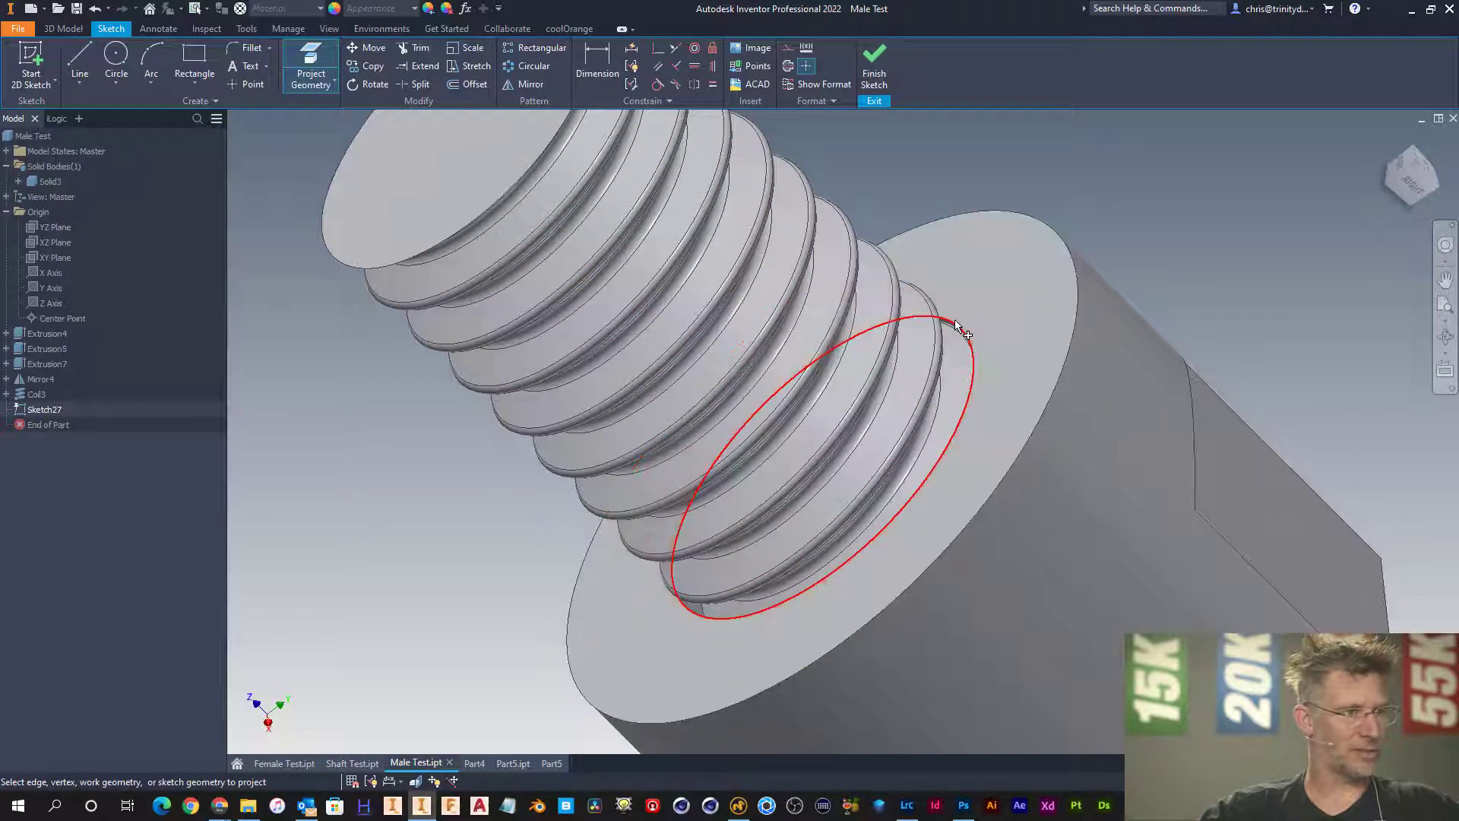
left_click(1056, 287)
- Extrude the projected circle about 0.467 in into the body as a join to fill the thread cut behind the shoulder
key("e")
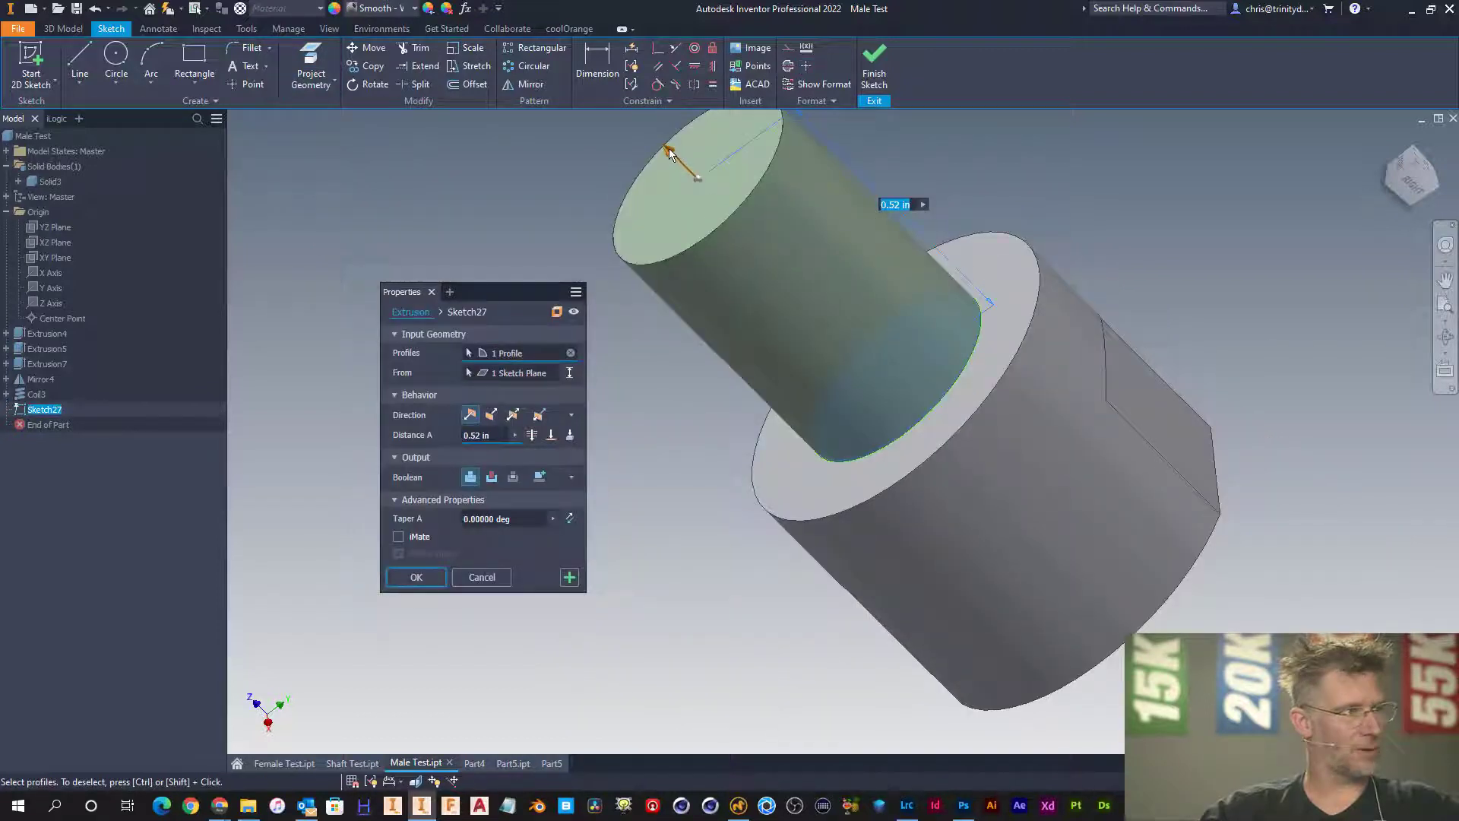
left_click_drag(673, 154, 1071, 494)
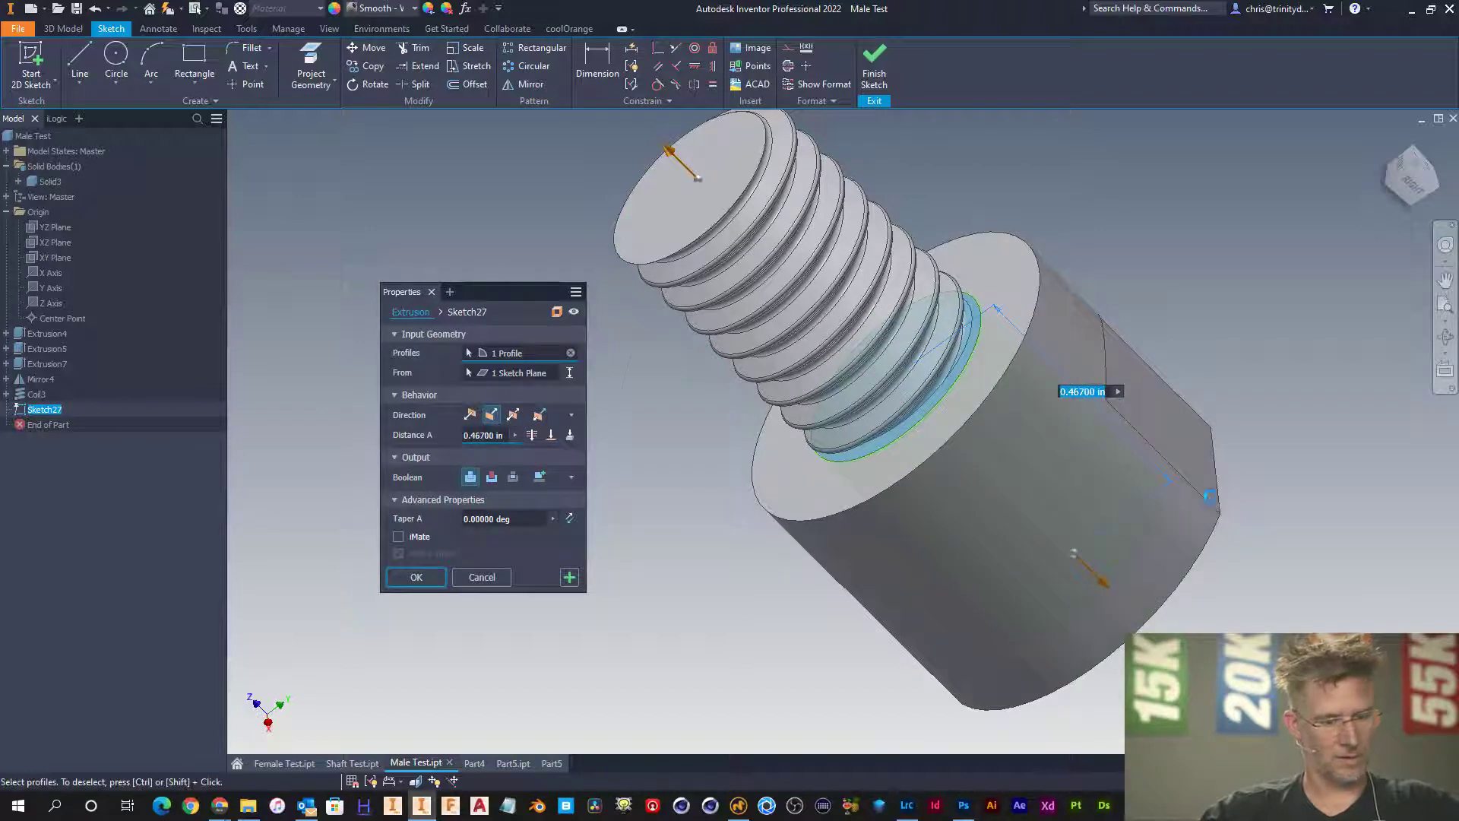
key("F4")
left_click(1056, 480)
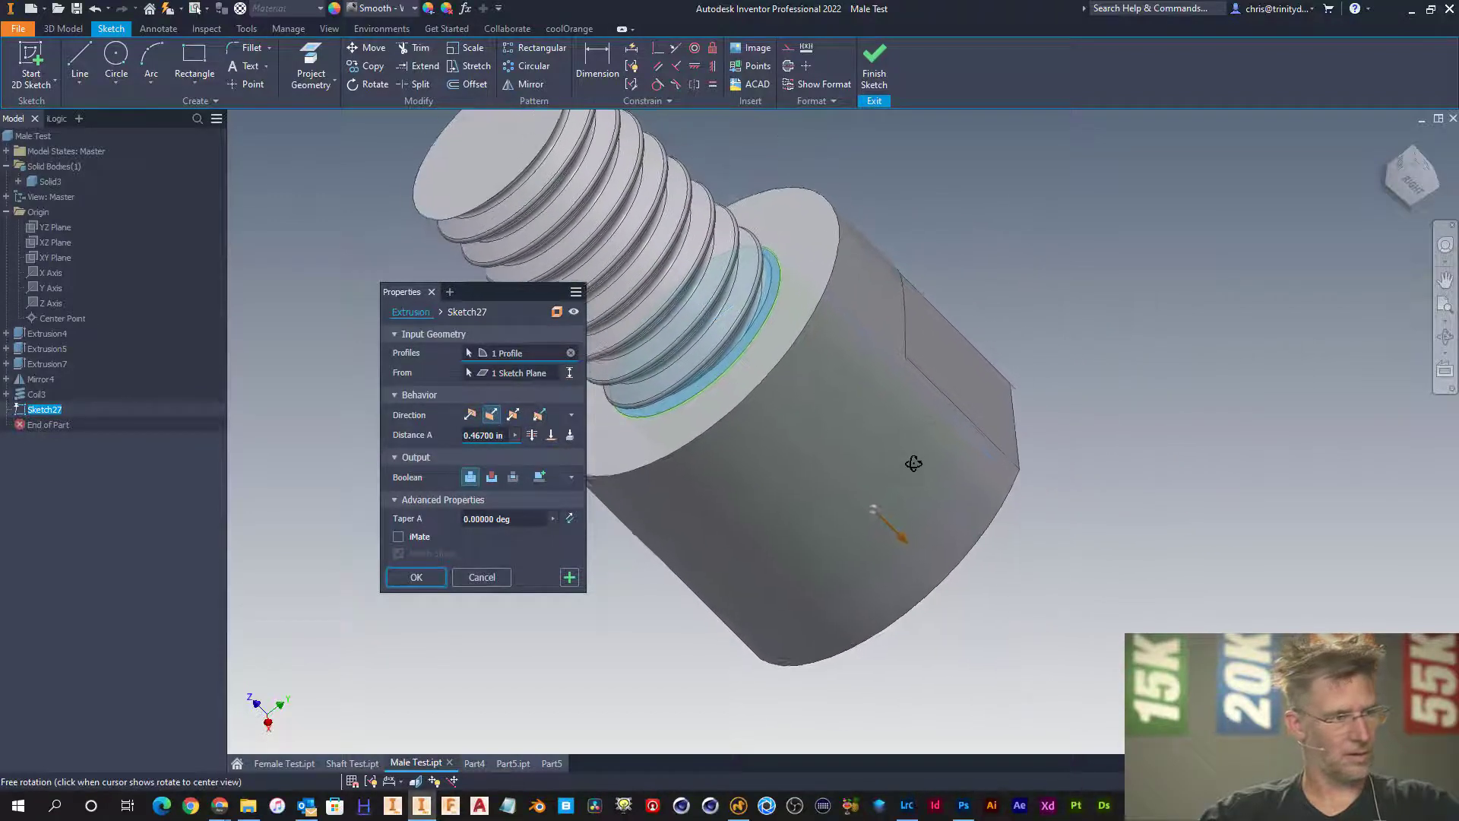
left_click_drag(915, 463, 944, 482)
key("Escape")
left_click(406, 584)
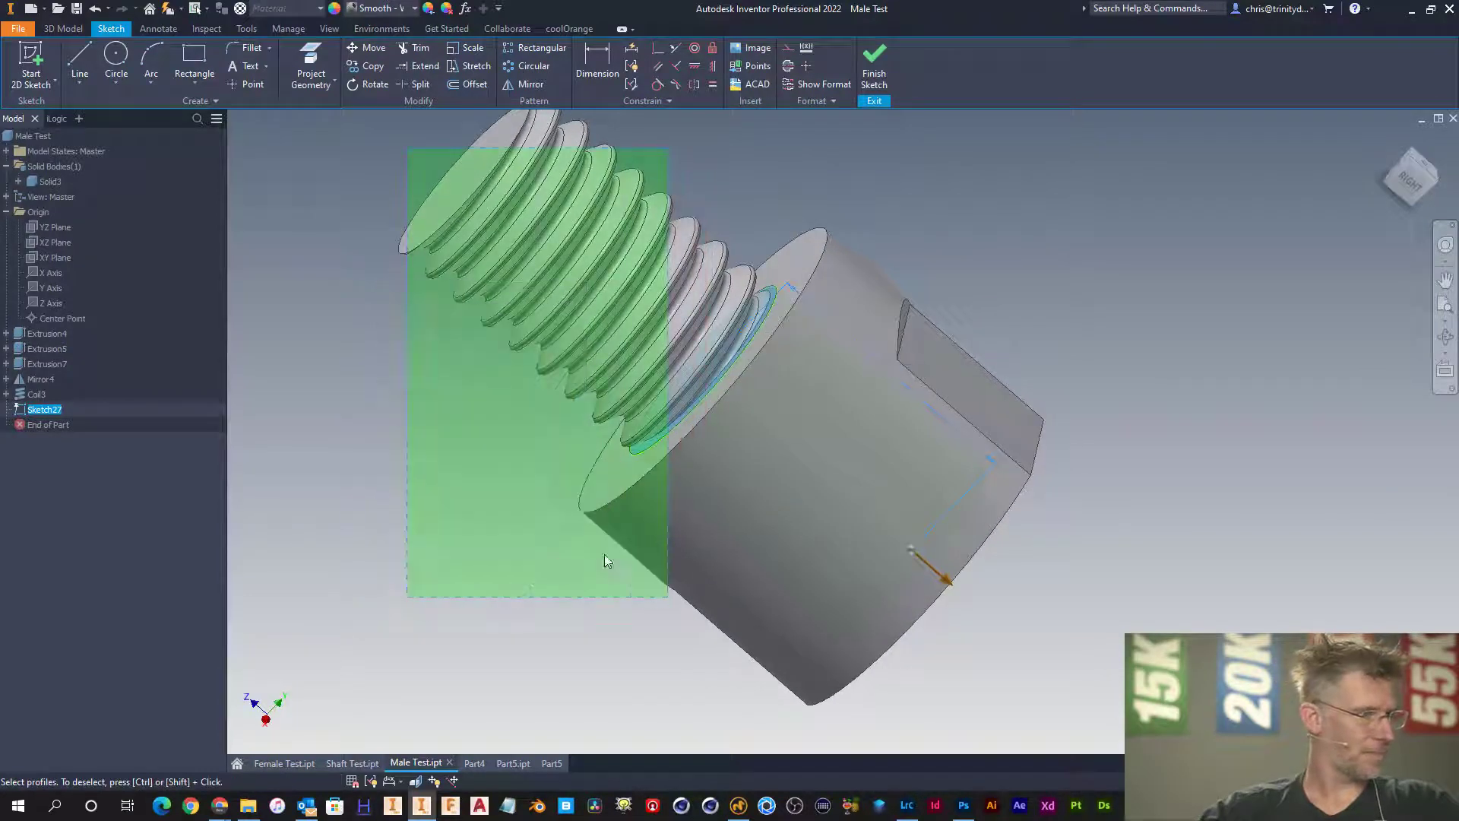
key("F4")
left_click_drag(828, 332, 899, 482)
key("Escape")
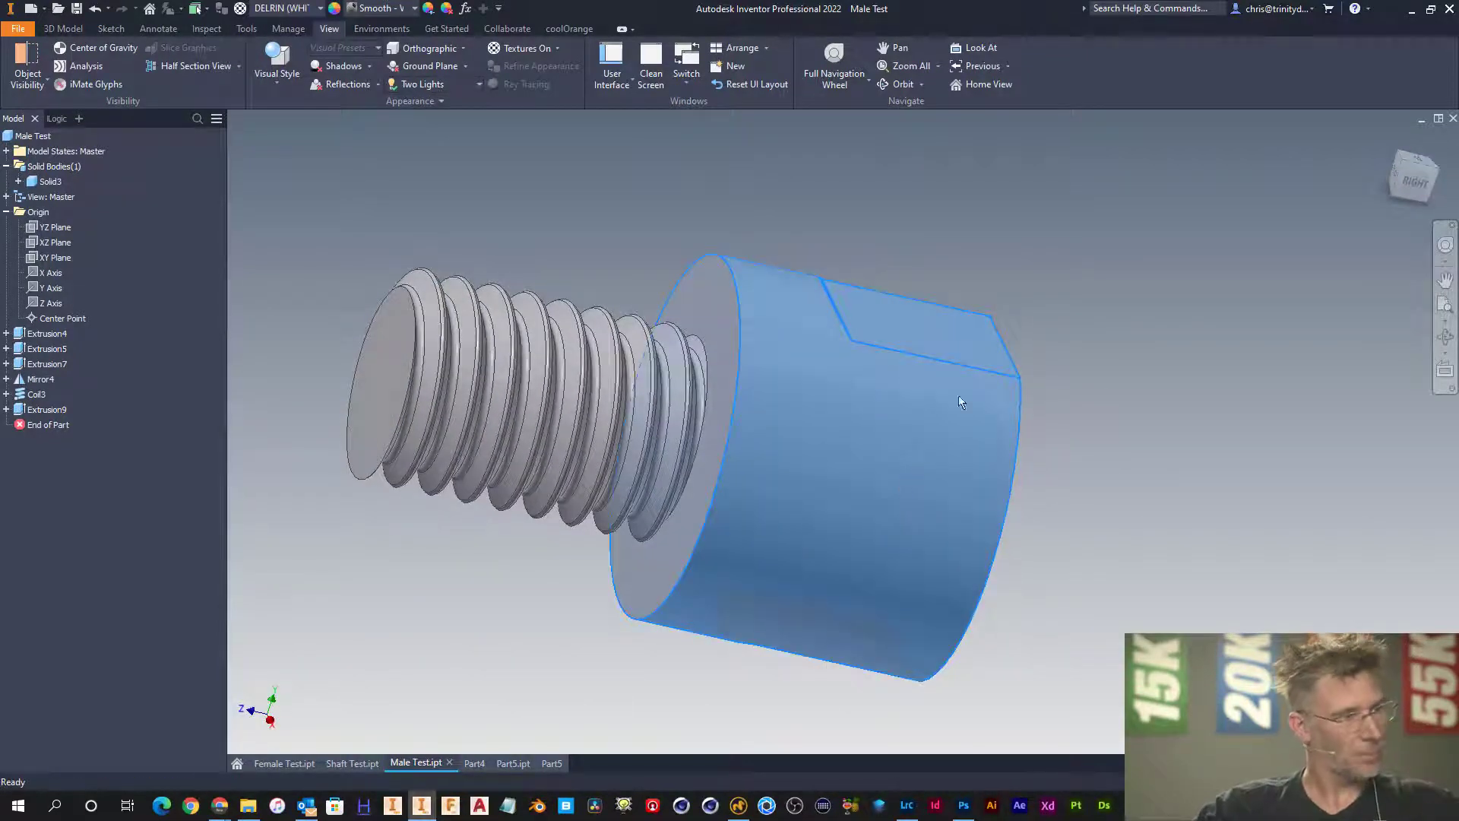
left_click(1101, 389)
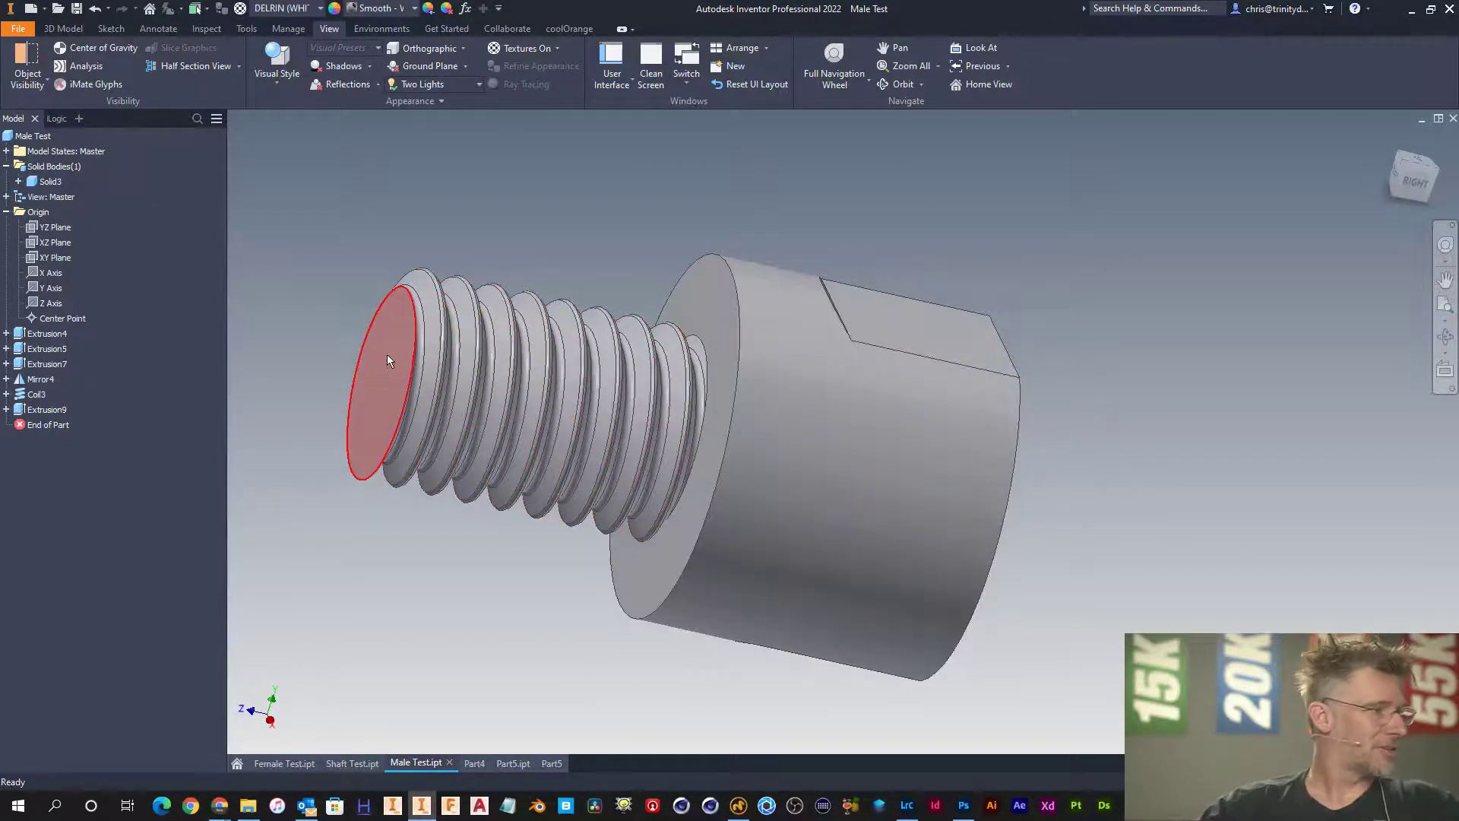
- In the iLogic form Form 1, set TPI to 20 and Nominal_OD to .2449
left_click(1434, 183)
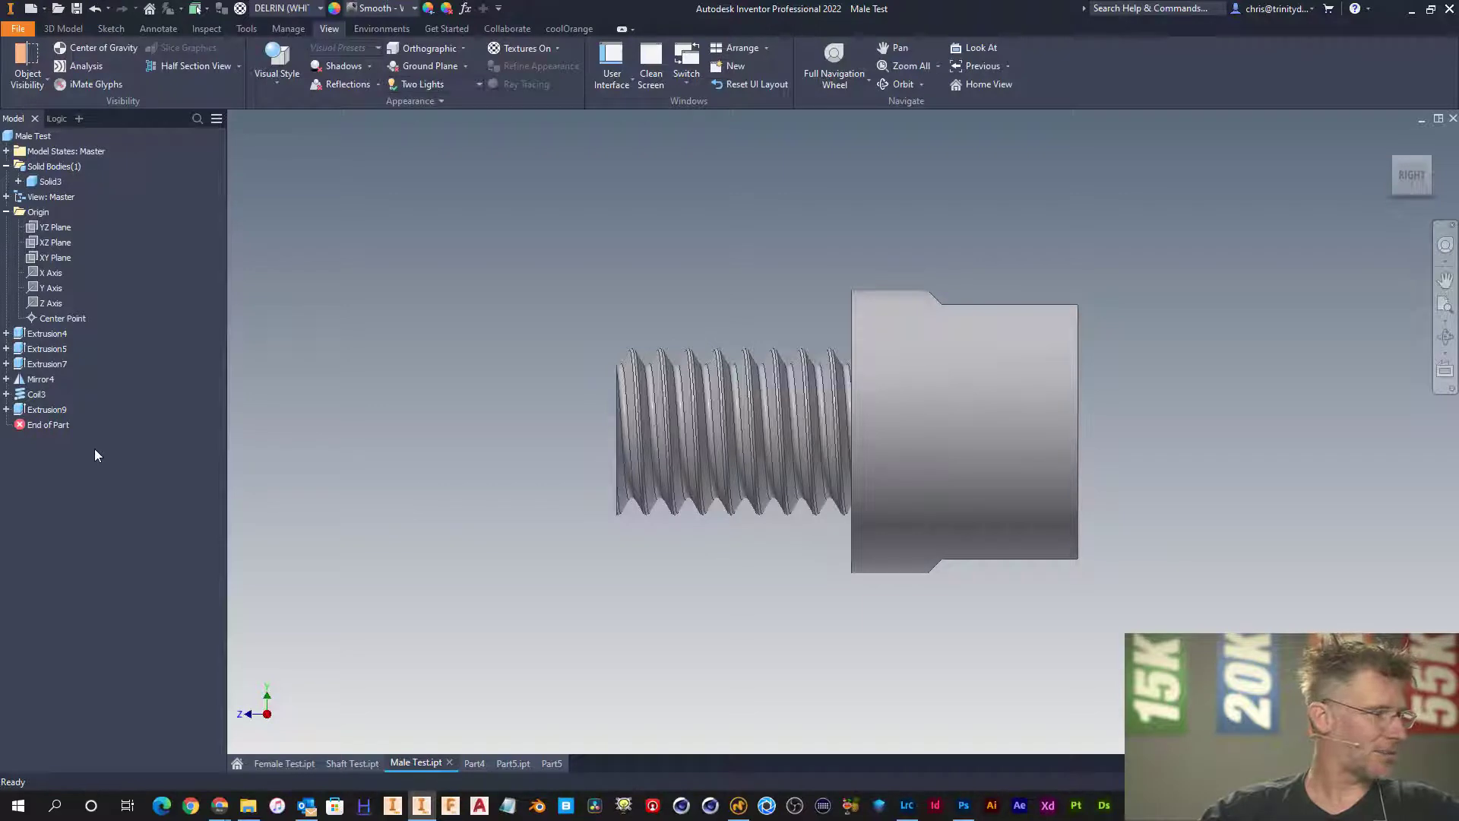
left_click(56, 119)
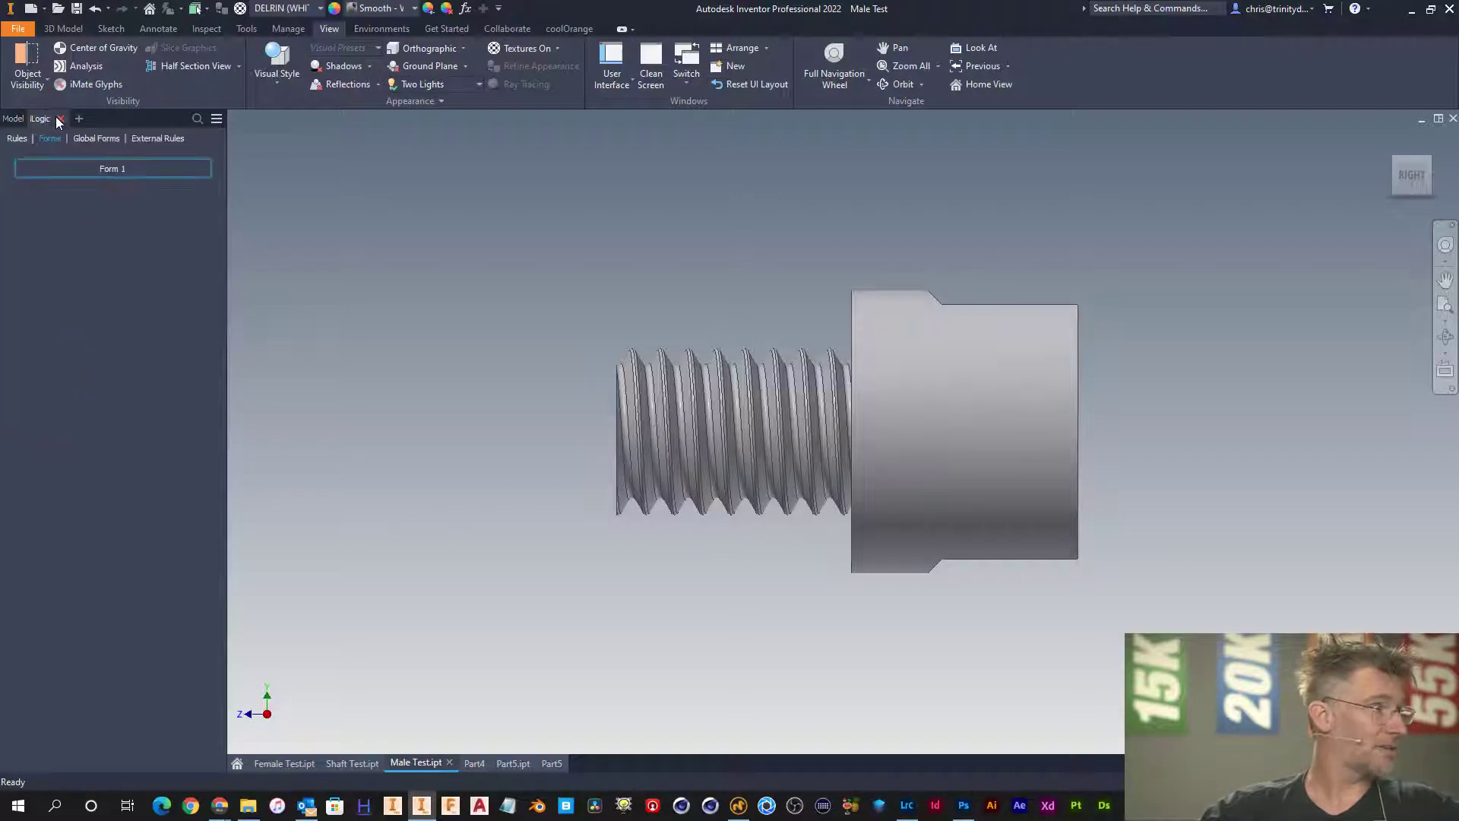
left_click(79, 168)
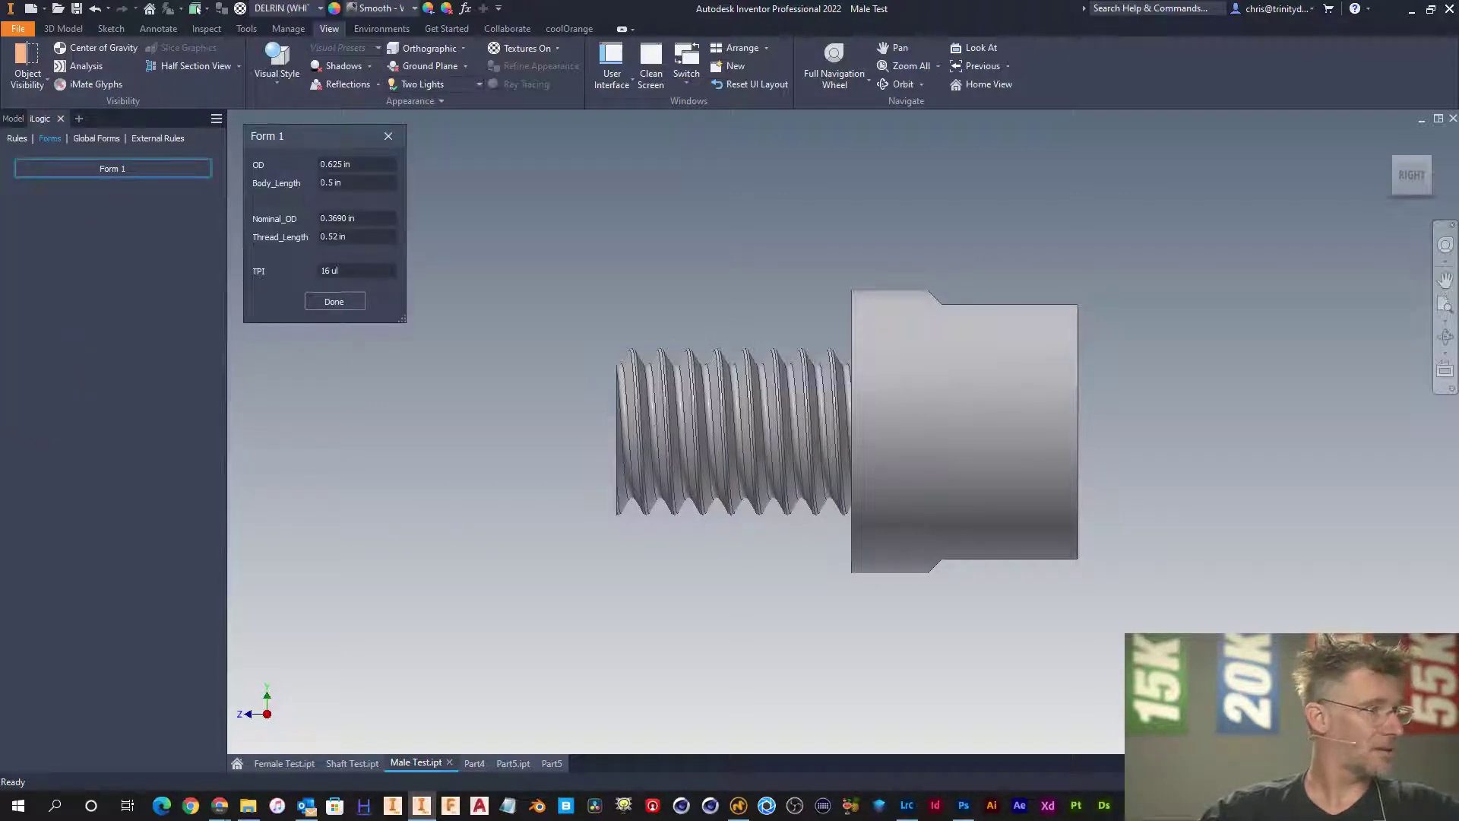
left_click(346, 271)
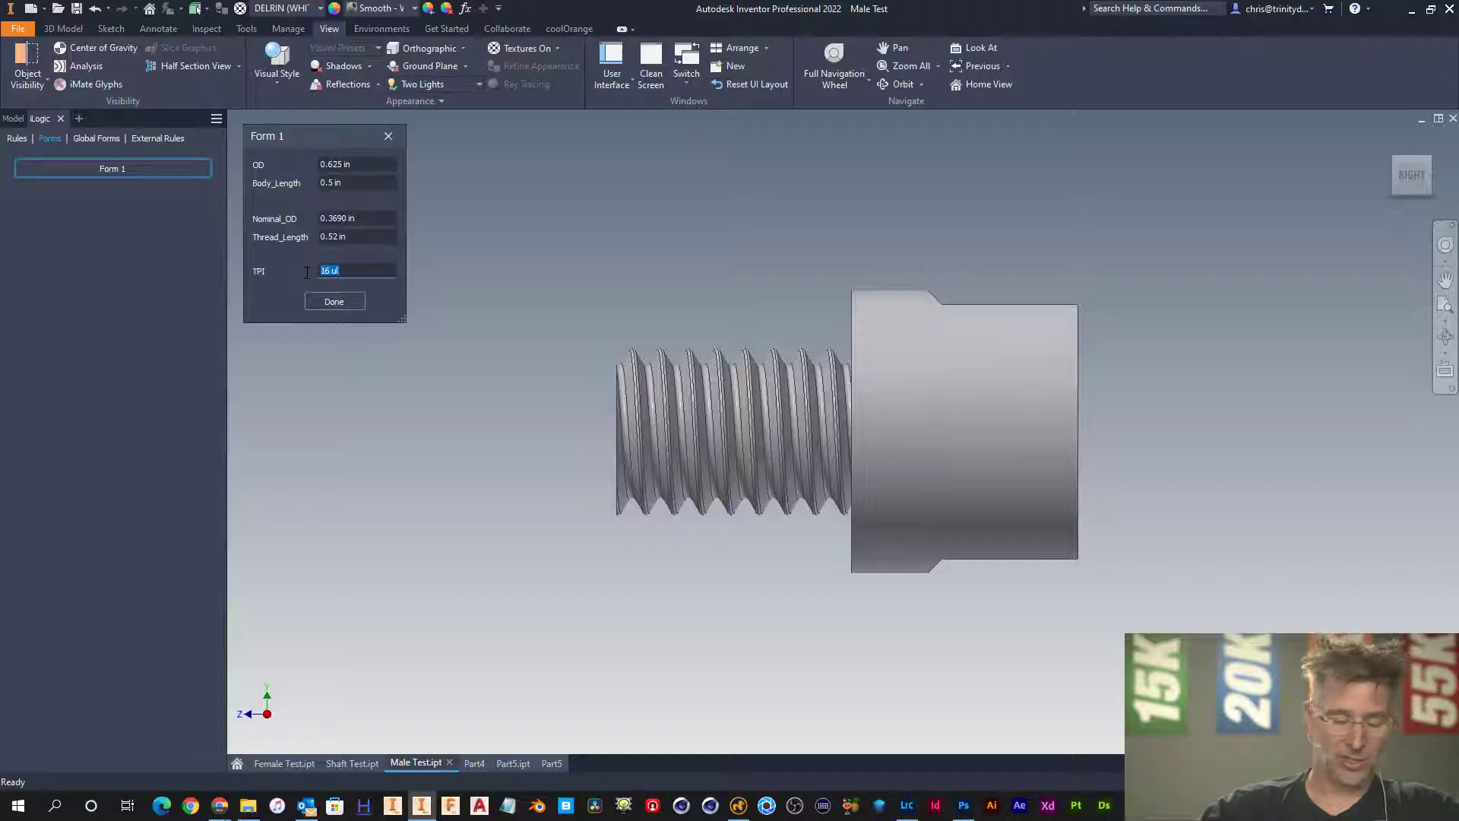
key("Return")
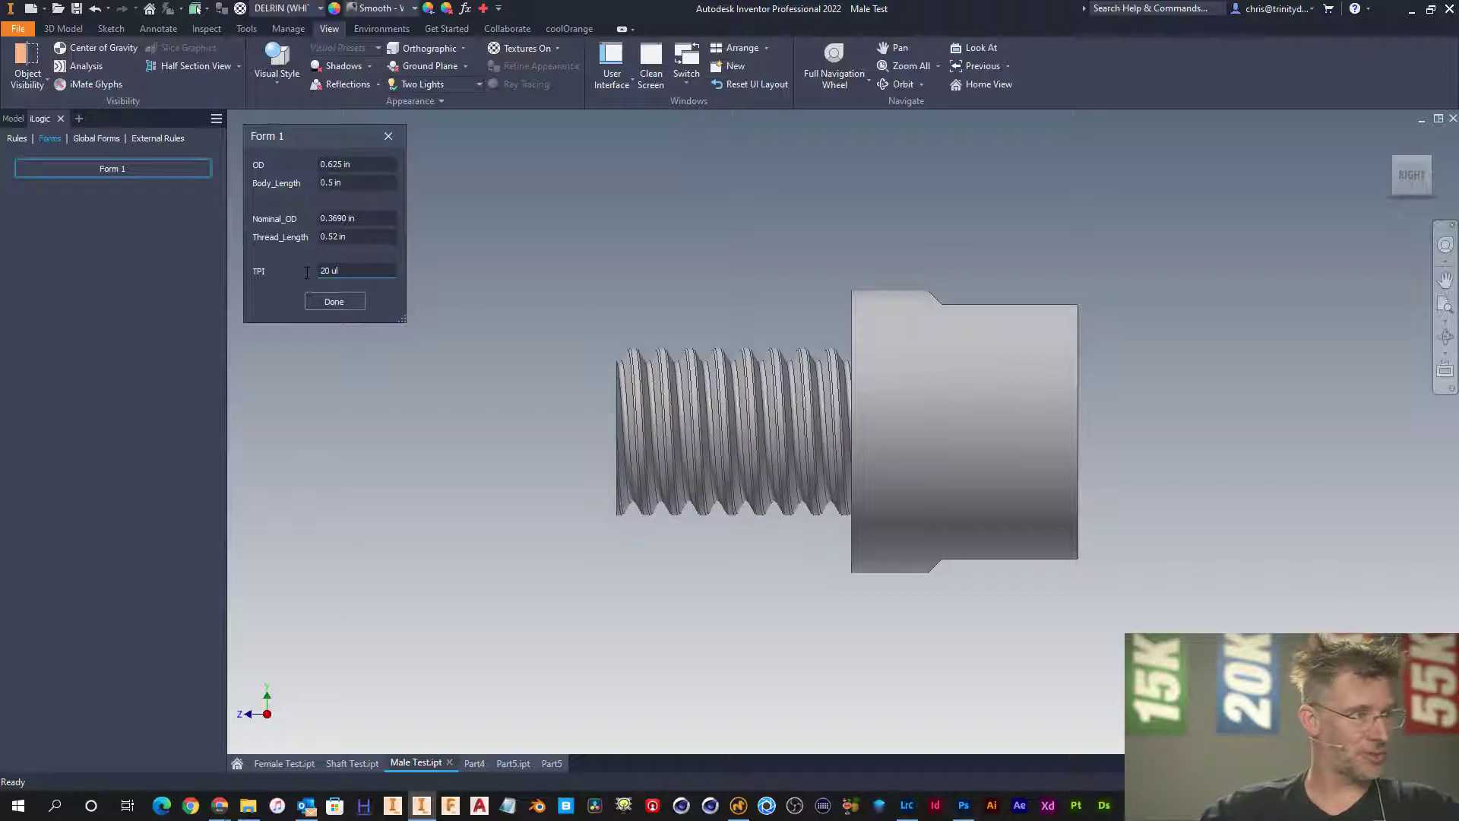
left_click(360, 219)
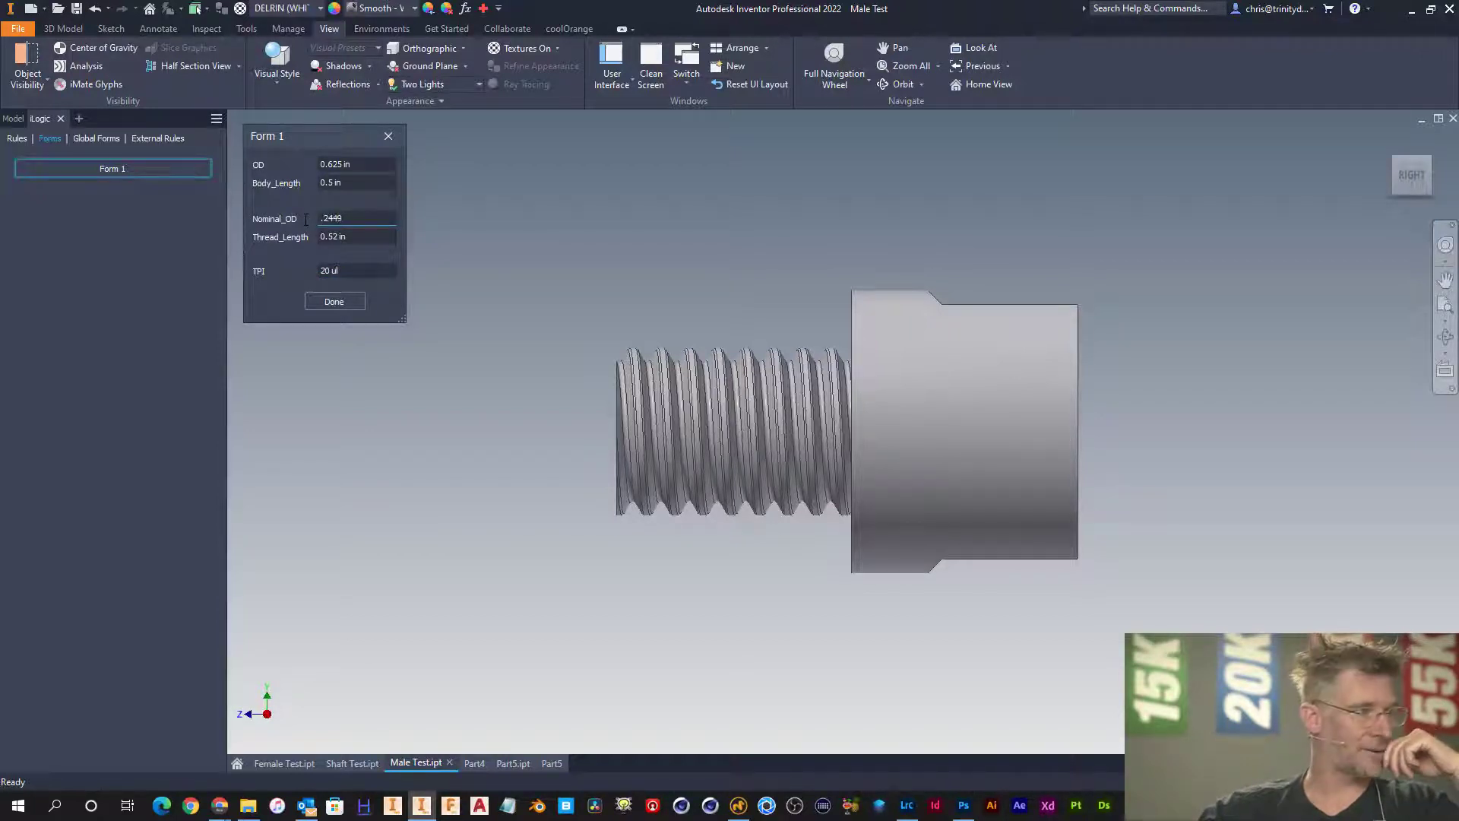
key("Return")
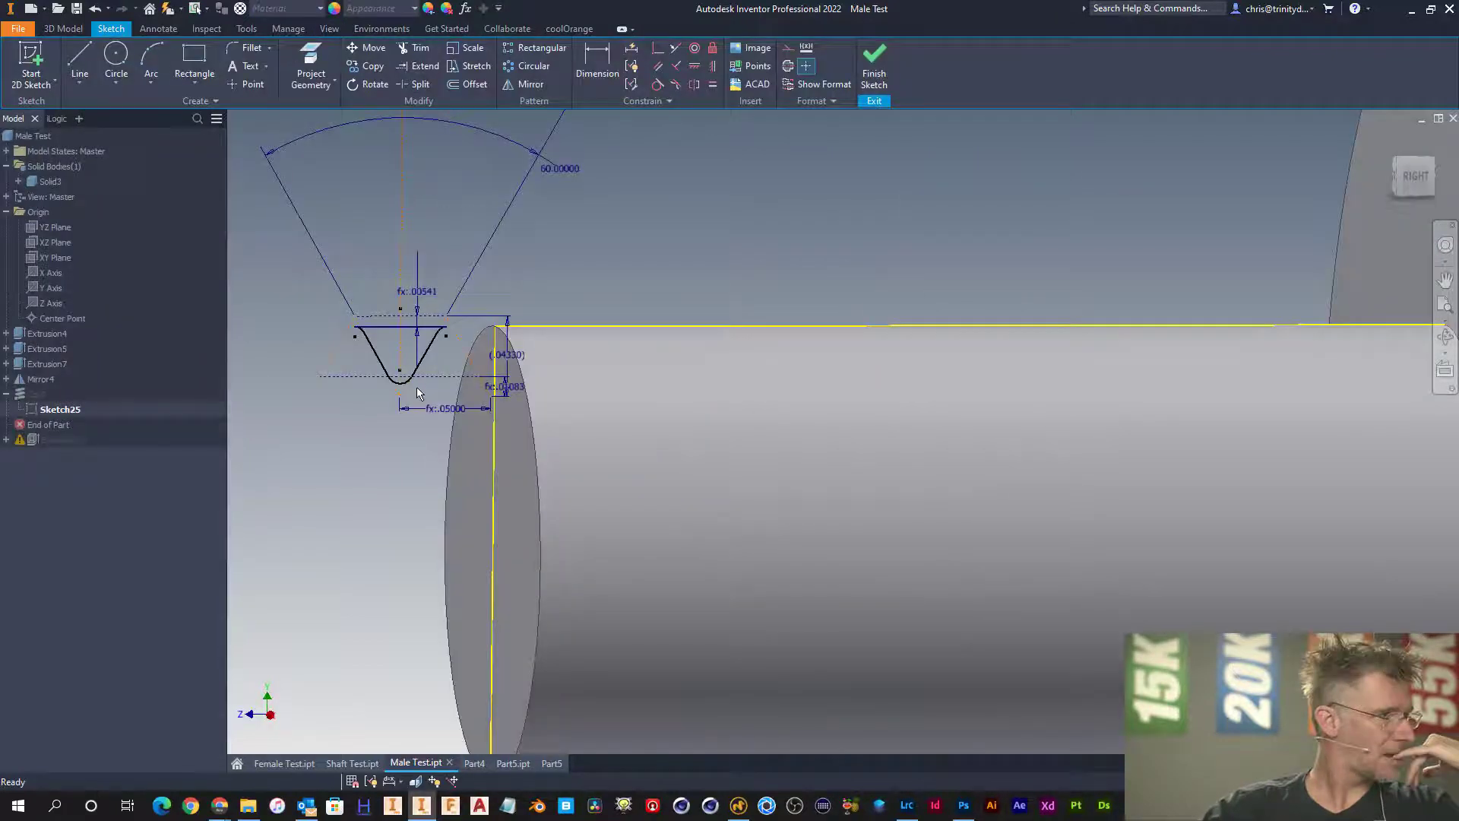
- Check the formula driving the pitch dimension in the thread profile sketch
scroll(416, 386, "up", 3)
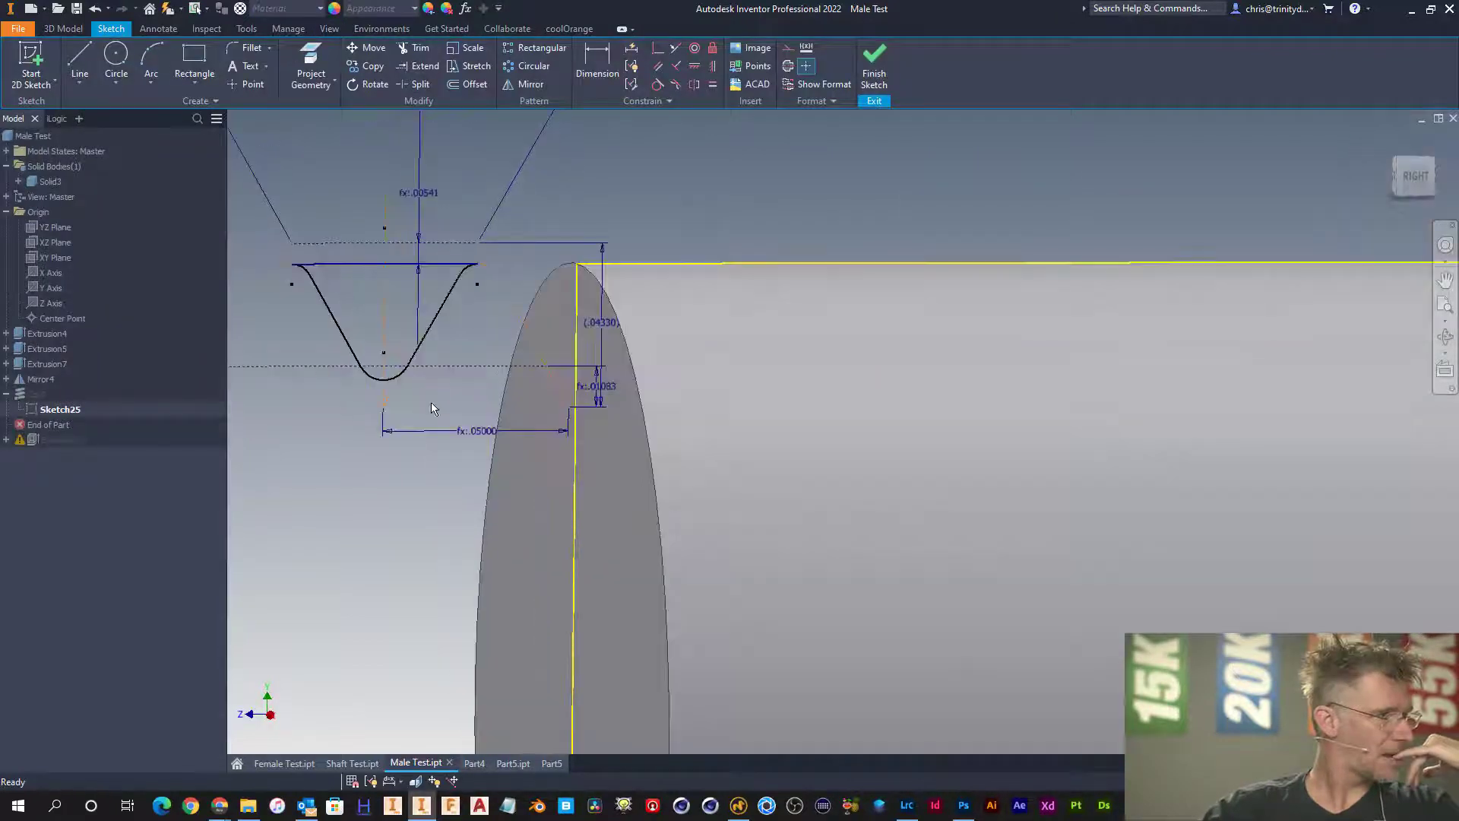
scroll(510, 411, "down", 2)
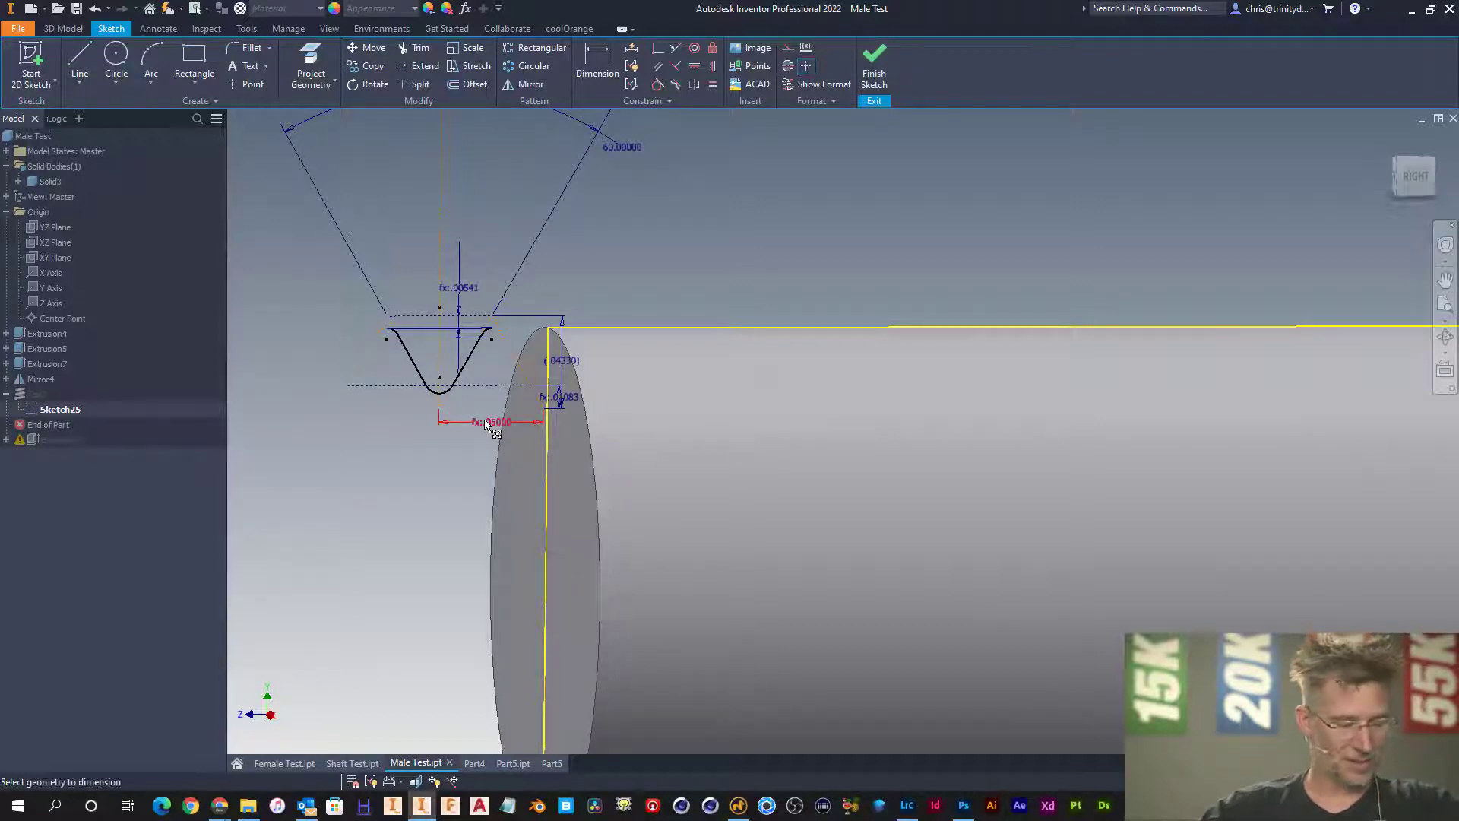
double_click(487, 423)
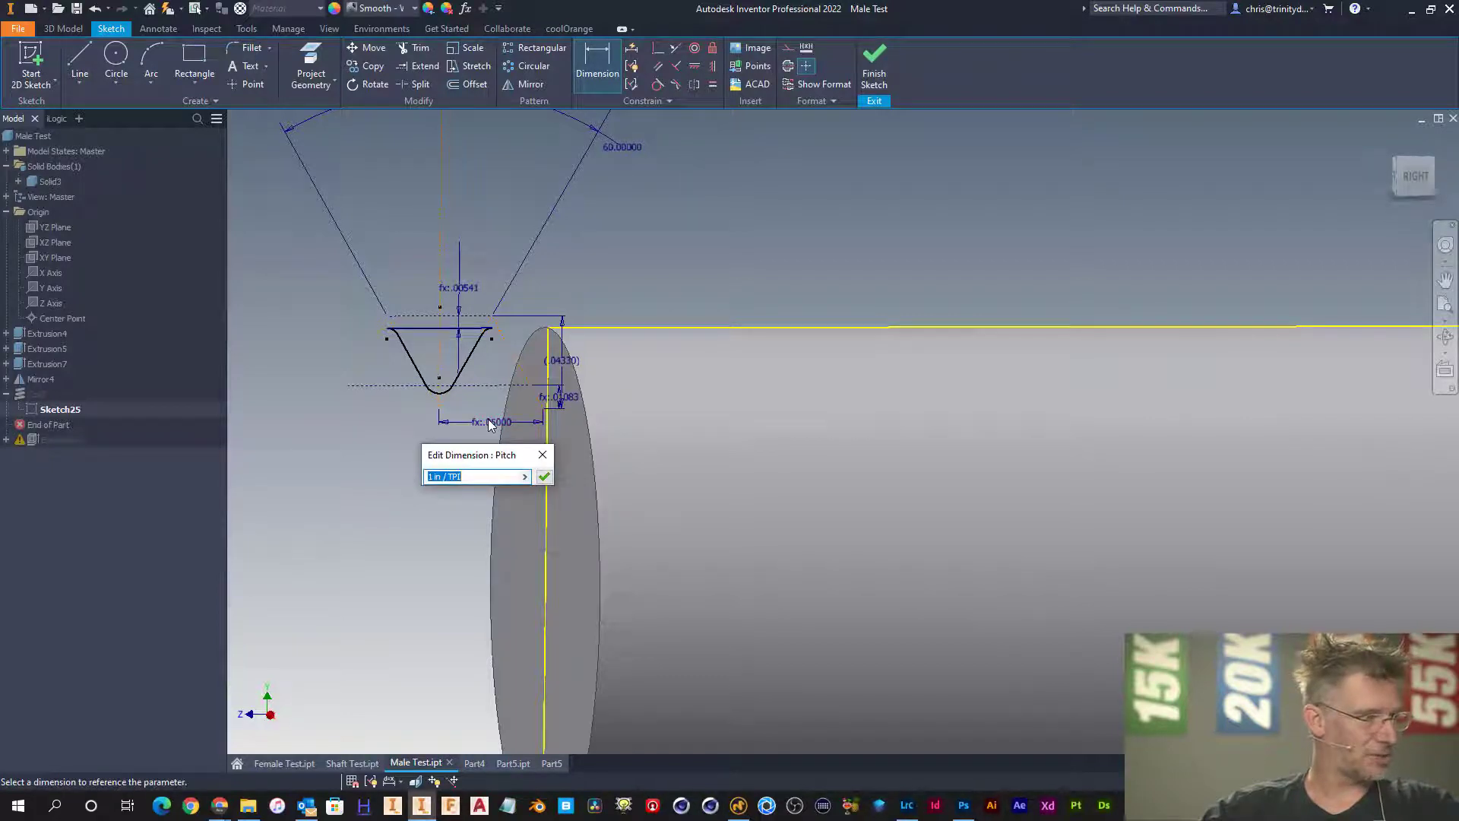
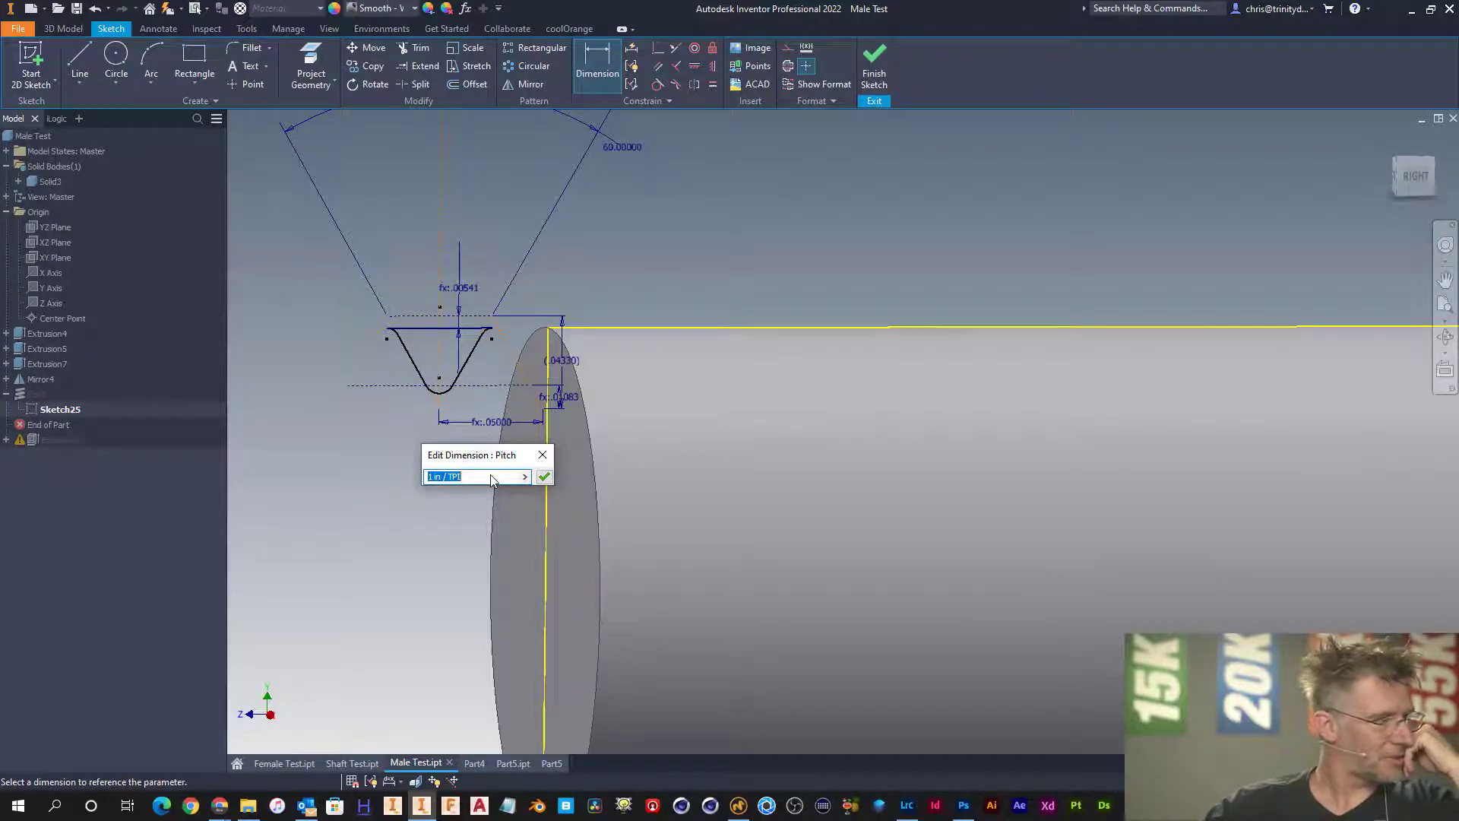
left_click(544, 477)
right_click(623, 275)
left_click(629, 316)
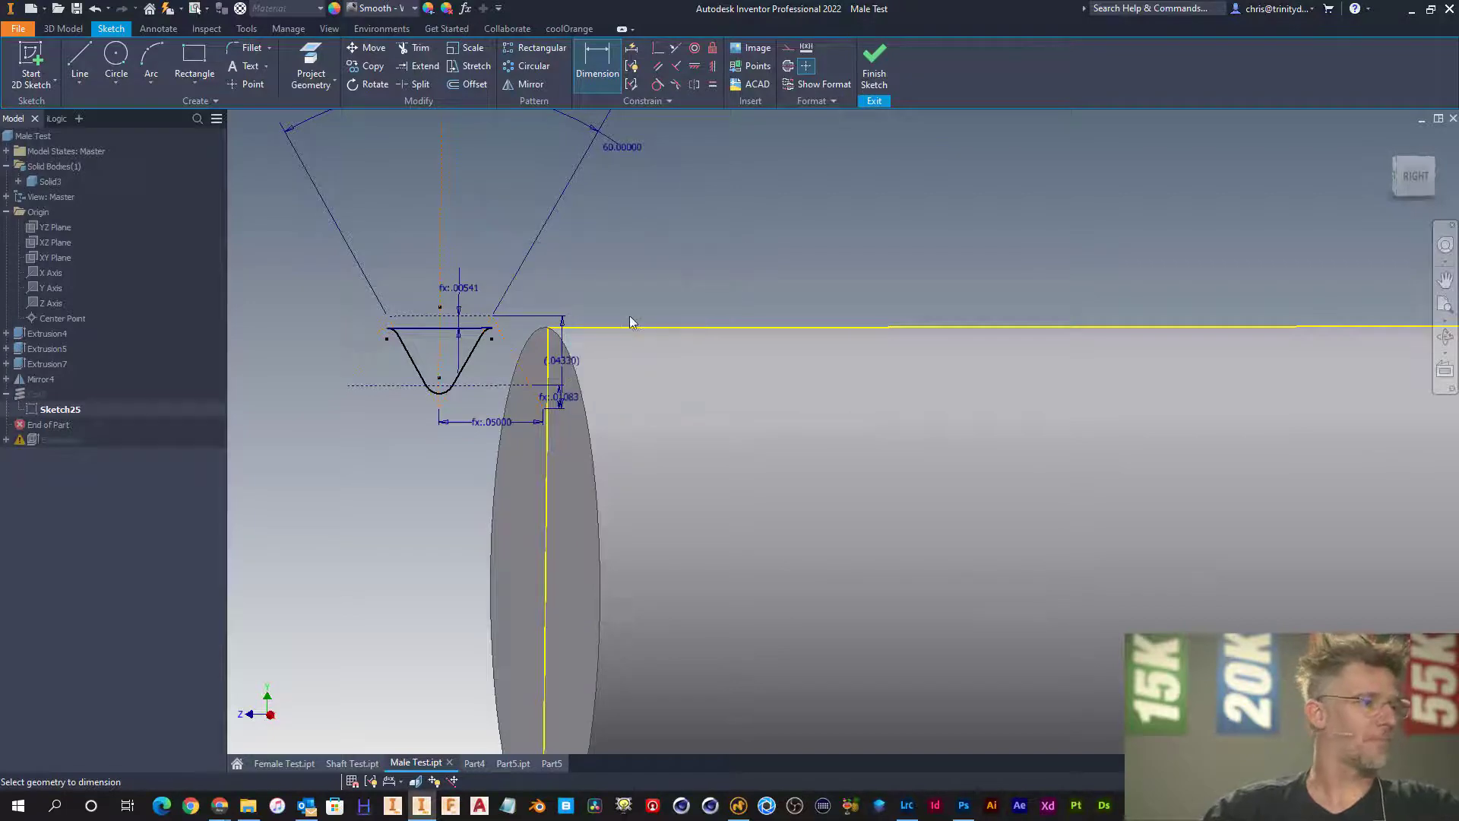
- Edit the coil feature and drive its pitch with the formula 1 in / TPI
right_click(34, 395)
left_click(75, 490)
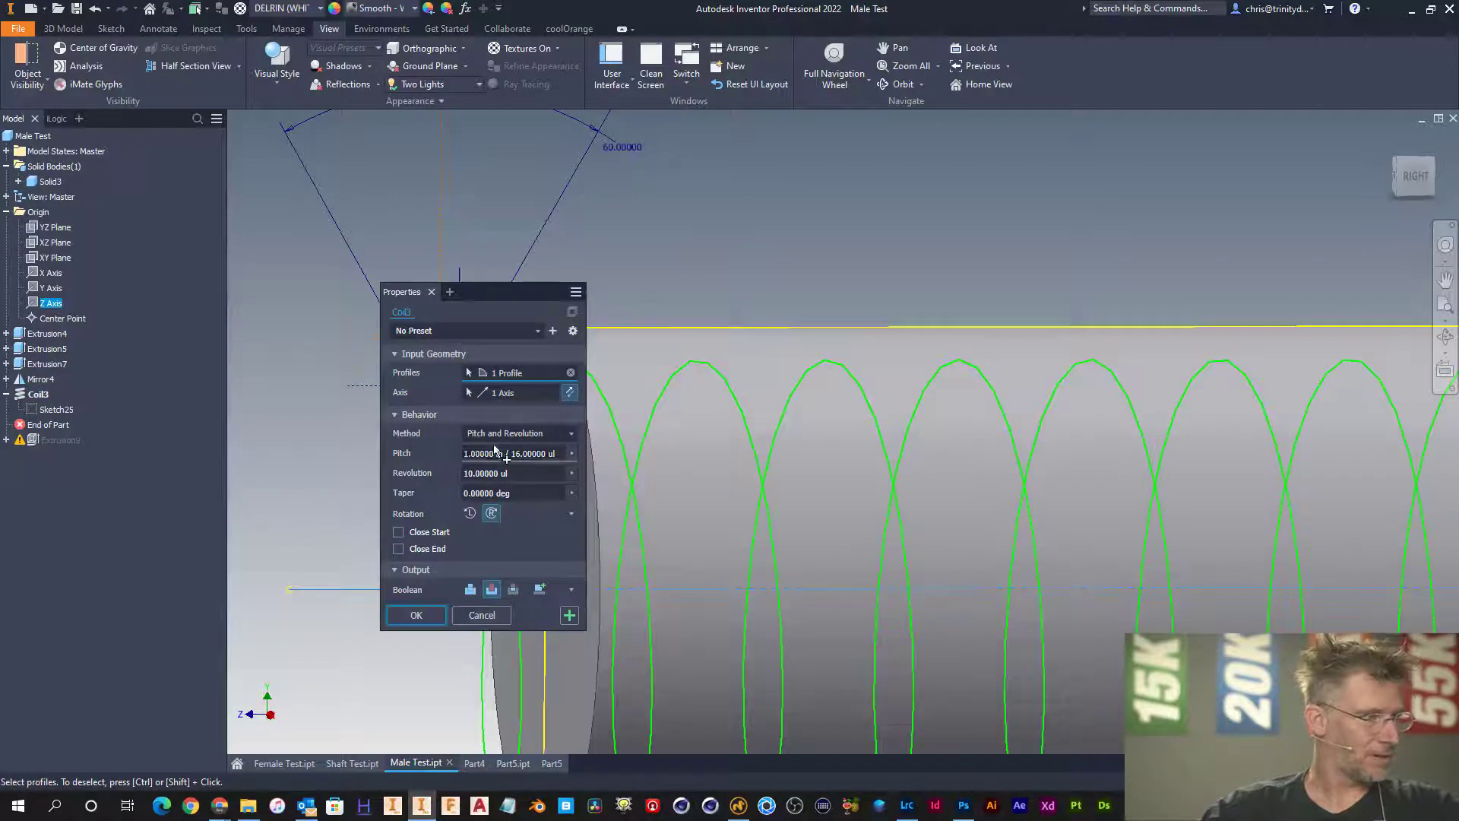
left_click(509, 452)
left_click(514, 454)
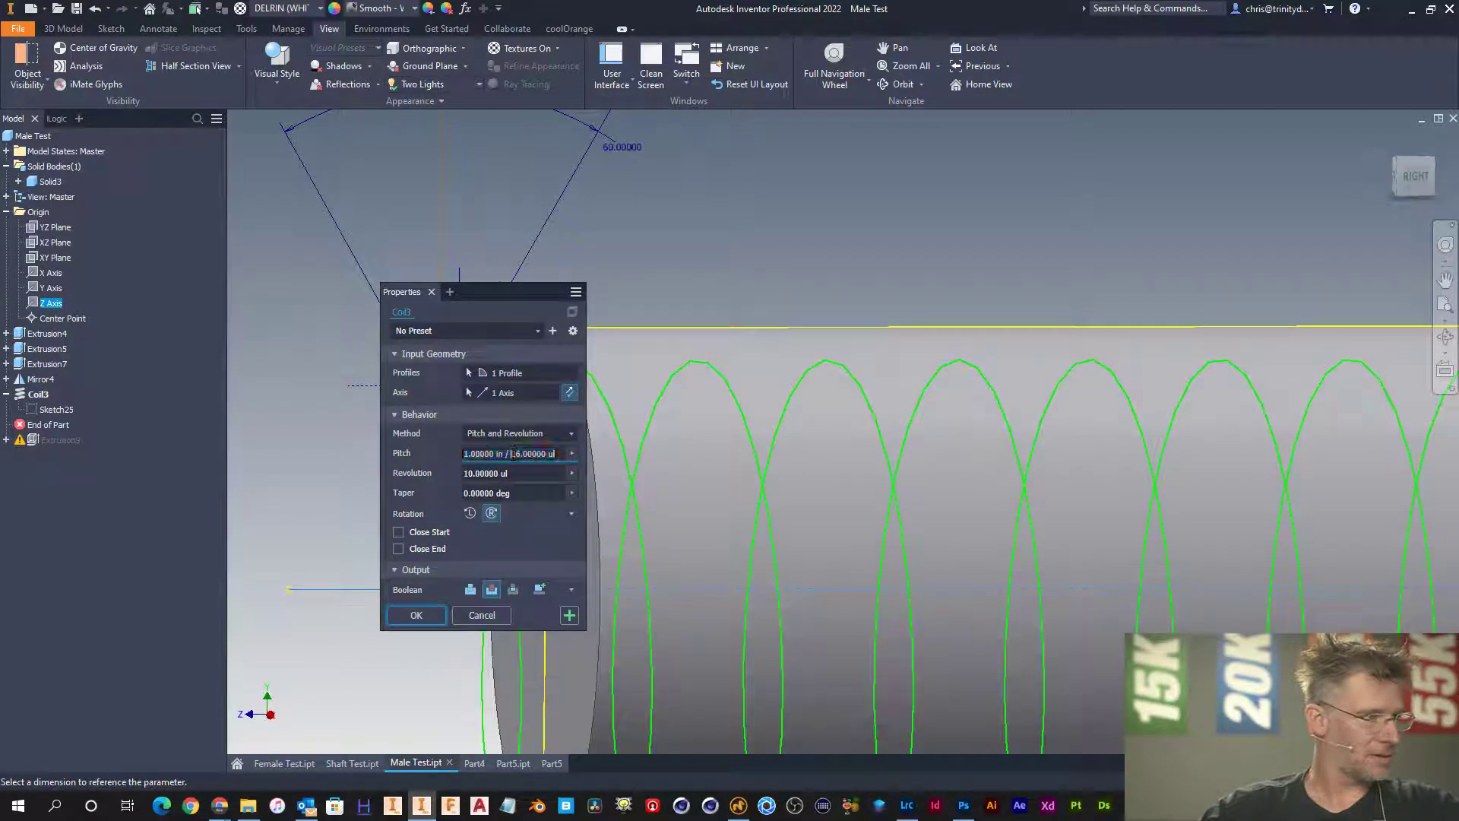
left_click_drag(511, 454, 572, 460)
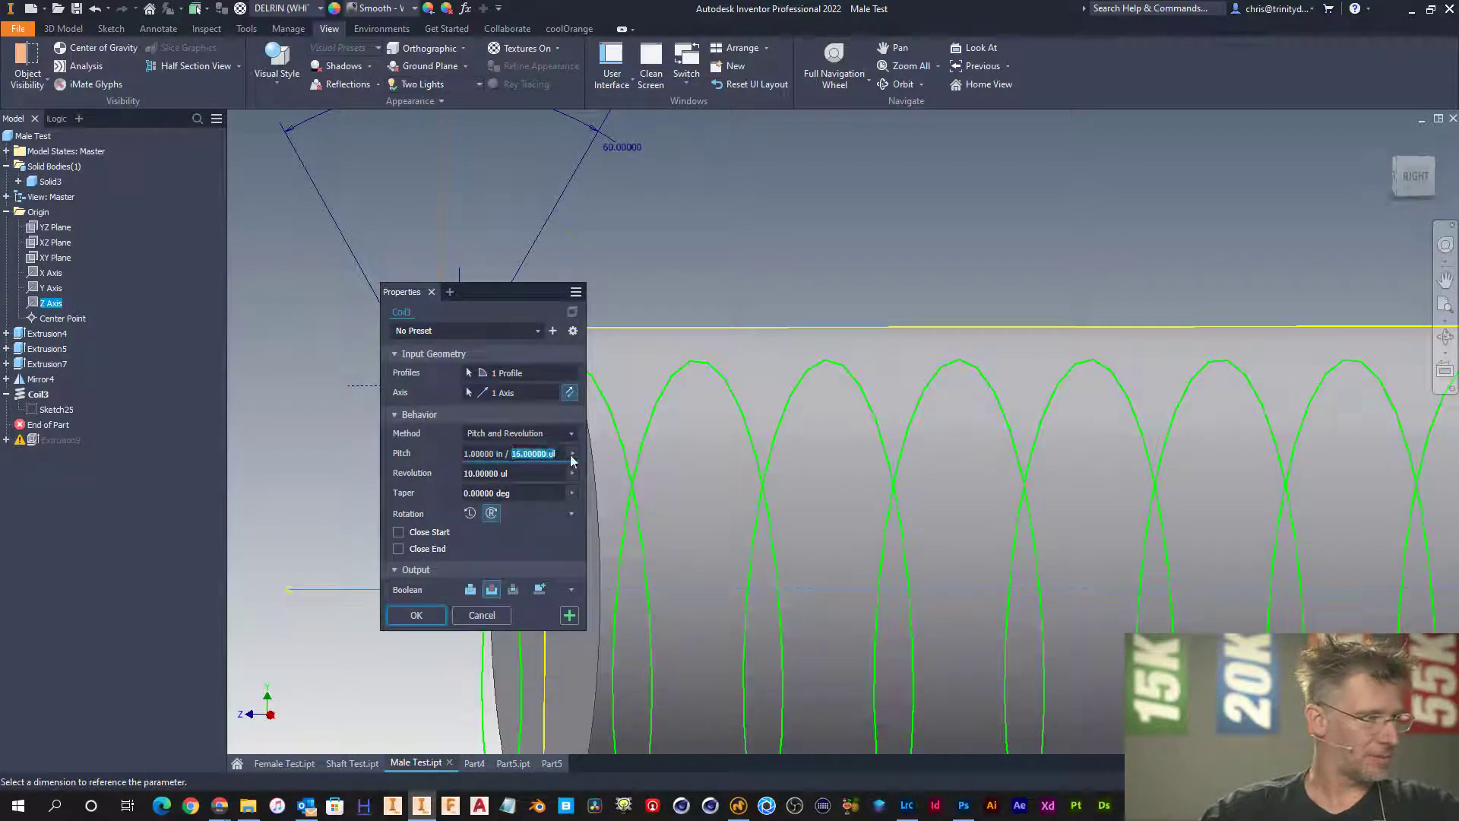
type("TPI")
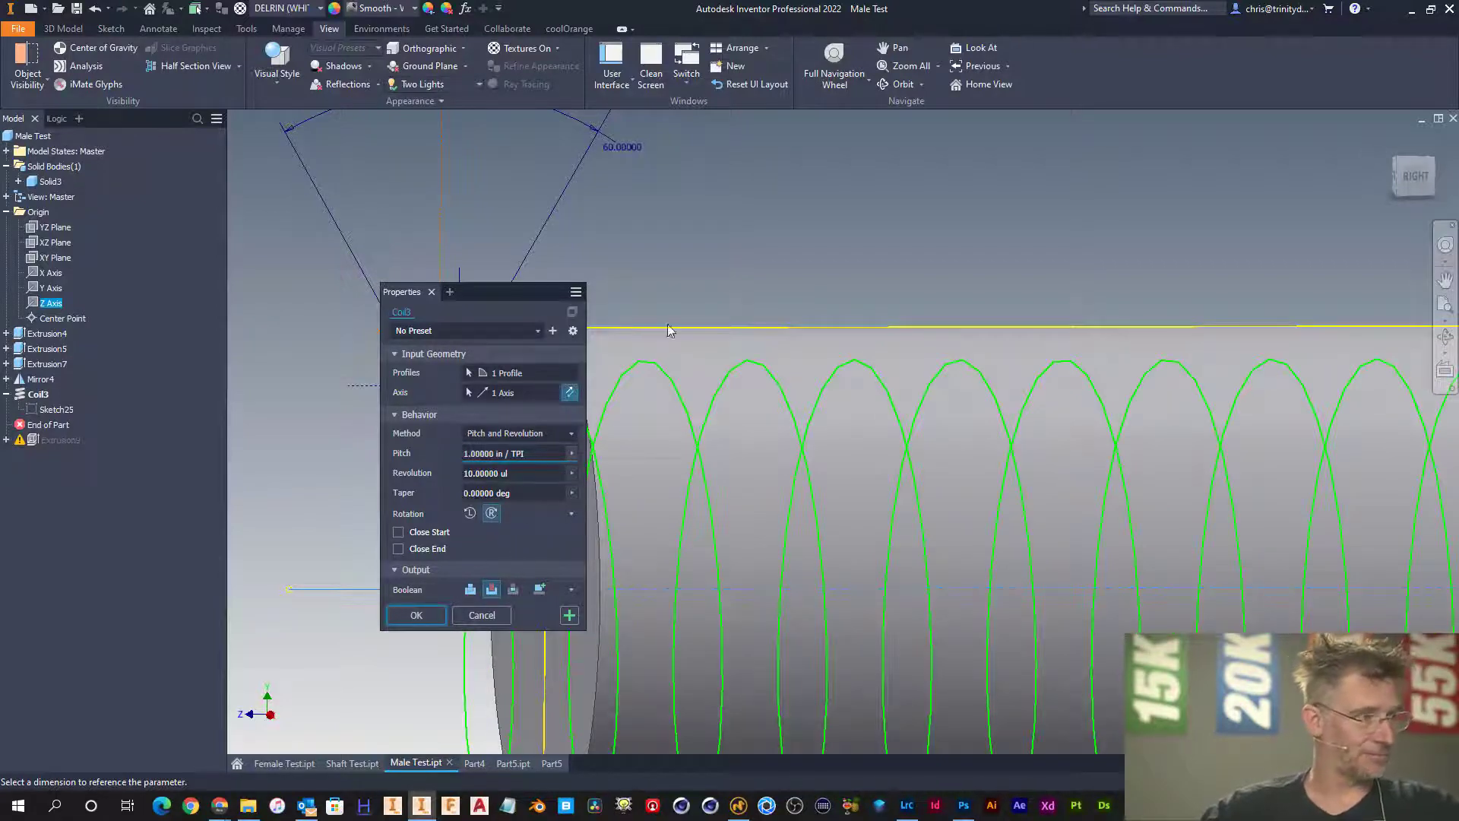
- Set the coil's revolution count to 12 and apply the feature edit
scroll(683, 293, "down", 3)
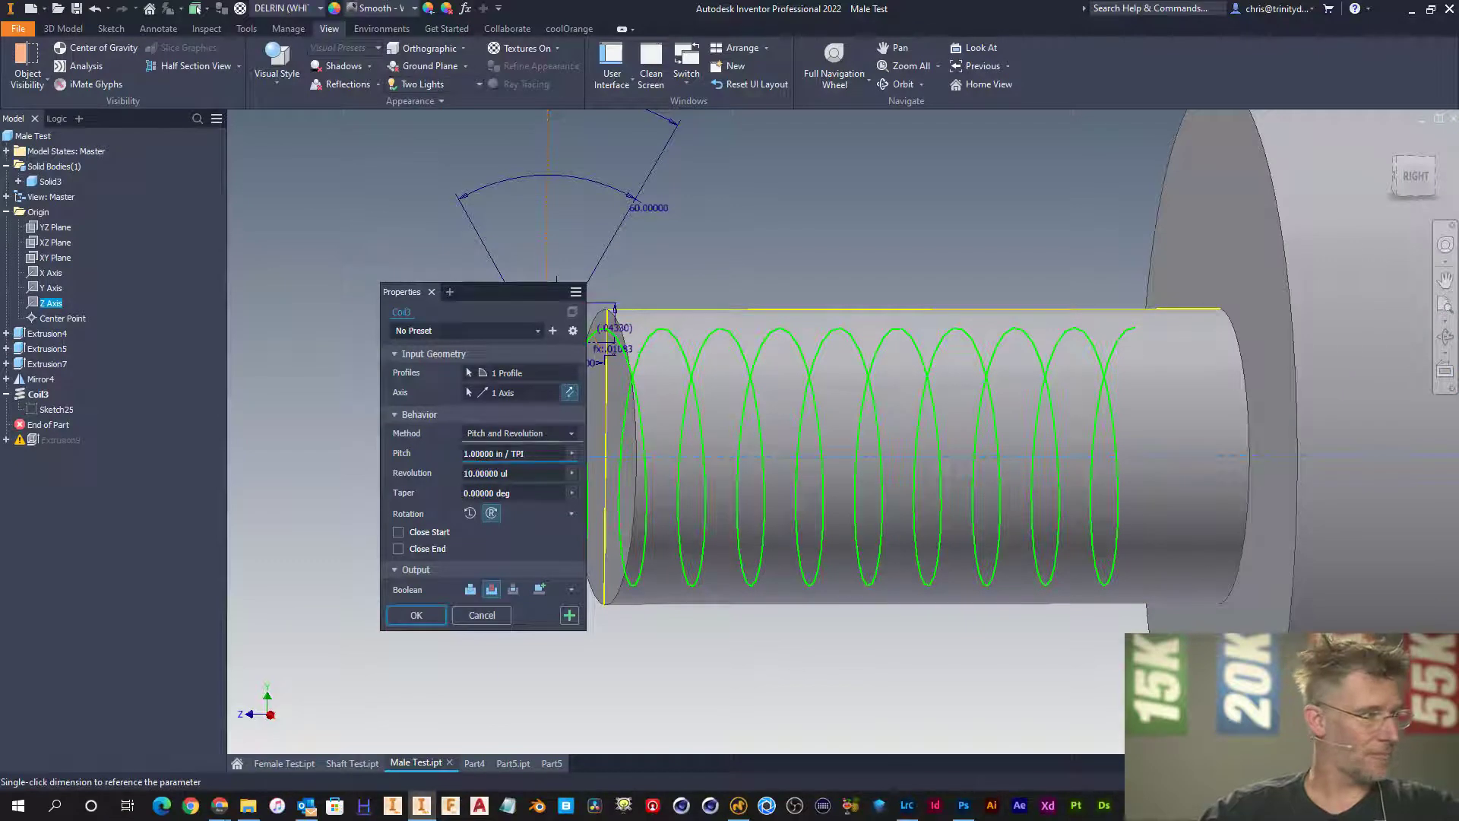
left_click(508, 473)
left_click_drag(508, 473, 437, 473)
type("12")
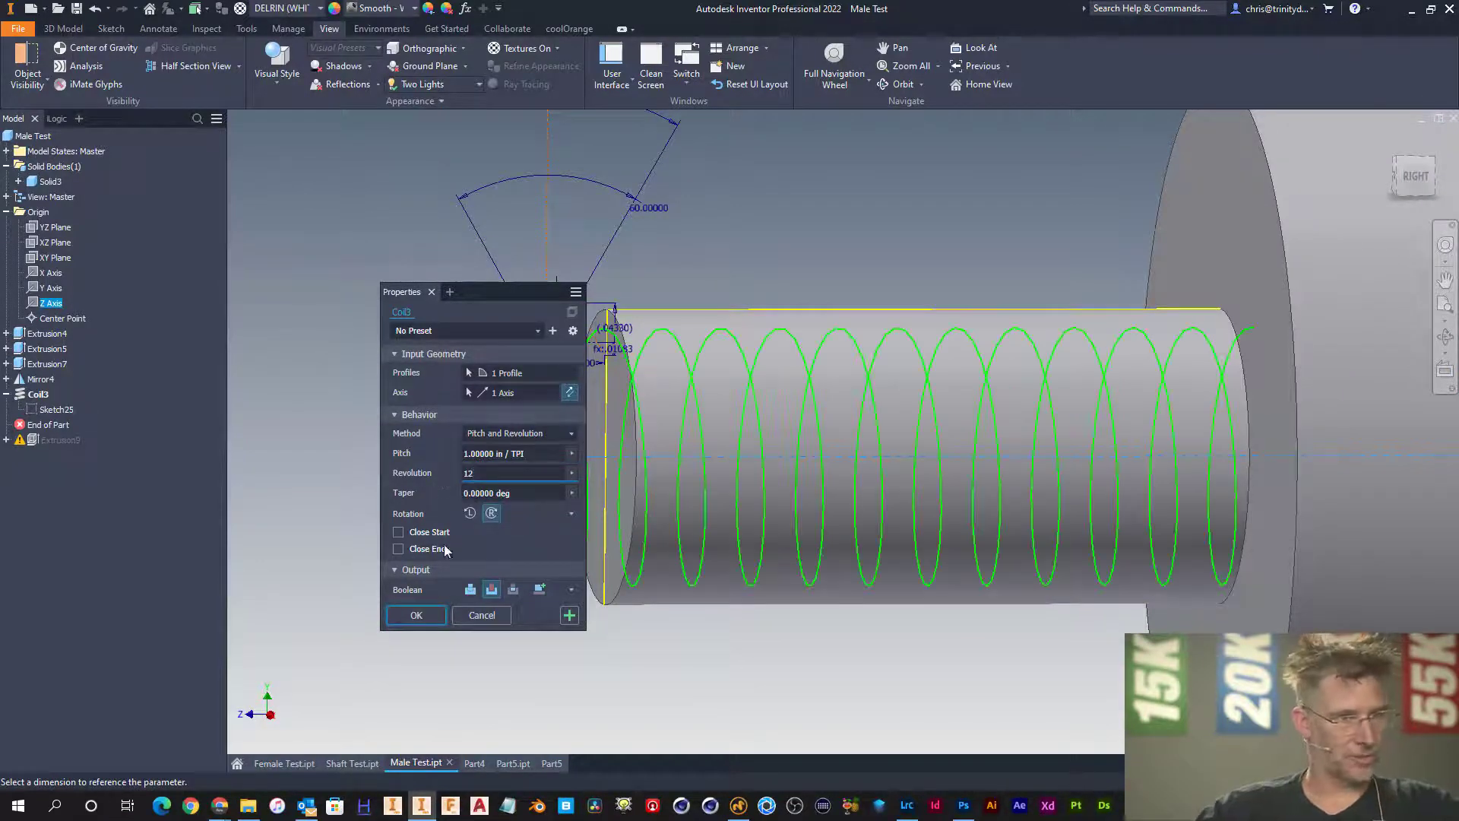
left_click(421, 615)
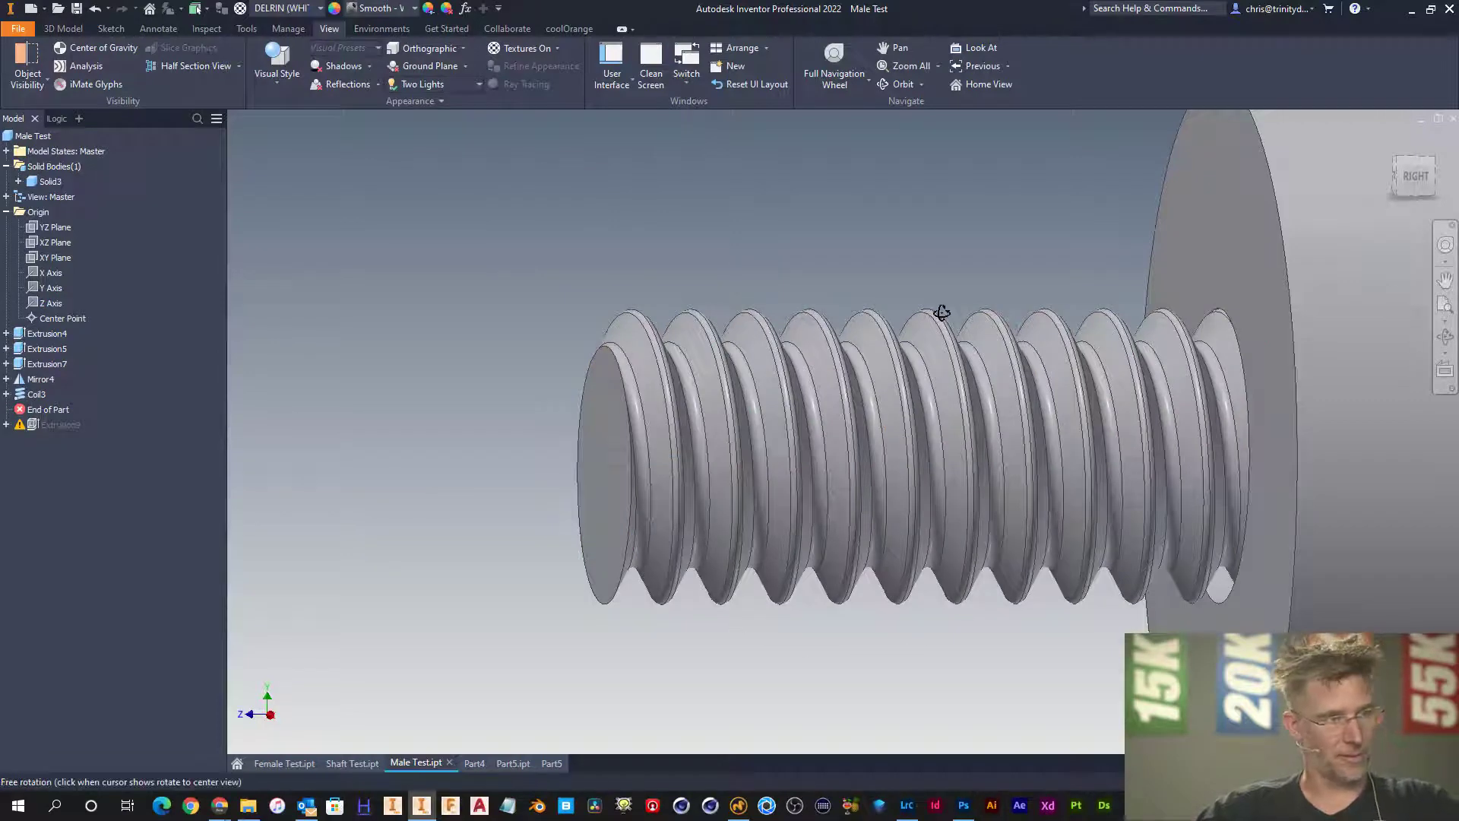
- Move the End of Part marker below the fill extrusion to bring it back into the model
mouse_move(941, 312)
middle_mouse_down("shift")
mouse_move(899, 310)
mouse_move(954, 299)
middle_mouse_up("shift")
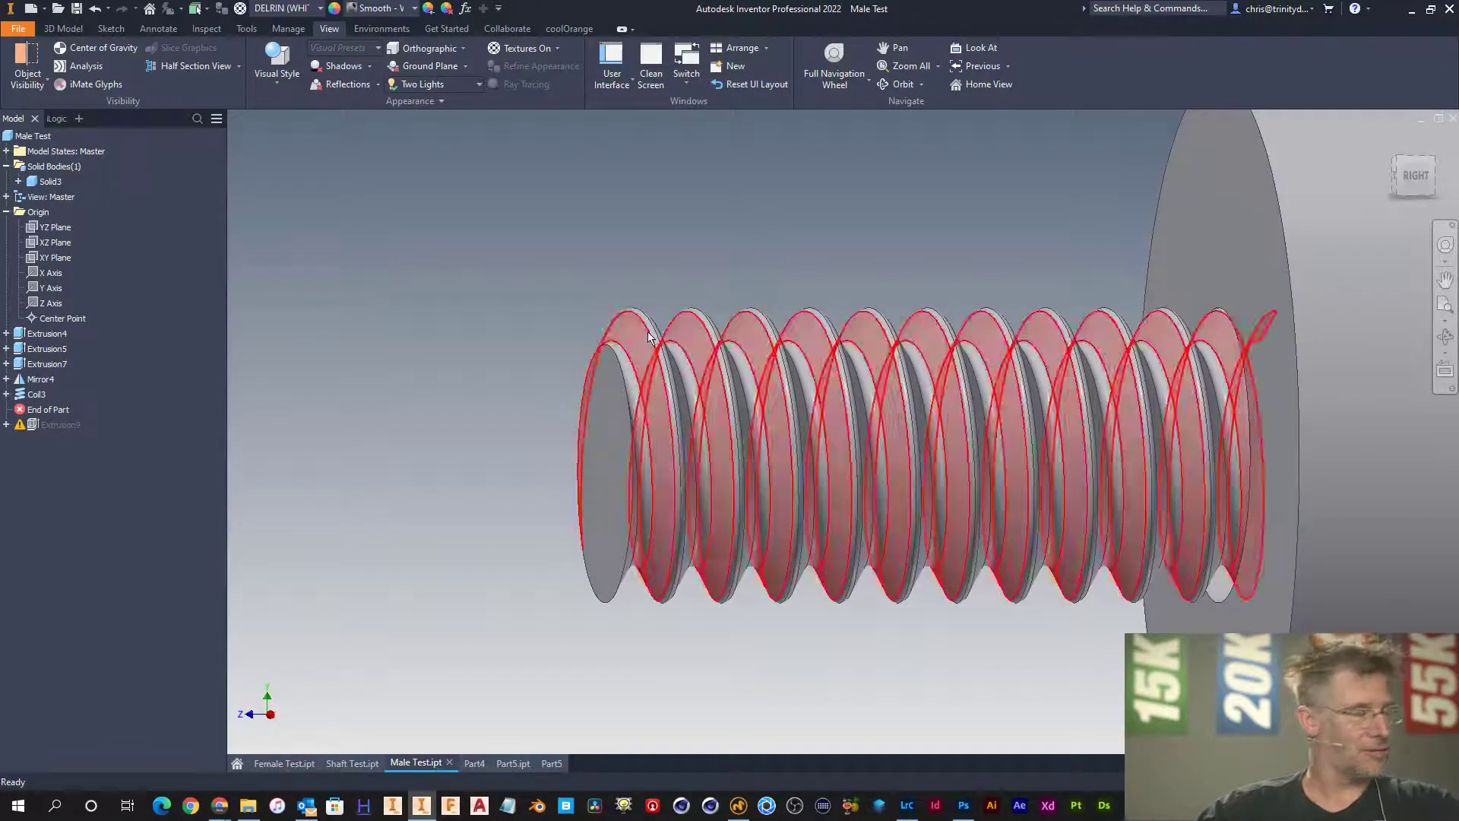
left_click(36, 410)
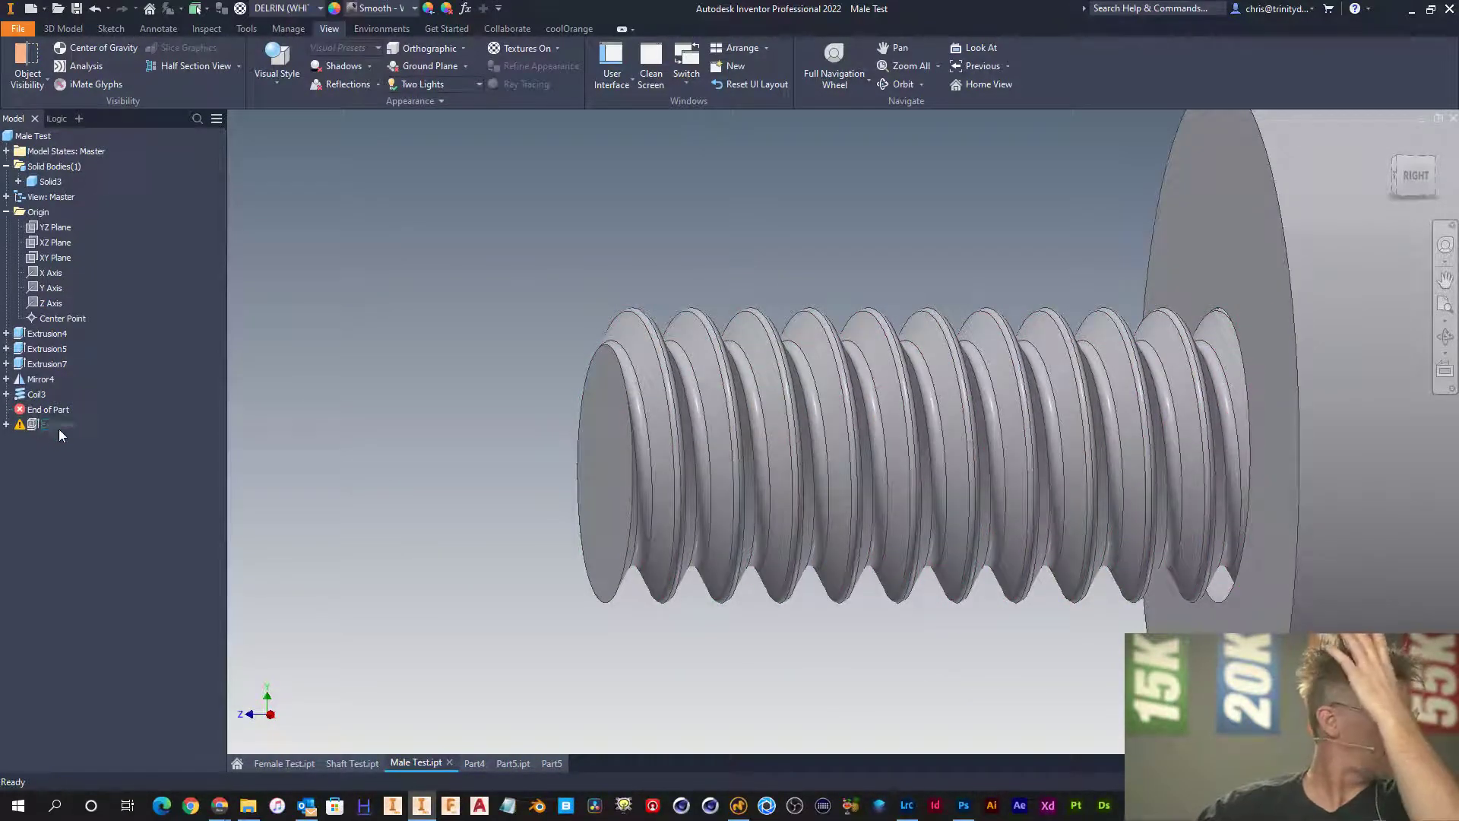
left_click_drag(54, 411, 60, 432)
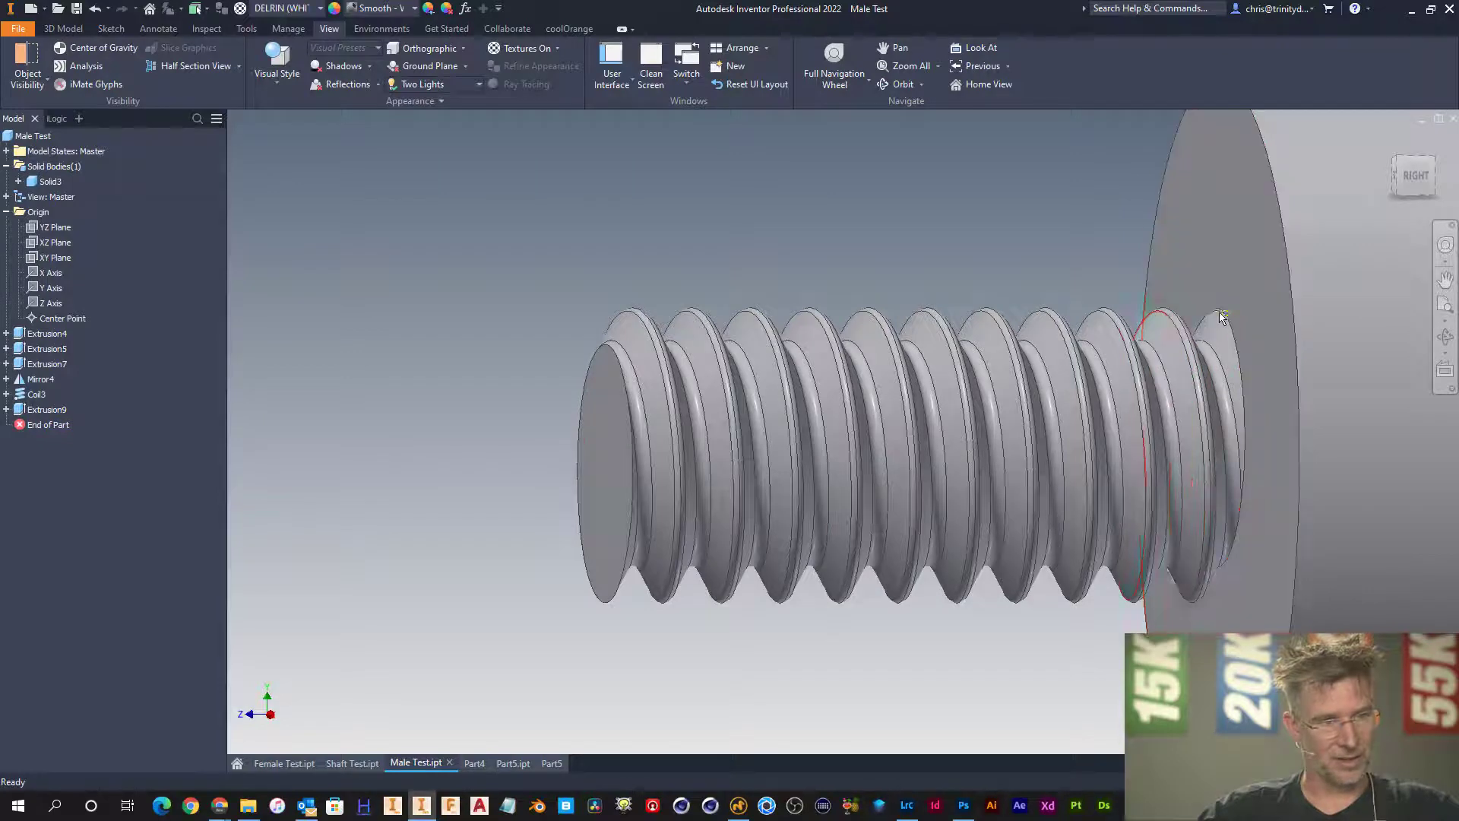
- Open the fill extrusion's sketch for editing and delete its projected circle
left_click(6, 410)
right_click(49, 425)
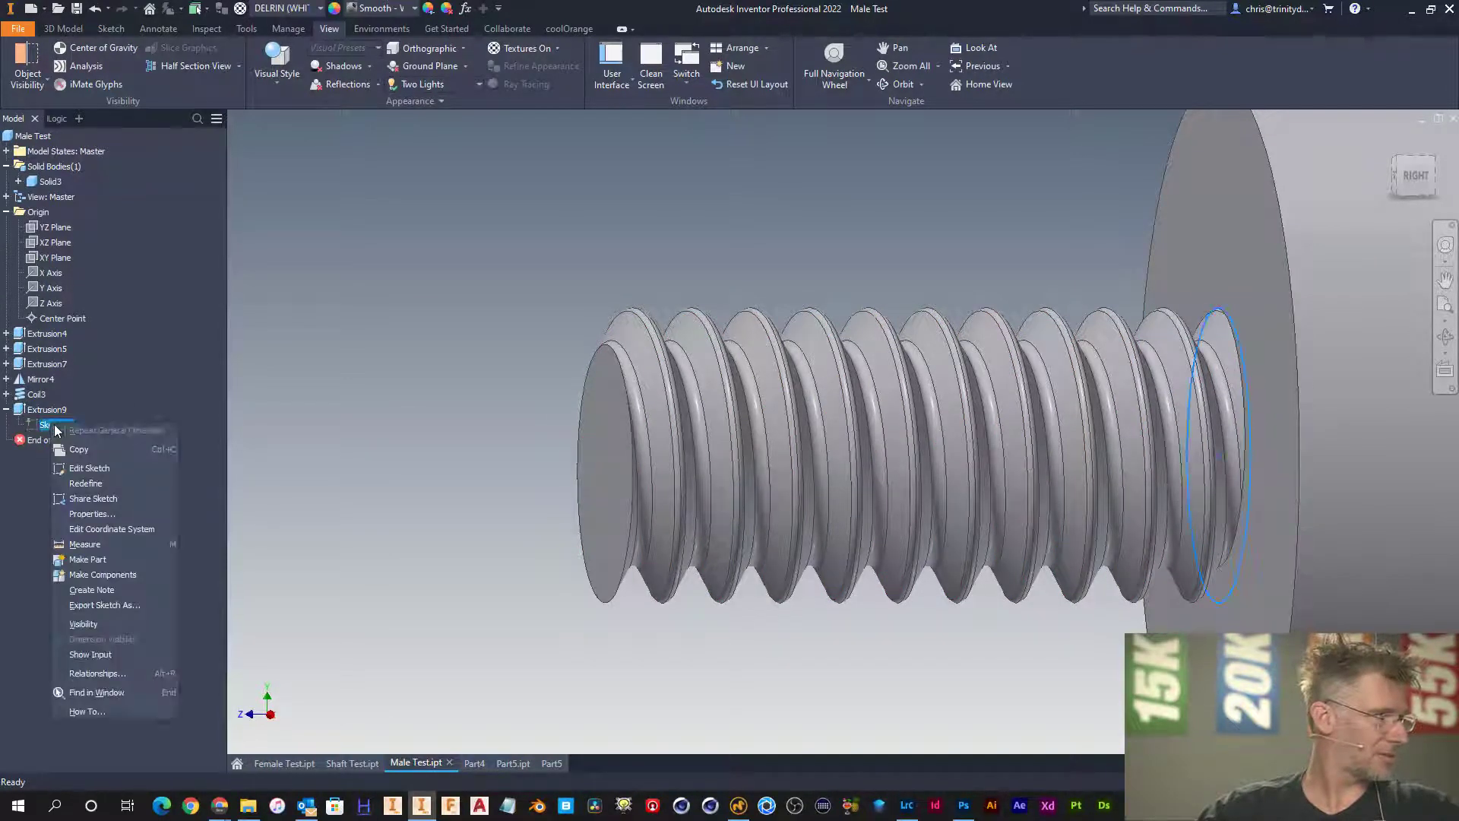
left_click(85, 468)
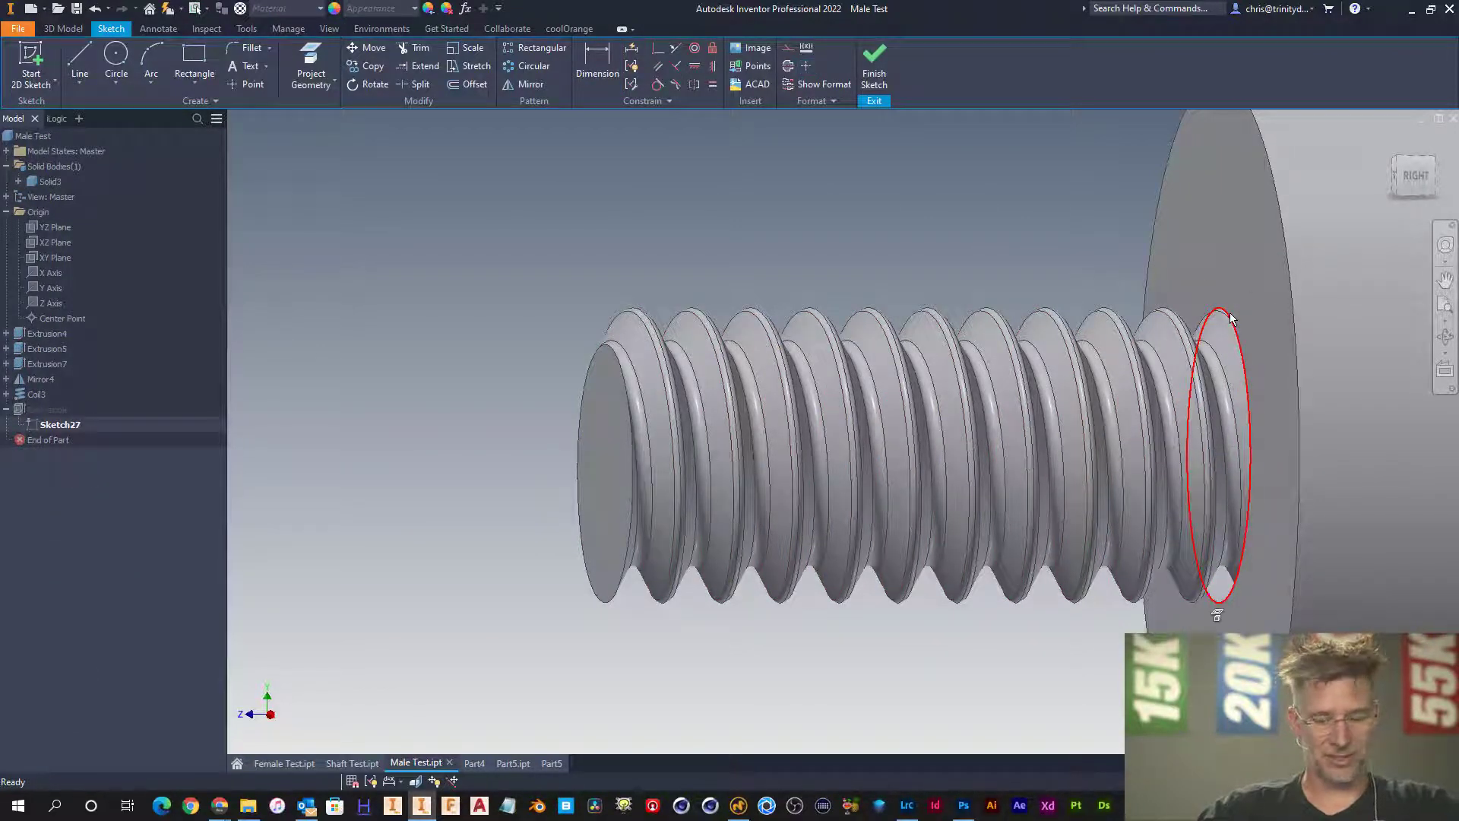
key("Delete")
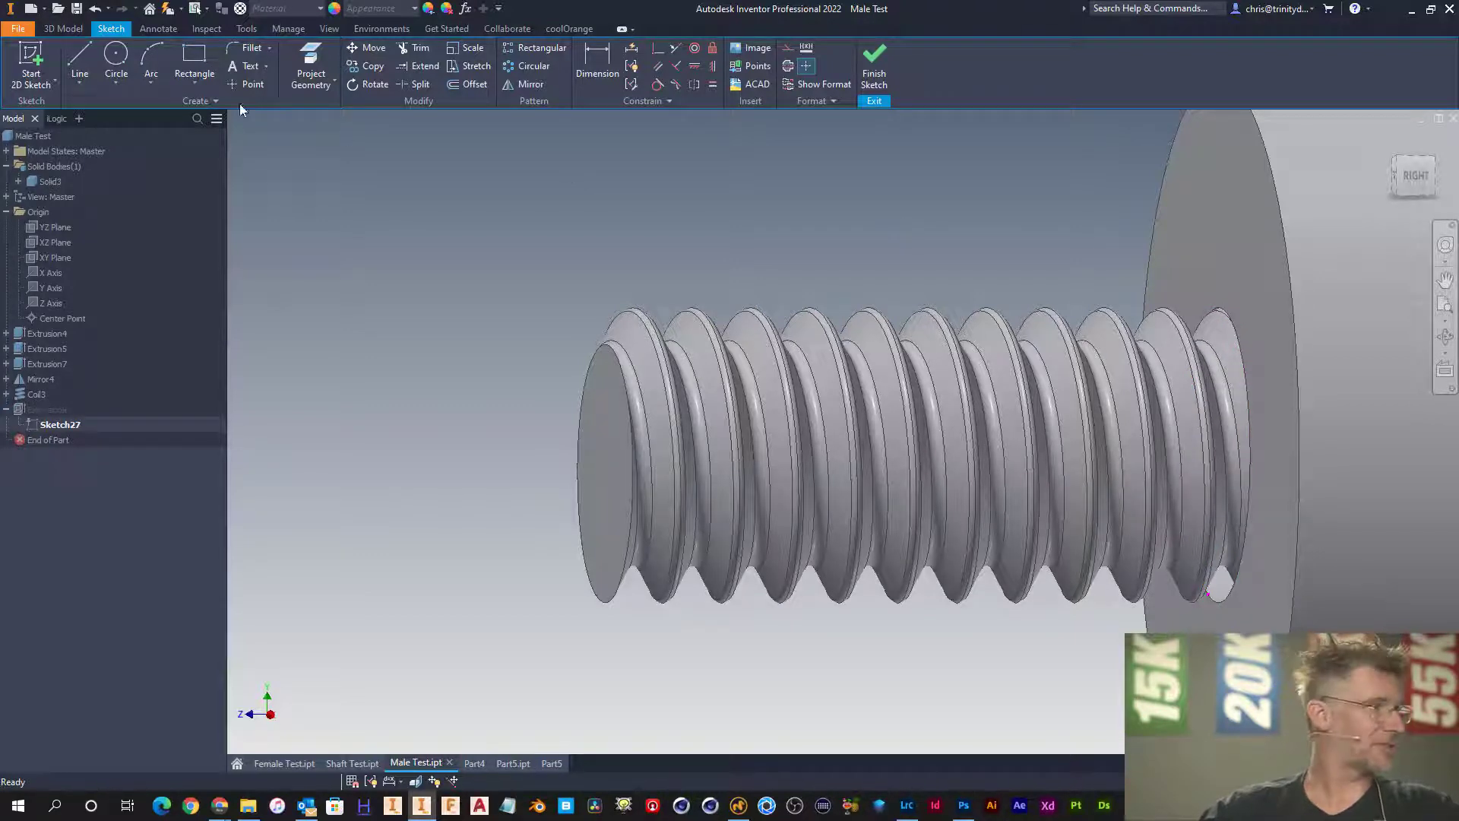
- Draw a circle centred on the shaft axis at the shoulder face, with its diameter set to Nominal_OD
left_click(116, 54)
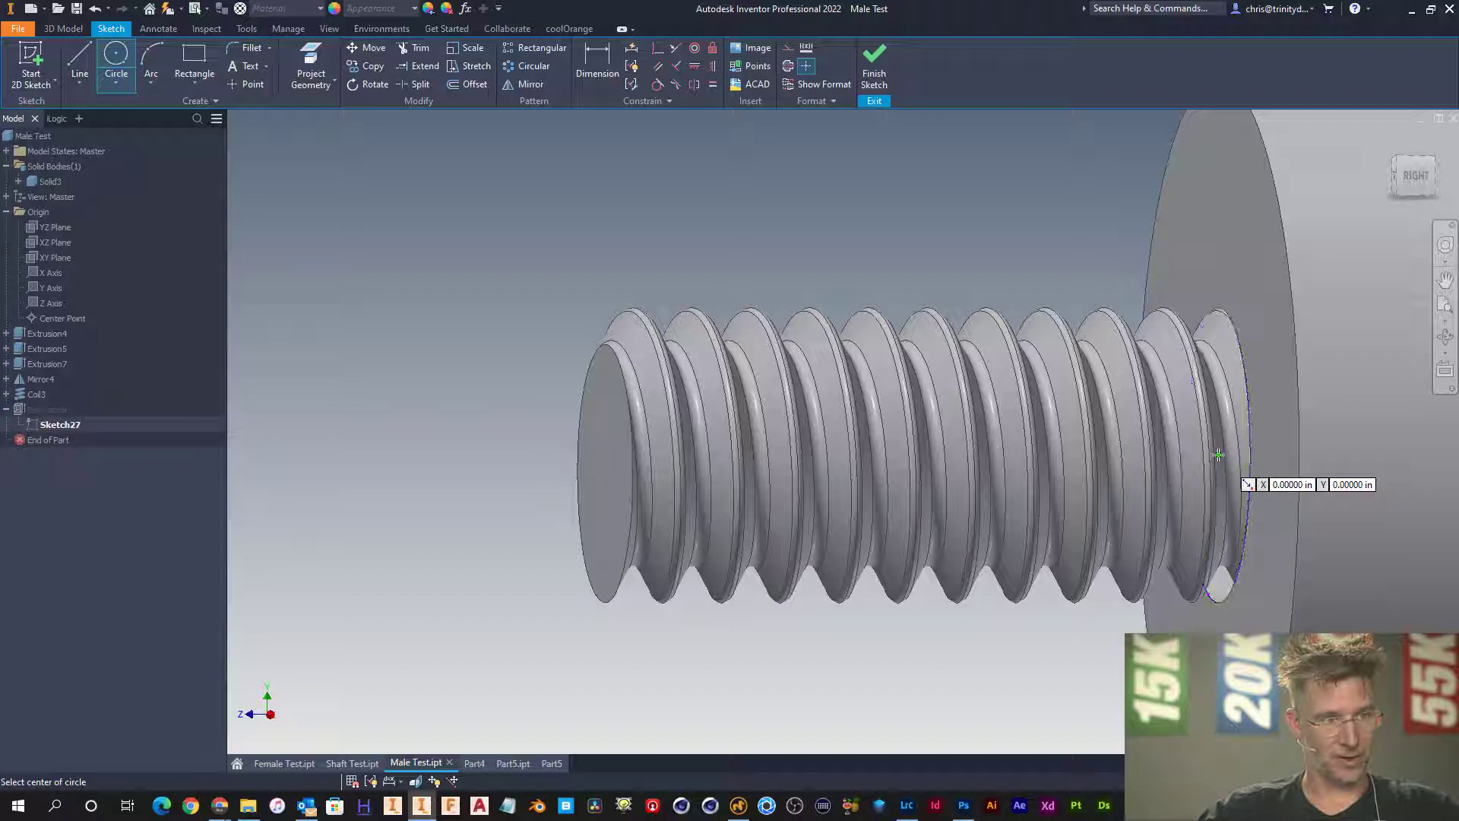
left_click(1218, 454)
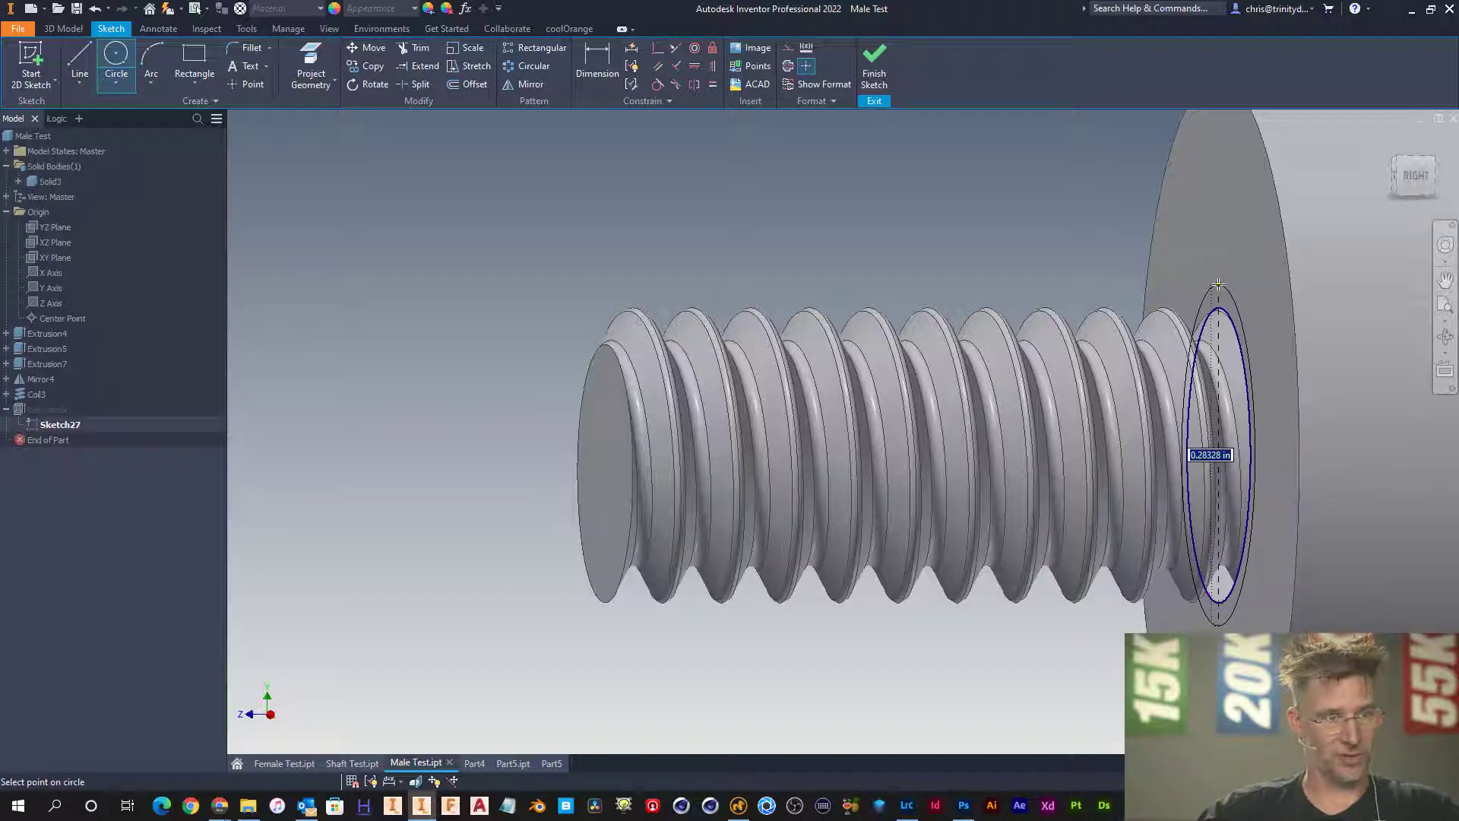
type("N")
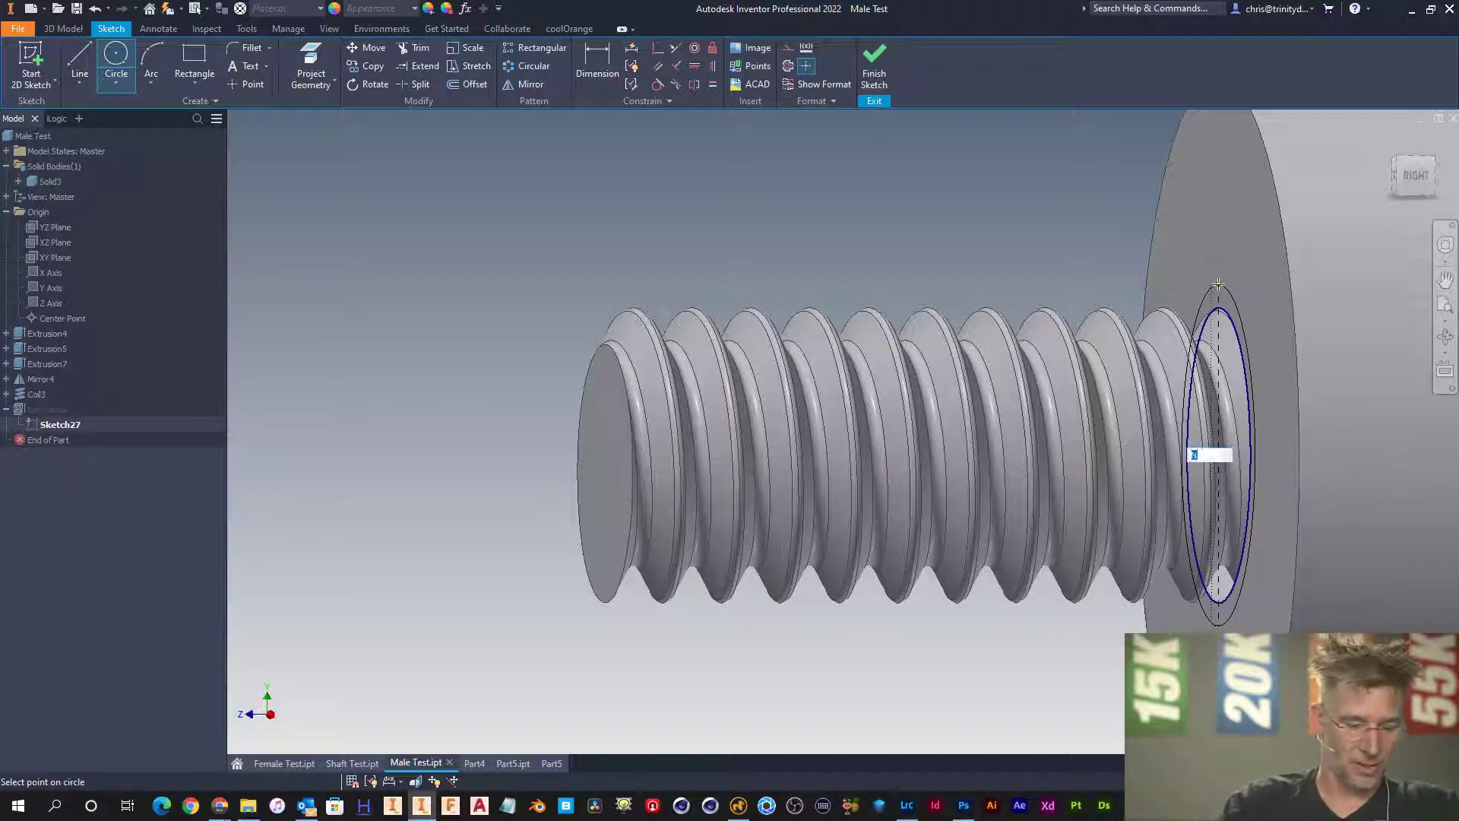
type("ominal_O")
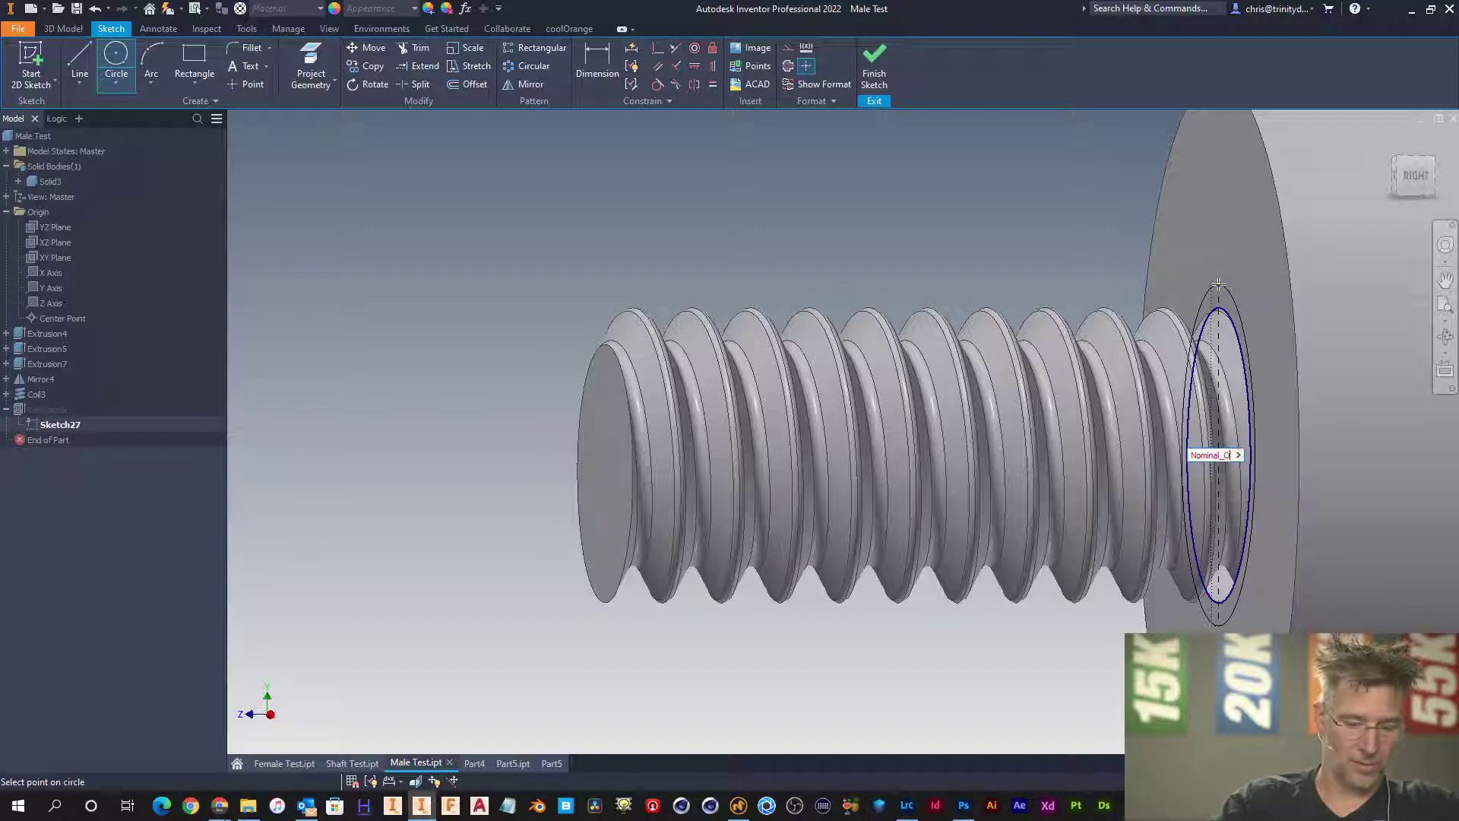
type("D")
key("Return")
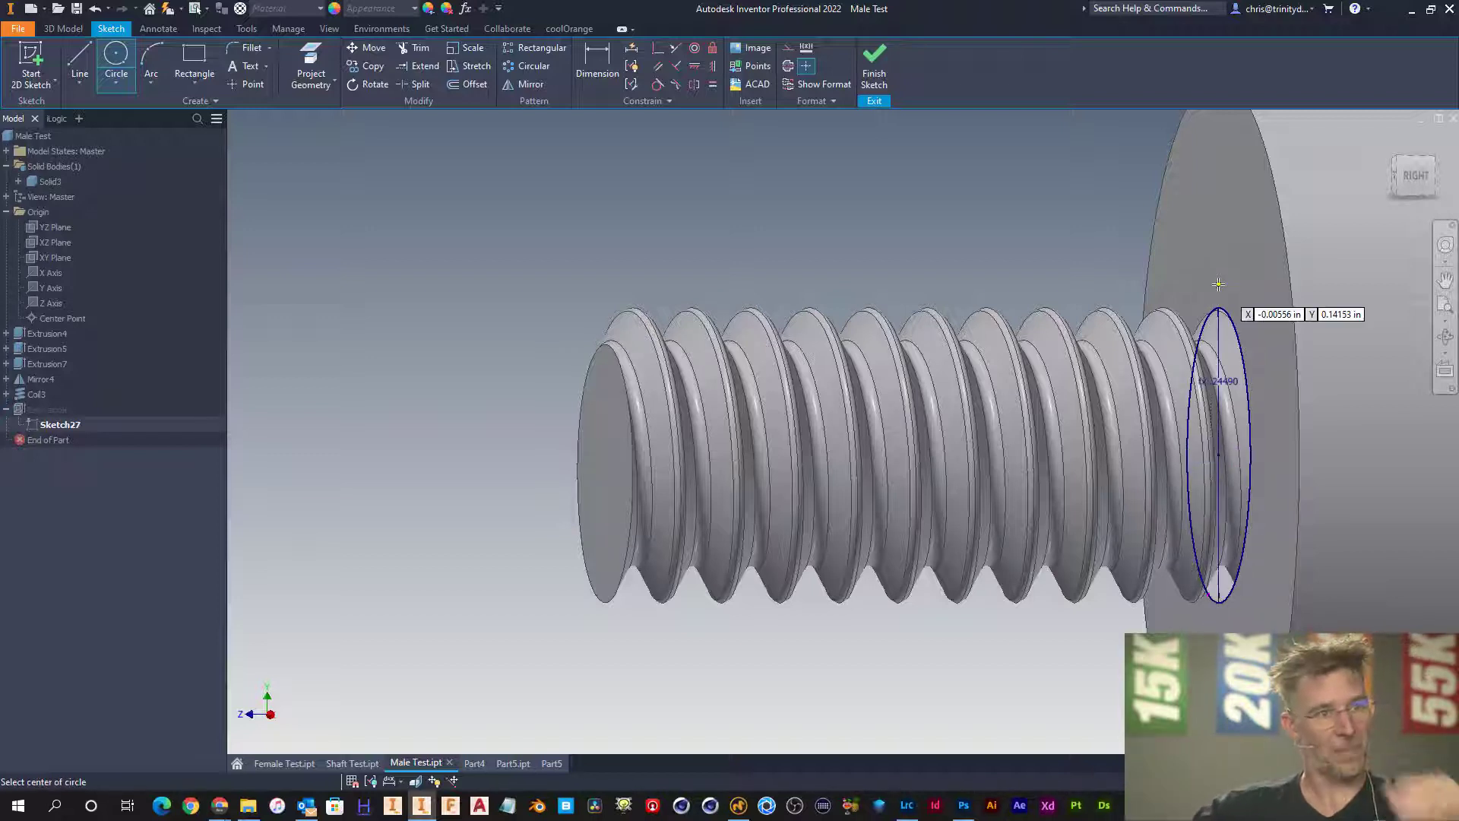
- Finish the circle sketch and accept the model update
scroll(991, 280, "down", 3)
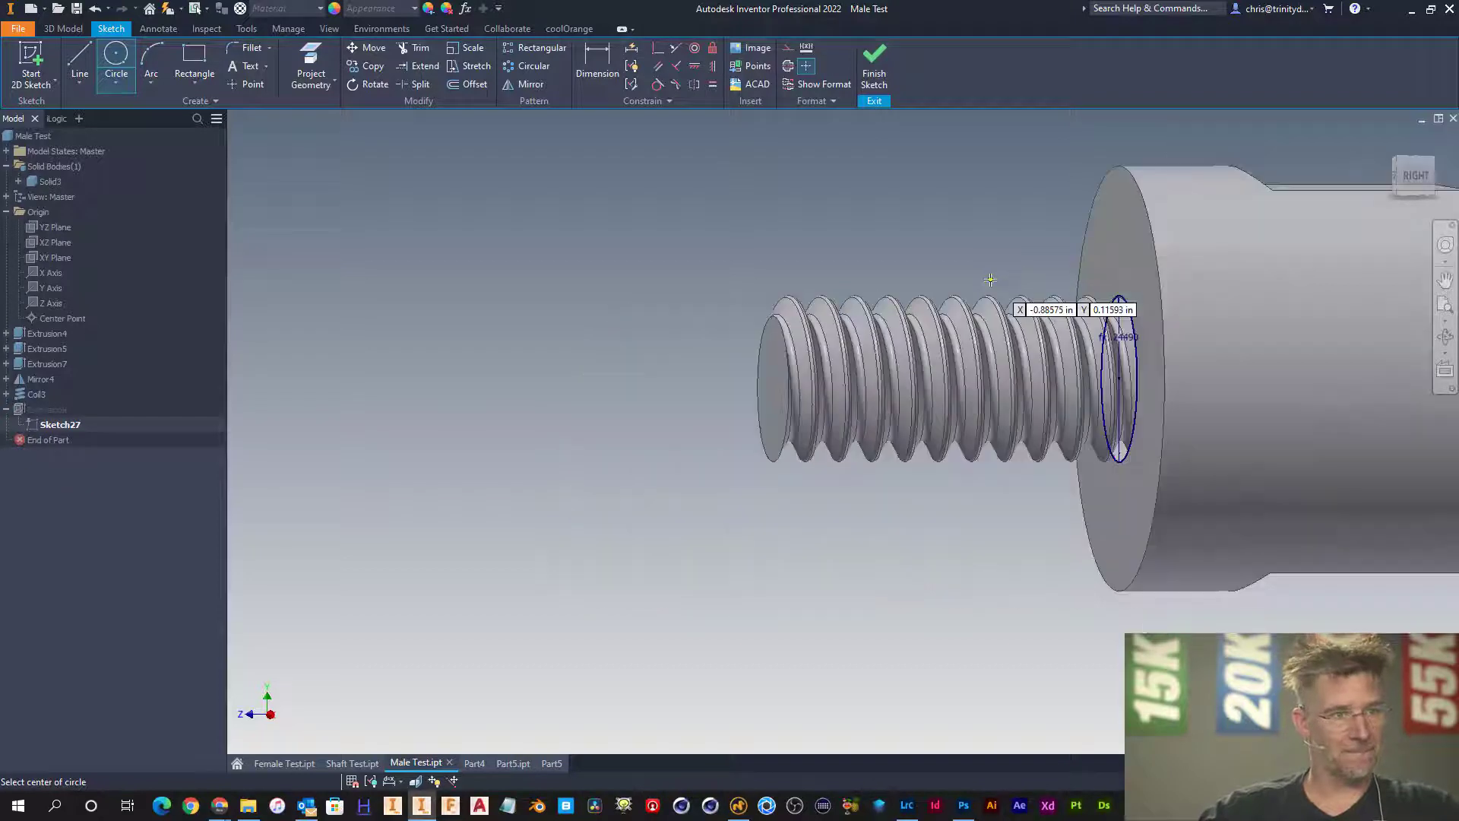
scroll(988, 282, "down", 2)
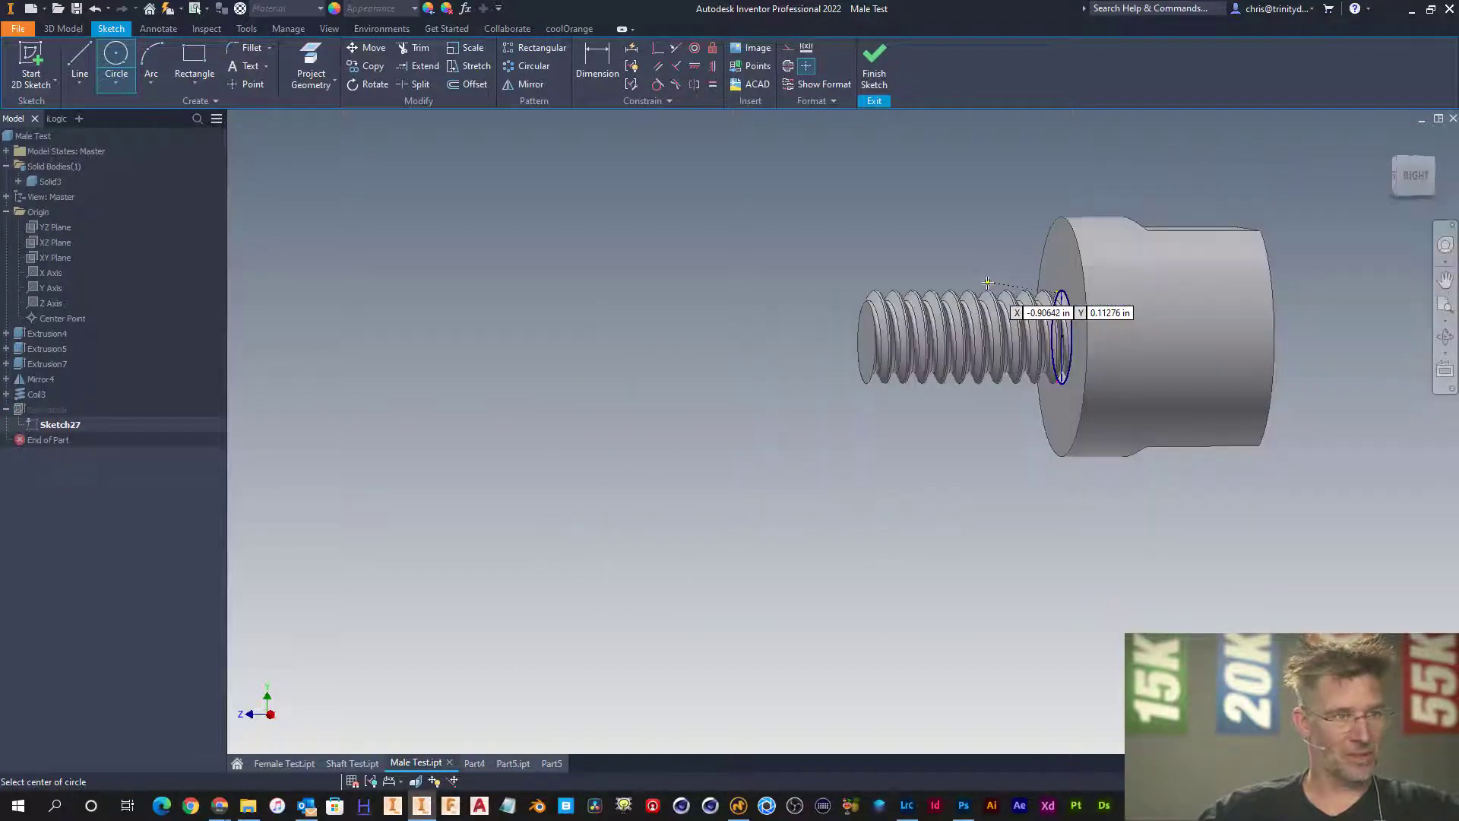
key("e")
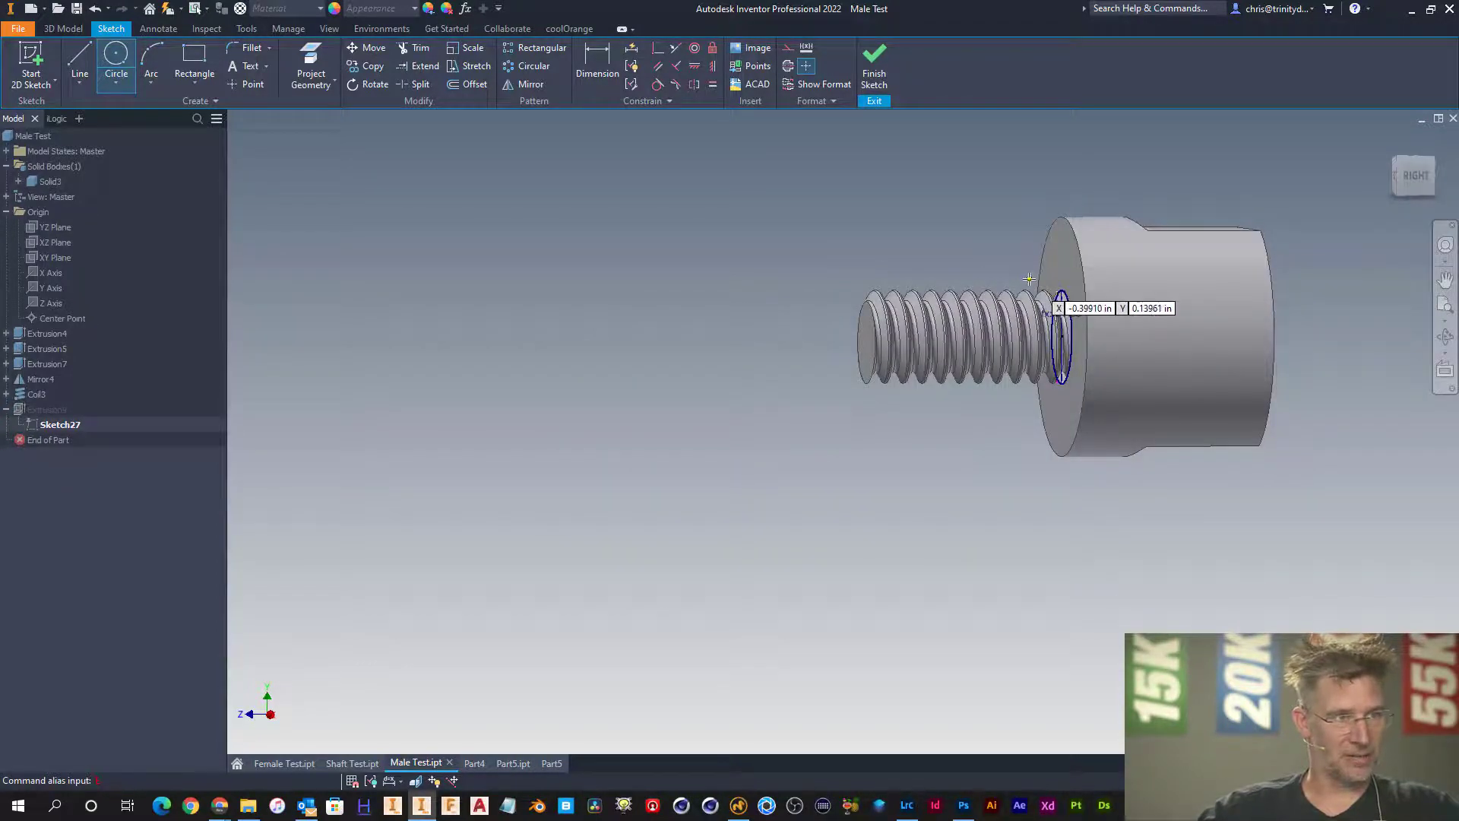
key("Escape")
right_click(1005, 270)
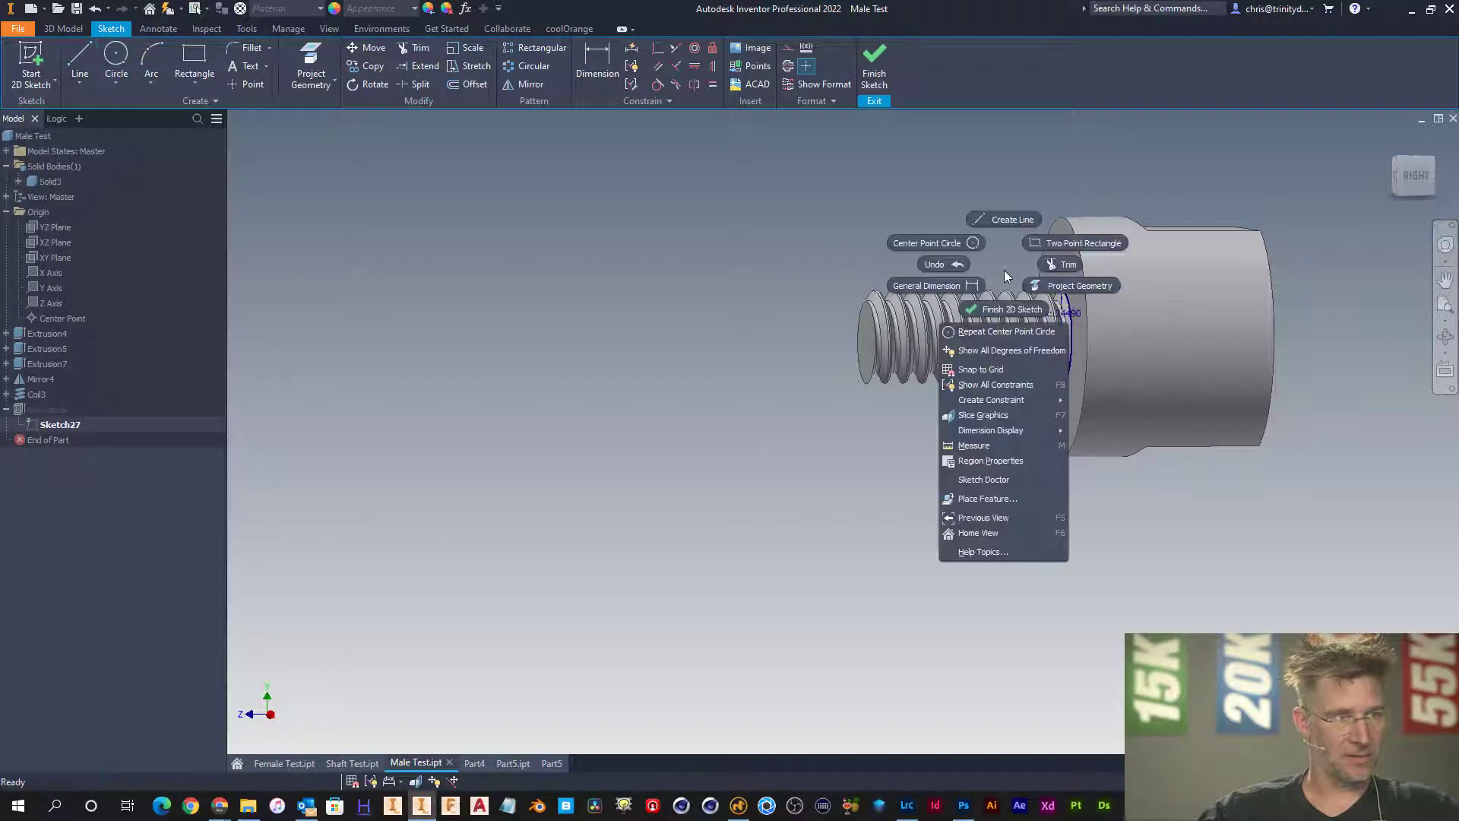
left_click(1001, 315)
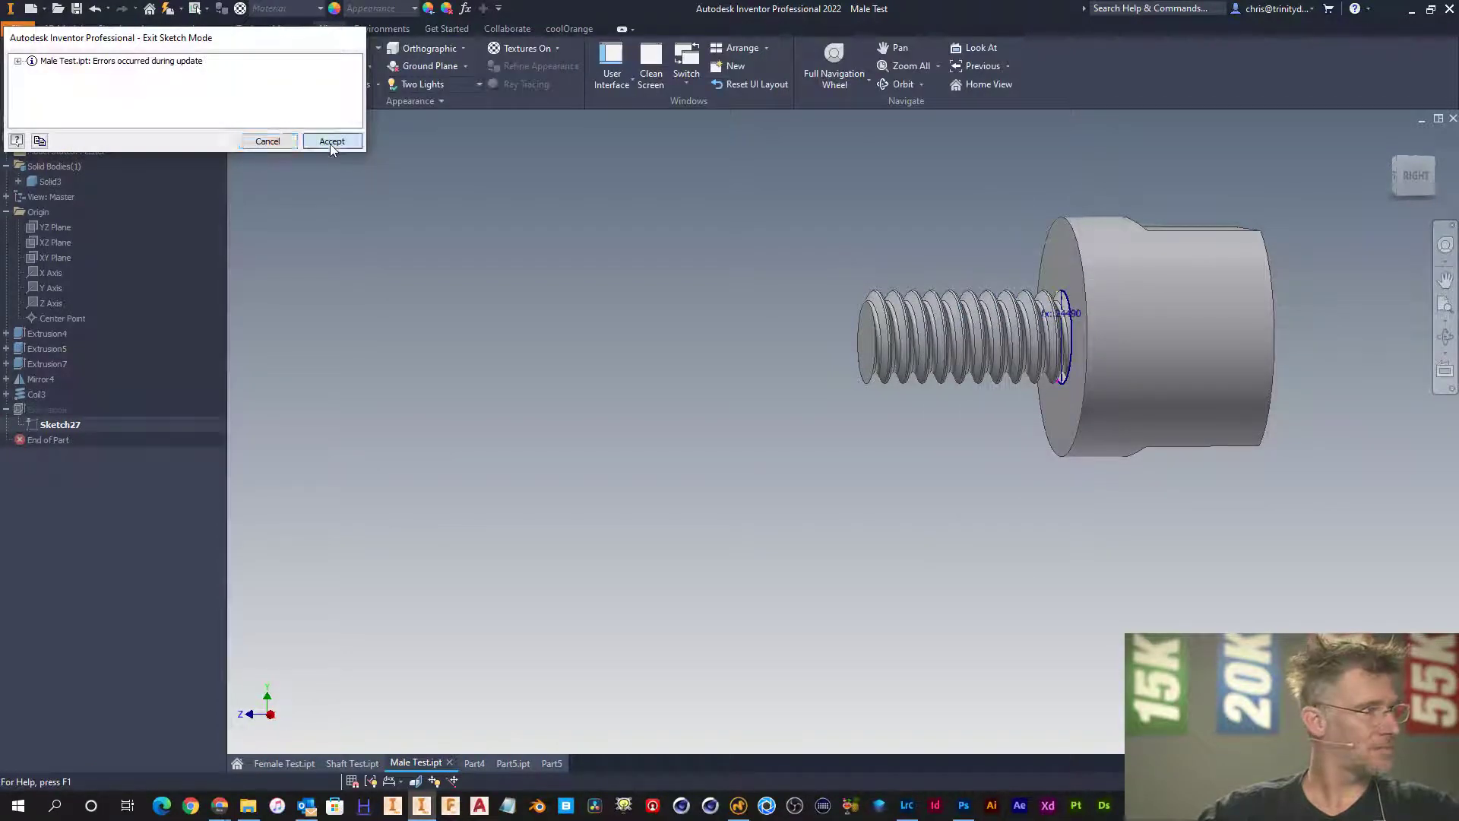
left_click(330, 143)
- Delete the broken fill extrusion while keeping its consumed sketch
right_click(67, 426)
right_click(67, 411)
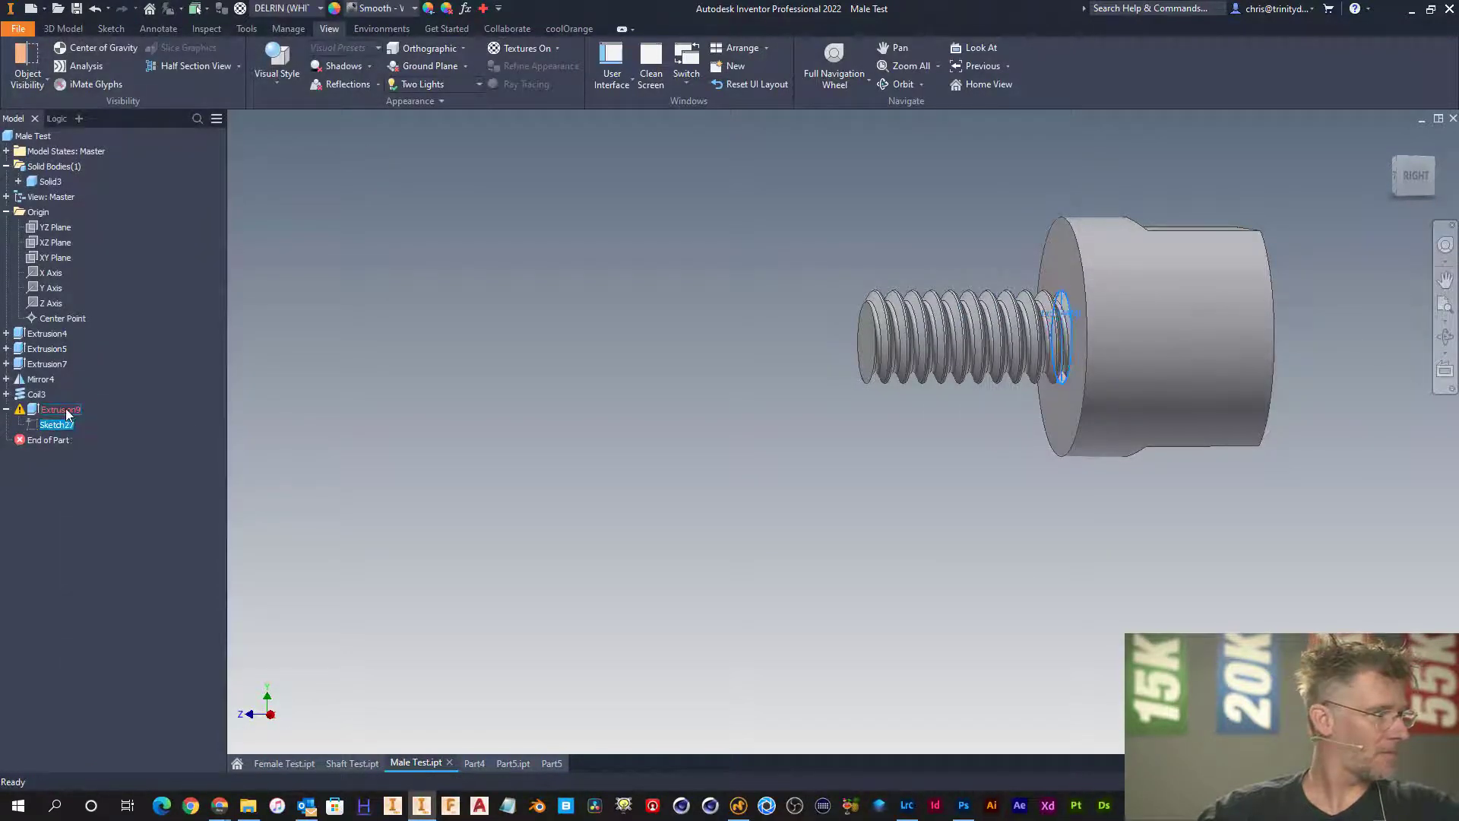
left_click(93, 433)
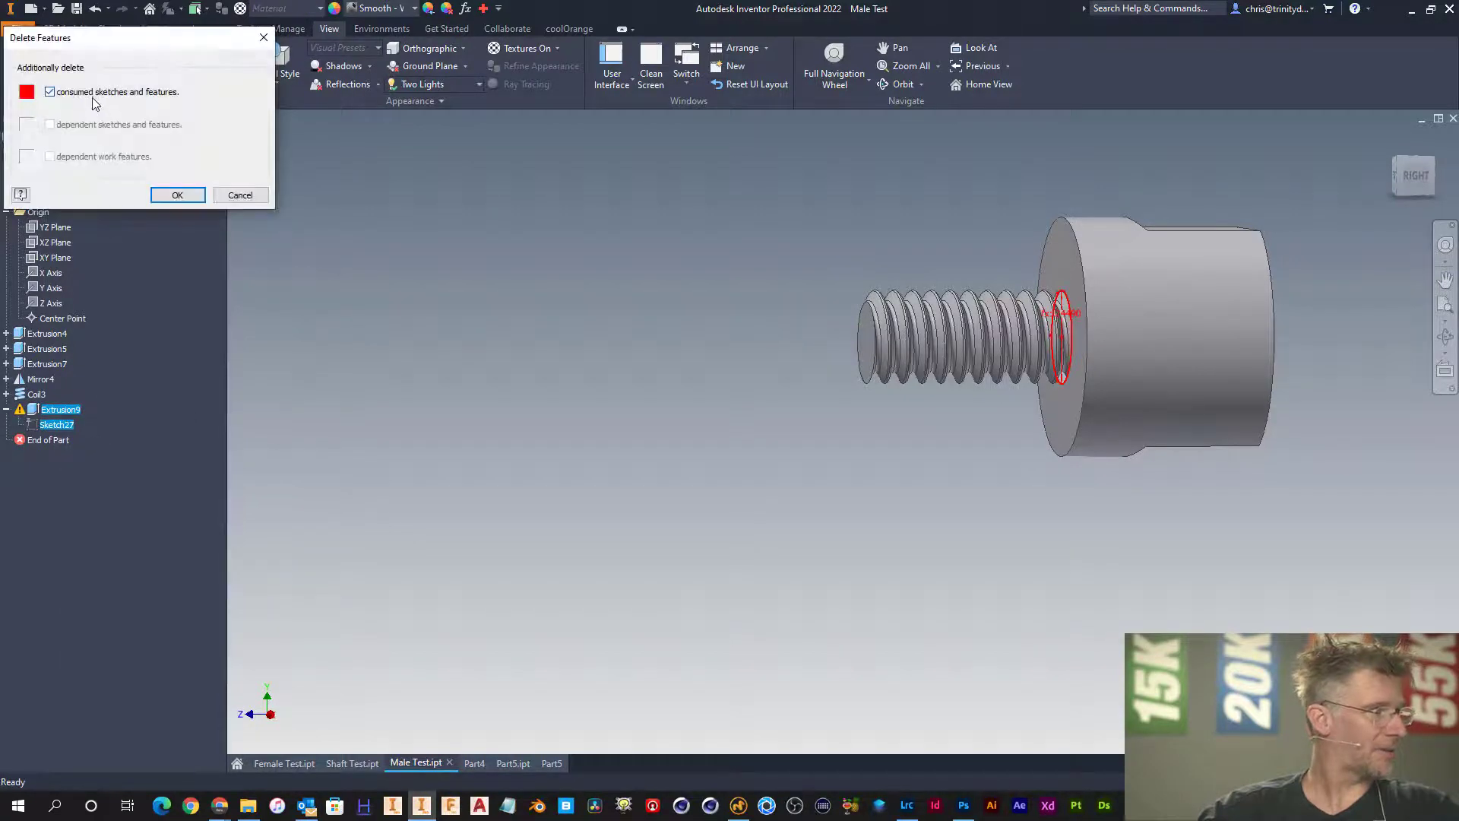
left_click(174, 195)
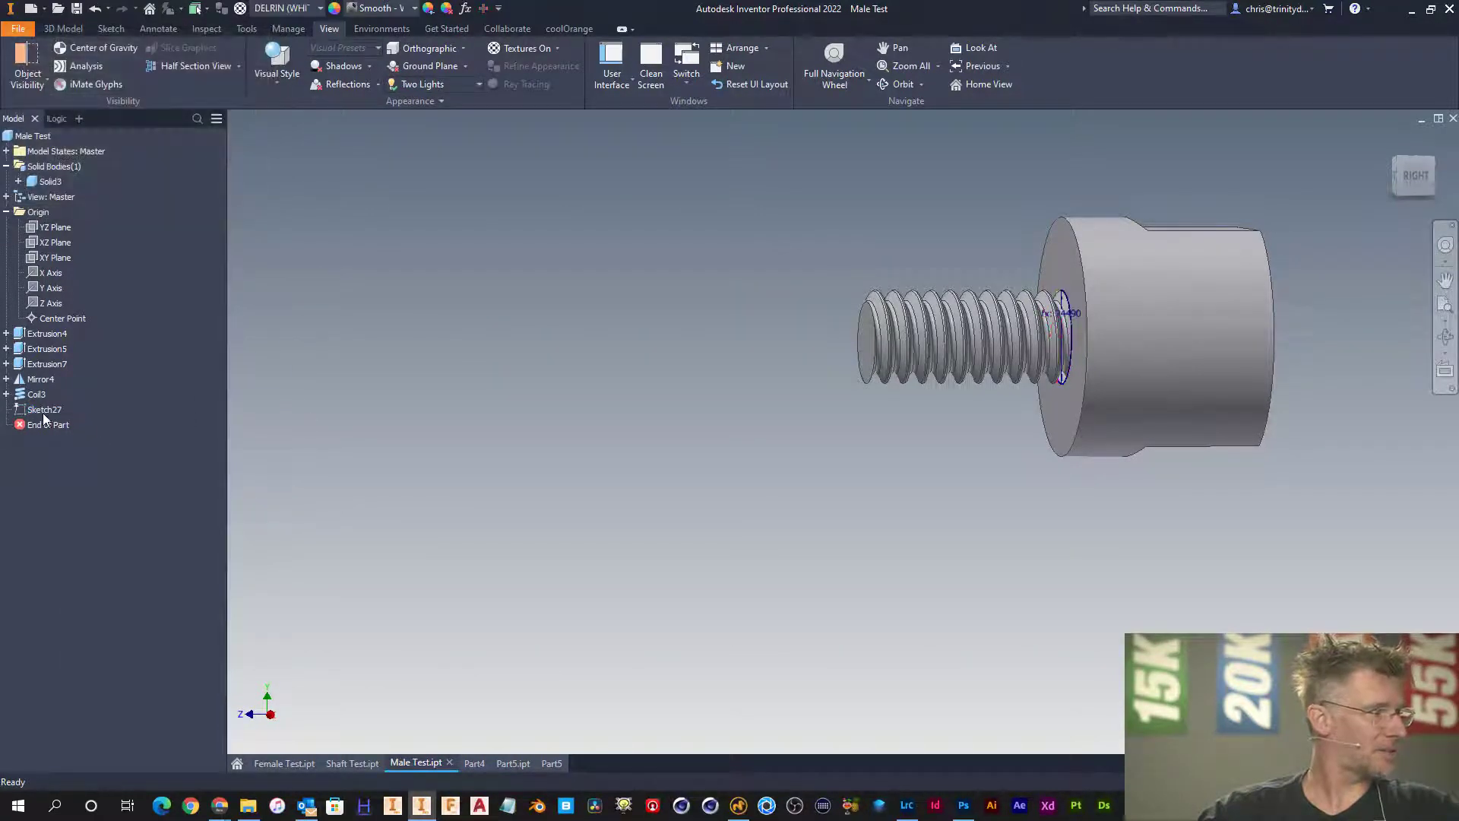
- Open the Nominal_OD circle sketch at the shoulder face for editing
right_click(44, 411)
left_click(76, 472)
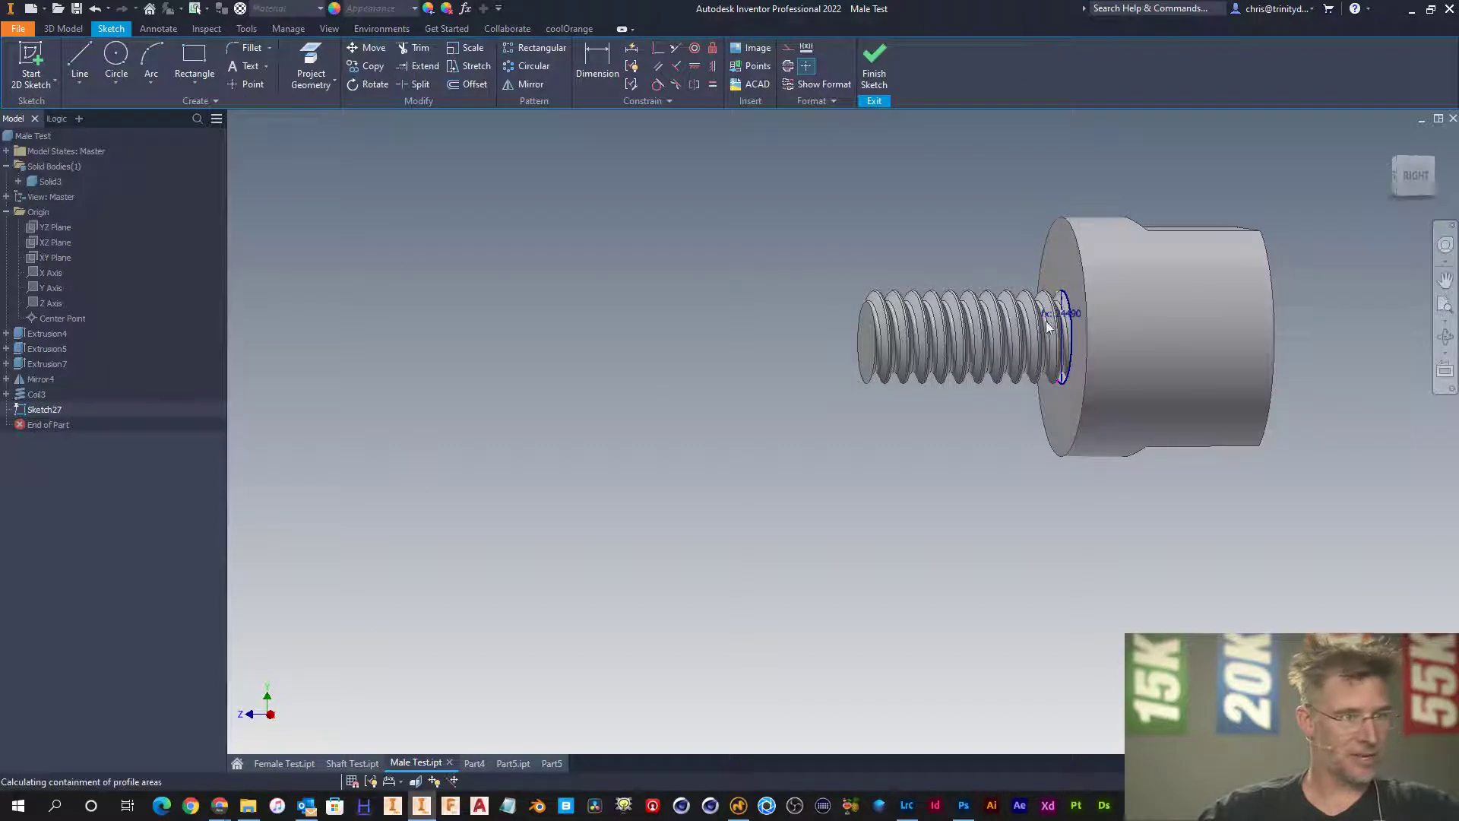
key("e")
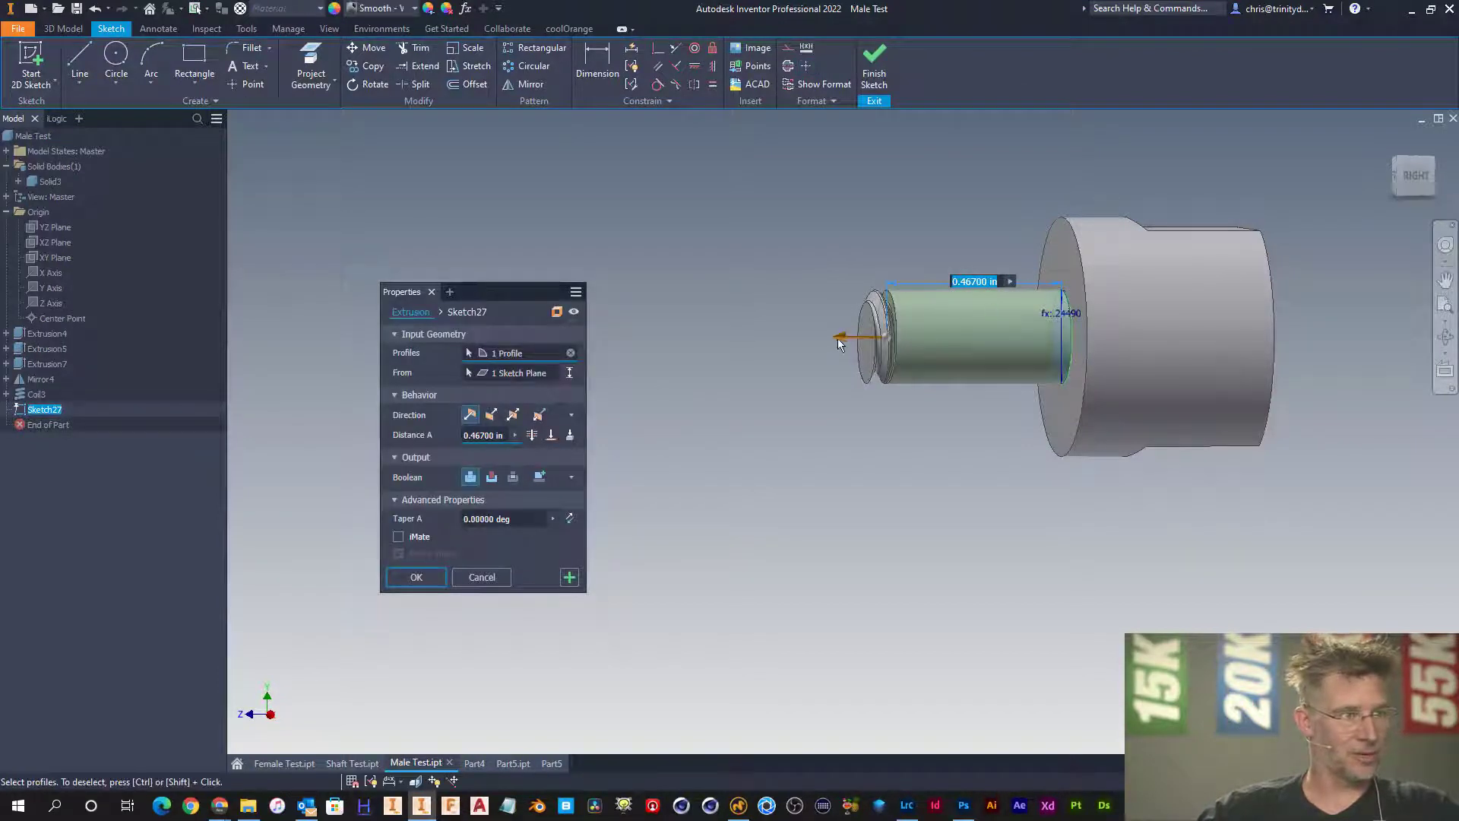
left_click_drag(837, 339, 1138, 335)
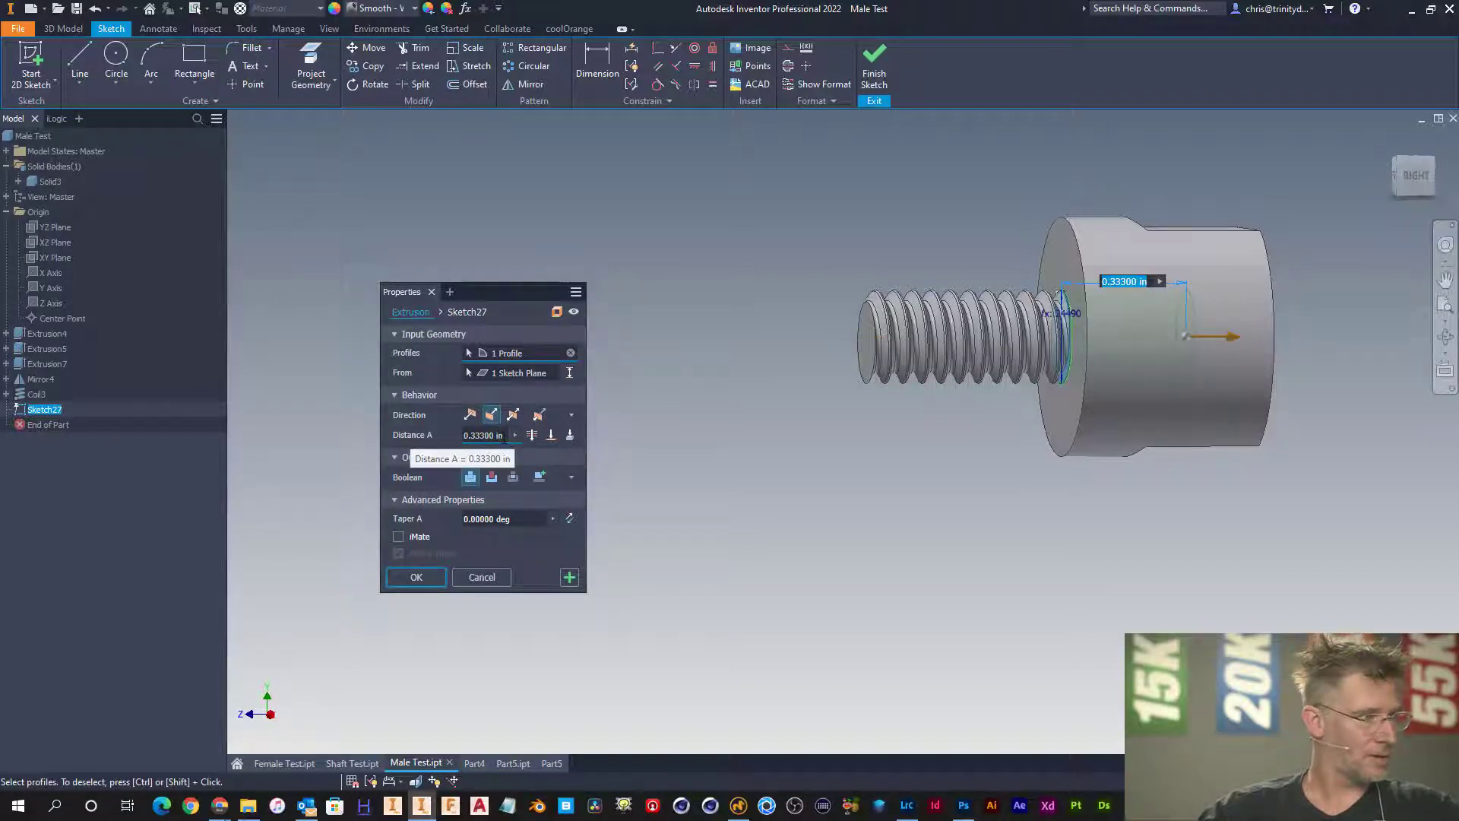
type("Pa")
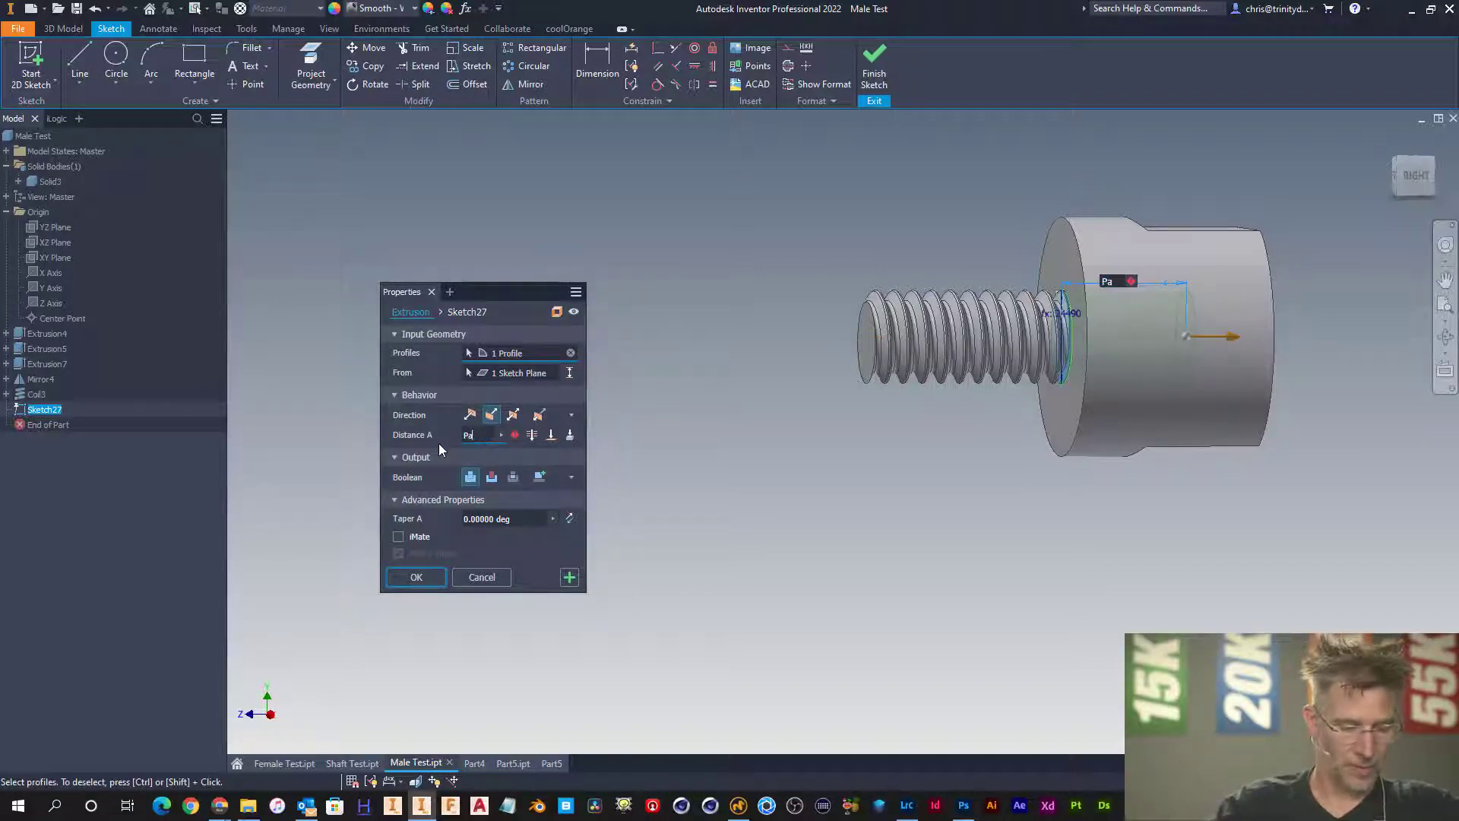
type("rt")
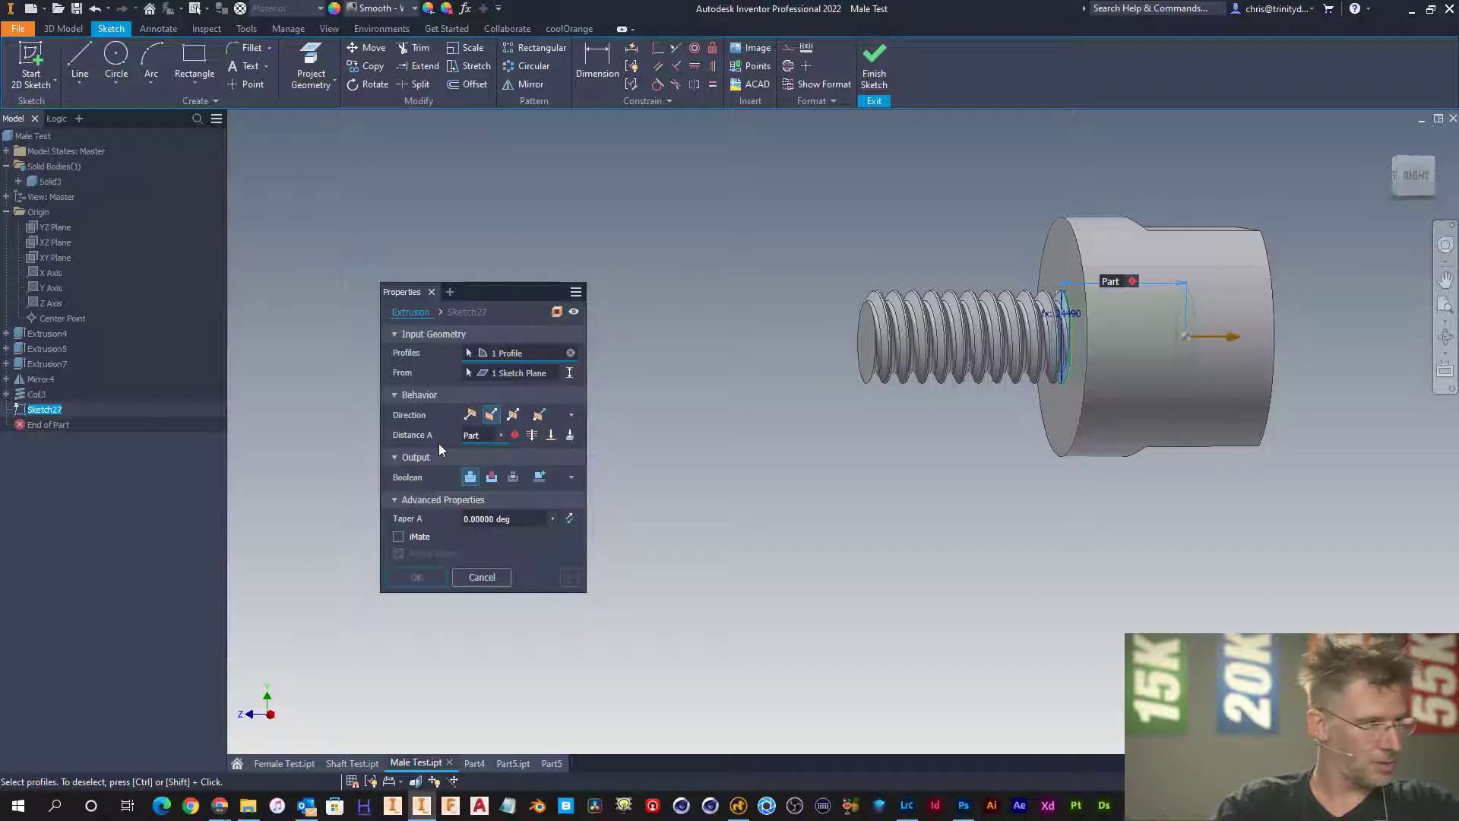
type("_Lengt")
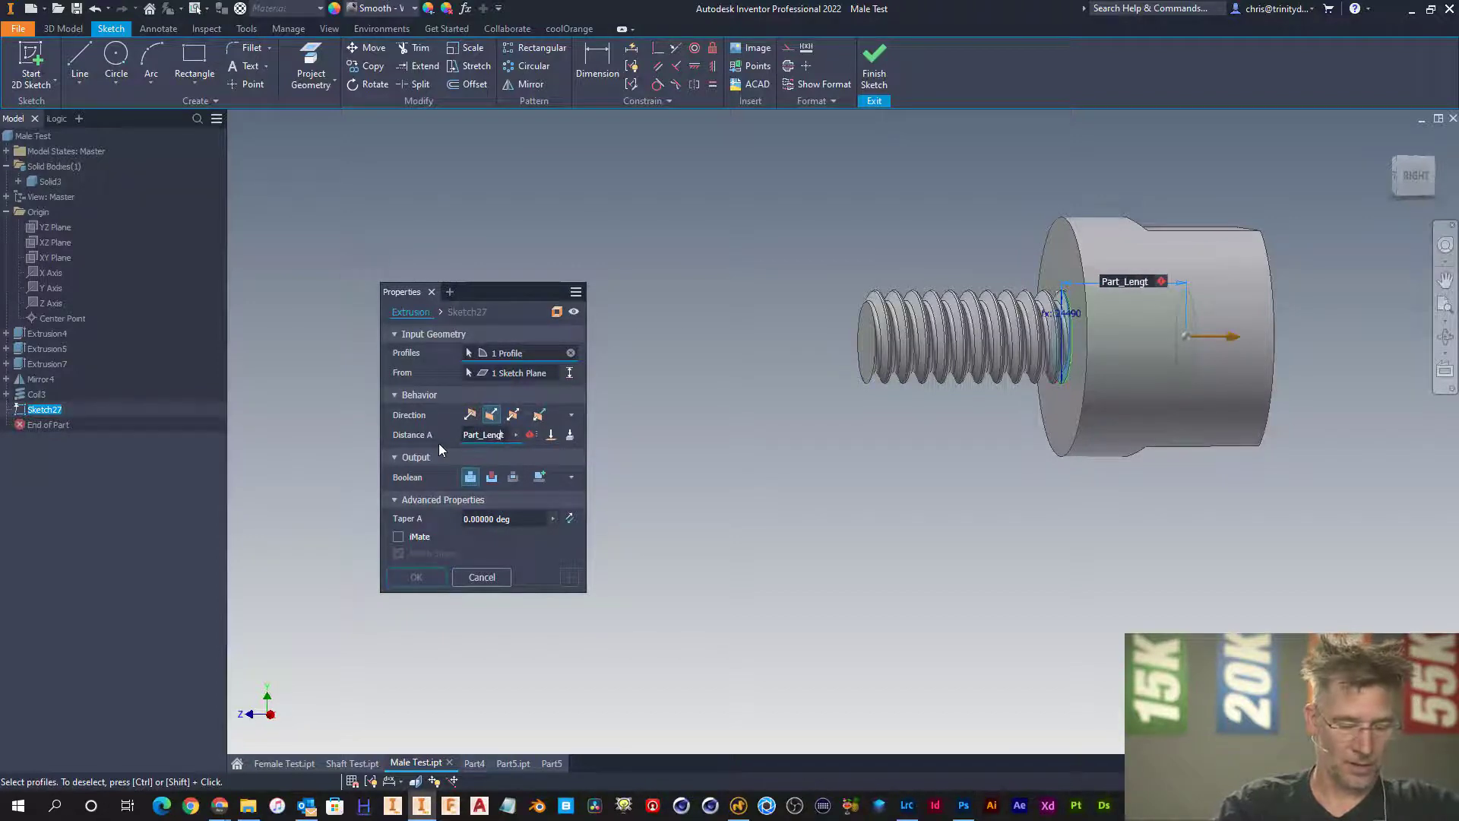
type("h/2")
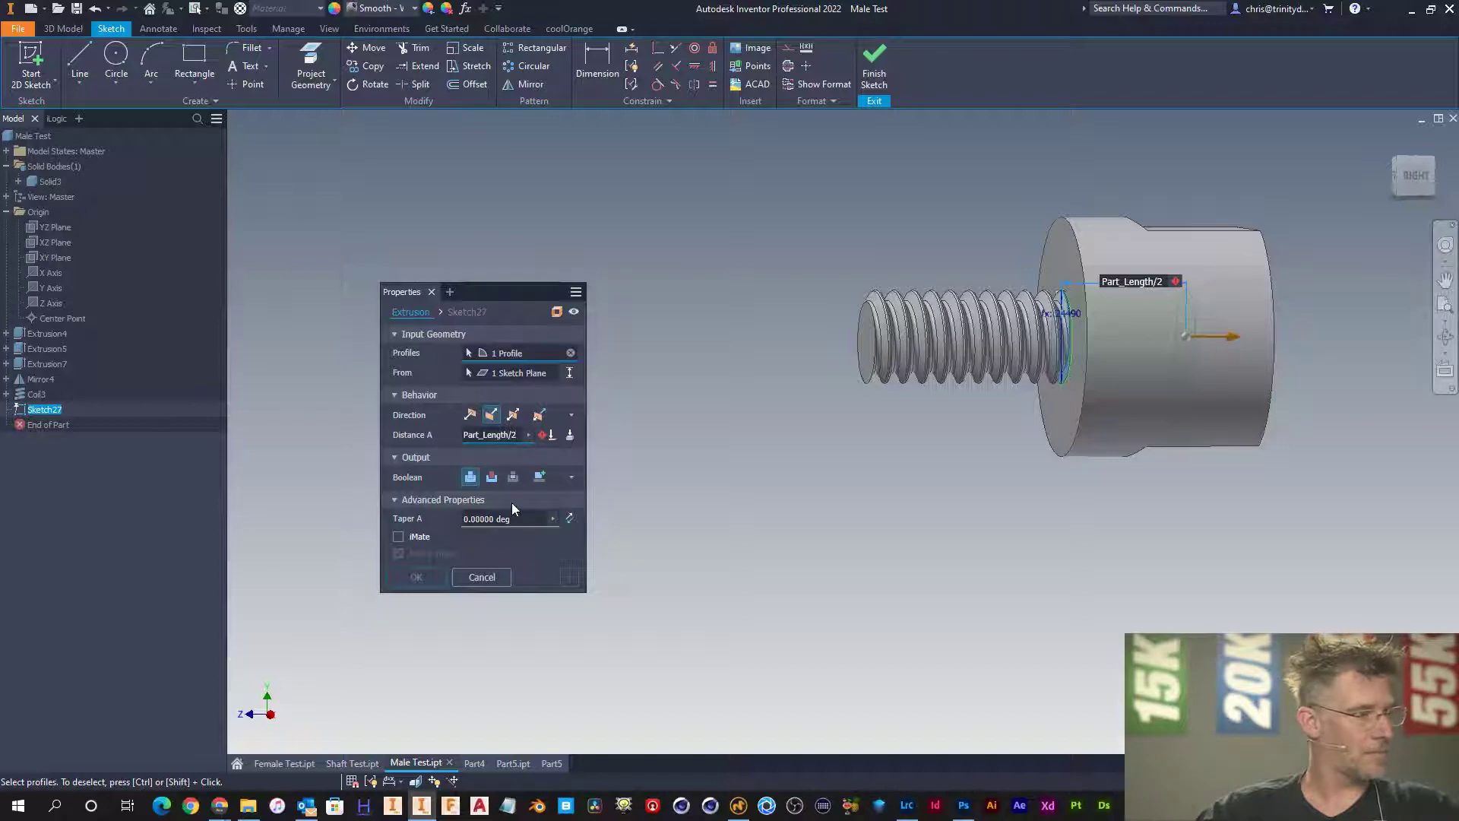
left_click(482, 577)
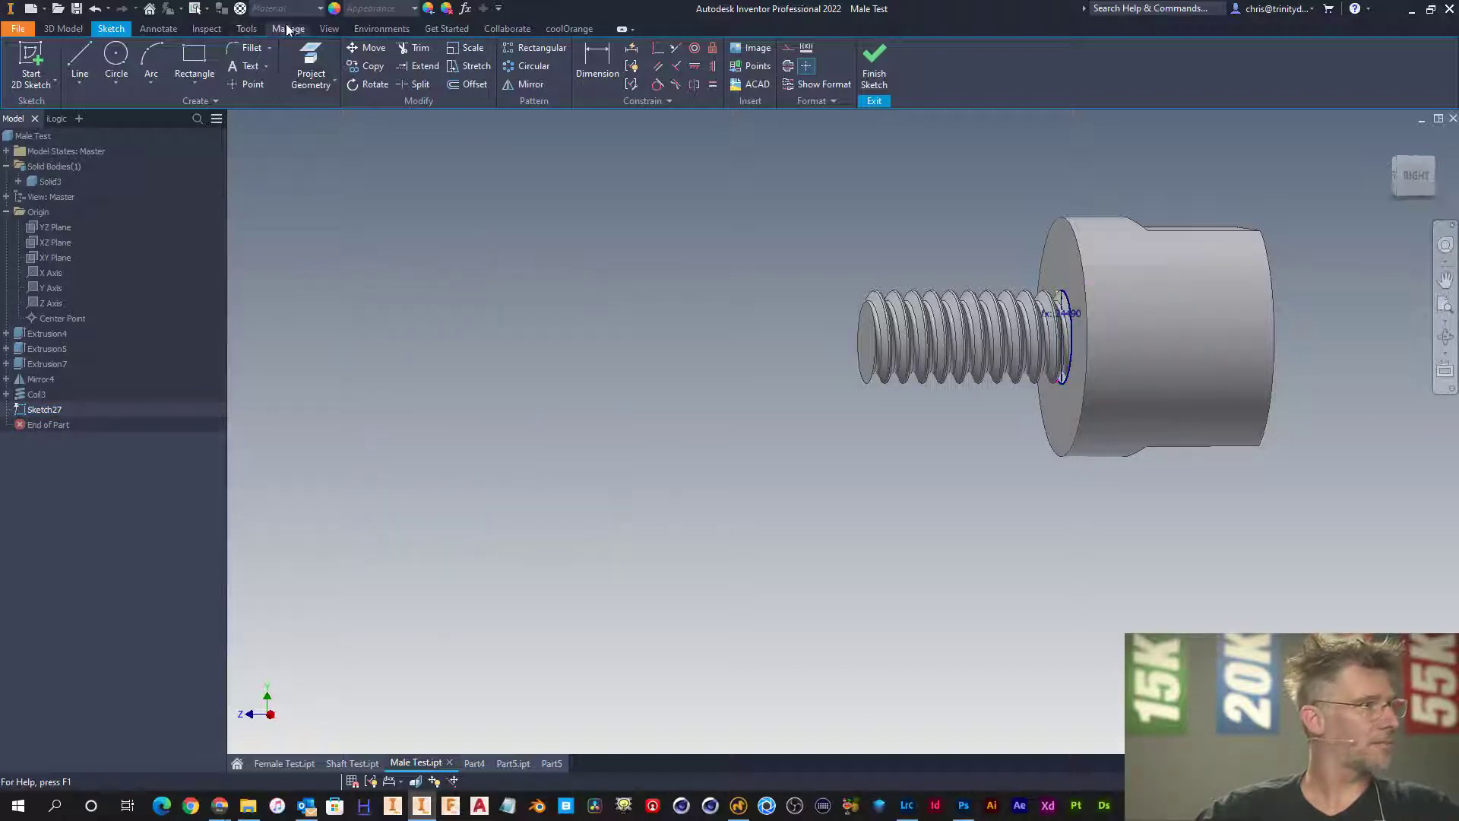
- Check the parameter list for the name of the body length parameter
left_click(288, 28)
left_click(150, 60)
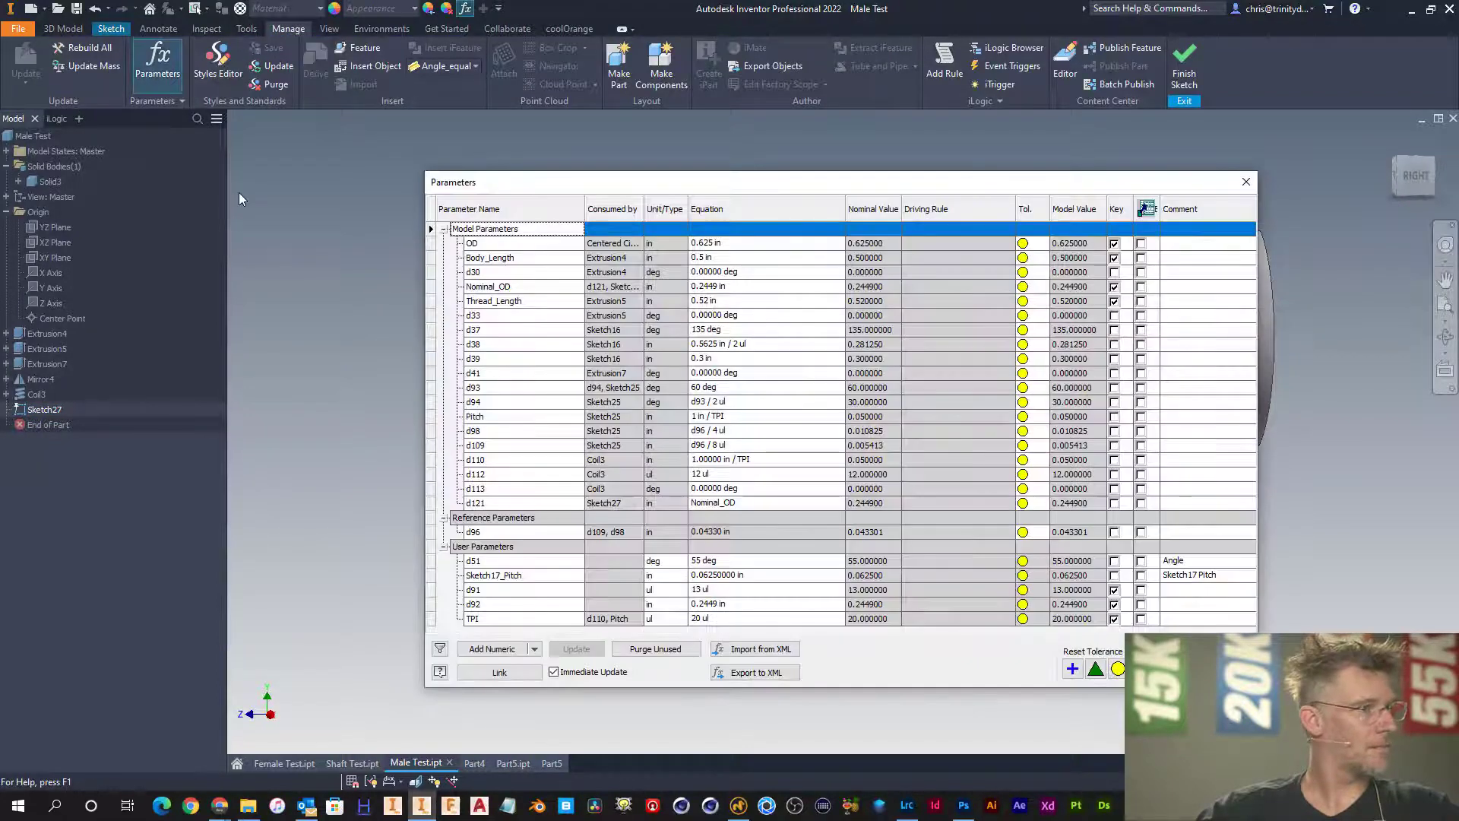
left_click(1245, 183)
- Extrude the Nominal_OD circle from the shoulder face into the body, with the distance set to Body_Length/2
key("e")
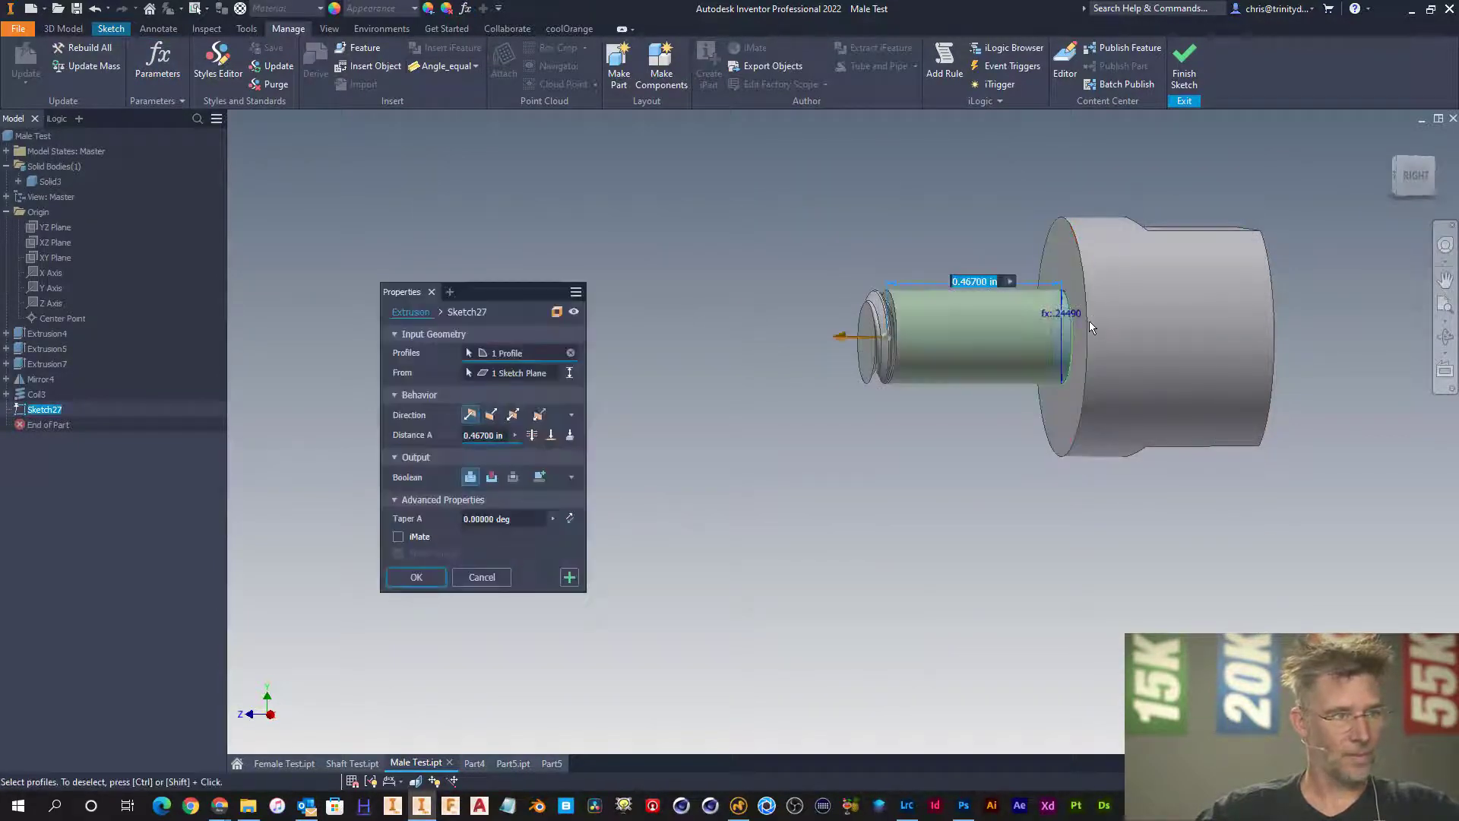
left_click_drag(840, 335, 1153, 324)
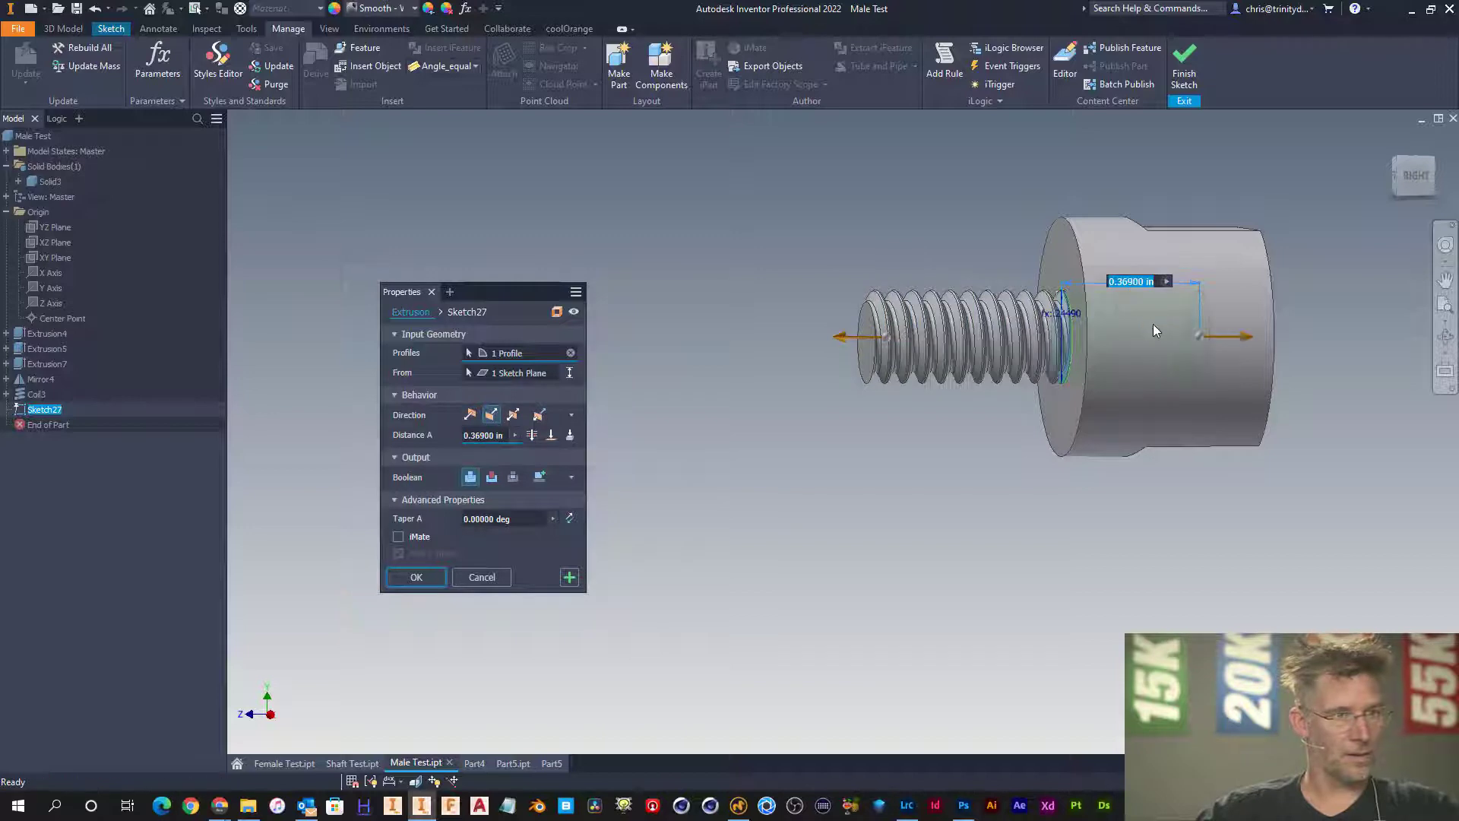
left_click(503, 438)
left_click(504, 439)
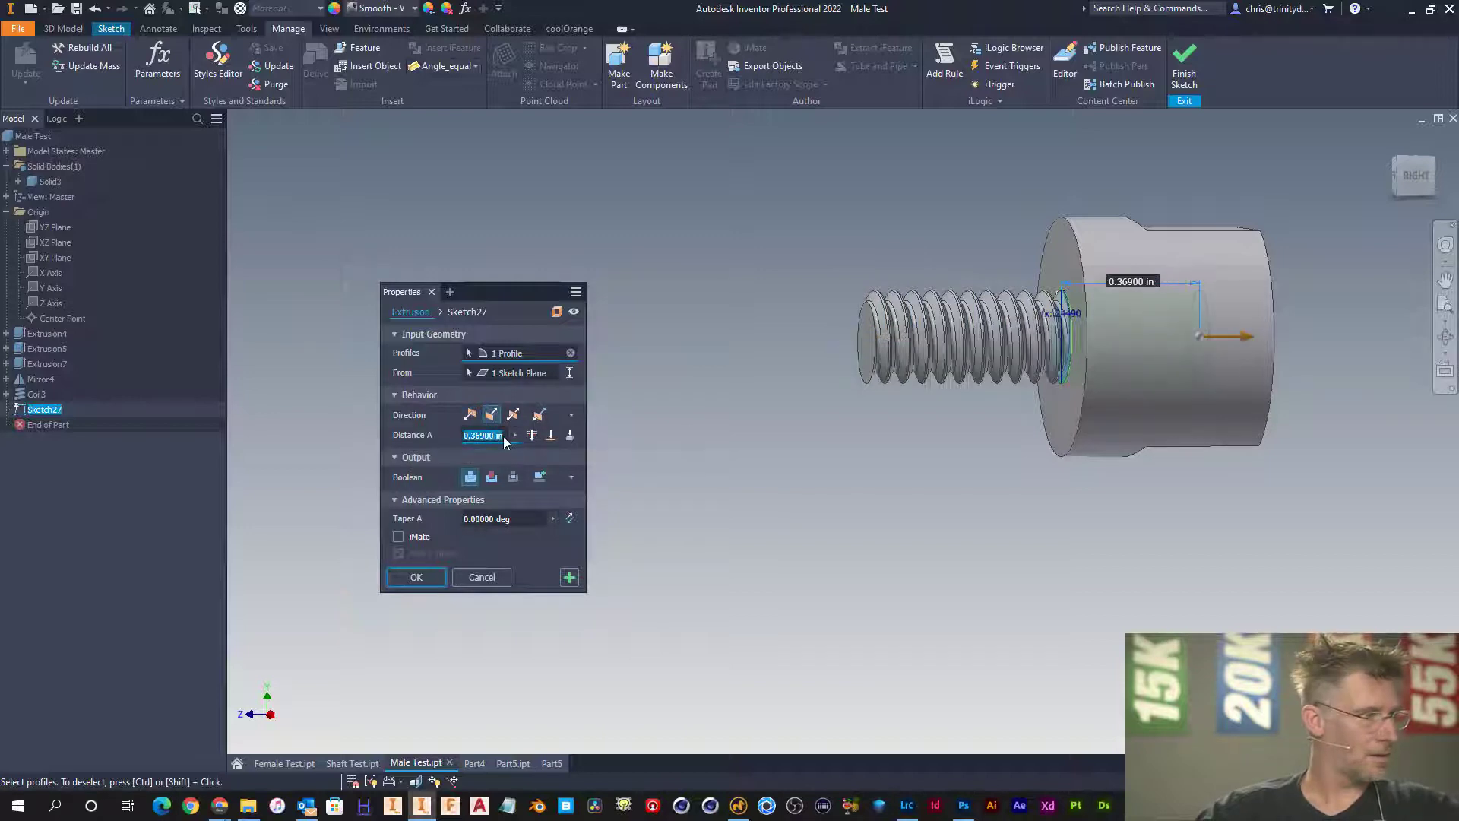
type("Body")
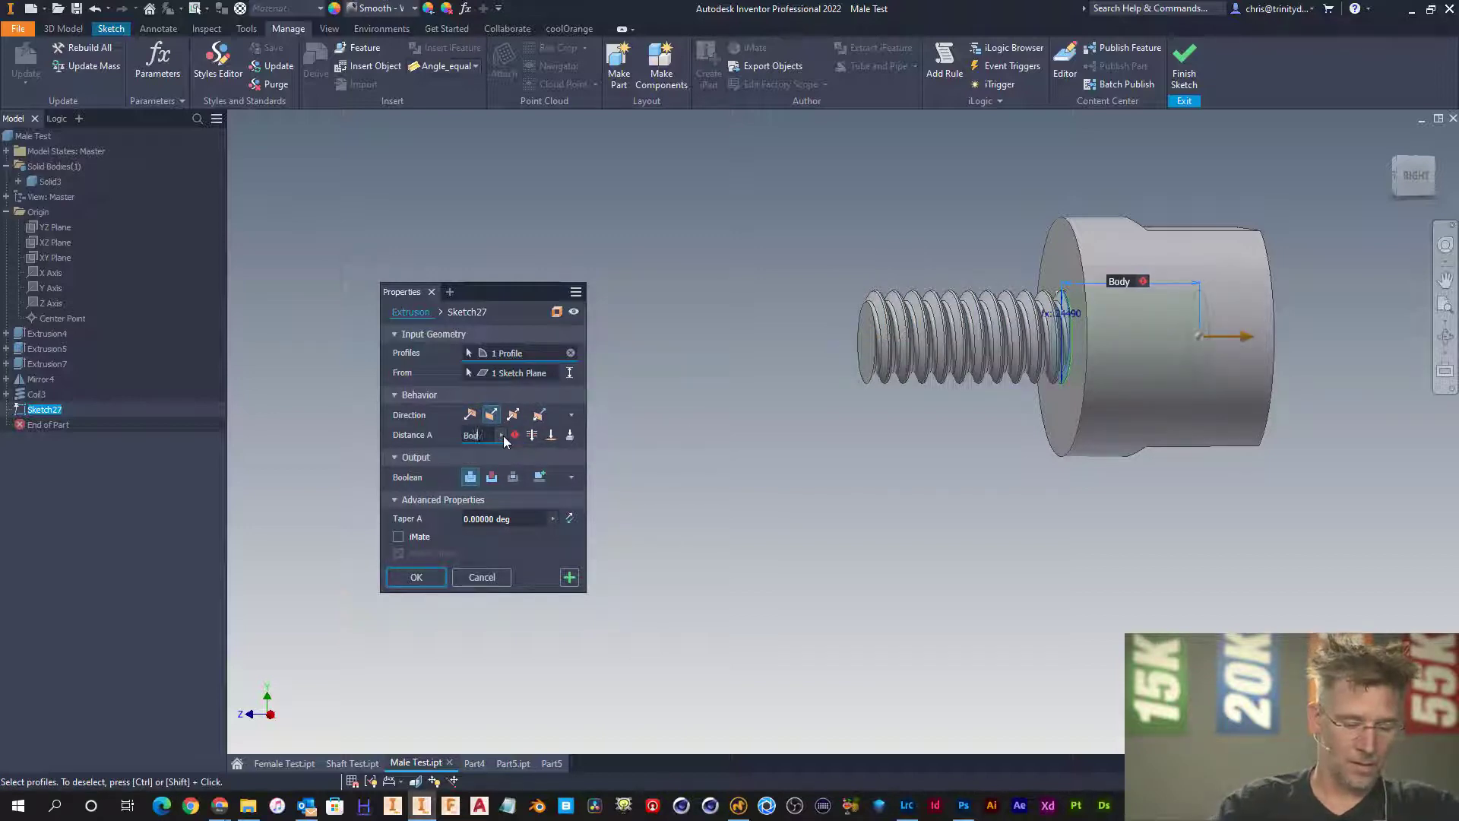
type("_Lengt")
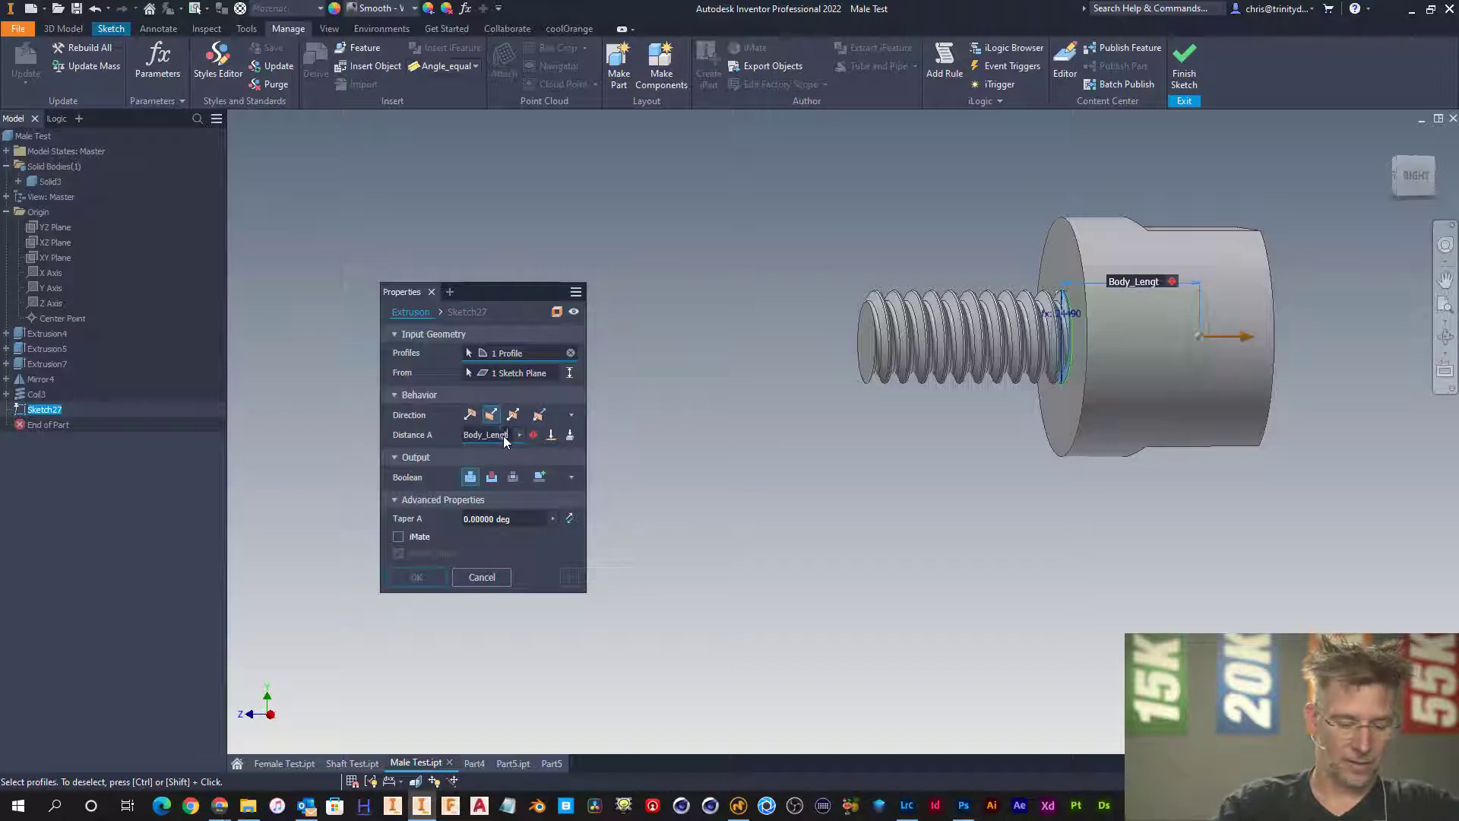
type("h/2")
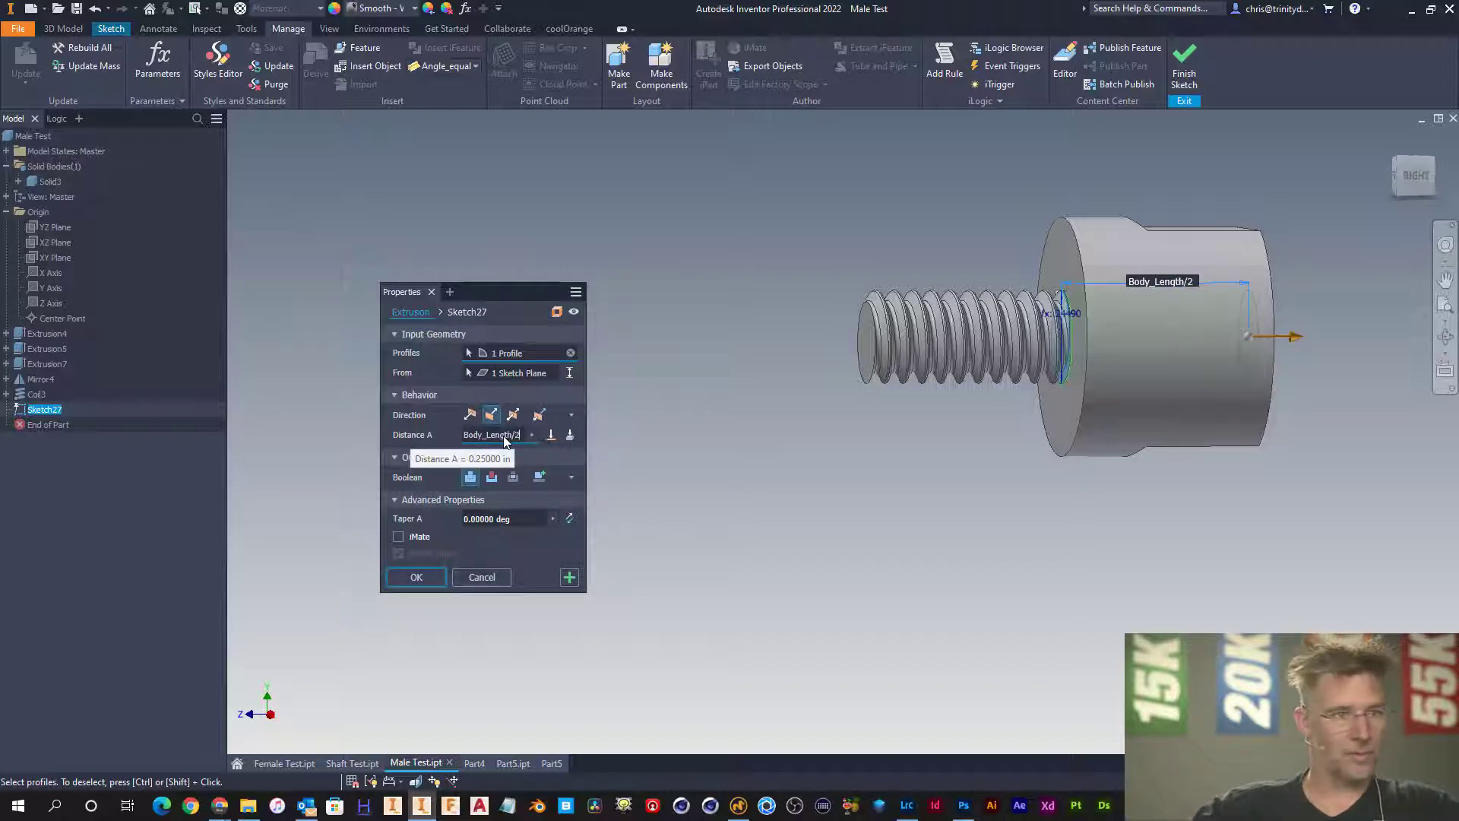
key("Return")
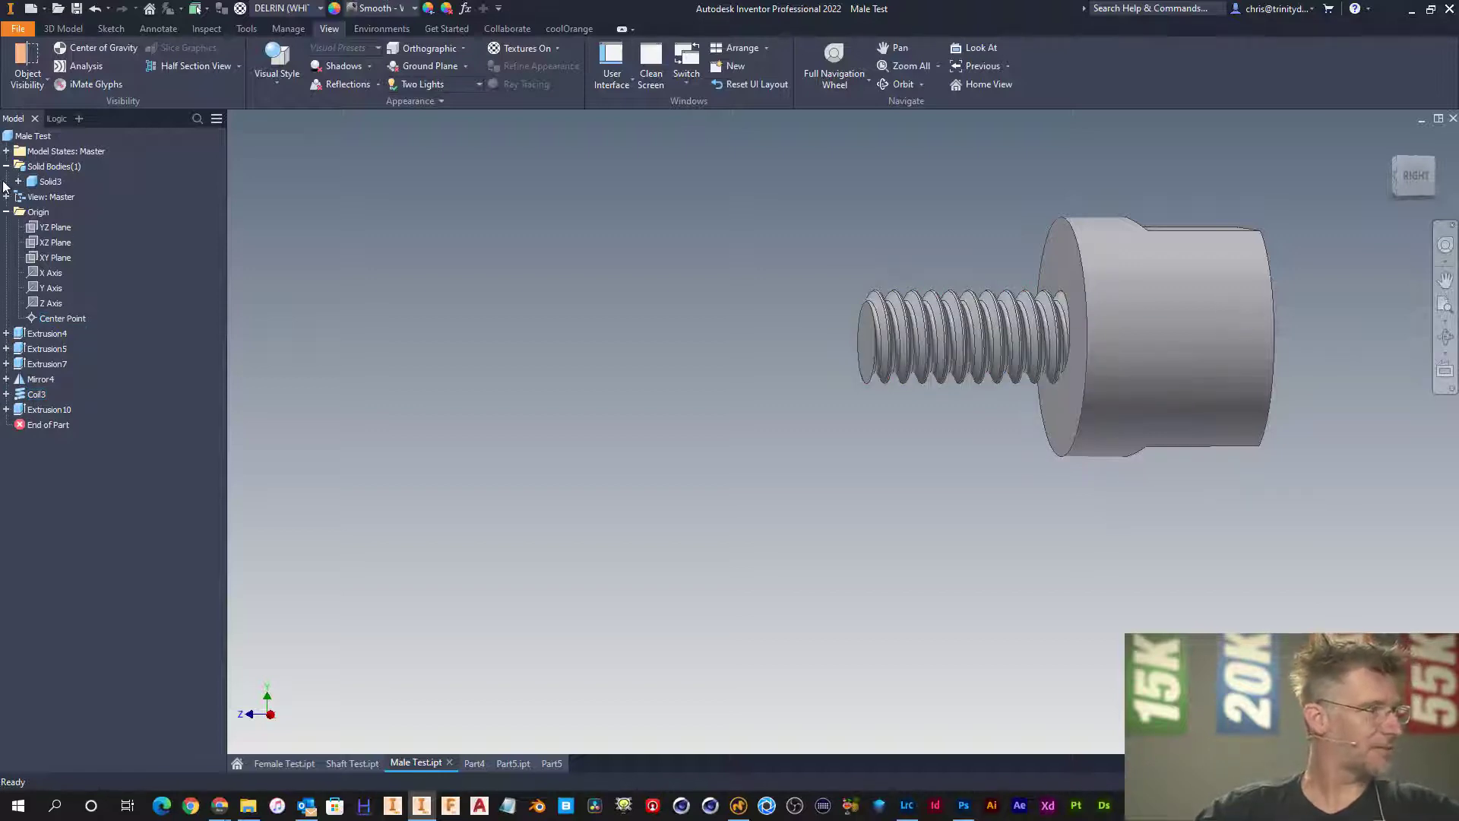
- Open the iLogic form Form 1 and set Nominal_OD to 0.369 in and TPI to 16
left_click(58, 122)
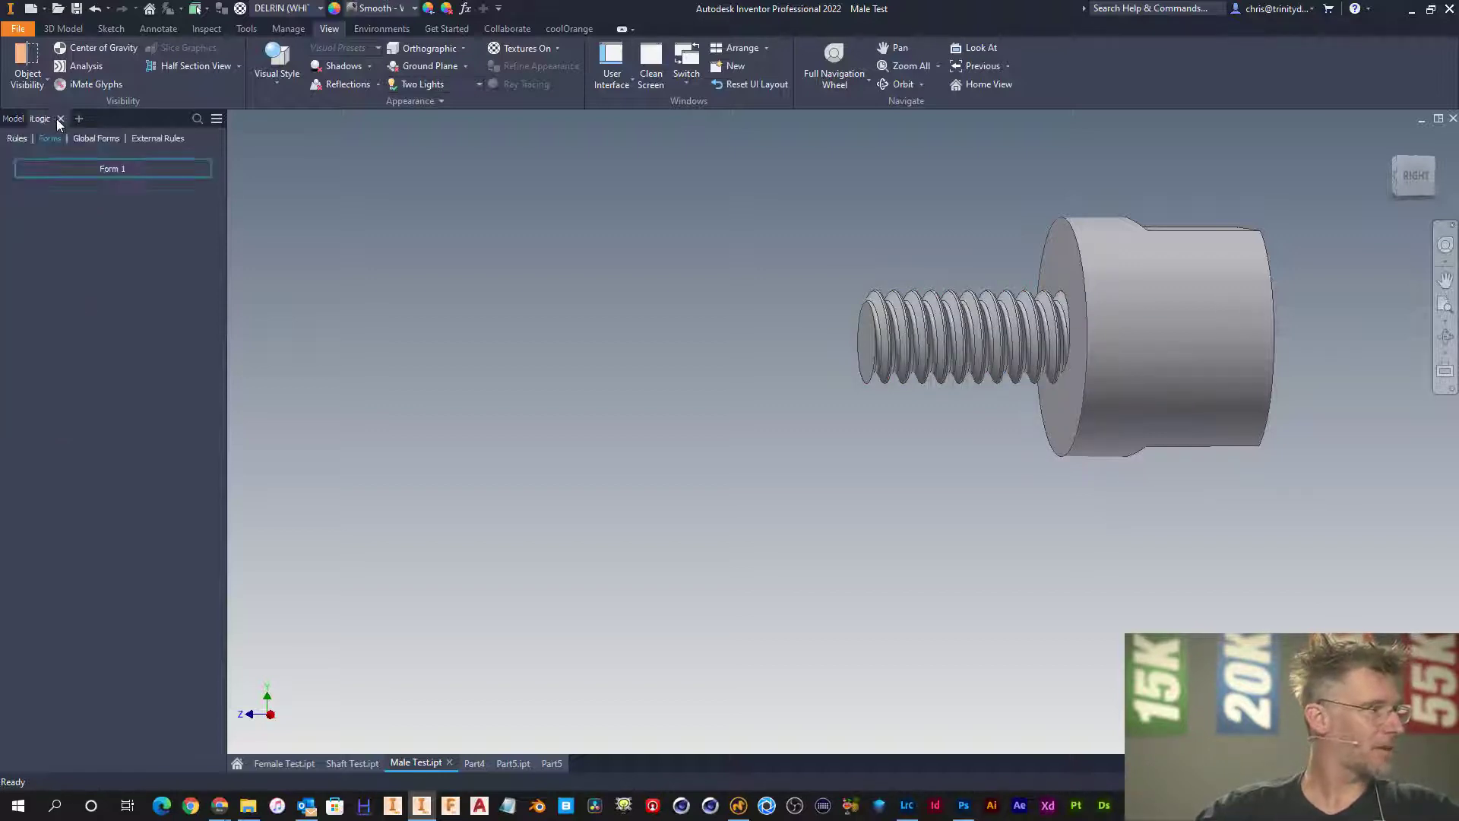
left_click(139, 168)
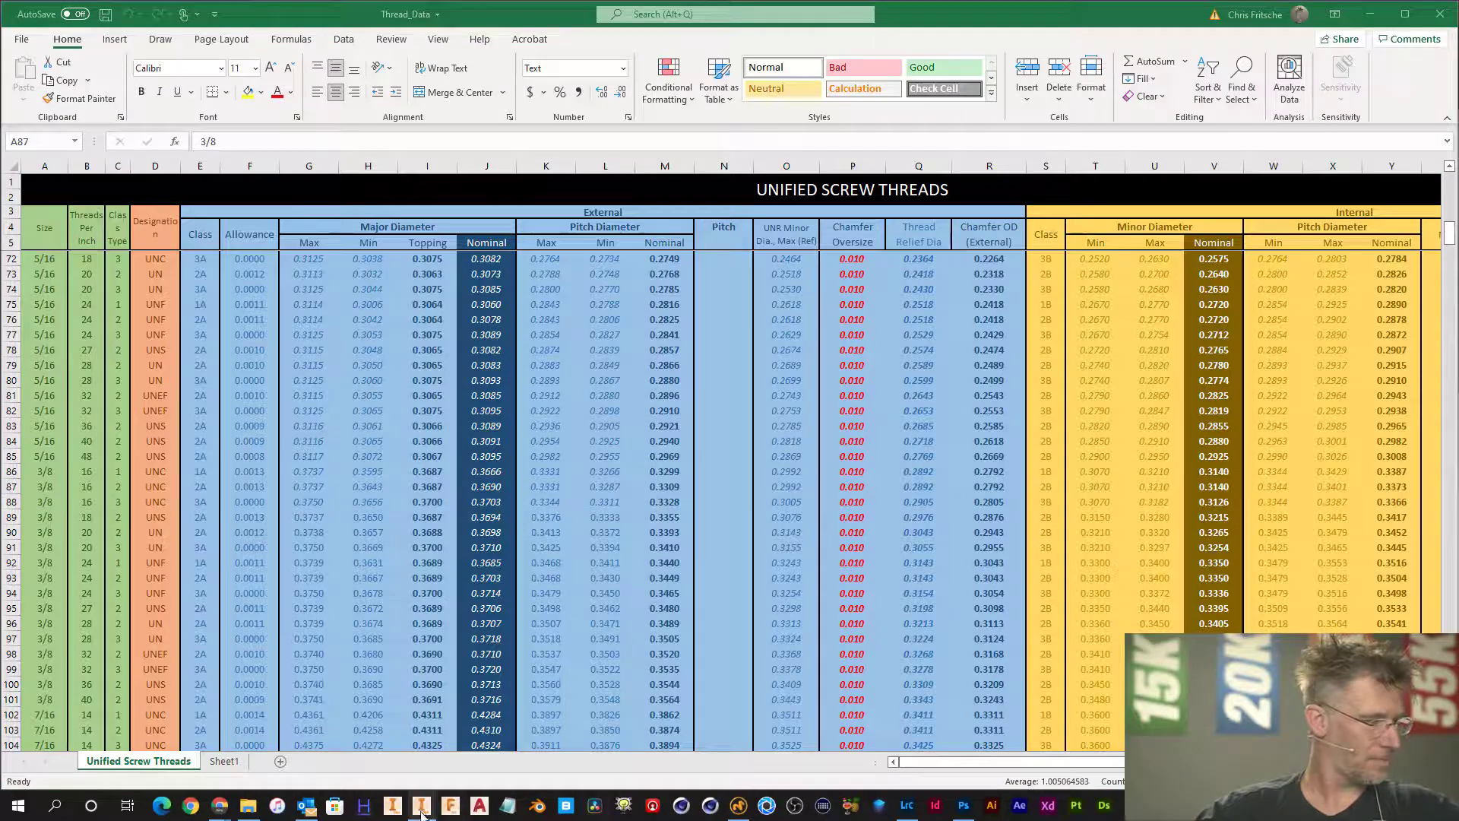
left_click(422, 807)
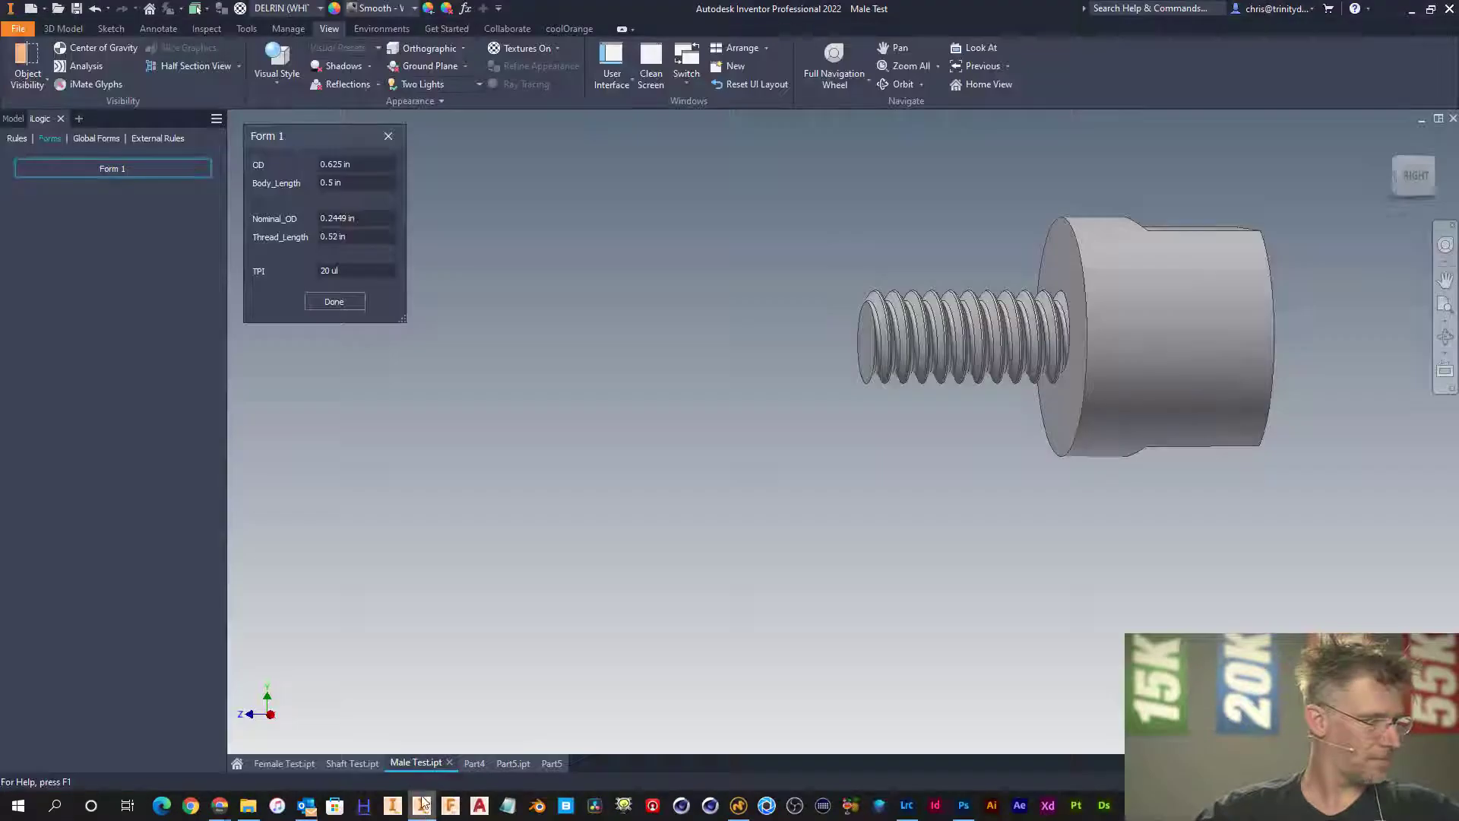
left_click_drag(358, 218, 284, 219)
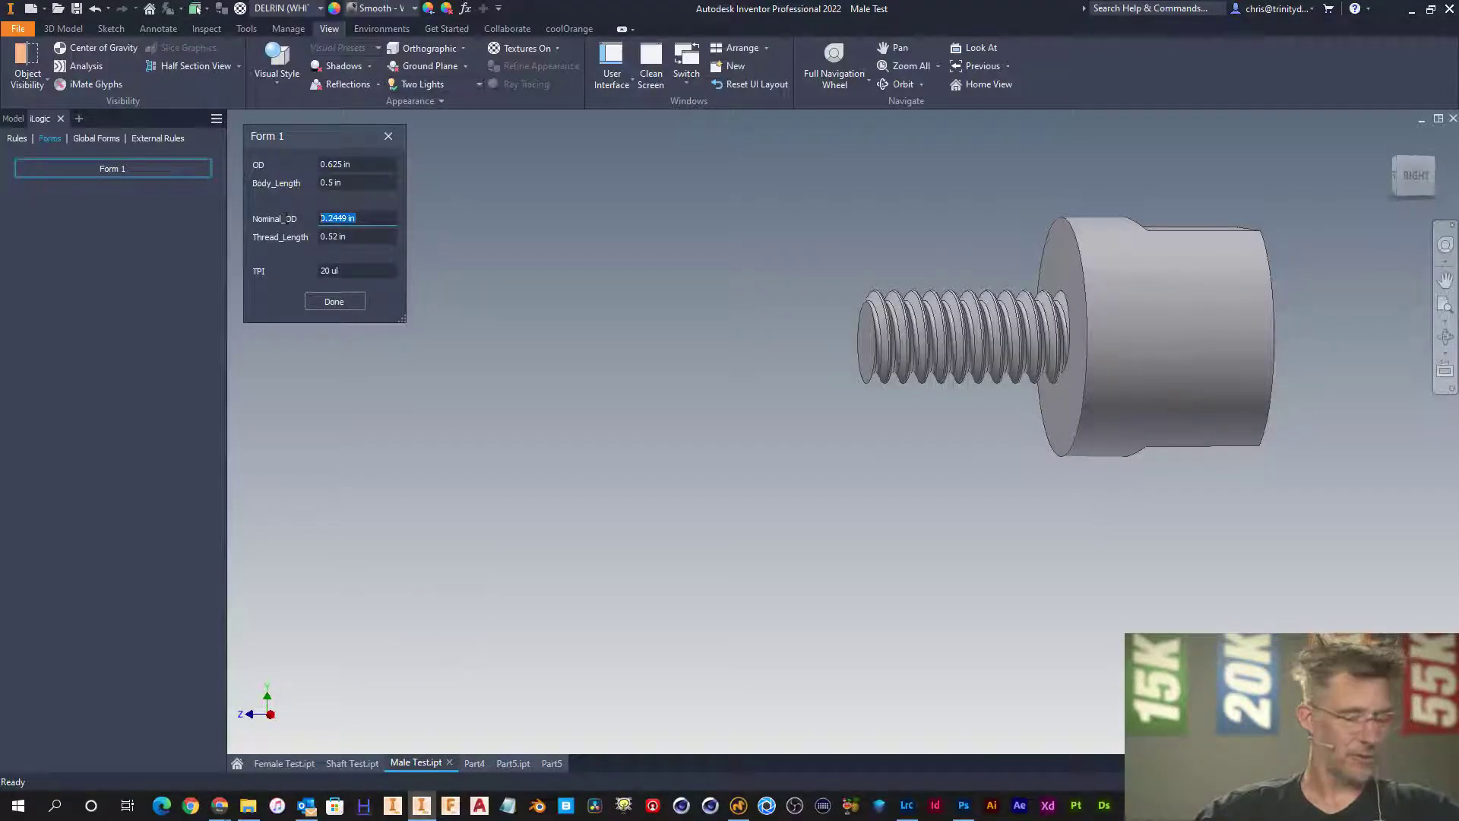
type(".369")
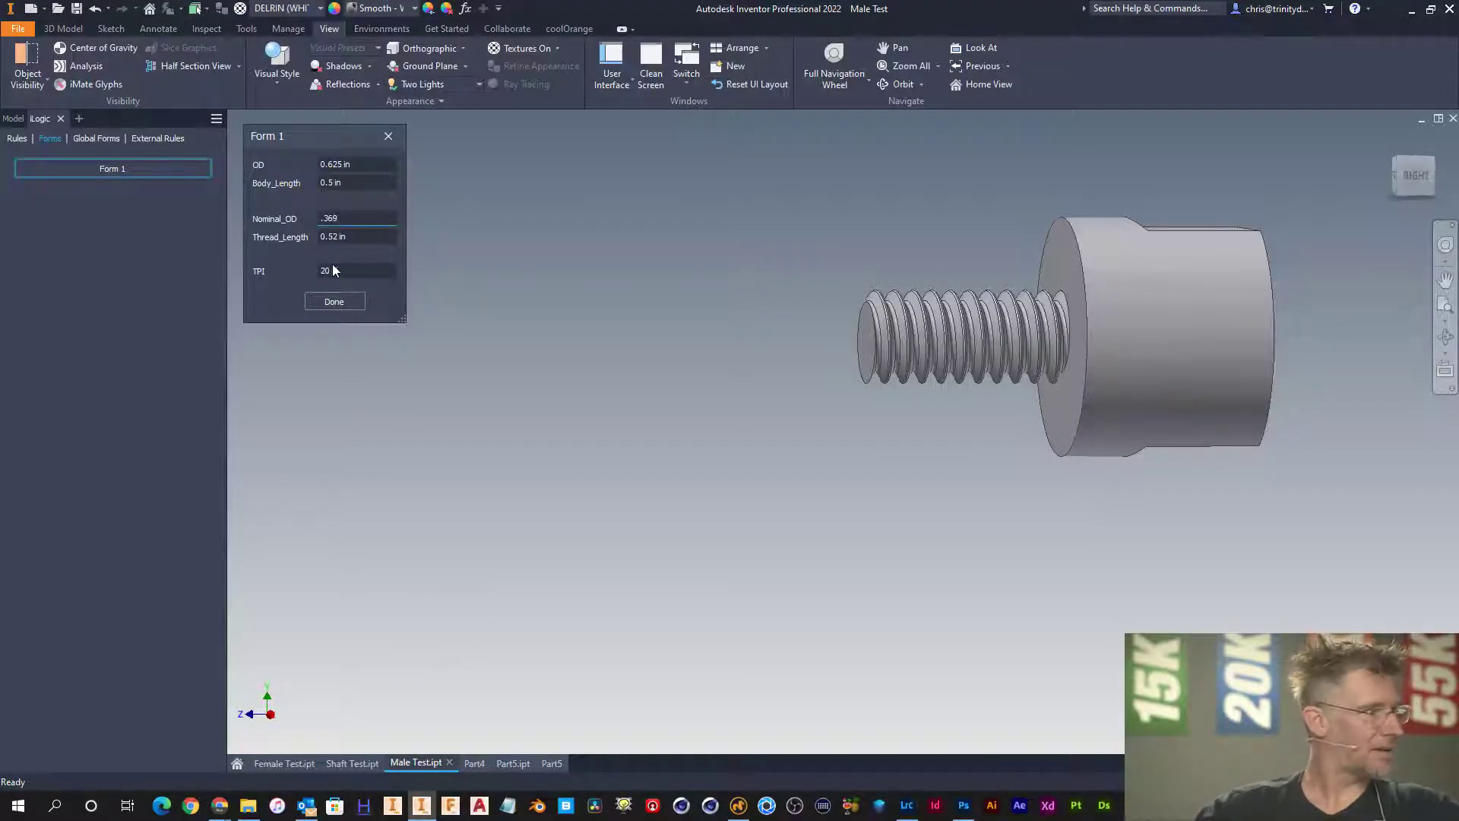
left_click(350, 268)
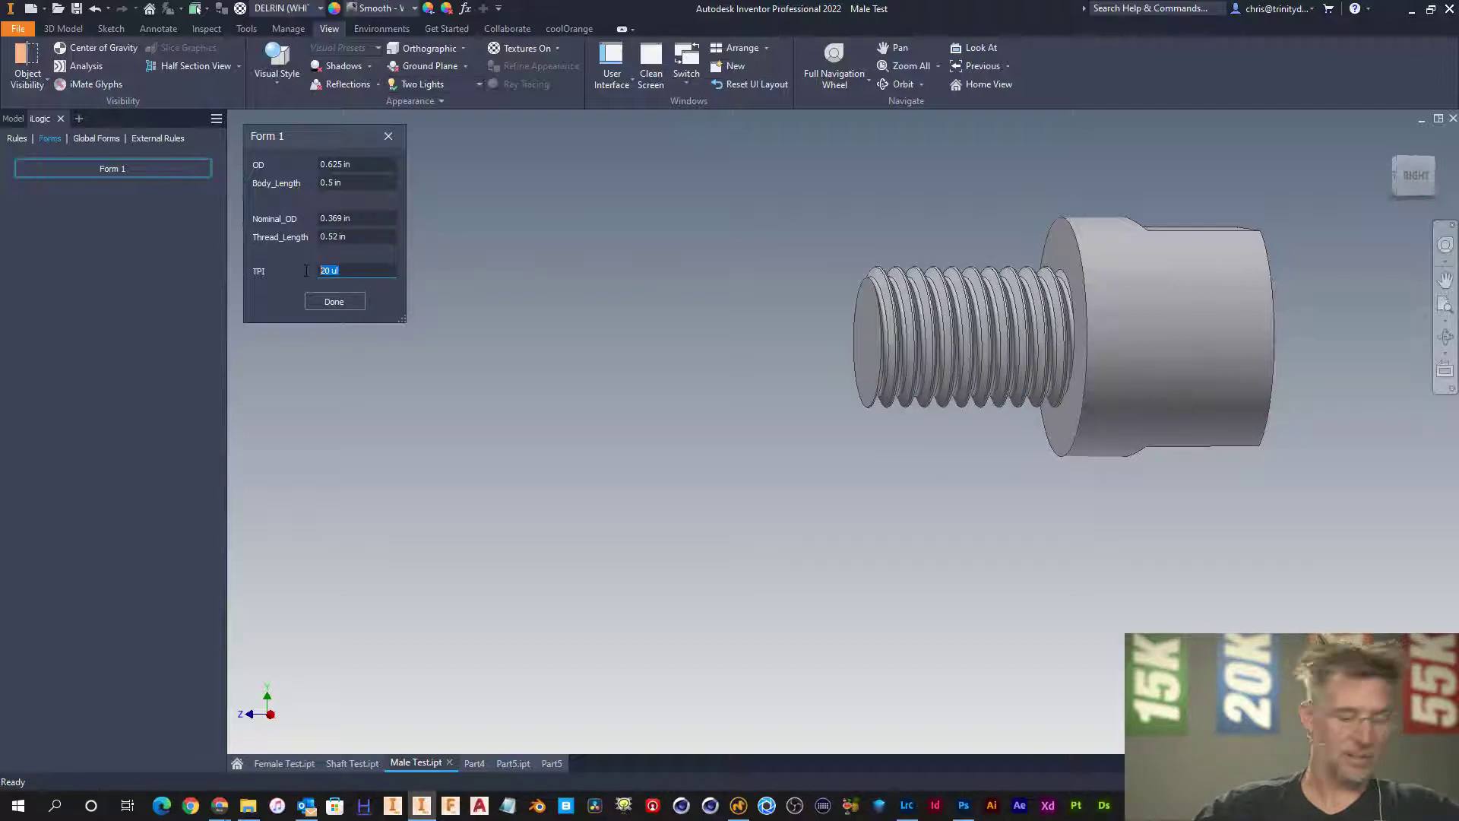
type("16")
key("Return")
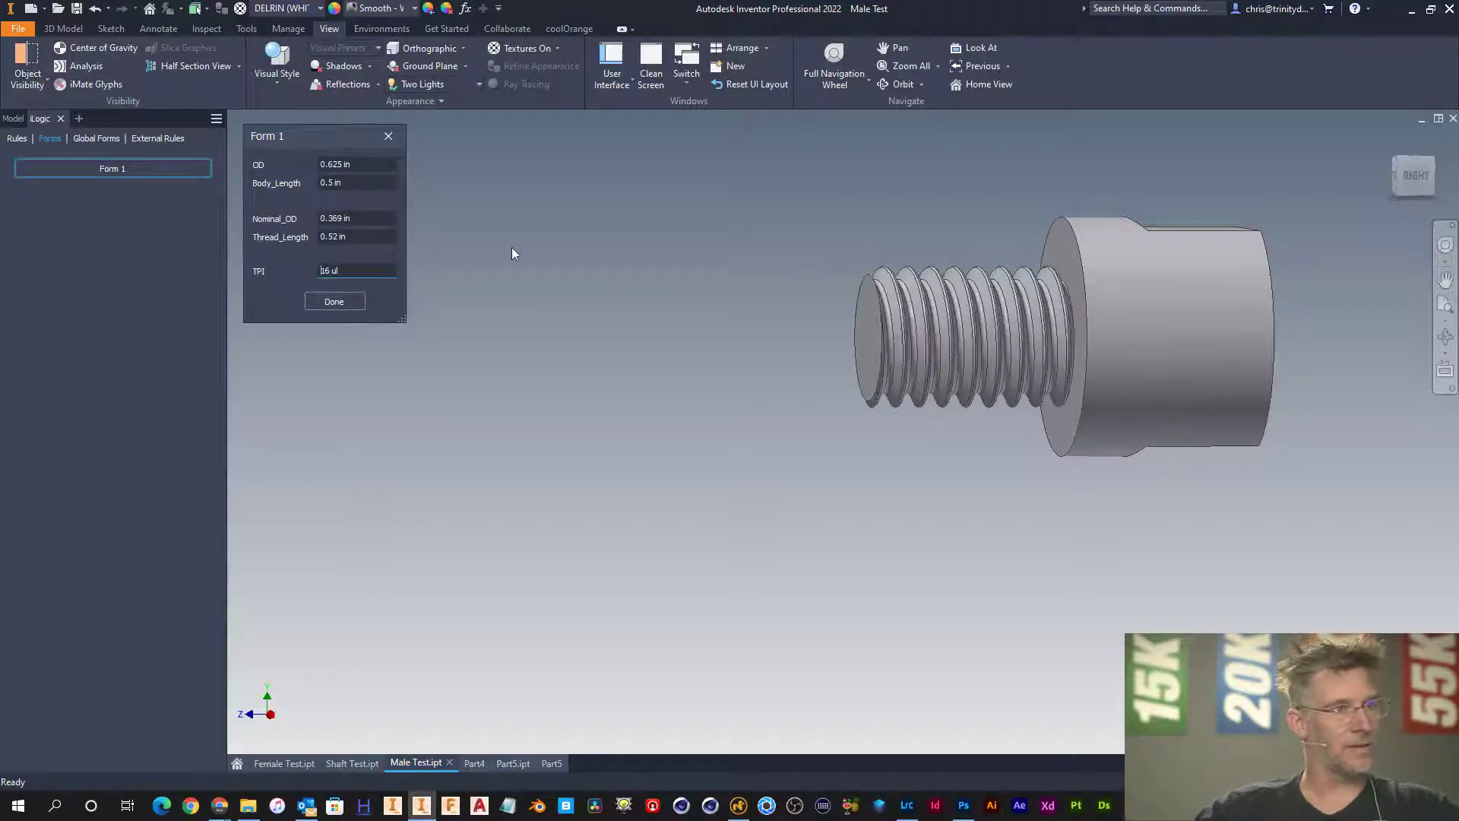
- Start a sketch on the free end face of the thread and draw a centred circle about 0.26 in in diameter
key("F4")
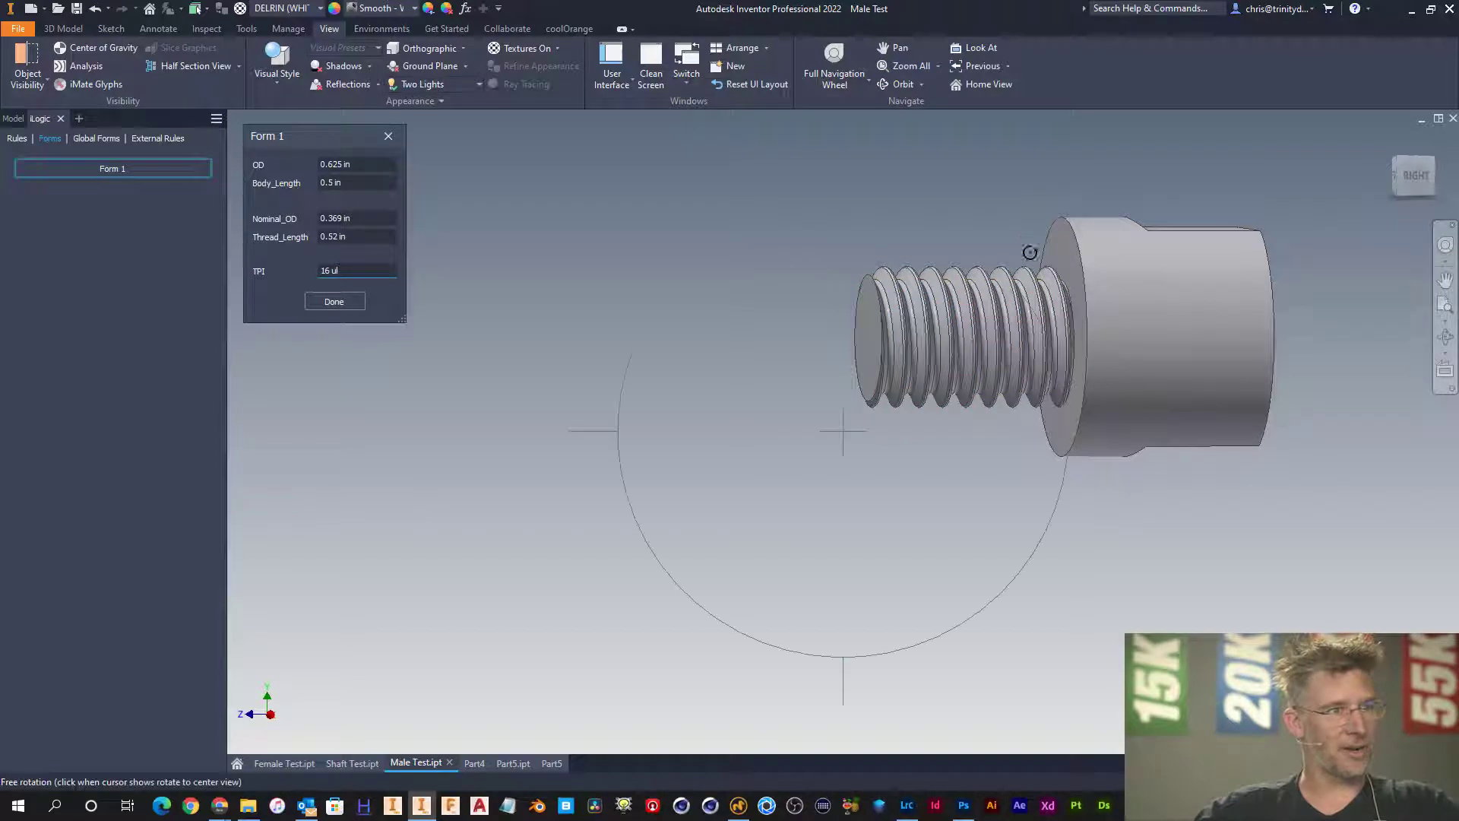
left_click_drag(975, 287, 983, 255)
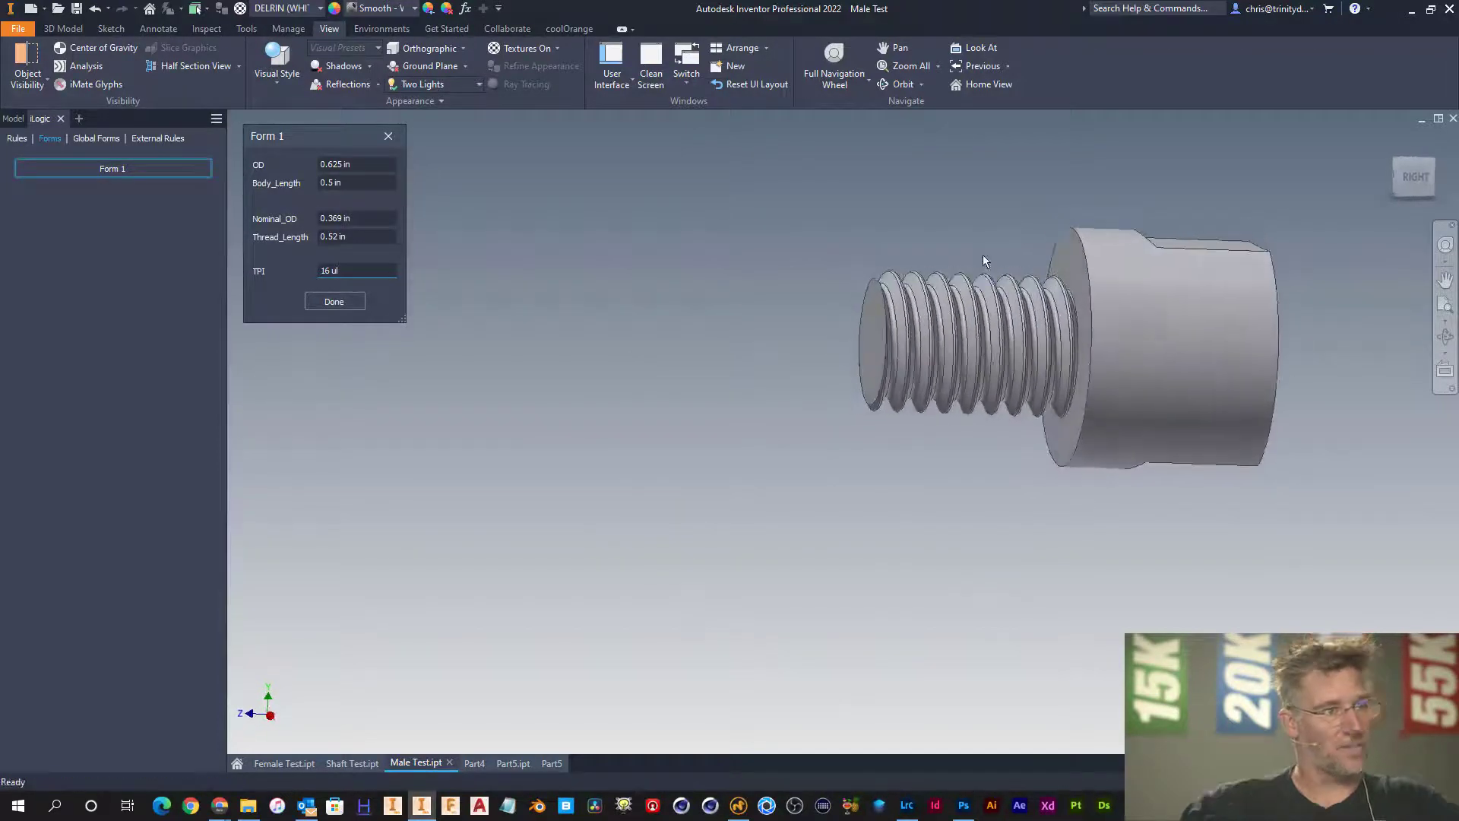
right_click(909, 208)
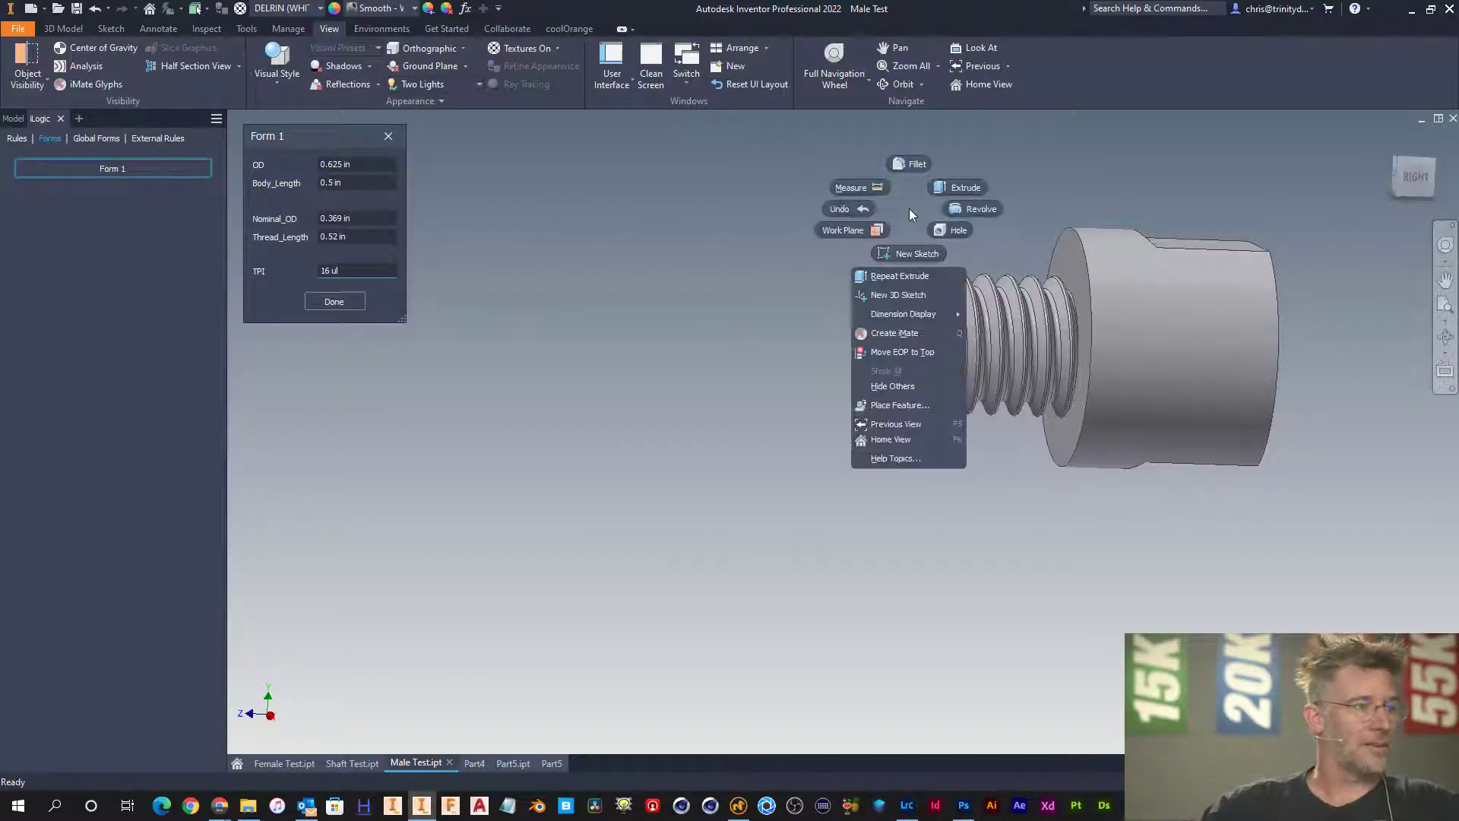
left_click(905, 255)
scroll(886, 319, "down", 3)
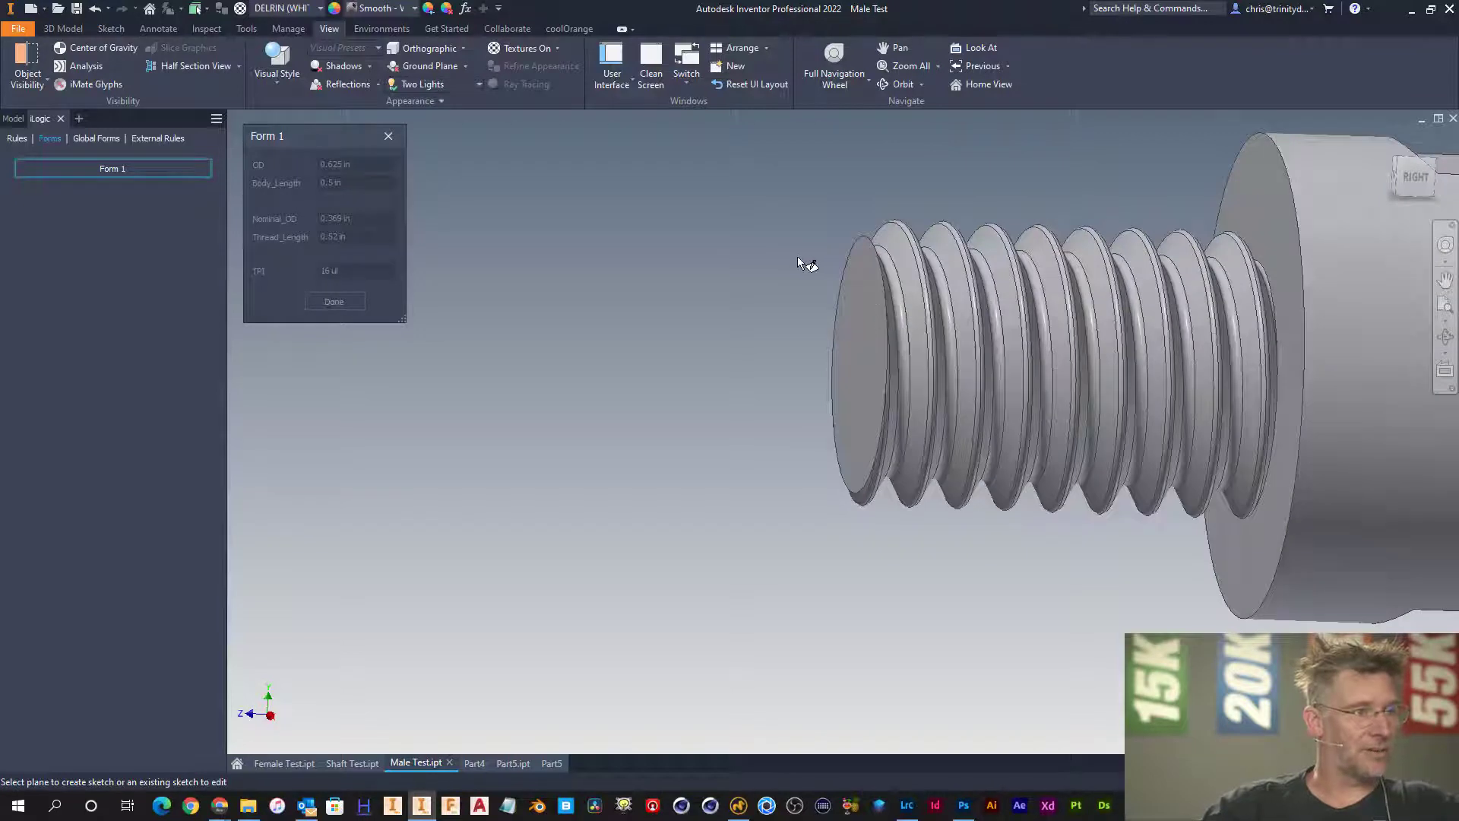
left_click(866, 312)
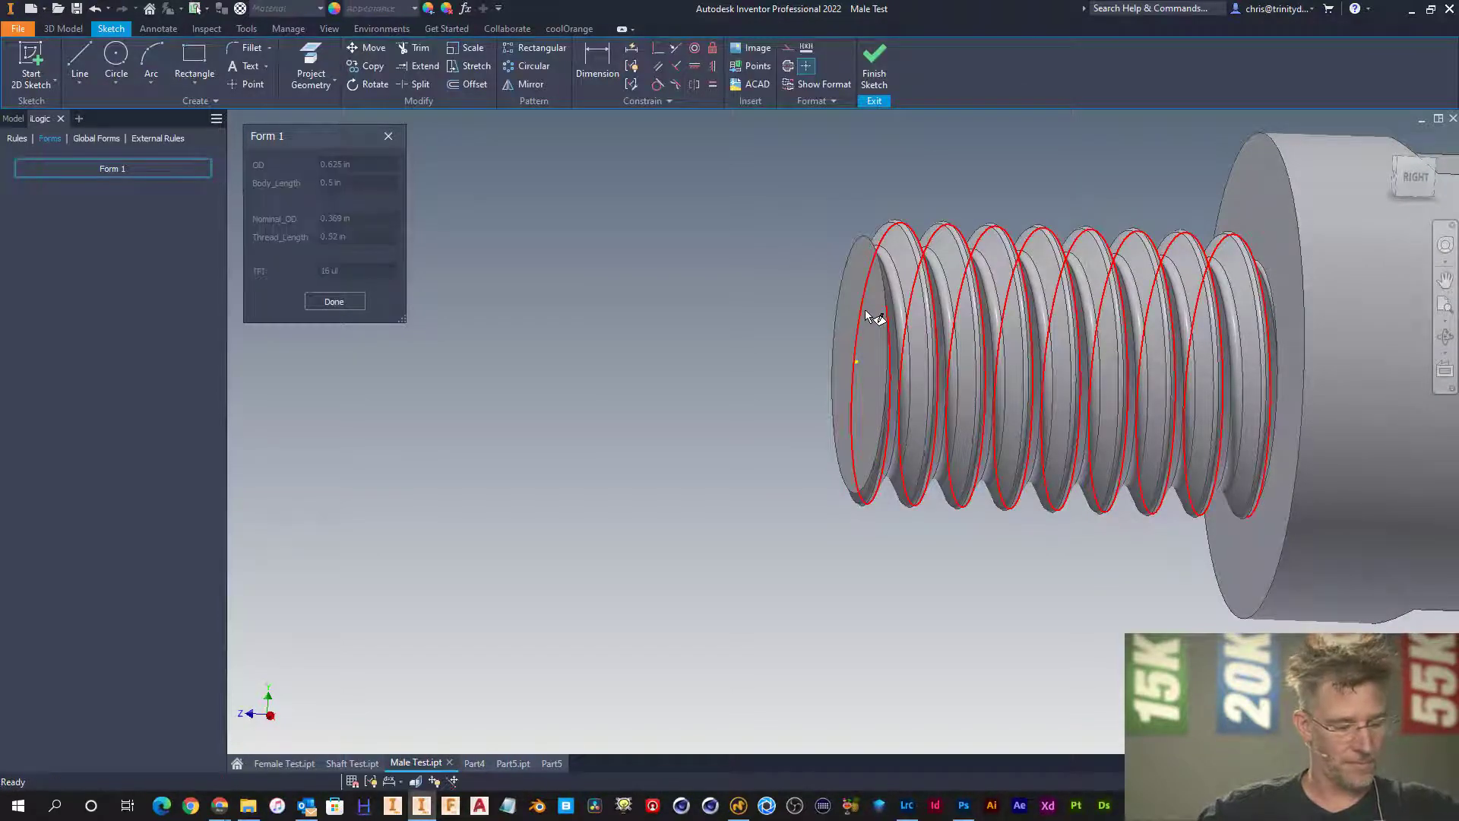
key("c")
left_click(857, 362)
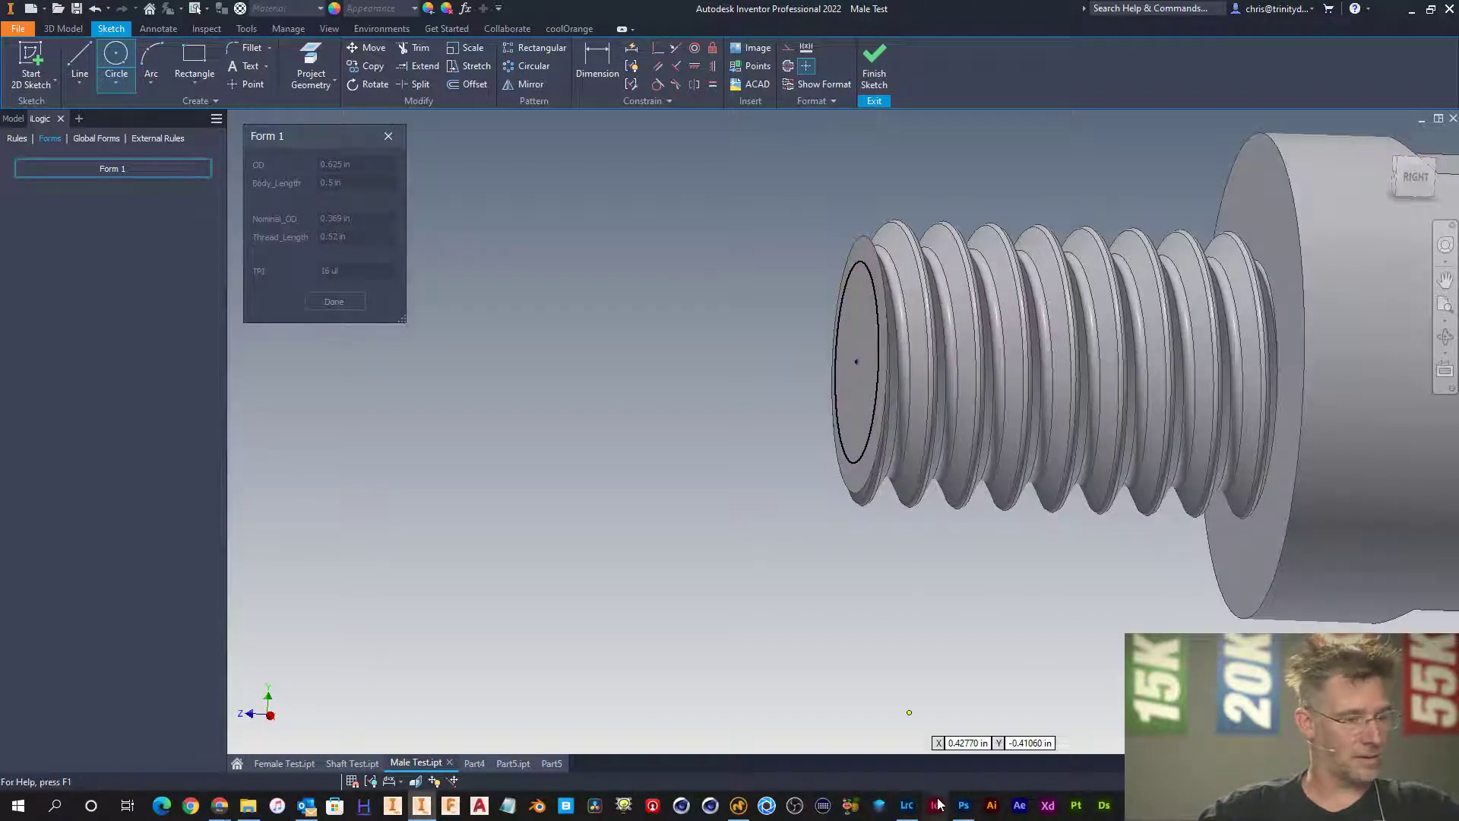
- Switch to the Thread_Data workbook in Excel to look up the external chamfer OD for the 3/8-16 thread, and return to Inventor
left_click(1186, 811)
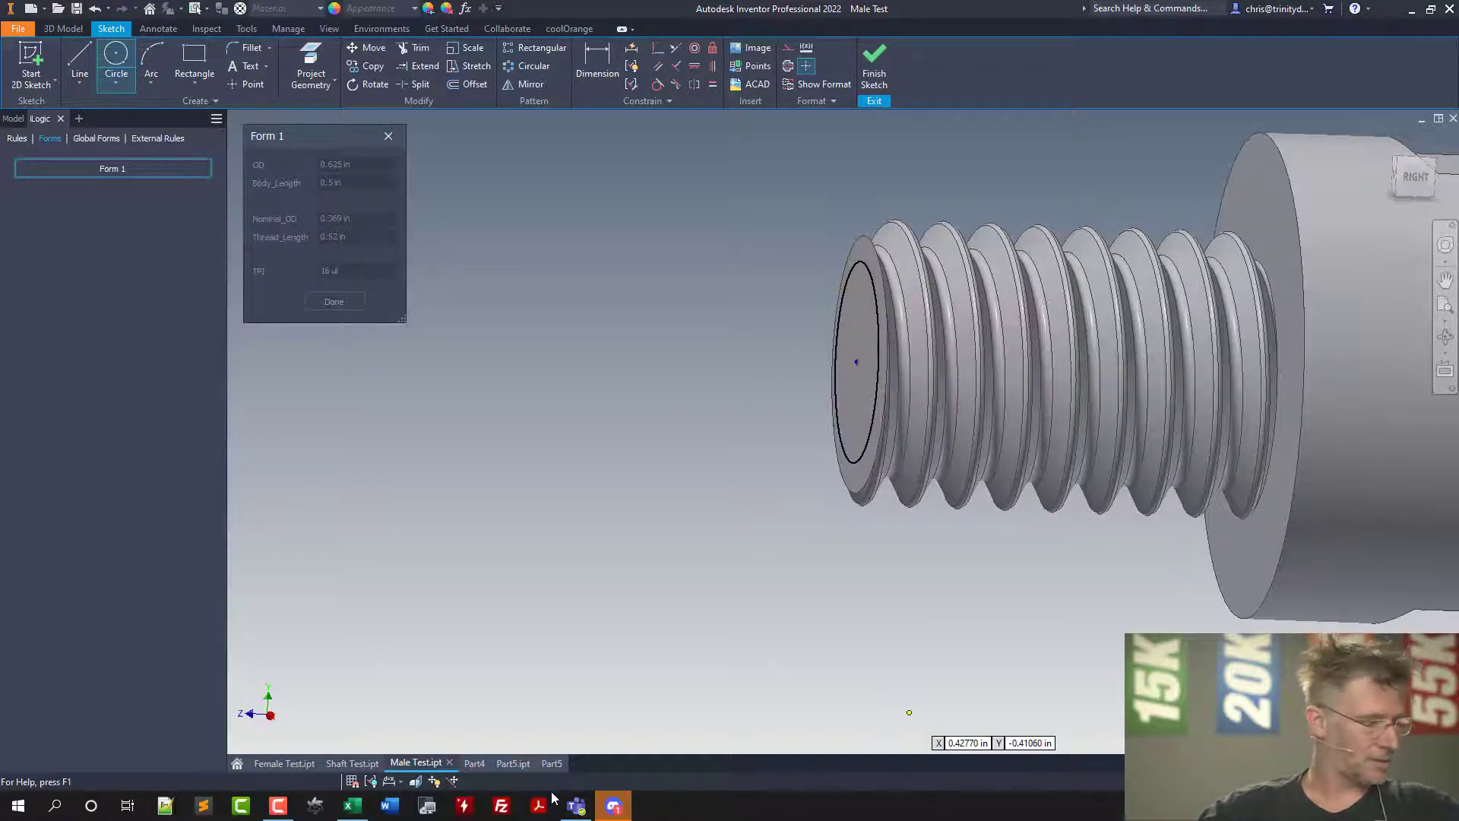
left_click(352, 805)
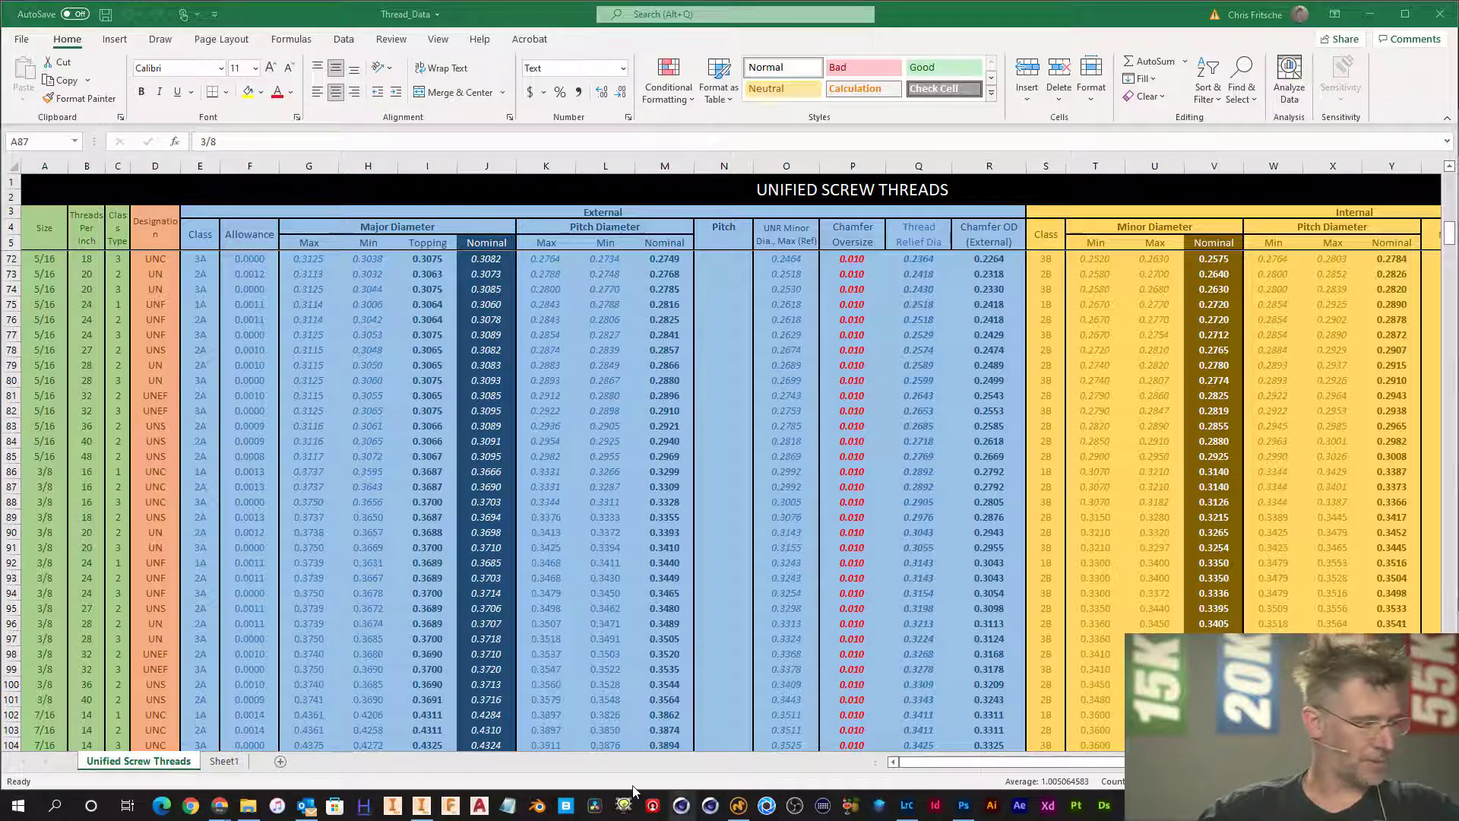
left_click(421, 805)
- Dimension the circle on the thread's end face to a diameter of 0.2792 in
key("Escape")
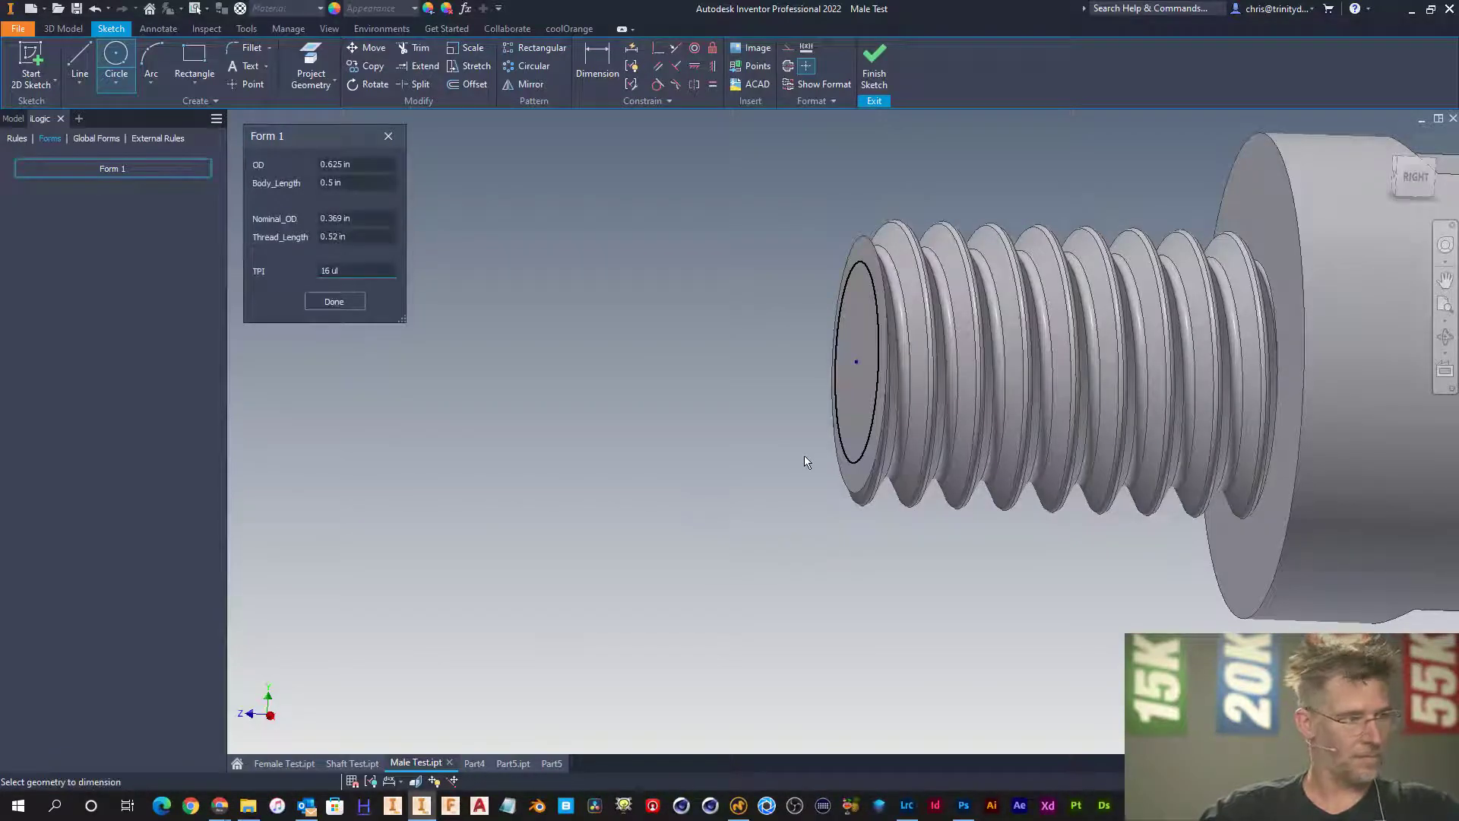
key("d")
left_click(862, 455)
left_click(855, 422)
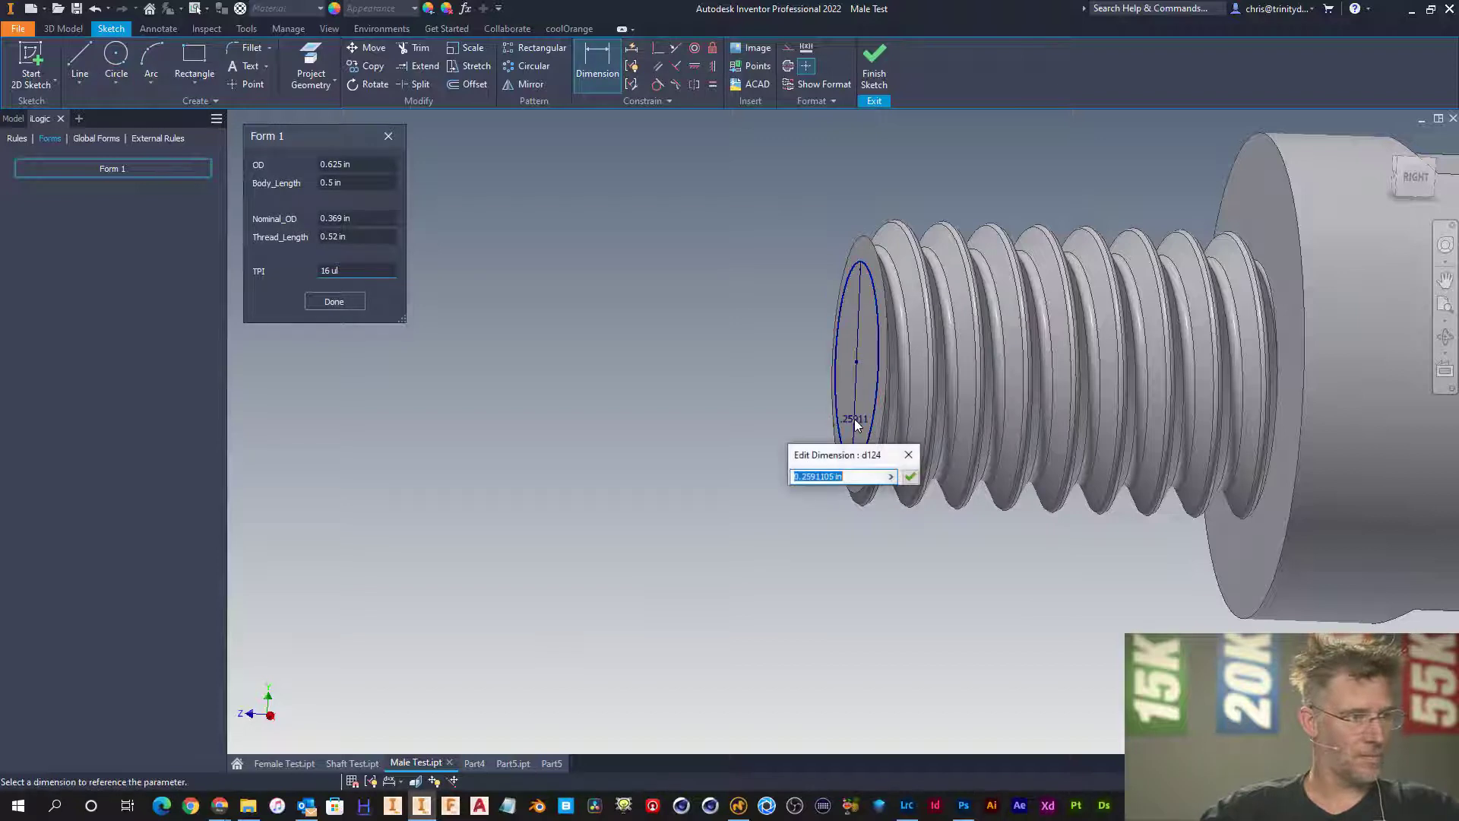
type(".279")
key("Return")
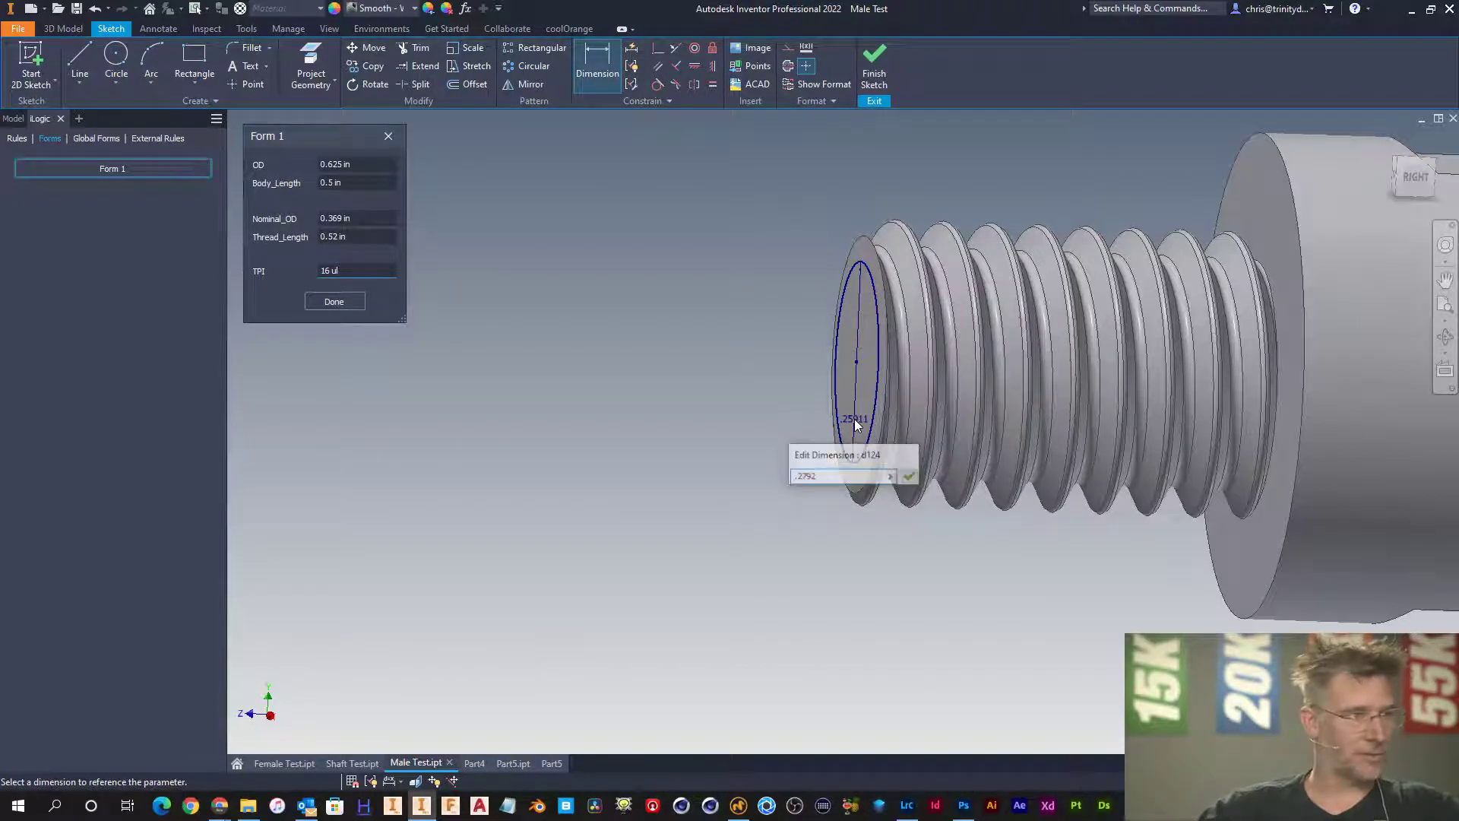
key("F4")
left_click_drag(893, 357, 1016, 372)
scroll(801, 440, "down", 3)
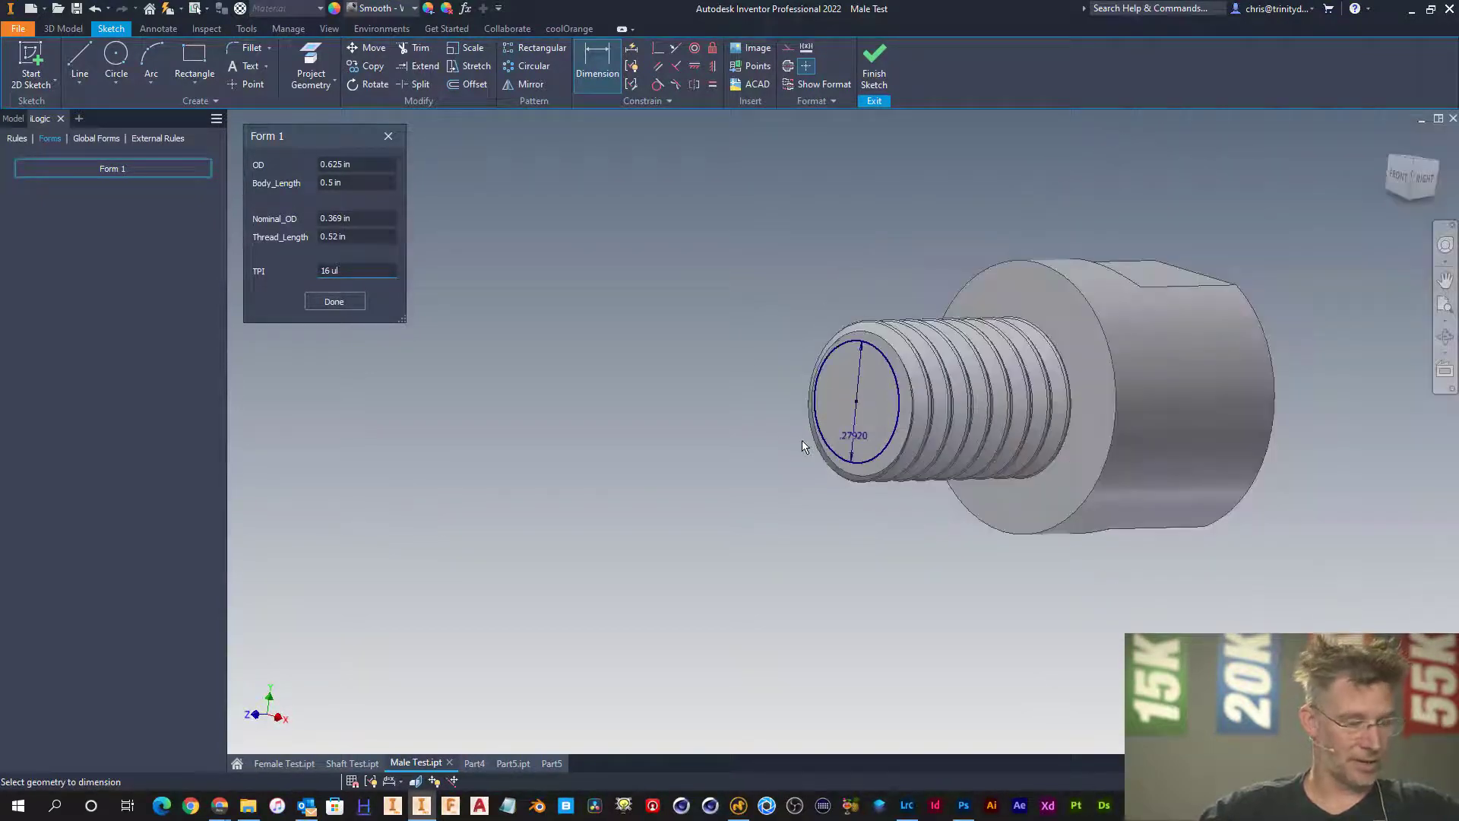
- Draw a larger concentric circle around the 0.2792 in circle and dimension its diameter as three times the inner circle's
key("c")
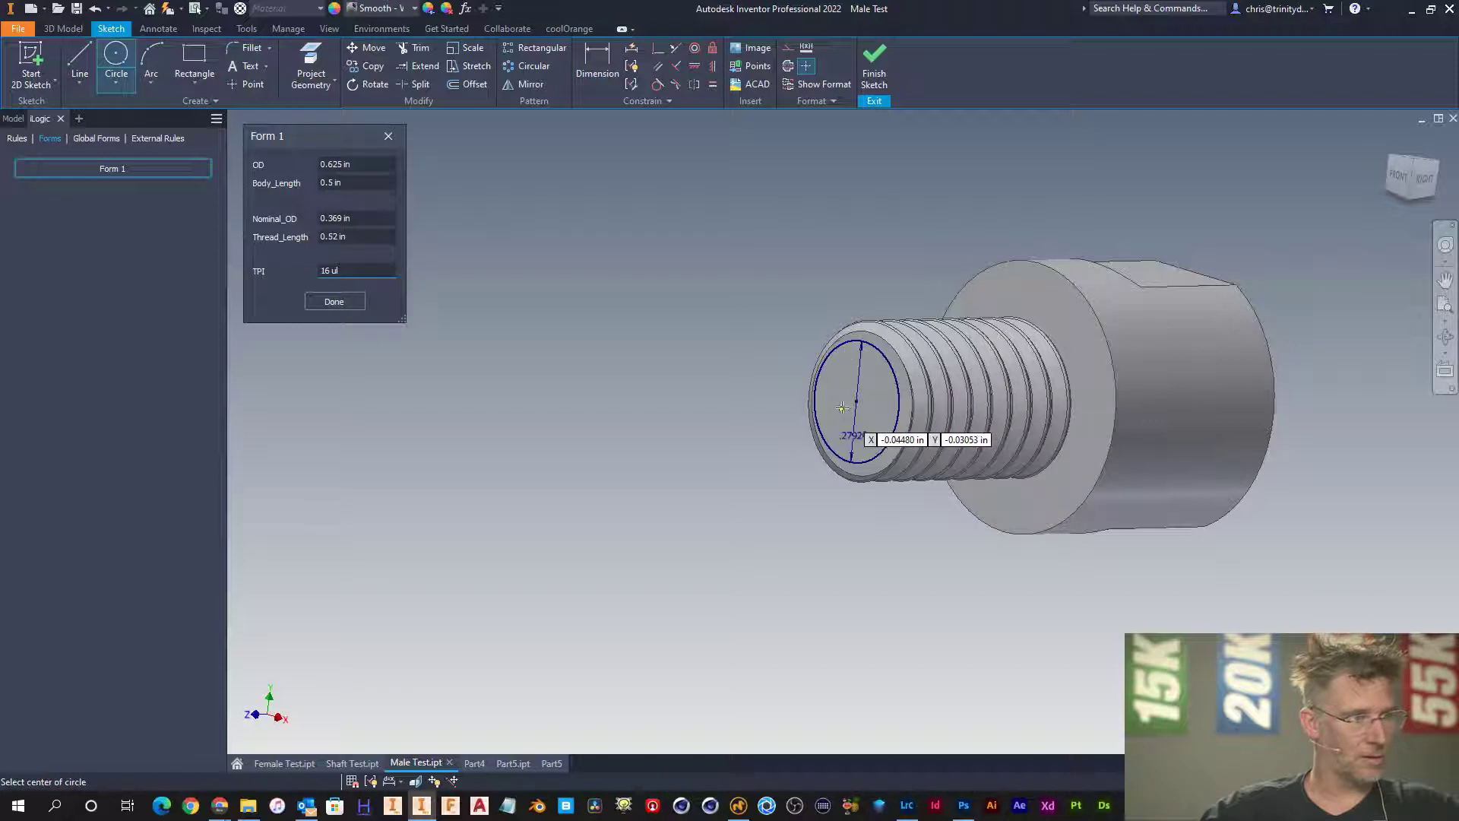
left_click(857, 401)
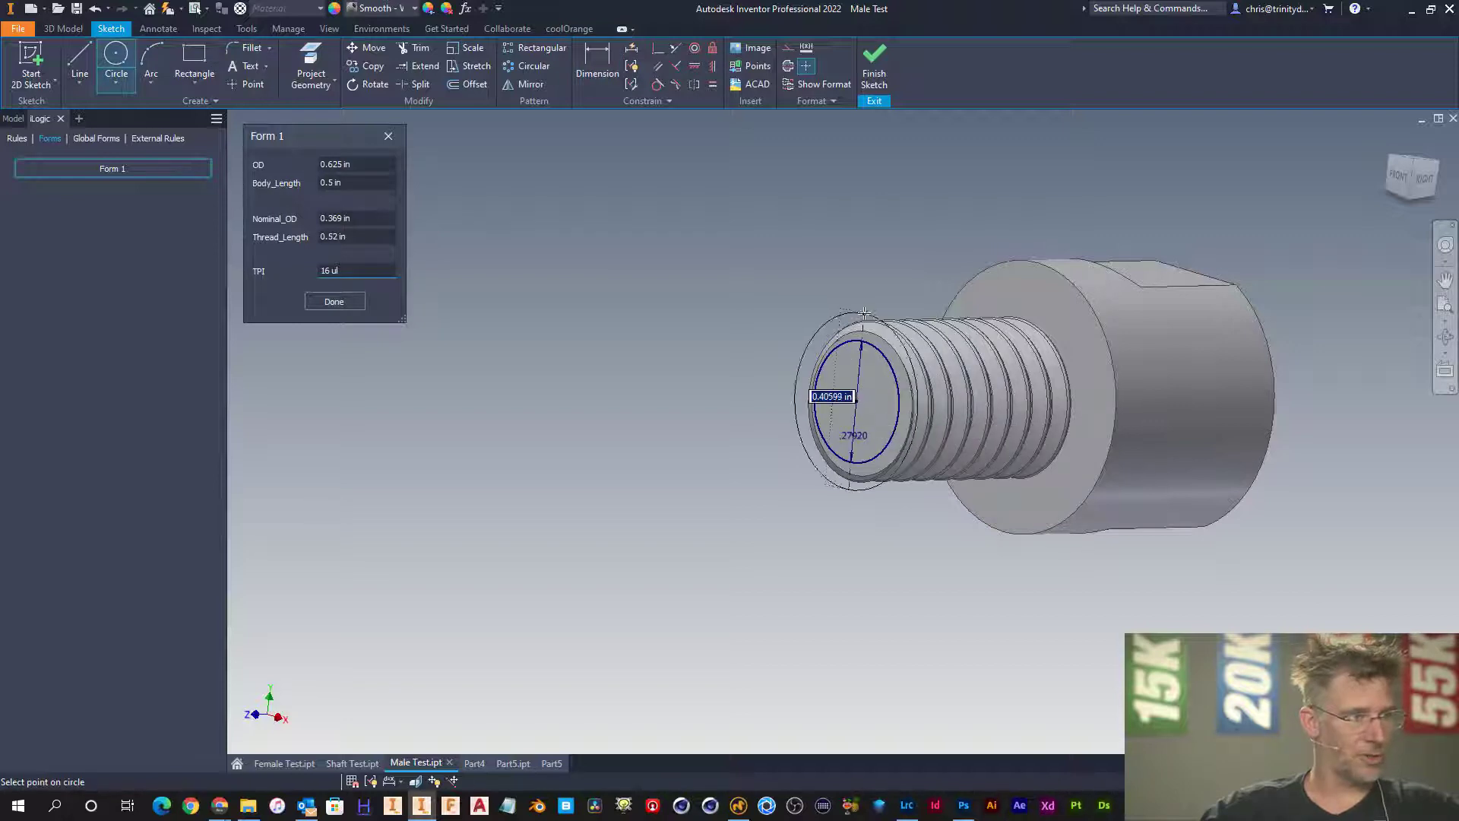
left_click(871, 263)
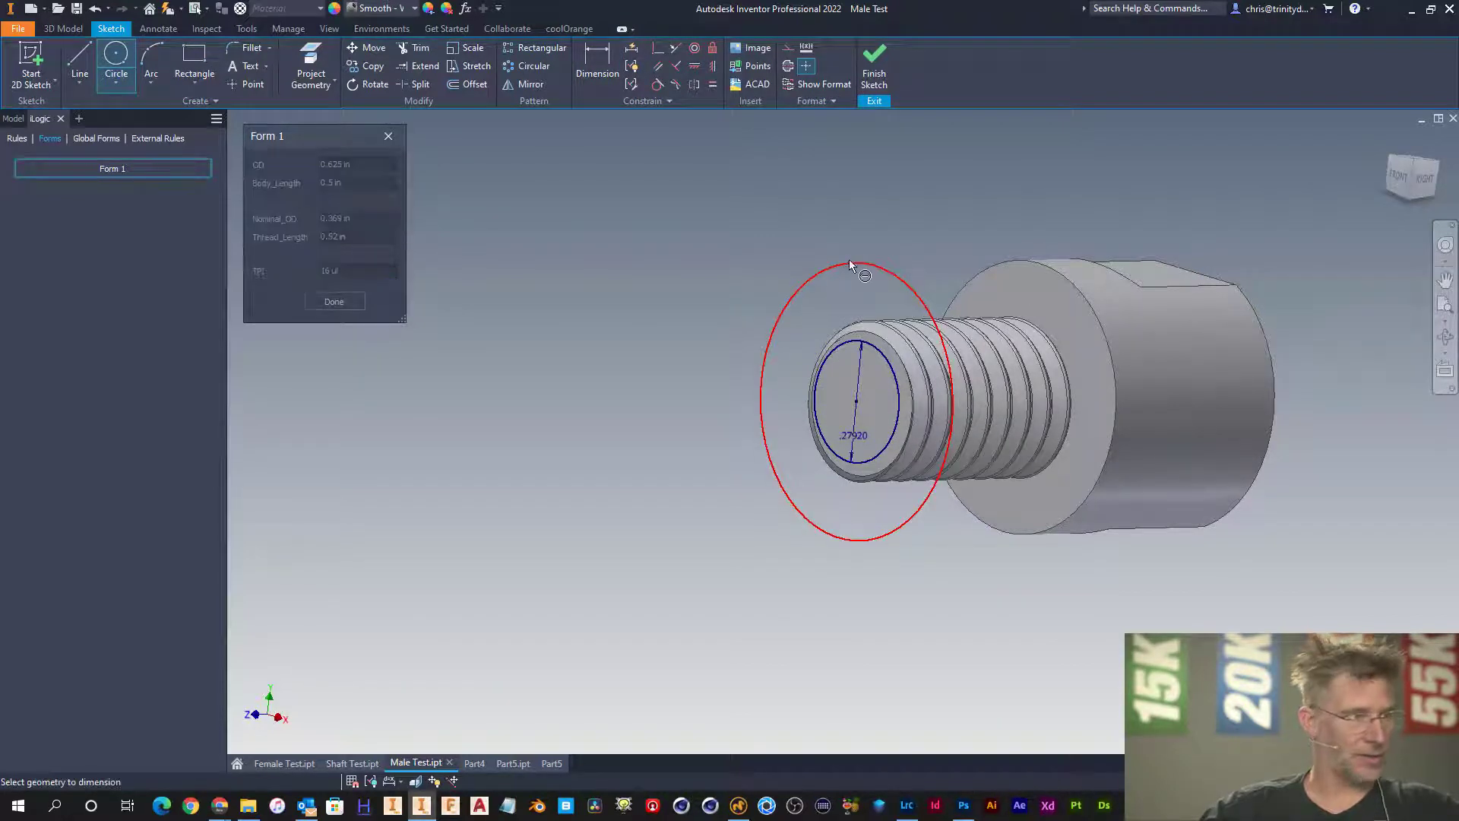
key("d")
left_click(850, 263)
left_click(834, 299)
left_click(853, 437)
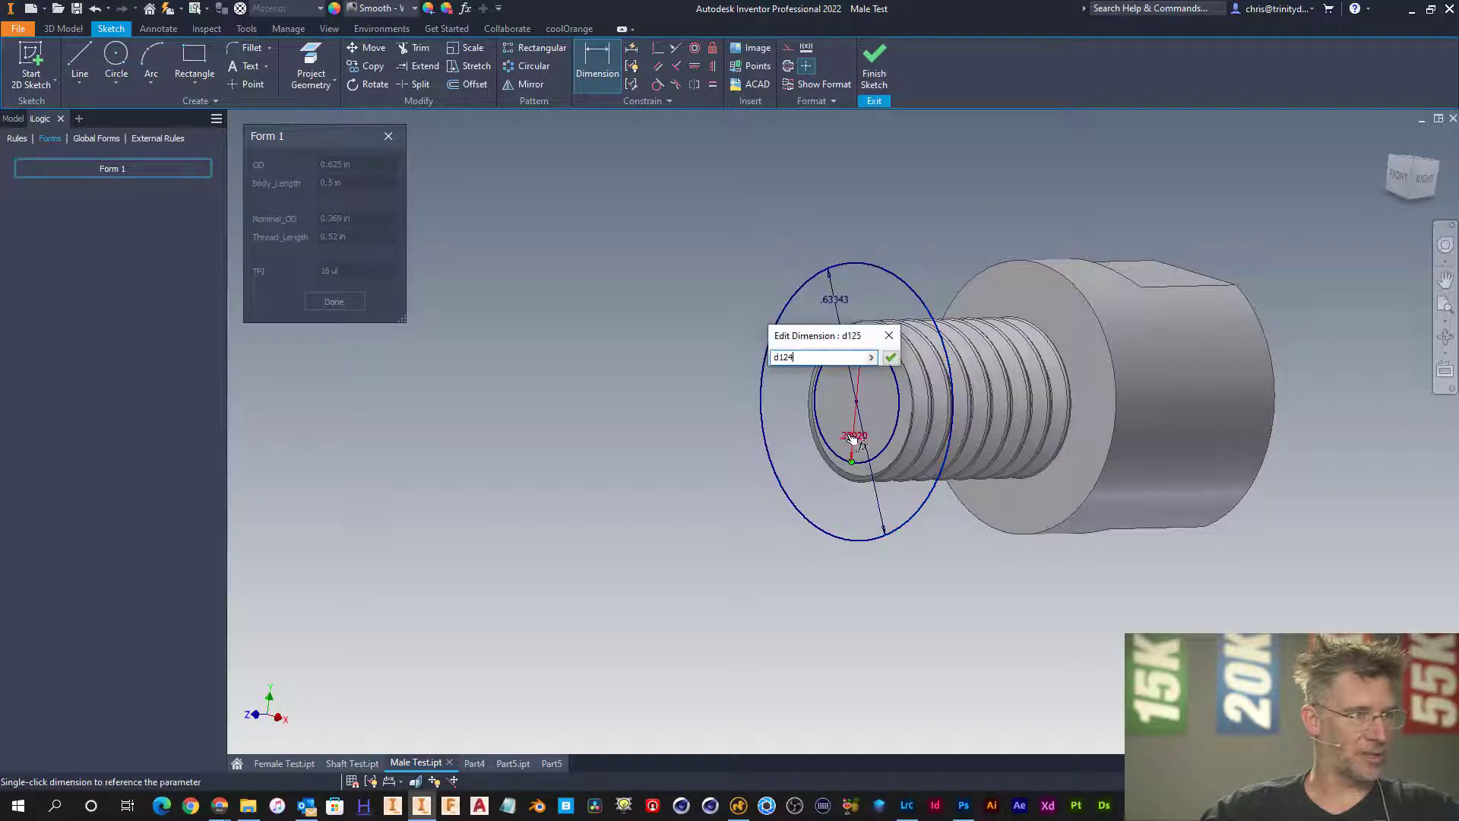
key("Return")
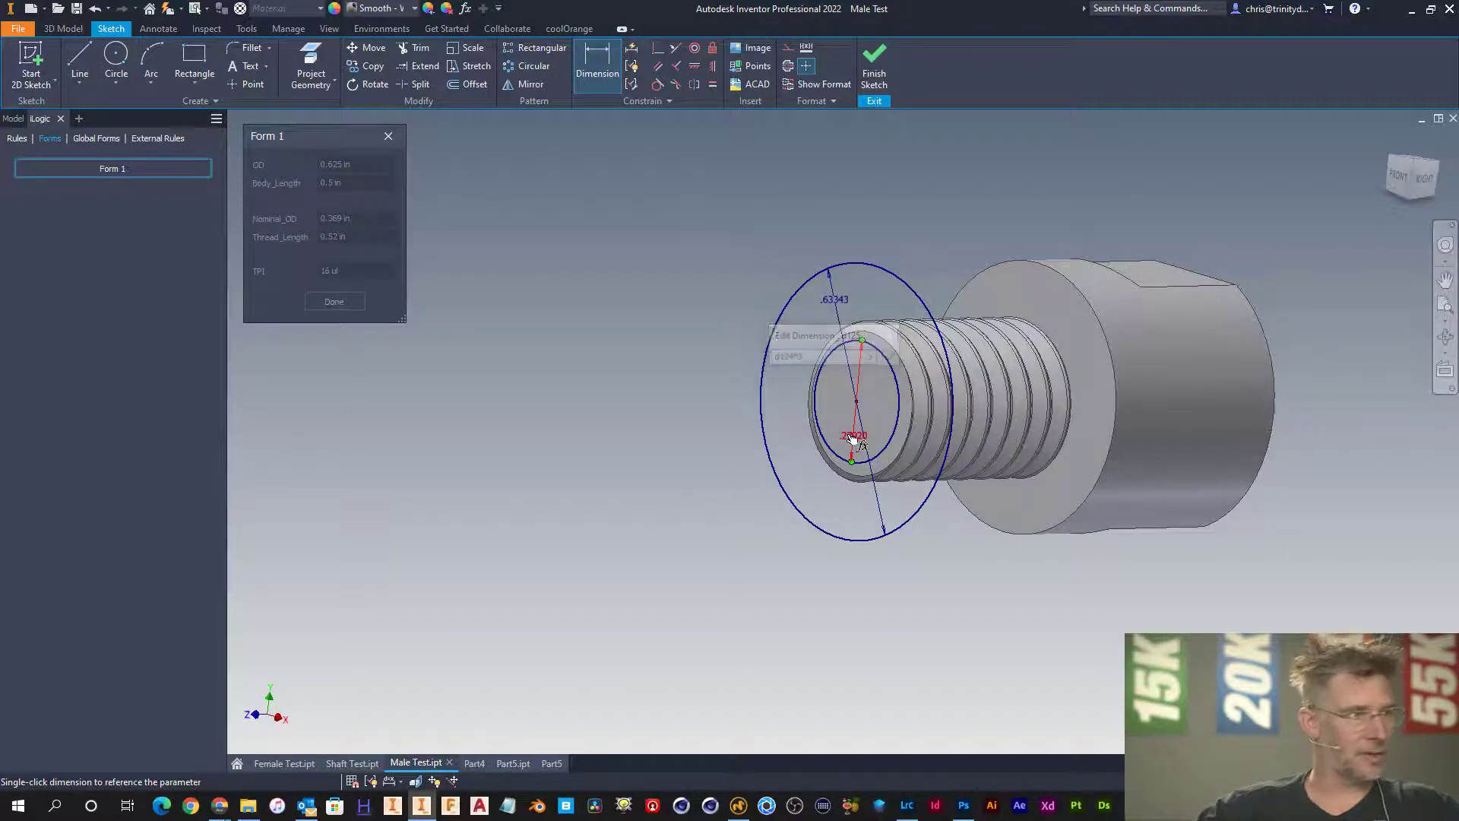
key("Escape")
- Extrude the ring between the two circles as a cut toward the thread, Body_Length / 2 ul deep with a -45 degree taper
key("e")
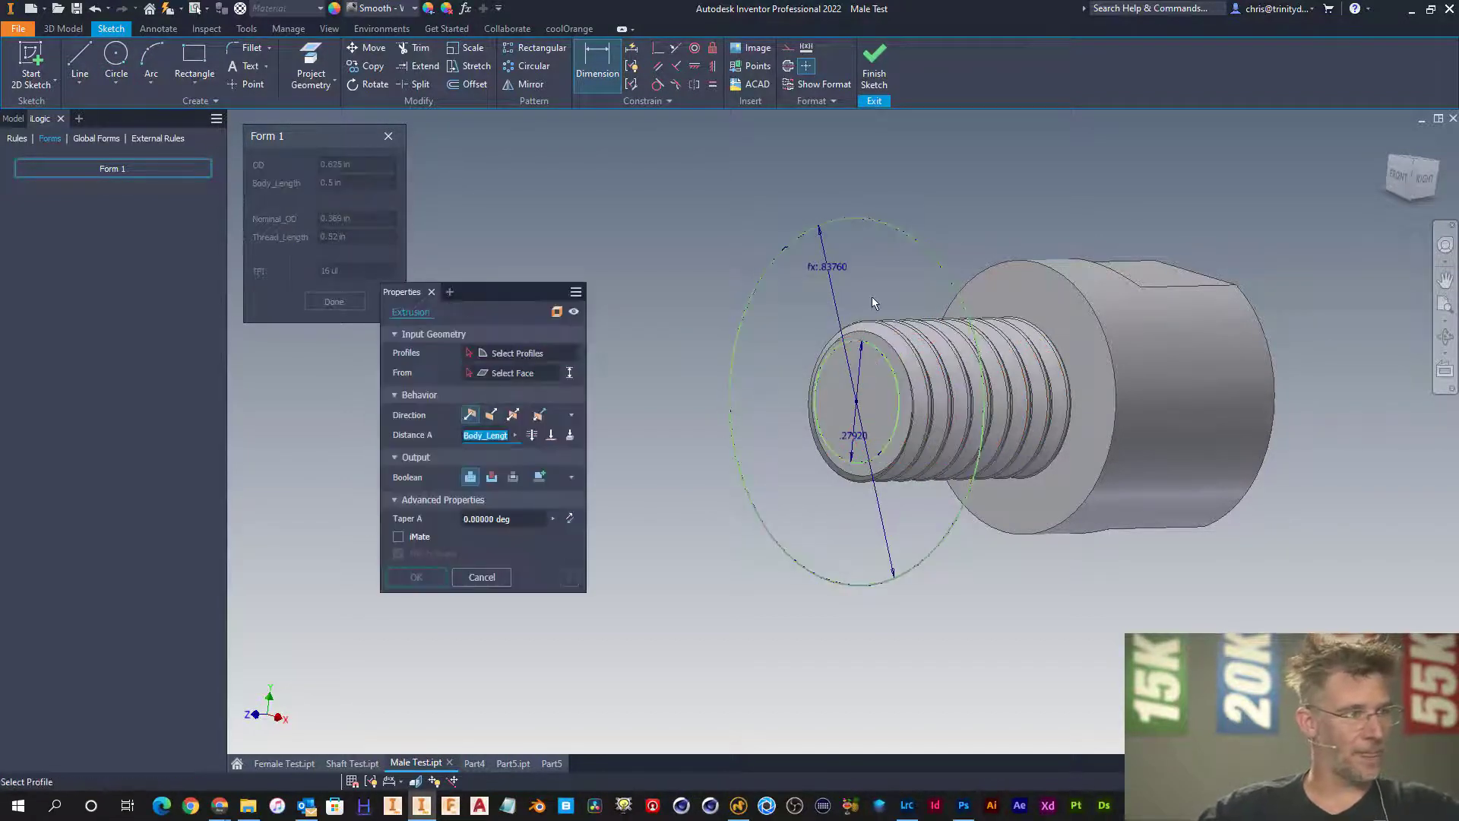
left_click(851, 299)
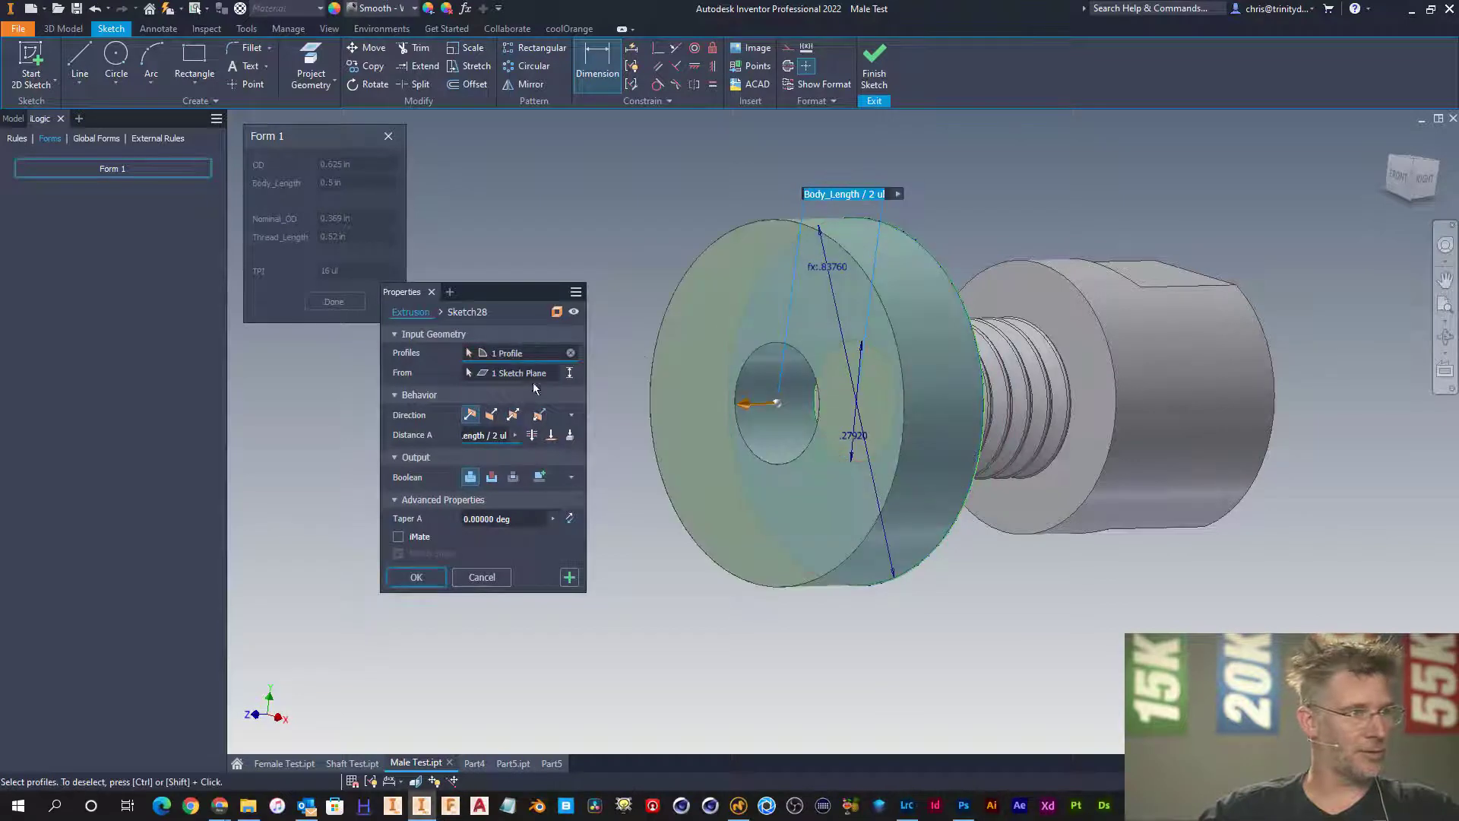
left_click(491, 476)
left_click(517, 520)
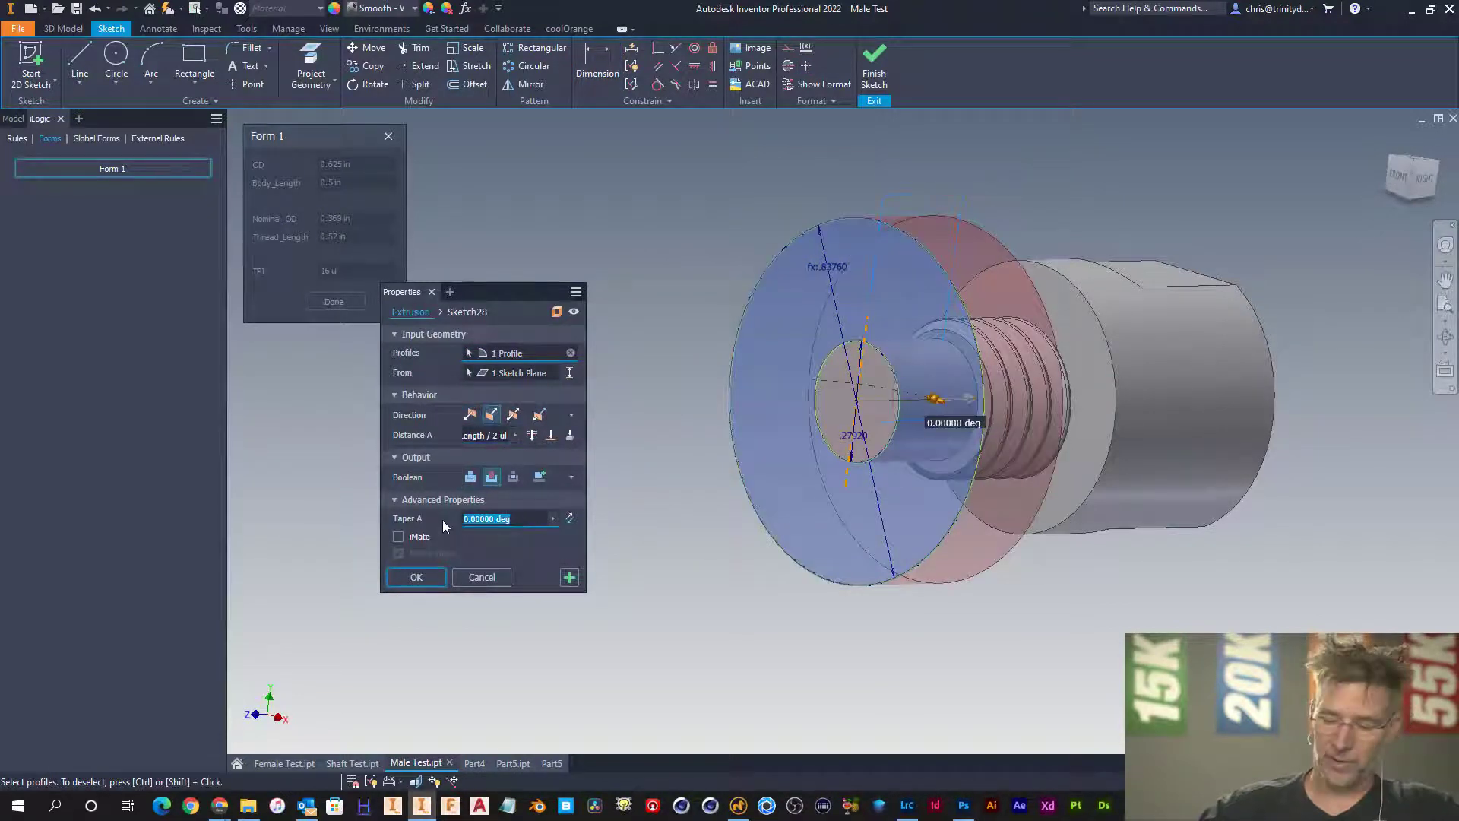
type("-45")
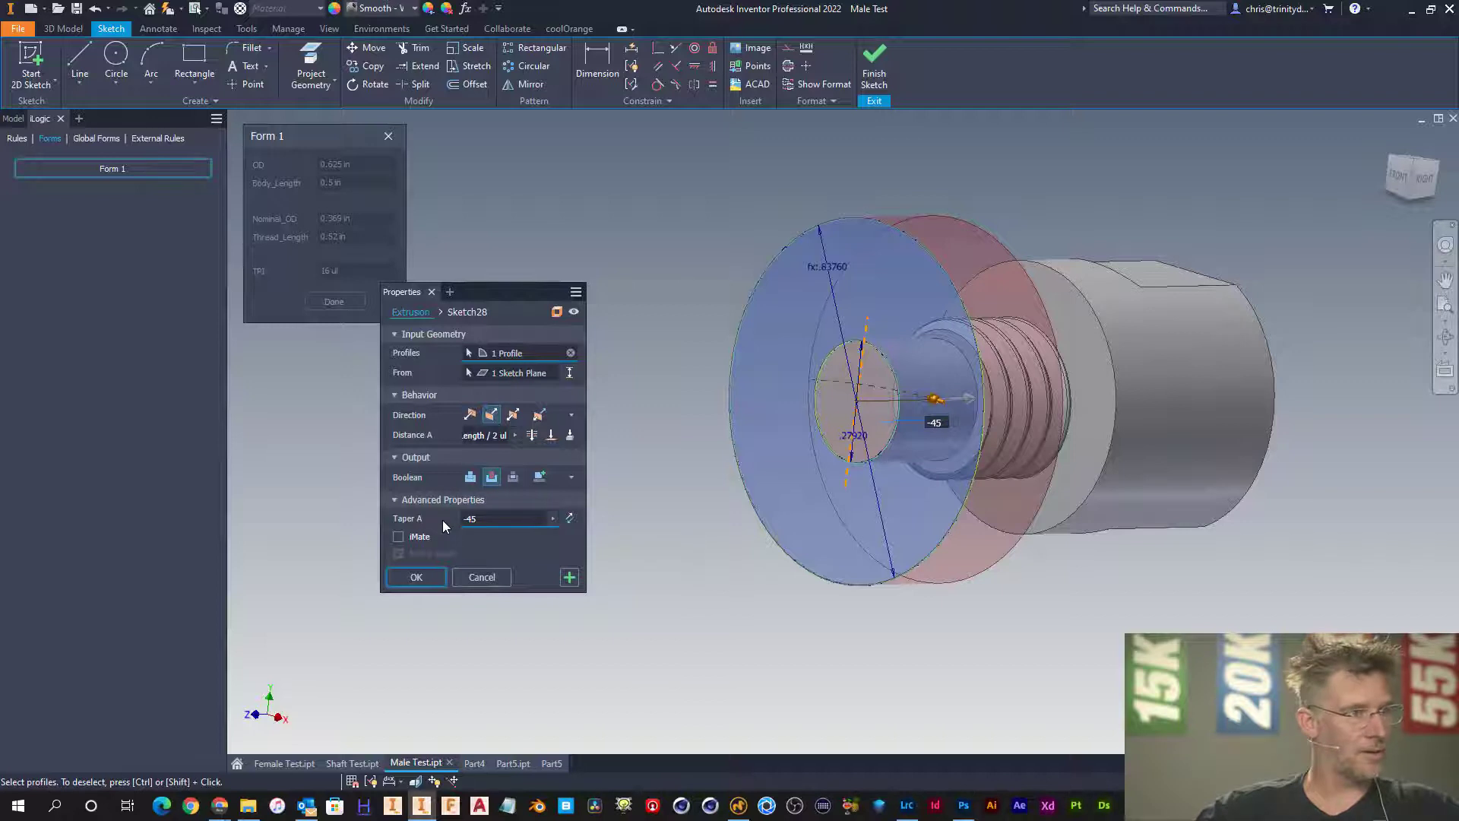
key("Return")
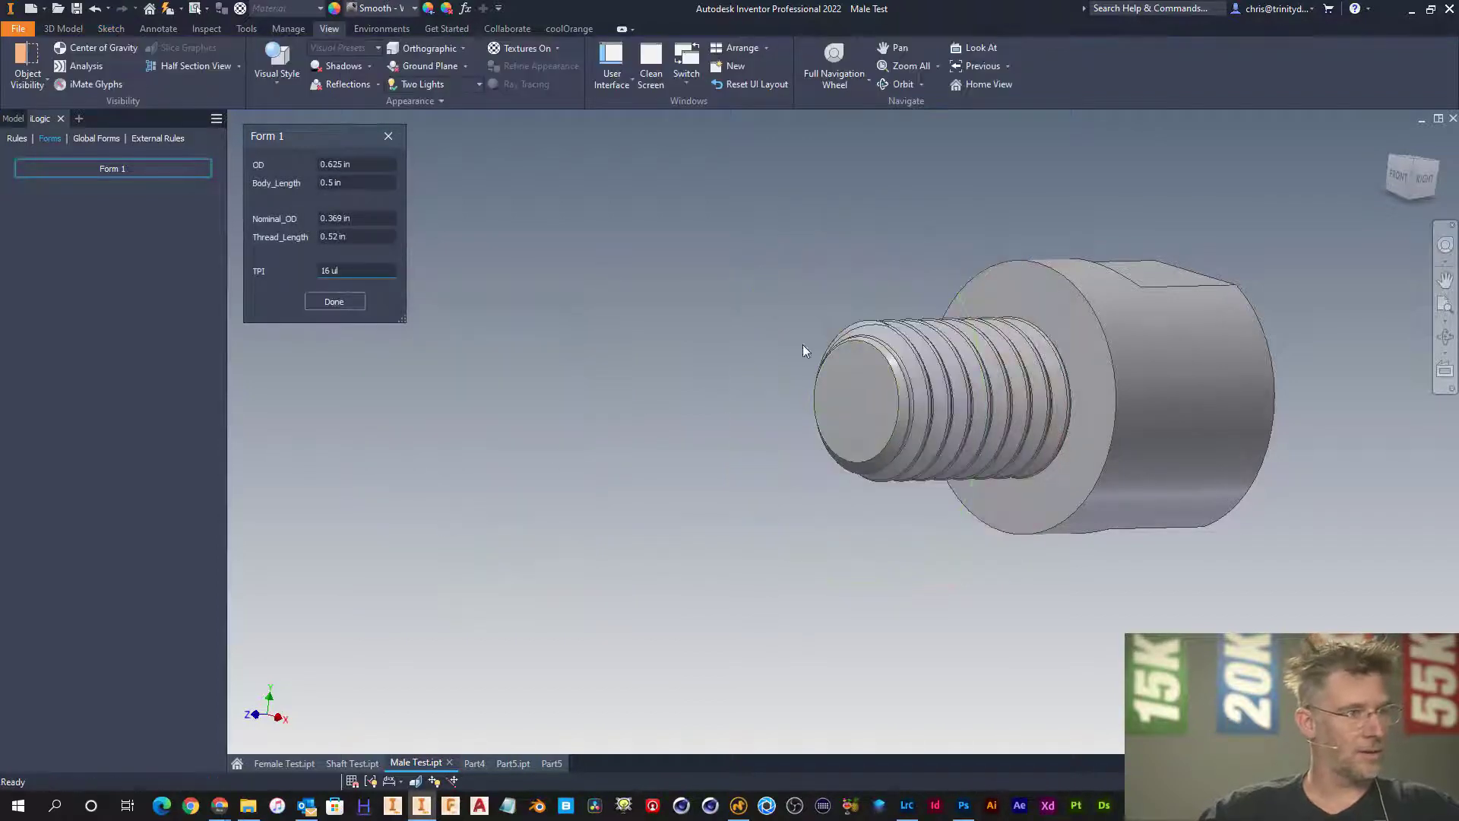
- Start a new sketch on the YZ Plane and slice the graphics at the sketch plane
middle_click_drag(948, 284, 831, 270, "shift")
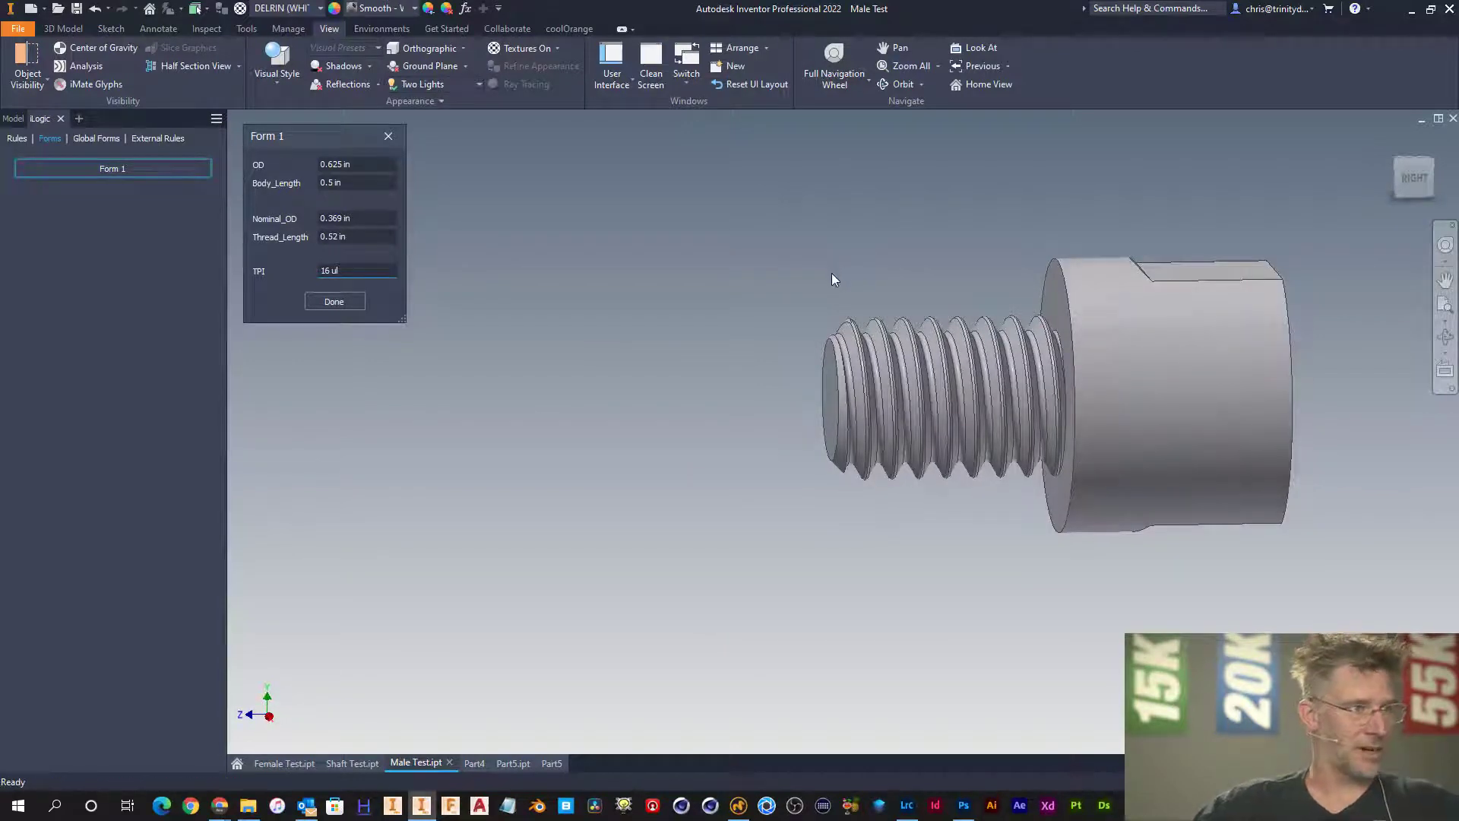
right_click(832, 272)
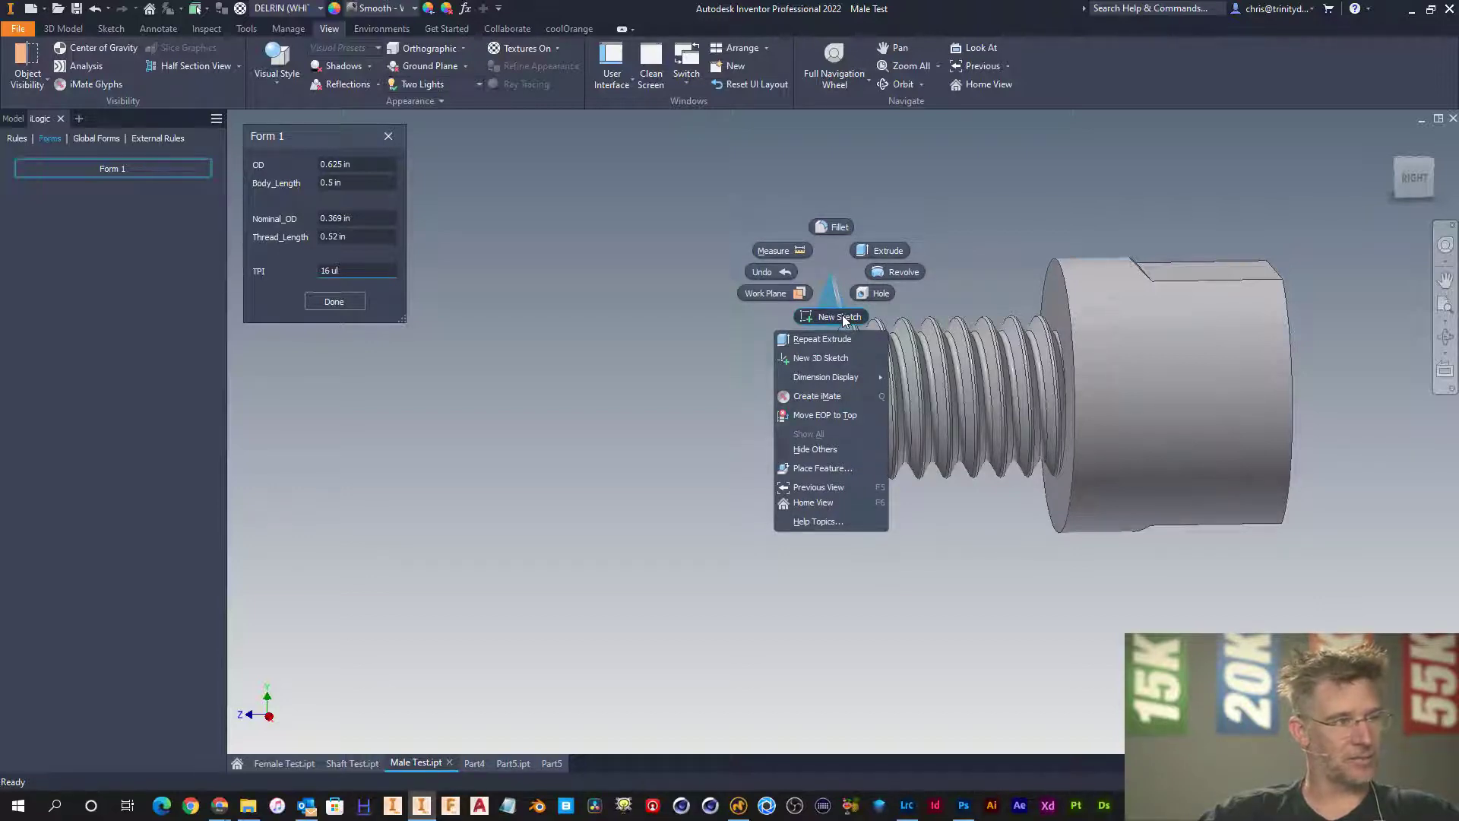
left_click(842, 317)
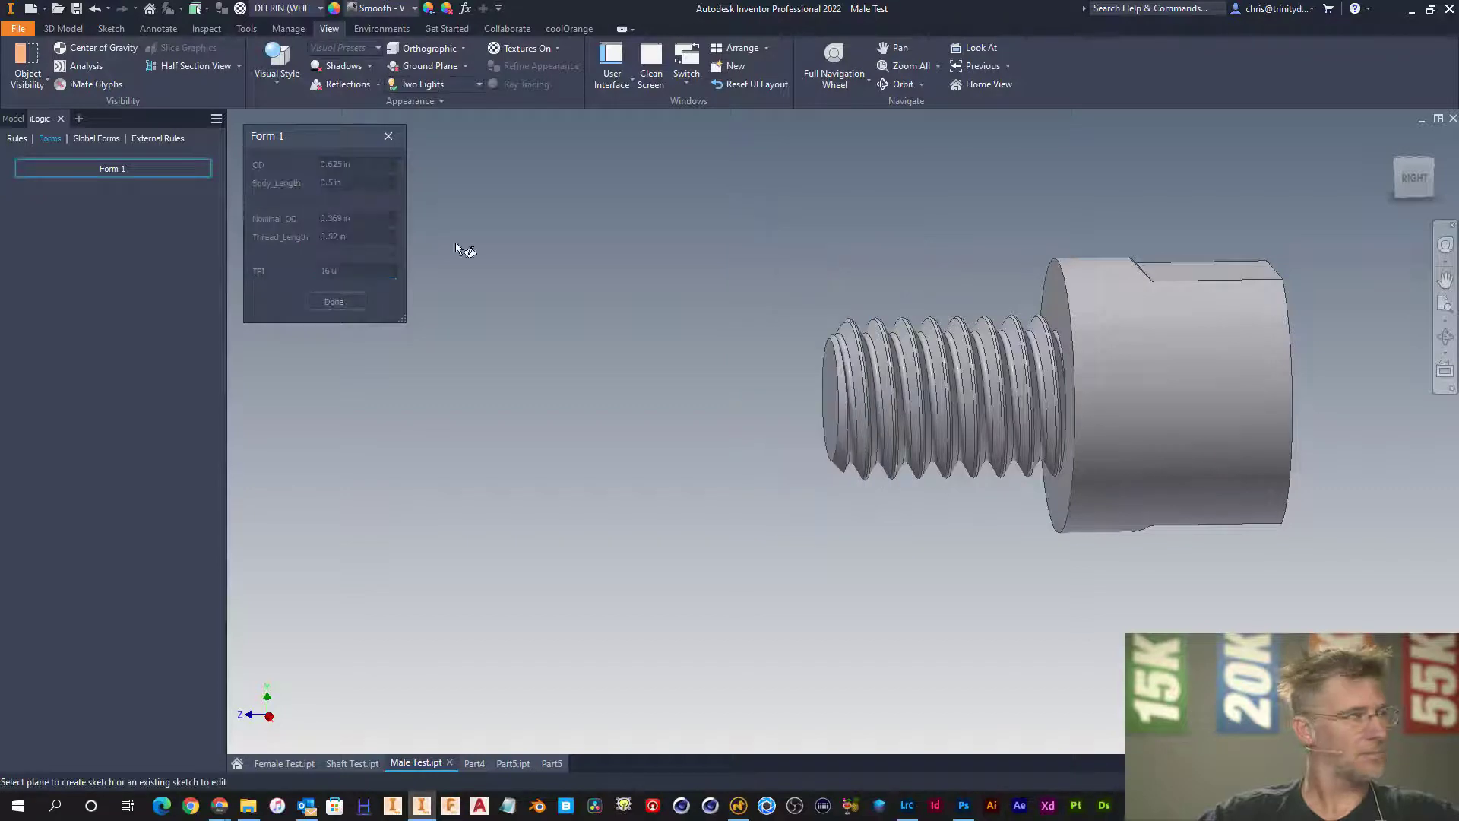
left_click(15, 119)
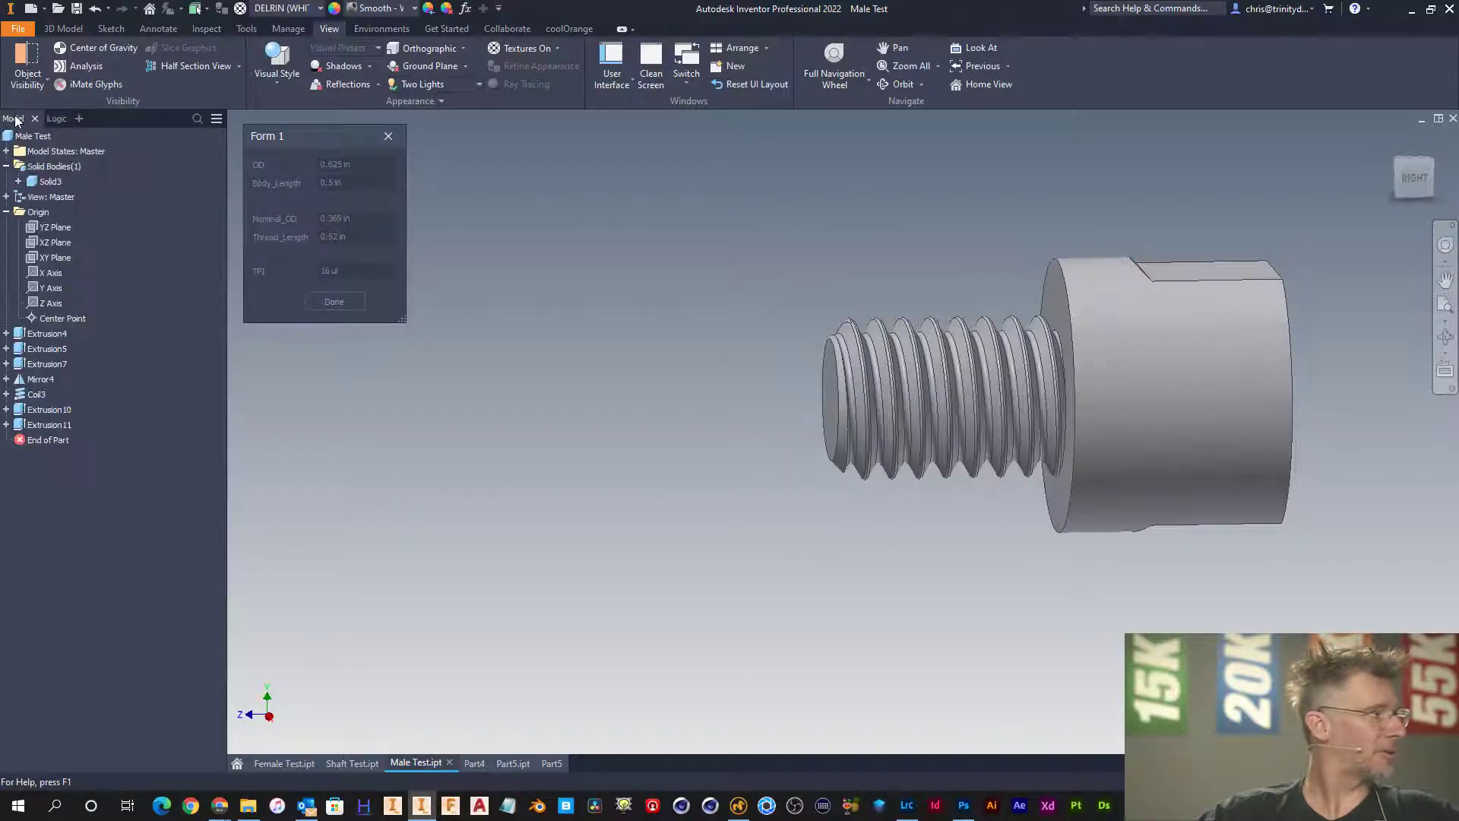
left_click(55, 227)
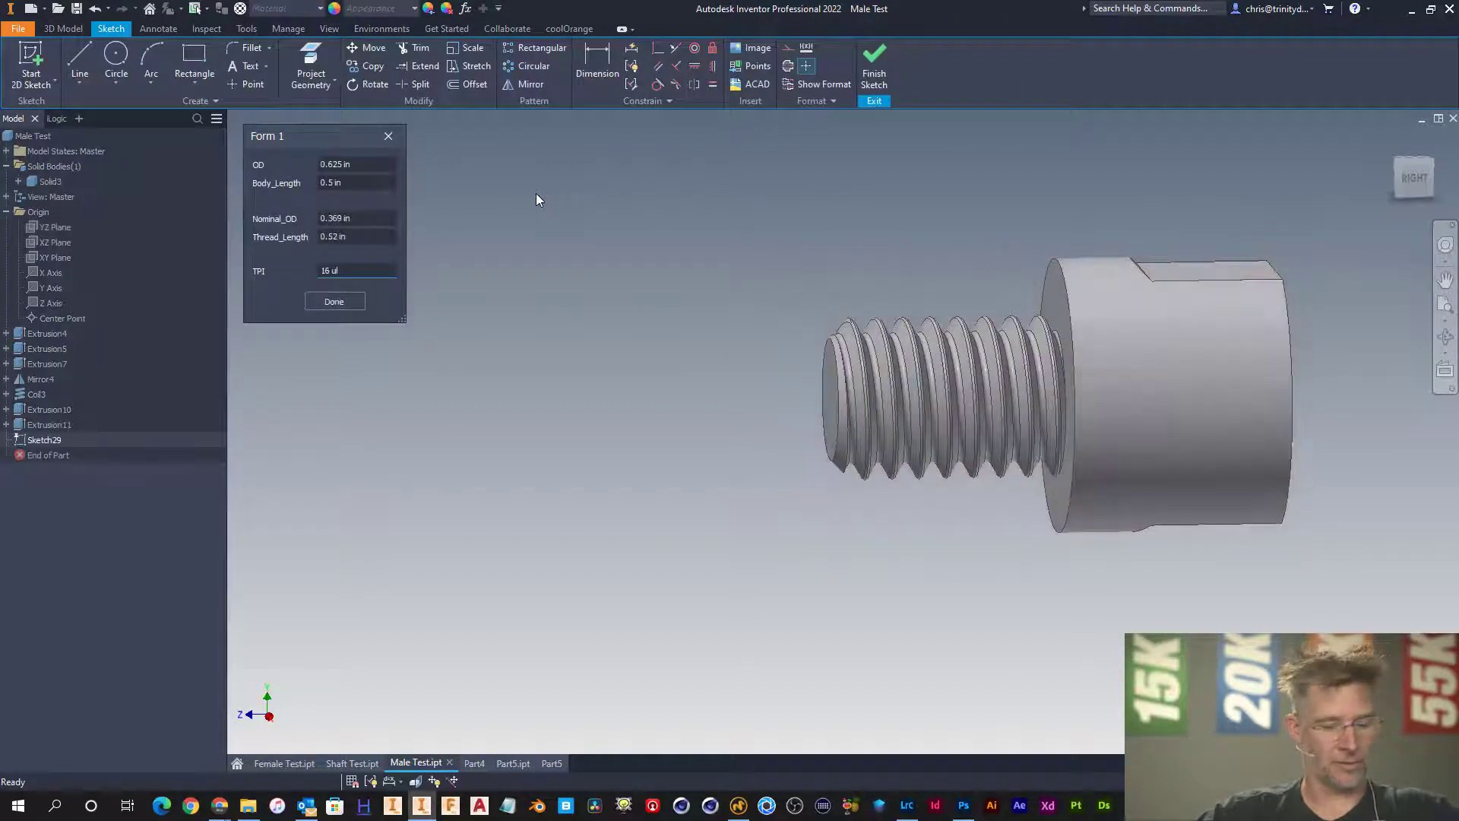
key("F7")
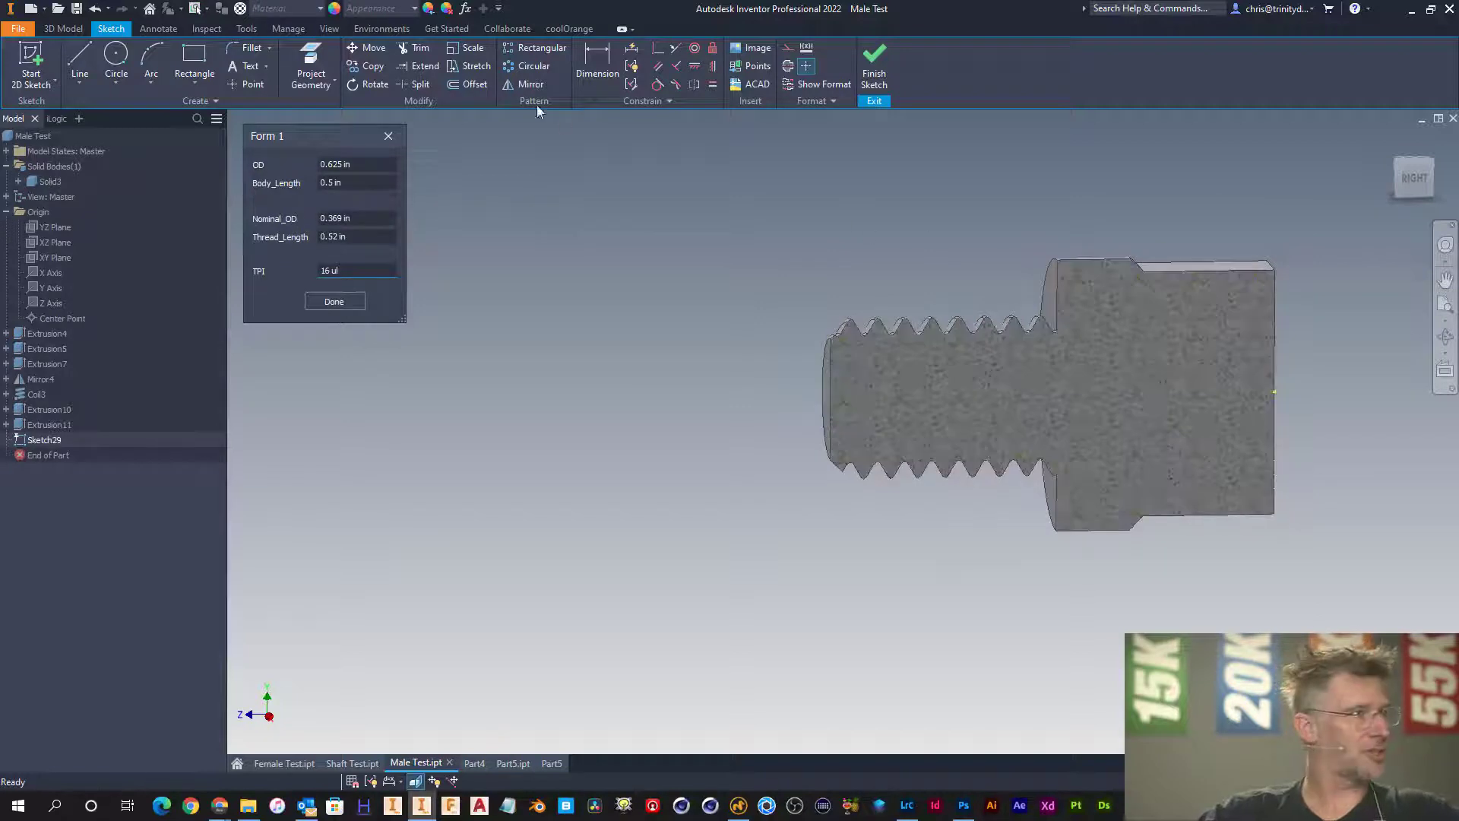
- Project the body's shoulder edge and the Z Axis into the sketch
left_click(312, 50)
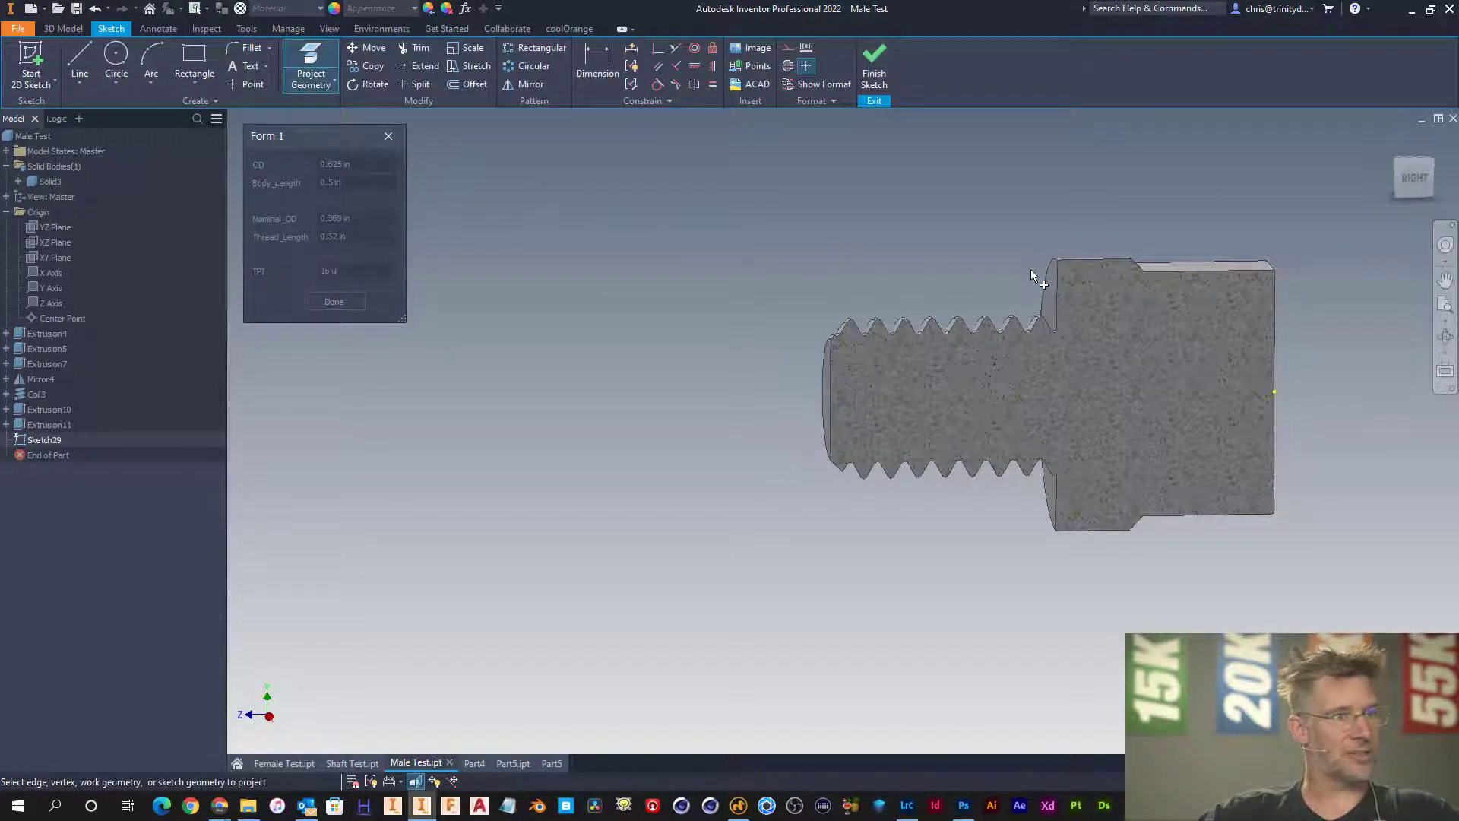
left_click(1056, 304)
key("Escape")
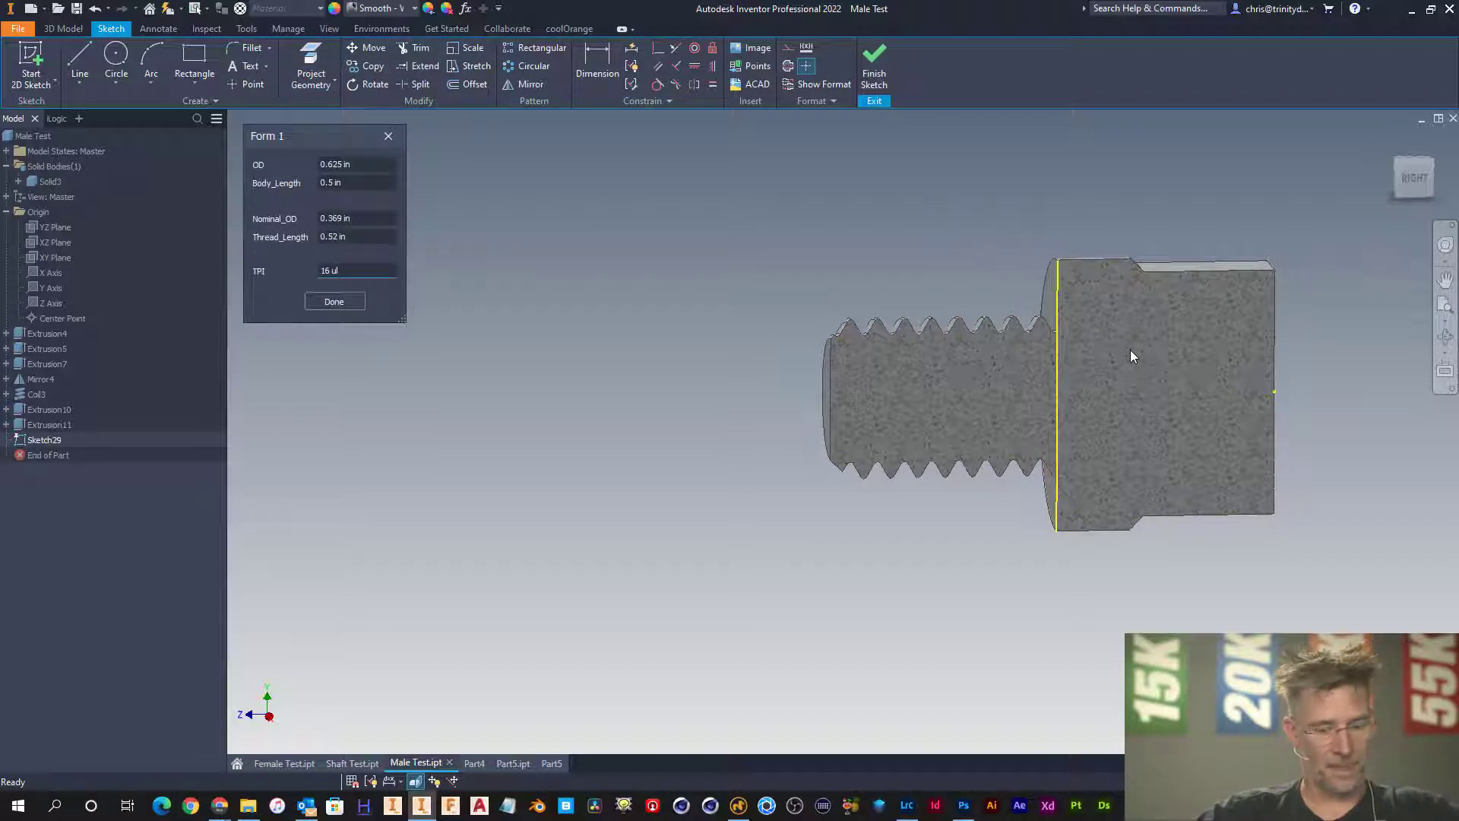
left_click(304, 57)
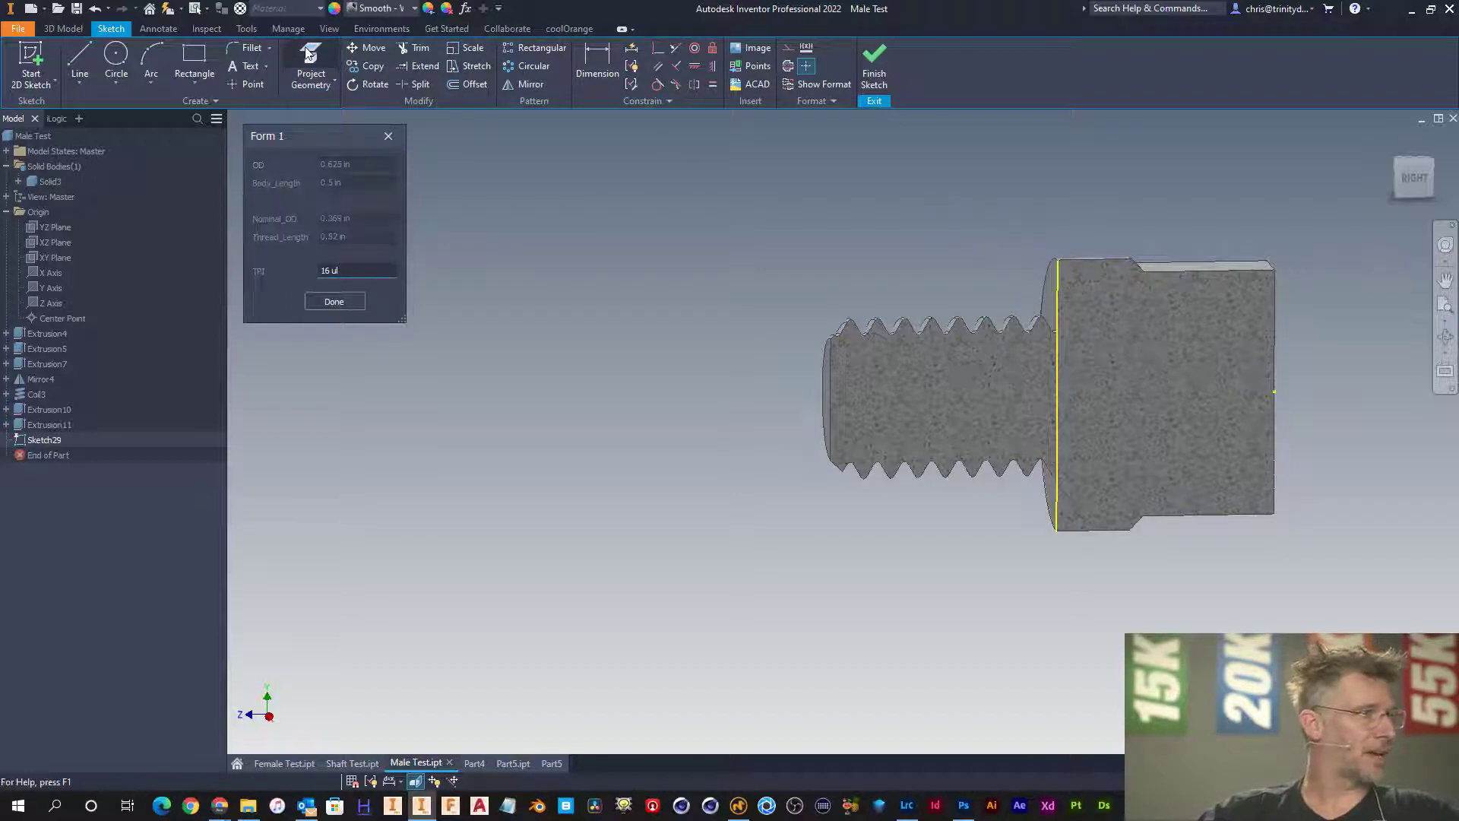
left_click(56, 301)
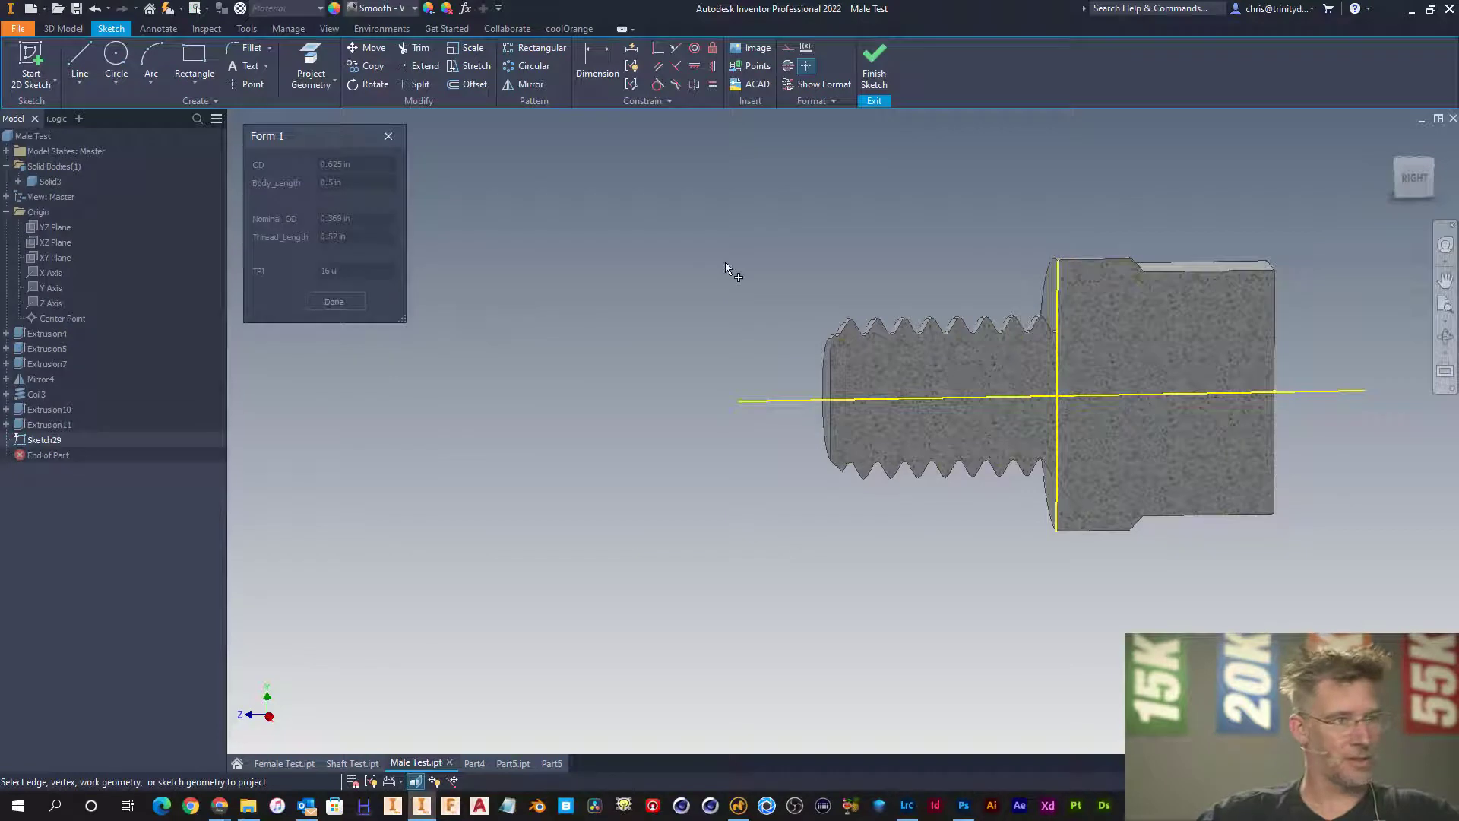
key("Escape")
- Draw a line about 0.12 in long from the projected shoulder edge into the body, parallel to the Z Axis, near thread-crest height
scroll(1102, 324, "down", 3)
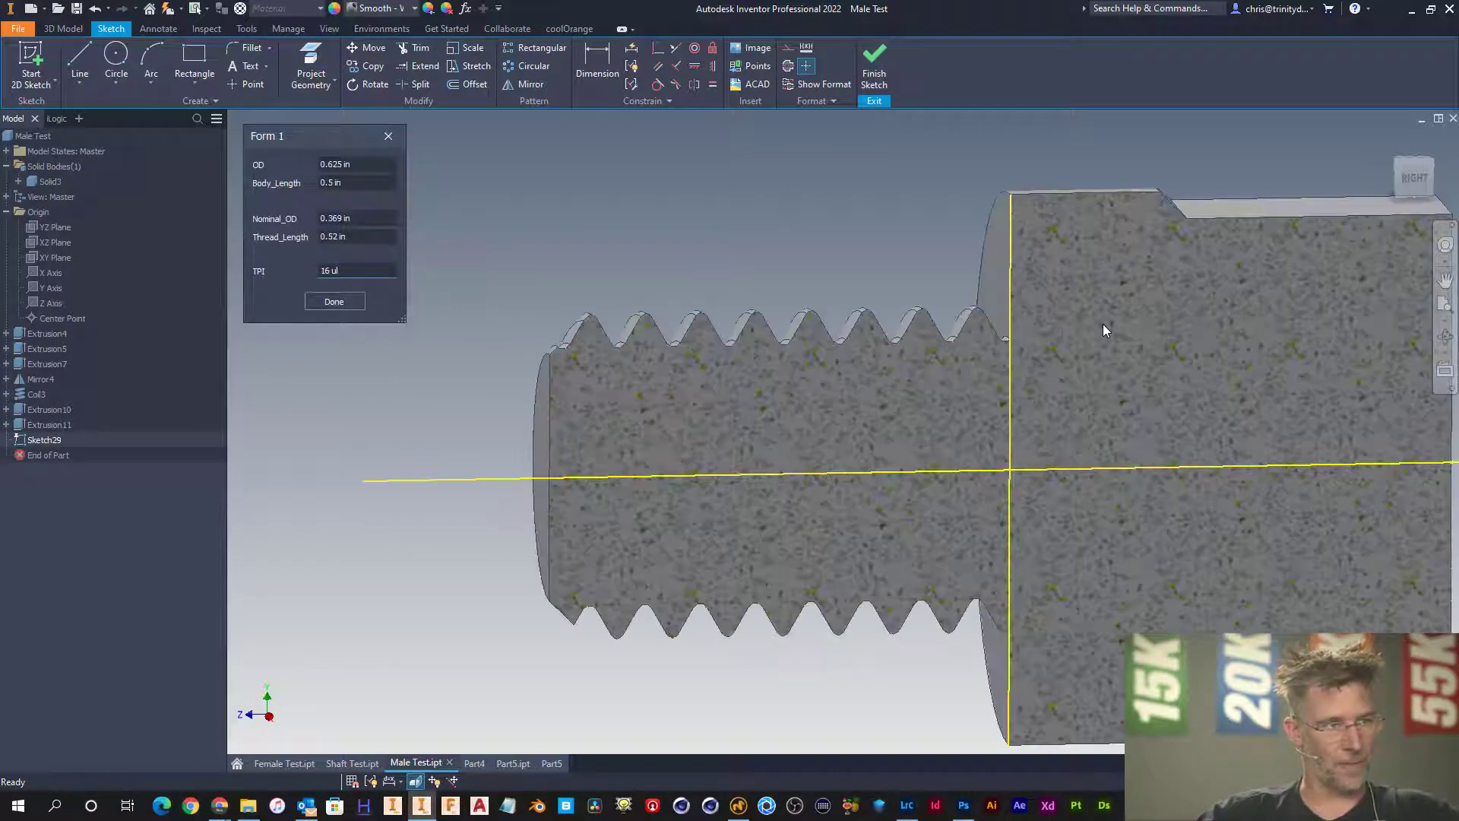
key("l")
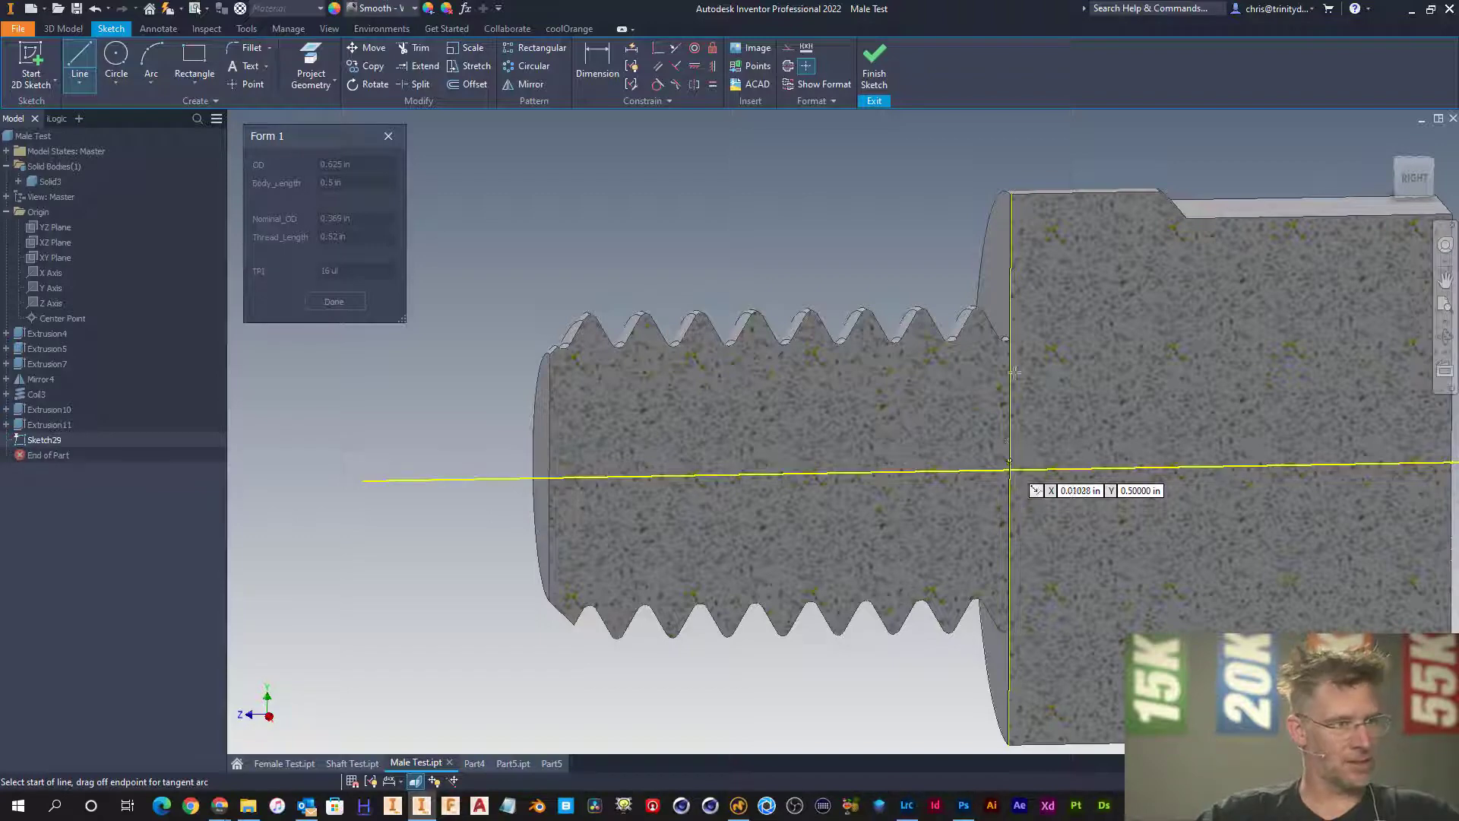
left_click(1011, 308)
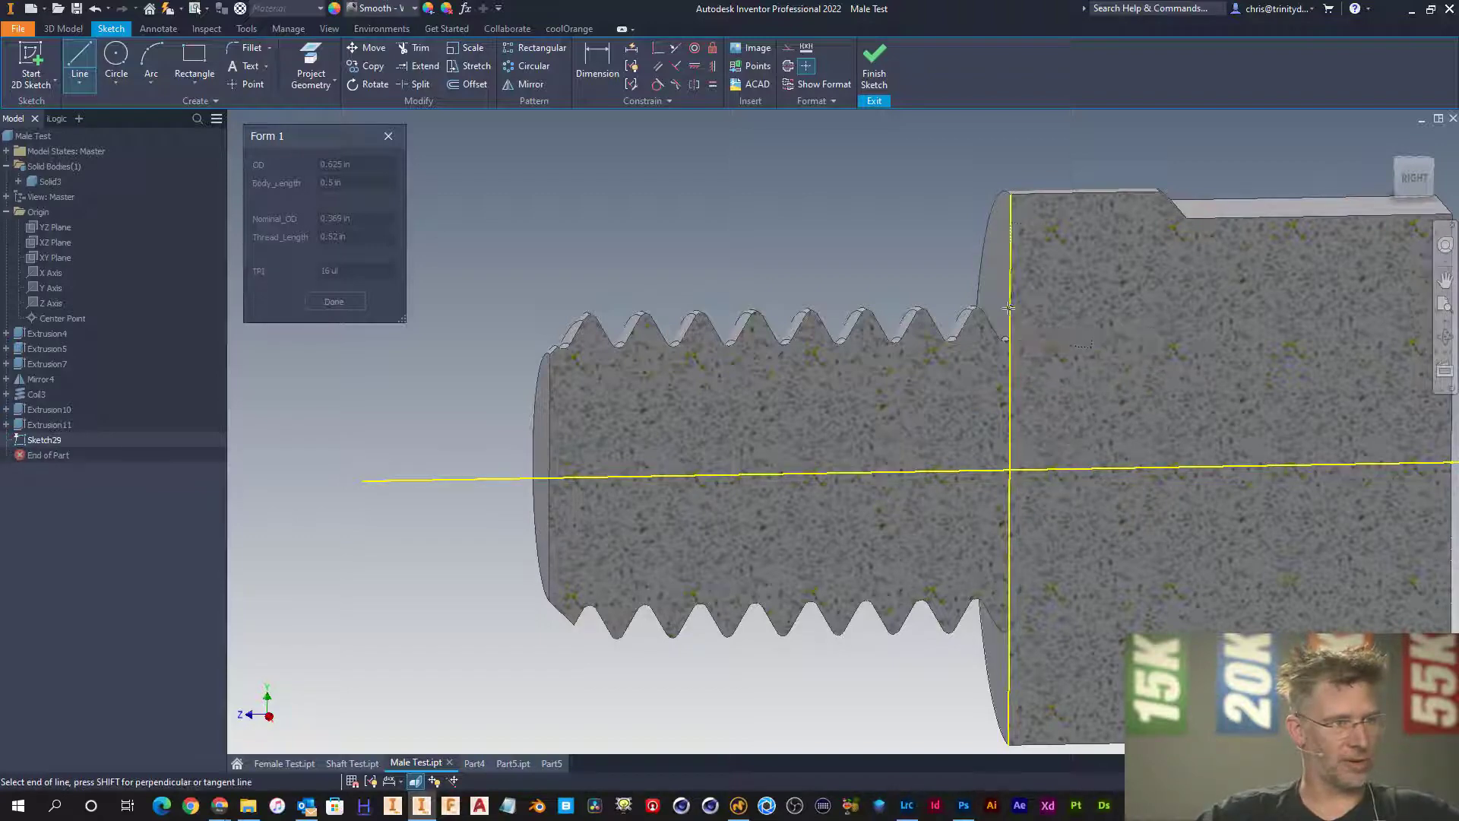
left_click(1113, 308)
- Dimension the distance from the line to the projected axis as Nominal_OD/2
key("d")
left_click(1073, 307)
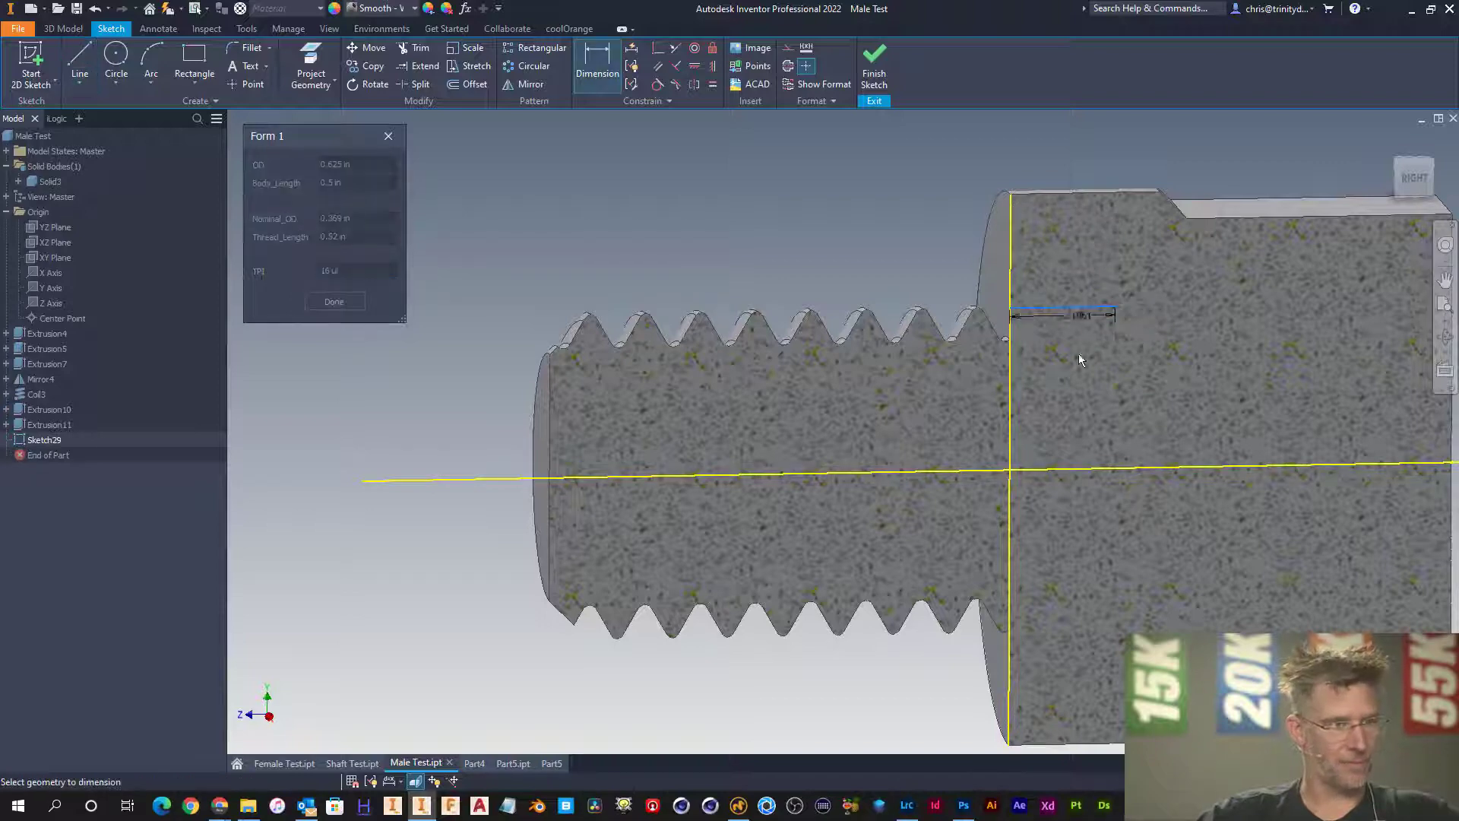
left_click(1098, 466)
left_click(1129, 404)
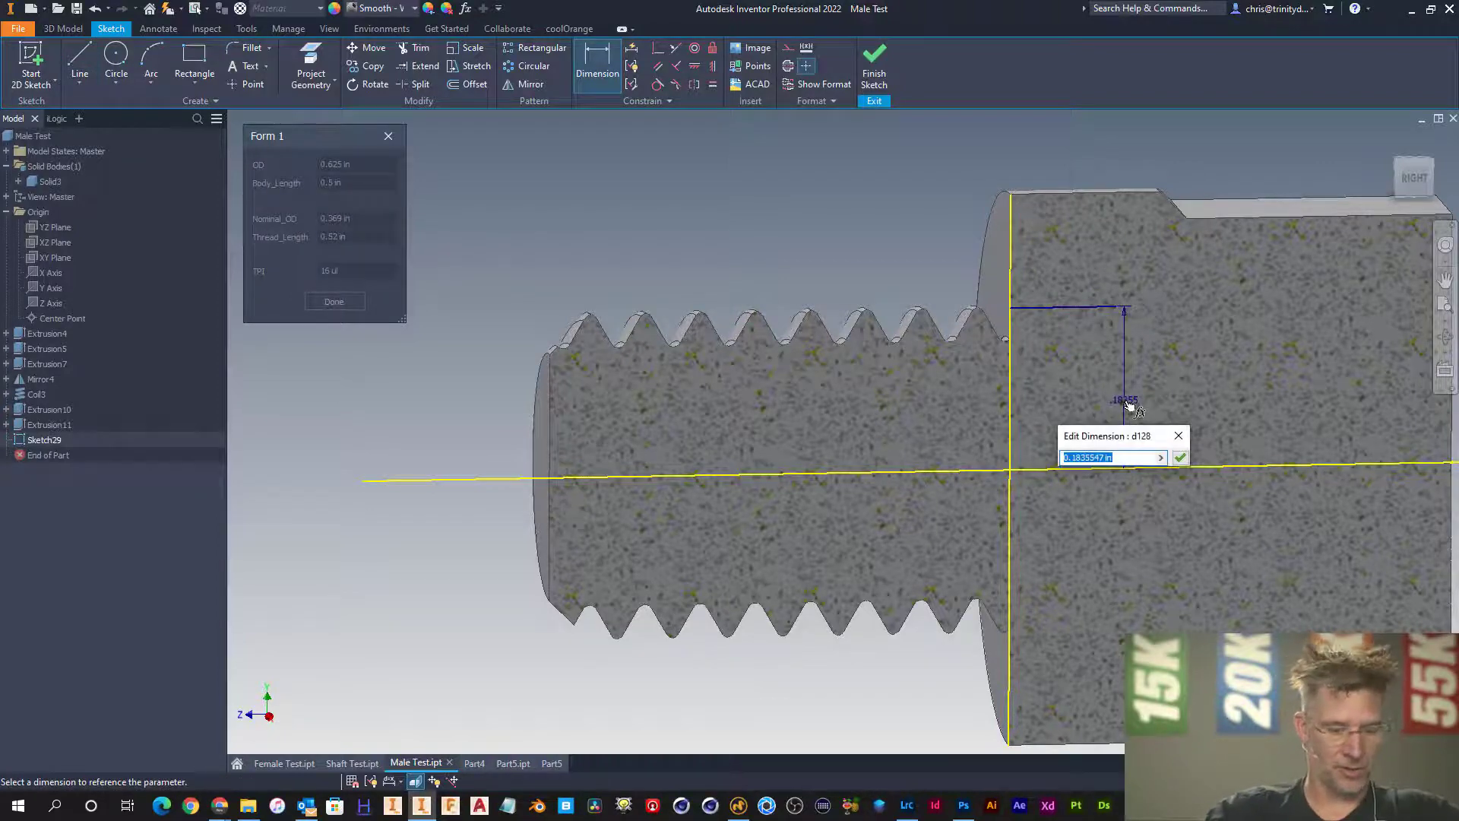
type("Nominal")
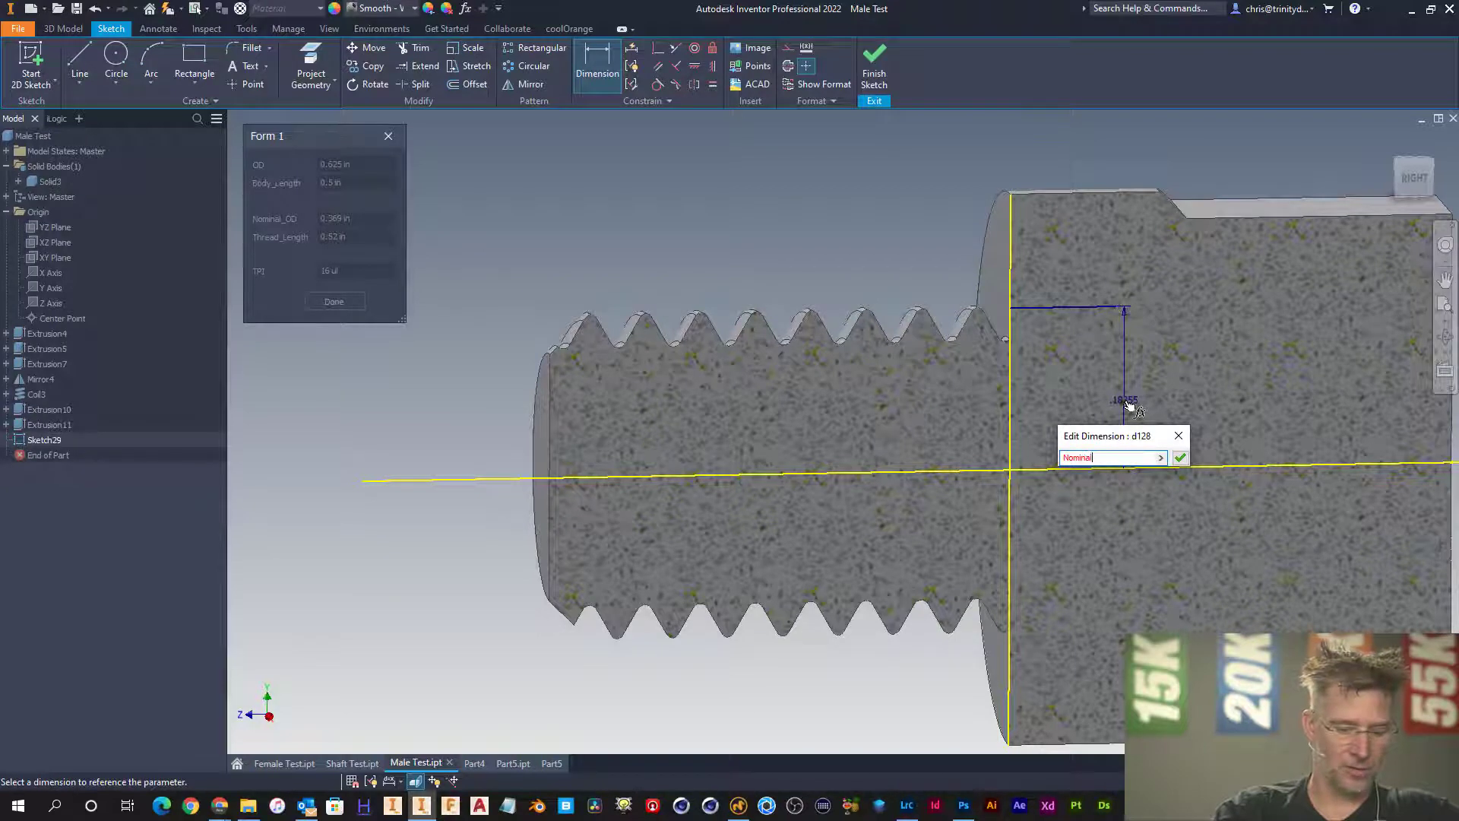
type("_OD/2")
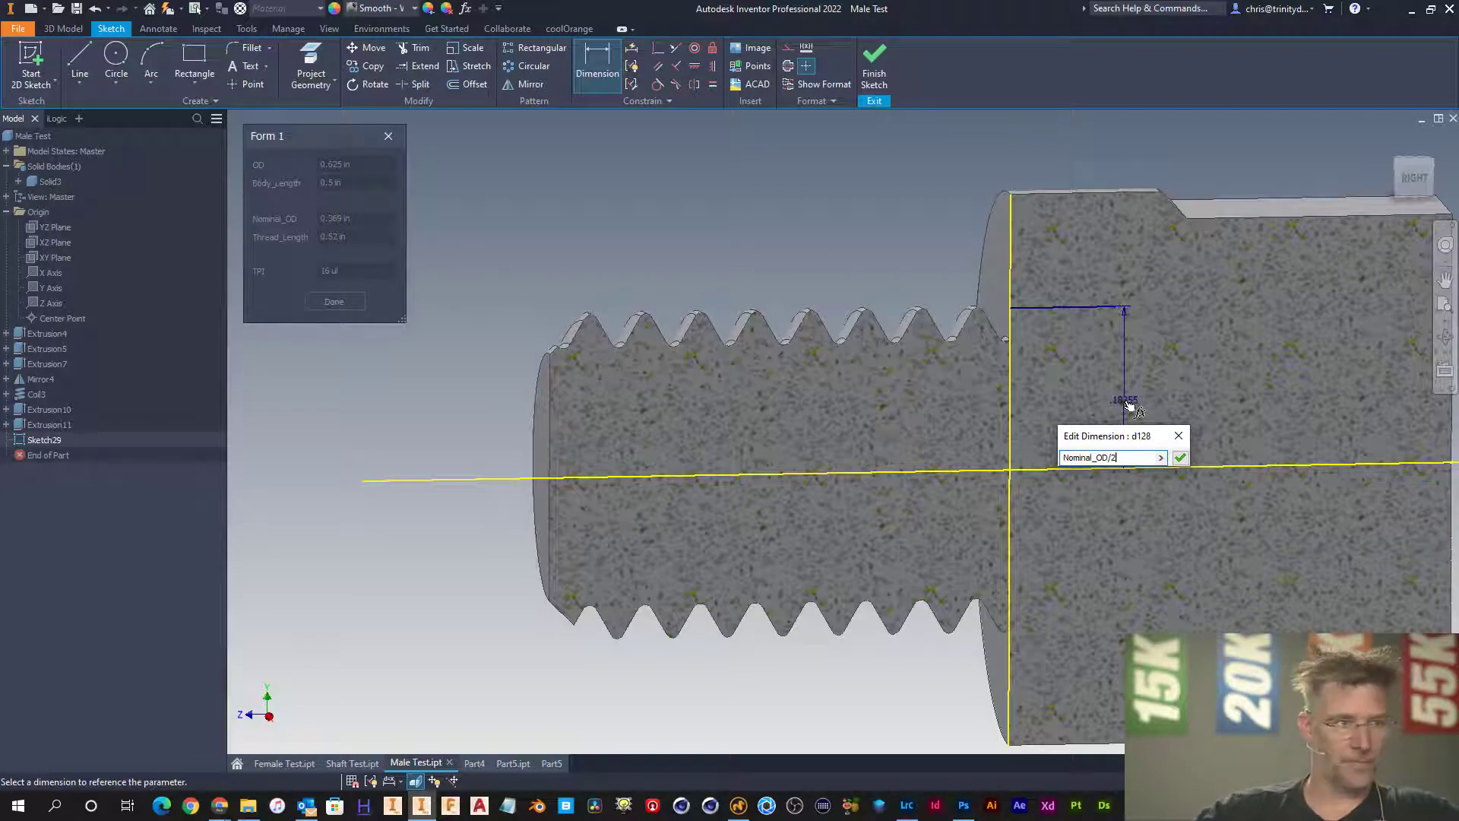
key("Return")
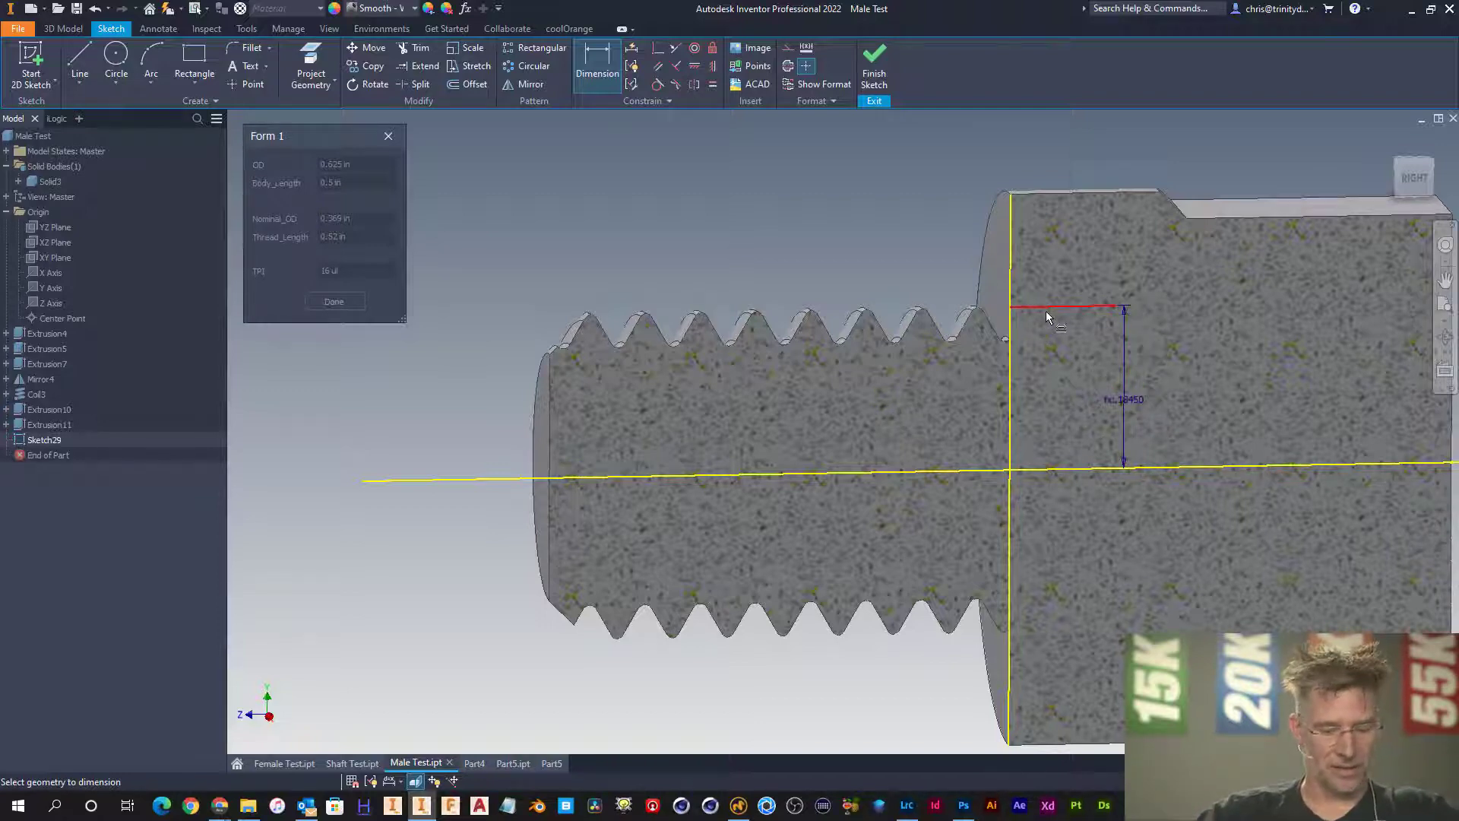
- Draw a second, shorter parallel line from the shoulder edge into the body, just below the first line near thread-root height
key("l")
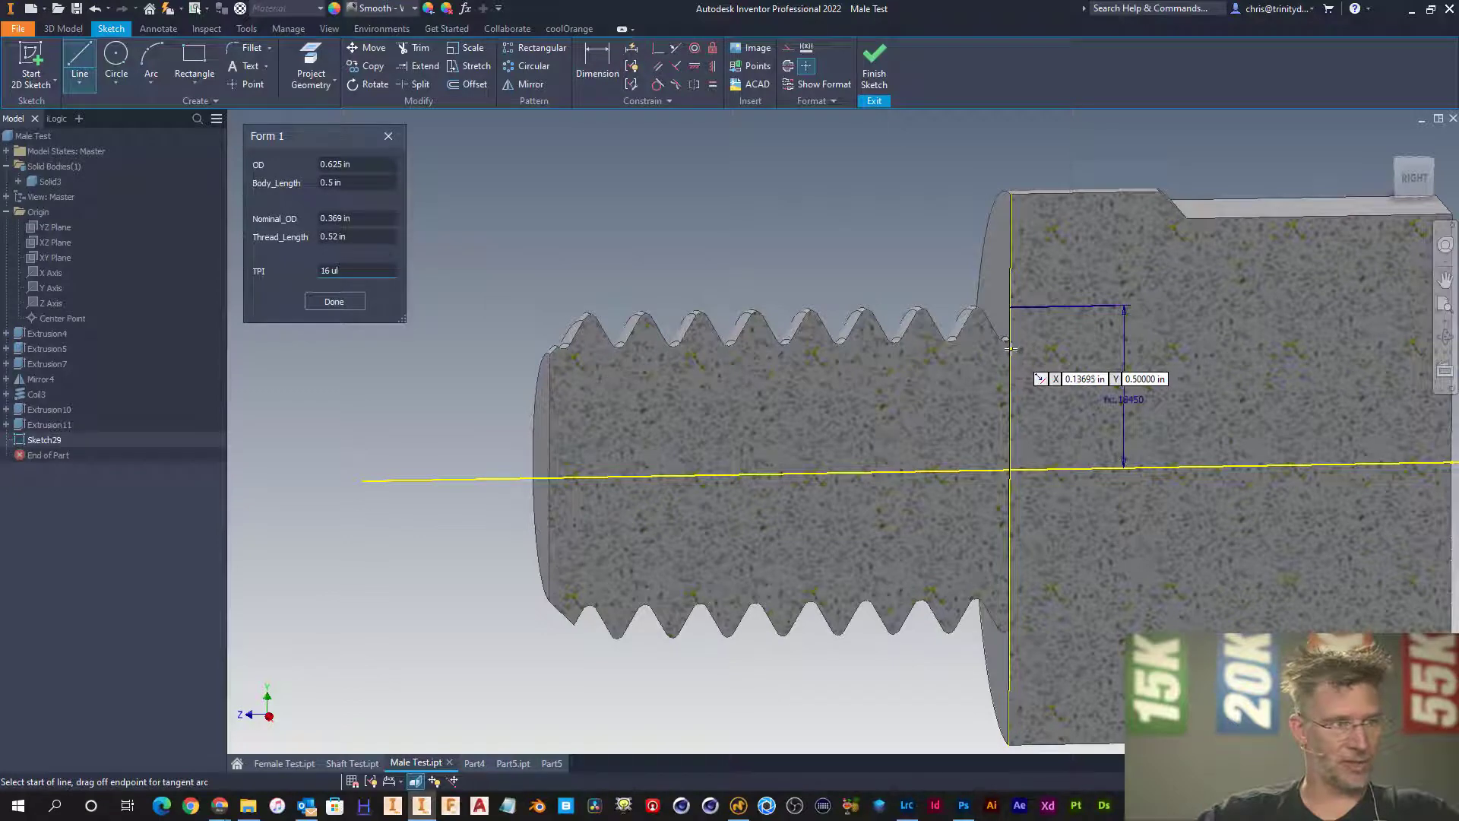
left_click(1011, 349)
left_click(1061, 349)
key("Escape")
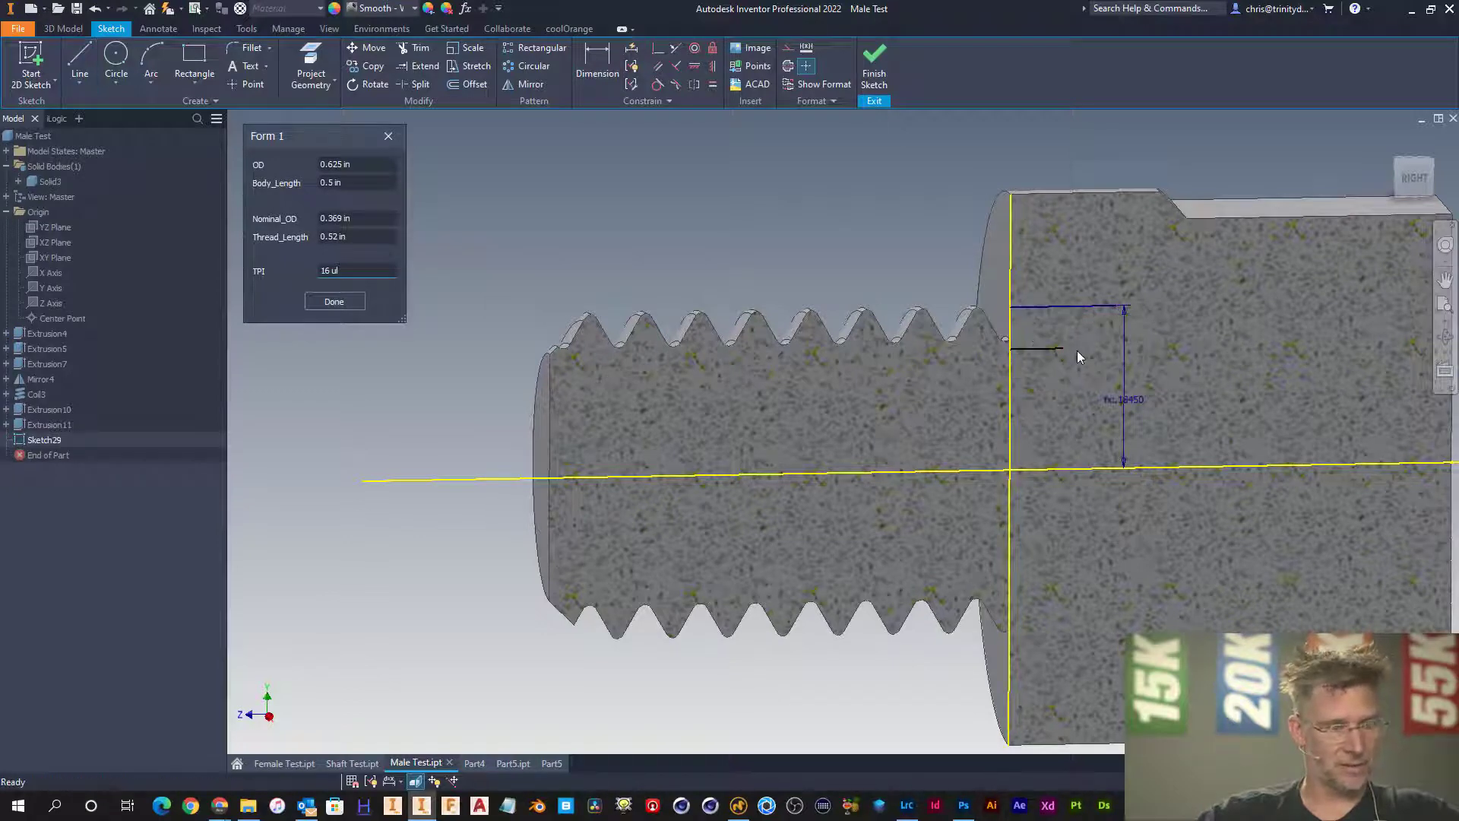
key("h")
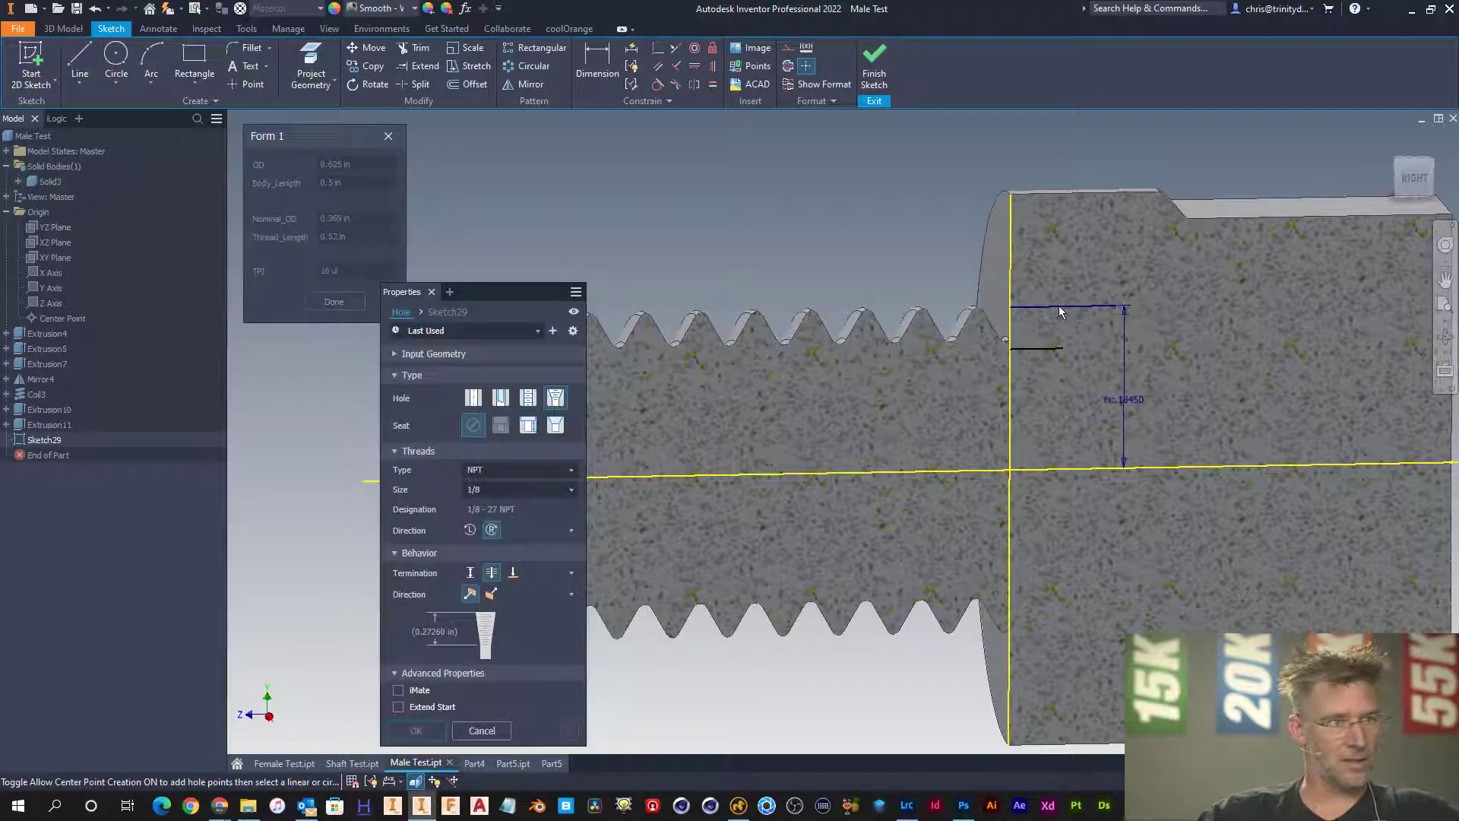
key("Escape")
key("m")
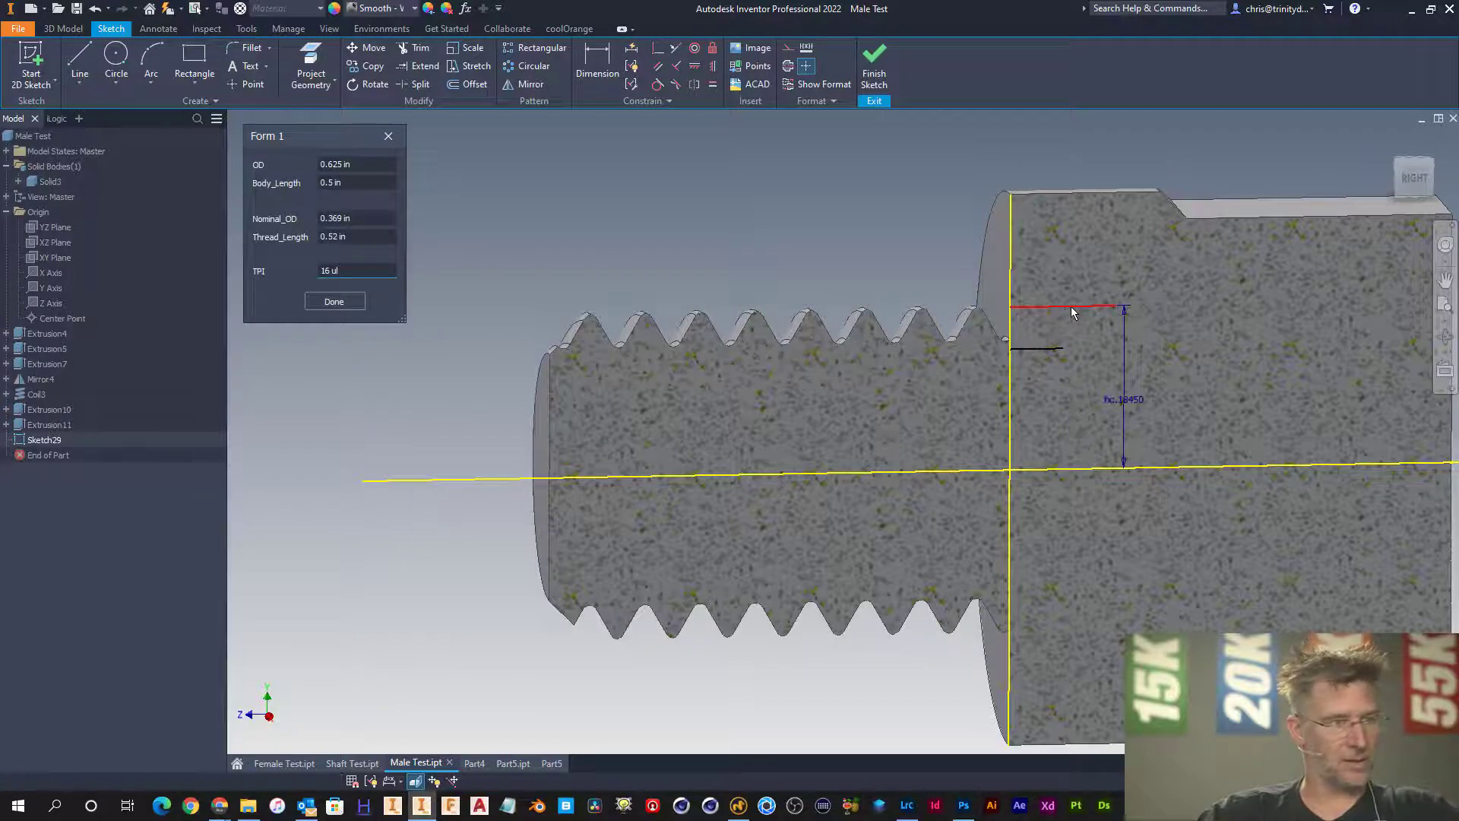
left_click(1059, 305)
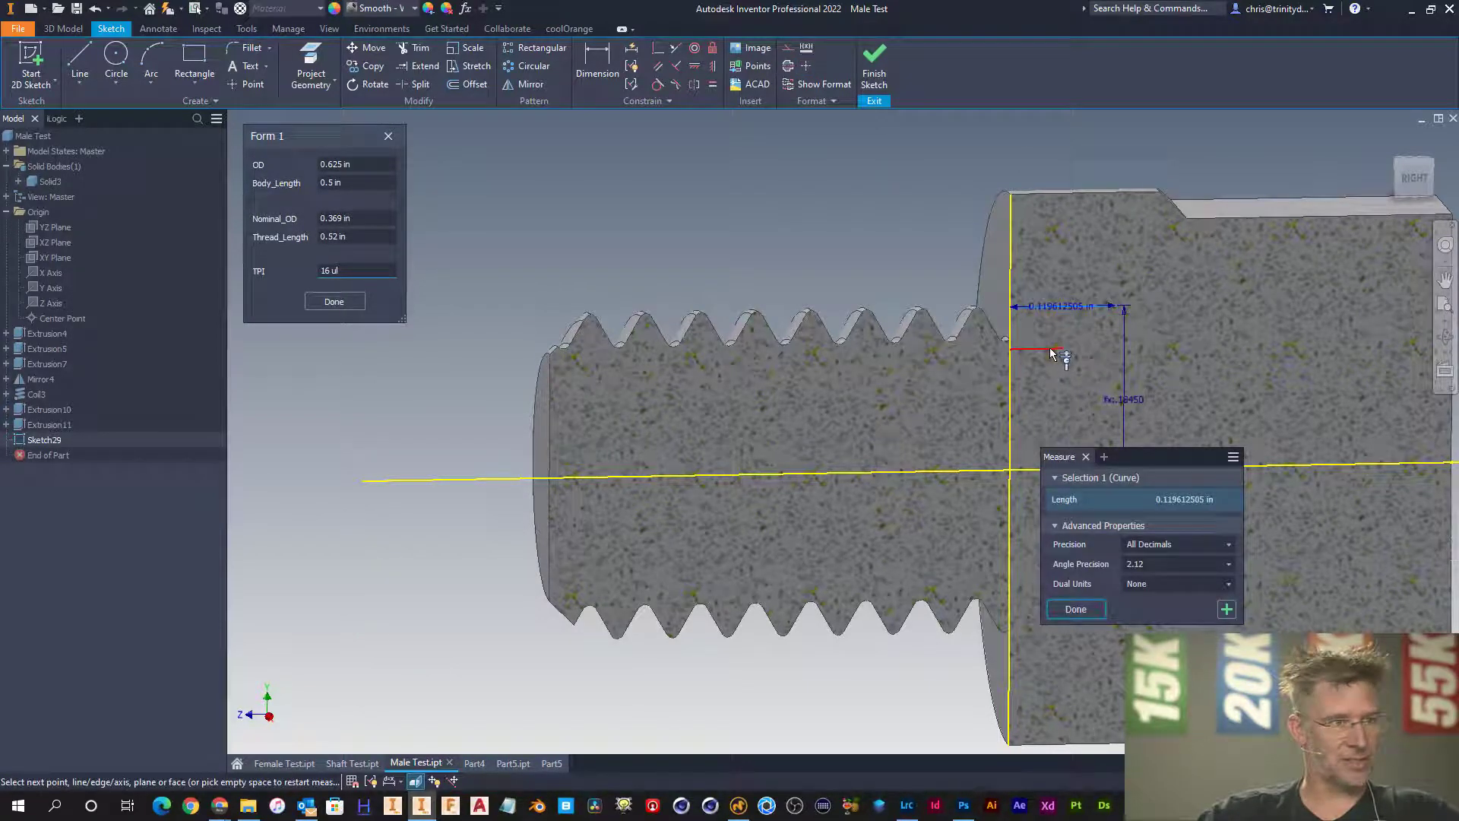
key("Escape")
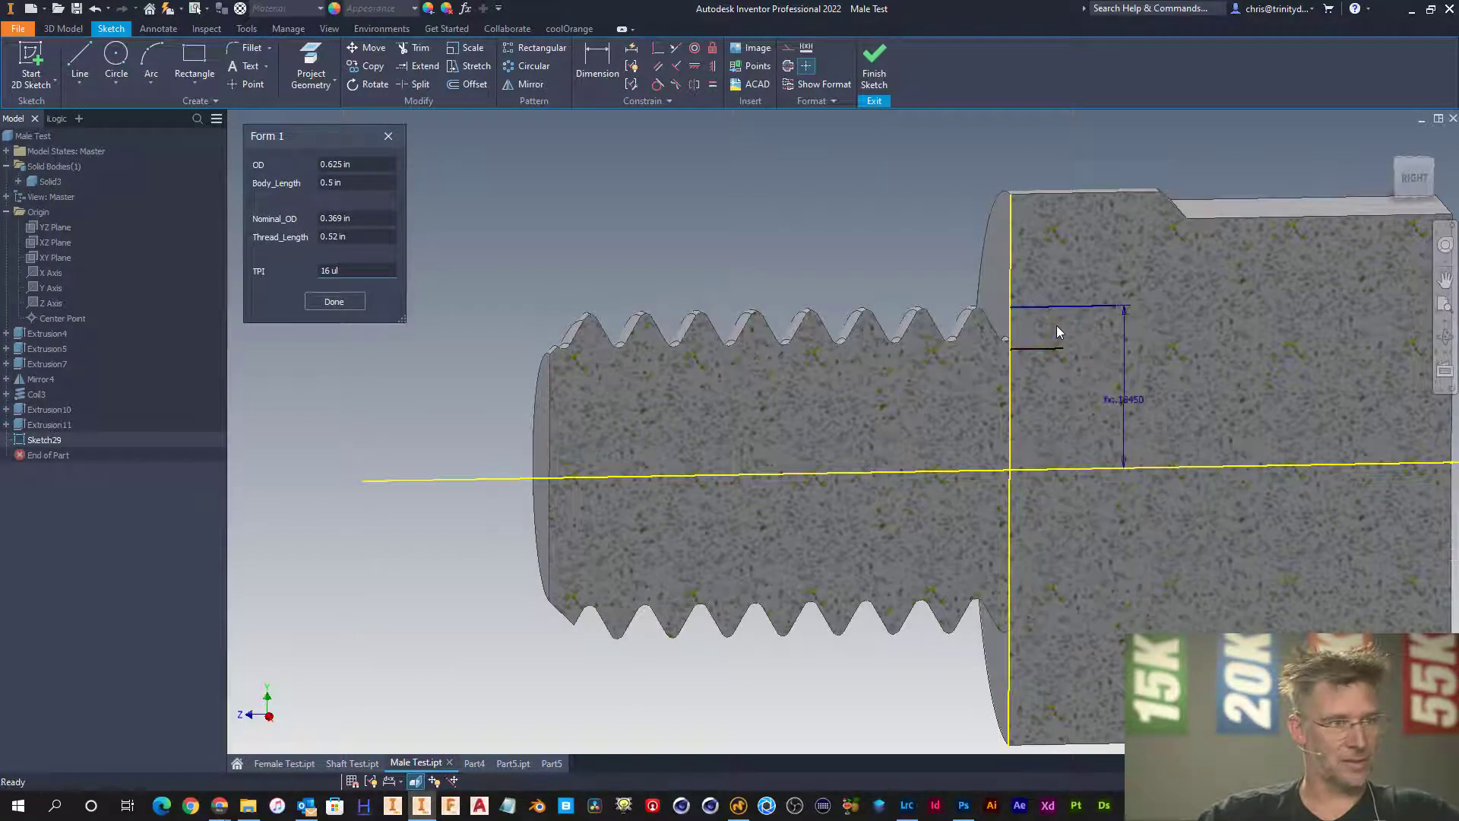
- Dimension the distance between the two parallel lines at the shoulder
key("d")
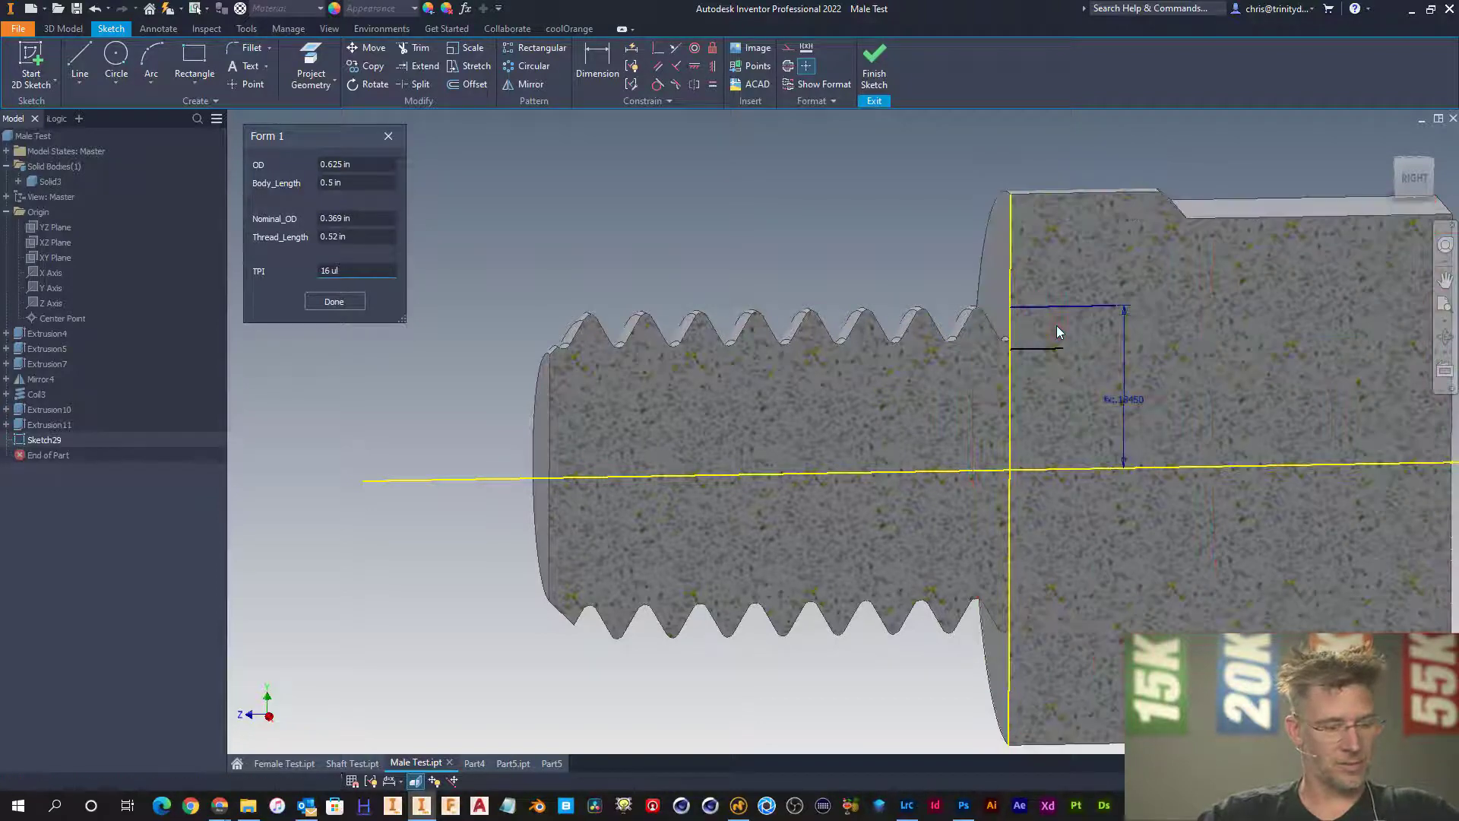
left_click(1075, 306)
left_click(1057, 349)
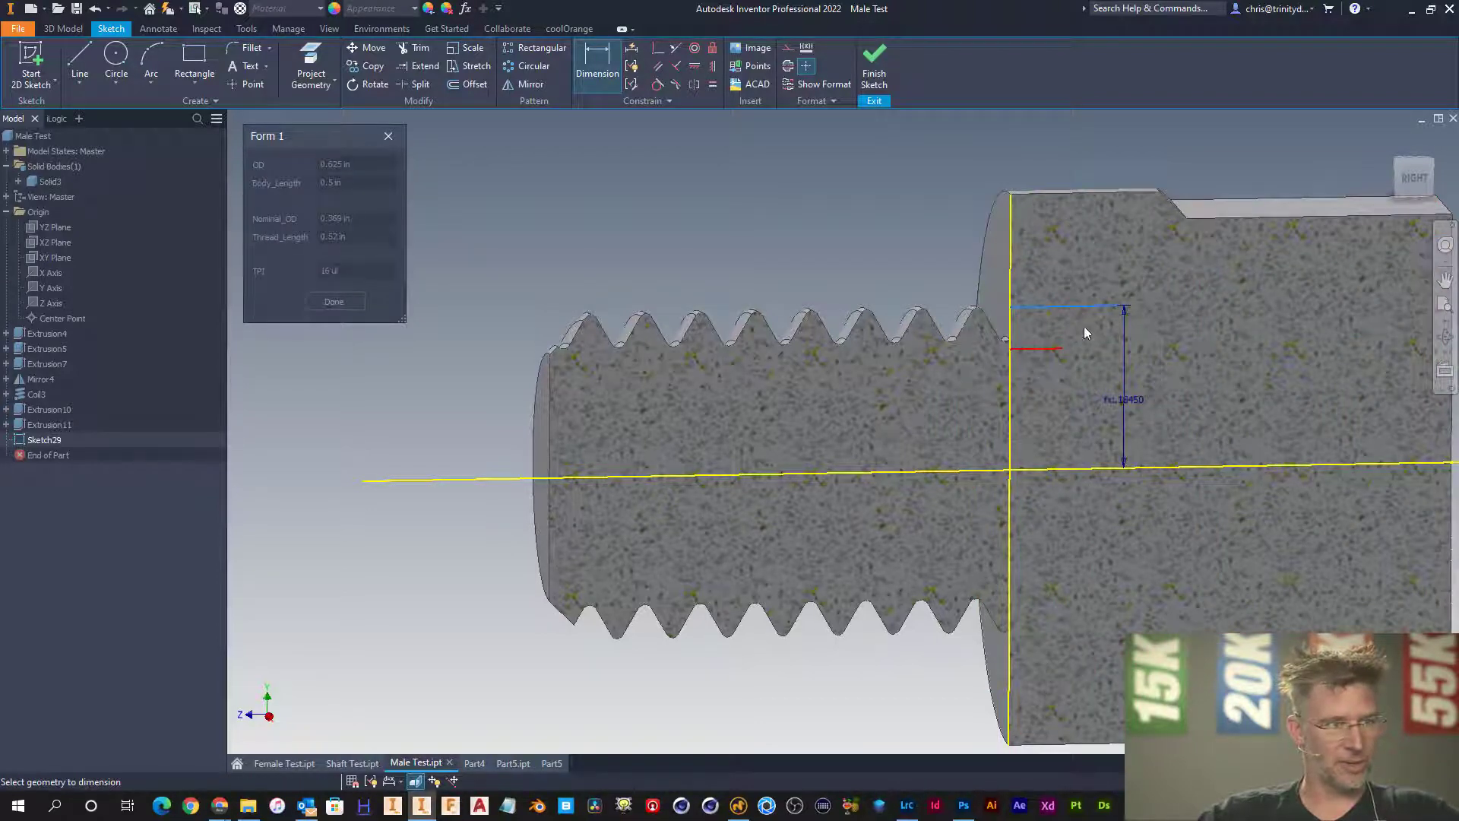
left_click(1089, 328)
left_click(1123, 382)
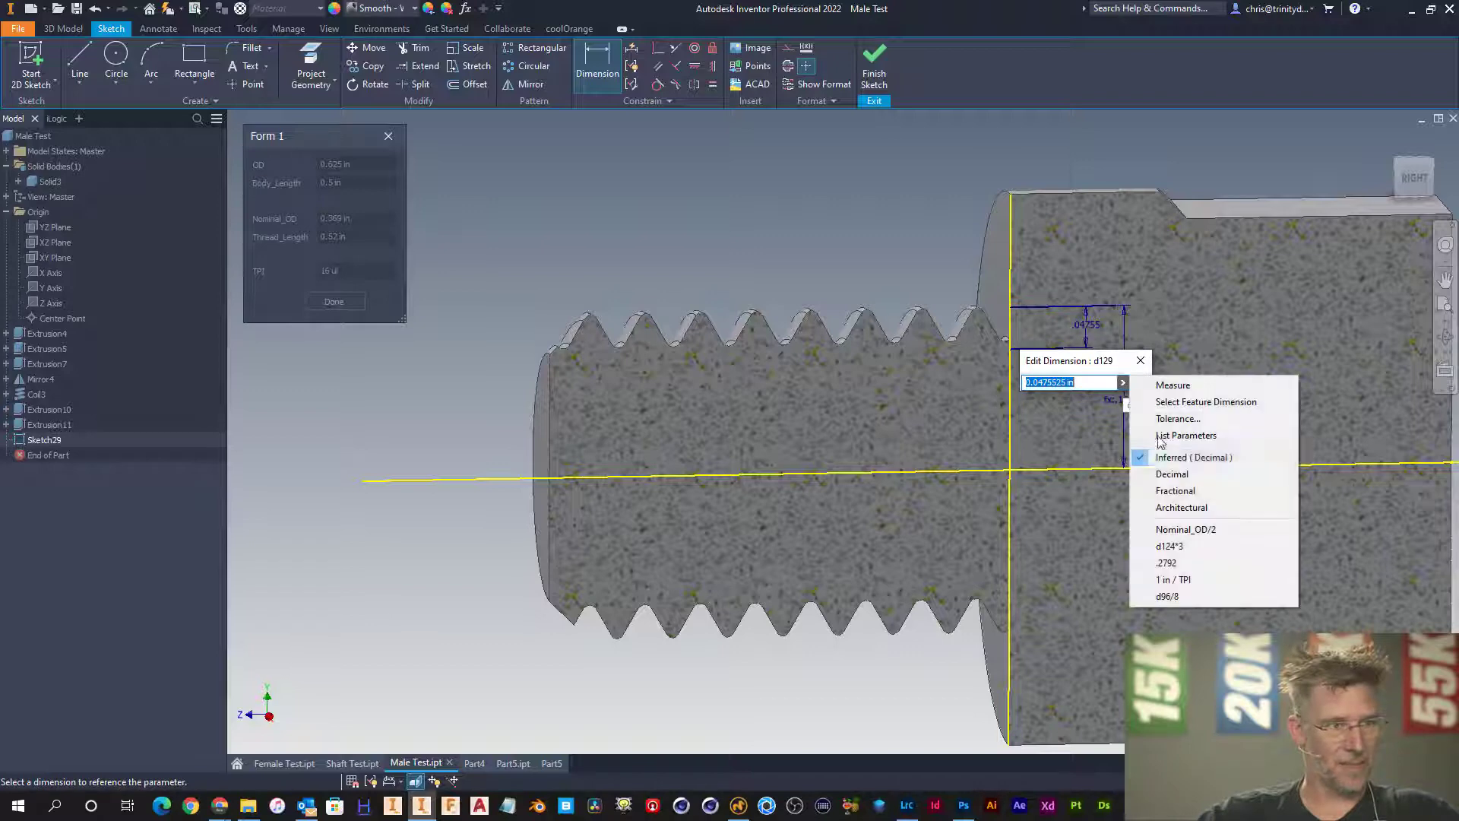
left_click(1187, 435)
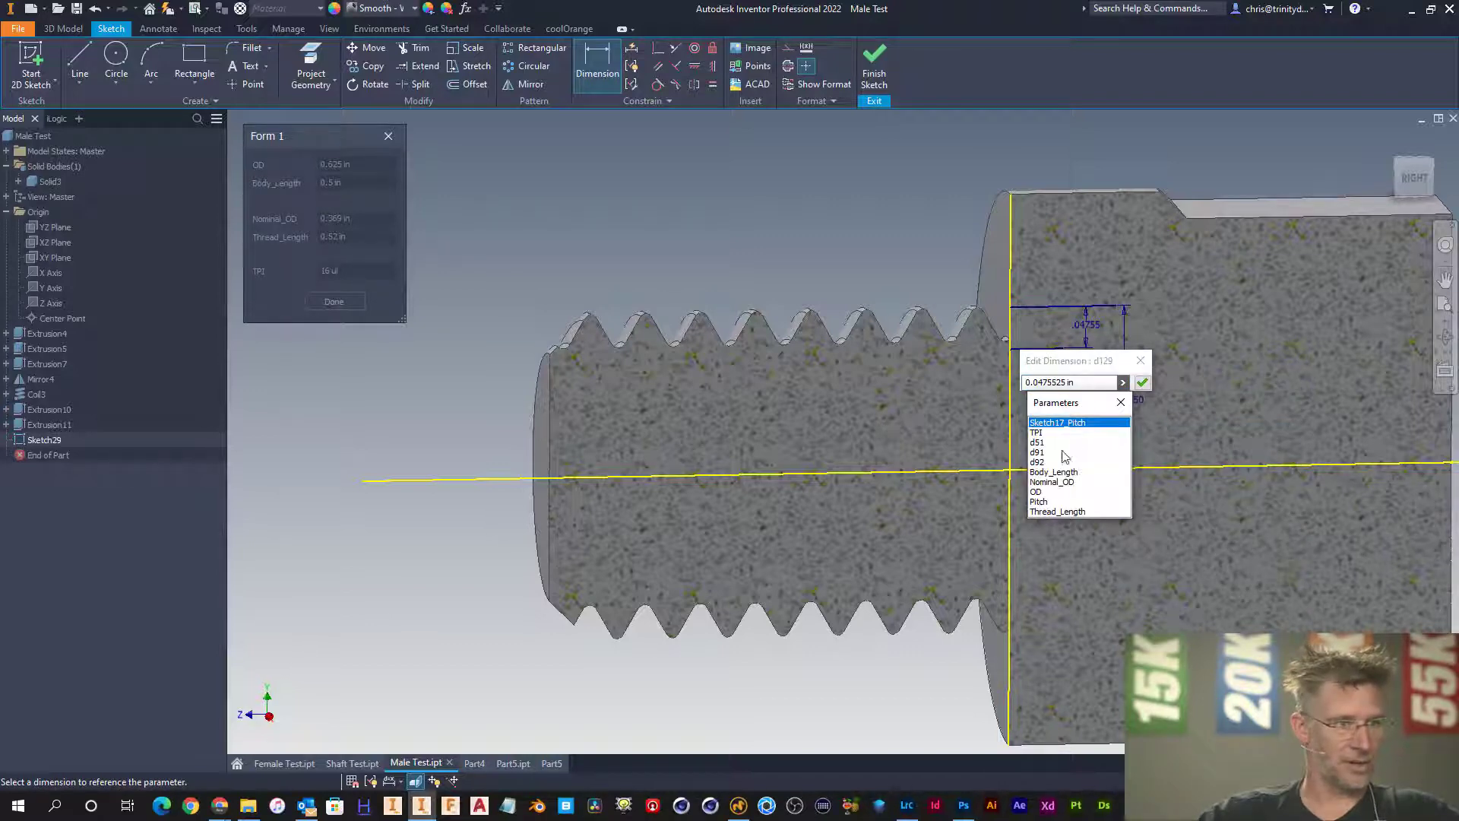
key("Escape")
key("Escape")
key("Escape")
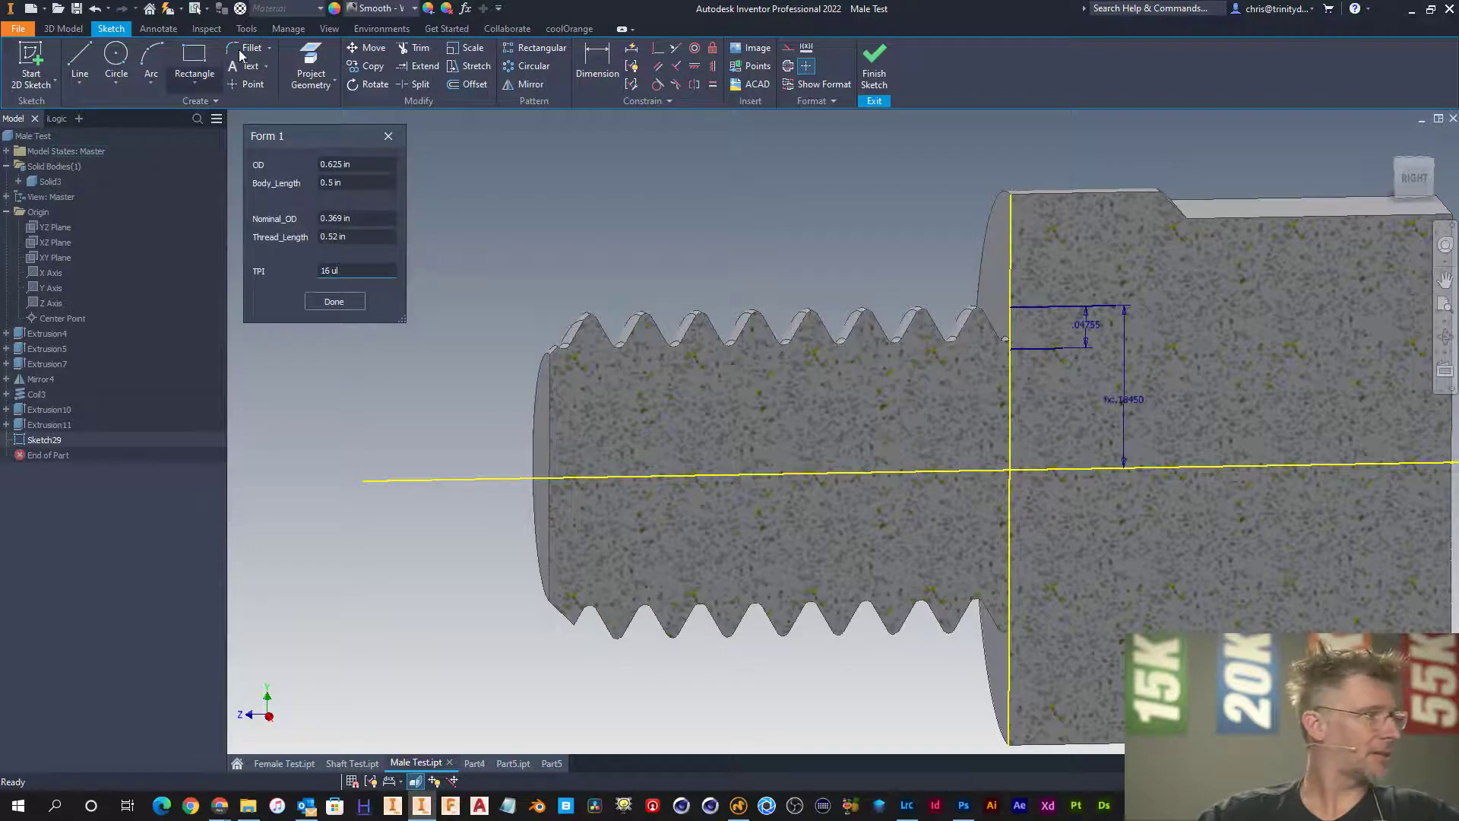
- Rename the reference parameter d96 to Height and mark it as a key parameter
left_click(288, 29)
left_click(158, 61)
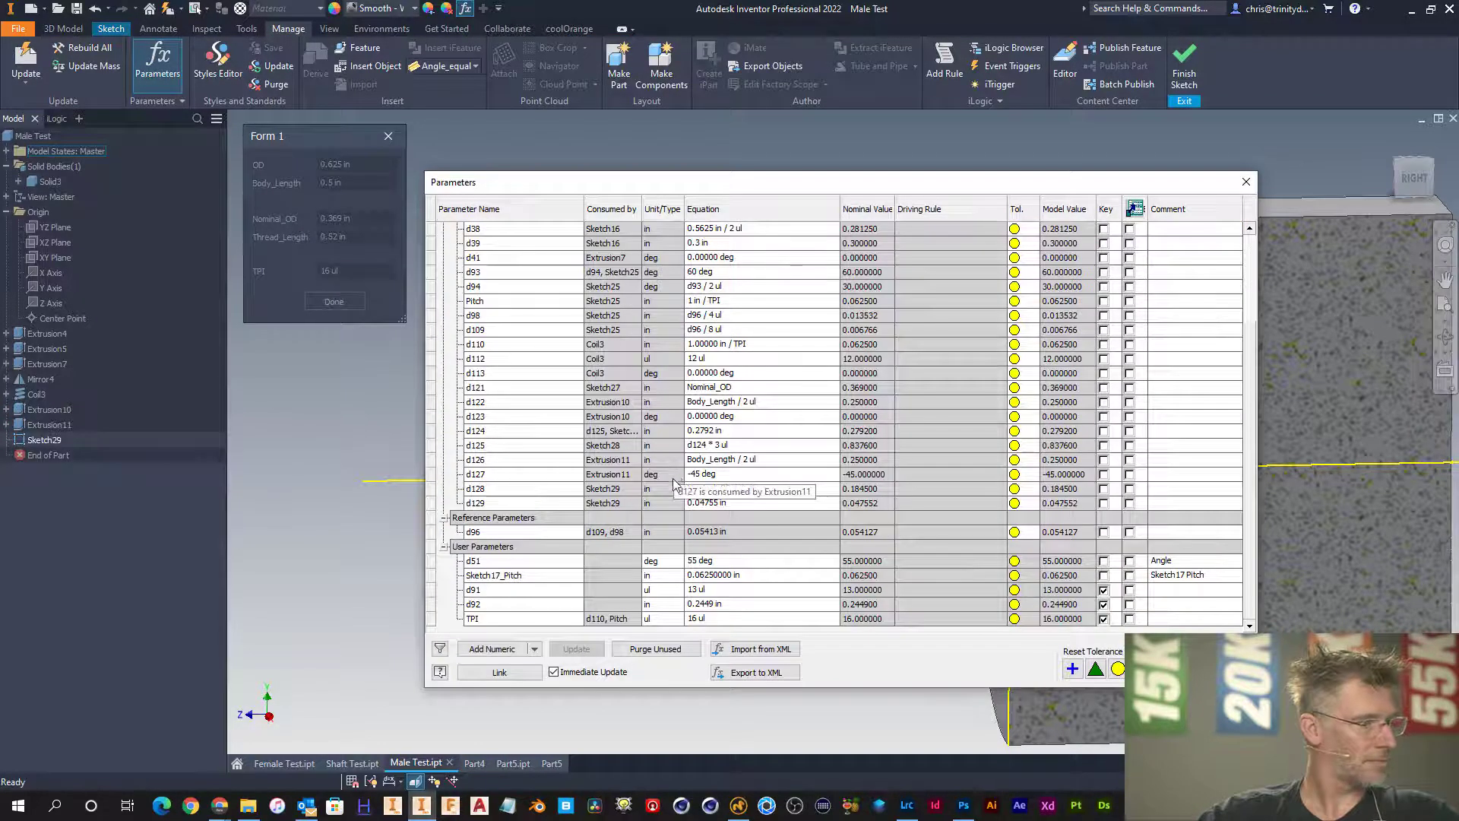
left_click(487, 535)
type("Hei")
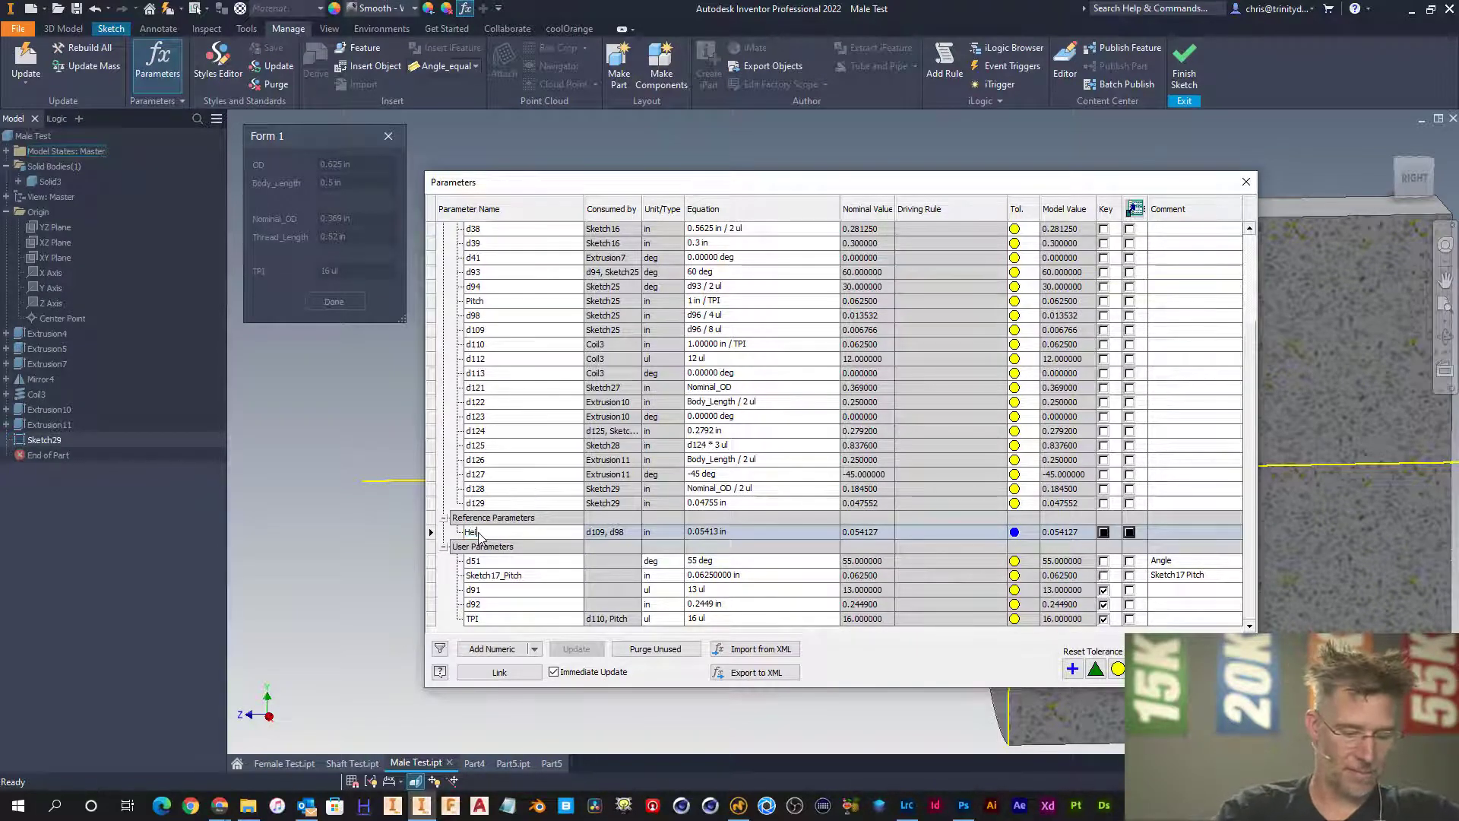
type("ght")
key("Return")
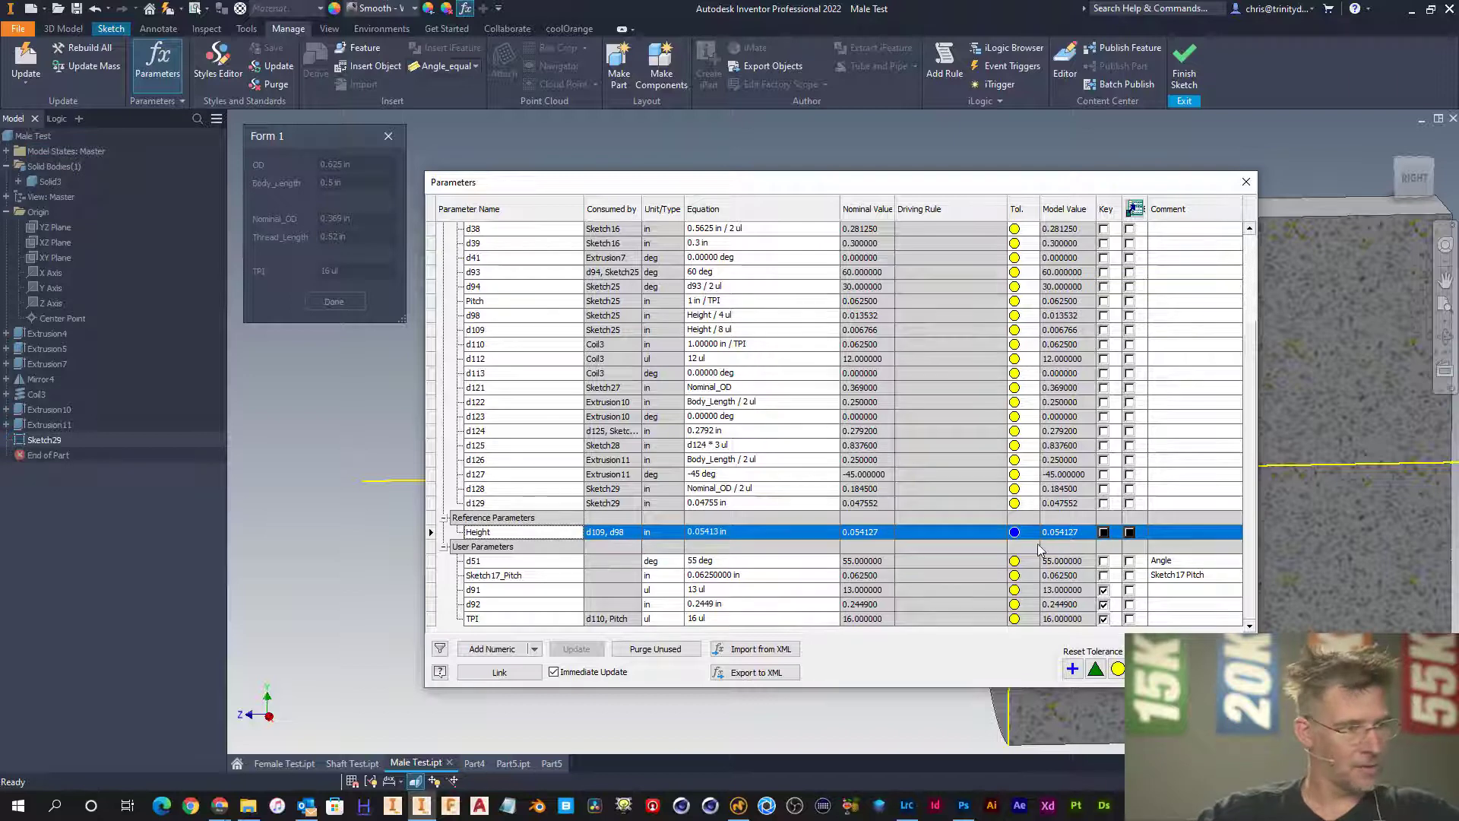
left_click(1104, 532)
left_click(1246, 181)
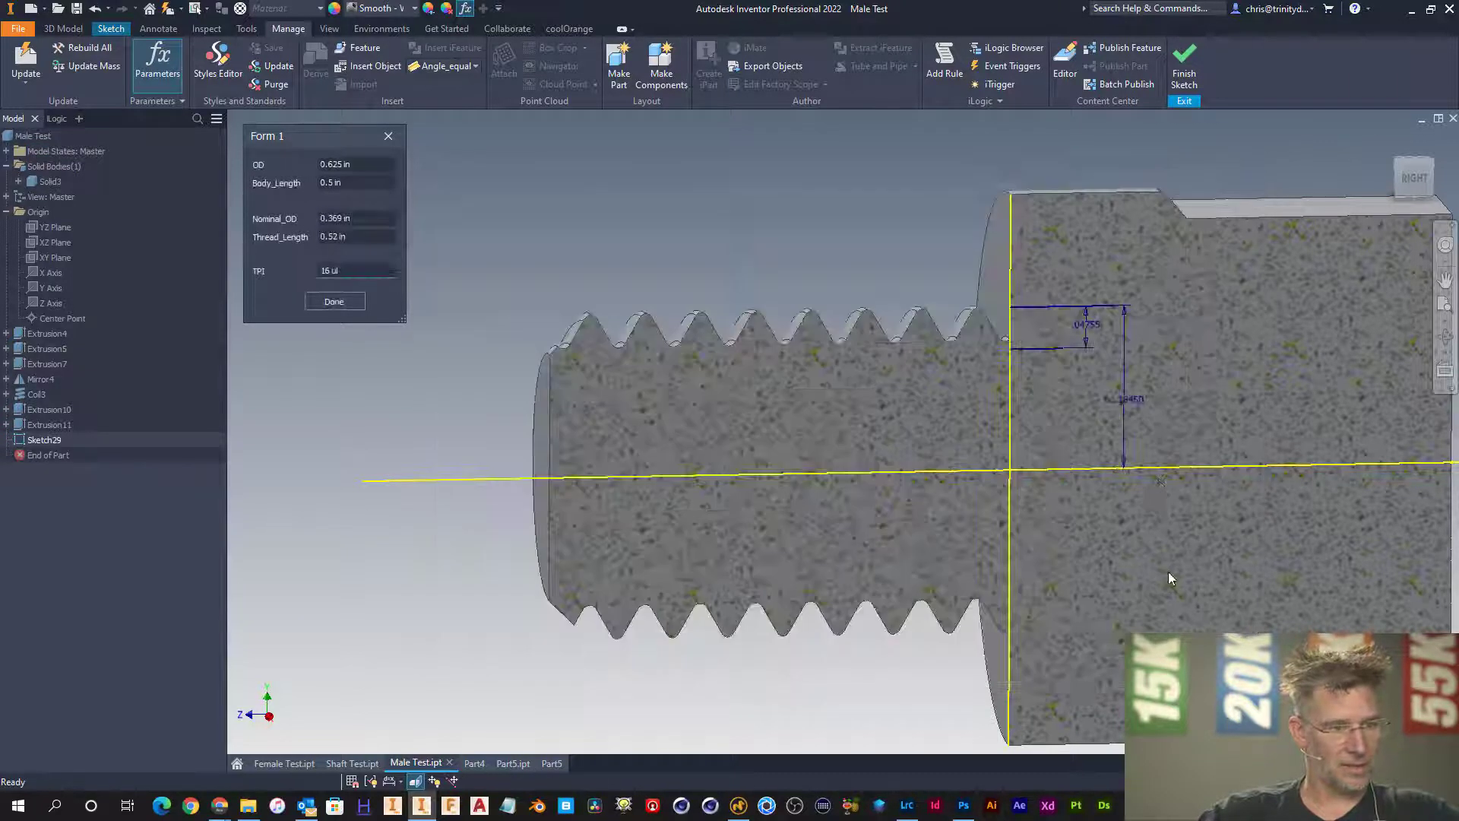
- Set the distance between the two parallel lines to Height+(.02/2)
left_click(1092, 329)
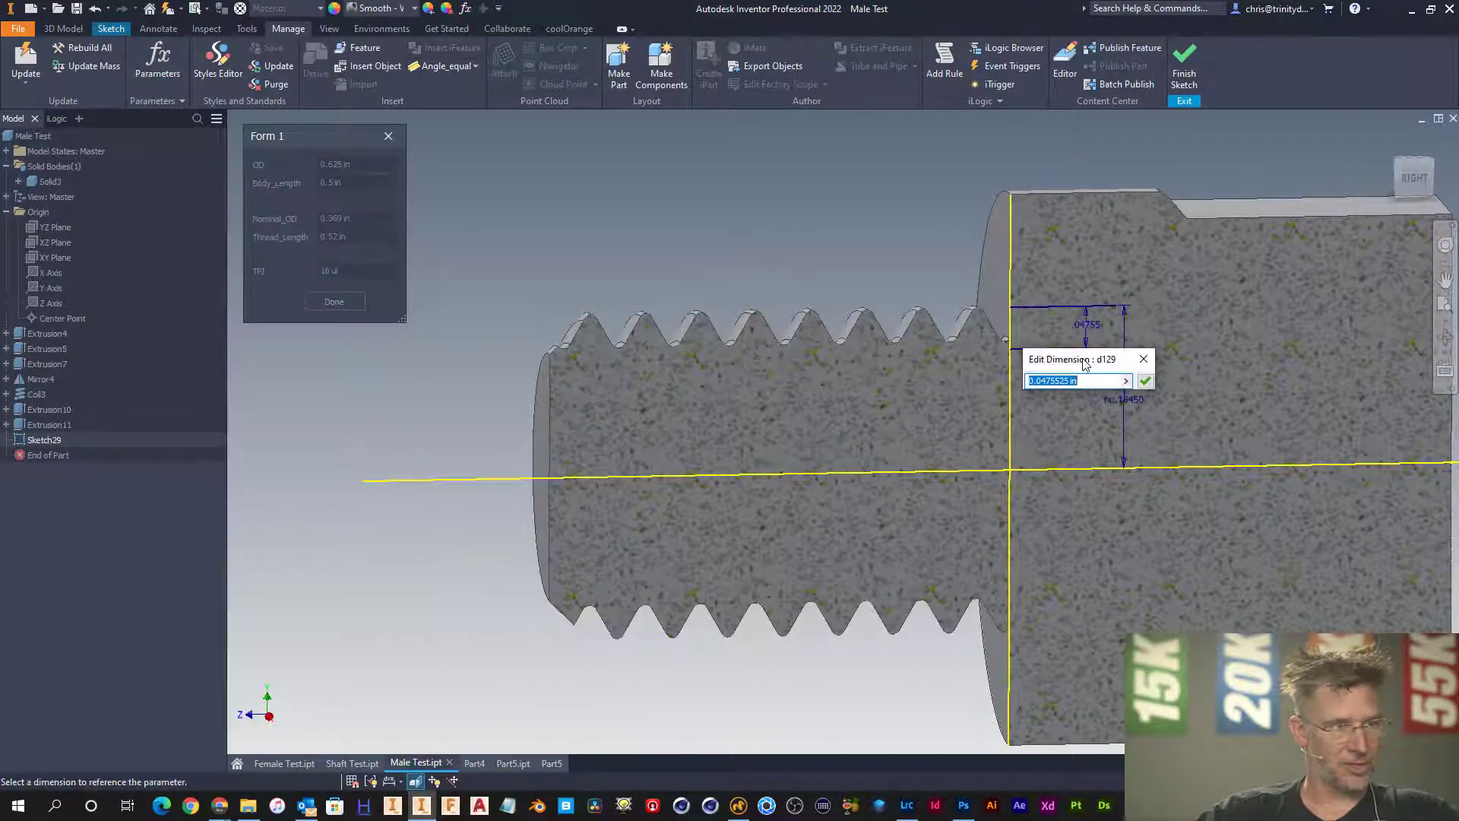
type("Height+(.02/2")
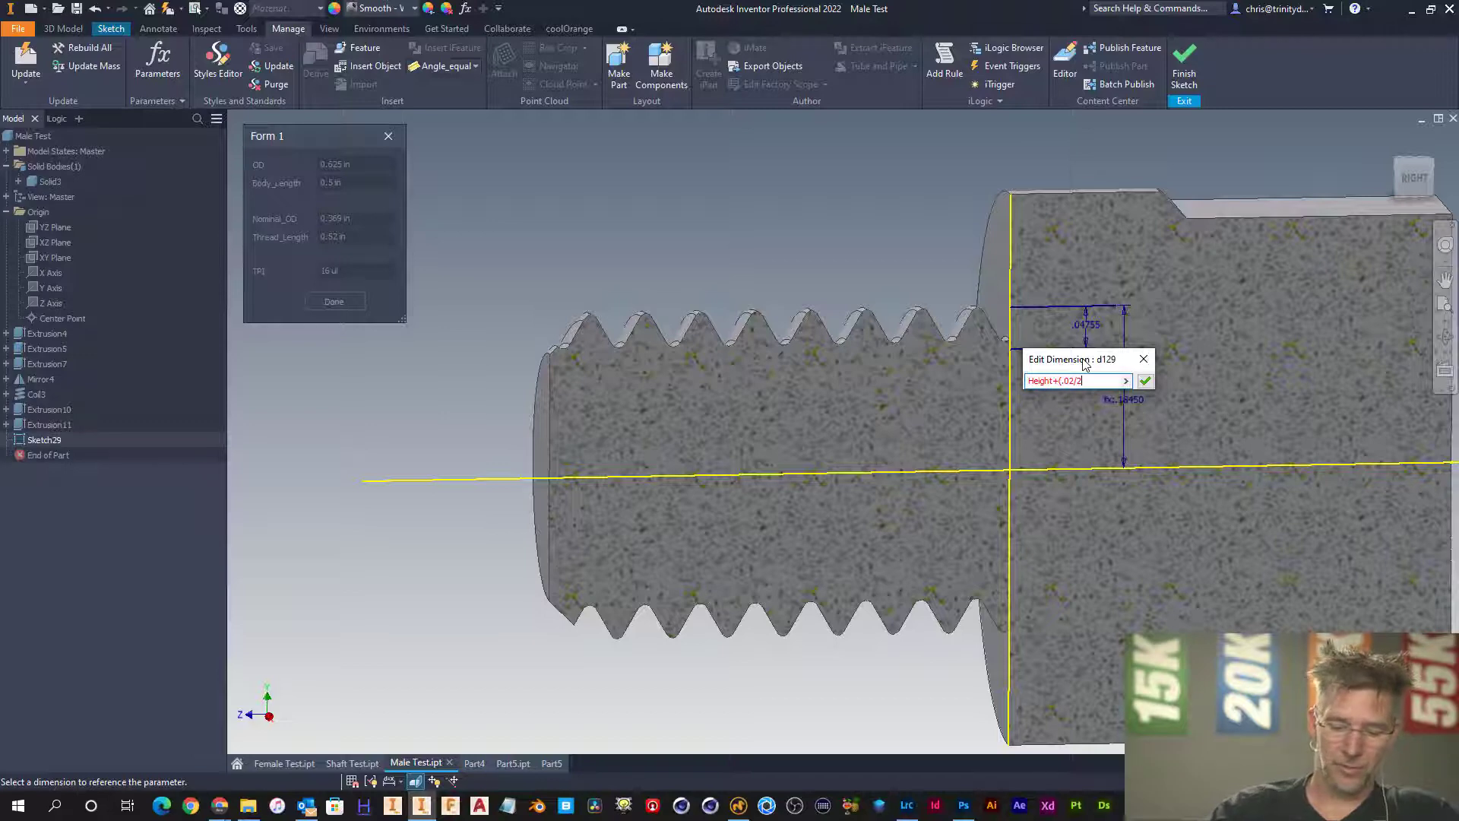
type(")")
key("Return")
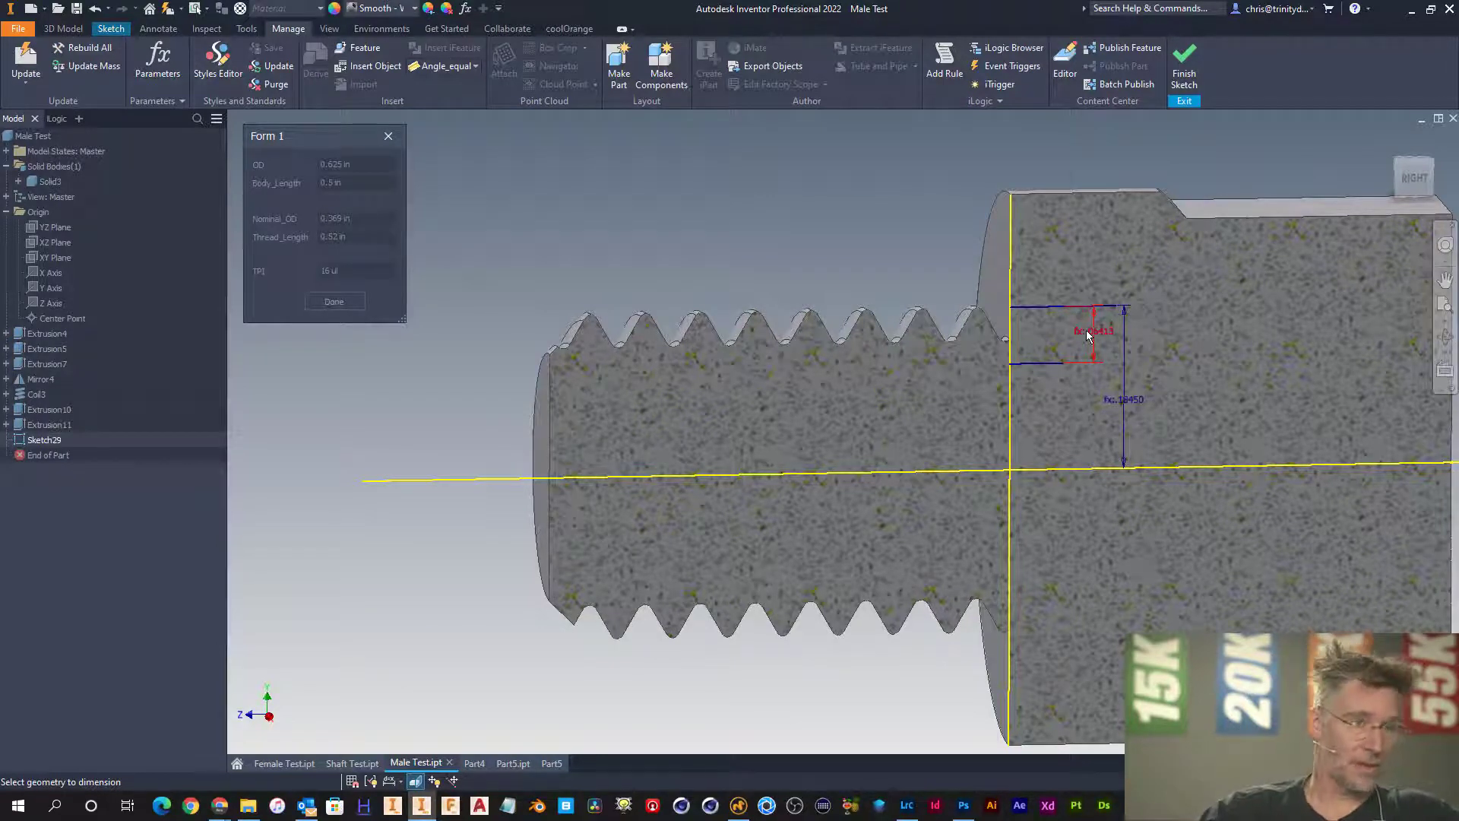
- Change the formula for the distance between the two lines to Height - (Height/4)
double_click(1087, 335)
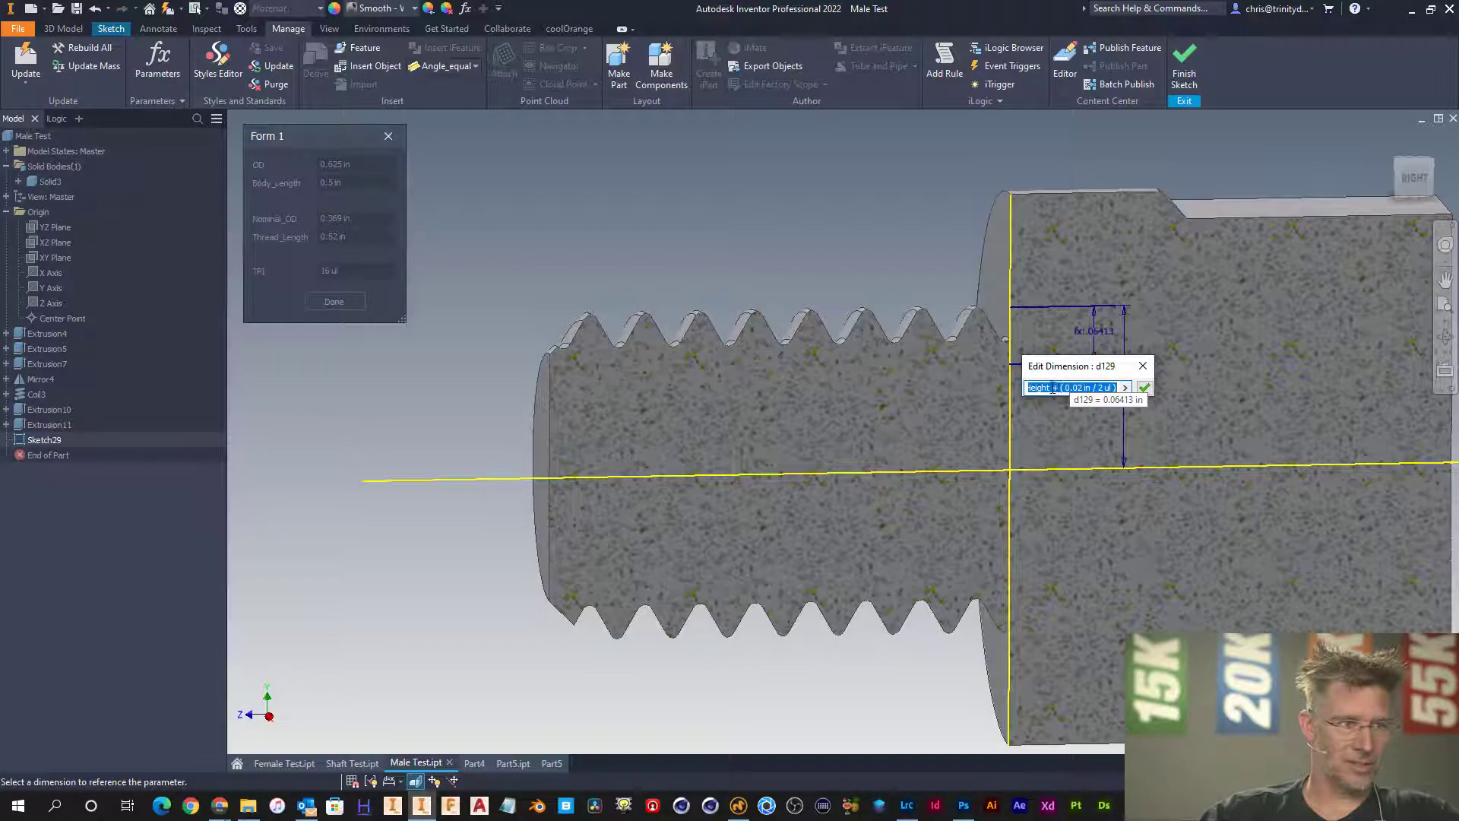
left_click_drag(1062, 388, 1110, 387)
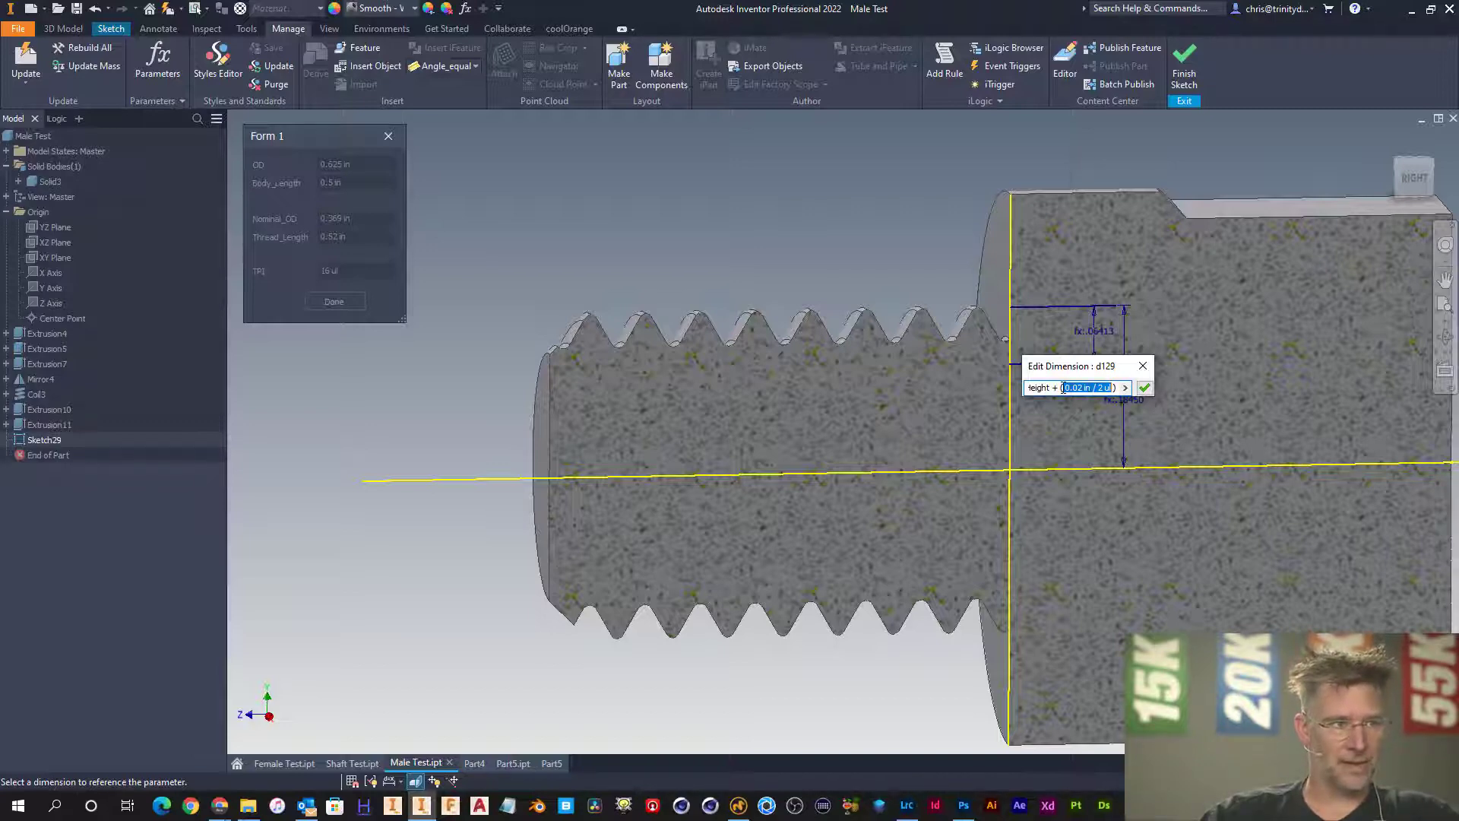
type("Height")
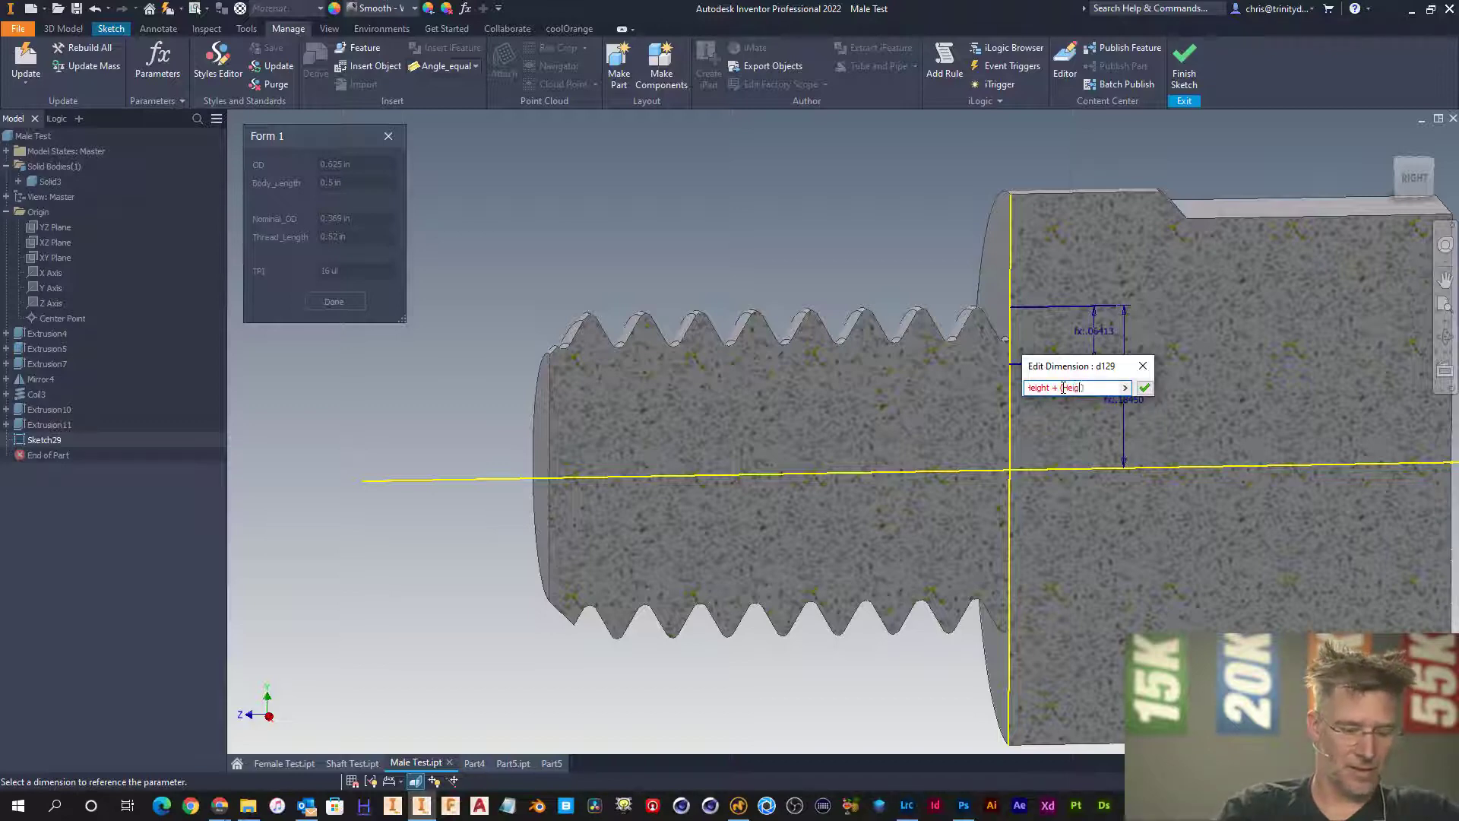
type("/")
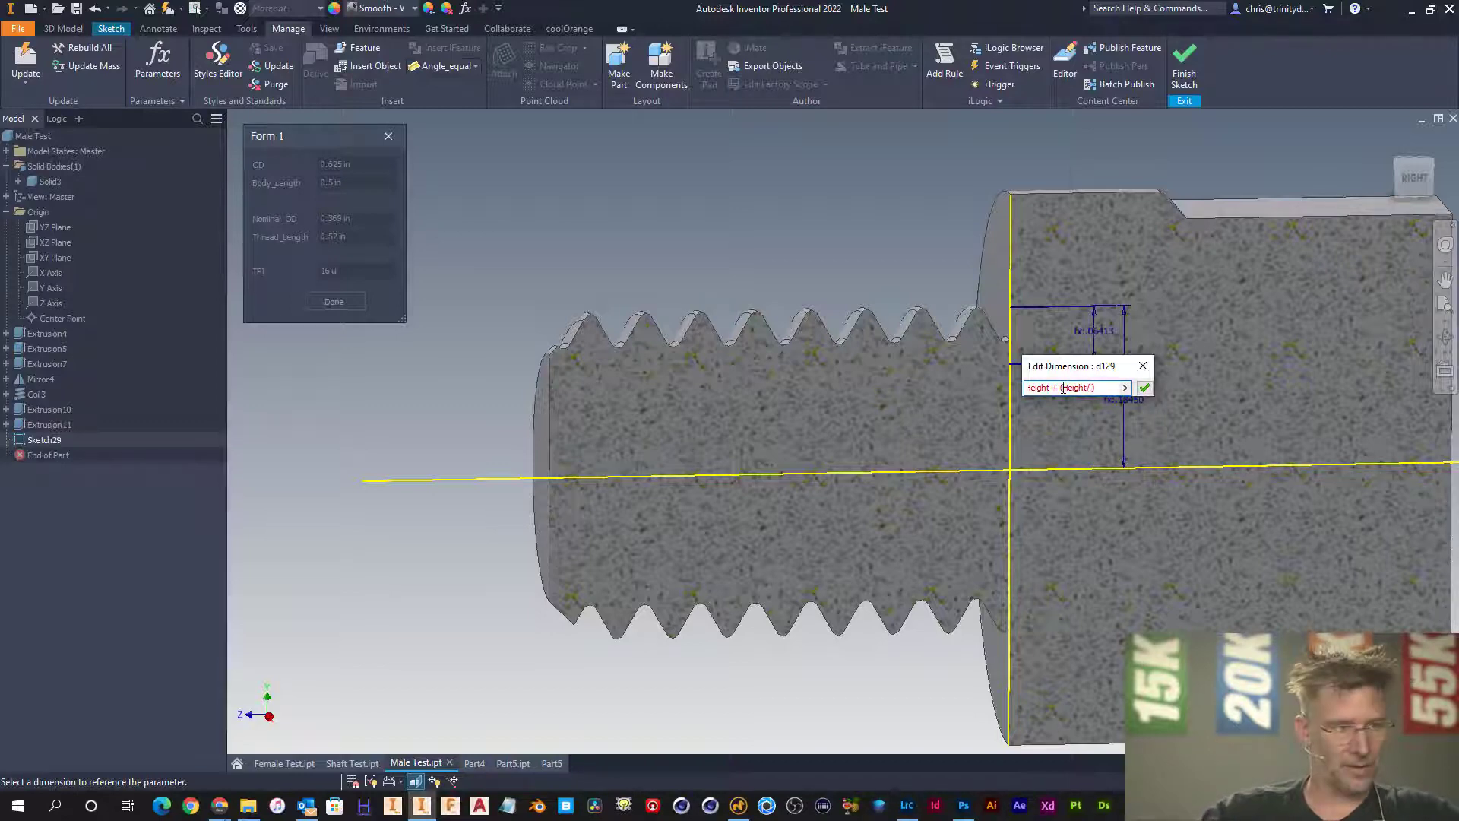
type("4")
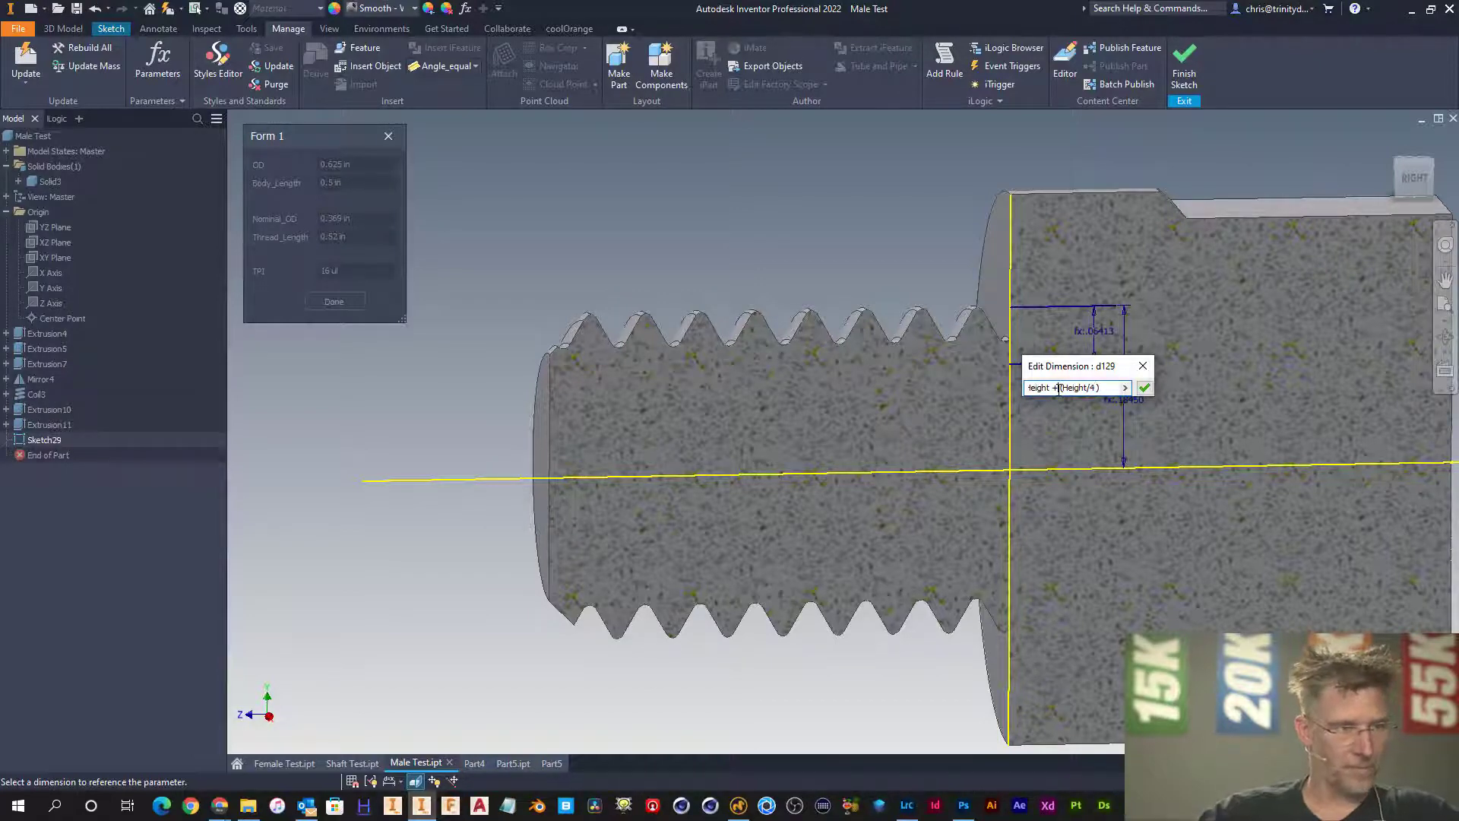
left_click(1059, 389)
key("BackSpace")
type("-")
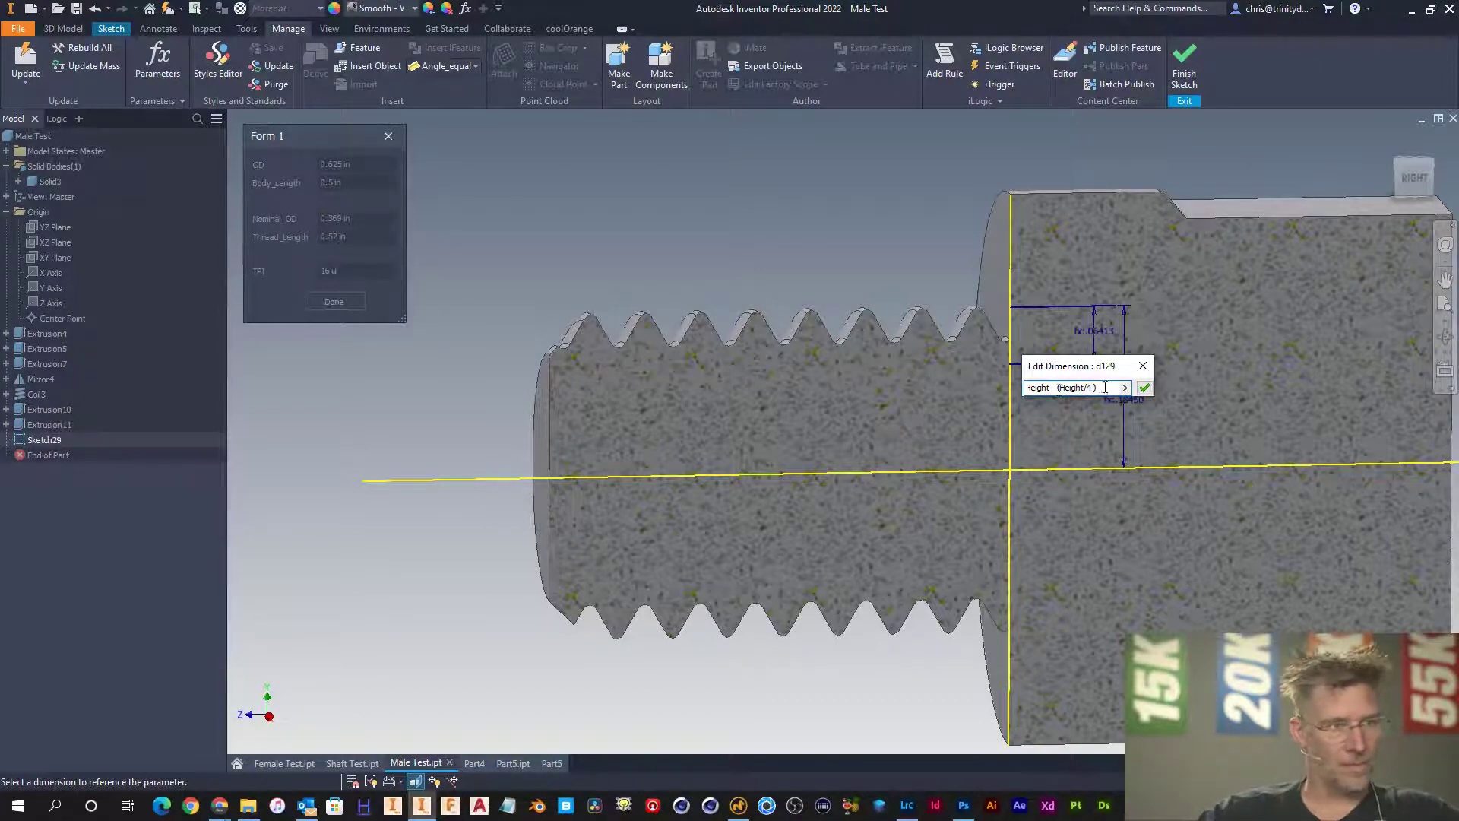
key("Return")
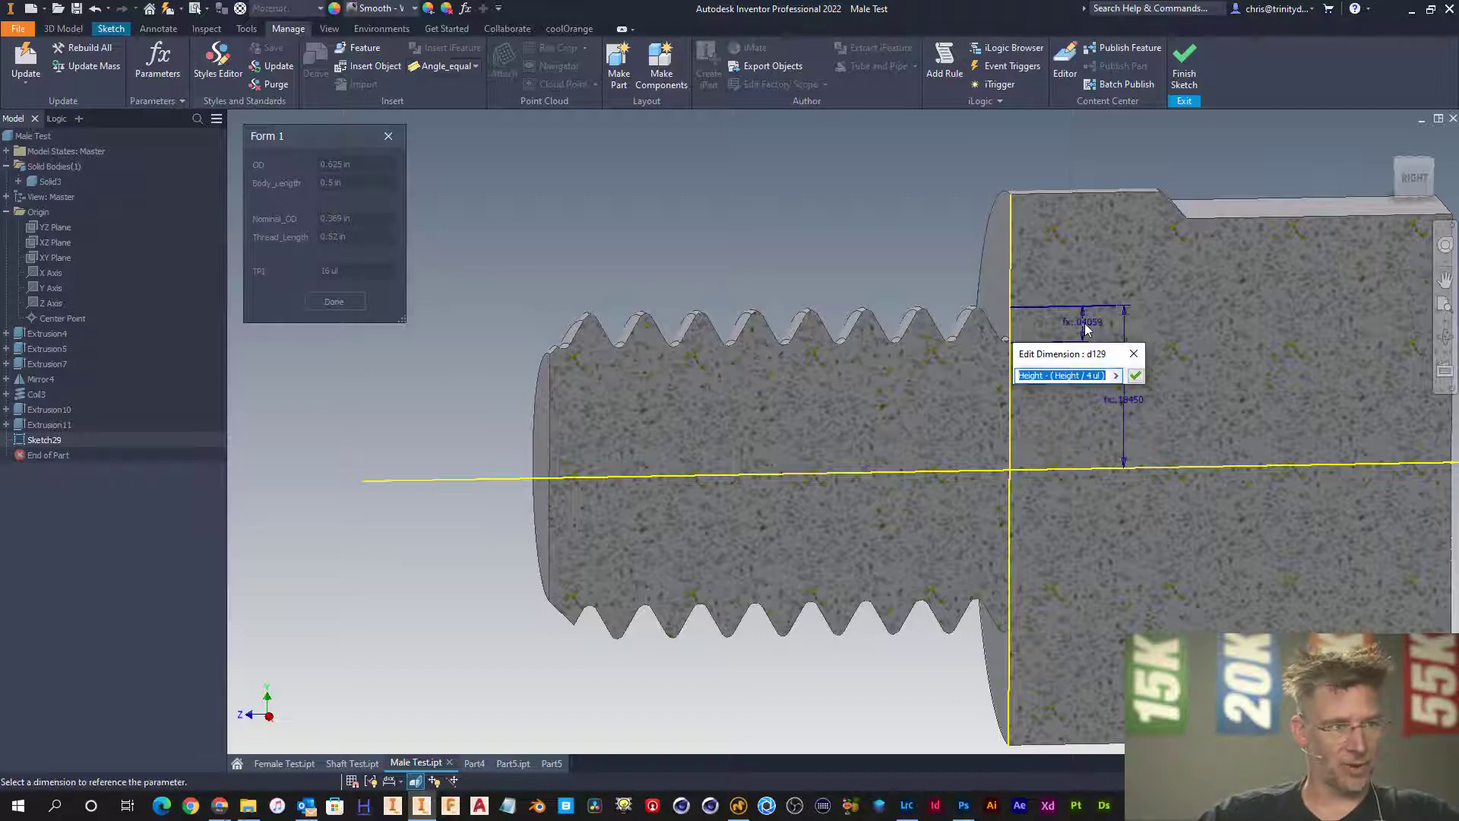
- Extend the line-spacing formula to (Height - (Height/4))+(0.2/2)
left_click(1110, 374)
type(")")
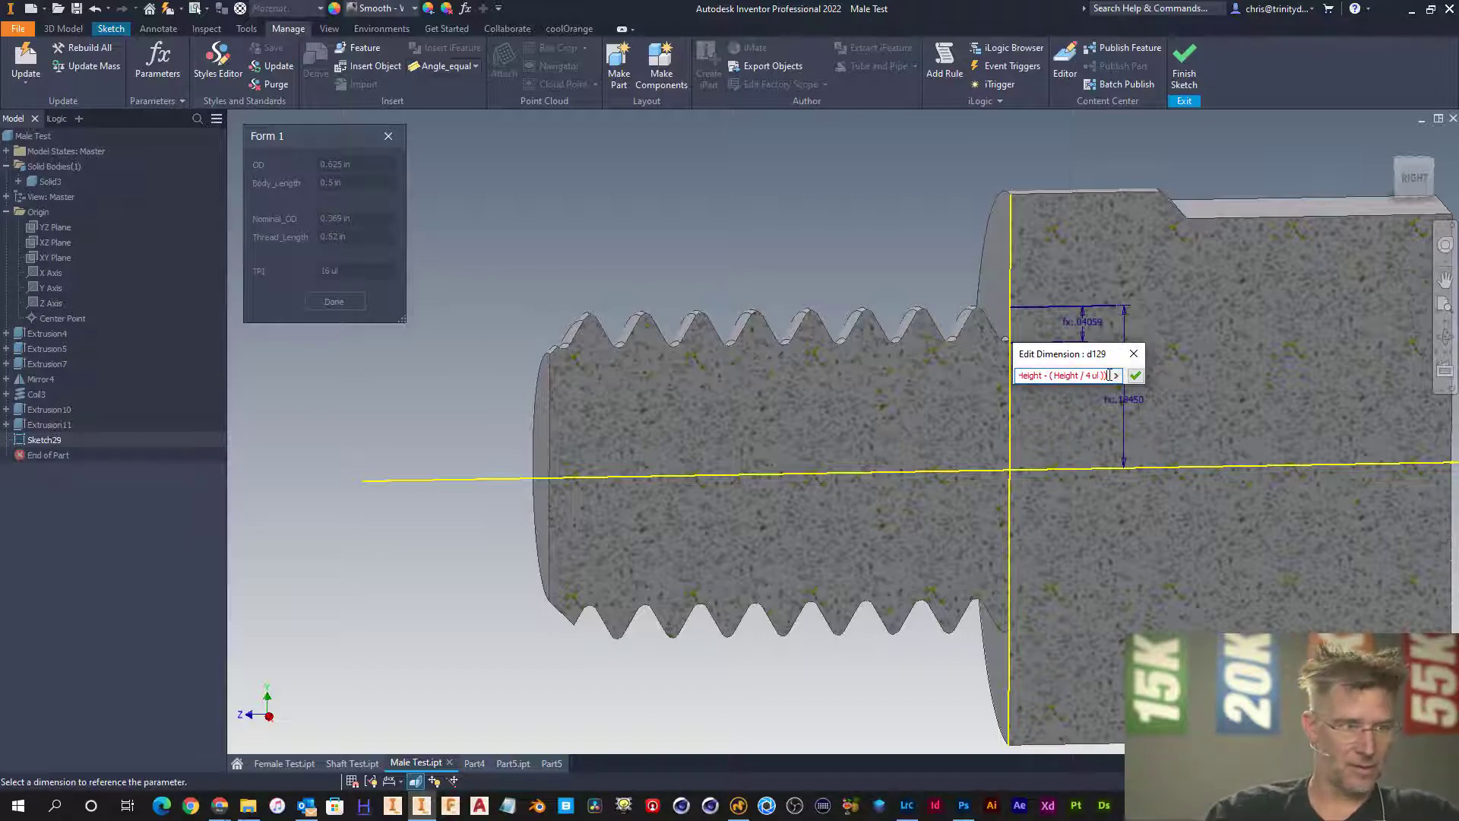
left_click(1019, 375)
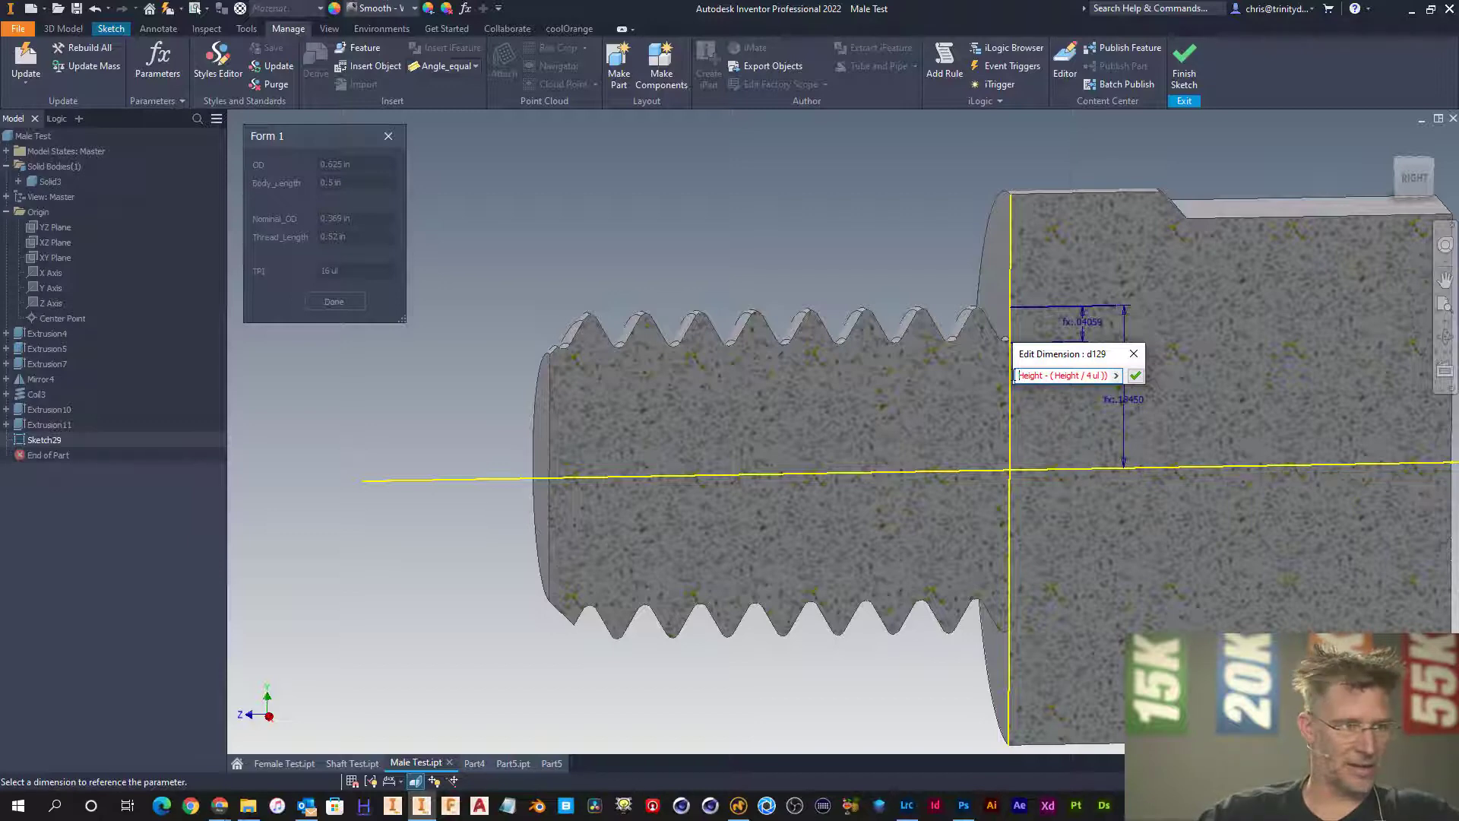
type("(")
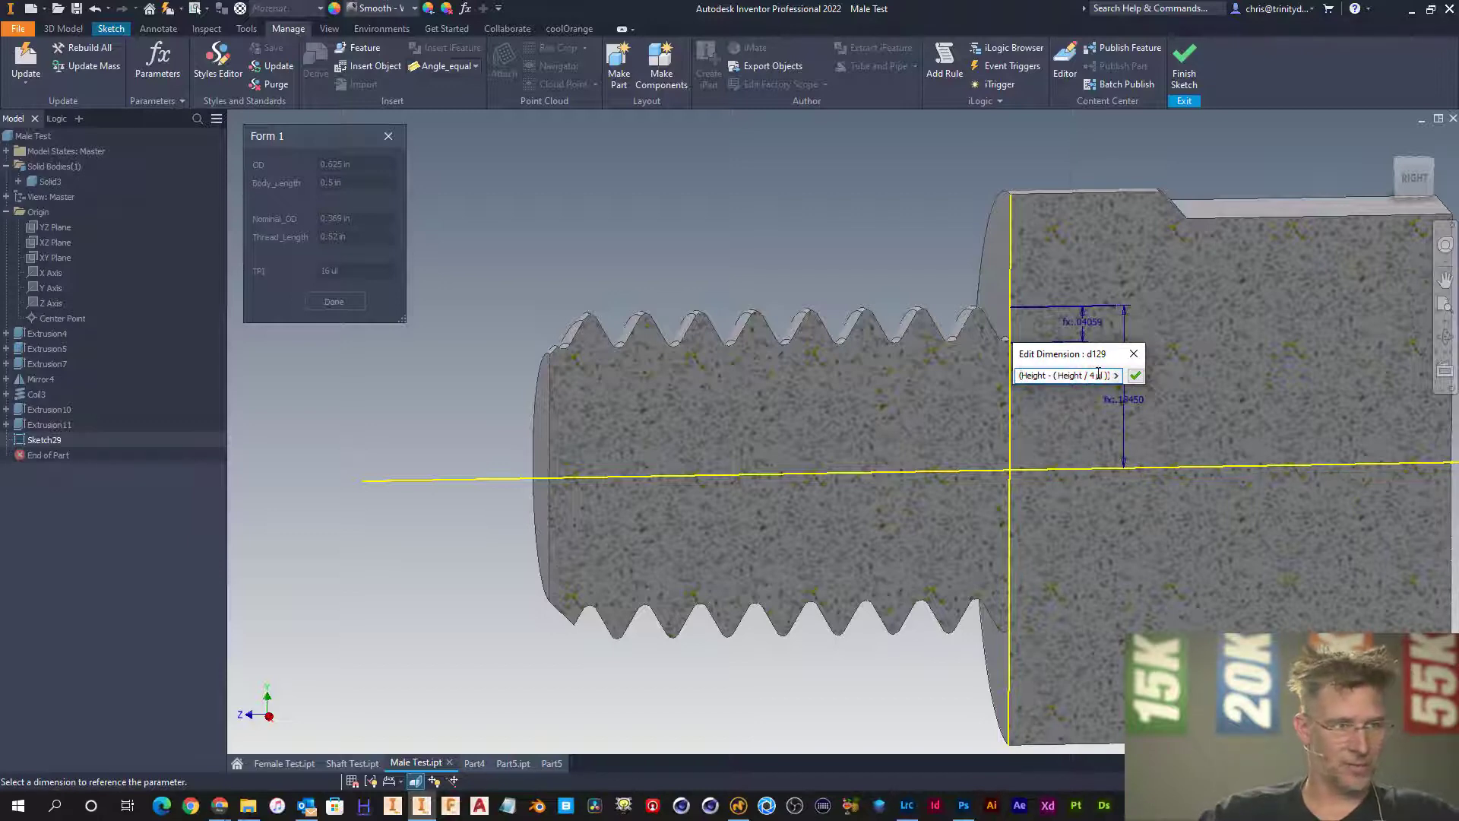
left_click_drag(1097, 374, 1121, 377)
left_click(1106, 375)
type("+")
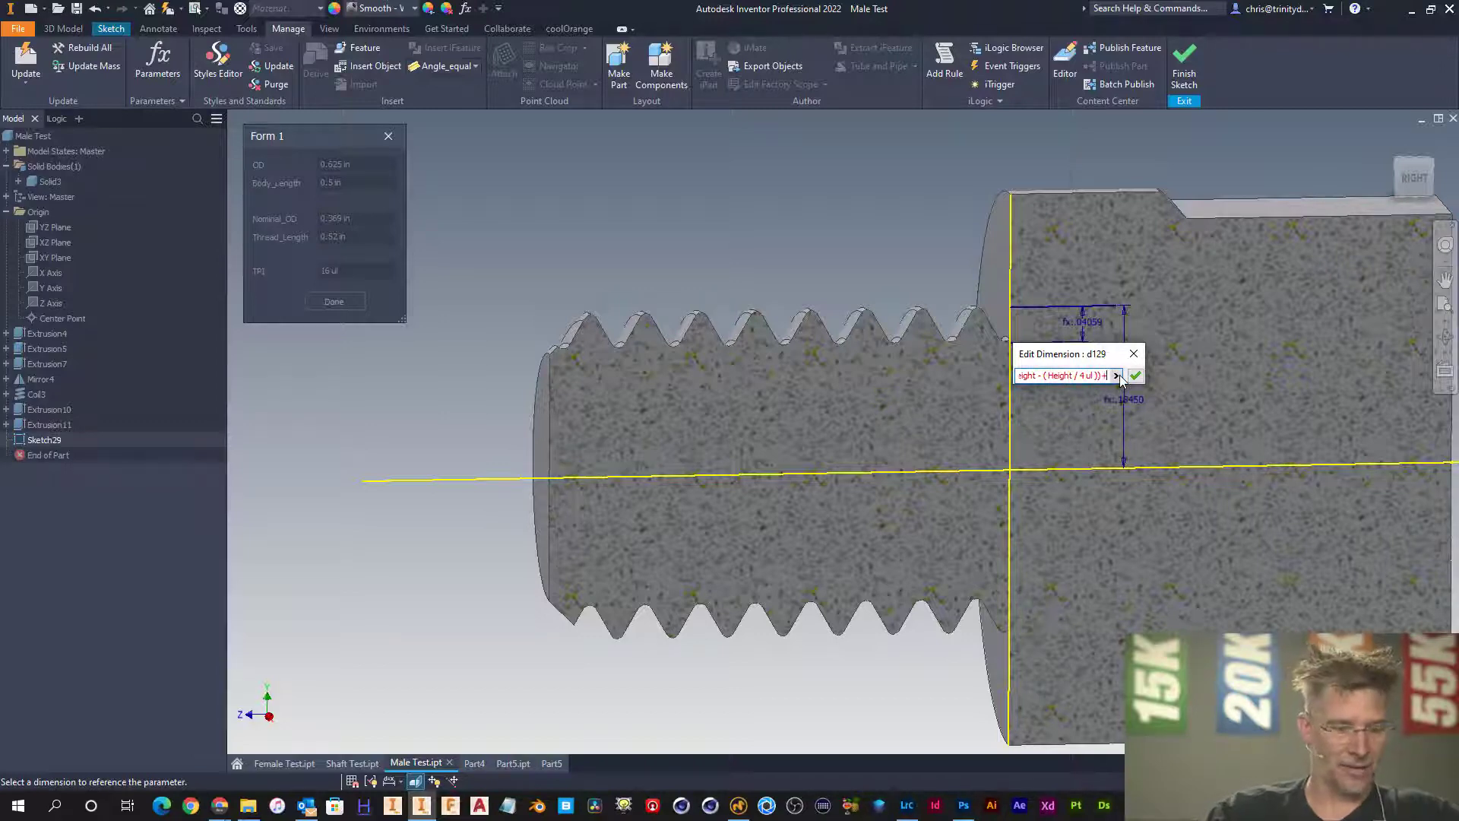
type("(")
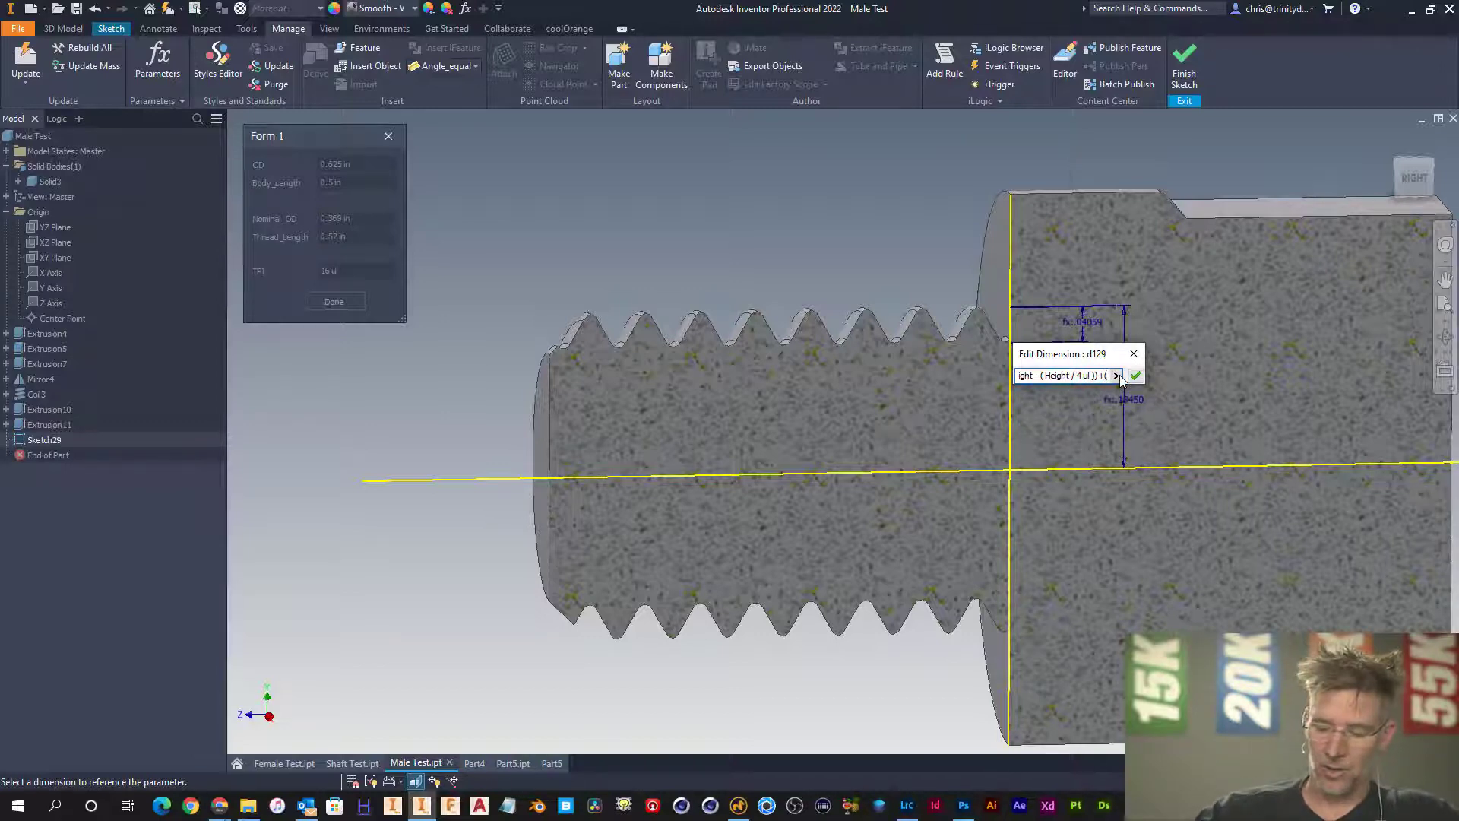
type("0.2/")
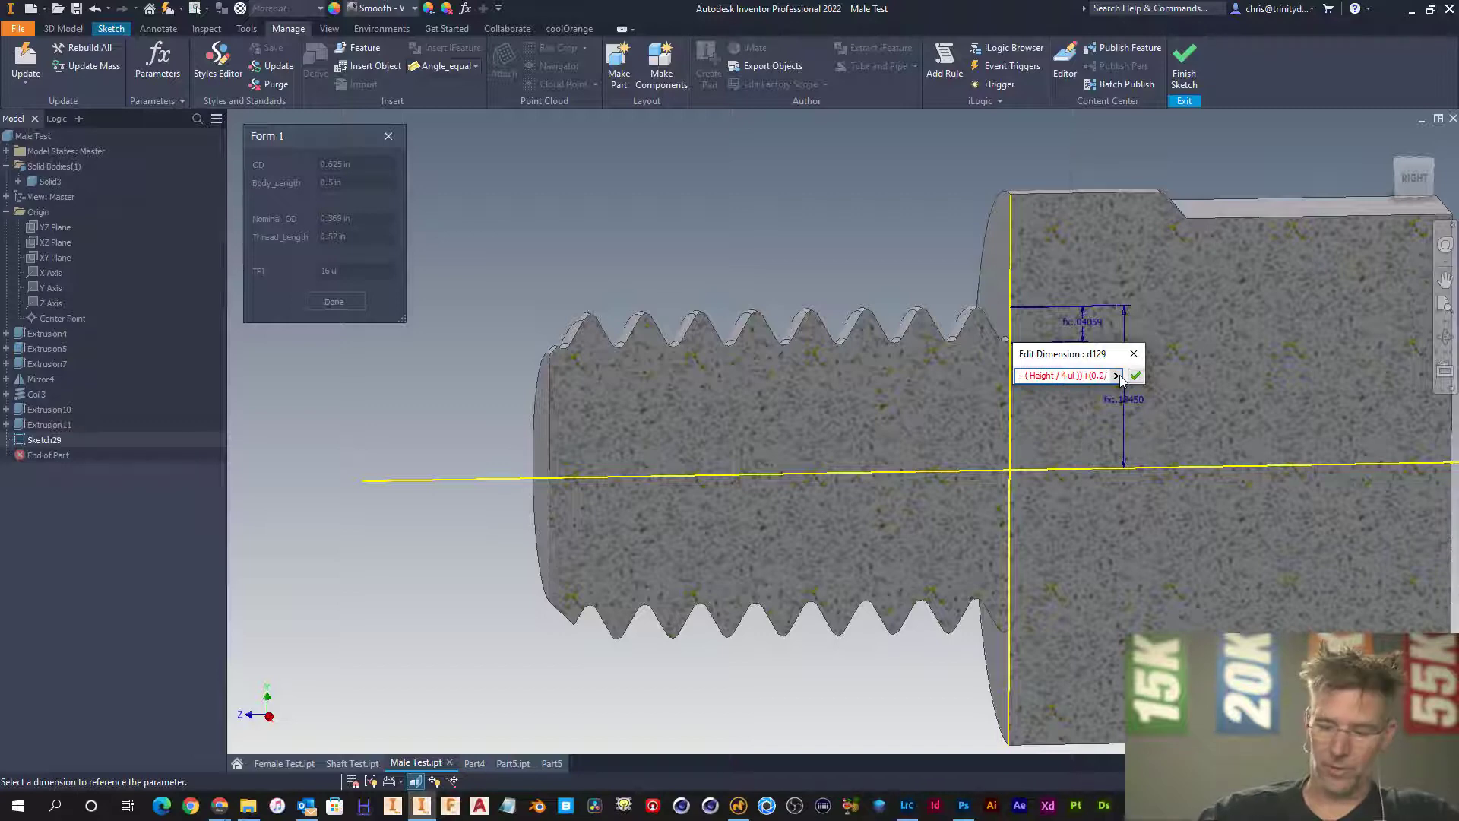
type("2)")
key("Return")
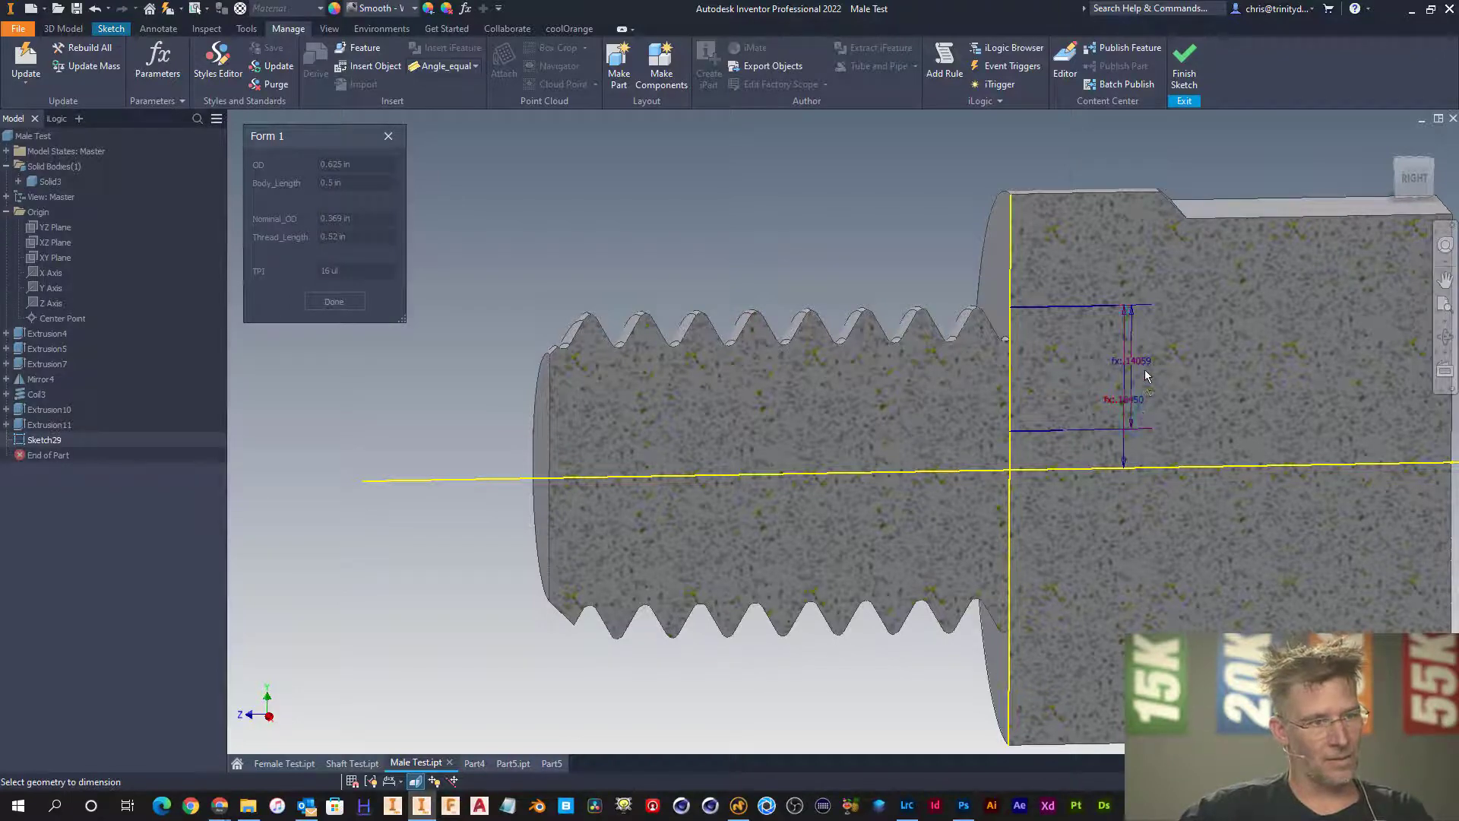
- Correct the 0.2/2 term of the spacing formula to bring the two lines about 0.0506 in apart
double_click(1145, 370)
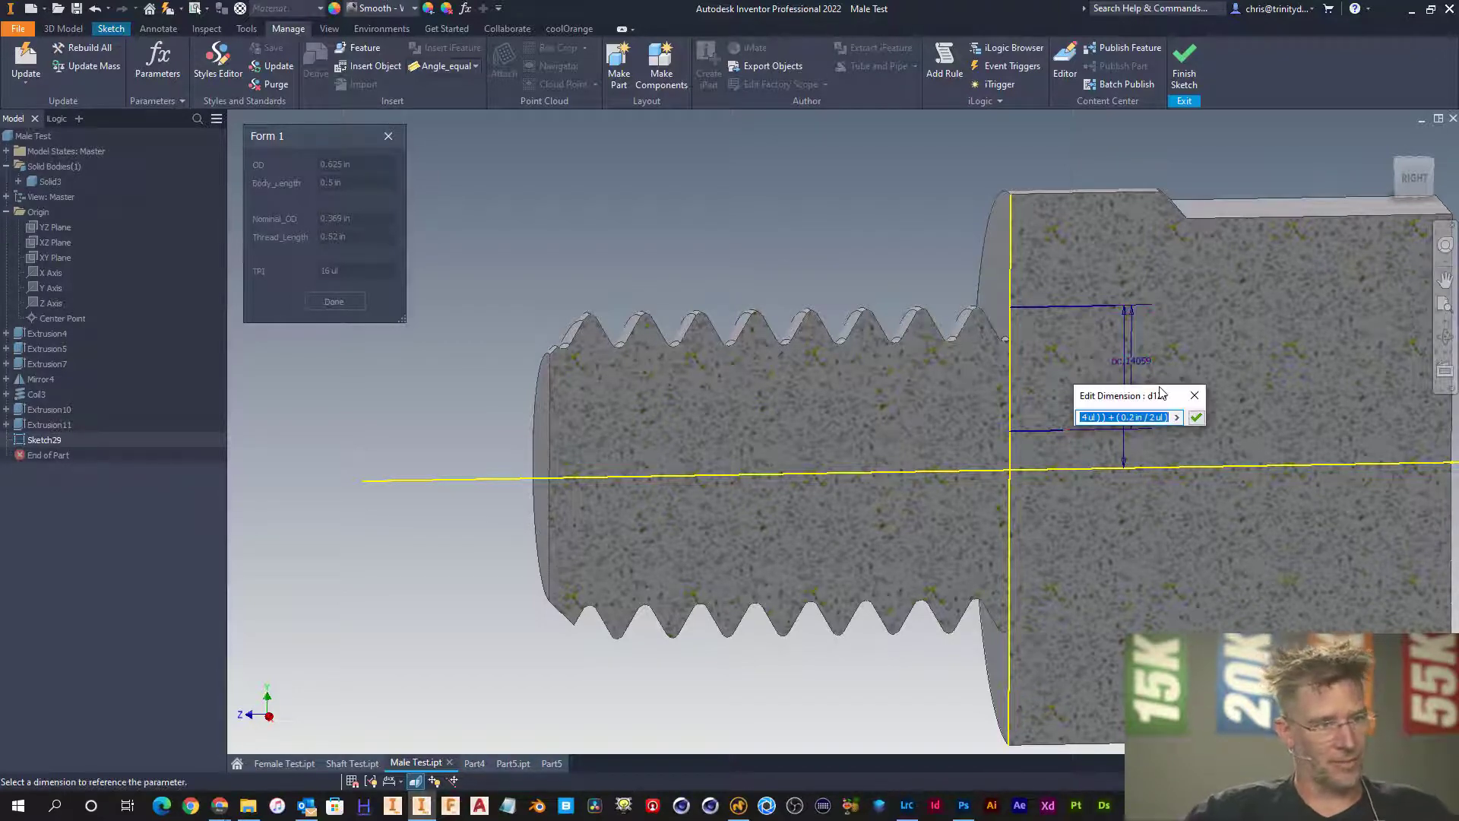
left_click(1158, 417)
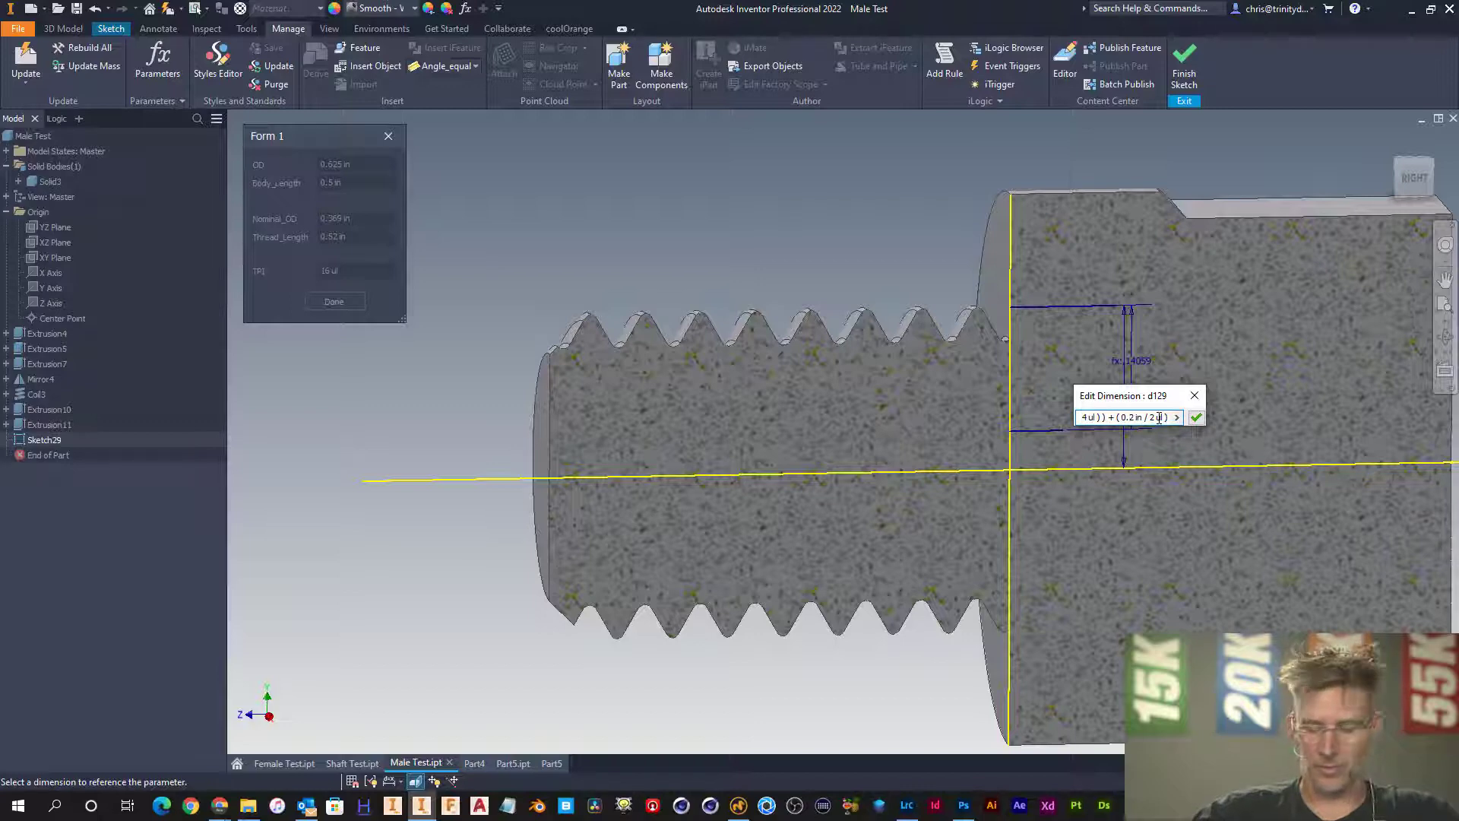
key("Escape")
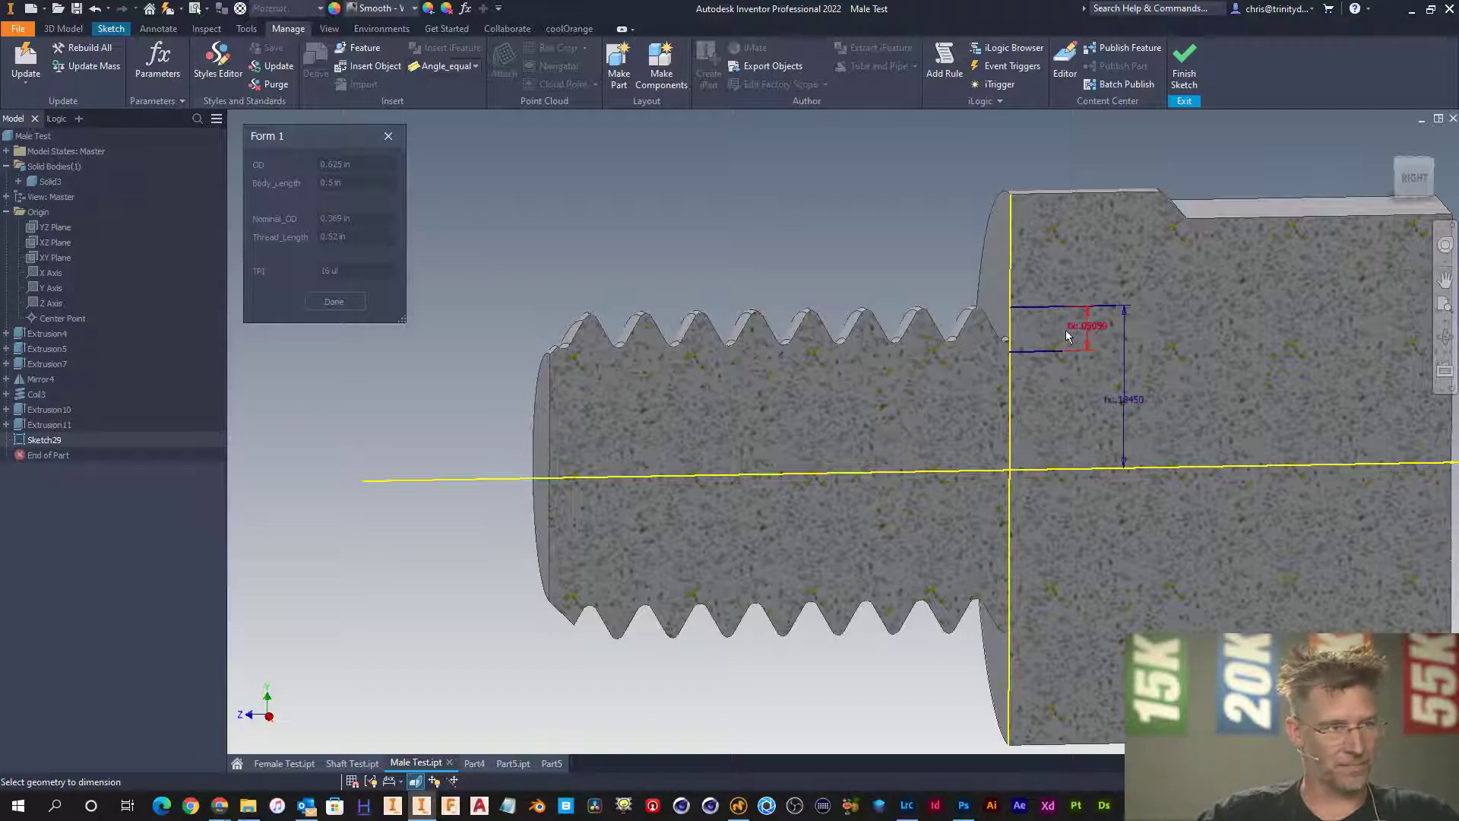
key("Escape")
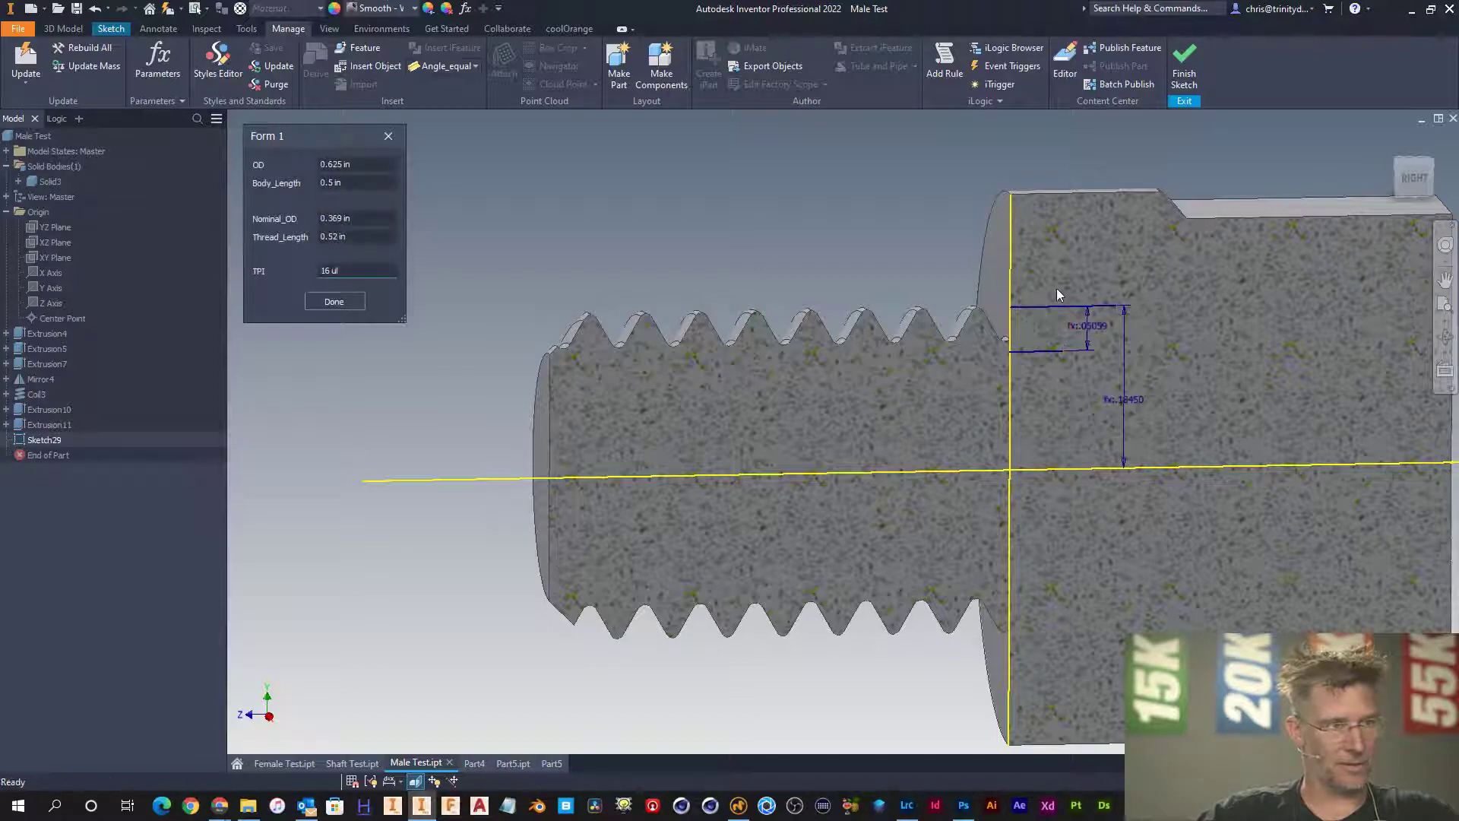
- Convert both parallel lines at the shoulder to construction geometry
left_click_drag(1057, 290, 1046, 366)
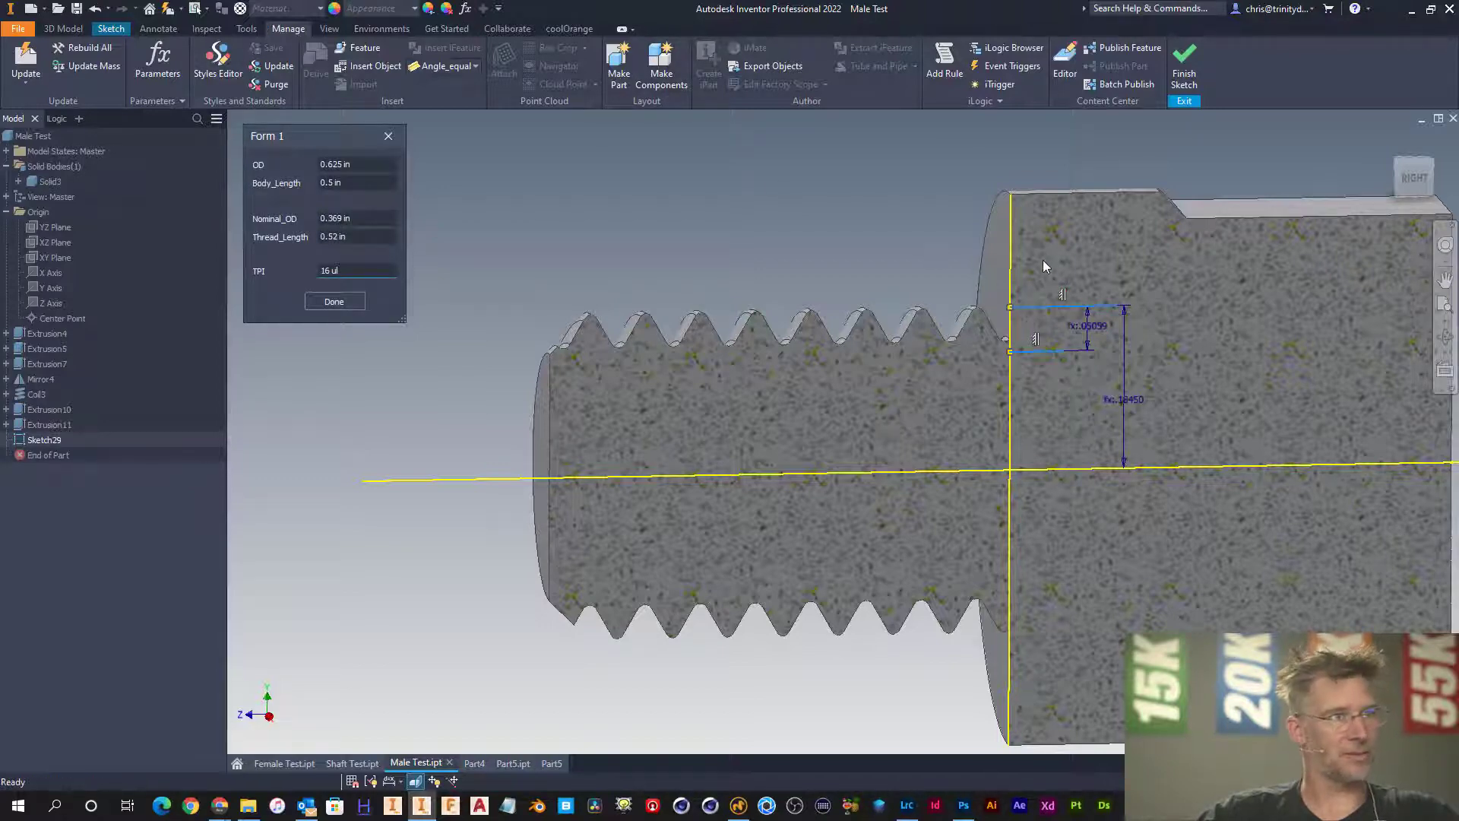
right_click(1040, 309)
left_click(1101, 313)
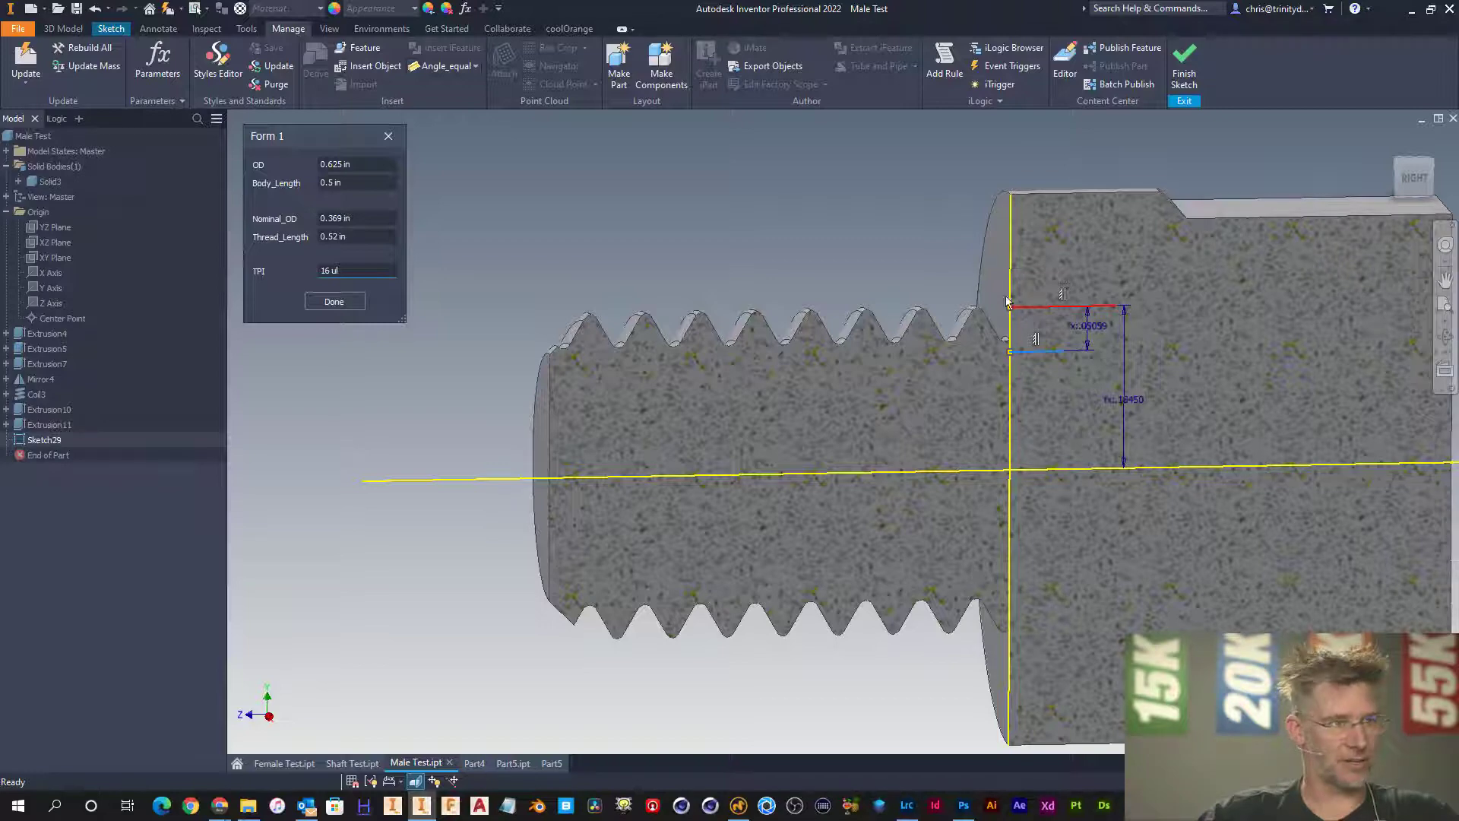
left_click(930, 247)
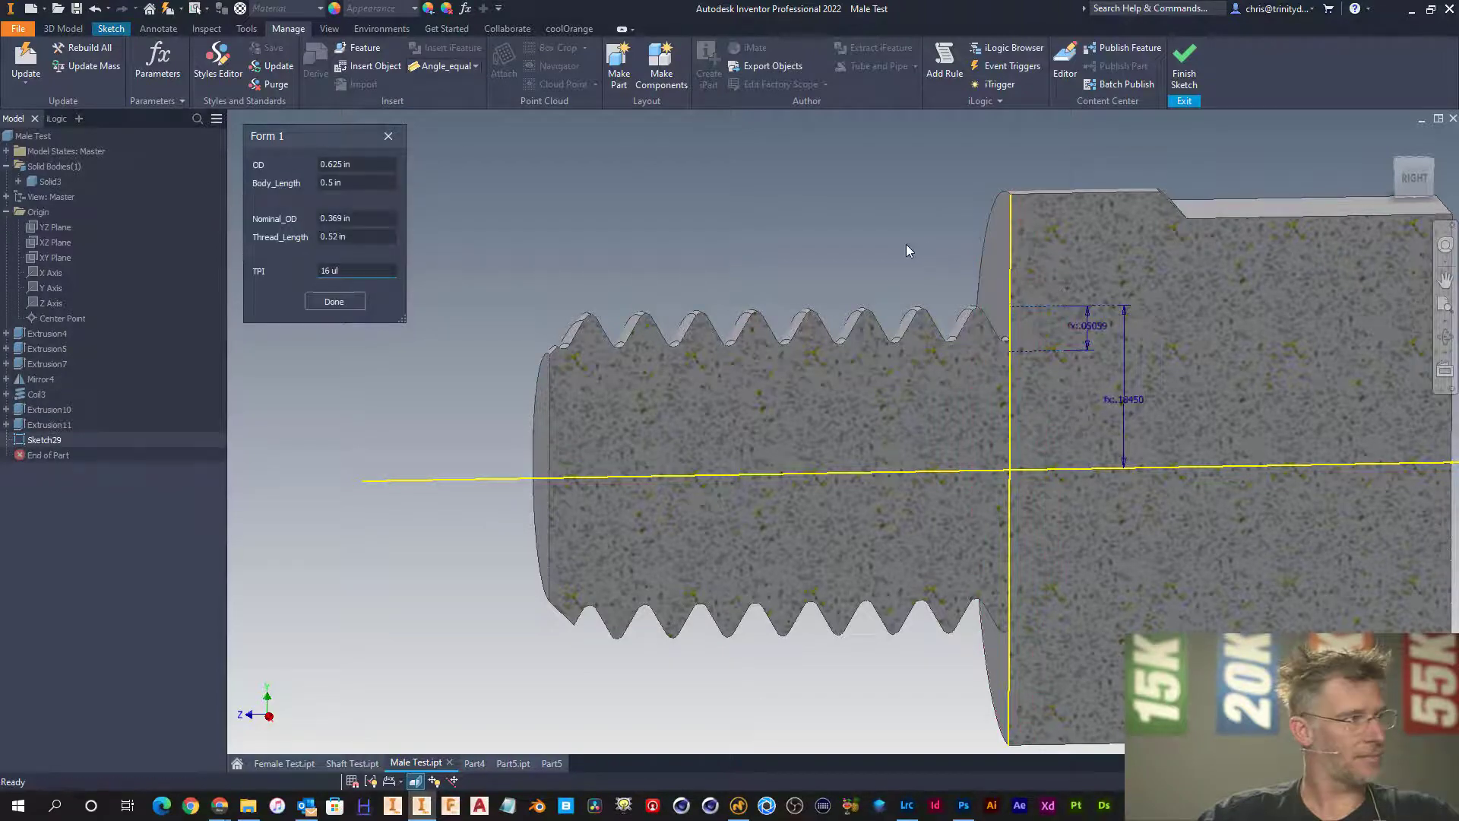
- Sketch three connected lines: a root line about 0.05 in long from the shoulder, an outward slope at about 51 degrees, and a line back to the shoulder's outer corner
right_click(906, 244)
key("l")
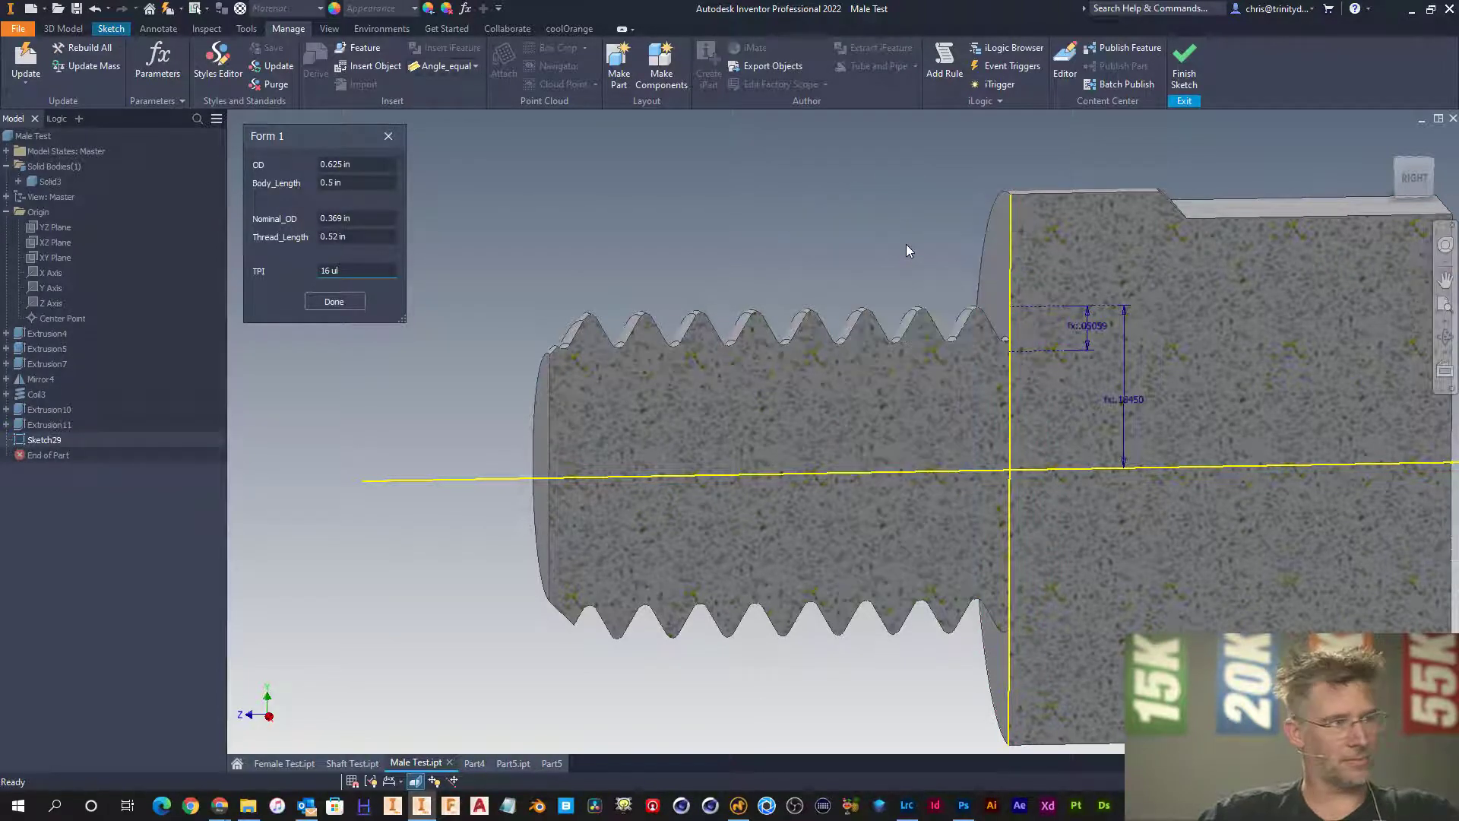
left_click(1007, 351)
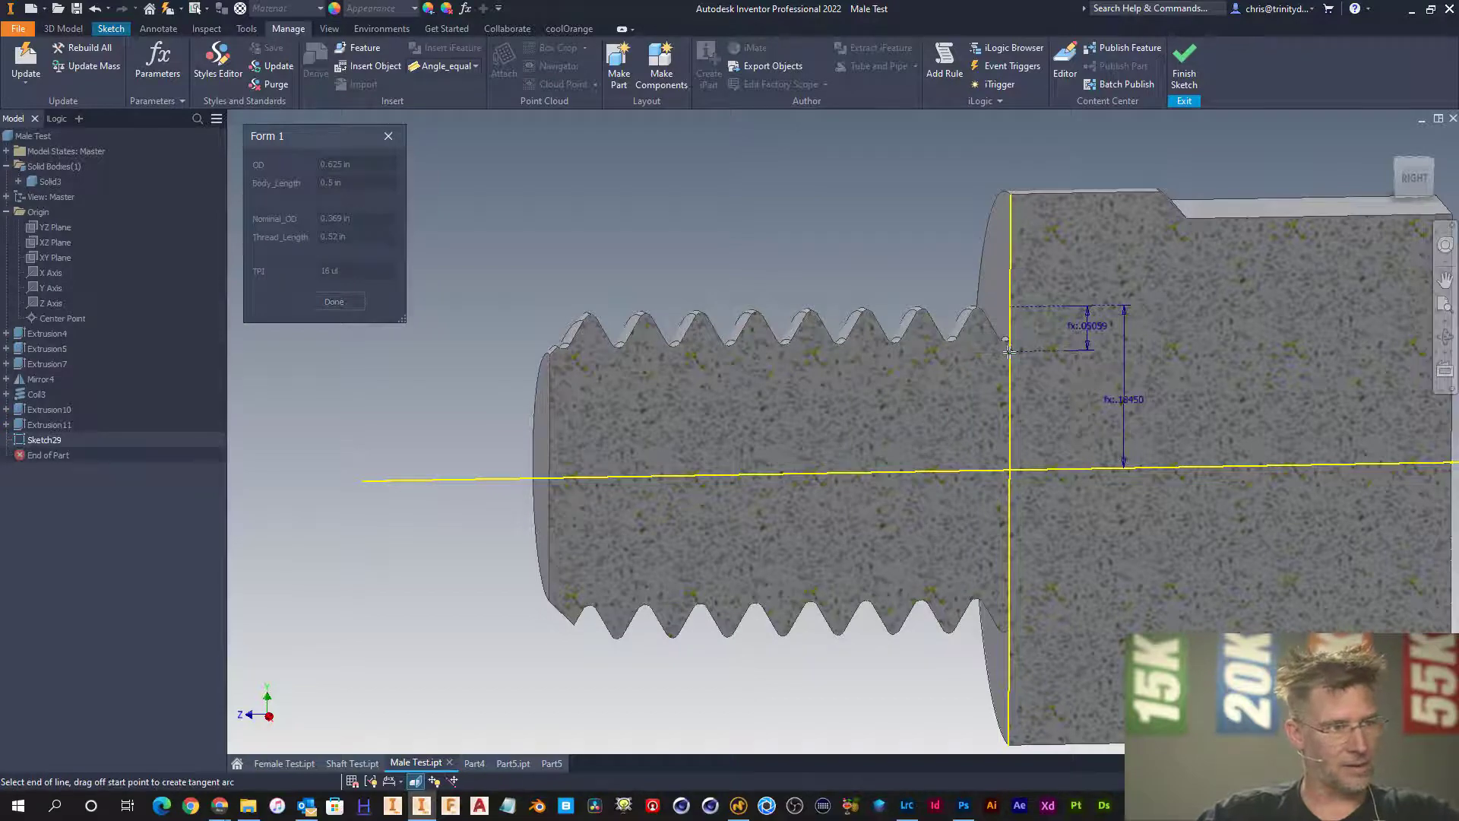
left_click(964, 351)
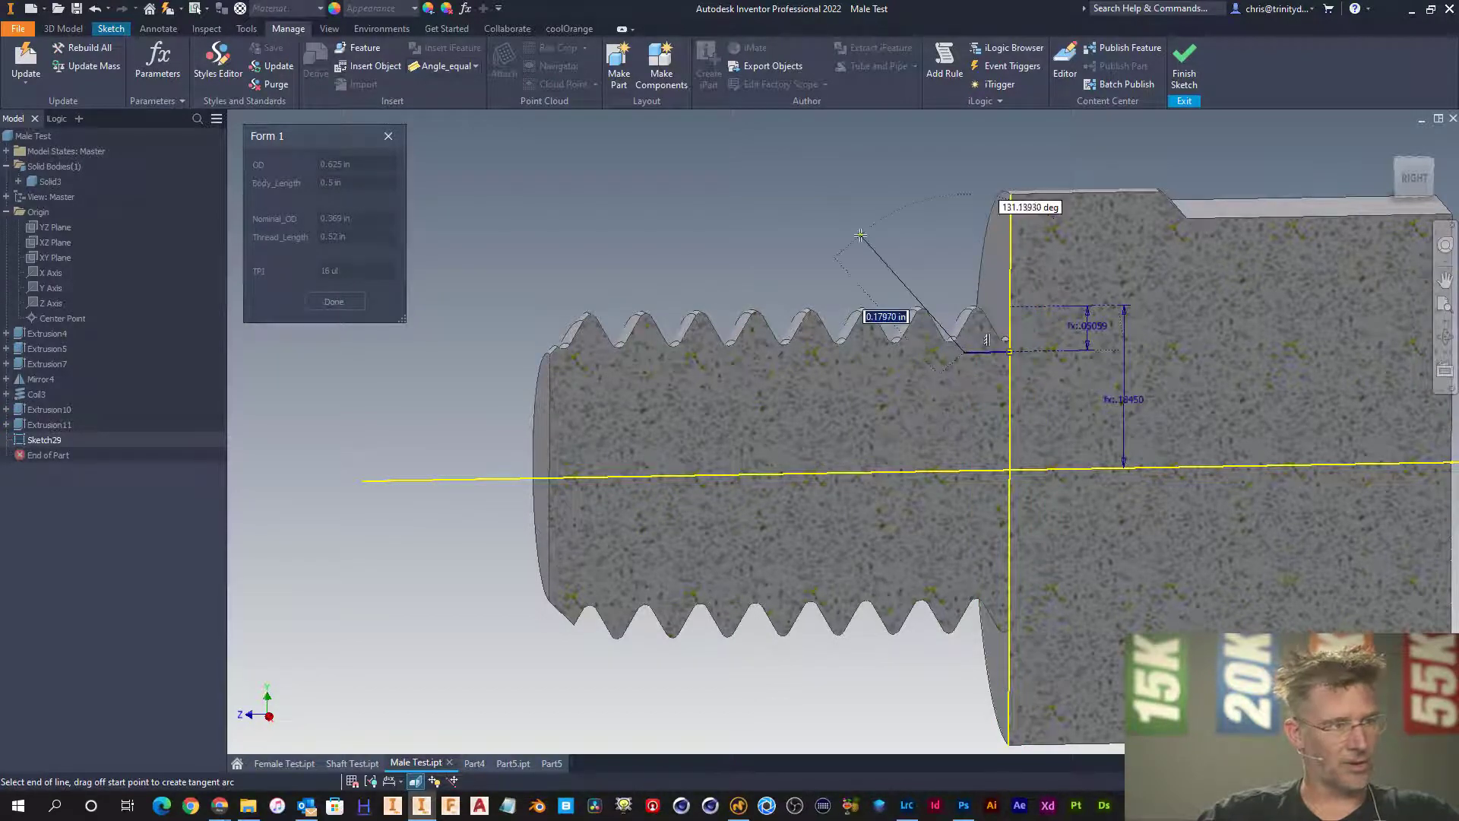
left_click(836, 198)
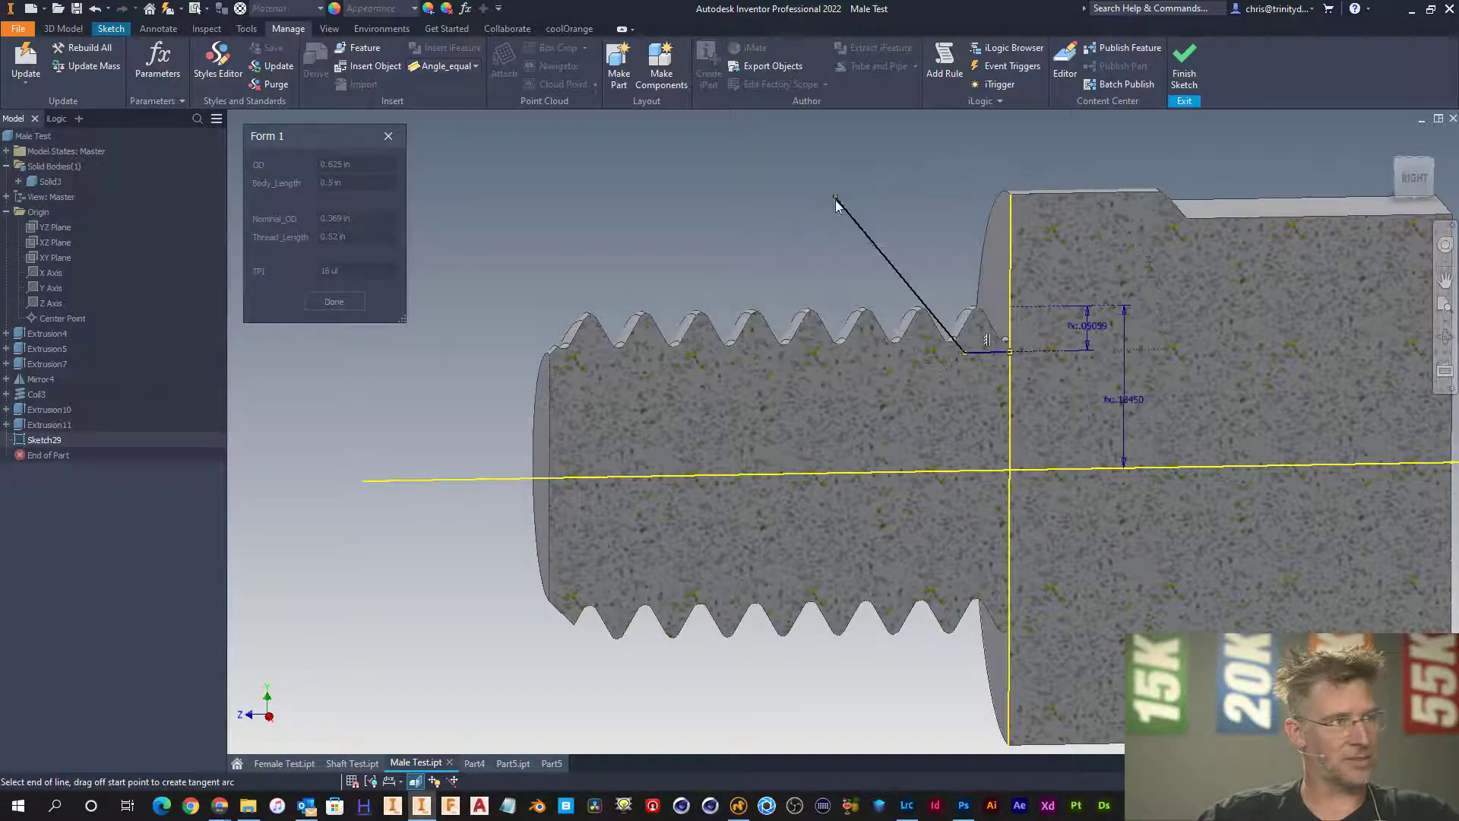
left_click(1011, 194)
- Dimension the angle between the profile's outer horizontal line and its sloped line as 45 degrees
key("d")
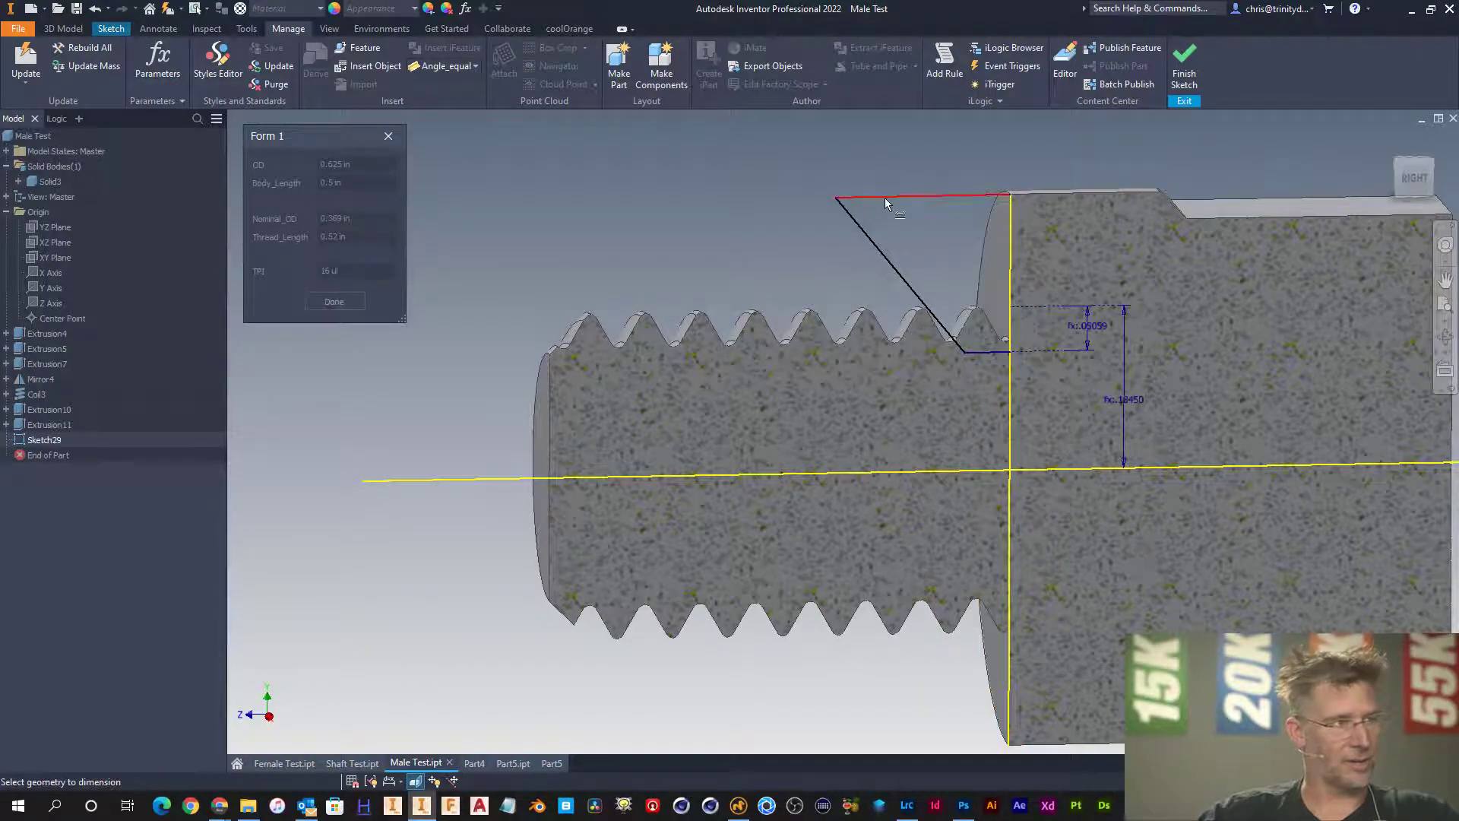
left_click(885, 198)
left_click(876, 243)
left_click(895, 226)
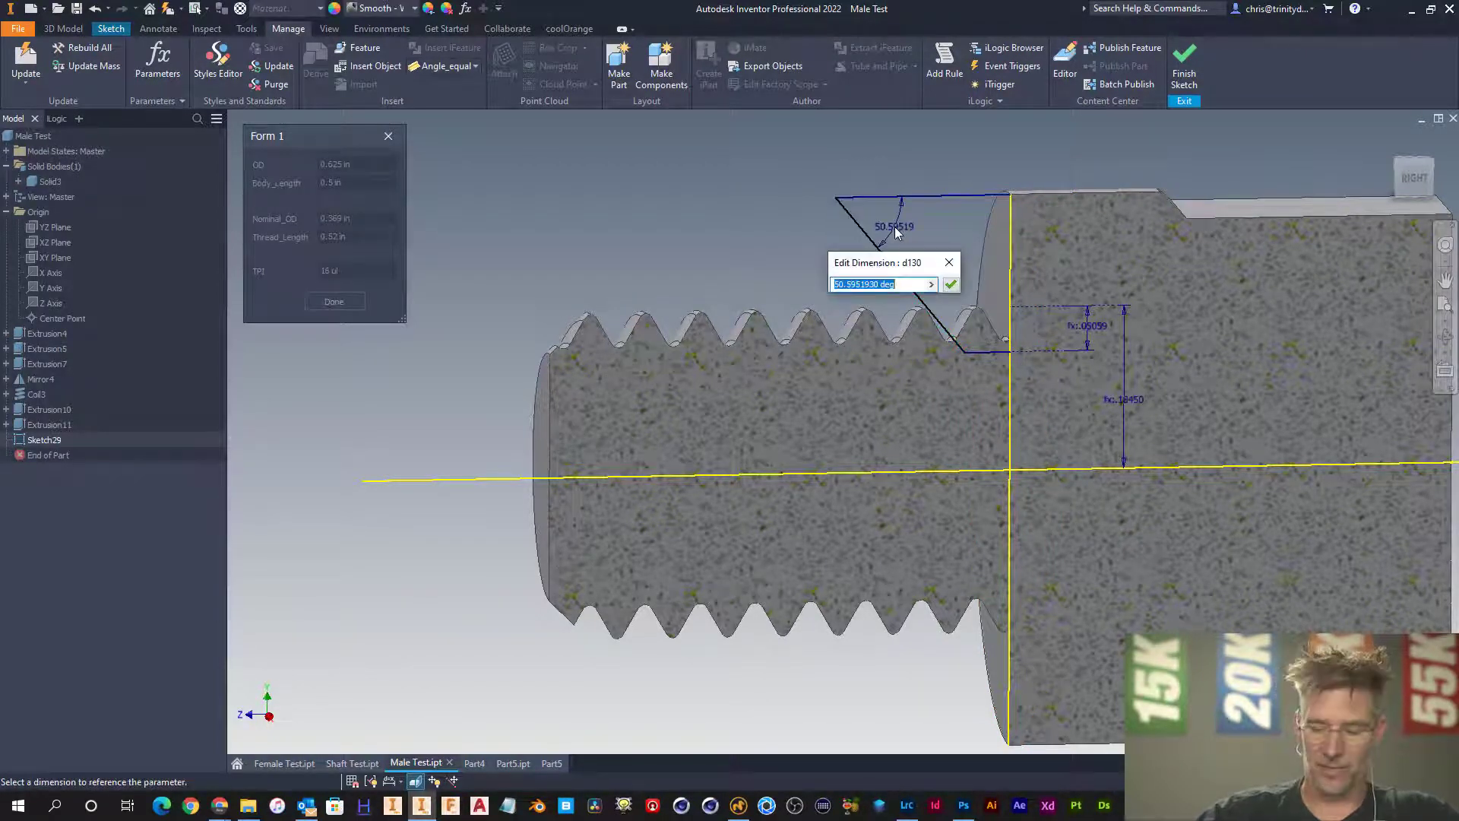
type("4")
key("Return")
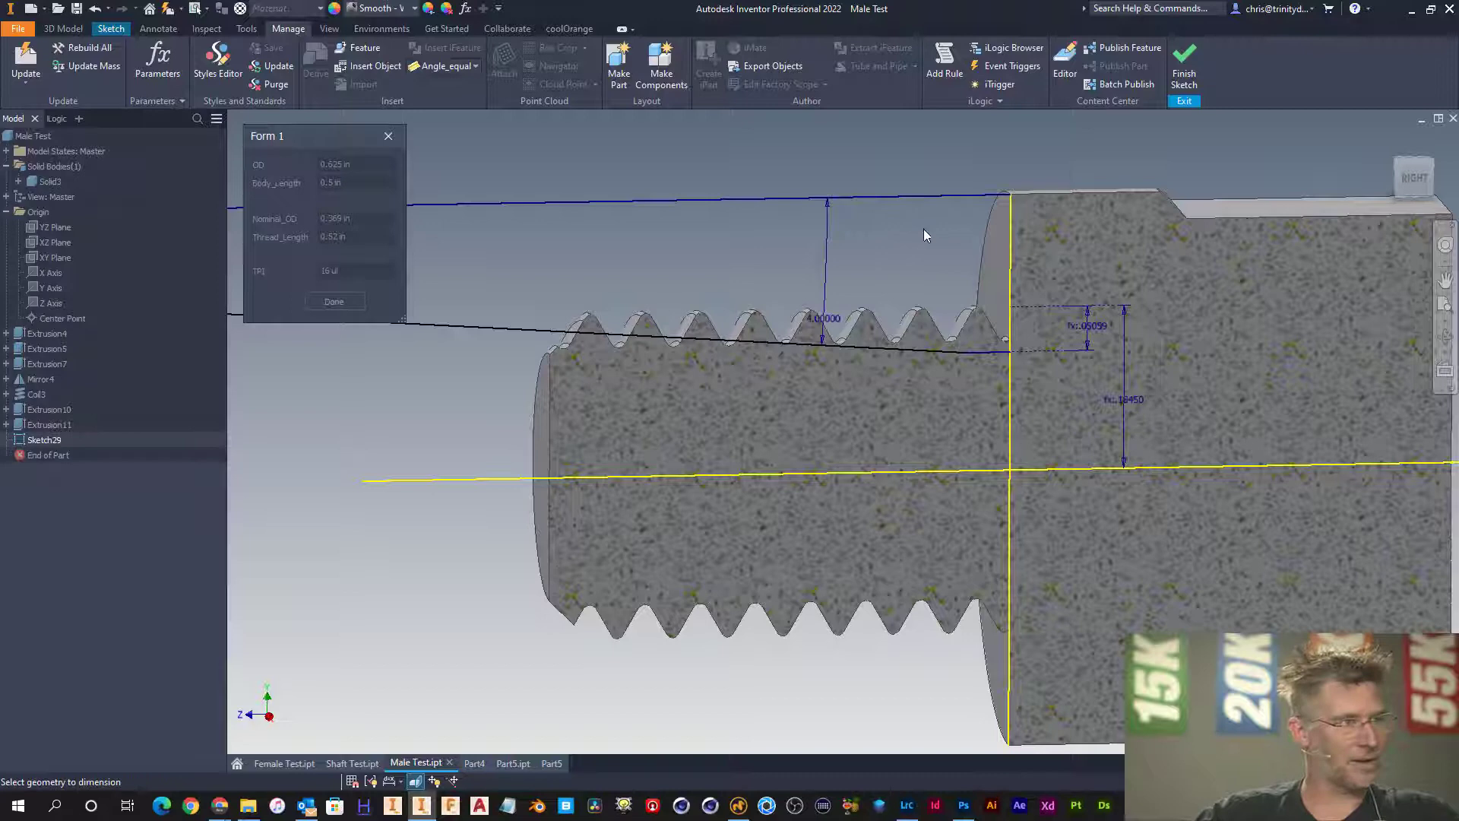
double_click(821, 320)
type("4")
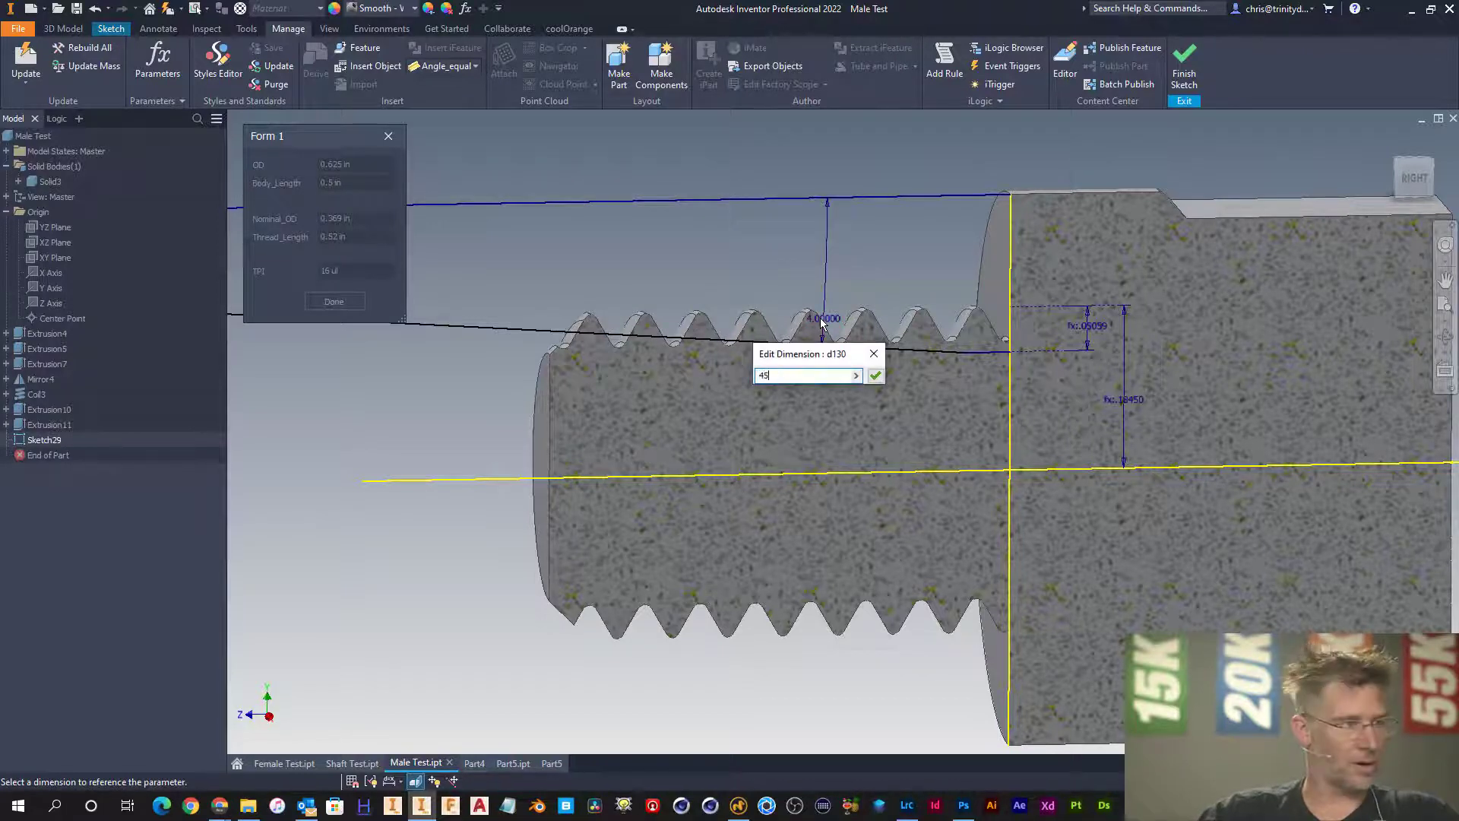
type("5")
key("Return")
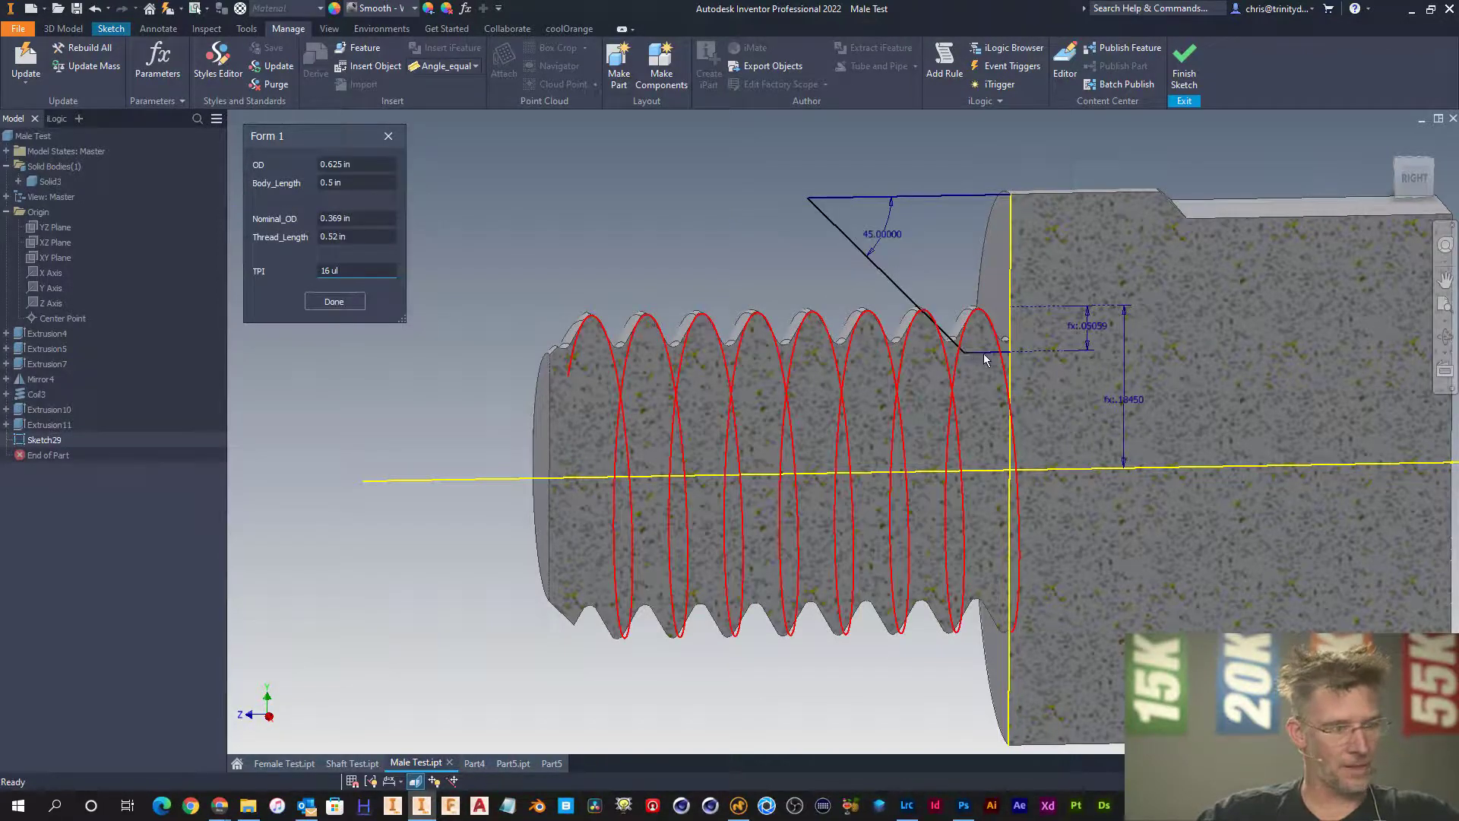
- Dimension the short horizontal line at the thread root as 0.04 in long
left_click(980, 352)
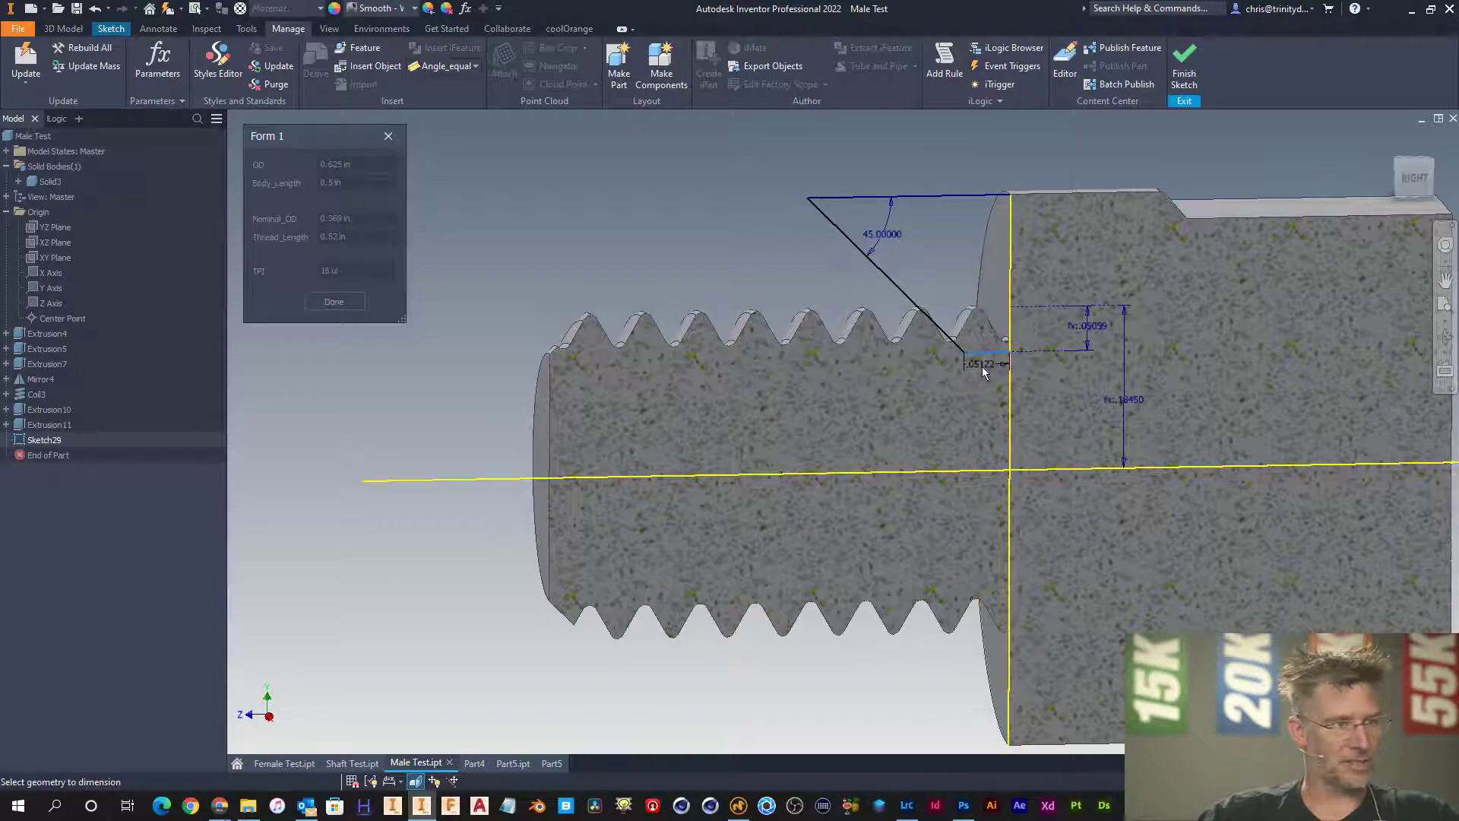
left_click(983, 369)
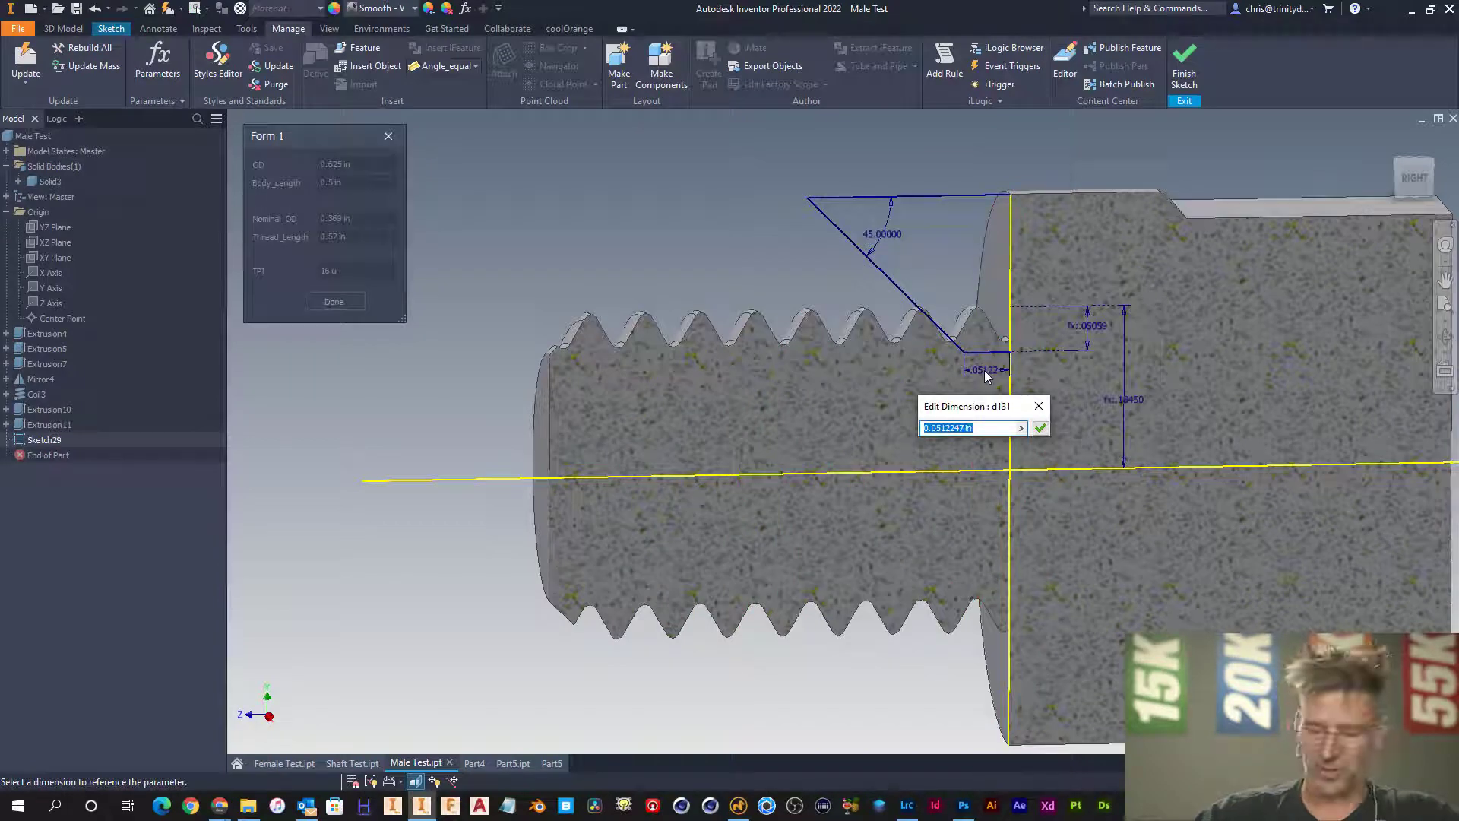
type(".04")
key("Return")
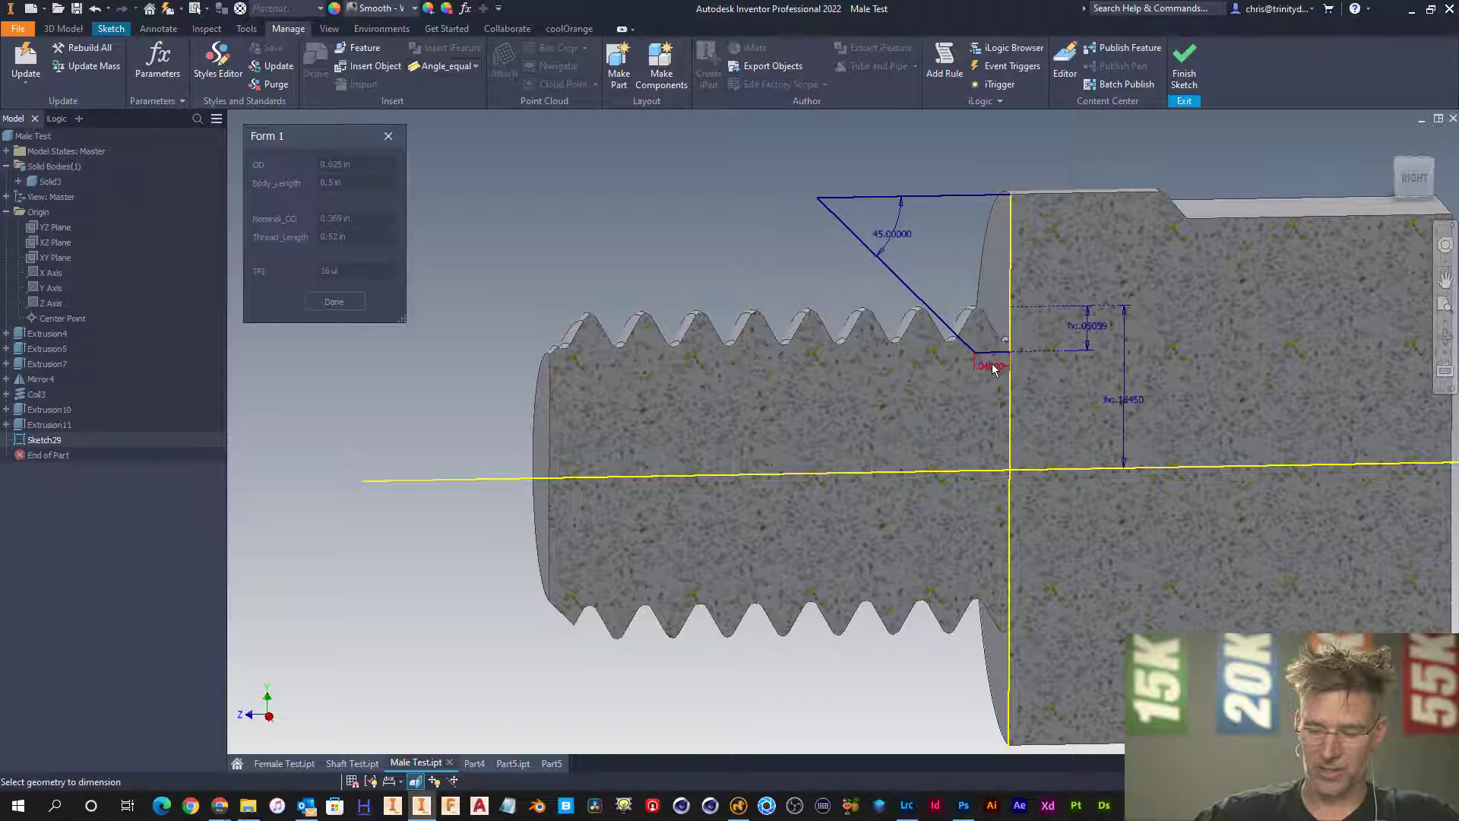
key("Escape")
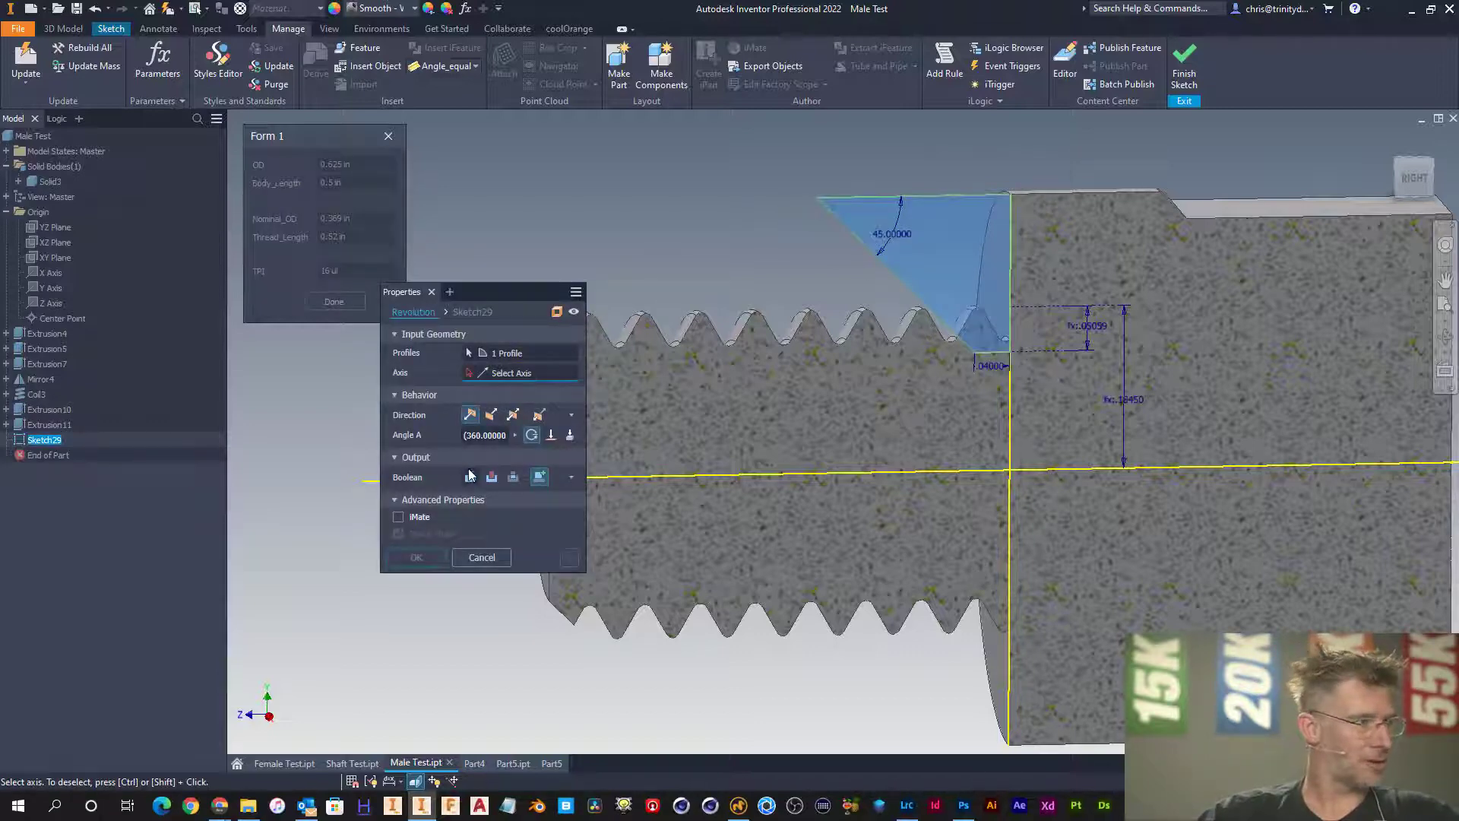
- Revolve the closed profile a full 360 degrees around the part's centre axis as a cut to form the thread relief
left_click(493, 479)
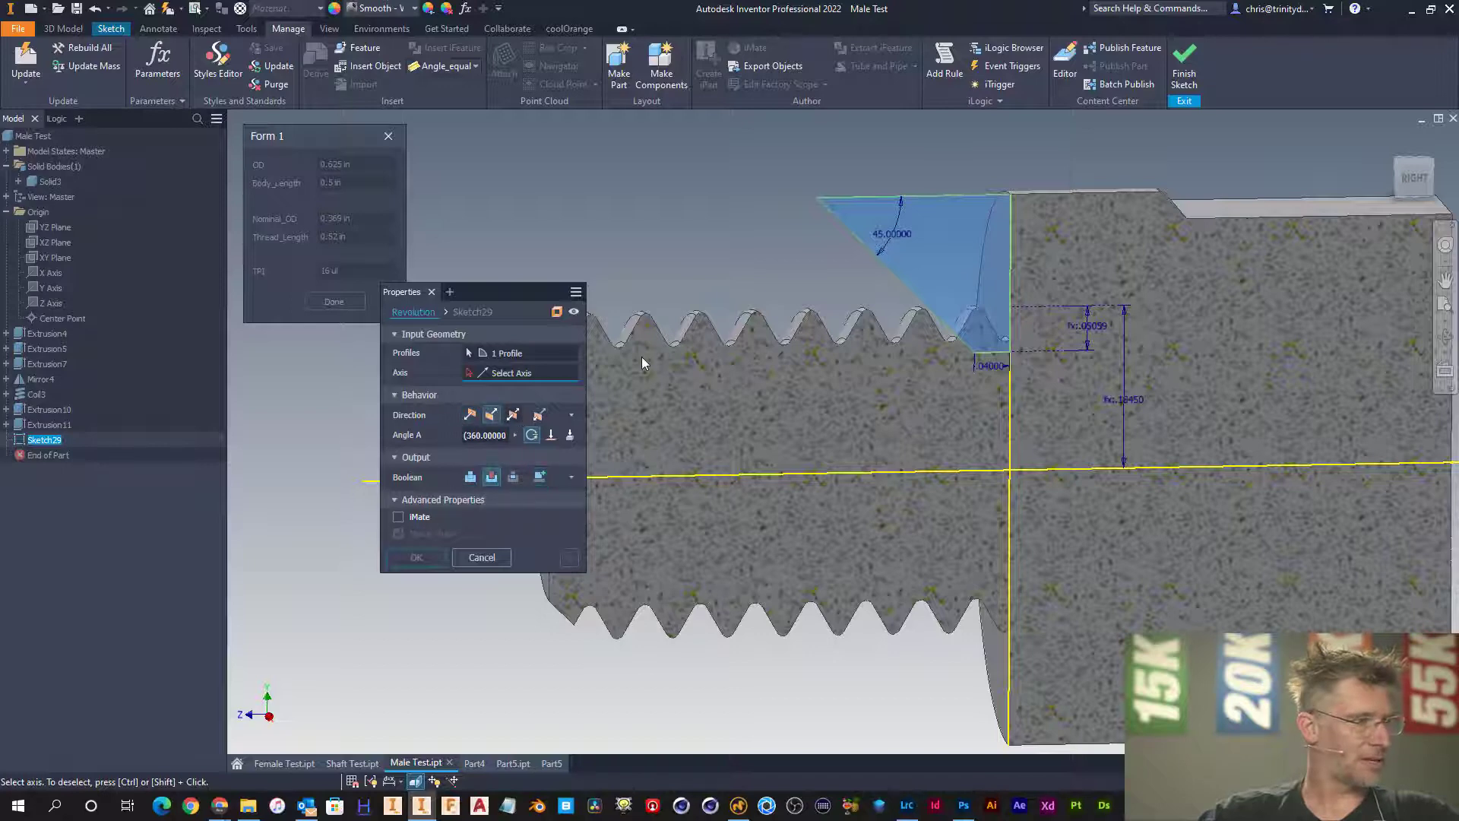
left_click(863, 473)
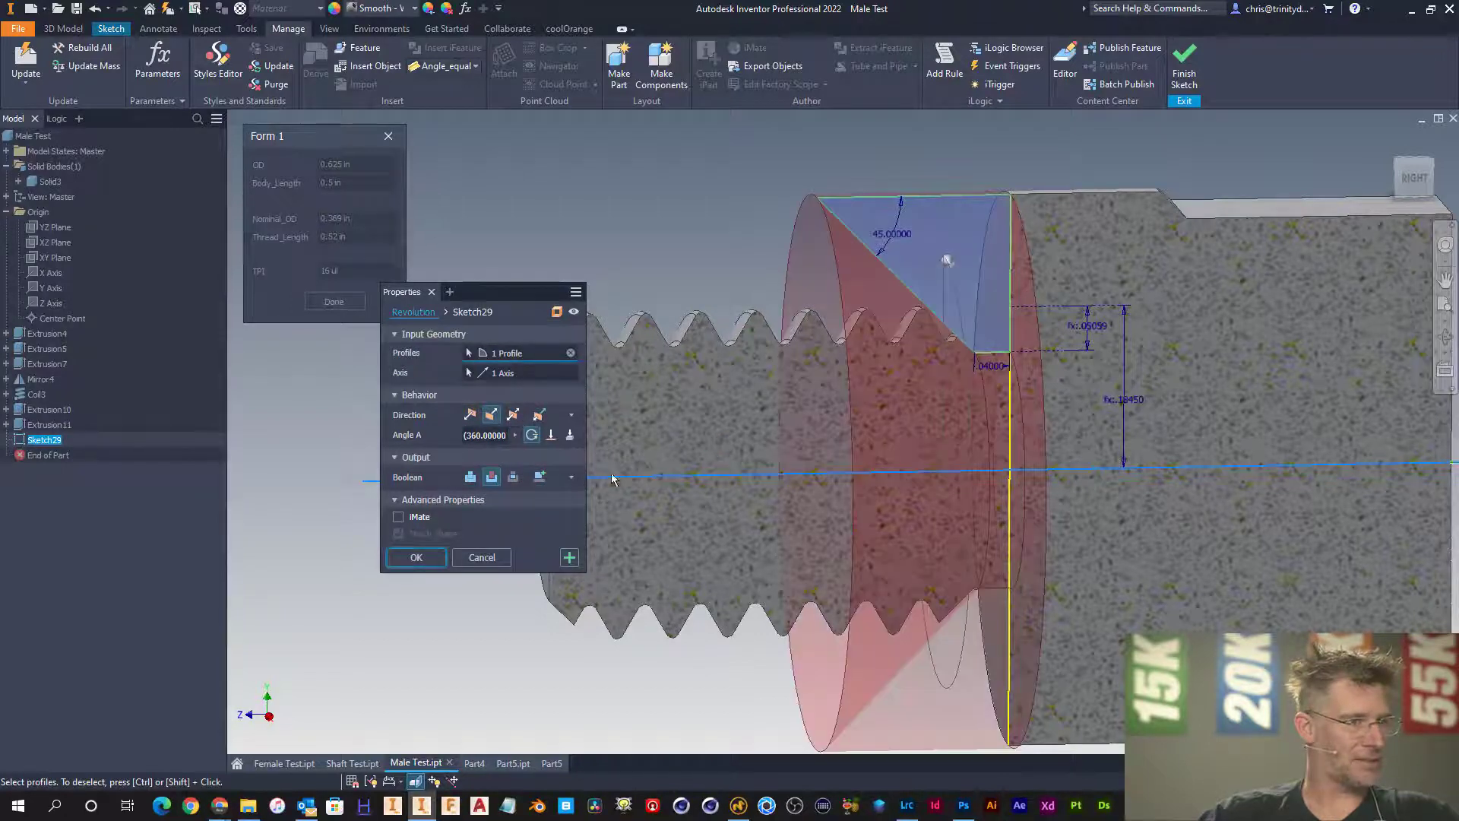
left_click(431, 560)
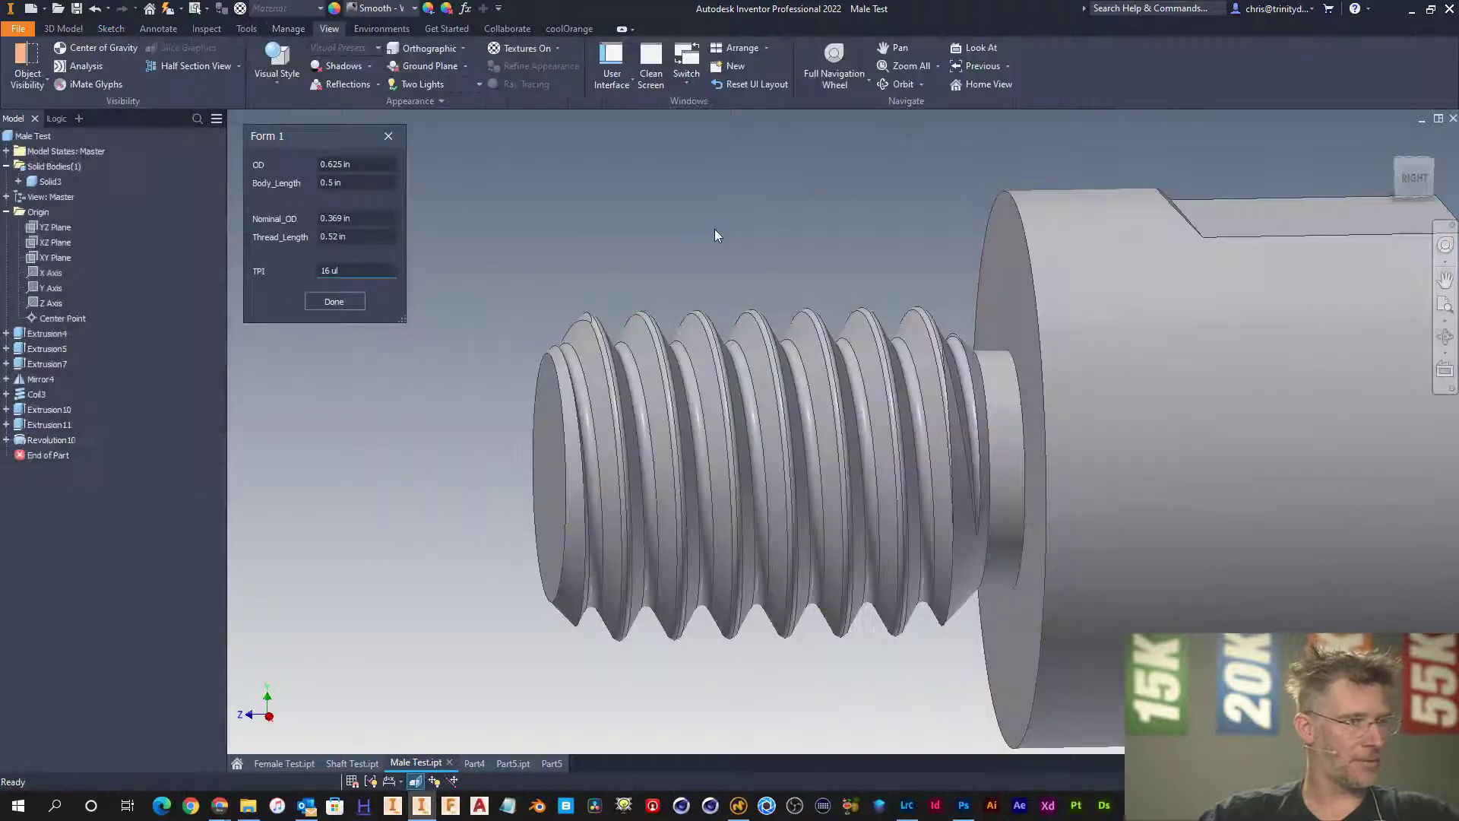
- Rename model parameter d131 as Relief_Cut_Offset and mark it as a key parameter
left_click(290, 28)
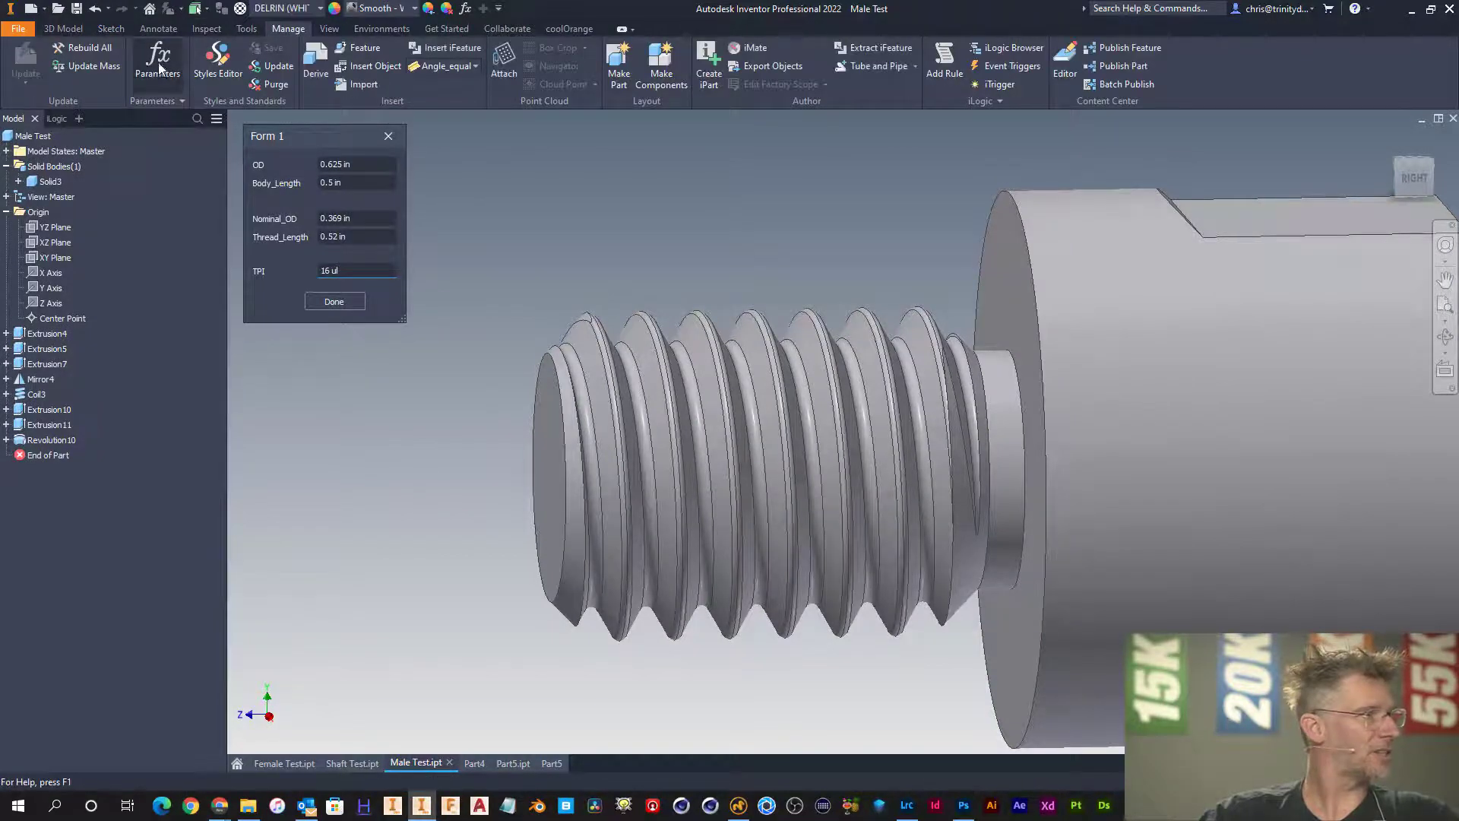
left_click(158, 61)
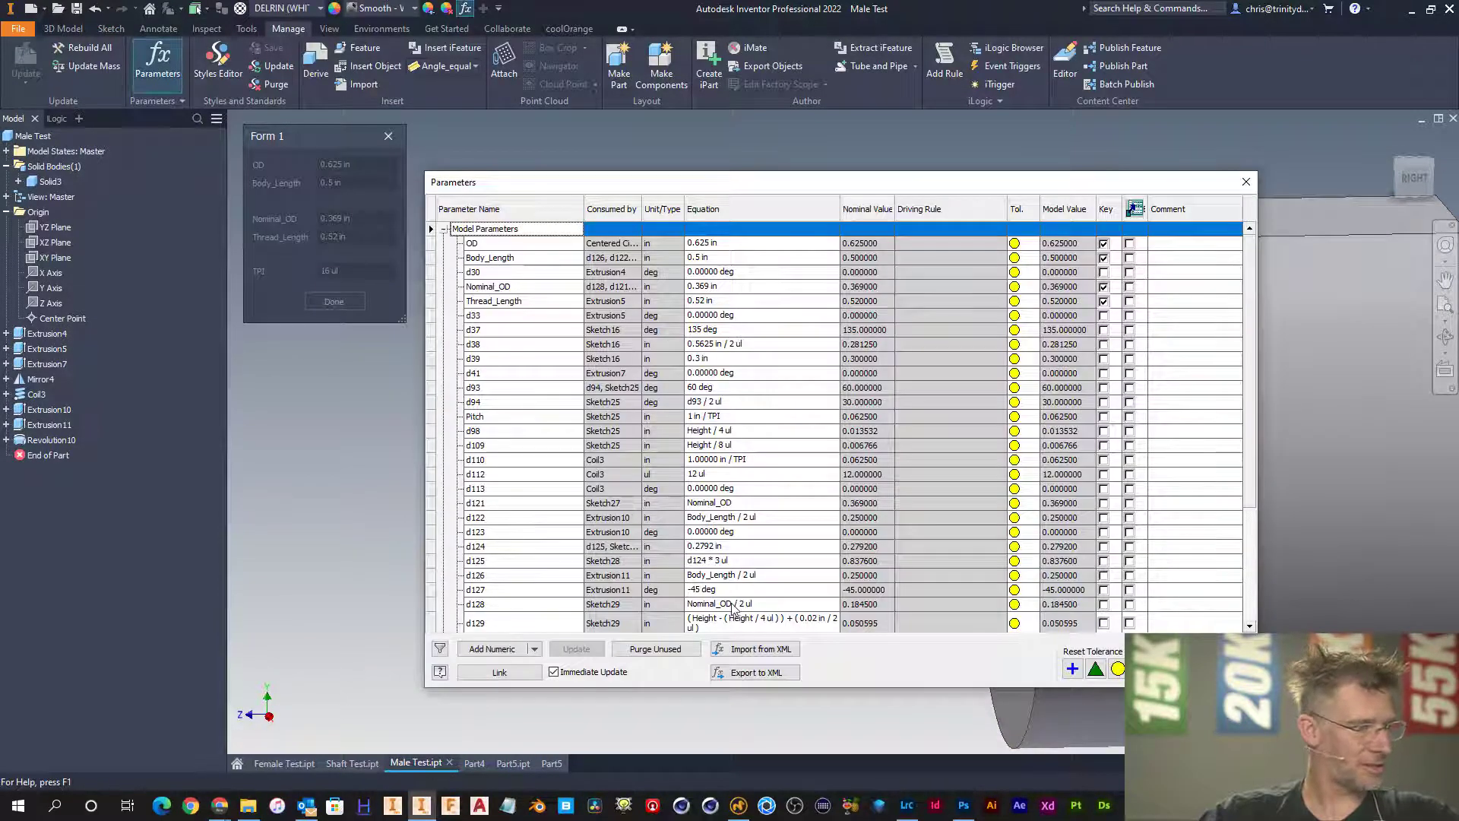
scroll(733, 608, "down", 1)
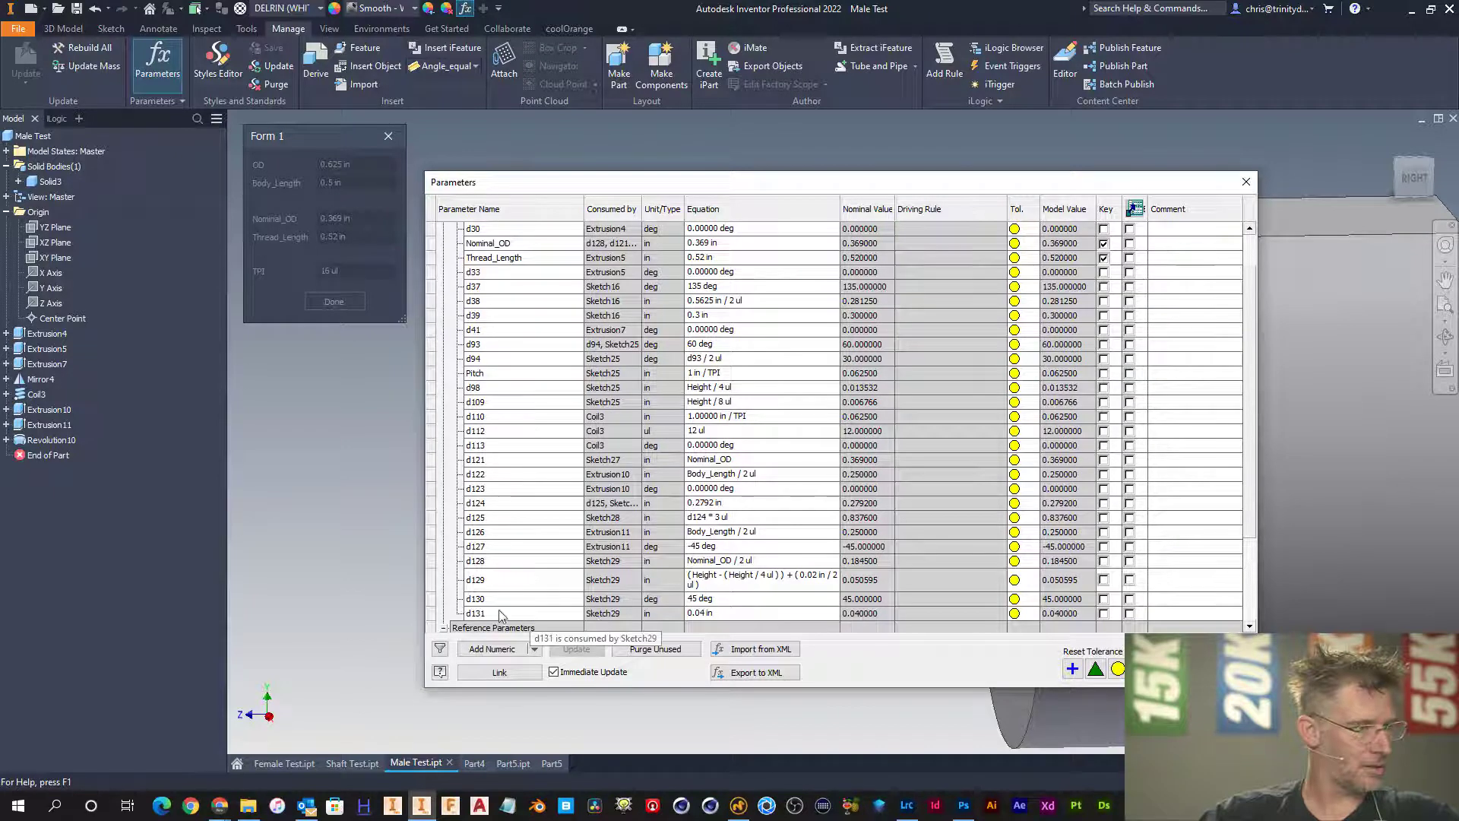
double_click(479, 614)
type("Reli")
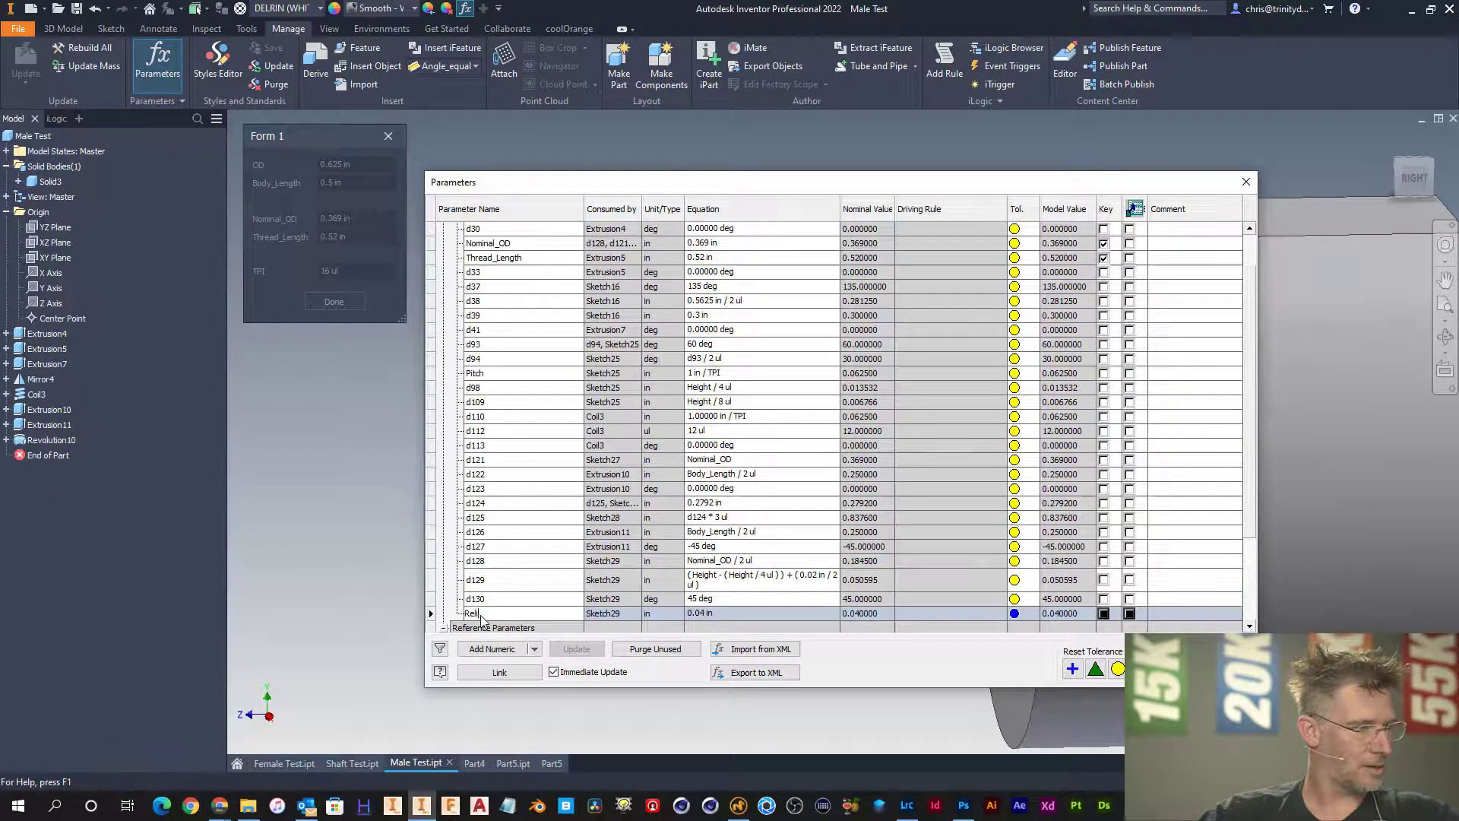
type("ef_C")
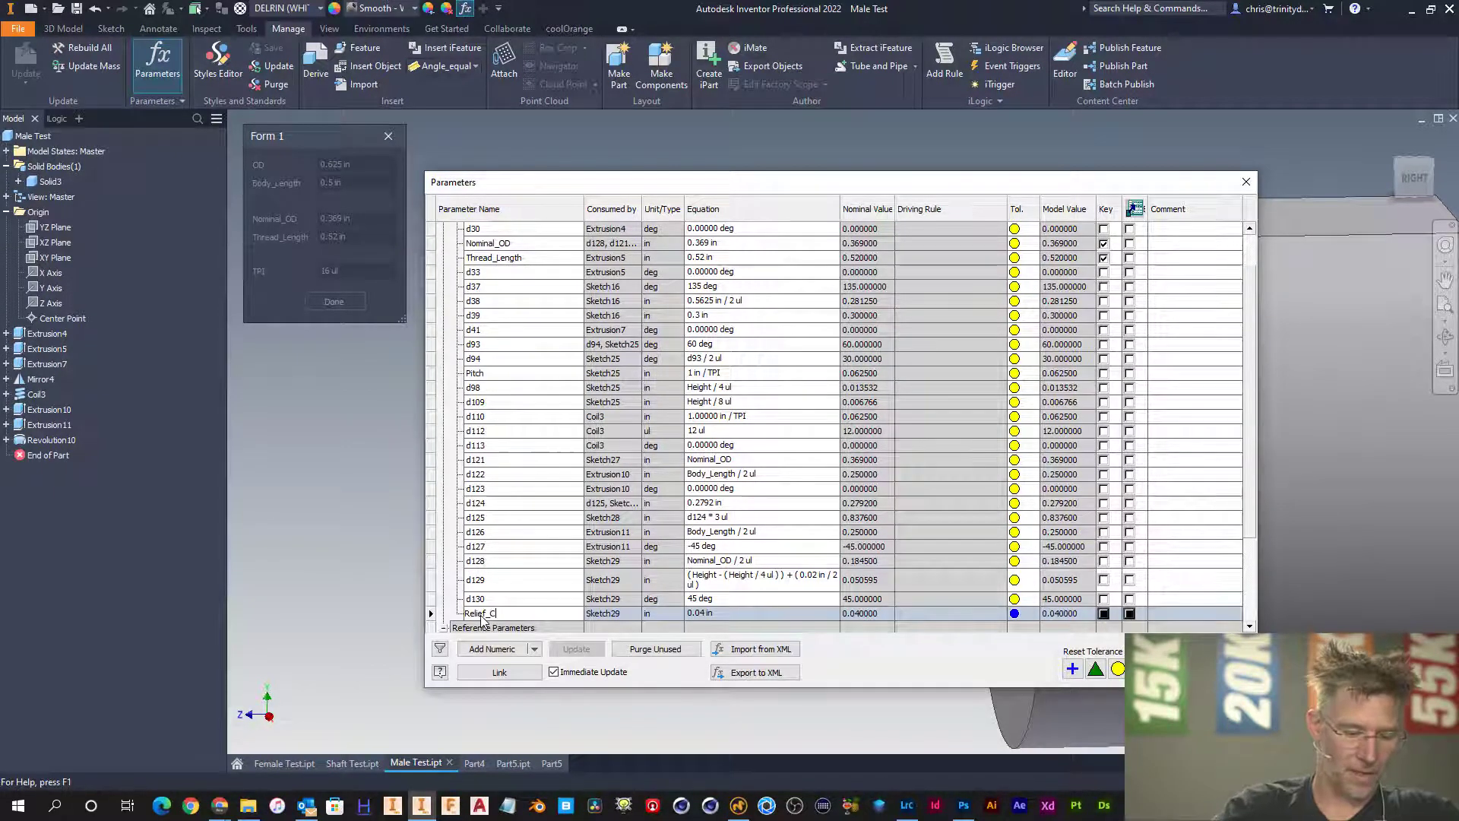
type("ut_Offse")
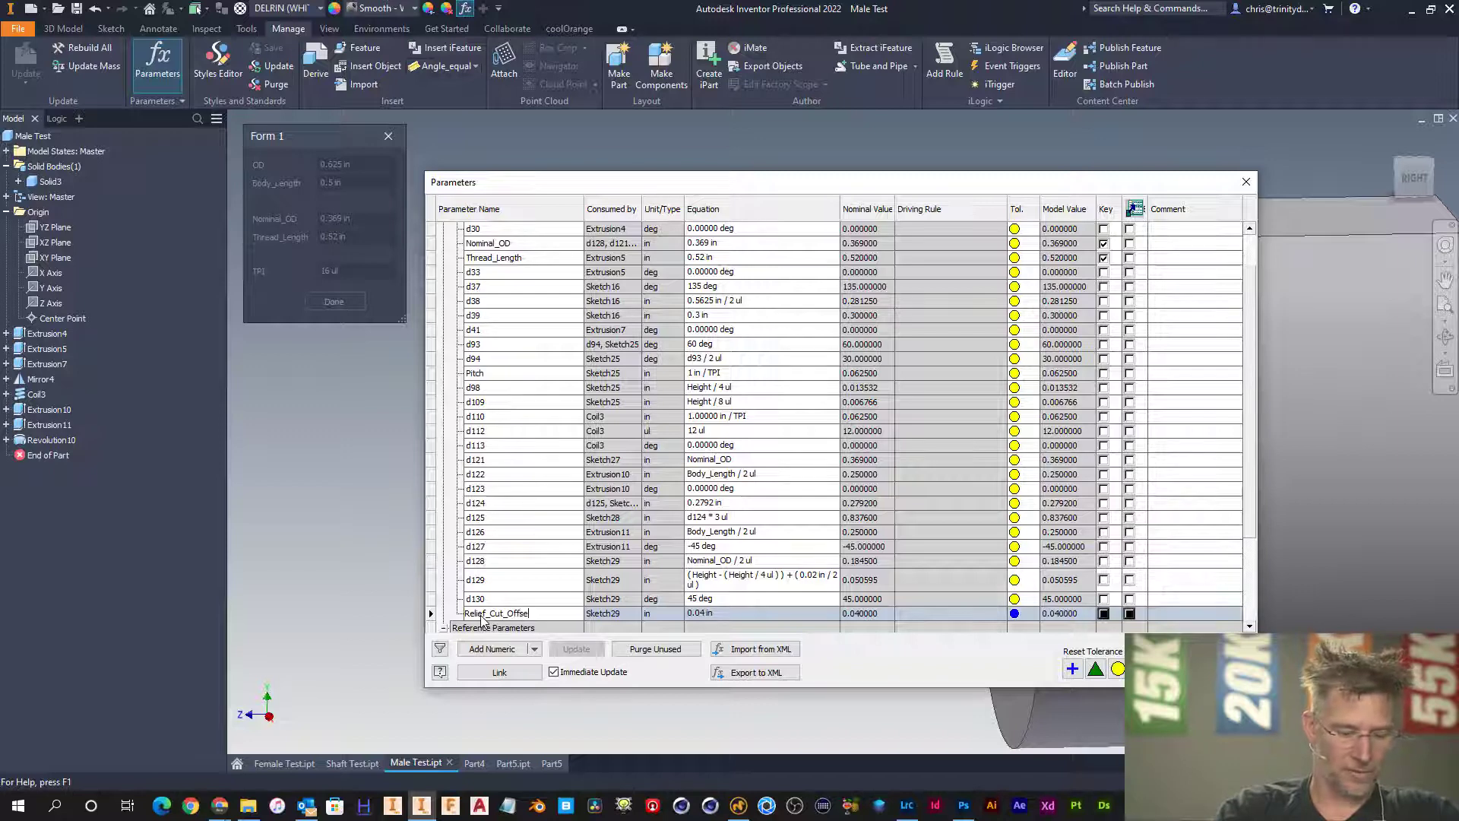
type("t")
key("Return")
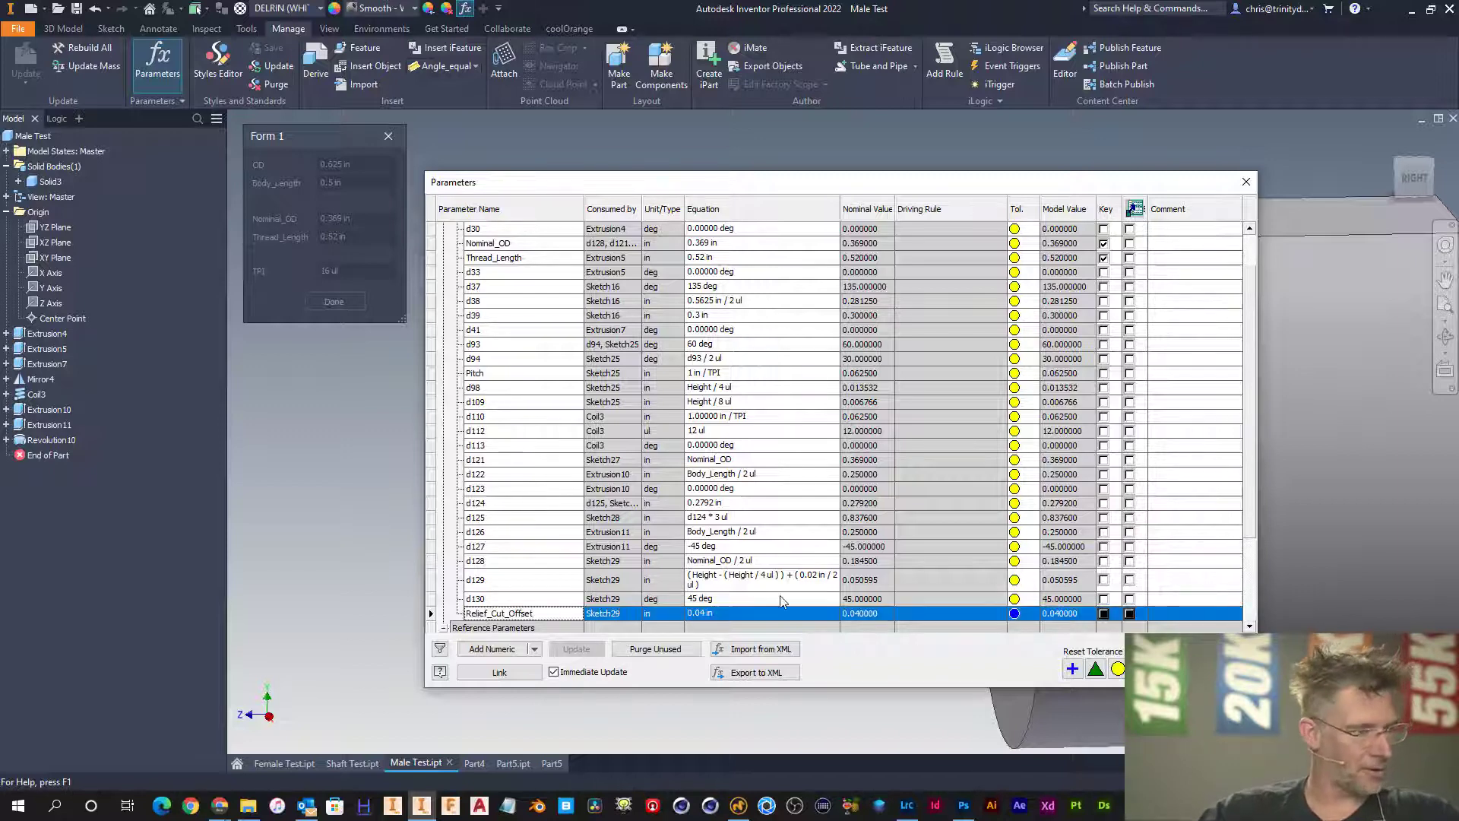
left_click(1104, 614)
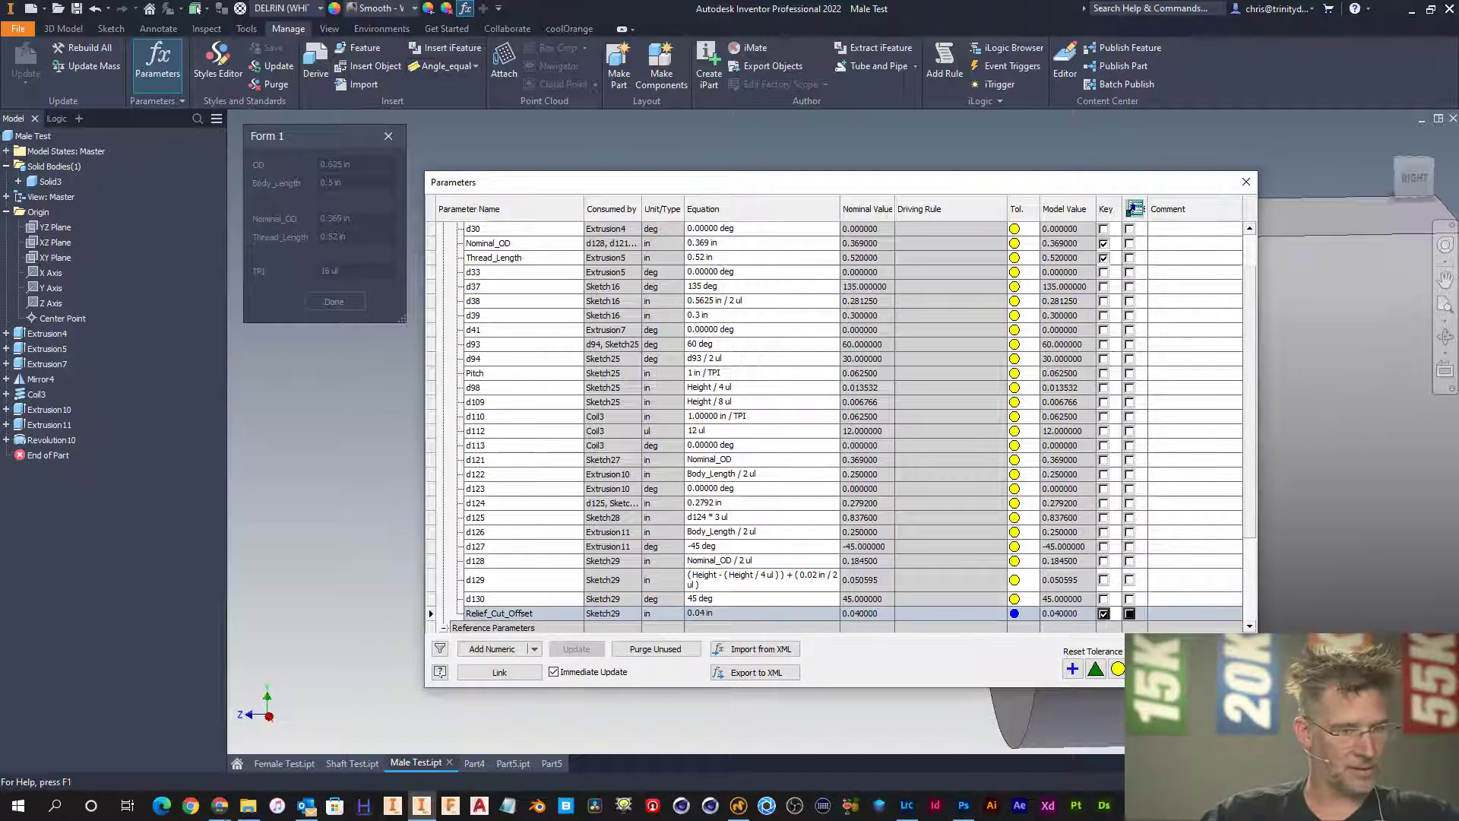
left_click(1210, 672)
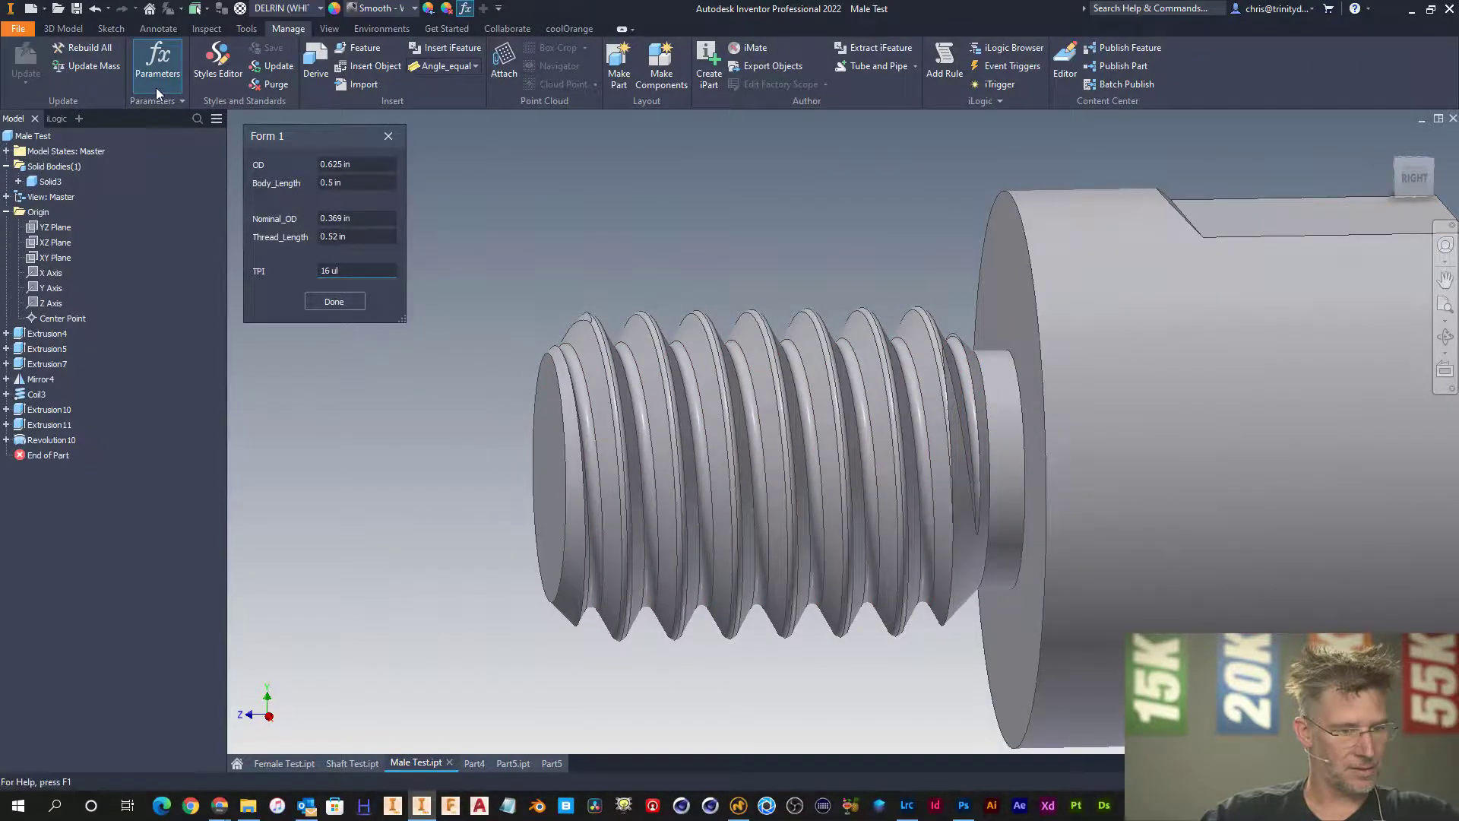
- Add a numeric user parameter named Bottom_Relief_Cut_OD_Offset
left_click(157, 80)
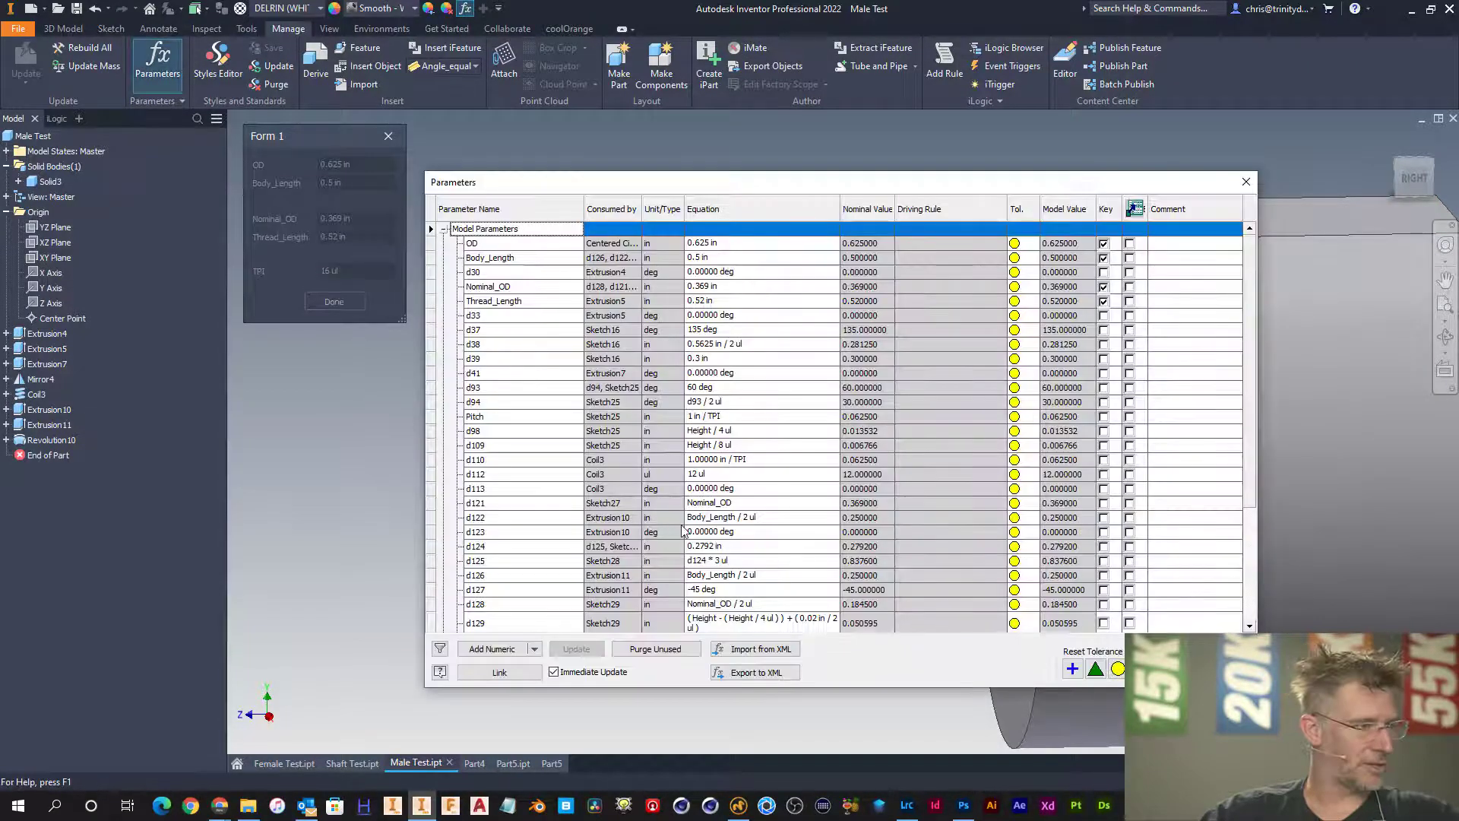
scroll(682, 530, "down", 4)
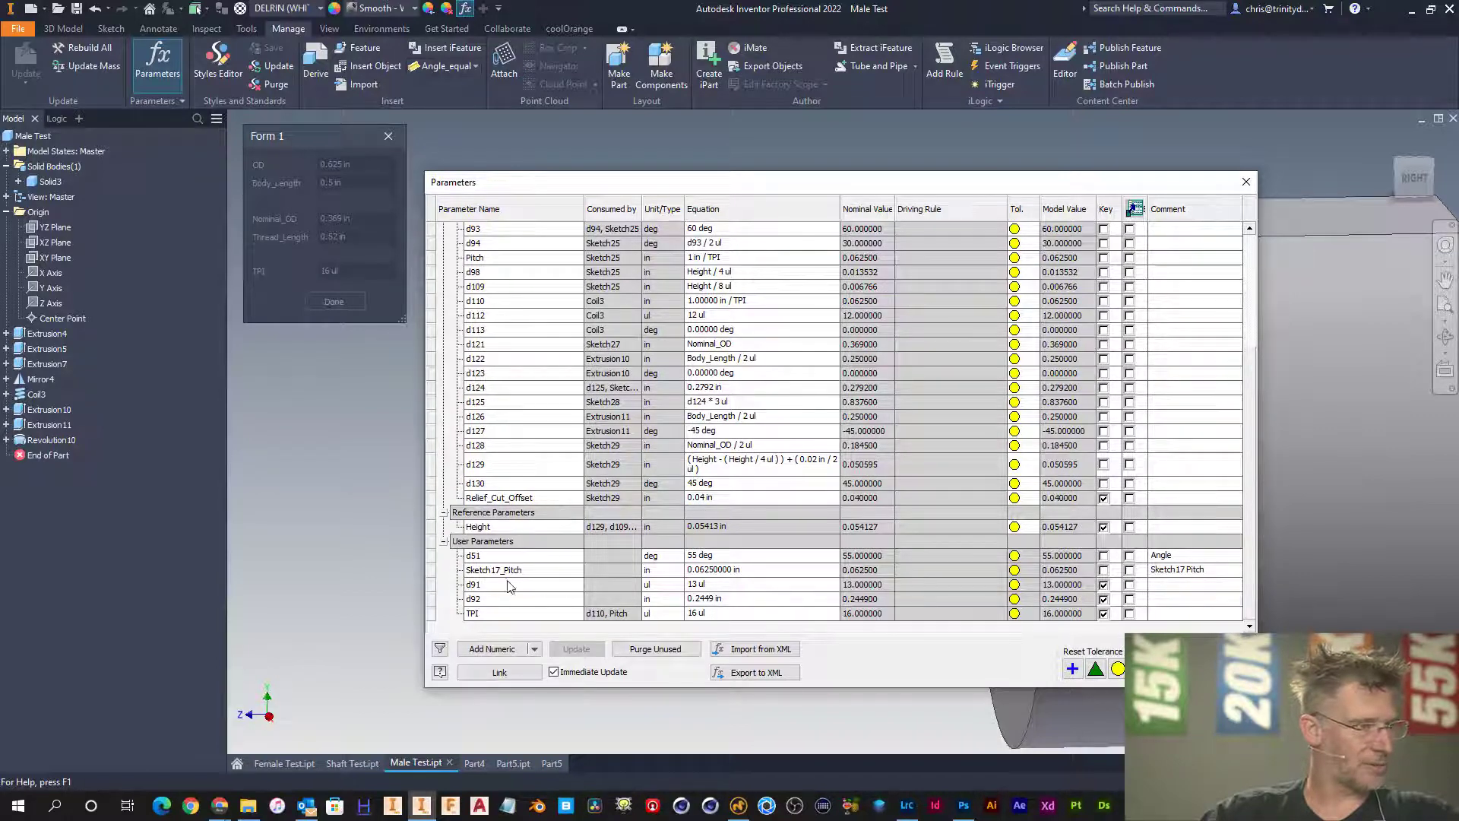
left_click(492, 650)
type("B")
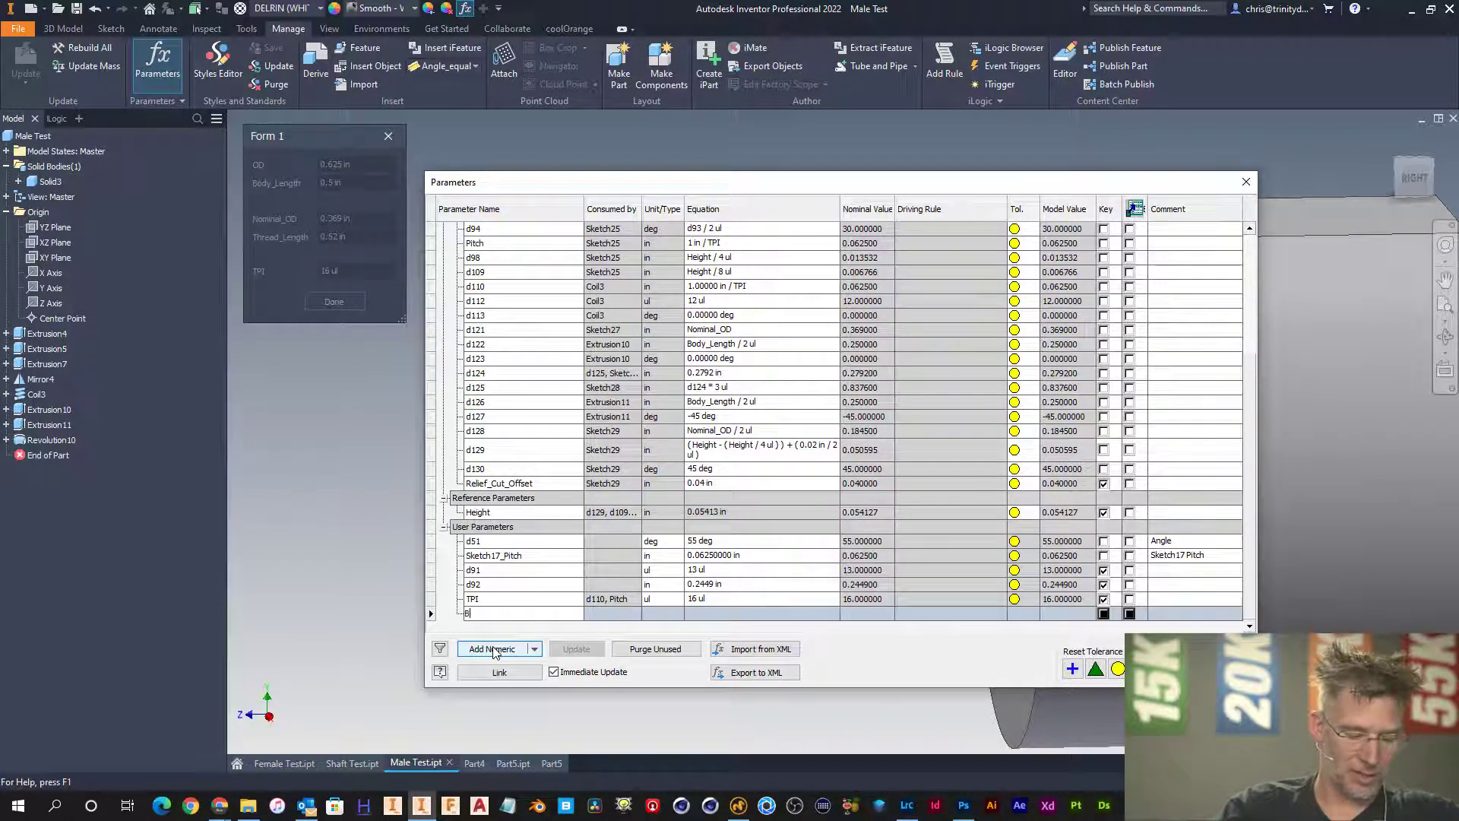
type("ottom_")
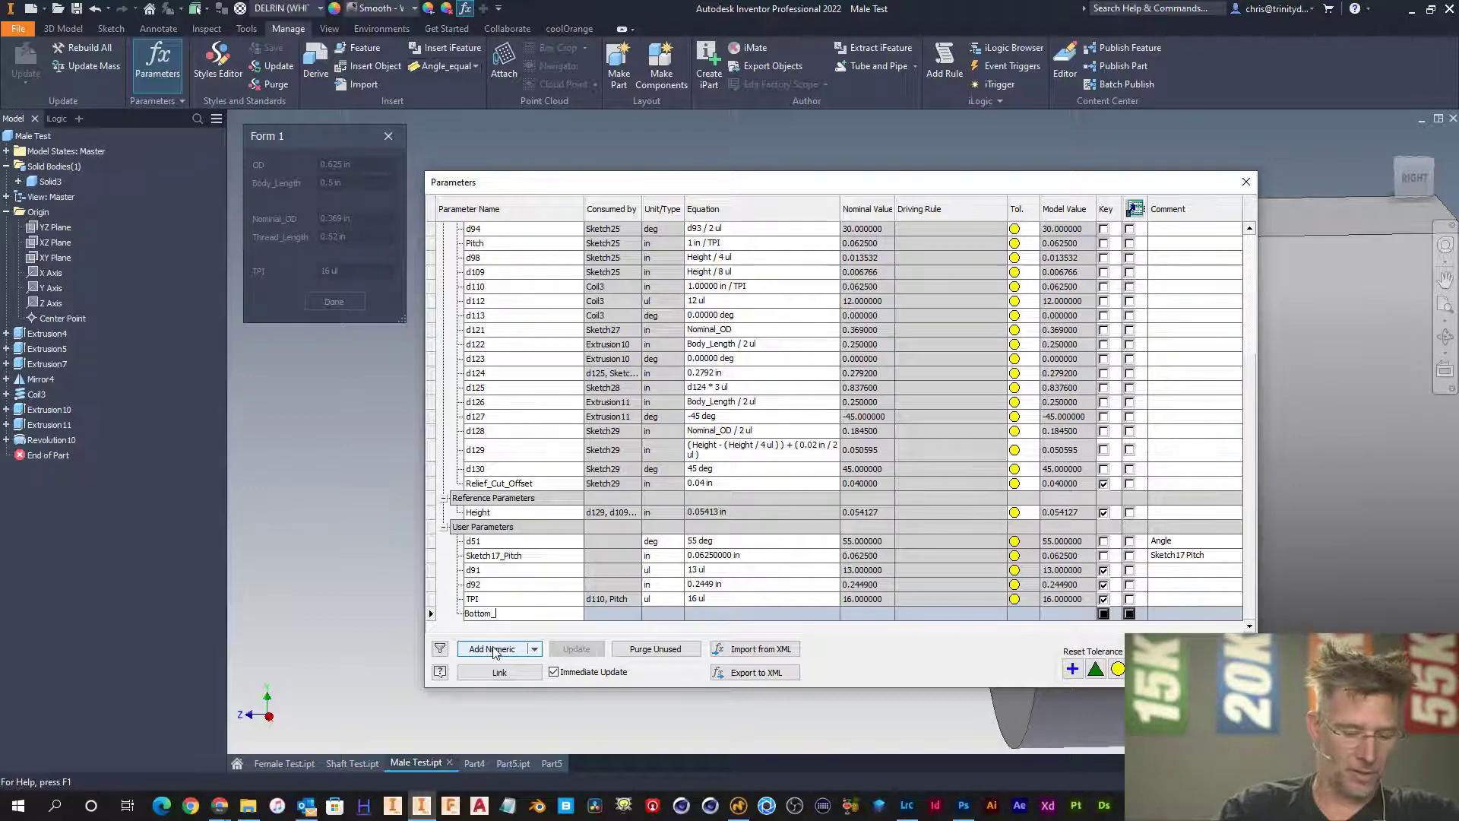
type("Relief_")
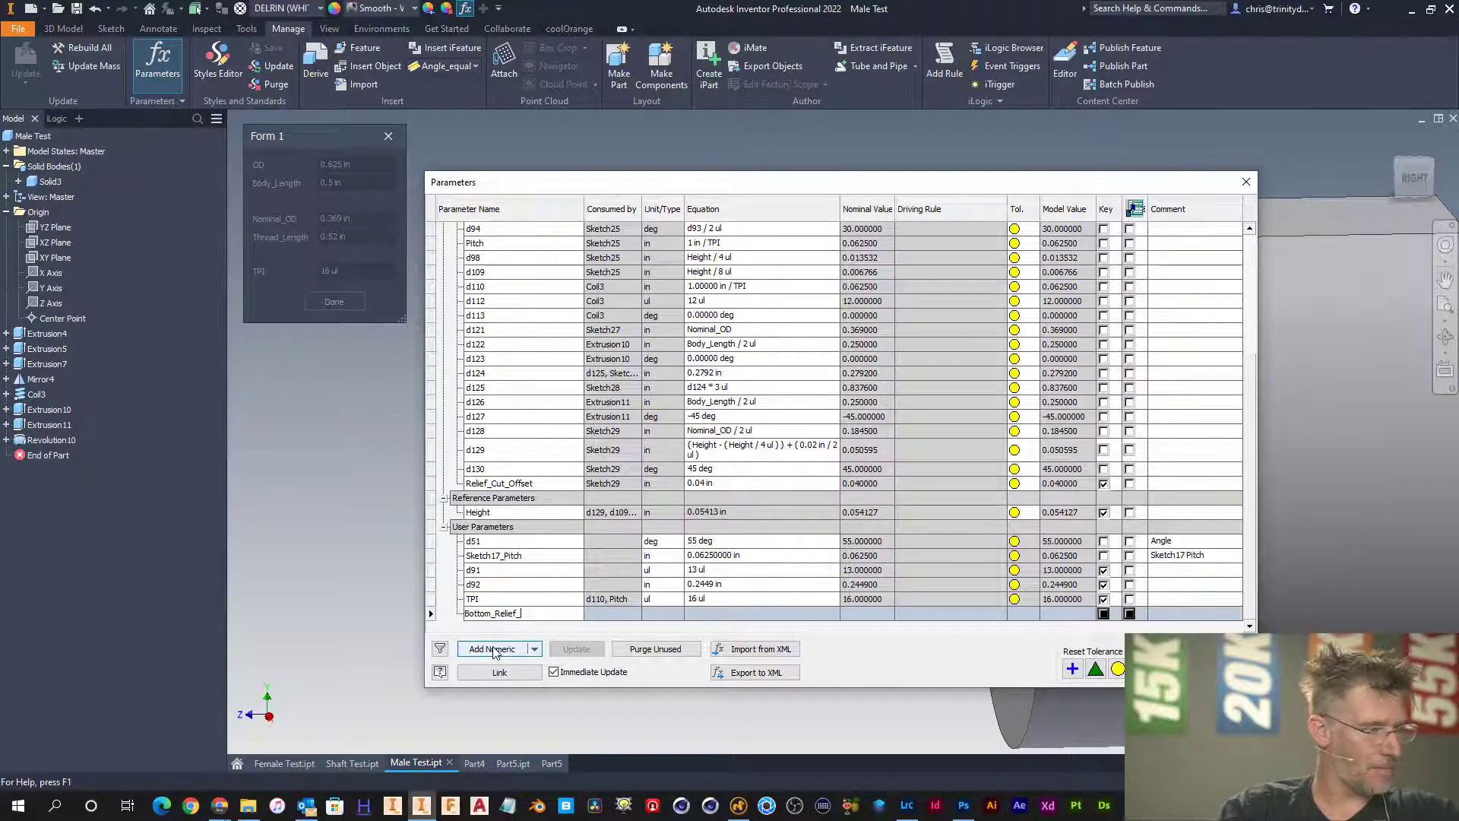
type("Cut_OD_off")
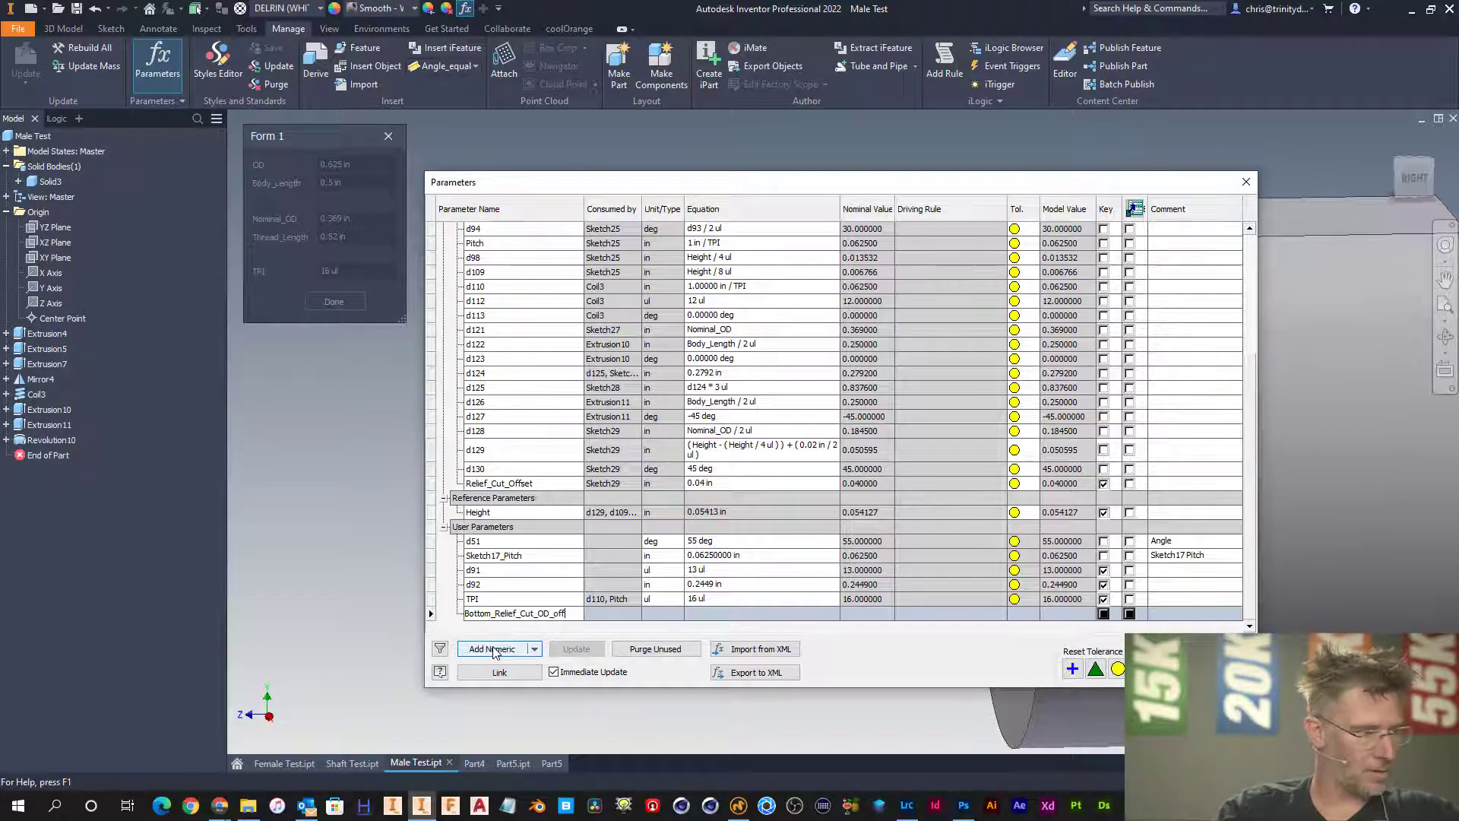
key("BackSpace")
key("BackSpace")
type("O")
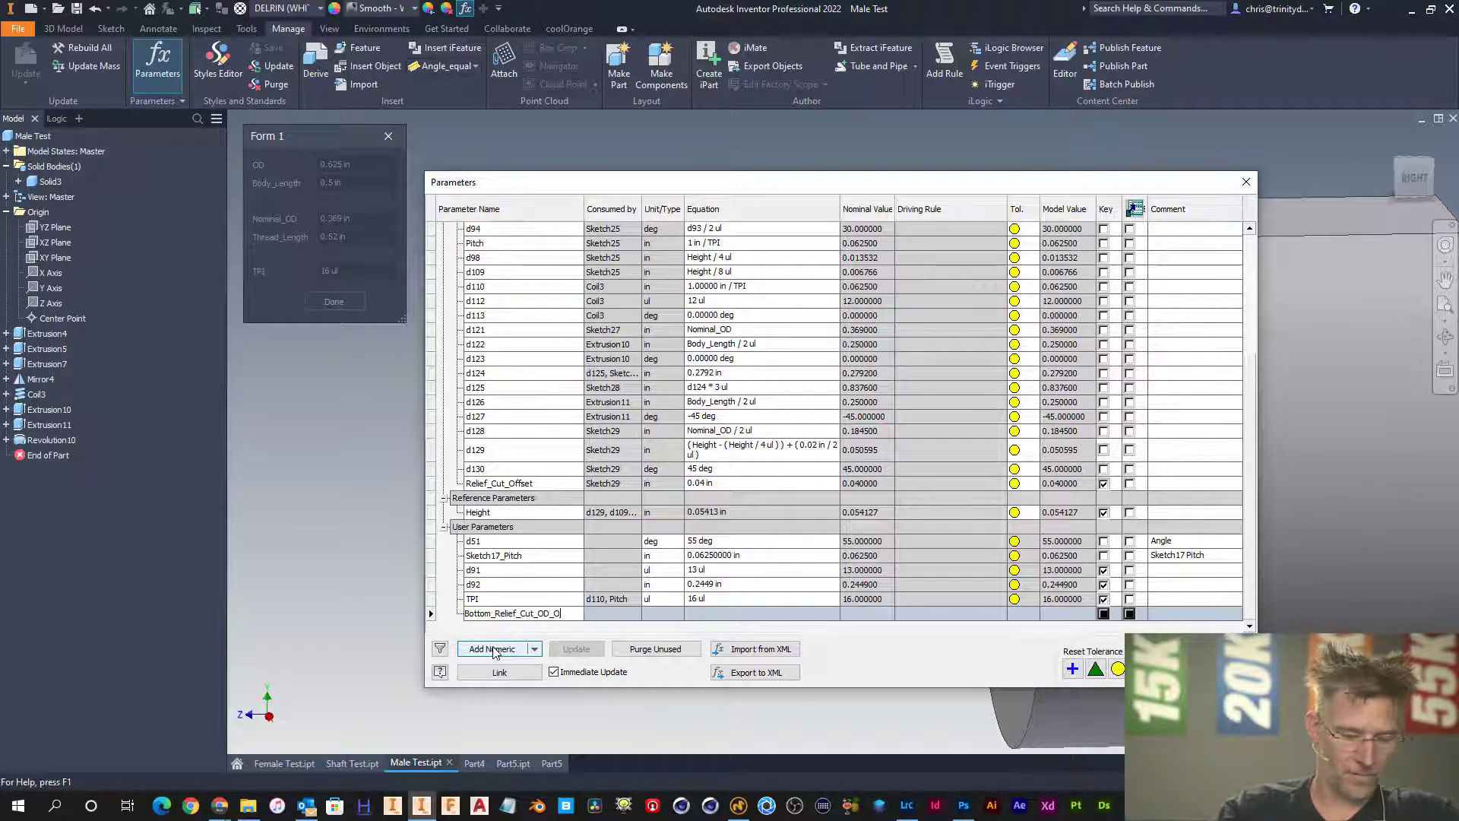
type("ffset")
key("Return")
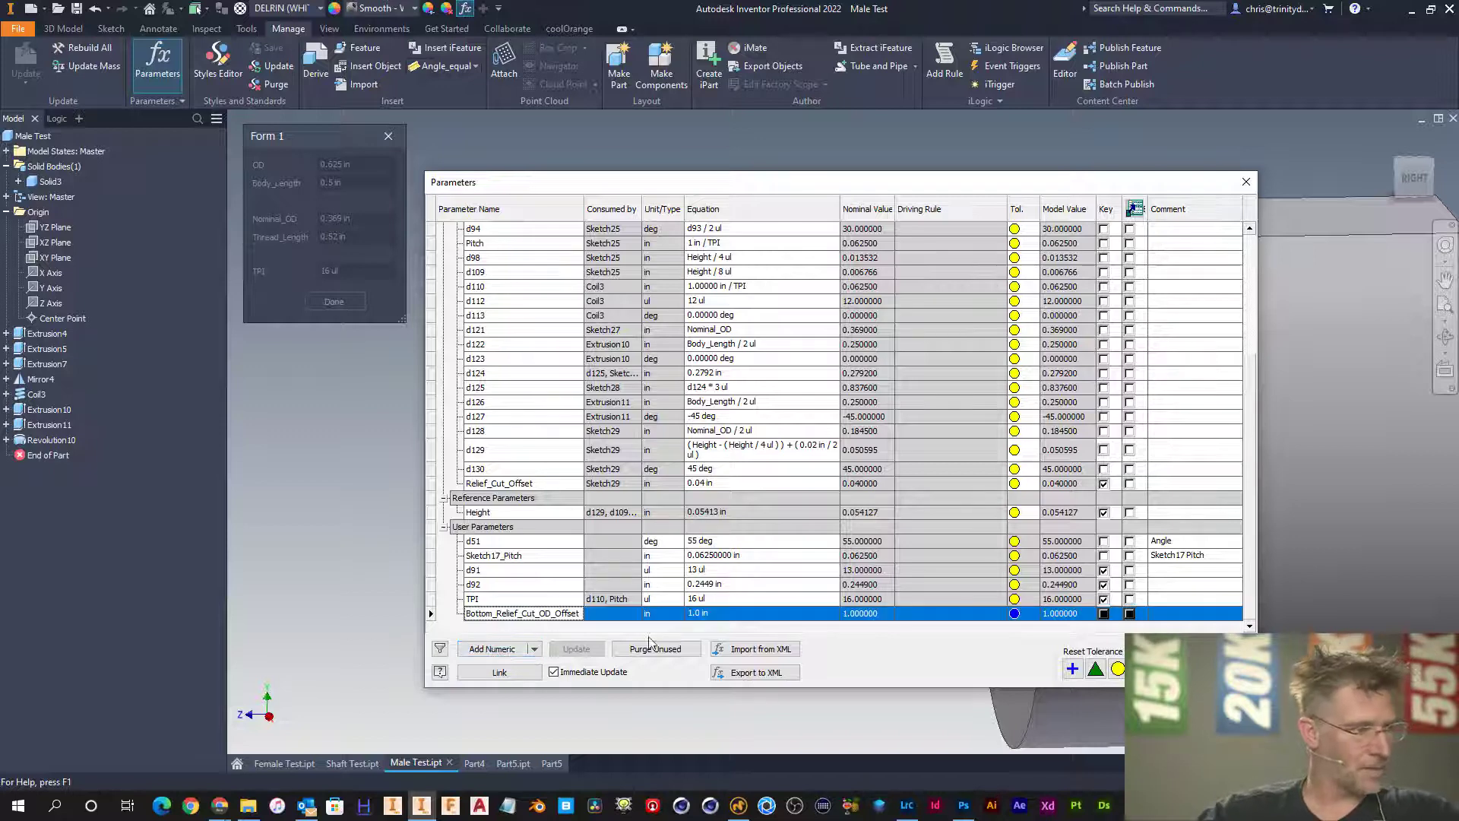
- Set the equation of Bottom_Relief_Cut_OD_Offset to 0.02 in
left_click(700, 613)
type(".02")
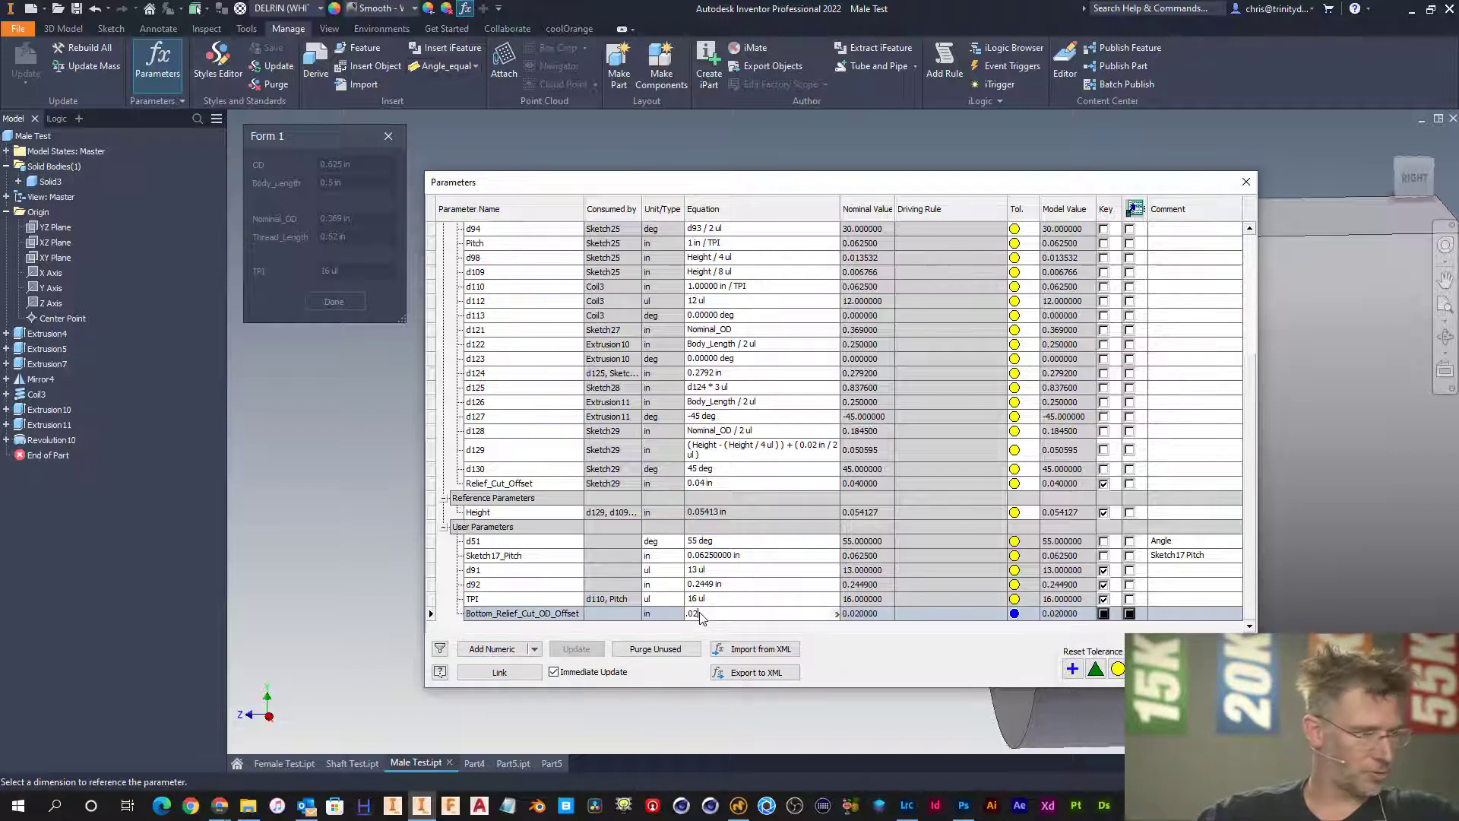
key("Return")
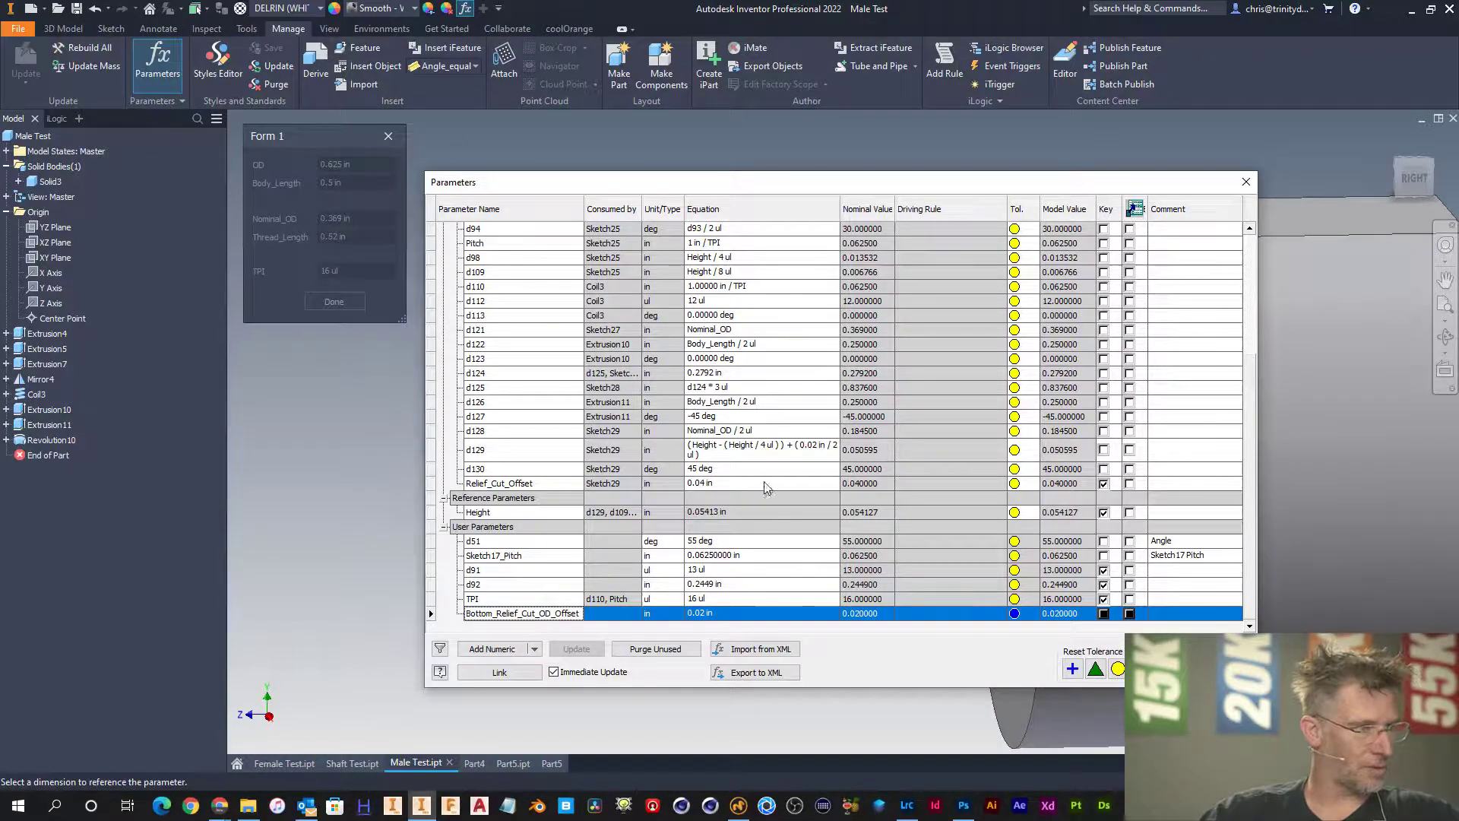
- Replace the 0.02 in term in d129's equation with Bottom_Relief_Cut_OD_Offset and mark that user parameter as key
left_click(573, 614)
key("ctrl+c")
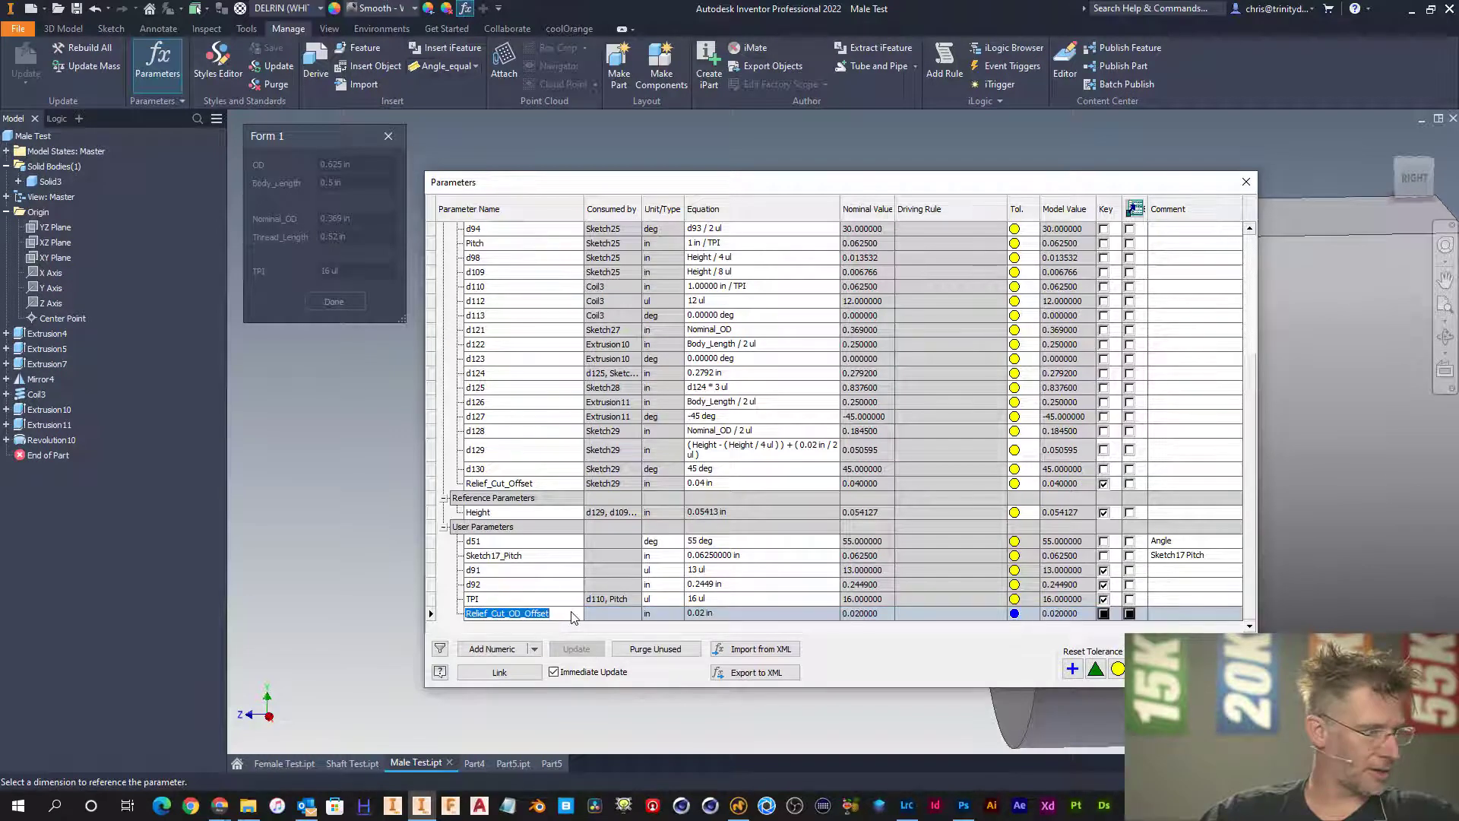
left_click(819, 451)
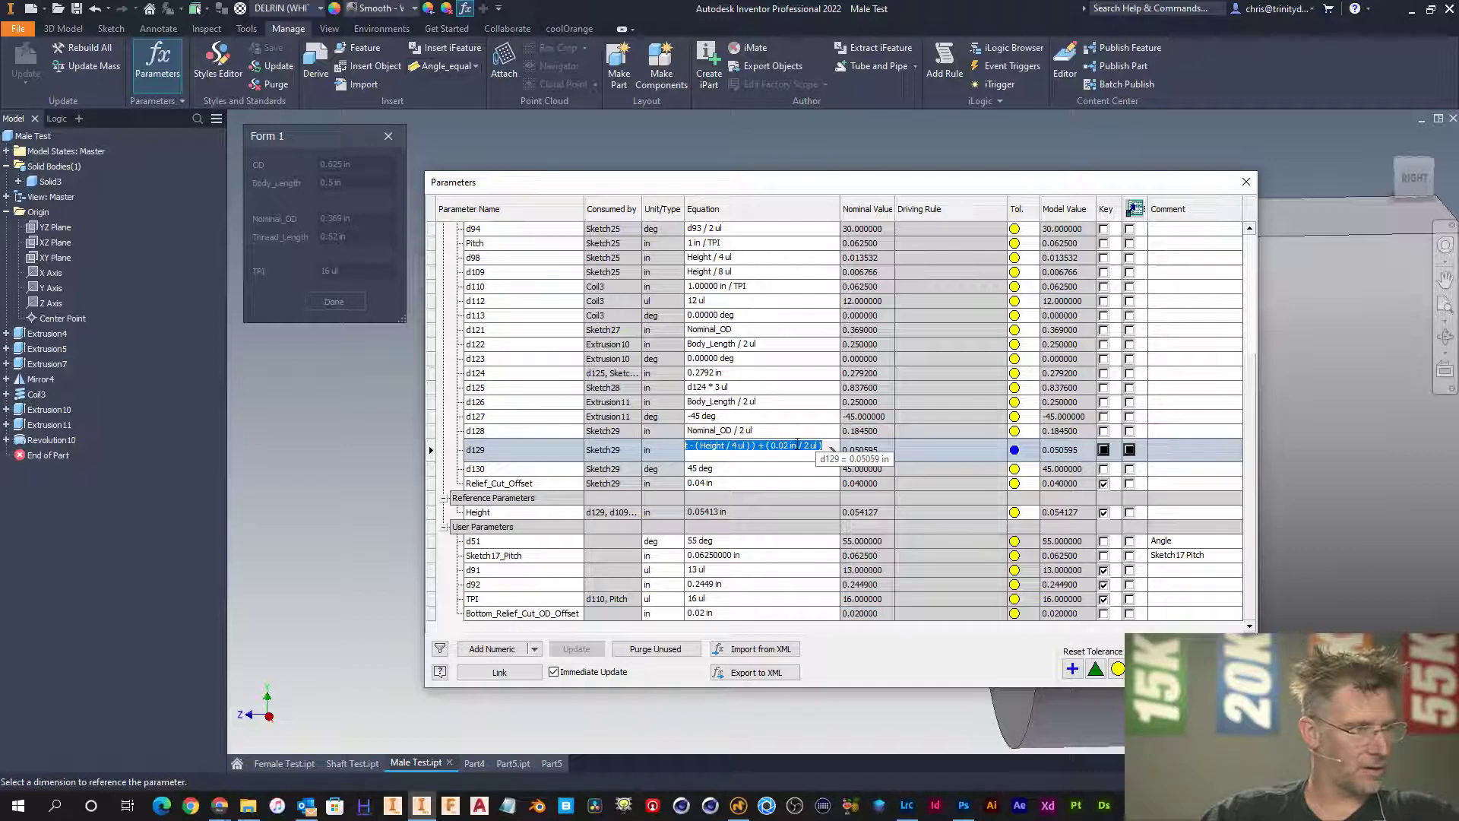
left_click_drag(796, 445, 773, 446)
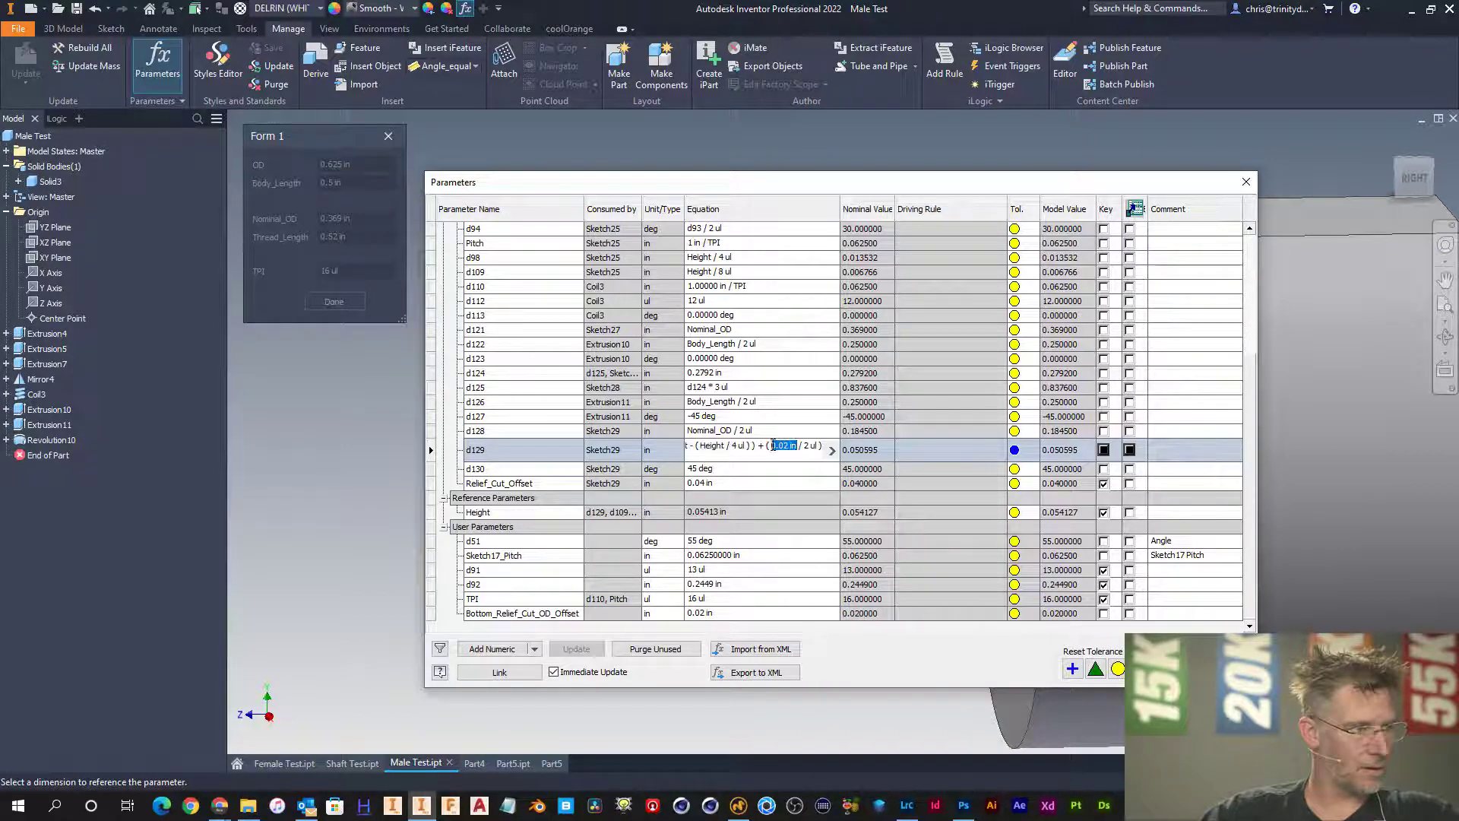
key("ctrl+v")
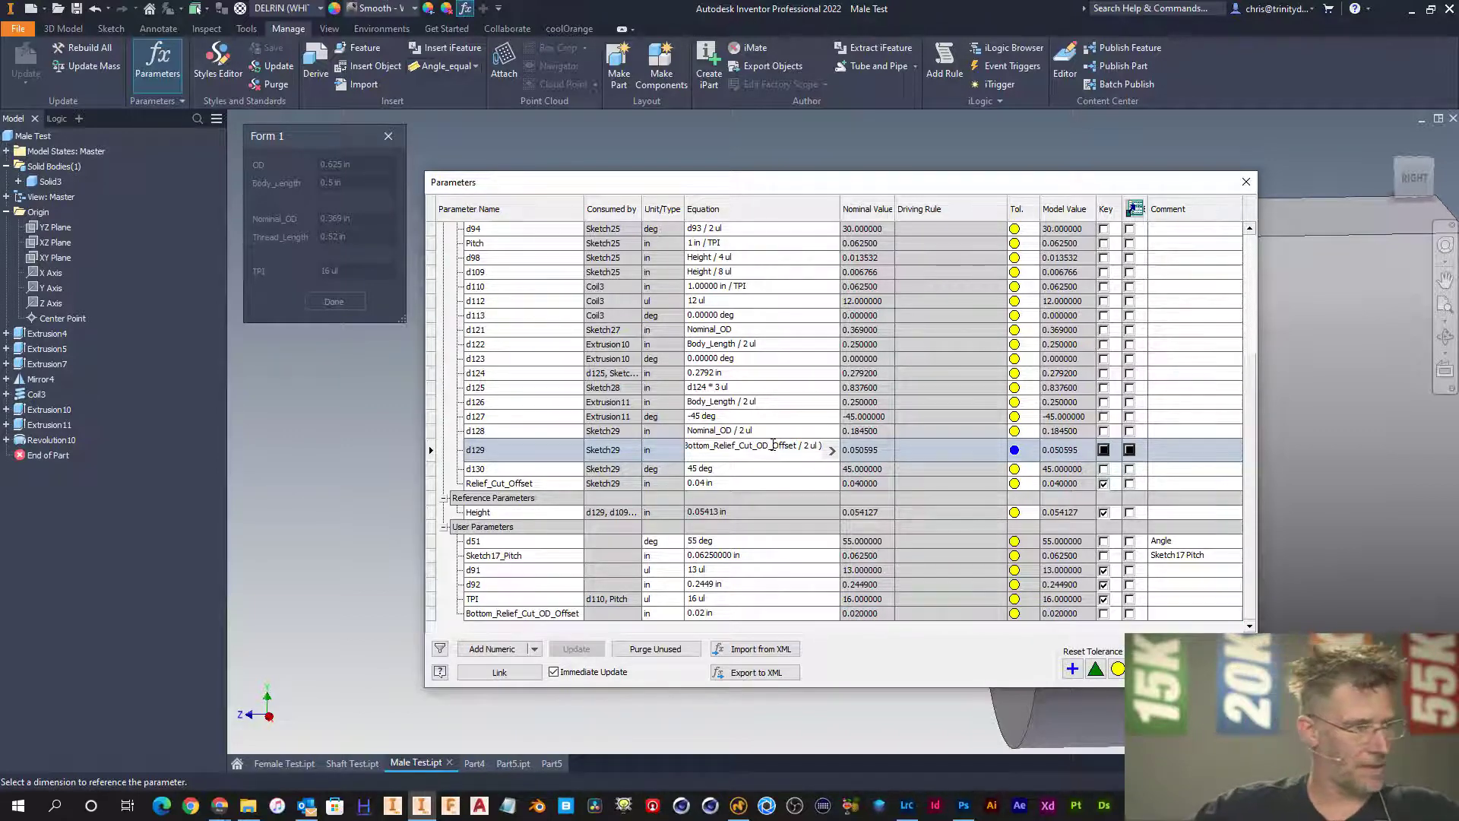
key("Return")
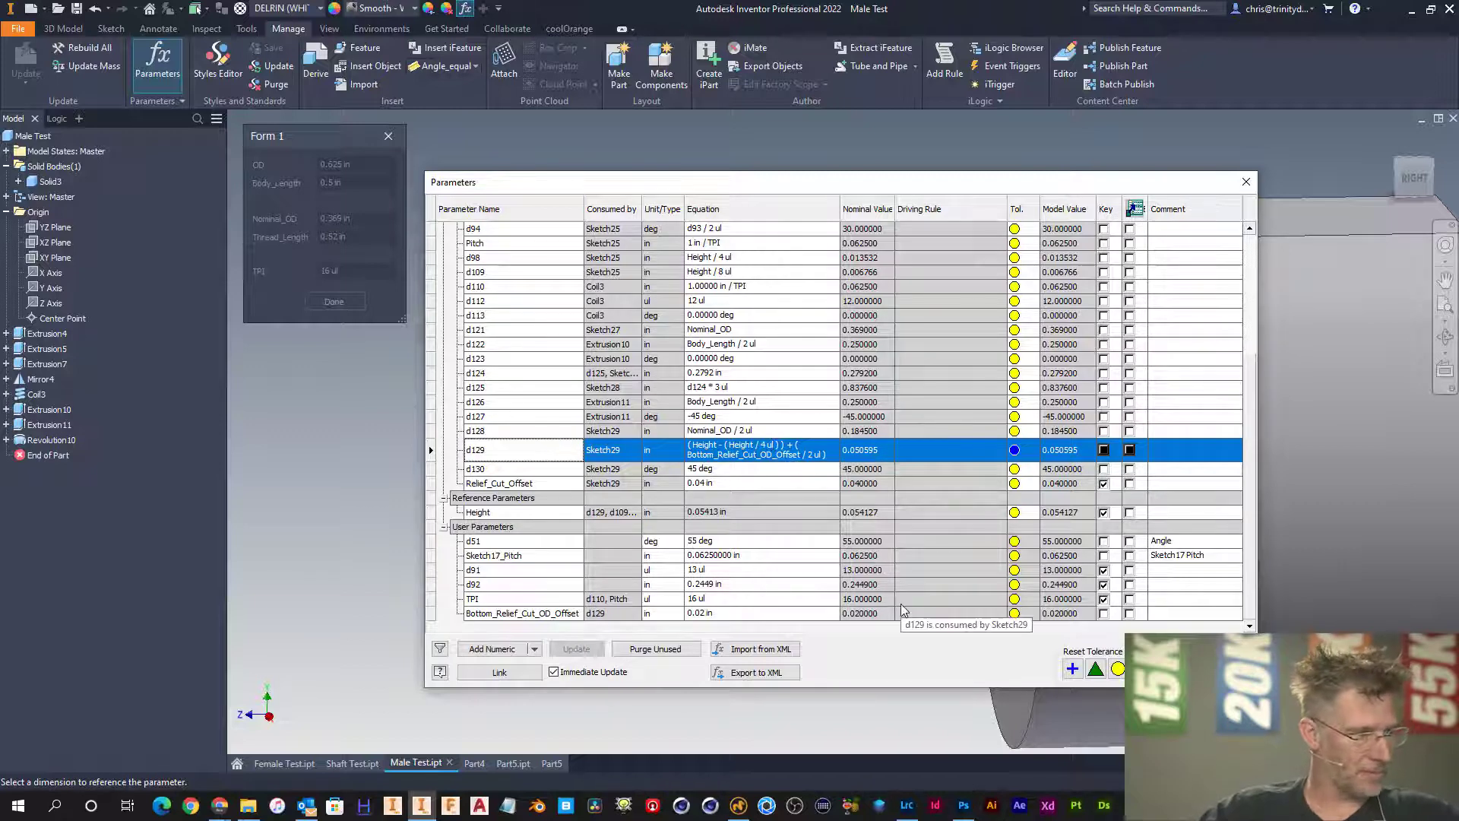
left_click(1103, 614)
left_click(1214, 671)
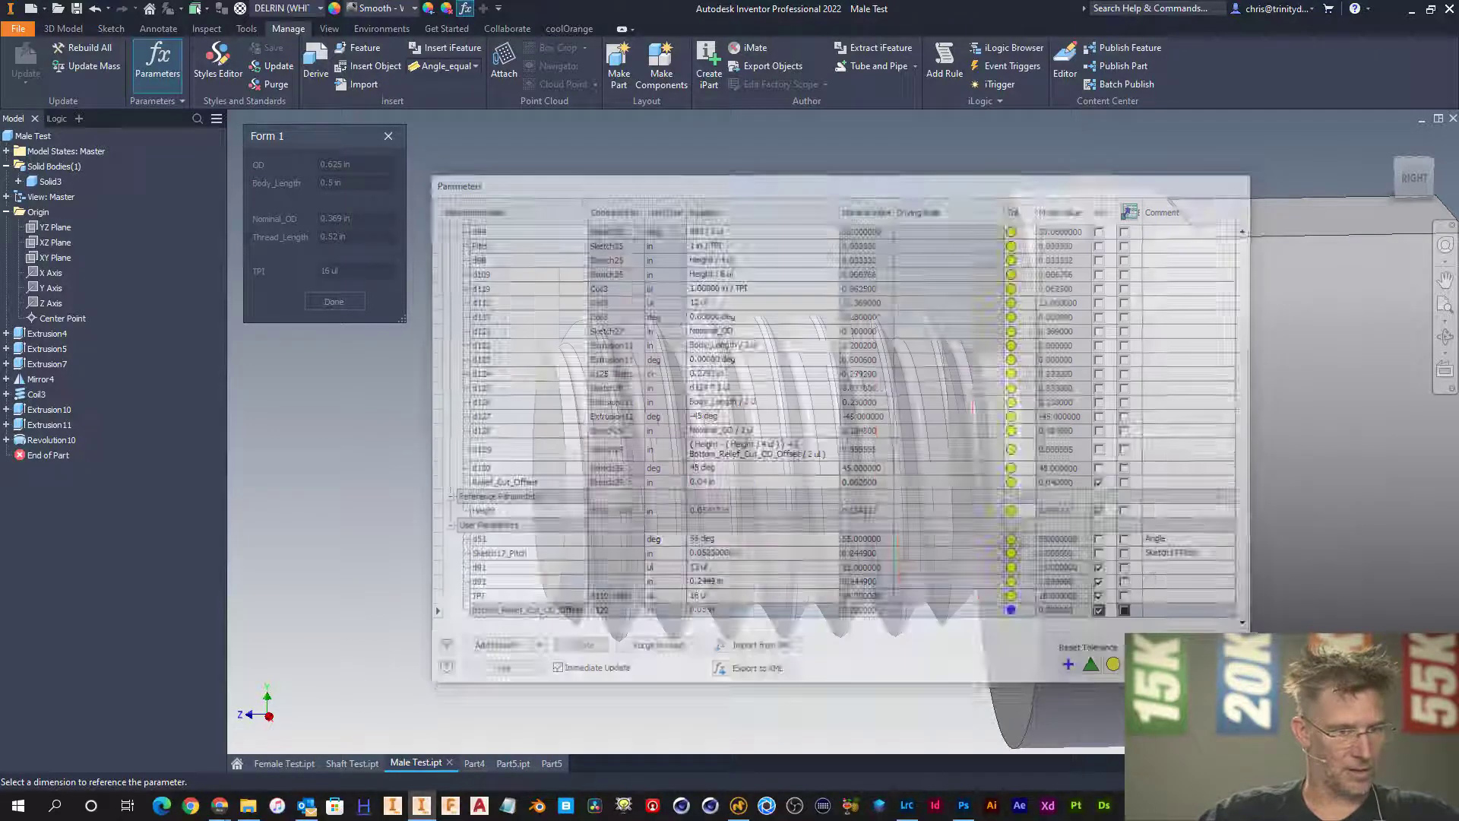
- Fillet the relief cut's circular edge at the shoulder with a radius of Relief_Cut_Offset/4
left_click(63, 28)
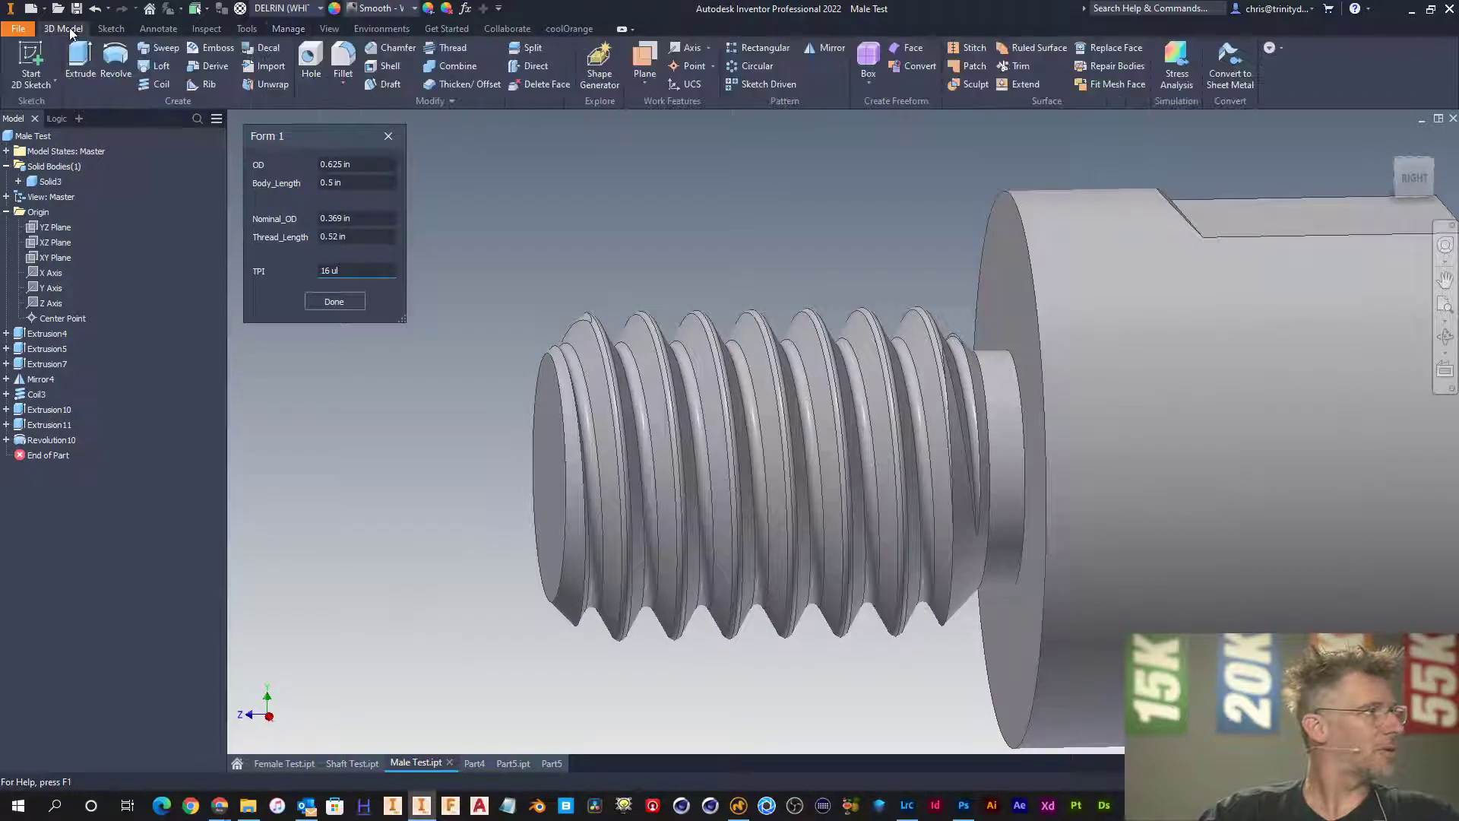
left_click(343, 51)
left_click(1012, 355)
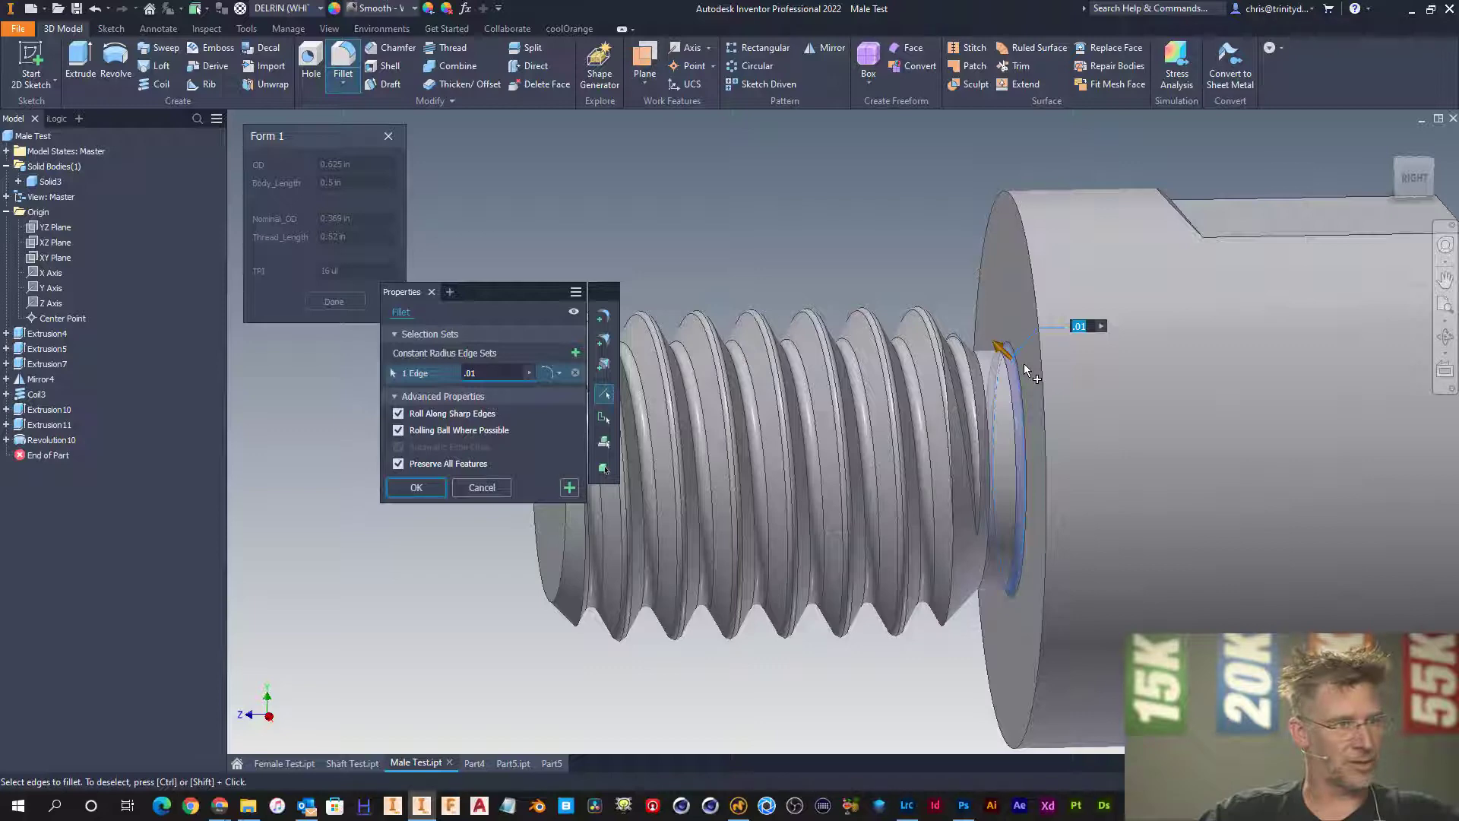
left_click(529, 373)
left_click(447, 411)
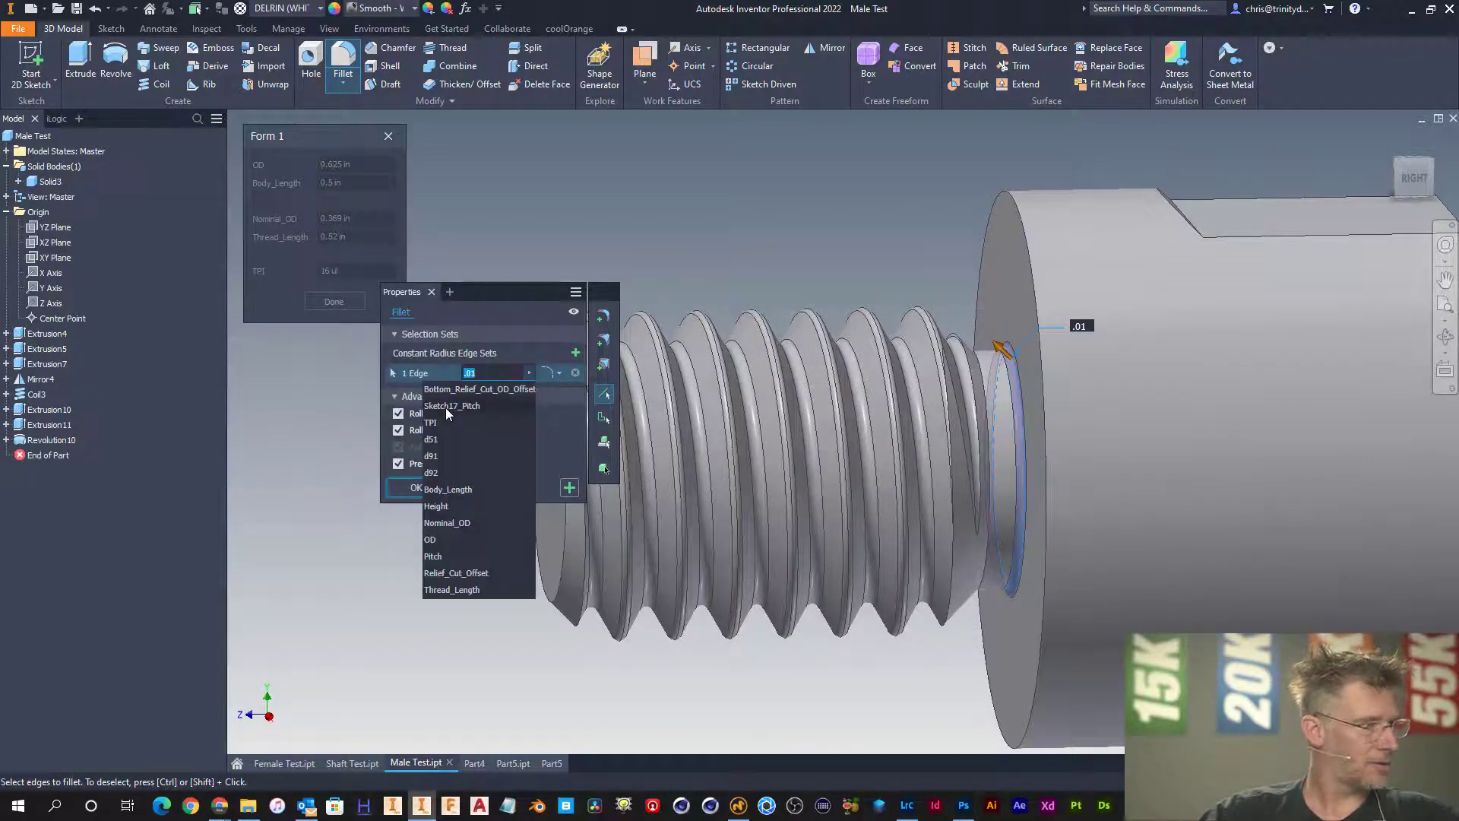
left_click(454, 573)
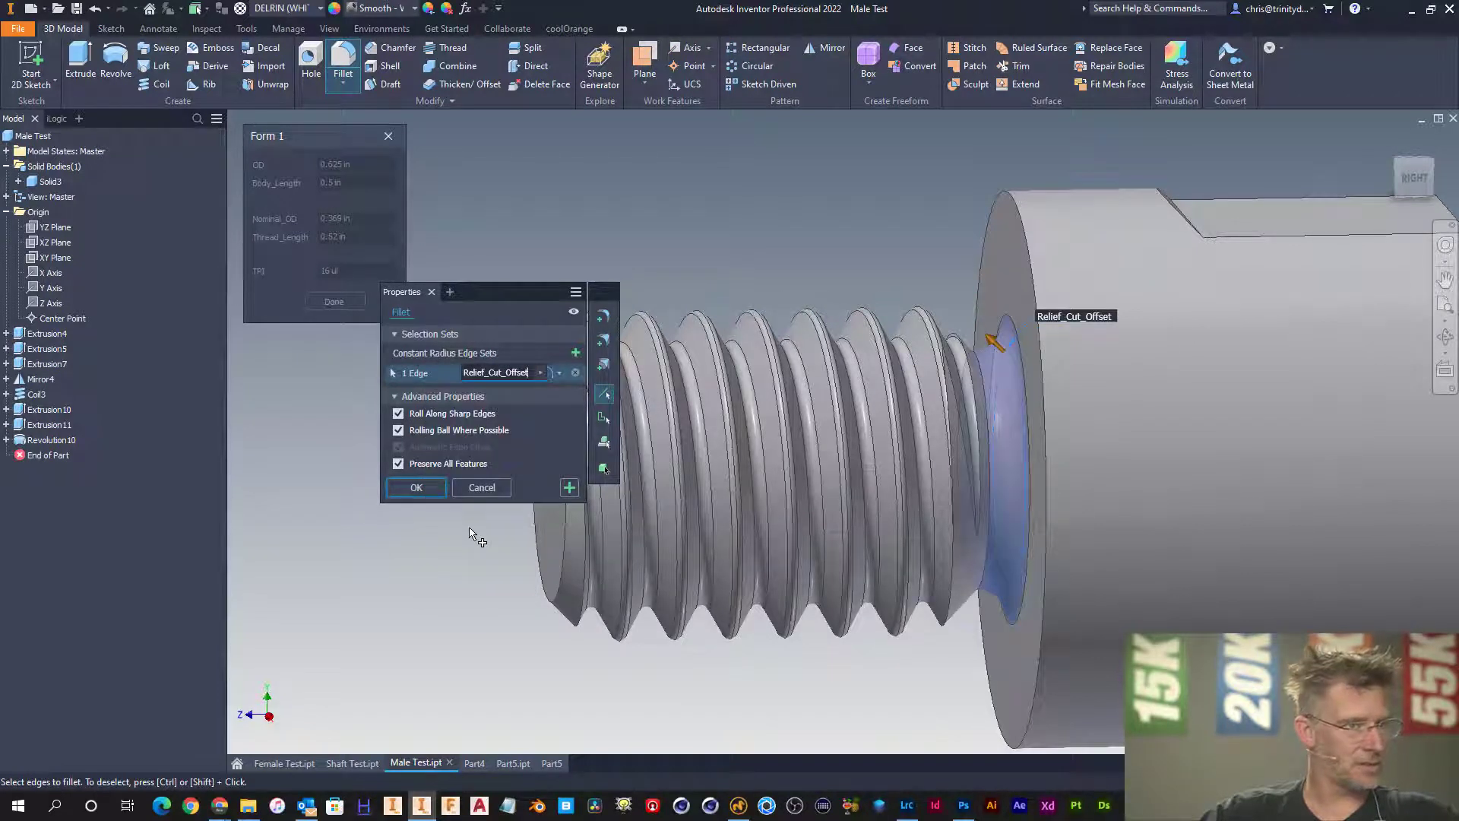
type("/2")
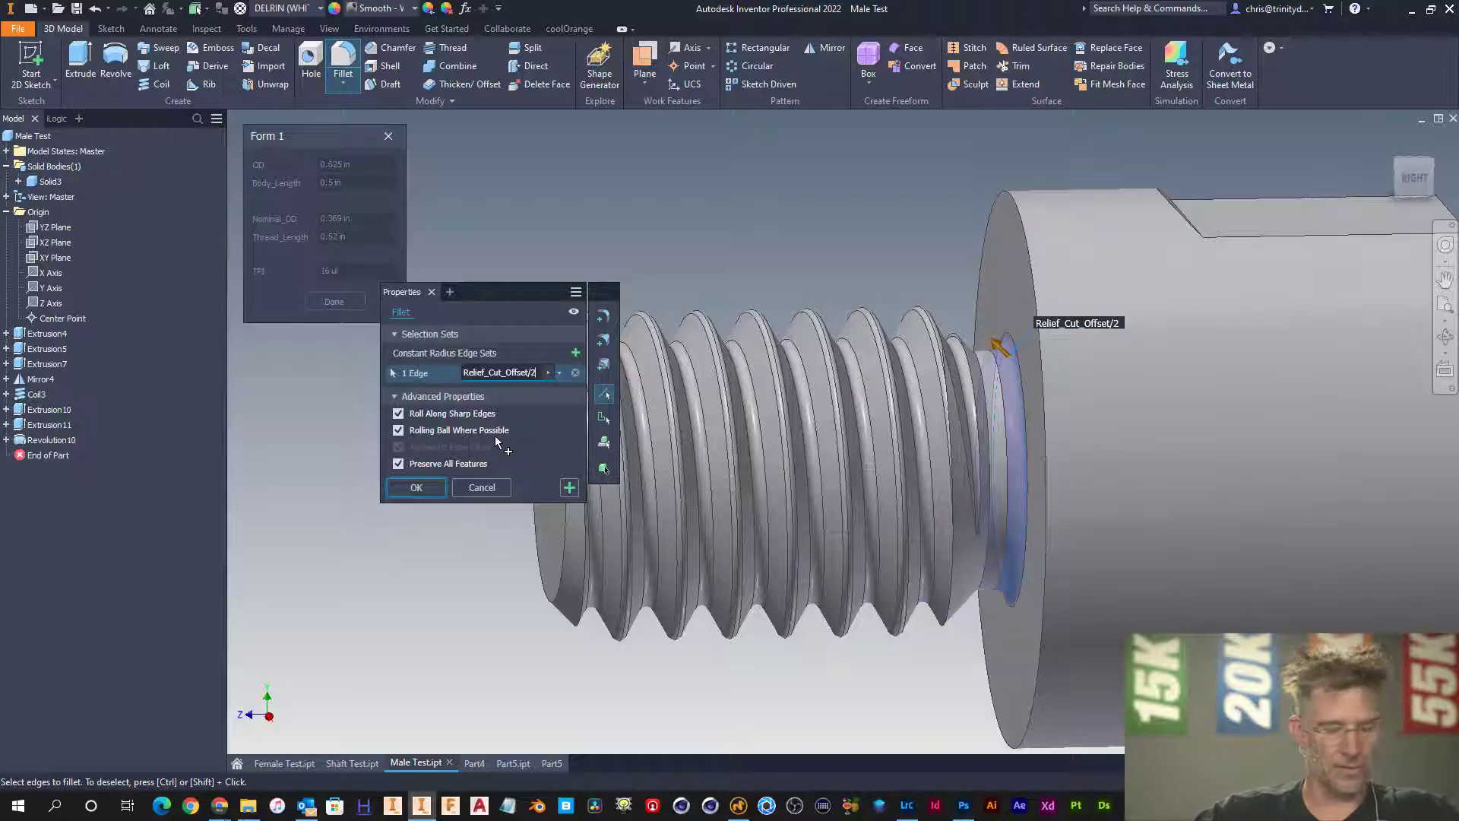
key("BackSpace")
type("3")
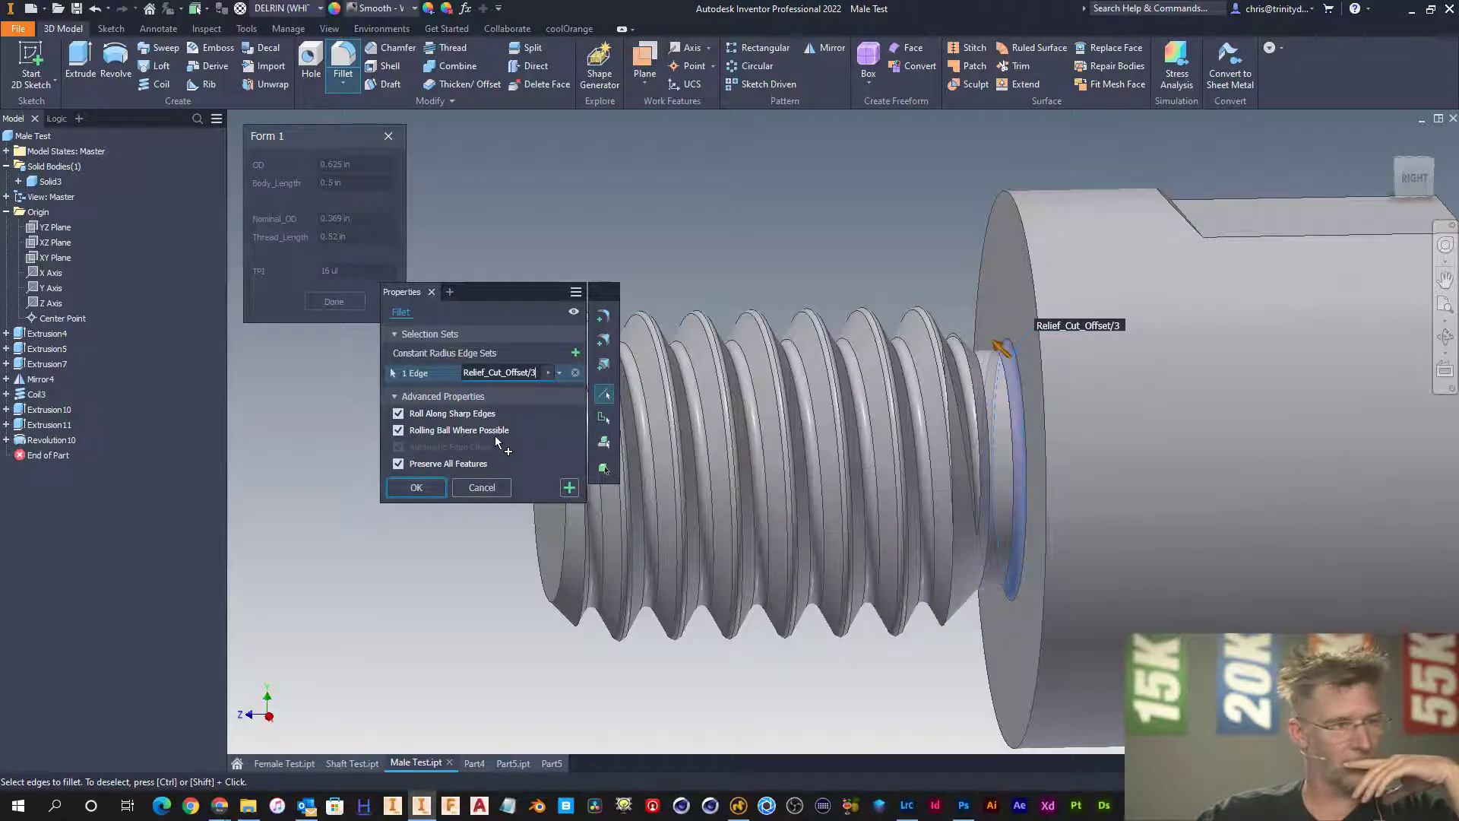
key("BackSpace")
type("4")
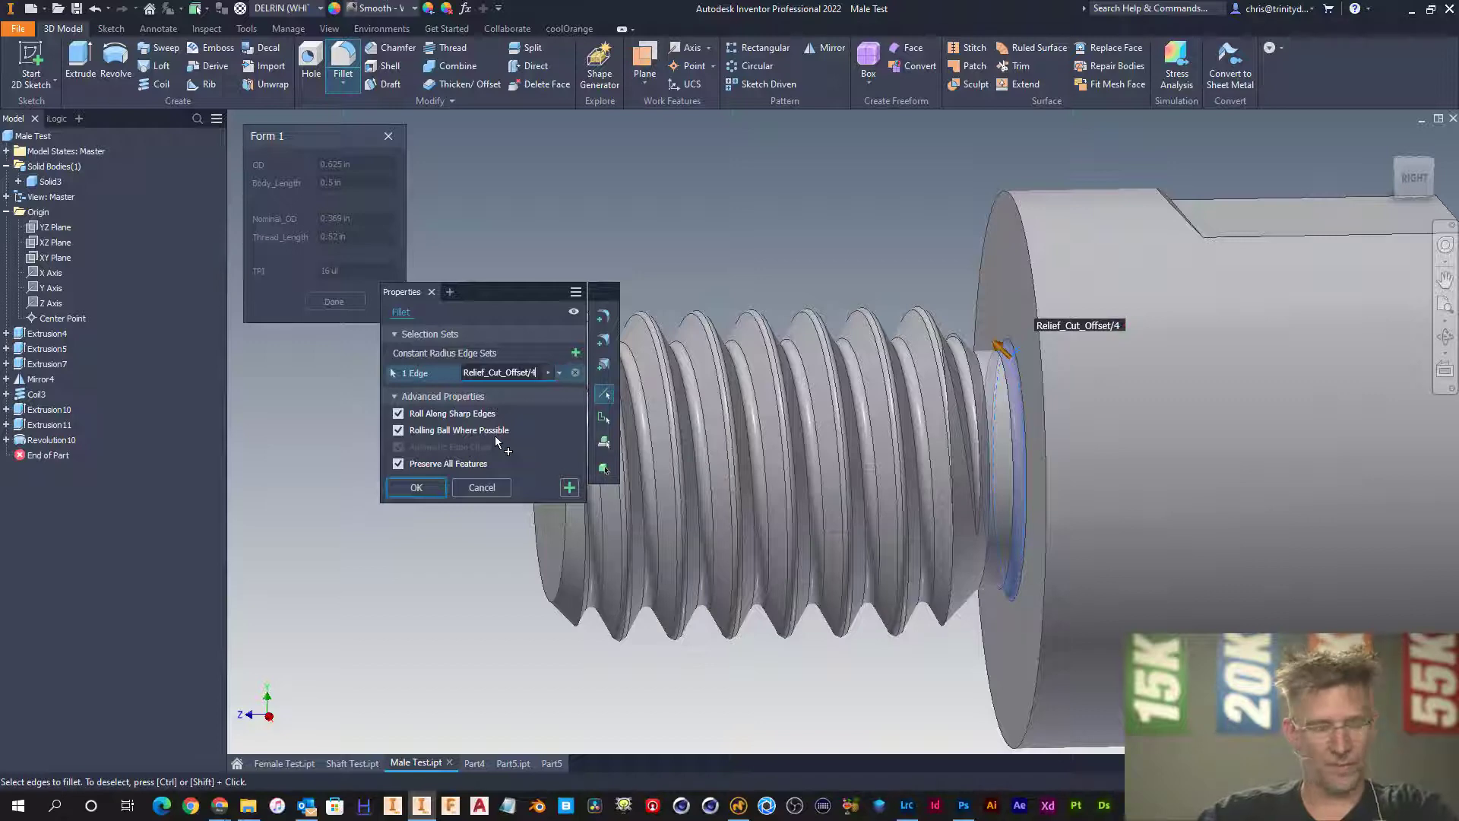
key("Return")
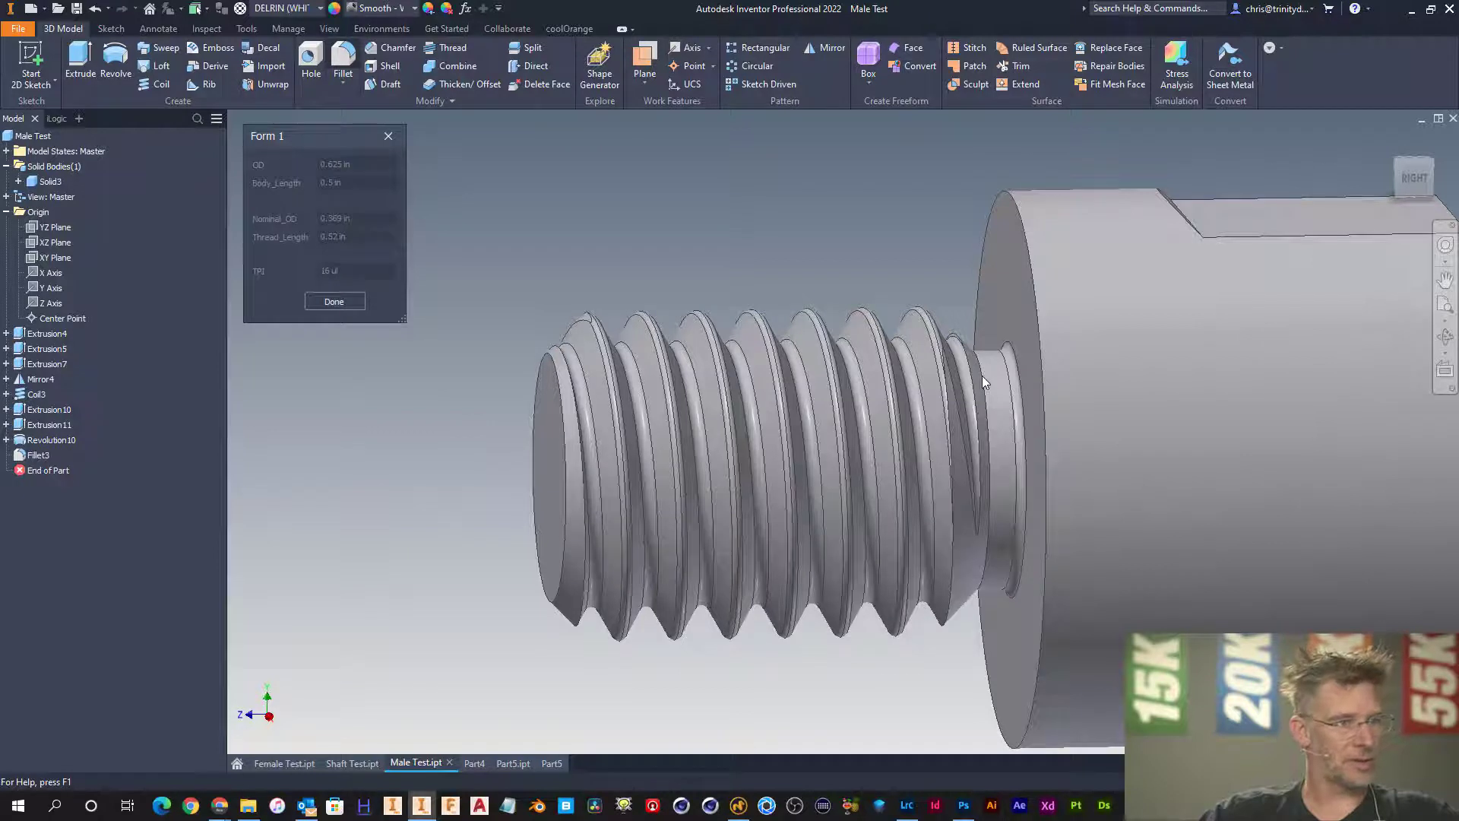
- Fillet the relief cut's circular edge on the thread side with the same Relief_Cut_Offset/4 radius
key("f")
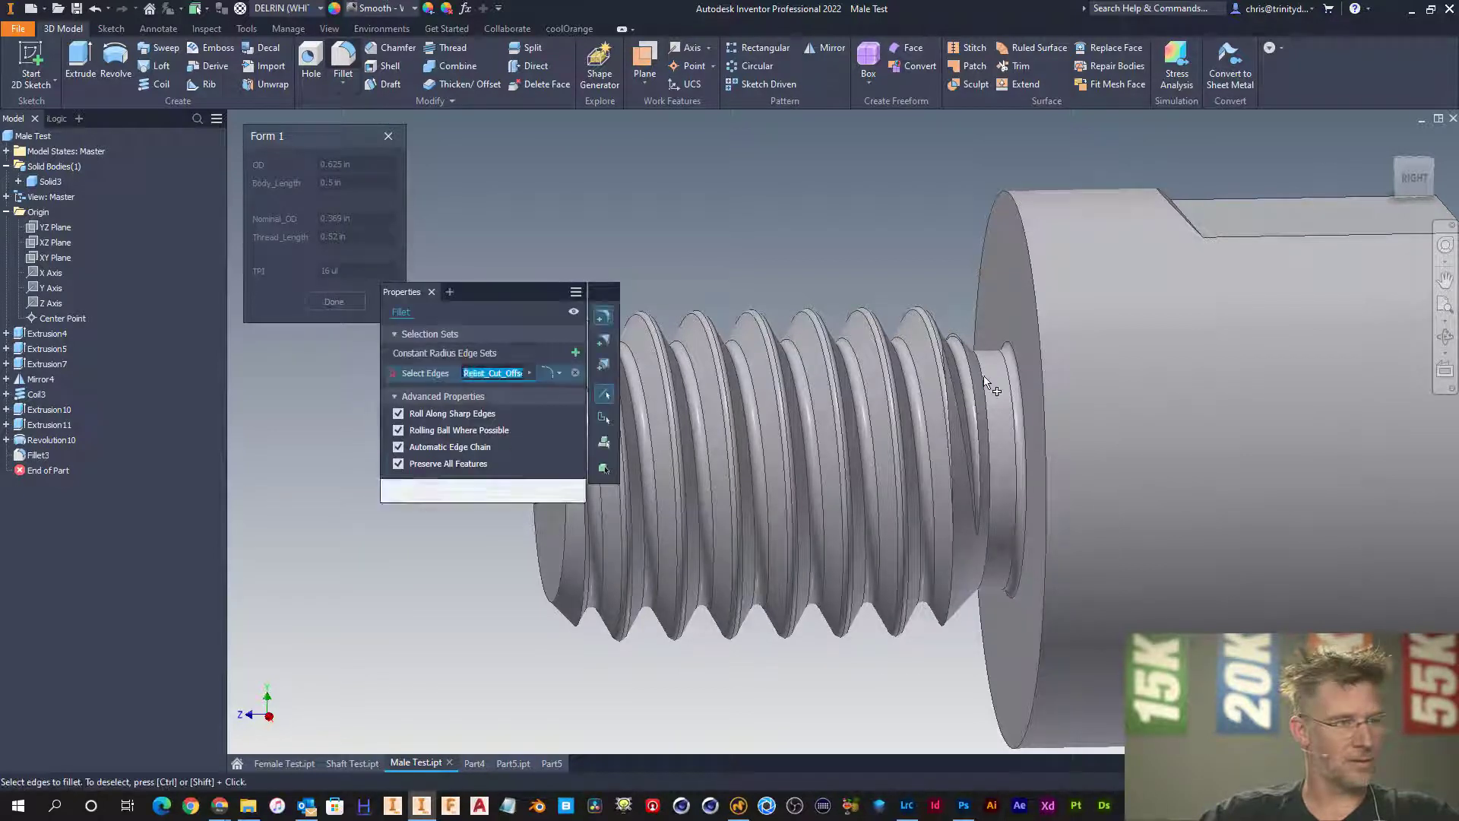
left_click(987, 380)
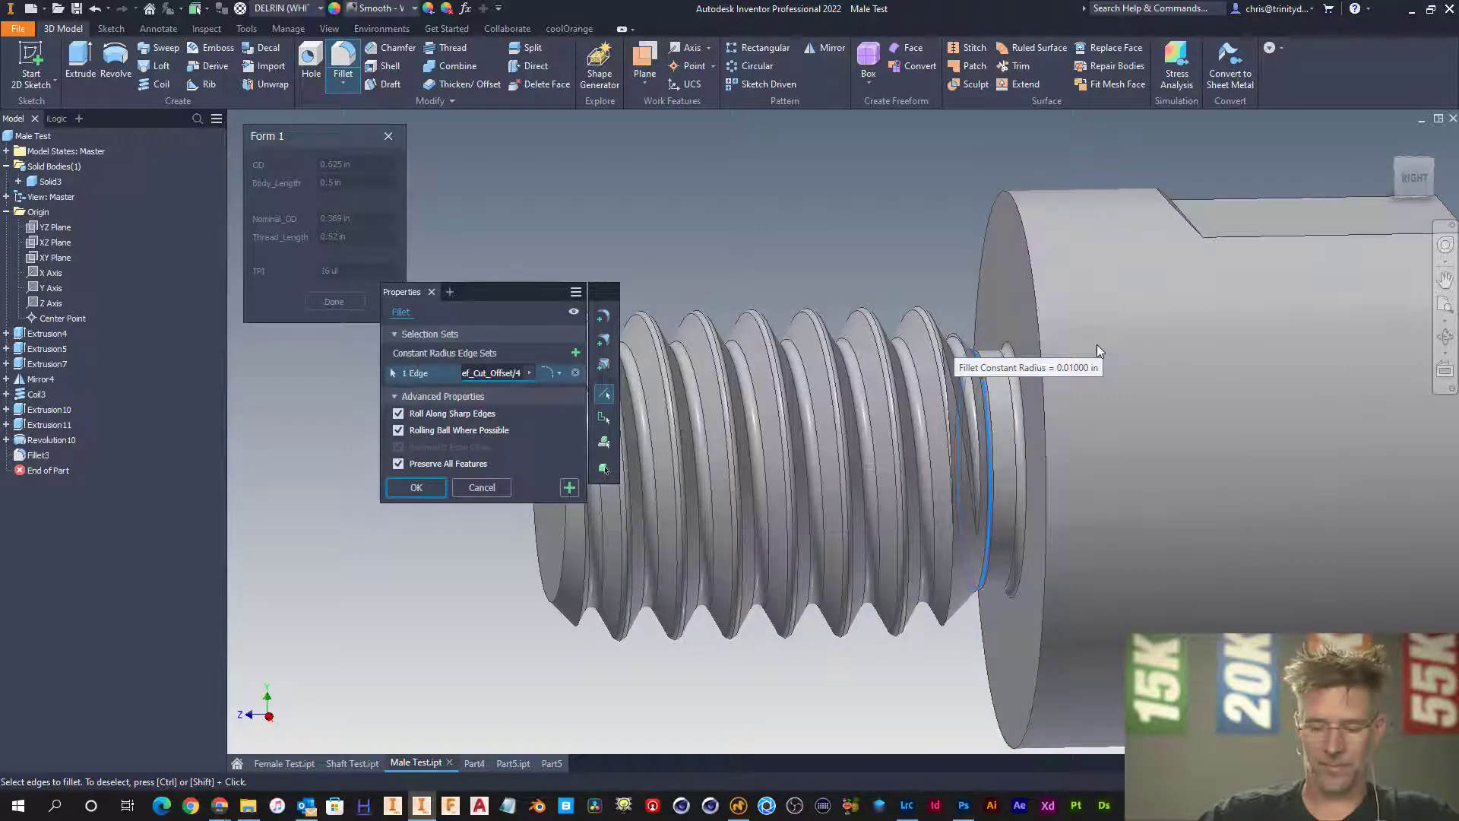
key("Return")
scroll(762, 243, "down", 2)
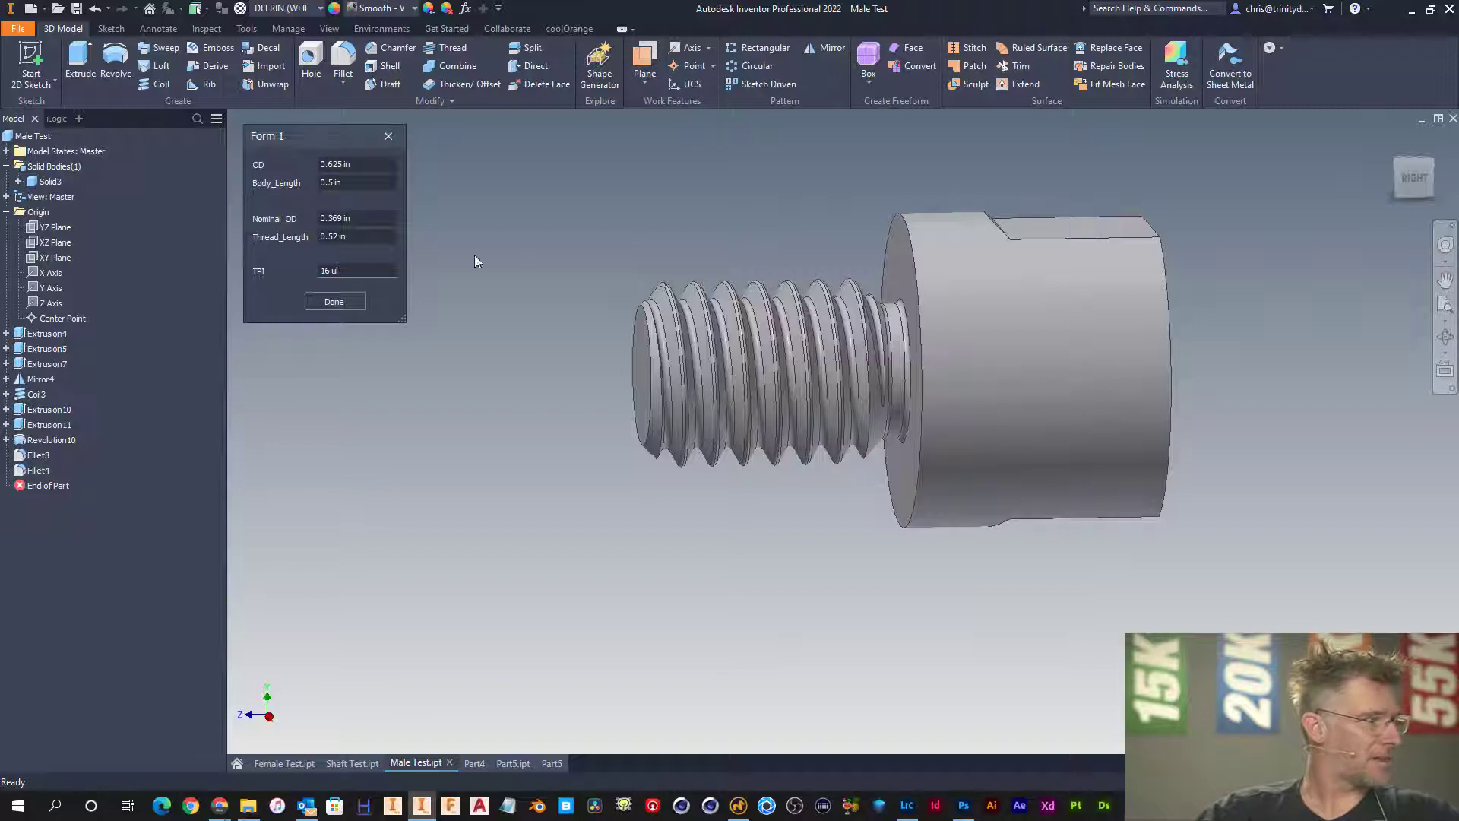
- Add Relief_Cut_Offset and Bottom_Relief_Cut_OD_Offset to iLogic Form 1 below TPI, separated from it by an empty space
left_click(386, 138)
left_click(56, 118)
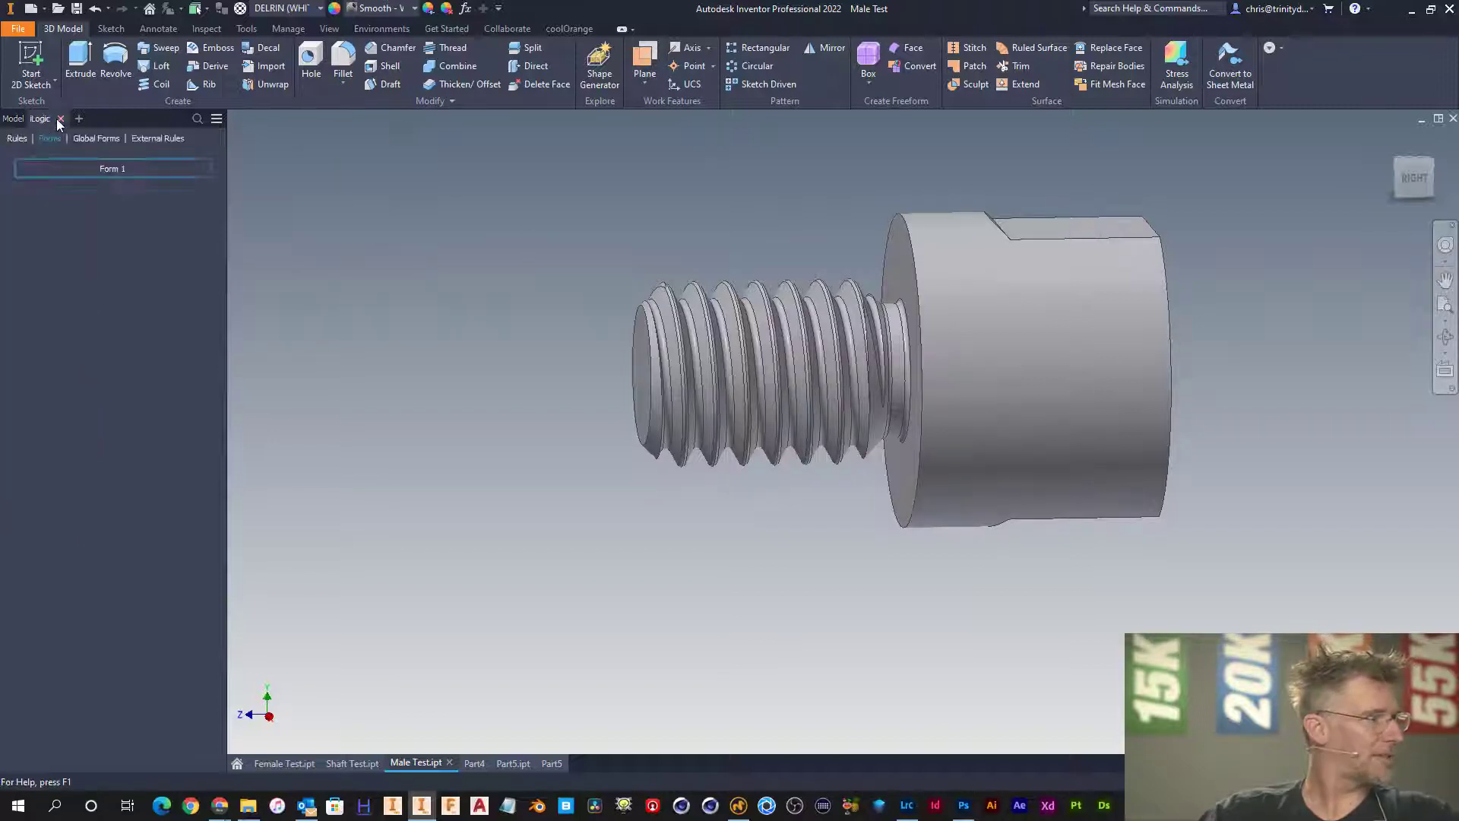
right_click(79, 166)
left_click(113, 175)
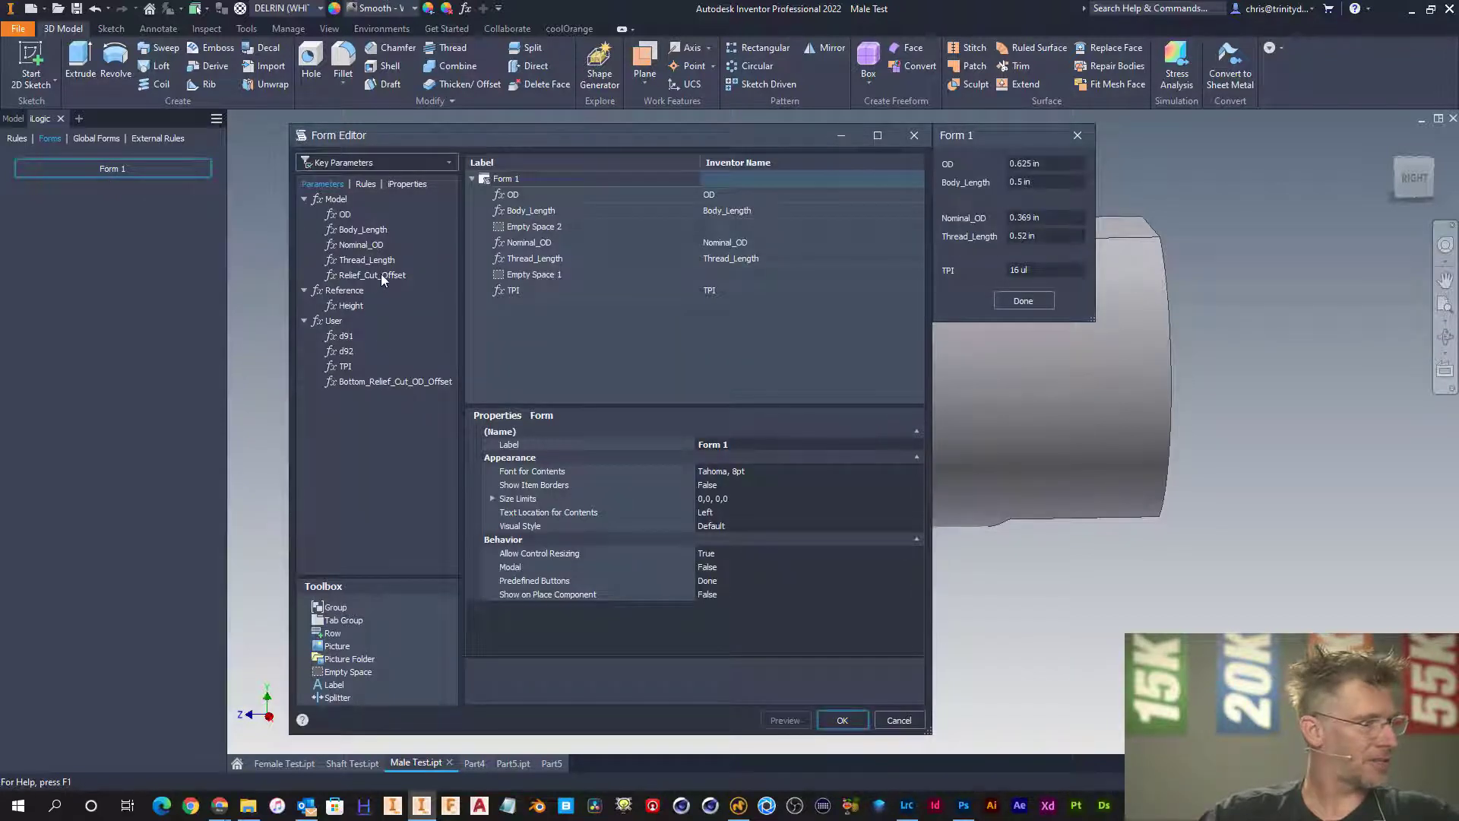
left_click_drag(382, 275, 535, 313)
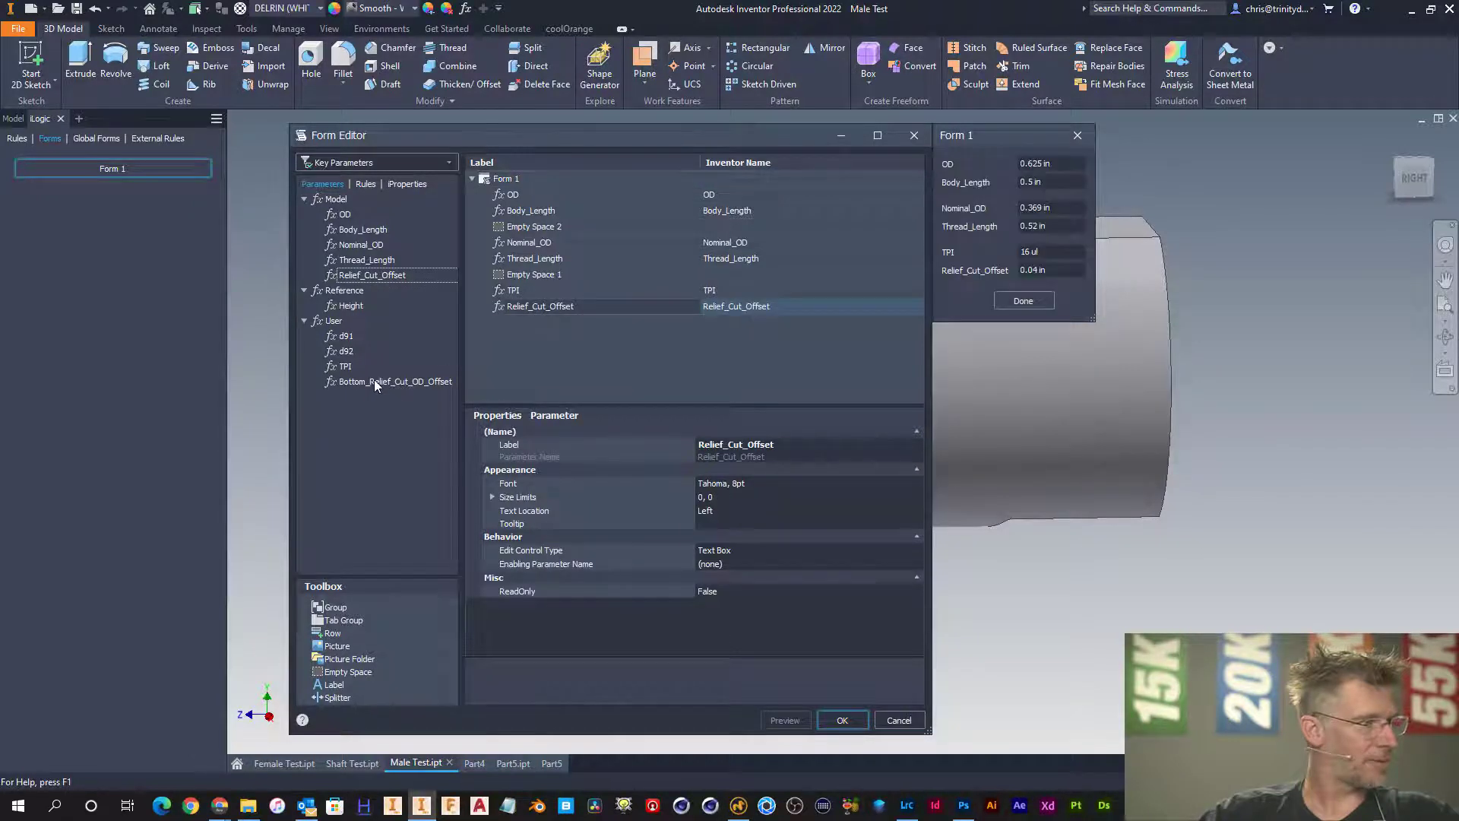
left_click_drag(374, 378, 534, 338)
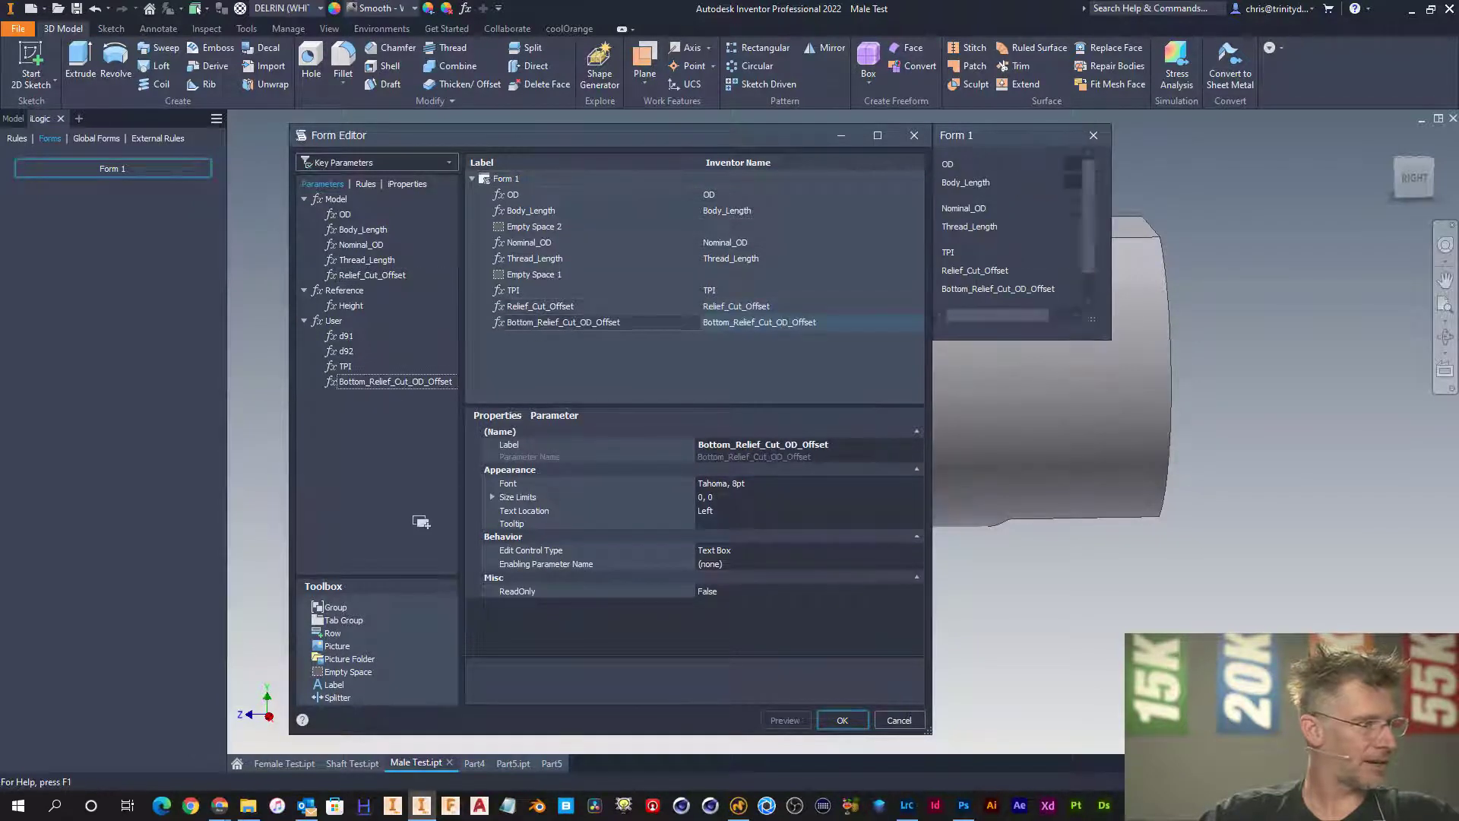
left_click_drag(523, 382, 539, 300)
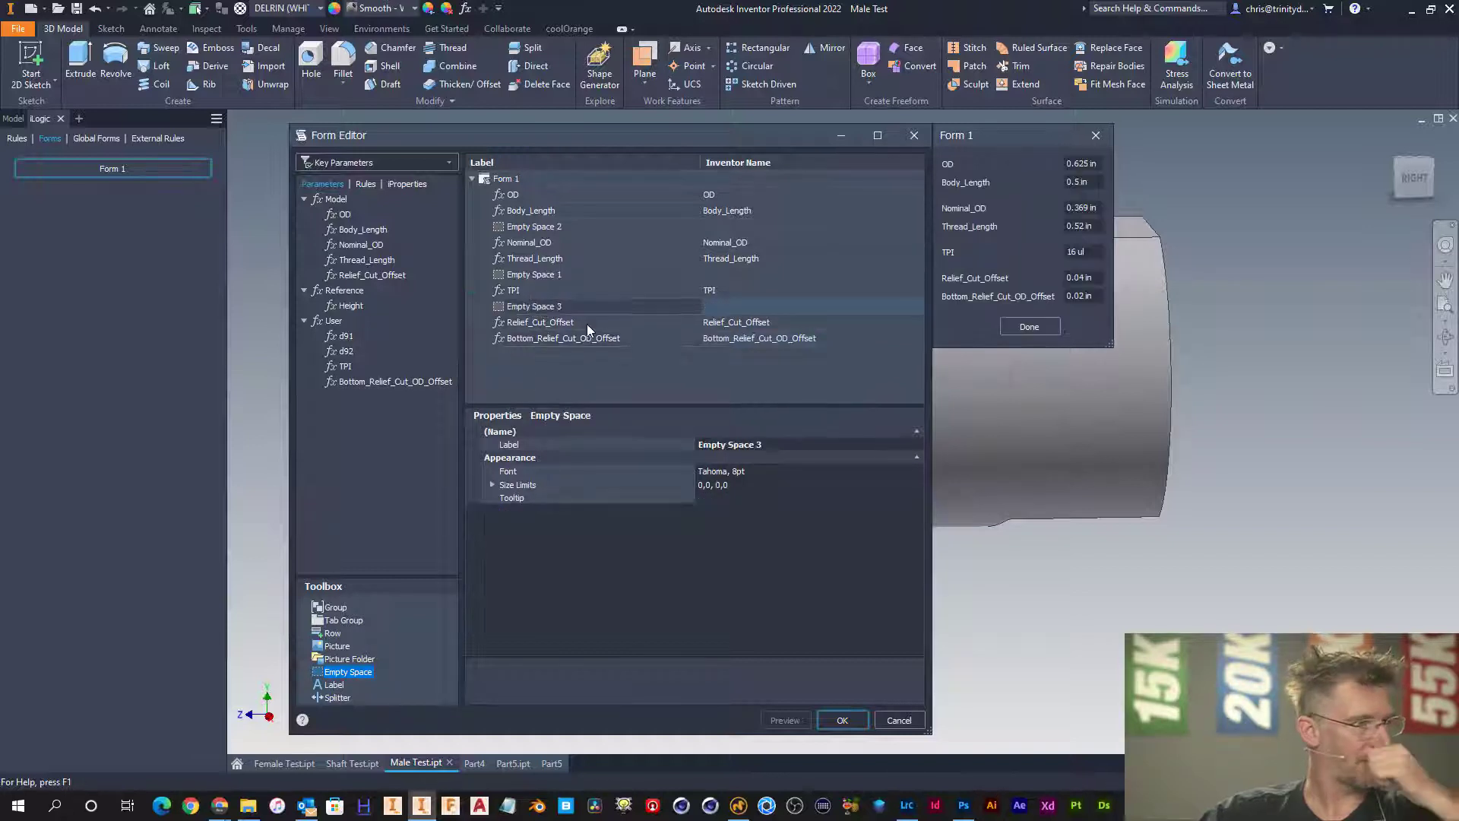
left_click(862, 721)
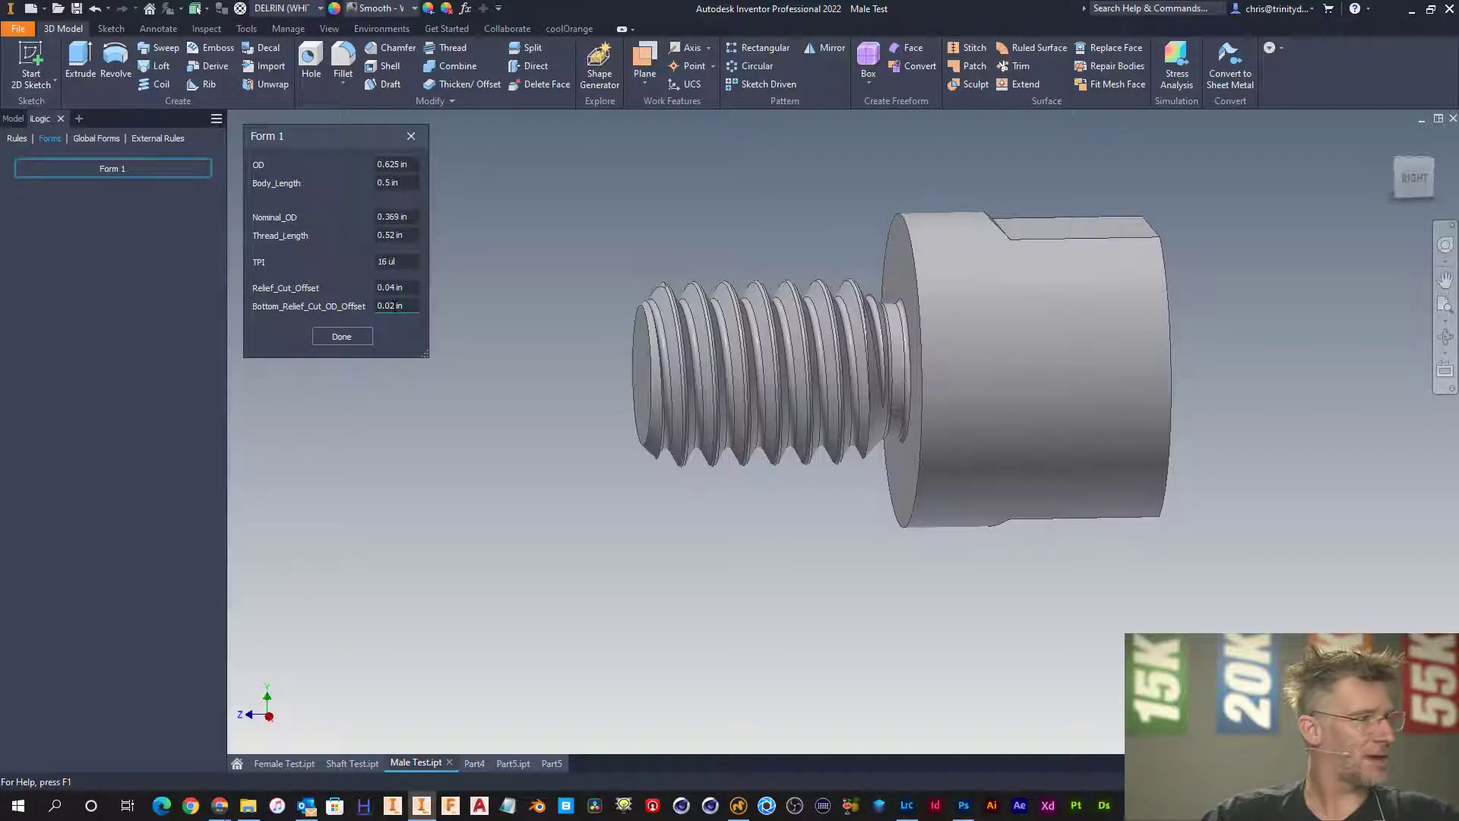
- Try a Bottom_Relief_Cut_OD_Offset of 0.03 in through the form and set it back to 0.02 in
key("BackSpace")
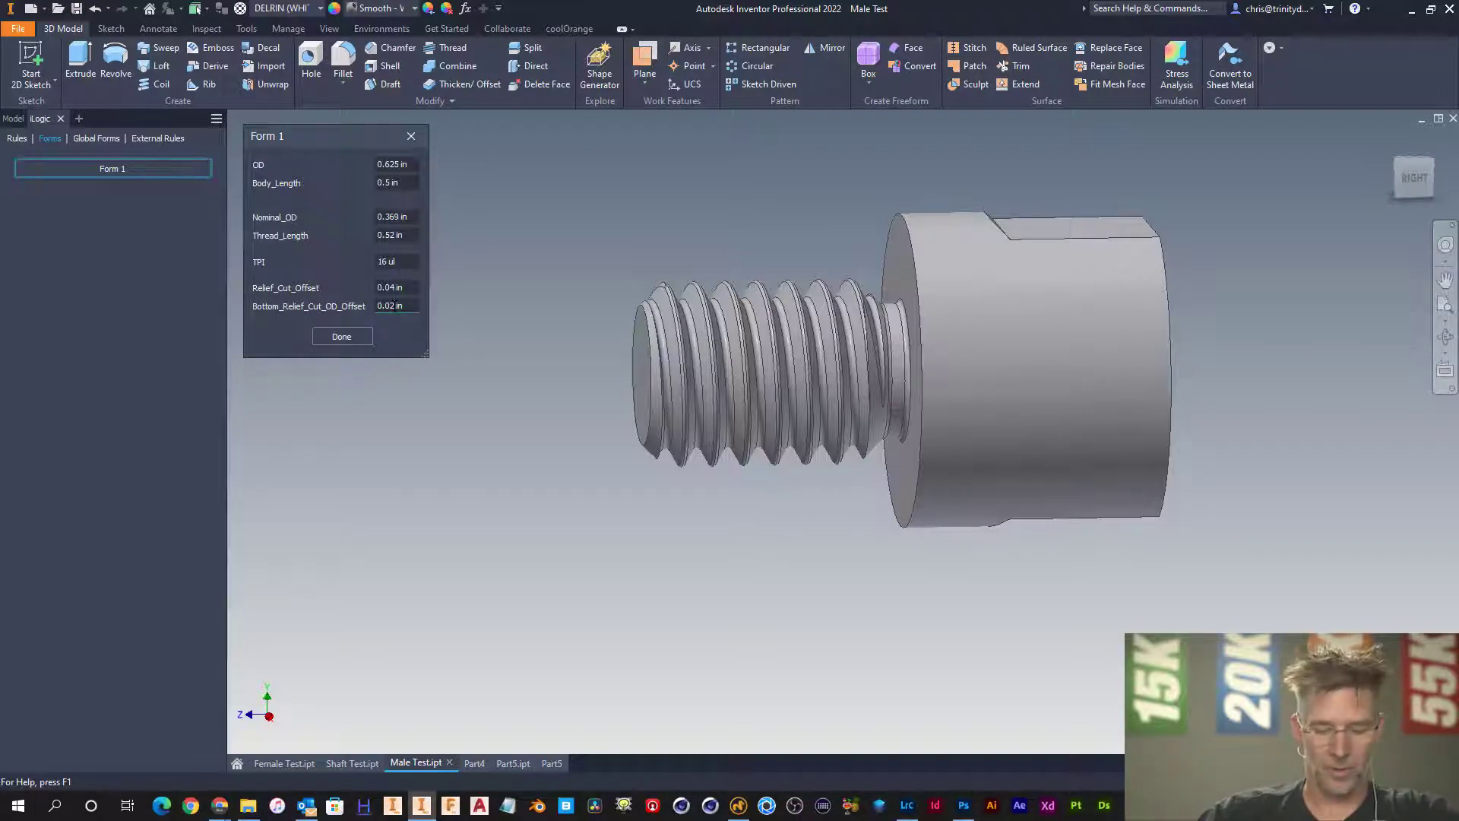
type("3")
key("Return")
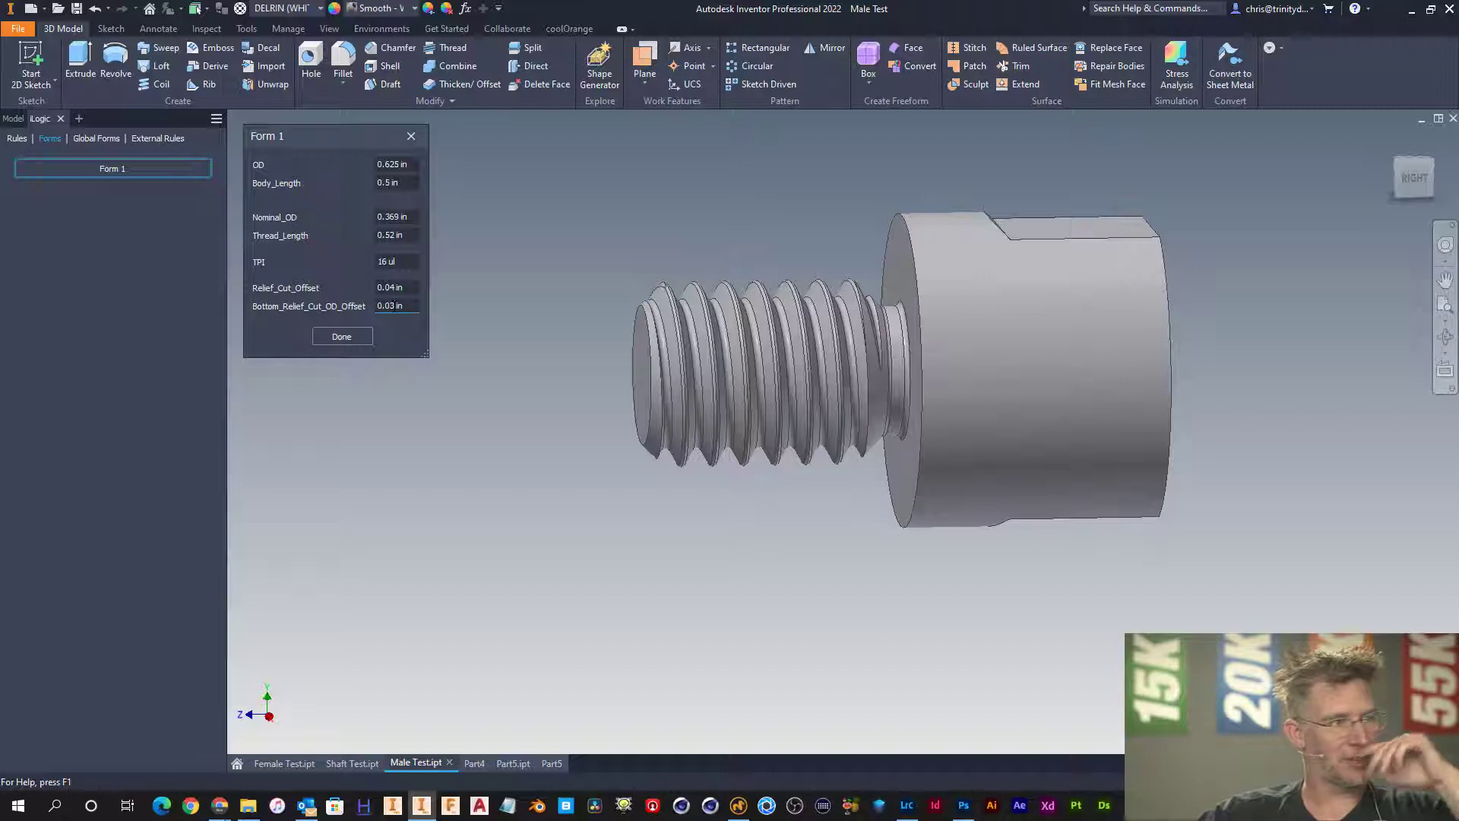
key("BackSpace")
type("2")
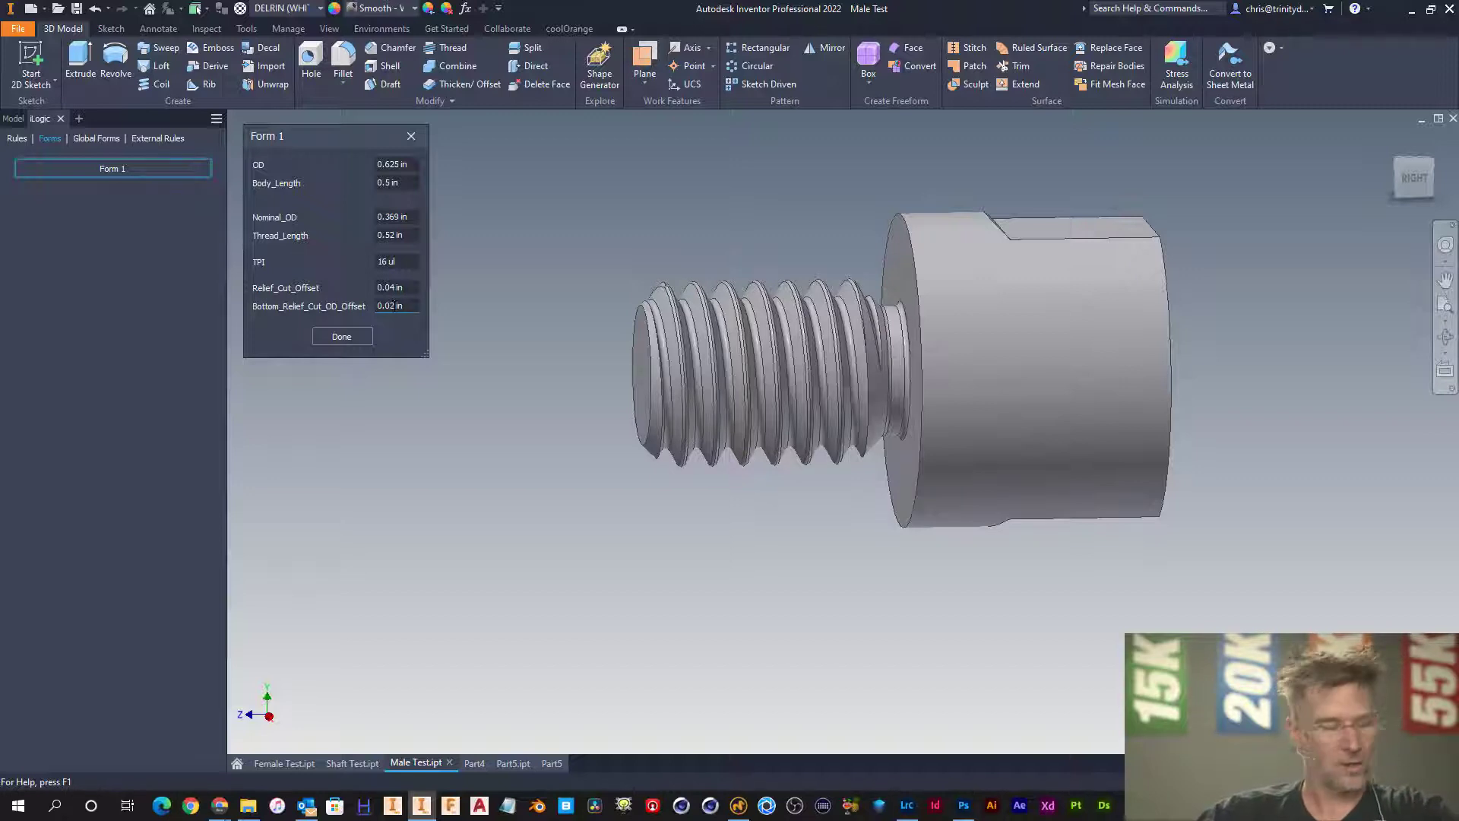
key("Return")
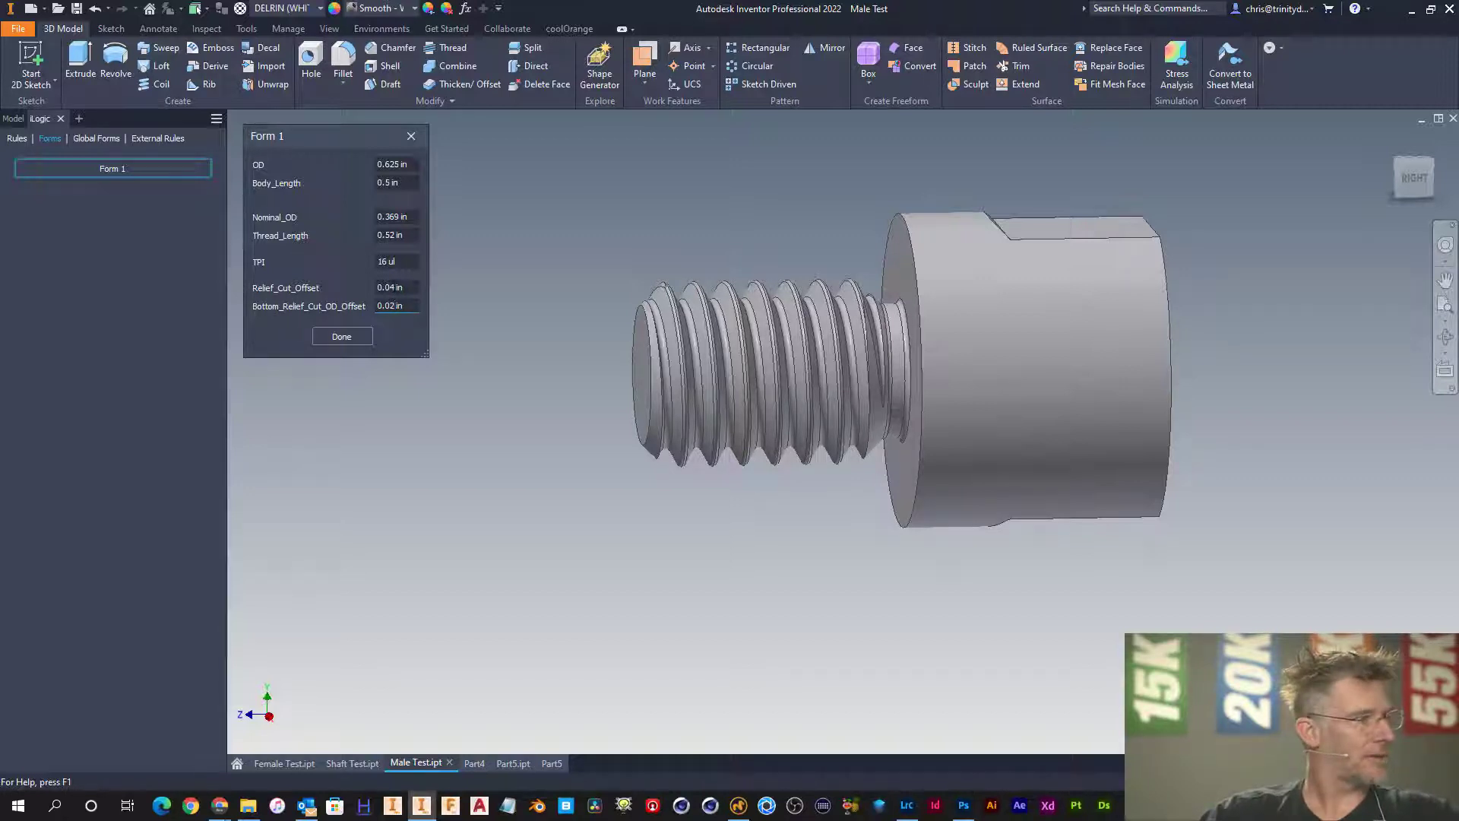
- Set Relief_Cut_Offset to 0.05 in through the form
left_click(393, 287)
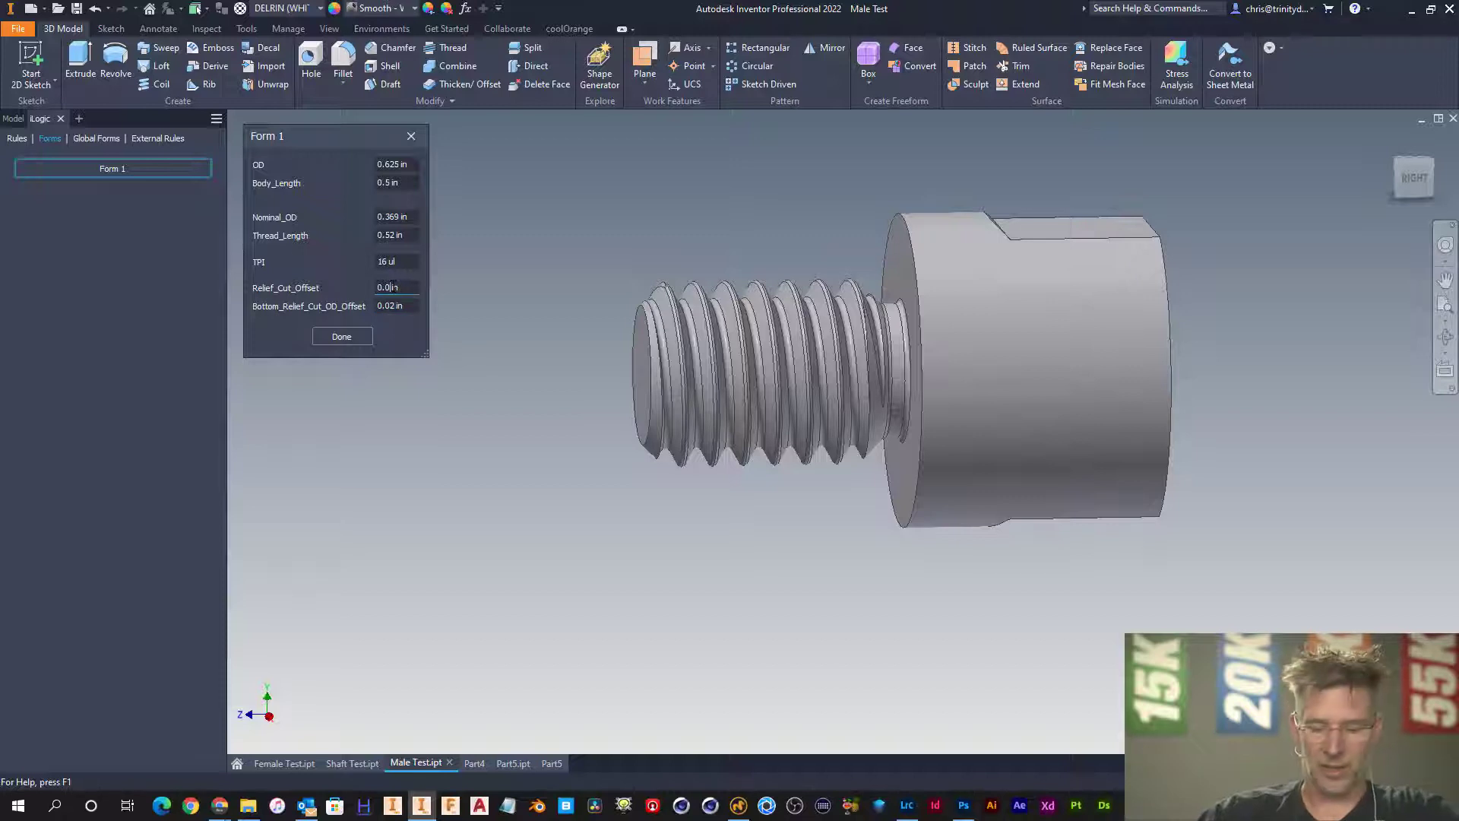
key("BackSpace")
type("5")
key("Return")
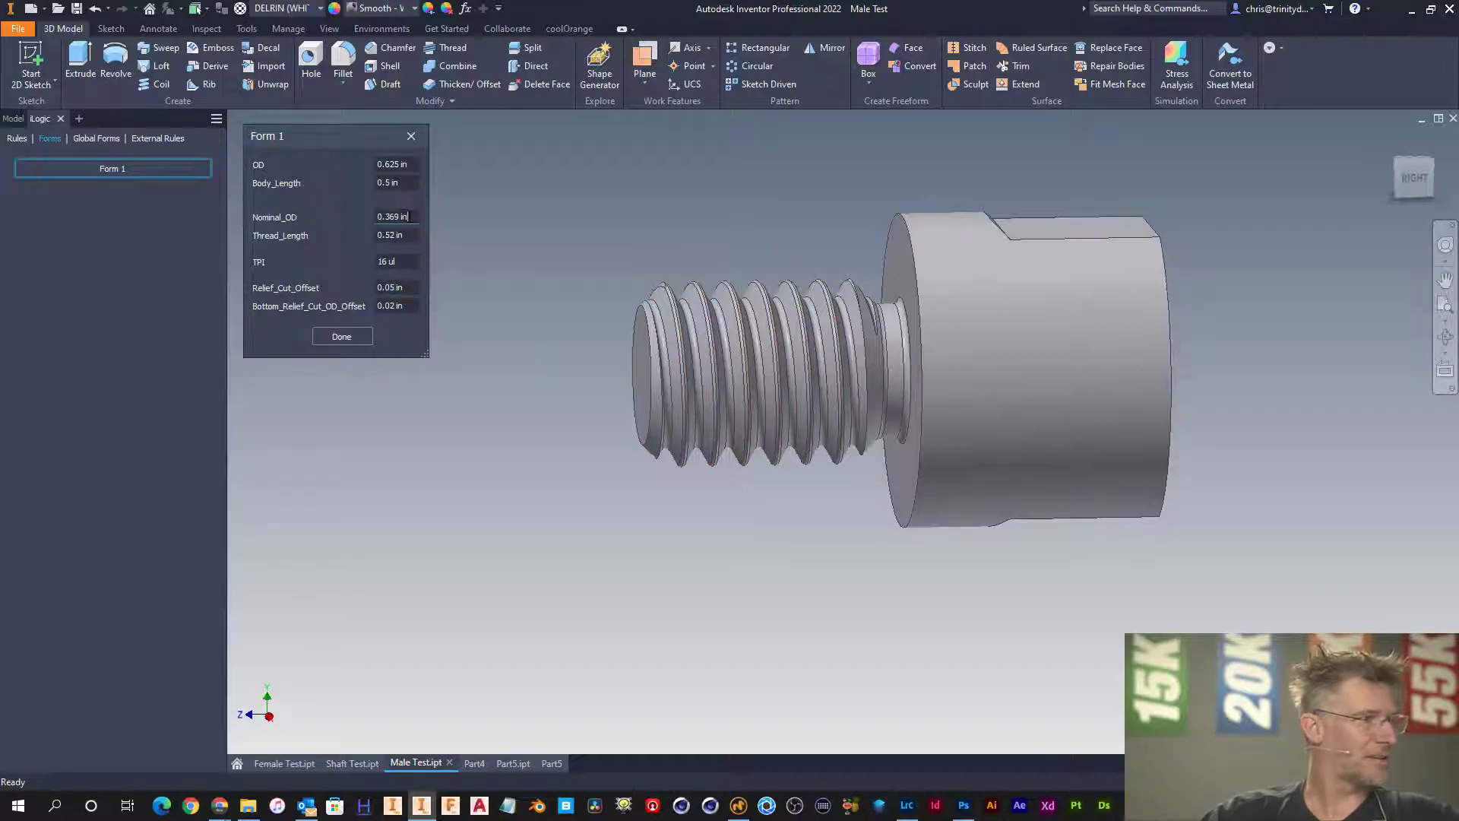
- Set Nominal_OD to 0.2449 in and TPI to 20 in the form to resize the thread
double_click(376, 217)
type(".")
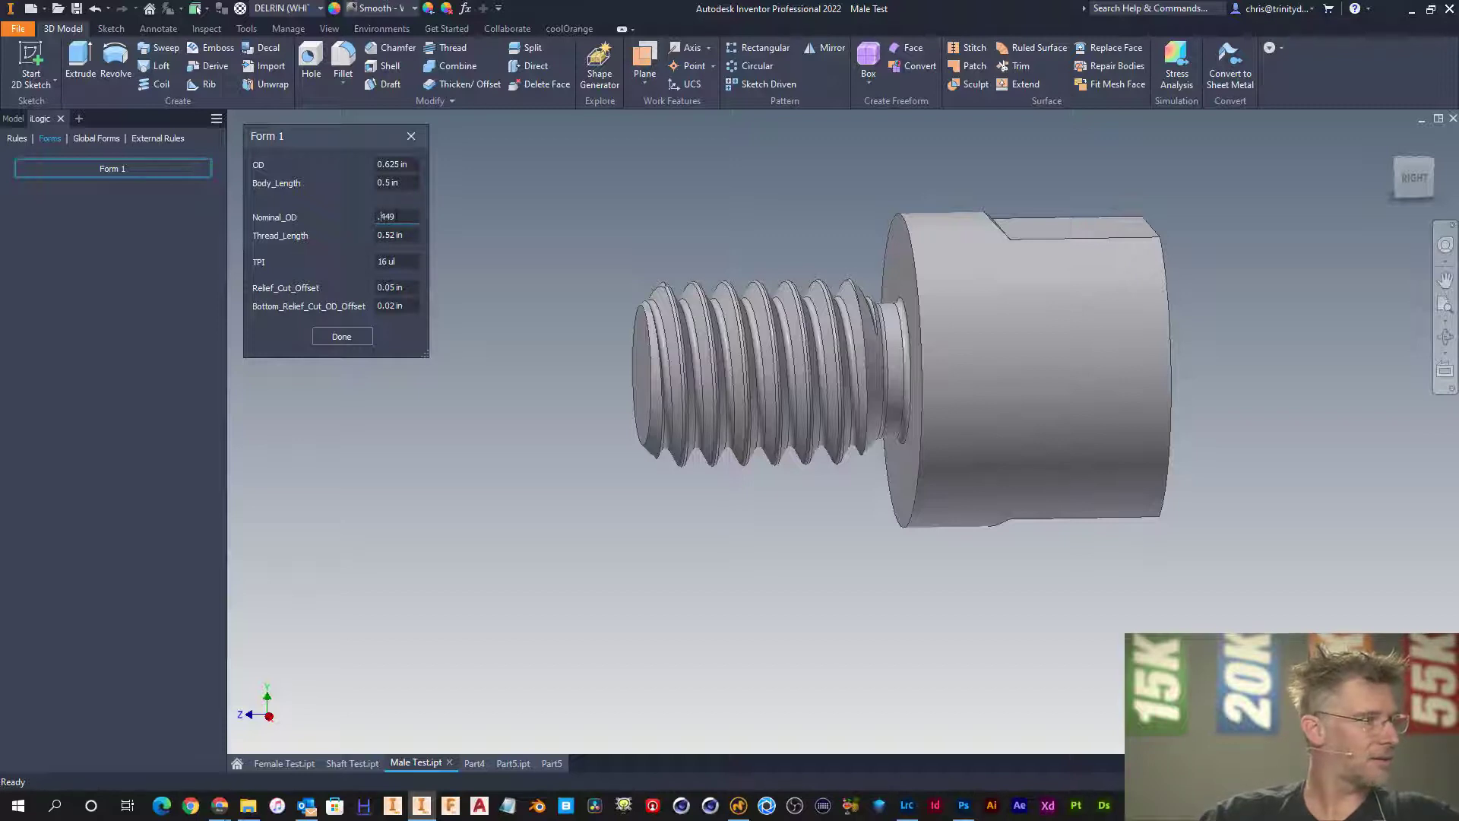
type("2")
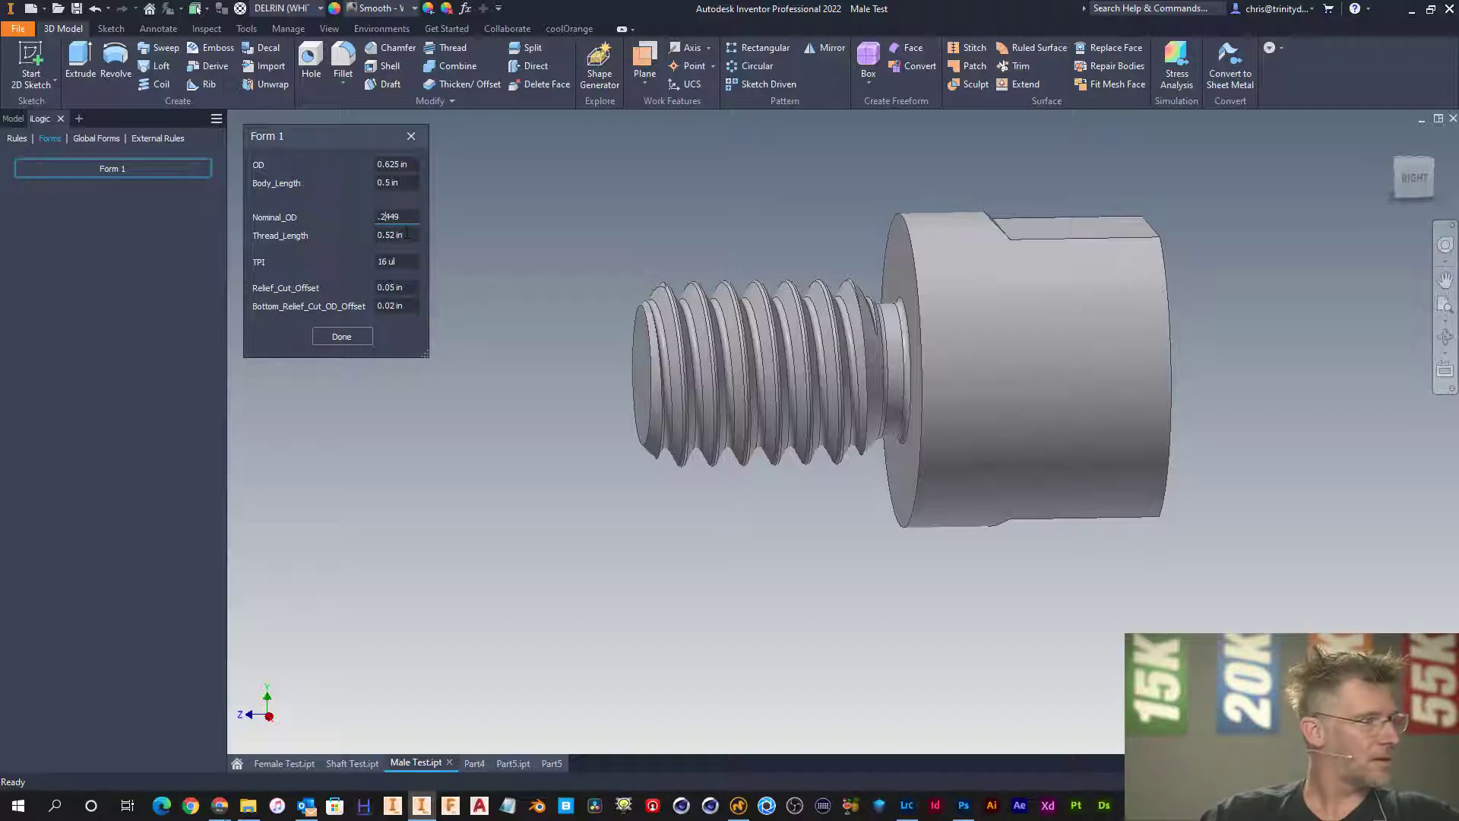
left_click(405, 262)
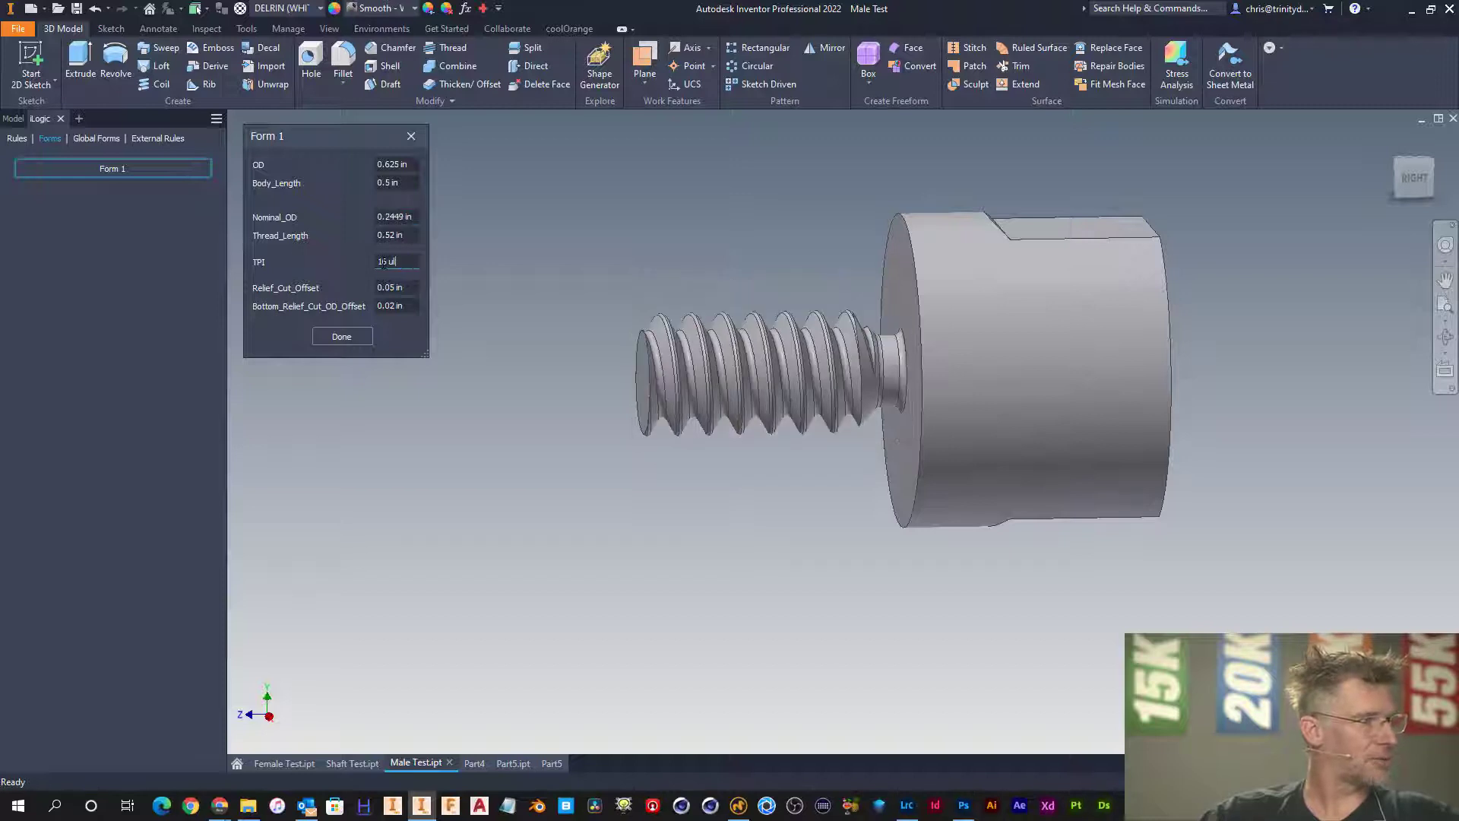
left_click_drag(405, 262, 373, 263)
type("20")
key("Return")
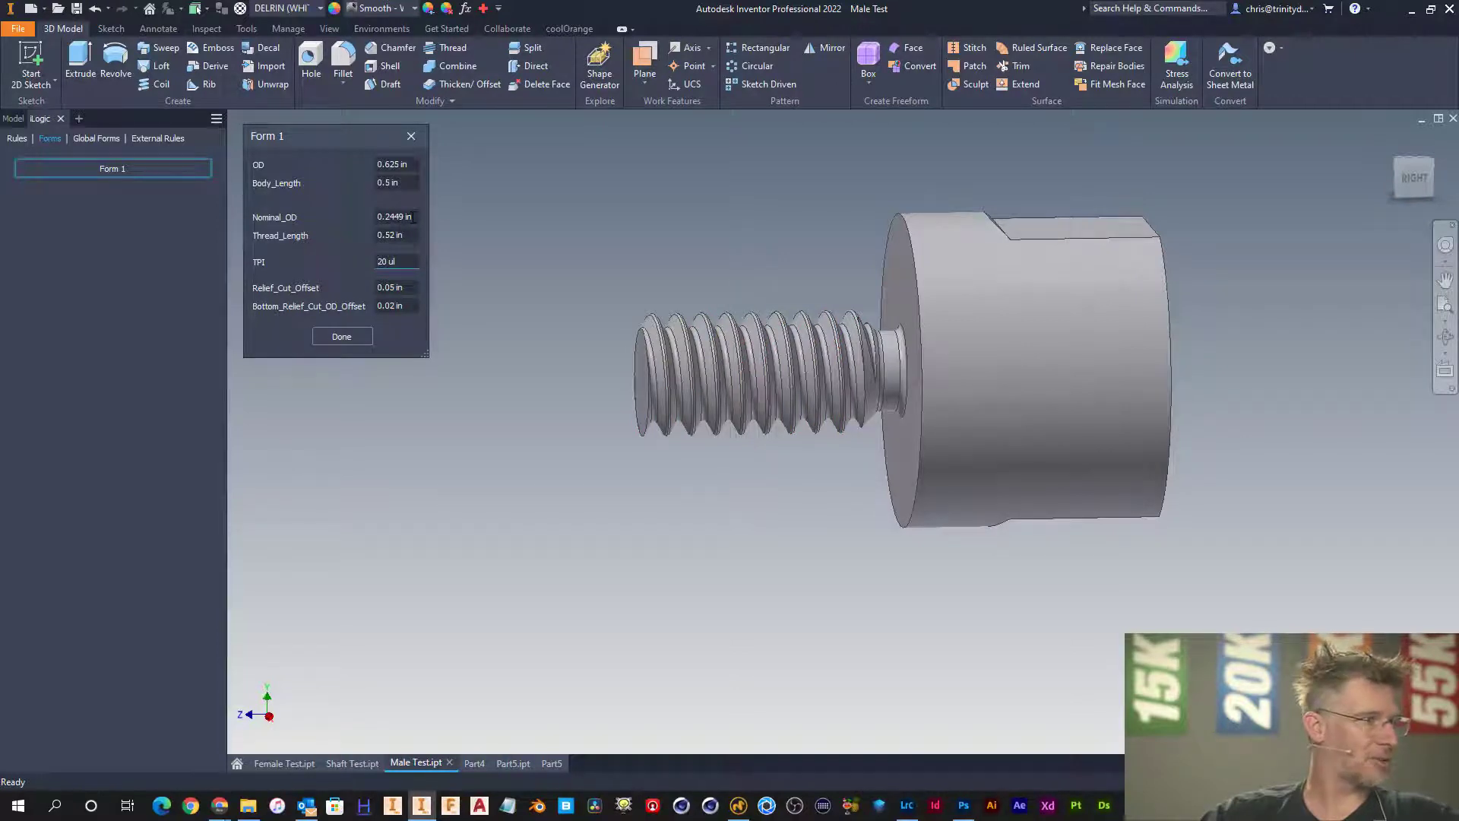
- Set Nominal_OD to 0.449 in in the form
left_click_drag(412, 217, 360, 219)
type(".")
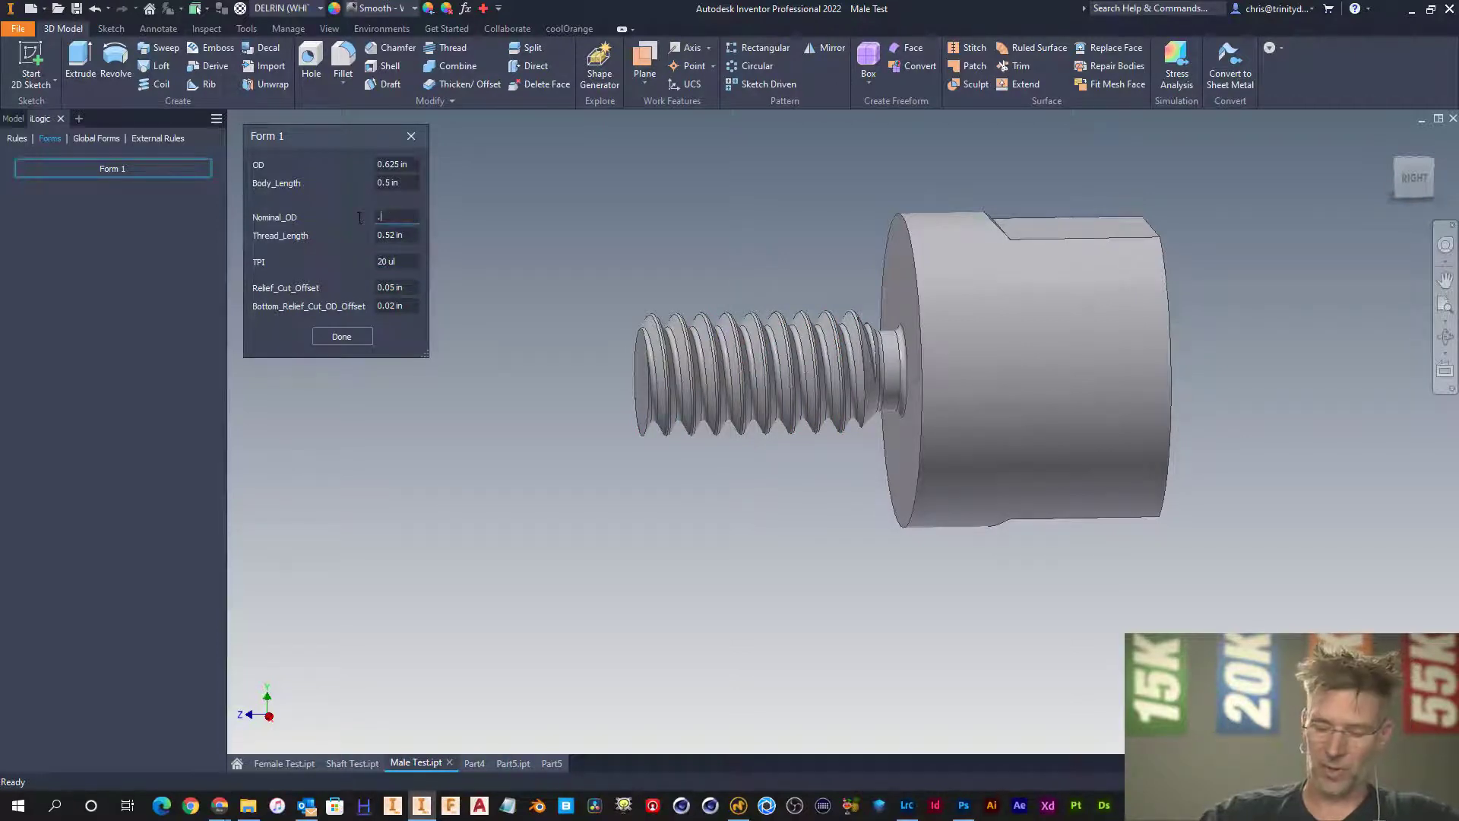
type("449")
left_click(366, 264)
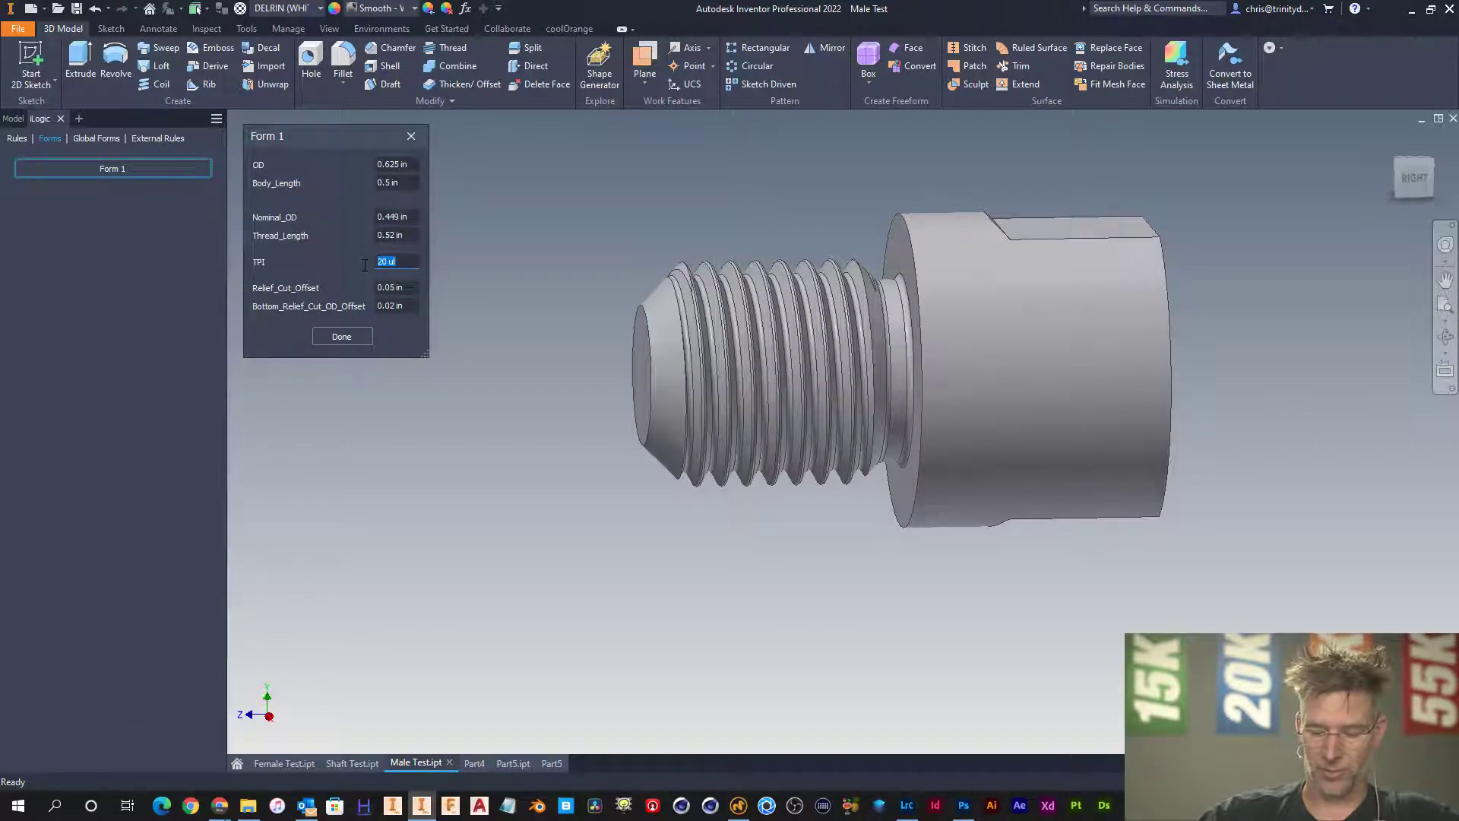
- Set TPI to 13 in the form and check the resized thread from an angle
type("13")
key("Return")
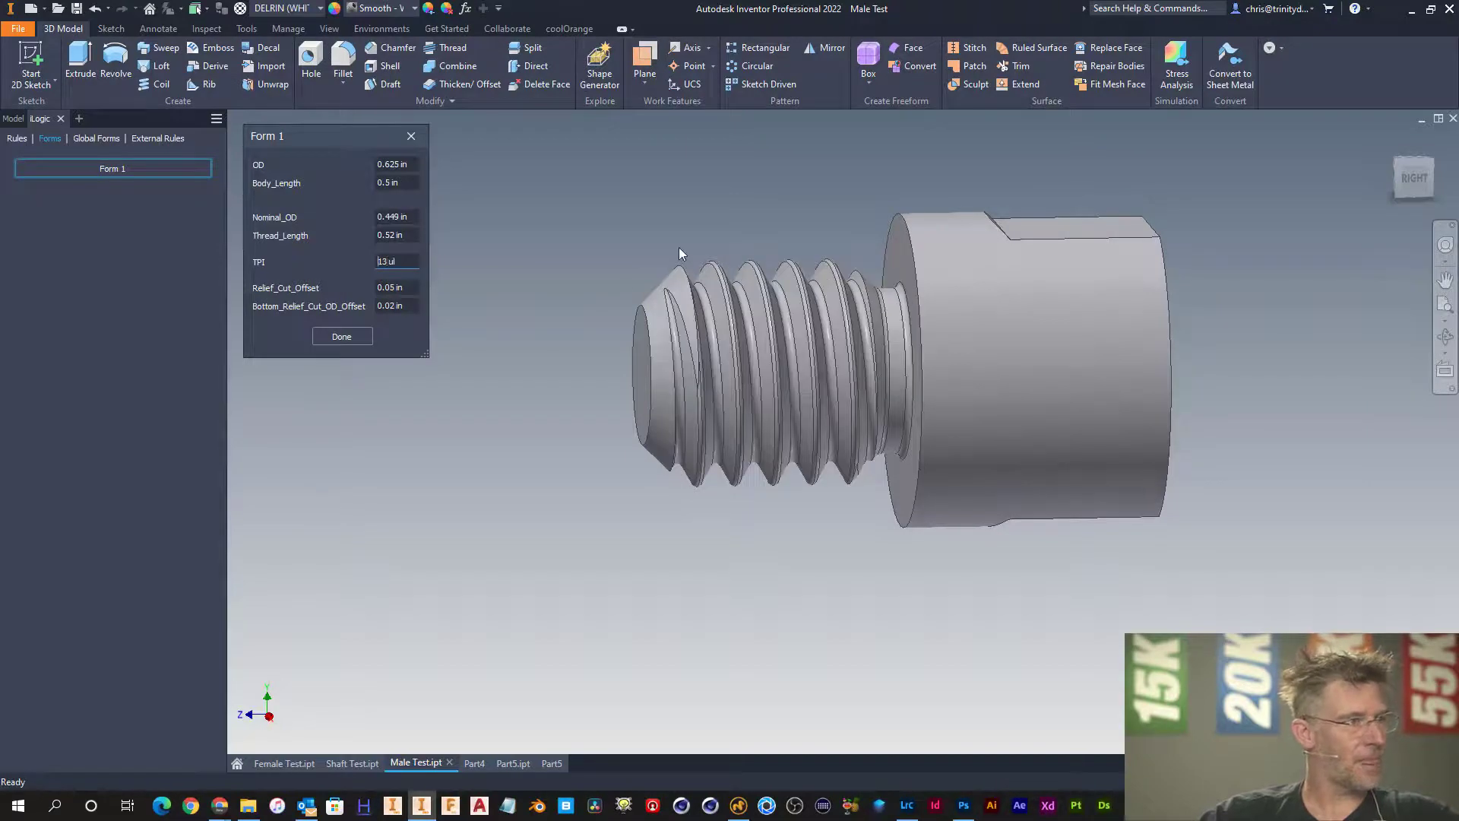
middle_click_drag(909, 276, 1010, 297, "shift")
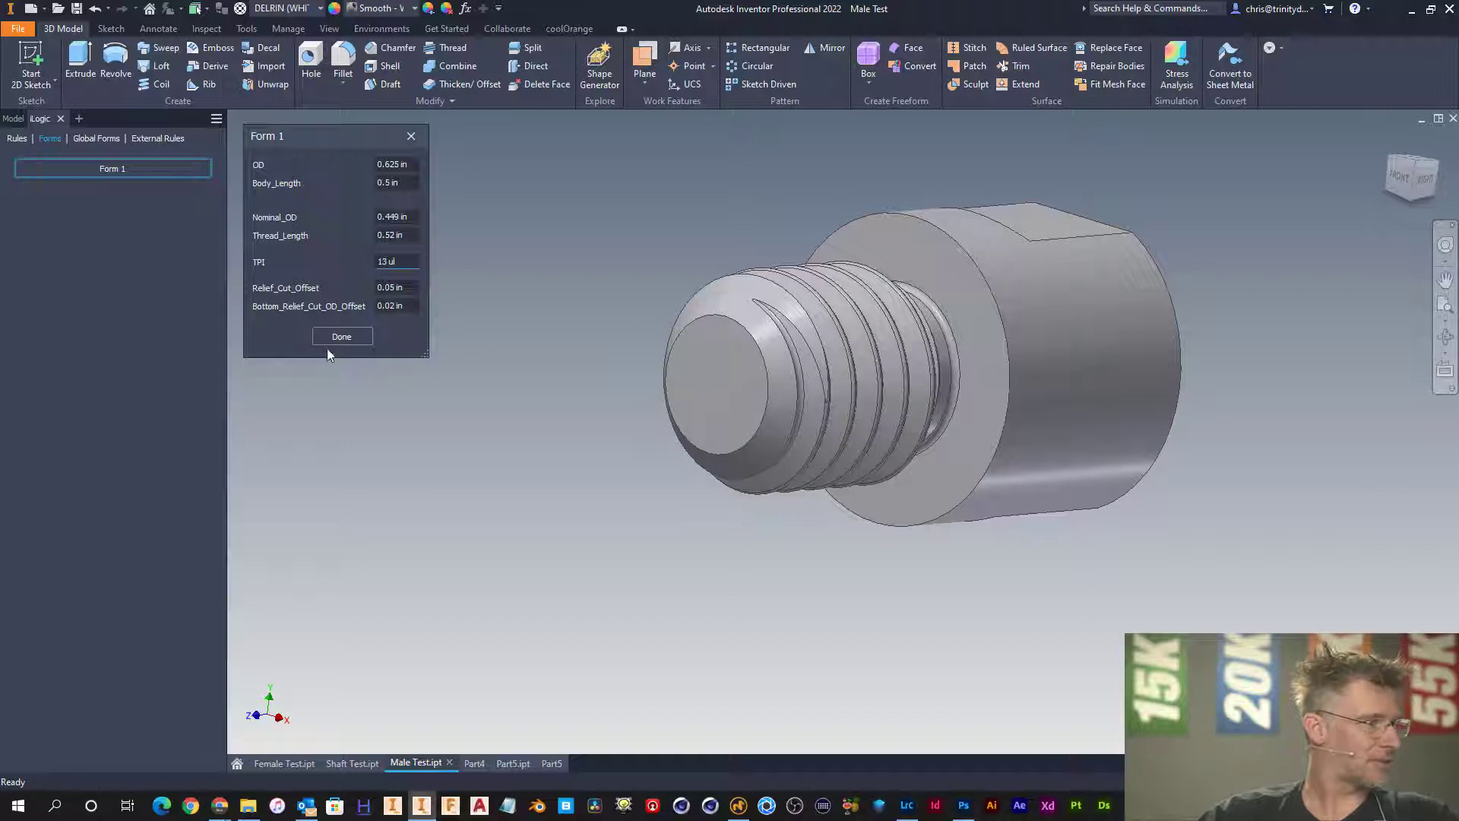
- Open Sketch28 under Extrusion11, which defines the thread's end chamfer cut, for editing
left_click(13, 119)
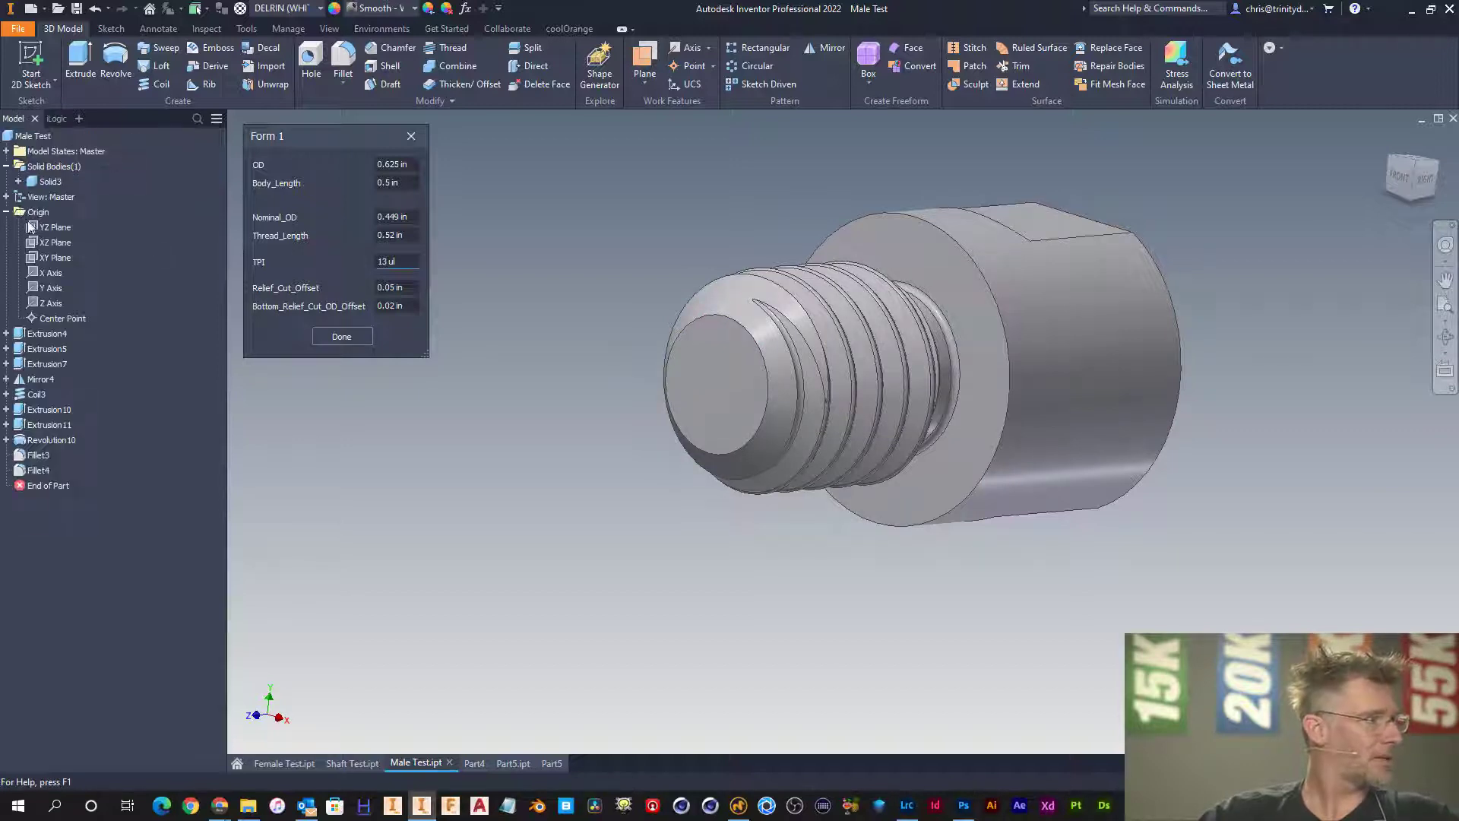
double_click(38, 424)
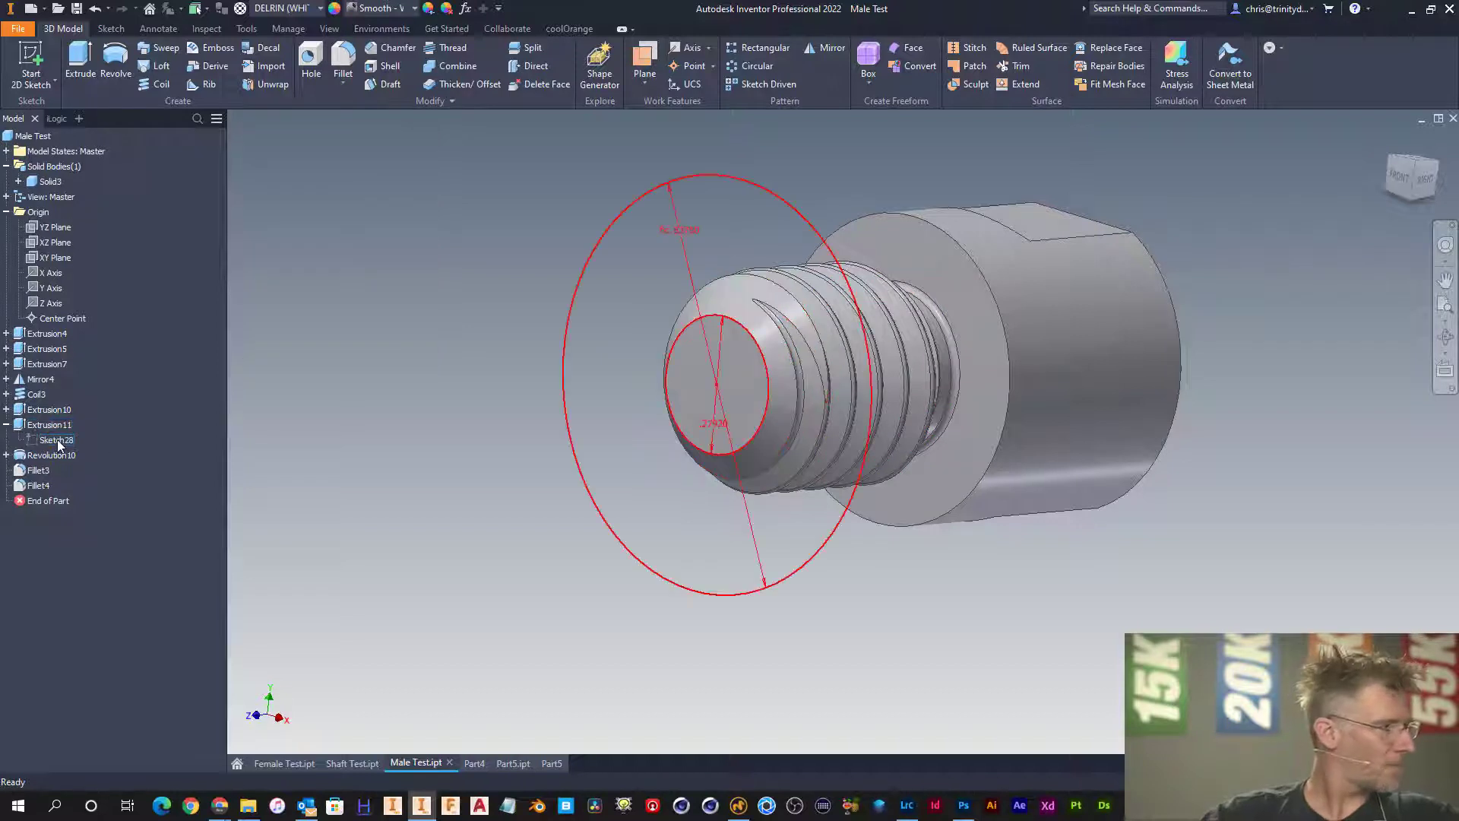
right_click(57, 439)
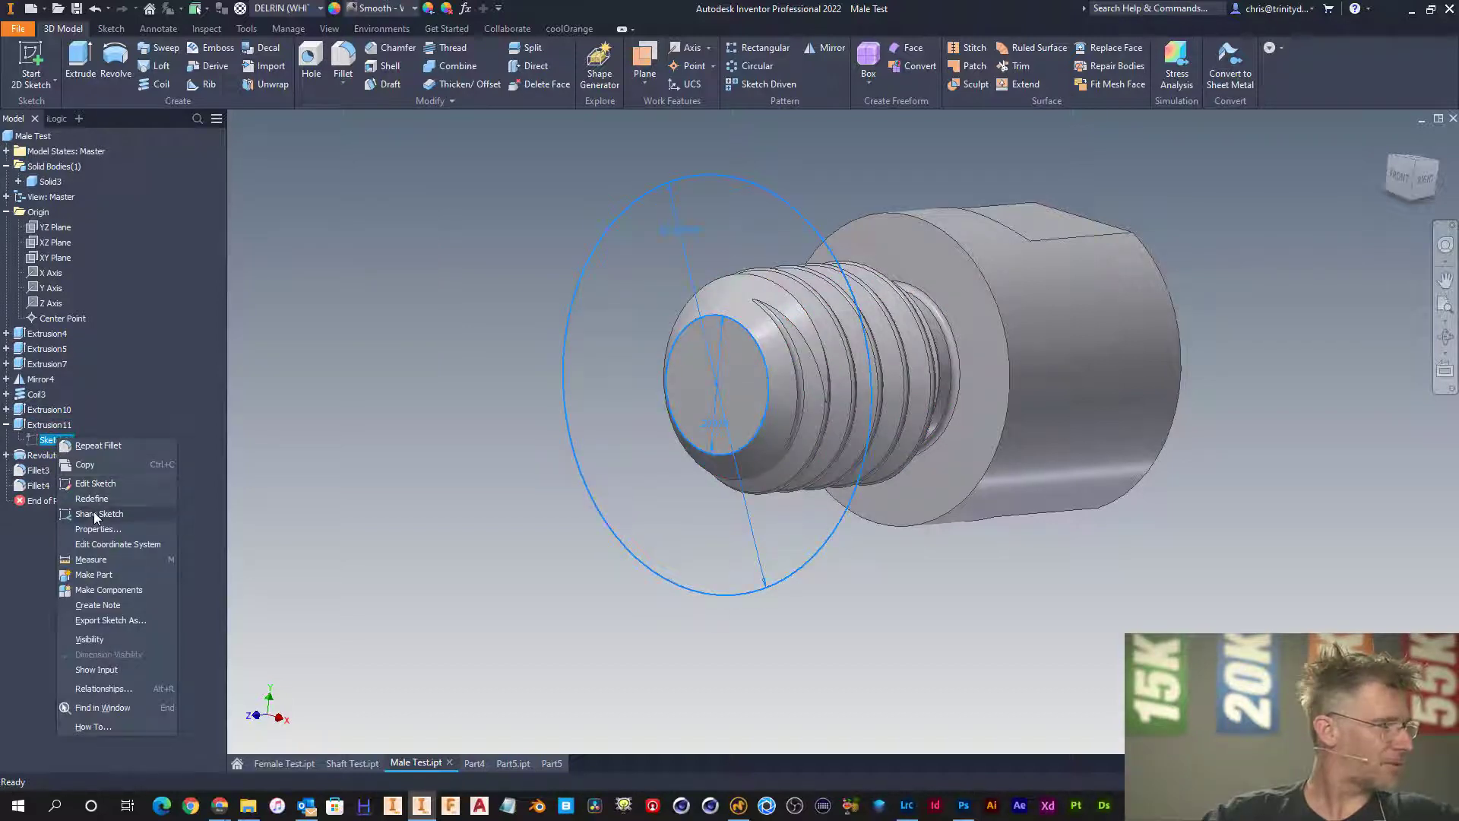
left_click(101, 482)
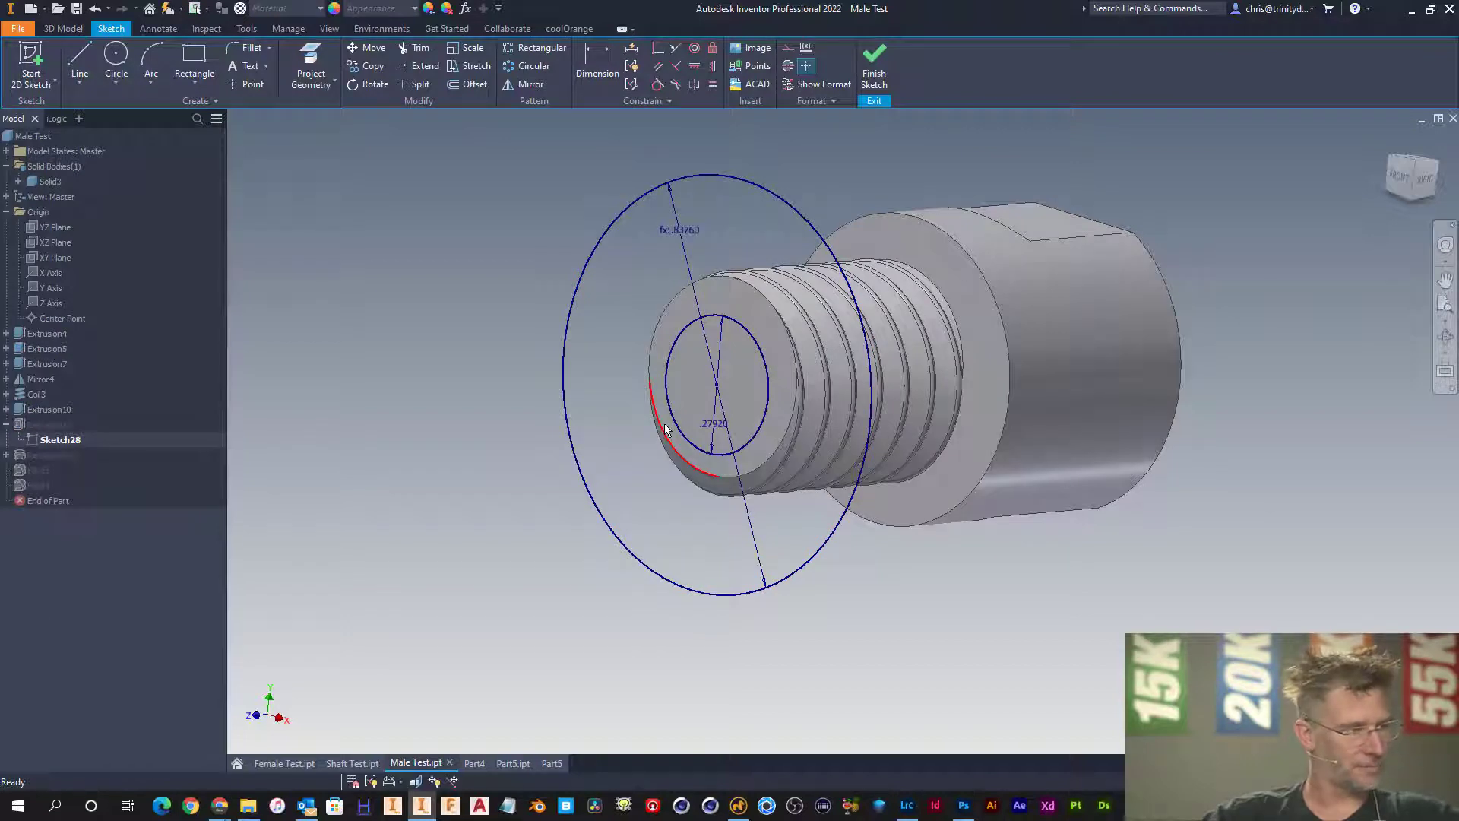
- Add a numeric user parameter Top_Relief_Cut_Offset, set it to 0.01 in and mark it as a key parameter
left_click(293, 32)
left_click(166, 71)
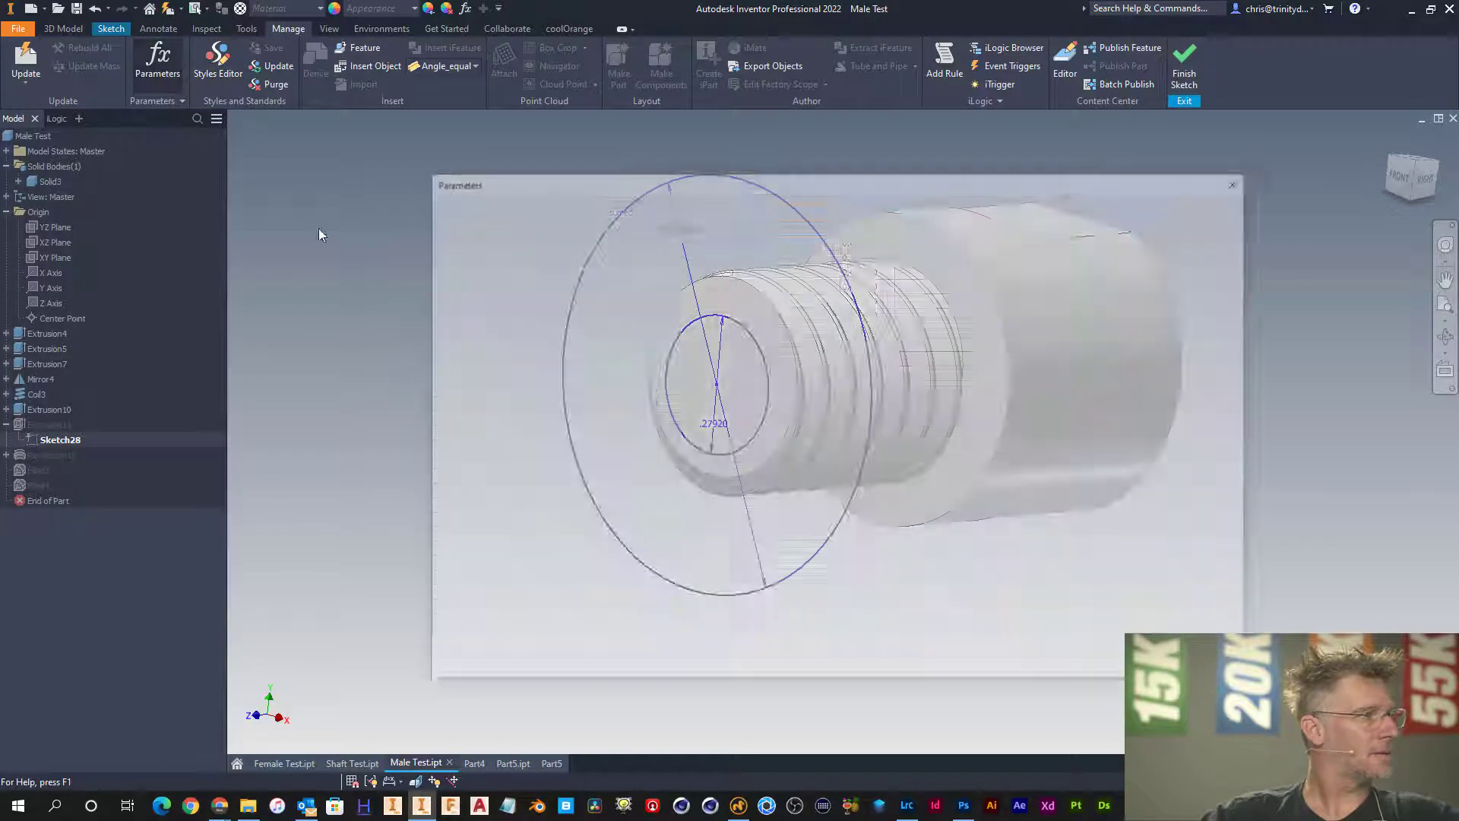
scroll(811, 495, "down", 5)
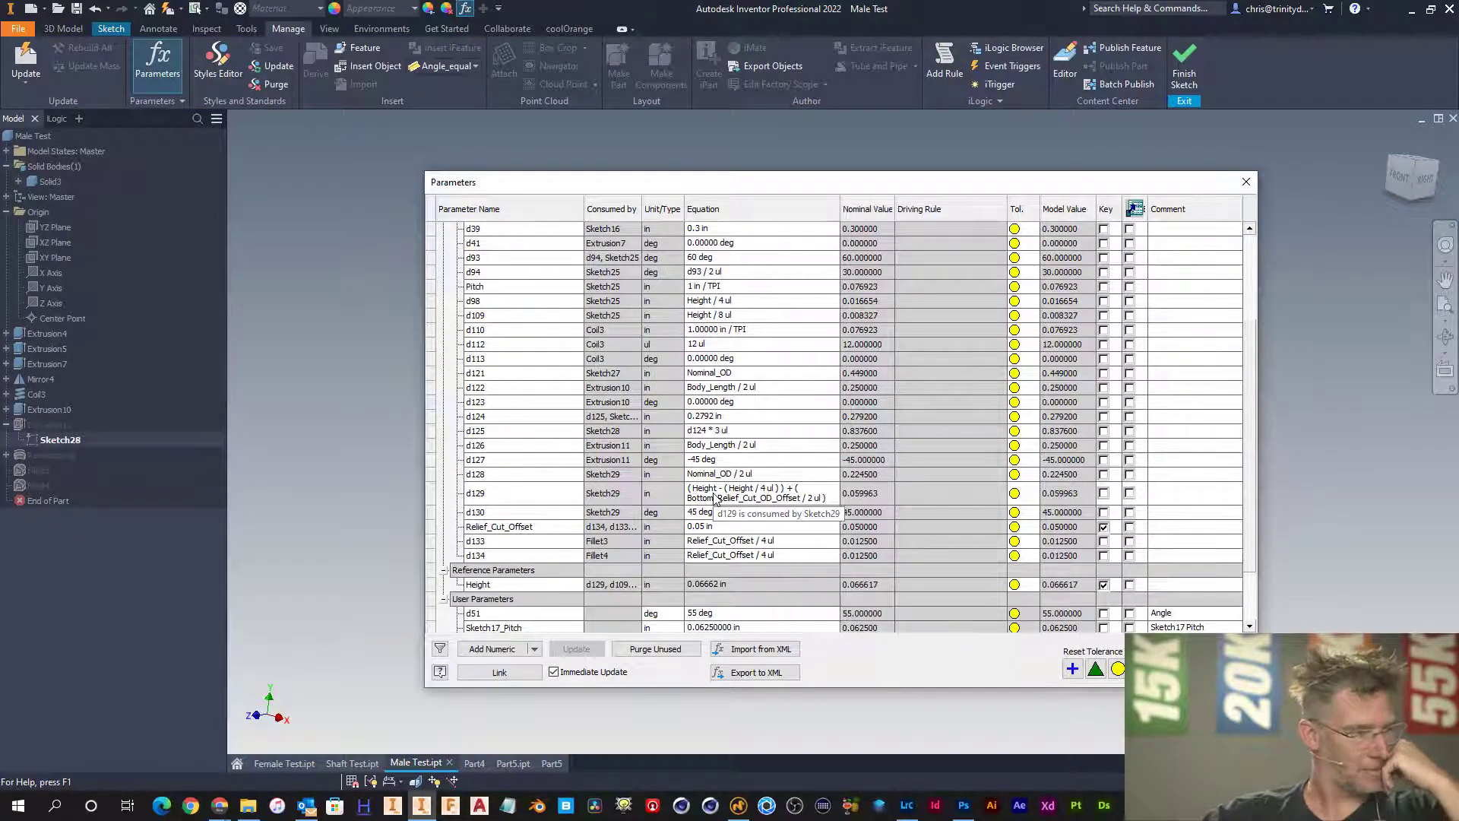
scroll(673, 510, "down", 3)
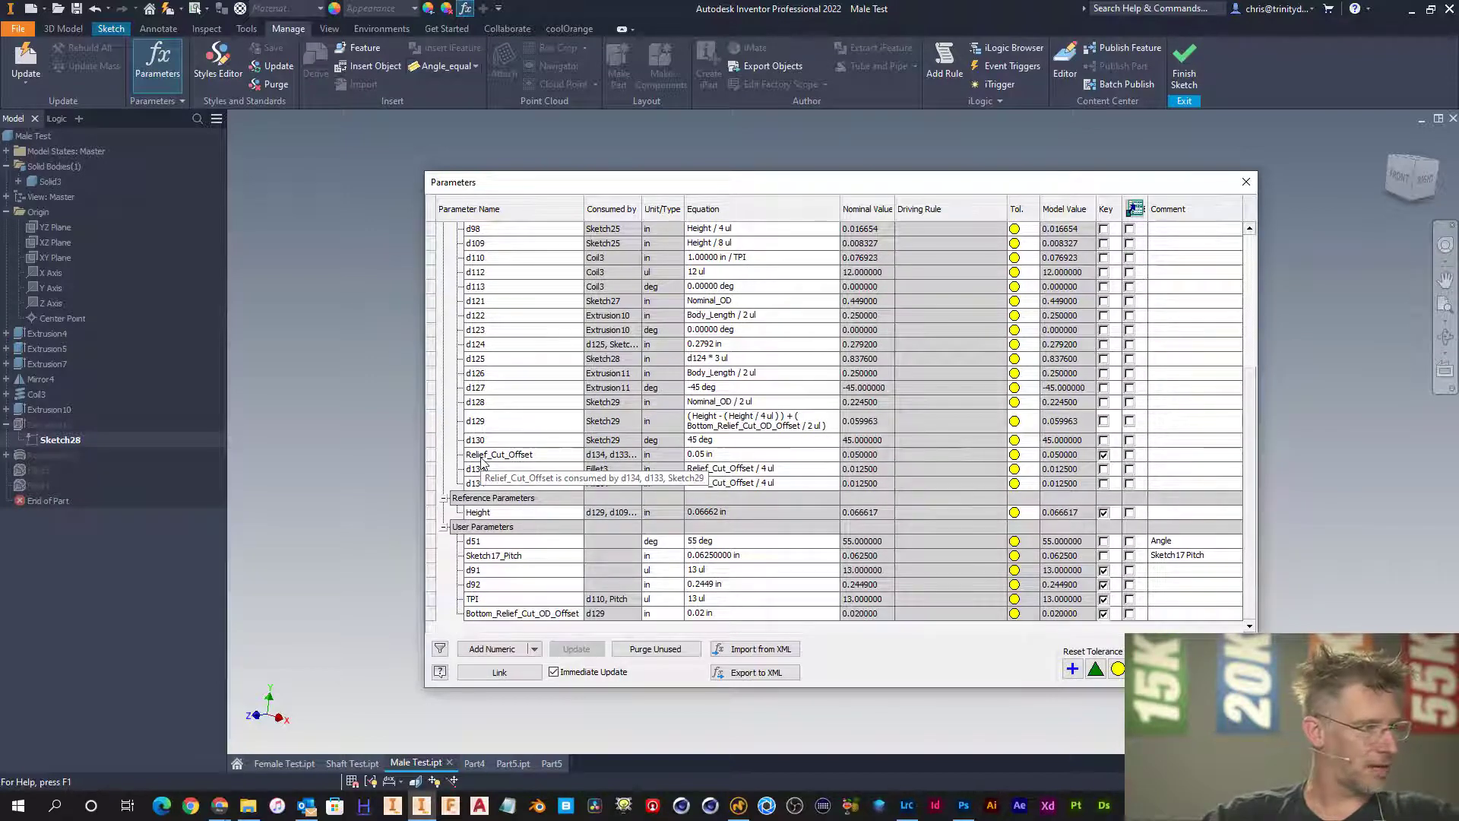
left_click(492, 649)
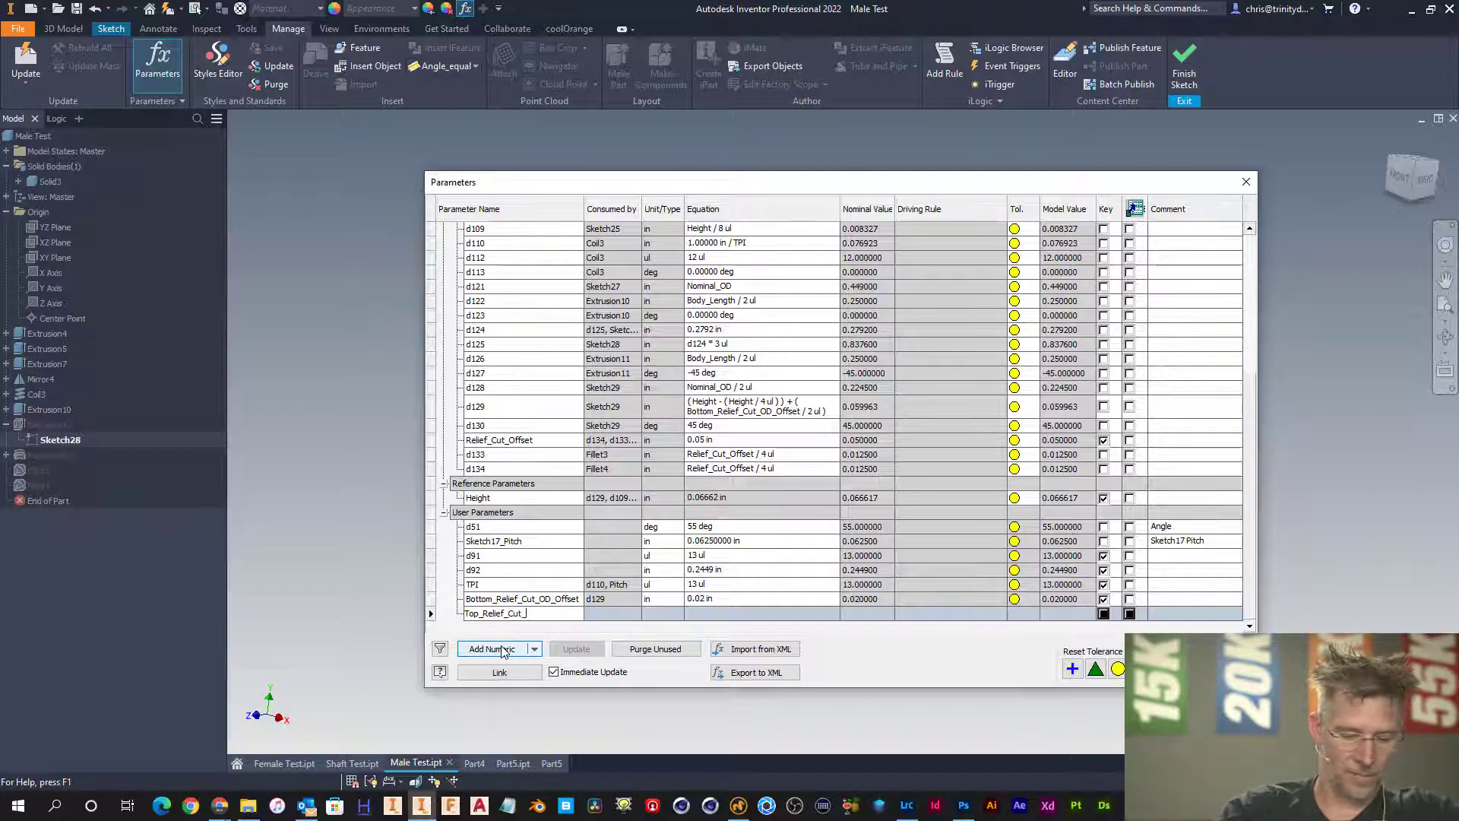
type("fset")
key("Return")
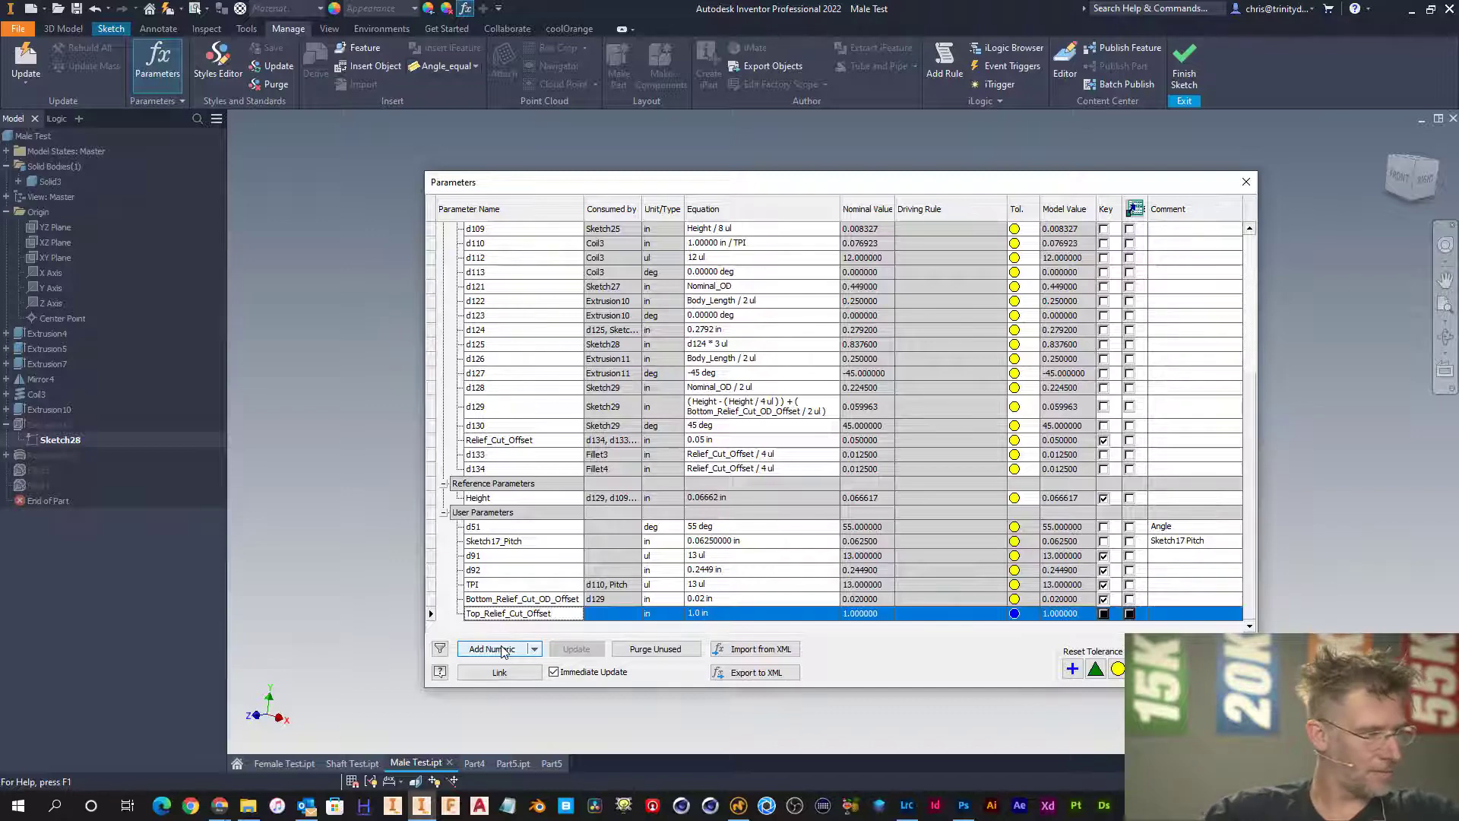
left_click(698, 614)
type(".01")
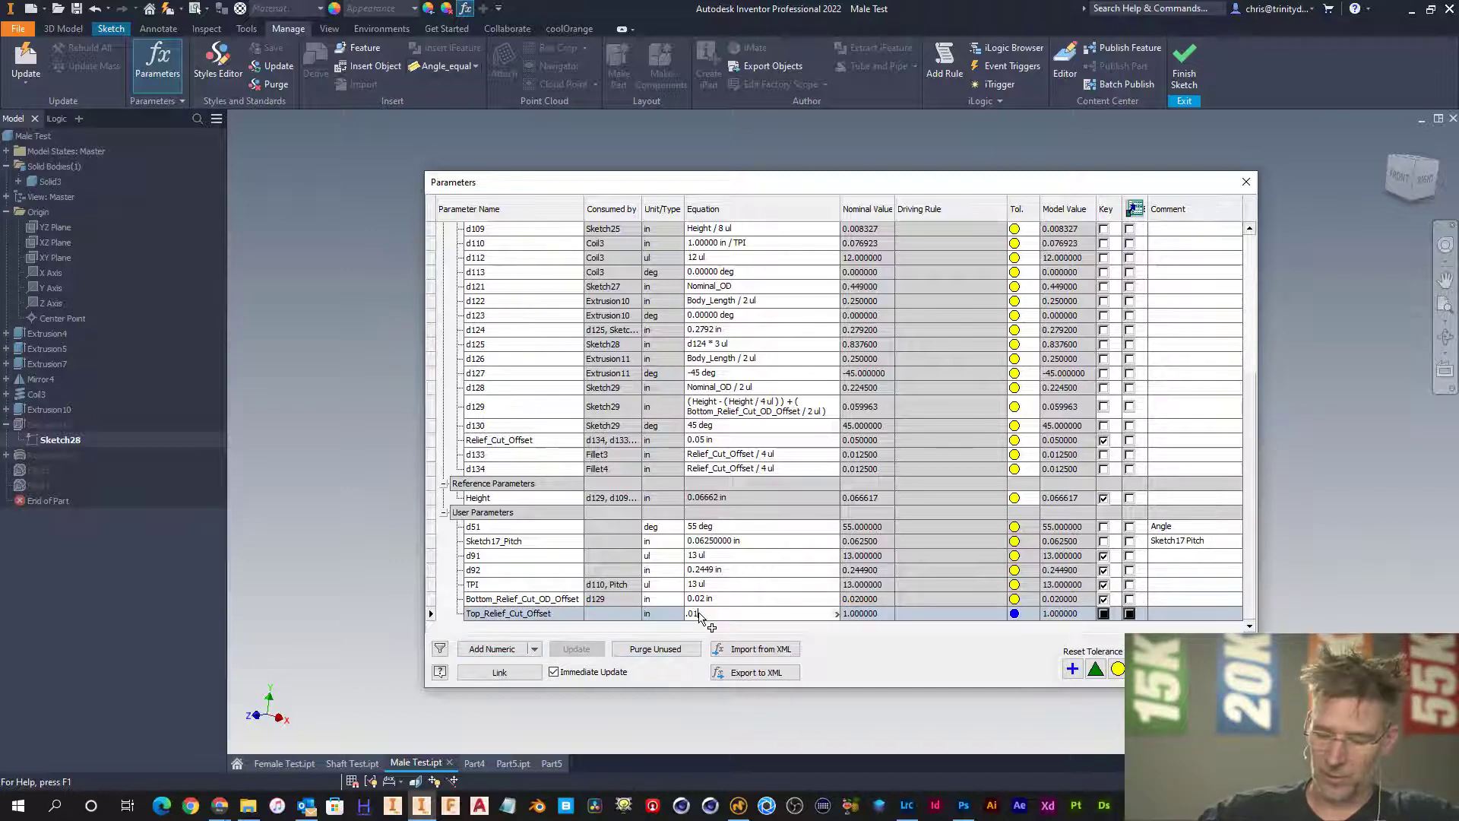
key("Return")
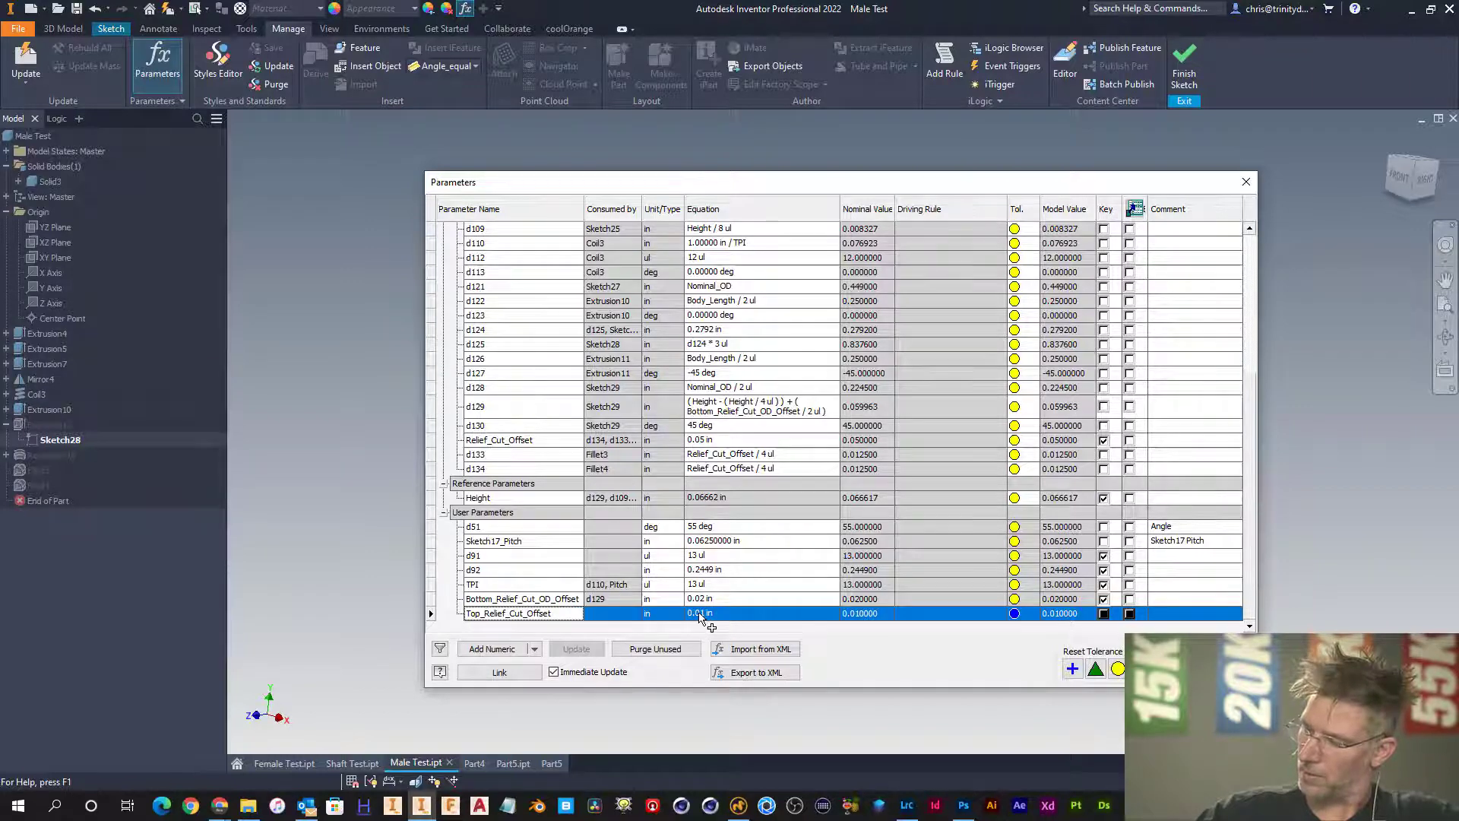
left_click(1130, 613)
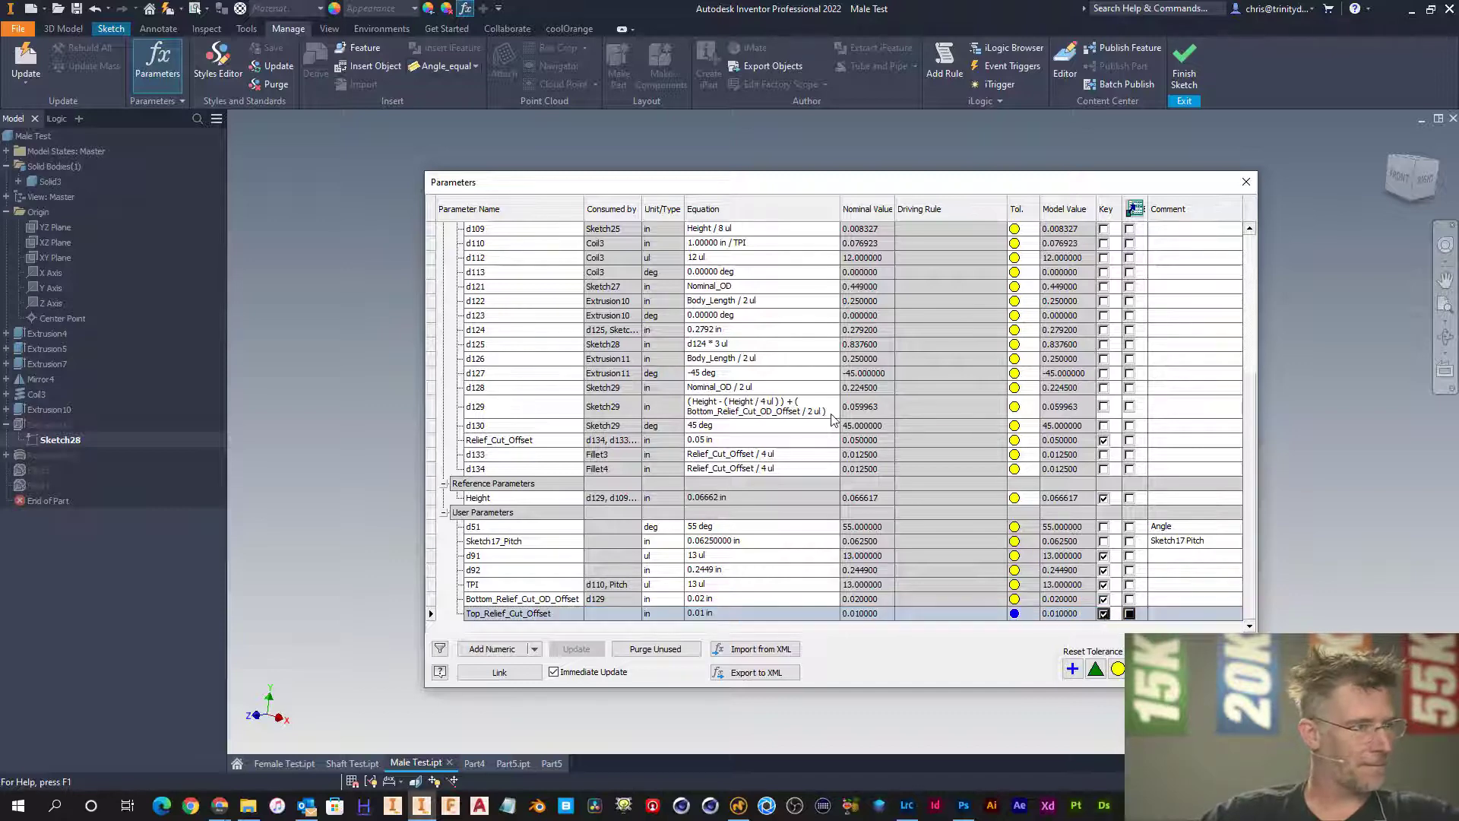
- Copy the equation of parameter d129 into the diameter dimension of the sketch's inner circle
left_click(832, 415)
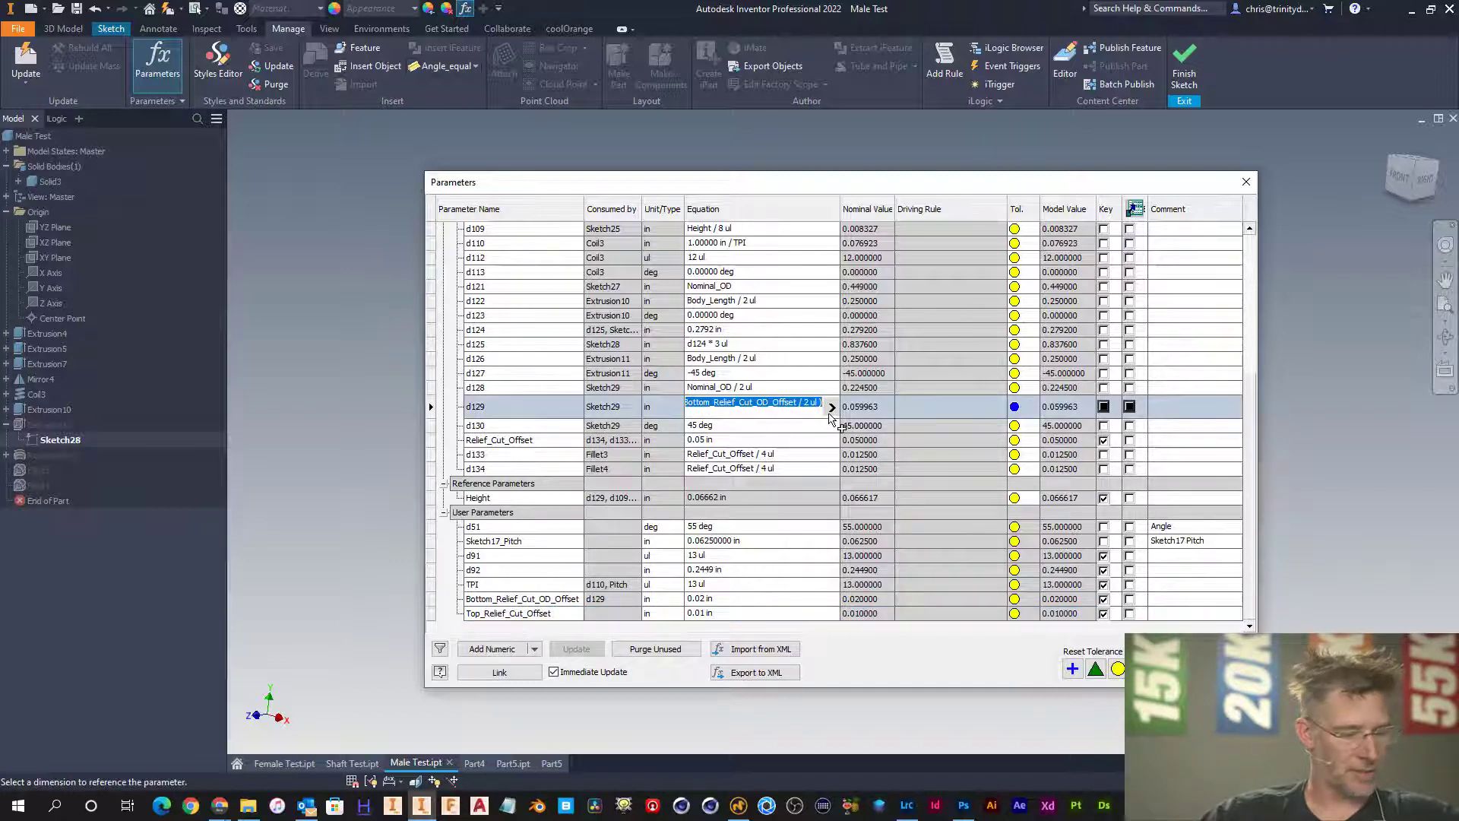
left_click(1211, 672)
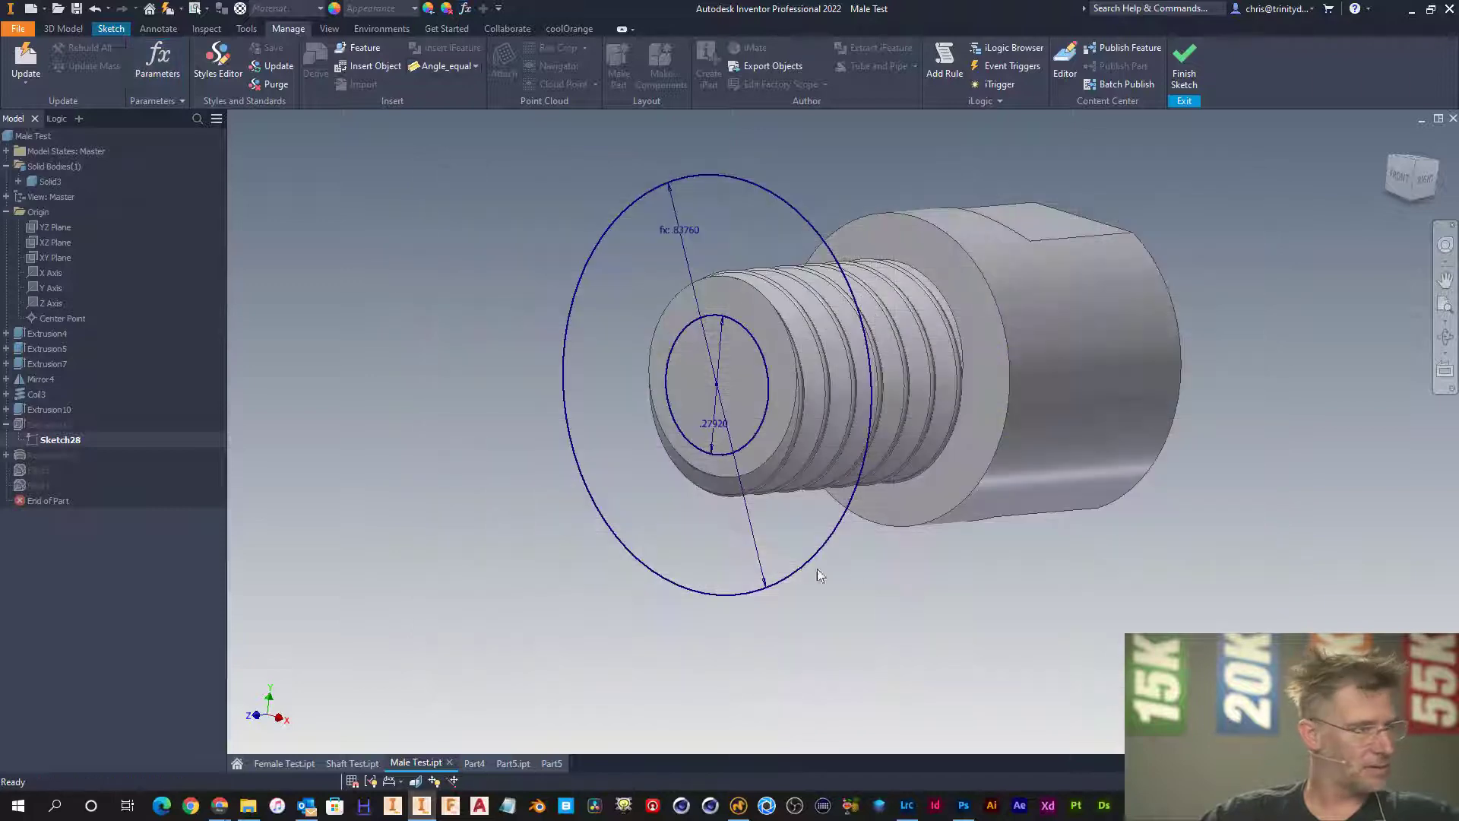
double_click(712, 440)
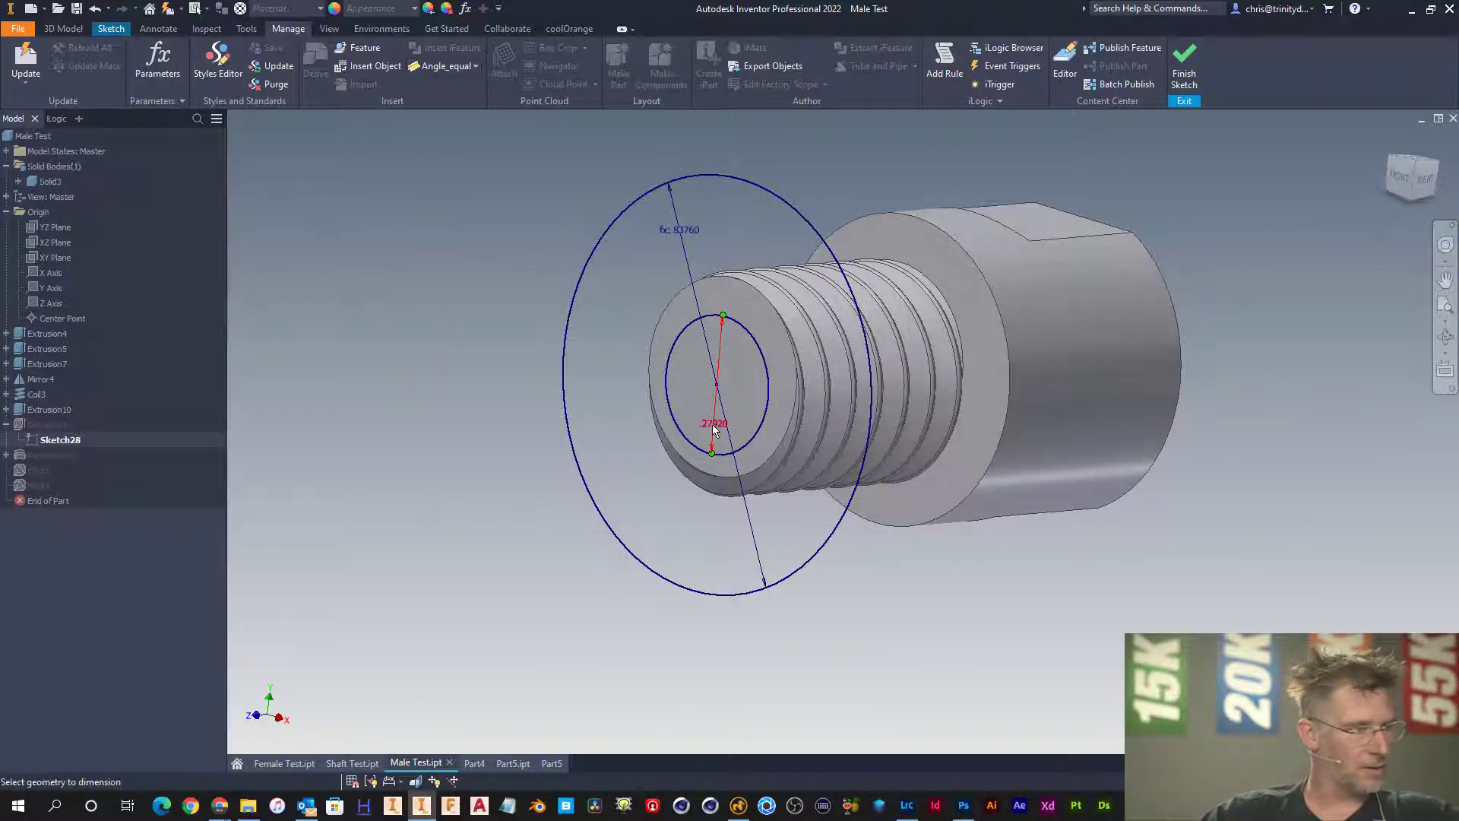
key("ctrl+v")
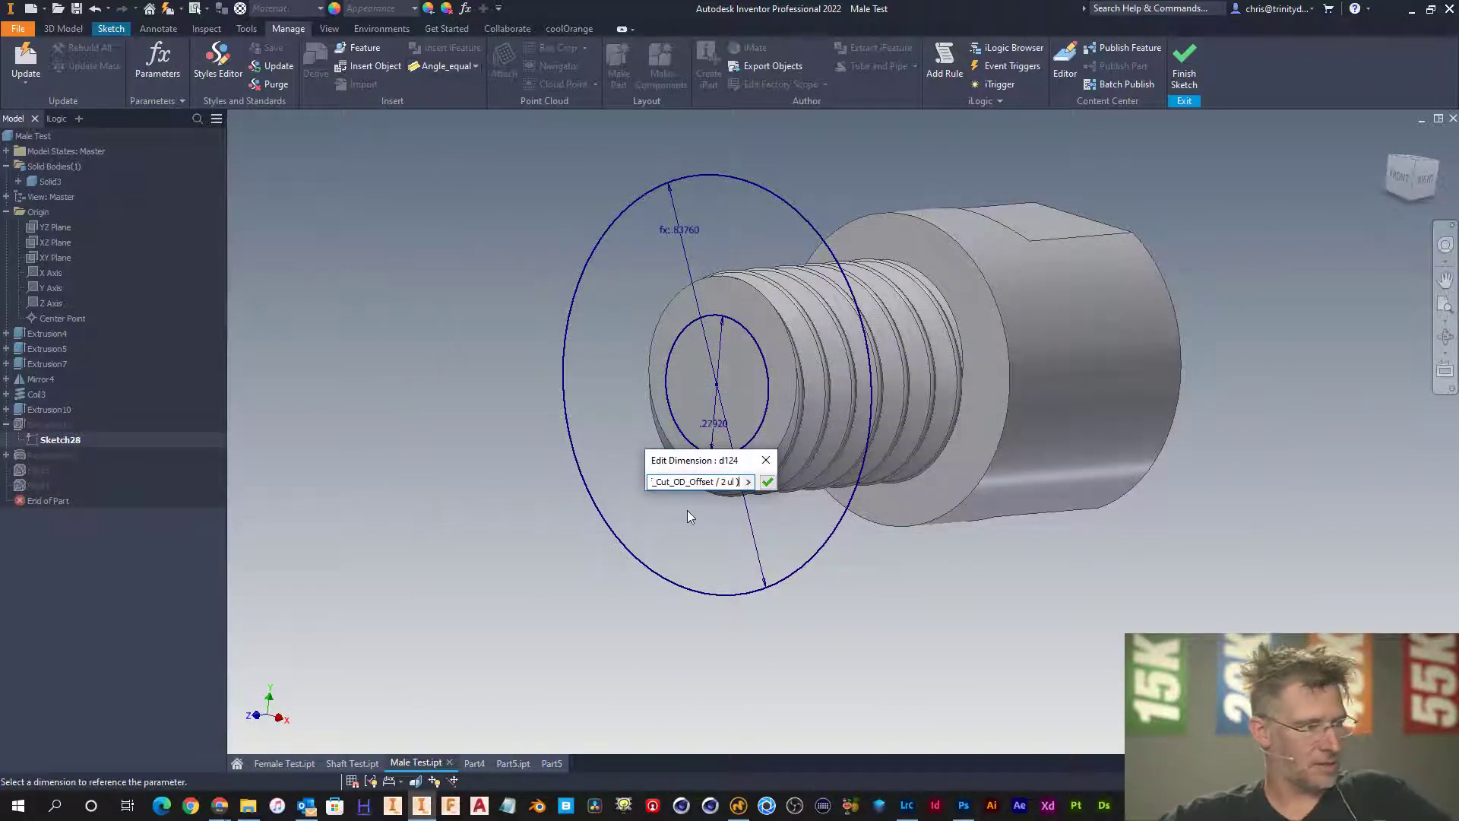
- Try Top_Relief_Cut_Offset in place of Bottom_Relief_Cut_OD_Offset in the inner circle's diameter equation, and undo the dimension change
mouse_move(681, 485)
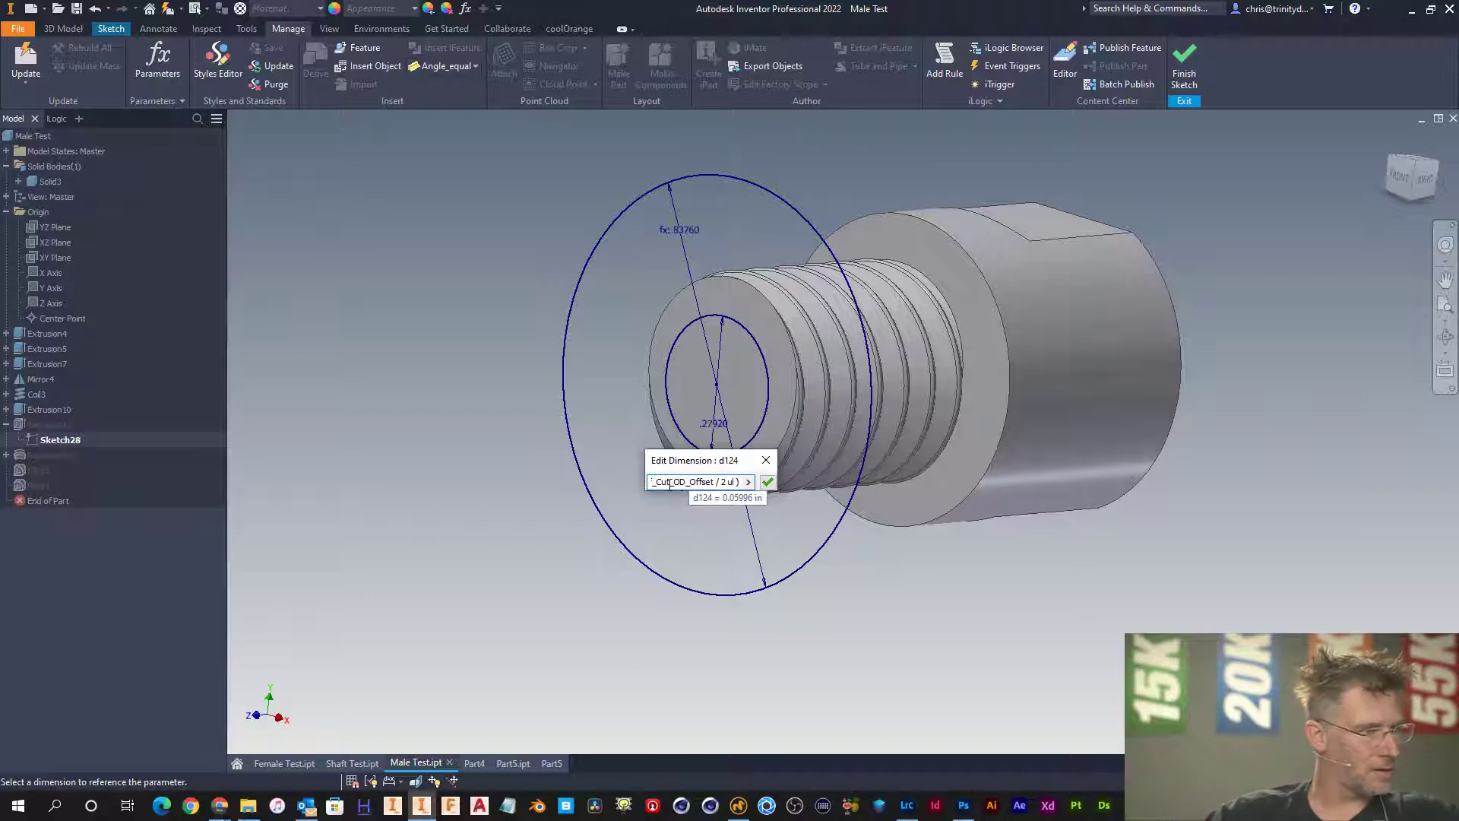
left_click_drag(690, 483, 757, 482)
mouse_move(675, 485)
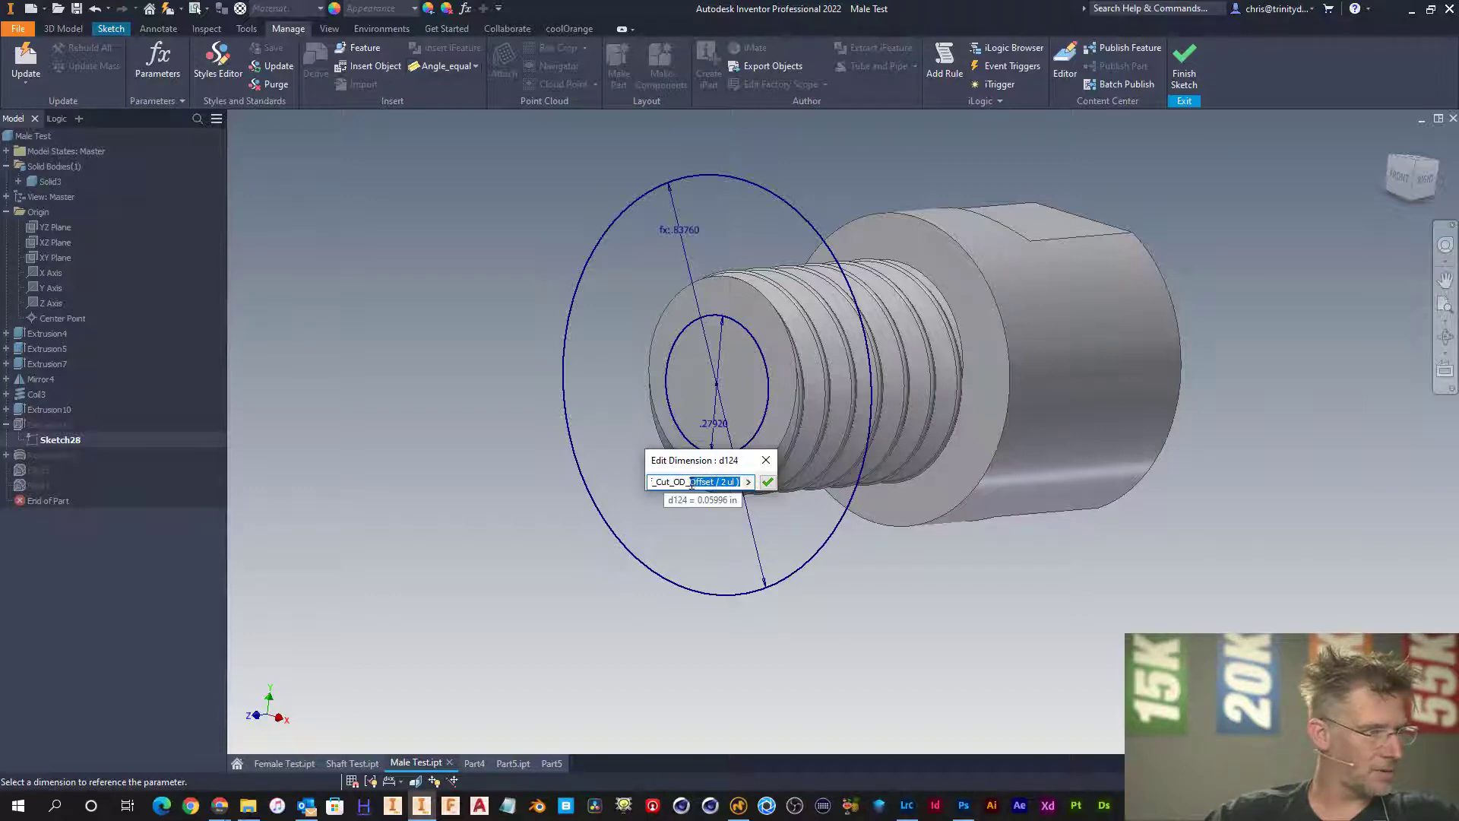
left_click(686, 482)
key("BackSpace")
key("BackSpace")
key("BackSpace")
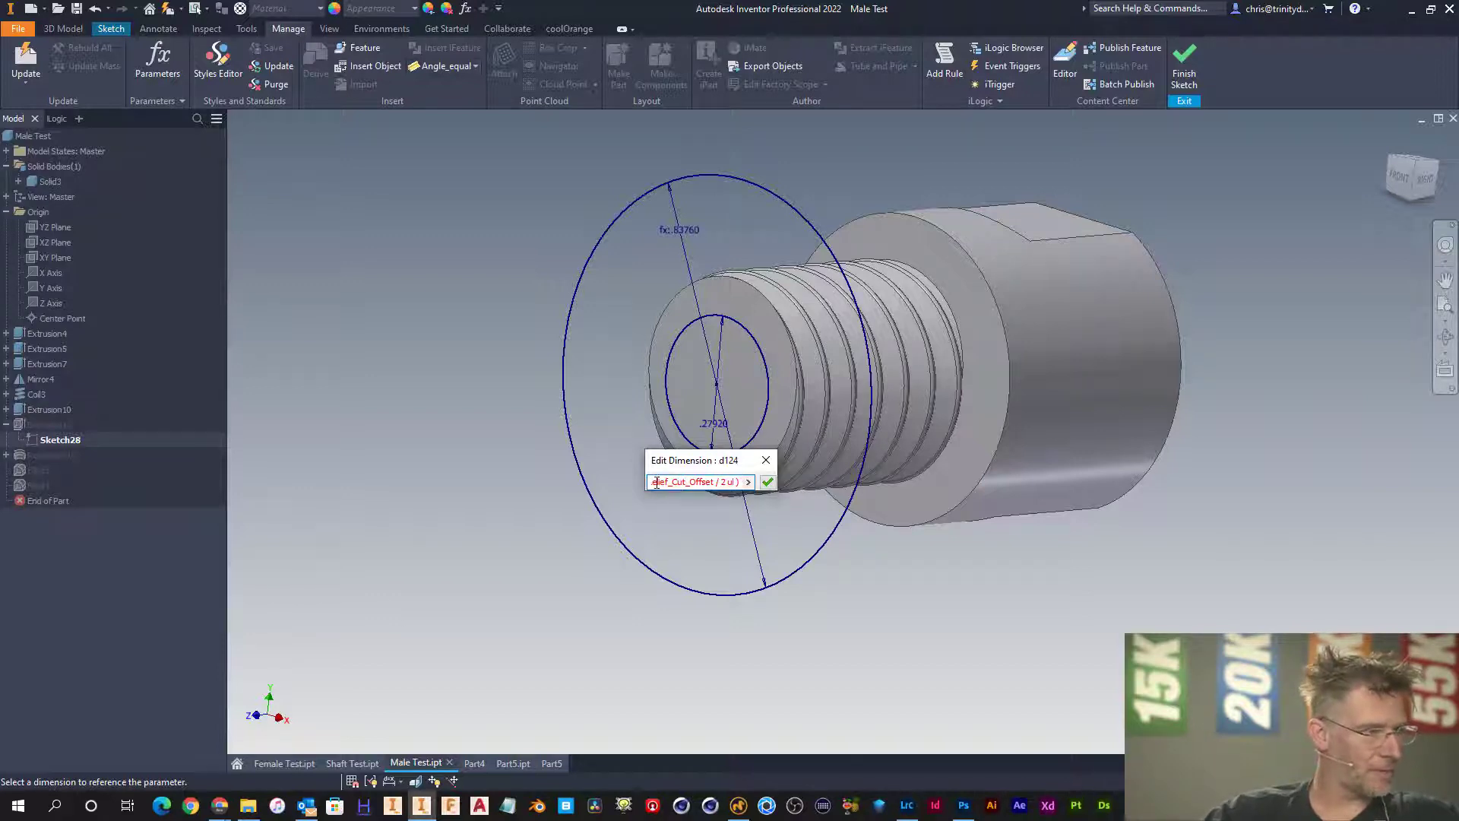
left_click(656, 481)
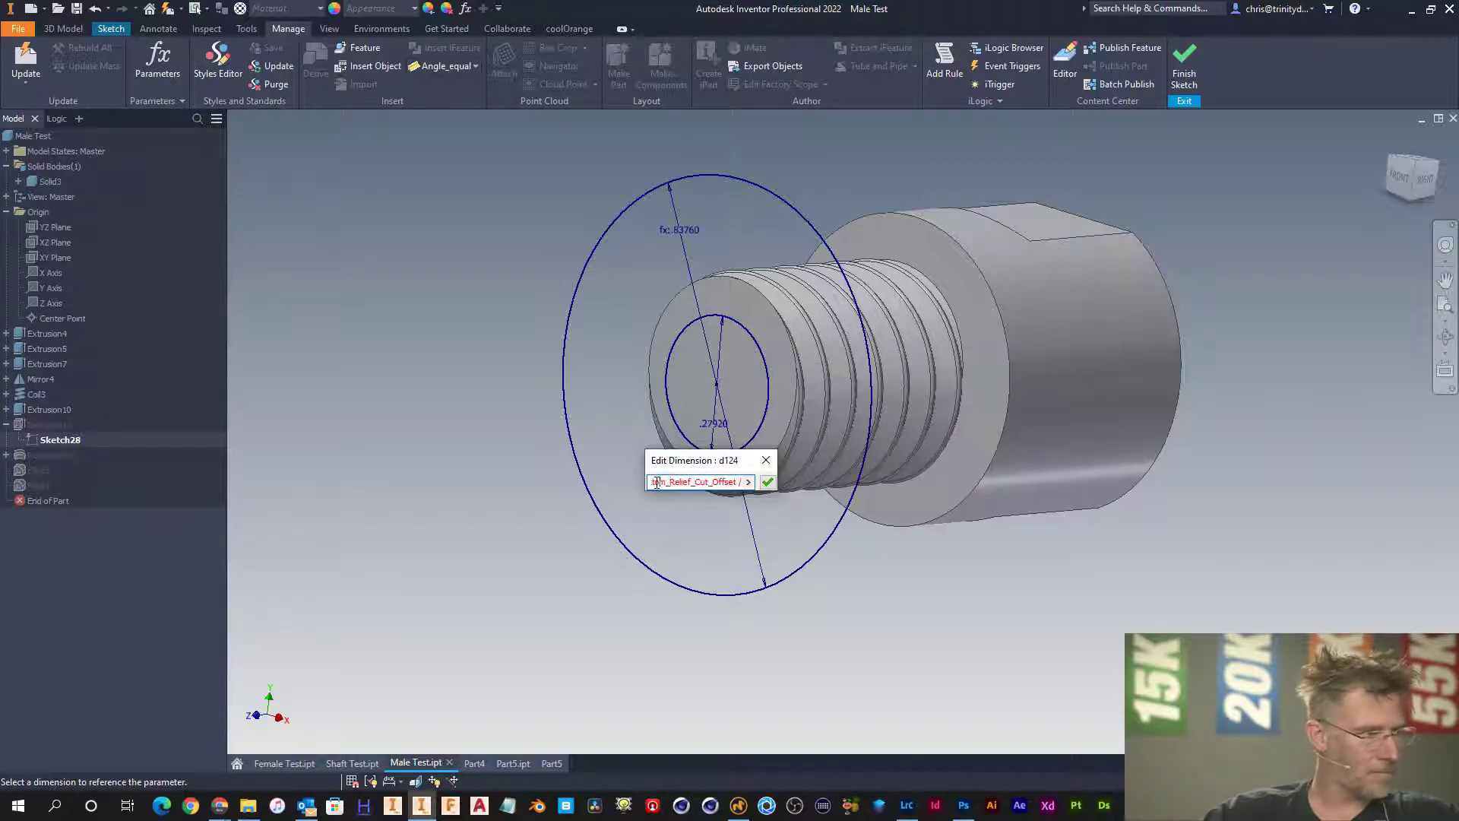
key("Left")
left_click(664, 482)
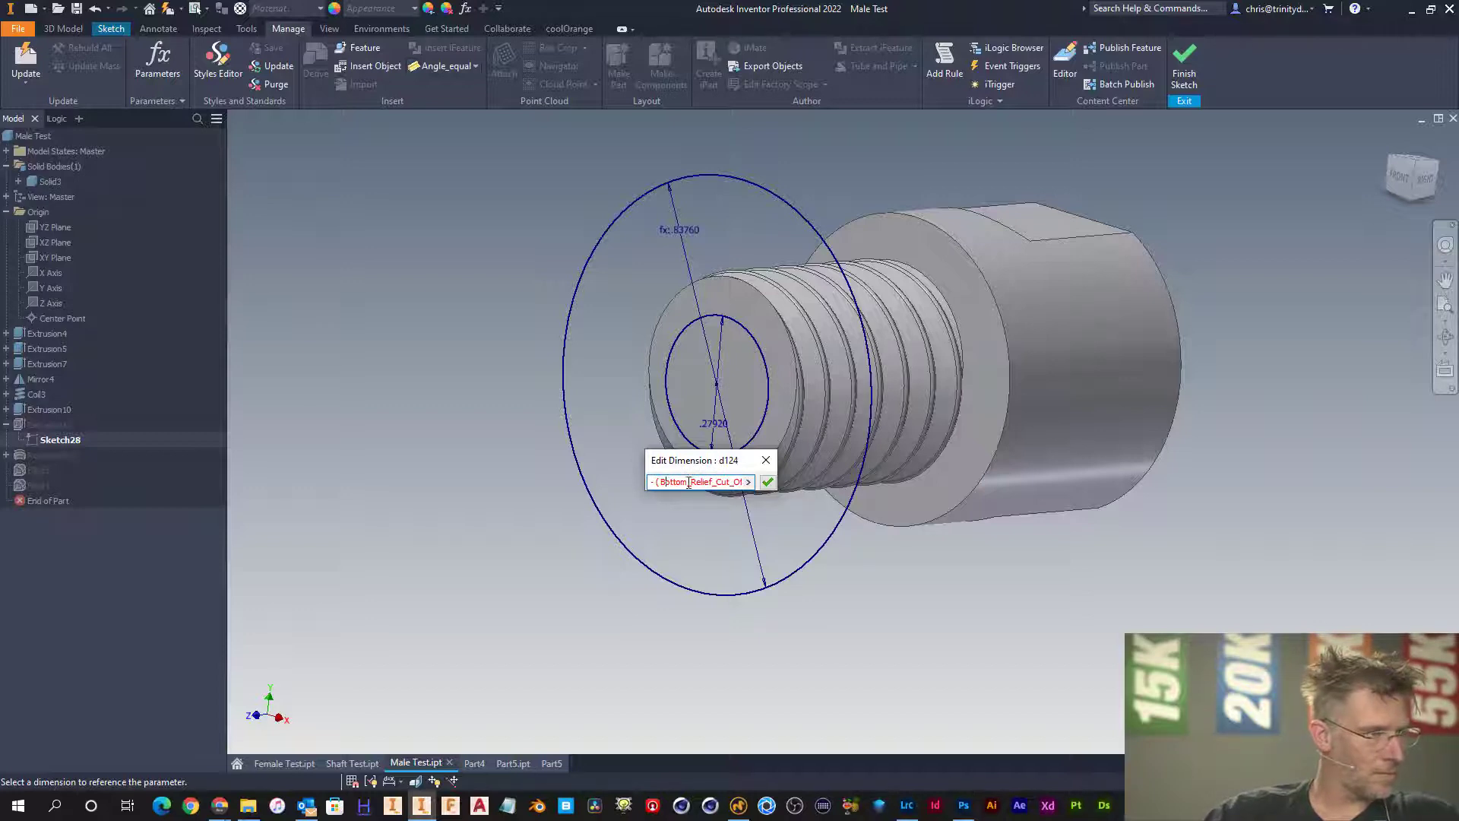
key("Delete")
key("Delete")
key("Delete")
key("Delete")
key("Delete")
key("Delete")
key("Delete")
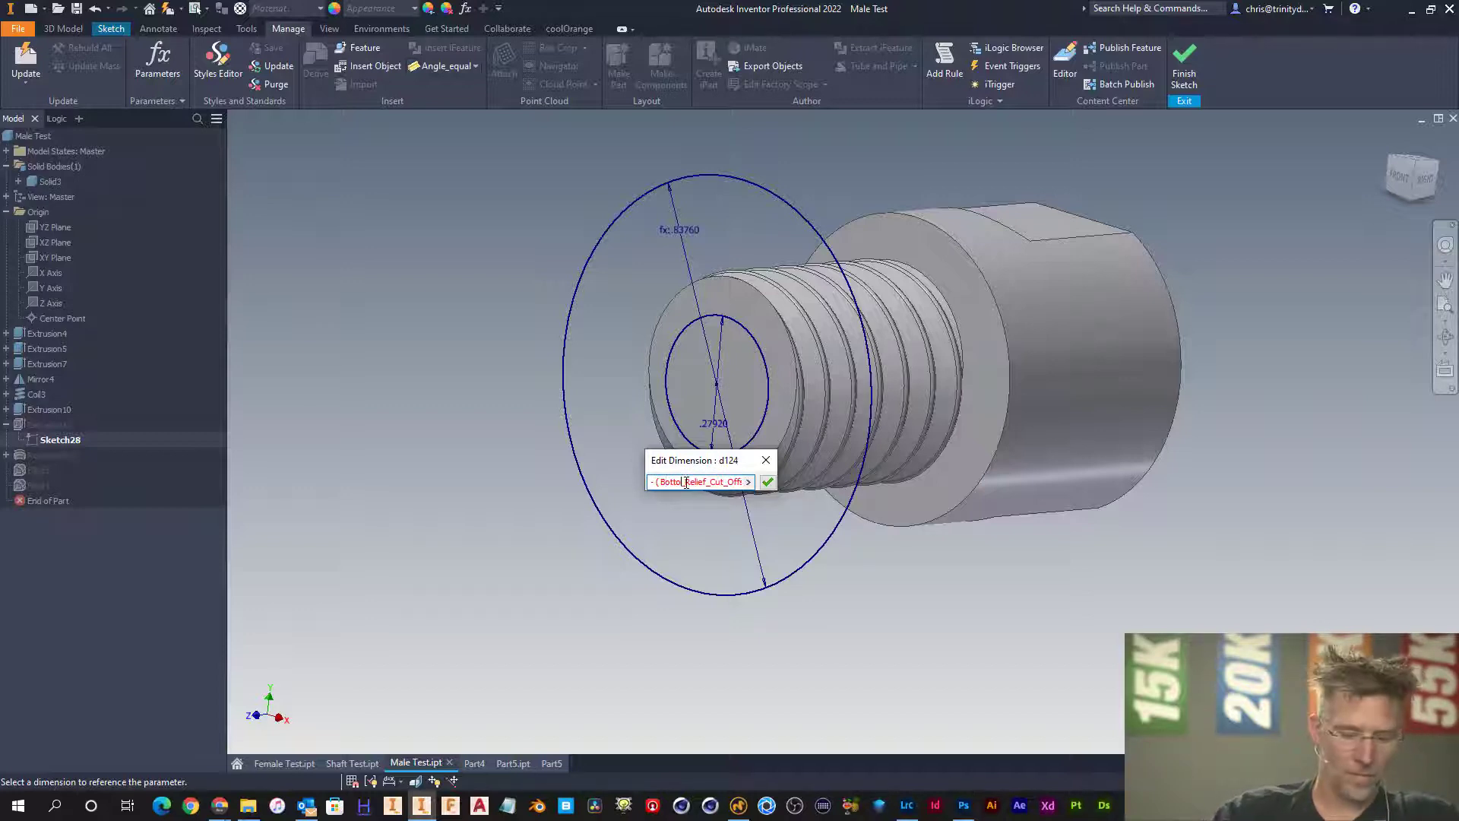
type("Top_")
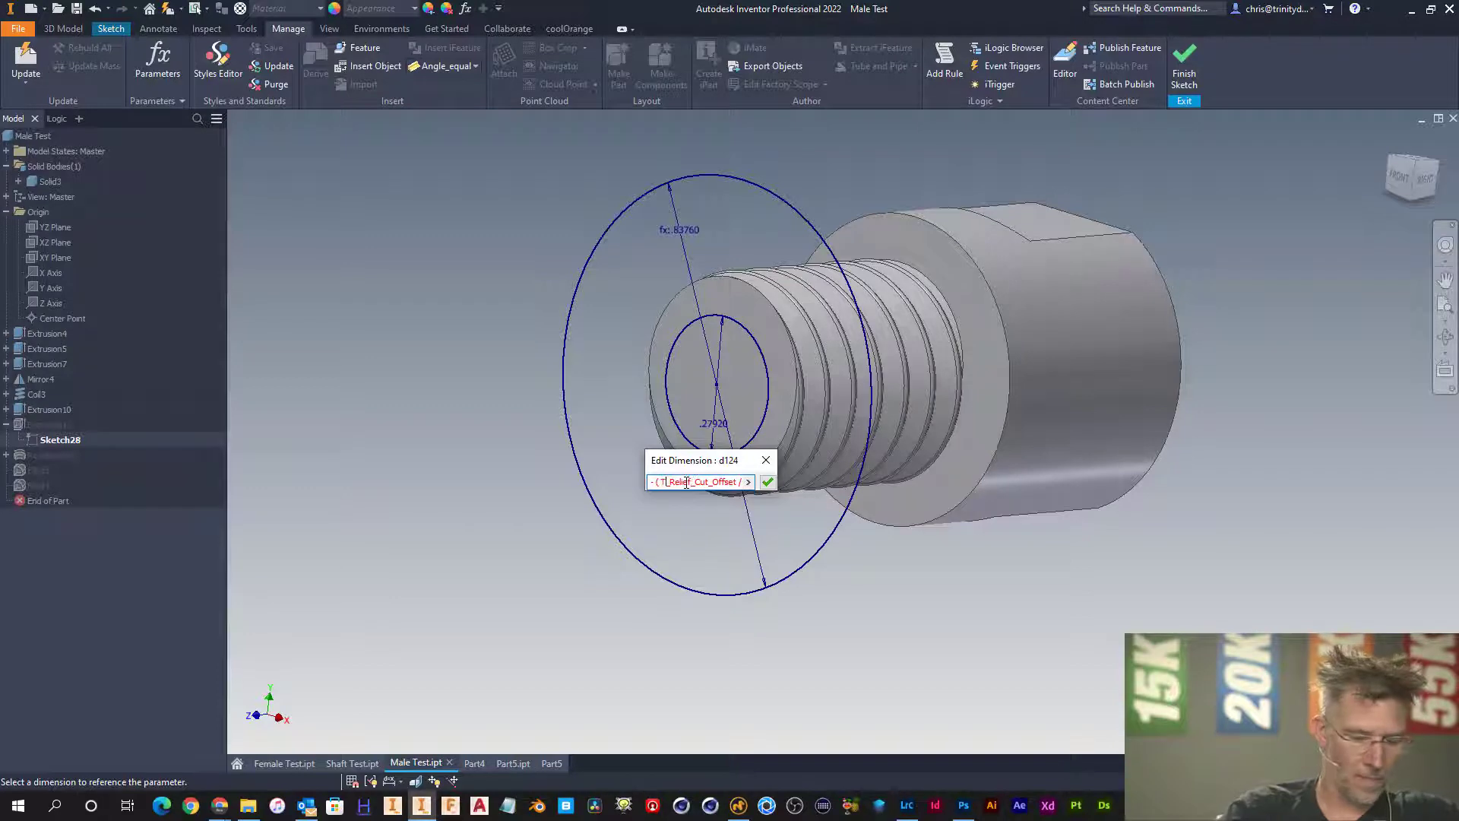
left_click(768, 482)
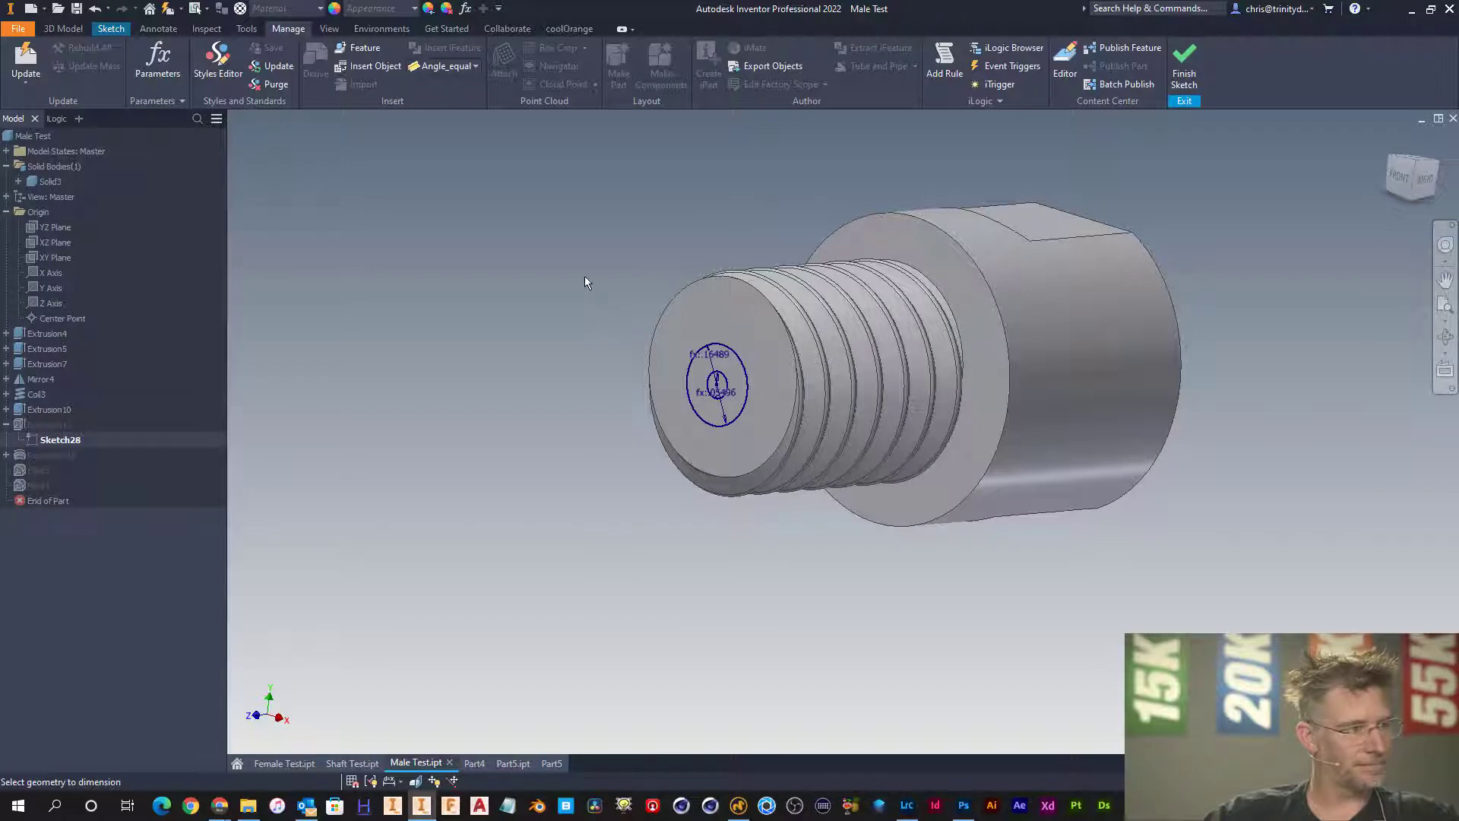
key("ctrl+z")
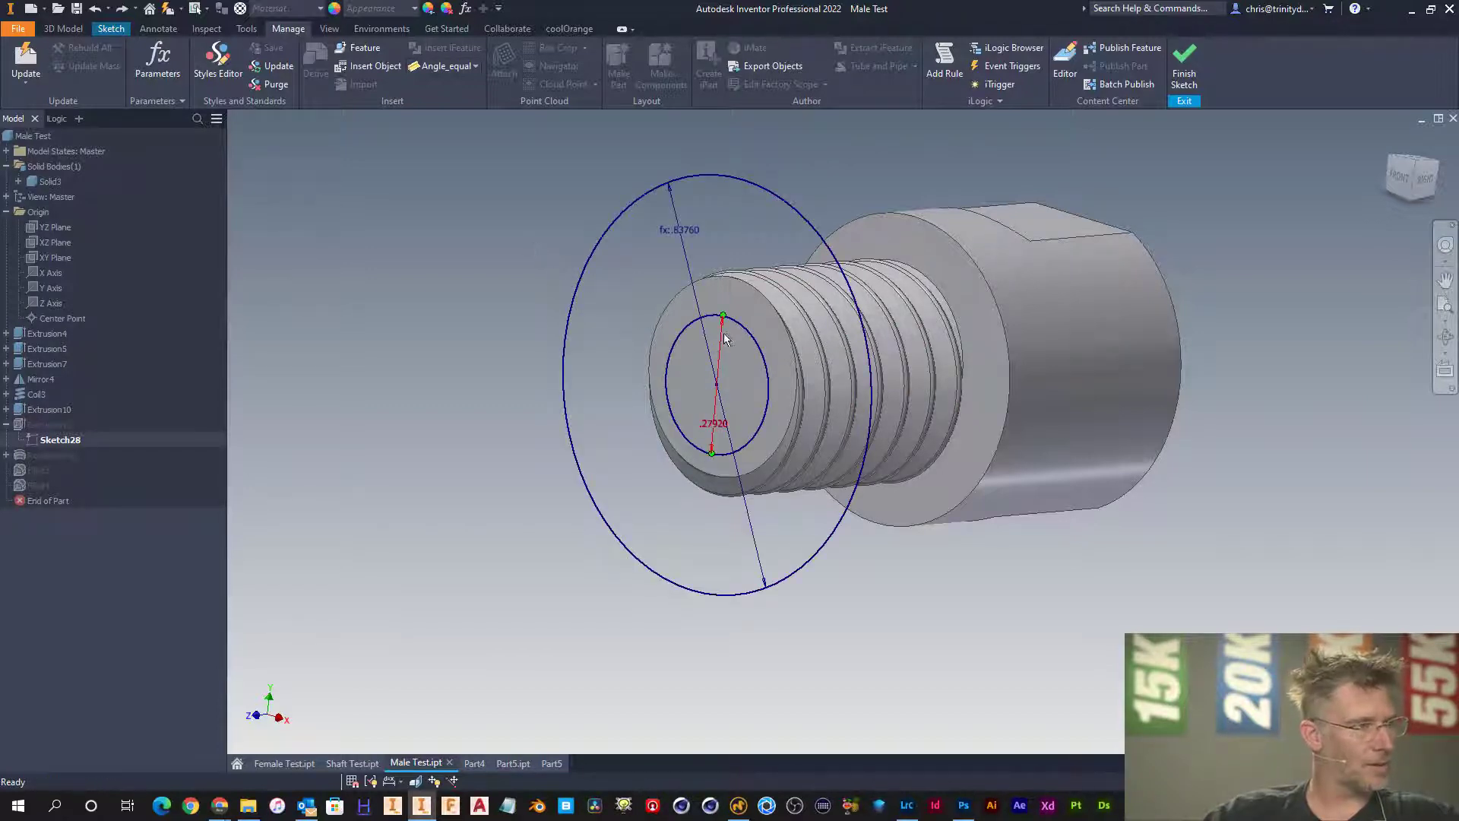
- Finish editing Sketch28 and return to the solid model
left_click(716, 441)
right_click(532, 376)
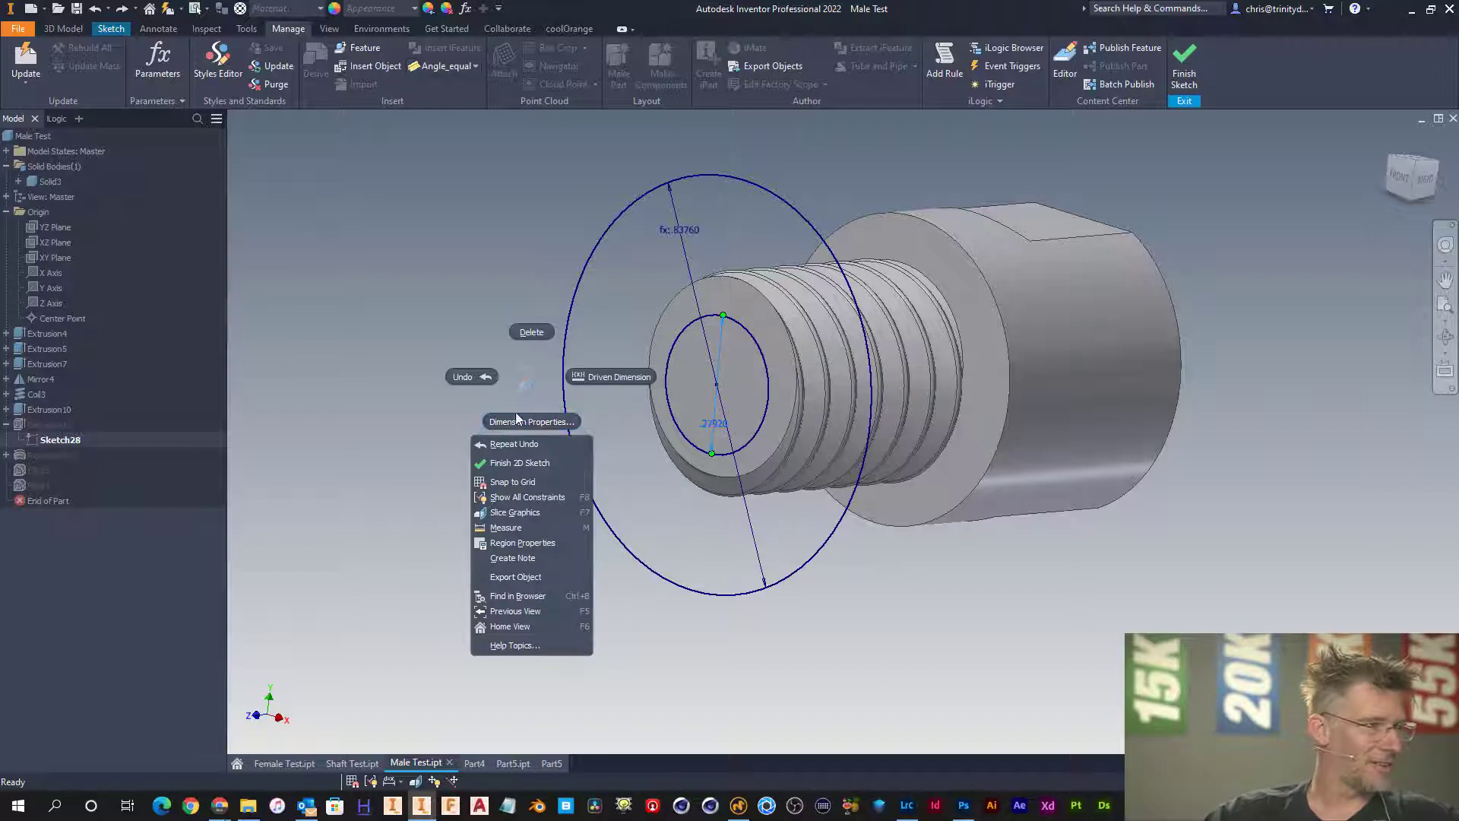
left_click(501, 467)
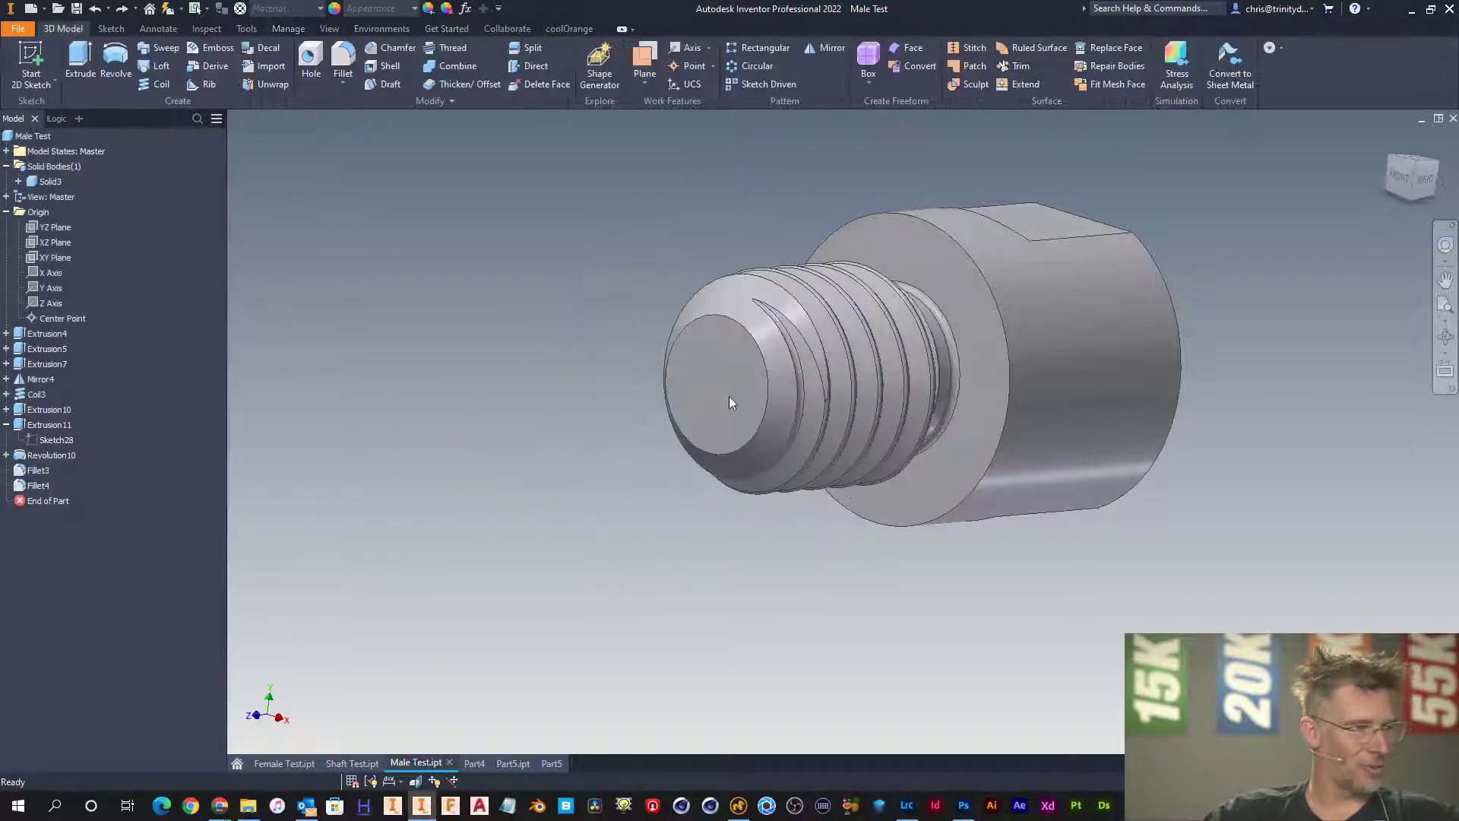
- Examine the threaded part from the back, front and side, including the end chamfer and the relief cut at the shoulder
scroll(728, 395, "down", 3)
key("F4")
left_click_drag(841, 378, 777, 375)
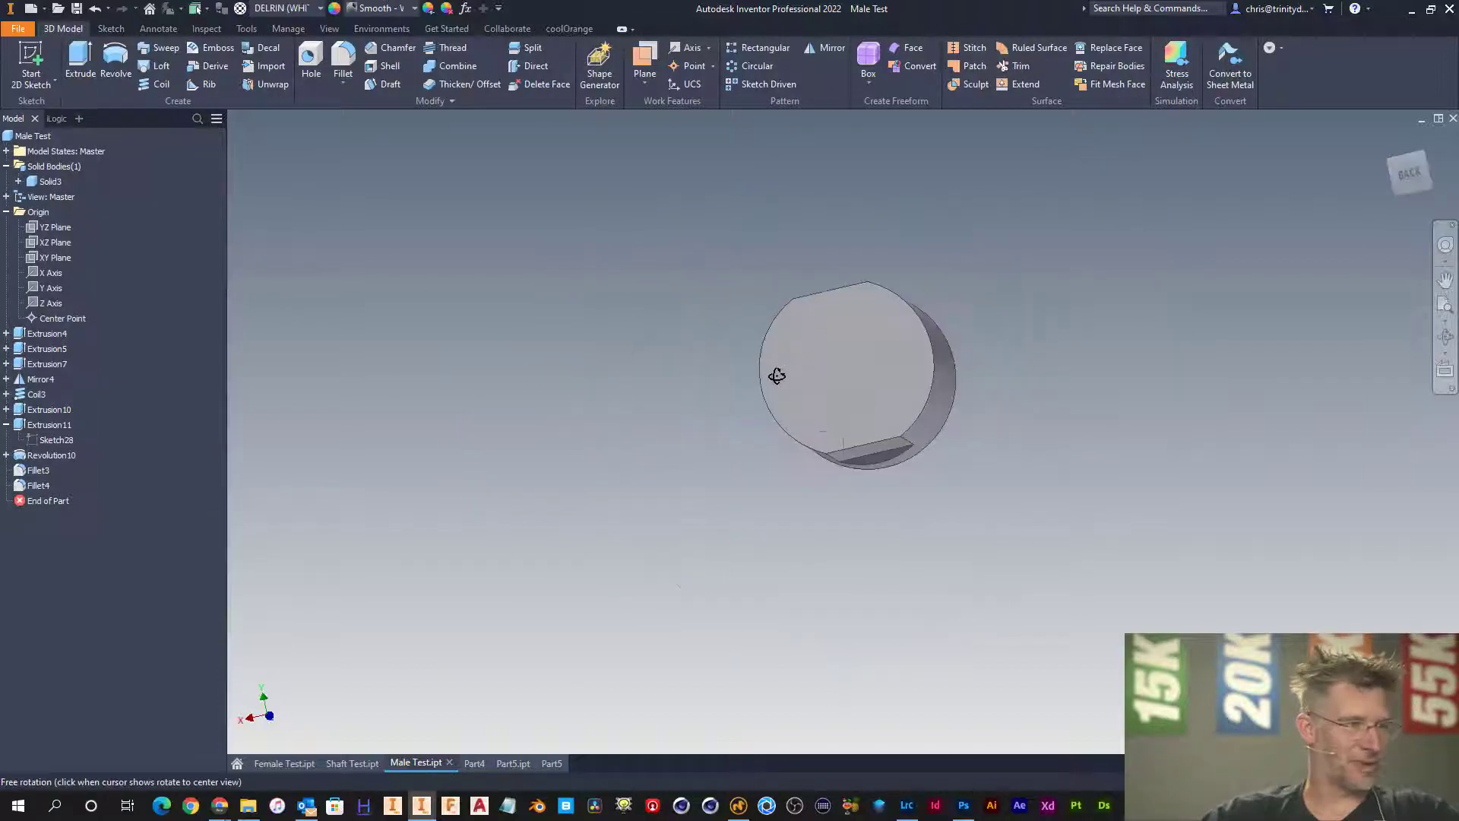
left_click_drag(891, 377, 1046, 422)
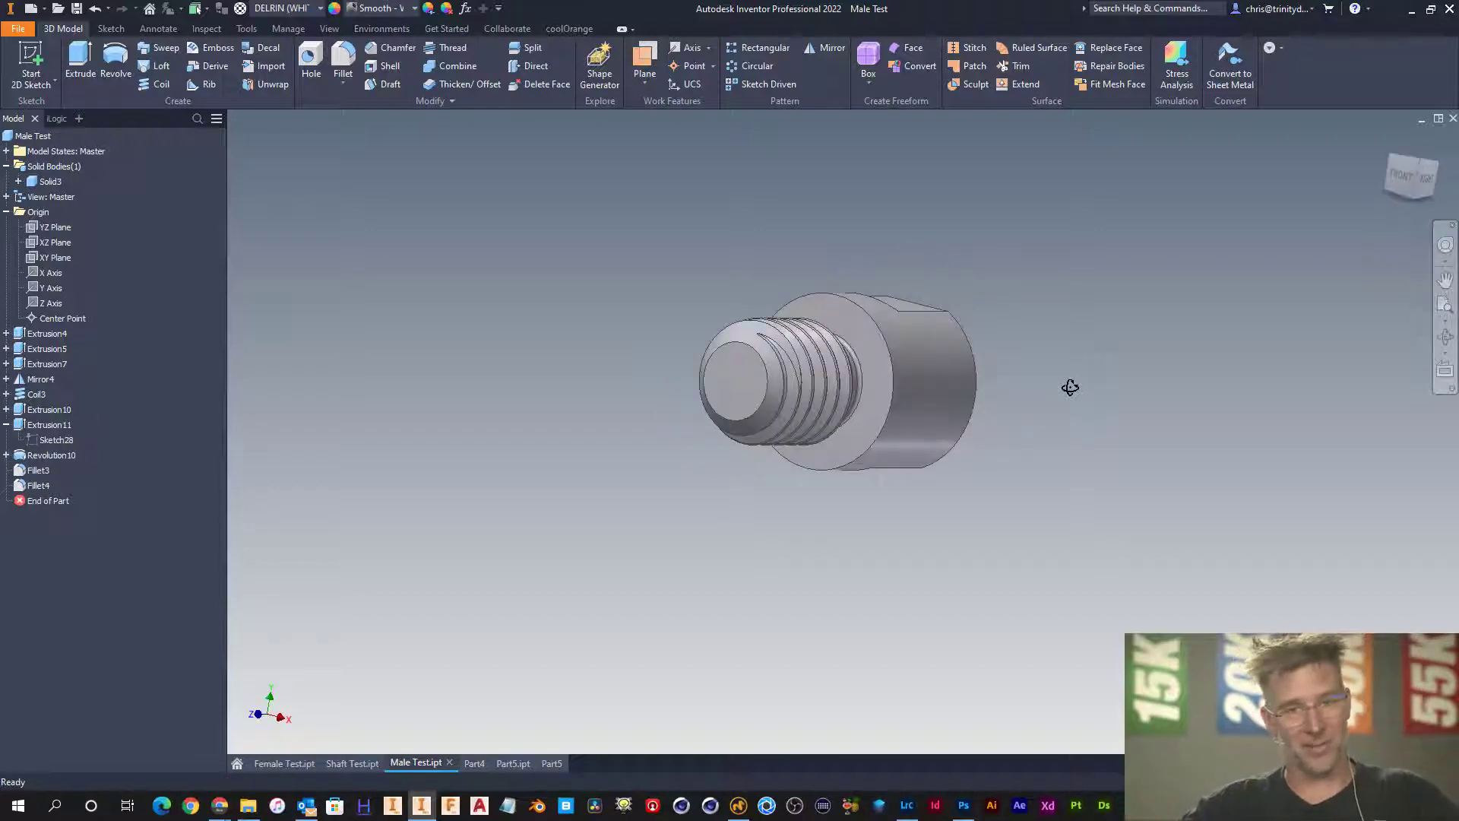
key("F4")
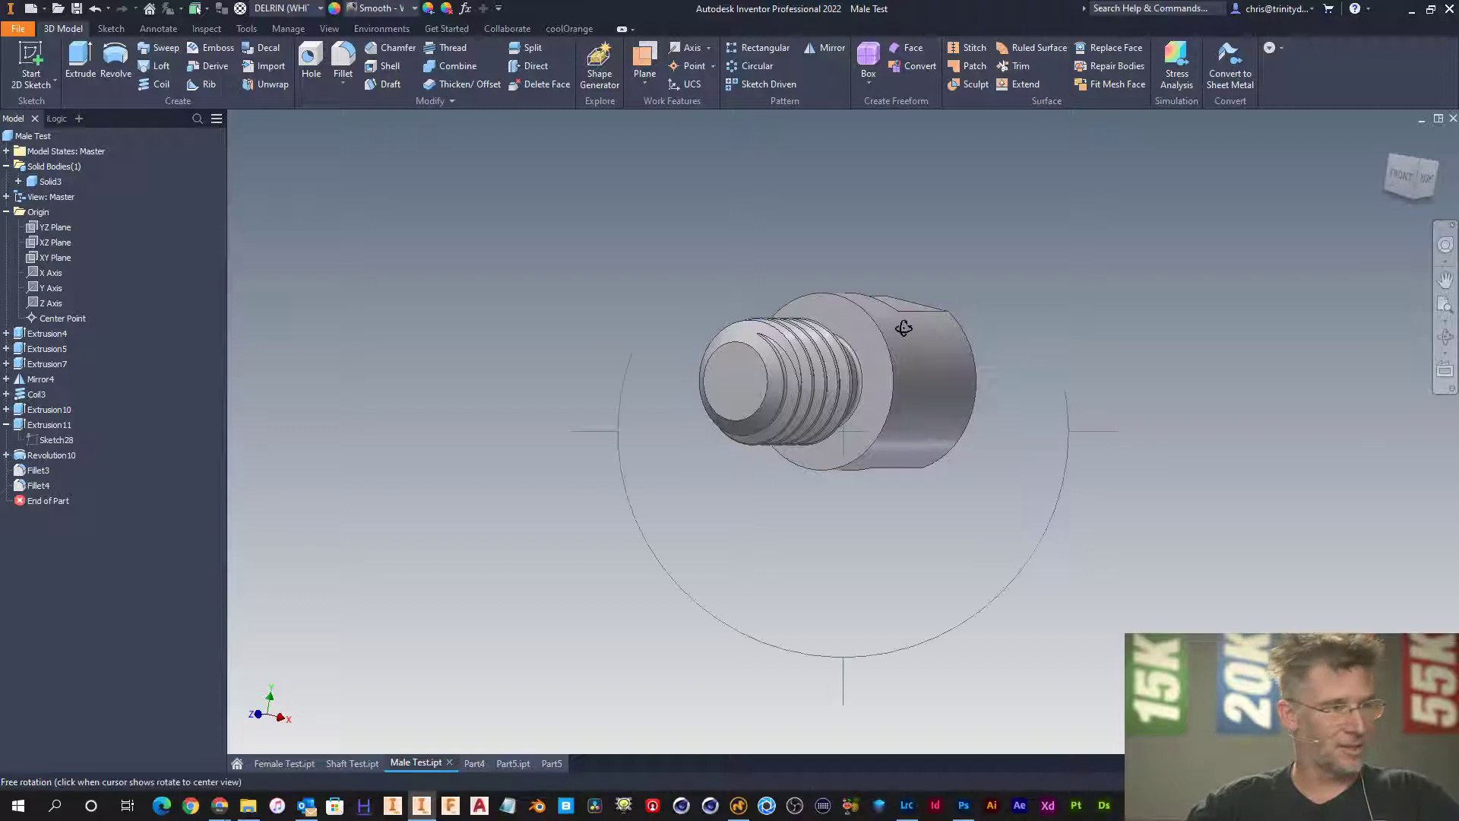
left_click_drag(903, 327, 782, 335)
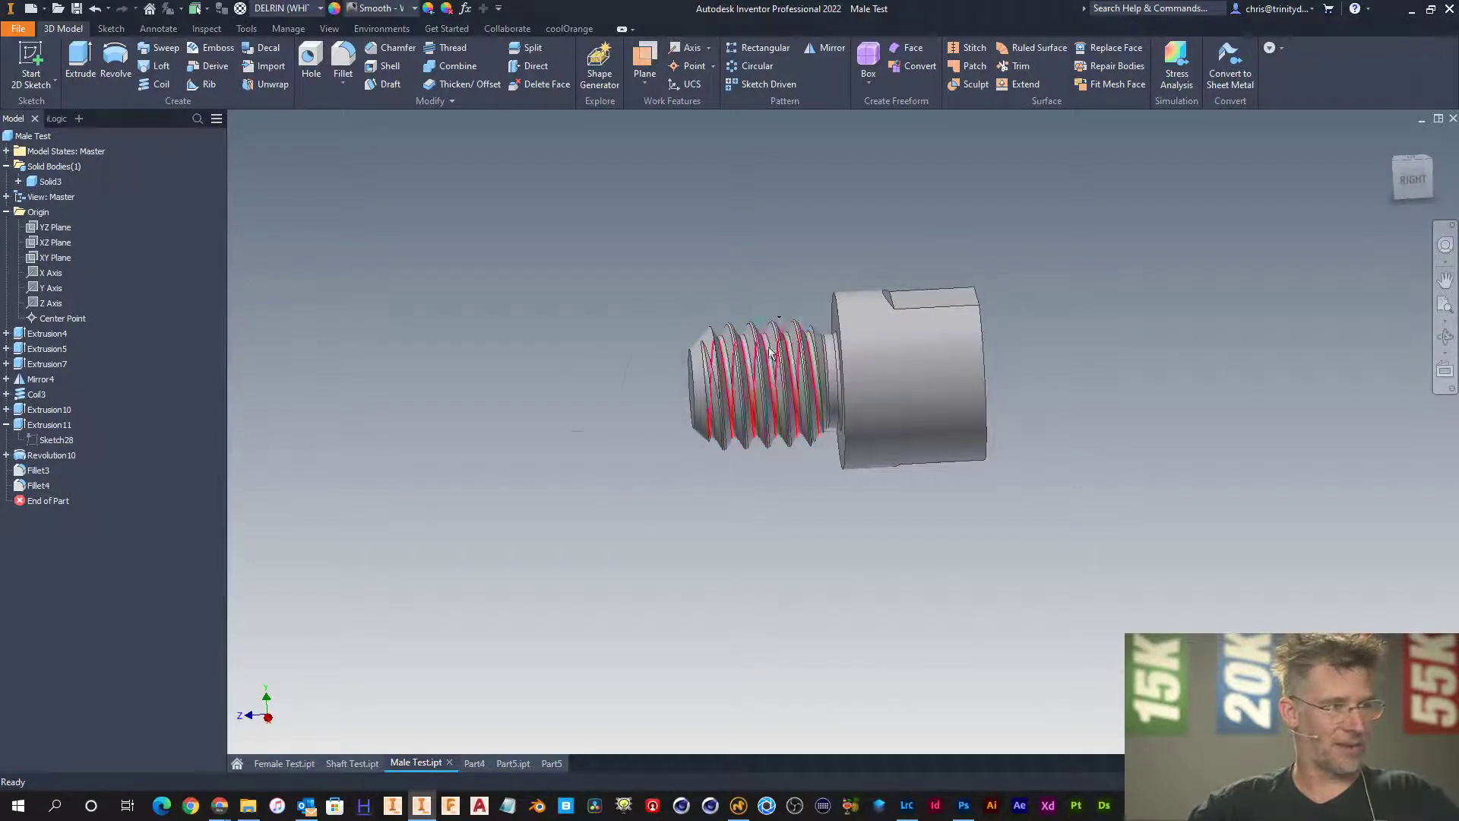
key("F4")
left_click_drag(781, 315, 720, 346)
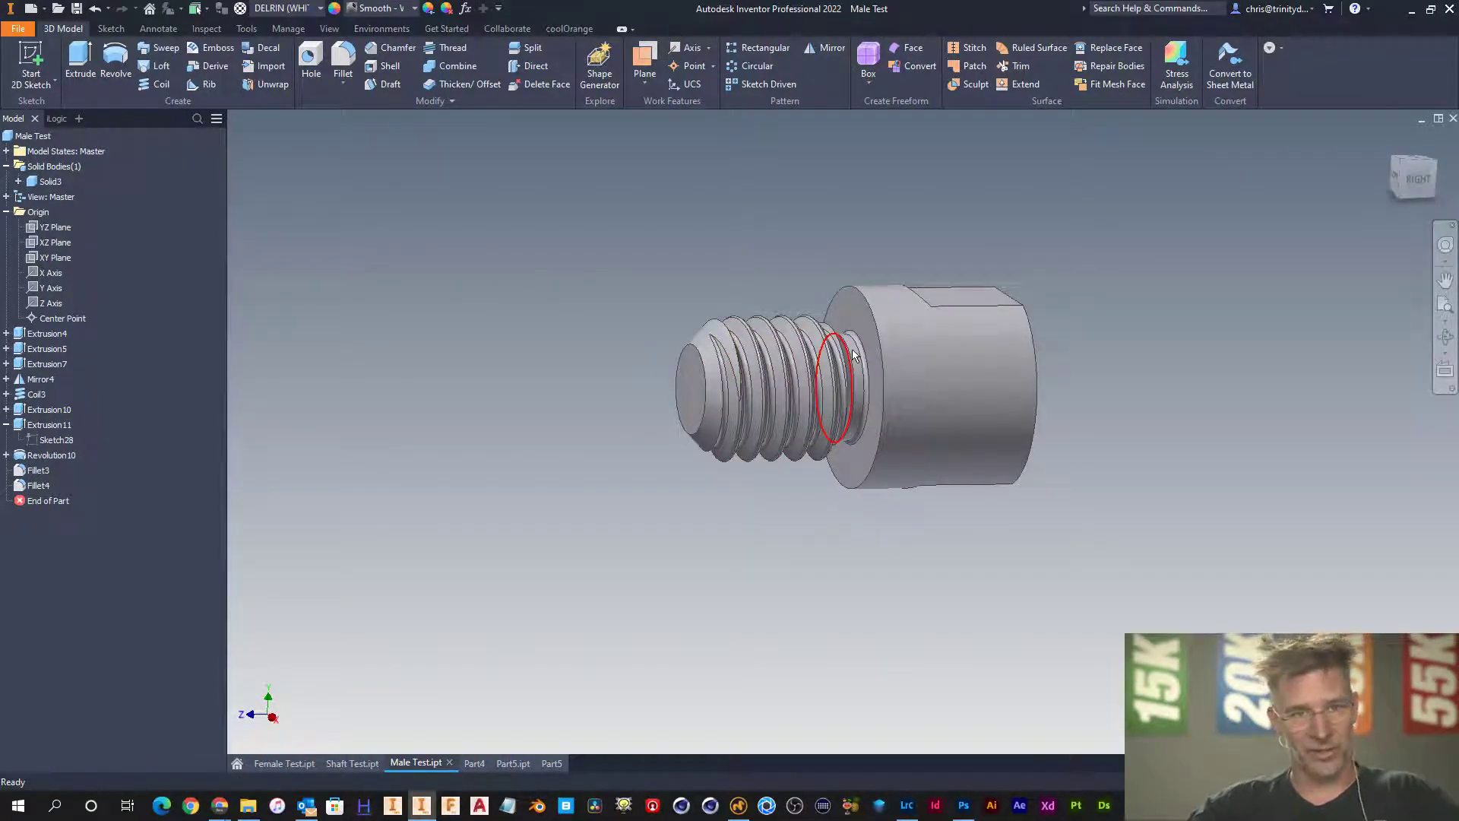
mouse_move(853, 354)
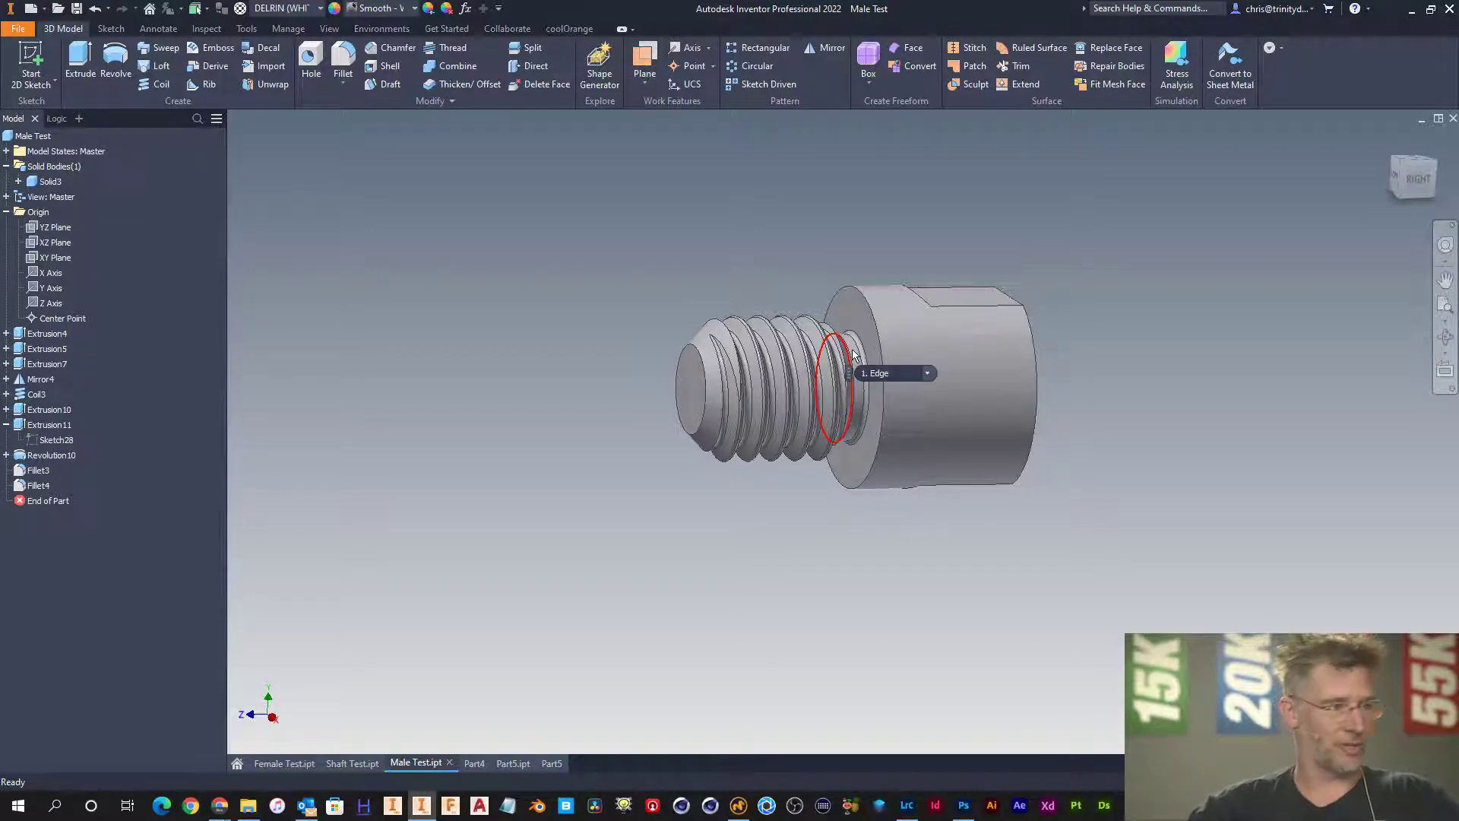